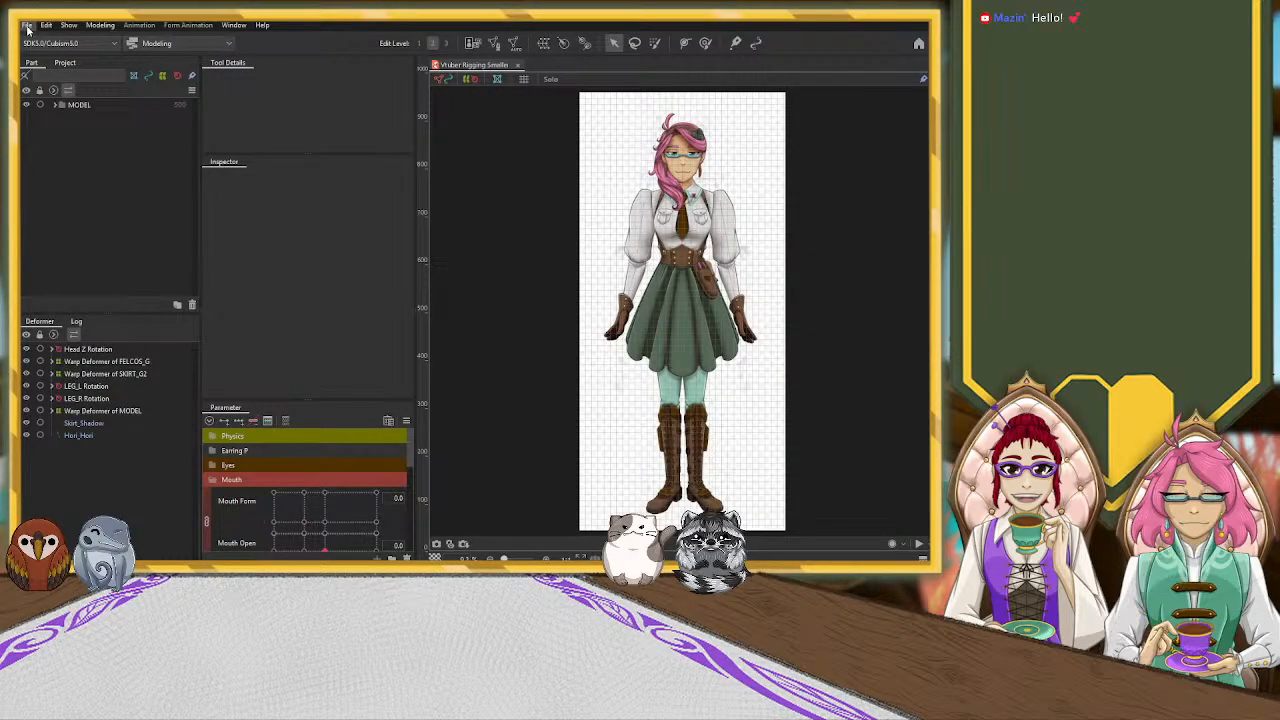
Close the Vtuber Rigging model and bring up the Sleeve & Bracelet pointing-hand model
click(519, 65)
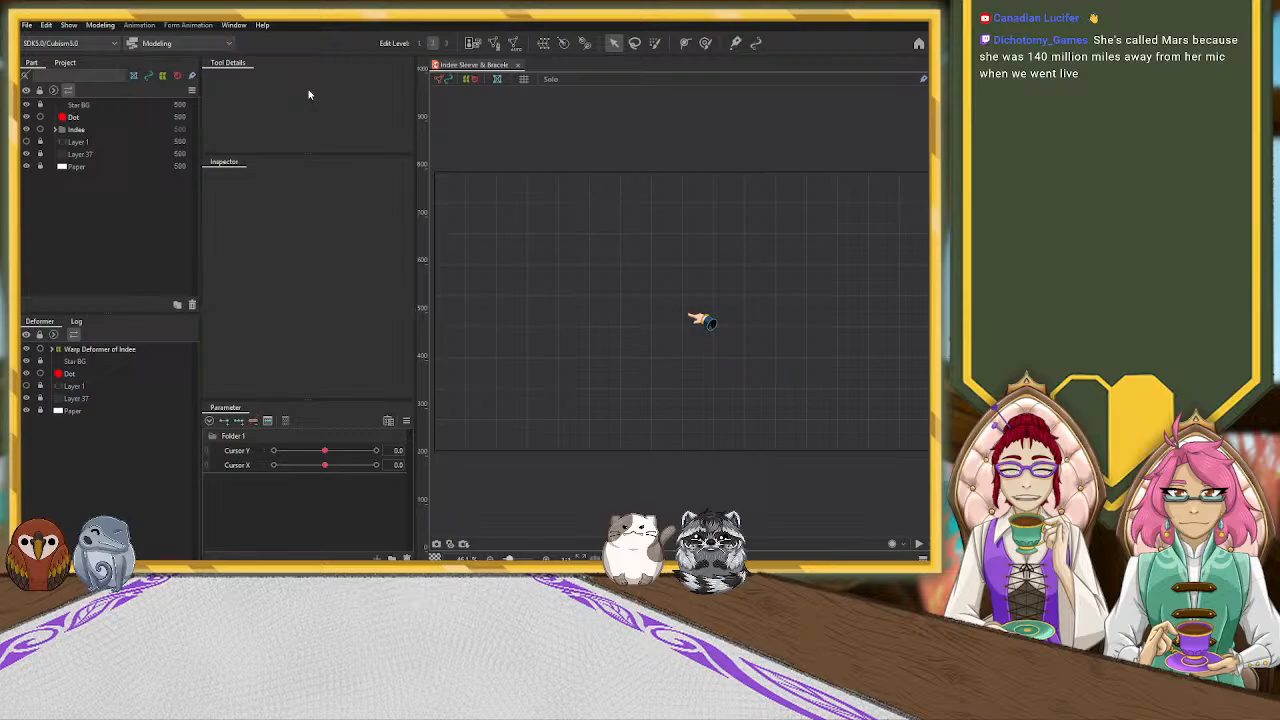
scroll(716, 340, up, 5)
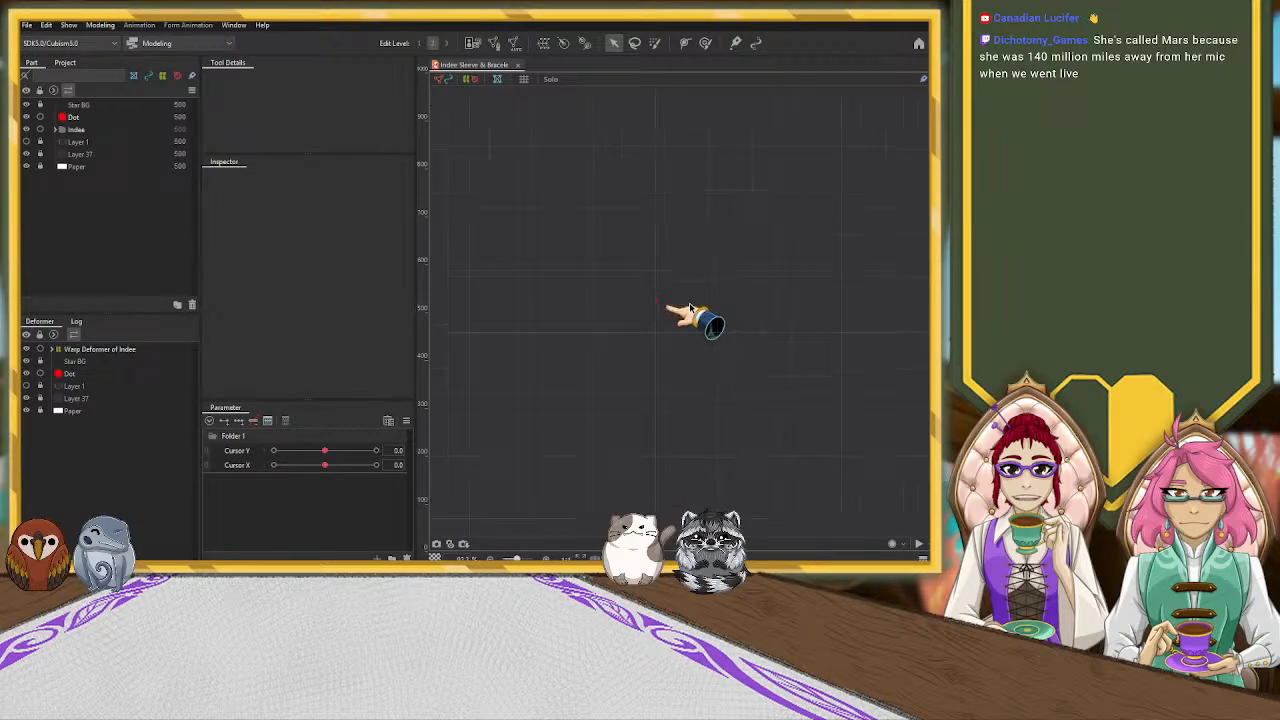
scroll(687, 308, down, 6)
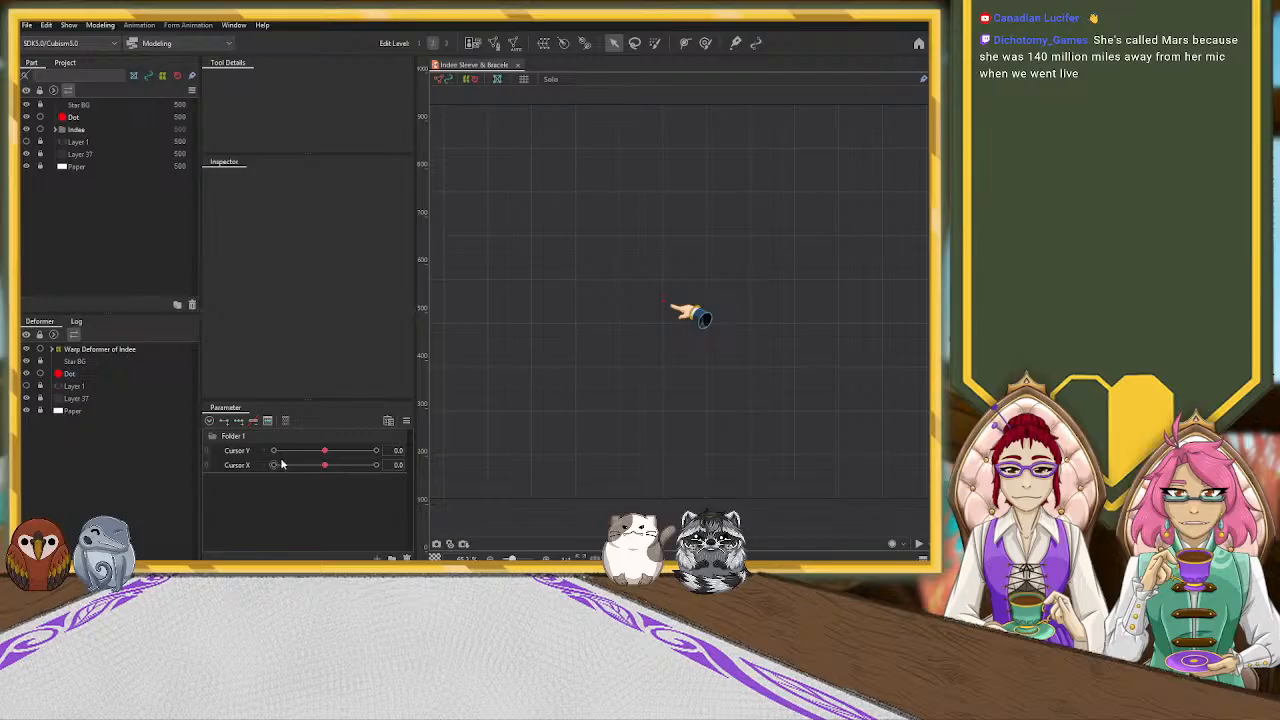
Combine the Cursor Y and Cursor X parameters into one grid, try the joint control and separate them again
click(208, 452)
scroll(553, 348, down, 3)
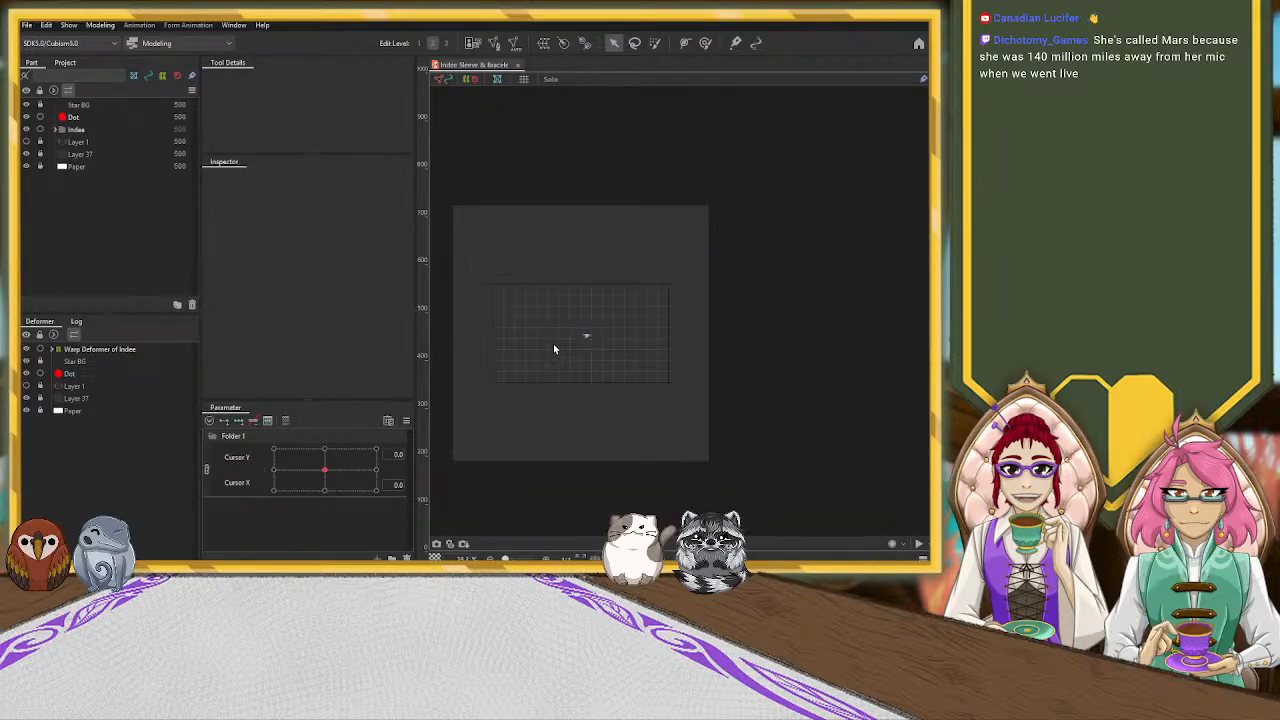
mouse_move(324, 469)
mouse_down()
mouse_move(271, 450)
mouse_move(277, 474)
mouse_move(334, 474)
mouse_move(334, 454)
mouse_move(307, 472)
mouse_move(326, 469)
mouse_move(346, 489)
mouse_move(371, 492)
mouse_move(386, 471)
mouse_move(354, 490)
mouse_move(309, 480)
mouse_move(294, 451)
mouse_move(263, 460)
mouse_move(442, 470)
mouse_move(326, 467)
mouse_up()
click(326, 471)
click(208, 471)
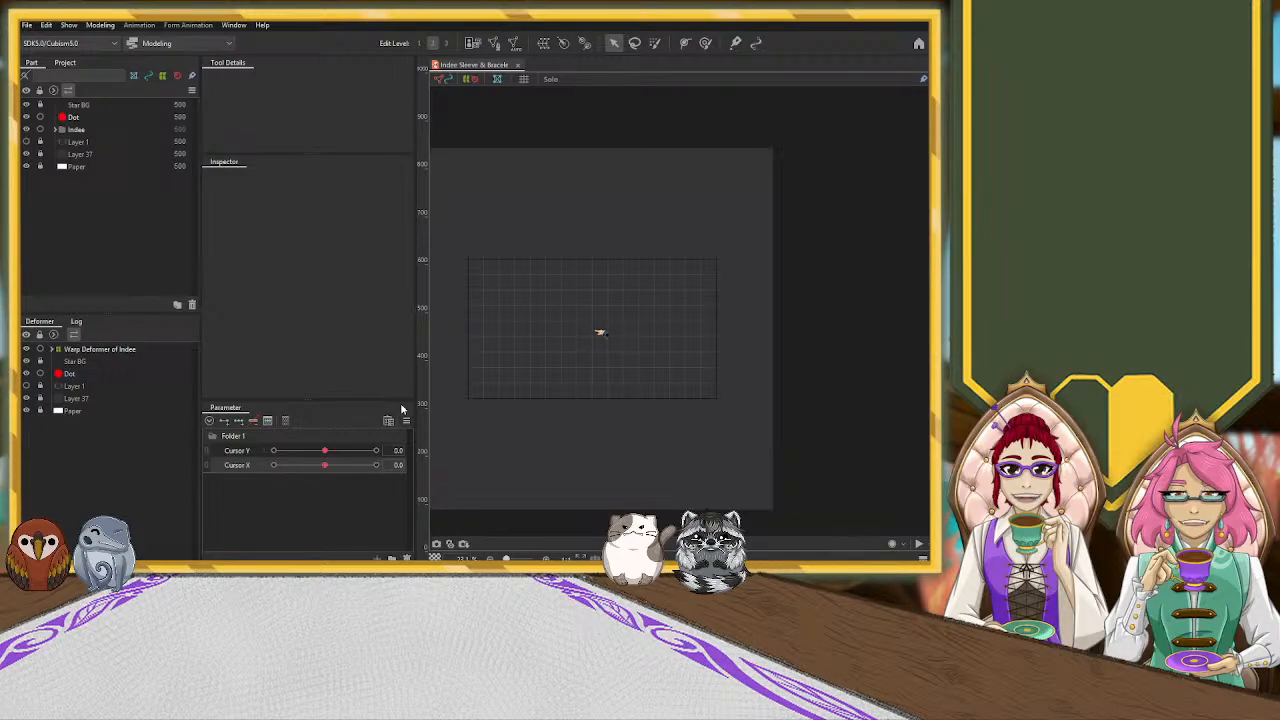
Preview how the red dot moves relative to the hand by running Cursor X to 10.0 and back to 0.0
scroll(591, 349, up, 5)
scroll(591, 349, down, 5)
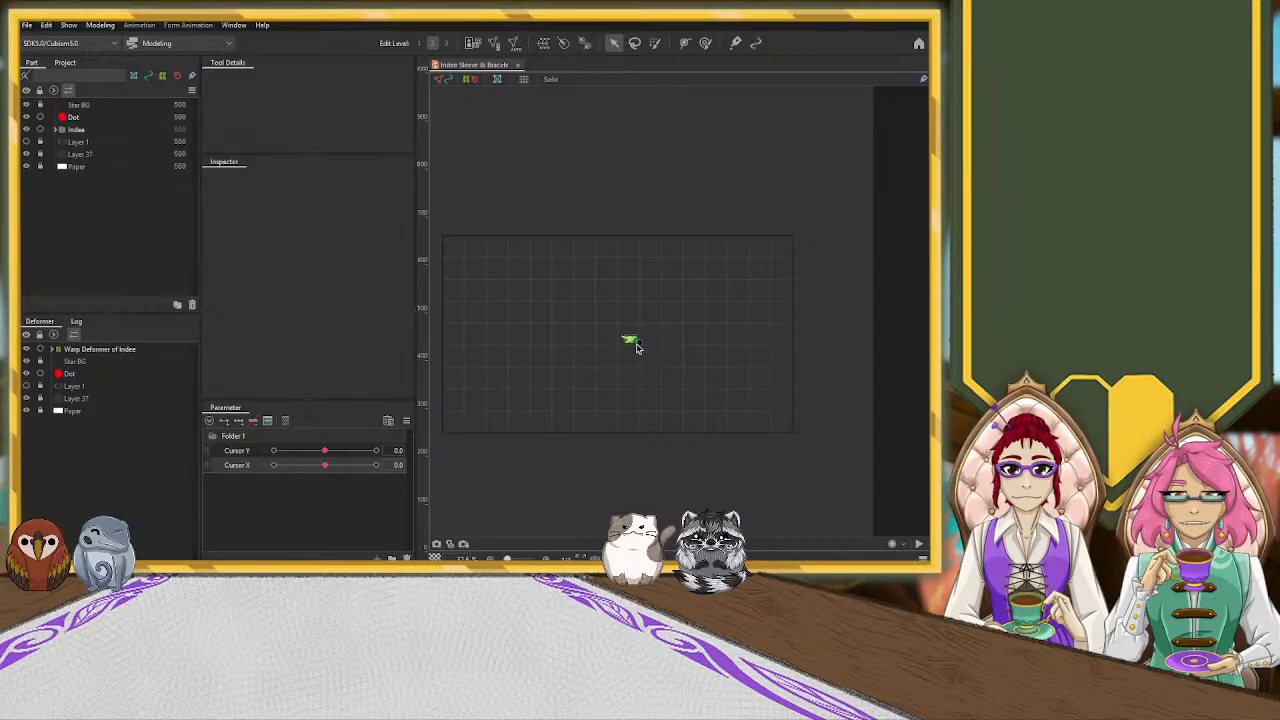
scroll(620, 338, up, 3)
scroll(620, 338, down, 2)
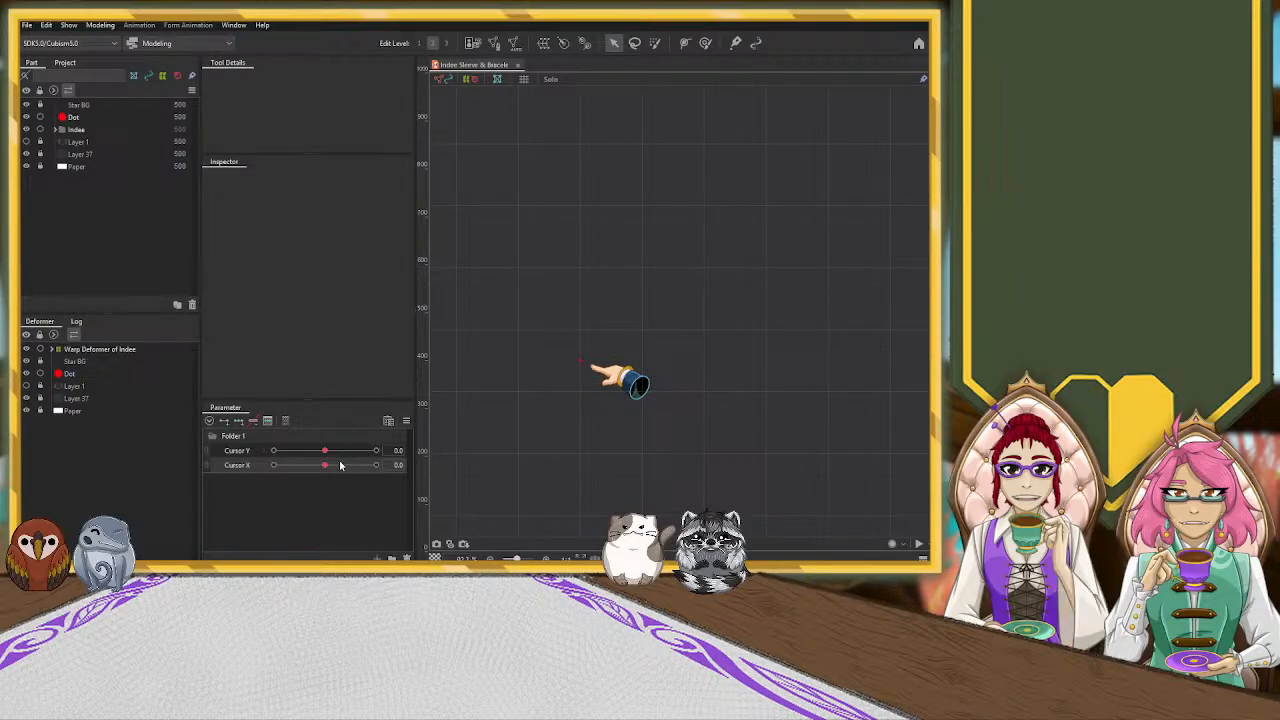
drag(346, 468, 476, 464)
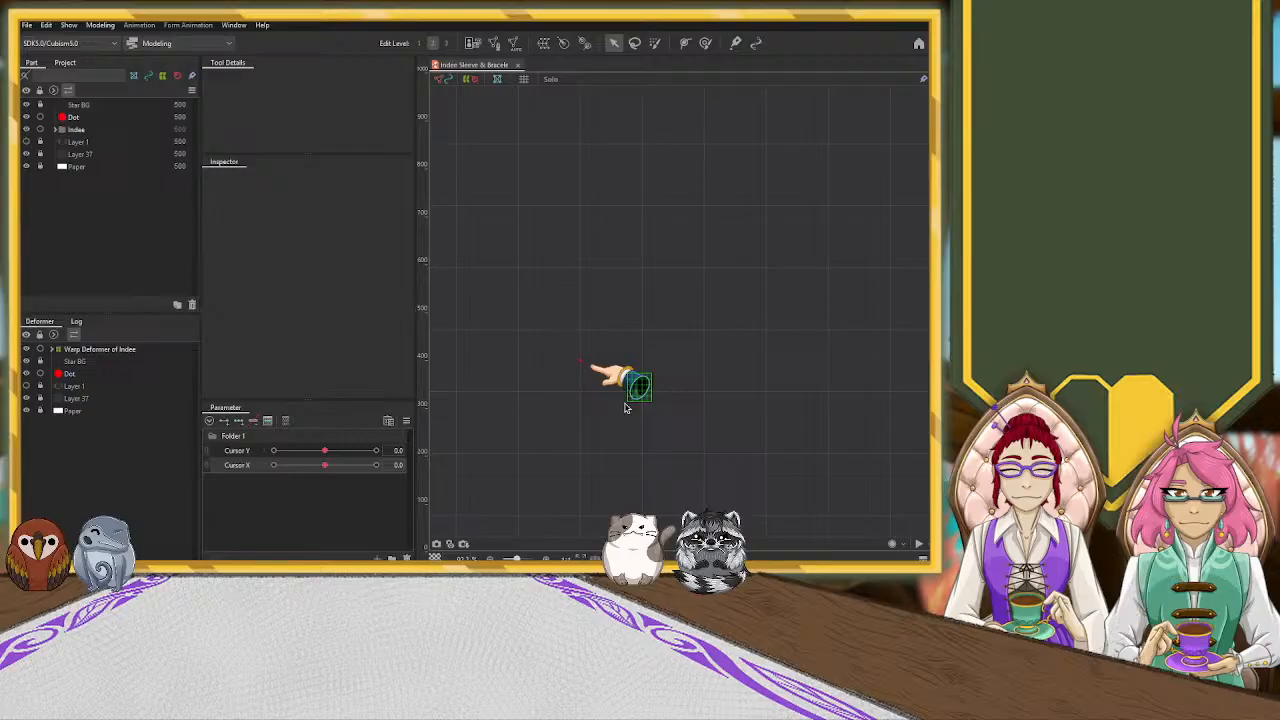
scroll(626, 408, up, 3)
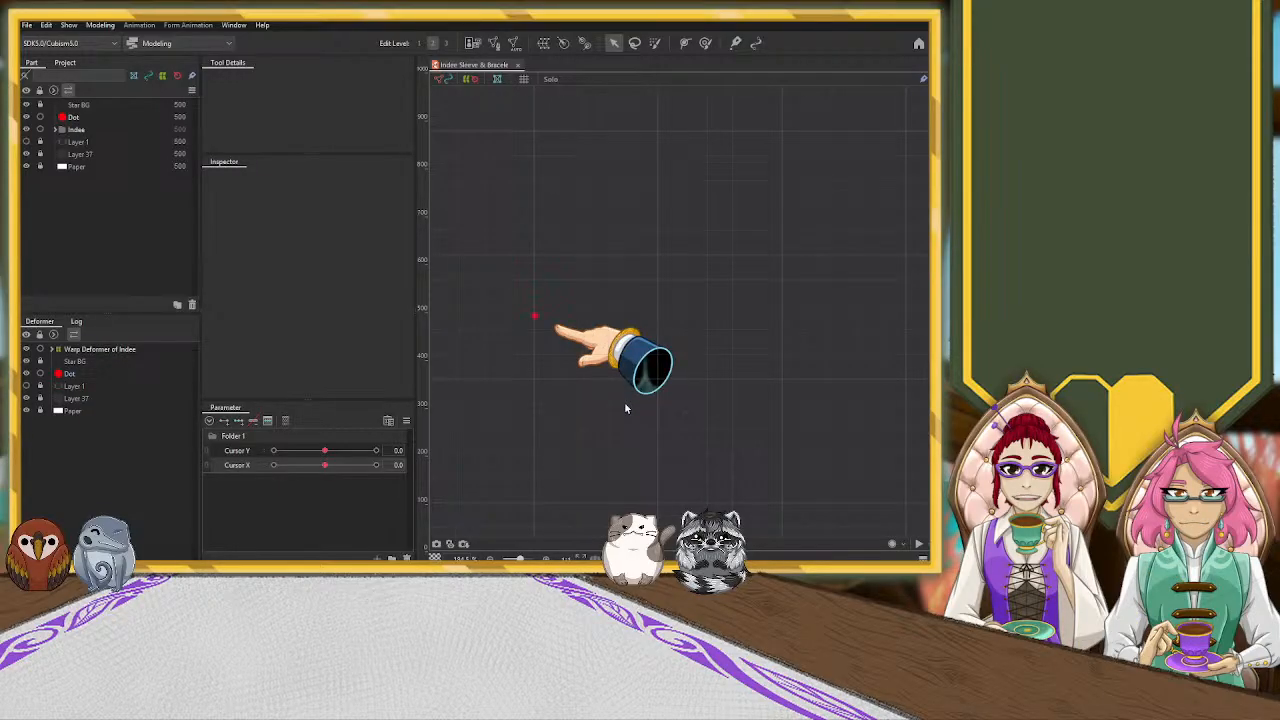
drag(326, 466, 335, 470)
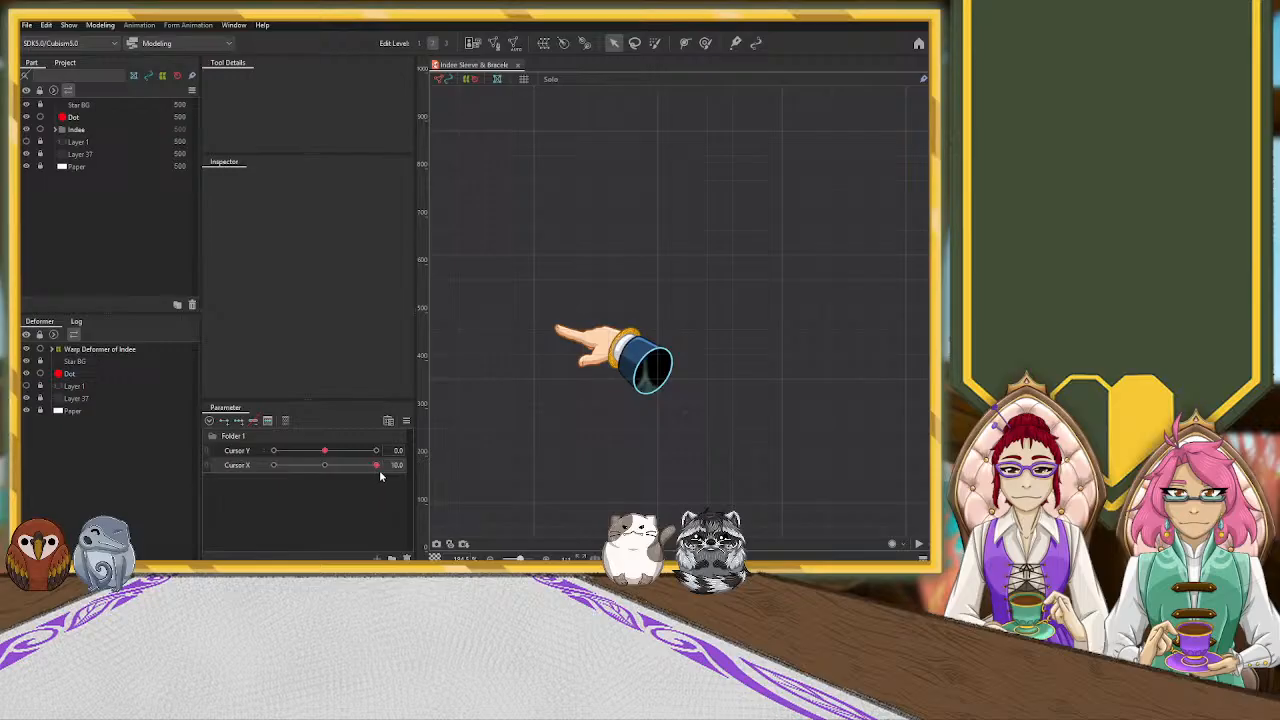
drag(377, 466, 333, 467)
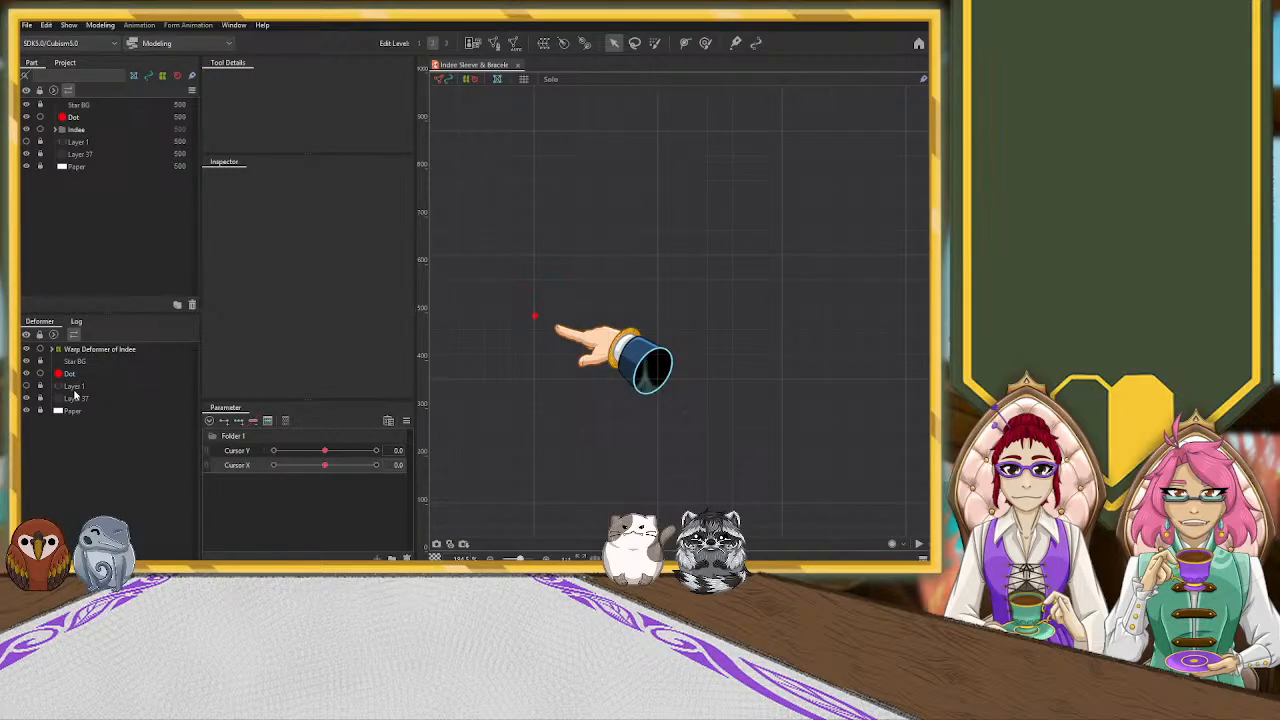
At Cursor X 10.0, move the hand's warp deformer to the right edge of the canvas so the fingertip meets the red dot
click(90, 349)
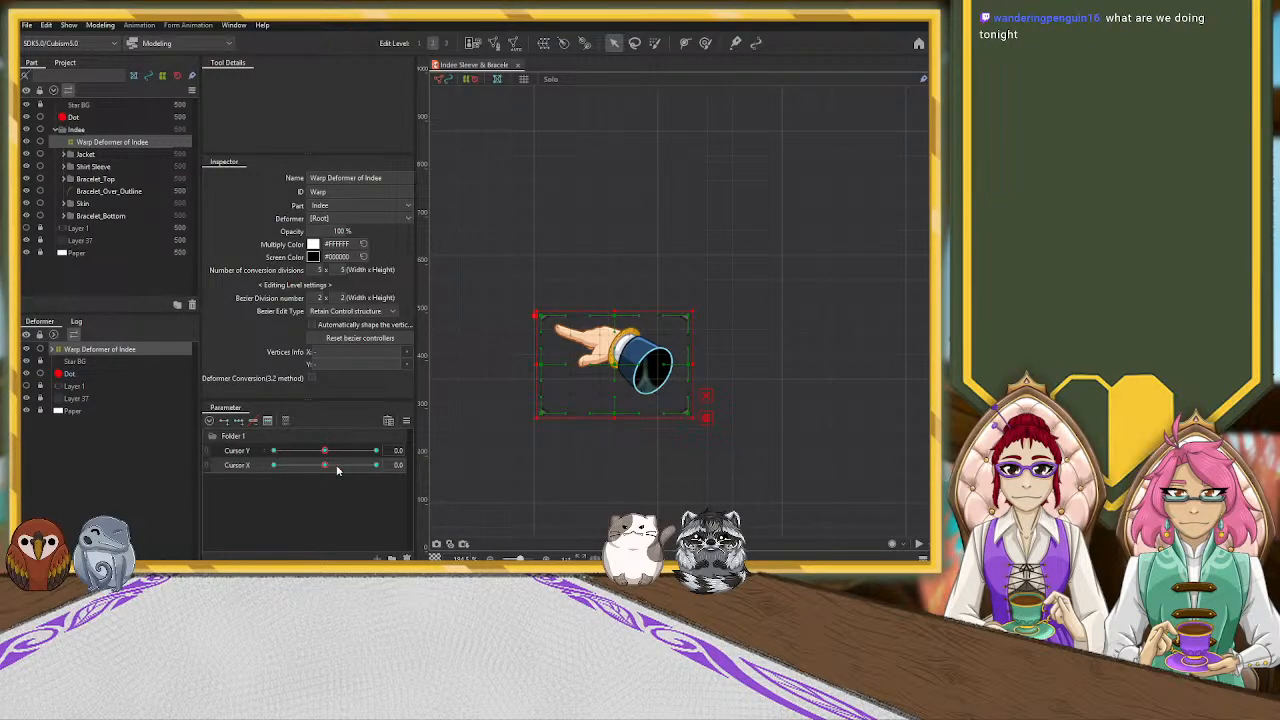
drag(327, 467, 378, 468)
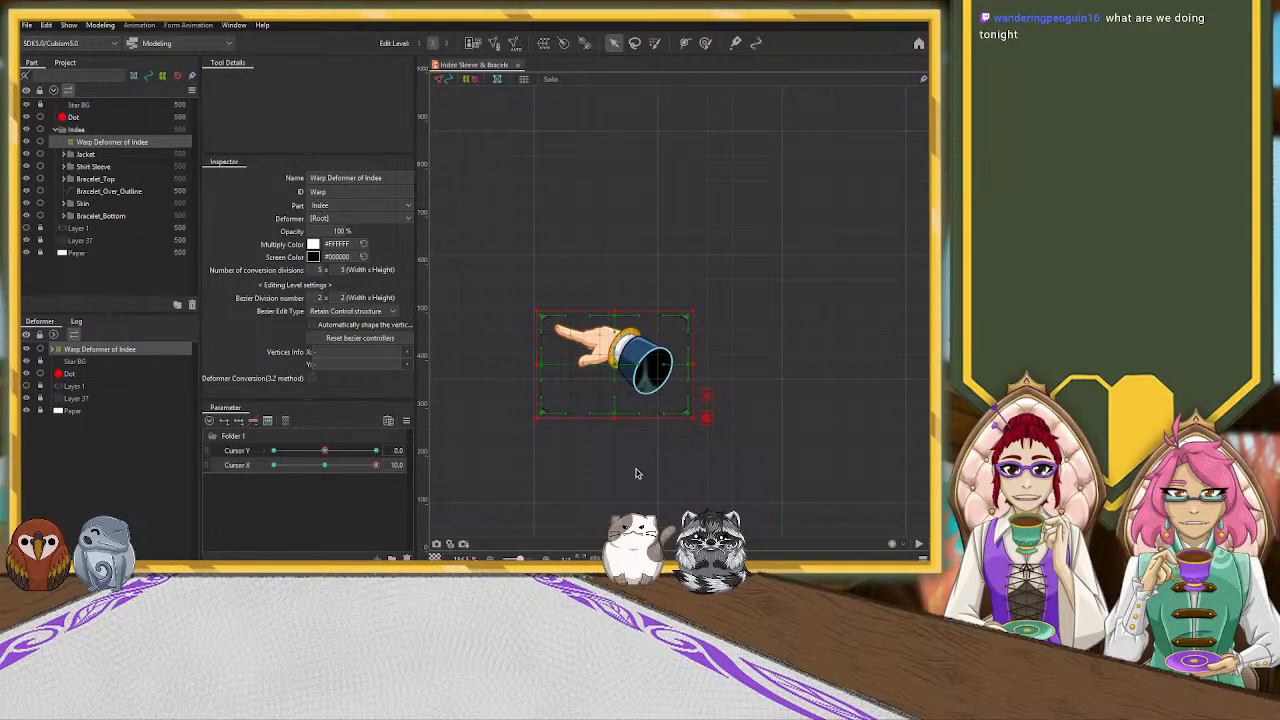
scroll(635, 473, down, 5)
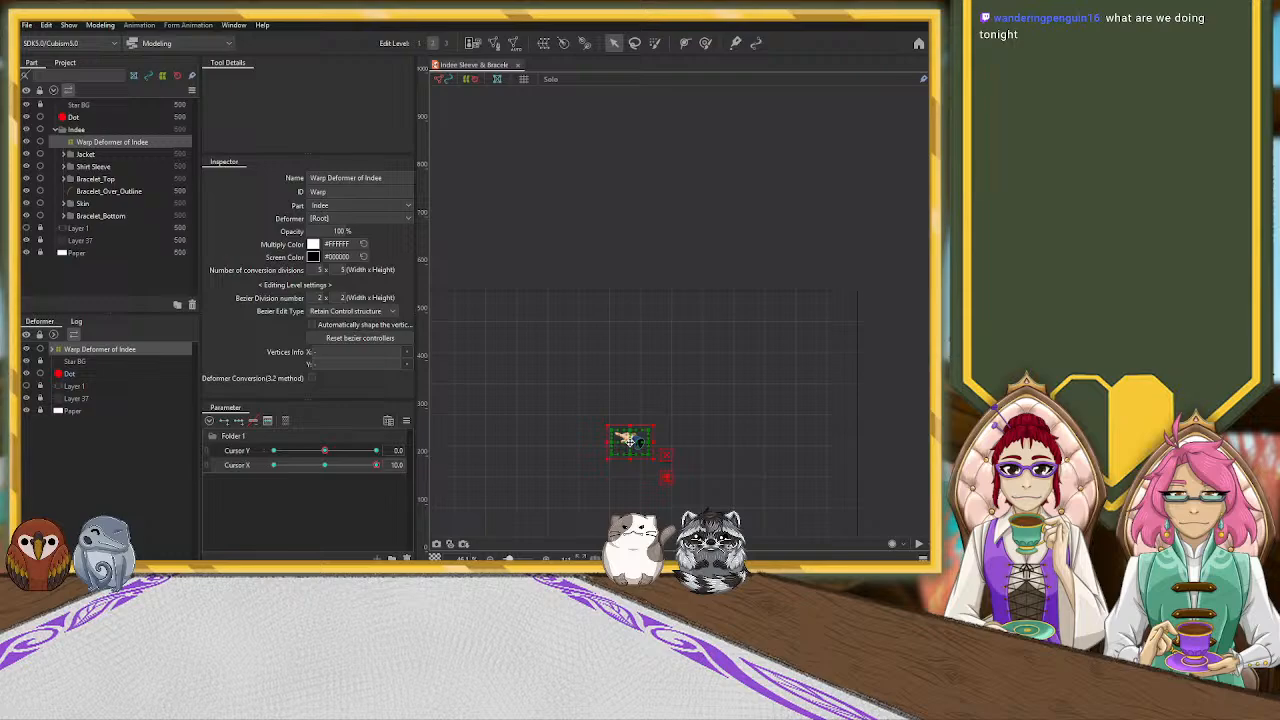
drag(625, 439, 870, 450)
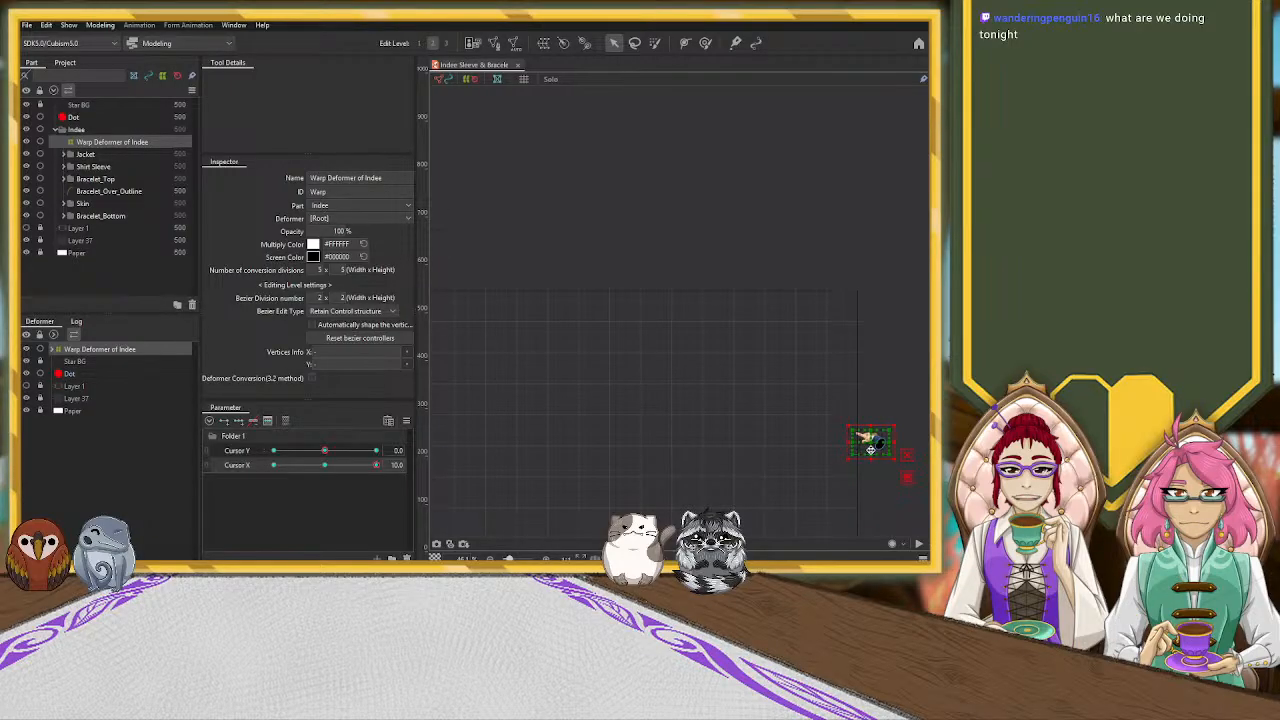
scroll(888, 484, up, 5)
drag(868, 441, 745, 505)
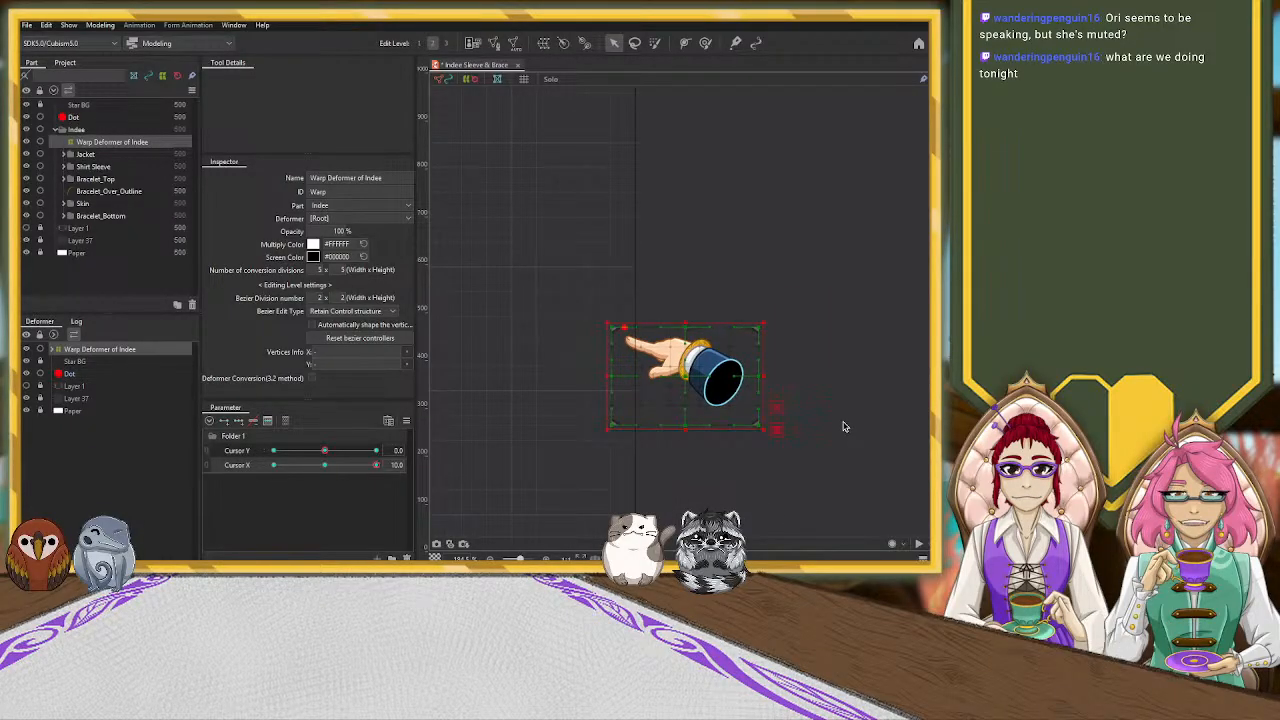
Nudge the hand's warp deformer slightly beside the red dot and undo the last move
scroll(839, 425, up, 3)
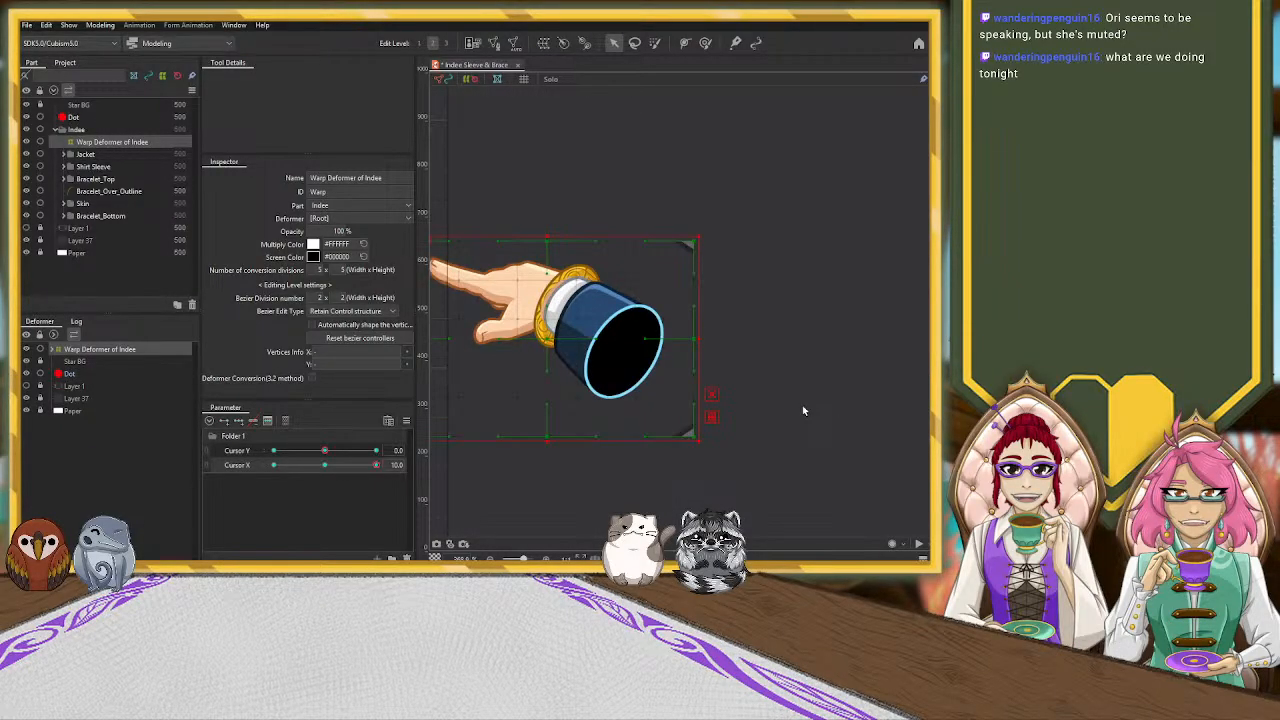
scroll(839, 425, down, 1)
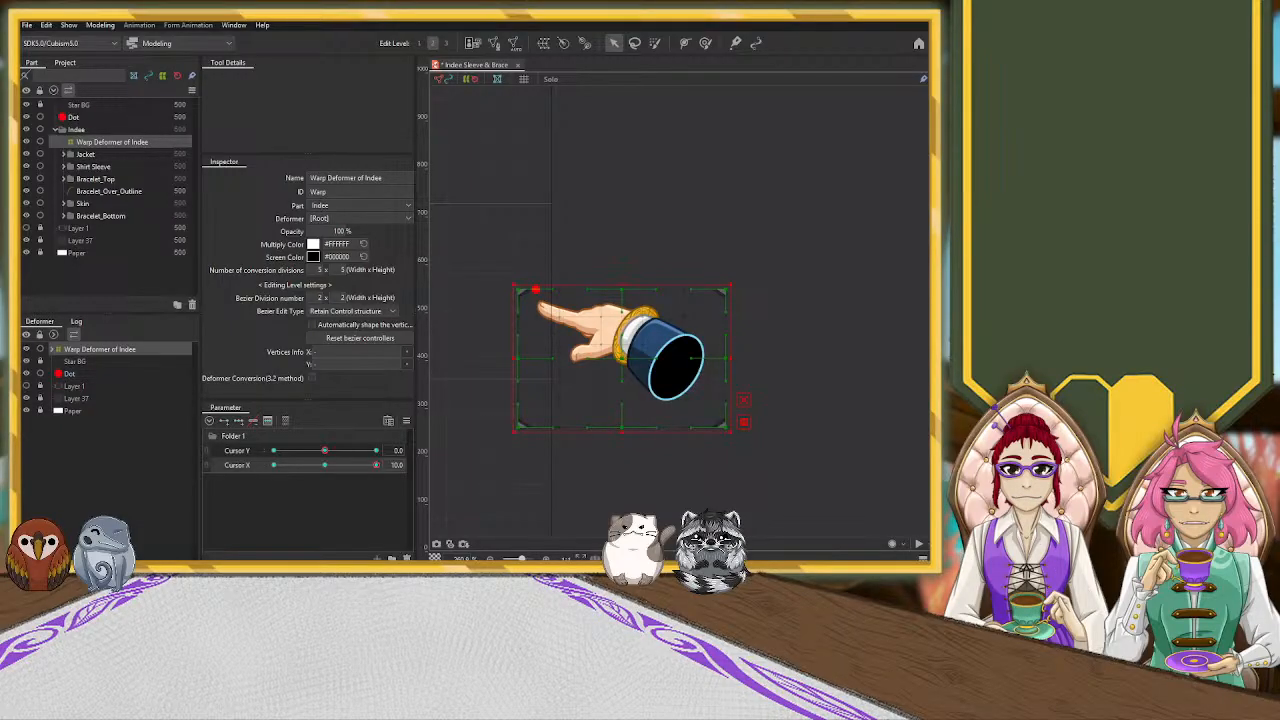
scroll(478, 350, up, 2)
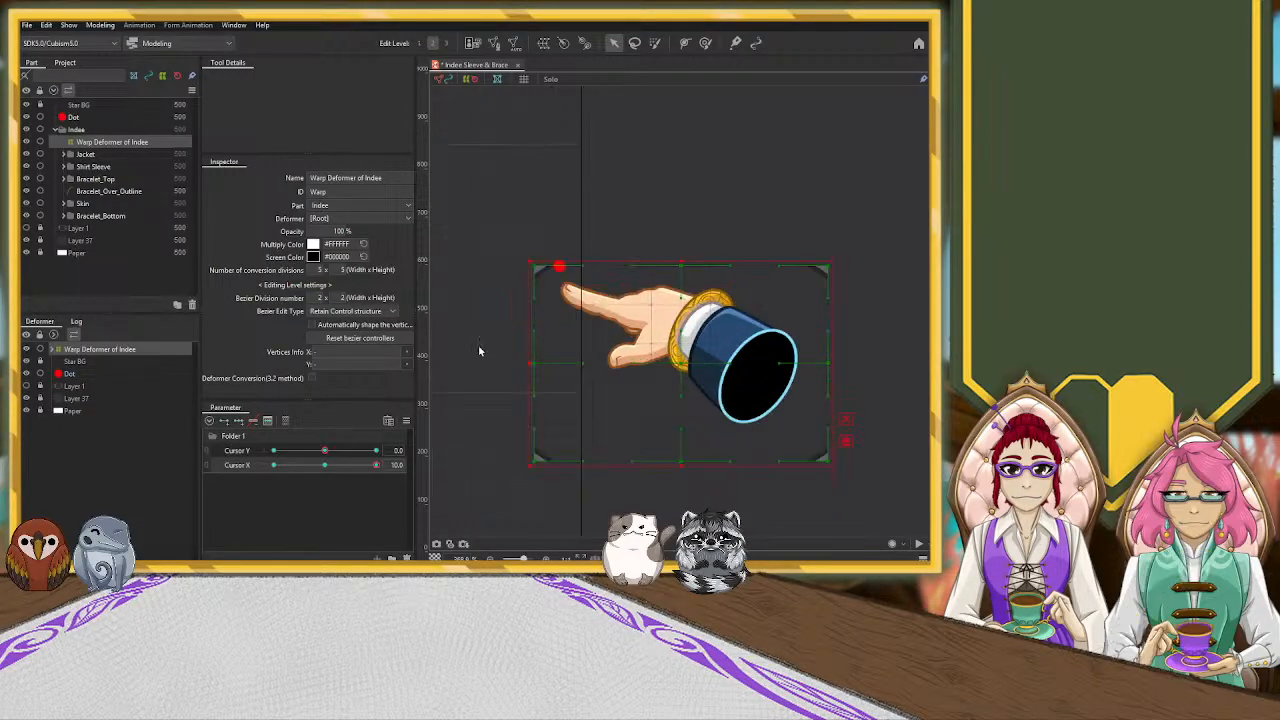
scroll(478, 344, up, 2)
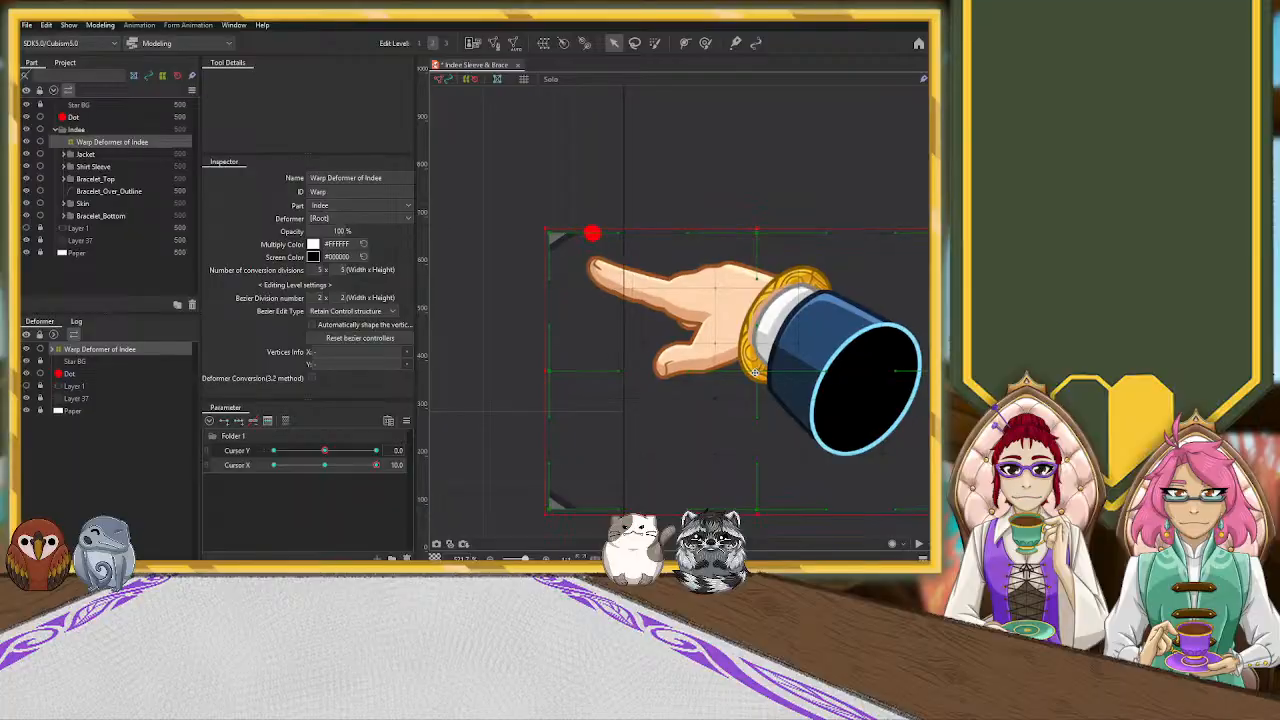
drag(757, 372, 751, 374)
key(ctrl+z)
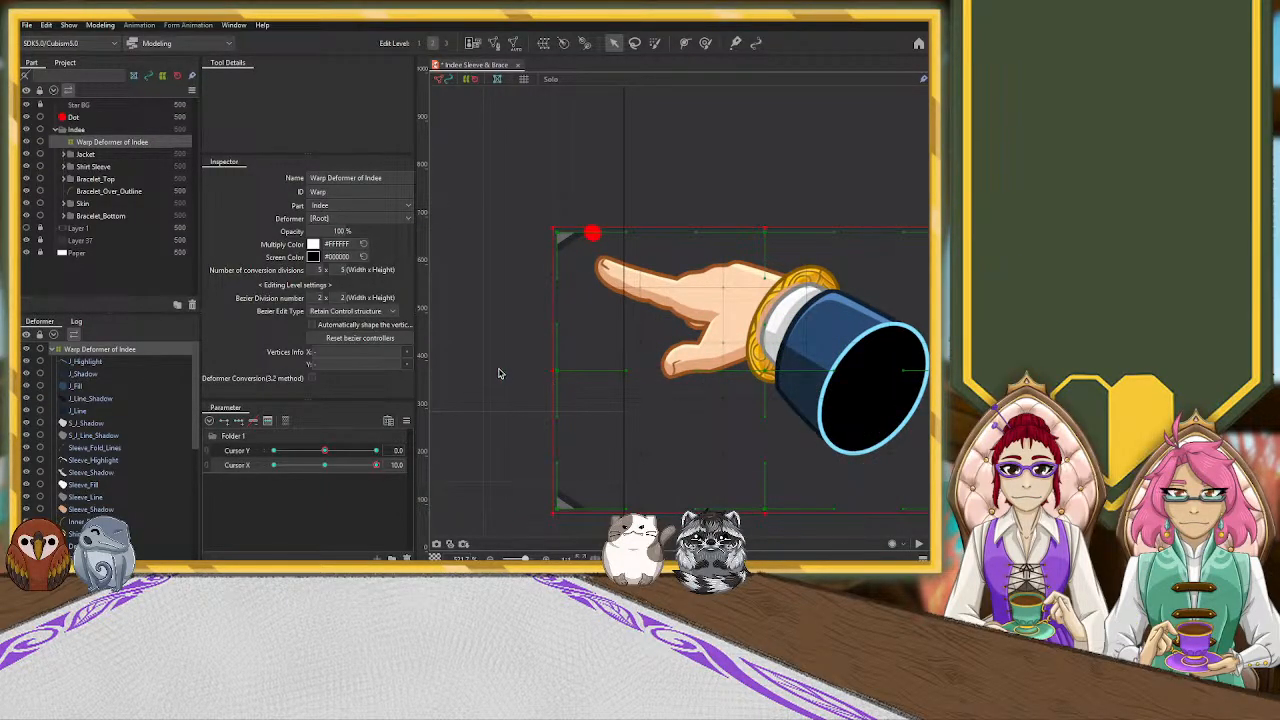
Pull the center and right-side control points of the hand's warp deformer inward to foreshorten the sleeve at Cursor X 10.0
scroll(517, 400, down, 4)
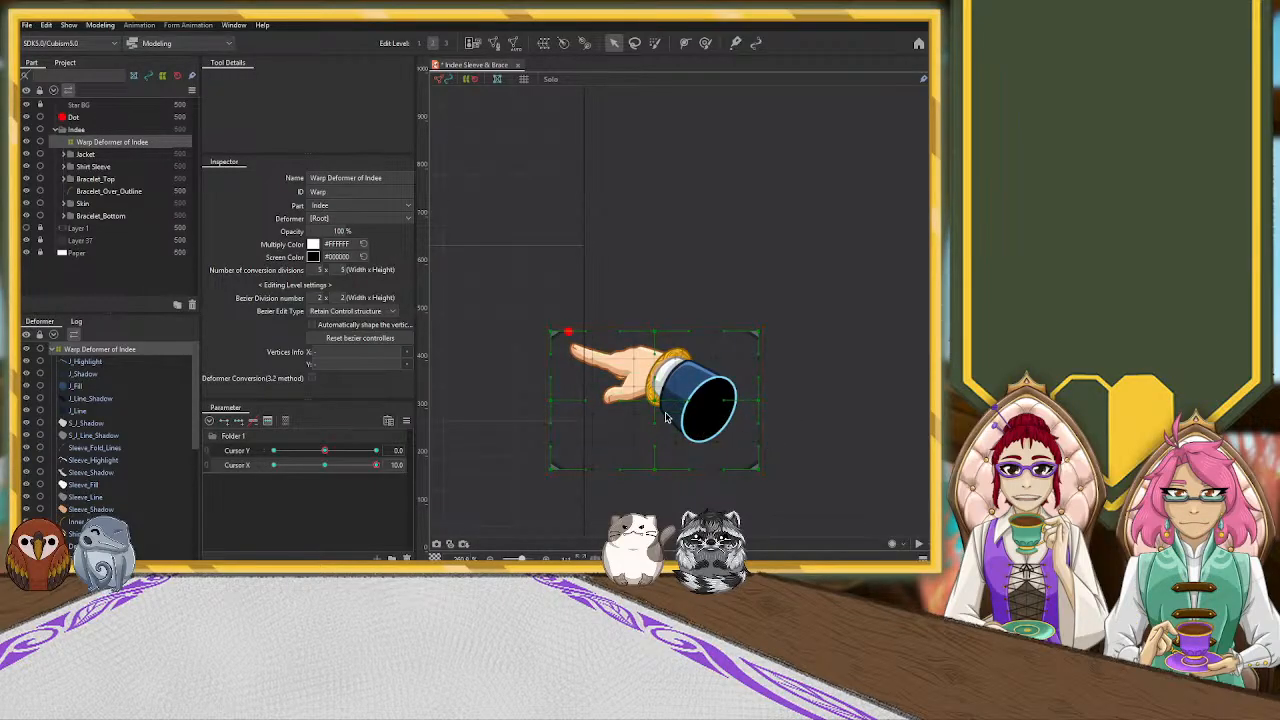
drag(655, 402, 637, 402)
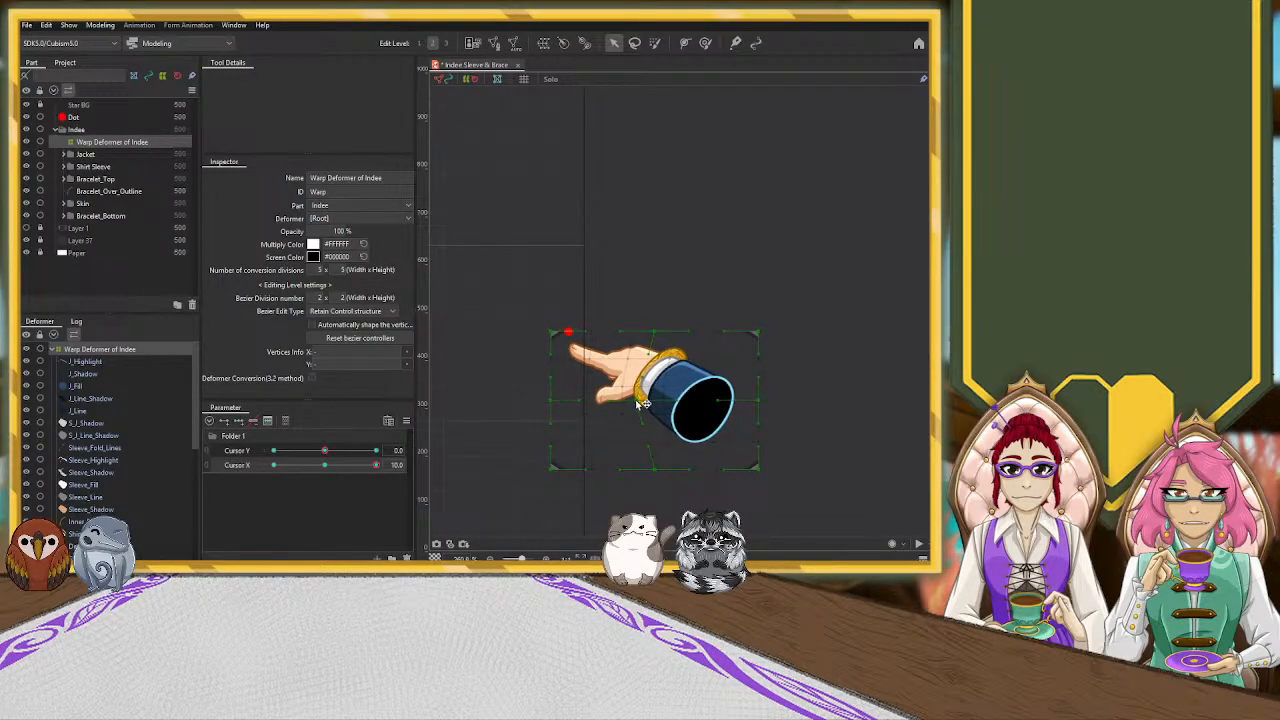
drag(760, 404, 742, 404)
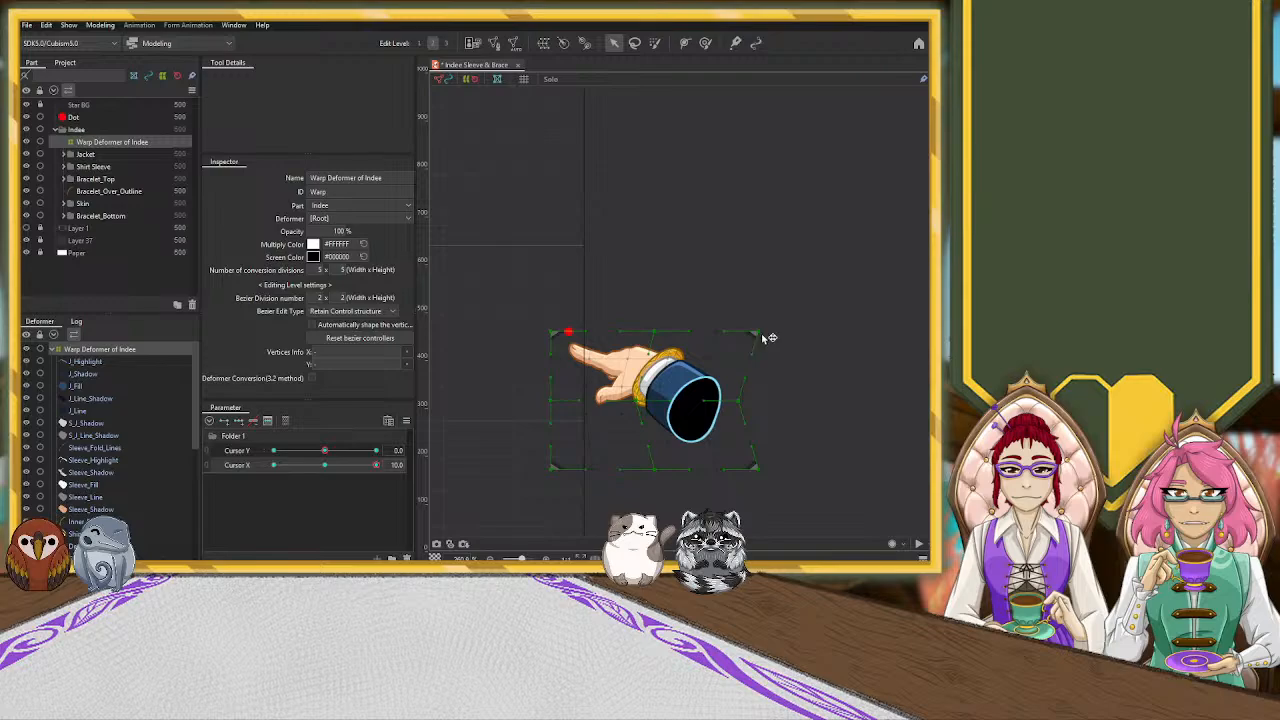
drag(763, 334, 736, 327)
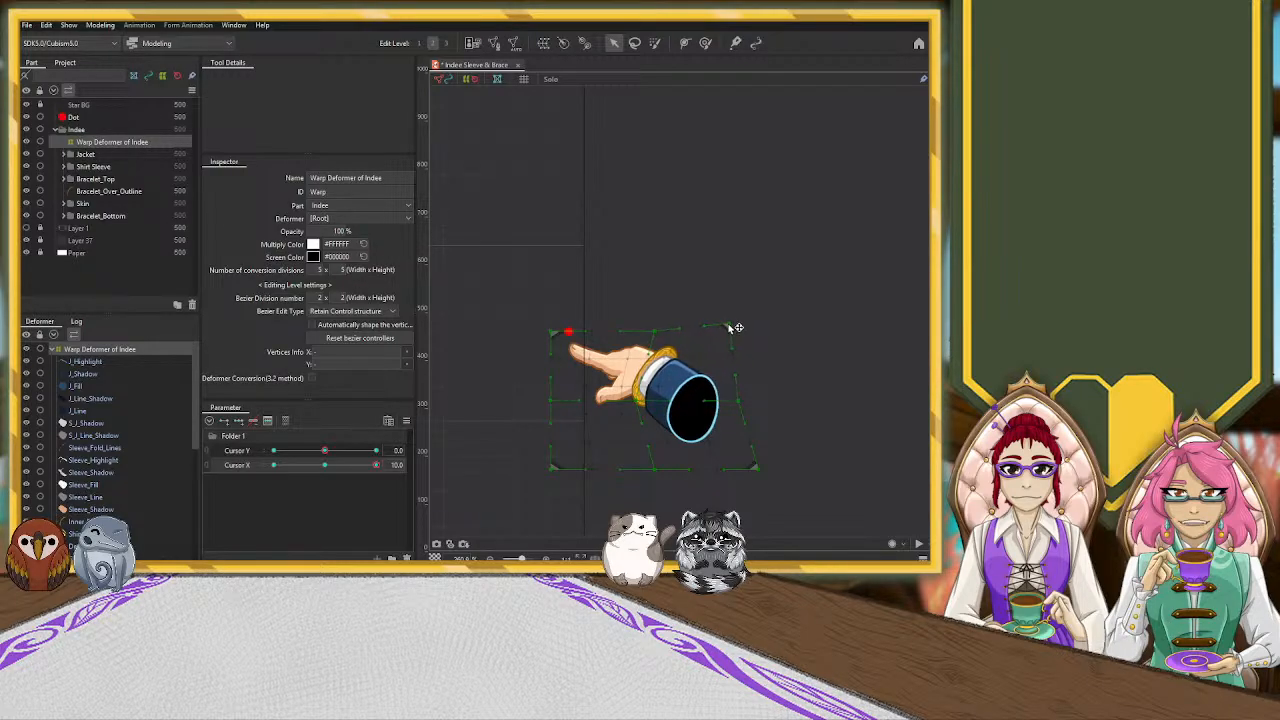
drag(760, 469, 733, 474)
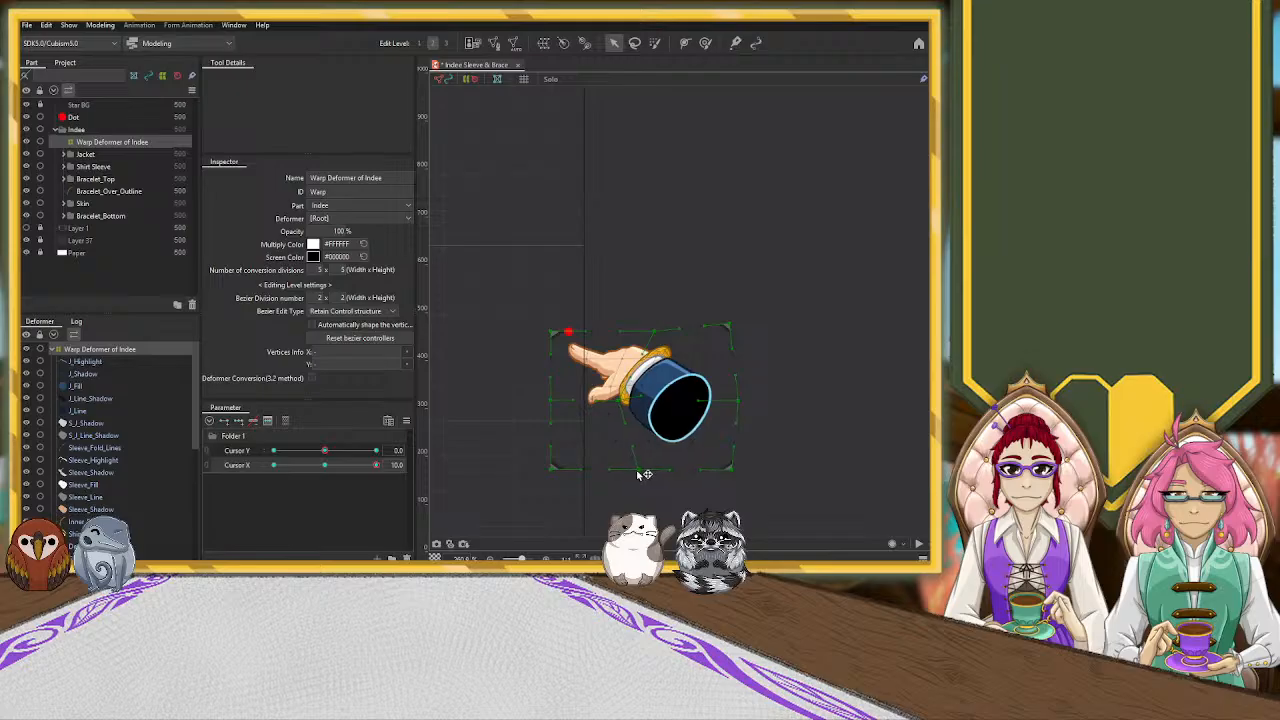
drag(729, 324, 651, 333)
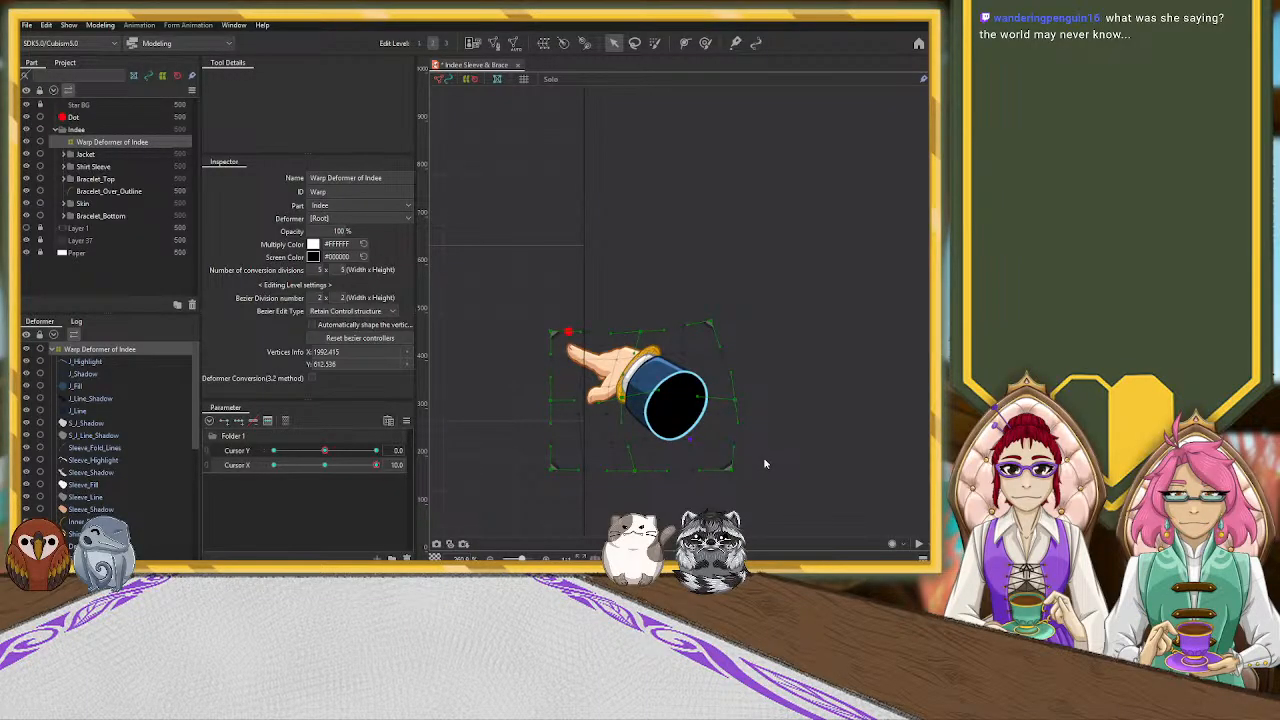
Reselect the hand's warp deformer and fine-tune its interior points around the sleeve opening
scroll(738, 460, up, 2)
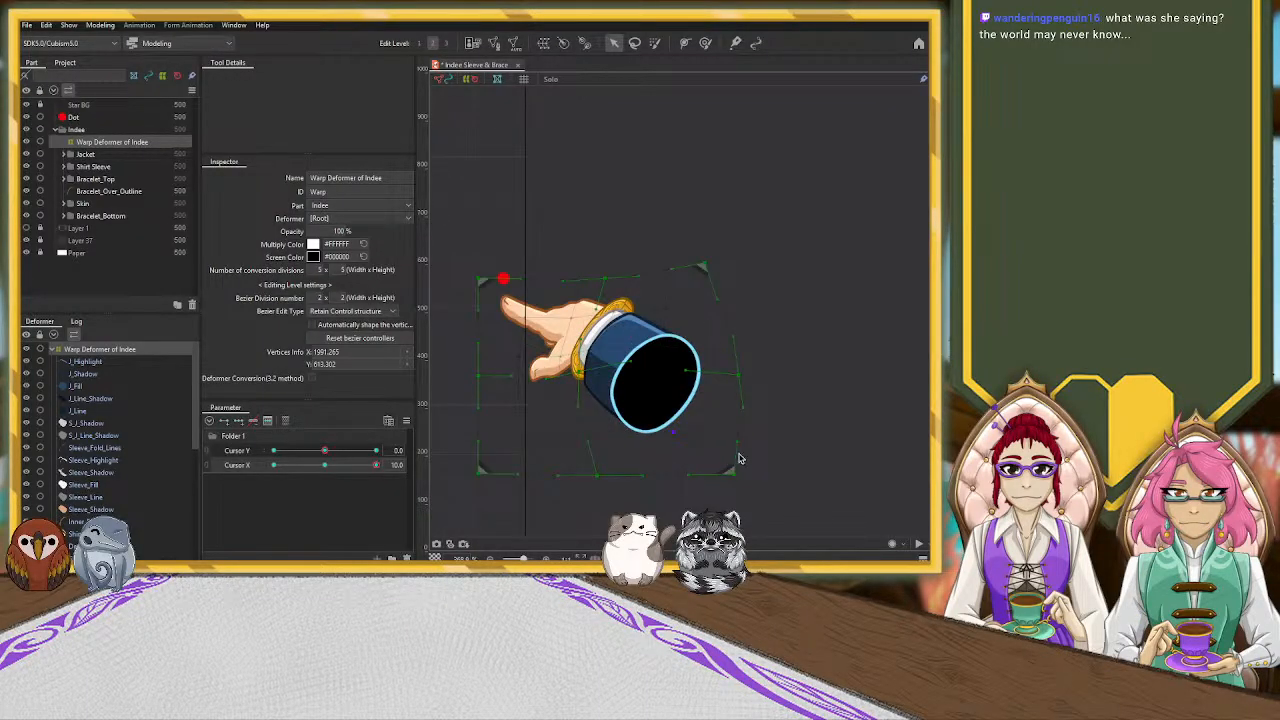
click(805, 436)
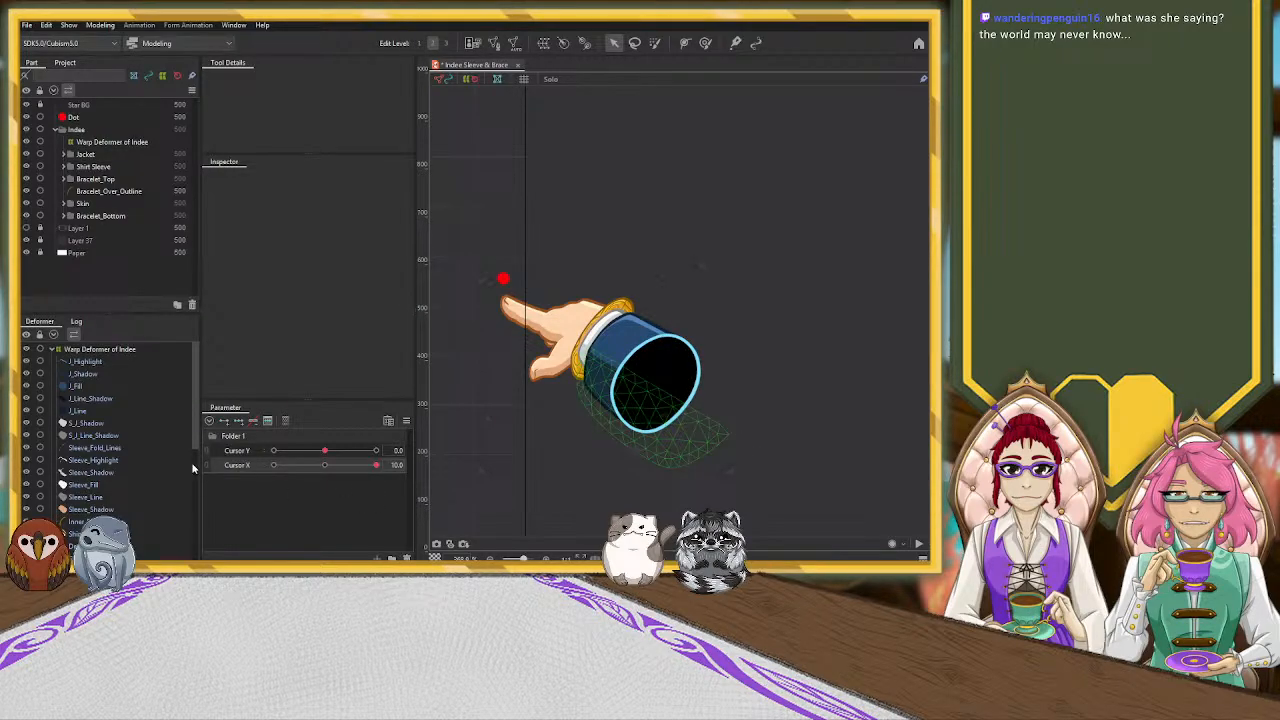
click(158, 350)
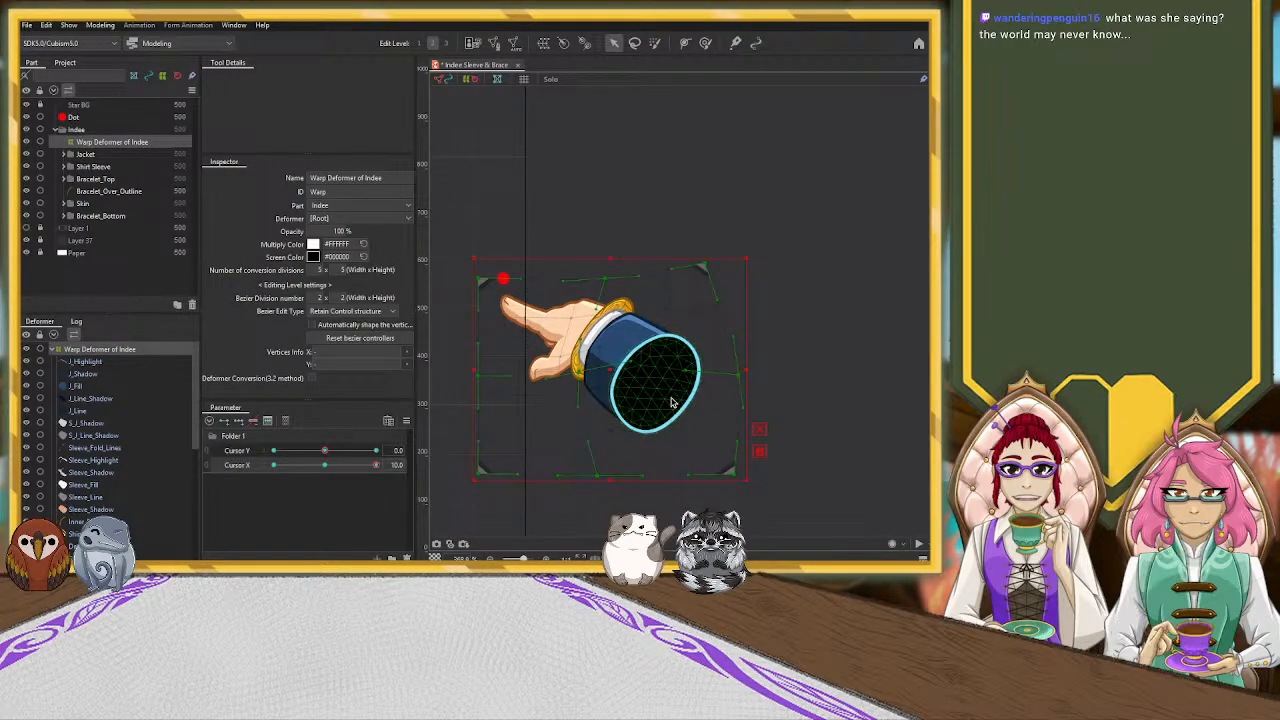
drag(671, 393, 676, 437)
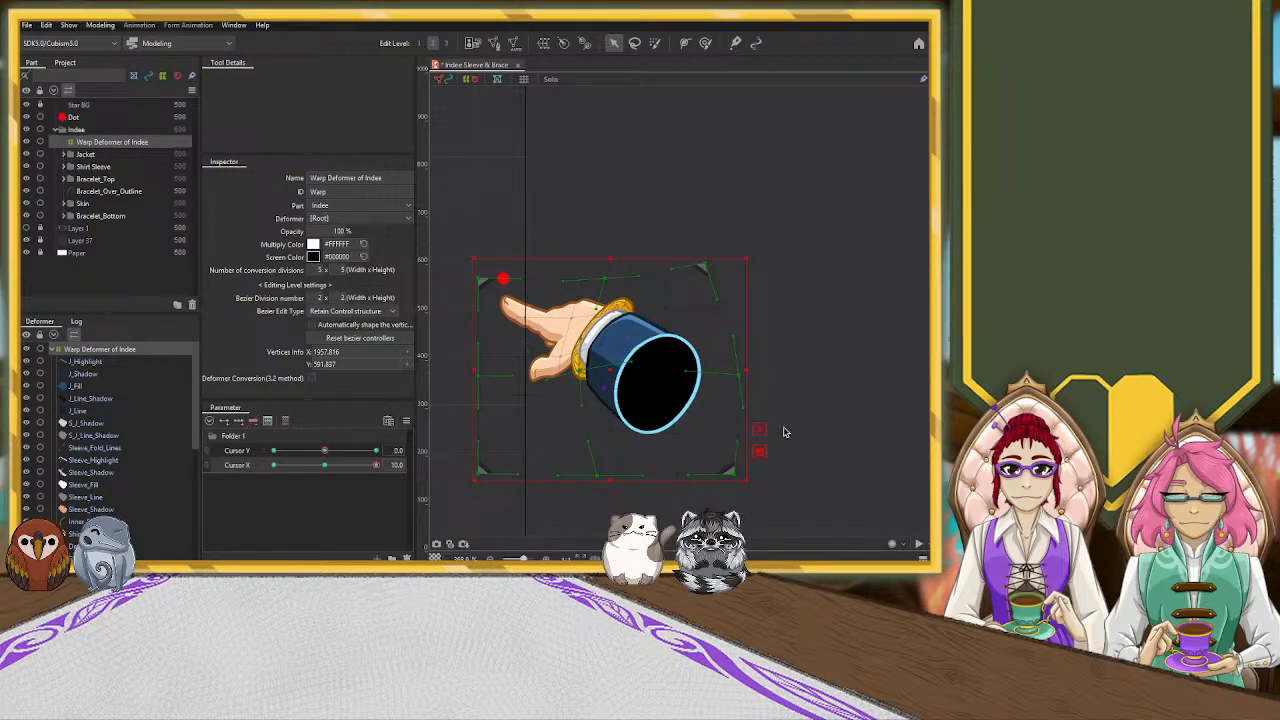
Check the reshaped hand against the canvas edge and red dot with Cursor X at 10.0
scroll(844, 255, down, 4)
scroll(845, 255, up, 2)
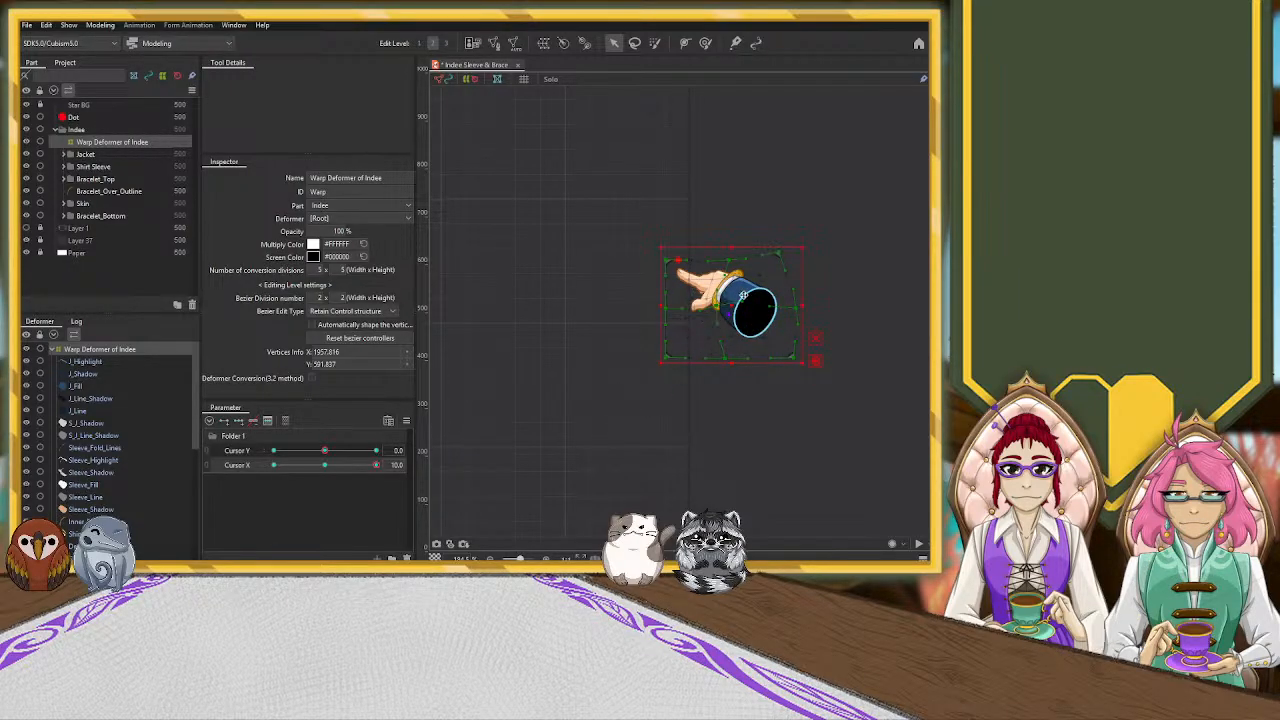
scroll(580, 310, down, 3)
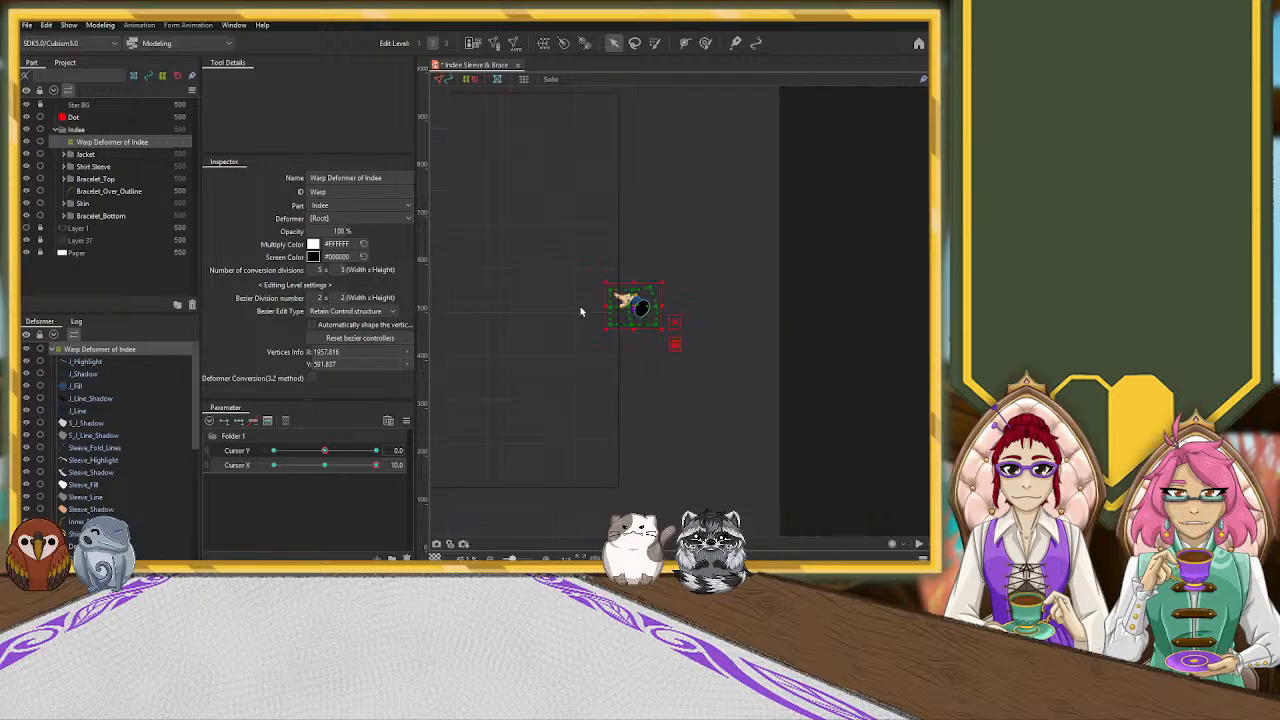
mouse_move(377, 466)
mouse_down()
mouse_move(330, 467)
mouse_move(386, 466)
mouse_up()
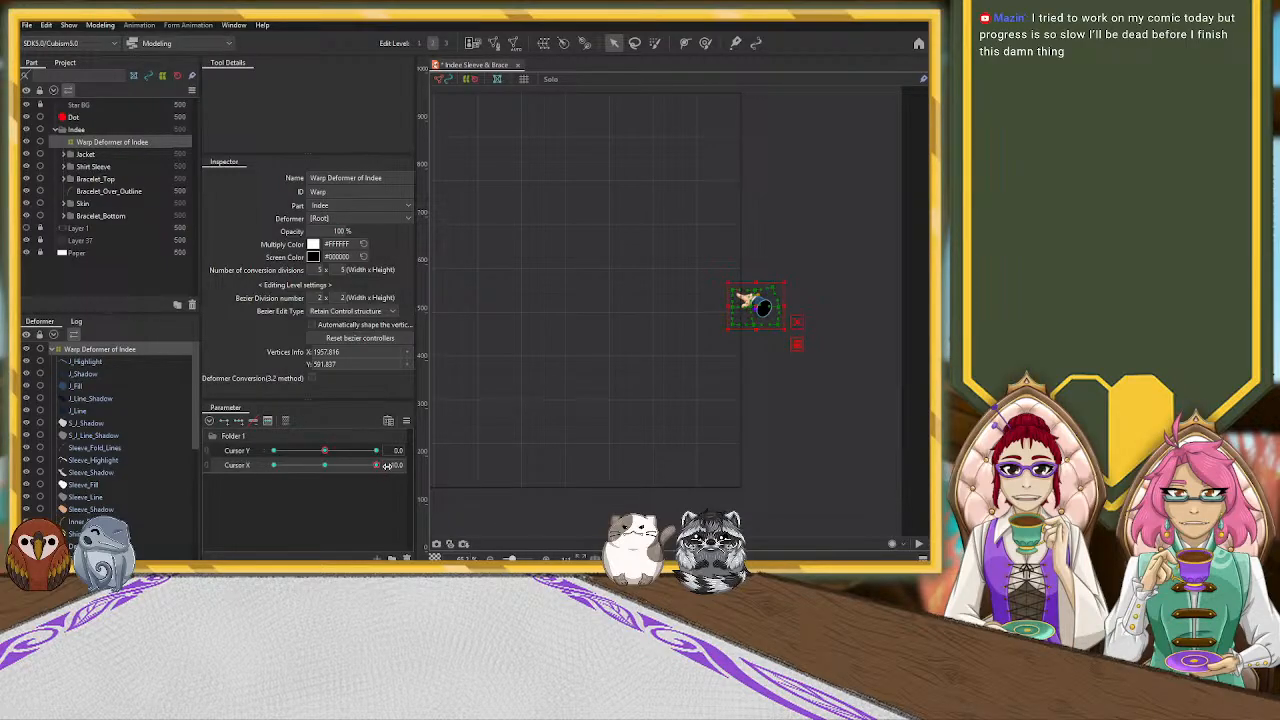
scroll(848, 318, up, 5)
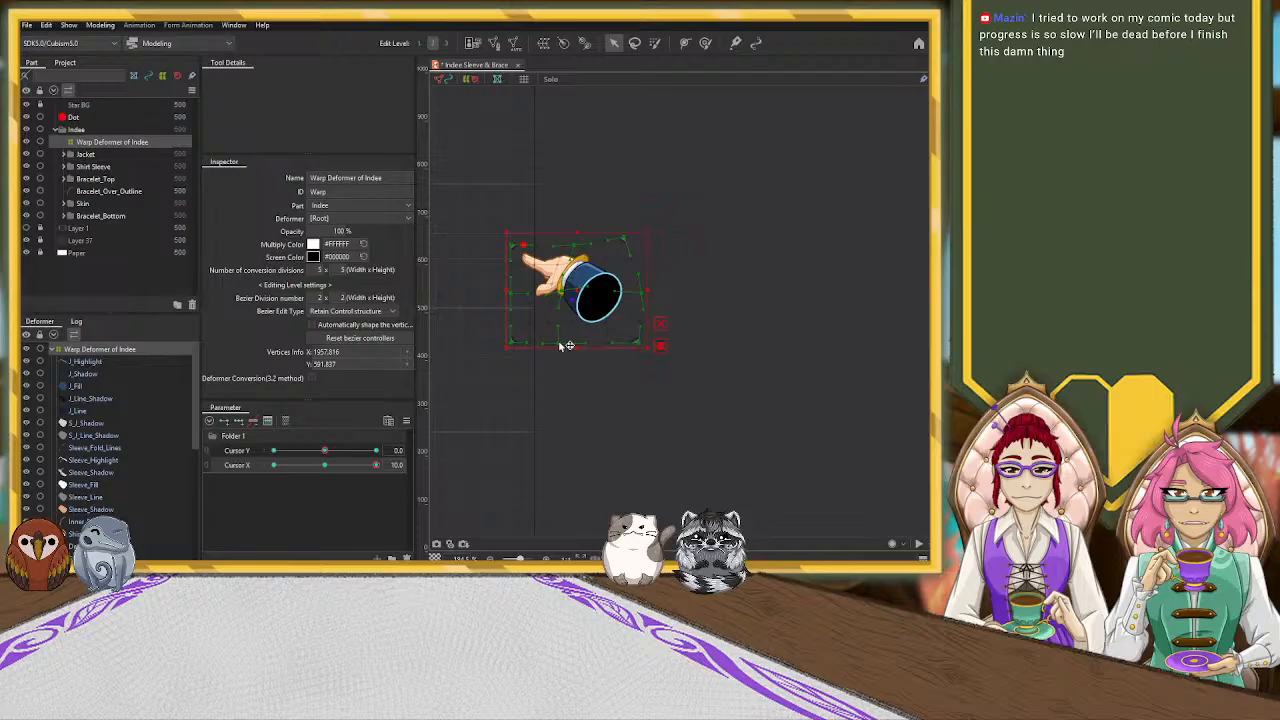
Pull the center, corner and edge control points of the hand's warp deformer inward to foreshorten the sleeve further at Cursor X 10.0
drag(562, 293, 546, 295)
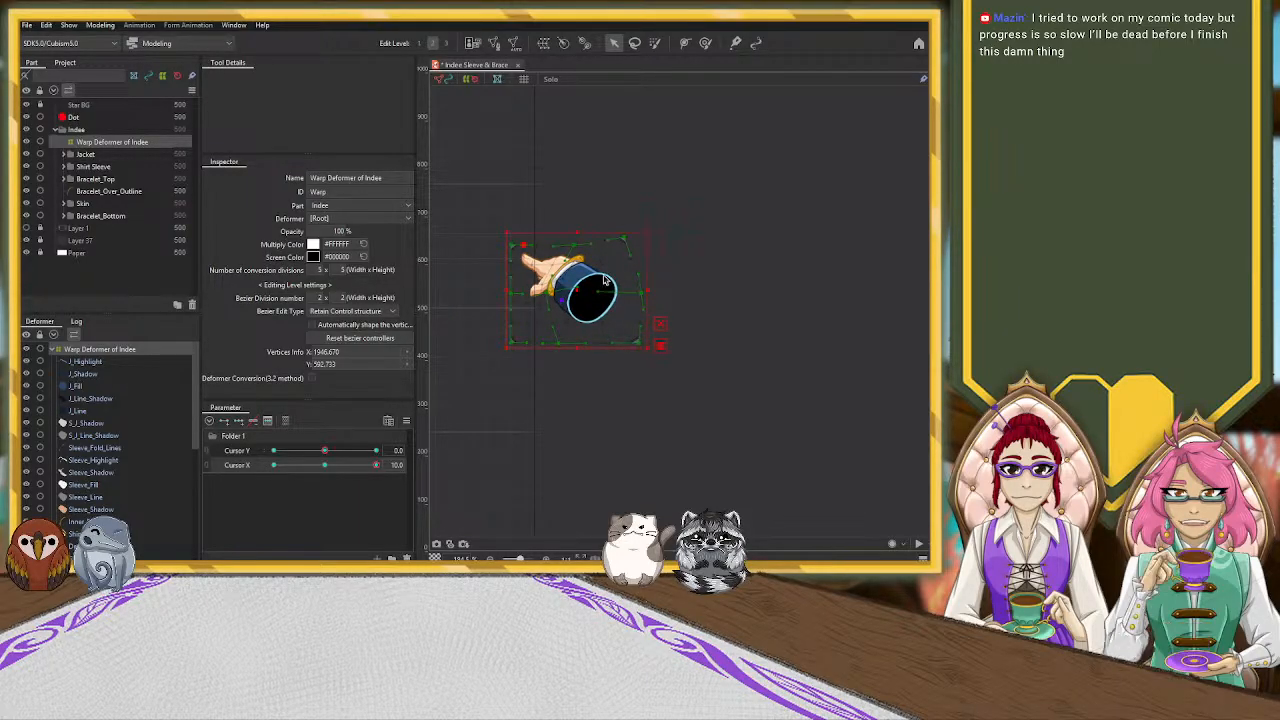
drag(624, 240, 516, 255)
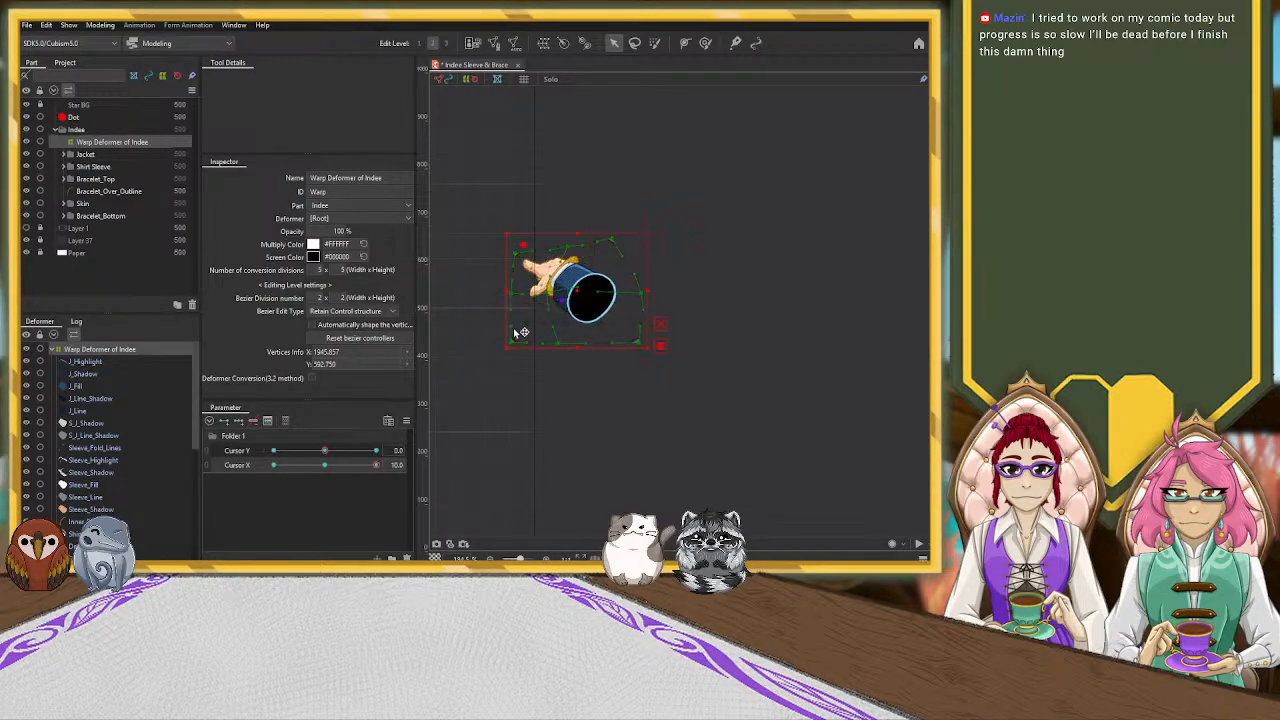
drag(517, 306, 517, 291)
drag(639, 342, 547, 347)
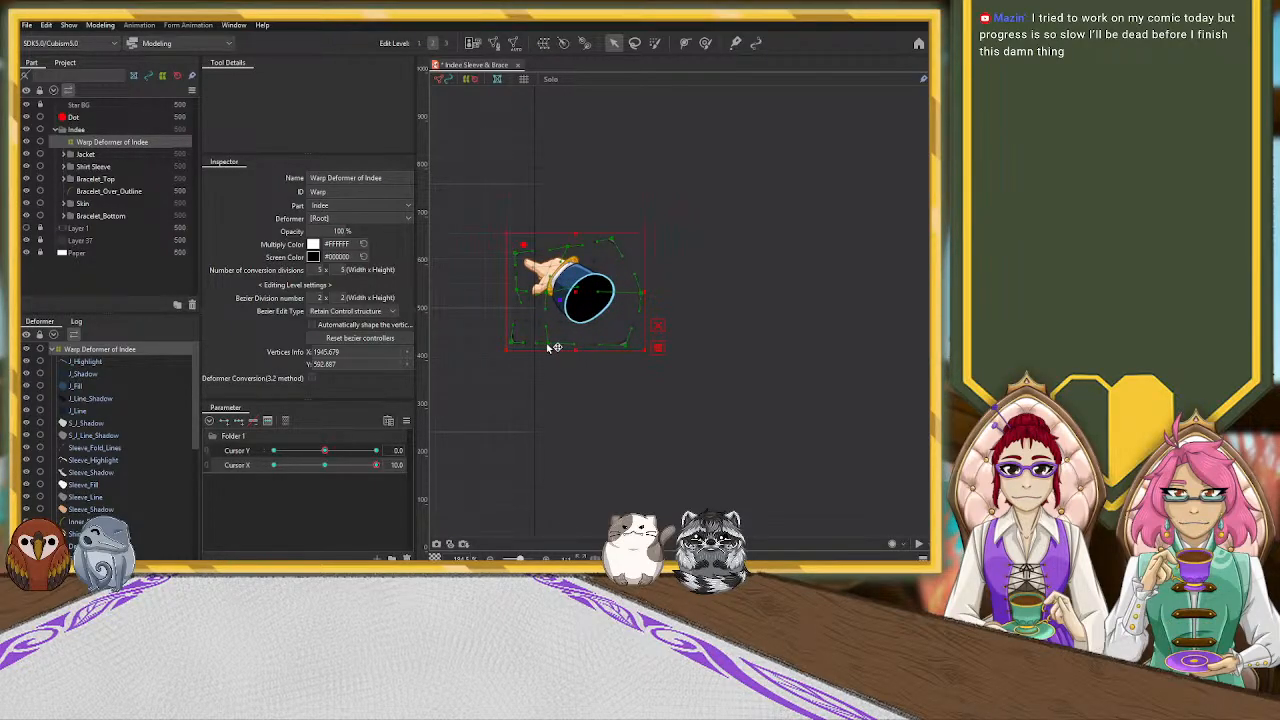
drag(559, 295, 550, 293)
drag(641, 296, 626, 294)
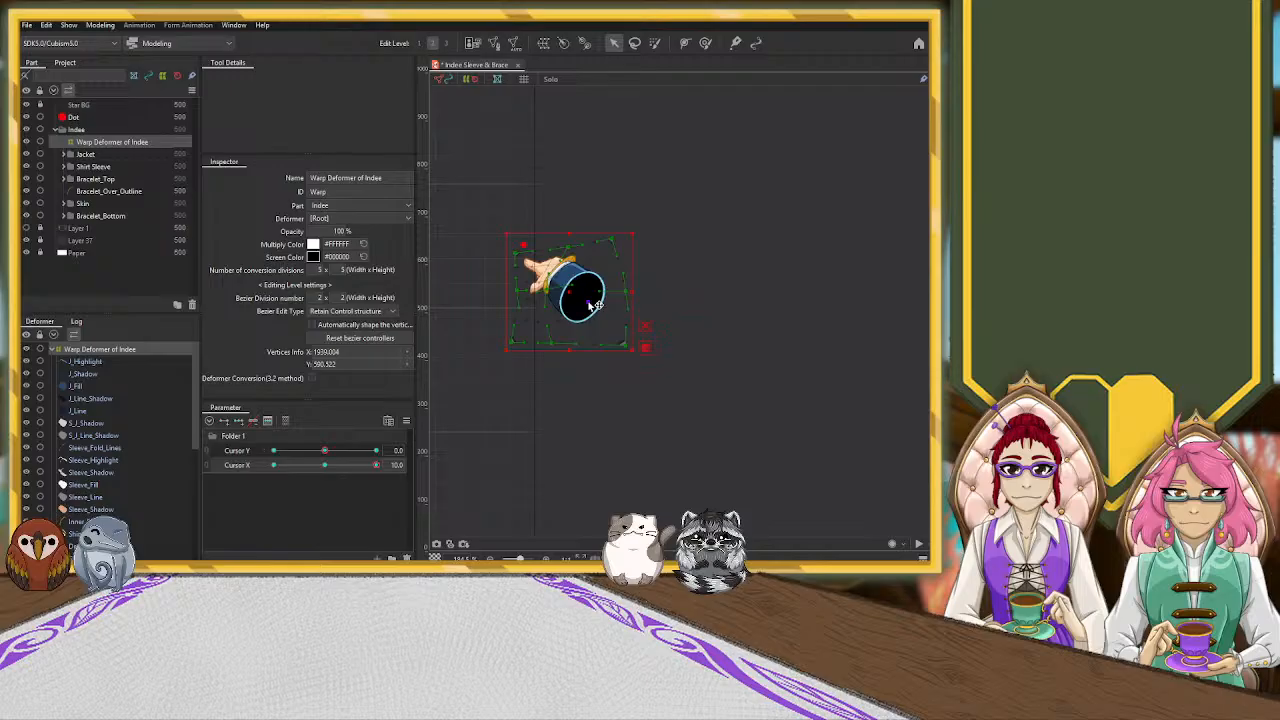
drag(587, 302, 587, 301)
Move the whole hand warp deformer left, back across the canvas edge, at Cursor X 10.0
drag(700, 374, 813, 462)
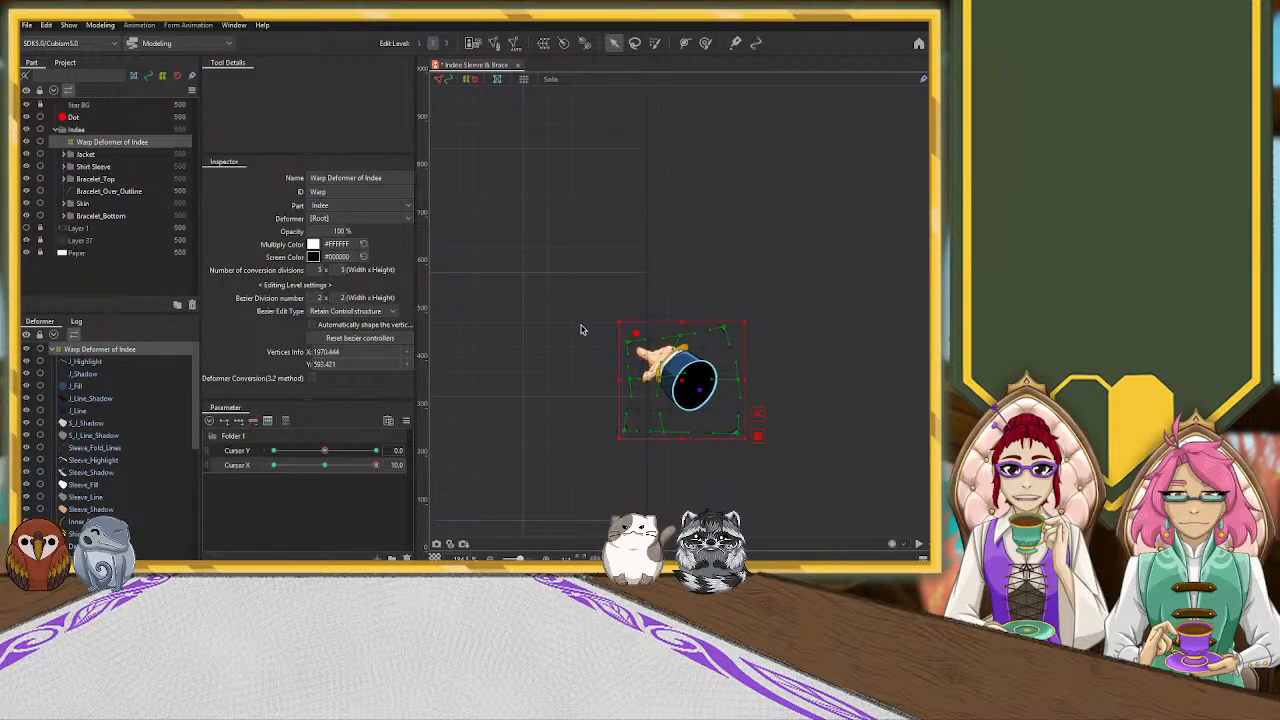
scroll(576, 340, up, 2)
scroll(576, 340, down, 1)
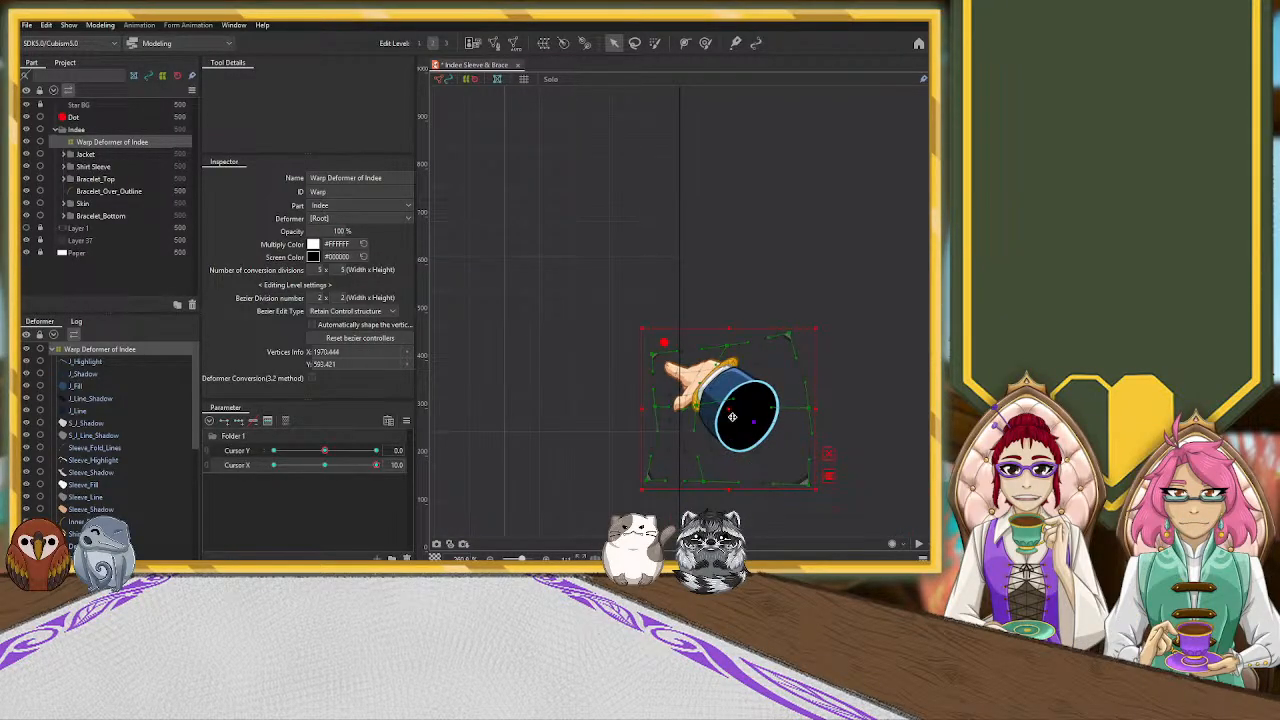
drag(728, 411, 621, 420)
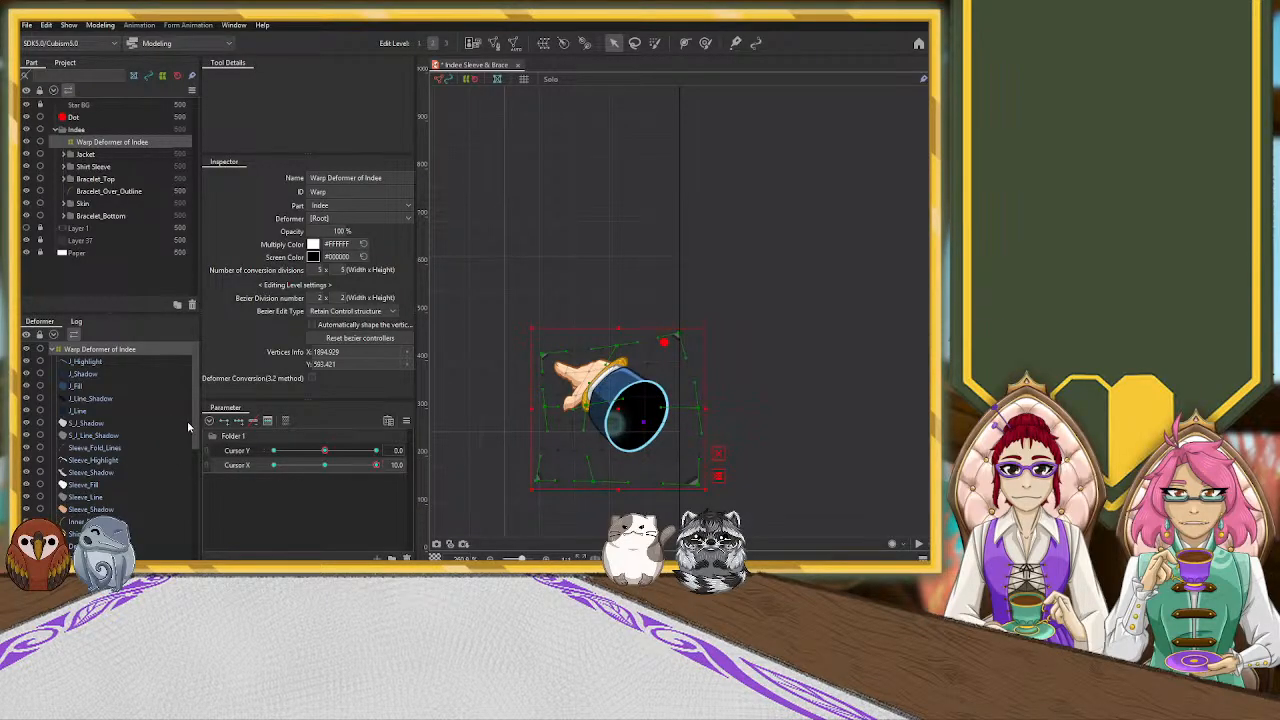
Select Warp Deformer of Pointer_3 and pull in its fingertip corner to shorten the pointing finger at Cursor X 10.0
scroll(580, 448, up, 4)
scroll(580, 448, down, 2)
scroll(190, 430, down, 10)
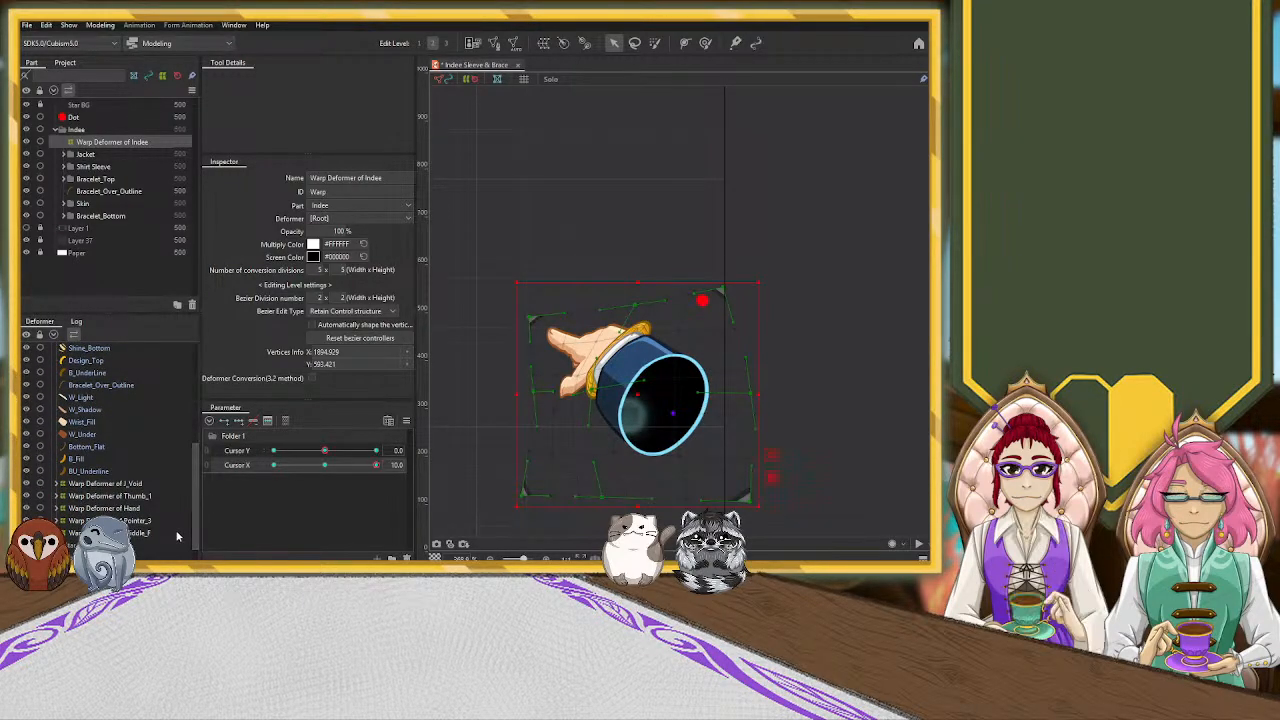
click(129, 522)
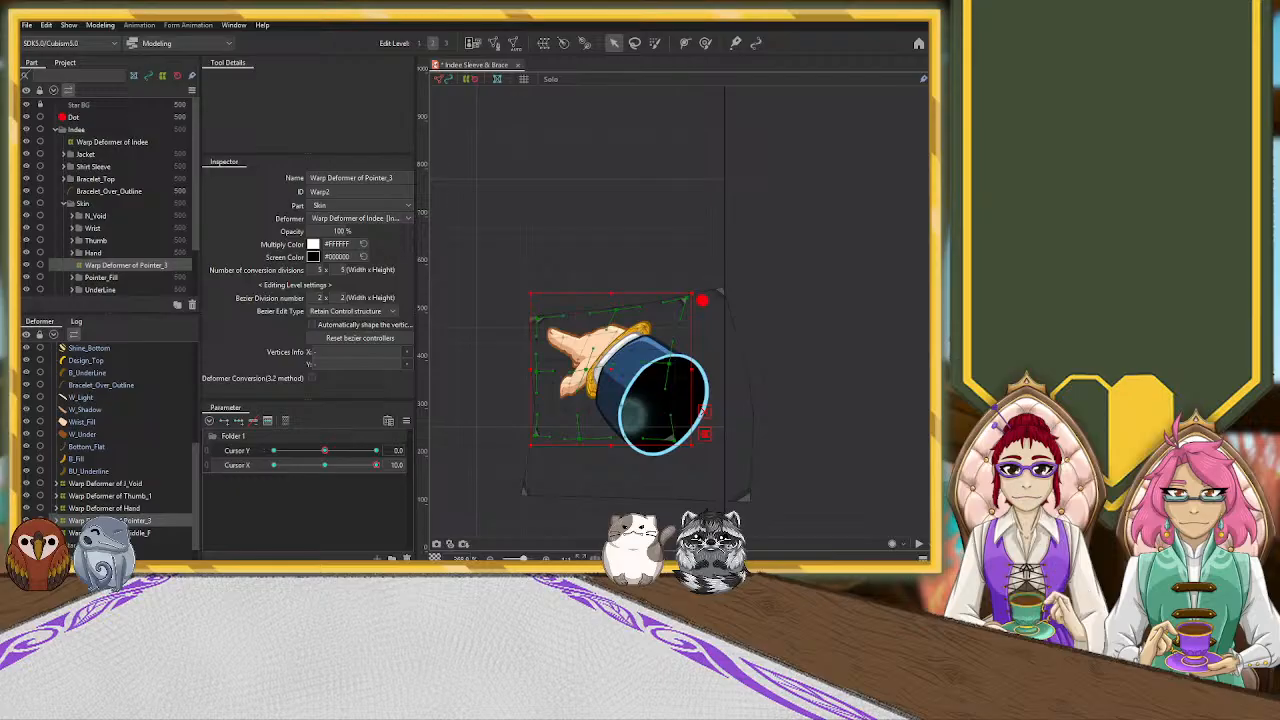
drag(375, 467, 446, 466)
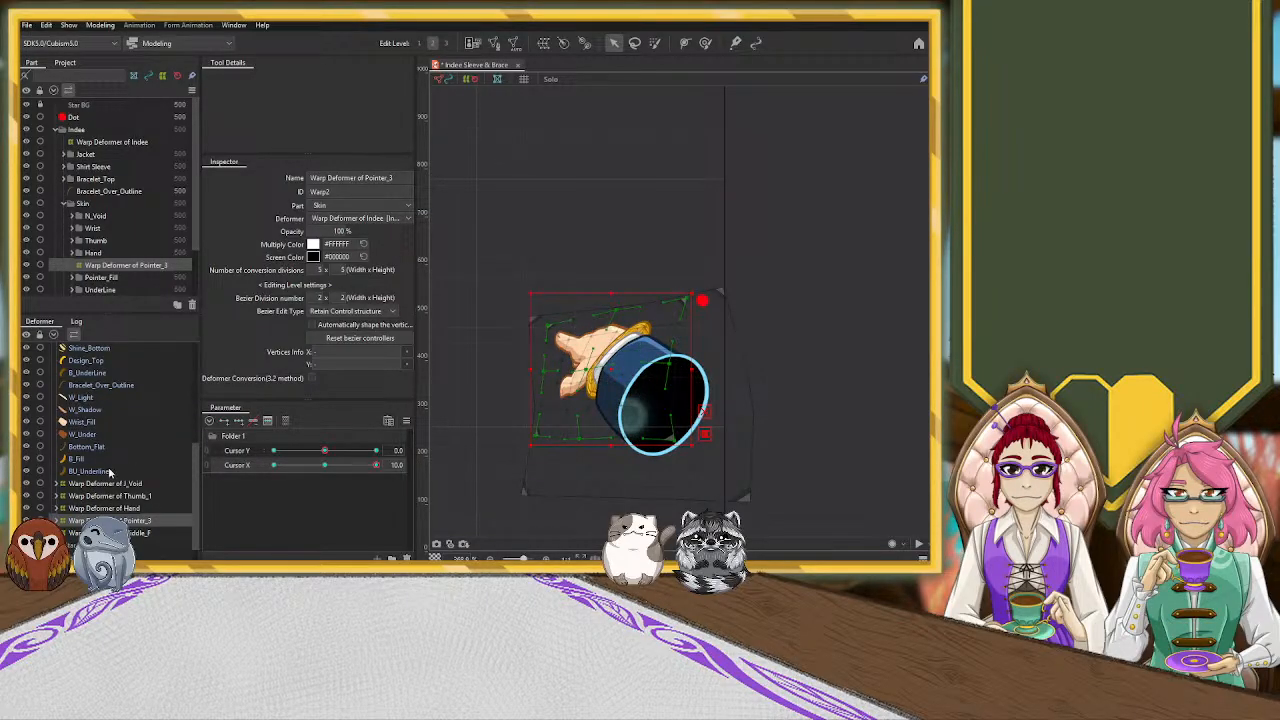
Select the jacket sleeve and shirt sleeve meshes from J_Highlight through Sleeve_Shadow in the deformer hierarchy
scroll(122, 440, up, 10)
click(86, 362)
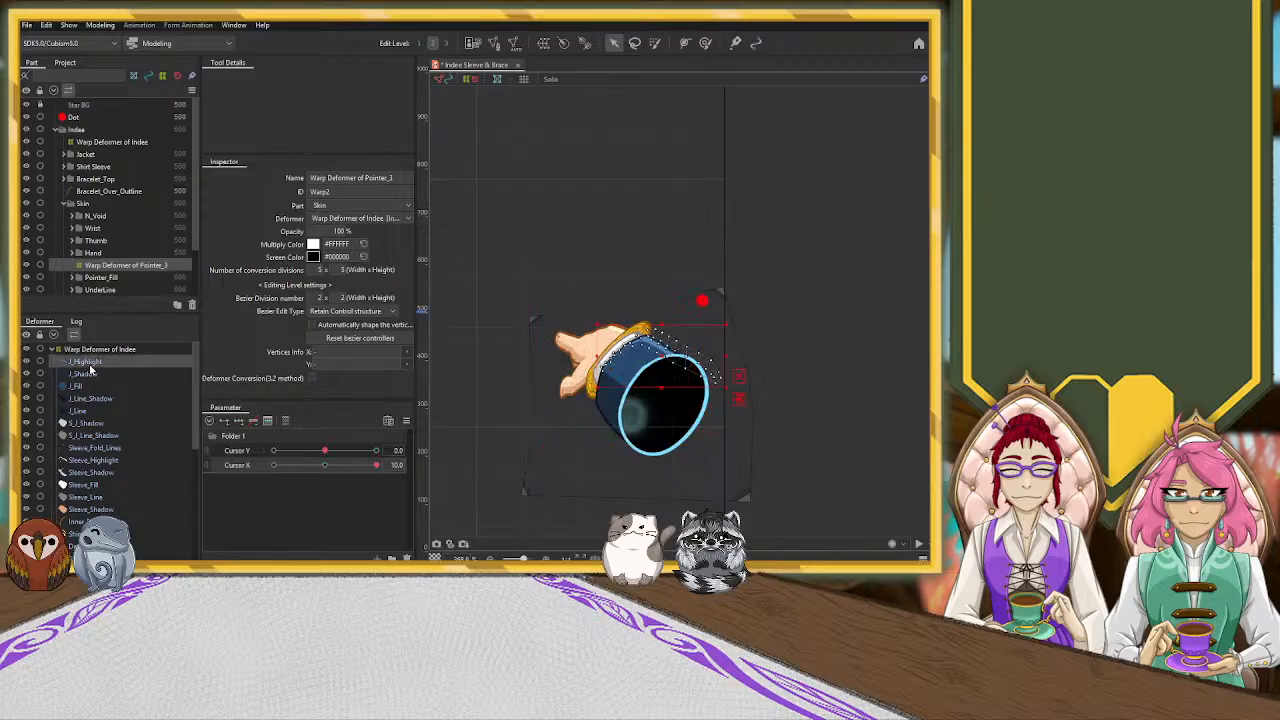
shift+click(94, 411)
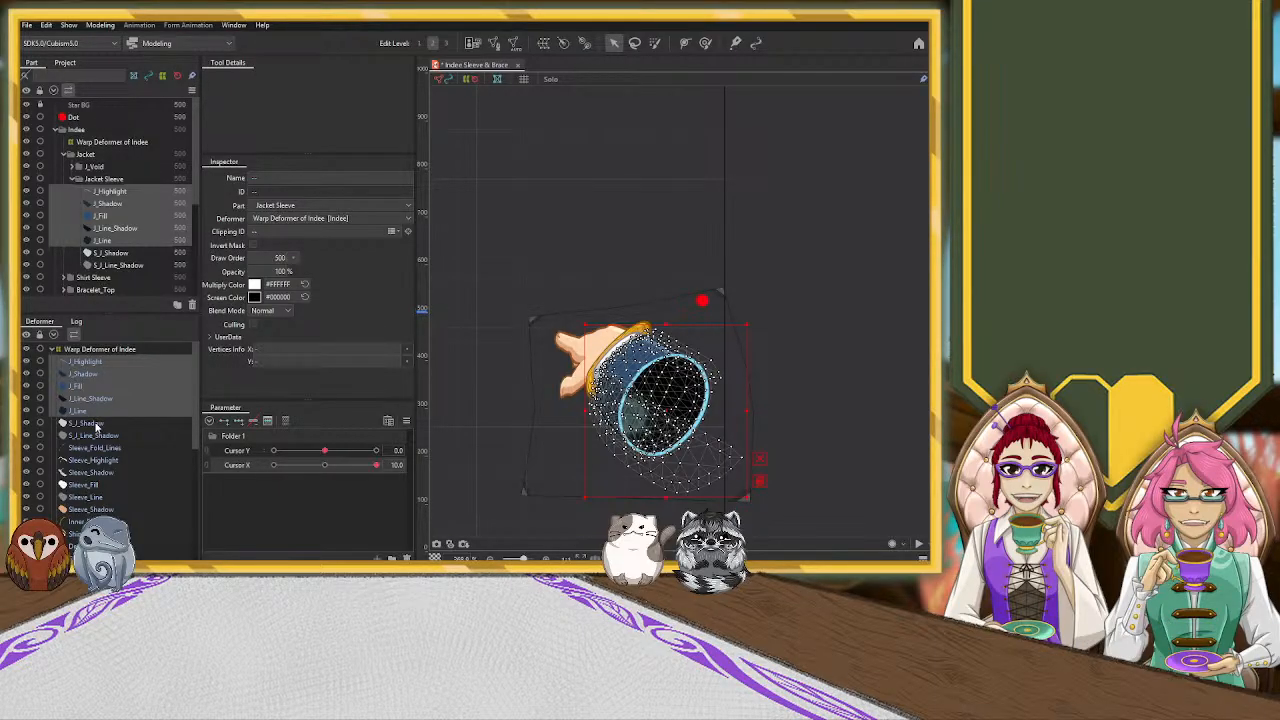
ctrl+click(96, 448)
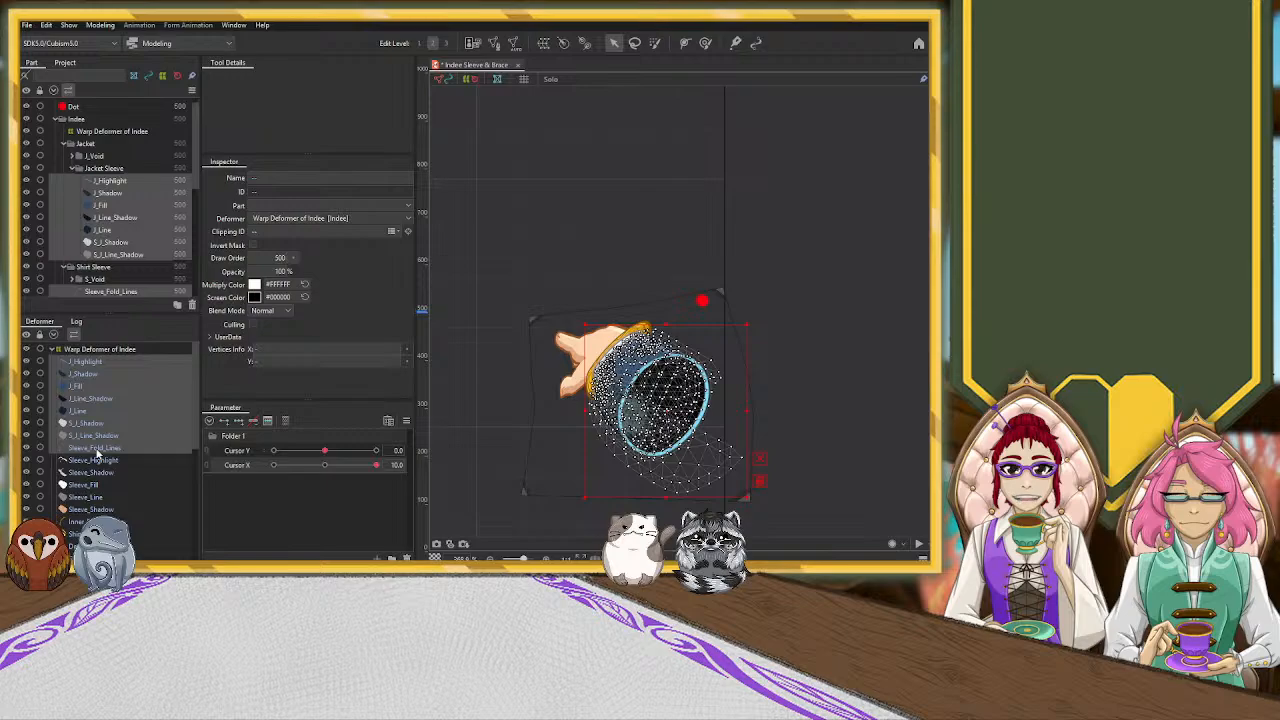
ctrl+click(96, 460)
ctrl+click(99, 486)
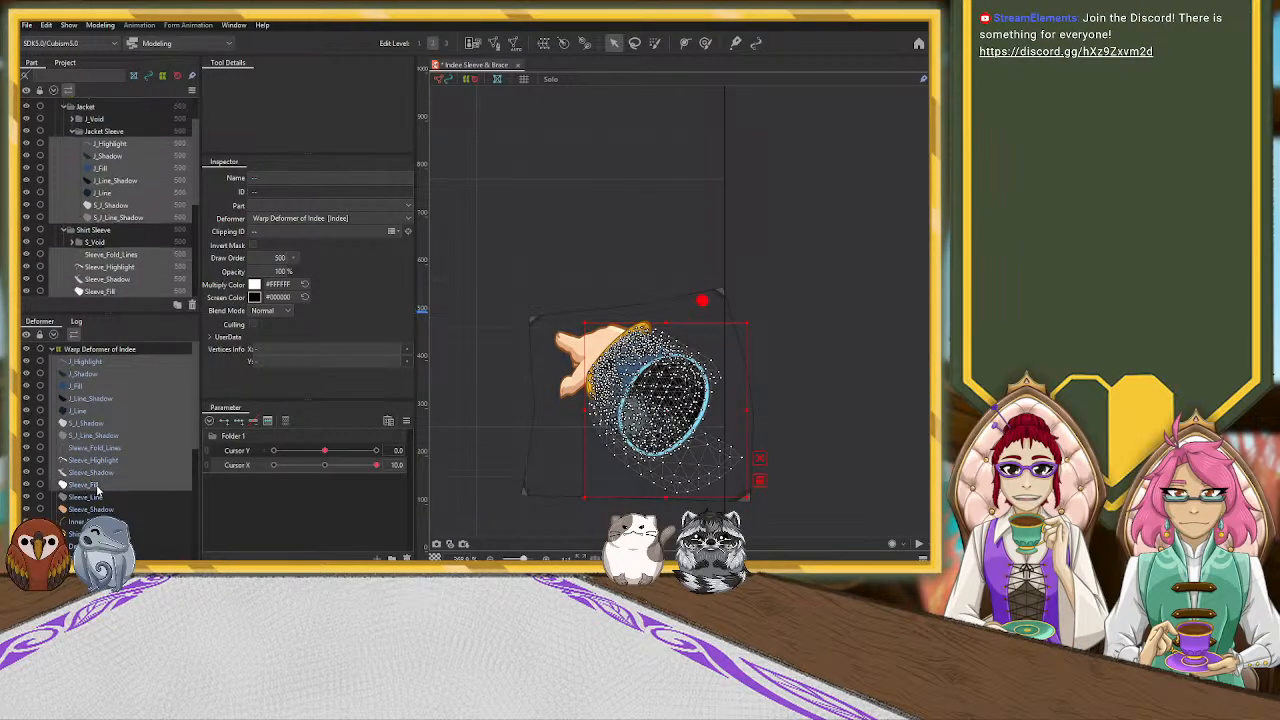
ctrl+click(96, 498)
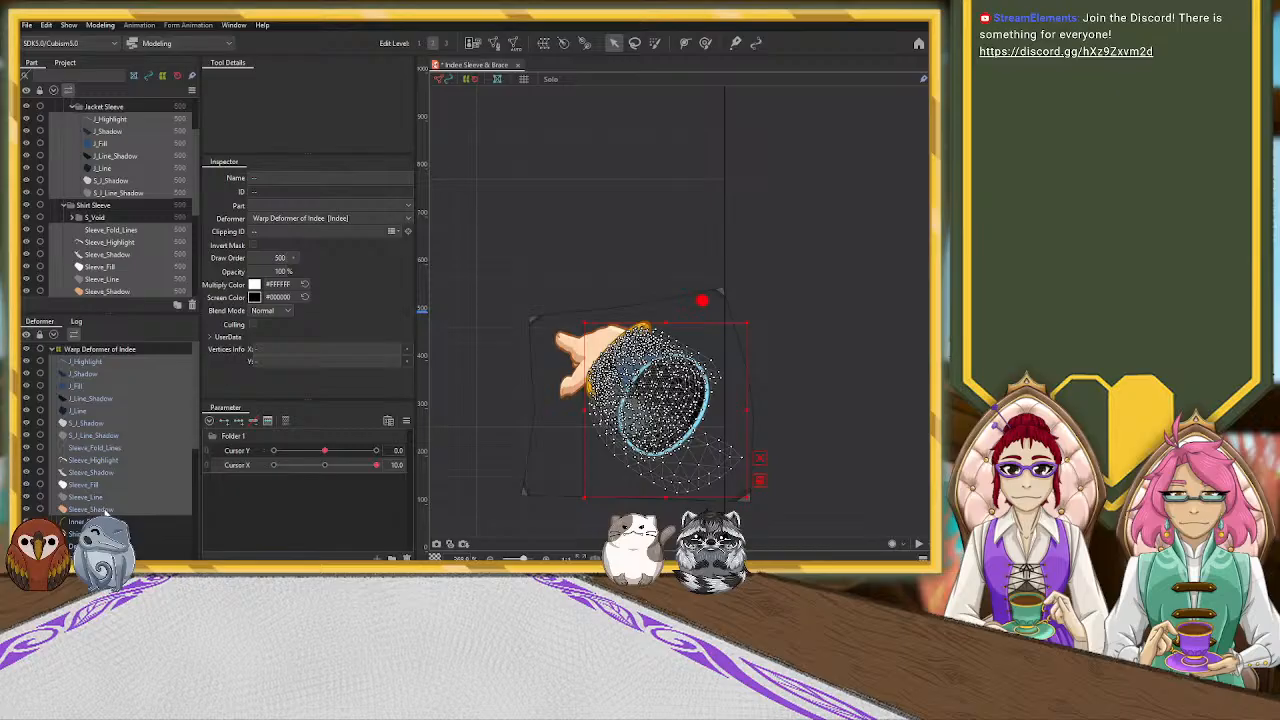
Add W_Light, W_Shadow and Wrist_Fill to the selected sleeve meshes and create one warp deformer around them inside the hand's deformer
scroll(105, 460, down, 5)
scroll(105, 515, down, 1)
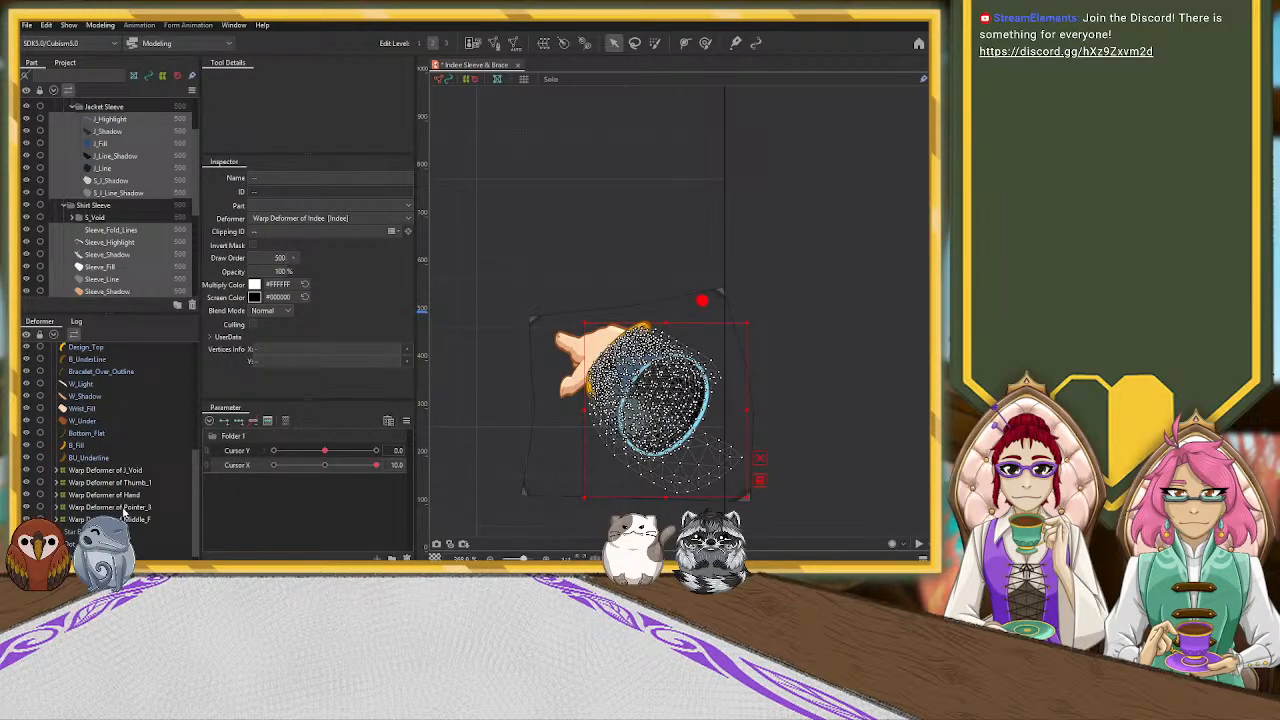
scroll(120, 500, down, 3)
scroll(107, 265, down, 5)
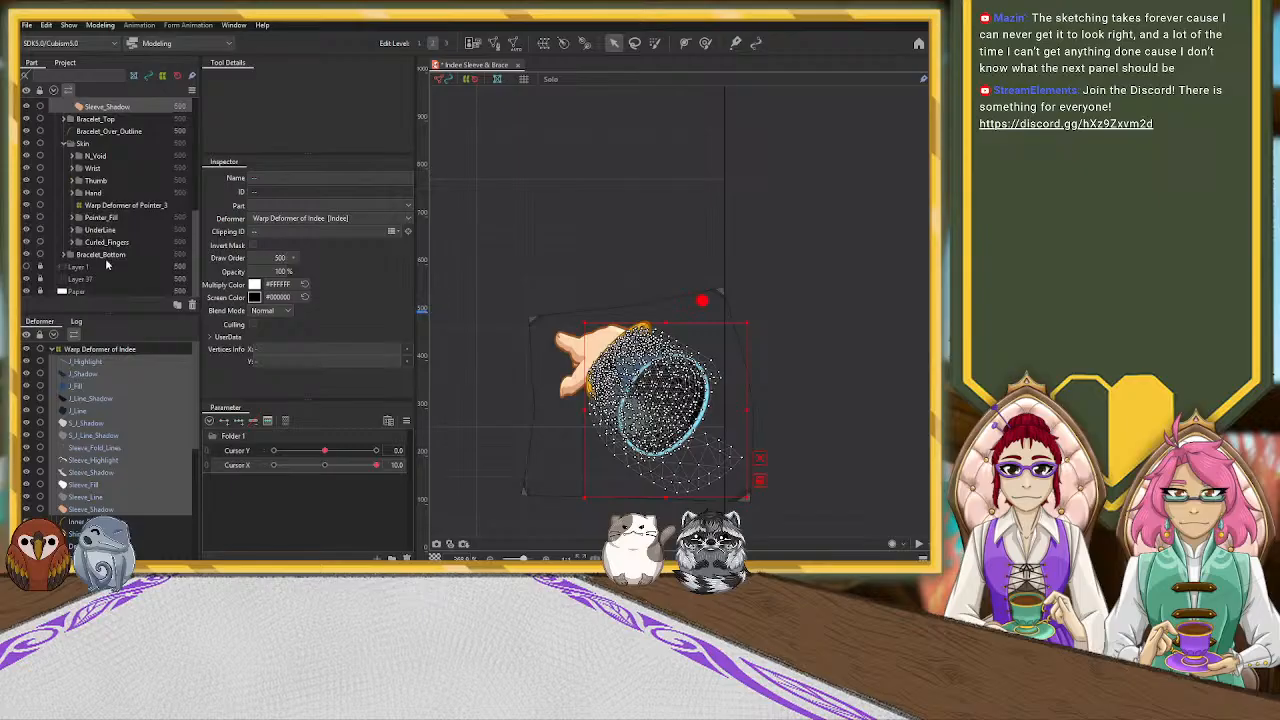
scroll(105, 262, up, 2)
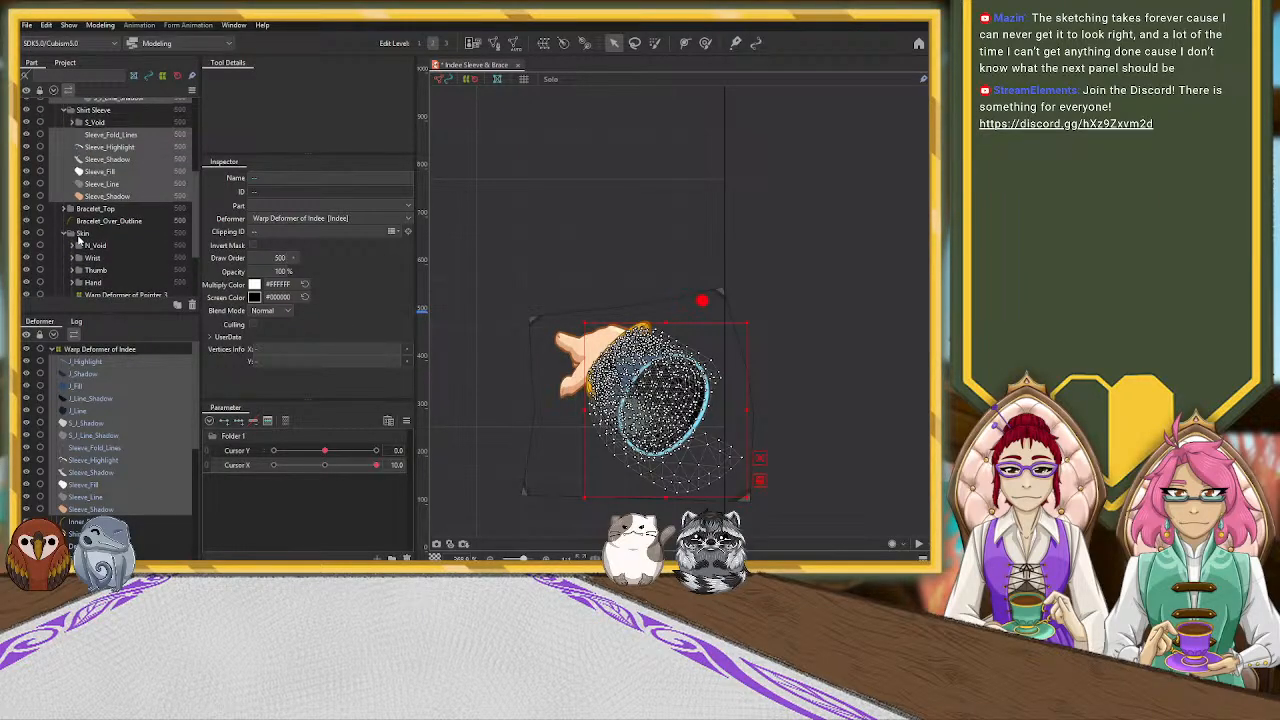
click(73, 258)
scroll(95, 250, down, 2)
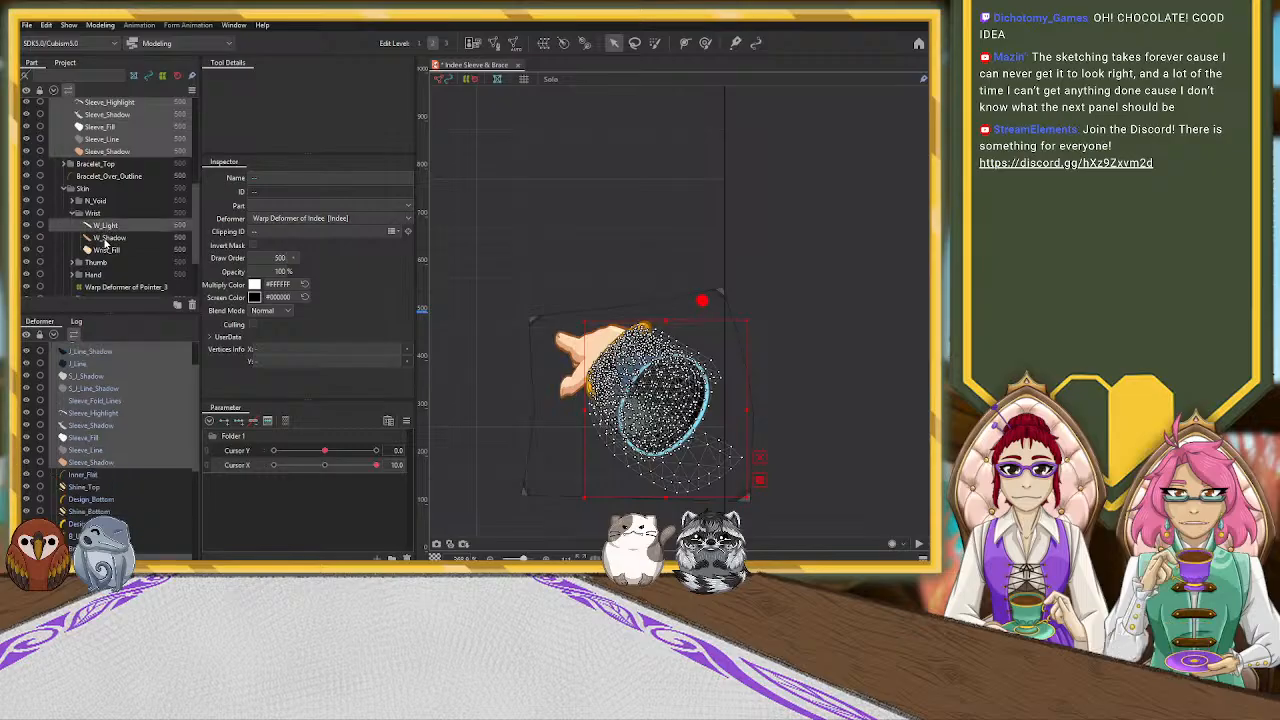
ctrl+click(107, 239)
ctrl+click(106, 251)
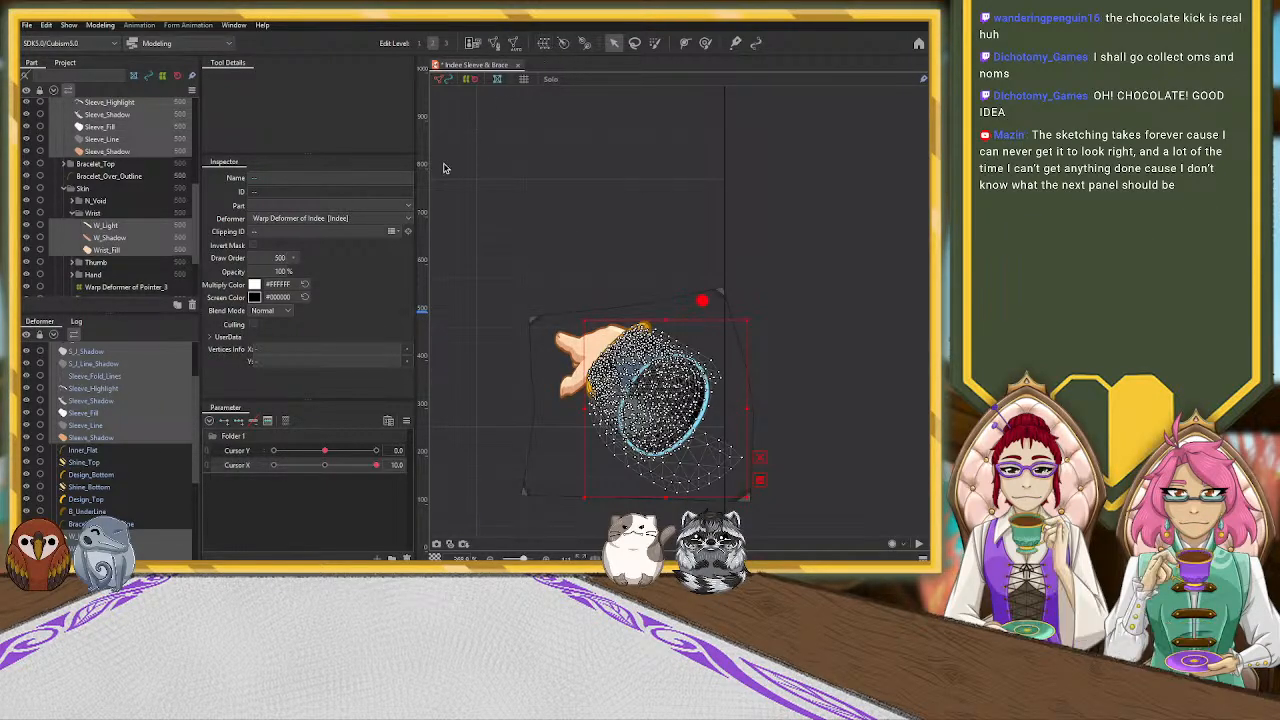
click(285, 383)
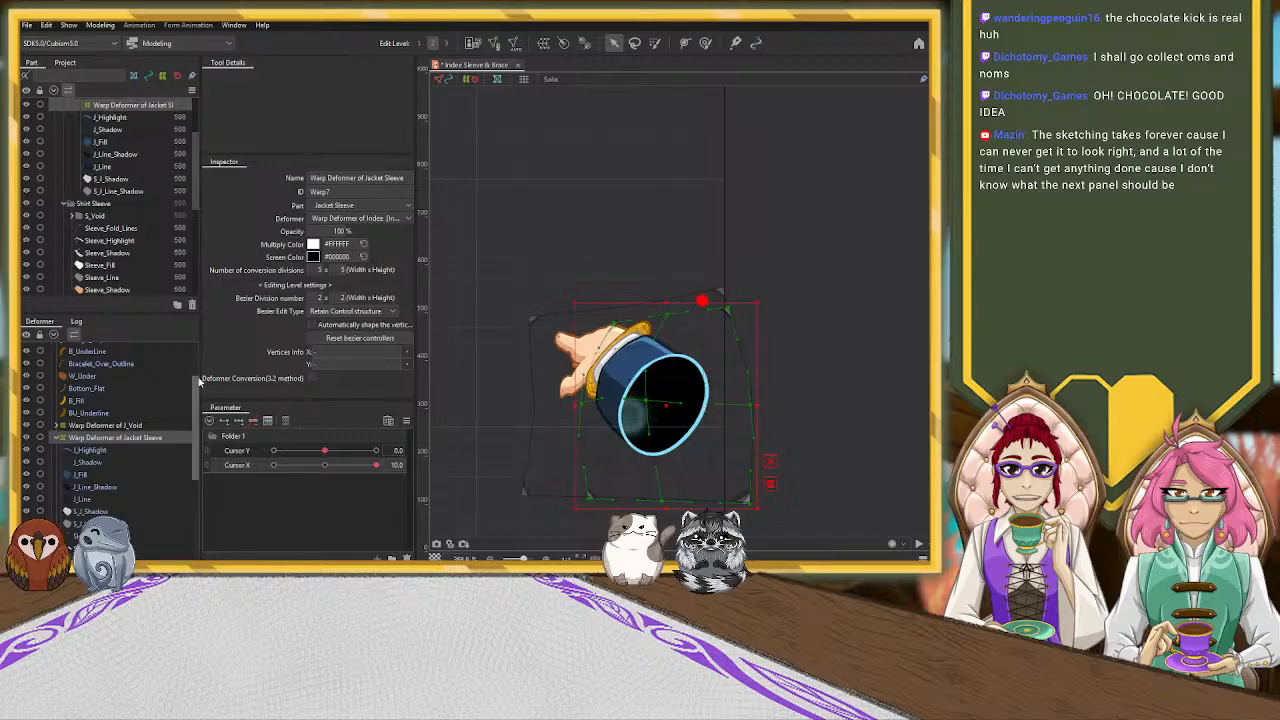
click(62, 438)
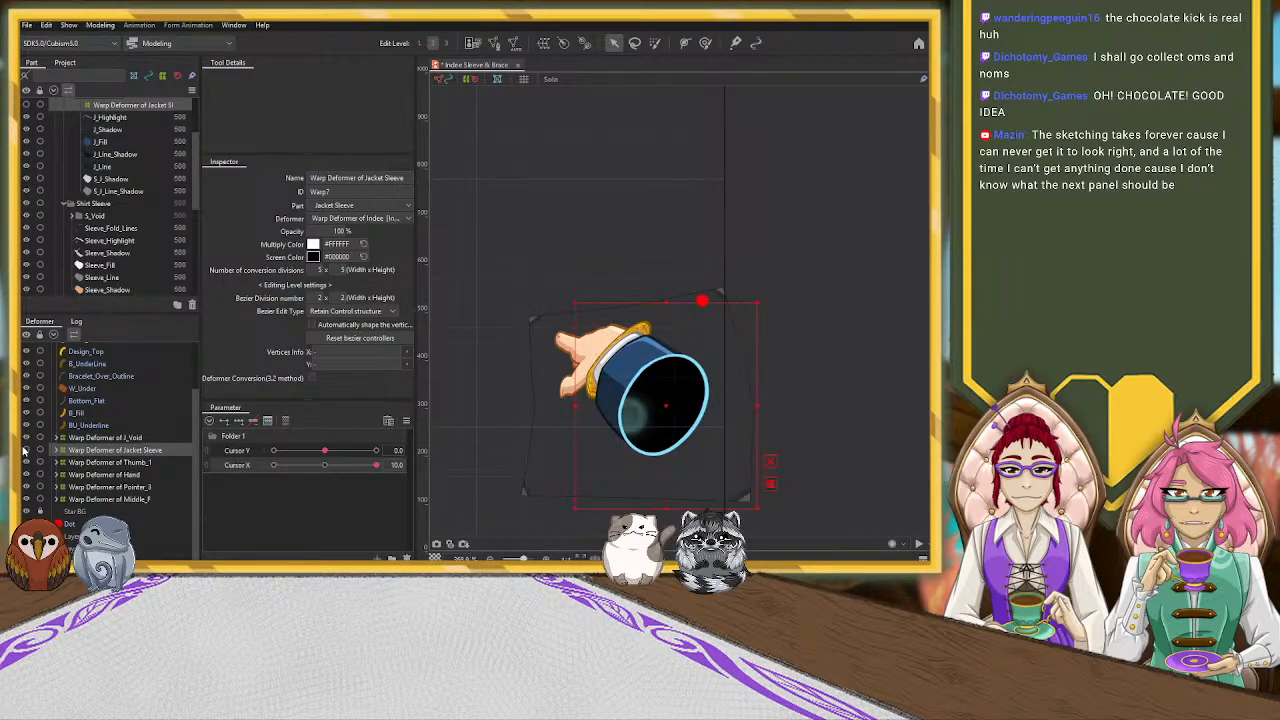
Add three Cursor X keys to the new sleeve deformer and set Cursor X to 10.0
click(324, 466)
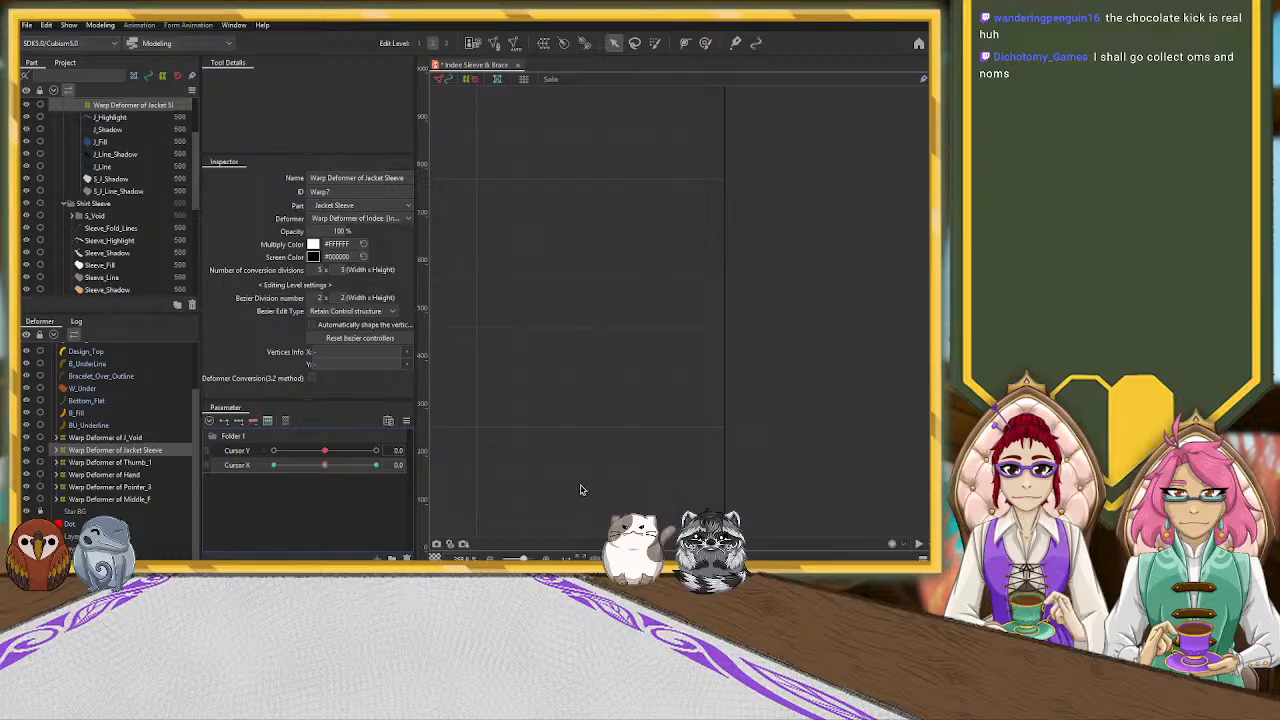
scroll(577, 430, down, 5)
drag(502, 480, 788, 408)
drag(324, 465, 430, 459)
drag(704, 406, 517, 460)
scroll(604, 378, up, 3)
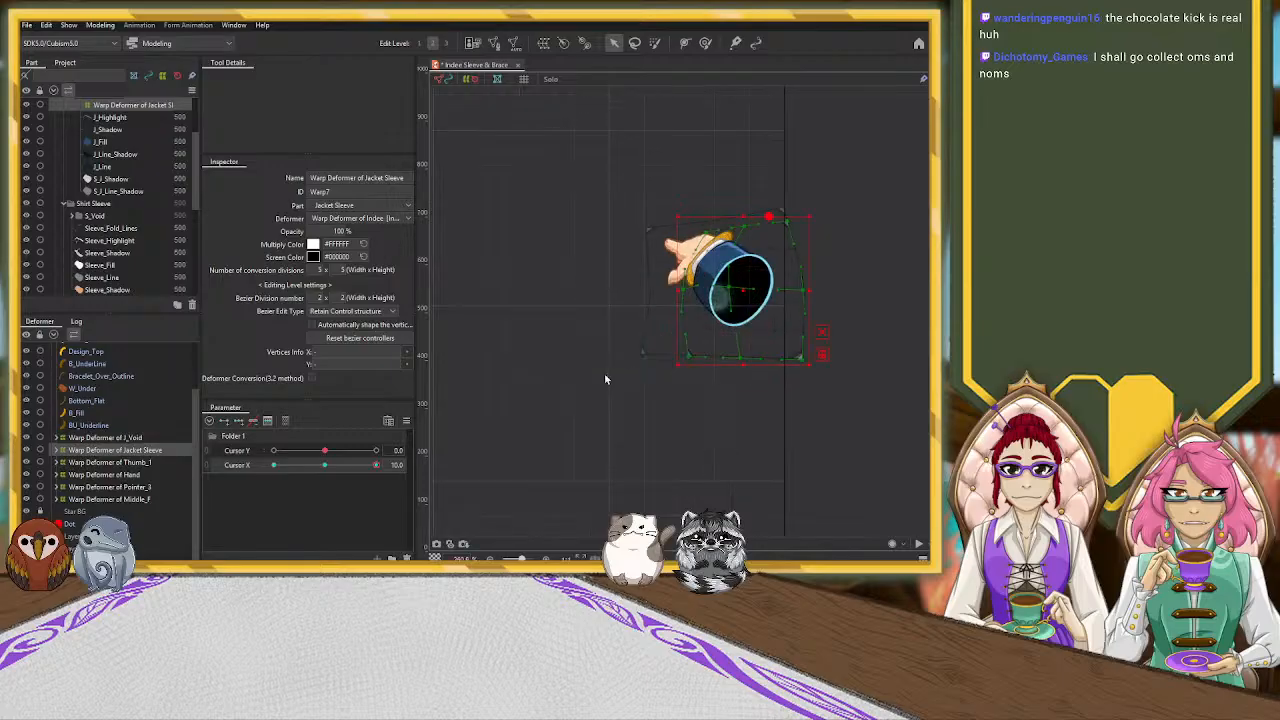
Hide Bracelet_Top, Bracelet_Over_Outline and Bracelet_Bottom, and collapse the Shirt Sleeve and Skin parts
click(66, 204)
drag(27, 216, 27, 230)
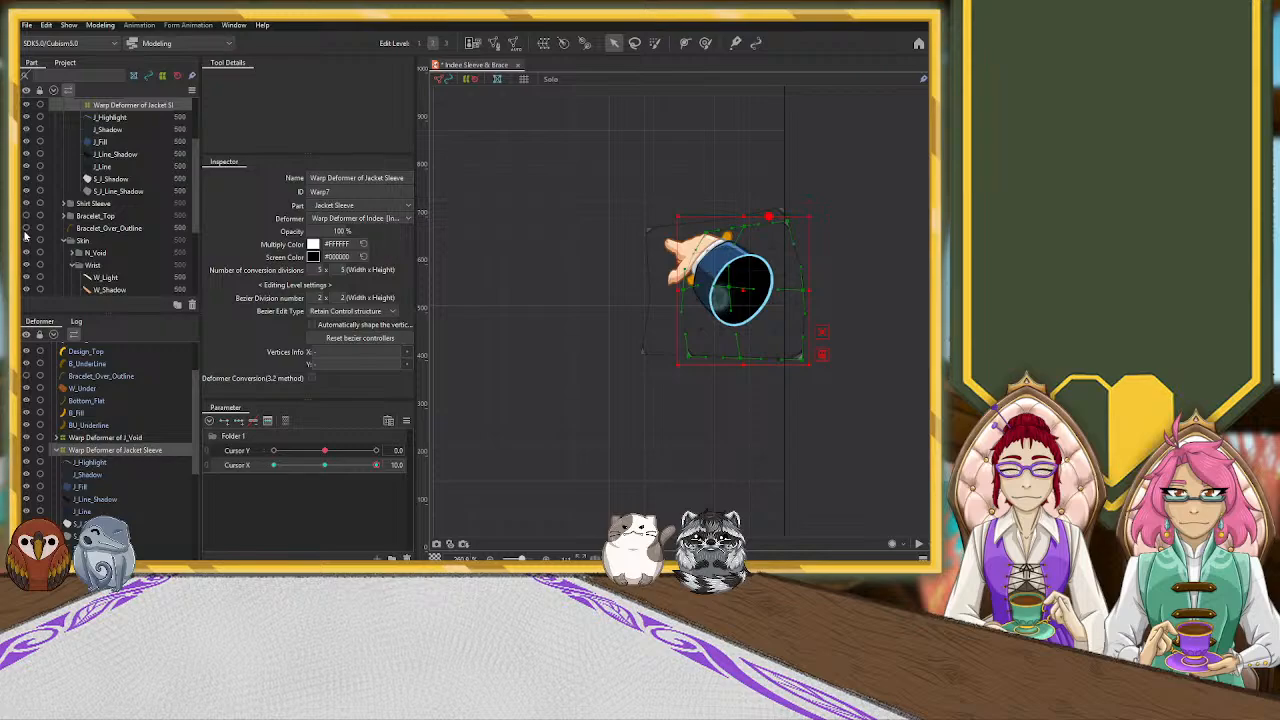
click(65, 241)
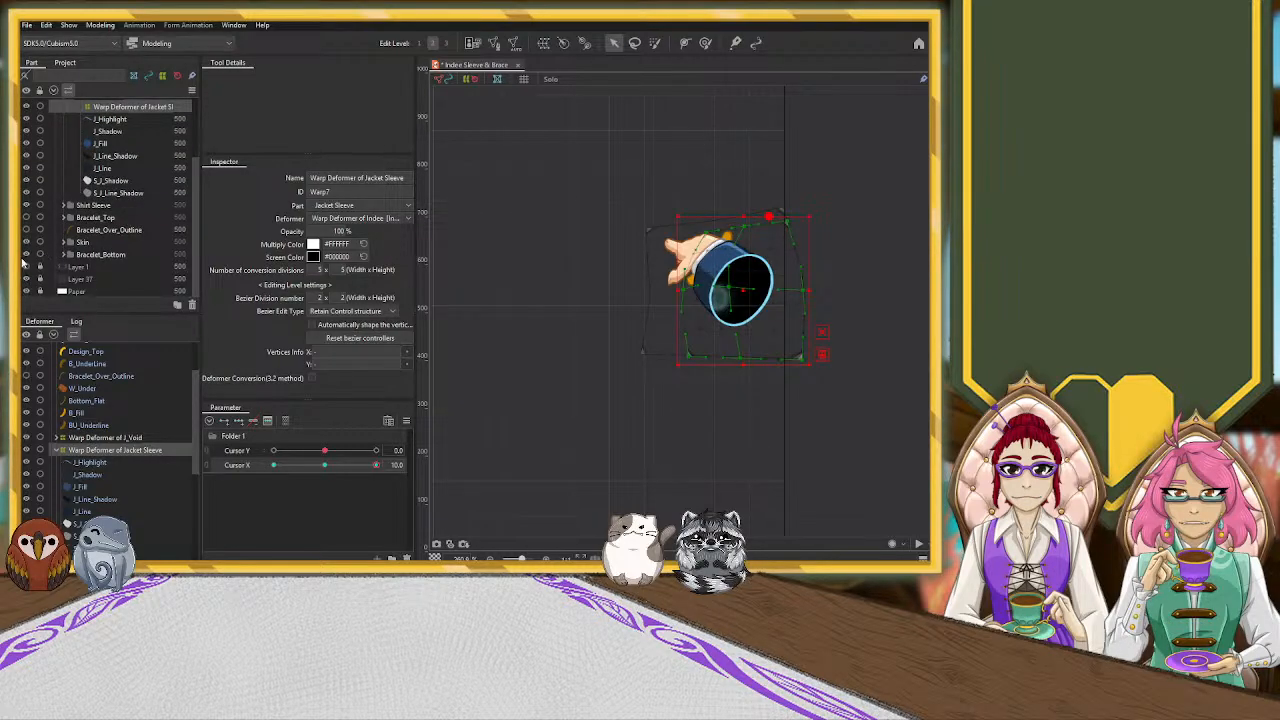
Try reshaping the sleeve deformer's control points around the cuff and wrist at Cursor X 10.0, and undo the adjustments
drag(660, 403, 585, 452)
scroll(556, 307, up, 4)
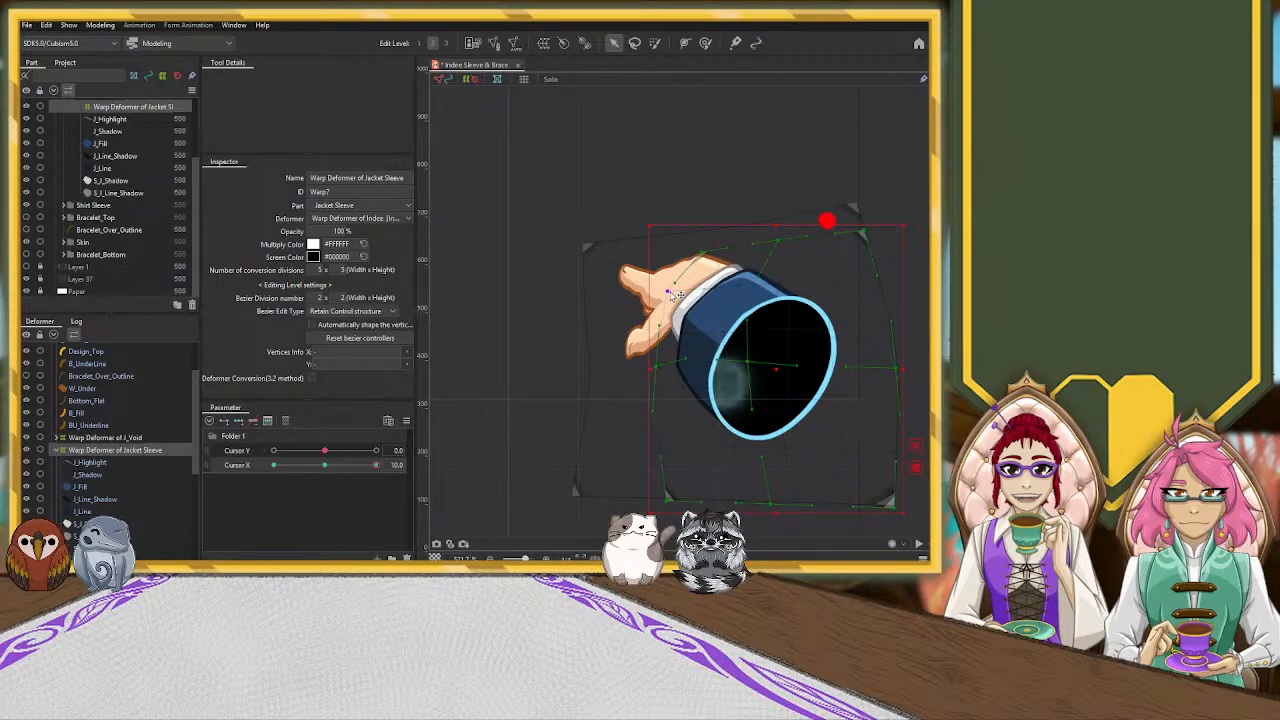
click(668, 291)
drag(693, 251, 688, 249)
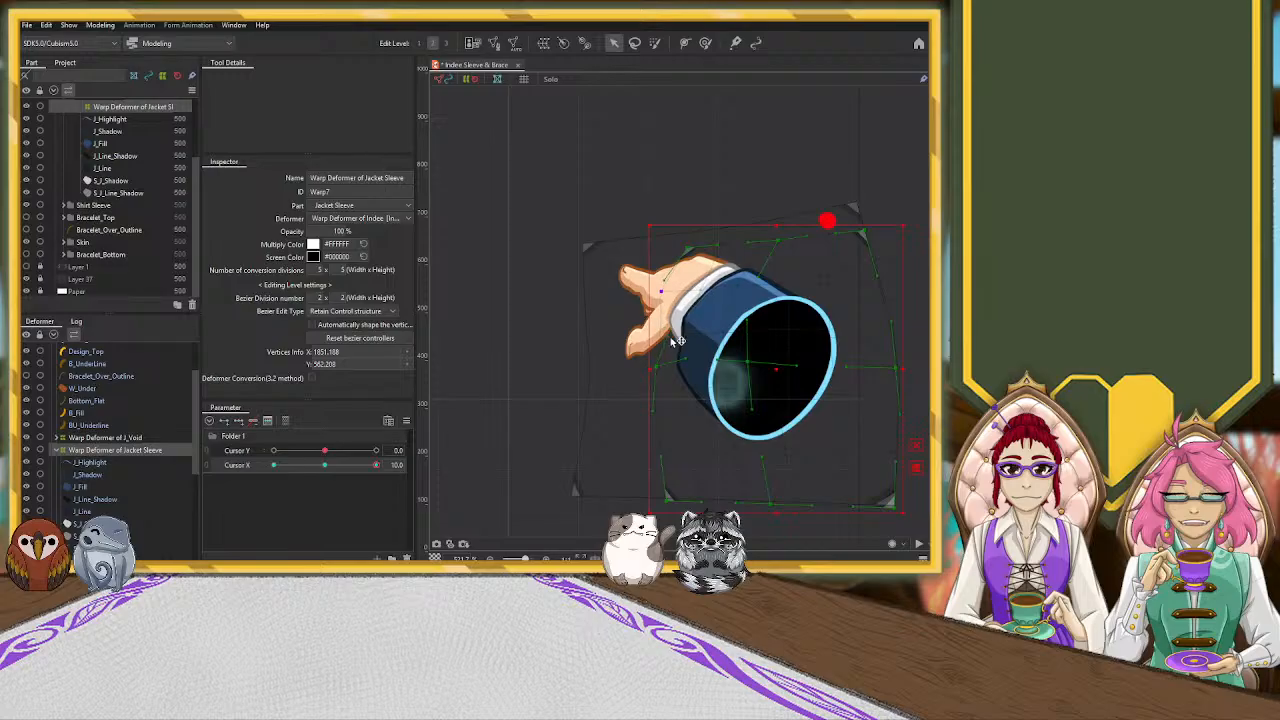
drag(678, 351, 684, 348)
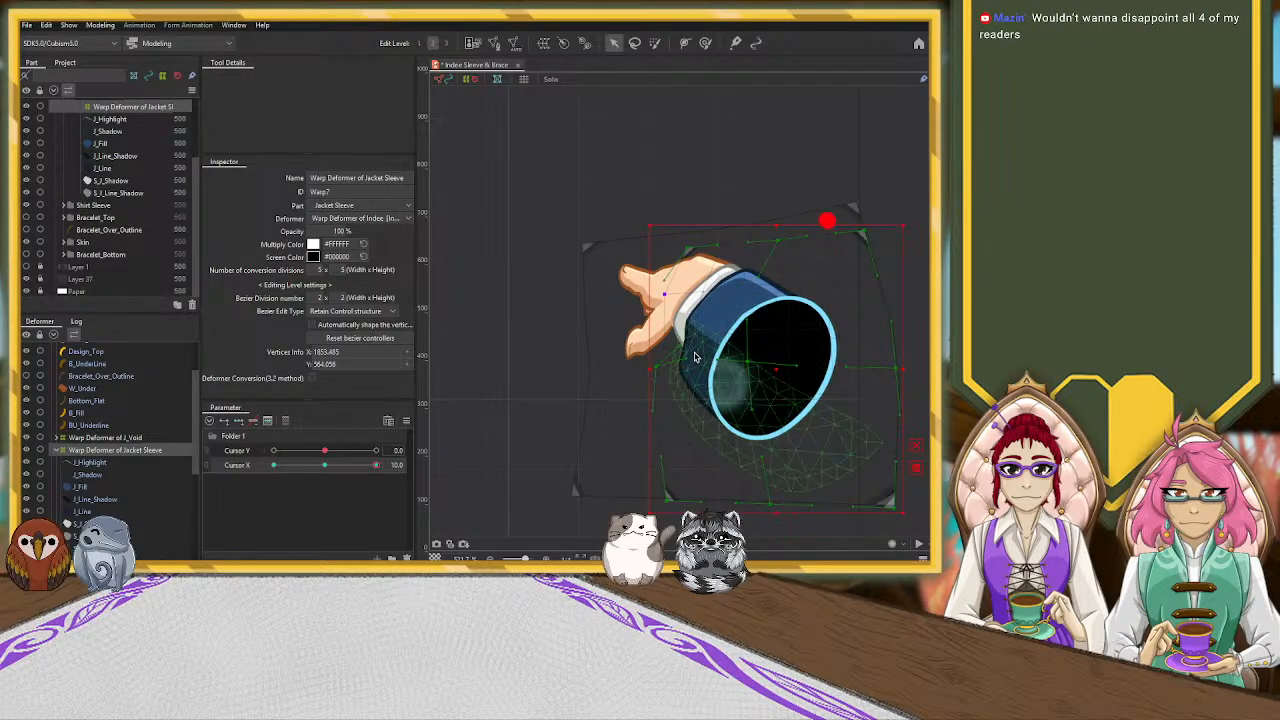
drag(677, 342, 682, 342)
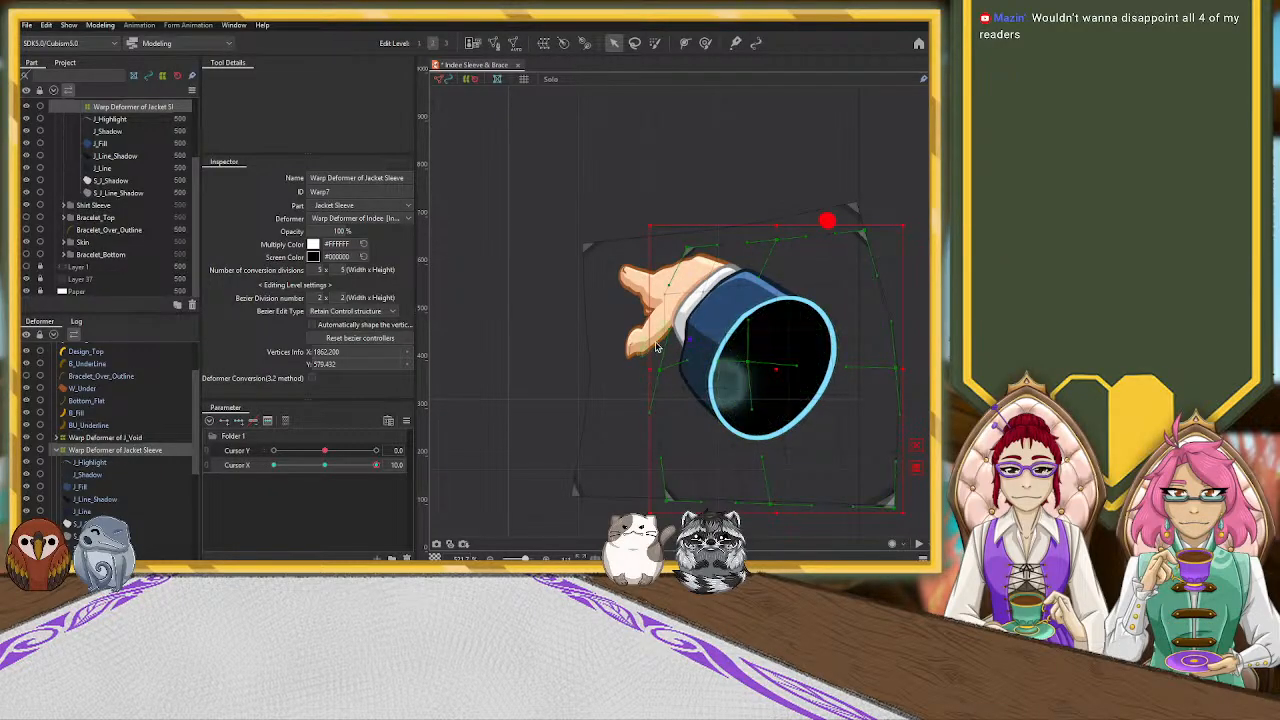
key(ctrl+z)
key(ctrl+z)
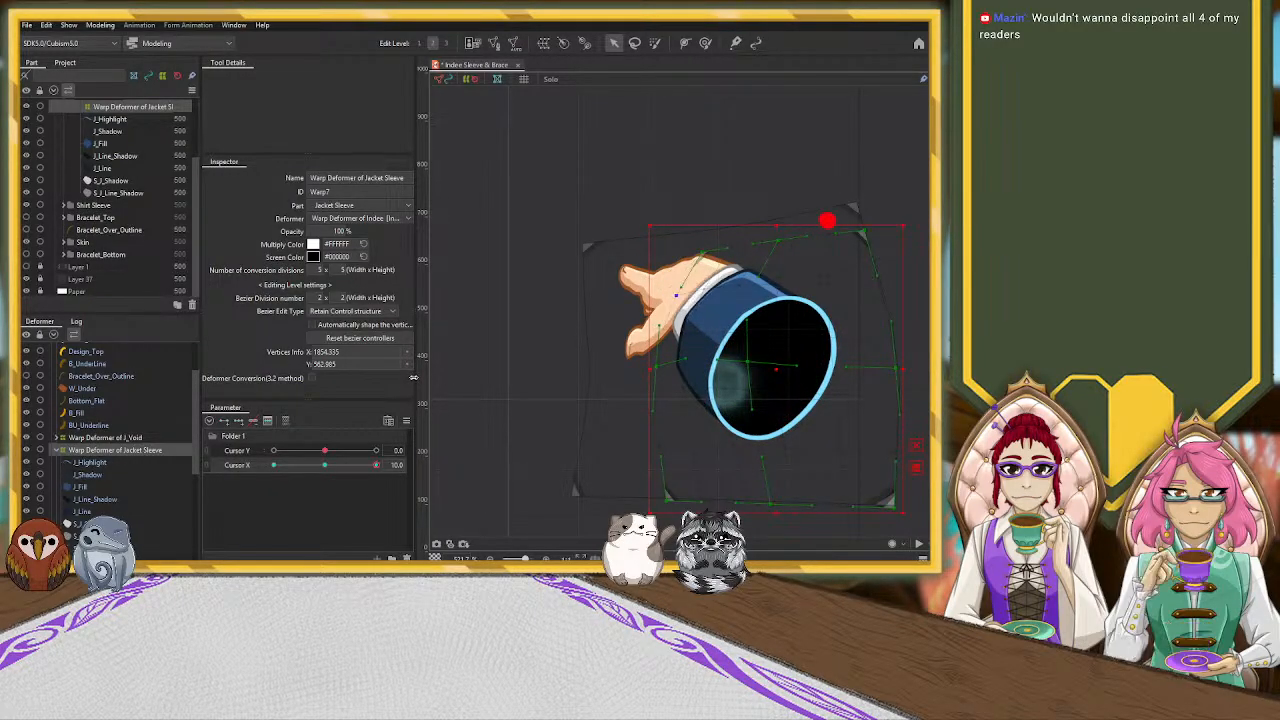
key(ctrl+z)
Compare the sleeve at Cursor X 0.0 and 10.0, and look through the meshes inside the sleeve deformer
click(326, 465)
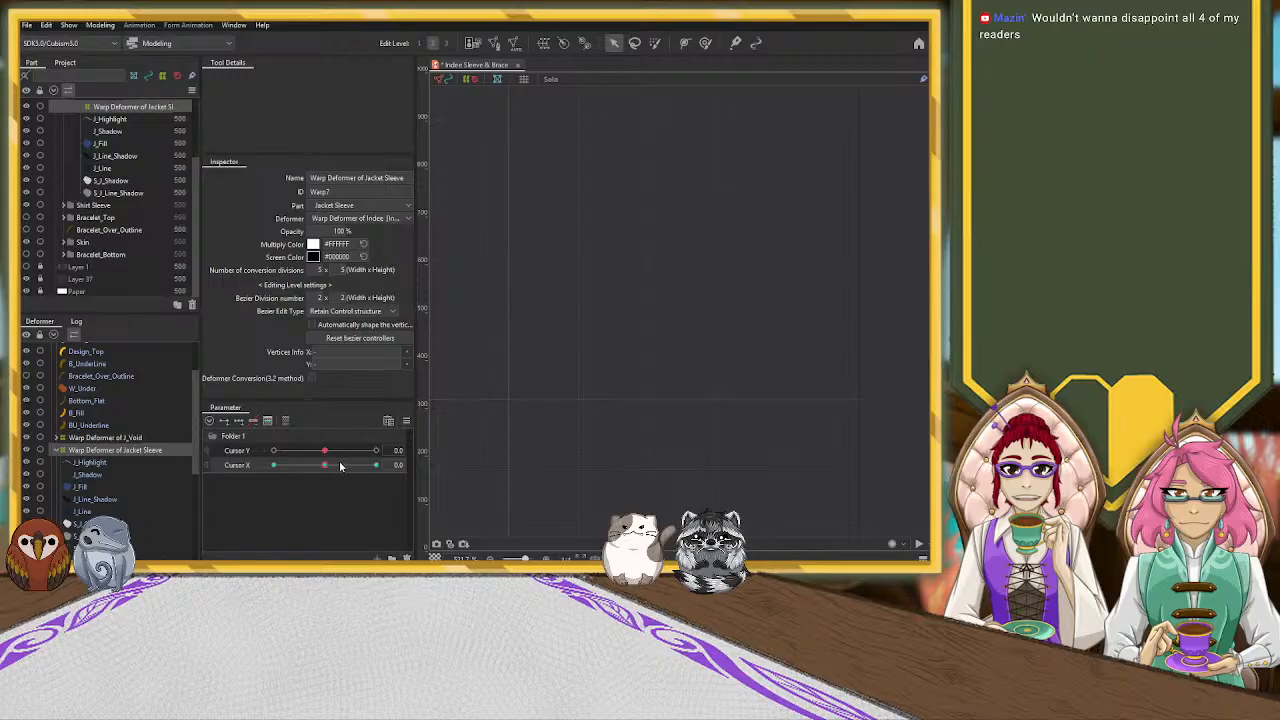
drag(326, 469, 406, 476)
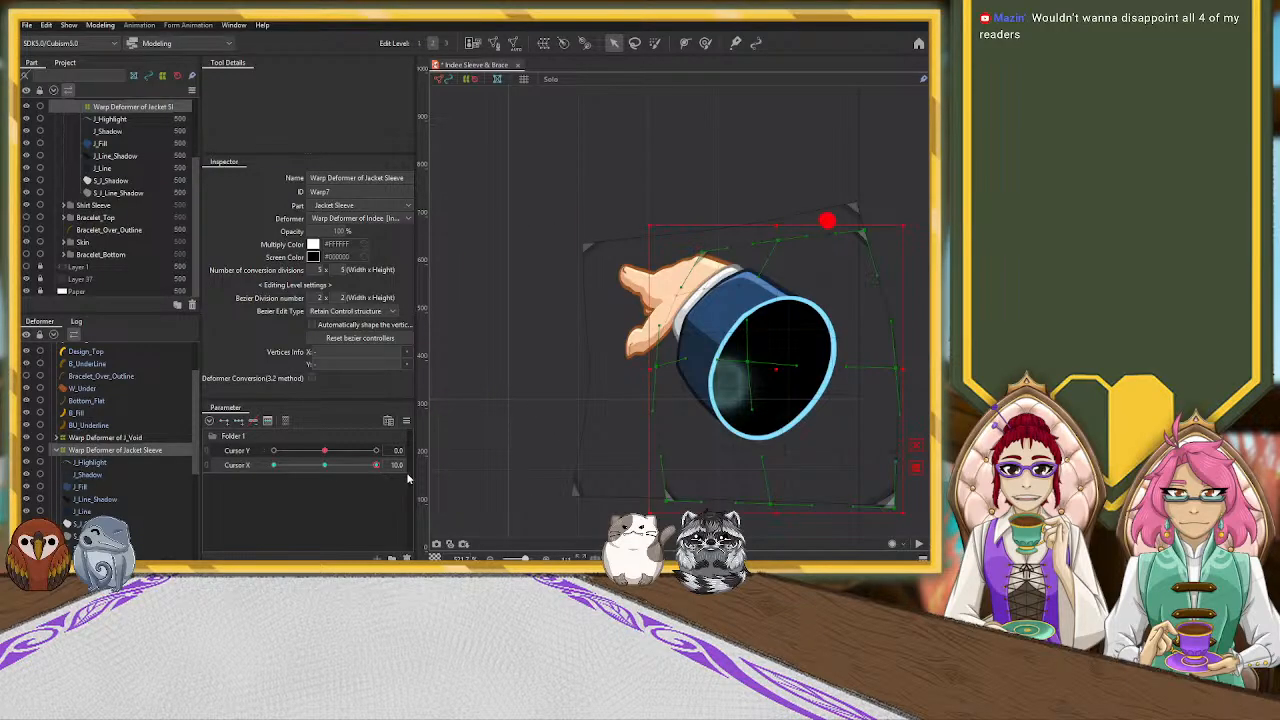
click(326, 466)
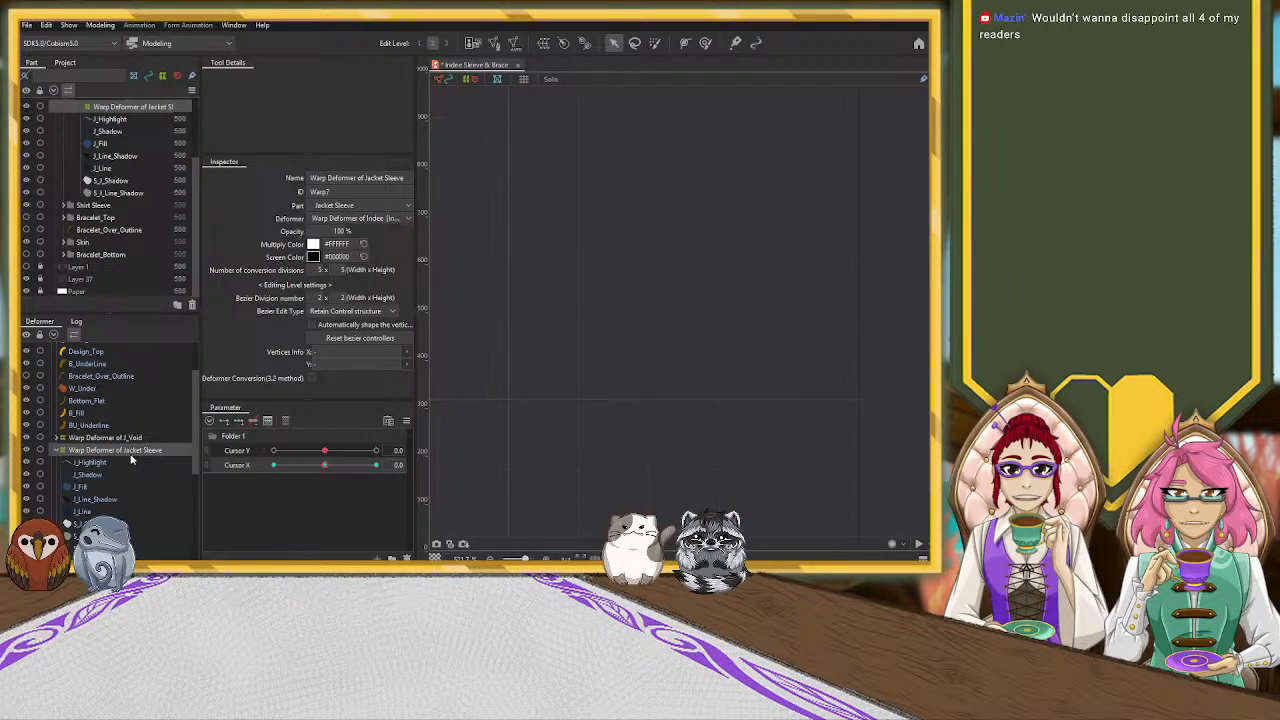
scroll(128, 460, down, 2)
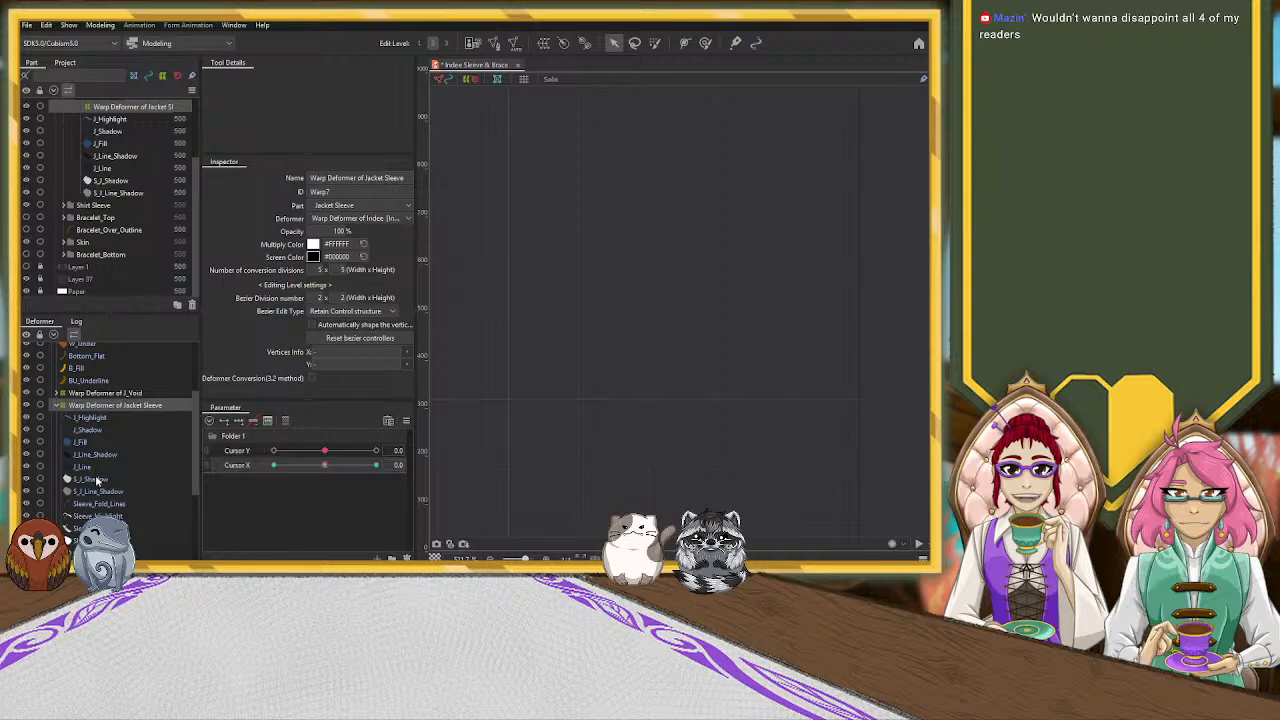
Create a warp deformer for the meshes from S_J_Shadow through Sleeve_Line inside the Jacket Sleeve deformer
click(118, 484)
scroll(118, 484, down, 2)
scroll(114, 482, down, 2)
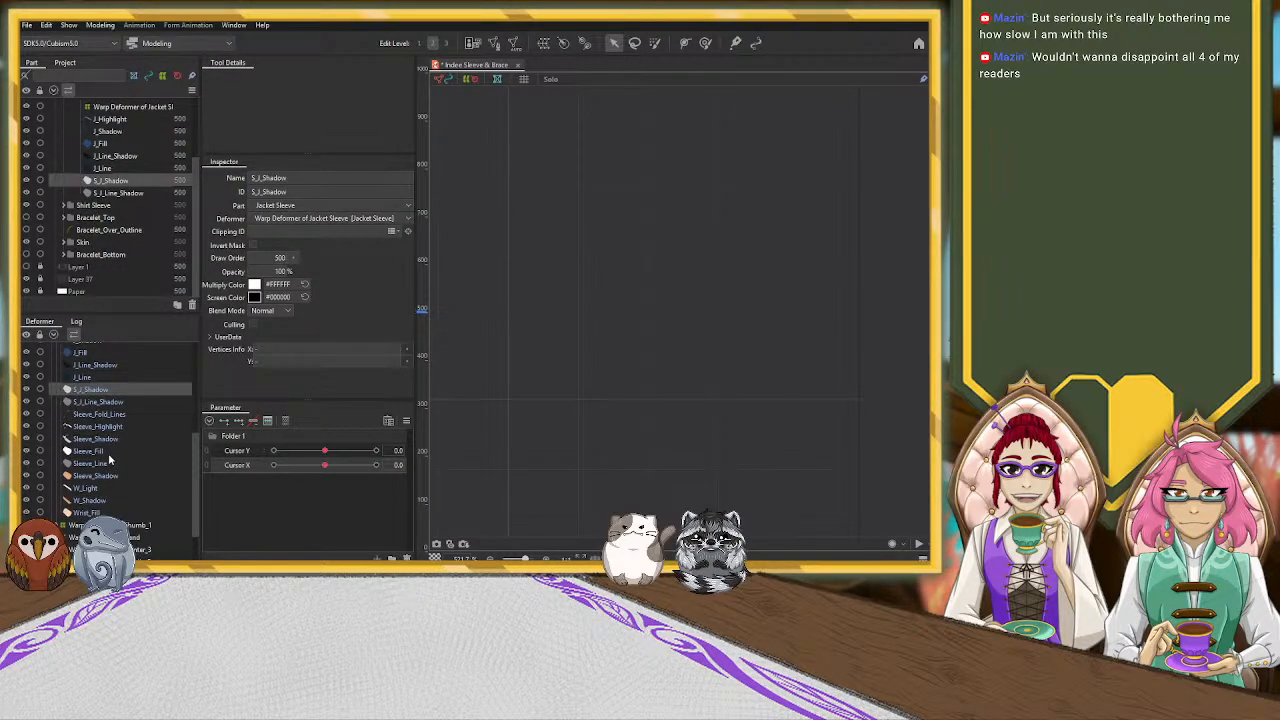
shift+click(102, 465)
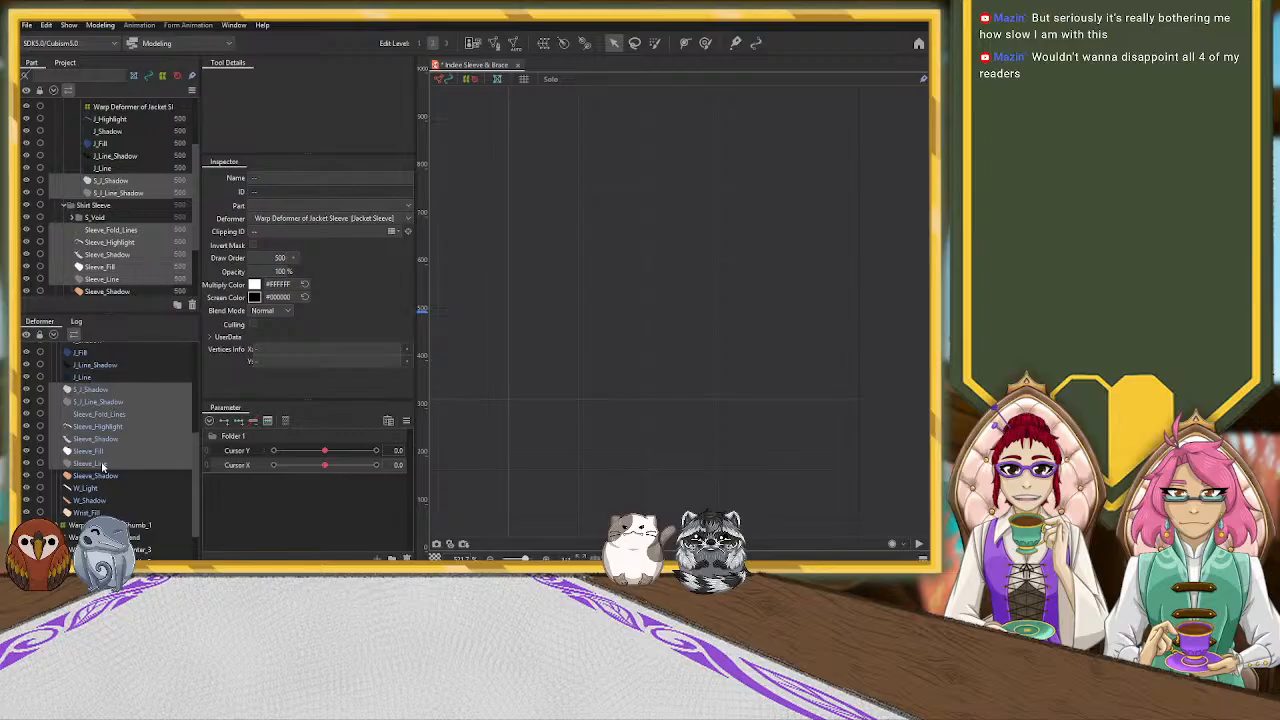
click(545, 45)
click(302, 383)
click(62, 440)
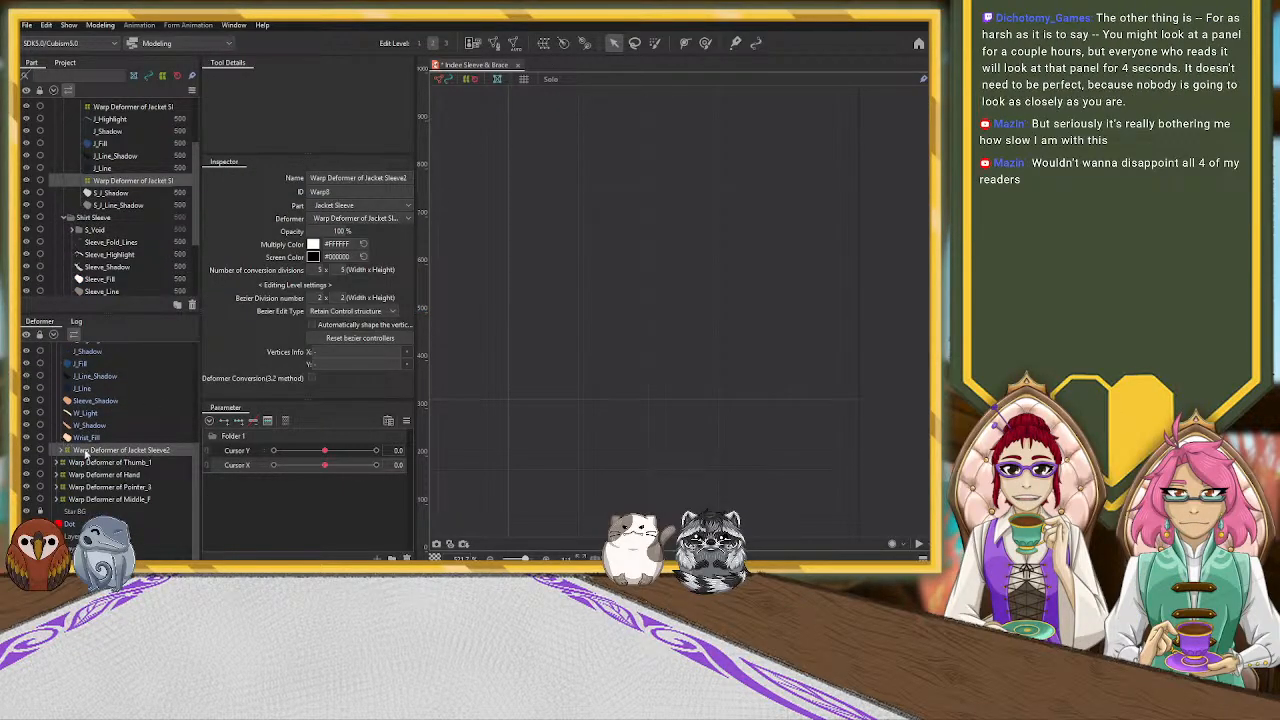
click(60, 452)
click(62, 450)
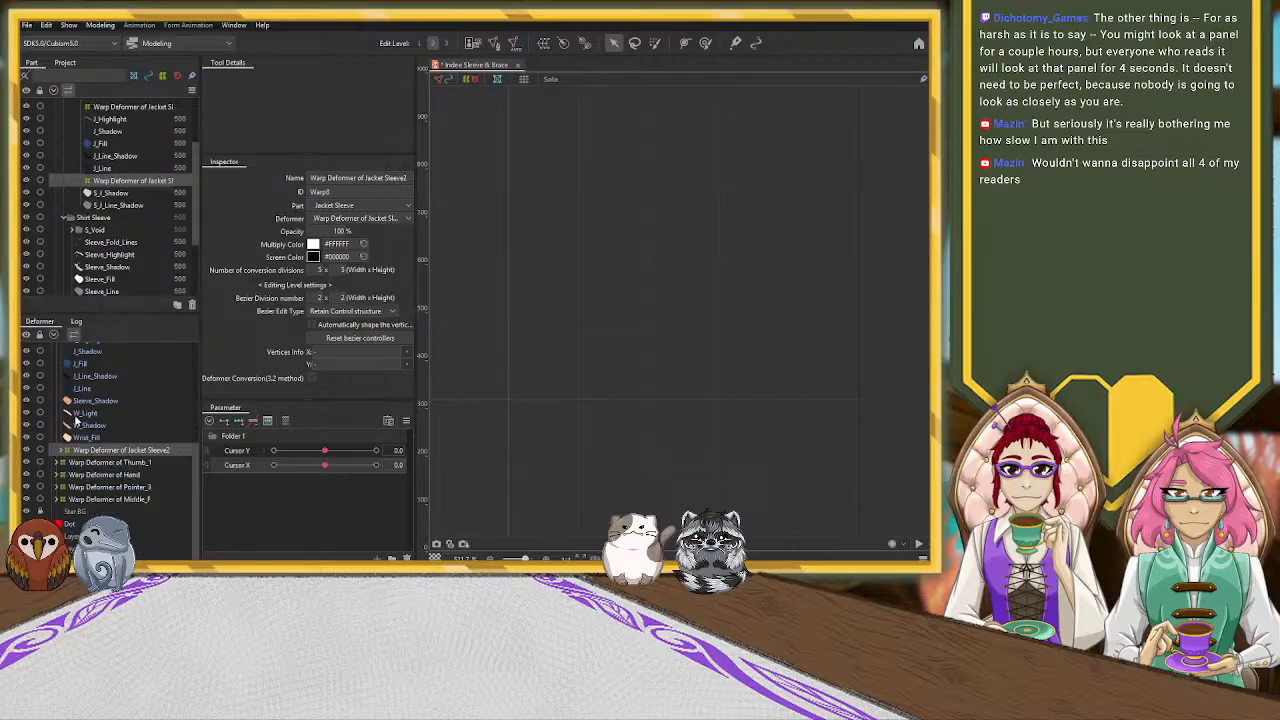
Create another warp deformer for Sleeve_Shadow, W_Light, W_Shadow and Wrist_Fill, and collapse it in the hierarchy
click(85, 400)
shift+click(85, 437)
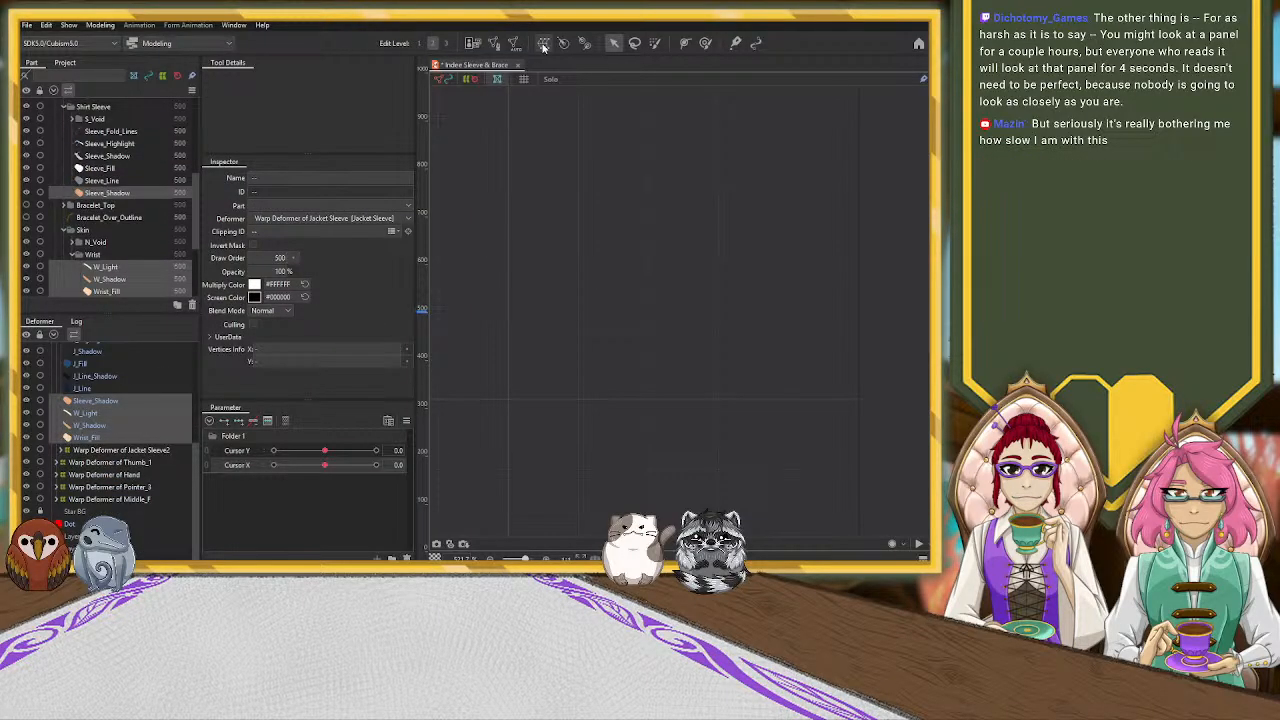
click(283, 393)
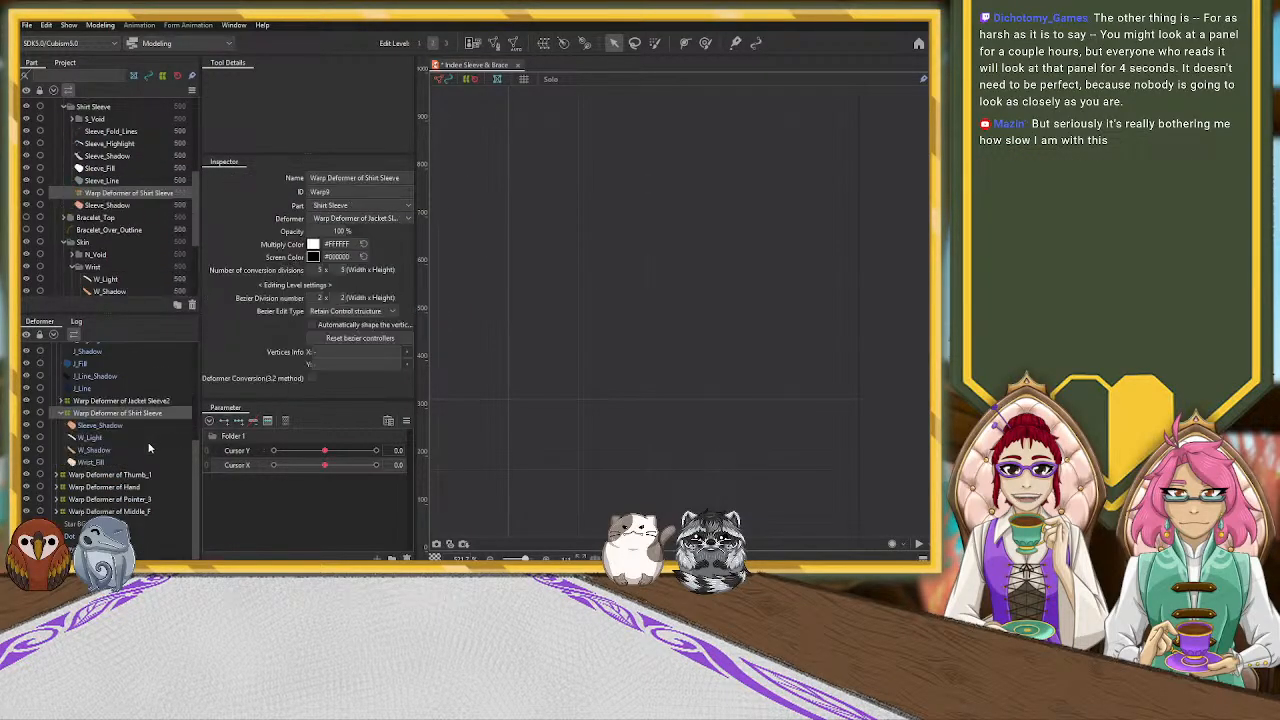
click(62, 413)
Move the Jacket Sleeve2 and Shirt Sleeve warp deformers out of the Jacket Sleeve deformer to its own level, and collapse Jacket Sleeve
click(78, 441)
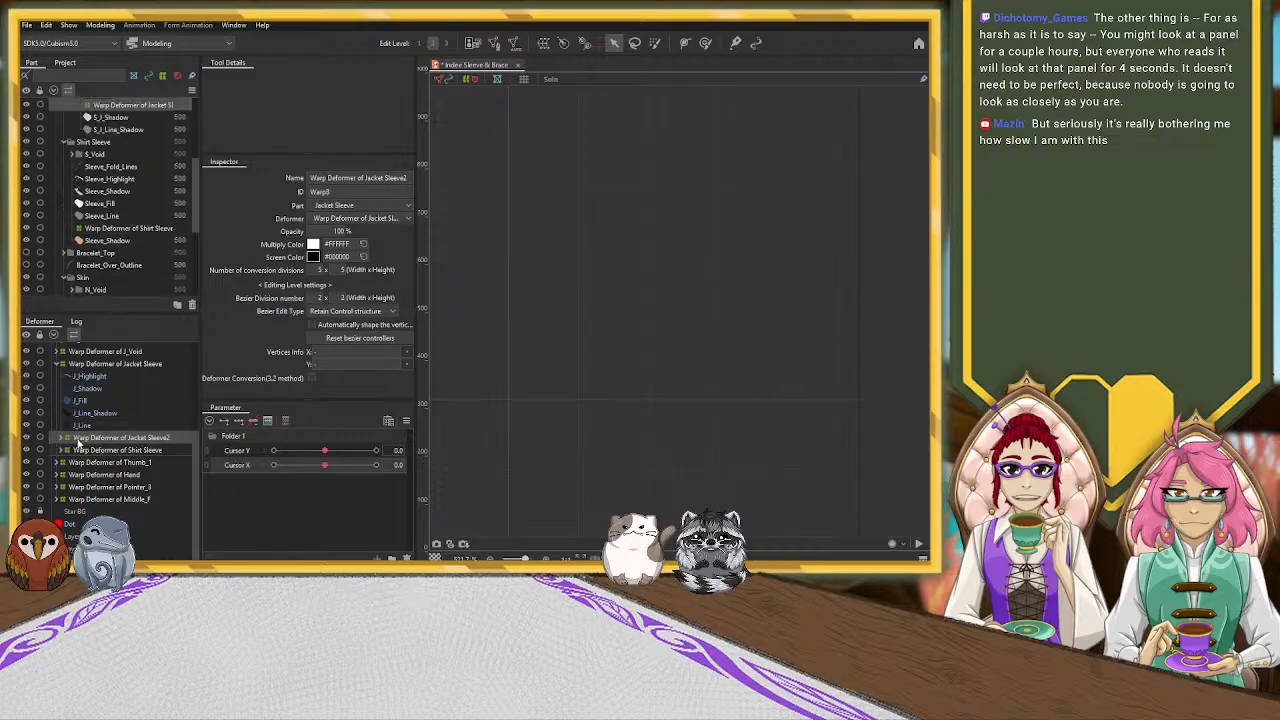
click(61, 364)
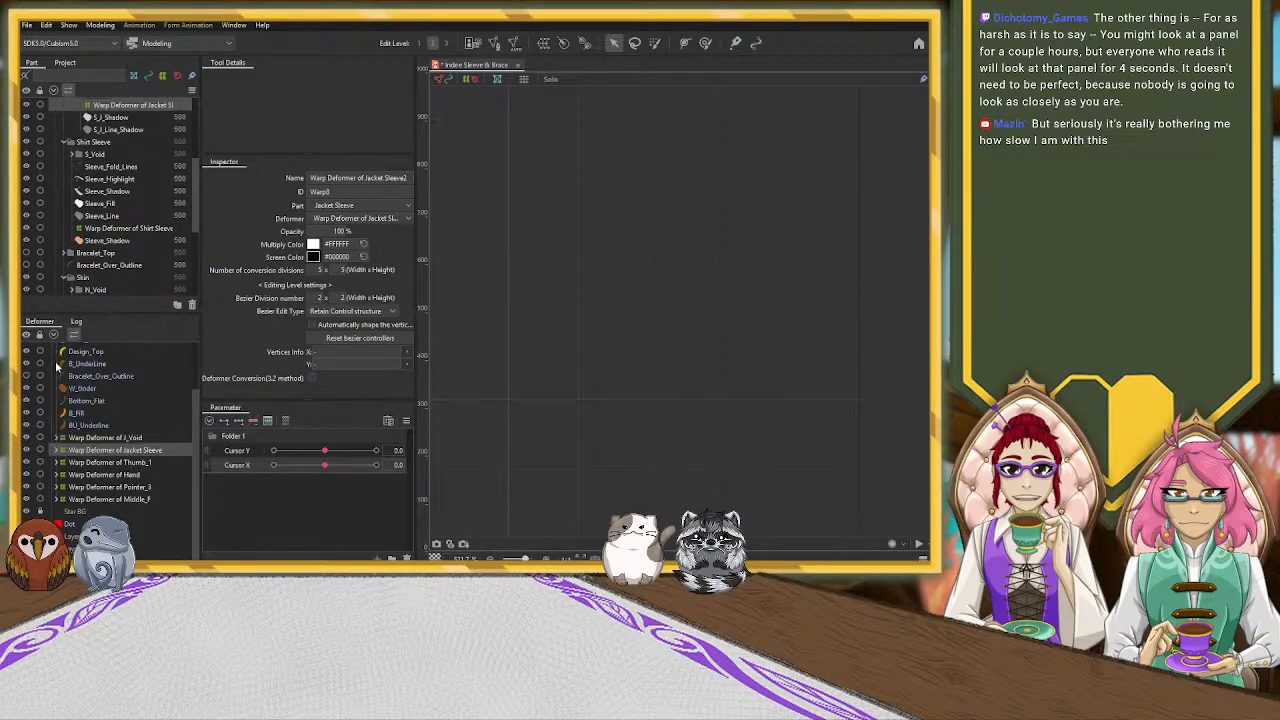
click(62, 453)
click(62, 451)
scroll(95, 513, down, 1)
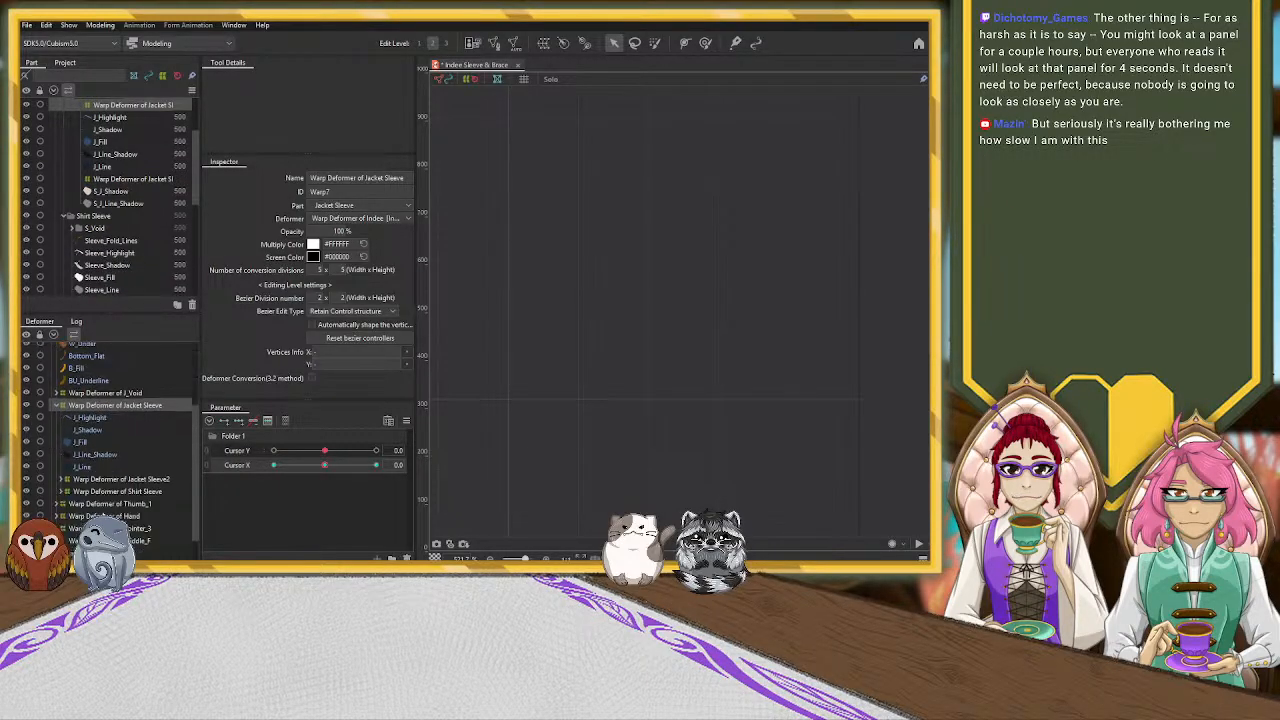
click(95, 491)
click(95, 479)
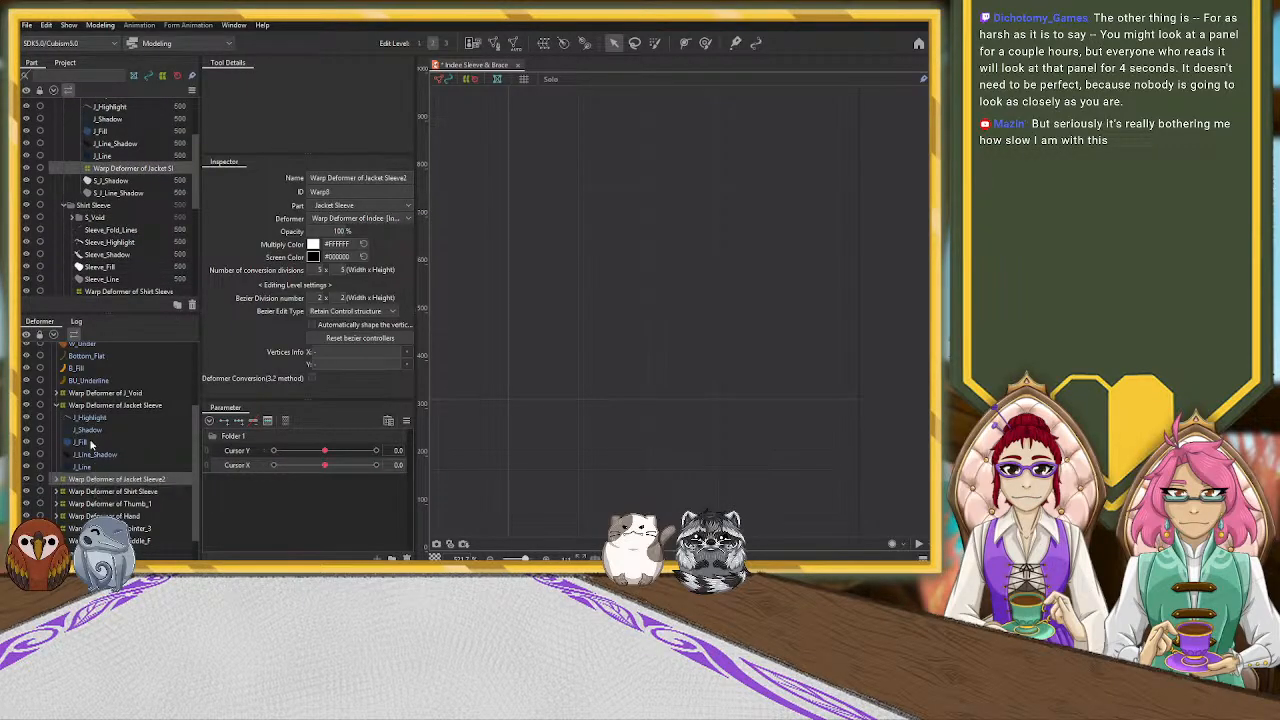
click(62, 405)
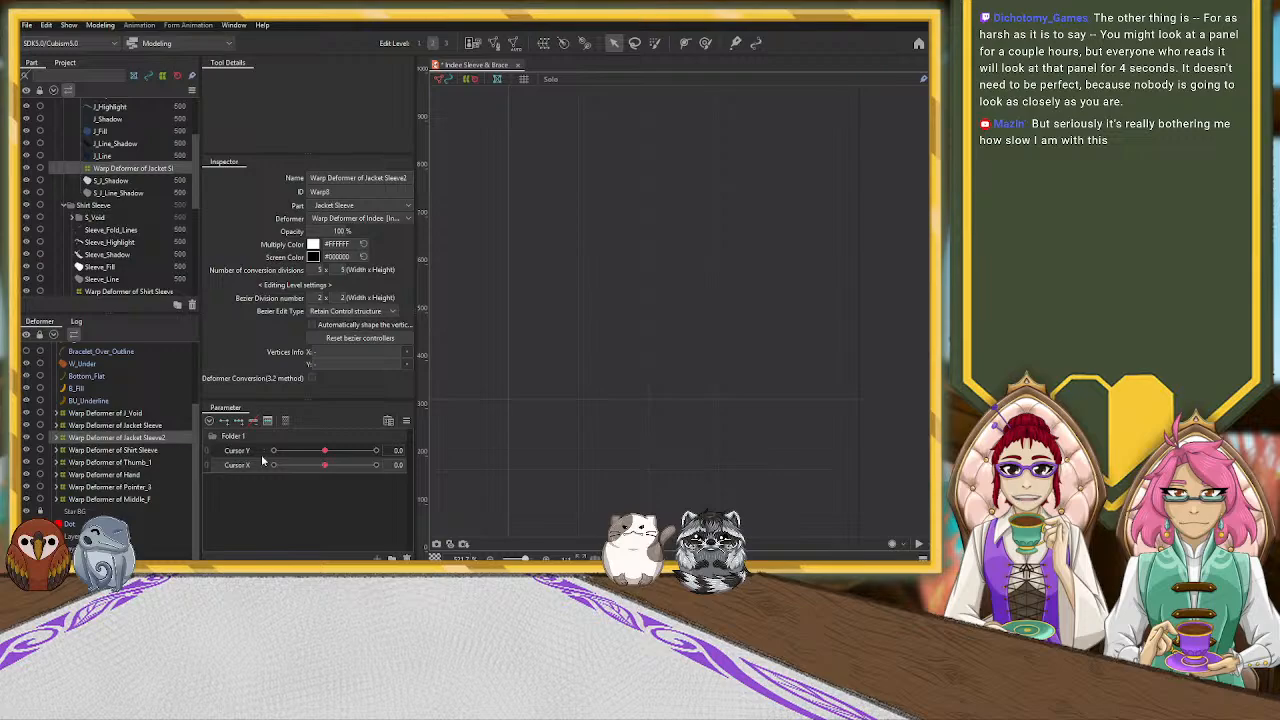
Add three Cursor X keys to the Jacket Sleeve2 and Shirt Sleeve warp deformers and set Cursor X to 10.0
click(132, 426)
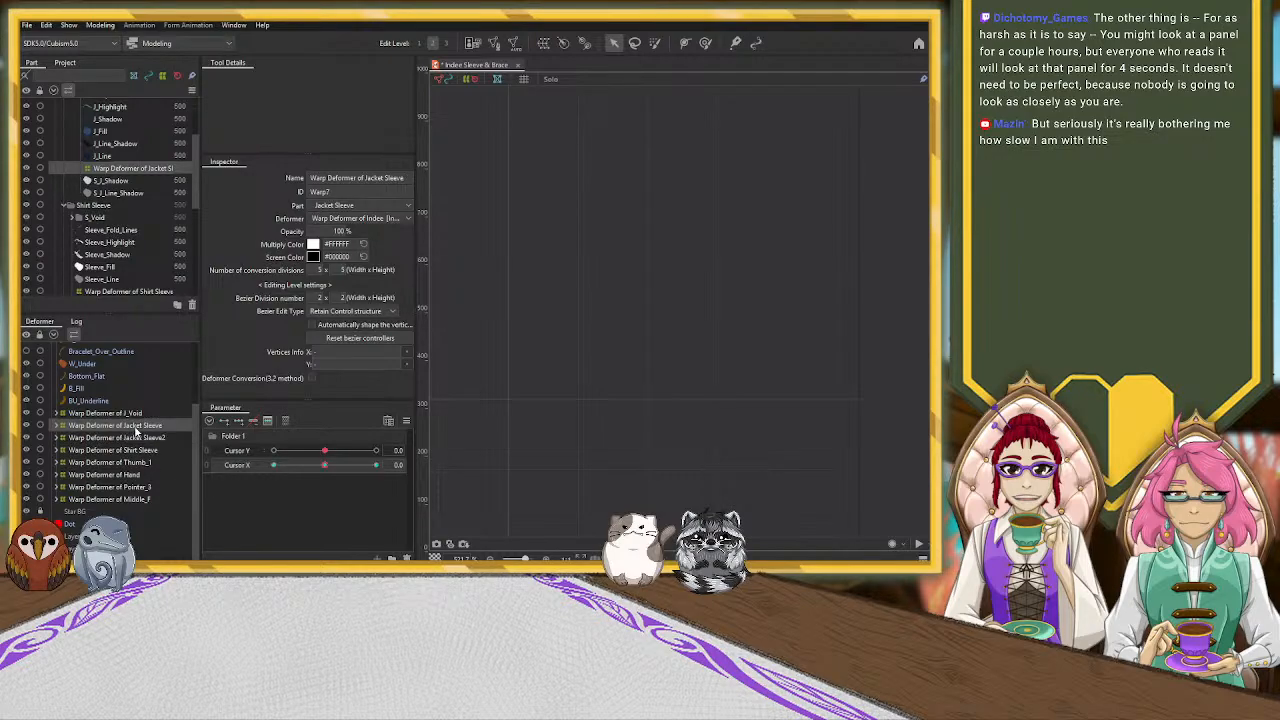
click(158, 450)
click(240, 421)
drag(328, 467, 549, 471)
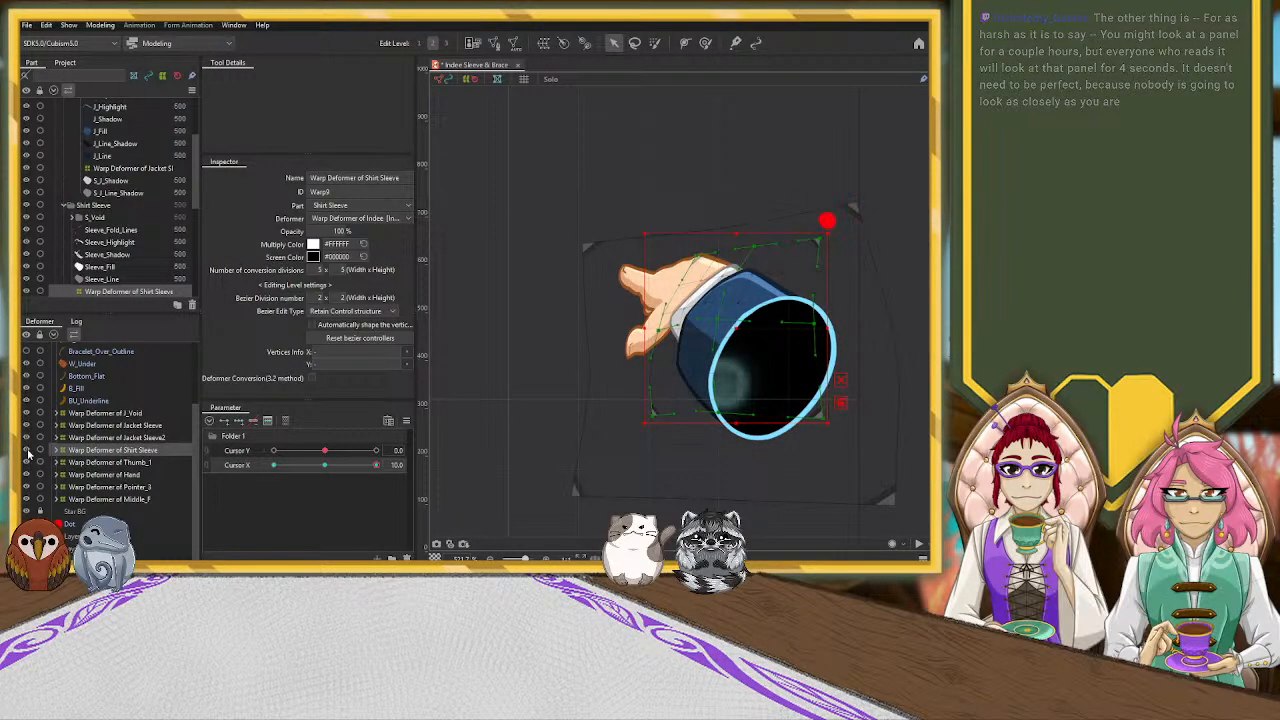
Move the Sleeve_Shadow mesh from the Shirt Sleeve warp deformer into the Jacket Sleeve2 warp deformer, and collapse both deformers
click(60, 451)
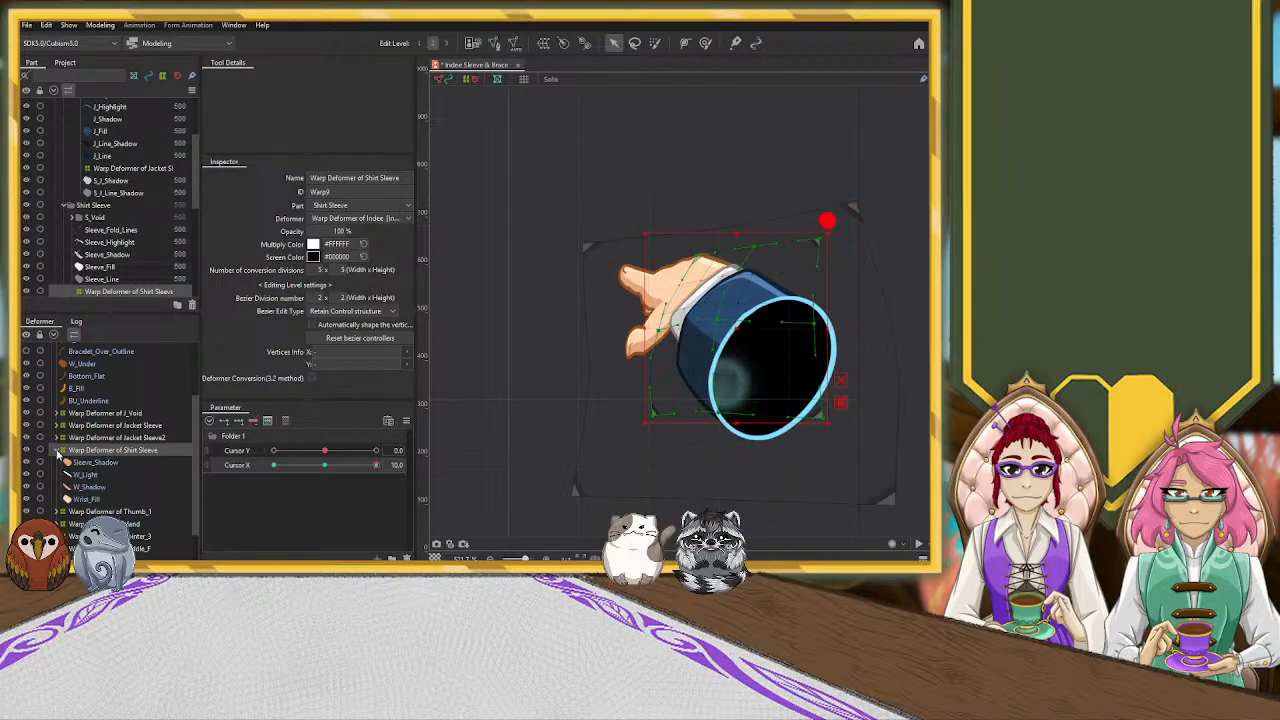
click(57, 452)
click(90, 439)
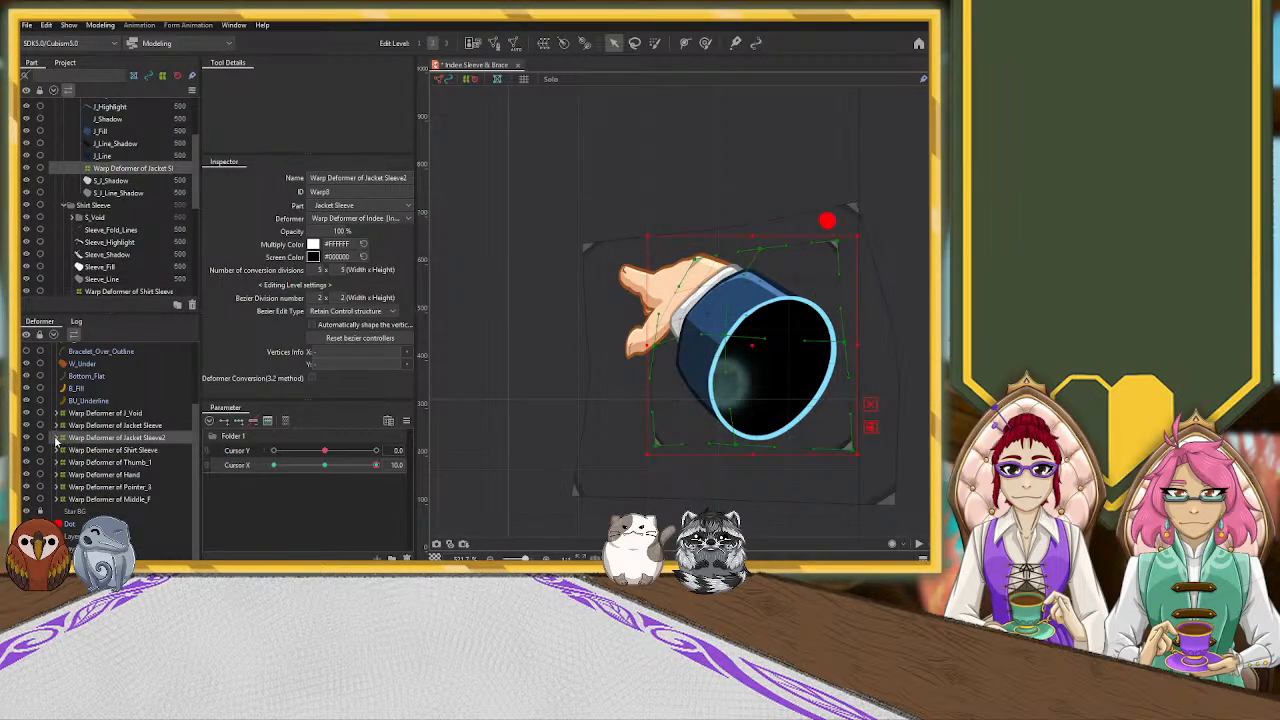
click(57, 439)
click(57, 439)
click(57, 452)
click(76, 463)
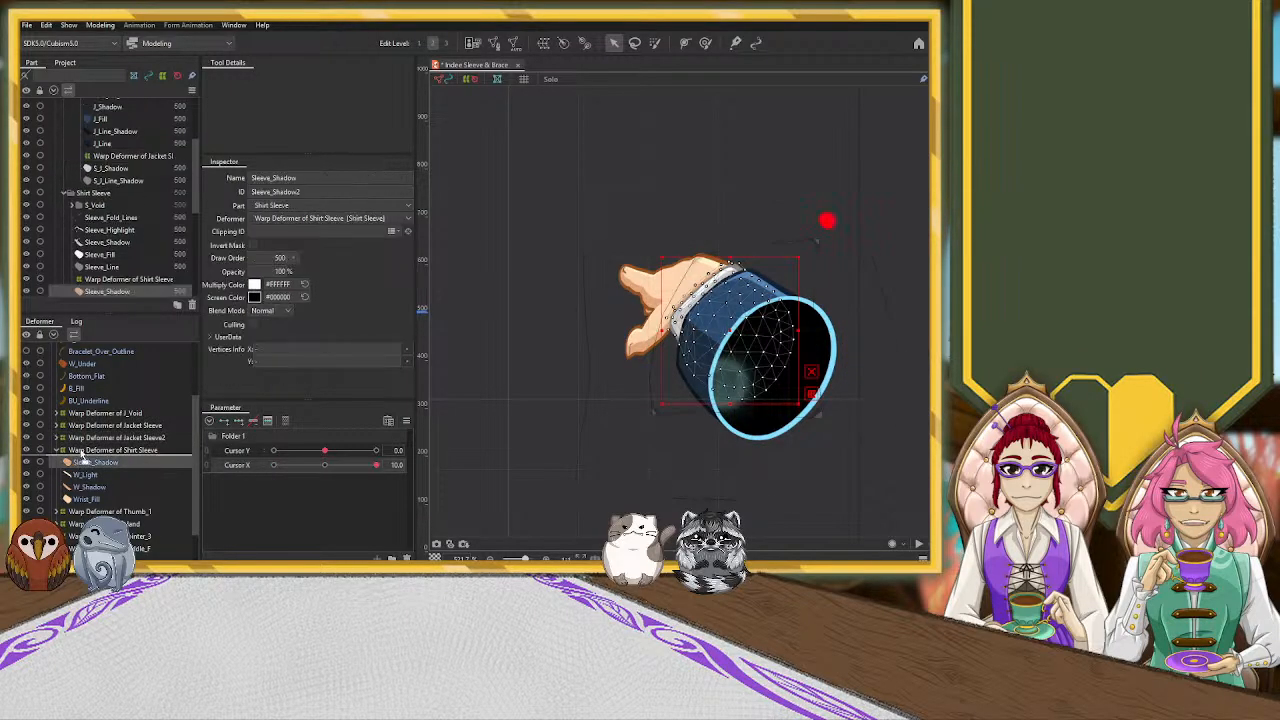
drag(84, 442, 84, 439)
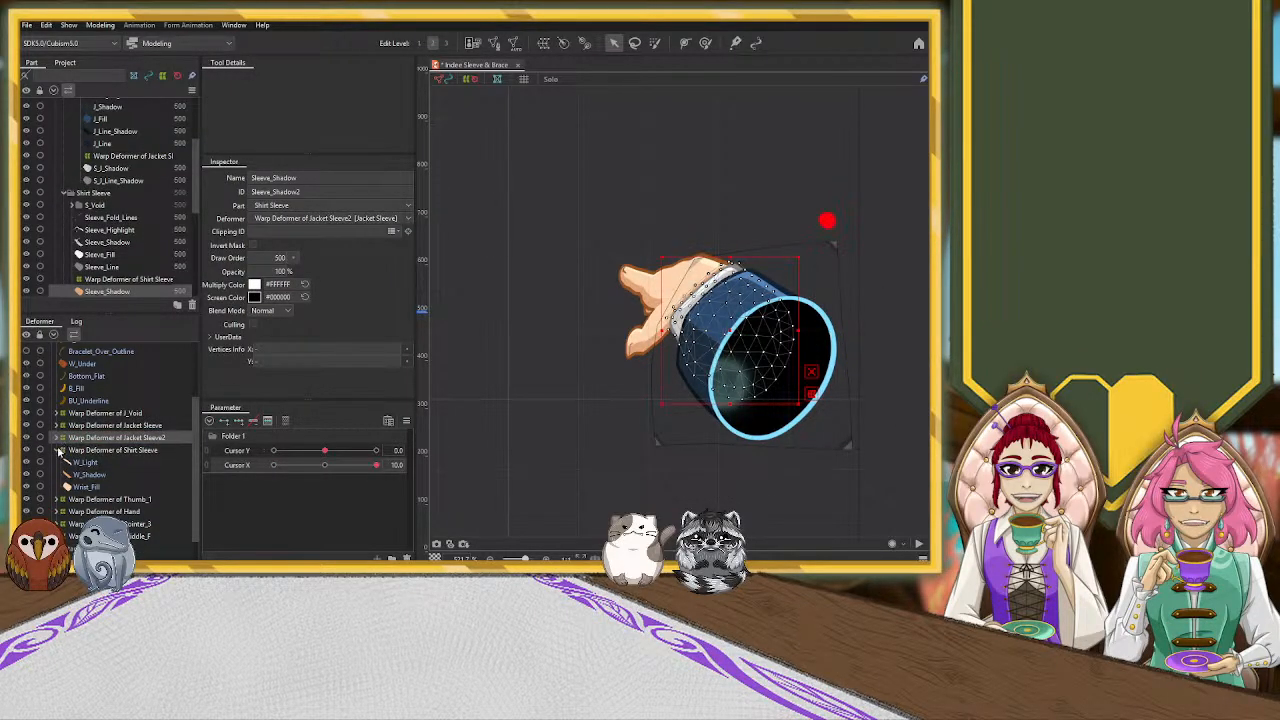
click(57, 451)
click(57, 439)
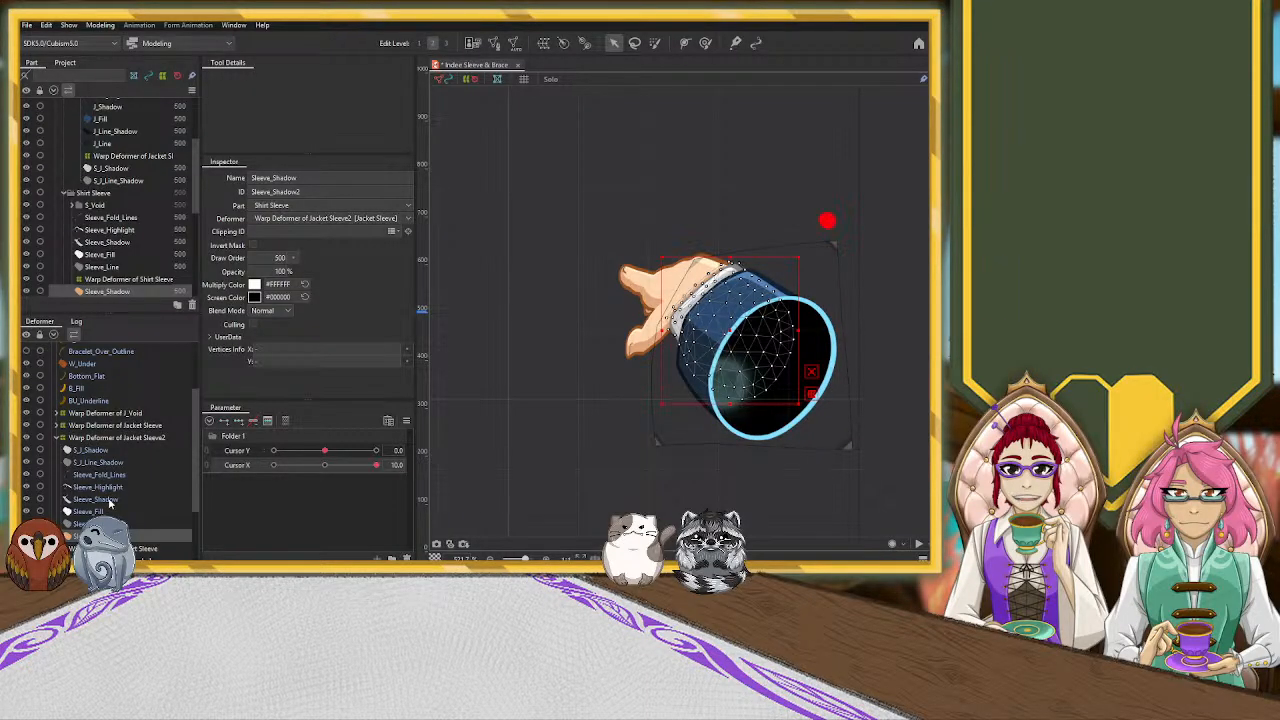
click(57, 439)
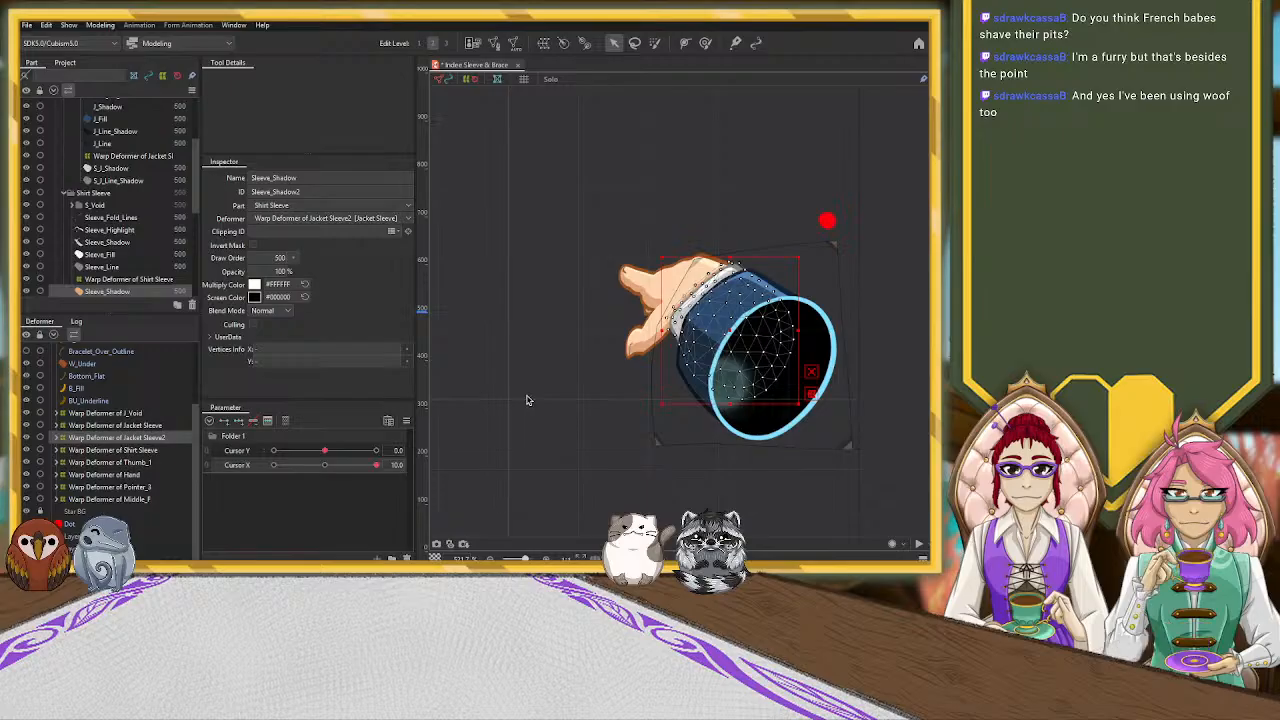
Adjust the Jacket Sleeve2 warp deformer's control points around the white shirt cuff at Cursor X 10.0
click(151, 438)
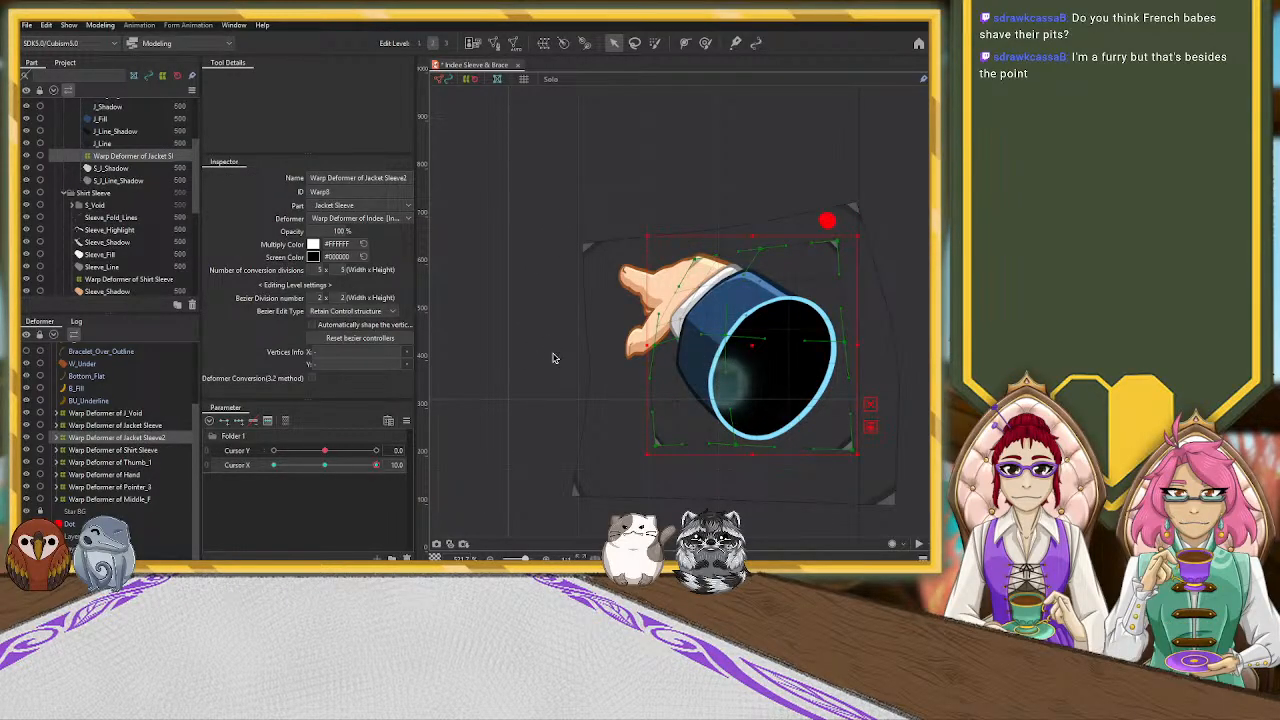
drag(549, 352, 503, 360)
scroll(531, 358, up, 2)
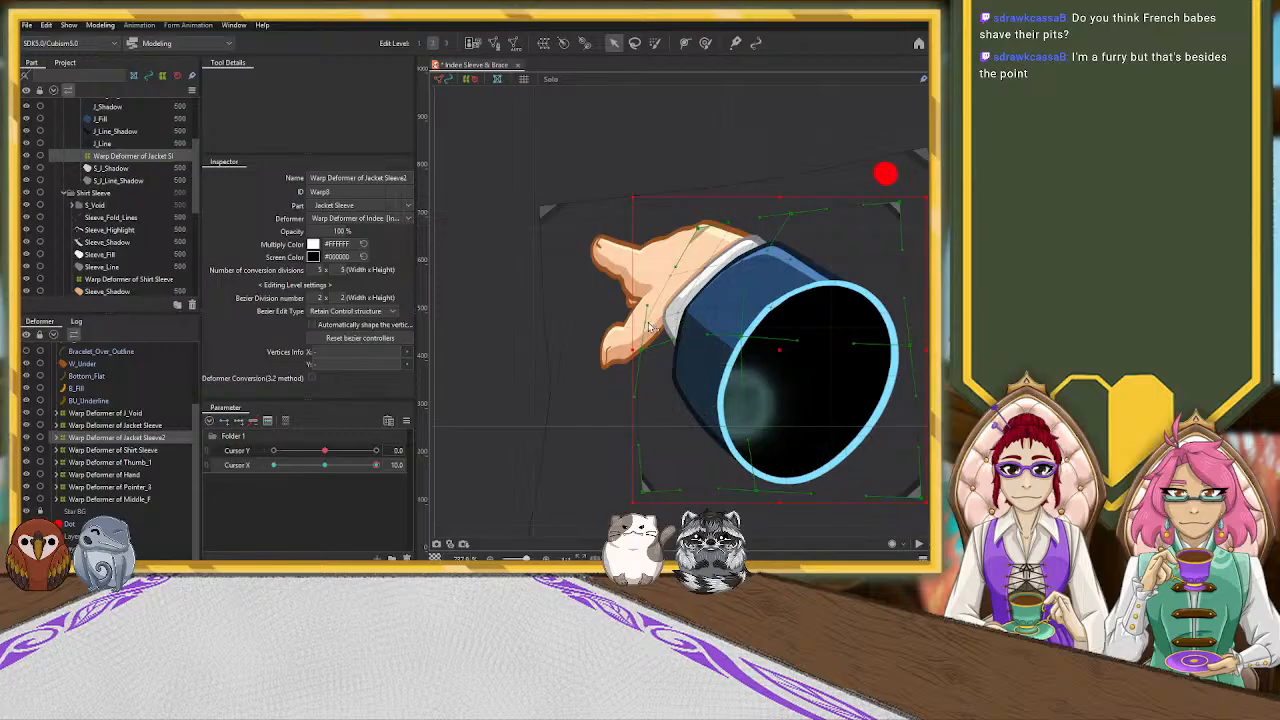
drag(644, 325, 707, 276)
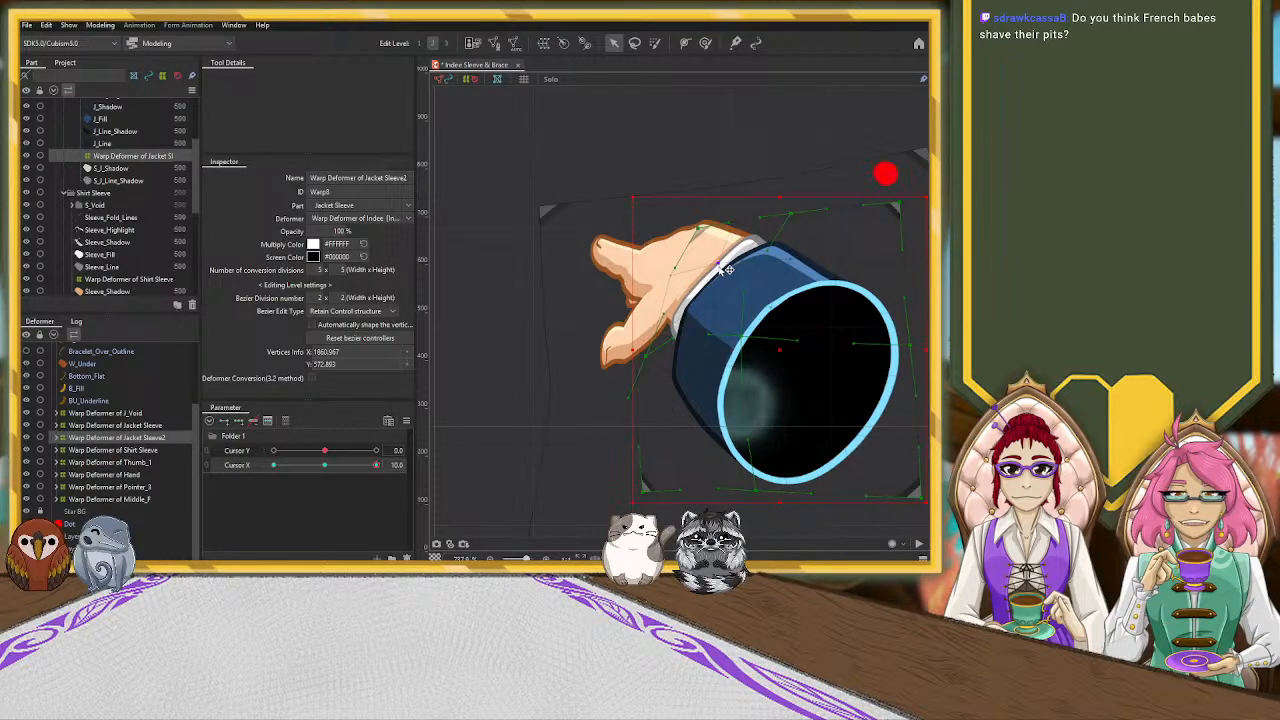
drag(723, 271, 726, 265)
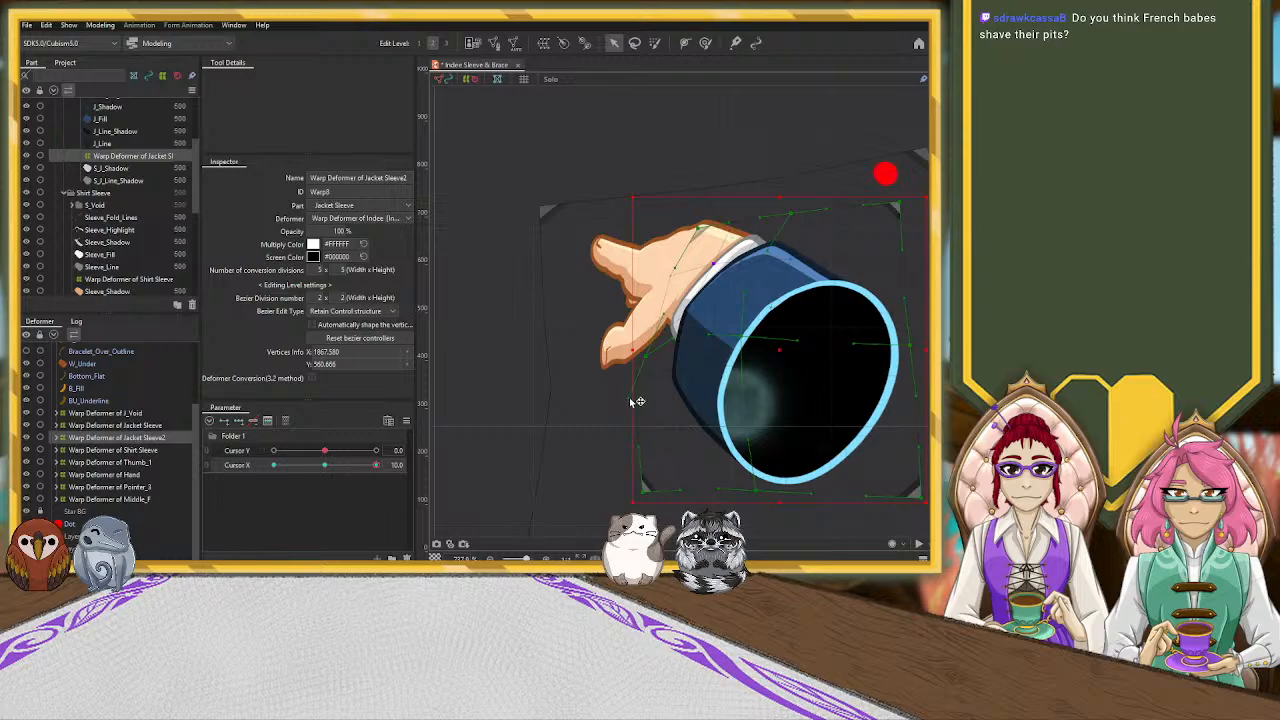
drag(646, 357, 653, 360)
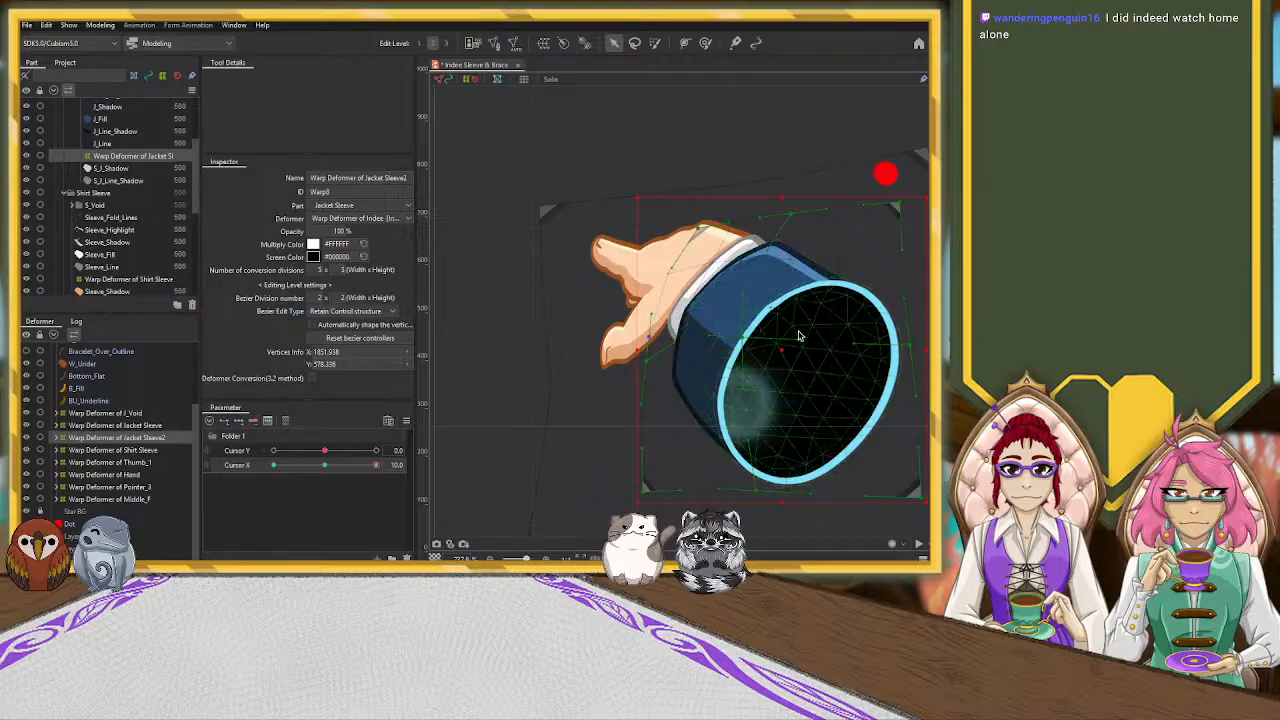
scroll(534, 395, down, 5)
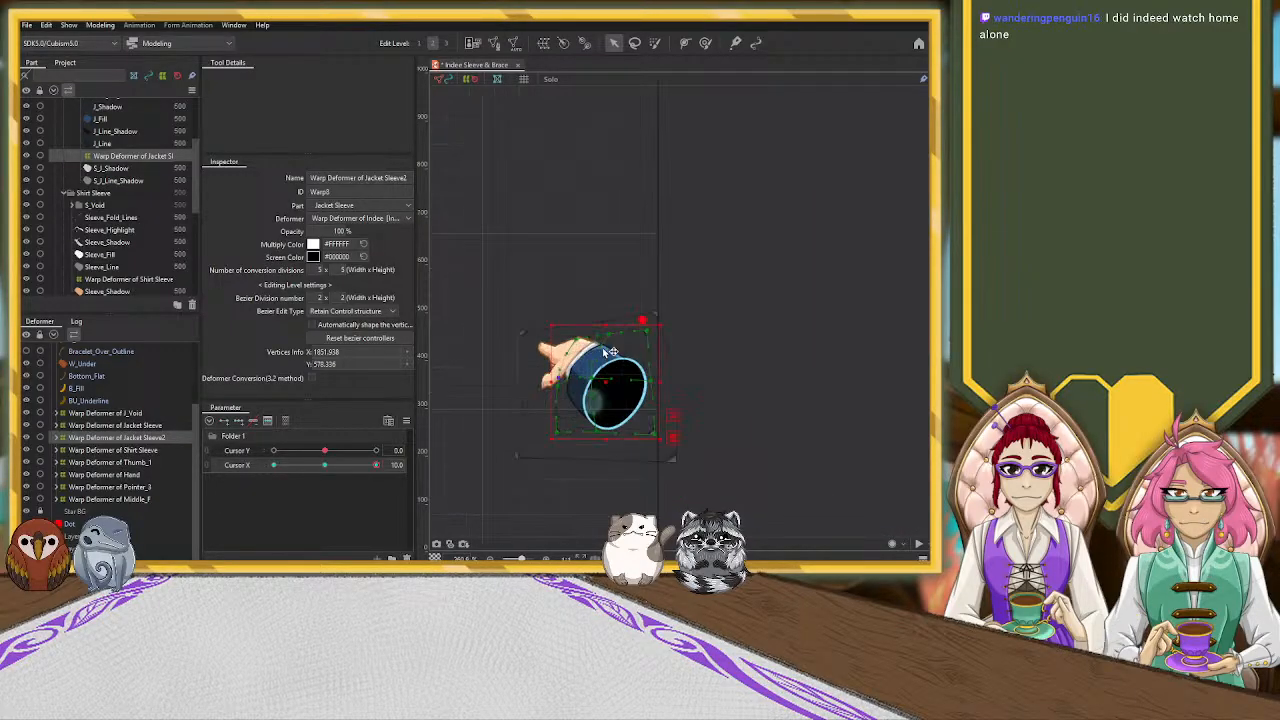
scroll(604, 352, up, 5)
scroll(598, 336, down, 1)
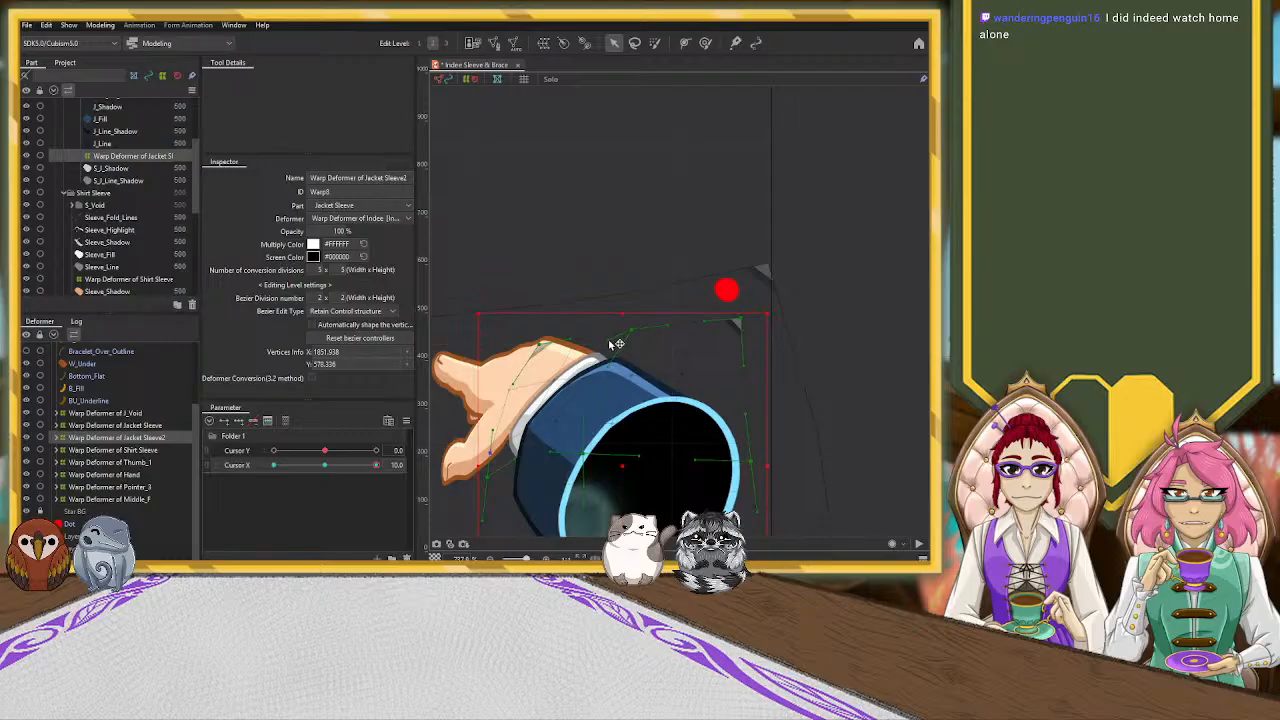
Fine-tune the Jacket Sleeve warp deformer's control points along the blue sleeve's wrist edge at Cursor X 10.0
click(140, 425)
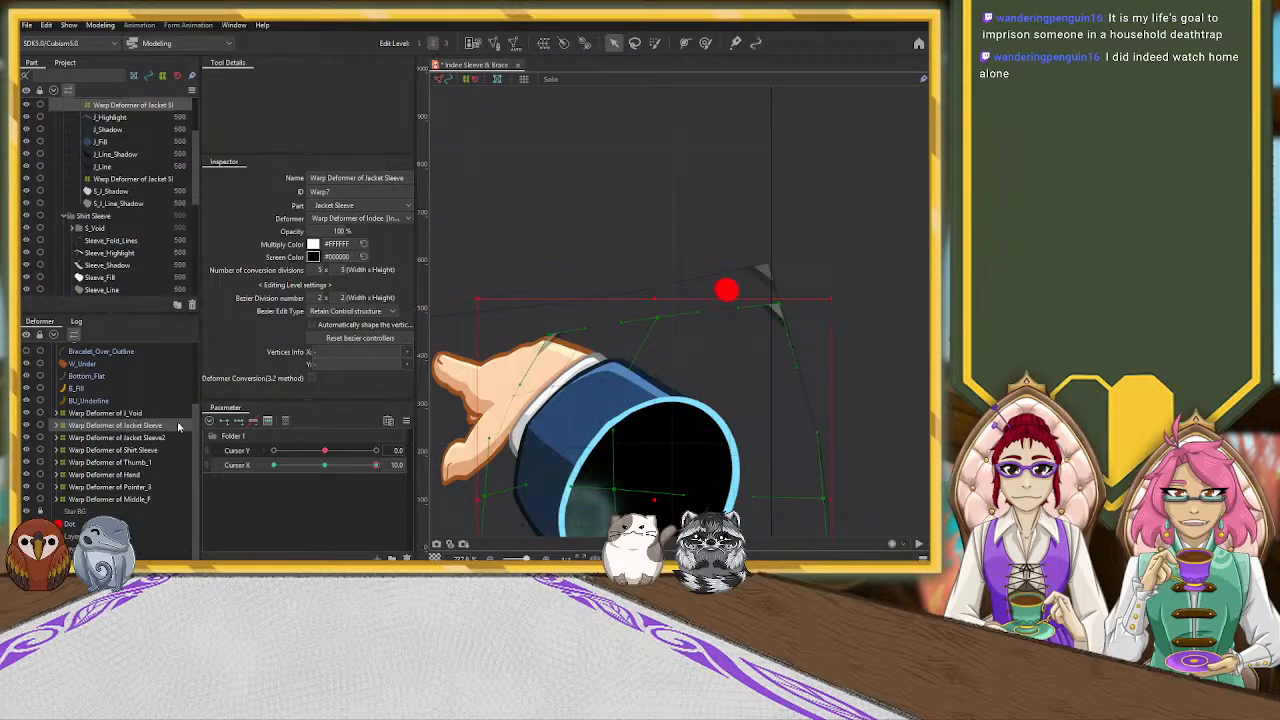
drag(731, 363, 808, 257)
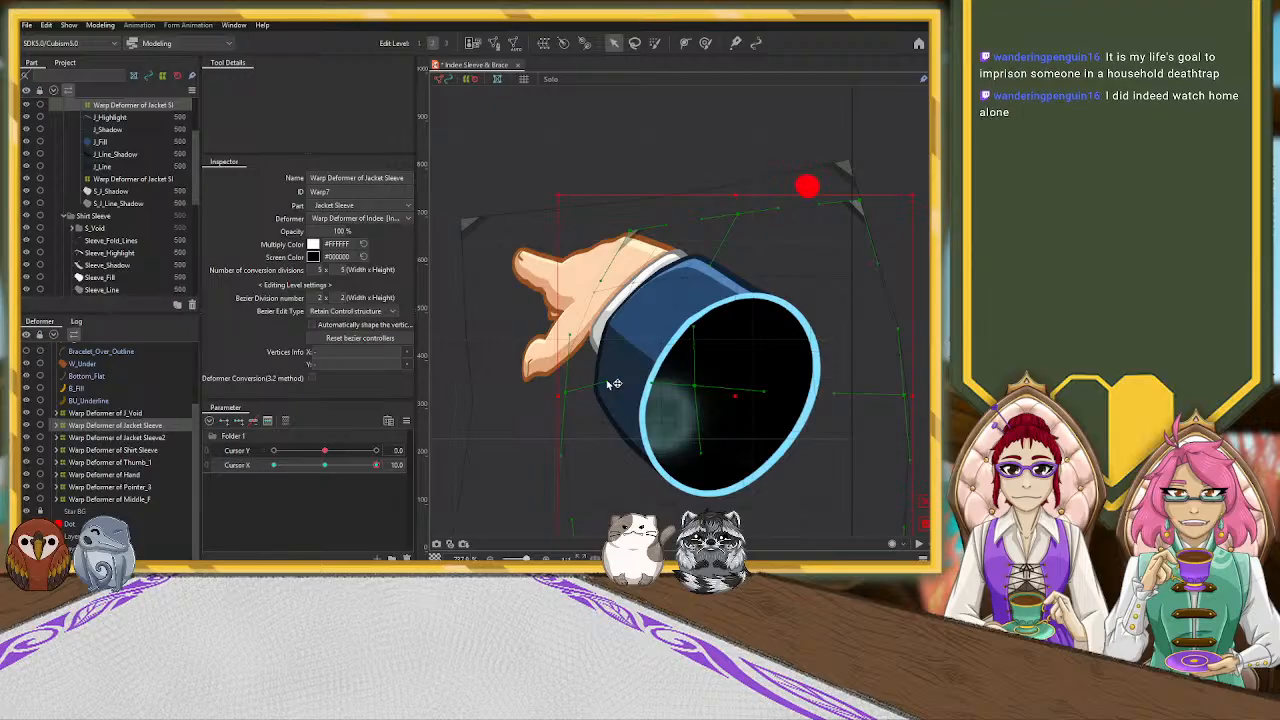
click(596, 300)
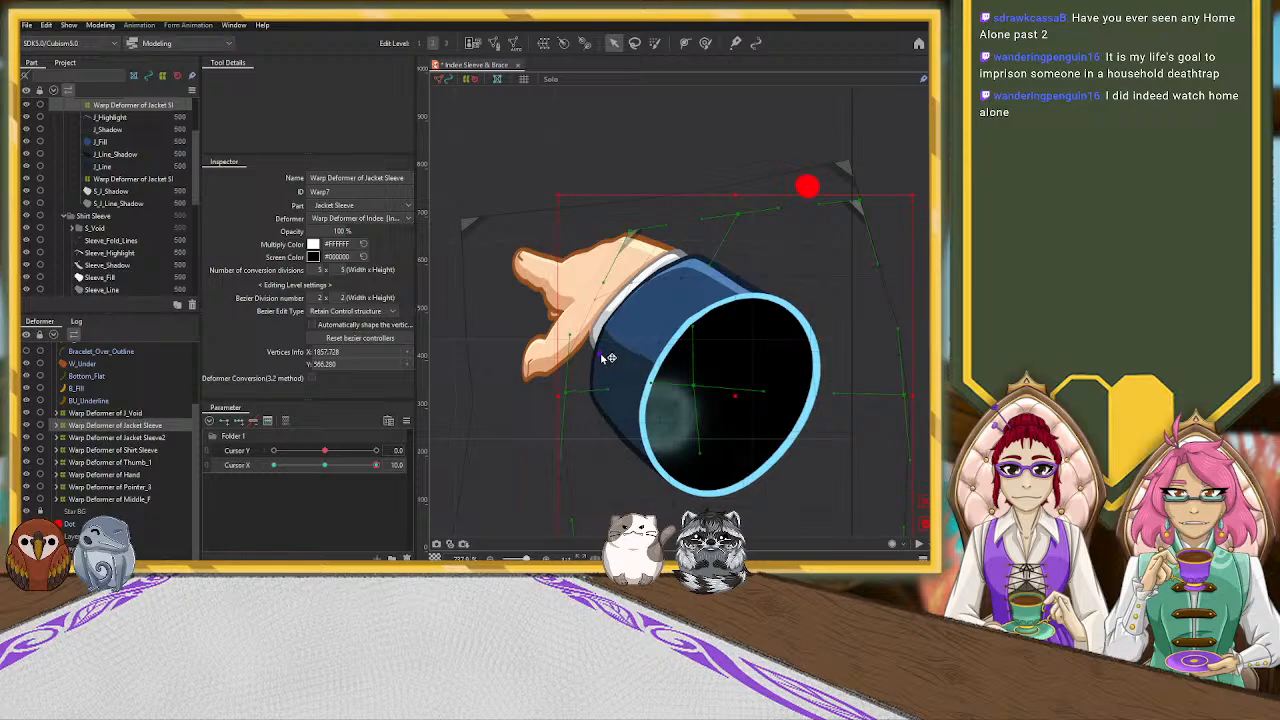
drag(604, 354, 604, 353)
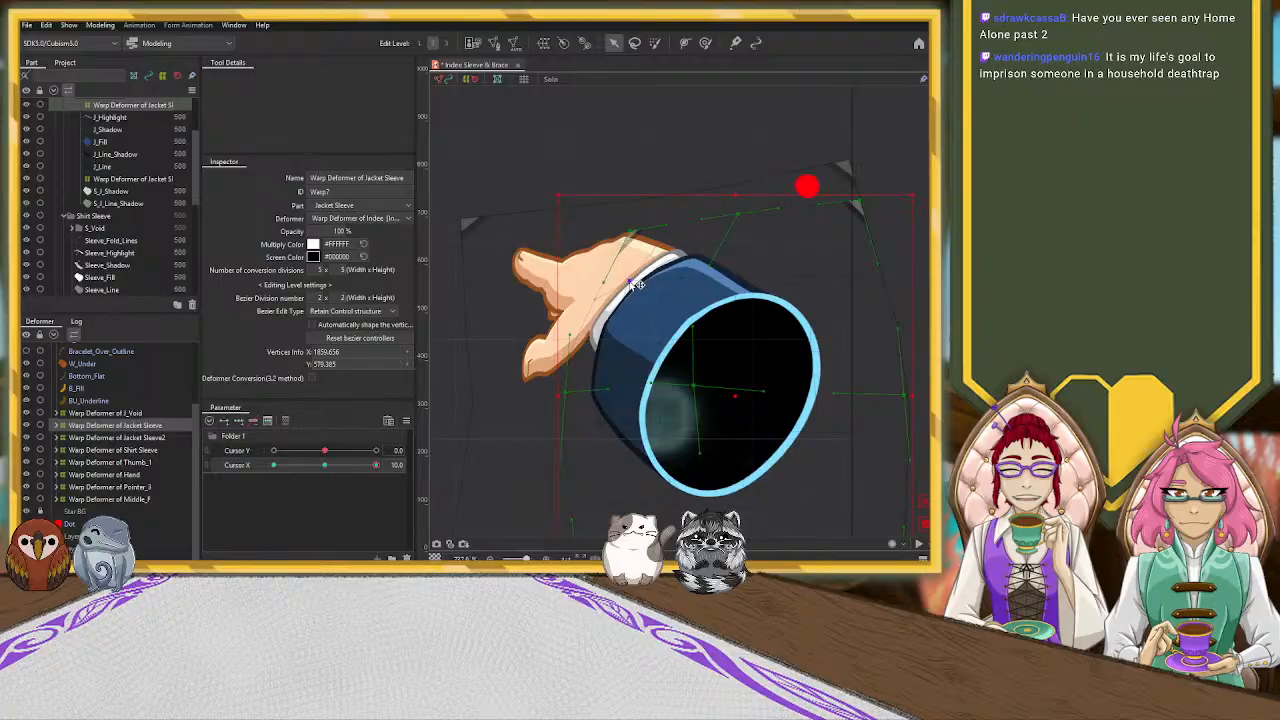
drag(635, 286, 633, 285)
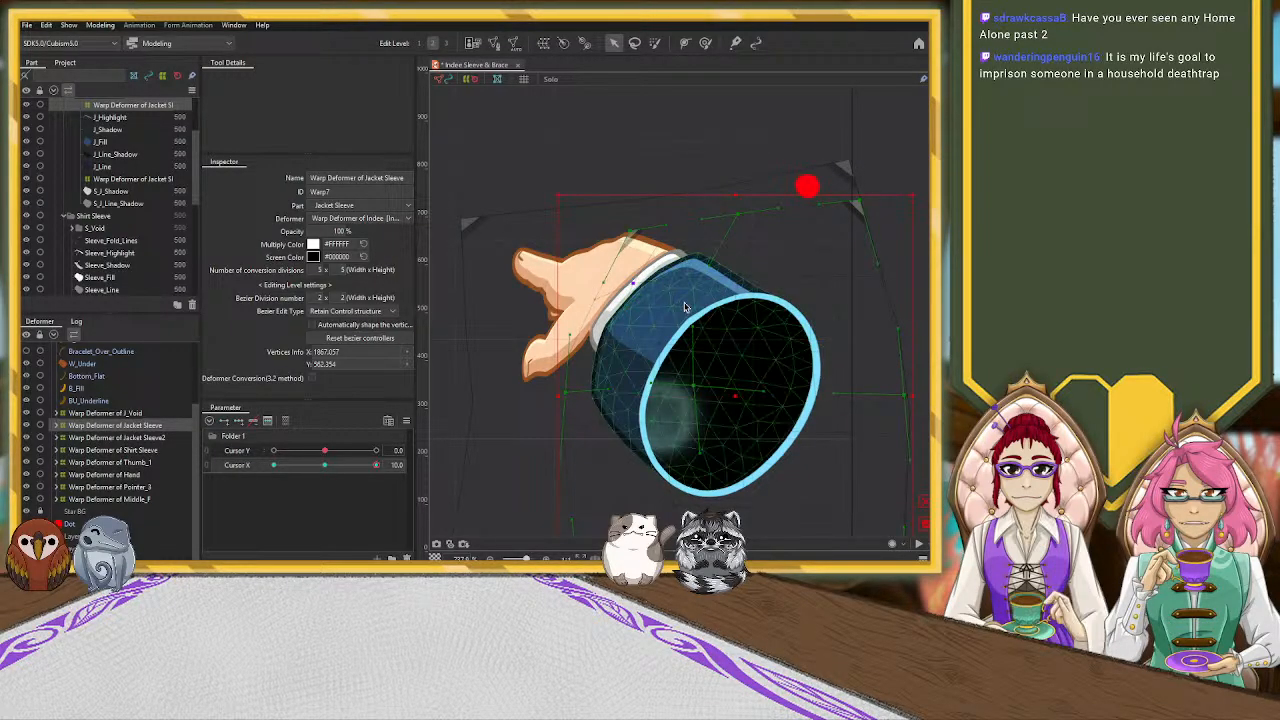
drag(606, 358, 603, 356)
drag(605, 303, 598, 303)
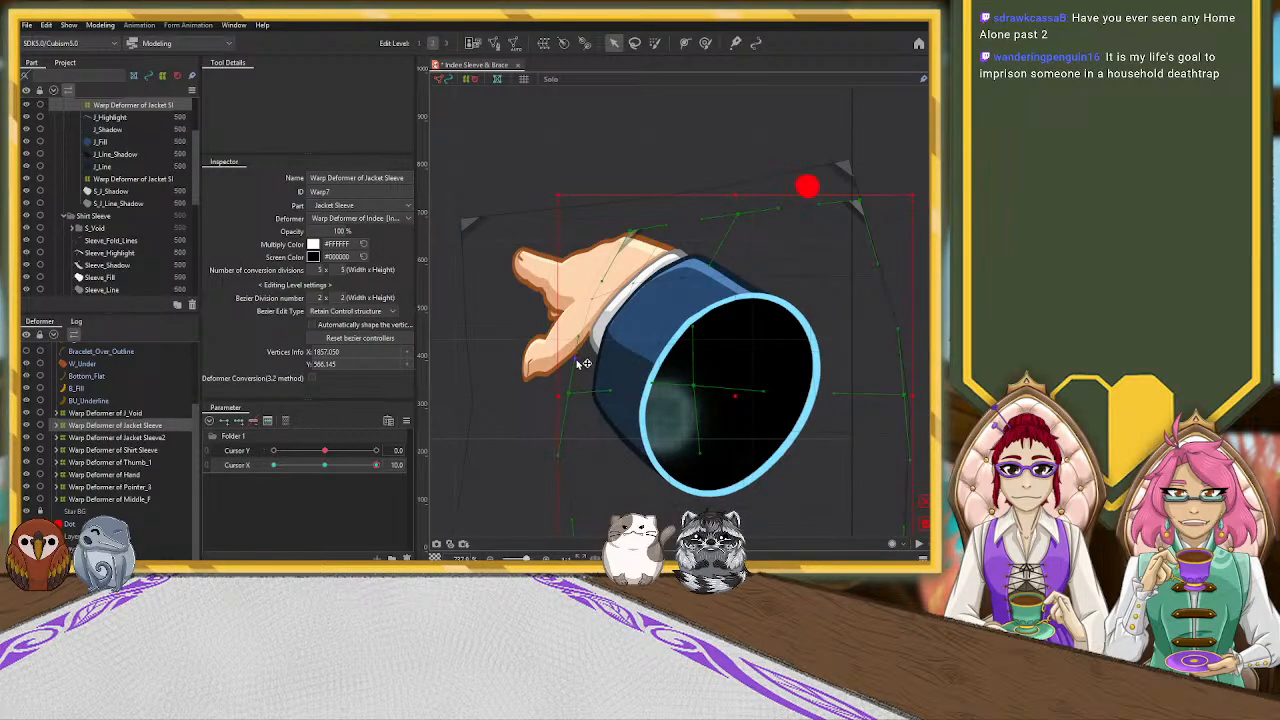
drag(584, 362, 571, 362)
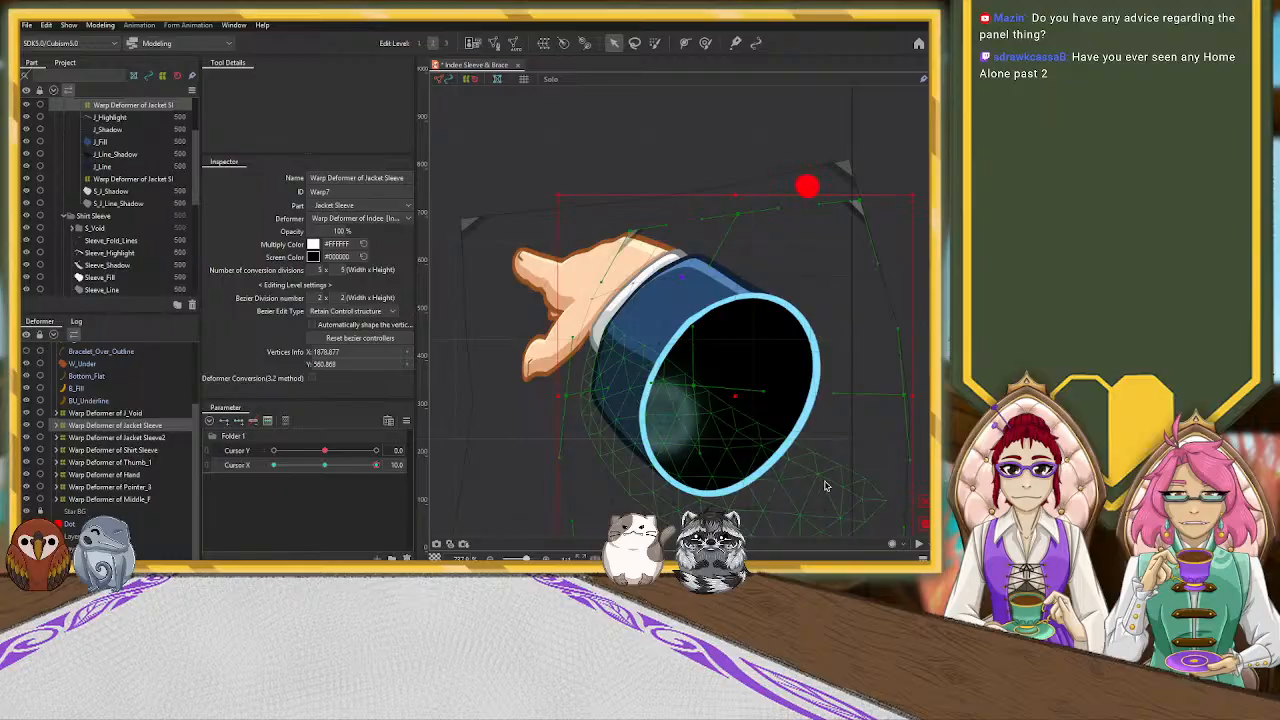
Adjust the J_Void warp deformer's control points to refit the black sleeve opening and its light-blue rim at Cursor X 10.0
click(680, 420)
scroll(138, 152, up, 1)
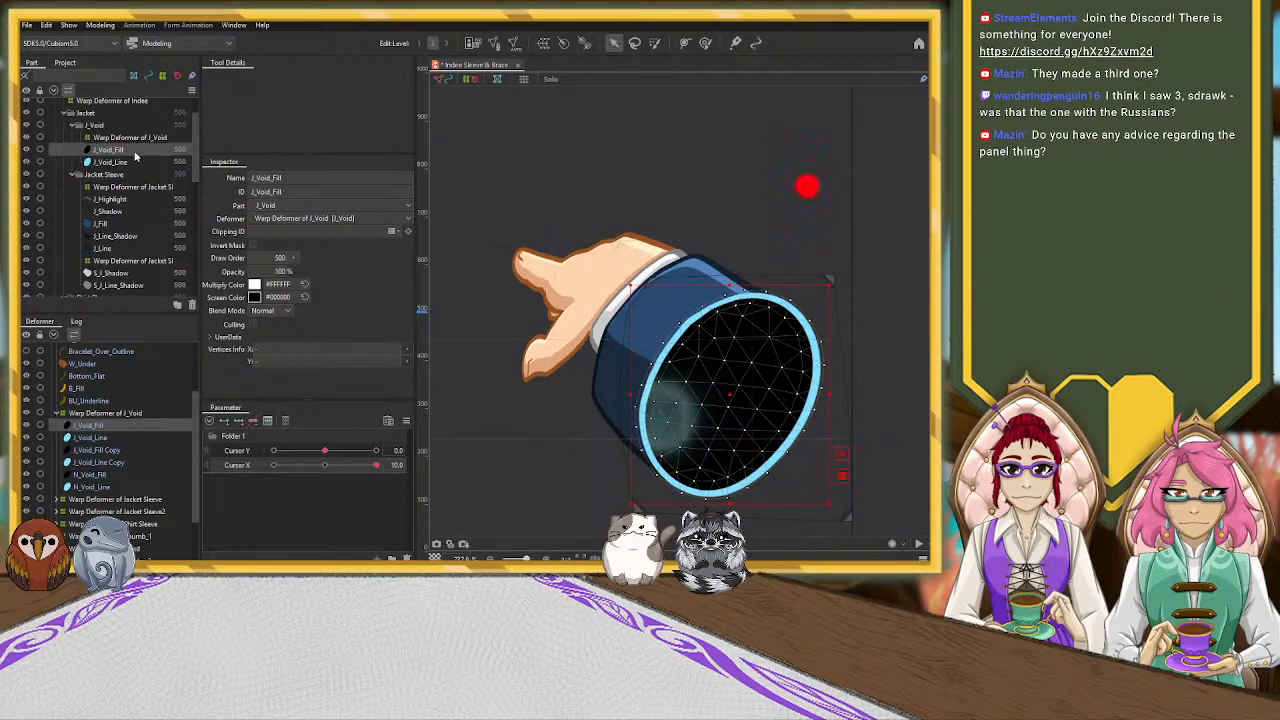
click(114, 138)
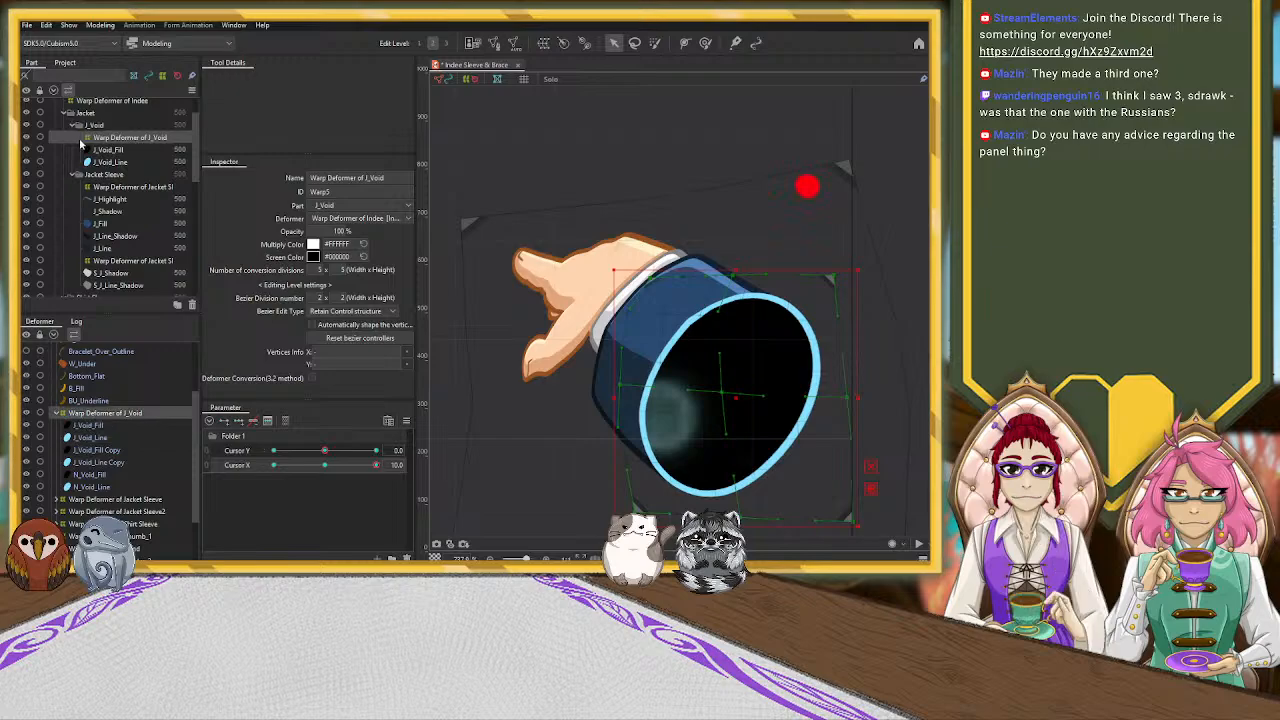
click(106, 149)
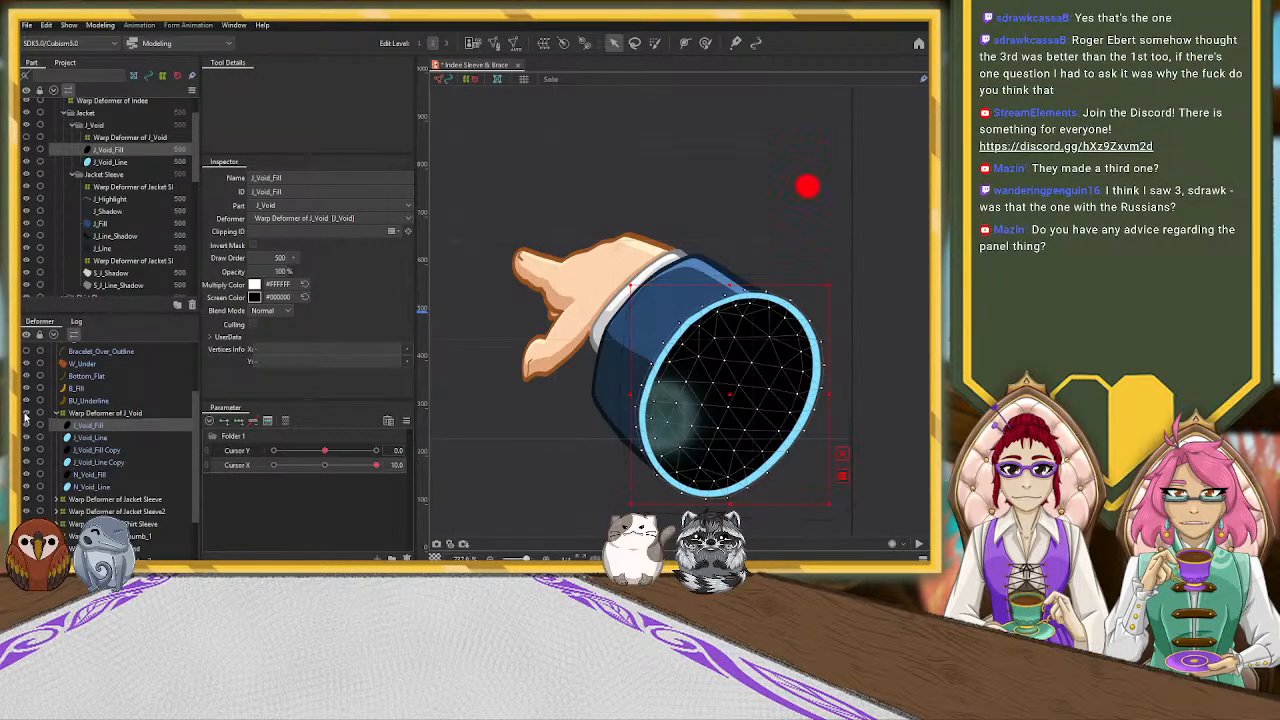
click(621, 400)
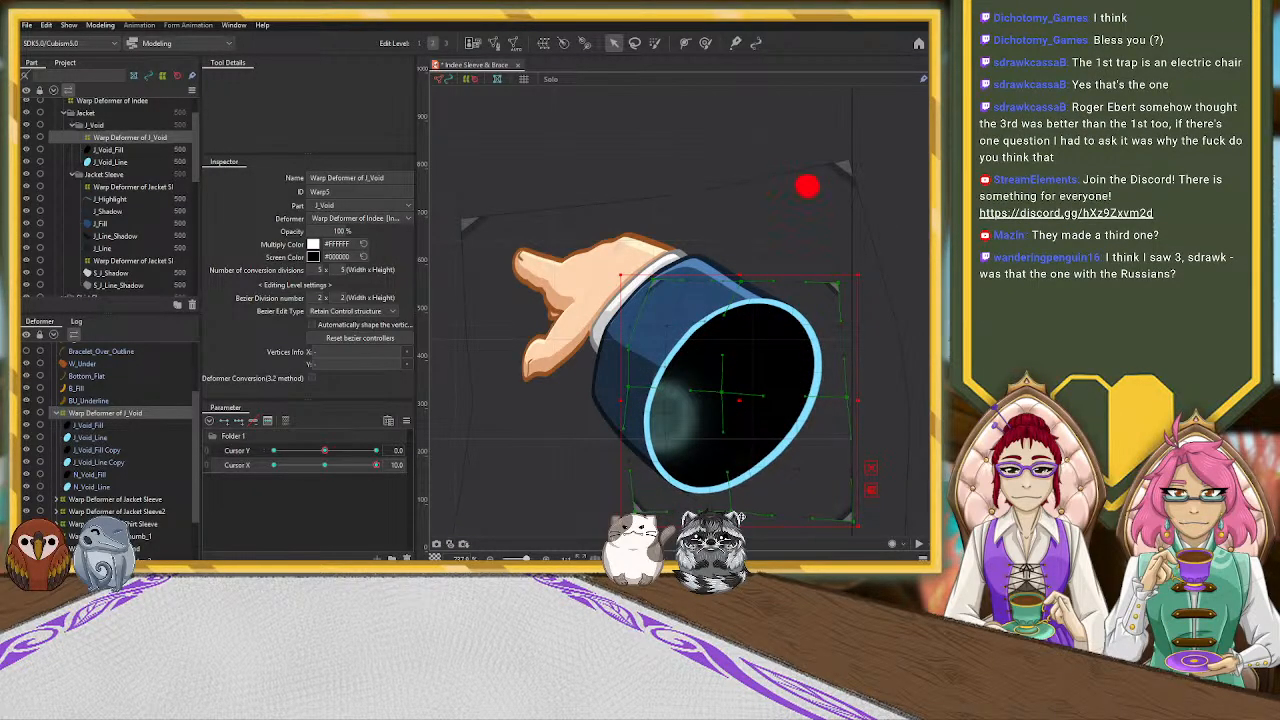
drag(856, 521, 838, 500)
drag(847, 398, 837, 391)
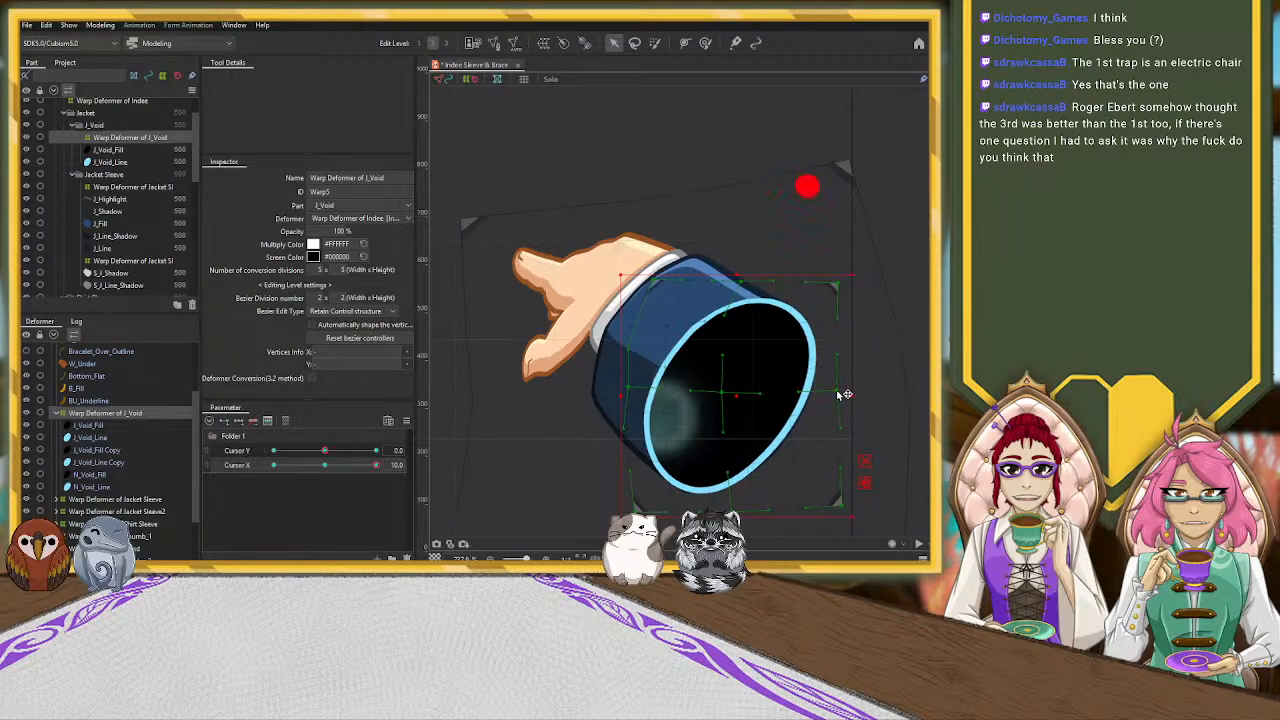
click(802, 466)
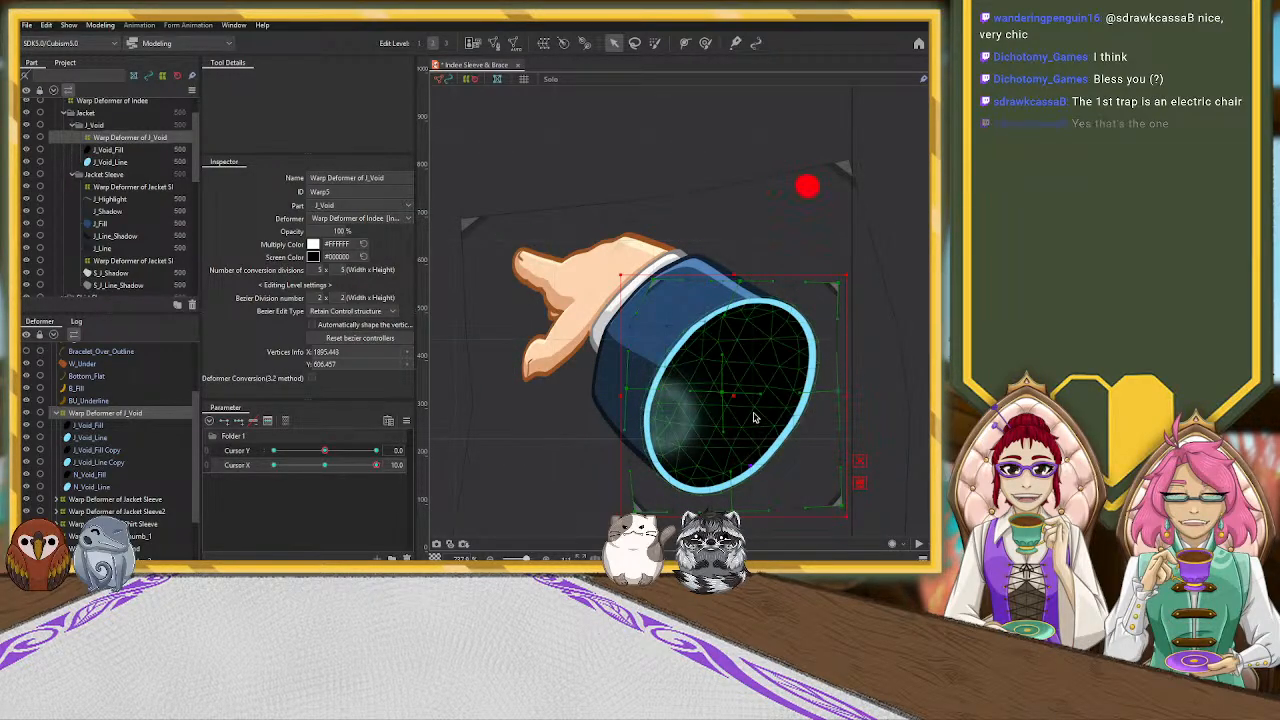
scroll(785, 478, up, 3)
scroll(785, 474, up, 3)
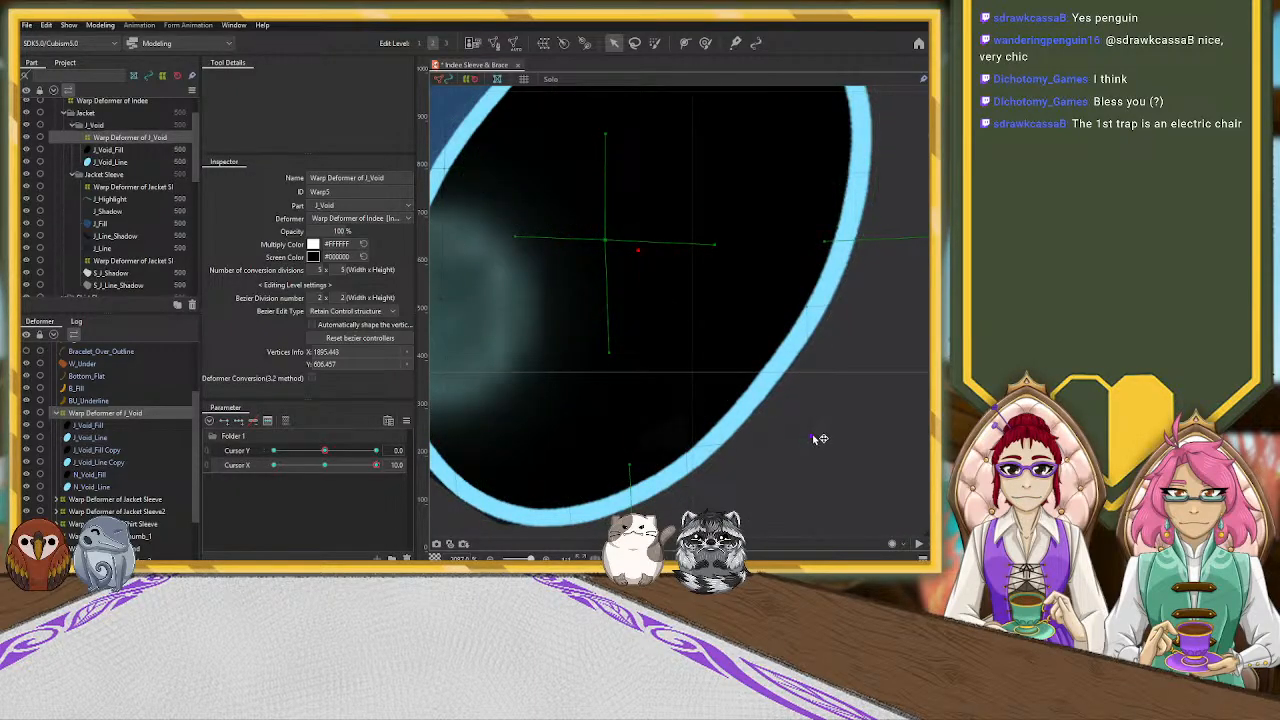
scroll(763, 440, down, 6)
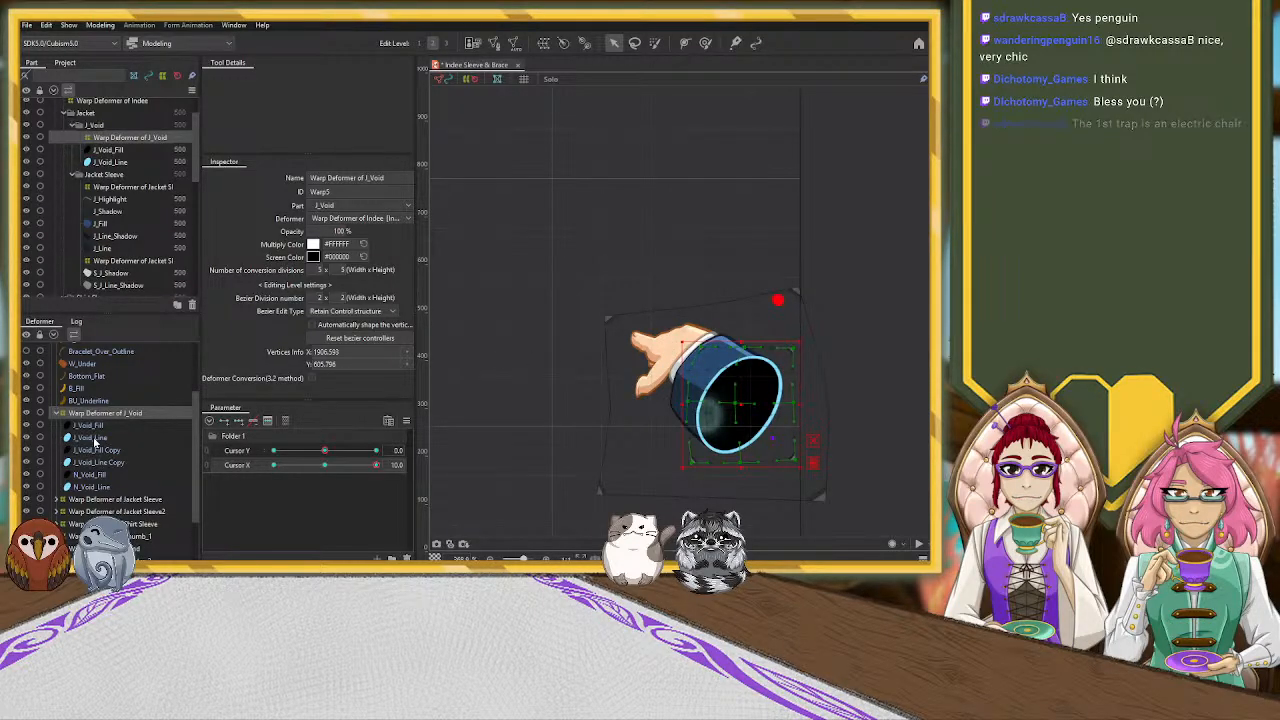
Reshape the Hand and Pointer_3 warp deformers' control points to adjust the palm and pointing finger at Cursor X 10.0
scroll(117, 477, down, 2)
click(112, 475)
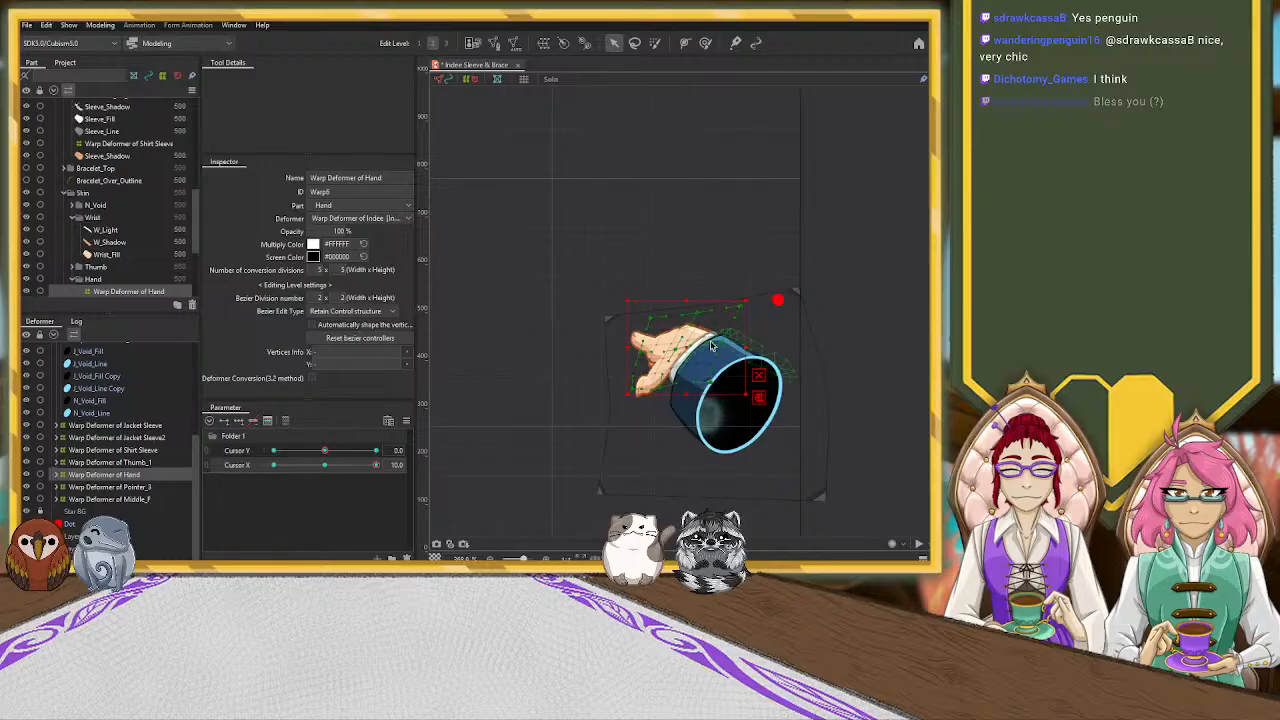
scroll(735, 353, up, 3)
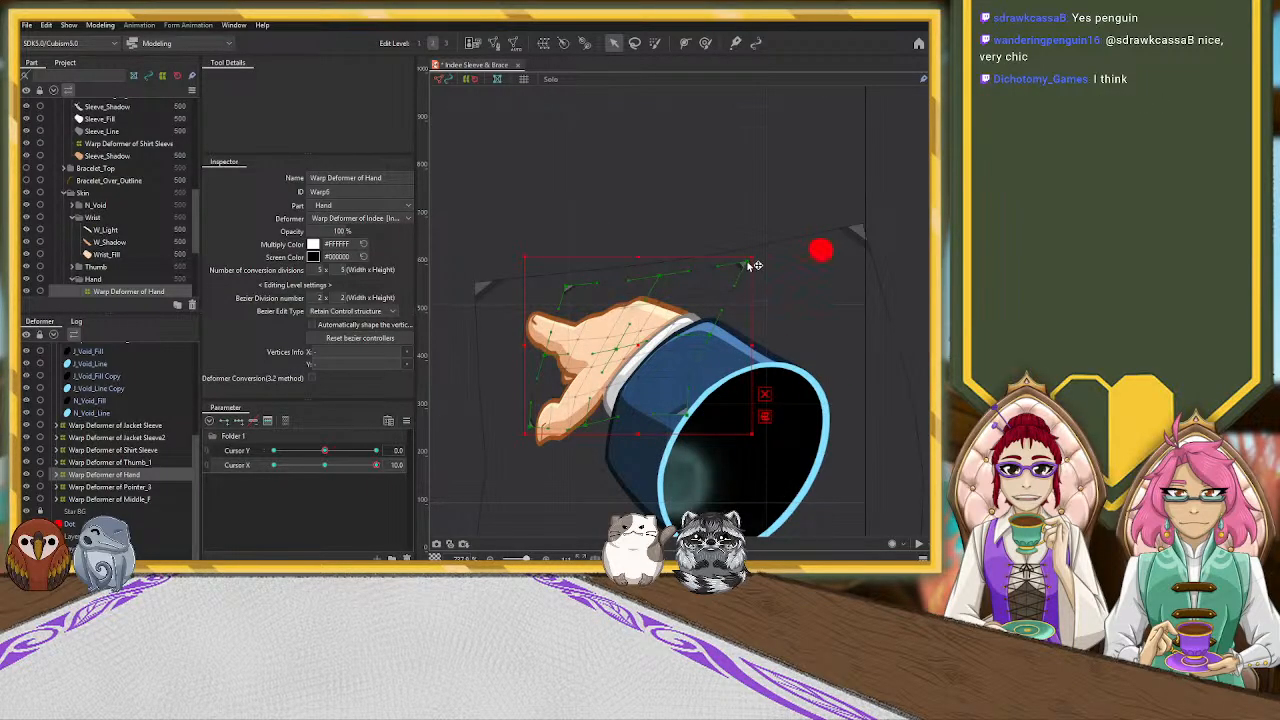
drag(757, 271, 763, 271)
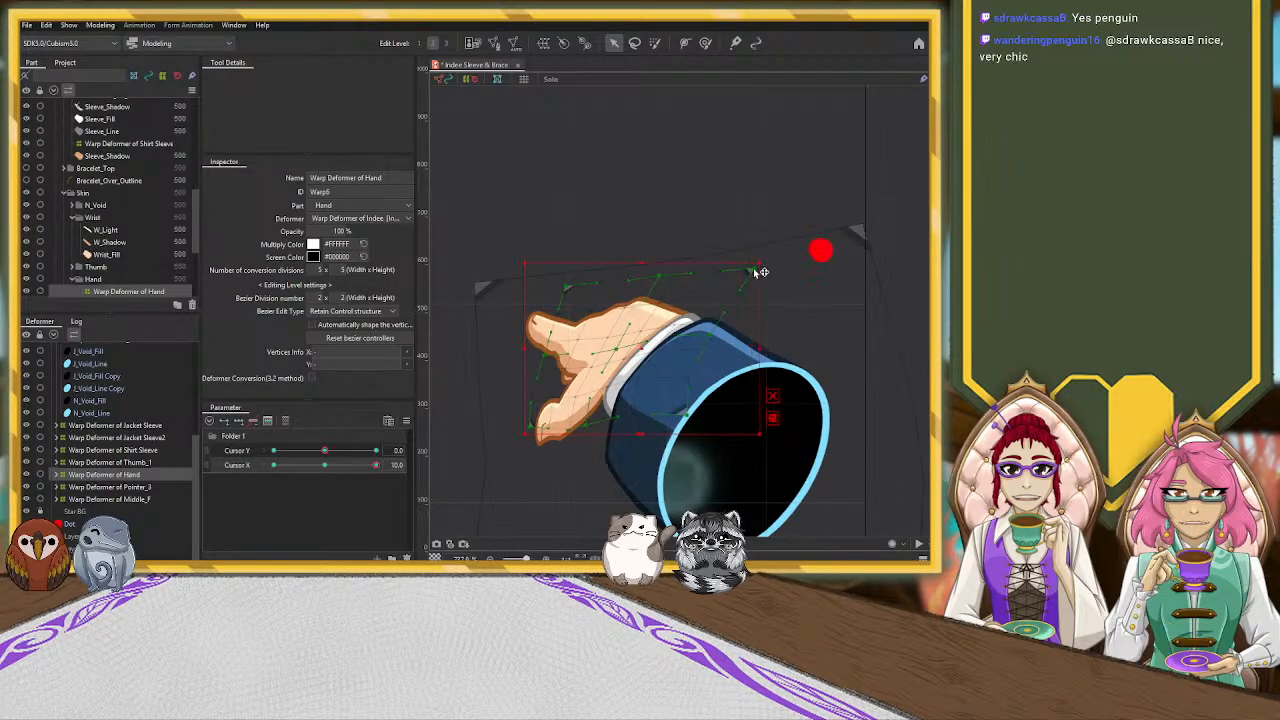
drag(516, 421, 537, 425)
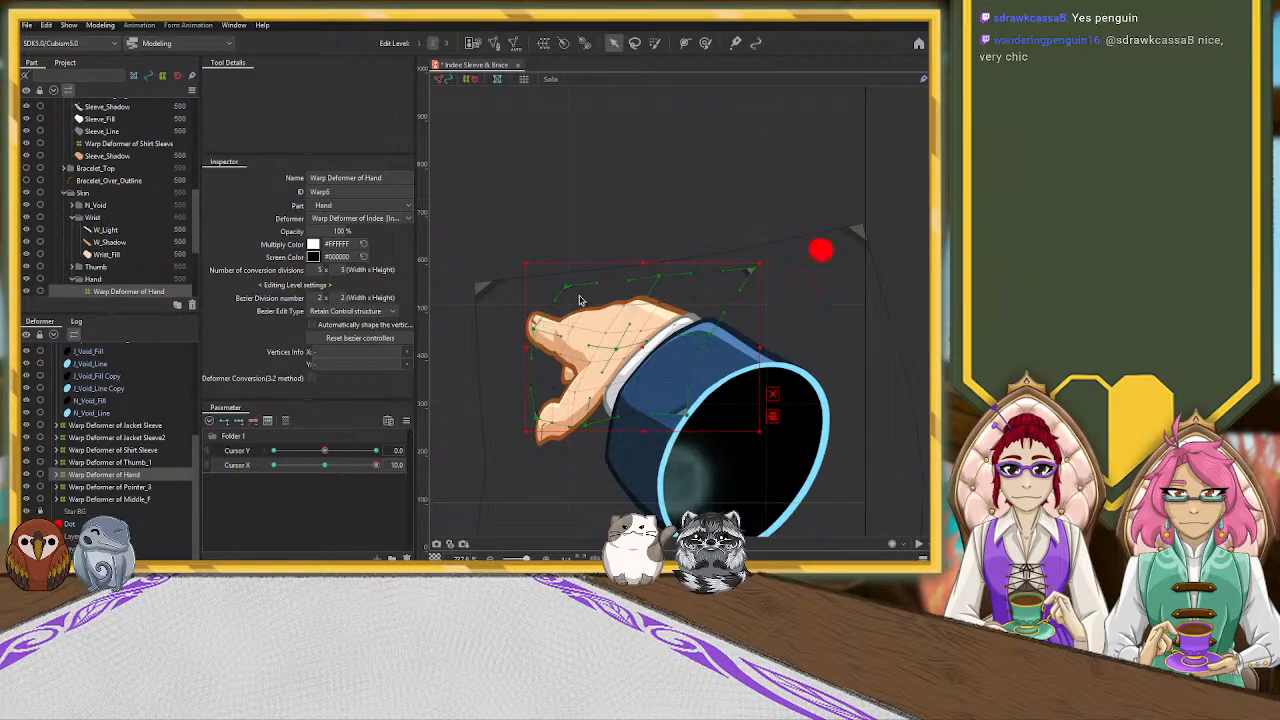
drag(663, 279, 668, 292)
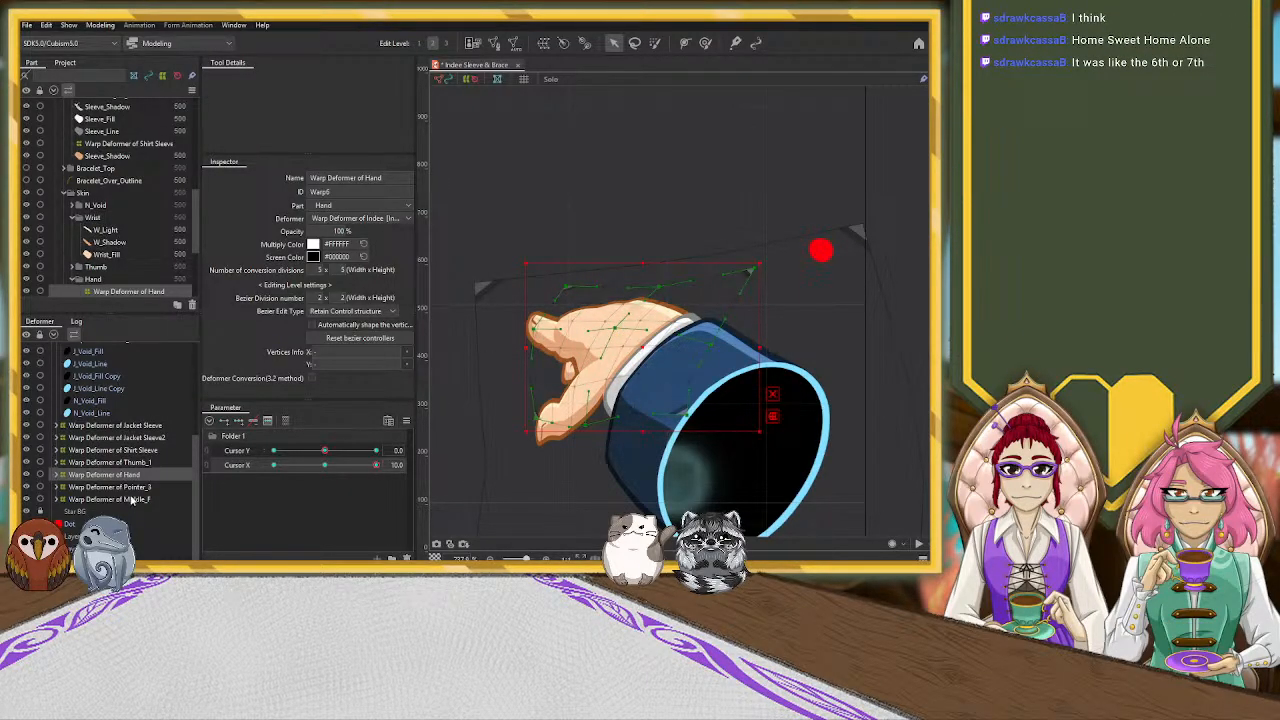
click(136, 489)
drag(593, 391, 633, 370)
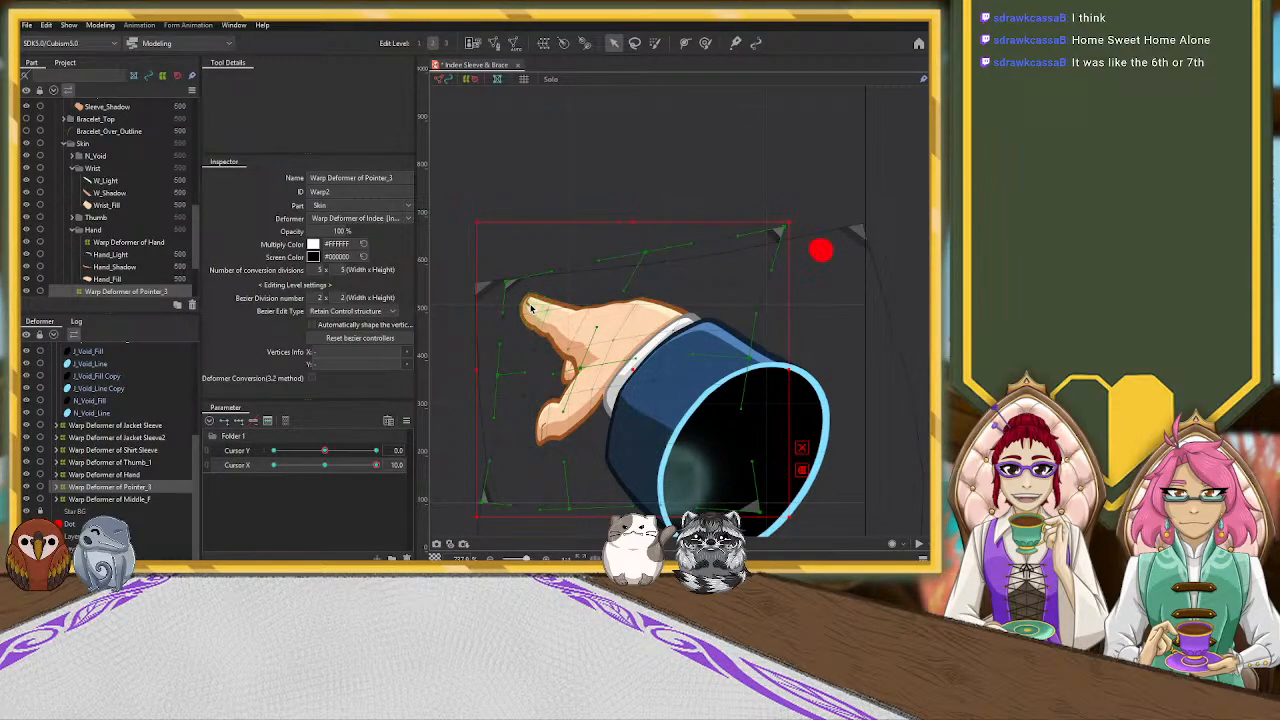
Add three Cursor X keys to the P1_Nail mesh and set Cursor X to 10.0
click(57, 487)
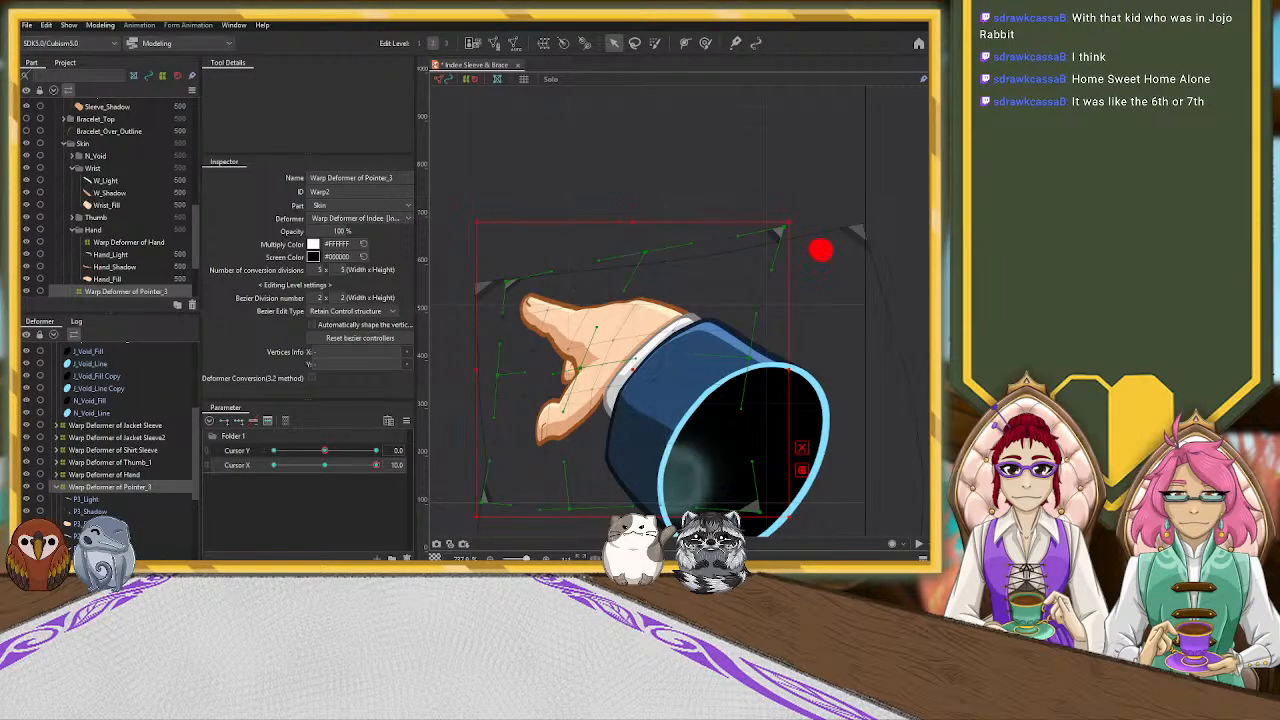
scroll(108, 515, down, 1)
click(110, 527)
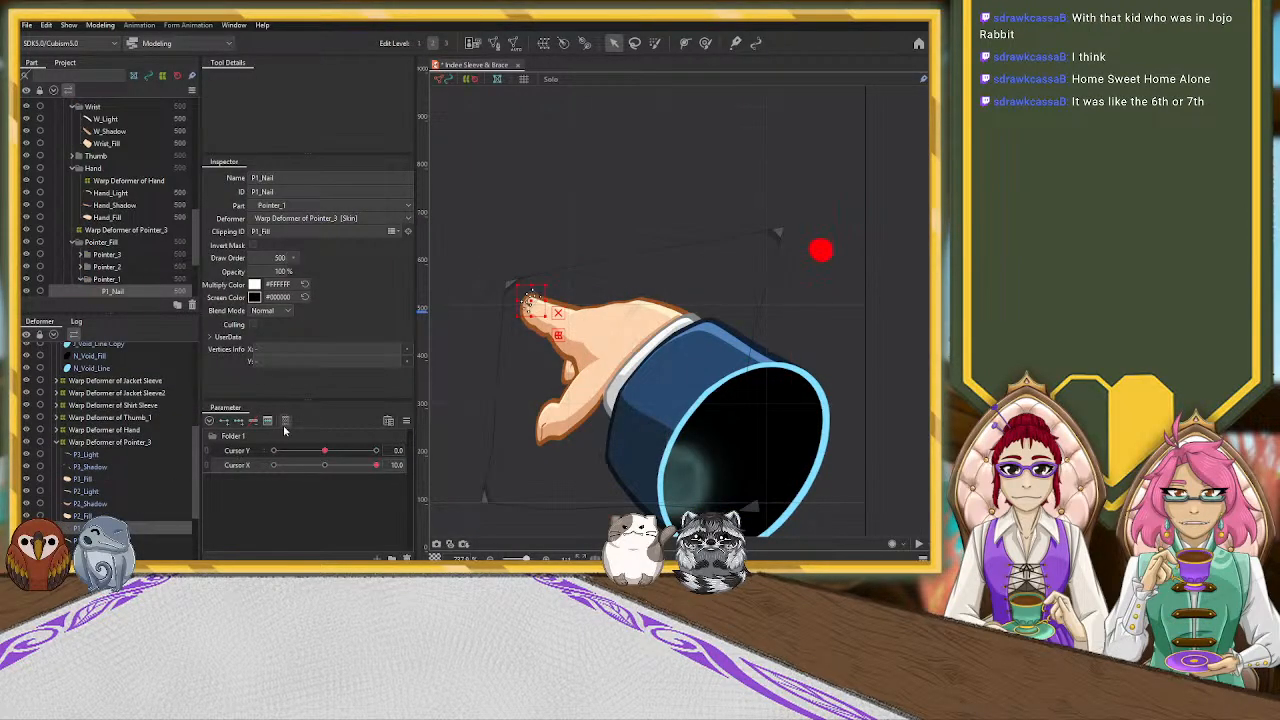
click(324, 466)
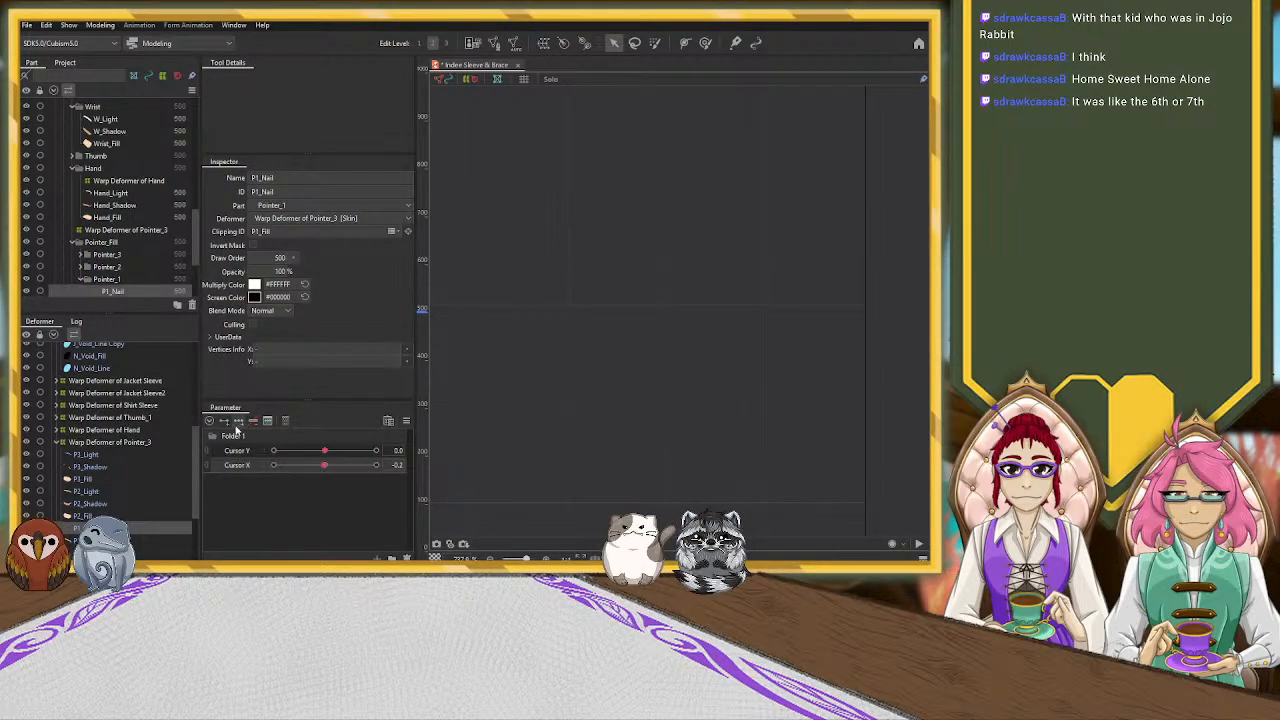
click(324, 465)
drag(325, 466, 380, 467)
Reposition the P1_Nail mesh toward the upper edge of the pointing fingertip at Cursor X 10.0
scroll(488, 284, up, 5)
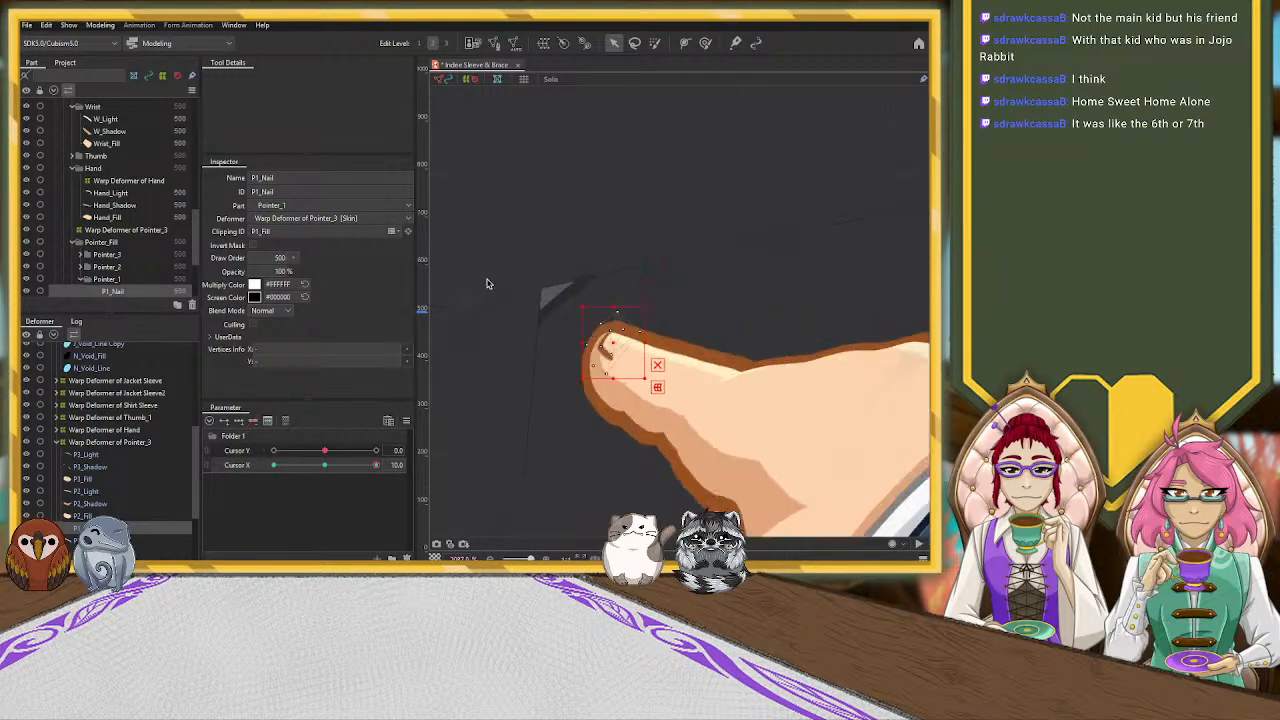
scroll(487, 284, up, 2)
drag(677, 335, 675, 336)
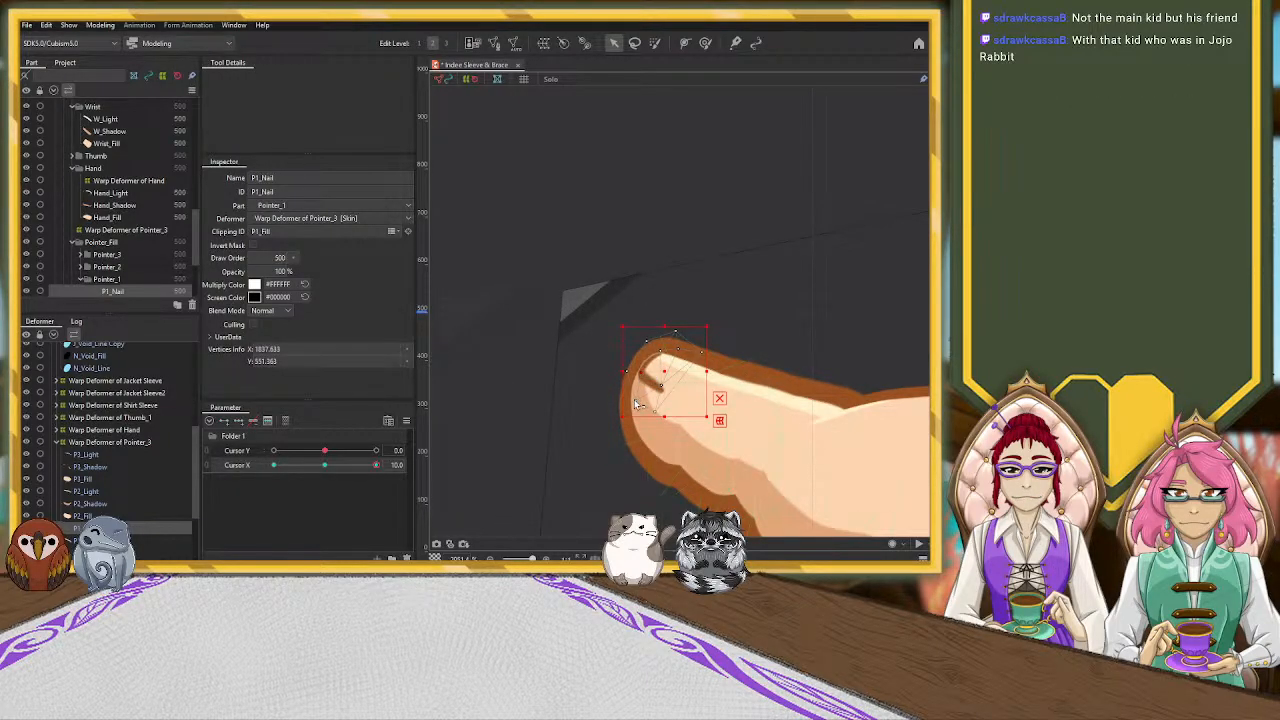
drag(664, 371, 672, 367)
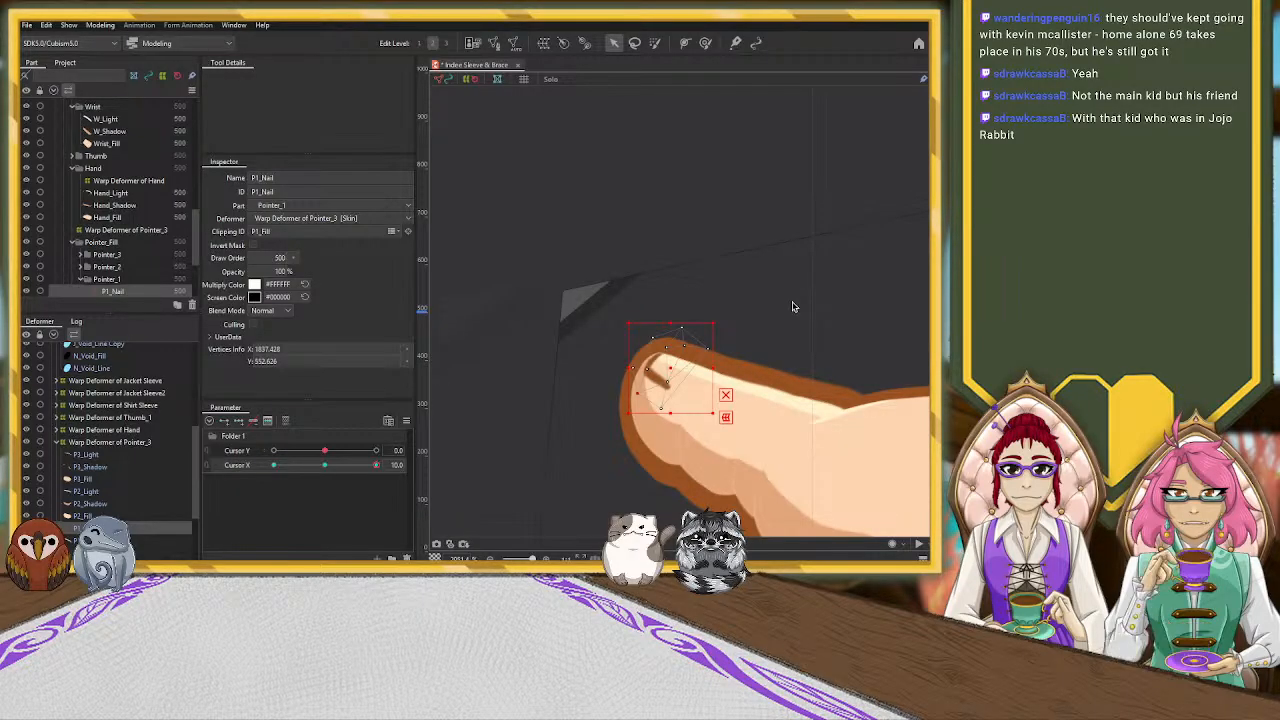
Switch to the deform brush and reduce its brush size to 5.1 px
click(705, 42)
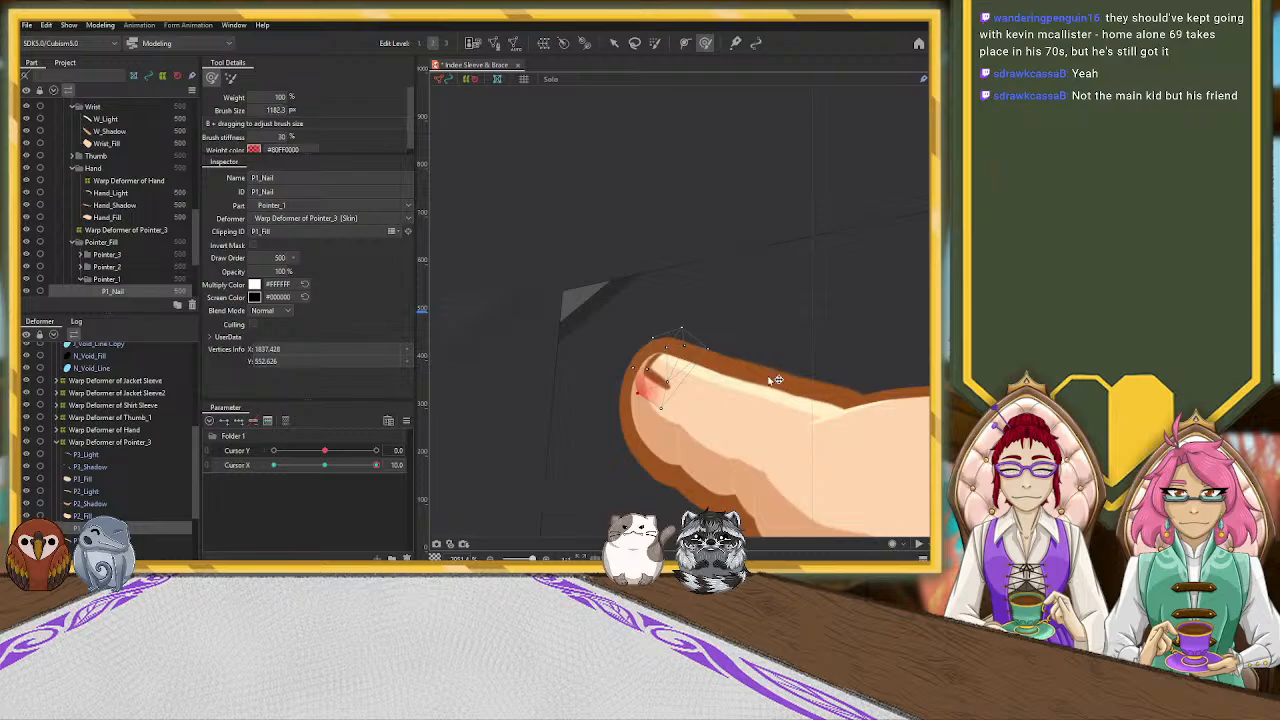
scroll(674, 325, down, 15)
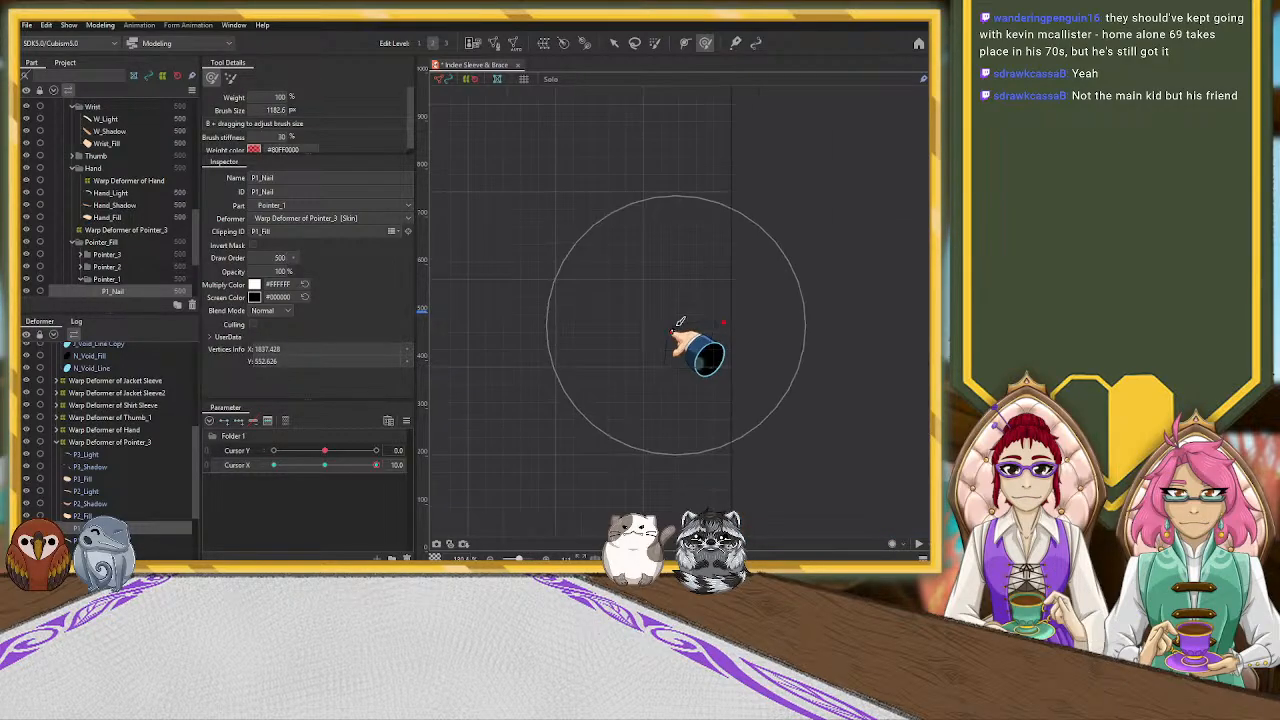
key(b)
drag(646, 279, 586, 80)
drag(601, 291, 592, 382)
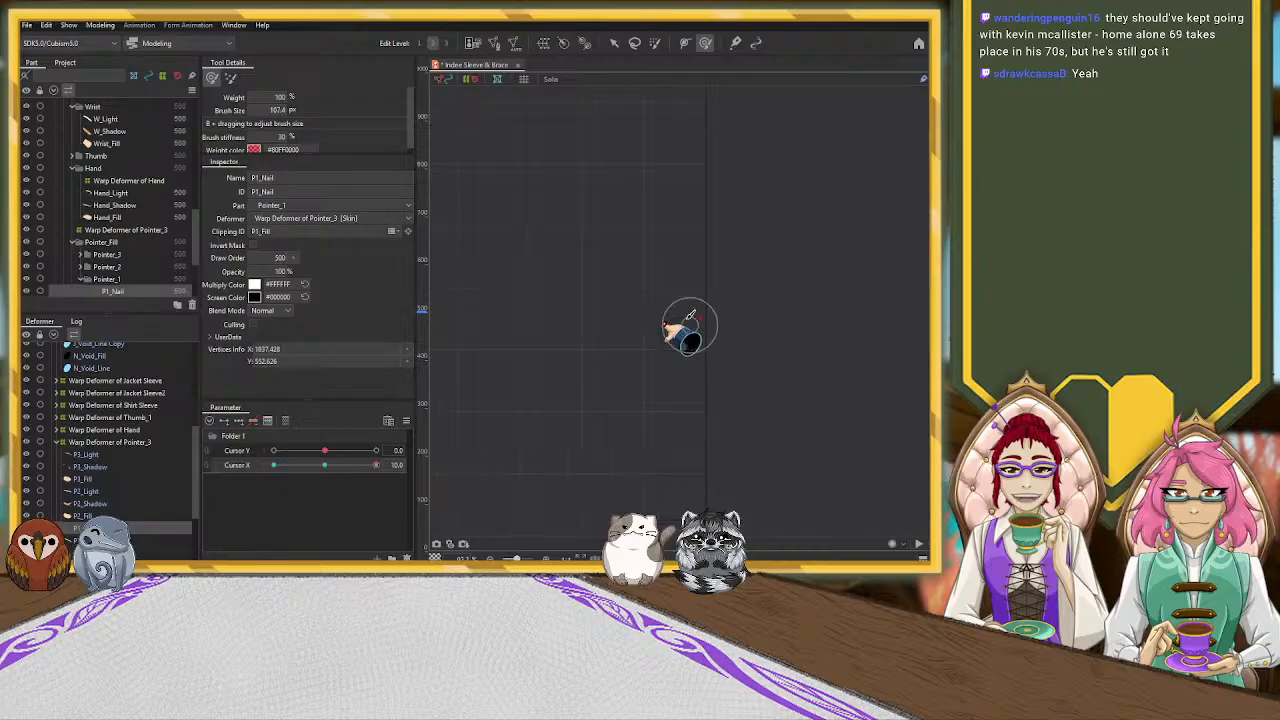
scroll(686, 334, up, 5)
key(b)
drag(599, 305, 567, 99)
drag(594, 243, 577, 156)
scroll(515, 363, up, 5)
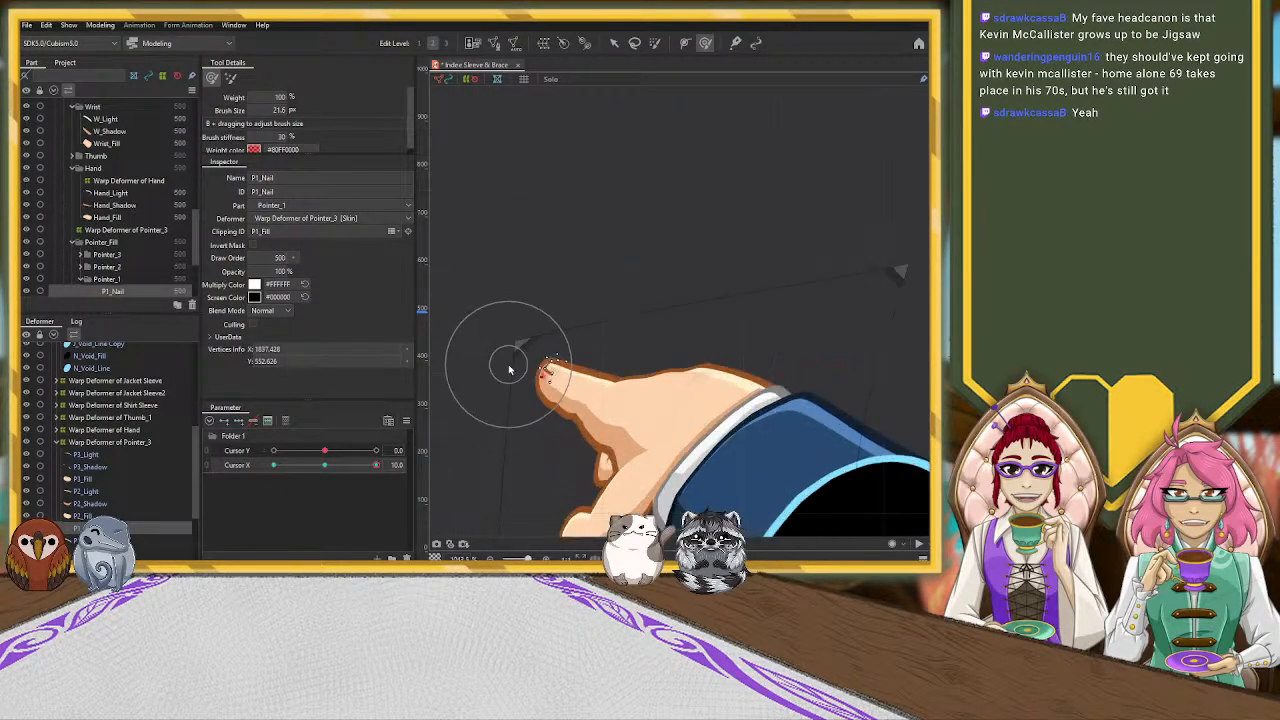
drag(661, 232, 649, 134)
drag(654, 203, 634, 114)
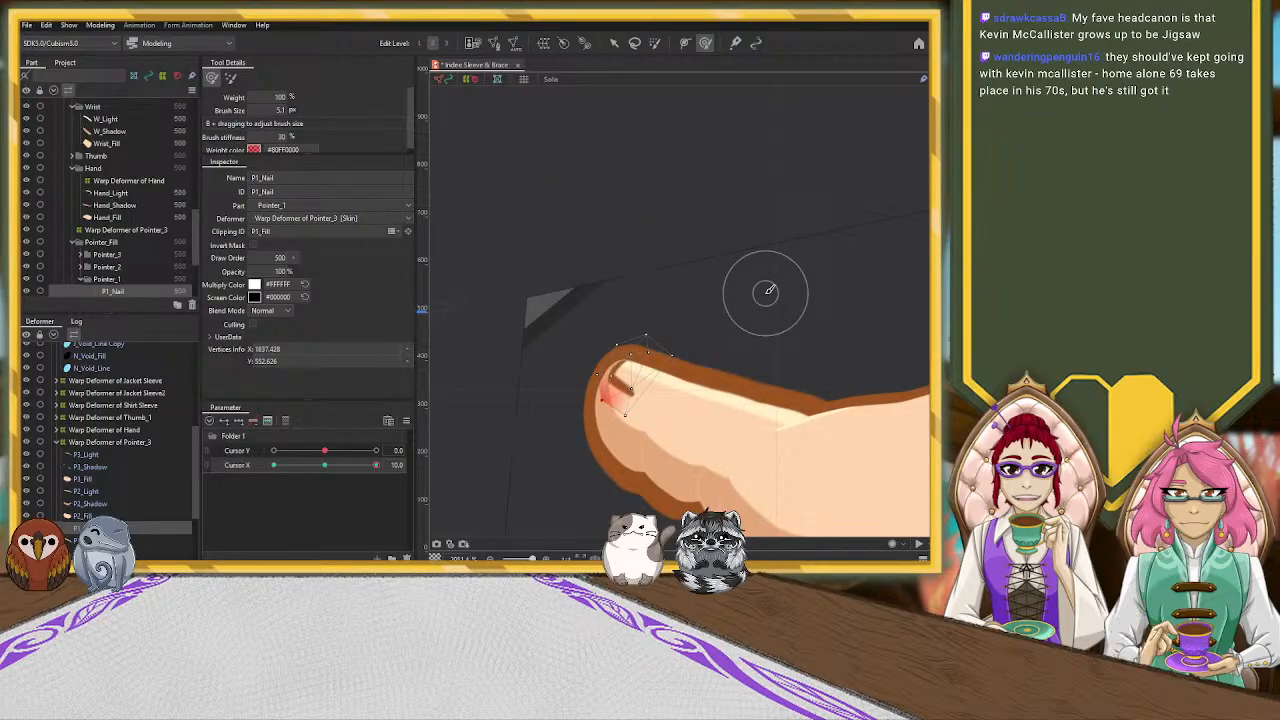
Reshape the P1_Nail mesh with the deform brush so the nail follows the fingertip's perspective at Cursor X 10.0
drag(652, 347, 673, 354)
mouse_move(634, 406)
mouse_down()
mouse_move(625, 415)
mouse_move(656, 386)
mouse_move(661, 417)
mouse_move(598, 345)
mouse_move(626, 399)
mouse_up()
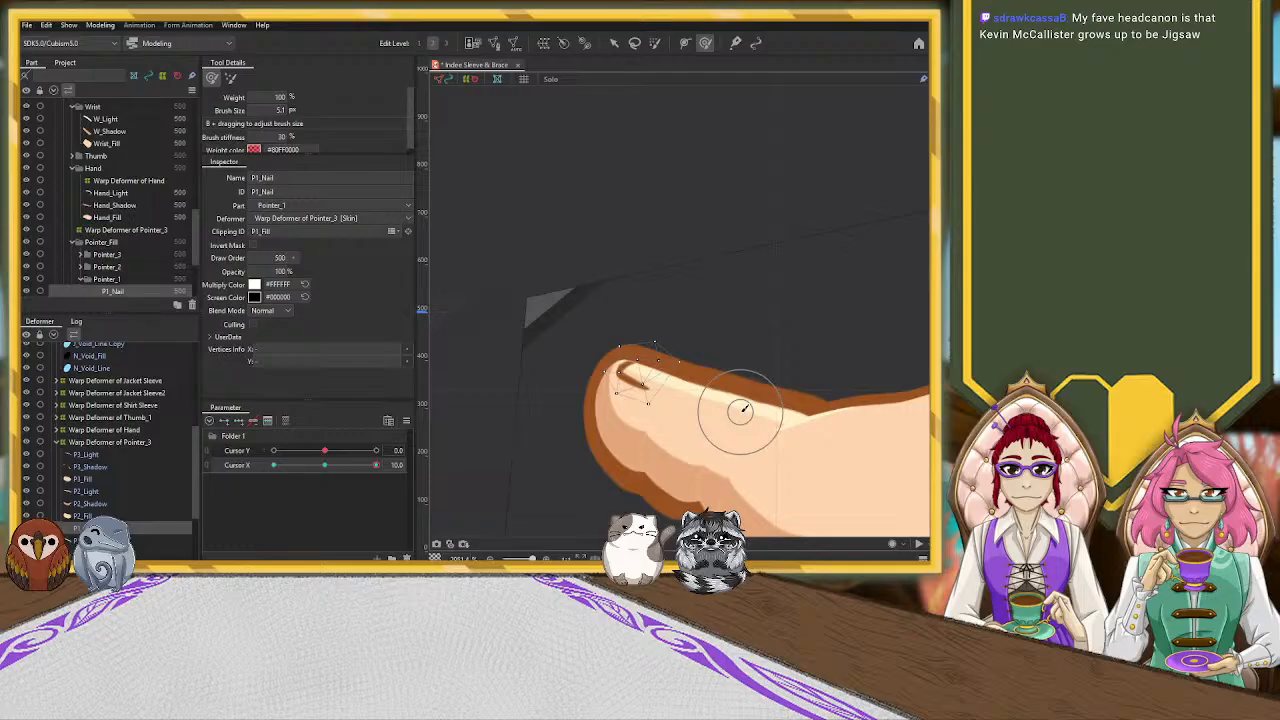
scroll(637, 309, down, 5)
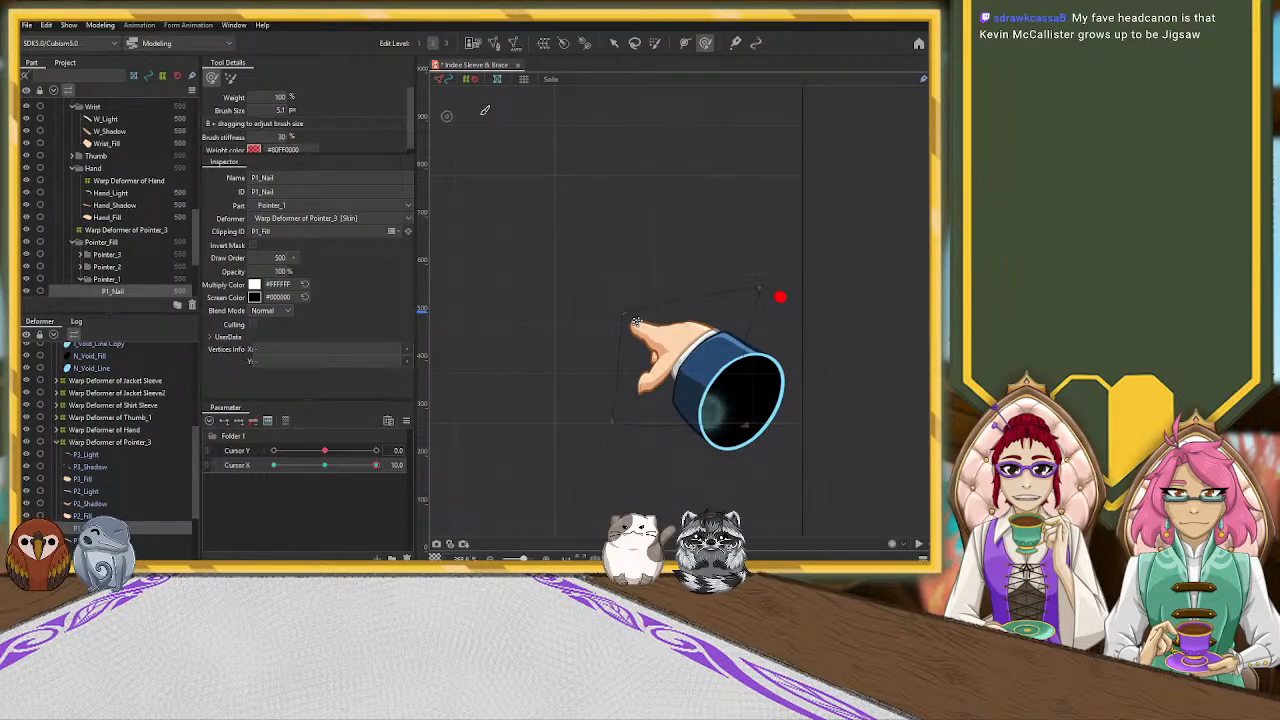
click(613, 43)
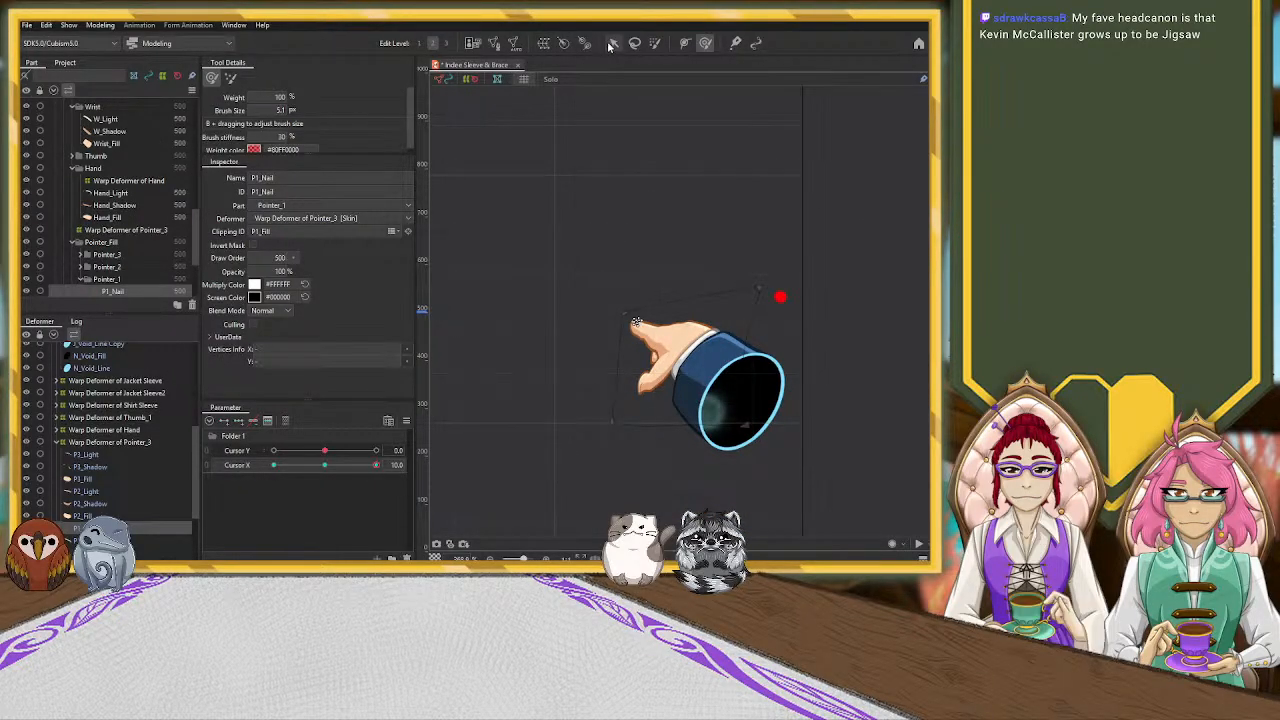
Reshape the Thumb_1 warp deformer's control points to raise and shorten the thumb at Cursor X 10.0
click(658, 377)
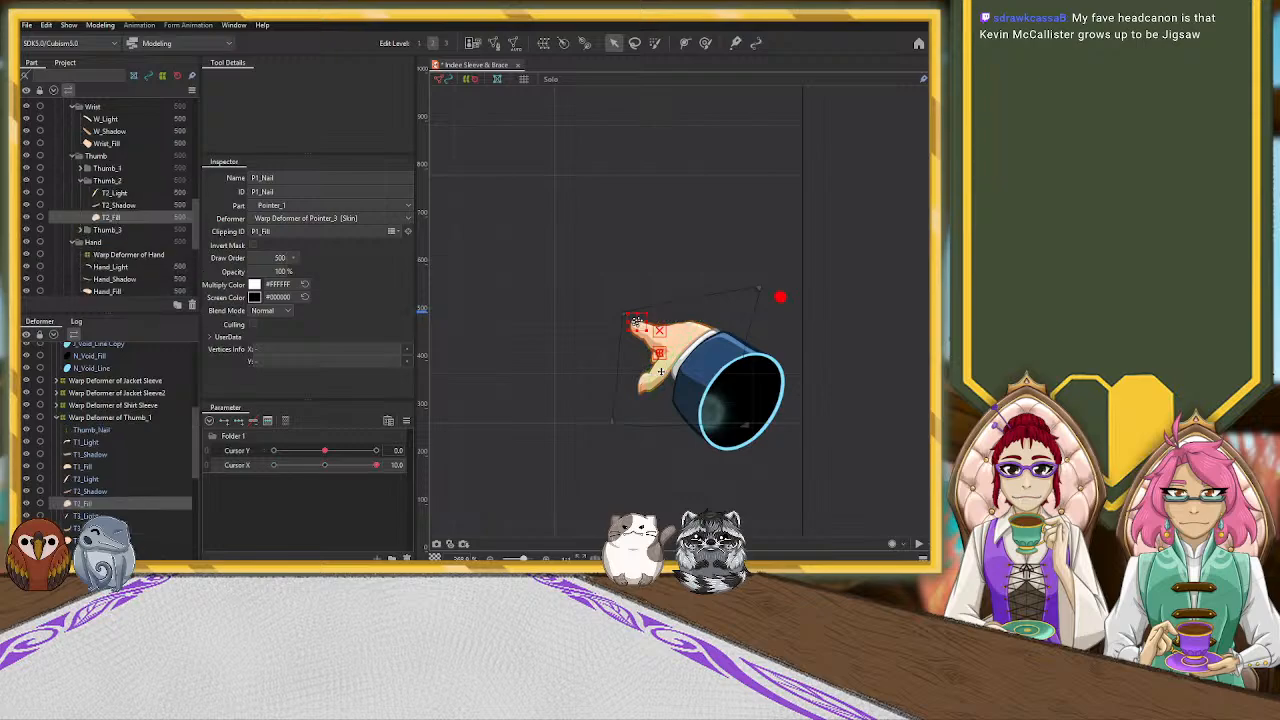
click(107, 418)
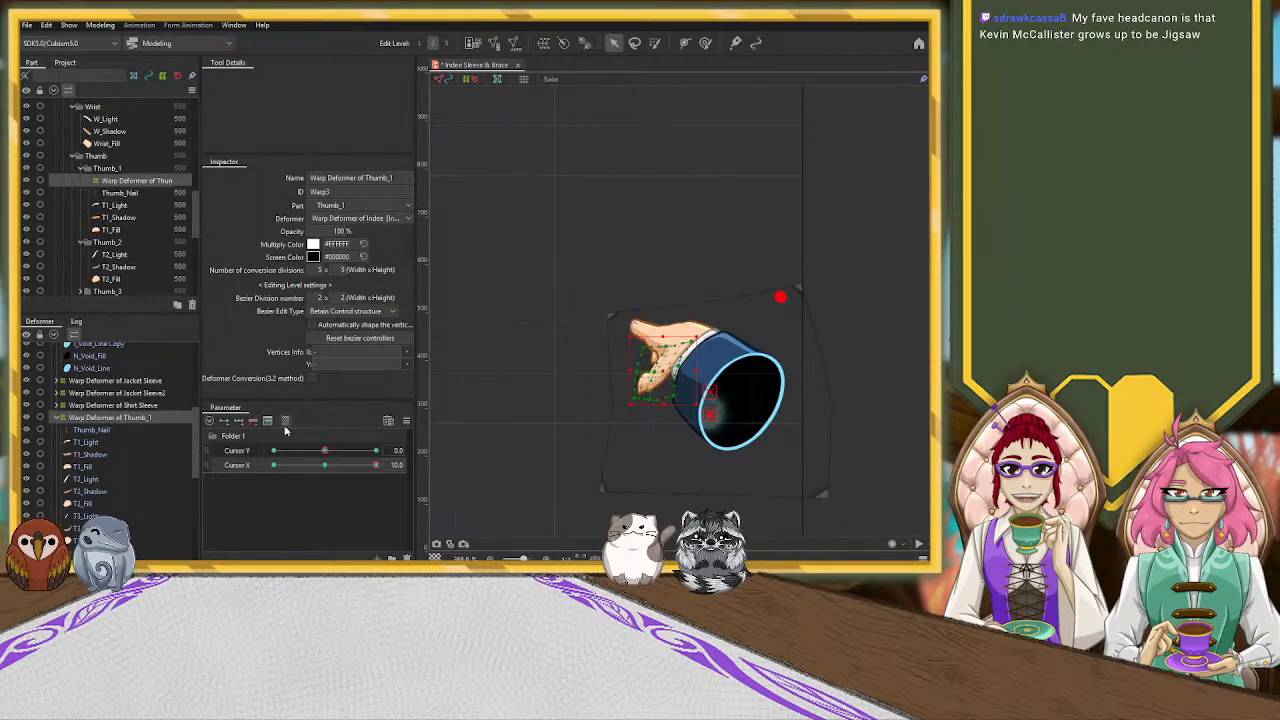
scroll(635, 408, up, 5)
drag(636, 381, 632, 360)
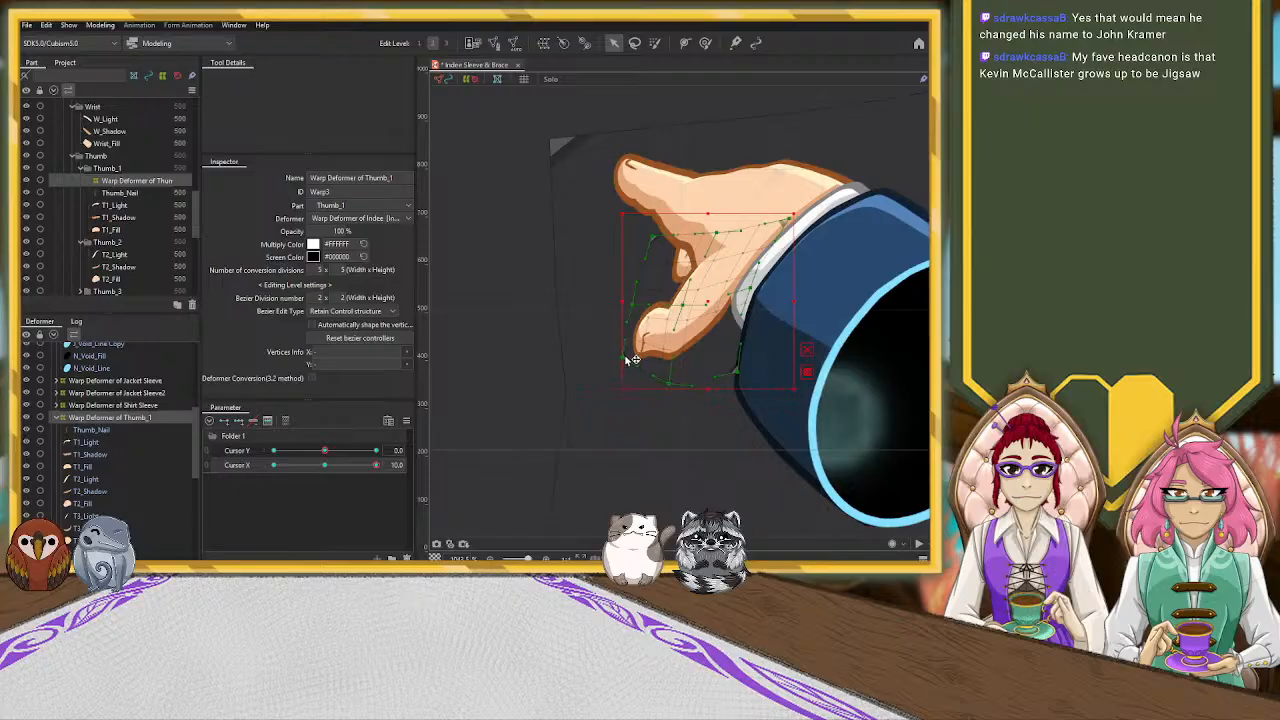
drag(683, 305, 685, 290)
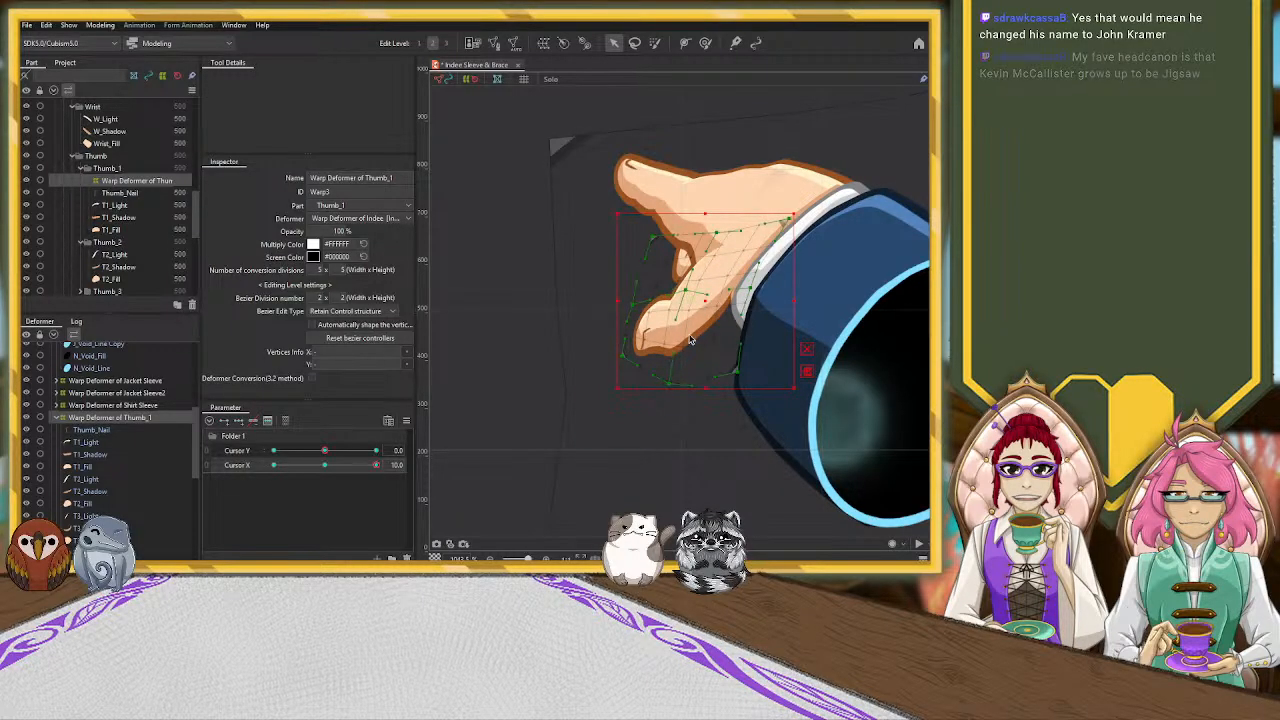
drag(669, 384, 671, 361)
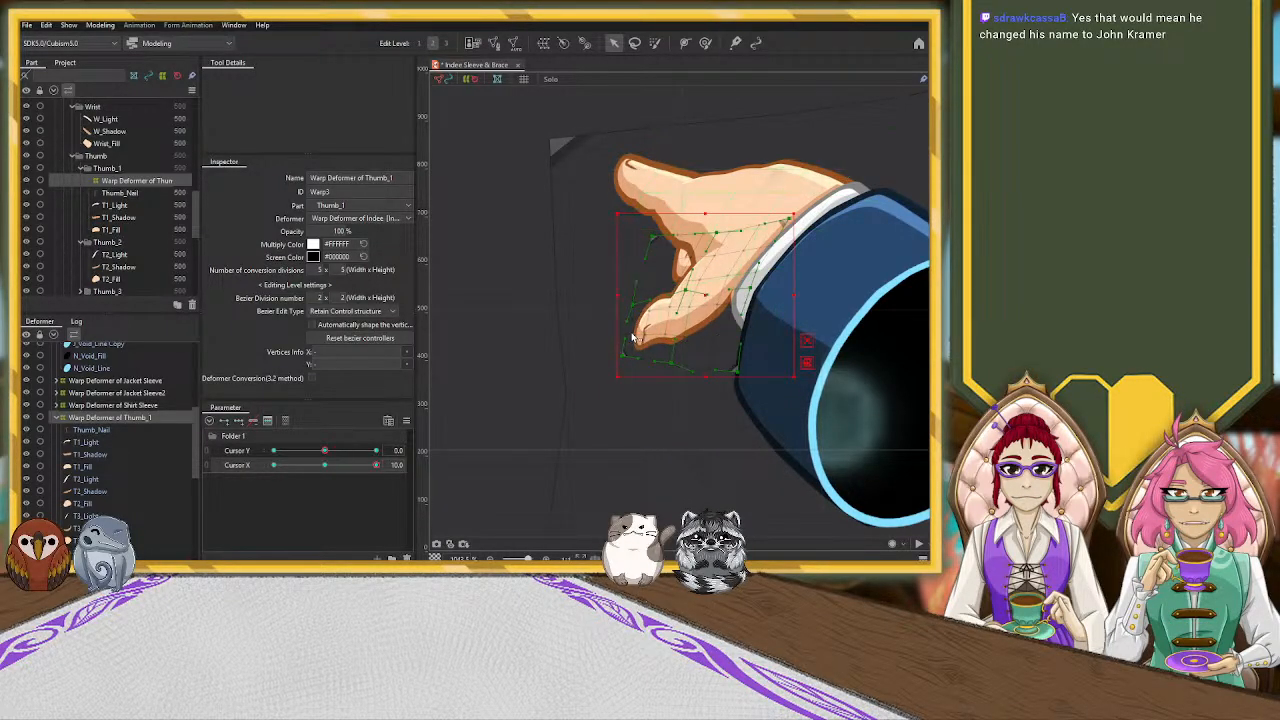
drag(634, 354, 624, 321)
drag(686, 293, 703, 276)
drag(680, 367, 693, 352)
drag(621, 321, 648, 268)
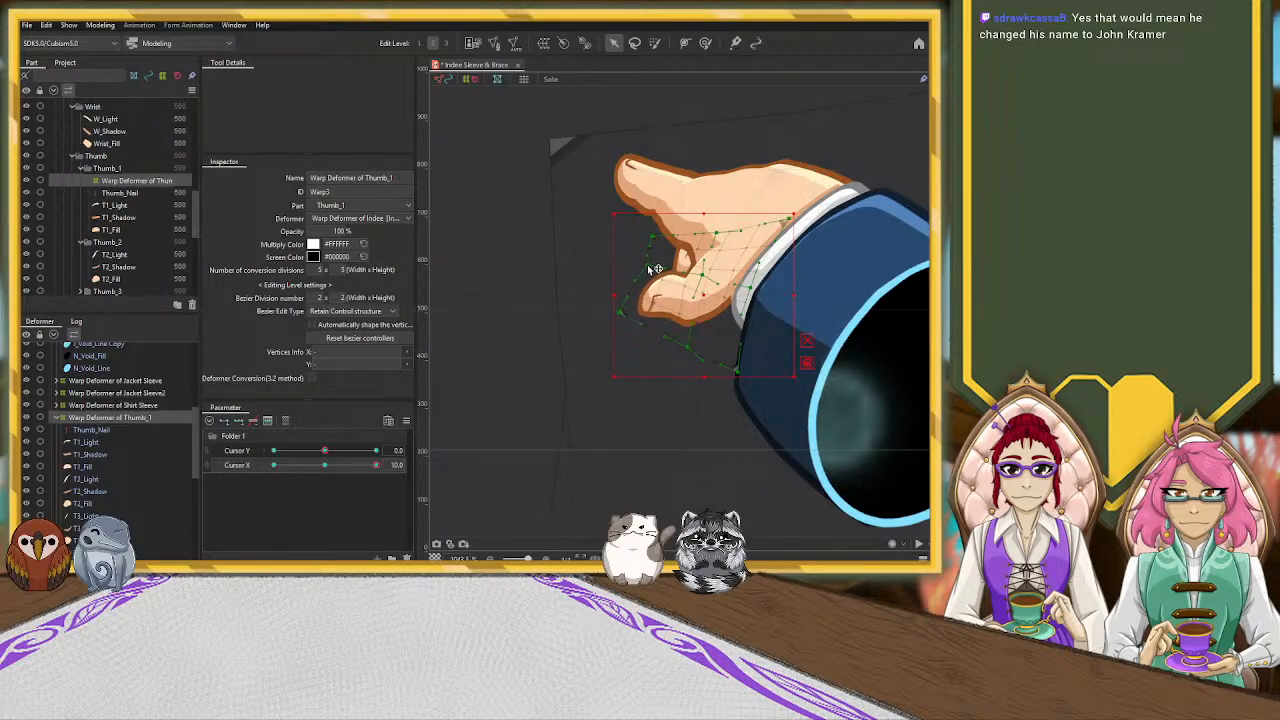
drag(691, 350, 699, 348)
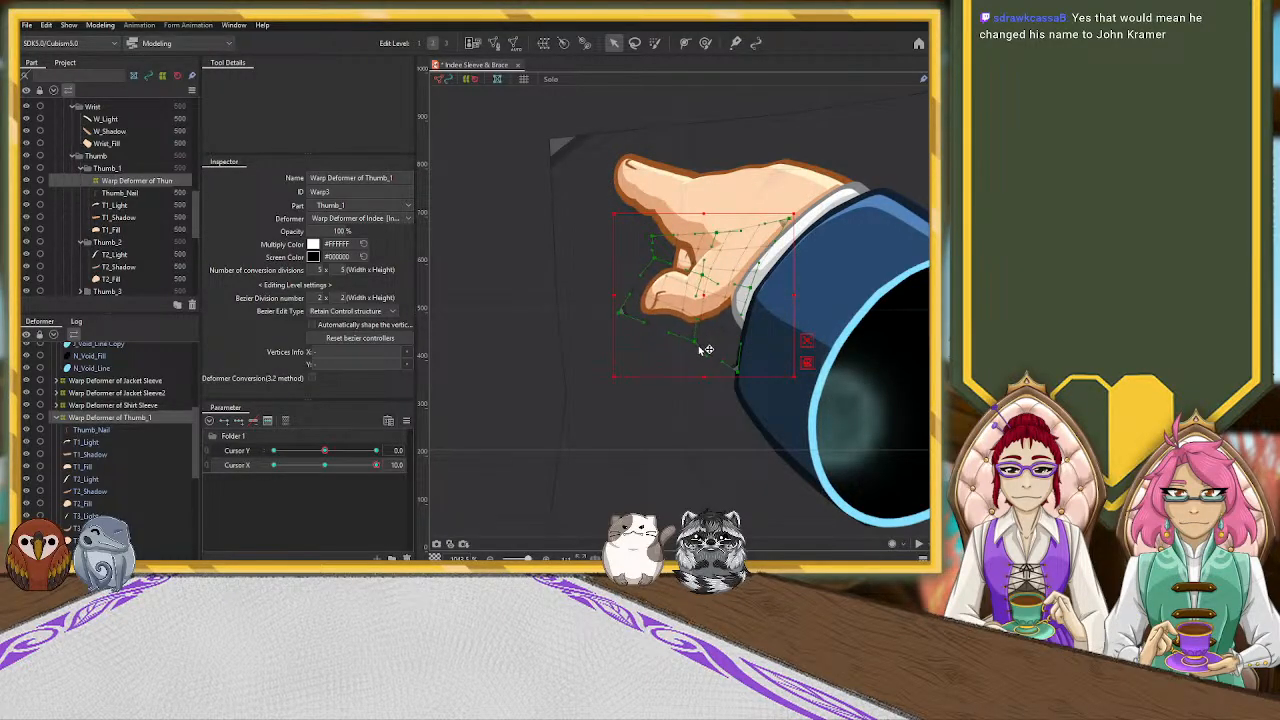
Refine the Thumb_1 warp deformer's outer, lower and upper-middle control points to smooth the thumb's shape and base at Cursor X 10.0
drag(663, 265, 629, 307)
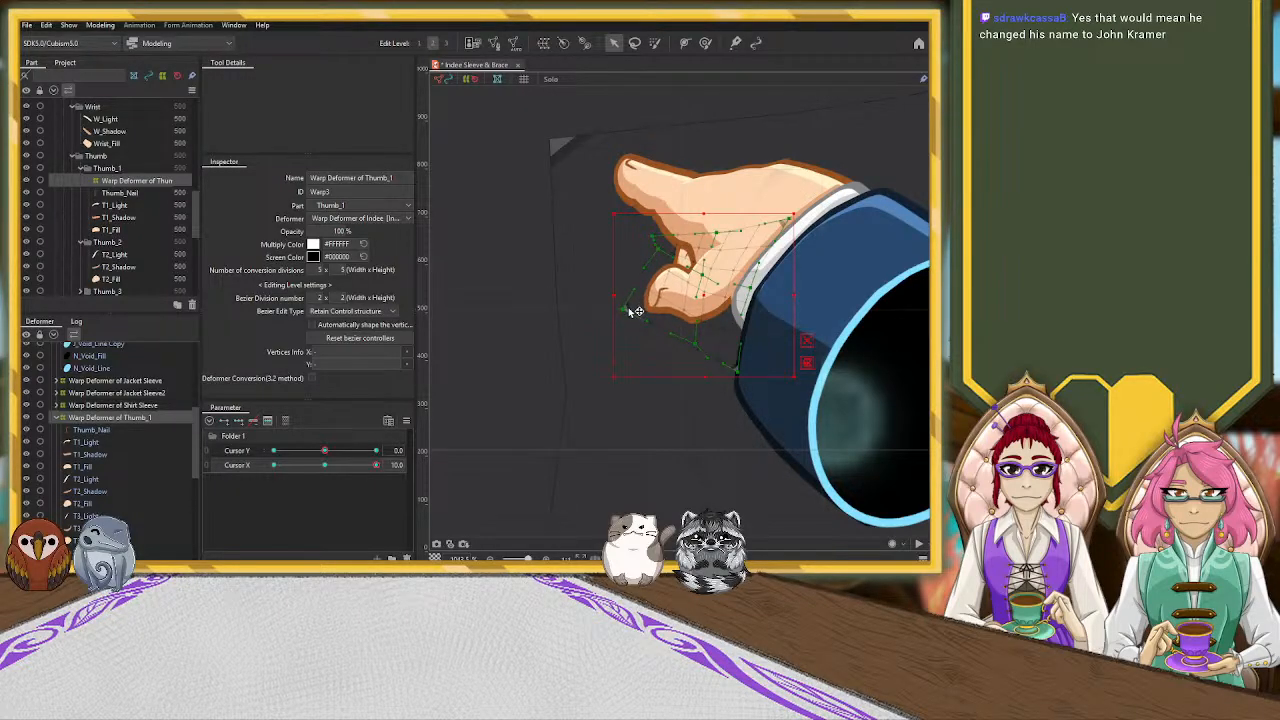
mouse_move(738, 373)
mouse_down()
mouse_move(726, 361)
mouse_move(738, 366)
mouse_up()
drag(702, 275, 707, 218)
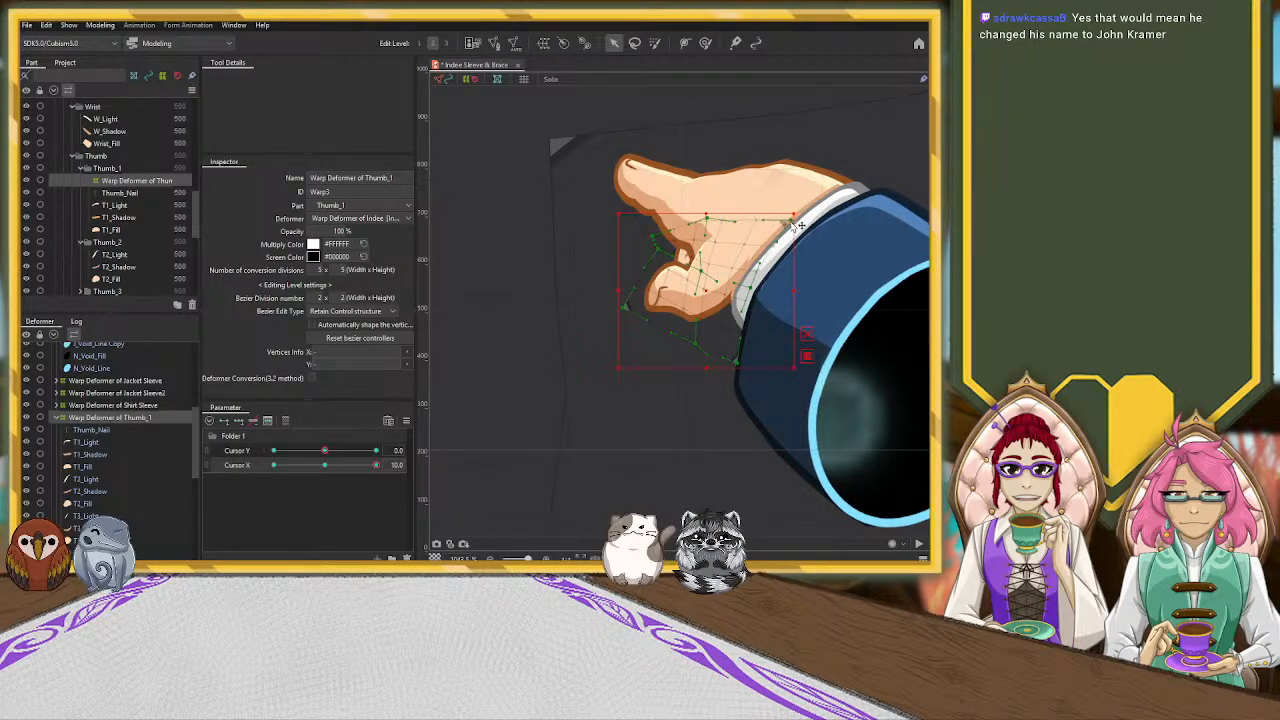
drag(790, 219, 793, 221)
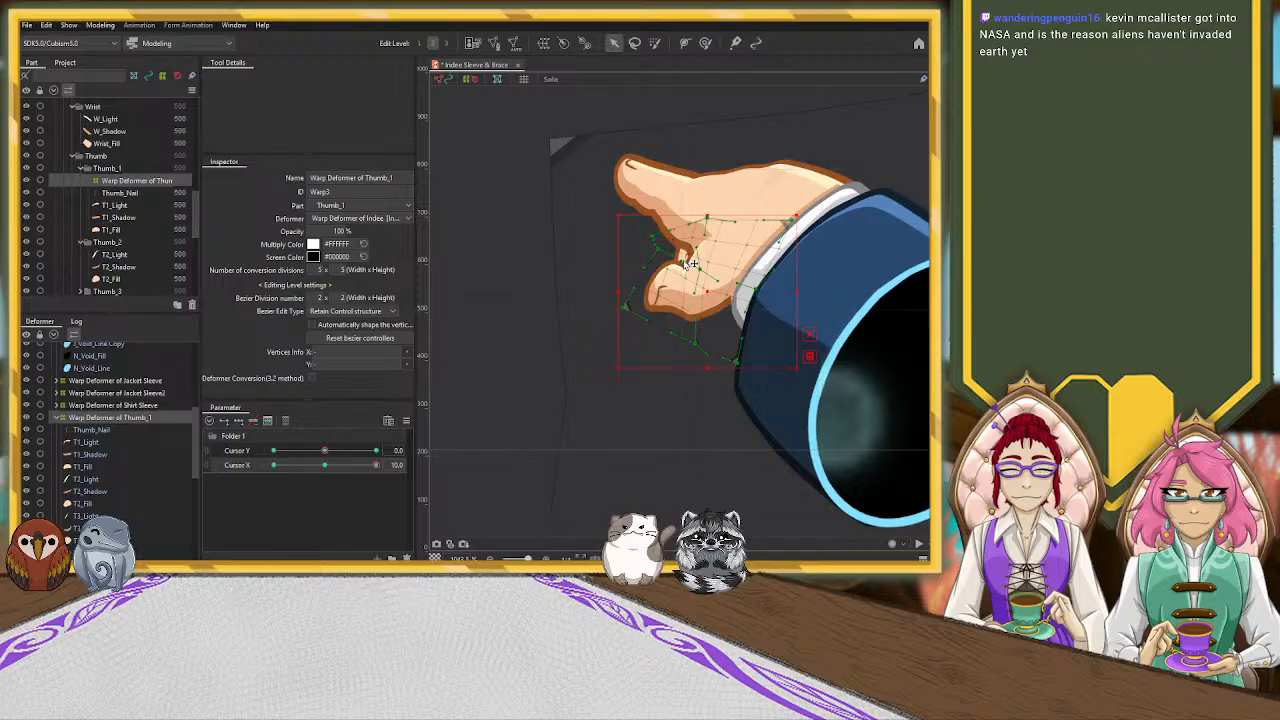
scroll(690, 262, down, 5)
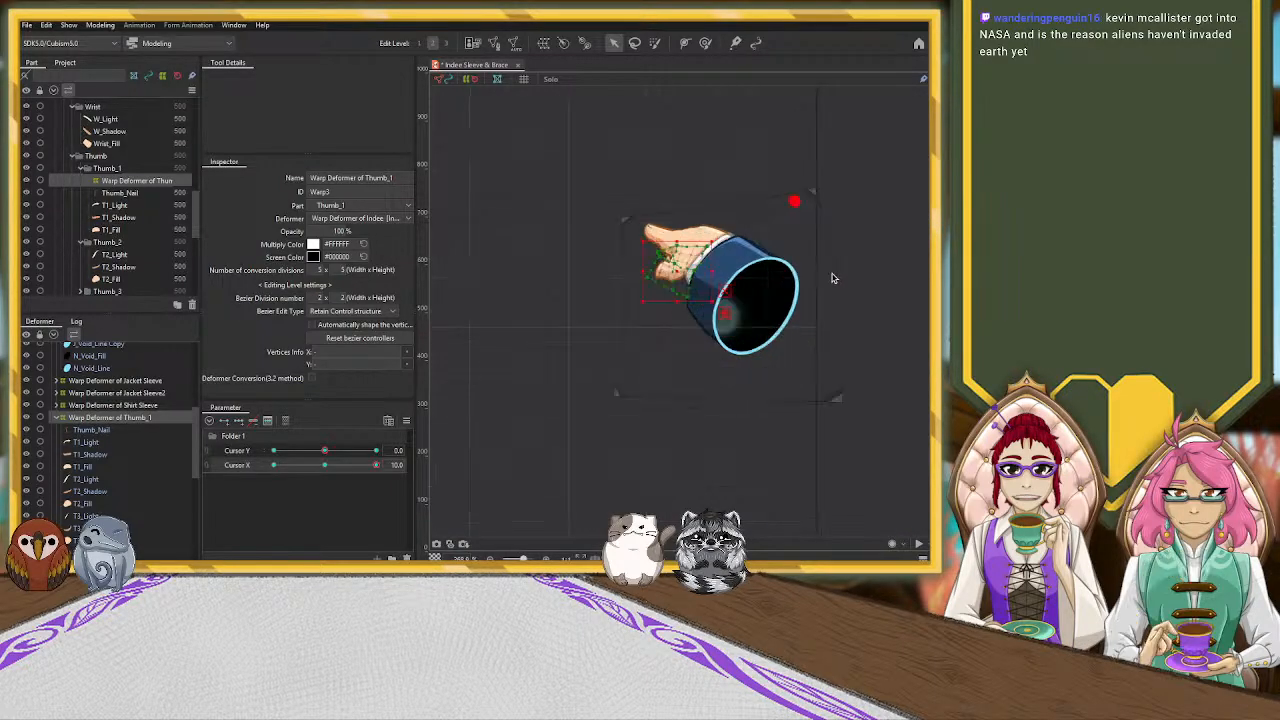
scroll(831, 278, up, 4)
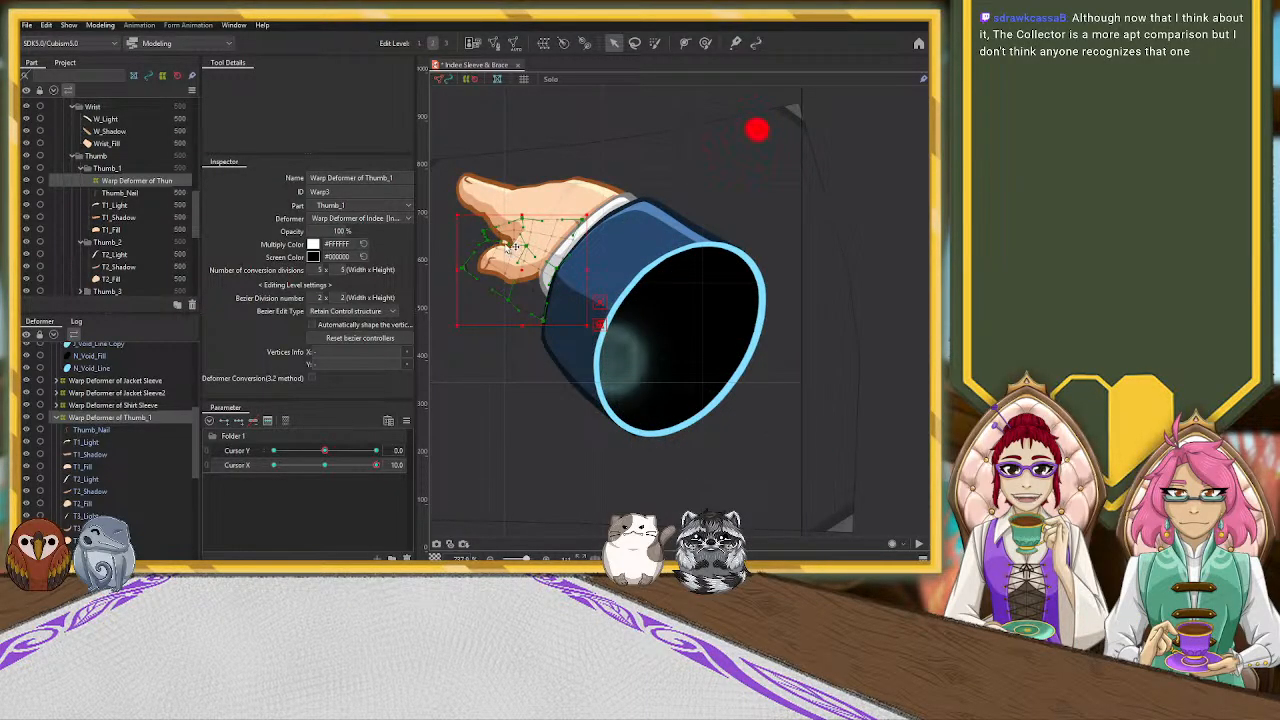
Collapse the Thumb_1 deformer's contents in the deformer hierarchy and select the warp deformer of Middle_F
click(56, 417)
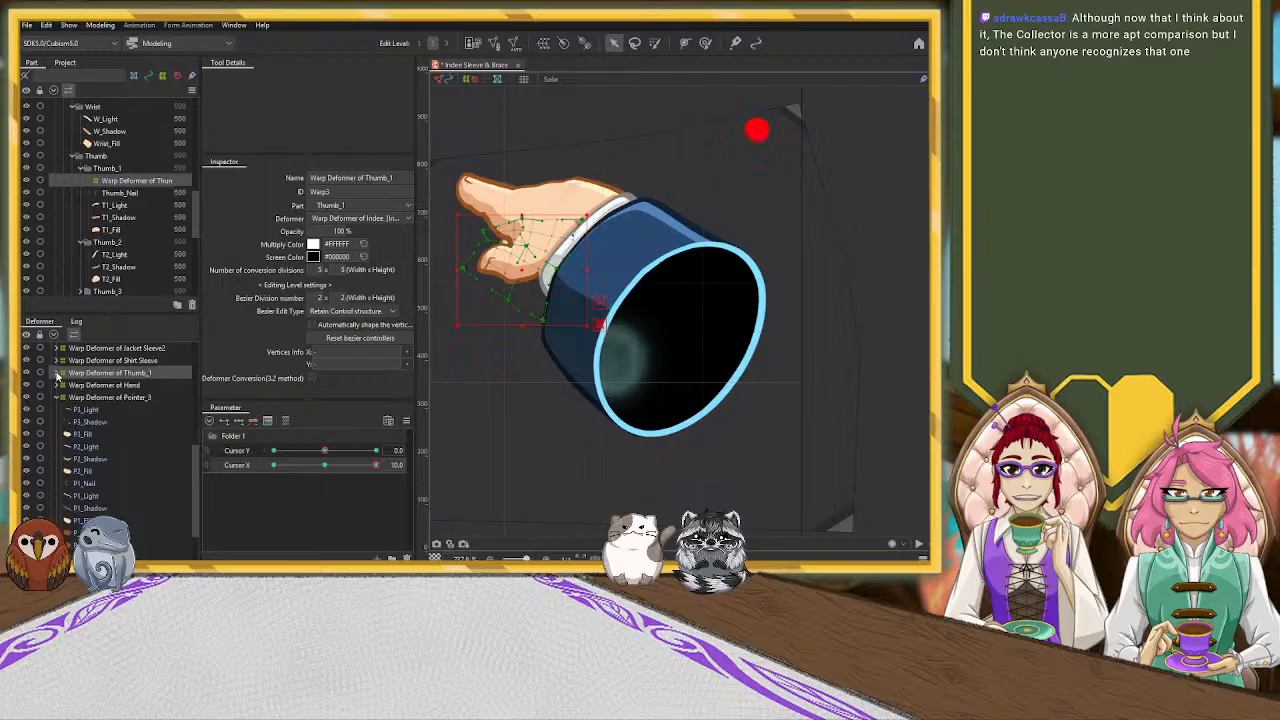
scroll(55, 397, up, 3)
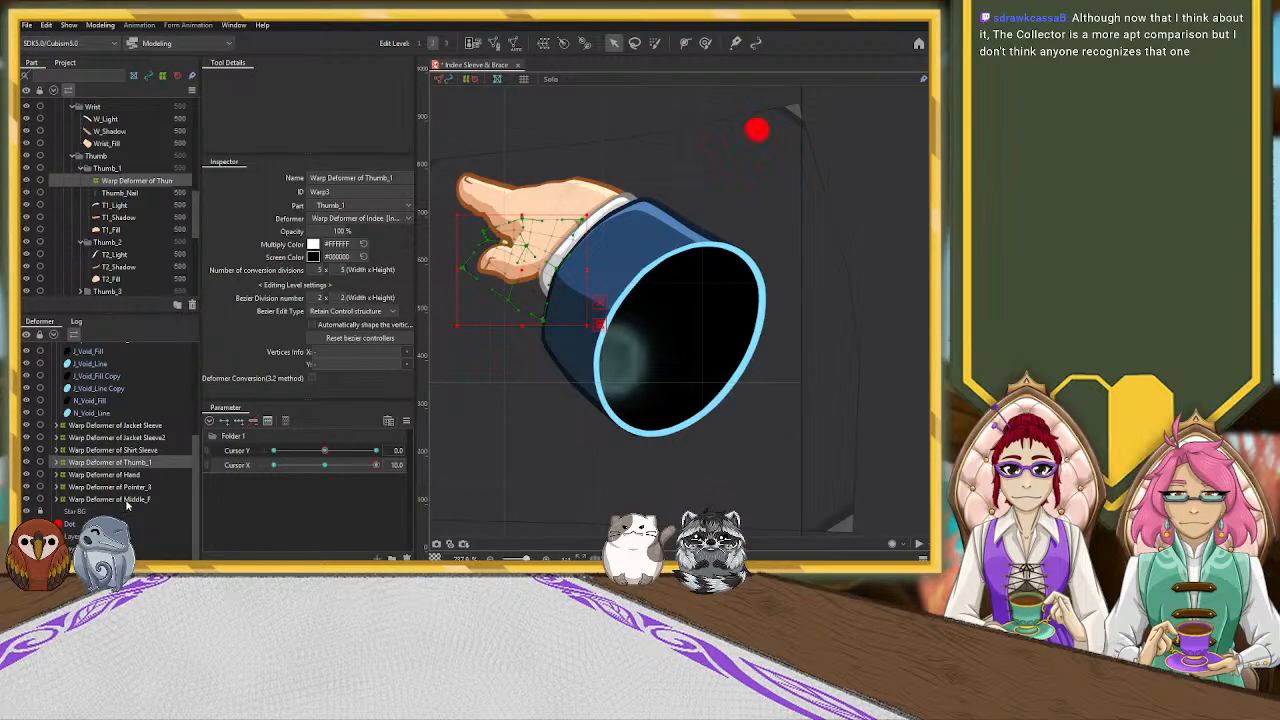
click(95, 499)
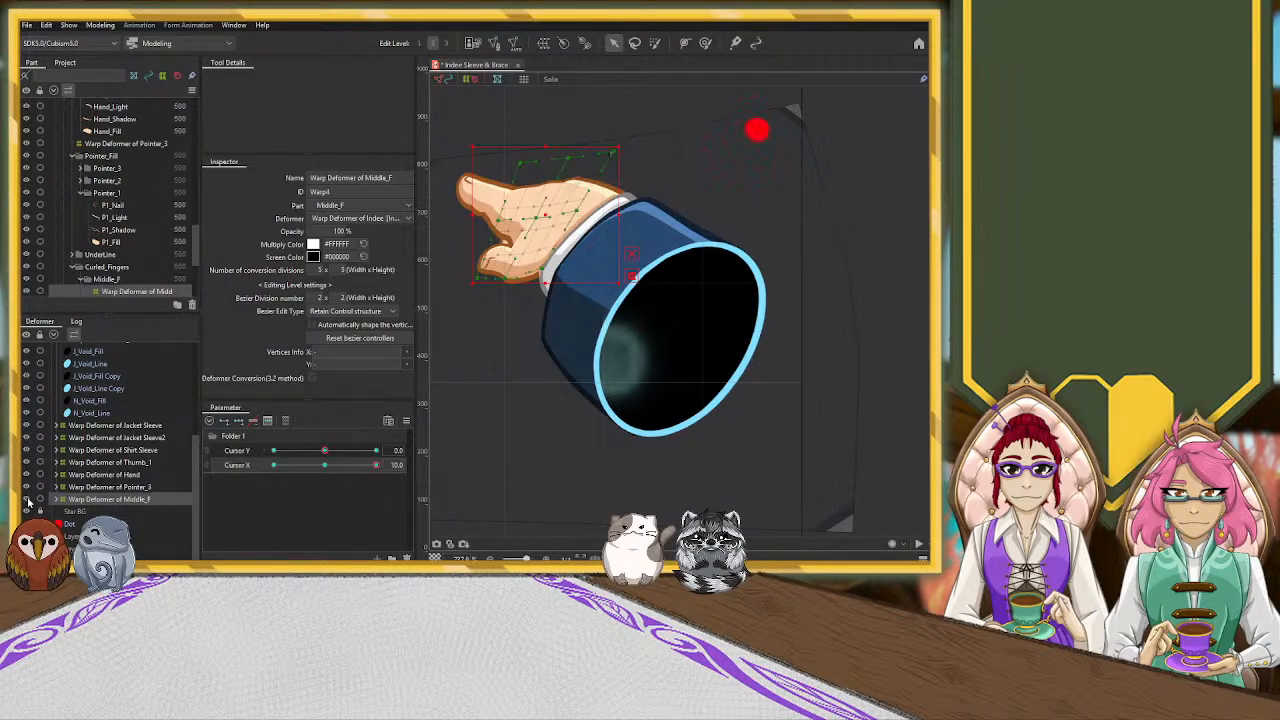
click(60, 500)
scroll(119, 476, down, 10)
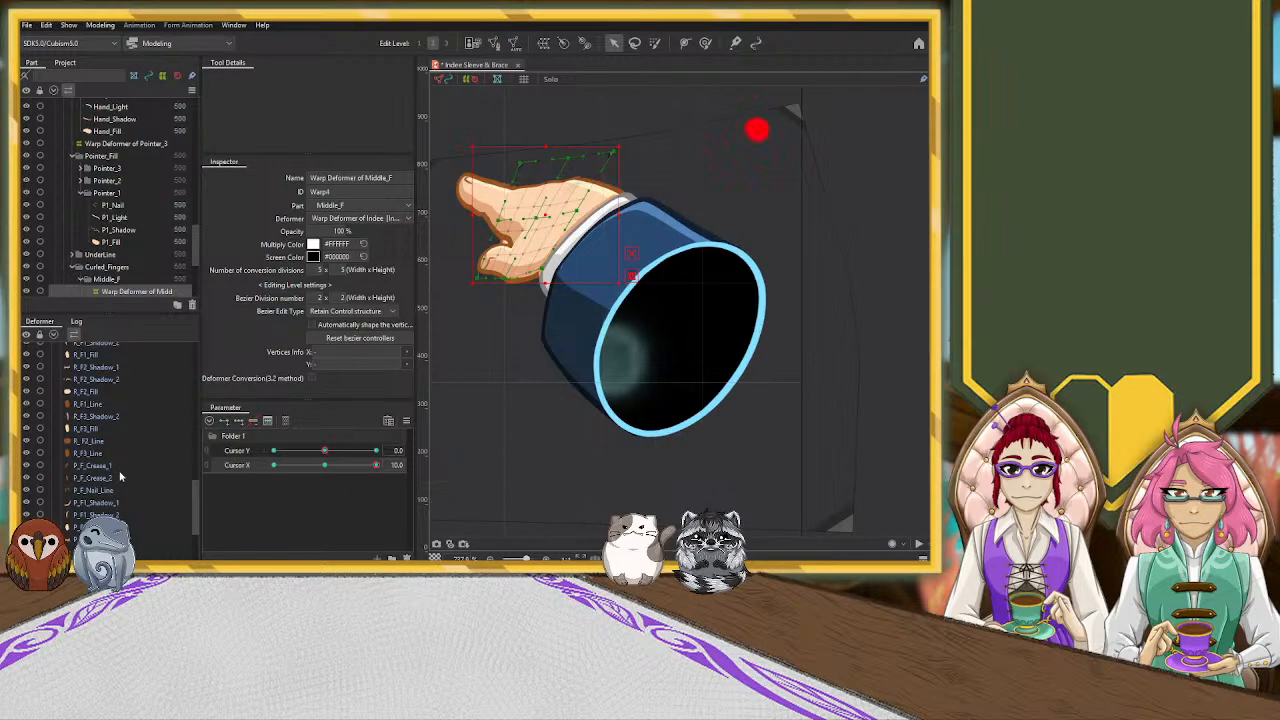
scroll(119, 476, up, 10)
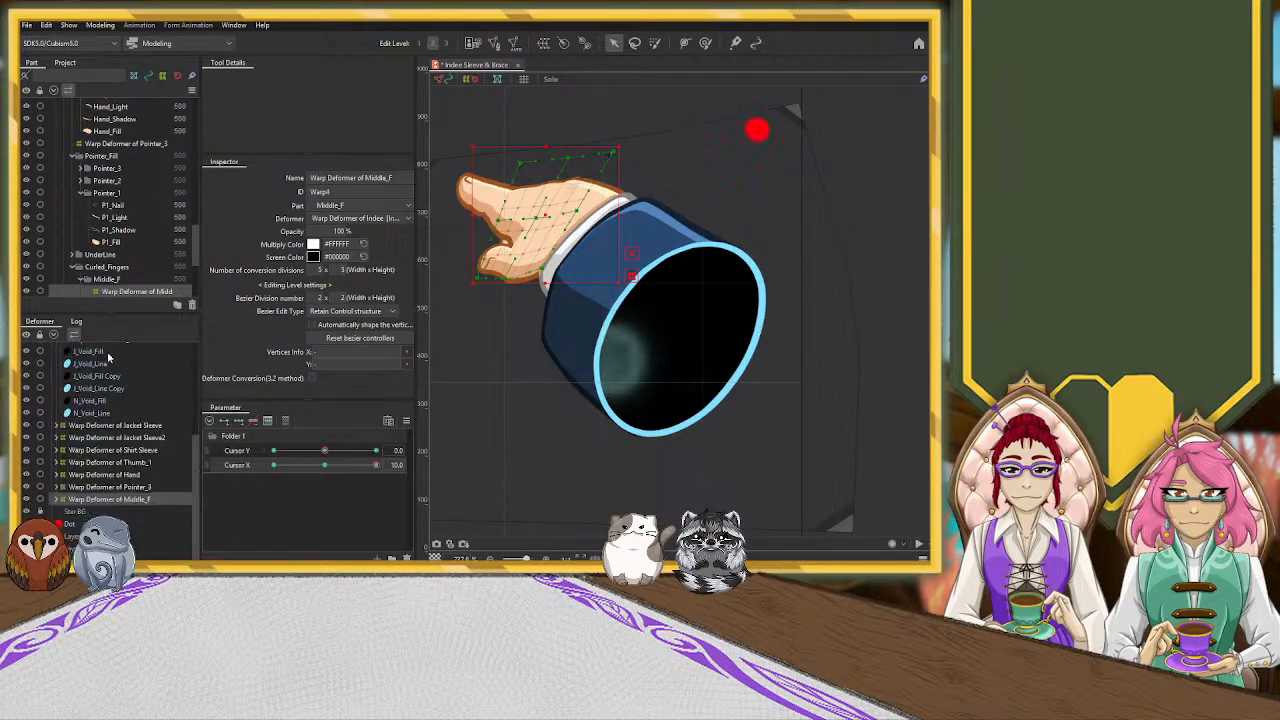
Shift the Middle_F warp deformer's control points toward the pointing finger's side of the palm at Cursor X 10.0
drag(545, 217, 547, 131)
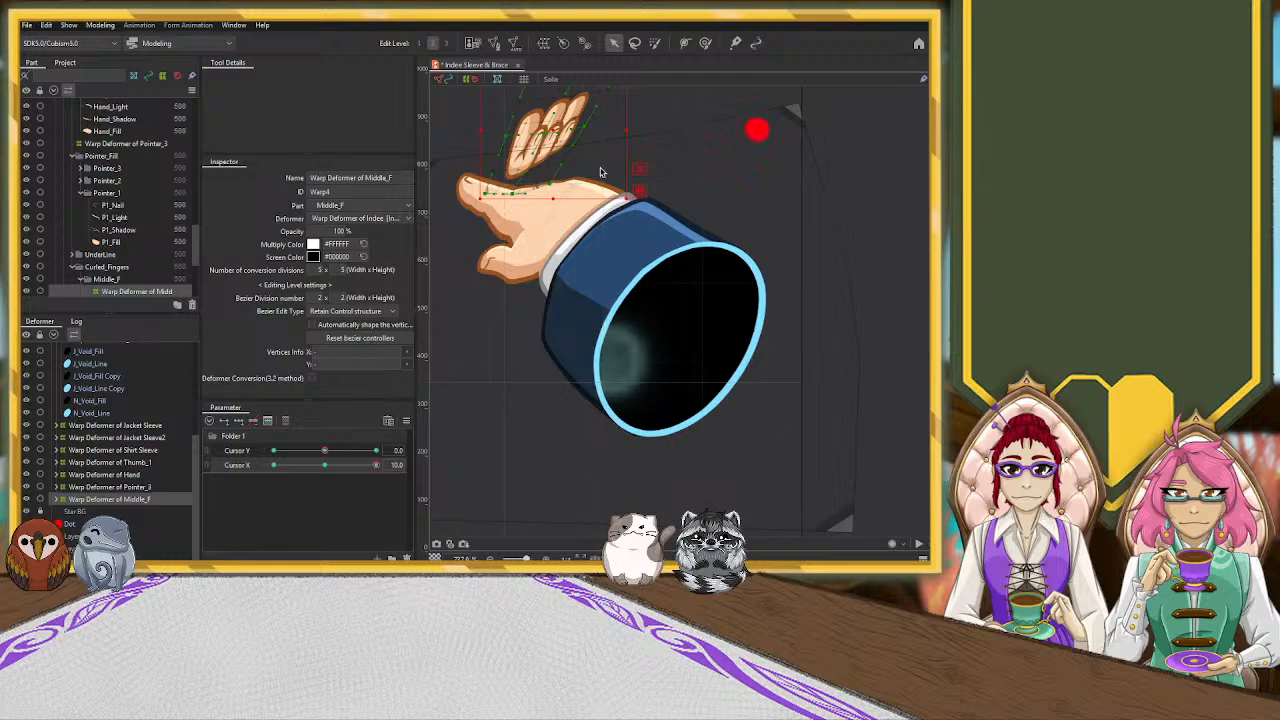
key(ctrl+z)
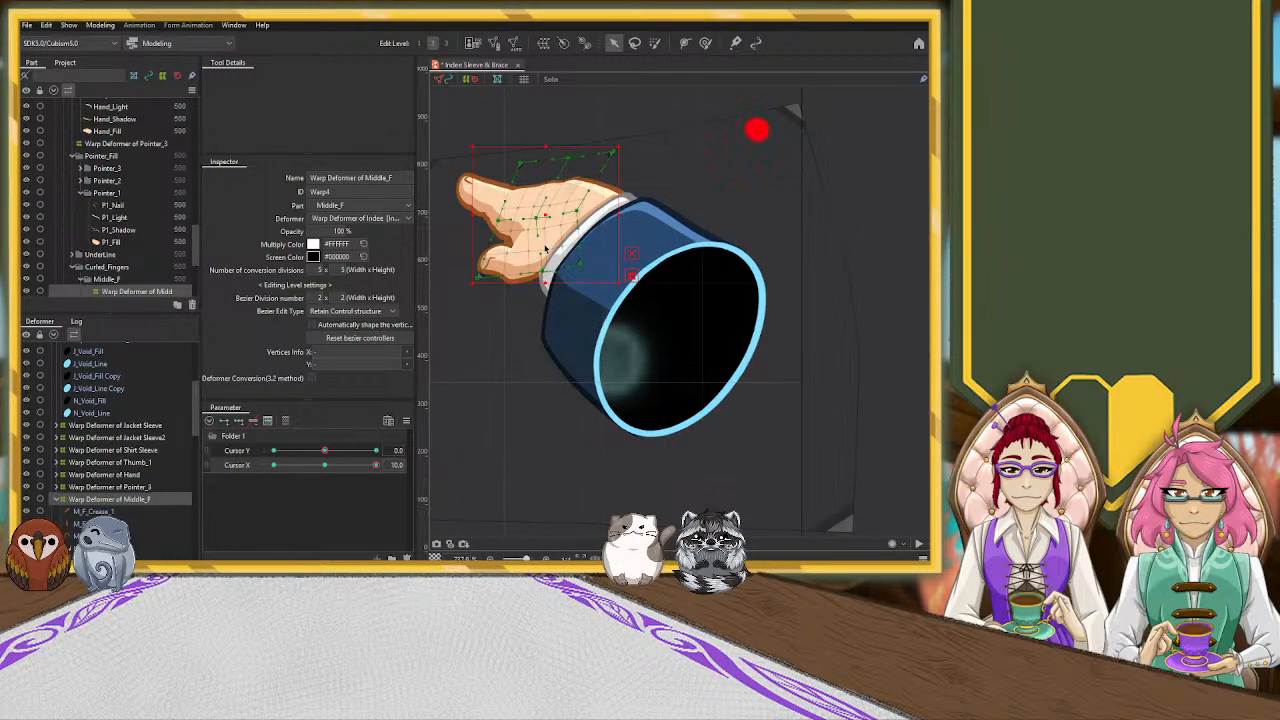
drag(537, 220, 546, 218)
key(ctrl+z)
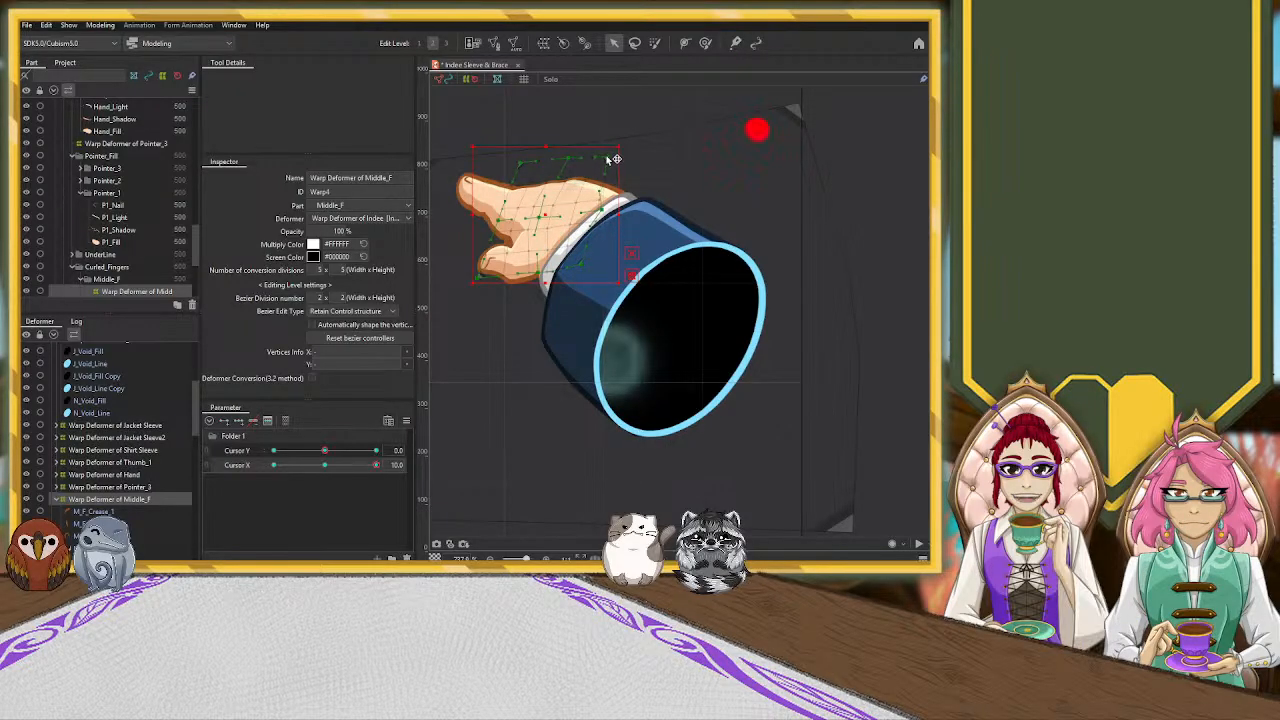
click(623, 256)
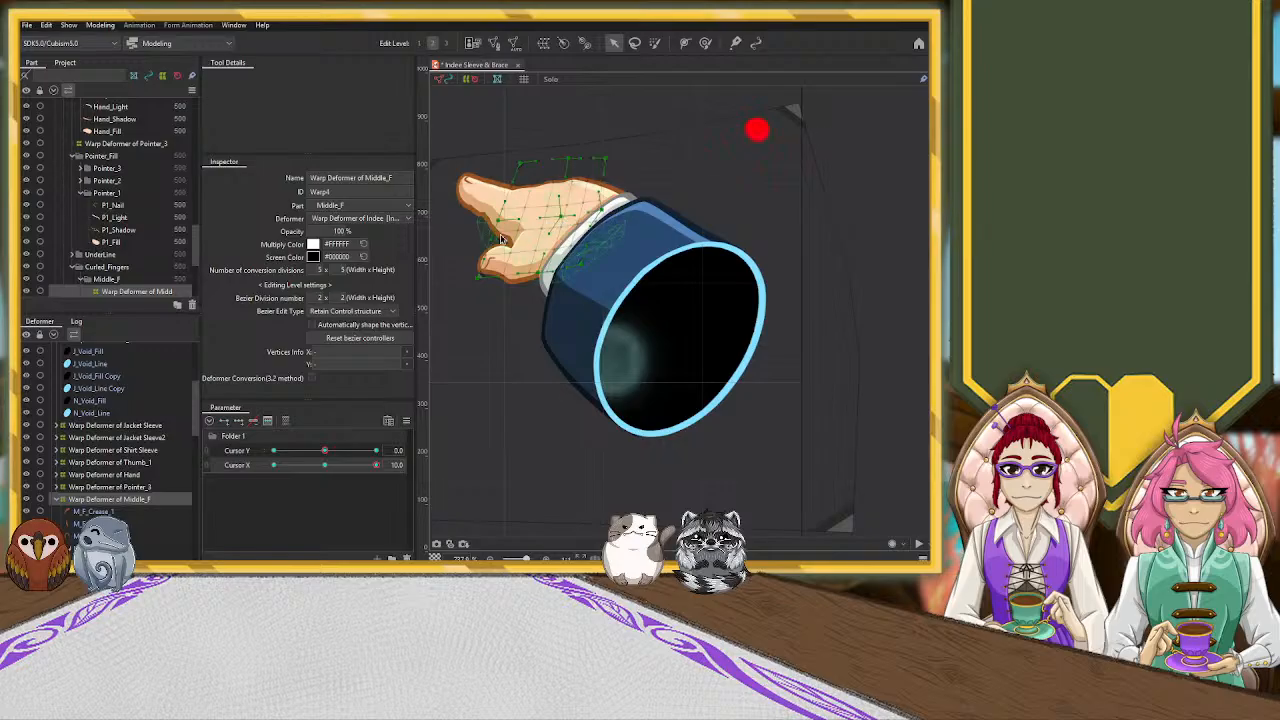
drag(507, 275, 527, 276)
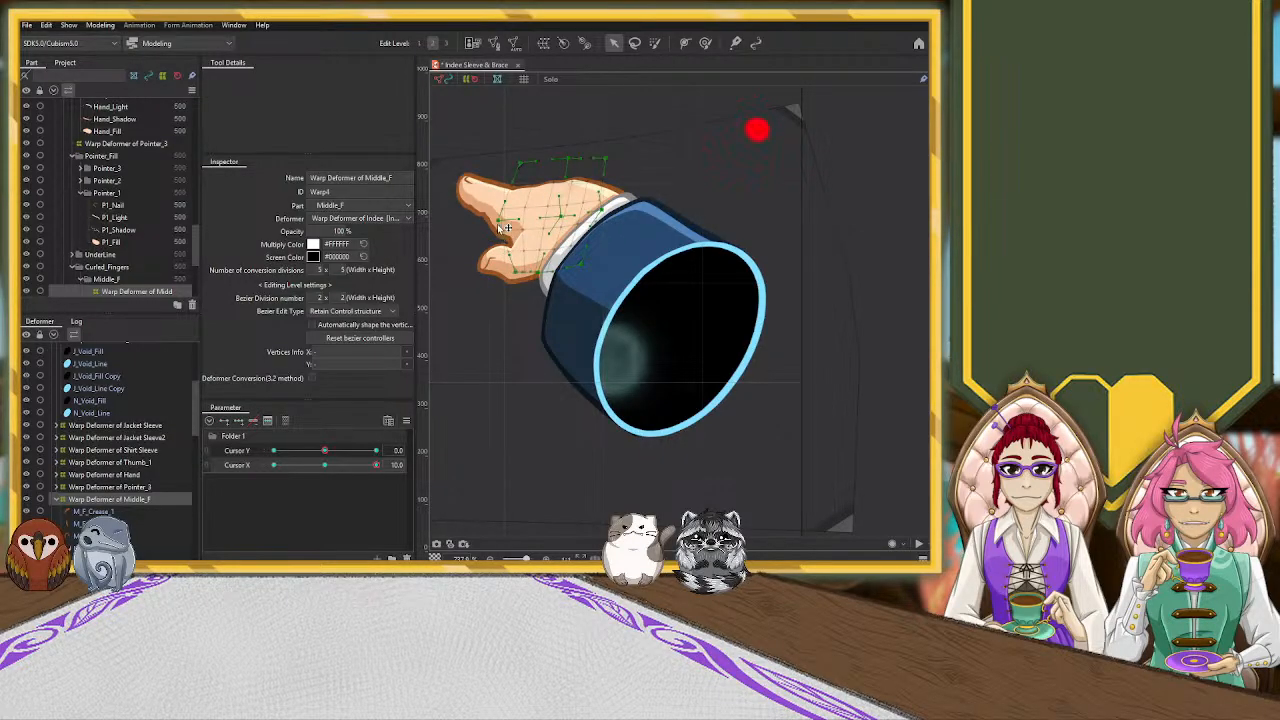
drag(523, 161, 510, 119)
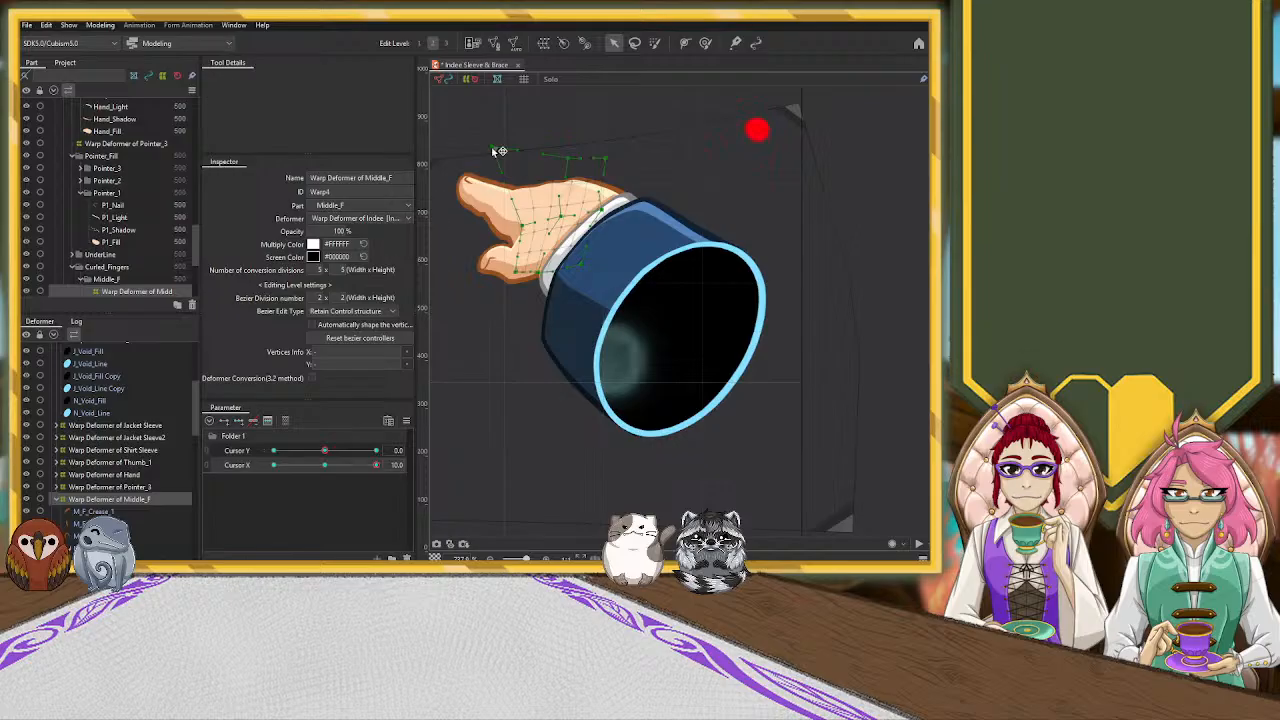
Hide the Hand and UnderLine parts to expose the curled fingers behind the palm
click(125, 290)
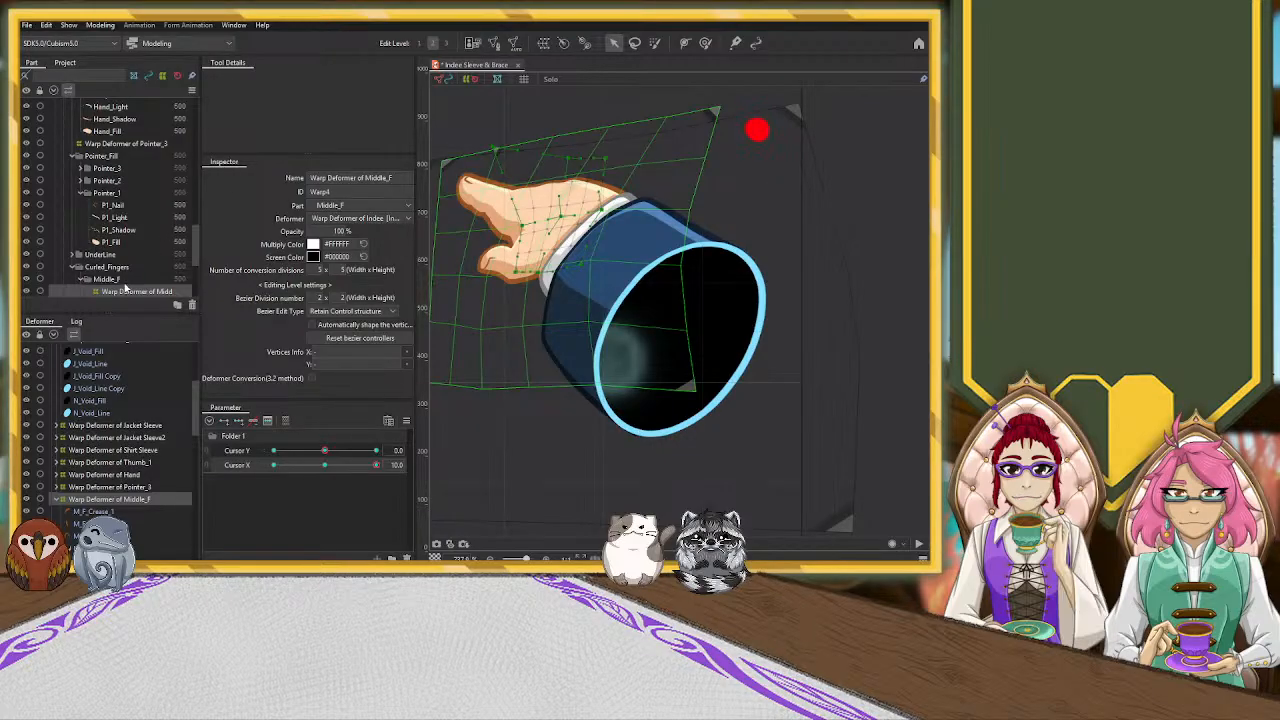
click(26, 475)
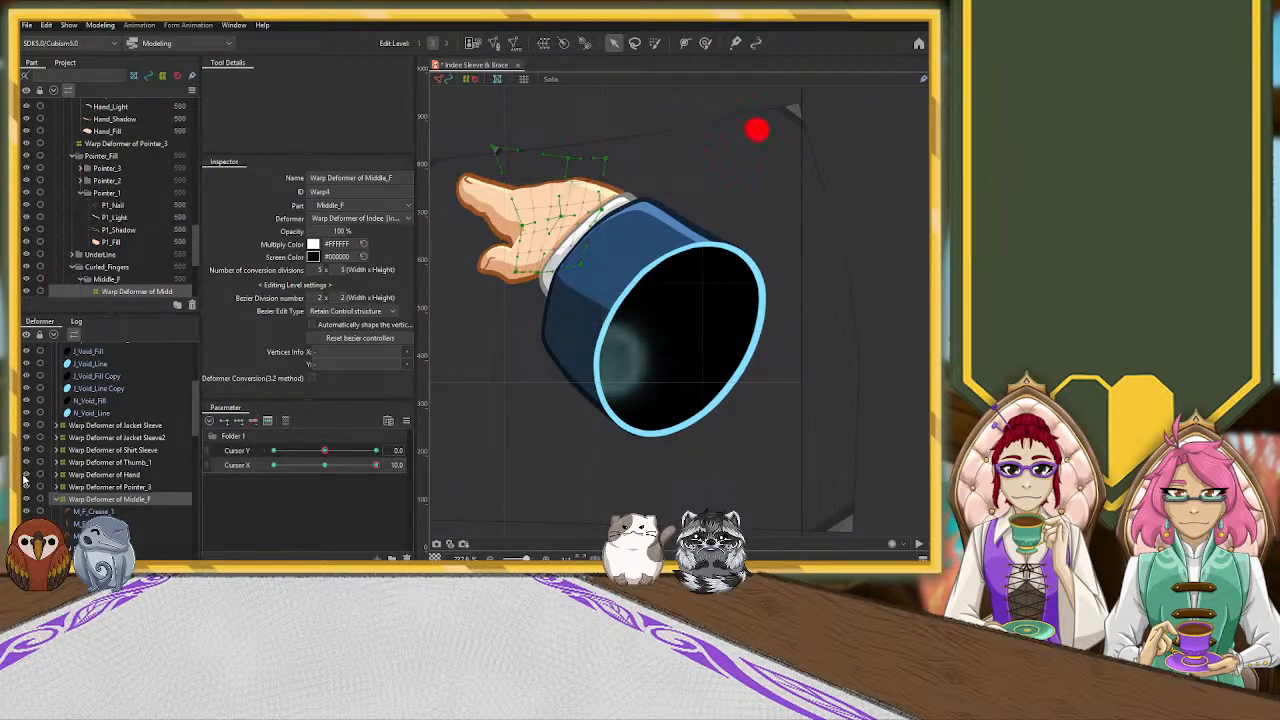
scroll(92, 243, up, 5)
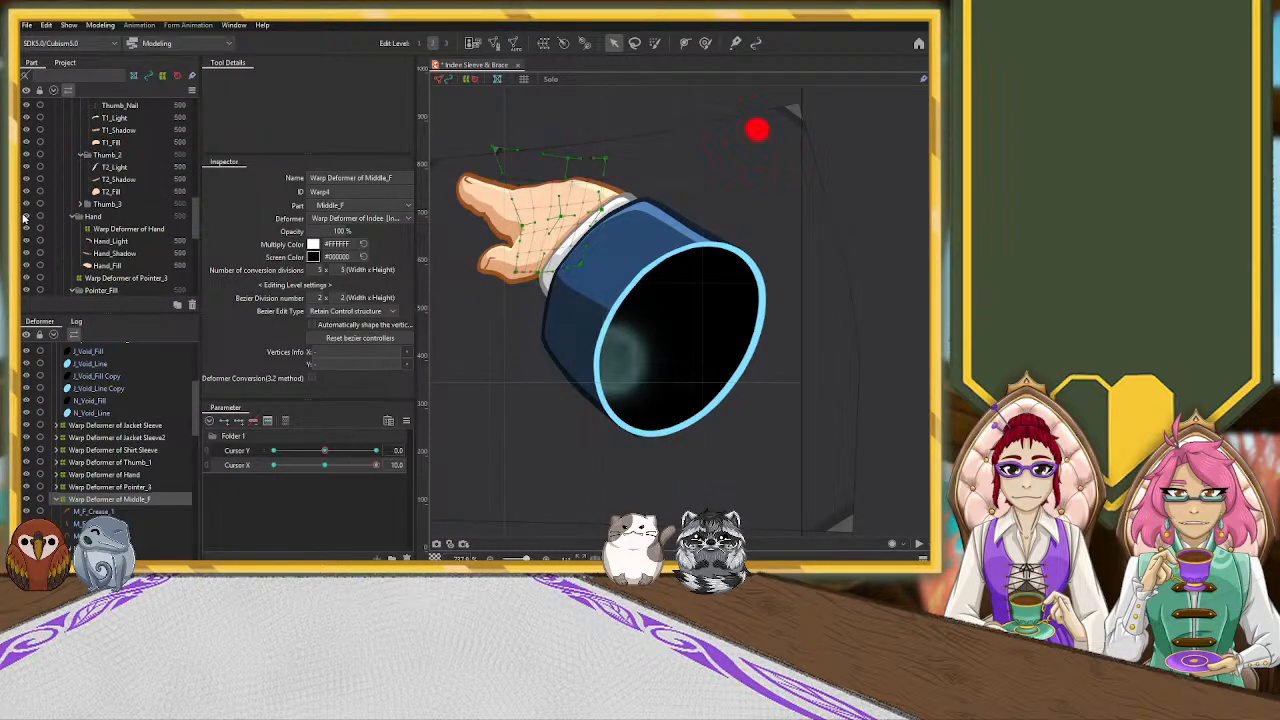
click(26, 216)
scroll(26, 216, down, 8)
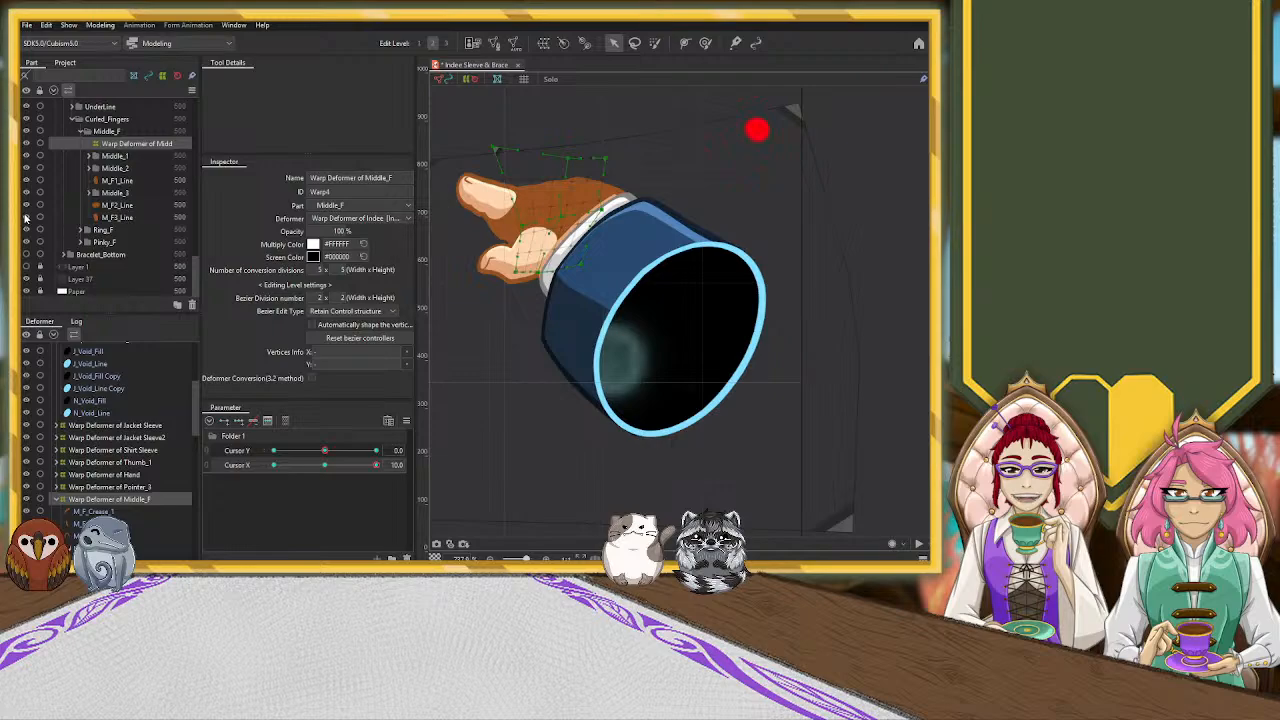
scroll(33, 177, up, 2)
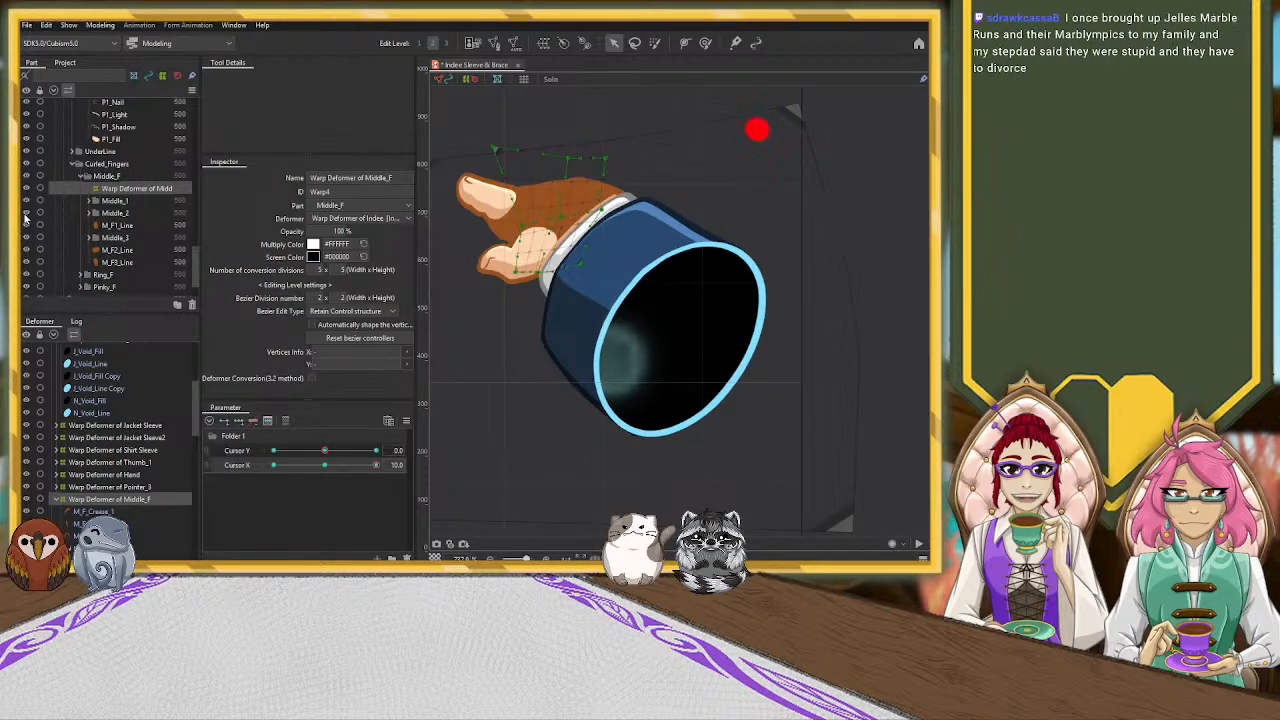
click(29, 153)
click(29, 153)
click(29, 153)
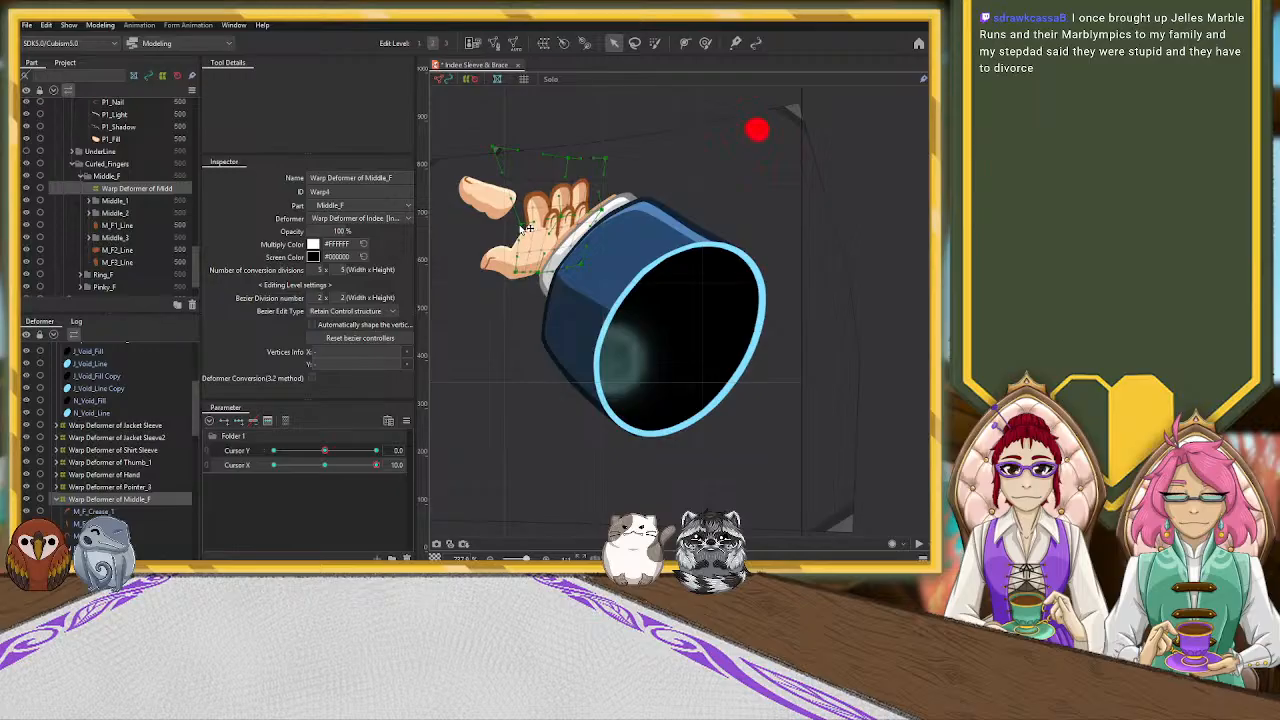
Reshape the Middle_F warp deformer to fit the curled fingers behind the palm, and show the UnderLine and Hand parts again
drag(495, 149, 509, 141)
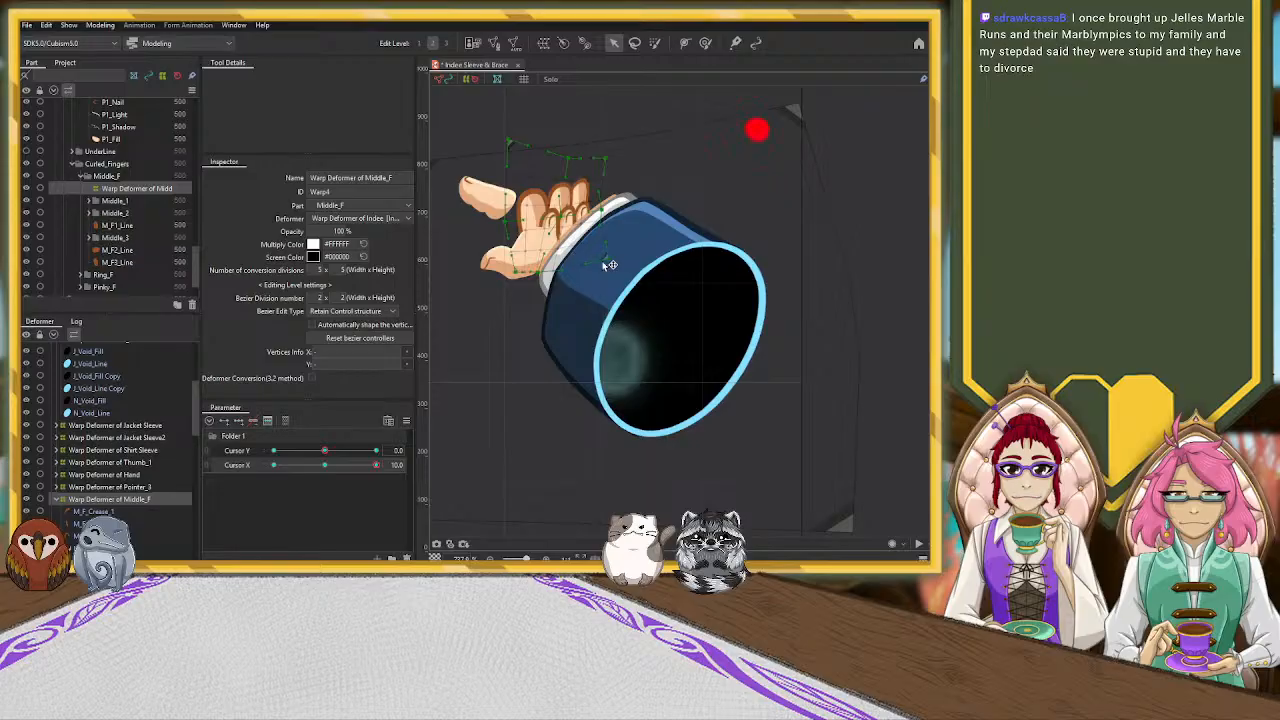
drag(548, 276, 523, 273)
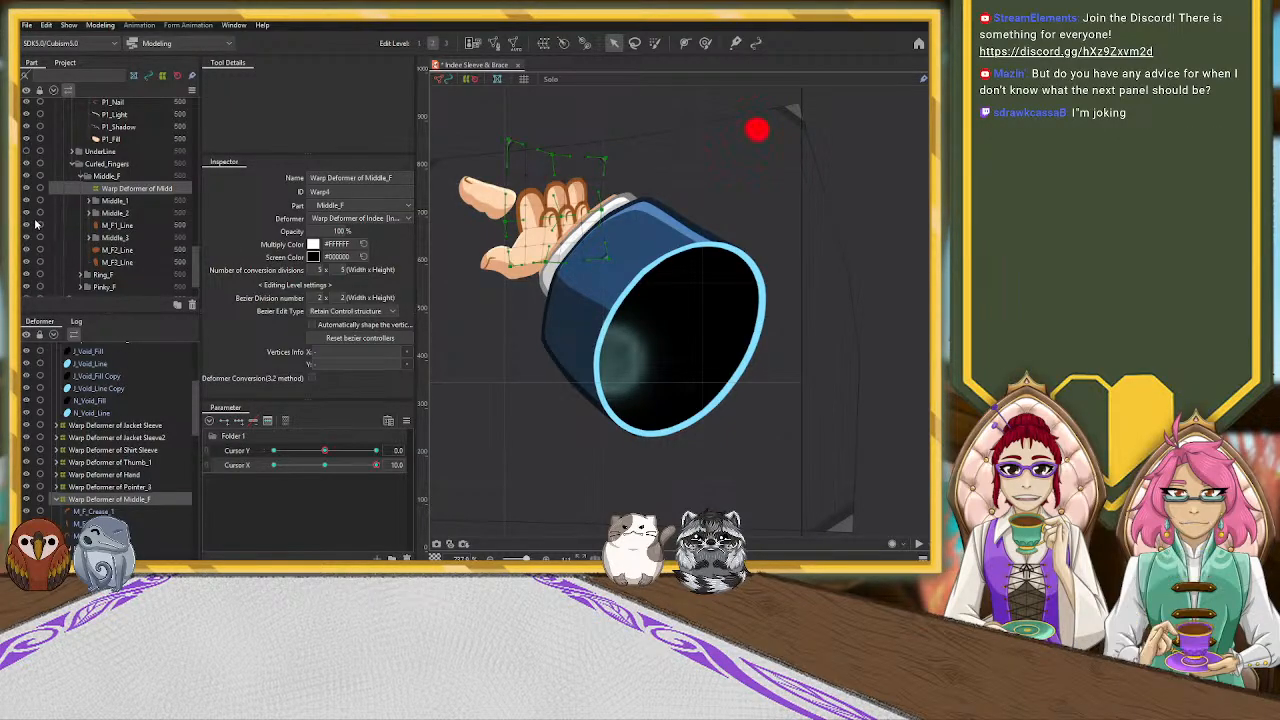
click(28, 151)
scroll(28, 151, up, 5)
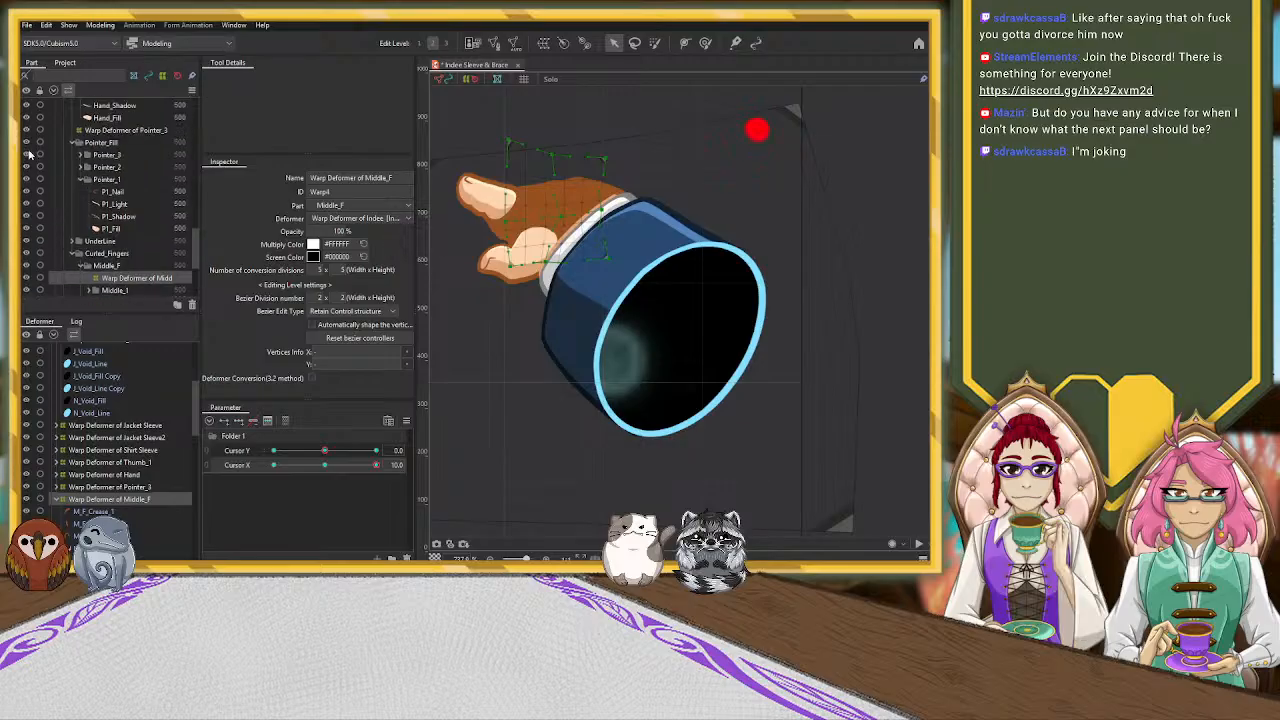
click(28, 203)
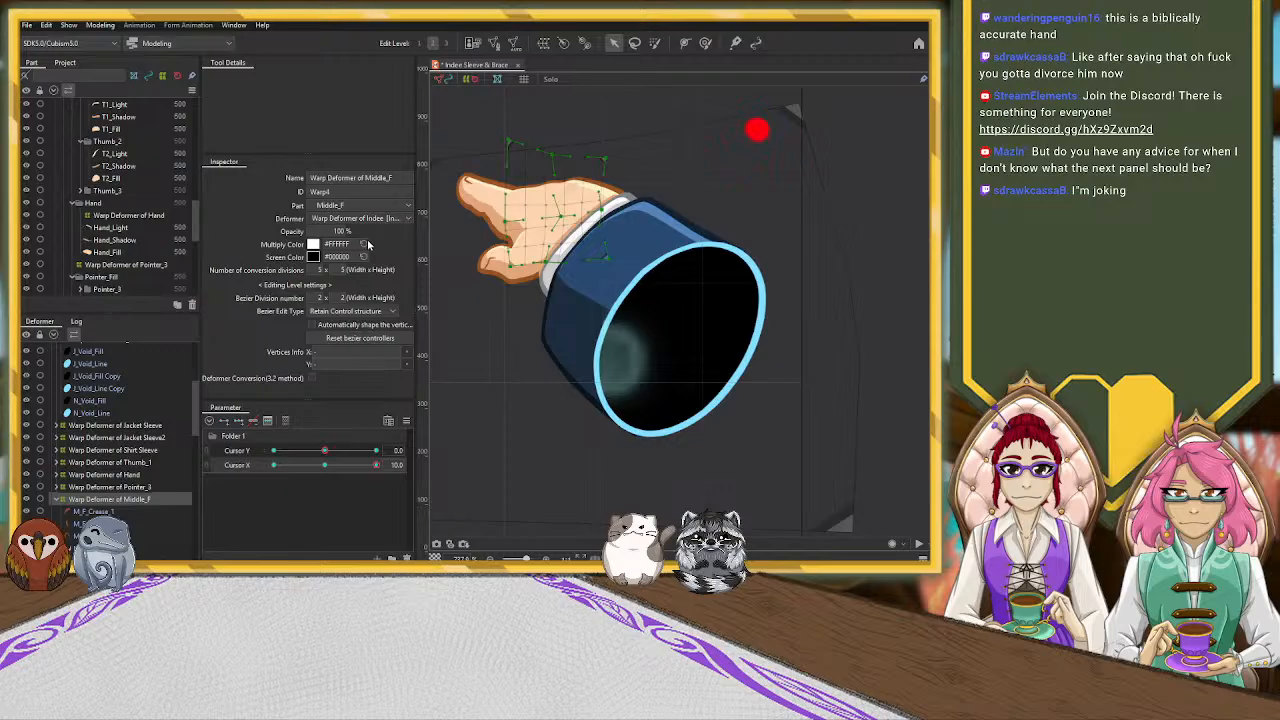
click(478, 208)
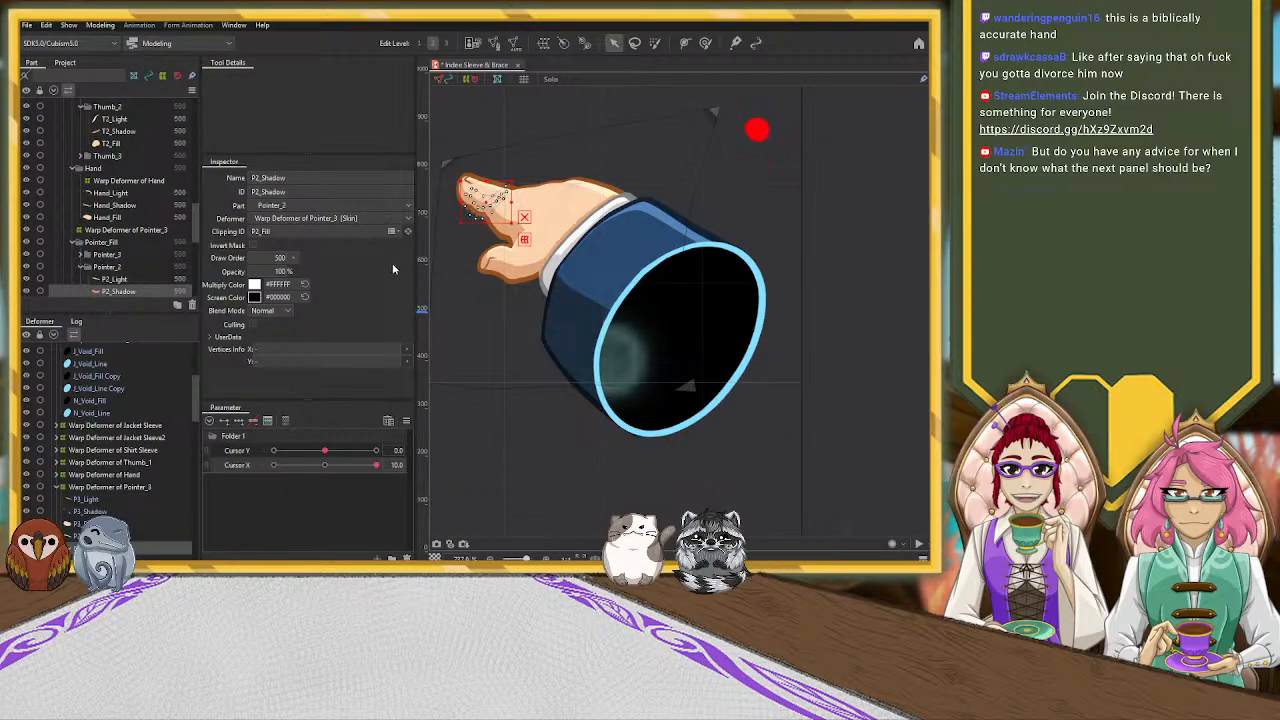
scroll(480, 208, up, 5)
drag(543, 191, 700, 177)
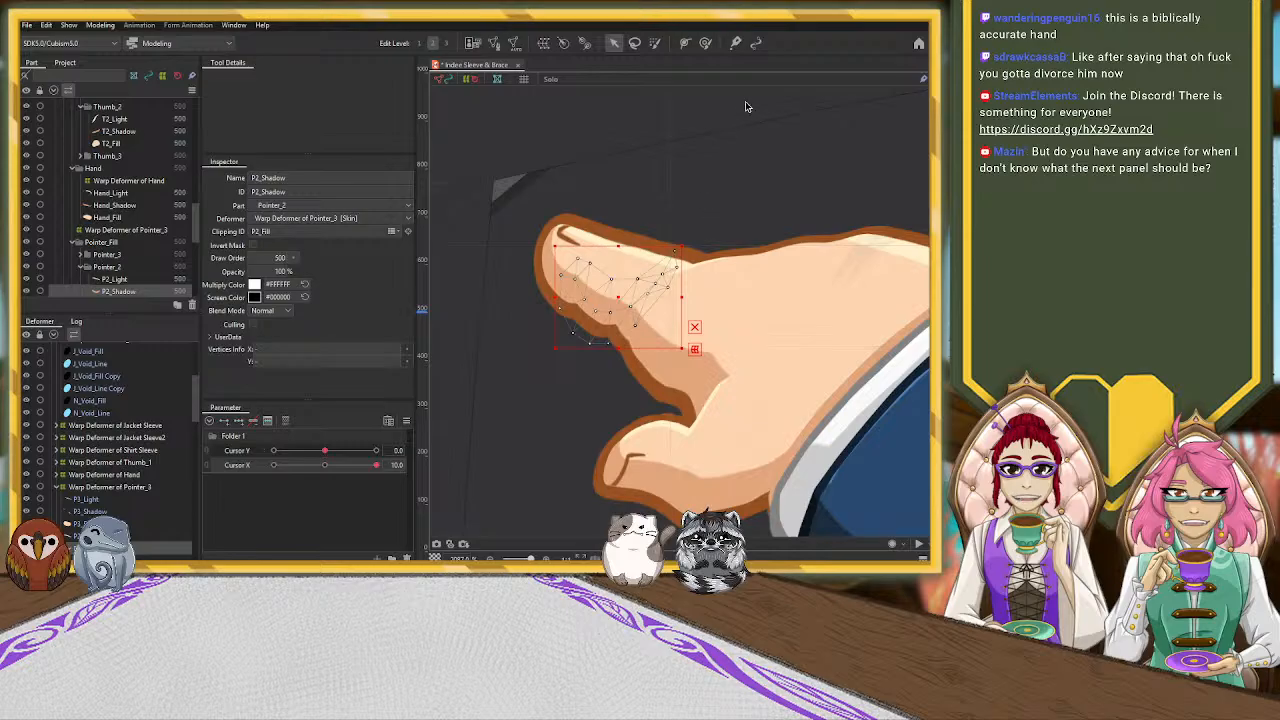
click(705, 42)
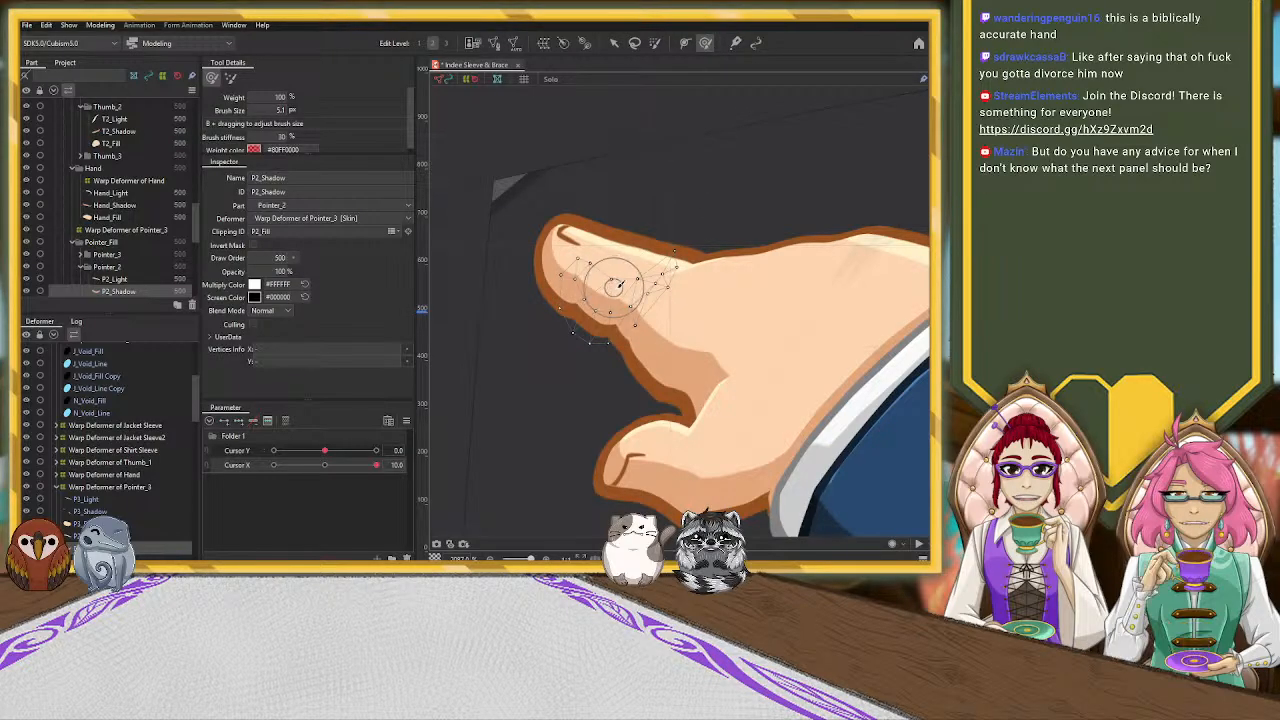
Set Cursor X to 0.0 to return the hand to its neutral pose
click(326, 468)
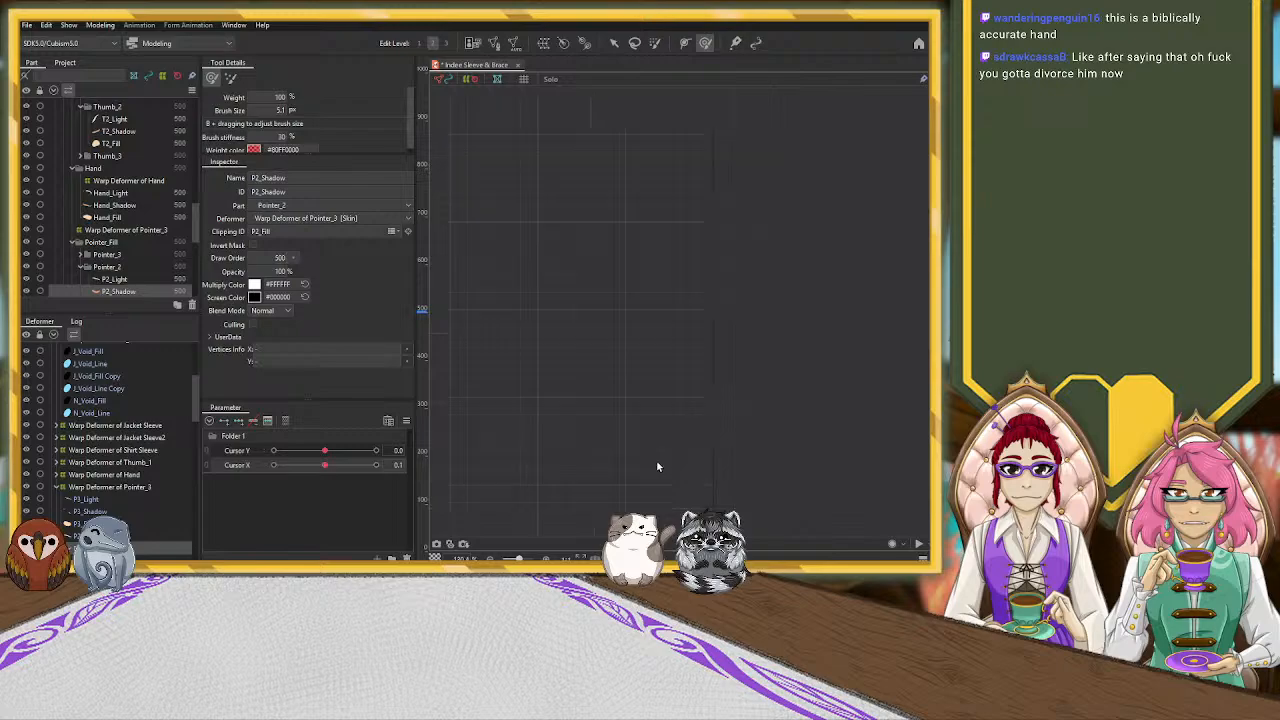
scroll(657, 463, down, 5)
drag(602, 472, 717, 320)
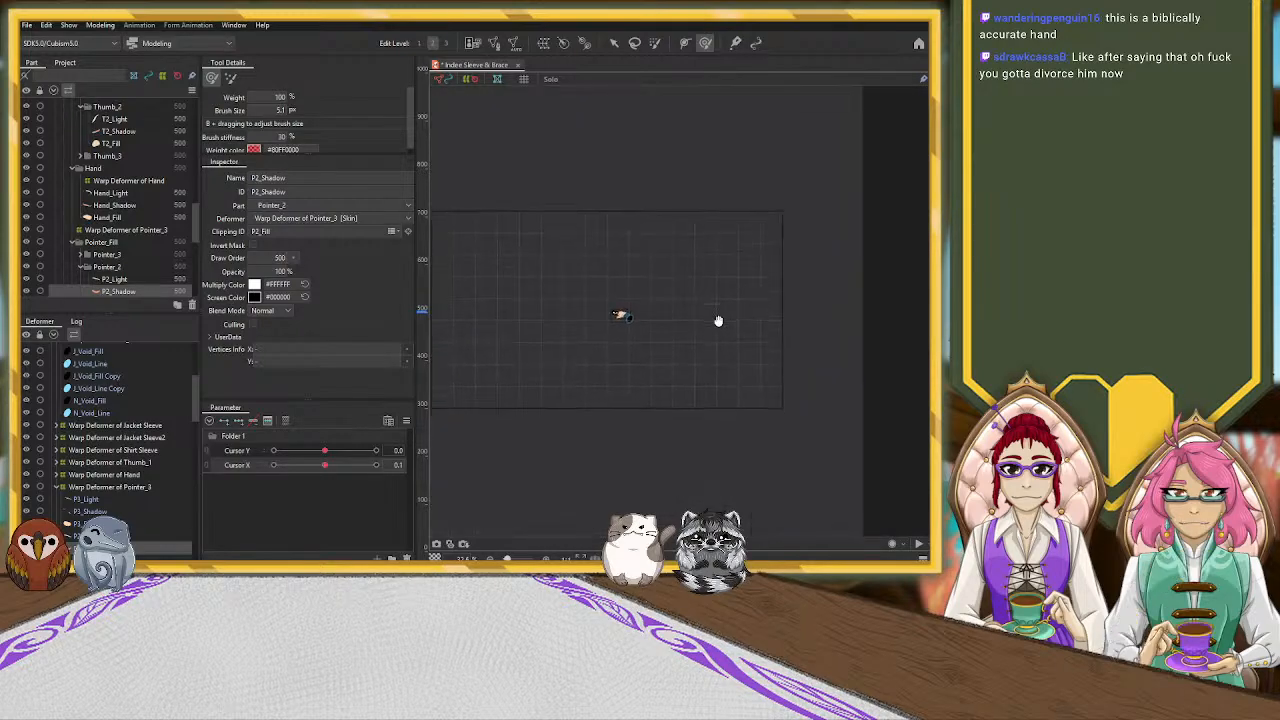
click(323, 467)
scroll(642, 328, up, 3)
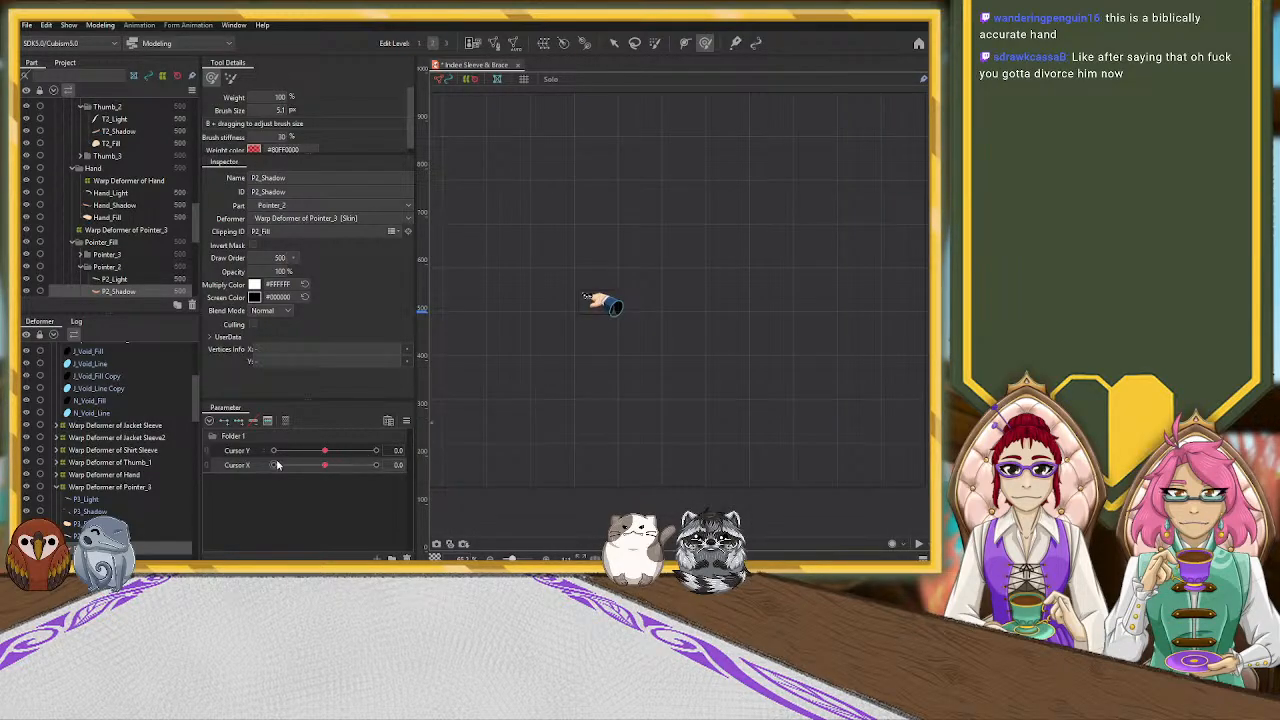
Switch back to the arrow tool, deselect the P2_Shadow mesh and select the warp deformer of Pointer_3
click(614, 43)
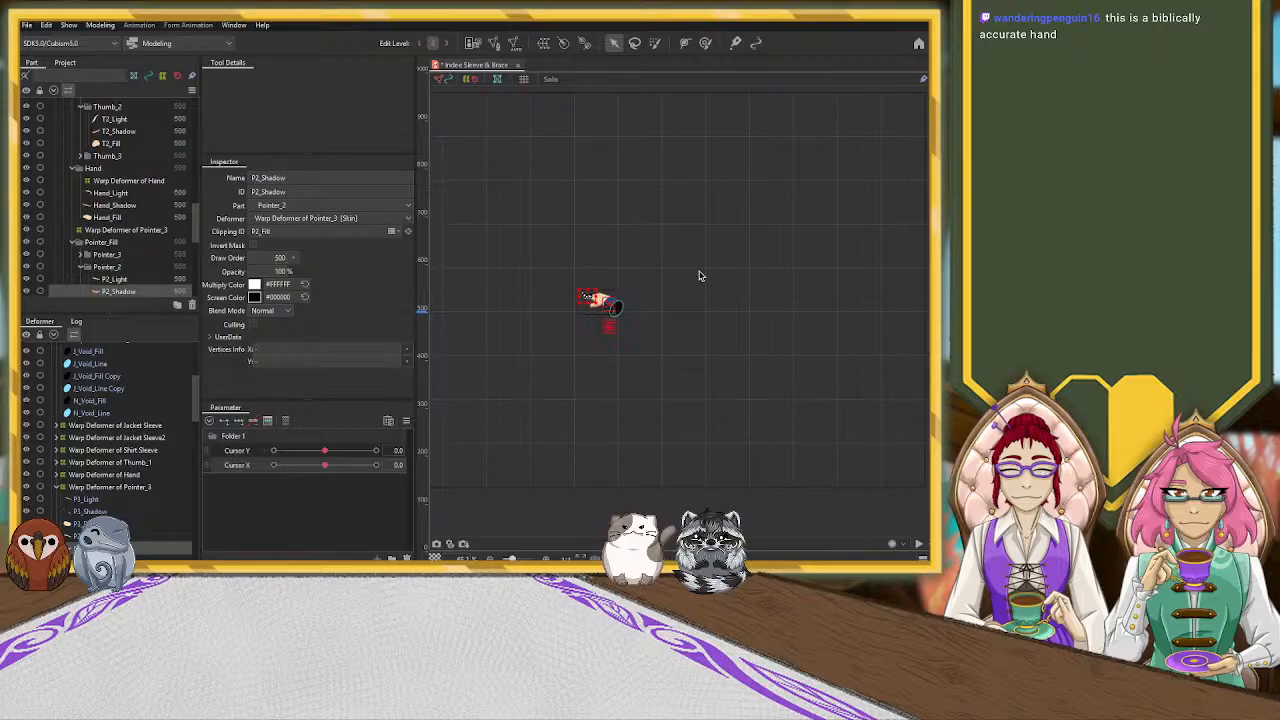
click(673, 329)
scroll(572, 323, up, 5)
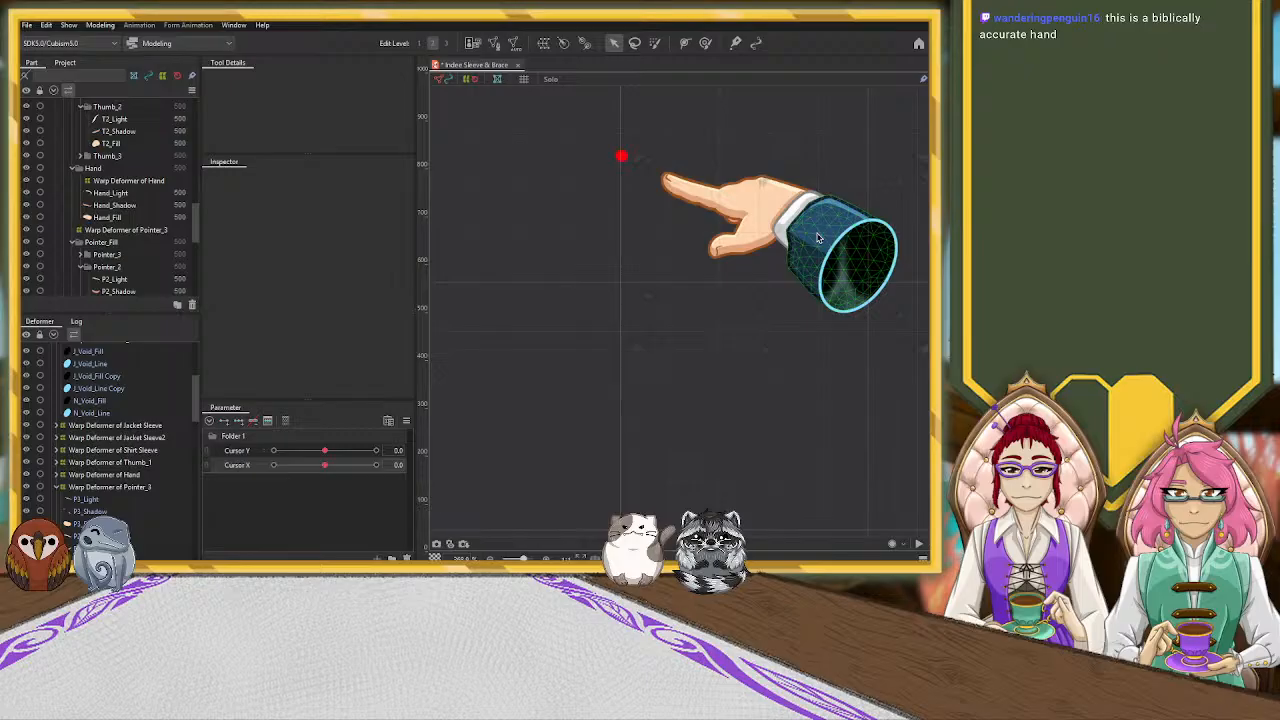
click(103, 488)
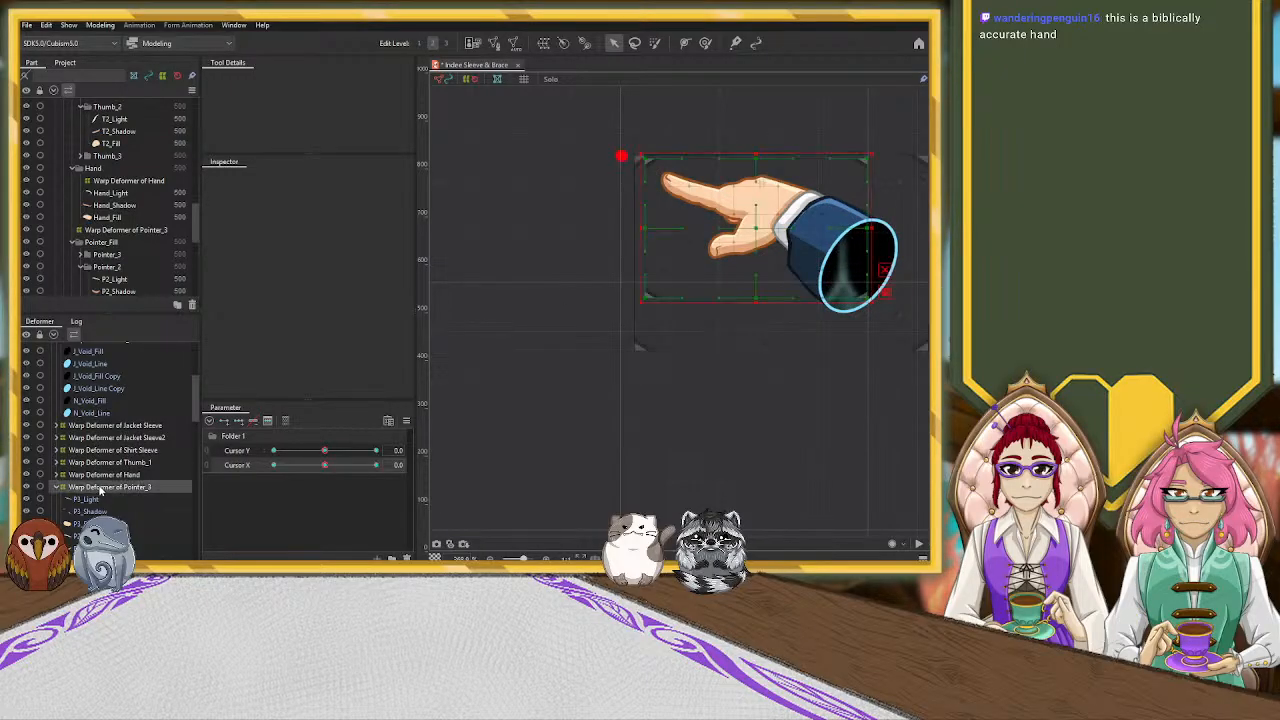
Try to remove the Cursor X keys from the warp deformers of Shirt Sleeve, Jacket Sleeve2, Jacket Sleeve and J_Void
click(127, 451)
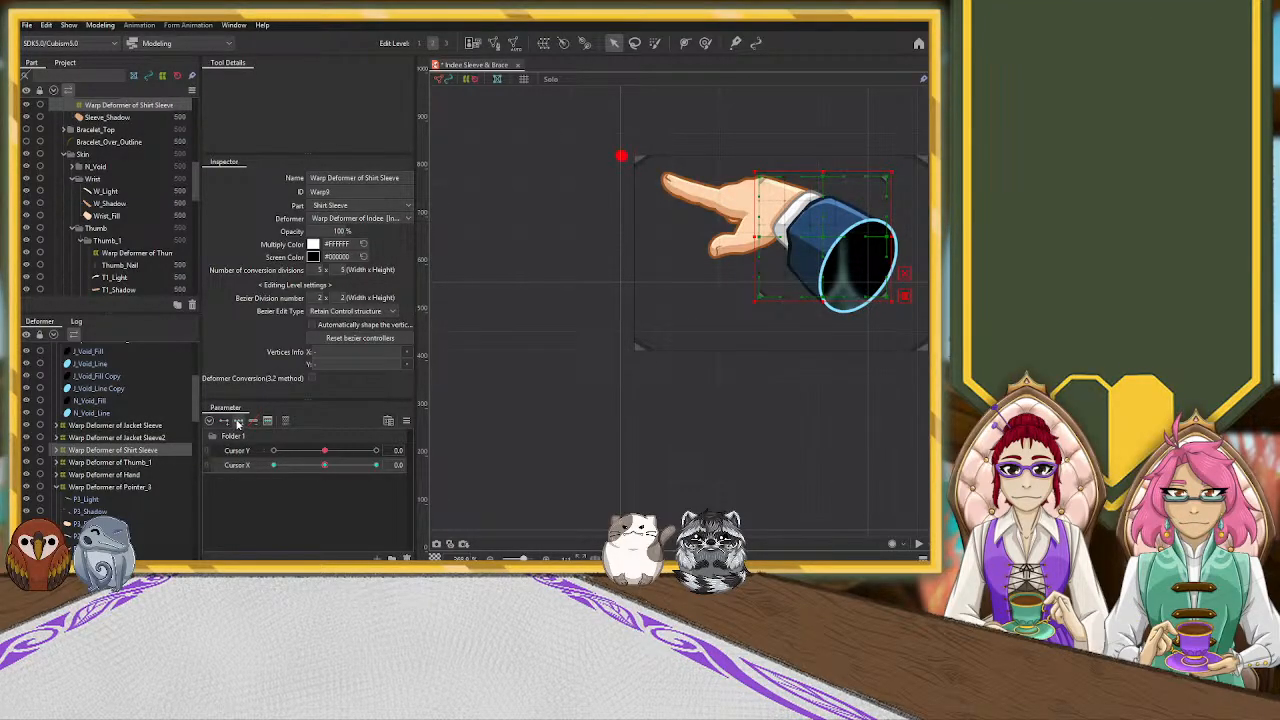
click(160, 438)
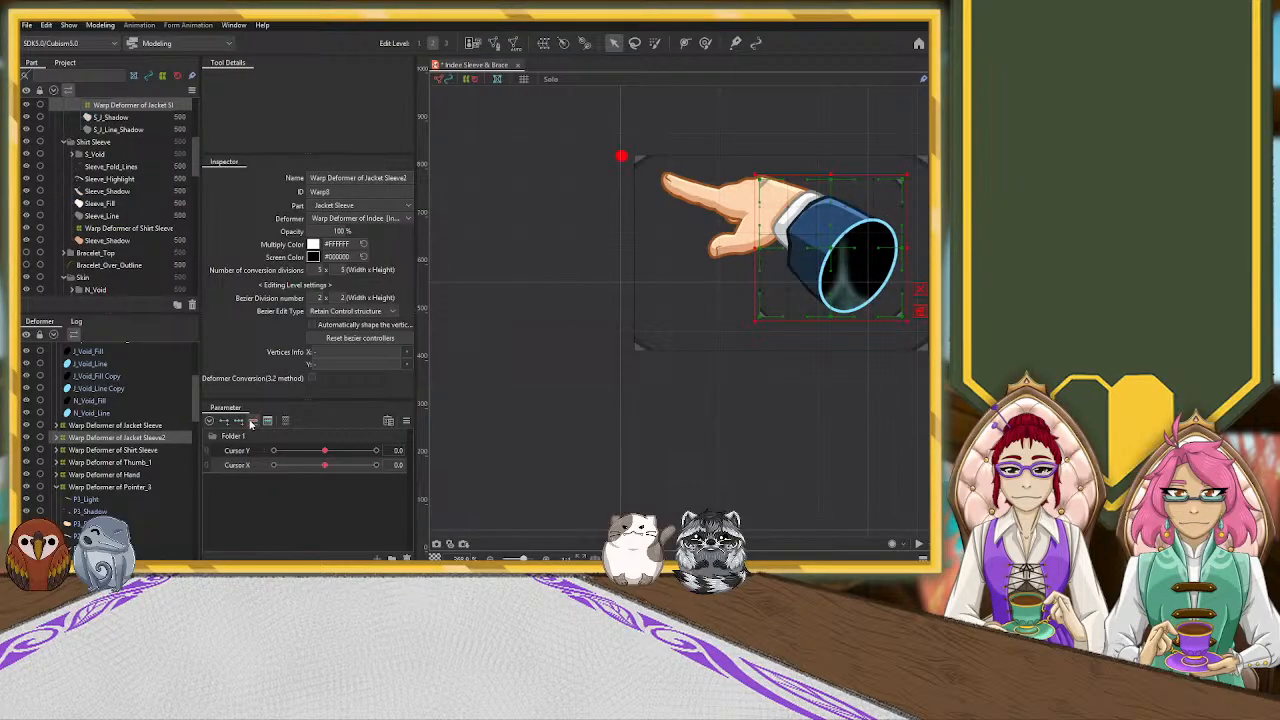
key(Up)
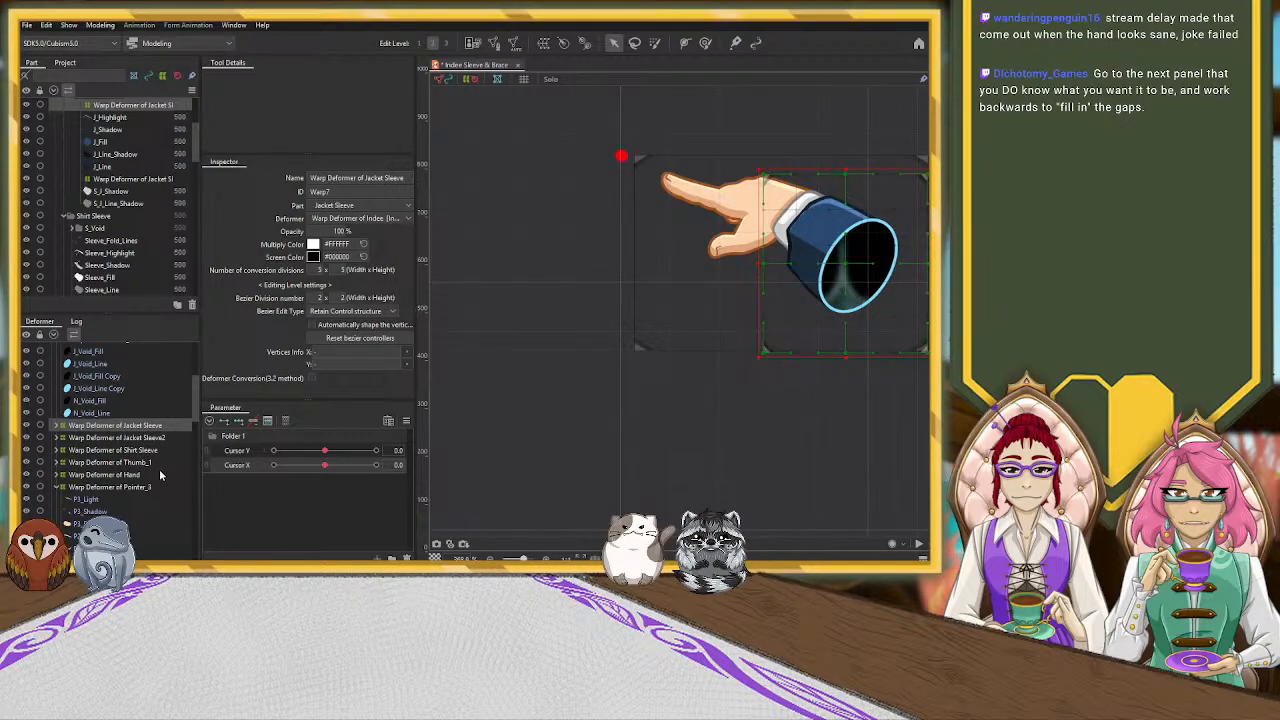
scroll(159, 469, up, 3)
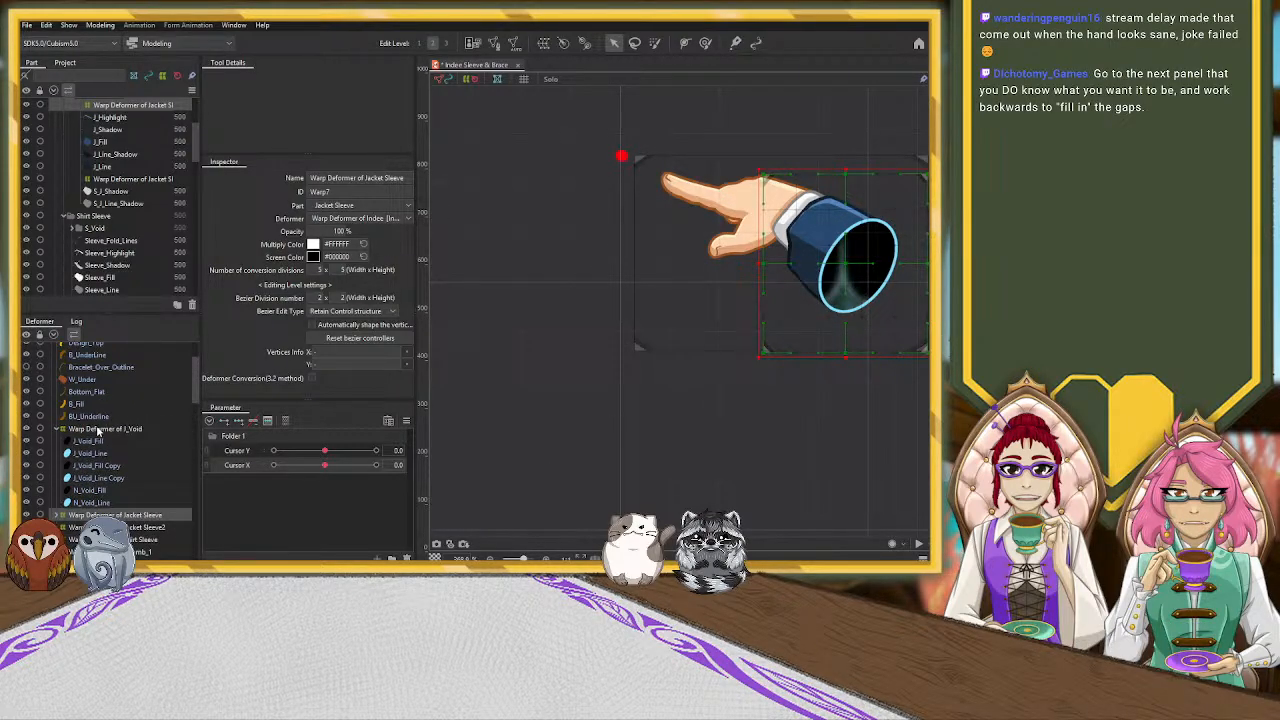
click(150, 428)
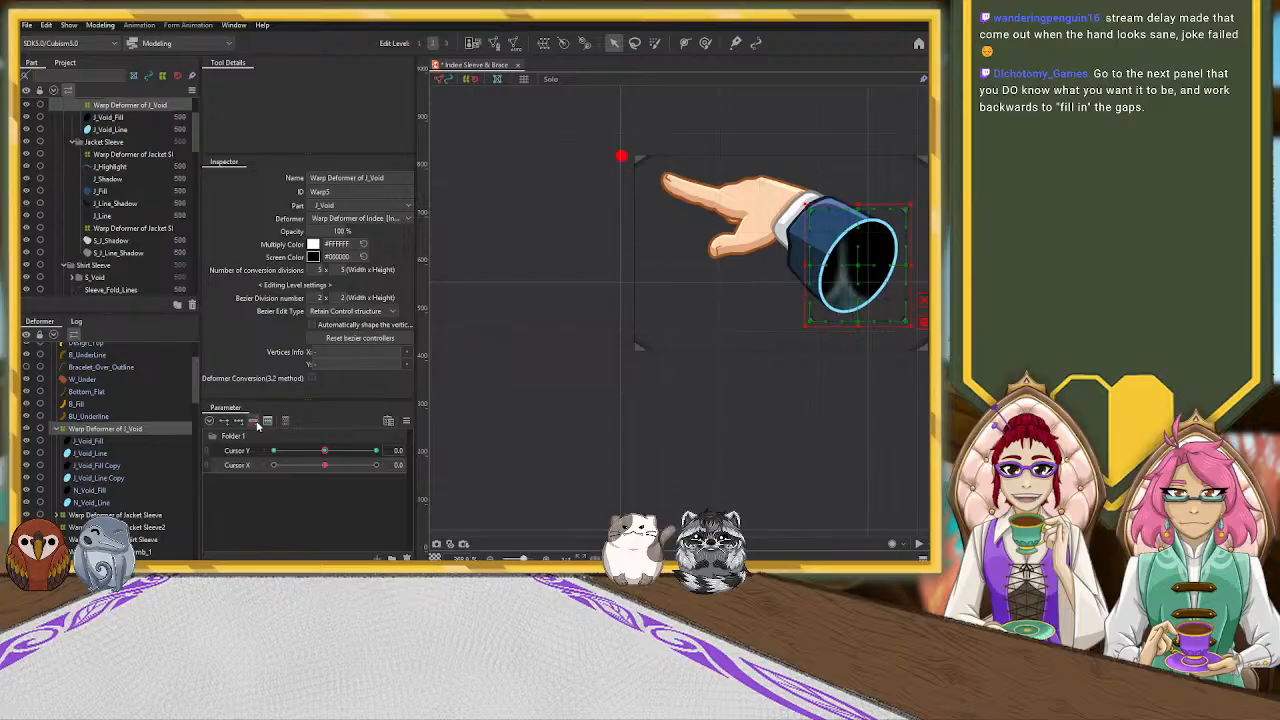
Undo the key removals and the earlier Middle_F and Thumb_1 deformer edits, back to the jacket and shirt sleeve deformers
key(ctrl+z)
key(ctrl+z)
key(ctrl+z)
key(ctrl+z)
key(ctrl+z)
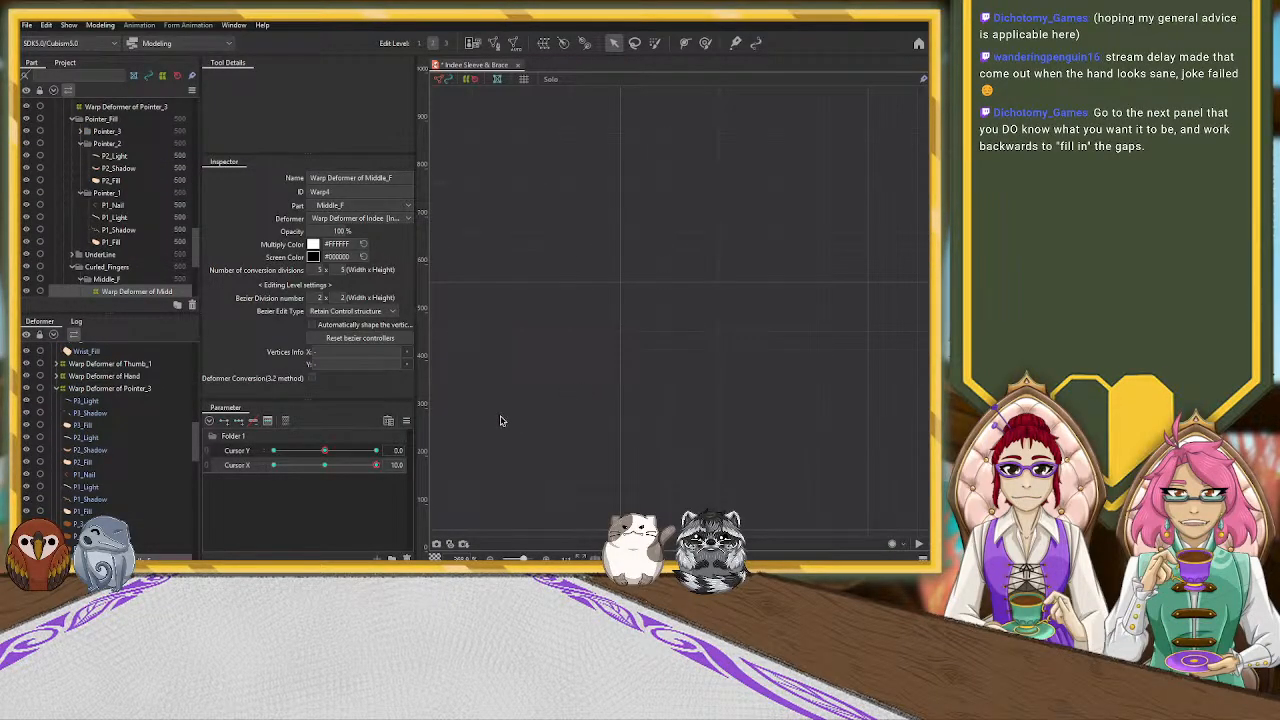
key(ctrl+z)
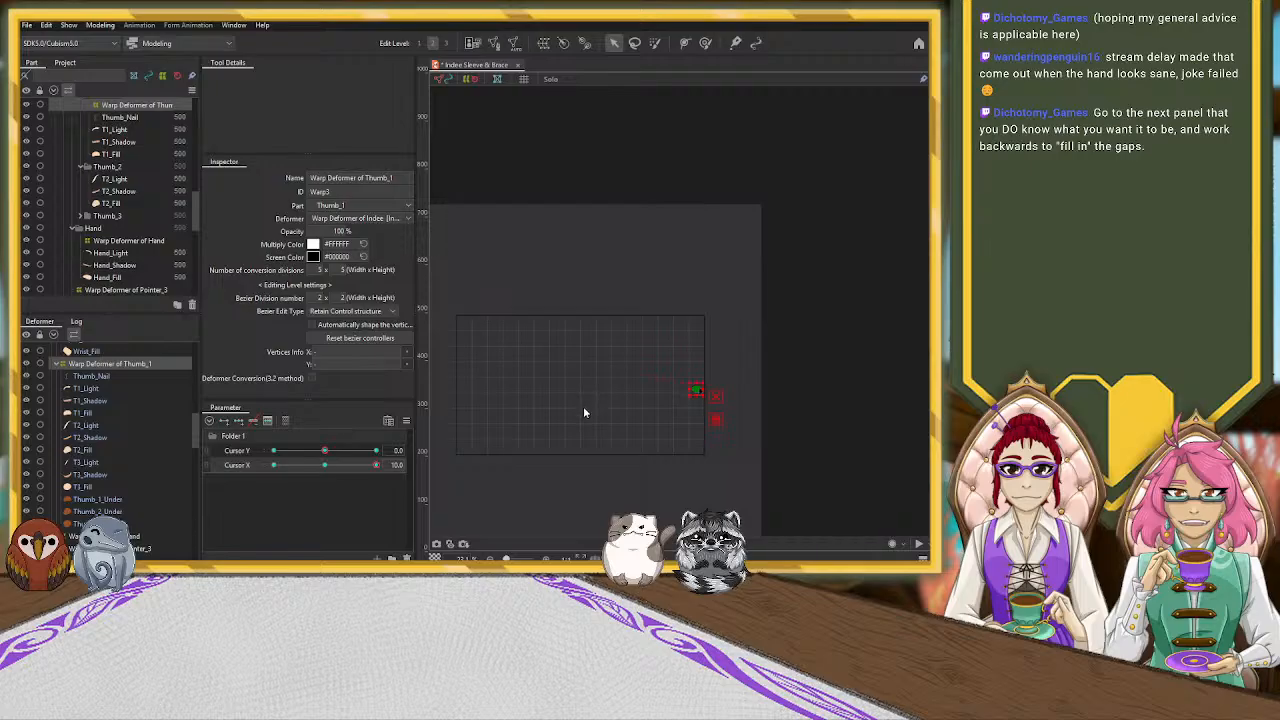
key(ctrl+z)
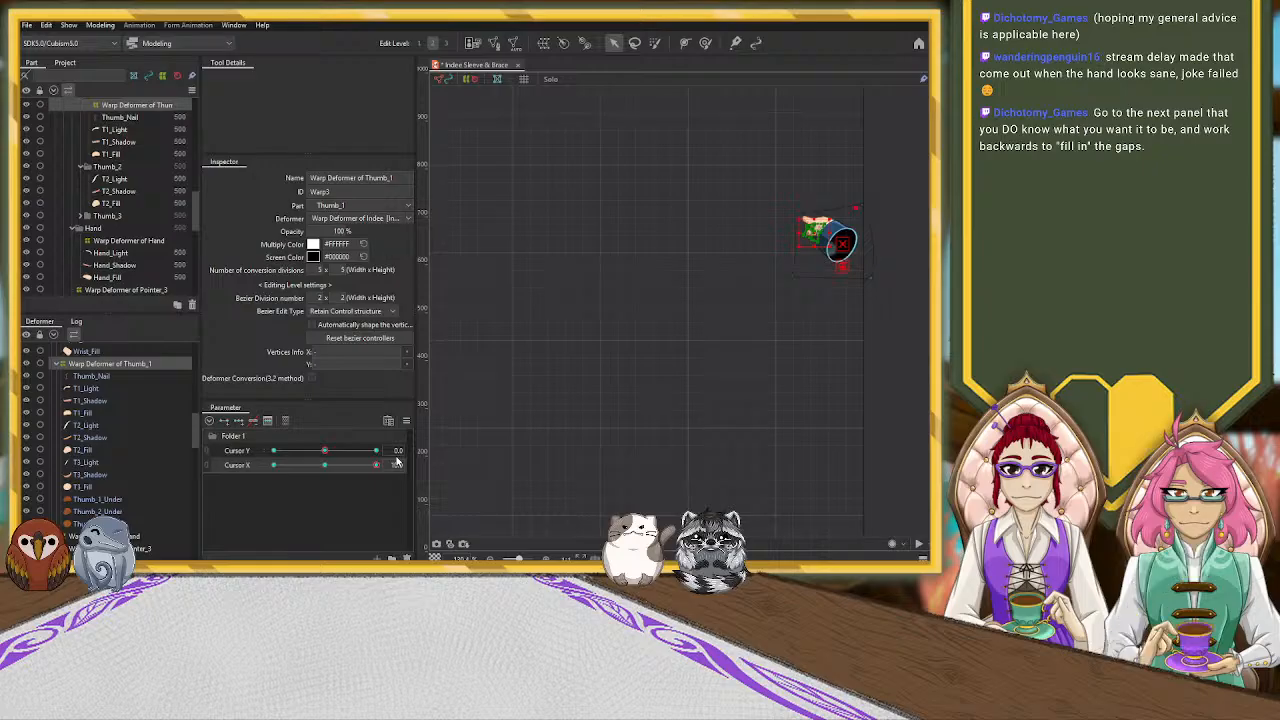
key(ctrl+z)
key(ctrl+z)
key(ctrl+z)
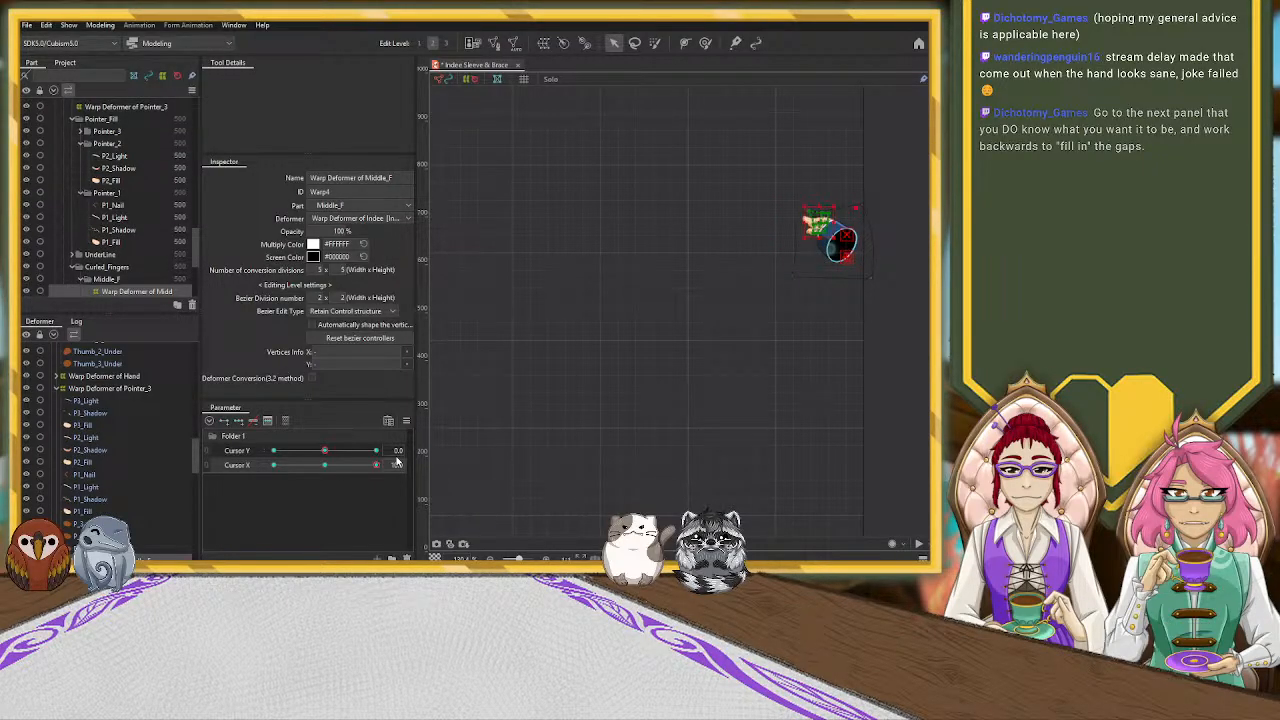
key(ctrl+z)
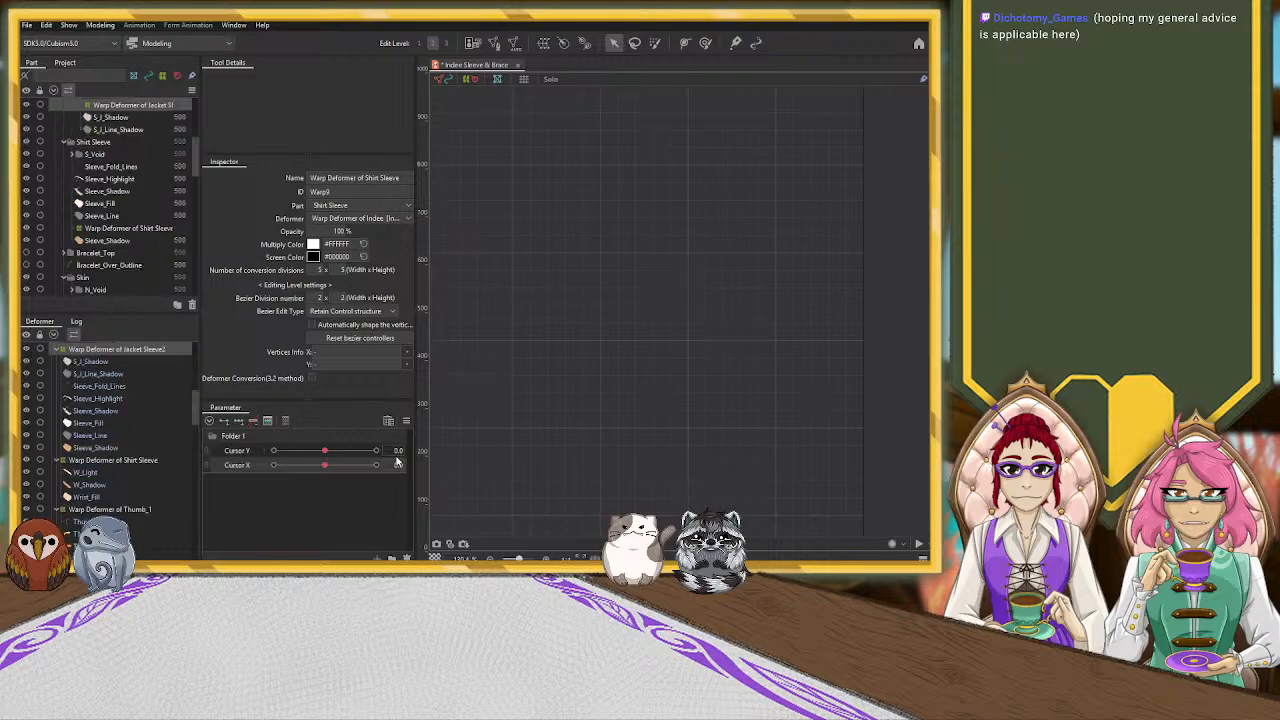
Try to adjust the control points of the Jacket Sleeve2 warp deformer around the cuff at the neutral pose
drag(503, 374, 874, 346)
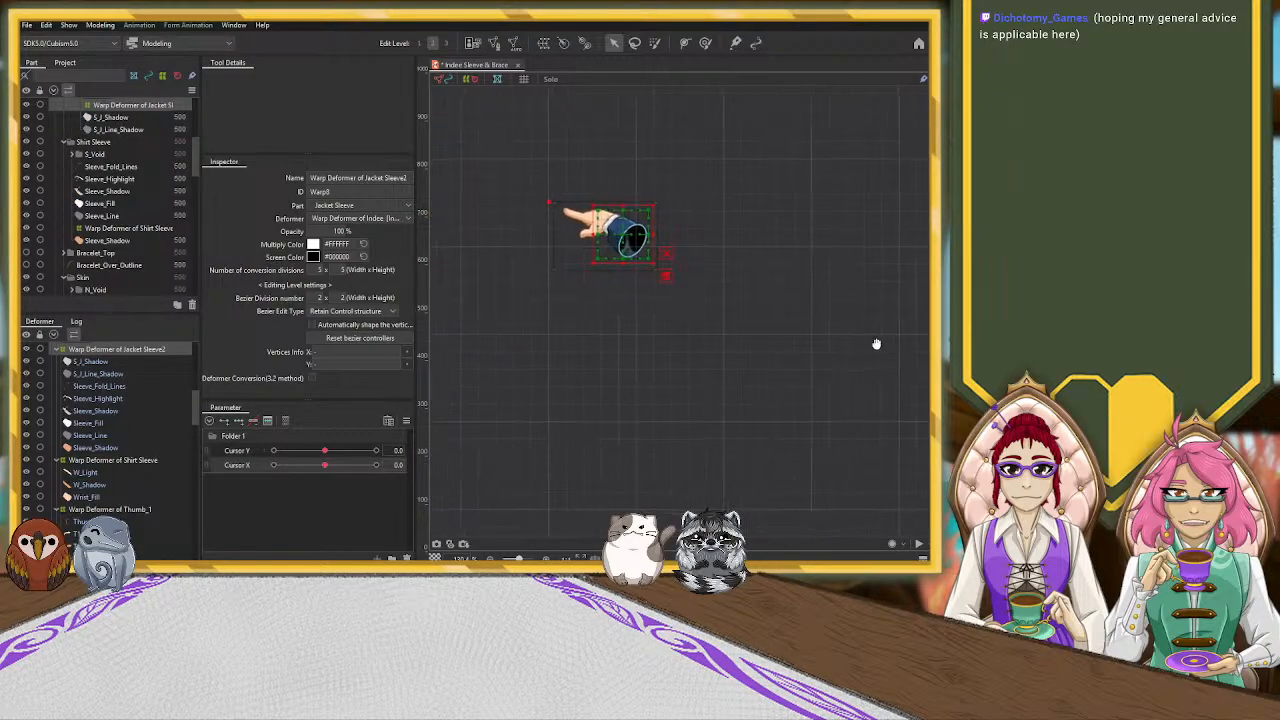
scroll(612, 244, up, 5)
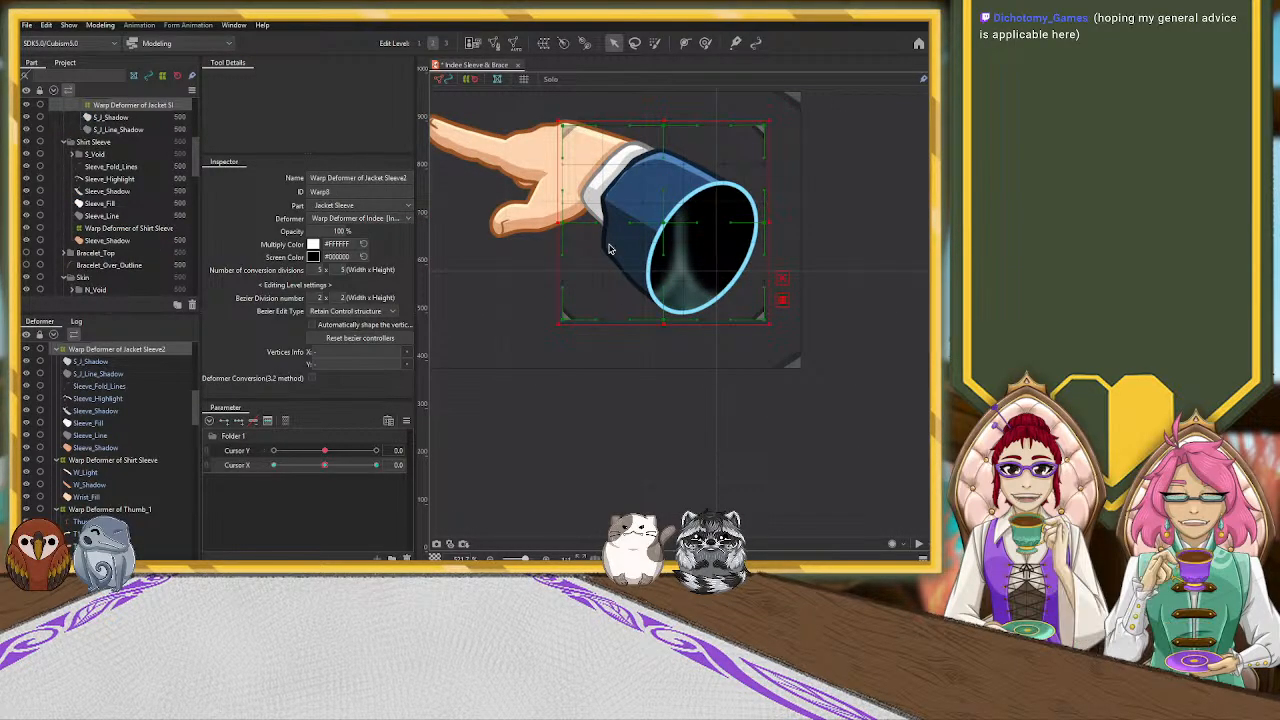
click(622, 238)
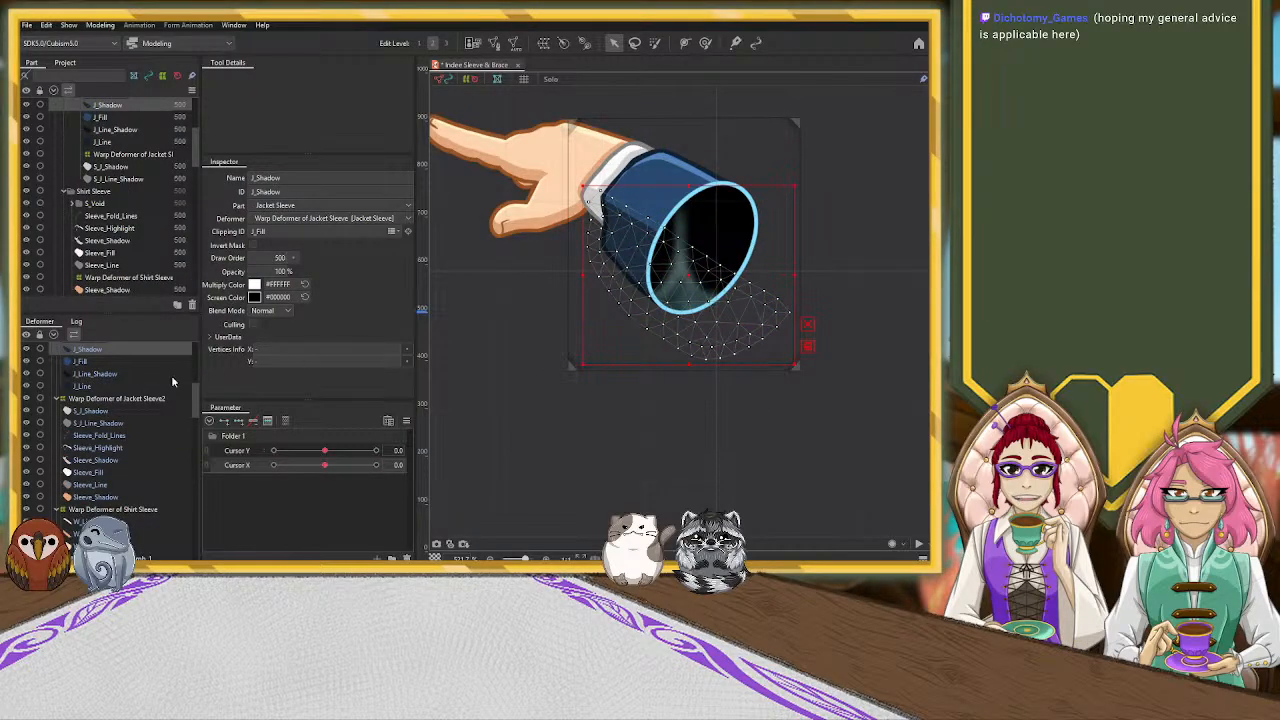
click(146, 399)
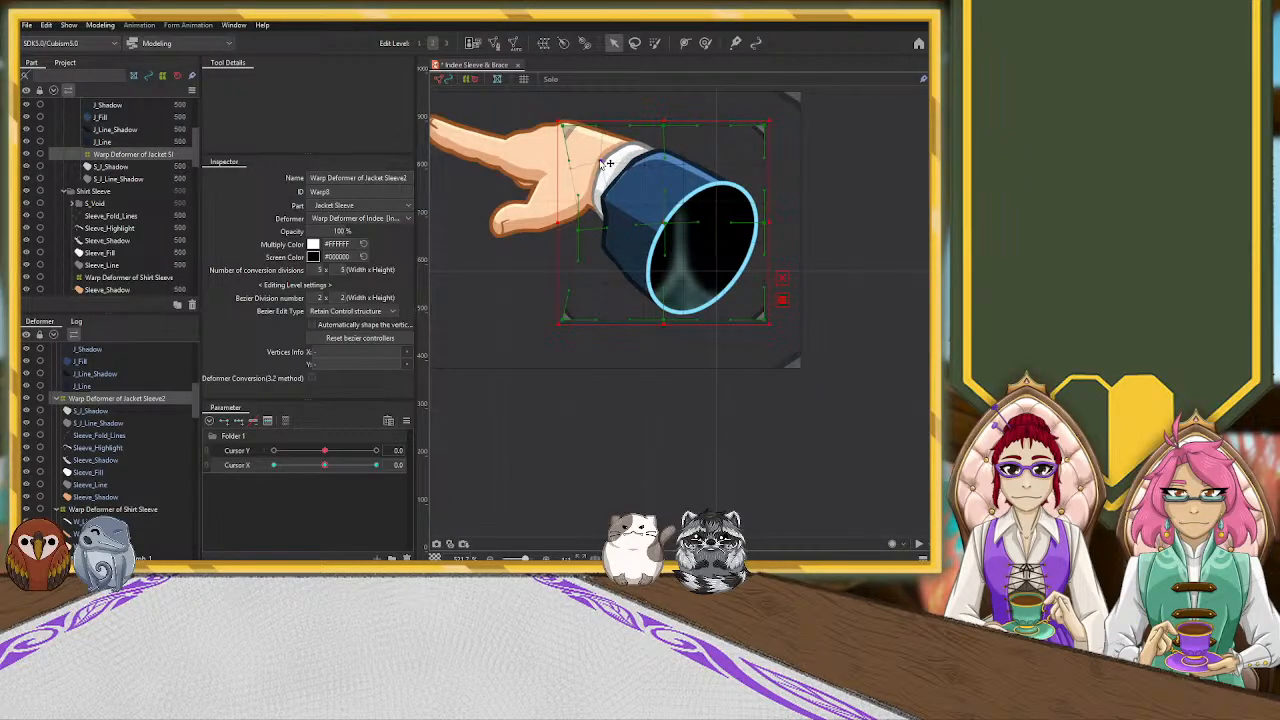
click(662, 213)
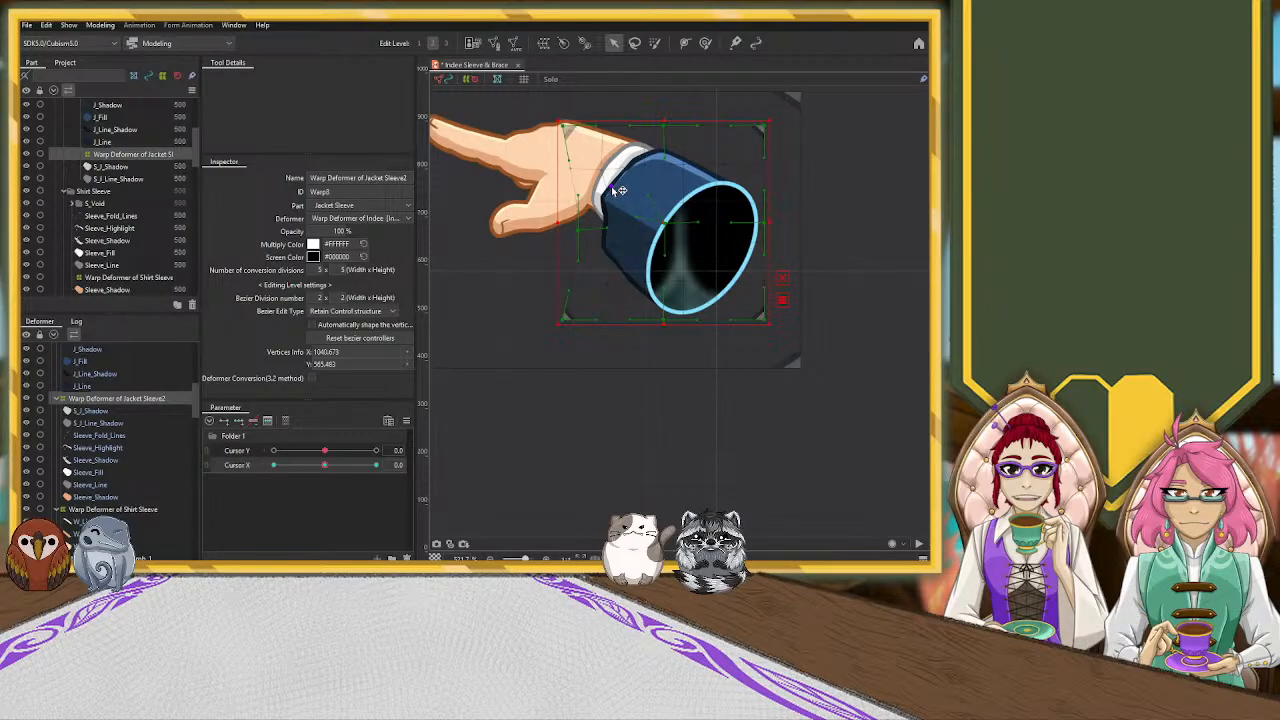
drag(641, 163, 662, 161)
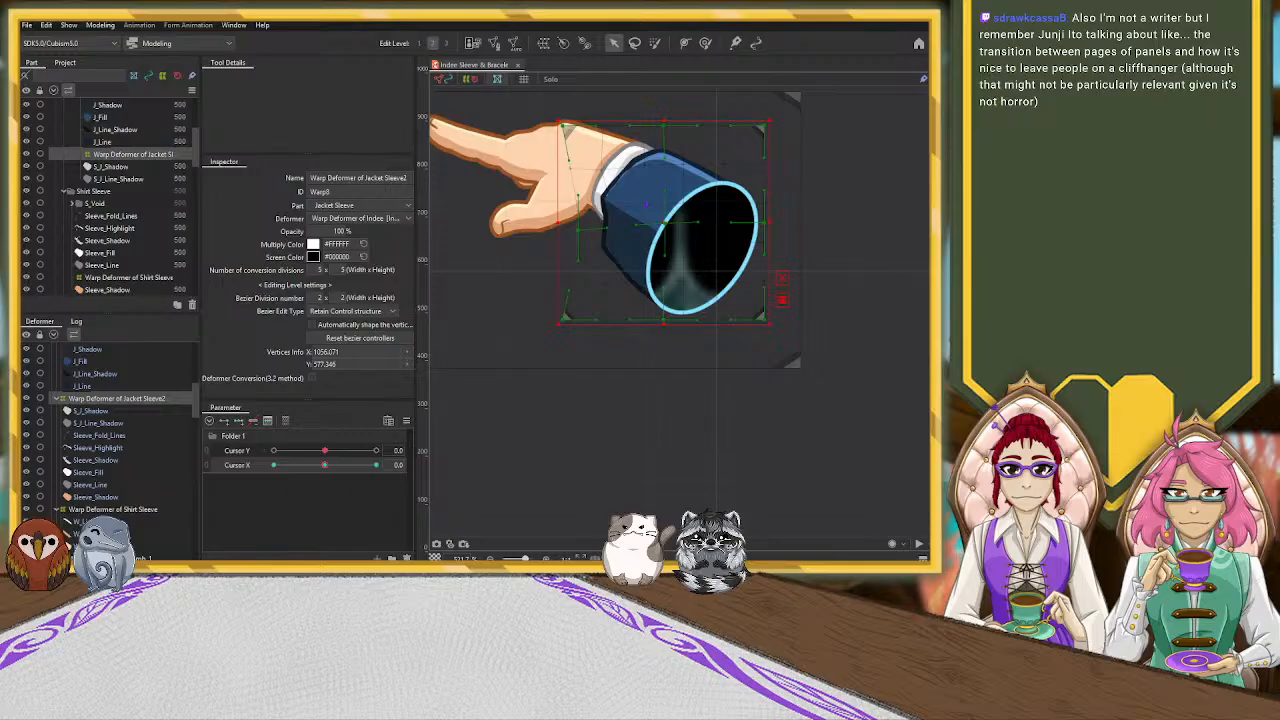
Close the current model, reopen the Indee sleeve and bracelet model without the per-part rigging, and collapse its Jacket Sleeve and Shirt Sleeve folders
click(519, 65)
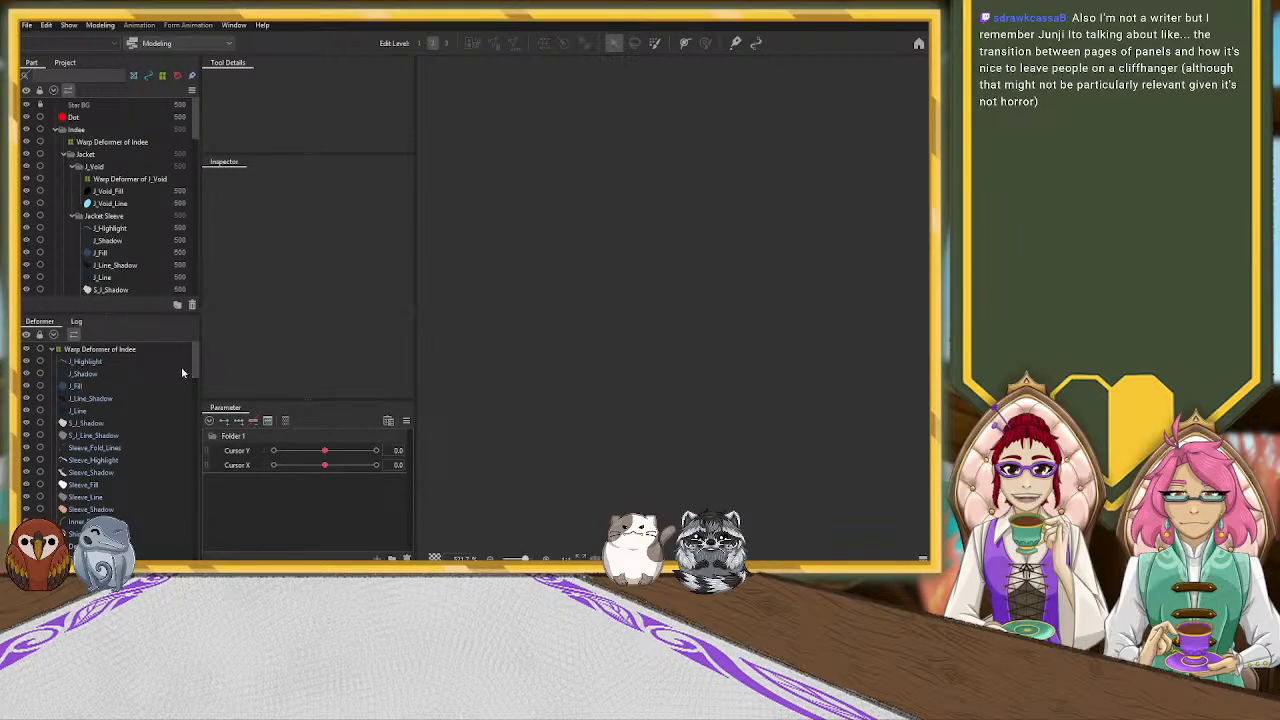
scroll(751, 346, up, 5)
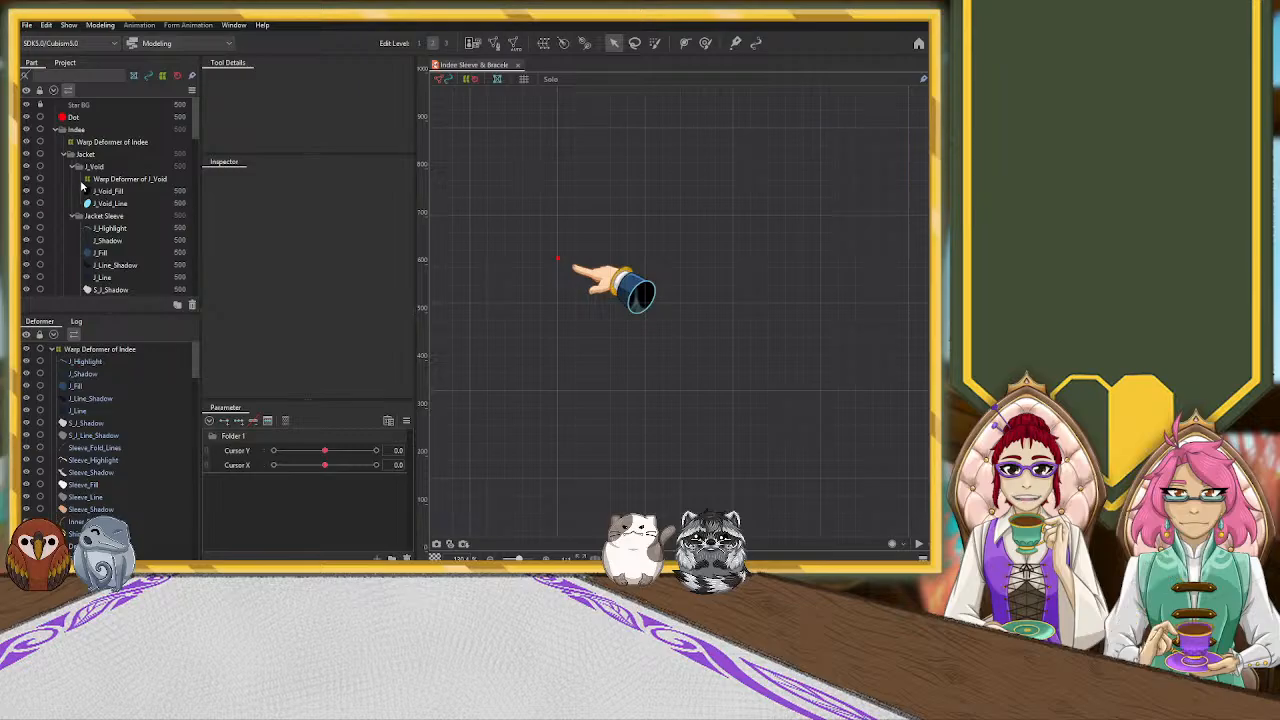
click(71, 216)
click(72, 240)
click(63, 229)
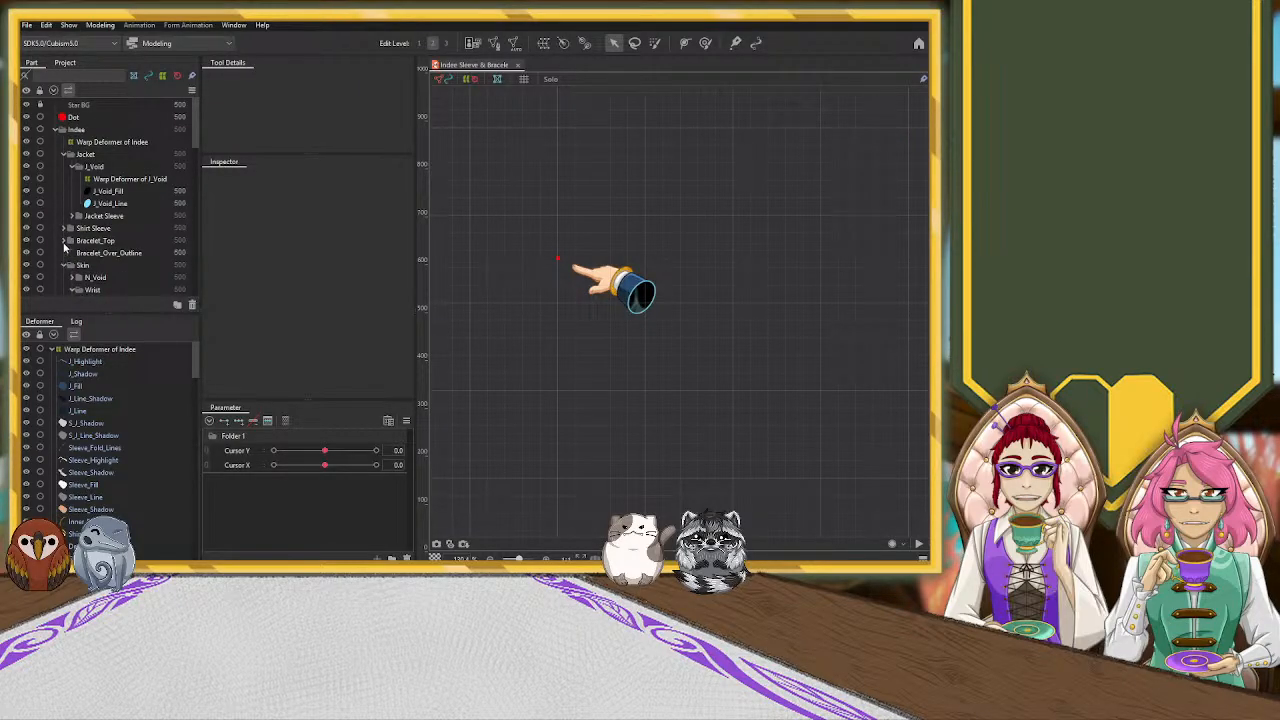
Hide the Bracelet_Top and Bracelet_Over_Outline parts, collapse the Skin folder and select the warp deformer of Indee
click(70, 243)
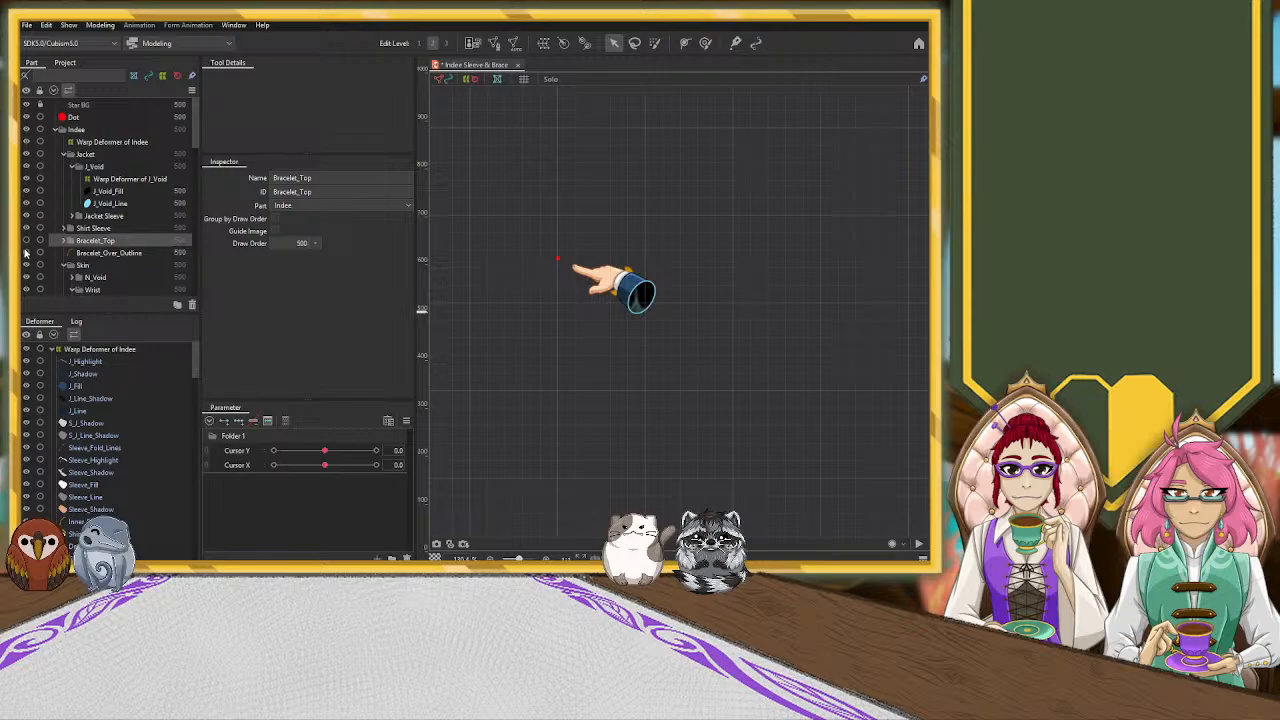
click(64, 266)
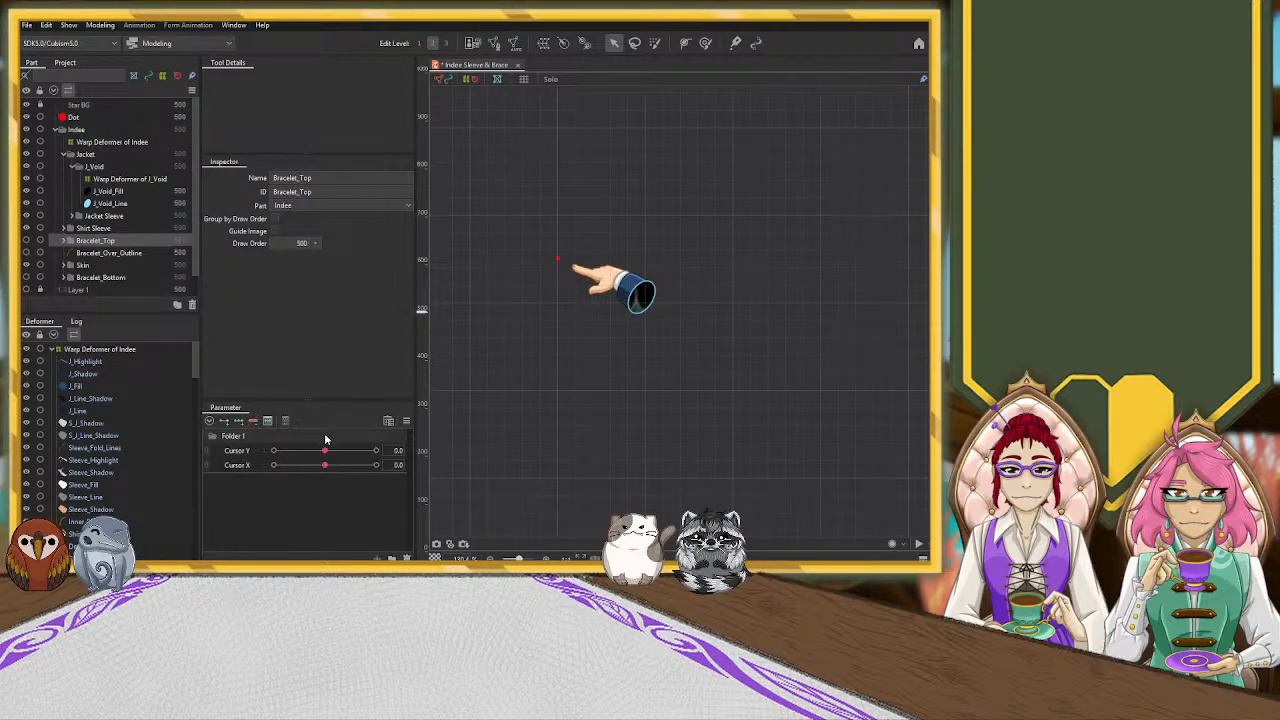
click(144, 145)
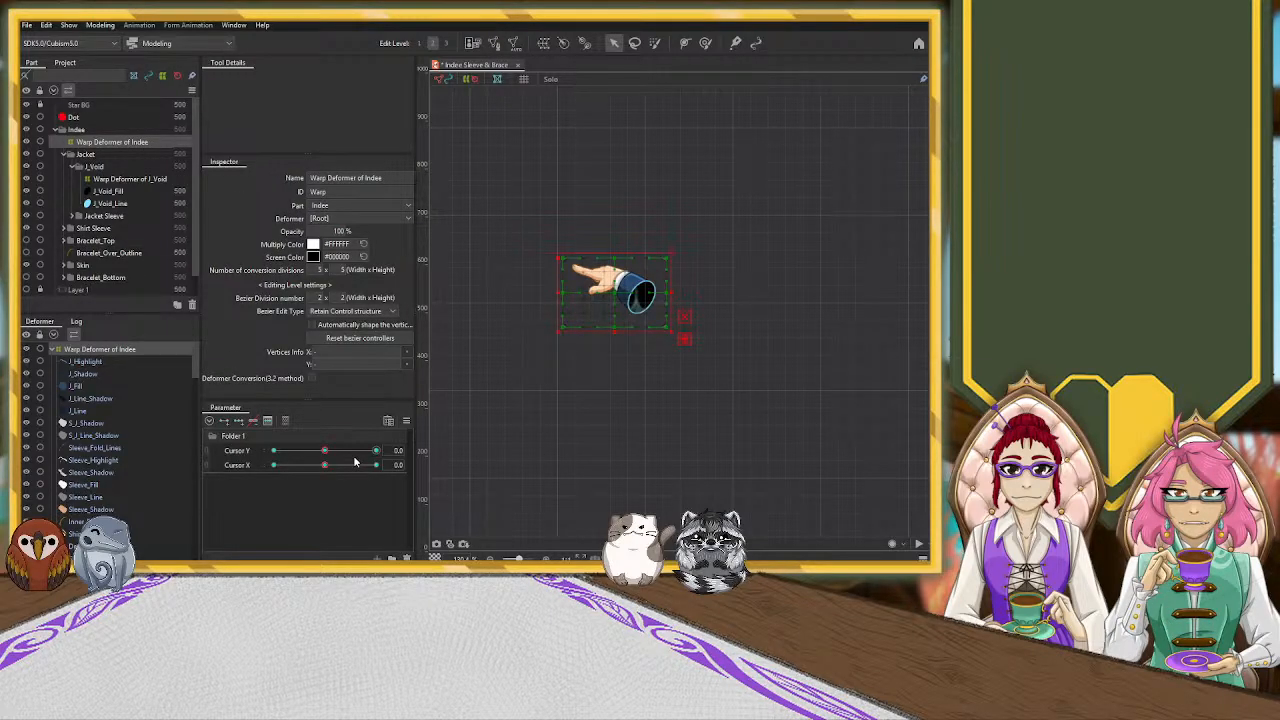
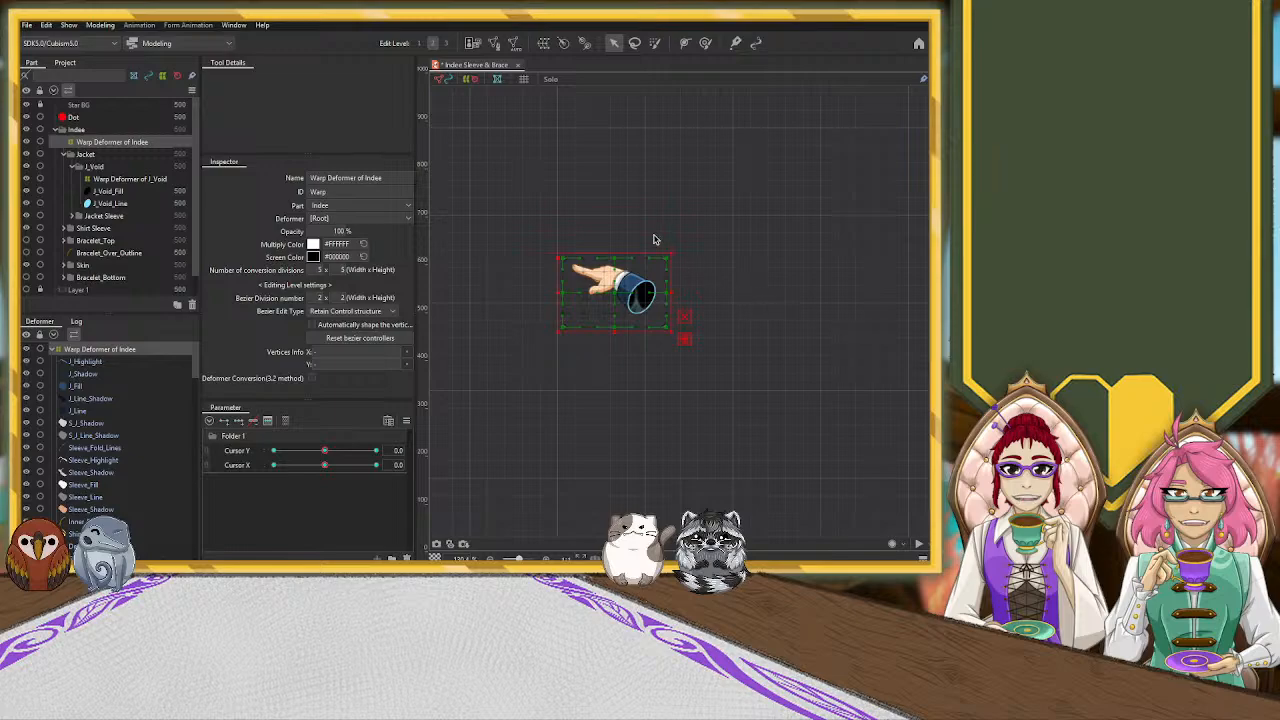
Create a warp deformer for the jacket sleeve around the meshes J_Highlight, J_Shadow, J_Fill, J_Line_Shadow and J_Line, parented to the Indee deformer
scroll(615, 248, up, 4)
scroll(615, 248, down, 2)
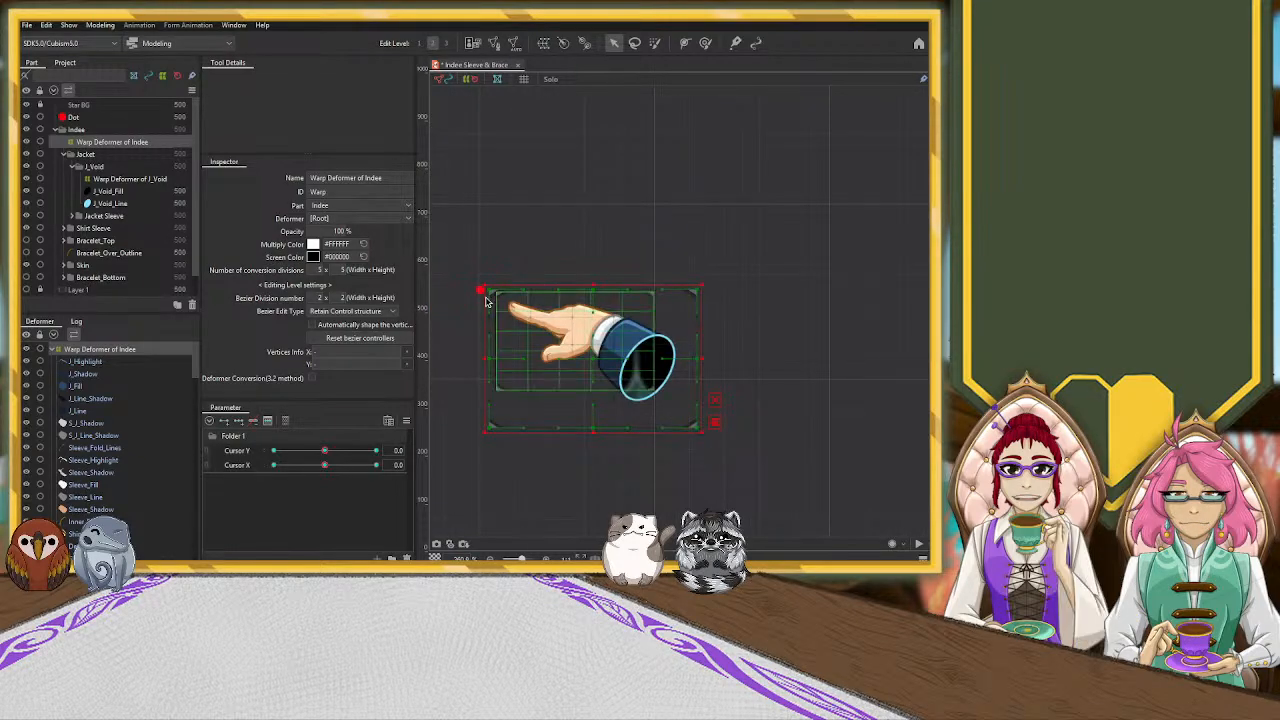
click(92, 362)
shift+click(91, 412)
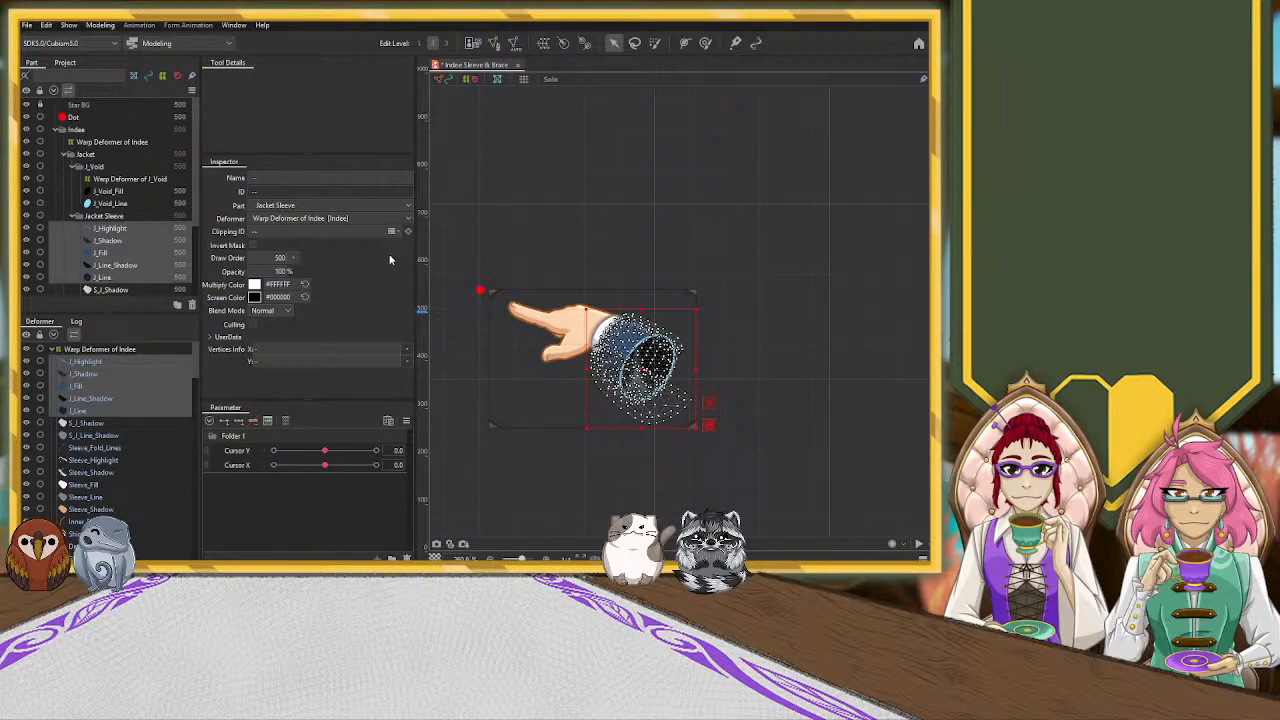
click(281, 387)
Collapse the Jacket Sleeve, Thumb_1 and J_Void warp deformers in the deformer tree
scroll(124, 432, down, 3)
scroll(124, 432, down, 1)
click(55, 426)
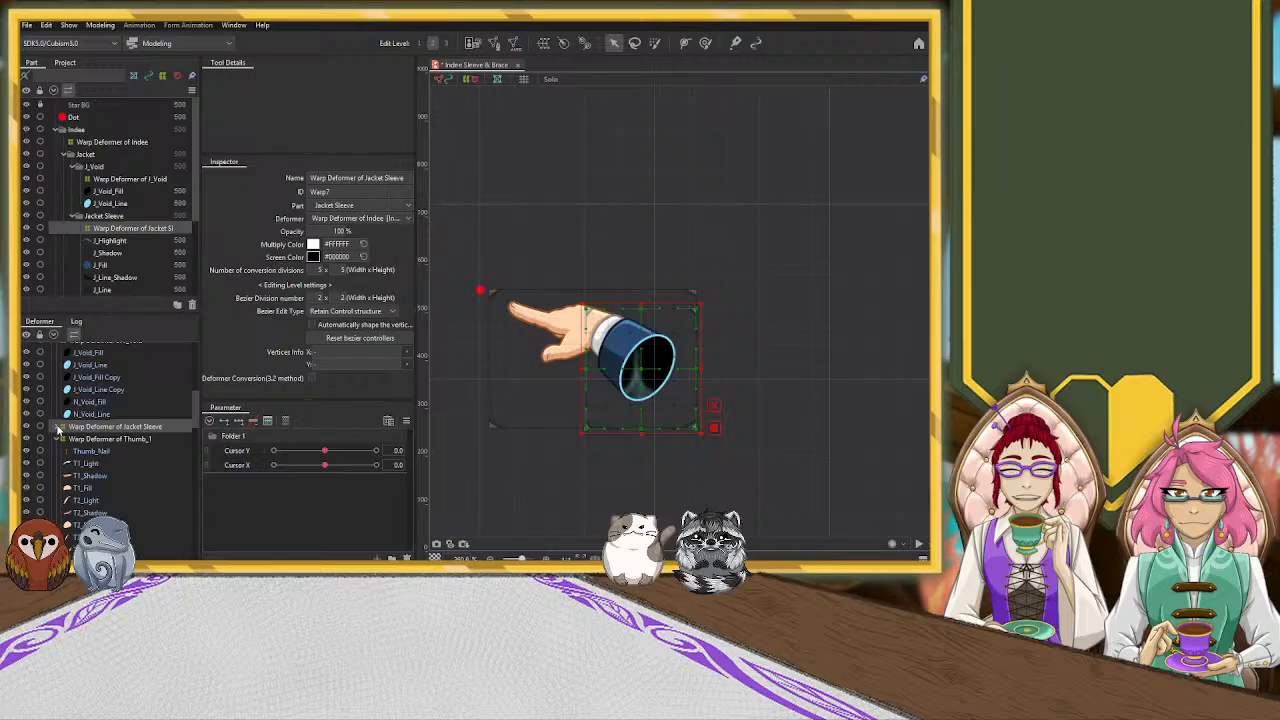
click(55, 440)
click(60, 440)
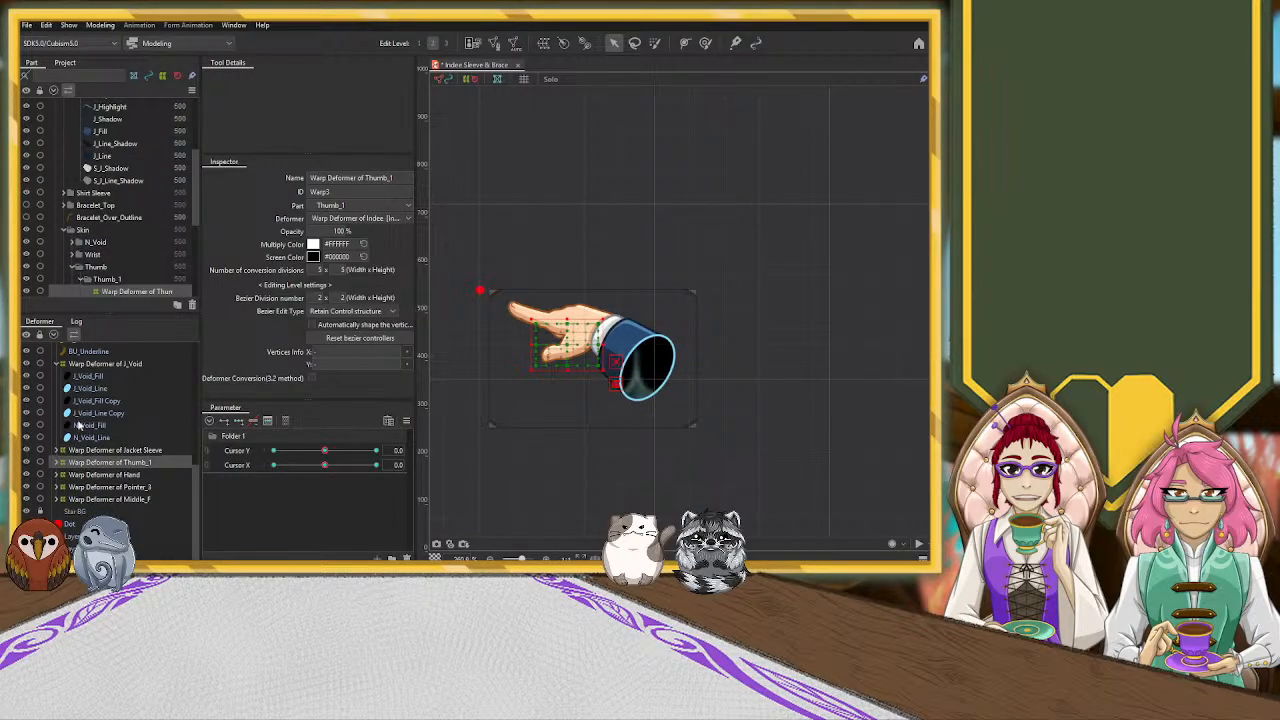
scroll(78, 428, up, 1)
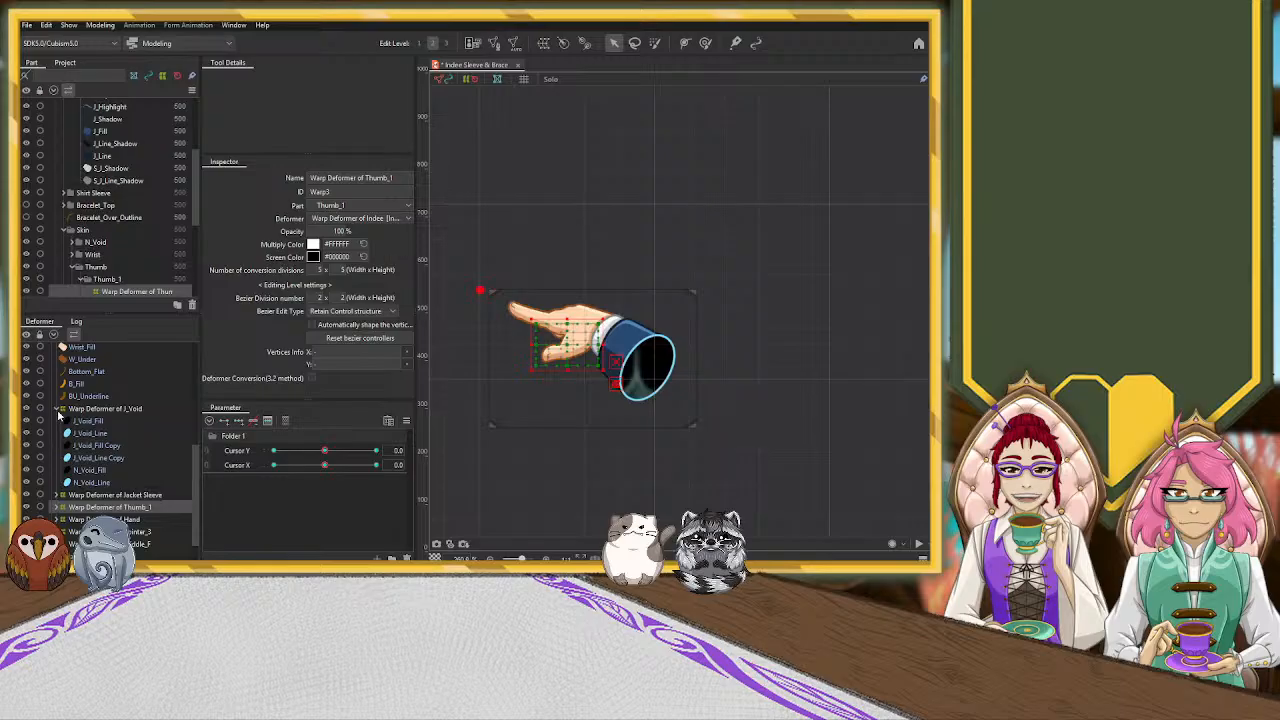
scroll(70, 410, up, 5)
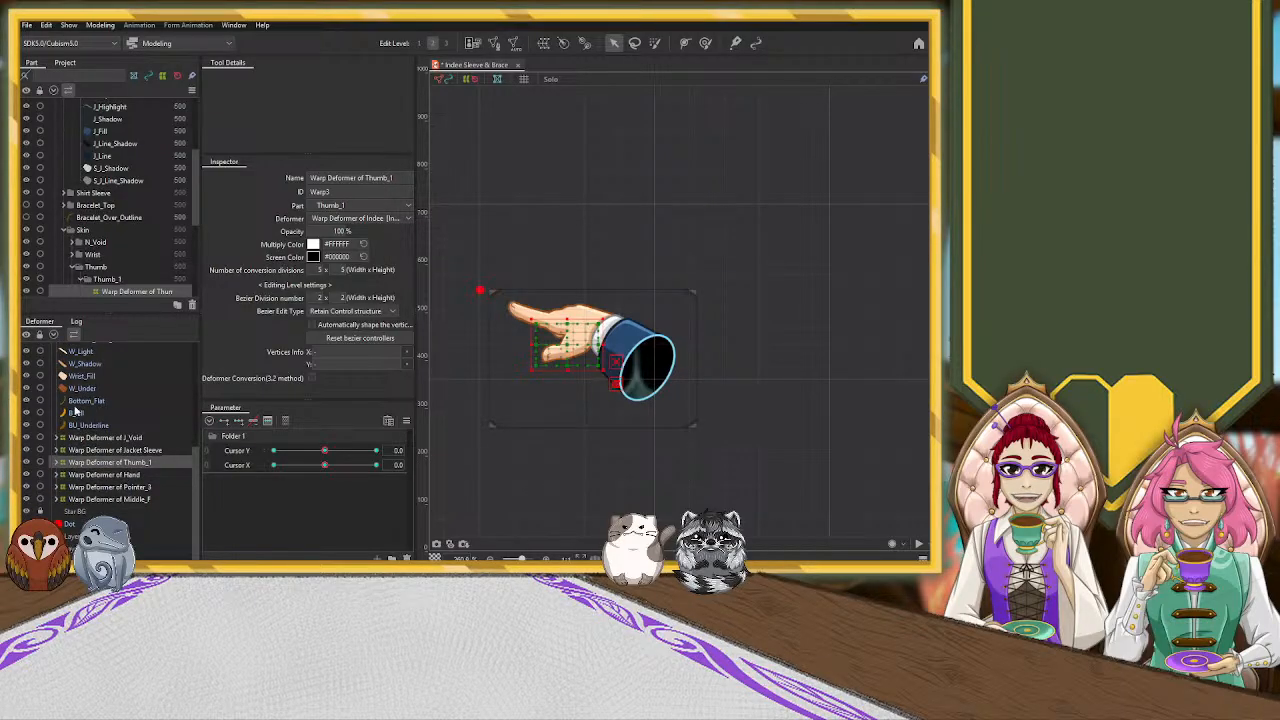
scroll(75, 410, up, 1)
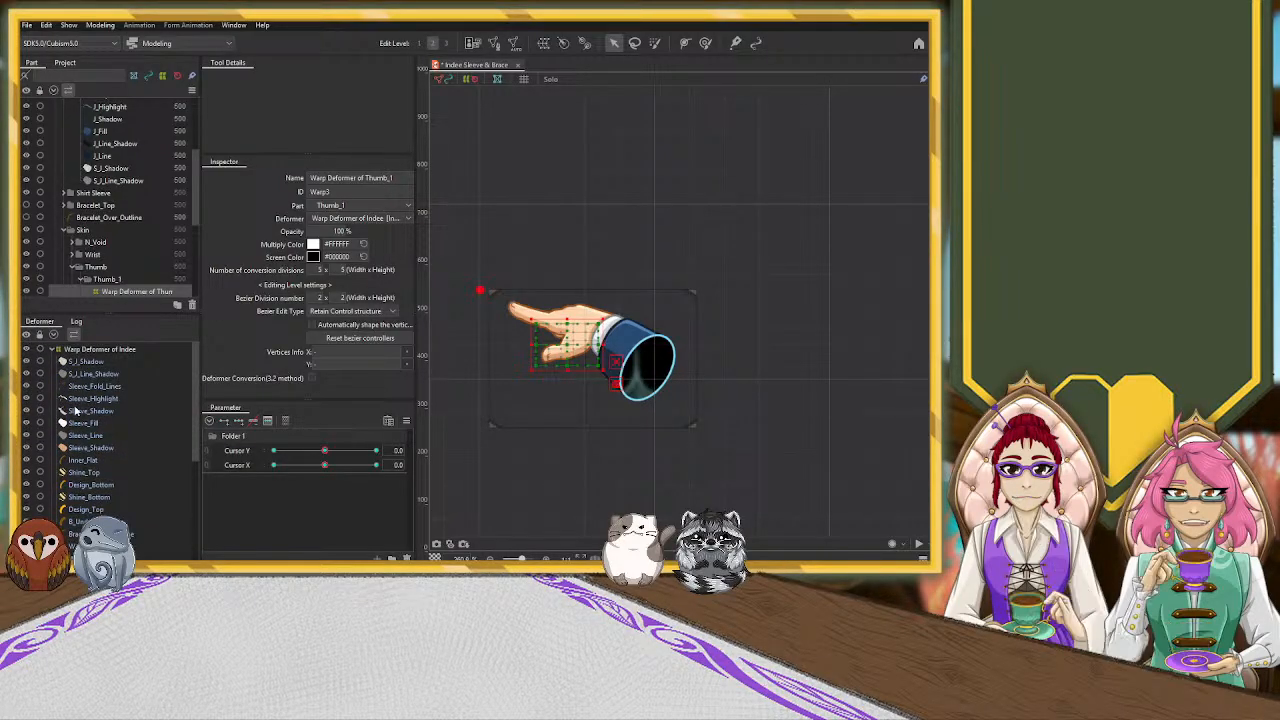
Create a warp deformer named Warp Deformer of Sleeve around the meshes from S_J_Shadow through Sleeve_Shadow
click(86, 361)
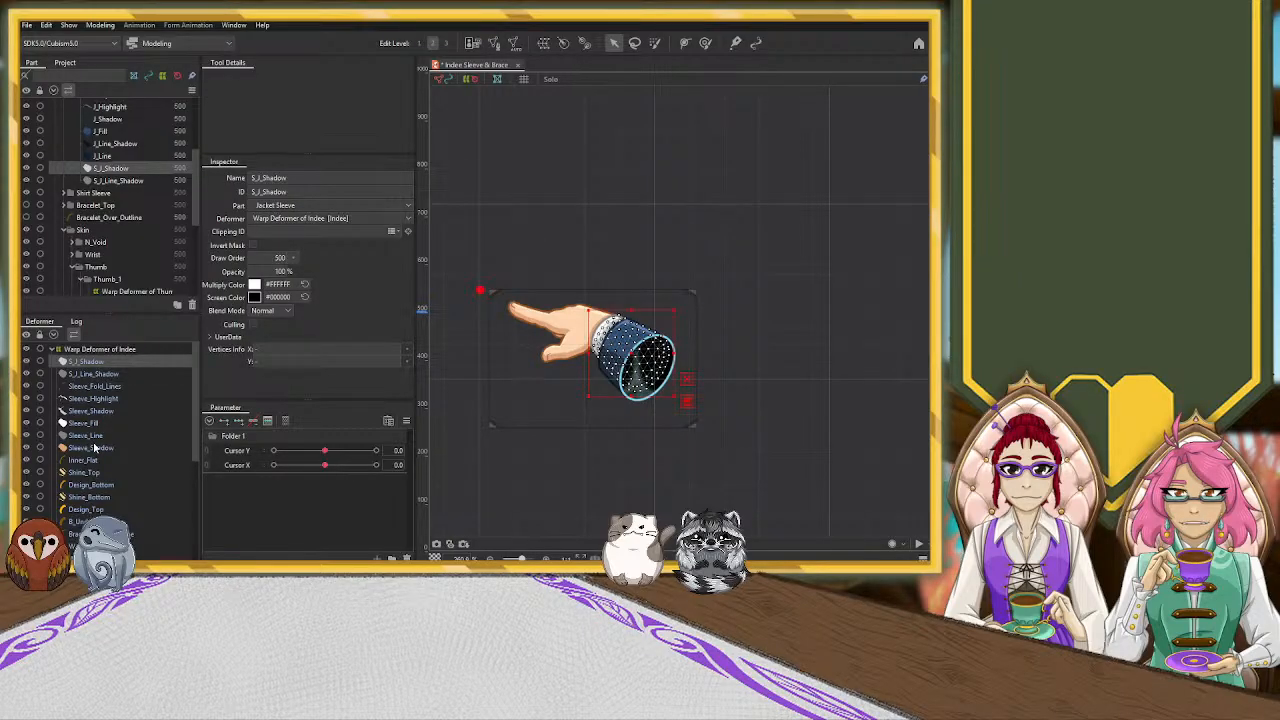
shift+click(94, 448)
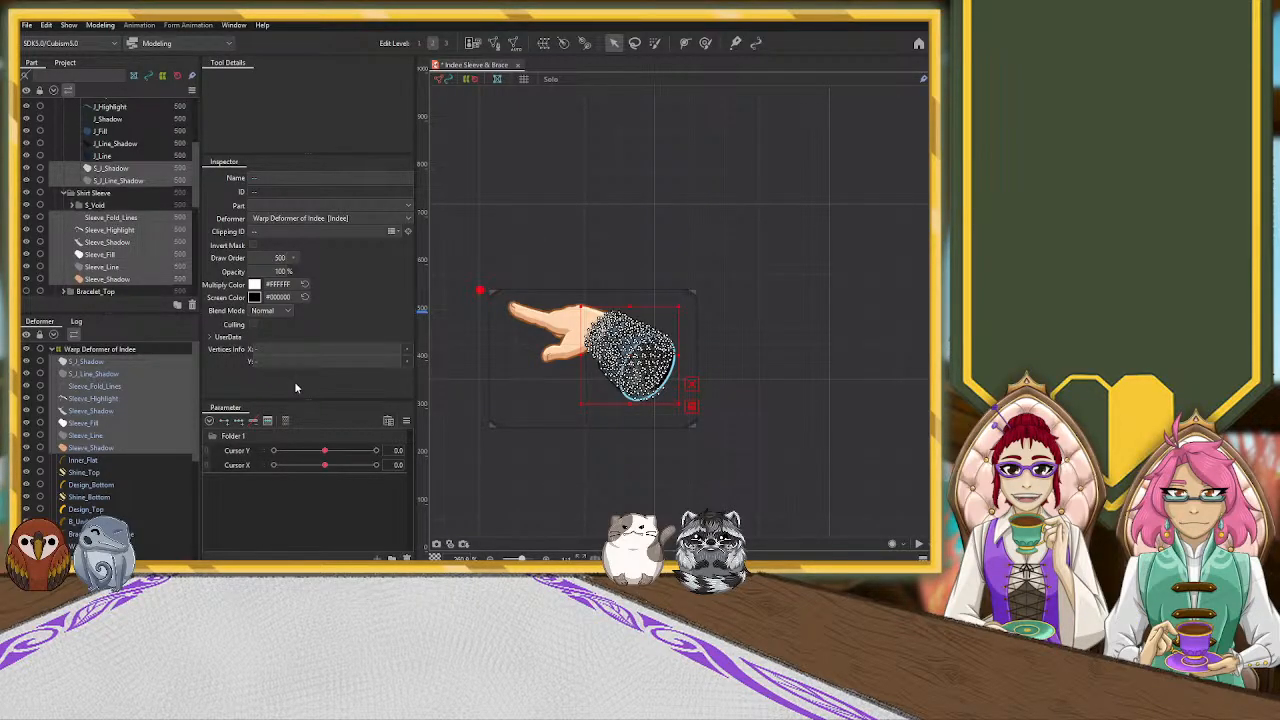
key(Return)
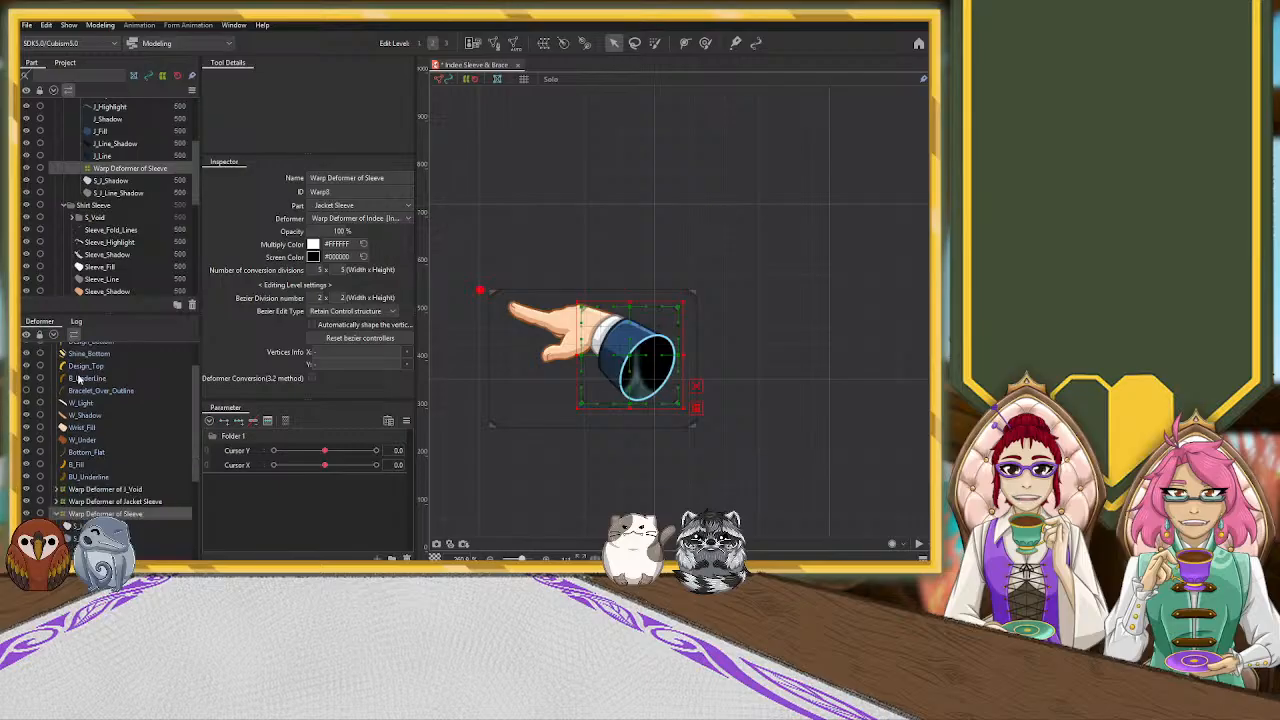
Reparent the S_J_Shadow and S_J_Line_Shadow meshes from the Sleeve deformer to the Jacket Sleeve warp deformer
click(82, 393)
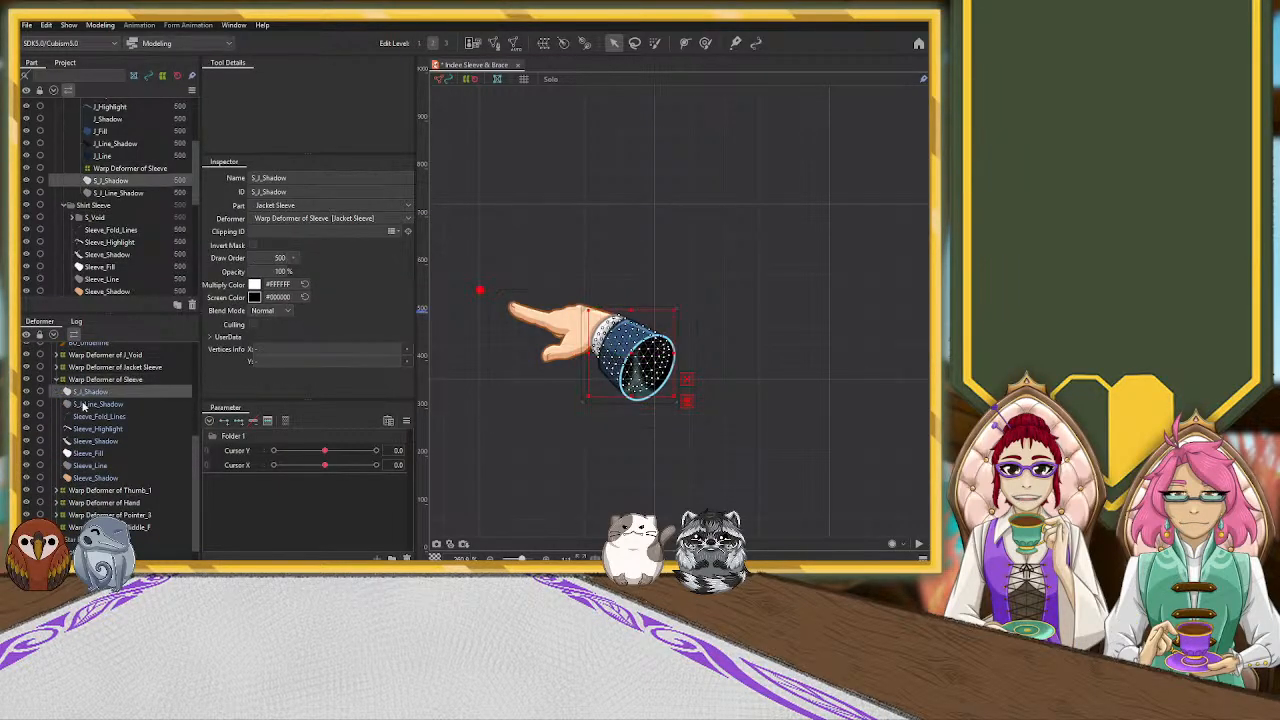
ctrl+click(85, 403)
drag(110, 400, 112, 373)
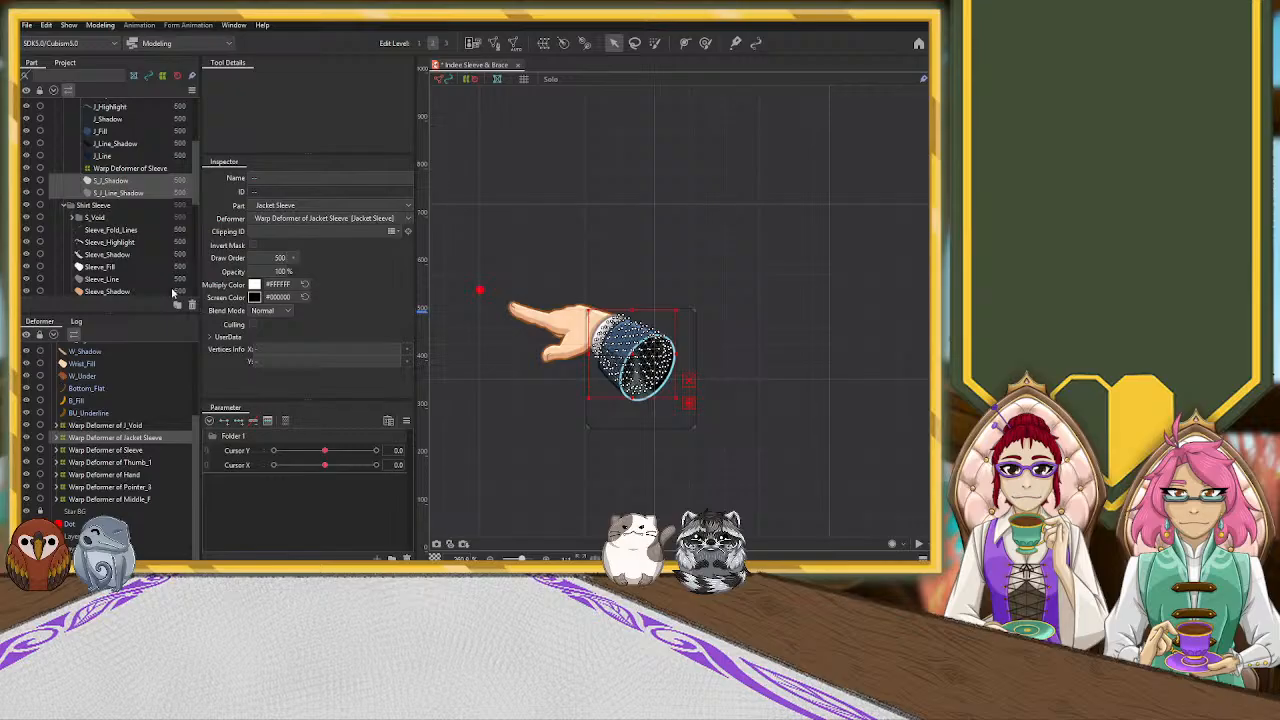
Create a warp deformer for the wrist around W_Light, W_Shadow, Wrist_Fill and W_Under
scroll(116, 428, up, 3)
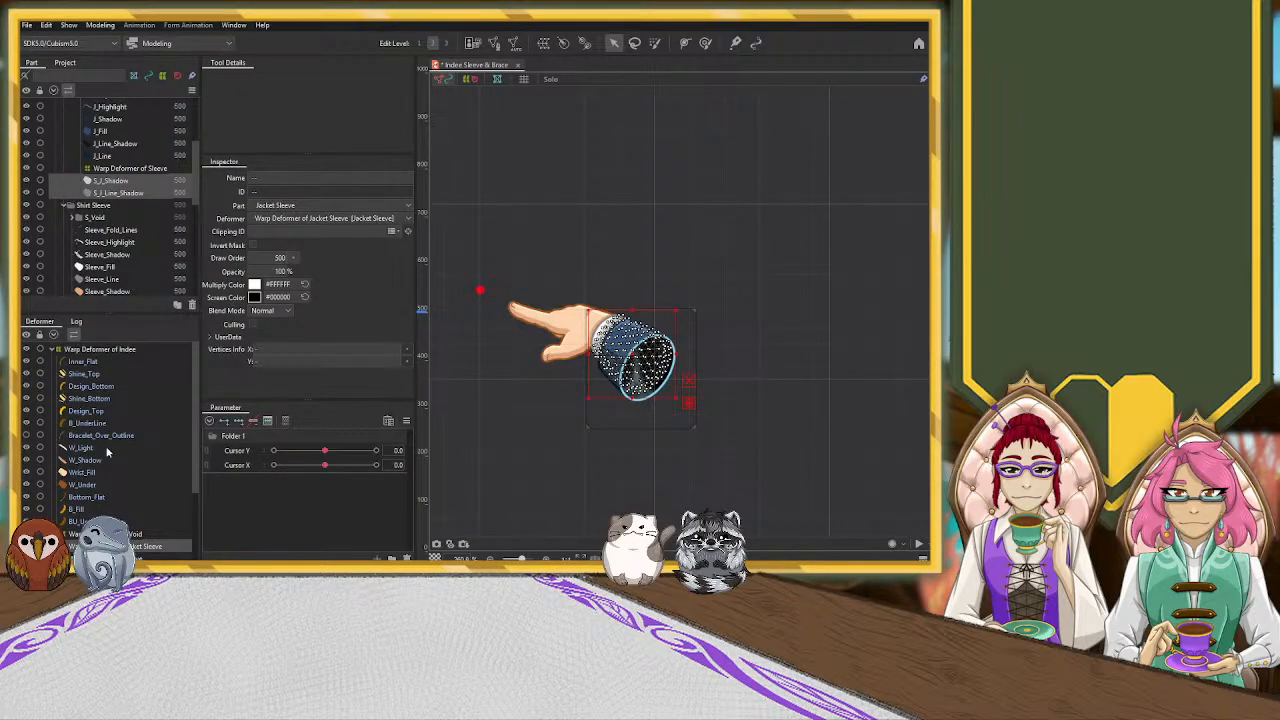
click(98, 449)
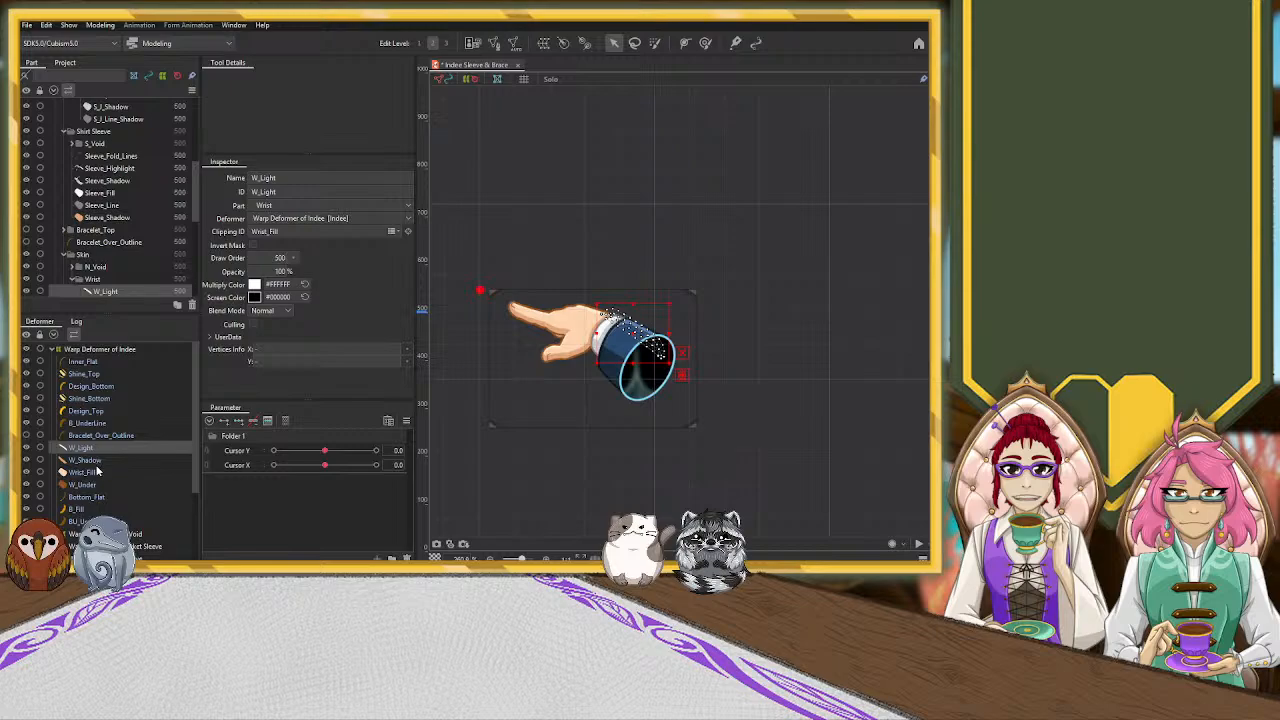
shift+click(102, 486)
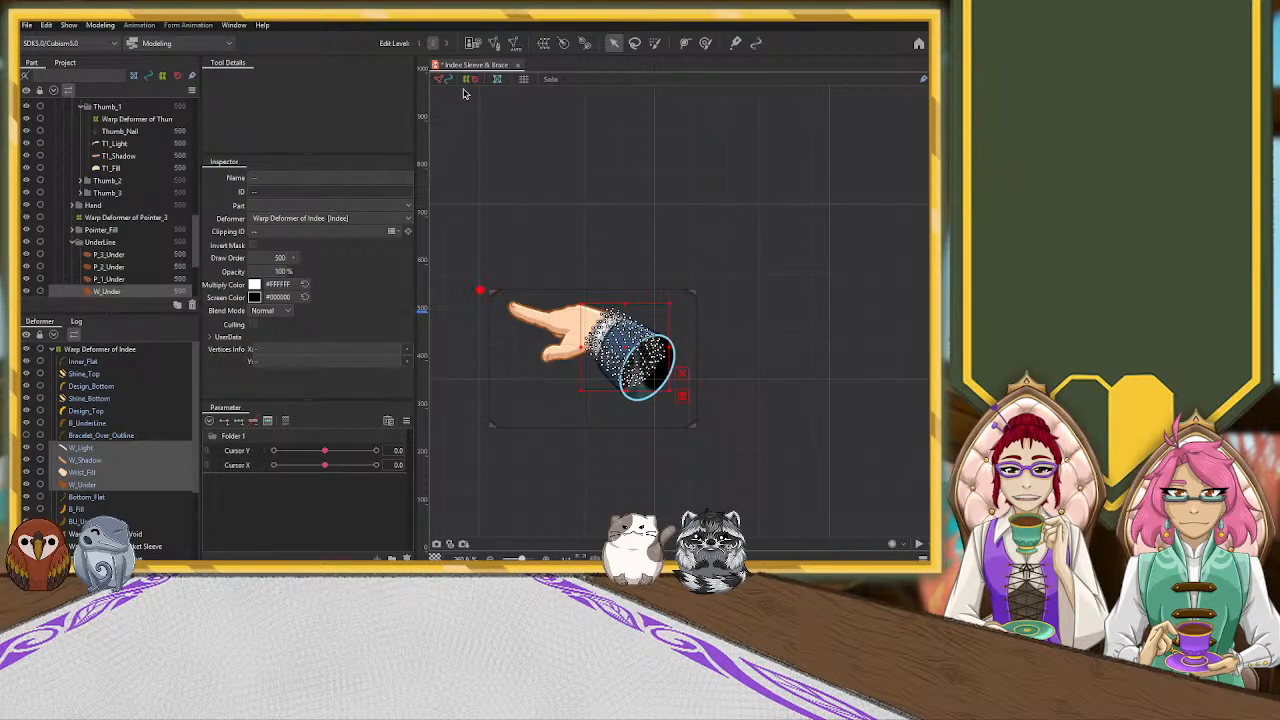
click(285, 390)
scroll(160, 461, down, 2)
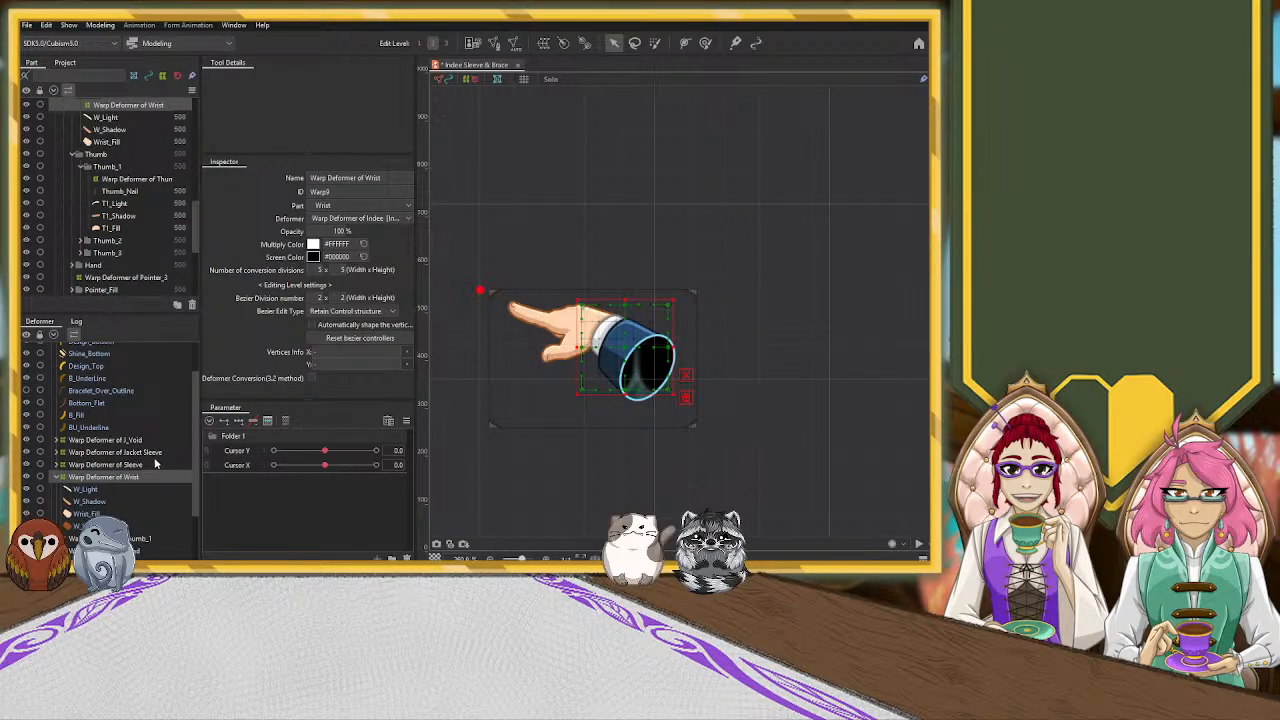
Add three keys on the Cursor X parameter to the Jacket Sleeve, Sleeve and Wrist warp deformers
scroll(133, 455, up, 2)
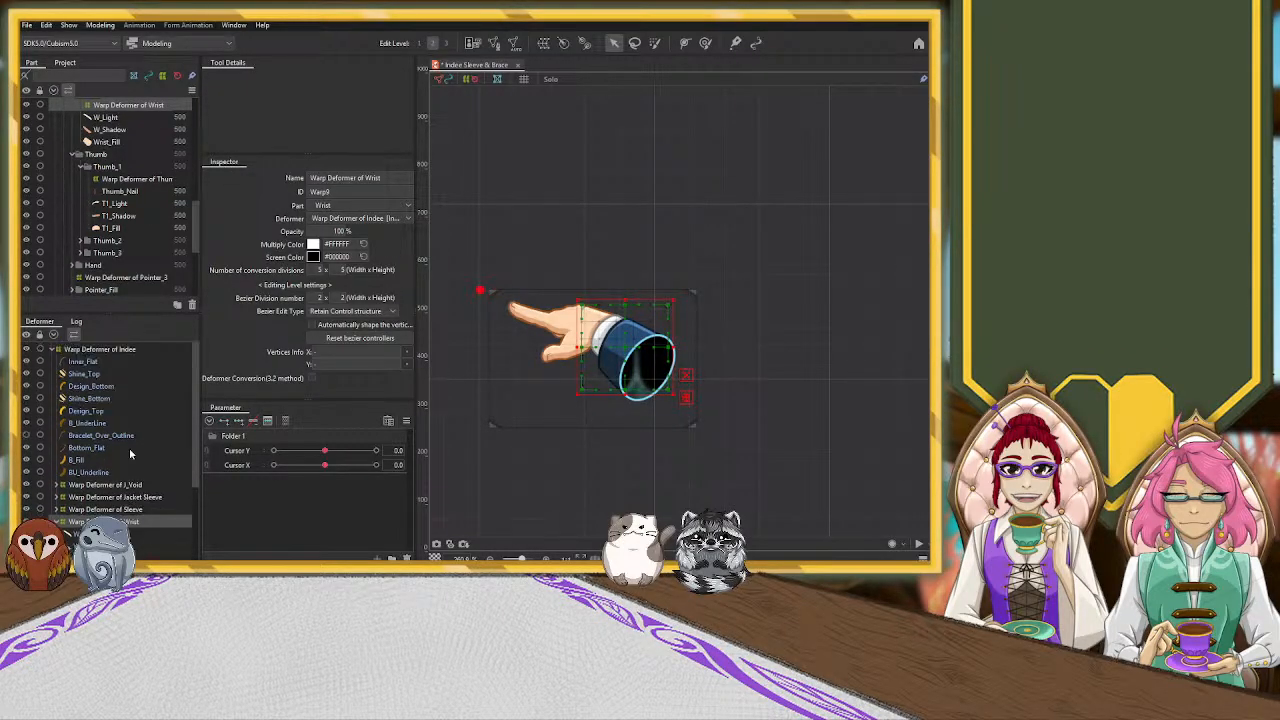
click(100, 349)
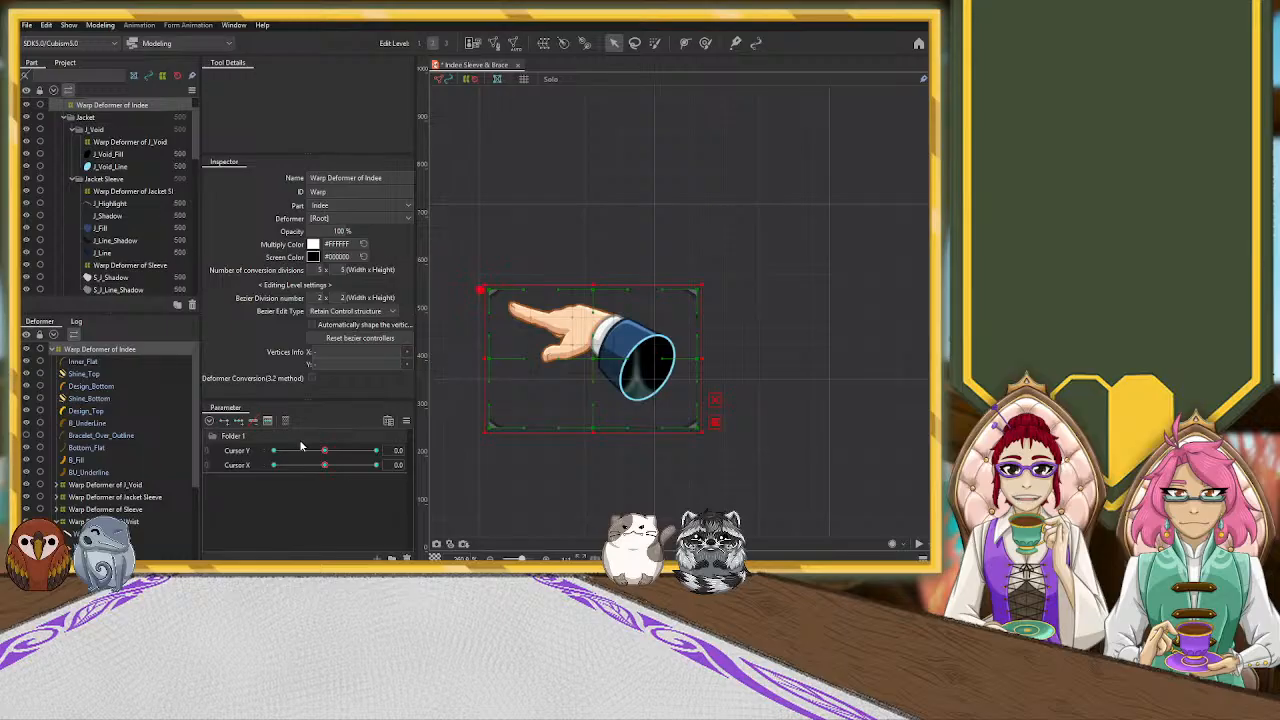
click(120, 497)
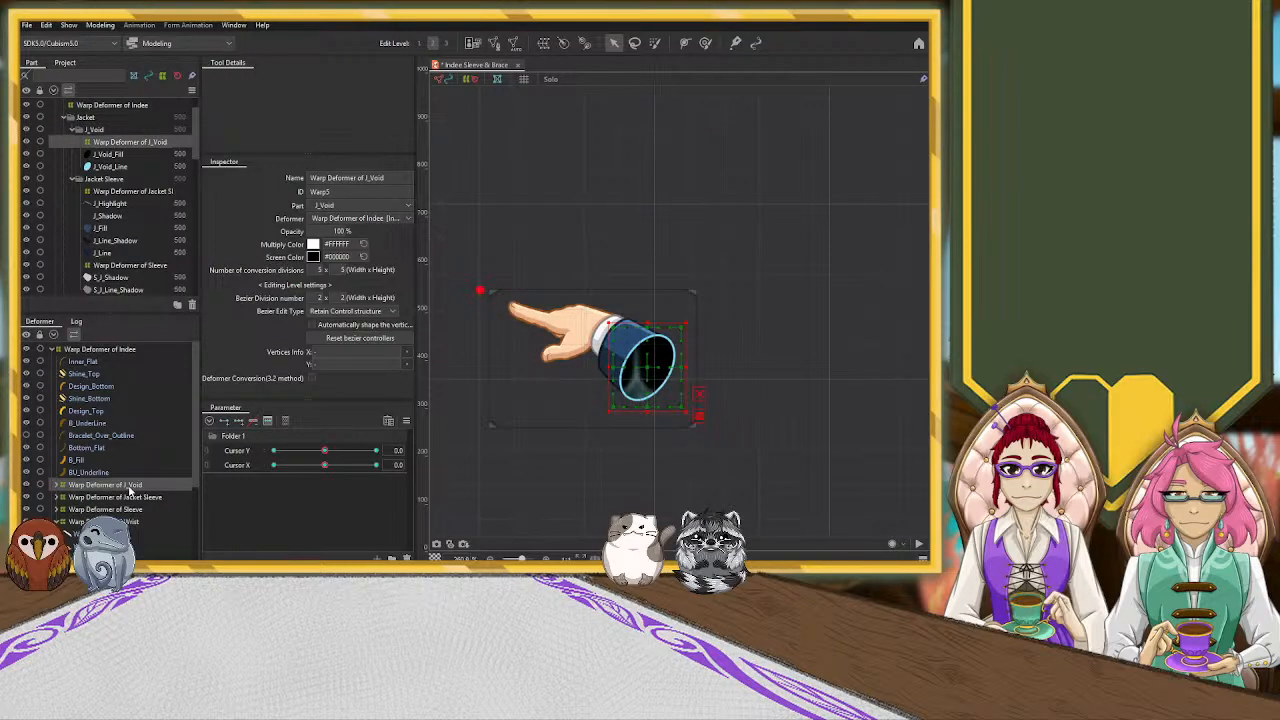
click(238, 467)
click(241, 421)
click(146, 510)
click(238, 421)
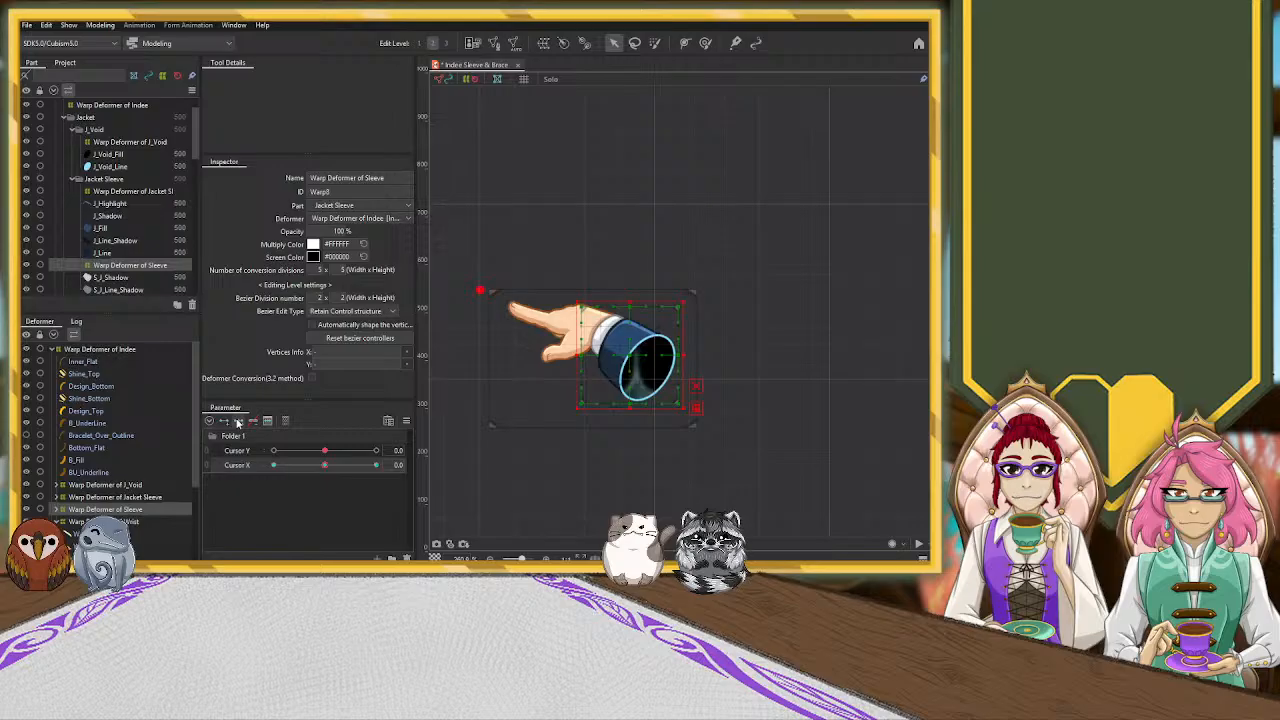
click(146, 521)
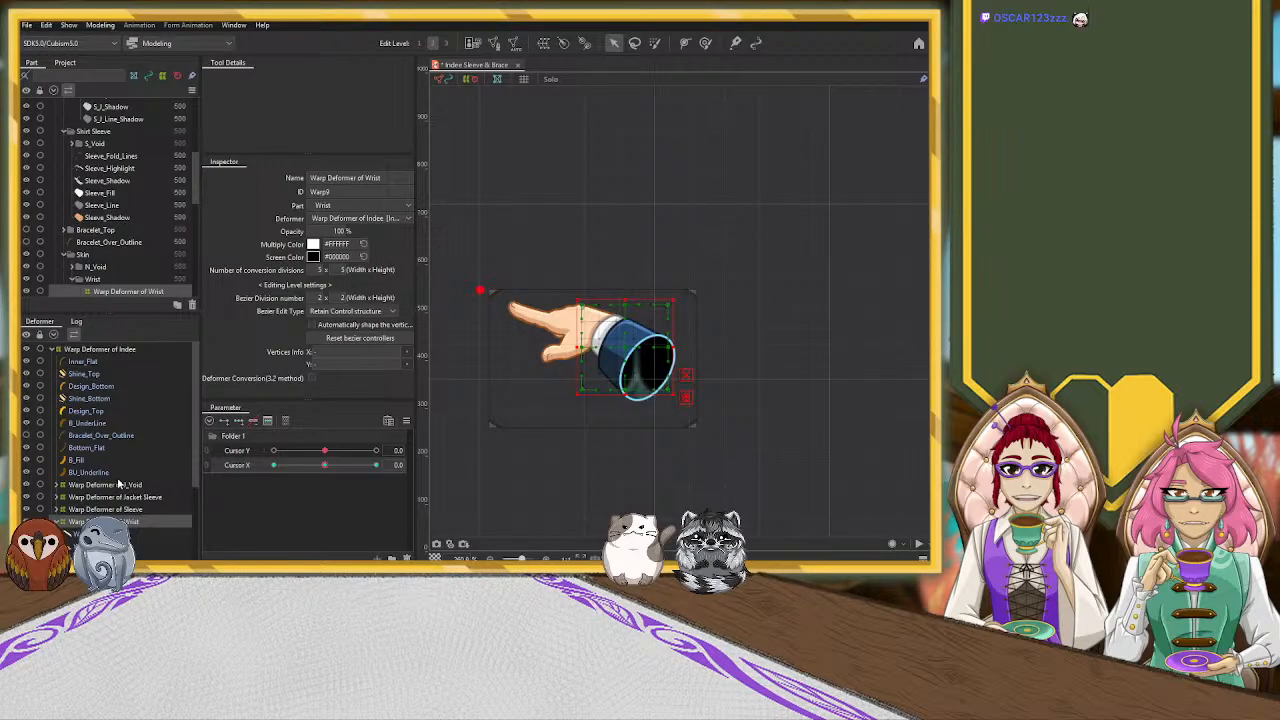
With Cursor X at 10, move the whole Indee warp deformer horizontally across to the canvas's right edge
click(127, 352)
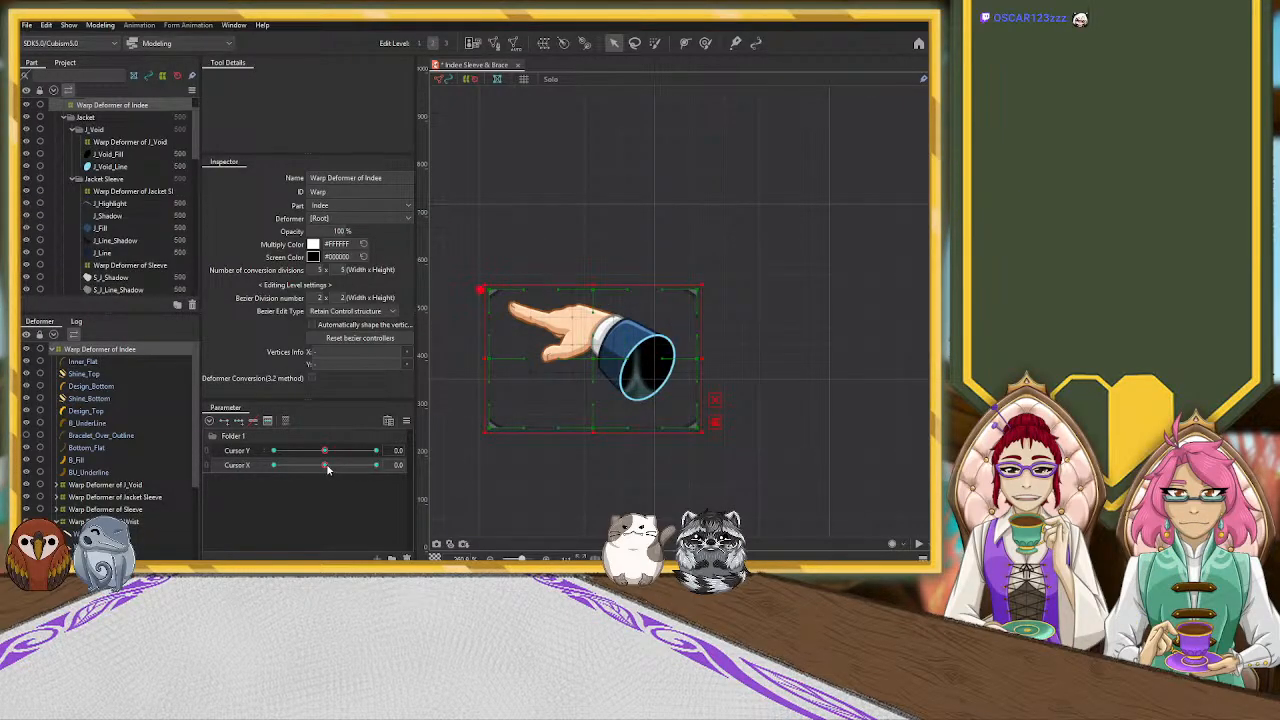
drag(325, 465, 376, 466)
scroll(758, 334, down, 5)
drag(823, 354, 590, 383)
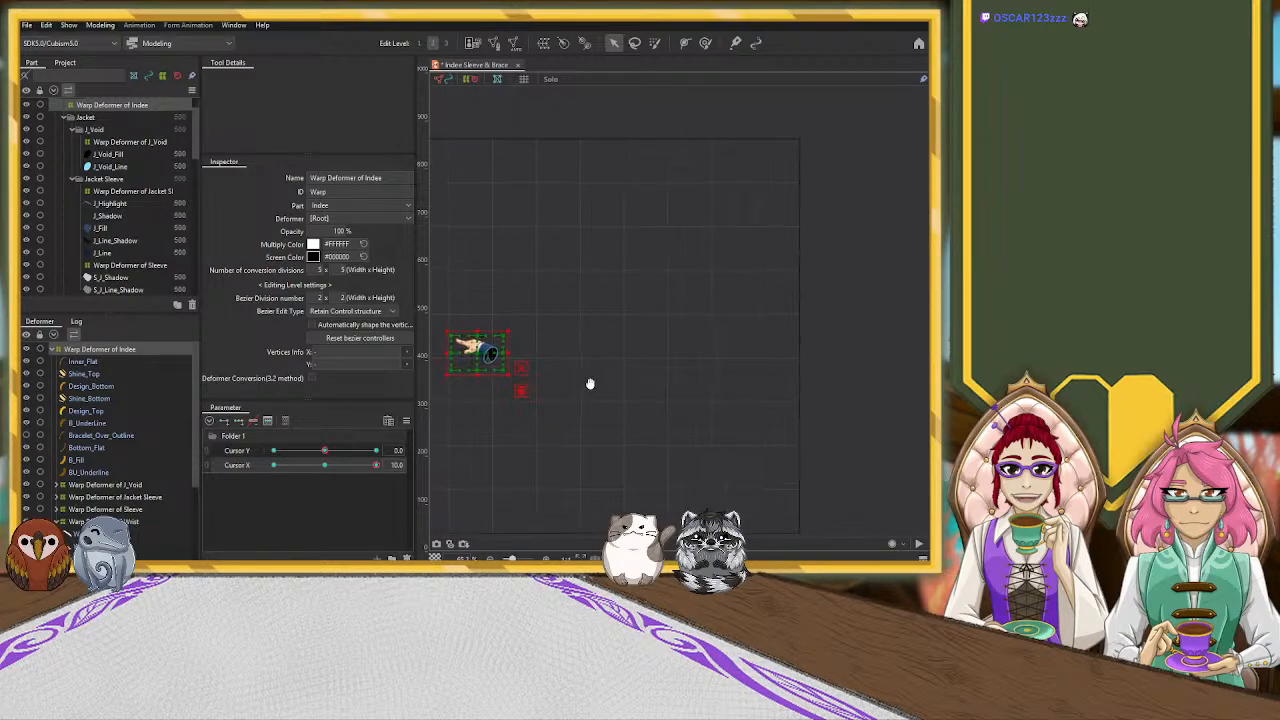
drag(488, 354, 803, 350)
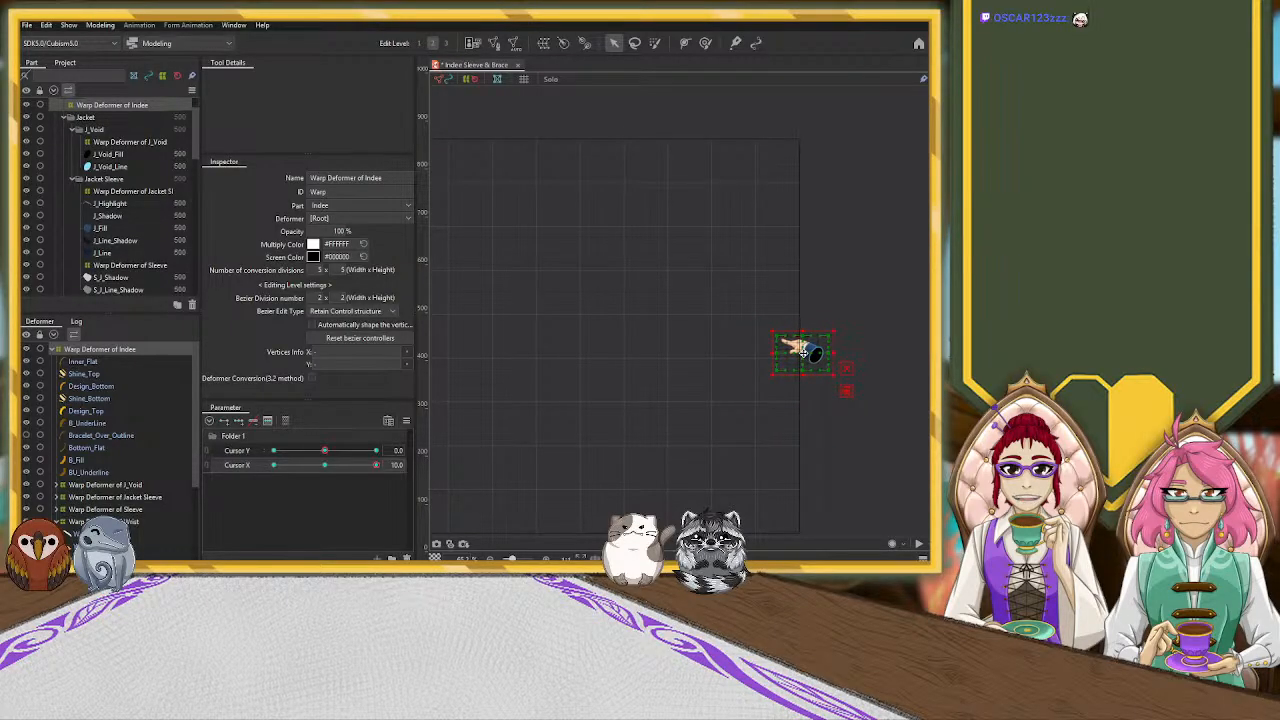
scroll(855, 355, up, 8)
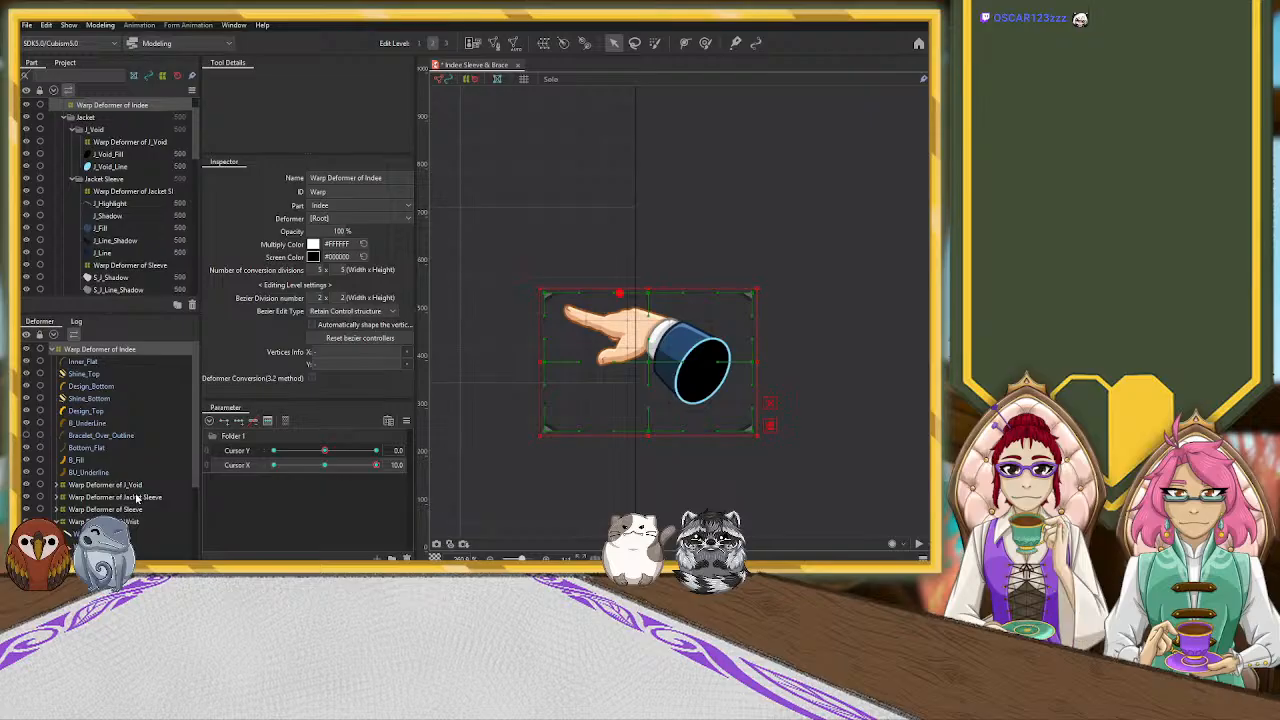
With Cursor X at 10, narrow the Hand warp deformer from its wrist side and pull its lower corner near the thumb outward
click(333, 467)
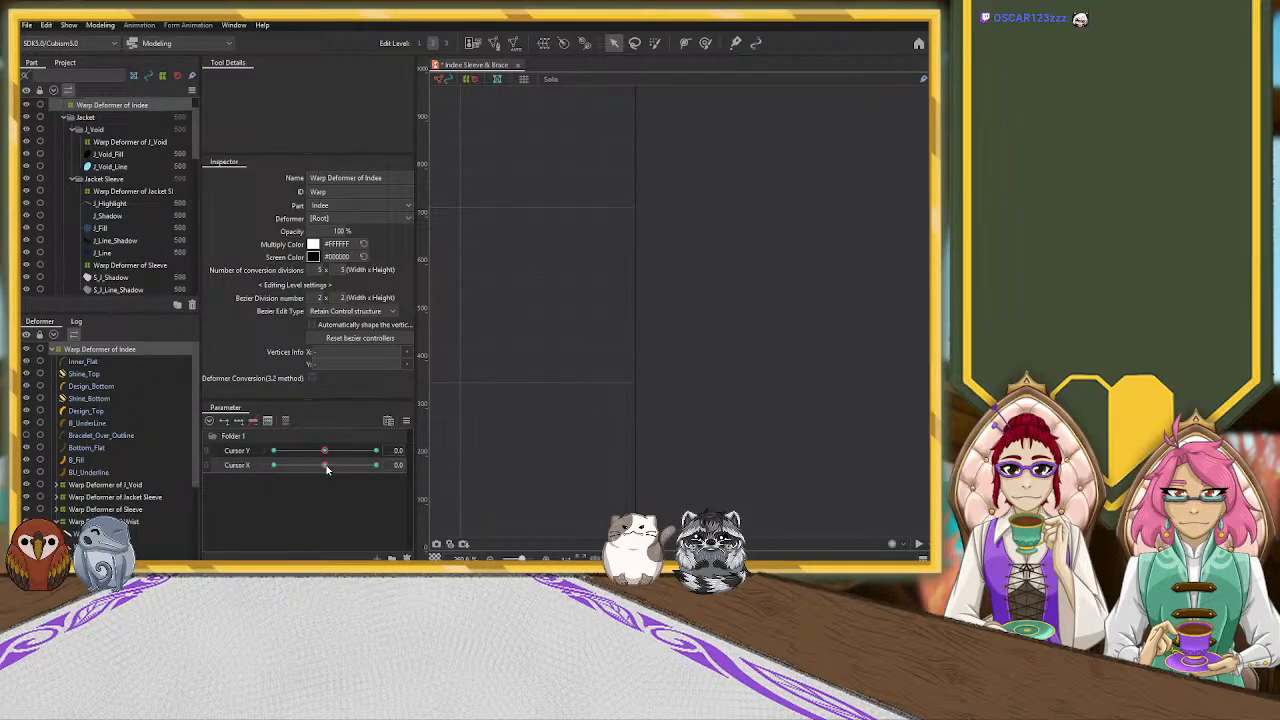
scroll(174, 462, down, 3)
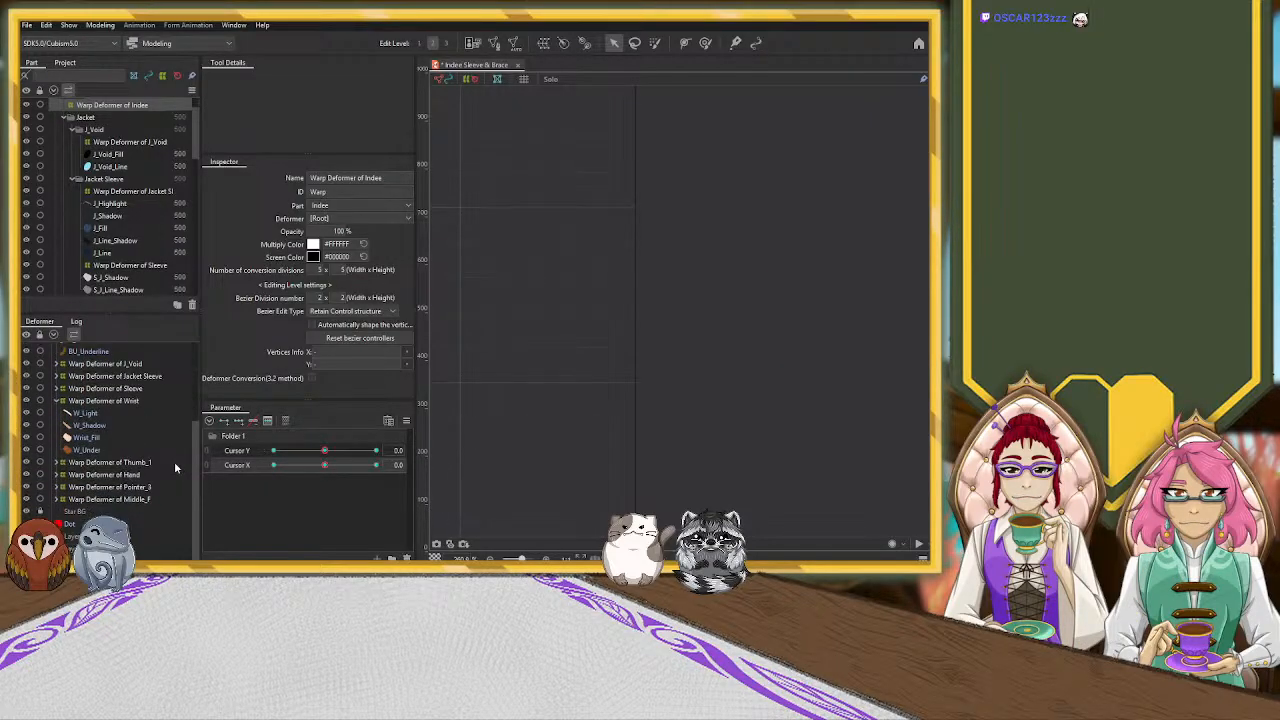
click(123, 476)
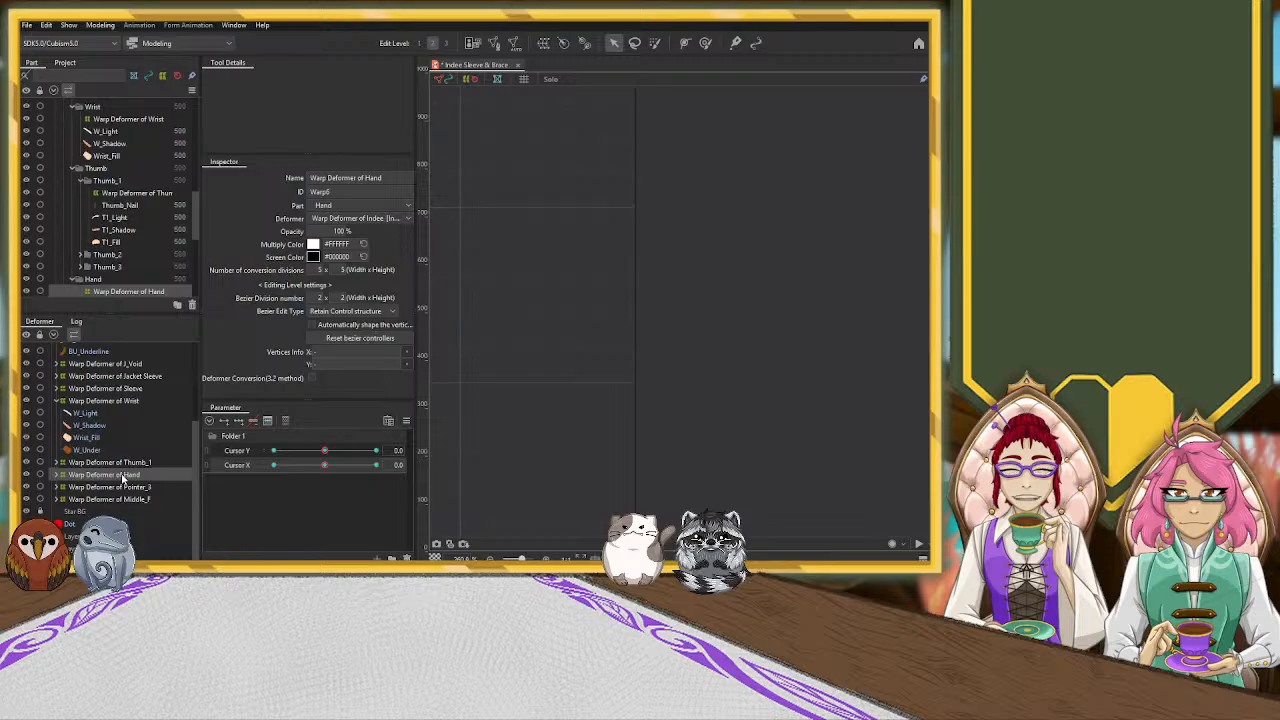
click(327, 466)
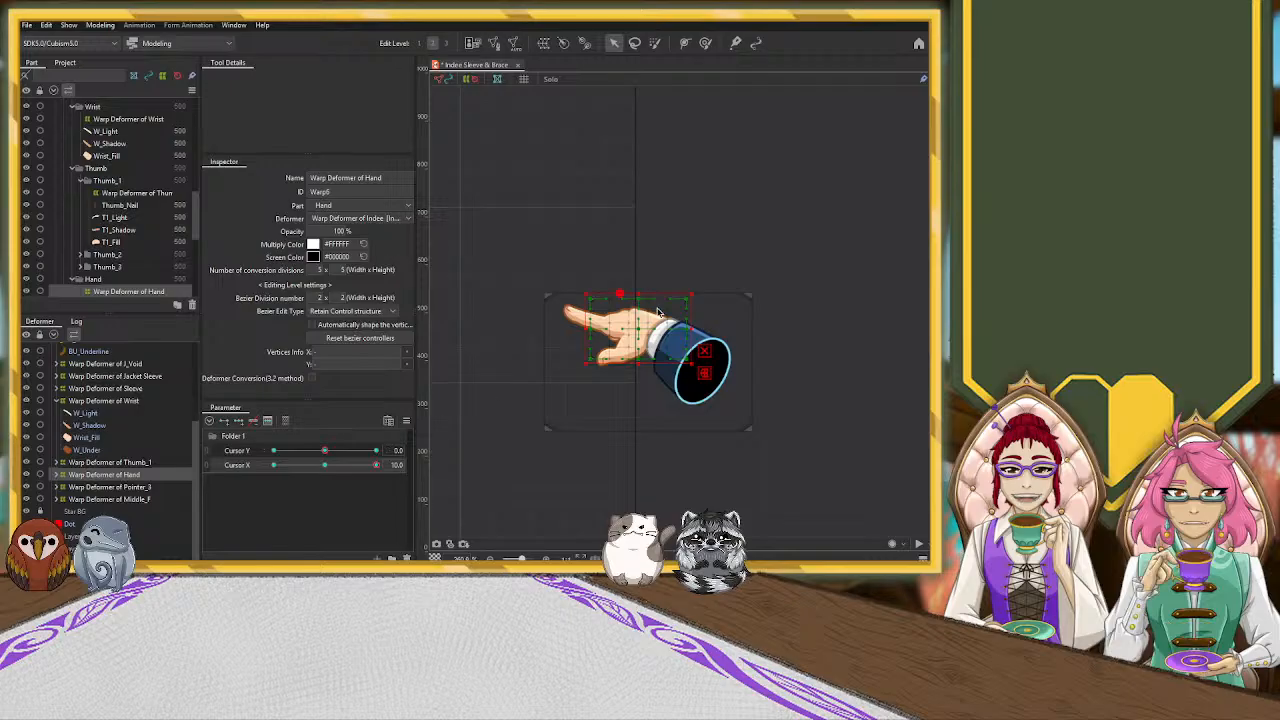
scroll(663, 333, up, 3)
drag(620, 336, 603, 336)
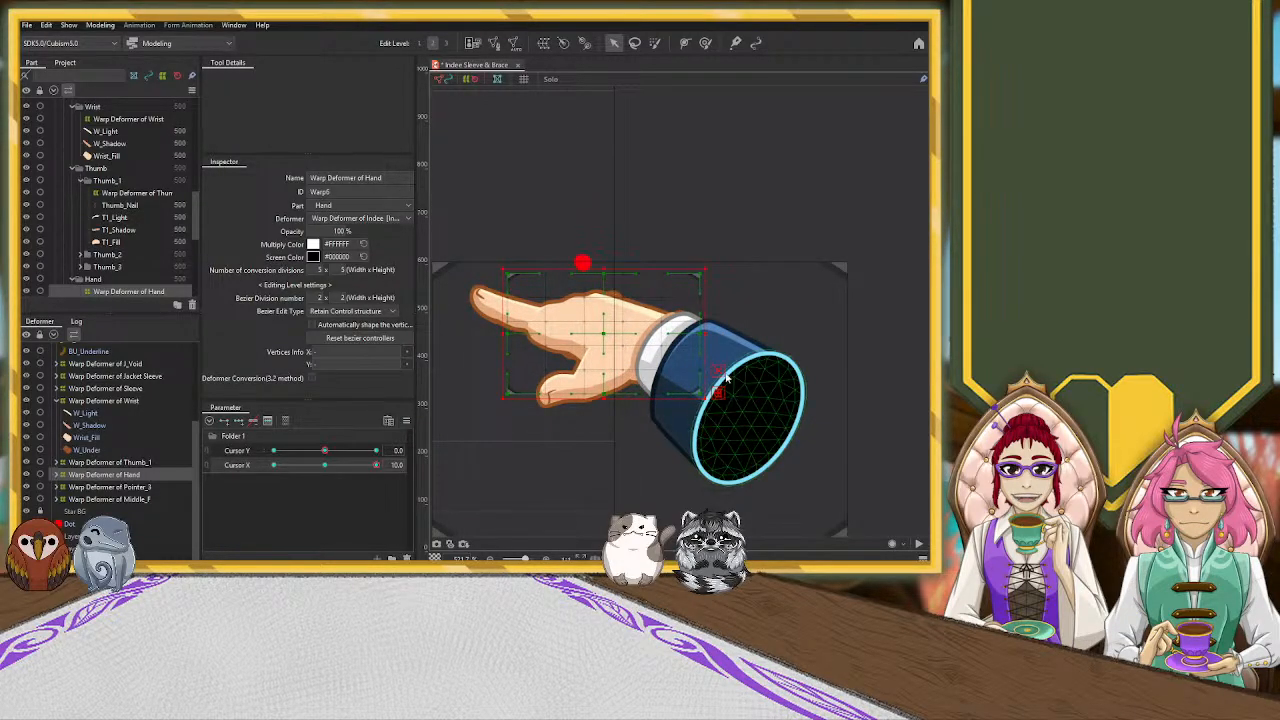
key(ctrl+z)
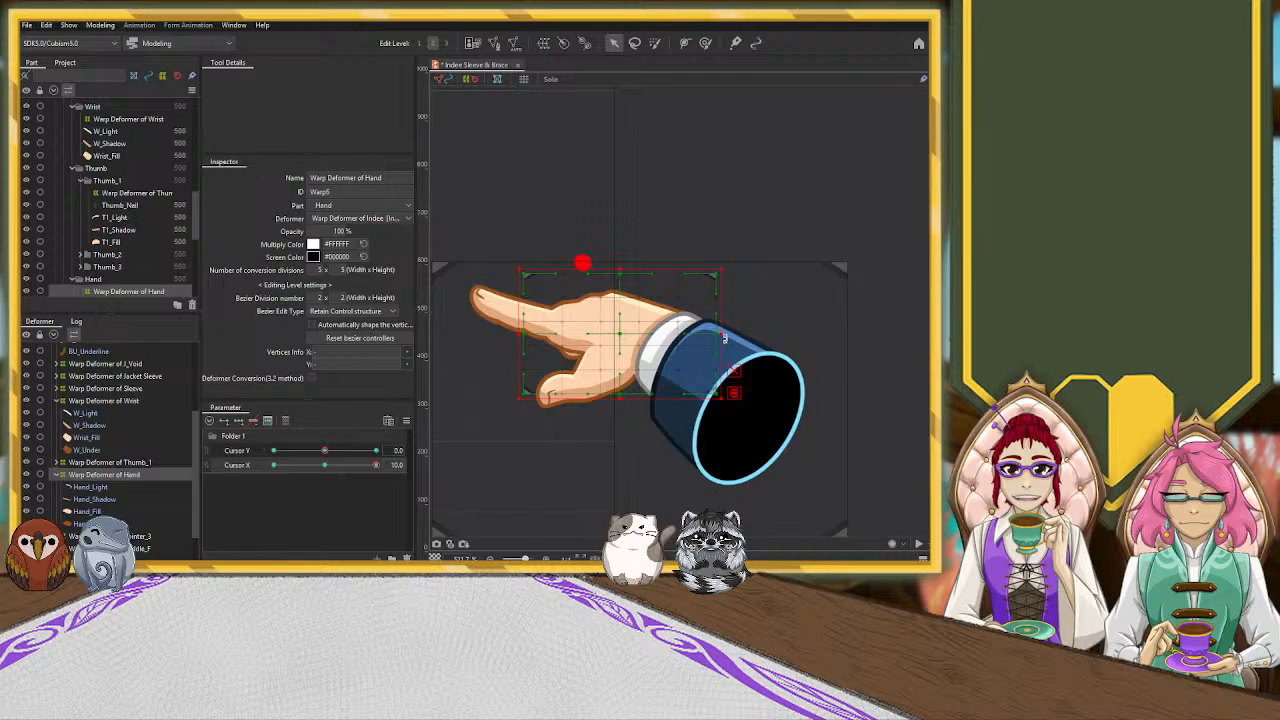
drag(735, 373, 691, 342)
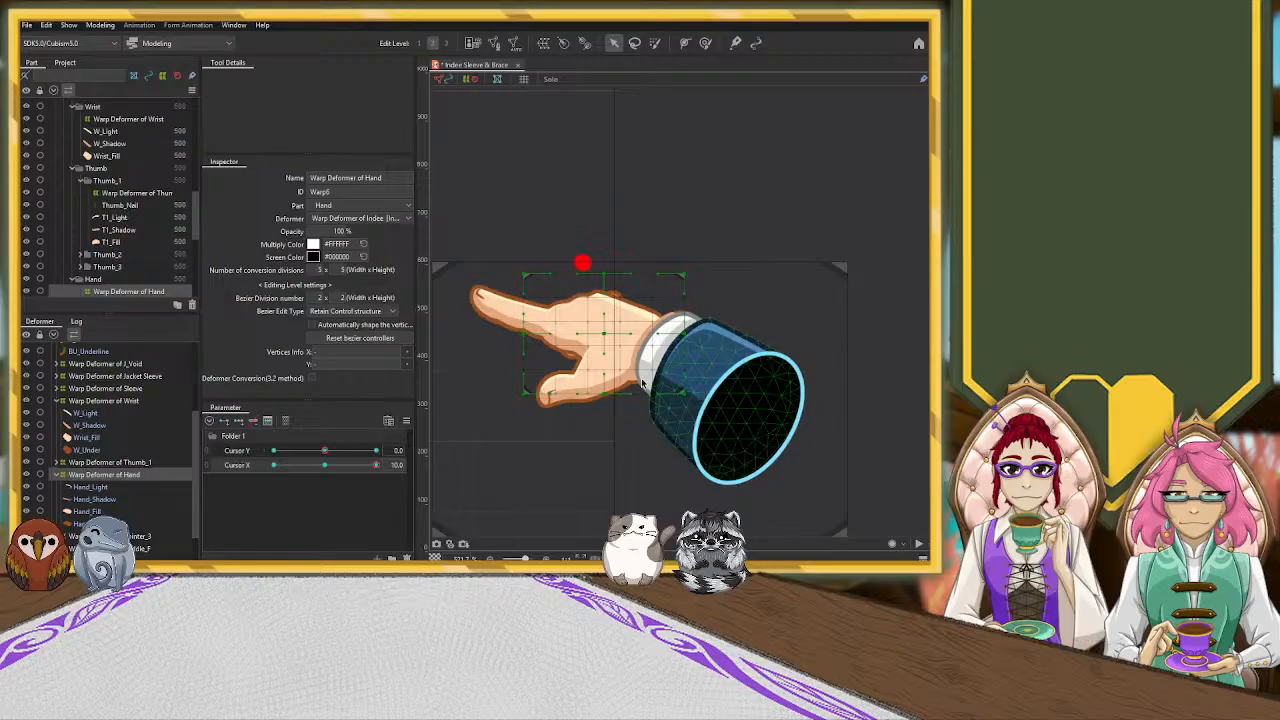
drag(527, 397, 489, 392)
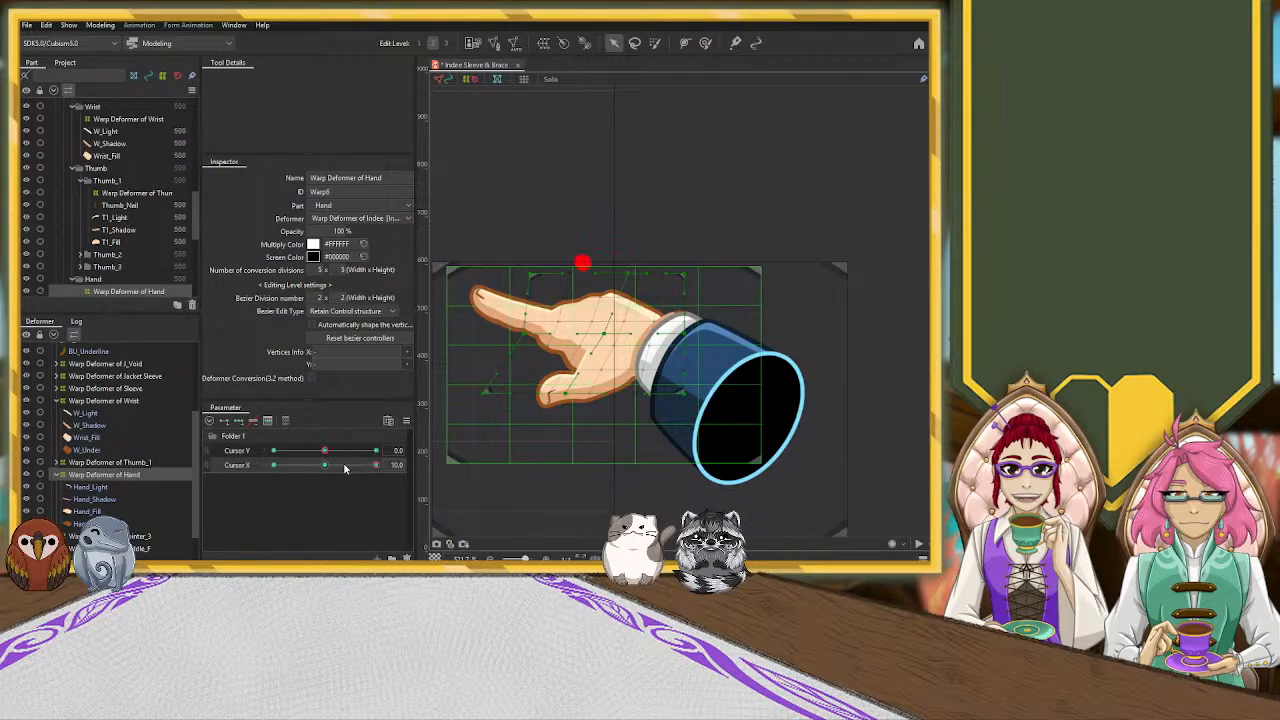
With Cursor X at 10, try to shift the Jacket Sleeve, Sleeve and Wrist warp deformers together toward the hand, and undo the move
scroll(167, 405, up, 2)
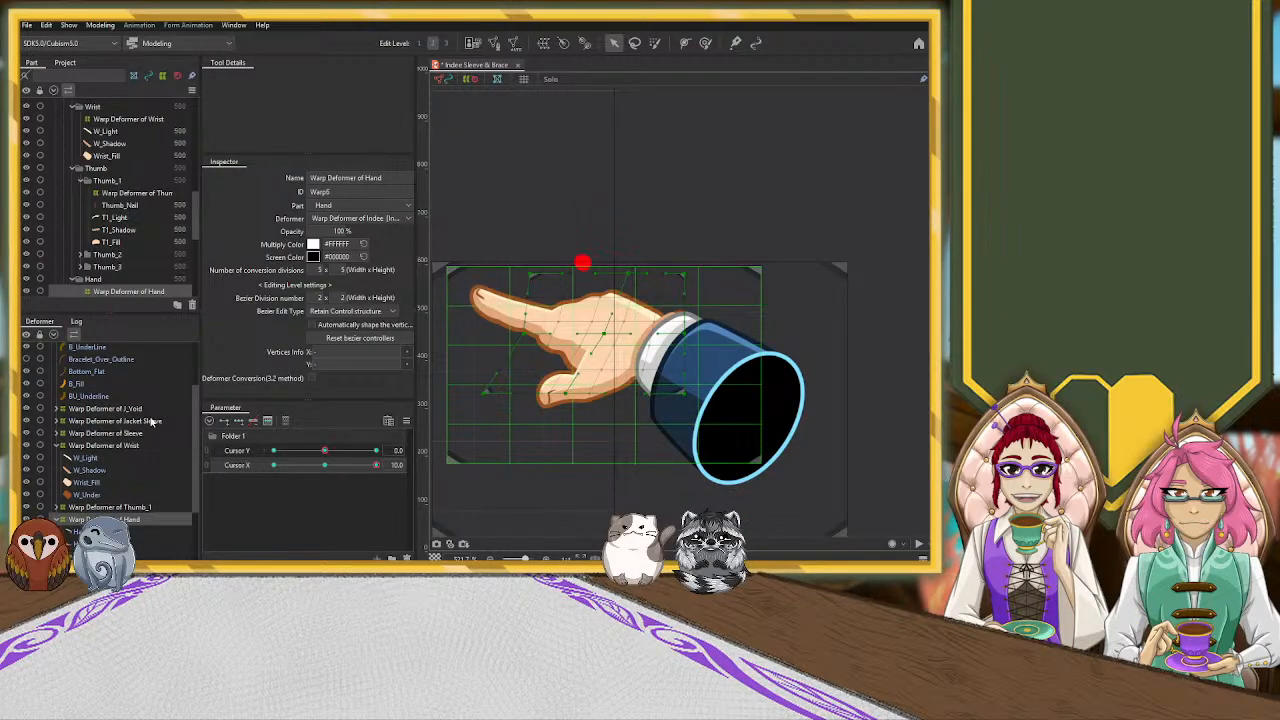
click(152, 421)
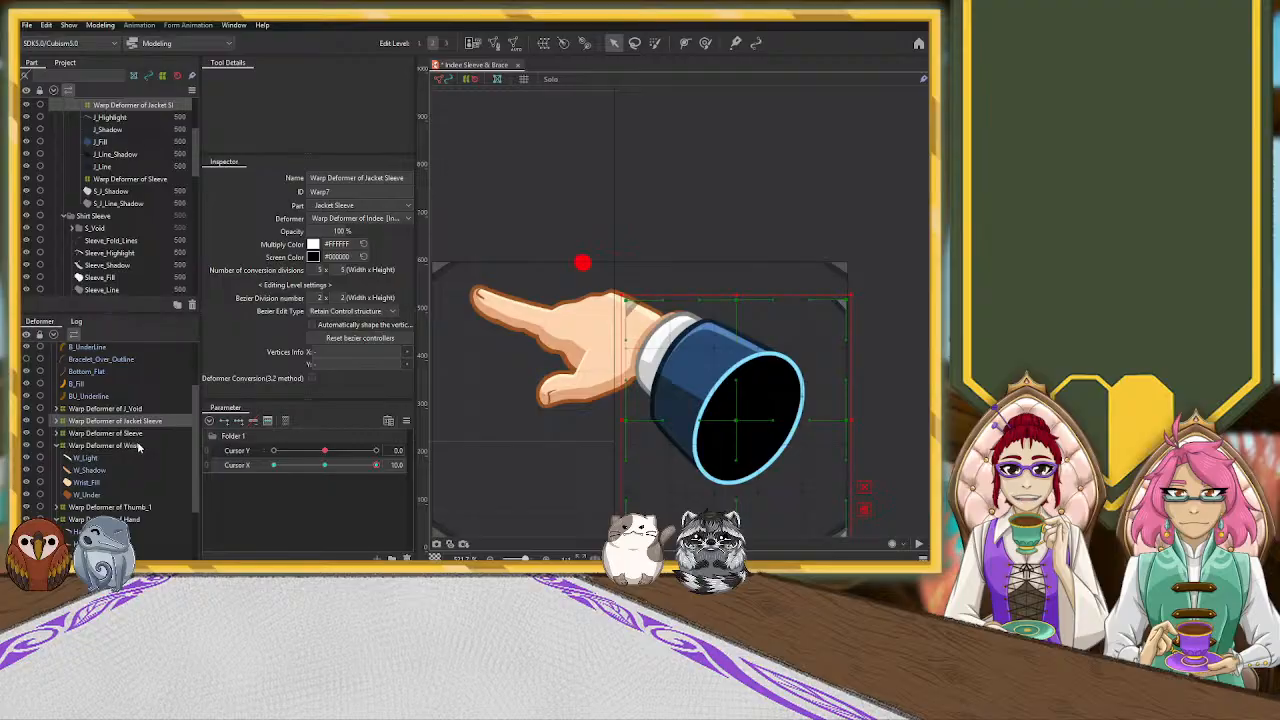
click(139, 447)
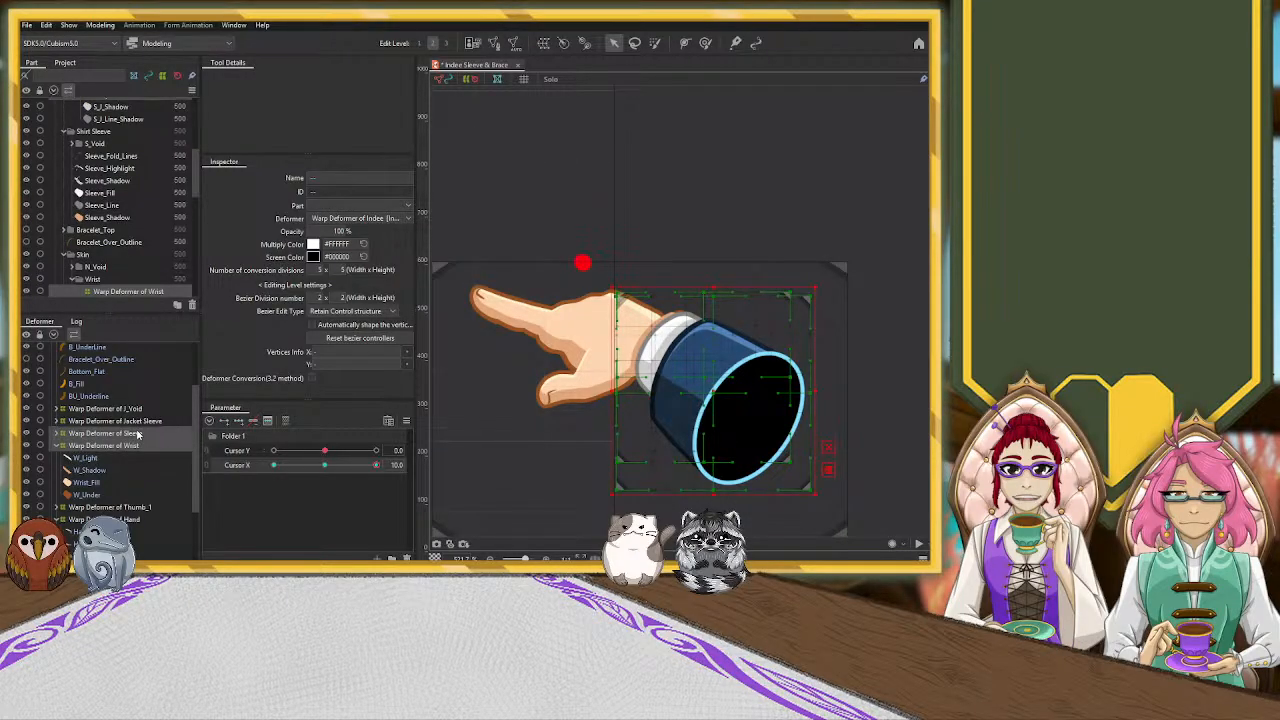
shift+click(139, 421)
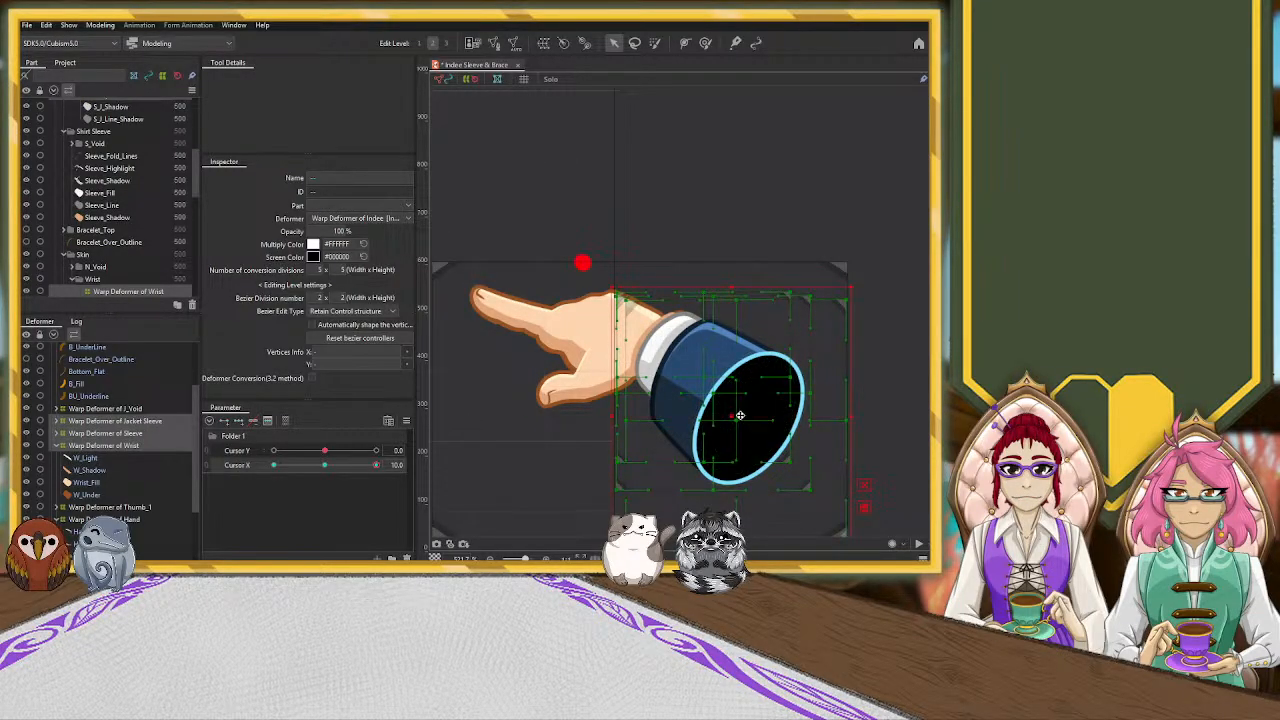
drag(740, 415, 710, 414)
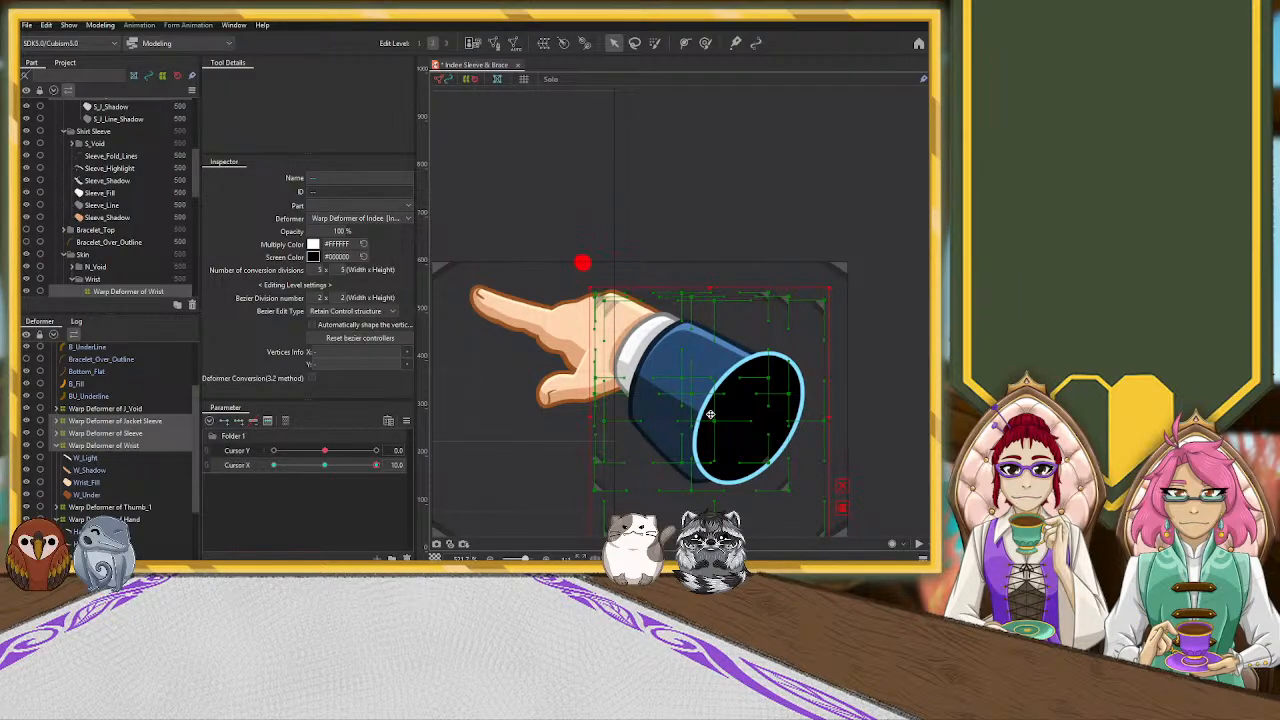
key(ctrl+z)
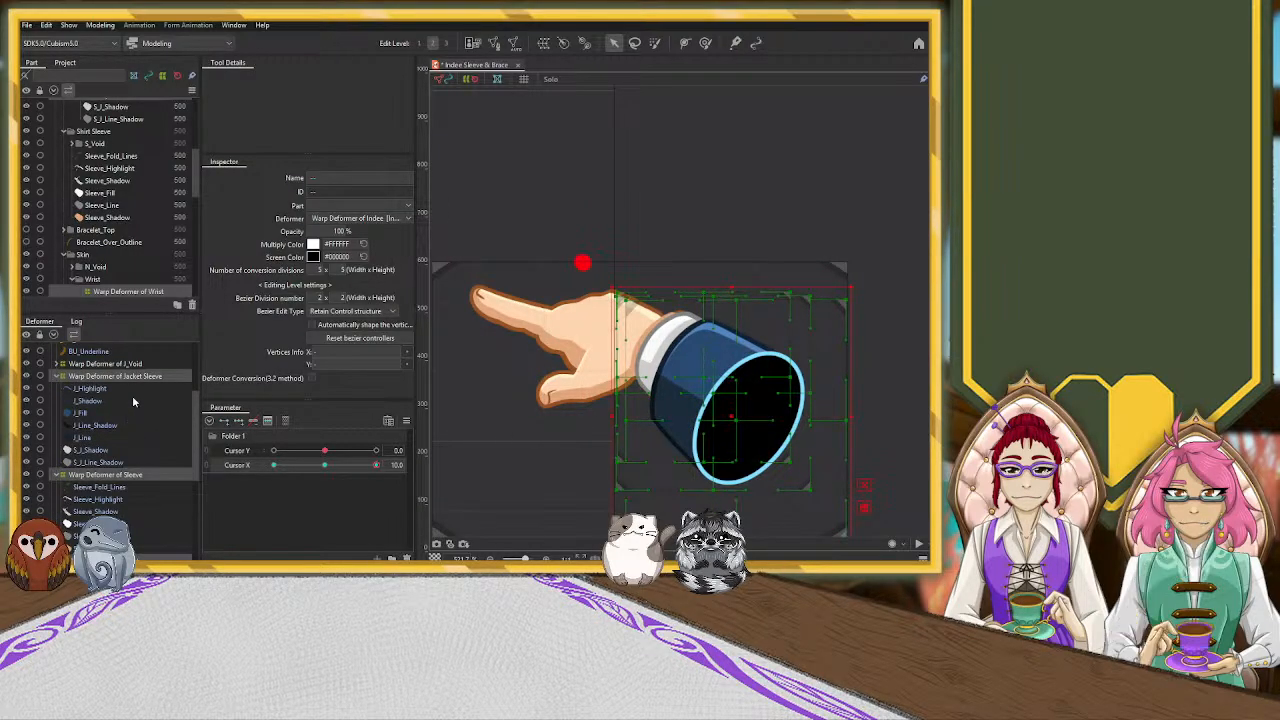
With Cursor X at 10, shift the J_Void, Jacket Sleeve, Sleeve and Wrist warp deformers together horizontally toward the hand
click(60, 377)
click(57, 378)
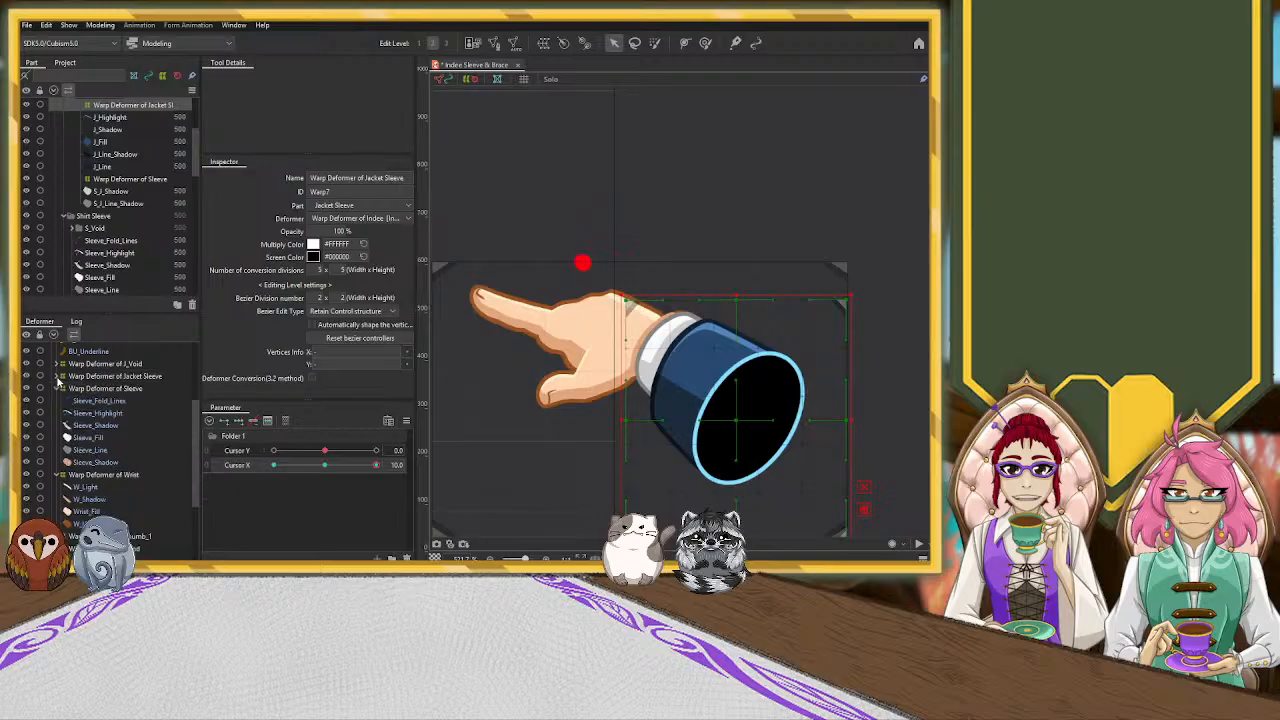
click(61, 389)
click(57, 389)
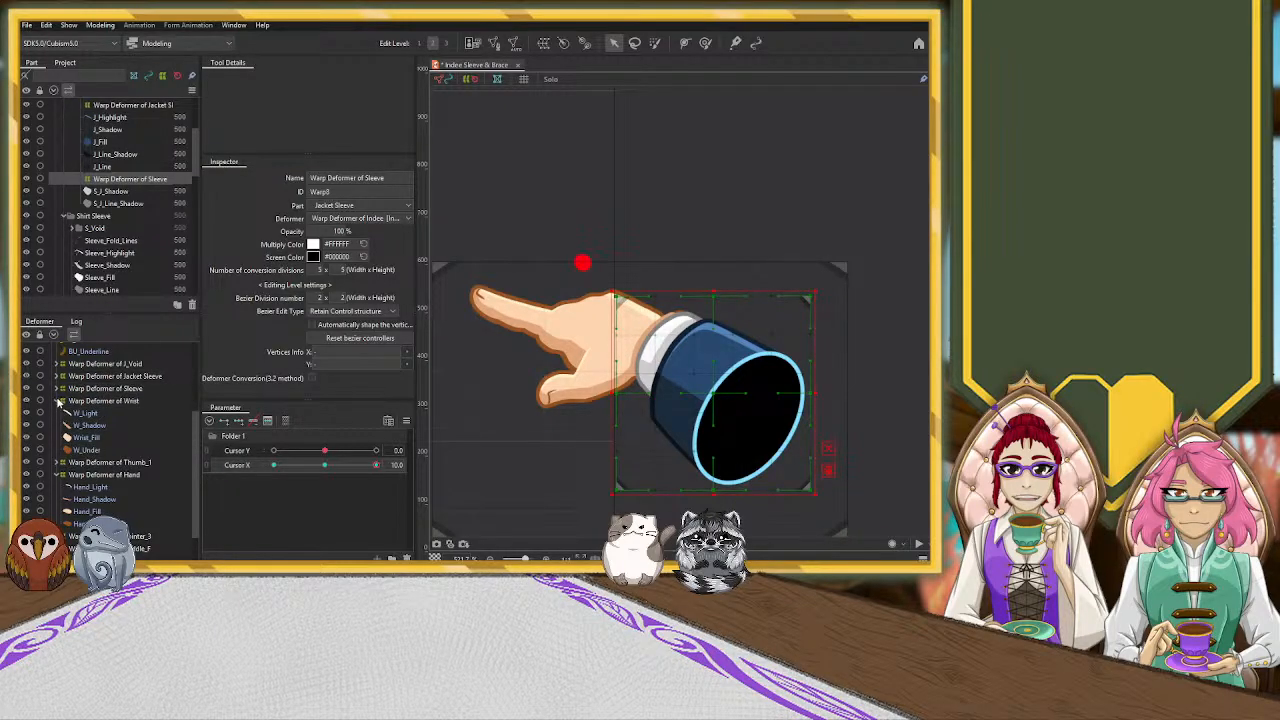
click(57, 401)
click(125, 366)
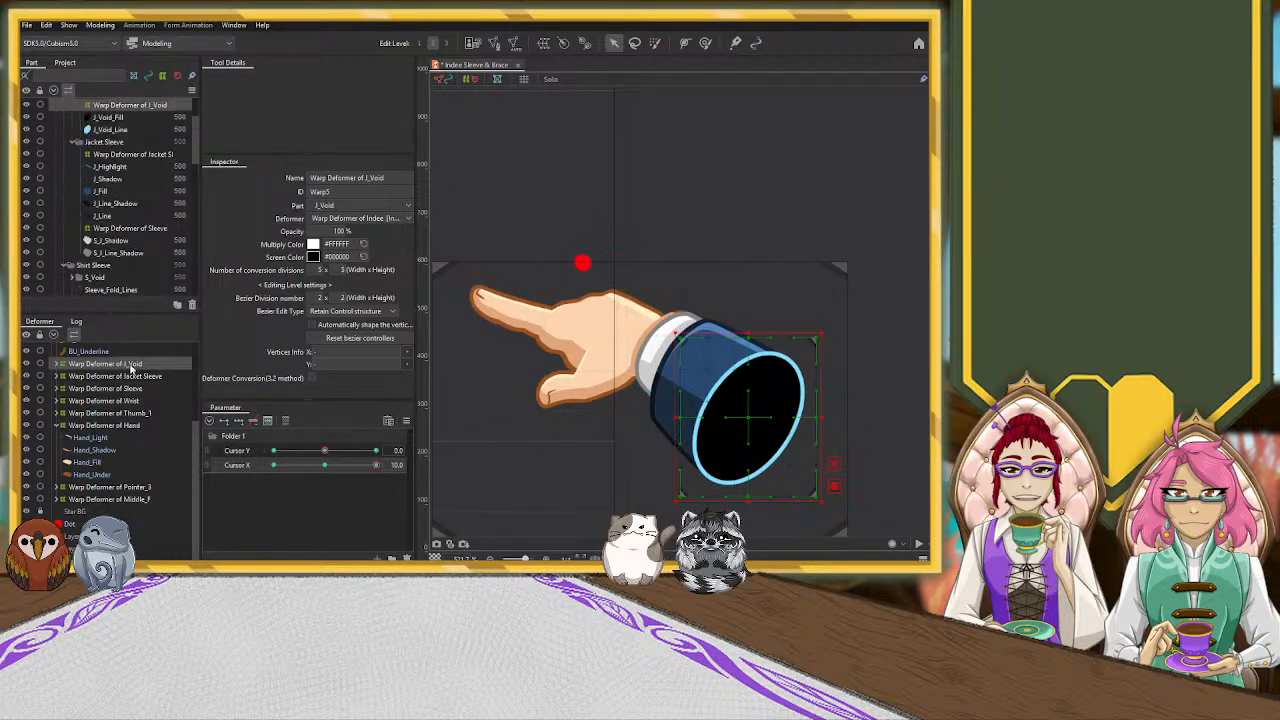
shift+click(142, 387)
shift+click(135, 401)
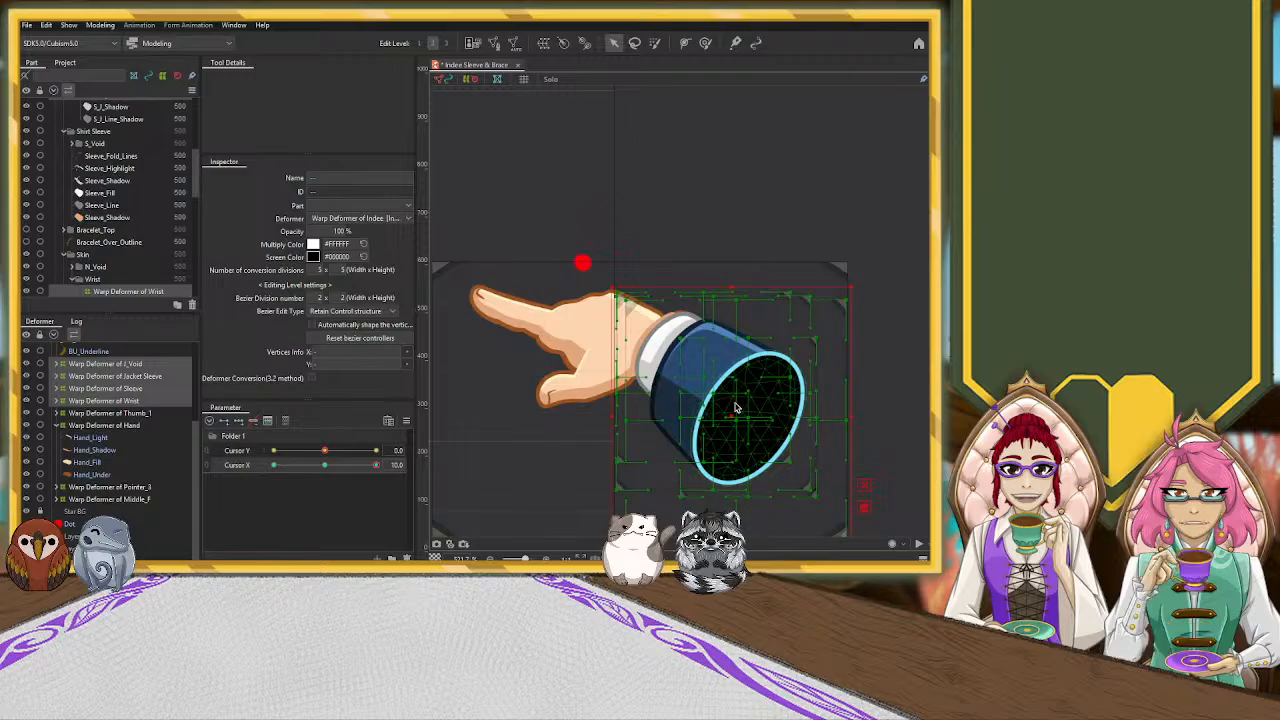
drag(734, 415, 713, 415)
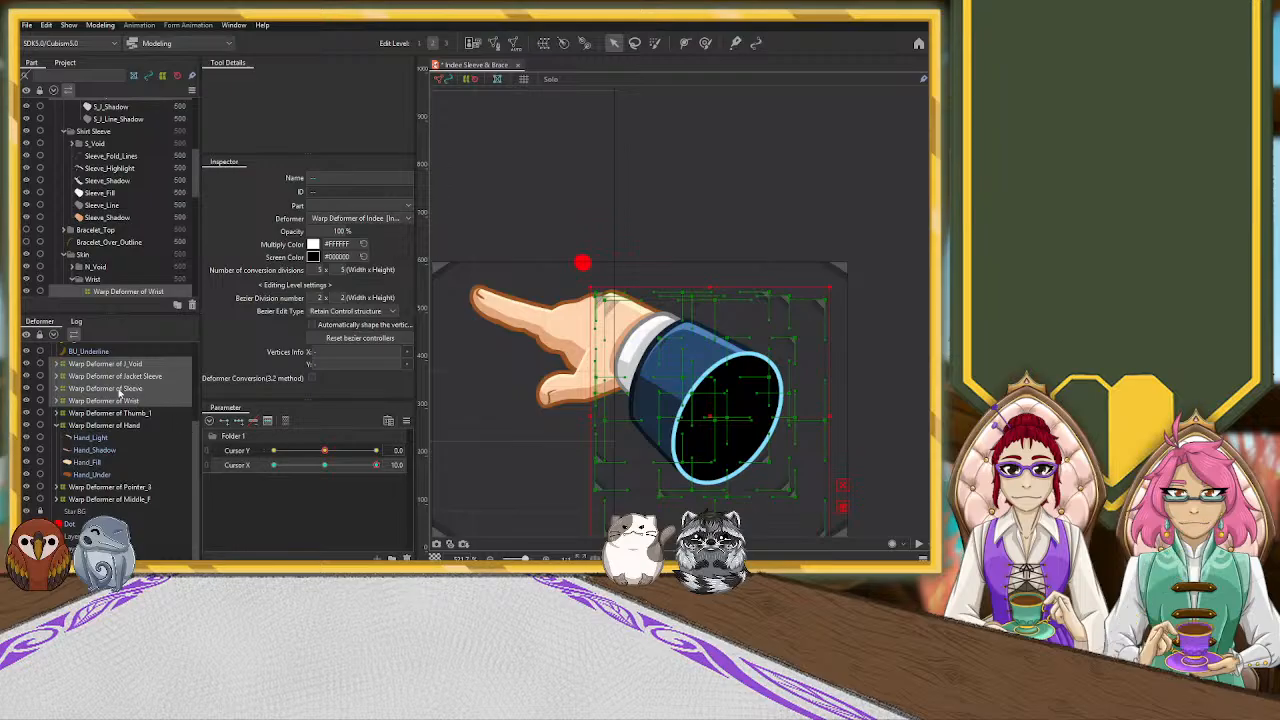
Check the J_Void, Jacket Sleeve, Sleeve and Wrist warp deformers by hiding them one by one and showing them again
click(27, 376)
click(27, 388)
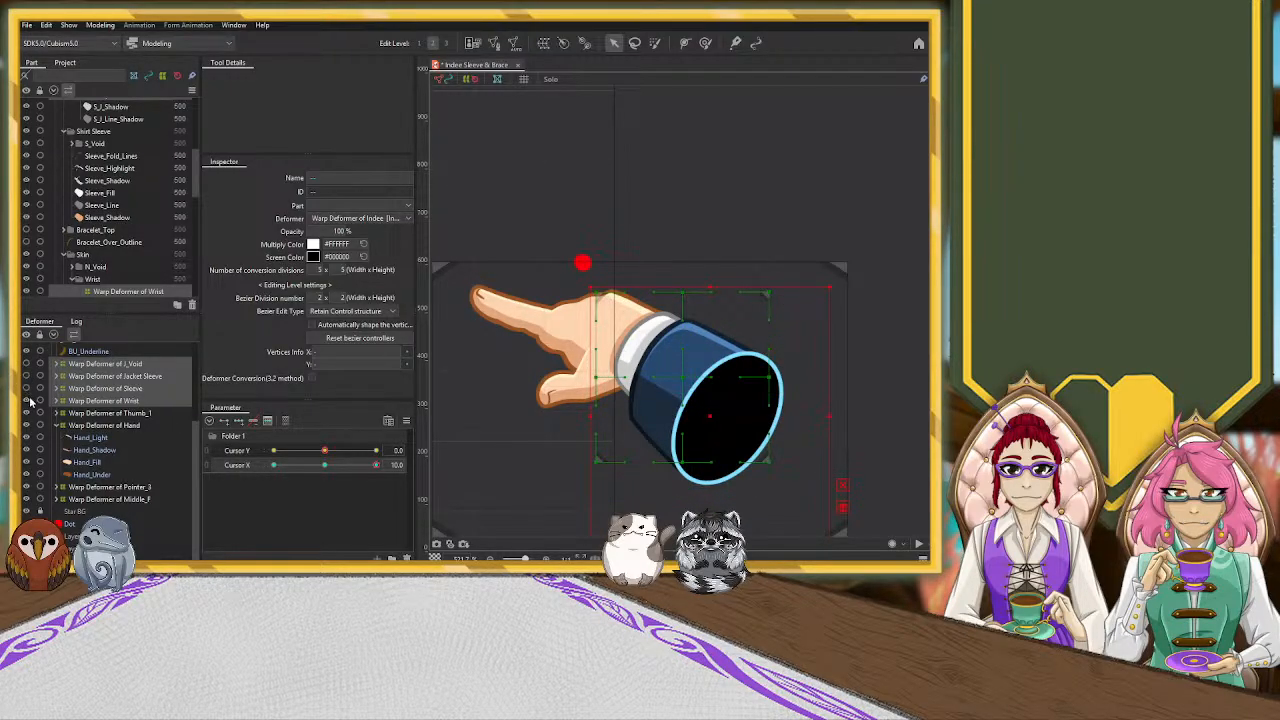
click(27, 388)
click(27, 376)
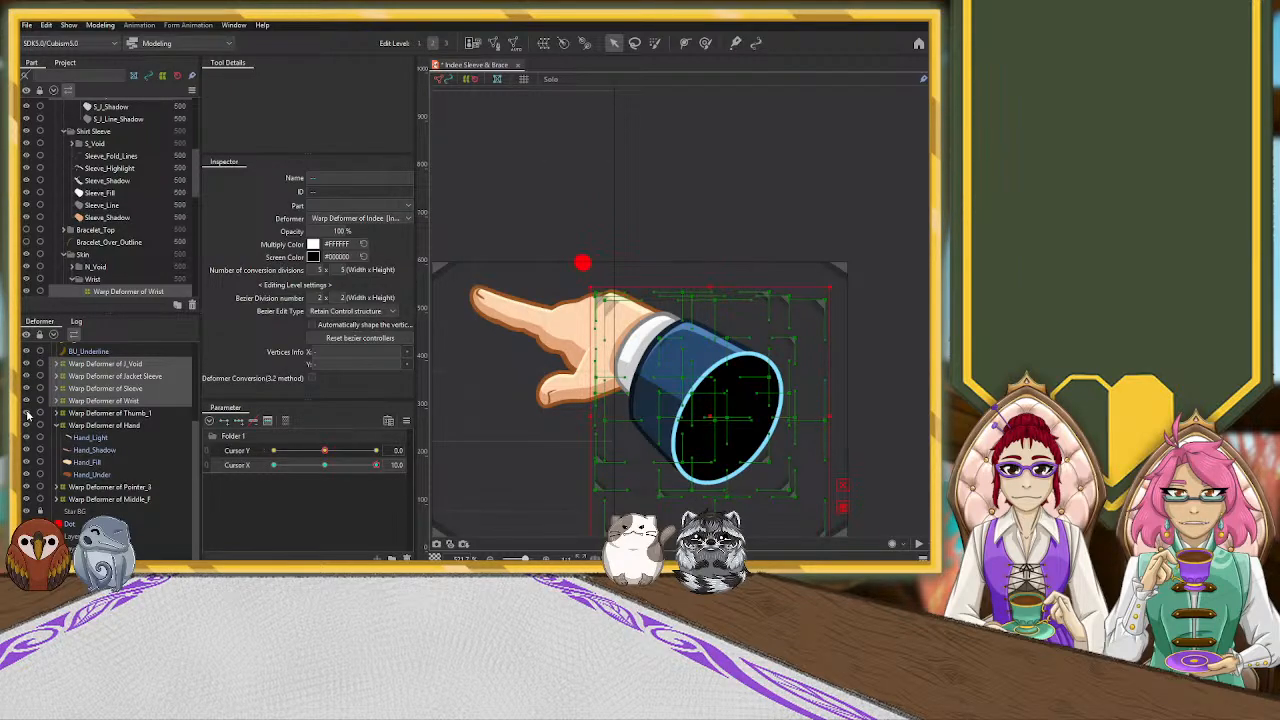
Check which artwork belongs to J_Void by temporarily hiding its warp deformer, its fill and the whole part folder
scroll(143, 193, up, 5)
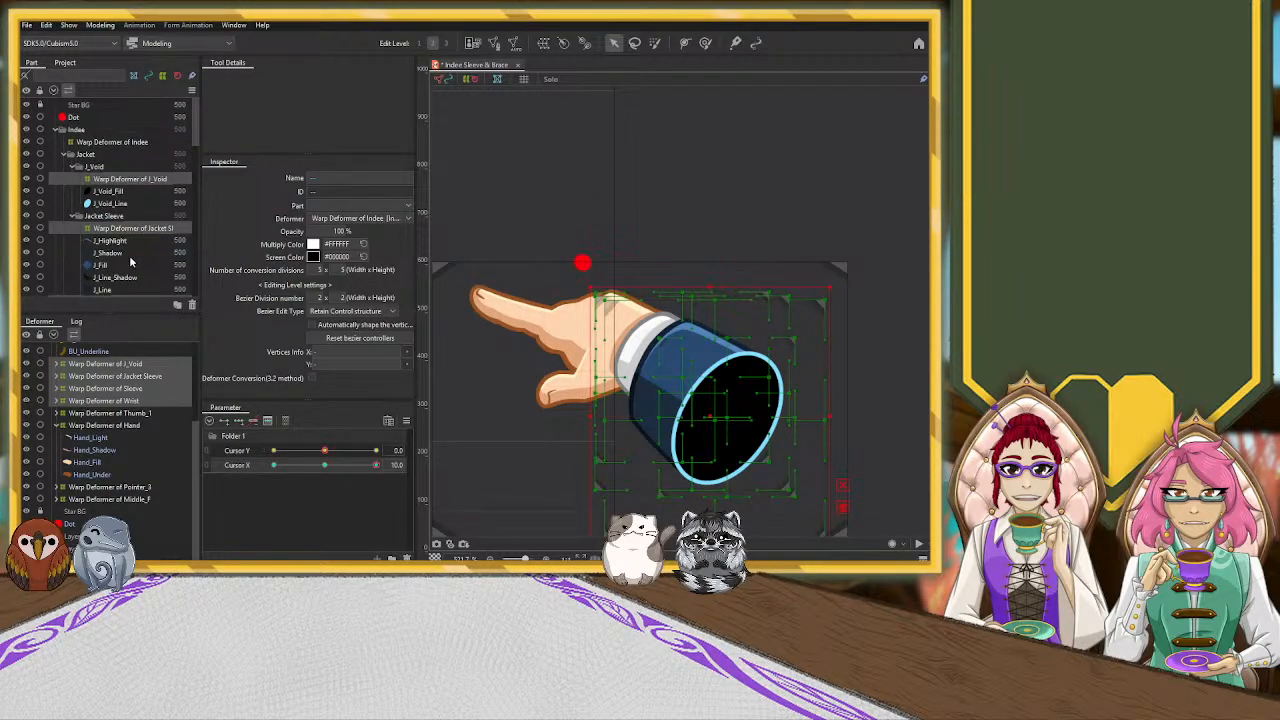
click(133, 190)
click(128, 178)
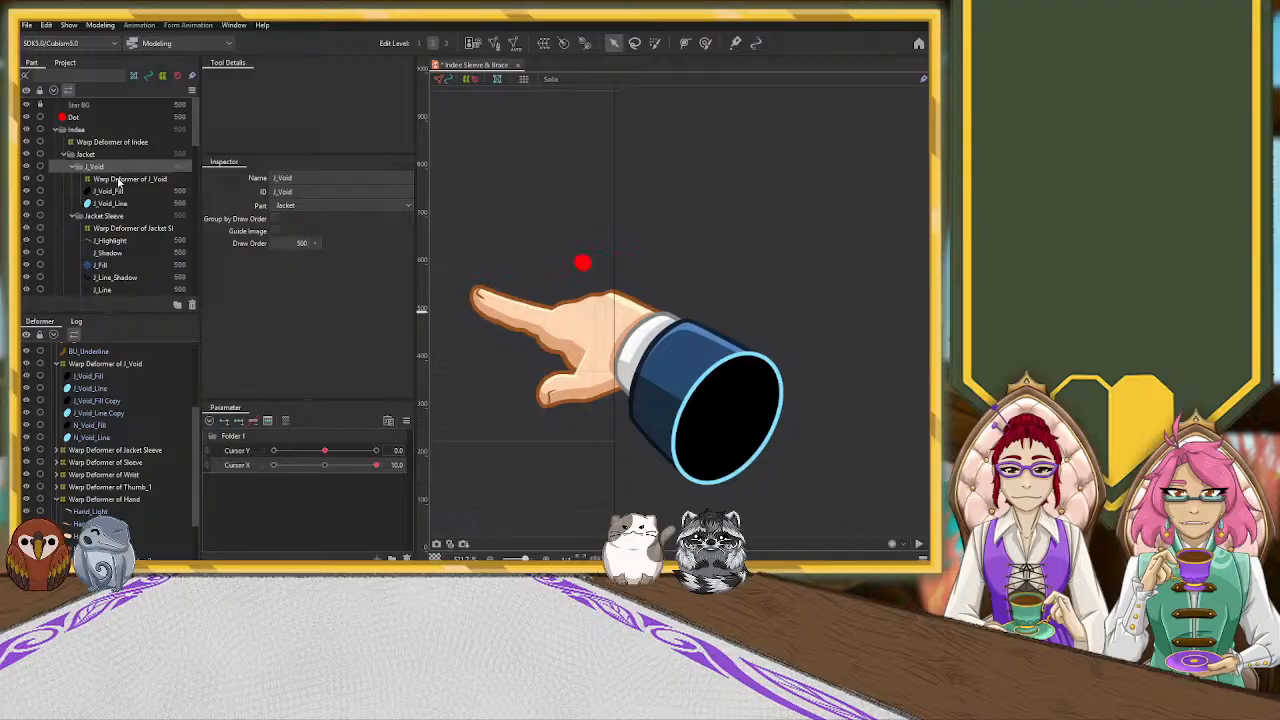
click(26, 181)
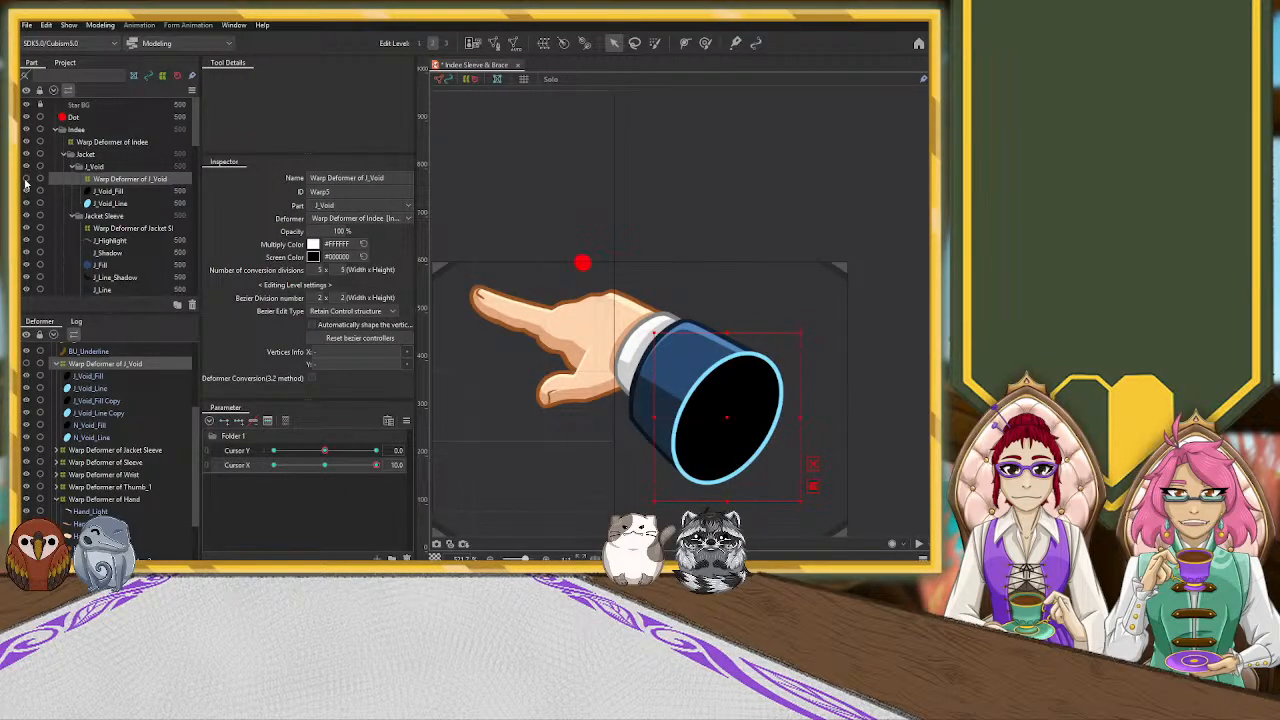
click(28, 190)
click(28, 190)
click(27, 168)
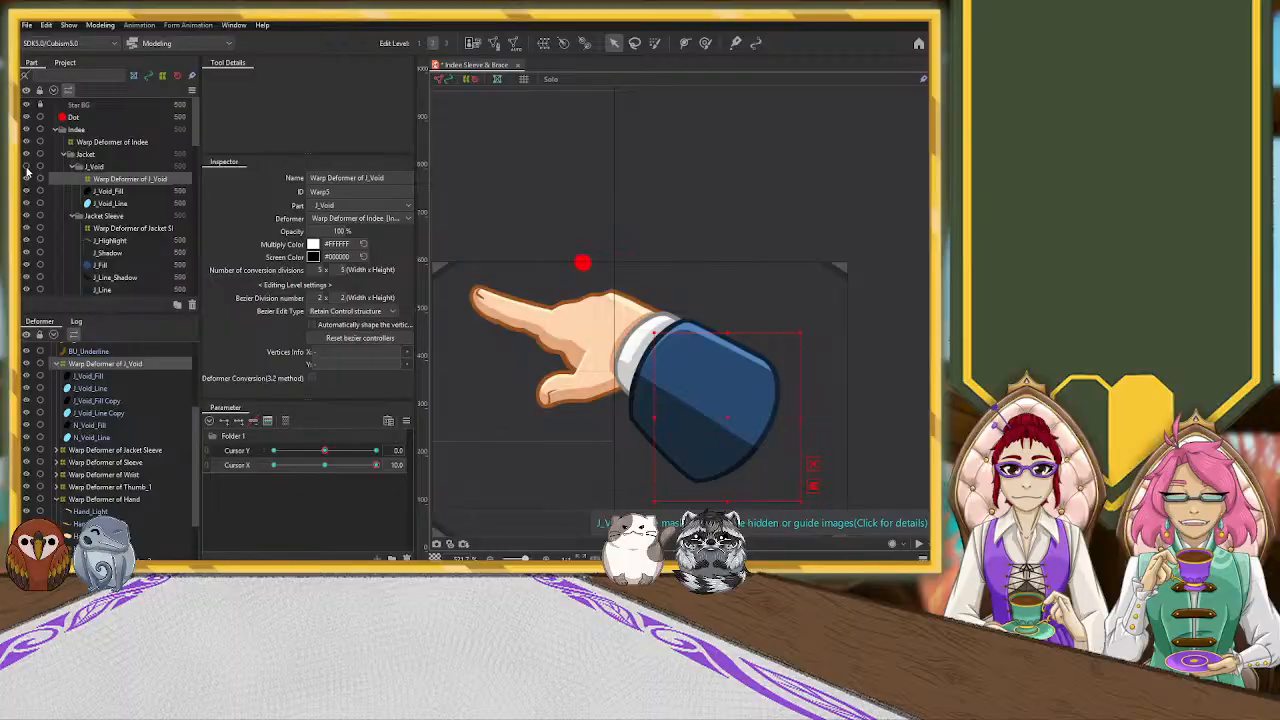
click(27, 168)
Hide the Jacket and Shirt Sleeve parts so the bare wrist and its opening can be worked on
click(28, 155)
click(63, 154)
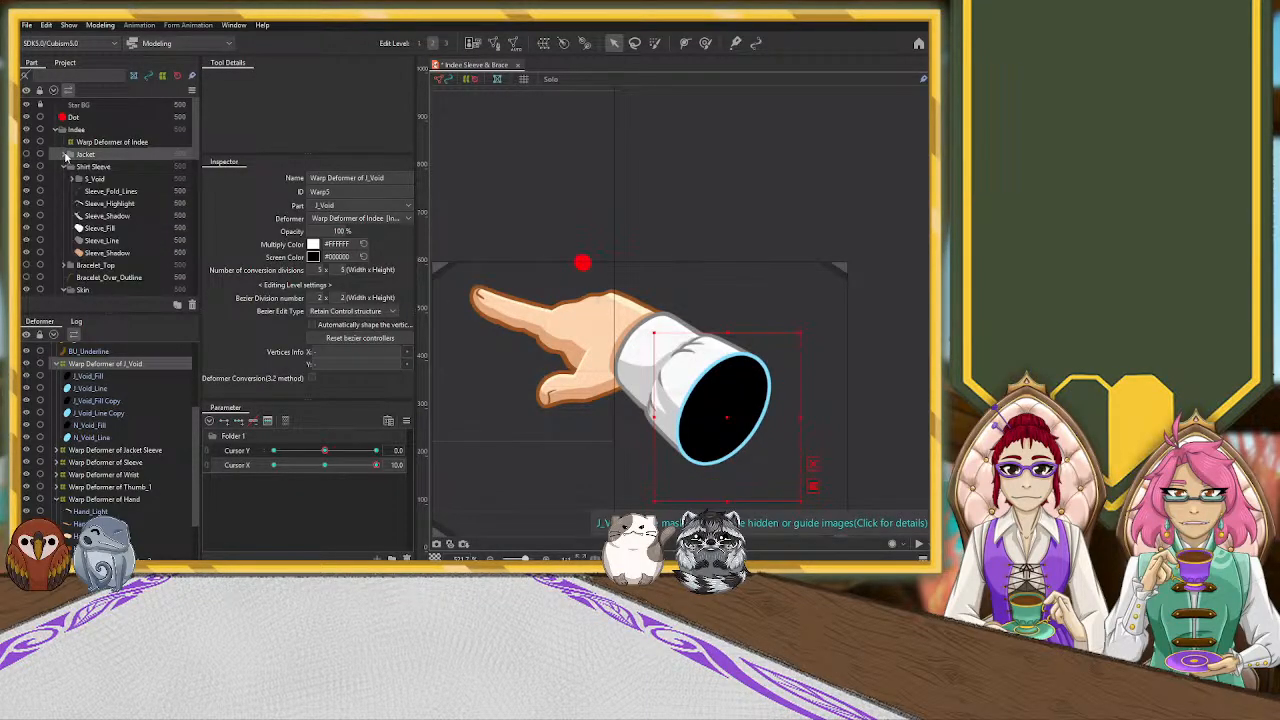
click(27, 167)
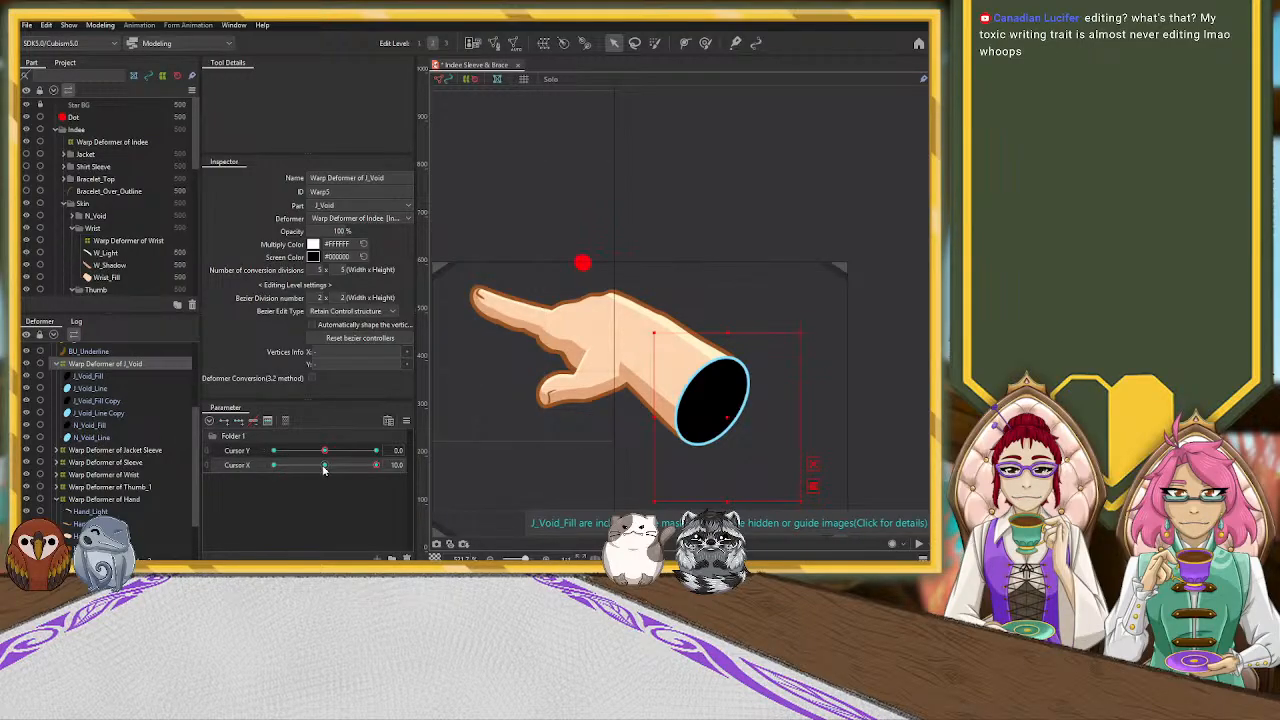
Create a warp deformer for N_Void around N_Void_Fill and N_Void_Line, inside the J_Void warp deformer
click(98, 437)
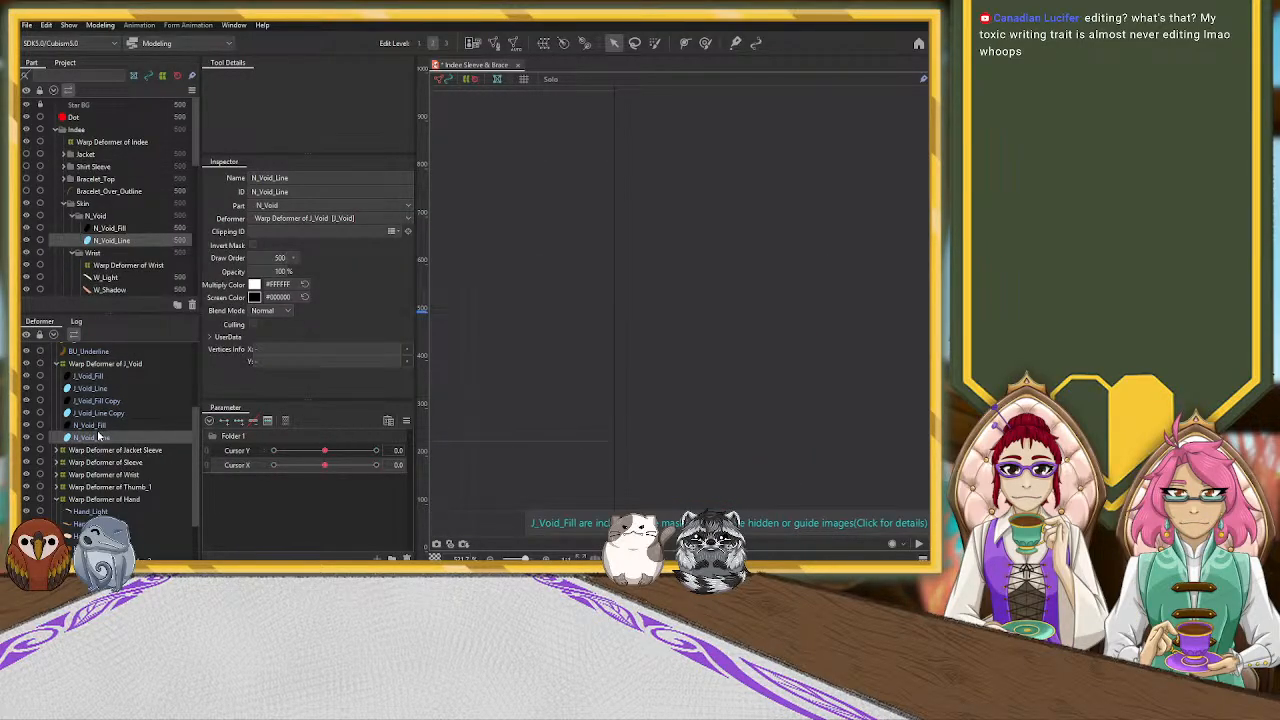
ctrl+click(97, 426)
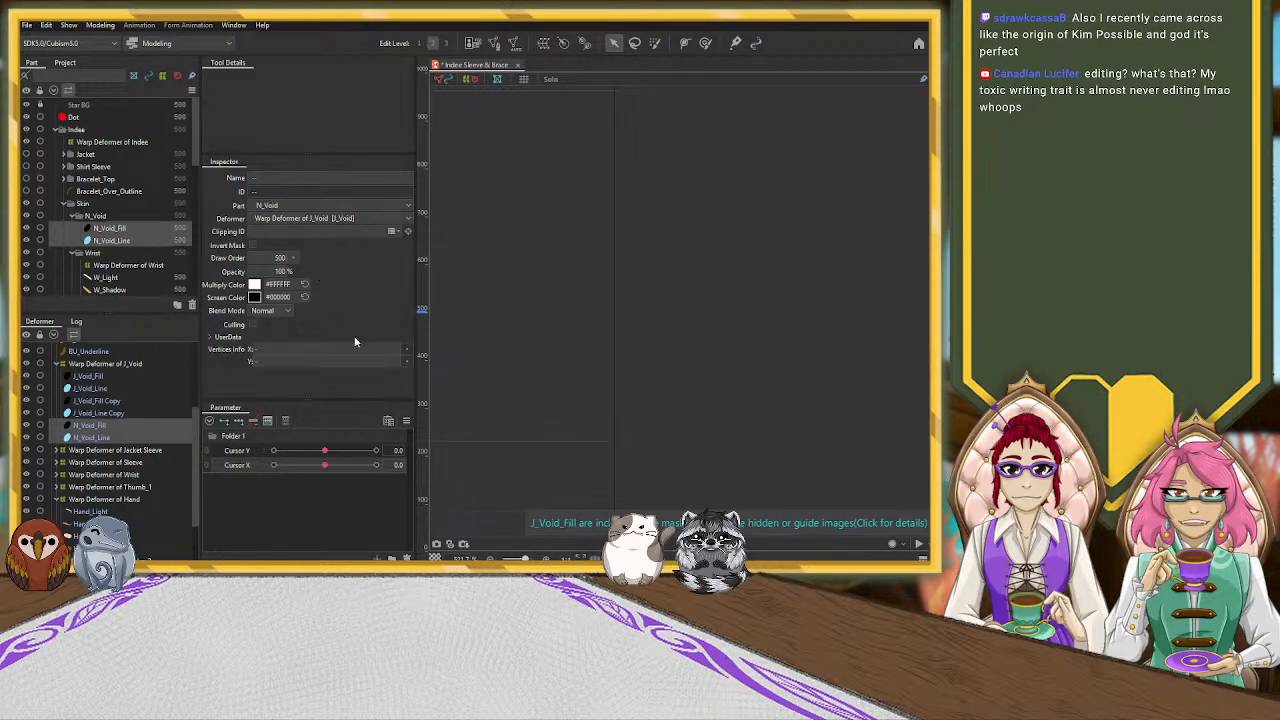
click(298, 391)
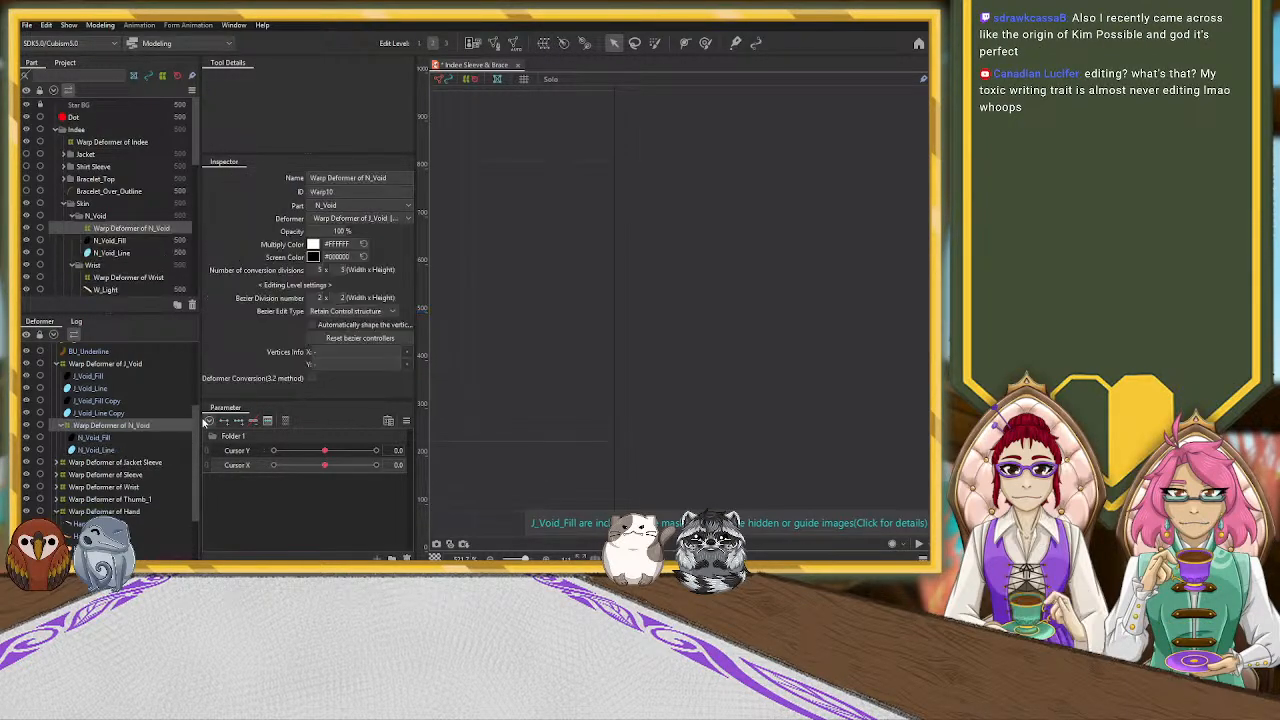
click(62, 425)
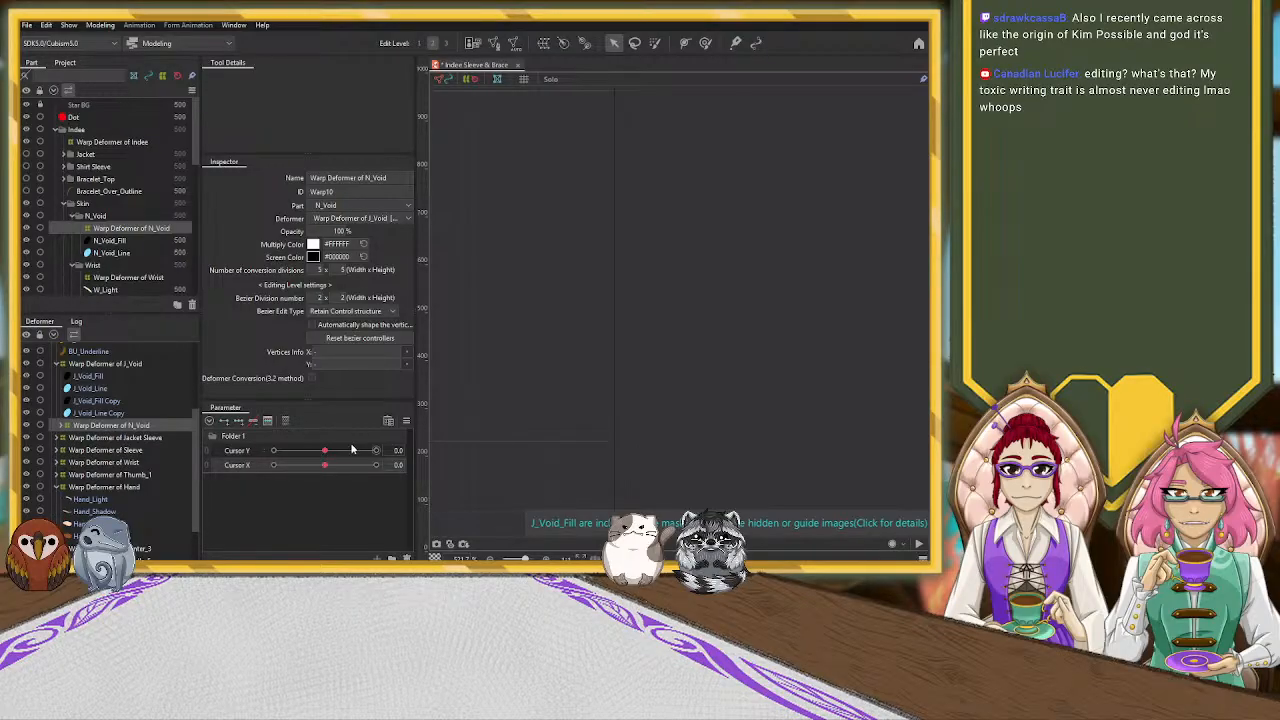
Create a warp deformer for S_Void around J_Void_Fill Copy and J_Void_Line Copy, inside the J_Void warp deformer
click(125, 401)
ctrl+click(110, 413)
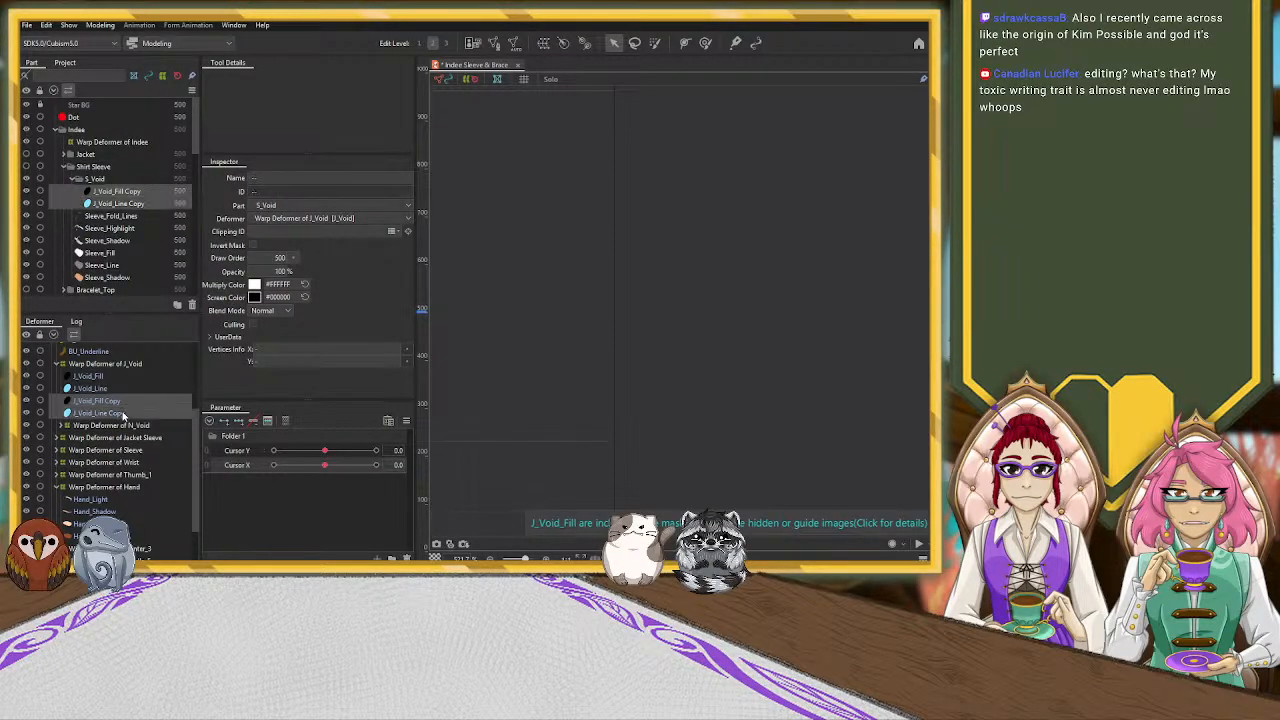
click(287, 379)
click(61, 401)
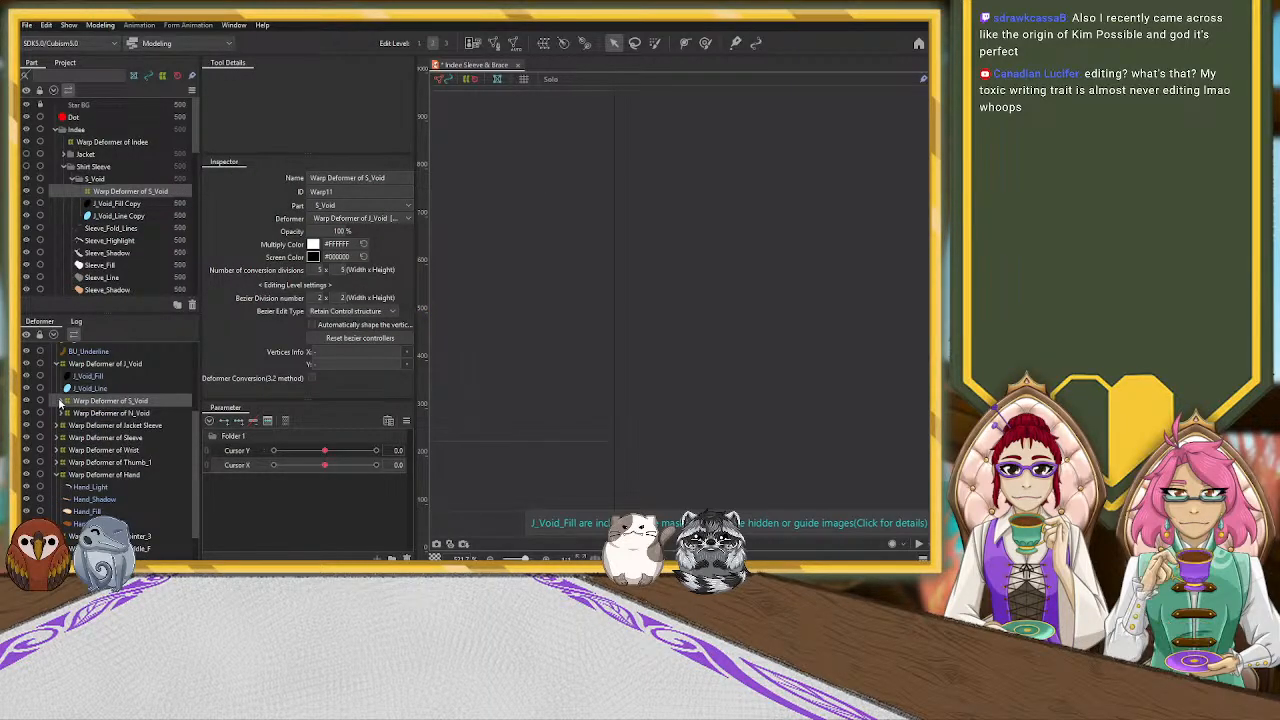
Create a second, nested warp deformer in the J_Void part around J_Void_Fill and J_Void_Line
click(88, 376)
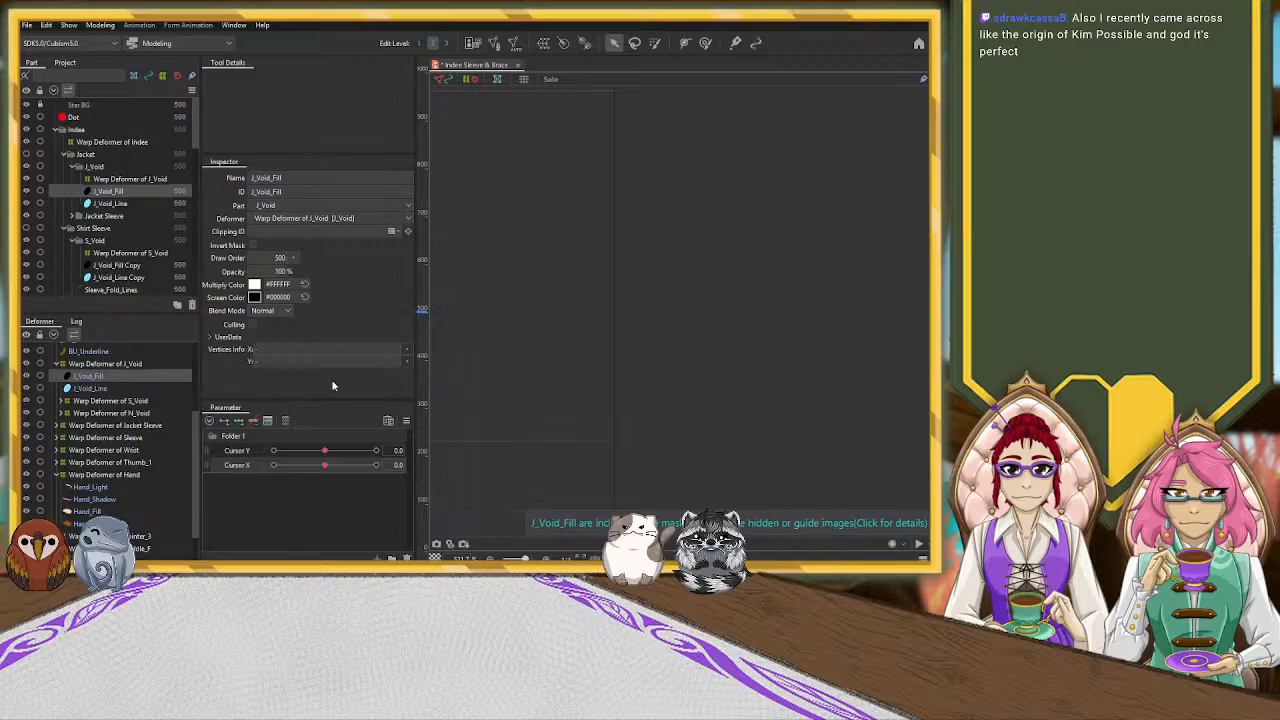
ctrl+click(90, 388)
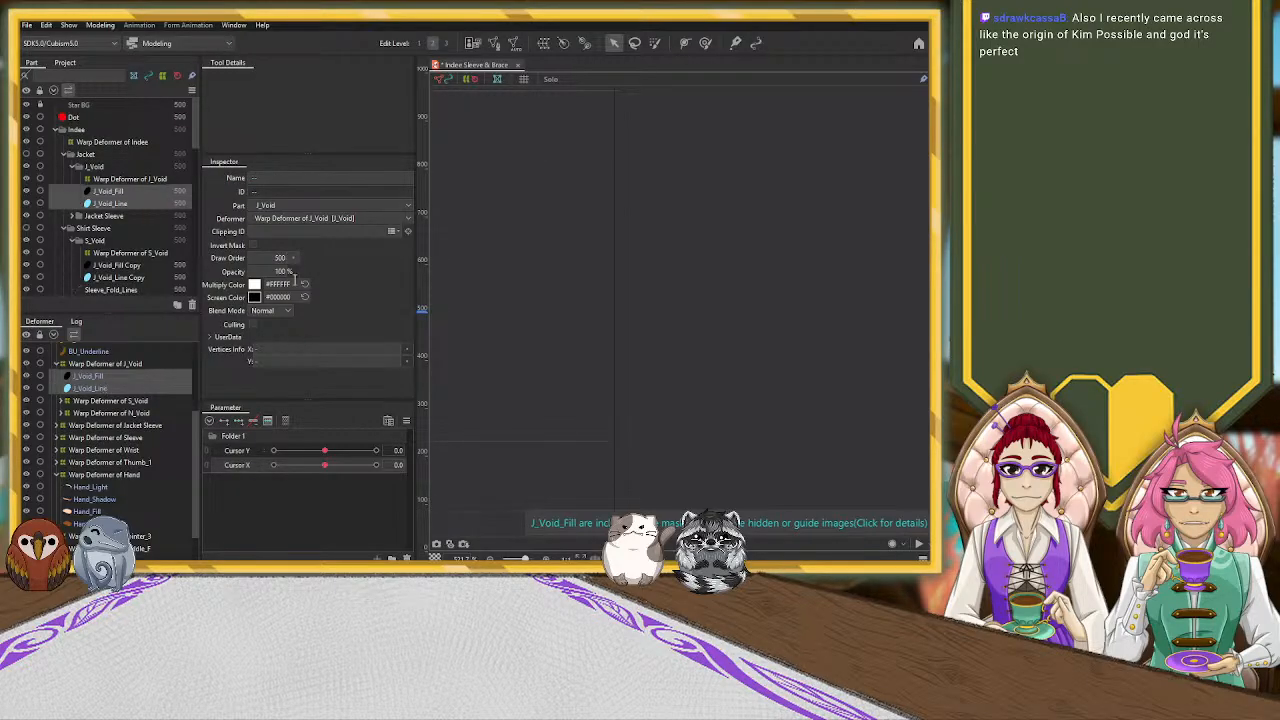
click(266, 380)
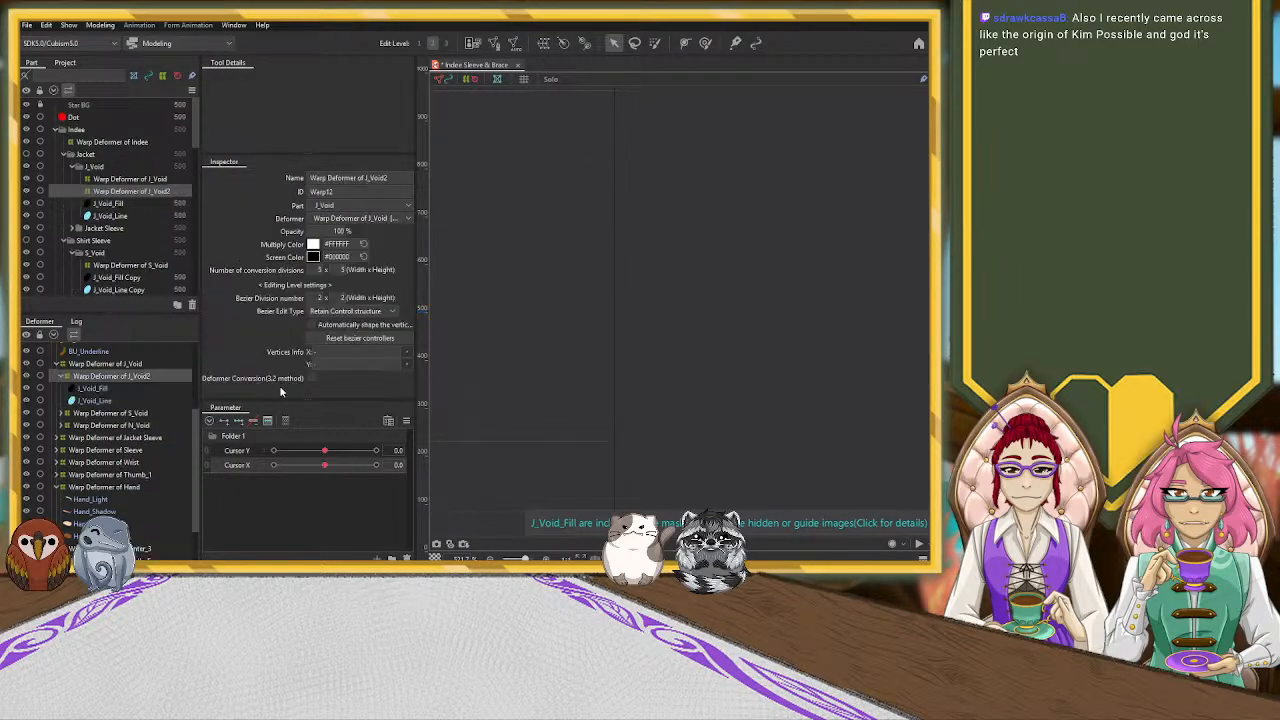
click(61, 377)
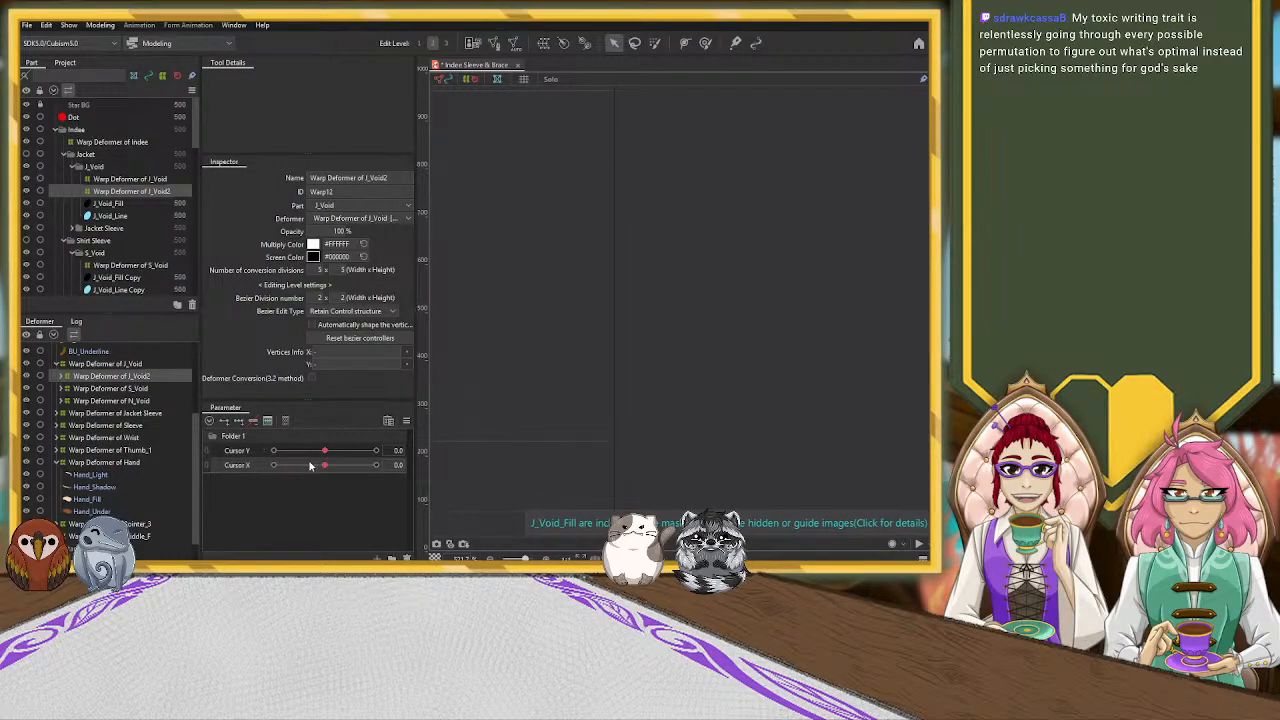
Add three keys on the Cursor X parameter to the nested J_Void, S_Void and N_Void warp deformers
scroll(652, 398, down, 10)
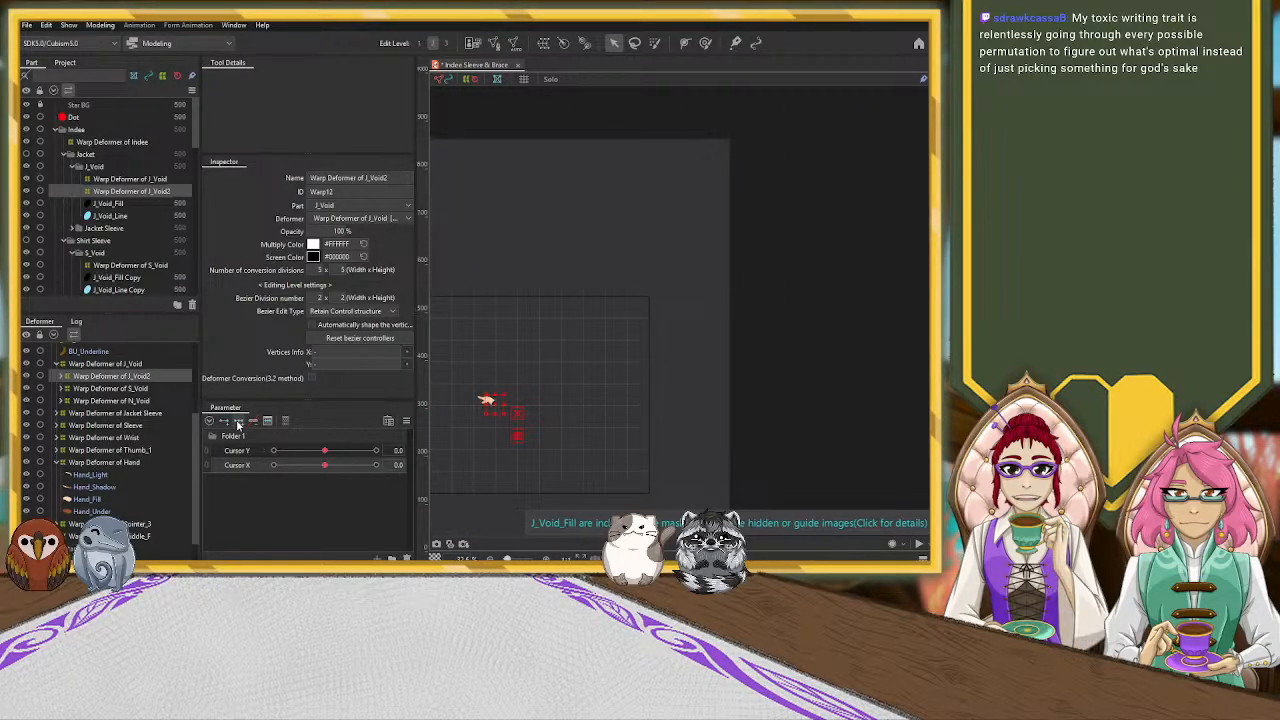
key(Down)
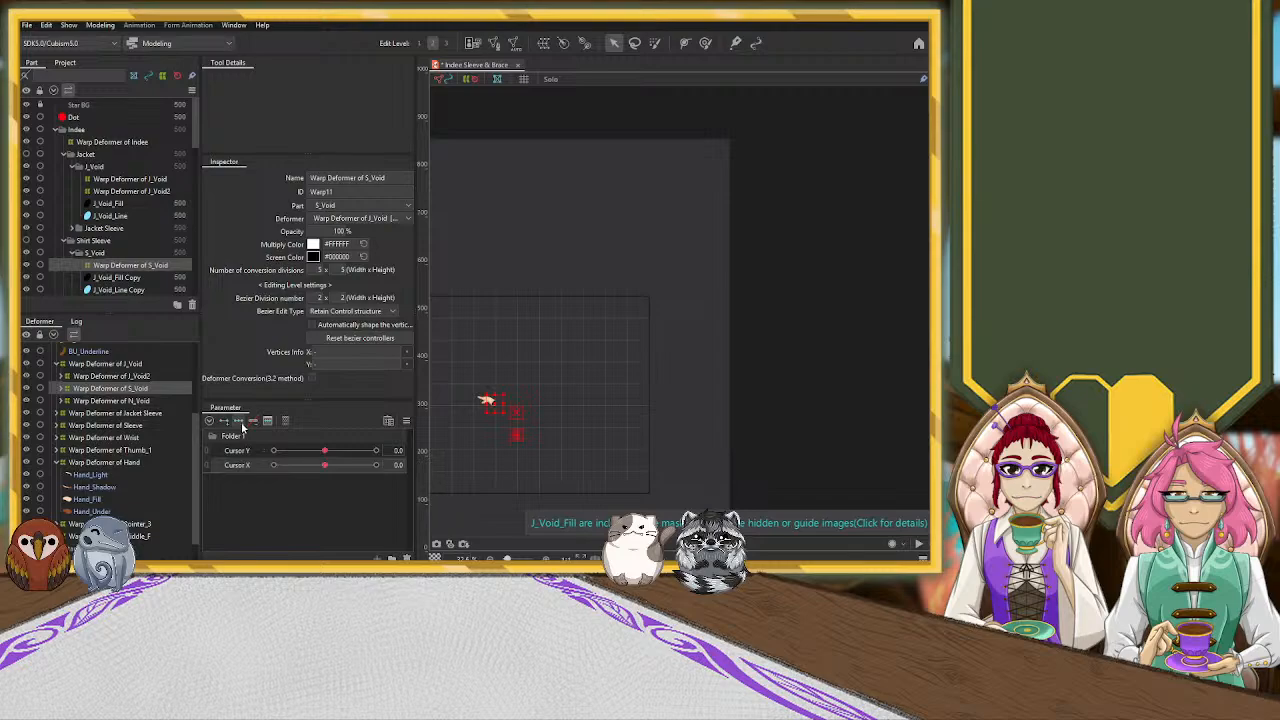
click(153, 402)
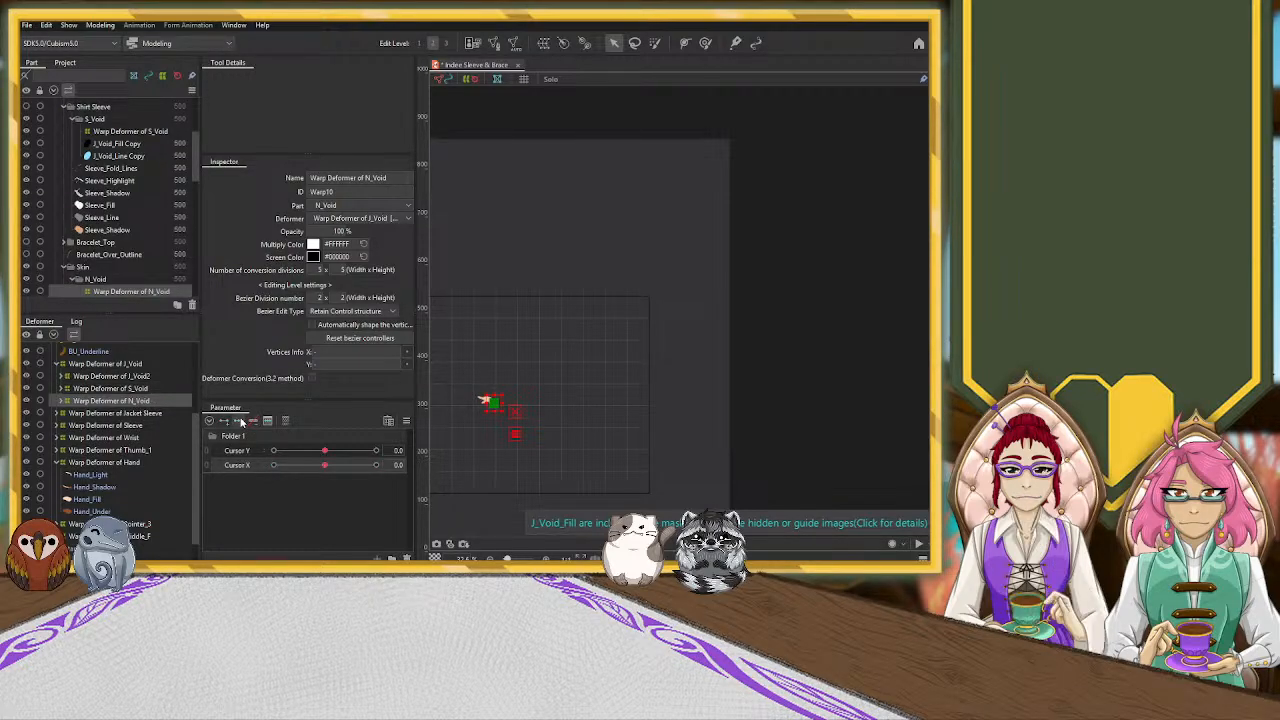
Set Cursor X to 10 and examine the Jacket Sleeve, Sleeve, Wrist and N_Void warp deformers around the hand
click(146, 414)
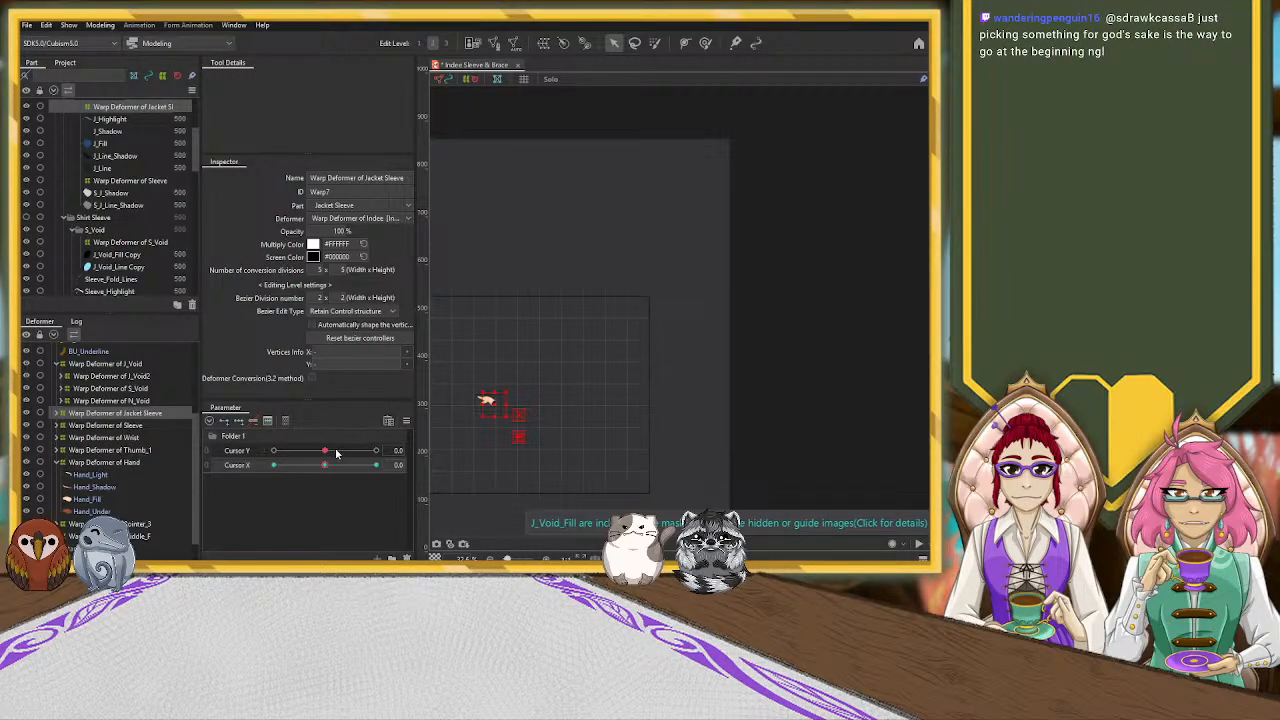
drag(324, 465, 390, 465)
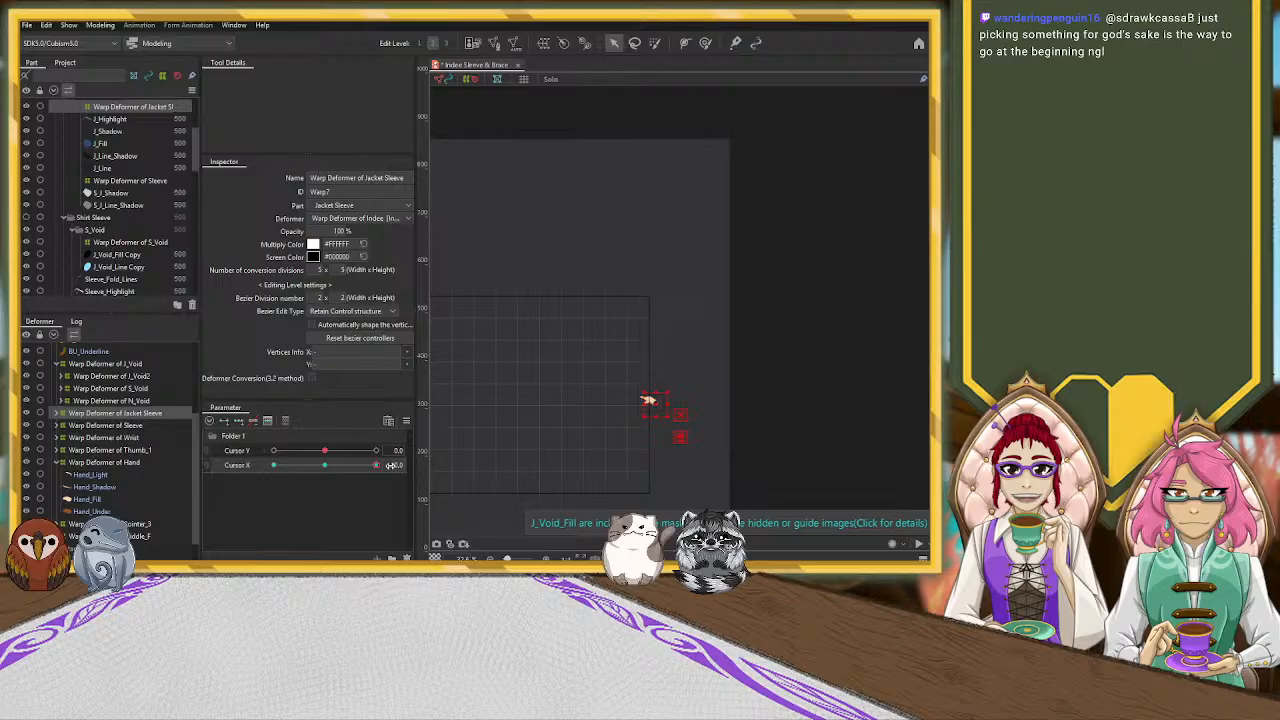
scroll(763, 436, up, 3)
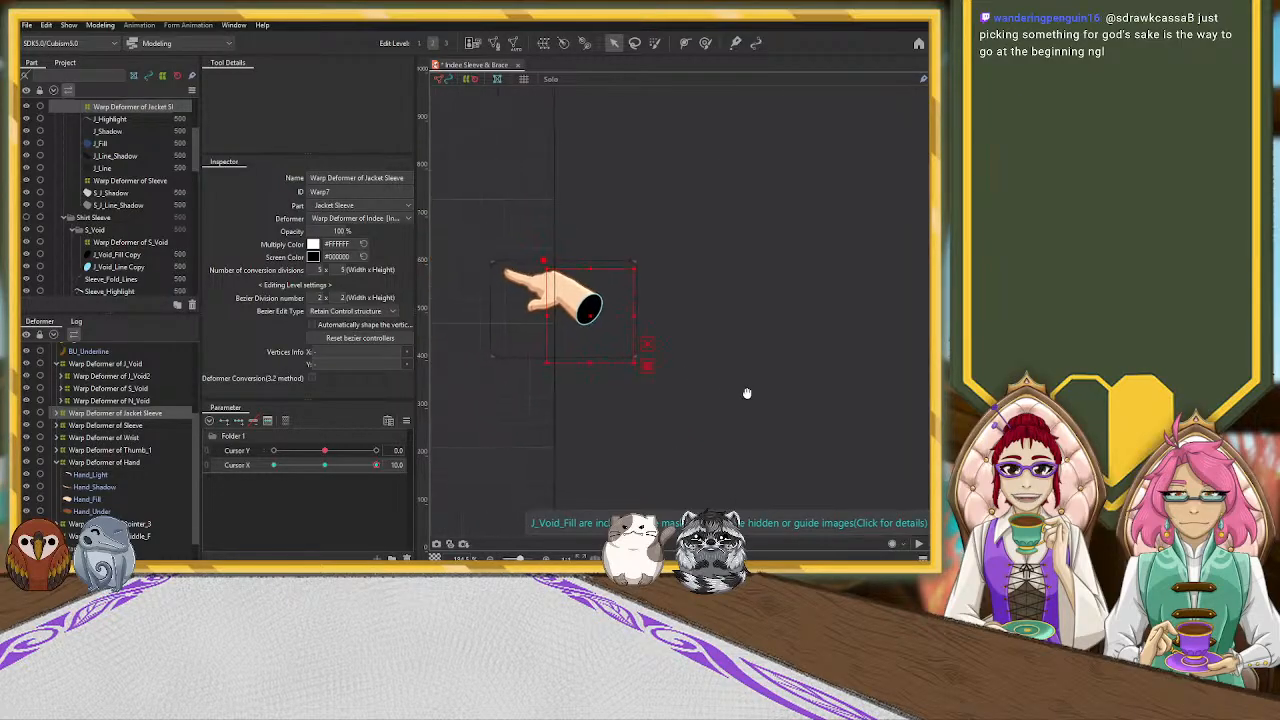
click(137, 438)
click(147, 414)
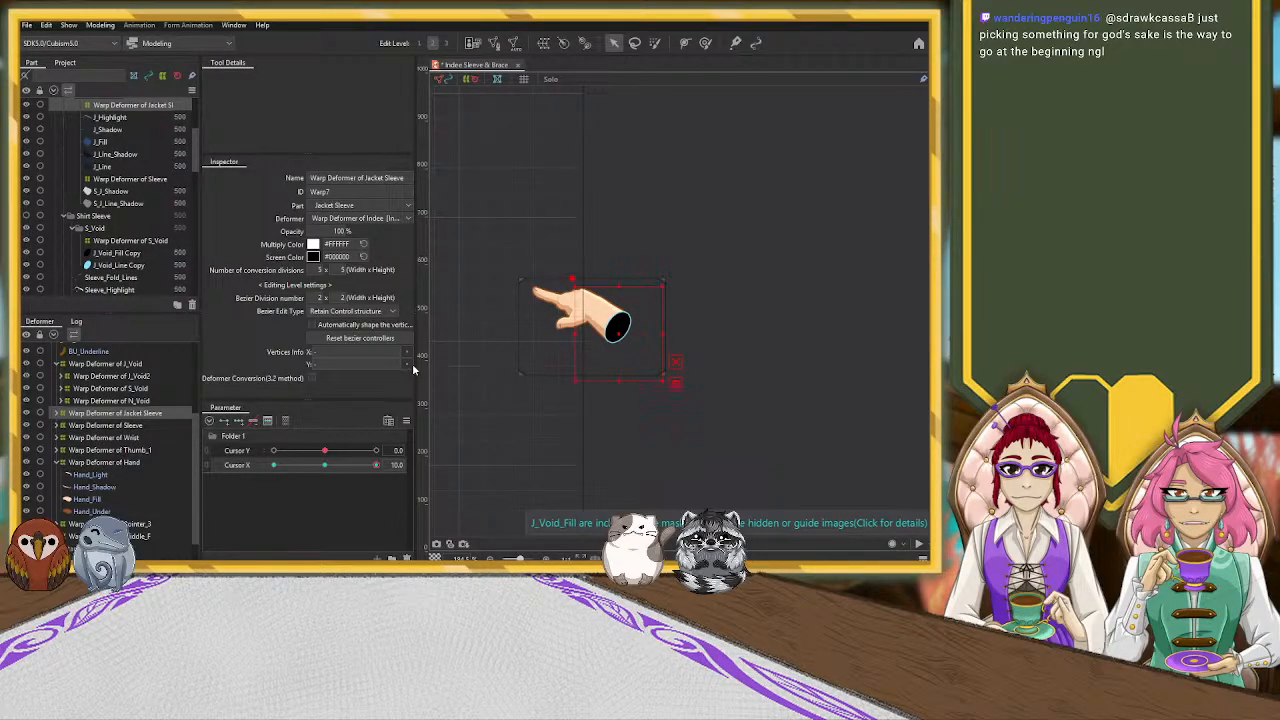
scroll(472, 347, up, 2)
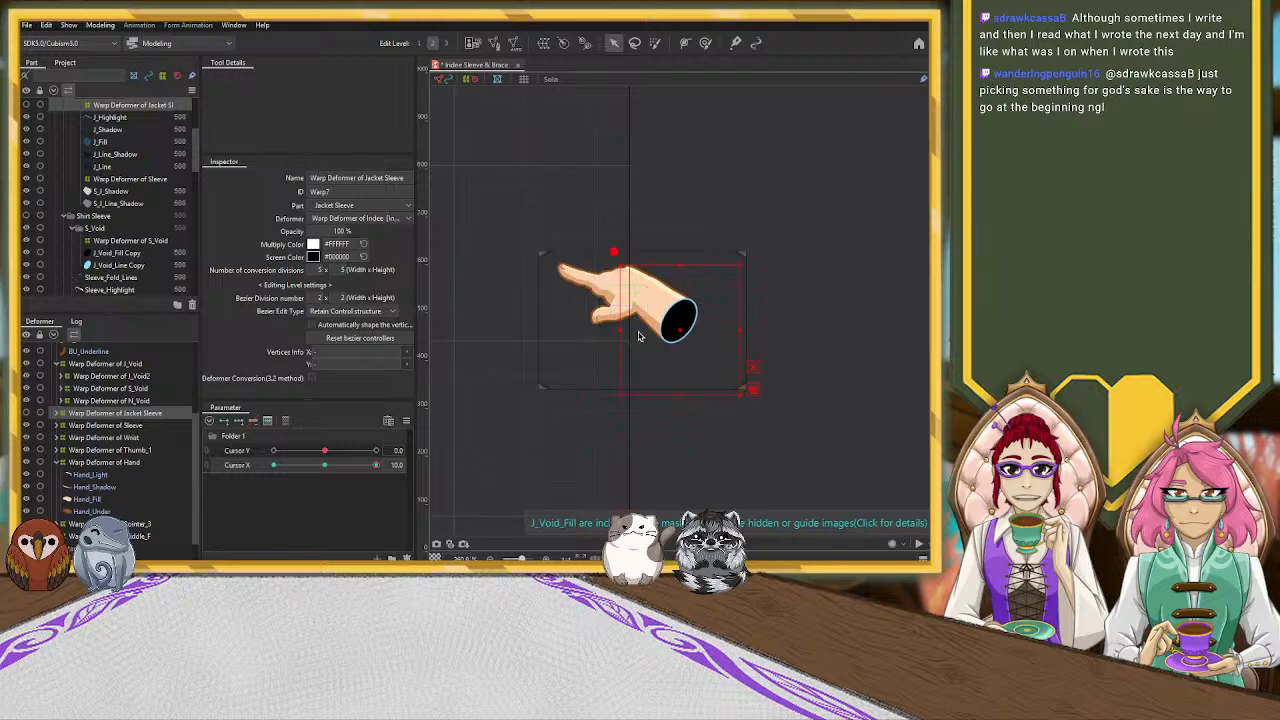
click(95, 425)
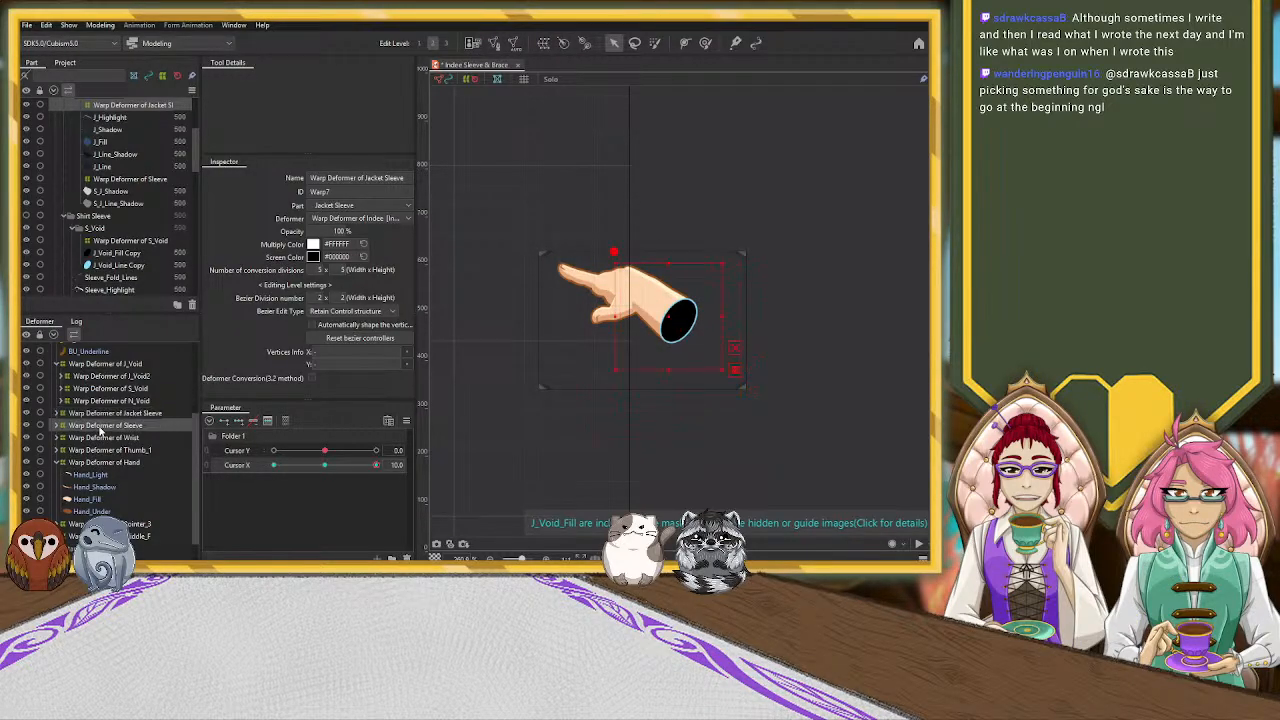
click(105, 413)
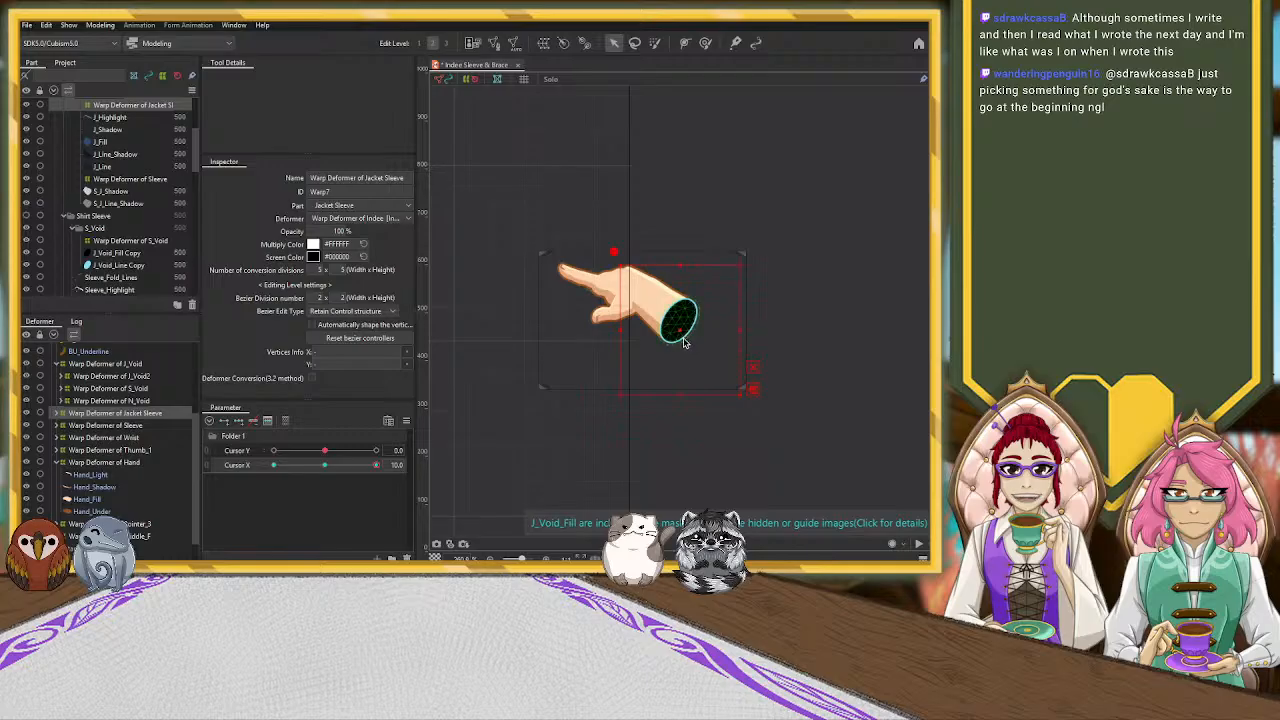
click(680, 400)
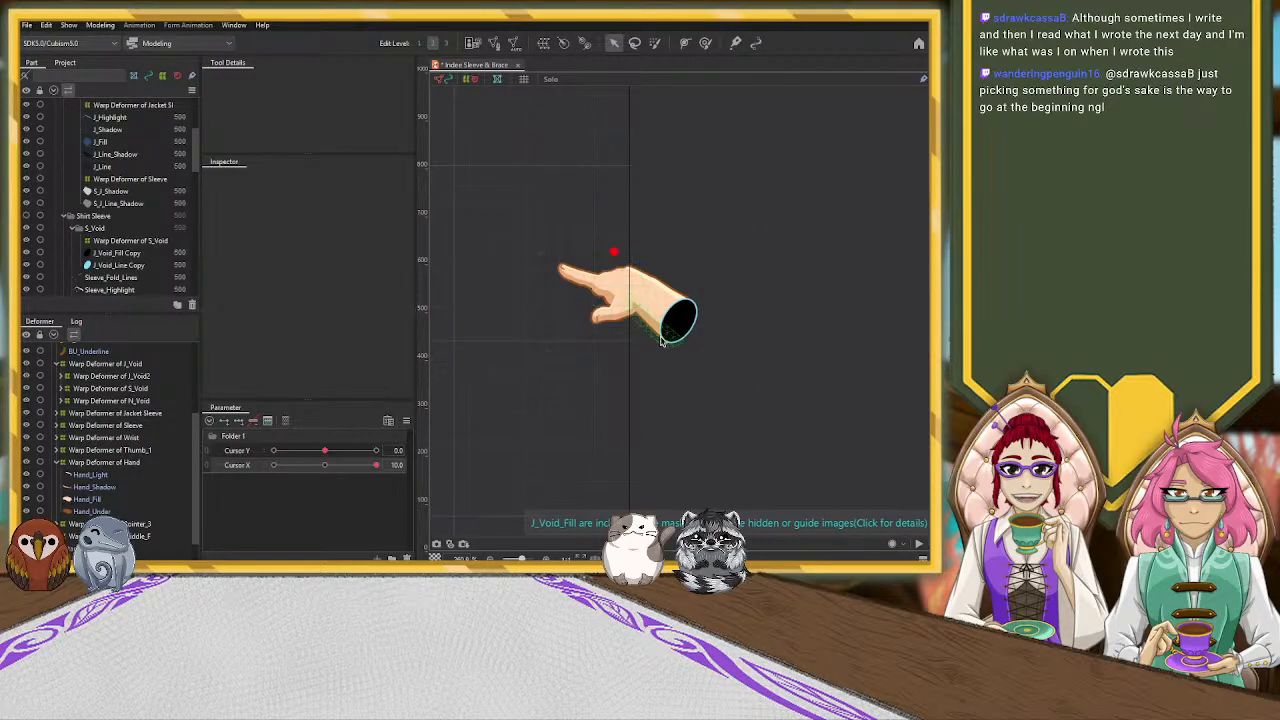
click(68, 401)
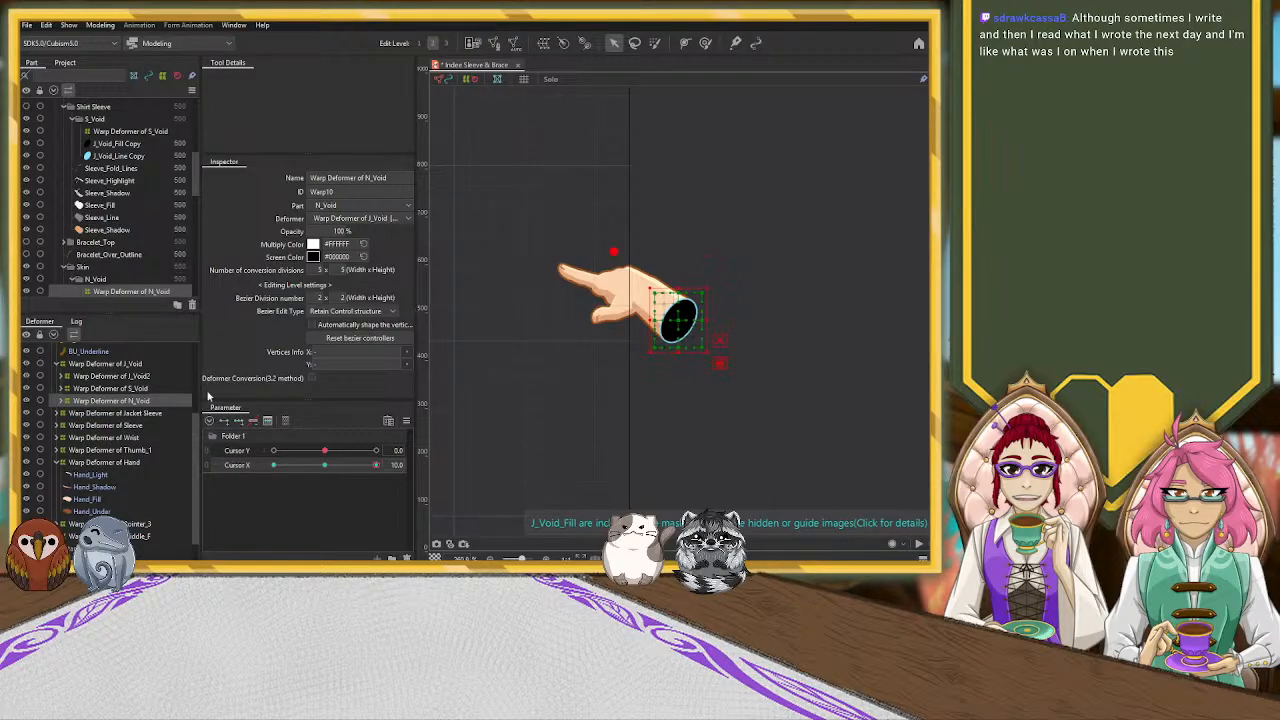
At Cursor X 10, narrow the Wrist warp deformer, shift it slightly right and pull its lower control points left toward the thumb
click(110, 437)
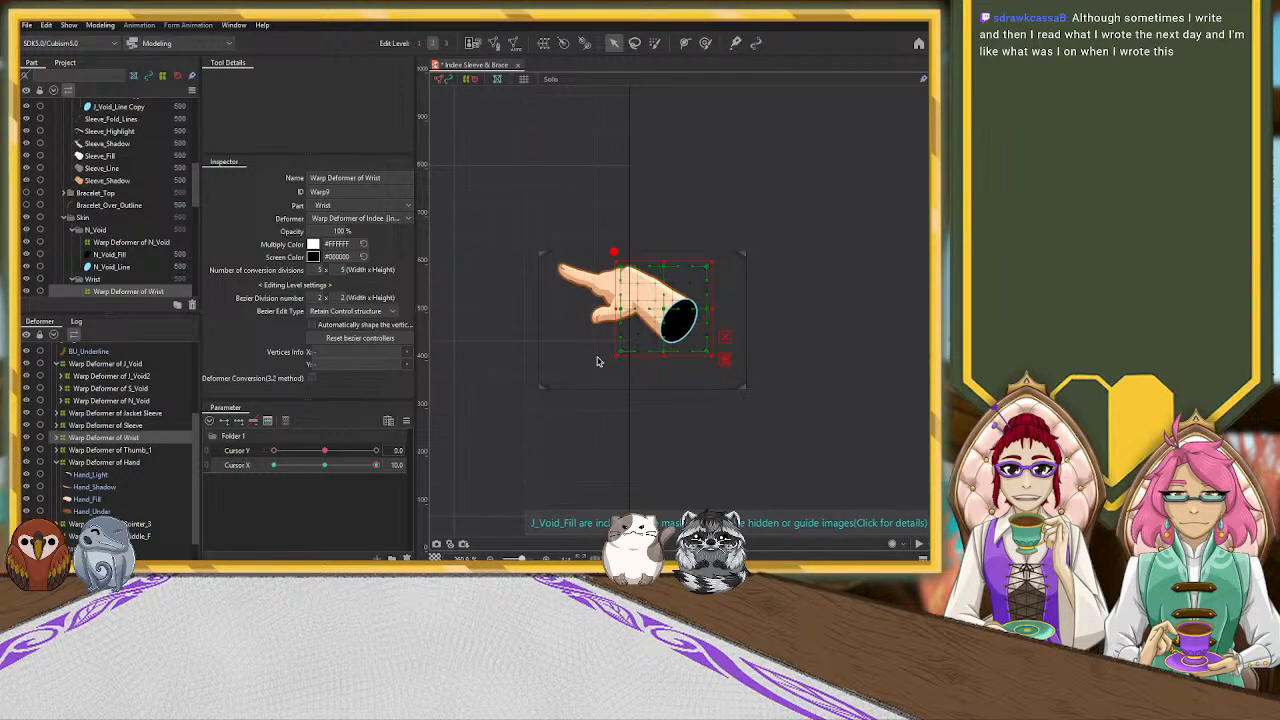
scroll(597, 355, up, 3)
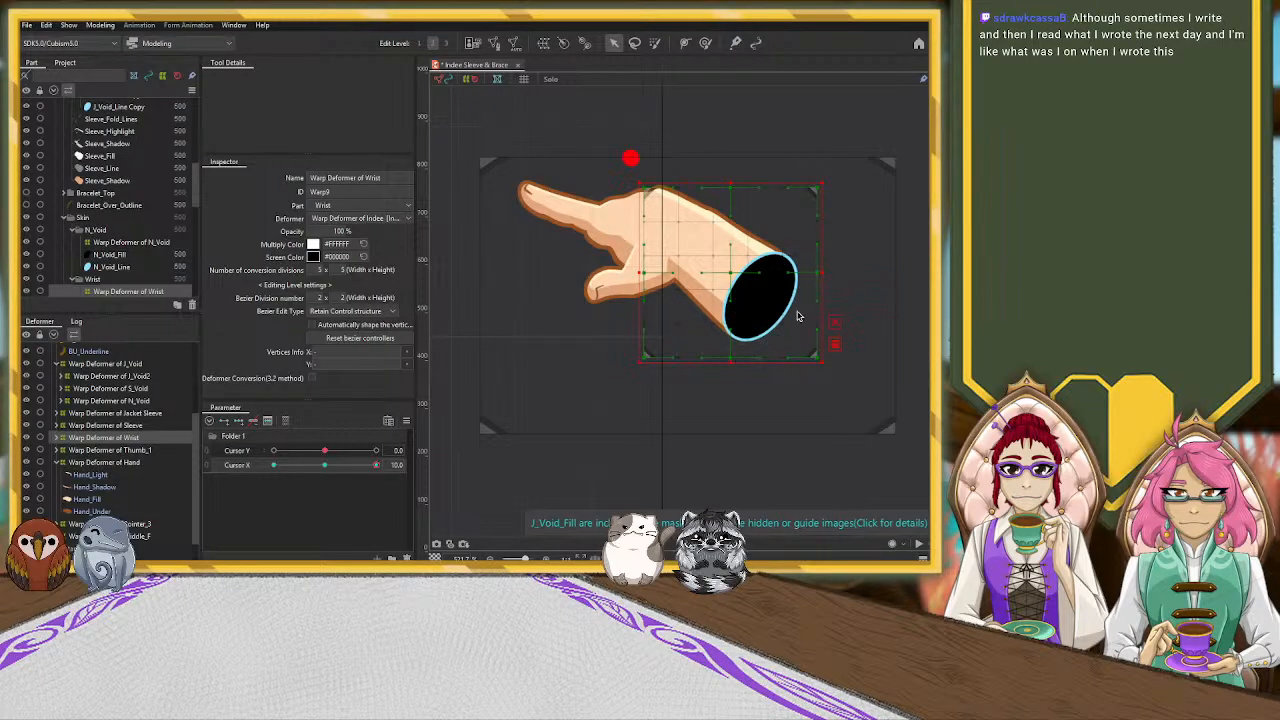
drag(822, 271, 800, 272)
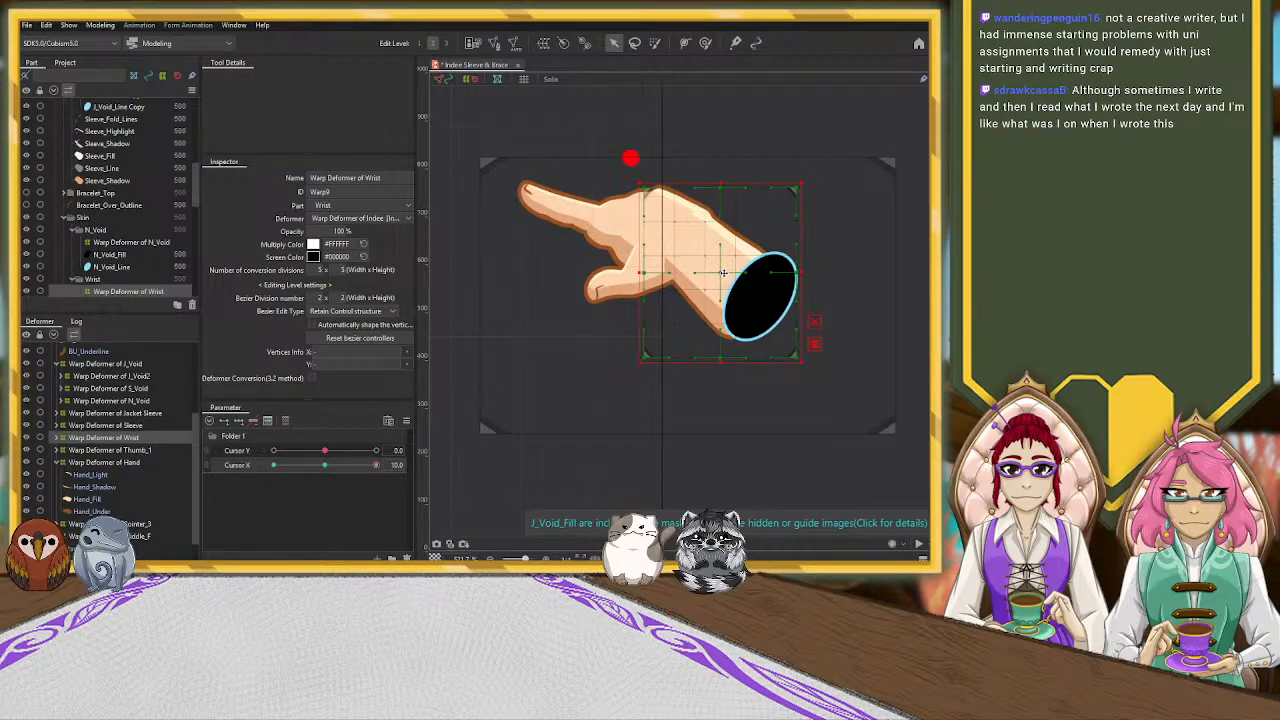
drag(723, 272, 729, 272)
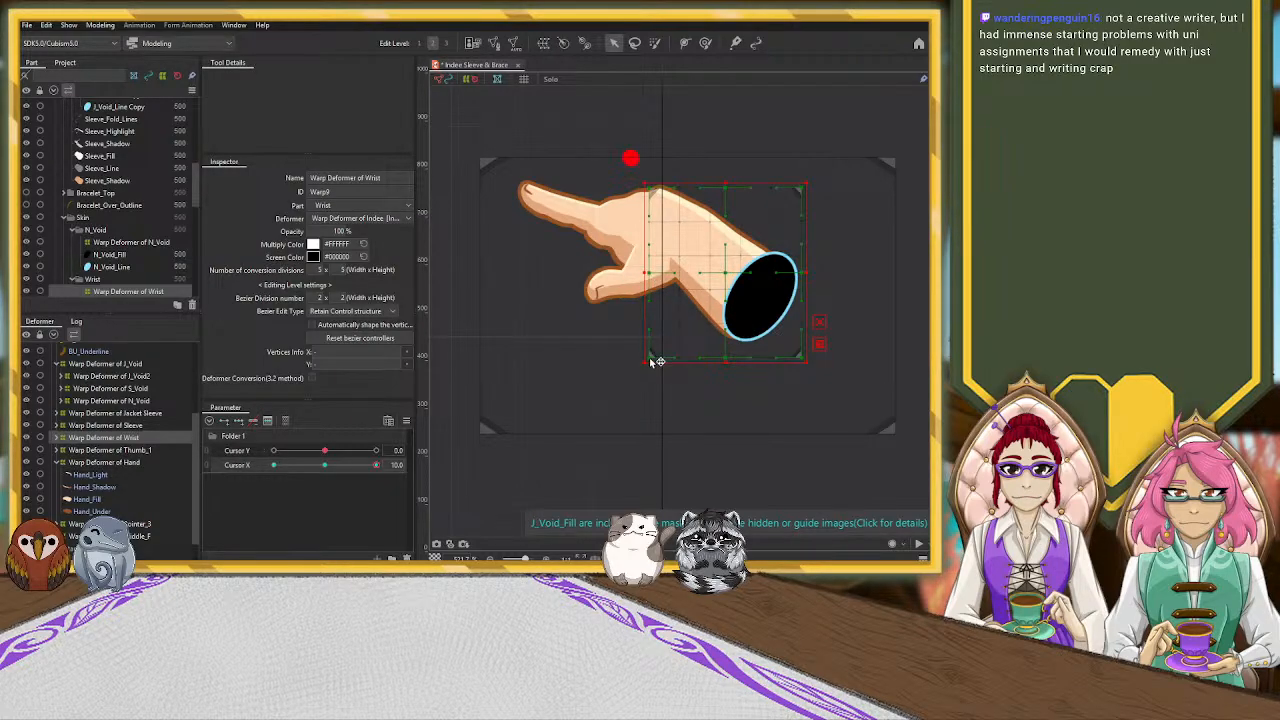
drag(649, 357, 613, 363)
drag(726, 359, 695, 360)
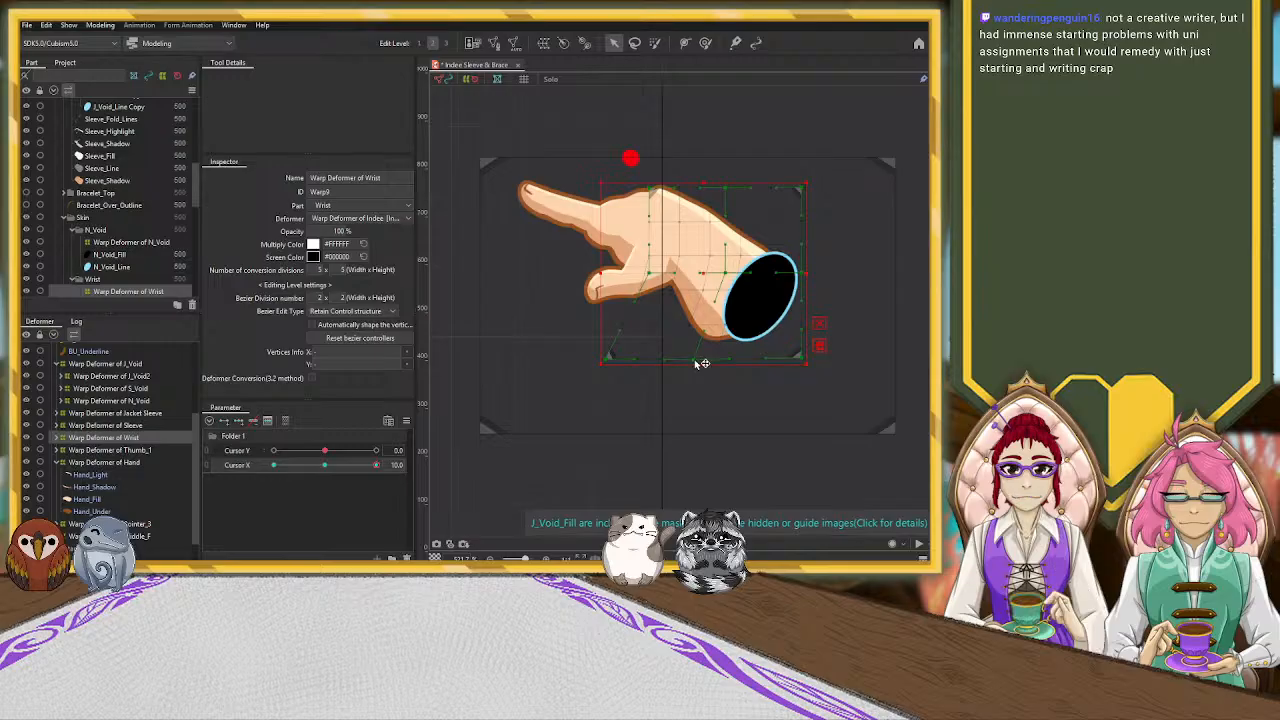
drag(800, 356, 780, 362)
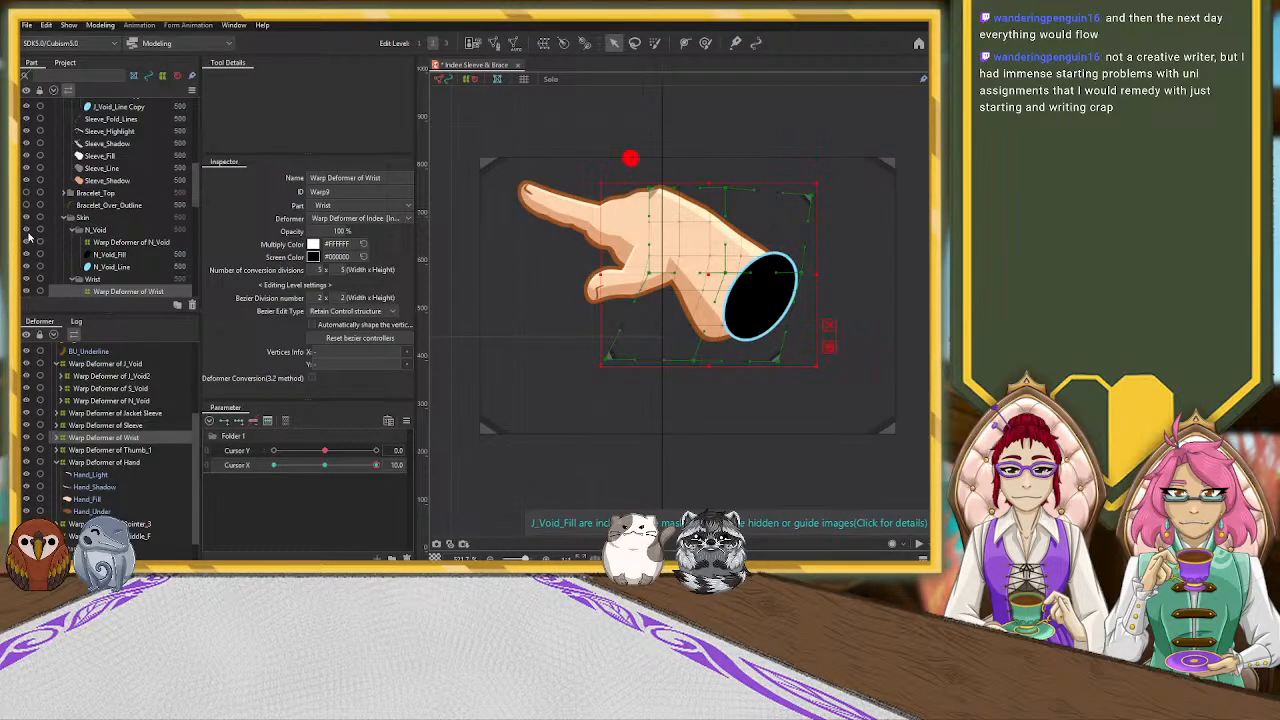
With the N_Void part temporarily hidden, refine the Wrist warp deformer's lower corners and curve handles to round the wrist end, and show N_Void again
click(25, 232)
click(25, 232)
click(25, 232)
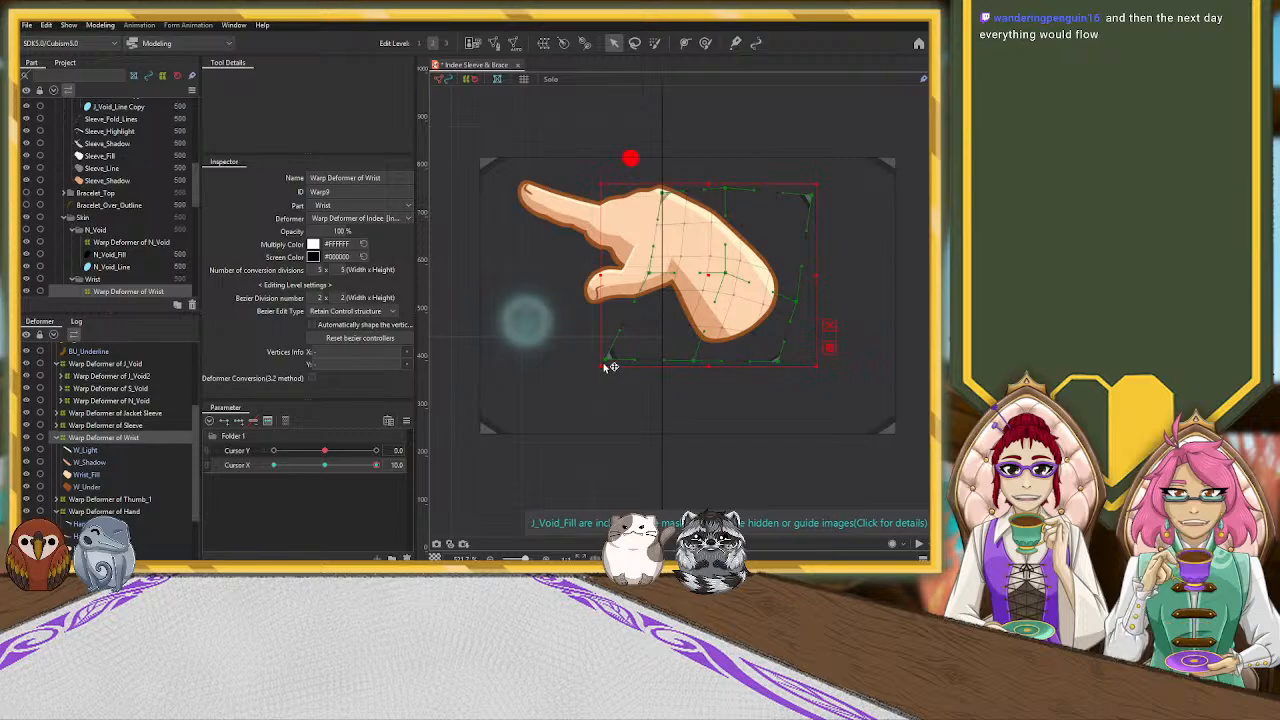
drag(607, 358, 597, 335)
drag(782, 375, 766, 374)
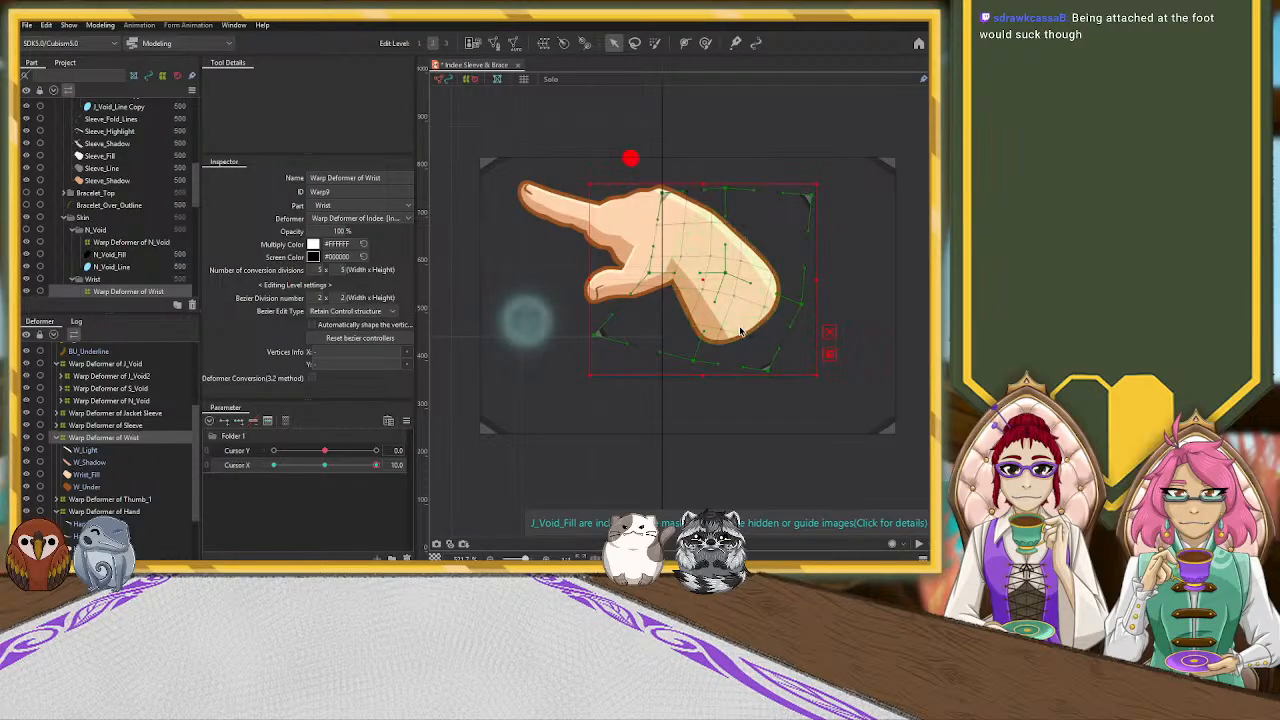
drag(695, 358, 690, 362)
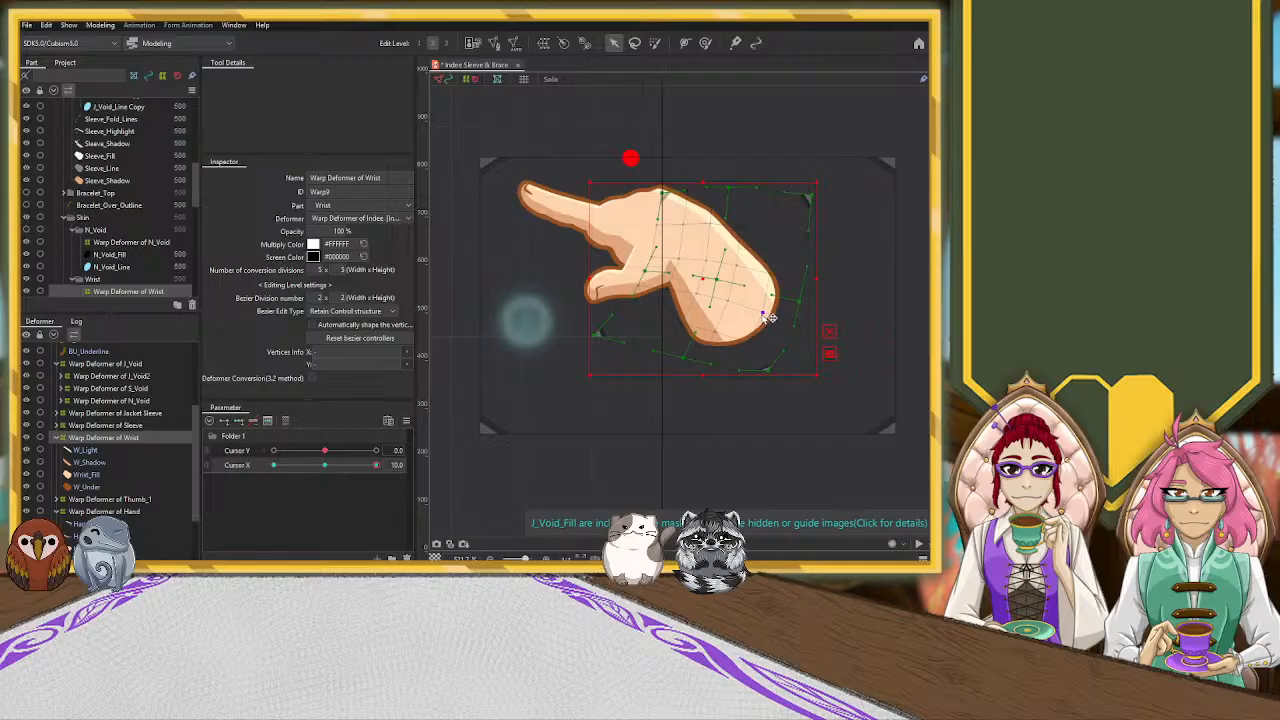
click(770, 317)
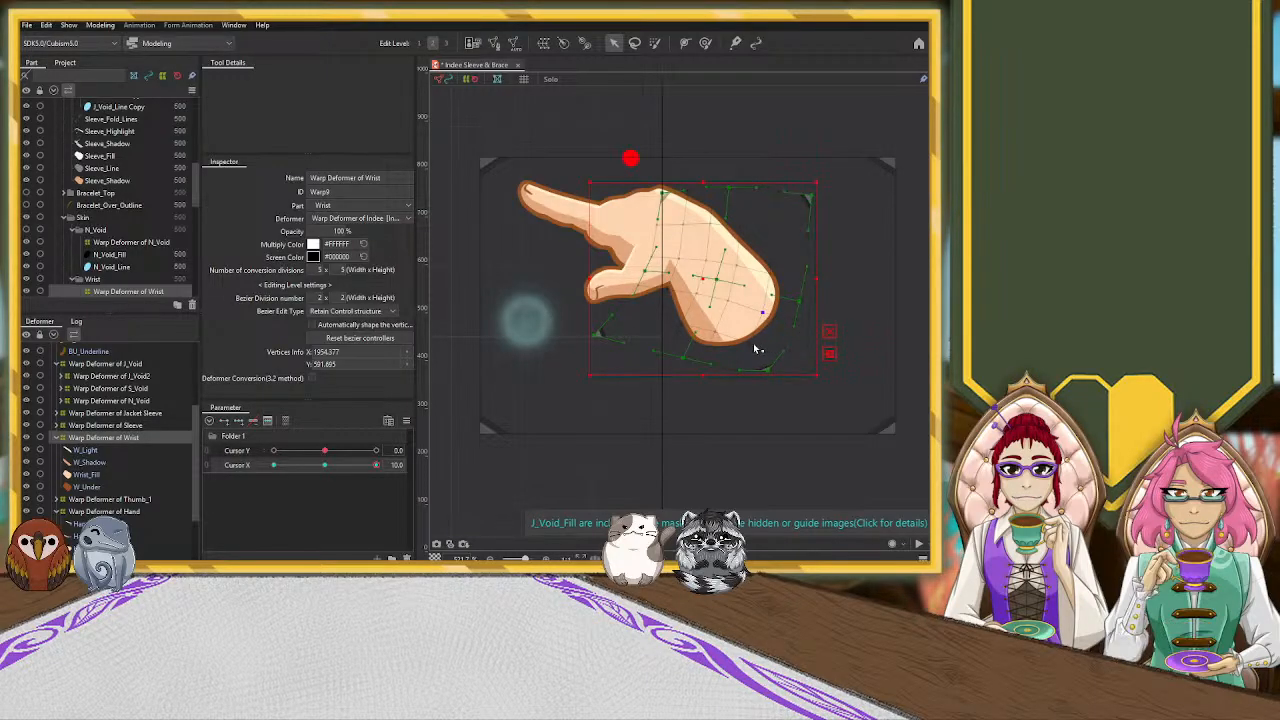
click(749, 344)
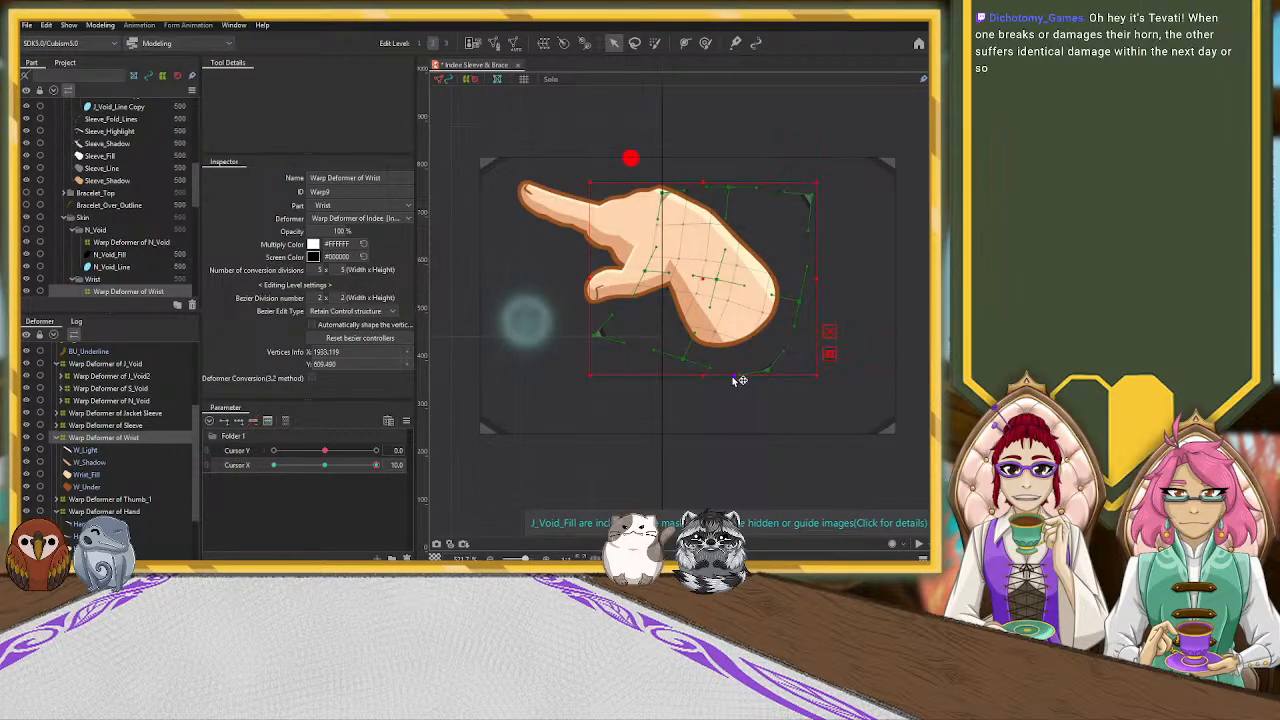
drag(734, 381, 766, 317)
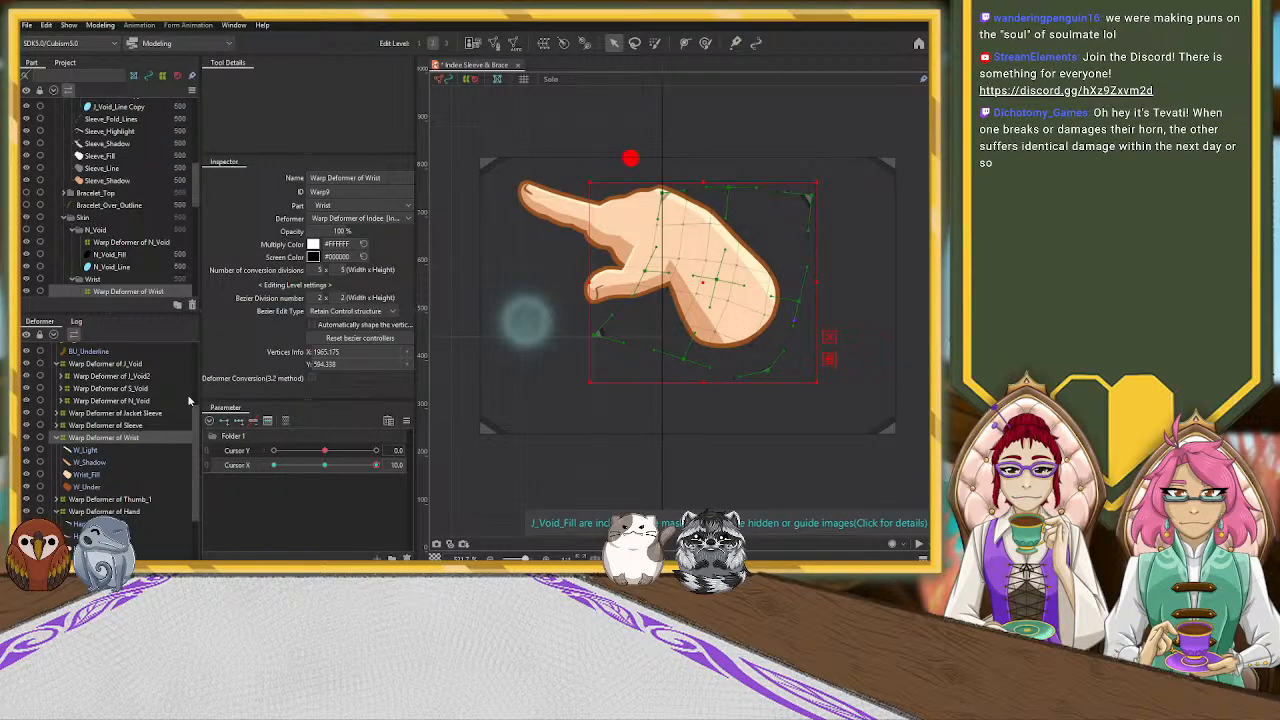
click(27, 230)
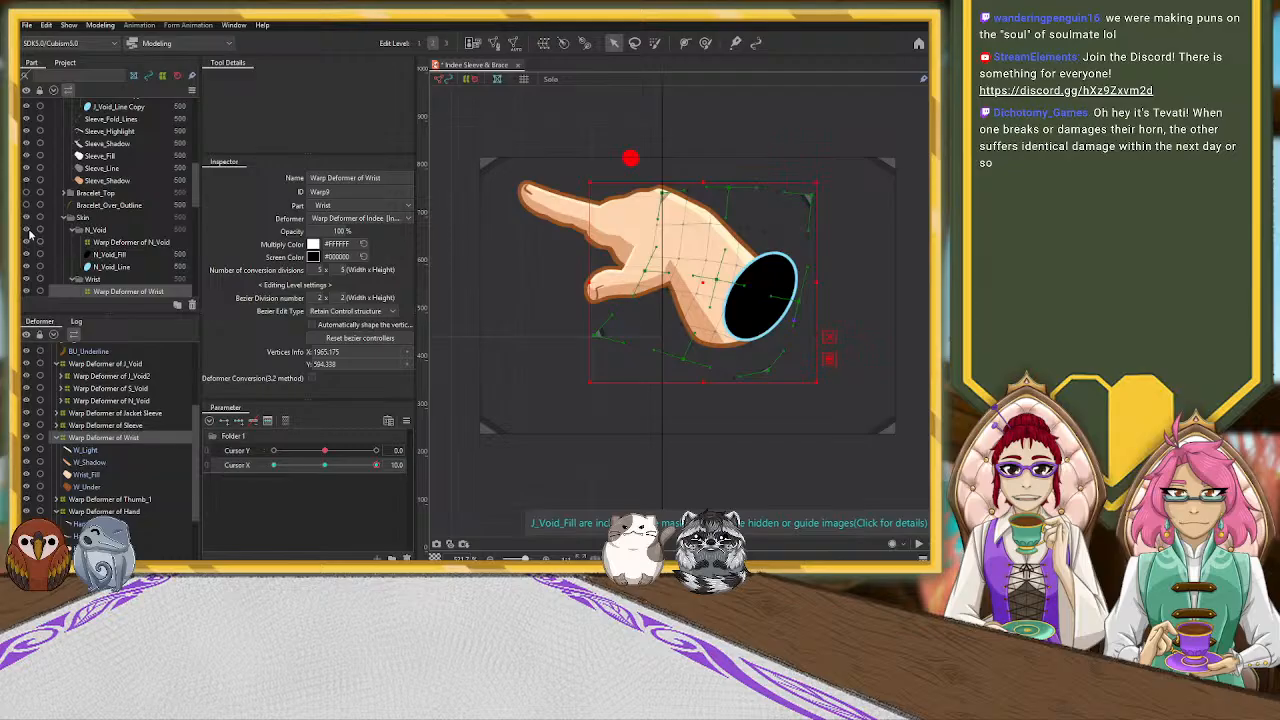
At Cursor X 10, move the N_Void warp deformer onto the reshaped wrist end and rotate it clockwise to match the wrist's angle
click(143, 426)
click(153, 400)
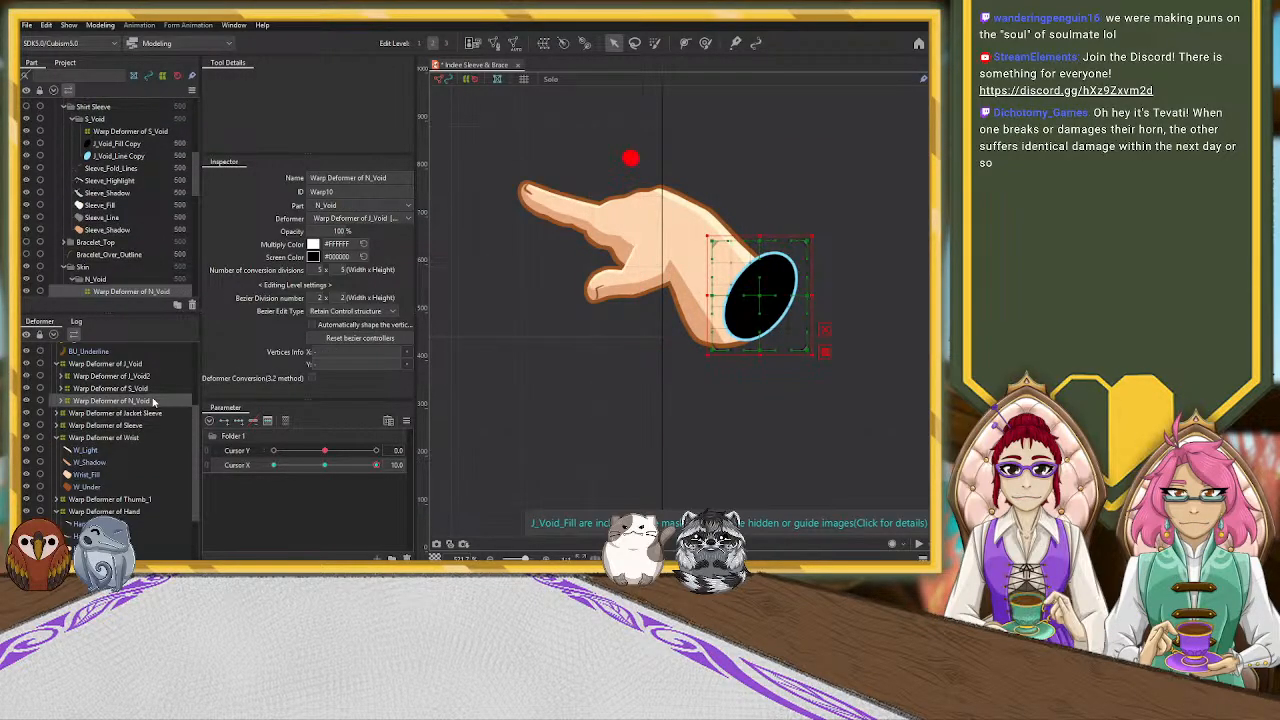
drag(759, 296, 735, 303)
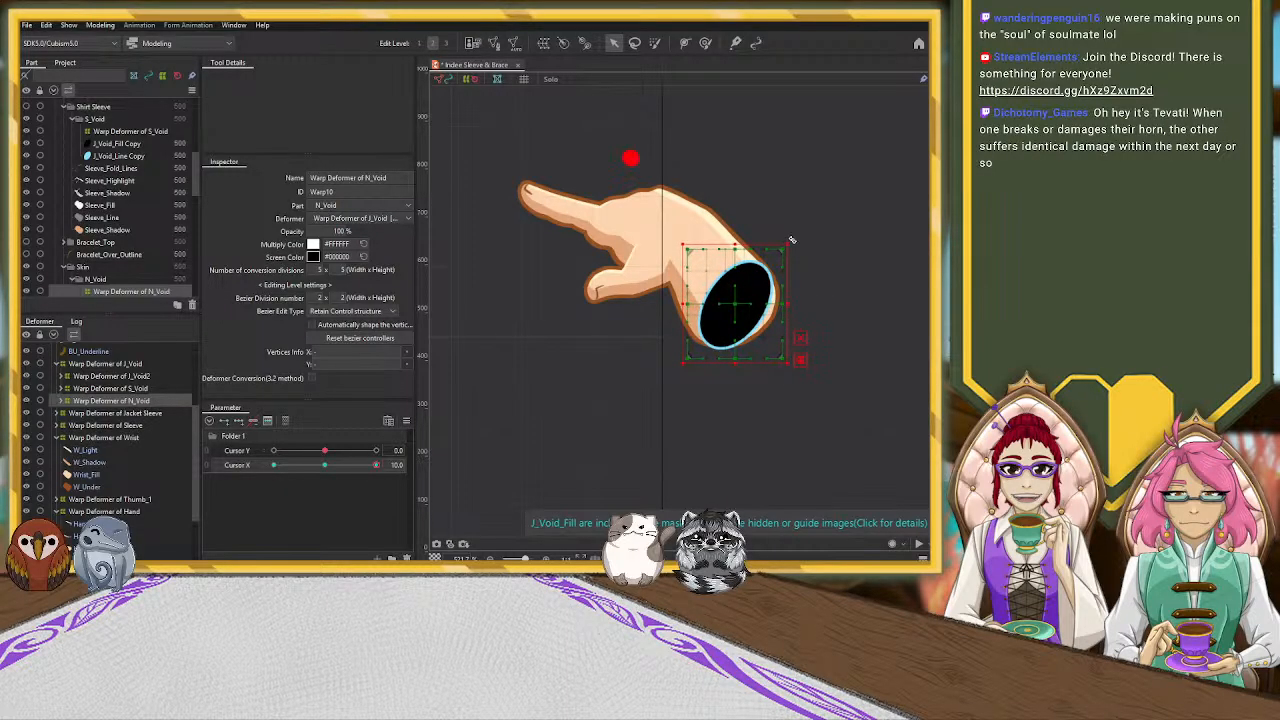
drag(793, 240, 814, 271)
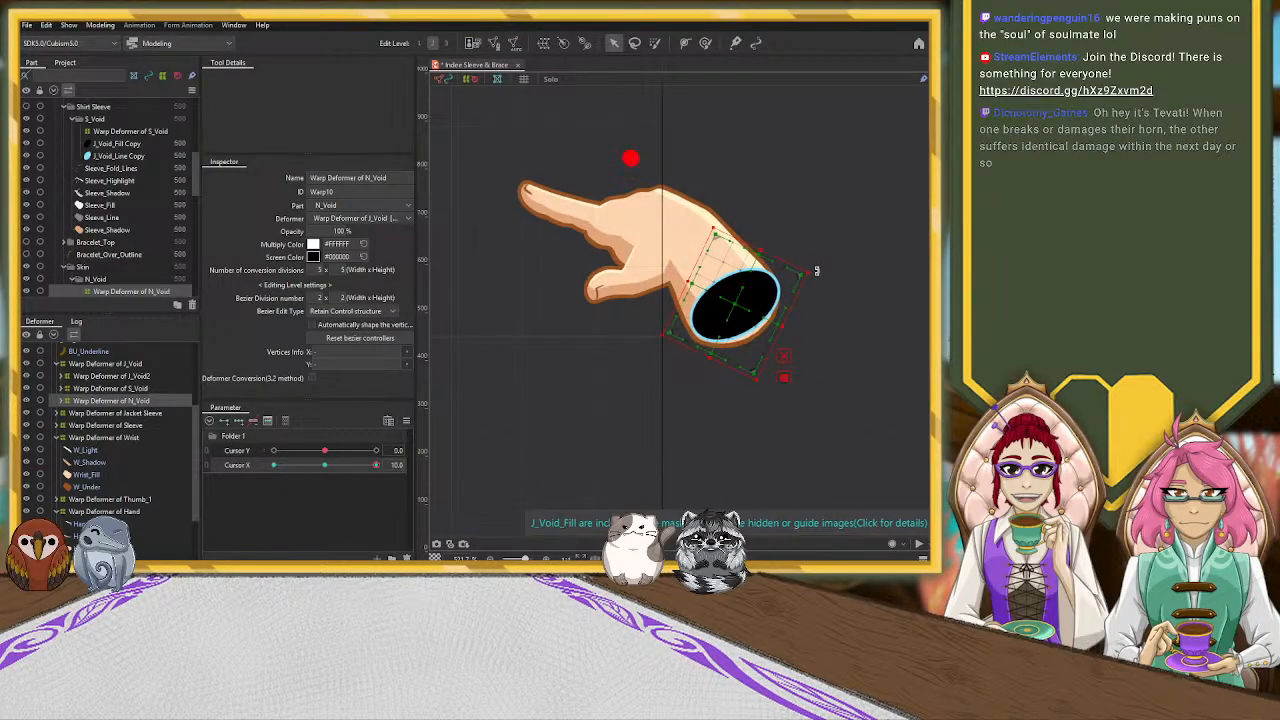
drag(737, 305, 738, 309)
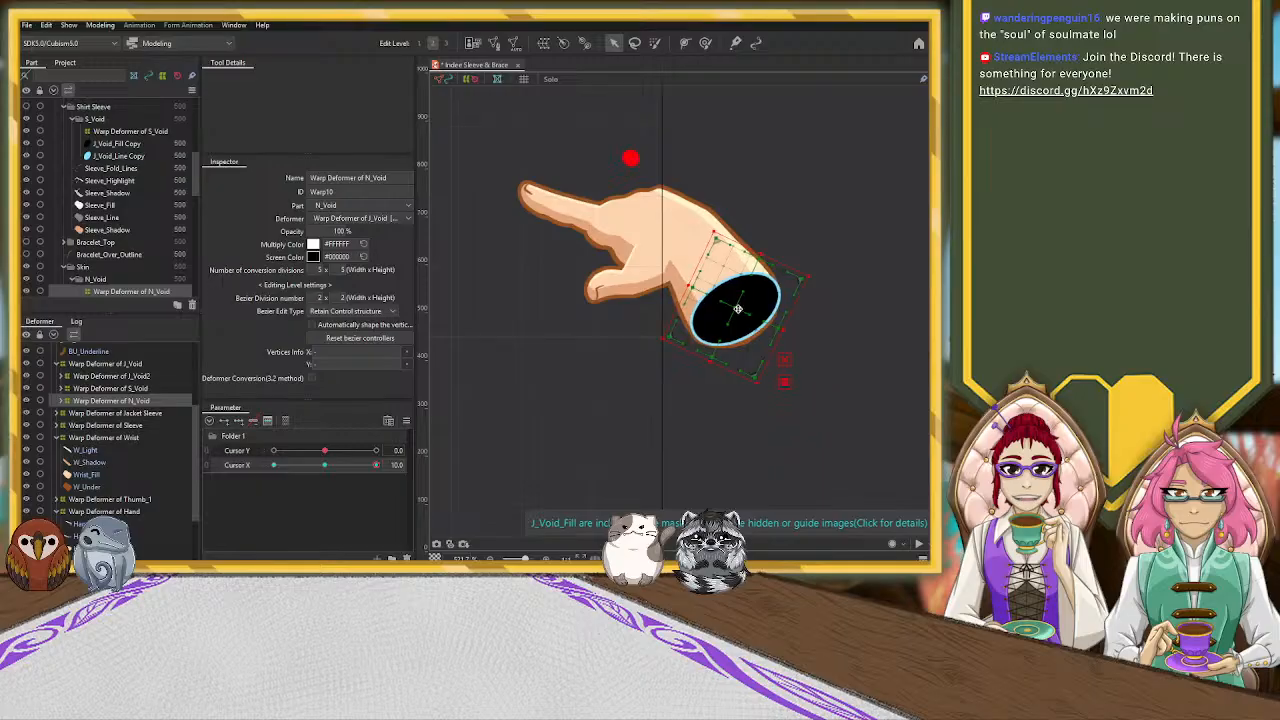
Adjust the N_Void warp deformer's corners and edge handles so the black opening fits the wrist outline at Cursor X 10
drag(756, 380, 772, 395)
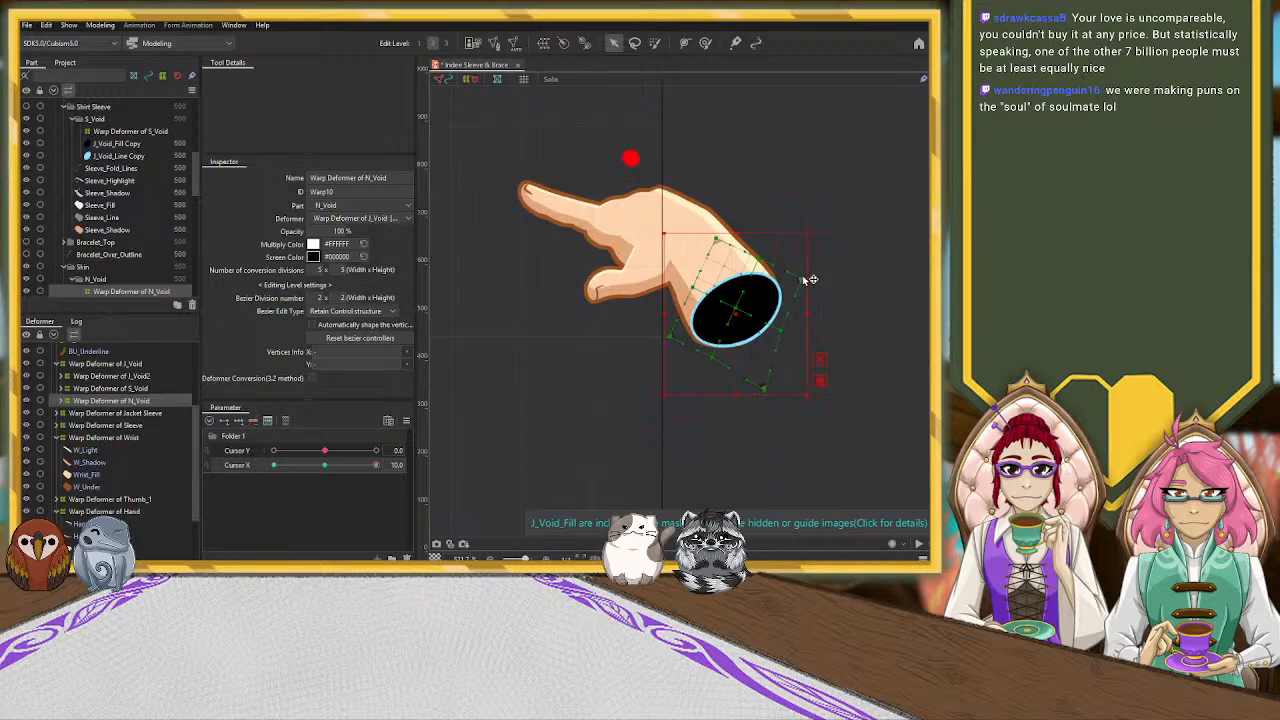
drag(808, 282, 800, 271)
drag(671, 337, 663, 338)
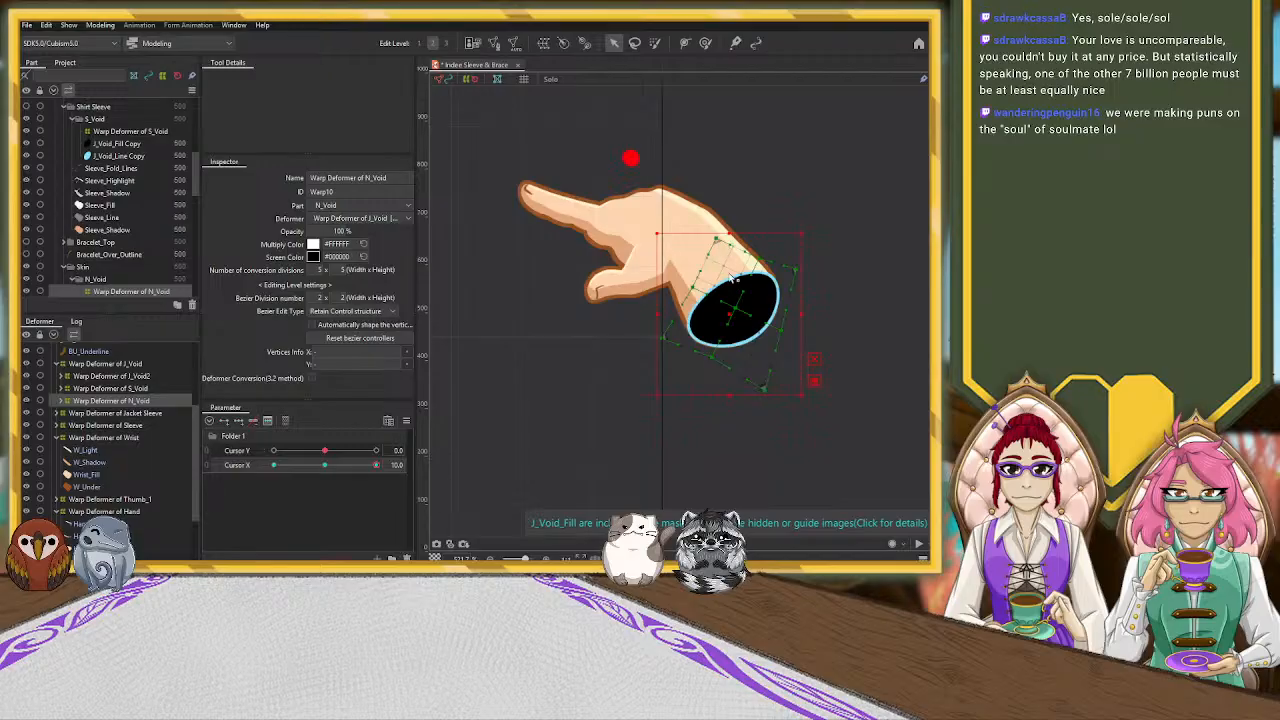
drag(718, 240, 714, 229)
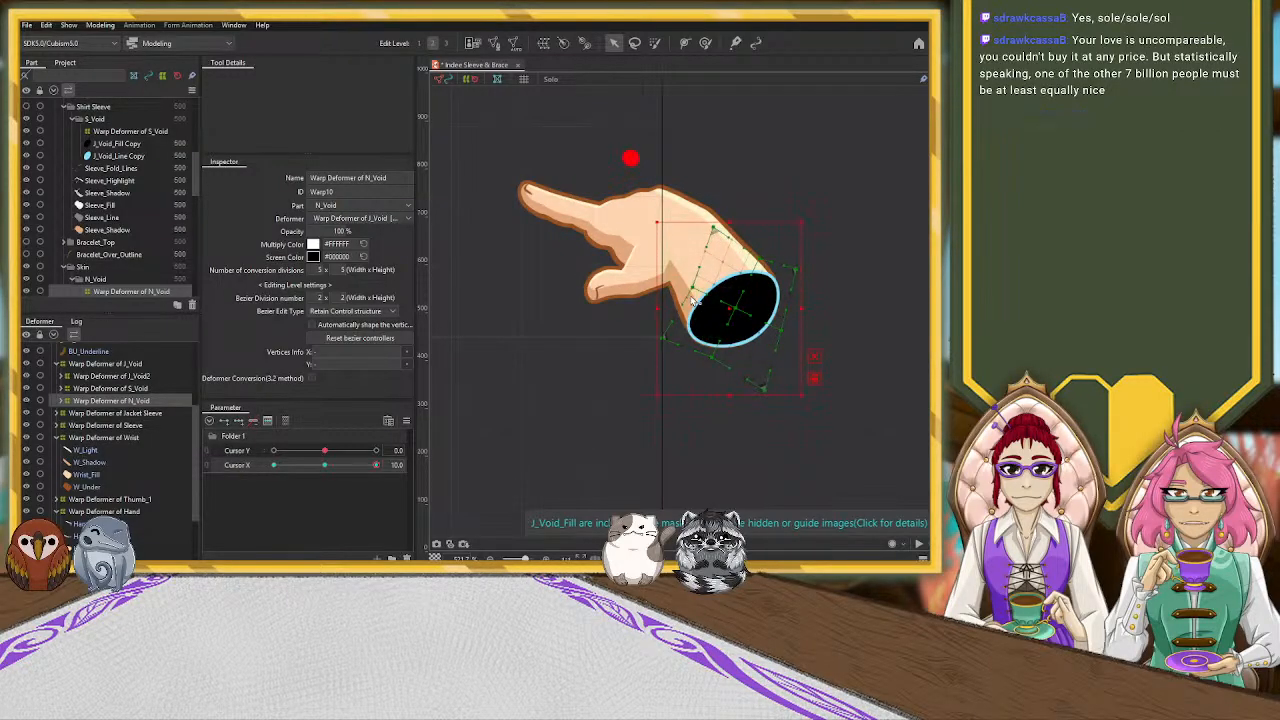
drag(704, 291, 697, 287)
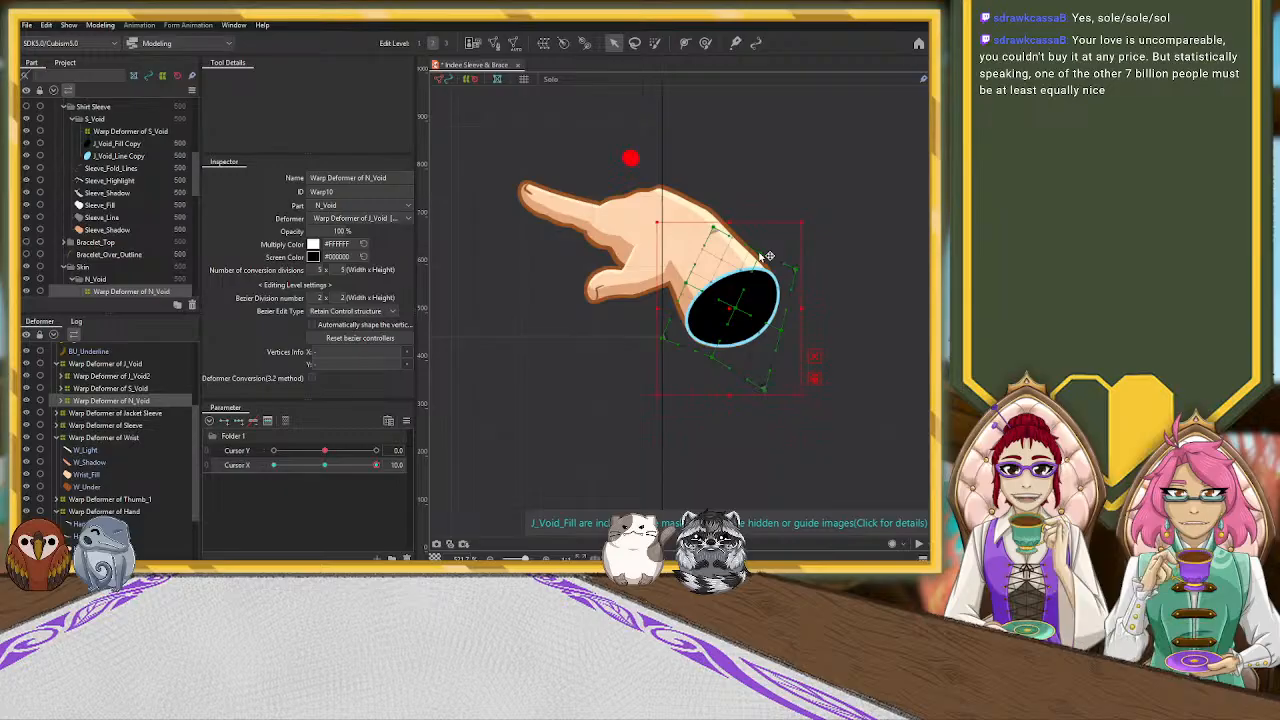
drag(764, 254, 761, 251)
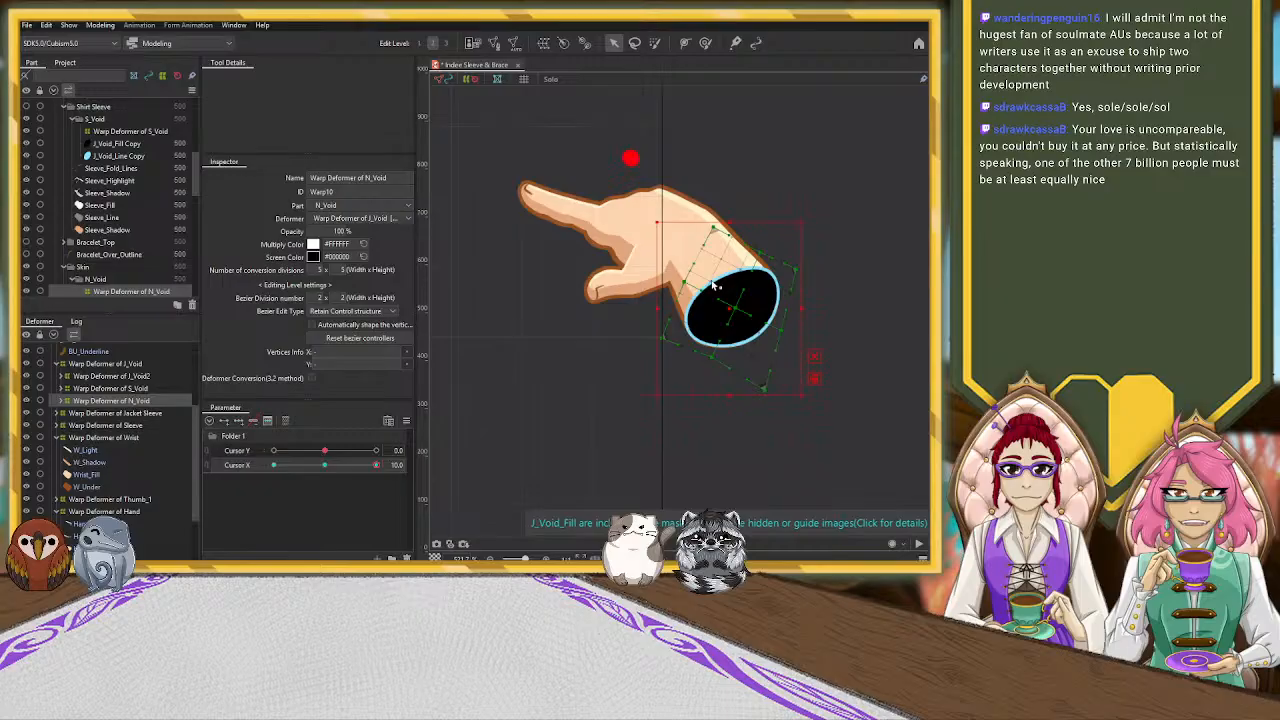
key(ctrl+z)
key(ctrl+z)
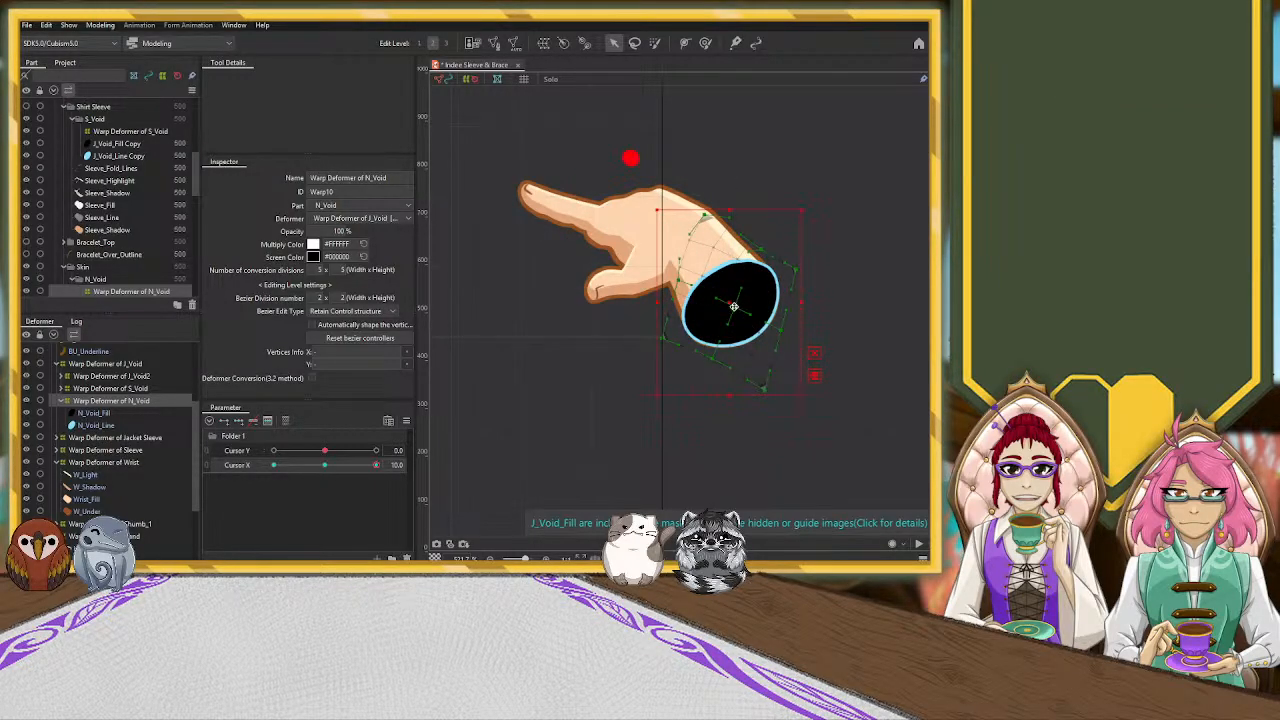
click(814, 354)
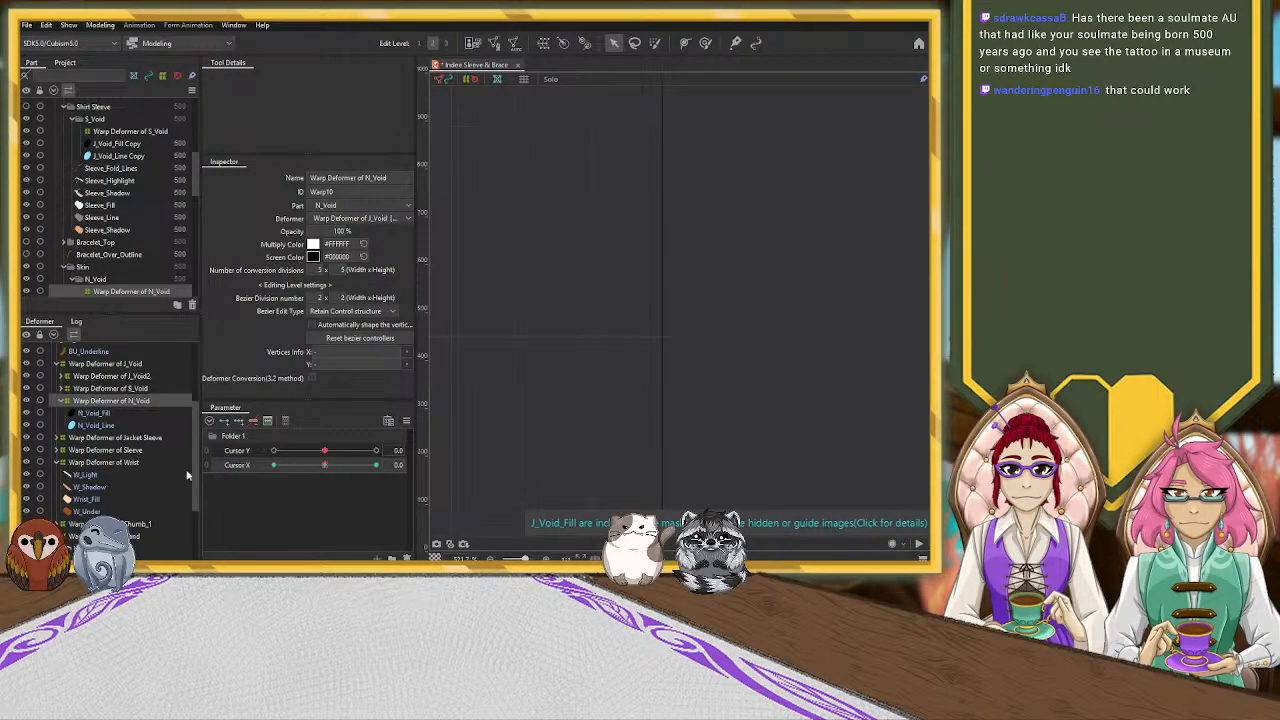
Create a warp deformer for the W_Shadow part inside the Wrist deformer, add three Cursor X keys to it and set Cursor X to 10
click(89, 487)
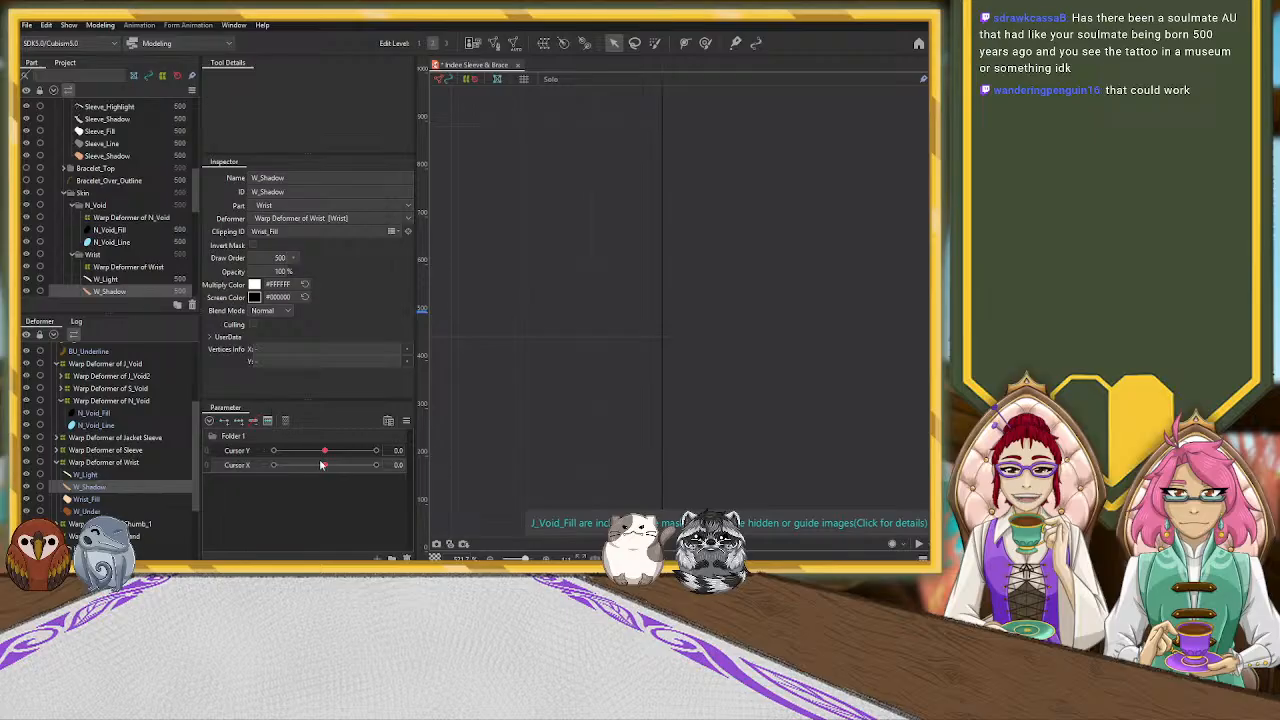
drag(324, 465, 376, 466)
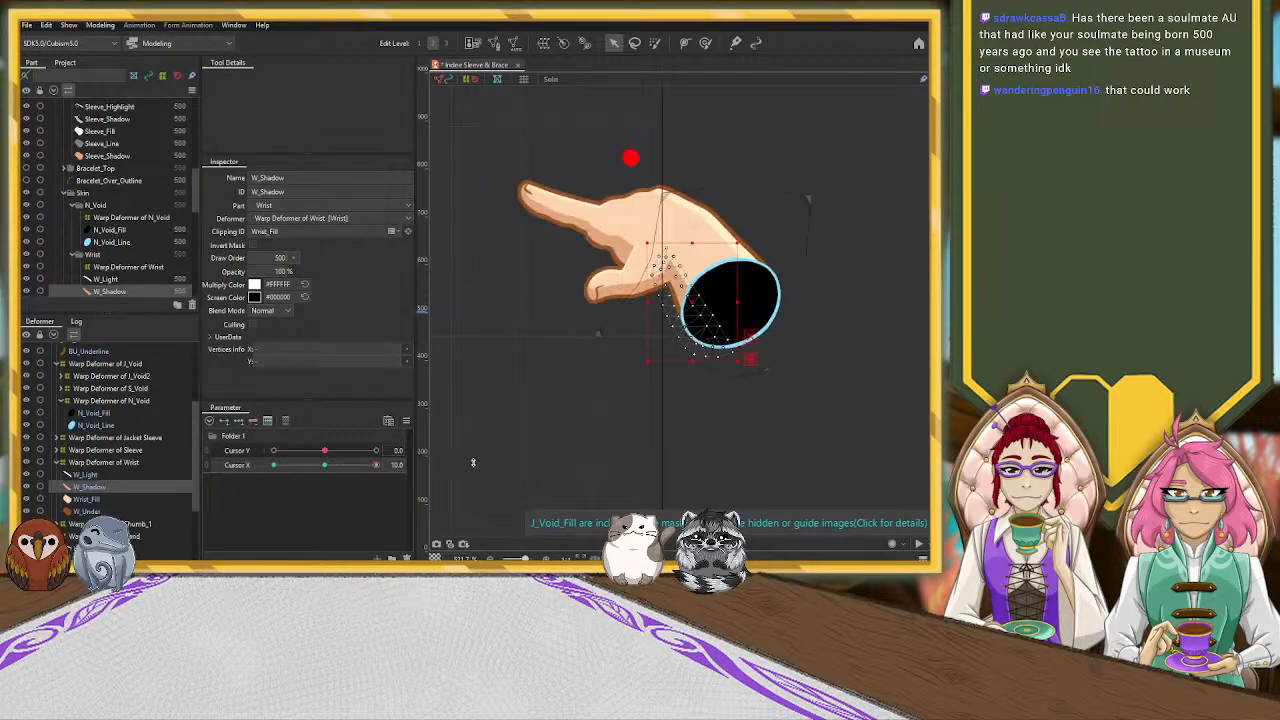
click(324, 465)
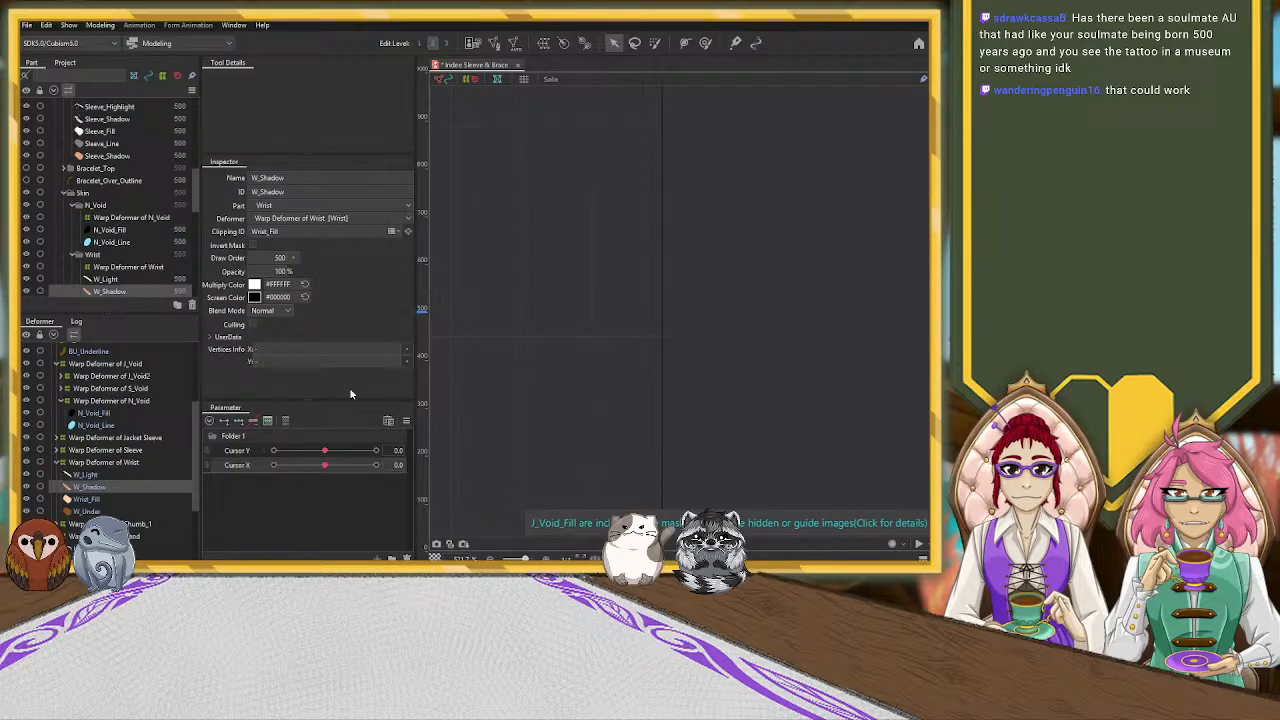
click(284, 387)
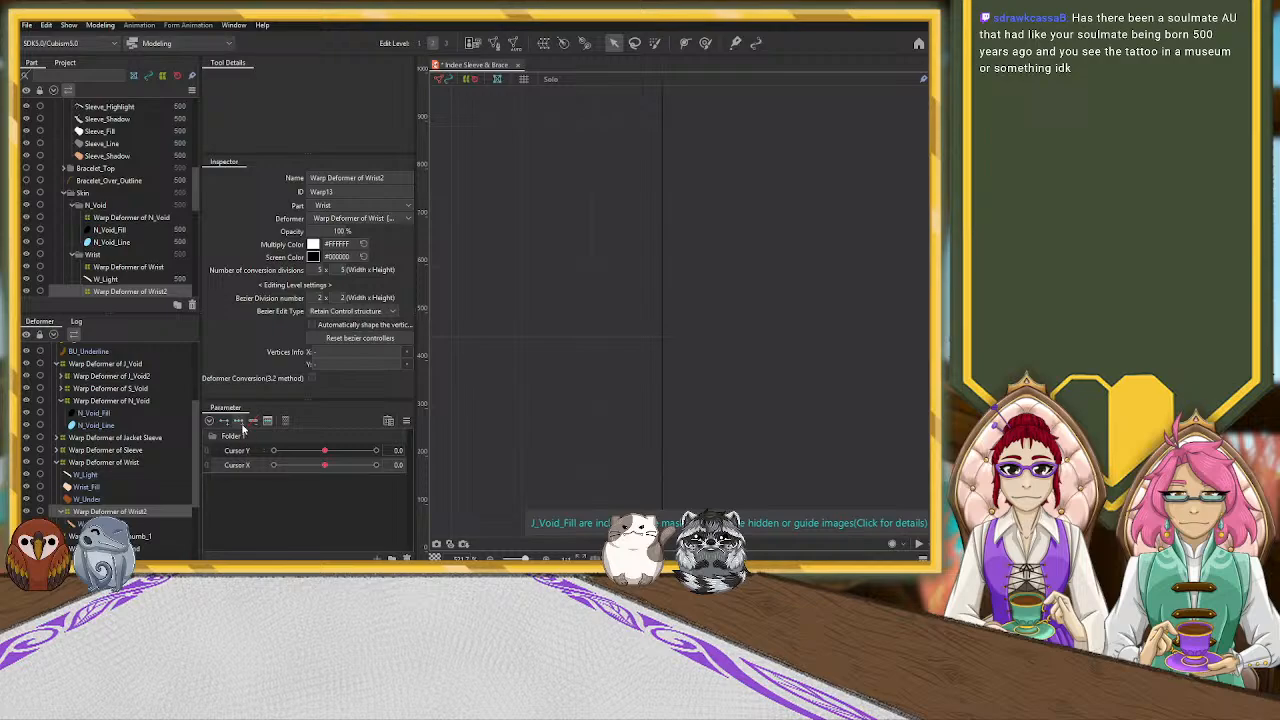
click(325, 466)
scroll(674, 297, up, 3)
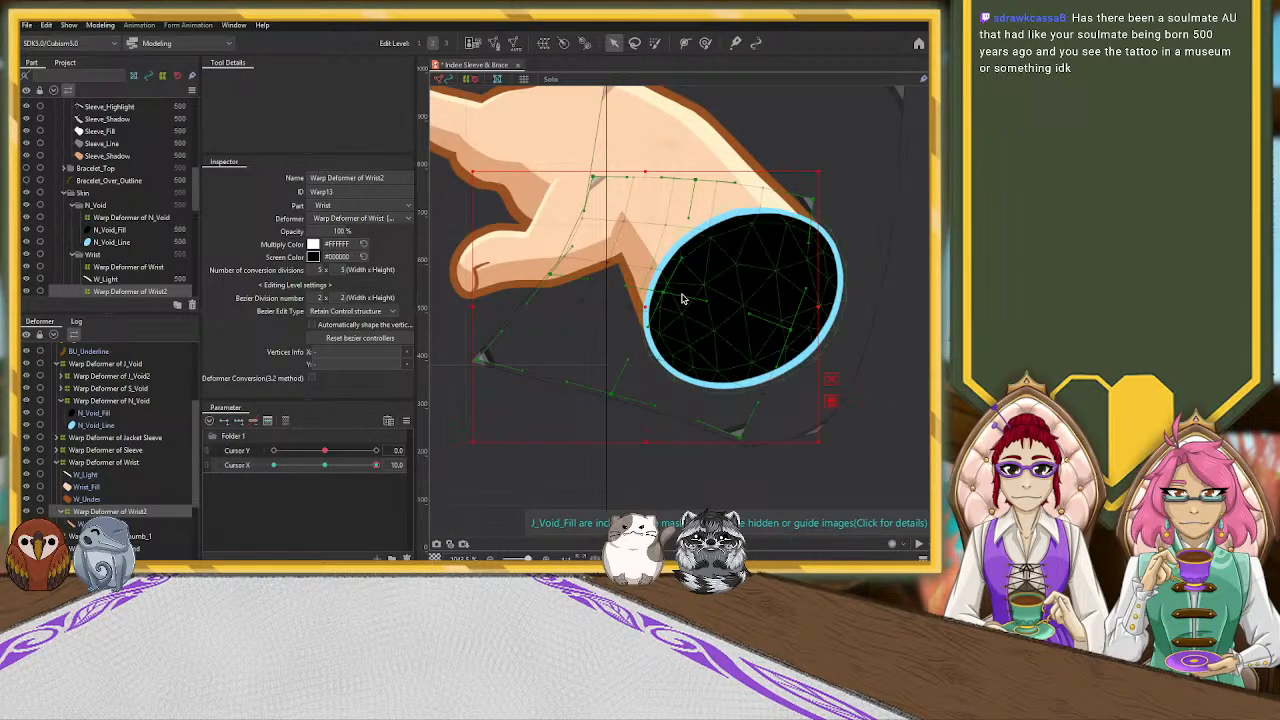
At Cursor X 10, pull the W_Shadow warp deformer's upper-right corner outward, raise its right-side control point and shift the whole deformer slightly up and right
drag(818, 200, 848, 138)
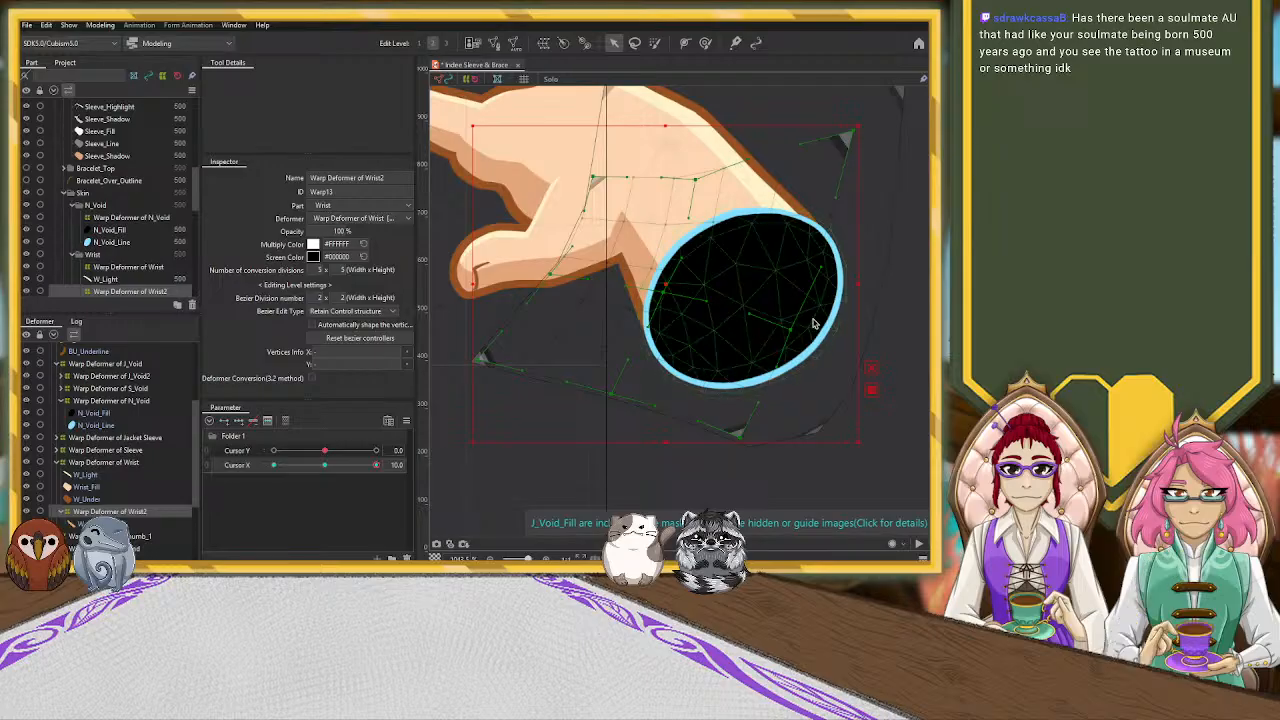
drag(800, 335, 788, 309)
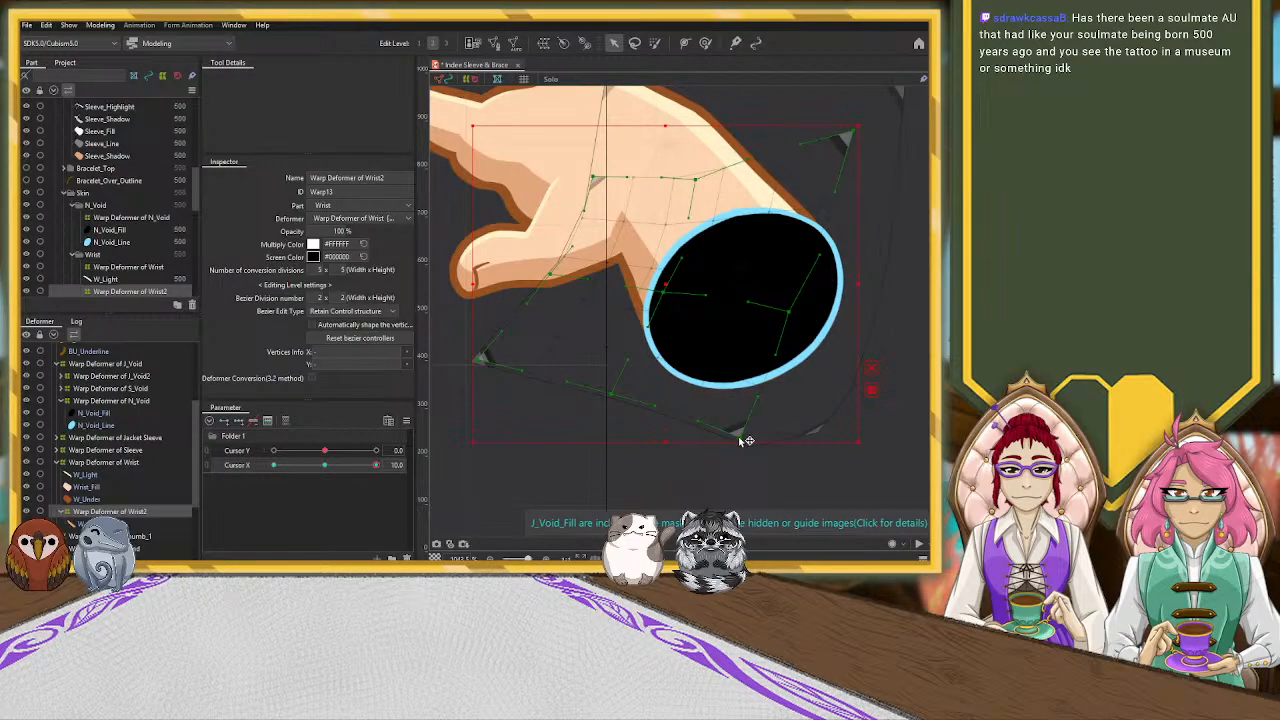
drag(666, 289, 682, 276)
drag(608, 168, 619, 195)
key(ctrl+z)
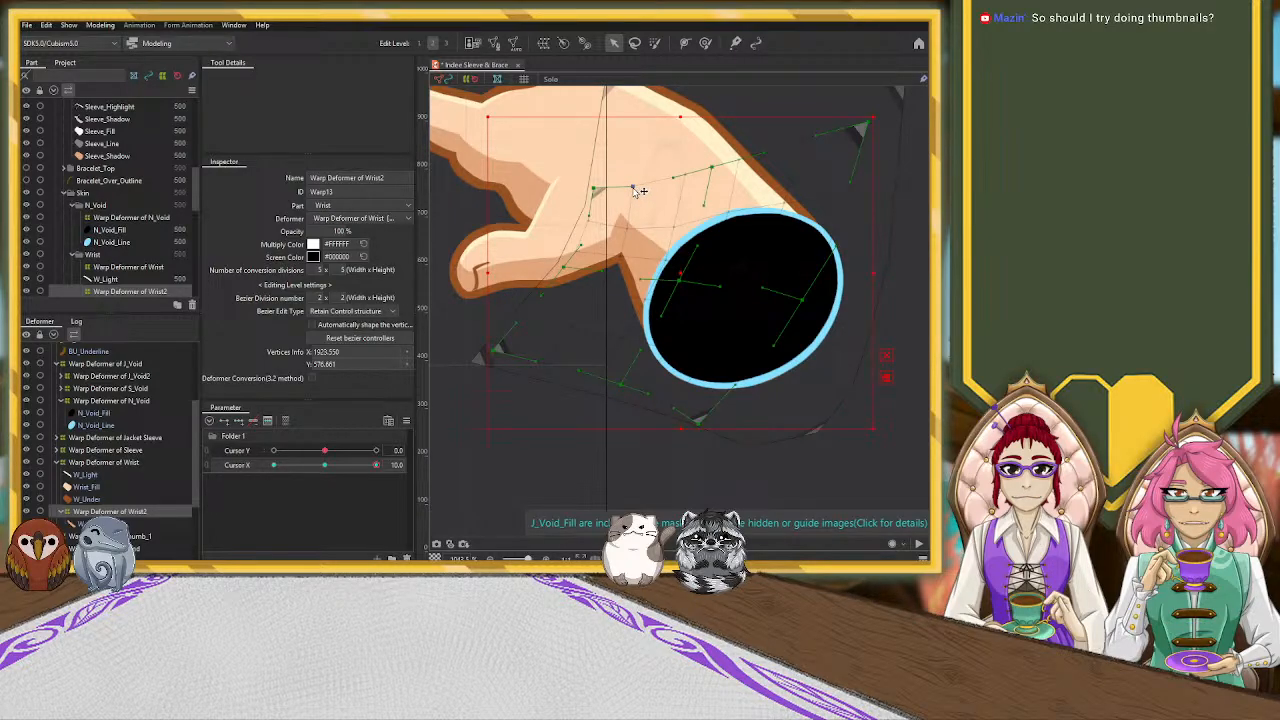
Adjust the W_Shadow deformer's lower-right corner, right-side control point and upper curve point so the shadow follows the wrist's lower edge
click(631, 190)
drag(707, 438, 778, 435)
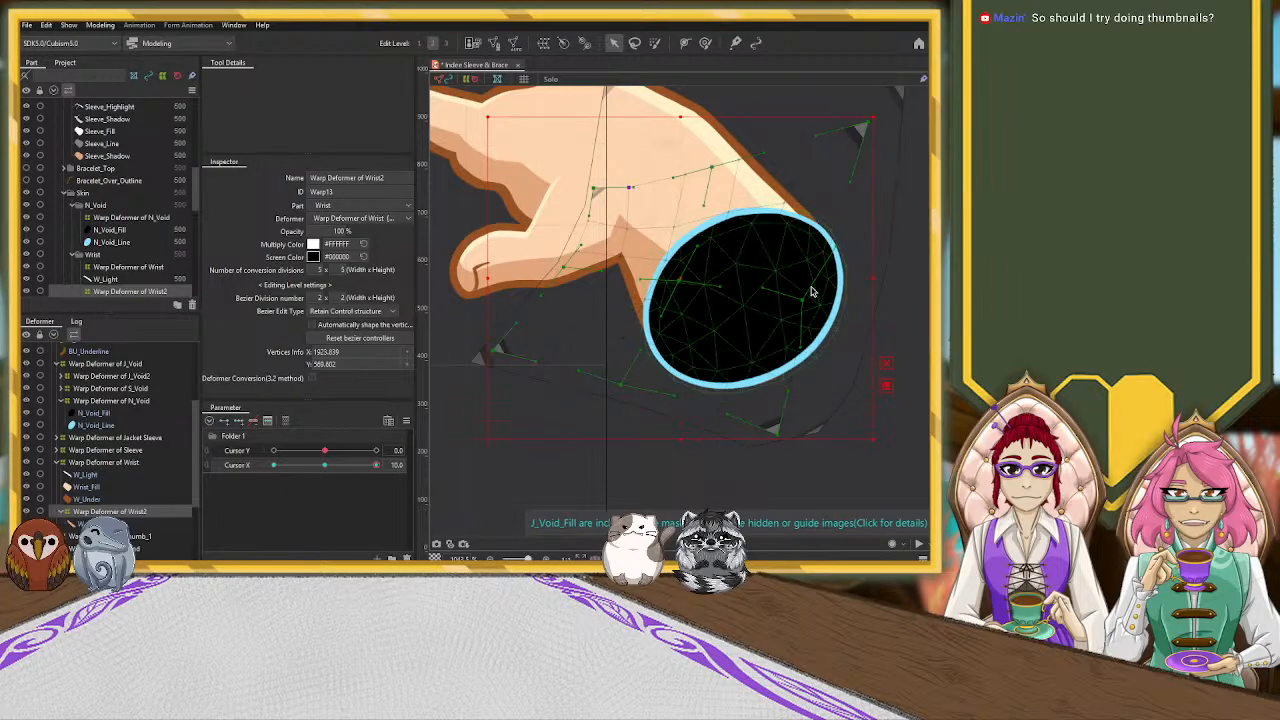
drag(807, 302, 818, 306)
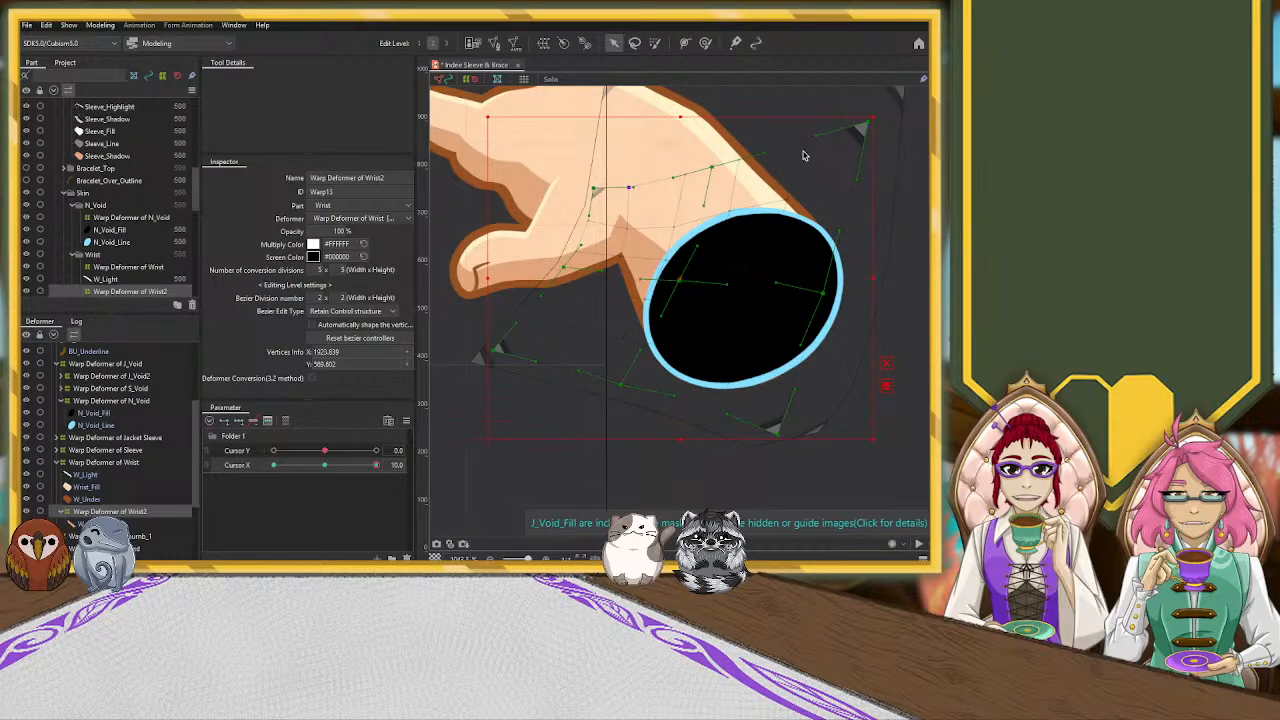
drag(829, 299, 831, 283)
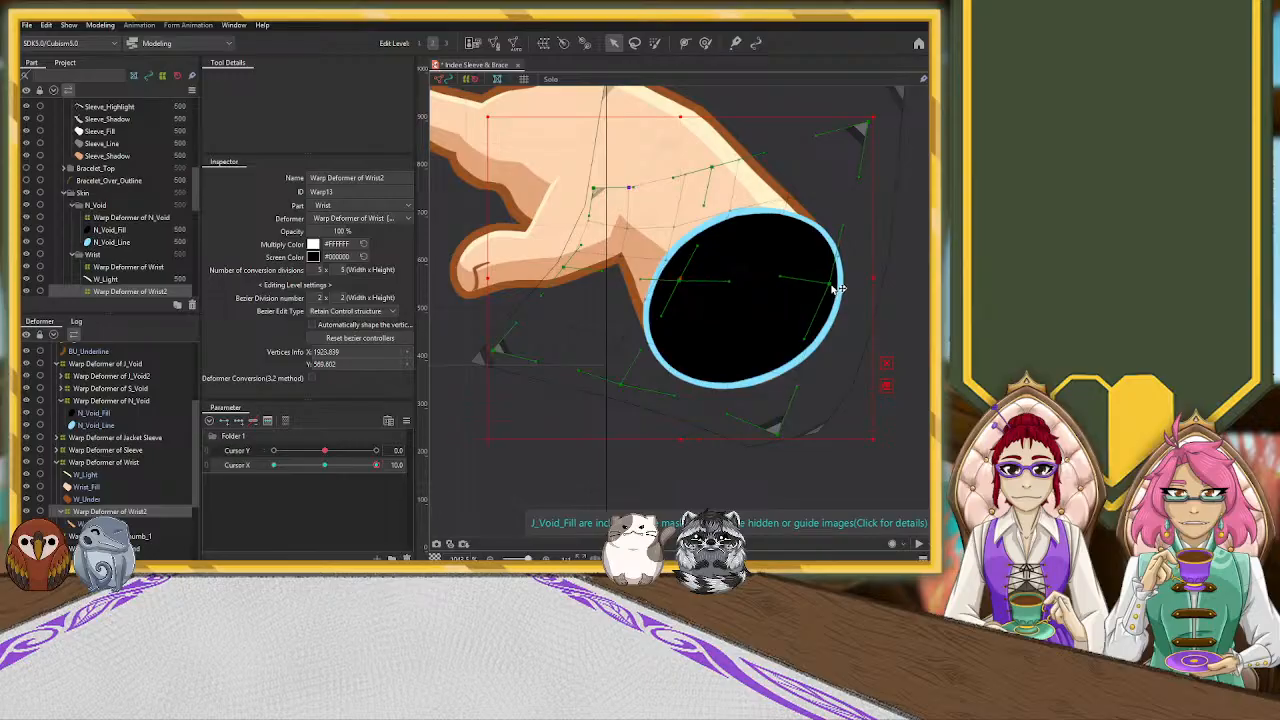
drag(781, 435, 764, 429)
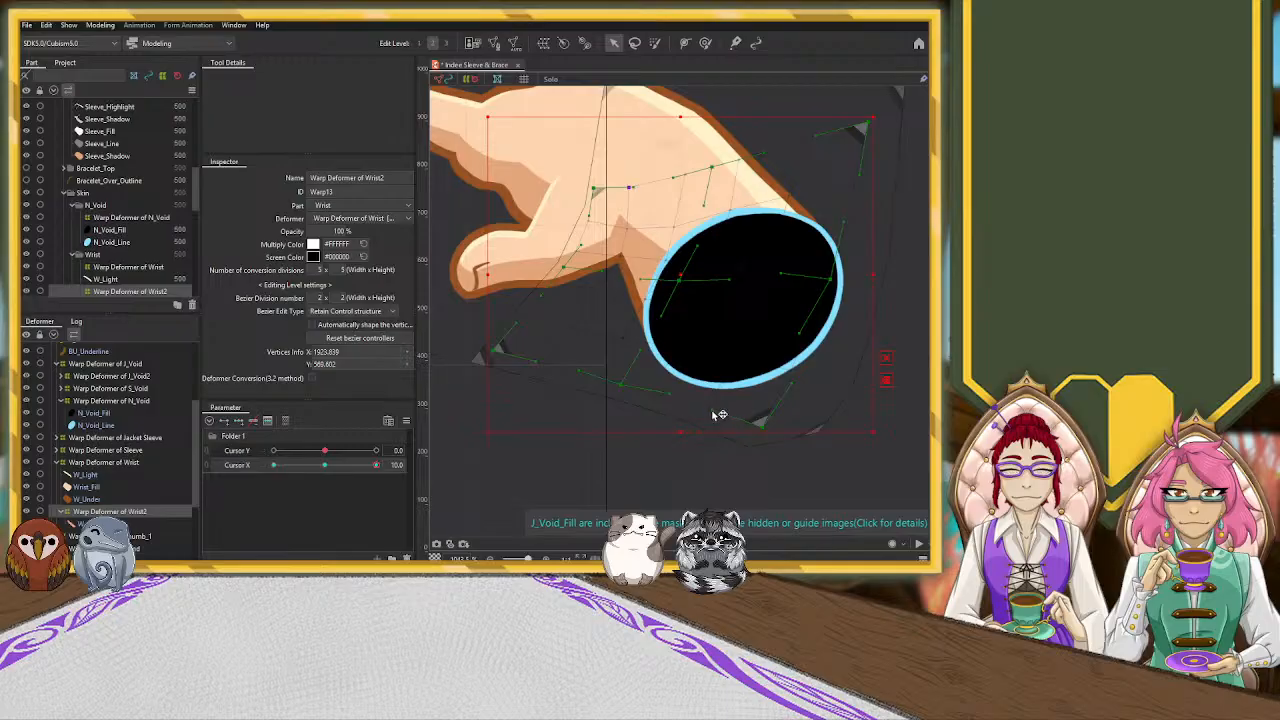
drag(766, 427, 766, 424)
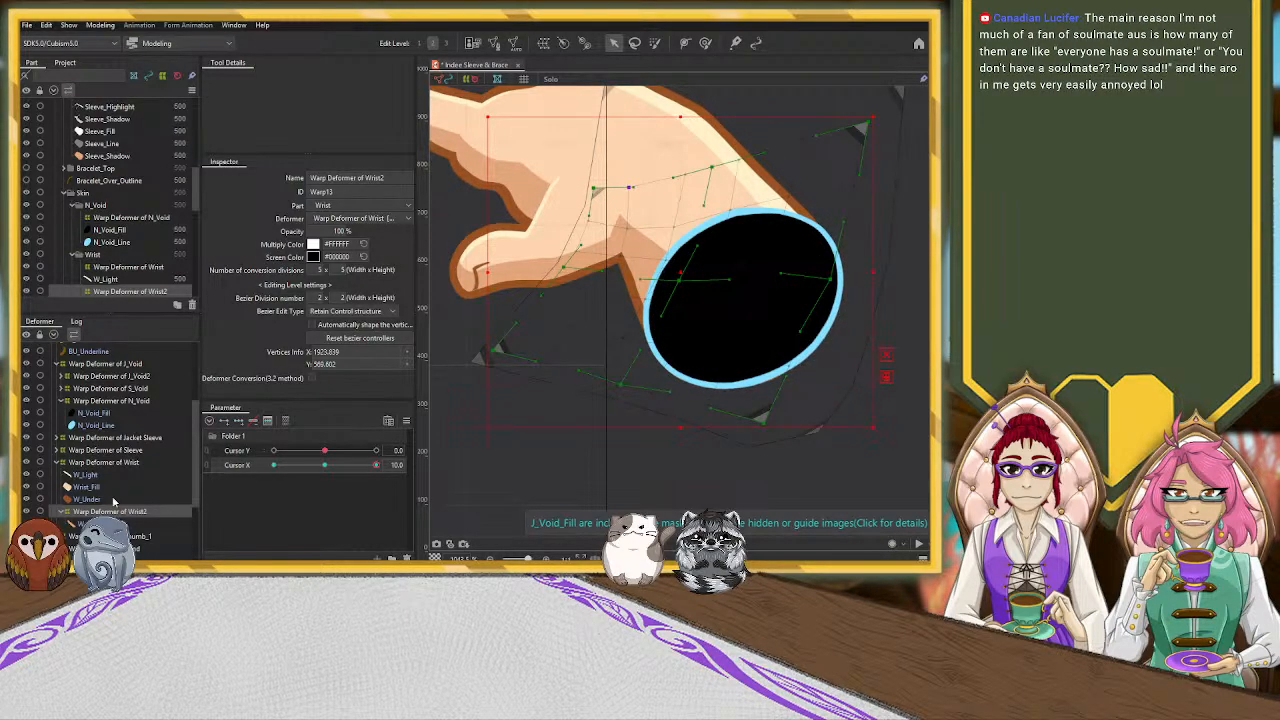
Create a warp deformer for the W_Light part, add three Cursor X keys to it from the neutral pose and set Cursor X to 10
click(324, 465)
click(89, 476)
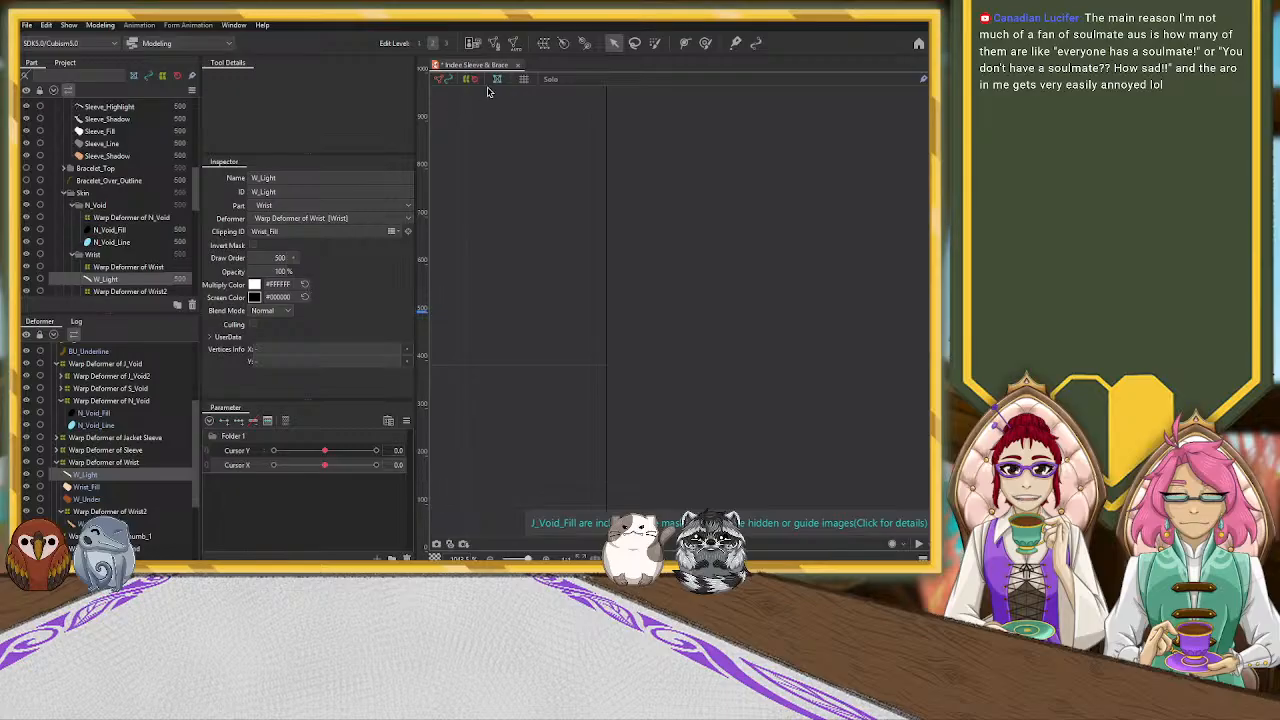
click(290, 378)
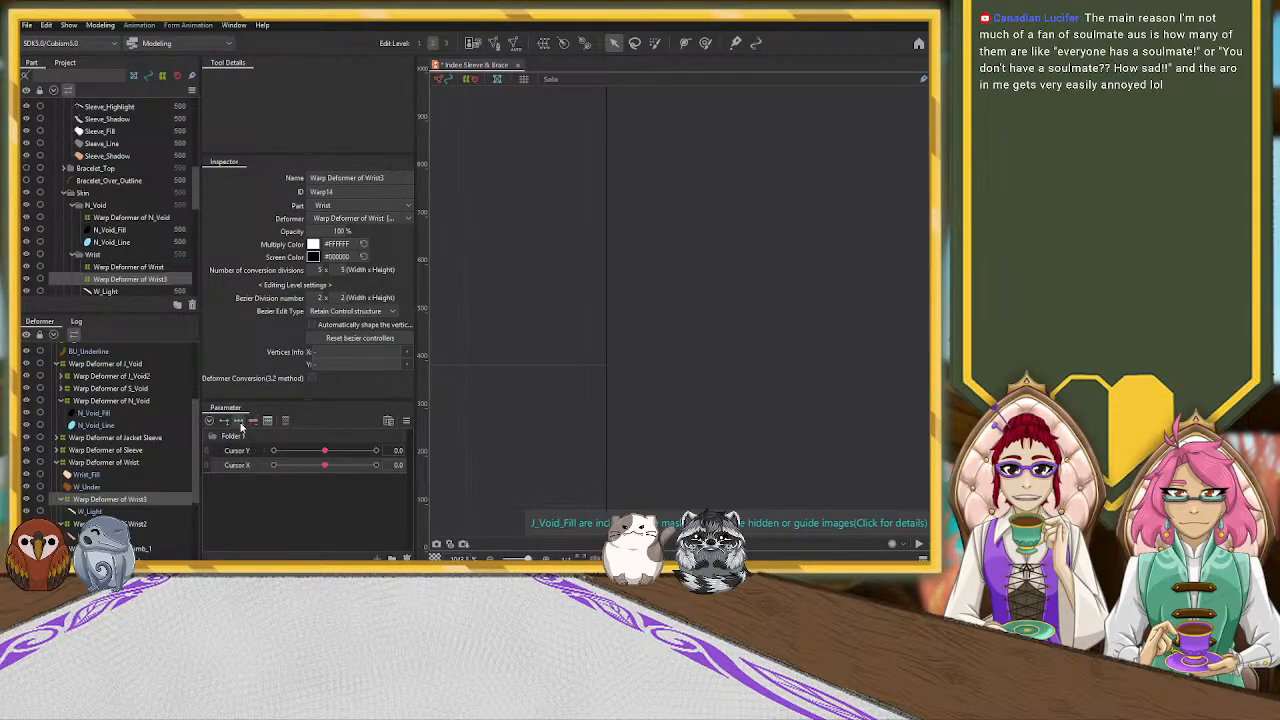
drag(328, 466, 382, 467)
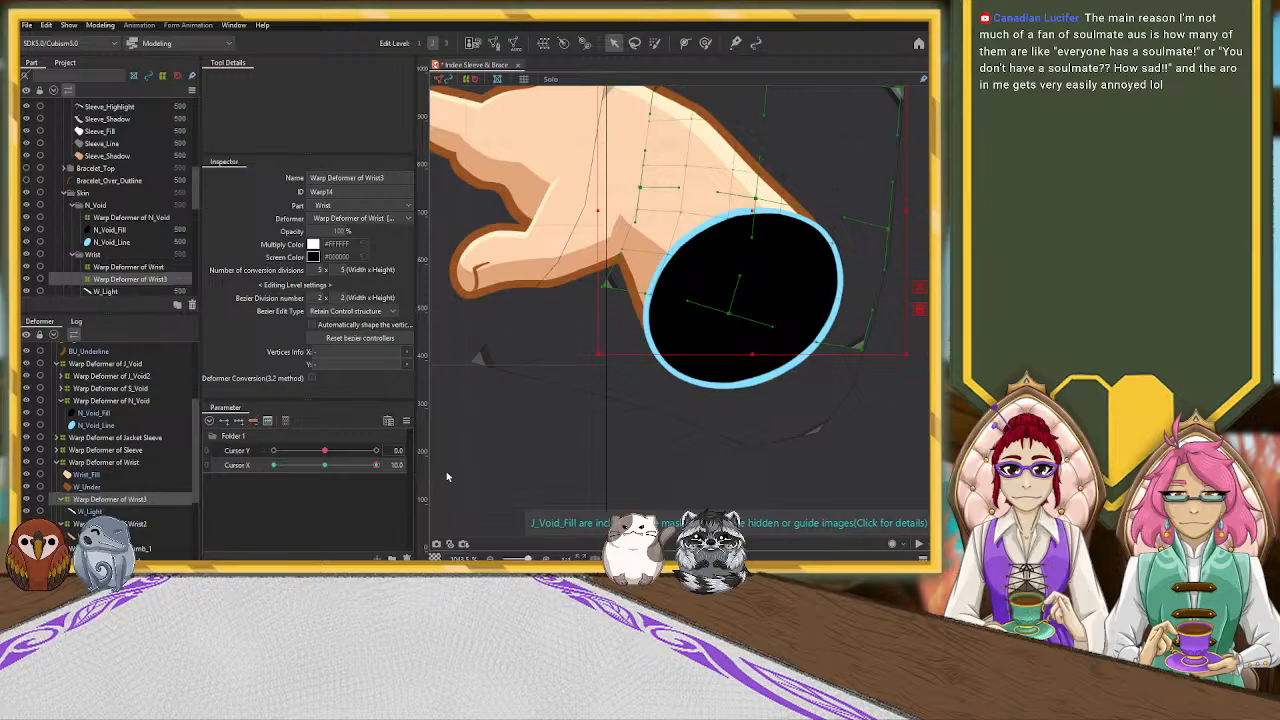
Reposition the W_Light warp deformer and adjust its lower control point, lower-right corner and inner points so the highlight follows the wrist's upper edge
drag(627, 445, 569, 521)
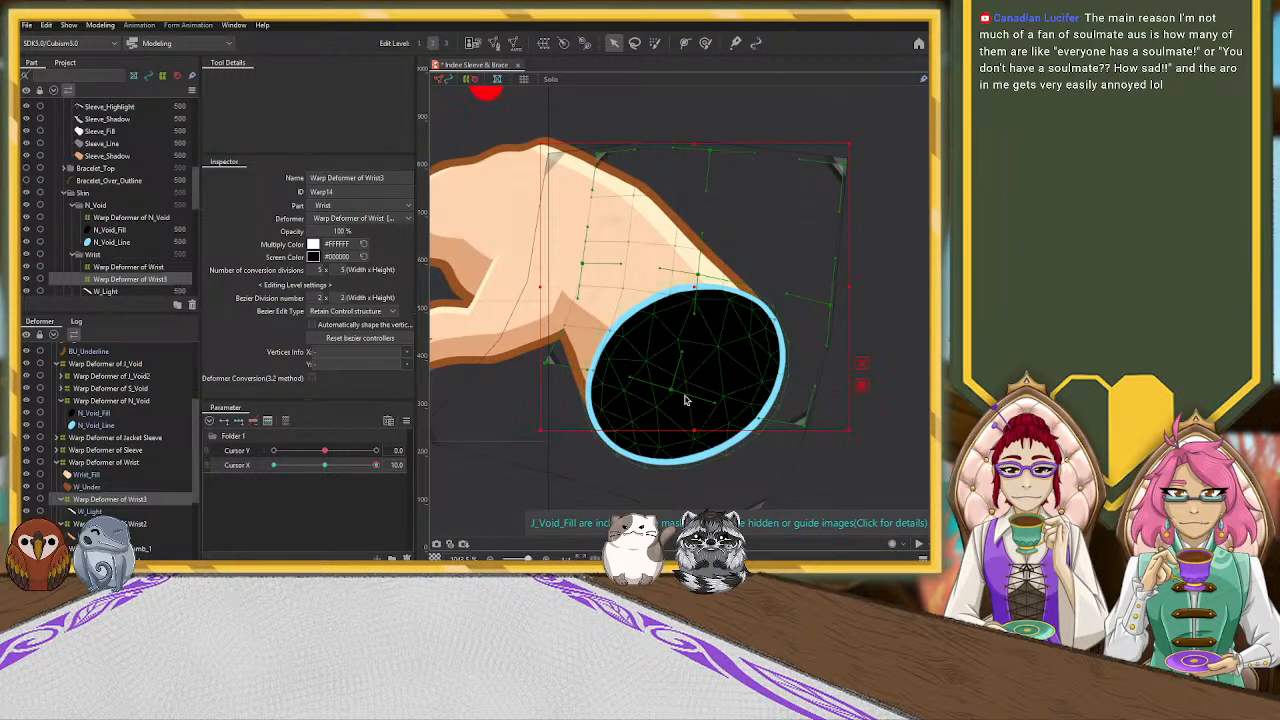
drag(671, 390, 617, 428)
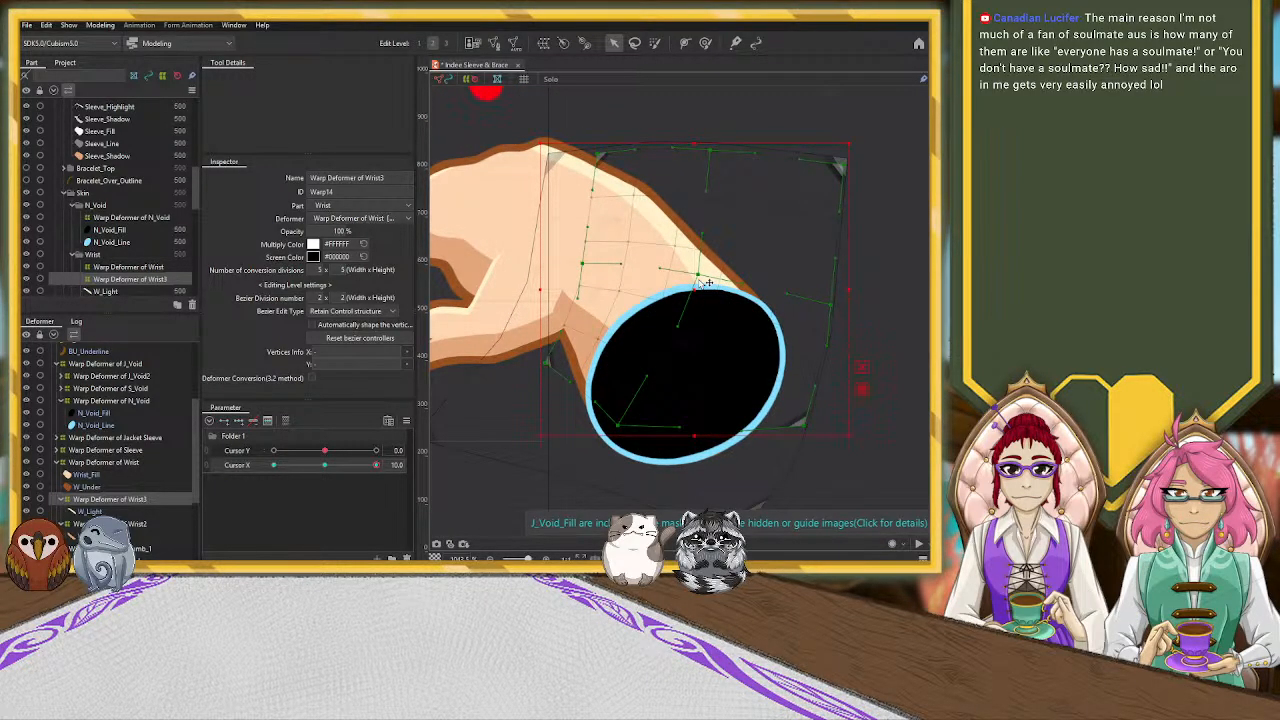
drag(695, 289, 684, 295)
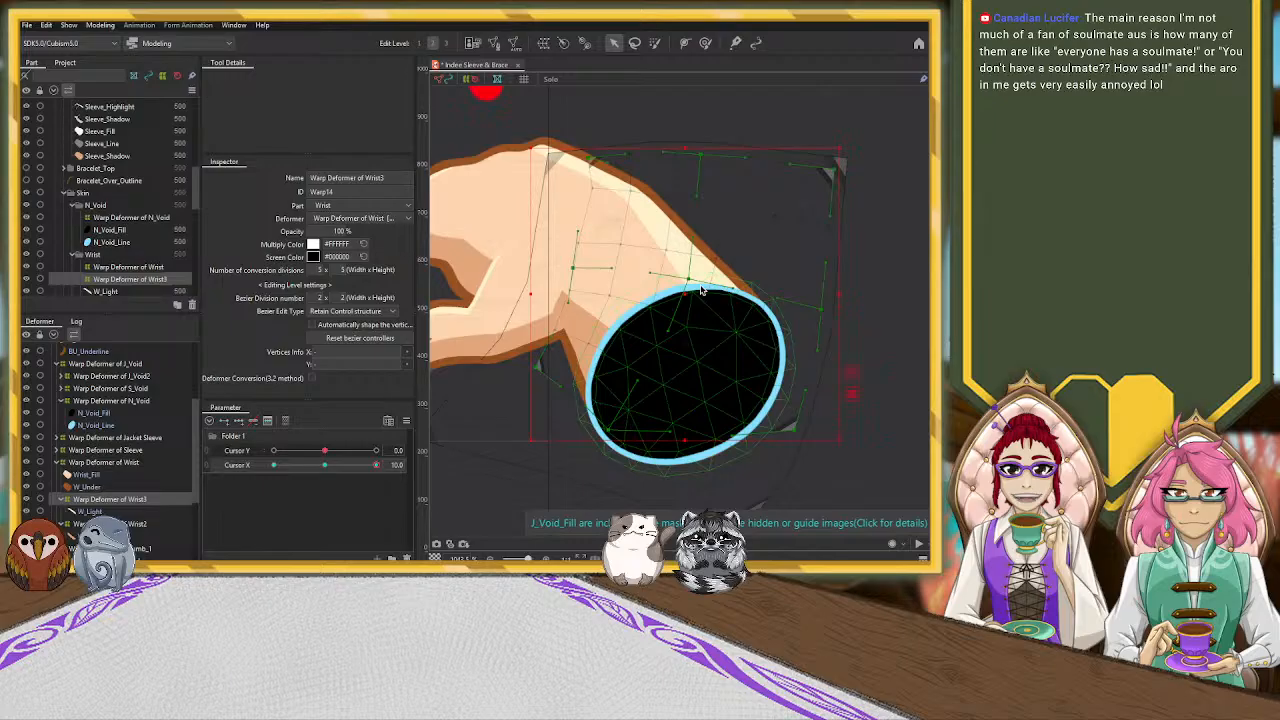
scroll(484, 390, down, 5)
drag(655, 386, 746, 374)
scroll(692, 386, up, 4)
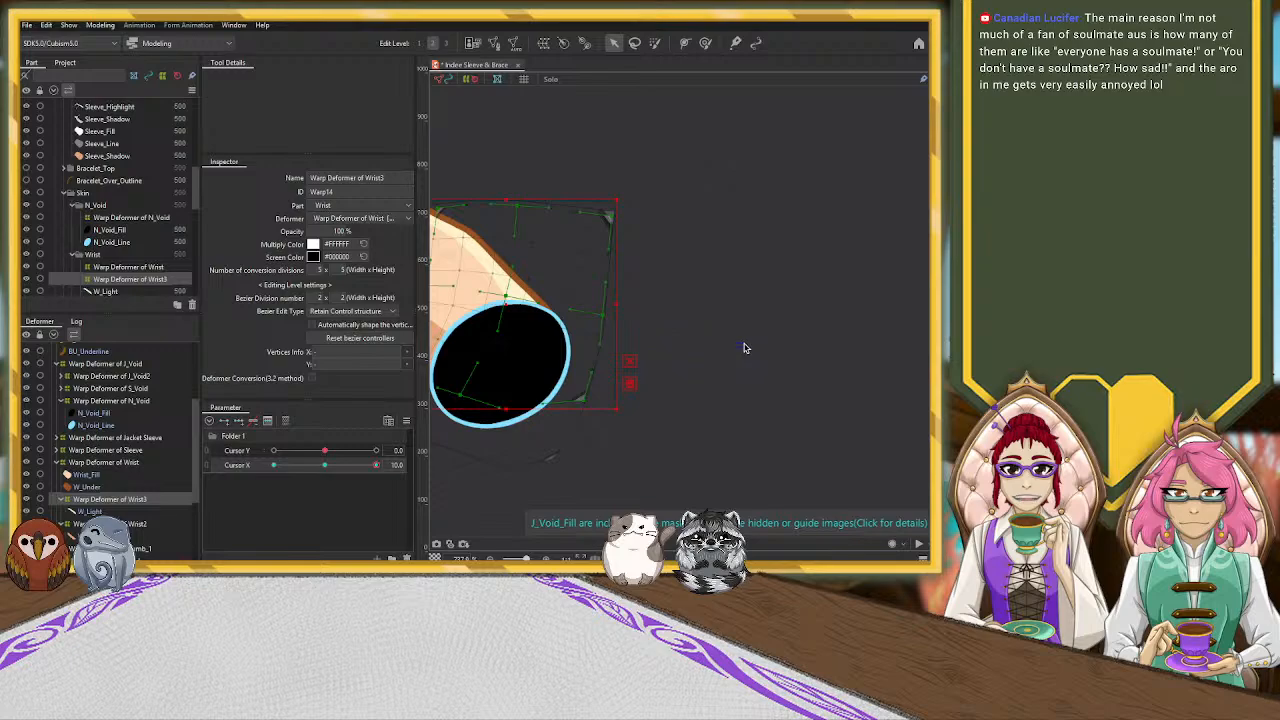
drag(677, 331, 846, 331)
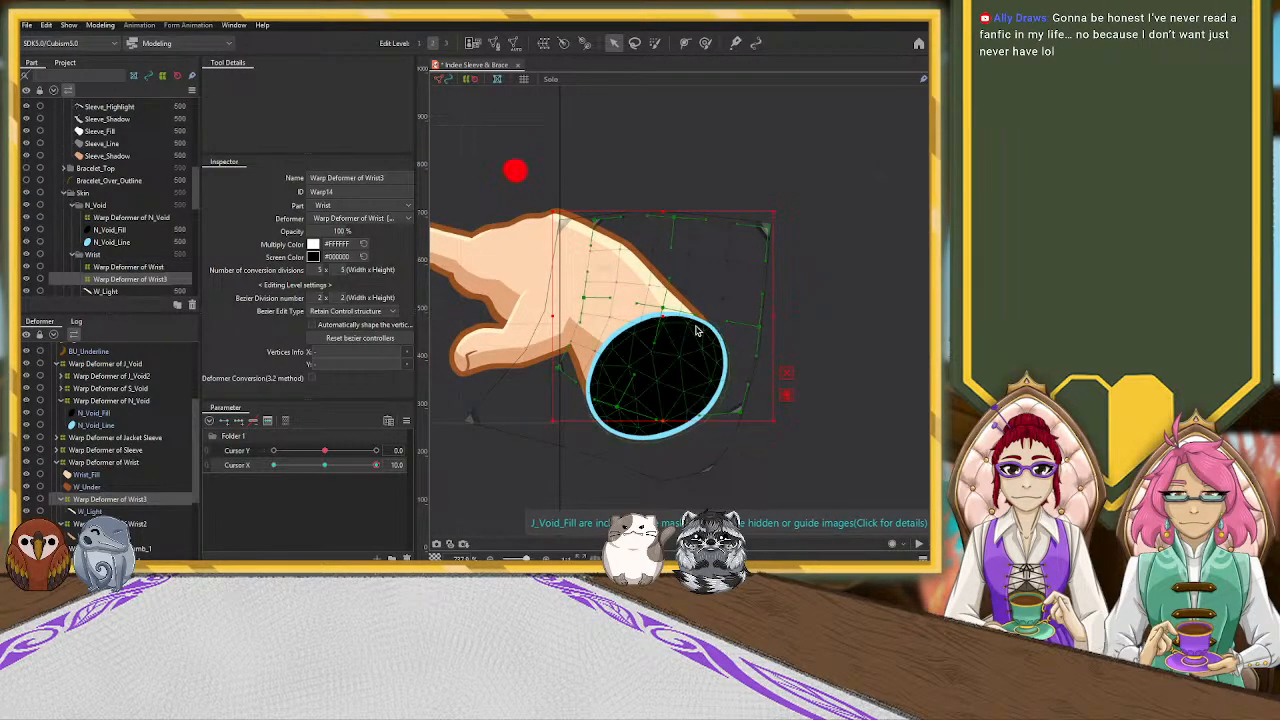
drag(663, 314, 669, 312)
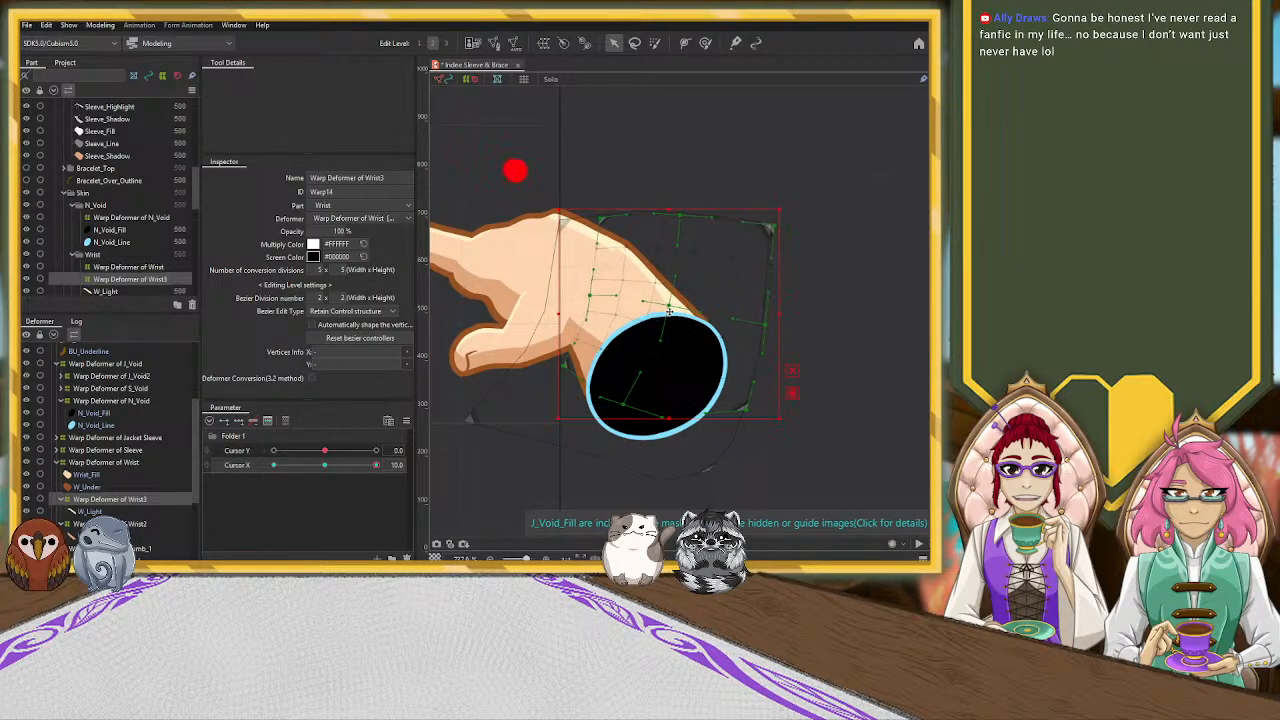
drag(791, 398, 800, 394)
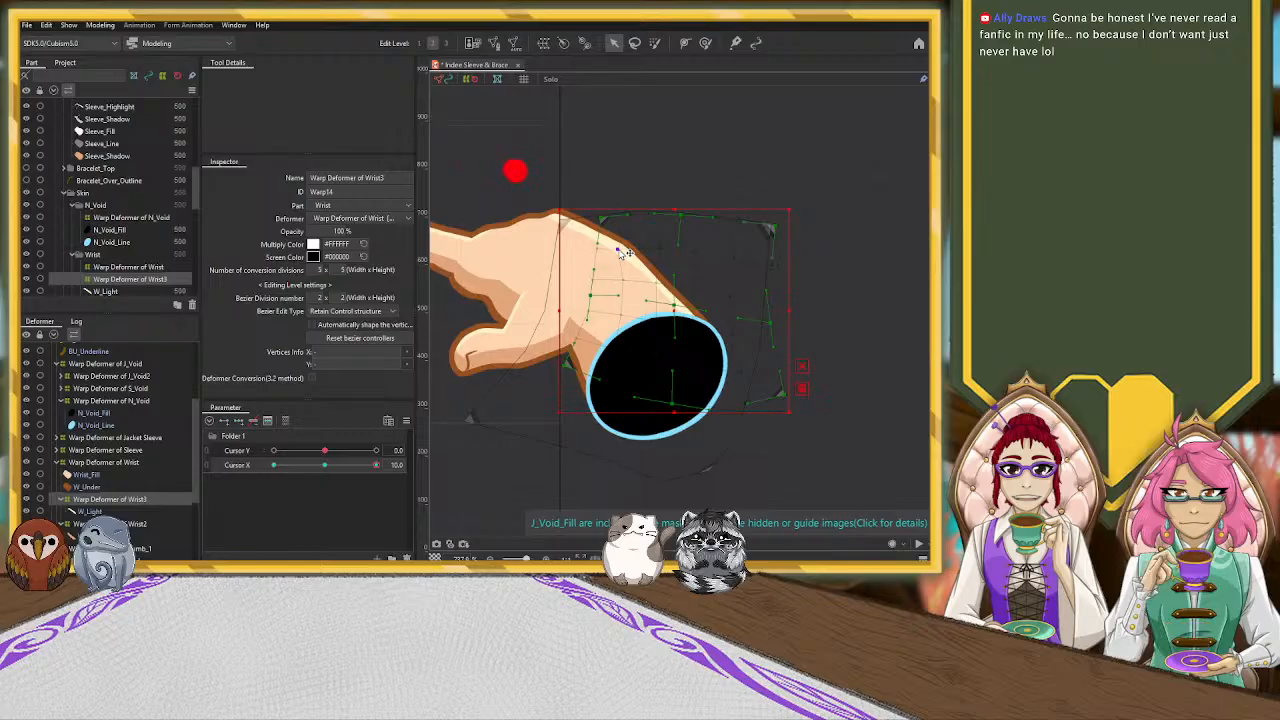
click(660, 287)
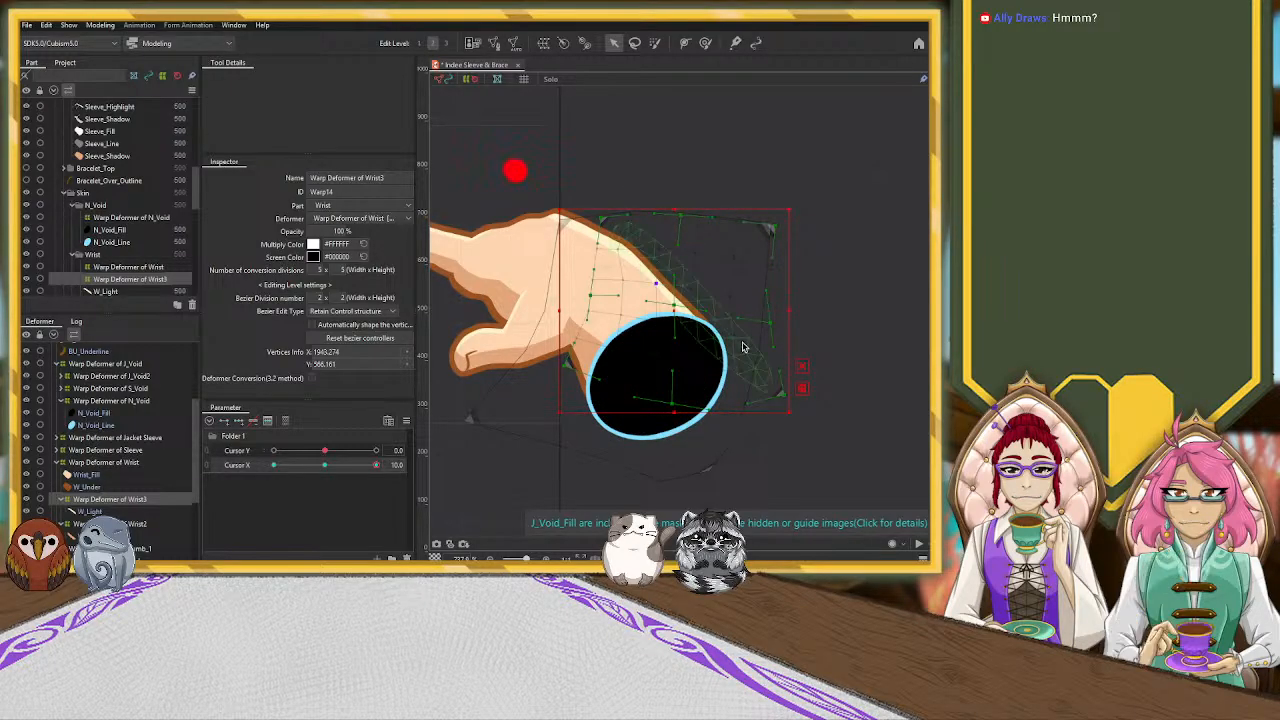
Reselect the W_Shadow warp deformer and pull its right corner, side control points and upper-left curve inward to fit the shadow below the thumb
scroll(825, 293, down, 2)
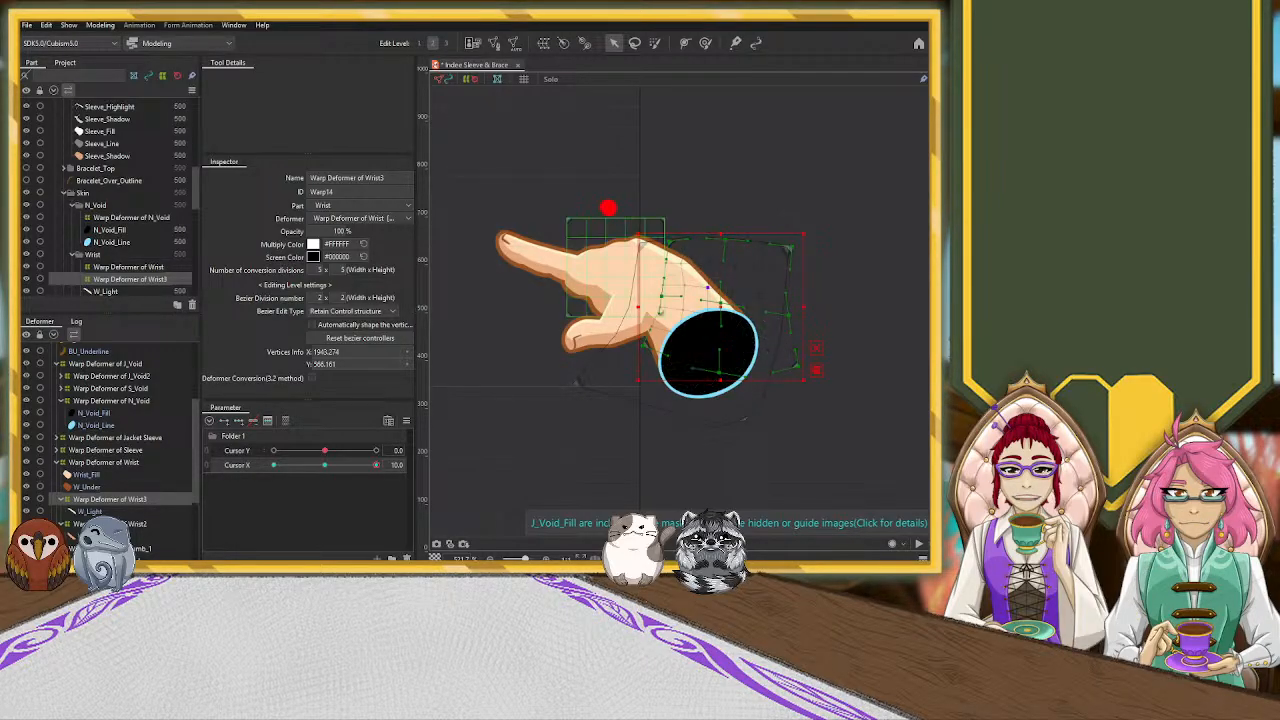
scroll(766, 300, up, 2)
scroll(766, 300, down, 2)
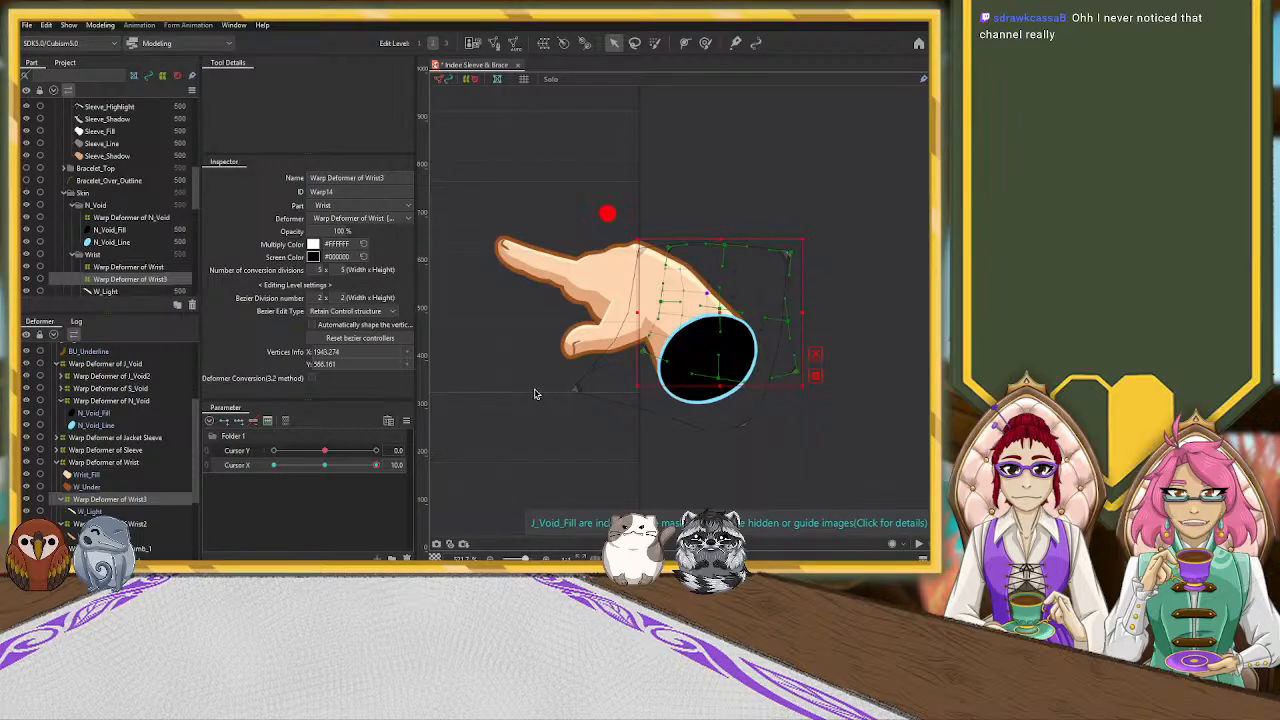
click(105, 523)
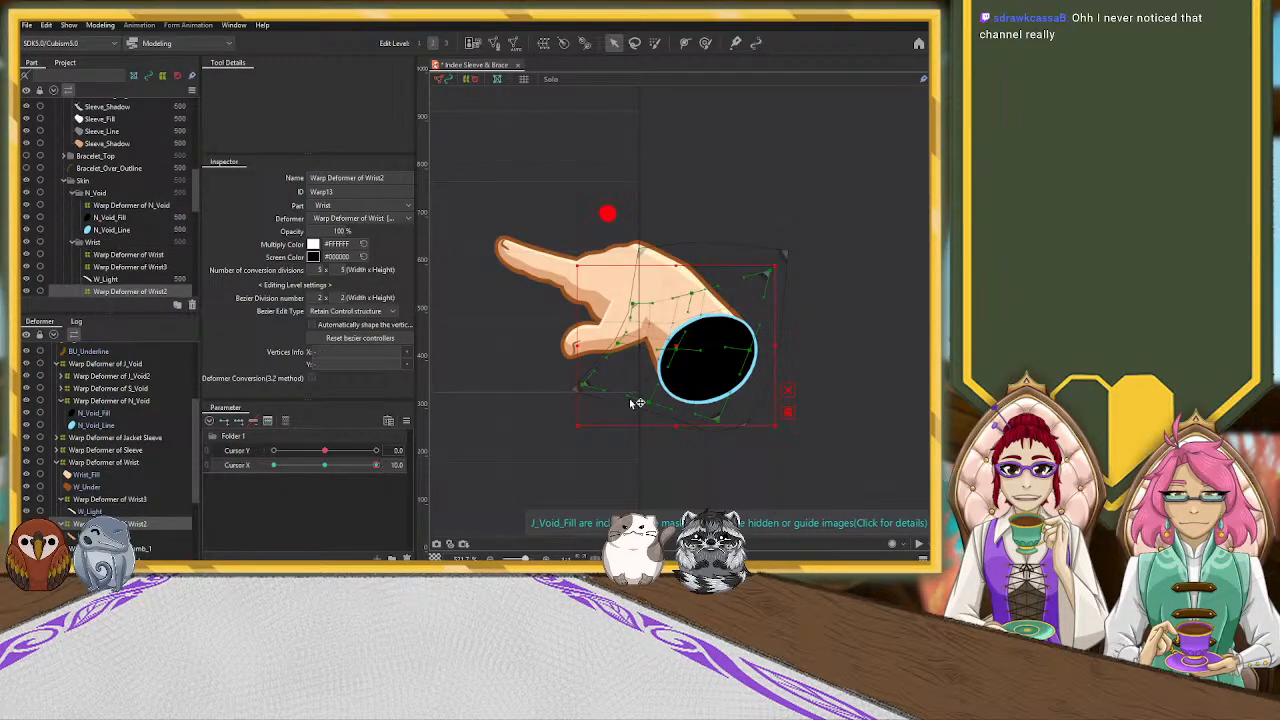
drag(765, 288, 733, 377)
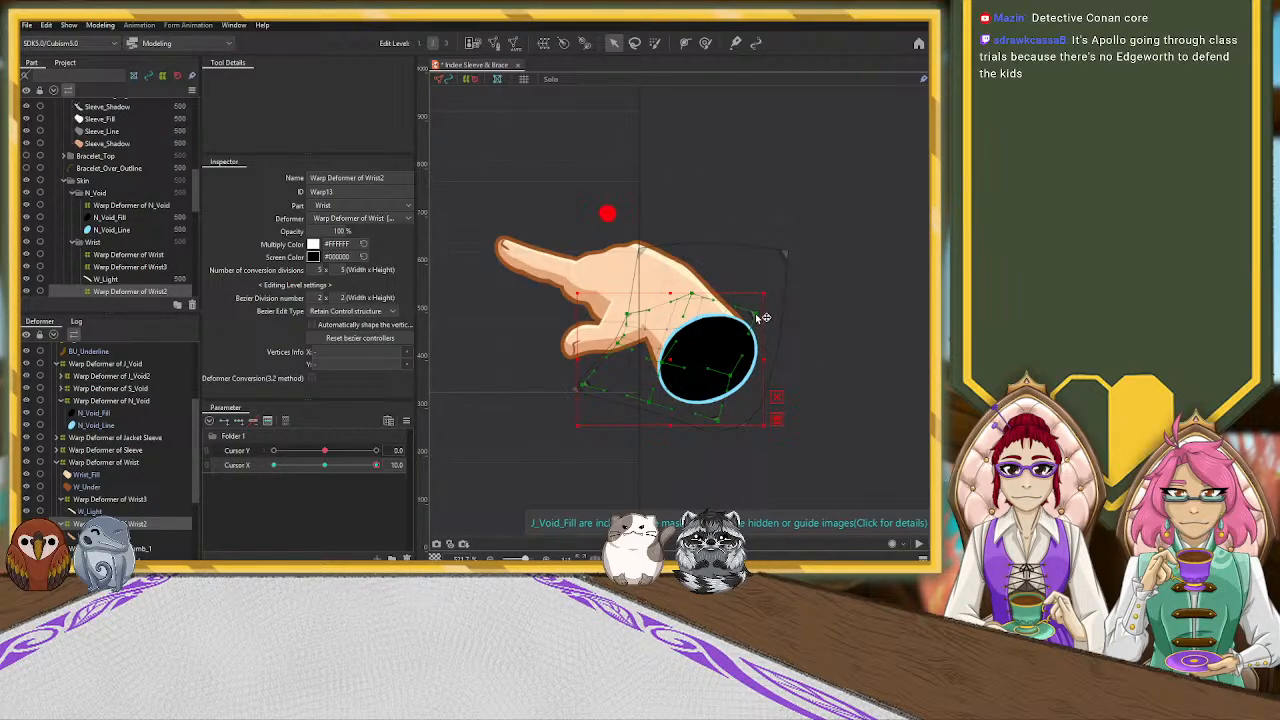
drag(770, 311, 742, 341)
drag(662, 359, 660, 363)
drag(623, 319, 685, 304)
click(660, 340)
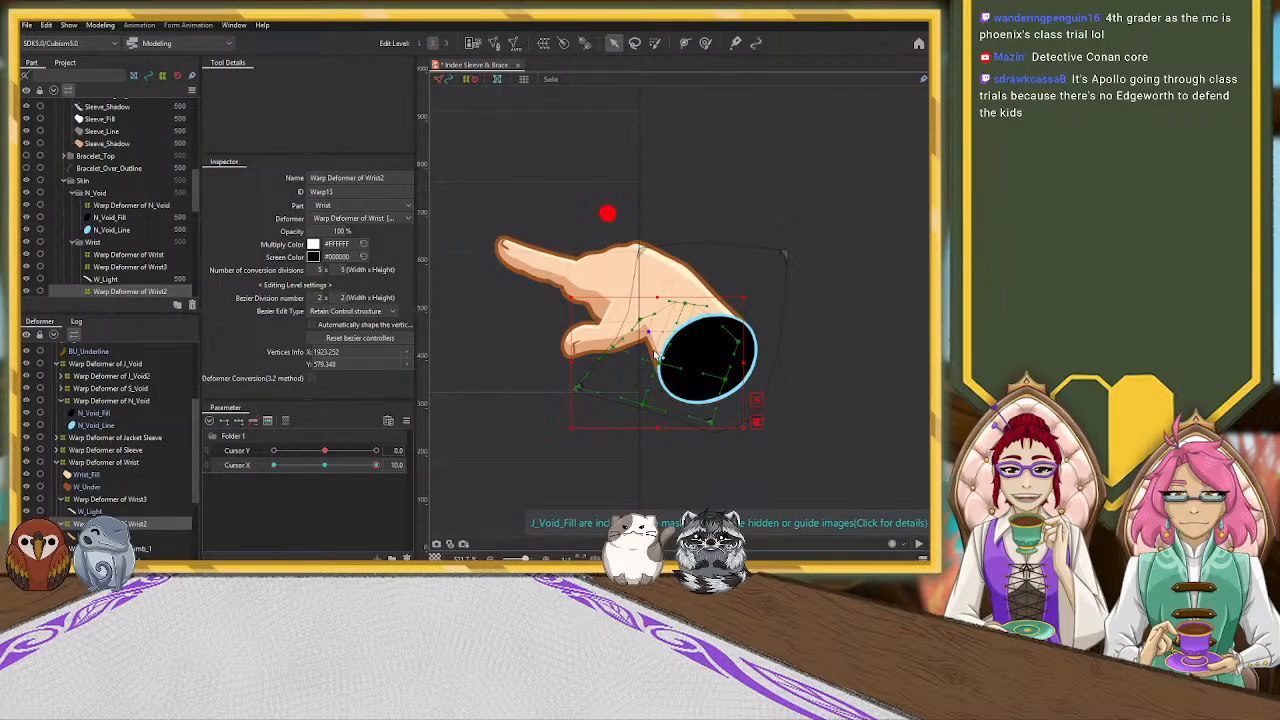
drag(658, 351, 675, 332)
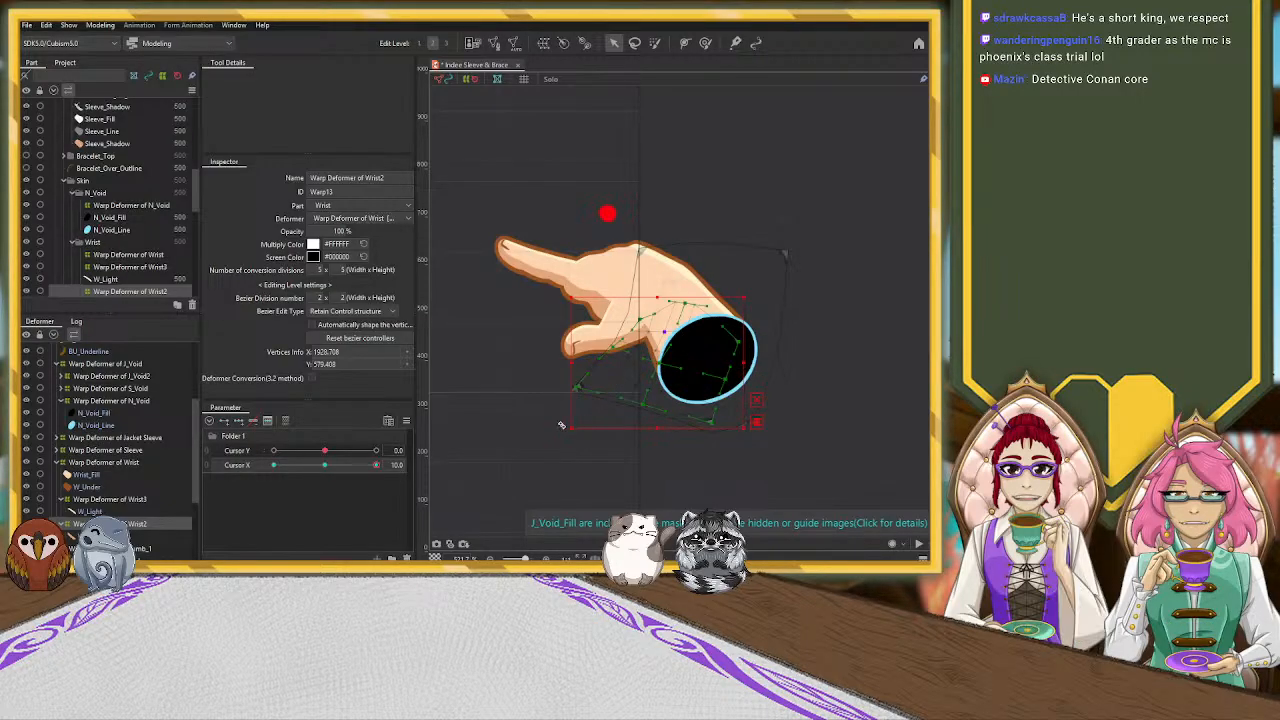
Fine-tune the upper-left corner and curve points of the W_Shadow deformer to smooth the shadow's edge where the thumb meets the wrist
scroll(561, 420, up, 3)
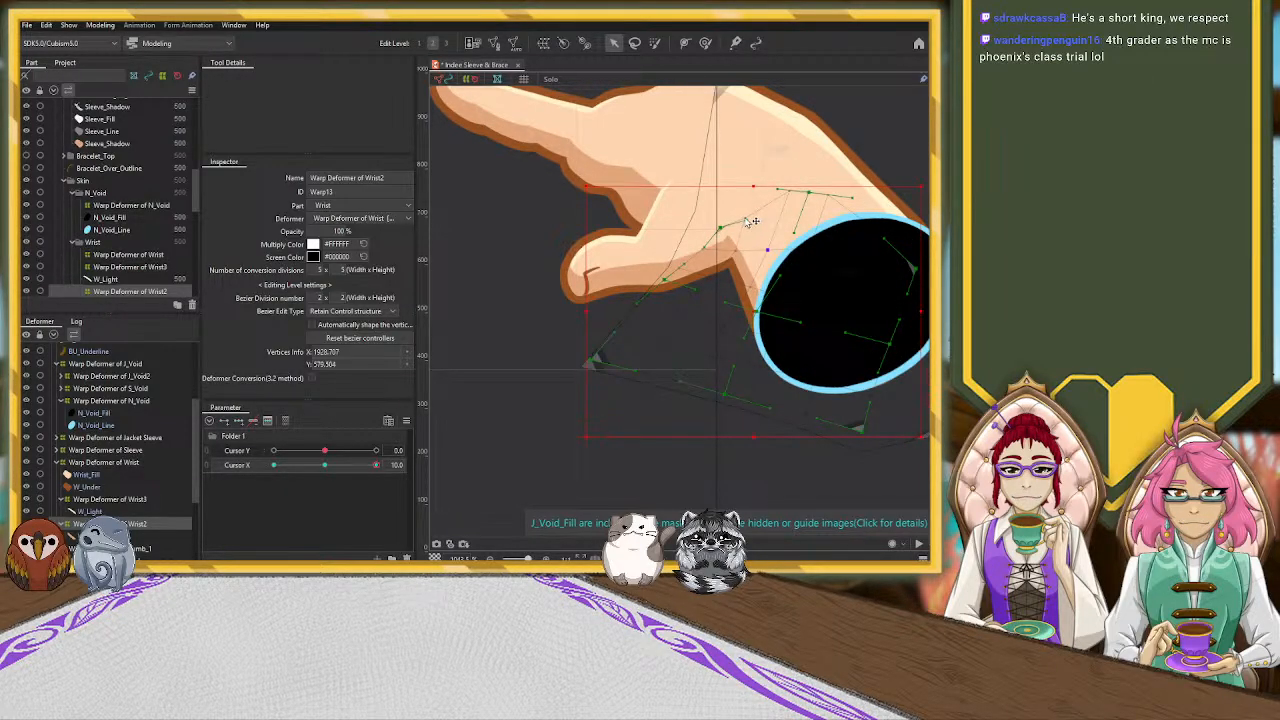
scroll(746, 224, up, 3)
drag(748, 222, 785, 250)
drag(619, 309, 607, 301)
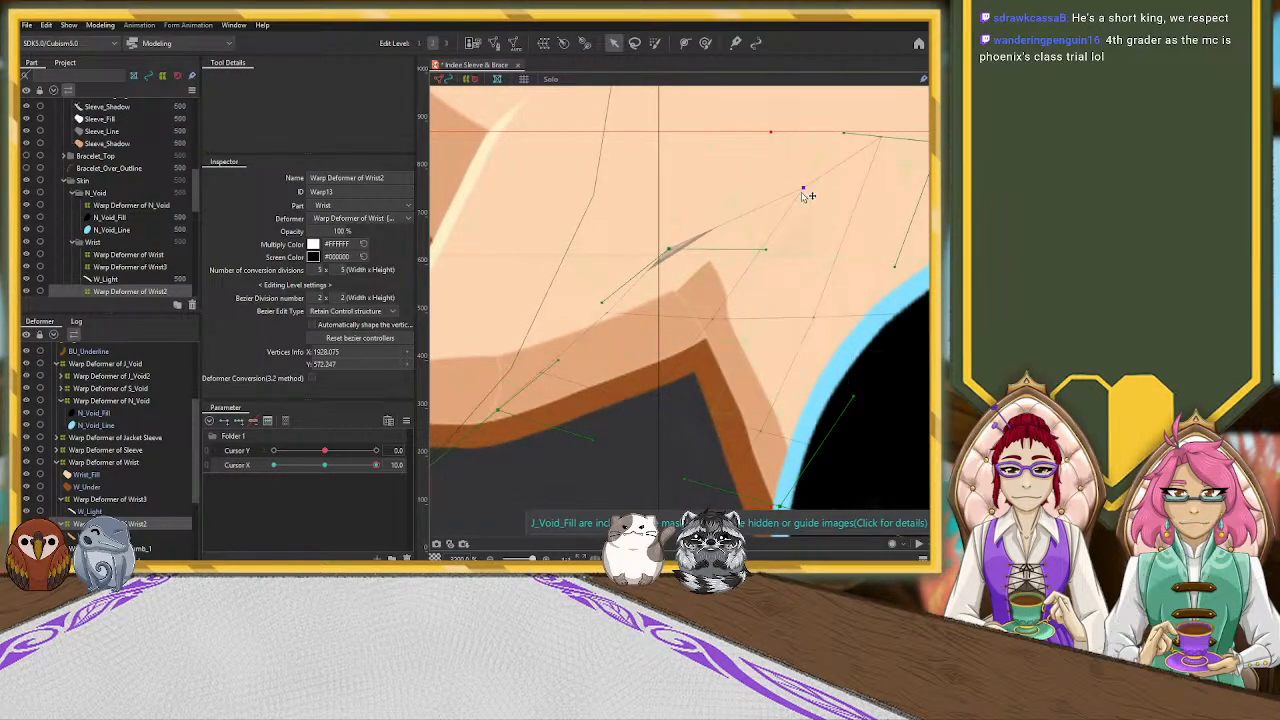
drag(805, 189, 757, 234)
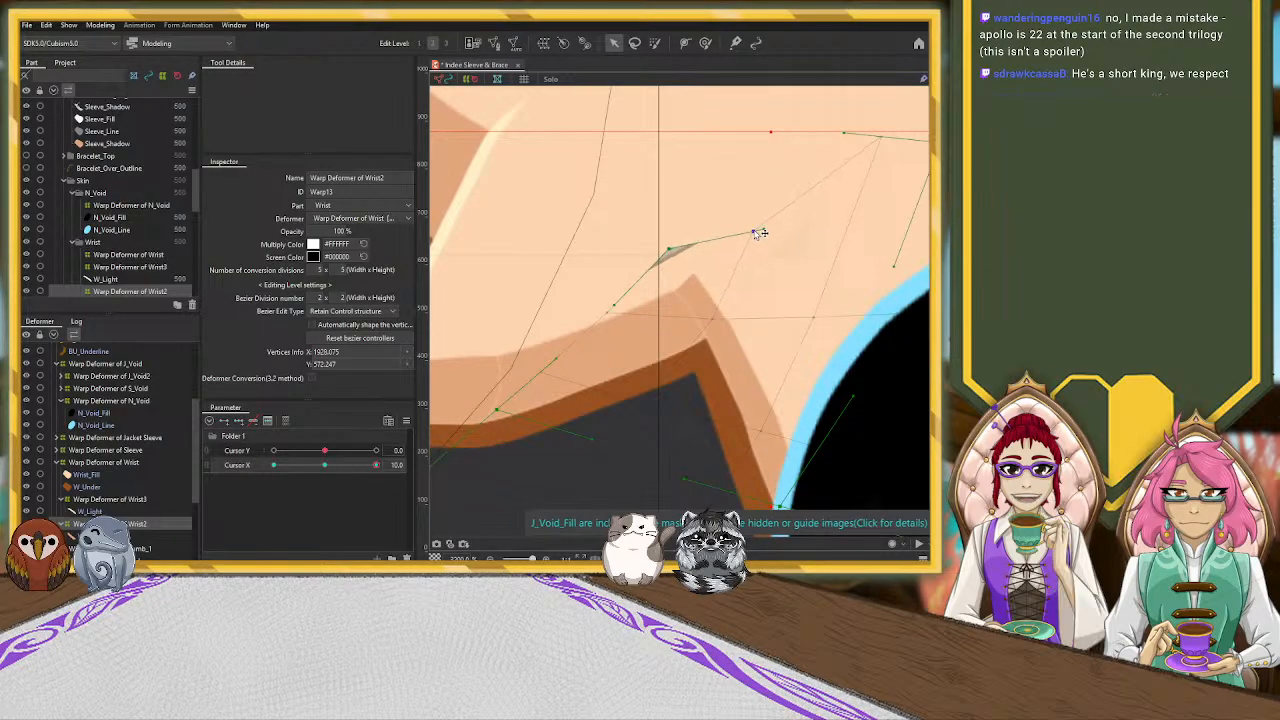
scroll(751, 251, down, 5)
scroll(831, 294, up, 5)
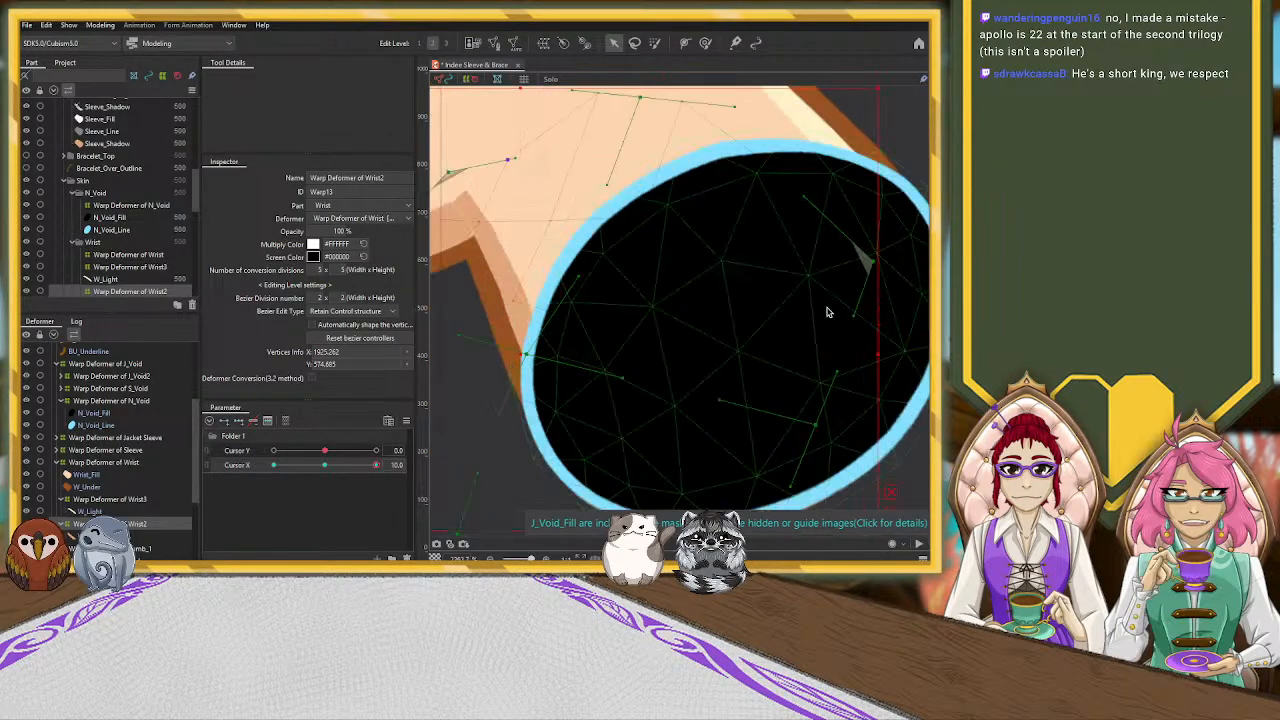
scroll(824, 304, down, 2)
drag(649, 288, 646, 293)
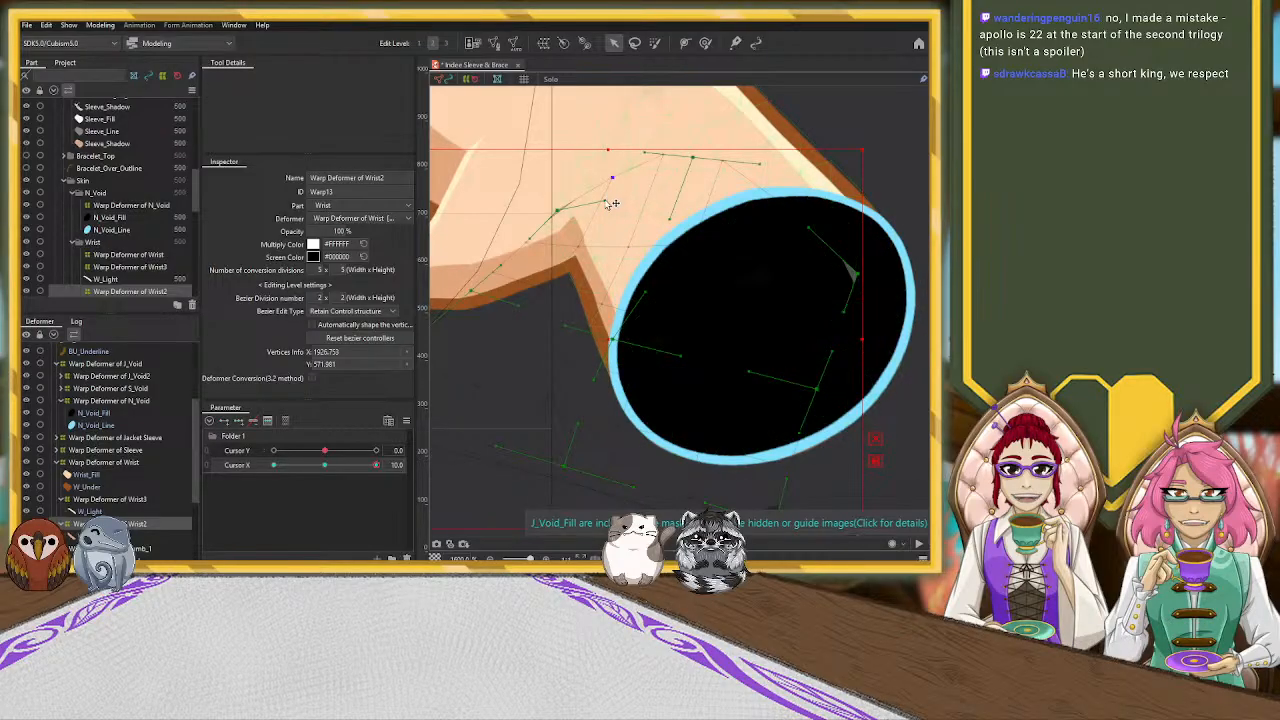
Pull the inner point of the W_Shadow warp deformer down toward the shadow's corner below the thumb
drag(604, 201, 576, 256)
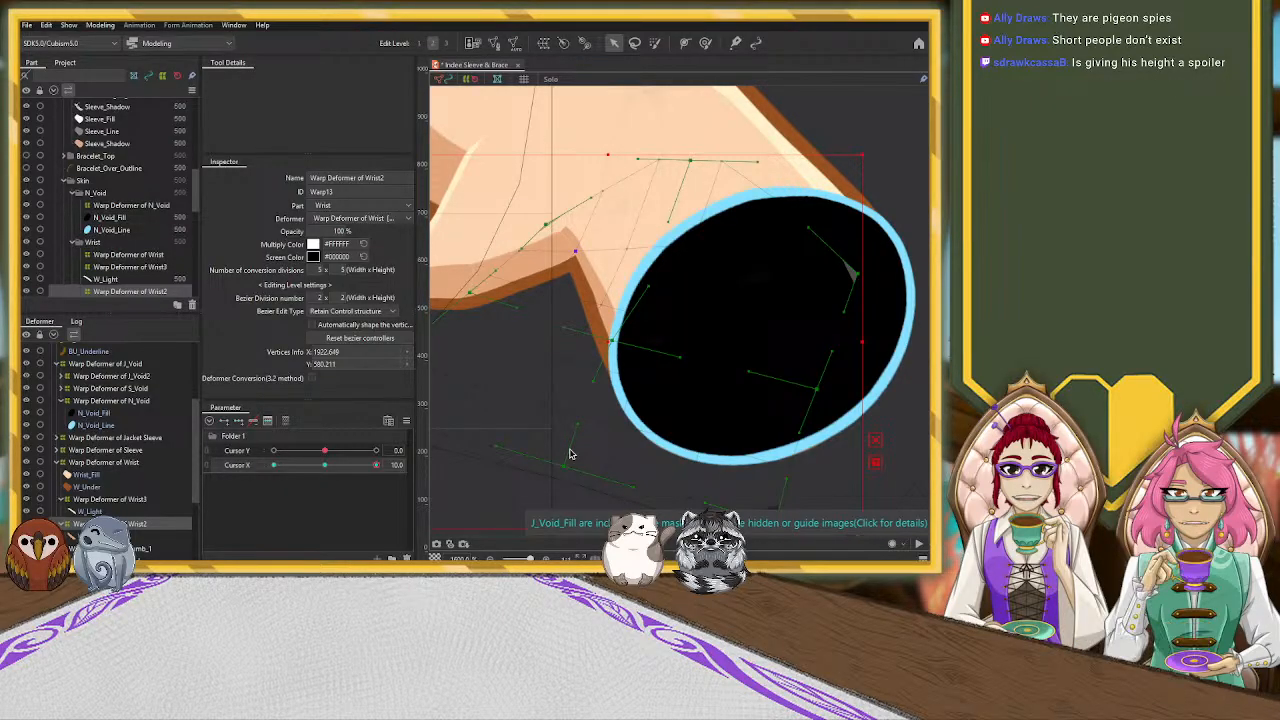
scroll(714, 309, down, 4)
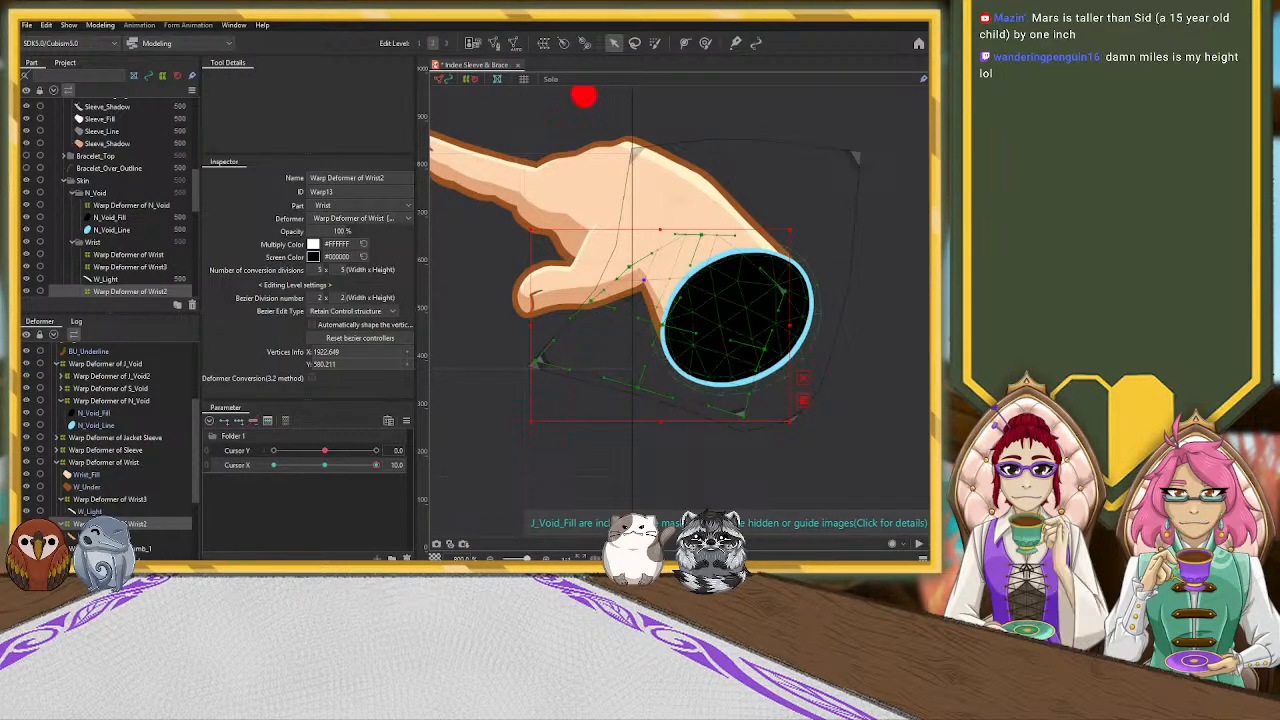
Sweep the Cursor X parameter from the 10 key to -10 to review the hand's movement and clear the selection
click(780, 364)
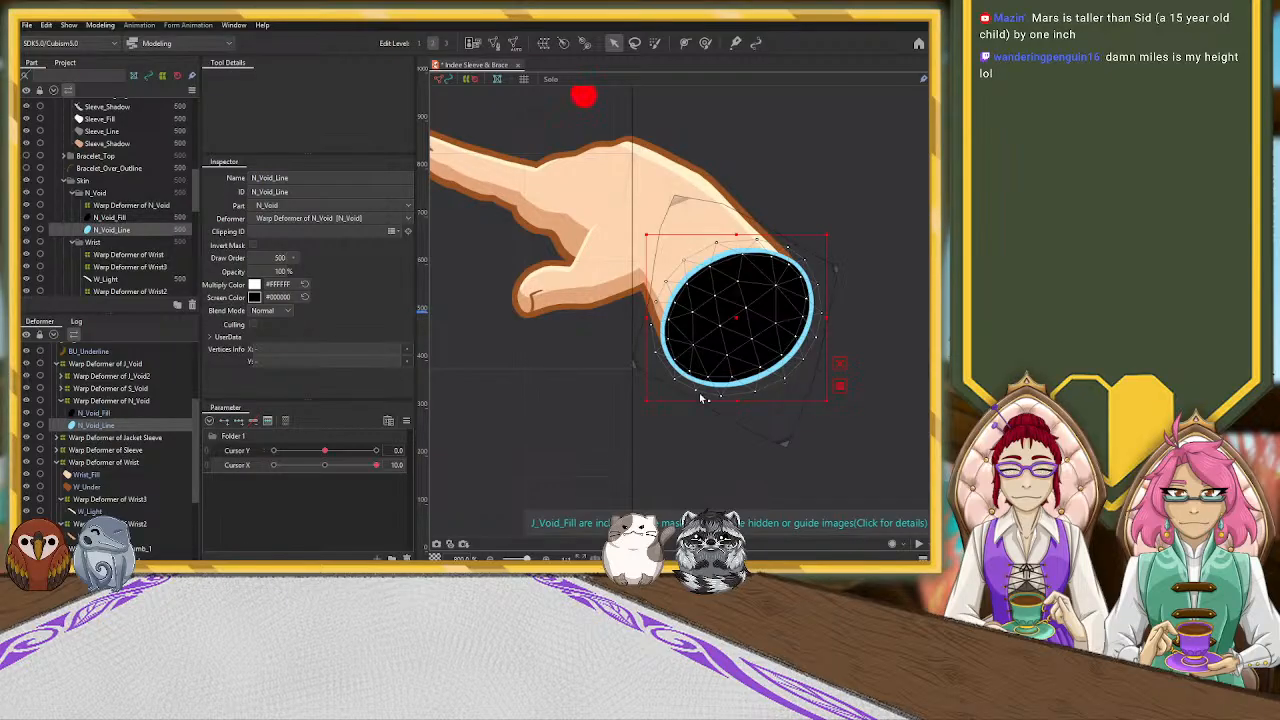
scroll(517, 372, down, 6)
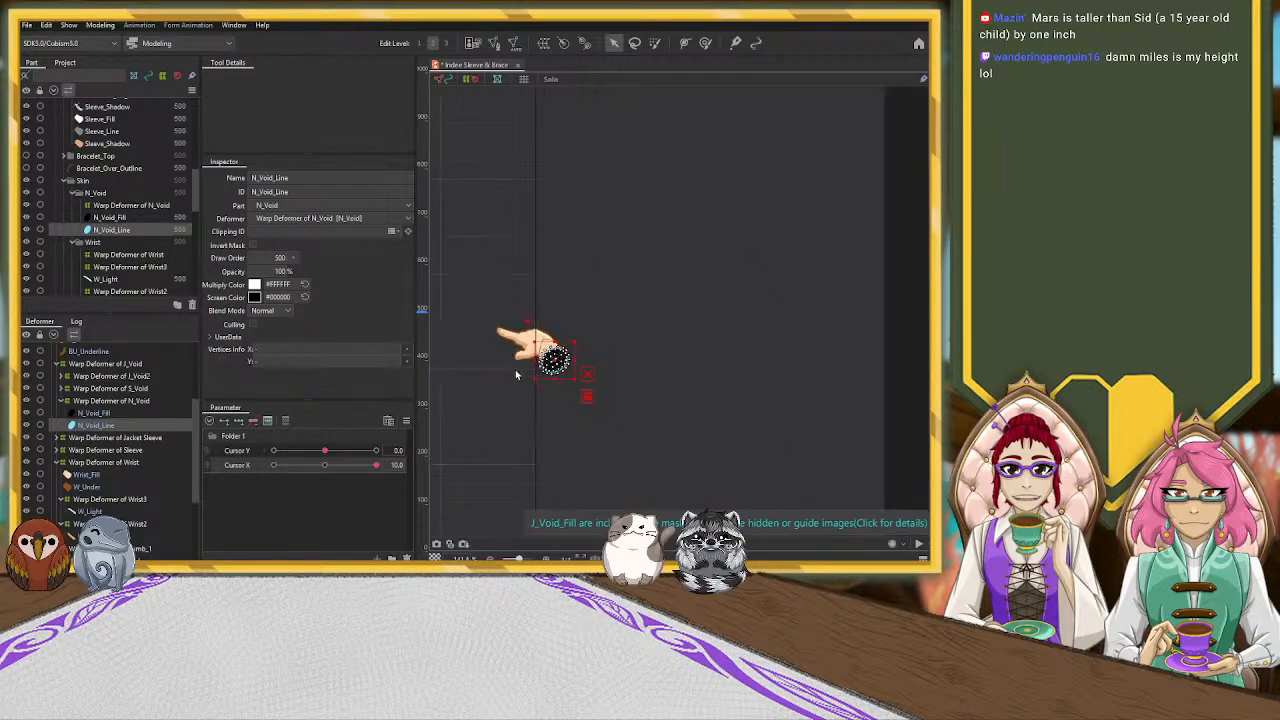
drag(643, 423, 846, 394)
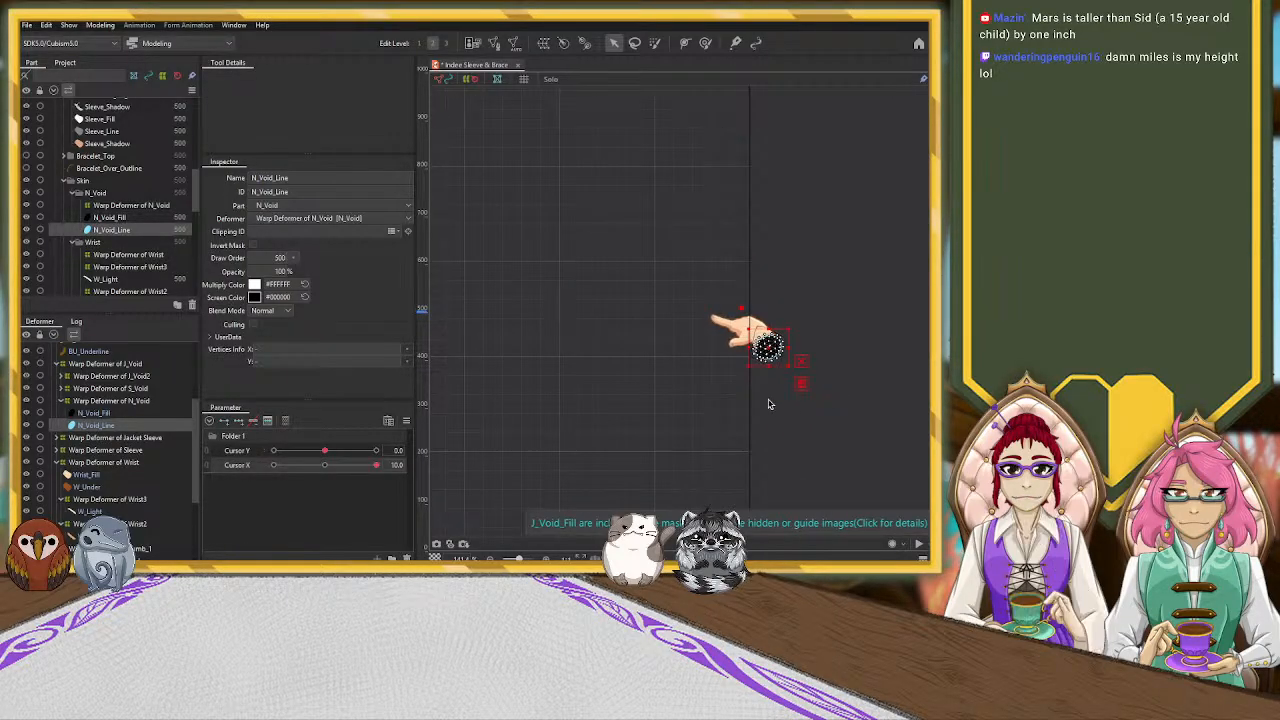
drag(375, 469, 355, 471)
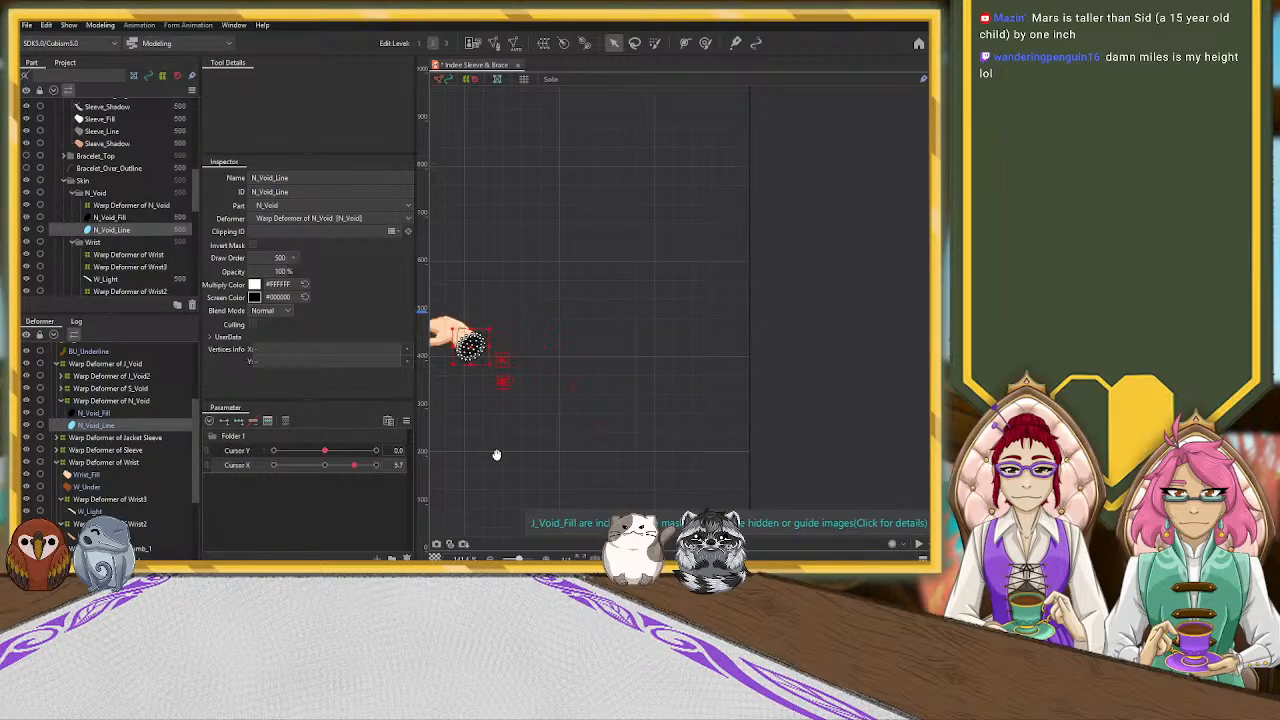
drag(495, 455, 777, 420)
scroll(711, 414, down, 5)
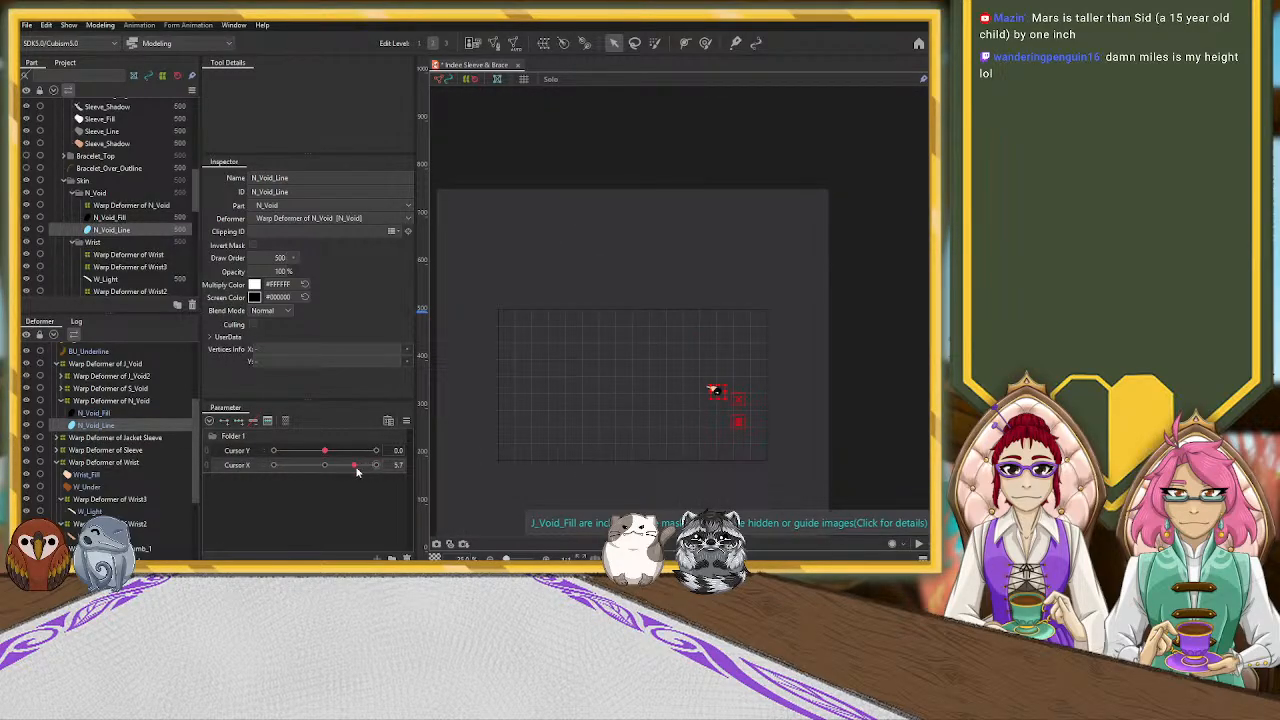
drag(344, 468, 307, 474)
scroll(487, 418, up, 5)
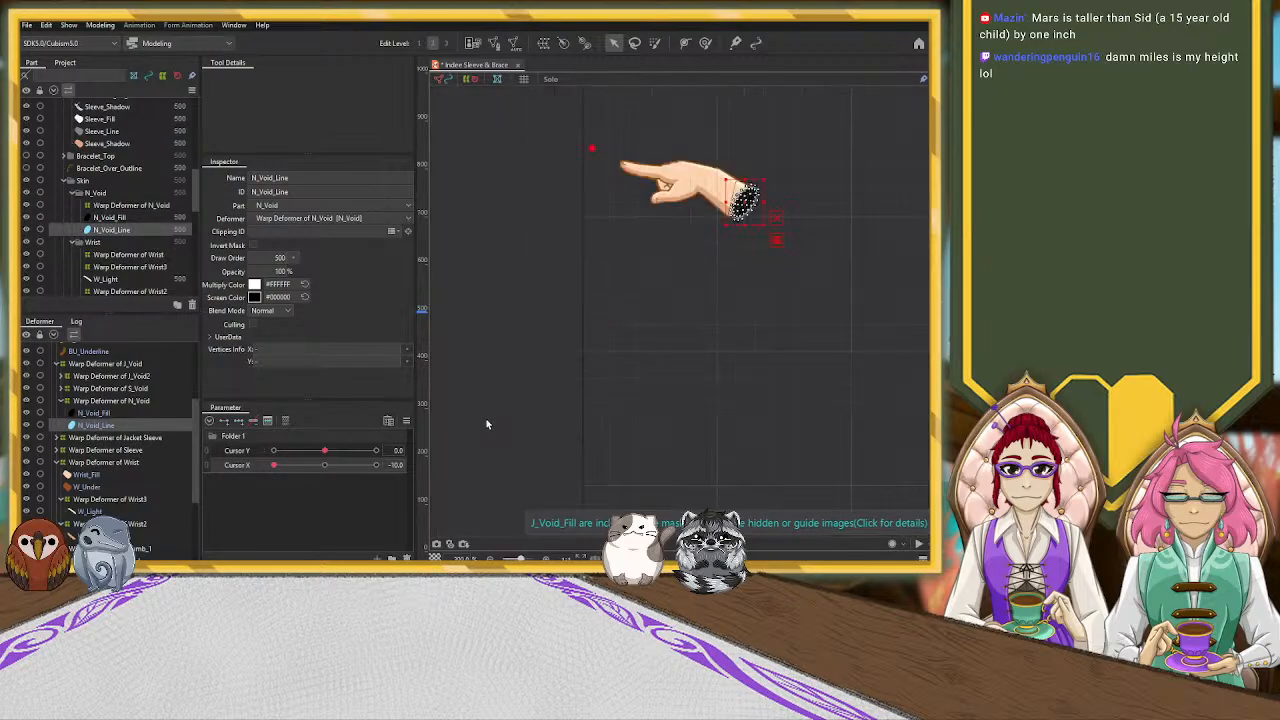
click(584, 382)
Select the N_Void warp deformer and nudge its lower-right corner, right-side point and upper-left corner outward to reshape the wrist opening
scroll(719, 367, down, 5)
scroll(725, 350, up, 5)
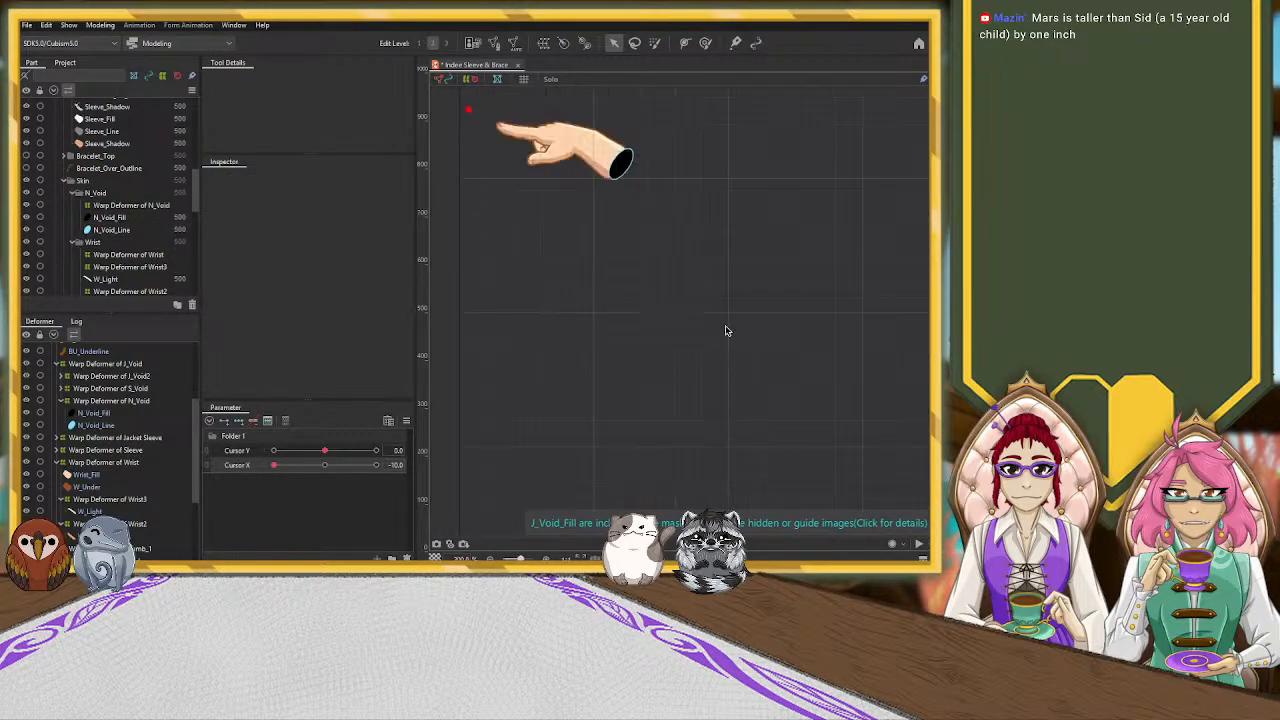
drag(606, 223, 645, 323)
scroll(589, 288, up, 2)
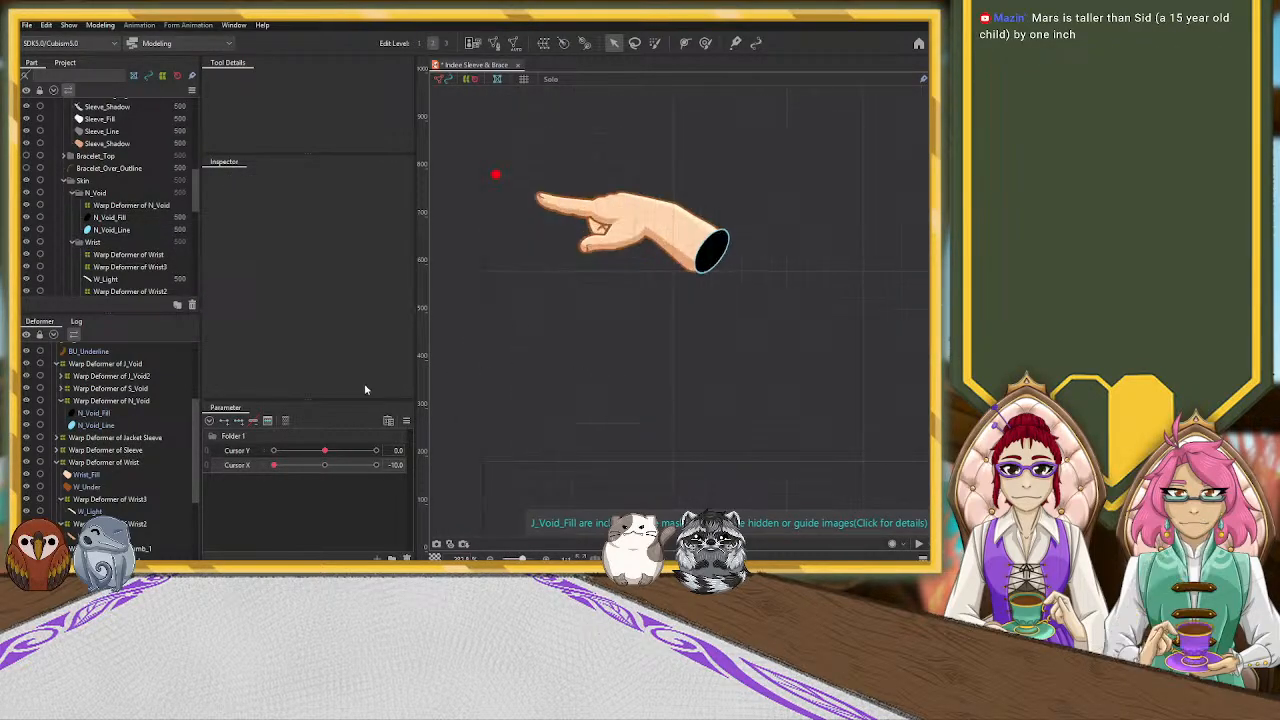
click(108, 400)
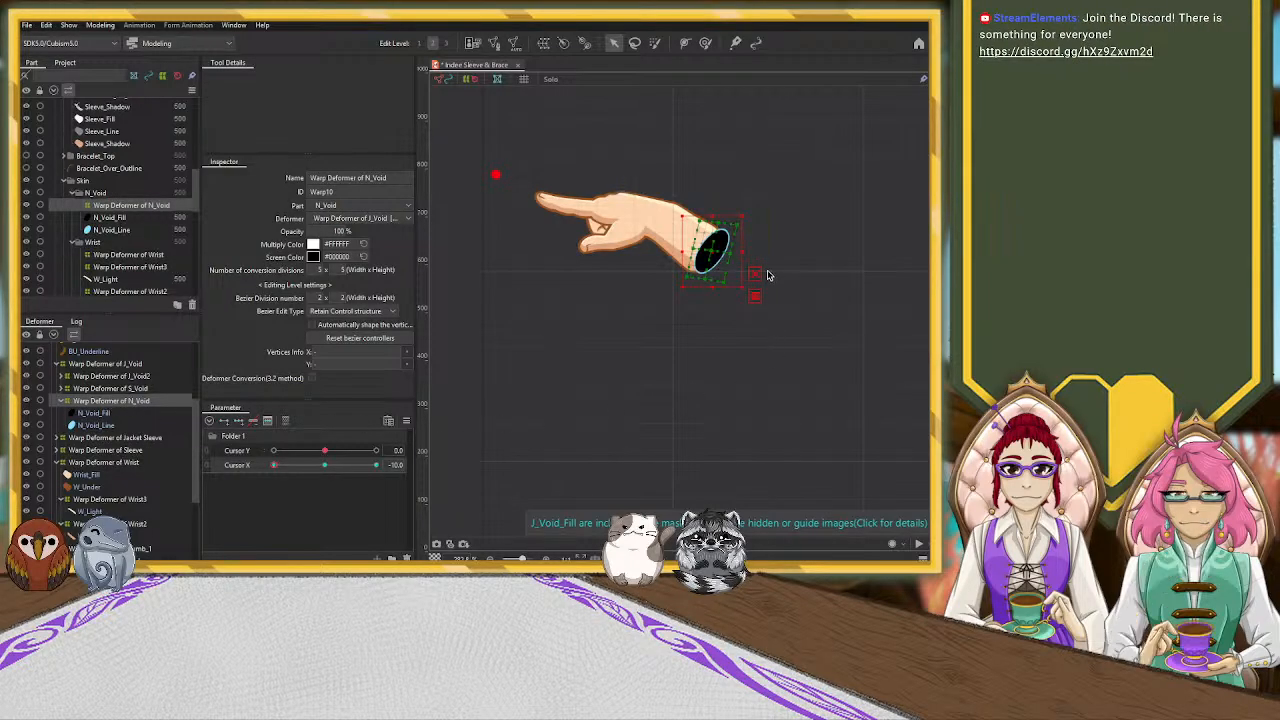
scroll(767, 272, up, 2)
scroll(767, 272, up, 2)
drag(658, 235, 643, 234)
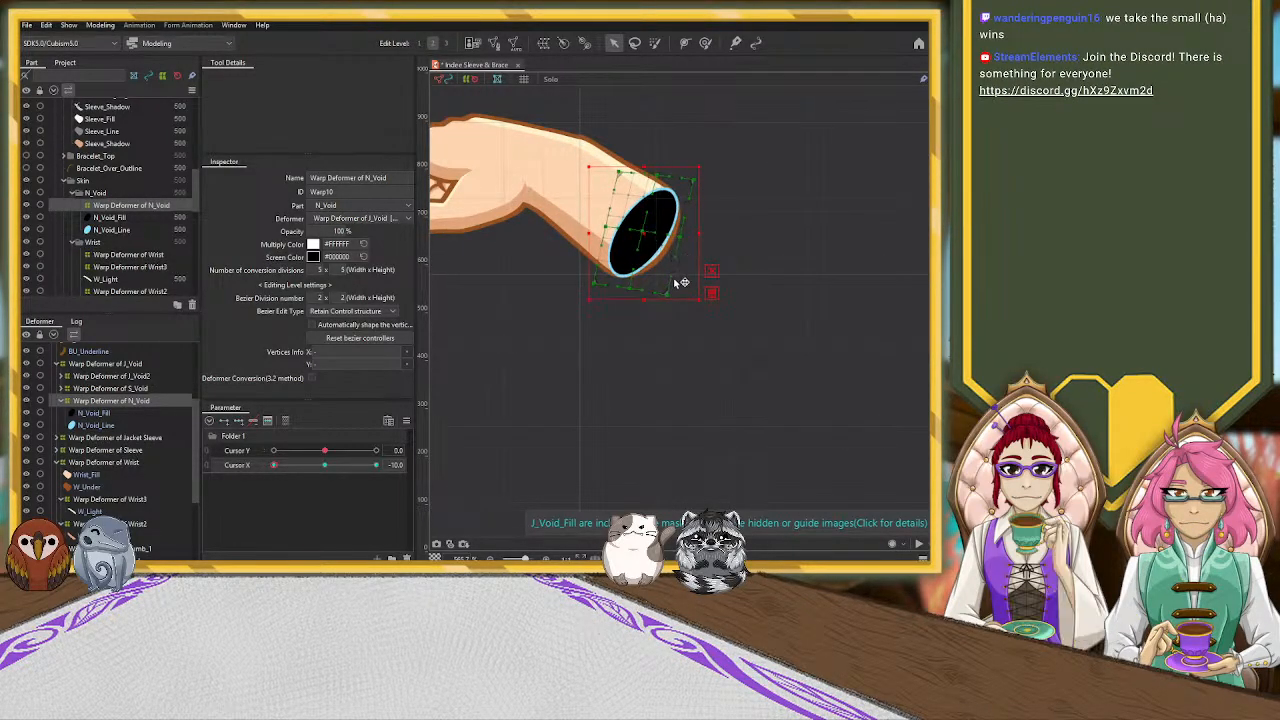
drag(668, 293, 671, 296)
drag(679, 238, 685, 241)
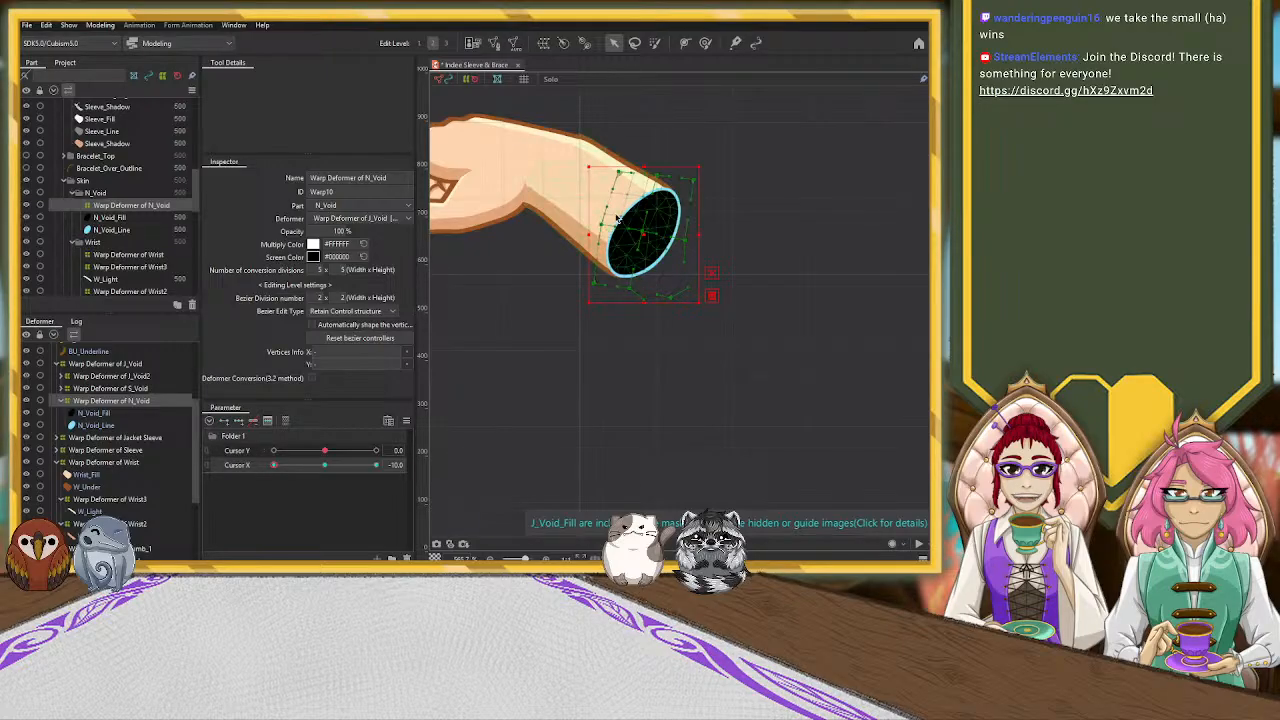
drag(618, 167, 618, 159)
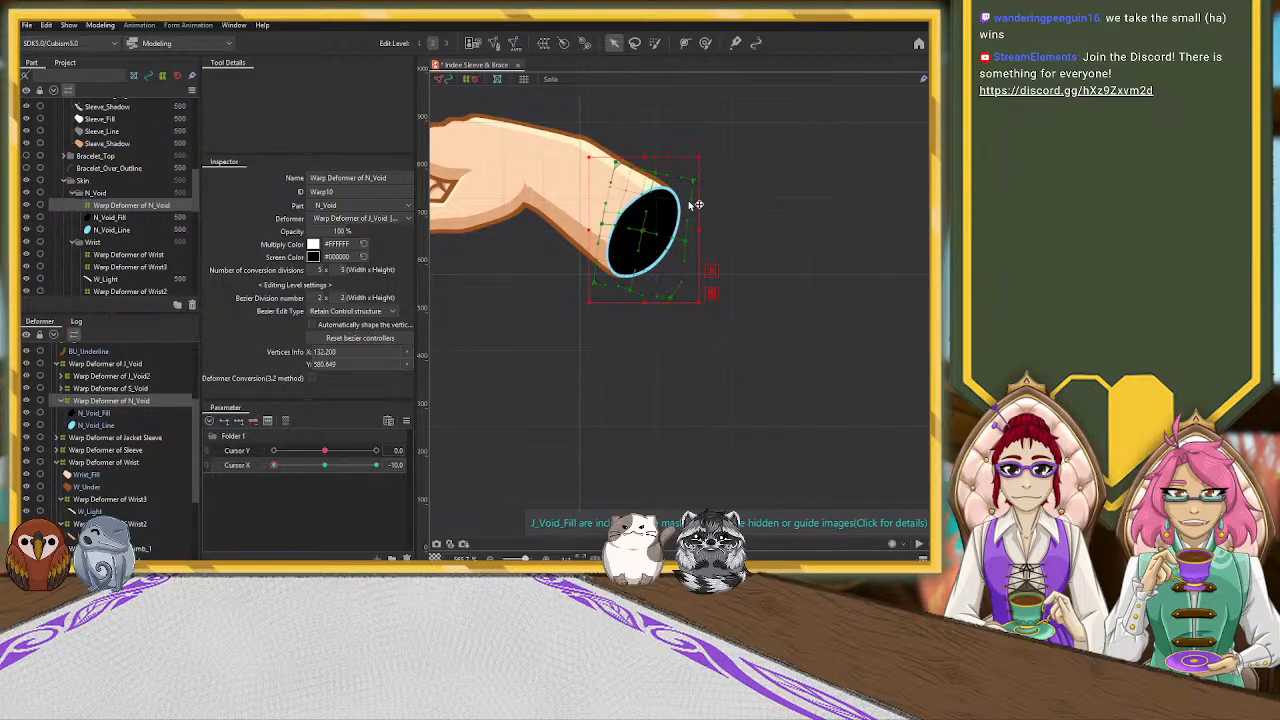
Pull the left and upper-left inner points of the N_Void warp deformer outward to widen the opening's curve
scroll(628, 218, up, 3)
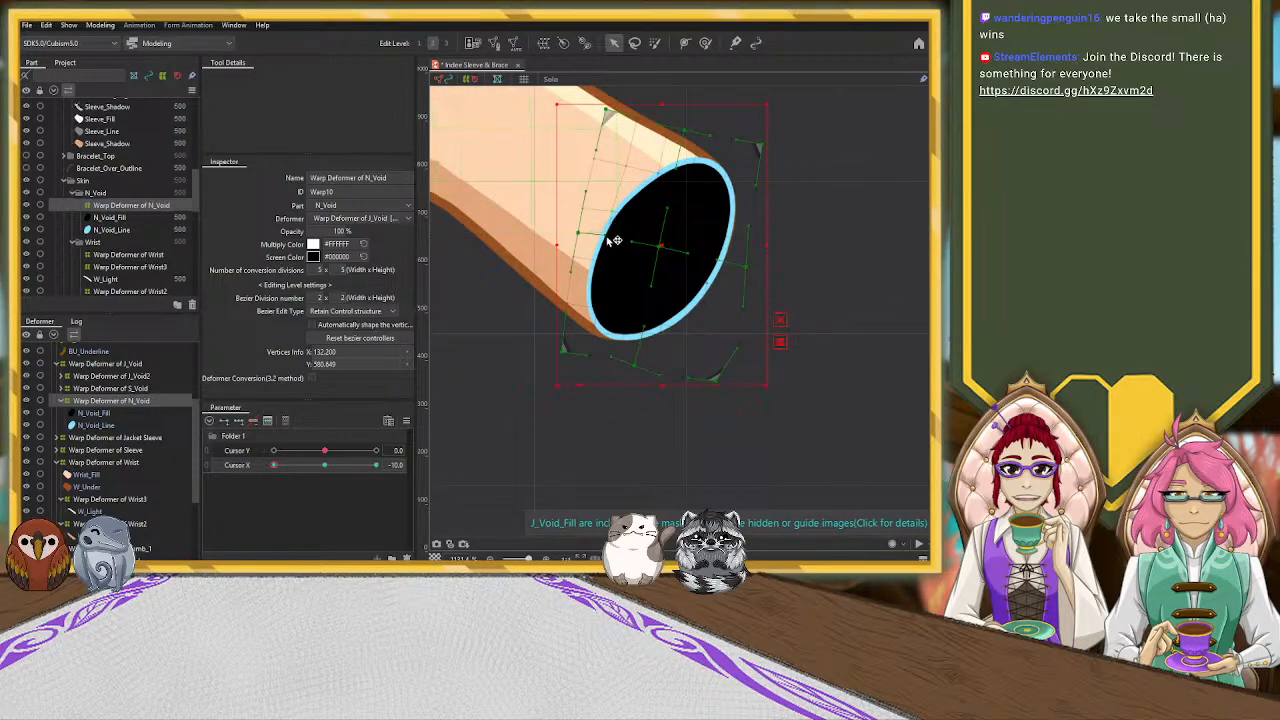
drag(613, 240, 594, 235)
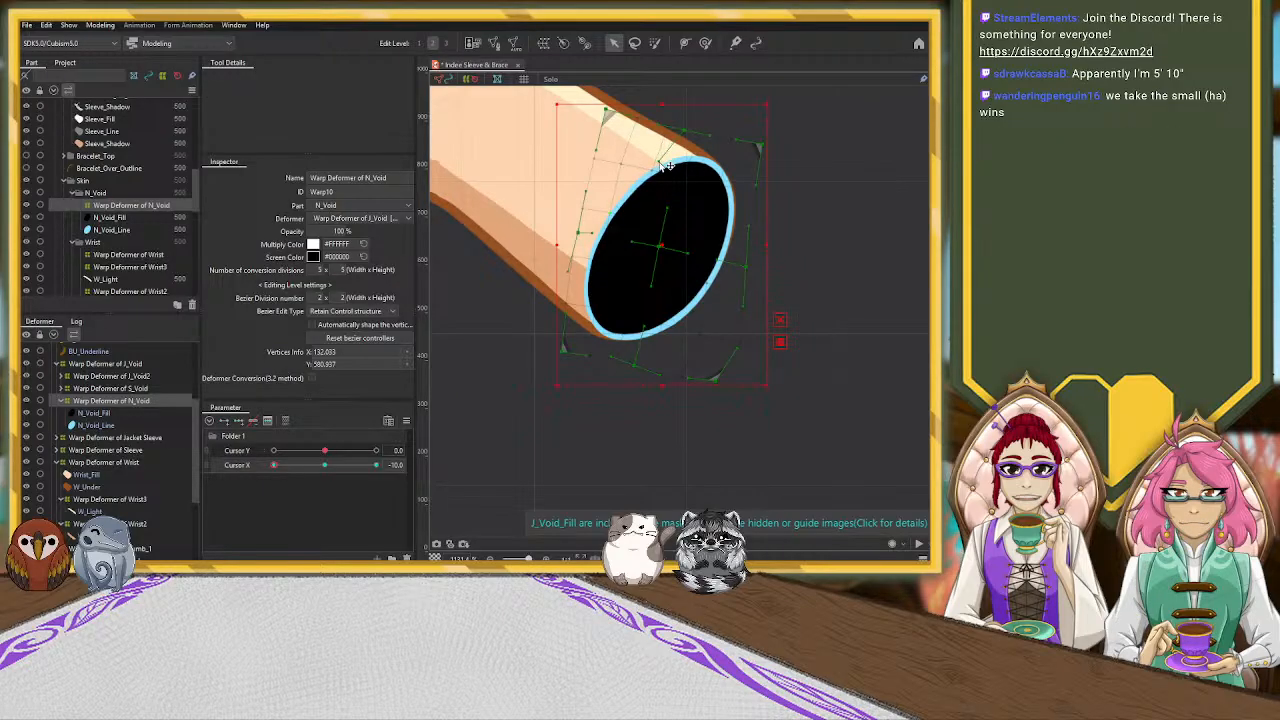
drag(651, 171, 622, 168)
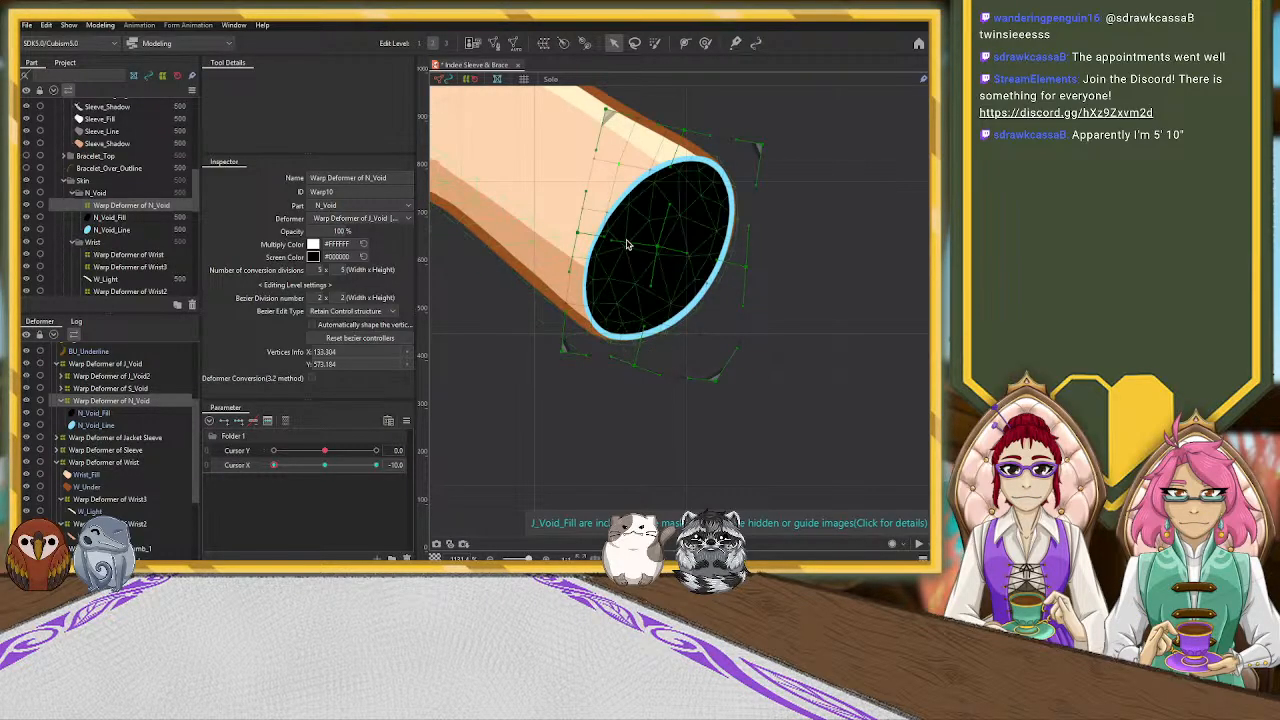
drag(606, 111, 615, 125)
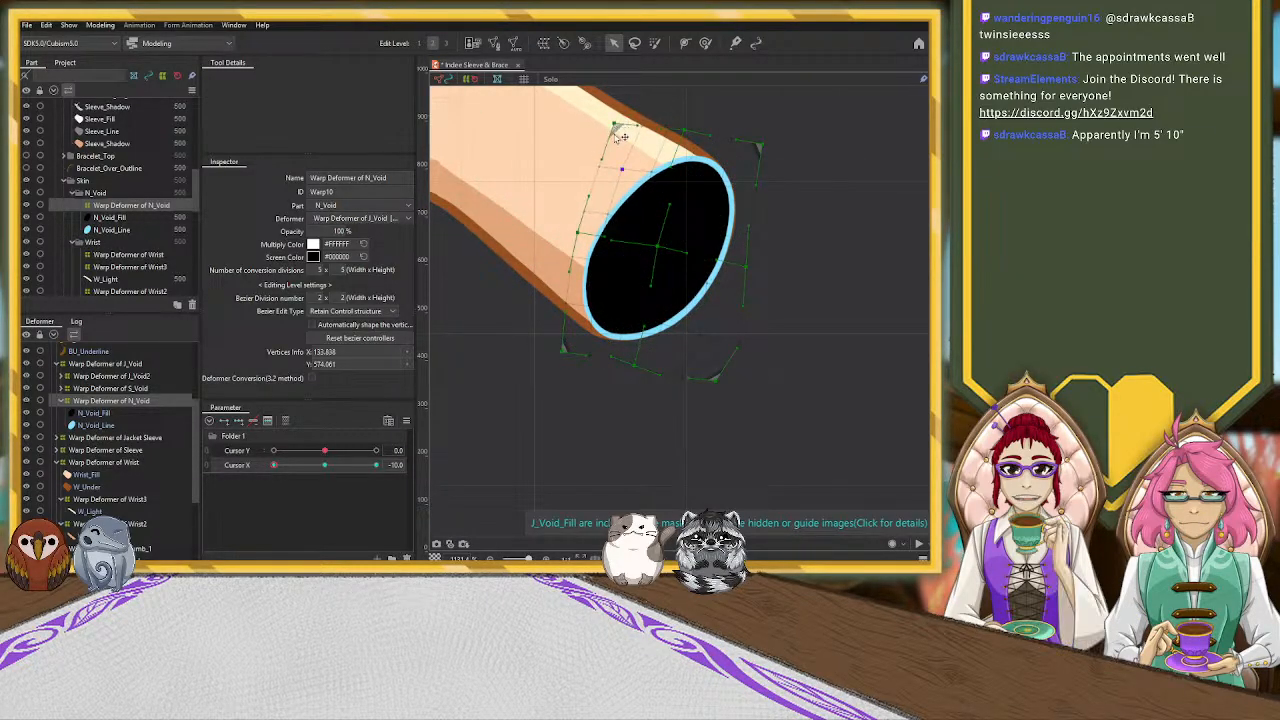
drag(578, 234, 579, 245)
key(ctrl+z)
key(ctrl+z)
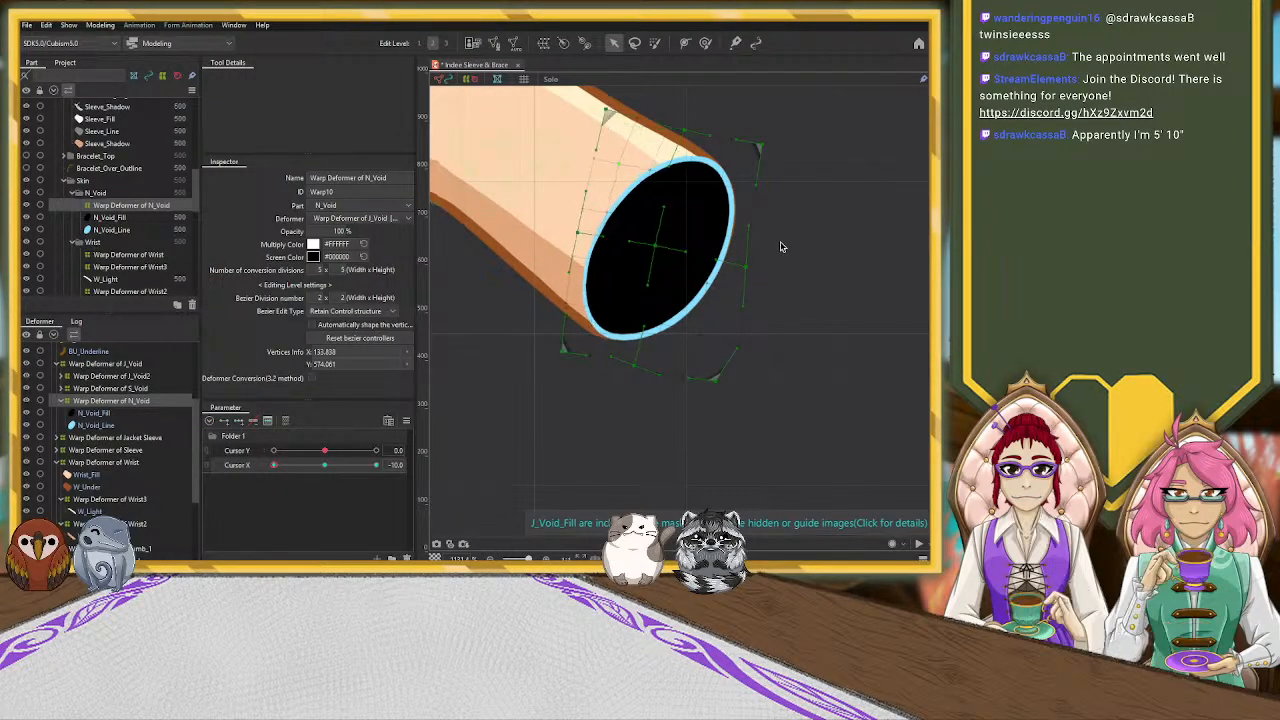
key(ctrl+z)
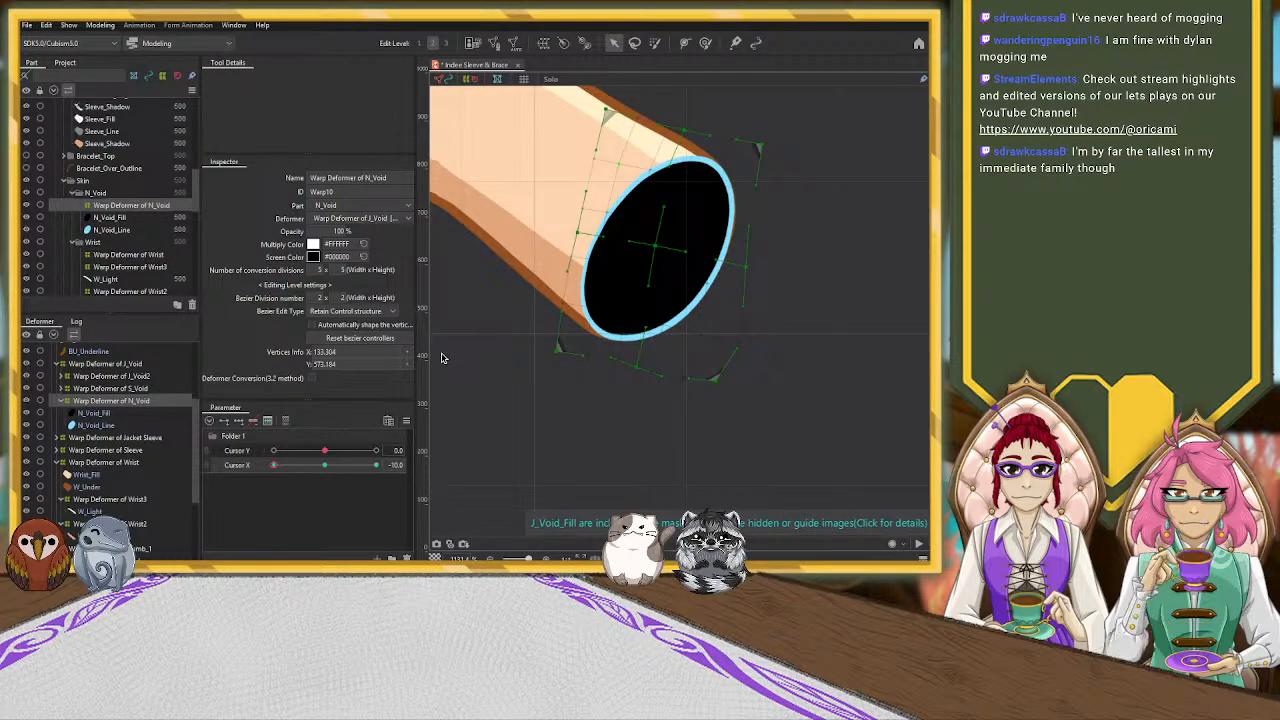
scroll(490, 371, down, 1)
scroll(487, 366, down, 1)
scroll(486, 364, up, 1)
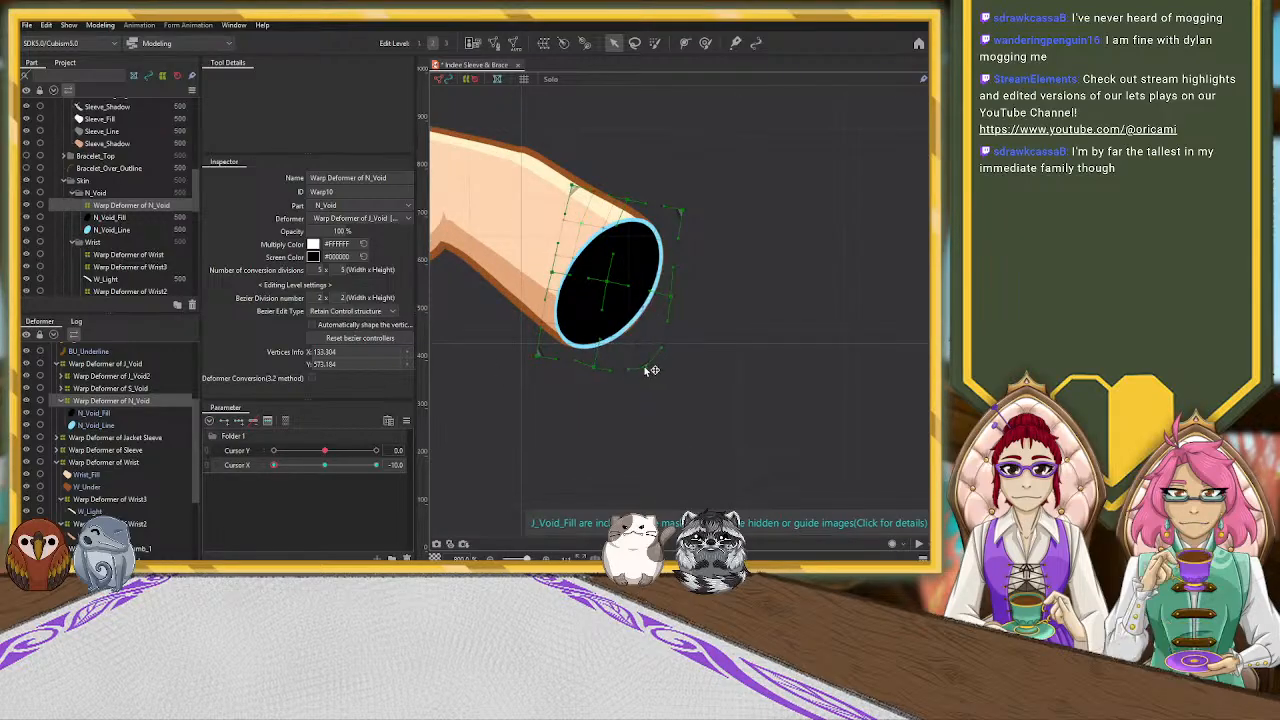
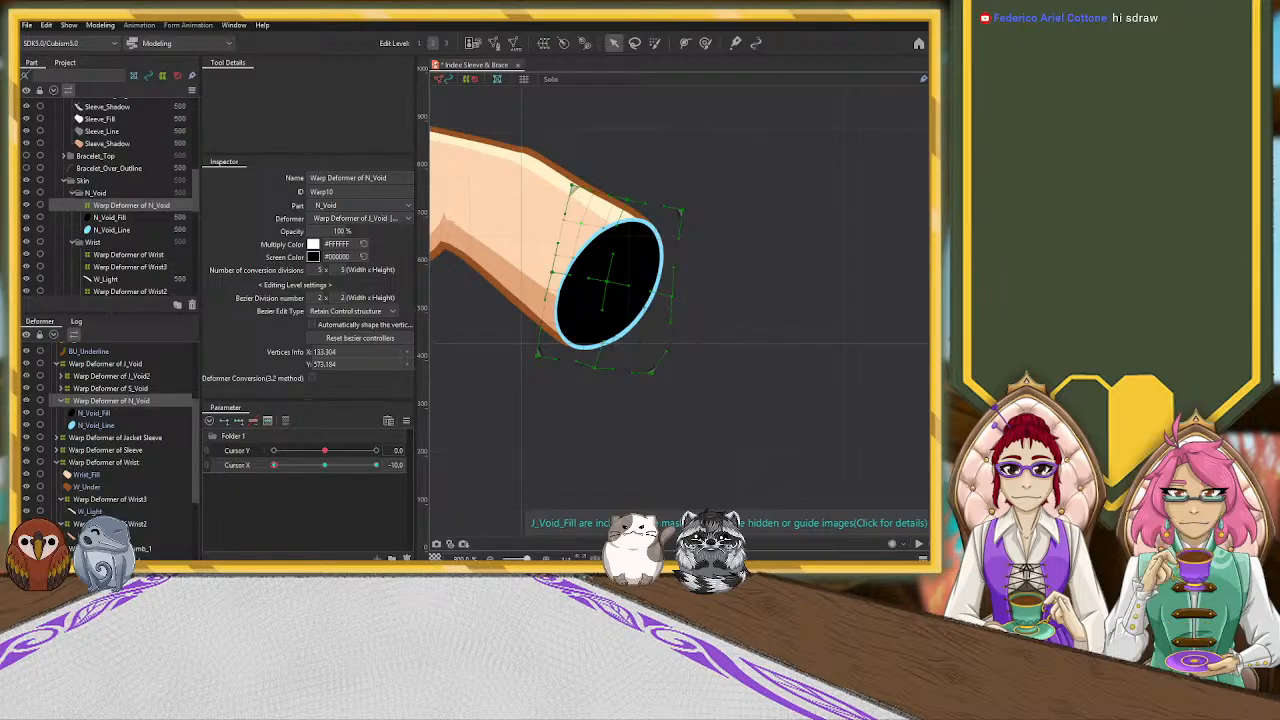
With Cursor X at -10, nudge the upper-left corner of the Wrist2 warp deformer around the wrist shadow outward
scroll(527, 393, down, 5)
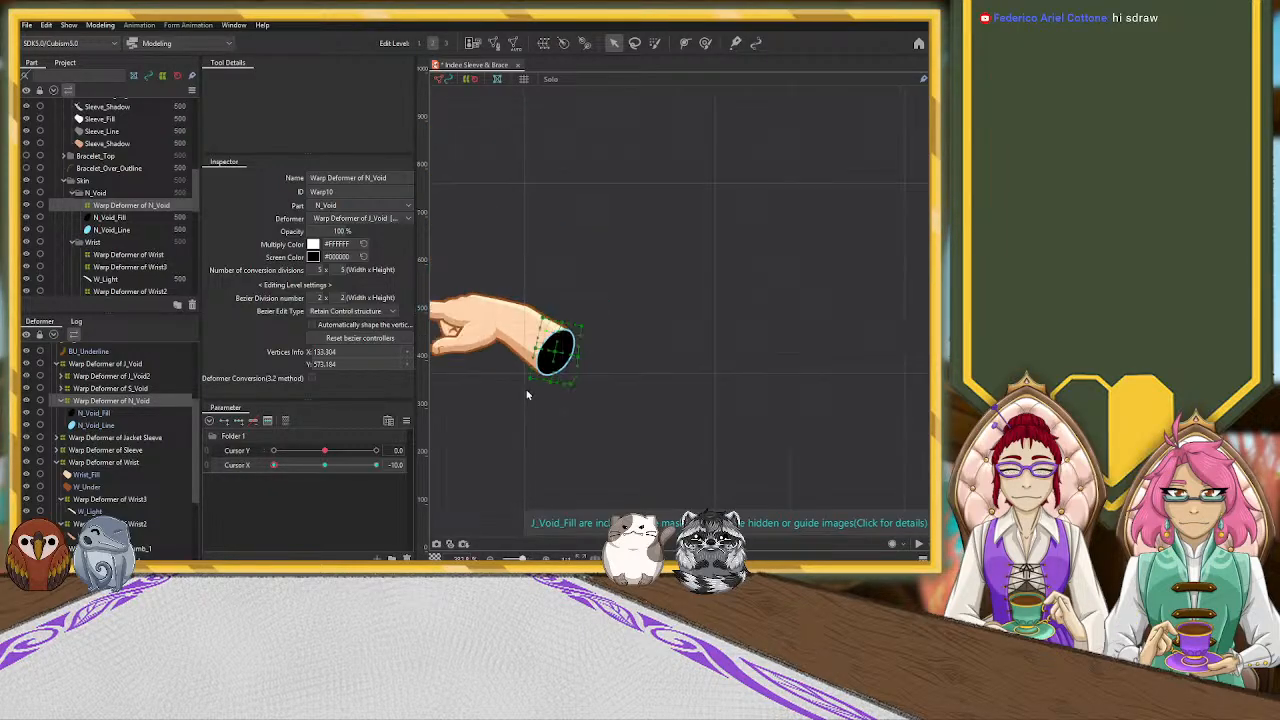
drag(277, 465, 252, 478)
scroll(488, 352, up, 3)
click(606, 280)
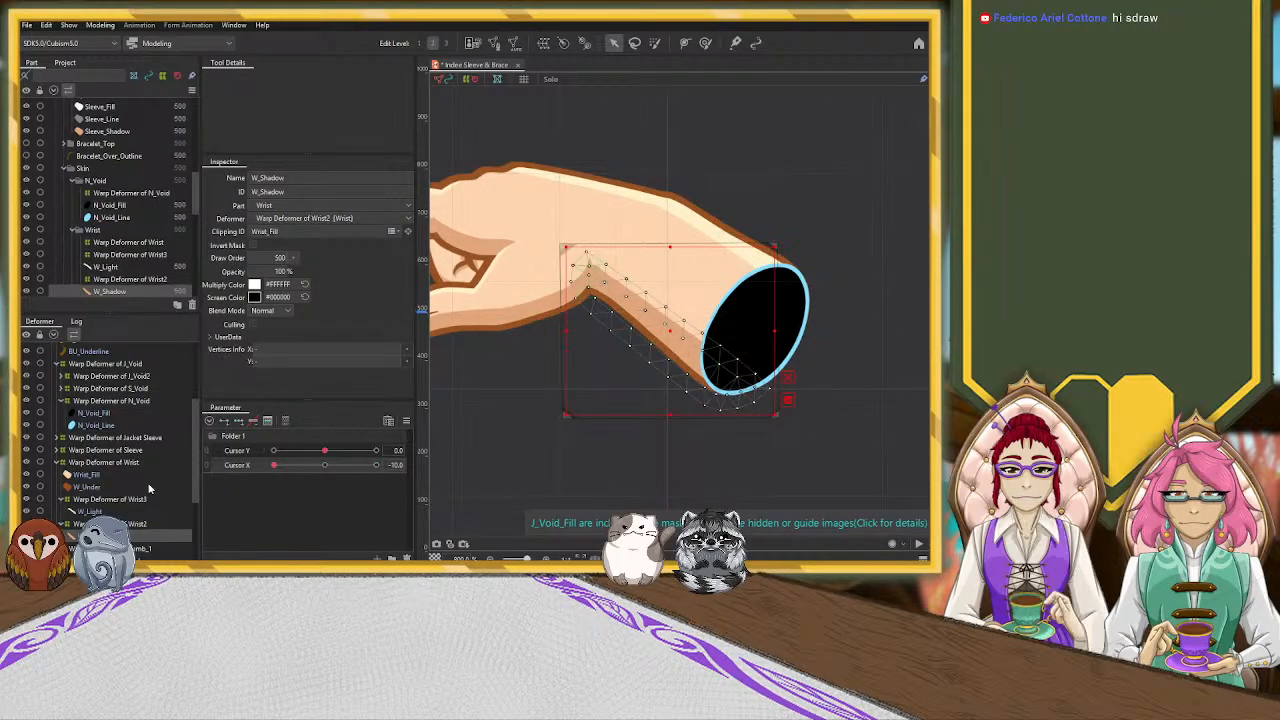
click(118, 524)
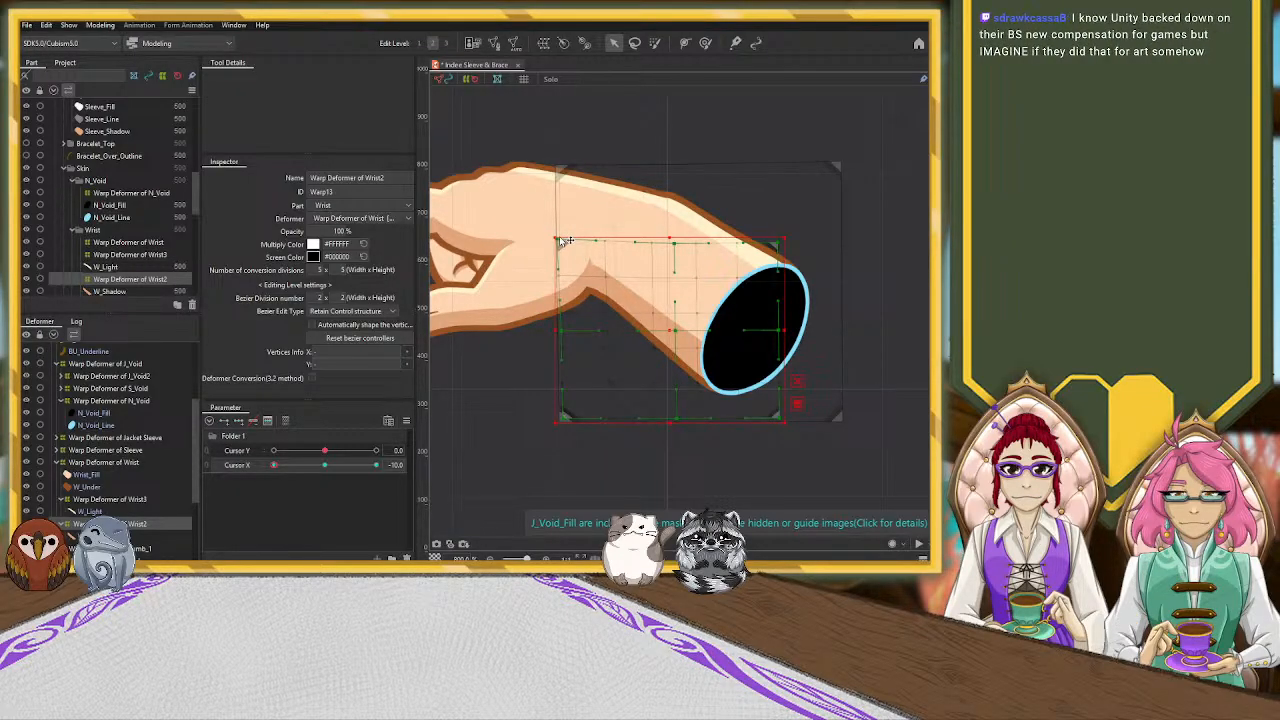
drag(563, 240, 560, 237)
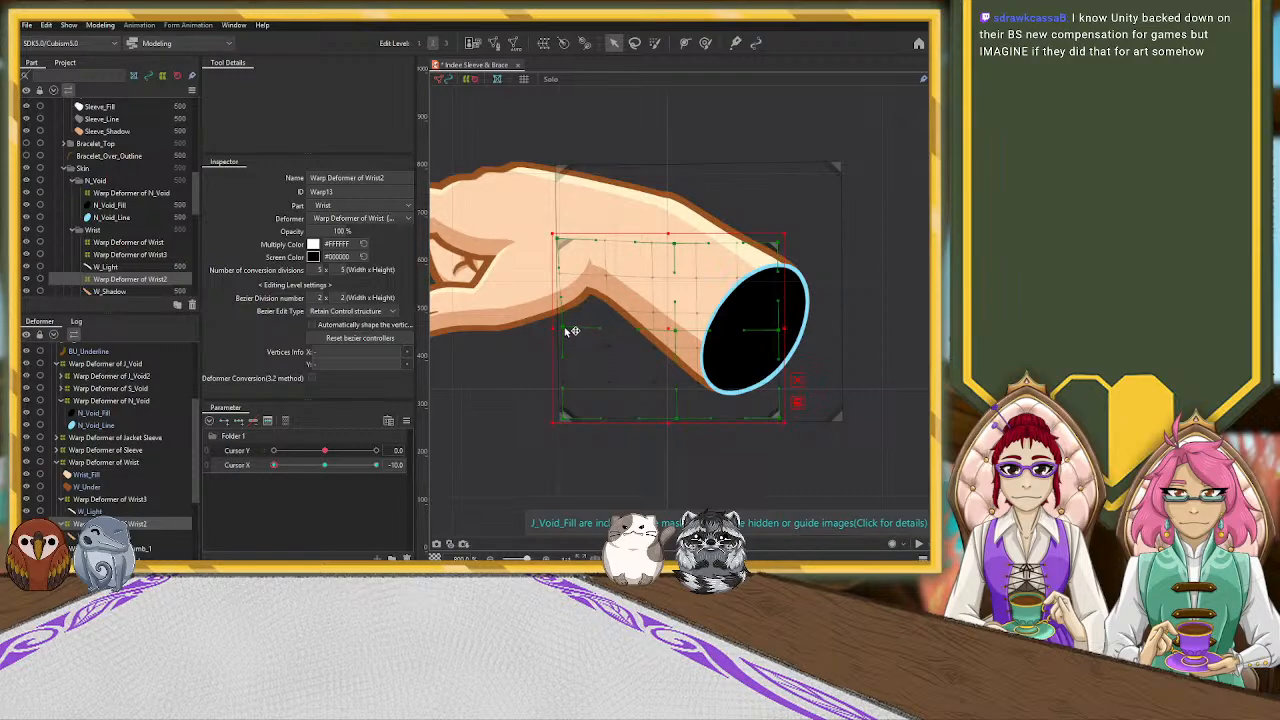
Nudge the lower-left corner and left-side point of the Wrist warp deformer, and reselect the Wrist2 warp deformer
click(112, 463)
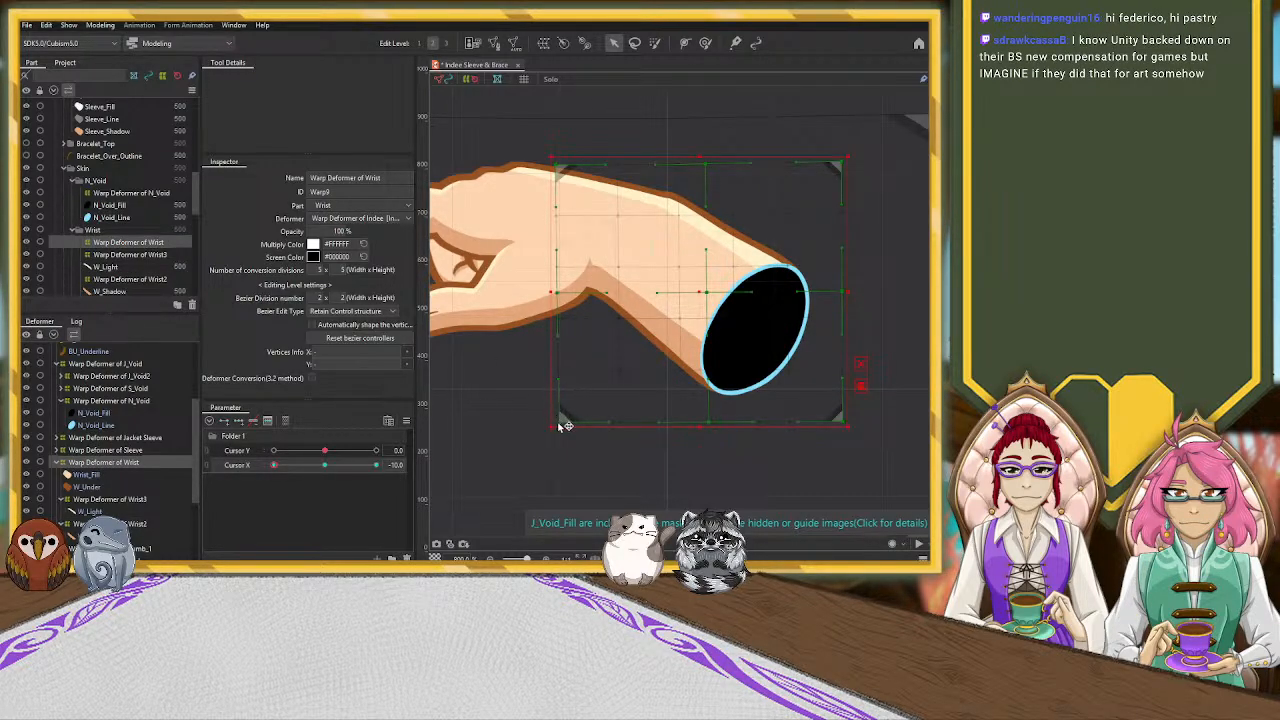
drag(567, 409, 563, 422)
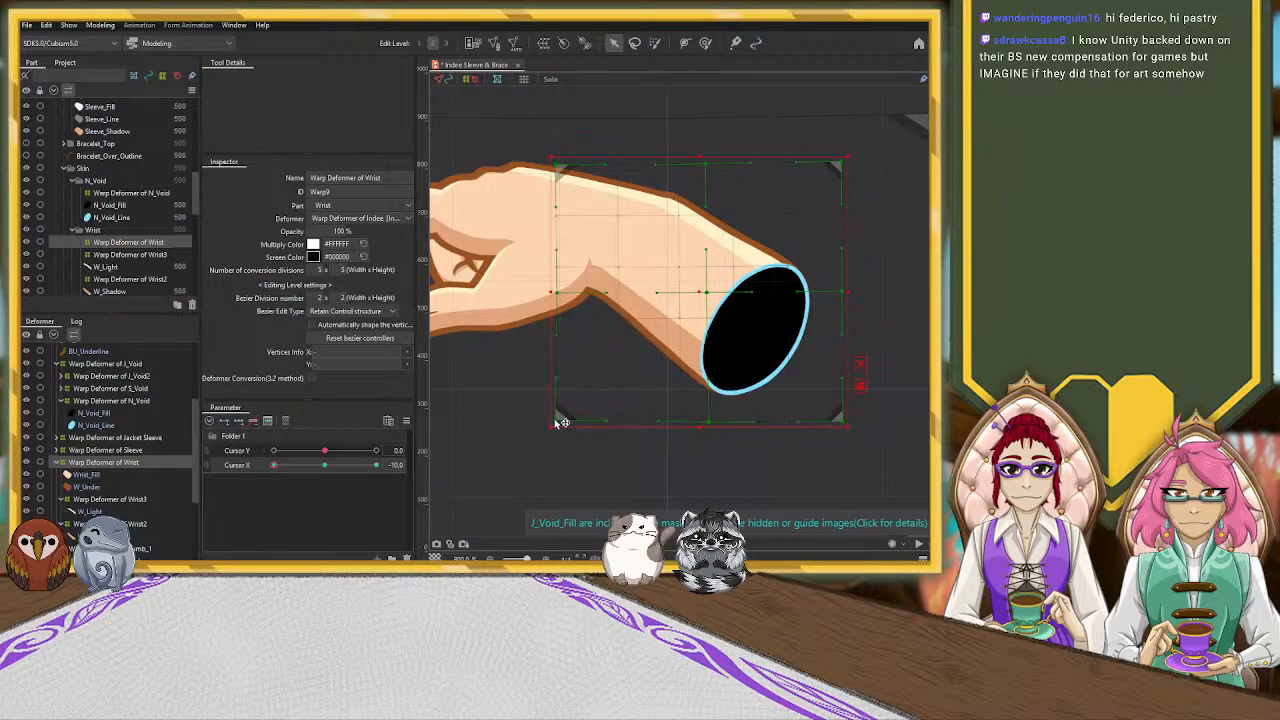
drag(562, 297, 561, 294)
click(98, 536)
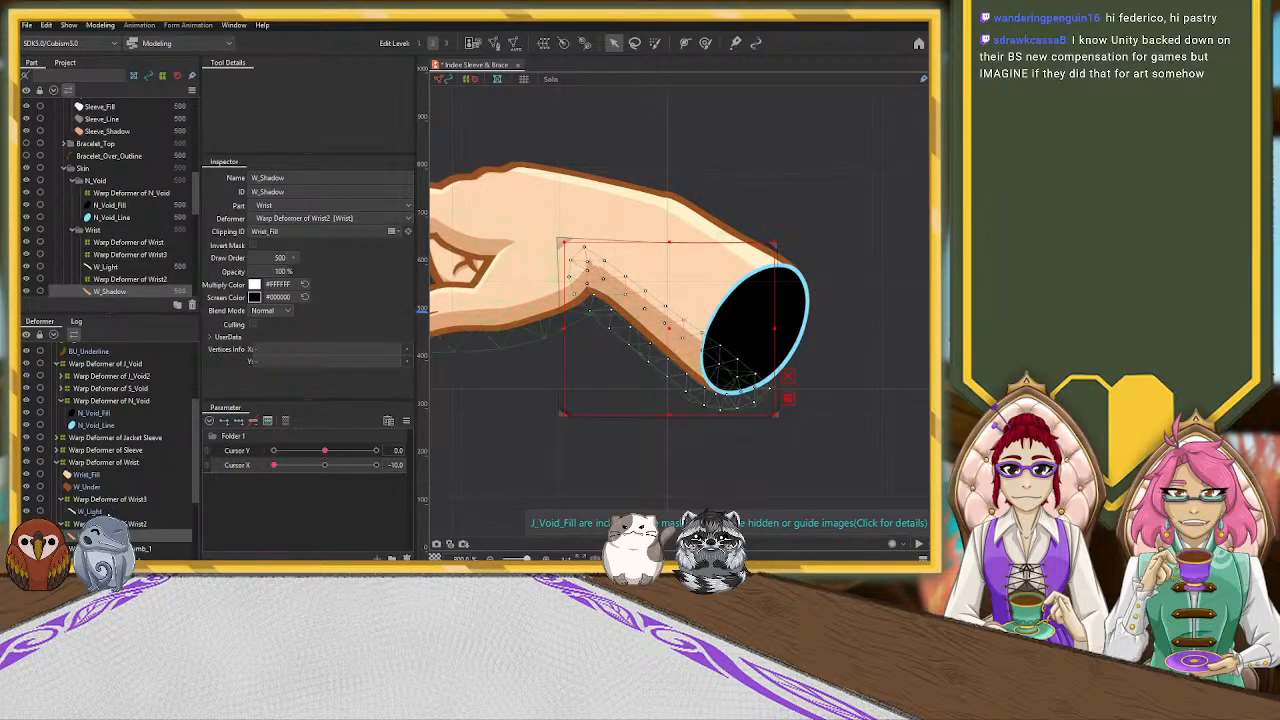
click(133, 522)
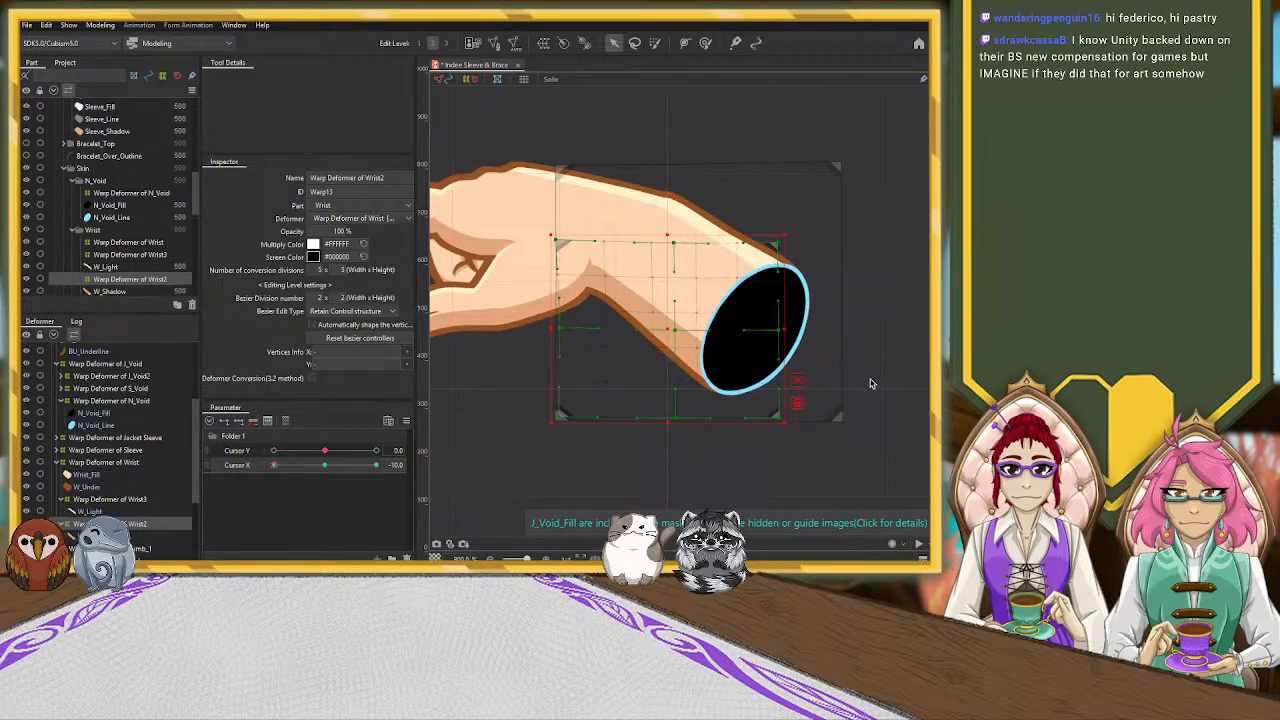
Clear the selection and sweep the Cursor X parameter from -10 to 10 to review the hand's movement across the canvas
scroll(870, 383, down, 4)
drag(738, 453, 580, 346)
scroll(676, 362, down, 2)
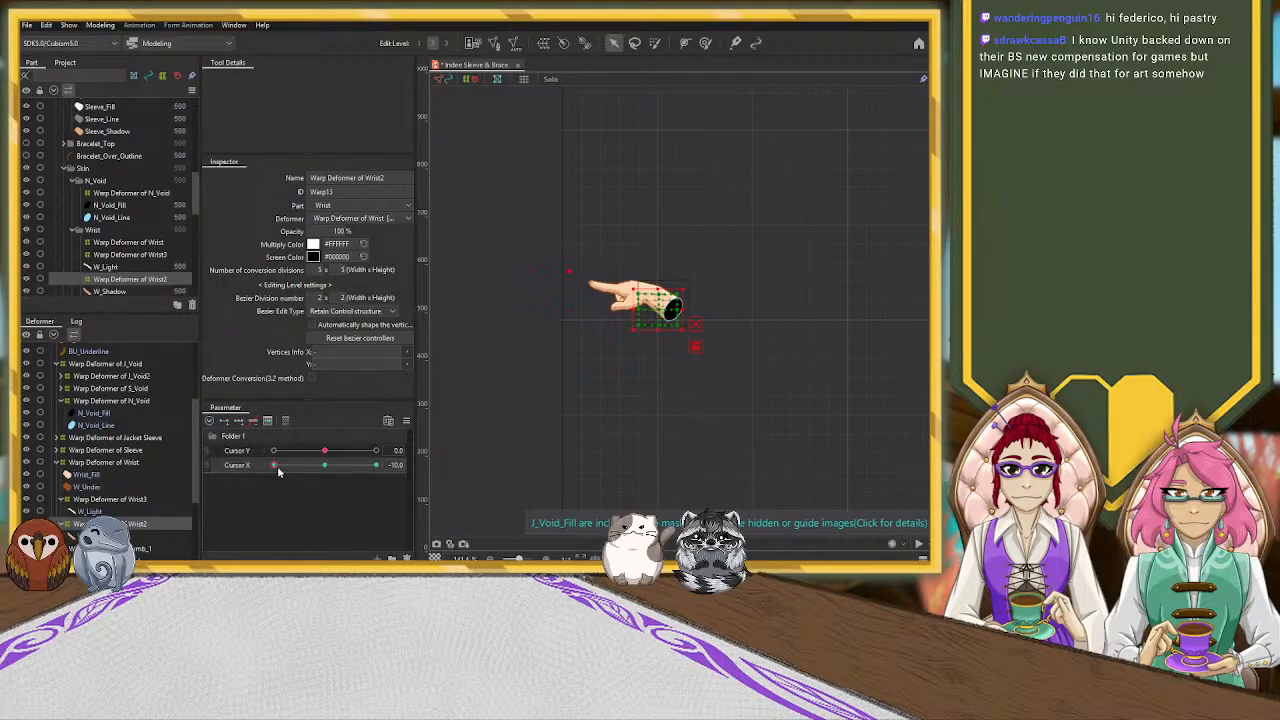
drag(275, 466, 287, 466)
scroll(745, 440, down, 2)
drag(859, 450, 628, 302)
click(752, 314)
drag(806, 263, 814, 346)
mouse_move(287, 466)
mouse_down()
mouse_move(337, 467)
mouse_move(278, 478)
mouse_move(337, 471)
mouse_move(263, 486)
mouse_move(349, 480)
mouse_move(277, 485)
mouse_up()
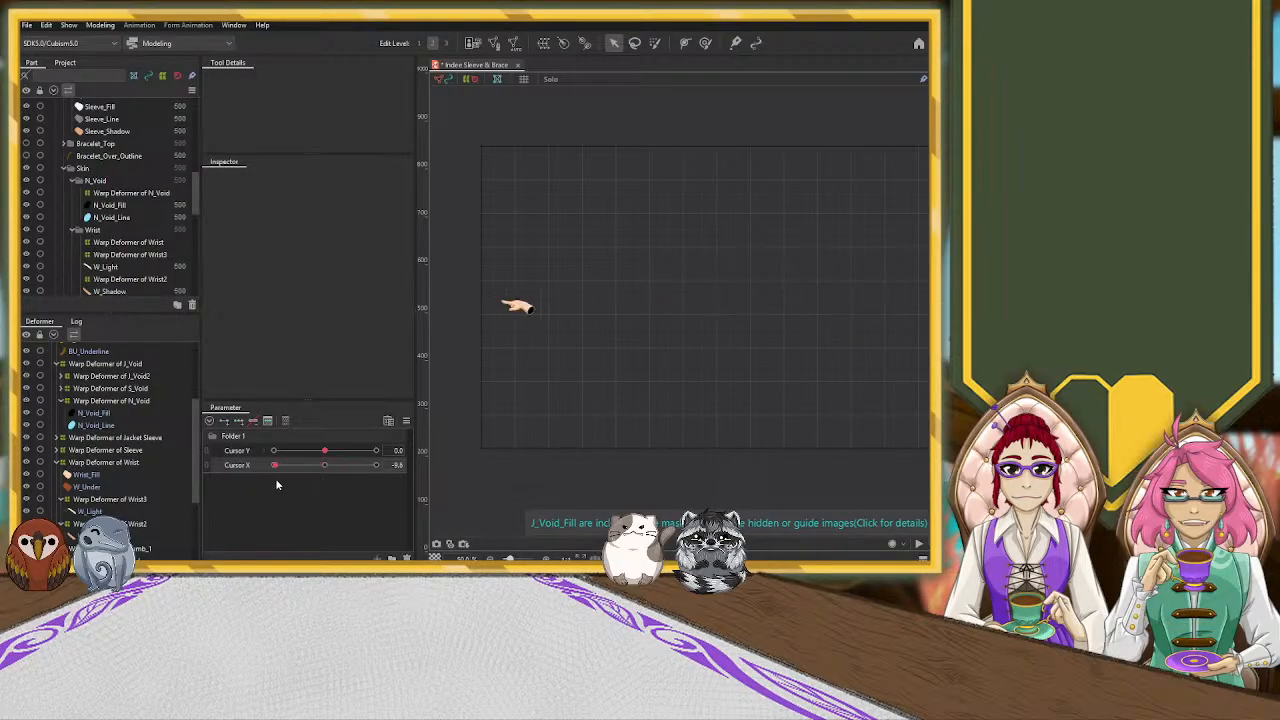
drag(697, 457, 498, 458)
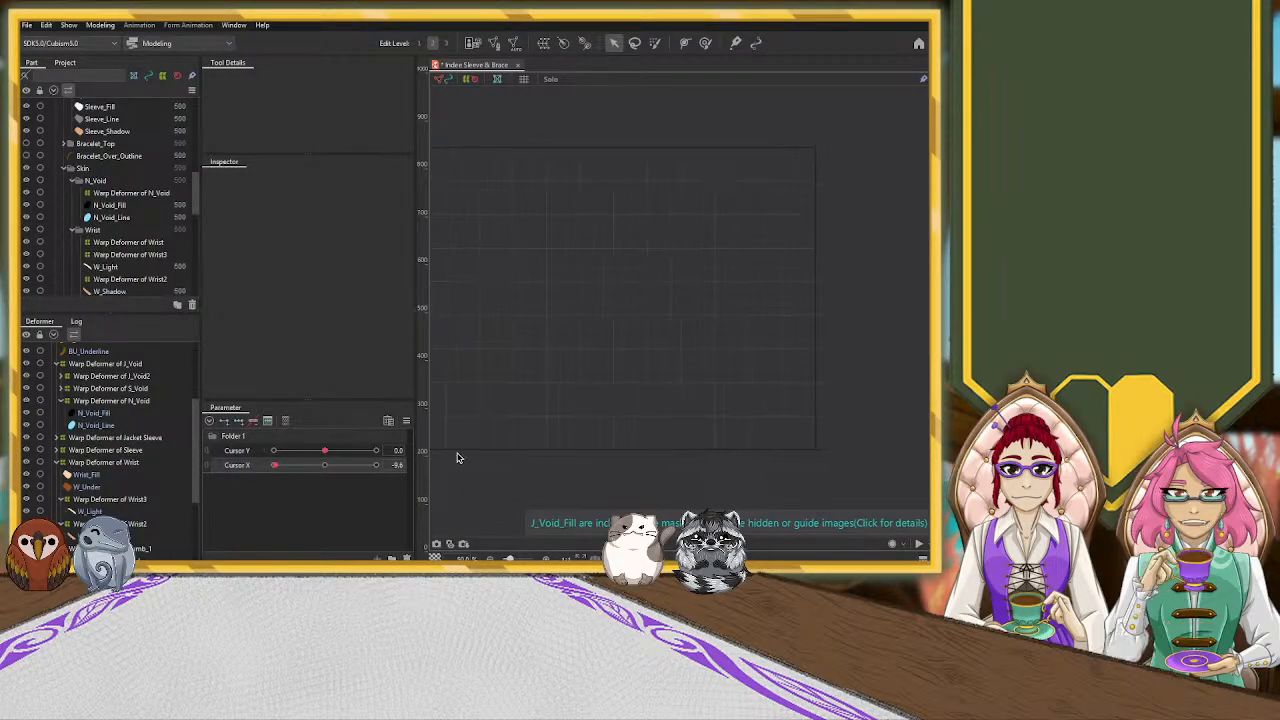
drag(316, 471, 380, 466)
scroll(818, 300, up, 4)
scroll(811, 340, up, 1)
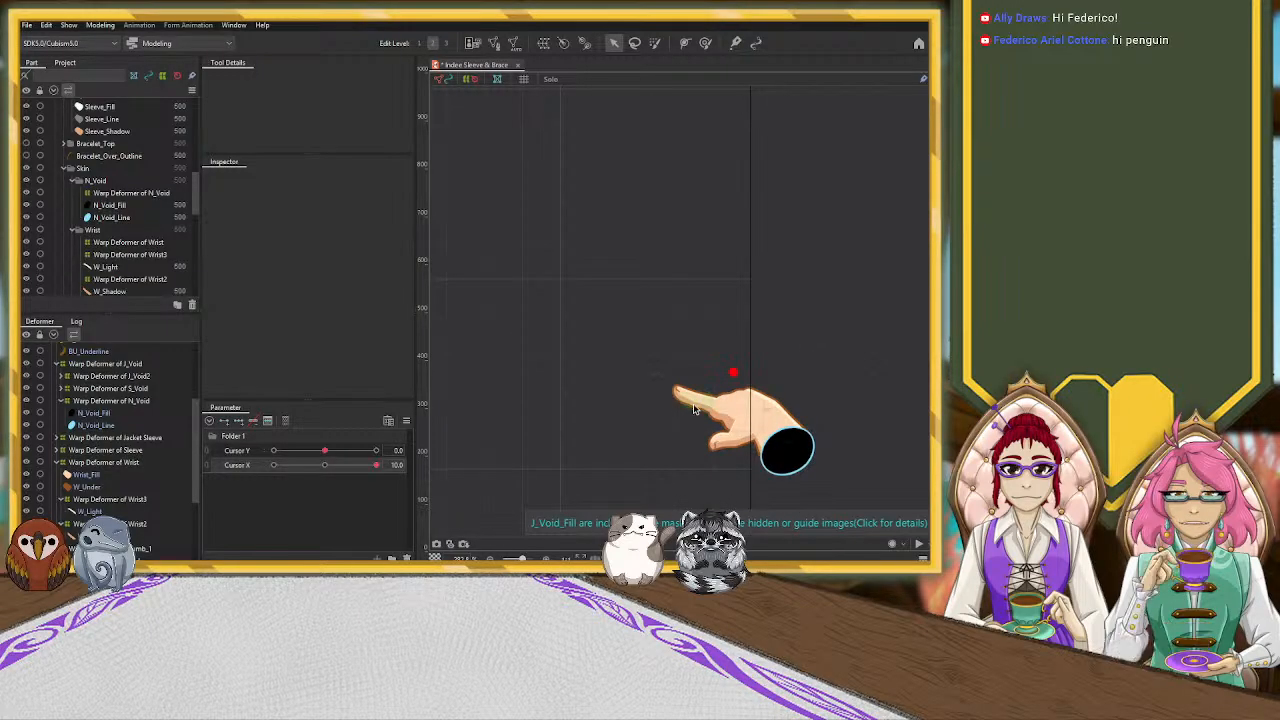
Select the Pointer_3 warp deformer on the Cursor X 10 key and pull its upper-left corner inward toward the fingertip
scroll(142, 505, down, 3)
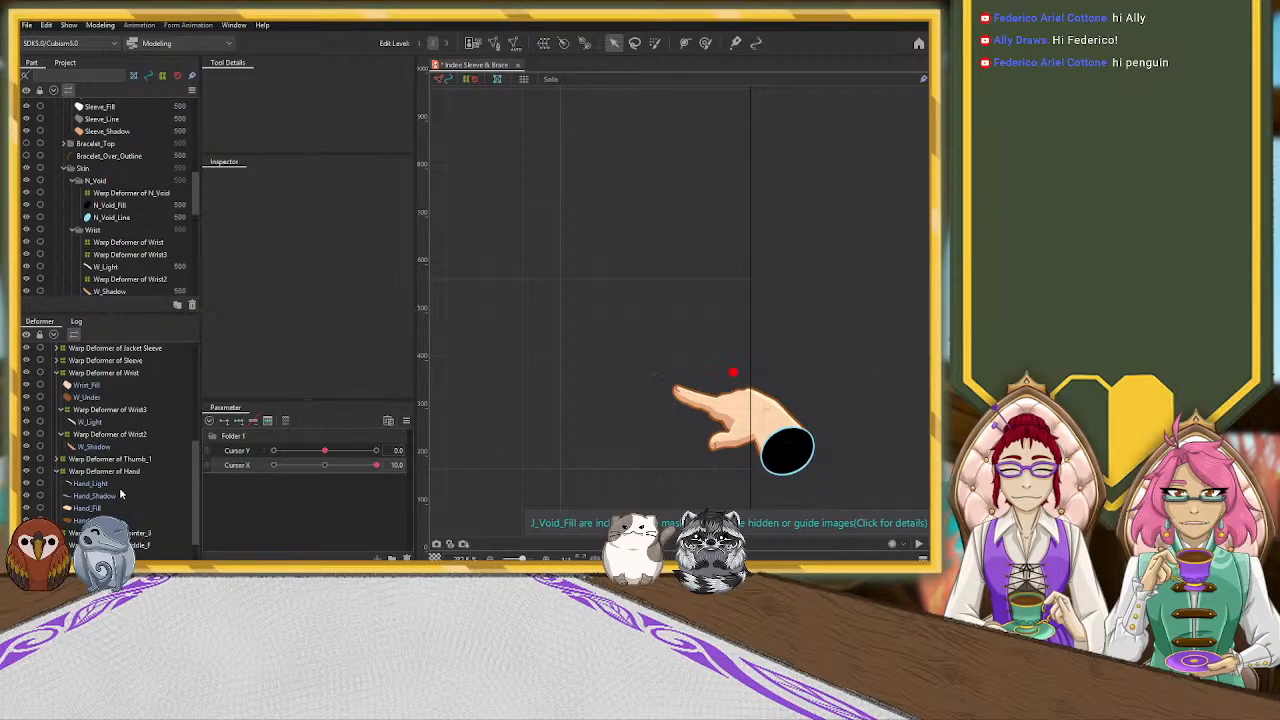
click(122, 471)
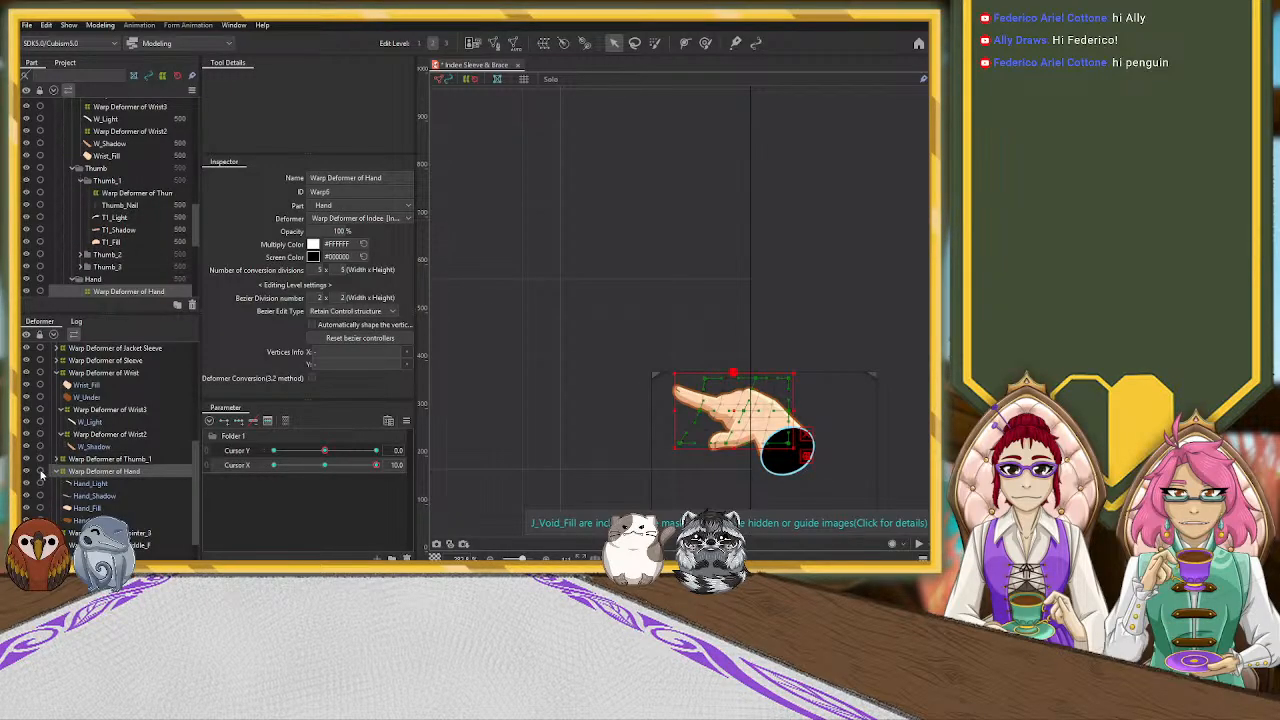
click(115, 533)
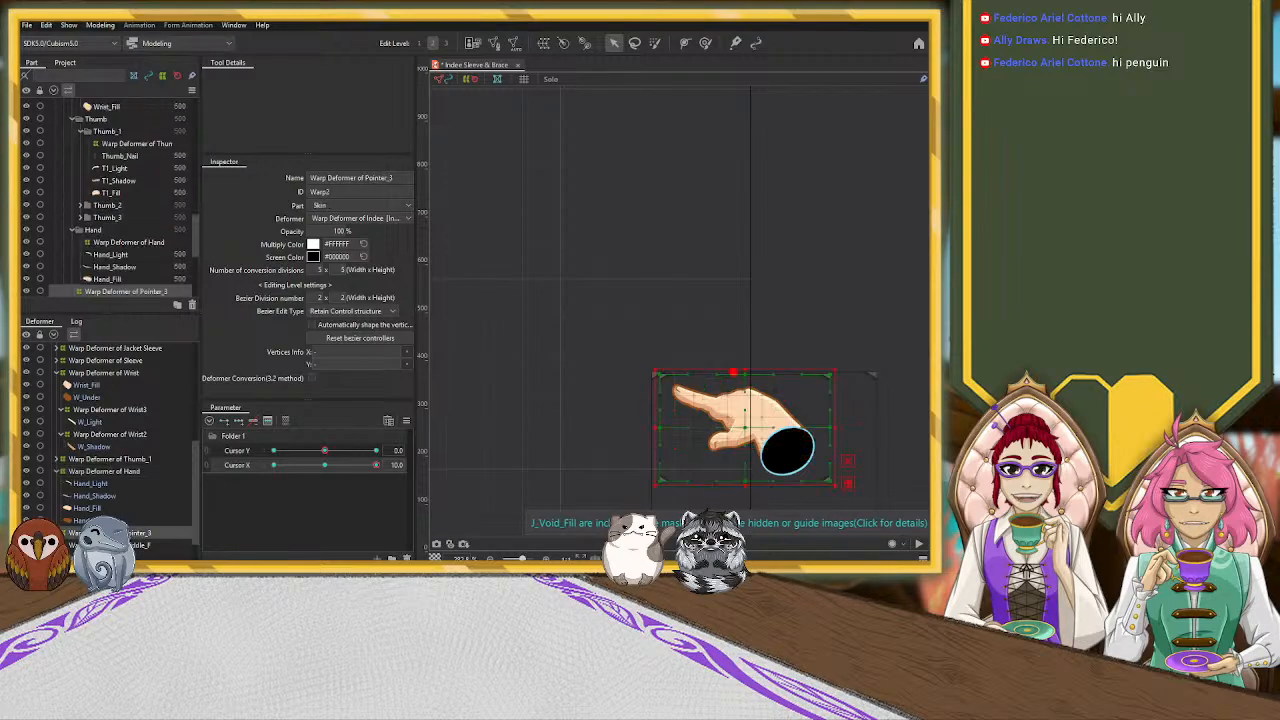
scroll(559, 405, up, 1)
scroll(579, 416, down, 1)
drag(545, 445, 508, 391)
scroll(505, 360, up, 2)
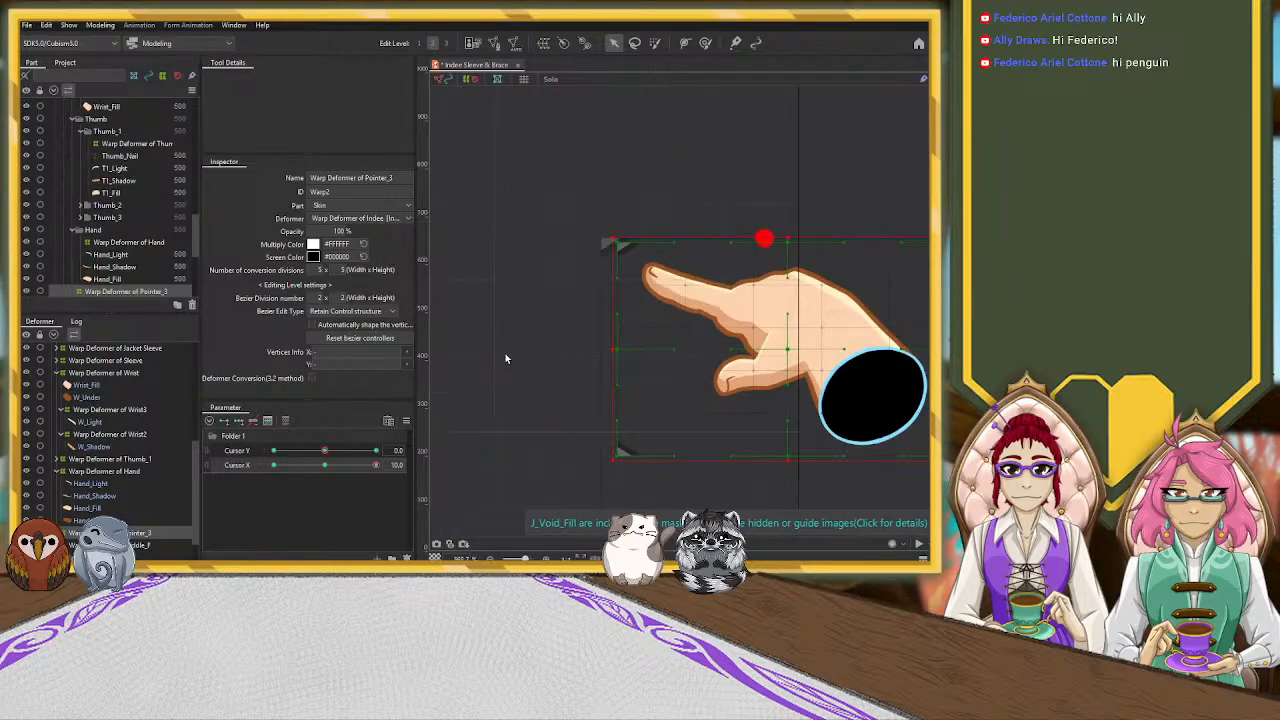
drag(638, 248, 660, 248)
drag(617, 349, 487, 331)
drag(541, 219, 549, 217)
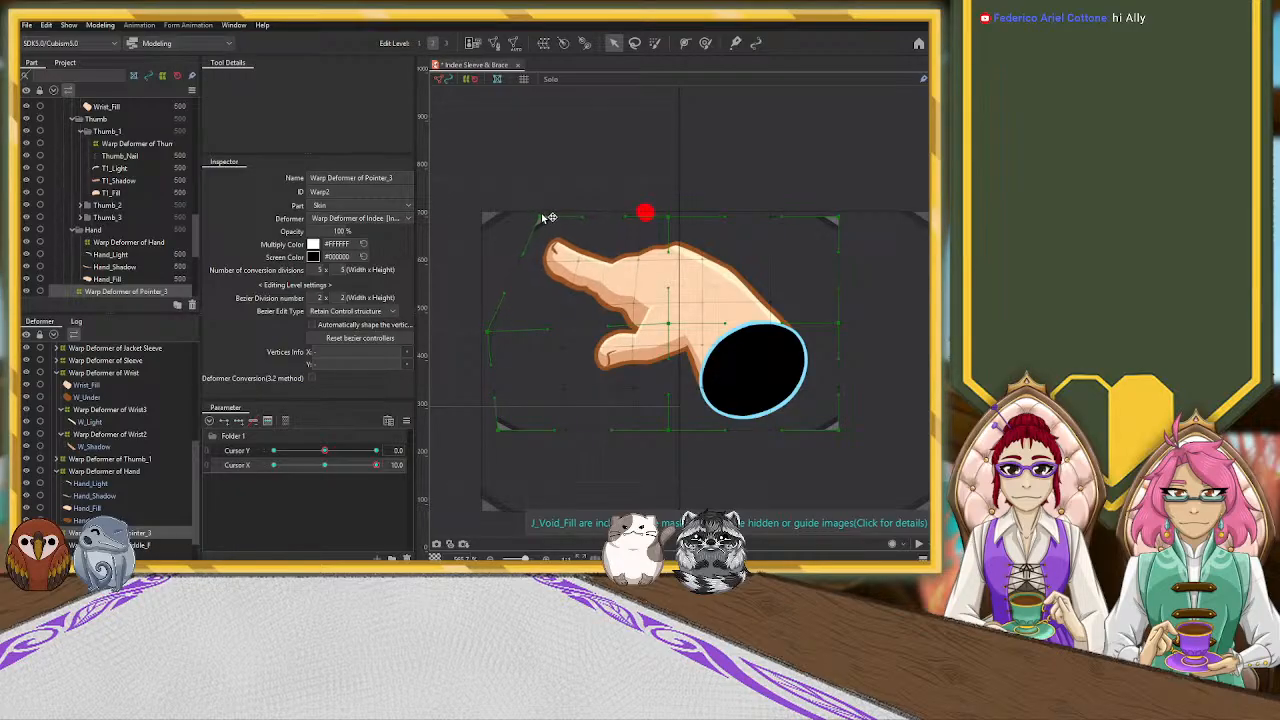
Pull the Pointer_3 warp deformer's lower-left corner outward and up, and shift its top middle point down toward the knuckles
drag(500, 429, 444, 404)
mouse_move(488, 334)
mouse_down()
mouse_move(499, 332)
mouse_move(487, 333)
mouse_up()
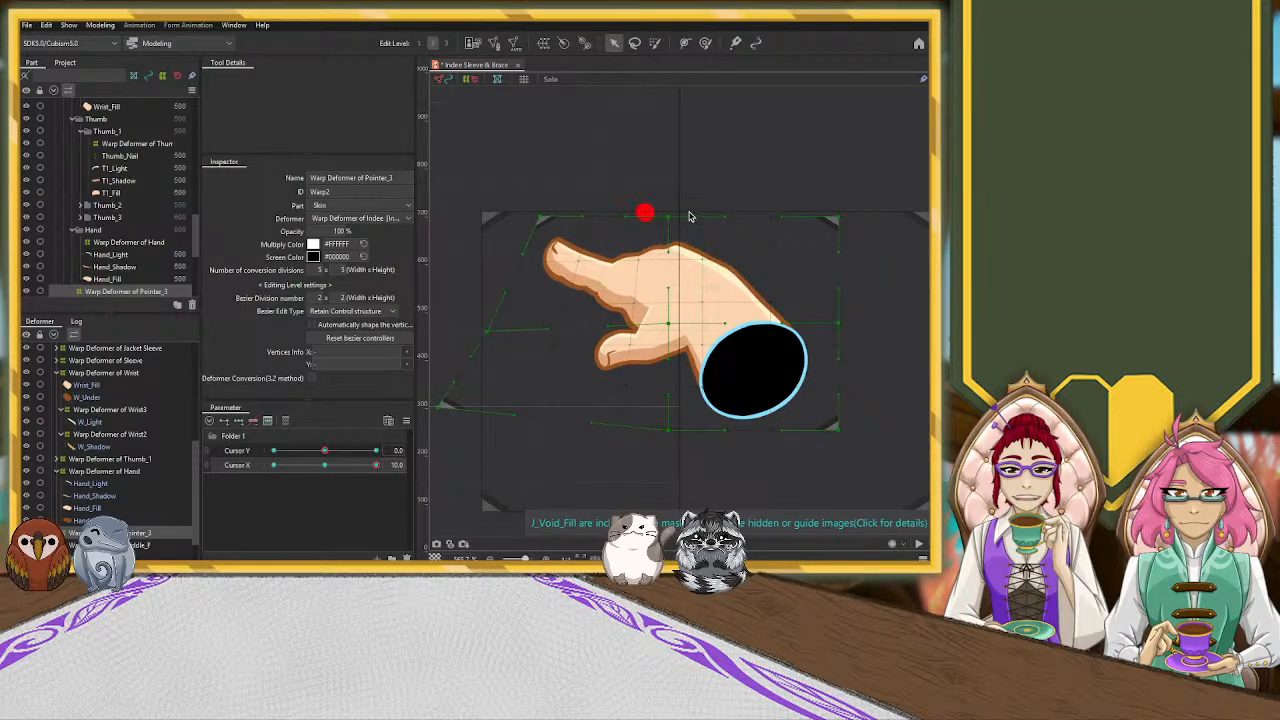
mouse_move(678, 220)
mouse_down()
mouse_move(705, 223)
mouse_move(698, 233)
mouse_up()
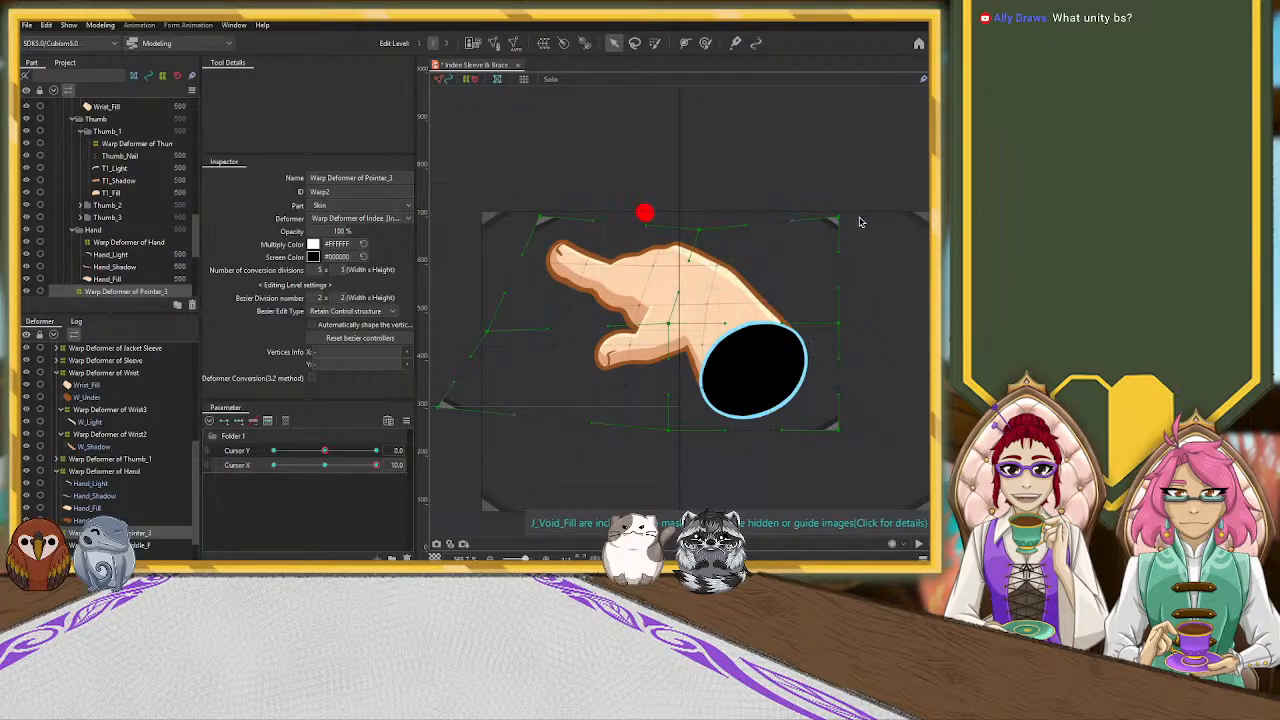
scroll(772, 292, down, 3)
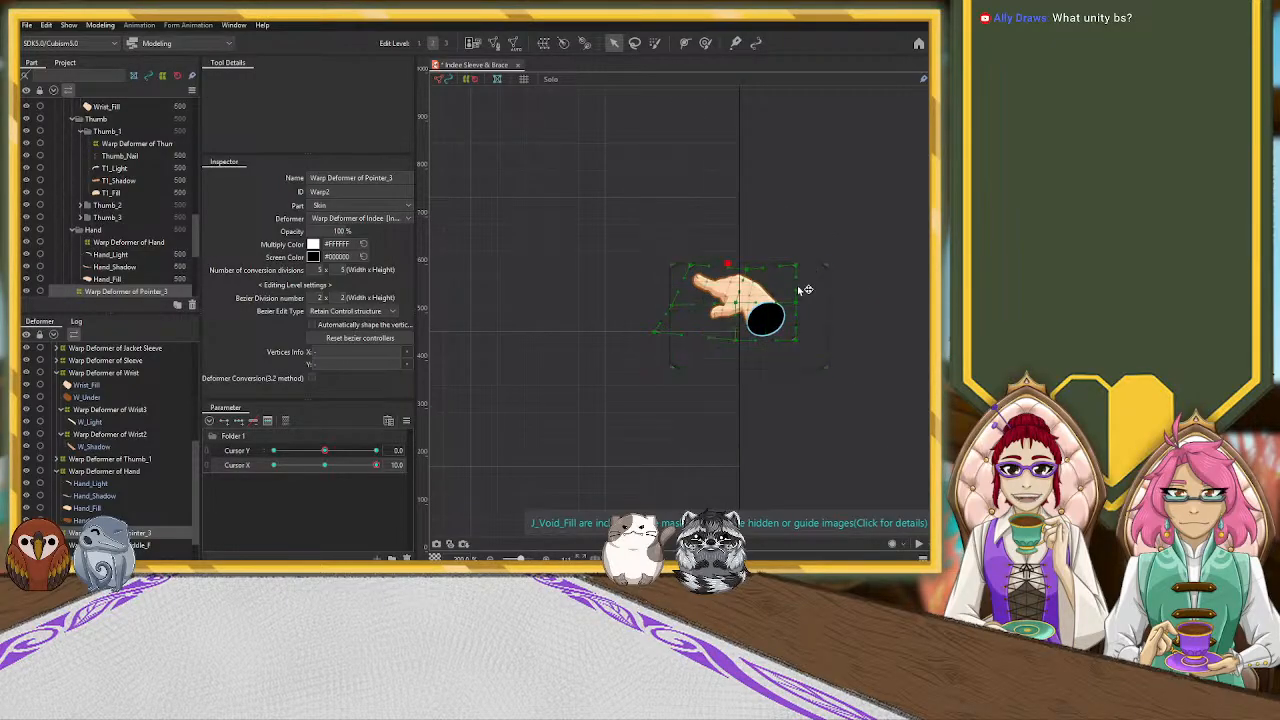
click(805, 286)
click(700, 288)
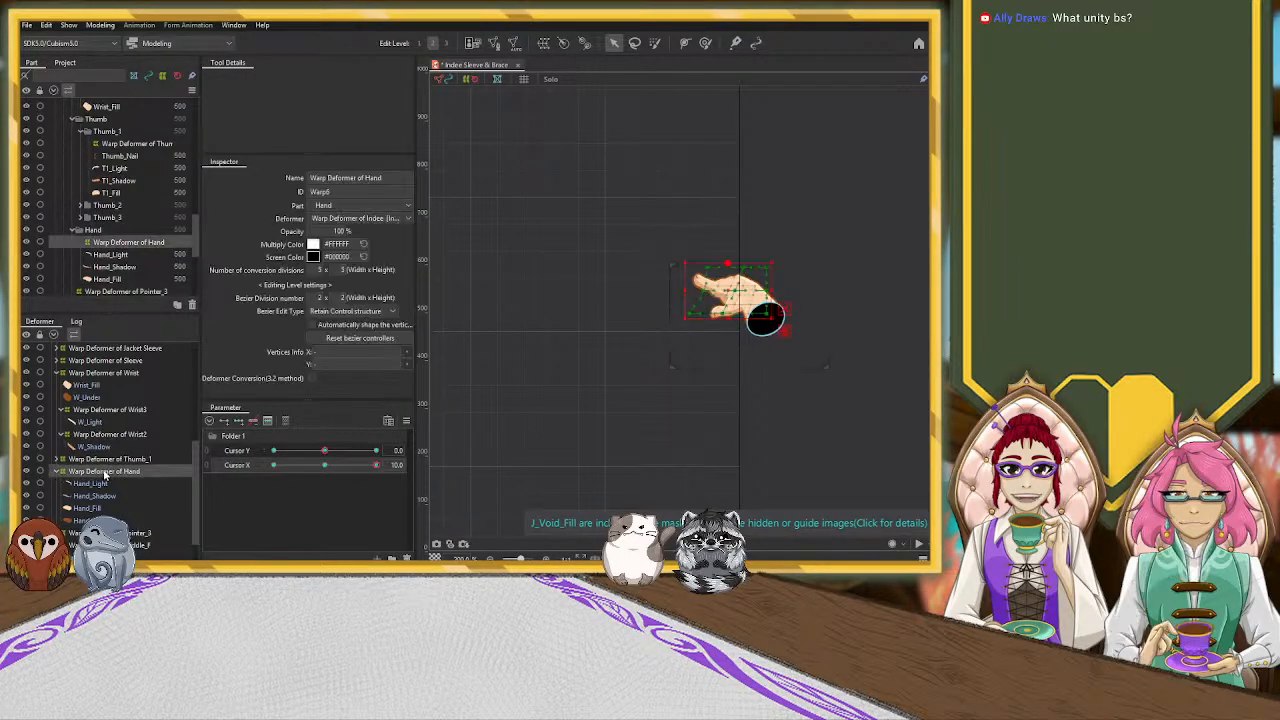
scroll(803, 271, up, 3)
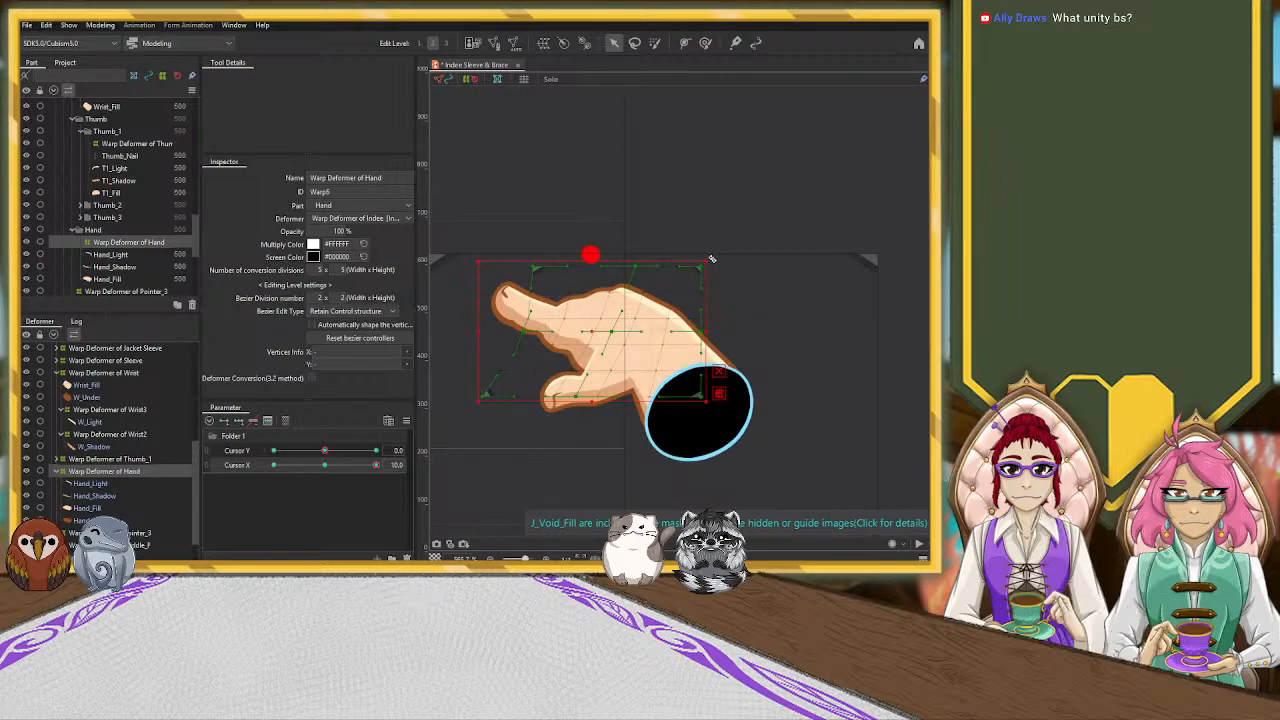
key(ctrl+z)
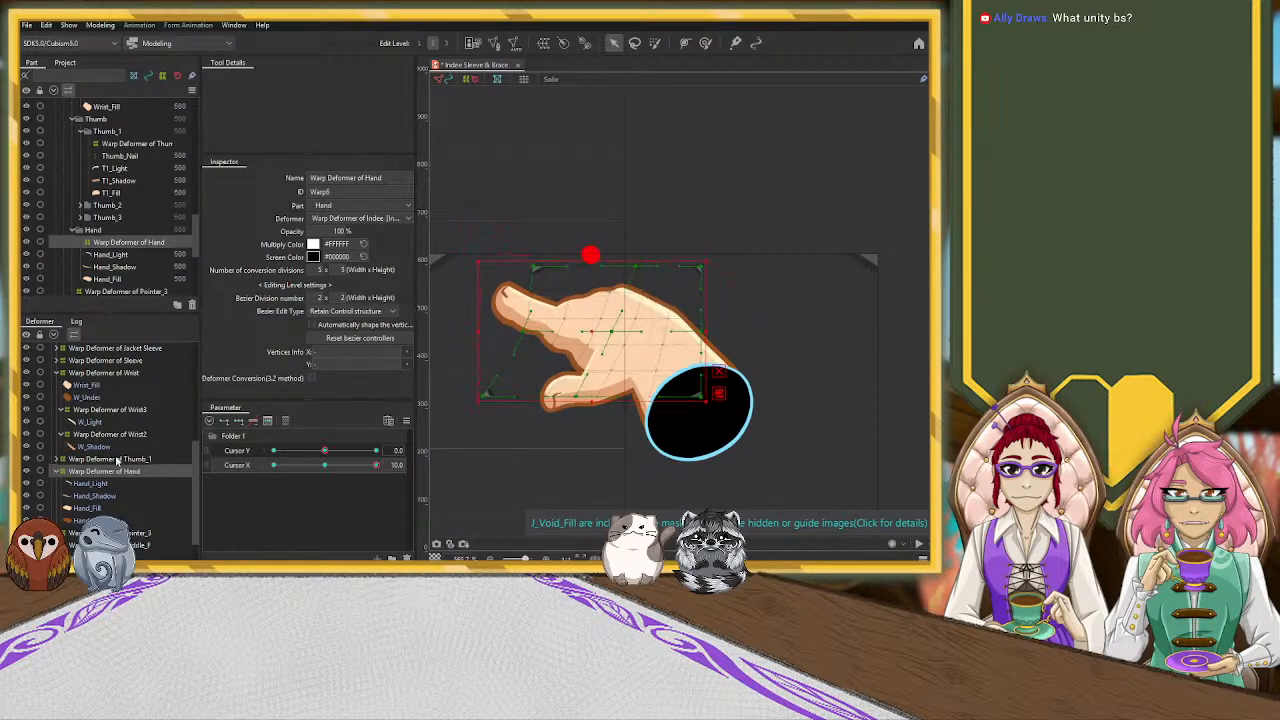
Rotate the whole Pointer_3 warp deformer slightly clockwise and shift it left to line the finger up with the hand
click(124, 533)
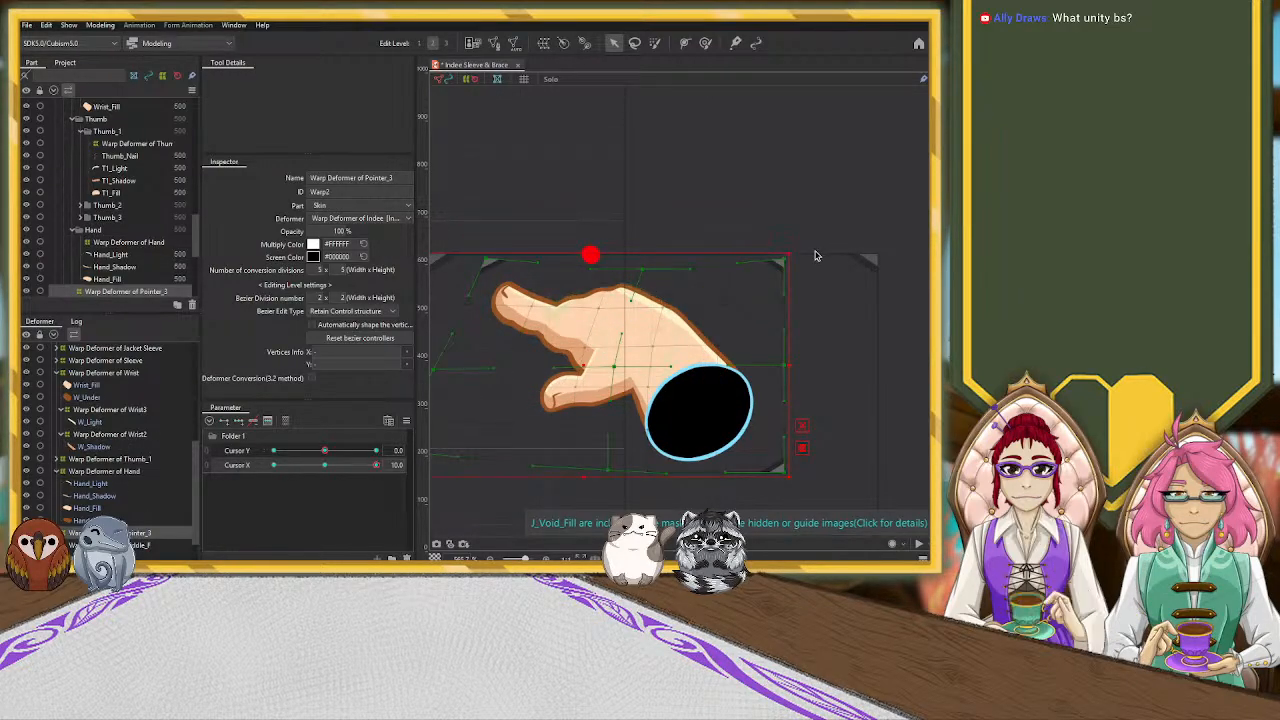
drag(797, 250, 797, 301)
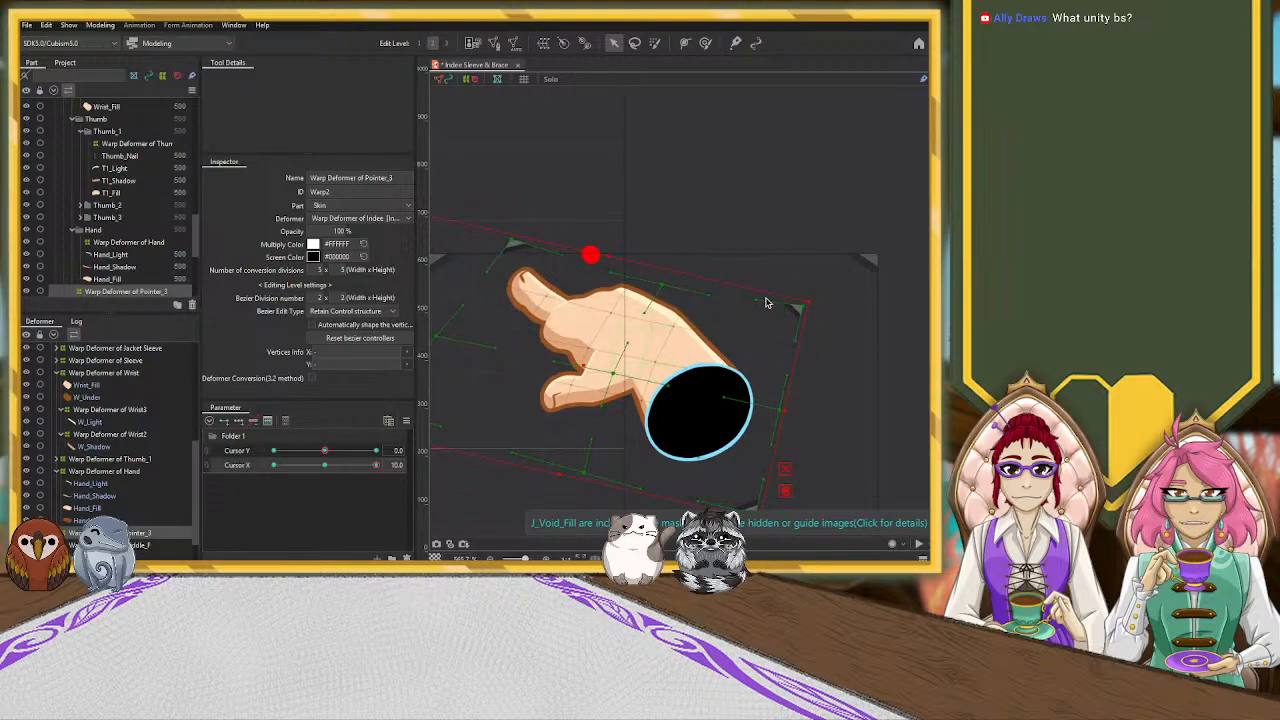
drag(582, 369, 568, 374)
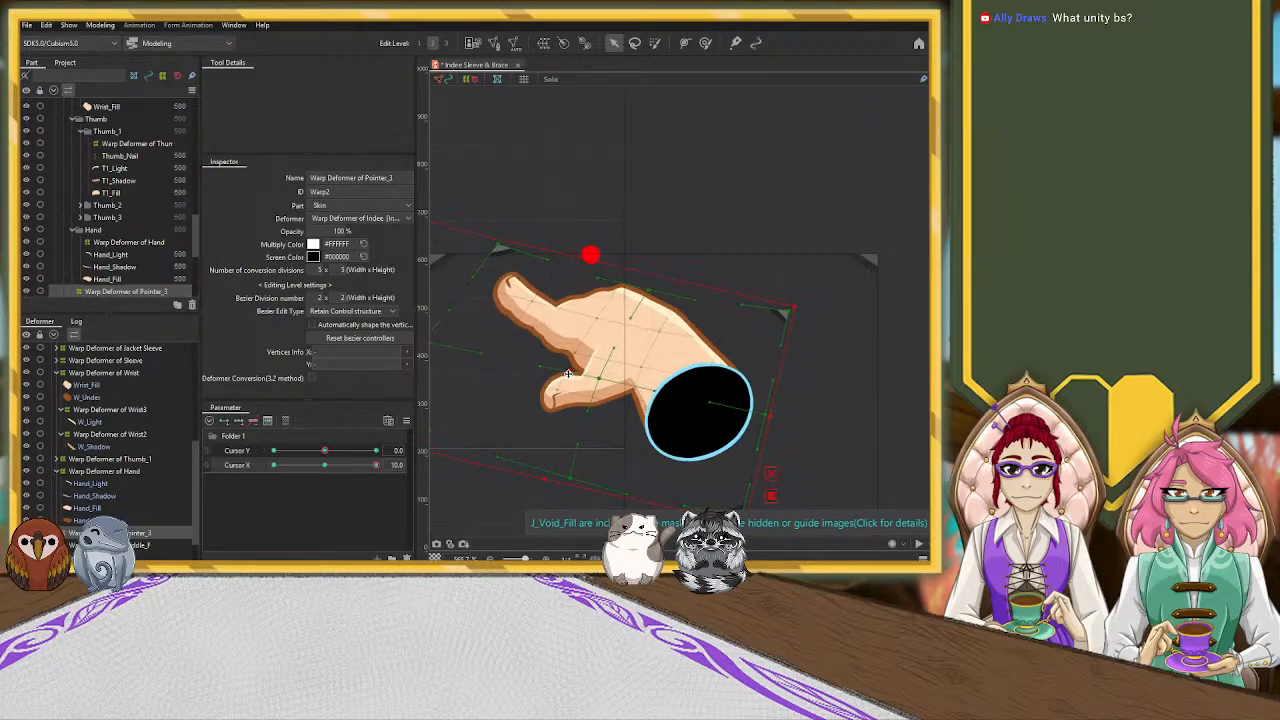
Adjust the Pointer_3 warp deformer's upper-left corner, top middle point and left-side point to smooth the finger's join with the hand
drag(502, 251, 496, 255)
drag(649, 290, 673, 269)
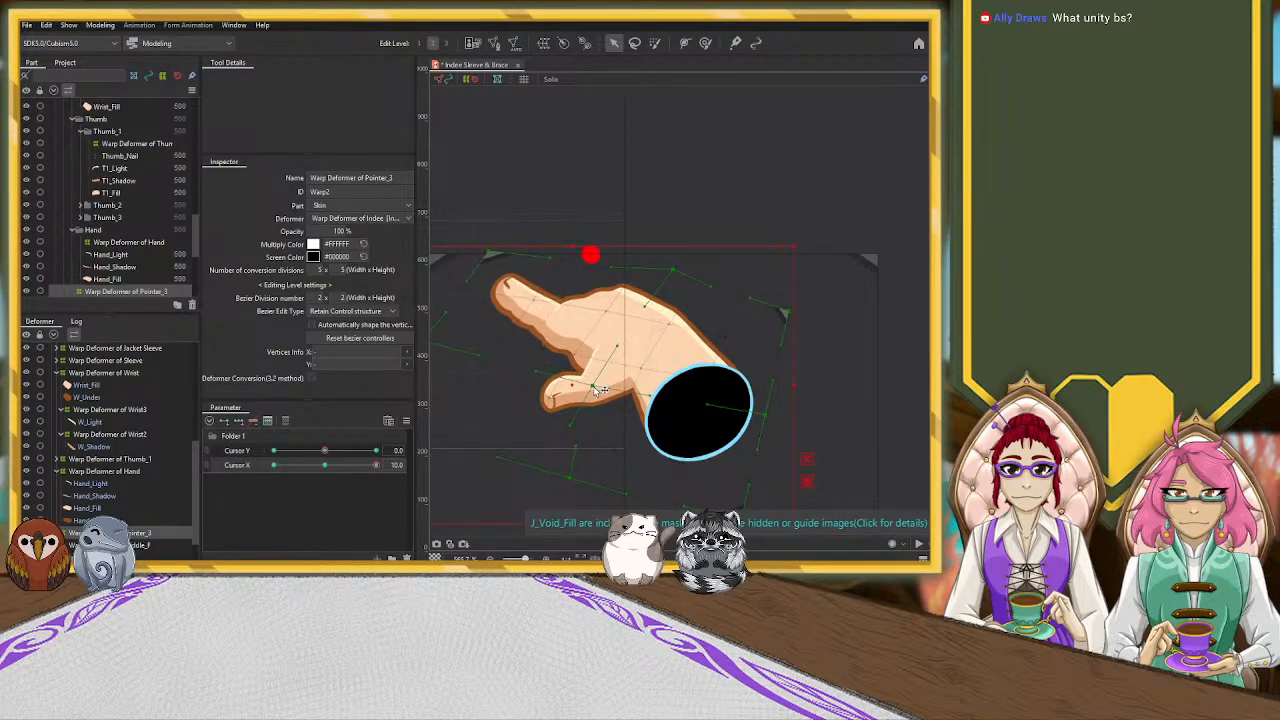
drag(528, 320, 623, 311)
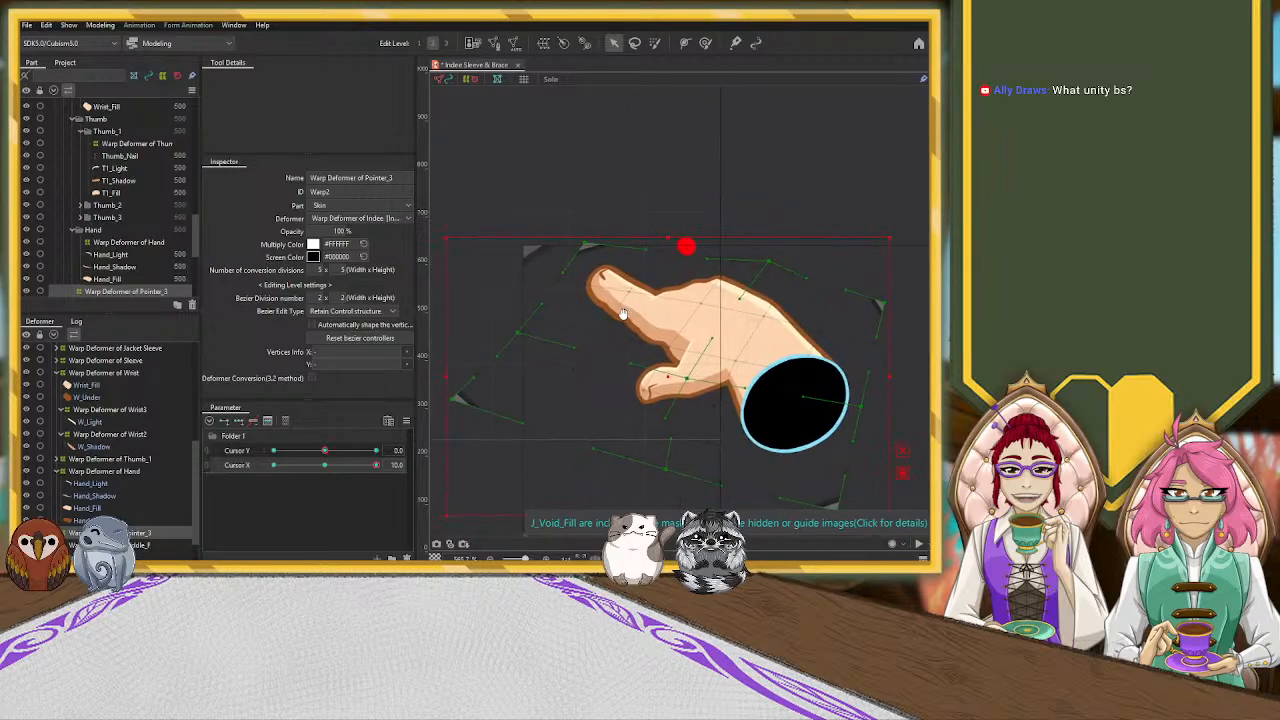
drag(527, 339, 518, 343)
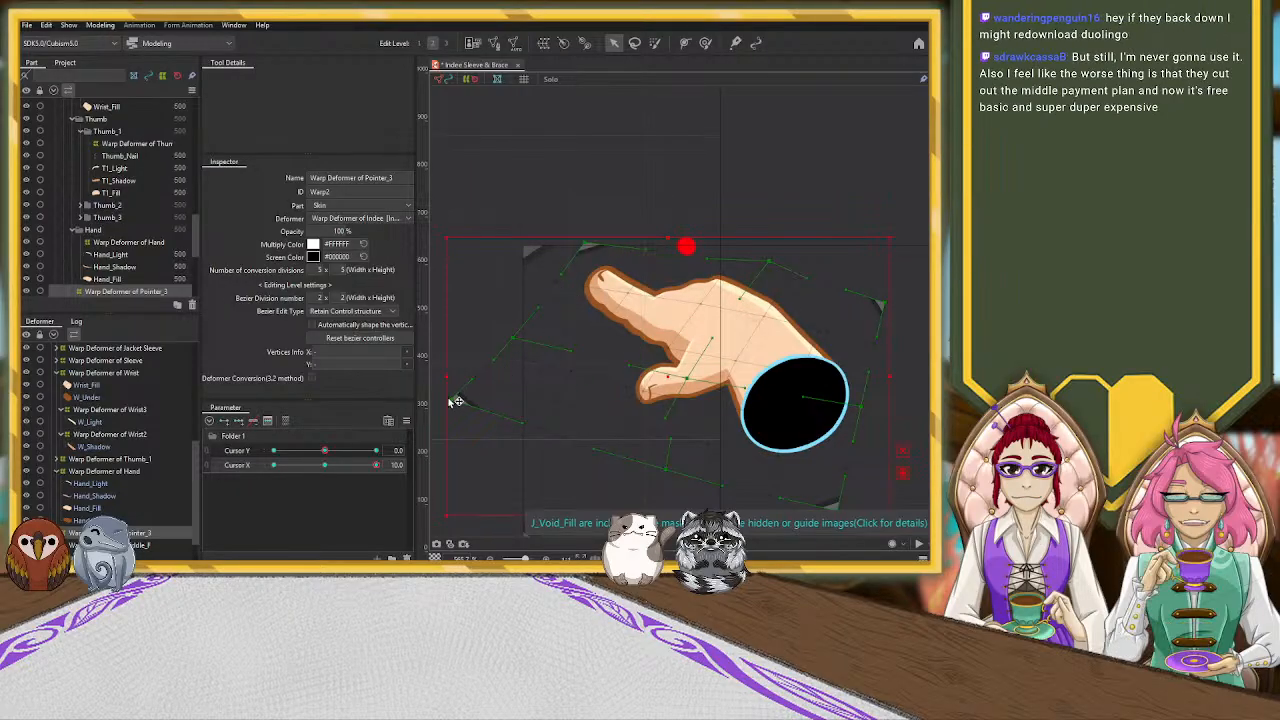
Pull the Pointer_3 warp deformer's lower-left corner inward and refine the left-side point and curve handles near the fingertip to foreshorten the finger
drag(466, 387, 502, 353)
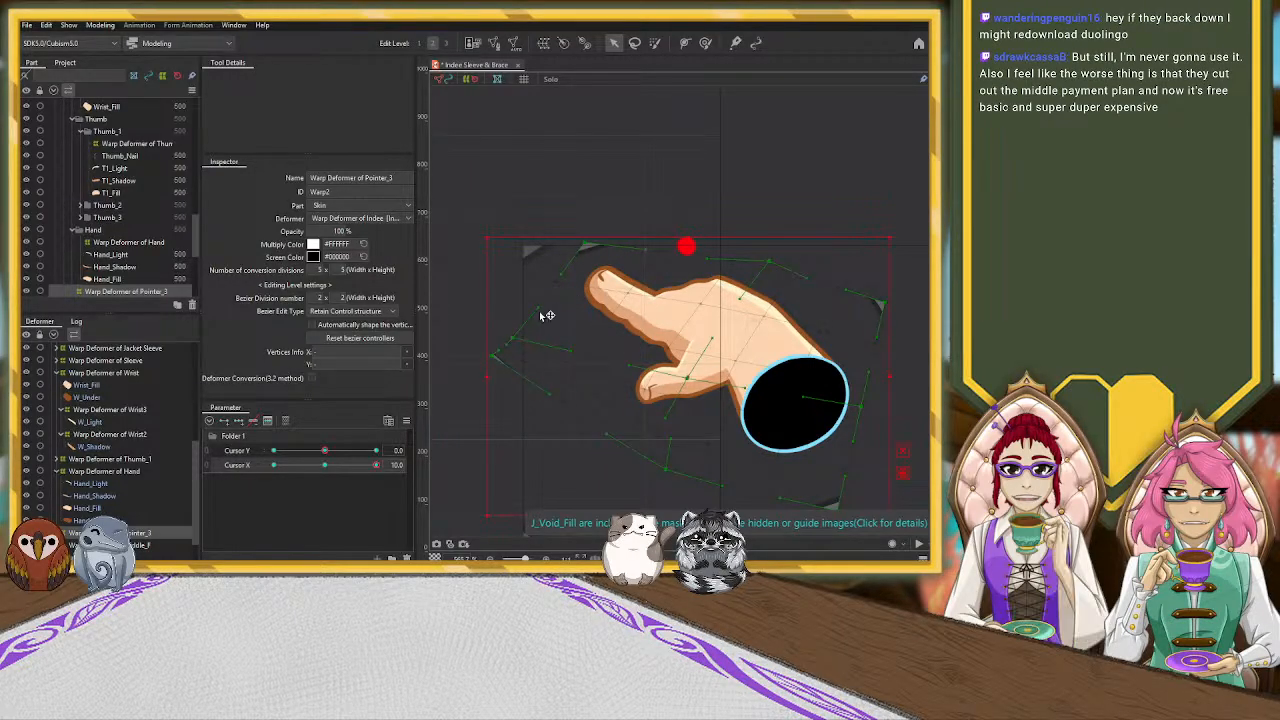
drag(551, 302, 578, 278)
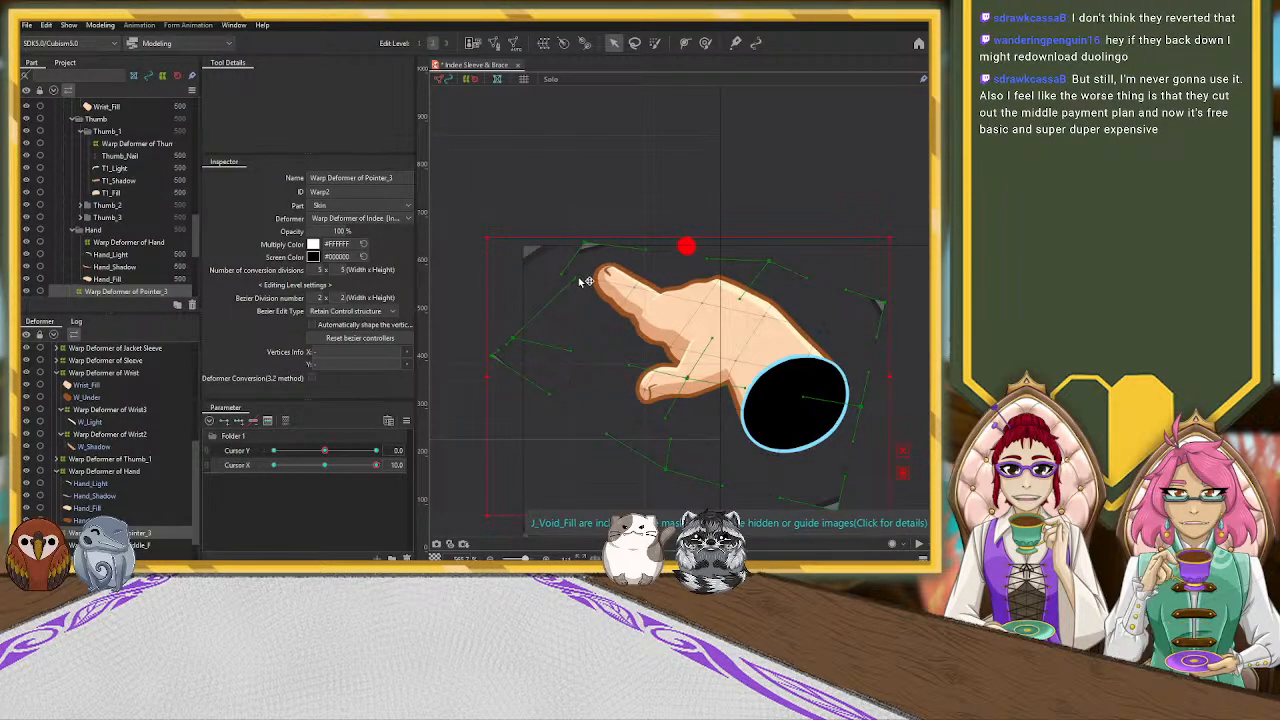
drag(513, 338, 518, 326)
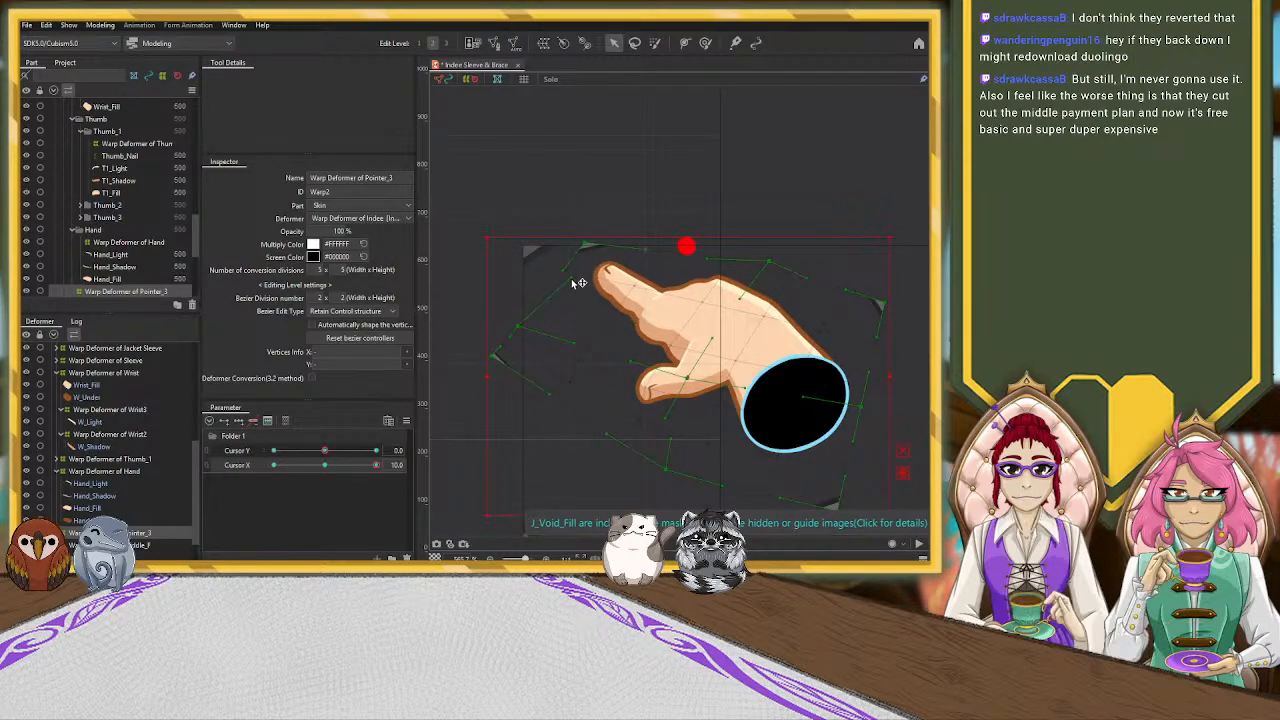
drag(576, 277, 572, 280)
scroll(596, 346, up, 3)
scroll(596, 346, down, 2)
drag(589, 207, 560, 244)
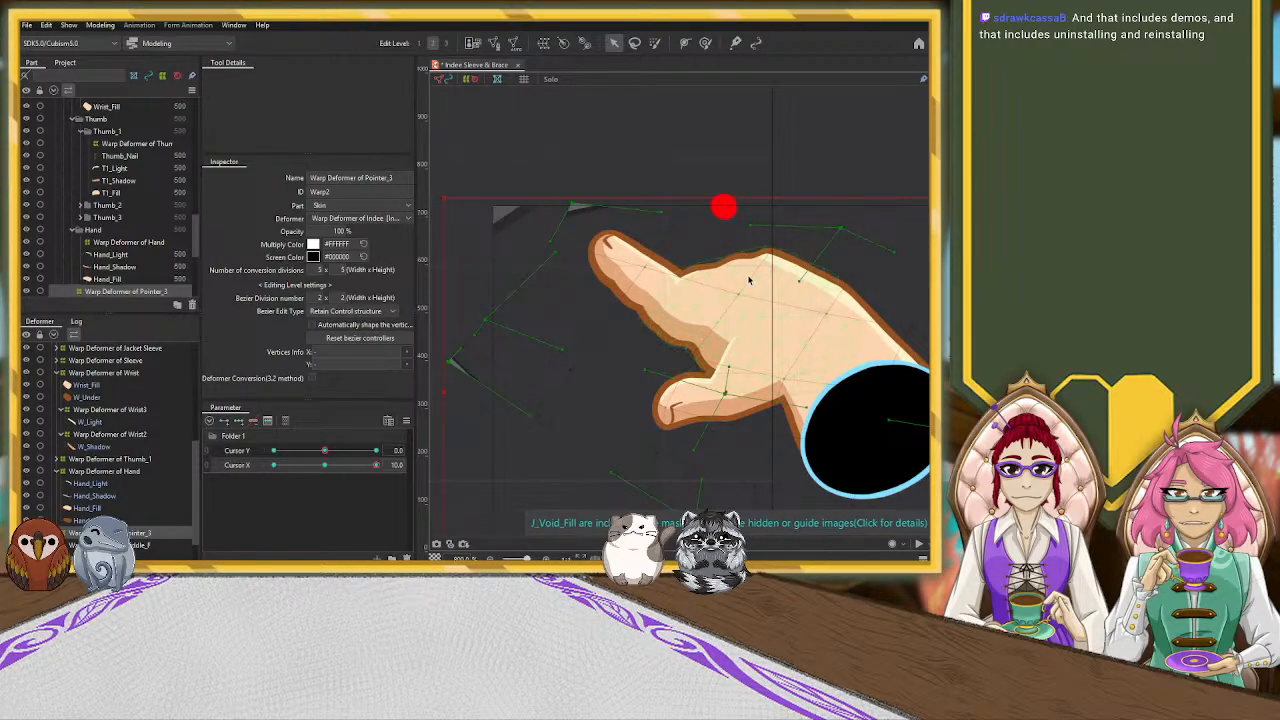
Add Cursor X keys to the P1_Nail mesh and nudge the nail slightly down and left at Cursor X 10.0
click(607, 245)
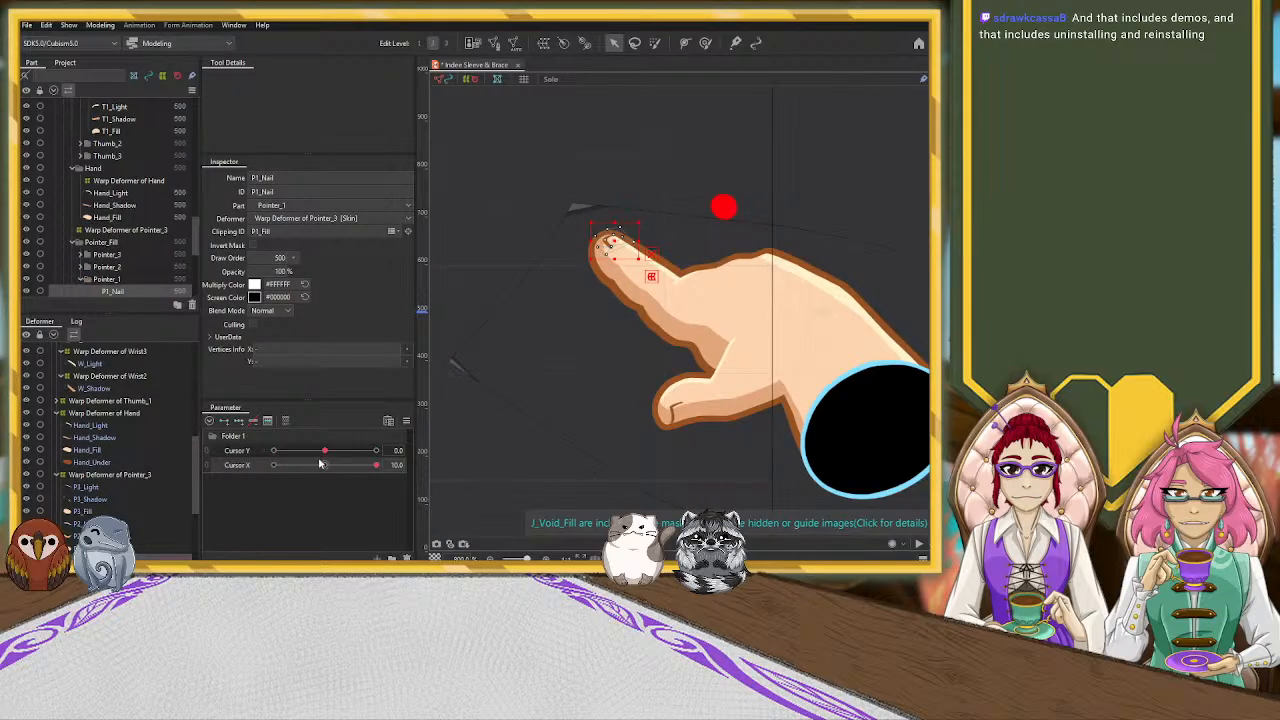
drag(320, 464, 325, 469)
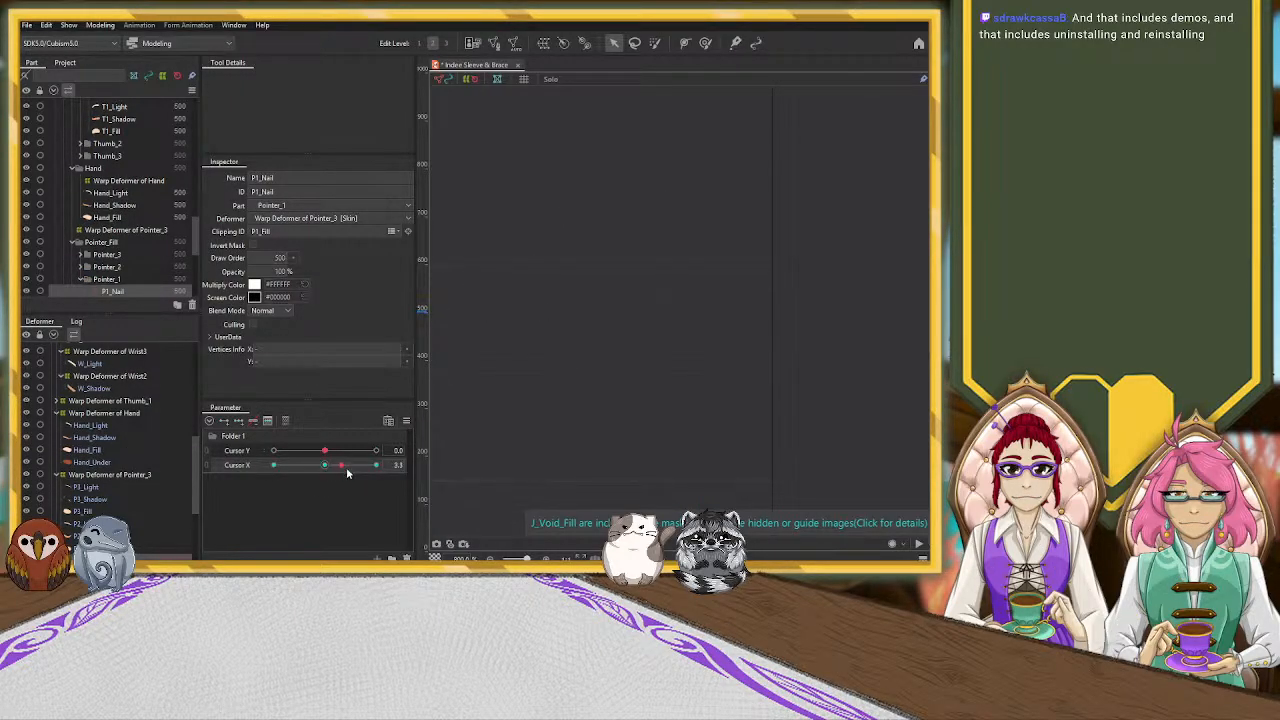
drag(325, 469, 375, 466)
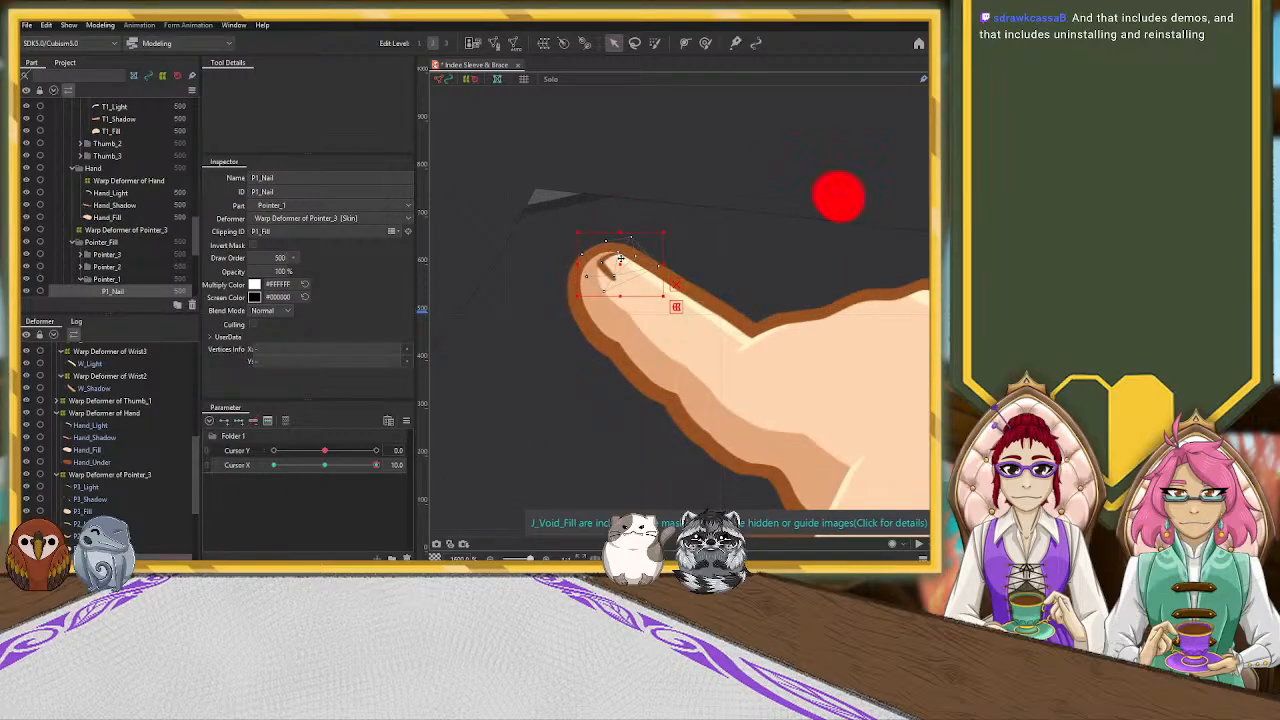
drag(621, 265, 616, 269)
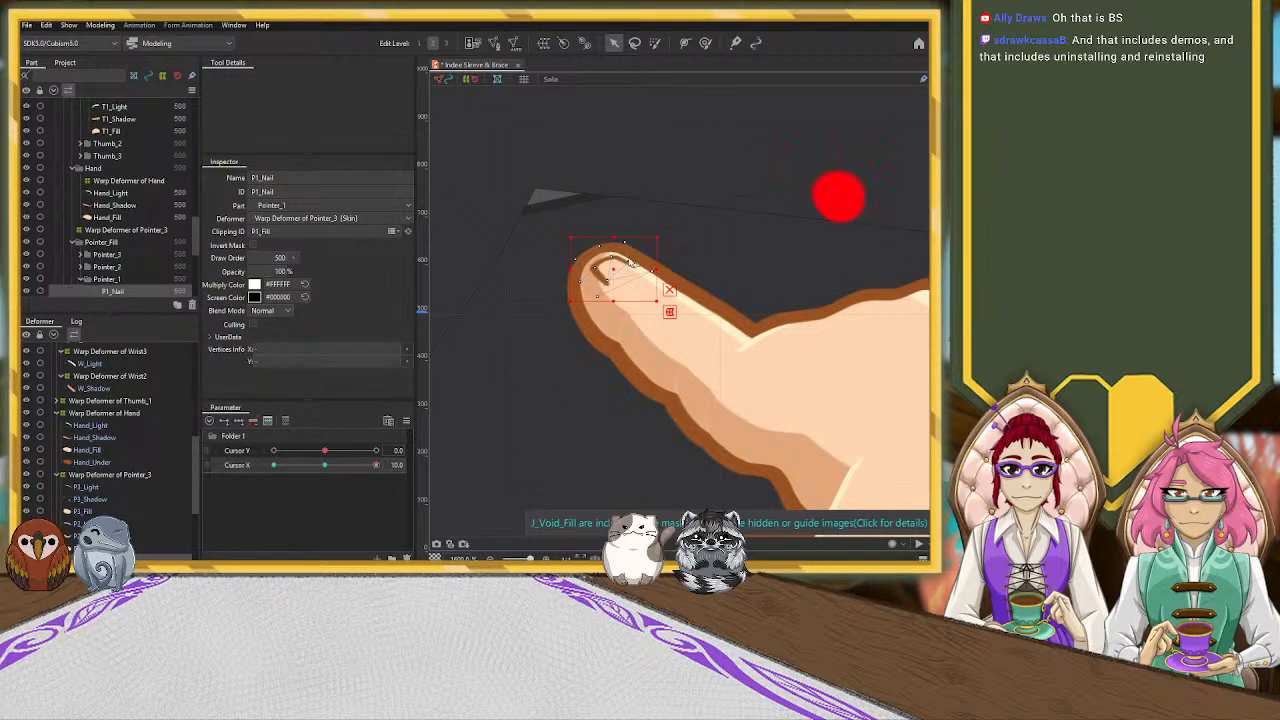
Reshape the P1_Nail outline with the deform brush so the nail curves around the fingertip
click(705, 42)
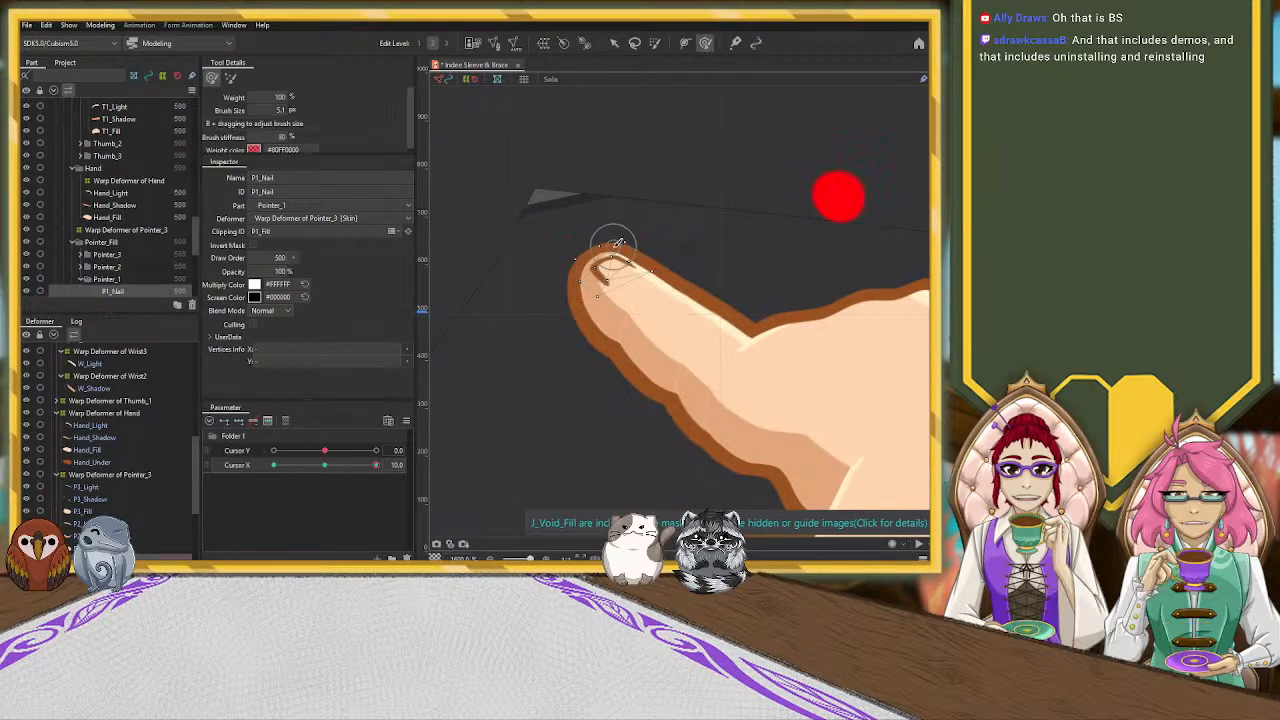
drag(641, 250, 664, 271)
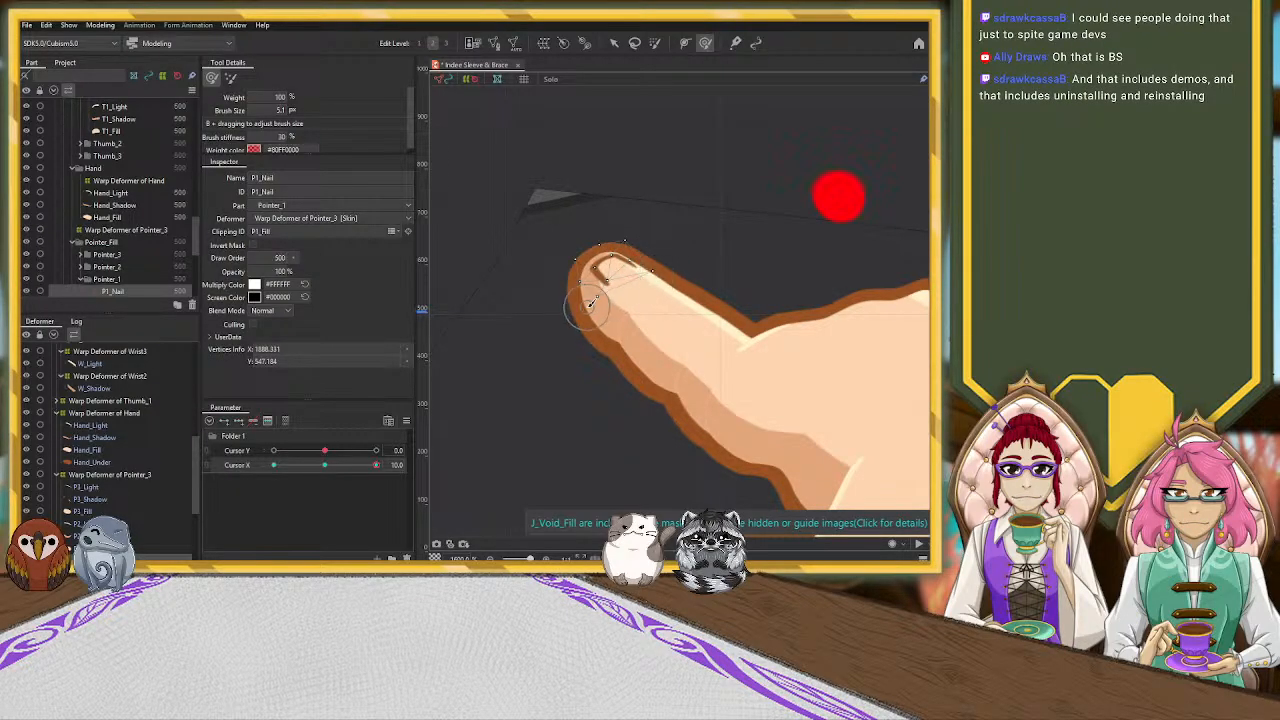
mouse_move(594, 297)
mouse_down()
mouse_move(617, 238)
mouse_move(590, 253)
mouse_up()
drag(606, 278, 612, 272)
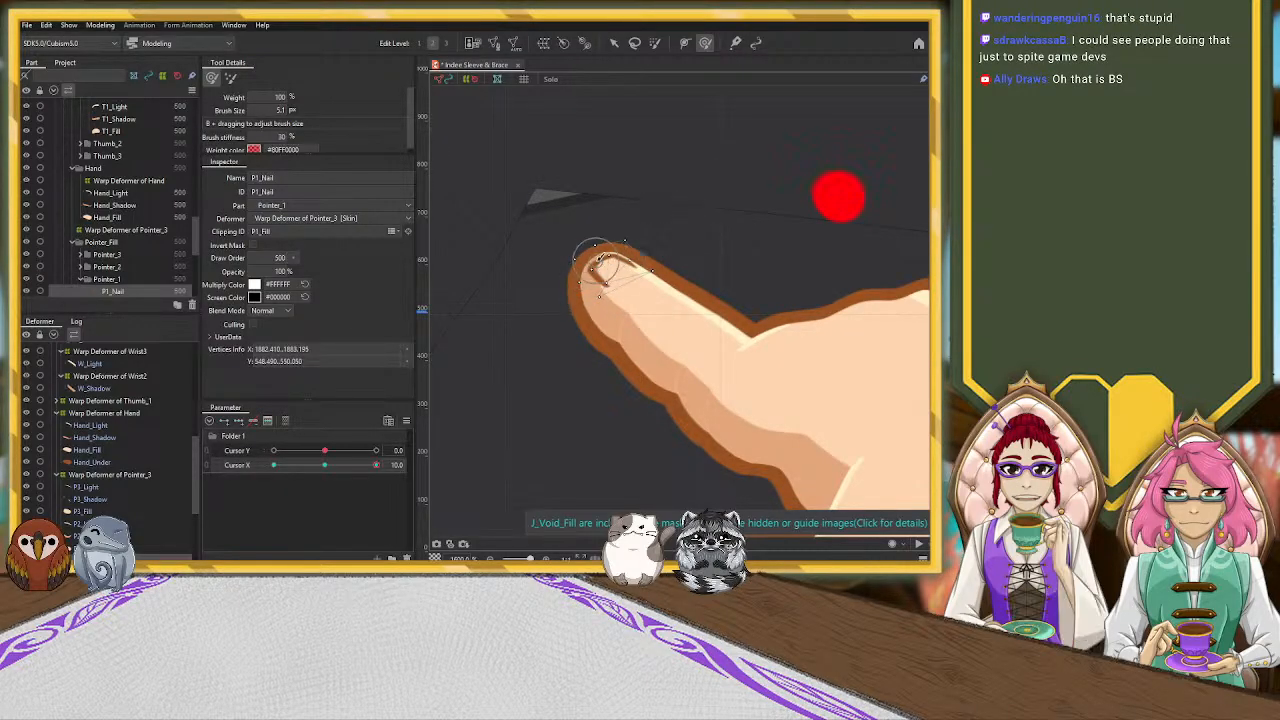
scroll(595, 265, down, 3)
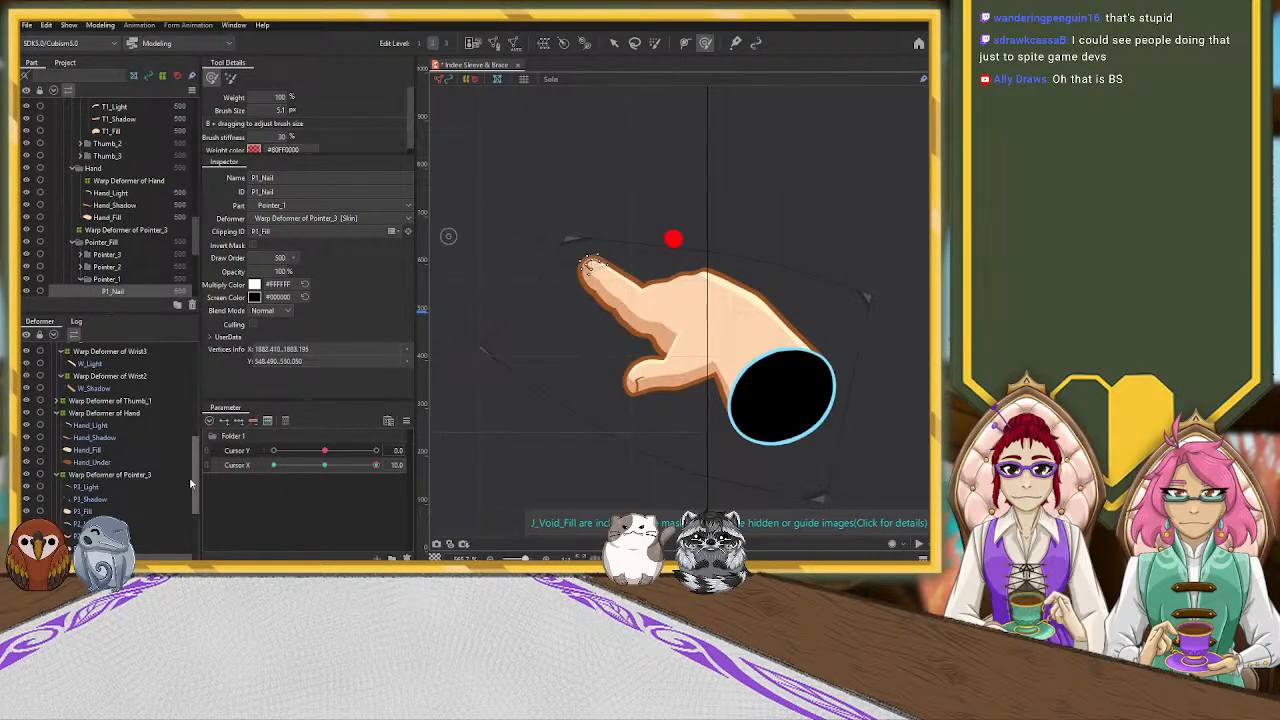
Enlarge the deform brush to 22.9 and push the Pointer_3 warp deformer along the middle of the pointer finger
scroll(123, 457, down, 3)
click(140, 387)
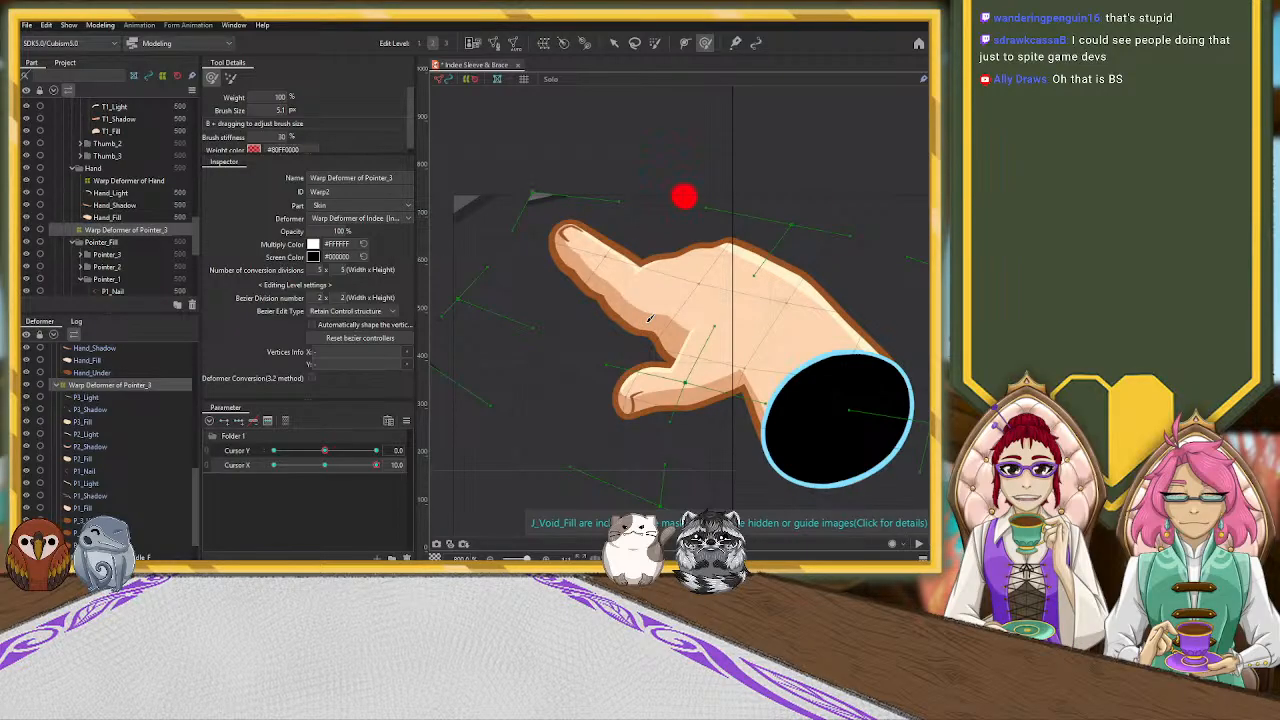
key(b)
drag(645, 300, 657, 357)
mouse_move(676, 275)
mouse_down()
mouse_move(603, 284)
mouse_move(640, 268)
mouse_move(605, 244)
mouse_move(665, 260)
mouse_move(579, 287)
mouse_up()
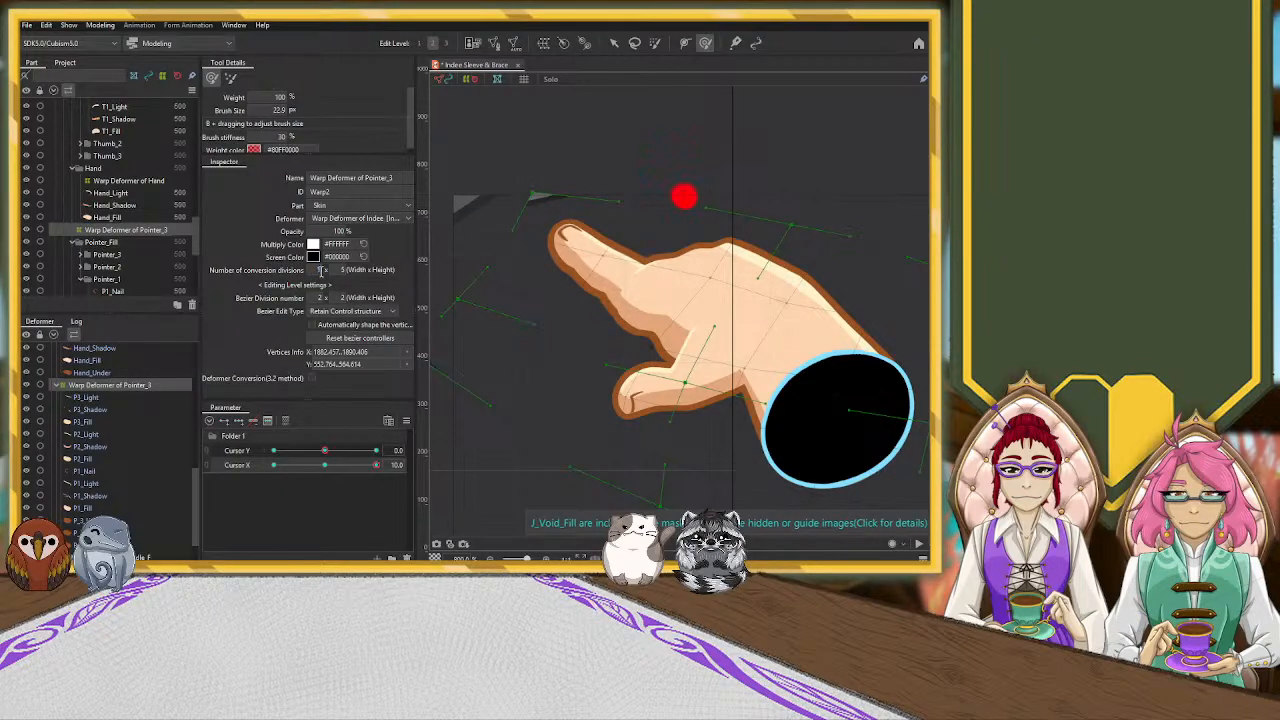
Set the Pointer_3 warp deformer's conversion divisions to 10 x 10 and smooth the finger's upper and lower contours with the deform brush
click(343, 268)
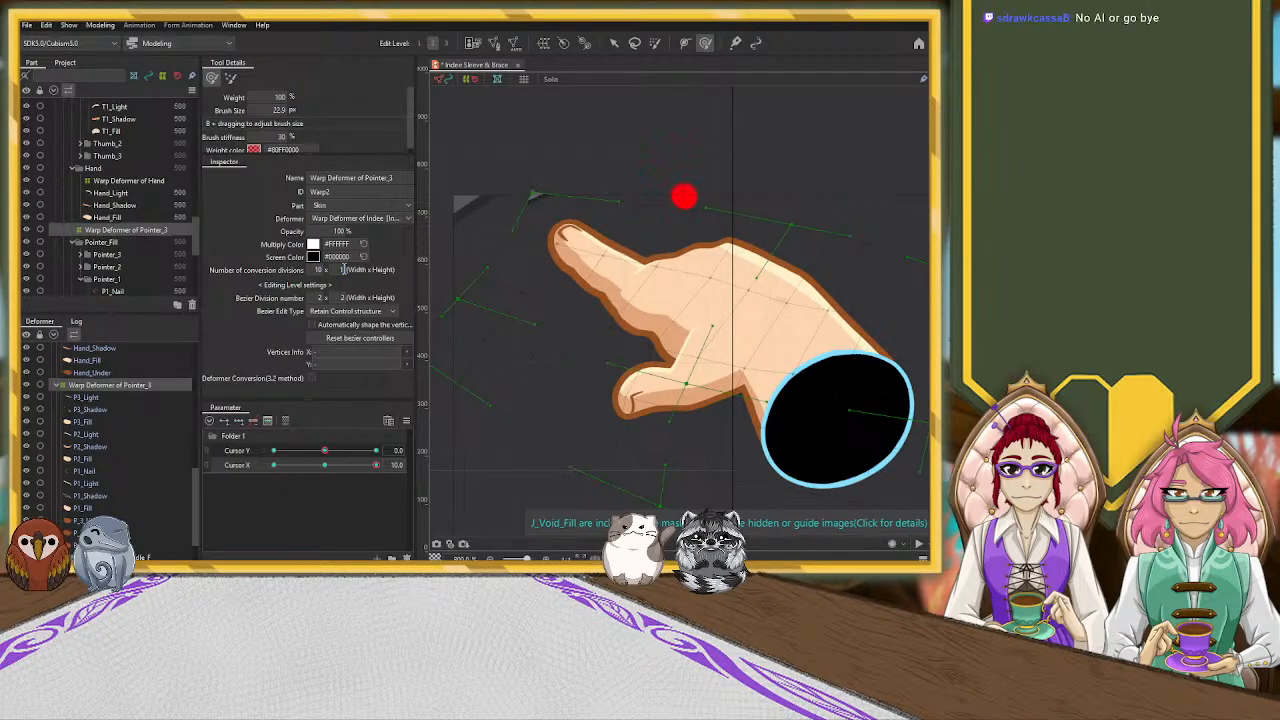
drag(579, 300, 576, 308)
drag(632, 339, 609, 353)
mouse_move(587, 358)
mouse_down()
mouse_move(638, 373)
mouse_move(586, 360)
mouse_up()
drag(662, 306, 663, 314)
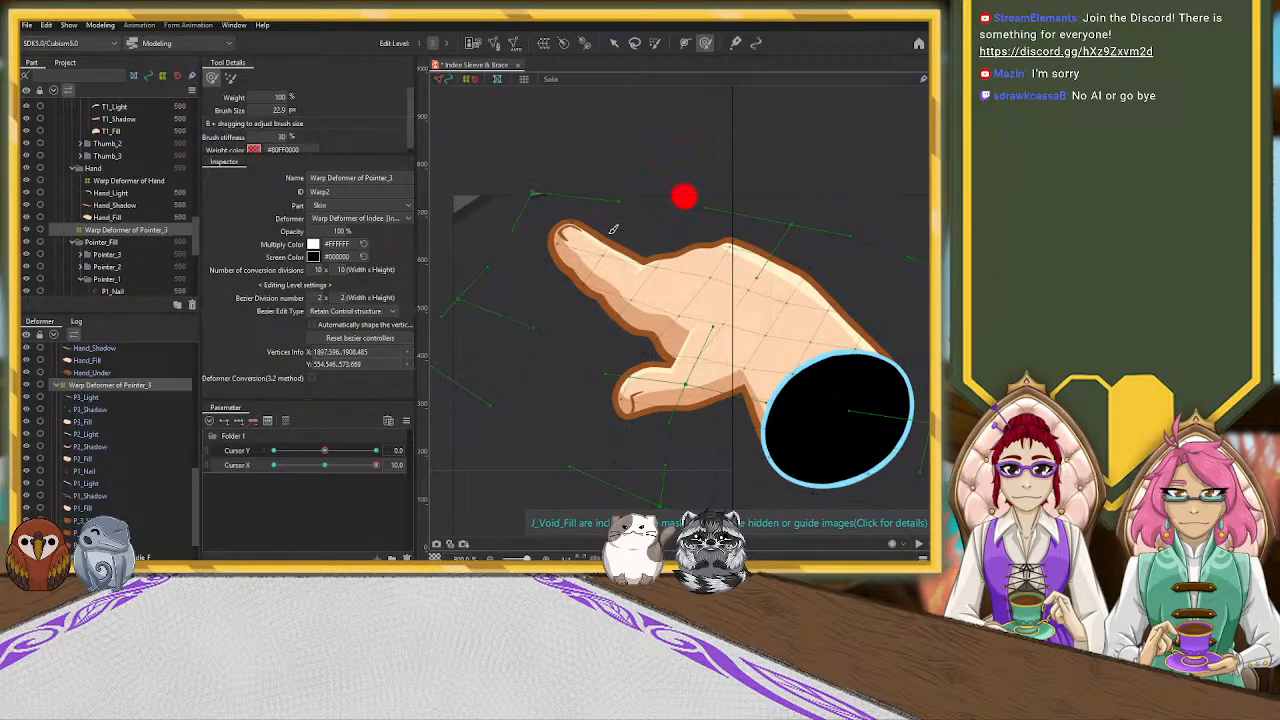
drag(592, 254, 592, 252)
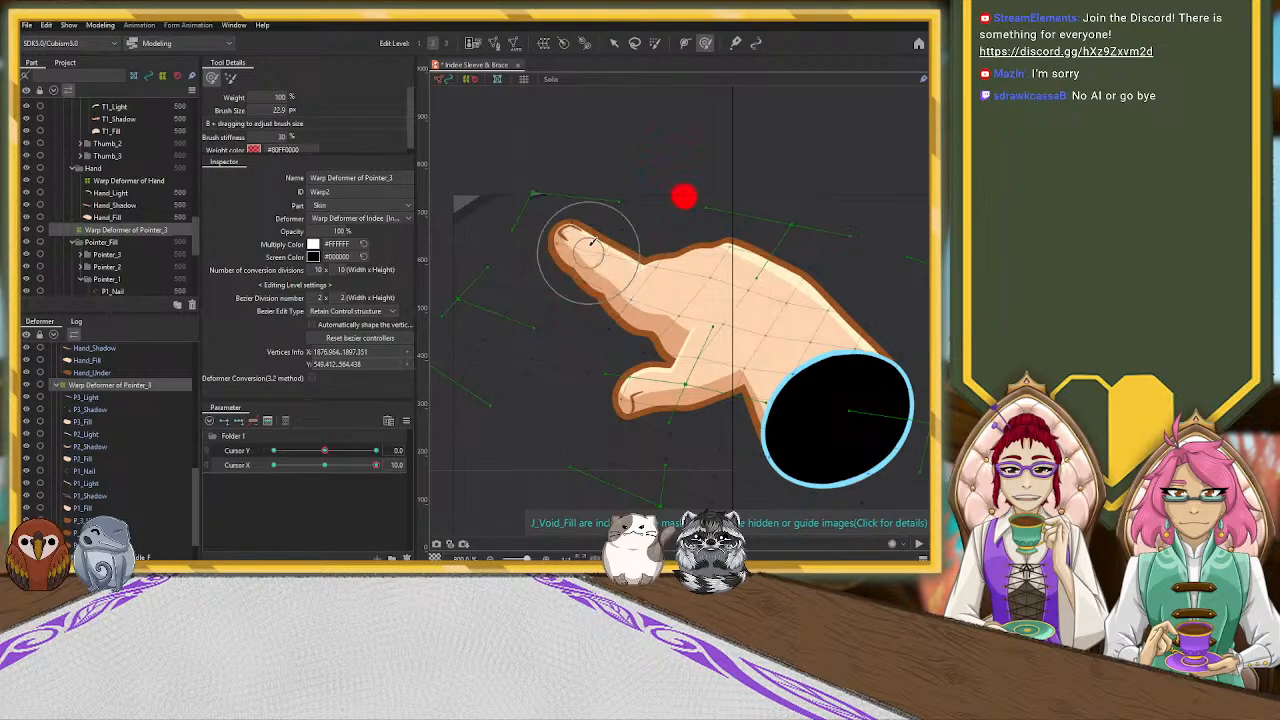
drag(593, 192, 629, 201)
drag(657, 282, 655, 278)
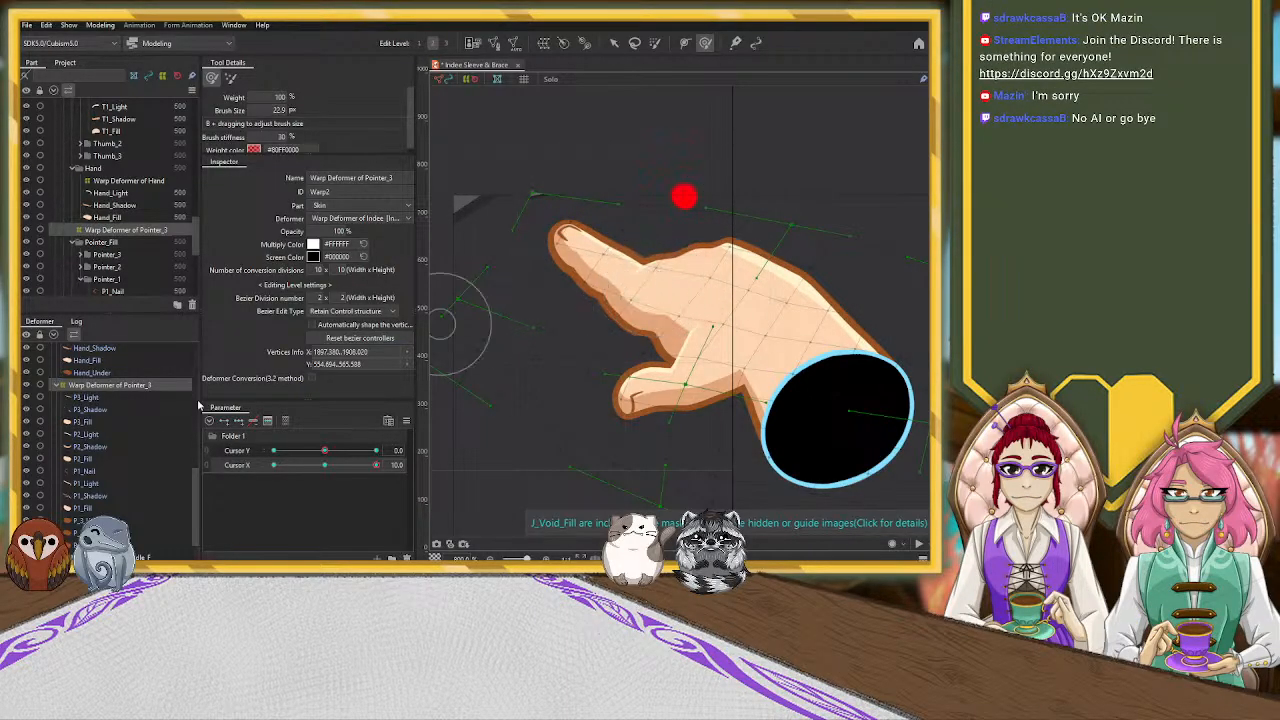
Select all the pointer-finger meshes under the Pointer_3 warp deformer and add three keys to them on Cursor X
click(100, 448)
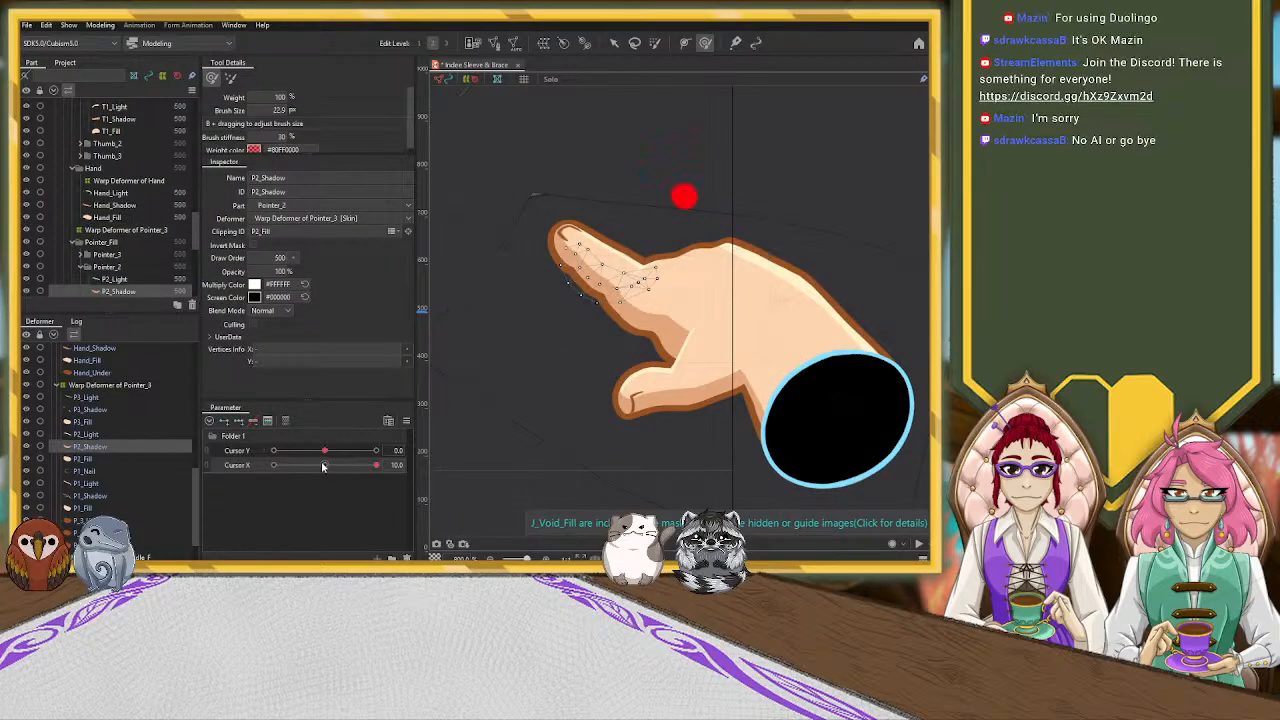
click(107, 410)
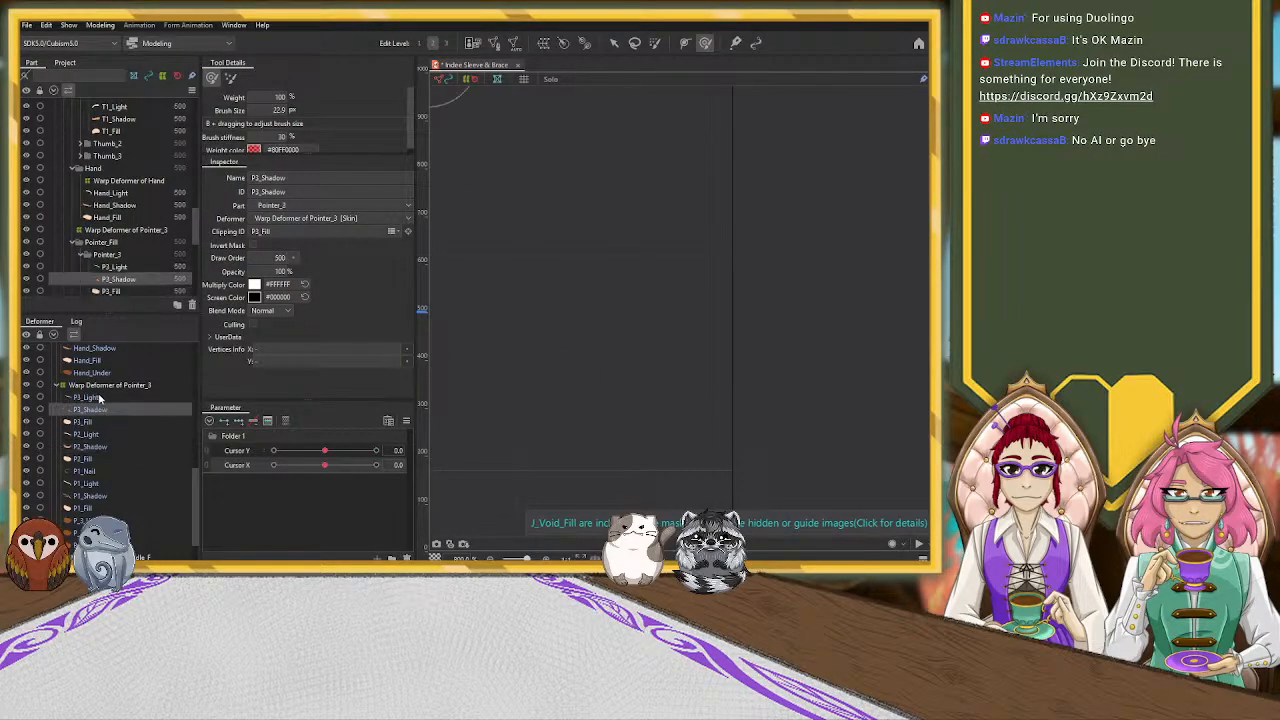
click(105, 397)
scroll(113, 421, down, 2)
shift+click(101, 488)
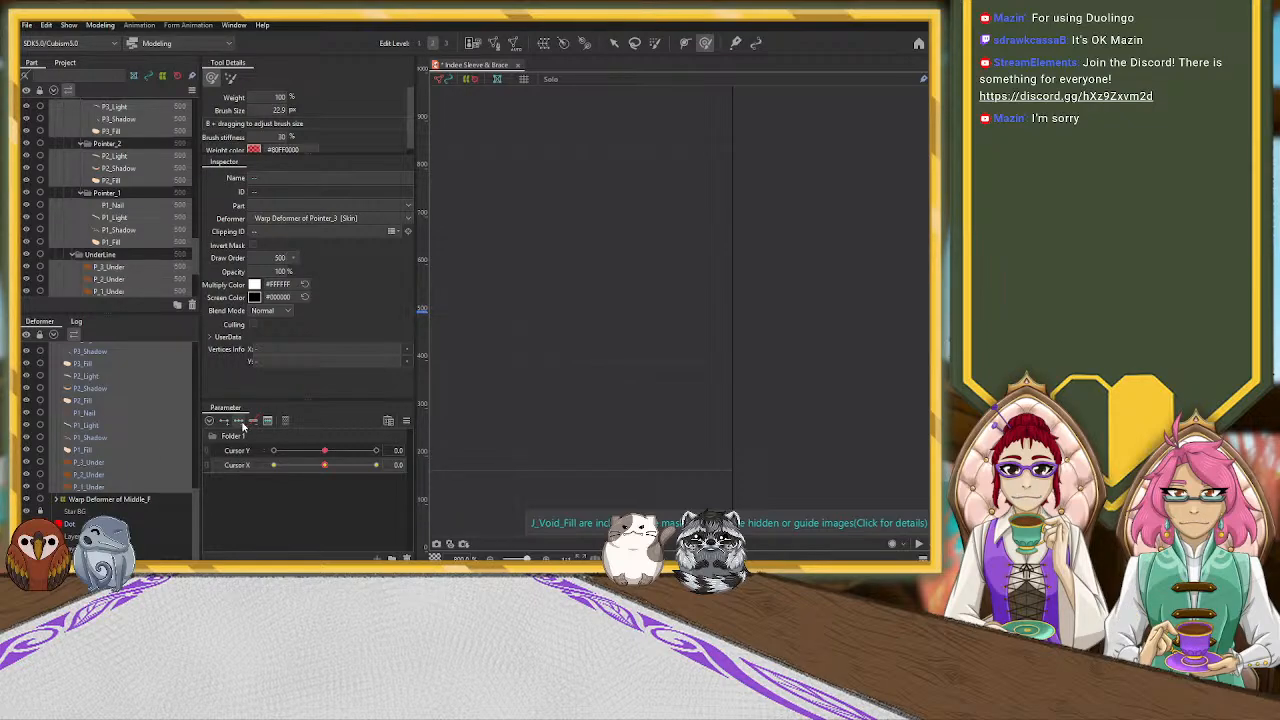
Set Cursor X to 10.0 and select the P3_Fill mesh with the arrow tool
scroll(124, 432, up, 2)
click(112, 388)
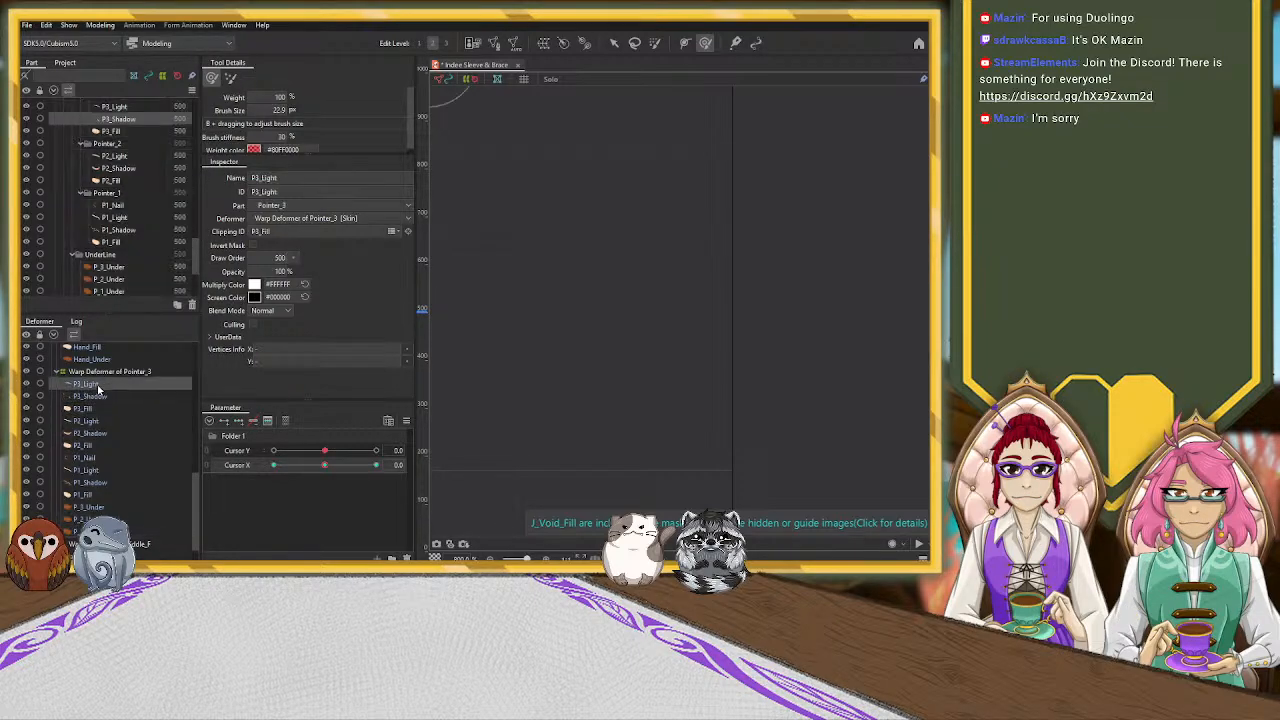
click(115, 373)
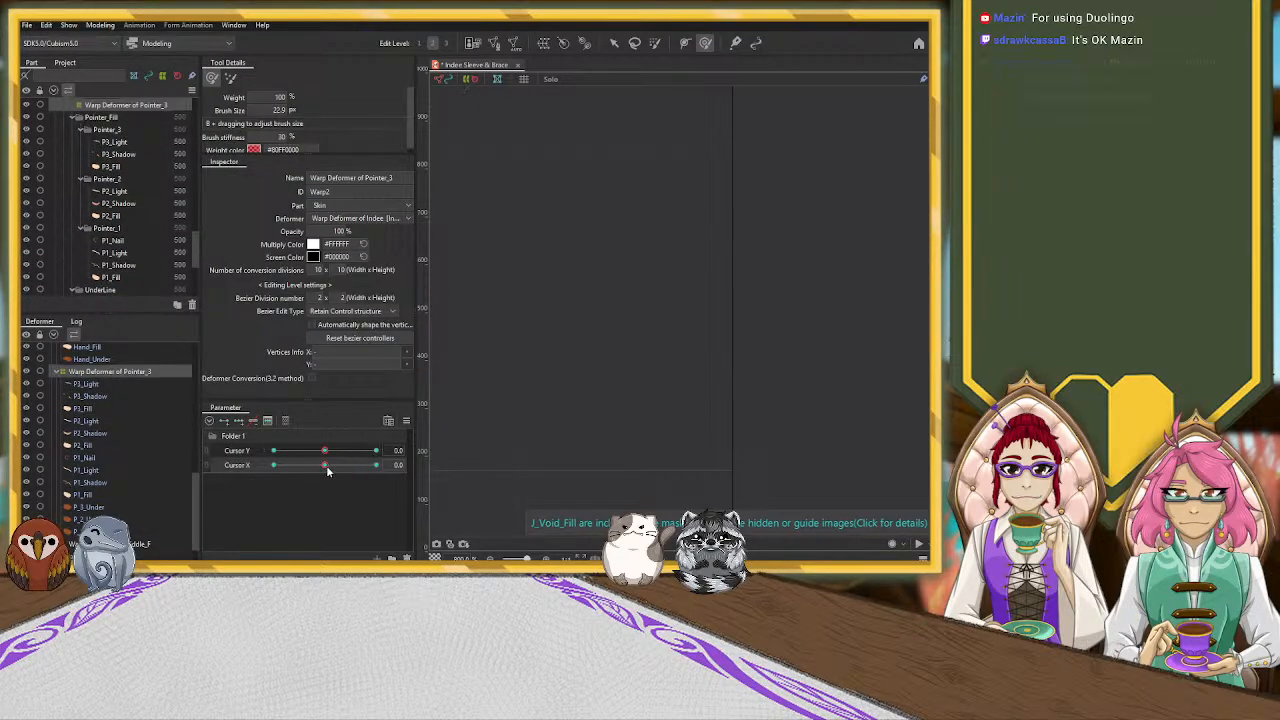
click(106, 396)
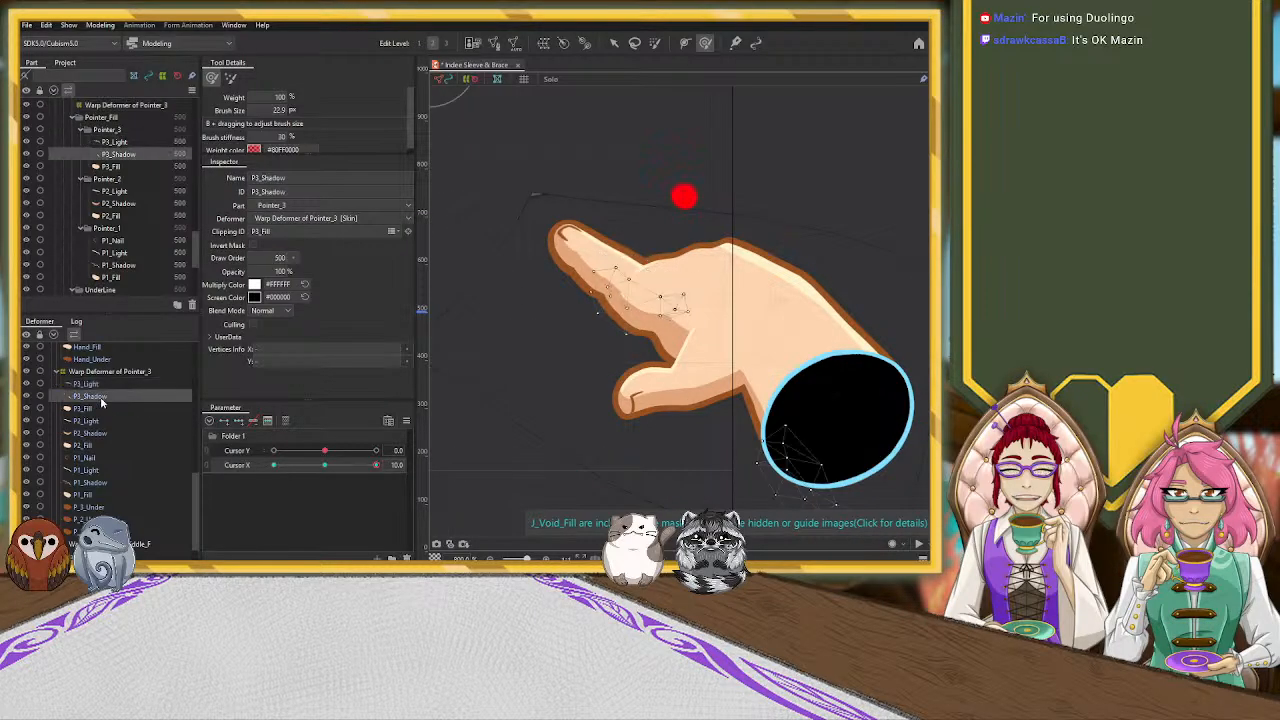
click(100, 409)
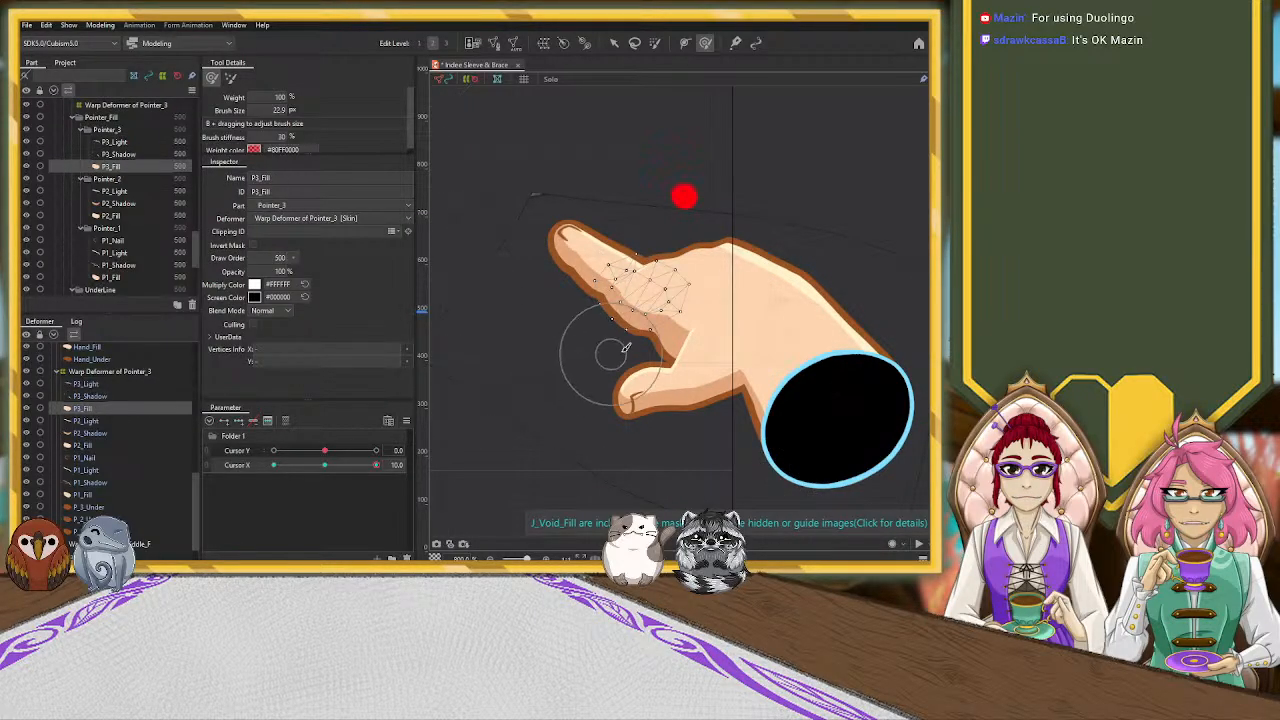
click(614, 42)
drag(644, 294, 644, 294)
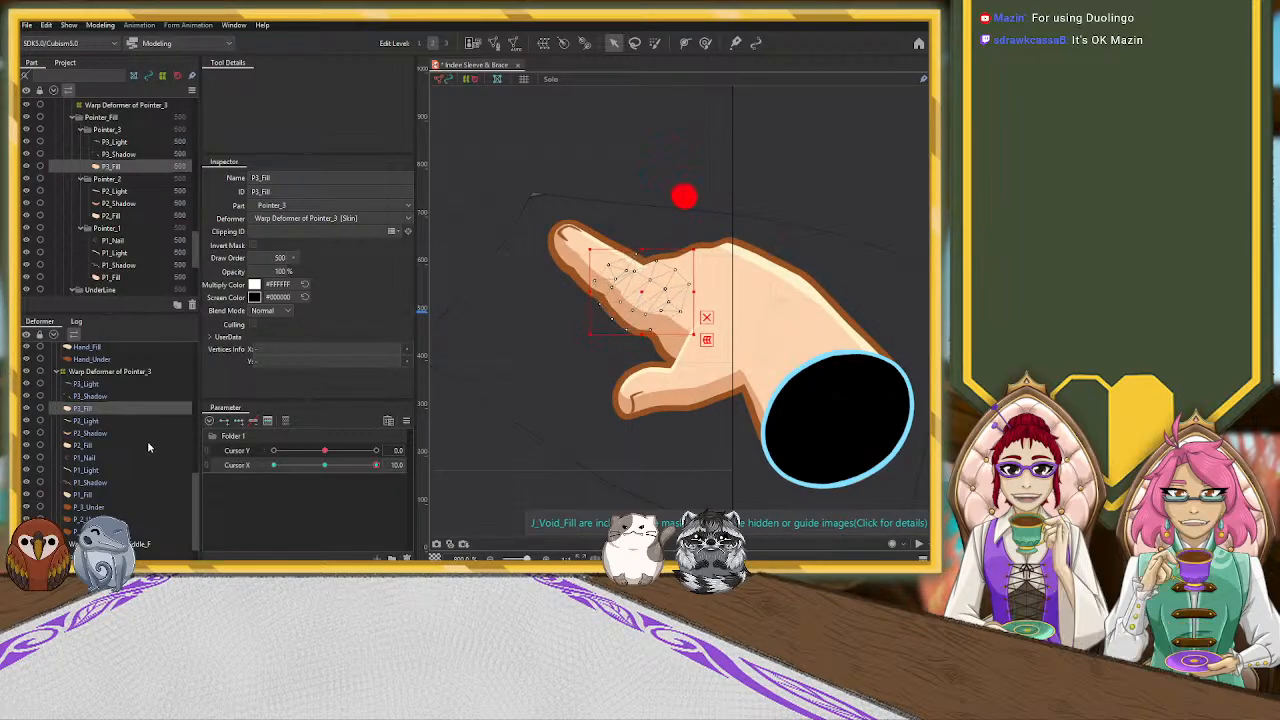
Try shifting the P2_Shadow mesh up and right, and nudge the P3_Shadow mesh slightly left and down
click(100, 433)
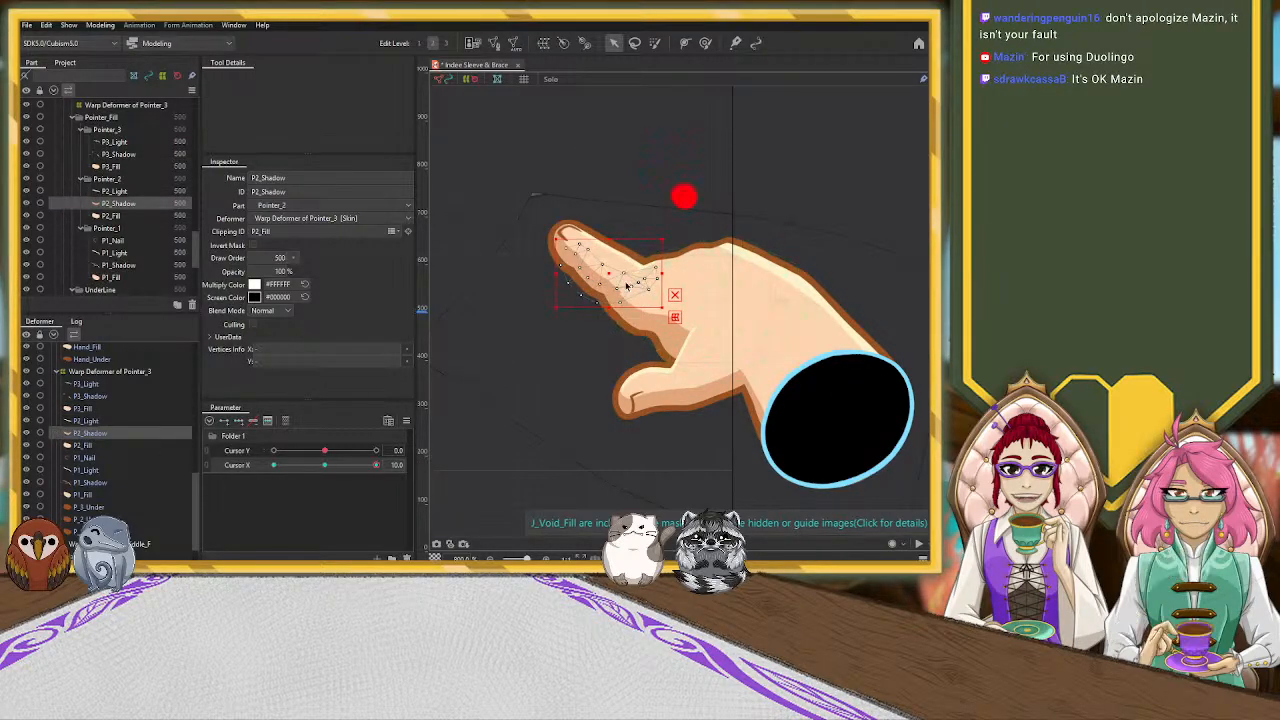
drag(611, 274, 622, 270)
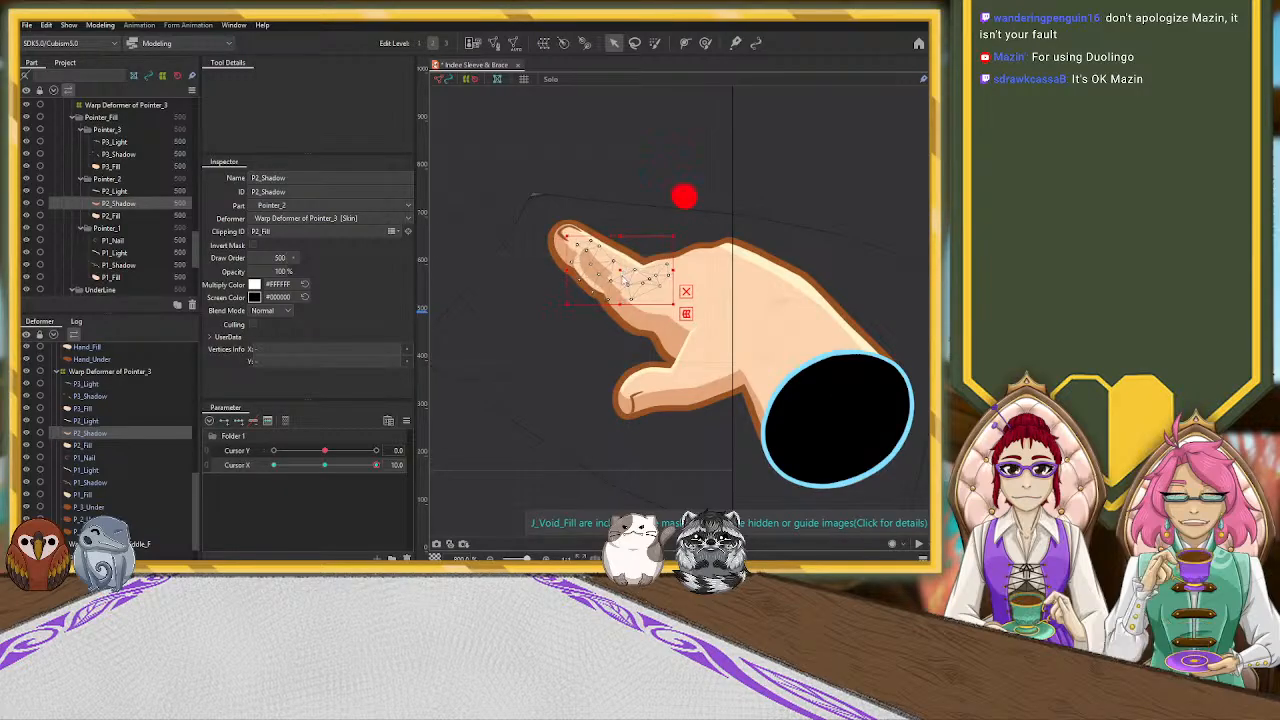
click(629, 318)
click(611, 295)
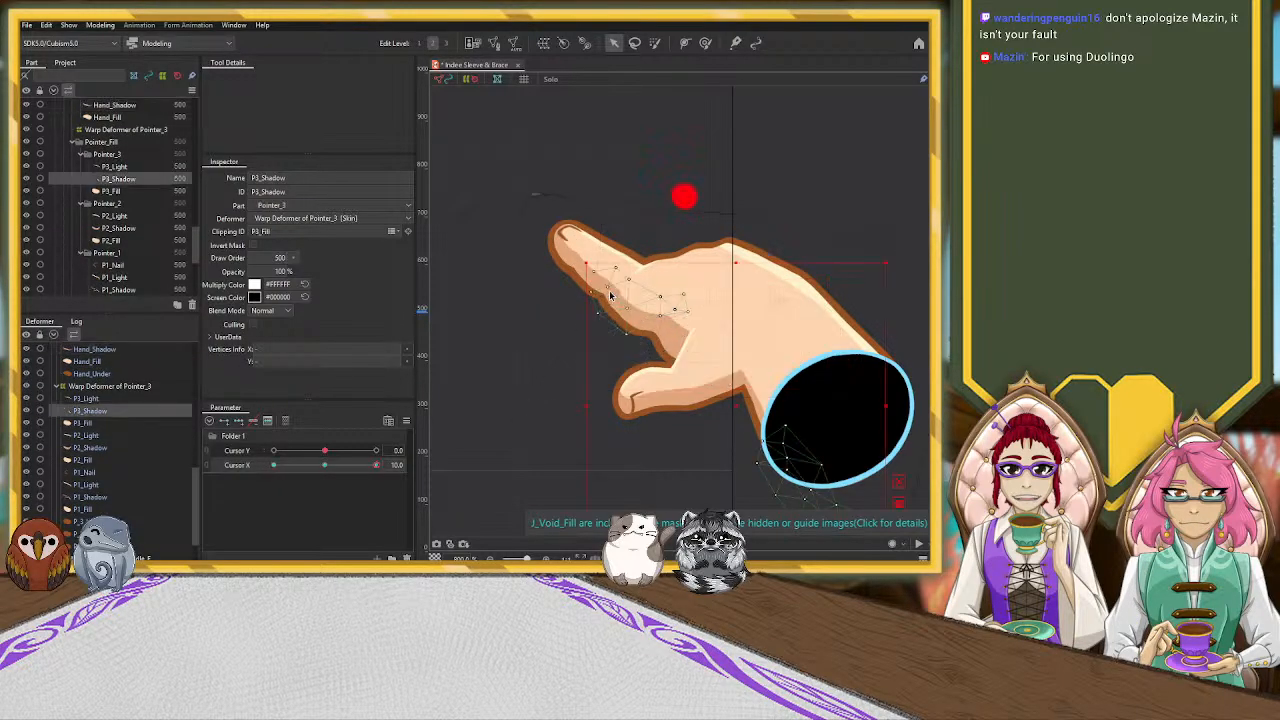
drag(736, 404, 733, 405)
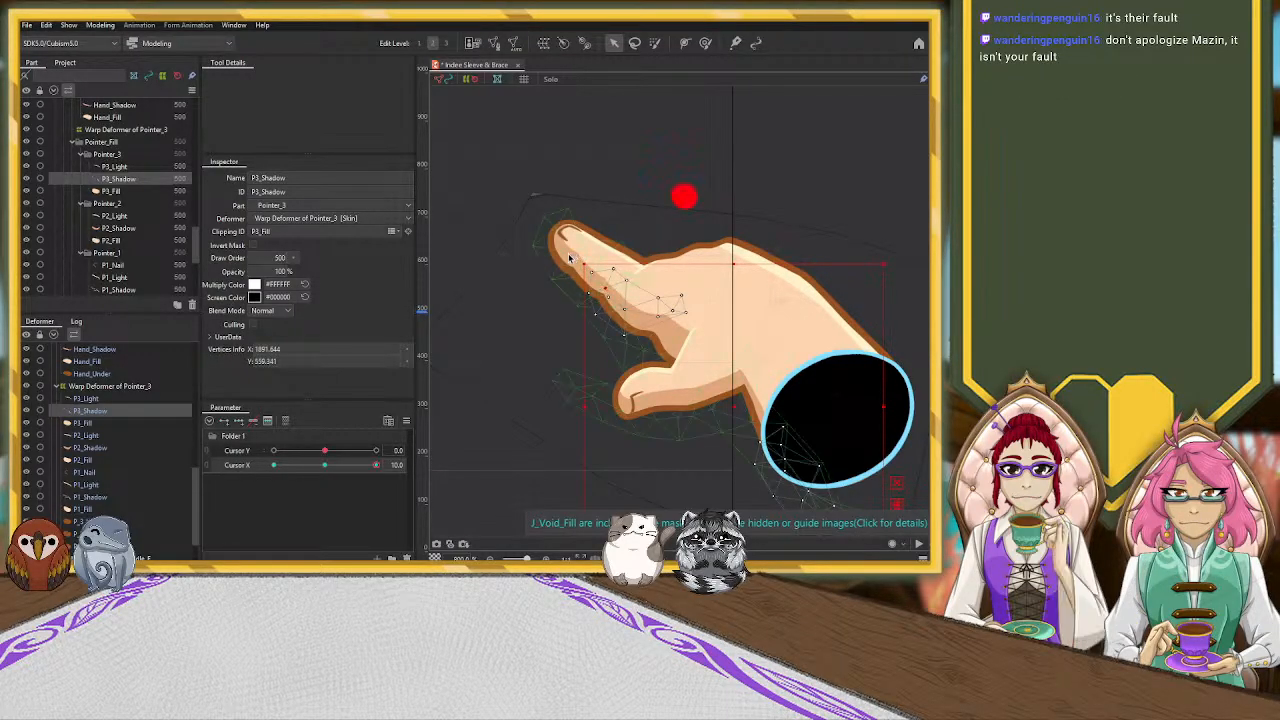
Nudge the P2_Shadow mesh slightly downward along the underside of the pointer finger
click(576, 260)
click(614, 290)
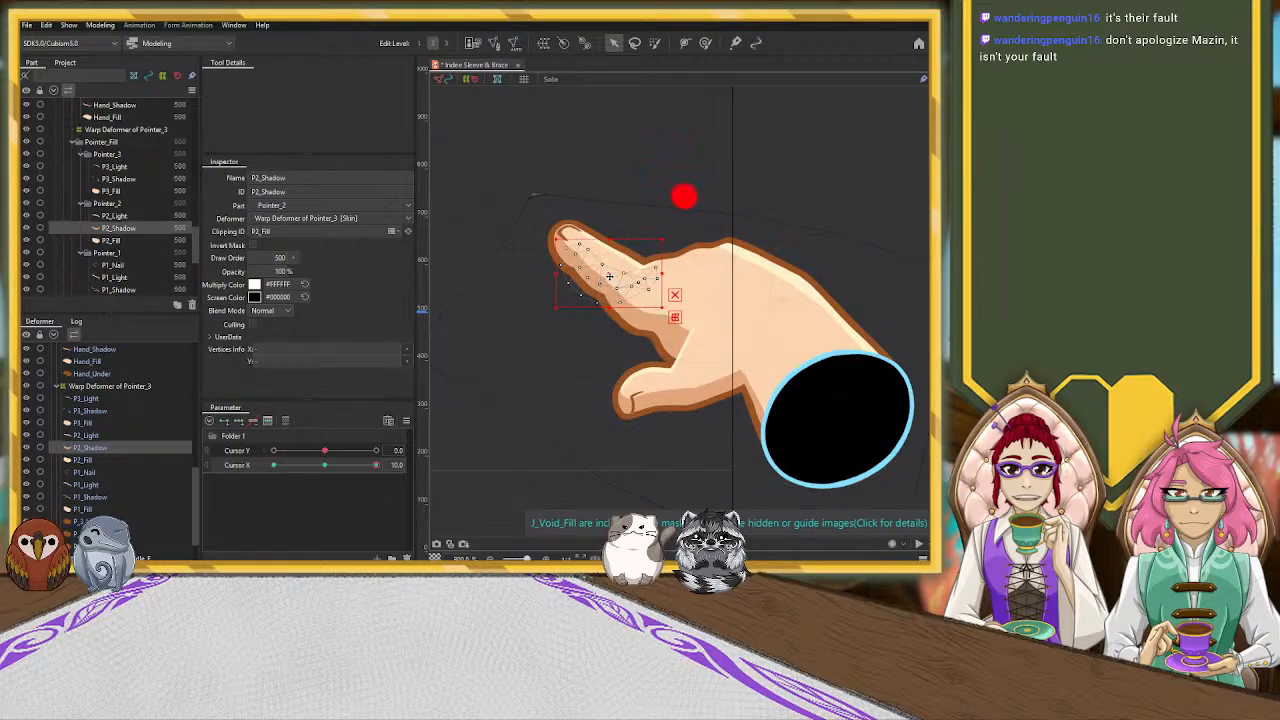
drag(610, 276, 609, 279)
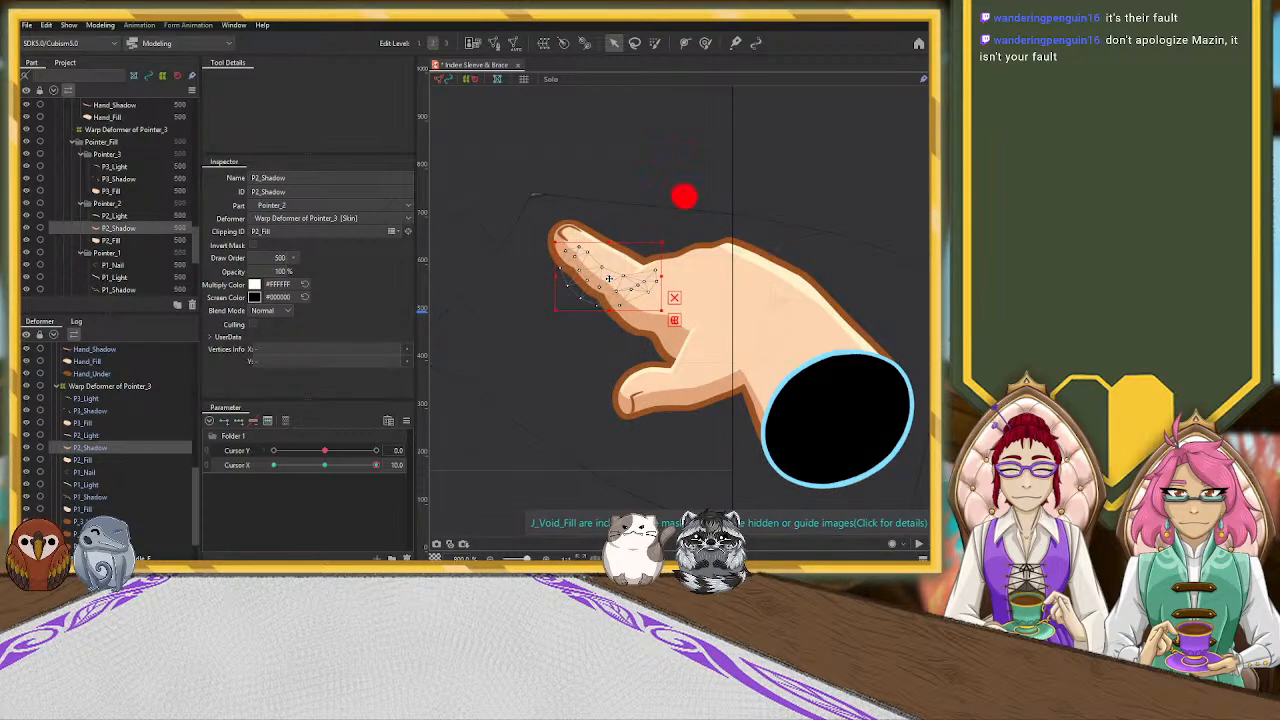
Shift the P1_Shadow mesh slightly left and down to thin the shading at the fingertip
click(713, 367)
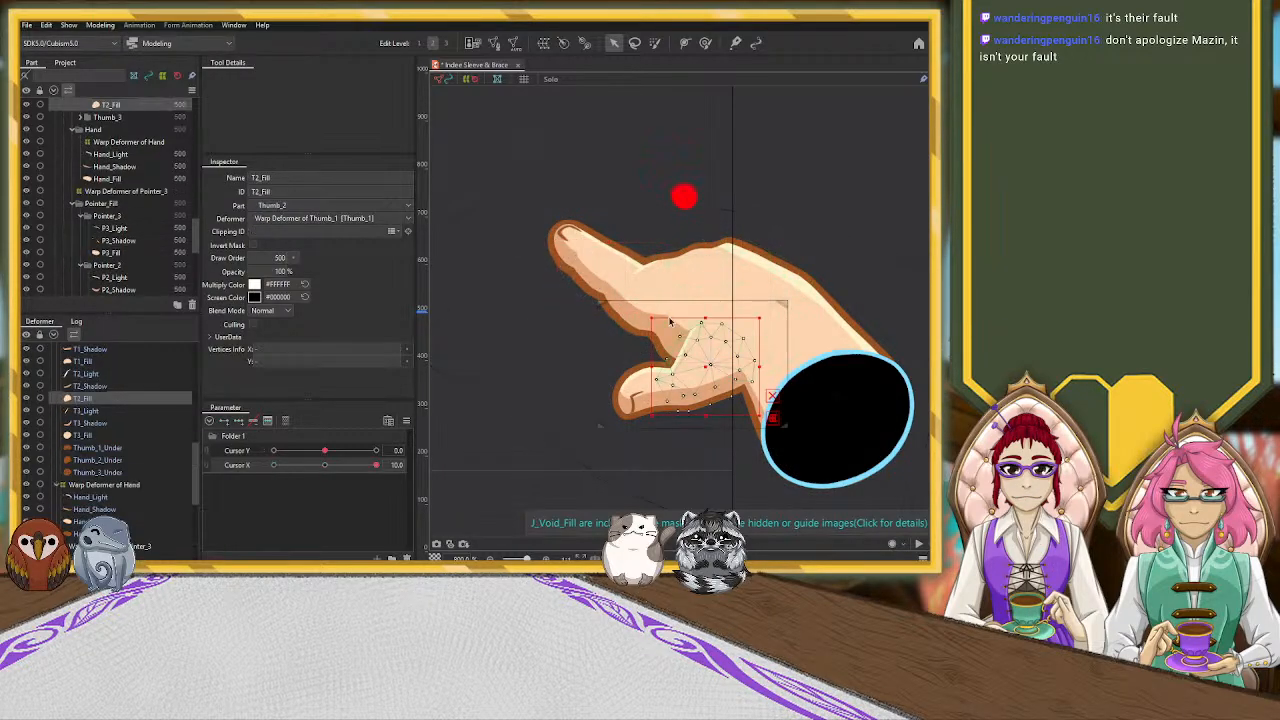
click(566, 258)
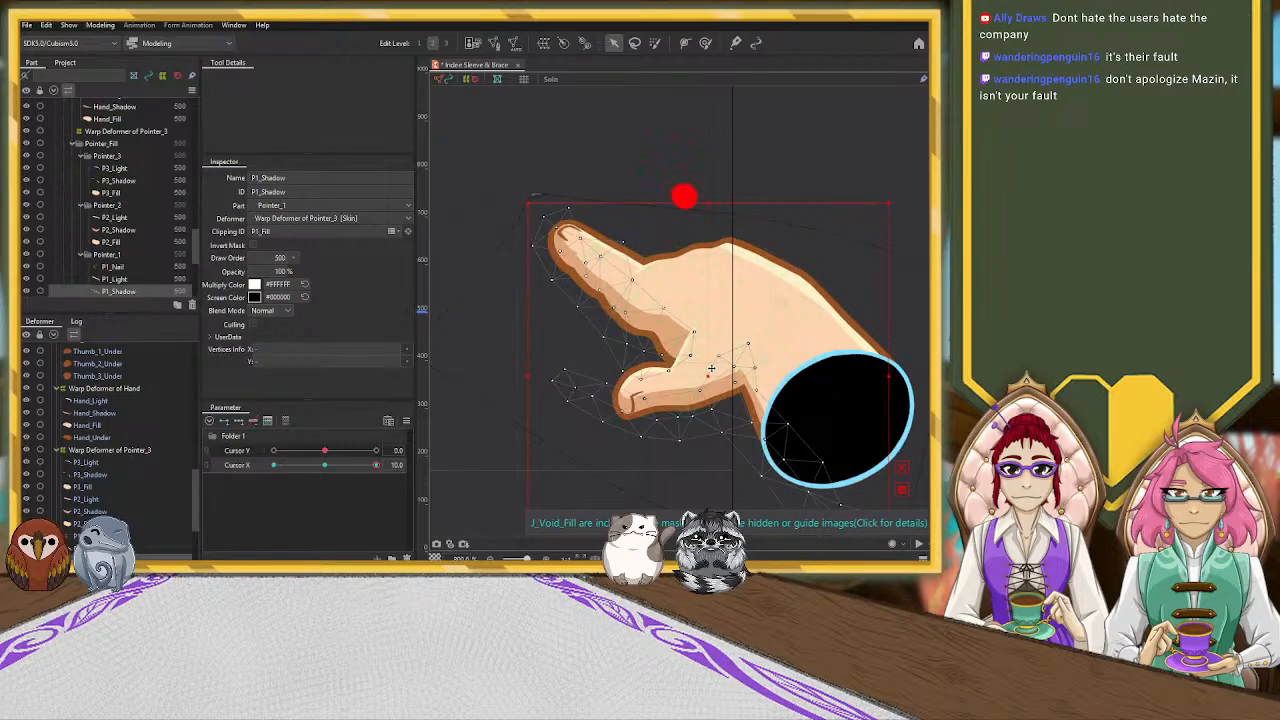
drag(708, 376, 703, 379)
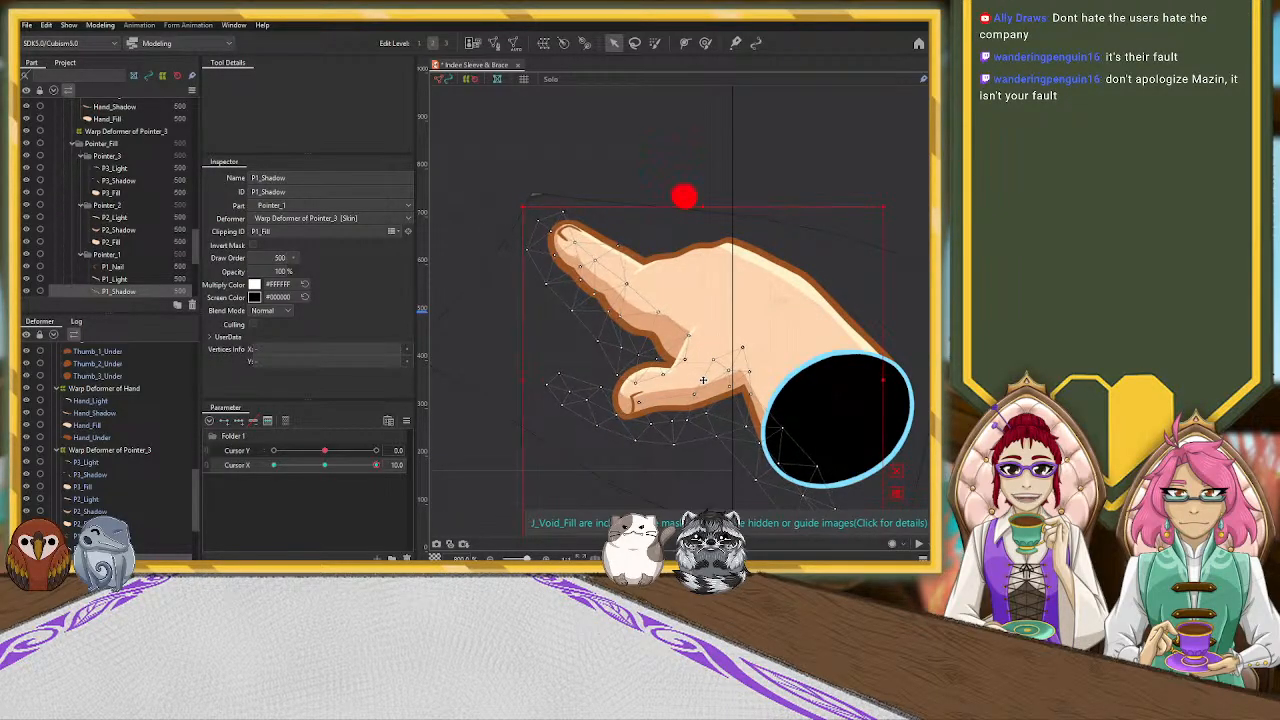
Move the P2_Shadow mesh a little farther down and left, fine-tuning how its shading meets the neighbouring finger shadows
click(777, 297)
click(594, 285)
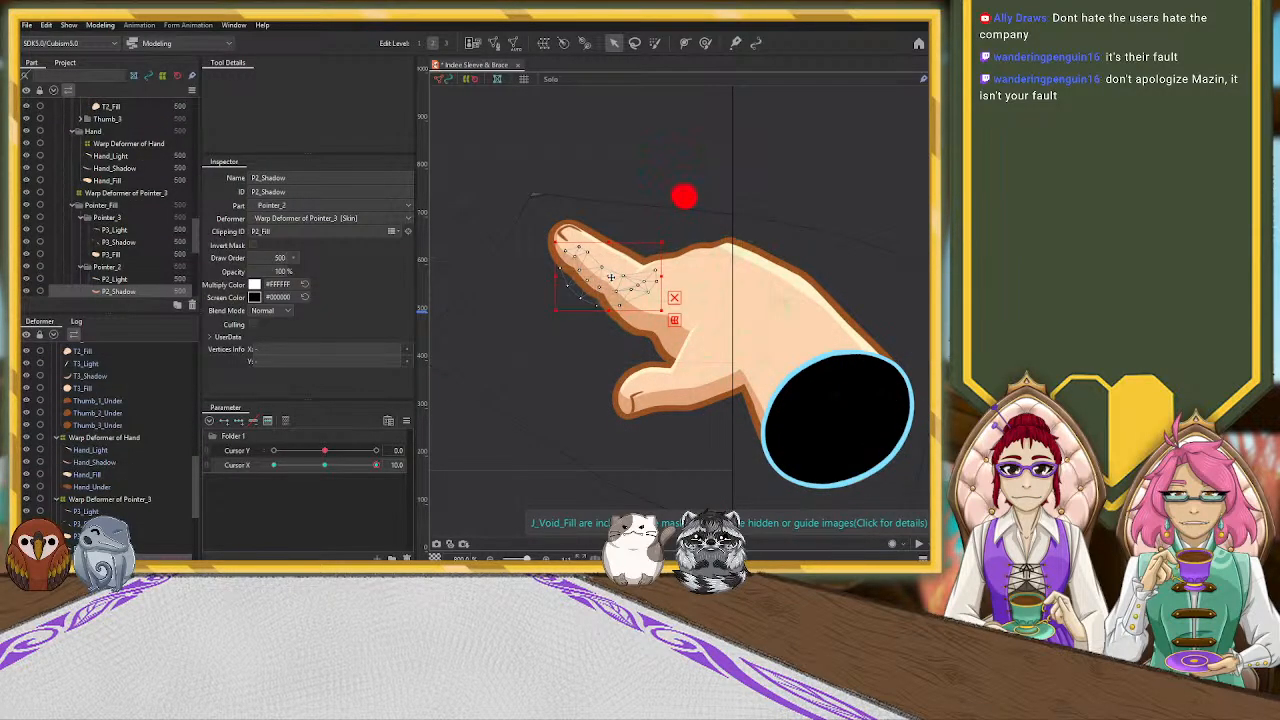
drag(611, 278, 609, 281)
scroll(527, 277, up, 3)
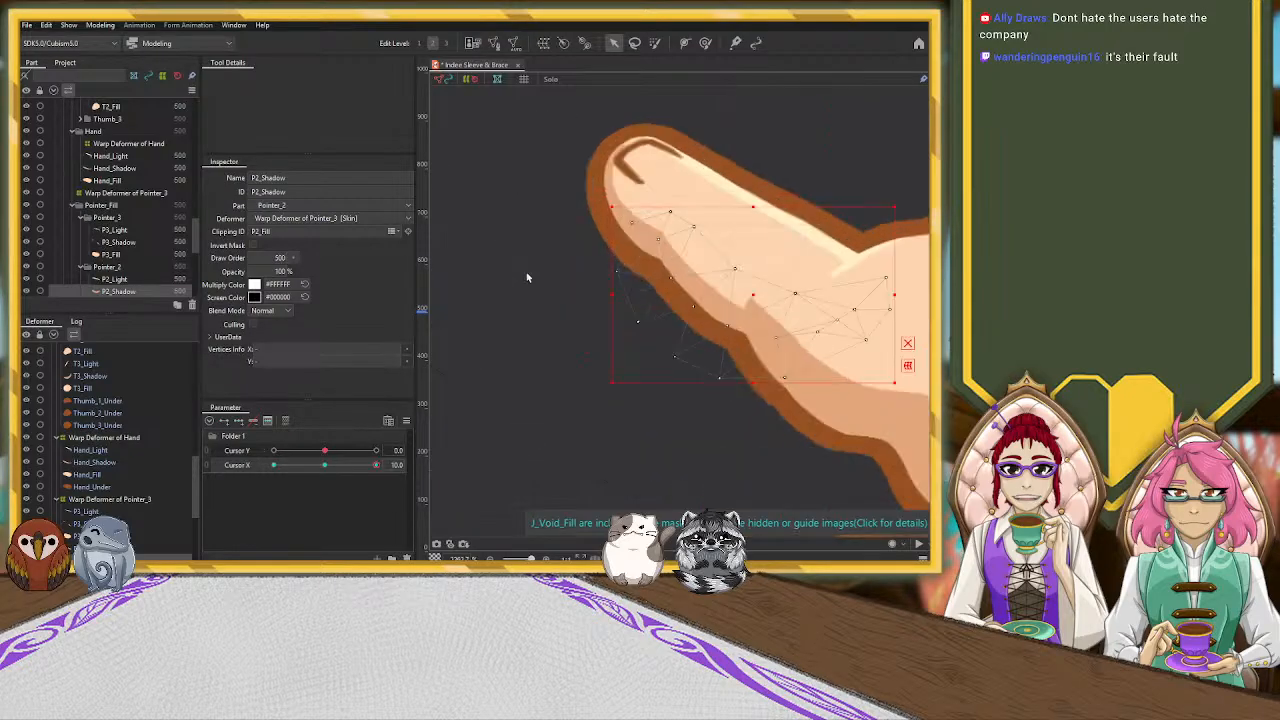
drag(753, 296, 754, 295)
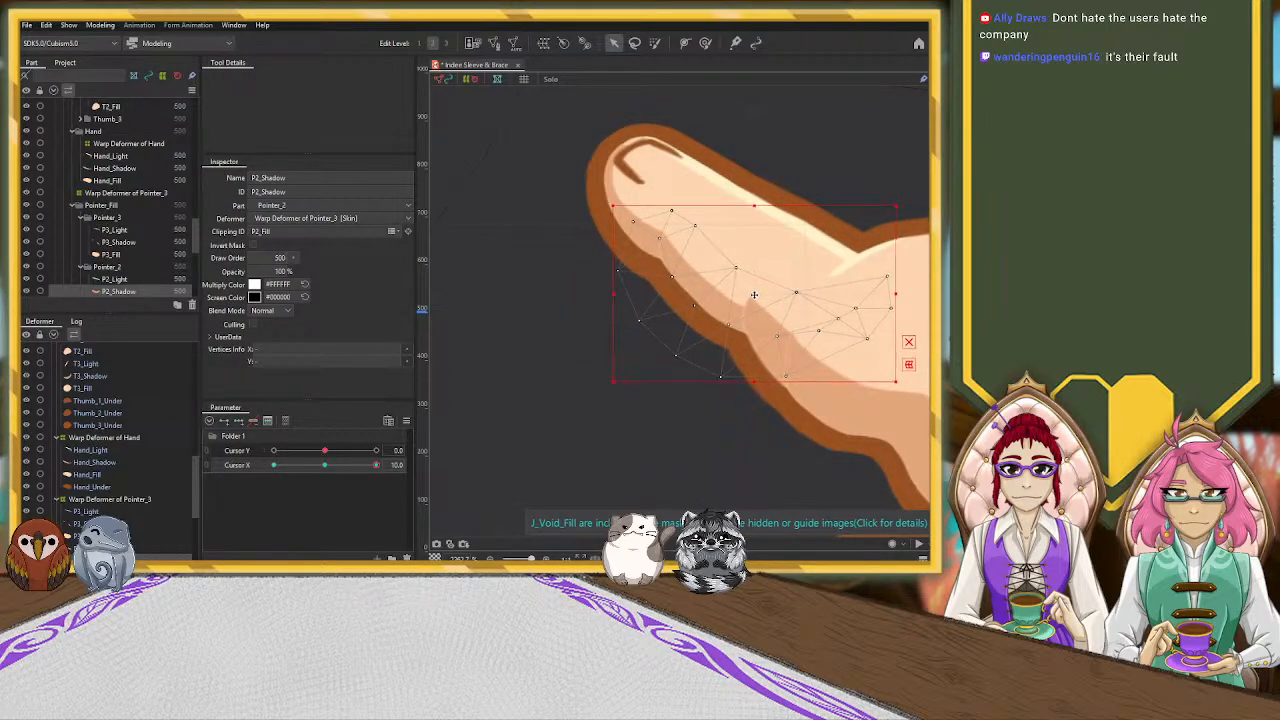
Try nudging the Hand_Shadow and P3_Shadow meshes slightly downward at Cursor X 10, and undo those moves
click(859, 408)
scroll(882, 388, down, 2)
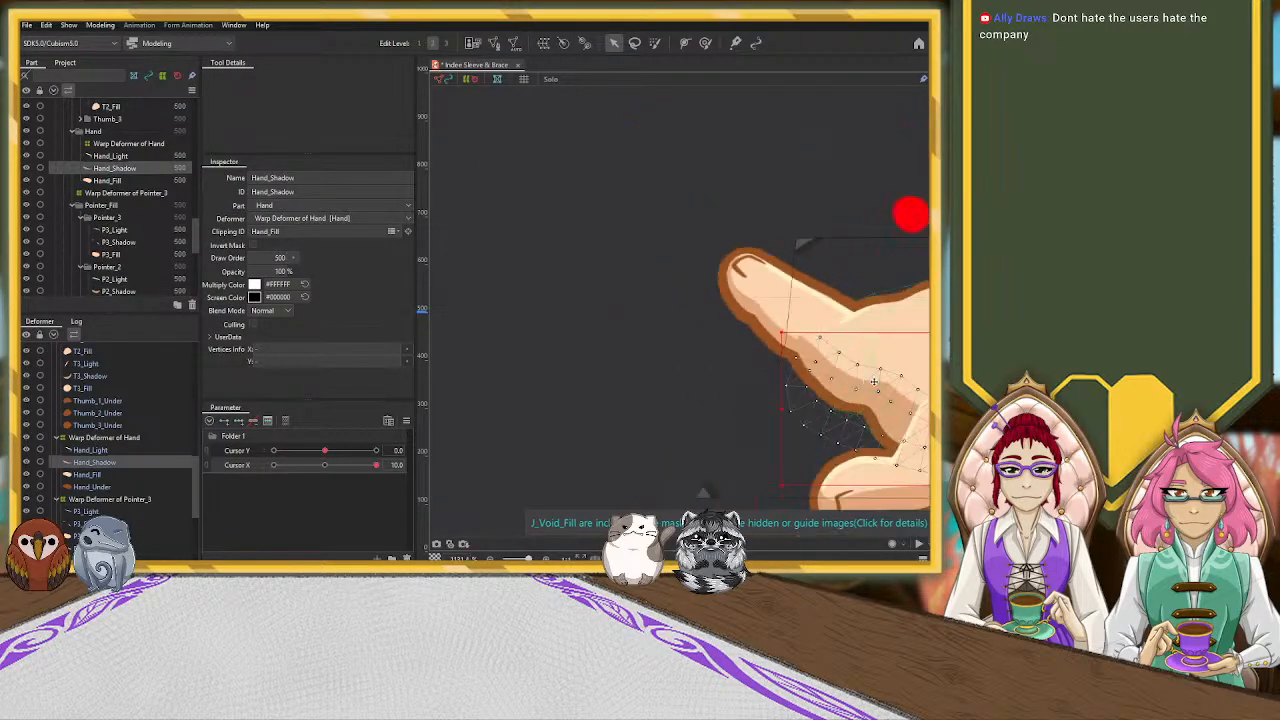
drag(823, 353, 697, 332)
drag(786, 376, 785, 380)
click(672, 336)
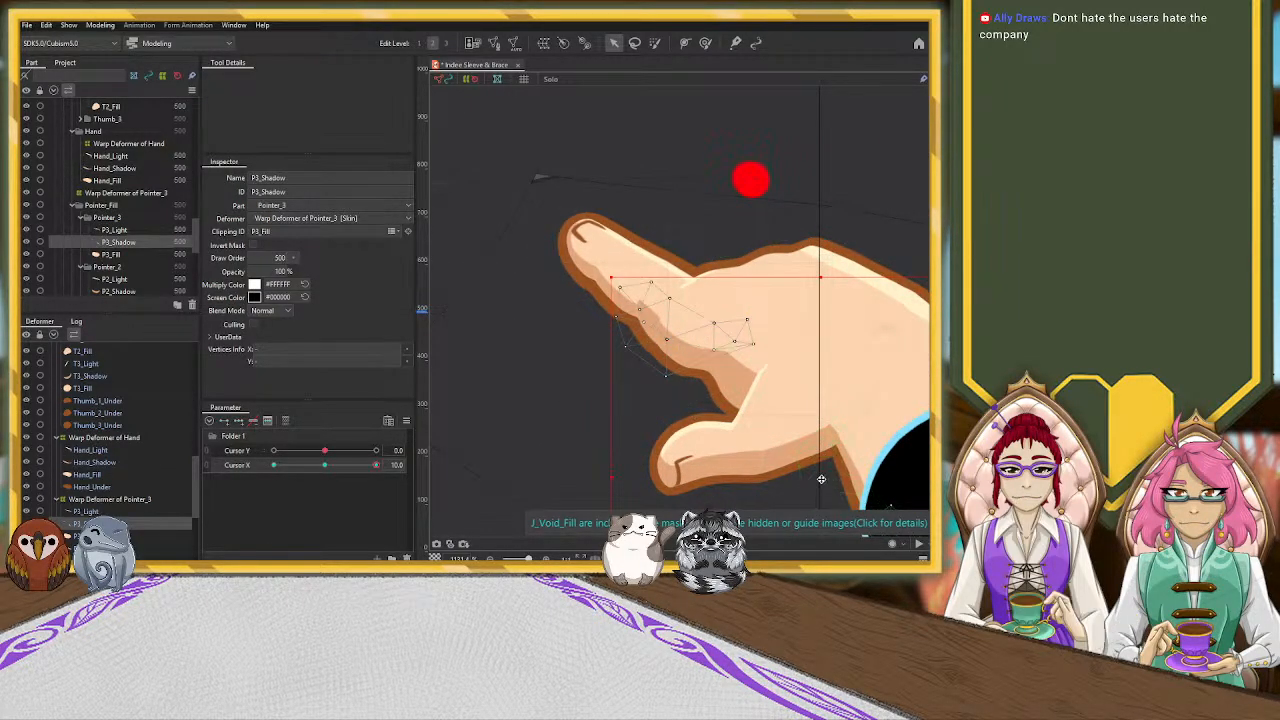
drag(821, 479, 820, 485)
click(806, 410)
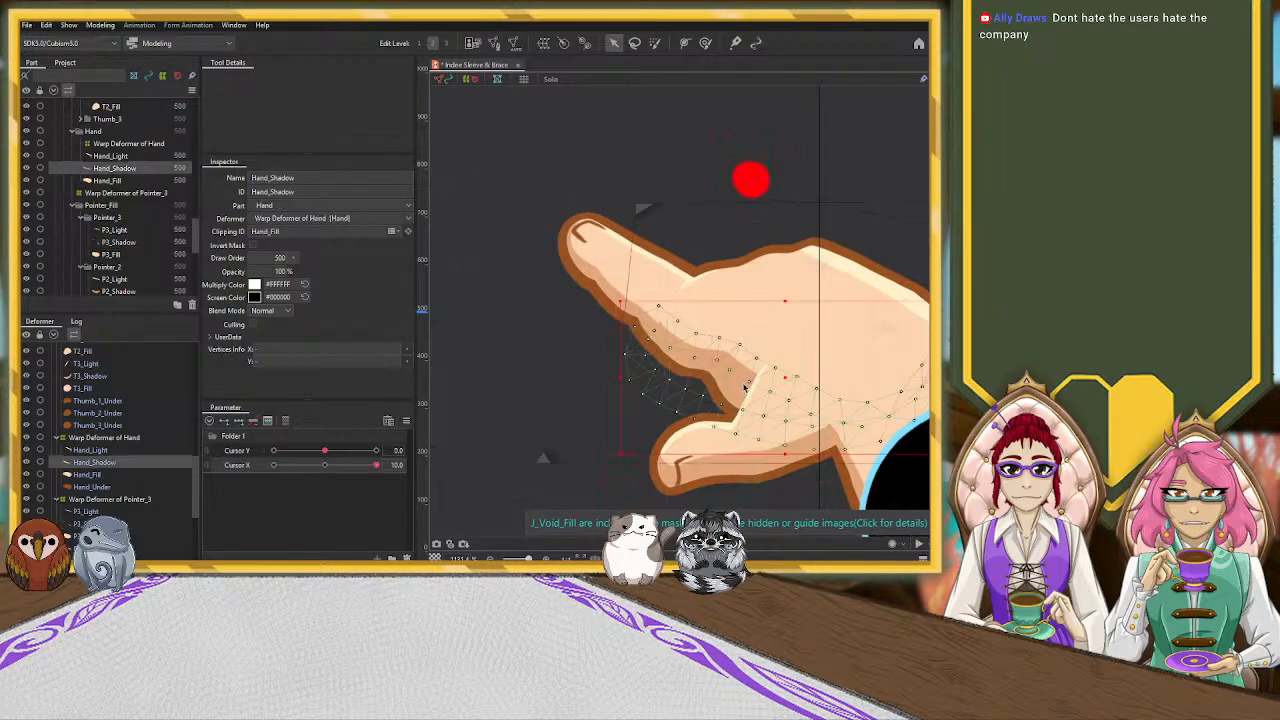
drag(784, 377, 783, 380)
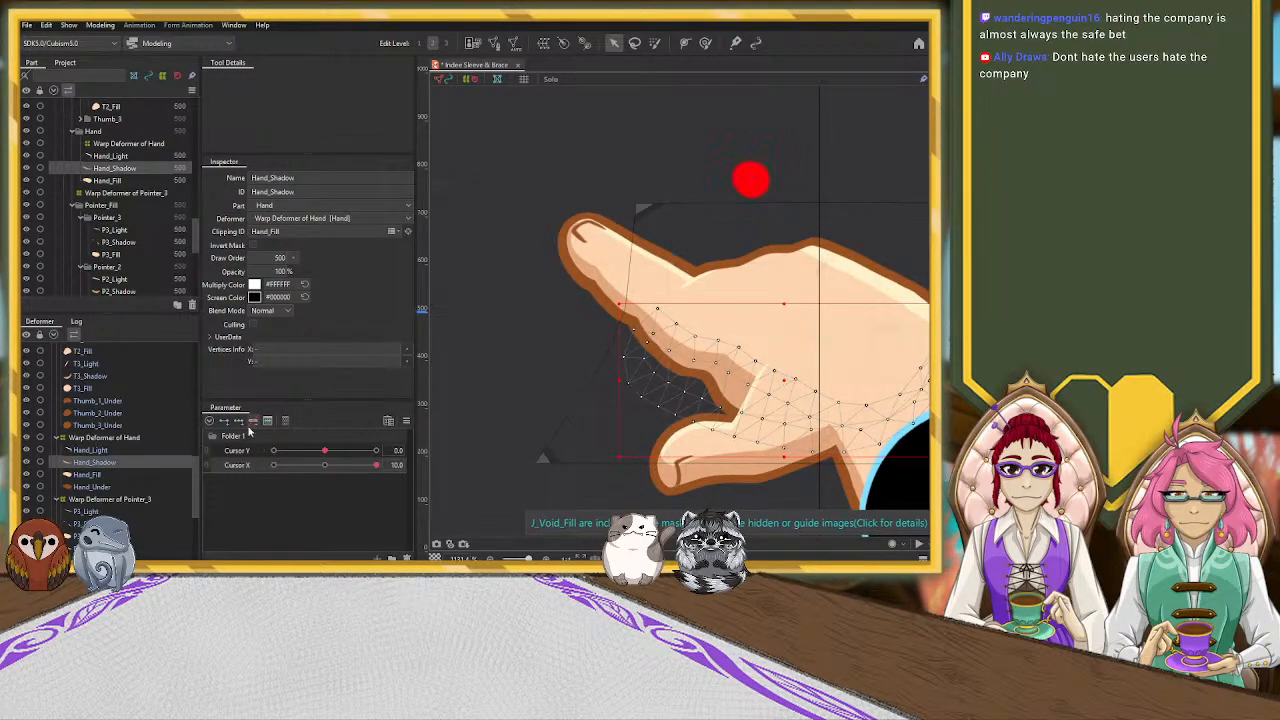
key(ctrl+z)
click(770, 377)
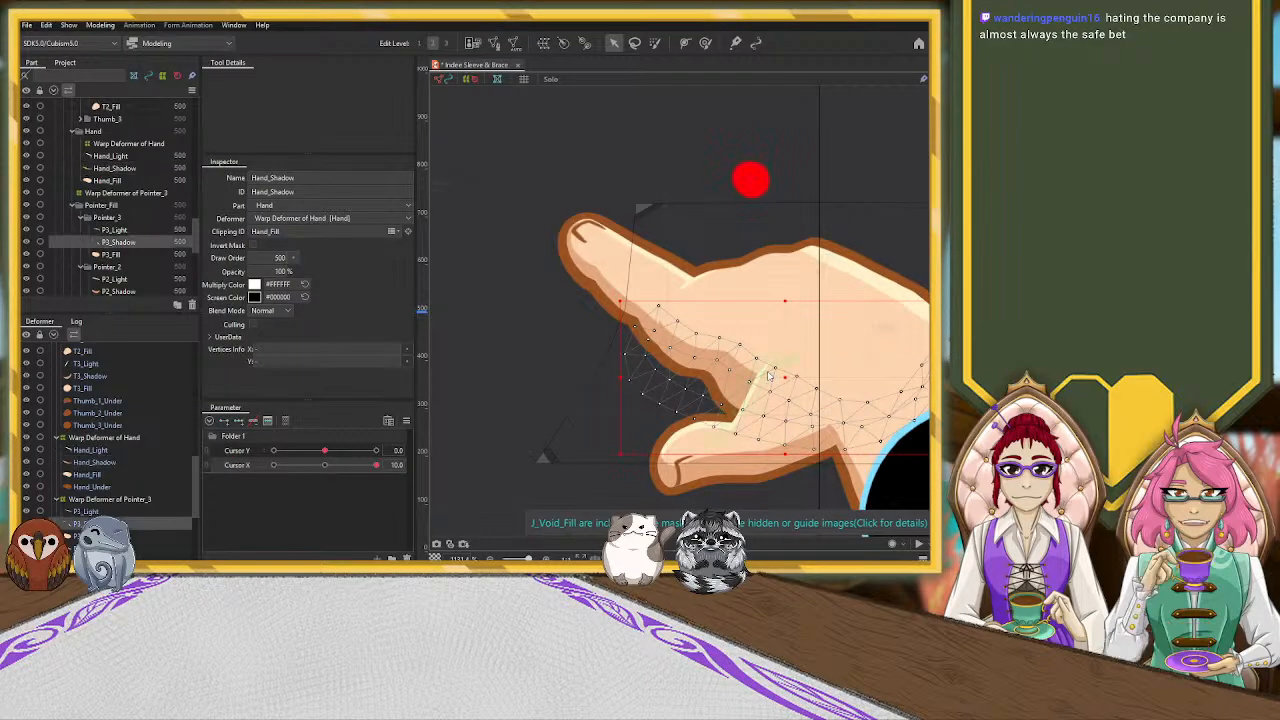
click(766, 376)
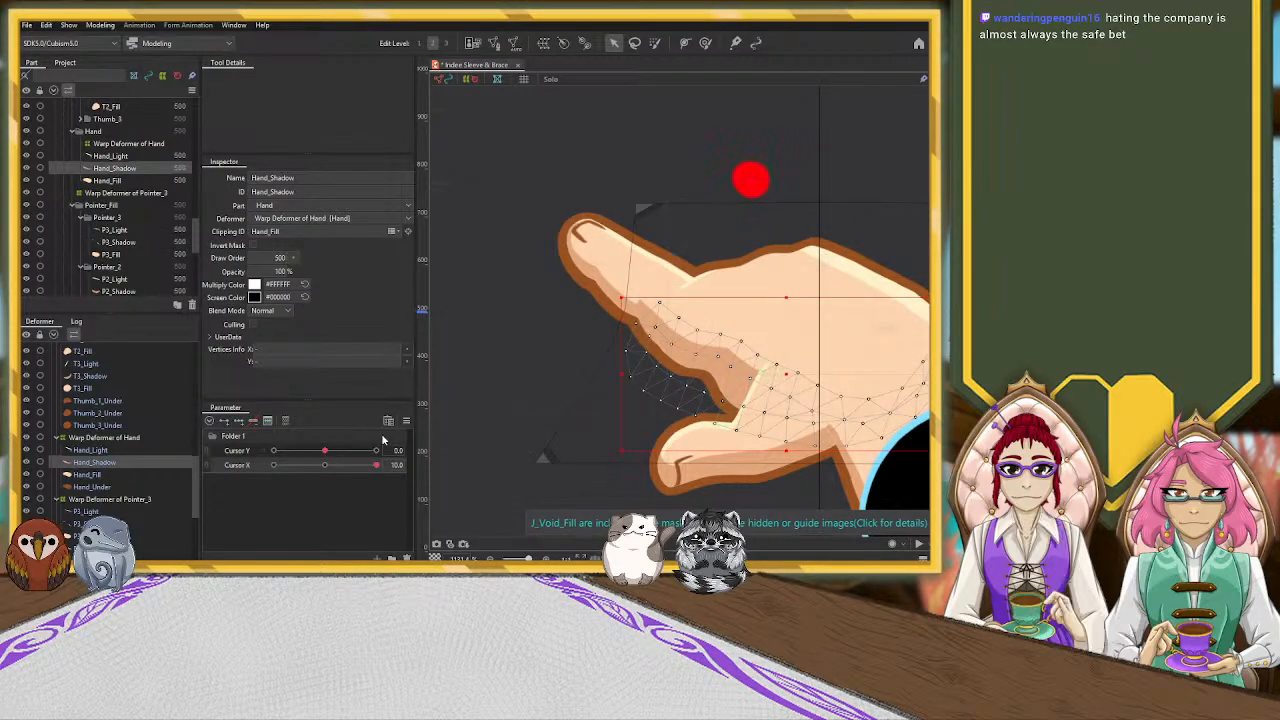
Key the Hand_Shadow mesh on Cursor X at both ends and the centre, and nudge the P3_Shadow mesh slightly downward at Cursor X 10
click(324, 465)
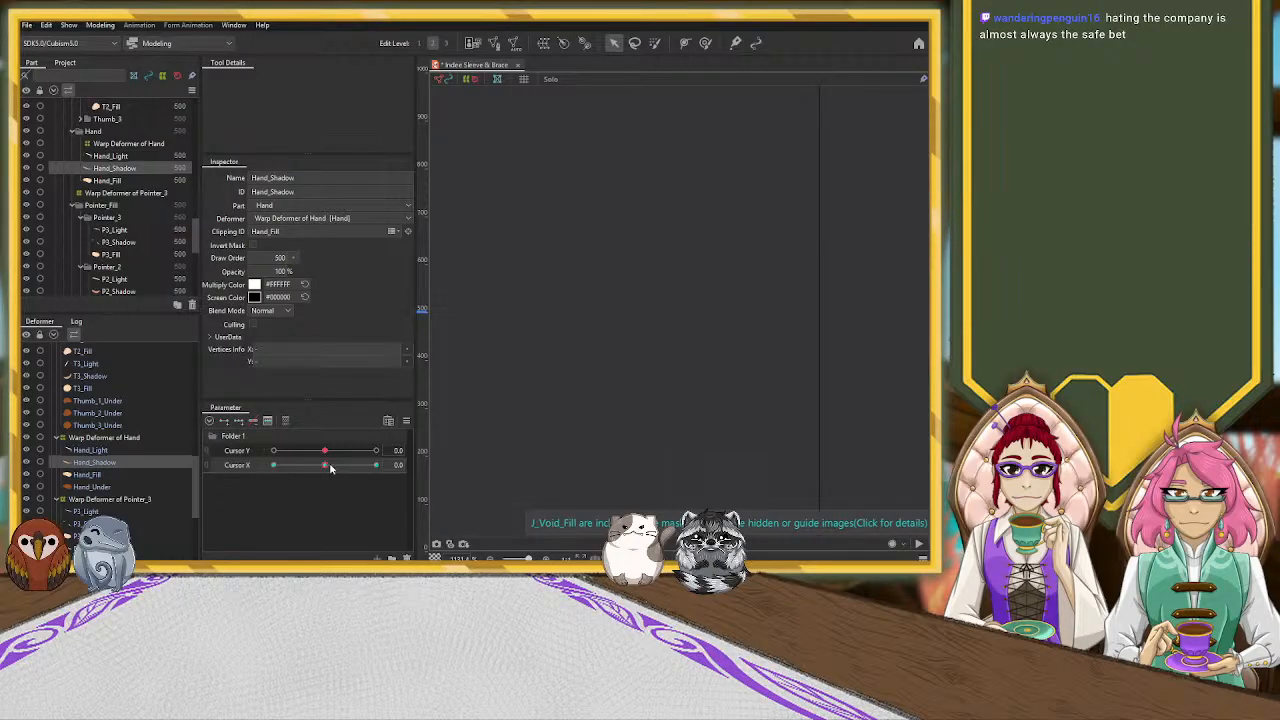
click(375, 465)
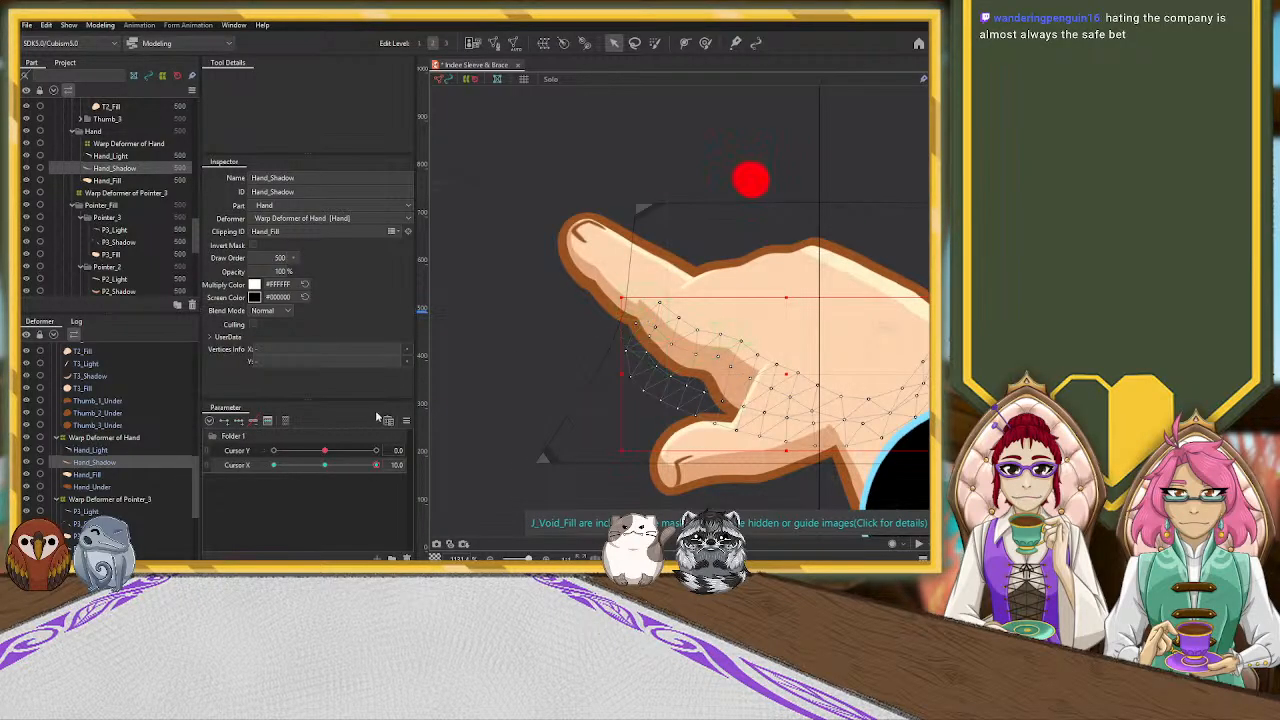
click(706, 343)
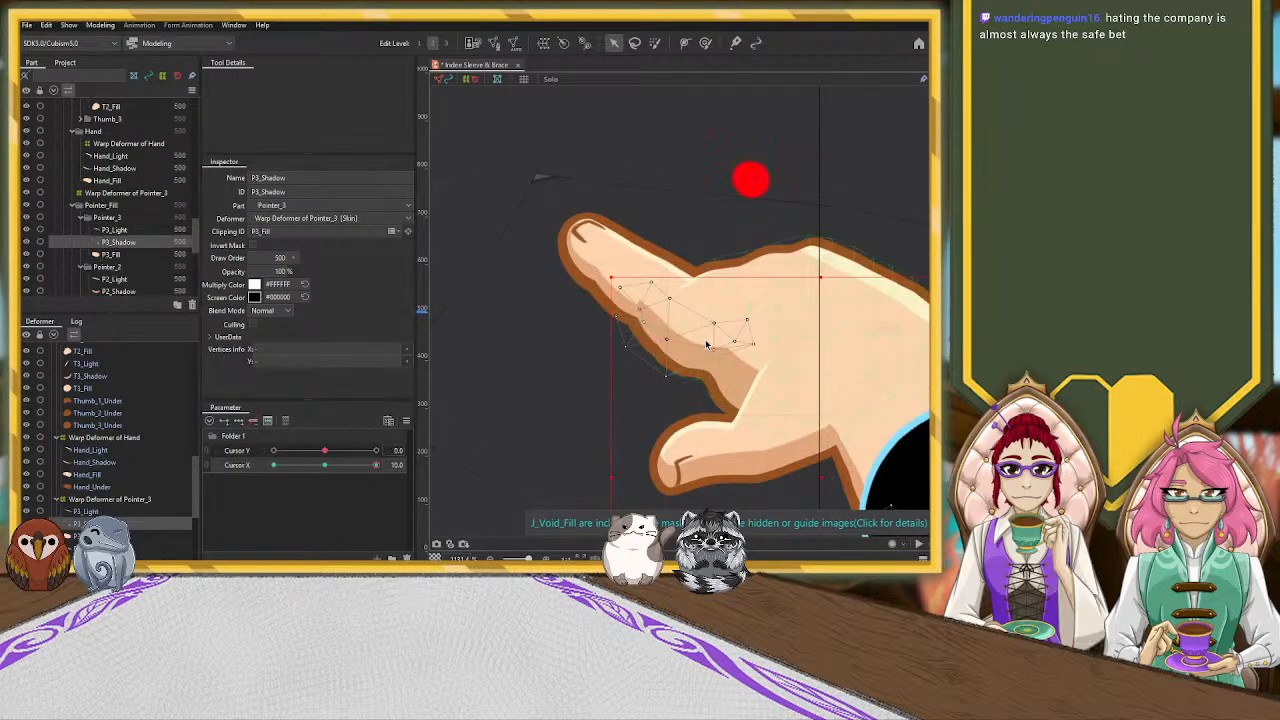
drag(820, 478, 820, 485)
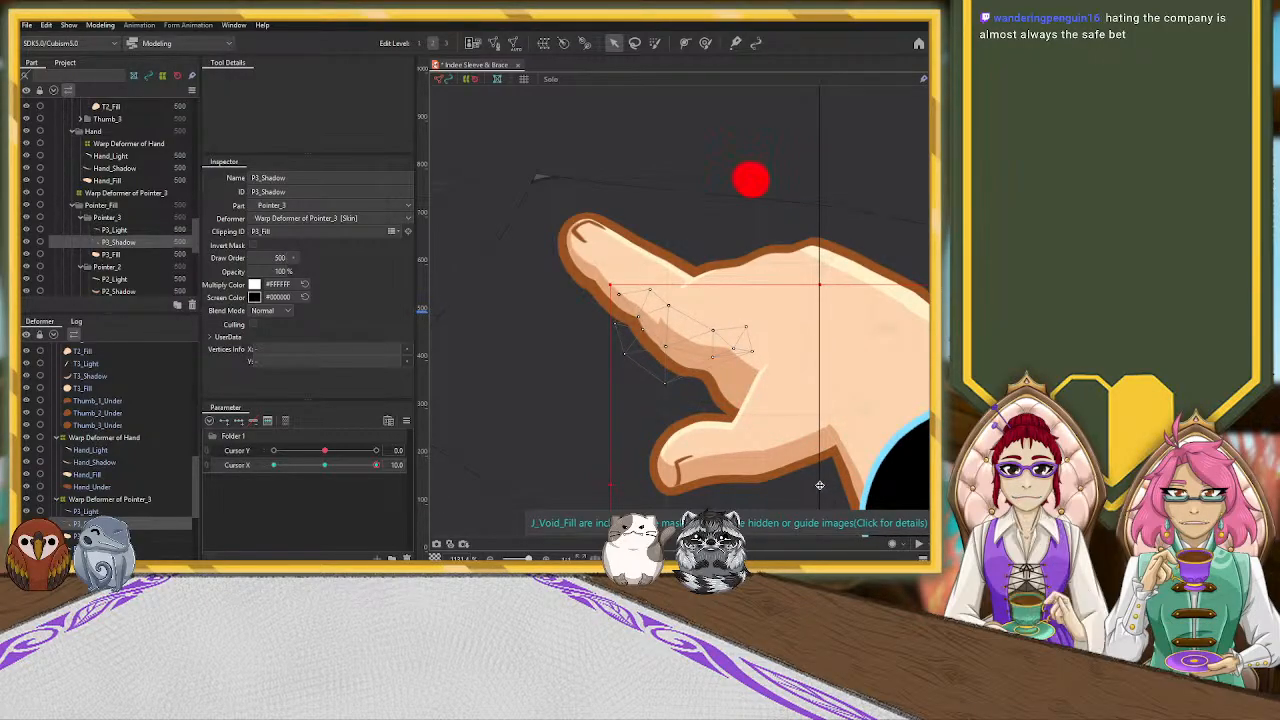
Lower the Hand_Shadow mesh slightly and brush its upper edge down near the crease between pointer finger and thumb
click(126, 463)
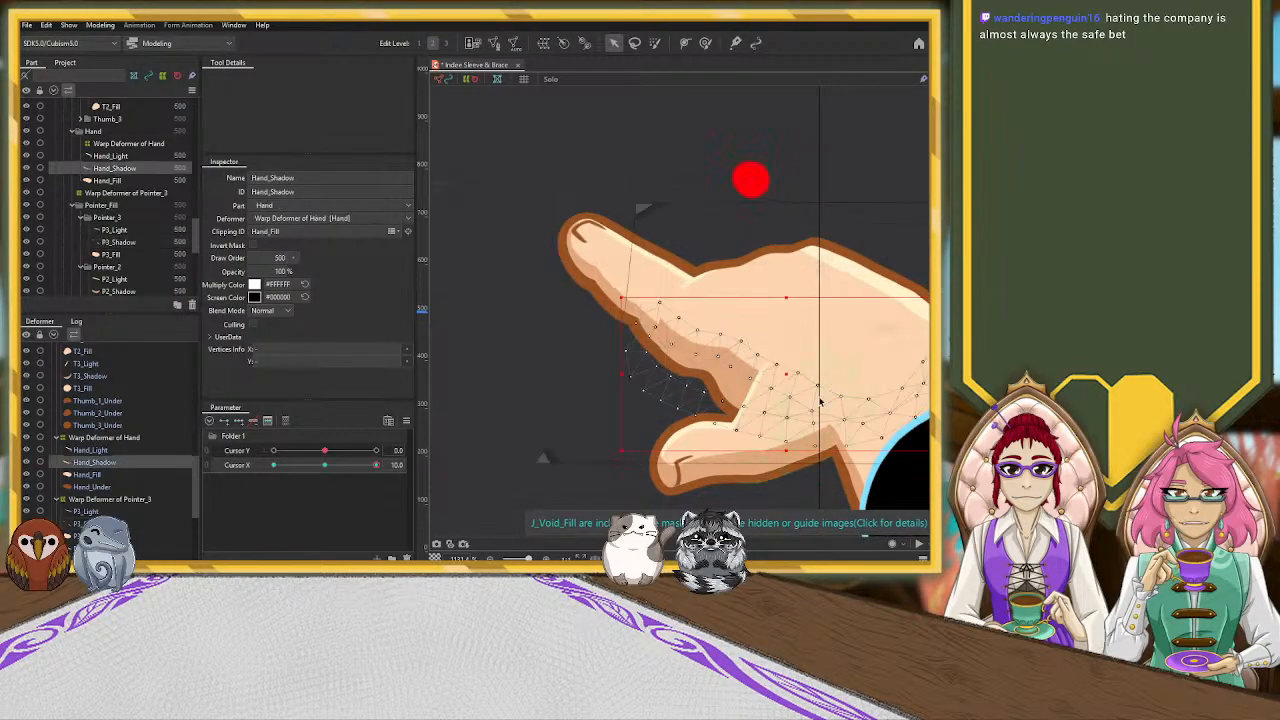
drag(787, 376, 787, 386)
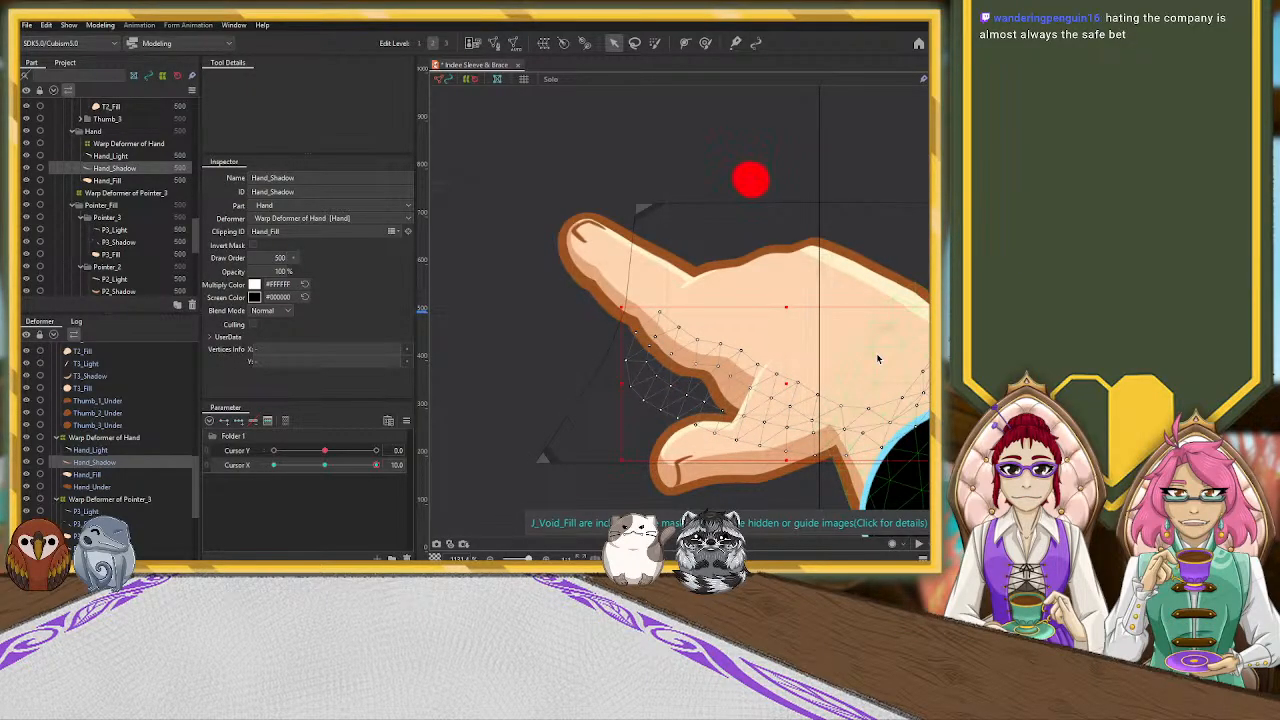
click(706, 43)
mouse_move(778, 367)
mouse_down()
mouse_move(777, 383)
mouse_move(759, 336)
mouse_move(780, 384)
mouse_up()
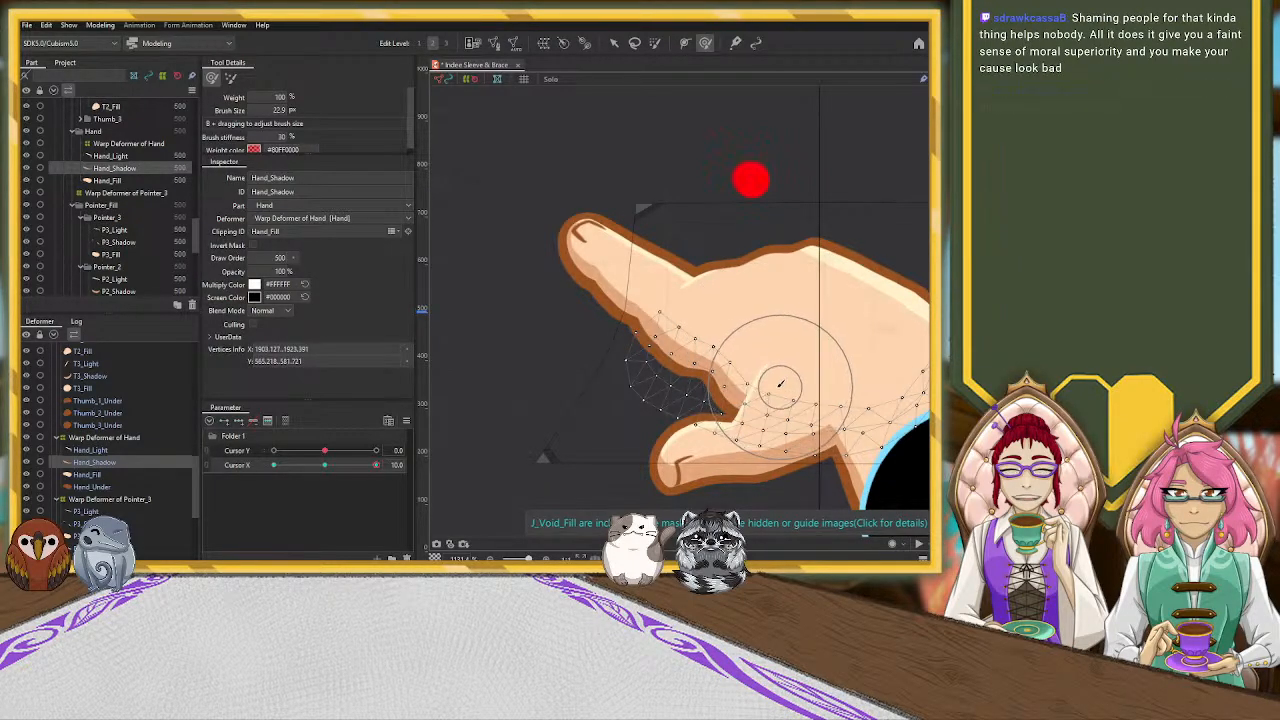
Key the Hand_Fill mesh on Cursor X at both ends and the centre, and return Cursor X to 10
click(165, 475)
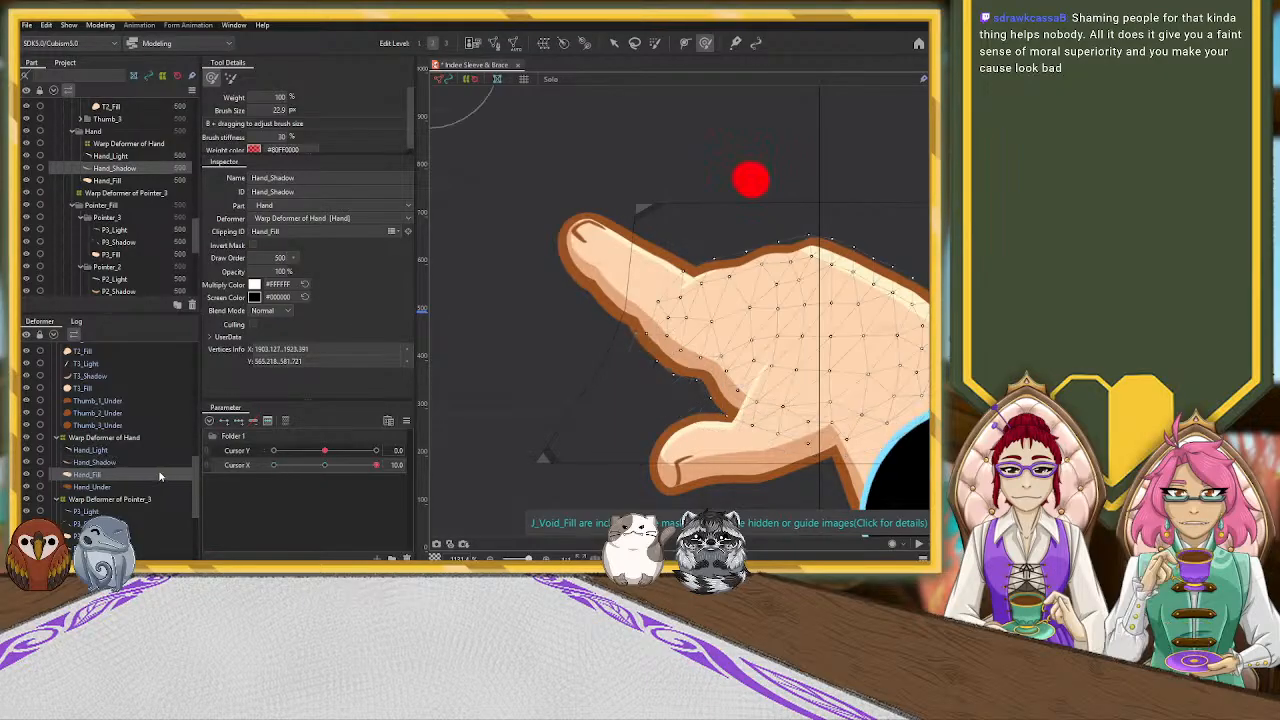
click(323, 466)
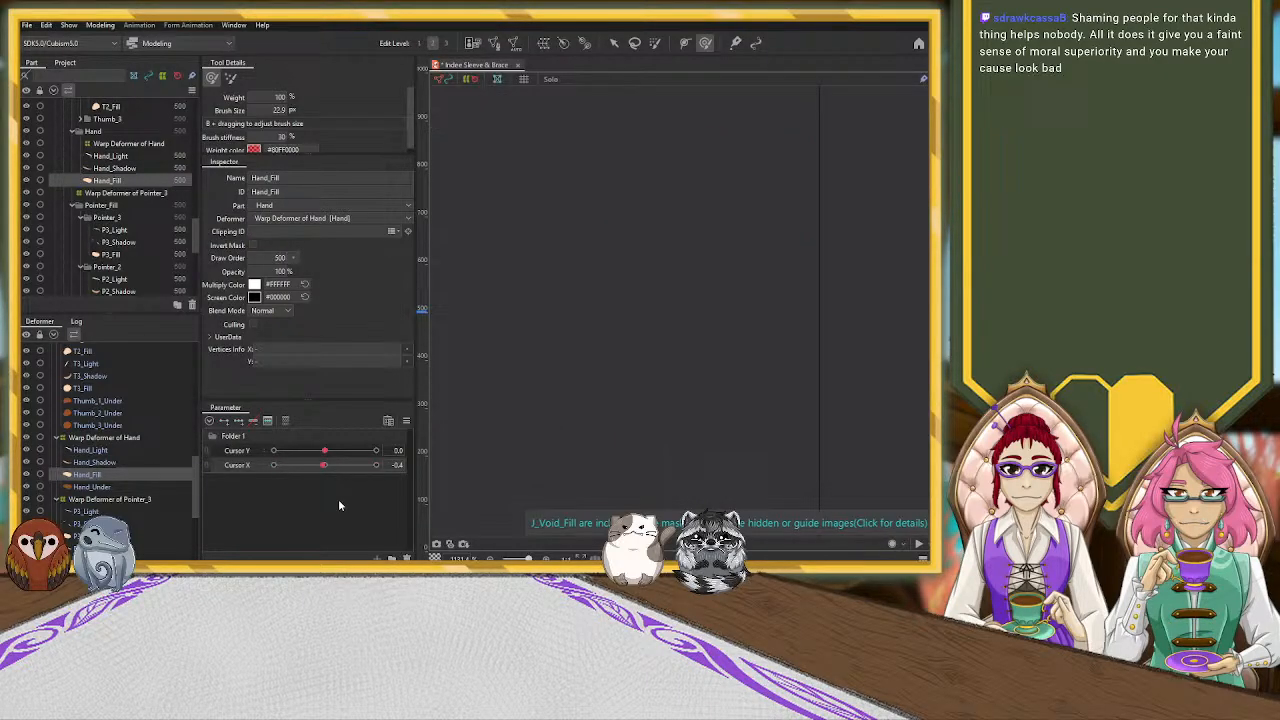
click(323, 467)
drag(362, 469, 379, 468)
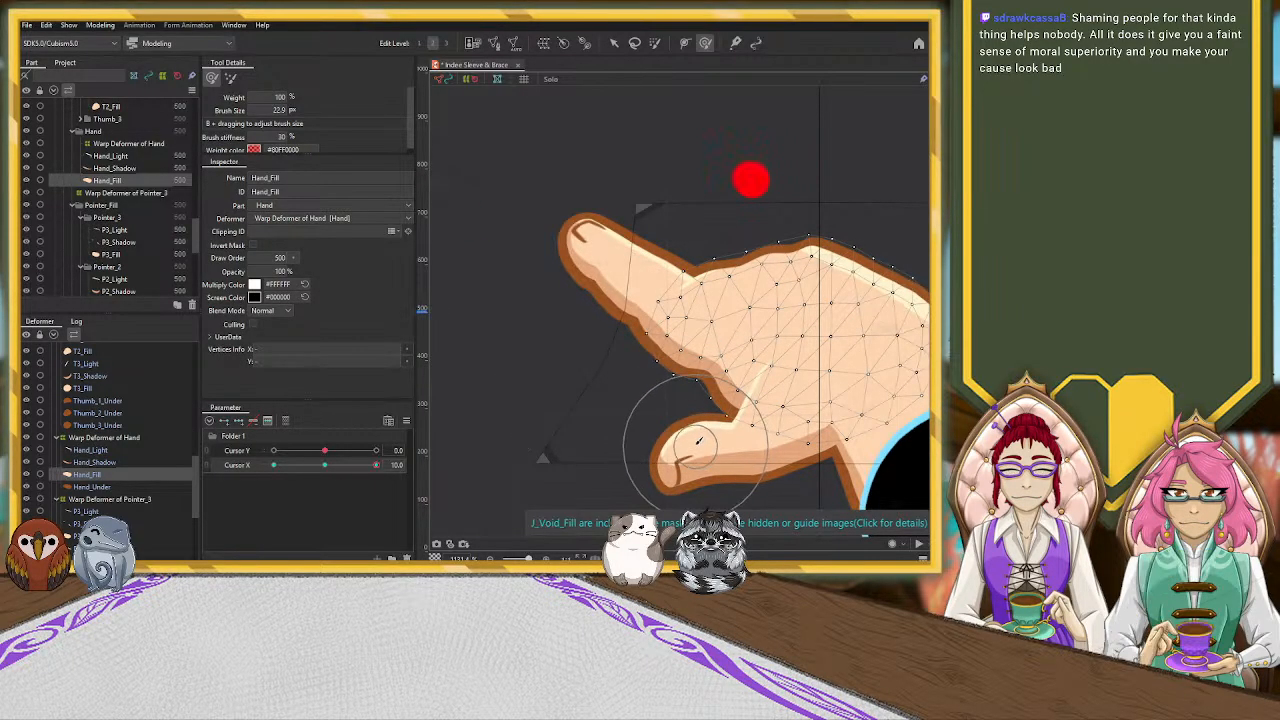
Adjust the Hand_Fill edge vertices between the pointer finger and thumb to refine the skin's contour at Cursor X 10
key(b)
drag(523, 411, 521, 376)
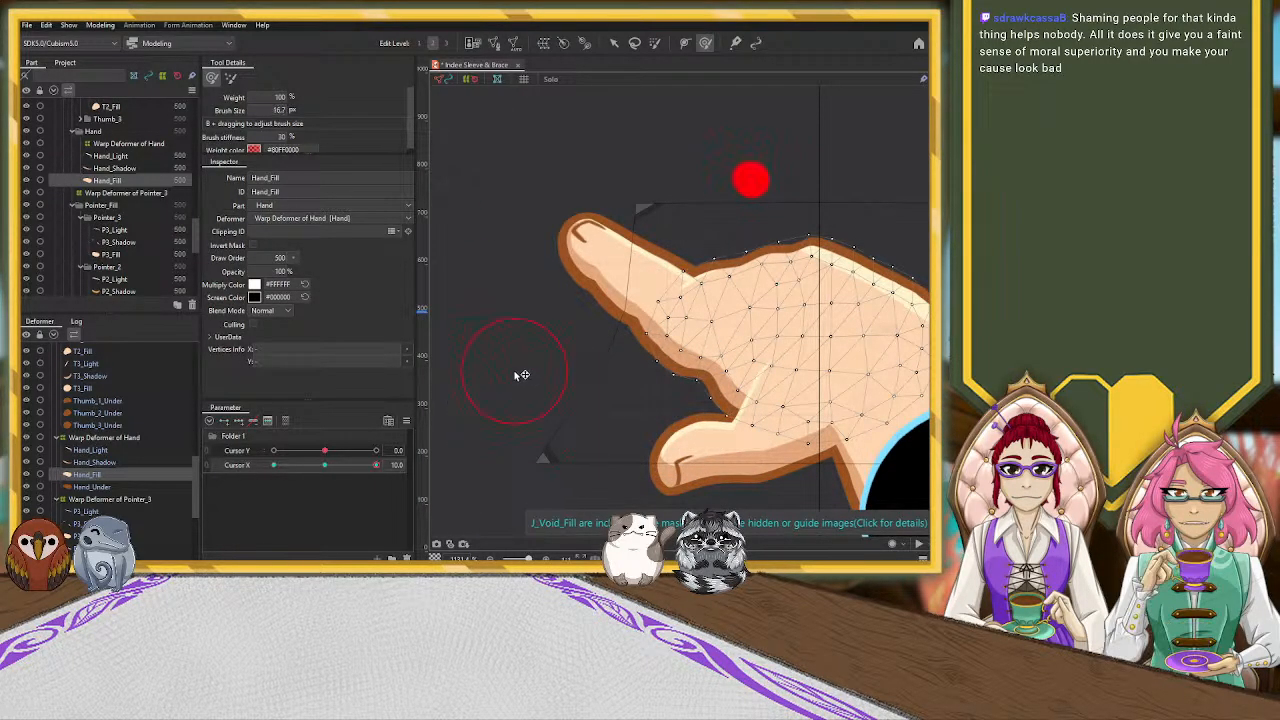
drag(689, 412, 700, 401)
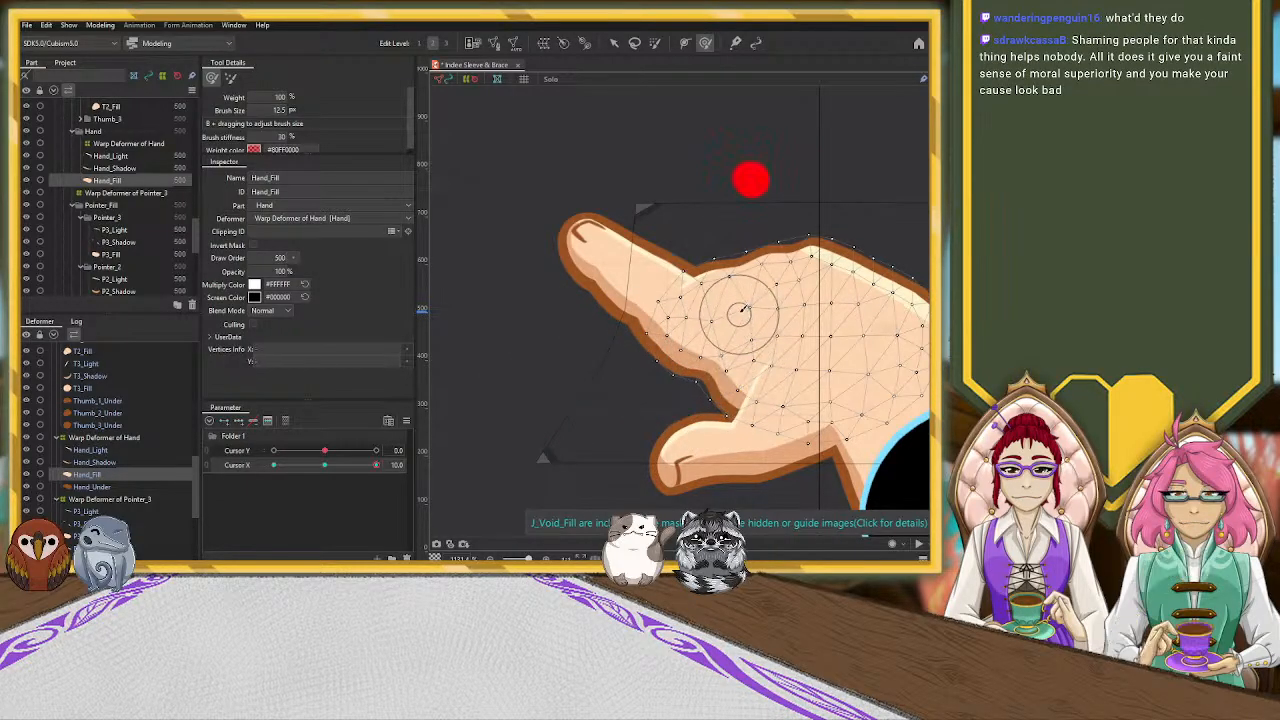
drag(520, 413, 516, 377)
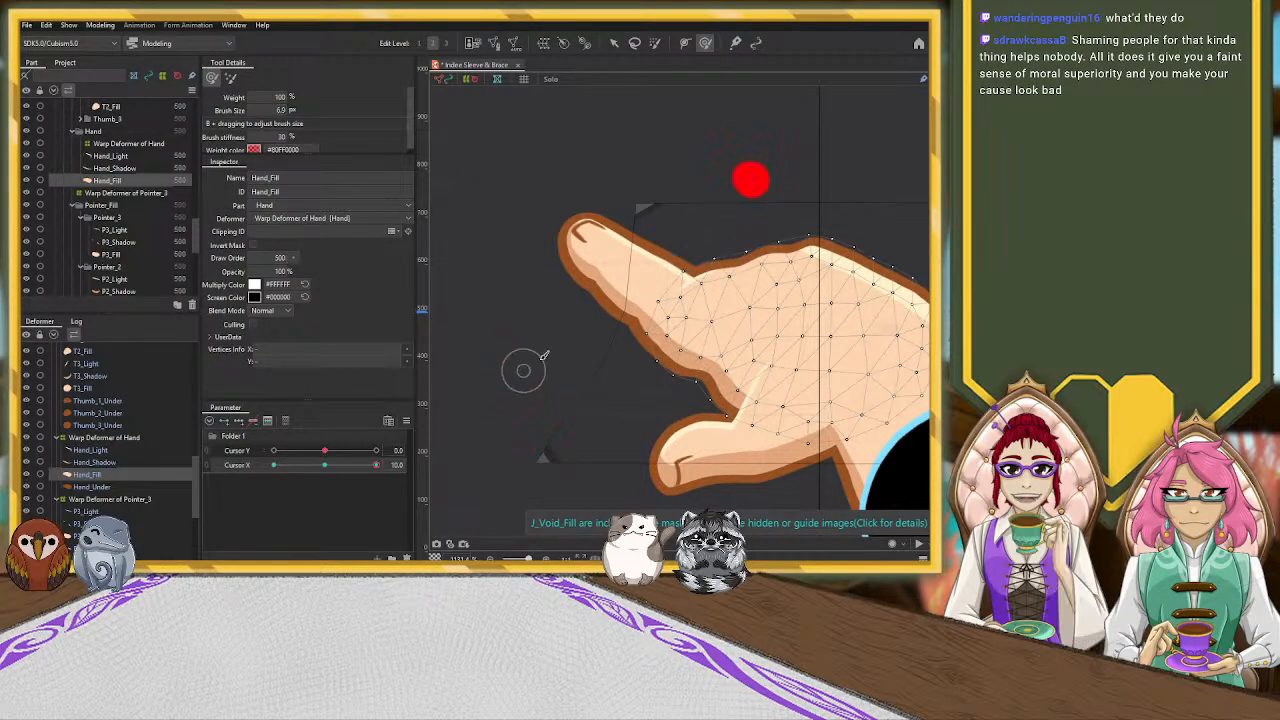
key(v)
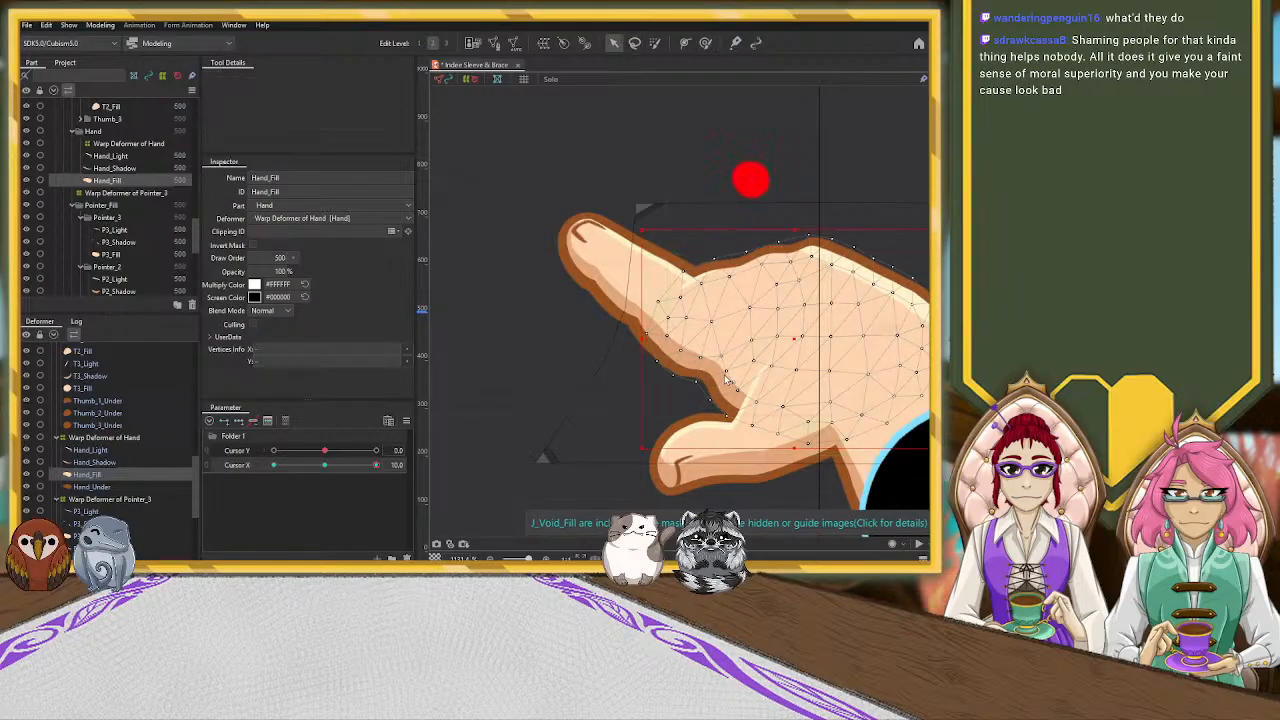
drag(725, 371, 719, 359)
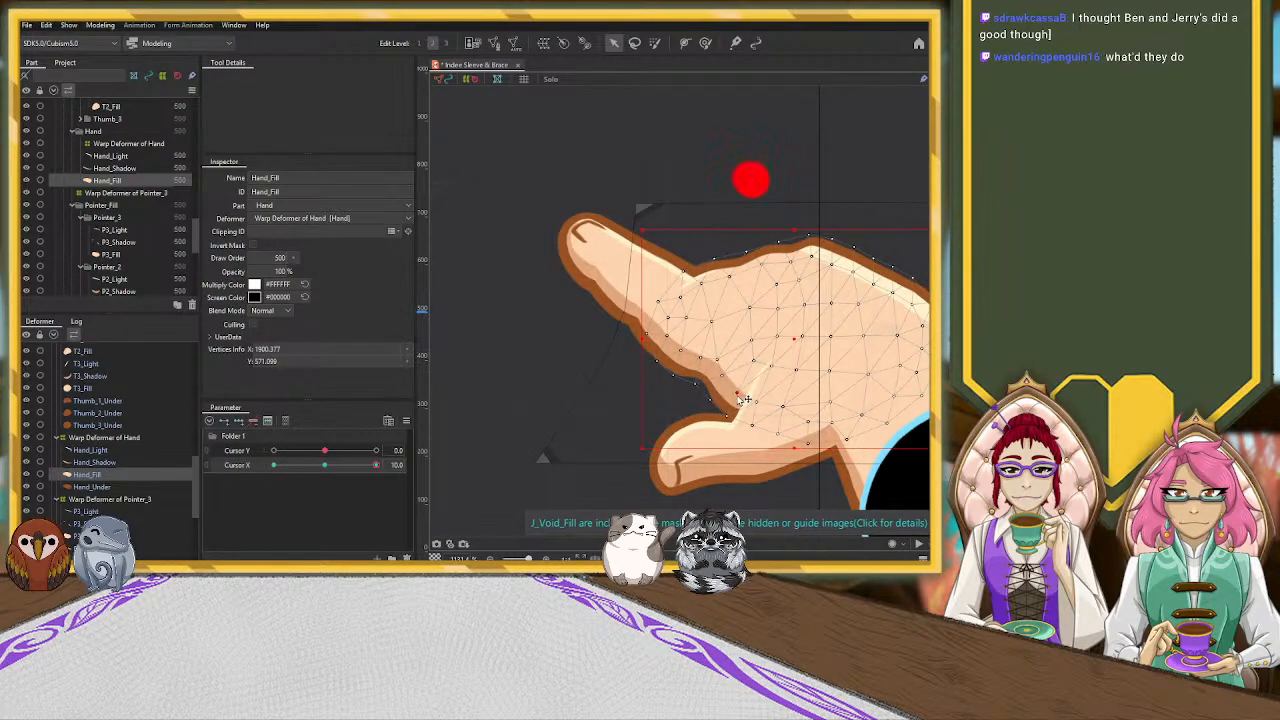
Key the Hand_Under outline mesh on Cursor X at both ends and the centre, and return Cursor X to 10
scroll(196, 490, down, 1)
scroll(196, 490, down, 2)
click(137, 395)
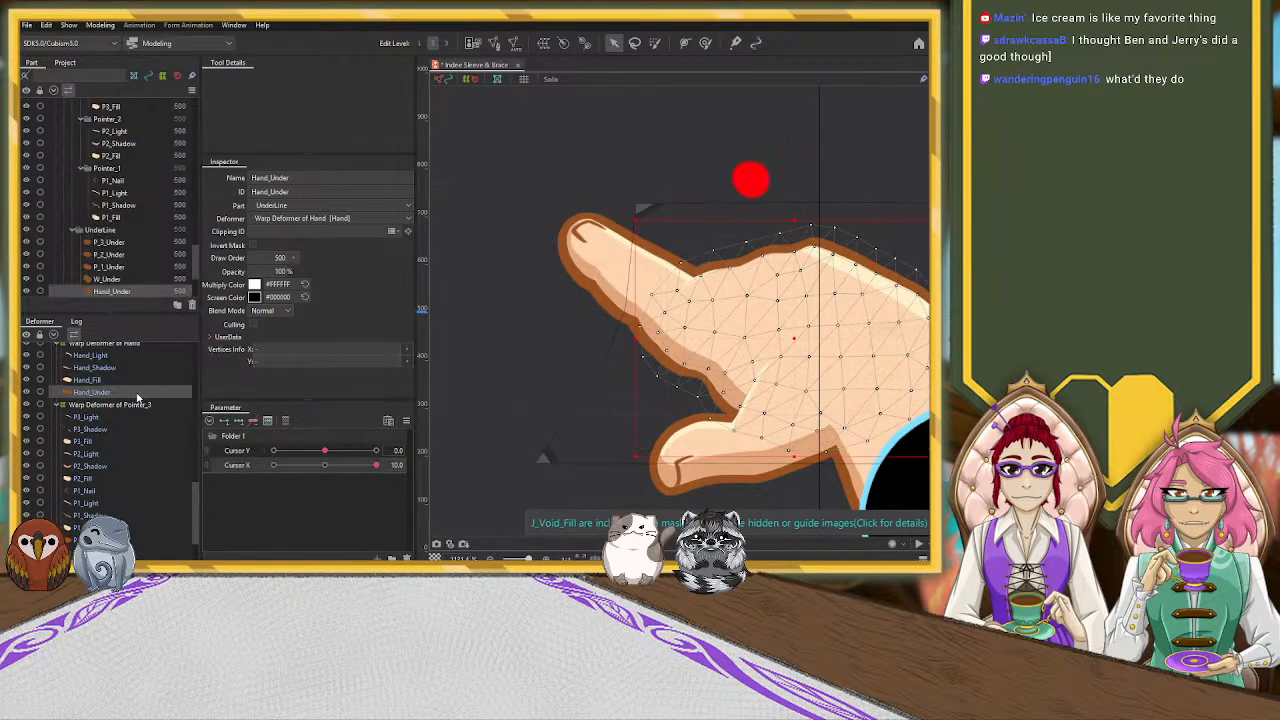
click(324, 465)
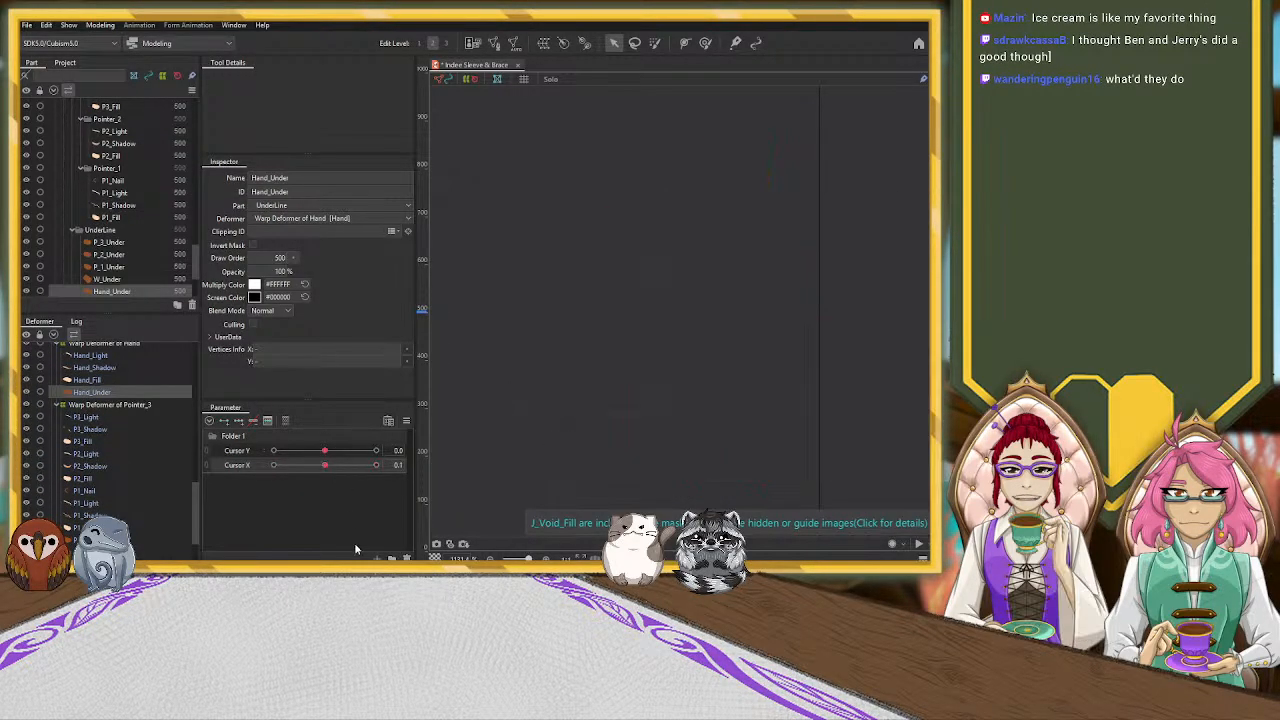
click(325, 466)
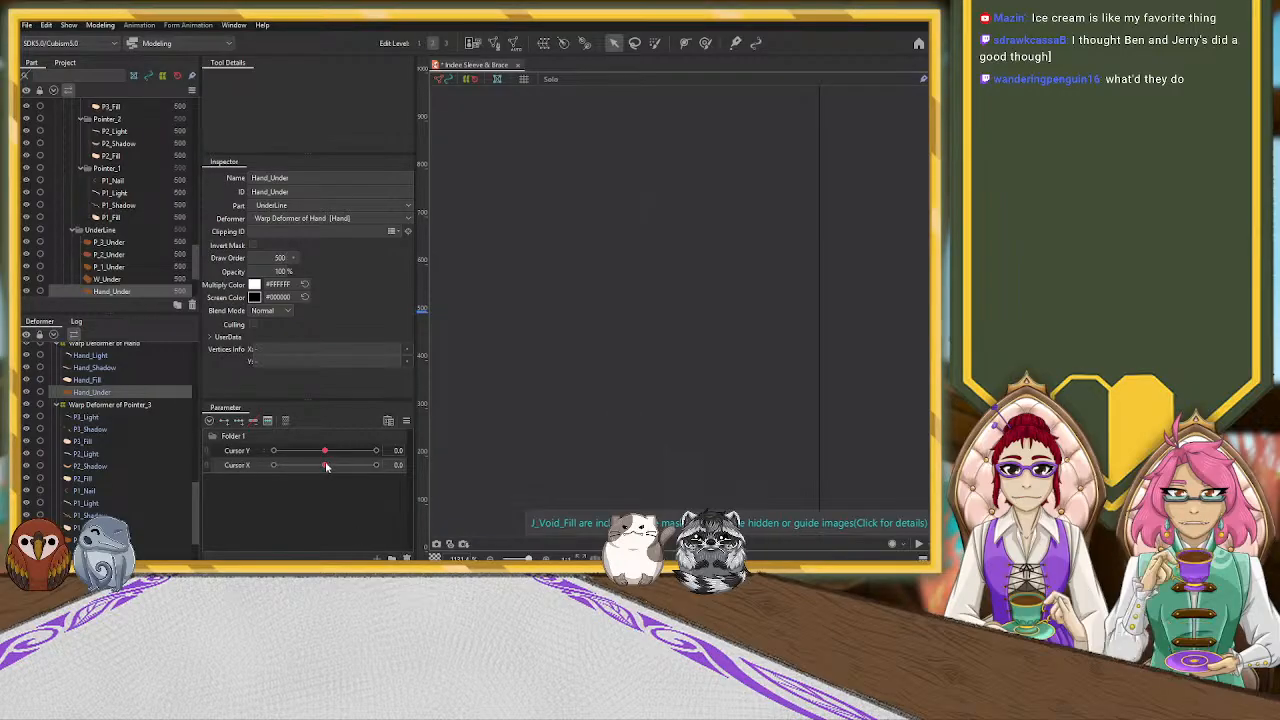
drag(323, 466, 399, 467)
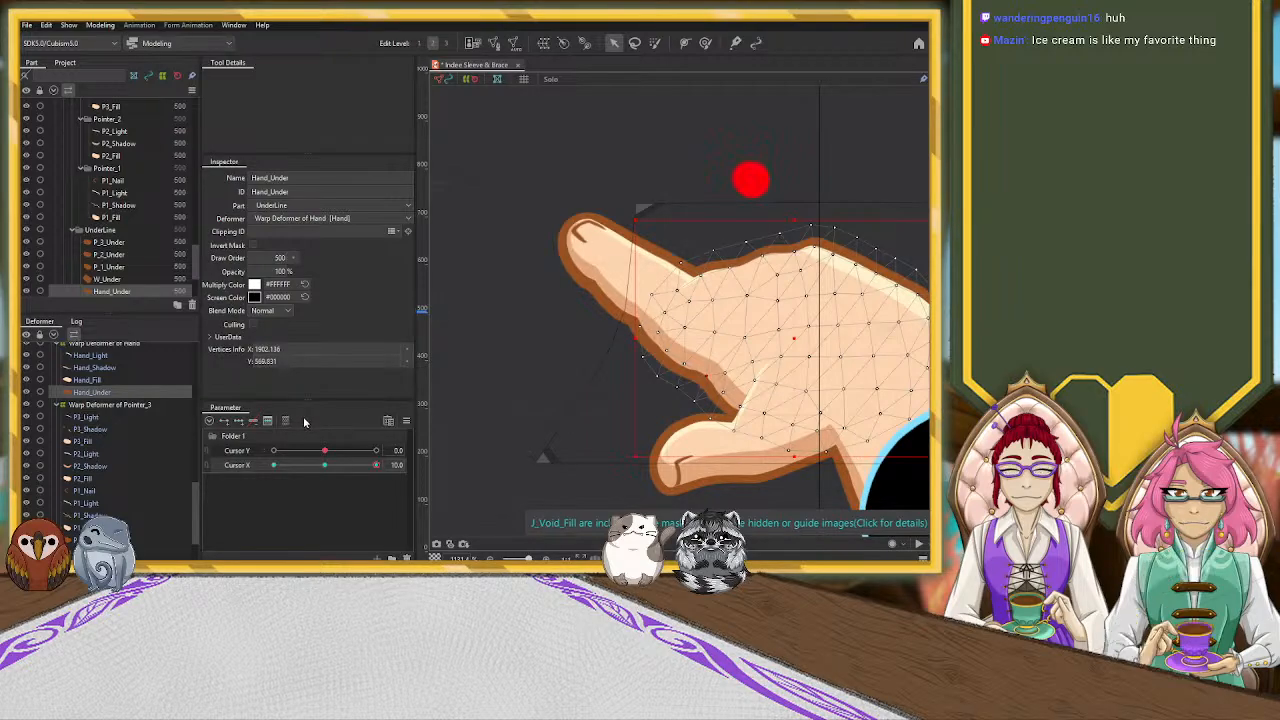
Thin the outline beneath the pointer finger's base by pushing P_3_Under's lower edge inward with a deform brush of about 20.7
scroll(121, 458, down, 2)
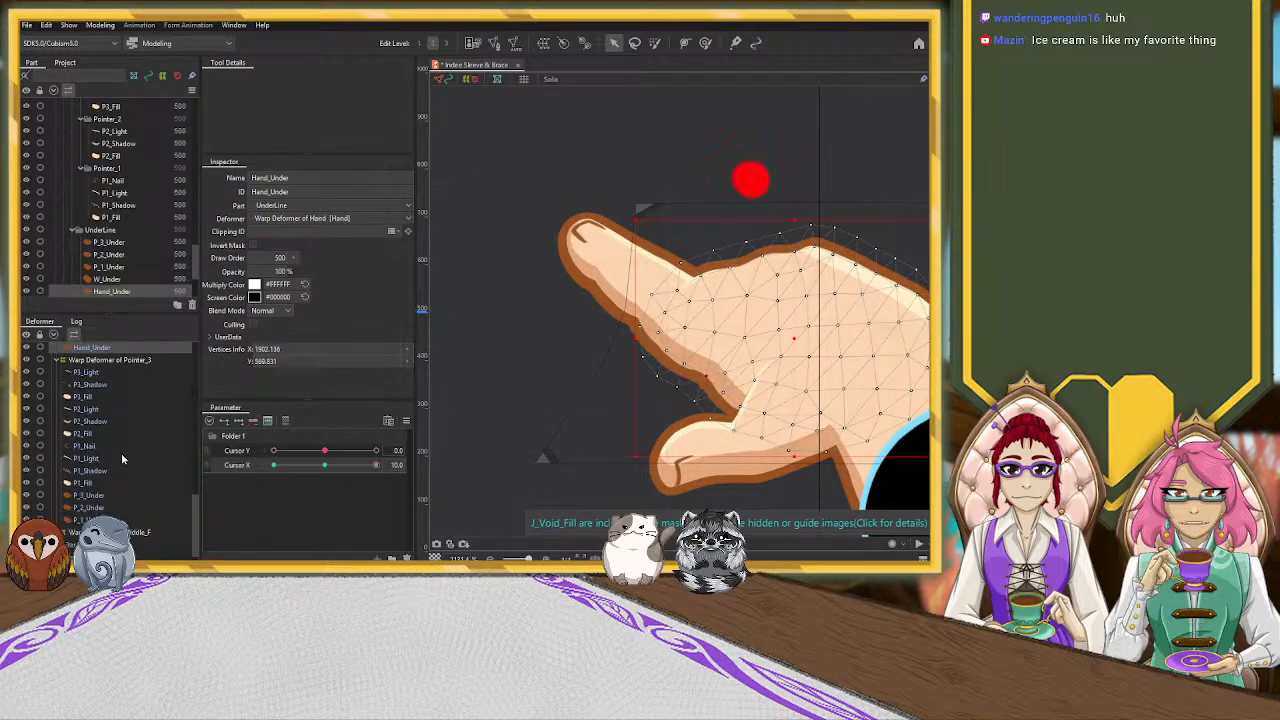
click(91, 495)
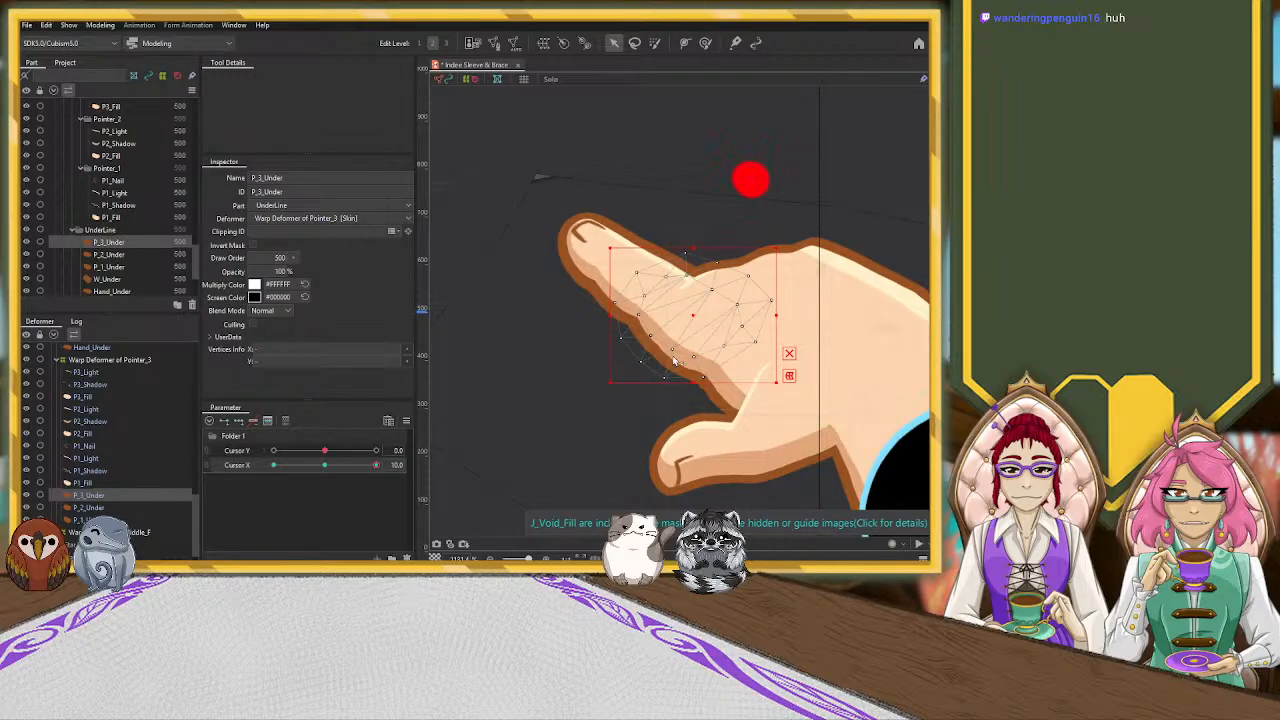
key(b)
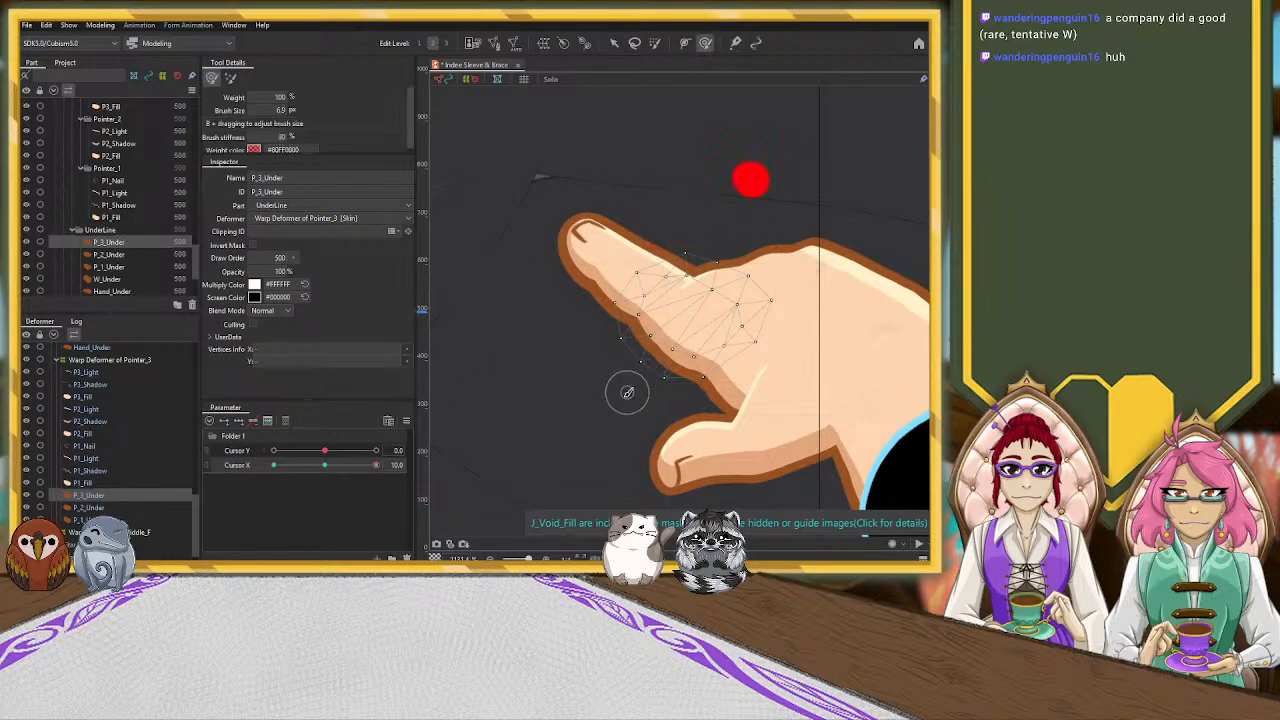
drag(564, 421, 598, 457)
drag(632, 395, 641, 393)
drag(636, 317, 645, 316)
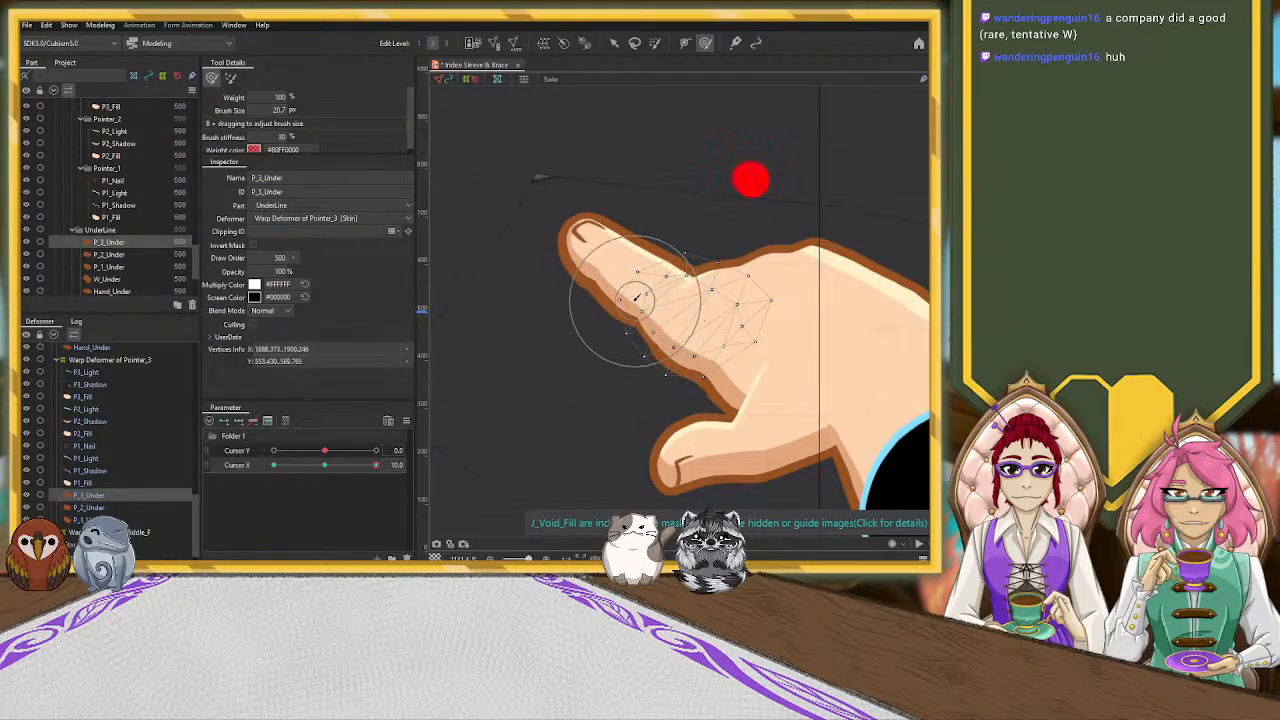
key(ctrl+z)
click(601, 344)
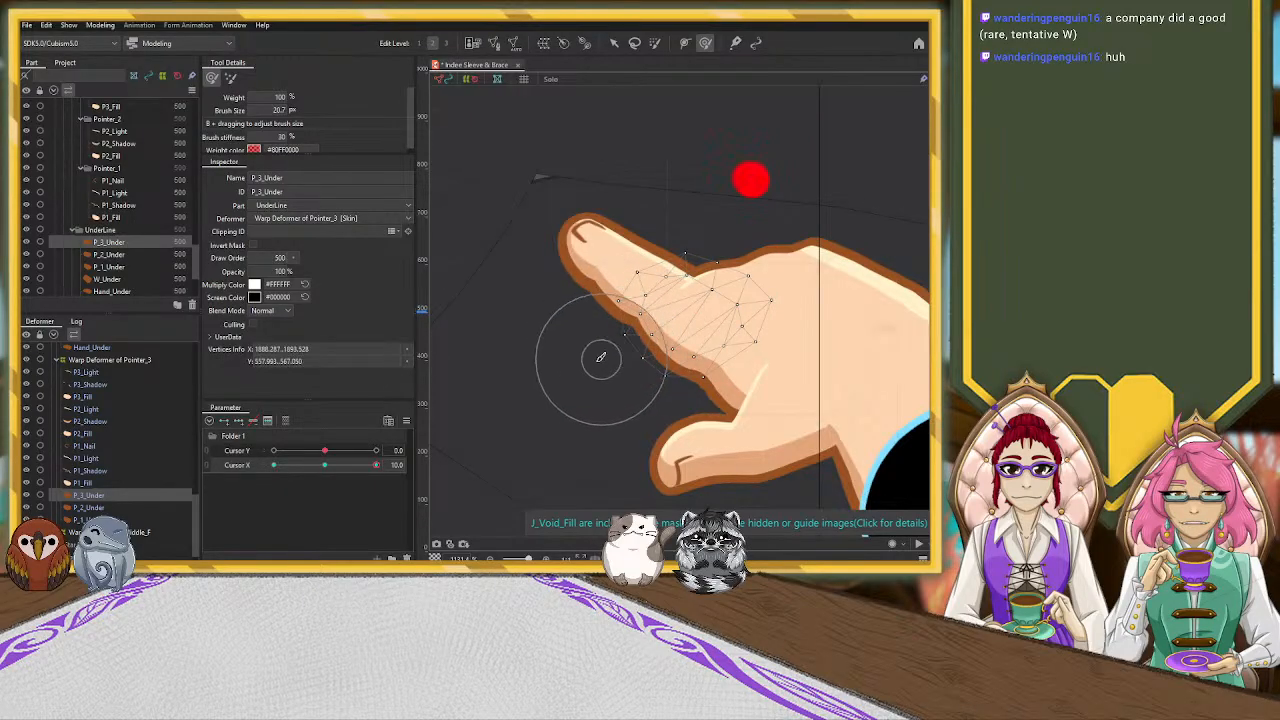
Push the Hand_Under outline's lower edge slightly inward beneath the pointer finger's base, using the same large deform brush
scroll(197, 517, up, 3)
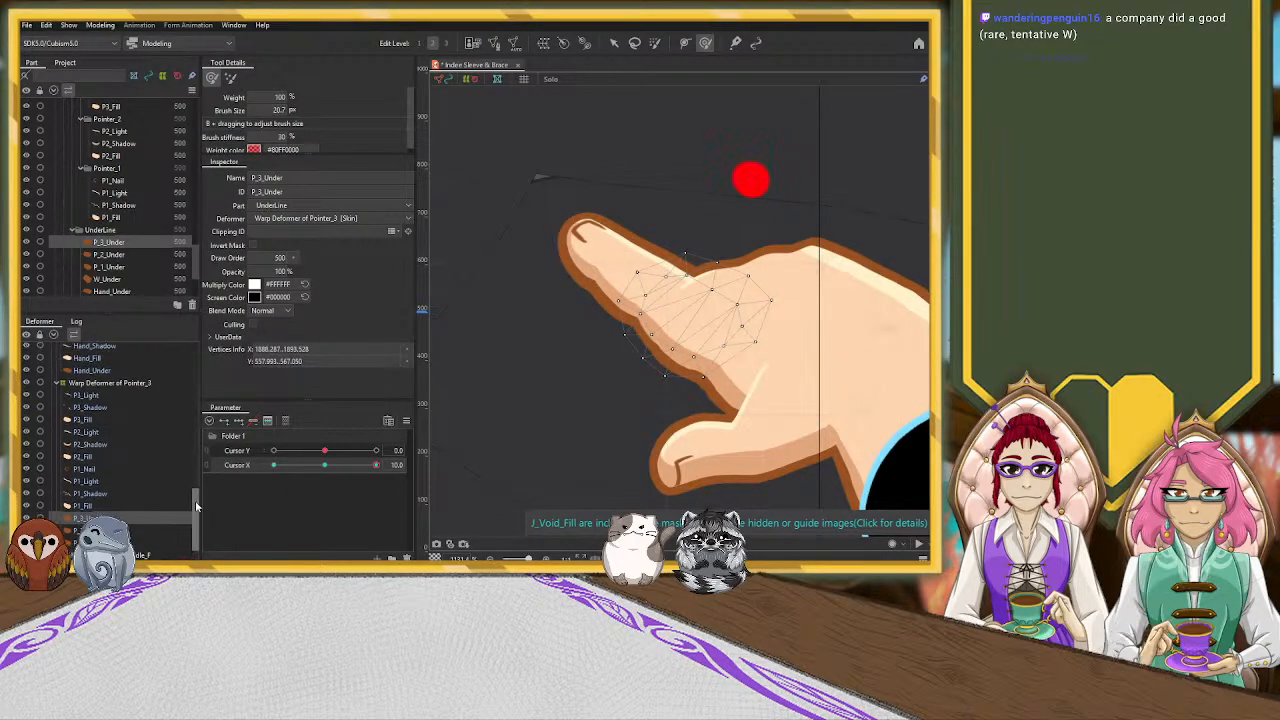
click(166, 388)
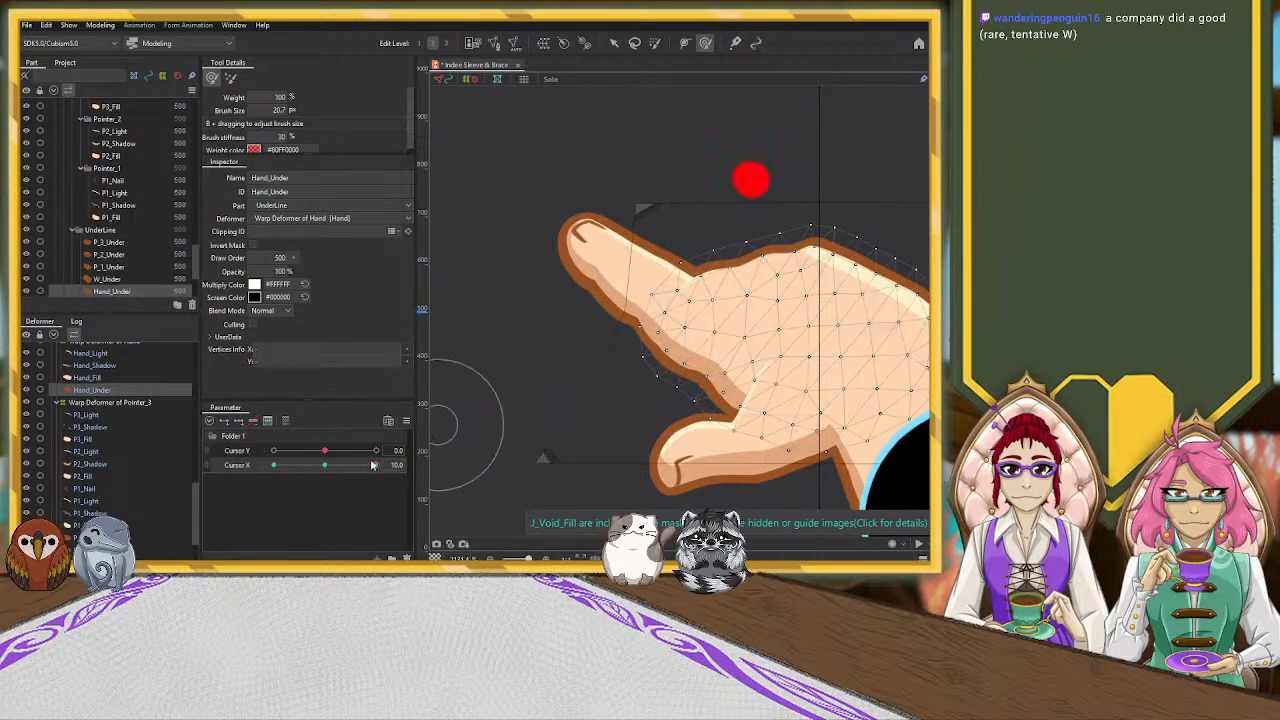
drag(634, 420, 637, 400)
drag(624, 340, 631, 339)
drag(658, 427, 653, 427)
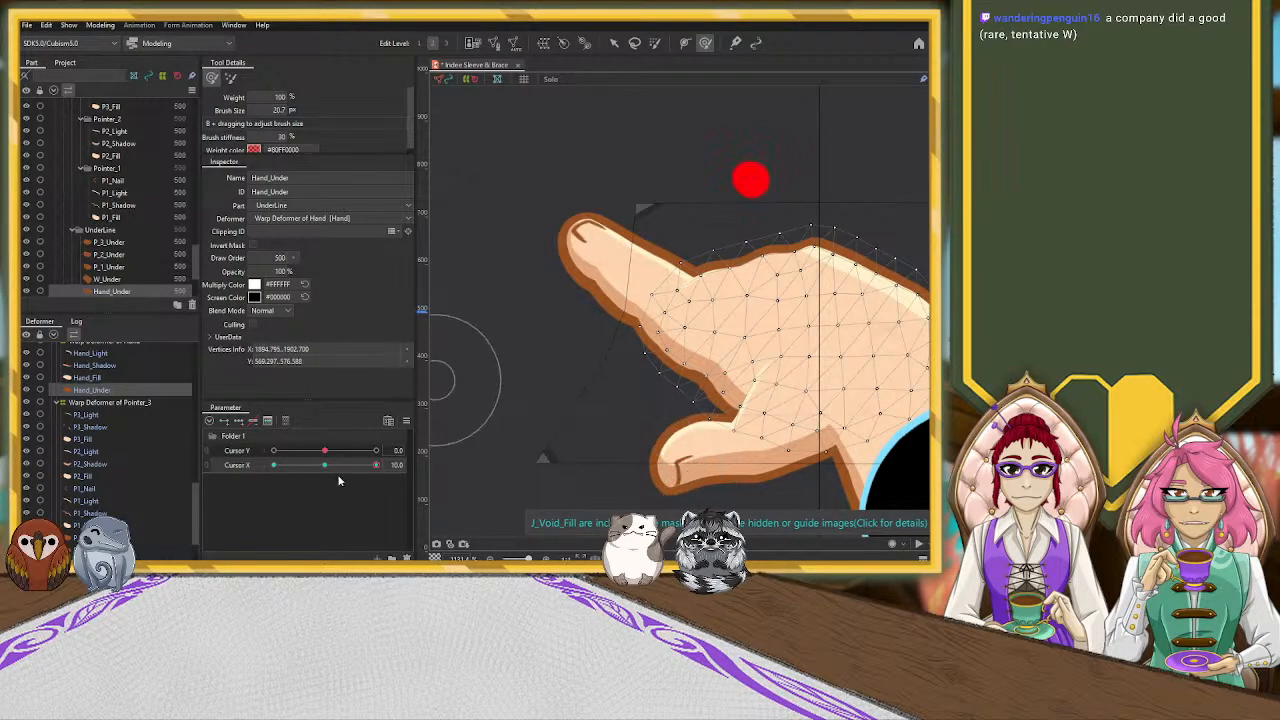
Shrink the deform brush to 6.0 and fine-tune the Hand_Under outline between the pointer finger and thumb
key(b)
drag(557, 414, 522, 361)
drag(699, 388, 704, 405)
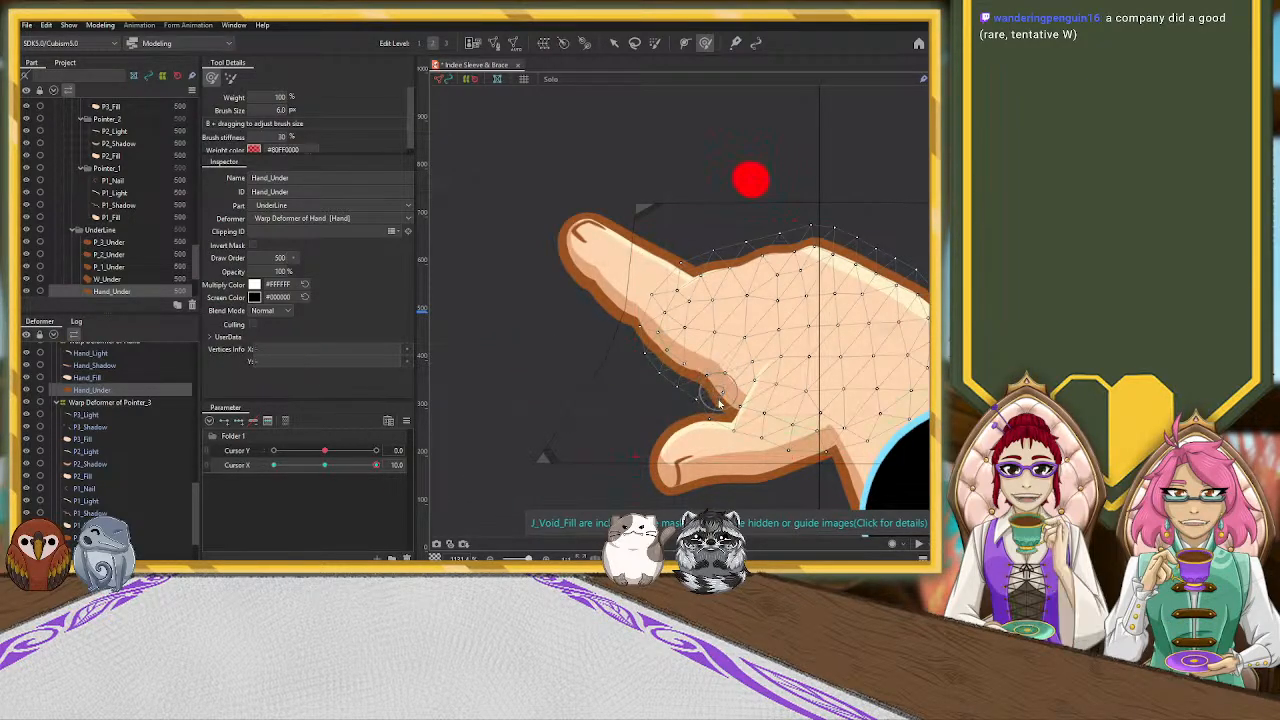
drag(687, 397, 707, 375)
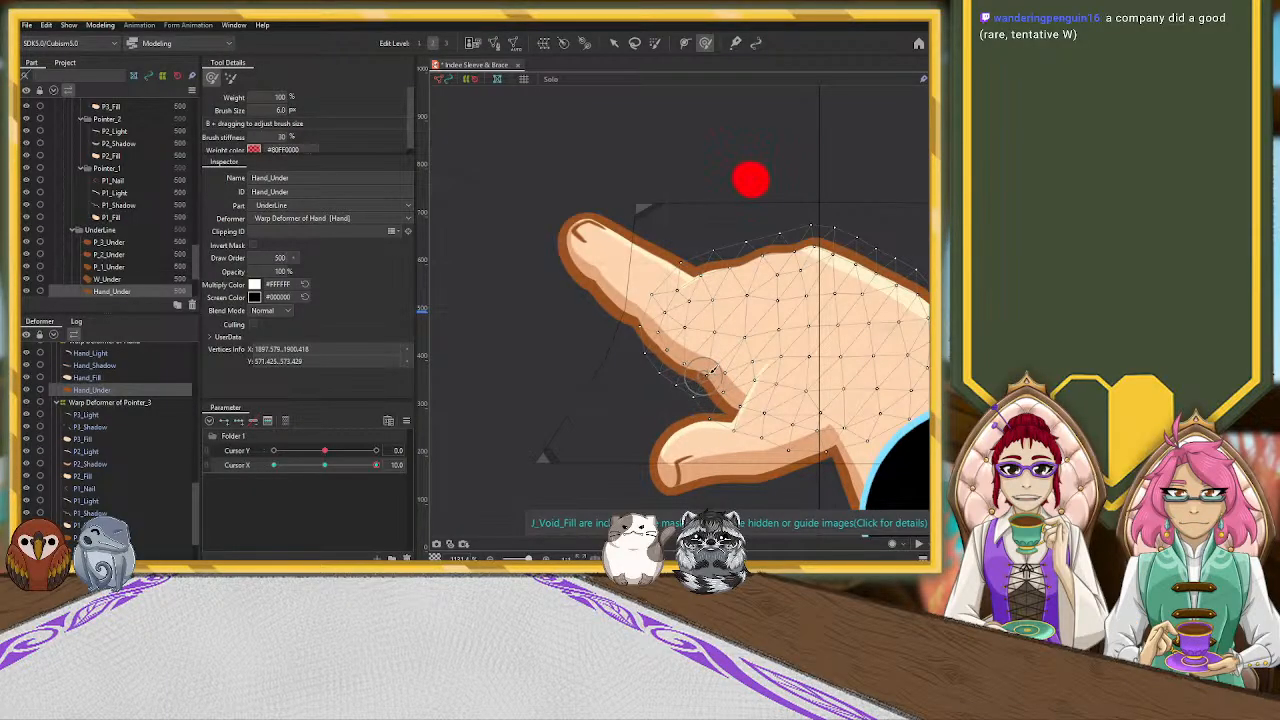
Nudge the Hand_Under outline's vertices slightly inward between the pointer finger and the thumb with the Arrow tool
click(614, 43)
click(711, 381)
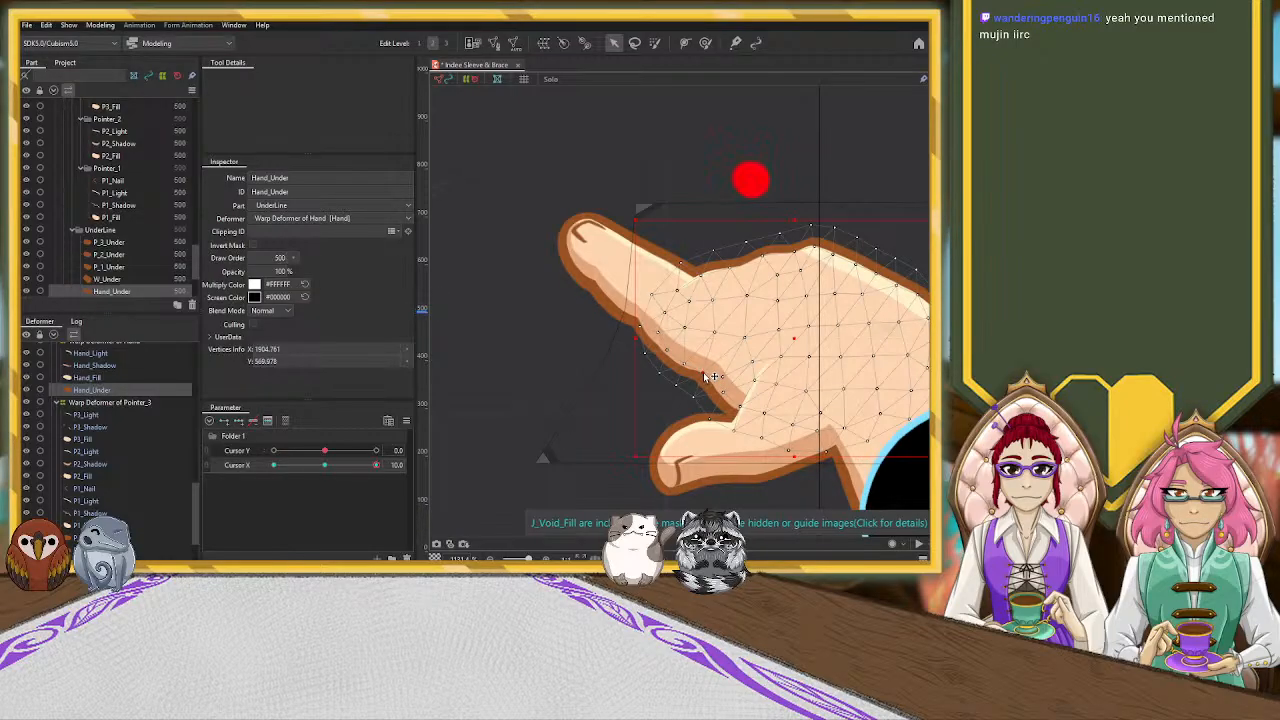
drag(704, 376, 702, 375)
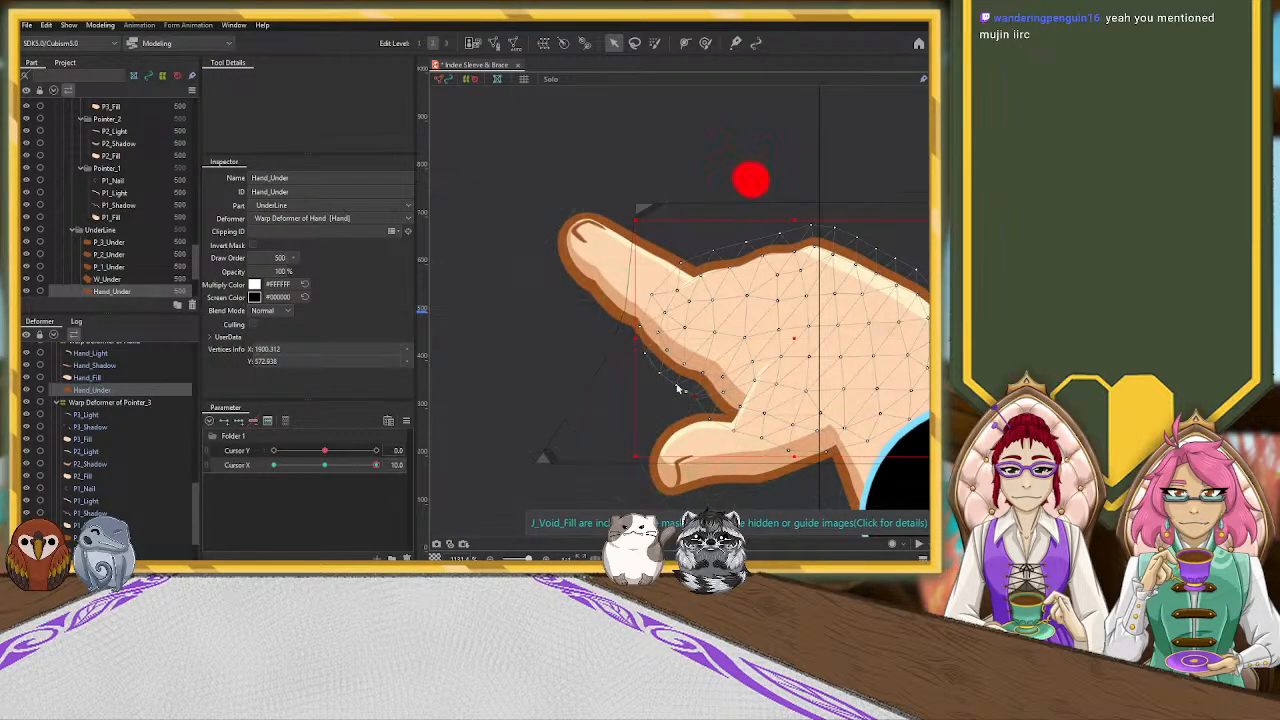
Enlarge the deform brush to 20.0 and push the P_2_Under outline's lower and upper edges slightly inward around the pointer's middle segment
scroll(139, 525, down, 2)
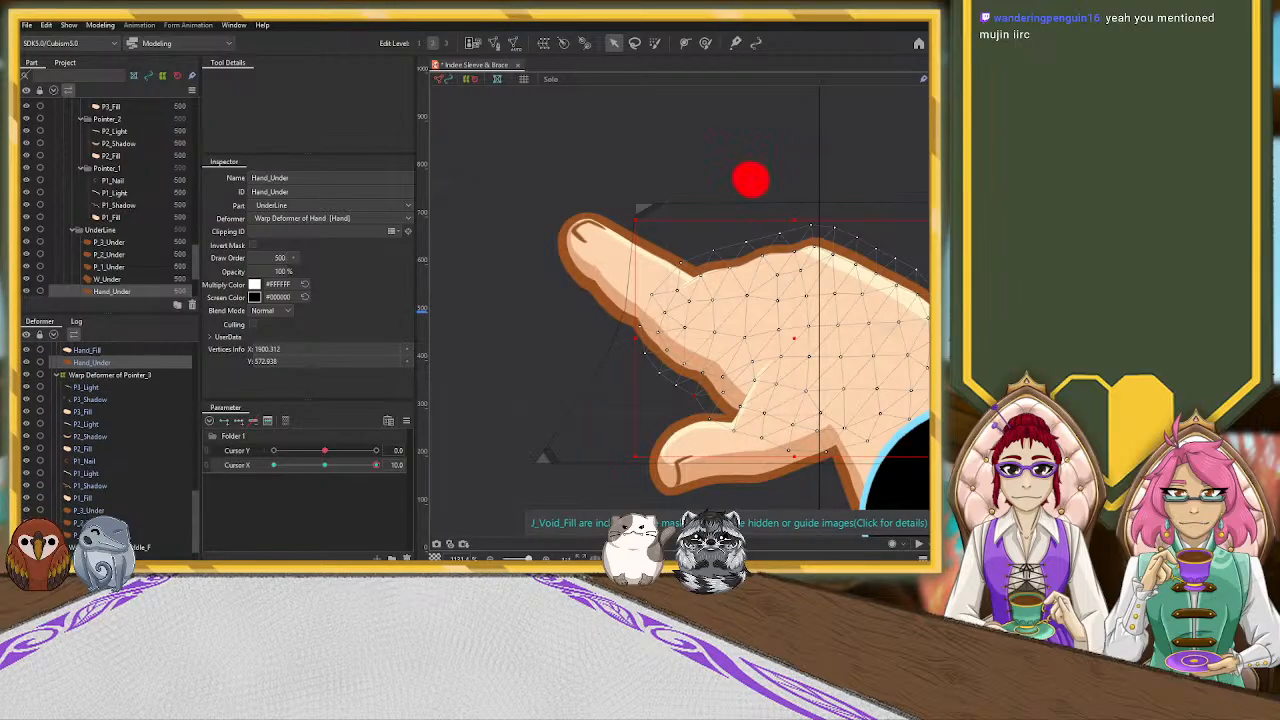
click(139, 522)
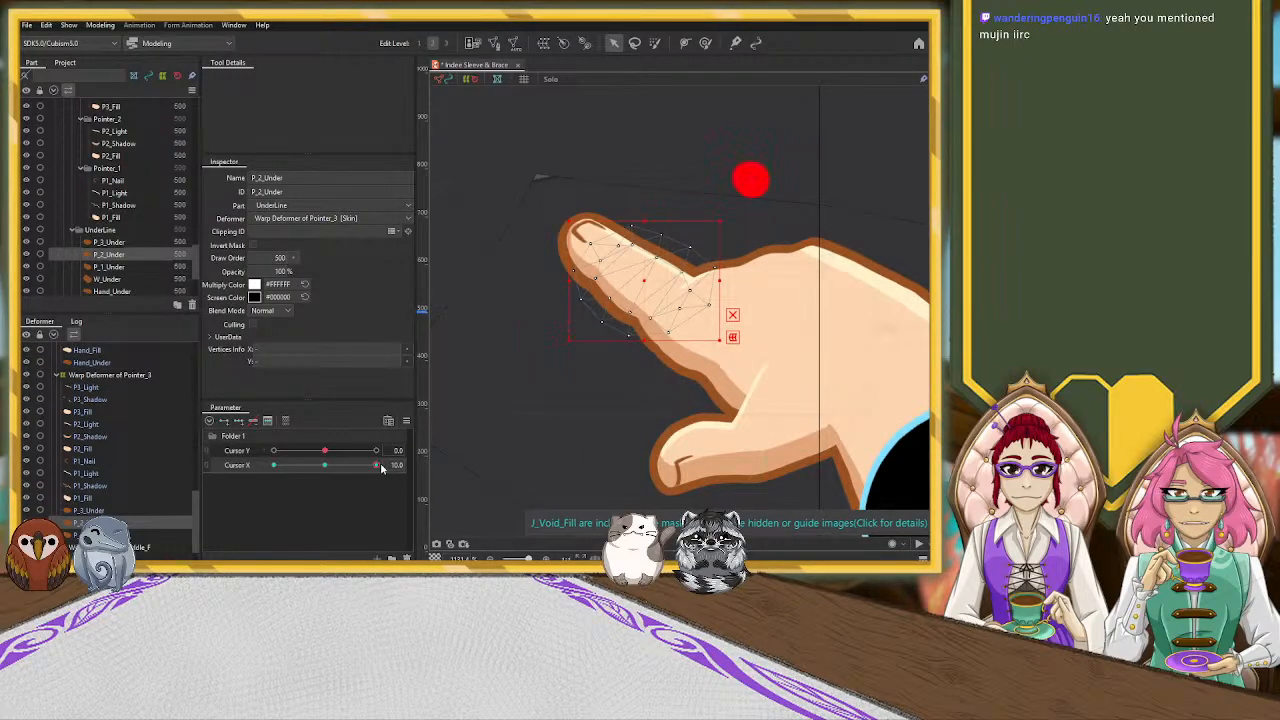
click(705, 43)
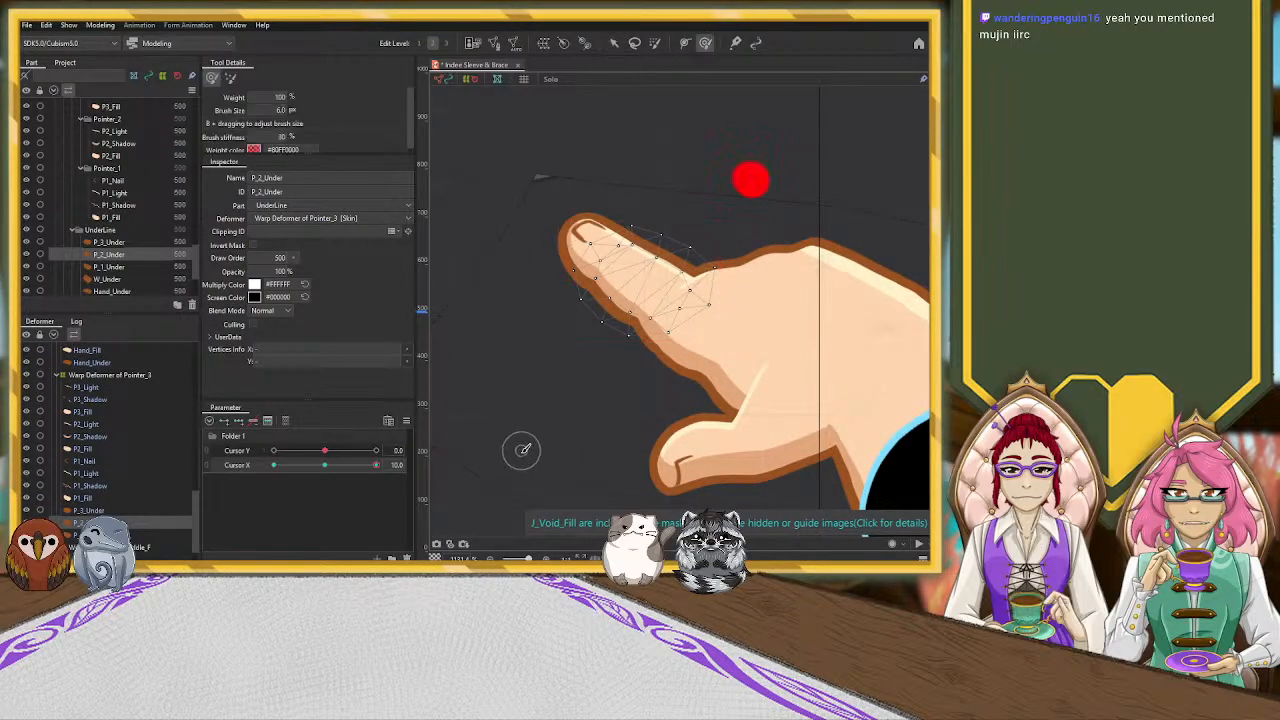
key(b)
drag(512, 440, 566, 486)
drag(578, 326, 578, 289)
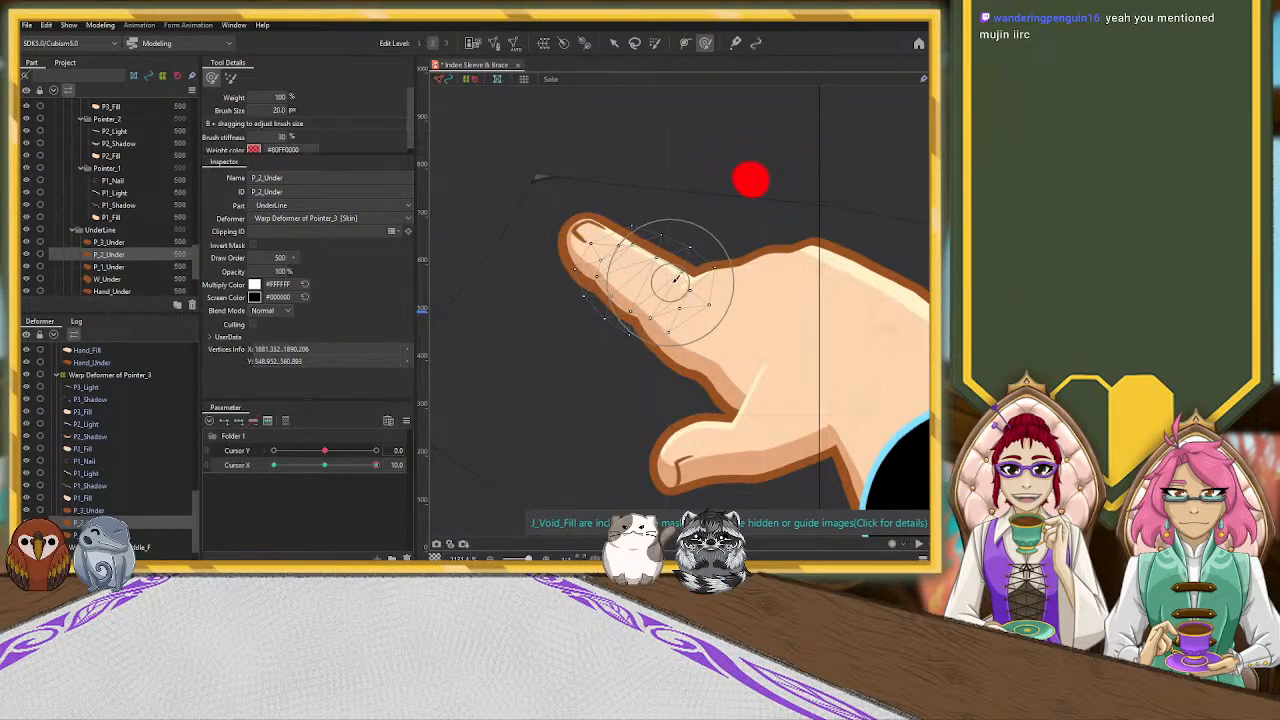
mouse_move(677, 220)
mouse_down()
mouse_move(706, 243)
mouse_move(691, 235)
mouse_move(702, 225)
mouse_move(741, 239)
mouse_up()
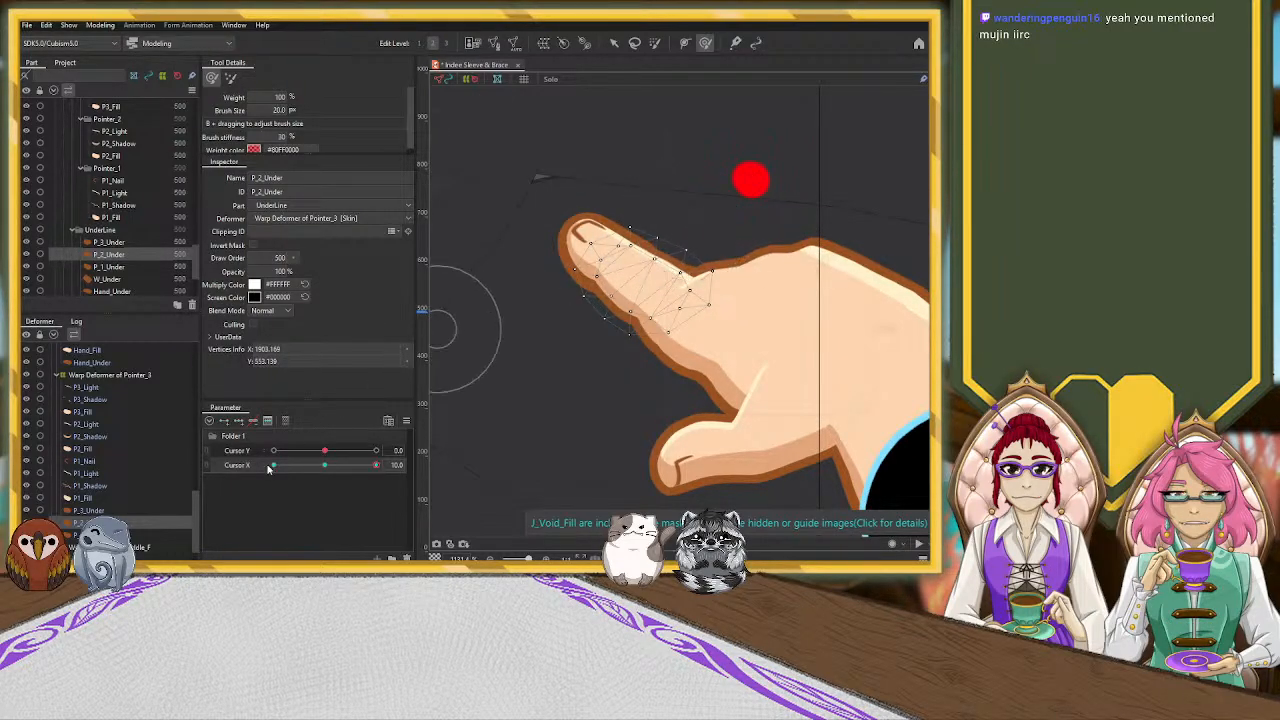
Push the P_1_Under outline closer around the pointer fingertip with the 20.0 deform brush
click(109, 267)
drag(640, 204, 668, 222)
drag(609, 178, 604, 178)
mouse_move(529, 192)
mouse_down()
mouse_move(518, 286)
mouse_move(563, 264)
mouse_move(553, 174)
mouse_move(521, 205)
mouse_up()
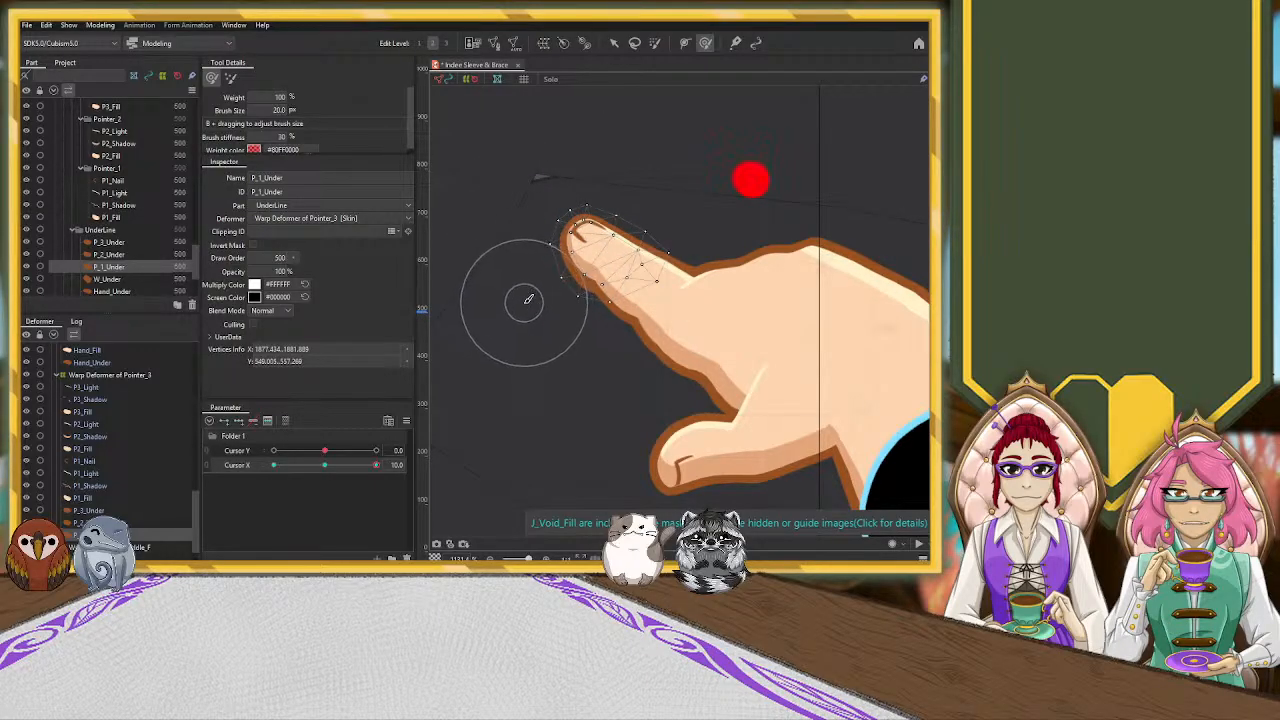
mouse_move(560, 349)
mouse_down()
mouse_move(546, 336)
mouse_move(541, 262)
mouse_up()
Reduce the deform brush to 10.1 and refine the P_1_Under outline's curve at the end of the fingertip
click(613, 43)
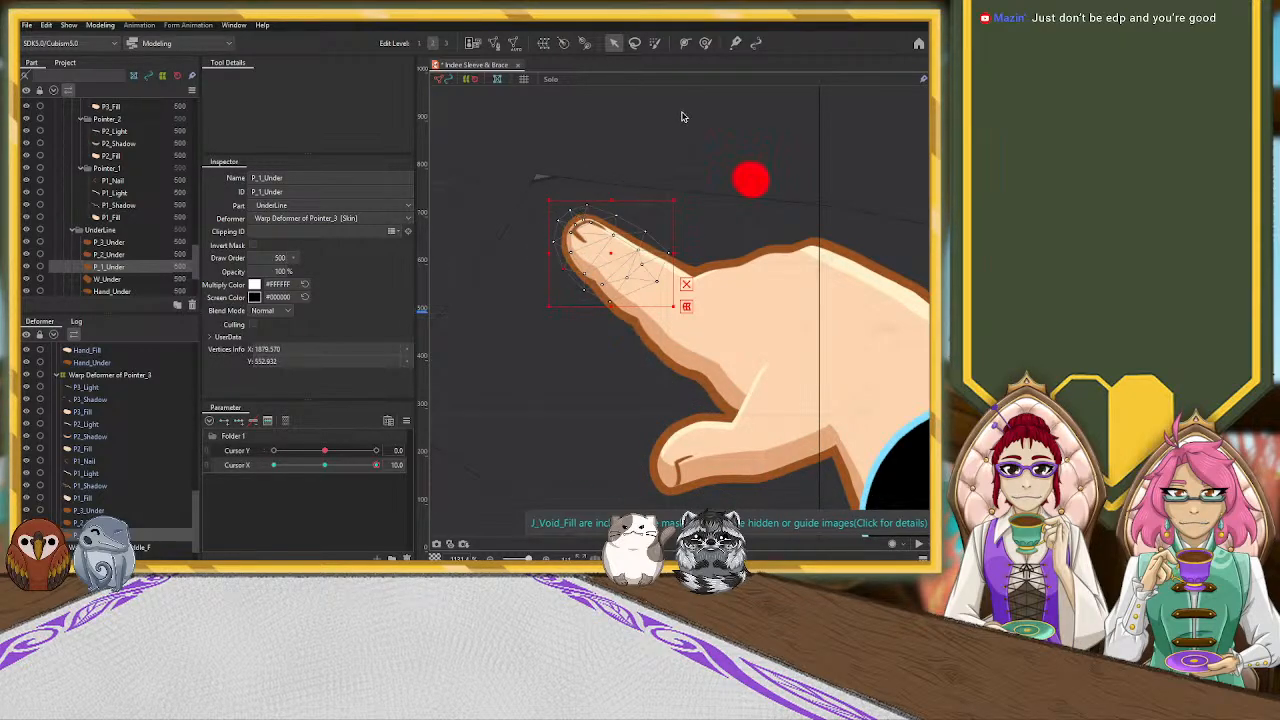
click(705, 42)
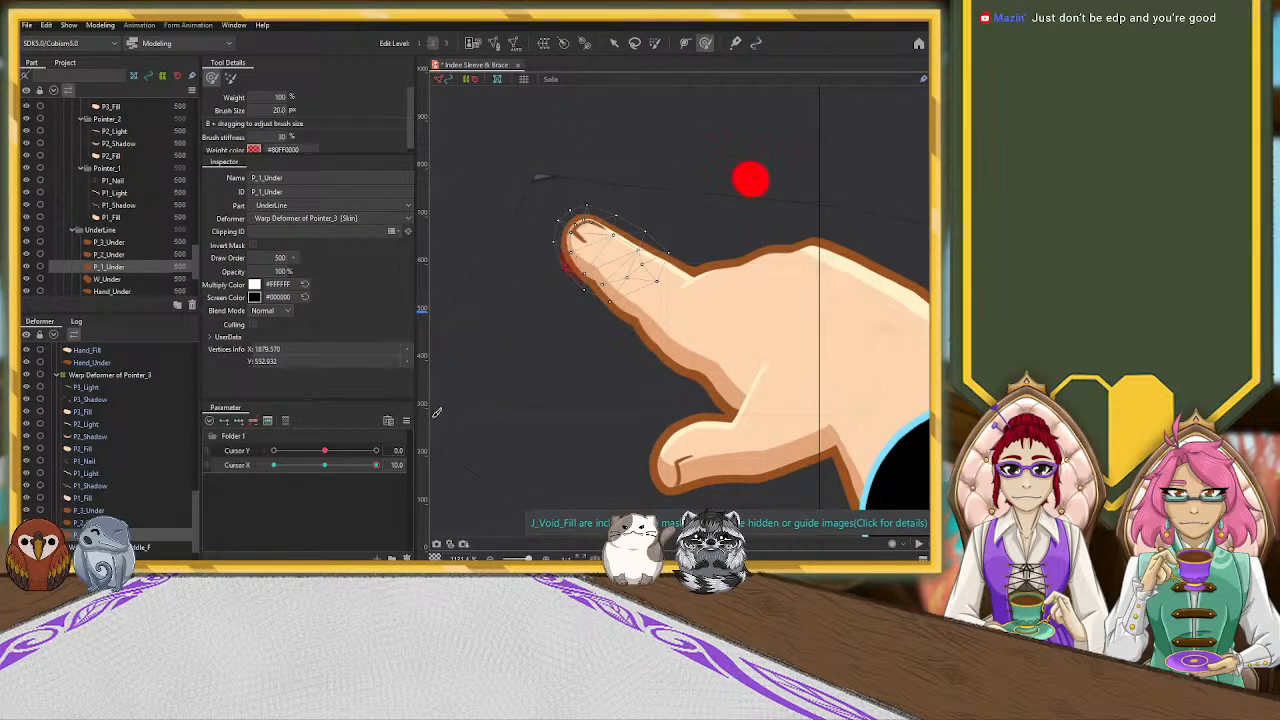
key(b)
drag(499, 435, 491, 365)
mouse_move(536, 224)
mouse_down()
mouse_move(523, 266)
mouse_move(545, 250)
mouse_up()
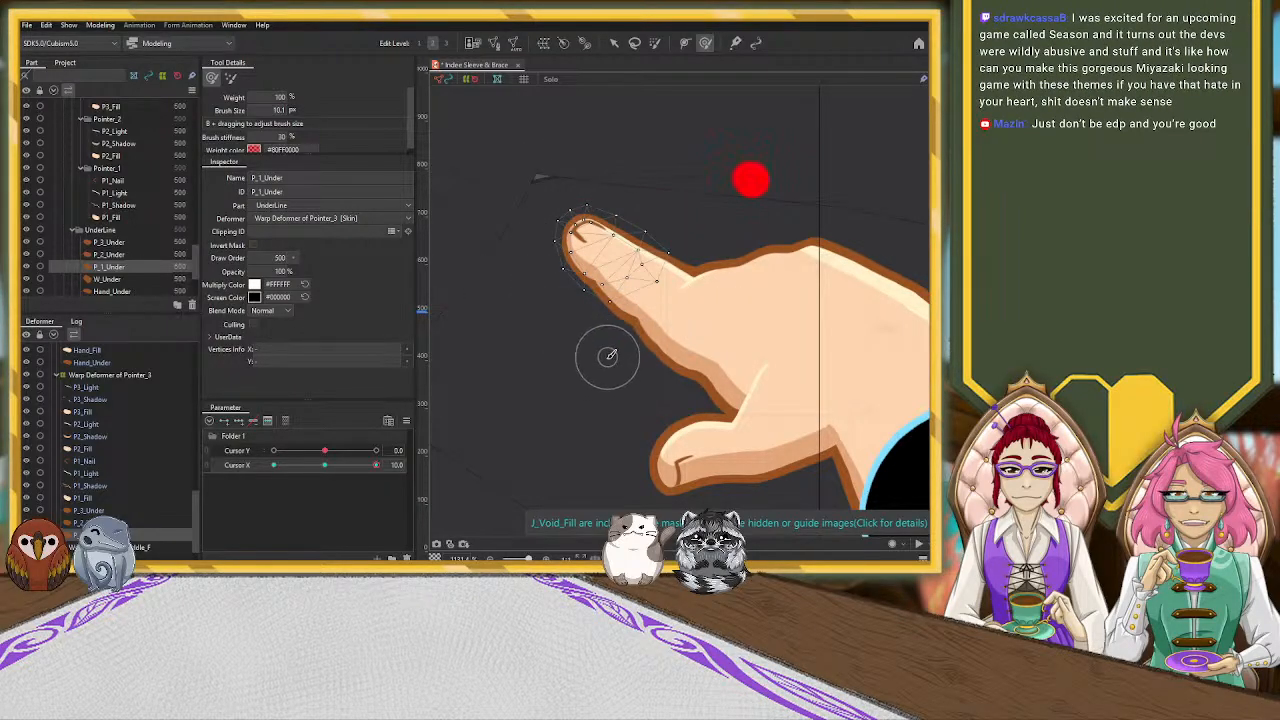
Smooth the P_2_Under outline's lower edge with the deform brush reduced to 8.8
click(134, 521)
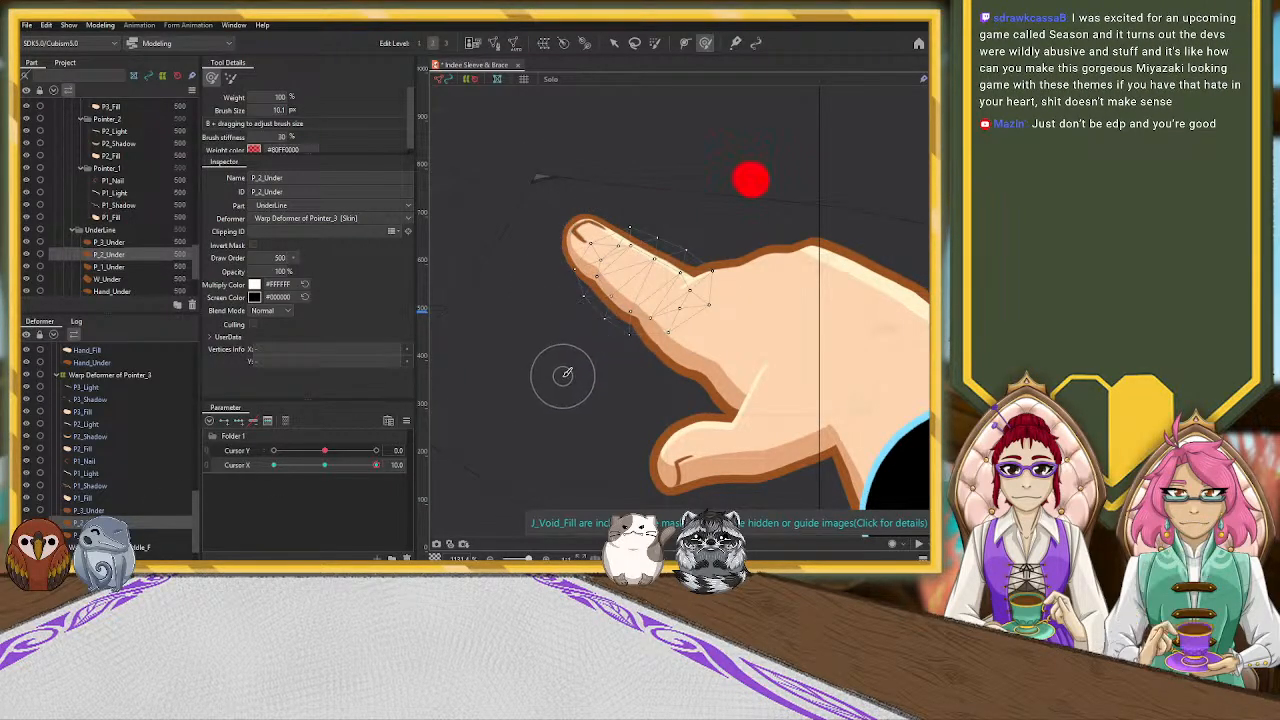
drag(565, 382, 586, 391)
drag(583, 332, 588, 329)
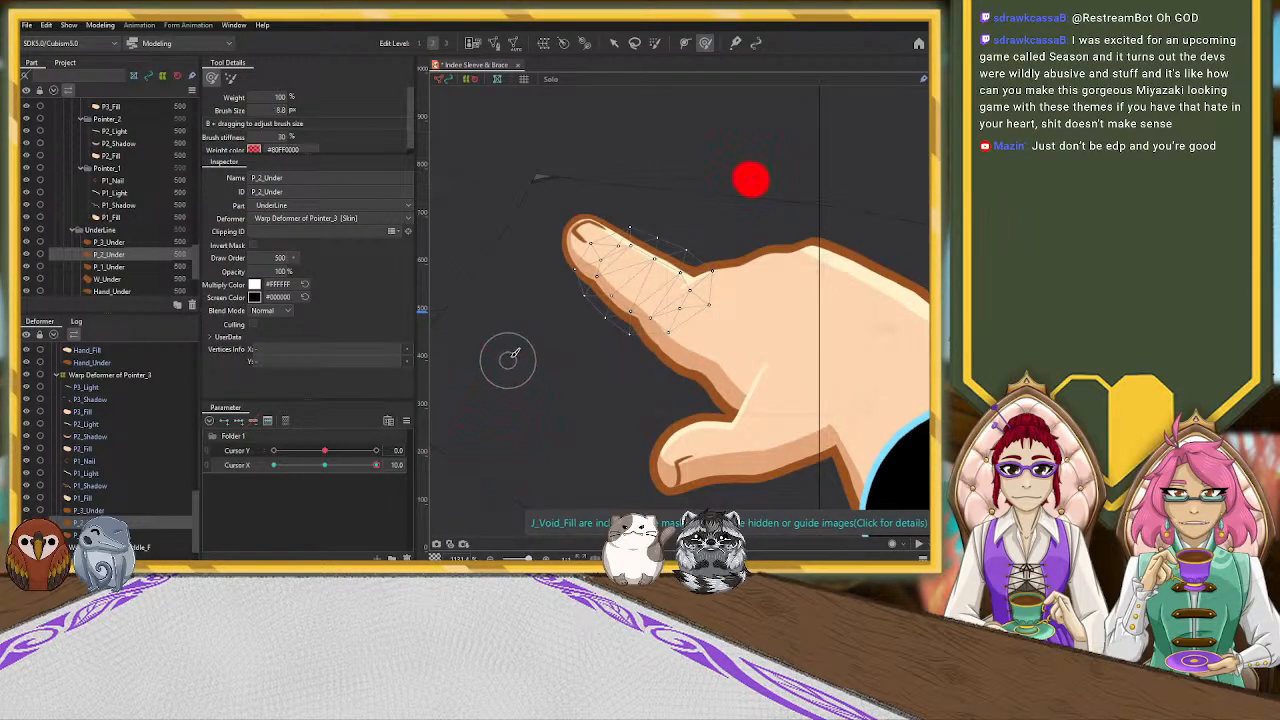
drag(598, 282, 604, 280)
drag(626, 323, 632, 320)
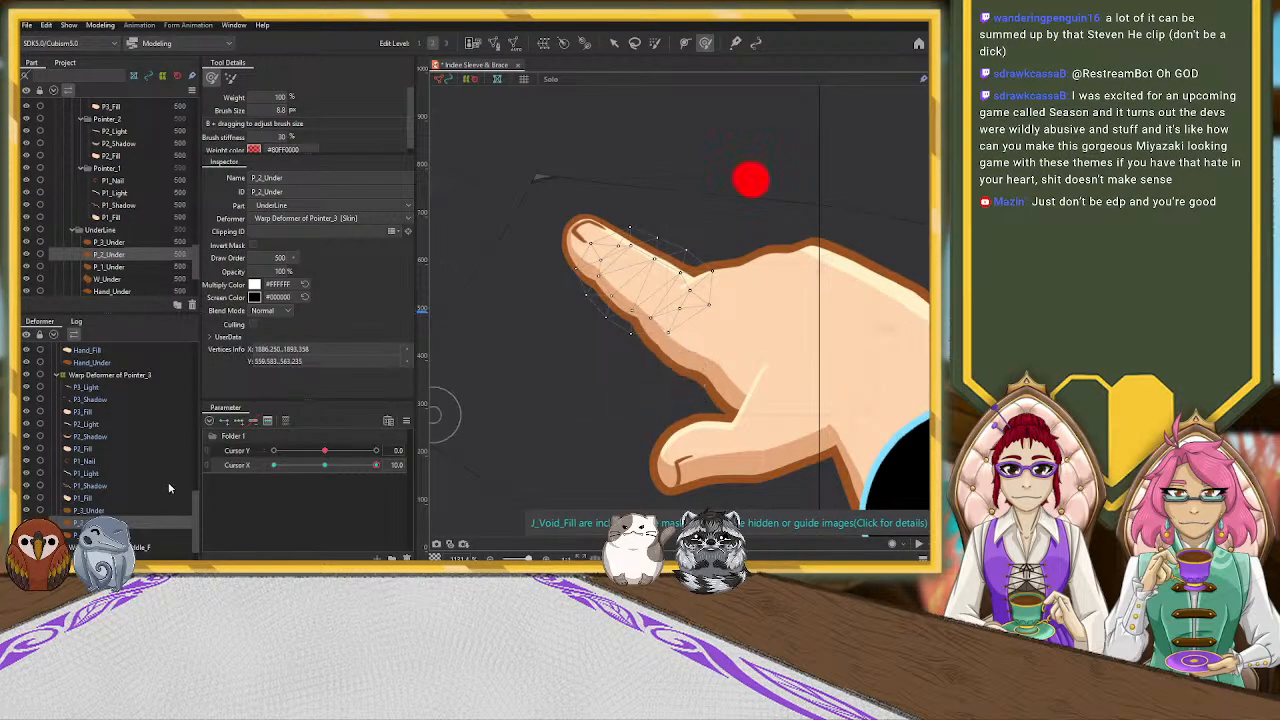
Refine the P_3_Under and Hand_Under outlines beneath the pointer finger's base, enlarging the deform brush to 19.2
click(90, 510)
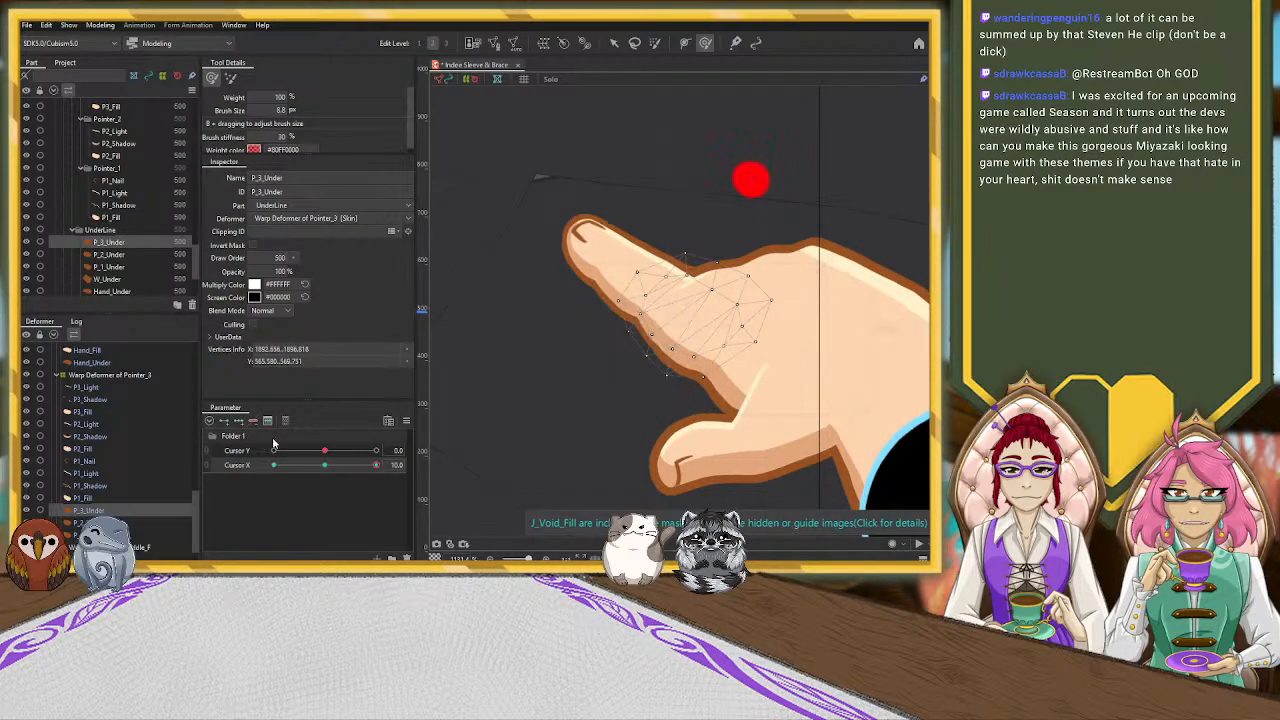
click(150, 362)
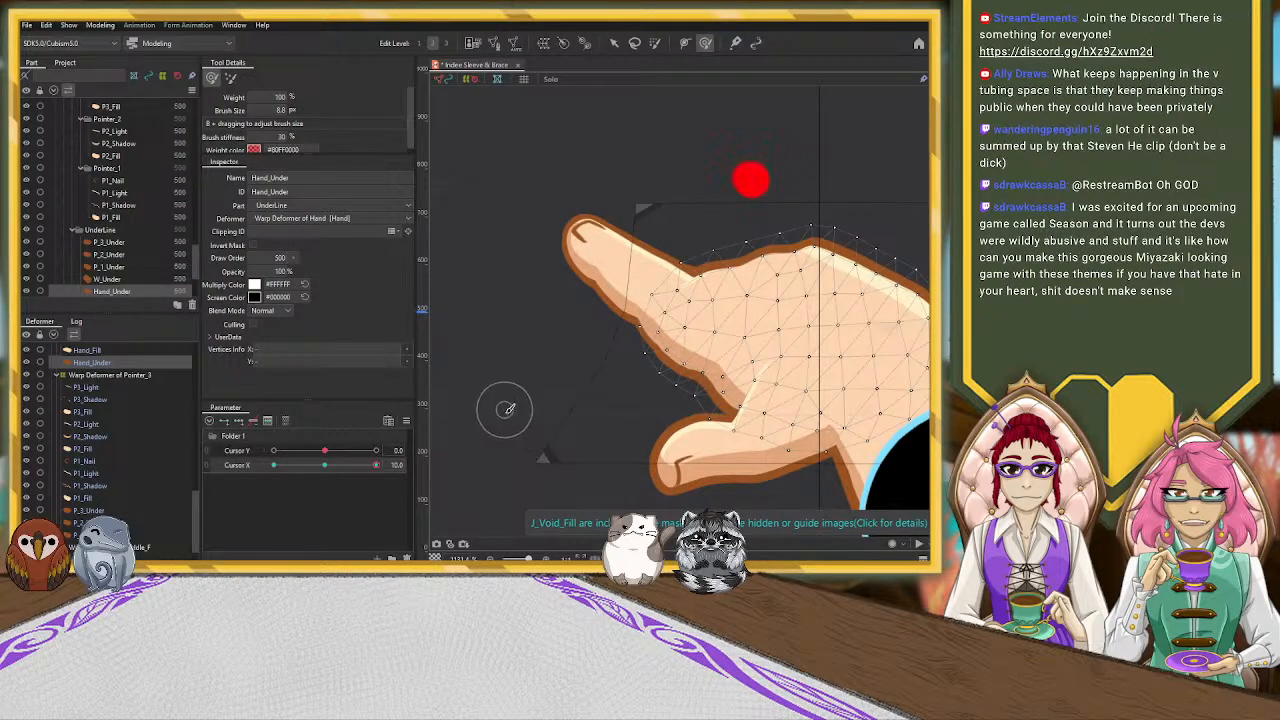
mouse_move(681, 356)
mouse_down()
mouse_move(673, 377)
mouse_move(657, 370)
mouse_move(698, 354)
mouse_move(663, 374)
mouse_move(672, 367)
mouse_up()
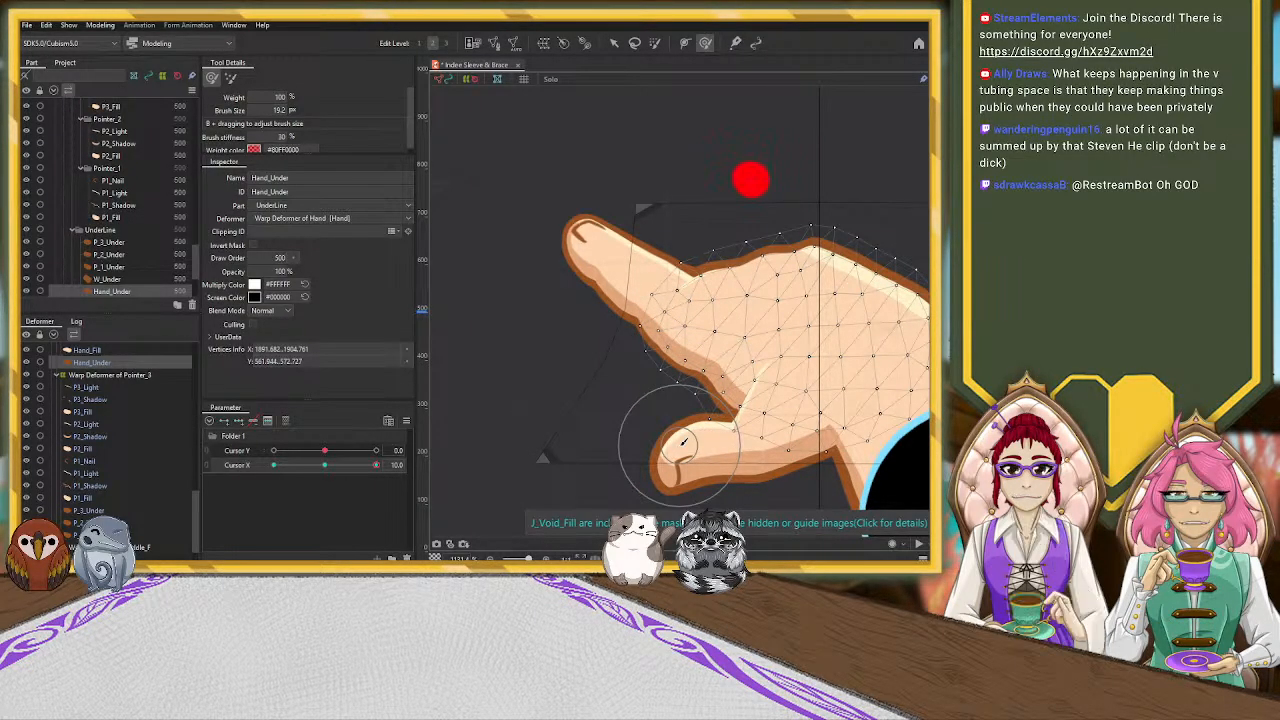
scroll(523, 244, down, 5)
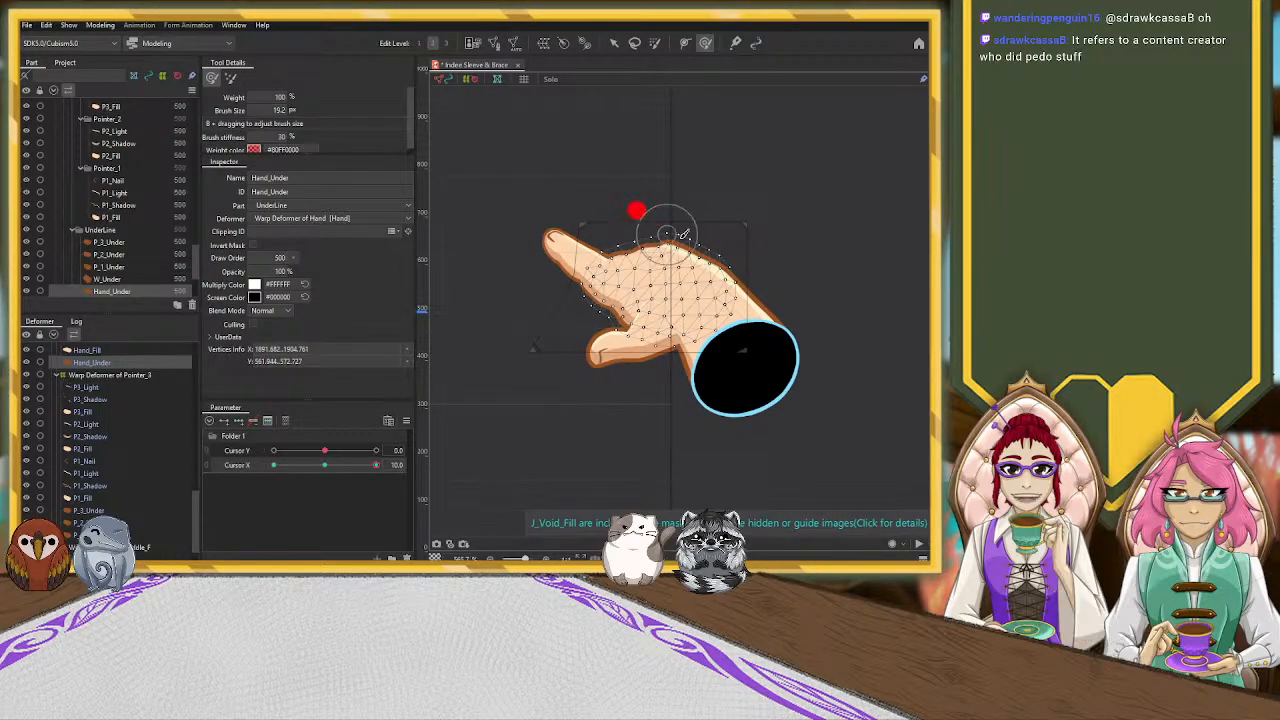
Reposition the P_1_Under outline's individual vertices around the fingertip with the Arrow tool to even out its thickness
click(613, 42)
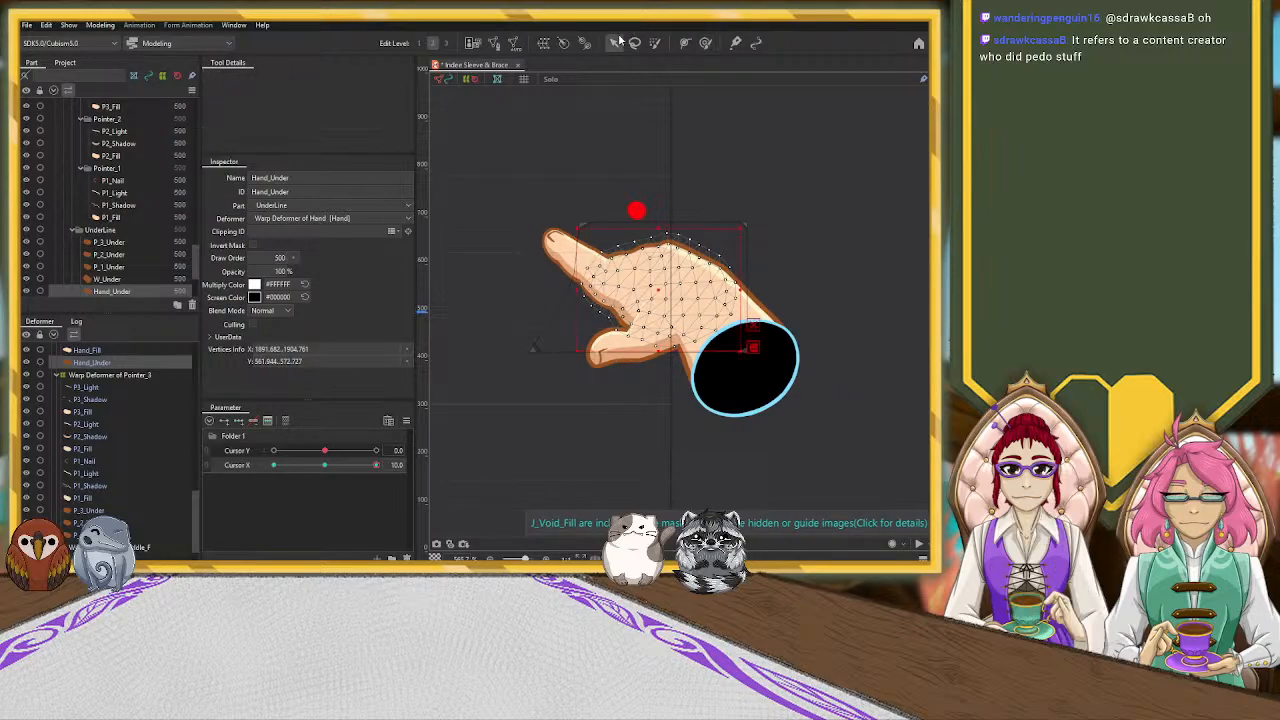
scroll(522, 226, up, 5)
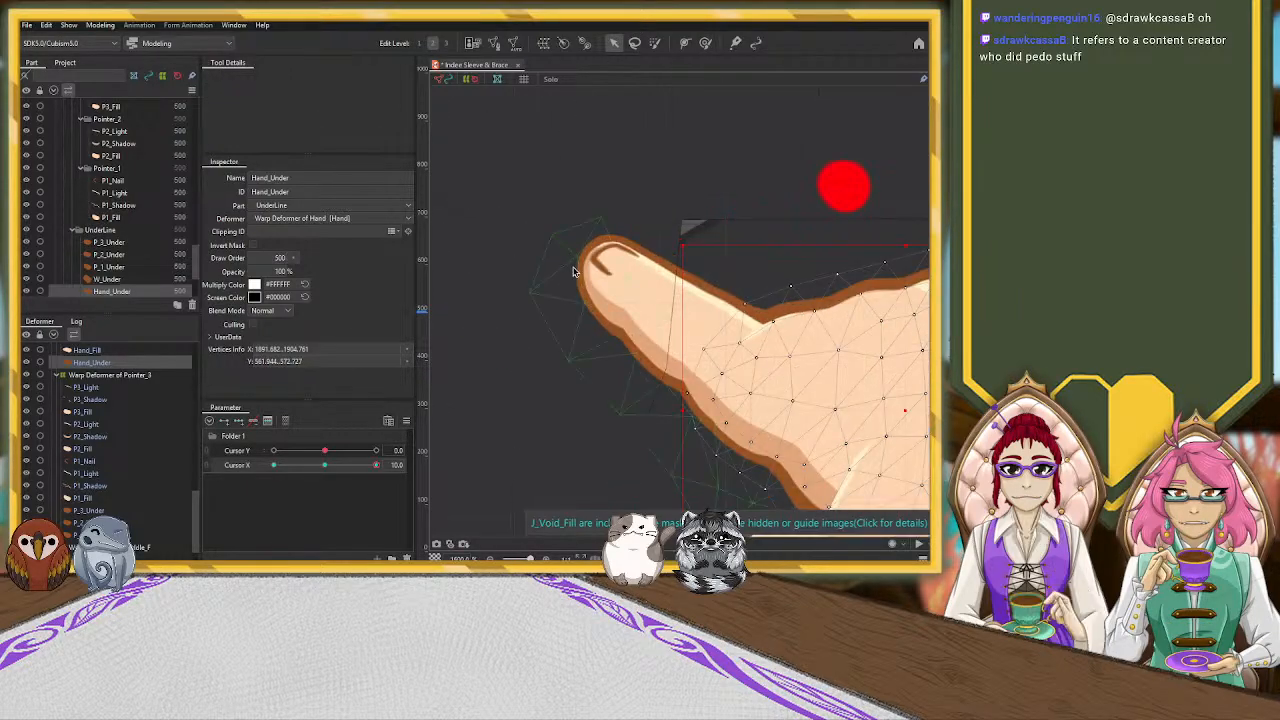
click(88, 511)
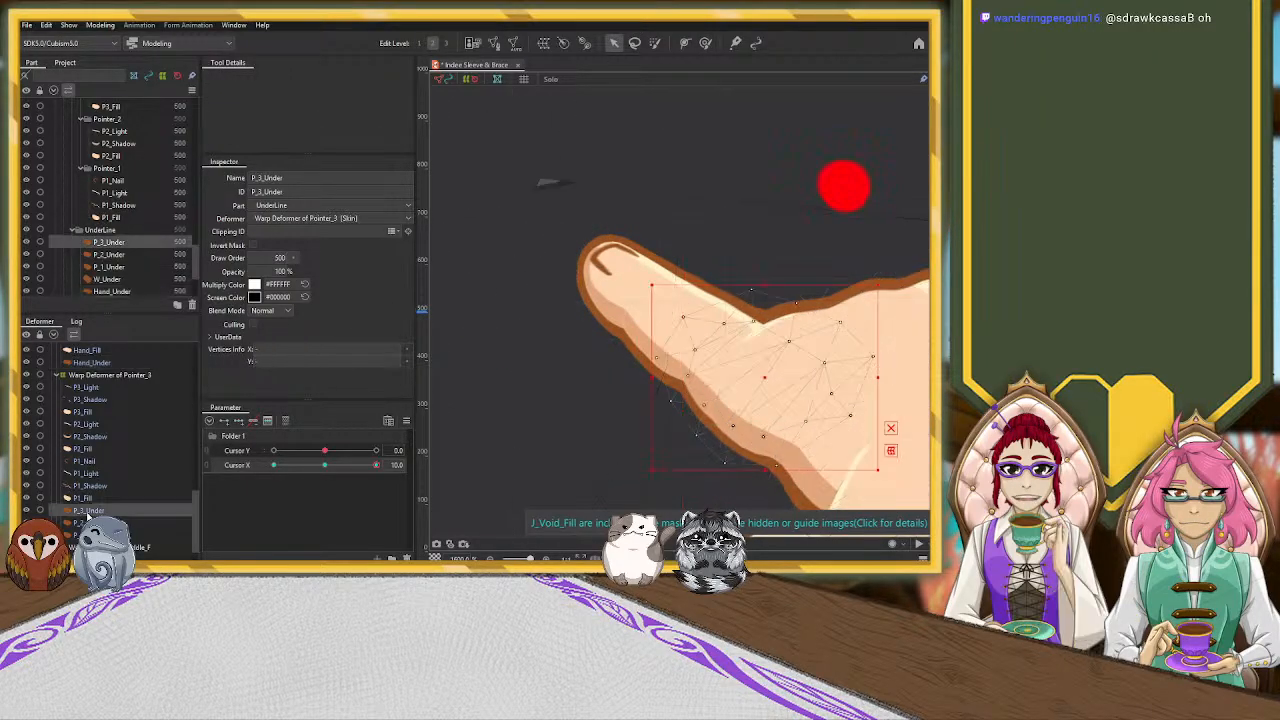
click(86, 522)
click(86, 535)
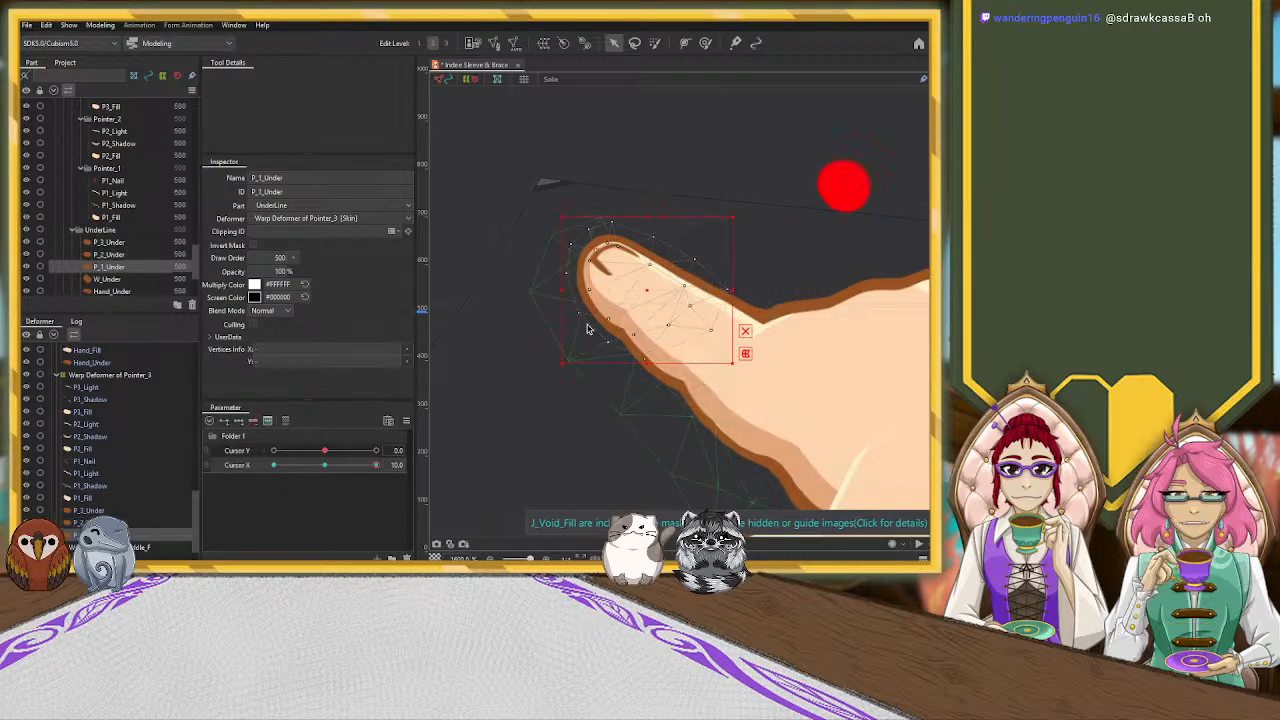
click(577, 241)
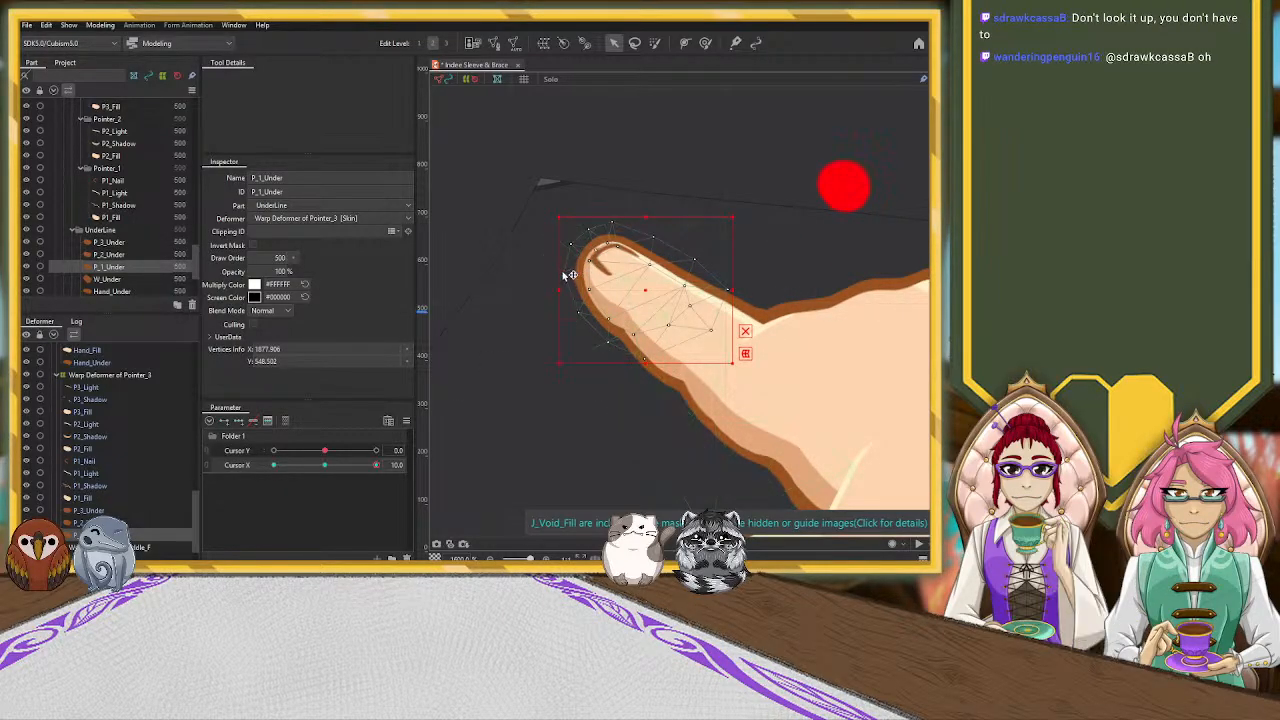
drag(565, 274, 567, 273)
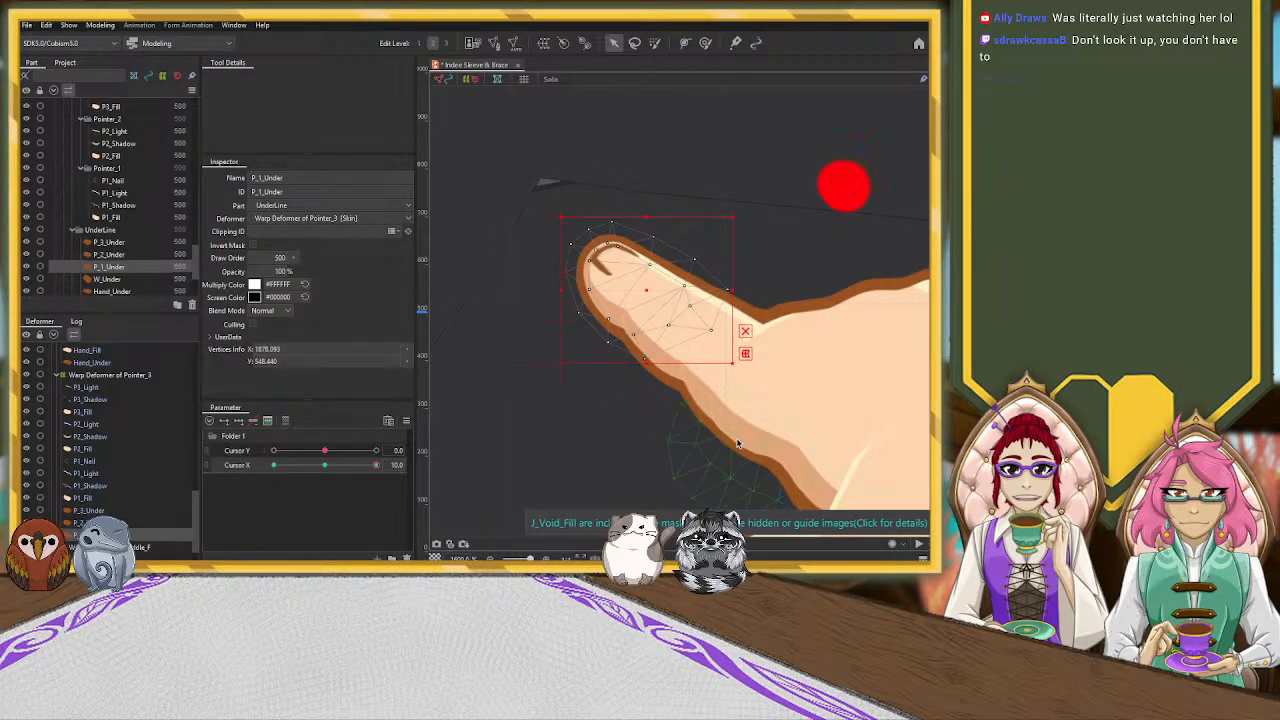
Adjust the Hand_Under outline's lower-edge vertices beneath the pointer finger's base
click(713, 468)
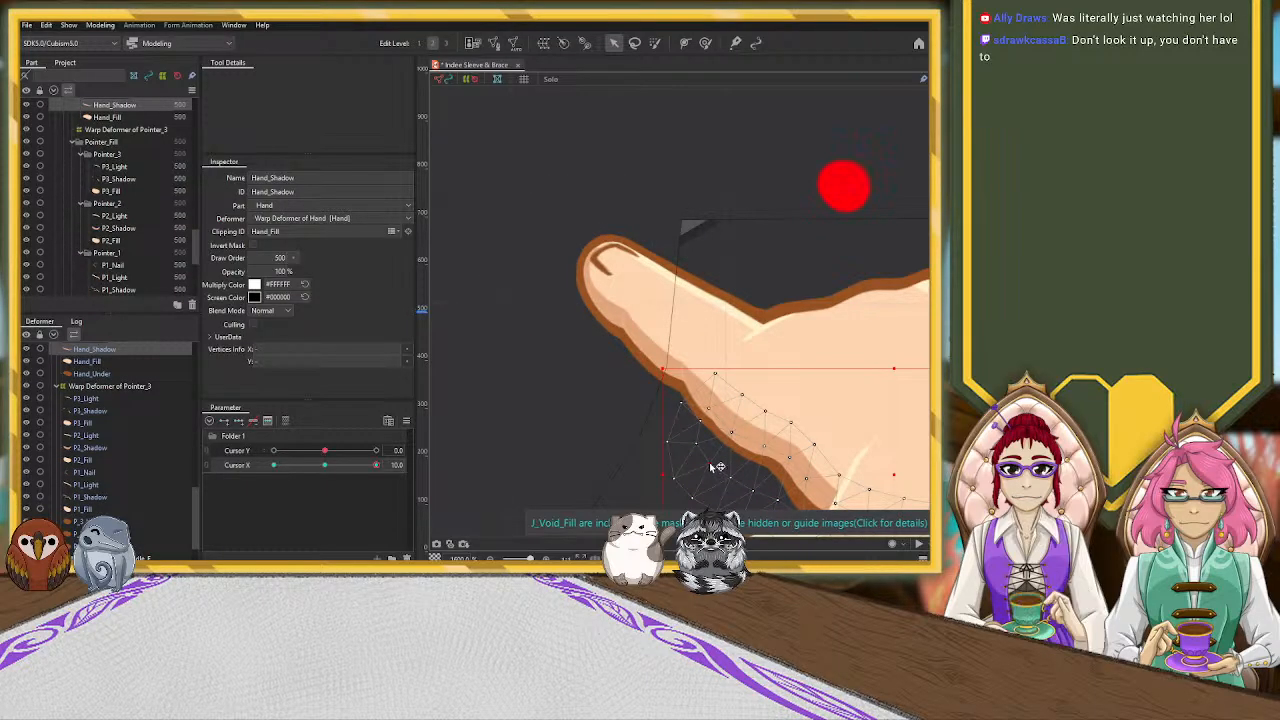
click(733, 439)
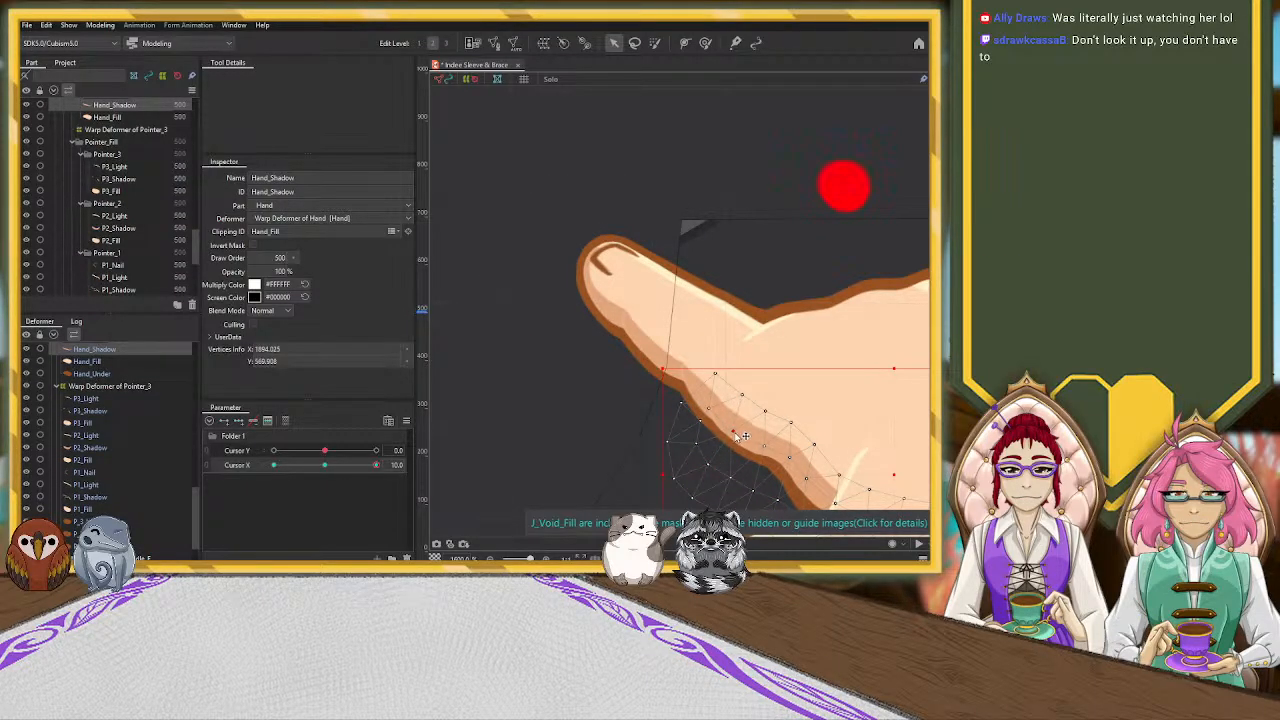
click(613, 421)
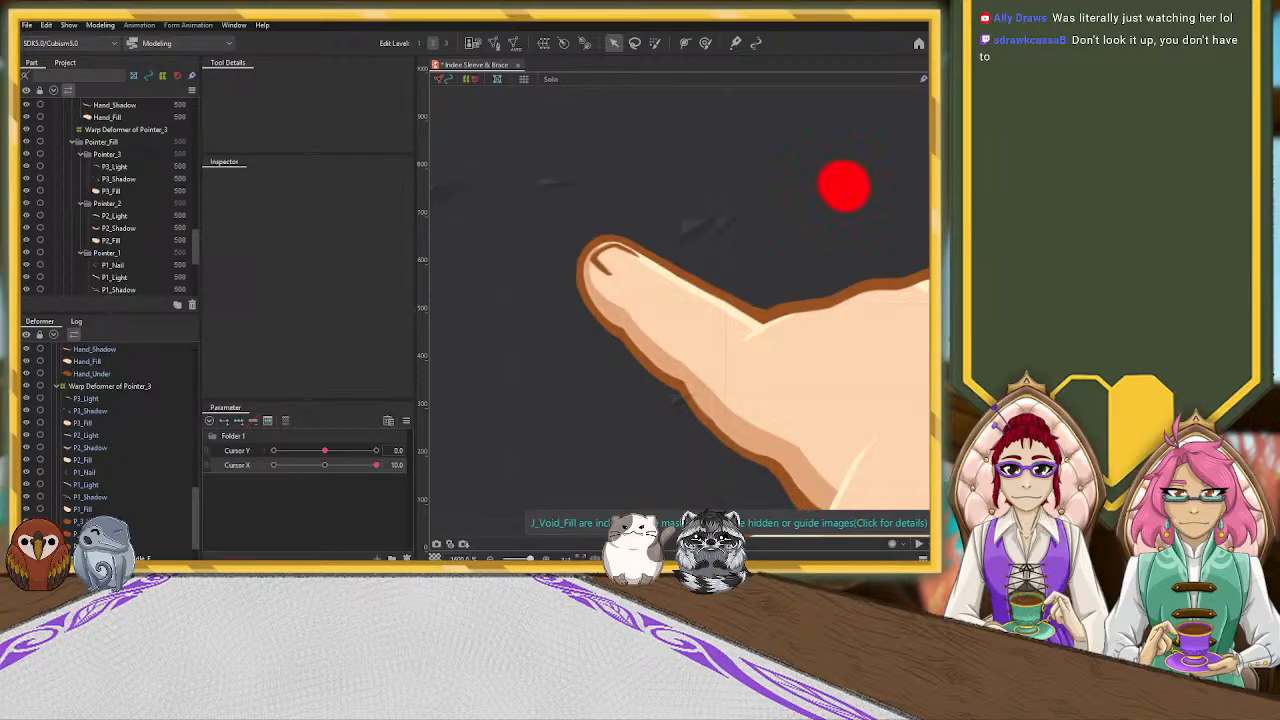
click(104, 375)
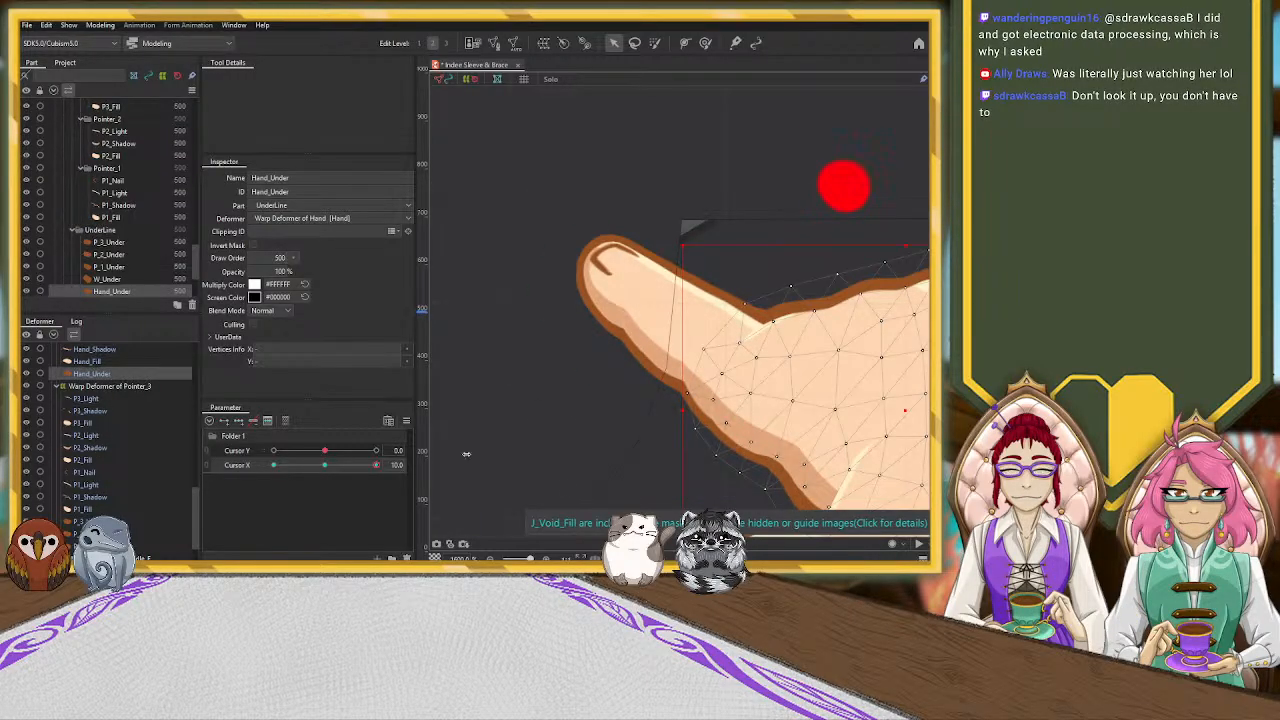
click(702, 438)
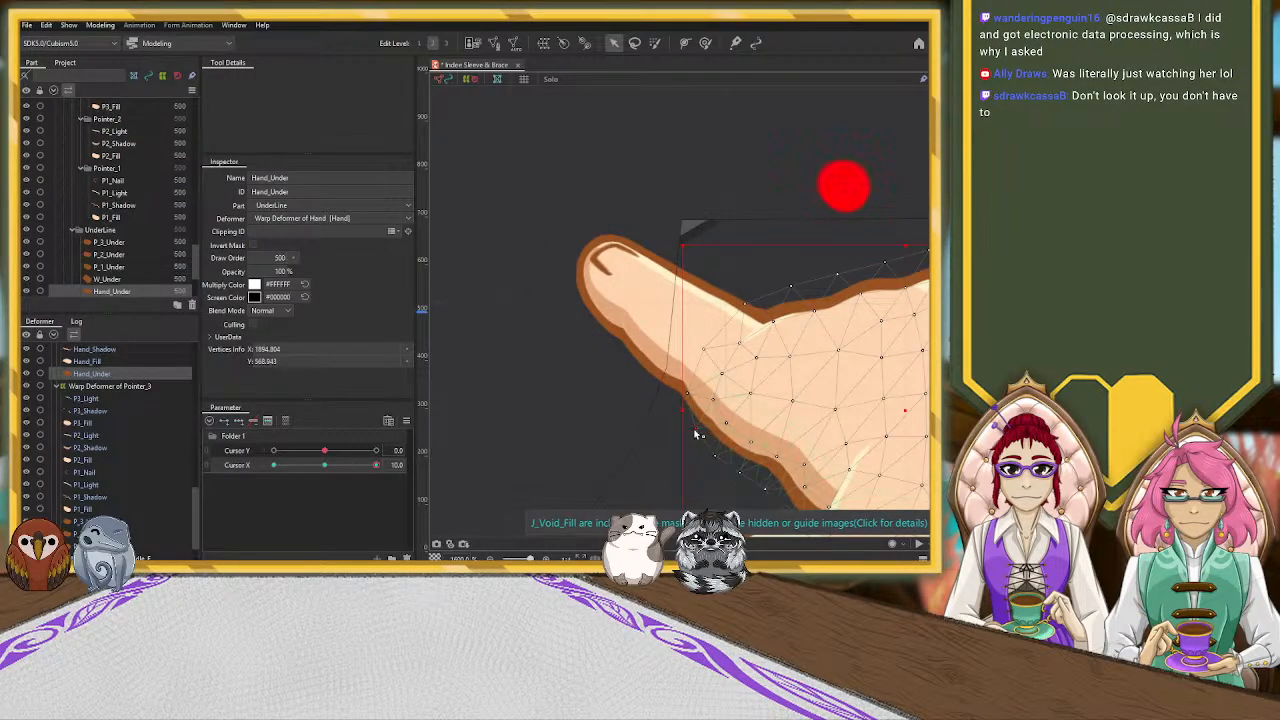
scroll(587, 440, down, 5)
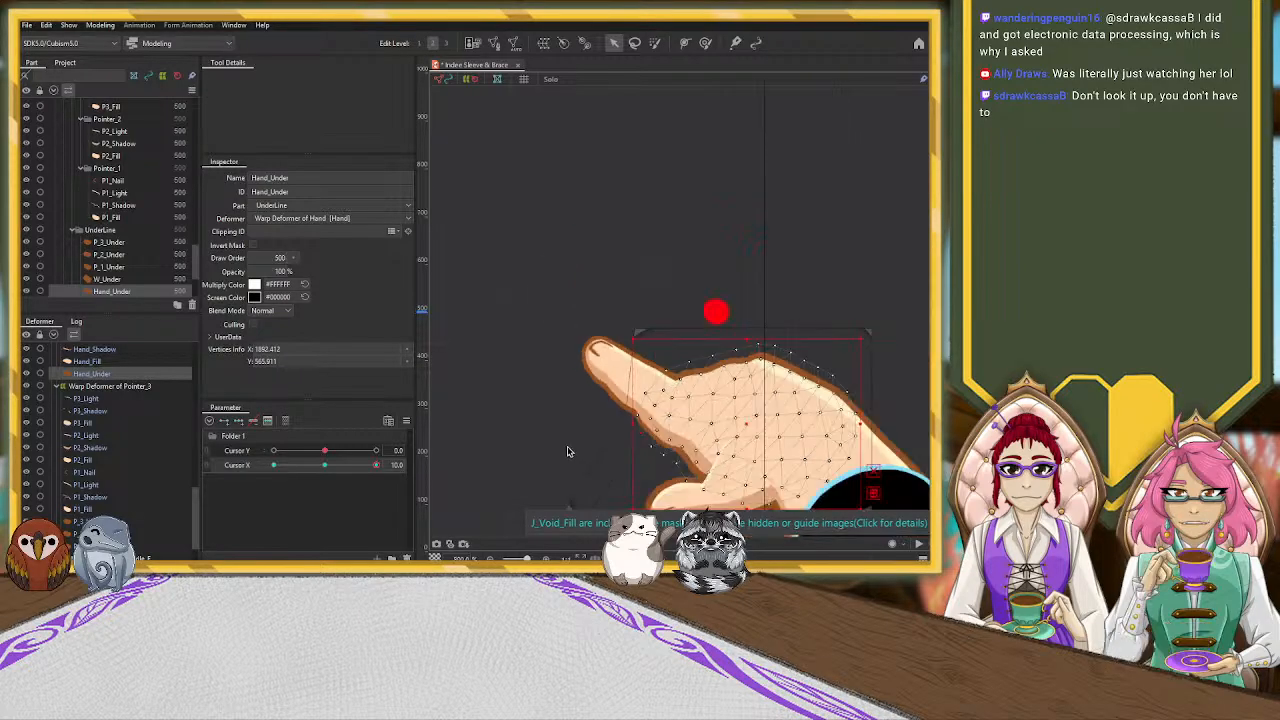
Rotate the Warp Deformer of Thumb_1 clockwise on the Cursor X 10.0 key and reposition the thumb beneath the pointer finger
drag(532, 355, 517, 260)
scroll(527, 318, down, 2)
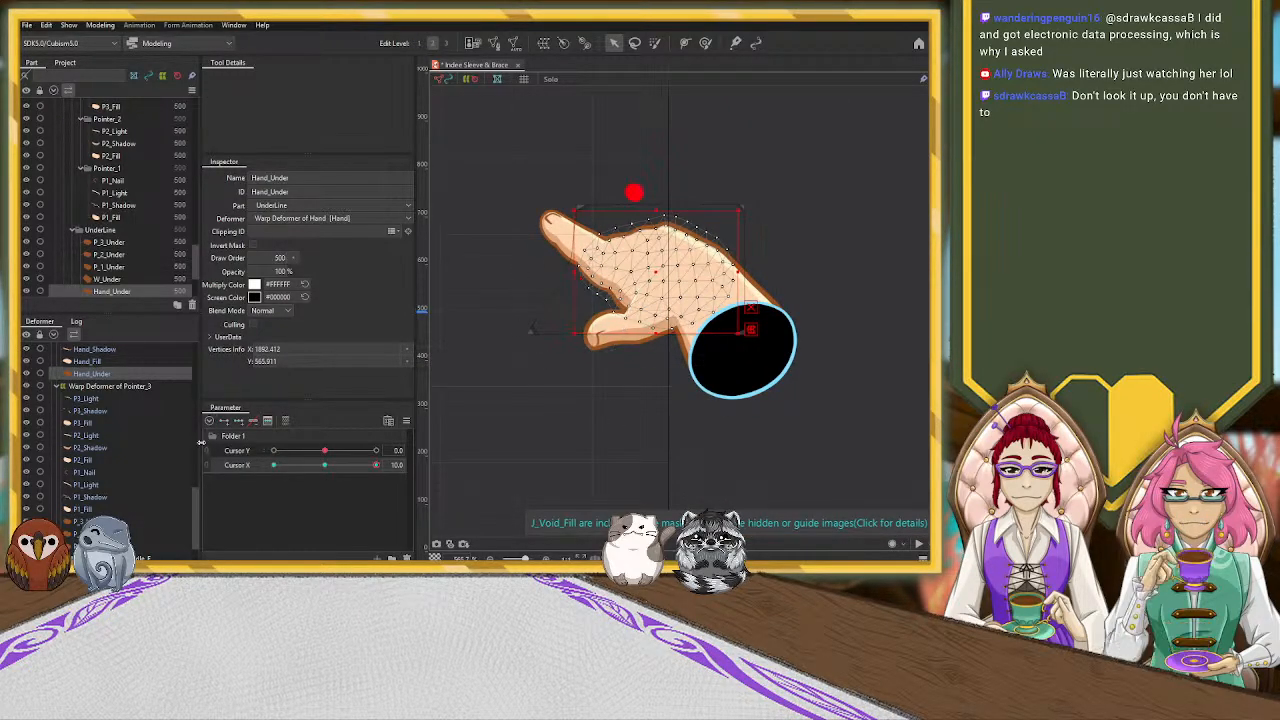
click(58, 385)
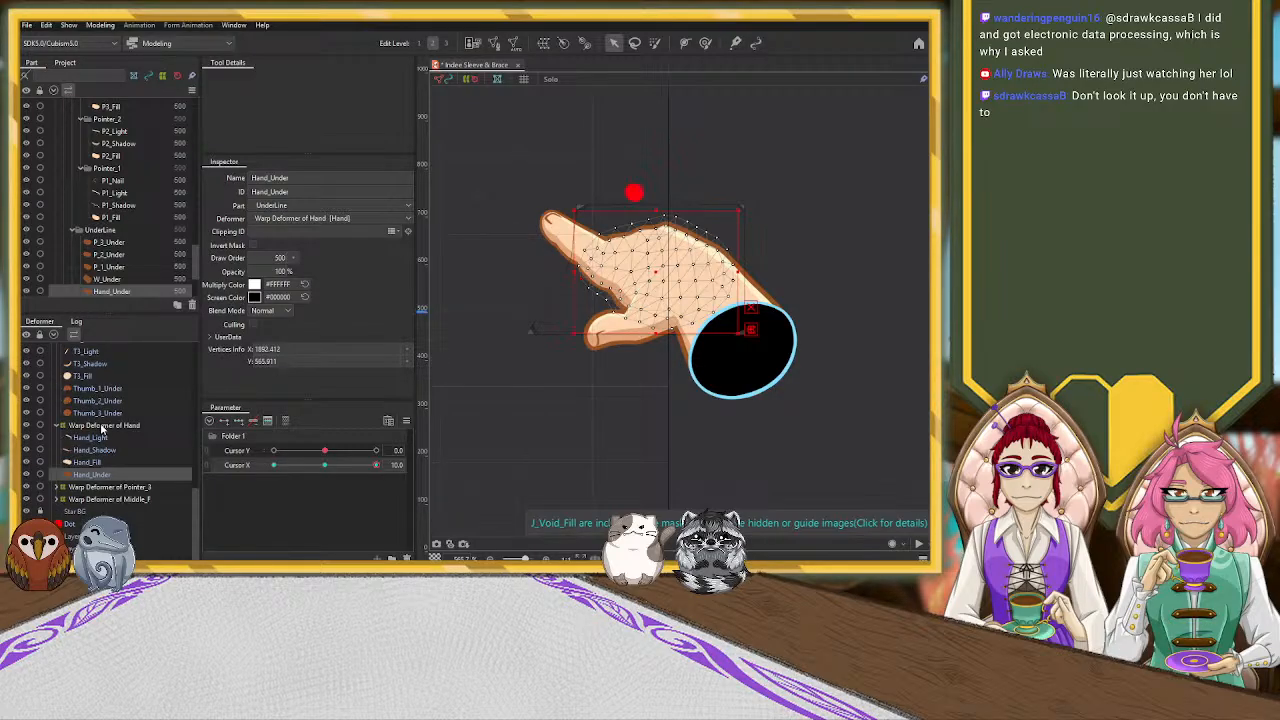
scroll(105, 420, up, 4)
click(119, 387)
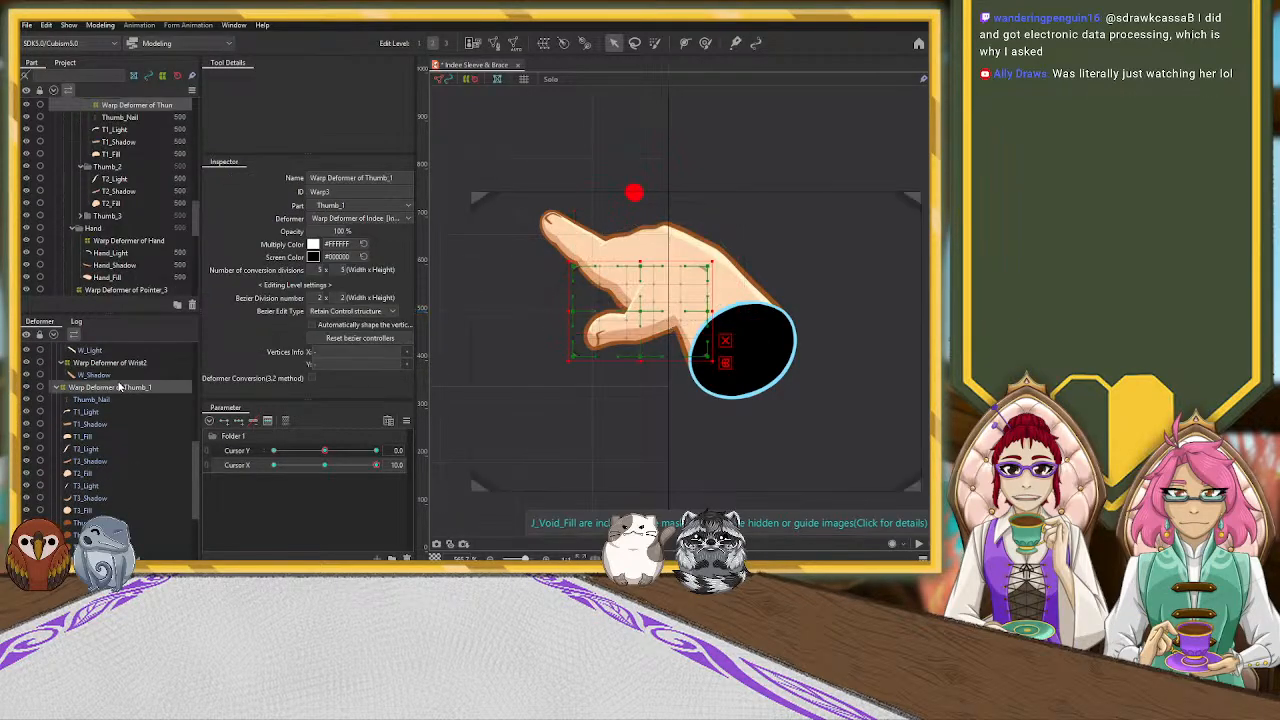
click(58, 386)
click(325, 465)
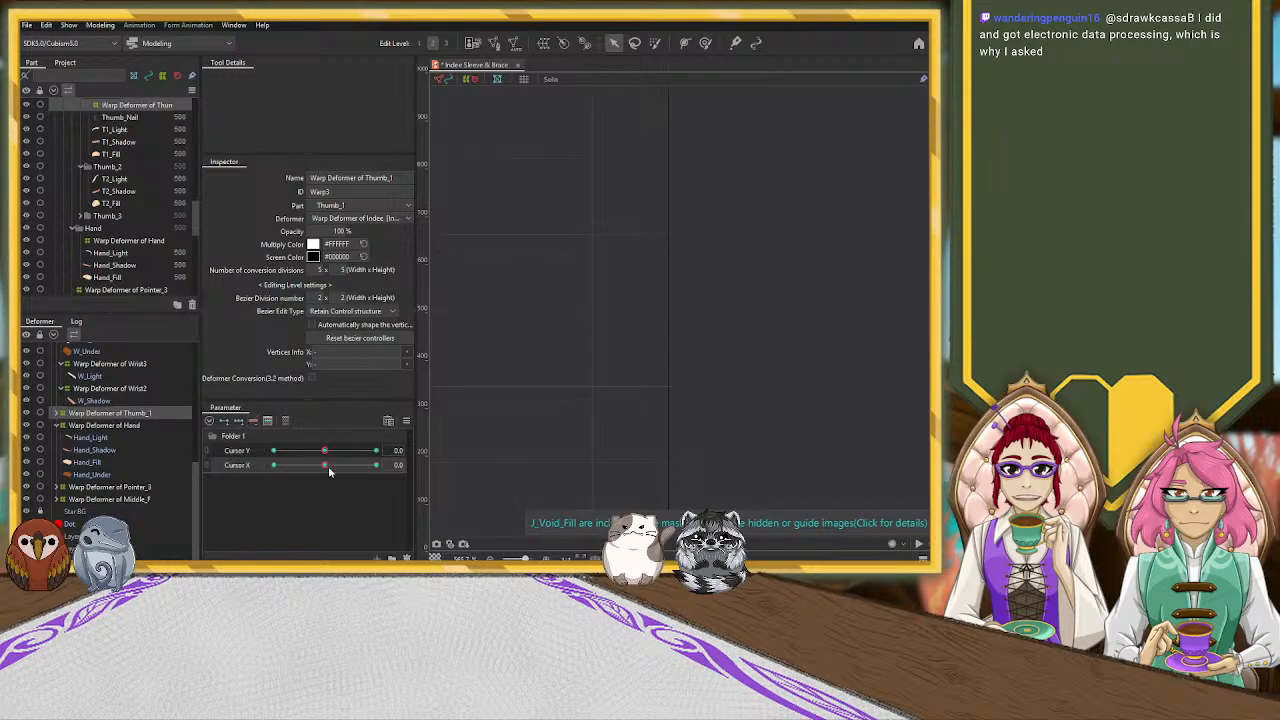
click(376, 465)
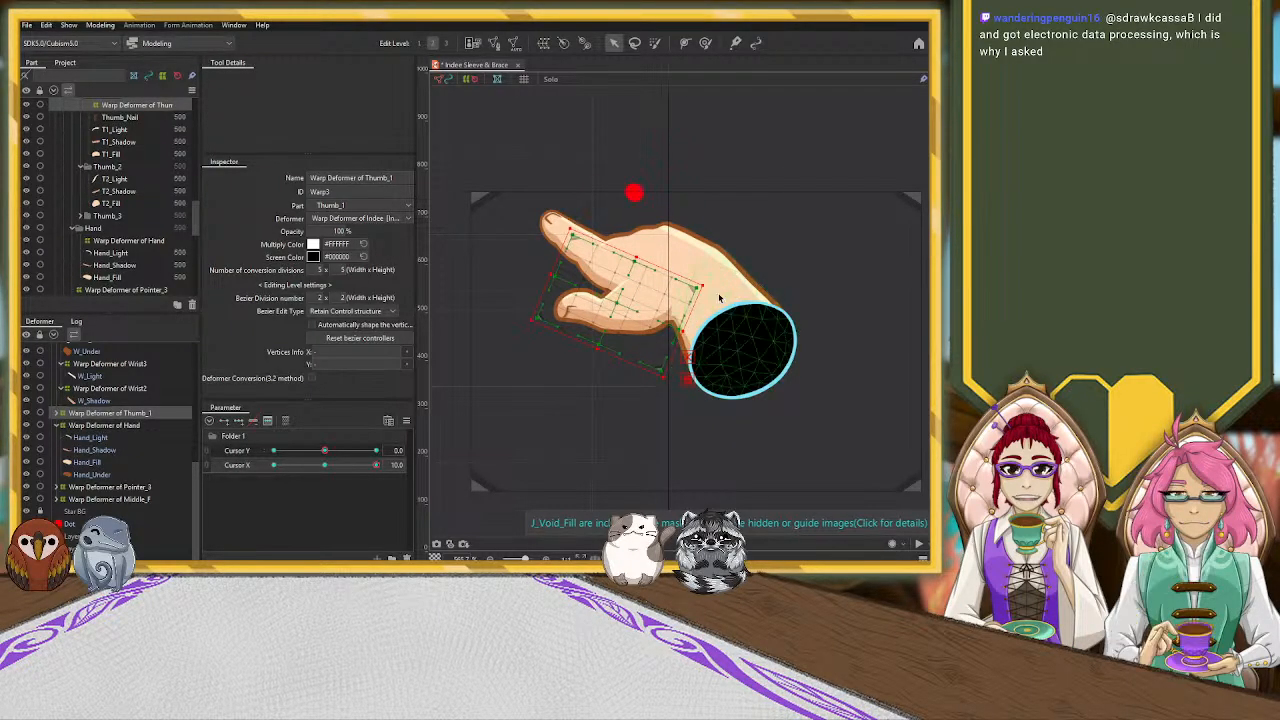
scroll(712, 290, up, 4)
scroll(716, 298, down, 2)
scroll(716, 298, down, 2)
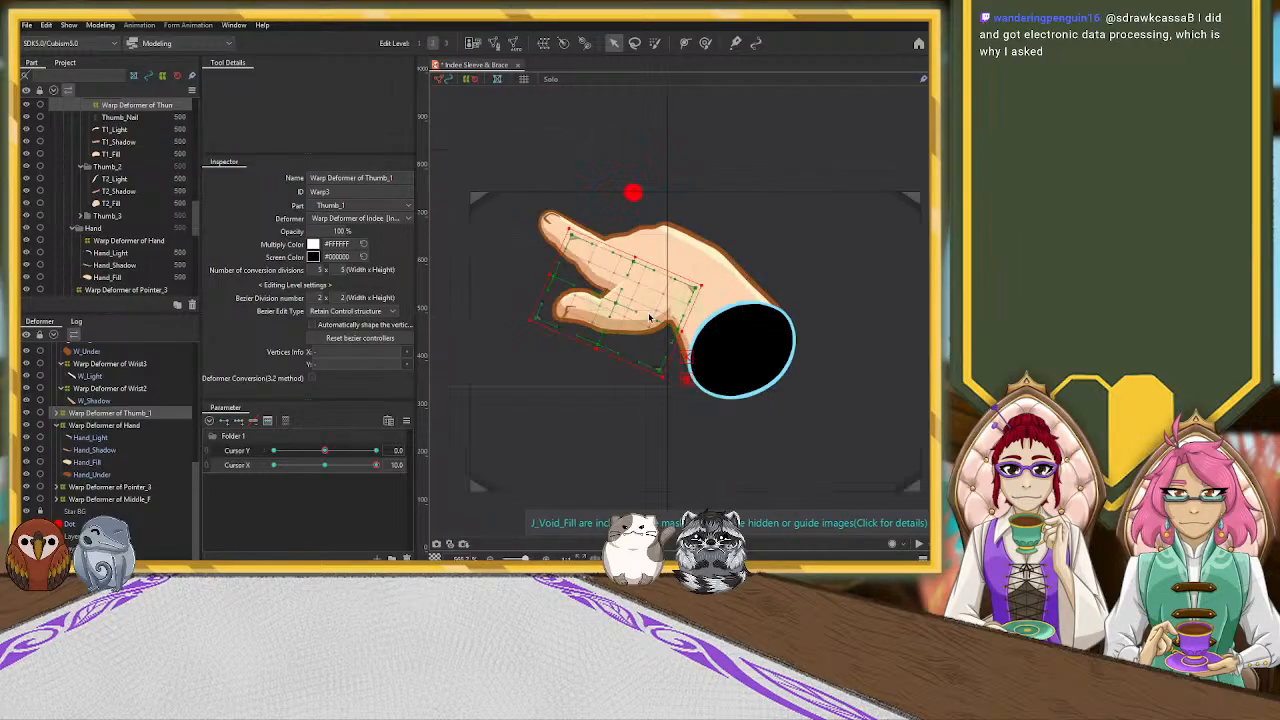
scroll(547, 281, up, 2)
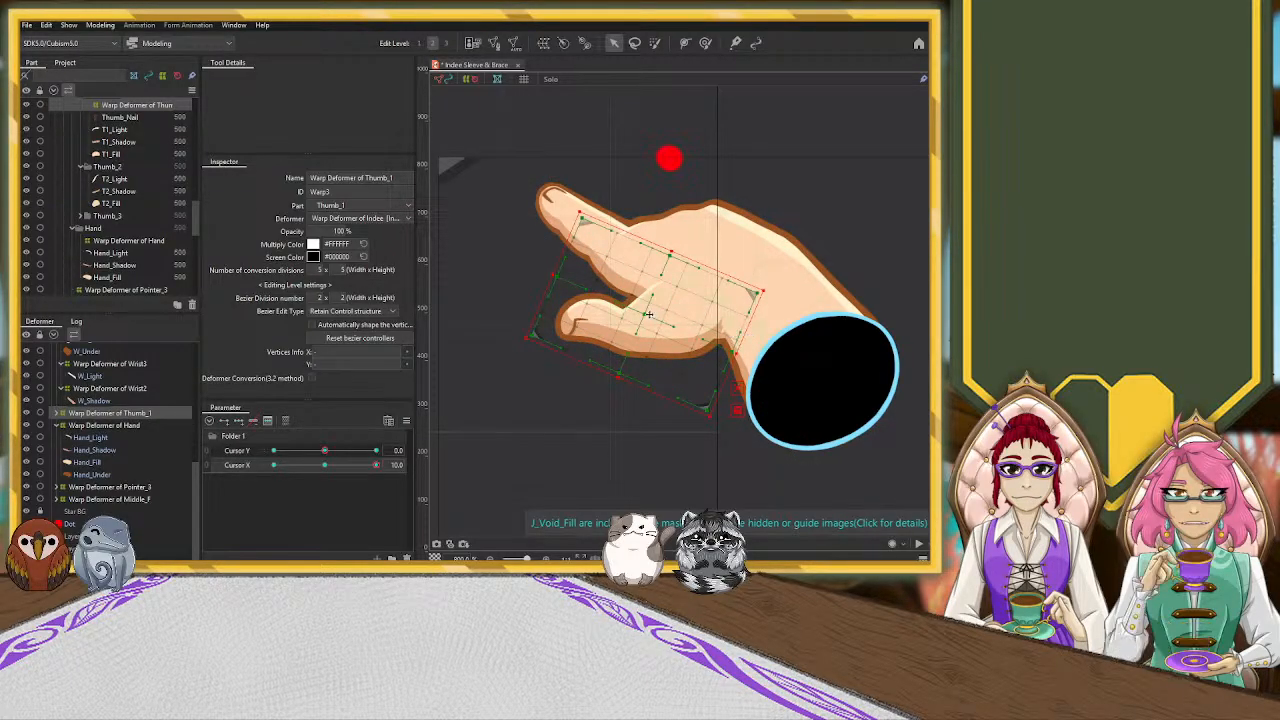
drag(649, 313, 567, 311)
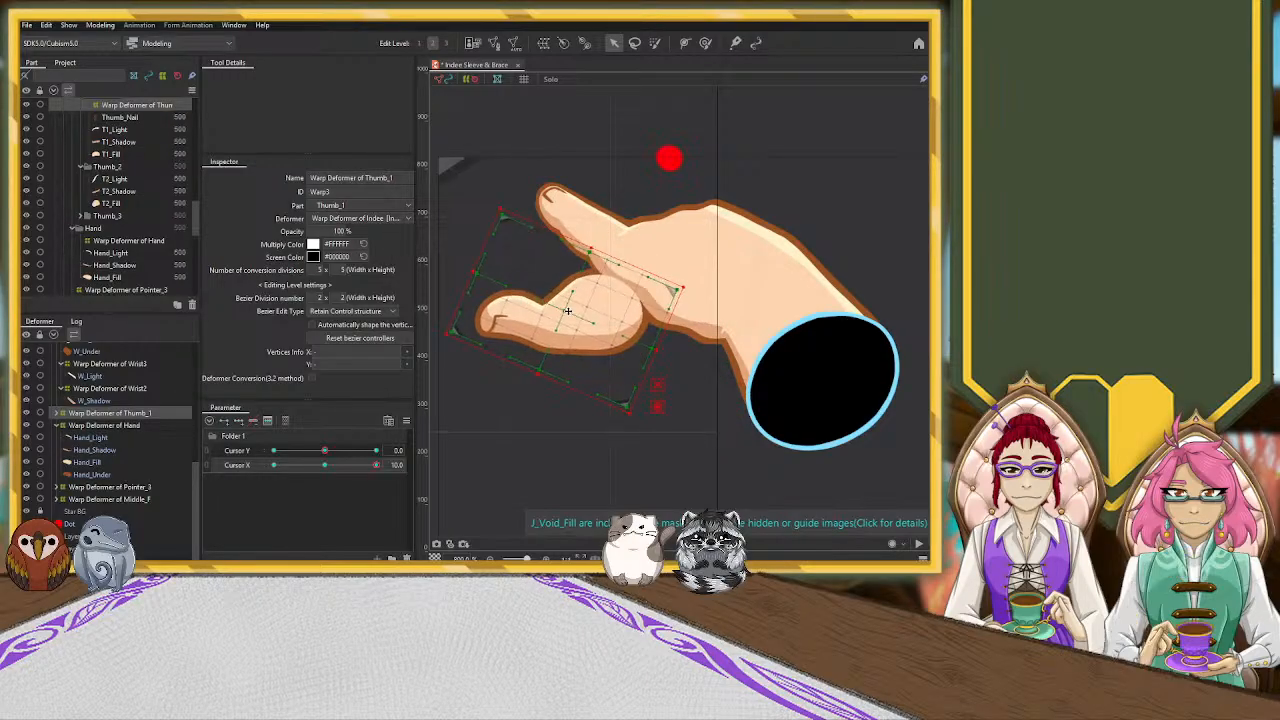
key(ctrl+z)
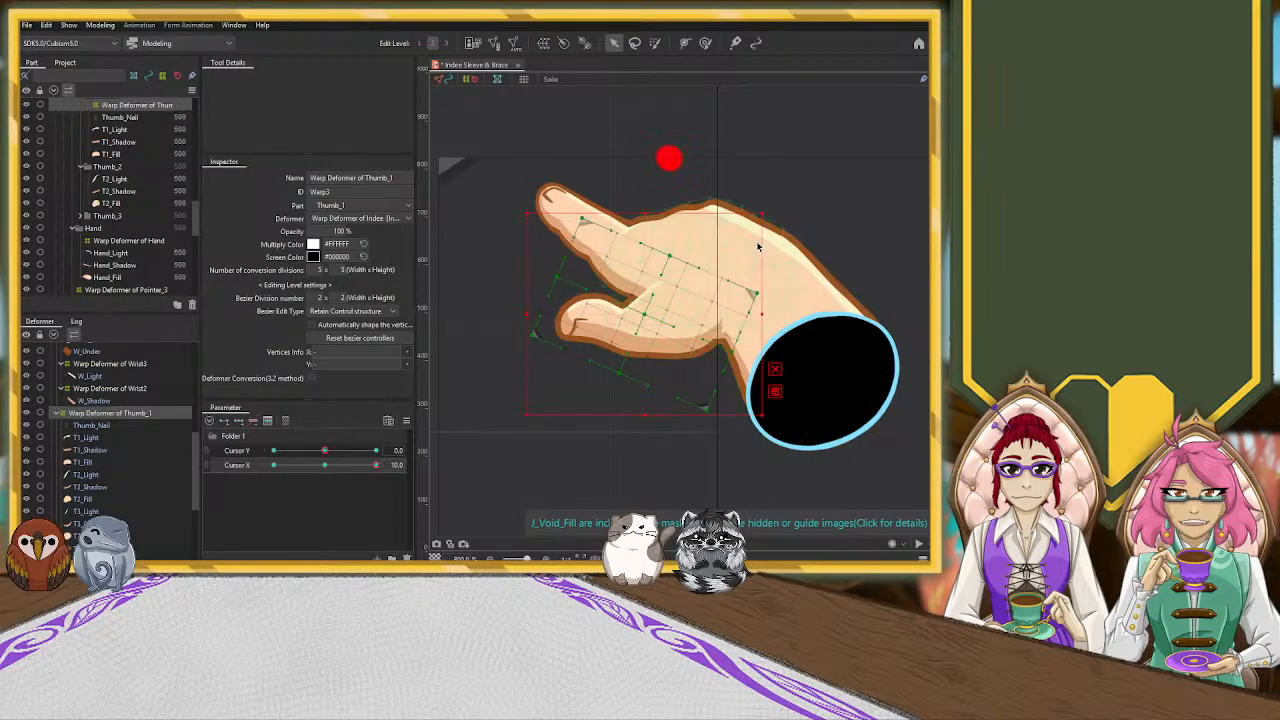
Rotate the Warp Deformer of Thumb_1 slightly further clockwise and nudge it into place against the hand
drag(764, 215, 776, 229)
drag(647, 315, 649, 313)
Push the Hand_Shadow mesh upward at the notch between thumb base and wrist with the deform brush at size 19.2
click(760, 358)
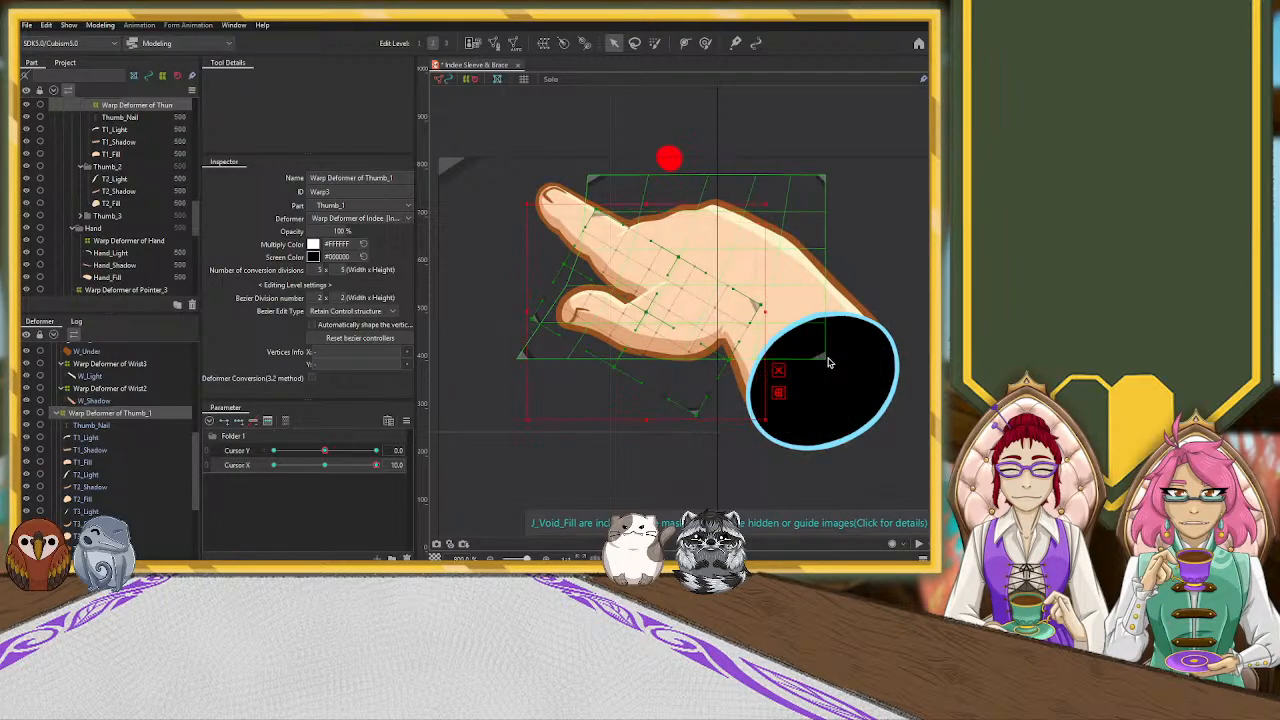
click(725, 340)
scroll(113, 474, up, 4)
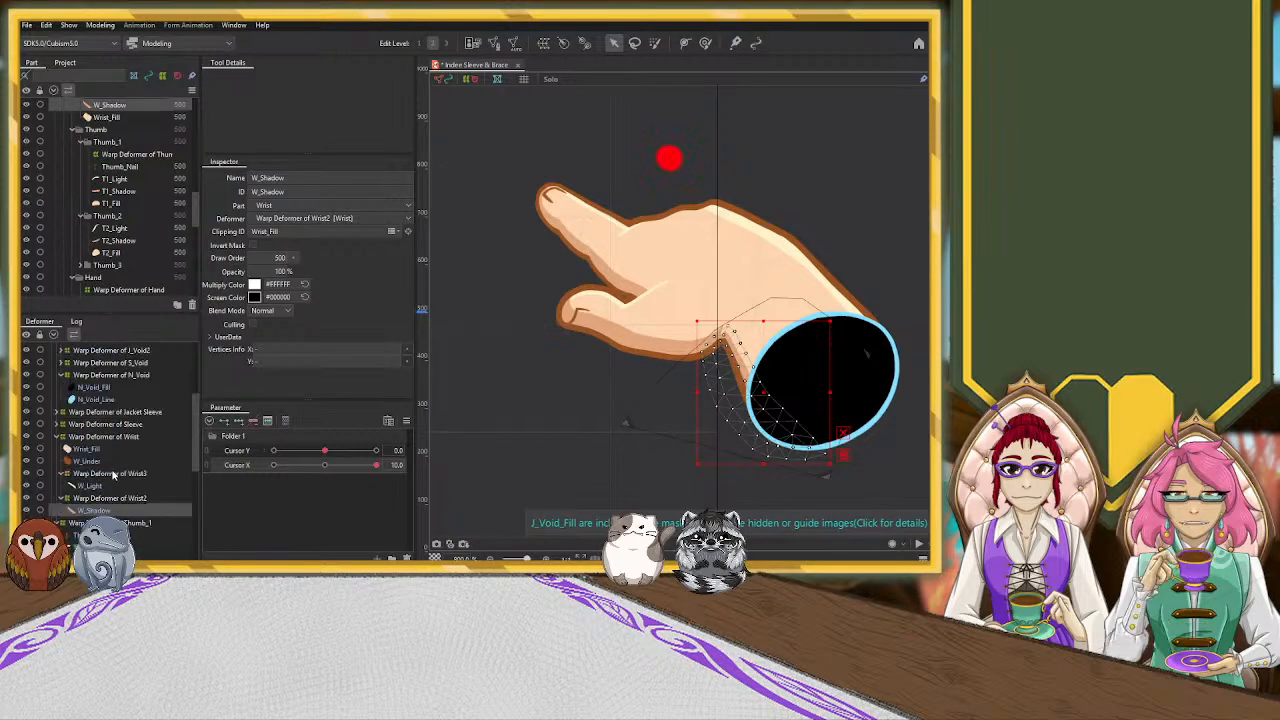
scroll(102, 462, down, 5)
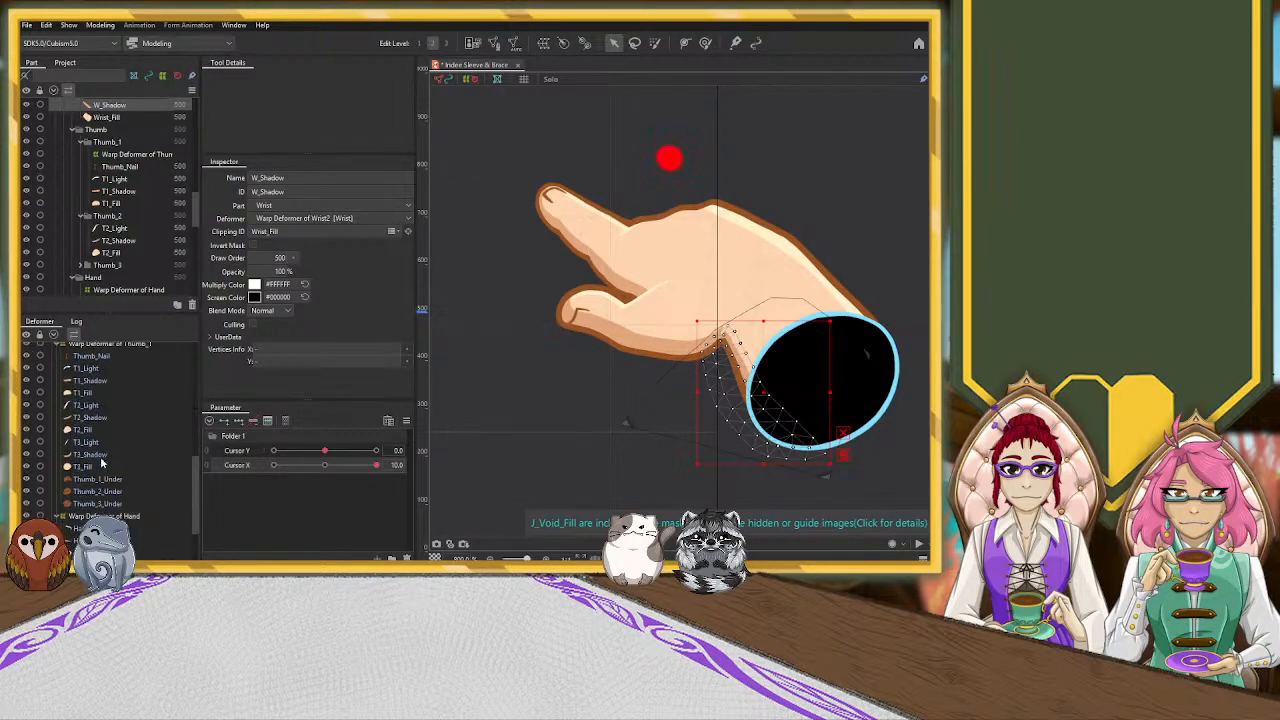
scroll(90, 449, down, 2)
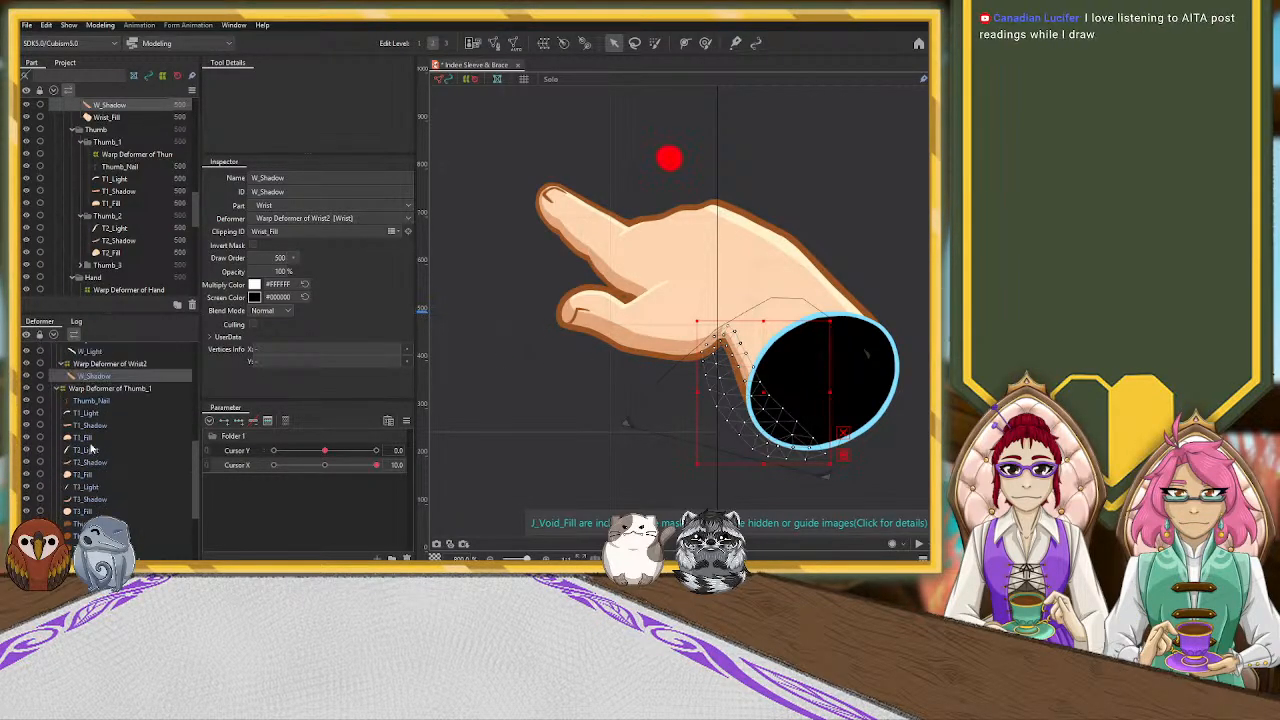
click(80, 497)
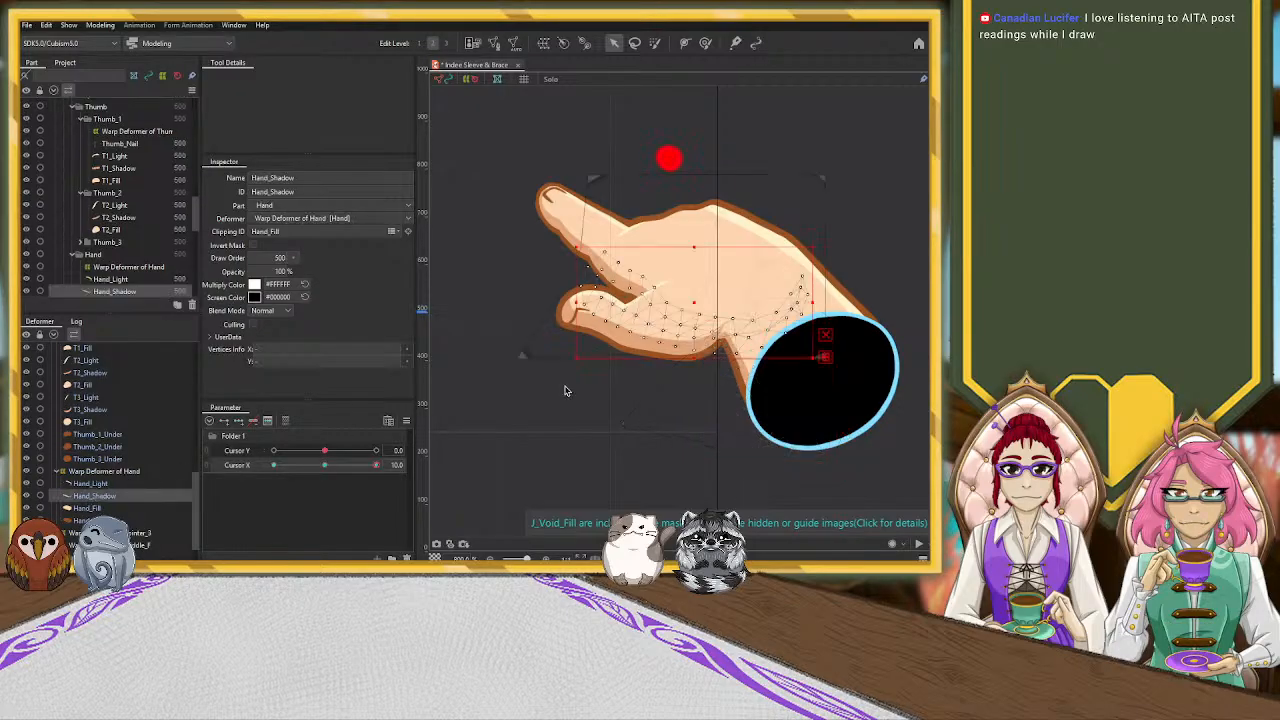
scroll(688, 375, up, 5)
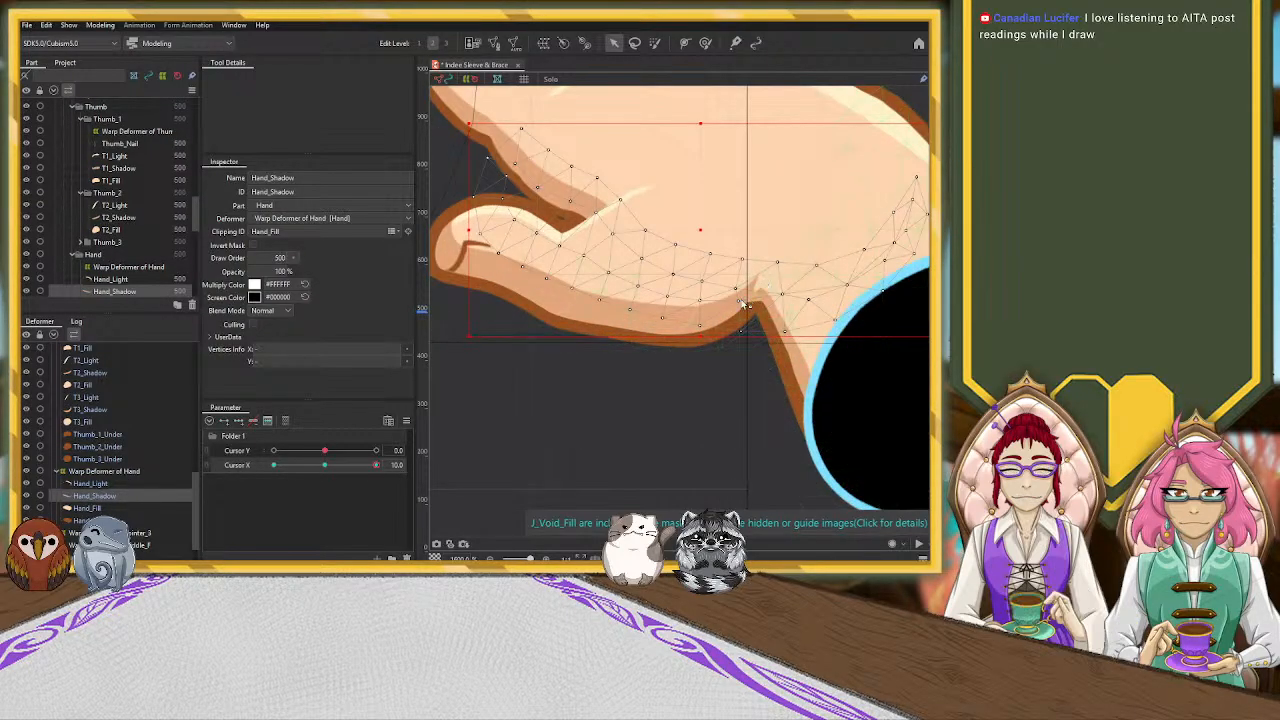
scroll(752, 214, down, 4)
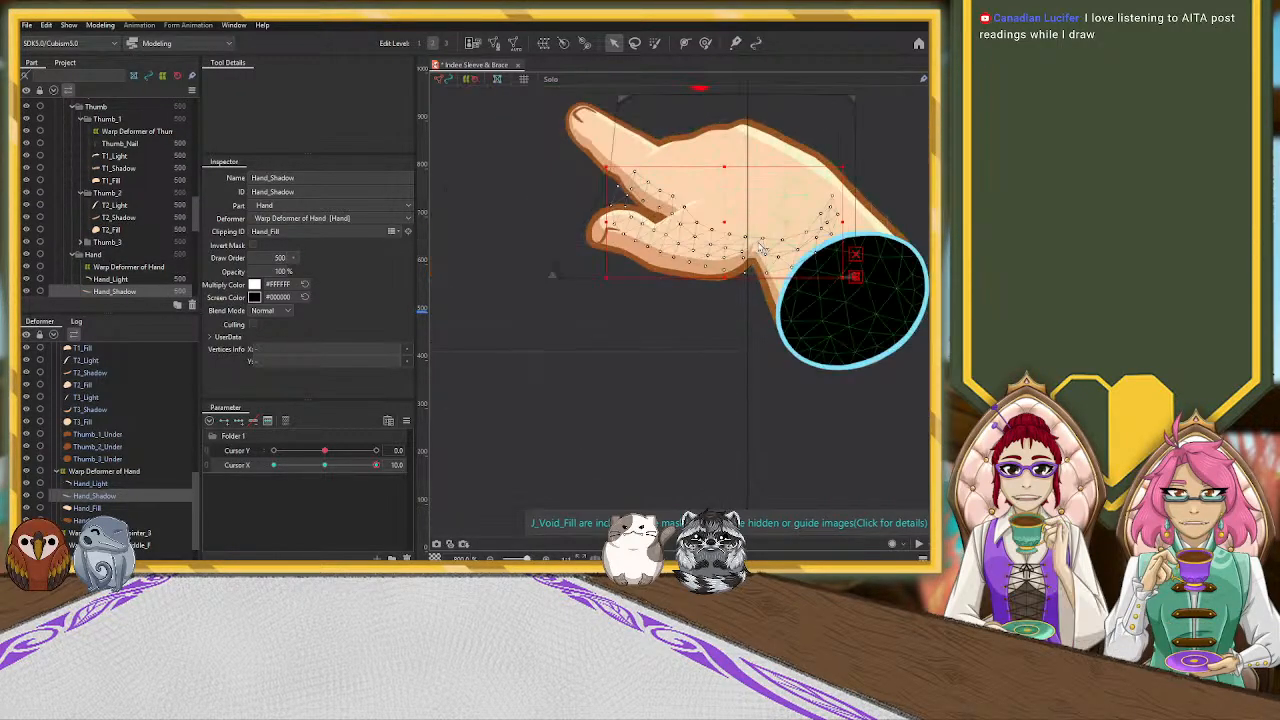
click(706, 43)
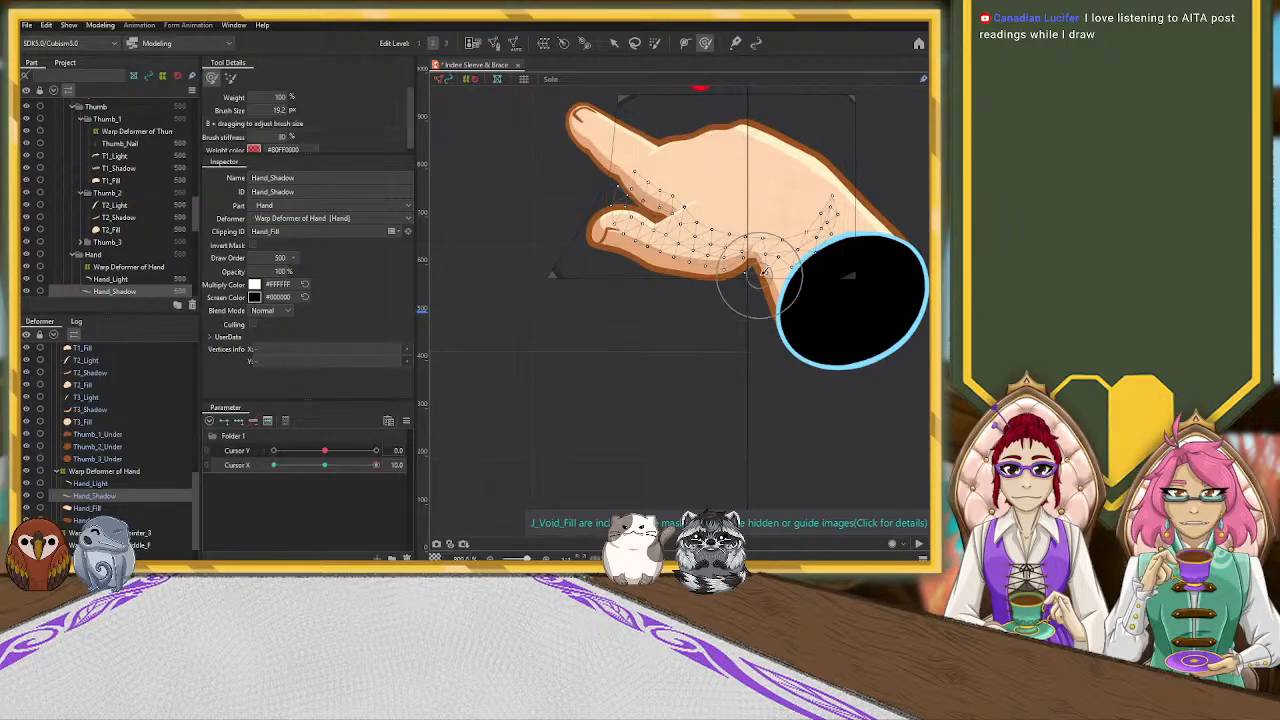
drag(760, 222, 762, 216)
drag(762, 221, 762, 215)
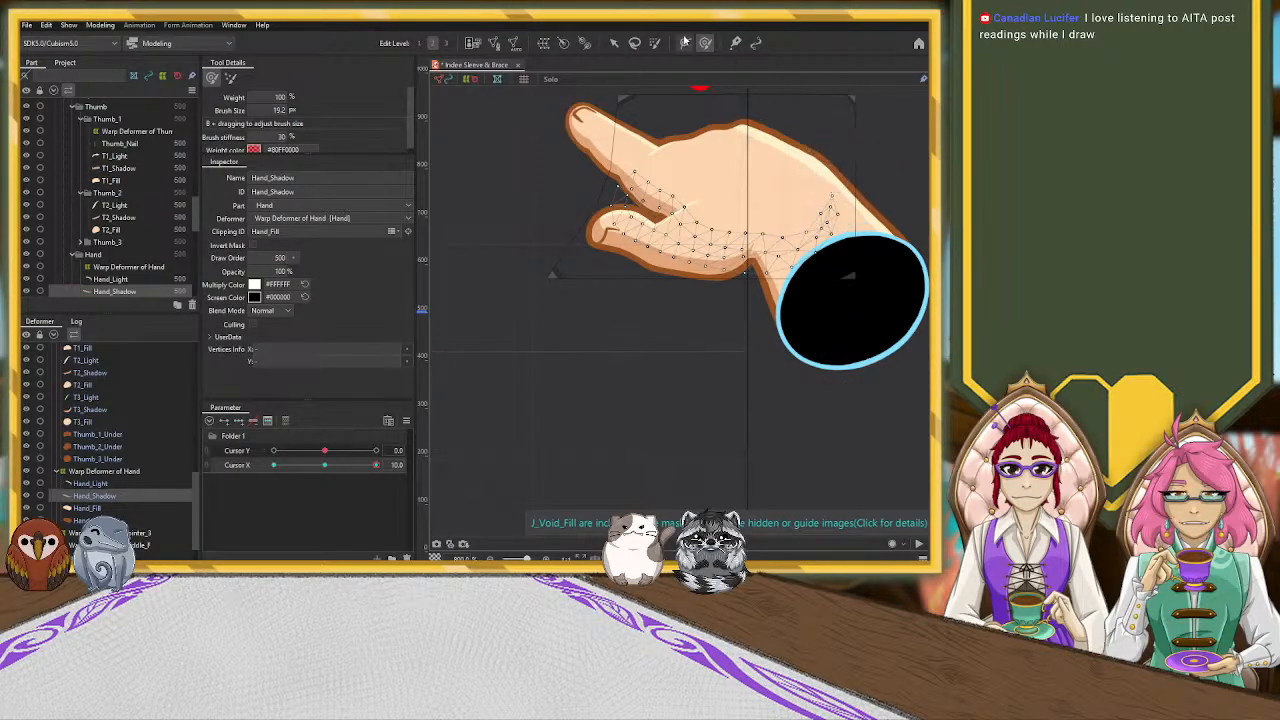
key(v)
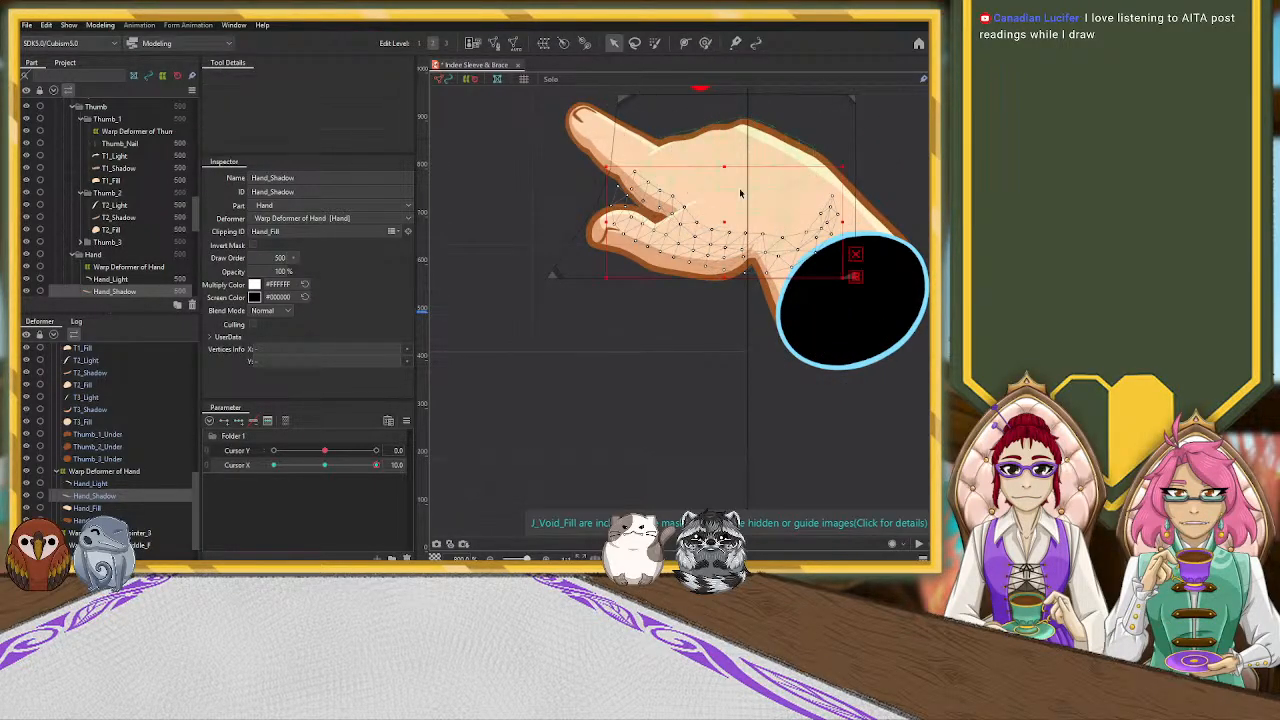
scroll(723, 171, up, 4)
click(772, 167)
click(829, 420)
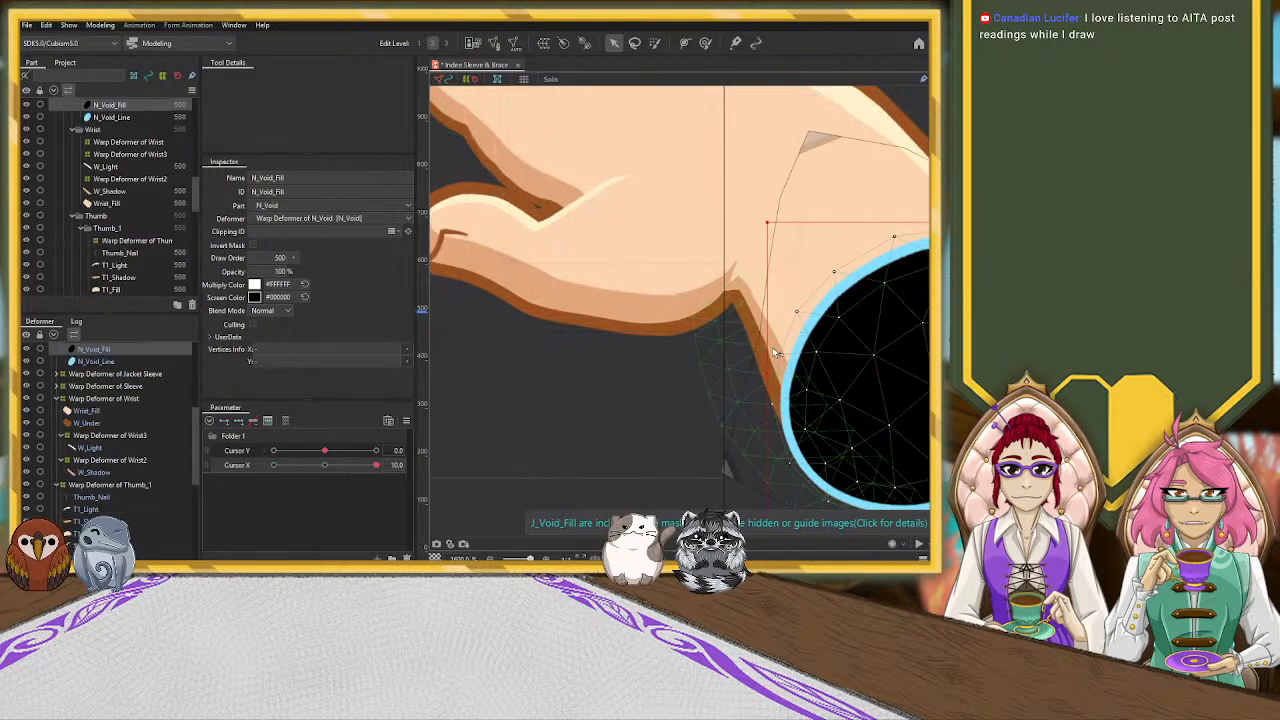
click(733, 294)
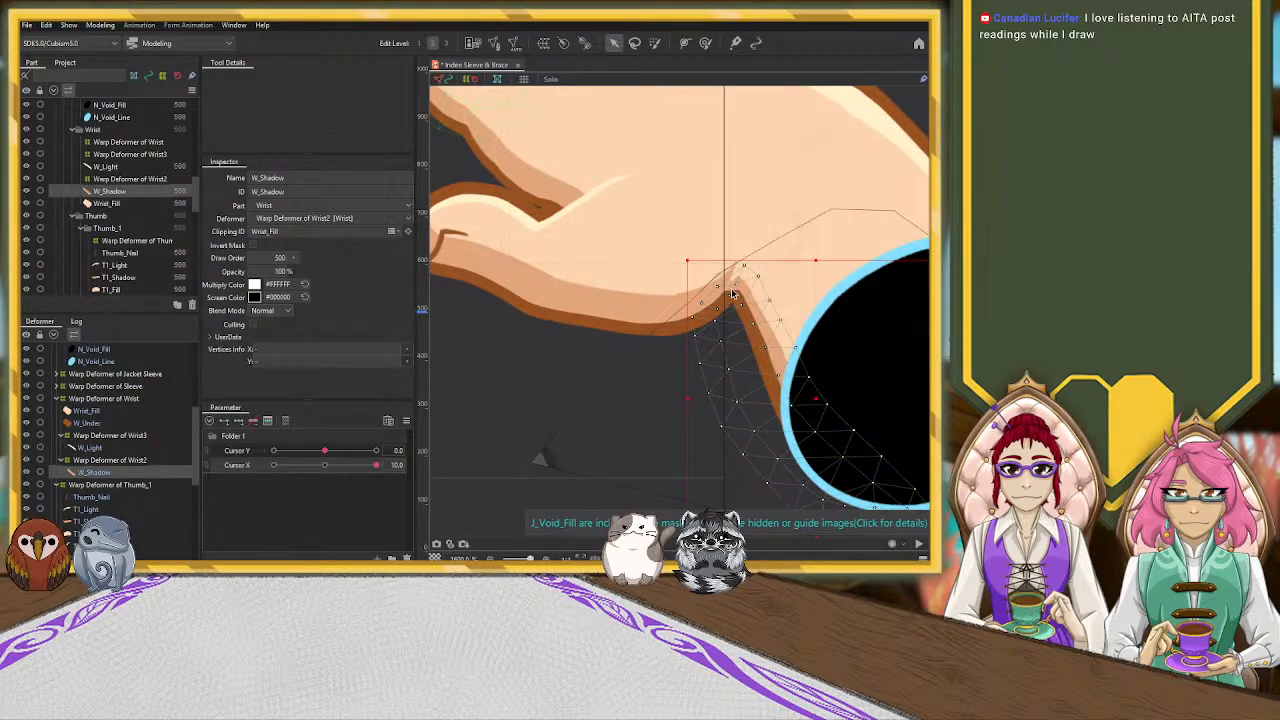
drag(819, 398, 823, 378)
key(ctrl+z)
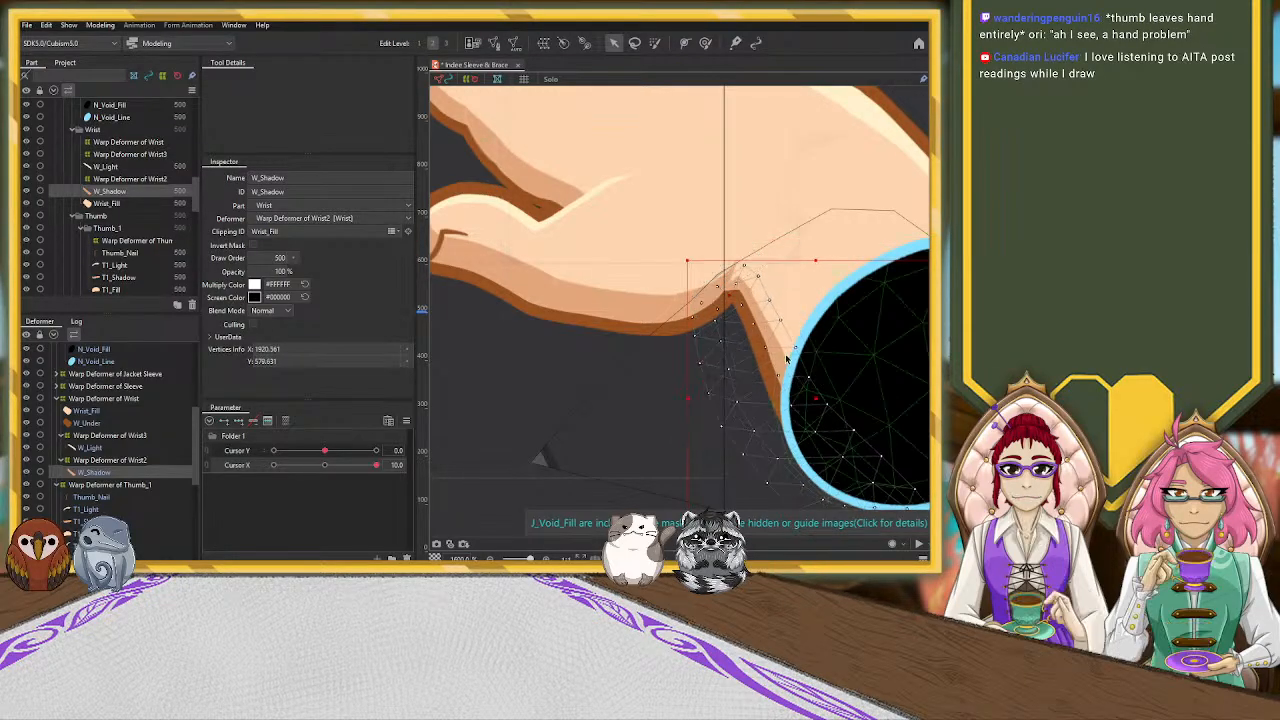
Raise the control point of Warp Deformer of Wrist2 beside the thumb base to reshape the wrist shadow
click(112, 460)
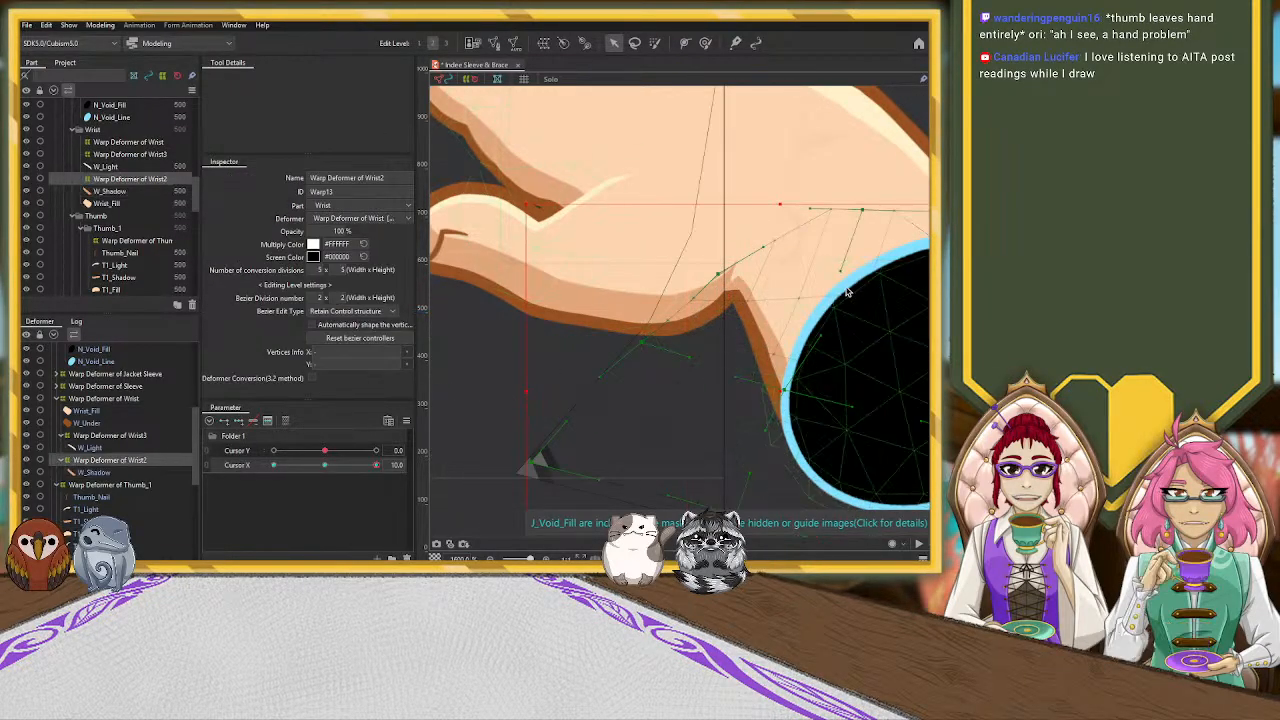
drag(728, 275, 724, 254)
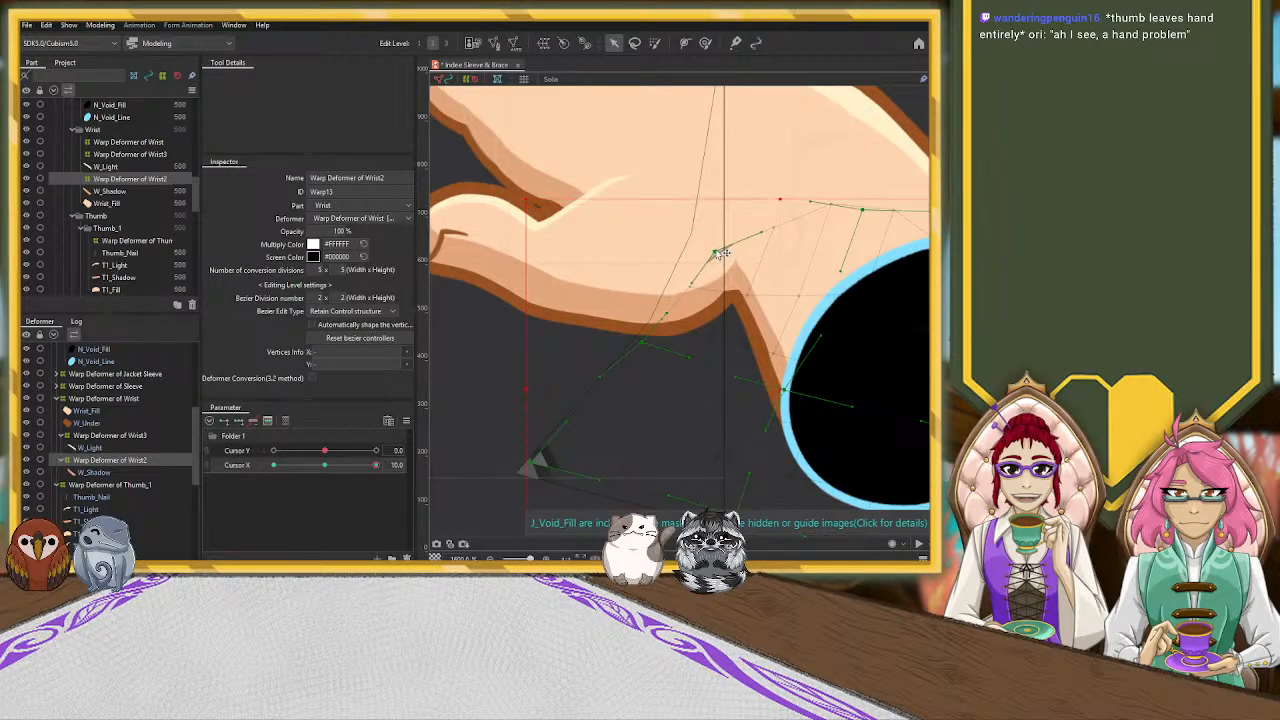
scroll(715, 258, down, 6)
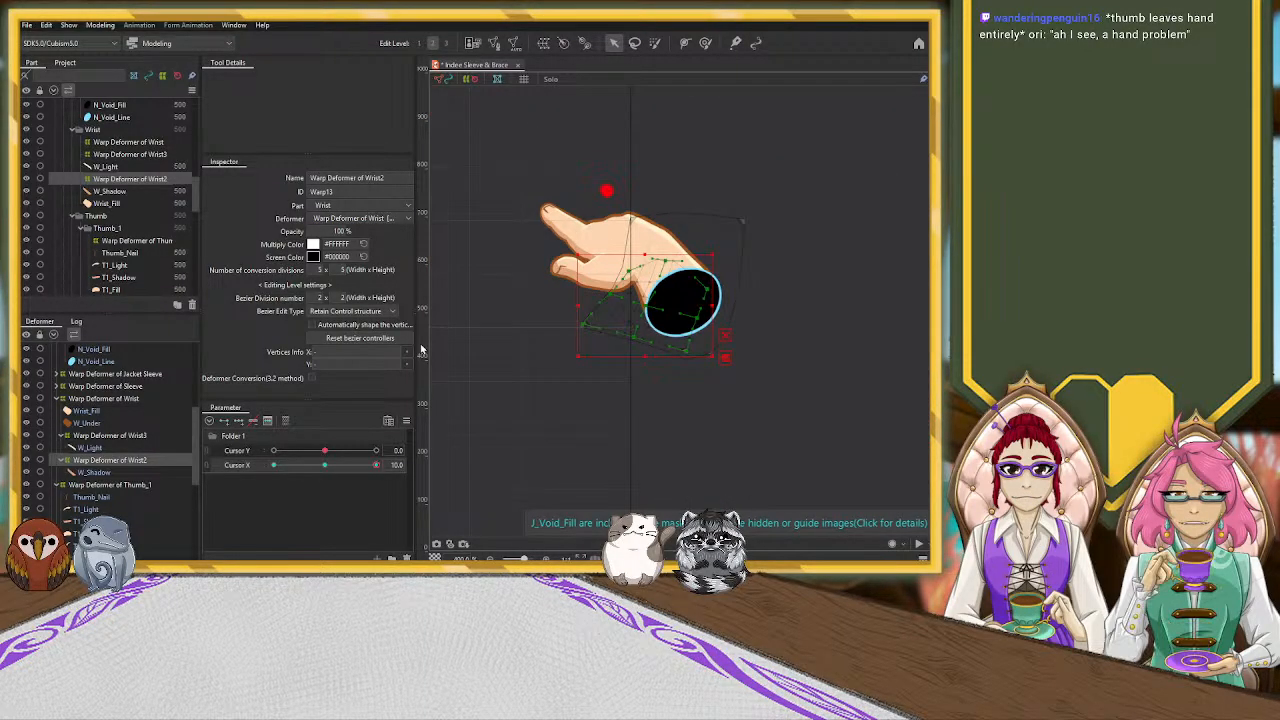
click(518, 325)
scroll(518, 325, up, 5)
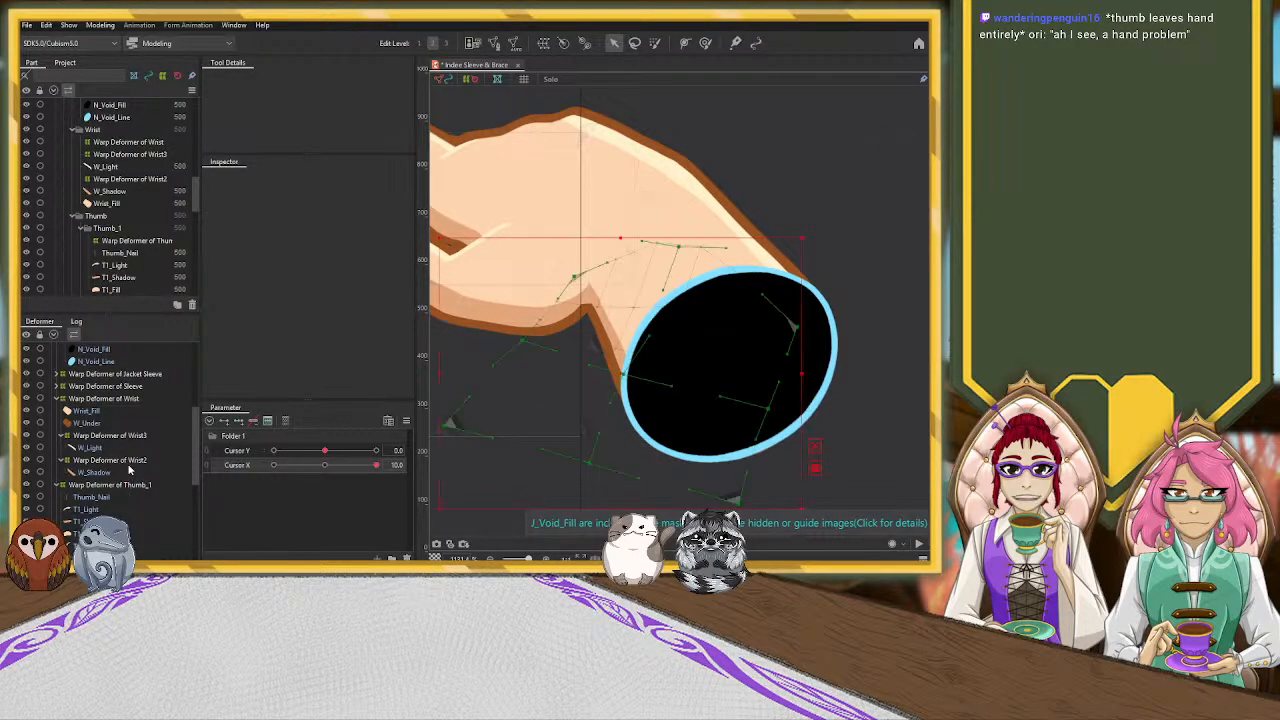
Check the Wrist and Thumb_1 warp deformers, and lower the Wrist2 deformer's control point slightly beside the thumb base
click(110, 460)
click(104, 399)
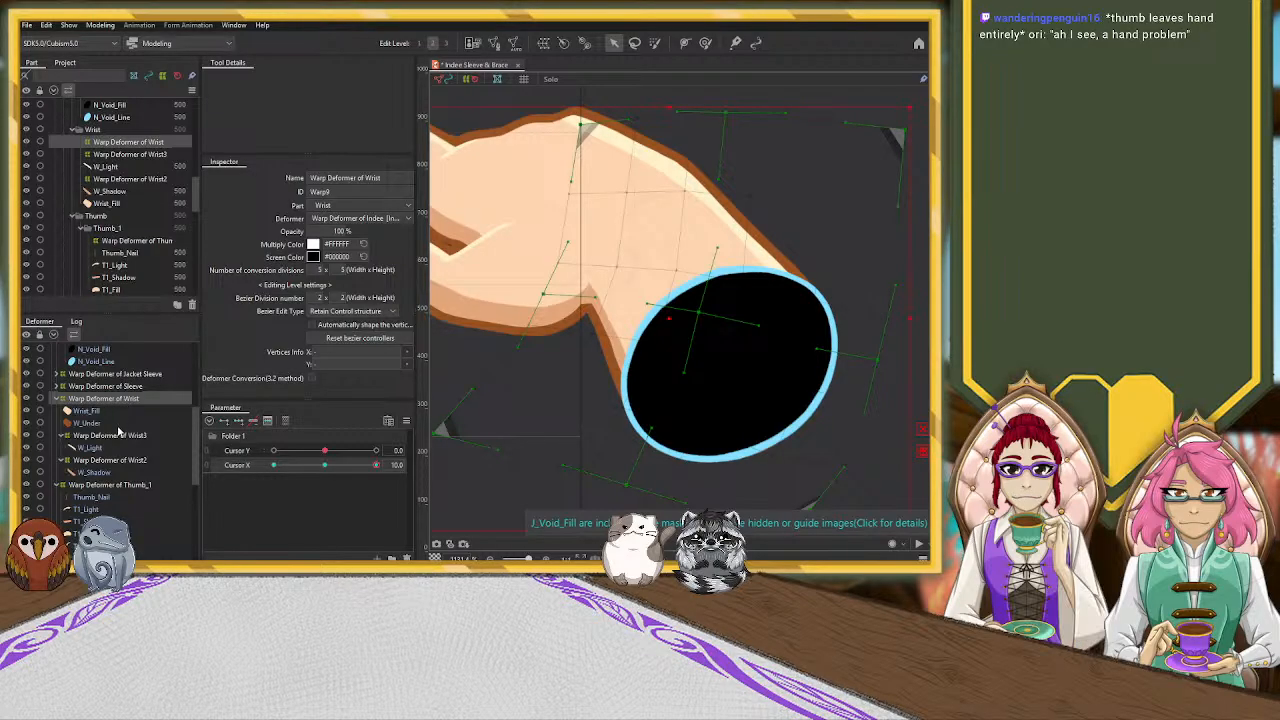
scroll(118, 432, down, 1)
click(122, 441)
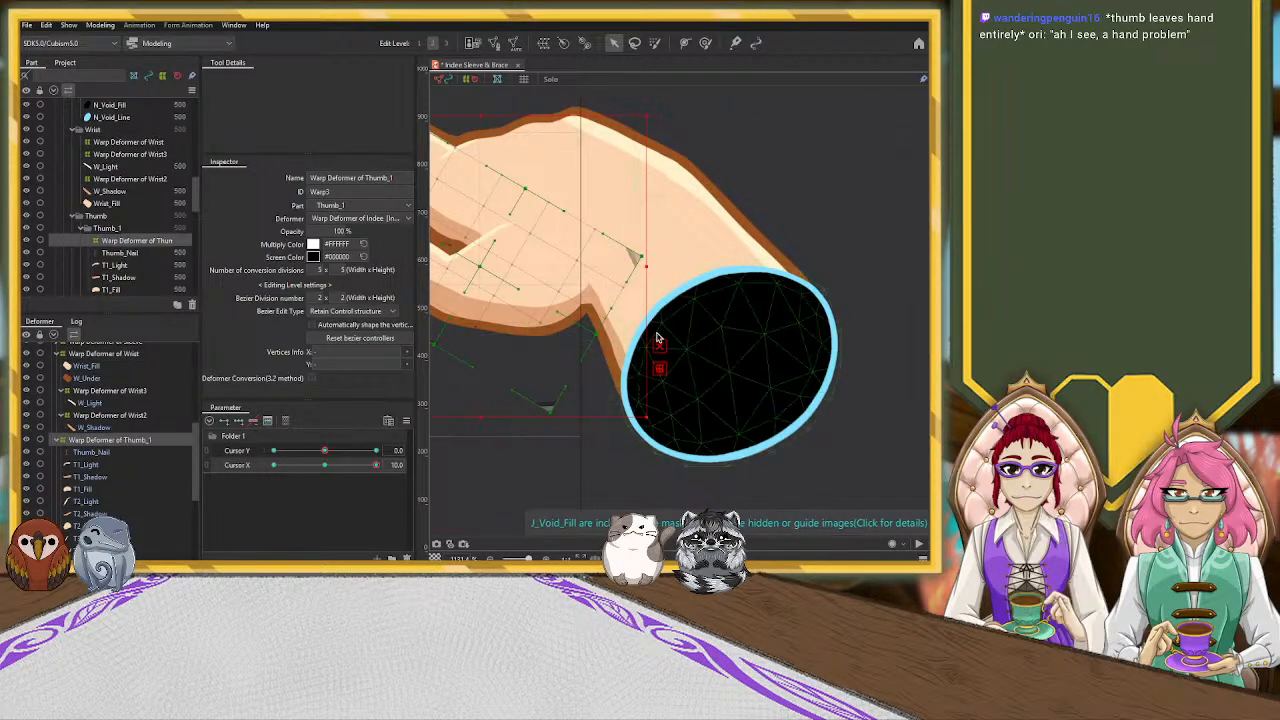
drag(708, 320, 825, 314)
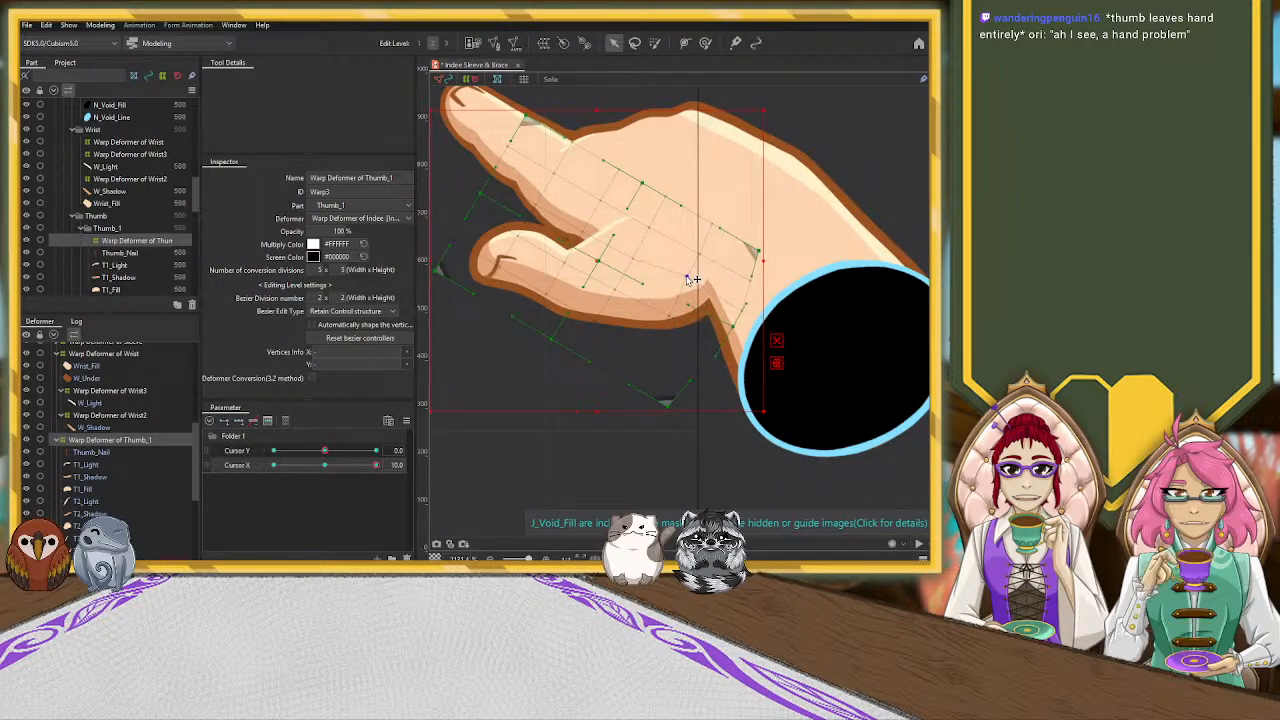
click(688, 280)
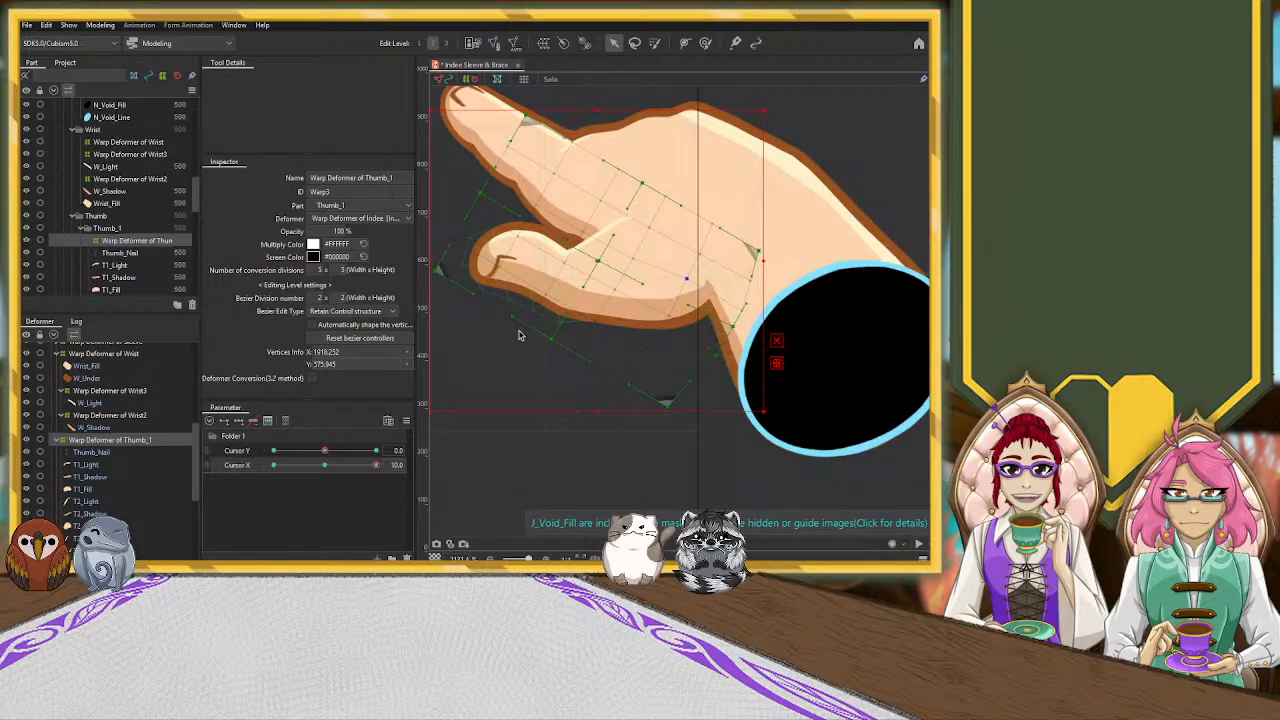
click(110, 427)
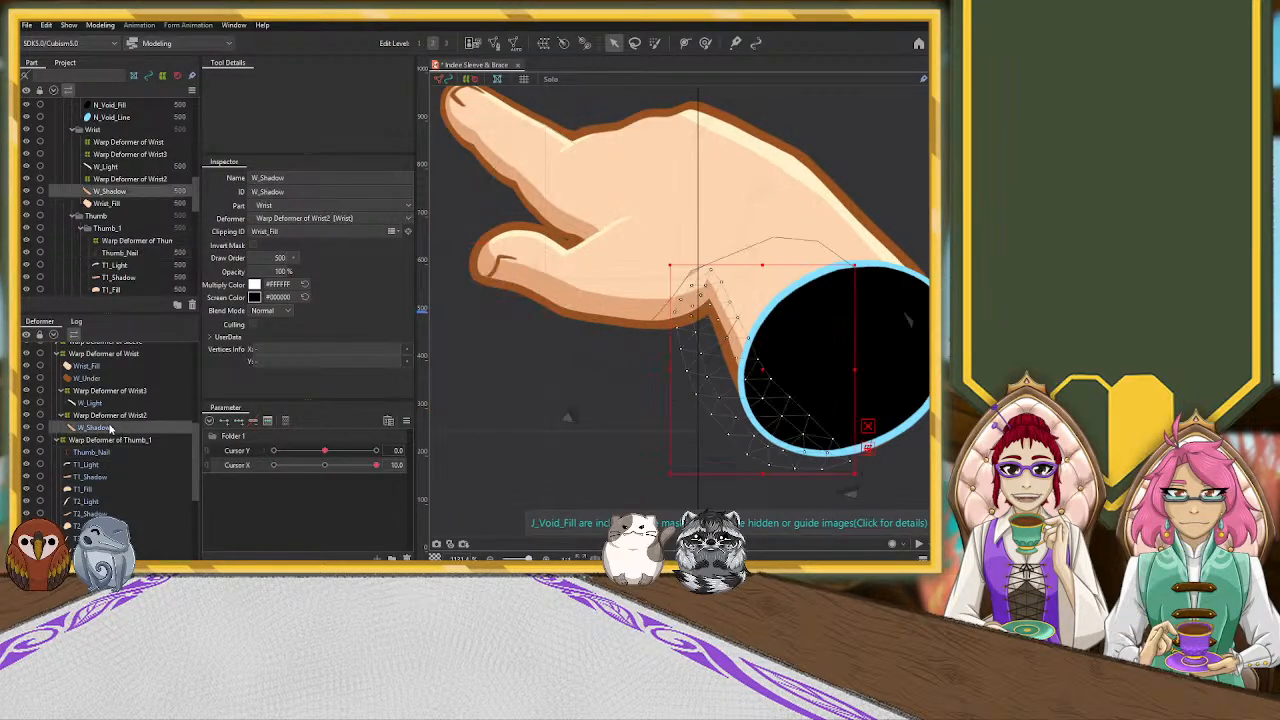
click(724, 263)
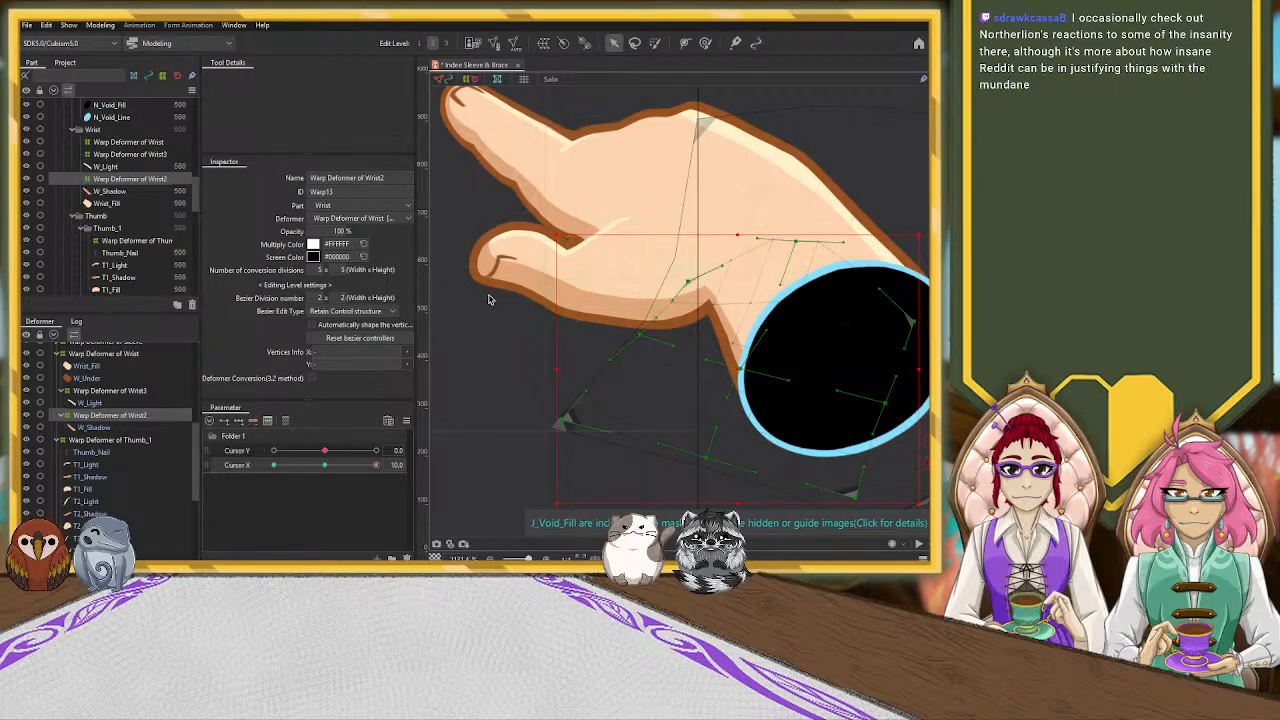
scroll(490, 298, down, 4)
scroll(655, 289, up, 6)
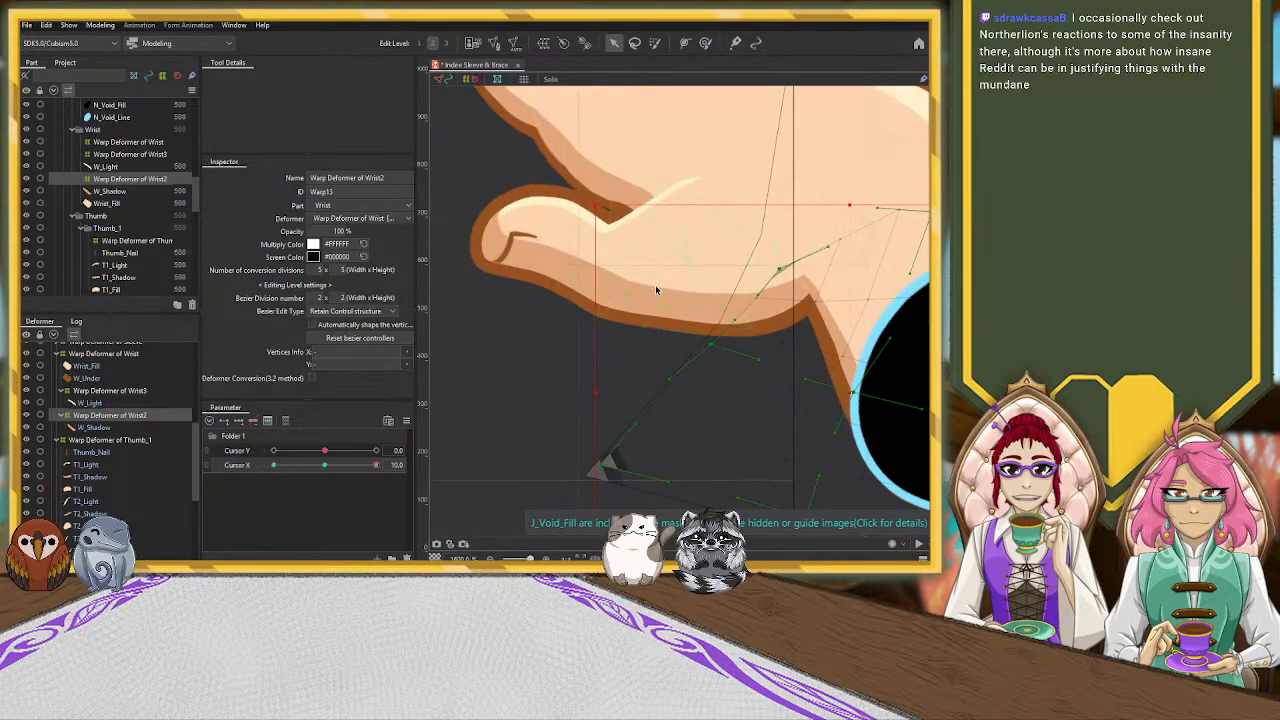
Give the T2_Shadow mesh three keys on Cursor X and lower it slightly at Cursor X 10
click(680, 305)
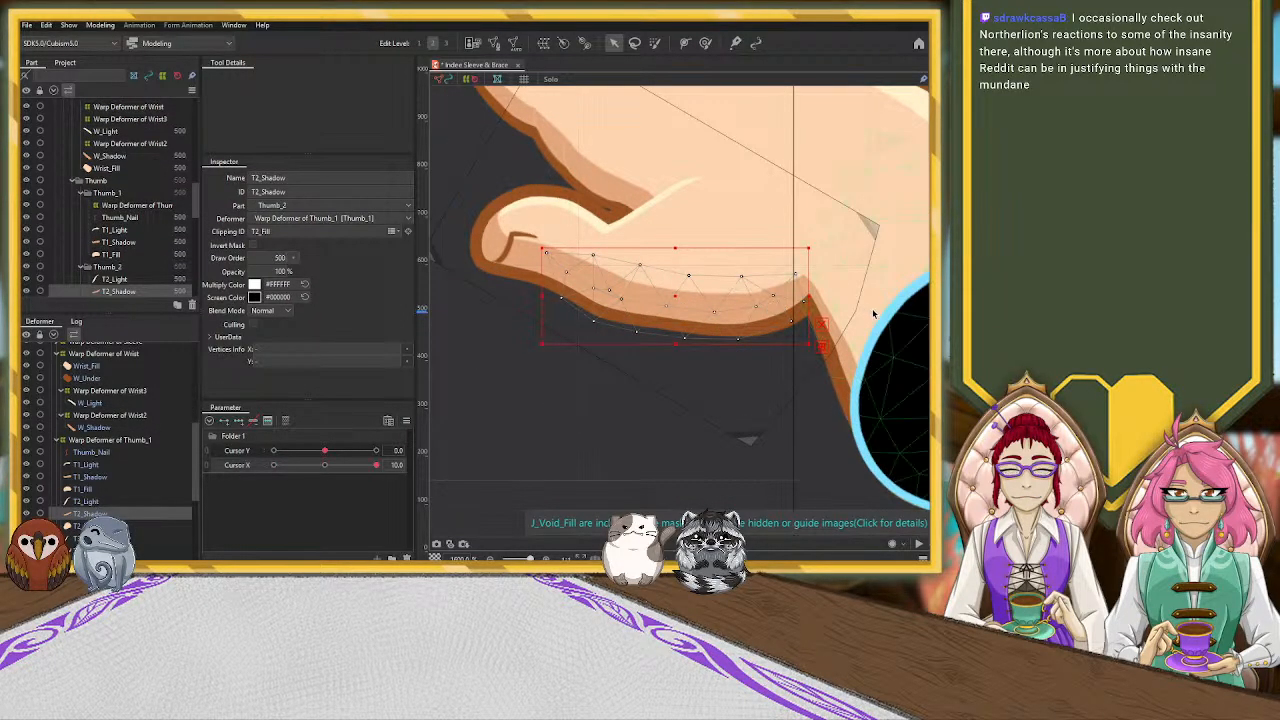
click(778, 313)
click(767, 308)
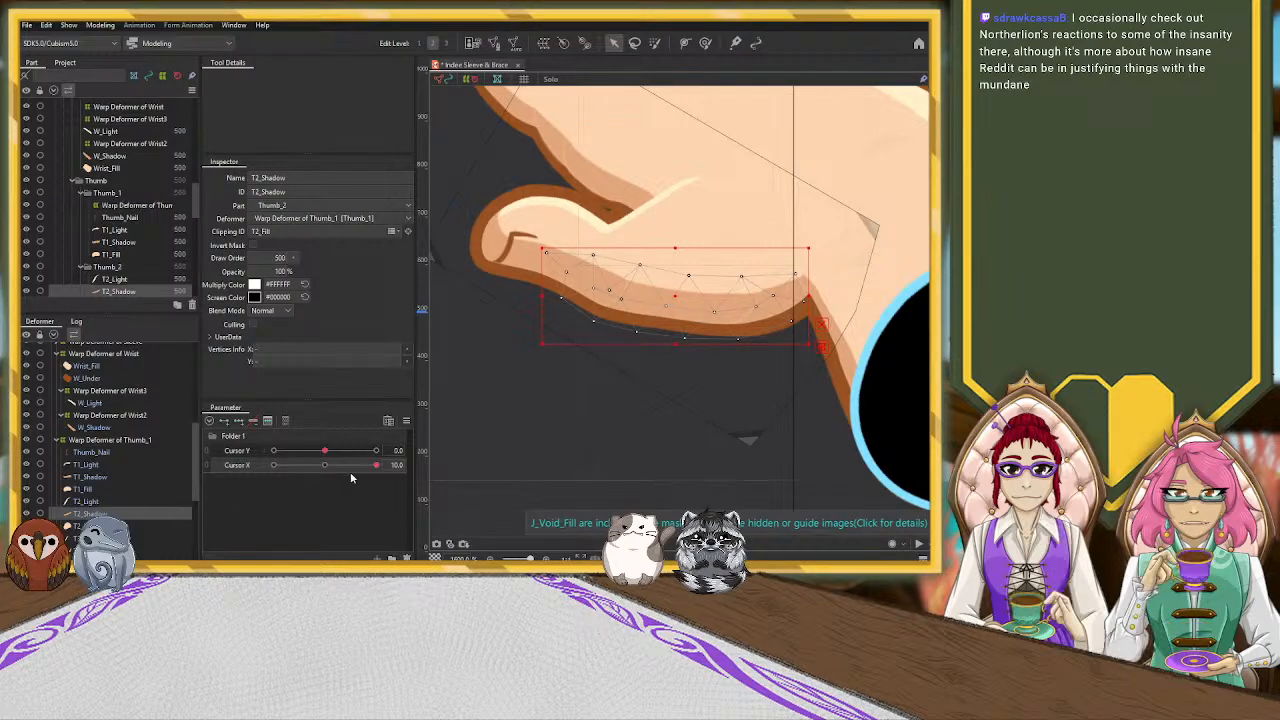
click(324, 467)
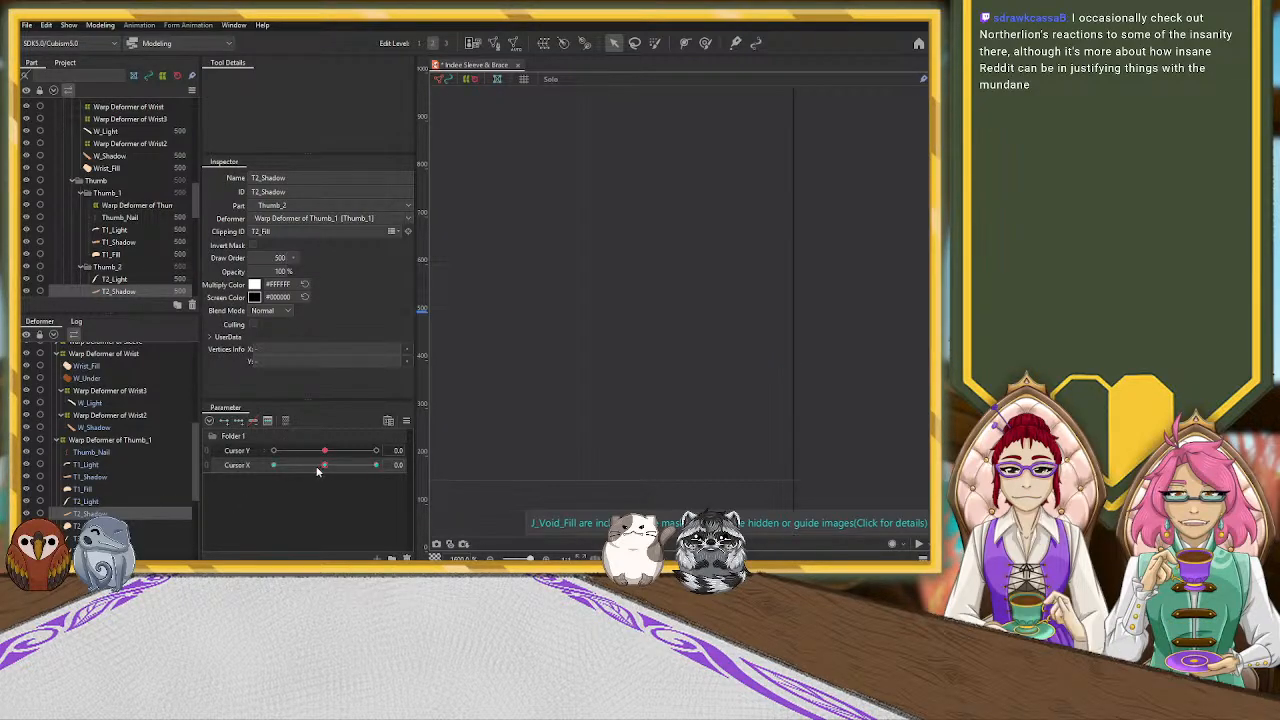
drag(320, 467, 491, 455)
drag(674, 298, 670, 310)
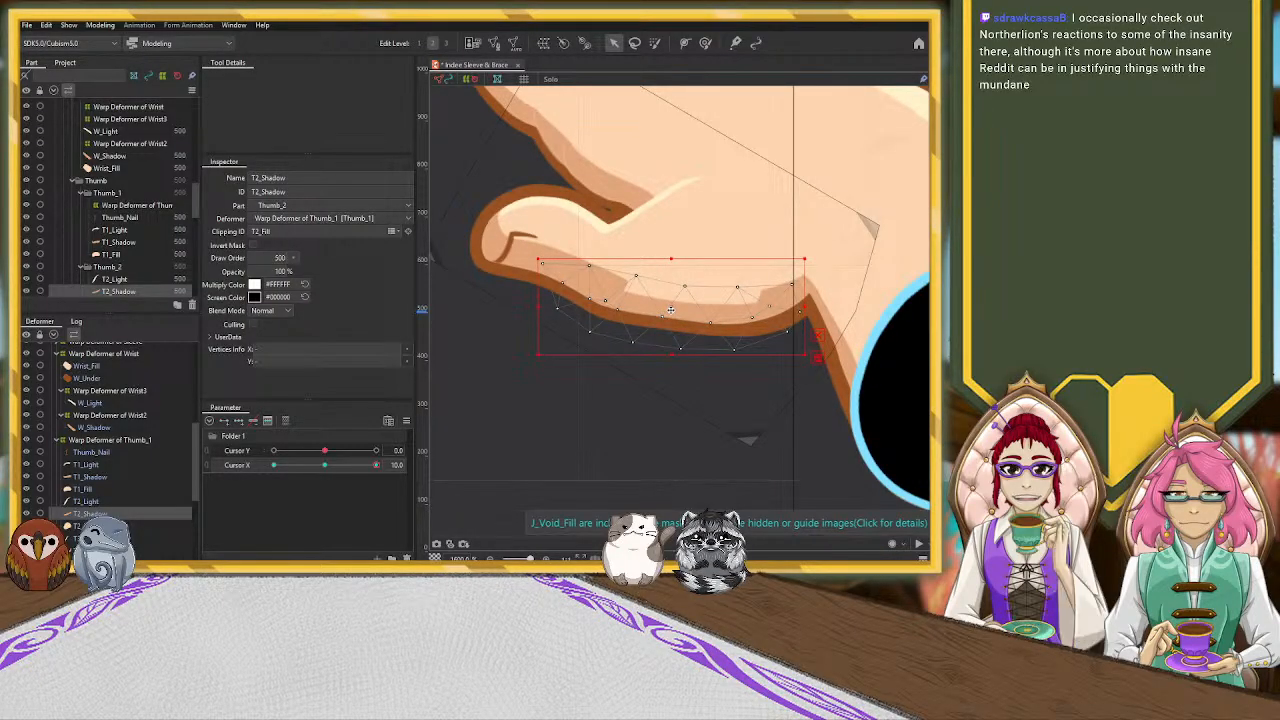
Key the T3_Shadow mesh at three points on Cursor X and shift it slightly downward at value 10
click(100, 550)
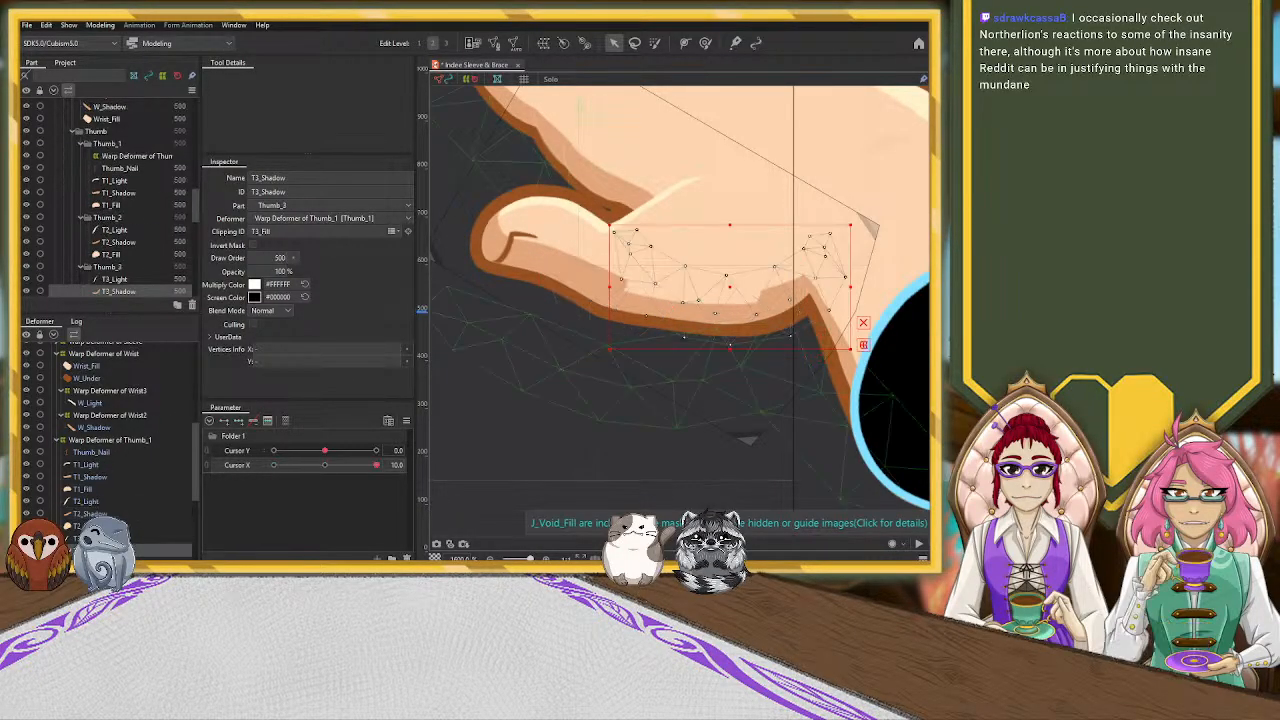
click(333, 466)
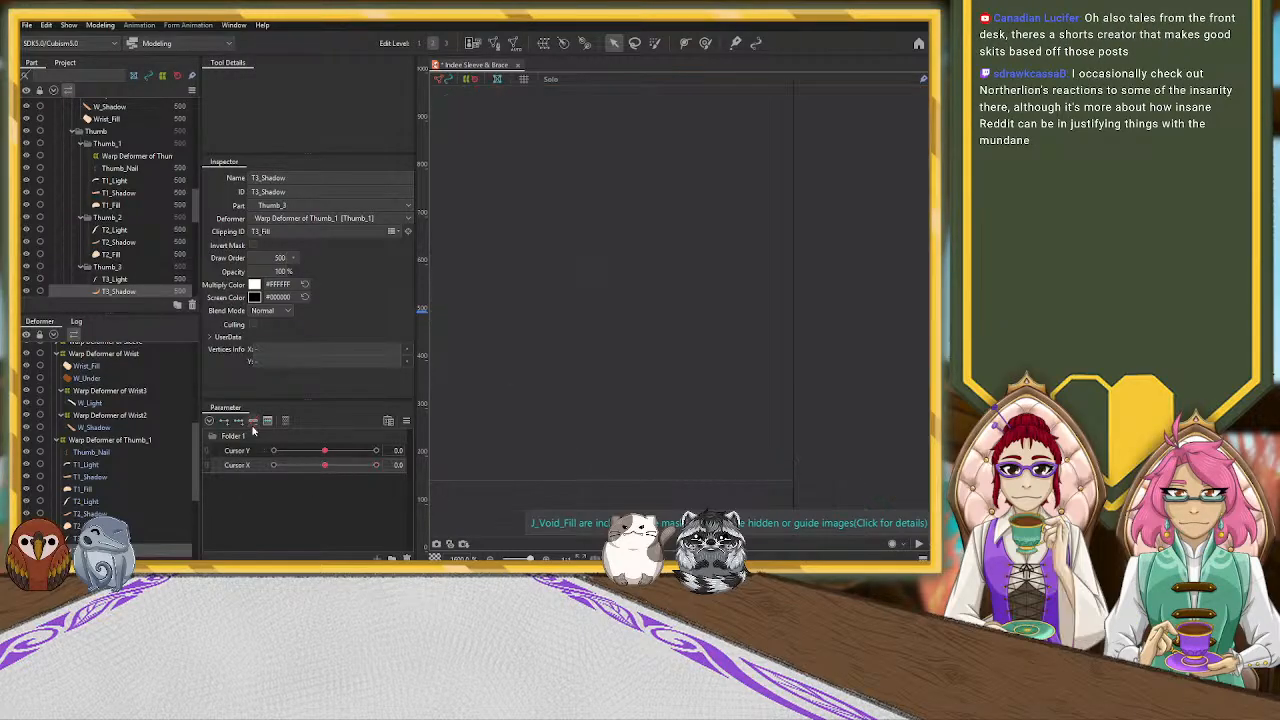
click(376, 465)
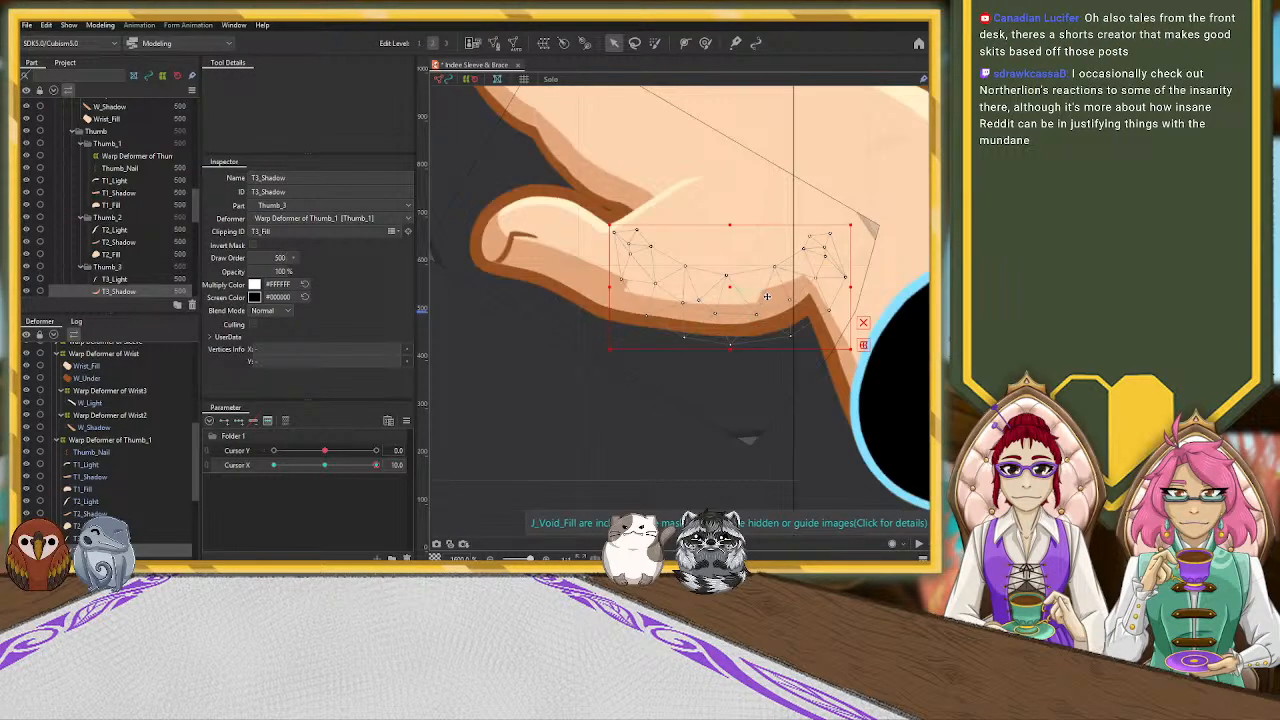
drag(729, 285, 730, 296)
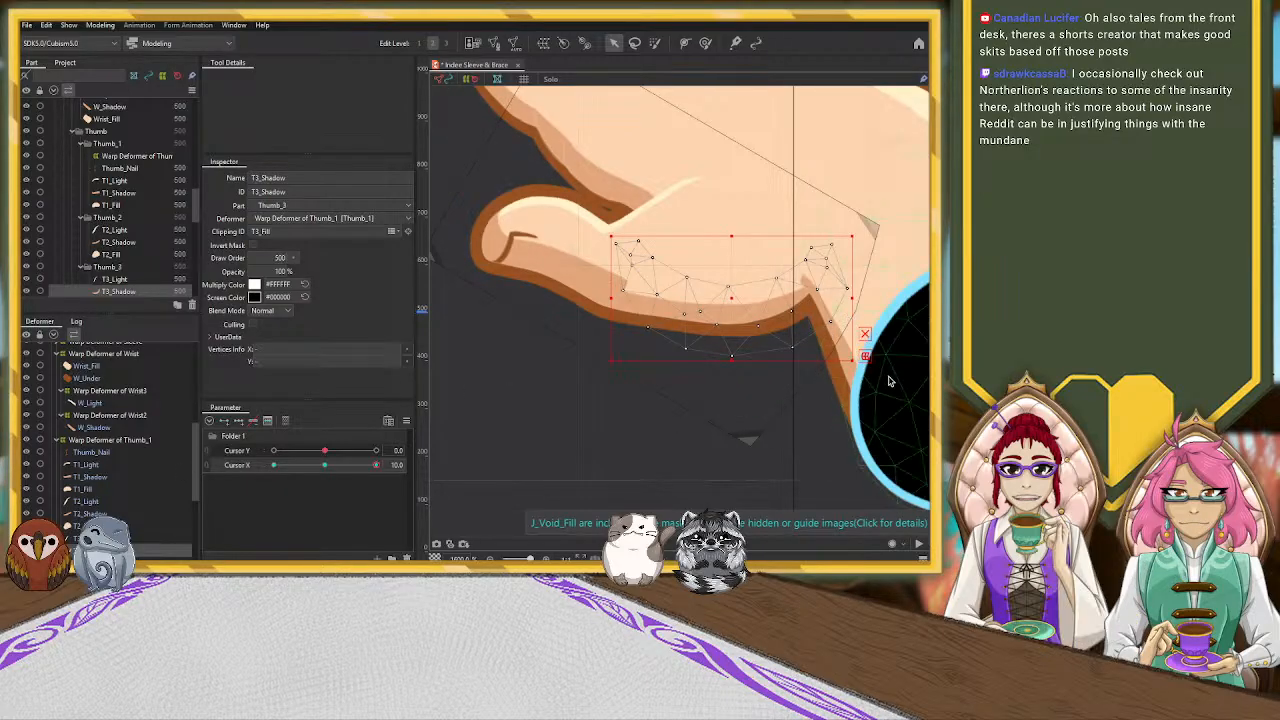
Move the control point of Warp Deformer of Wrist2 beside the thumb base down and inward to the notch at Cursor X 10
click(810, 288)
click(810, 288)
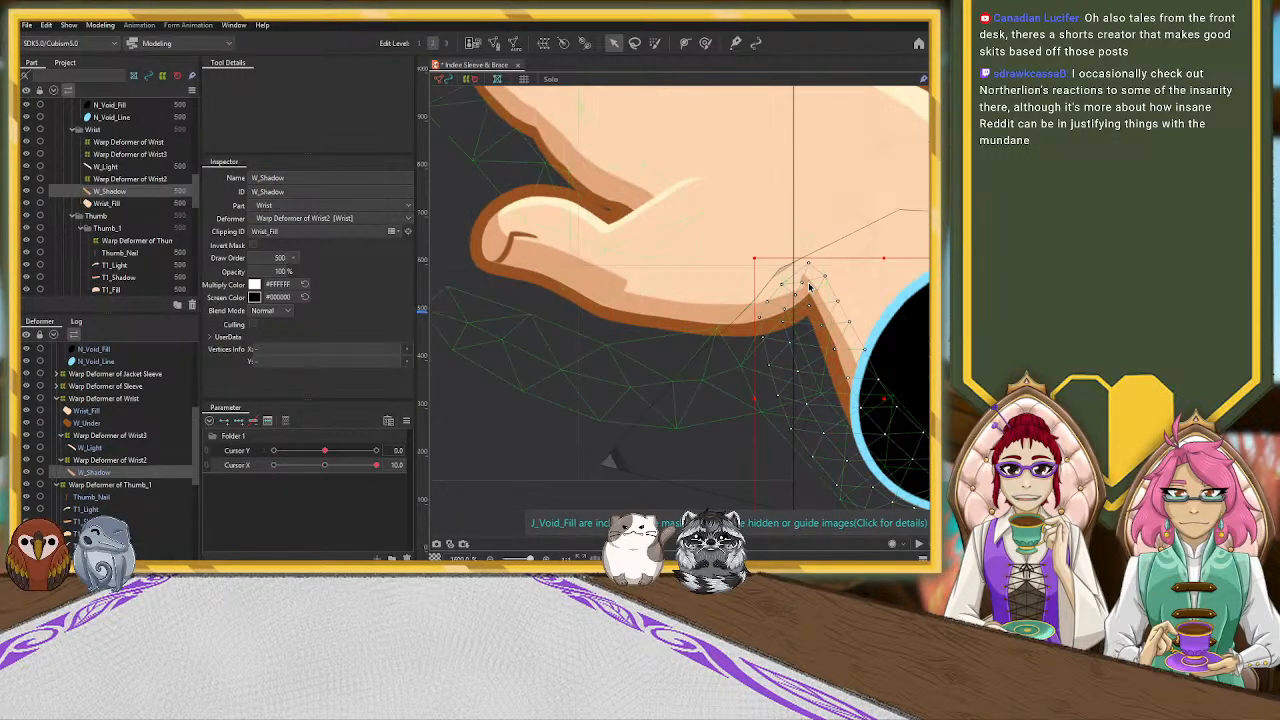
click(783, 272)
drag(783, 272, 790, 284)
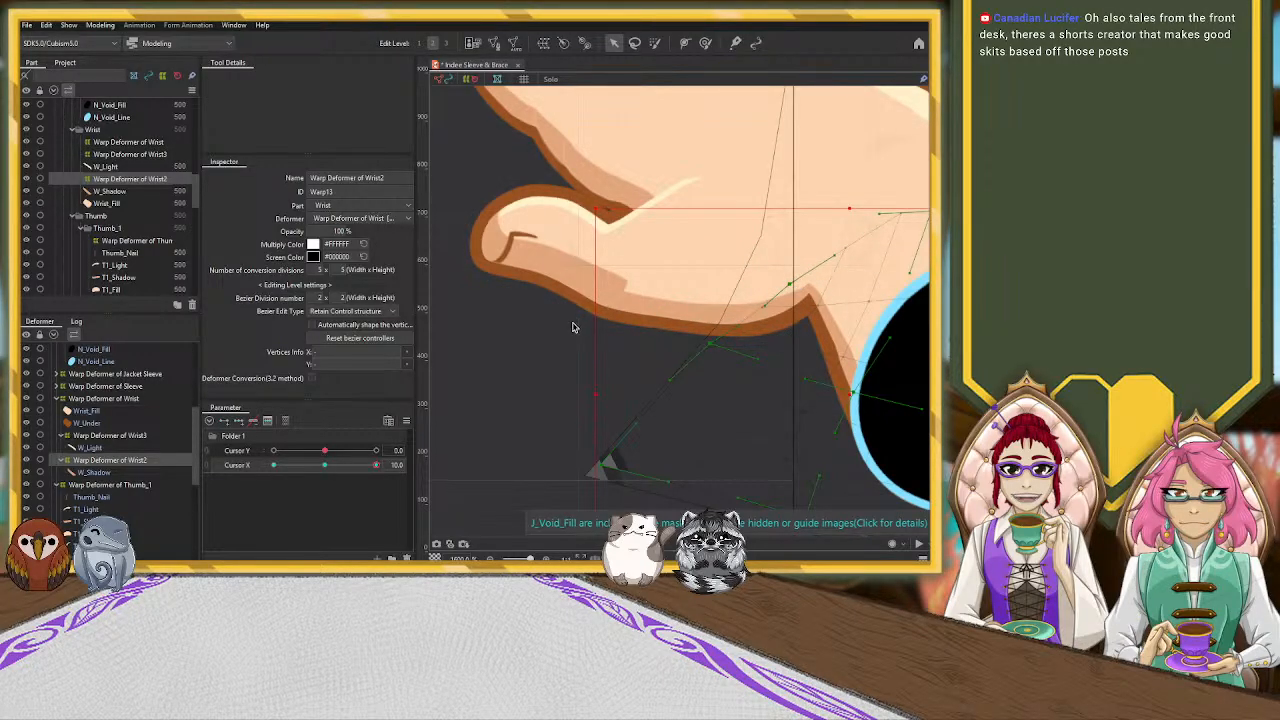
click(567, 272)
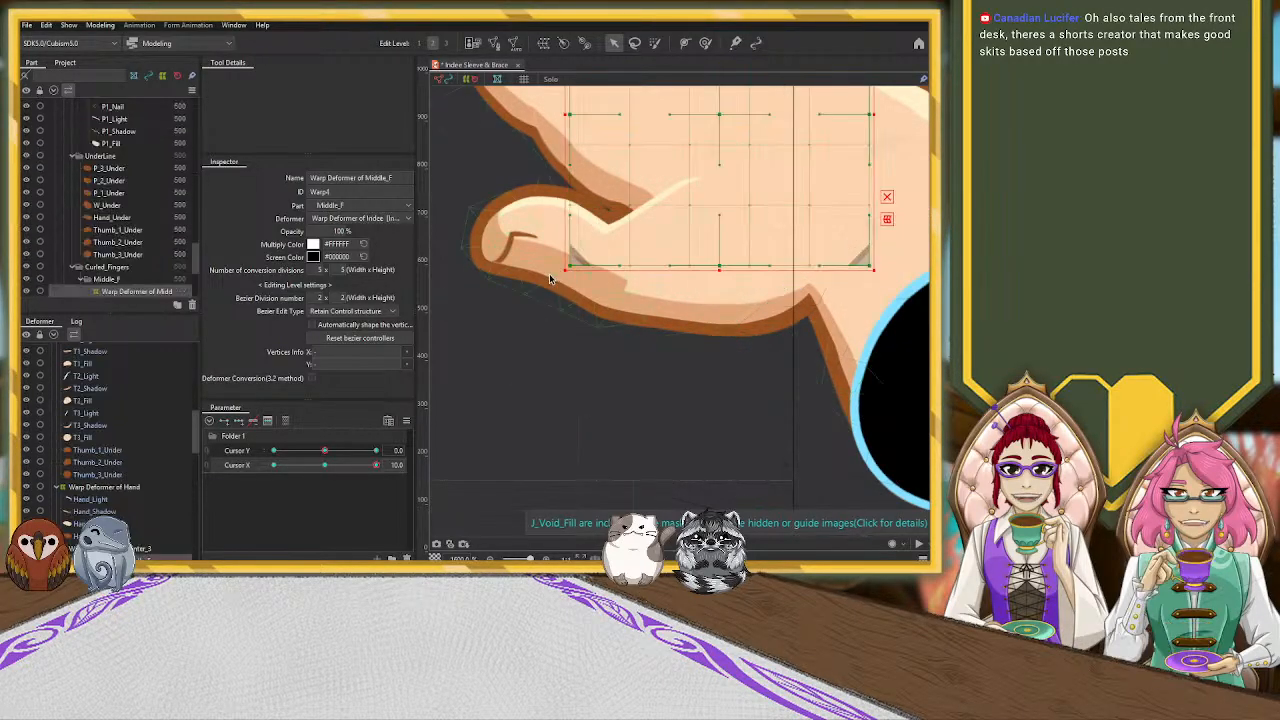
click(682, 311)
click(843, 307)
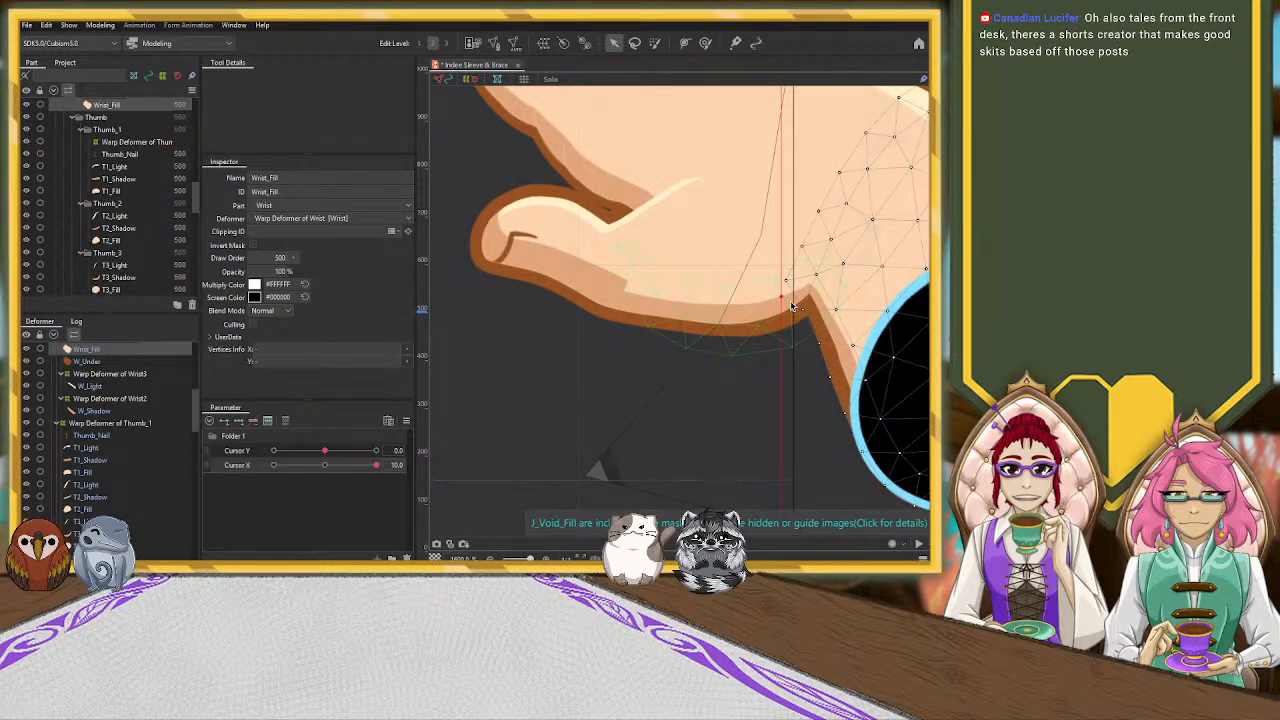
click(792, 307)
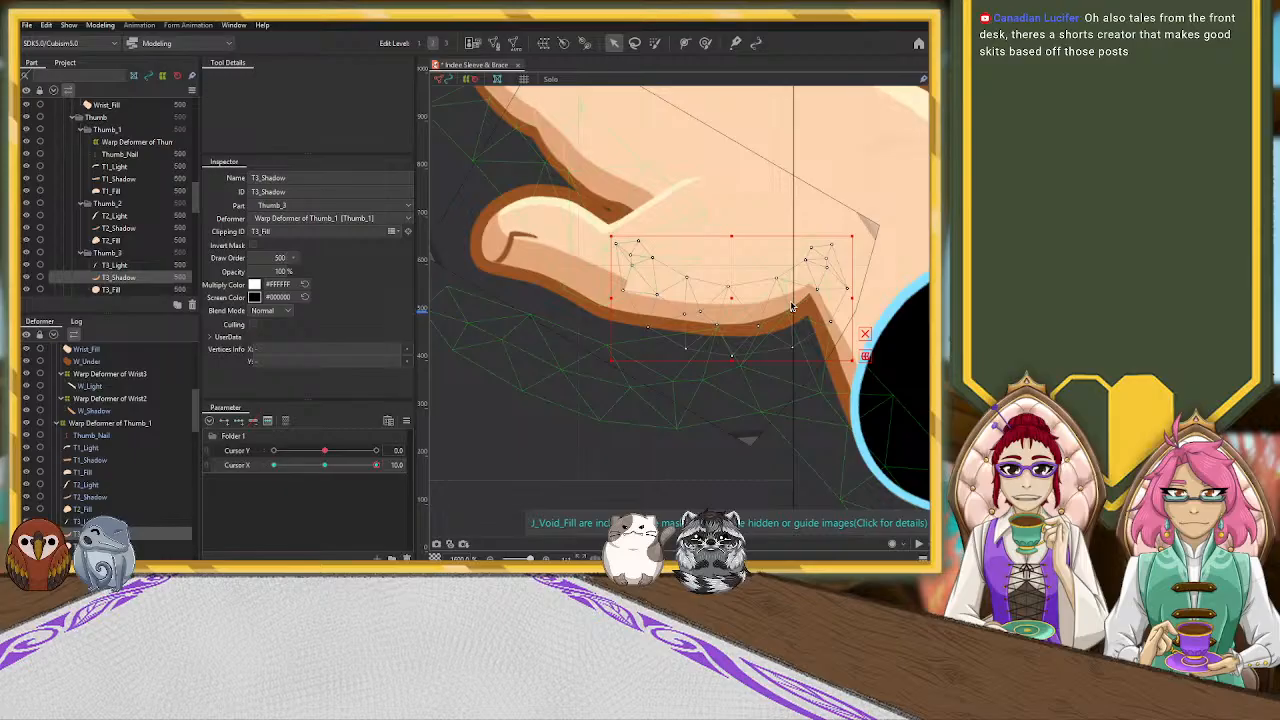
click(845, 375)
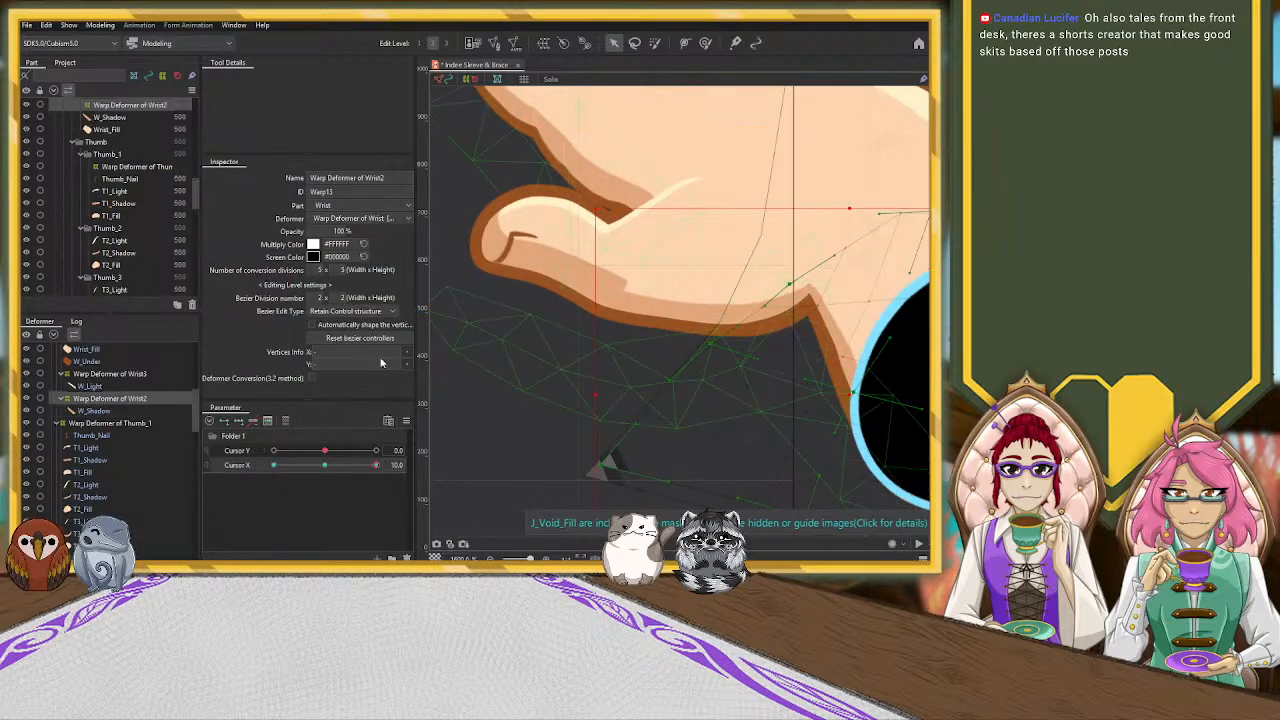
Add three Cursor X keys to the T1_Shadow mesh and move it slightly down toward the thumb's outer edge at value 10
click(606, 265)
click(602, 284)
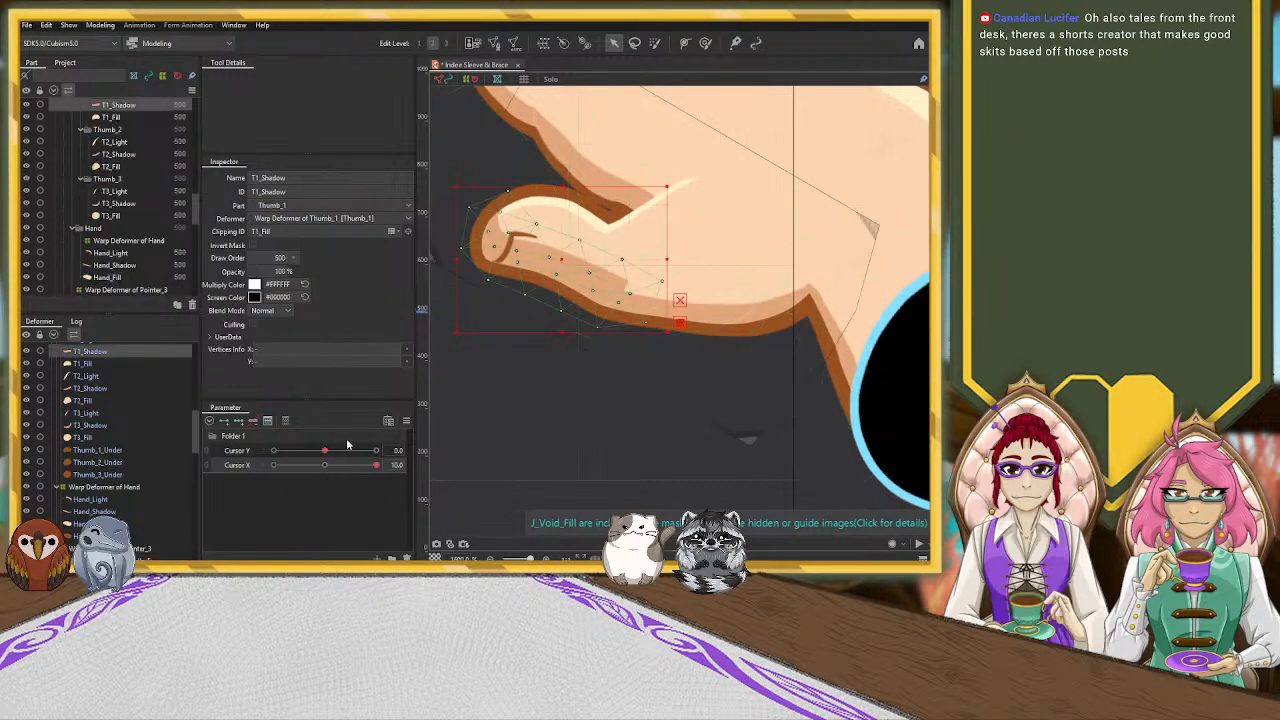
click(324, 465)
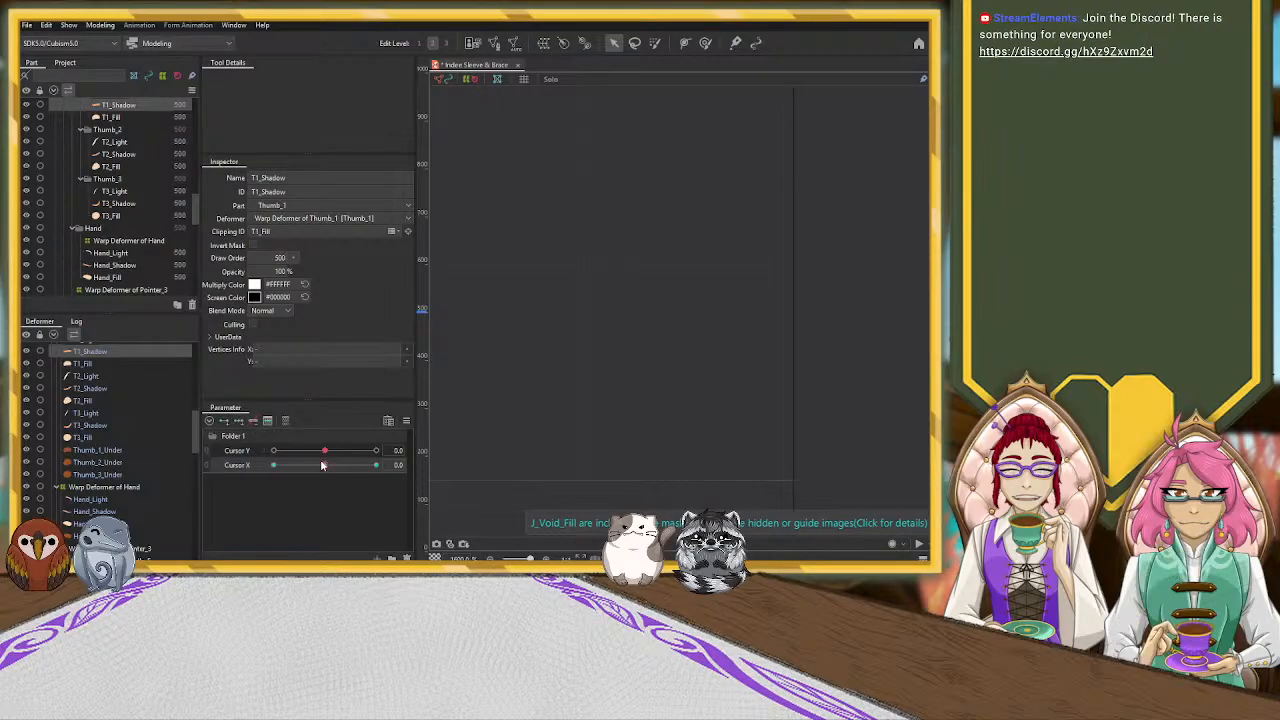
click(324, 465)
drag(565, 262, 557, 270)
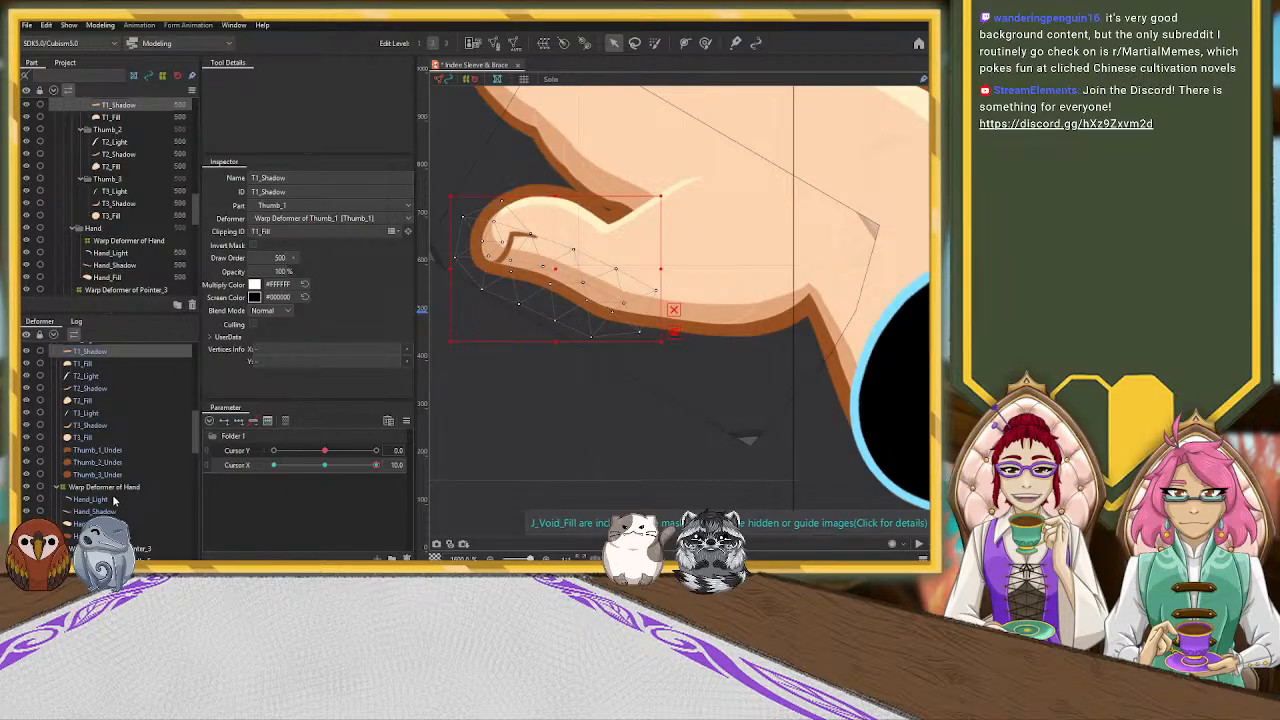
Key Thumb_Nail at three points on Cursor X, then lower, slightly shrink and rotate it clockwise at Cursor X 10
scroll(115, 499, up, 3)
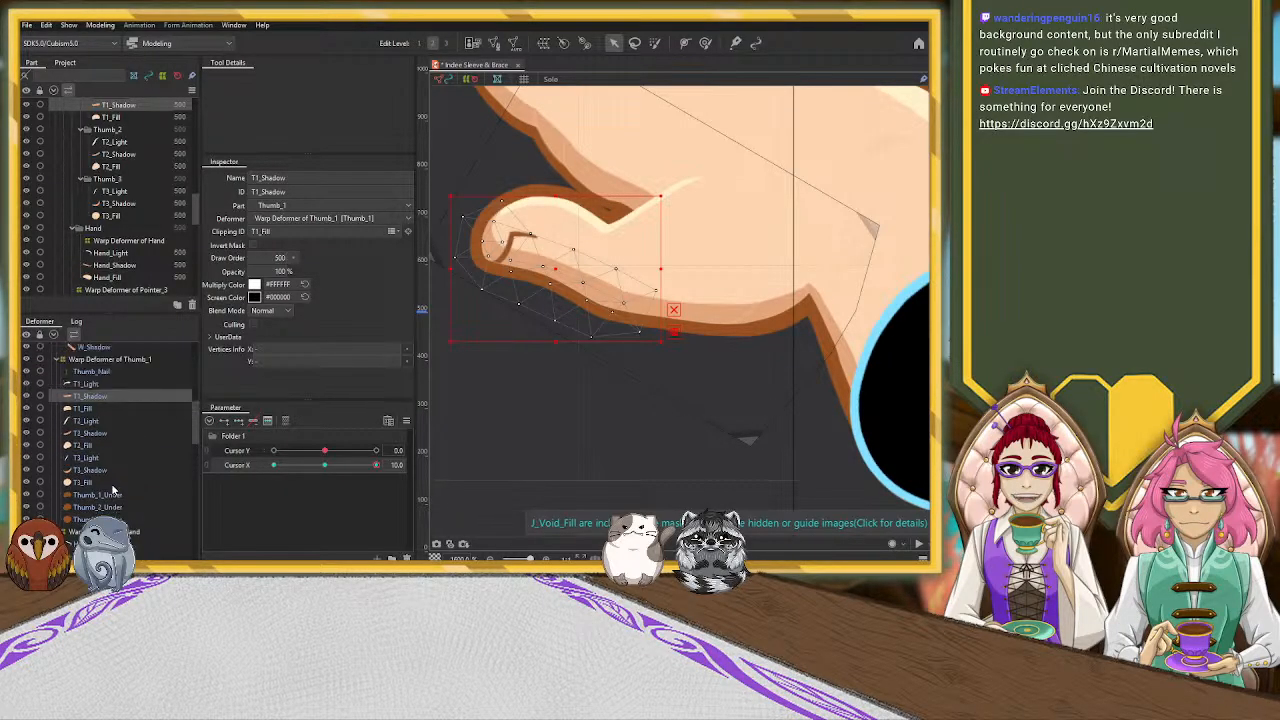
click(91, 371)
click(325, 466)
click(239, 421)
drag(325, 466, 384, 465)
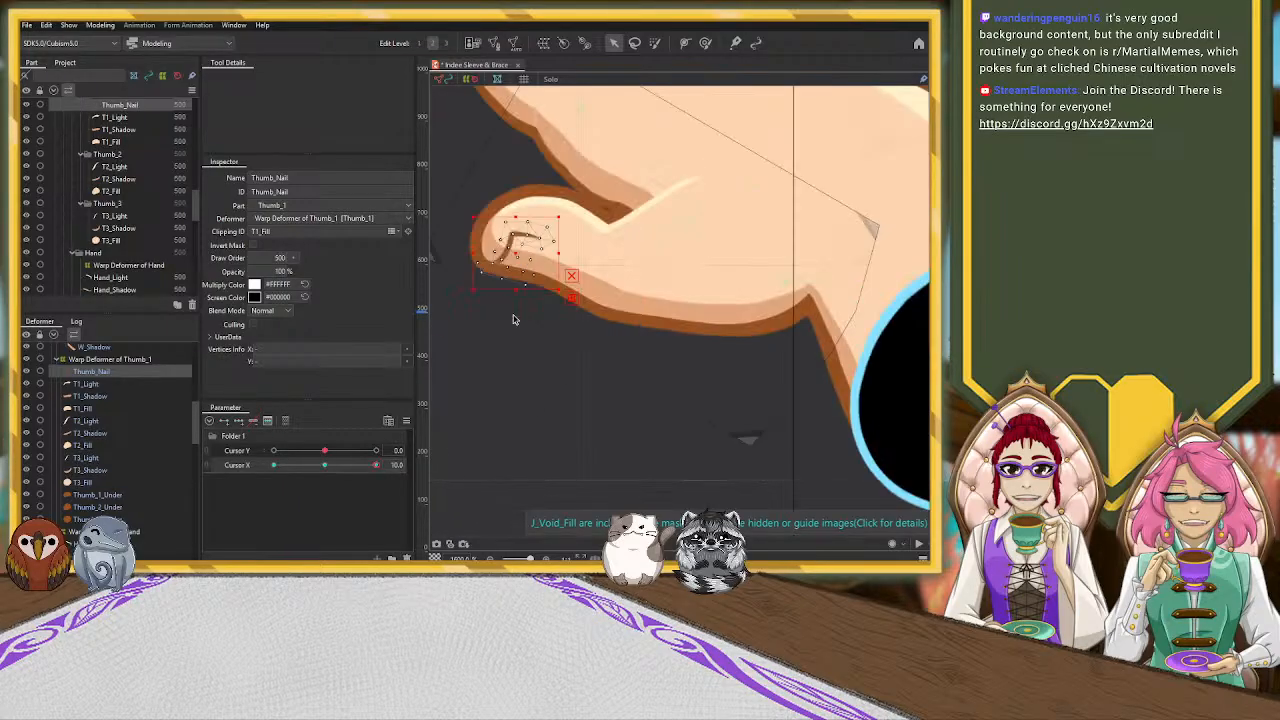
mouse_move(559, 217)
mouse_down()
mouse_move(510, 260)
mouse_move(560, 237)
mouse_up()
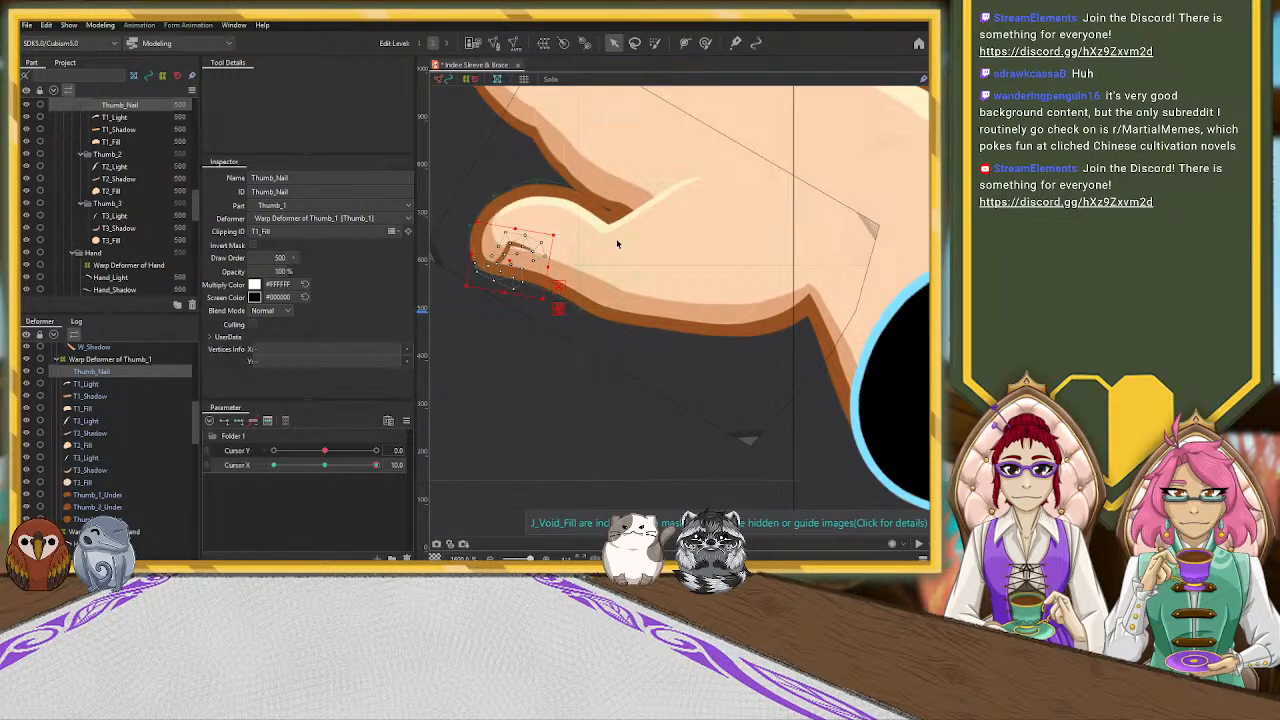
Add three keys on Cursor X to the T2_Light highlight at the thumb crease
scroll(616, 238, down, 5)
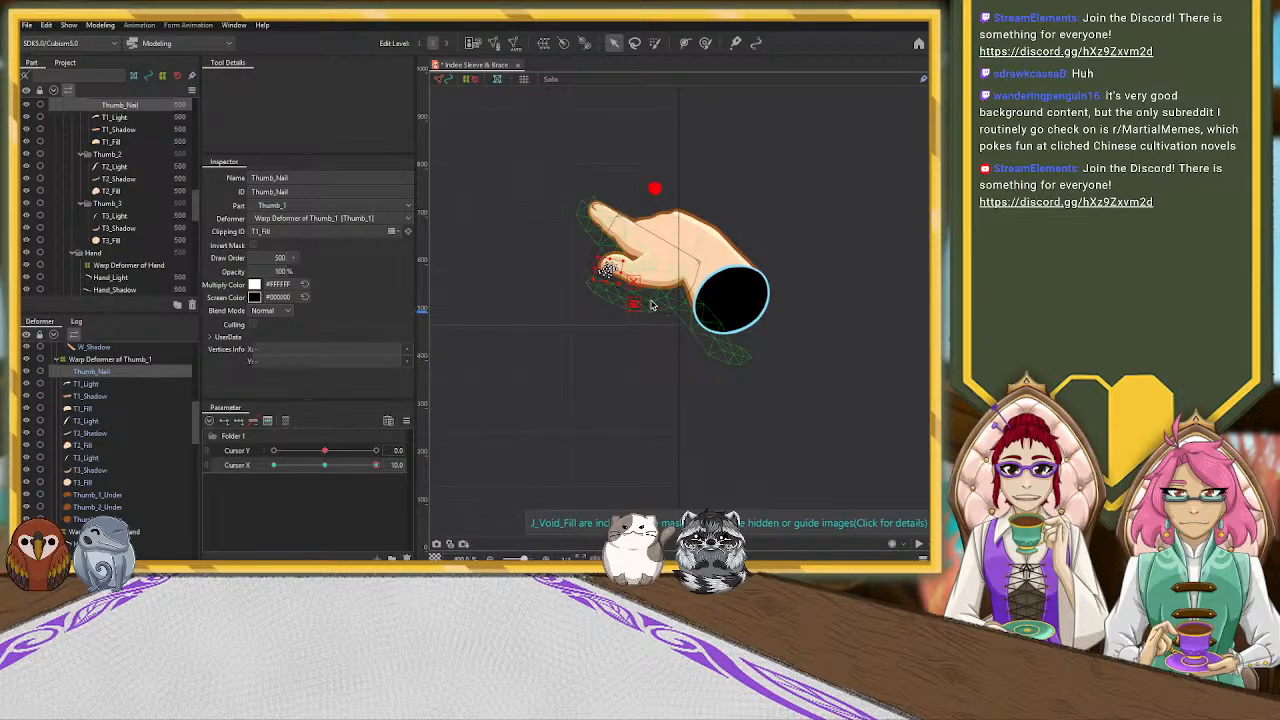
scroll(605, 310, up, 5)
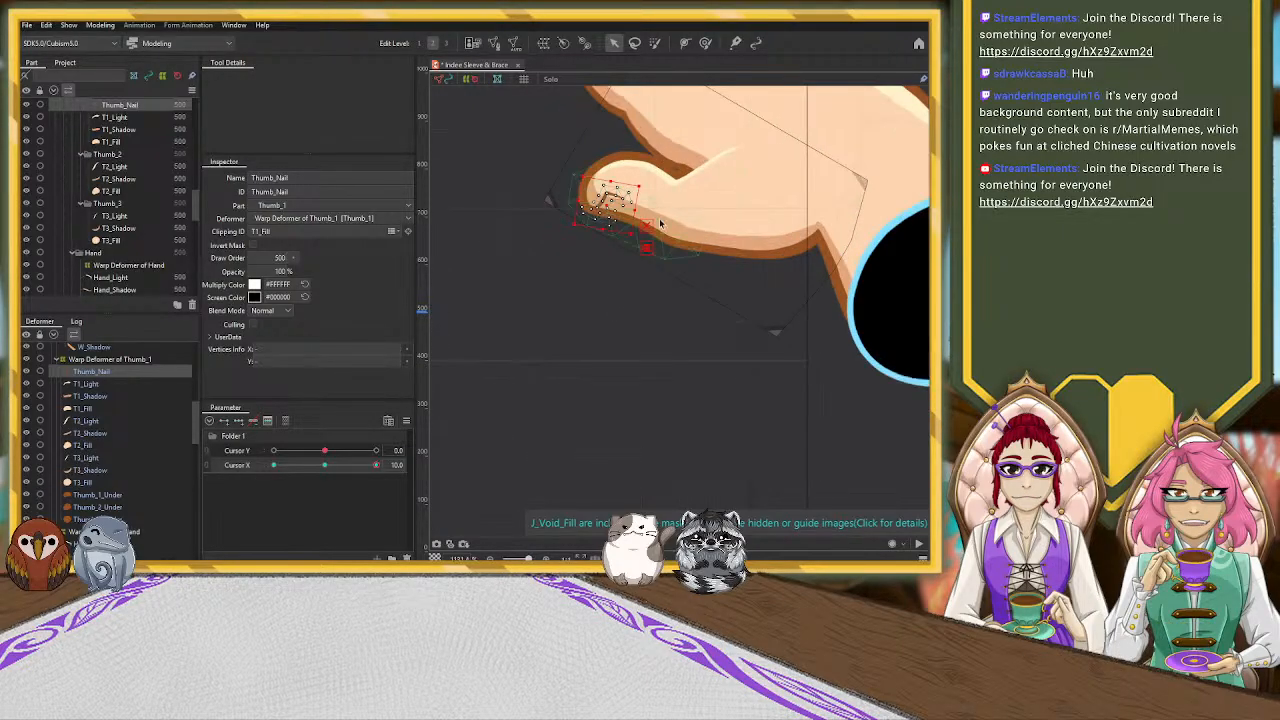
click(701, 174)
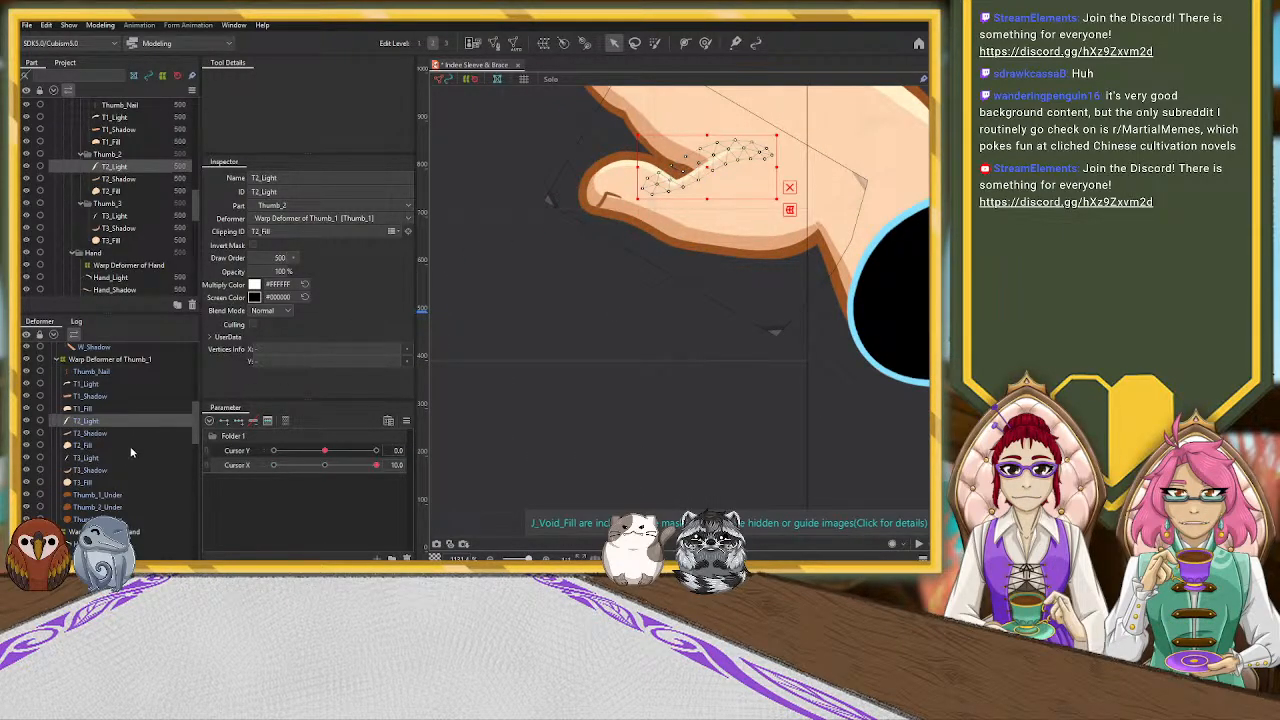
click(325, 465)
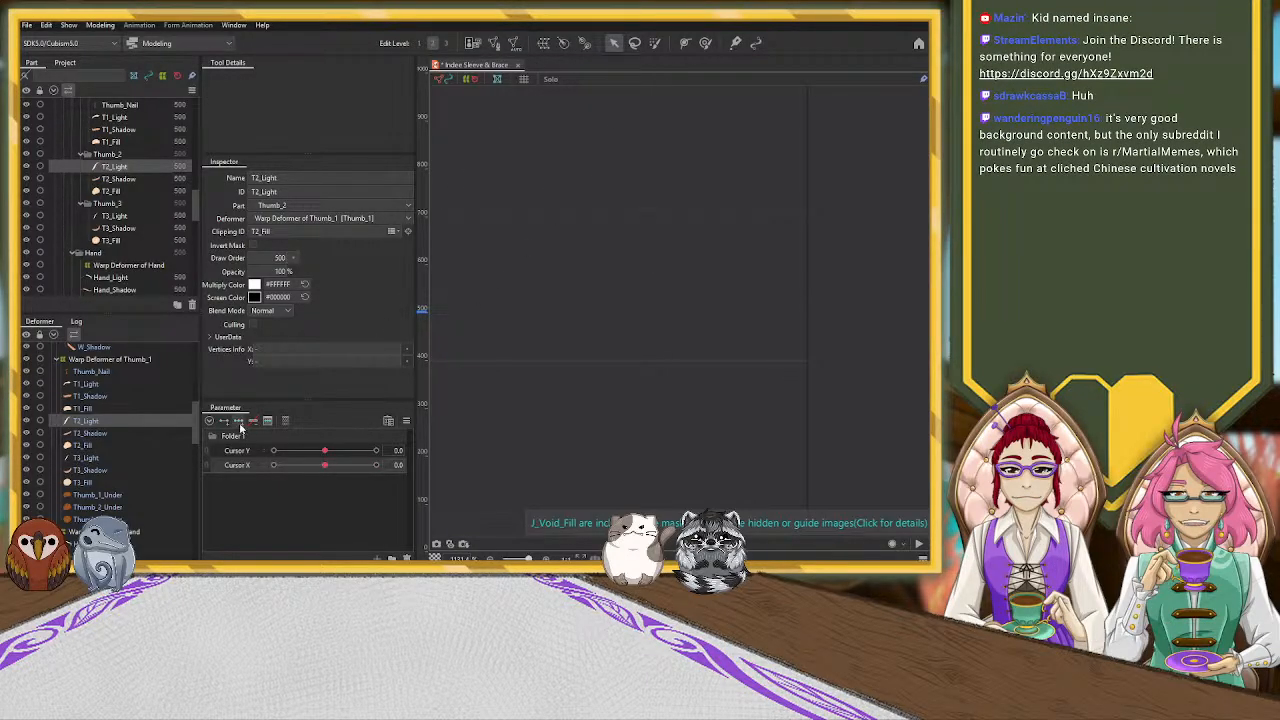
drag(329, 467, 491, 457)
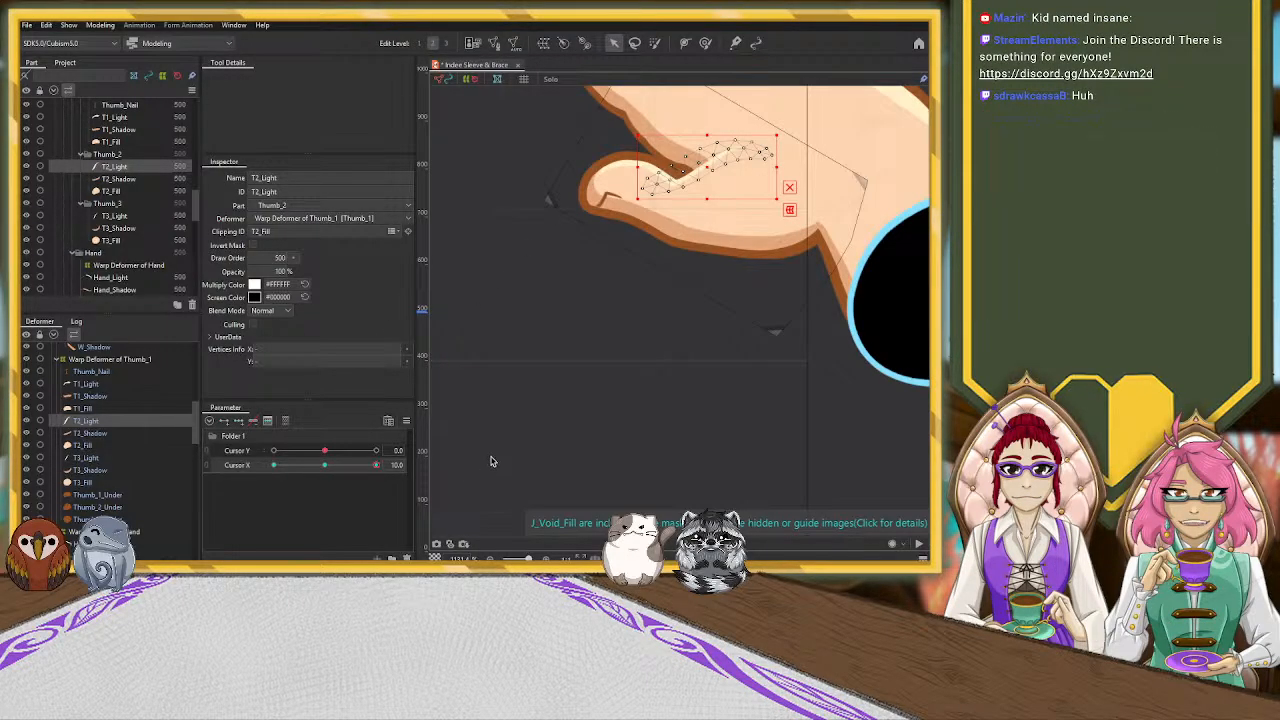
mouse_move(777, 167)
mouse_down()
mouse_move(763, 167)
mouse_move(778, 167)
mouse_up()
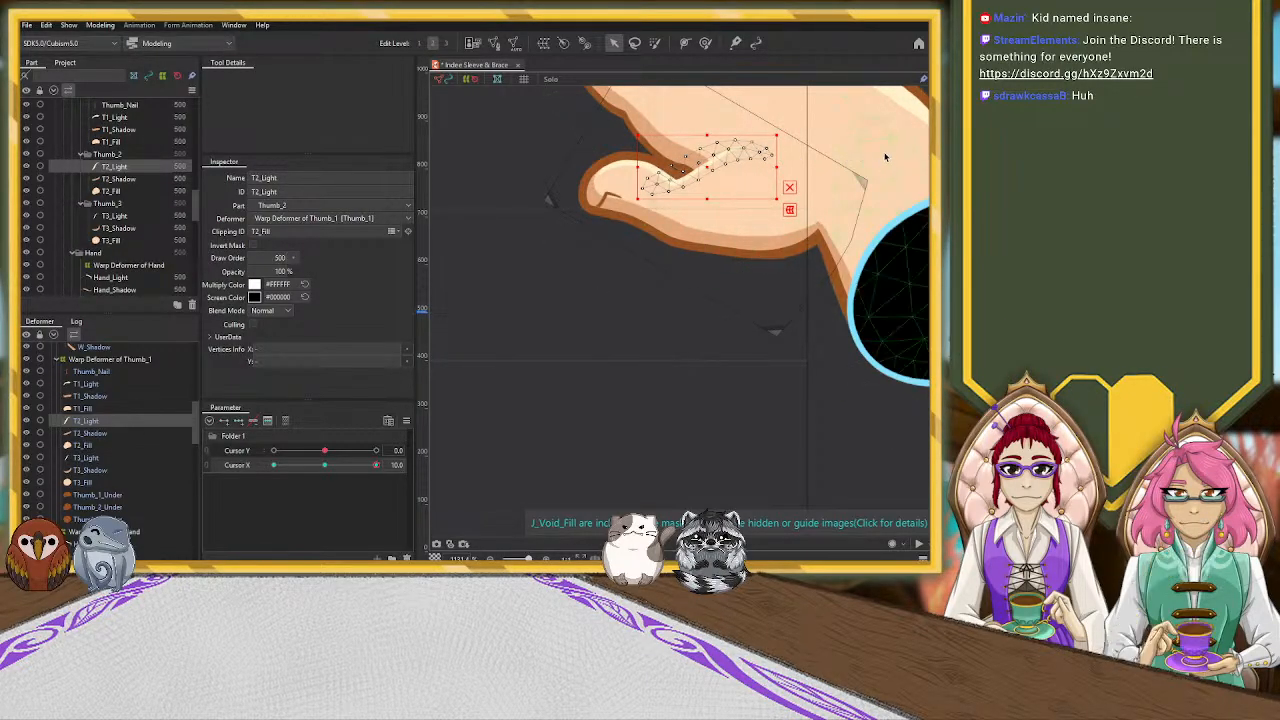
click(745, 149)
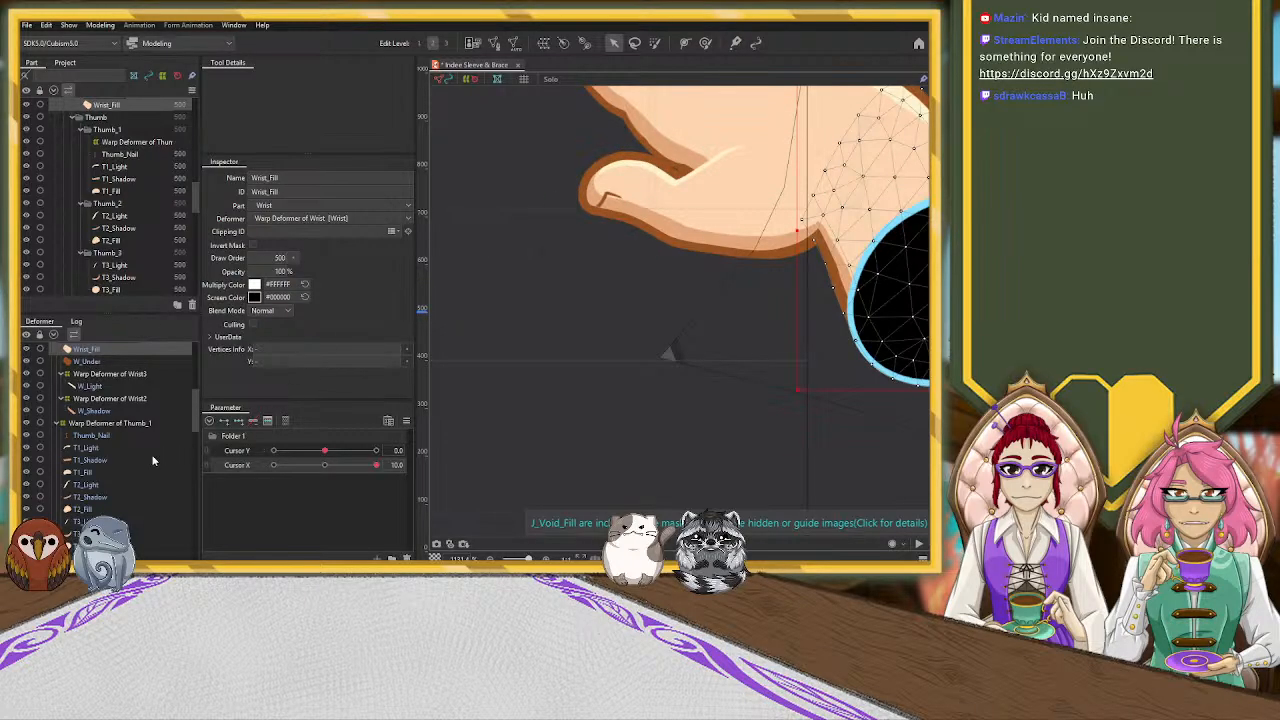
click(100, 485)
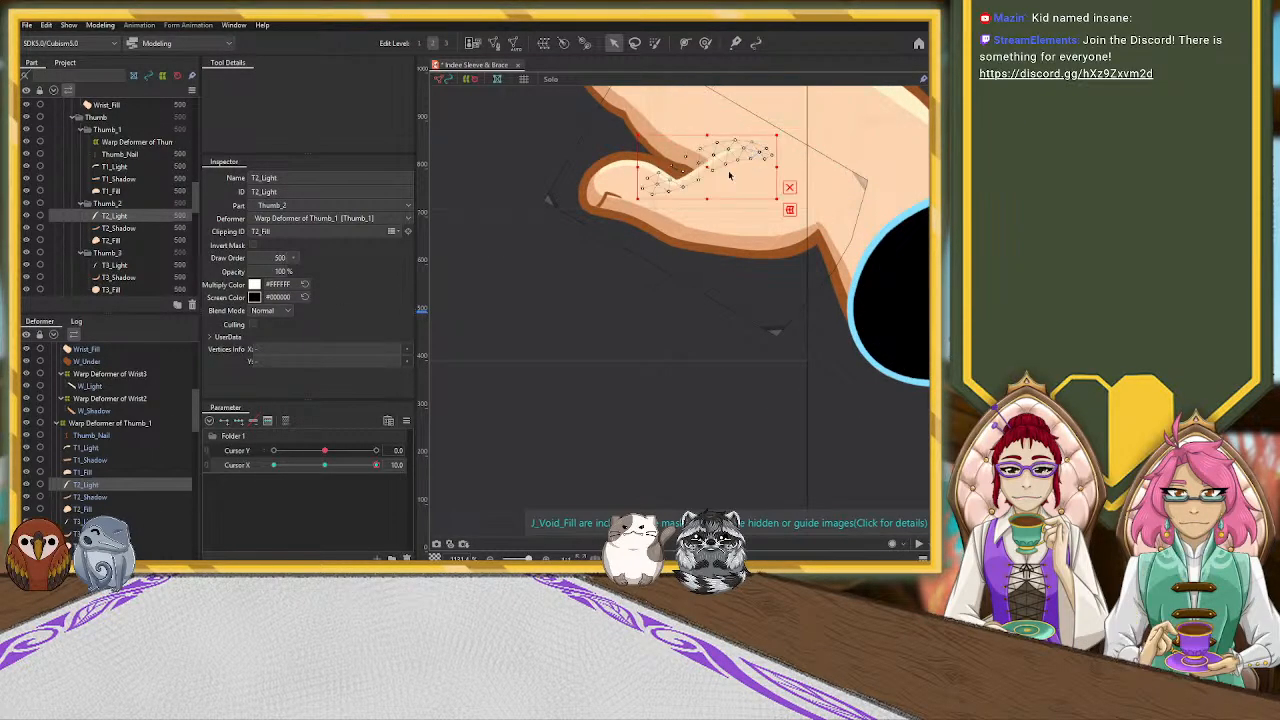
Add three Cursor X keys to the T3_Light highlight and move it down below the thumb crease at value 10
click(112, 449)
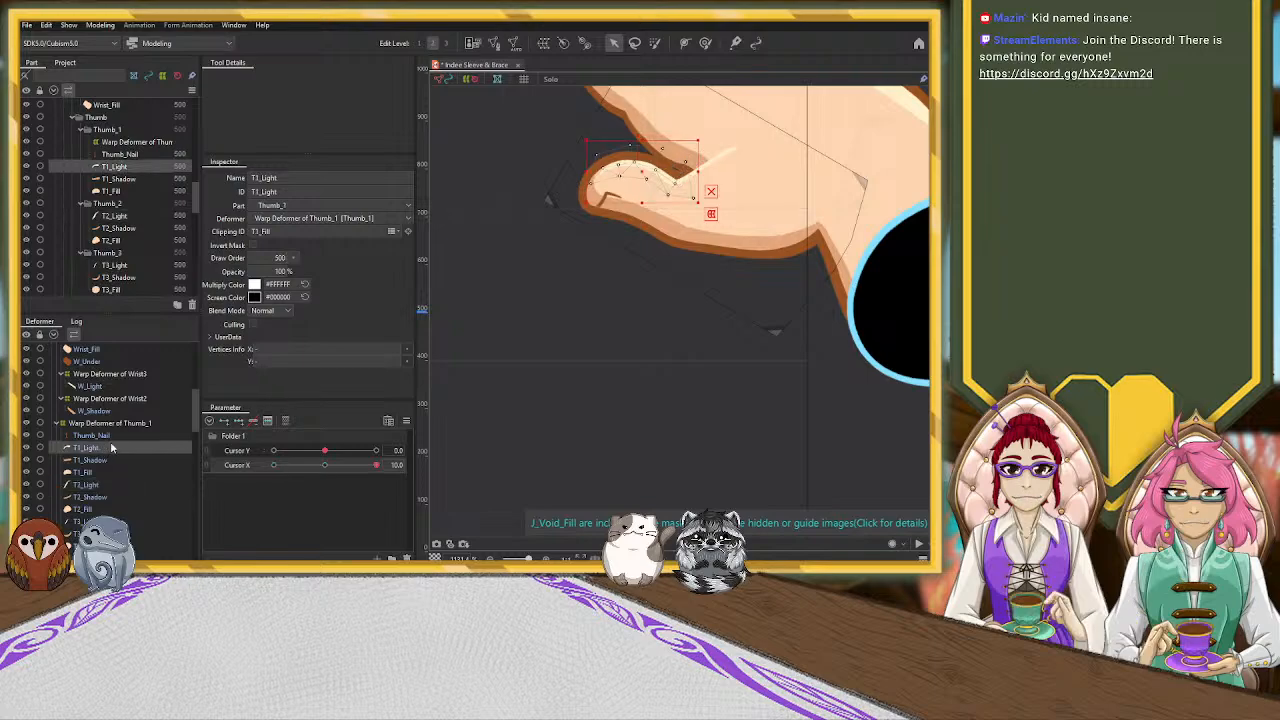
click(150, 520)
click(327, 467)
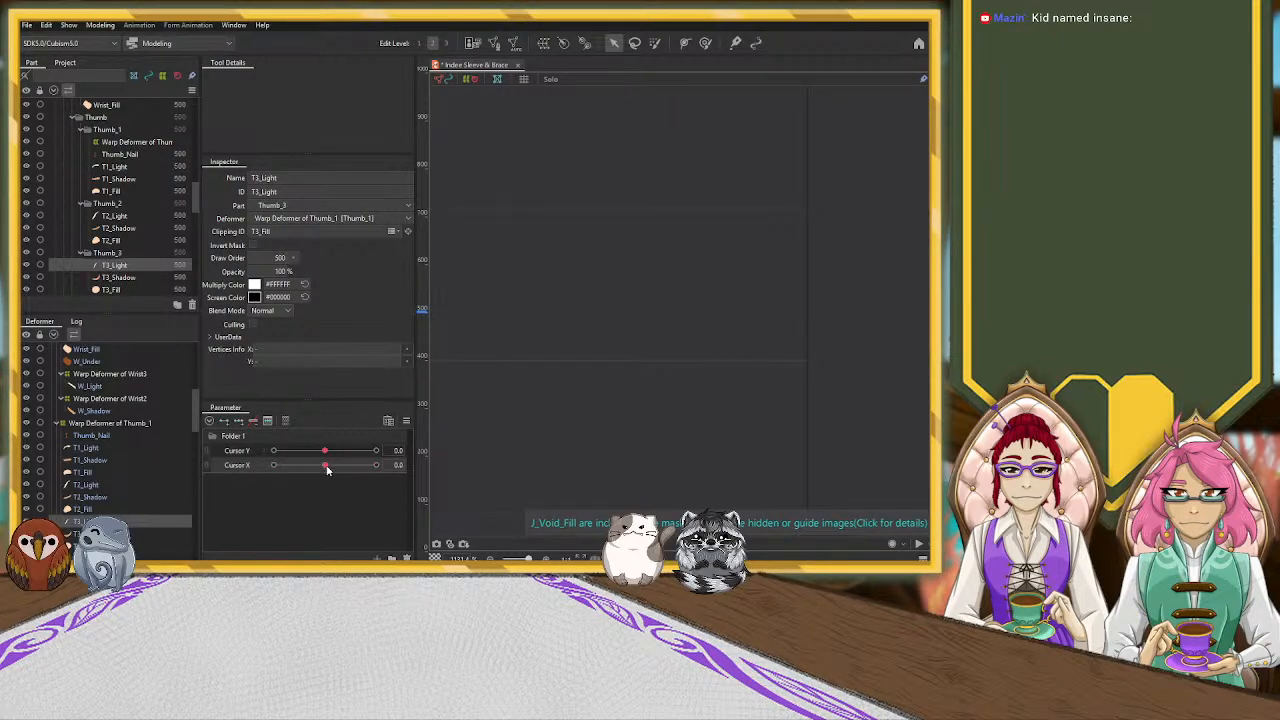
drag(325, 467, 378, 467)
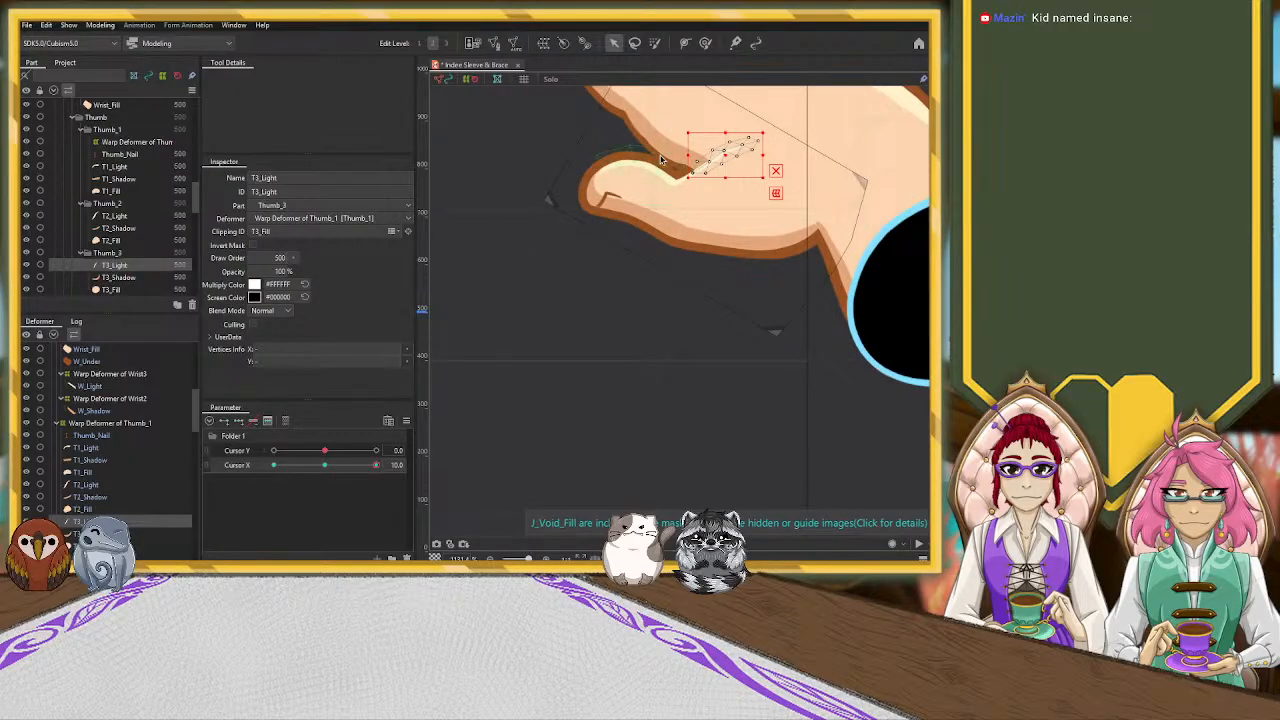
drag(726, 153, 728, 192)
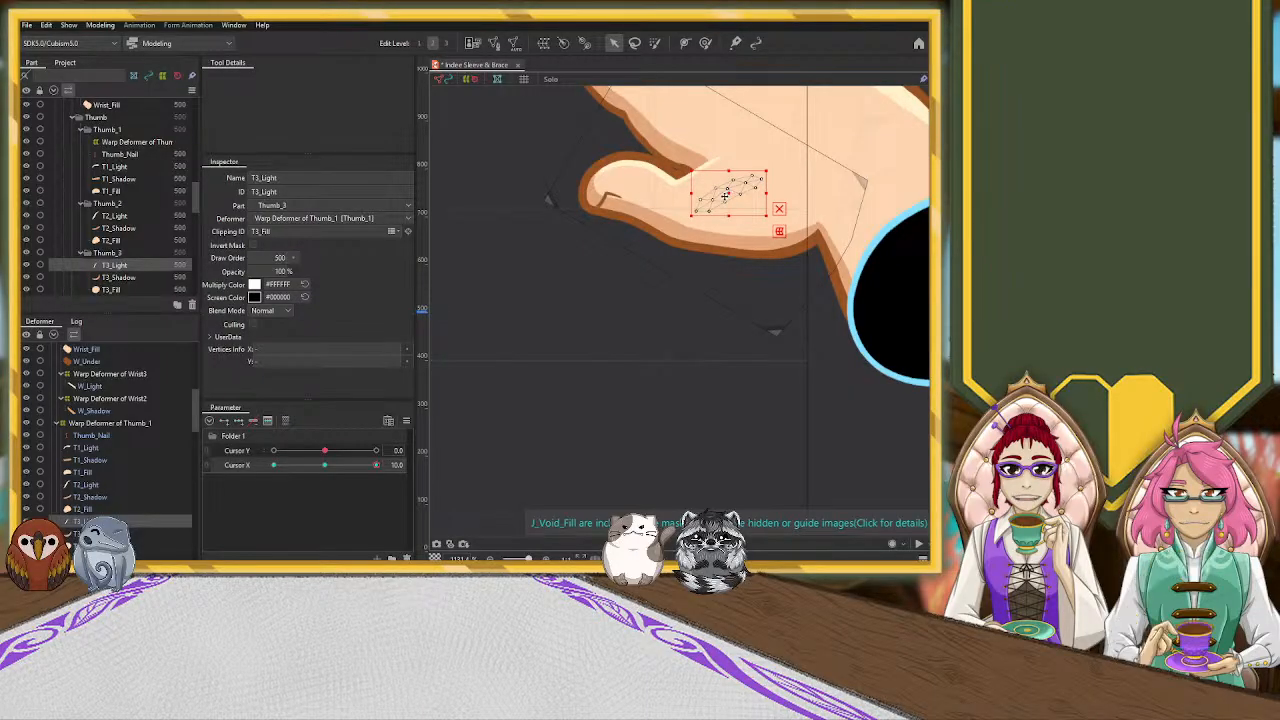
At Cursor X 10, use the deform brush to pull Hand_Light's finger-side end toward the crease at the index finger's base
scroll(595, 240, down, 5)
scroll(593, 253, up, 3)
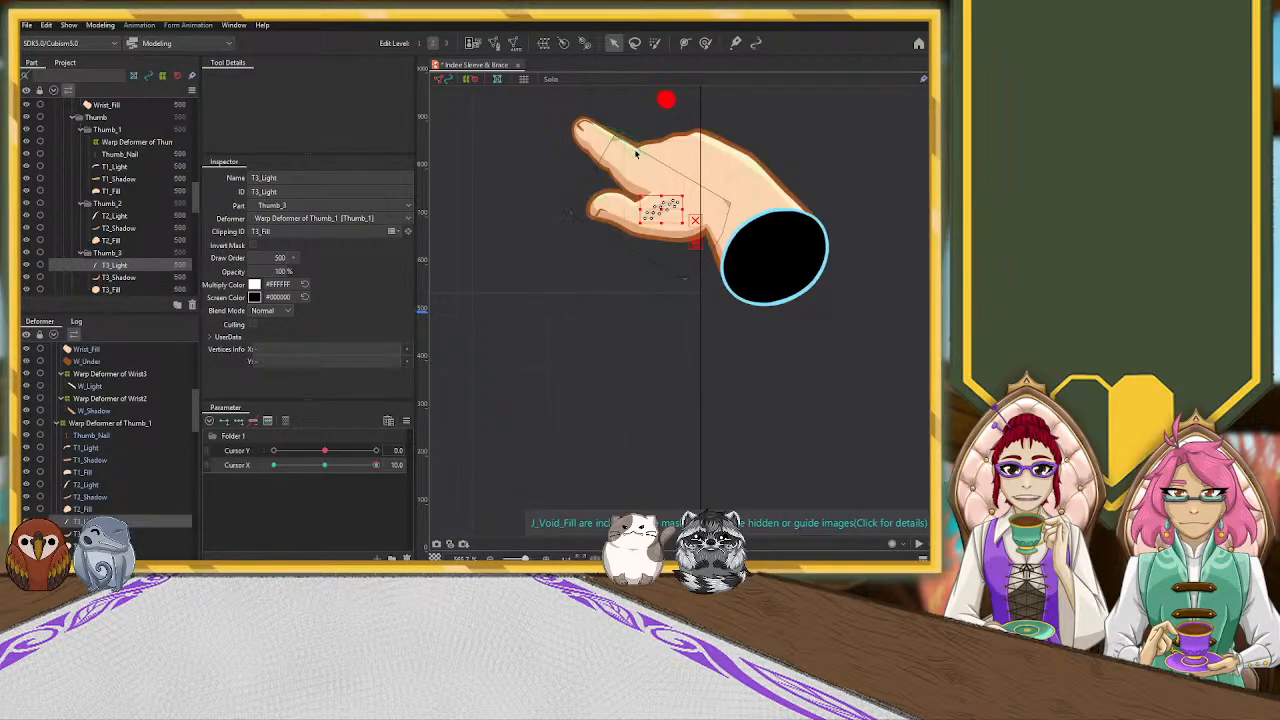
click(614, 186)
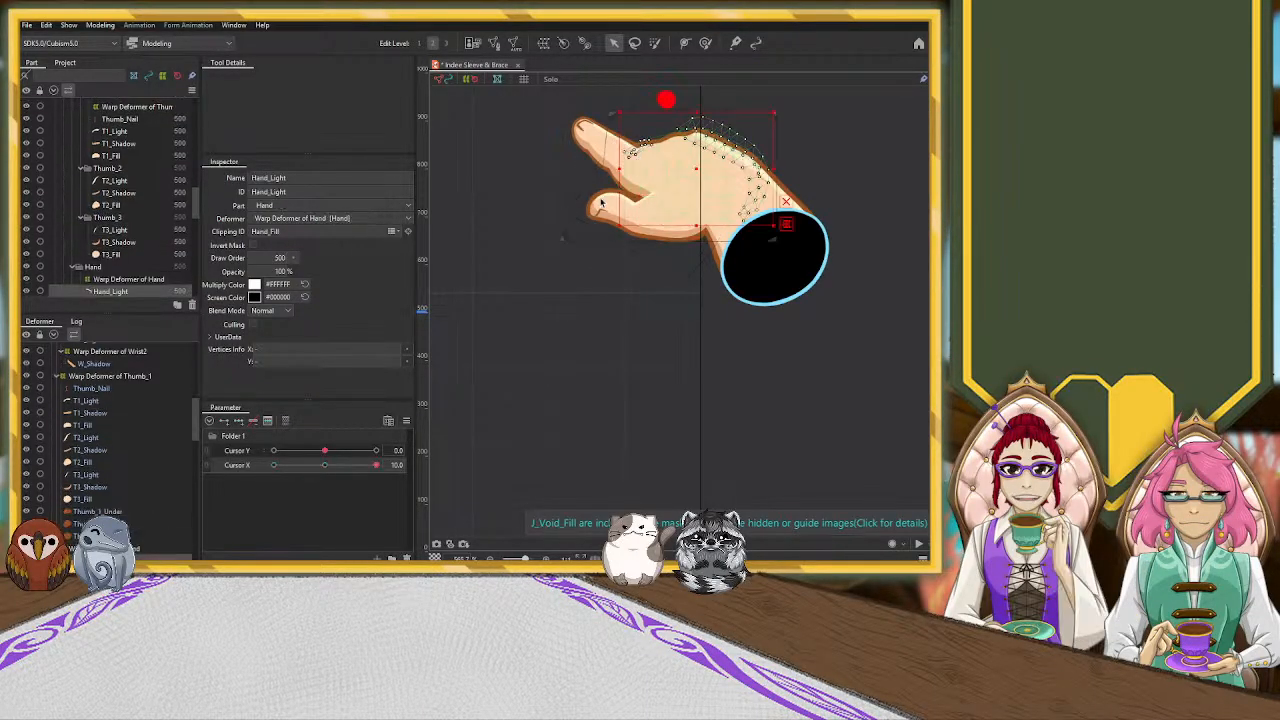
click(329, 466)
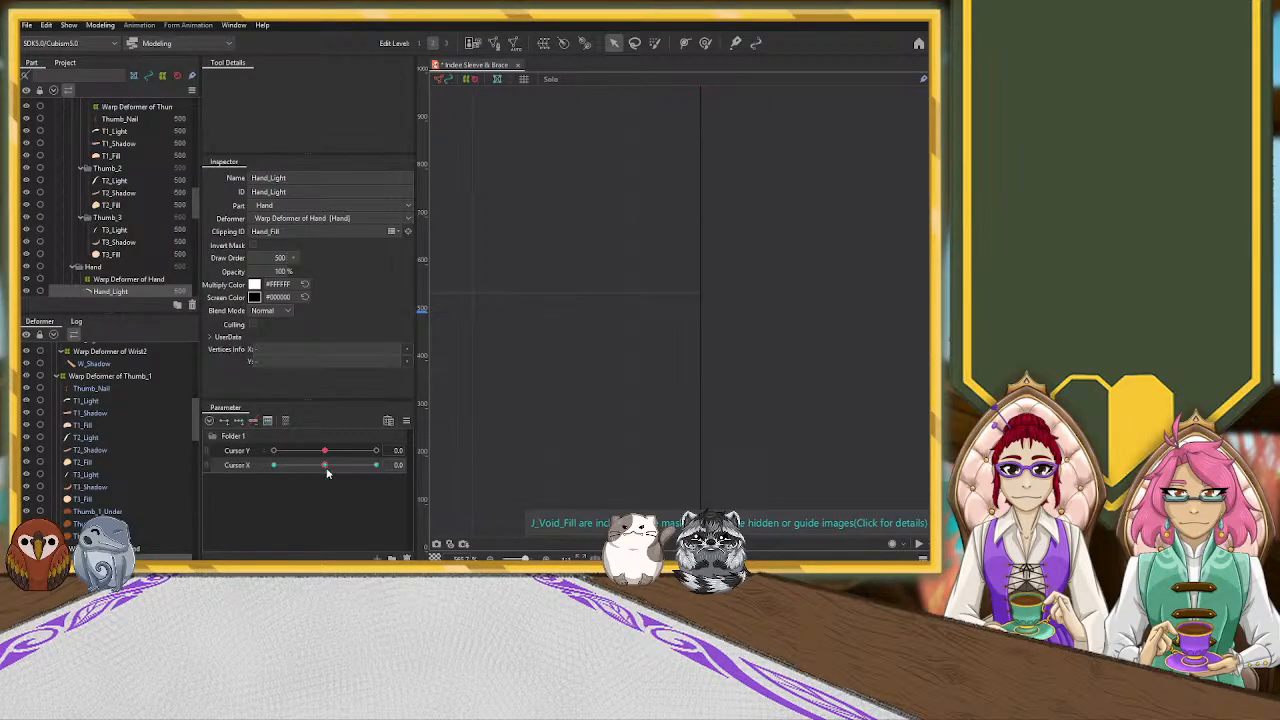
drag(326, 466, 520, 421)
scroll(659, 164, up, 5)
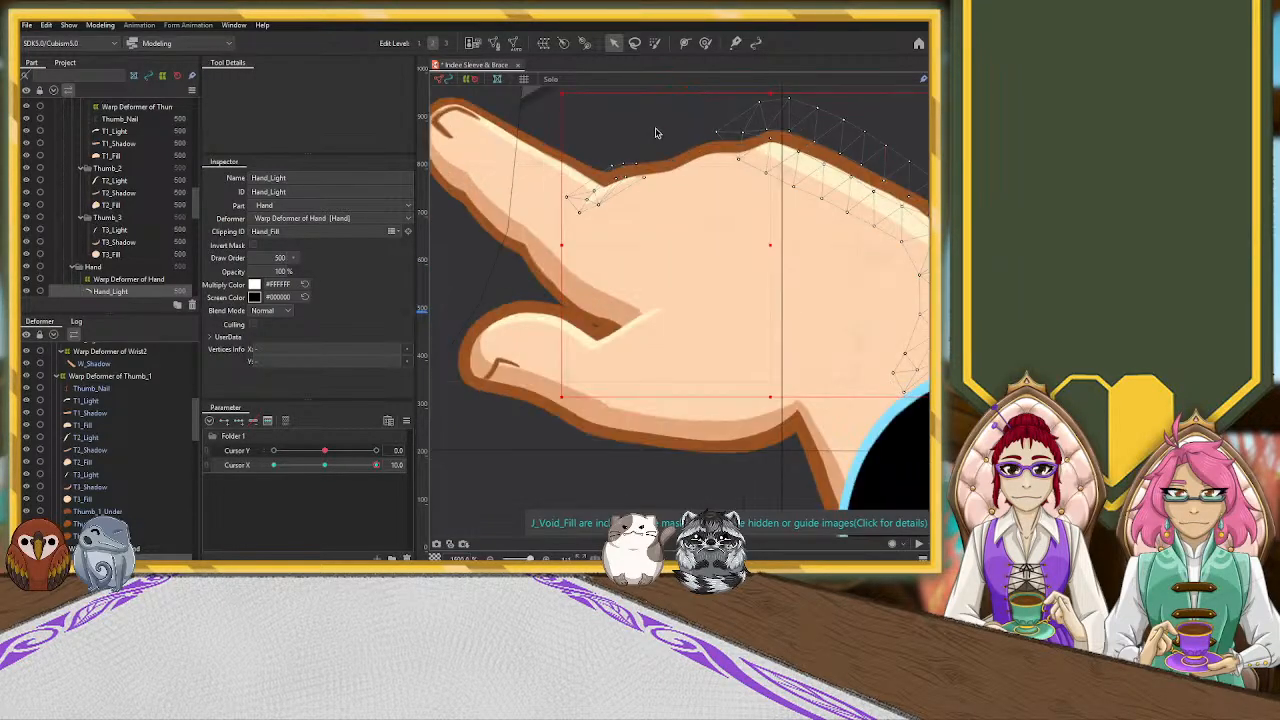
click(705, 43)
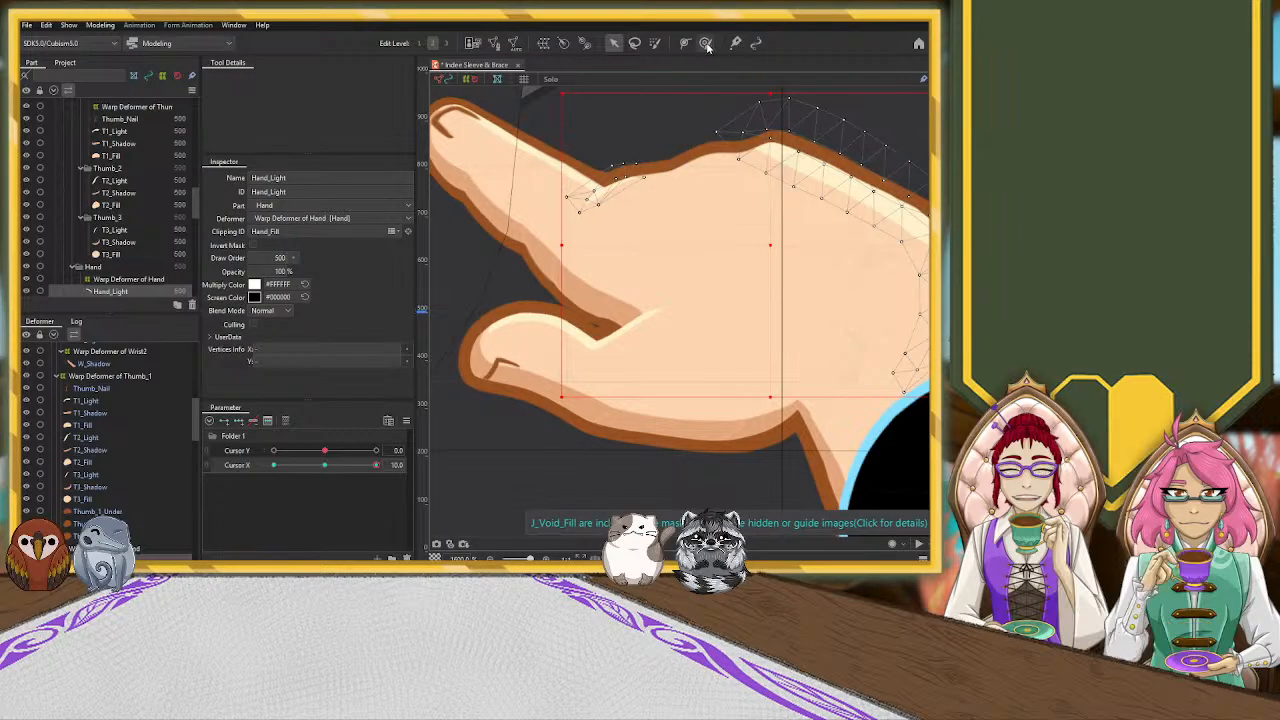
drag(563, 214, 560, 240)
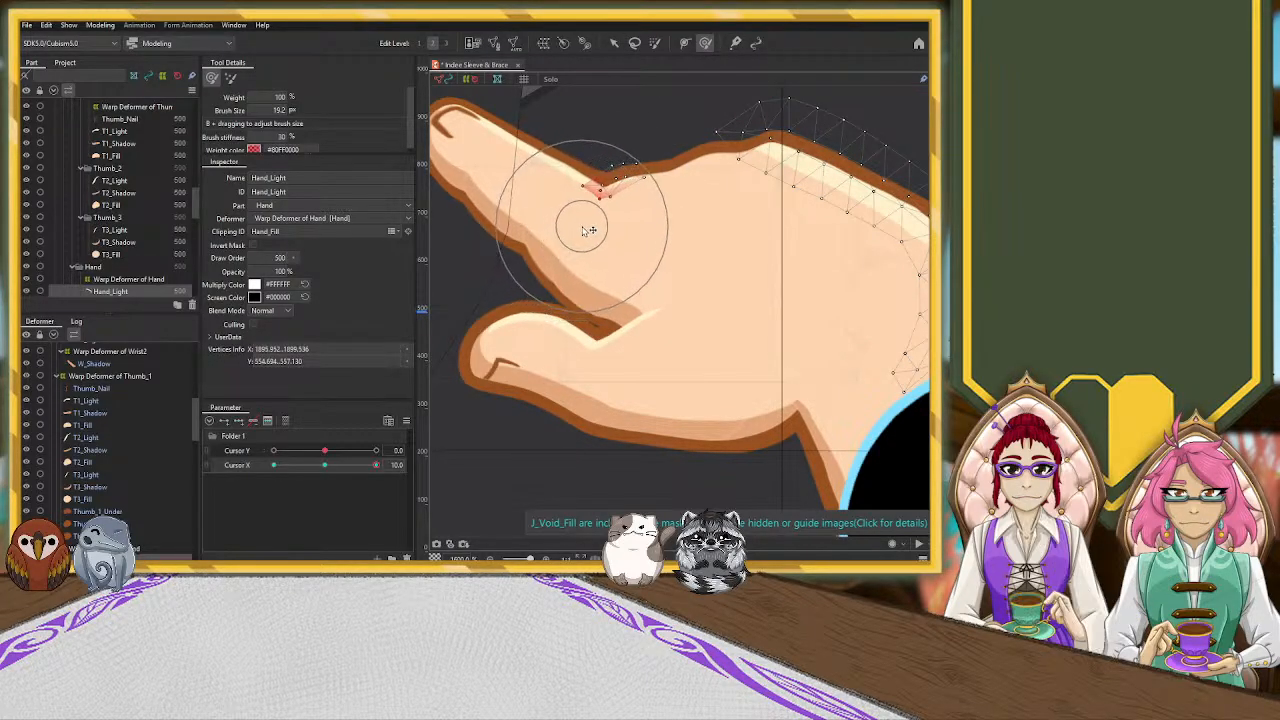
key(ctrl+z)
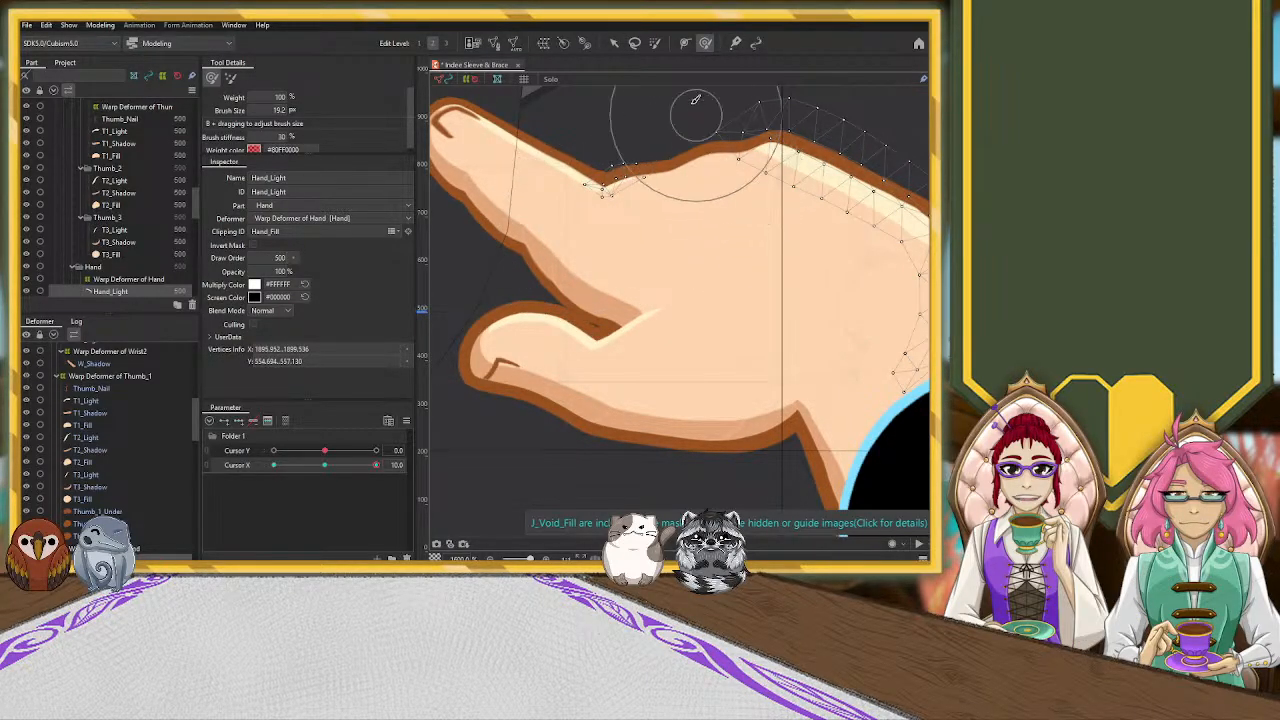
click(614, 43)
click(631, 123)
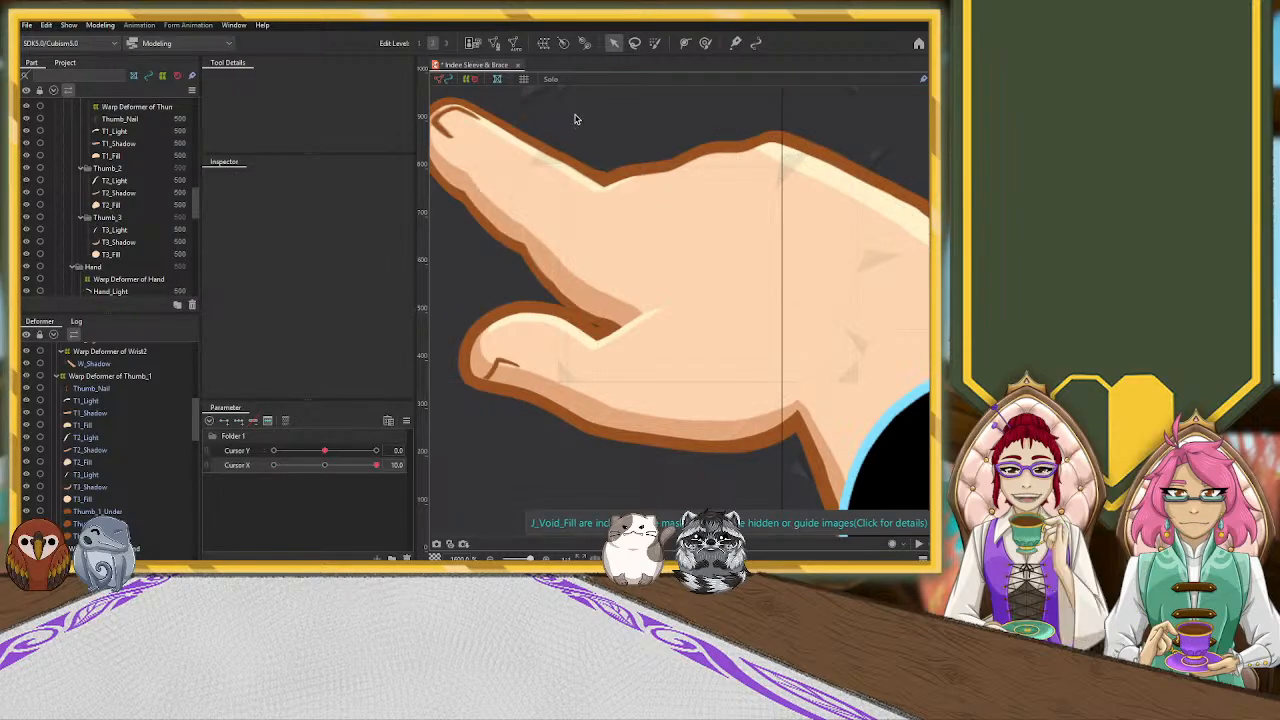
Refine the small group of Hand_Light vertices under the index finger crease with another deform brush stroke at Cursor X 10
click(607, 192)
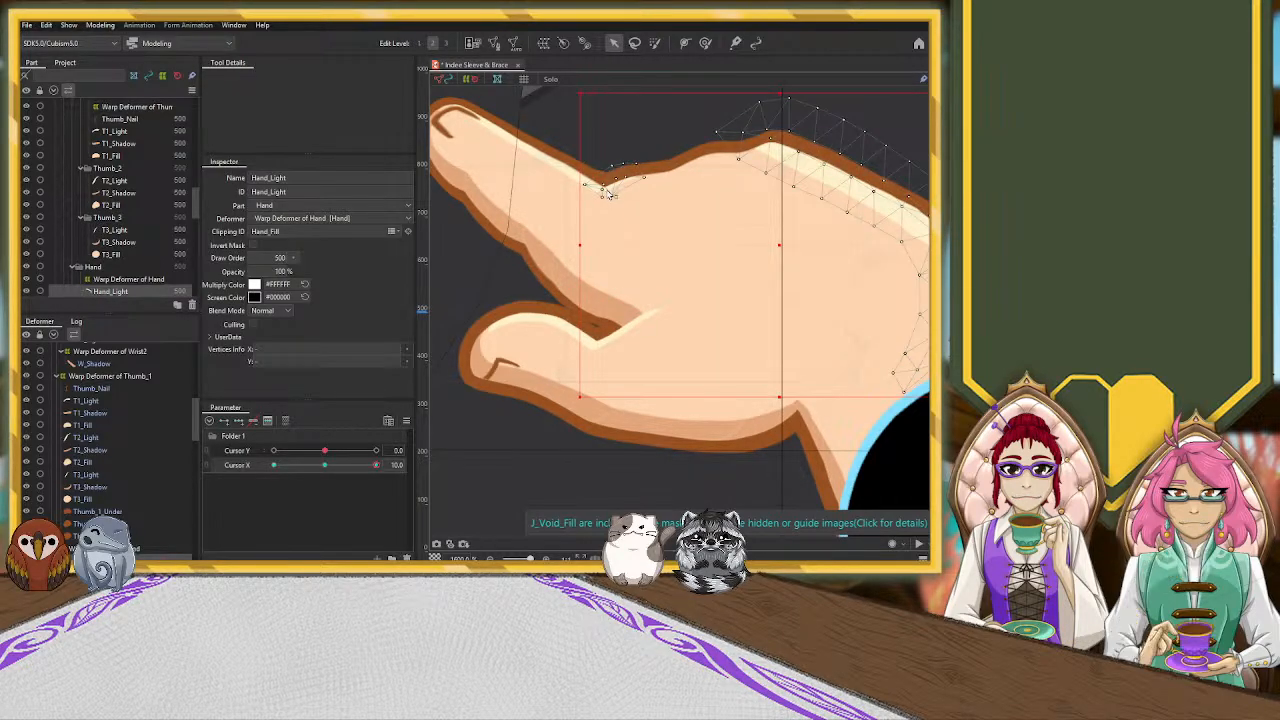
click(705, 43)
drag(584, 263, 572, 280)
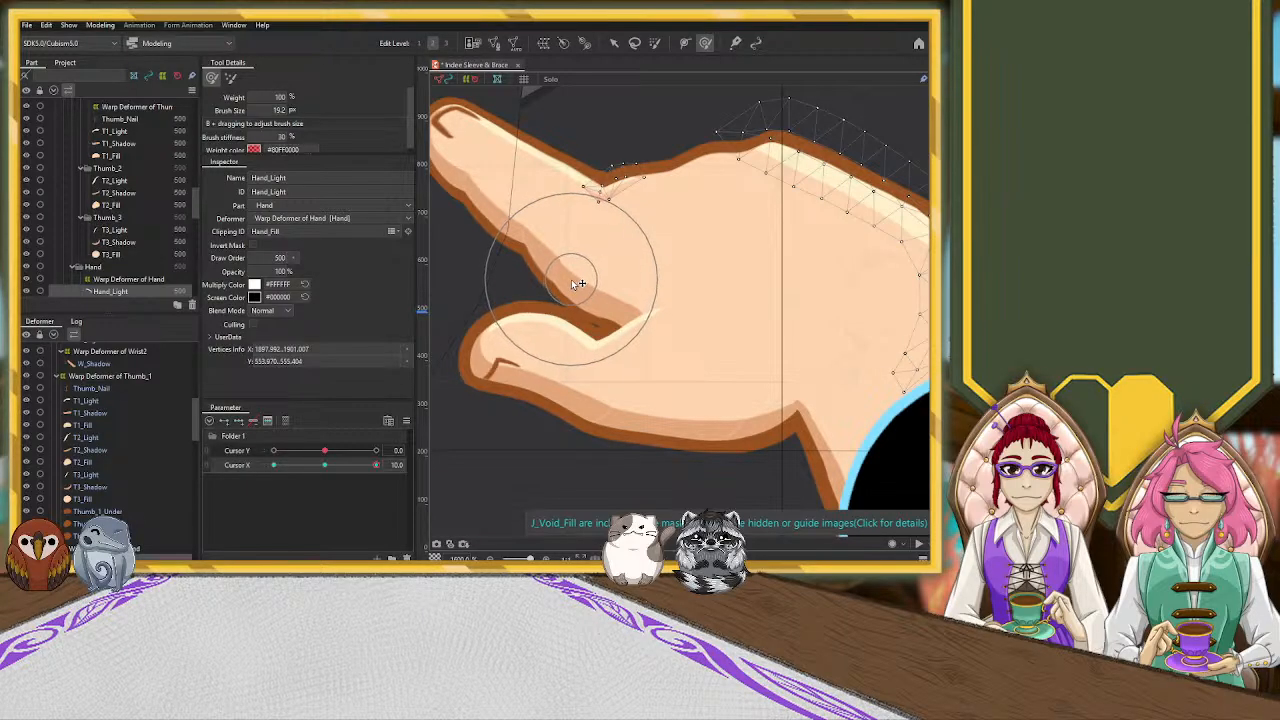
scroll(572, 280, down, 5)
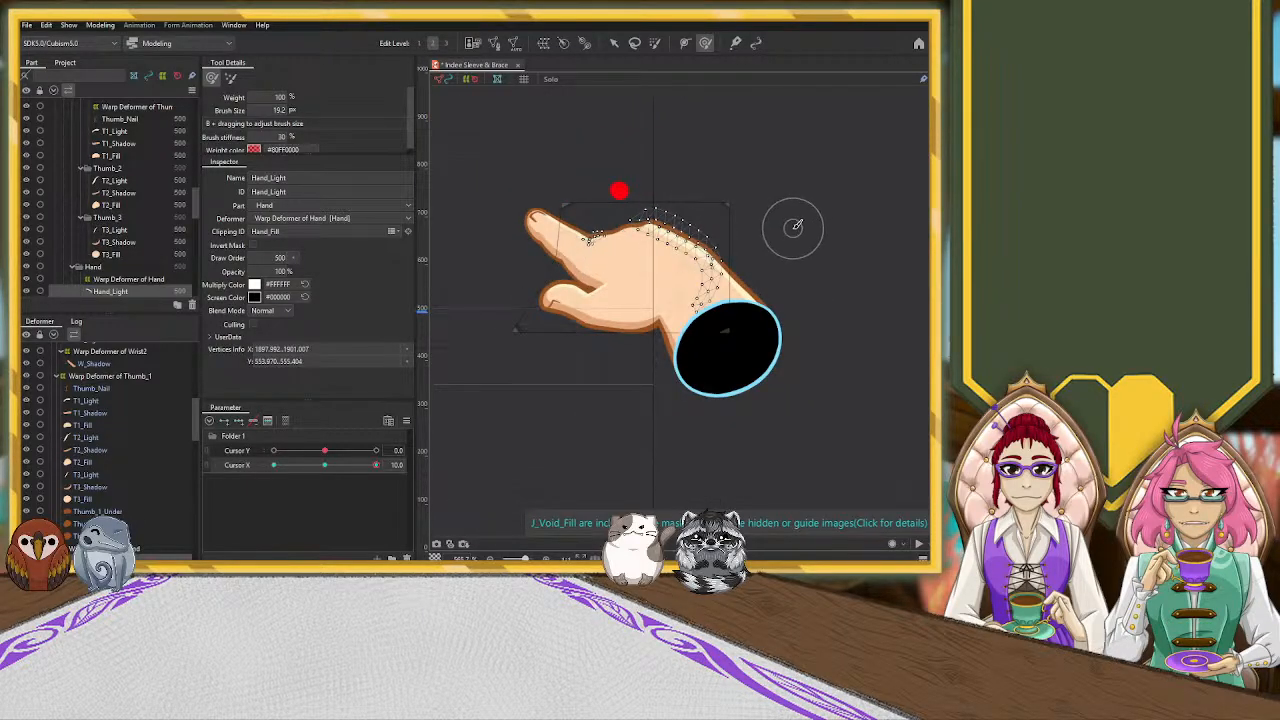
click(614, 43)
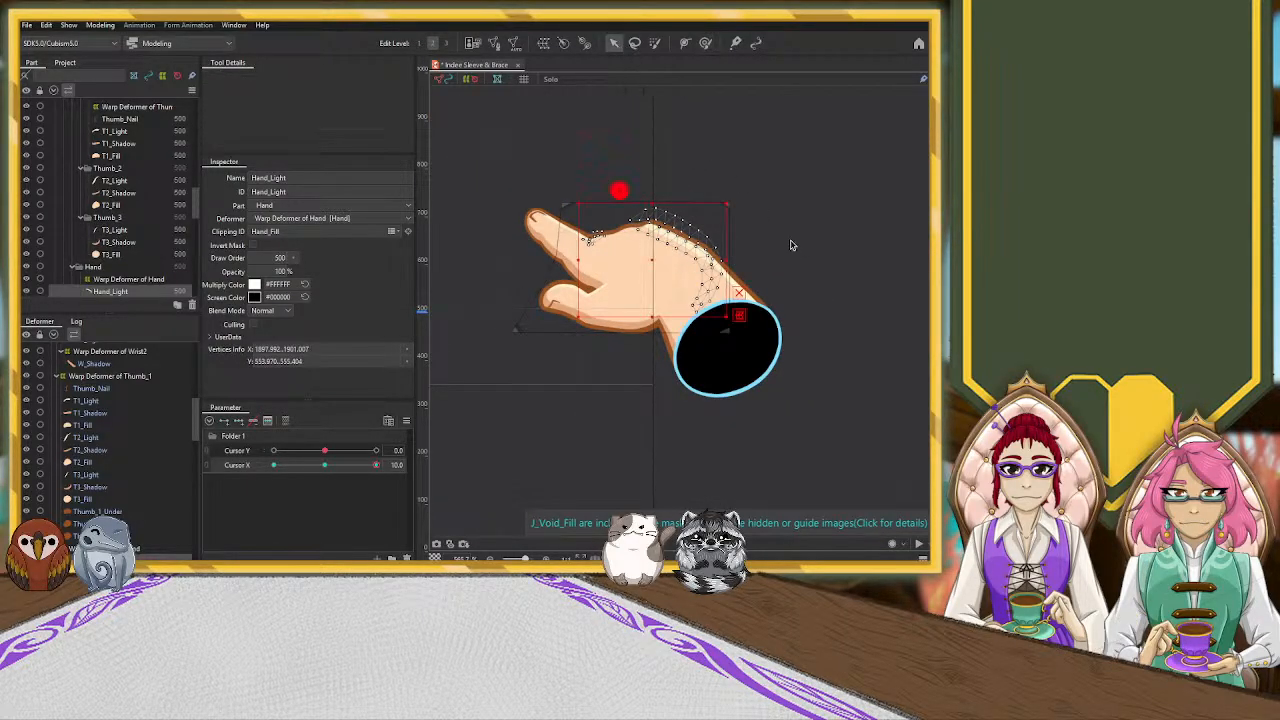
click(823, 275)
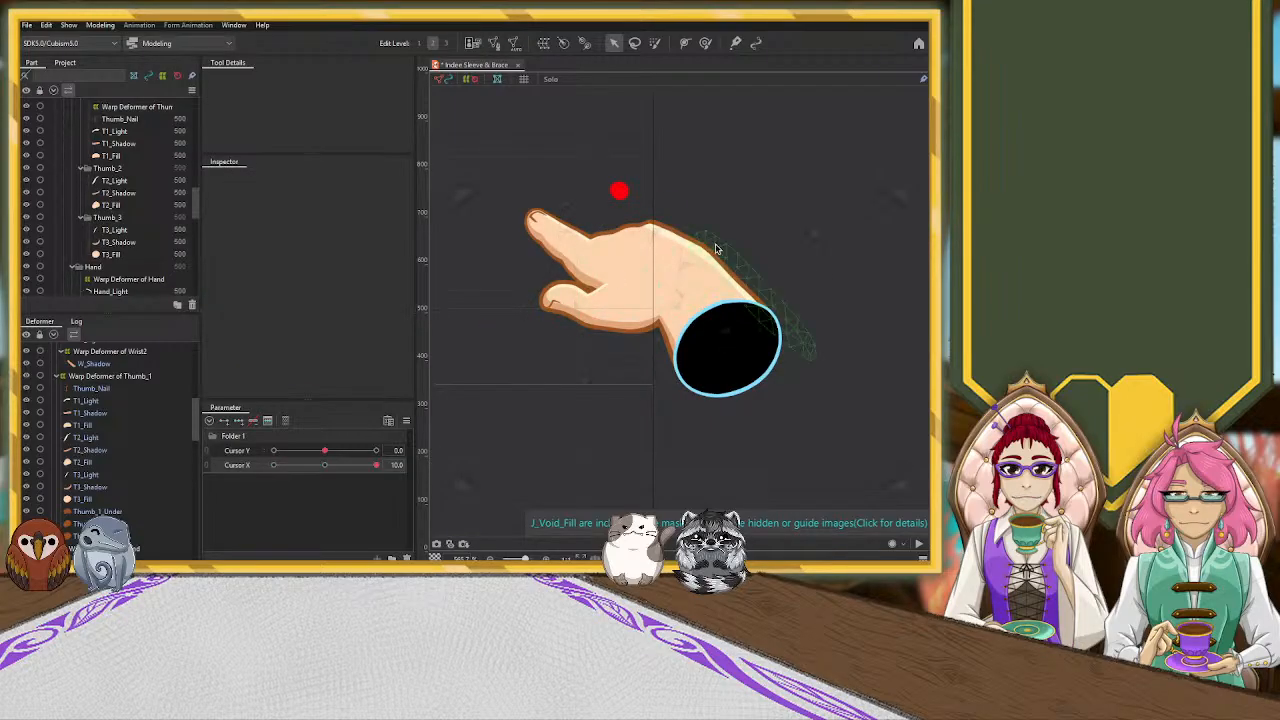
Lower the upper wrist-side corner of the Warp Deformer of Hand at Cursor X 10 and check the neighbouring wrist deformers
click(660, 275)
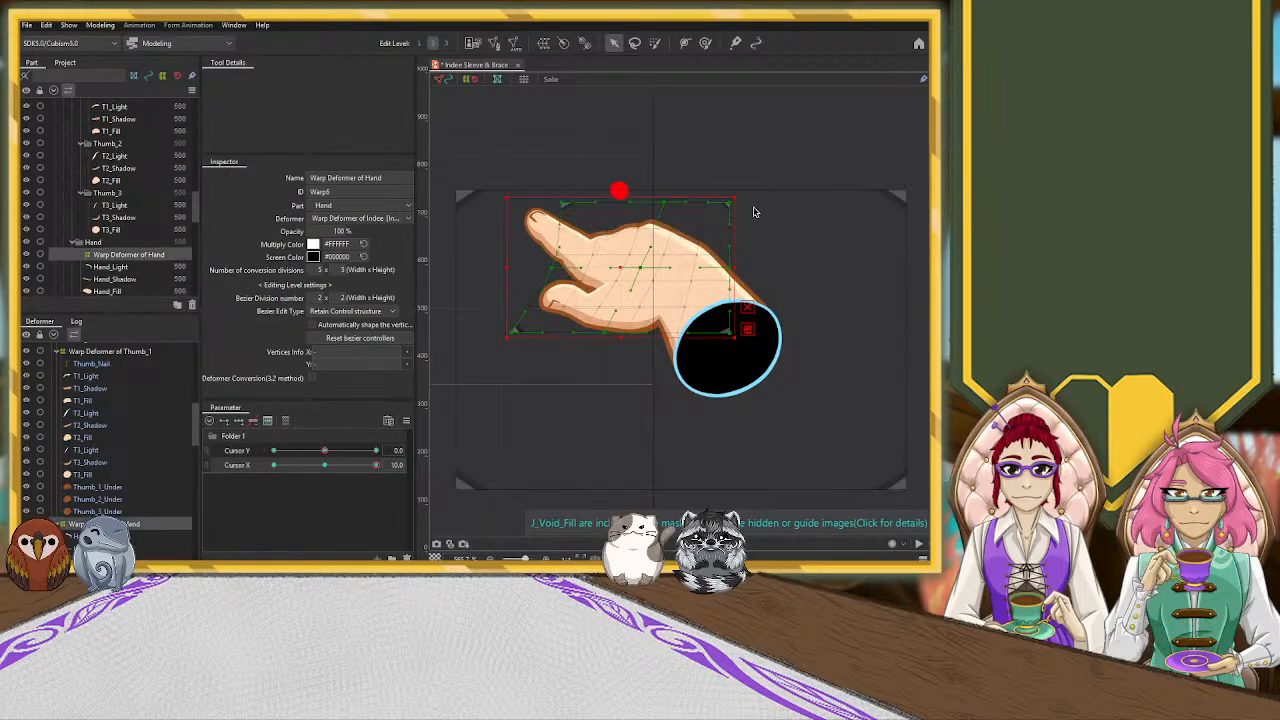
drag(737, 210, 742, 233)
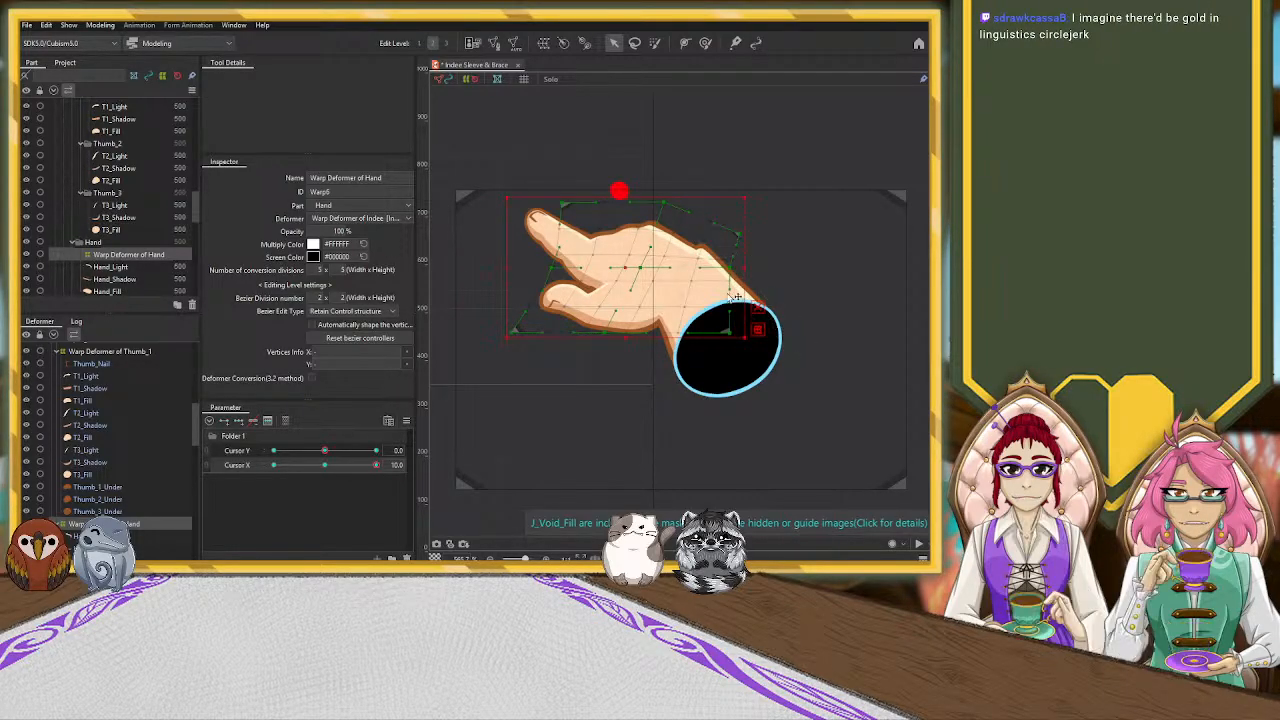
click(695, 302)
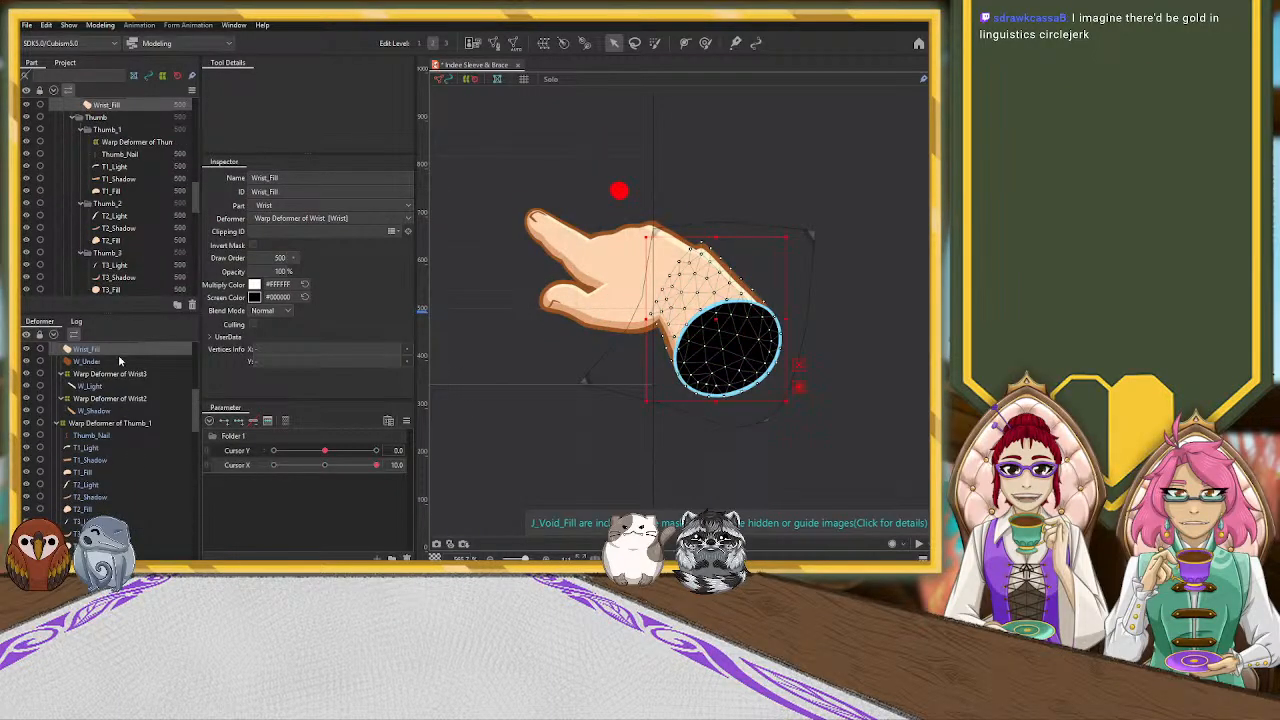
scroll(125, 400, up, 2)
click(140, 423)
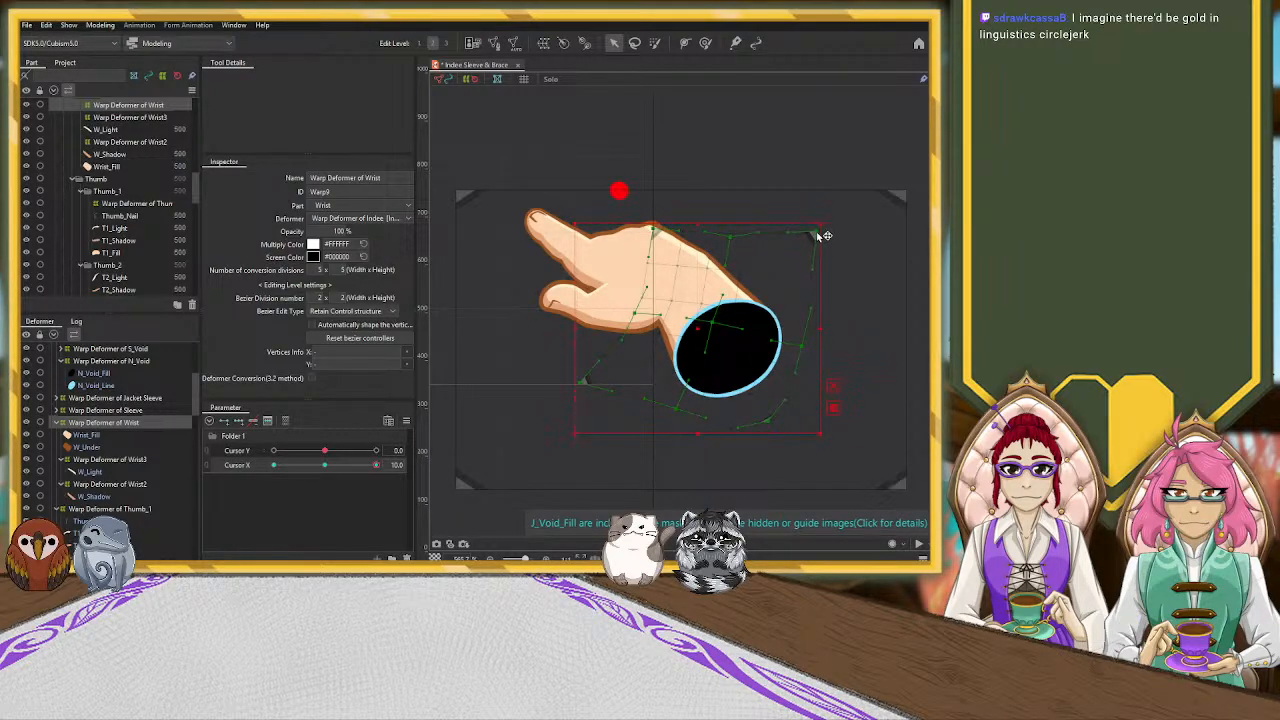
click(706, 266)
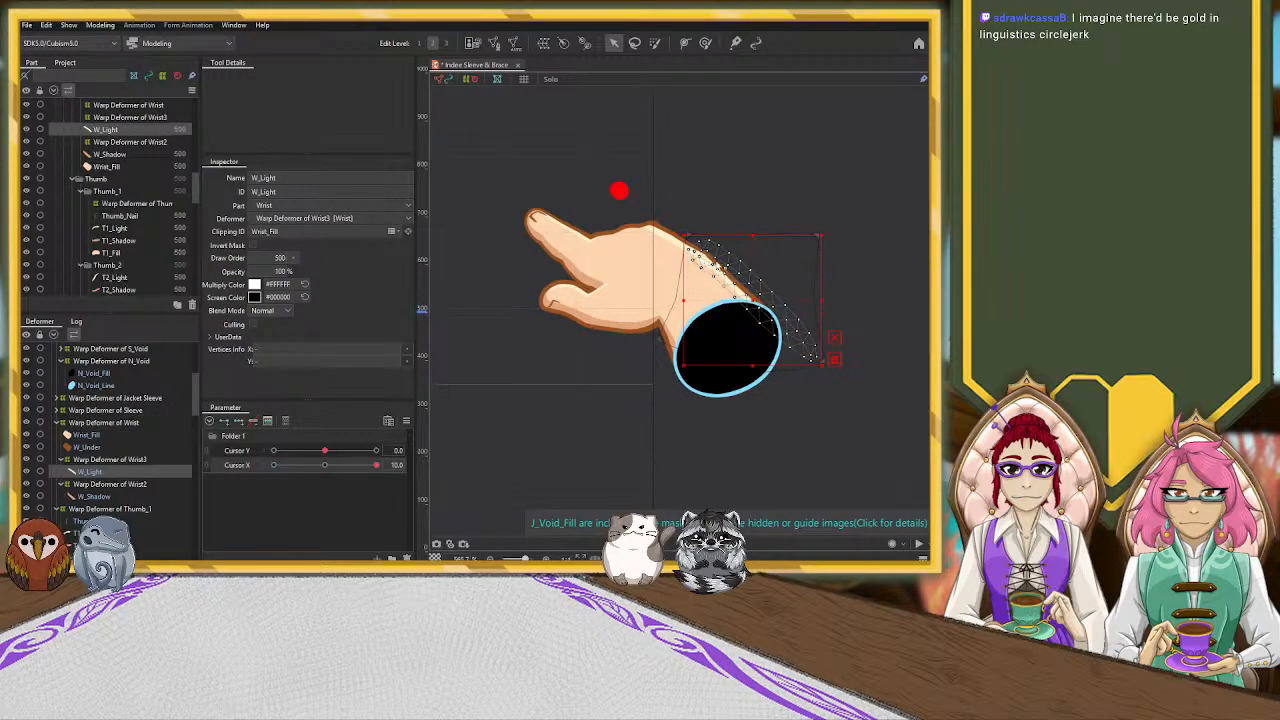
click(127, 460)
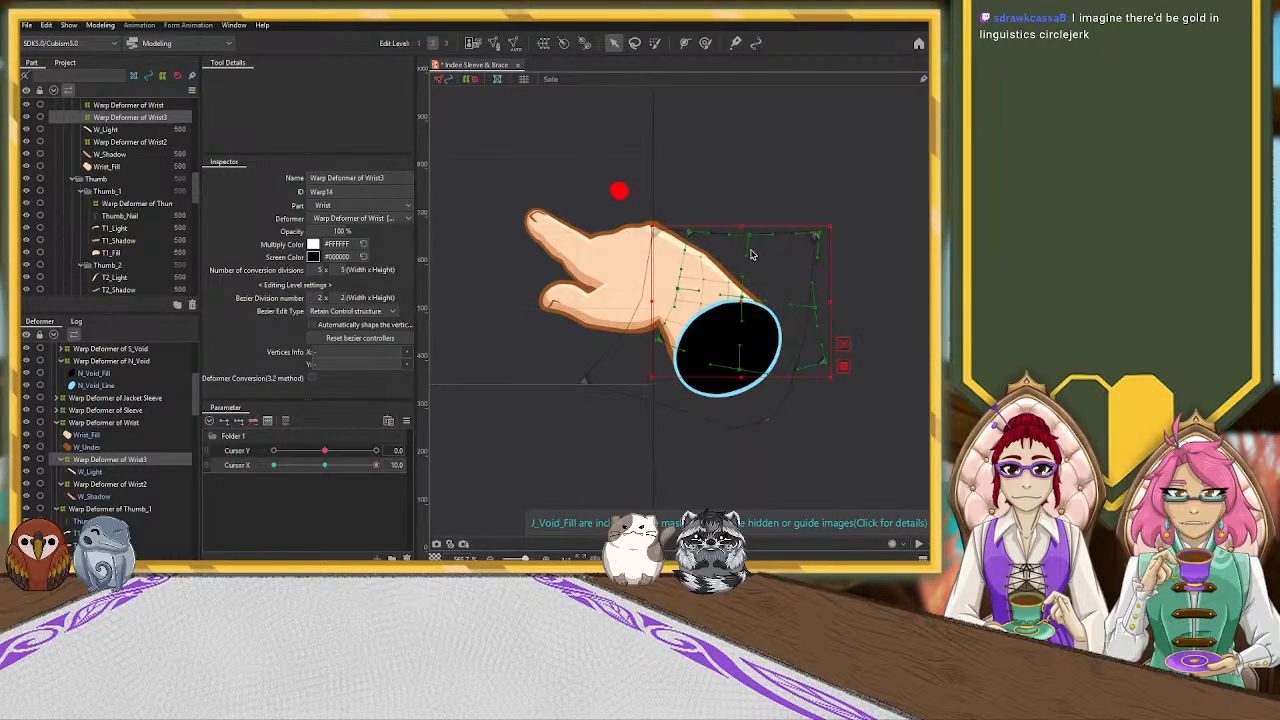
Reshape Hand_Light along the back of the hand toward the wrist with the deform brush at Cursor X 10
click(670, 242)
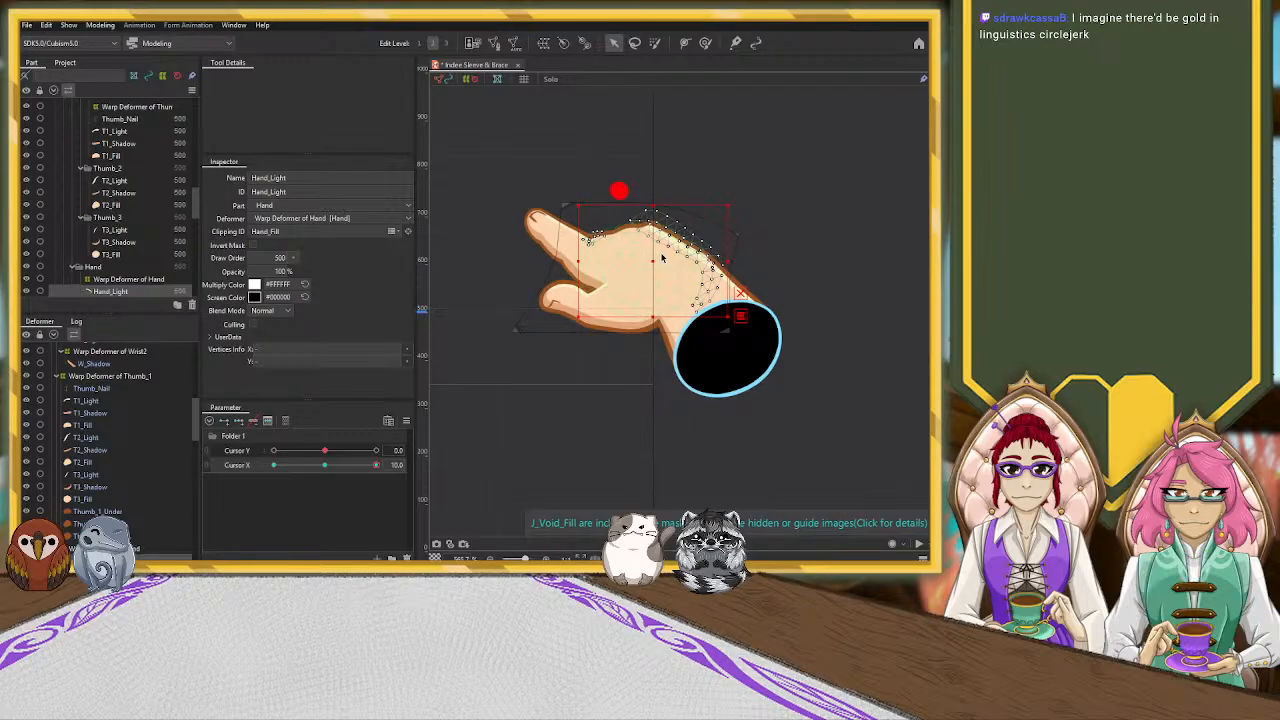
click(705, 42)
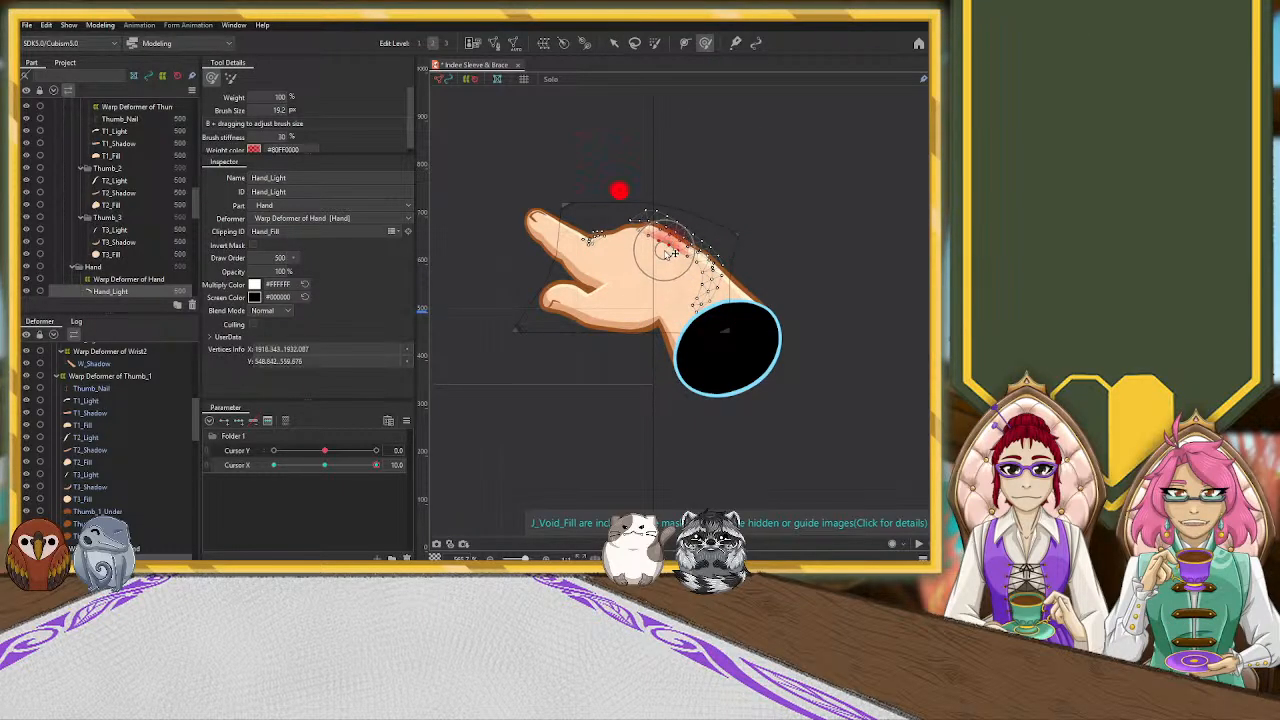
drag(648, 247, 691, 276)
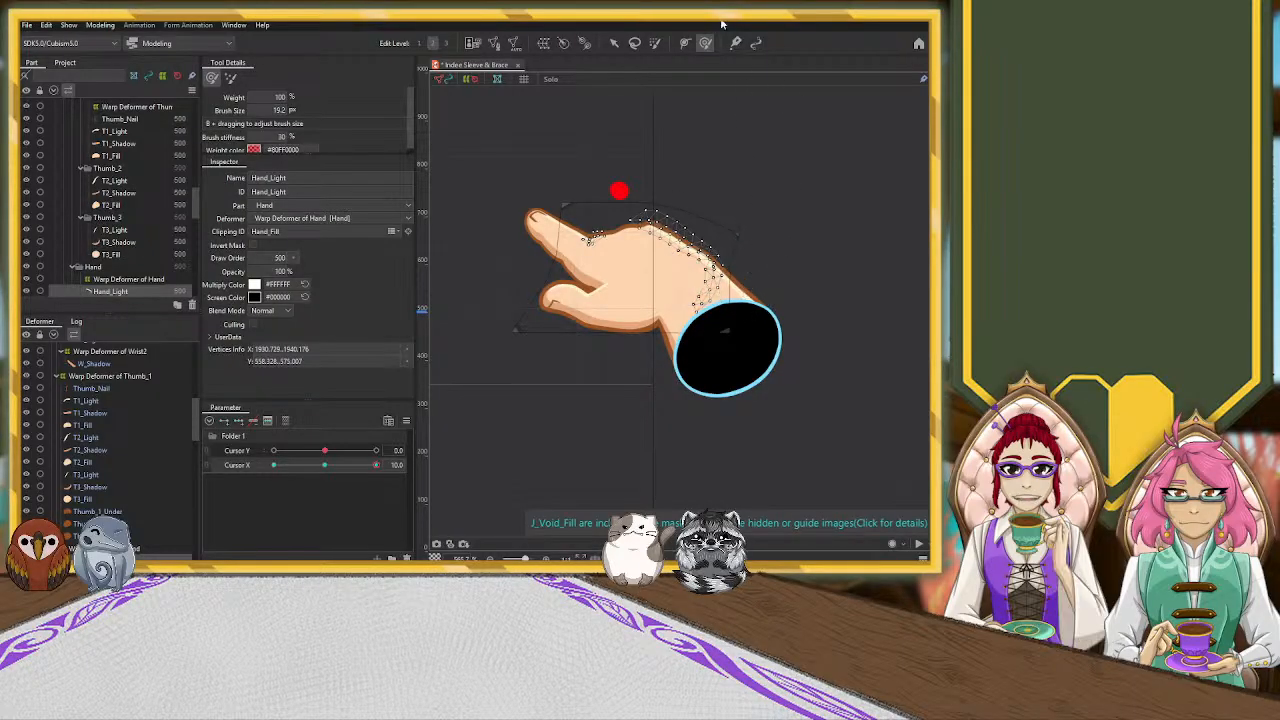
click(613, 42)
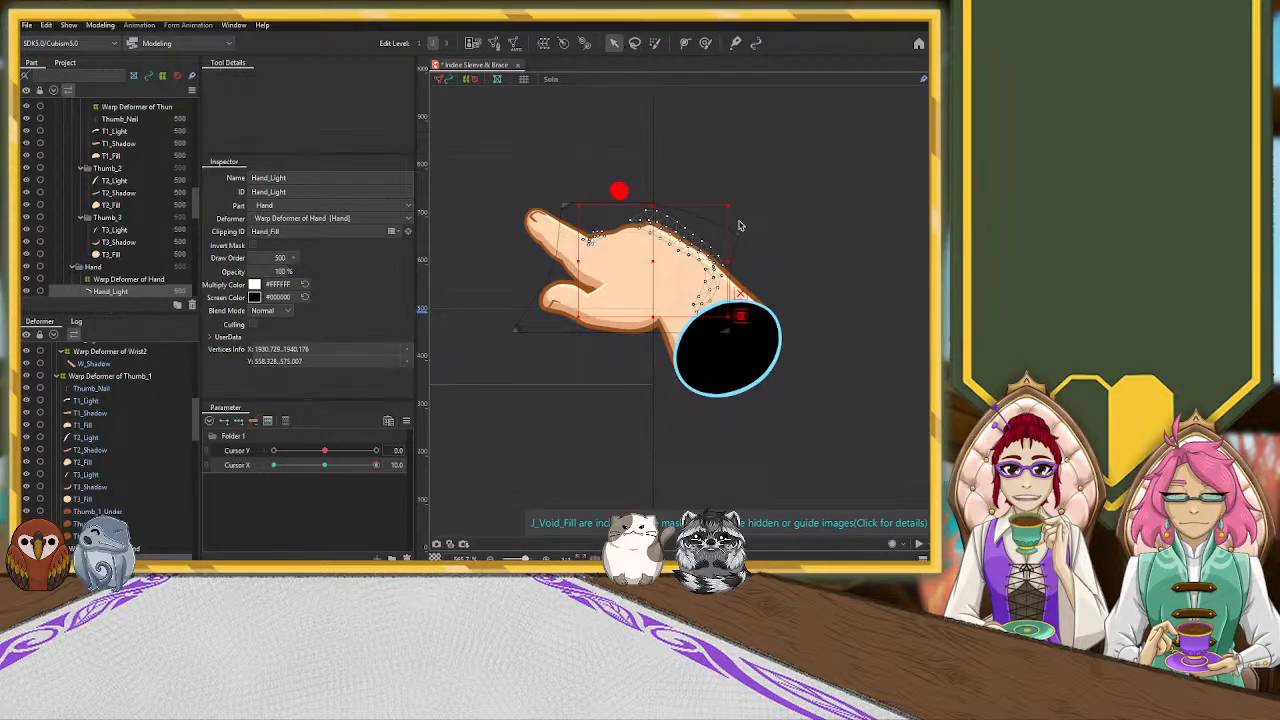
Adjust W_Light's highlight at Cursor X 10 by brushing the hand-side area of the Warp Deformer of Wrist3
click(737, 276)
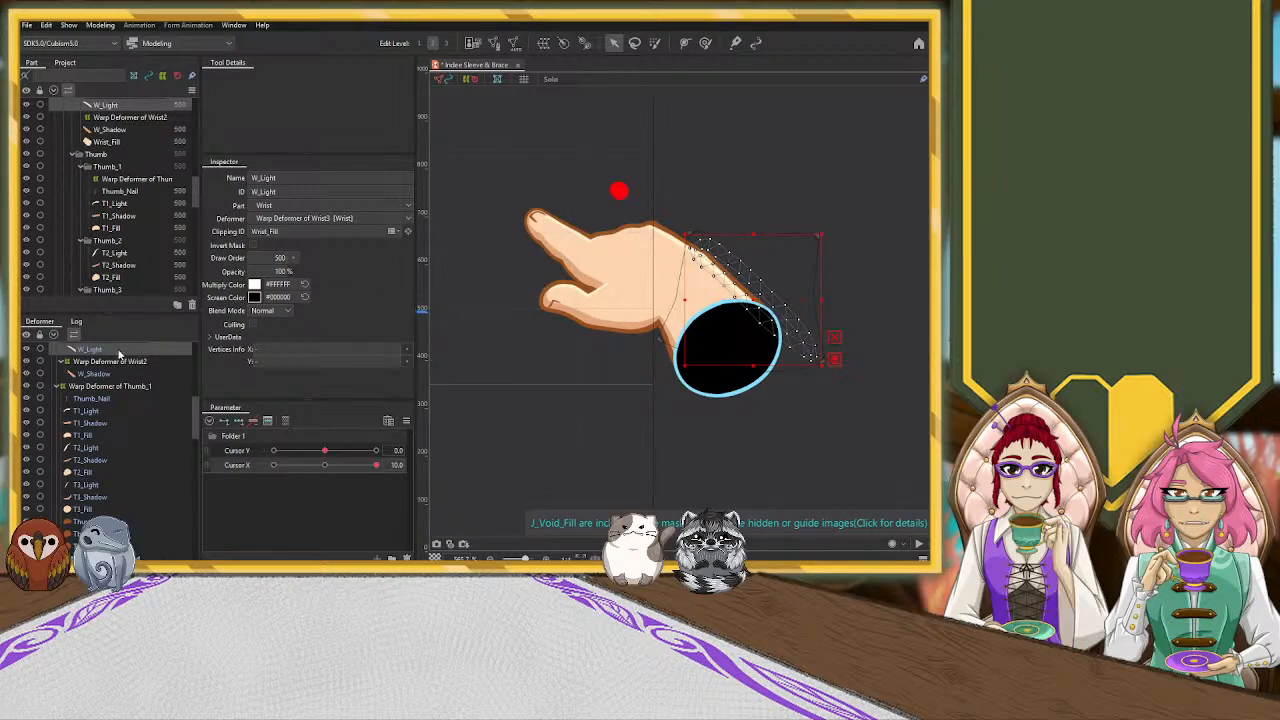
scroll(108, 368, up, 1)
click(110, 381)
click(705, 43)
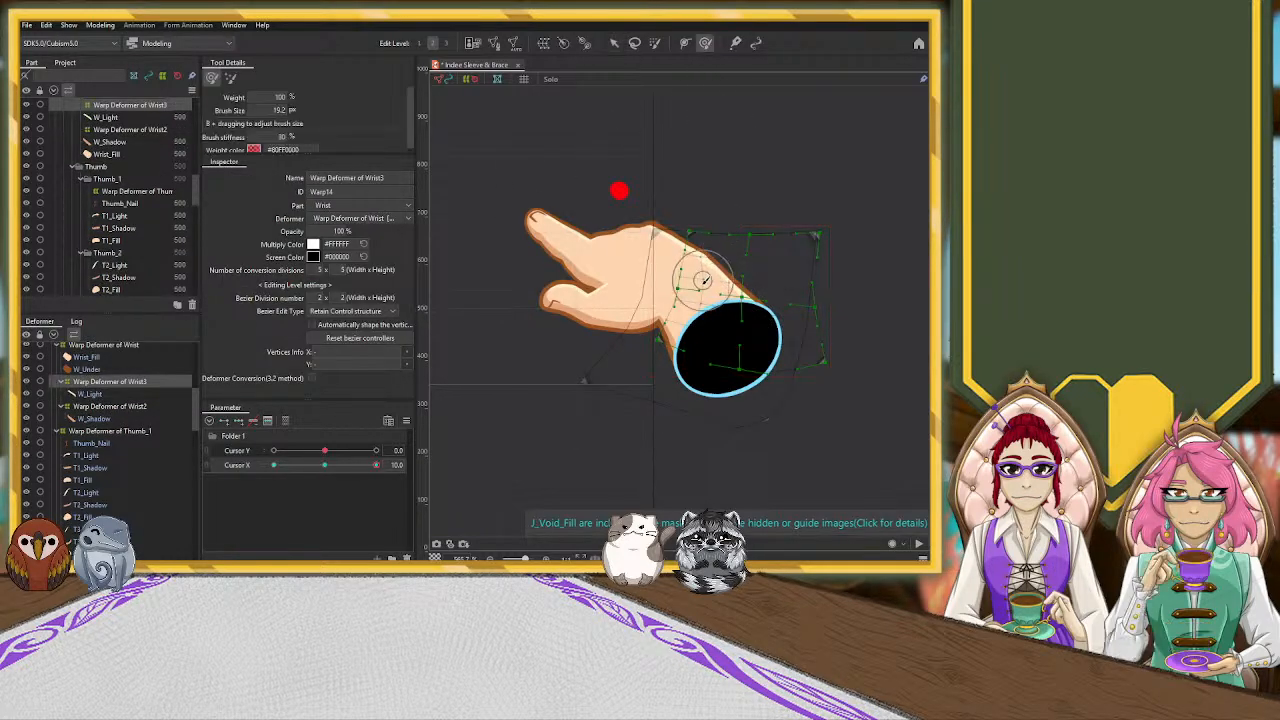
mouse_move(723, 287)
mouse_down()
mouse_move(717, 297)
mouse_move(729, 277)
mouse_move(704, 240)
mouse_up()
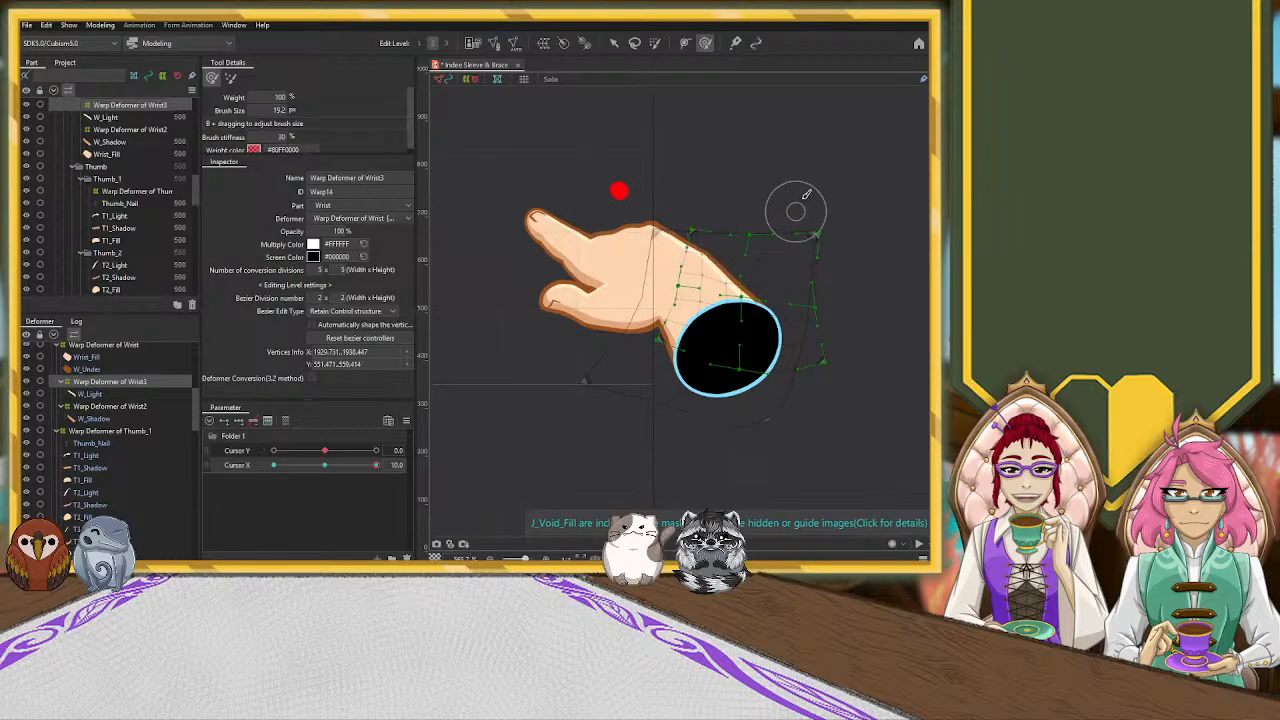
click(614, 43)
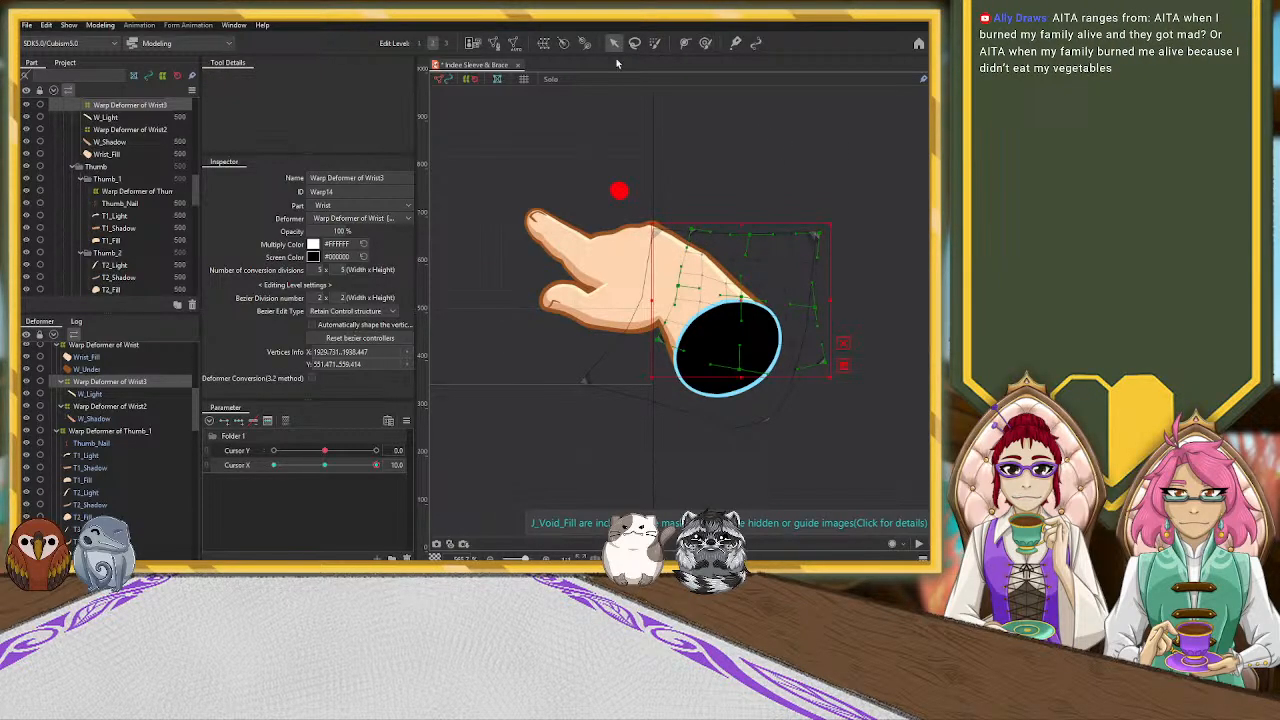
click(497, 158)
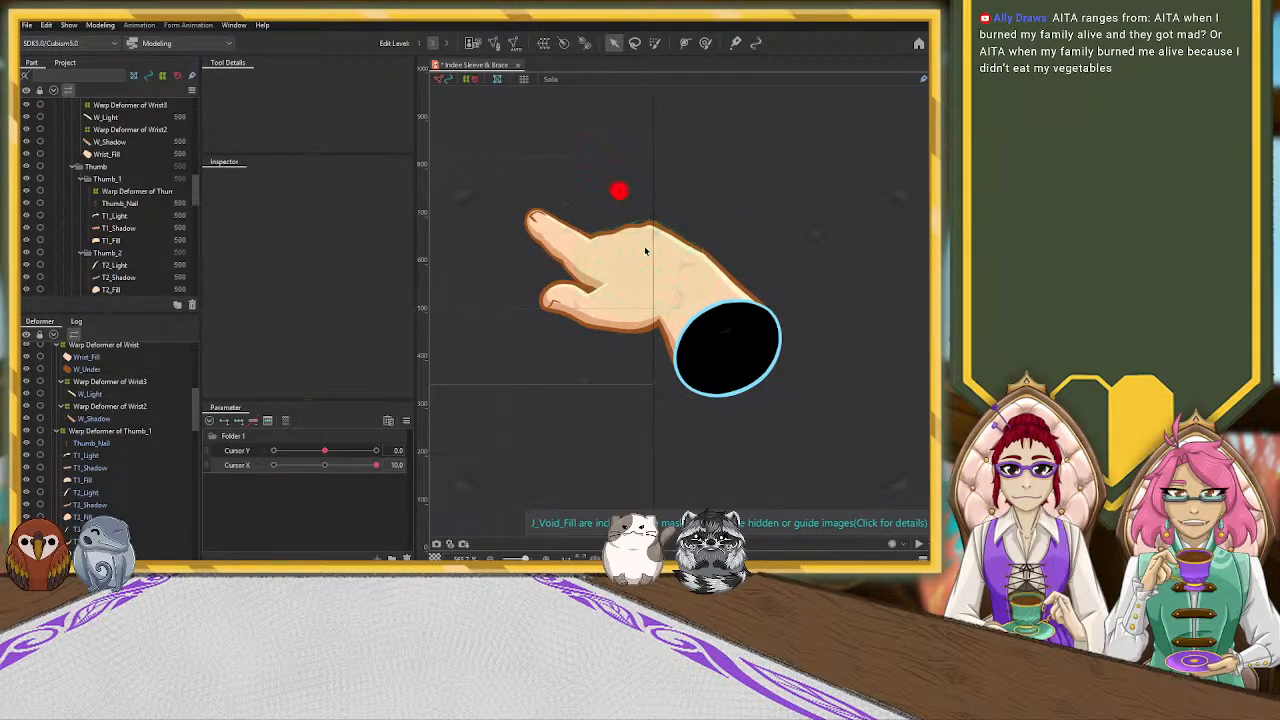
Nudge the grid point beyond the wrist's upper edge slightly outward in the Warp Deformer of Wrist at Cursor X 10
scroll(645, 243, down, 5)
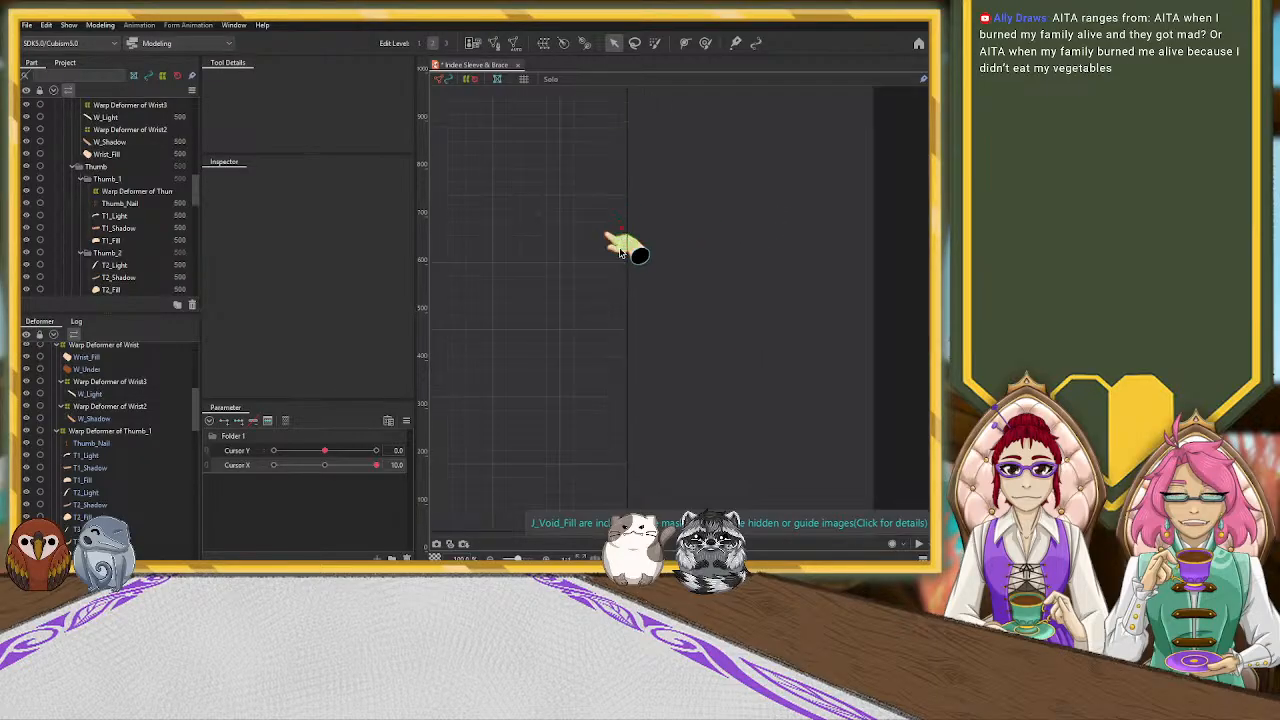
scroll(645, 253, up, 5)
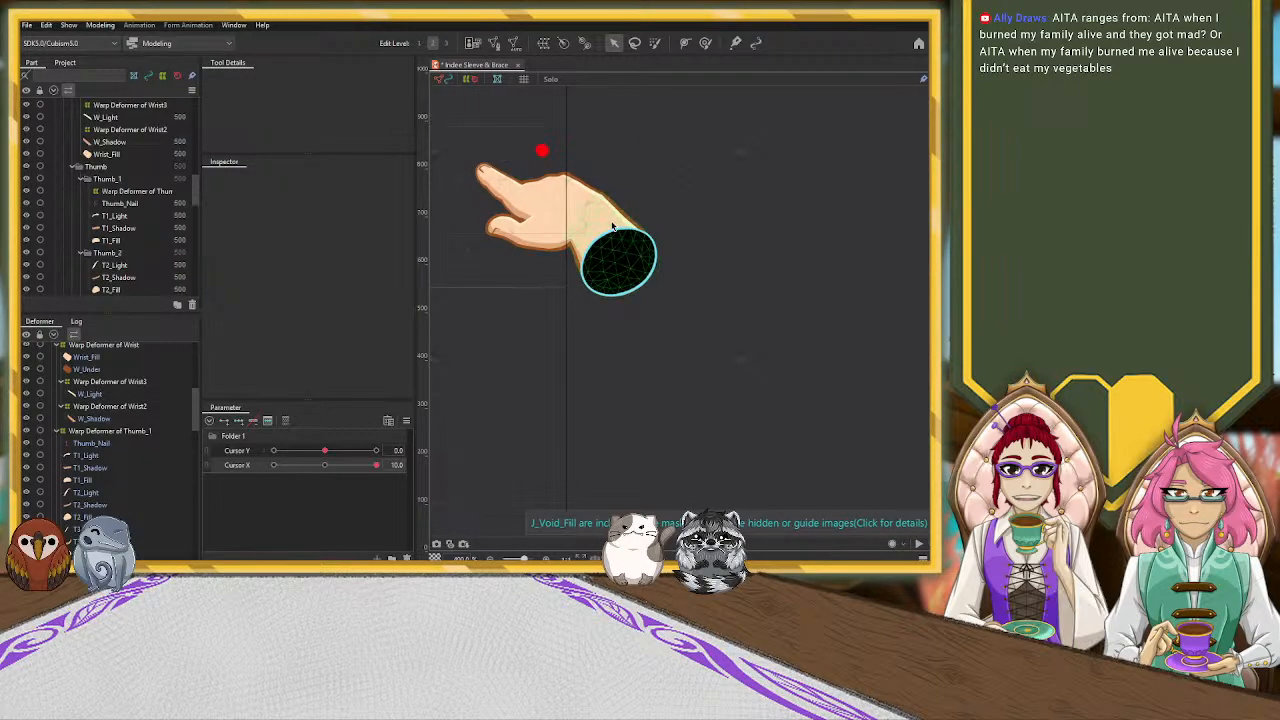
click(614, 227)
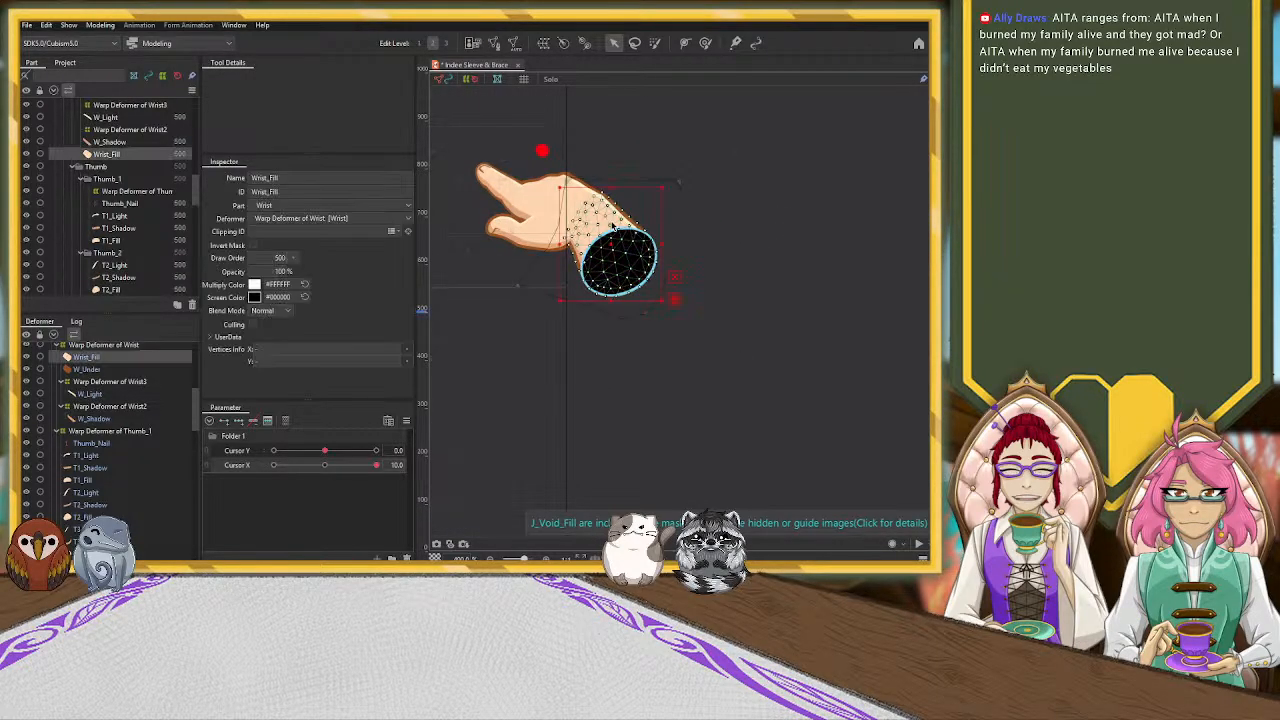
click(131, 347)
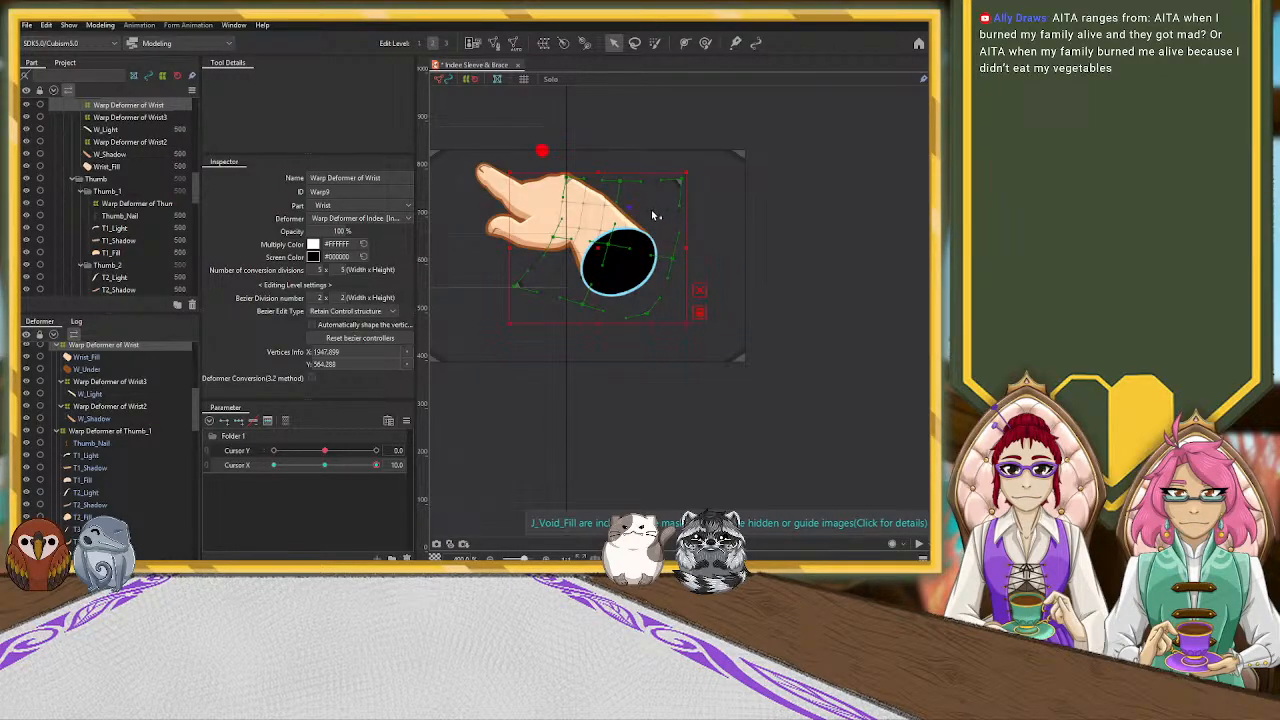
drag(655, 211, 656, 211)
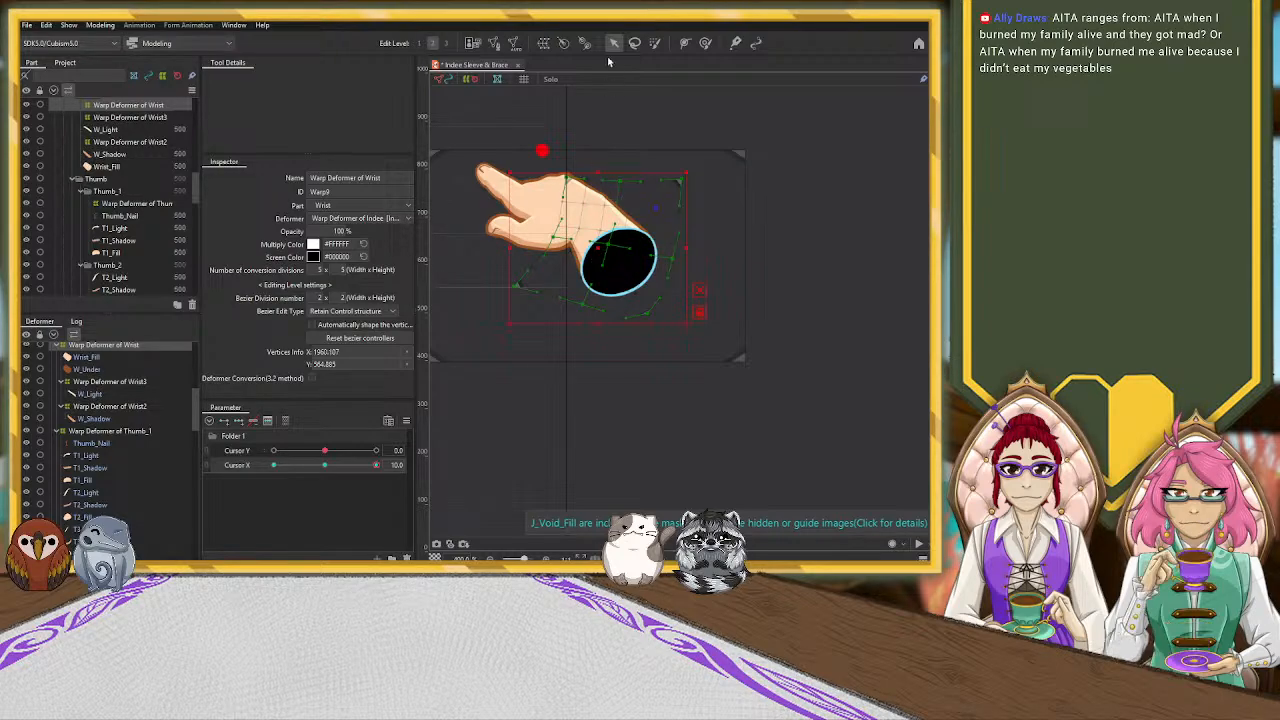
click(779, 155)
scroll(629, 330, down, 6)
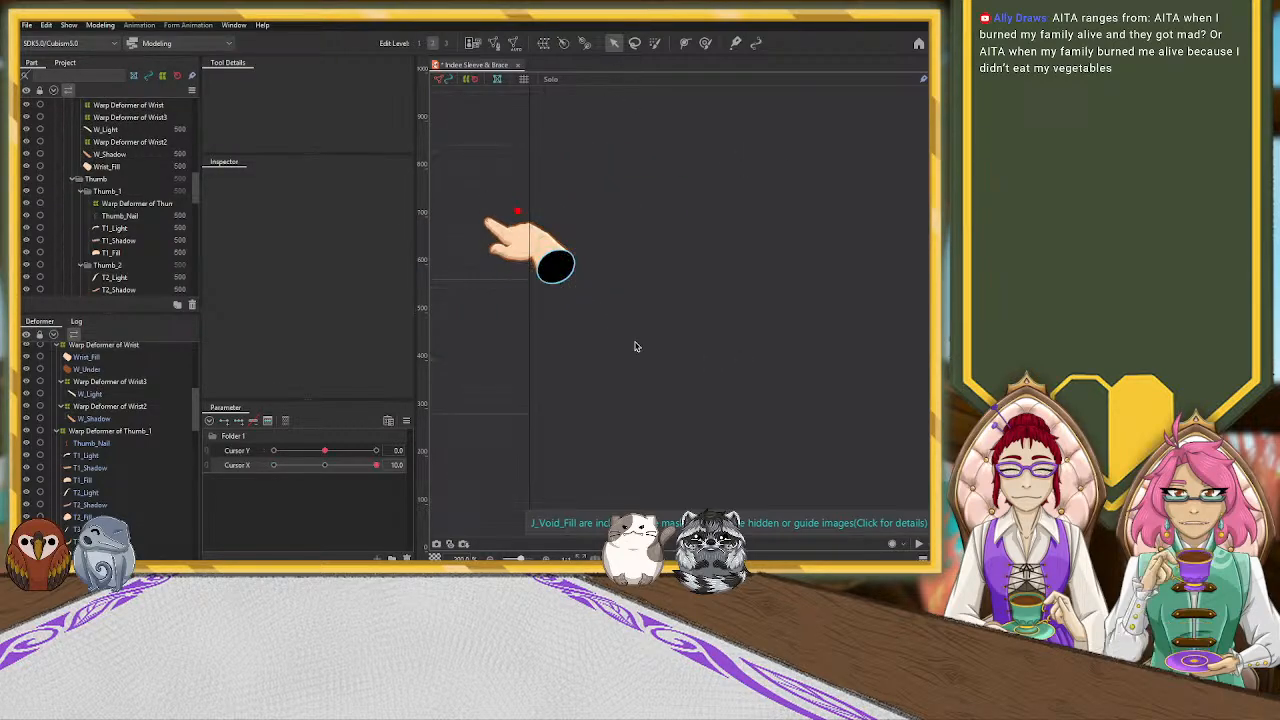
drag(571, 317, 559, 355)
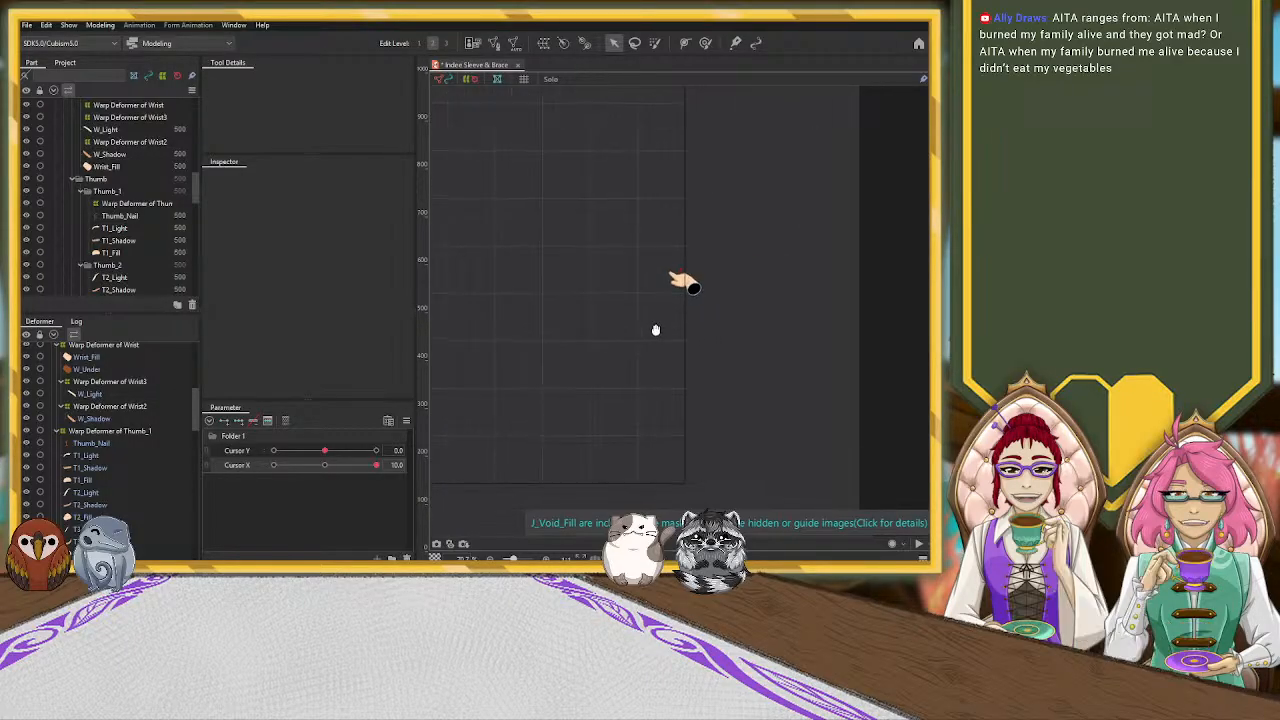
scroll(714, 290, up, 5)
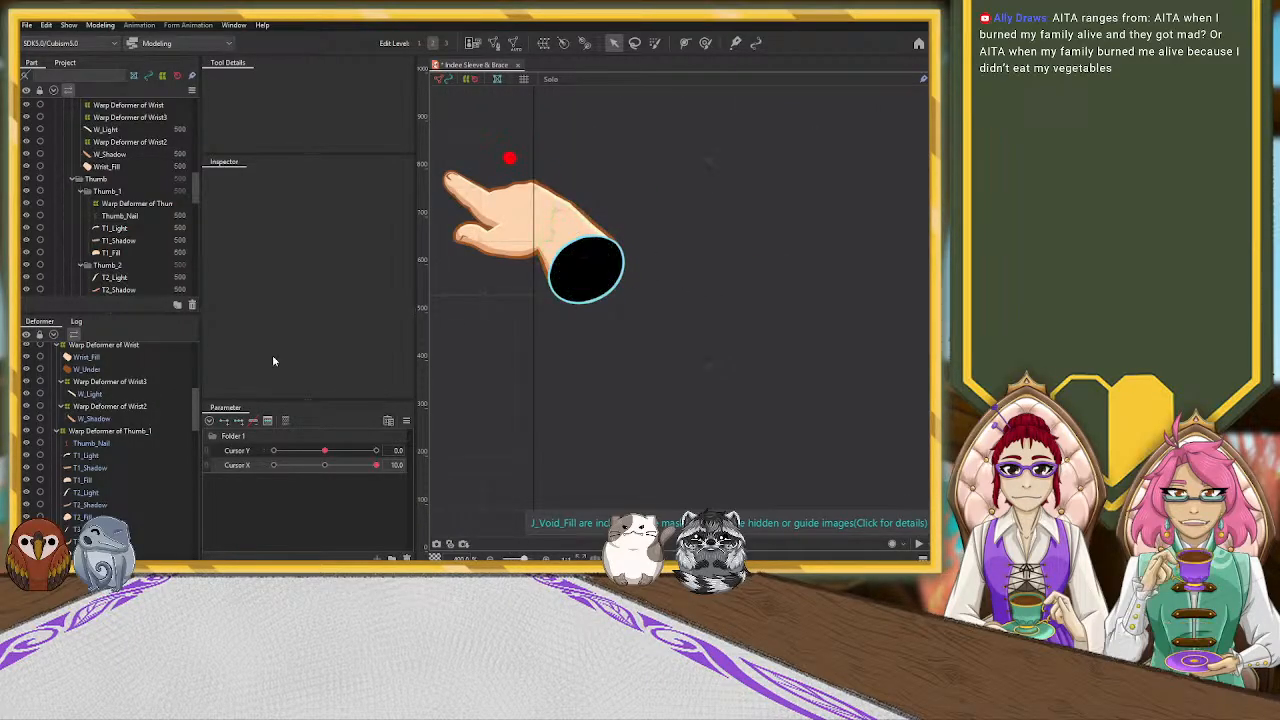
click(133, 430)
click(120, 405)
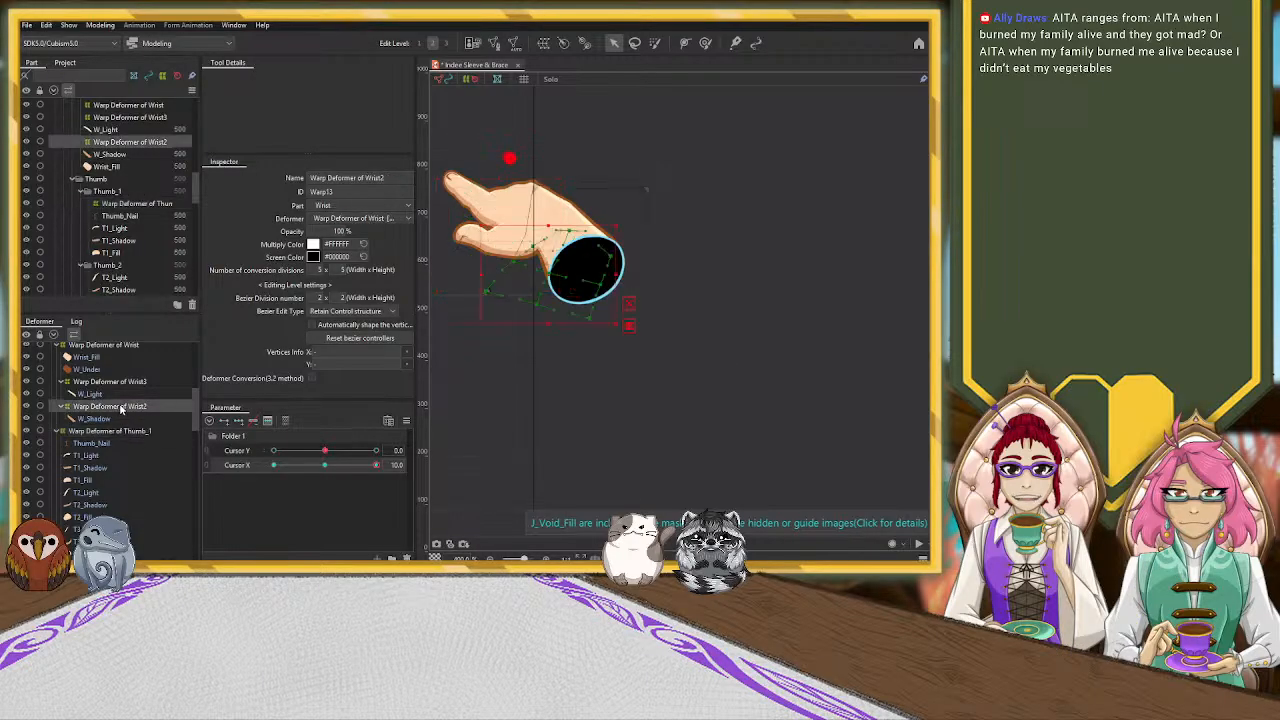
scroll(124, 382, up, 1)
click(128, 389)
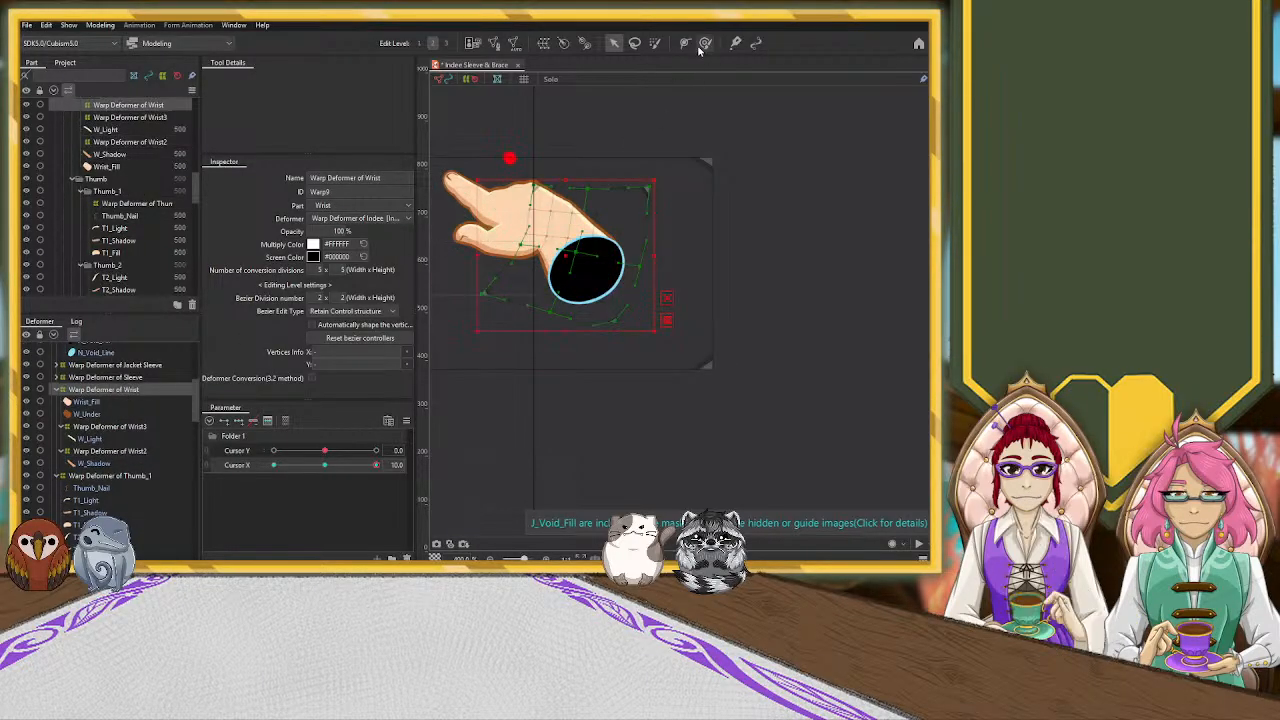
mouse_move(565, 257)
mouse_down()
mouse_move(558, 319)
mouse_move(567, 264)
mouse_up()
key(ctrl+z)
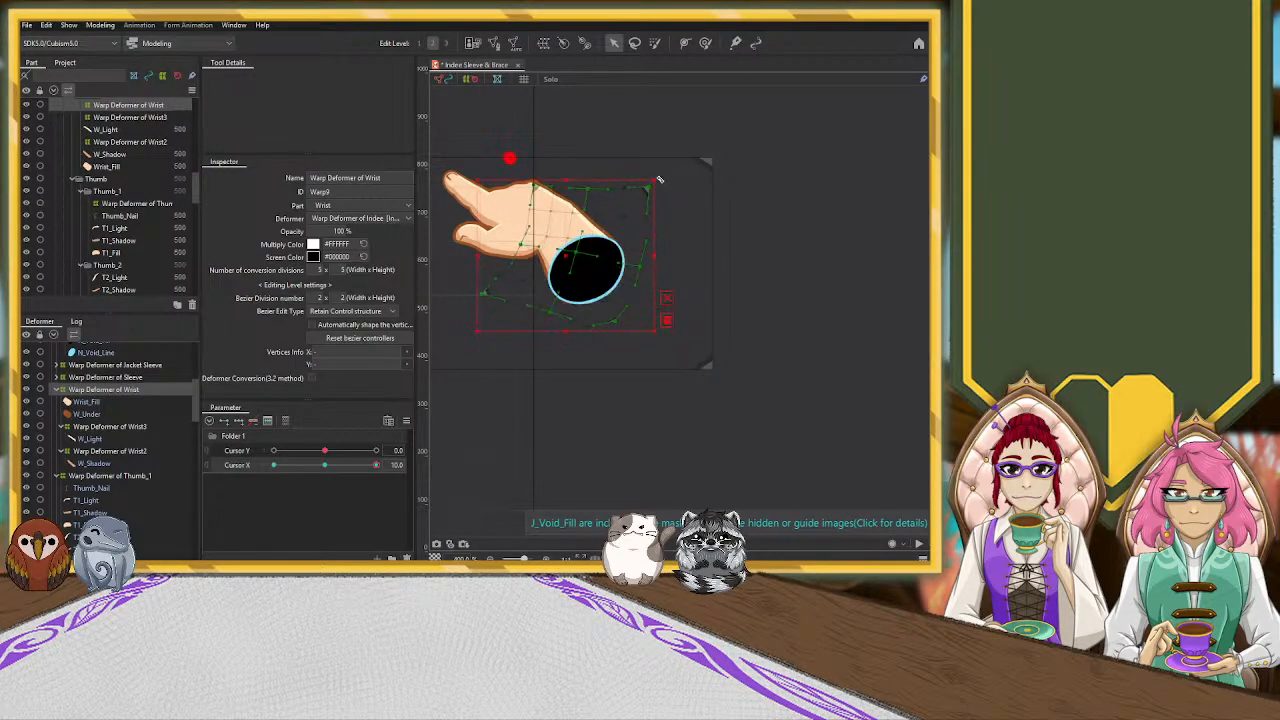
click(664, 178)
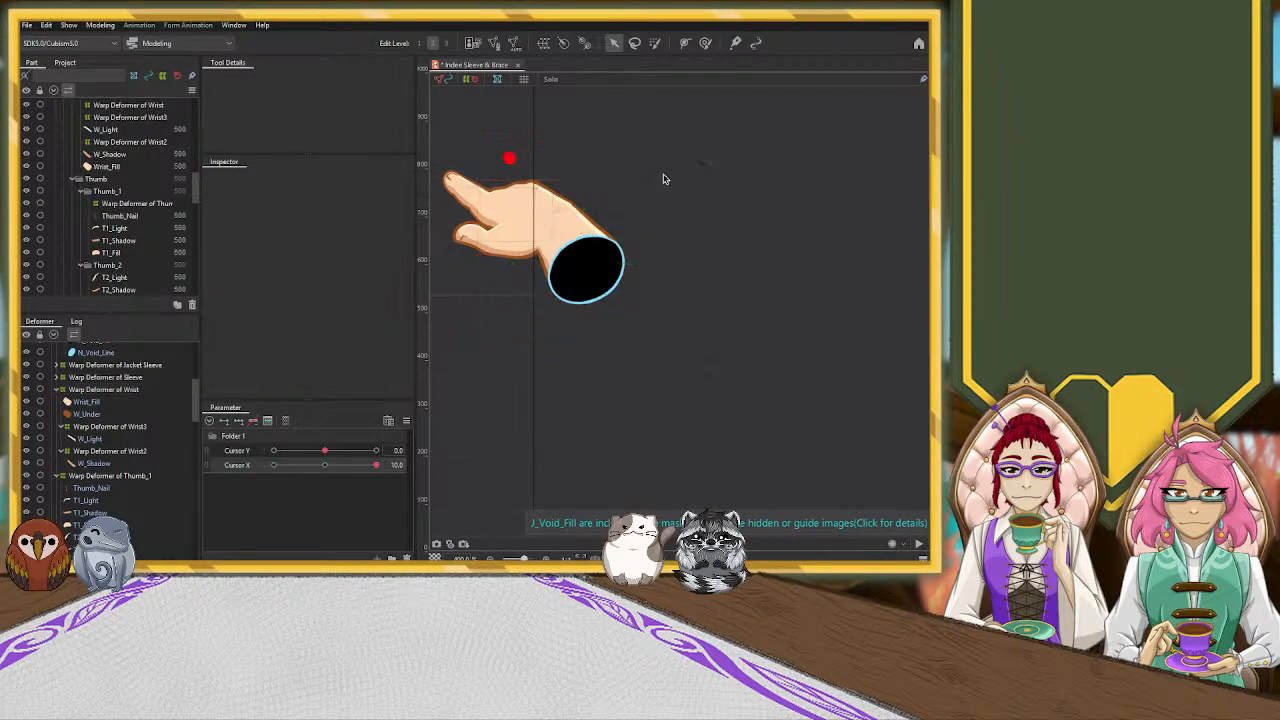
Rotate the Warp Deformer of Wrist clockwise at Cursor X 10, shift it toward the hand and compress its height from the lower edge
click(520, 268)
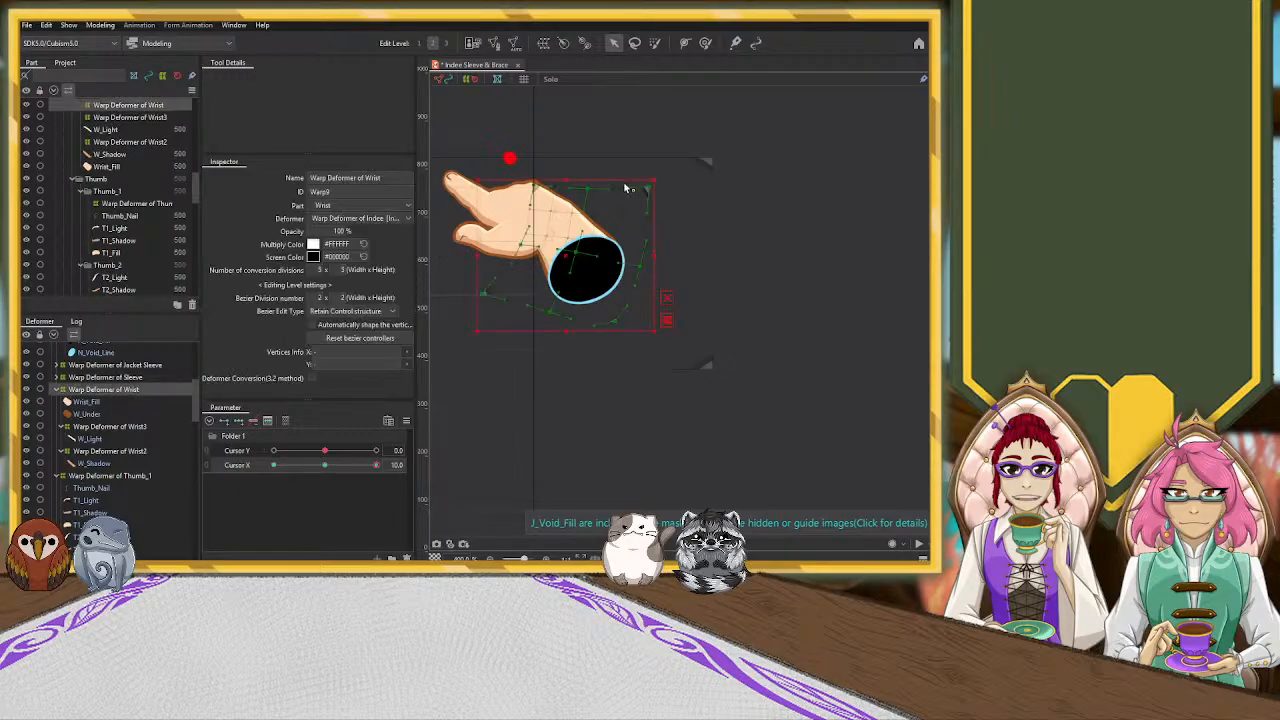
drag(657, 177, 662, 216)
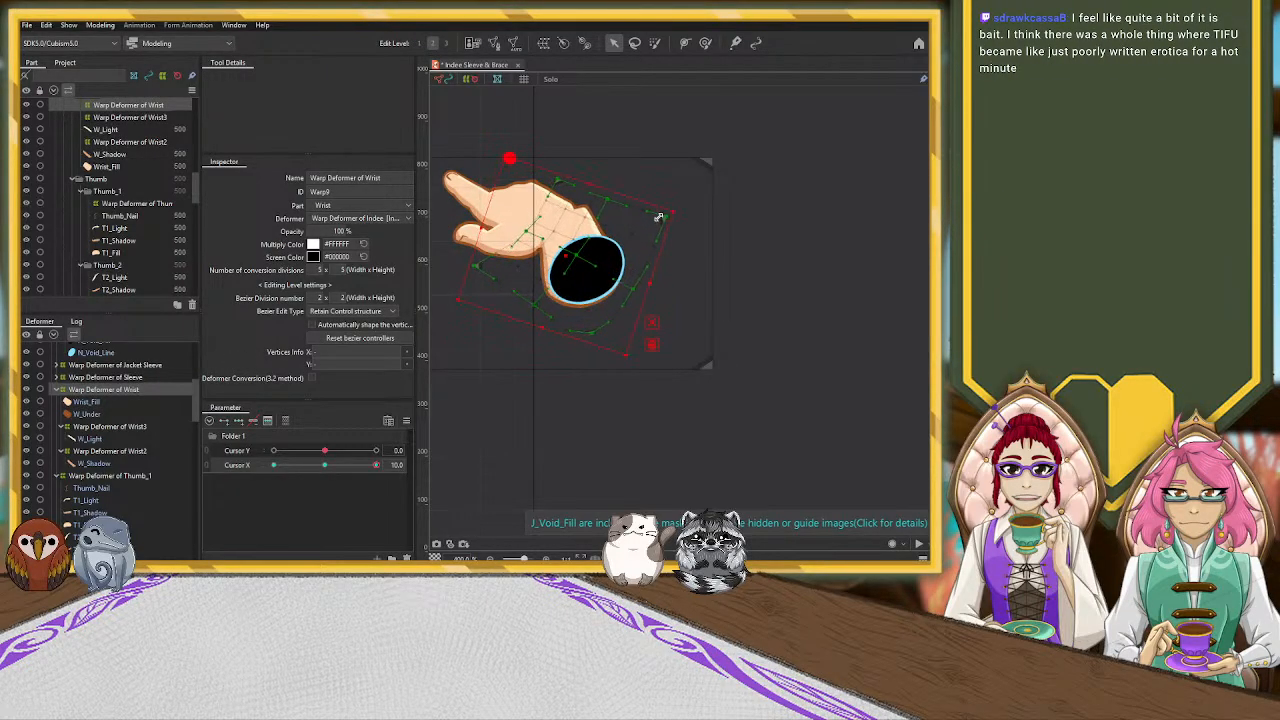
drag(580, 262, 560, 256)
key(ctrl+z)
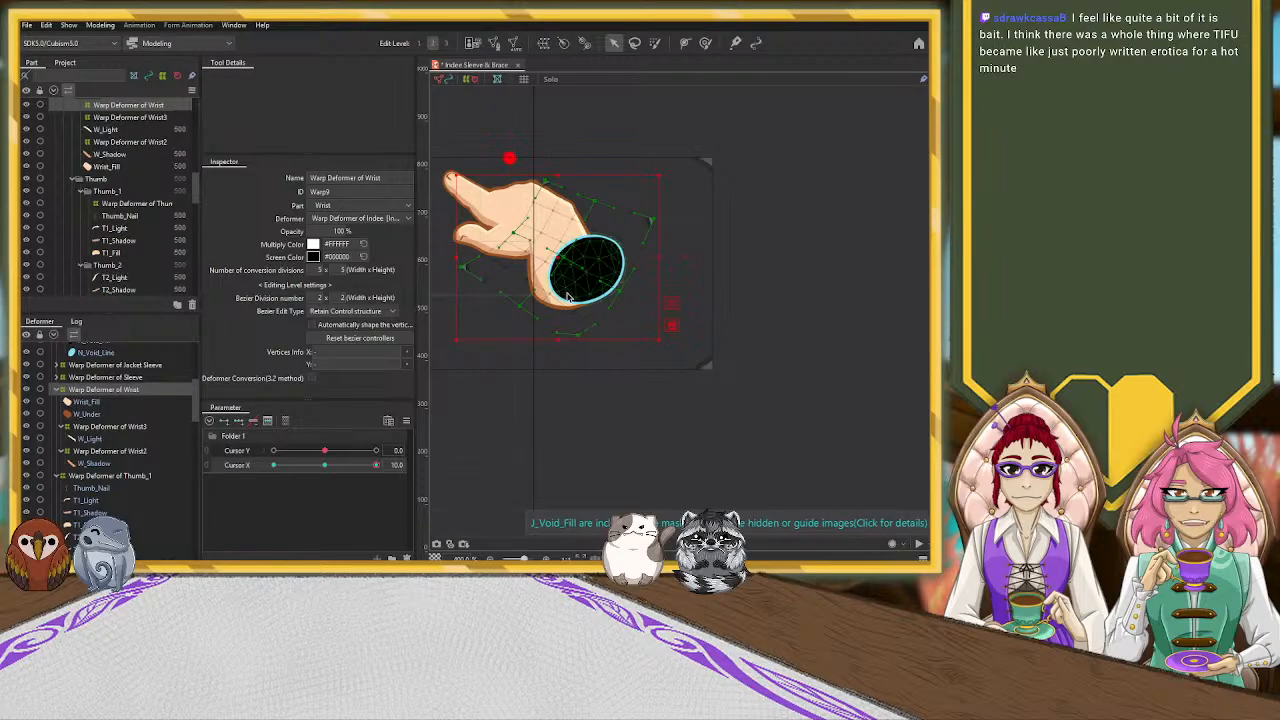
drag(560, 342, 552, 312)
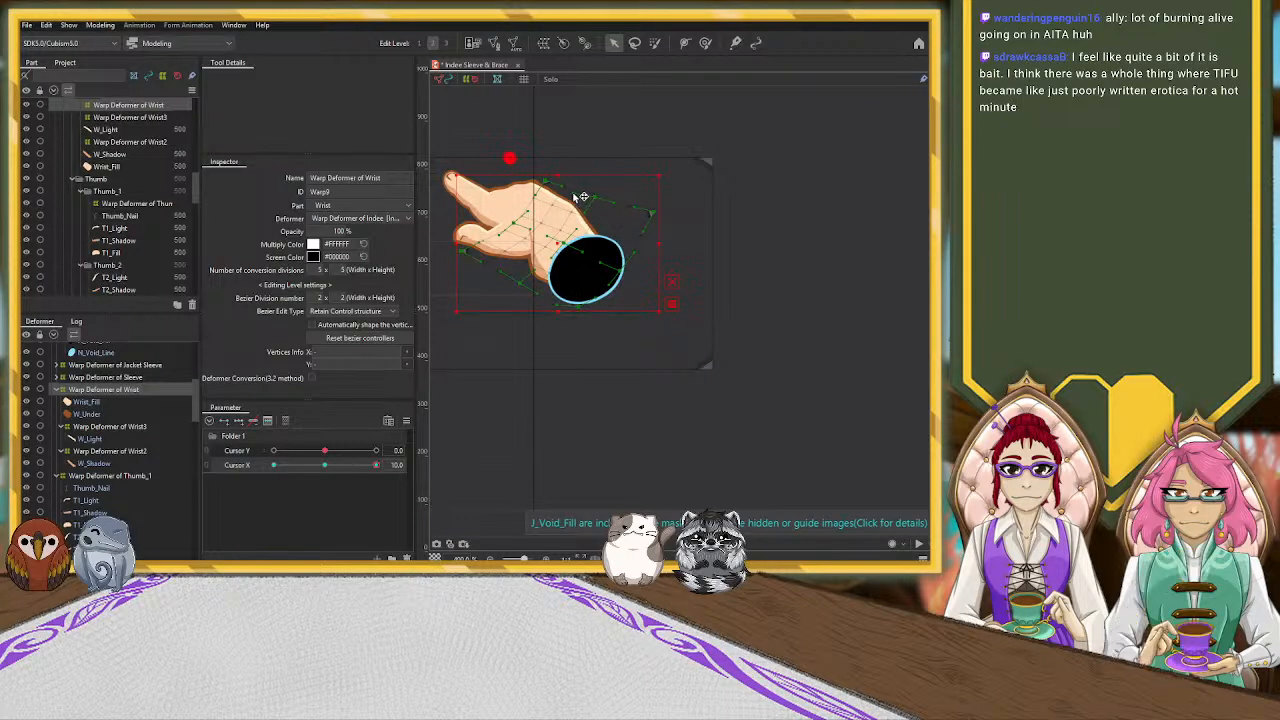
Move the Warp Deformer of N_Void toward the hand at Cursor X 10, rotating it clockwise and slightly resizing it to fit the wrist end
click(588, 268)
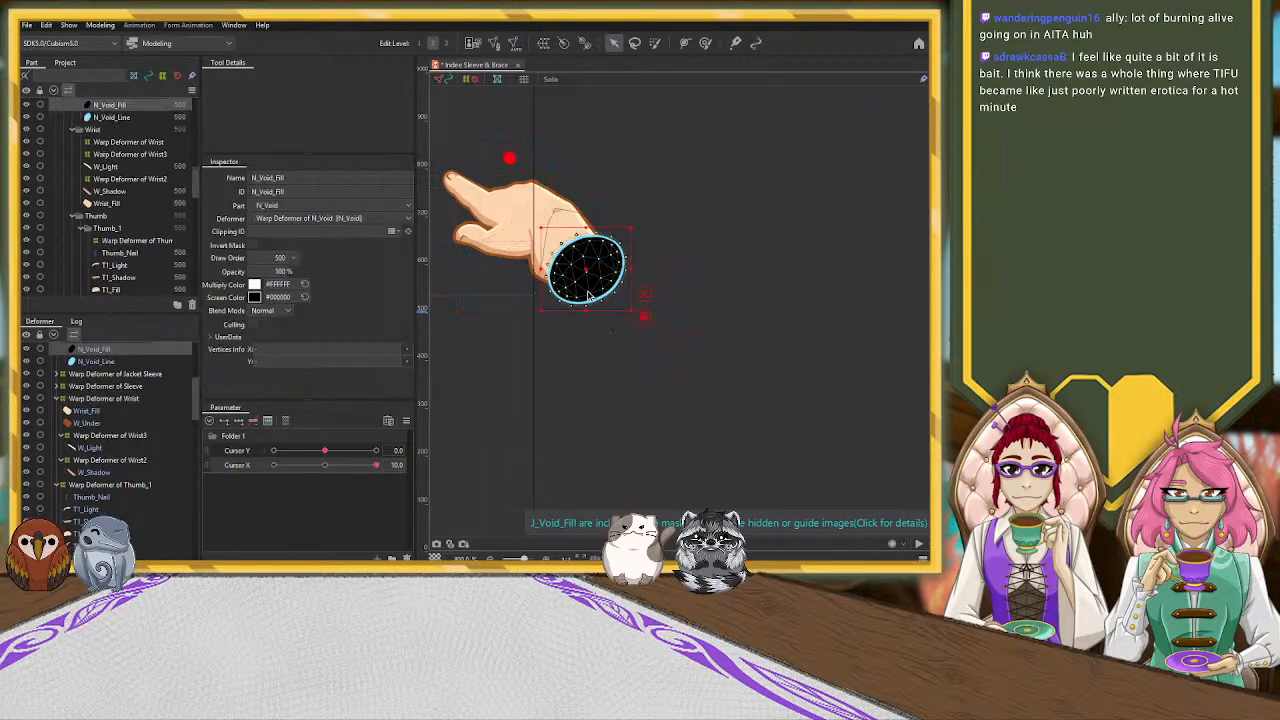
scroll(117, 378, up, 1)
click(117, 380)
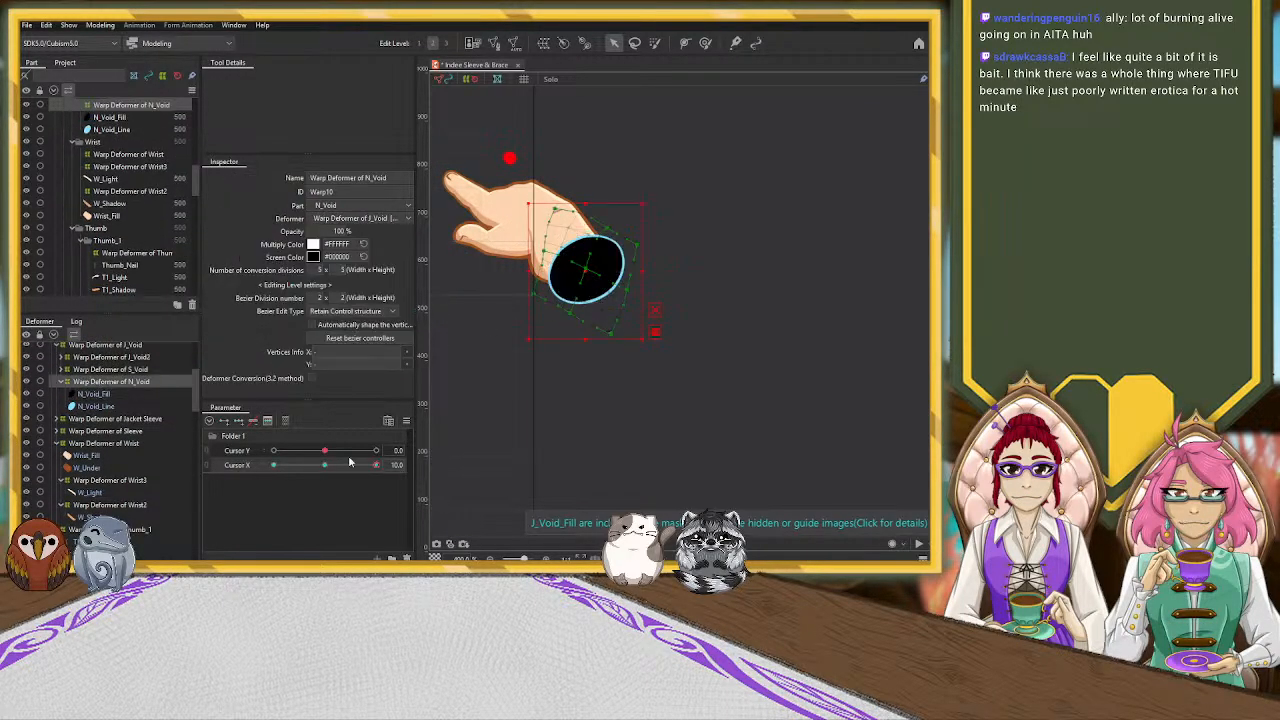
drag(586, 270, 568, 261)
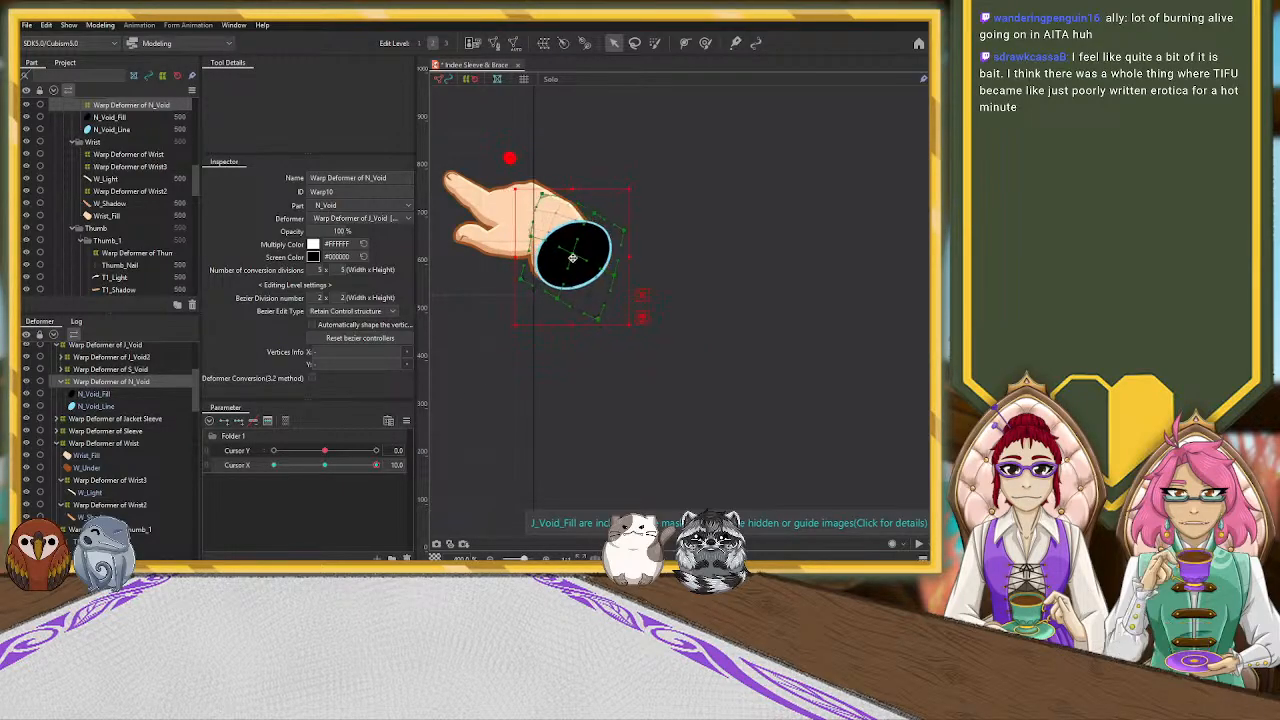
drag(630, 186, 640, 195)
drag(566, 261, 568, 260)
drag(575, 189, 646, 206)
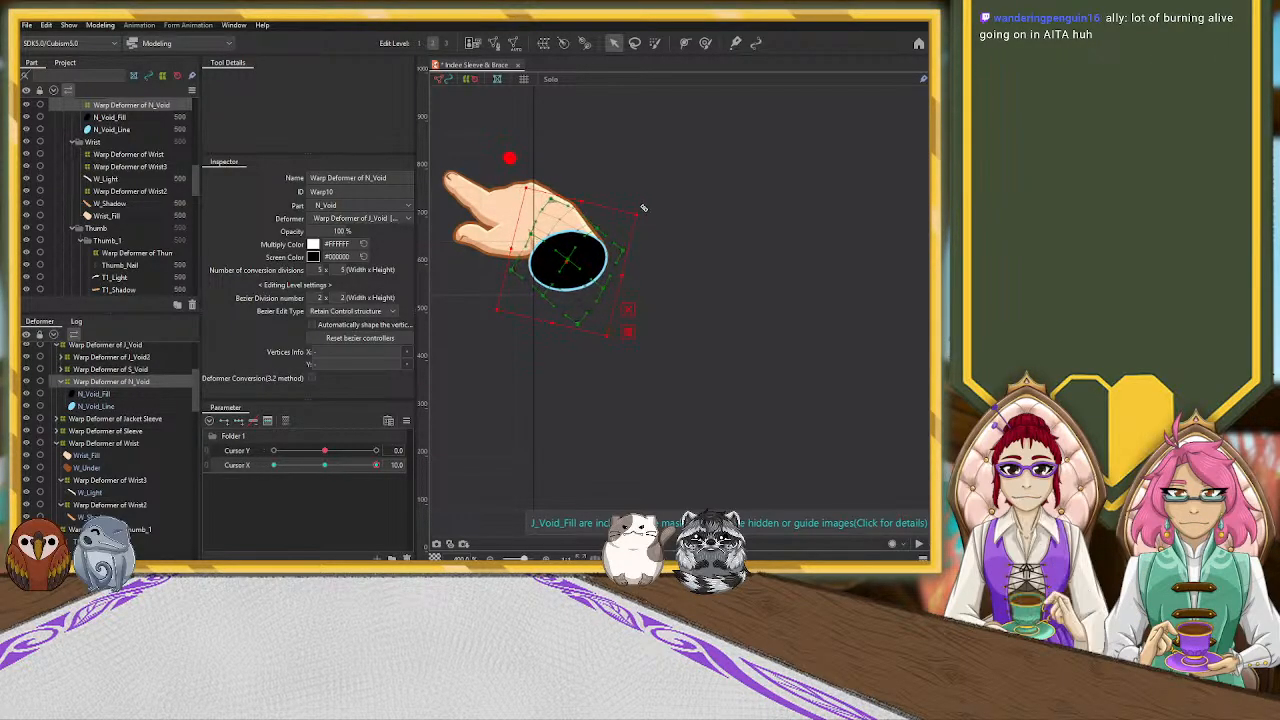
drag(566, 258, 567, 260)
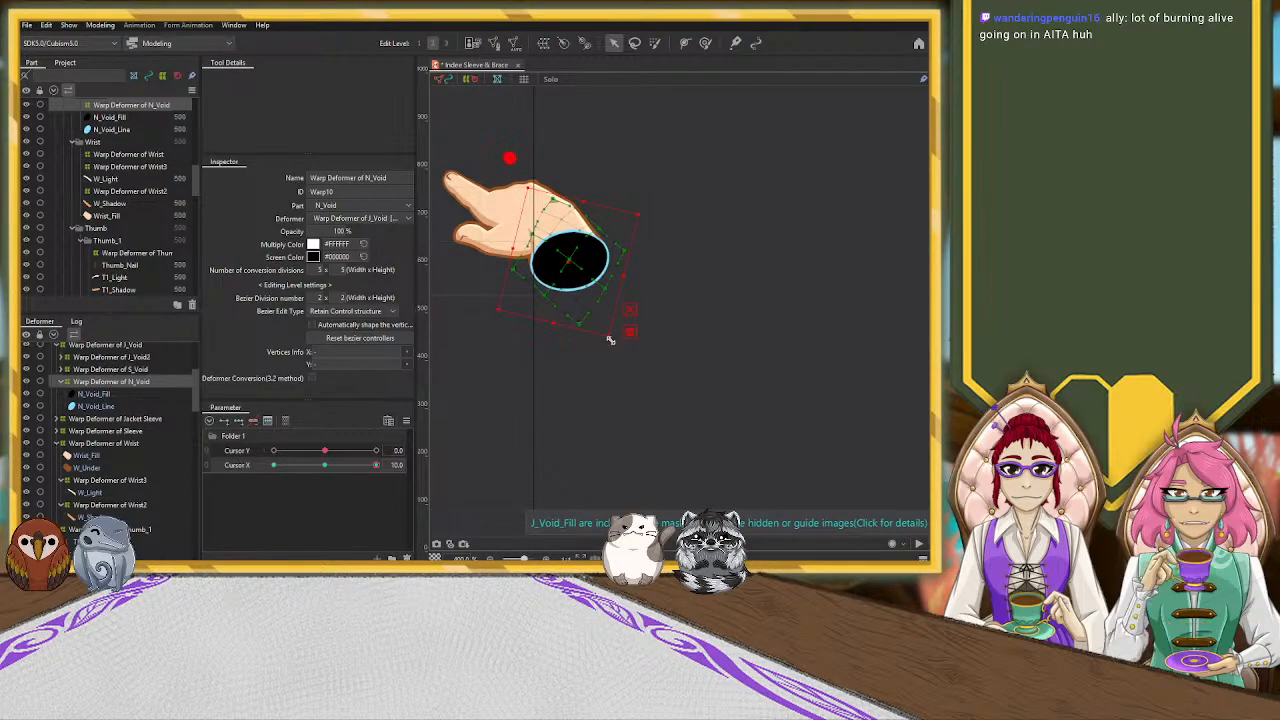
drag(613, 341, 616, 339)
Compress the Warp Deformer of Wrist2 downward at Cursor X 10 and shift it slightly toward the void to reposition W_Shadow
click(484, 237)
scroll(557, 320, up, 1)
scroll(555, 316, down, 1)
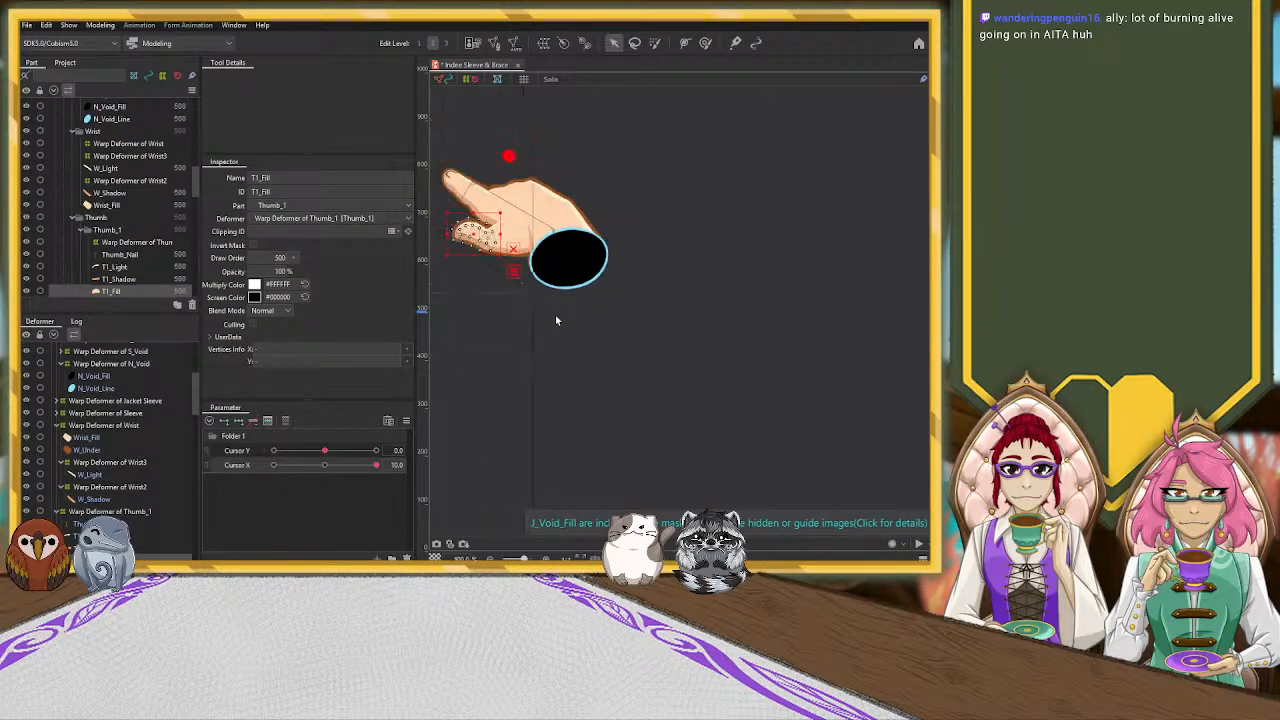
drag(555, 316, 651, 379)
scroll(640, 346, up, 1)
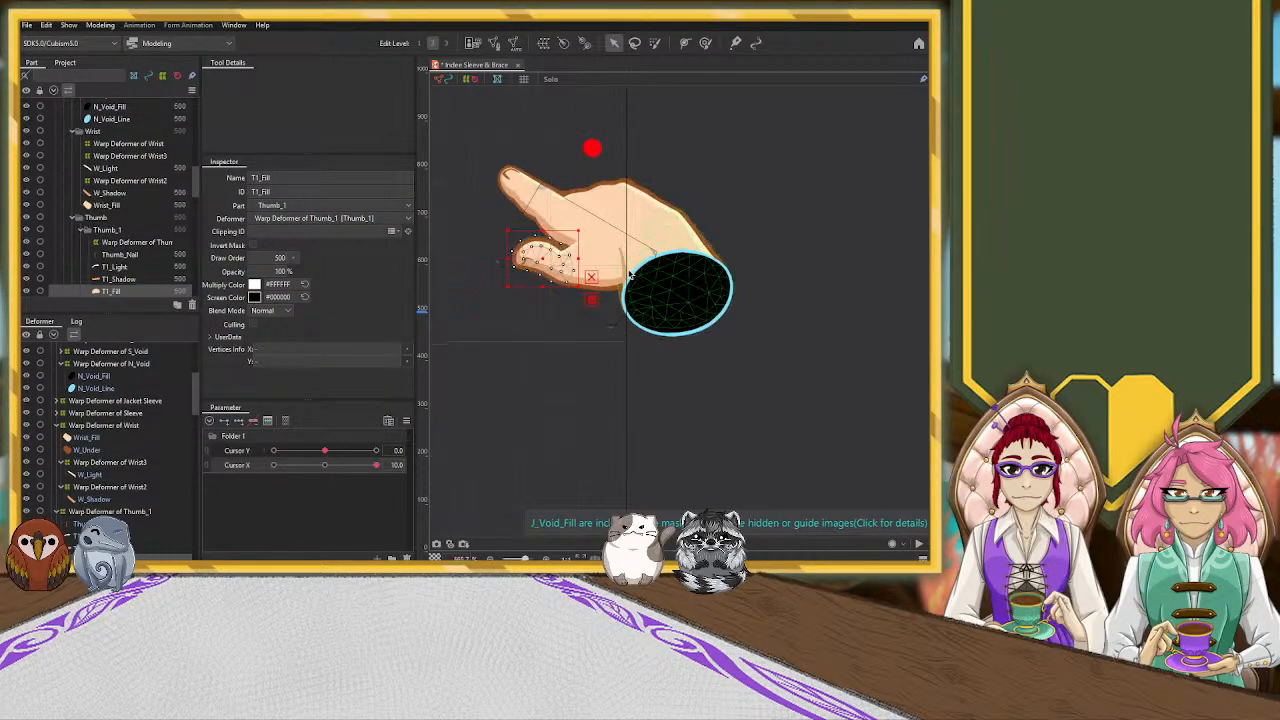
click(622, 259)
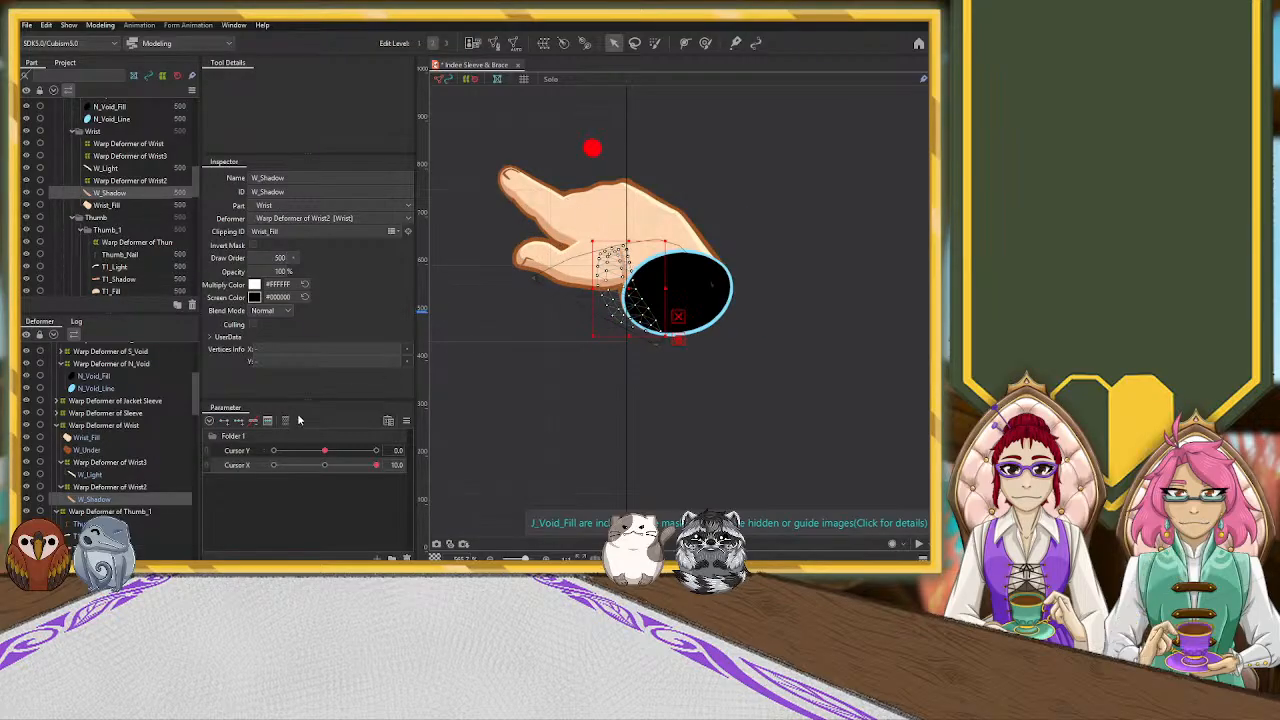
click(148, 487)
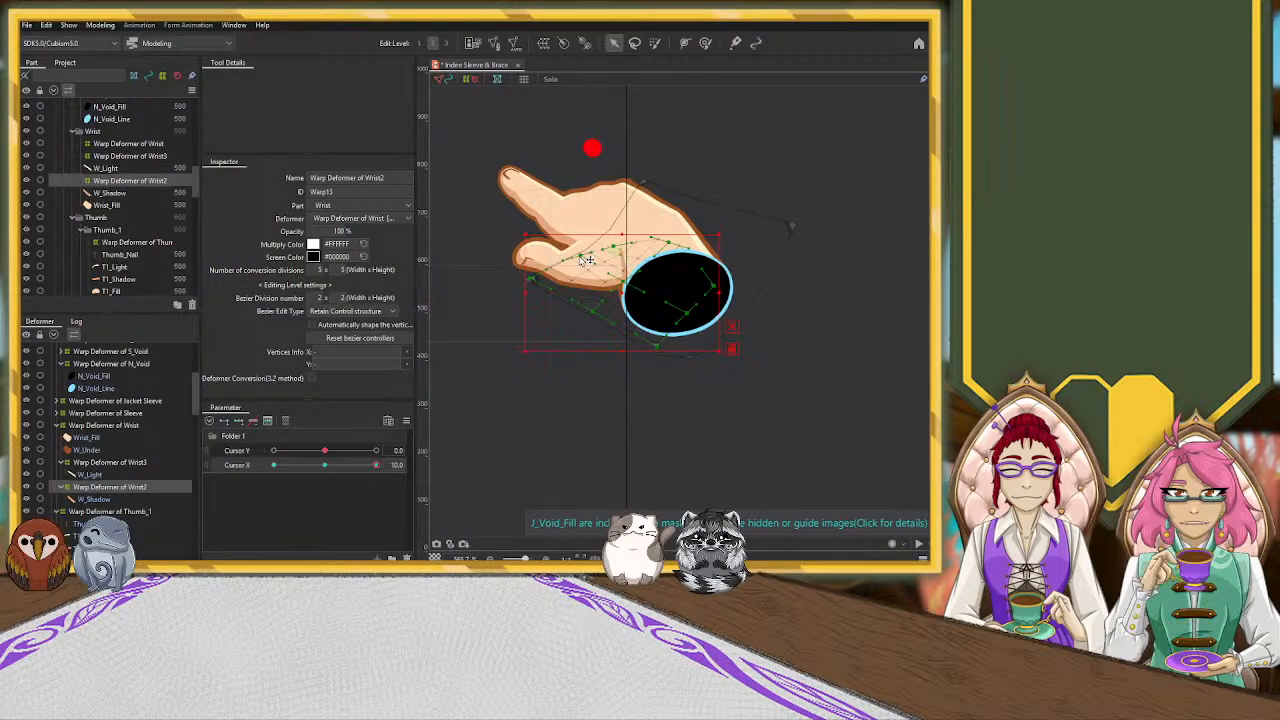
drag(624, 233, 620, 264)
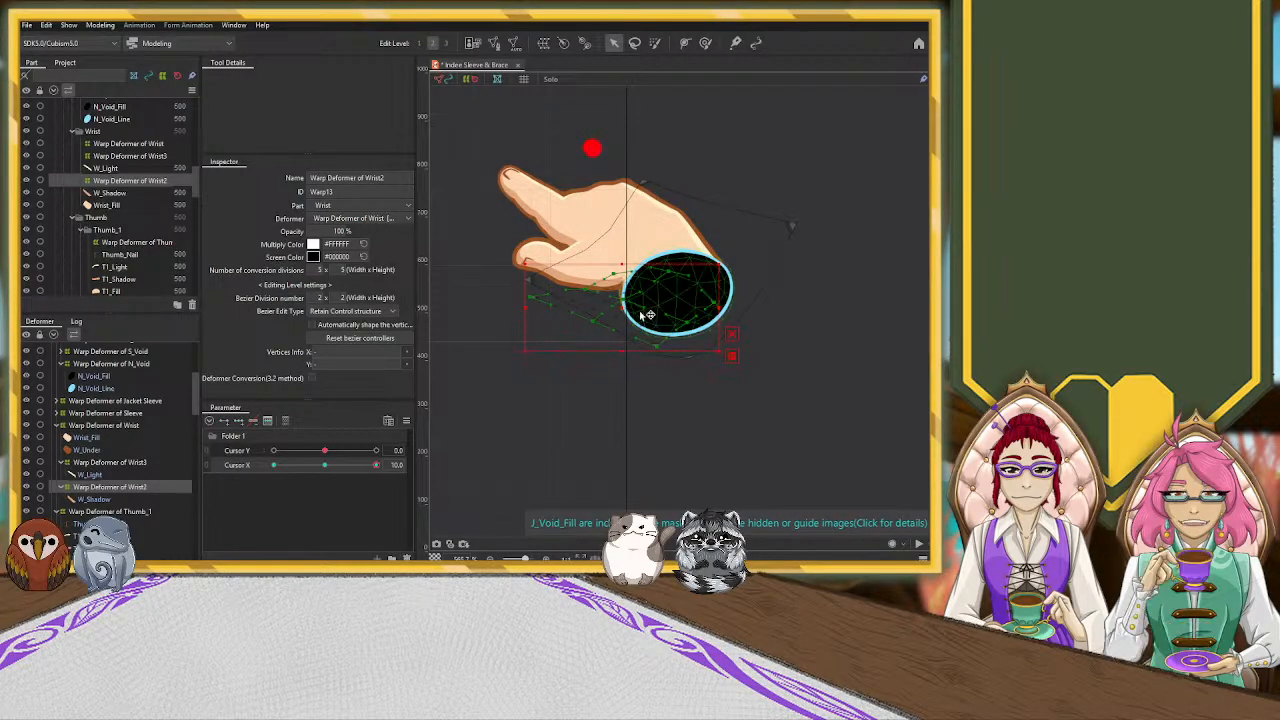
drag(622, 306, 634, 305)
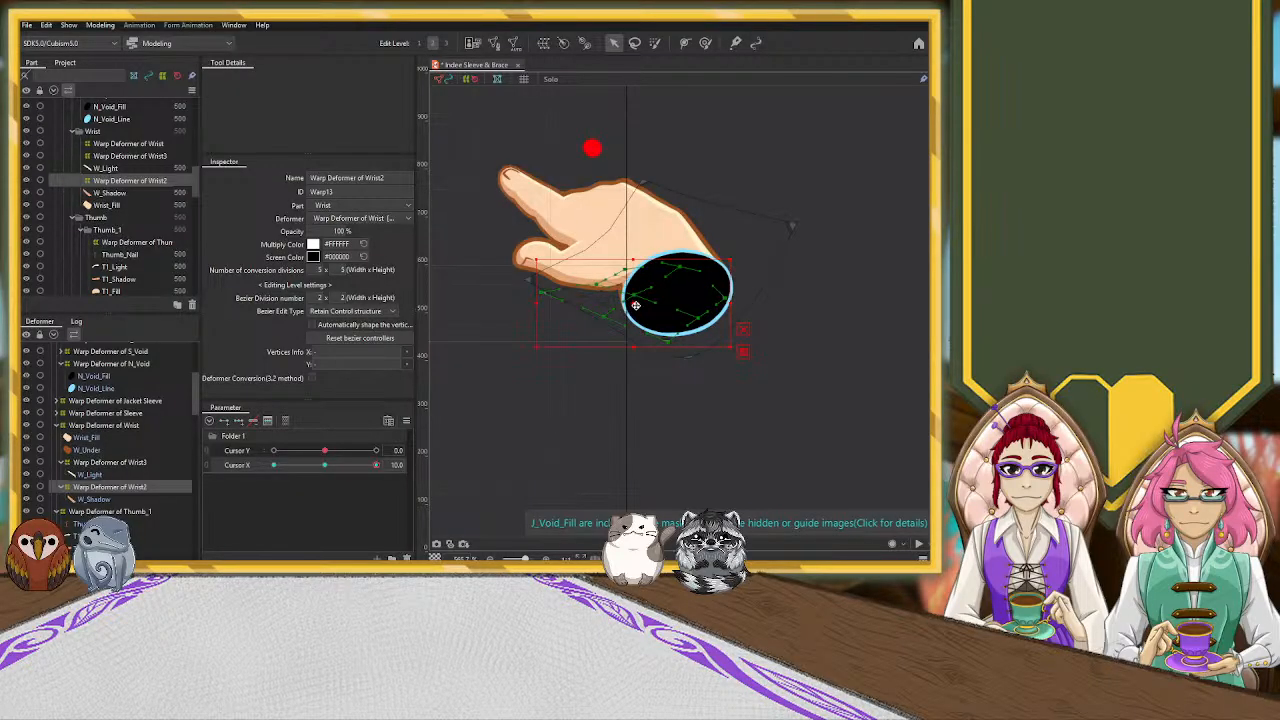
click(784, 310)
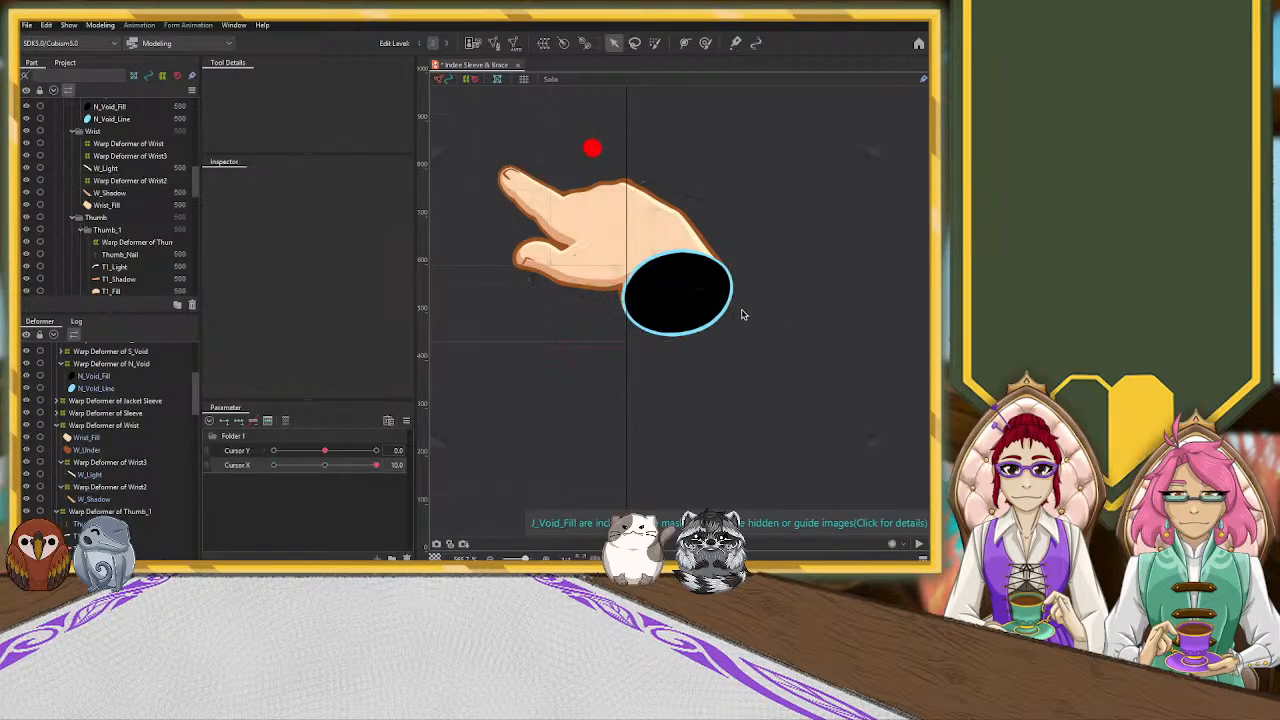
Select the N_Void_Fill mesh at the wrist opening
scroll(520, 346, down, 6)
scroll(597, 350, up, 5)
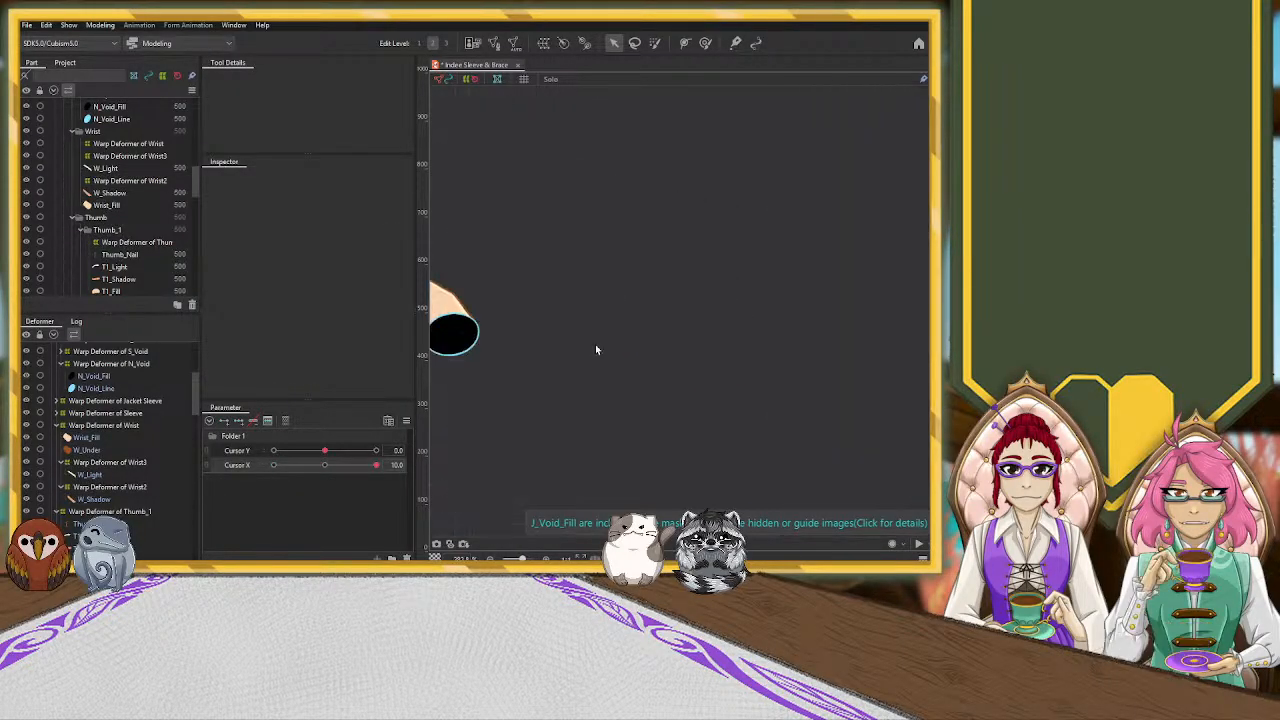
click(625, 343)
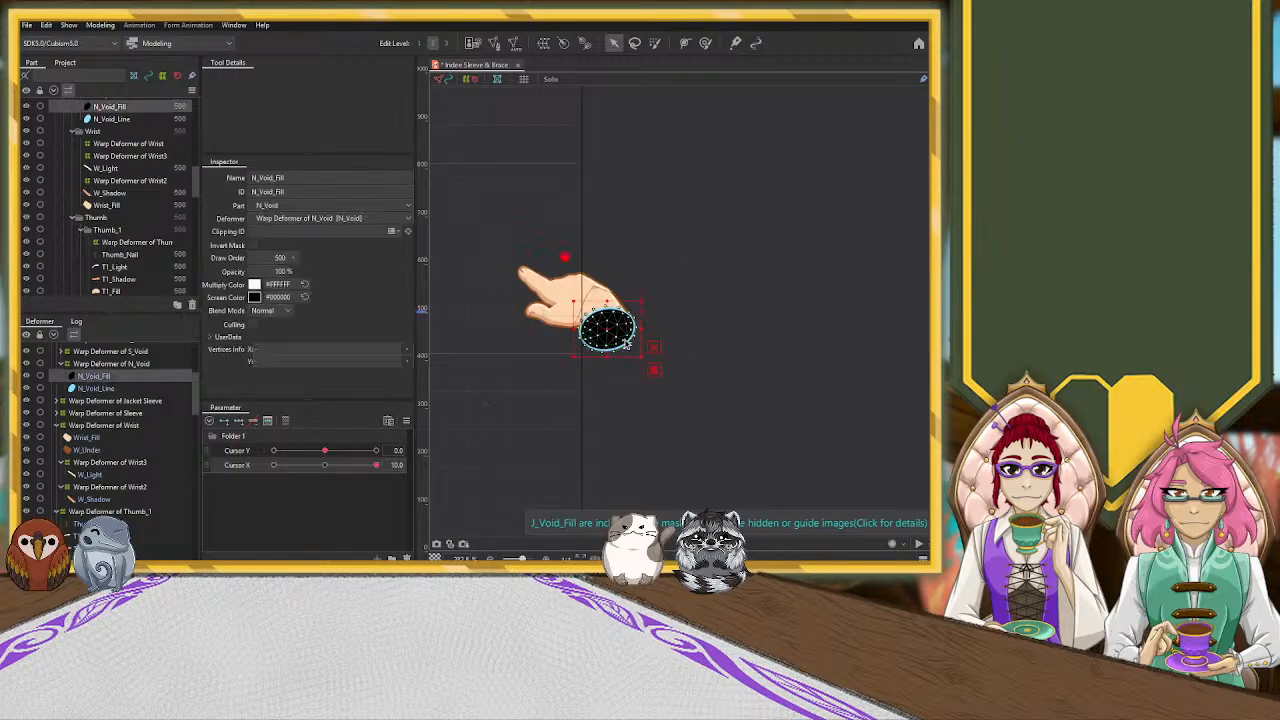
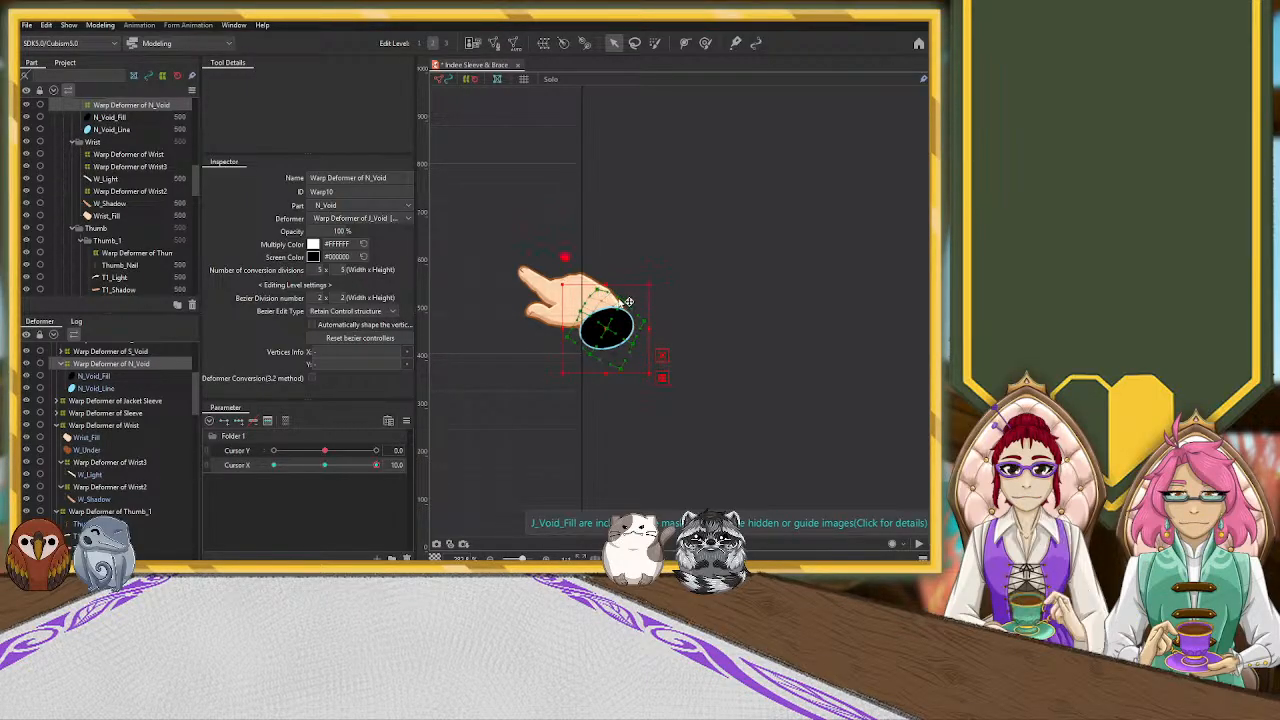
Compress the Warp Deformer of N_Void from its upper edge at Cursor X 10, then rotate it slightly counterclockwise against the wrist end
scroll(659, 316, up, 2)
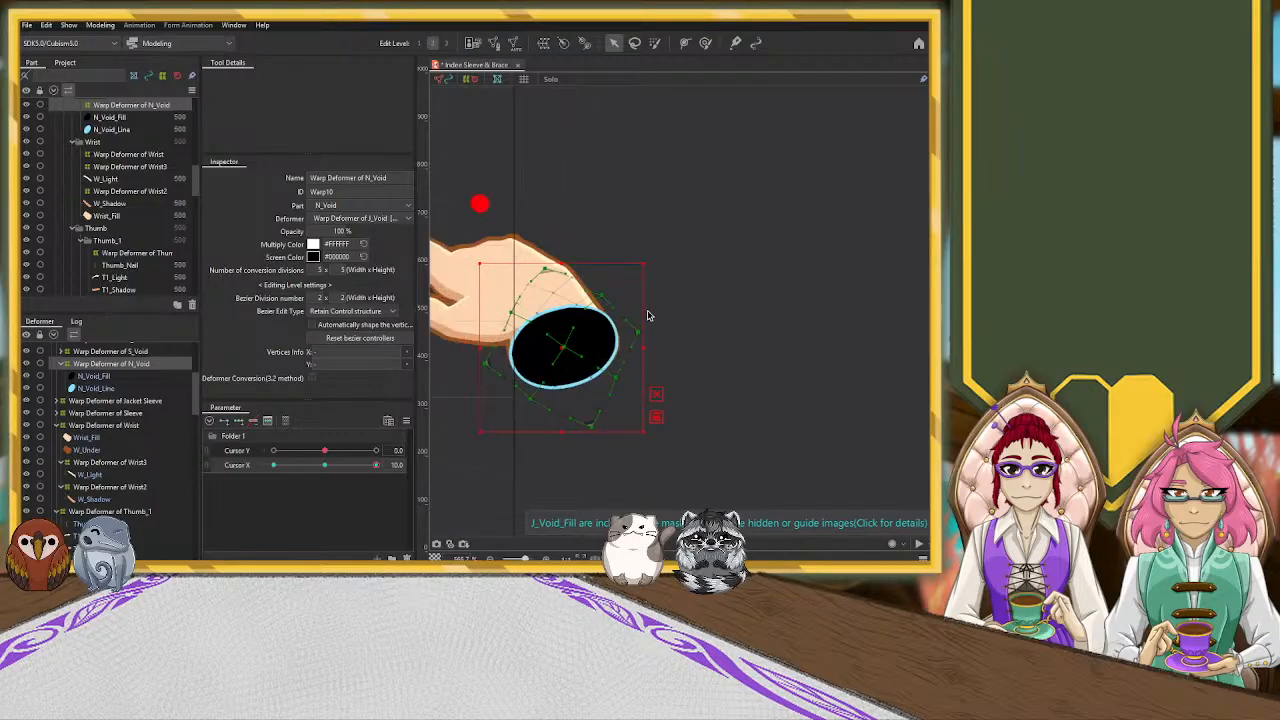
scroll(646, 316, down, 1)
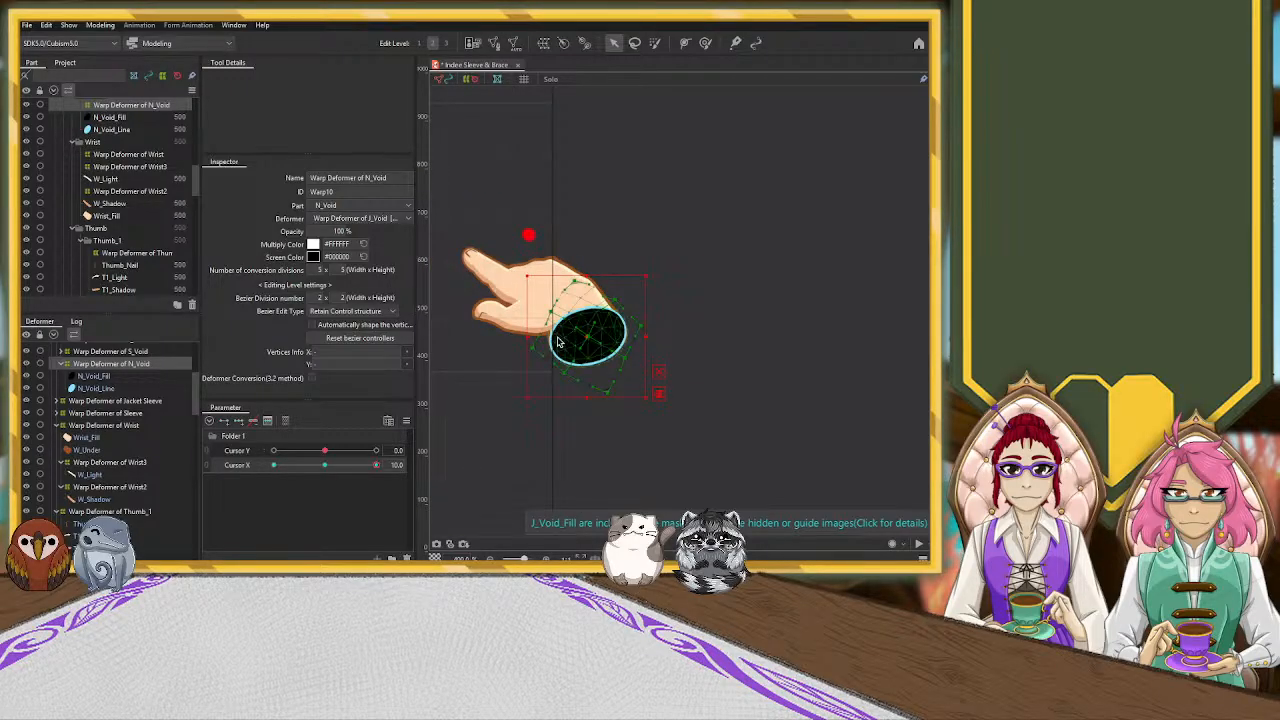
drag(587, 276, 587, 287)
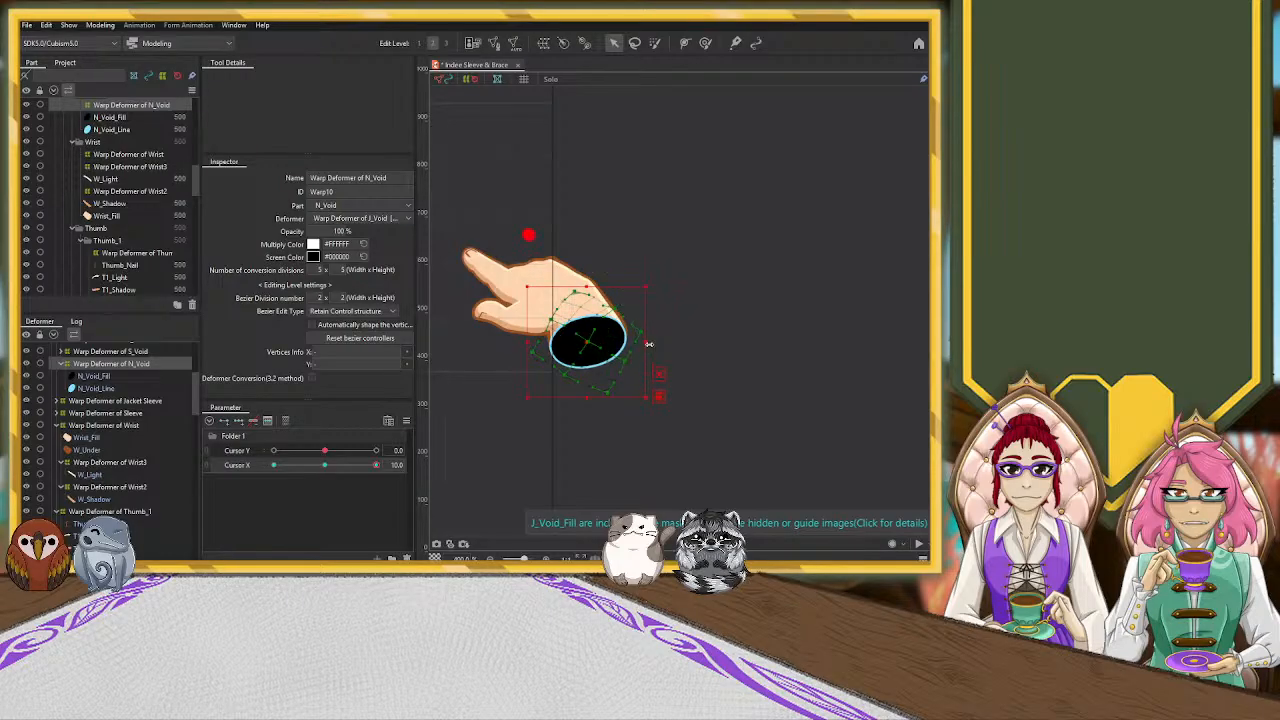
drag(653, 343, 594, 340)
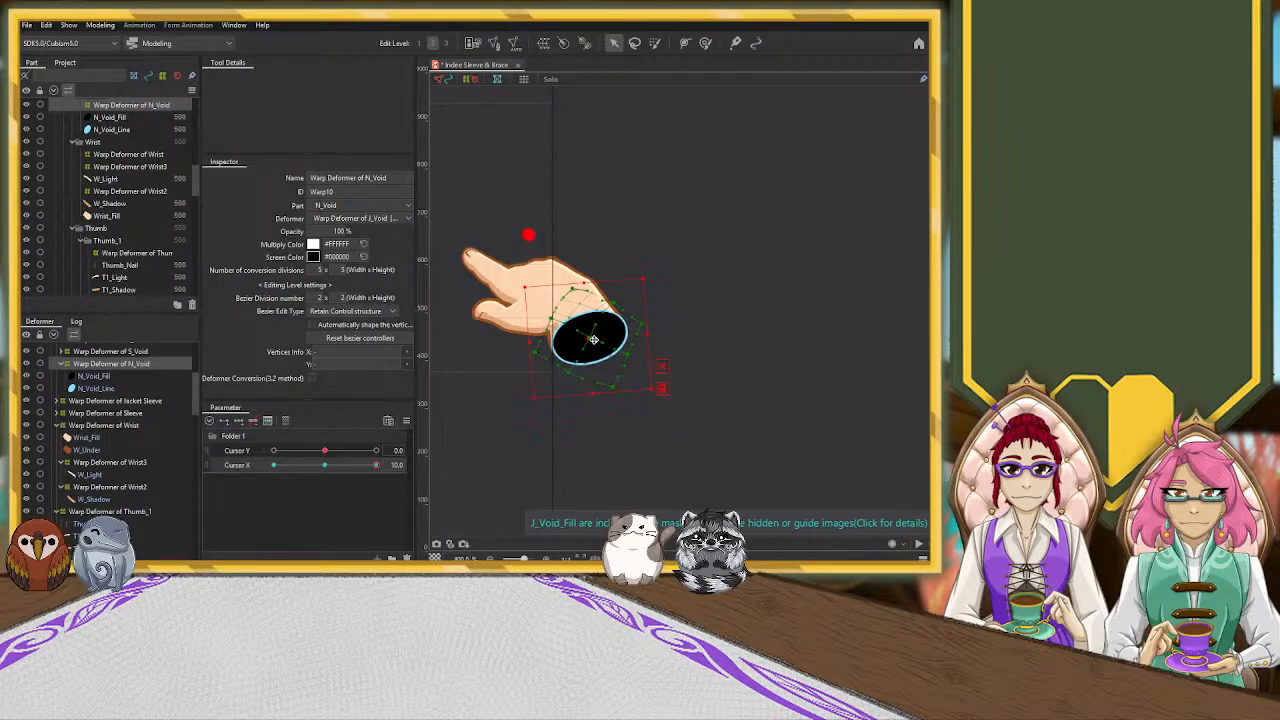
click(717, 275)
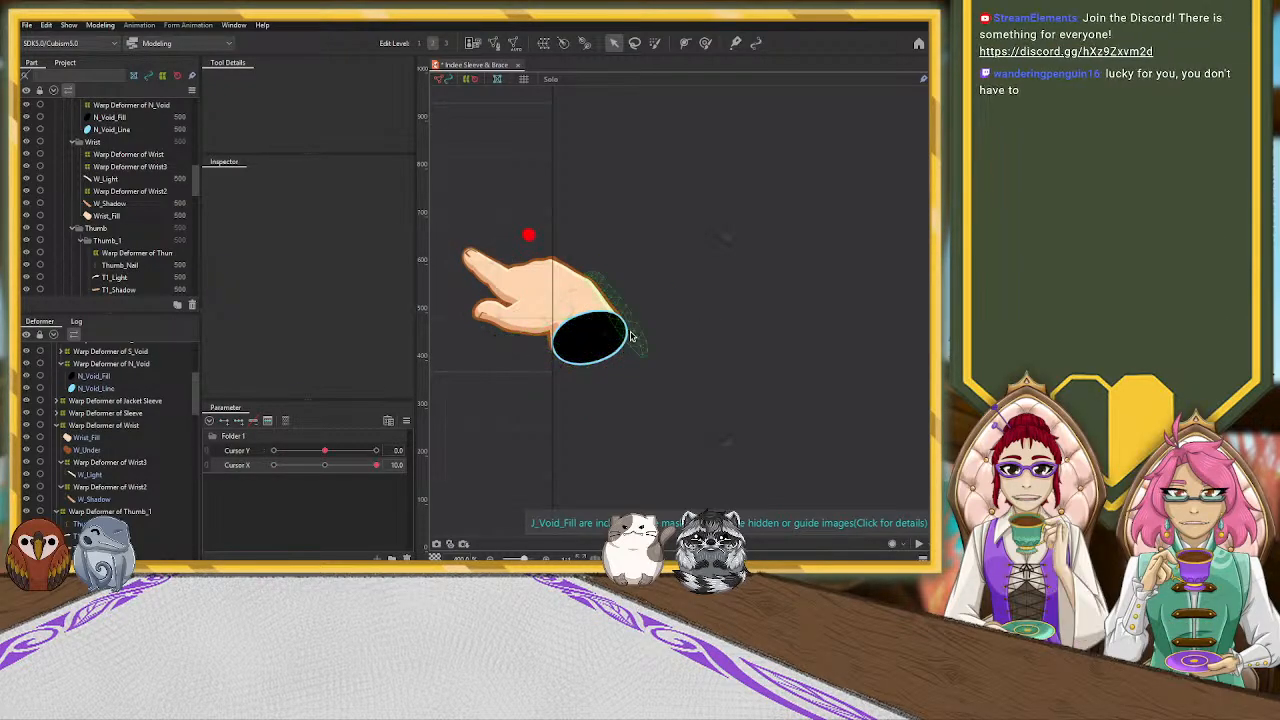
click(107, 366)
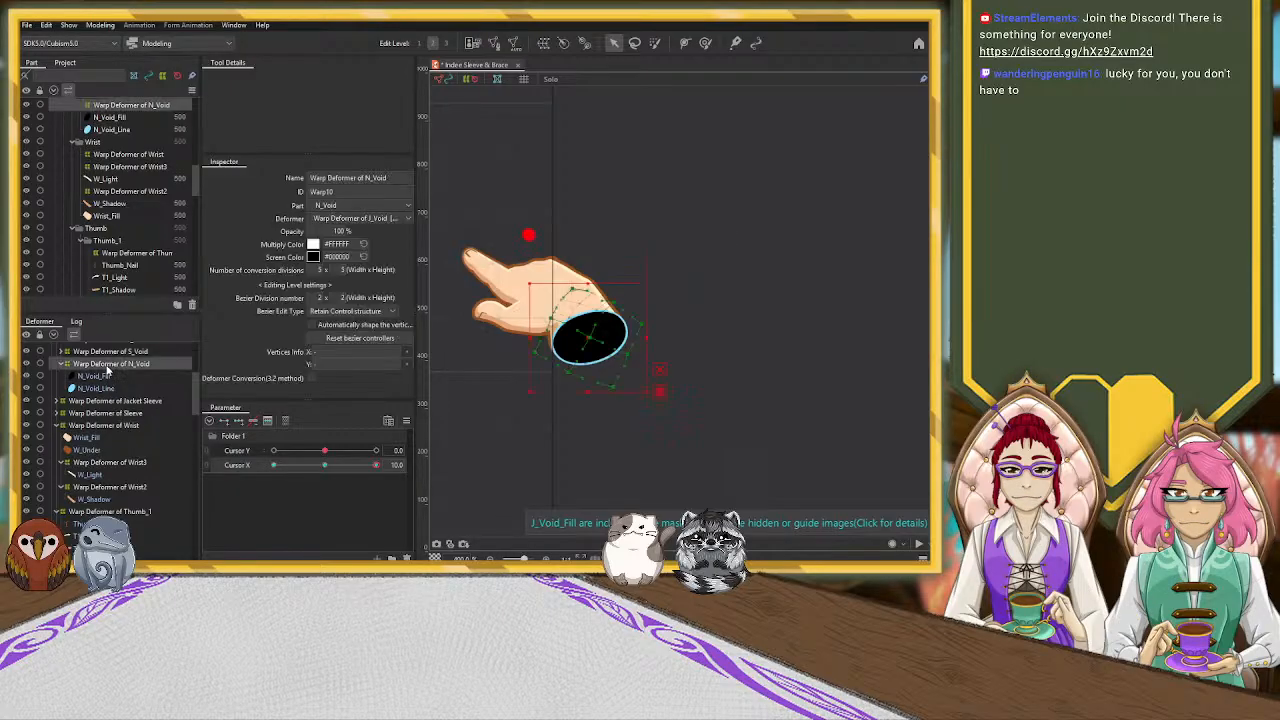
click(480, 414)
Preview the whole hand's motion on the canvas by sweeping Cursor X away from 10 and back
scroll(666, 266, down, 5)
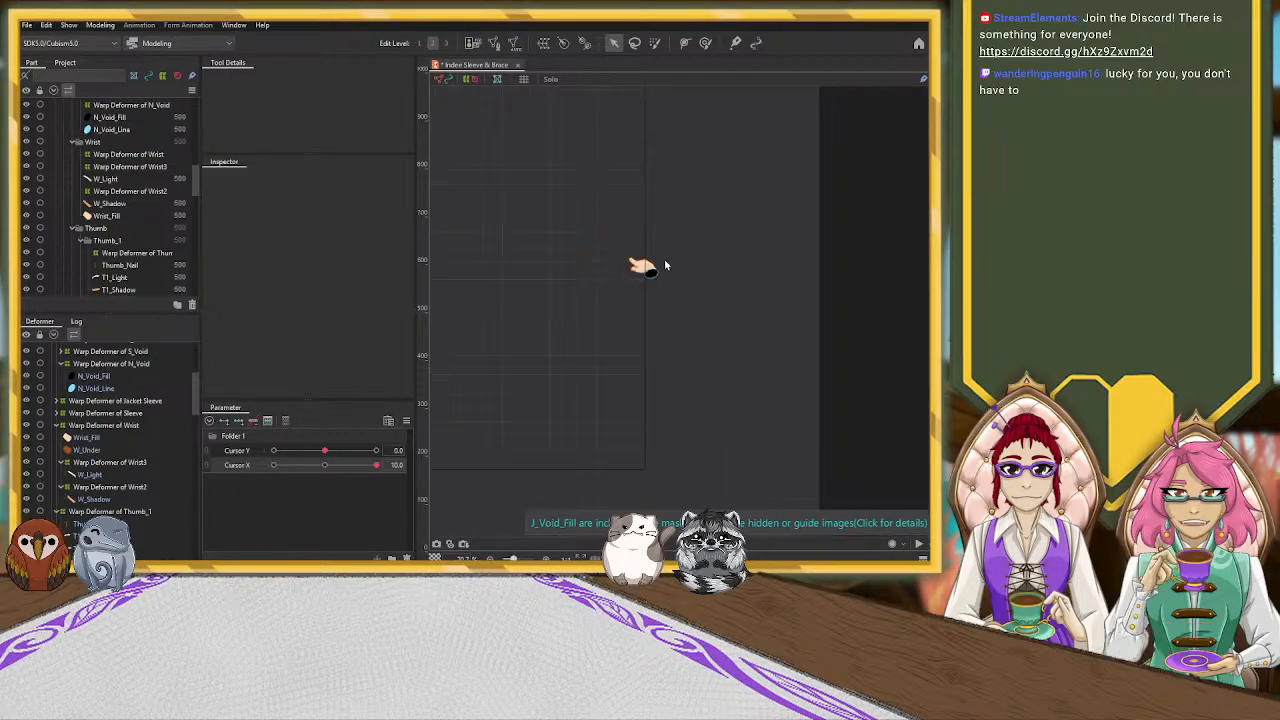
drag(522, 299, 701, 334)
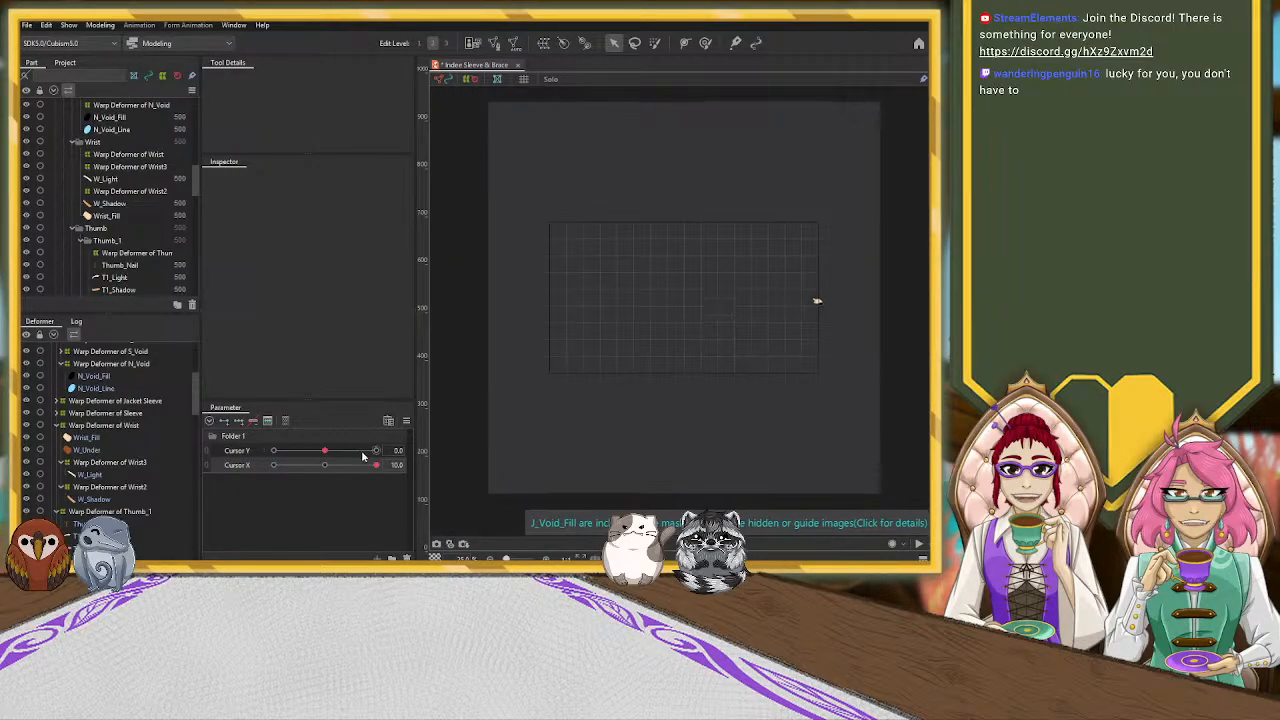
drag(376, 470, 332, 475)
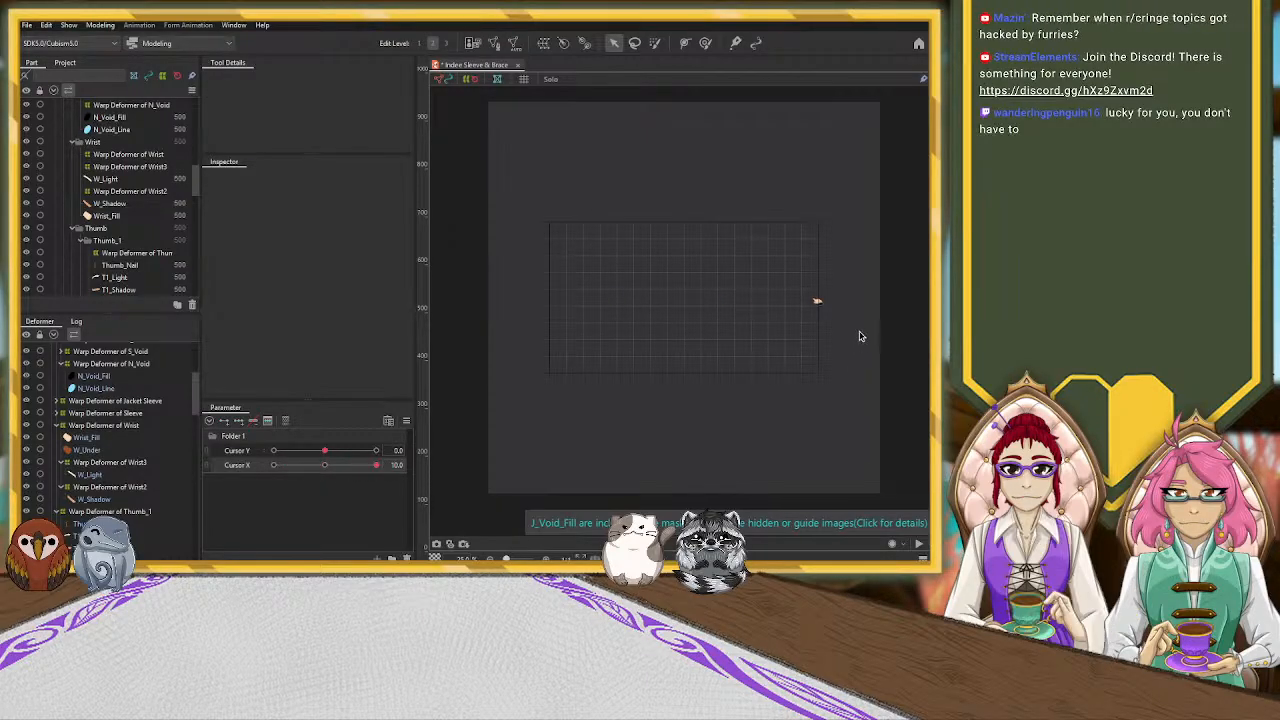
scroll(819, 307, up, 6)
scroll(820, 313, up, 1)
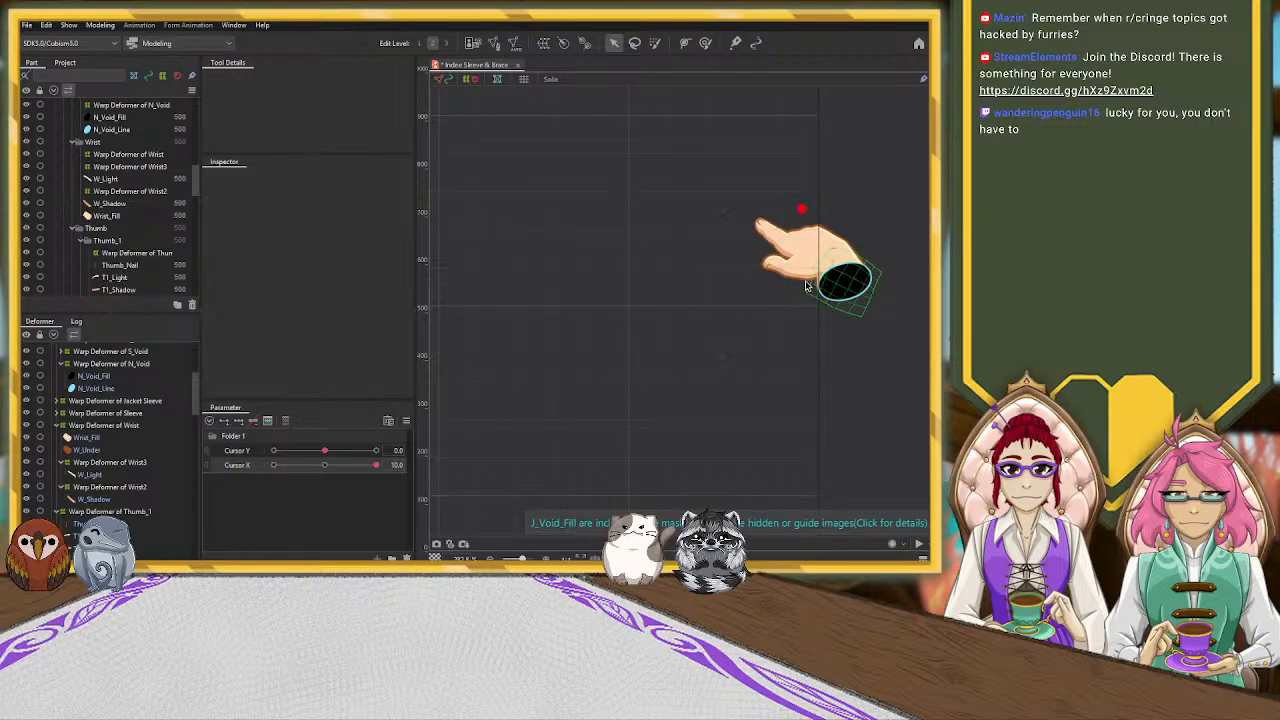
Reshape the Warp Deformer of Hand at Cursor X 10, lowering its upper edge and bending the finger side and knuckle area inward
click(815, 242)
scroll(113, 405, down, 2)
click(105, 479)
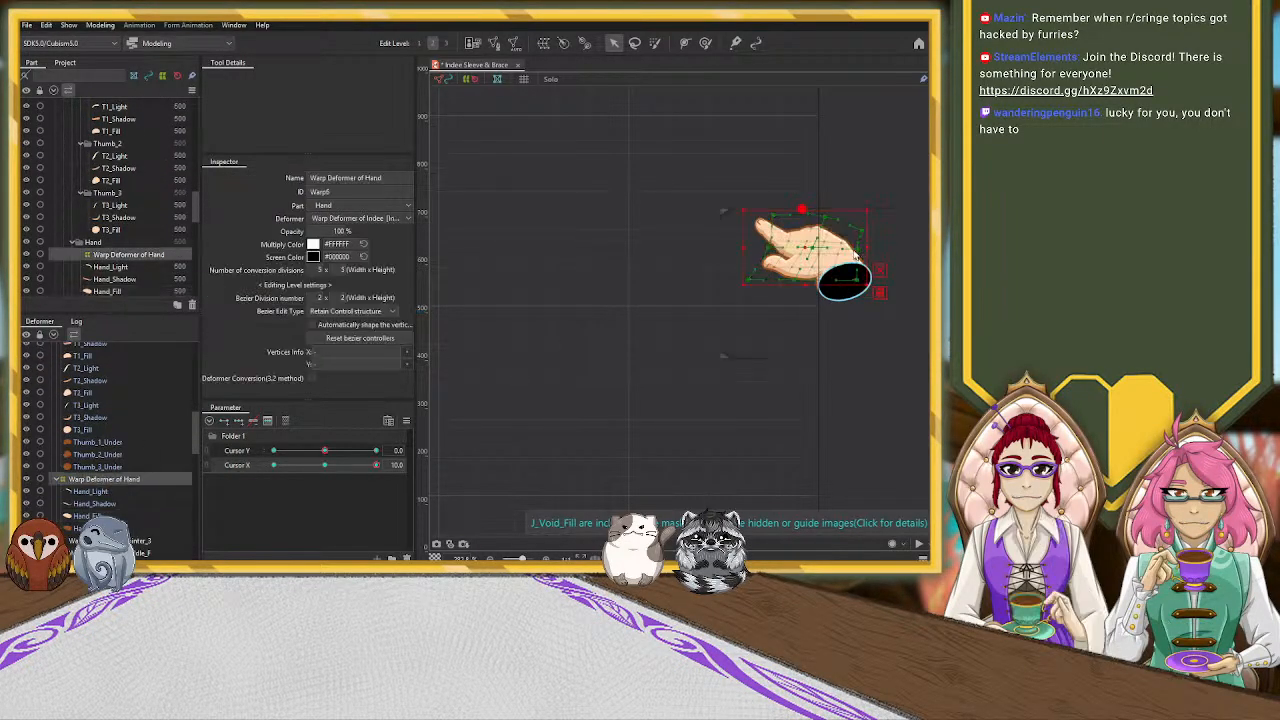
scroll(863, 255, up, 3)
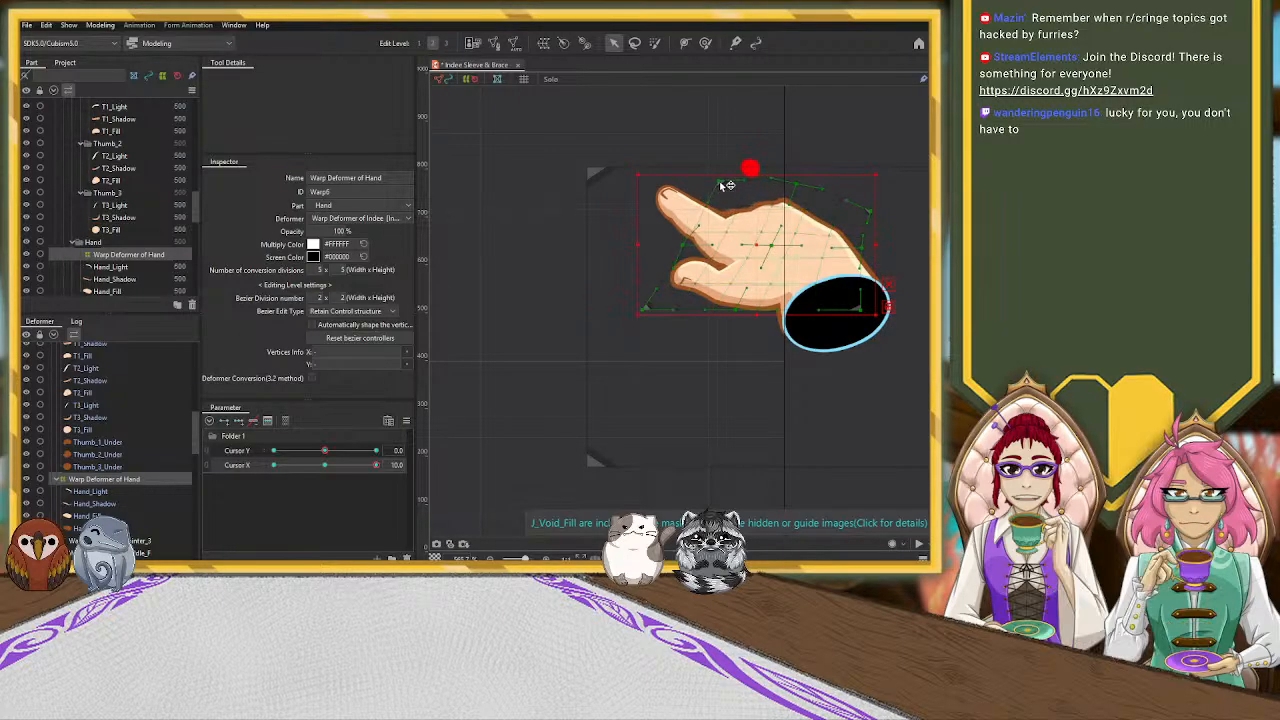
drag(733, 189, 825, 201)
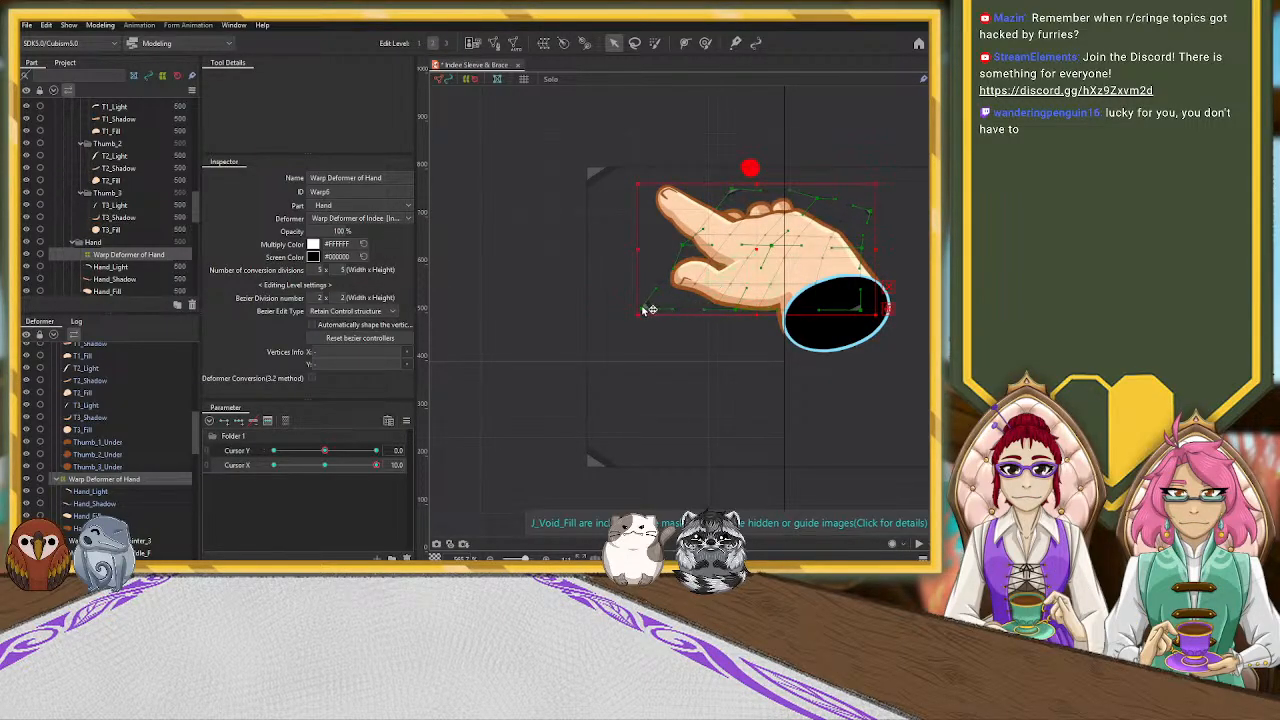
drag(683, 238, 695, 221)
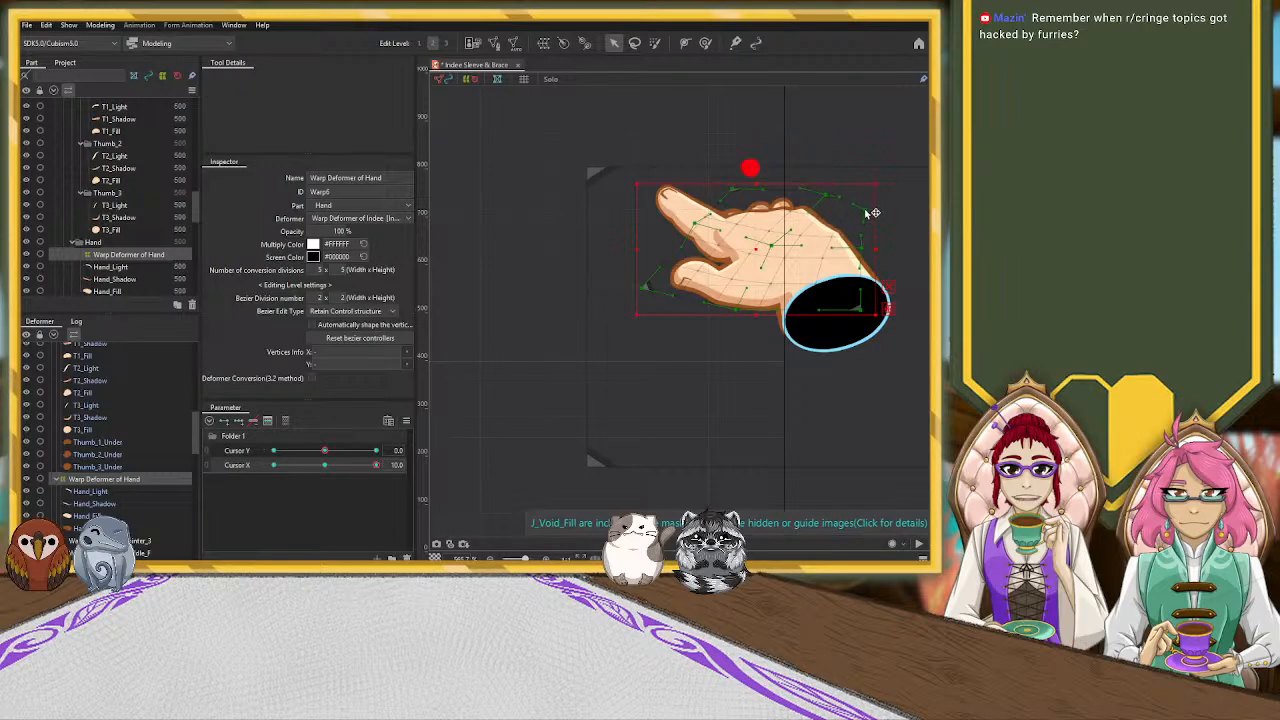
drag(802, 237, 807, 236)
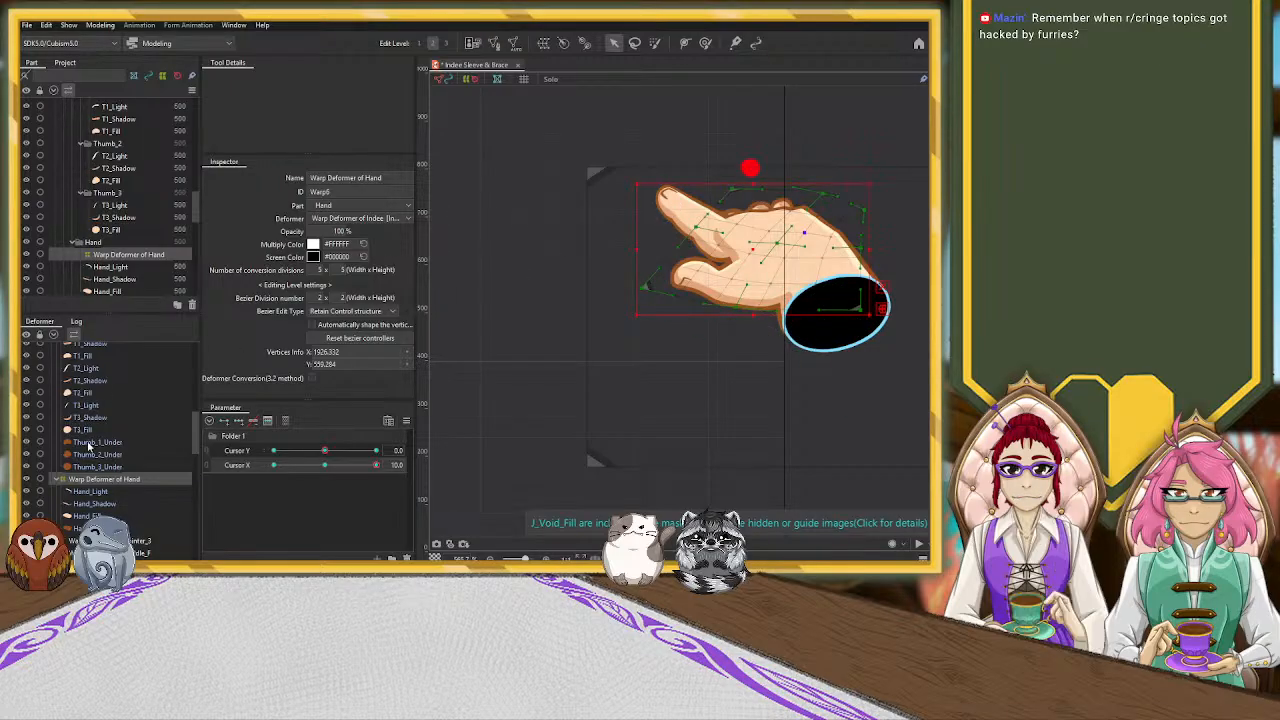
Rotate the Warp Deformer of Pointer_3 clockwise at Cursor X 10 and reposition it so the index finger tilts upward
scroll(130, 400, up, 3)
click(128, 396)
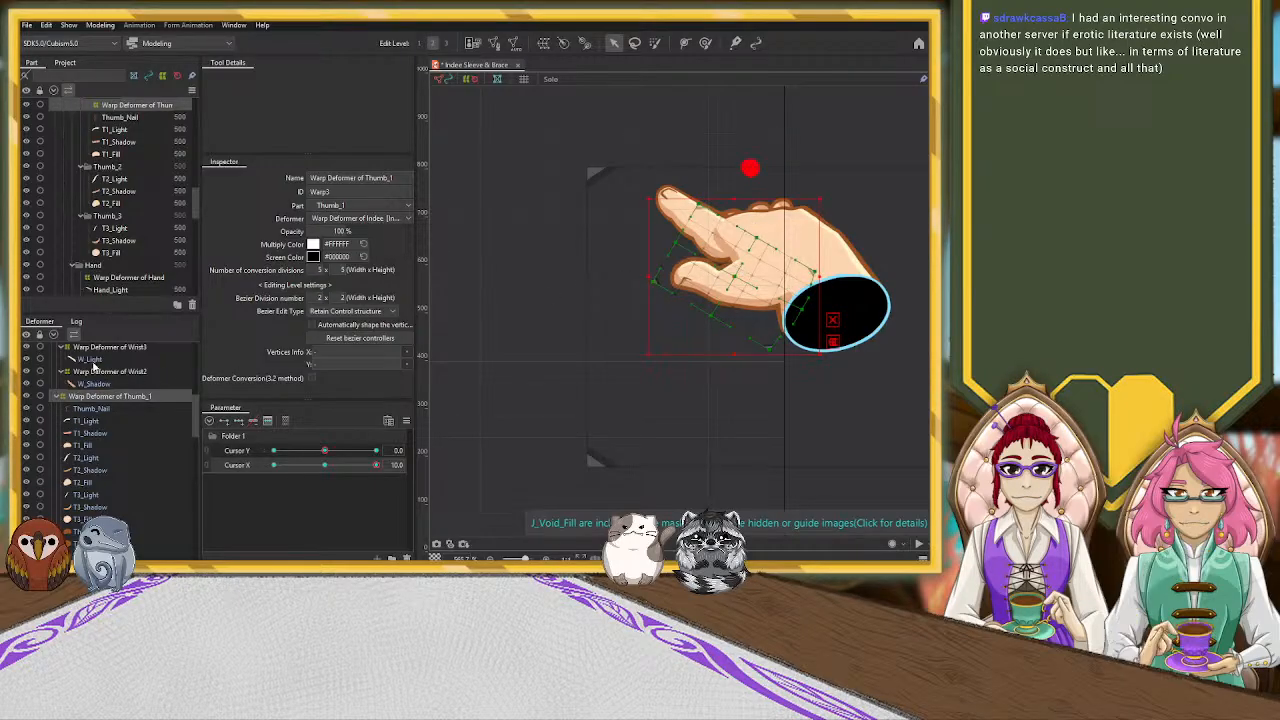
scroll(102, 370, down, 3)
click(110, 496)
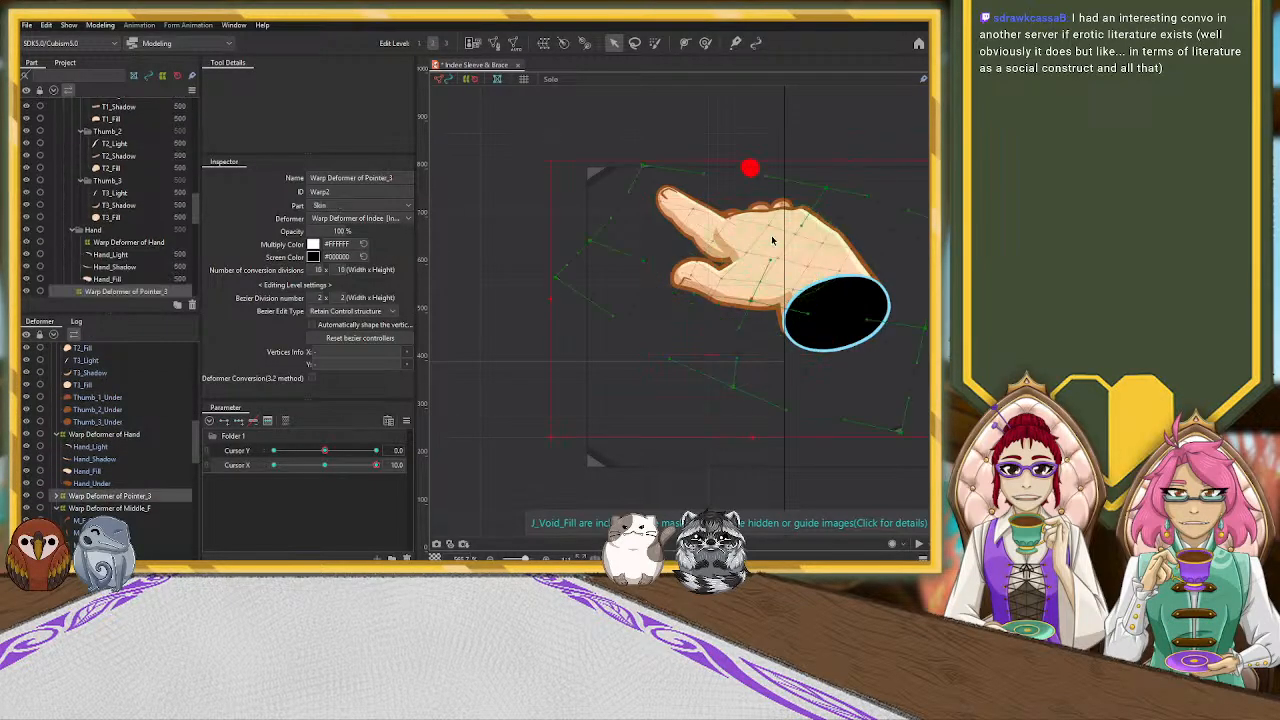
drag(751, 299, 763, 290)
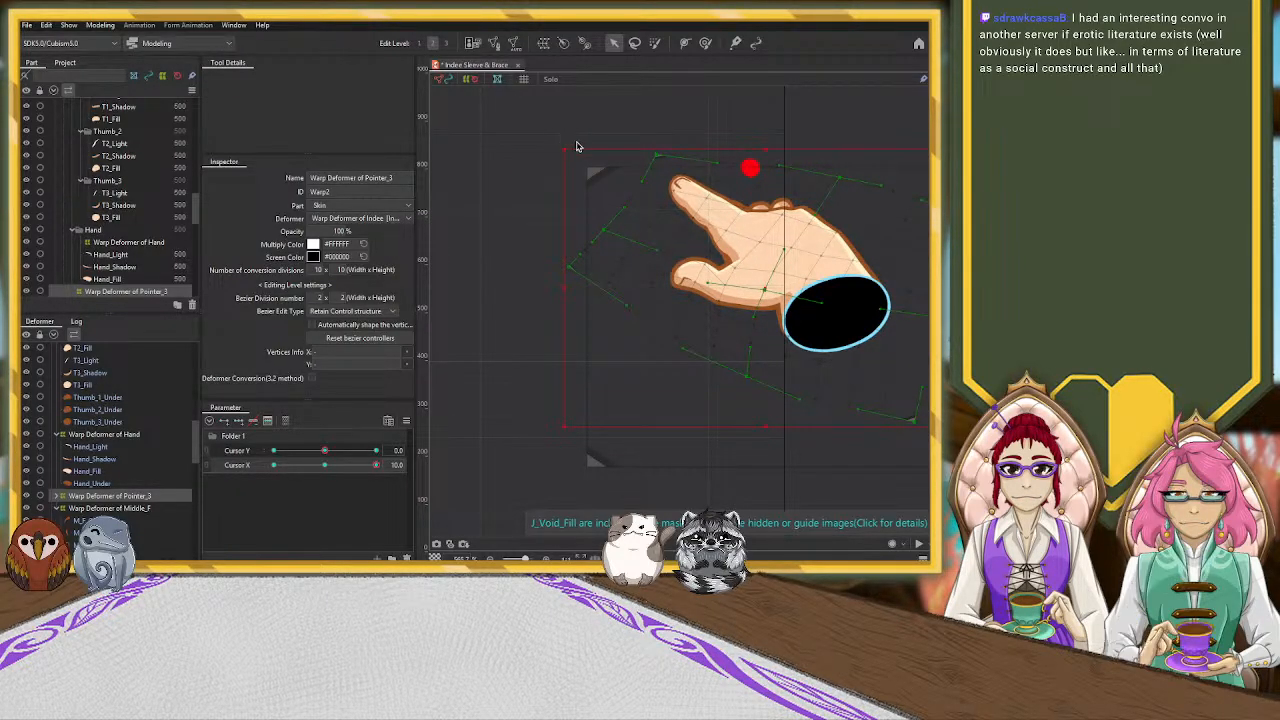
drag(573, 148, 644, 127)
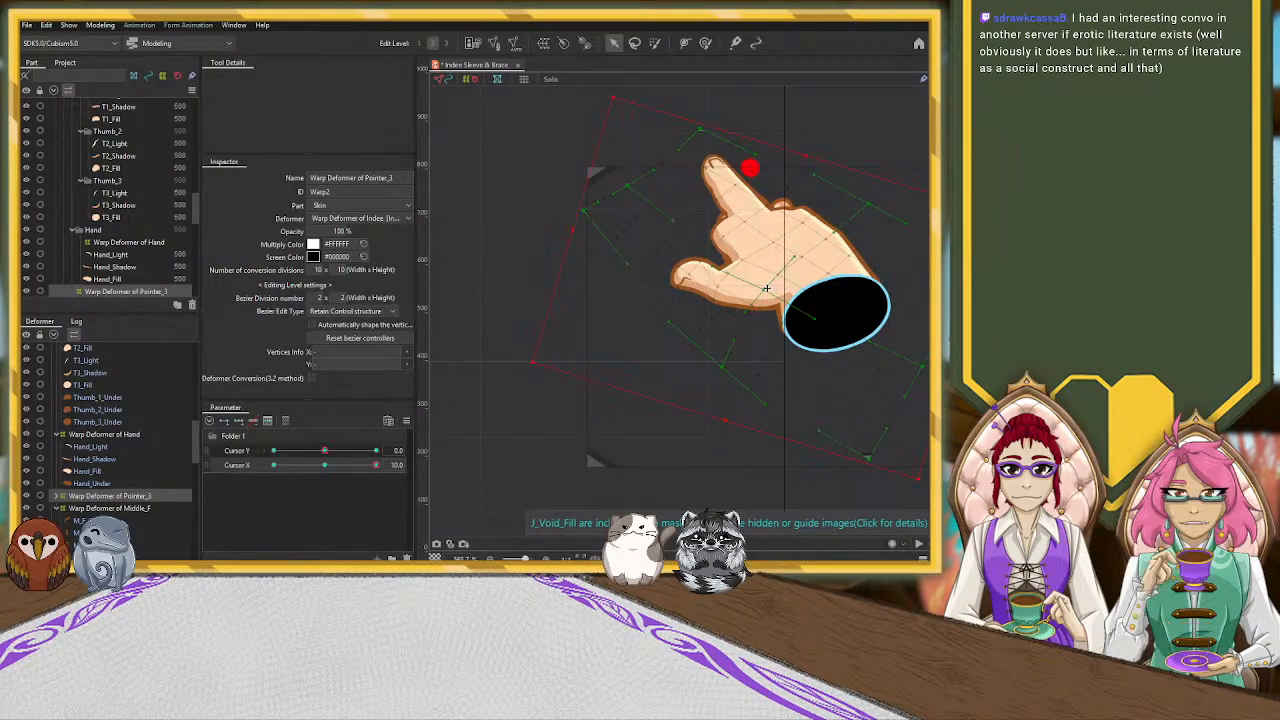
drag(765, 291, 743, 297)
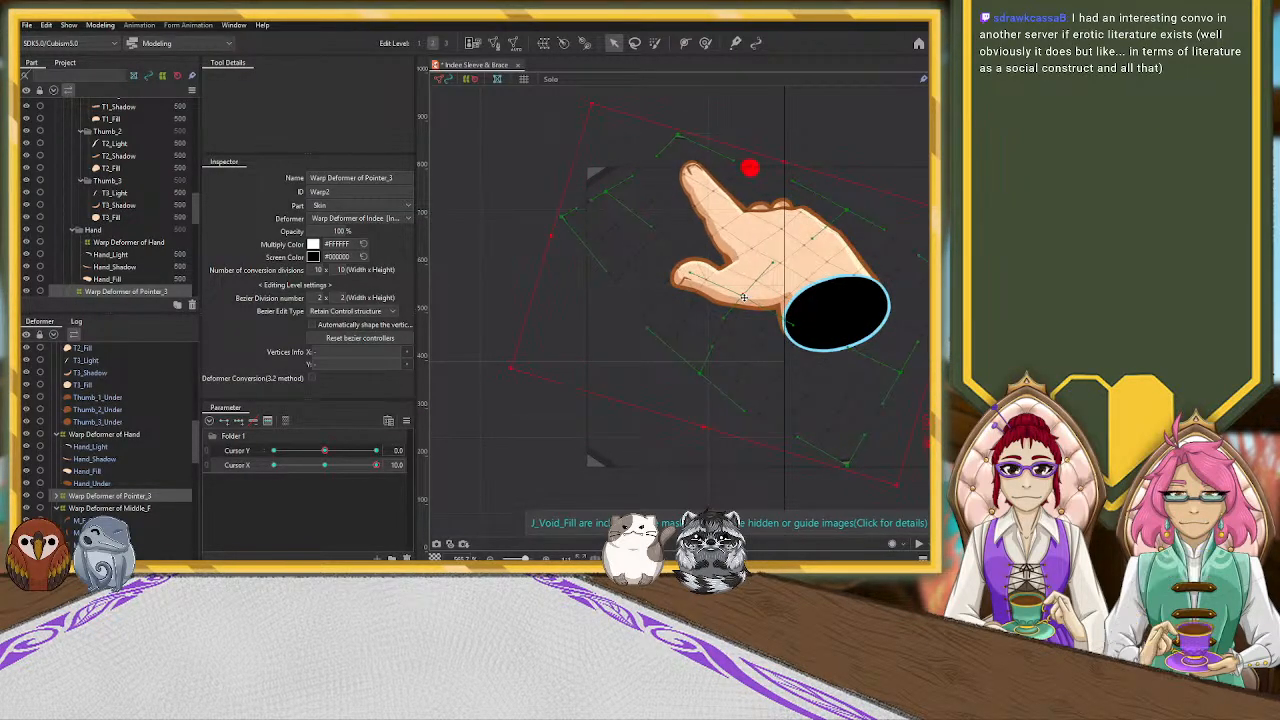
Pull the upper and finger-side control points of the Warp Deformer of Pointer_3 inward to shorten the index finger
drag(678, 135, 694, 171)
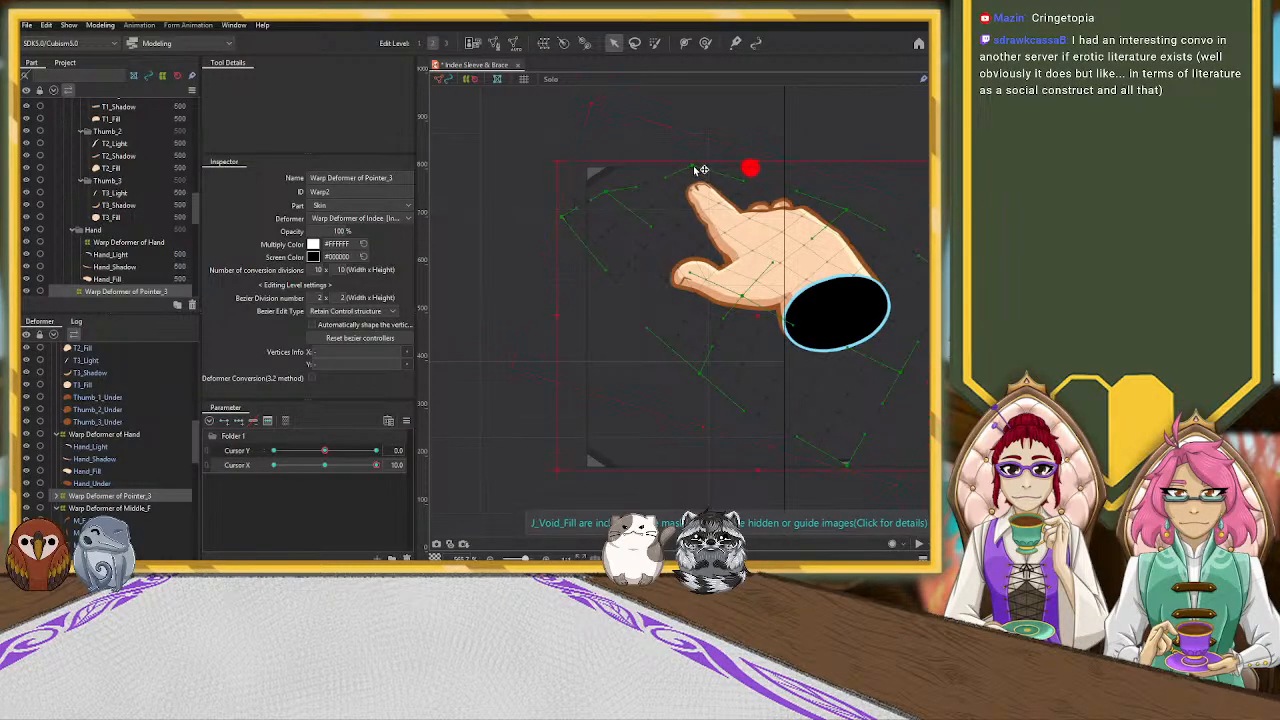
drag(603, 193, 619, 211)
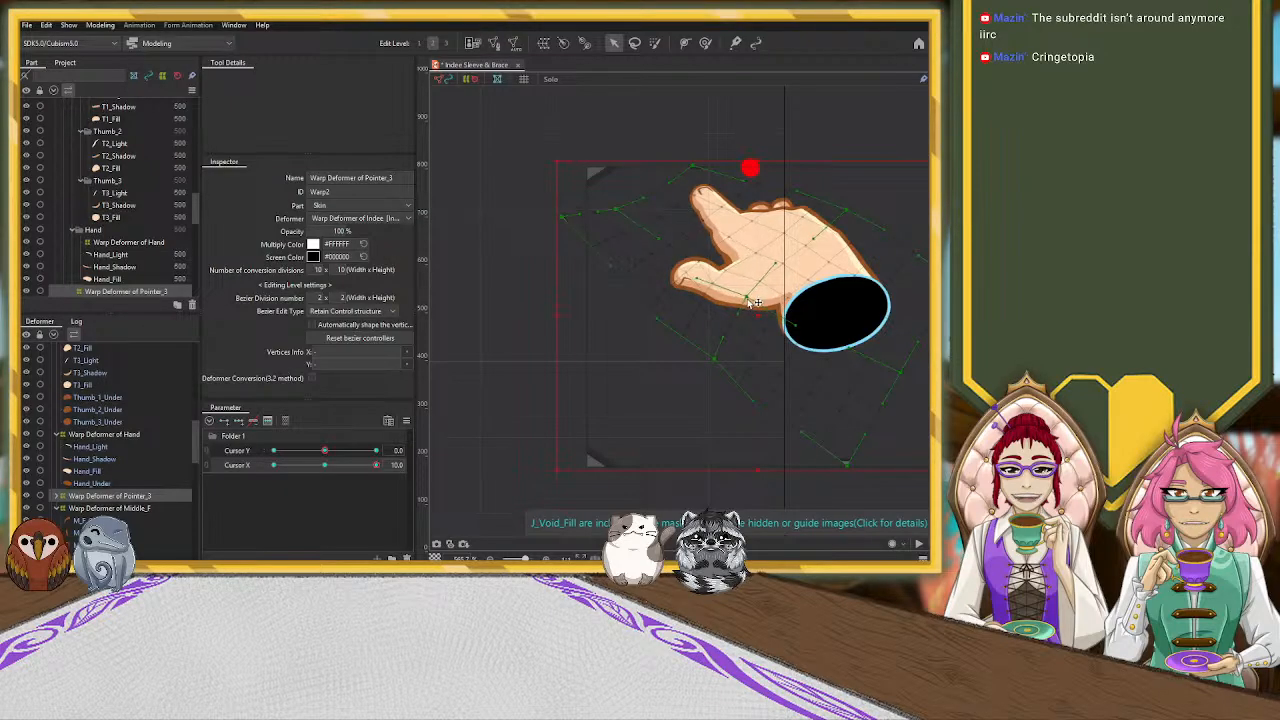
click(729, 239)
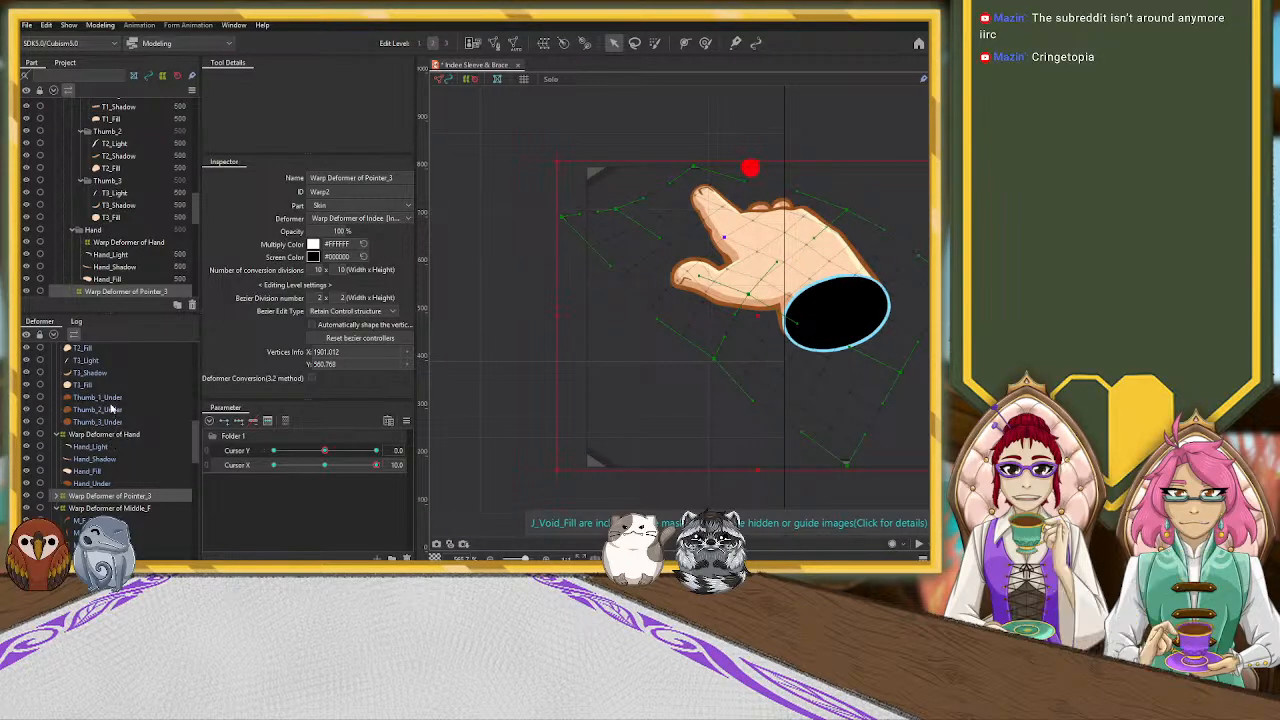
Raise the Warp Deformer of Thumb_1 at Cursor X 10, rotate it slightly clockwise and pull its tip-side control points inward to shorten the thumb
scroll(113, 430, up, 3)
click(128, 353)
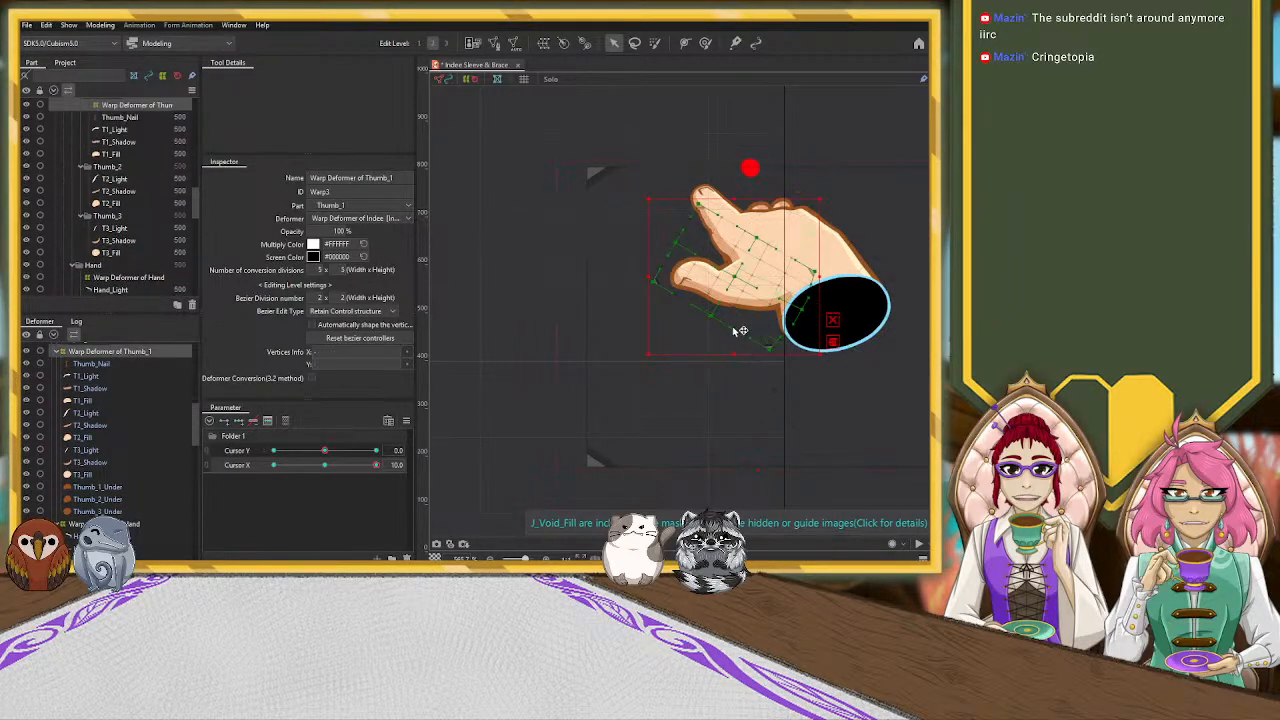
drag(731, 281, 727, 267)
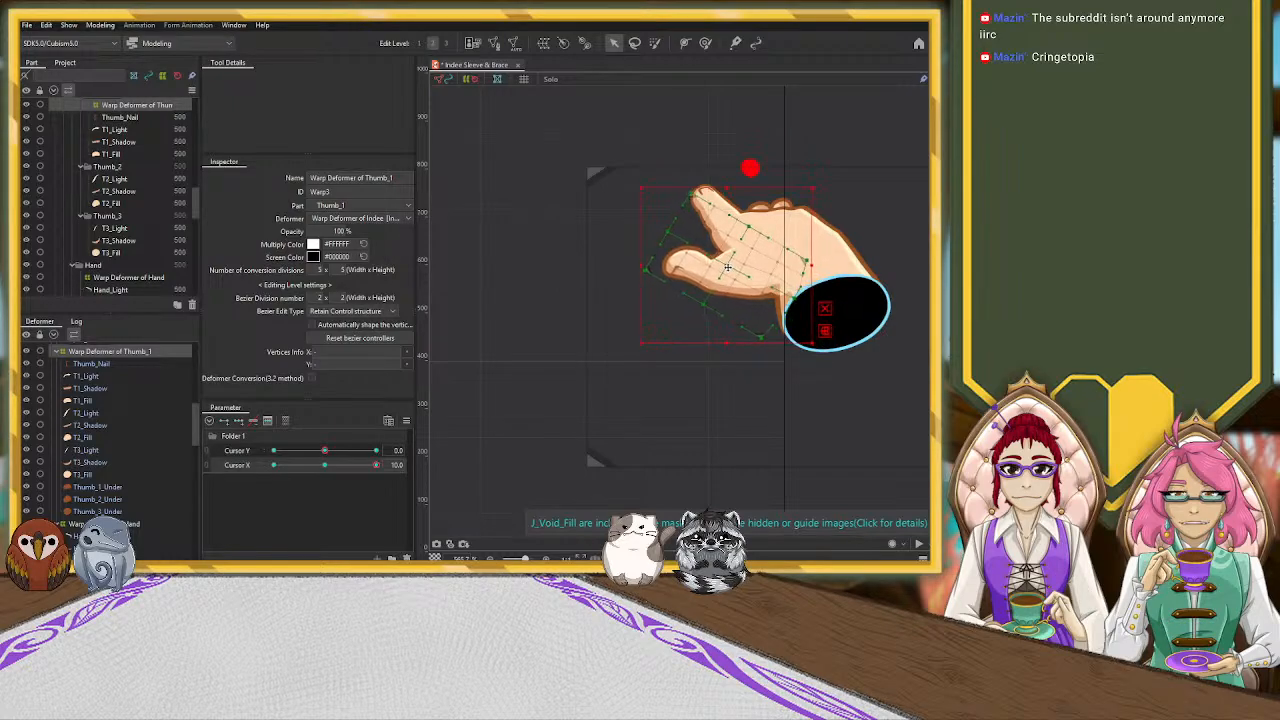
drag(816, 184, 826, 195)
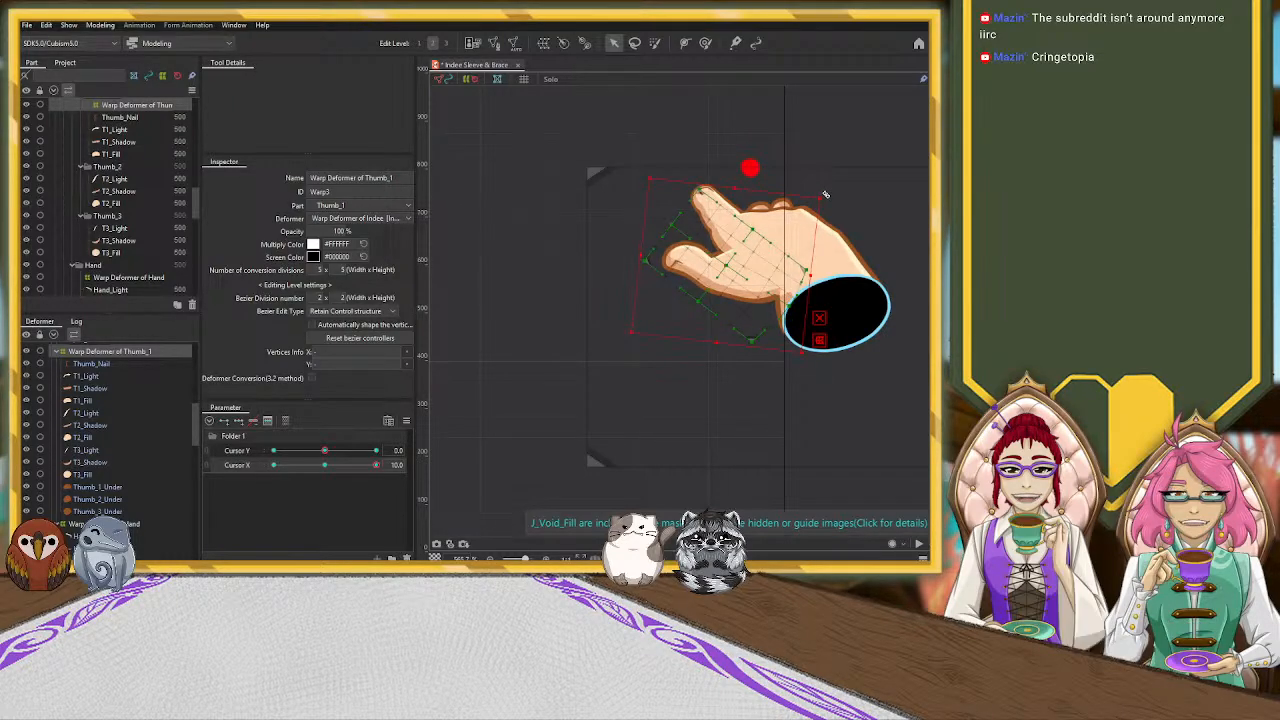
click(673, 229)
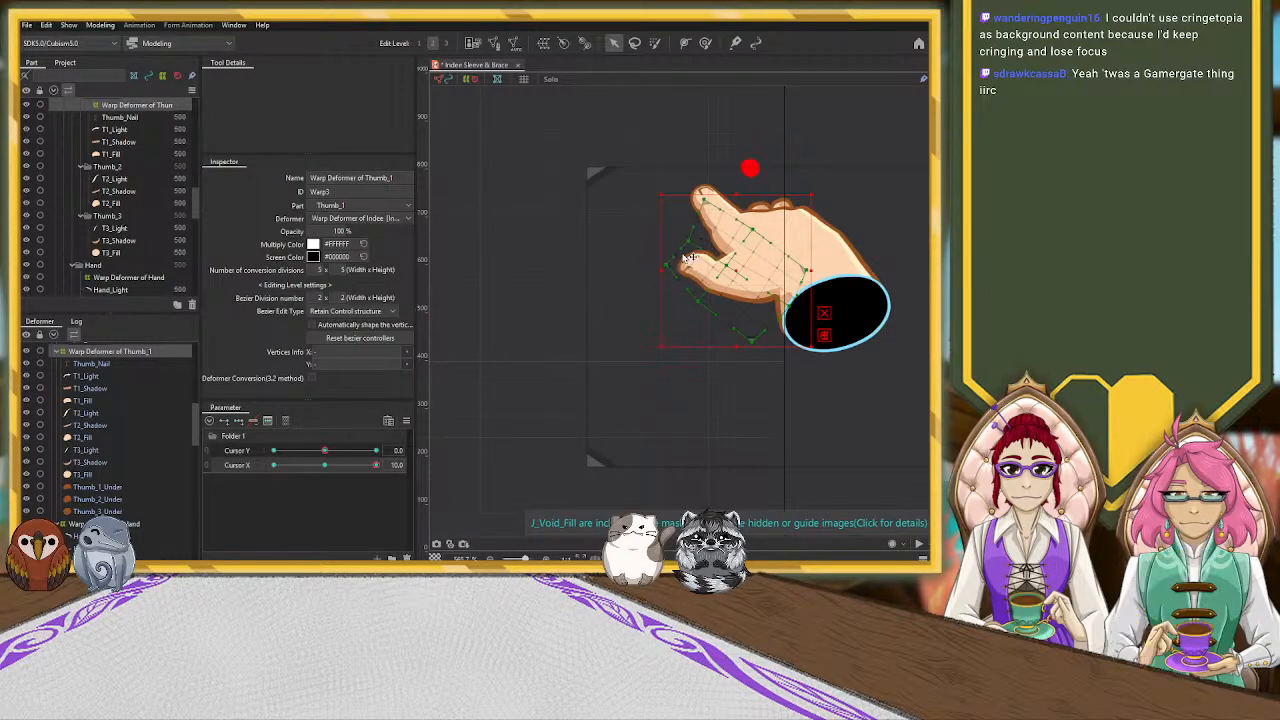
drag(706, 202, 675, 261)
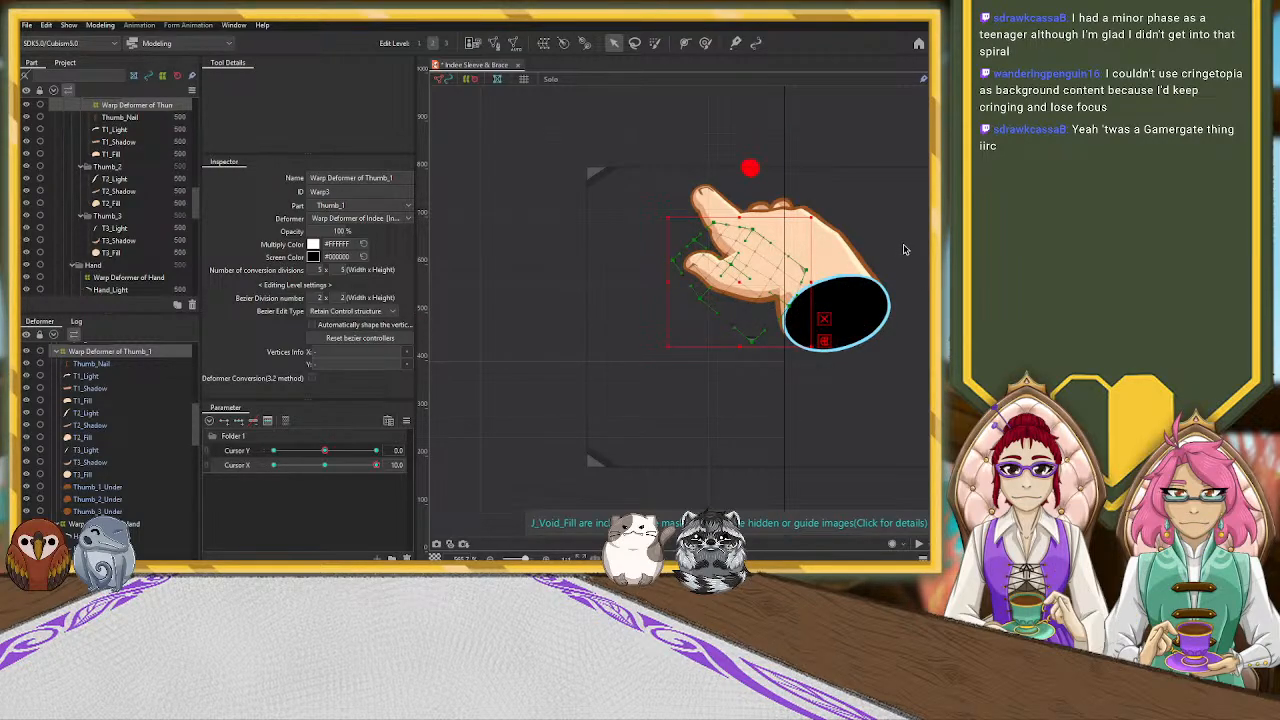
click(875, 251)
Rotate the Warp Deformer of Middle_F slightly clockwise at Cursor X 10 and shift it toward the wrist to fit the curled fingers
scroll(761, 252, down, 5)
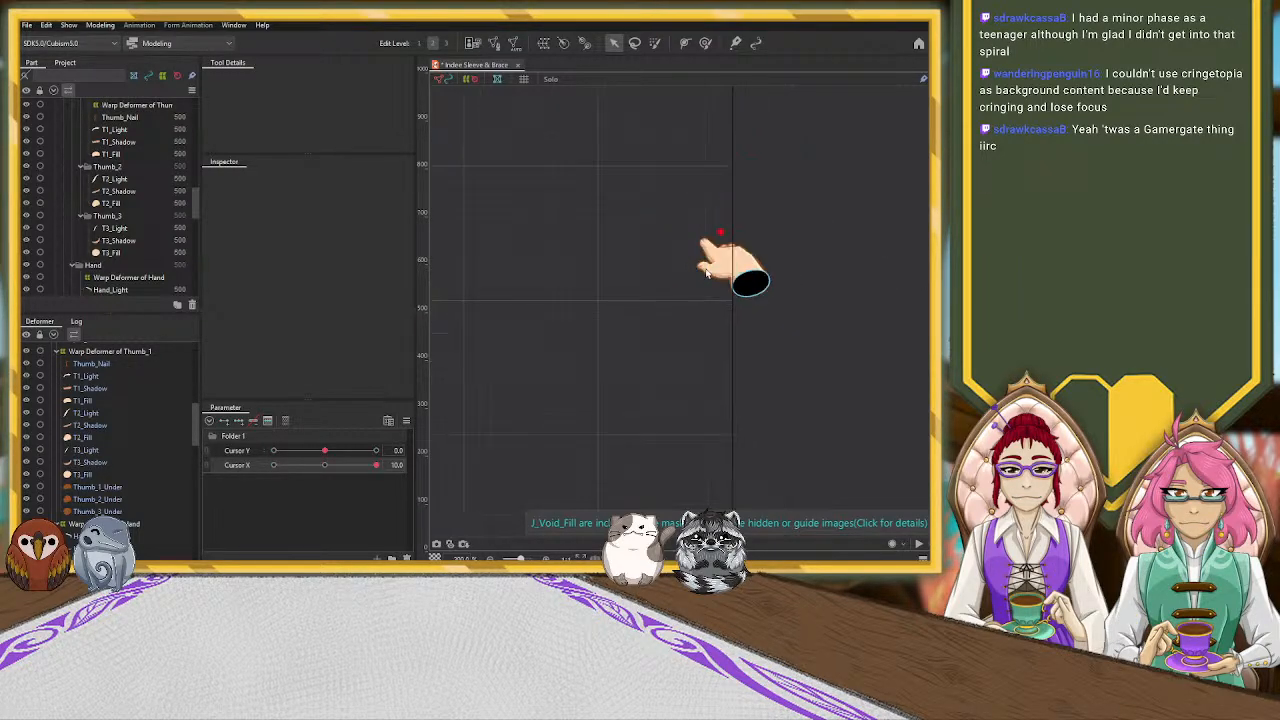
scroll(817, 283, up, 3)
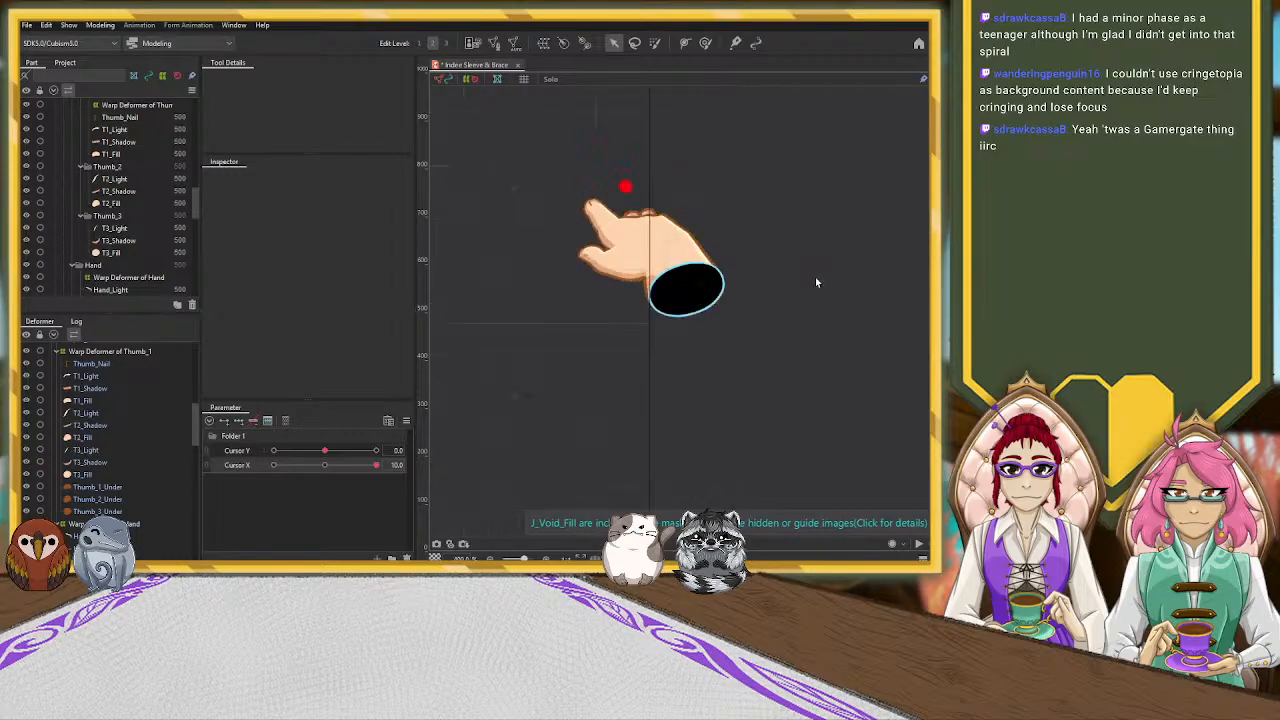
click(687, 287)
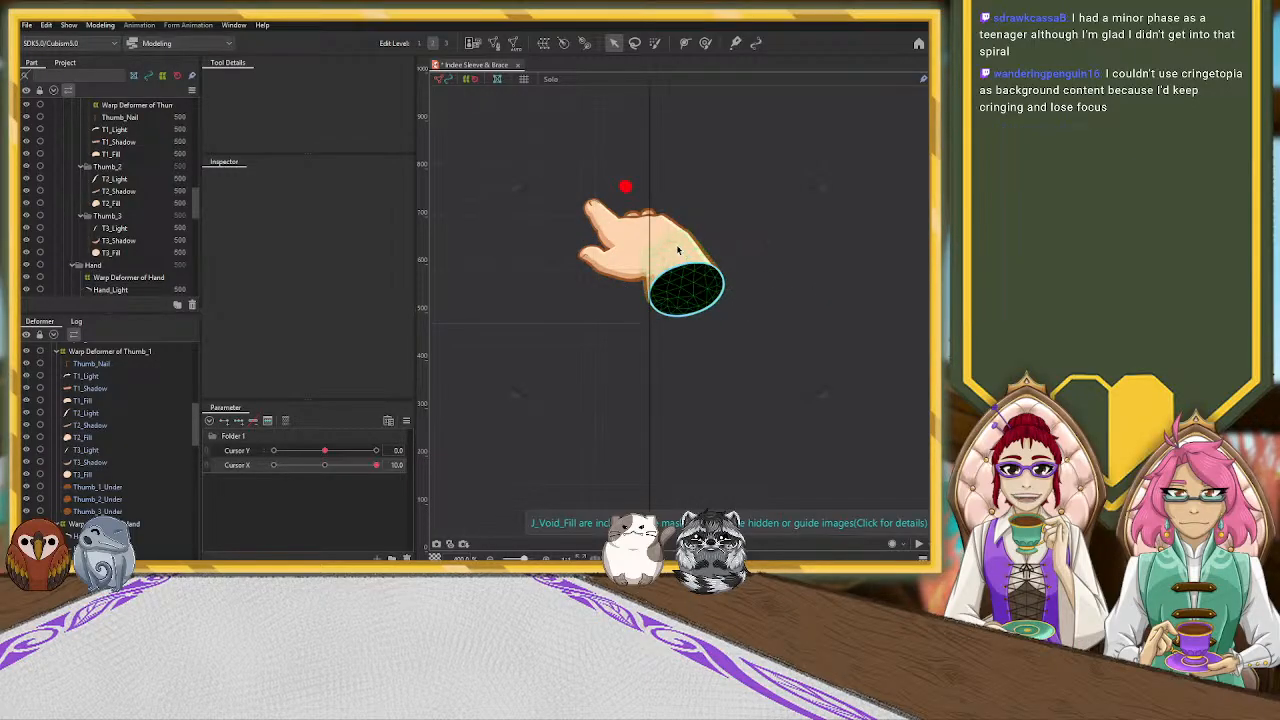
scroll(139, 443, down, 10)
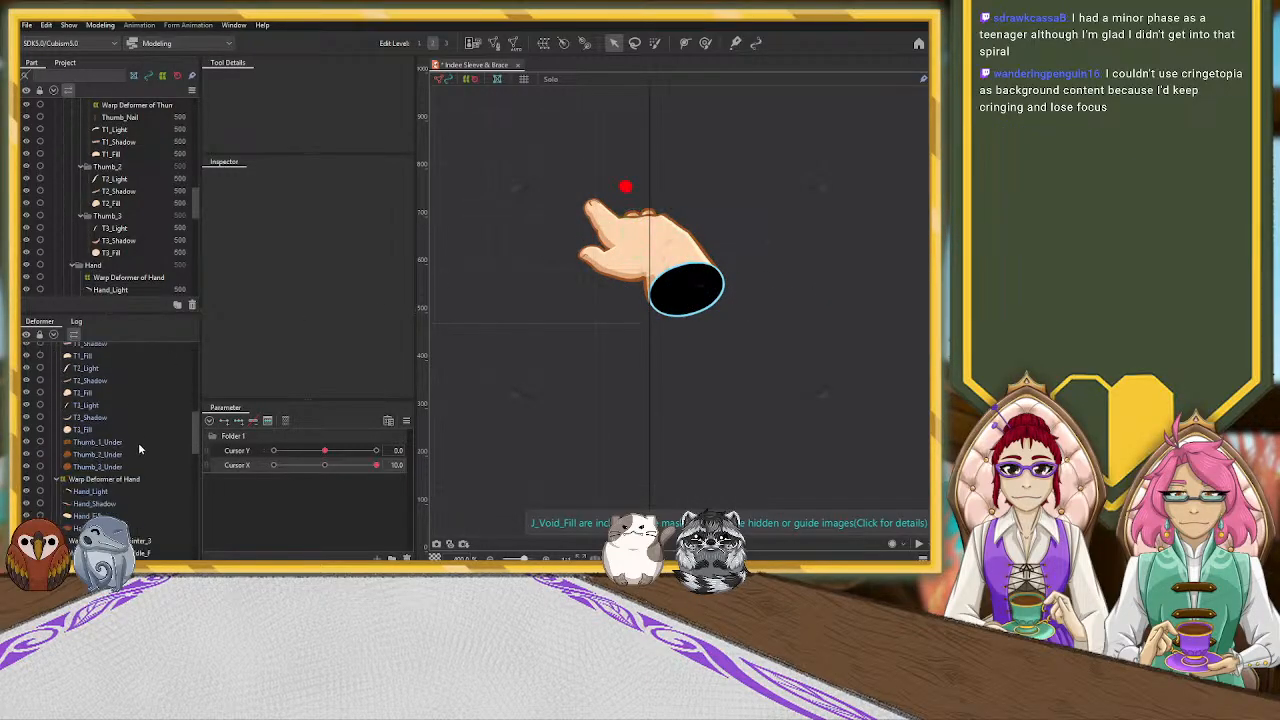
scroll(140, 448, up, 5)
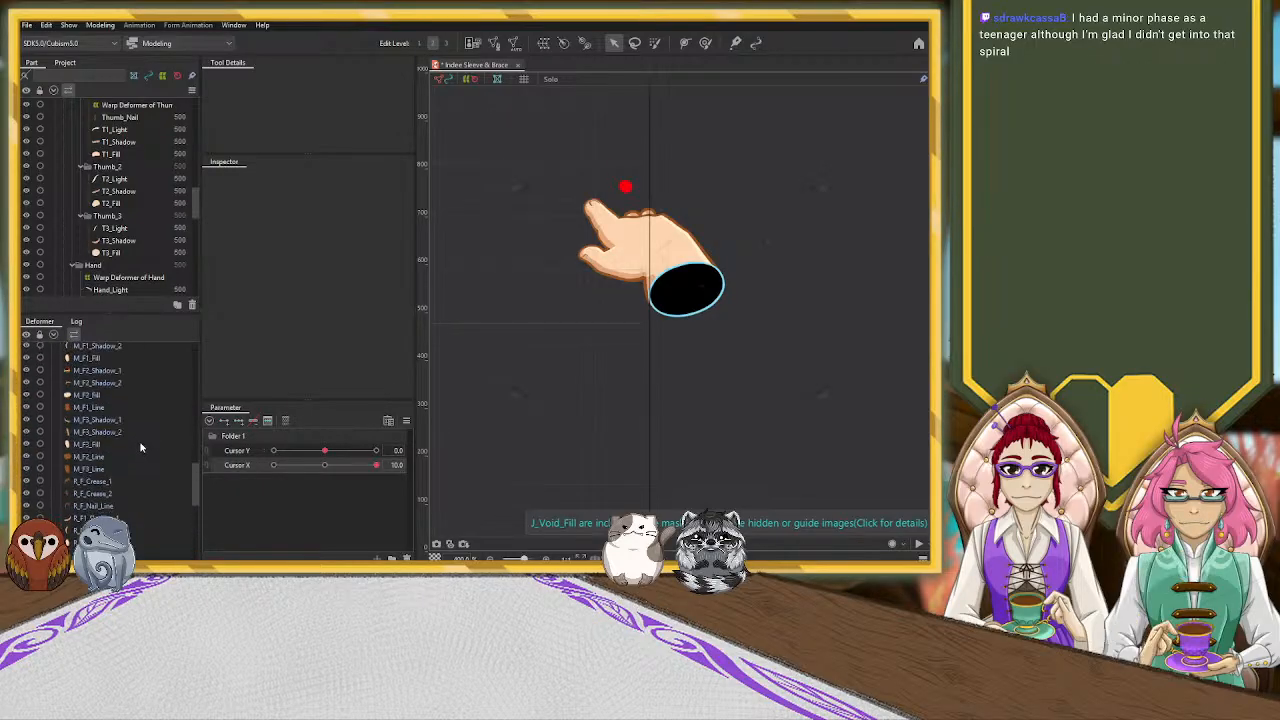
click(118, 462)
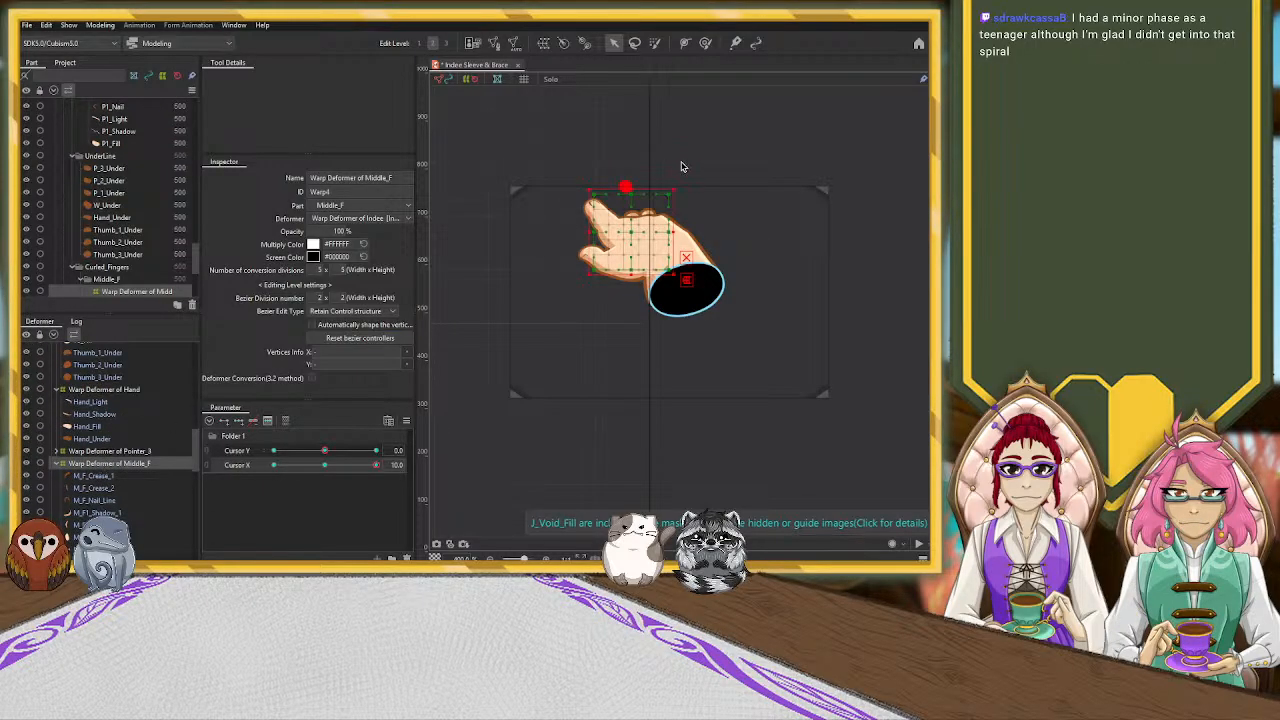
drag(678, 186, 688, 200)
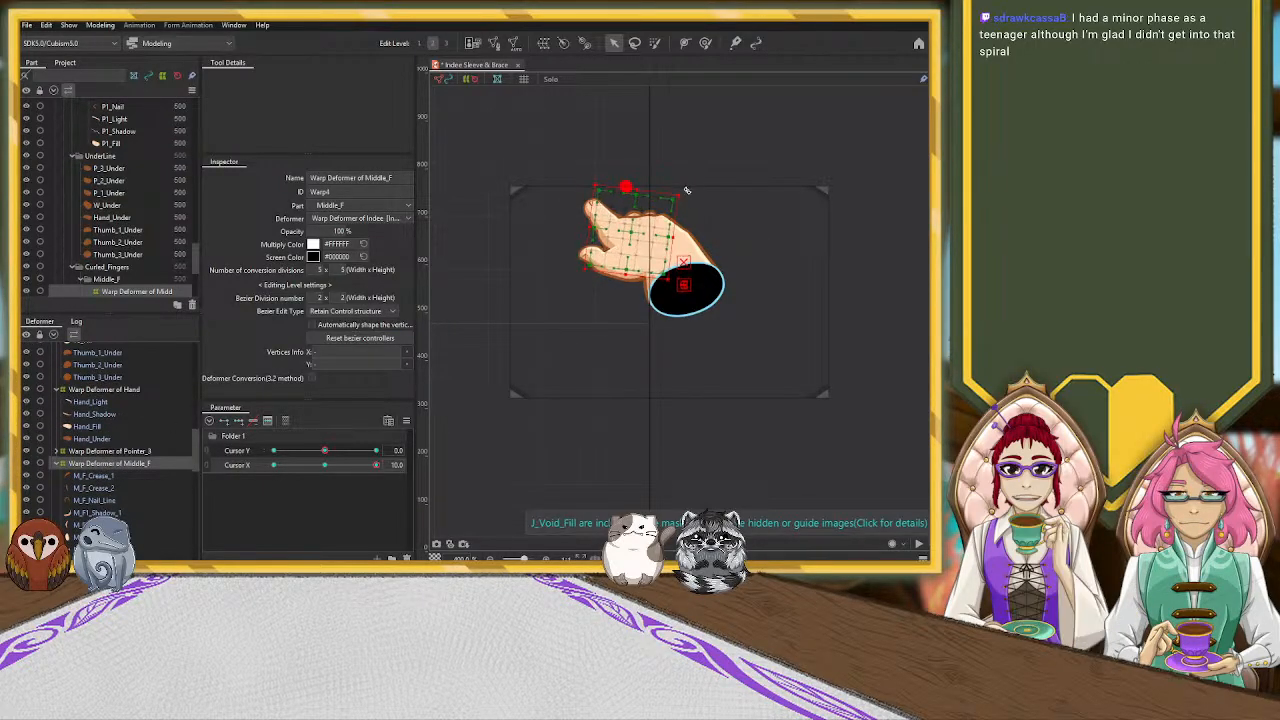
drag(632, 232, 641, 238)
Pull the lower control points of the Warp Deformer of Wrist slightly downward at Cursor X 10
click(695, 256)
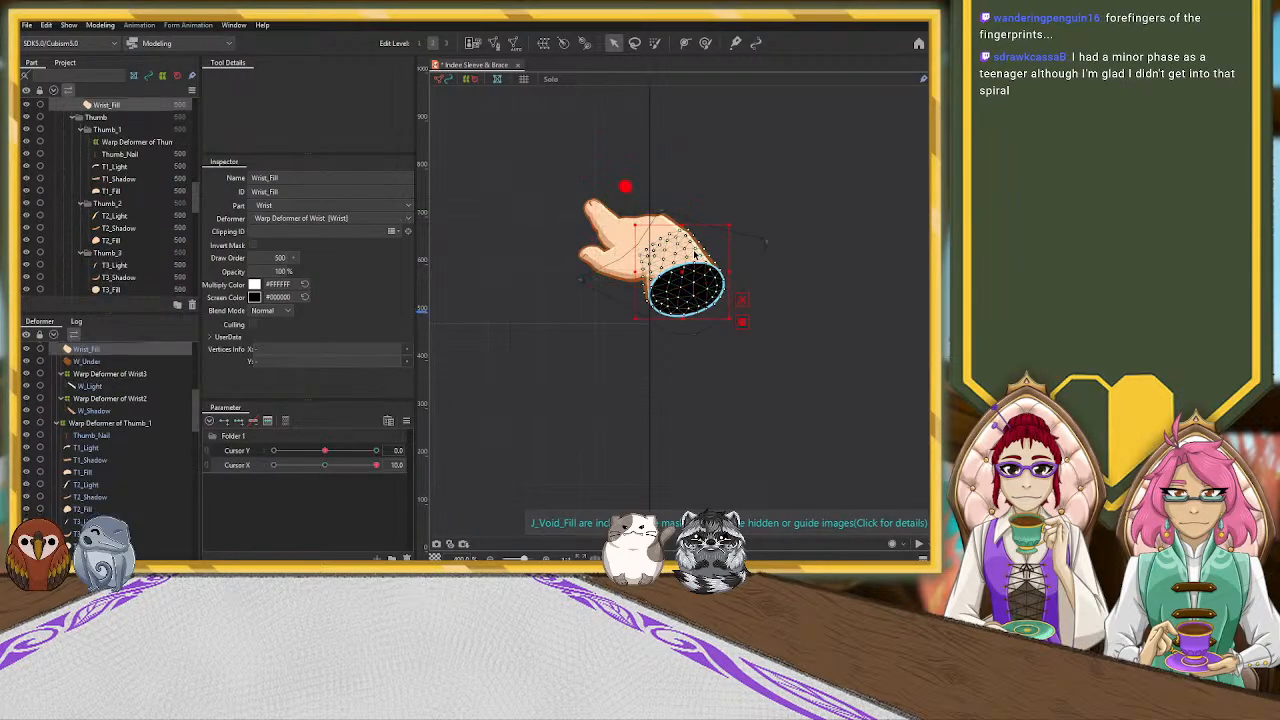
scroll(200, 410, up, 2)
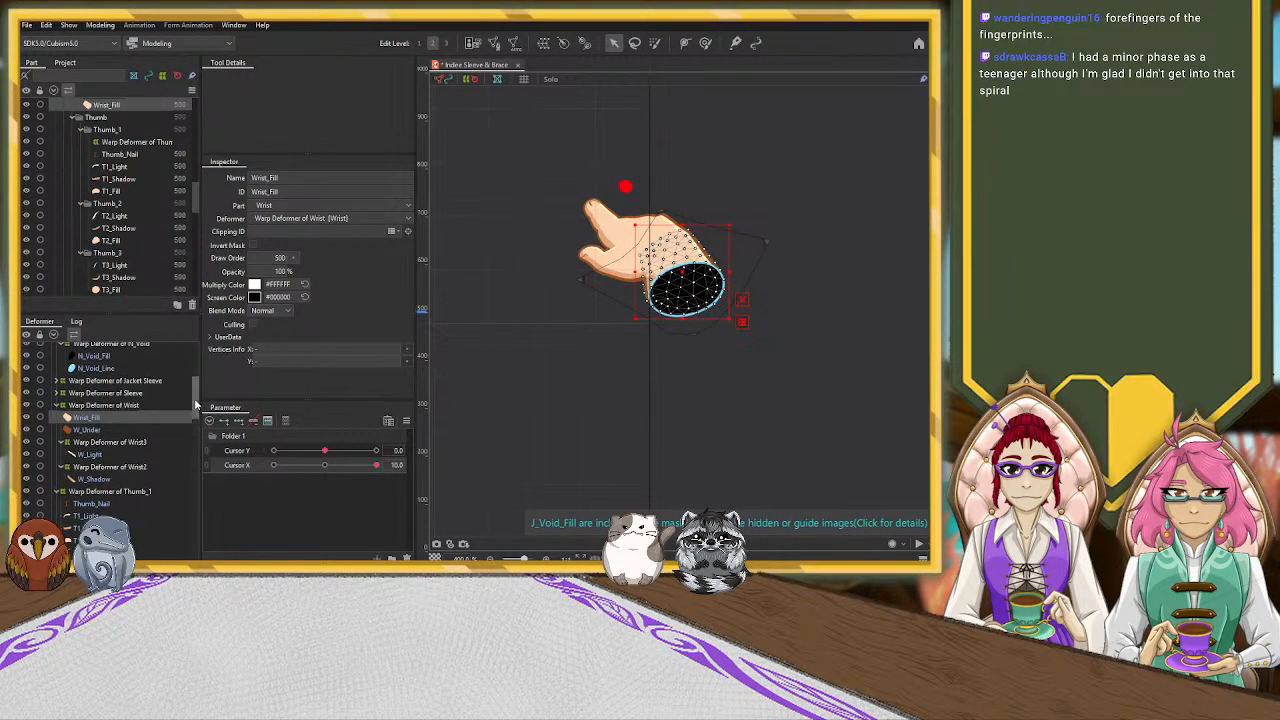
click(146, 405)
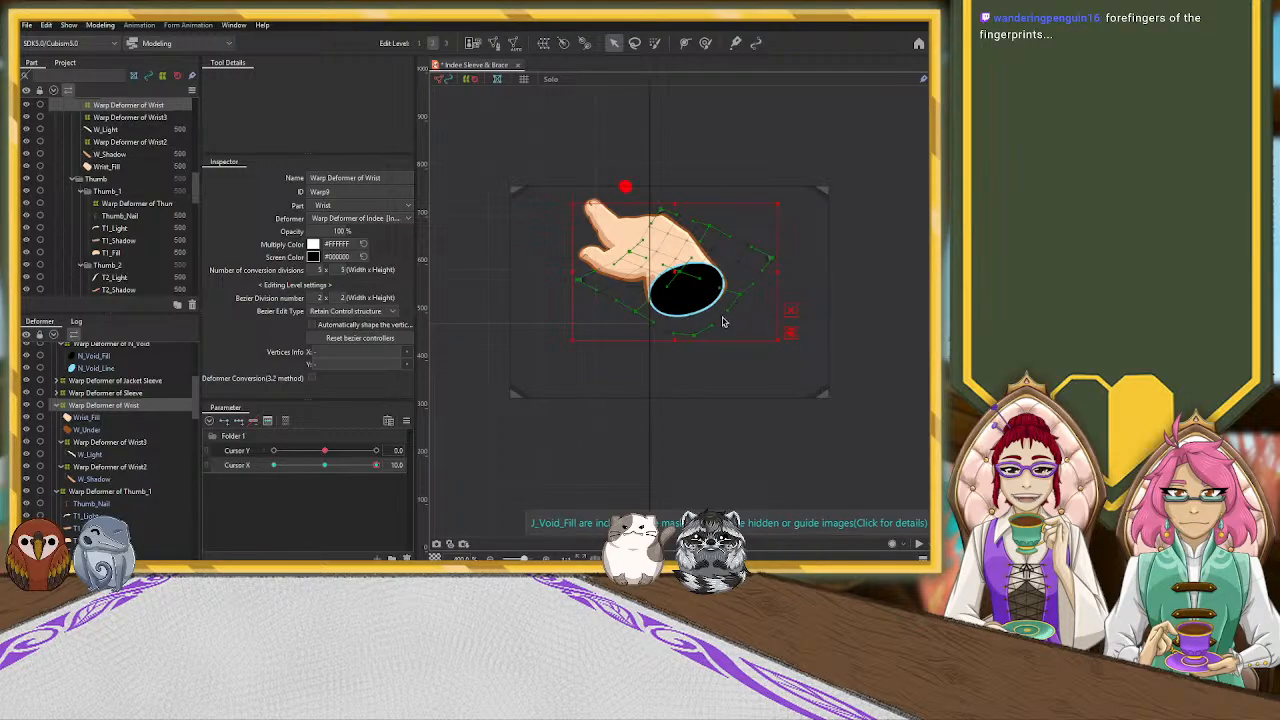
drag(700, 341, 700, 349)
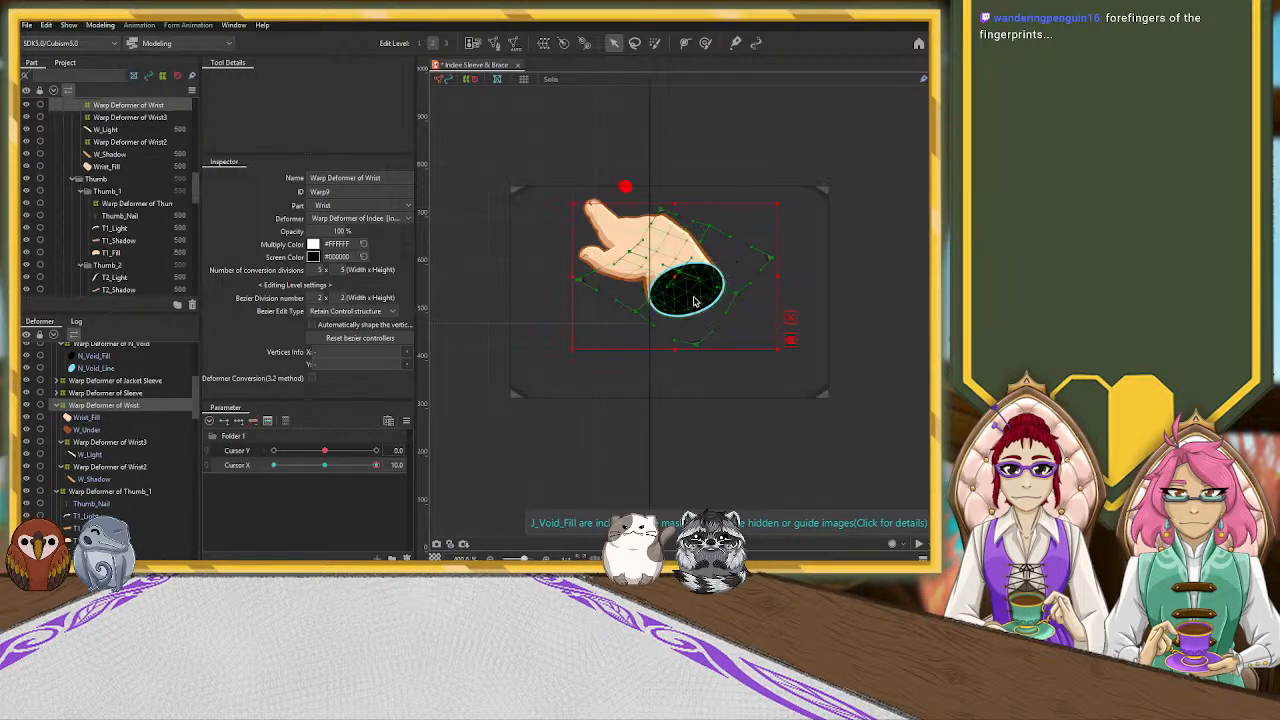
Nudge the outer side of the Warp Deformer of N_Void at Cursor X 10 and raise its topmost control point
click(723, 276)
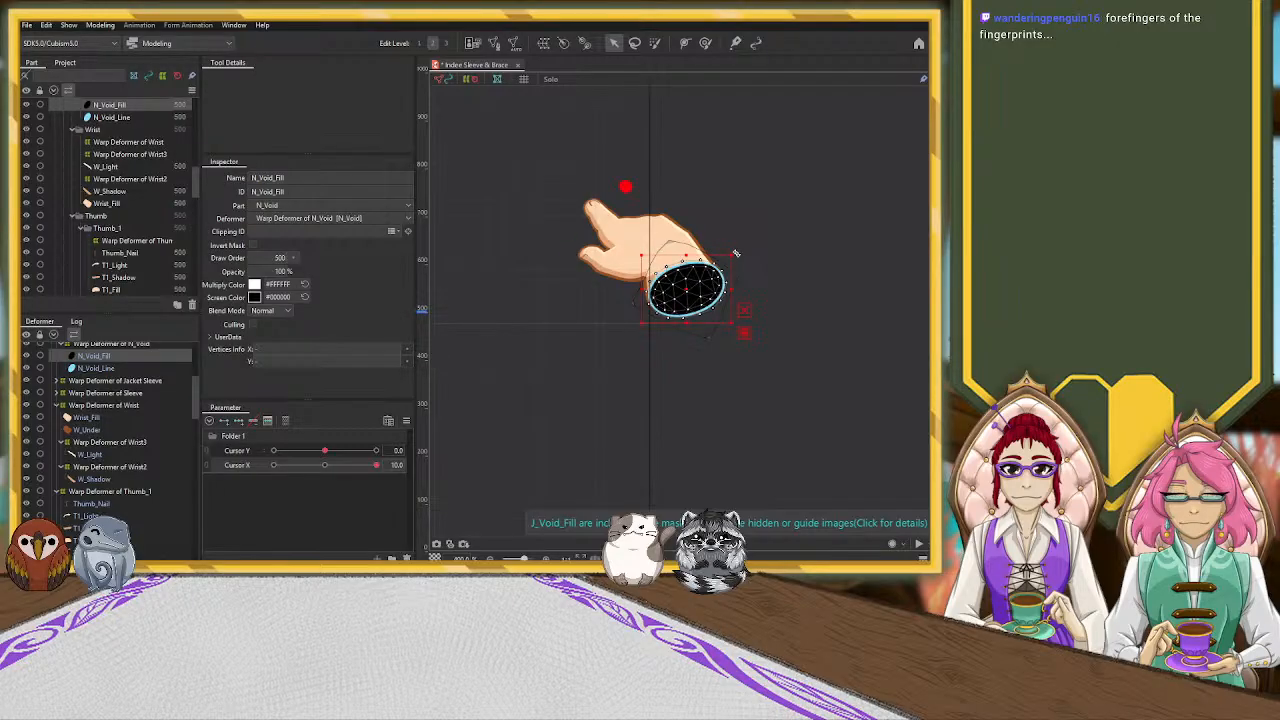
click(118, 344)
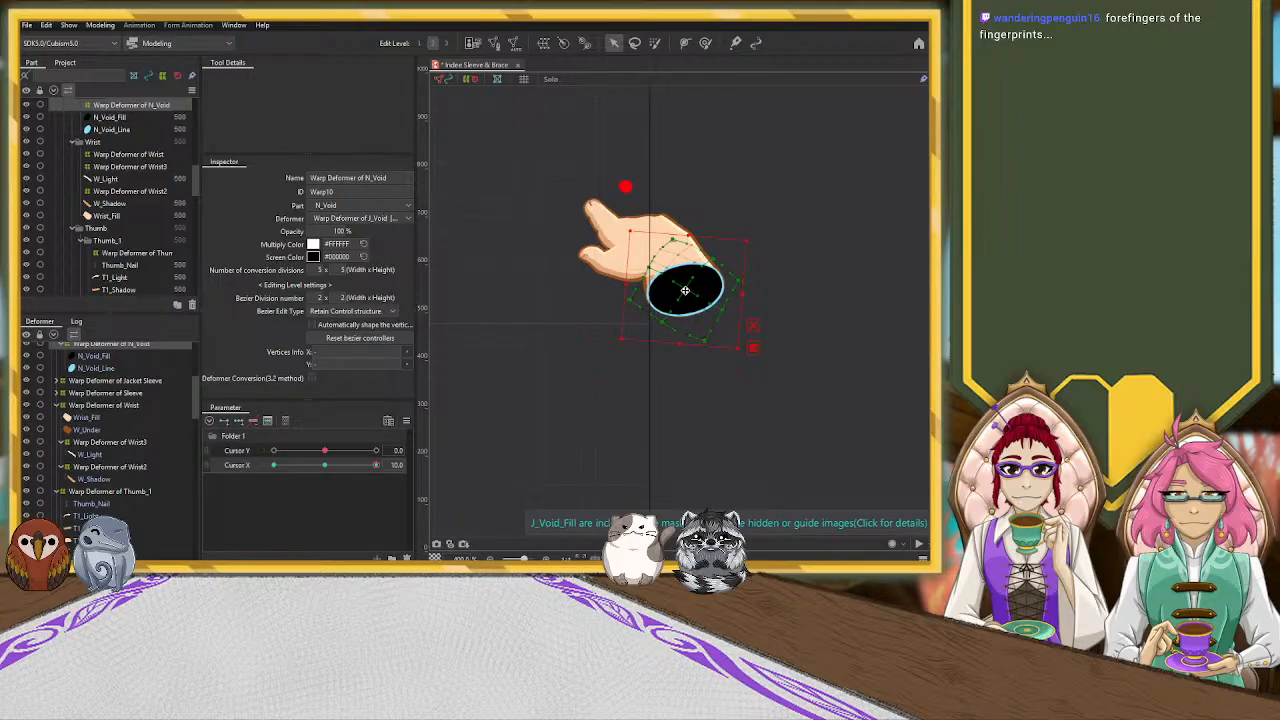
drag(743, 282, 742, 281)
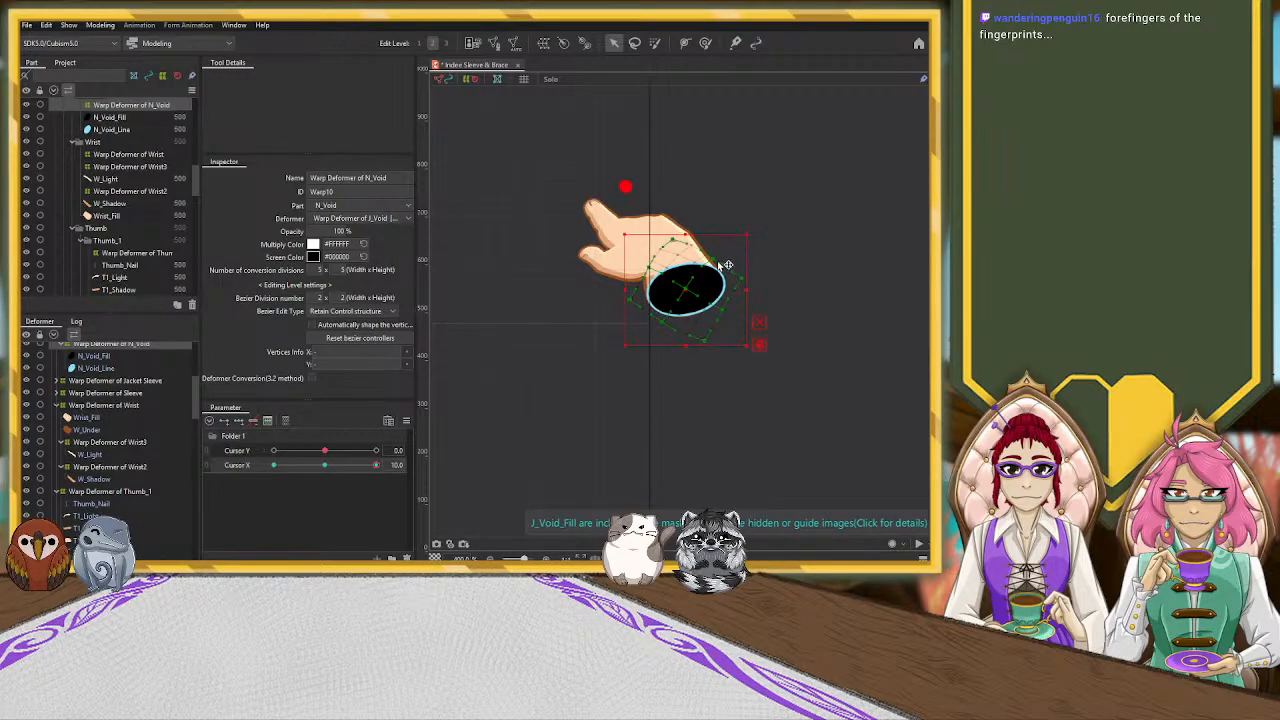
drag(673, 241, 670, 233)
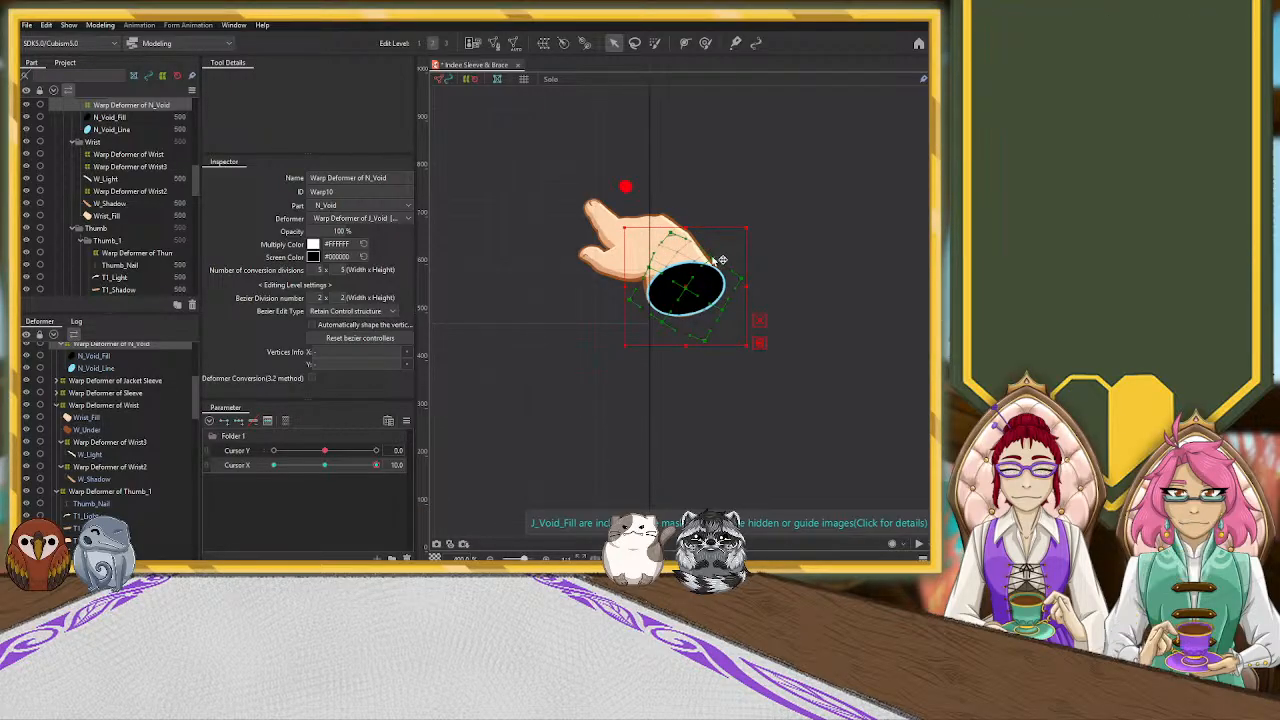
scroll(758, 242, down, 5)
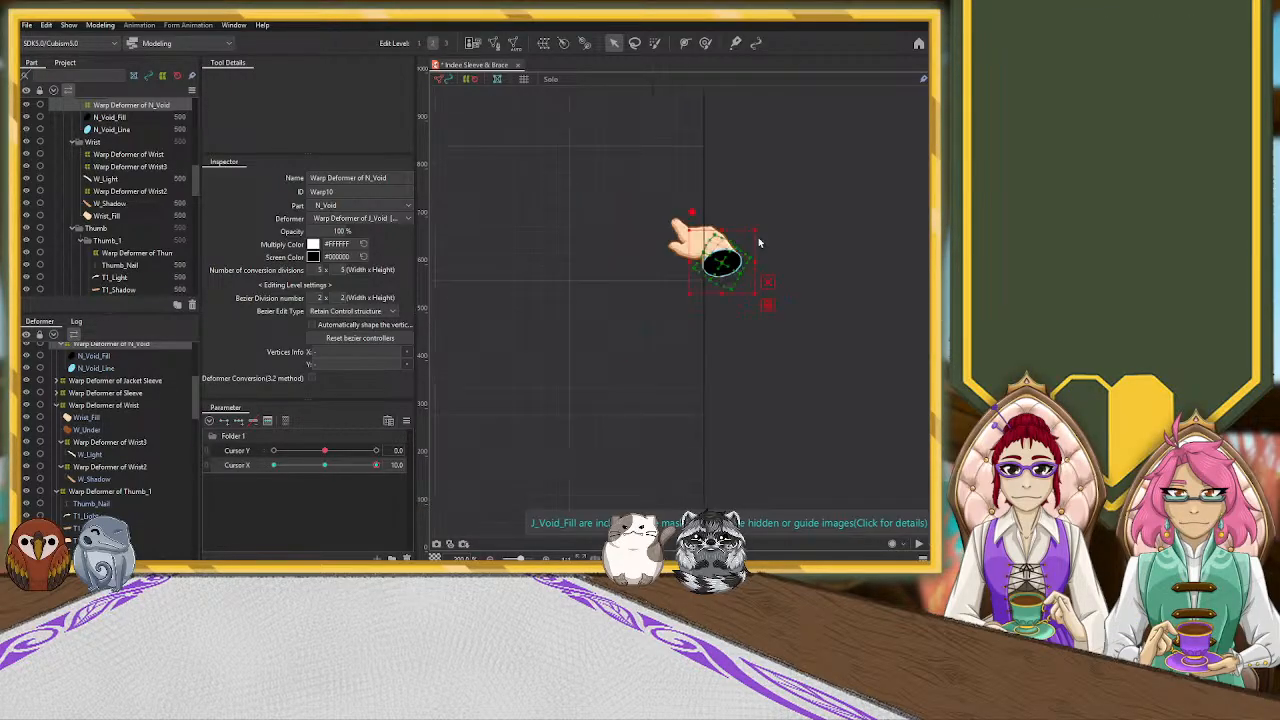
click(646, 271)
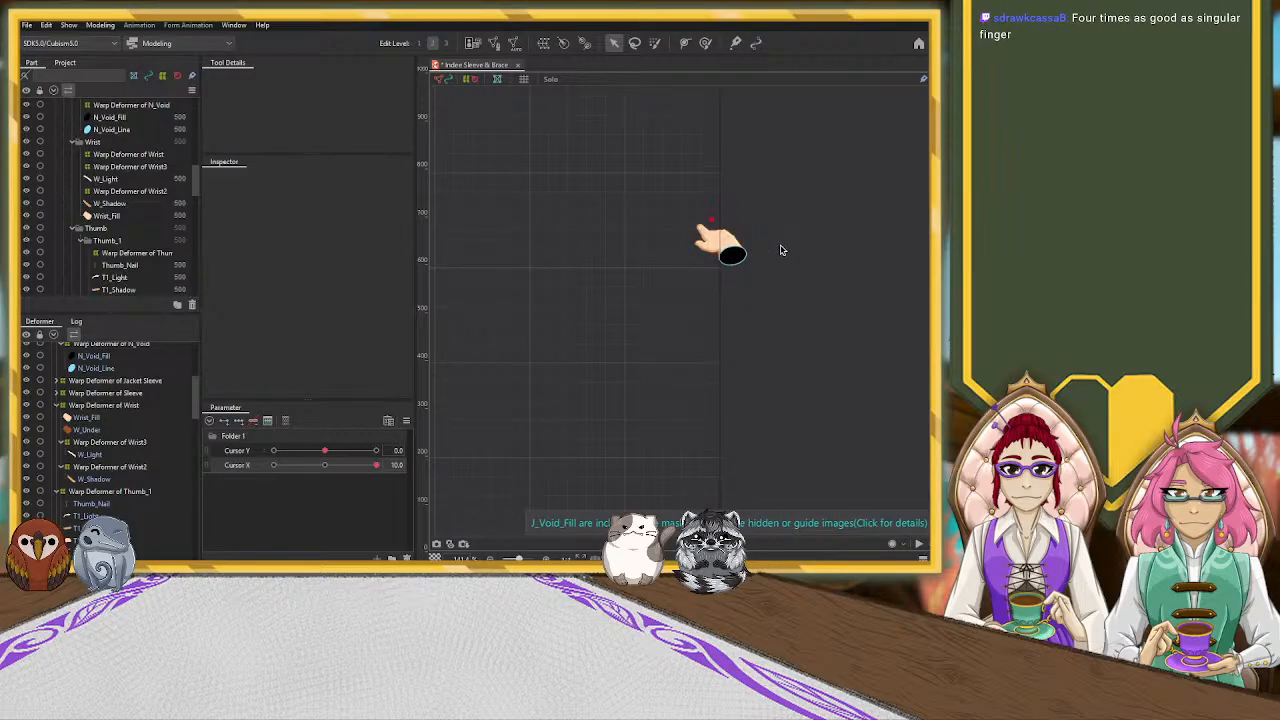
Pull the finger-side control points of the Warp Deformer of Hand inward at Cursor X 10
scroll(705, 246, up, 4)
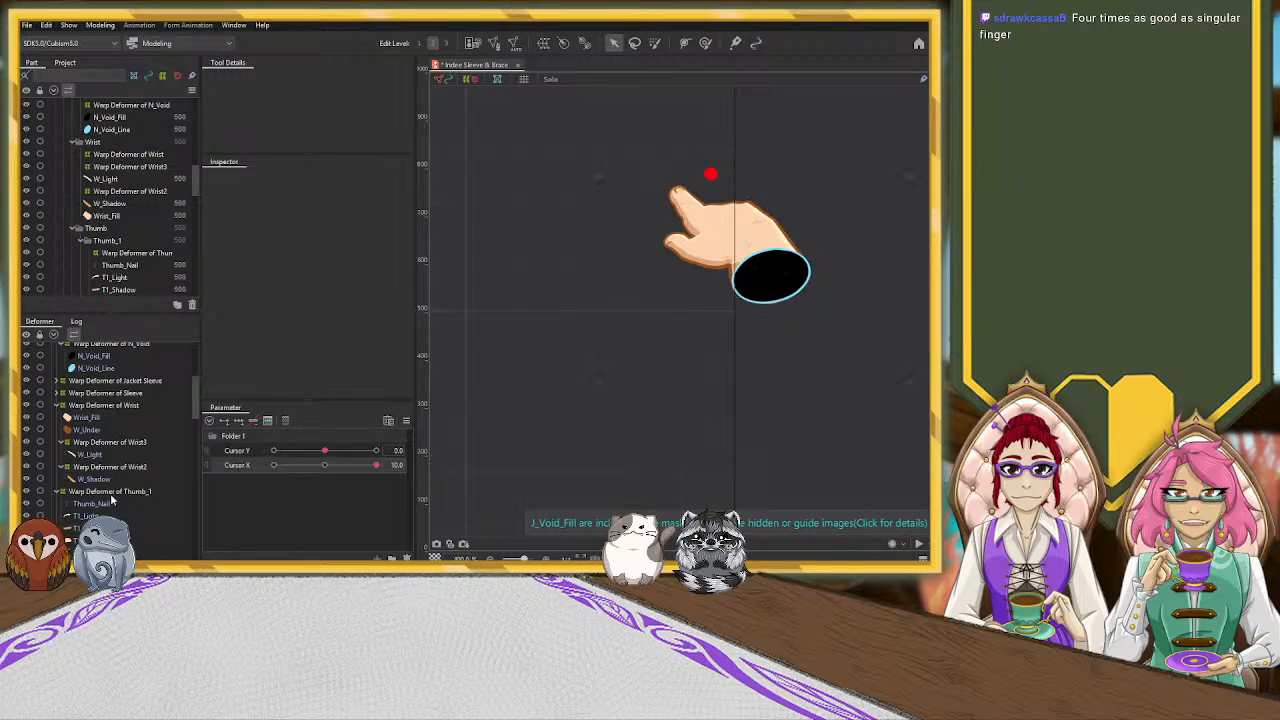
scroll(133, 469, down, 3)
click(131, 440)
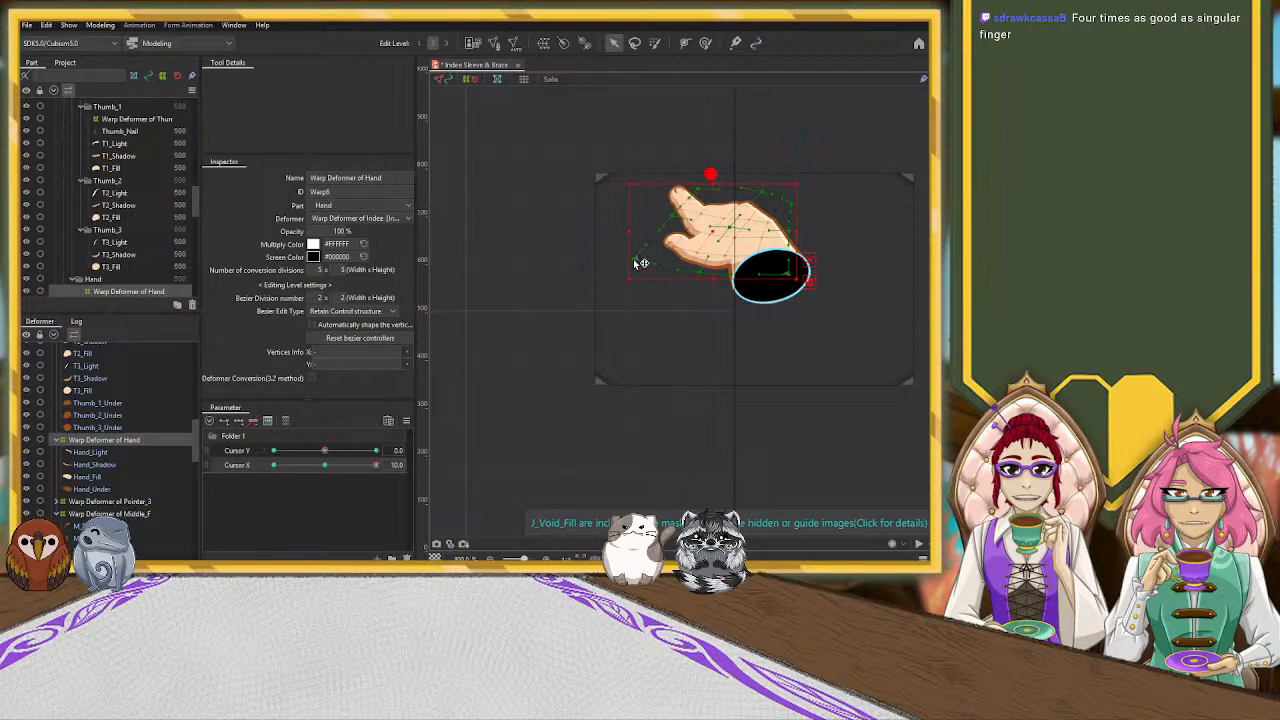
drag(632, 231, 639, 231)
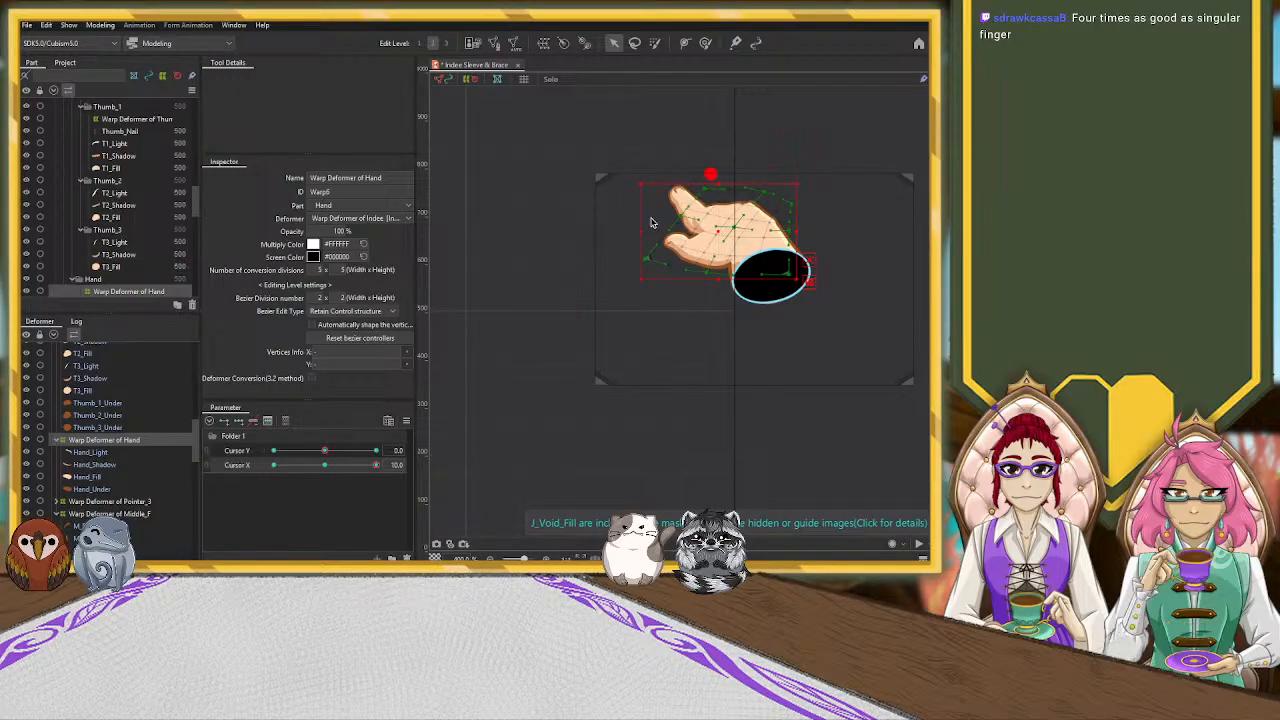
Shift the Warp Deformer of Pointer_3 slightly toward the wrist at Cursor X 10
click(138, 502)
drag(717, 277, 724, 276)
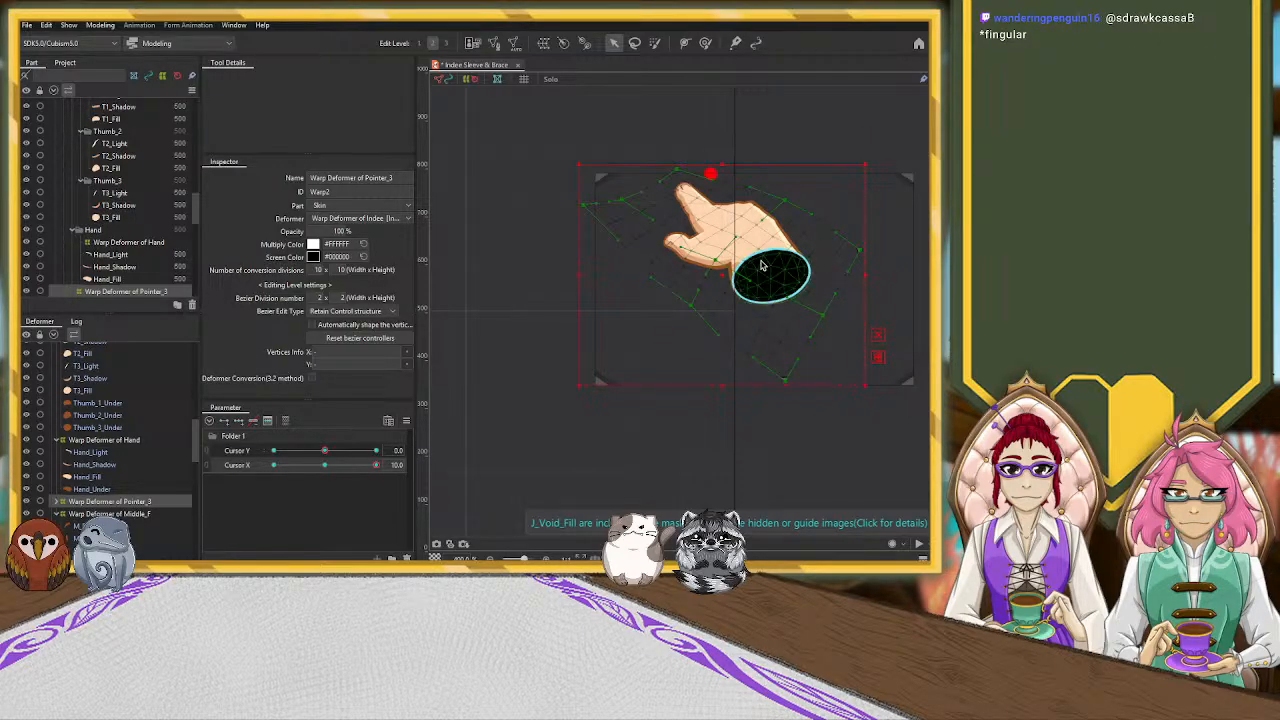
click(541, 298)
Preview the hand's perspective change across the whole canvas by sweeping Cursor X between 10 and -10
scroll(540, 298, down, 3)
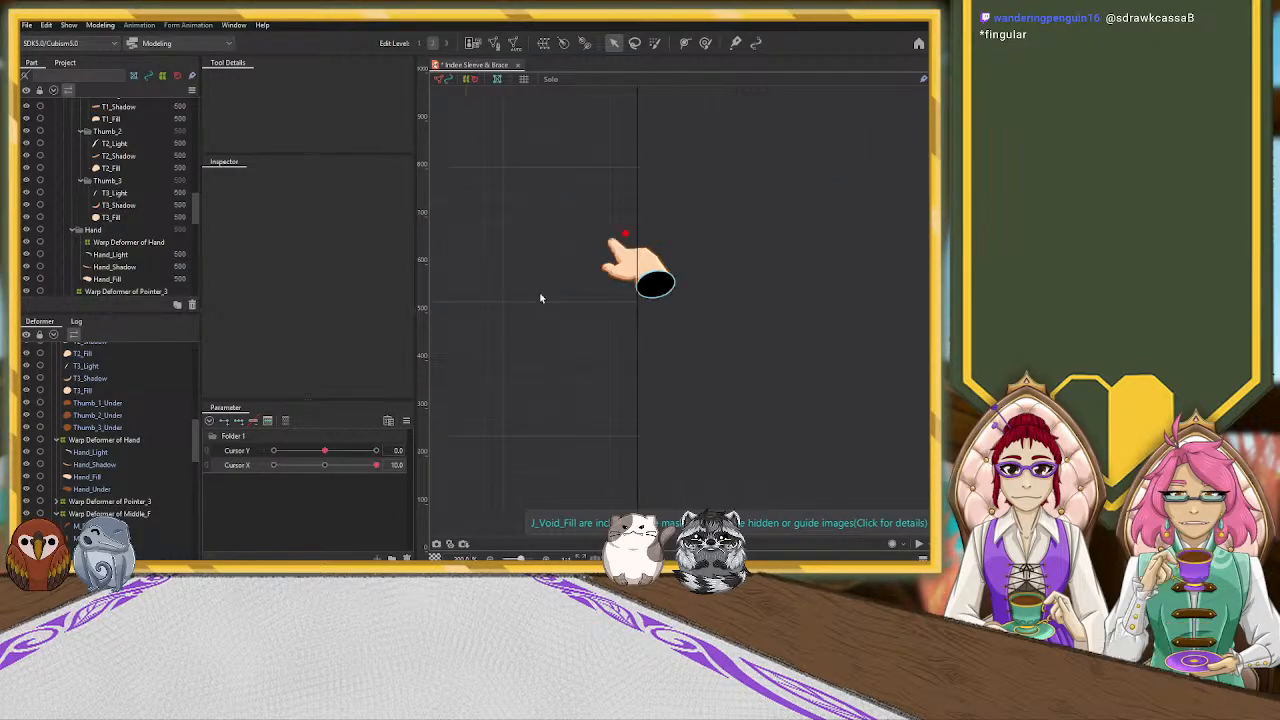
scroll(523, 306, down, 3)
drag(483, 314, 702, 307)
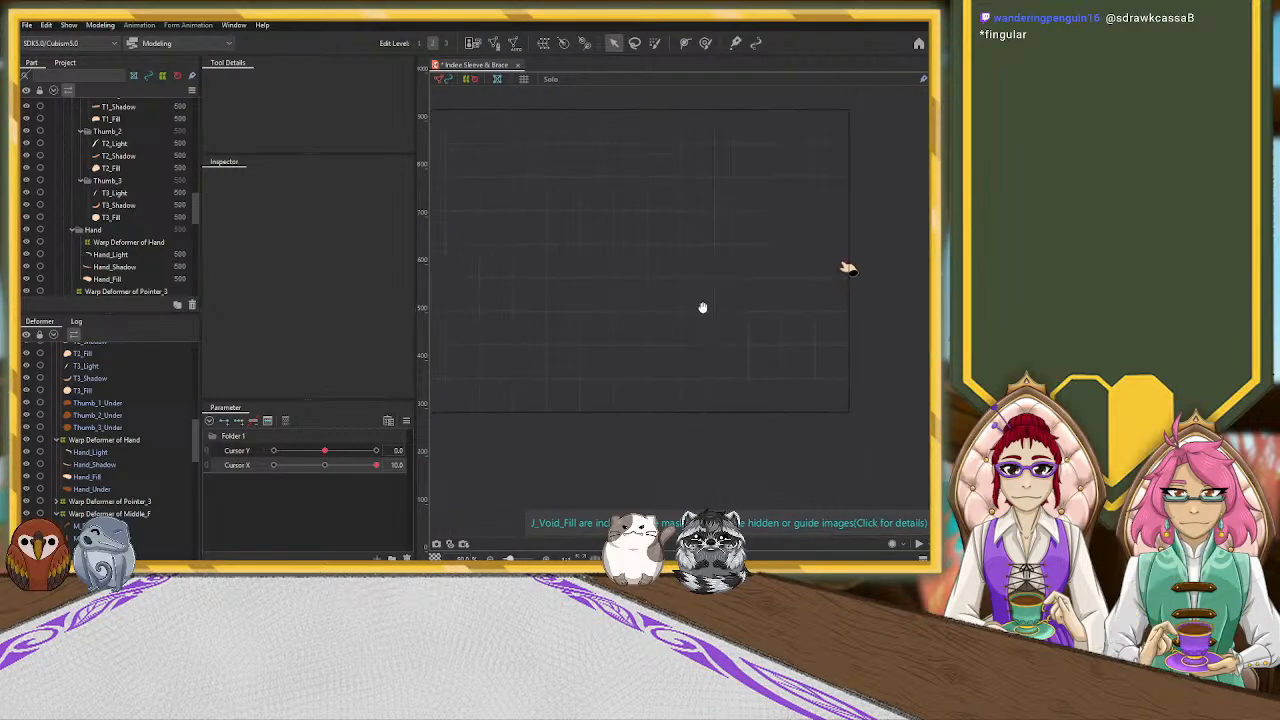
scroll(597, 314, down, 2)
drag(597, 314, 662, 306)
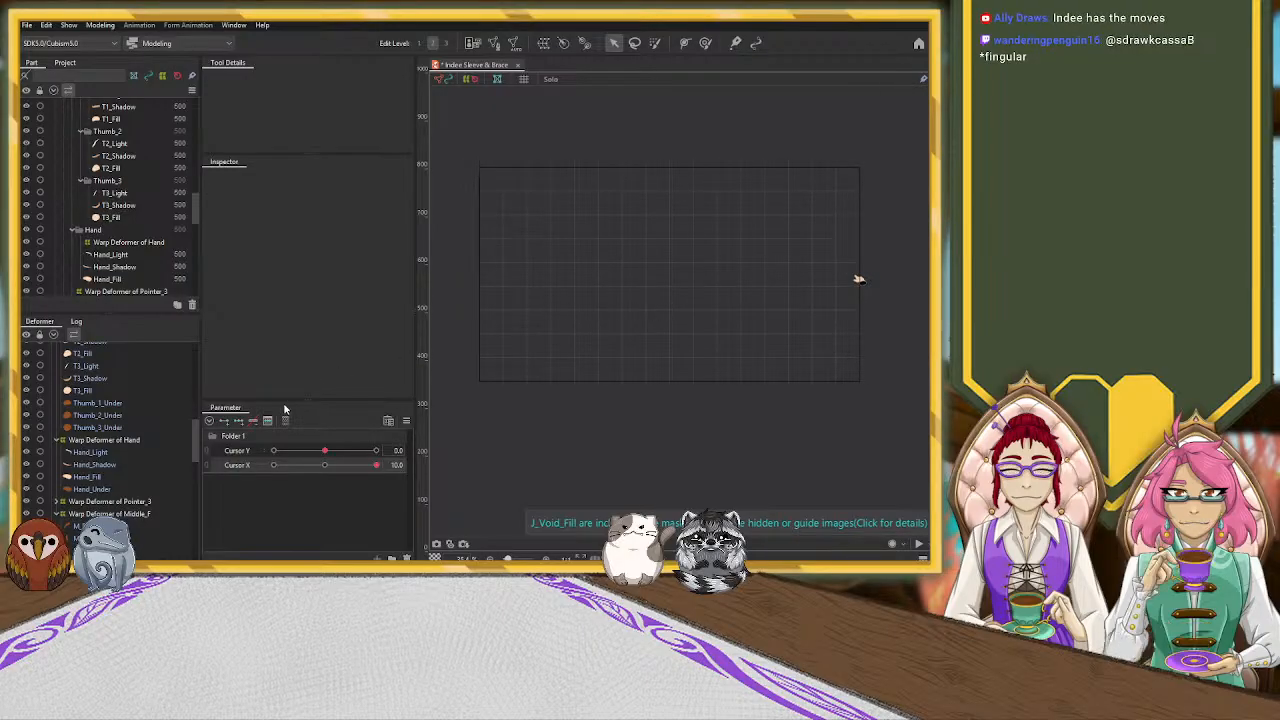
drag(341, 474, 358, 499)
drag(382, 496, 267, 508)
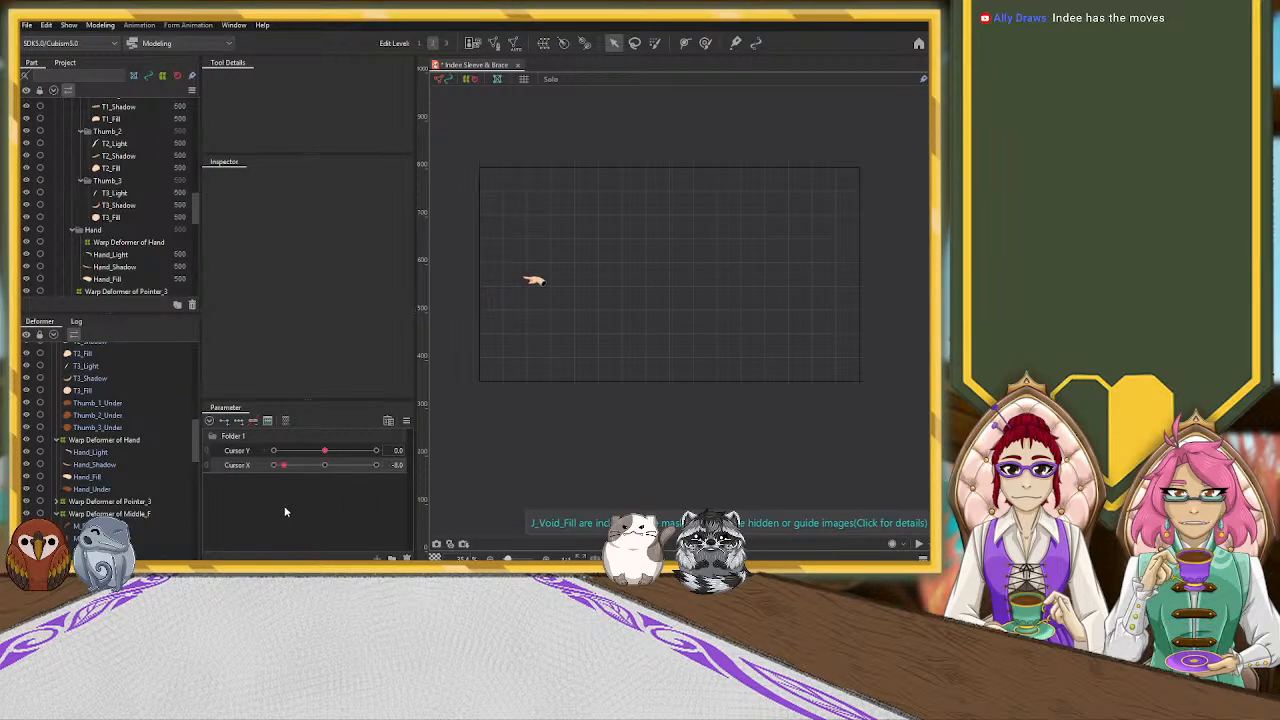
drag(393, 502, 254, 507)
Move the Warp Deformer of Indee left at Cursor X -10 and rotate it slightly clockwise so the finger points closer to the dot
scroll(476, 283, up, 5)
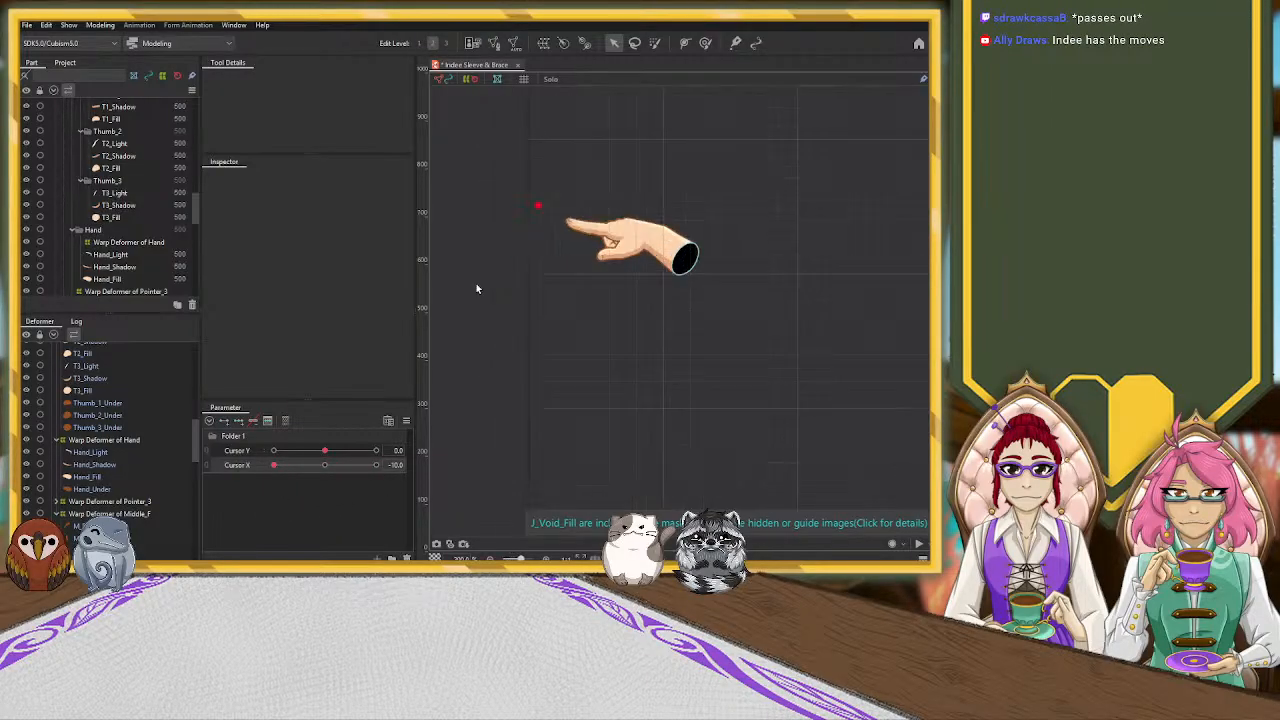
scroll(141, 446, up, 10)
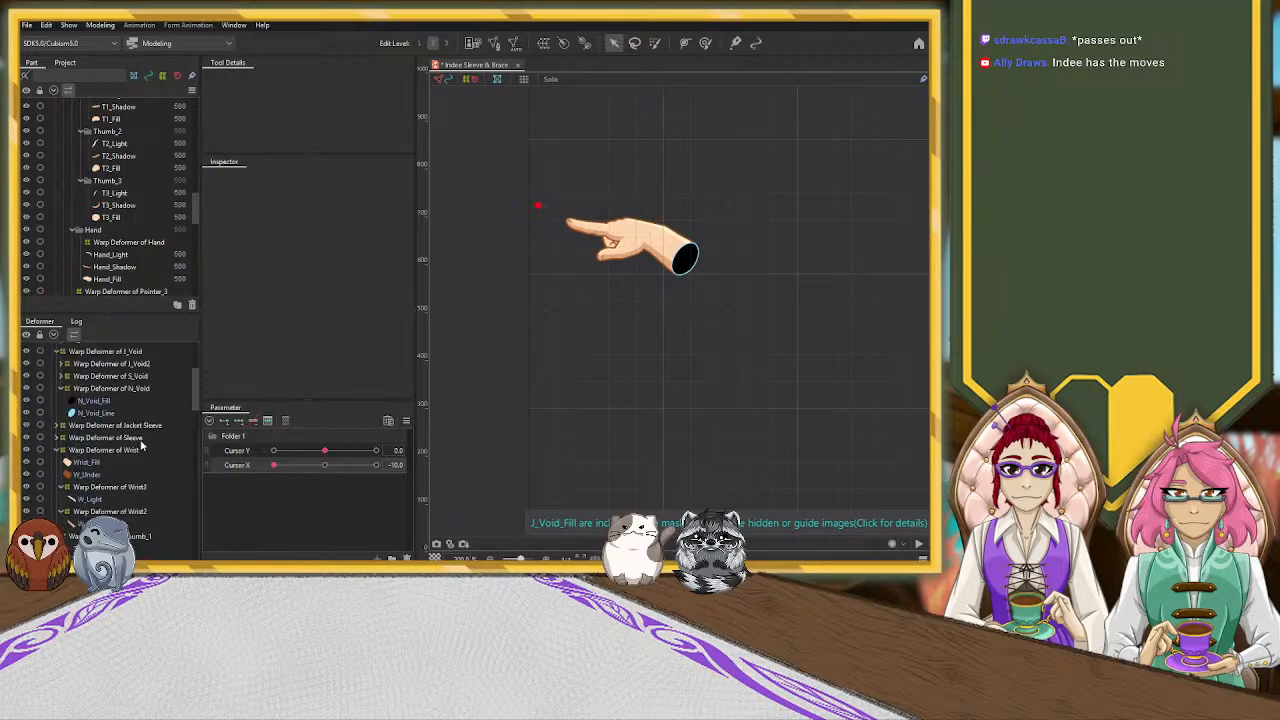
click(122, 349)
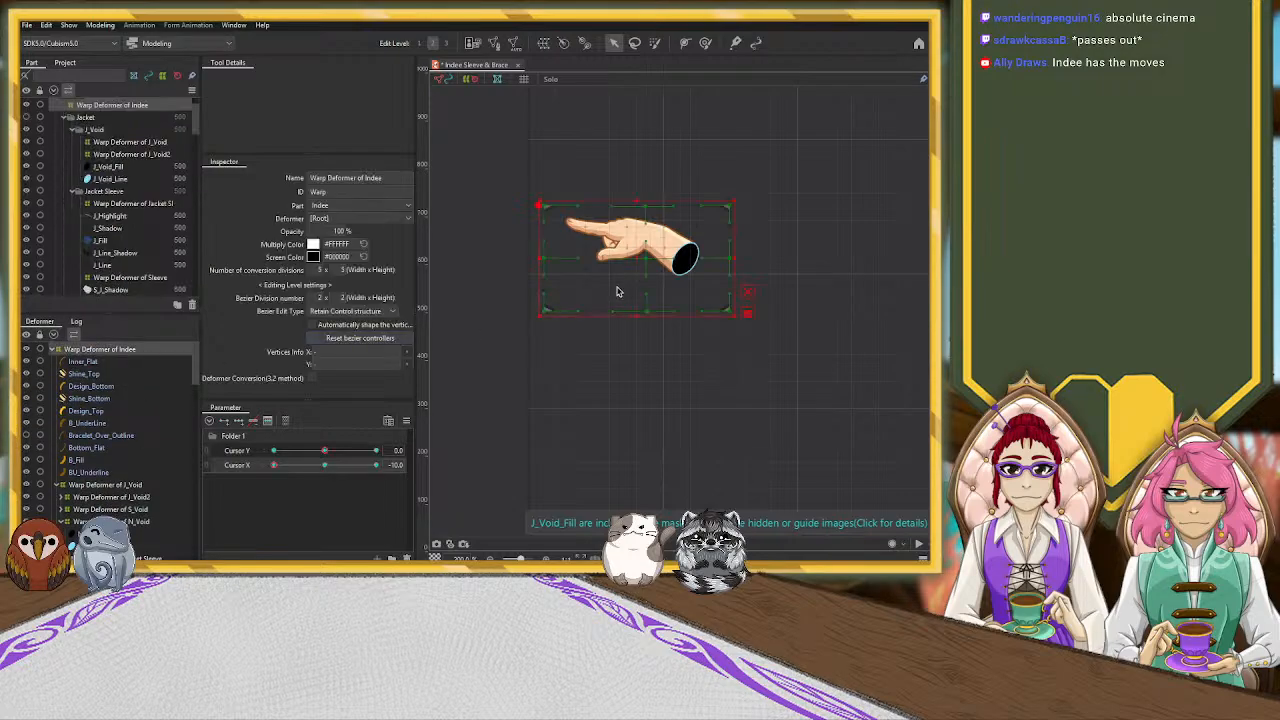
drag(638, 259, 619, 259)
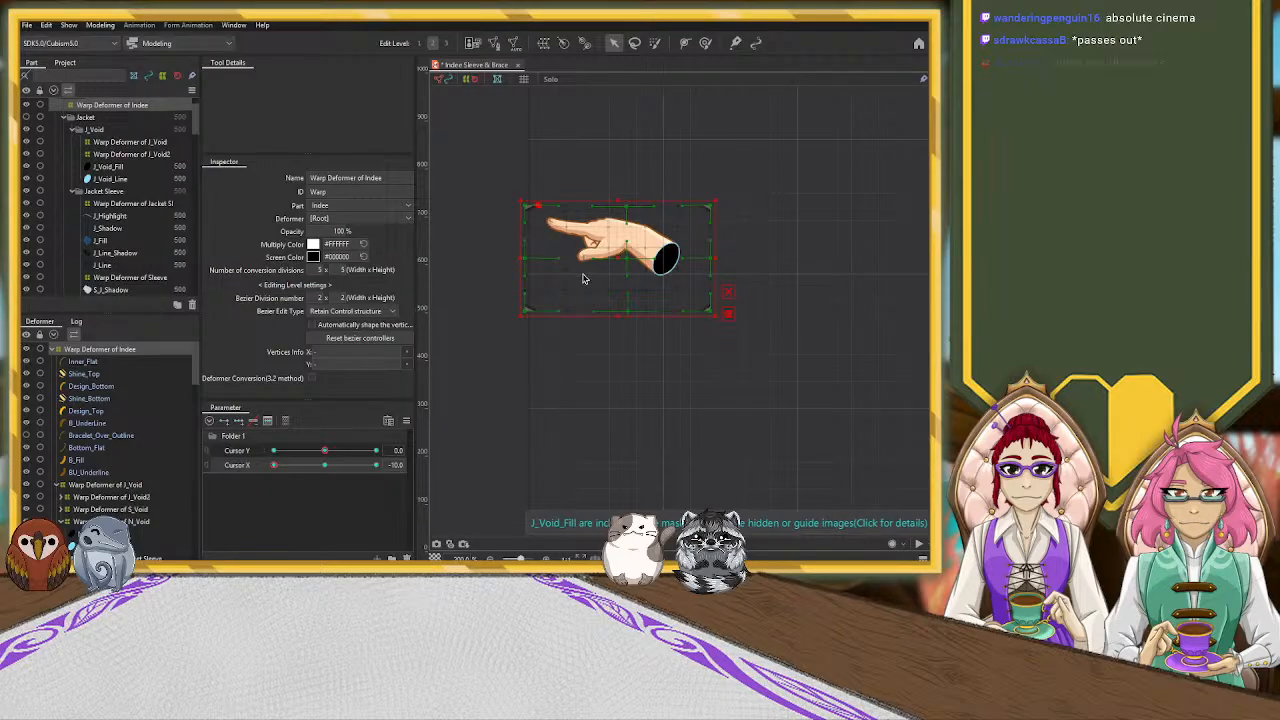
drag(721, 195, 720, 207)
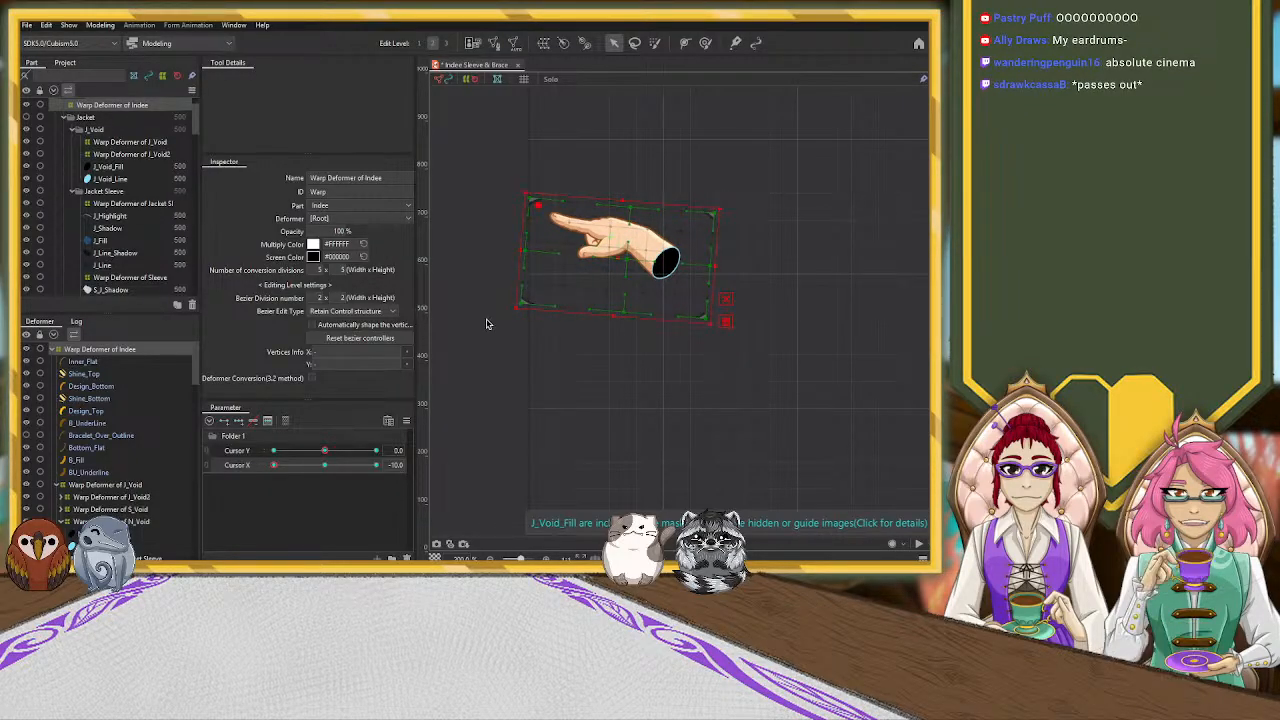
Check the adjusted hand movement over the full canvas by sweeping Cursor X back and forth through its range
scroll(472, 345, down, 3)
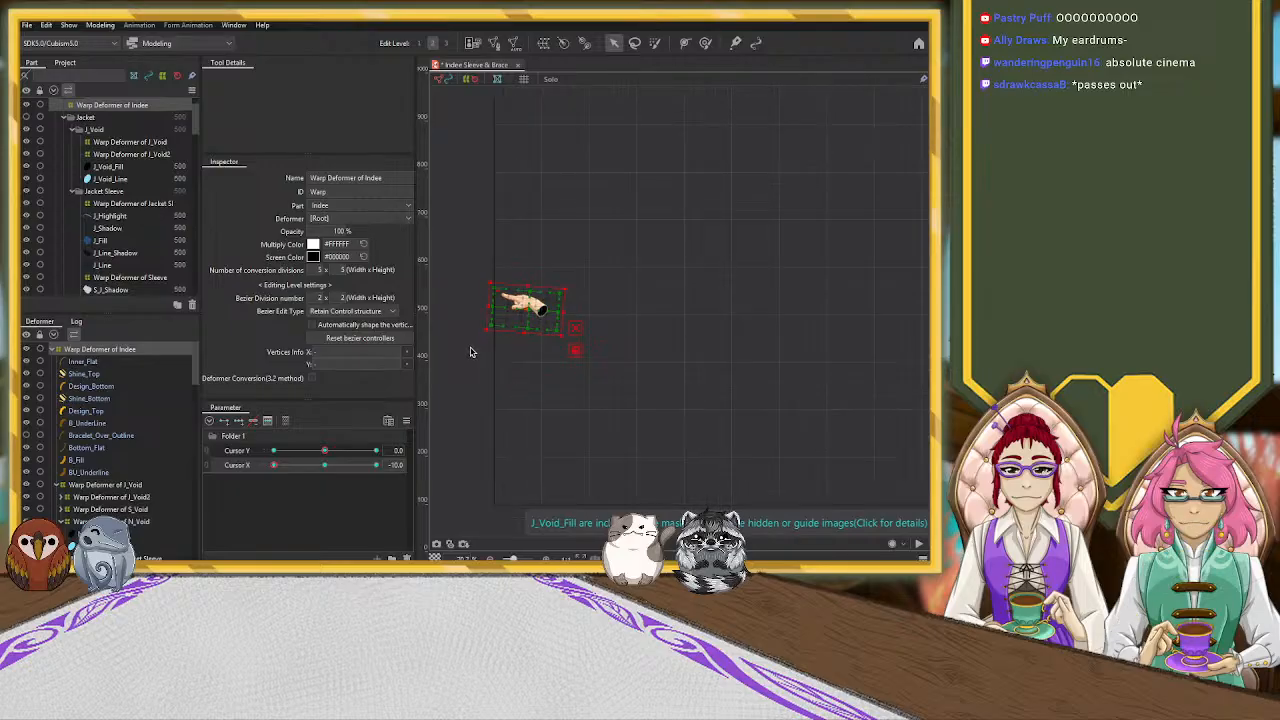
click(323, 466)
scroll(546, 389, down, 3)
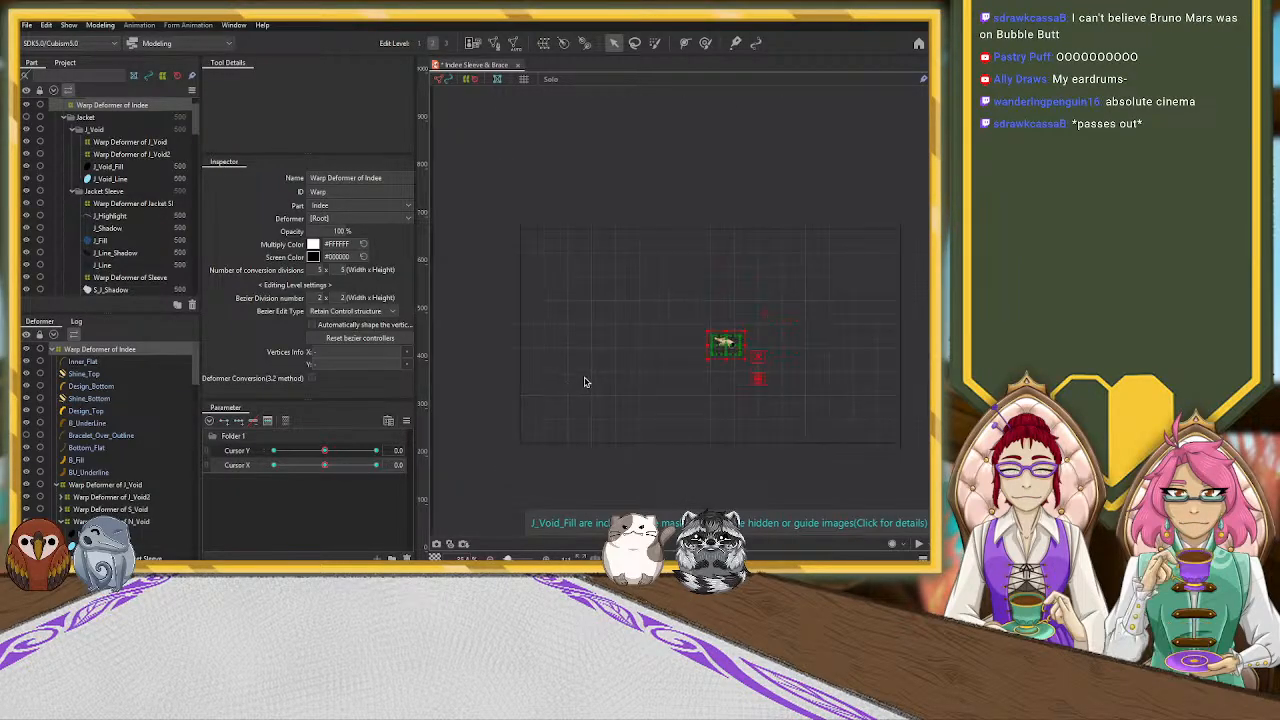
click(644, 405)
drag(347, 471, 267, 487)
drag(357, 481, 307, 499)
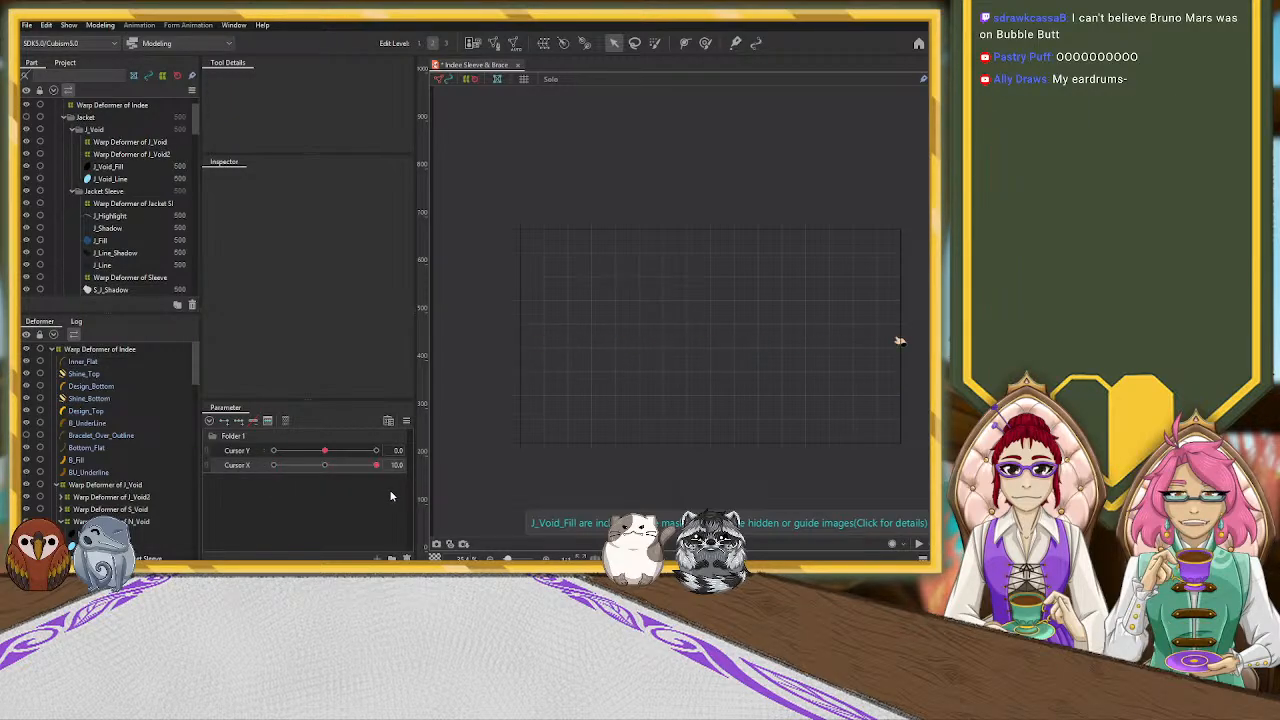
drag(333, 500, 253, 510)
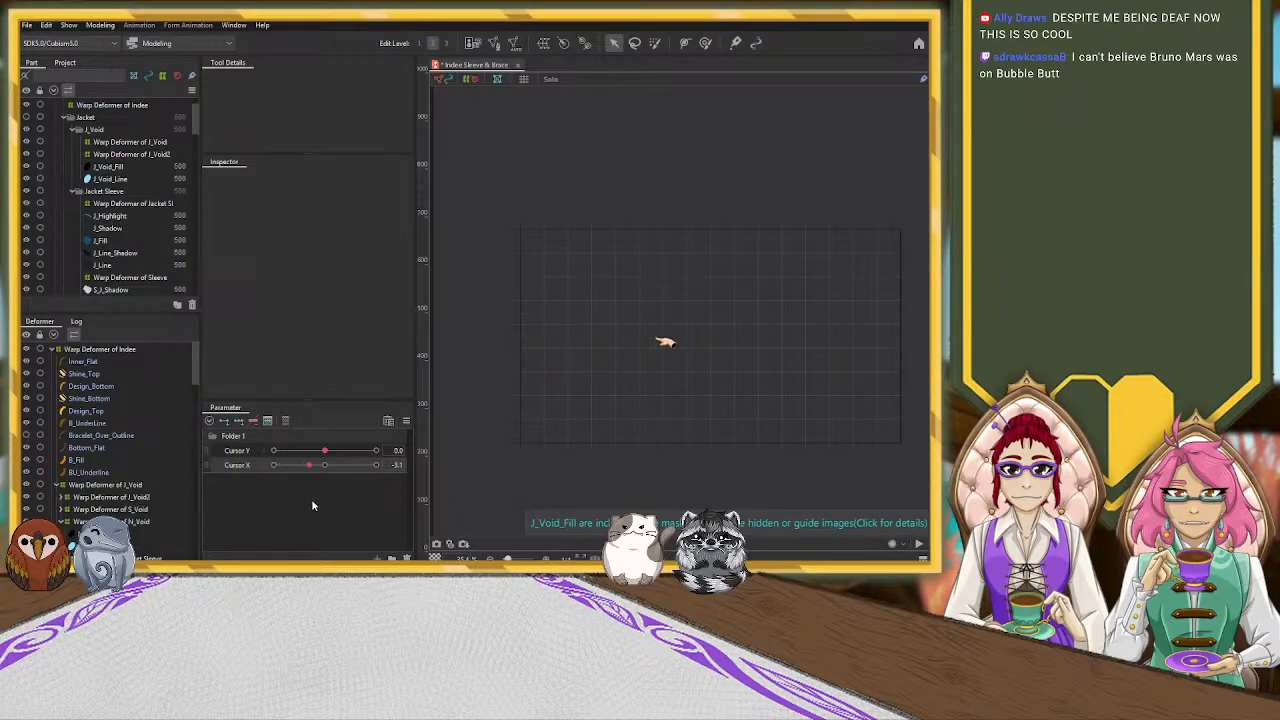
mouse_move(376, 503)
mouse_down()
mouse_move(254, 511)
mouse_move(380, 505)
mouse_move(357, 507)
mouse_up()
drag(236, 511, 272, 509)
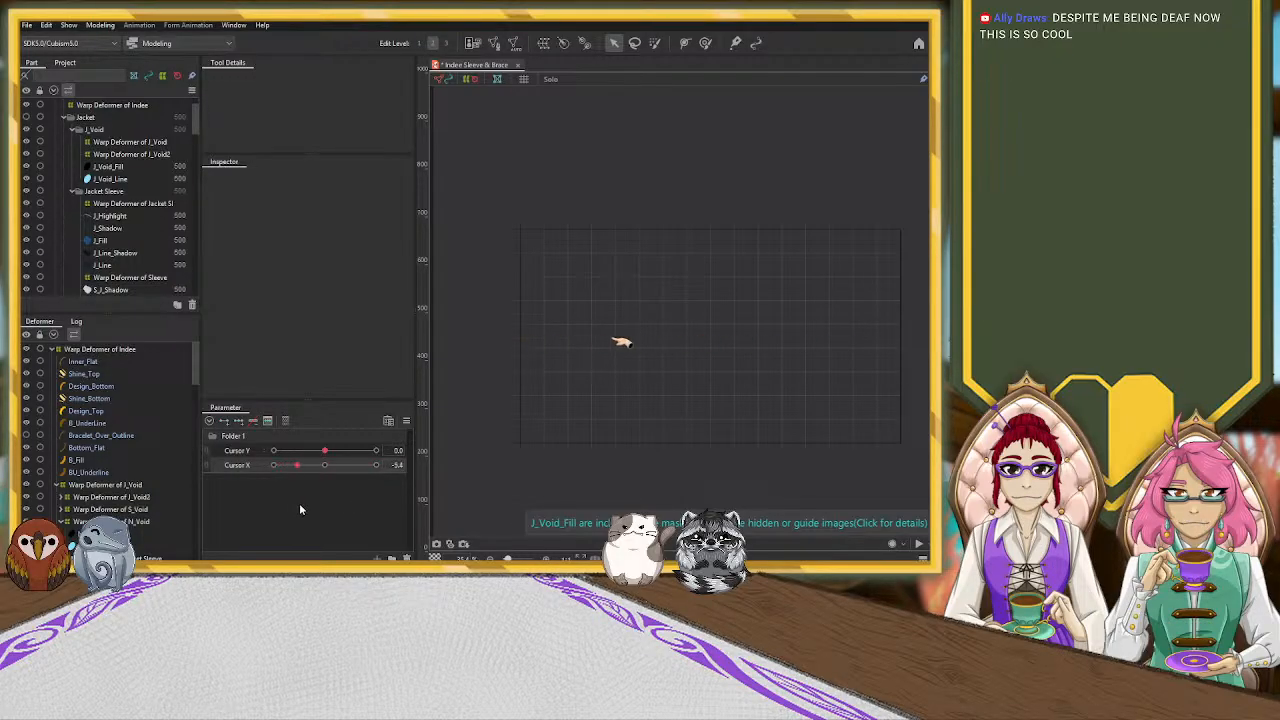
Finish sweeping Cursor X through its range and reset it to 0
drag(365, 507, 390, 506)
click(327, 466)
mouse_move(326, 452)
mouse_down()
mouse_move(381, 455)
mouse_move(273, 465)
mouse_move(324, 468)
mouse_up()
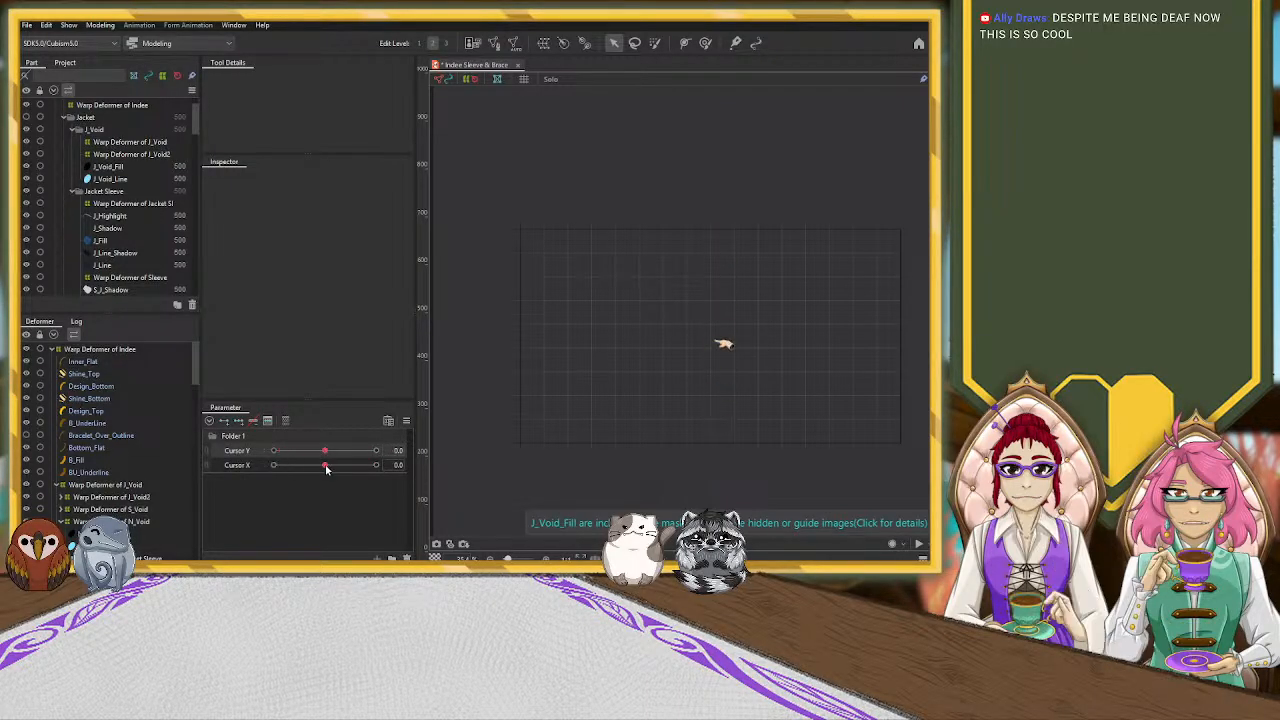
Link Cursor Y and Cursor X into a two-axis control, try the hand's combined movement, and separate the parameters again
click(325, 452)
click(207, 456)
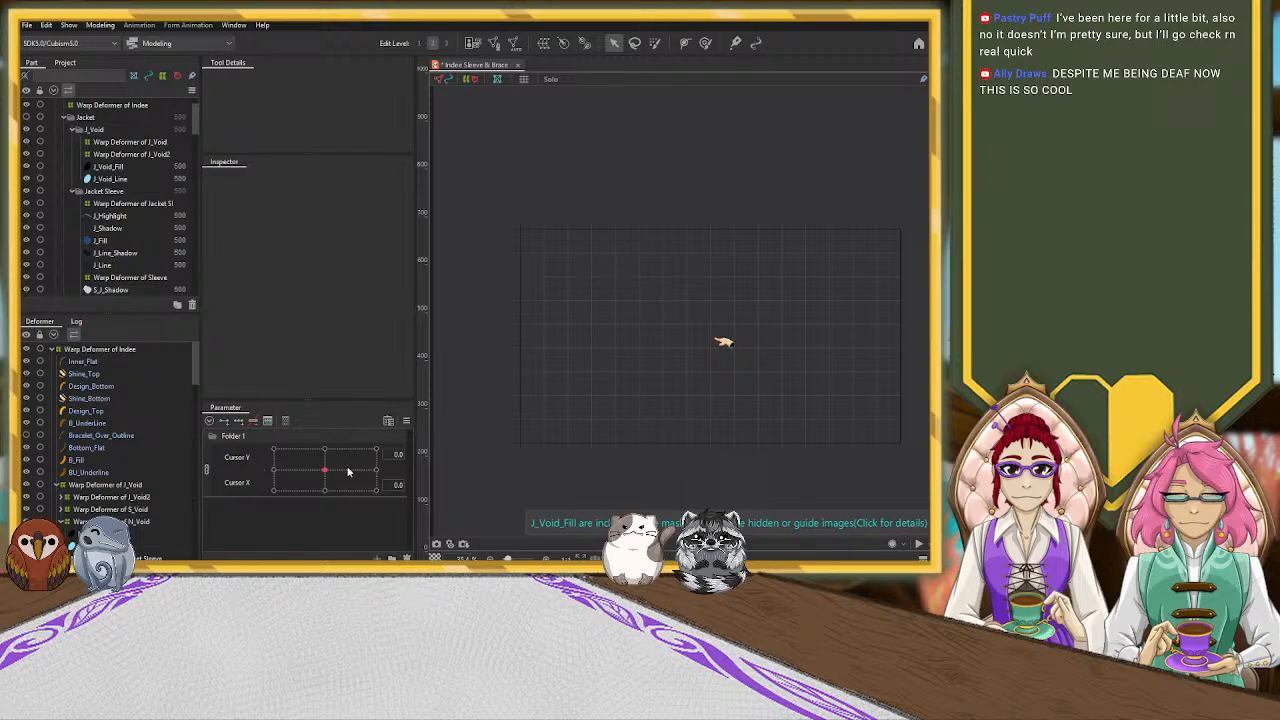
drag(324, 469, 295, 491)
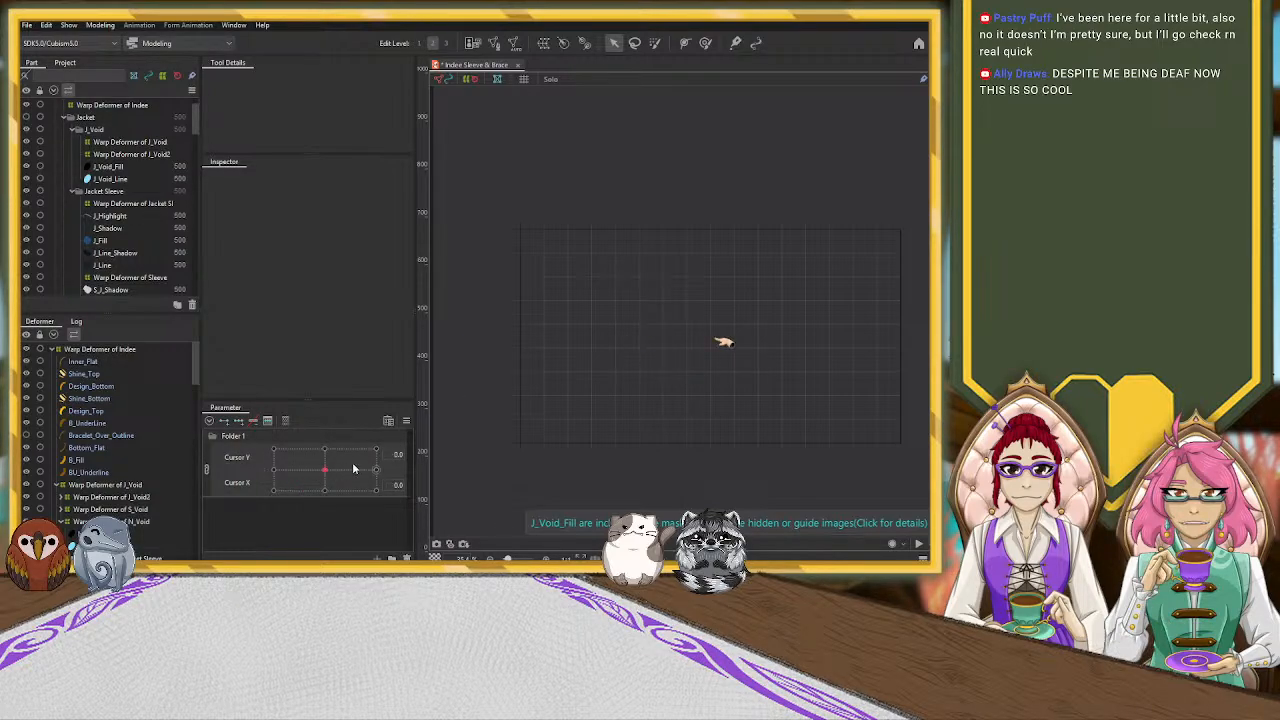
key(ctrl+z)
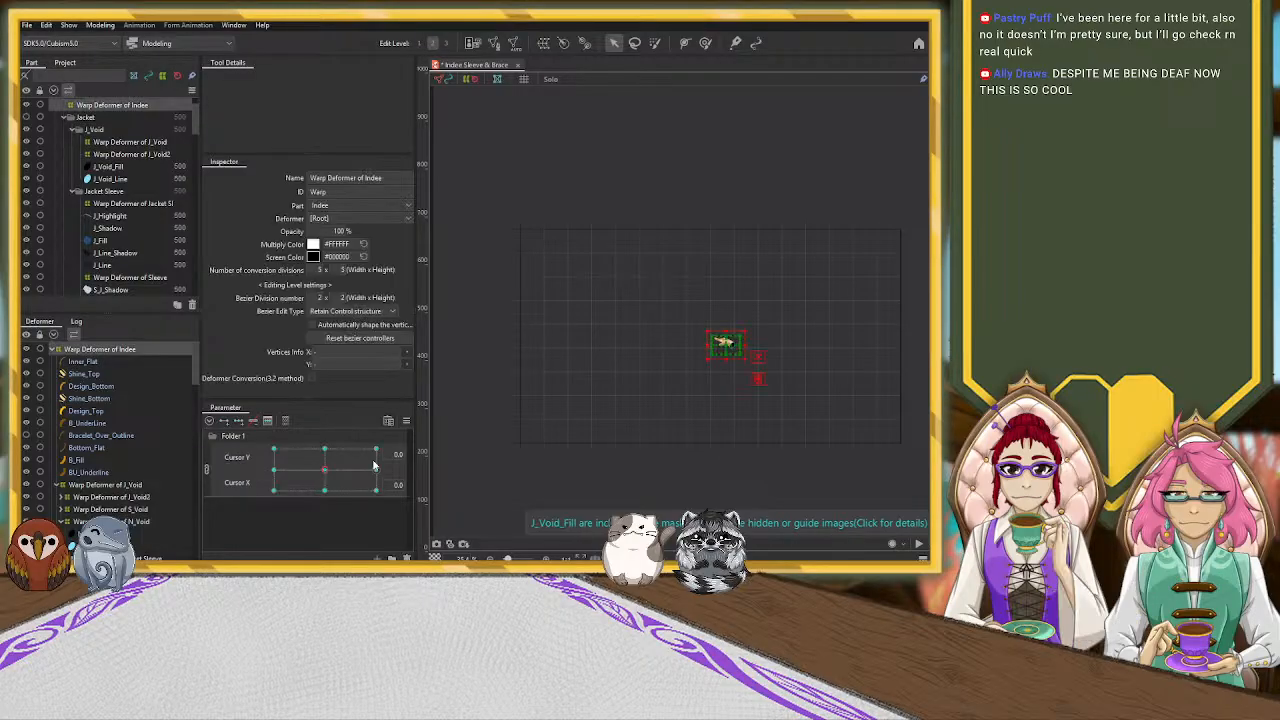
mouse_move(323, 472)
mouse_down()
mouse_move(285, 471)
mouse_move(312, 462)
mouse_move(321, 474)
mouse_up()
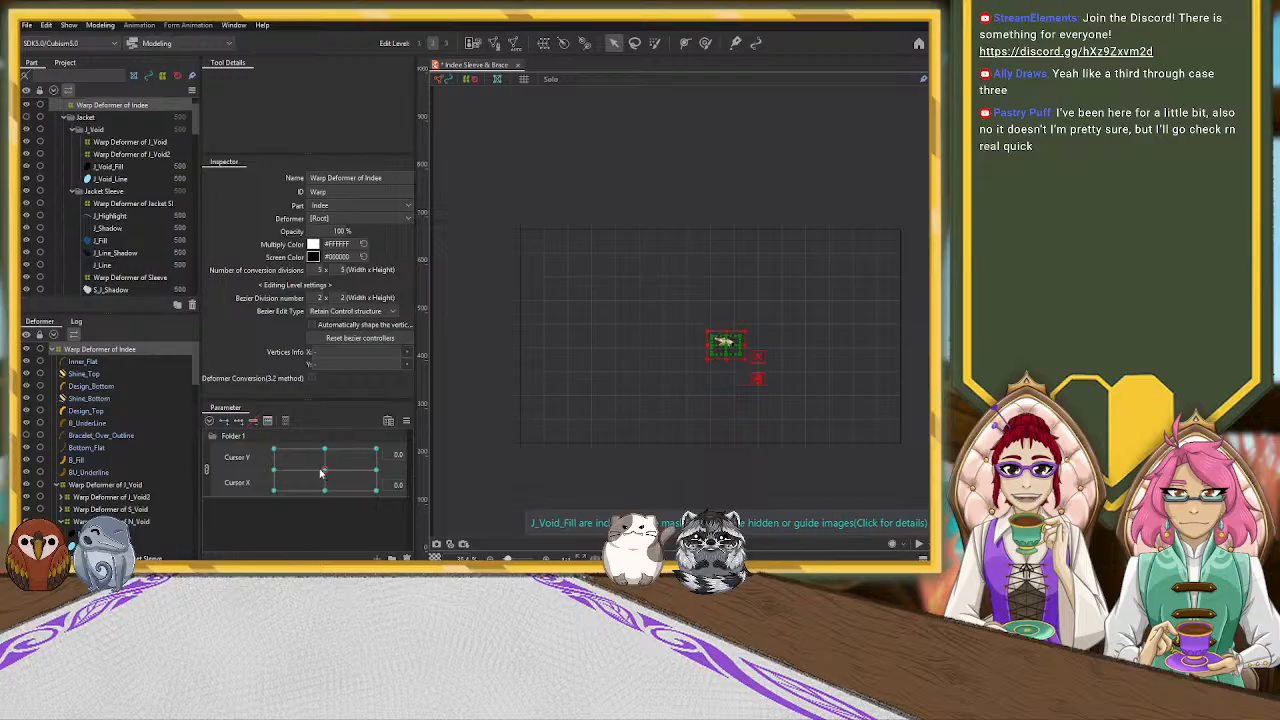
click(207, 469)
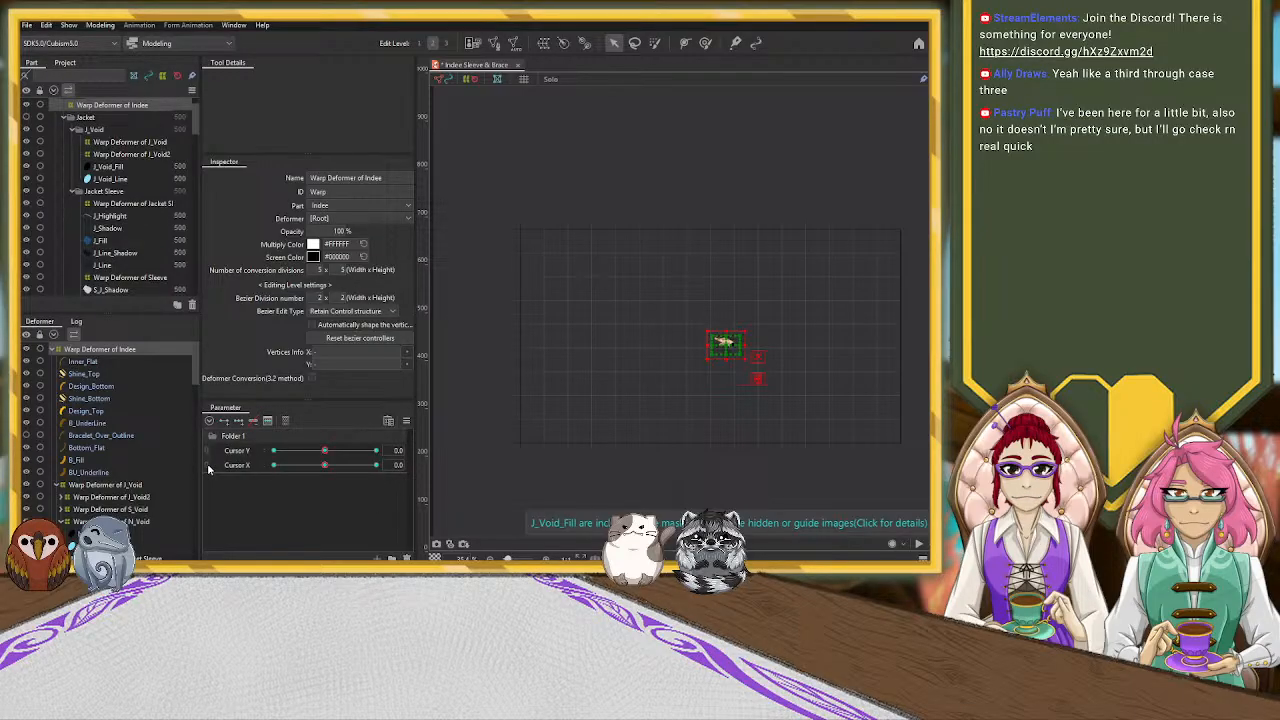
Relink Cursor Y and Cursor X into a two-axis control and collapse the contents of Warp Deformer of Indee
click(423, 430)
click(162, 350)
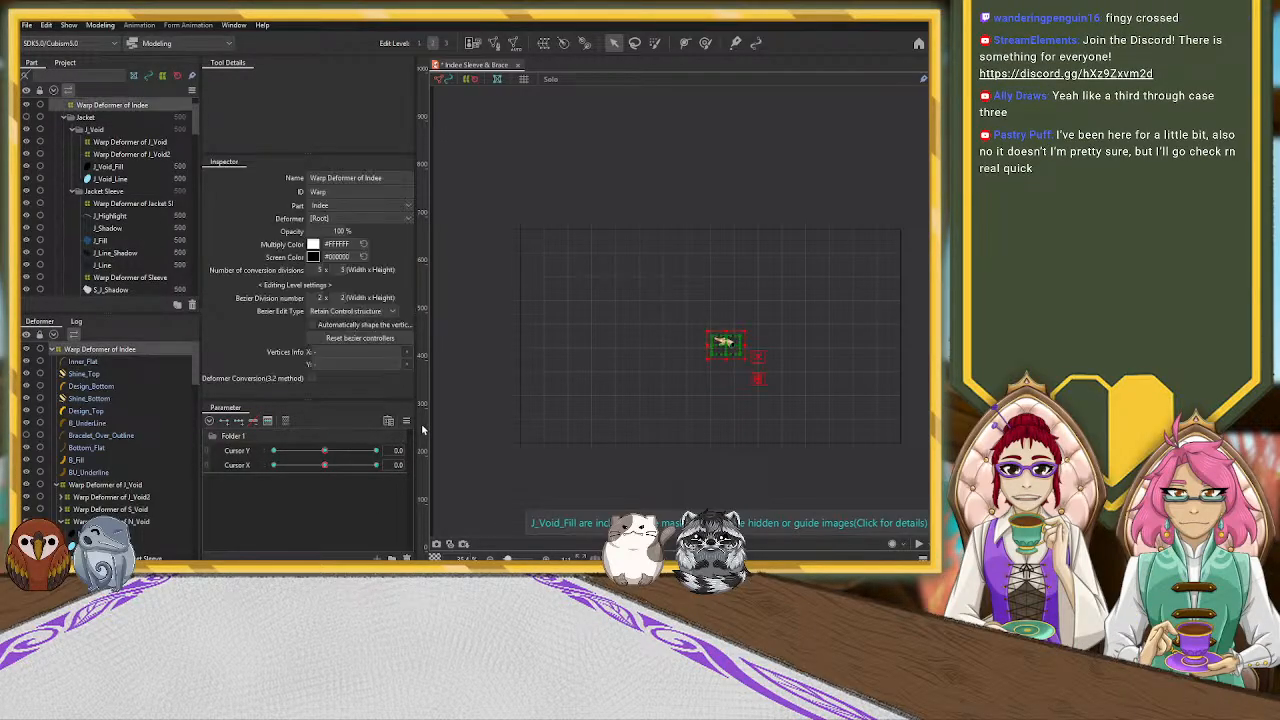
click(207, 462)
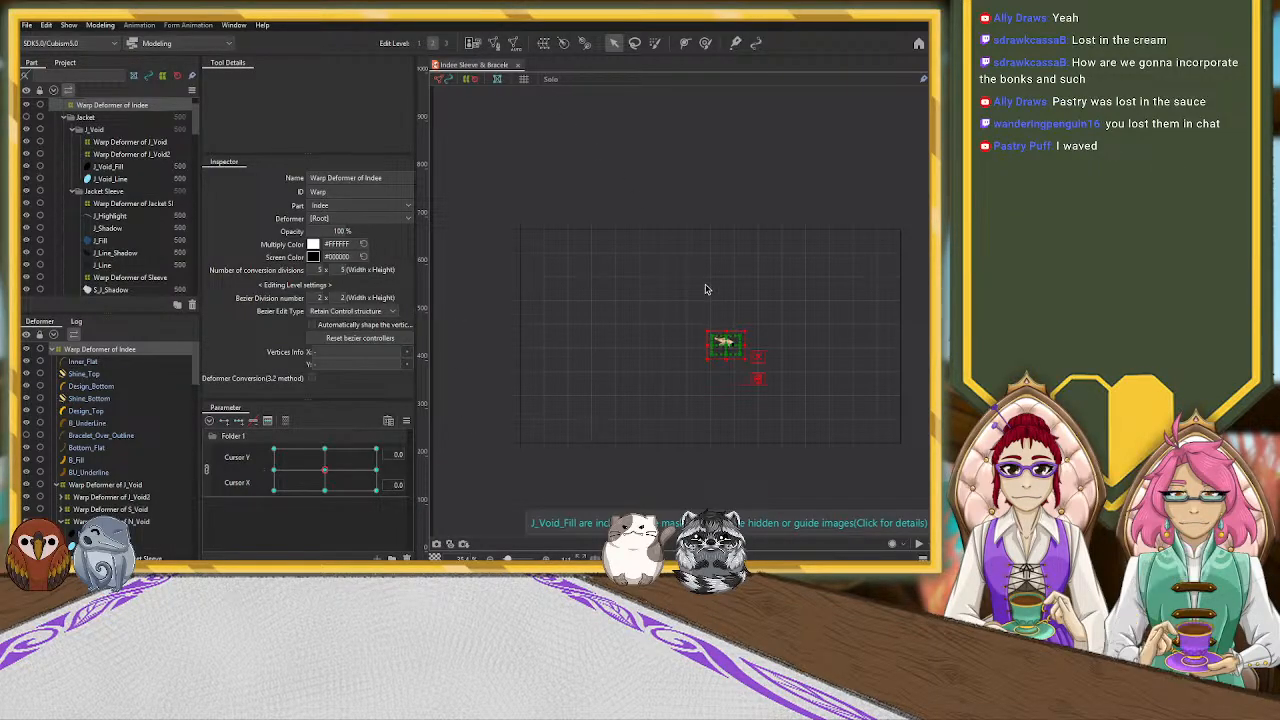
scroll(688, 390, up, 2)
scroll(688, 390, down, 1)
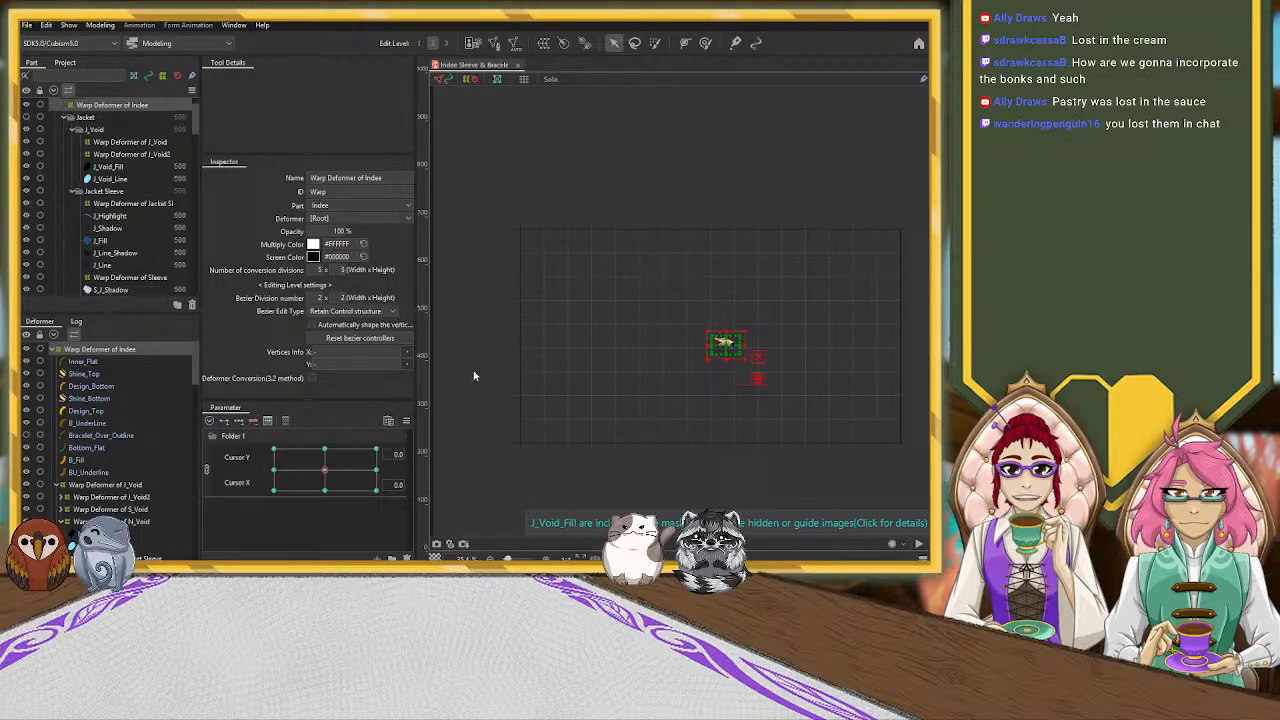
click(55, 349)
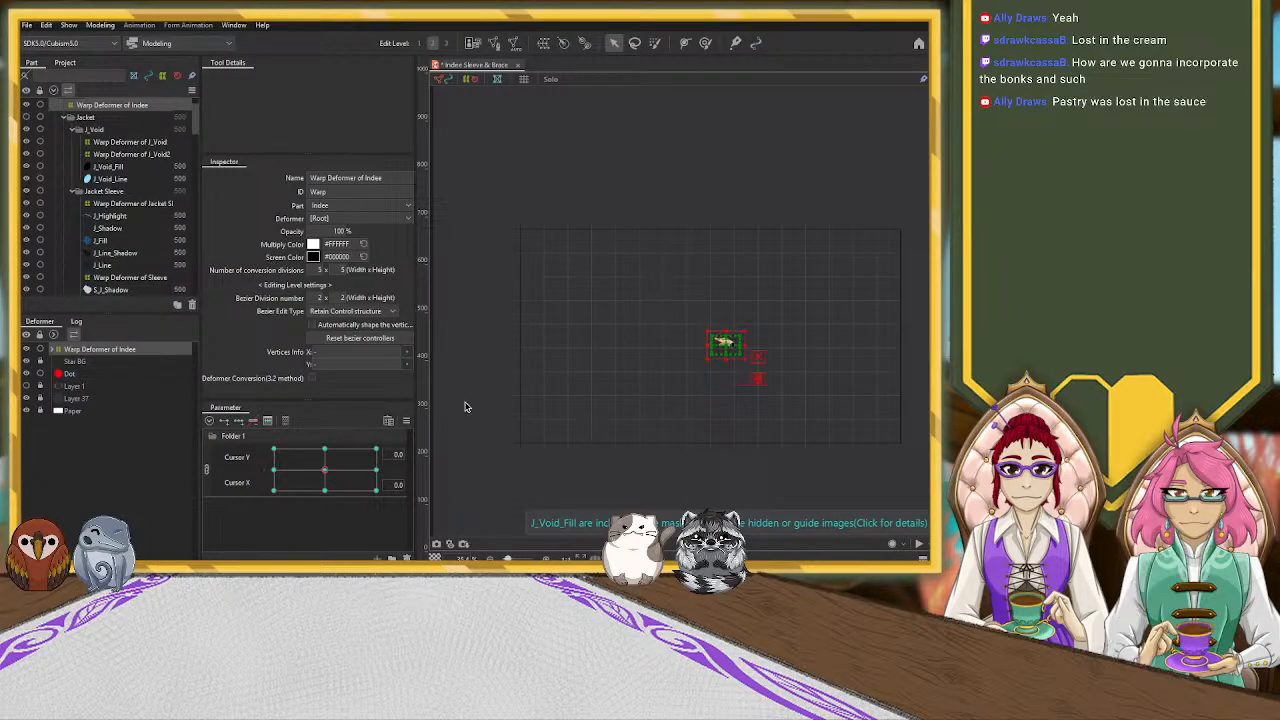
click(712, 384)
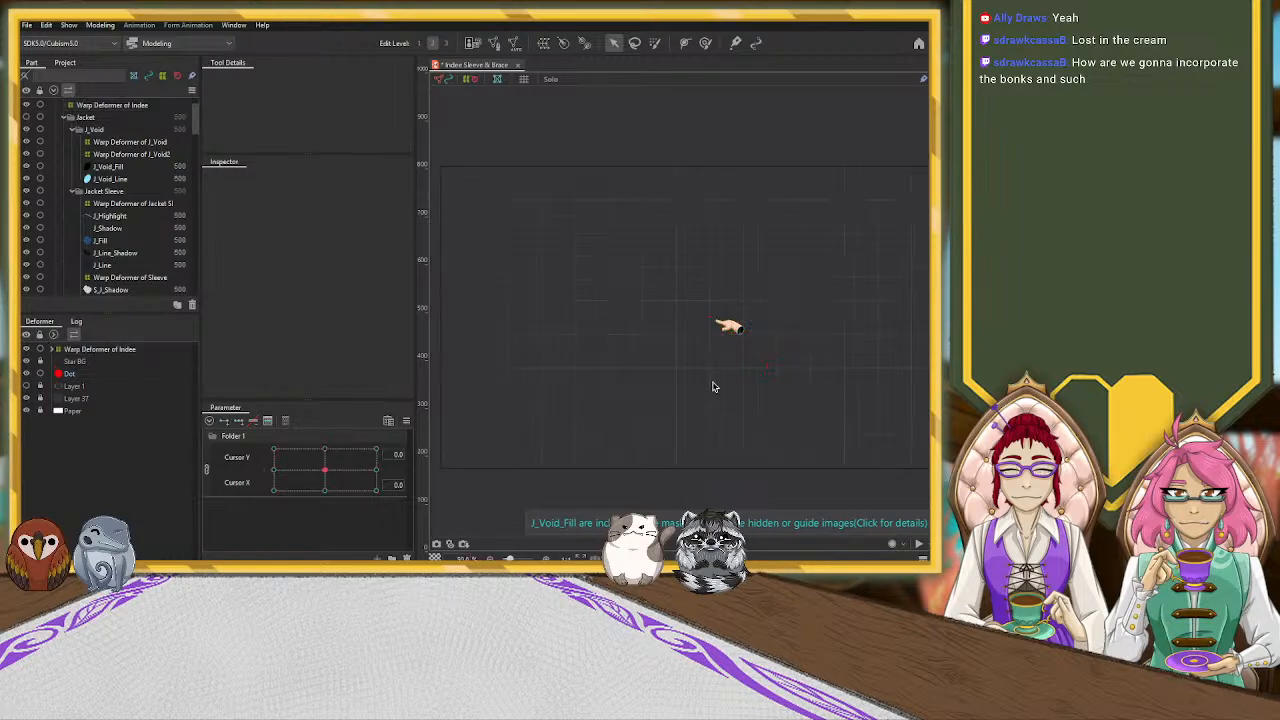
Preview the hand at the canvas corners with the linked parameters, return both to 0, and unlink Cursor Y from Cursor X
drag(323, 474, 199, 501)
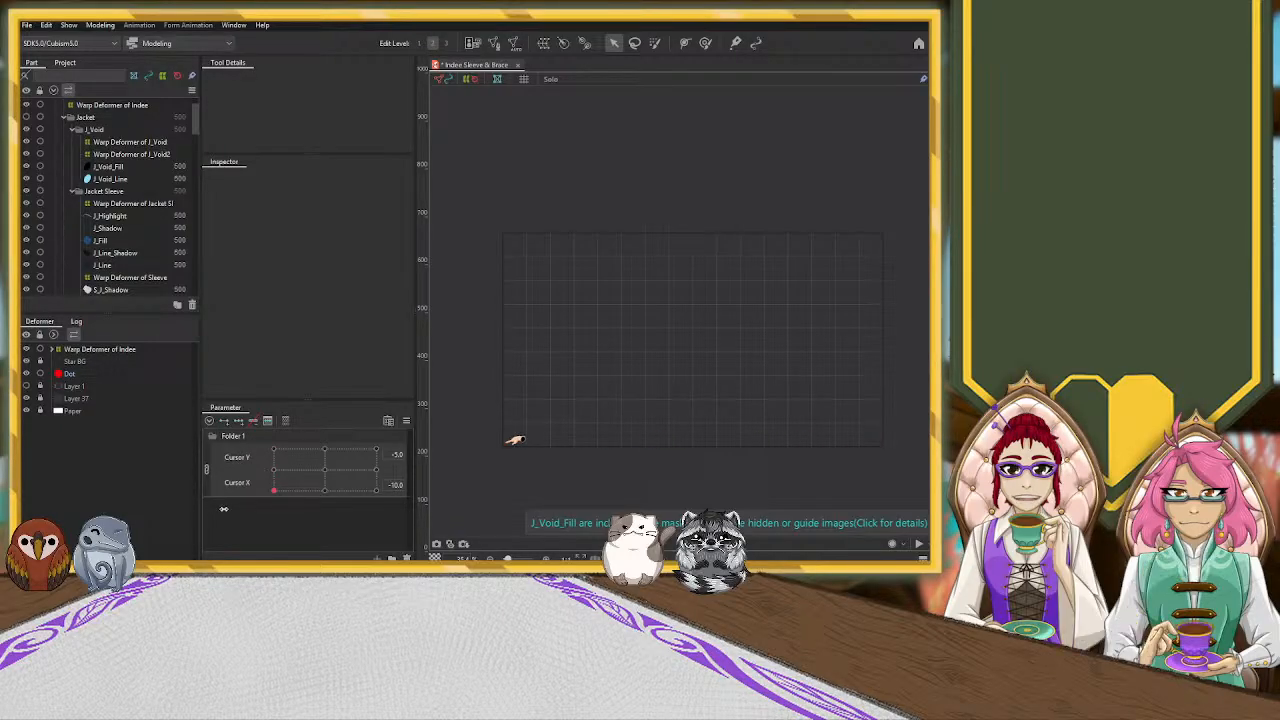
drag(276, 526, 306, 412)
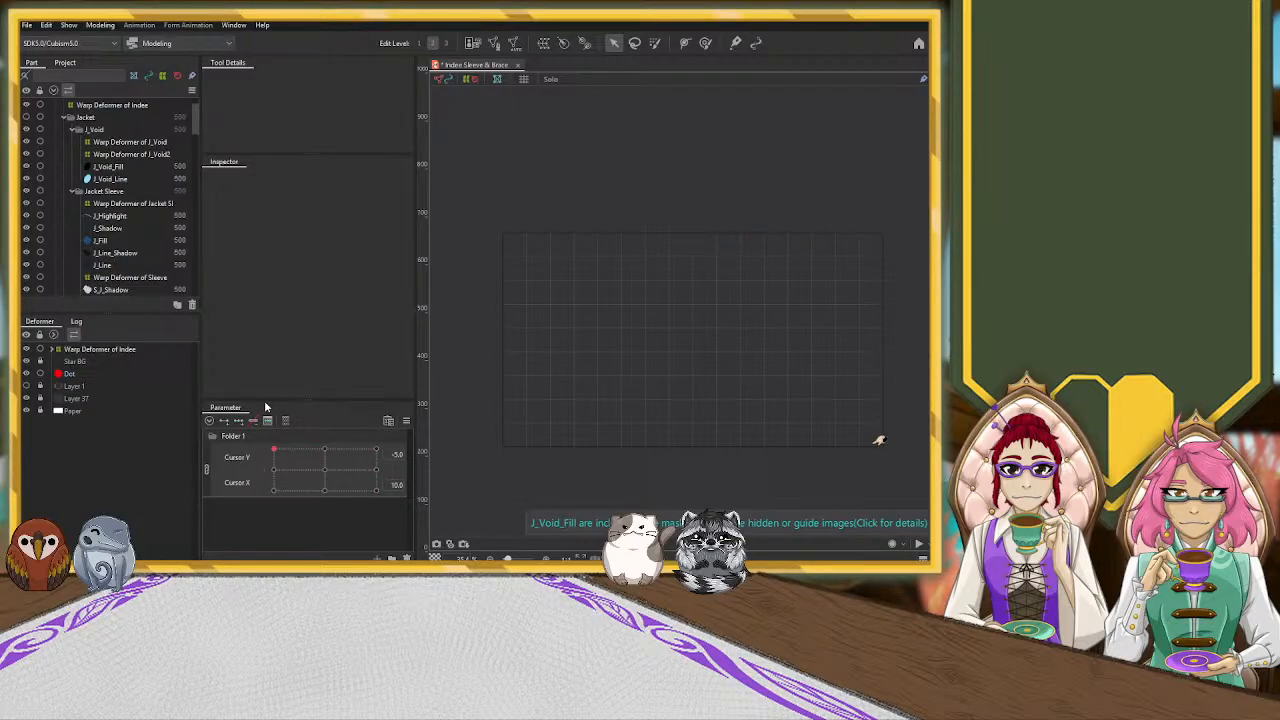
click(323, 467)
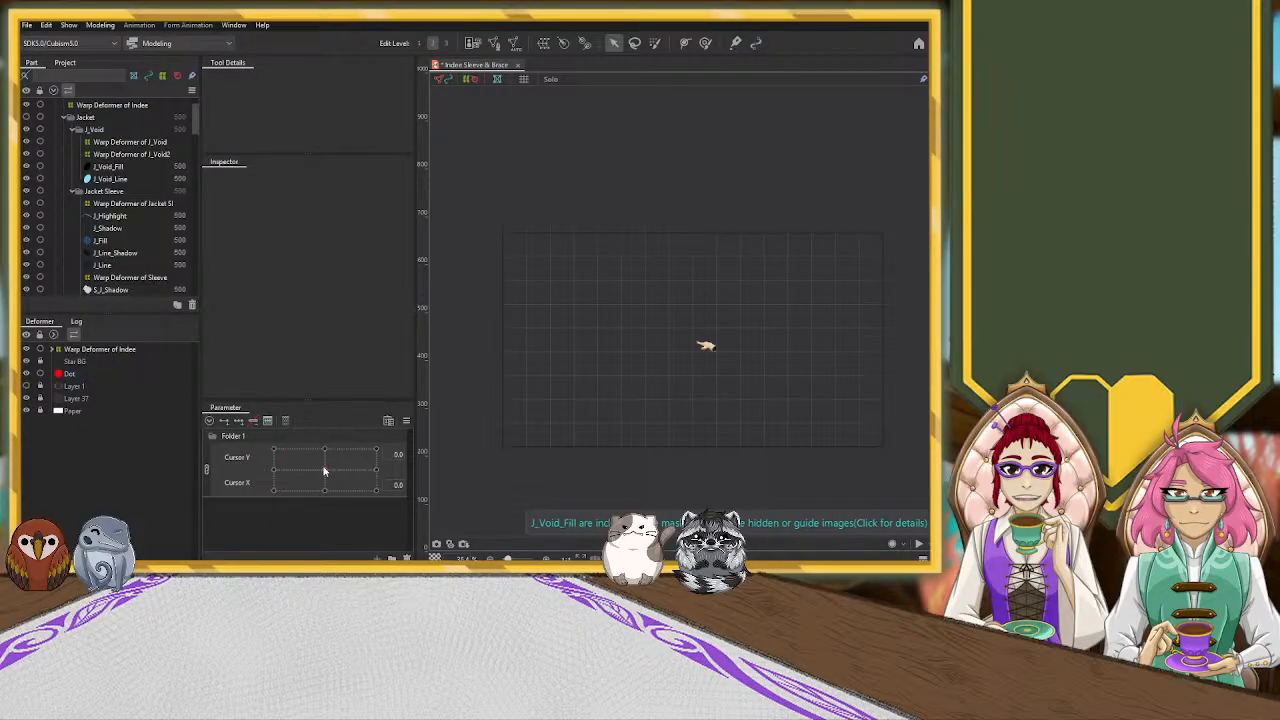
click(205, 468)
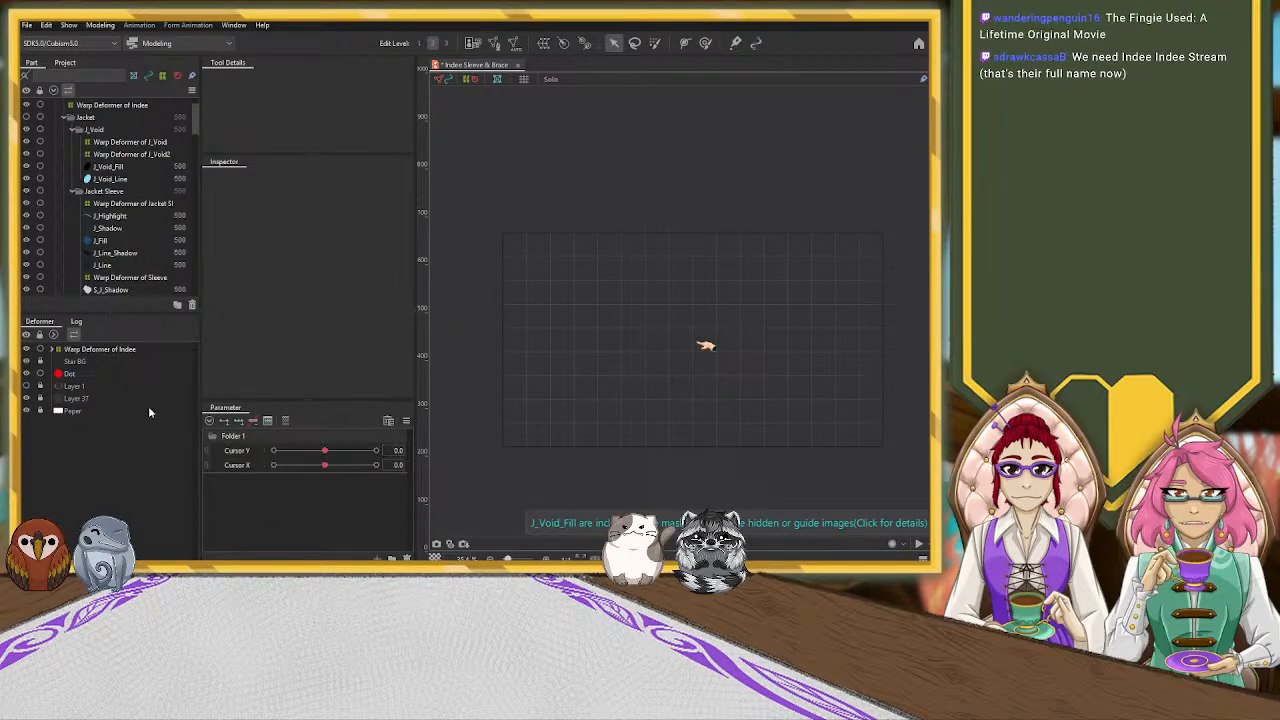
Pose the Warp Deformer of Indee at Cursor Y -5 and Cursor X -10
click(123, 349)
drag(323, 451, 240, 460)
drag(324, 468, 273, 466)
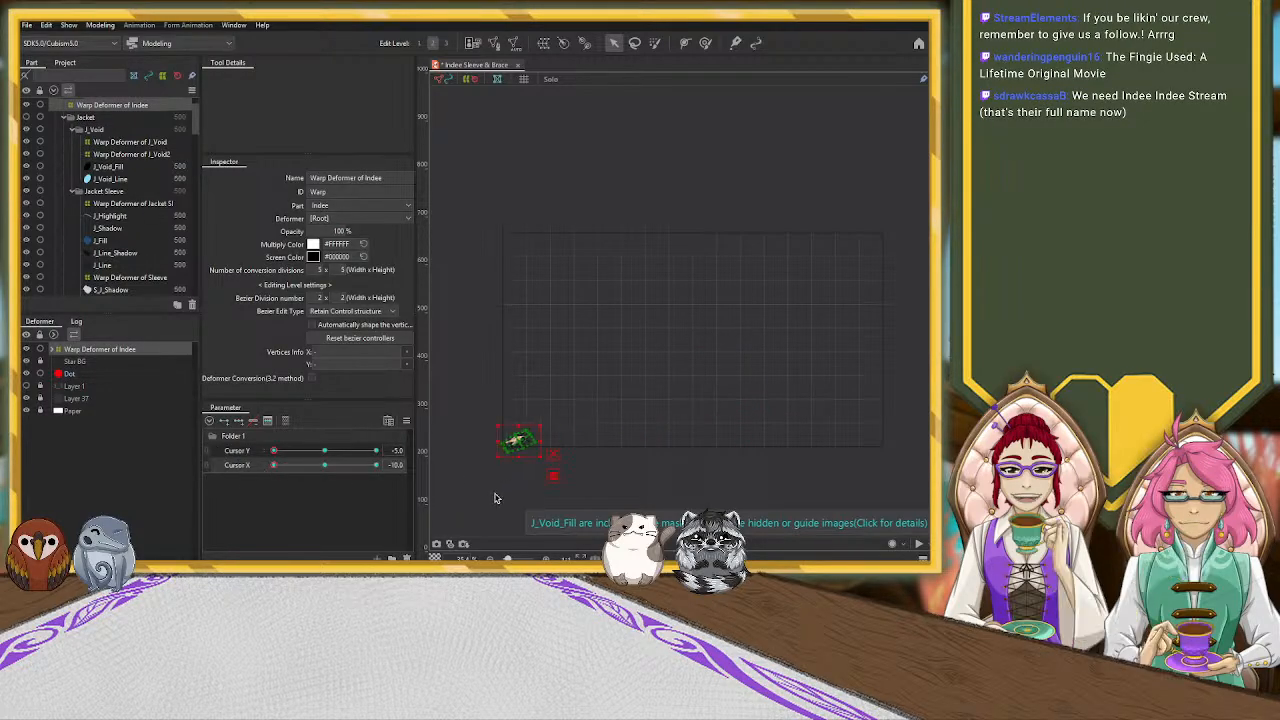
Rotate the Warp Deformer of N_Void slightly clockwise, then shift and resize it to fit the wrist's open end
click(492, 460)
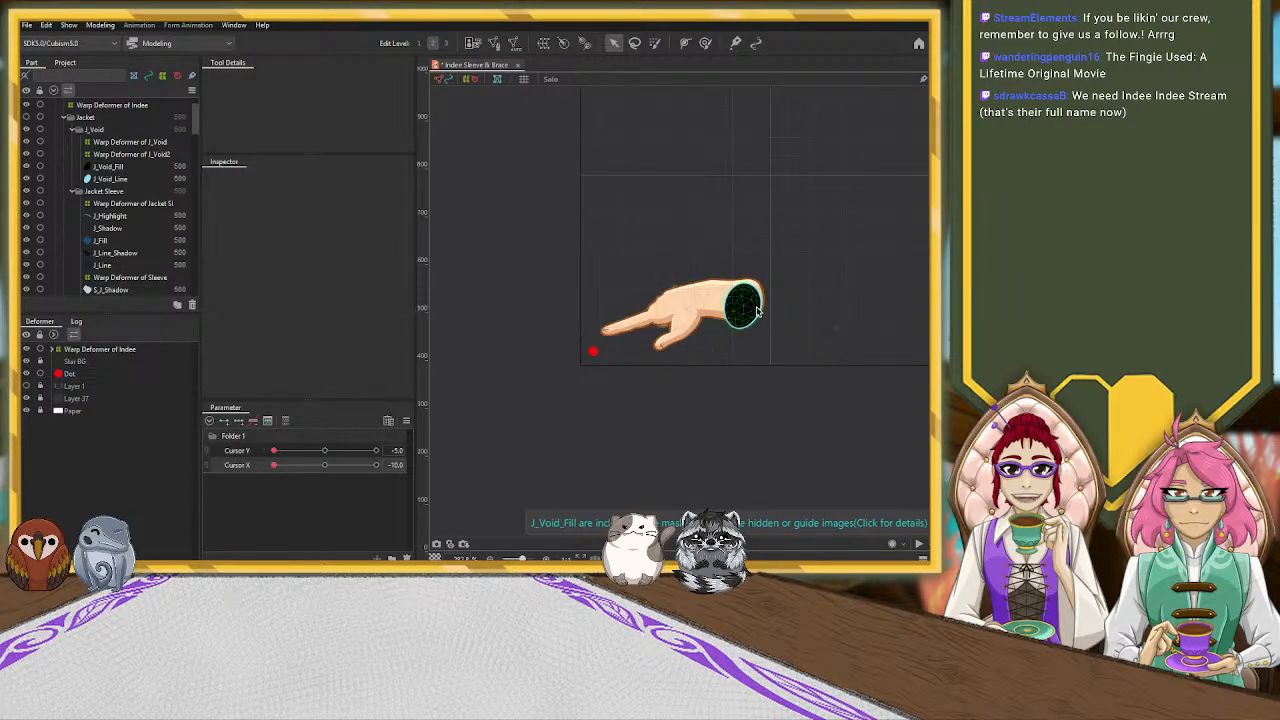
click(752, 308)
scroll(815, 305, up, 2)
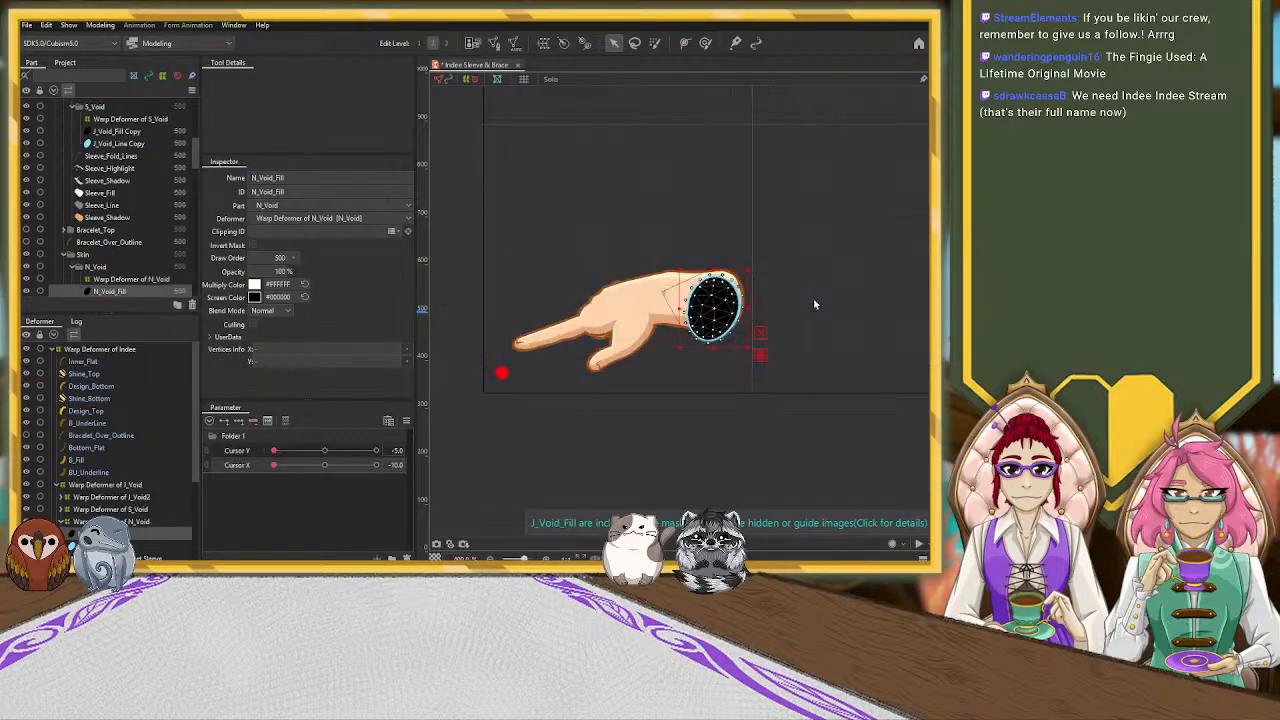
click(120, 521)
scroll(812, 247, up, 1)
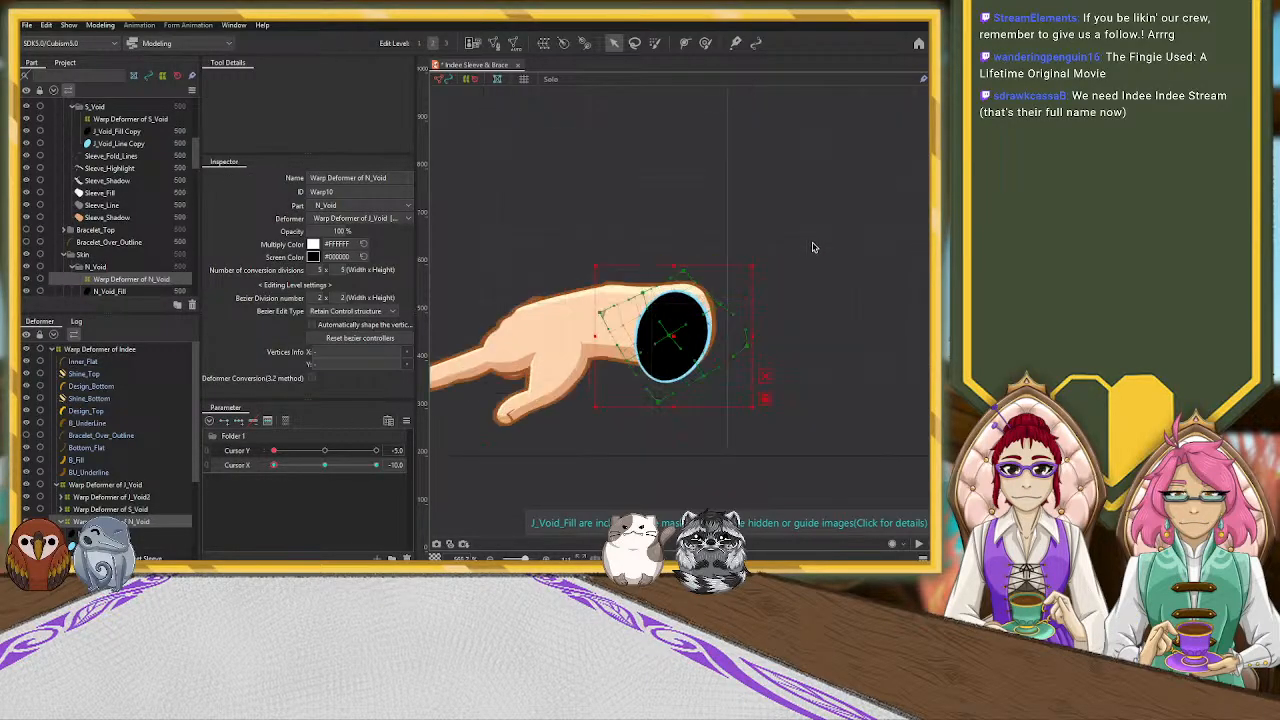
drag(683, 263, 698, 264)
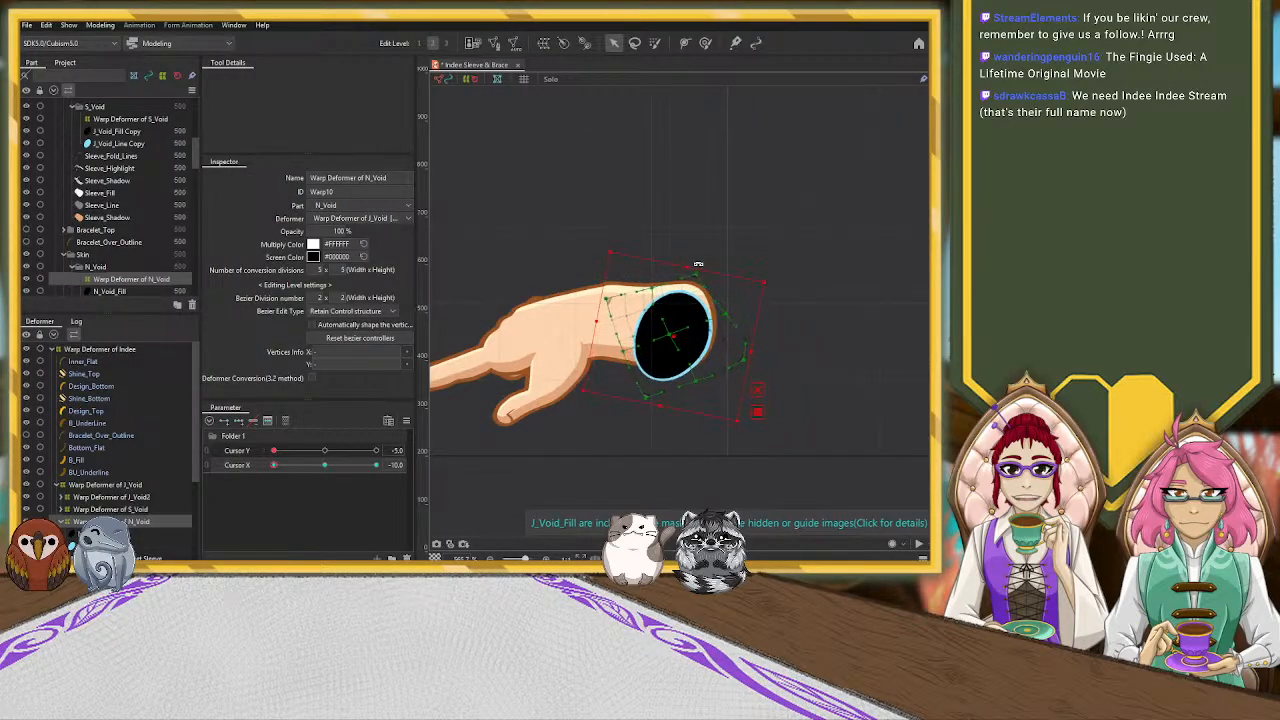
drag(672, 333, 690, 326)
drag(771, 355, 667, 278)
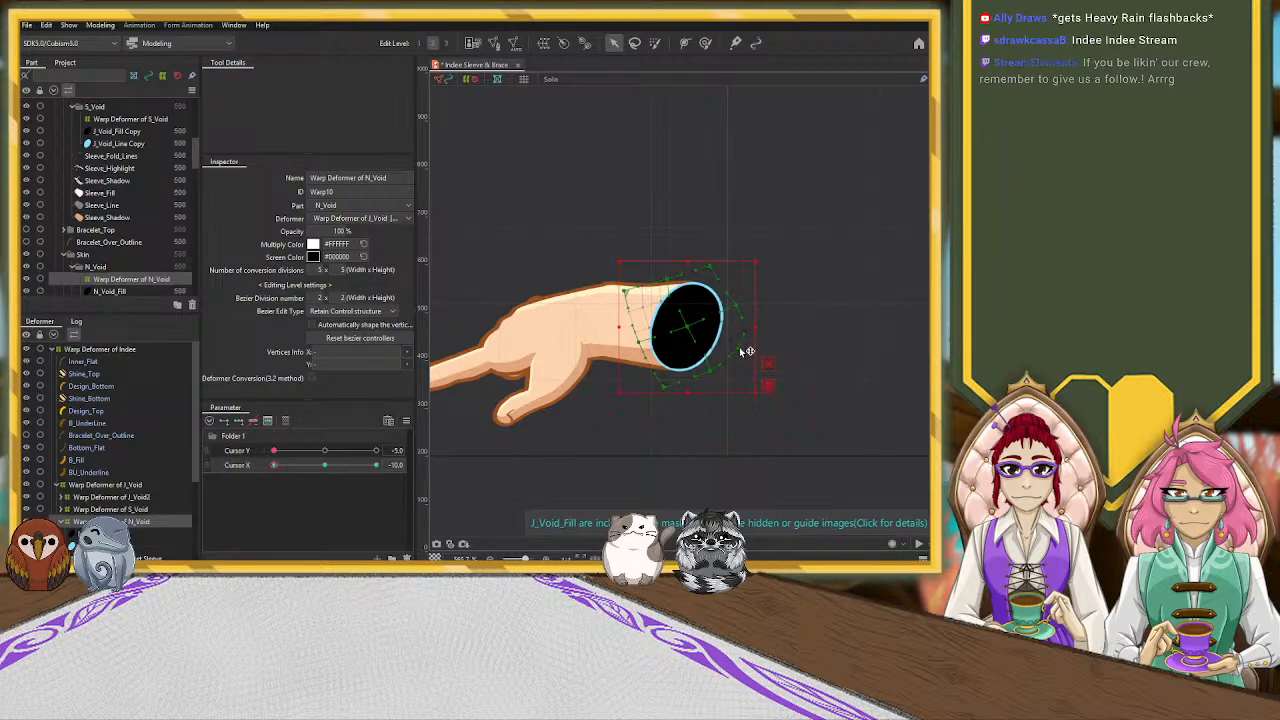
Try nudging the Warp Deformer of N_Void toward the hand and rotating it slightly counterclockwise
mouse_move(688, 325)
mouse_down()
mouse_move(667, 325)
mouse_move(683, 323)
mouse_up()
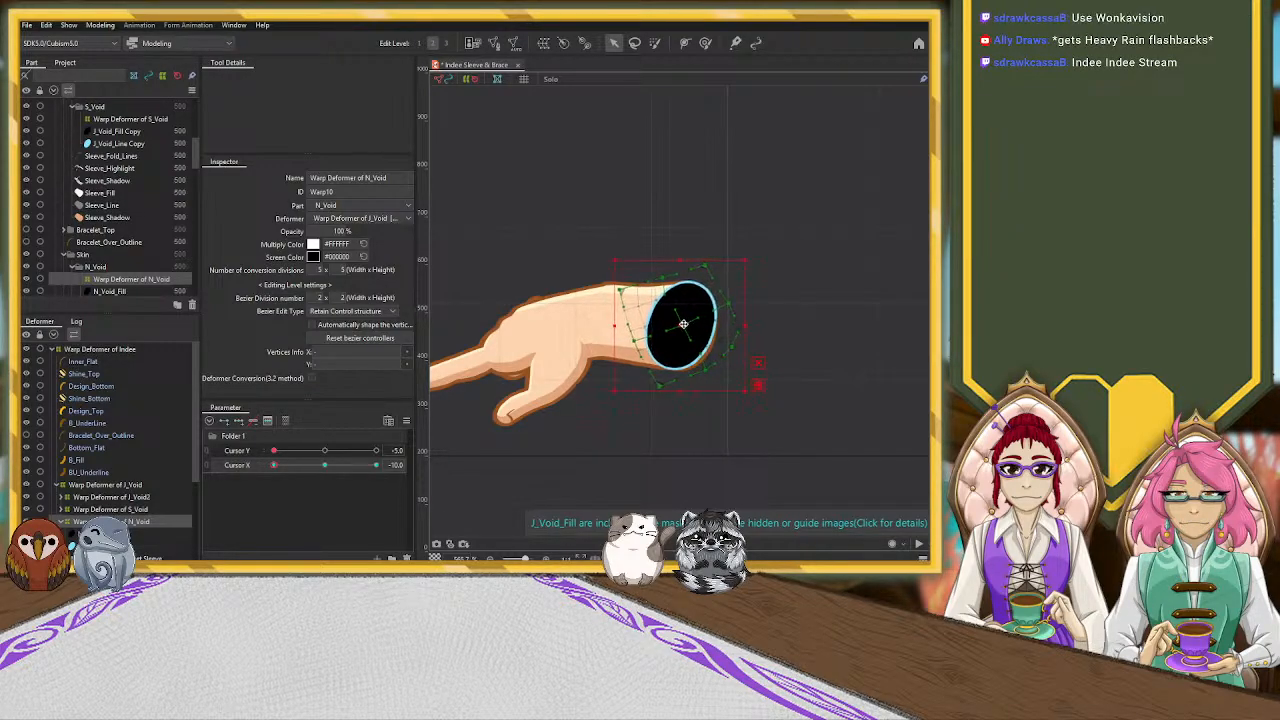
drag(750, 261, 733, 247)
drag(682, 326, 683, 326)
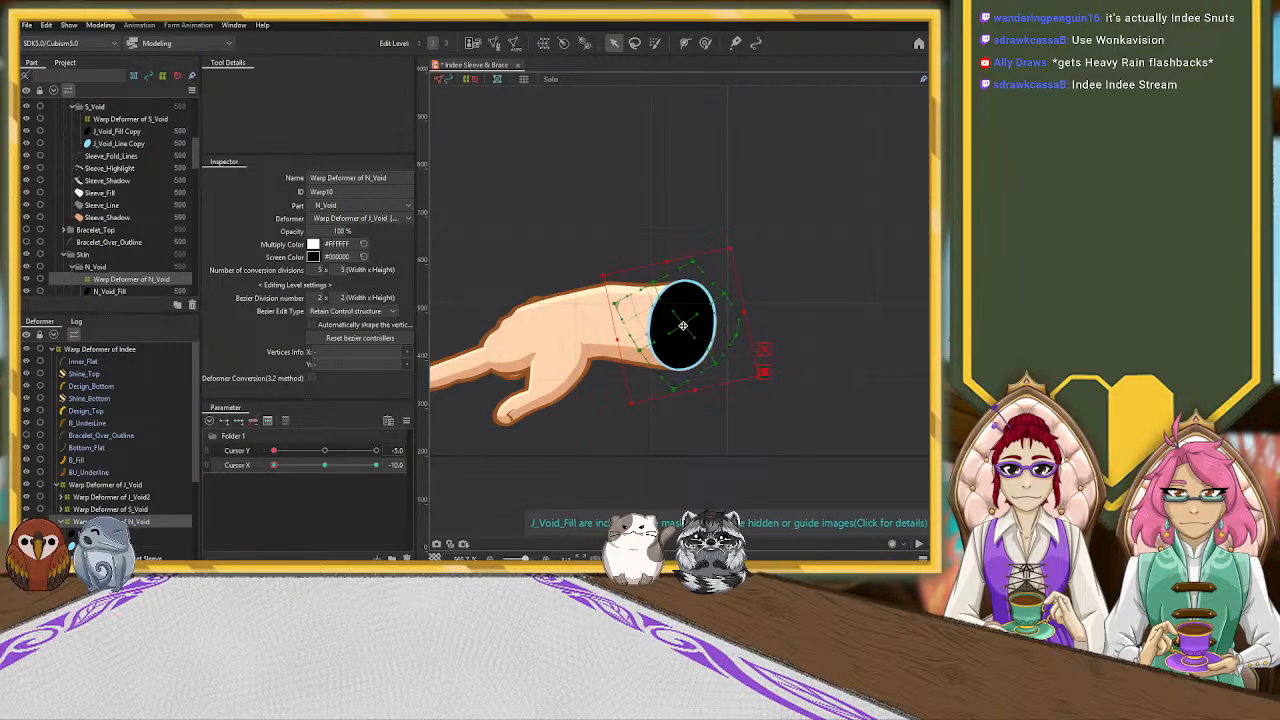
drag(480, 420, 586, 443)
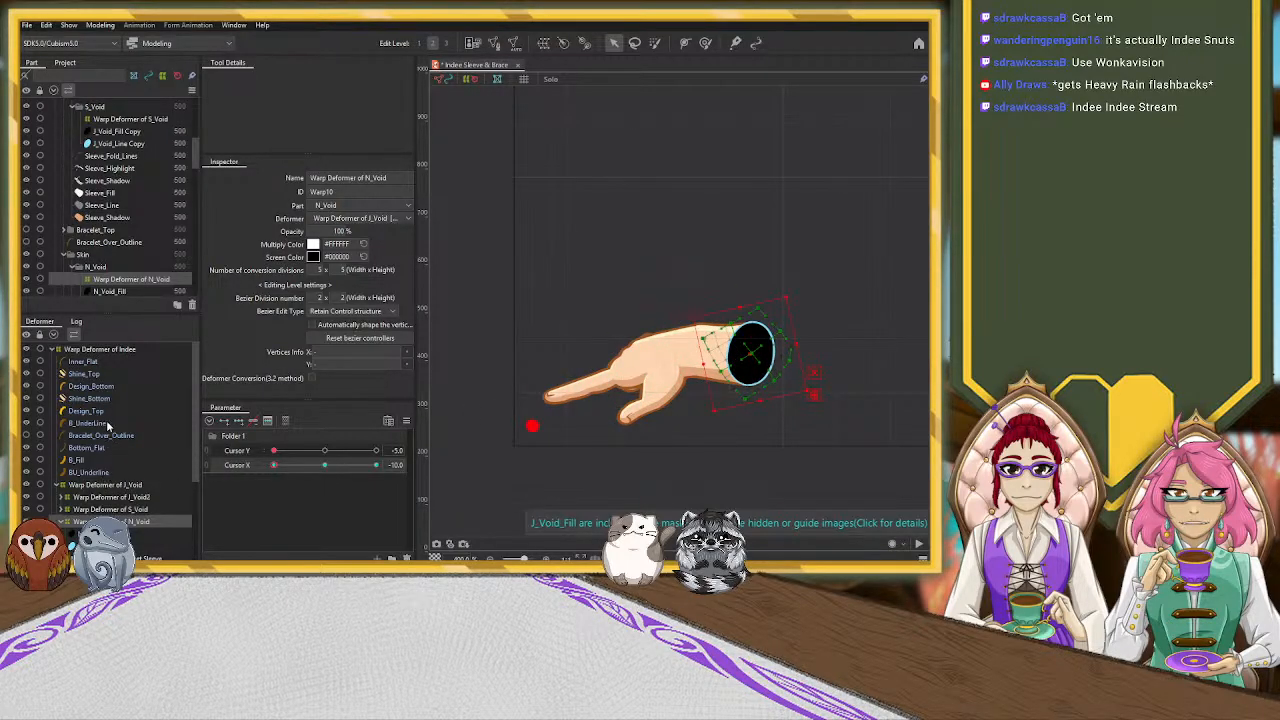
Try rotating the Warp Deformer of Indee counterclockwise so the index finger aims at the red dot
click(105, 349)
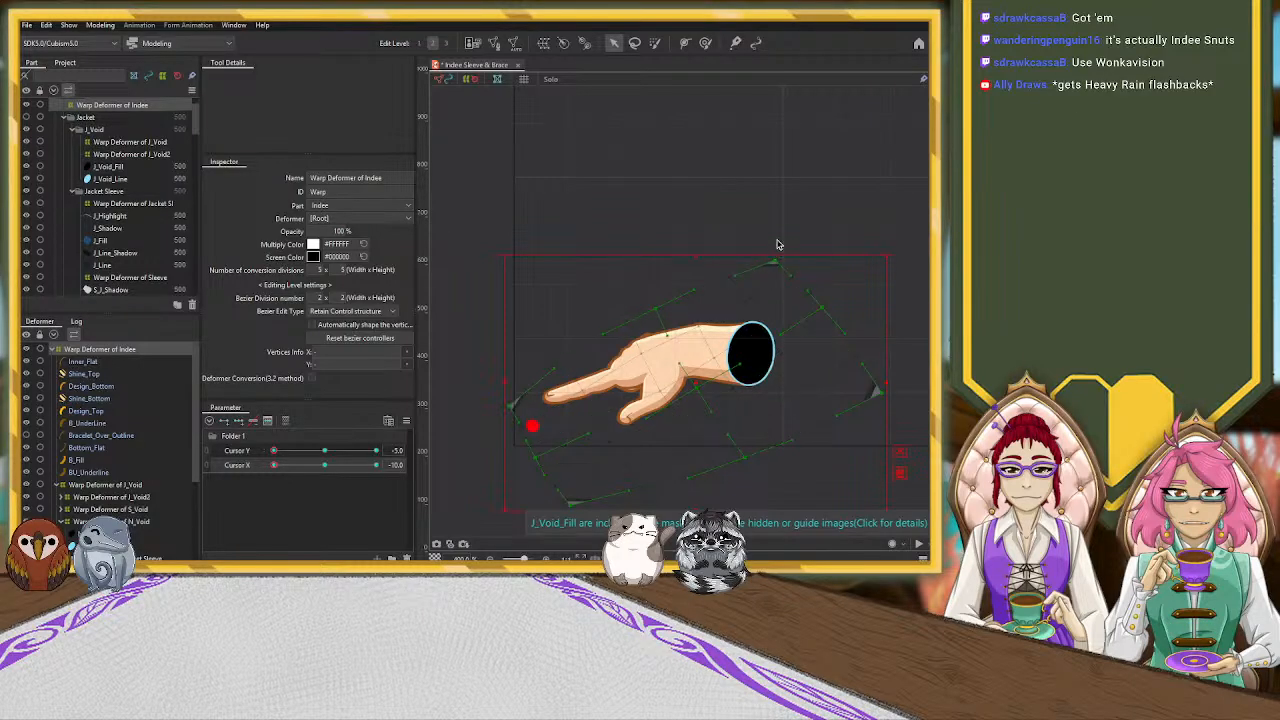
drag(891, 252, 872, 226)
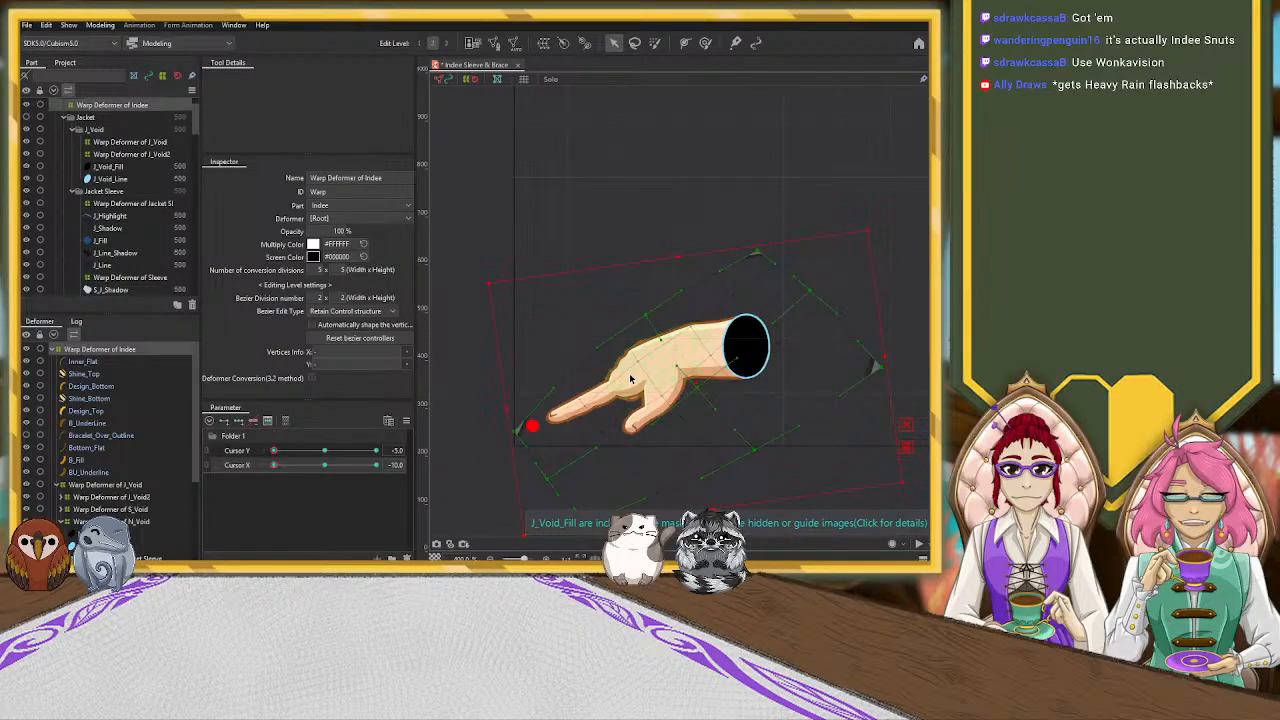
click(905, 235)
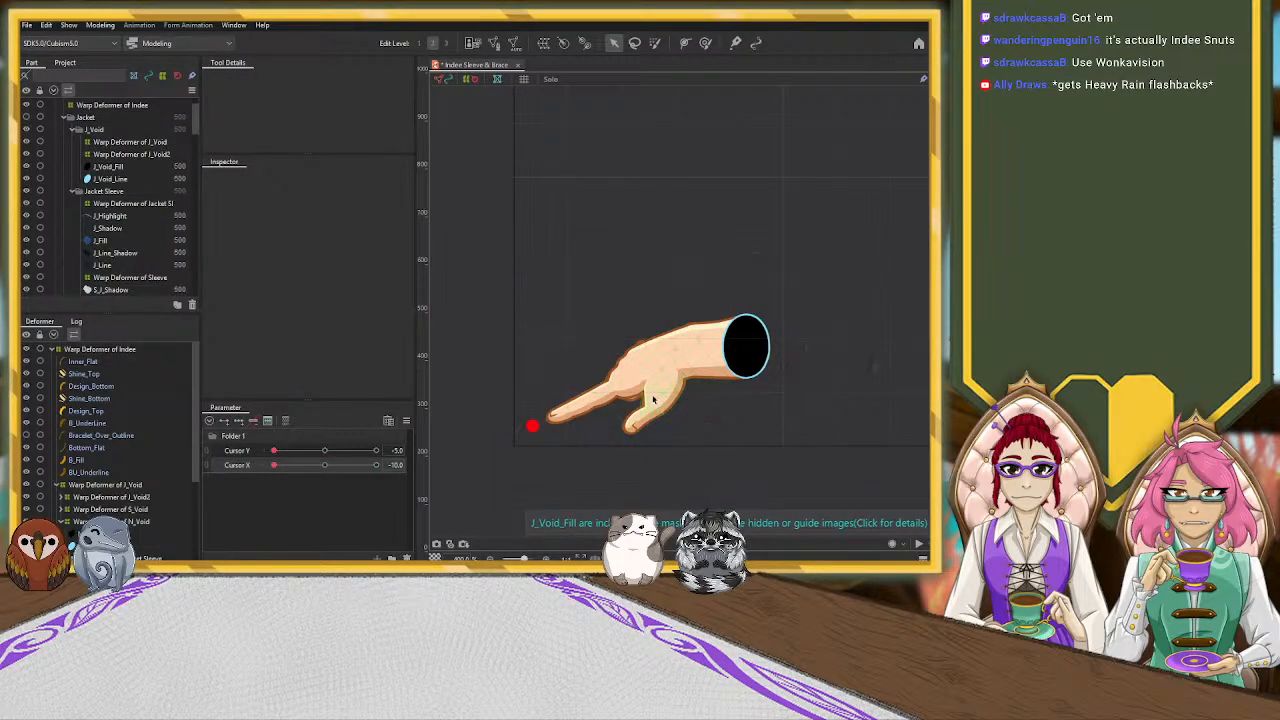
Examine which cursor parameters have keyforms on the Warp Deformer of Hand and the Warp Deformer of N_Void
click(634, 367)
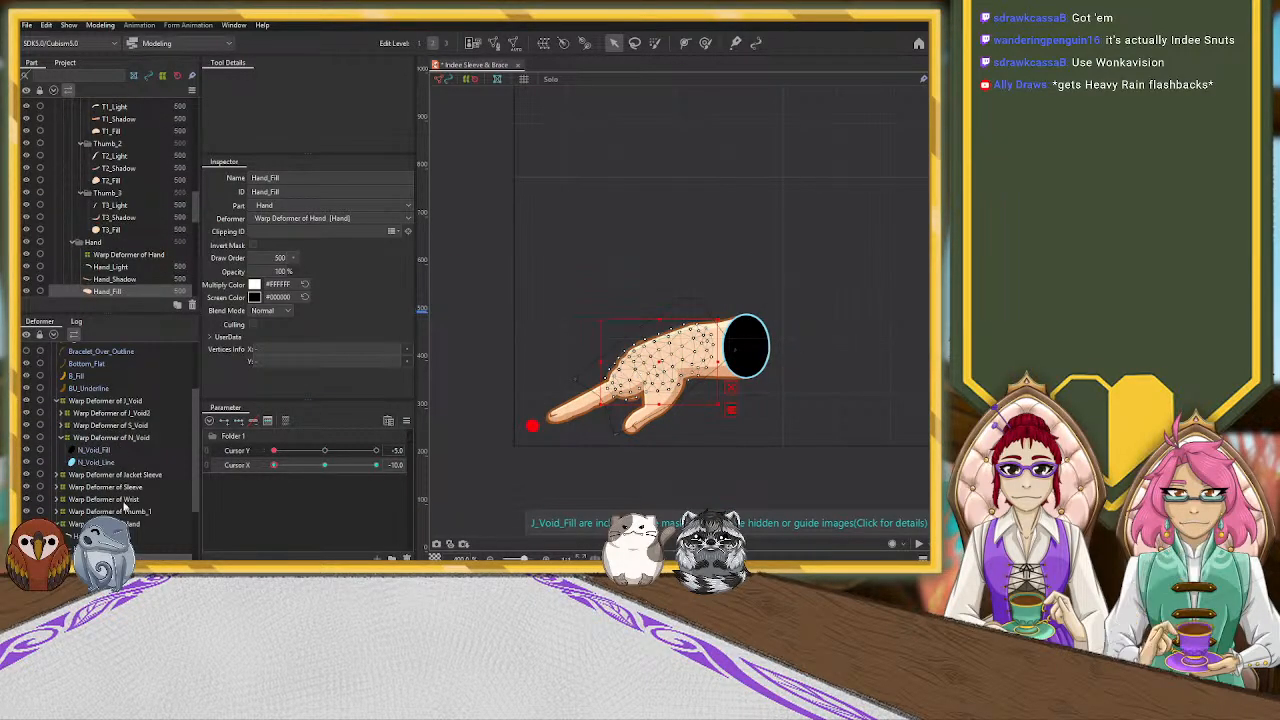
key(d)
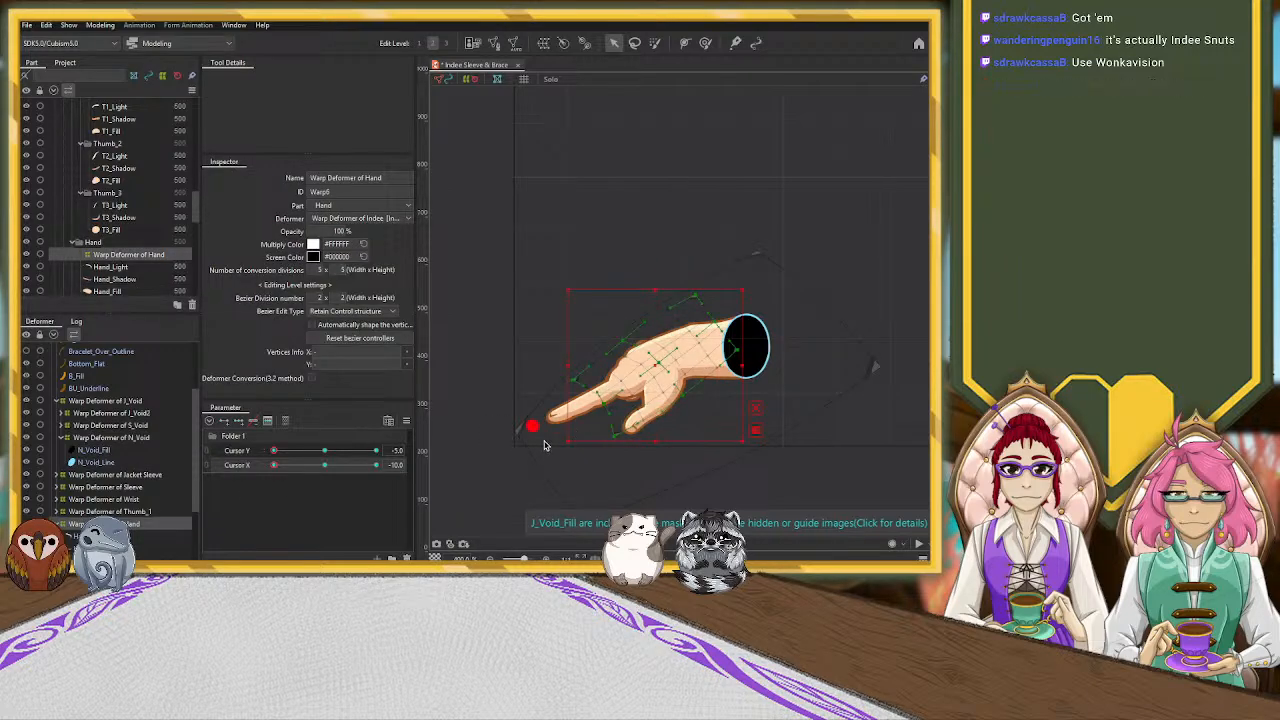
scroll(571, 448, up, 2)
key(ctrl+z)
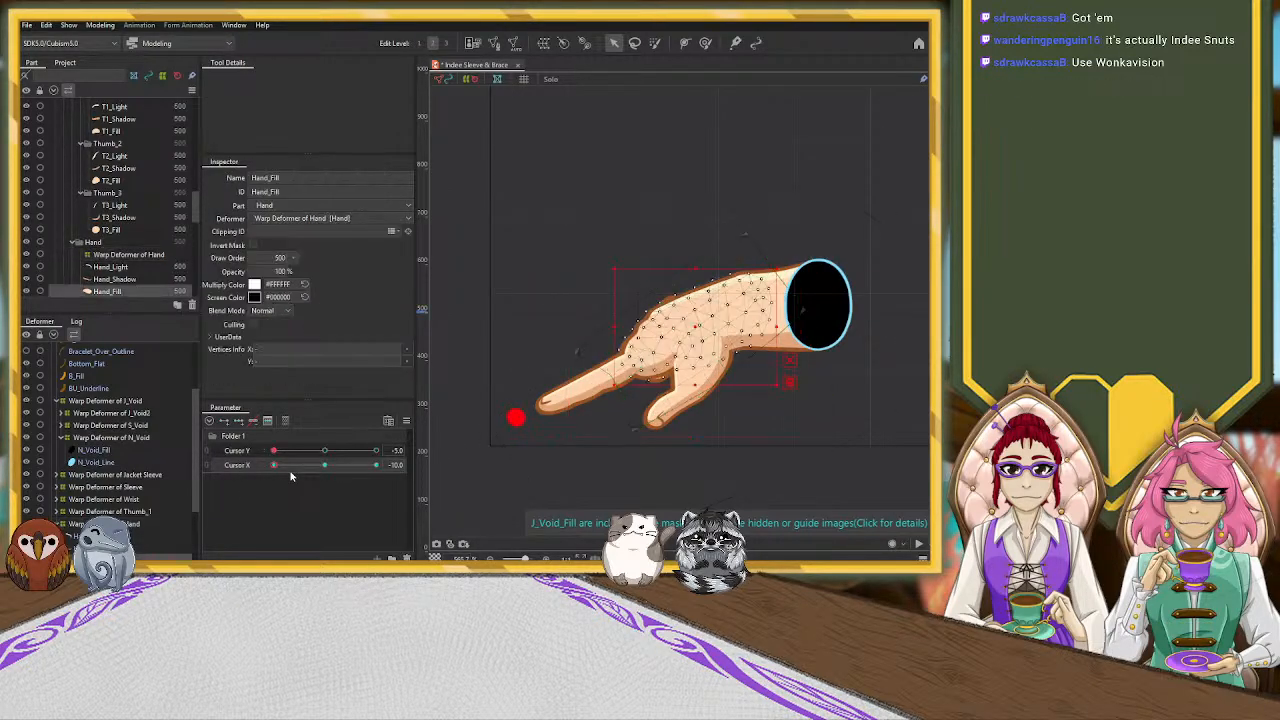
key(d)
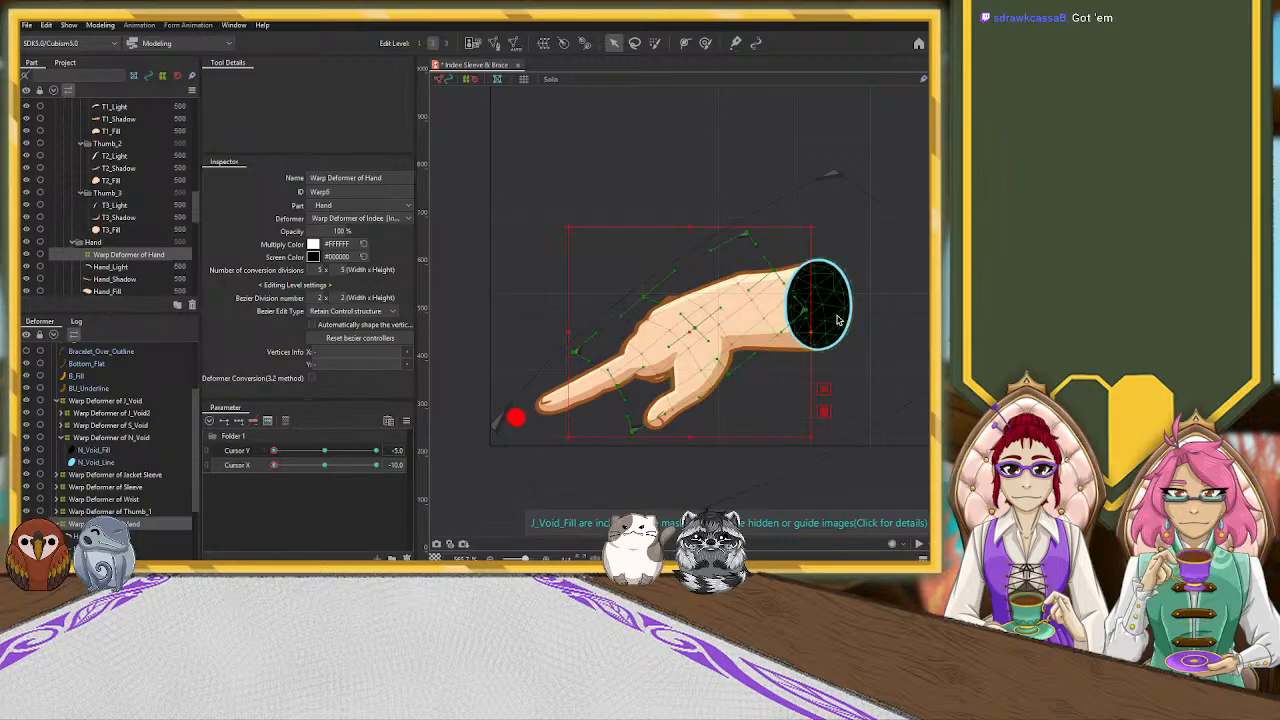
click(836, 321)
click(101, 440)
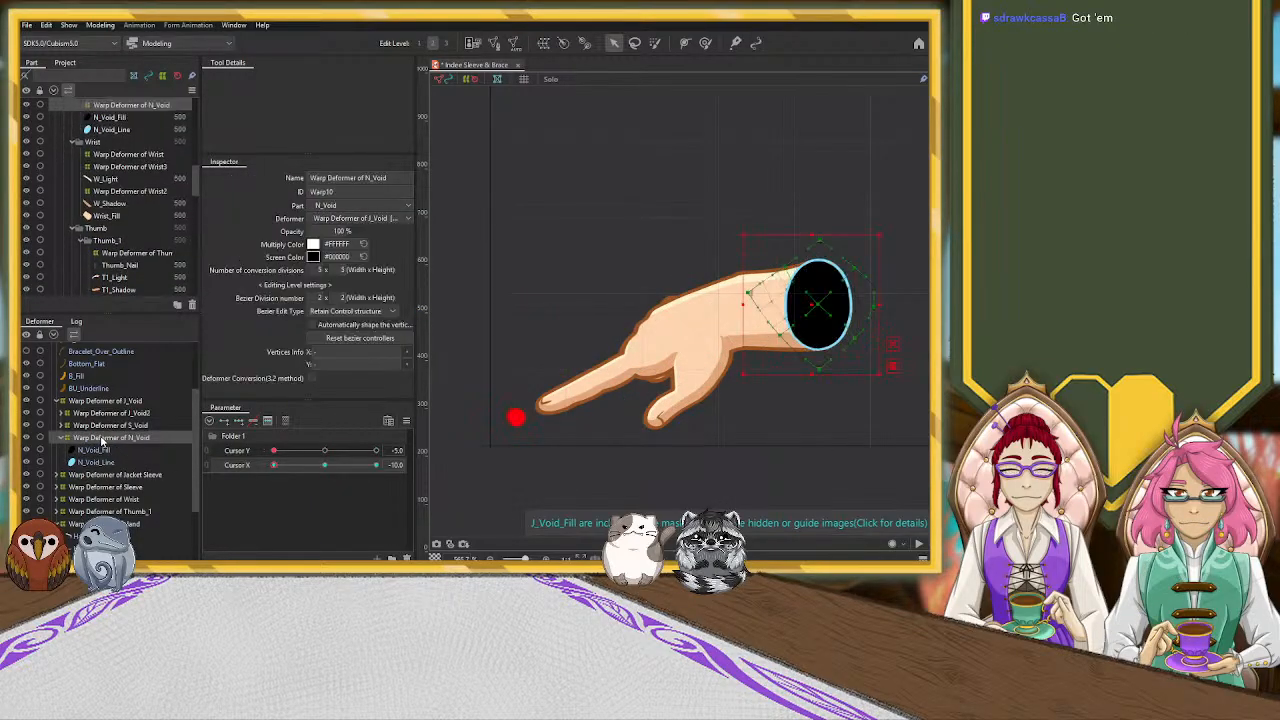
Undo the recent Indee rotation and N_Void edits back to N_Void's original placement at Cursor Y -5, X -10
key(ctrl+z)
key(ctrl+z)
key(ctrl+z)
key(ctrl+z)
key(ctrl+z)
key(ctrl+z)
key(ctrl+z)
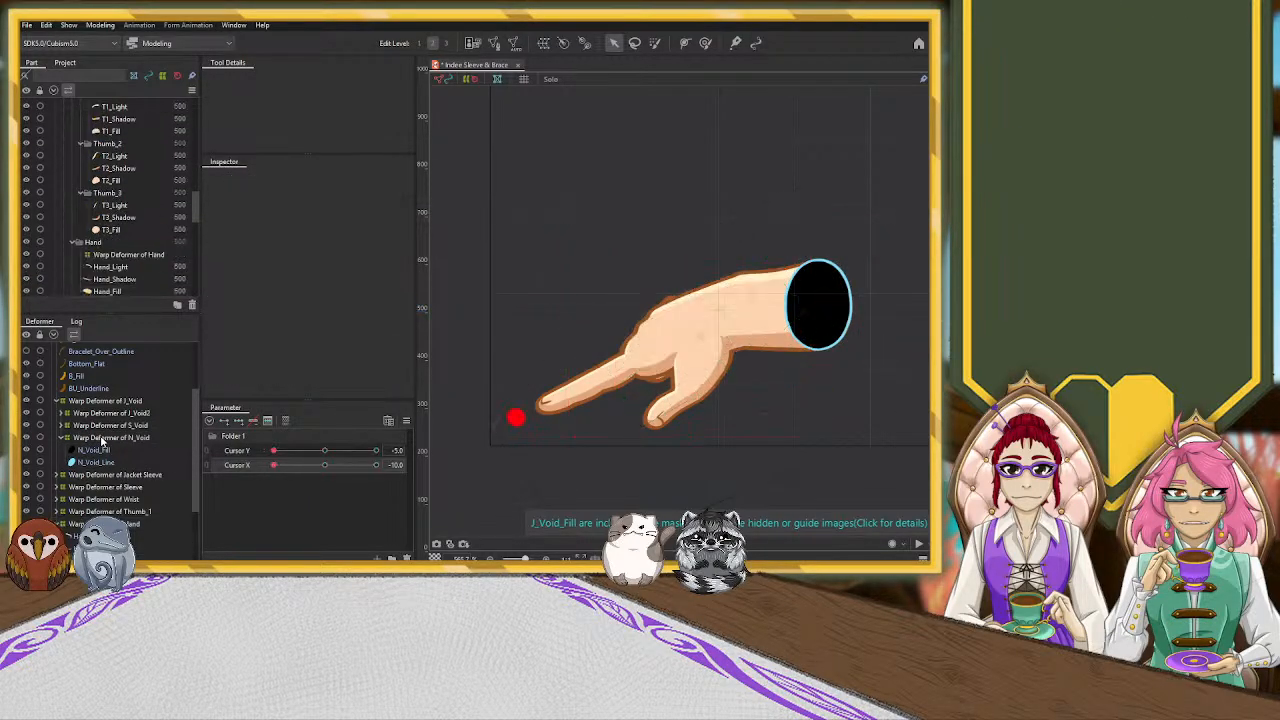
key(ctrl+z)
key(ctrl+z)
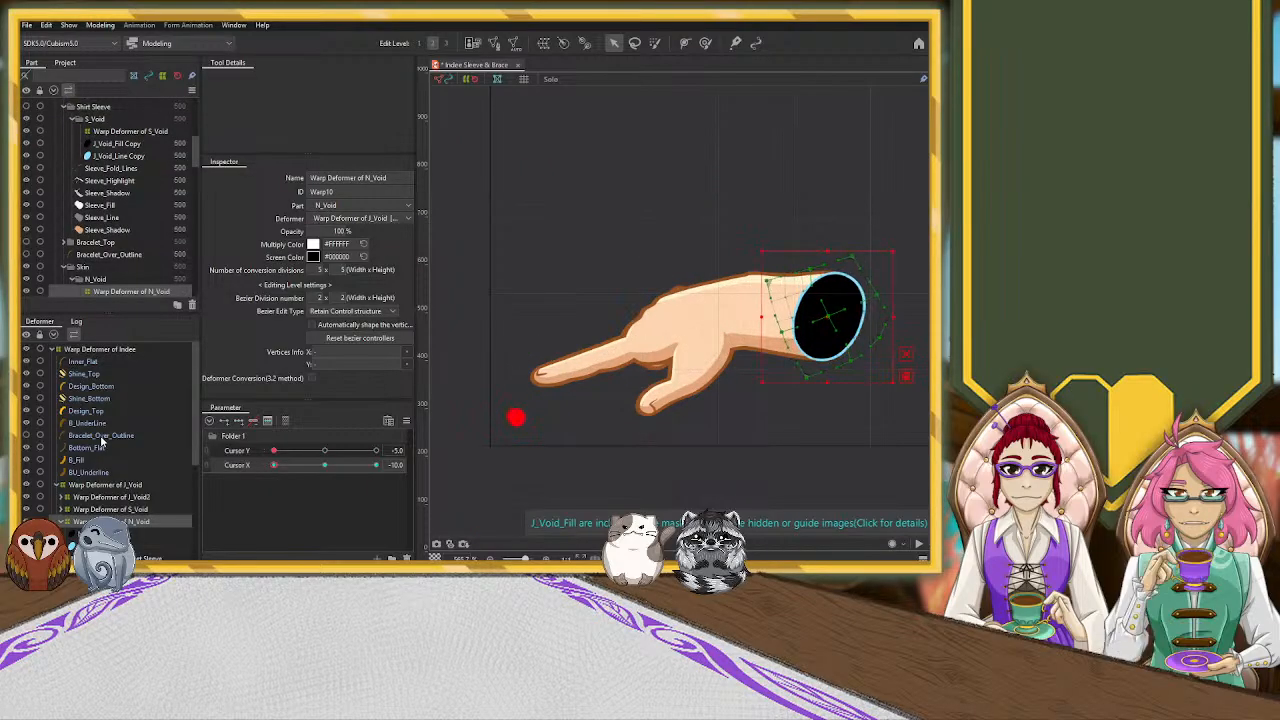
key(ctrl+z)
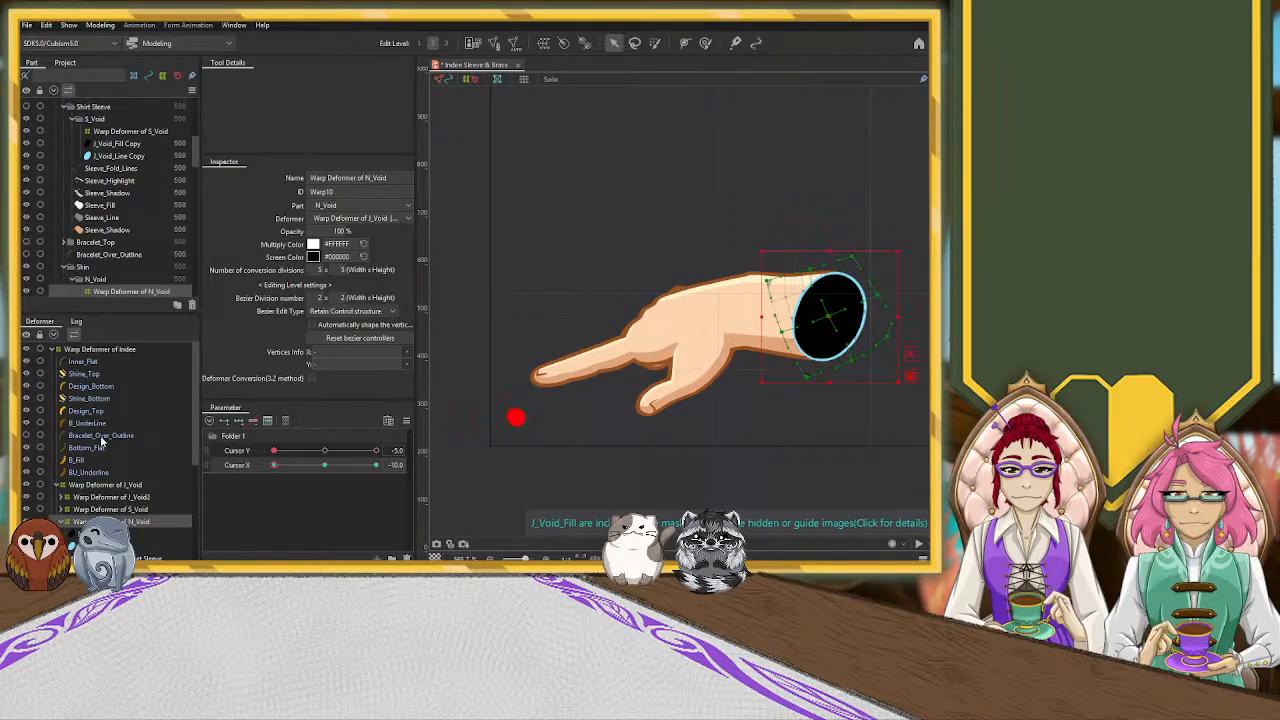
key(ctrl+z)
key(ctrl+z)
key(ctrl+z)
key(ctrl+z)
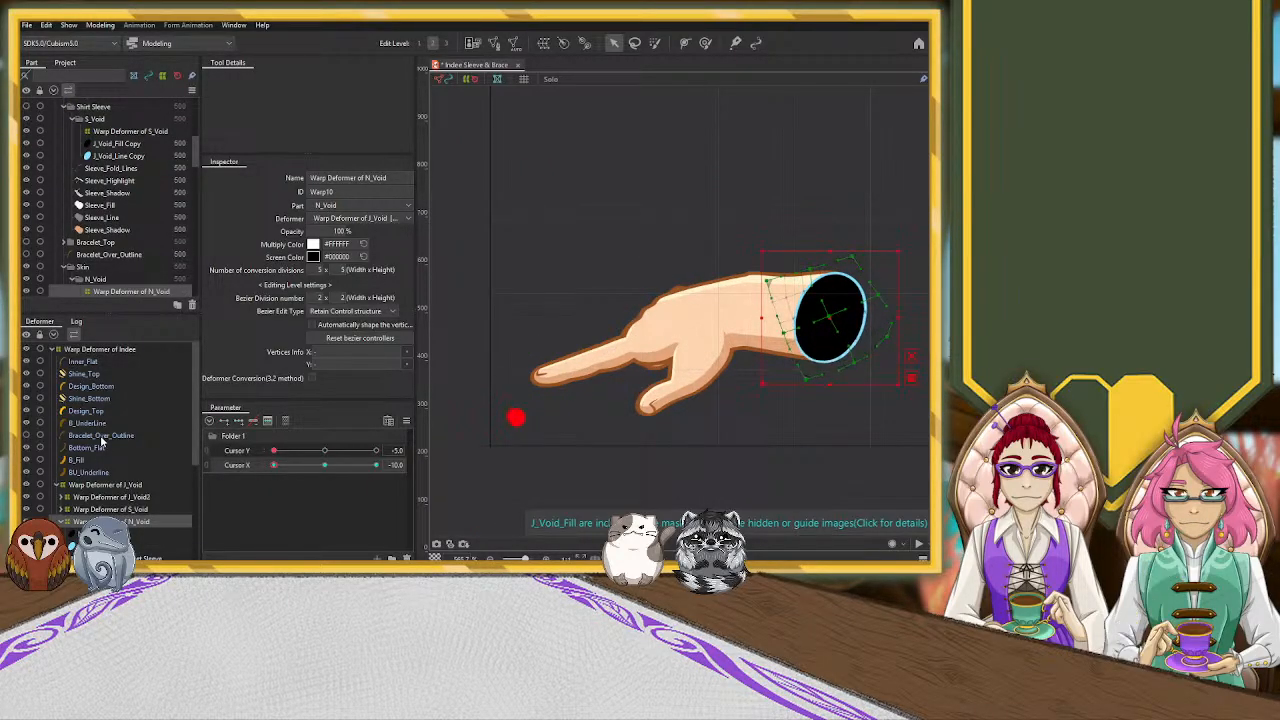
key(ctrl+z)
key(ctrl+z)
key(ctrl+z)
key(ctrl+z)
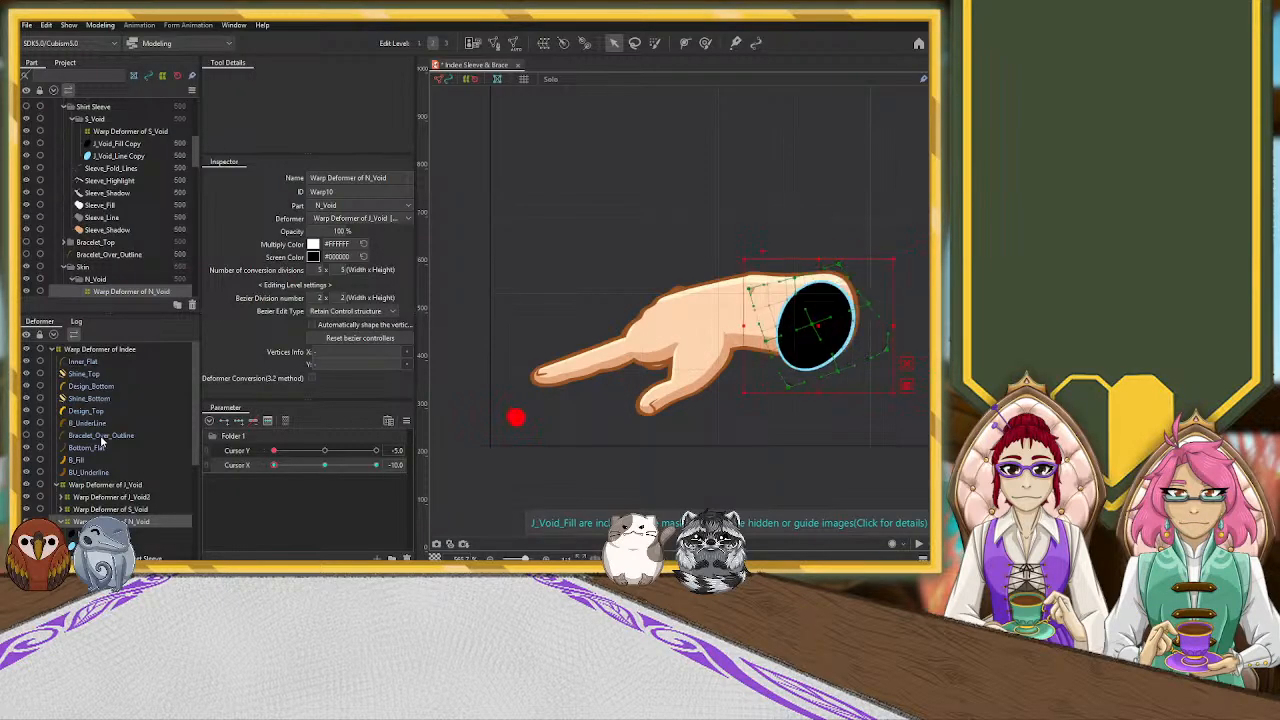
key(ctrl+z)
key(ctrl+z)
key(ctrl+z)
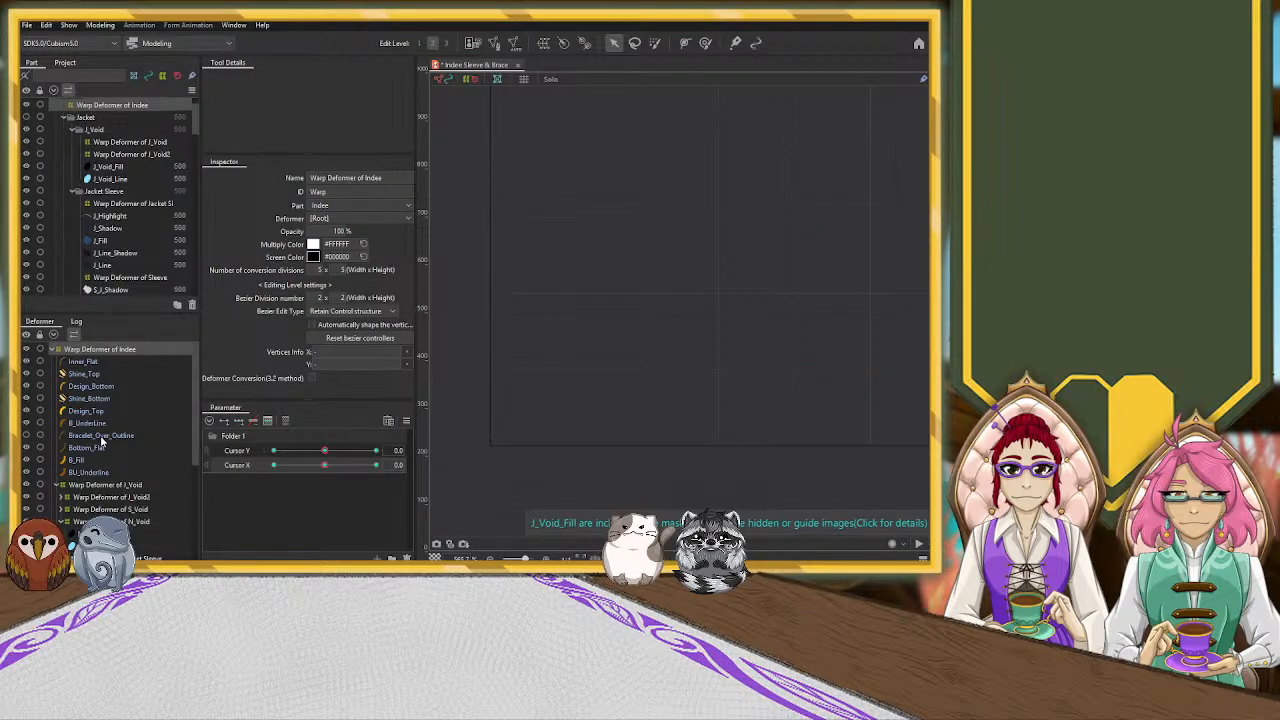
key(ctrl+y)
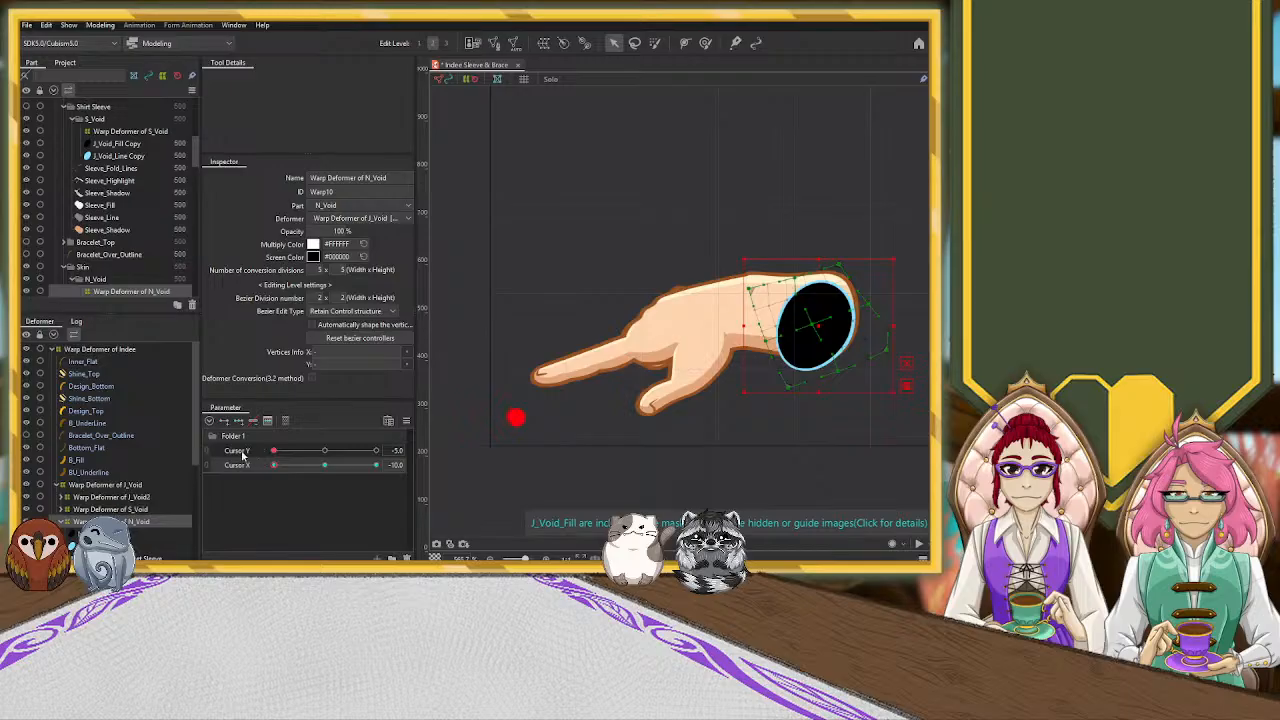
Add three Cursor Y keyforms to the Warp Deformer of N_Void at the neutral pose, and return to Y -5, X -10
click(326, 451)
click(323, 466)
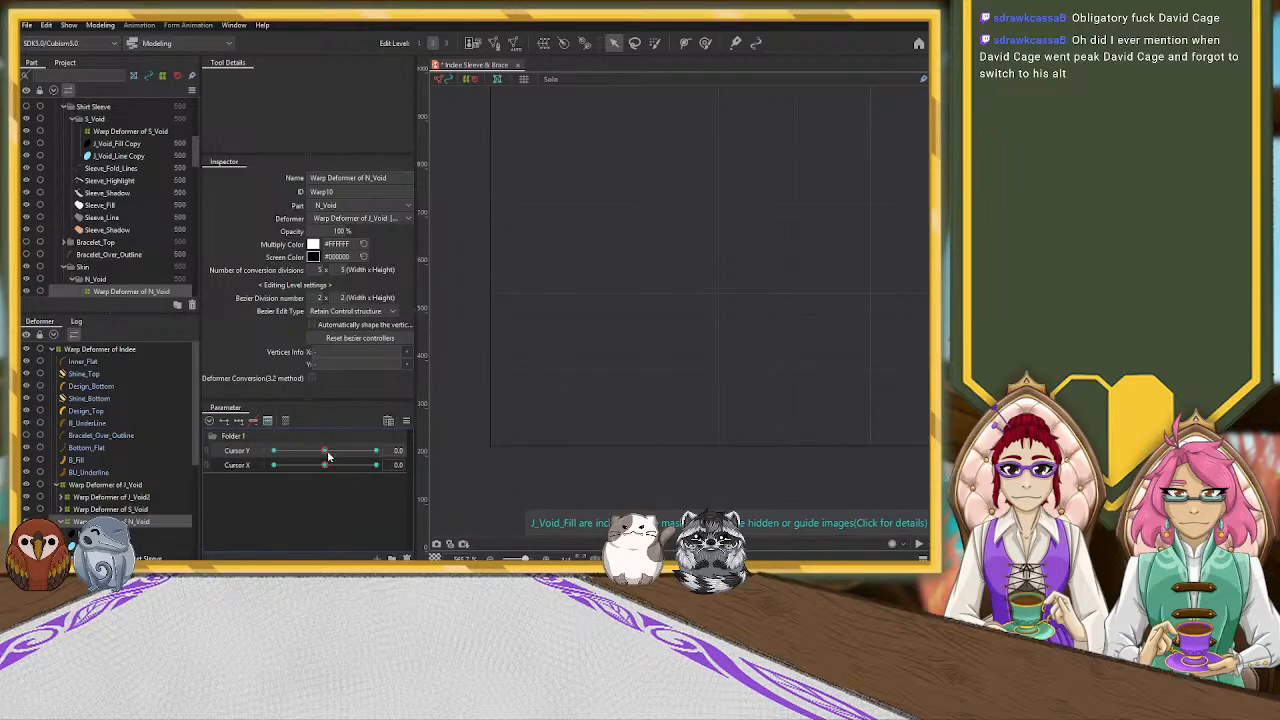
drag(308, 465, 184, 468)
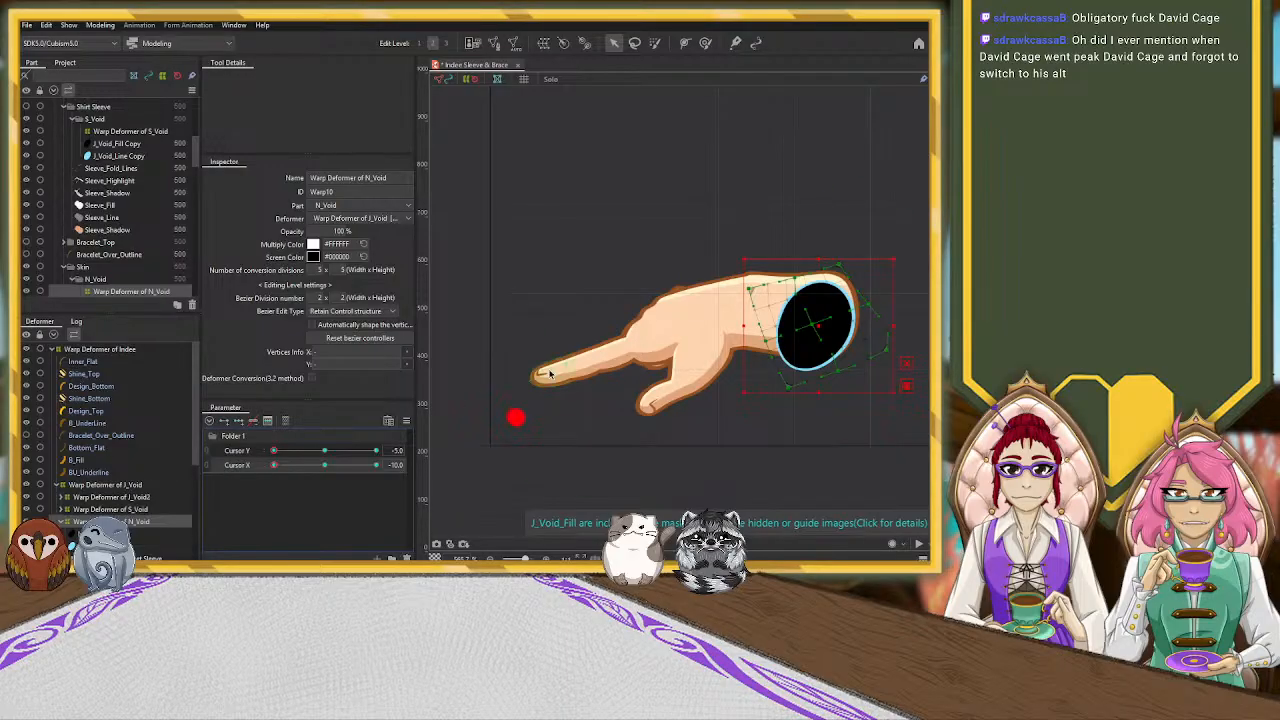
Shift the Warp Deformer of N_Void onto the wrist's open end, rotate it slightly counterclockwise and narrow the opening
drag(814, 327, 874, 316)
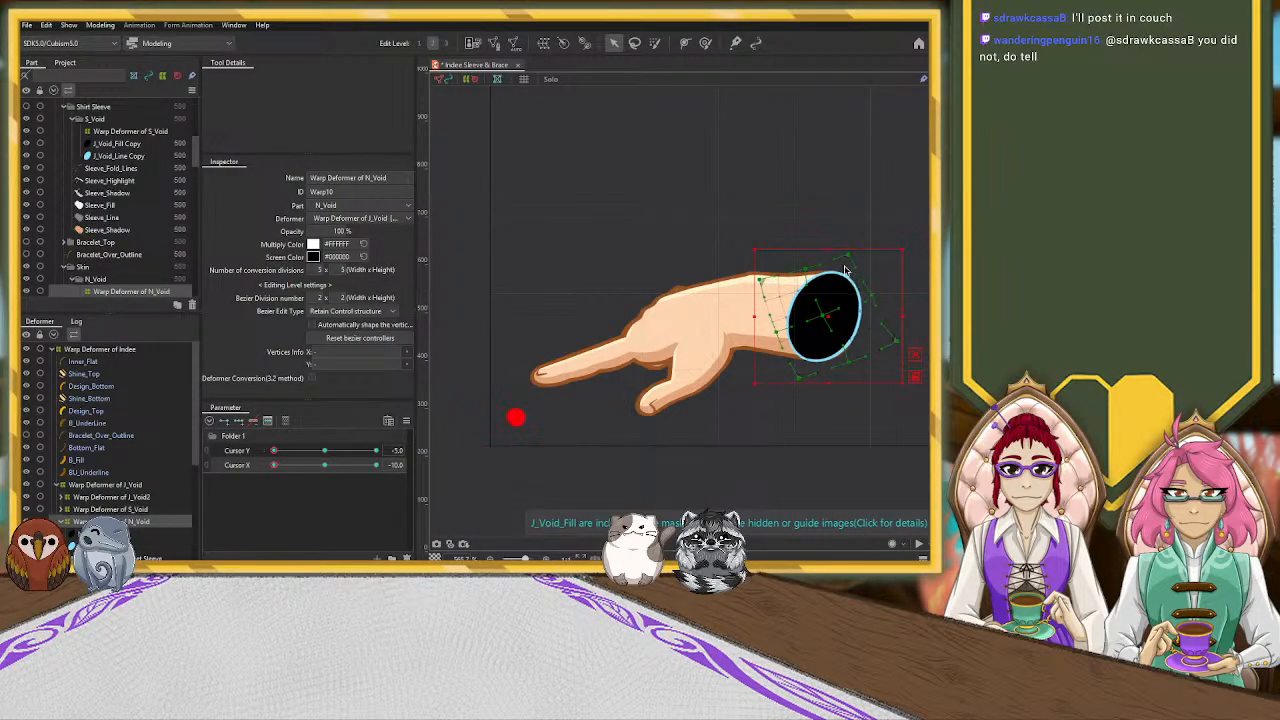
mouse_move(827, 312)
mouse_down()
mouse_move(805, 310)
mouse_move(825, 310)
mouse_up()
drag(915, 254, 880, 234)
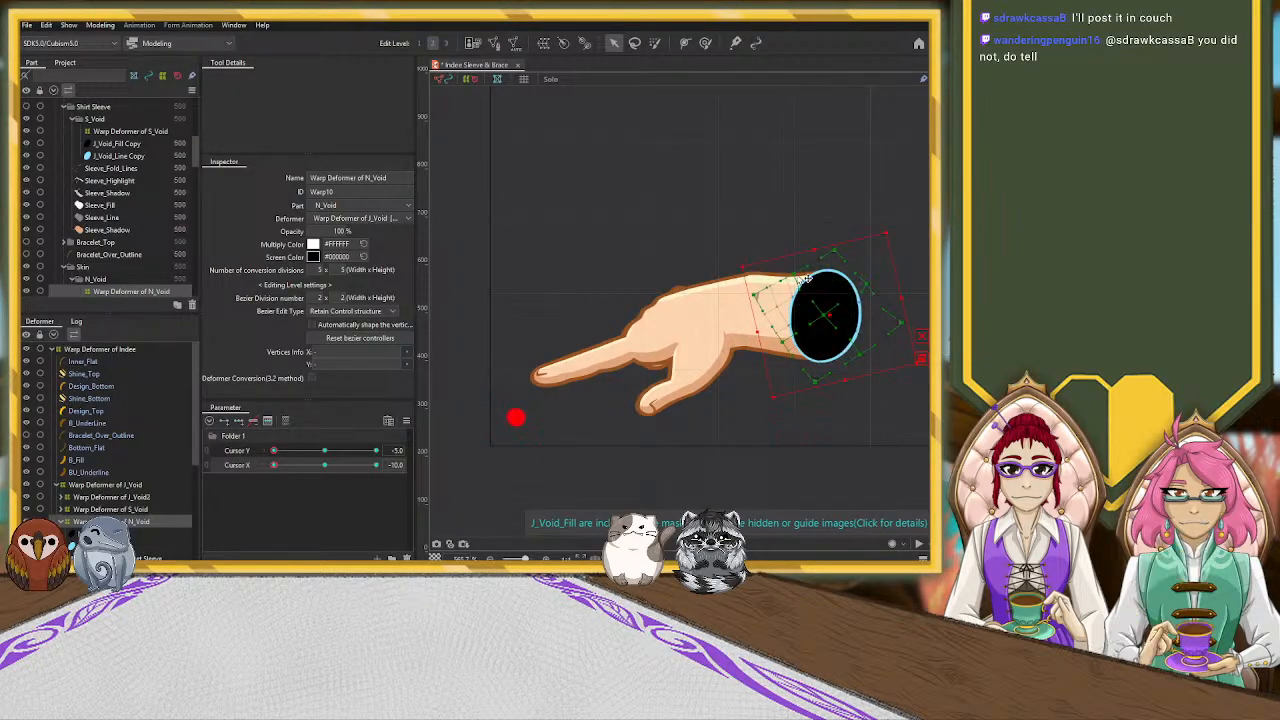
drag(800, 276, 803, 278)
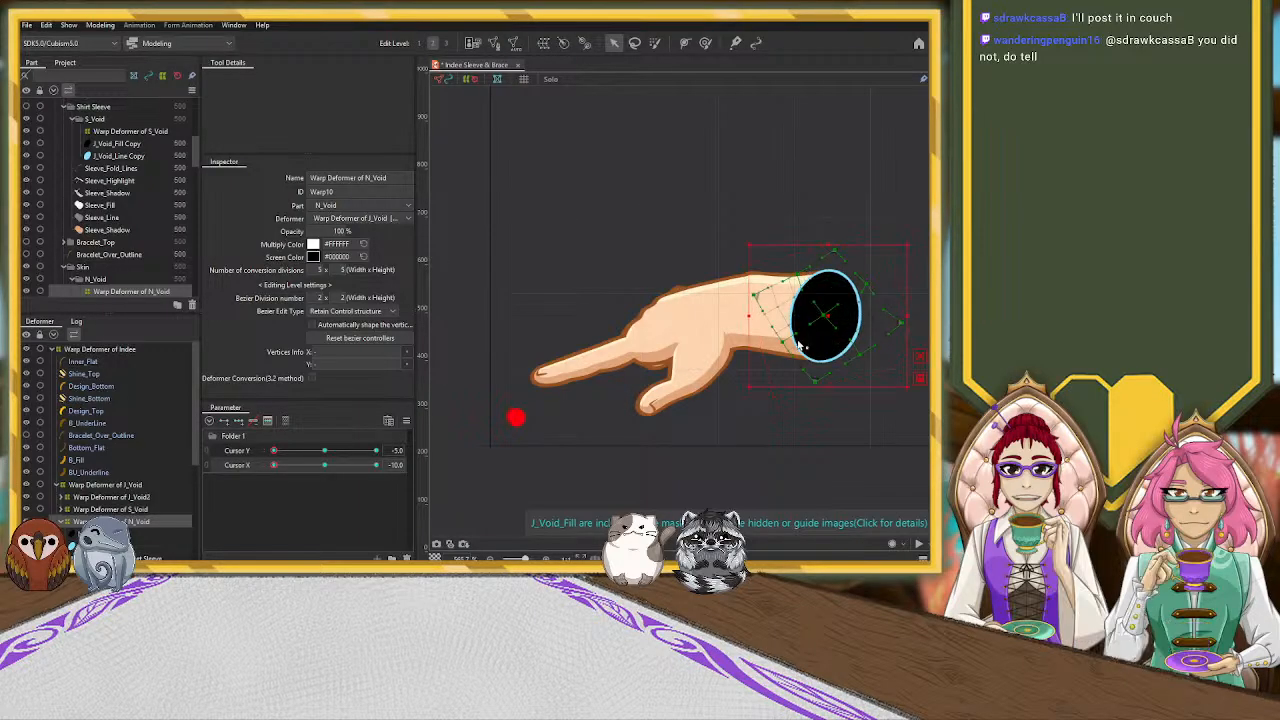
drag(784, 344, 833, 318)
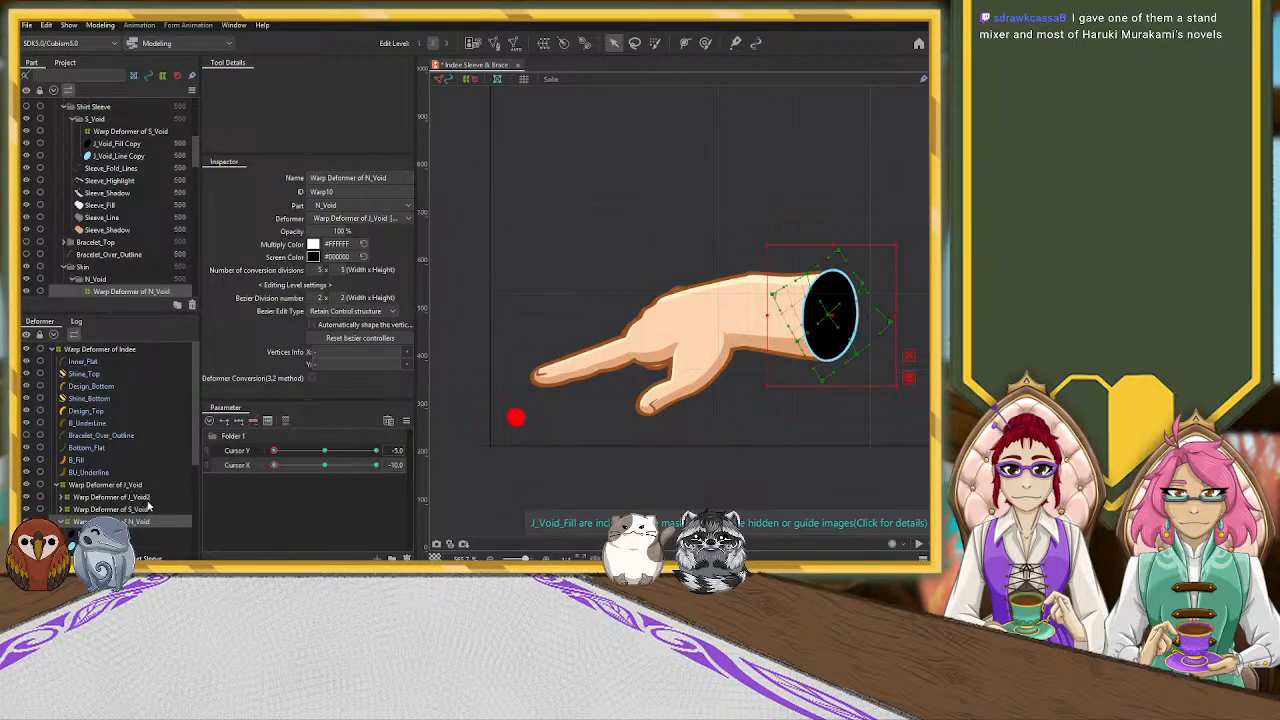
Pull the outer control points of the Warp Deformer of Hand inward to refine the hand's shape
scroll(158, 398, down, 4)
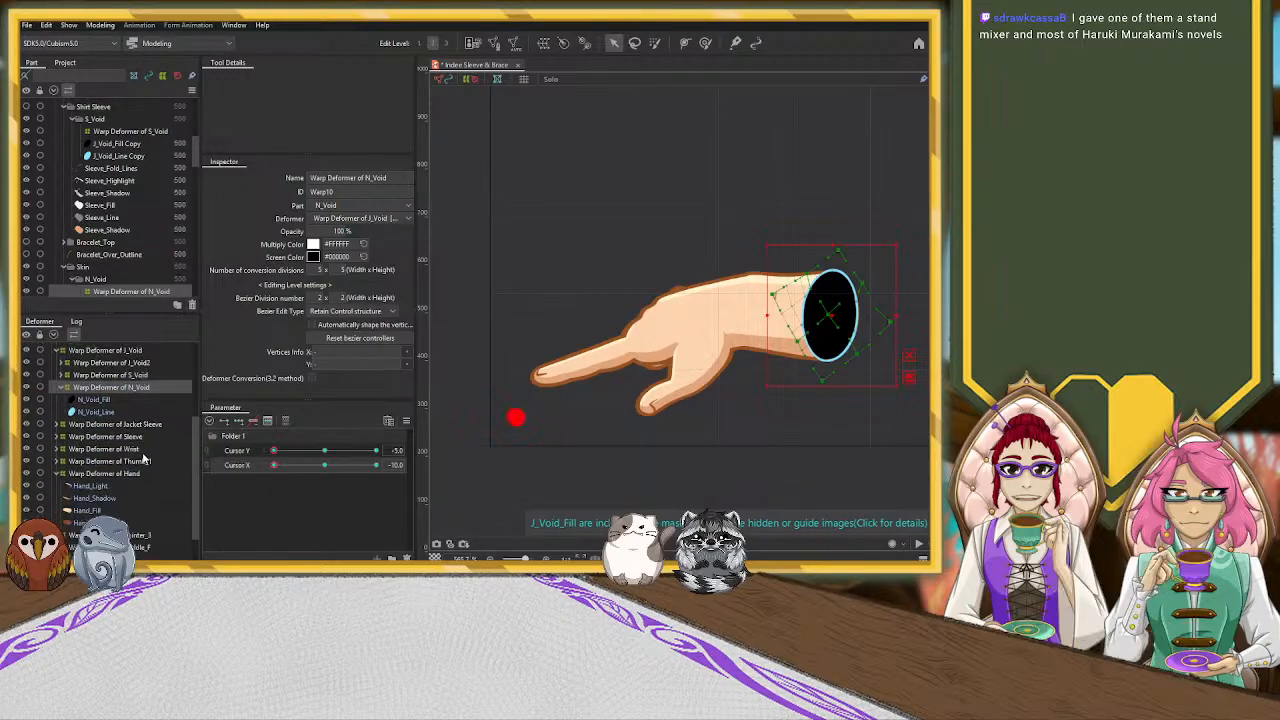
click(134, 473)
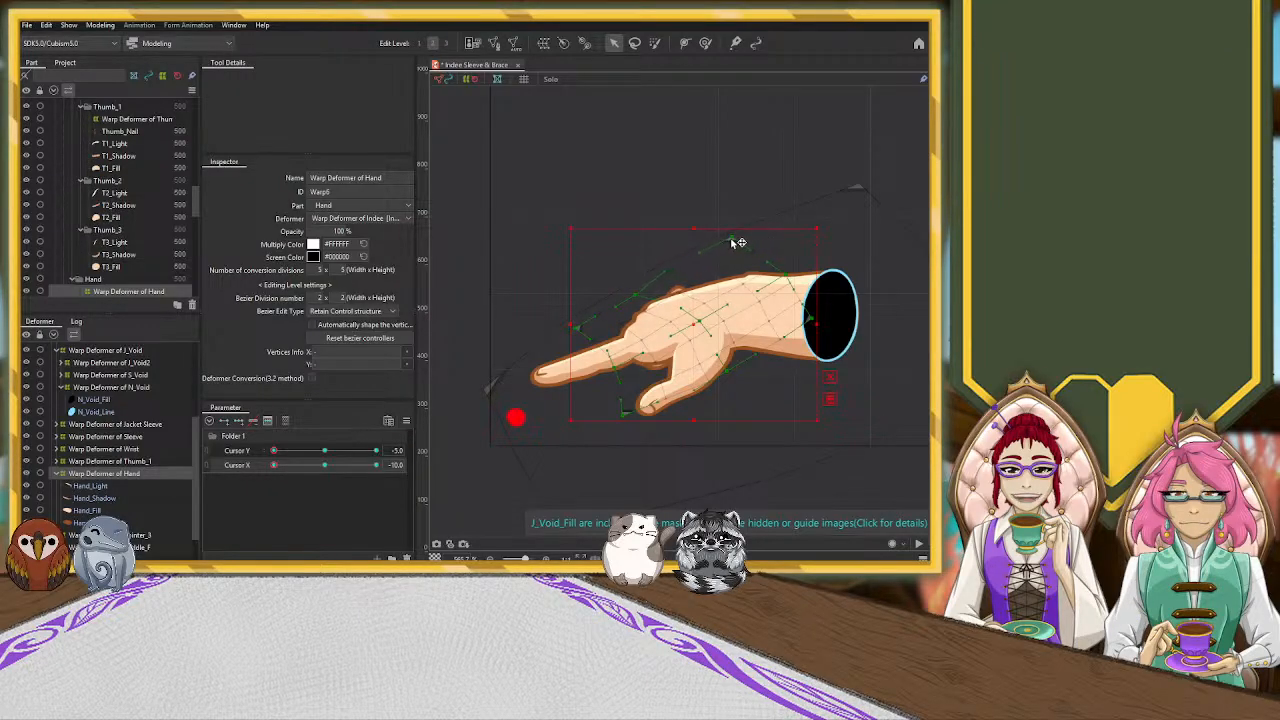
drag(713, 248, 713, 248)
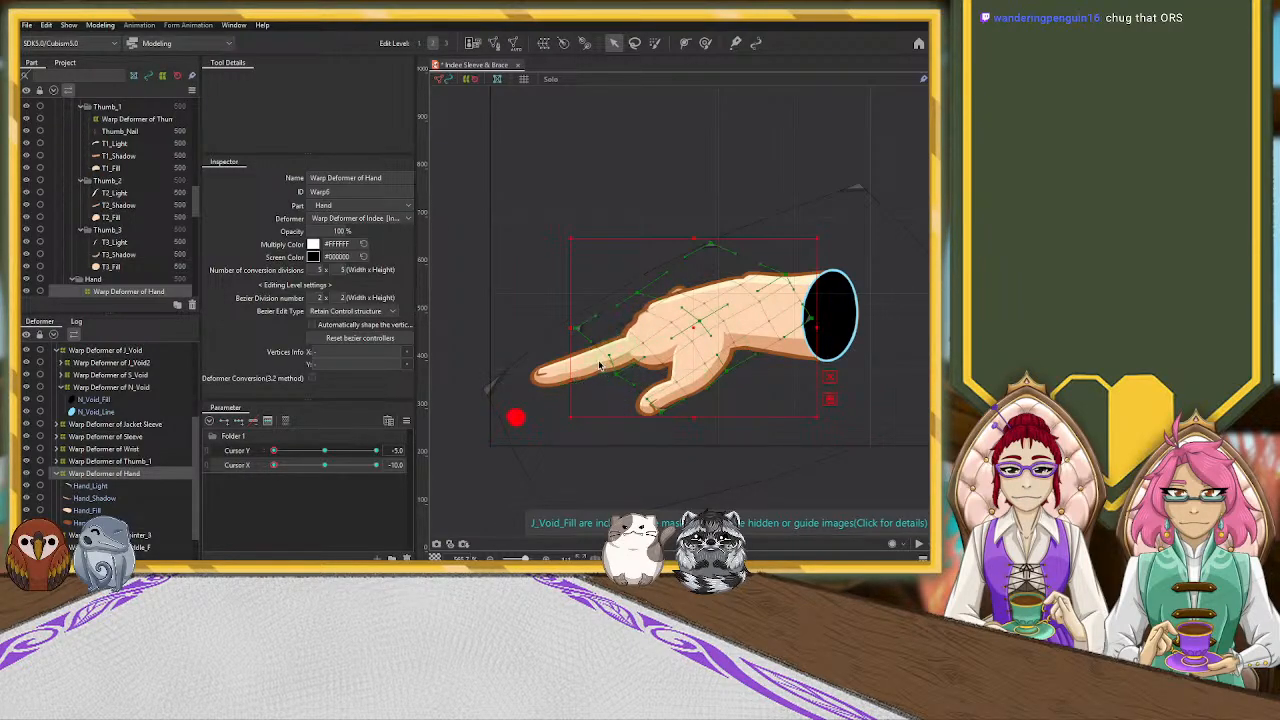
Rotate the Warp Deformer of Pointer_3 clockwise and pull its fingertip-side control points inward to shorten the index finger
scroll(80, 487, down, 2)
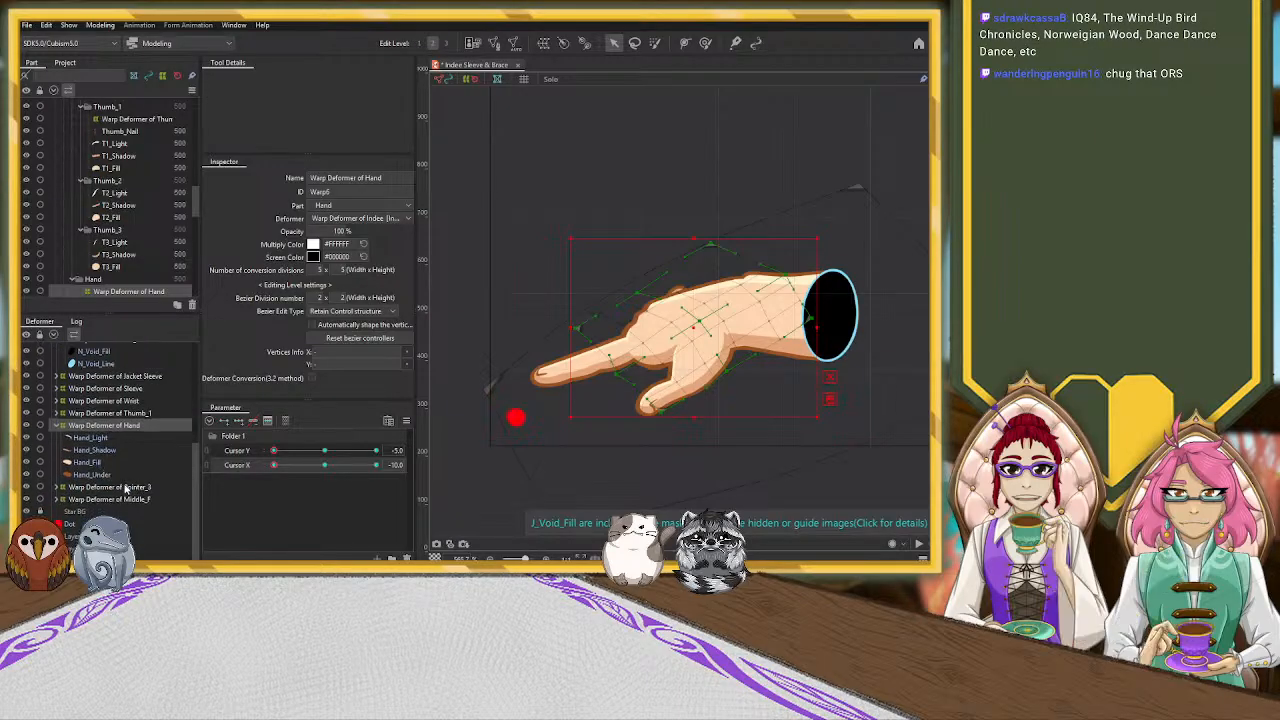
click(125, 488)
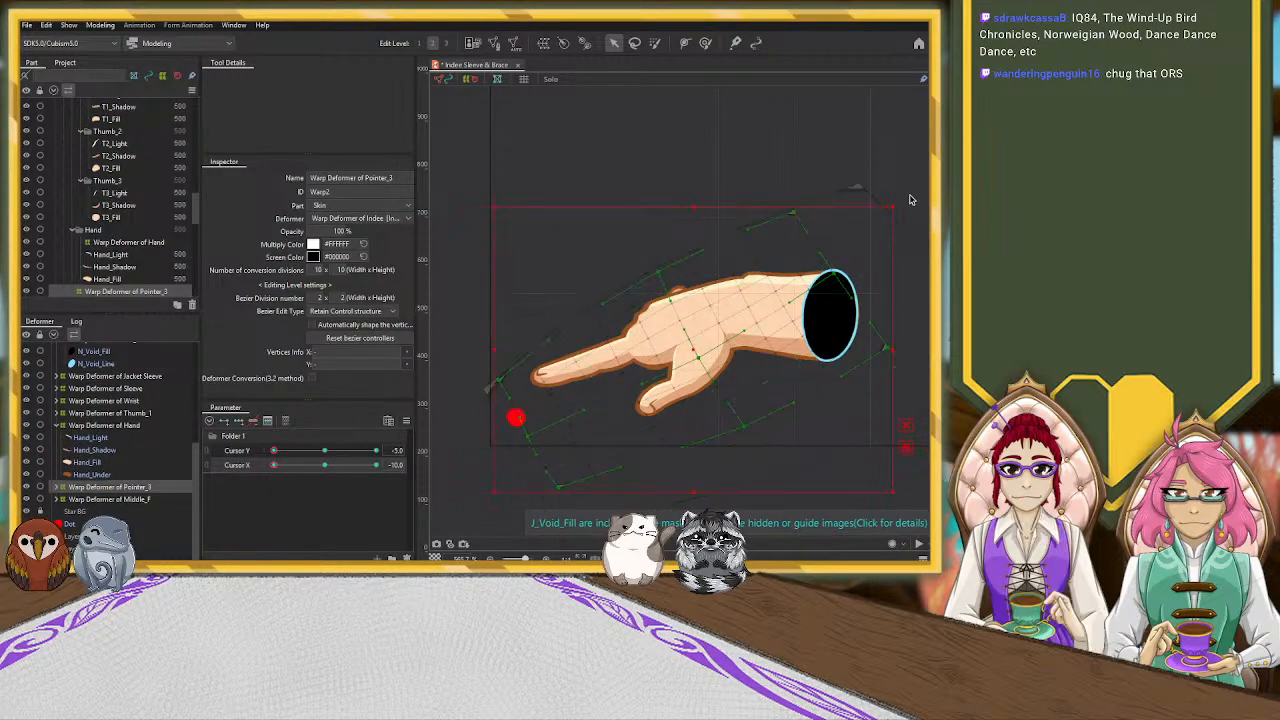
drag(899, 203, 925, 267)
drag(692, 350, 697, 360)
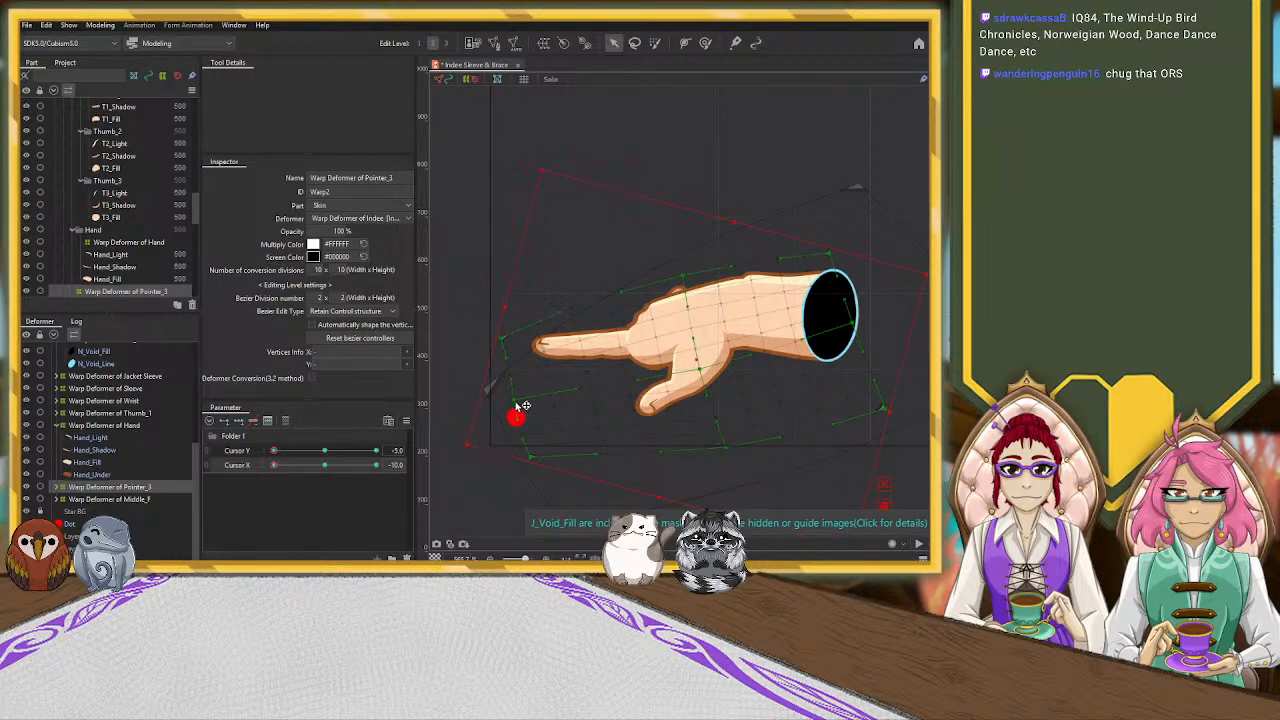
drag(515, 403, 537, 401)
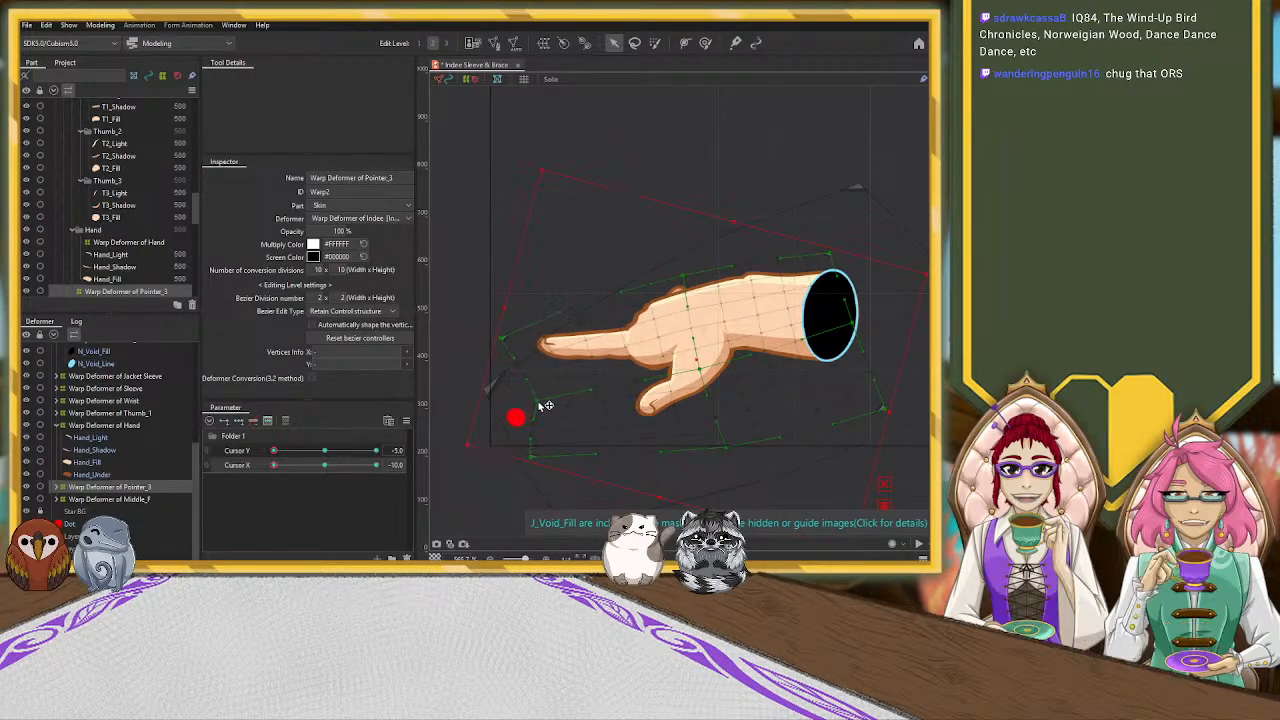
drag(504, 340, 530, 341)
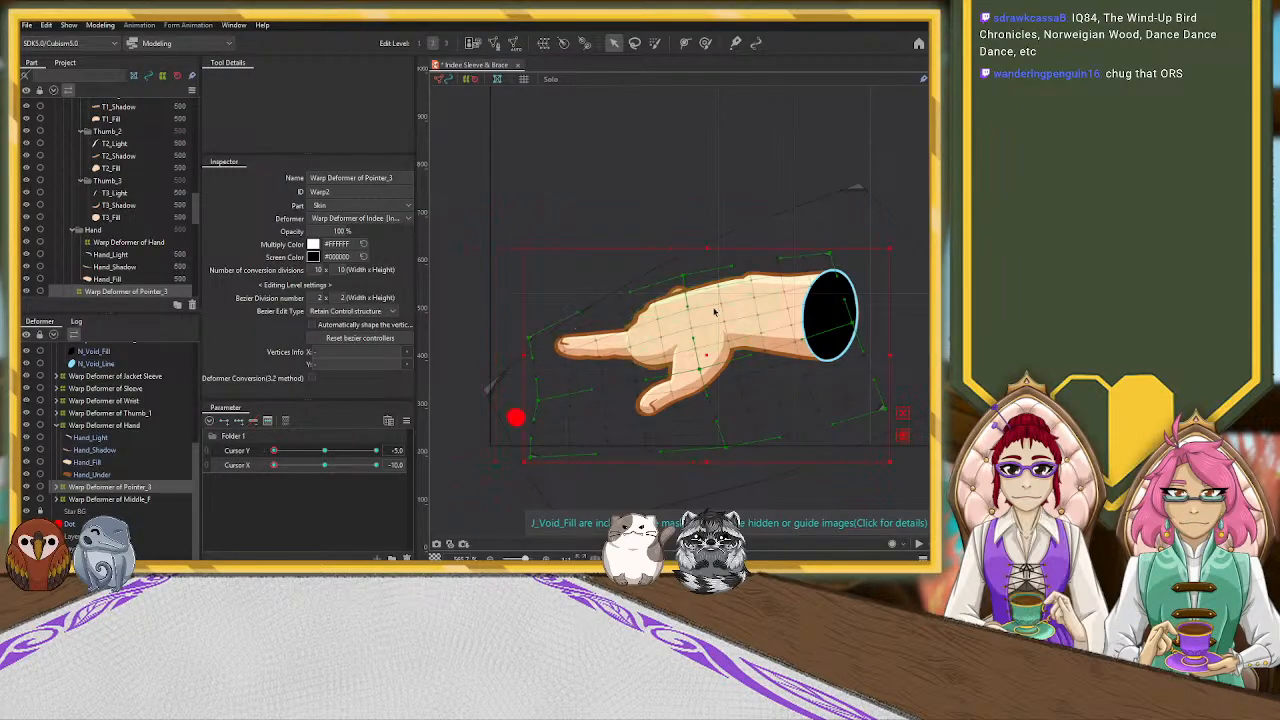
Rotate the Warp Deformer of Pointer_3 counterclockwise and reposition it so the index finger aims at the red dot
drag(894, 246, 857, 210)
mouse_move(710, 353)
mouse_down()
mouse_move(686, 350)
mouse_move(707, 339)
mouse_up()
scroll(706, 339, down, 4)
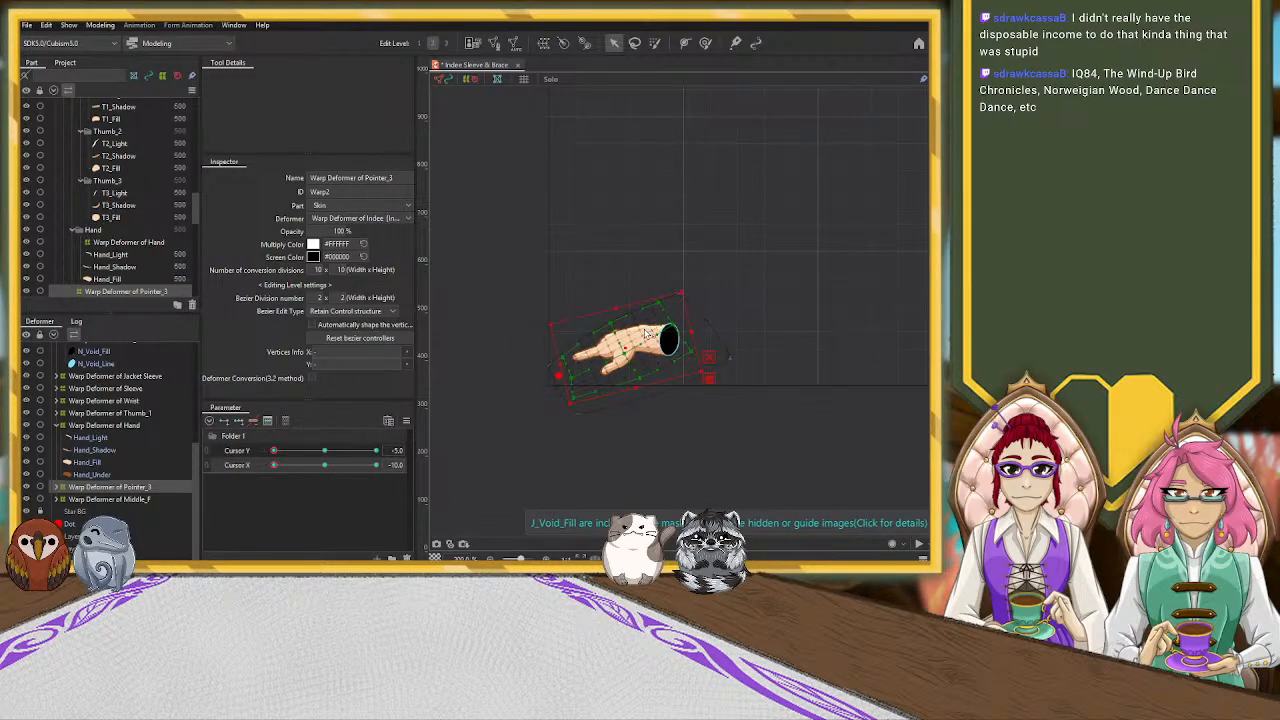
drag(624, 348, 621, 349)
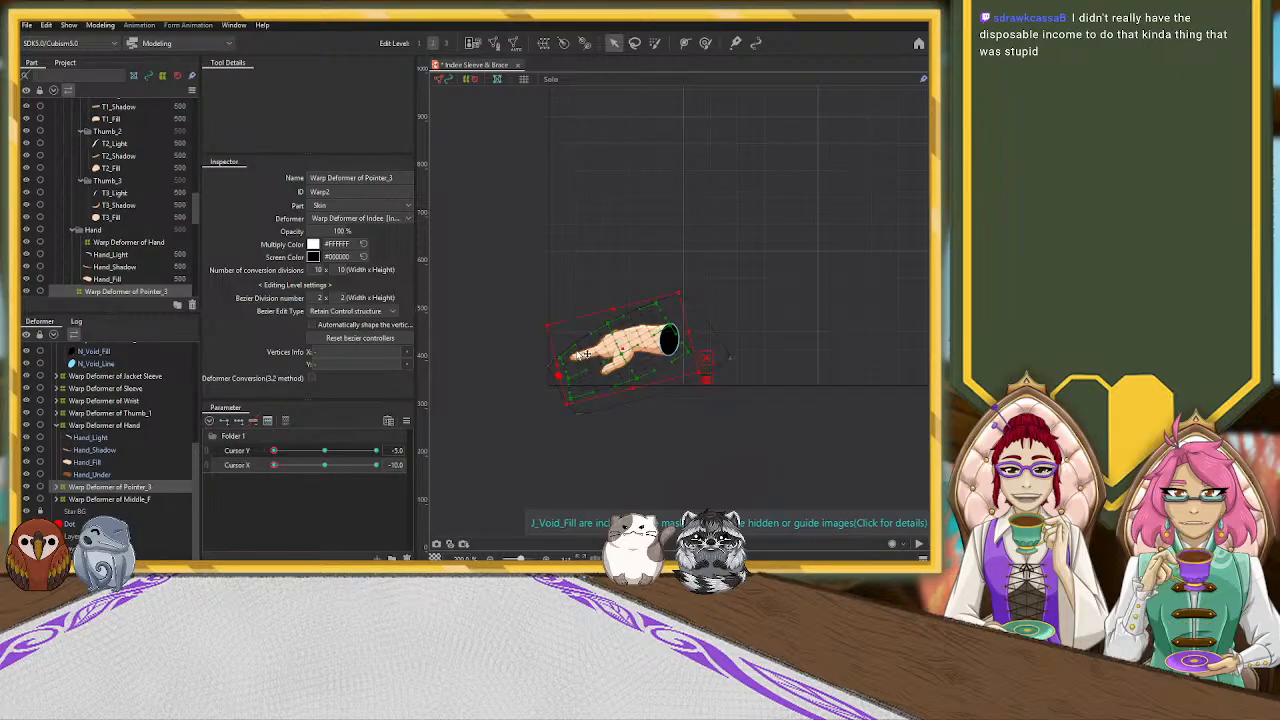
scroll(578, 355, up, 3)
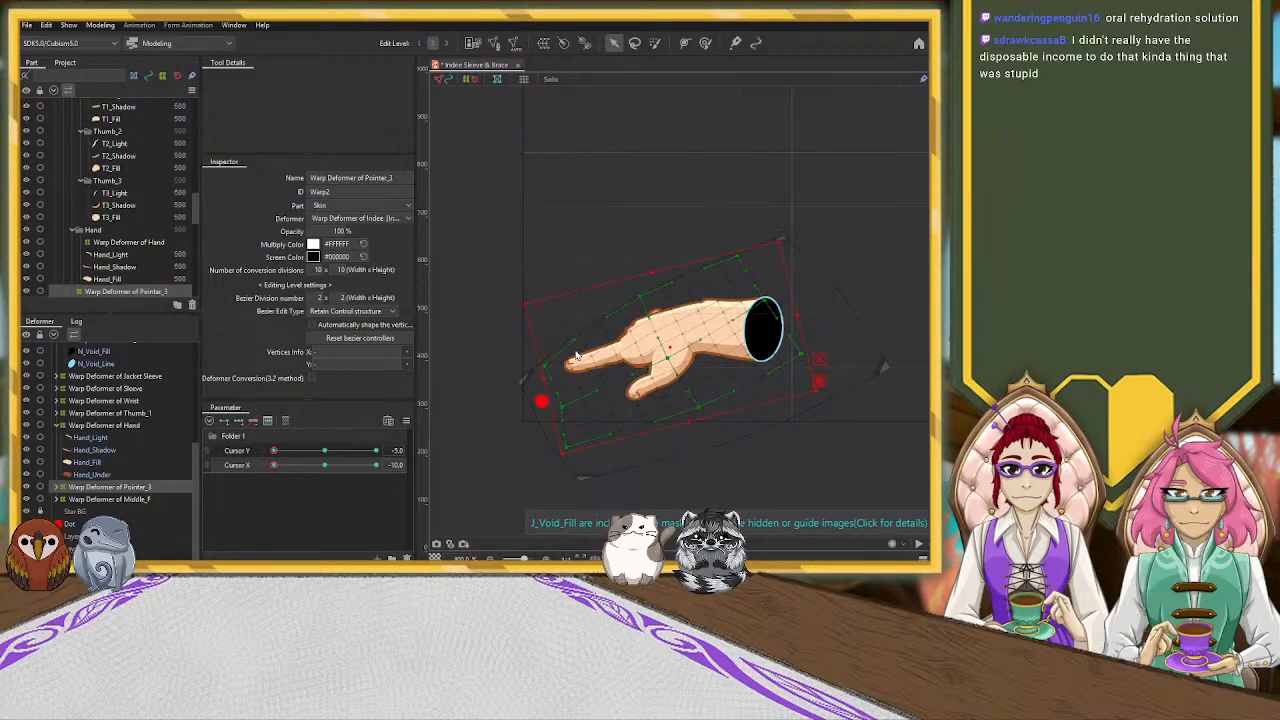
scroll(576, 355, up, 2)
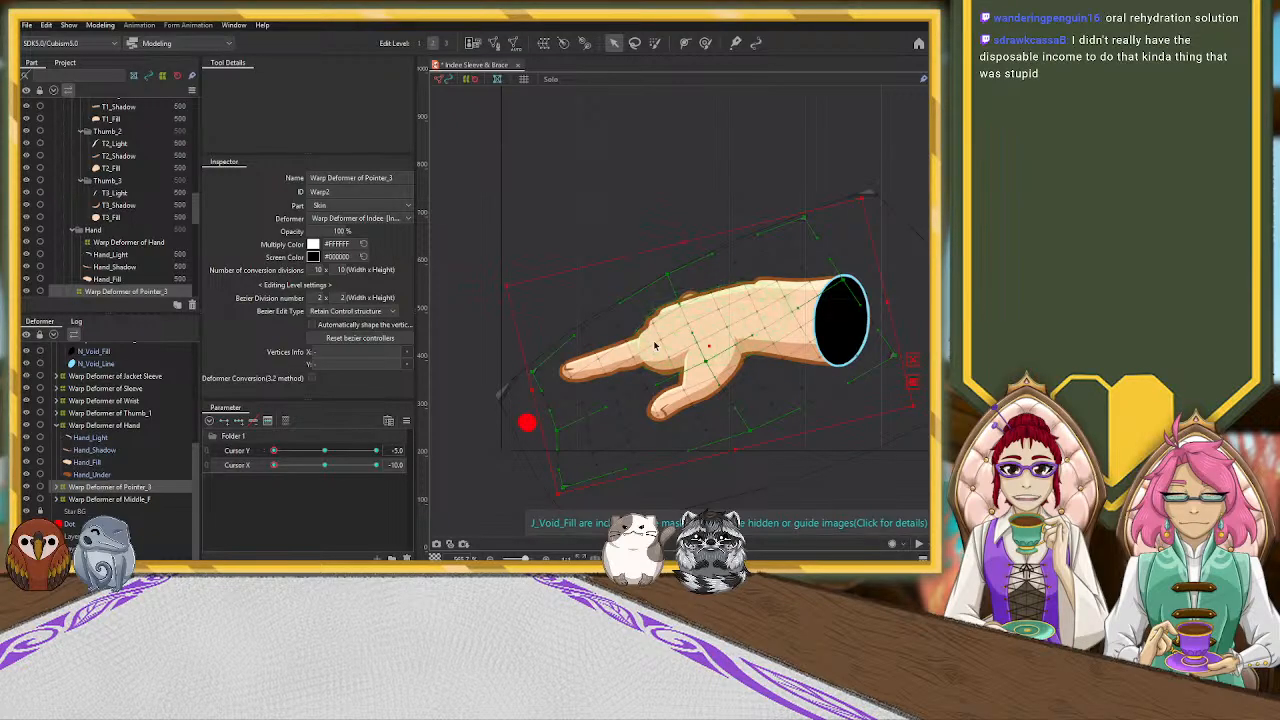
drag(711, 349, 722, 349)
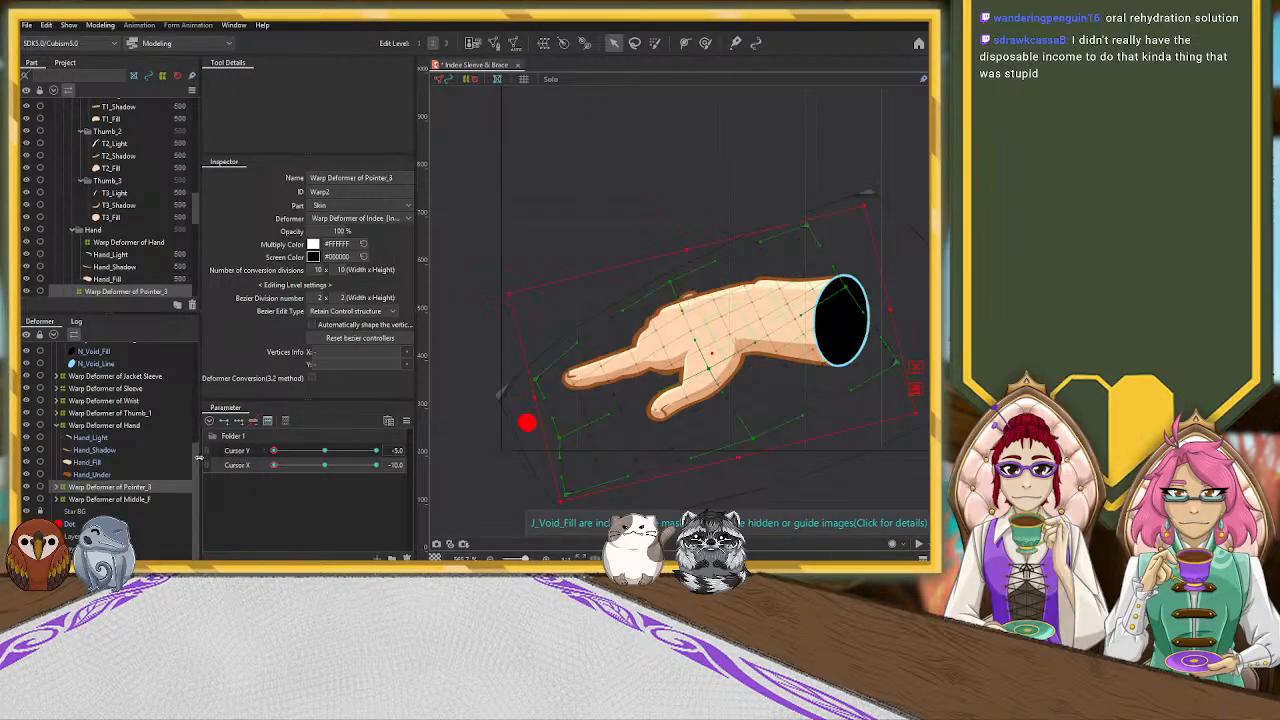
Move the Warp Deformer of Middle_F down below the index finger and reshape its corners to fit the curled finger
click(147, 498)
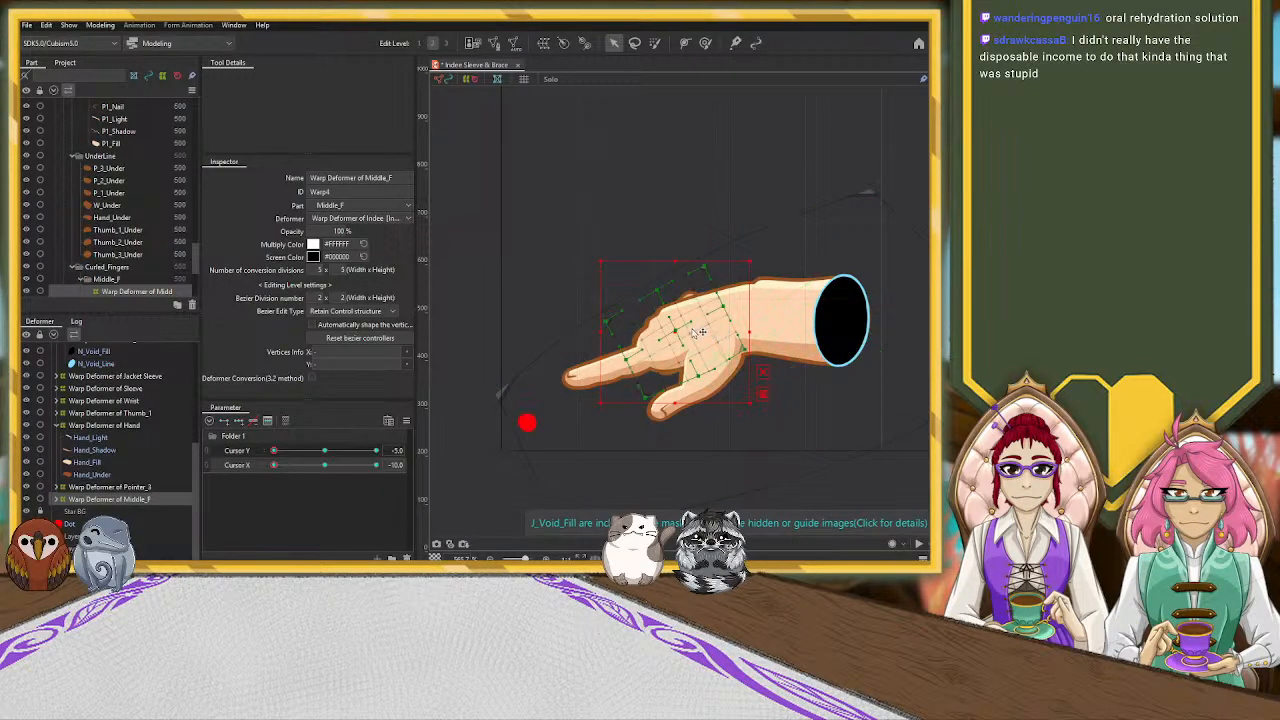
drag(690, 337, 678, 353)
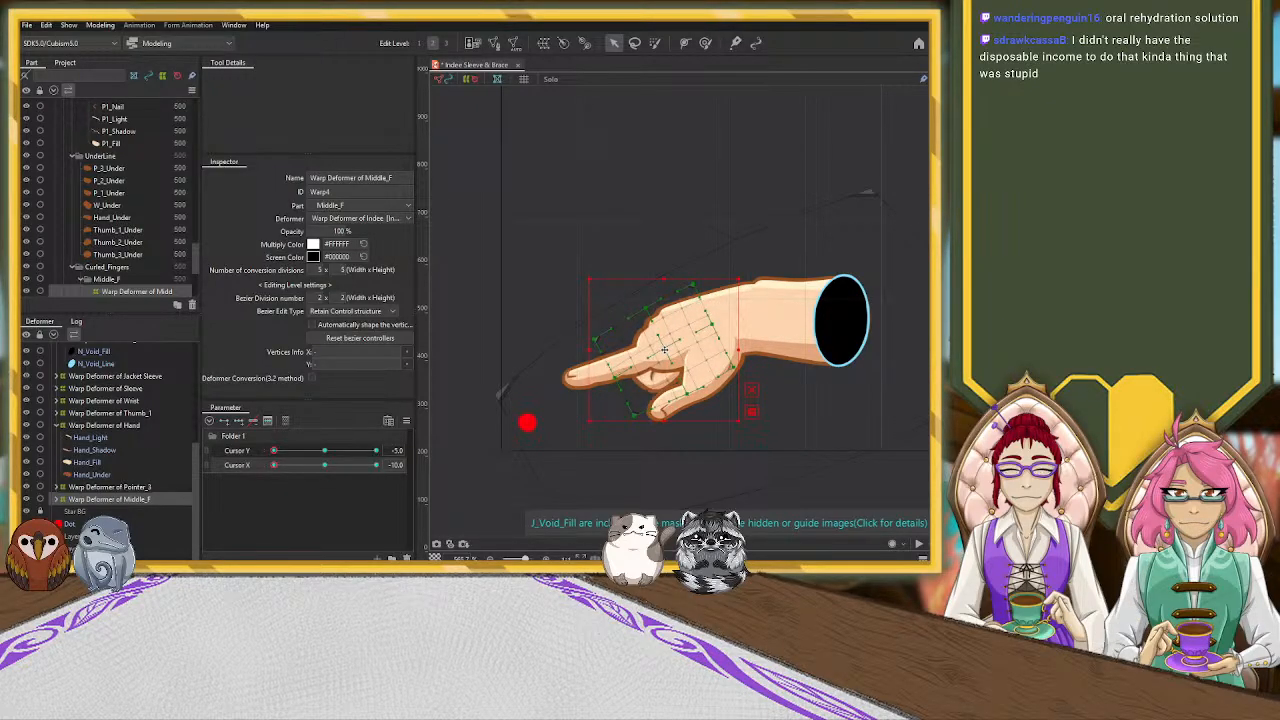
drag(590, 352, 604, 352)
drag(708, 288, 648, 320)
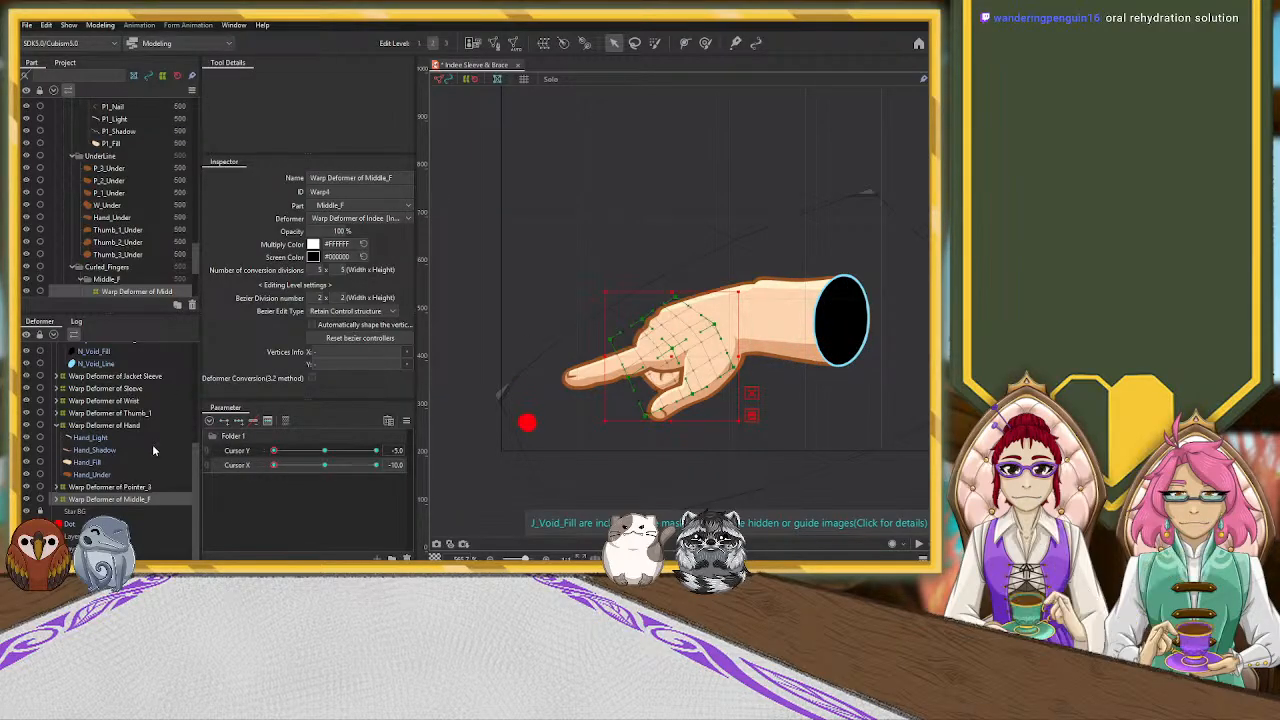
Add three Cursor Y keyforms to the Warp Deformer of Wrist at the neutral pose, and return to Y -5, X -10
click(143, 413)
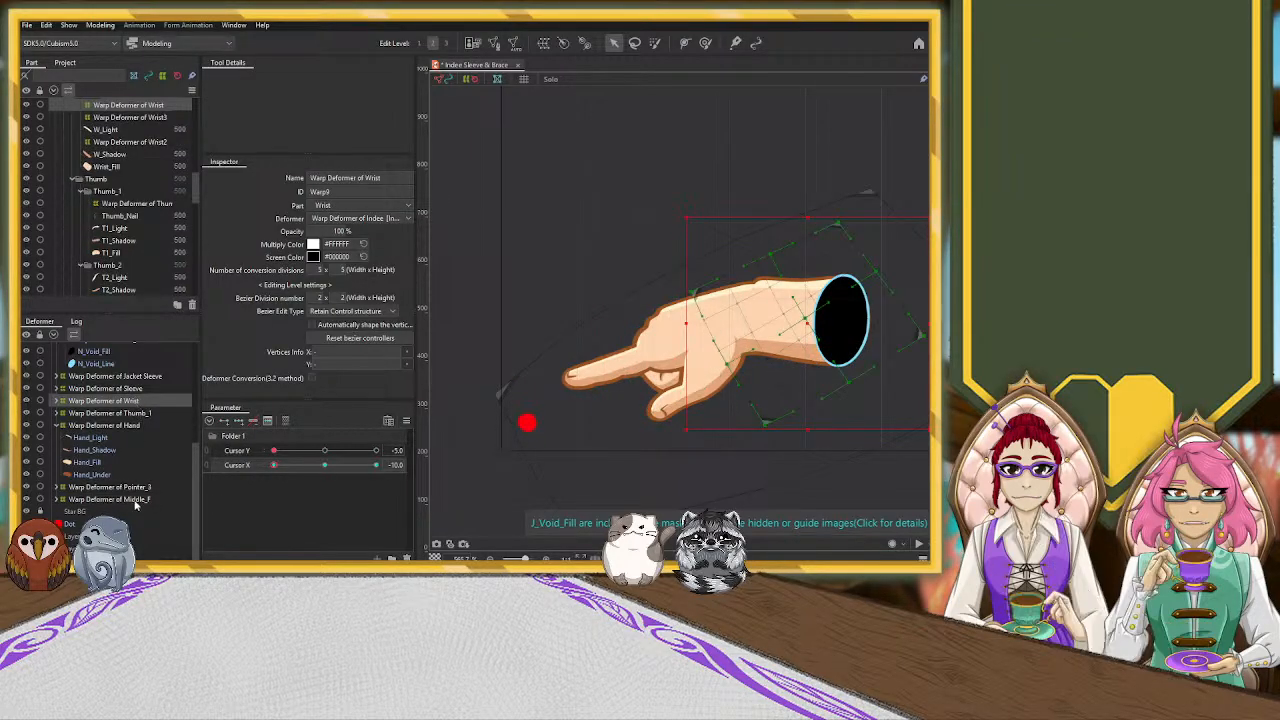
click(135, 500)
click(120, 401)
click(324, 451)
click(324, 466)
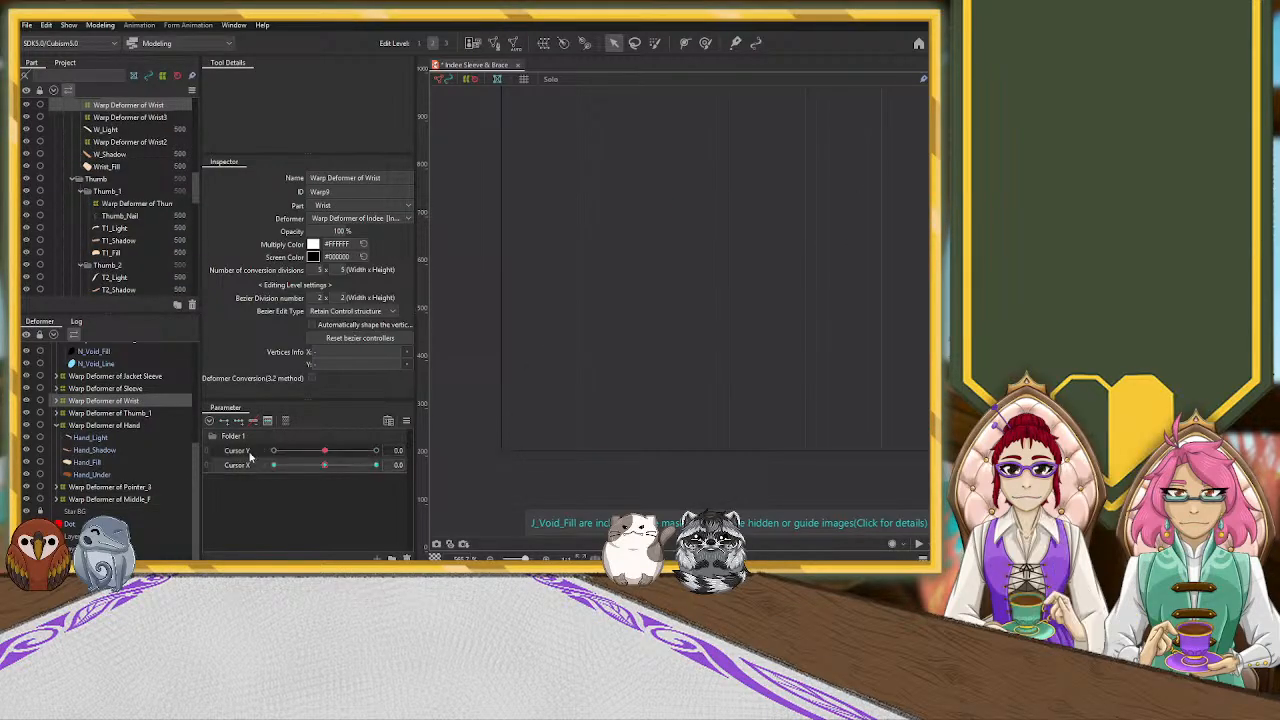
drag(324, 451, 263, 465)
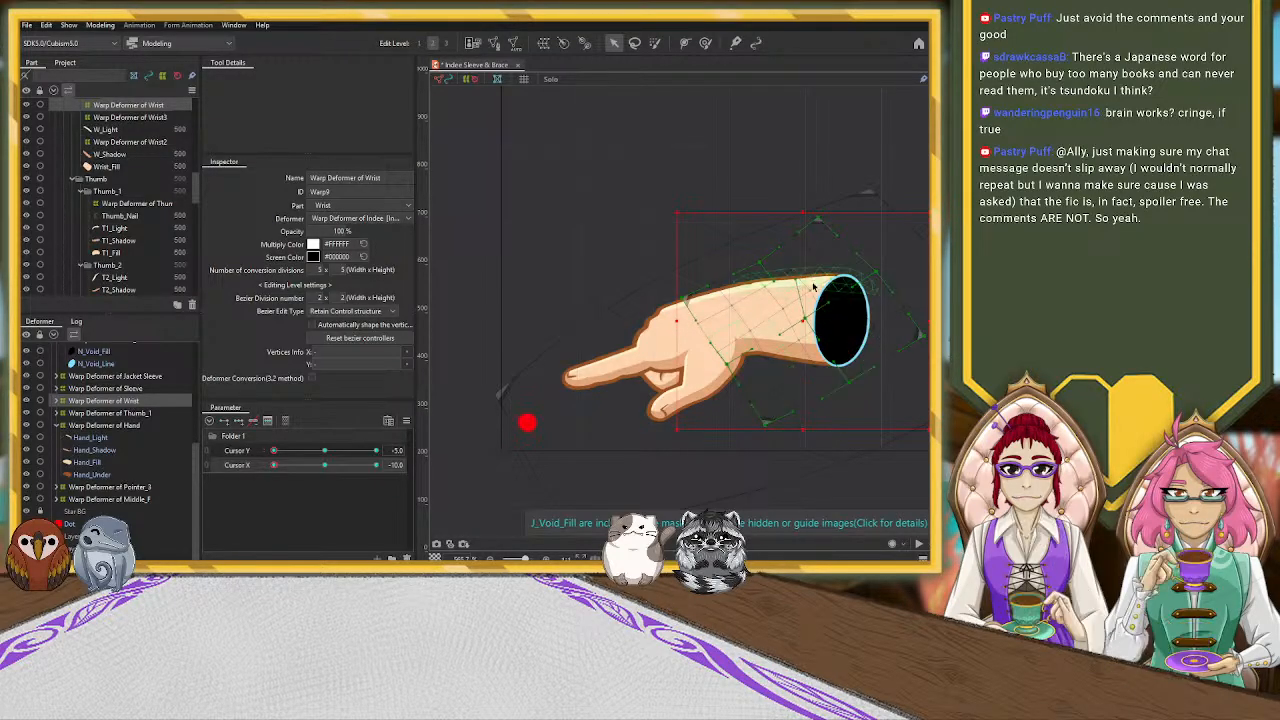
Adjust the control points along the upper edge of the Warp Deformer of Wrist to smooth the wrist's outline
click(817, 292)
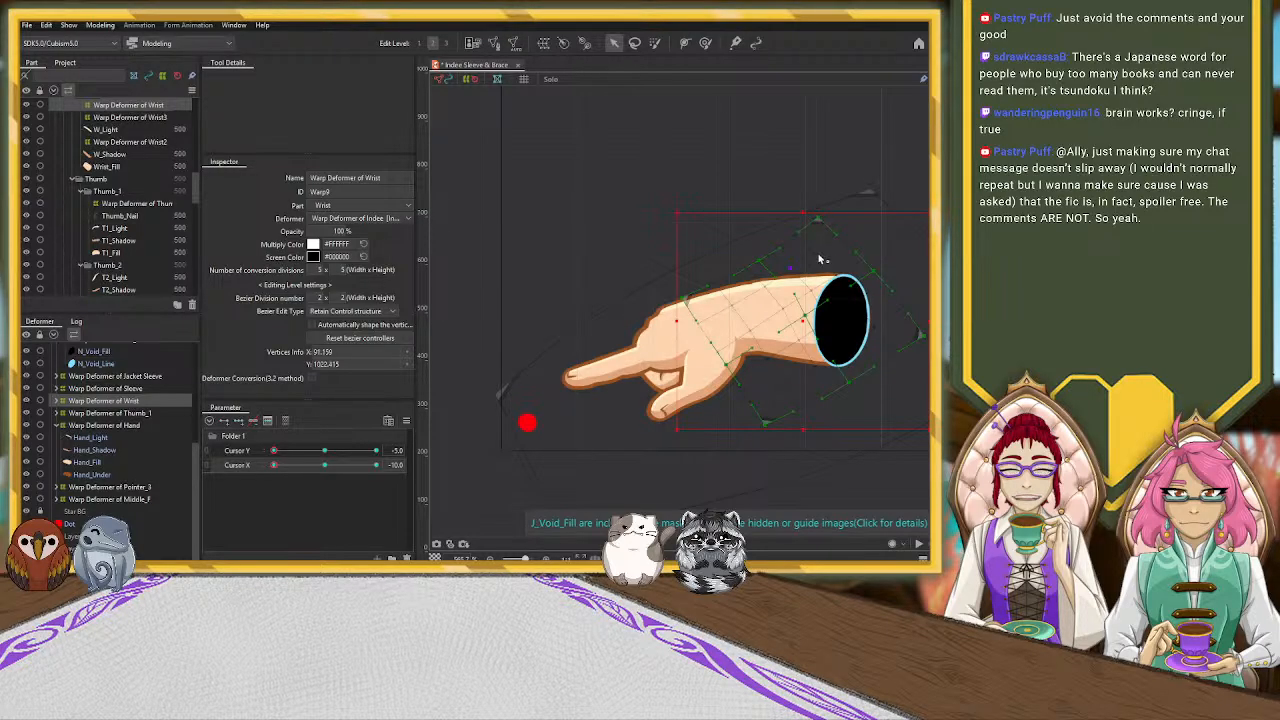
click(767, 266)
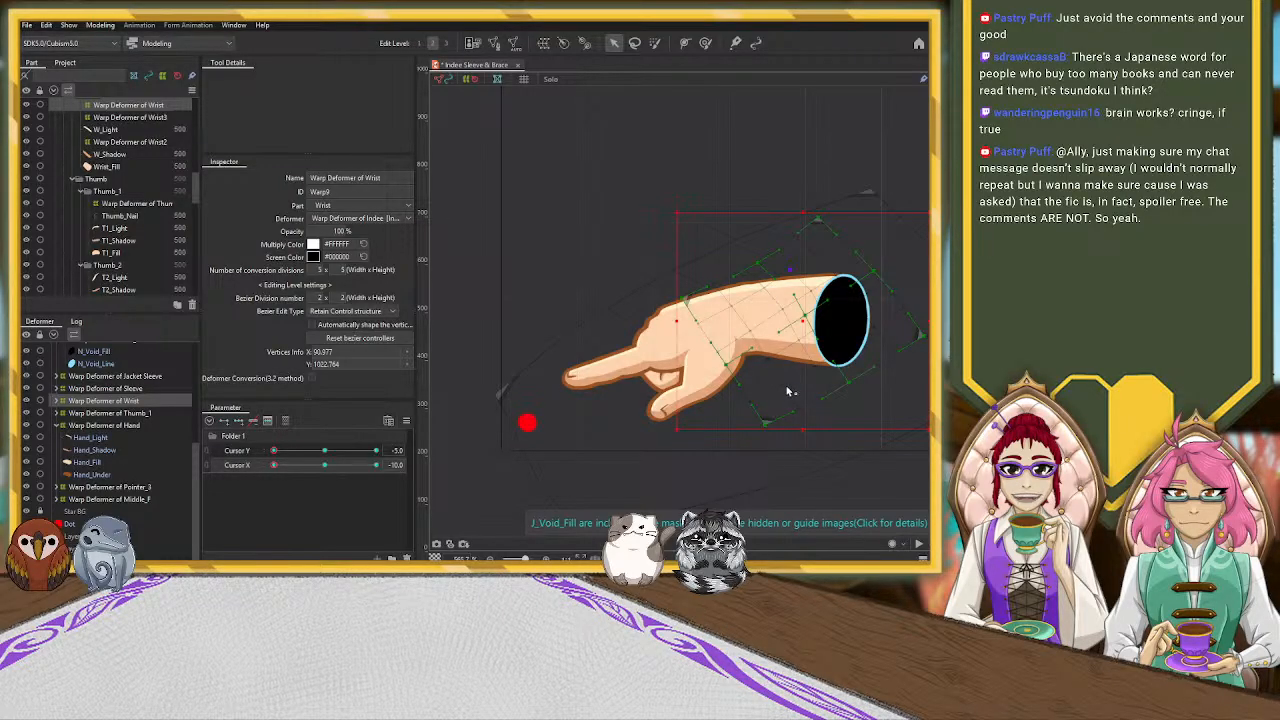
scroll(788, 392, down, 4)
scroll(788, 392, up, 4)
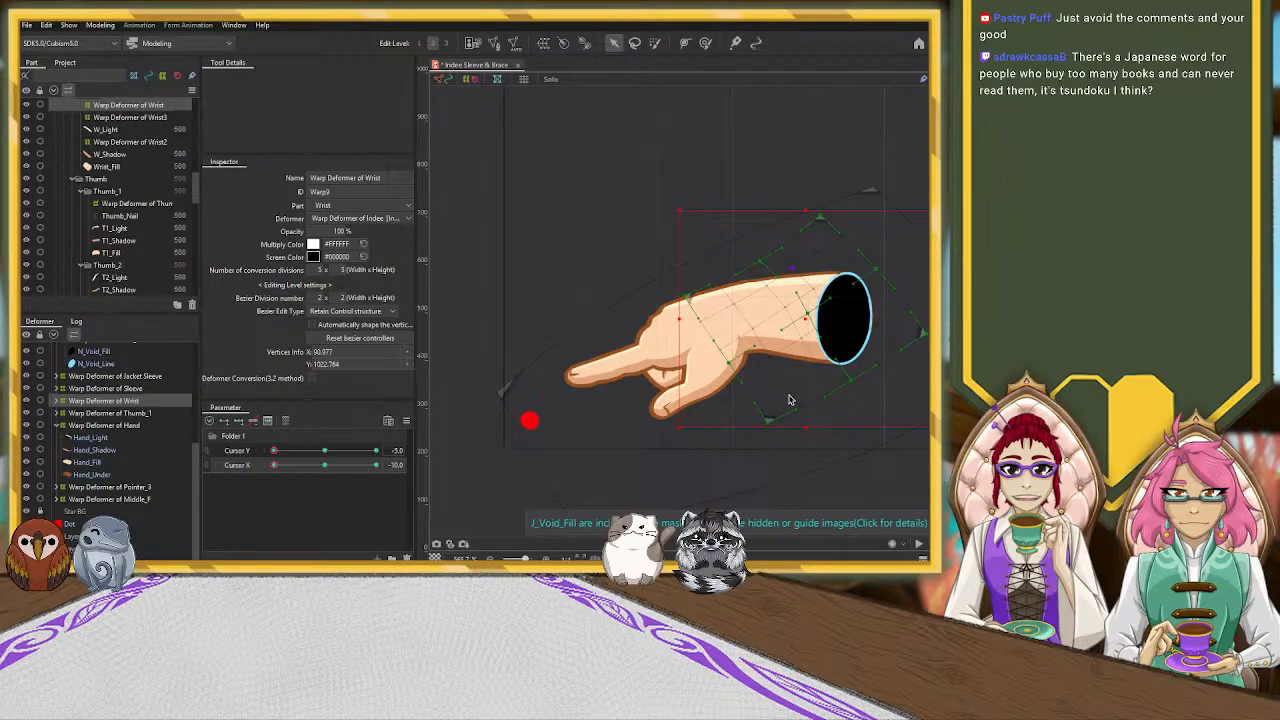
Add three Cursor Y keyforms to the Warp Deformer of Wrist3 at the neutral pose and shift it slightly down at Y -5, X -10
click(762, 298)
click(324, 450)
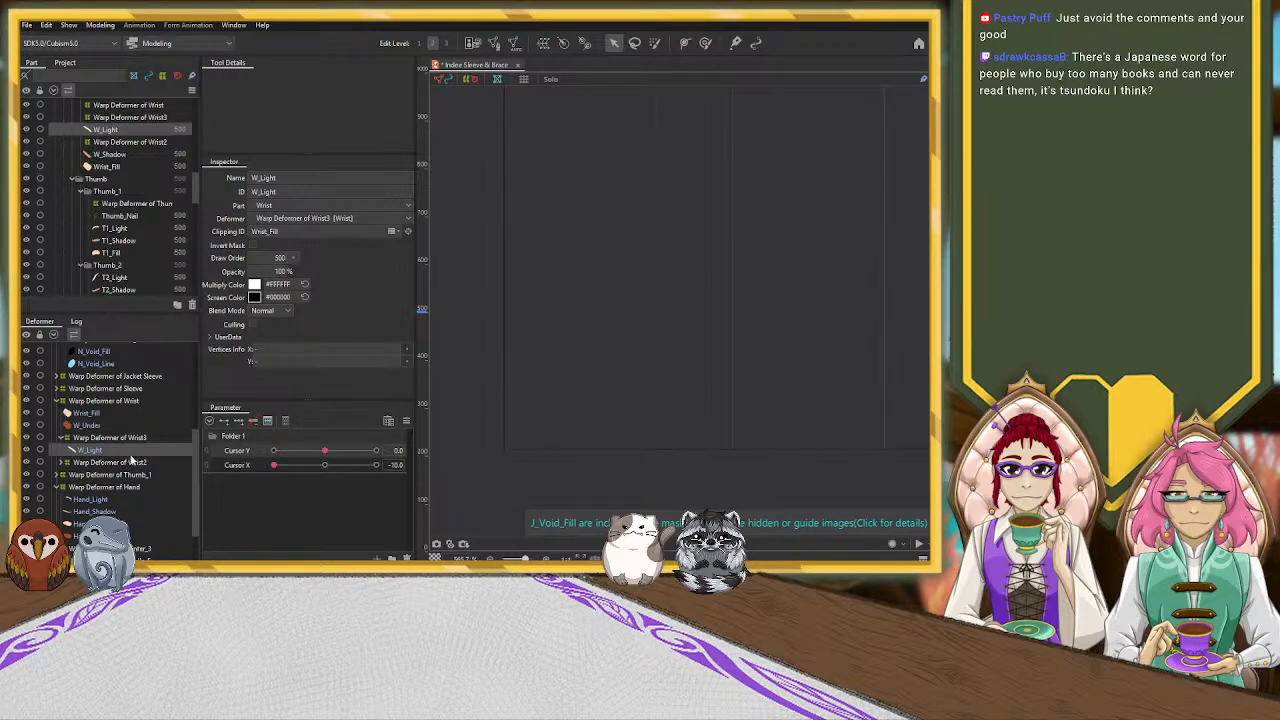
click(145, 438)
click(326, 465)
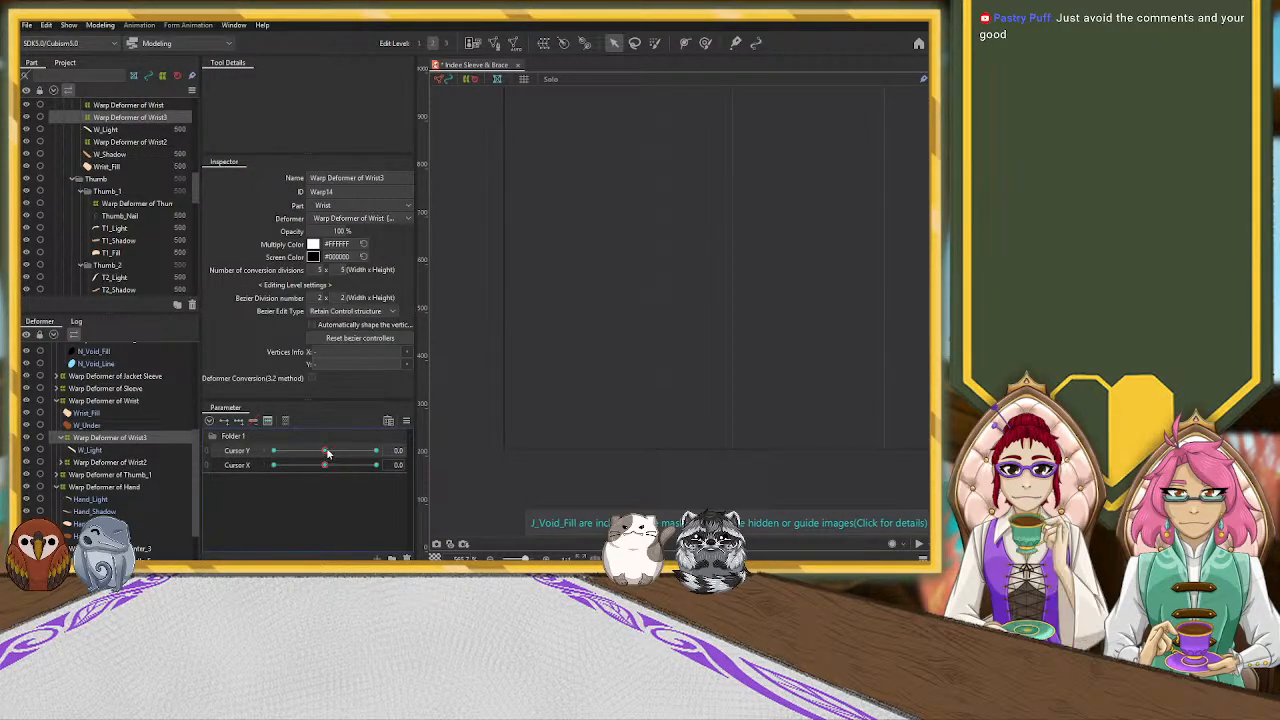
drag(325, 465, 274, 451)
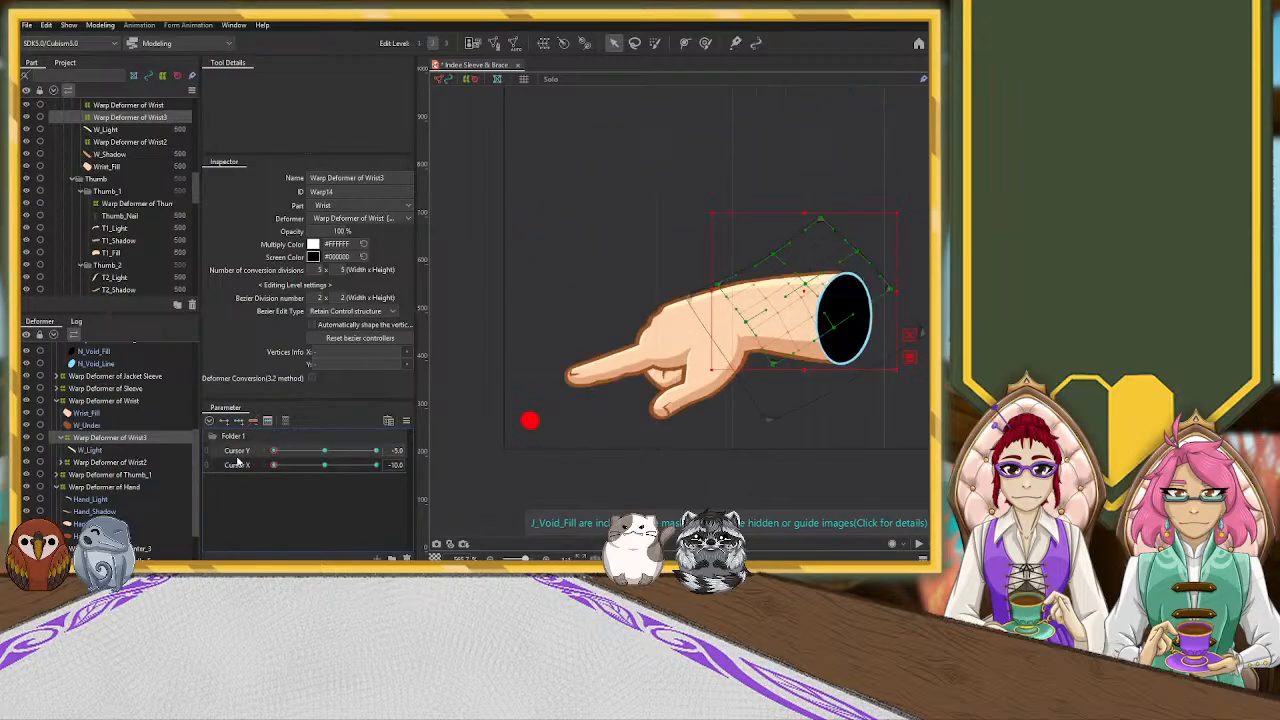
drag(804, 290, 805, 293)
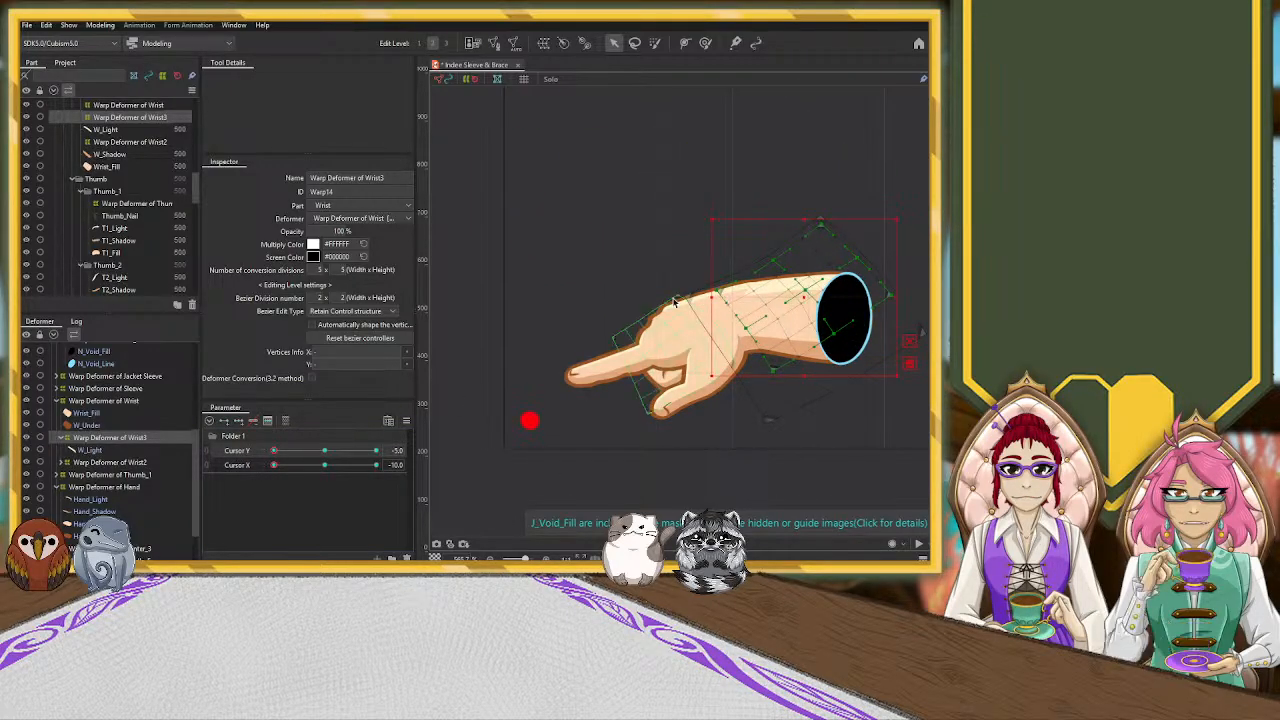
Add three Cursor Y keyforms to Hand_Light at the neutral pose, and return to Y -5, X -10
click(676, 310)
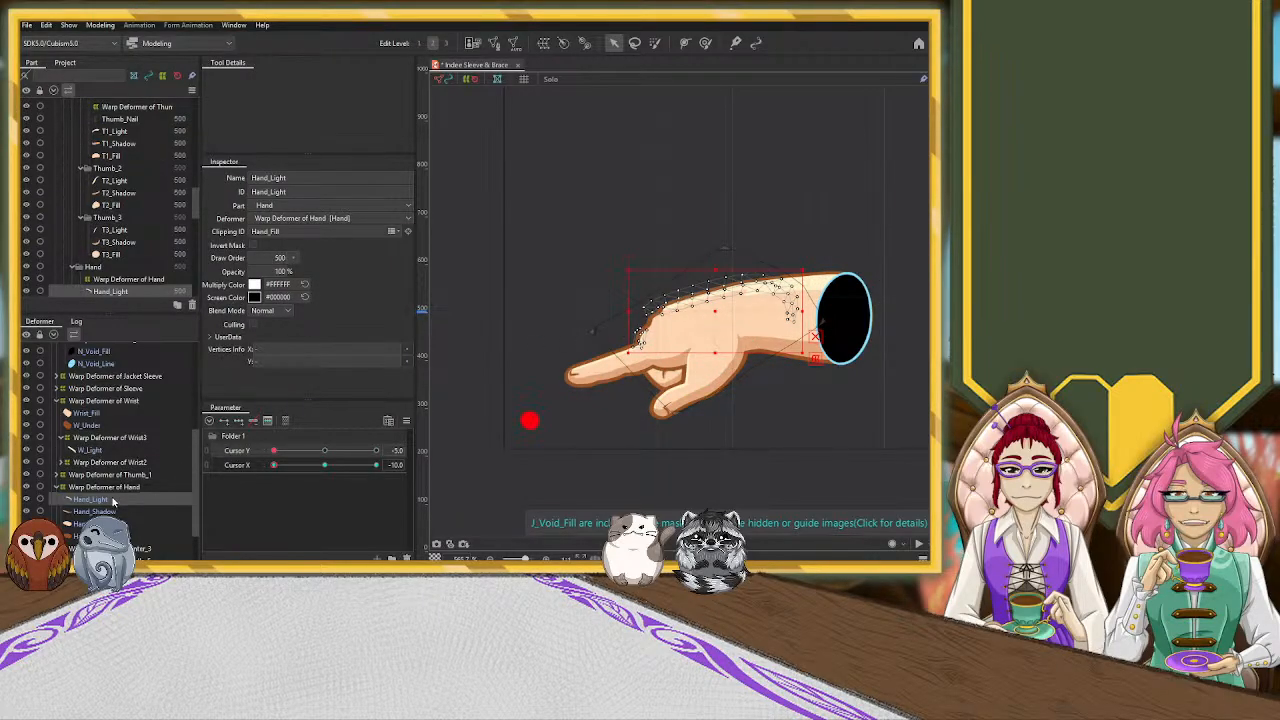
click(325, 450)
click(325, 465)
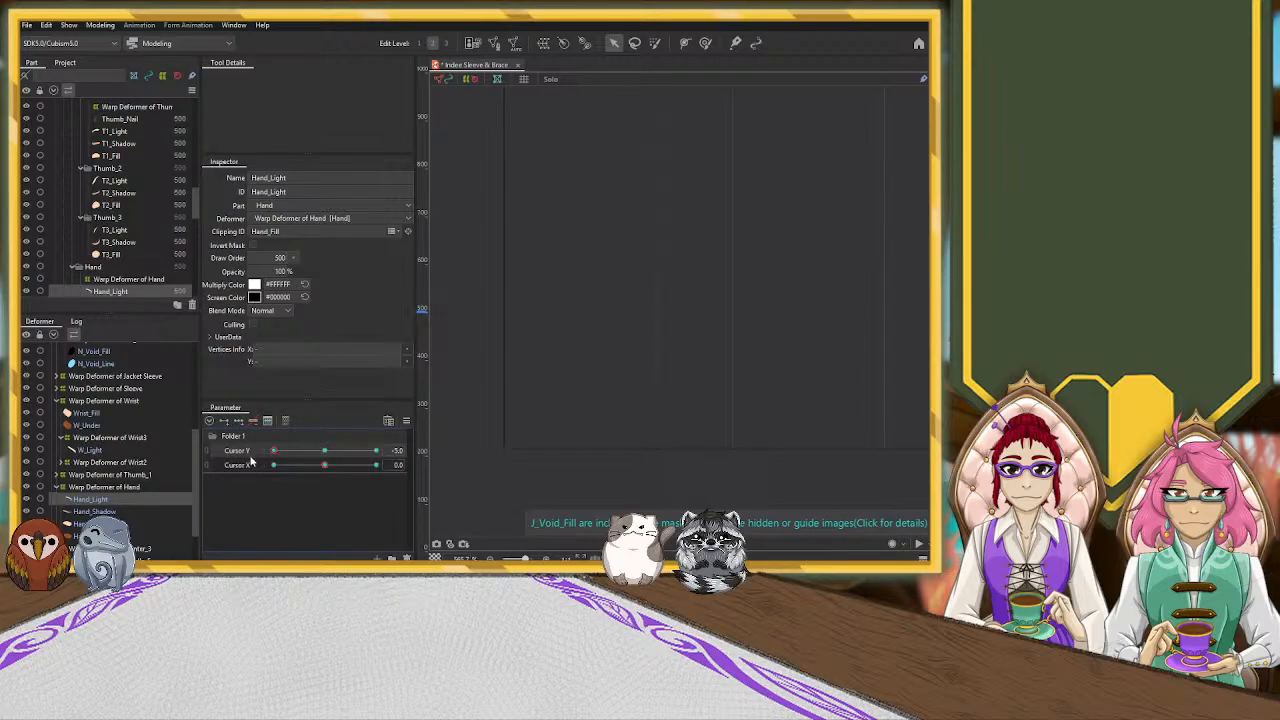
drag(324, 465, 242, 470)
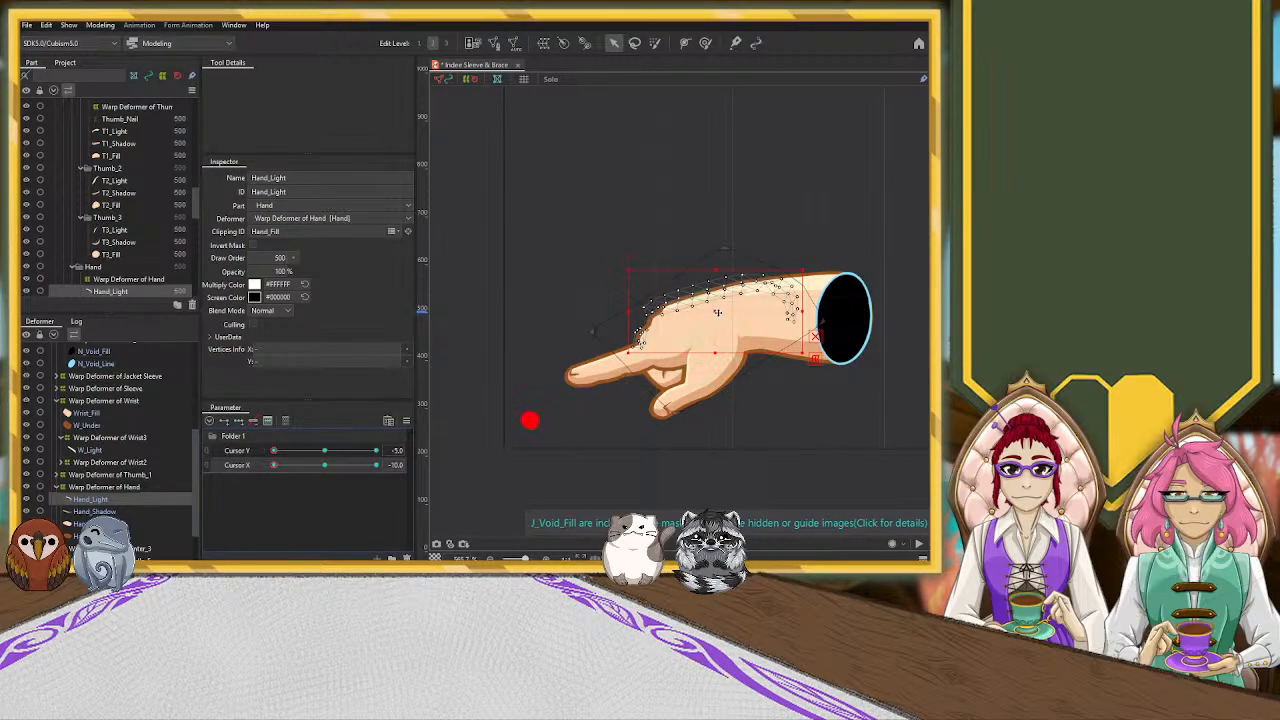
Move Hand_Light slightly down and push its vertices near the knuckle with the Deform Brush to fit the hand's upper outline
drag(718, 313, 717, 320)
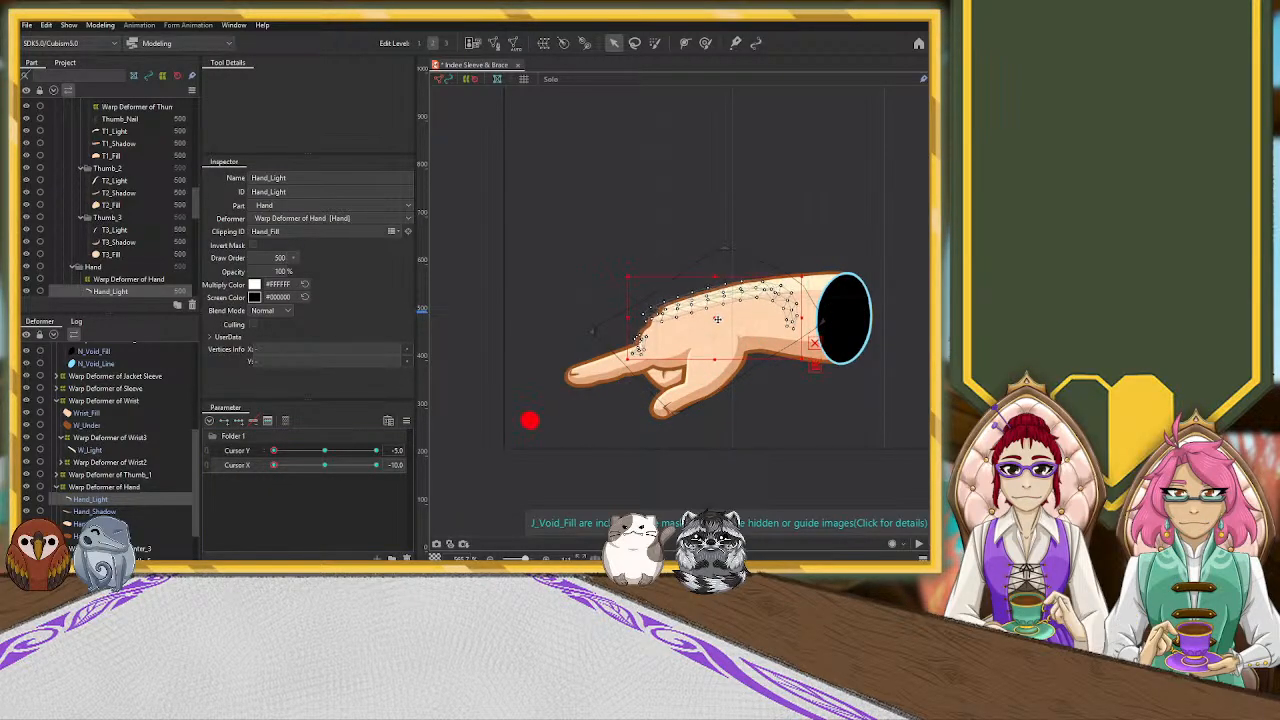
click(706, 43)
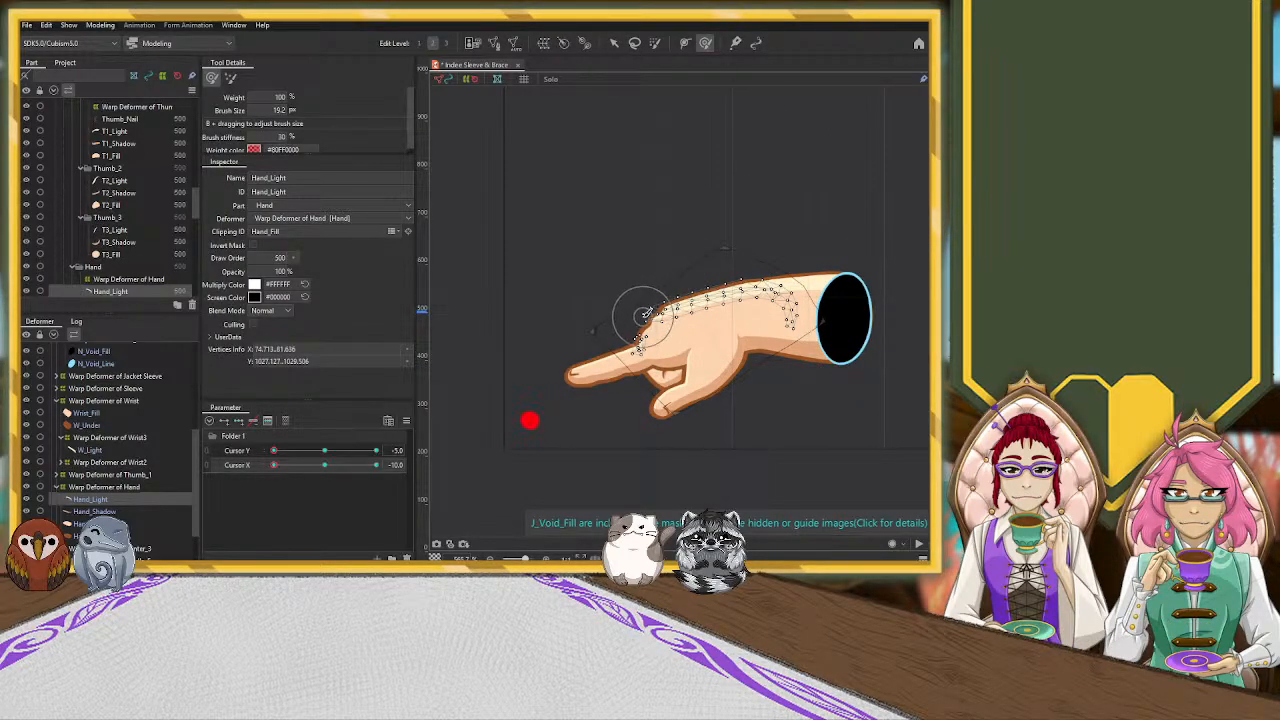
drag(646, 322, 655, 318)
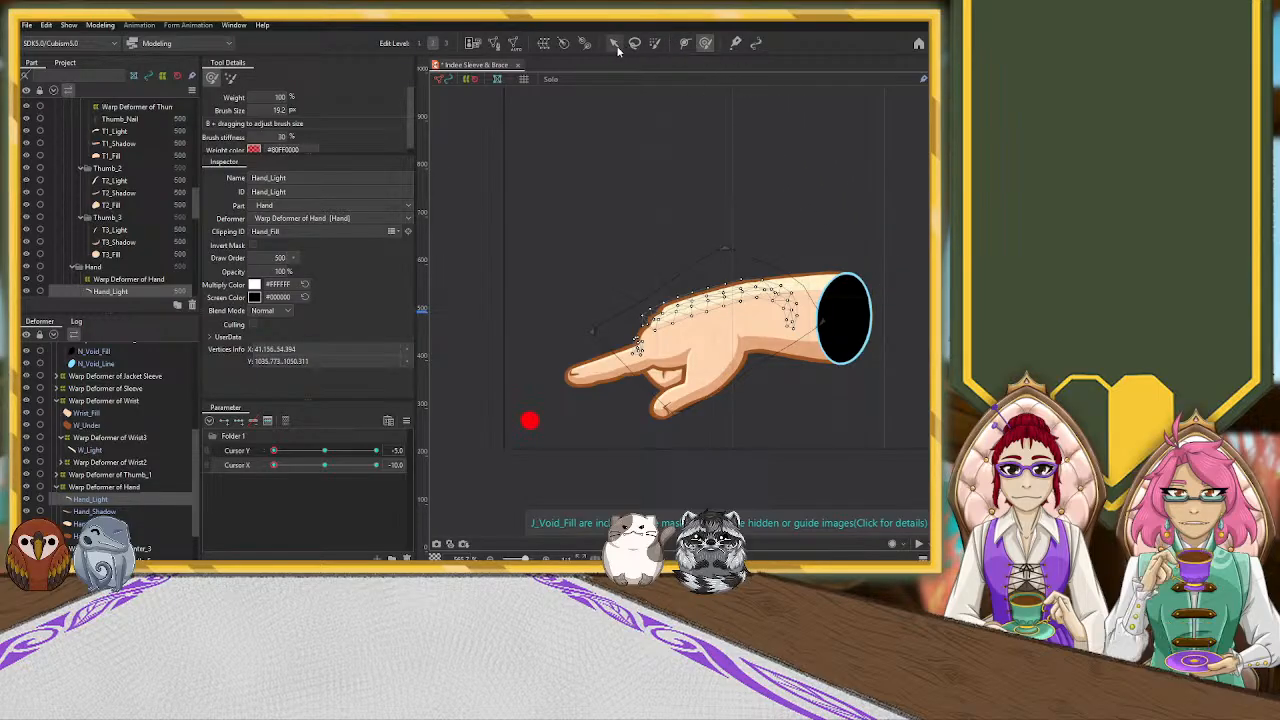
click(657, 194)
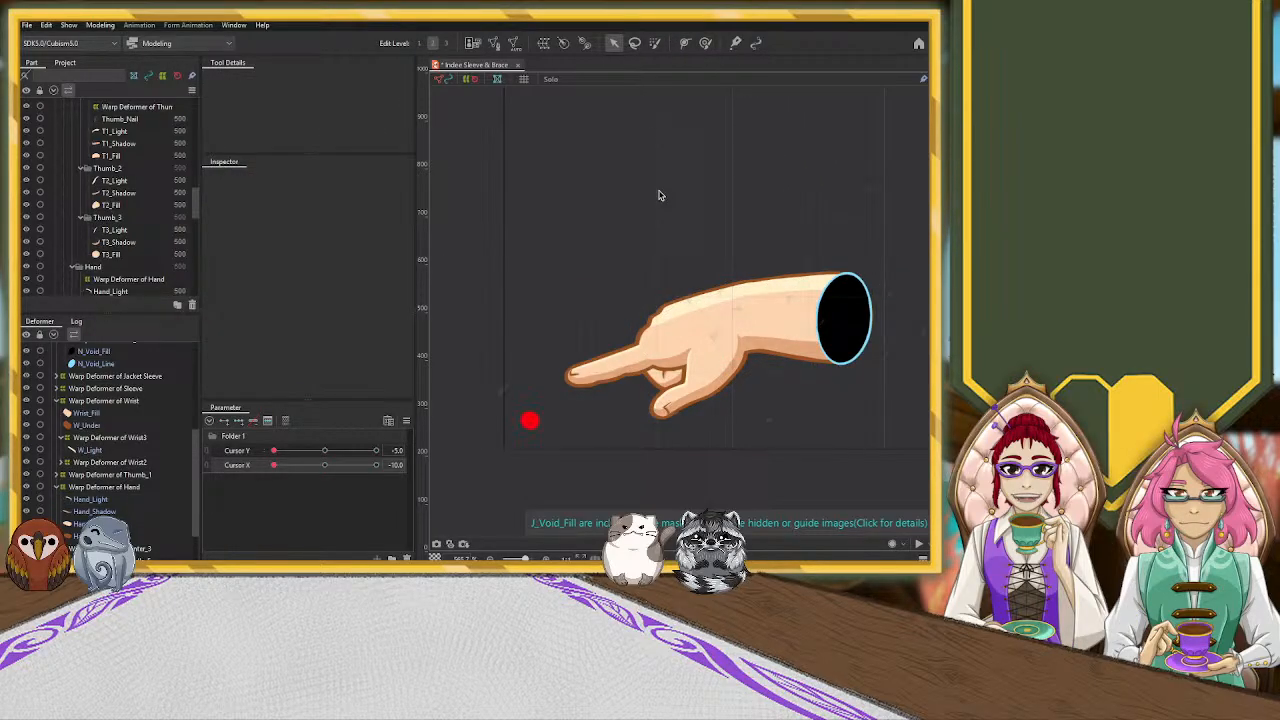
Add three Cursor Y keyforms to P2_Light, P3_Light and P1_Light at the neutral pose, and return to Y -5, X -10
click(623, 353)
scroll(122, 493, down, 2)
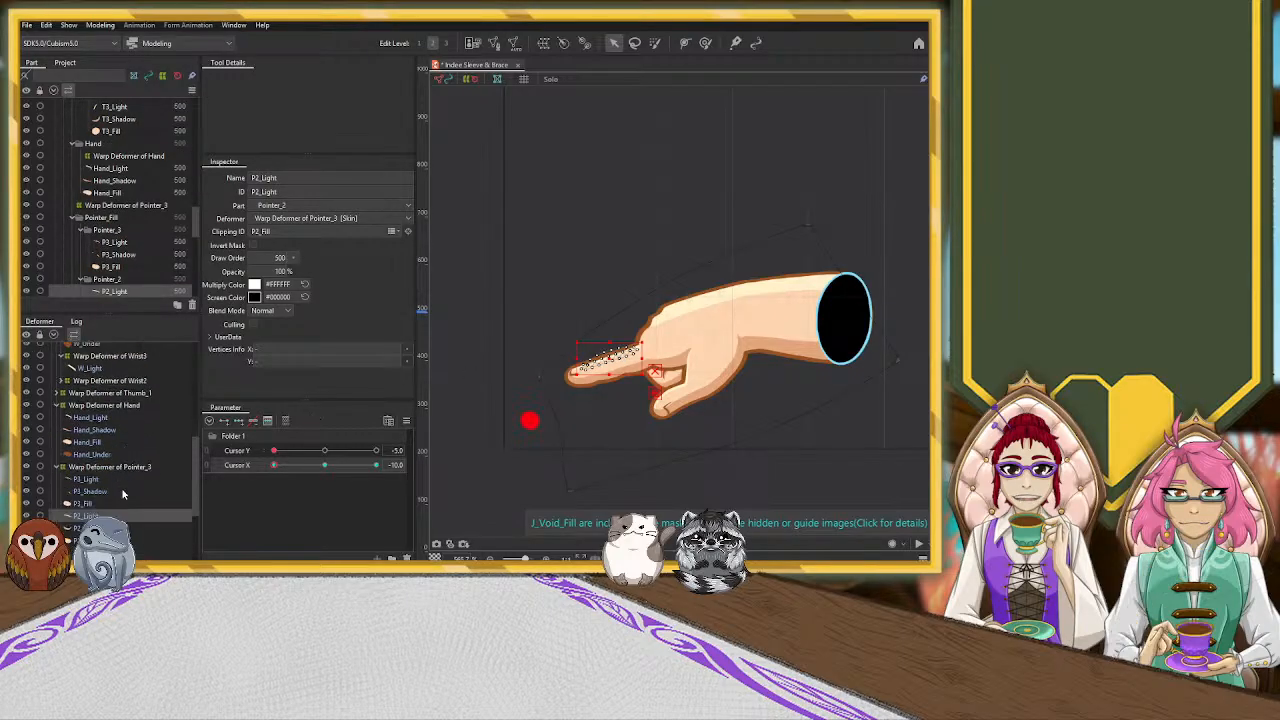
click(325, 451)
click(325, 465)
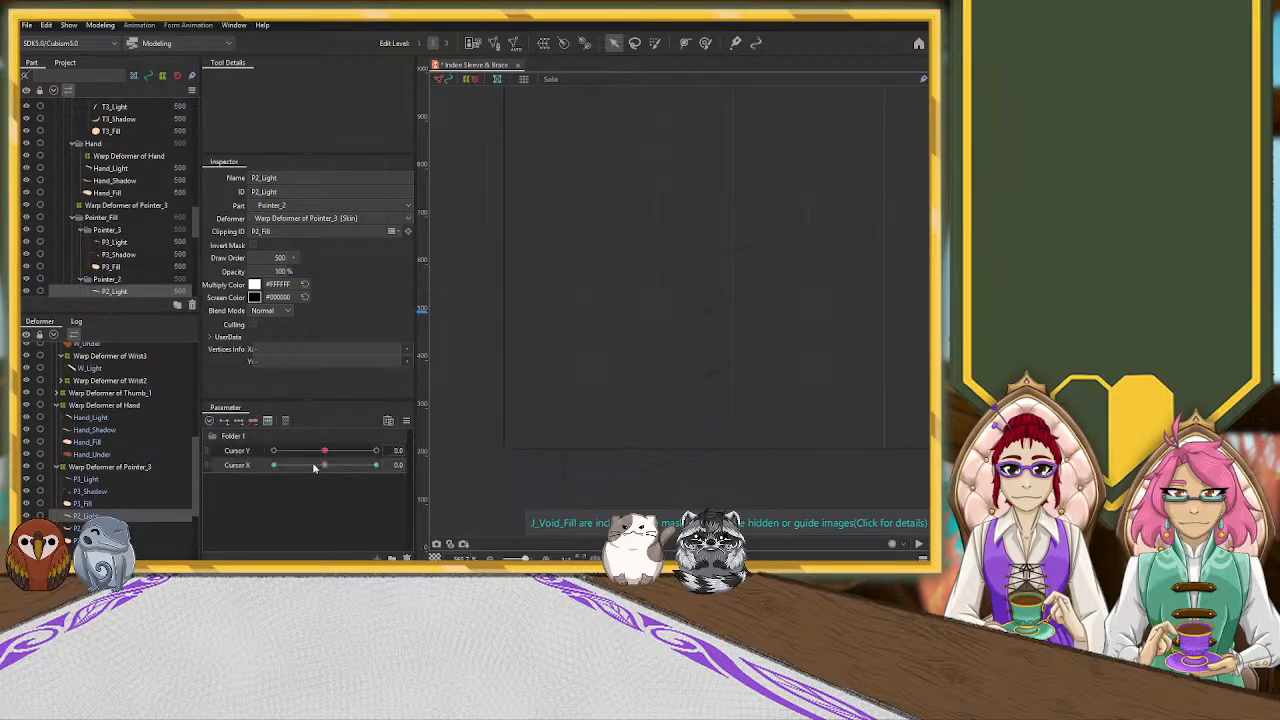
click(113, 481)
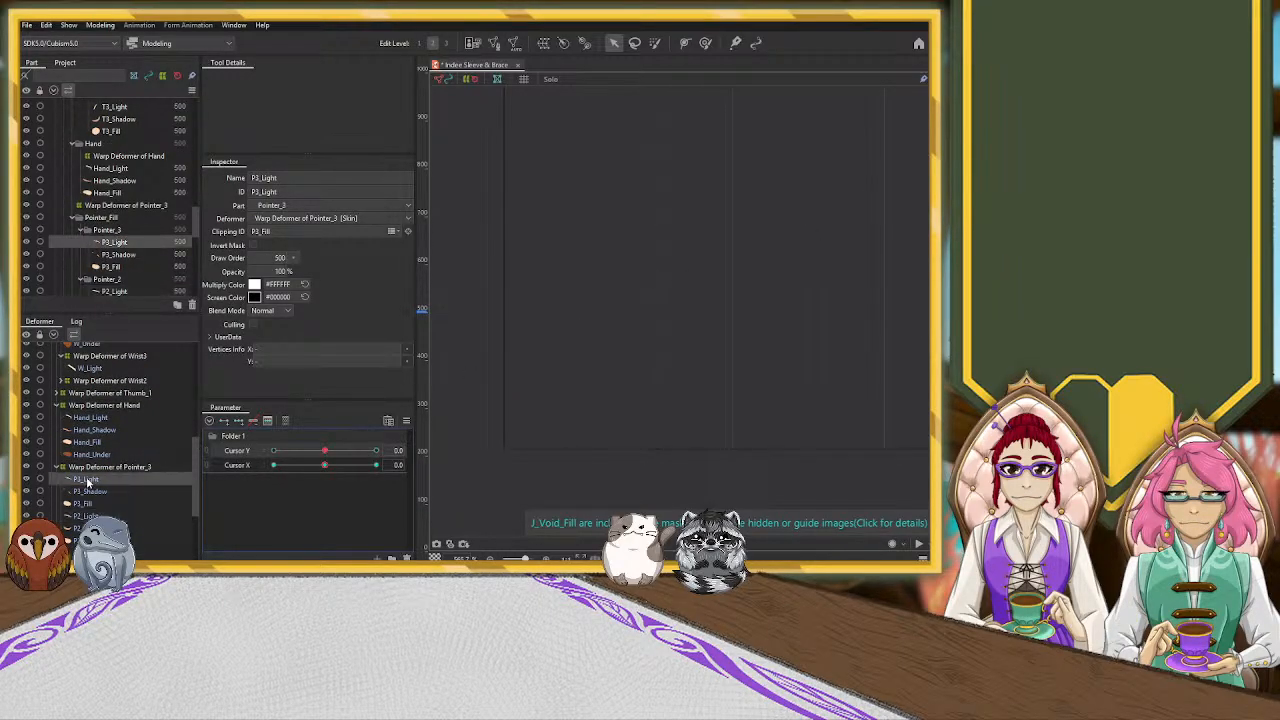
scroll(150, 486, down, 2)
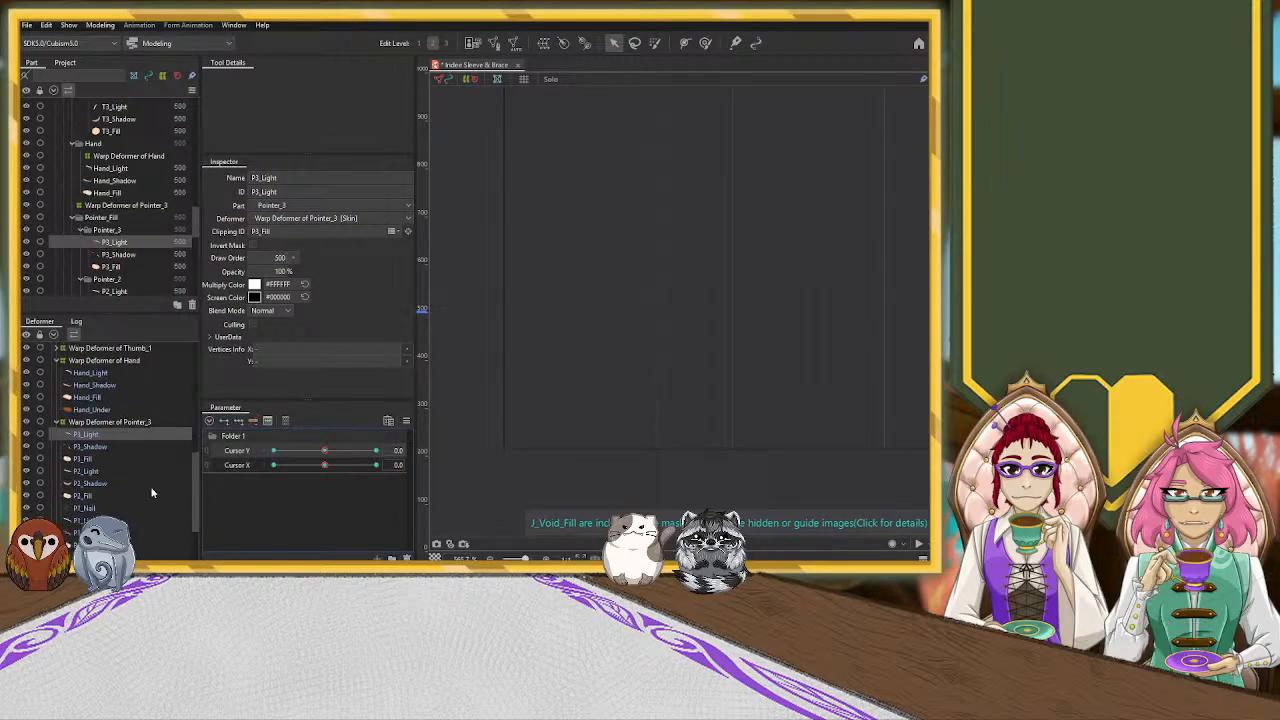
click(120, 520)
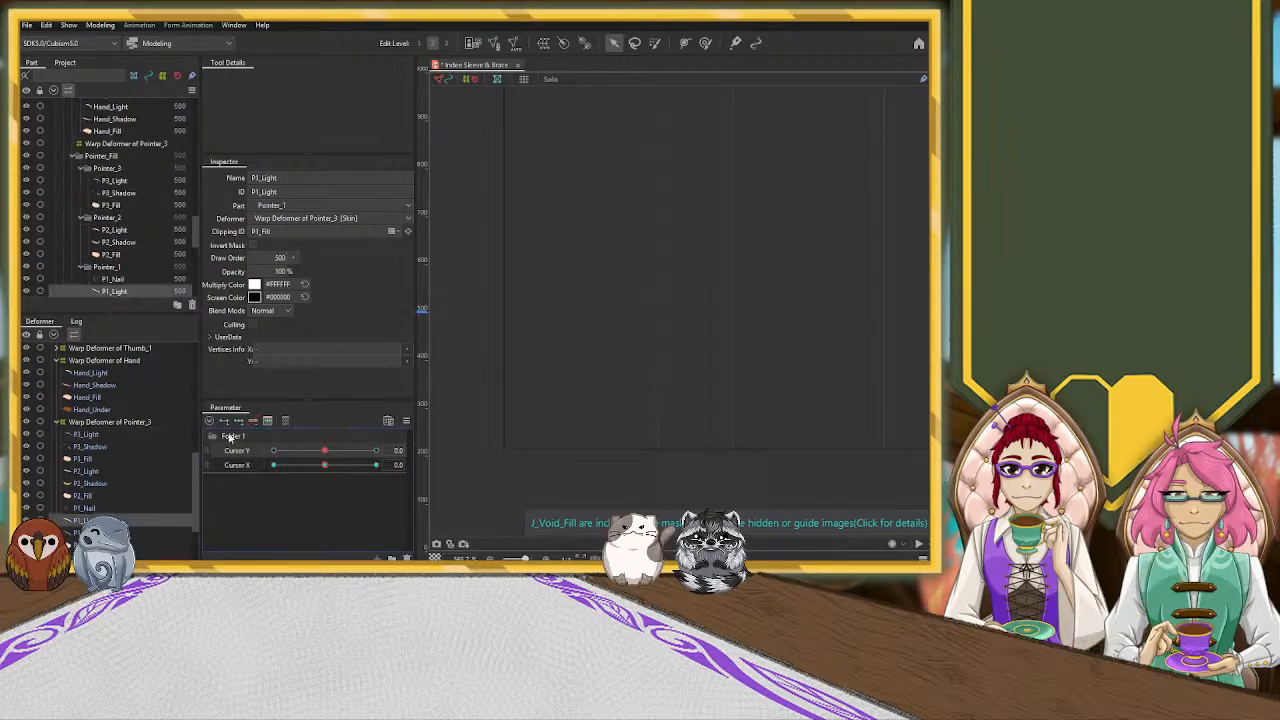
click(150, 434)
click(88, 472)
drag(324, 452, 237, 460)
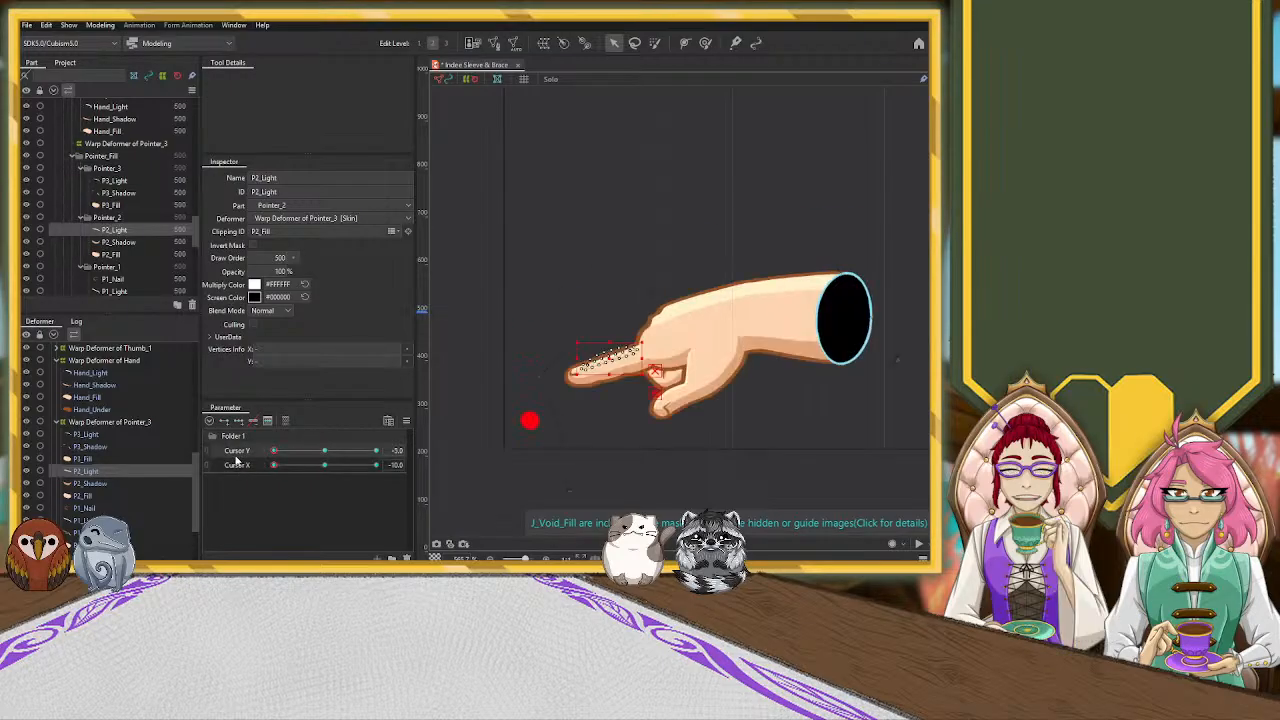
Move P2_Light and P3_Light slightly down so the highlights sit lower on the index finger
scroll(614, 366, up, 4)
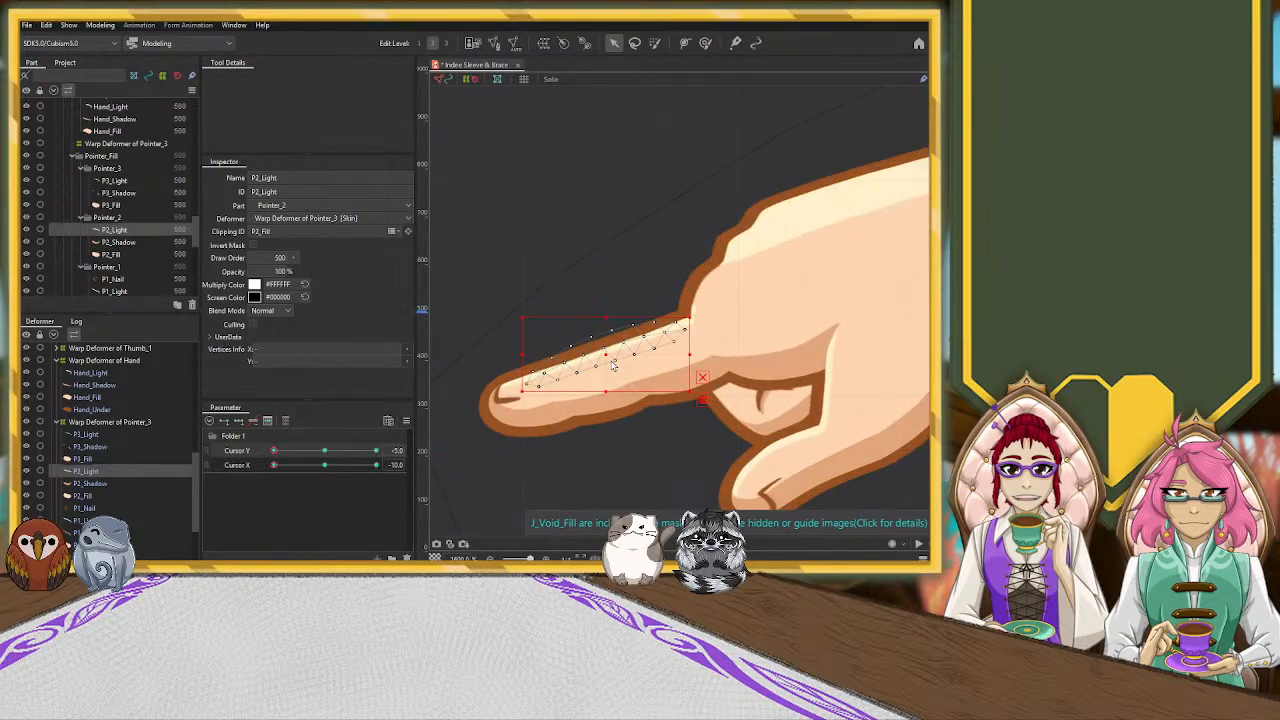
drag(606, 356, 606, 363)
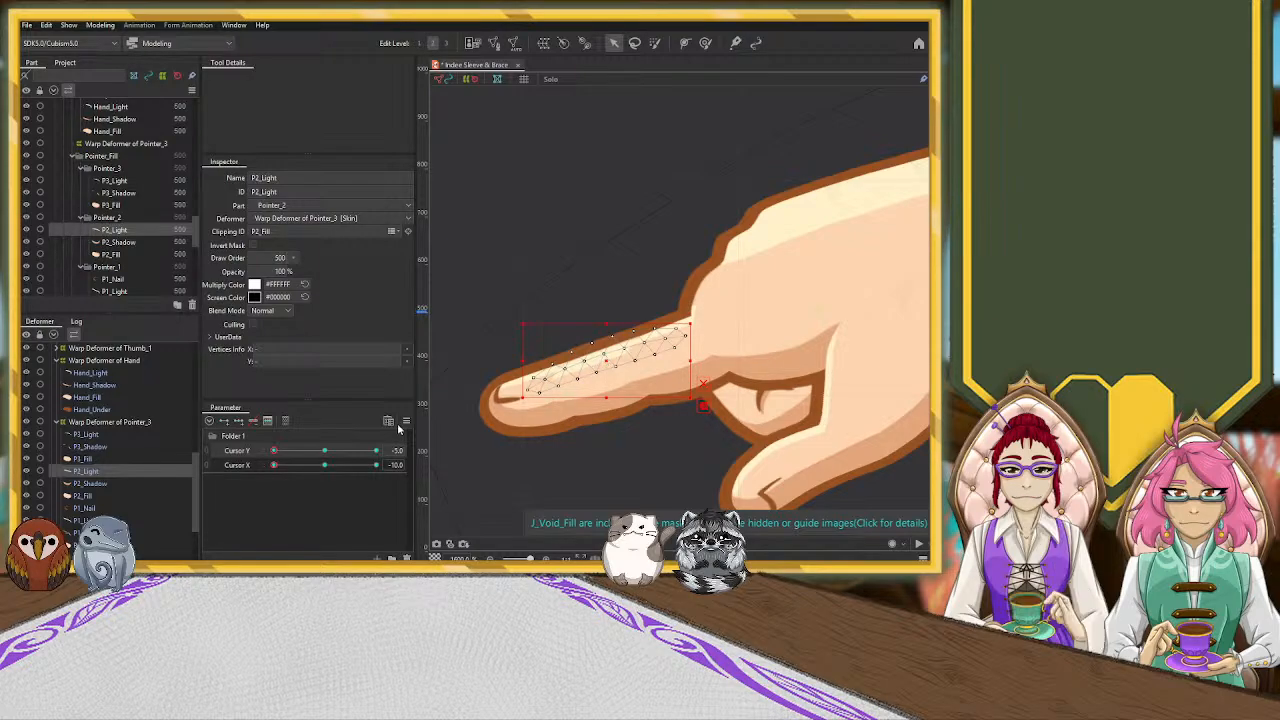
click(104, 436)
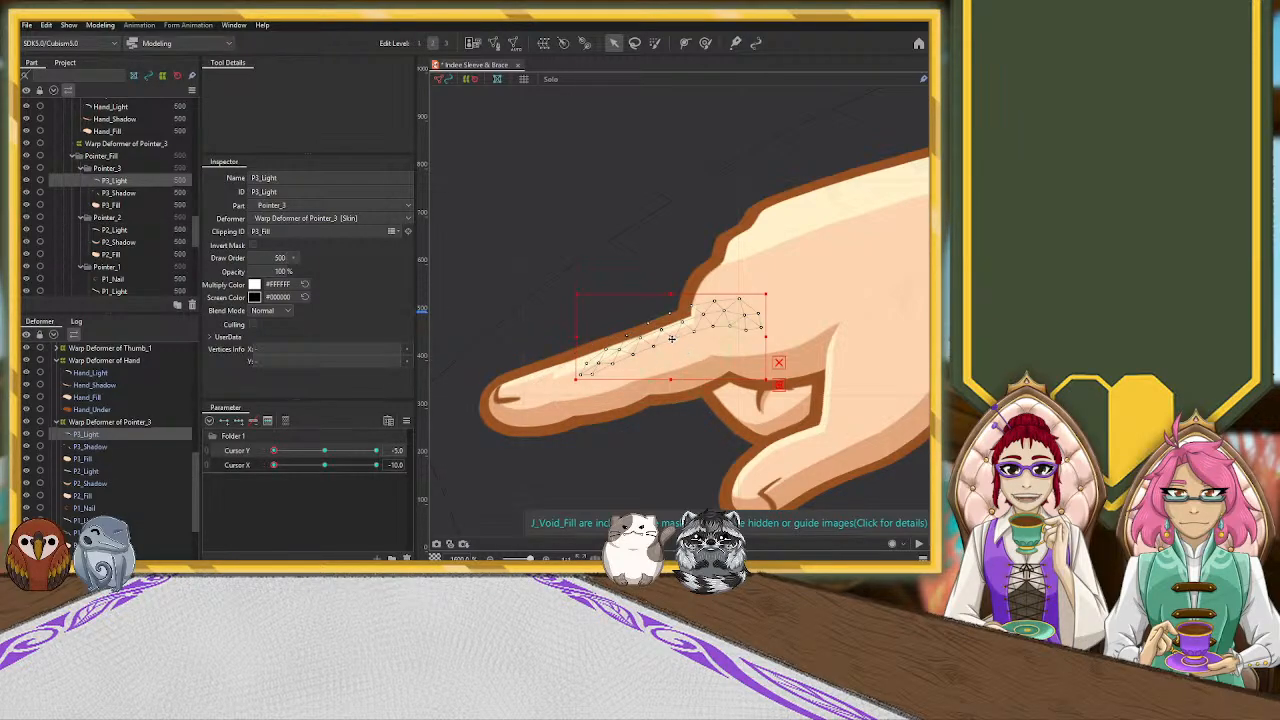
drag(672, 338, 672, 346)
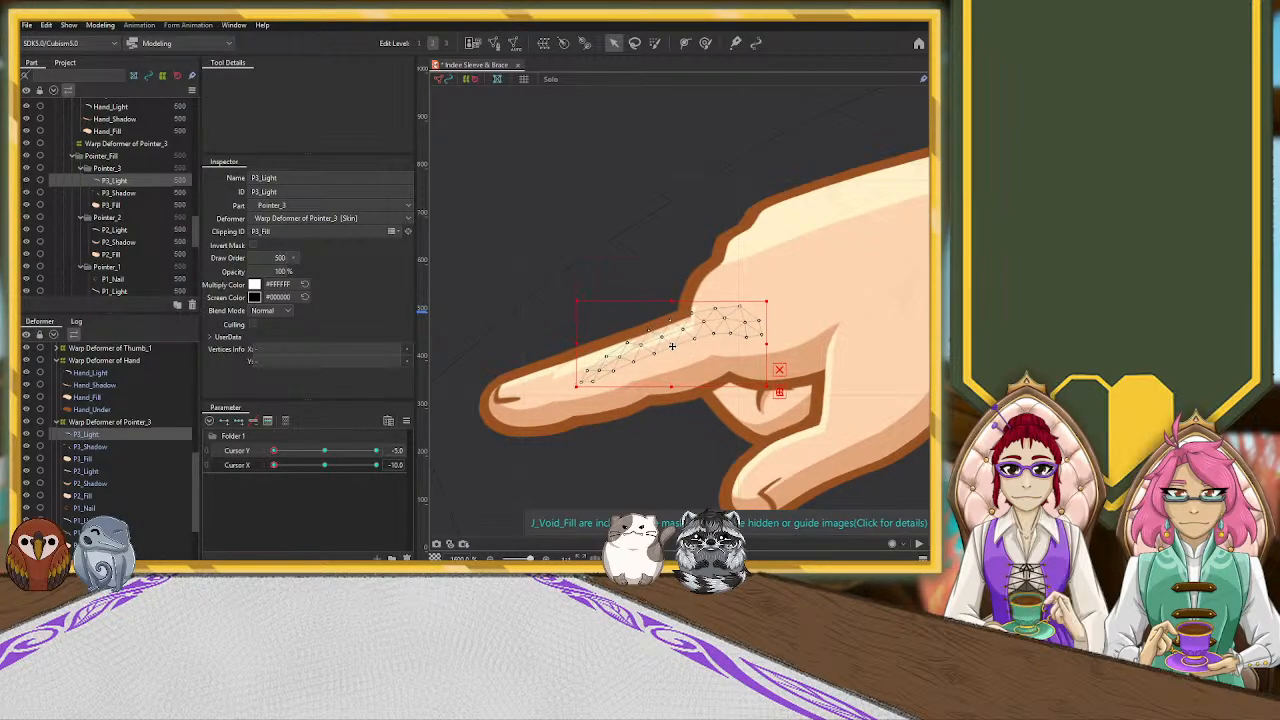
Pull the upper vertices of P3_Light out beyond the index finger's upper edge with the Deform Brush
click(707, 44)
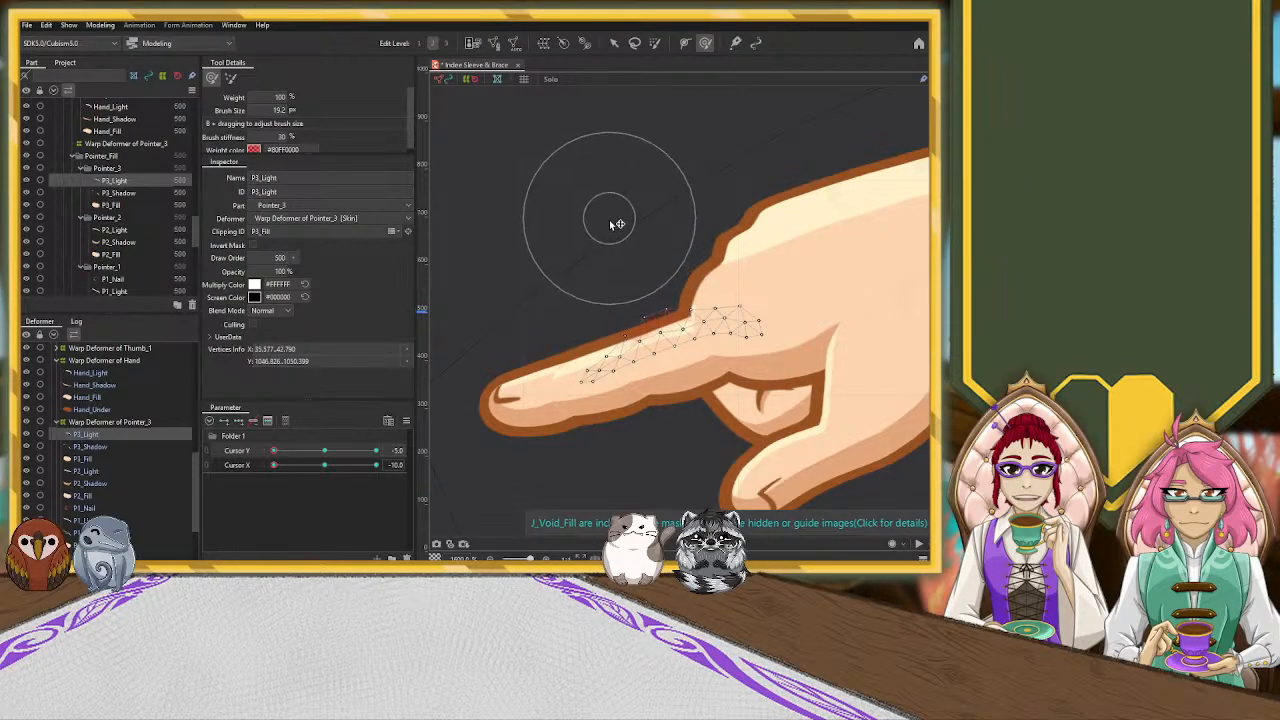
drag(679, 231, 667, 202)
mouse_move(720, 236)
mouse_down()
mouse_move(684, 233)
mouse_move(700, 258)
mouse_up()
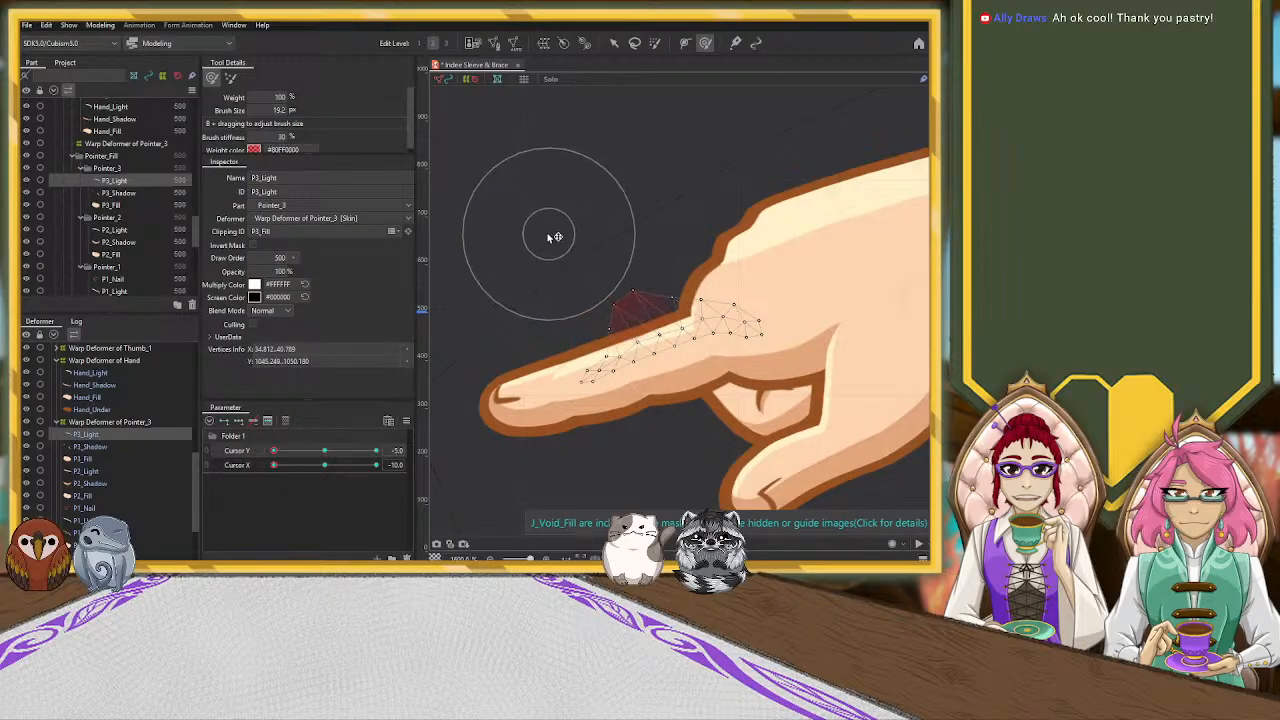
drag(554, 289, 475, 275)
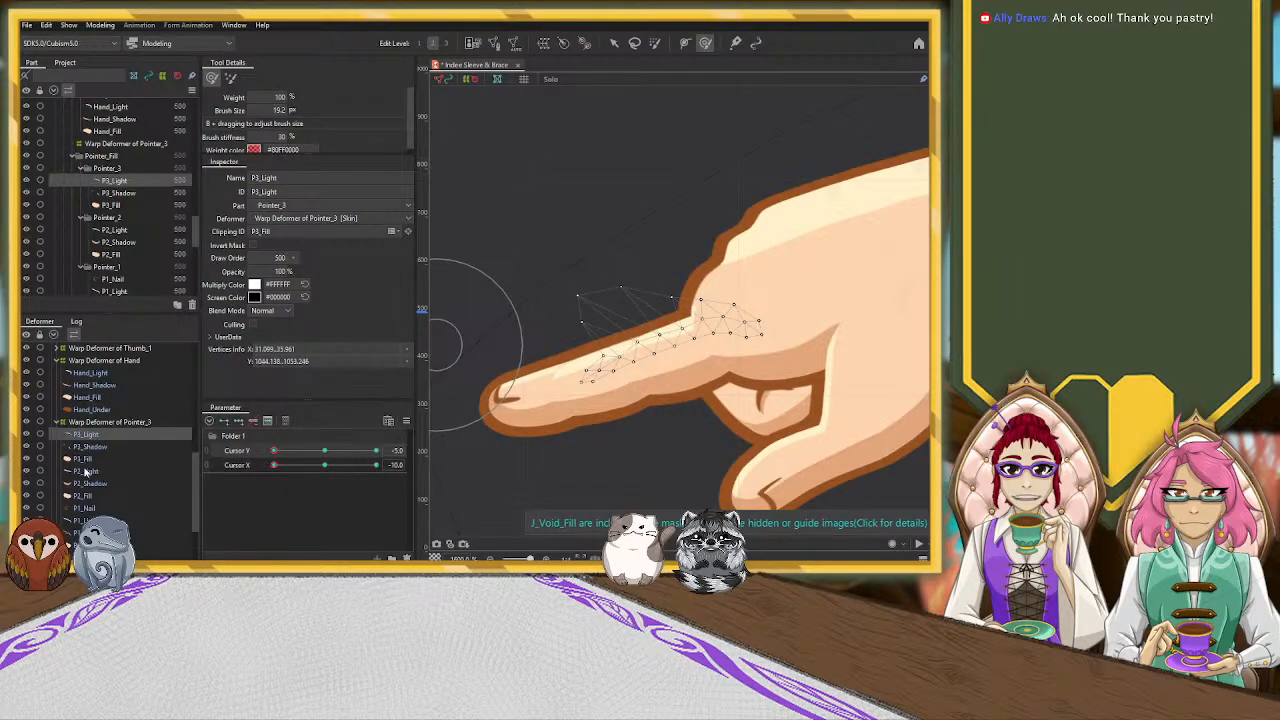
Reposition P1_Light over the fingertip and rotate it slightly clockwise to extend the highlight along the index finger
click(90, 520)
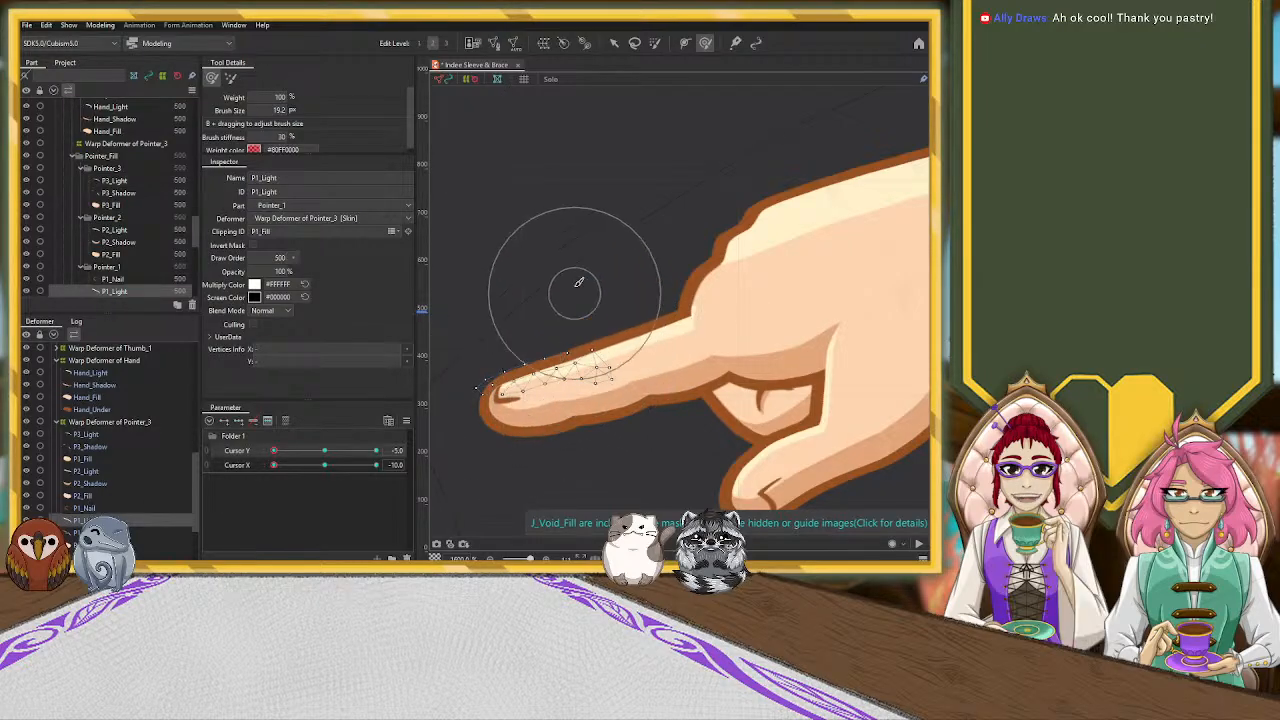
click(614, 44)
mouse_move(543, 376)
mouse_down()
mouse_move(538, 318)
mouse_move(547, 371)
mouse_up()
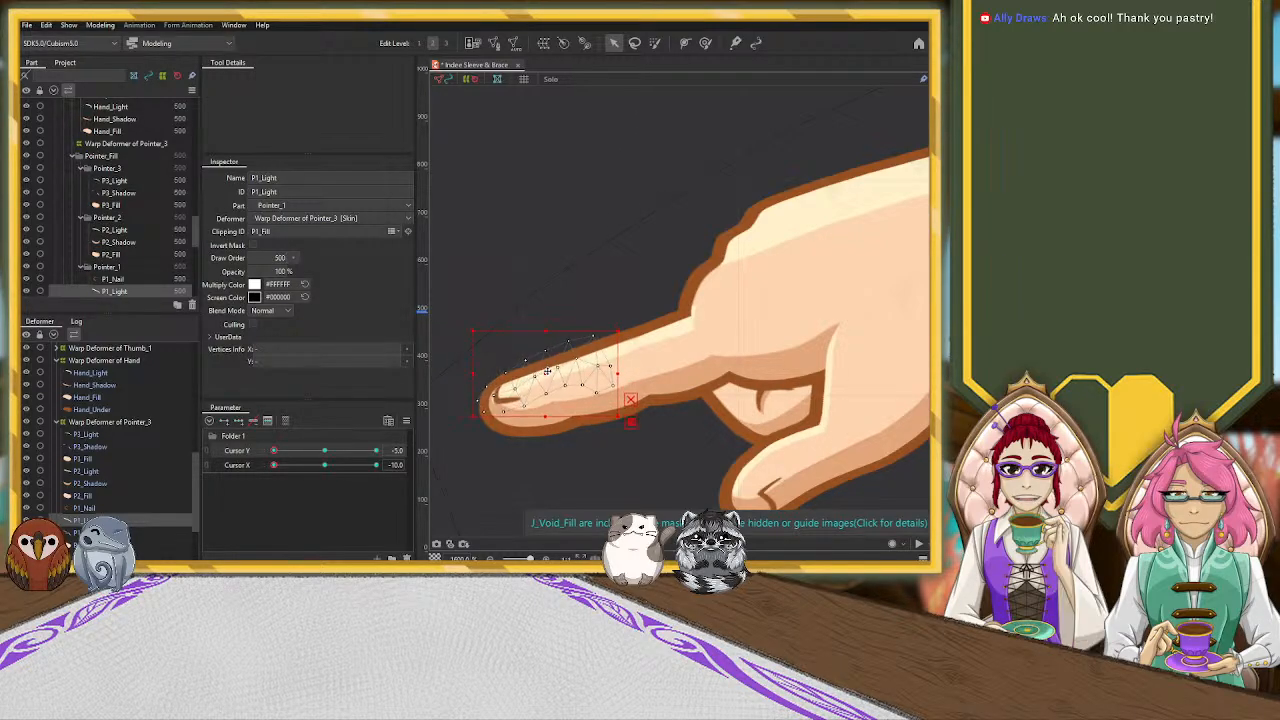
drag(622, 326, 629, 341)
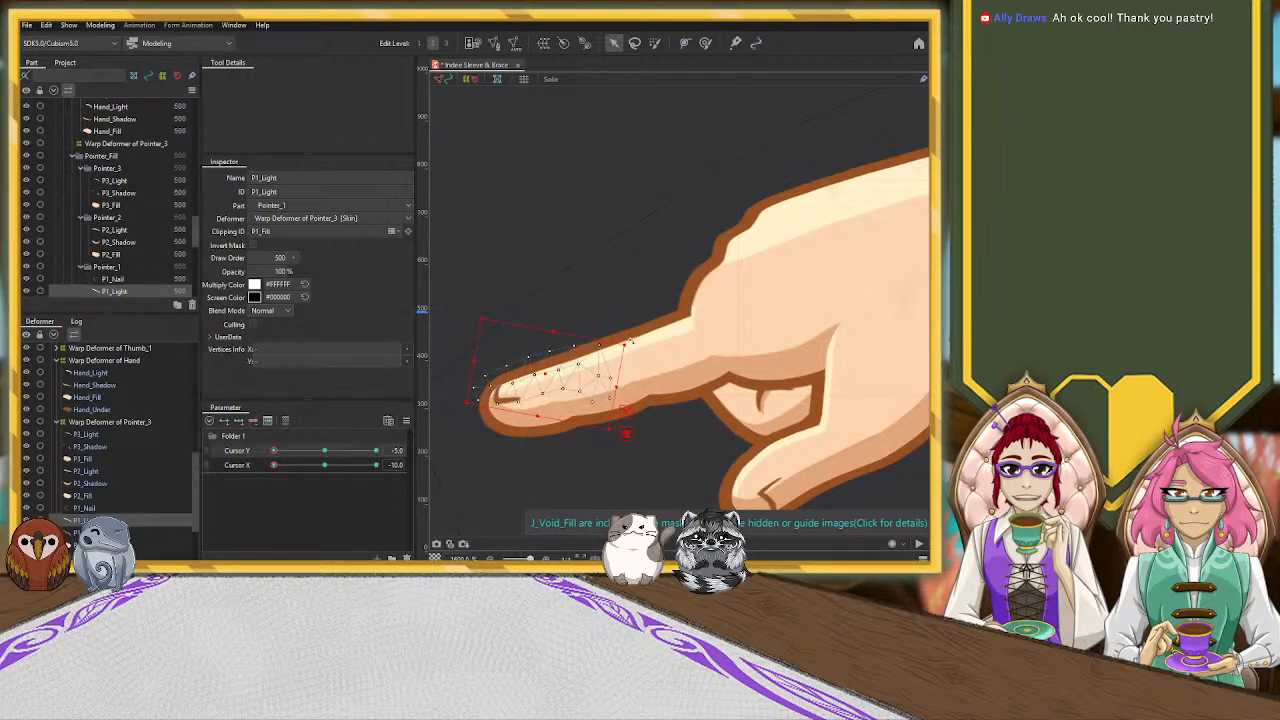
drag(546, 374, 547, 377)
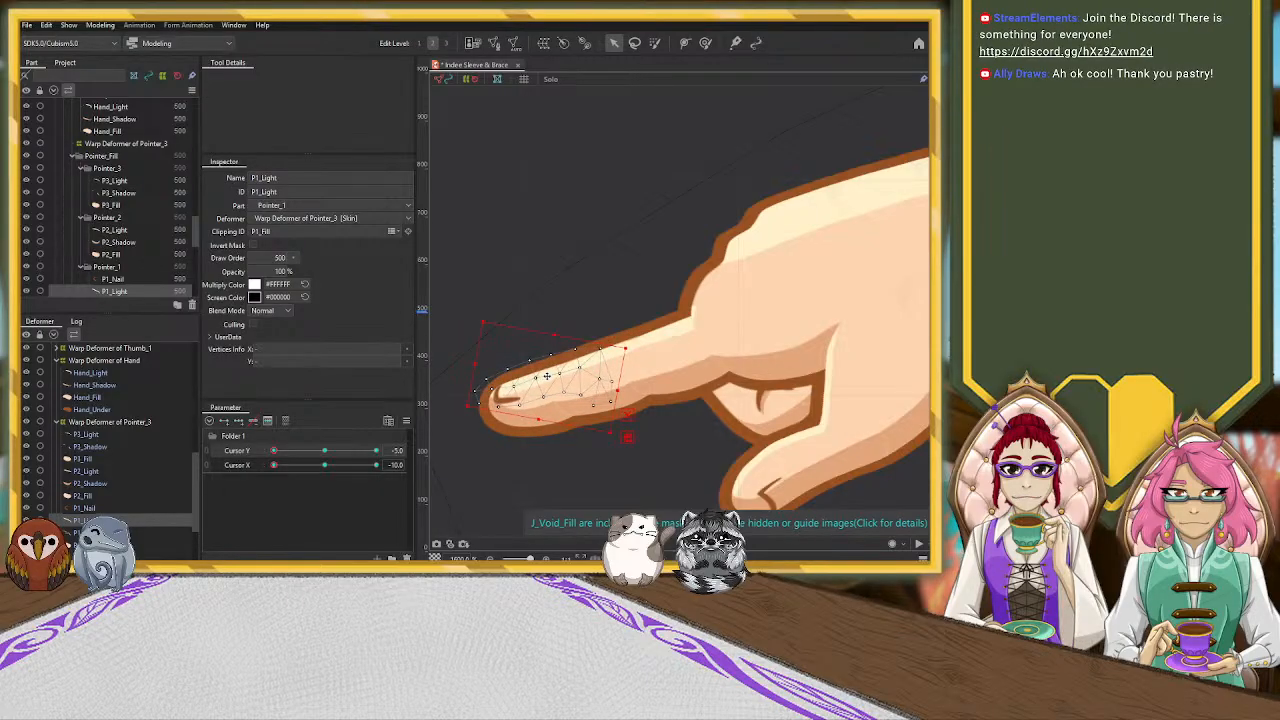
Add three Cursor Y keyforms to P1_Nail at the neutral pose and rotate it slightly counterclockwise at Y -5, X -10
click(505, 402)
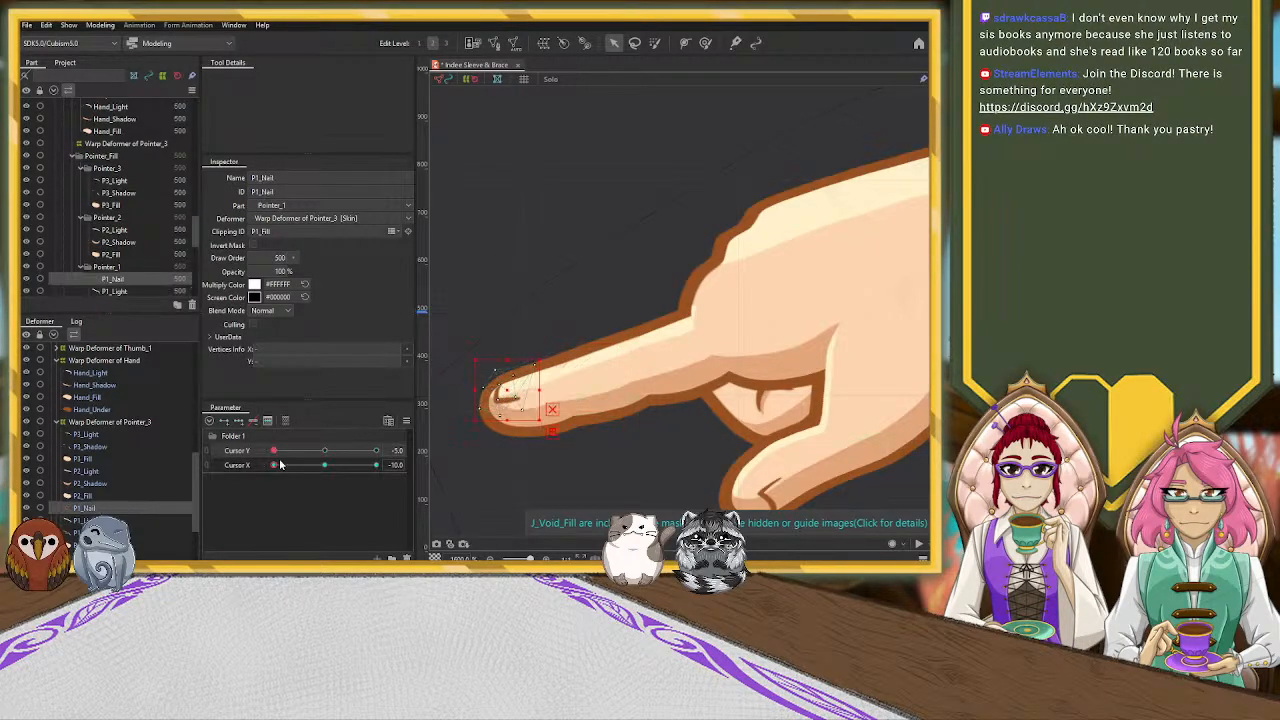
click(322, 452)
click(325, 466)
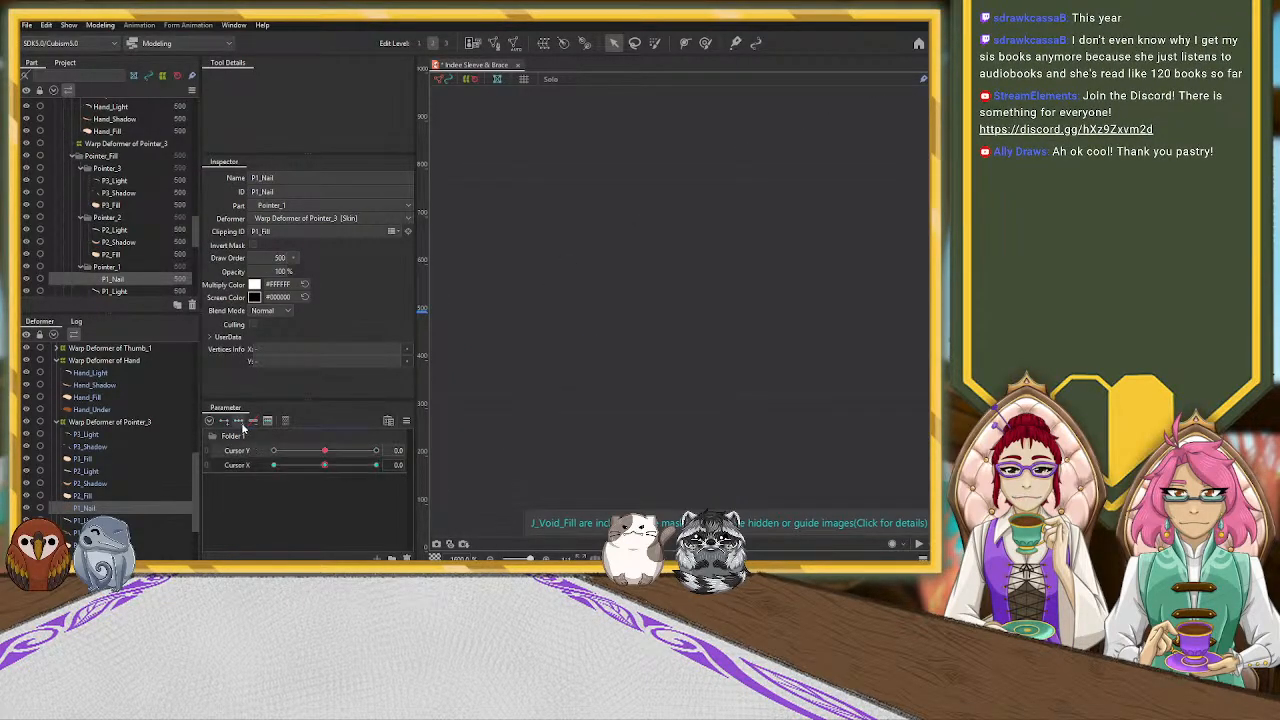
drag(325, 466, 243, 467)
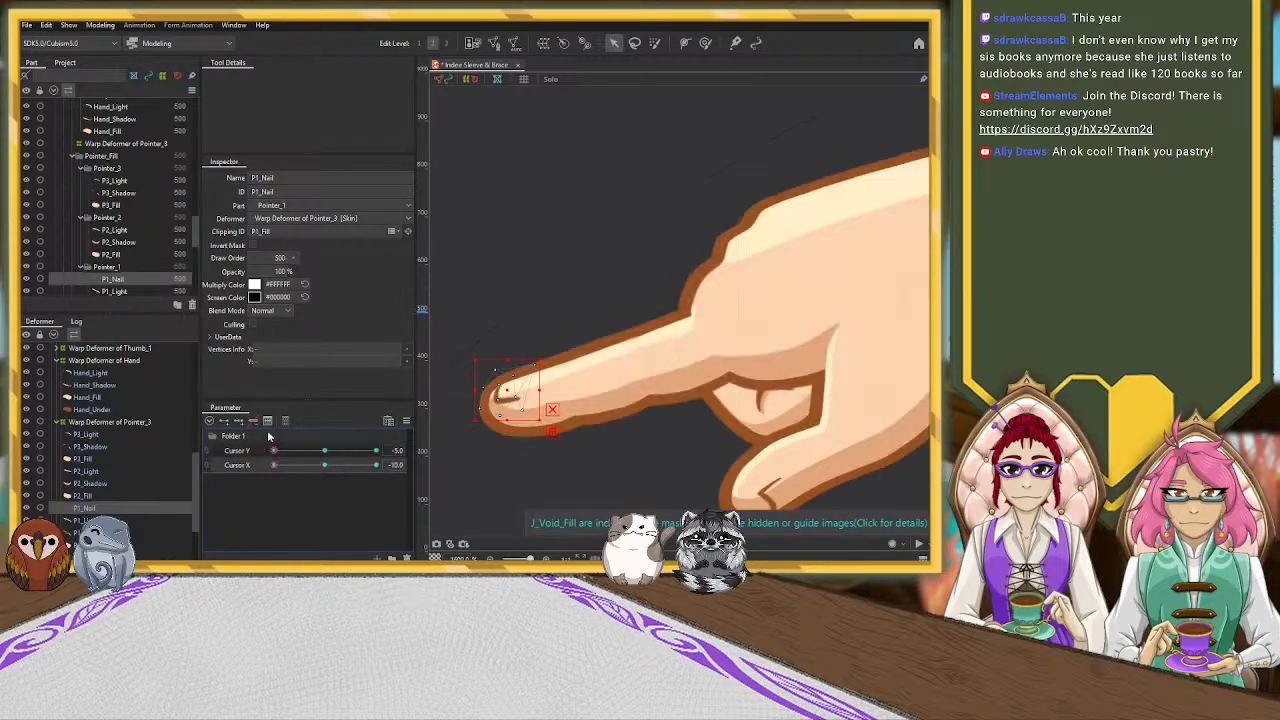
drag(543, 356, 540, 349)
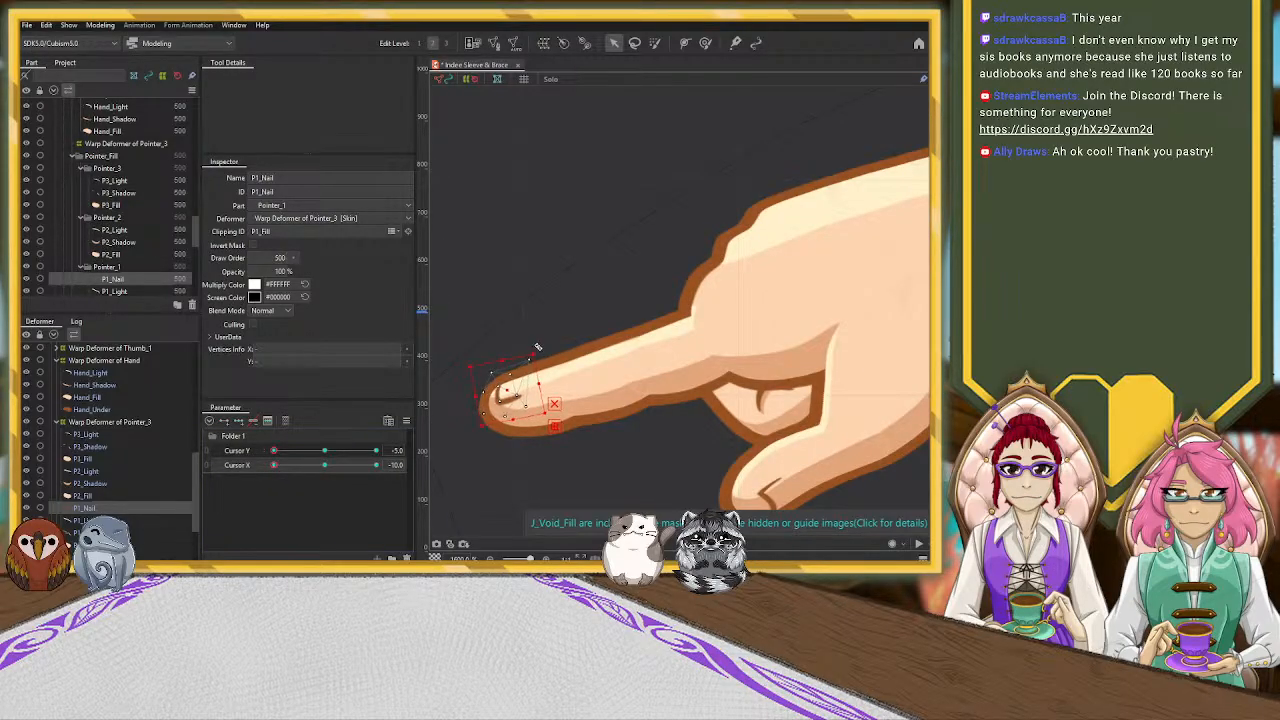
Rotate Warp Deformer of Wrist slightly counterclockwise and shift it up and toward the fingers at Y -5, X -10
scroll(575, 292, down, 5)
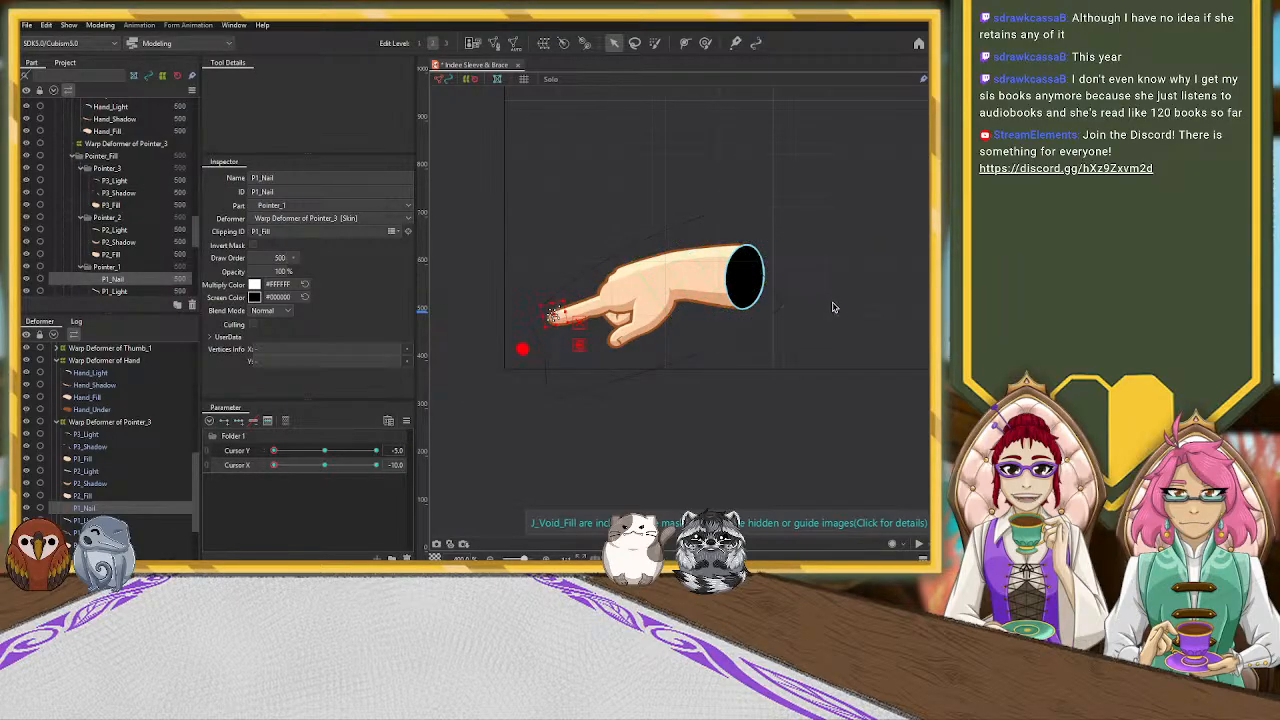
click(745, 315)
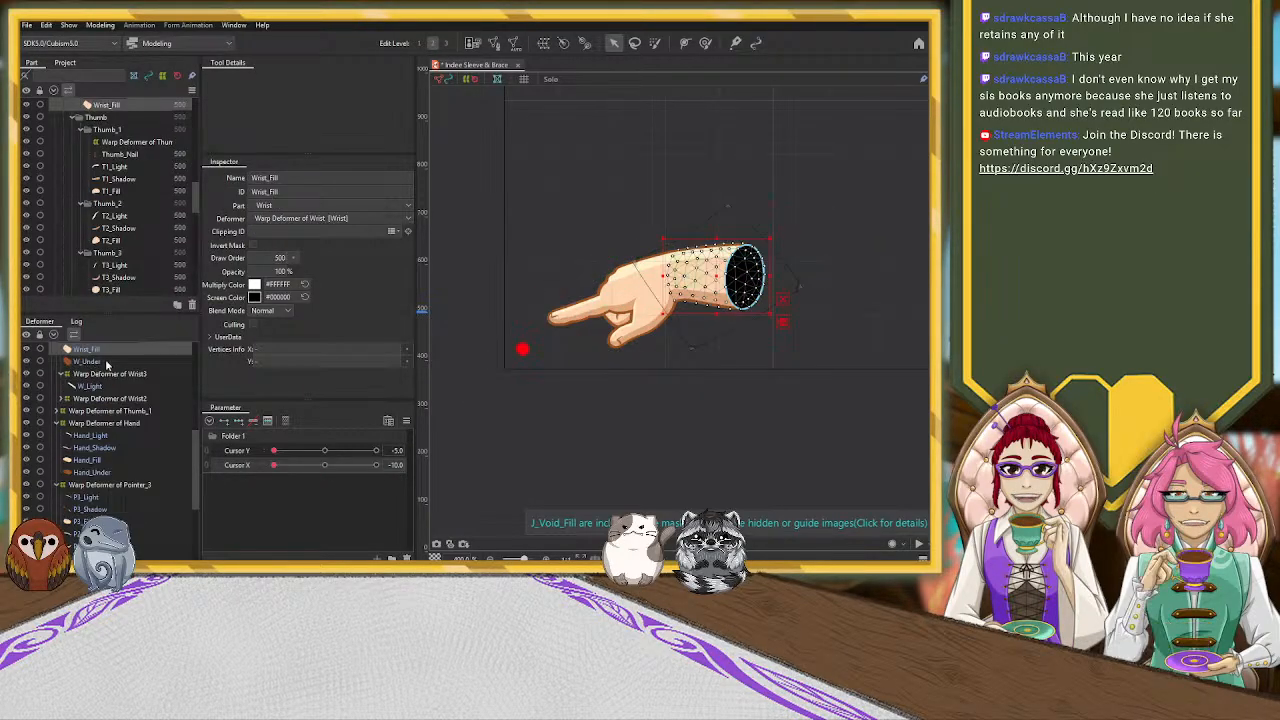
scroll(108, 350, up, 1)
click(93, 382)
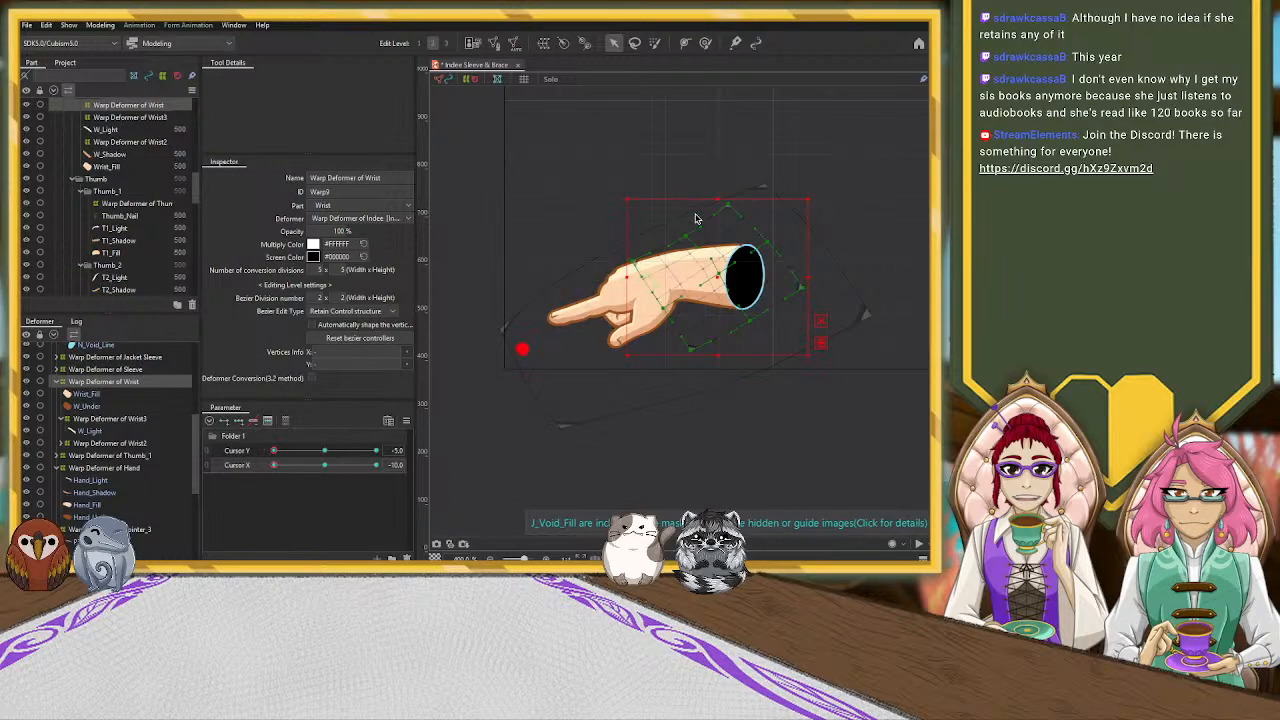
drag(811, 200, 794, 180)
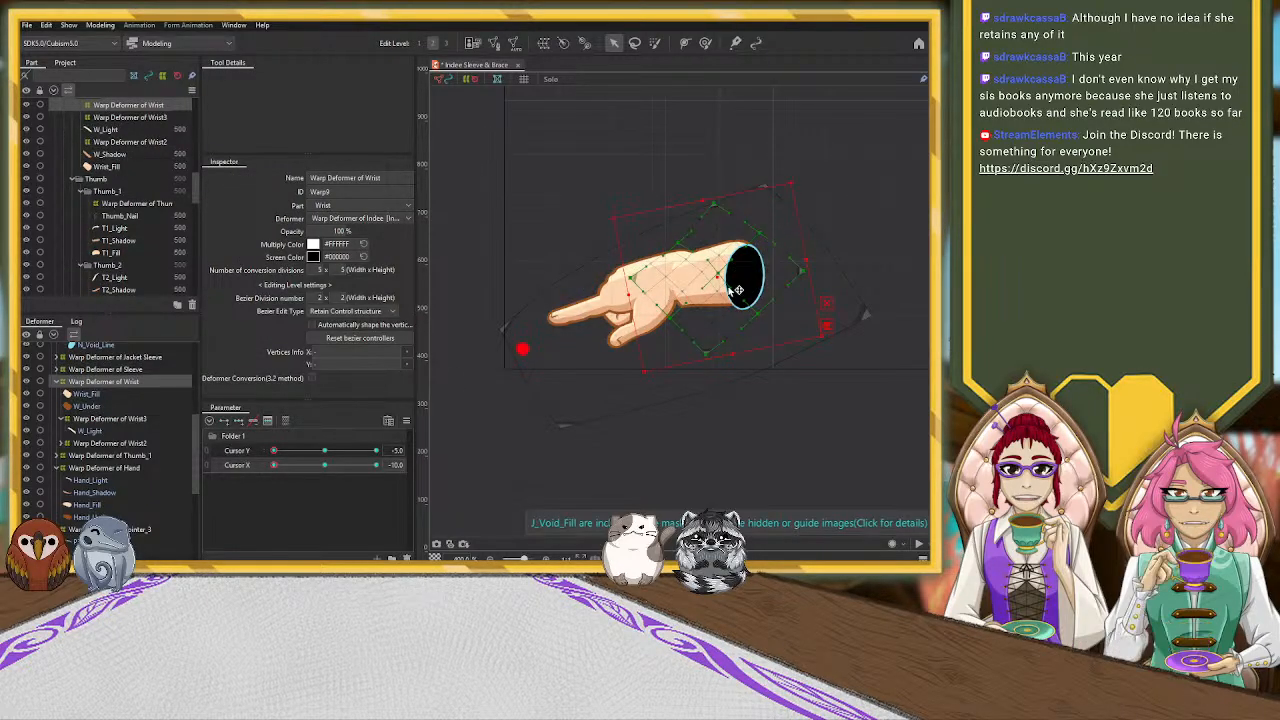
drag(737, 291, 715, 270)
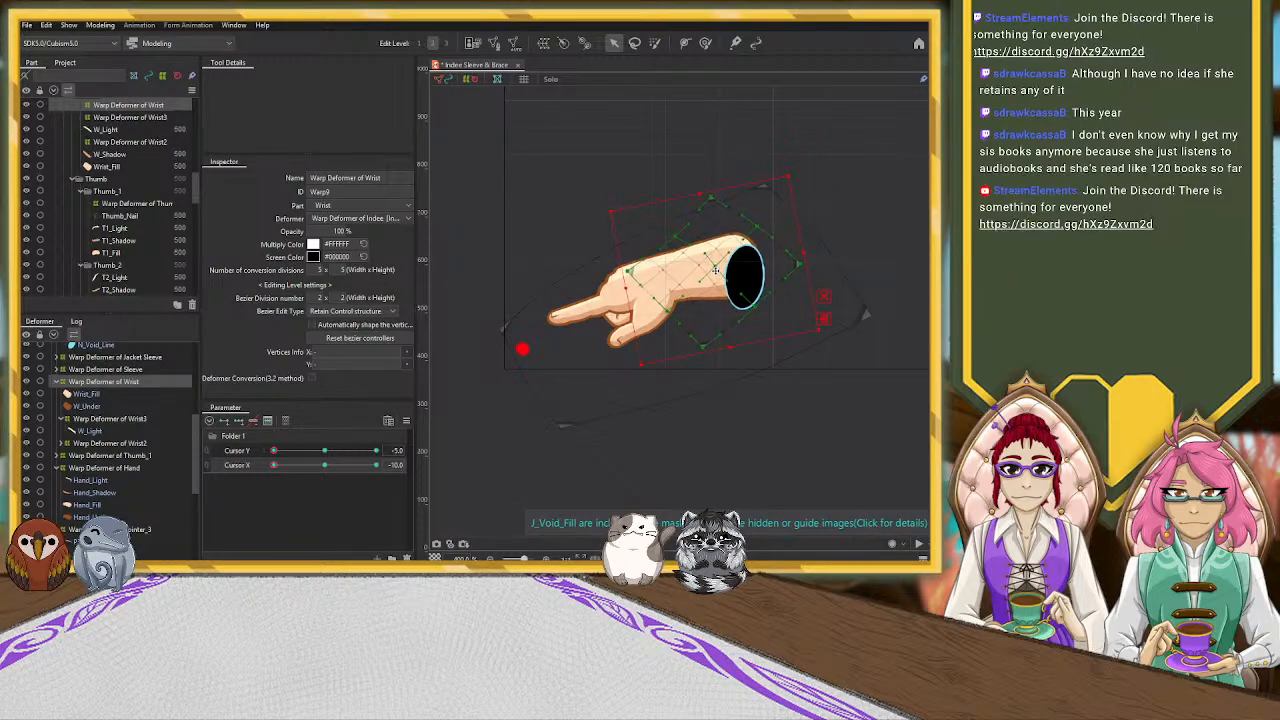
Rotate Warp Deformer of N_Void slightly counterclockwise and raise it to line up with the wrist's cut end
click(760, 280)
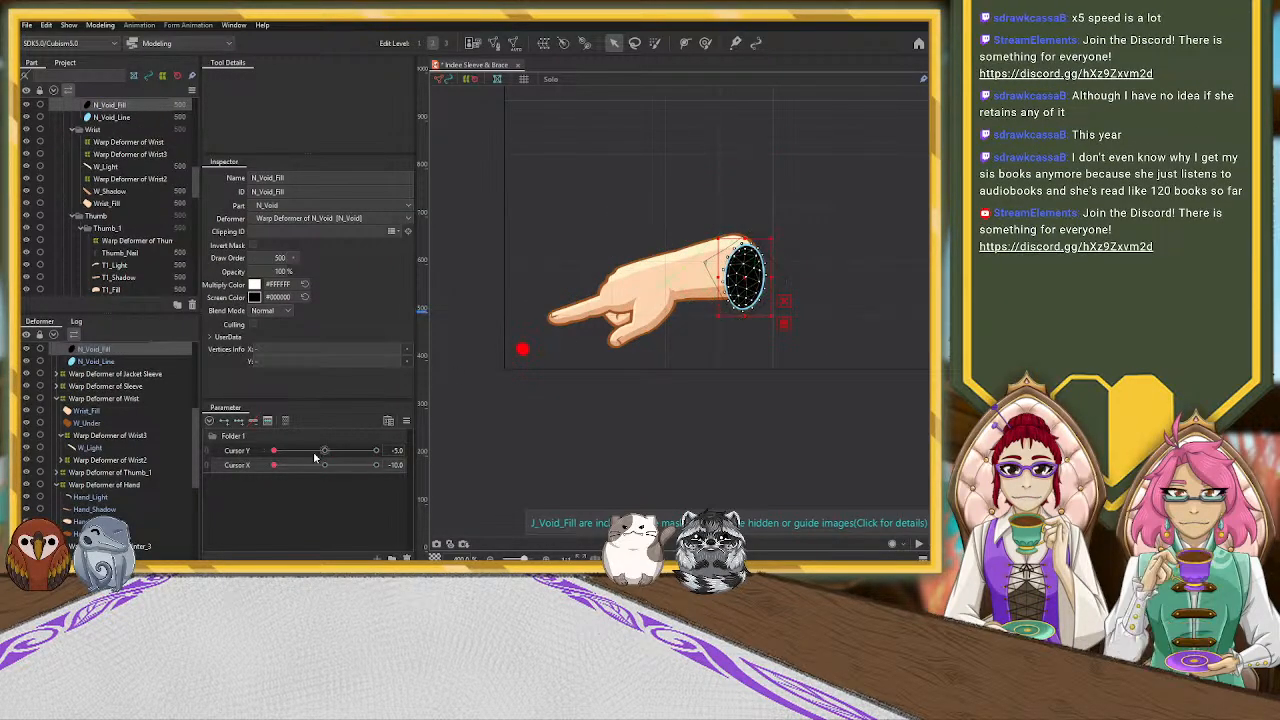
scroll(120, 449, up, 2)
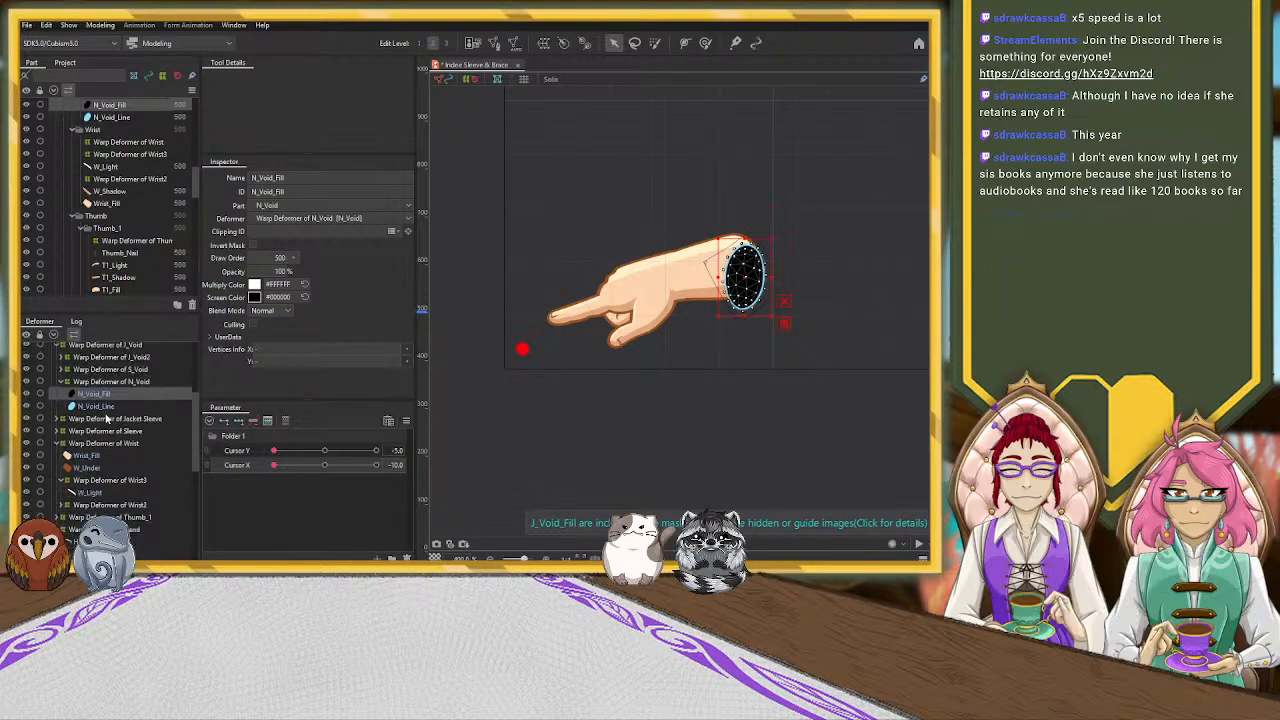
click(110, 381)
drag(794, 222, 791, 214)
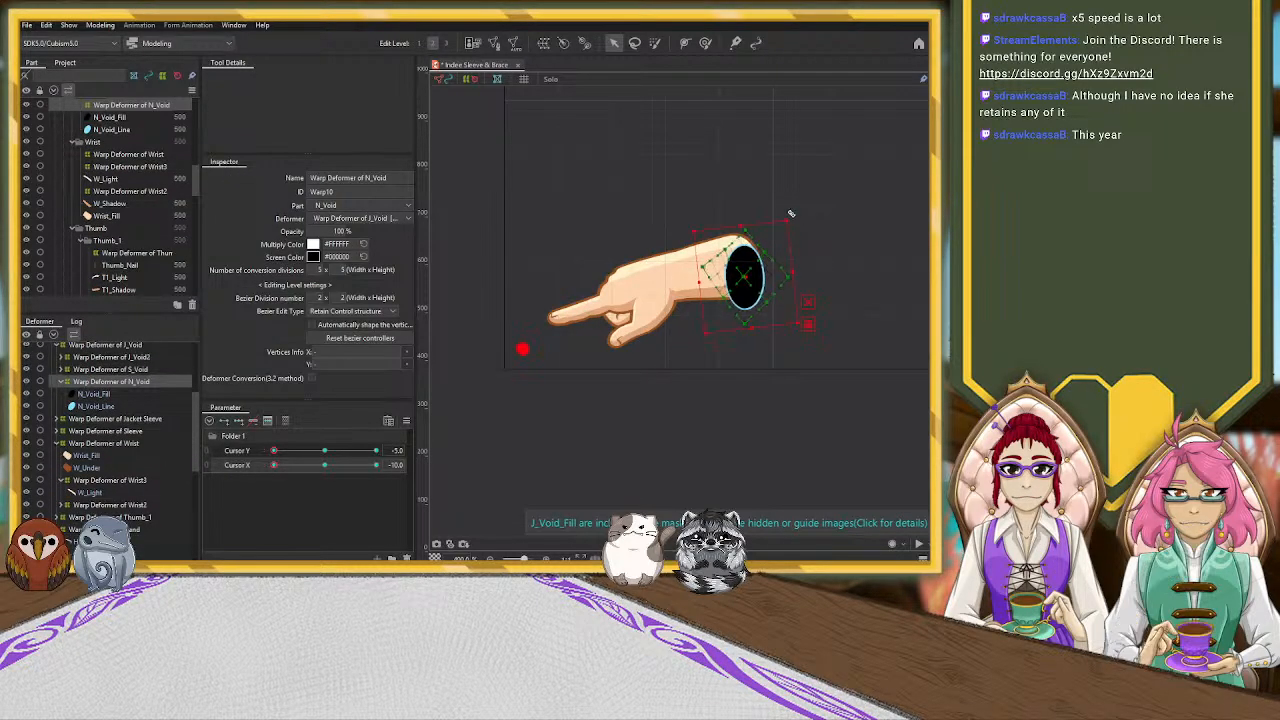
drag(747, 281, 744, 266)
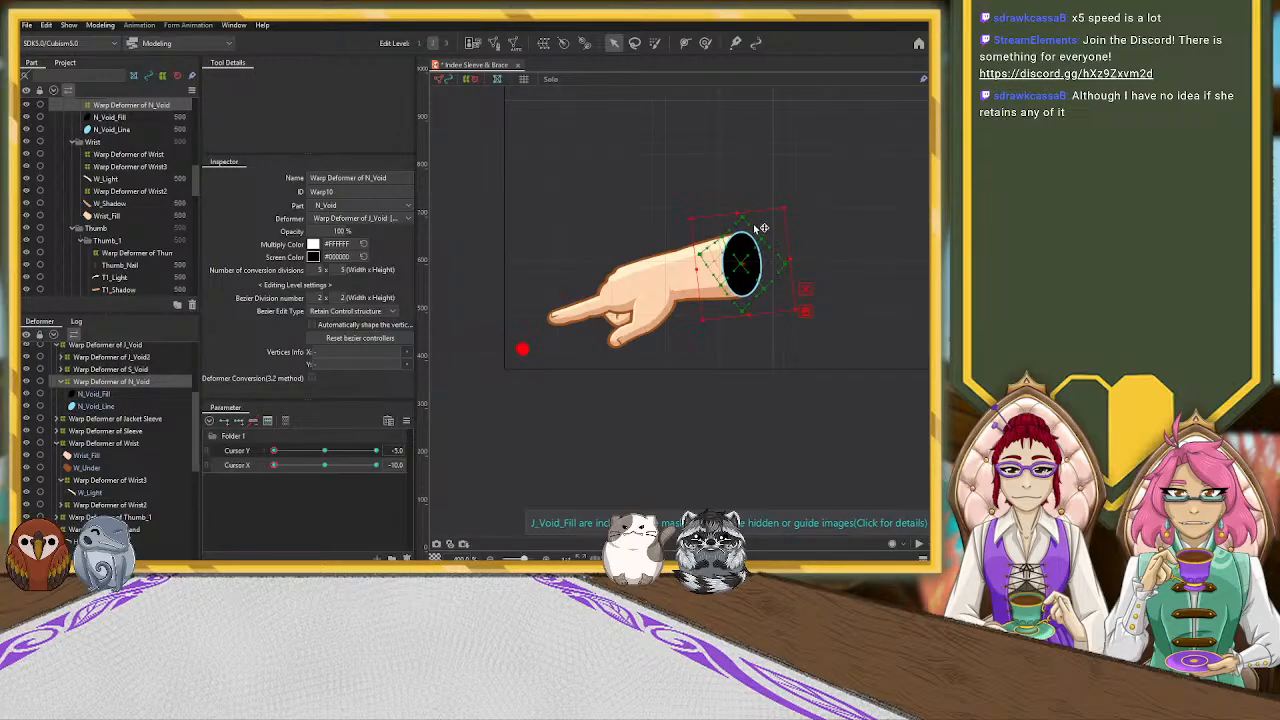
click(744, 220)
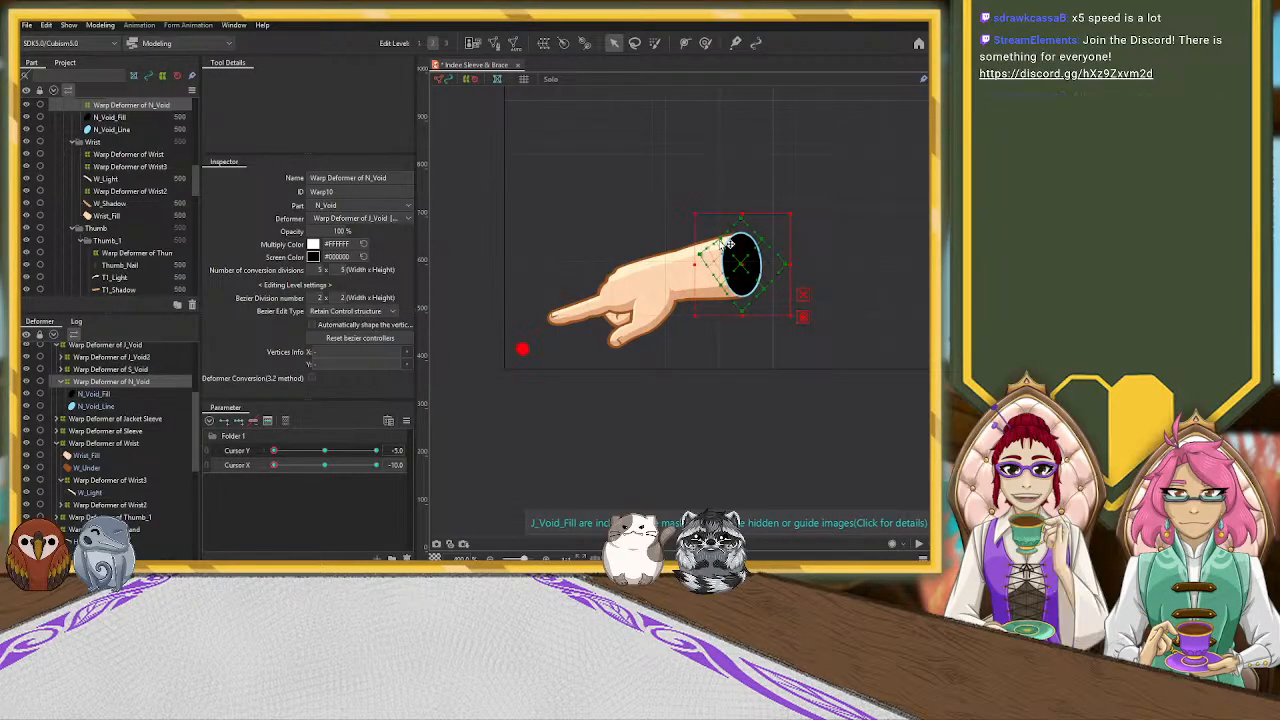
Adjust the wrist-side edge points and the outer corner of Warp Deformer of N_Void to widen the opening slightly
scroll(830, 258, up, 2)
scroll(784, 270, down, 1)
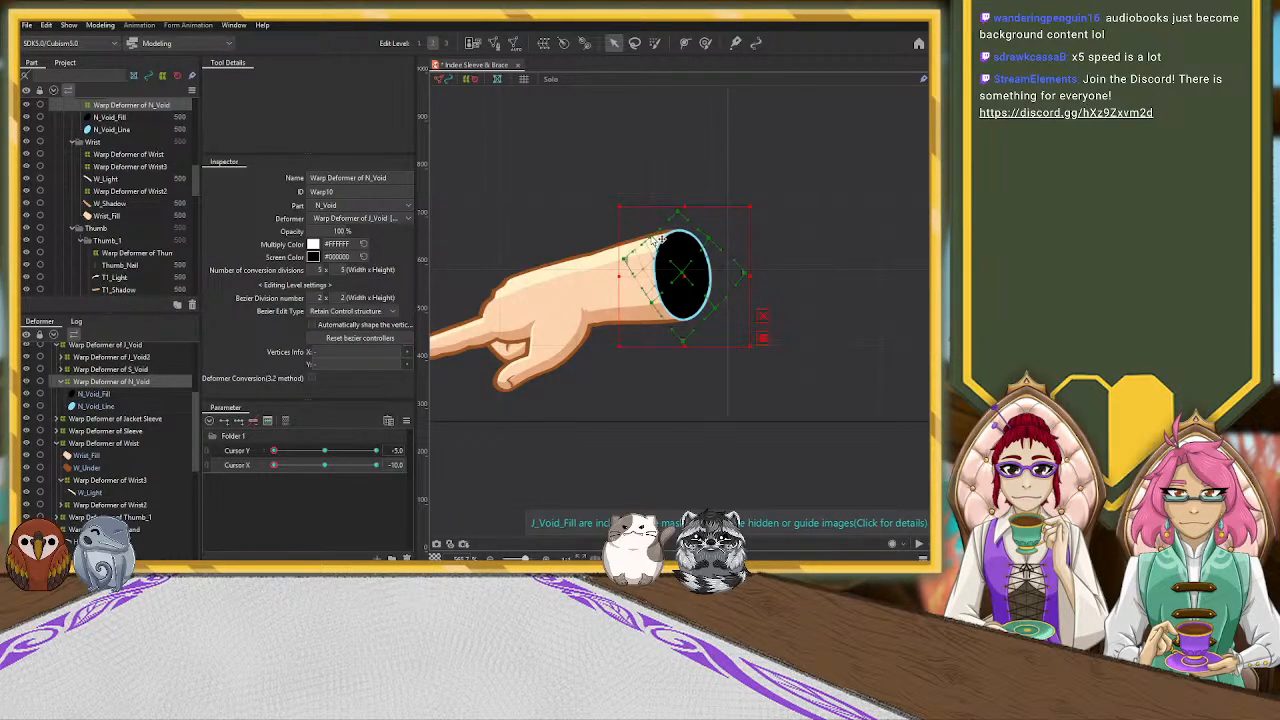
click(645, 282)
drag(648, 294, 645, 293)
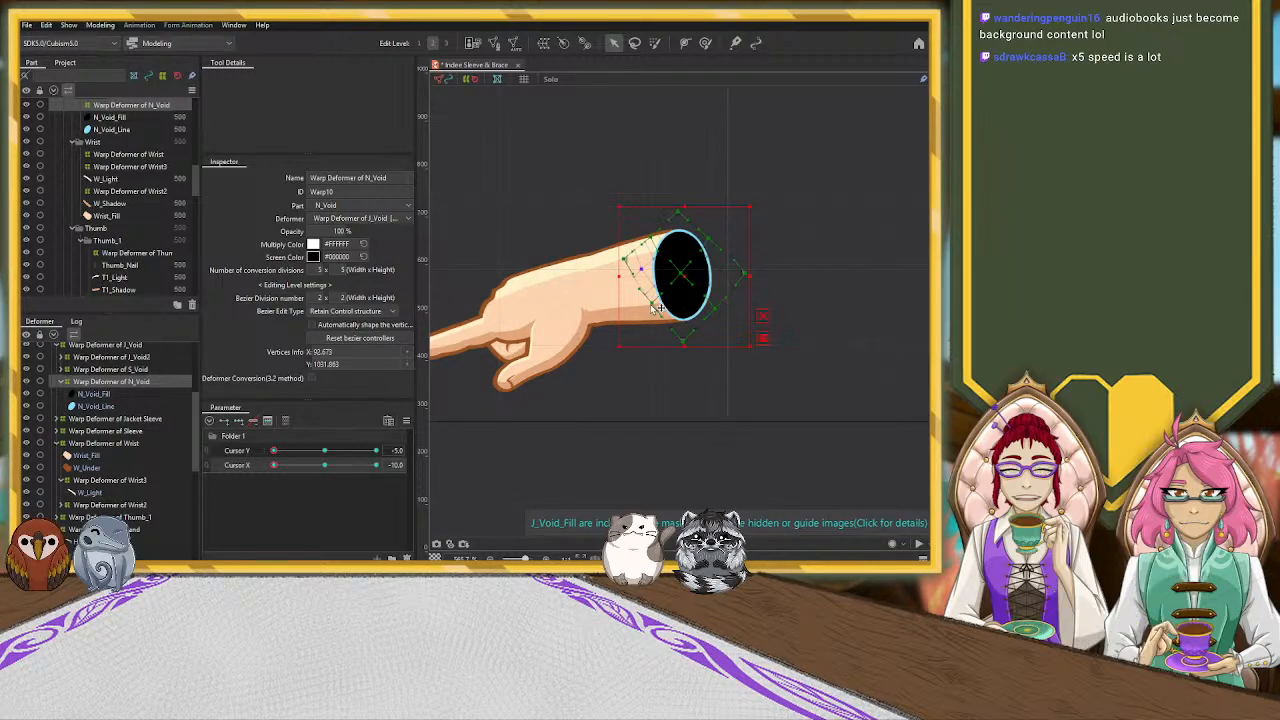
drag(715, 296, 711, 297)
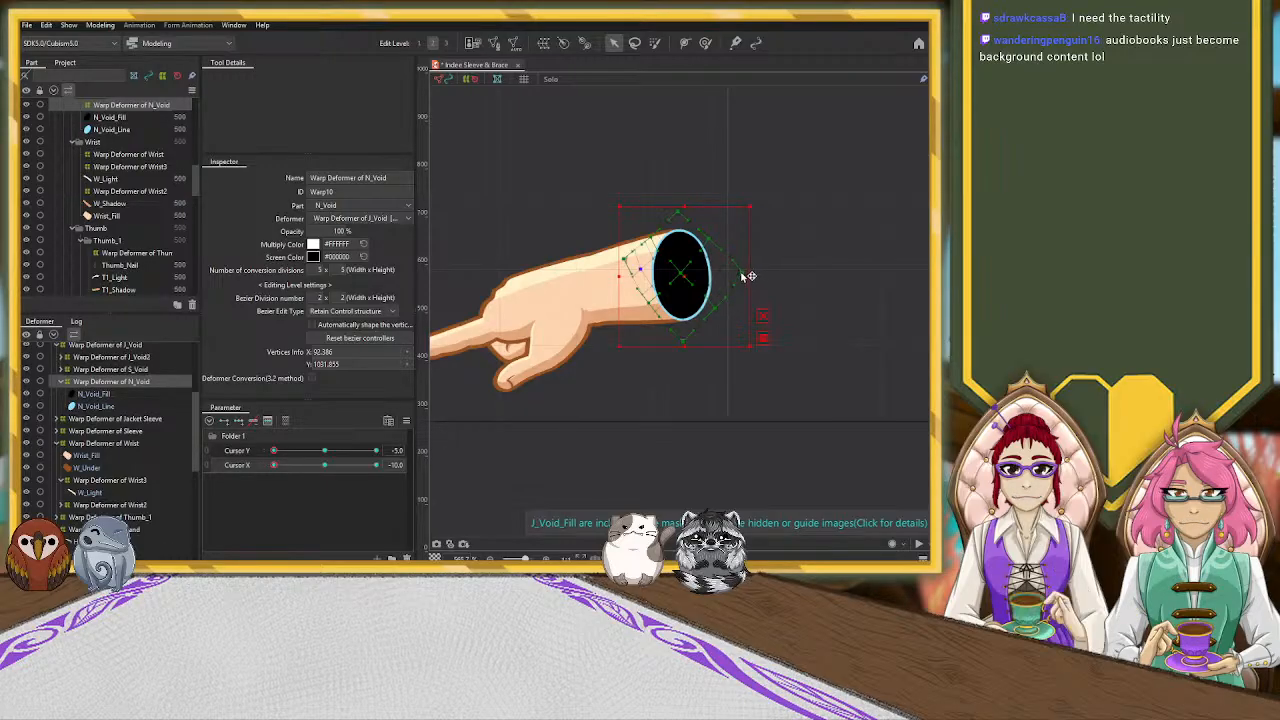
scroll(733, 271, down, 2)
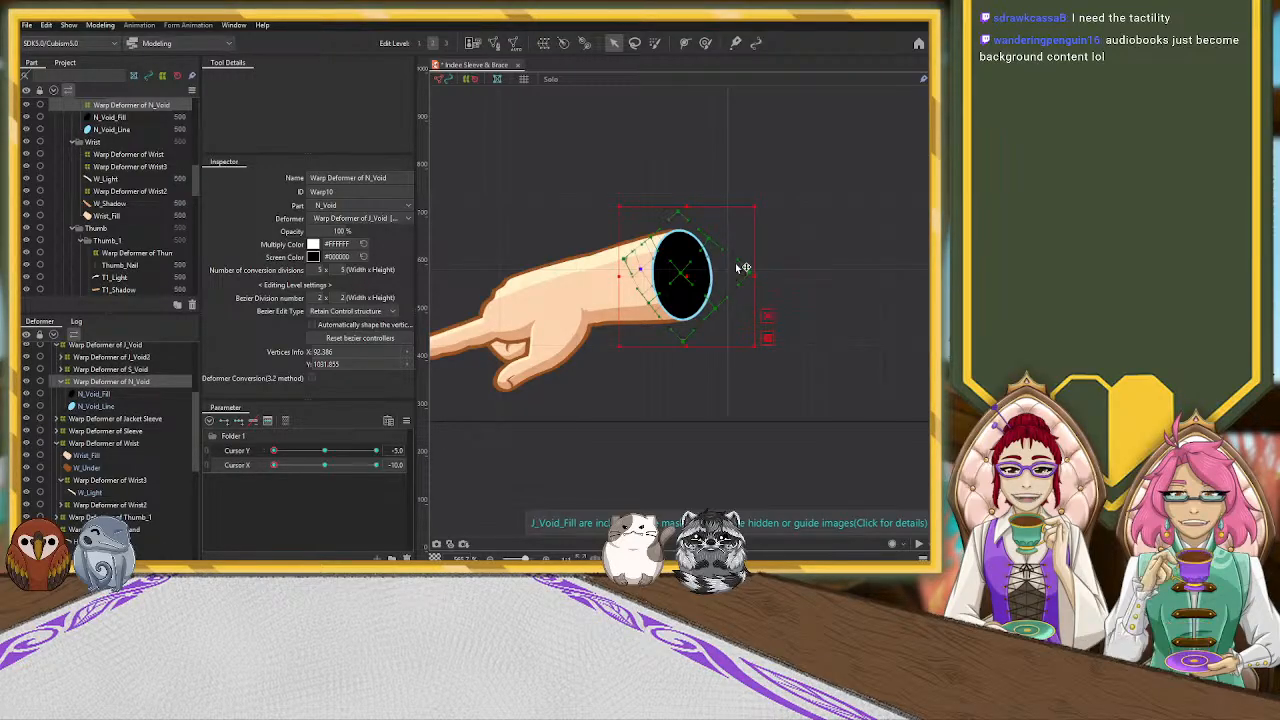
drag(653, 268, 704, 270)
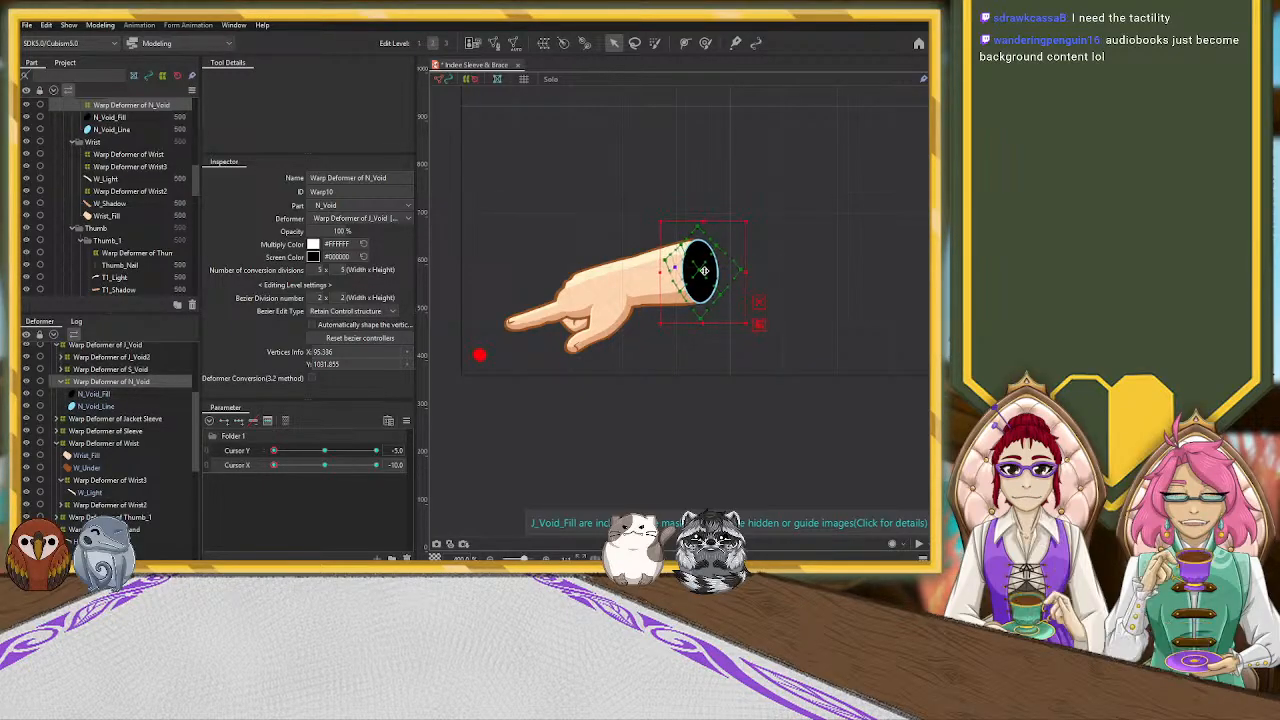
Pull the outer corner point of Warp Deformer of Wrist slightly inward at the wrist's cut end
click(123, 443)
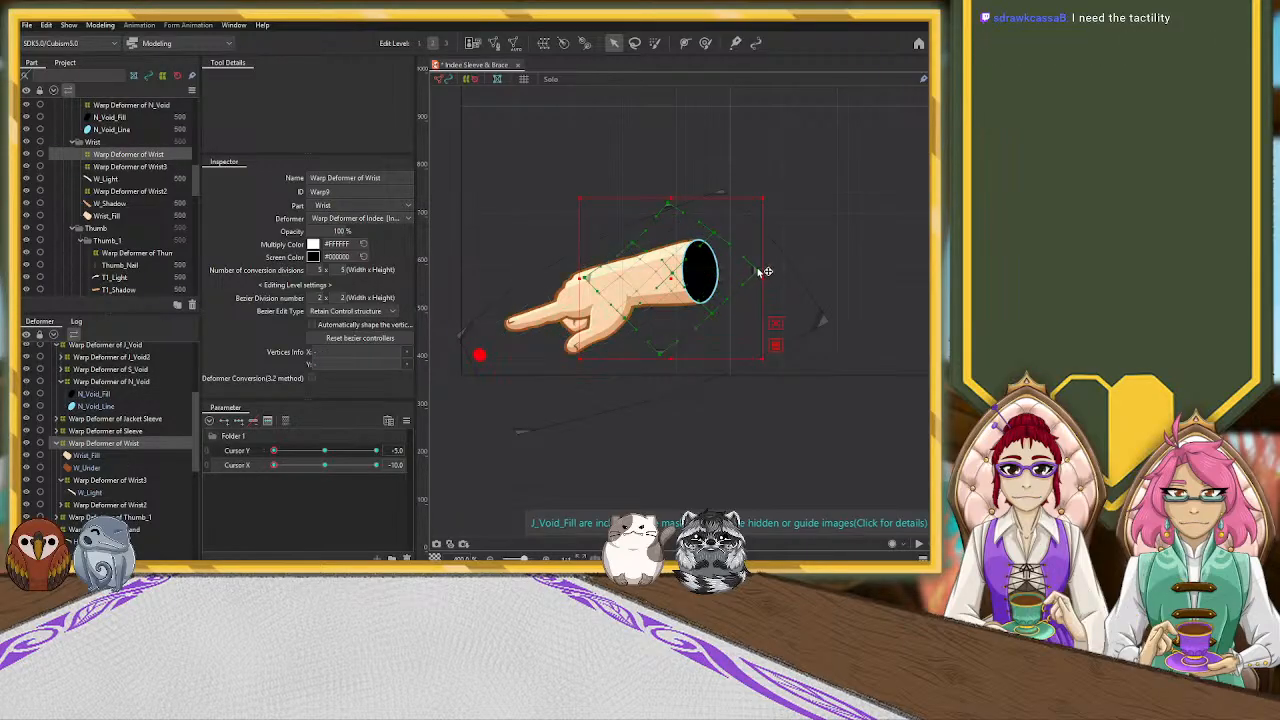
drag(758, 272, 755, 272)
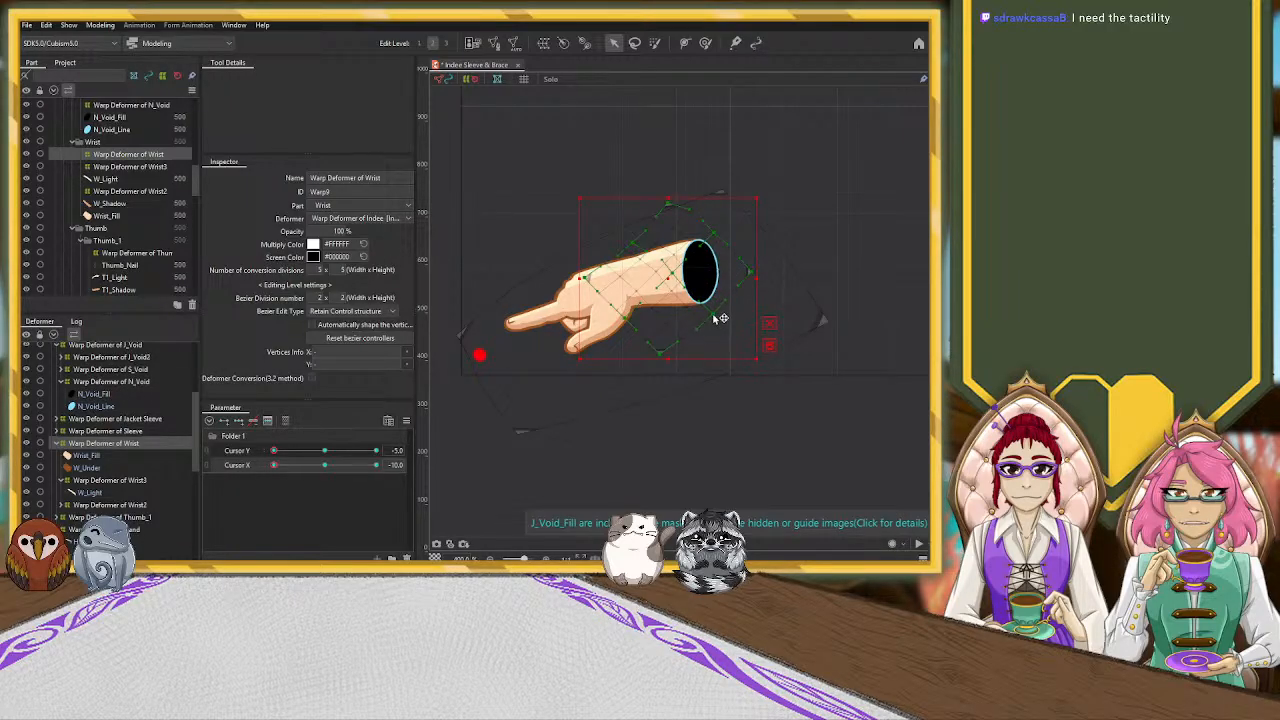
click(658, 143)
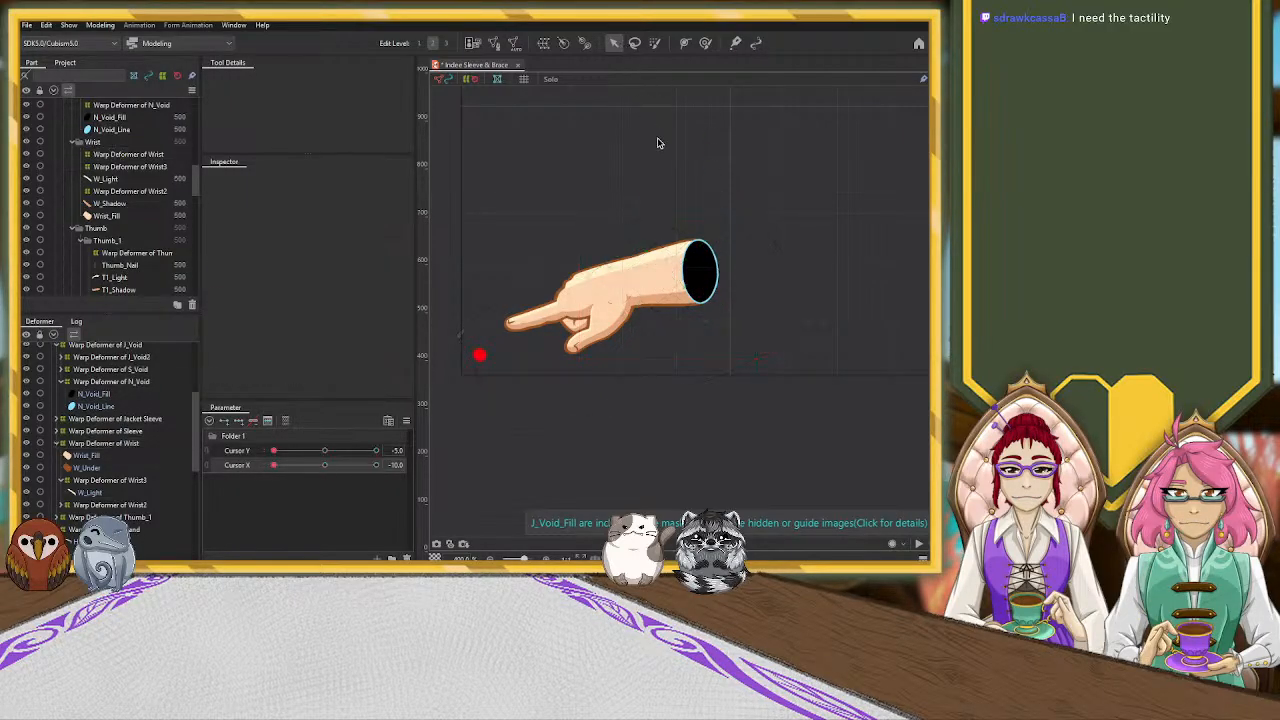
scroll(795, 205, down, 3)
scroll(779, 208, up, 3)
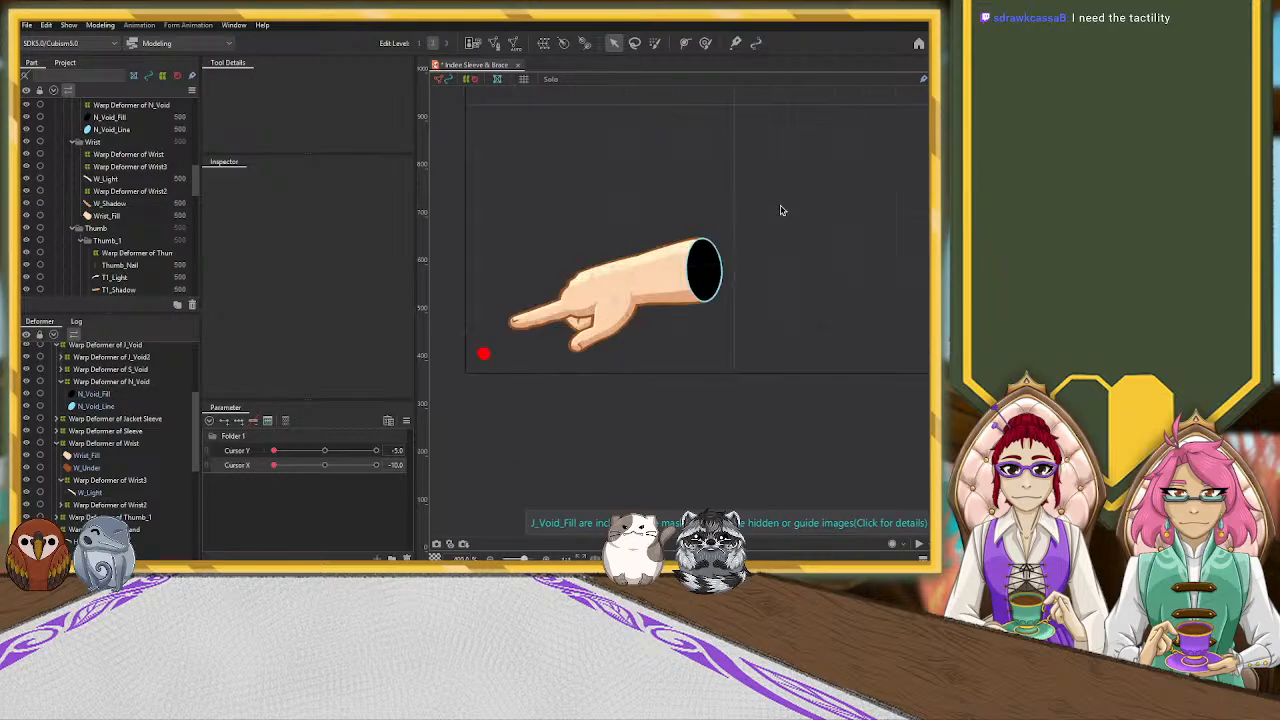
Add three Cursor Y keyforms to Warp Deformer of Wrist2 at the neutral pose and move it slightly down at Y -5, X -10
scroll(649, 312, up, 2)
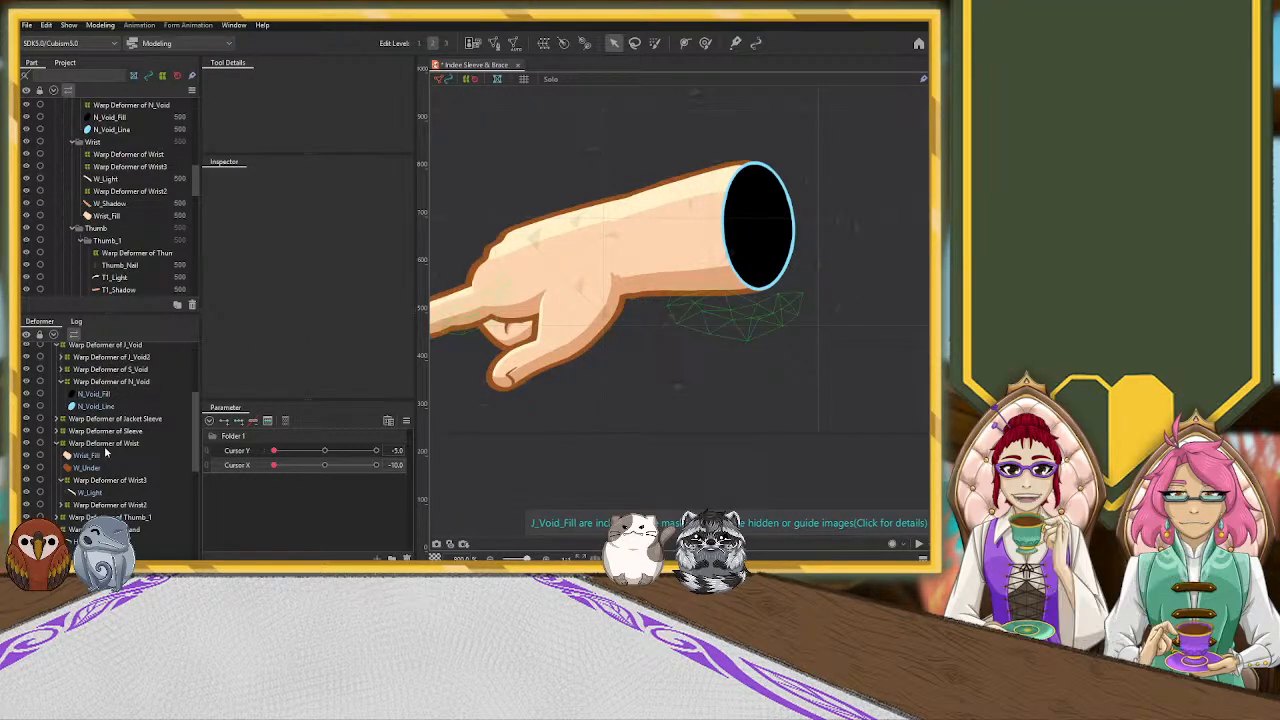
click(645, 338)
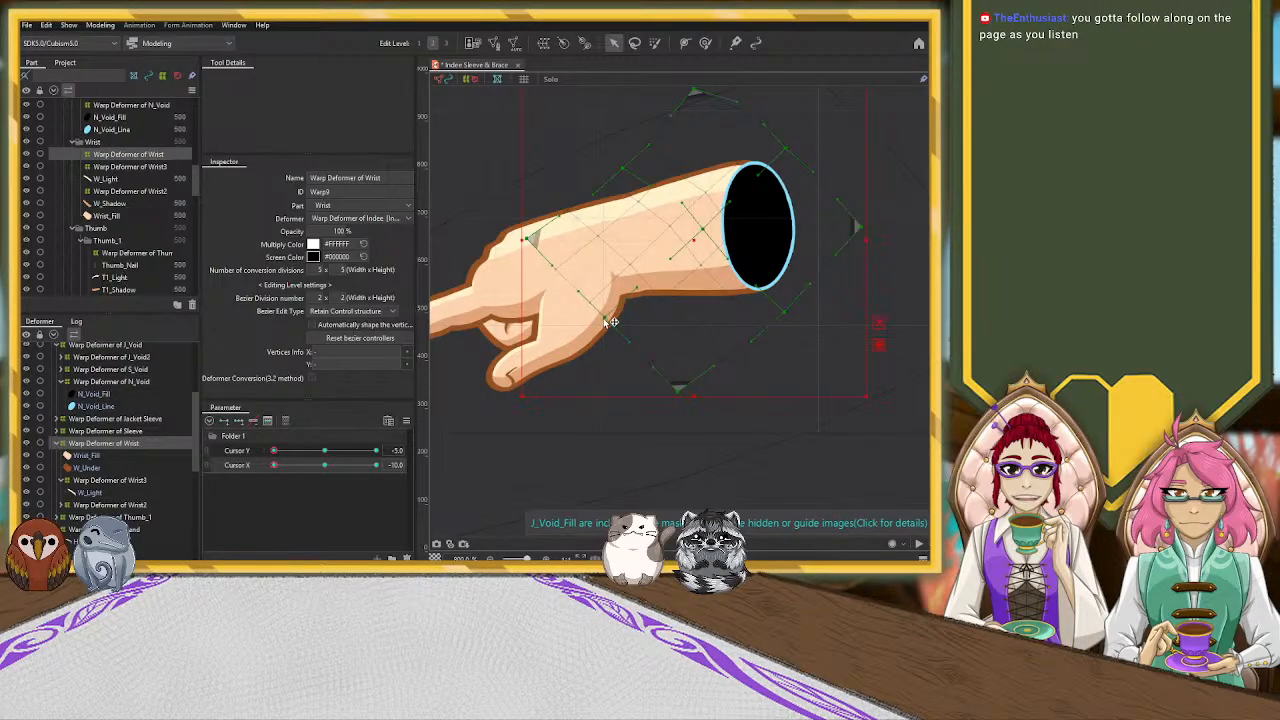
click(675, 287)
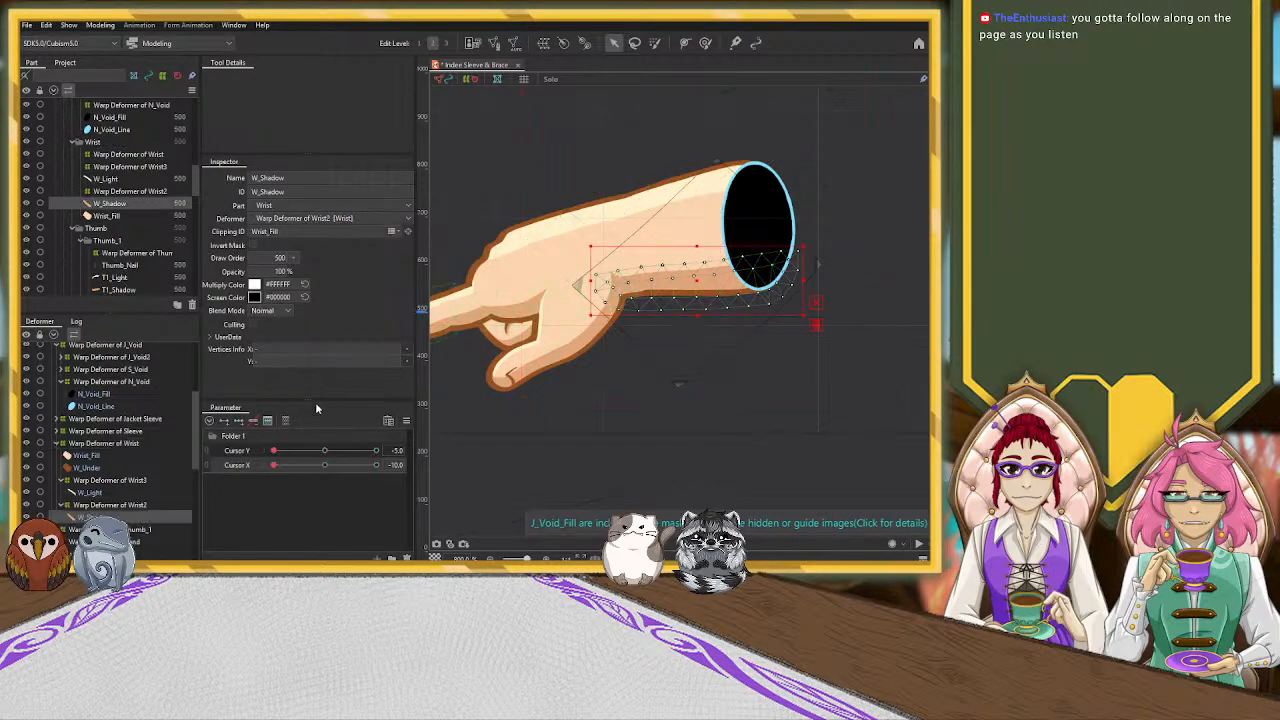
click(114, 506)
click(325, 451)
click(325, 465)
click(318, 468)
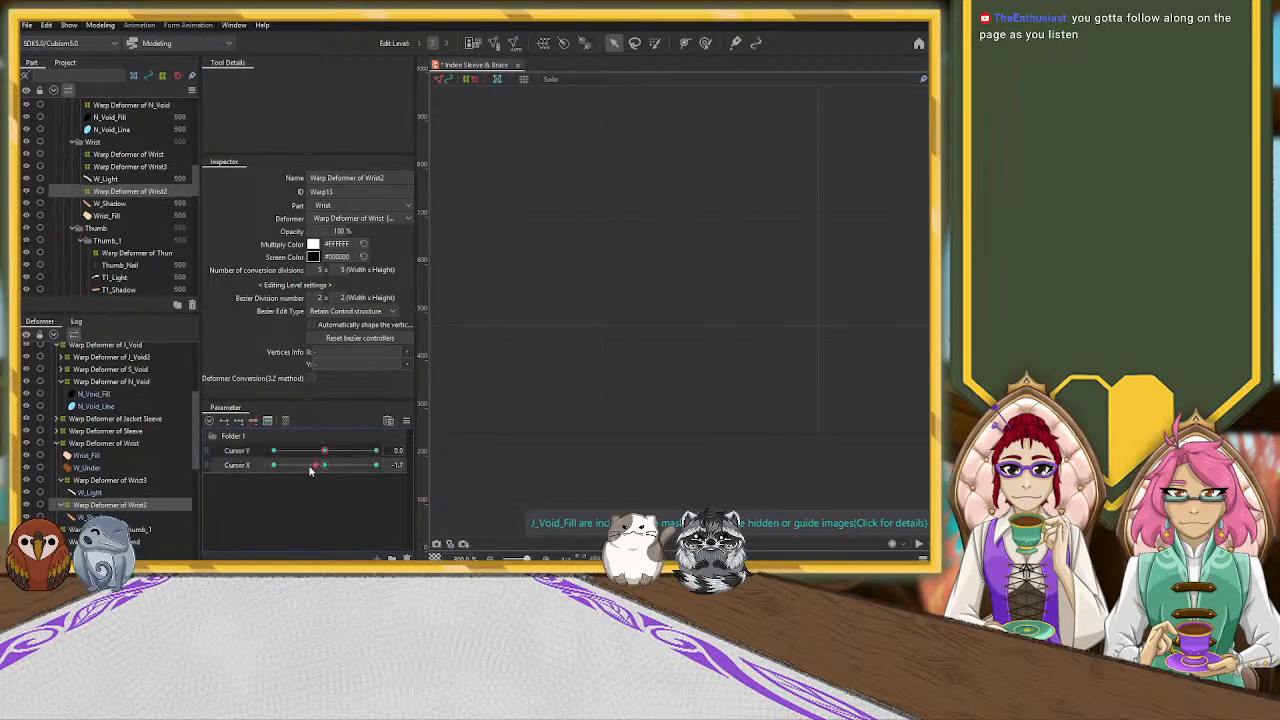
click(323, 452)
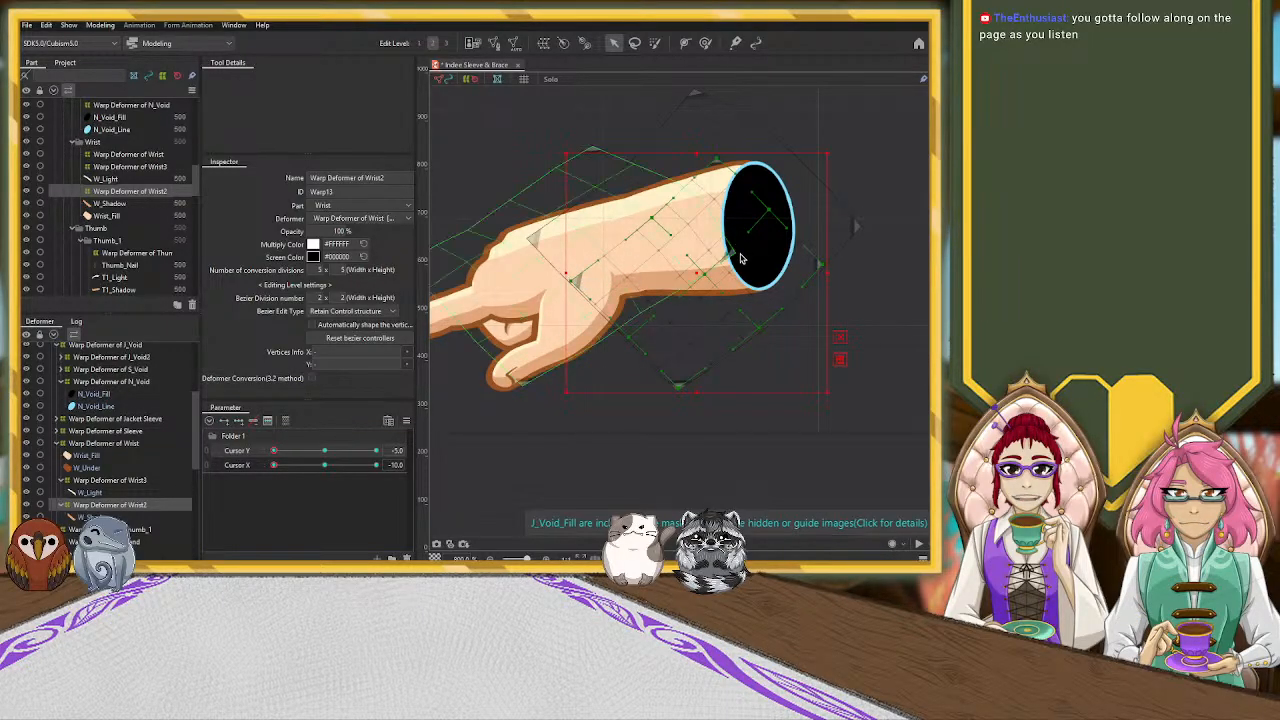
scroll(490, 292, down, 2)
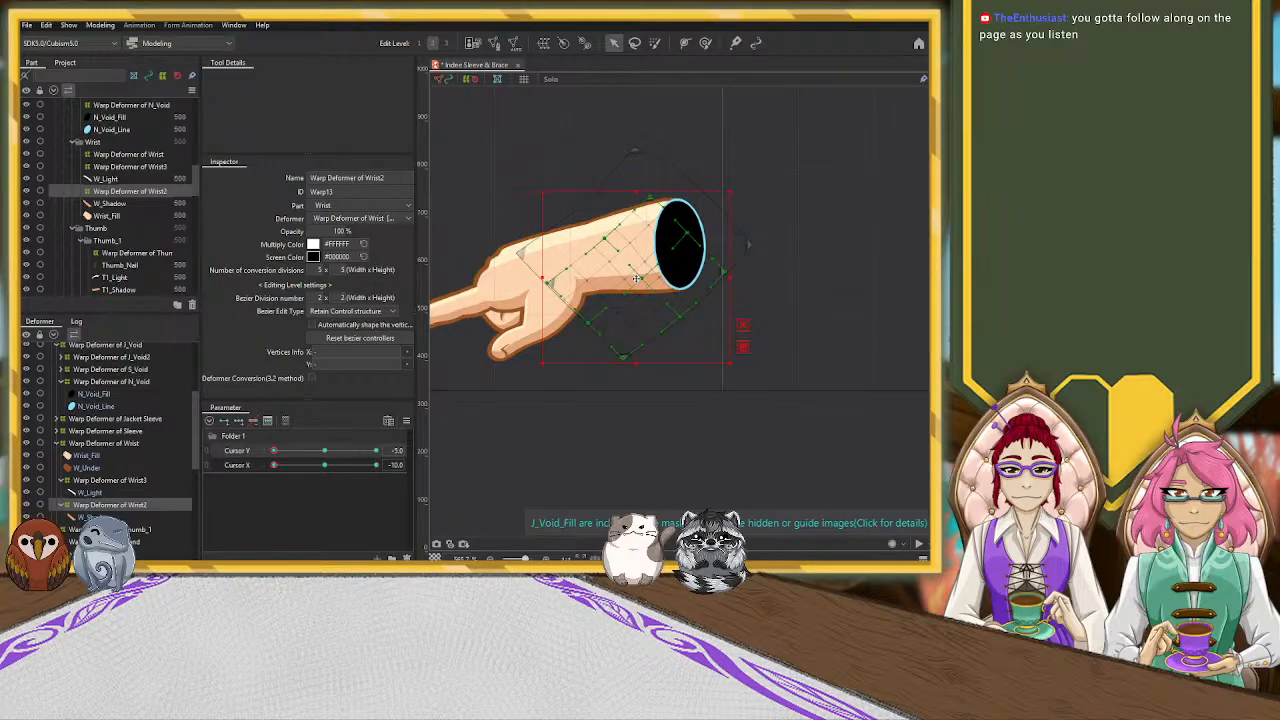
drag(636, 279, 637, 285)
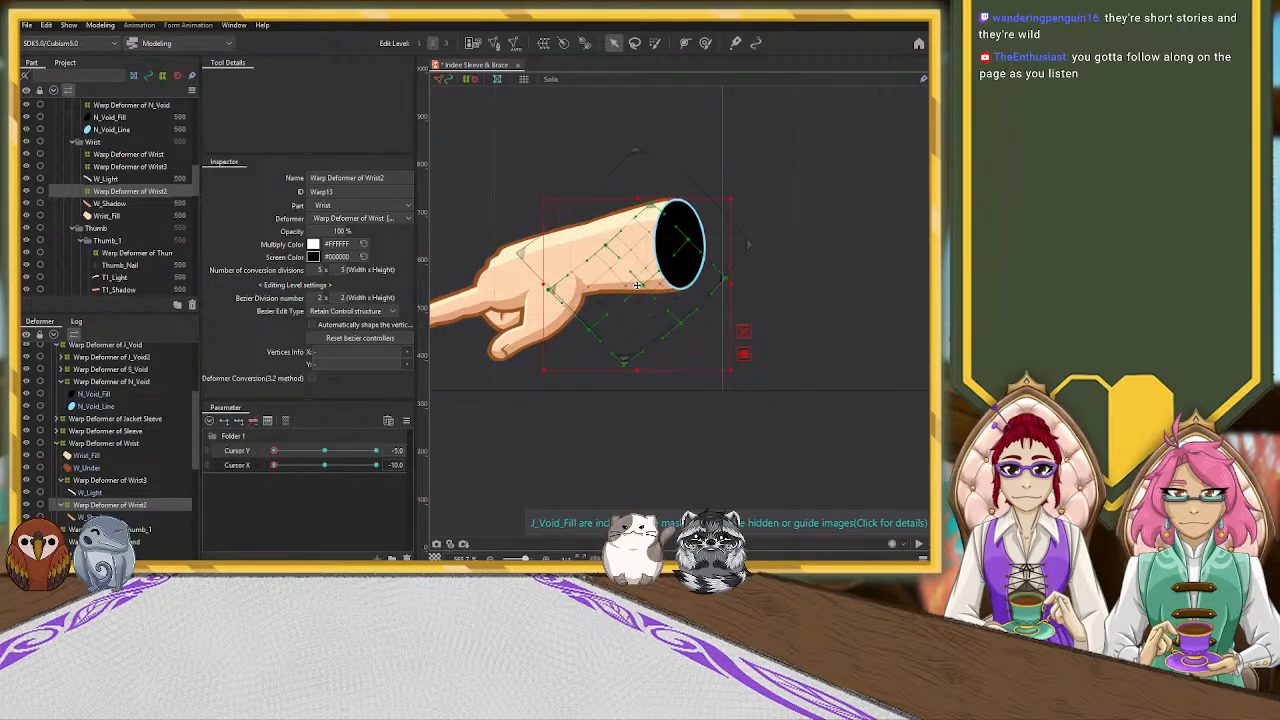
Add three Cursor Y keyforms to T3_Shadow and move it slightly down toward the wrist at Y -5, X -10
scroll(560, 303, up, 3)
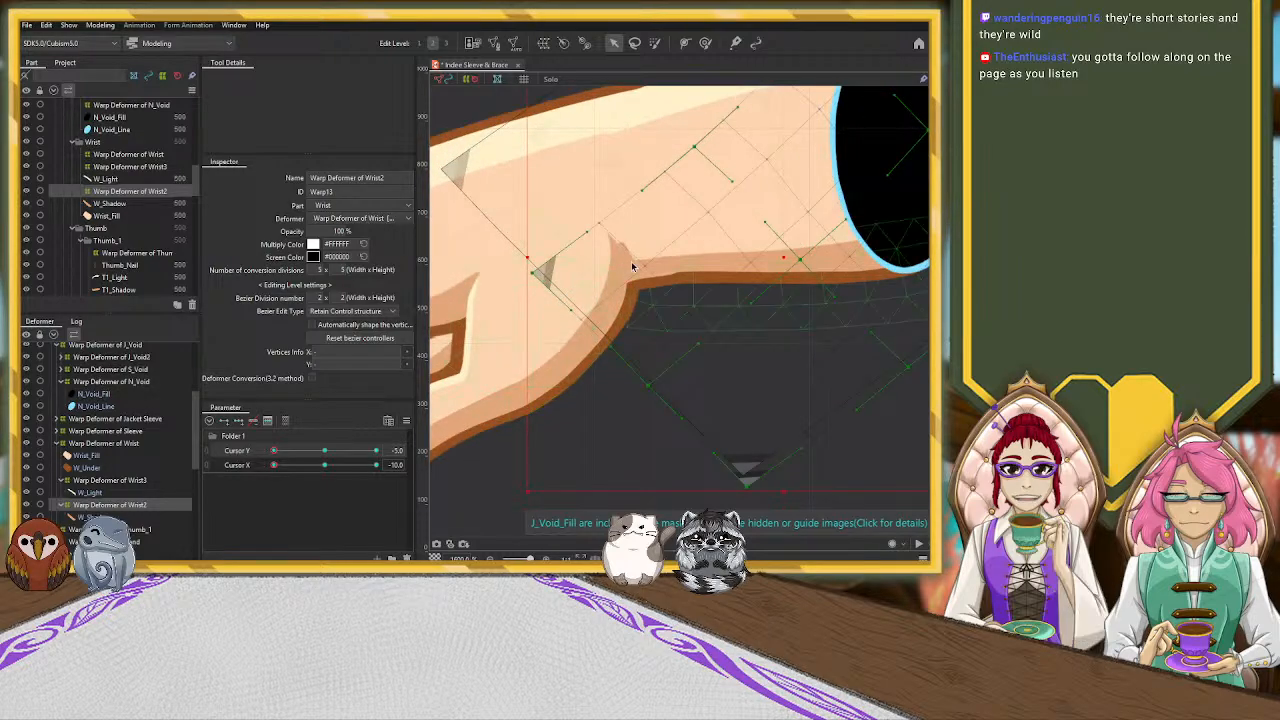
click(632, 266)
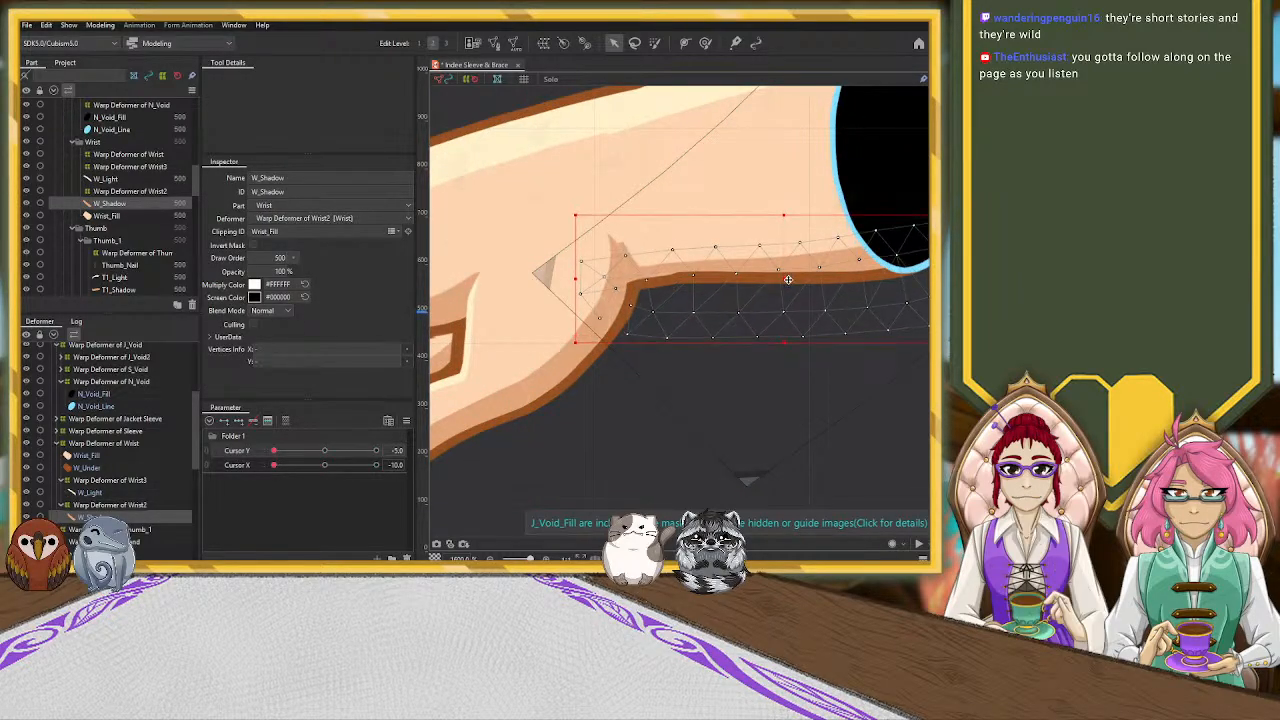
click(617, 244)
scroll(547, 286, down, 3)
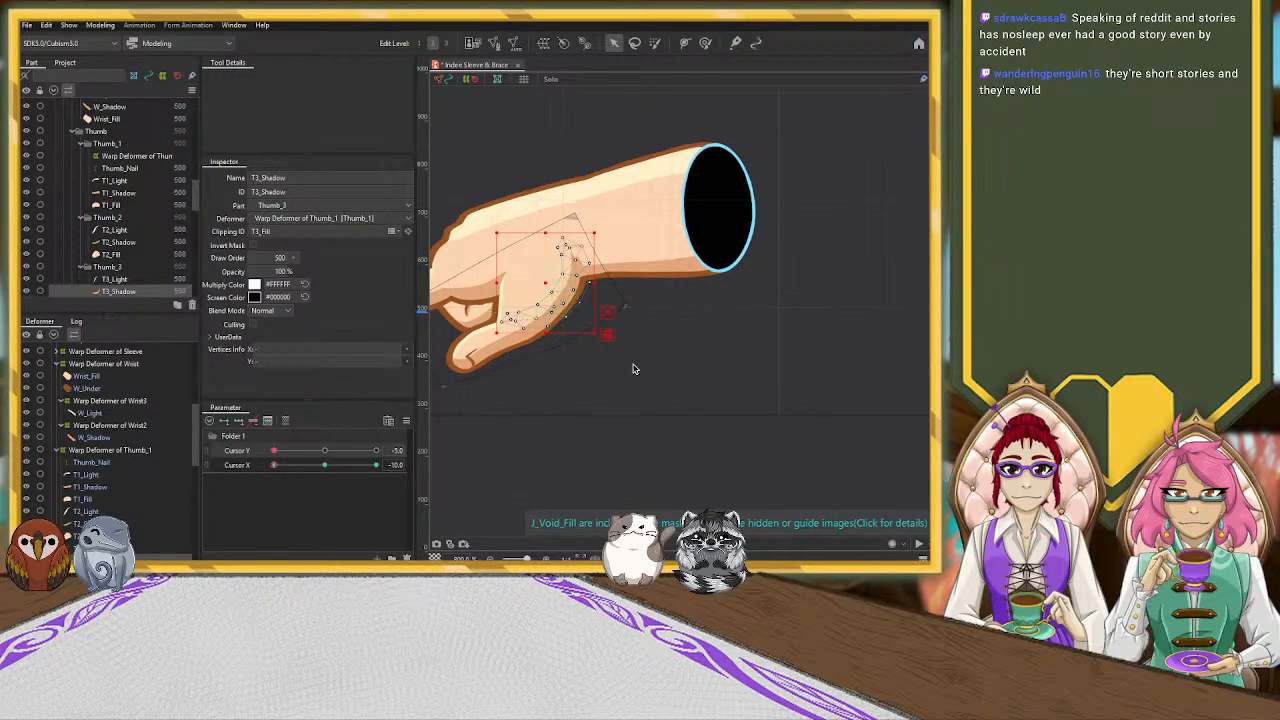
click(324, 466)
click(247, 451)
click(239, 421)
click(274, 451)
click(274, 465)
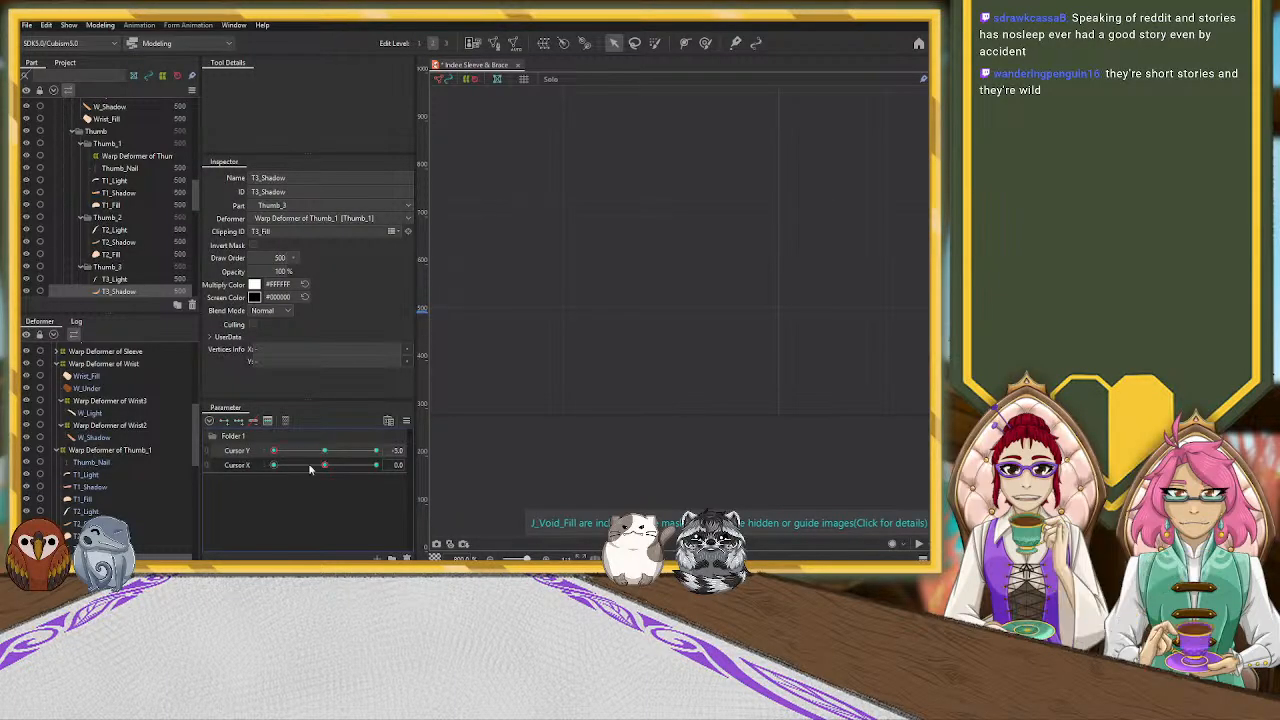
drag(547, 285, 550, 290)
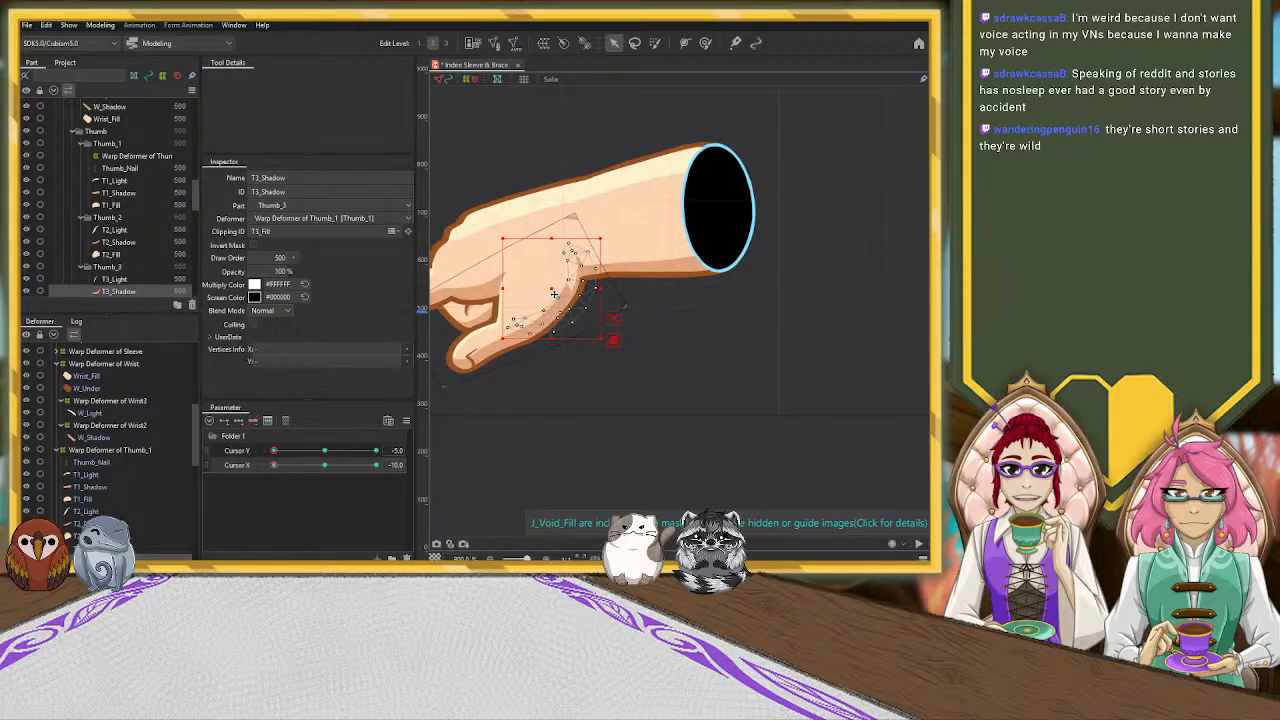
Add three Cursor Y keyforms to T2_Shadow at the neutral pose and move it slightly toward the thumb's lower edge at Y -5, X -10
click(467, 355)
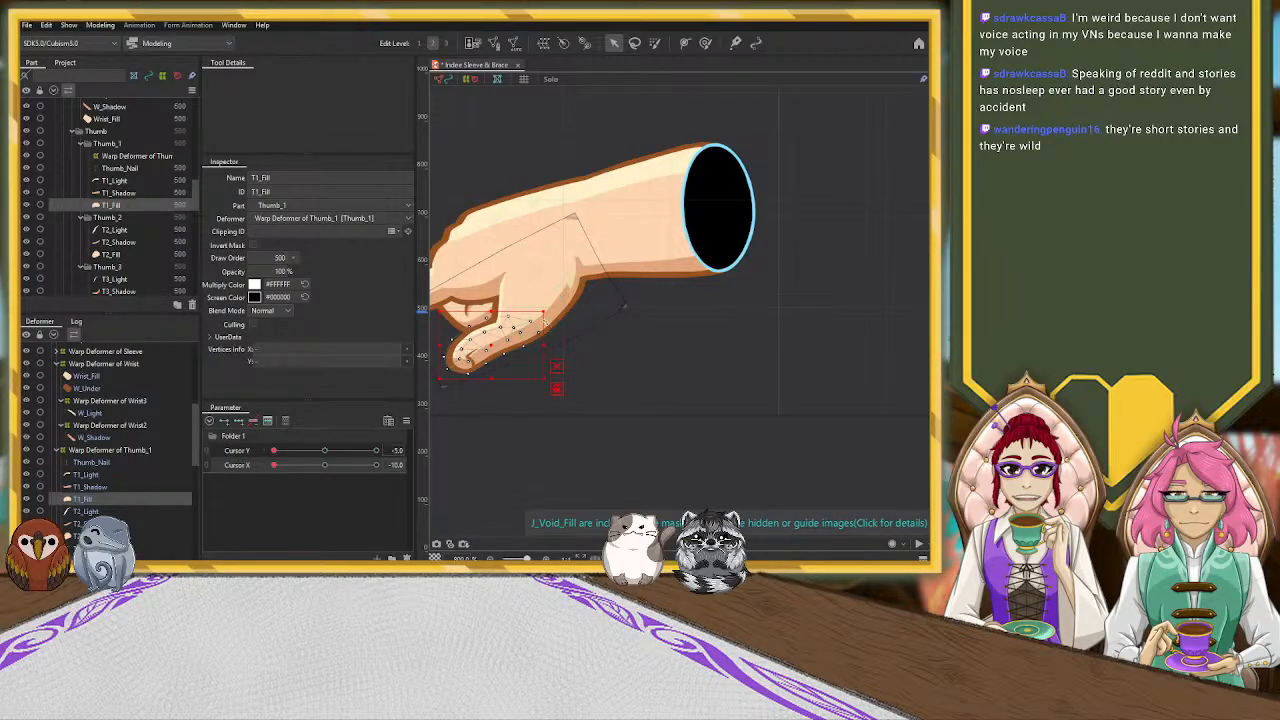
click(325, 451)
click(325, 465)
click(245, 453)
click(239, 421)
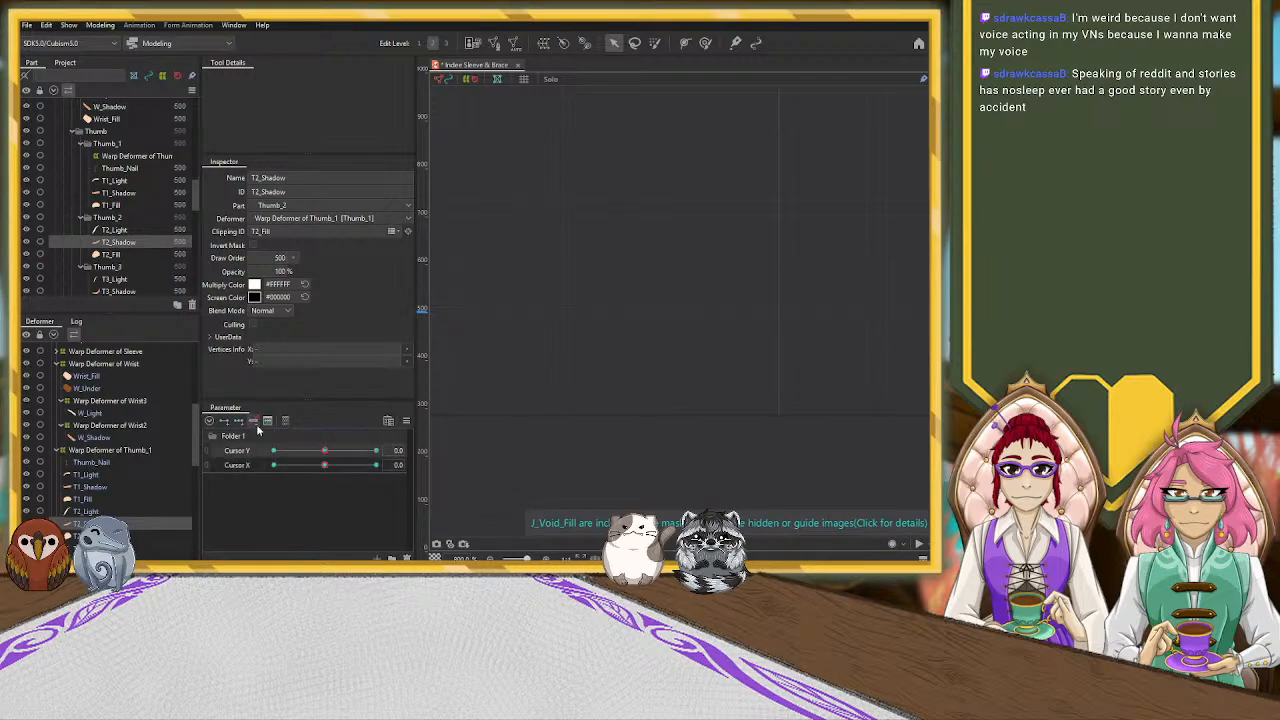
drag(325, 451, 222, 475)
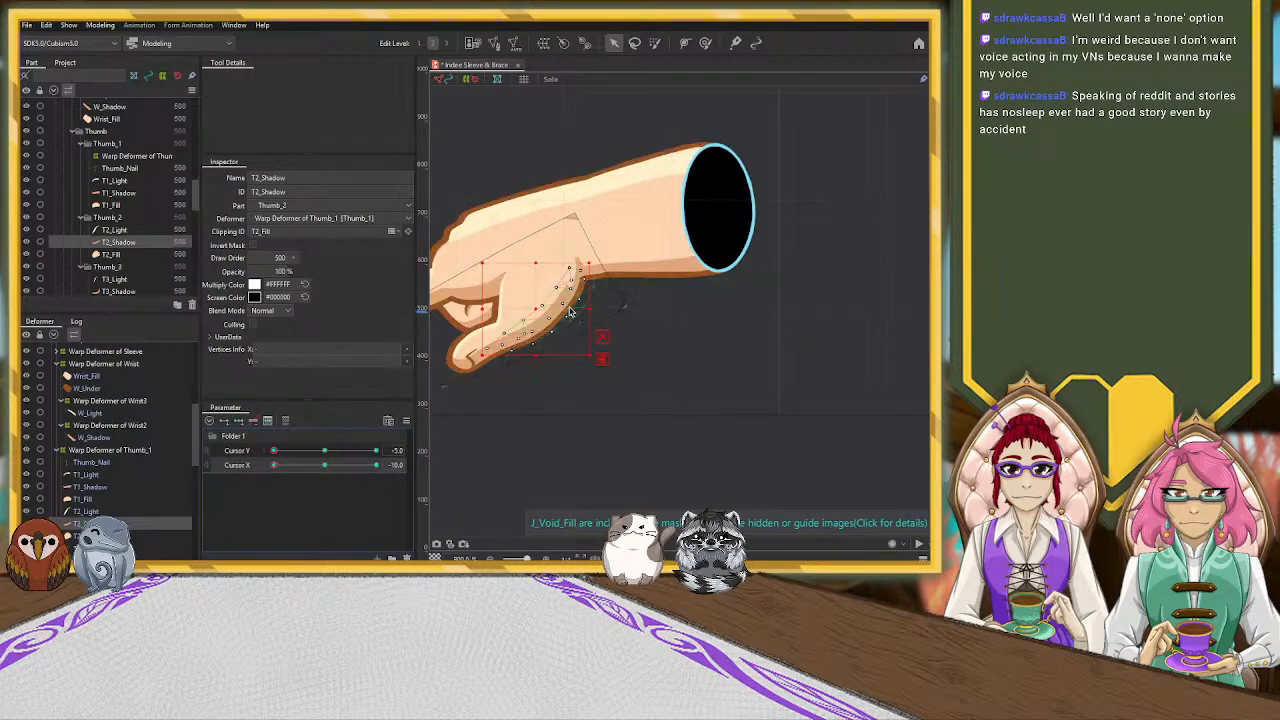
drag(537, 310, 542, 313)
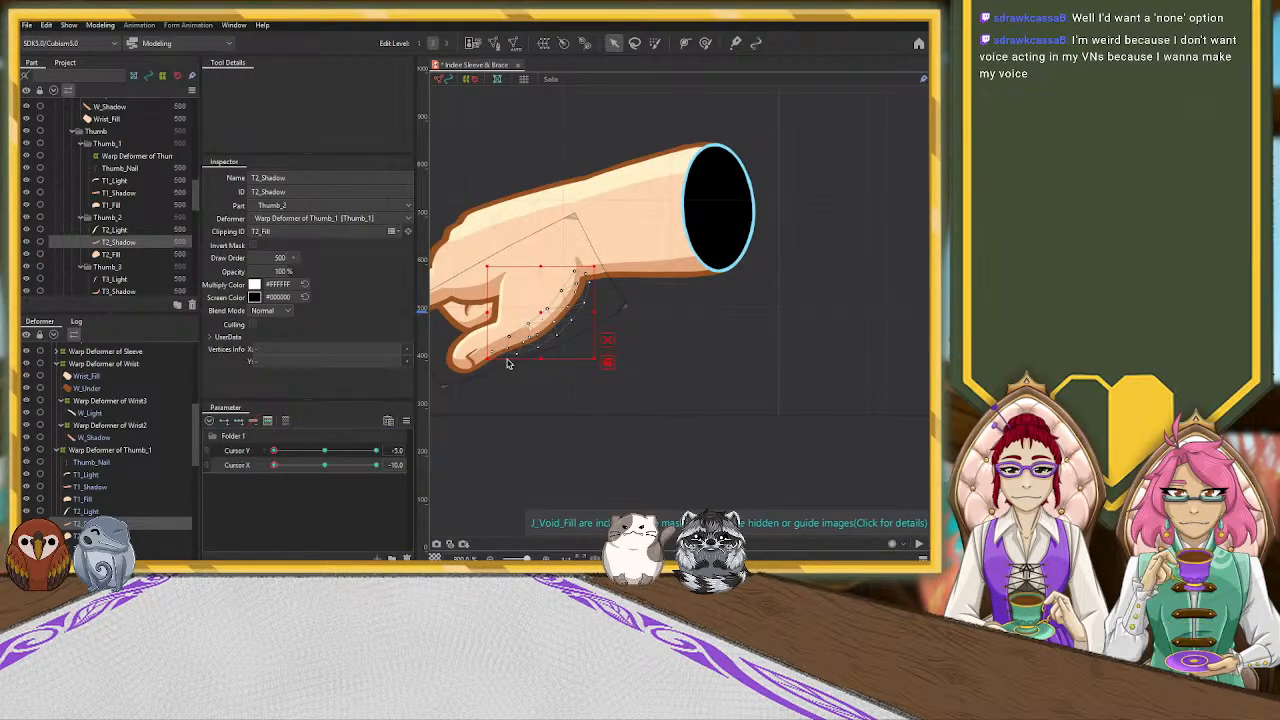
Add three Cursor Y keyforms to T1_Shadow at the neutral pose and move it slightly toward the thumb's lower edge at Y -5, X -10
click(324, 451)
click(324, 465)
drag(324, 451, 185, 487)
click(443, 380)
click(325, 451)
click(325, 465)
click(246, 452)
click(239, 422)
drag(324, 451, 234, 474)
drag(493, 348, 498, 352)
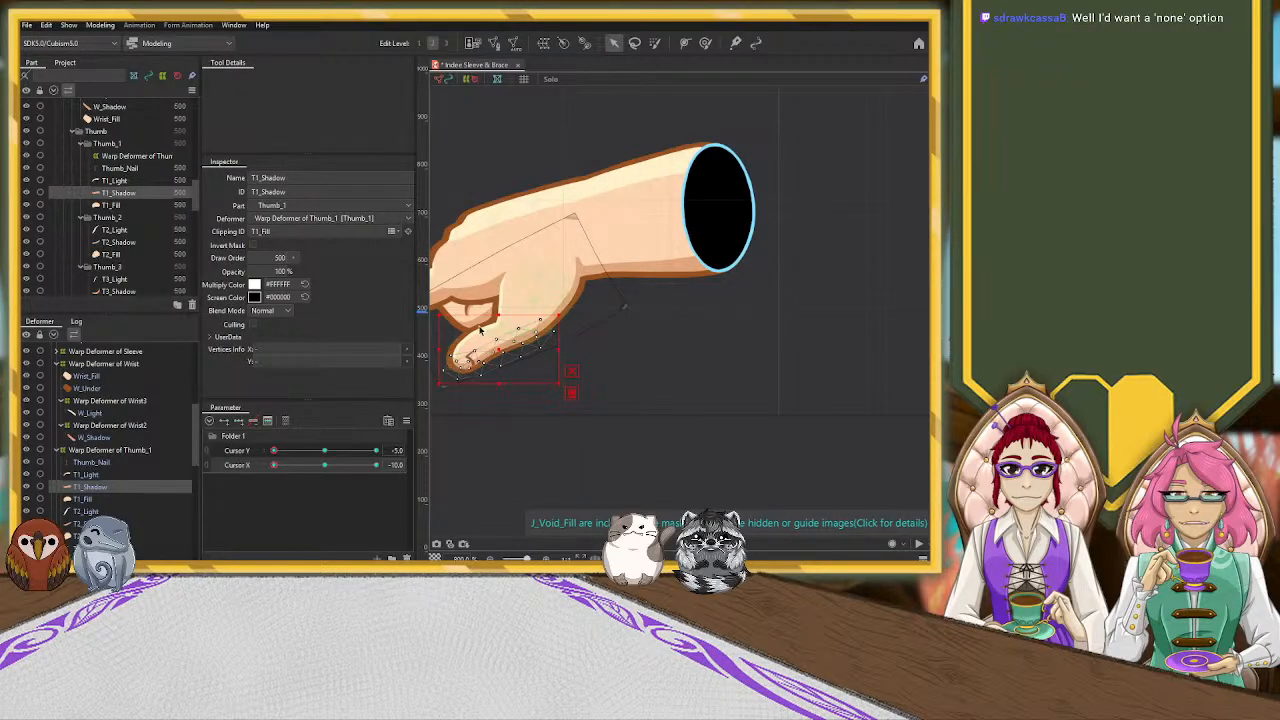
Pull the corner point of Warp Deformer of Thumb_1 below the thumb tip slightly outward, away from the thumb
click(134, 450)
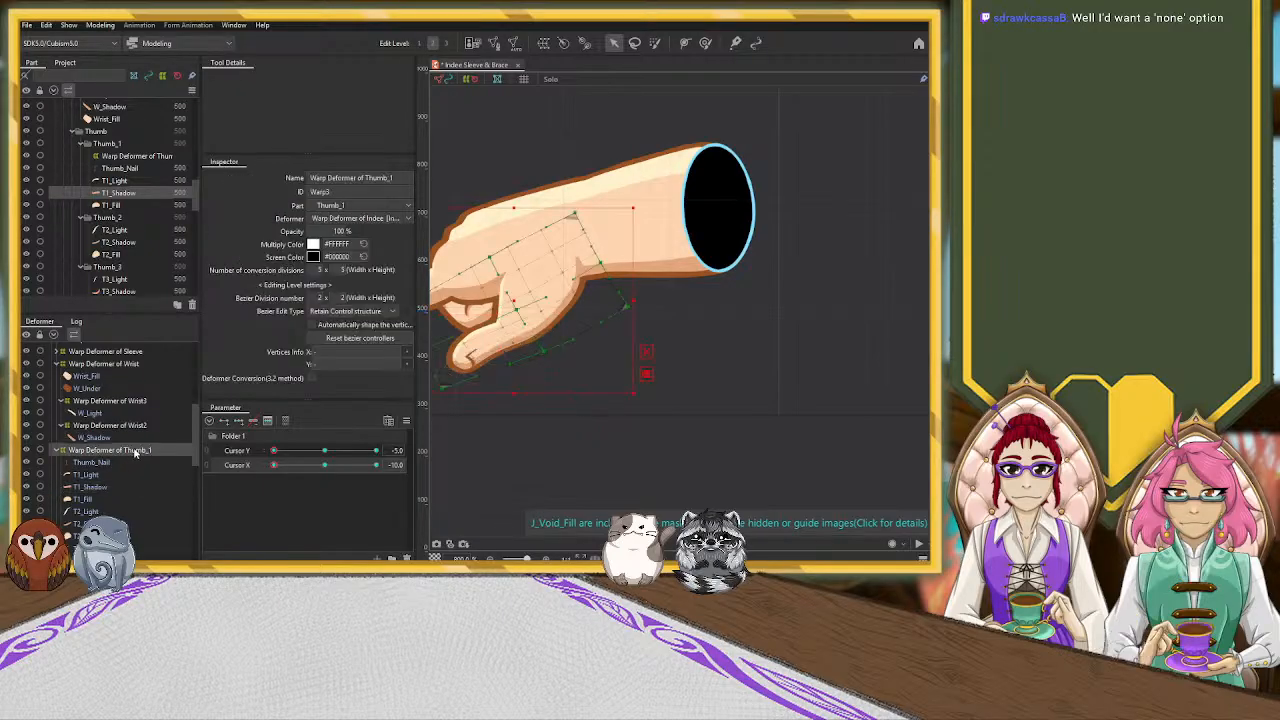
drag(752, 331, 848, 310)
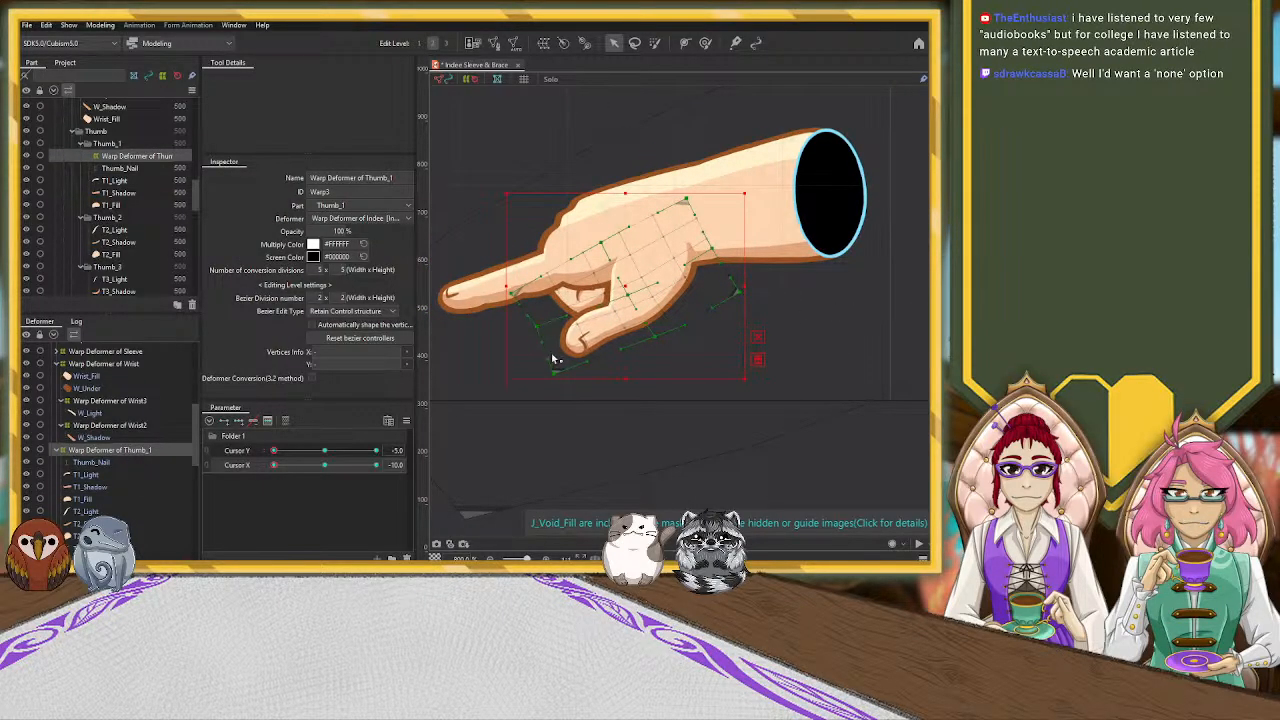
drag(542, 344, 541, 372)
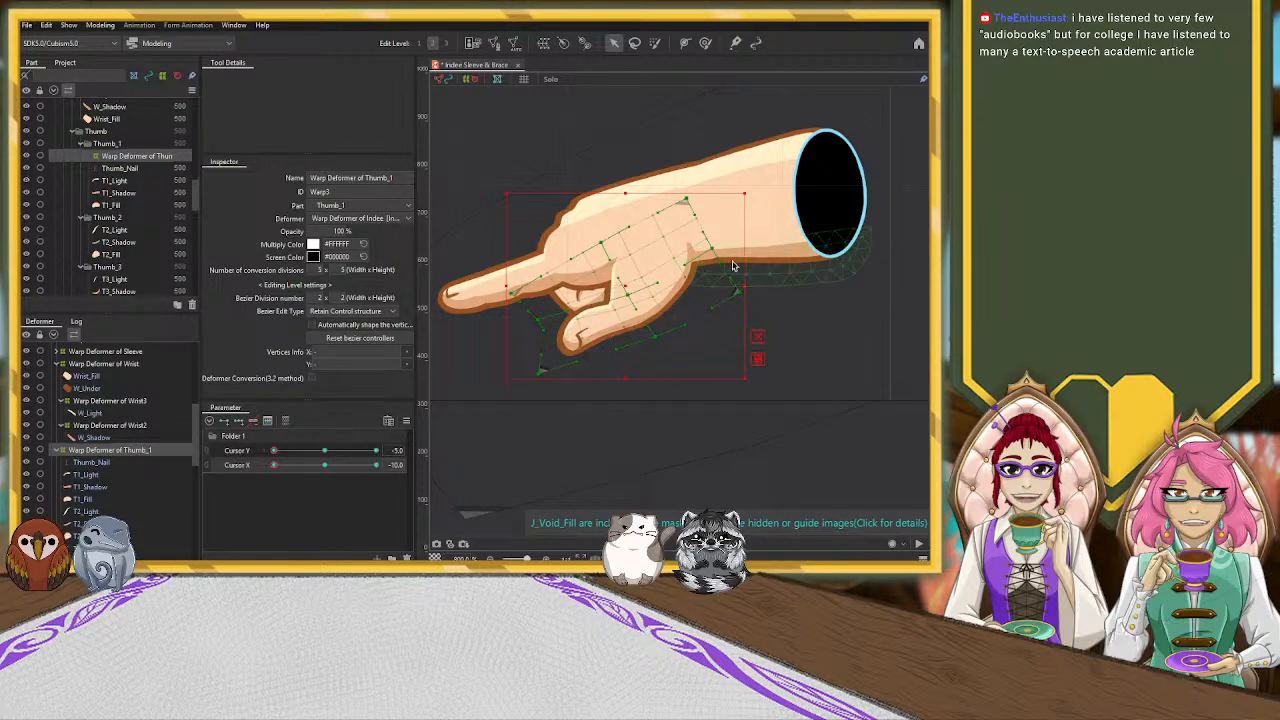
Add three Cursor Y keyforms to Hand_Shadow at the neutral pose and return to the Y -5, X -10 pose
scroll(846, 326, down, 3)
scroll(845, 326, up, 3)
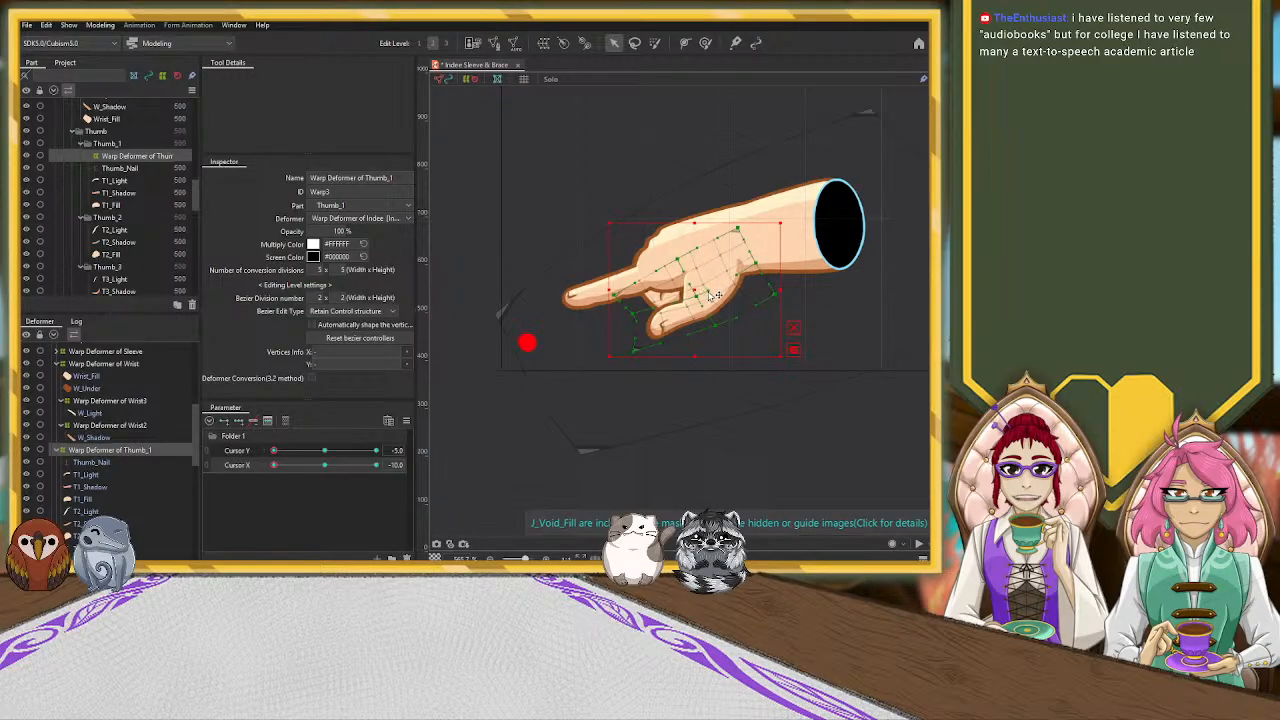
click(752, 278)
scroll(752, 278, up, 5)
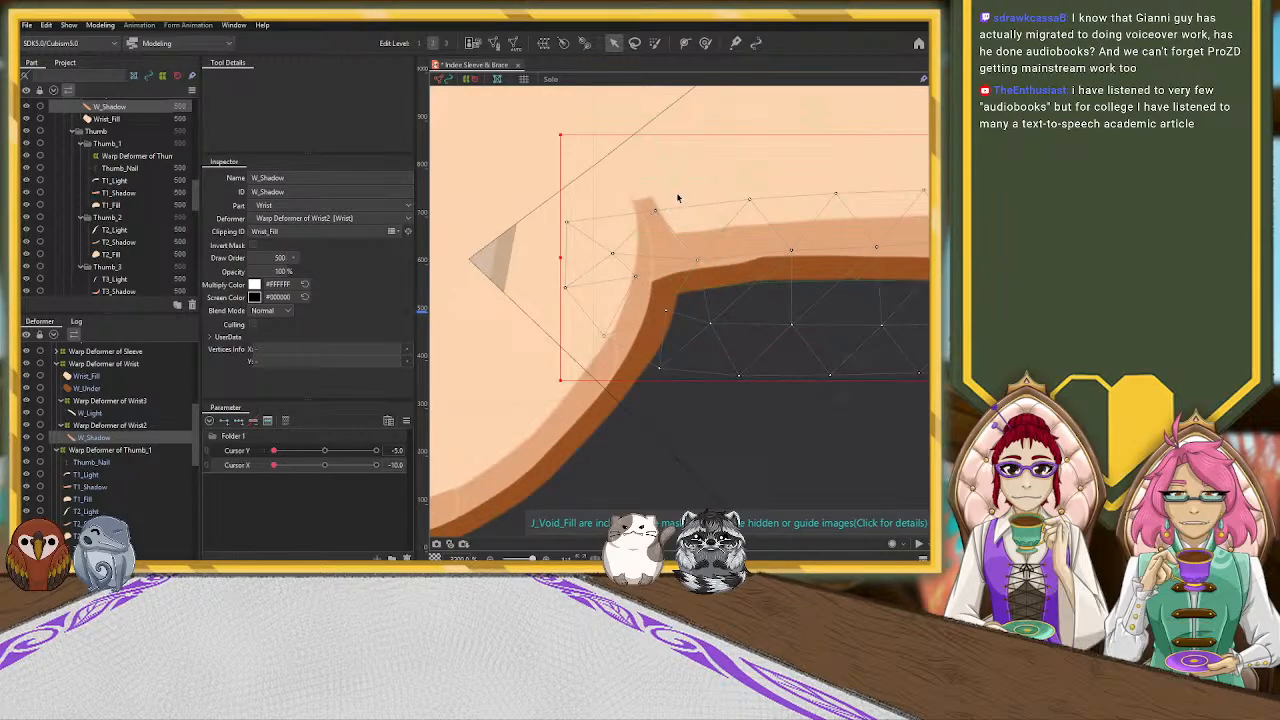
click(677, 198)
click(118, 438)
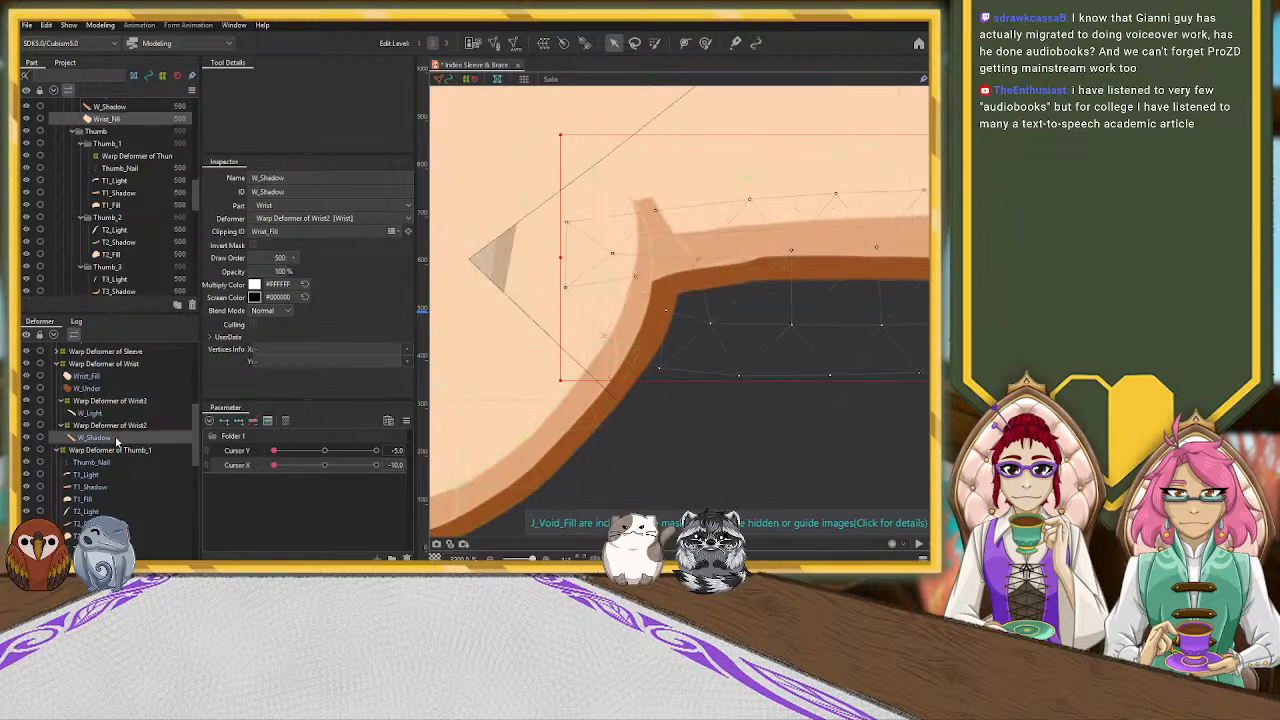
scroll(112, 430, down, 1)
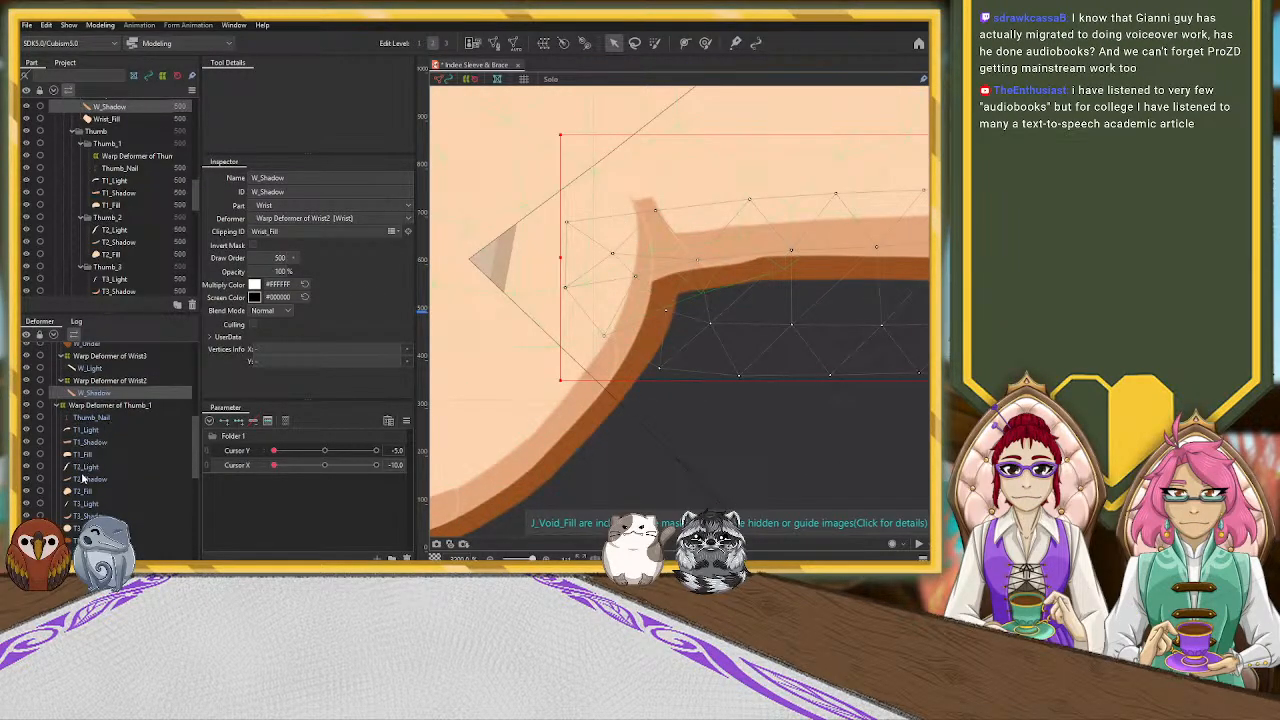
scroll(96, 455, up, 3)
scroll(96, 455, down, 3)
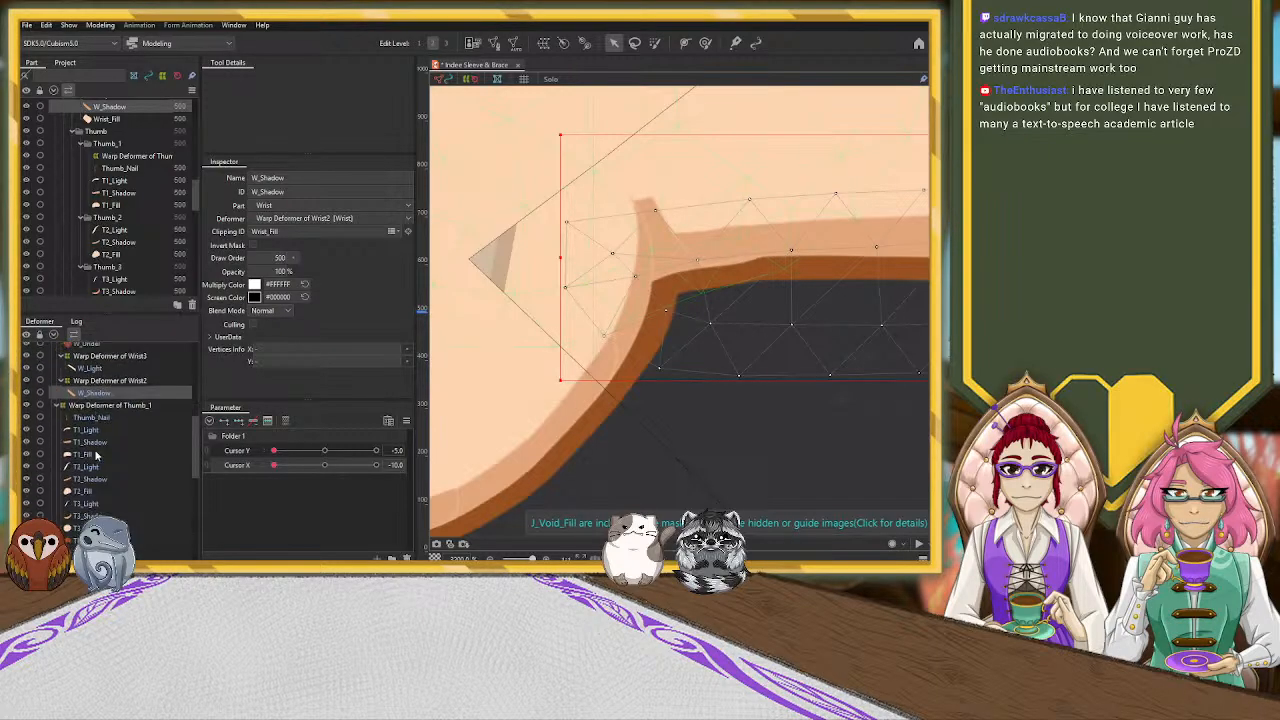
scroll(94, 462, down, 3)
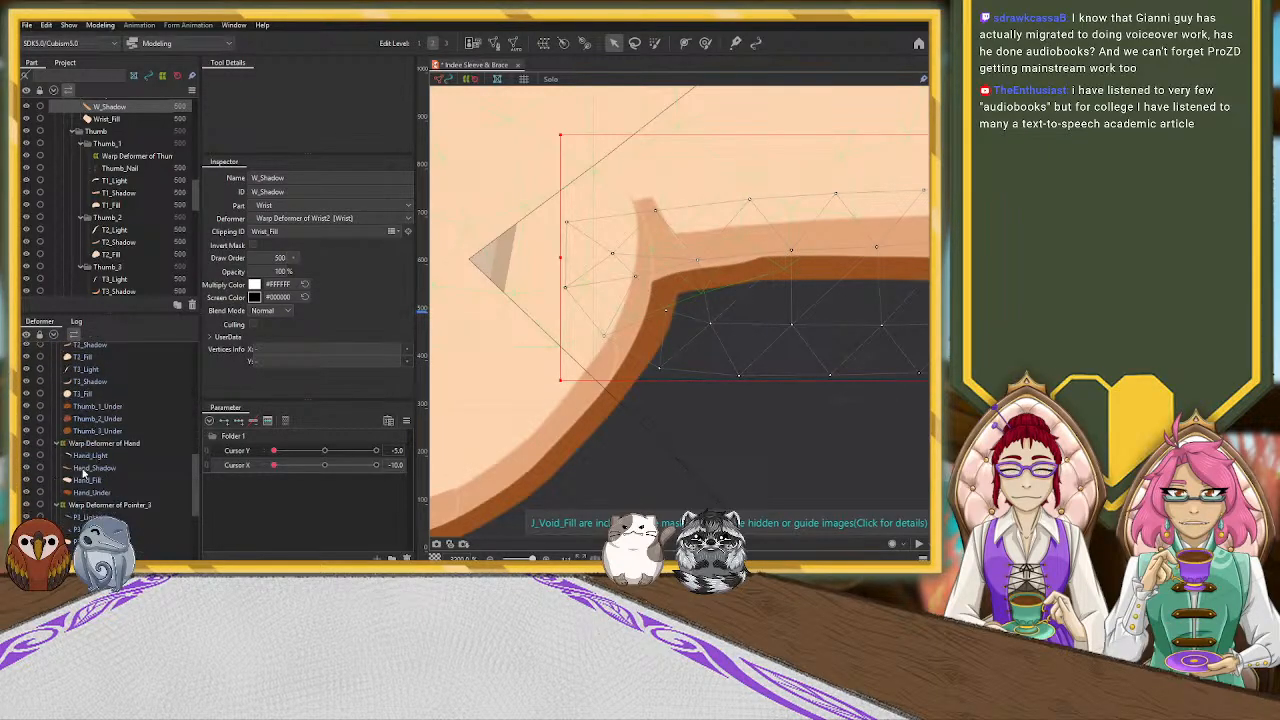
click(92, 468)
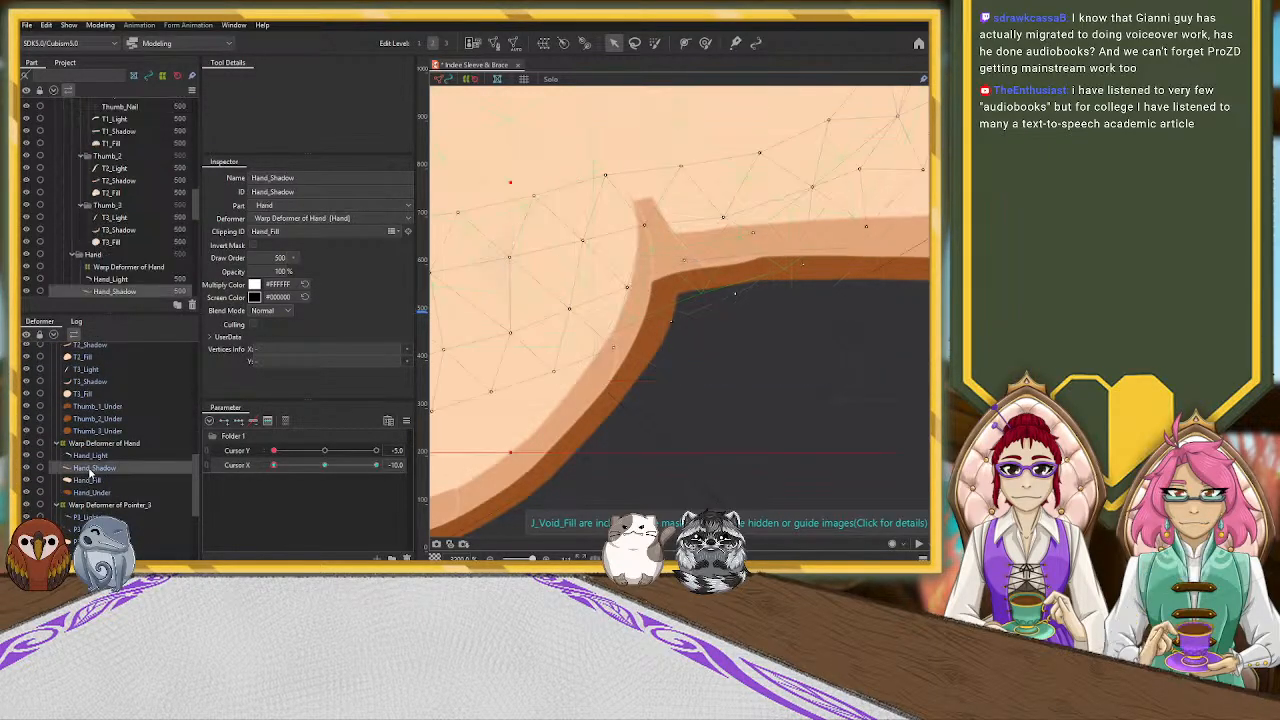
click(324, 451)
click(324, 465)
click(237, 451)
click(238, 422)
click(274, 451)
click(274, 465)
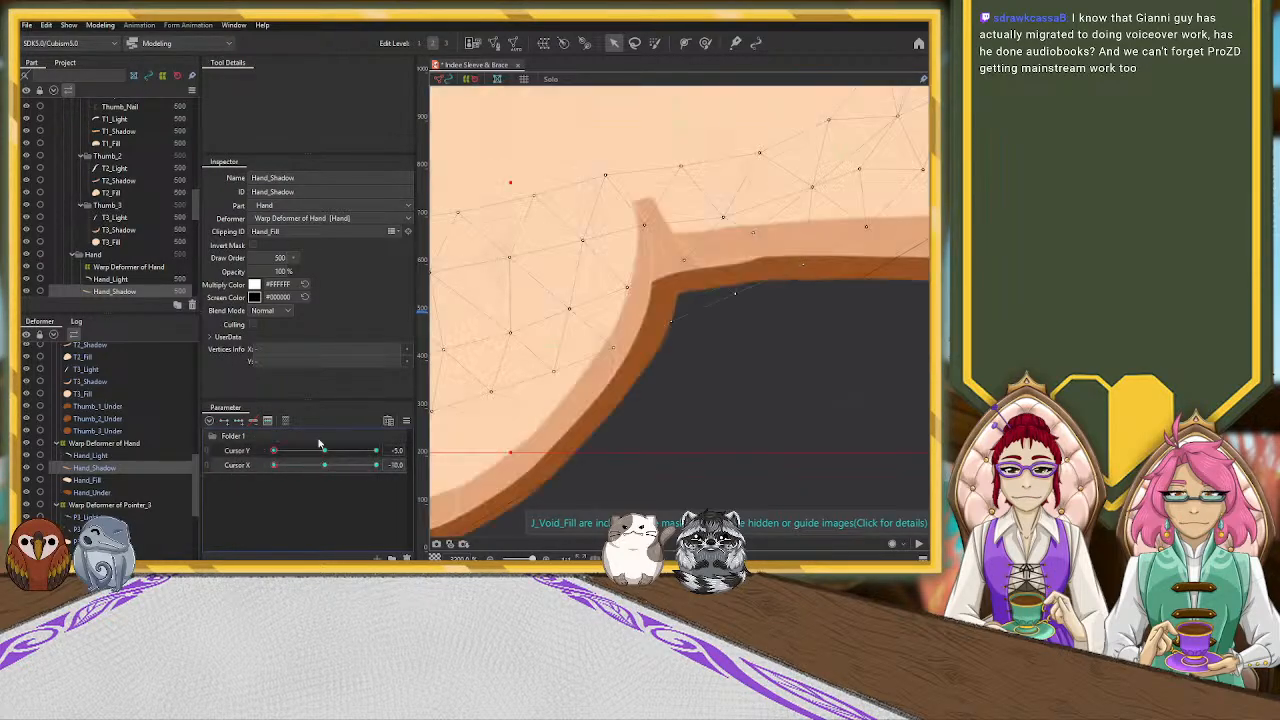
Nudge Hand_Shadow's upper mesh edge slightly down at the crease between thumb and wrist with the deform brush
scroll(658, 247, down, 5)
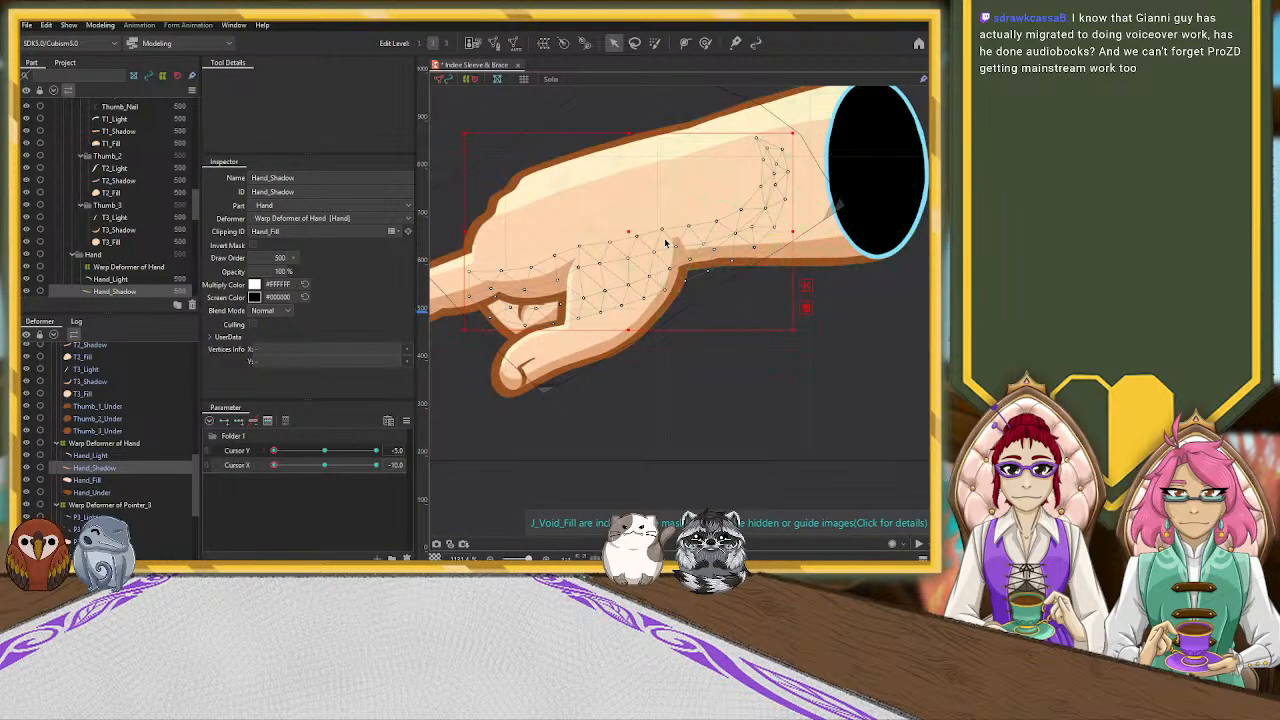
click(705, 42)
click(692, 221)
mouse_move(687, 219)
mouse_down()
mouse_move(685, 233)
mouse_move(689, 222)
mouse_up()
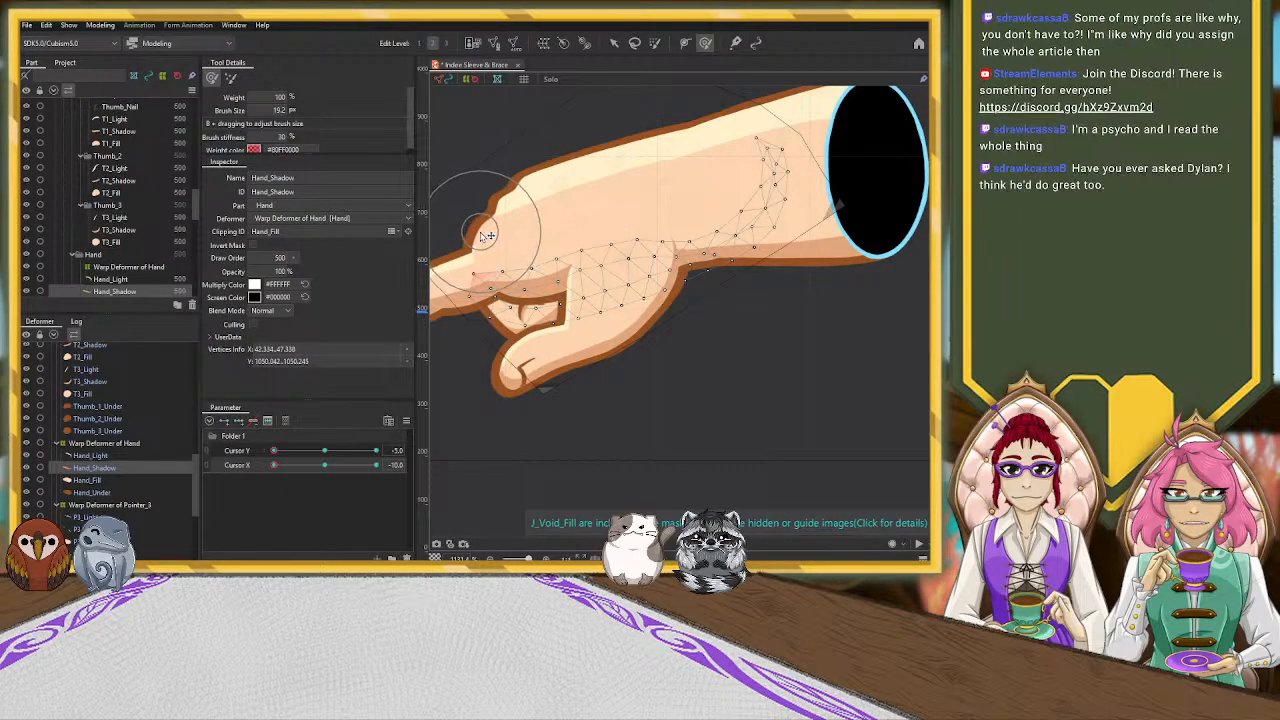
click(614, 44)
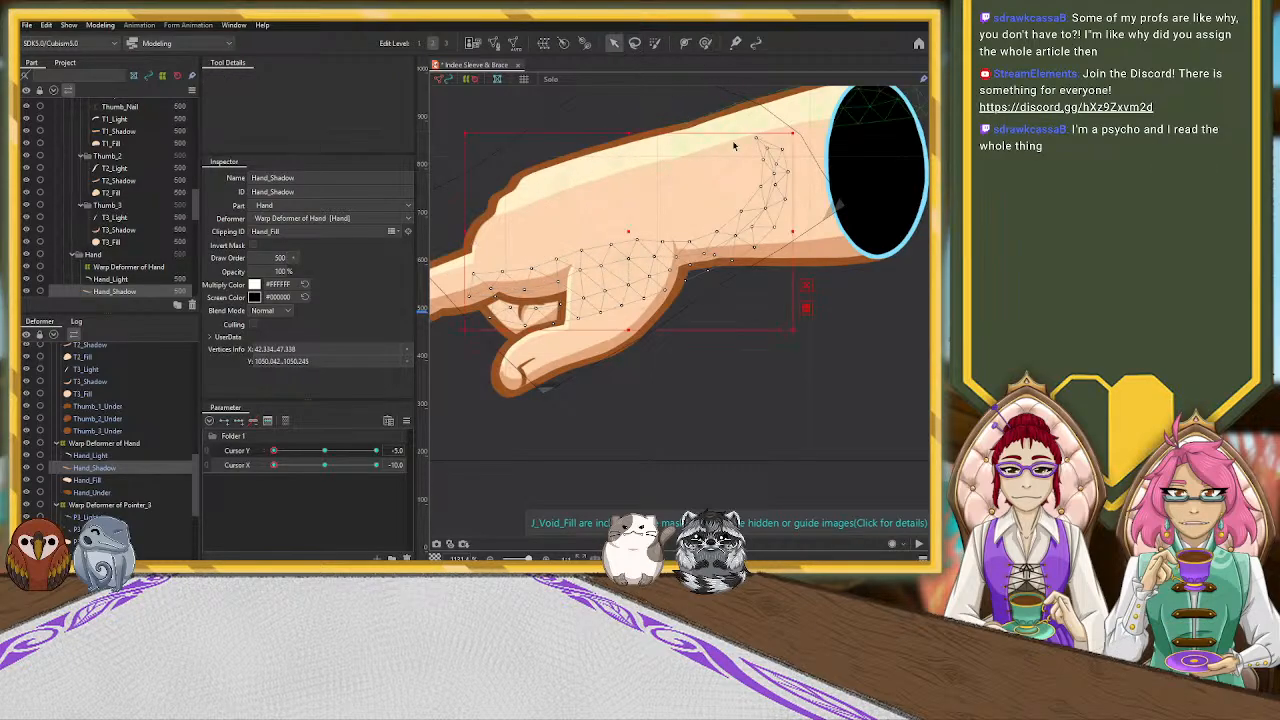
Push the hand-side part of Warp Deformer of Wrist3 slightly down toward the wrist with the deform brush to adjust the wrist highlight
click(663, 184)
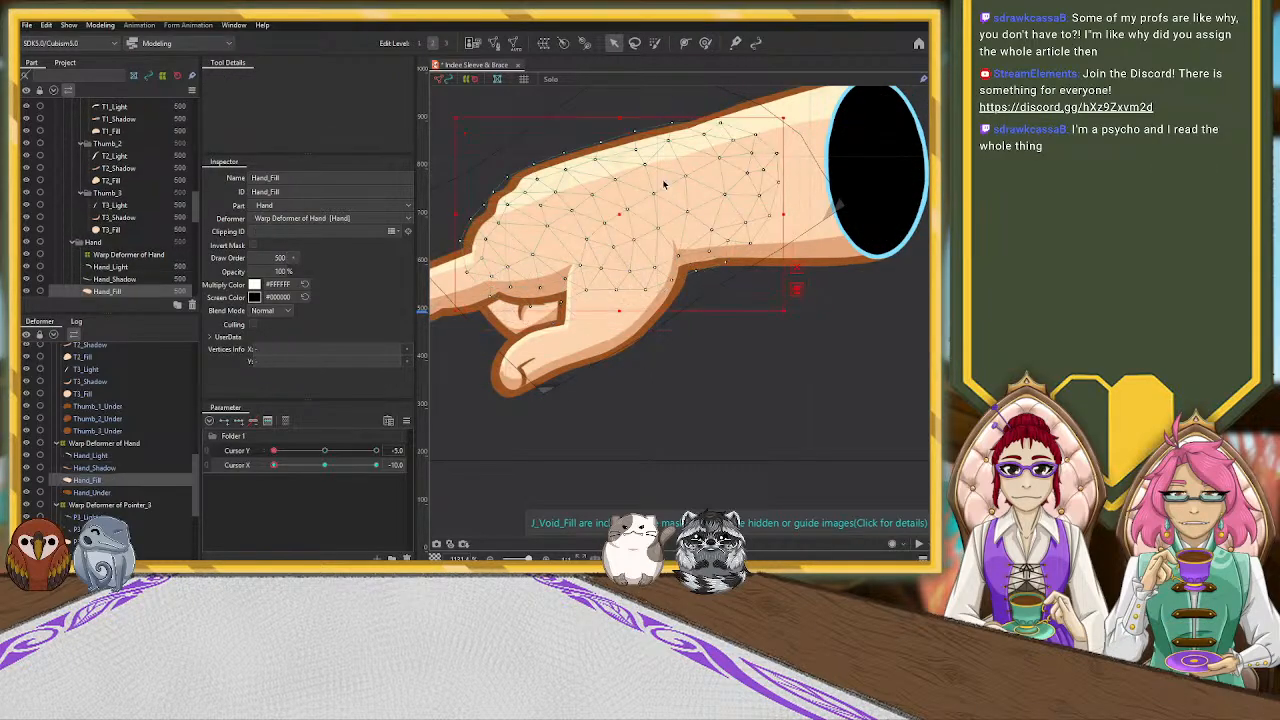
click(717, 137)
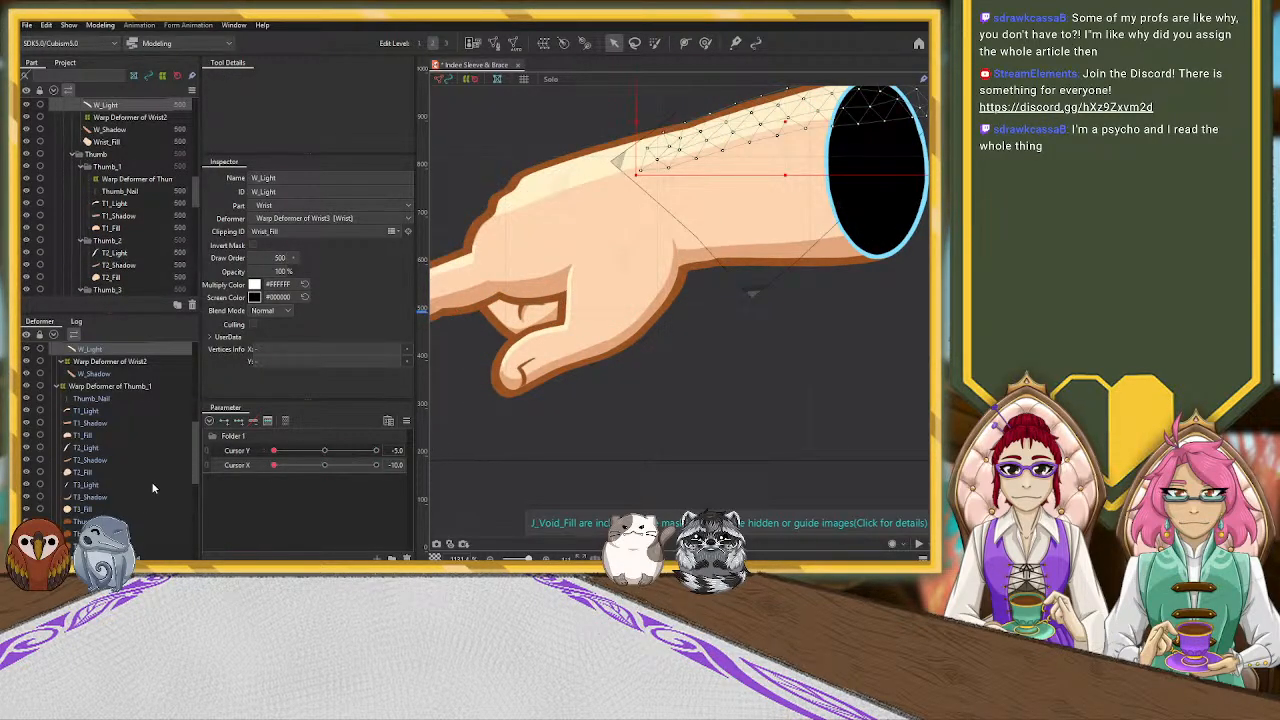
scroll(128, 362, up, 1)
click(127, 381)
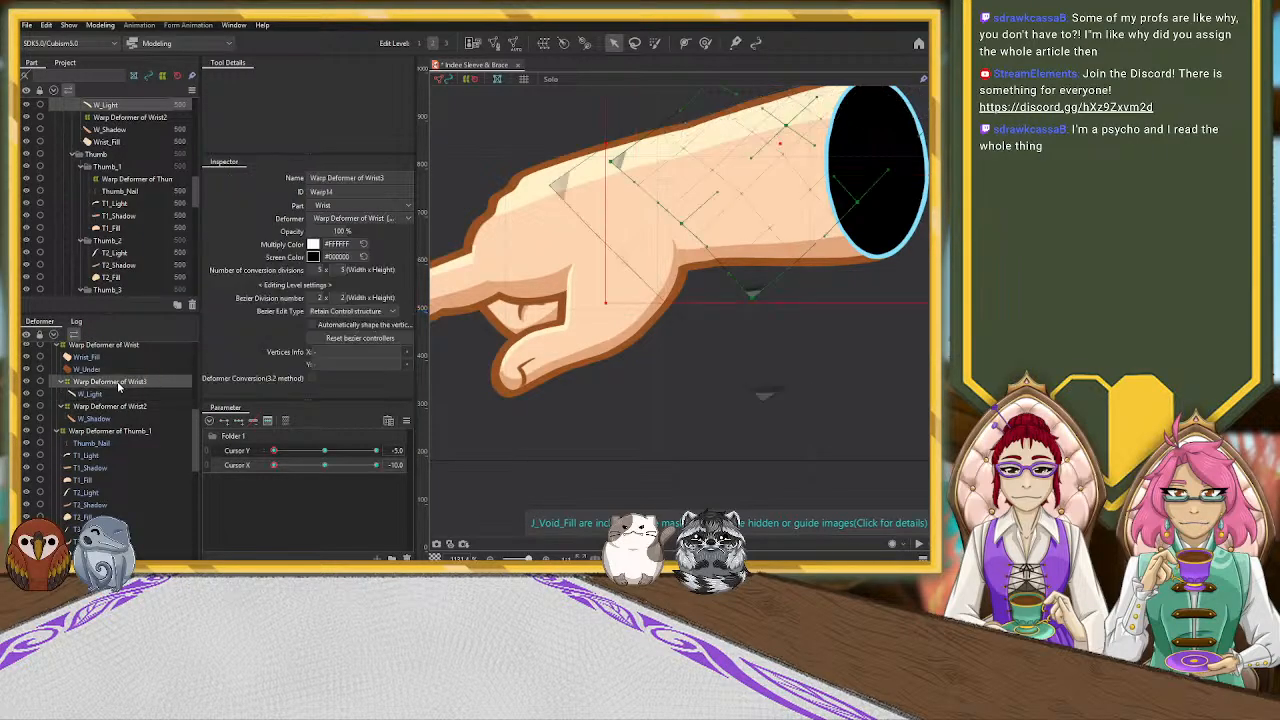
click(705, 43)
mouse_move(686, 189)
mouse_down()
mouse_move(677, 194)
mouse_move(698, 200)
mouse_up()
scroll(837, 184, down, 2)
scroll(835, 183, up, 1)
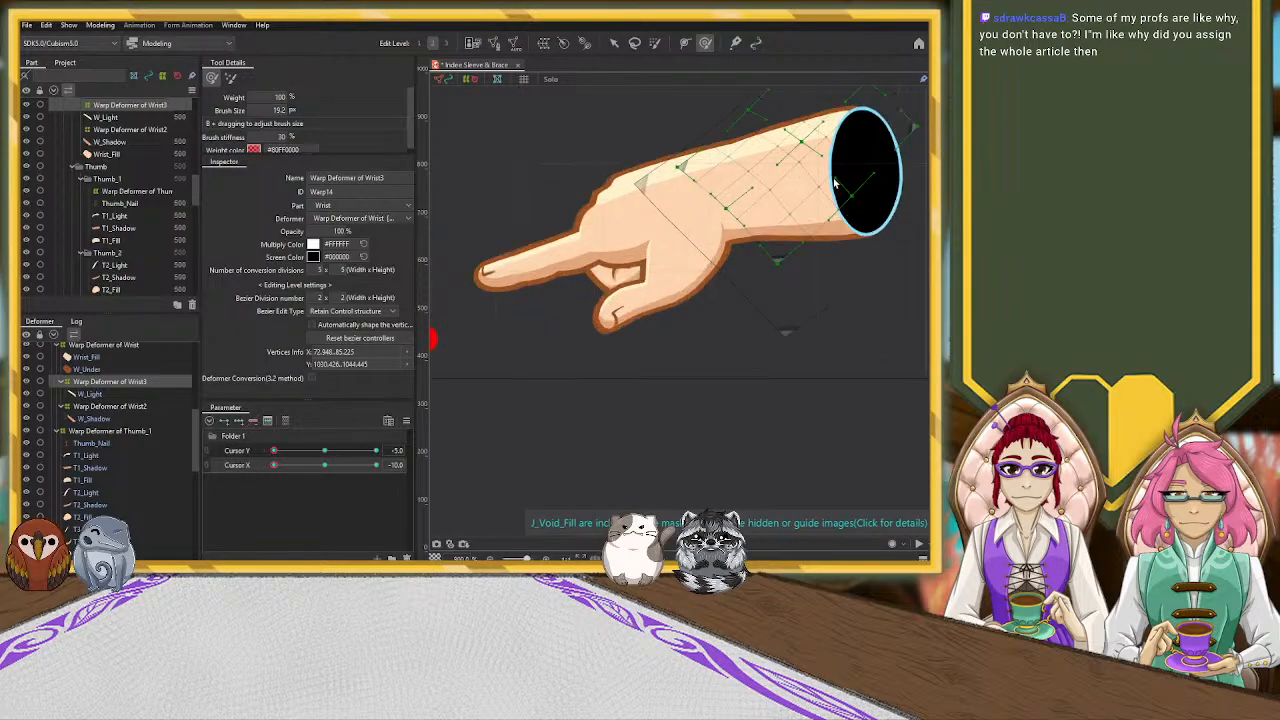
scroll(835, 183, down, 2)
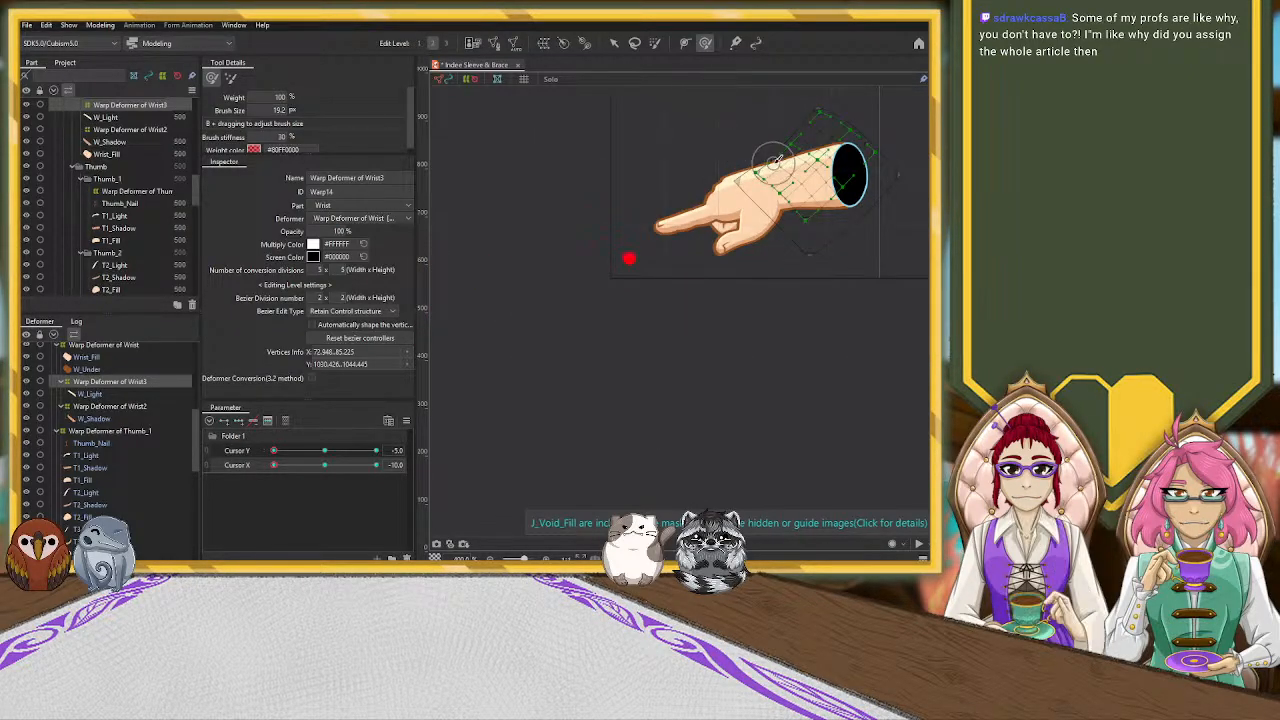
click(614, 43)
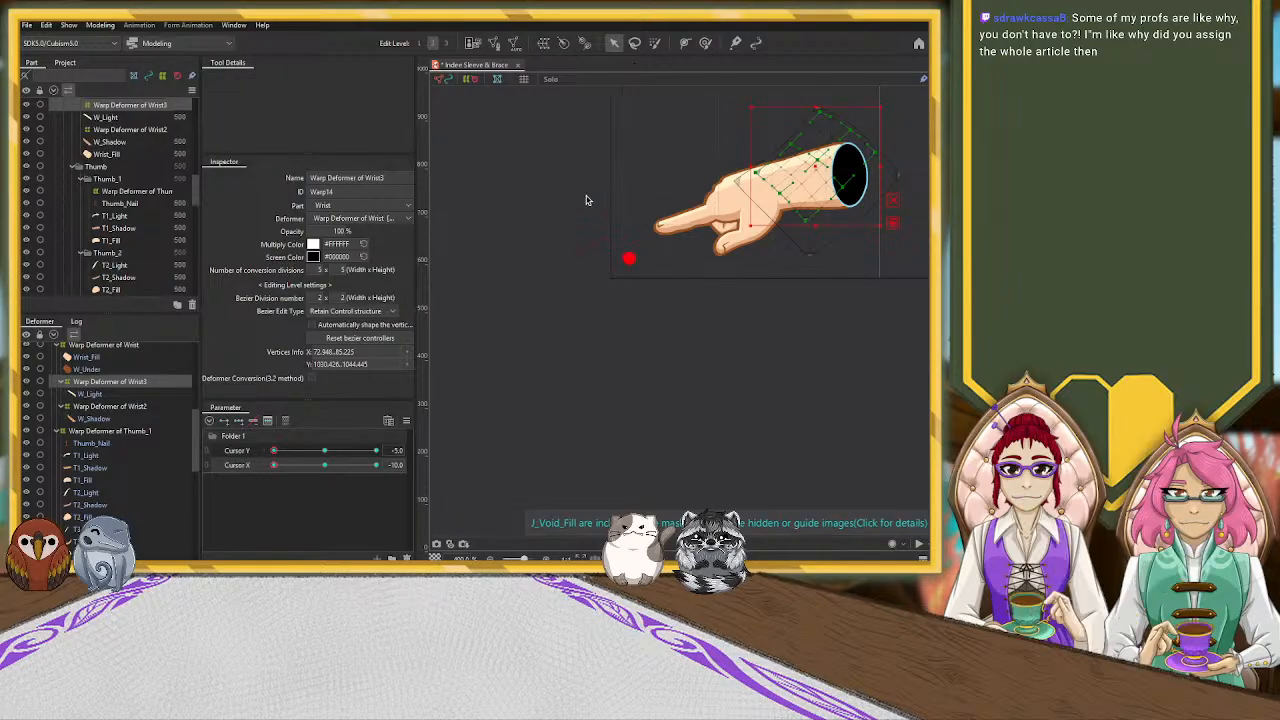
Rotate the whole hand slightly counterclockwise with Warp Deformer of Indee at the Y -5, X -10 pose
click(549, 219)
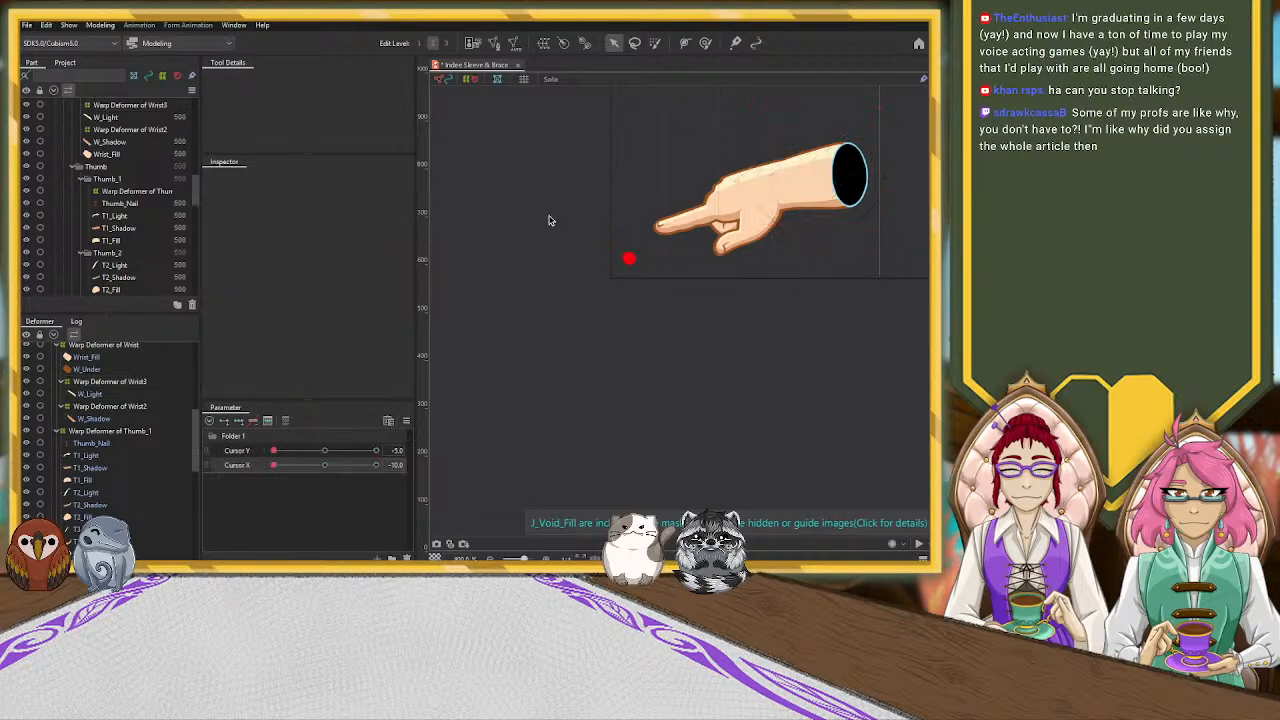
scroll(548, 220, down, 3)
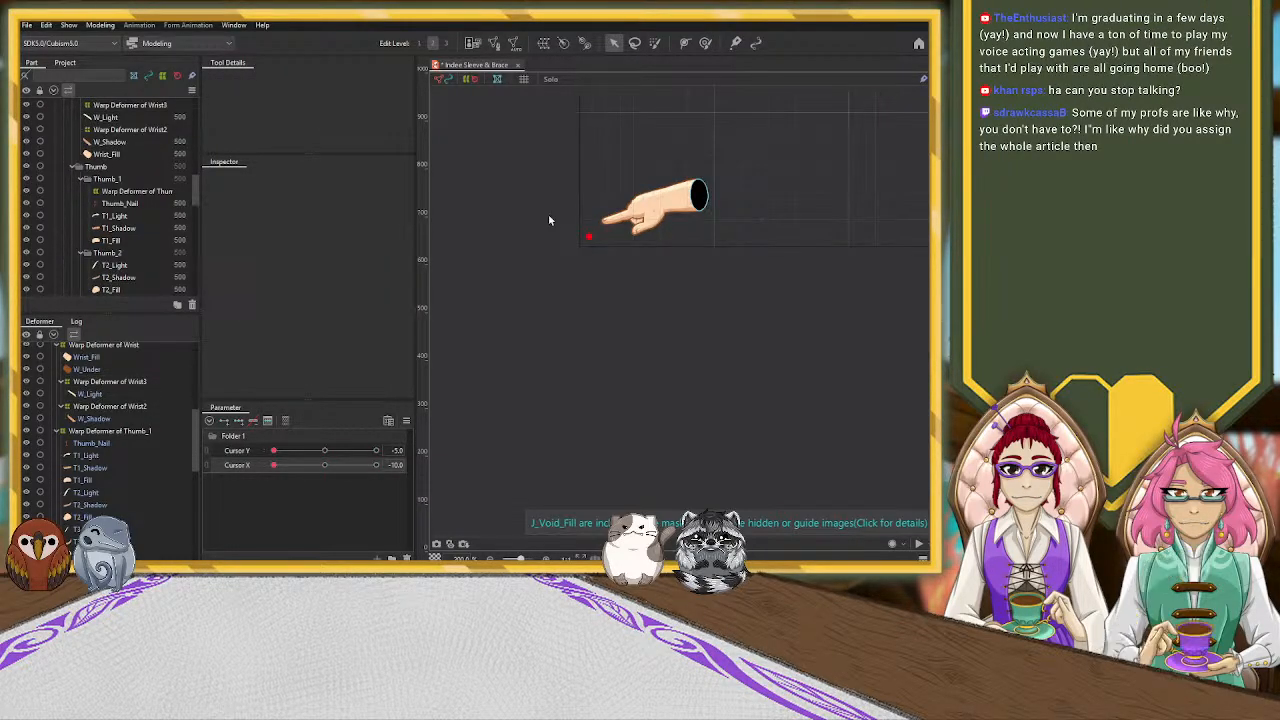
scroll(116, 446, up, 10)
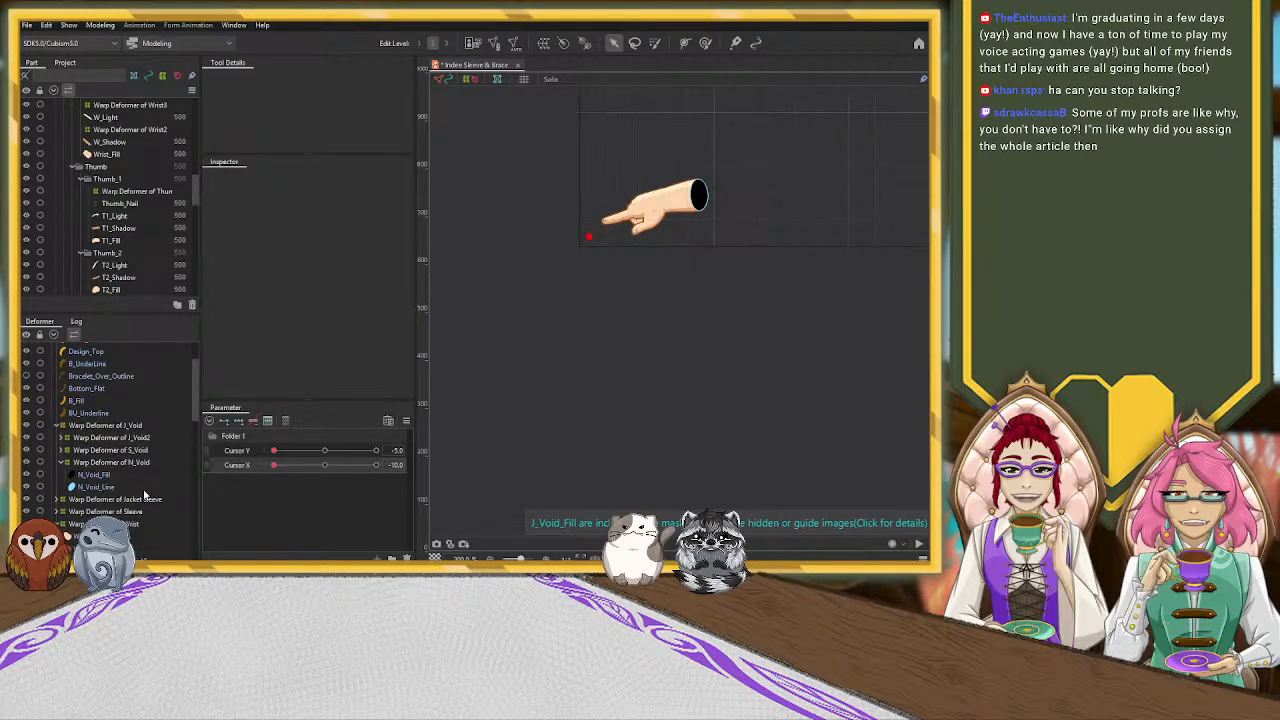
scroll(118, 450, down, 2)
click(118, 381)
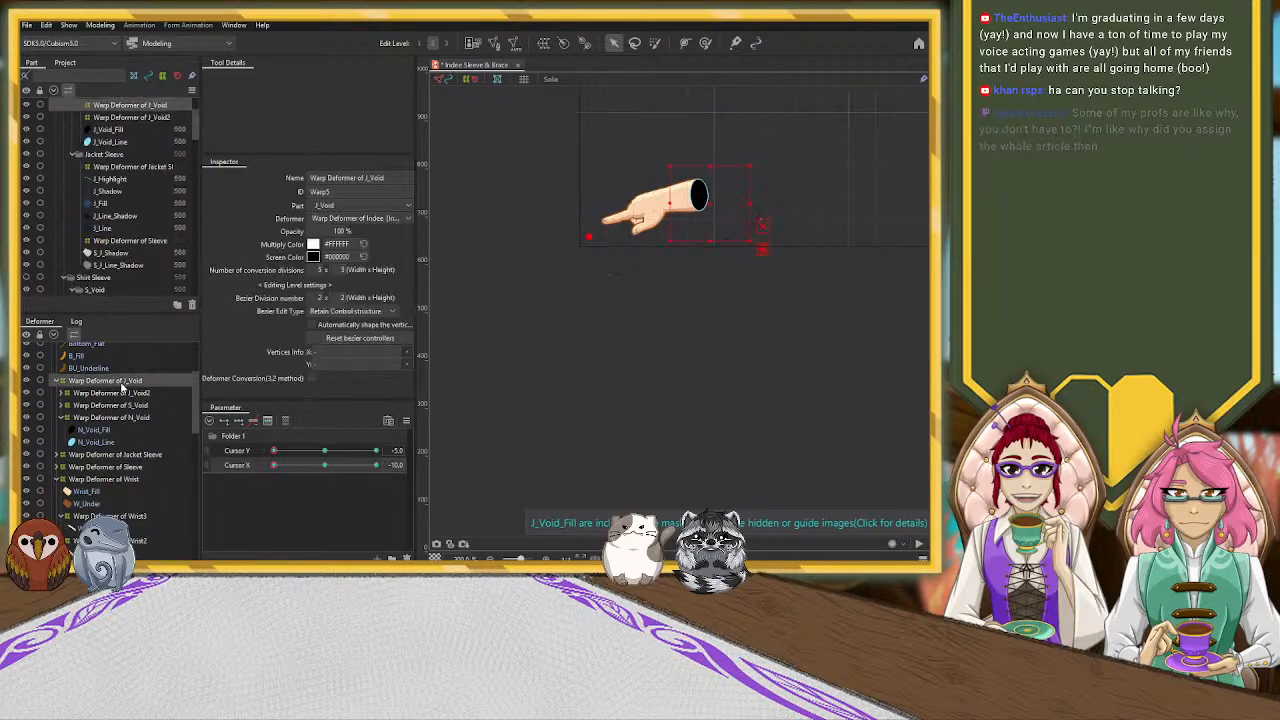
scroll(118, 380, up, 3)
click(103, 349)
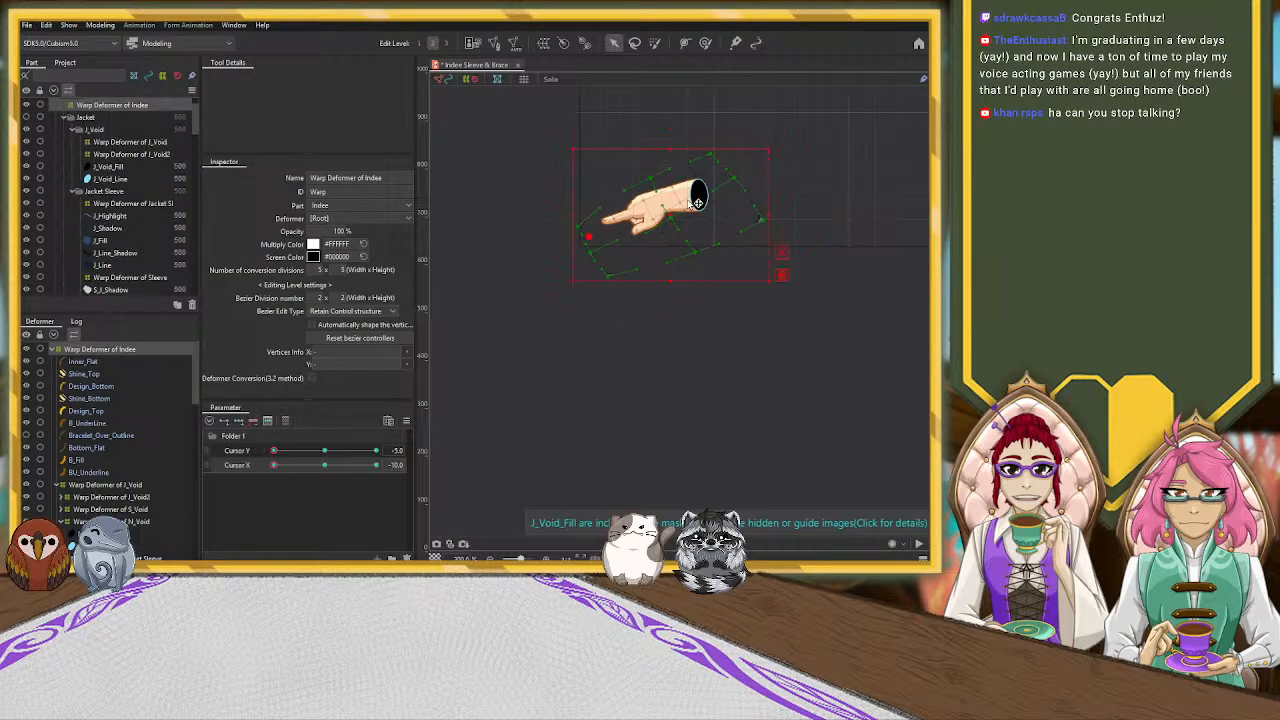
drag(771, 144, 765, 131)
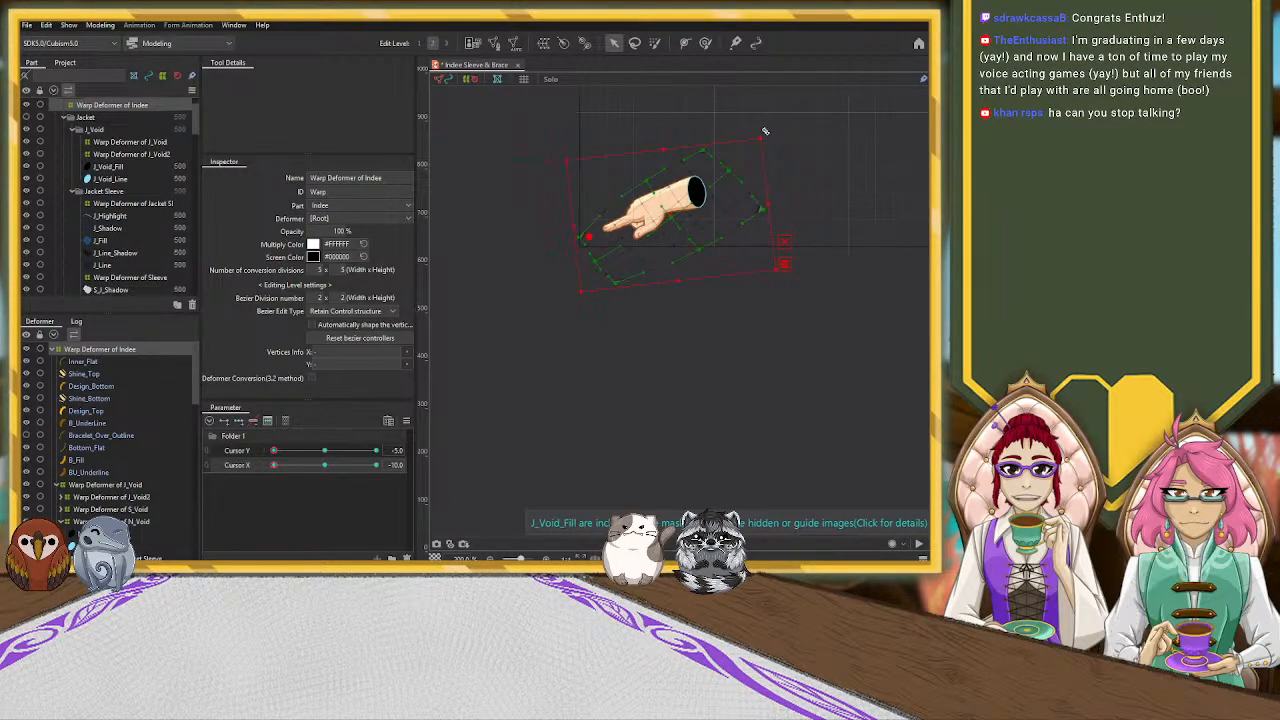
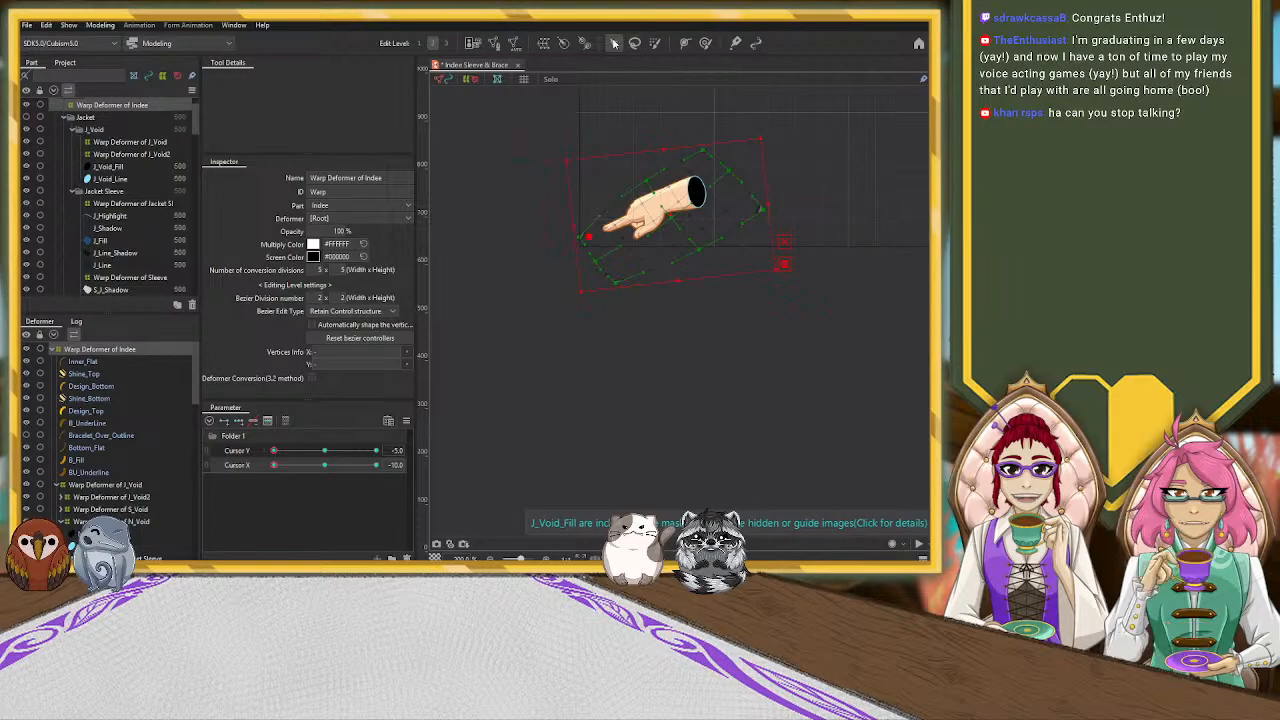
Combine the Cursor X and Cursor Y parameters to preview the hand's movement across the canvas, and separate them with both at 0
click(520, 187)
scroll(823, 217, down, 5)
drag(909, 246, 628, 430)
scroll(682, 375, down, 2)
drag(812, 332, 755, 330)
click(208, 454)
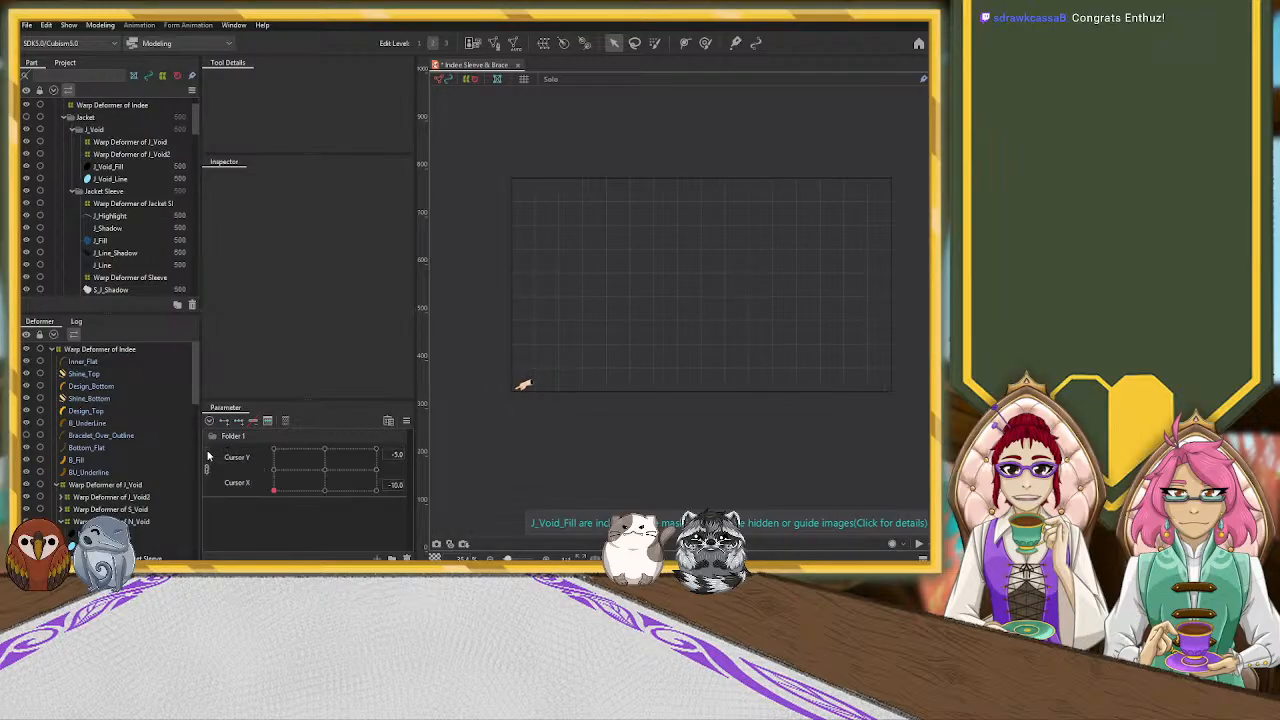
mouse_move(274, 491)
mouse_down()
mouse_move(243, 451)
mouse_move(212, 487)
mouse_up()
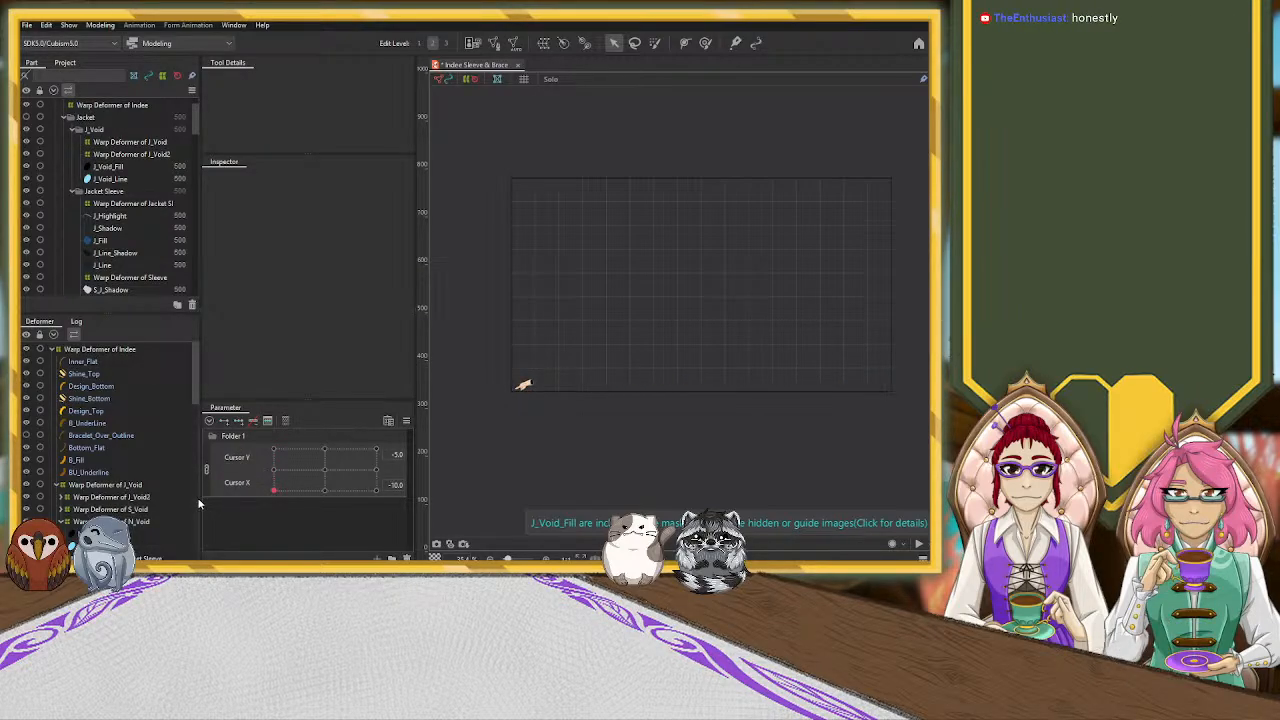
mouse_move(271, 488)
mouse_down()
mouse_move(274, 460)
mouse_move(272, 474)
mouse_up()
click(206, 468)
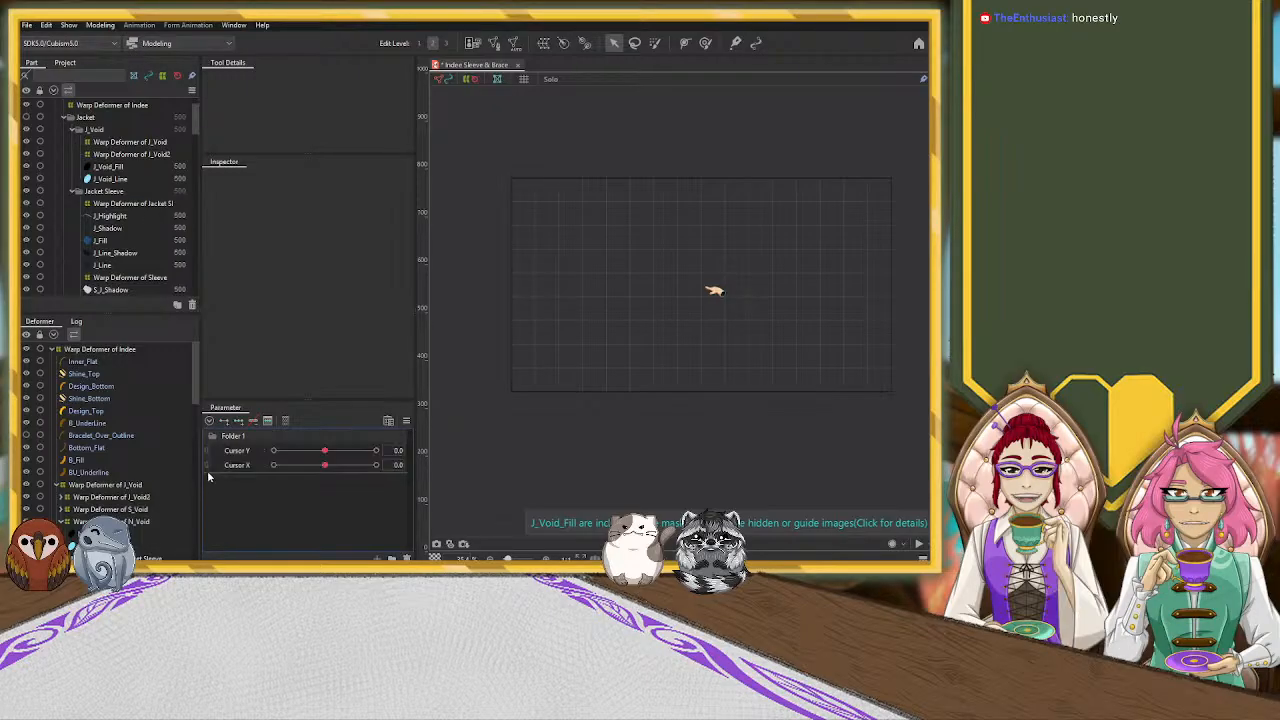
Preview the hand with Cursor X at 10 and Cursor Y at -5 and 5, and reset both parameters to 0
mouse_move(324, 465)
mouse_down()
mouse_move(268, 479)
mouse_move(398, 483)
mouse_up()
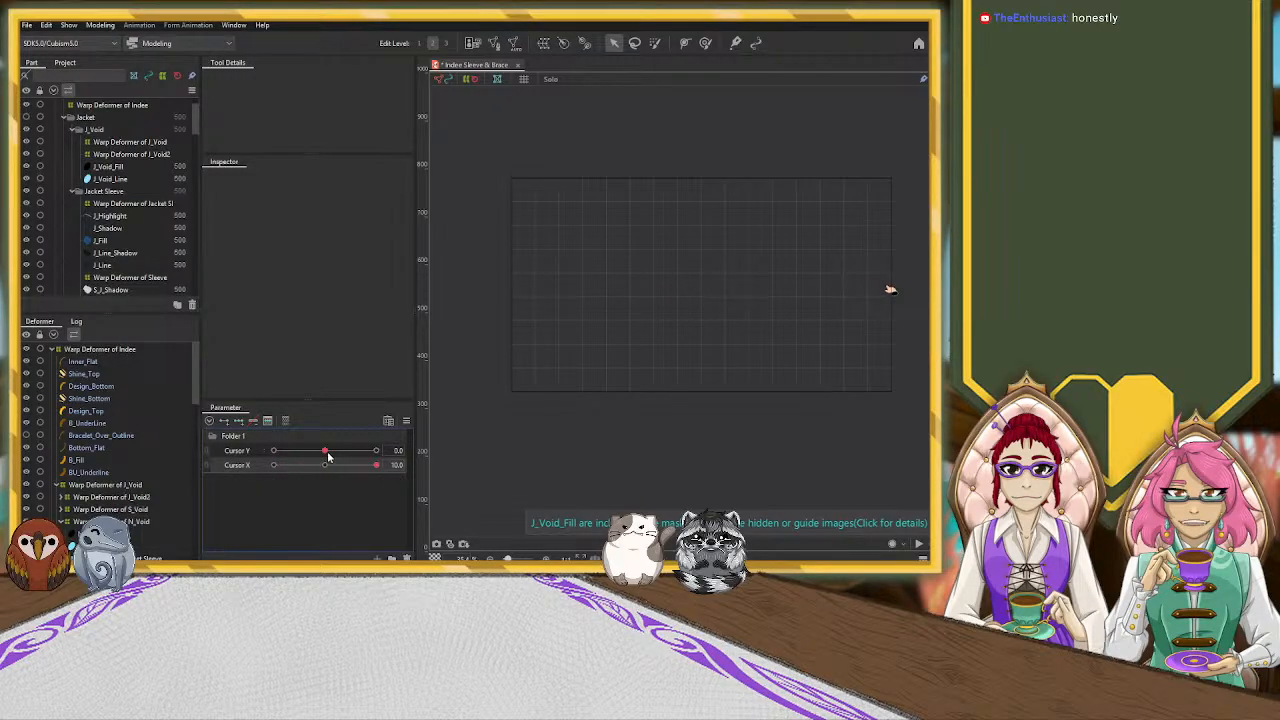
drag(326, 452, 327, 451)
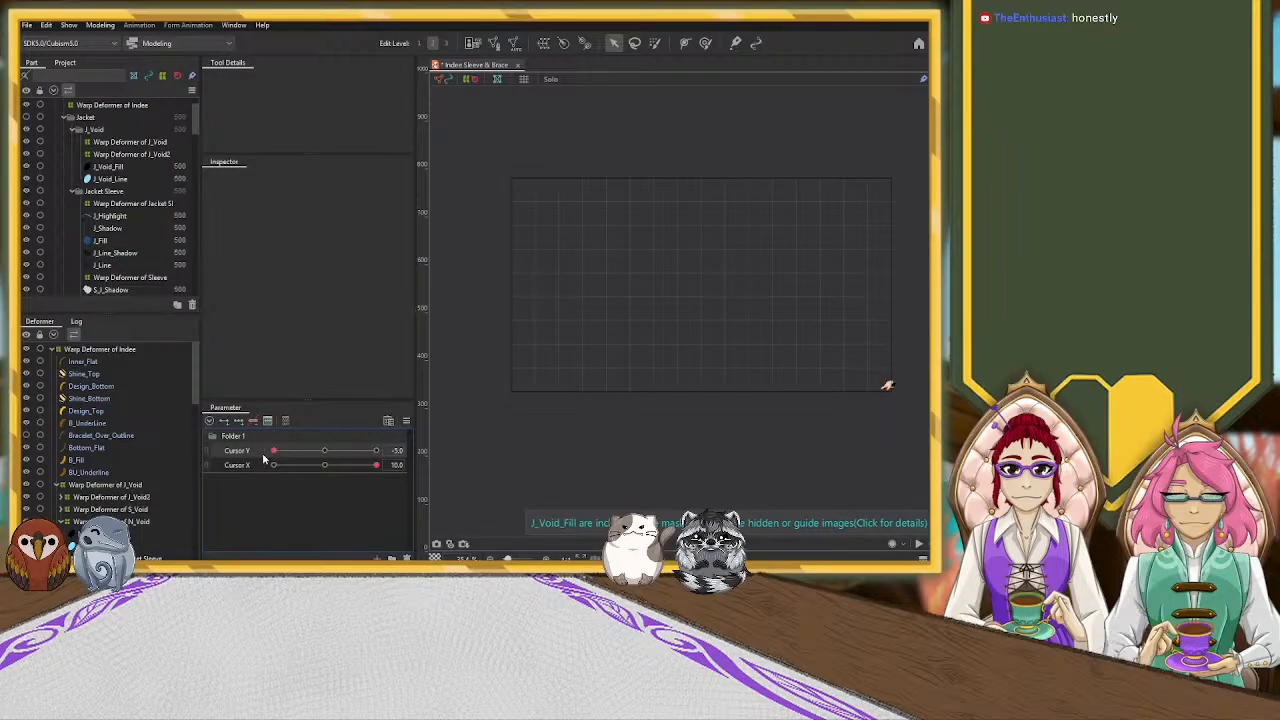
drag(265, 458, 400, 452)
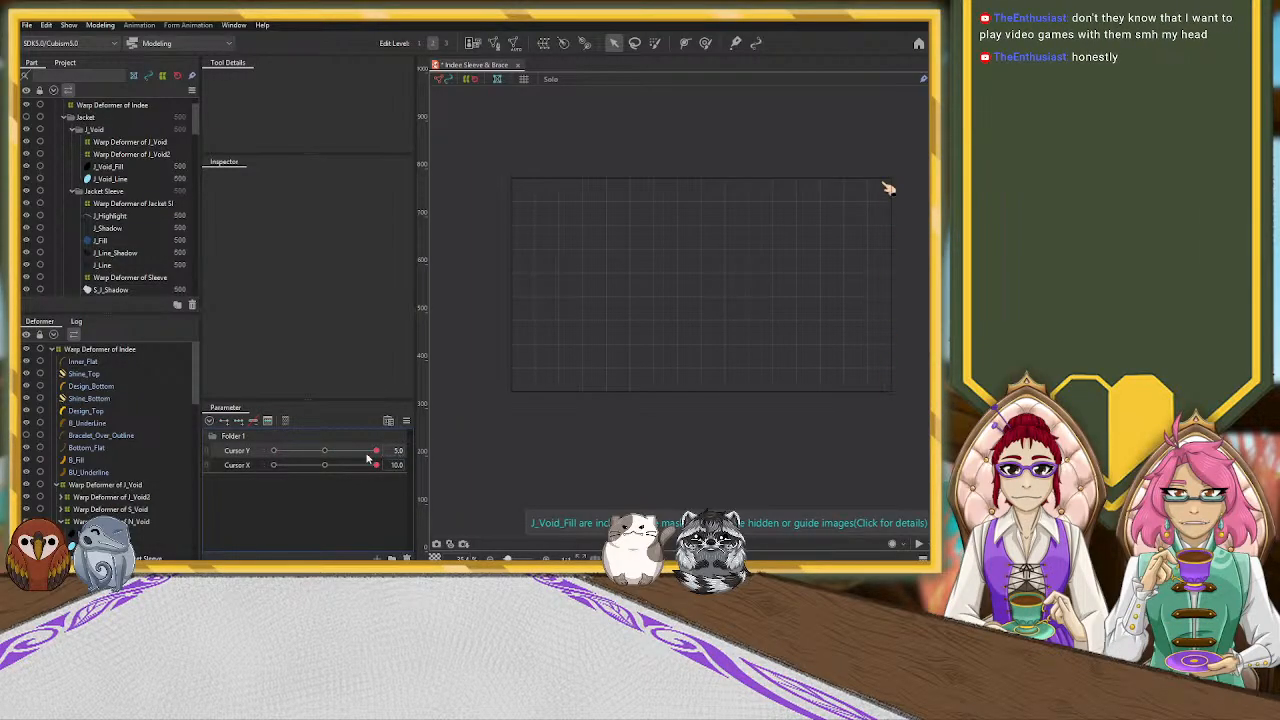
click(325, 465)
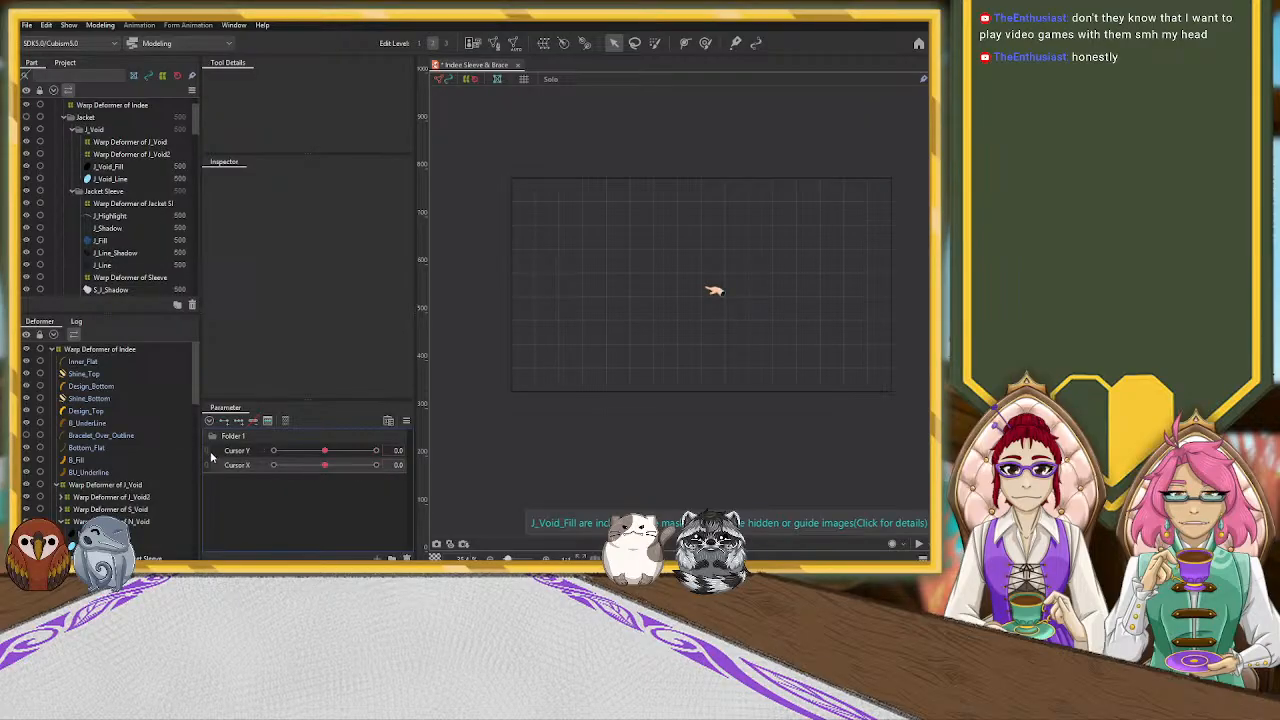
Preview the hand's corner poses with the cursor parameters combined, and leave them separated at Cursor X -10 and Cursor Y 5
click(208, 451)
mouse_move(322, 471)
mouse_down()
mouse_move(286, 474)
mouse_move(267, 454)
mouse_move(312, 508)
mouse_move(368, 516)
mouse_move(266, 516)
mouse_move(368, 517)
mouse_move(274, 519)
mouse_move(245, 480)
mouse_move(228, 499)
mouse_move(274, 466)
mouse_move(271, 486)
mouse_move(255, 482)
mouse_up()
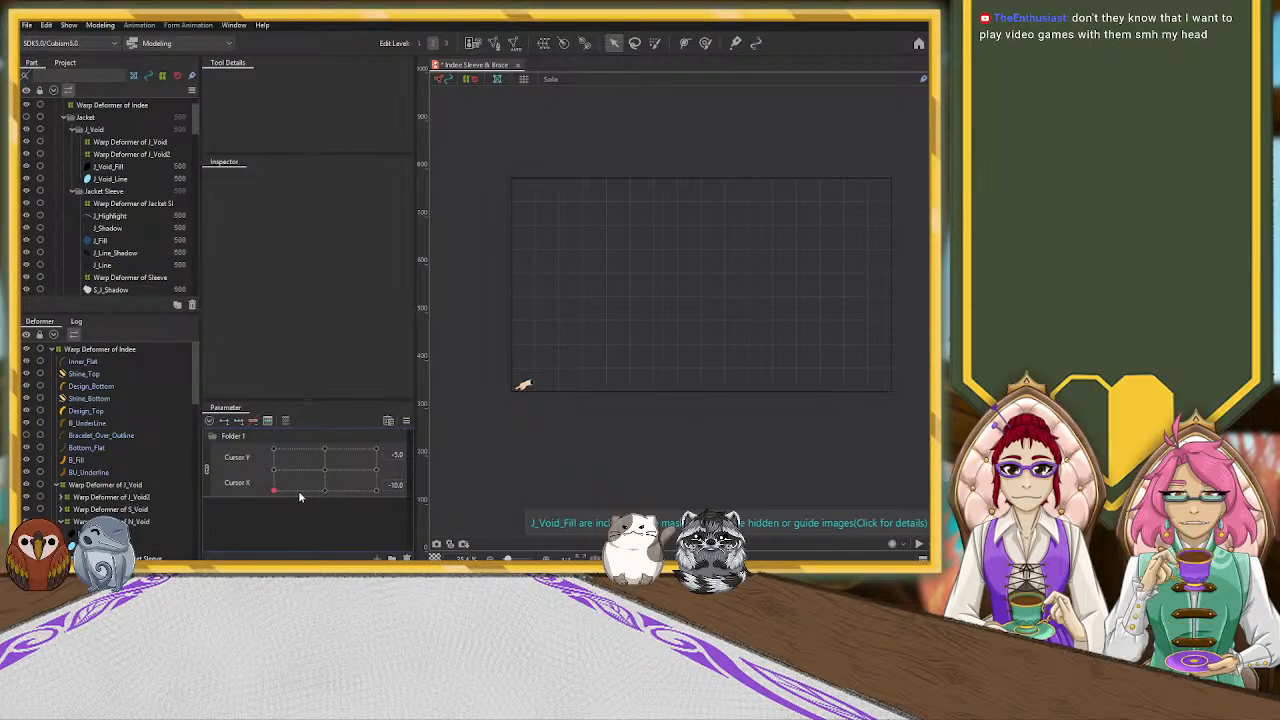
mouse_move(278, 497)
mouse_down()
mouse_move(316, 505)
mouse_move(320, 473)
mouse_move(271, 491)
mouse_move(333, 494)
mouse_move(308, 479)
mouse_move(321, 497)
mouse_move(312, 510)
mouse_up()
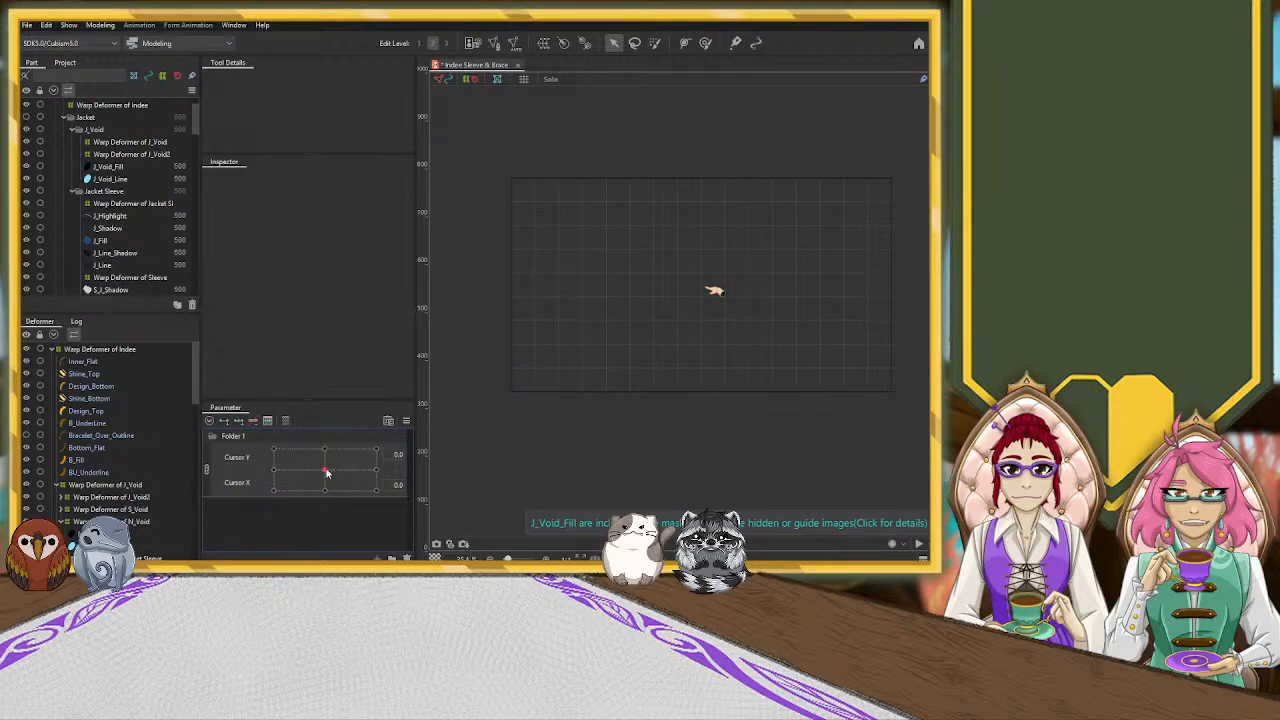
drag(278, 453, 266, 449)
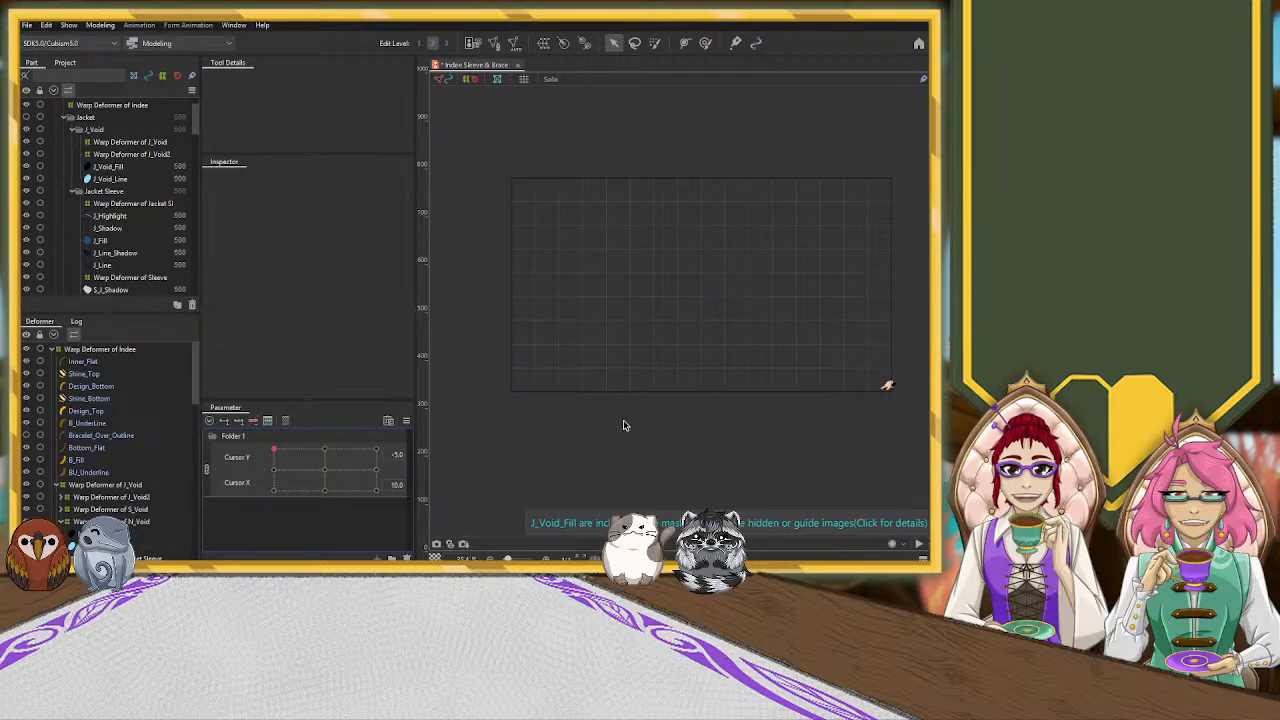
drag(378, 453, 379, 509)
scroll(523, 151, up, 5)
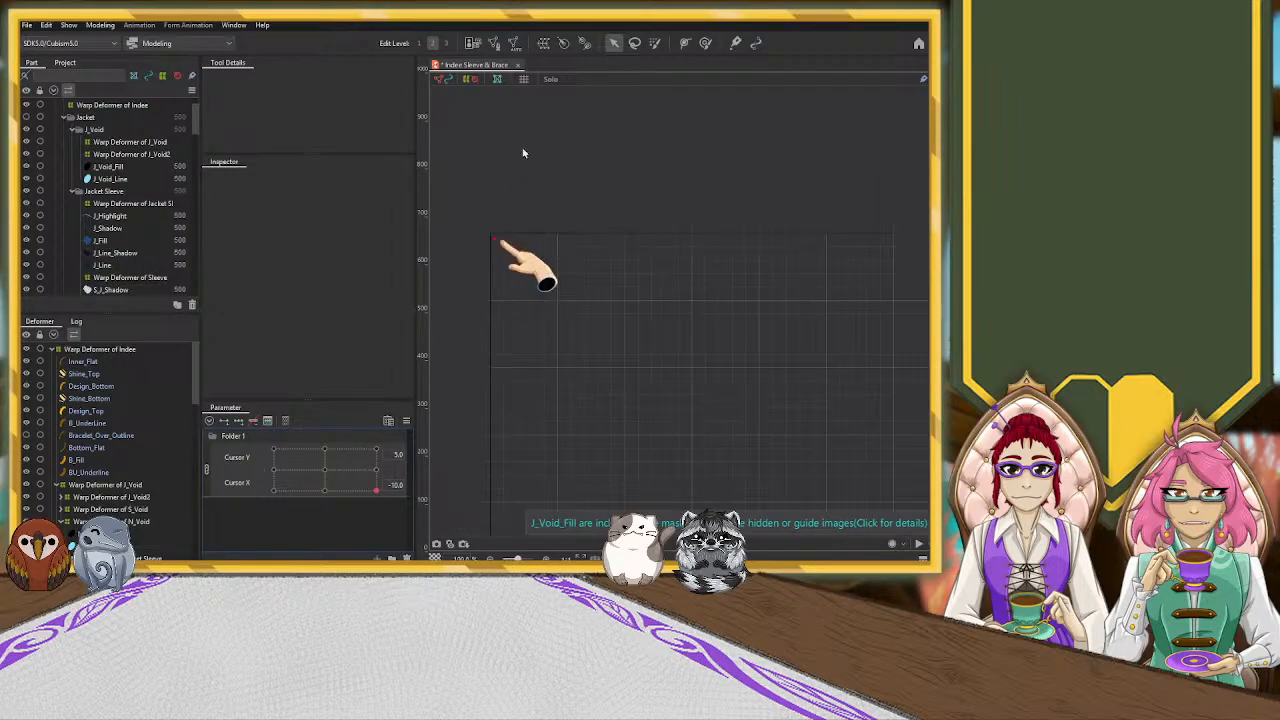
click(207, 469)
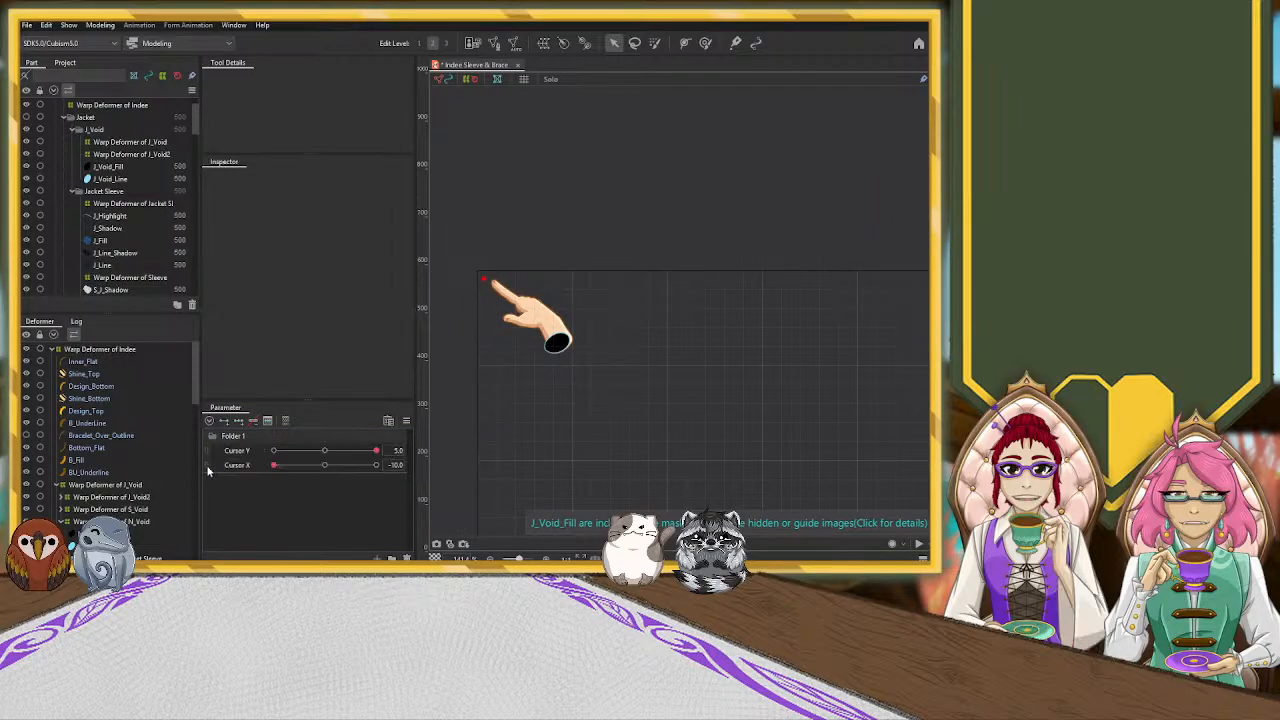
click(326, 451)
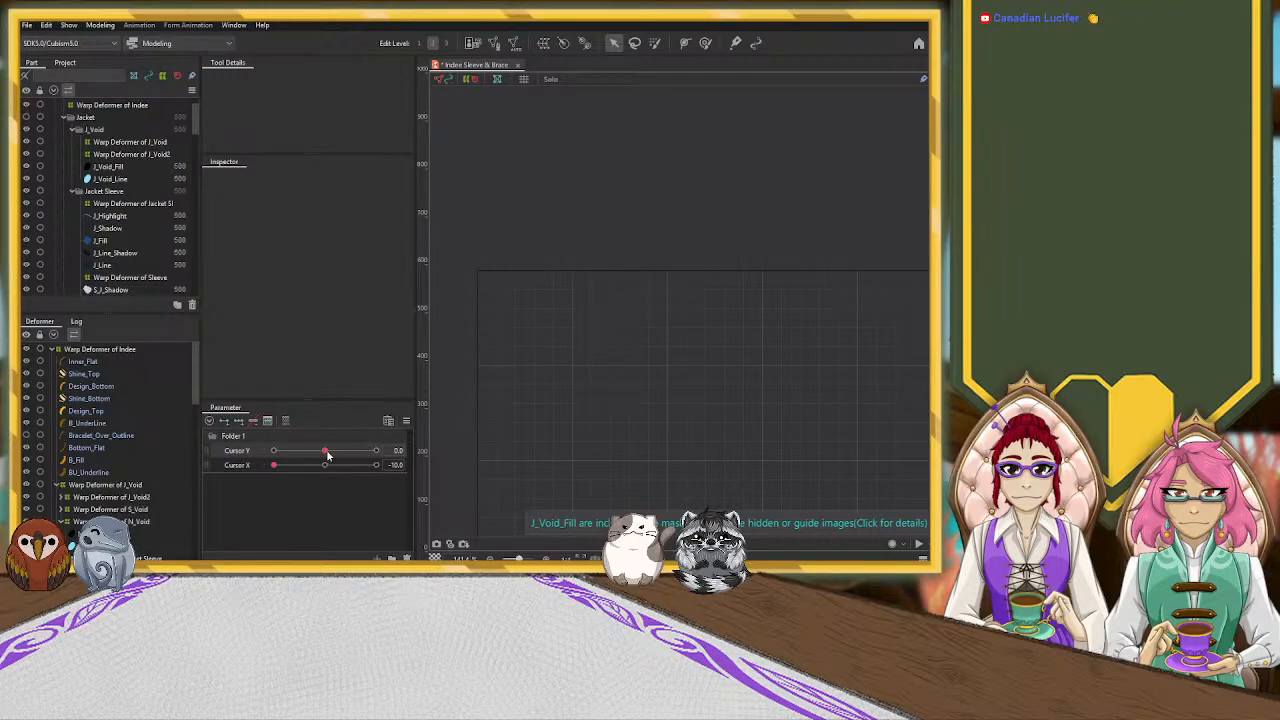
drag(330, 453, 426, 452)
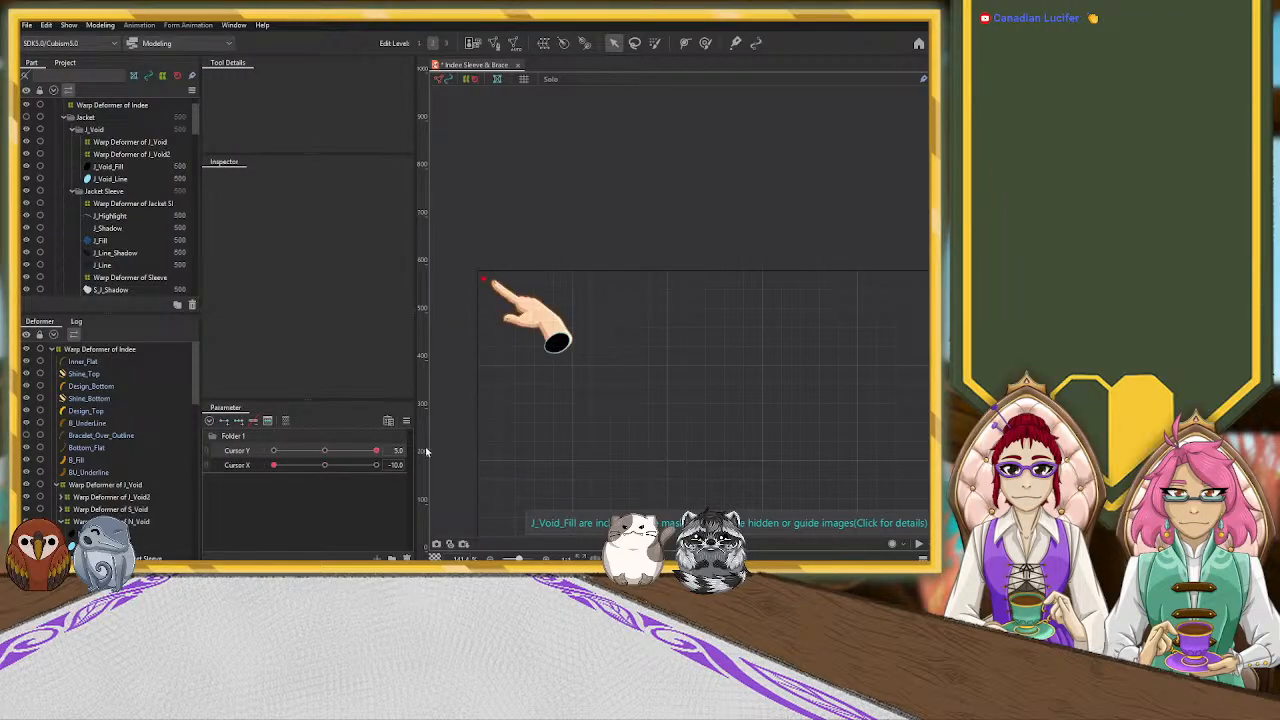
Select the Warp Deformer of N_Void inside the Warp Deformer of Index hierarchy
click(124, 350)
click(52, 351)
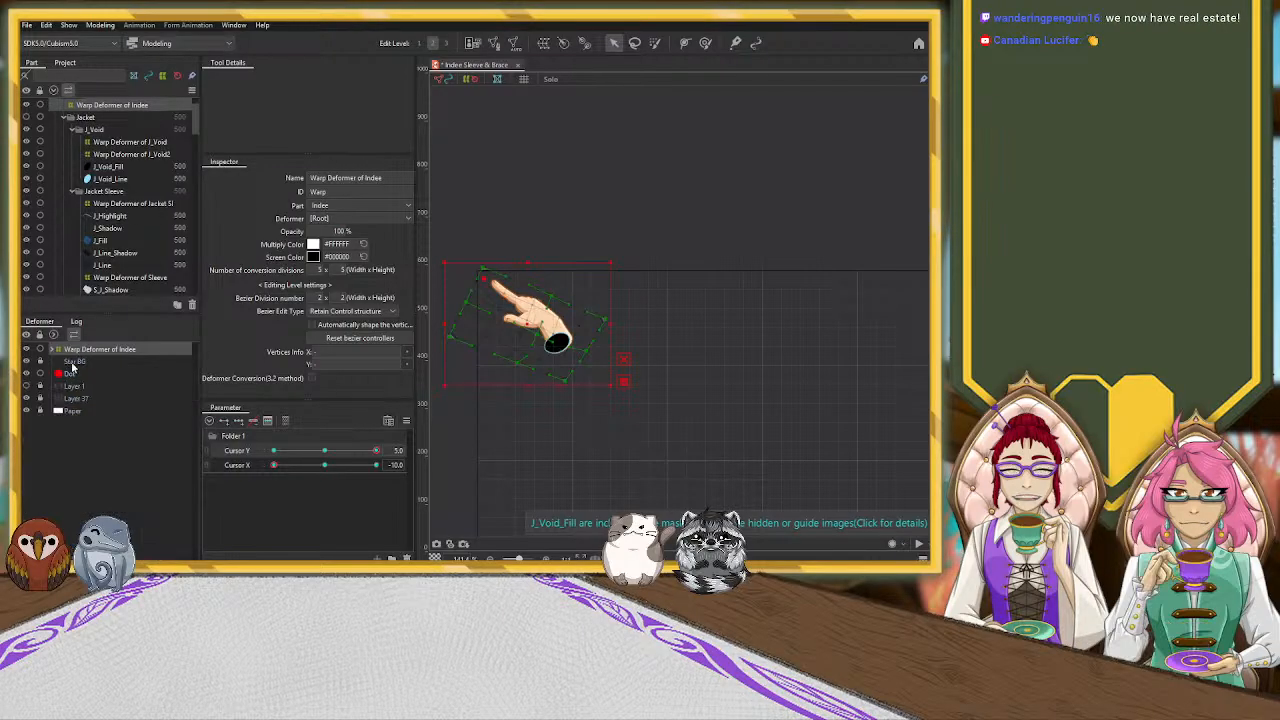
click(52, 351)
scroll(85, 403, down, 1)
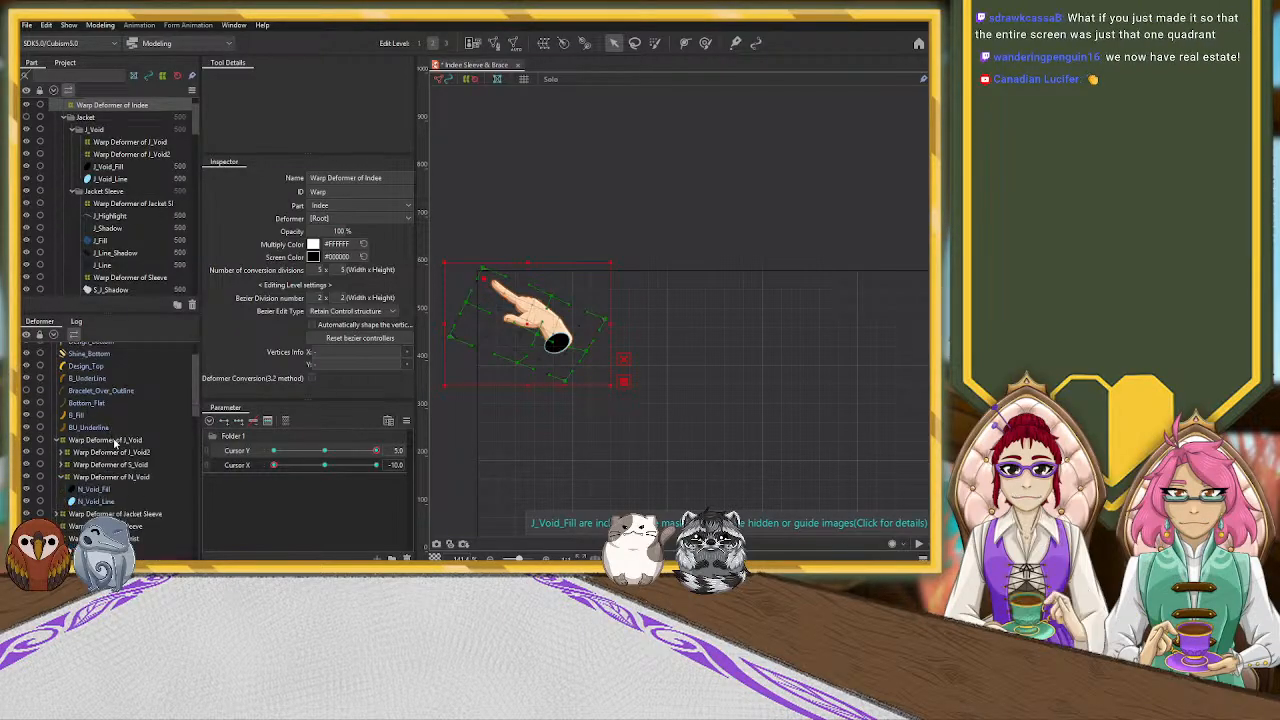
click(110, 477)
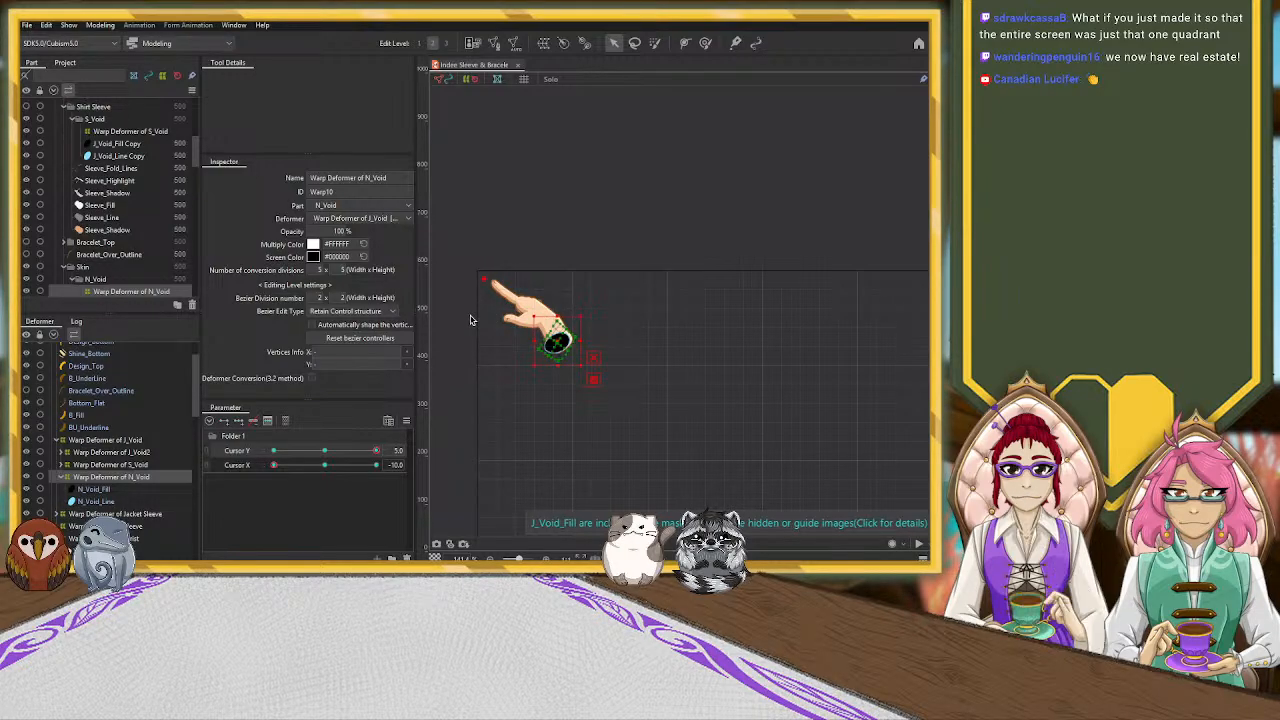
scroll(551, 346, up, 5)
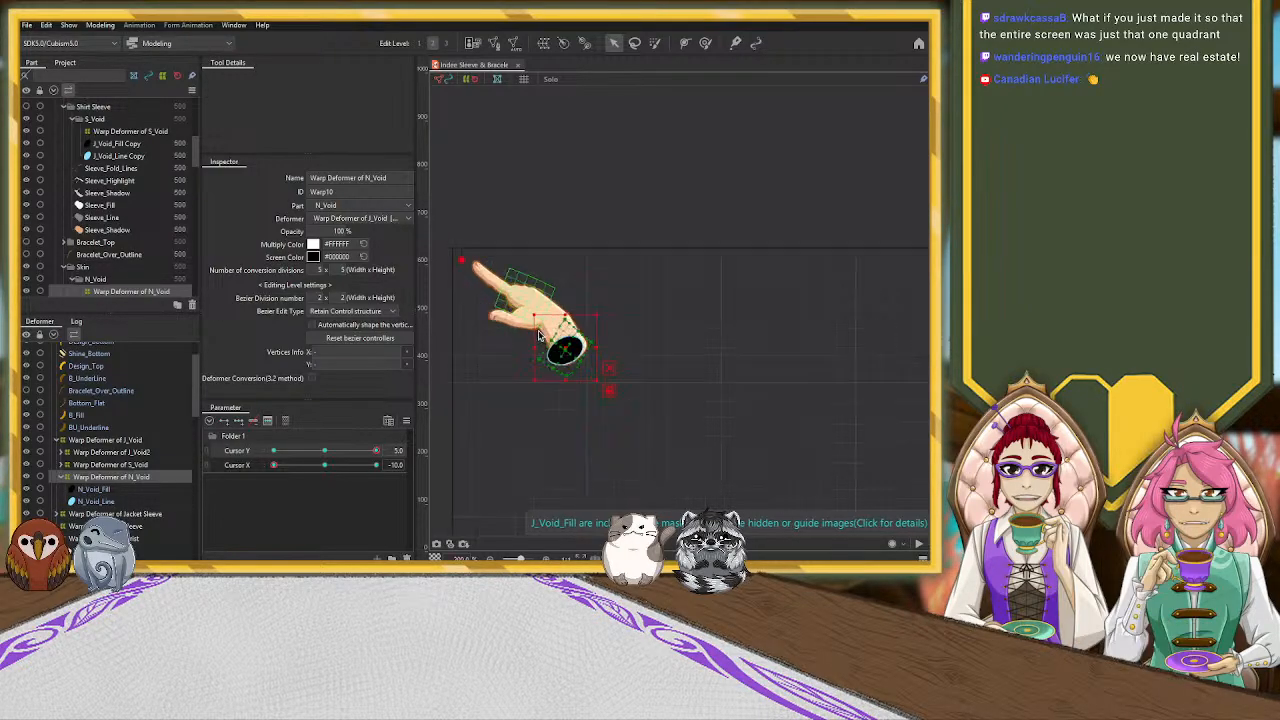
drag(609, 368, 621, 374)
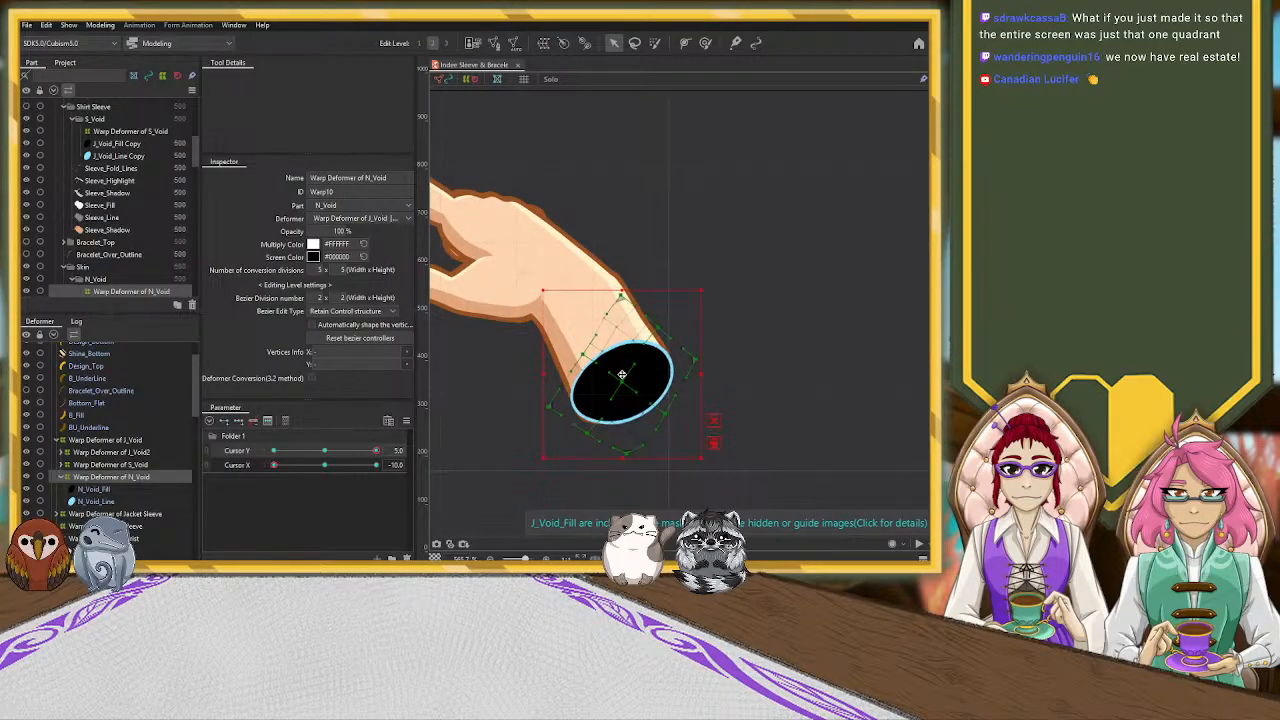
scroll(485, 345, down, 5)
key(ctrl+z)
At Cursor X -10 and Cursor Y 5, shift the Warp Deformer of N_Void slightly outward from the hand and flatten it to reshape the wrist opening
drag(595, 328, 757, 269)
drag(640, 416, 569, 223)
scroll(593, 307, down, 3)
drag(651, 389, 626, 243)
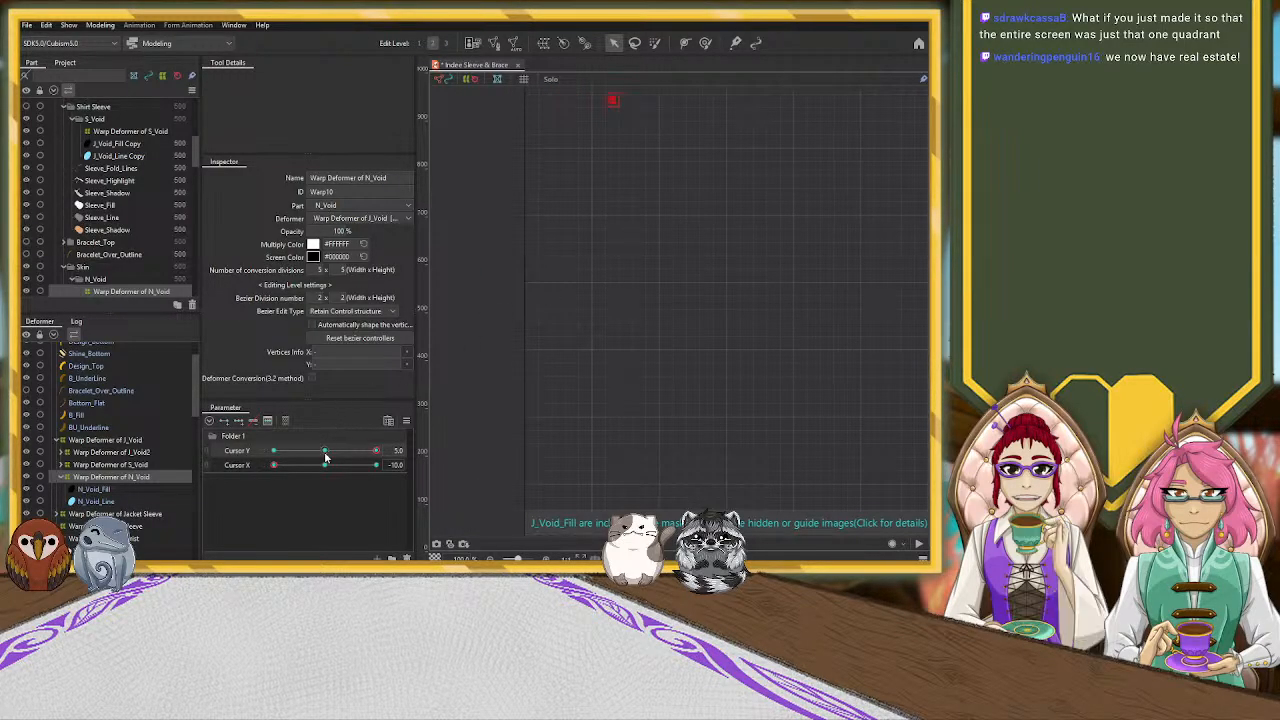
mouse_move(376, 452)
mouse_down()
mouse_move(312, 458)
mouse_move(376, 452)
mouse_up()
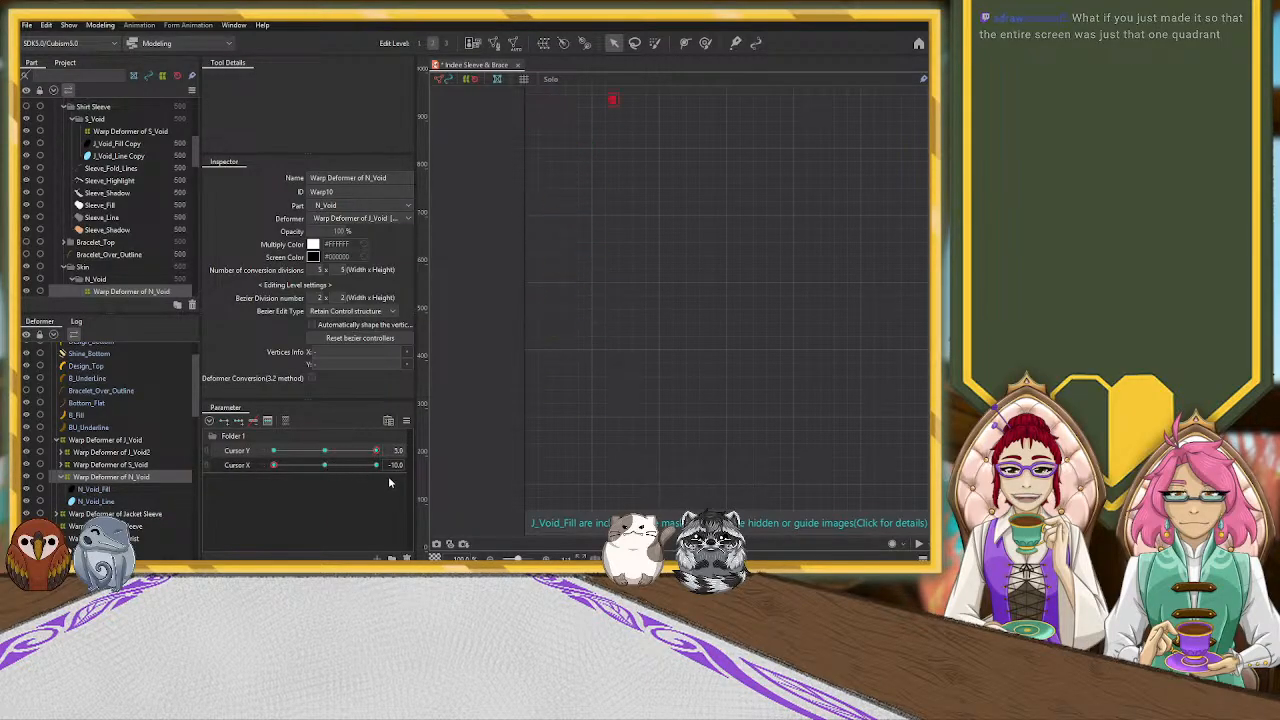
drag(592, 166, 577, 438)
scroll(594, 340, up, 5)
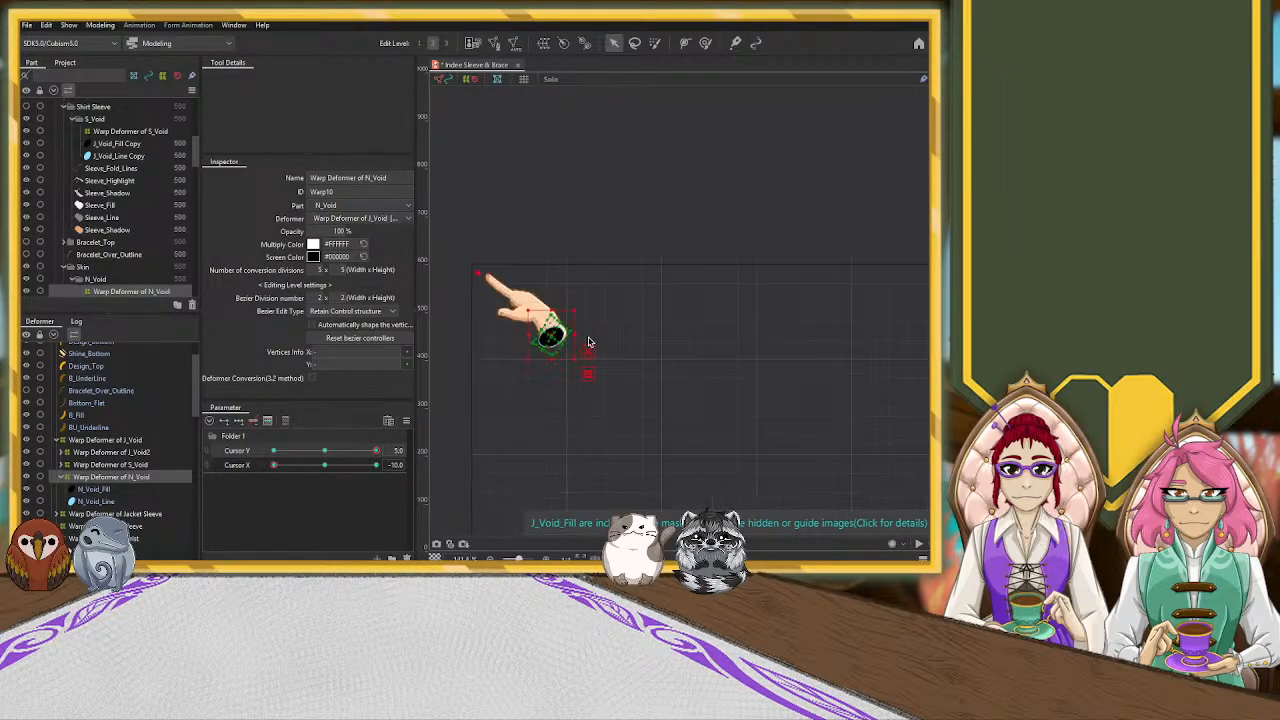
drag(522, 394, 646, 446)
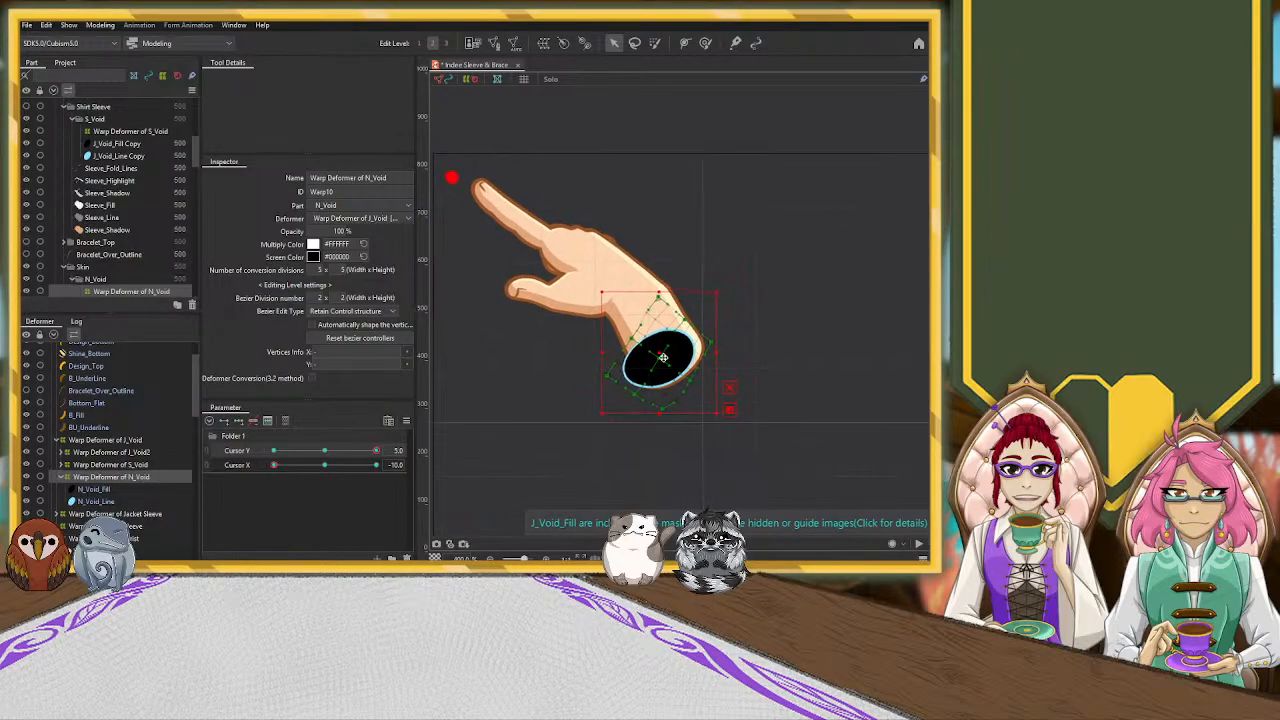
drag(671, 361, 672, 365)
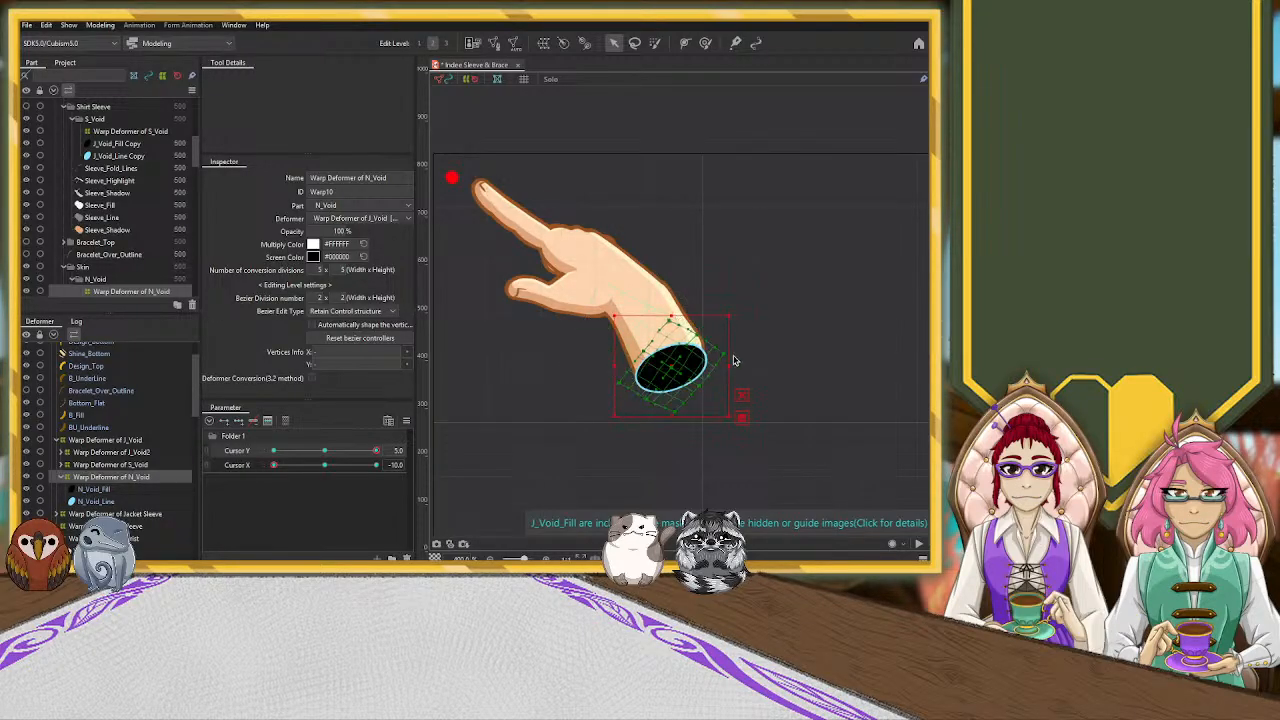
drag(739, 357, 734, 361)
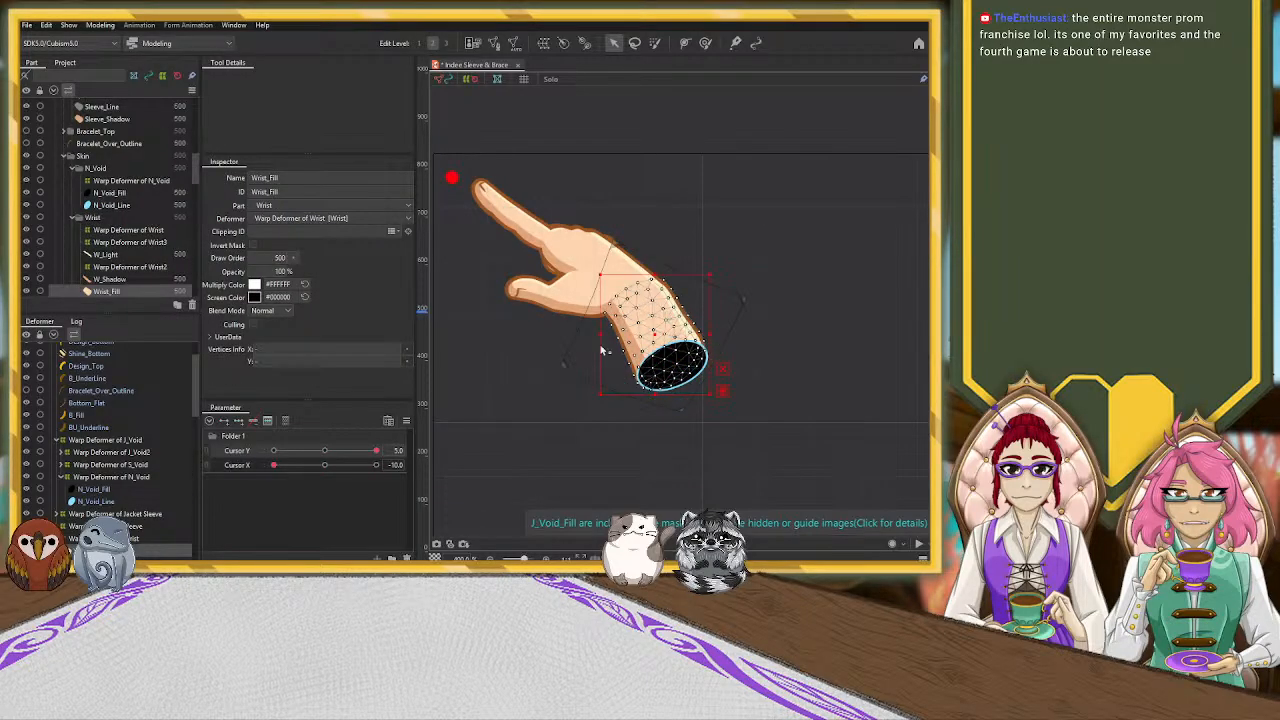
Nudge the wrist-side corner of the Warp Deformer of Hand slightly inward for the Cursor X -10, Cursor Y 5 pose
click(750, 310)
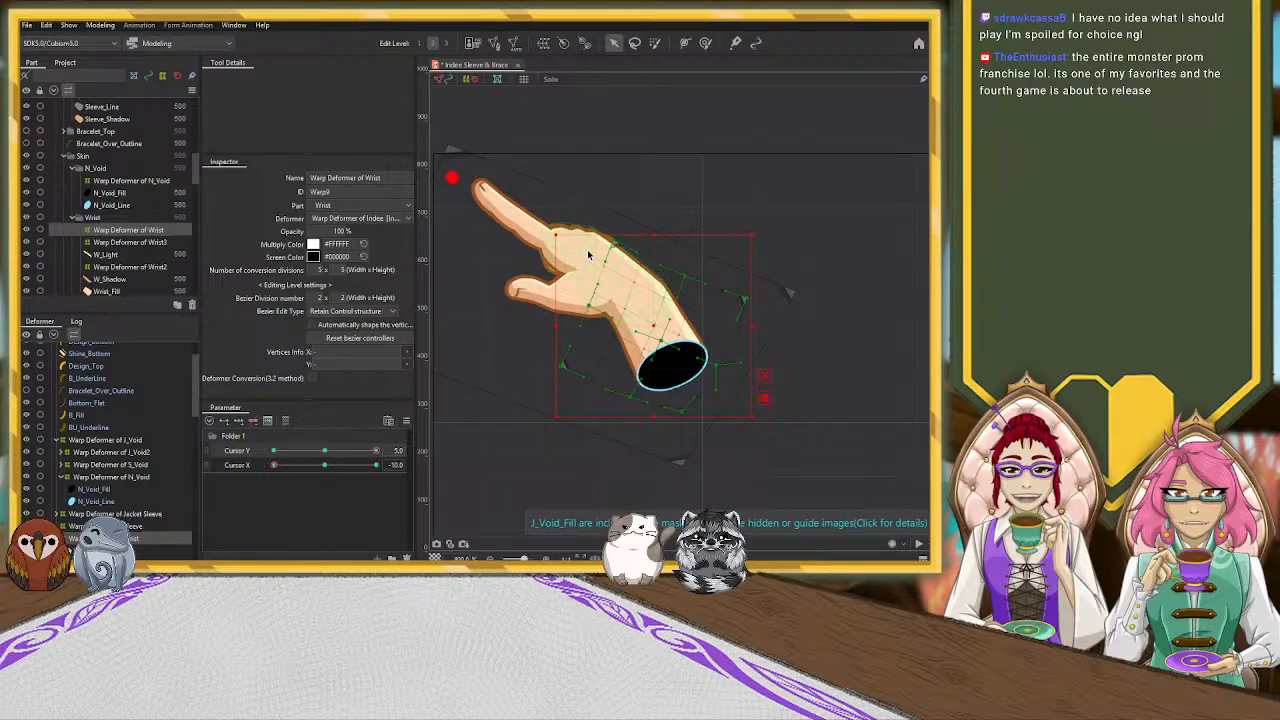
scroll(509, 300, down, 2)
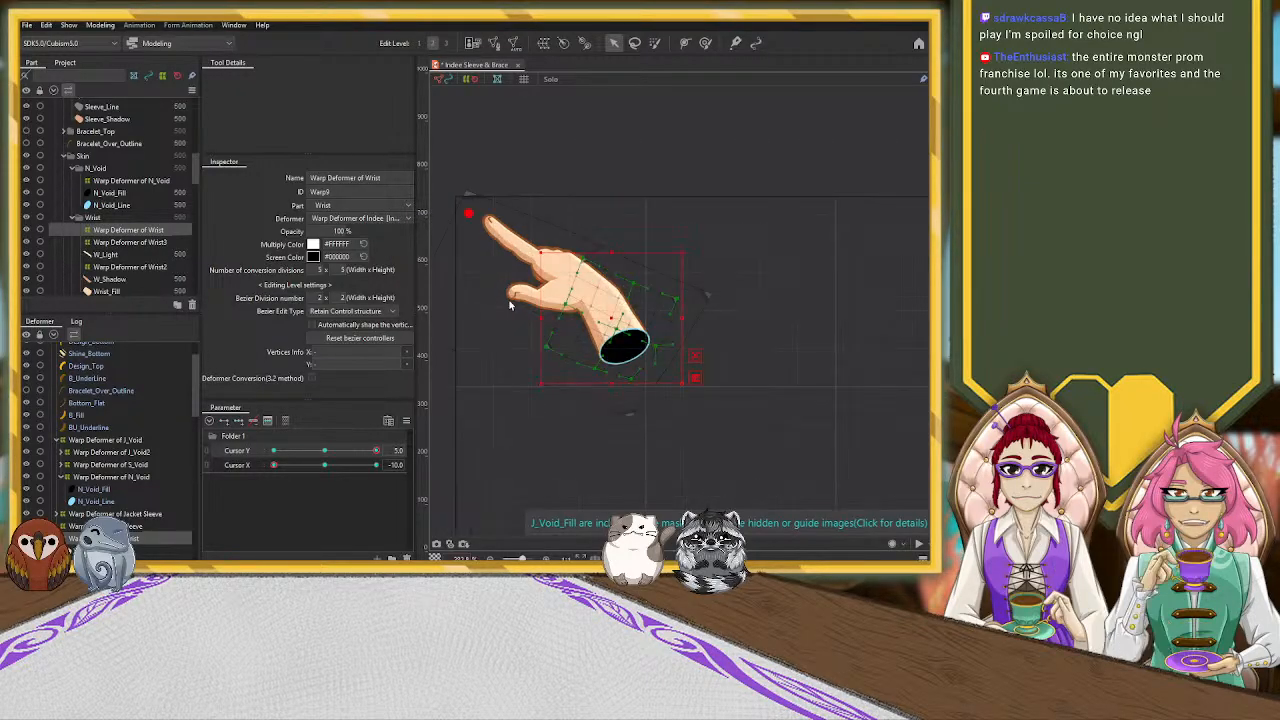
click(571, 268)
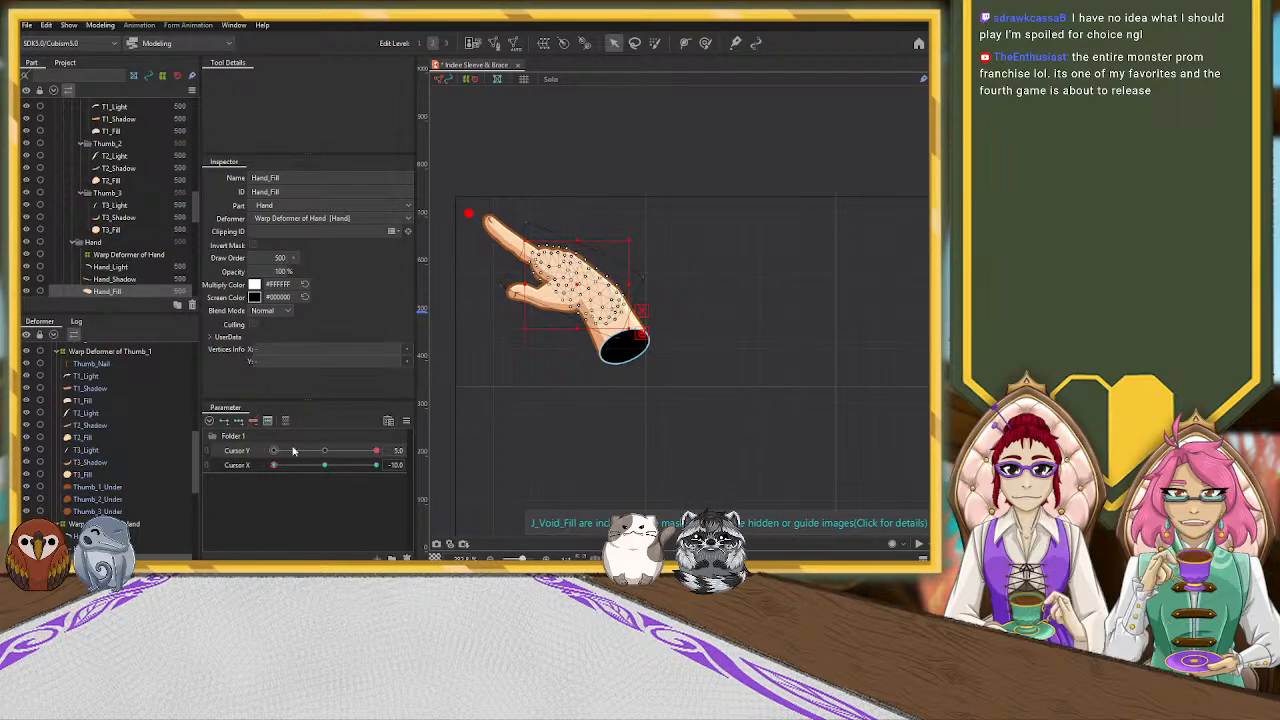
click(108, 524)
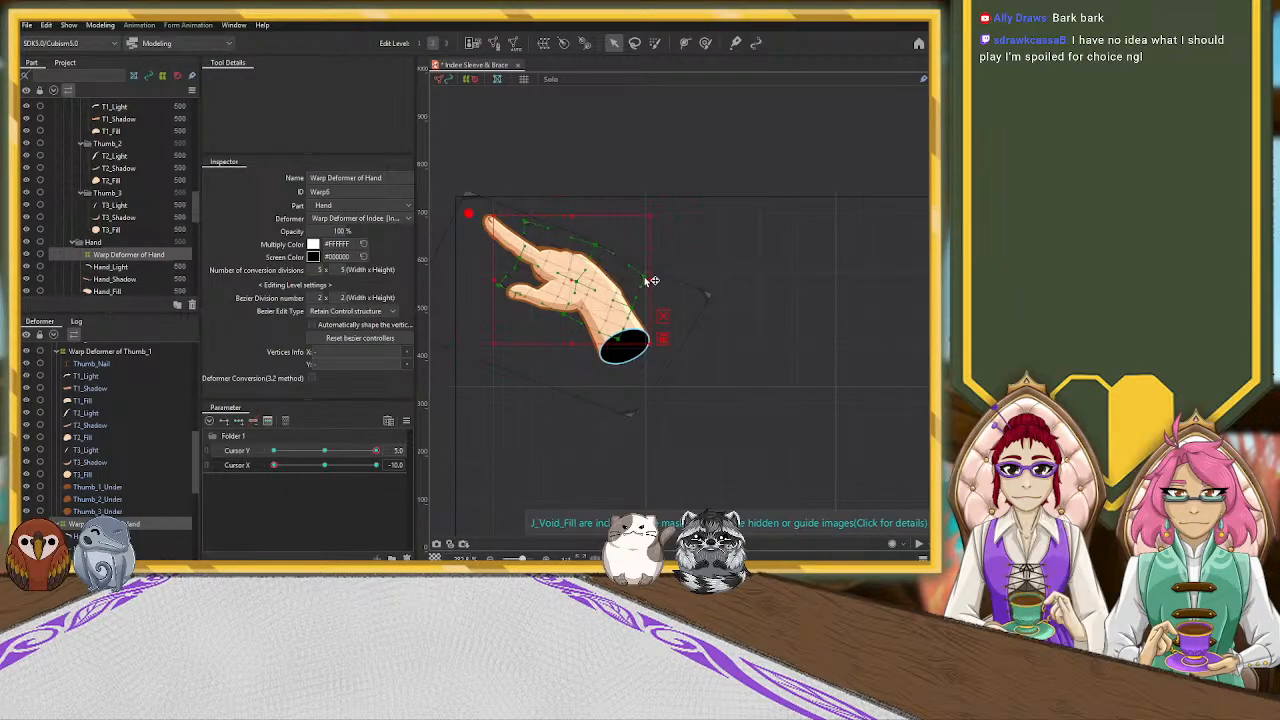
drag(639, 280, 638, 278)
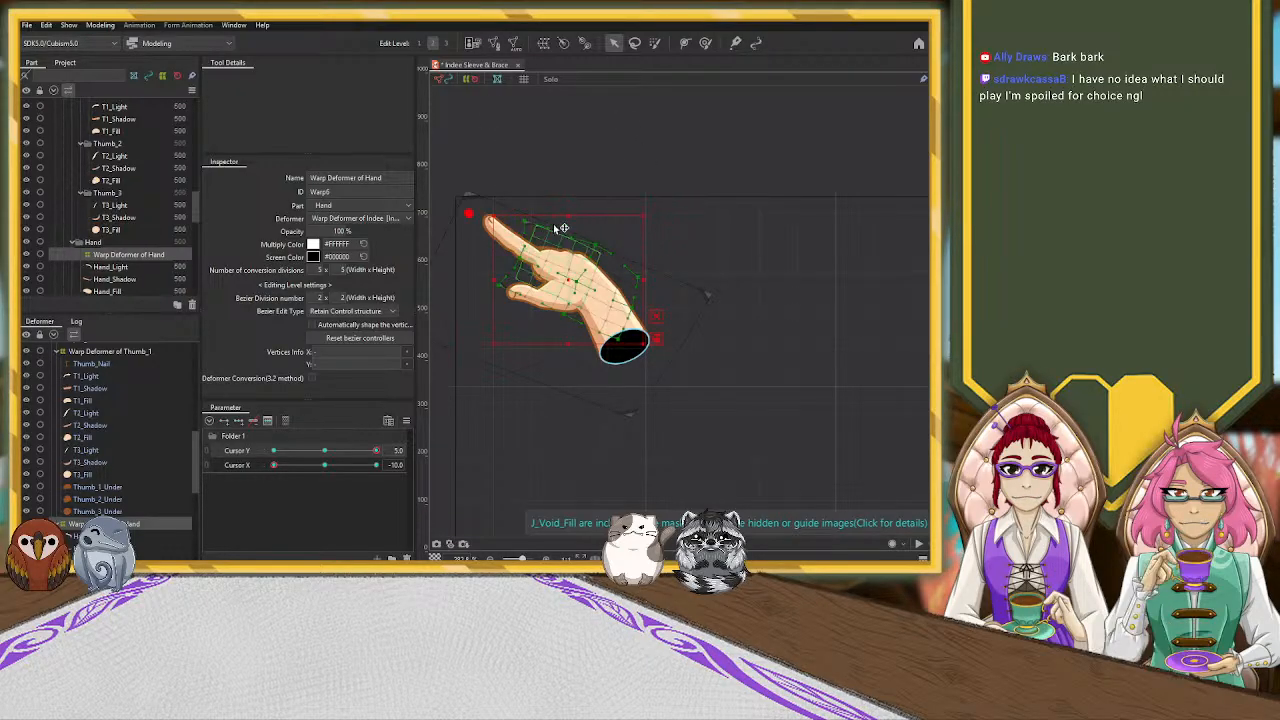
At Cursor X -10 and Cursor Y 5, pull the fingertip-side corners of the Warp Deformer of Pointer_3 inward to shorten the pointing finger
click(465, 228)
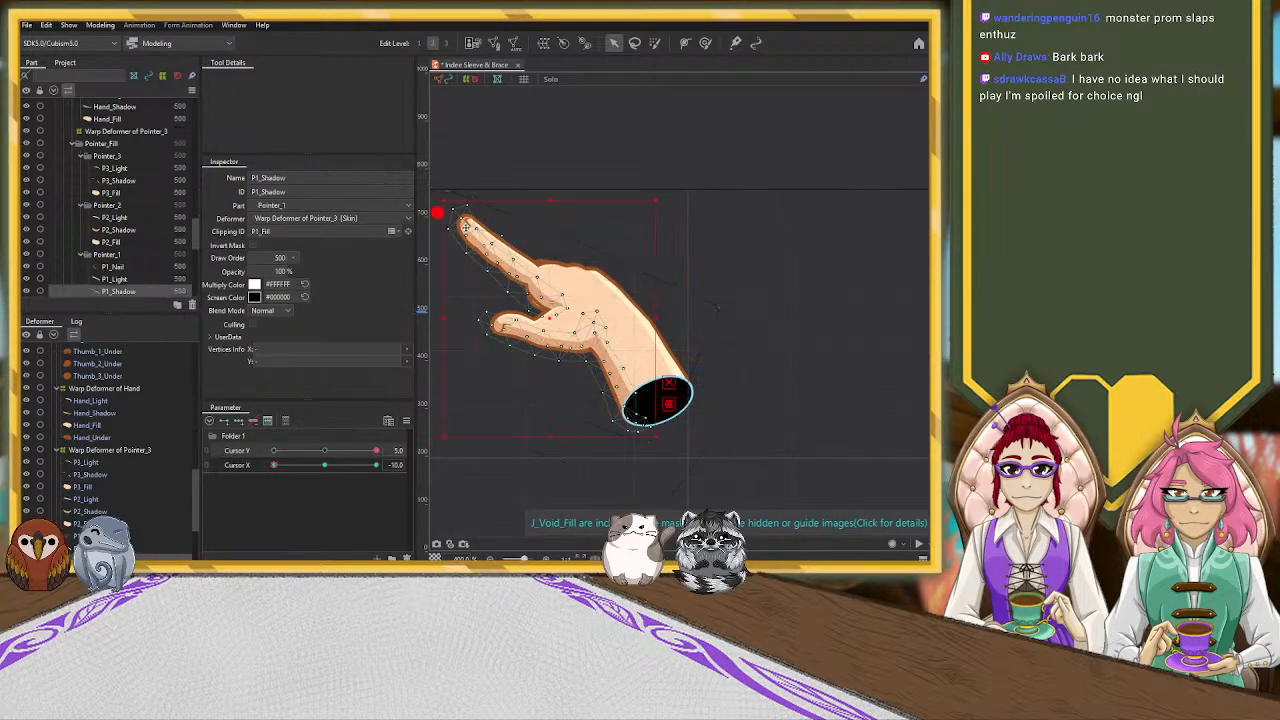
click(603, 302)
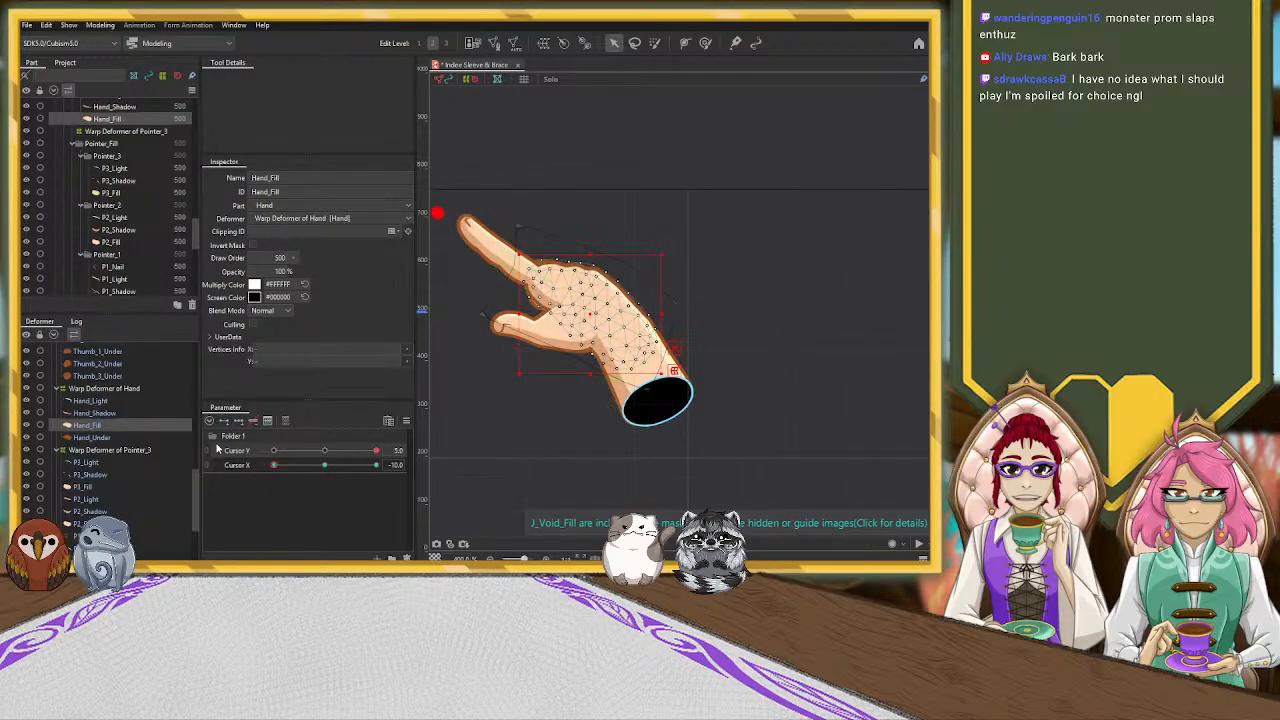
click(126, 451)
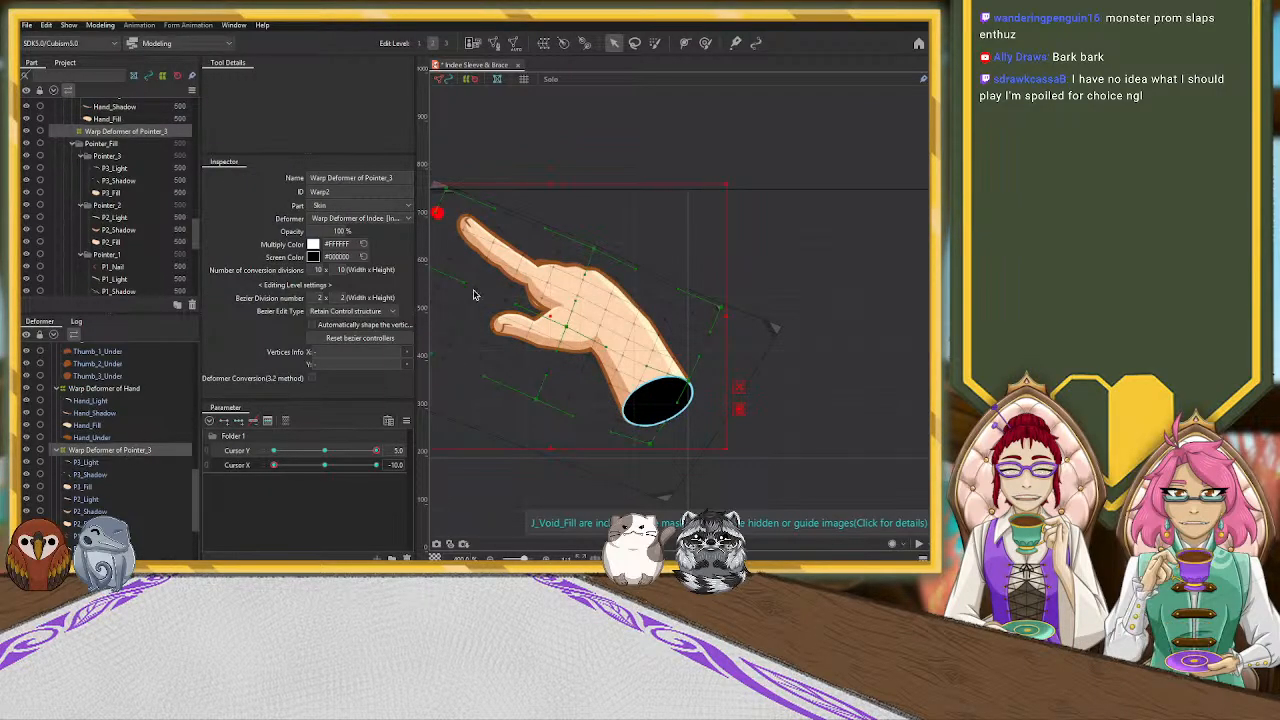
click(57, 450)
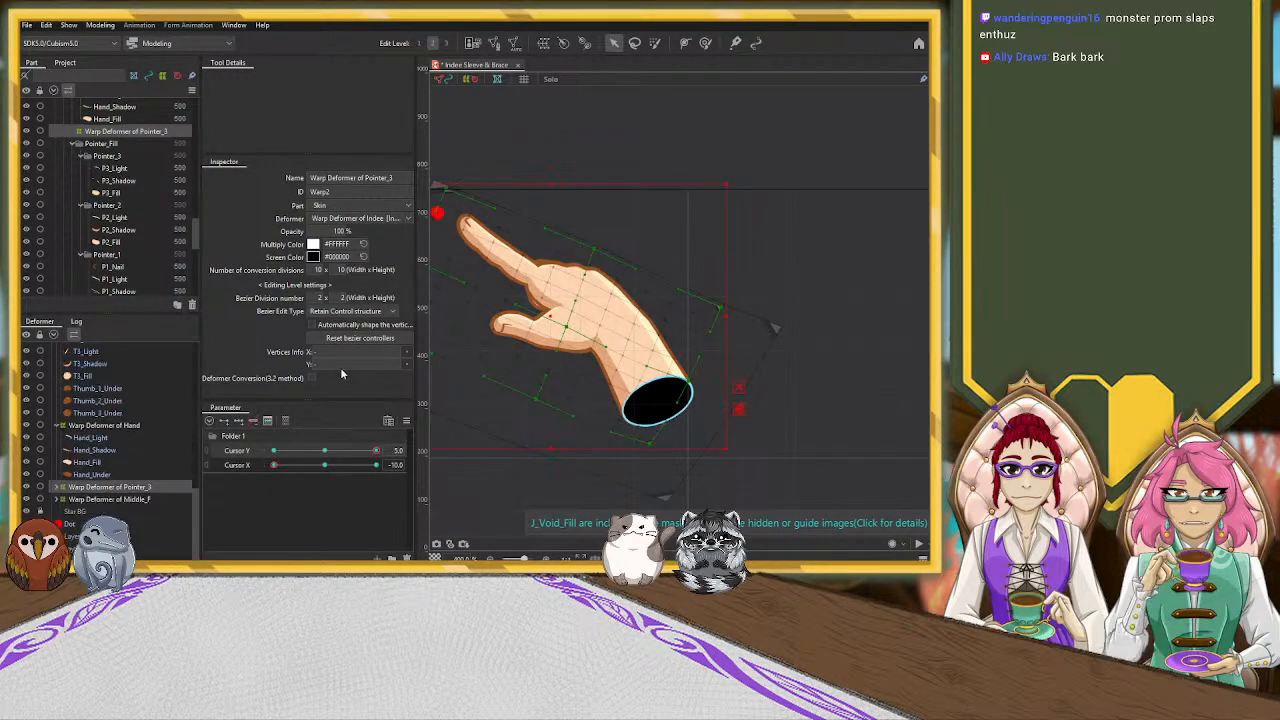
drag(620, 149, 694, 154)
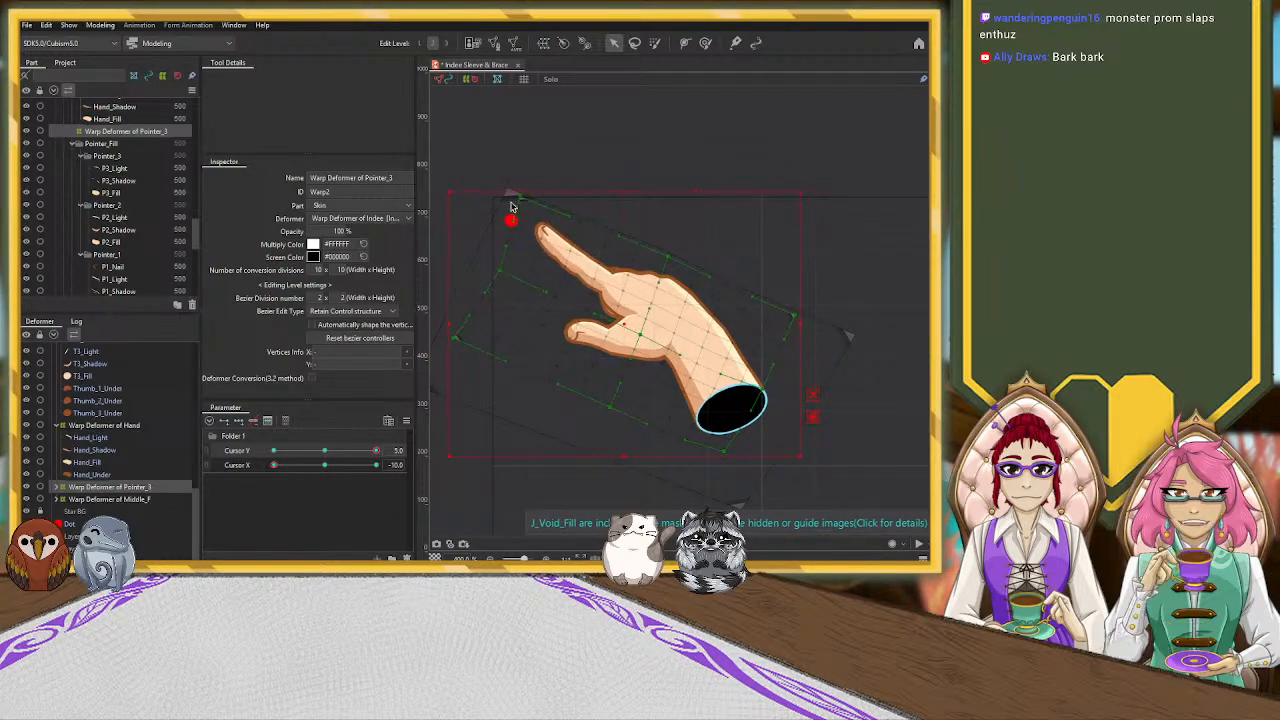
drag(527, 200, 569, 211)
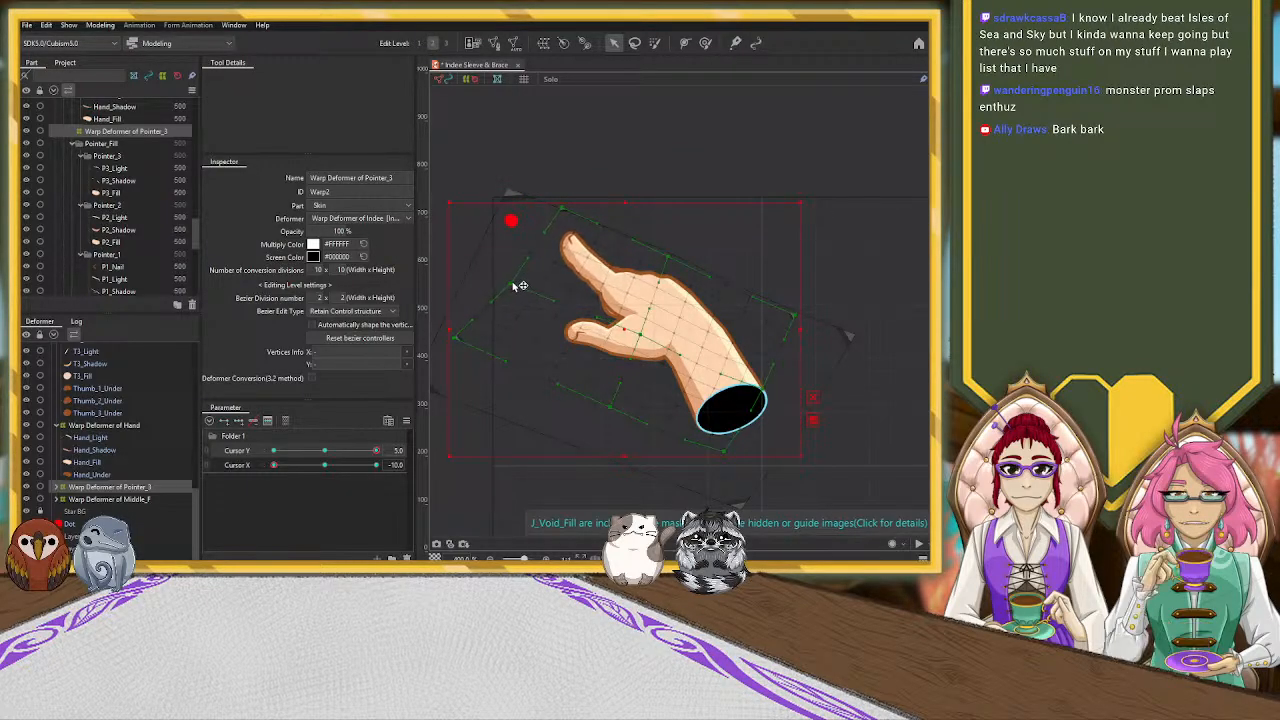
drag(566, 213, 556, 218)
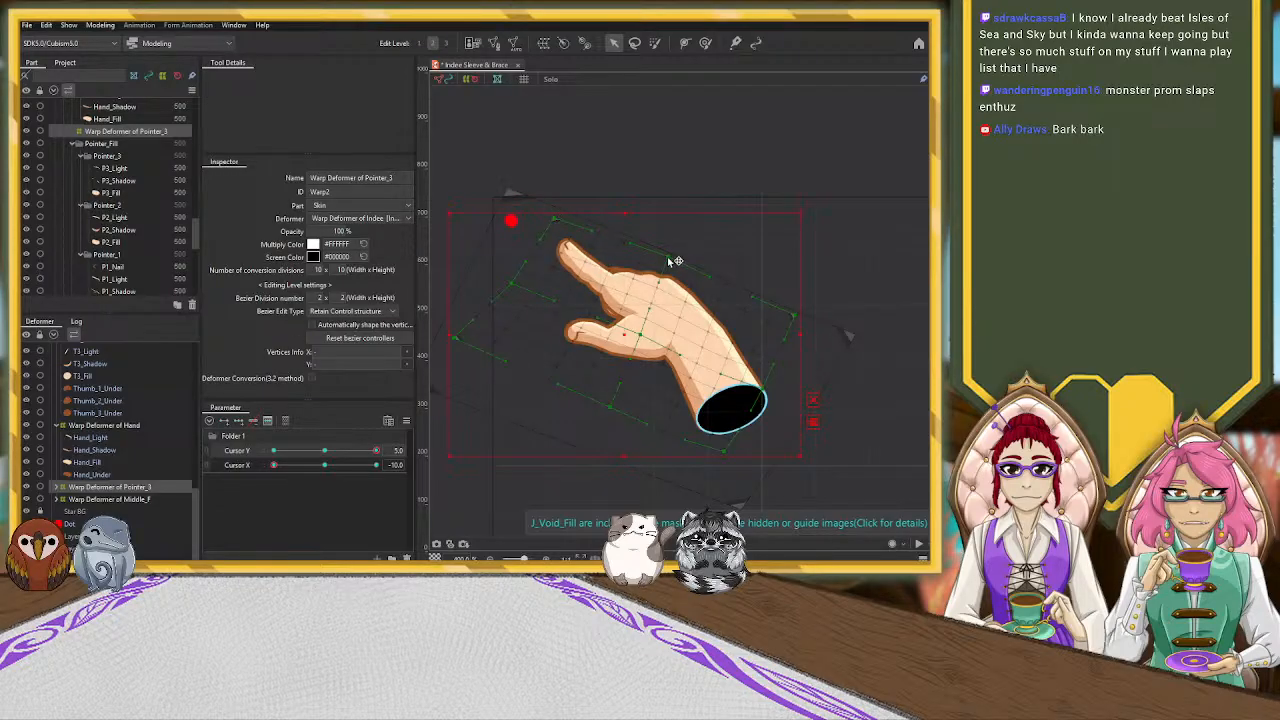
drag(555, 221, 551, 225)
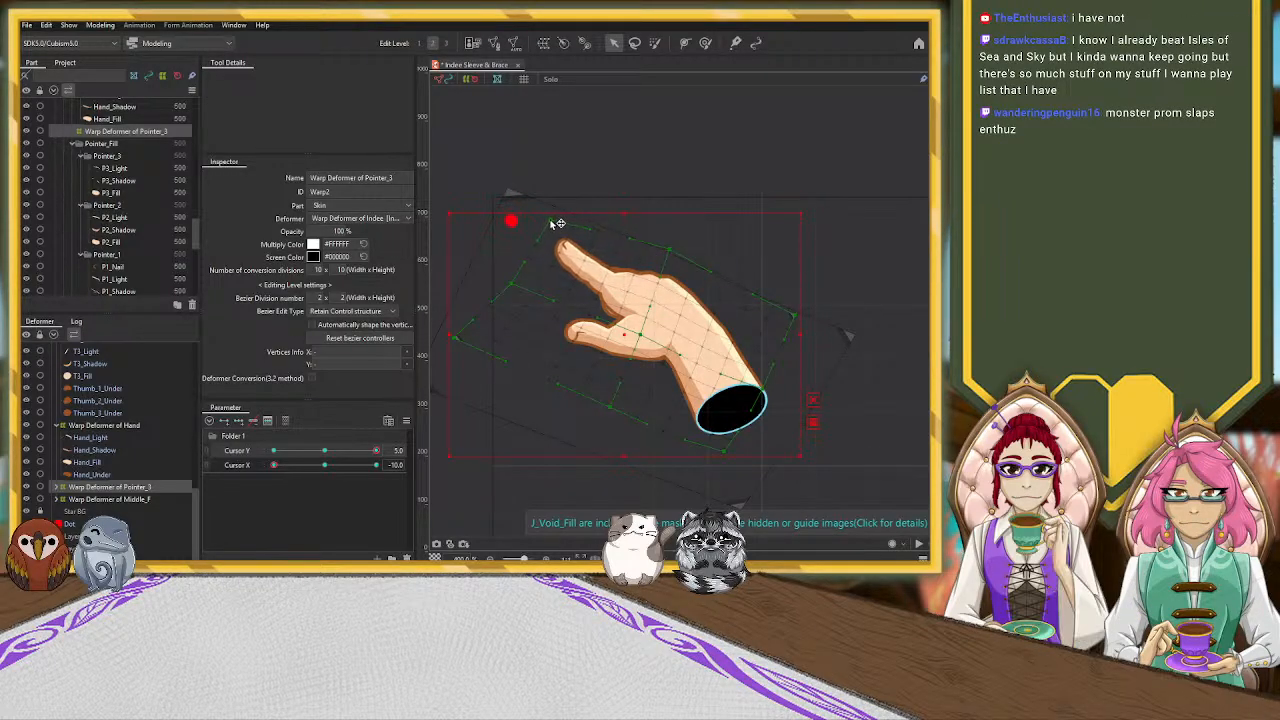
drag(514, 288, 513, 286)
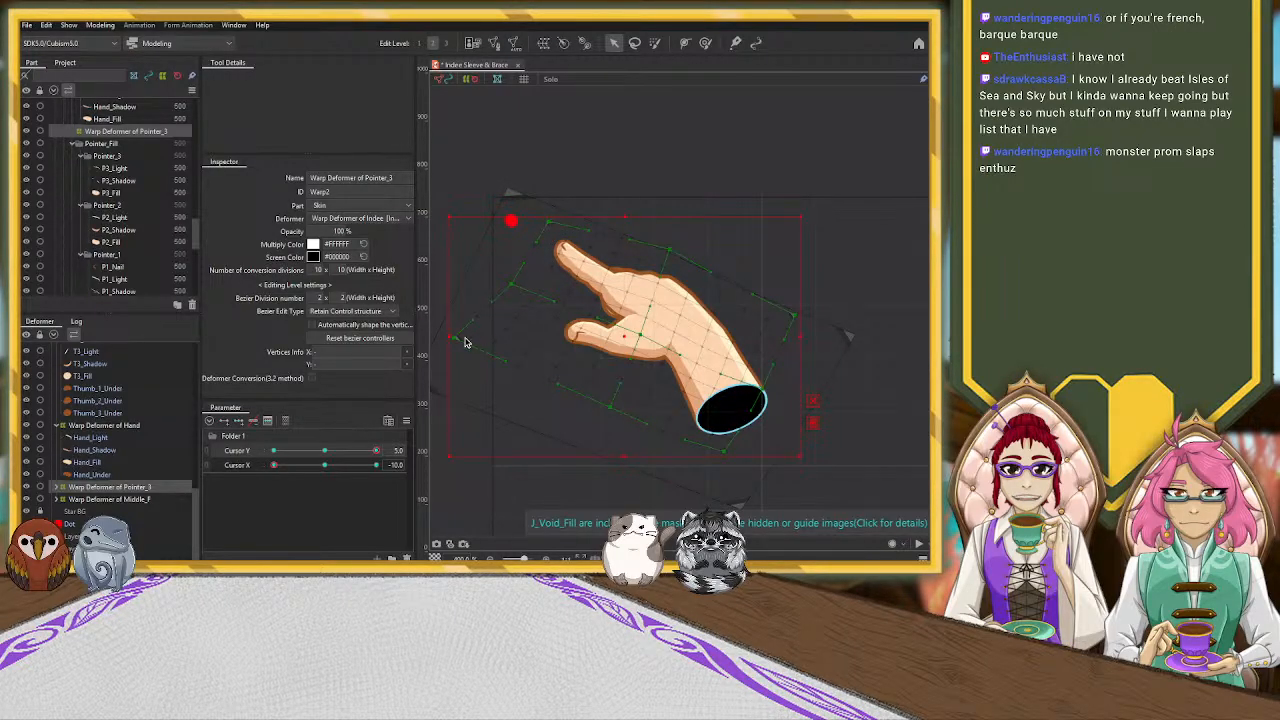
drag(487, 332, 487, 330)
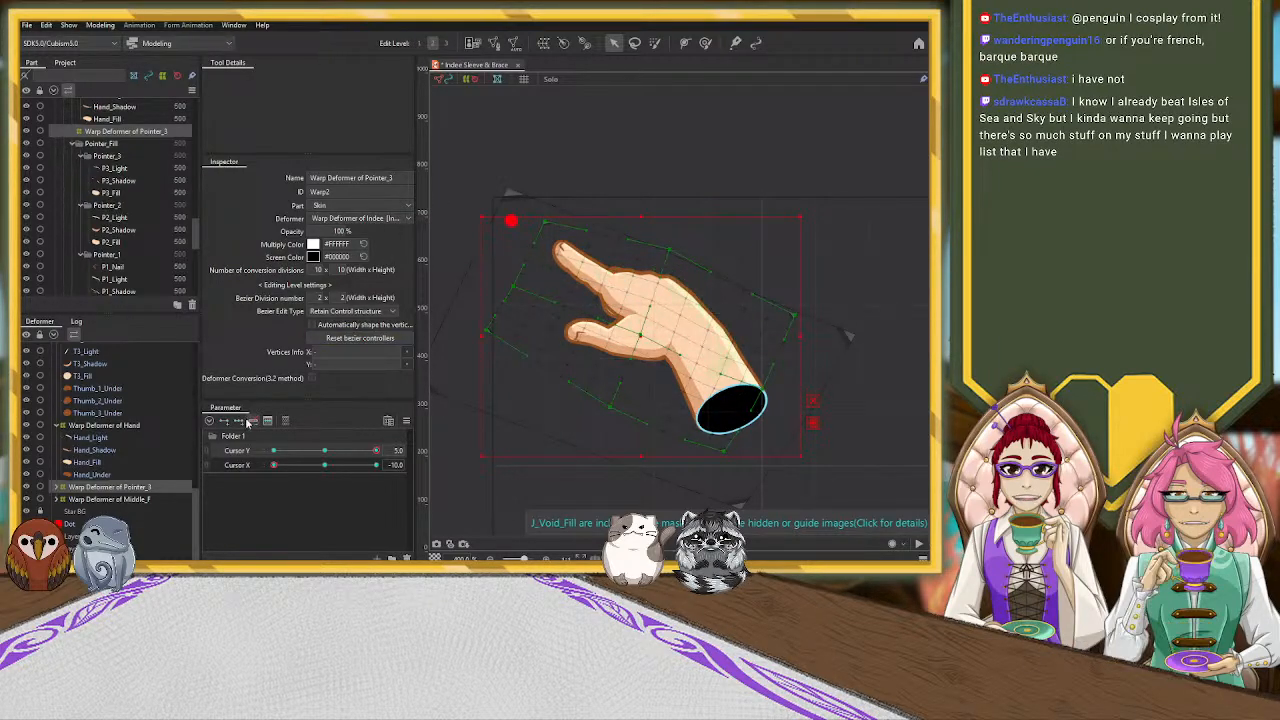
Move the Warp Deformer of Middle_F slightly down into the hand, tilt it a little and adjust its thumb-side corner
click(147, 498)
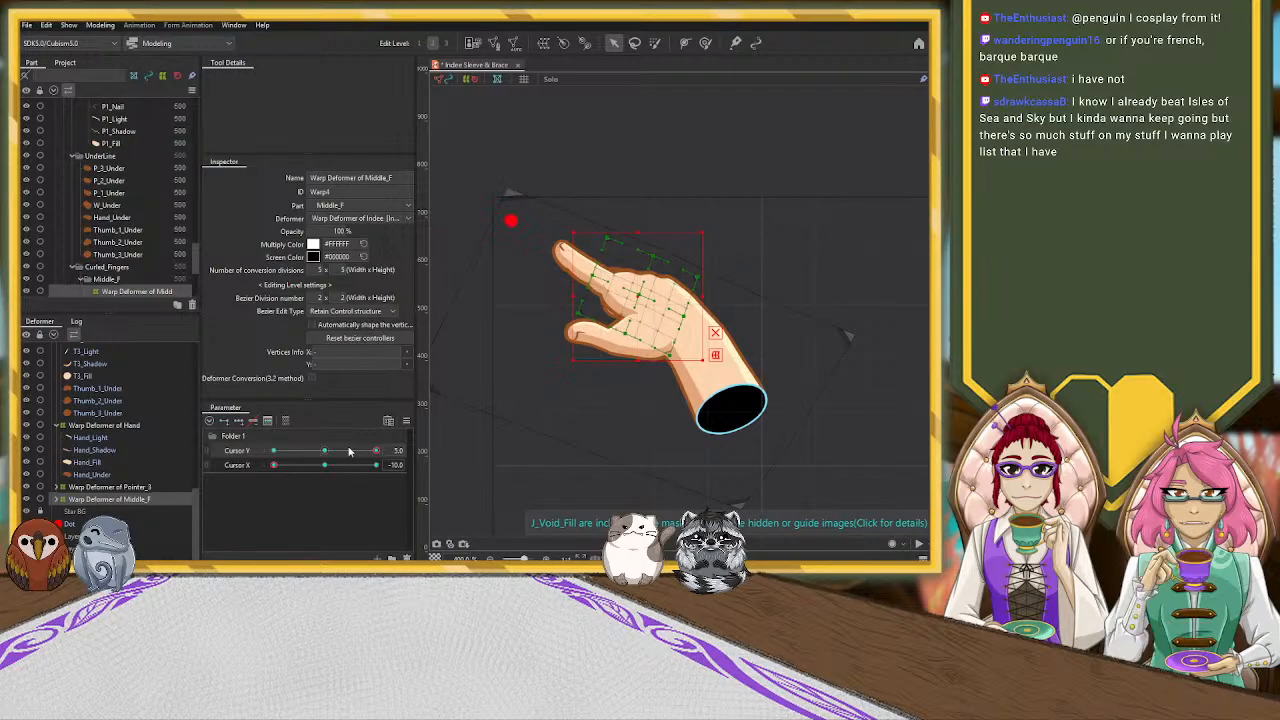
drag(640, 295, 646, 305)
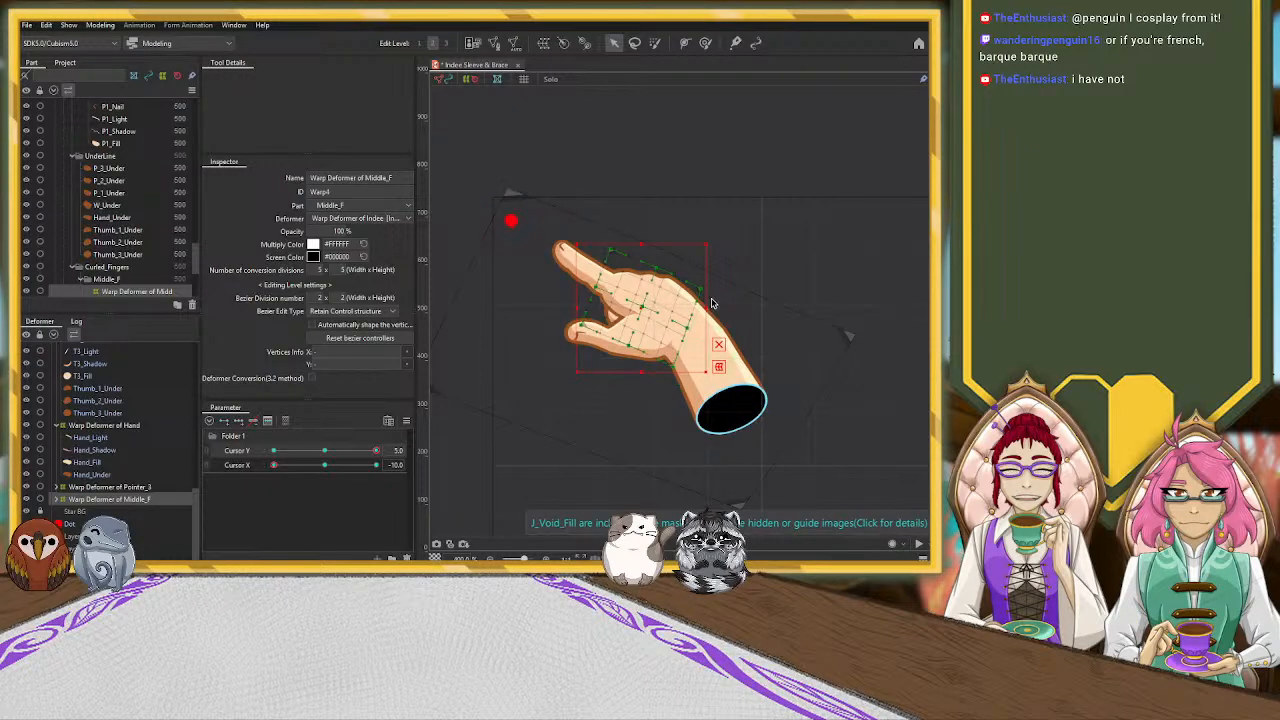
mouse_move(712, 303)
mouse_down()
mouse_move(703, 289)
mouse_move(644, 290)
mouse_move(711, 282)
mouse_up()
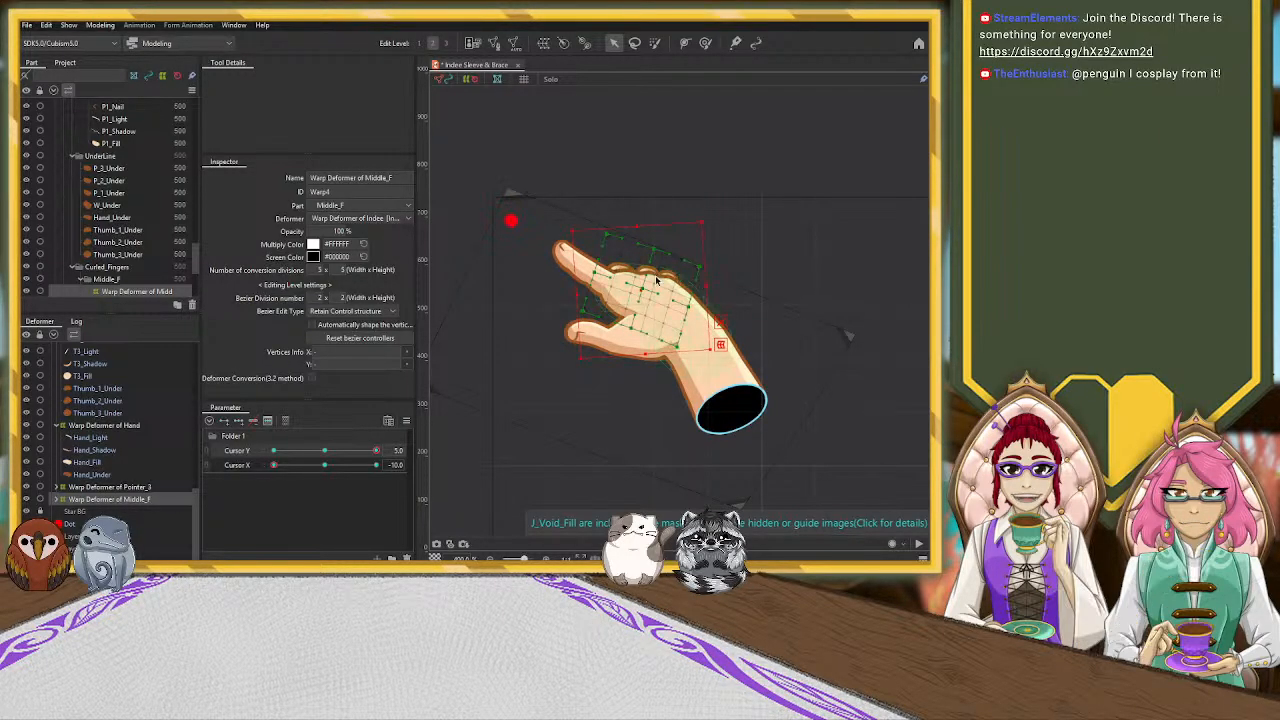
drag(642, 288, 642, 296)
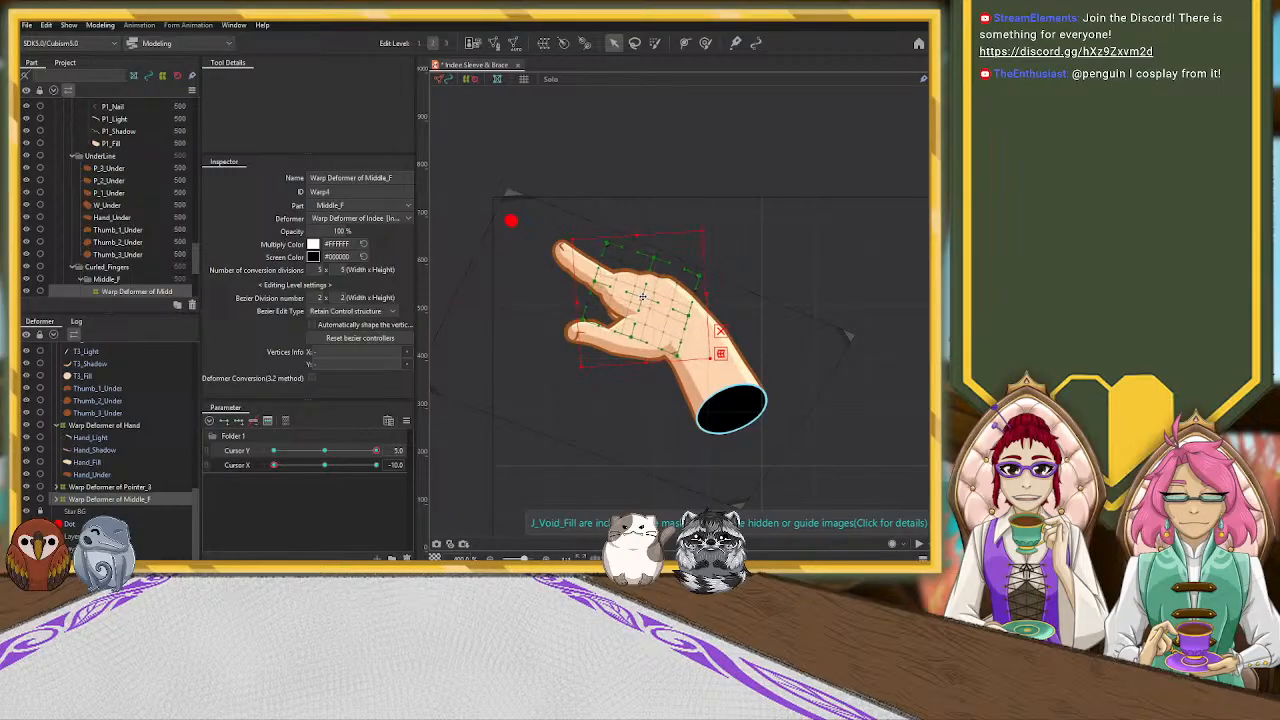
drag(646, 362, 579, 328)
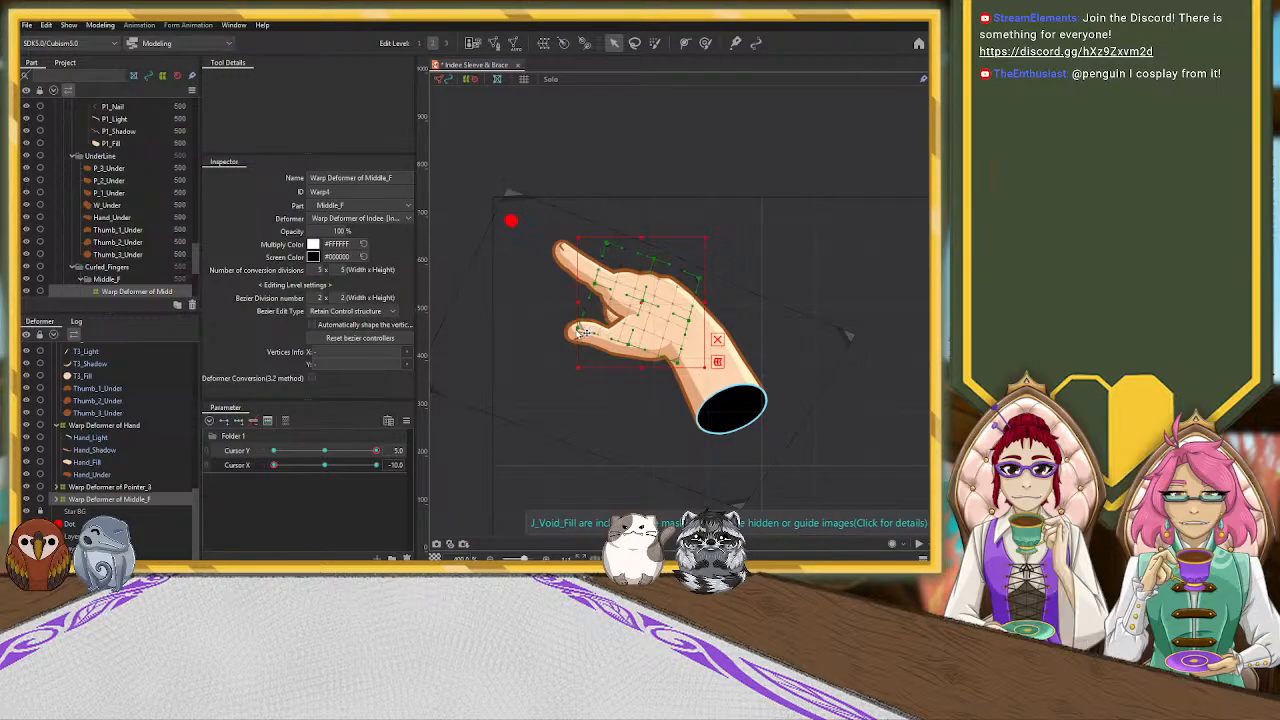
click(775, 249)
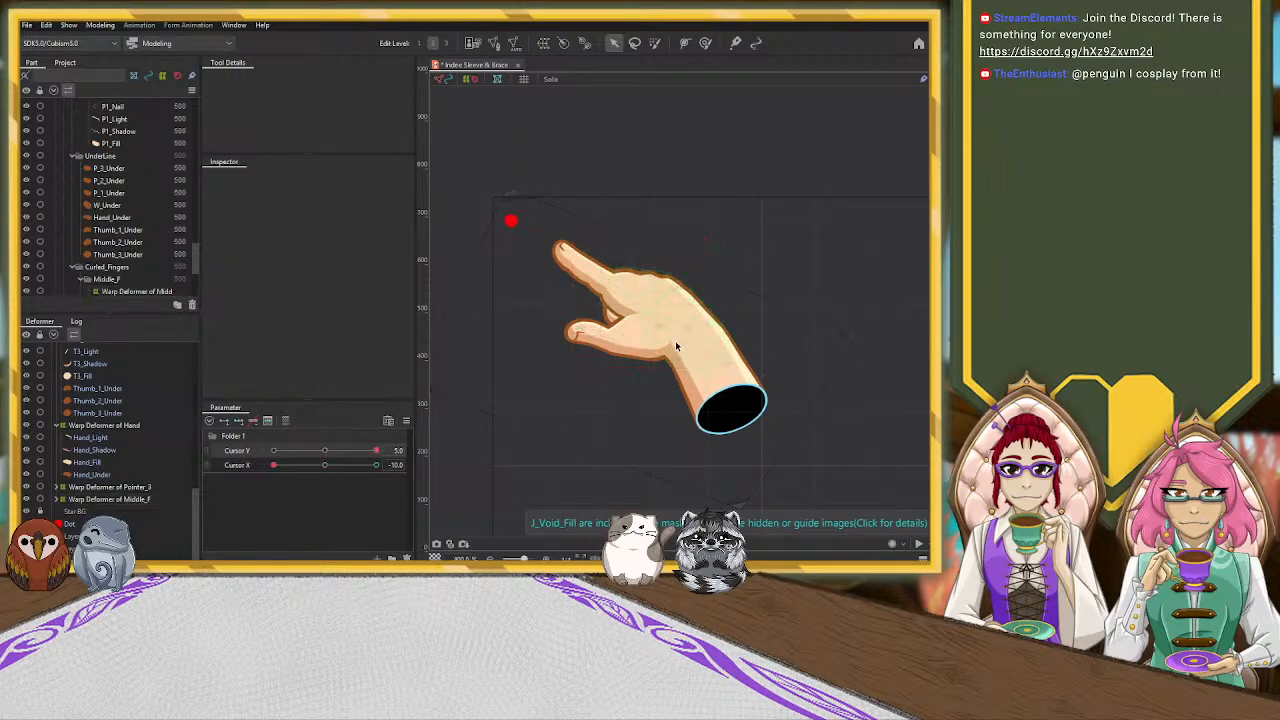
Pull the thumb-side corner of the Warp Deformer of Wrist slightly outward to widen the wrist near the void
click(667, 293)
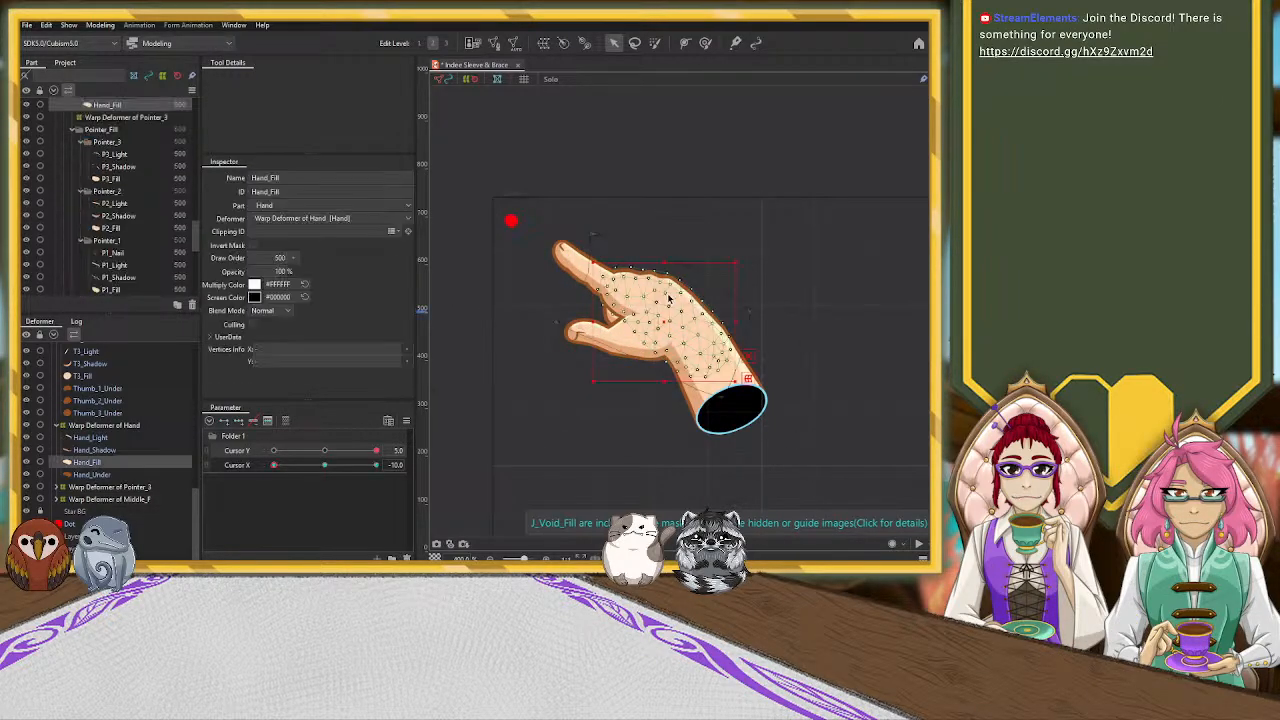
click(88, 426)
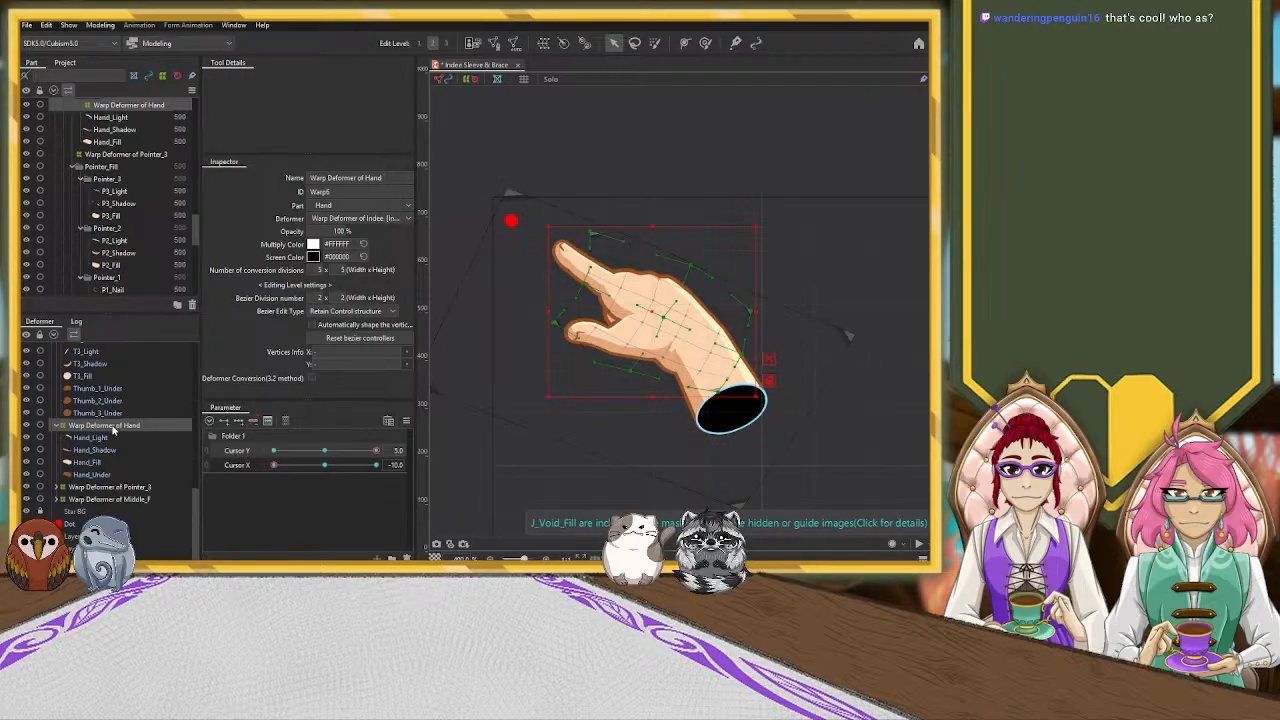
scroll(100, 405, up, 3)
click(112, 363)
scroll(110, 396, up, 2)
click(110, 392)
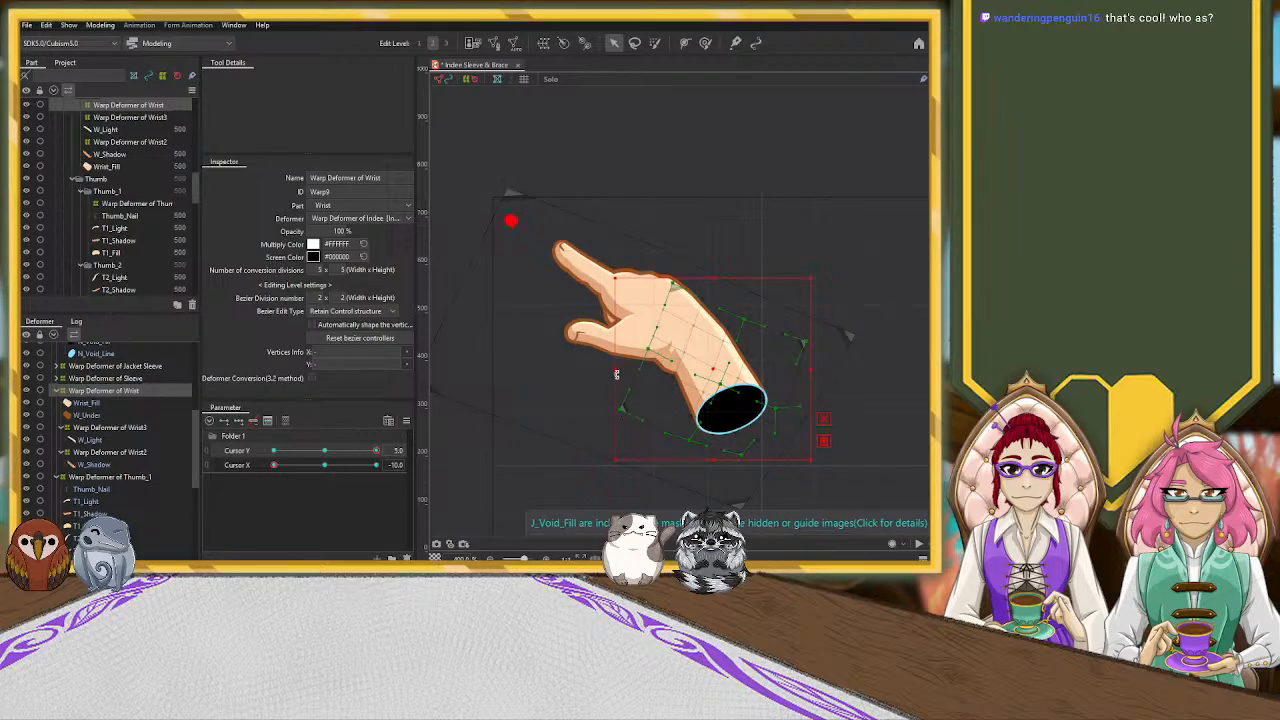
drag(622, 414, 606, 419)
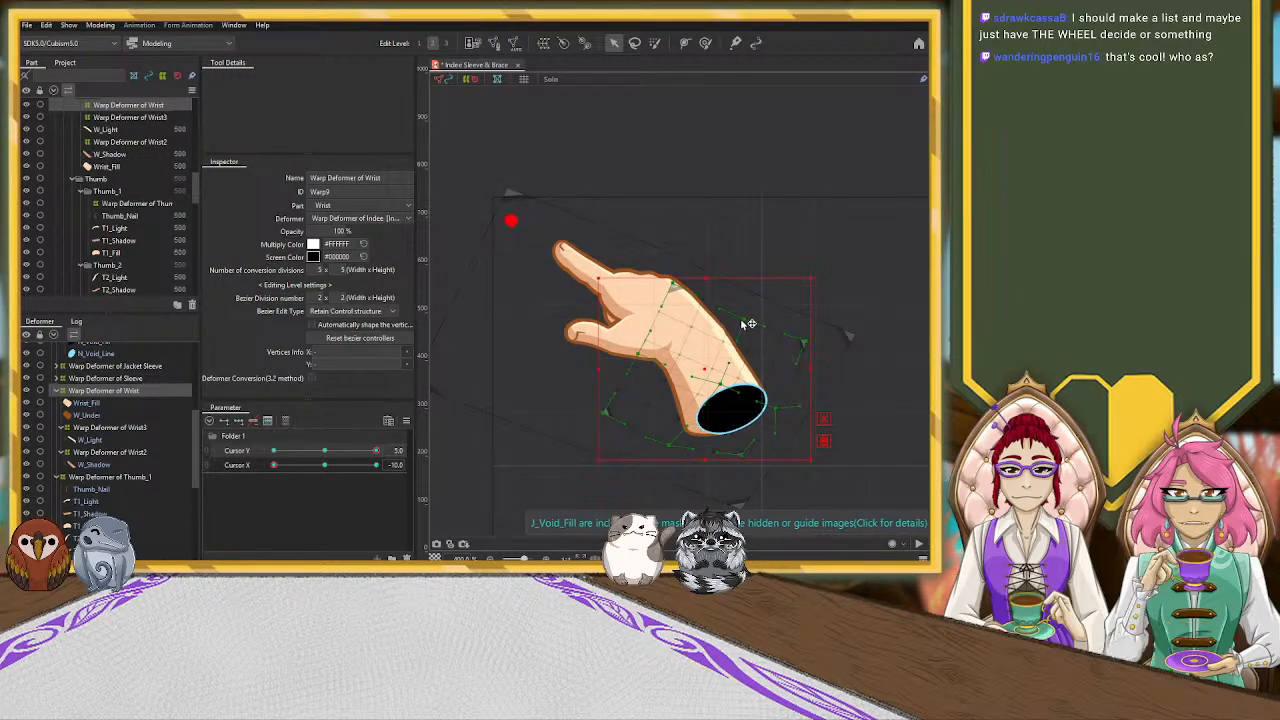
Stretch and reposition the Warp Deformer of N_Void so the wrist opening spans the full width of the widened wrist
click(740, 420)
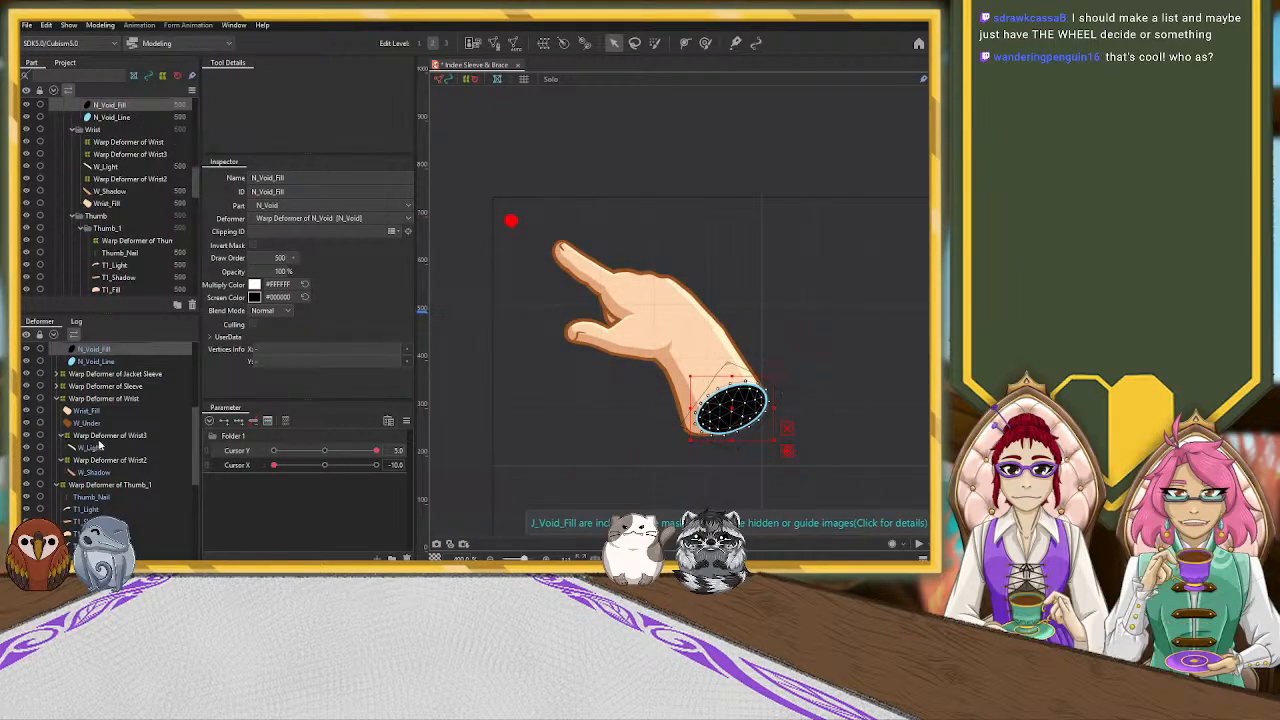
scroll(131, 436, up, 2)
click(133, 382)
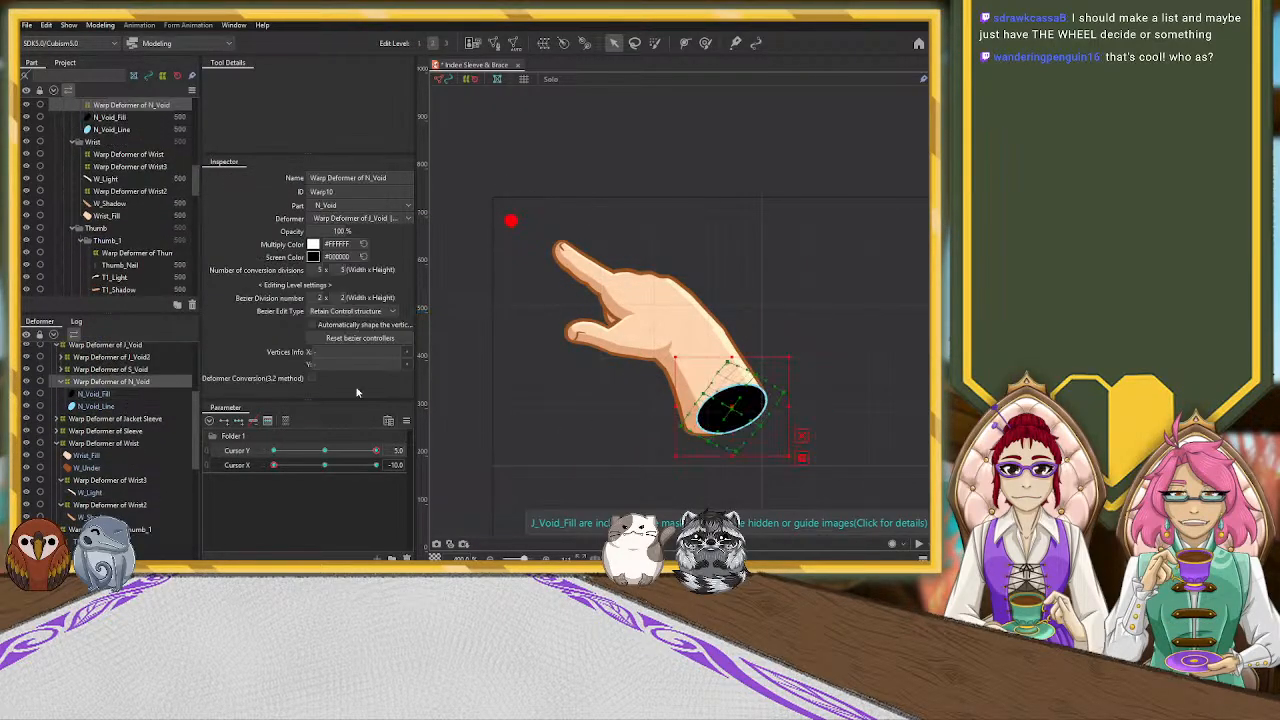
drag(678, 457, 662, 463)
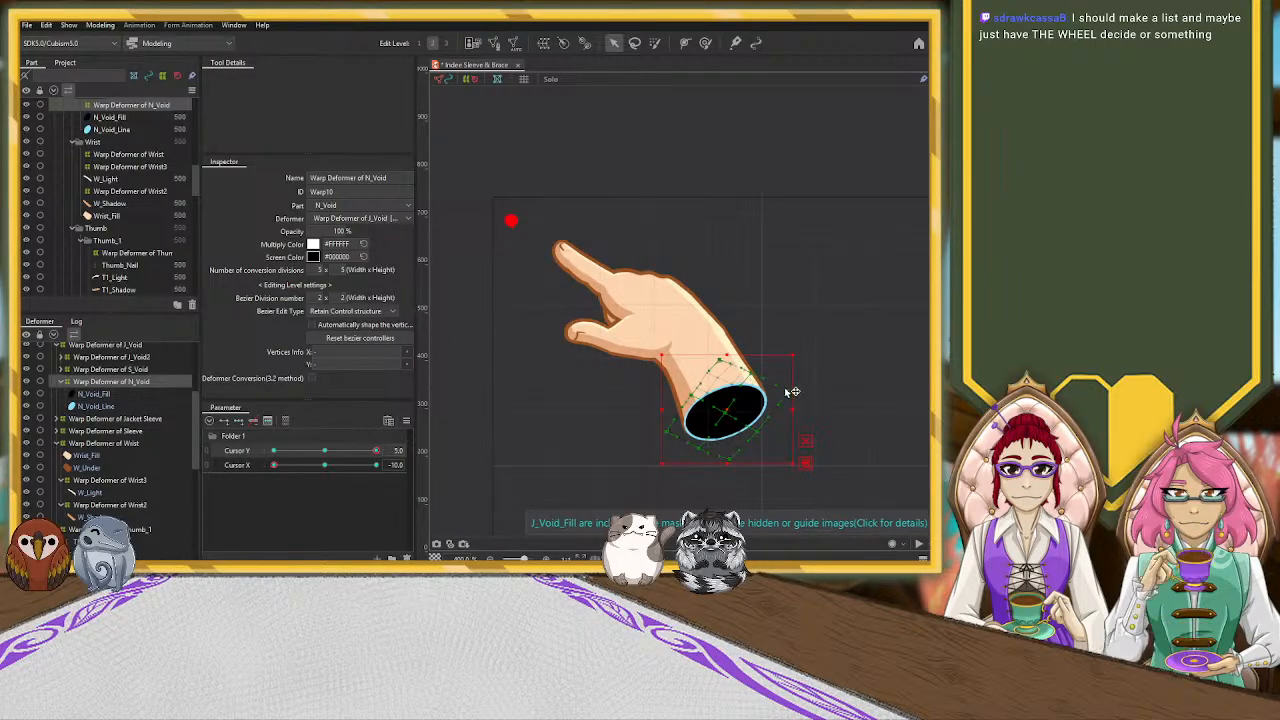
drag(795, 408, 797, 351)
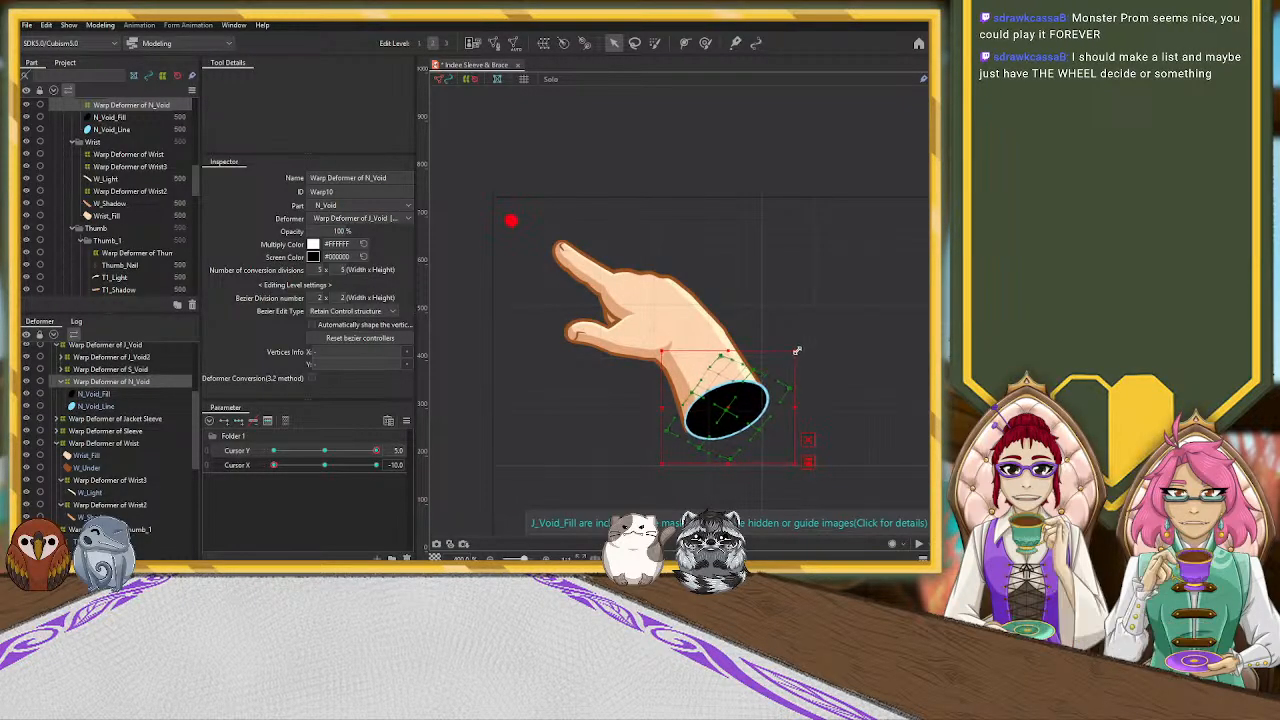
drag(736, 408, 734, 408)
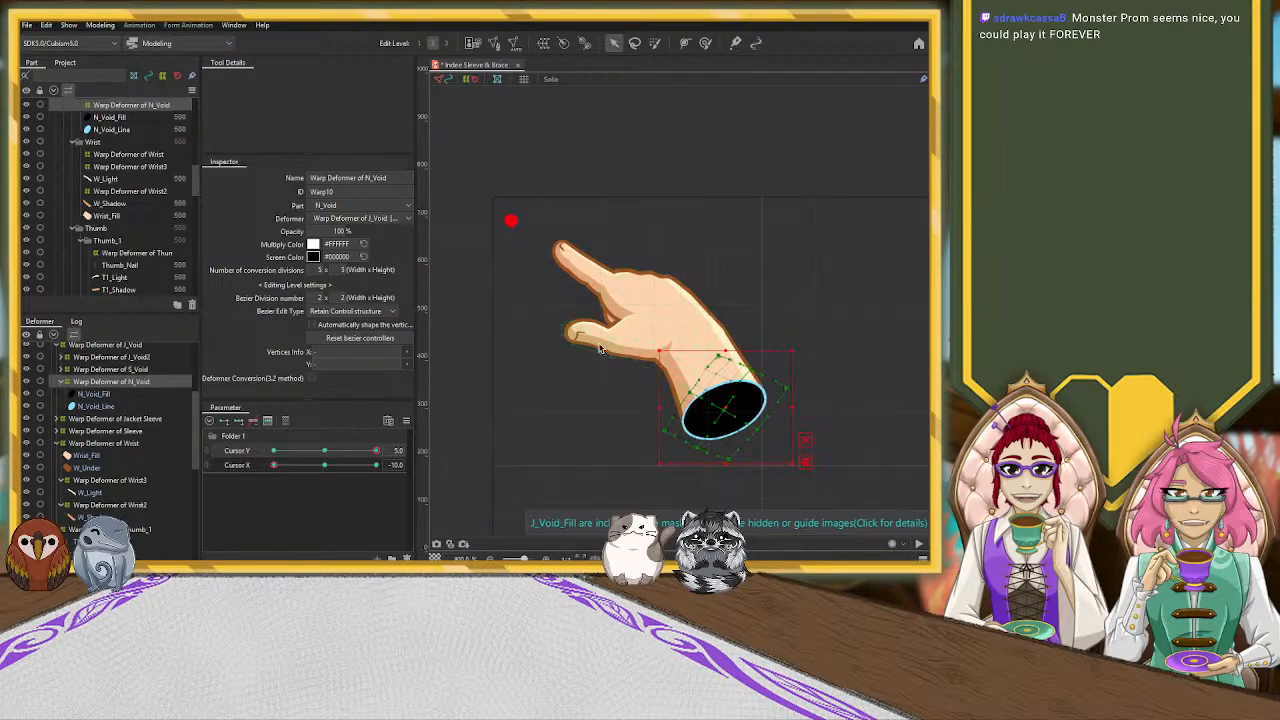
Shift the Warp Deformer of Wrist3 slightly inward to move the wrist highlight
click(702, 326)
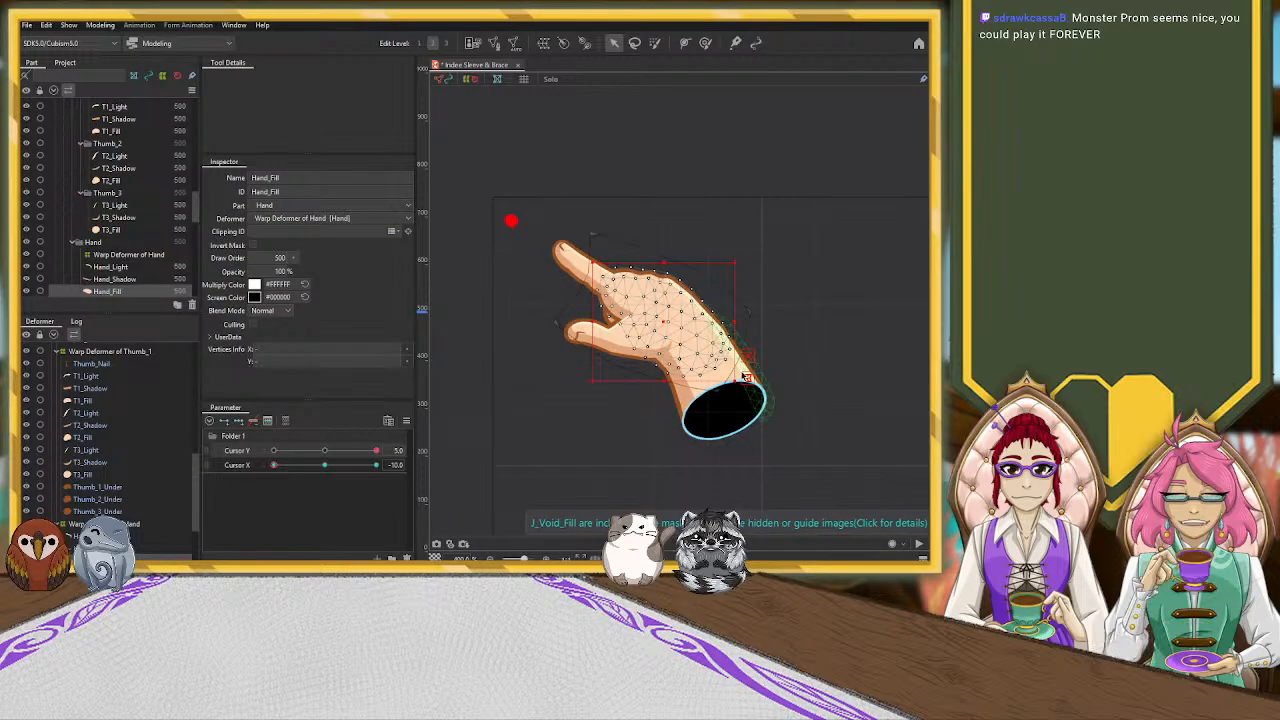
click(823, 357)
click(735, 350)
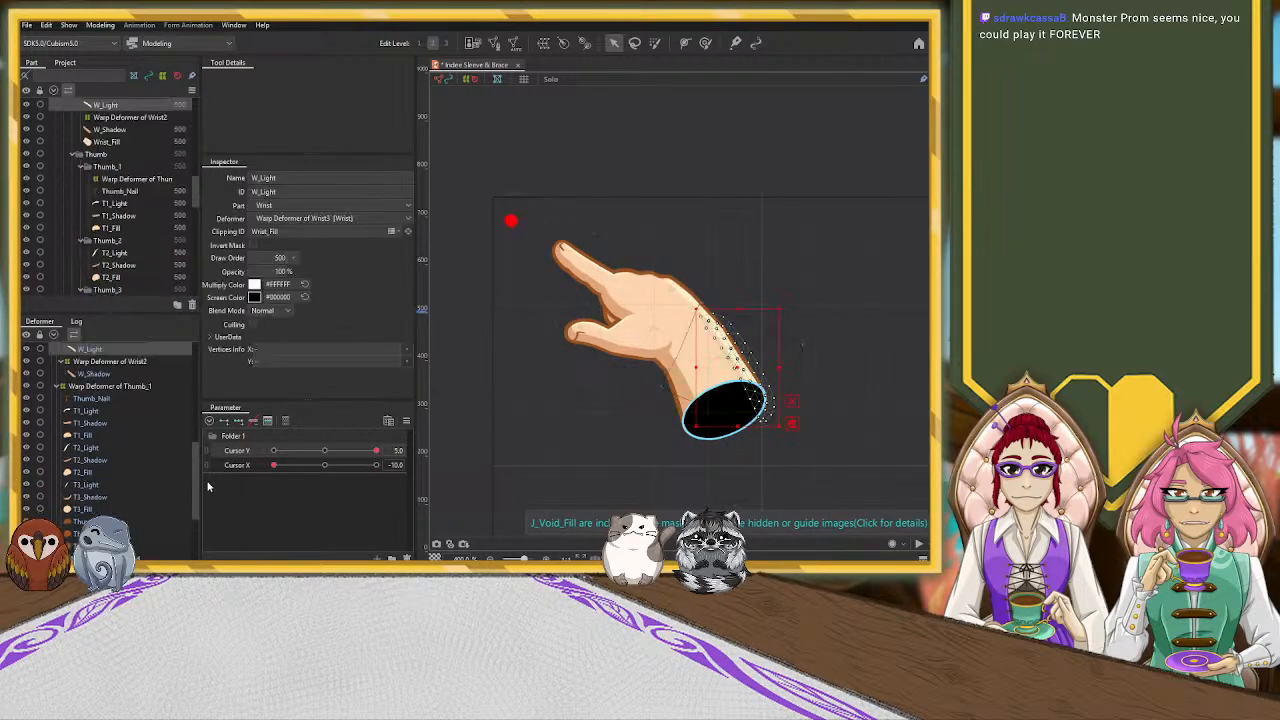
scroll(123, 366, up, 2)
click(745, 345)
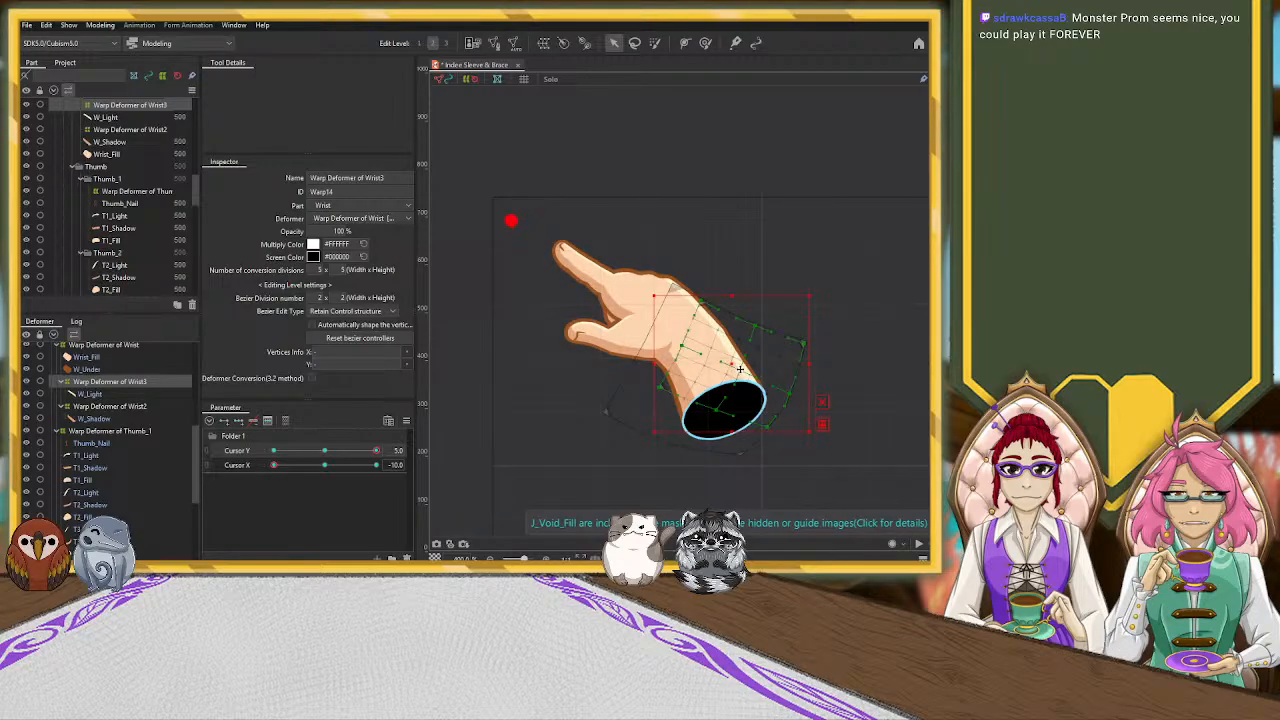
drag(740, 370, 736, 371)
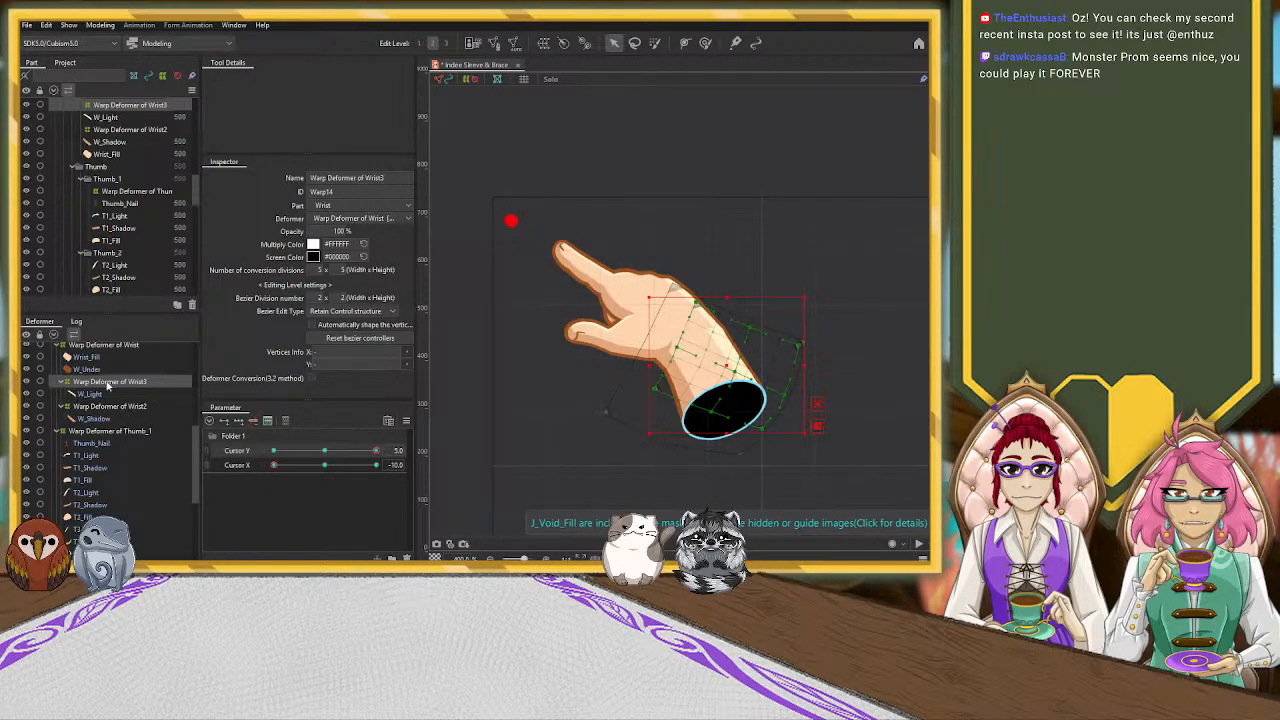
Select the Hand_Light mesh and shift it slightly inward from the back of the hand
scroll(108, 386, up, 1)
scroll(108, 386, down, 1)
click(683, 293)
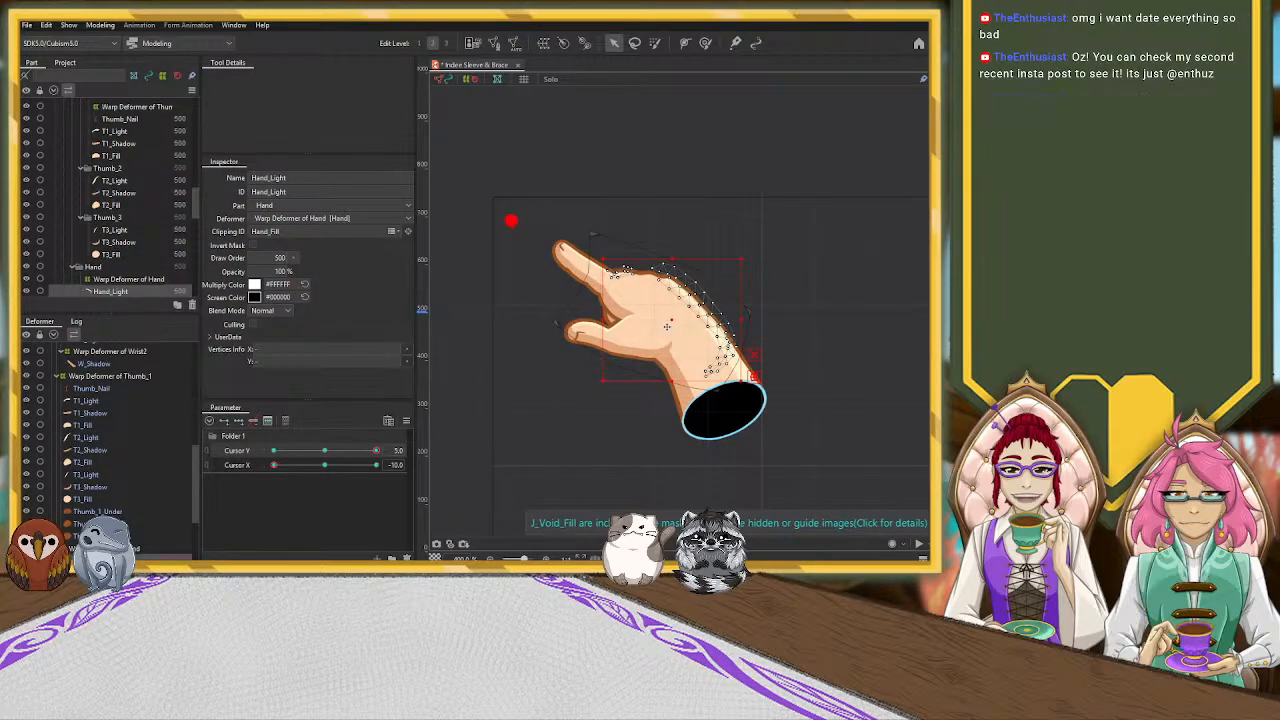
drag(672, 321, 666, 322)
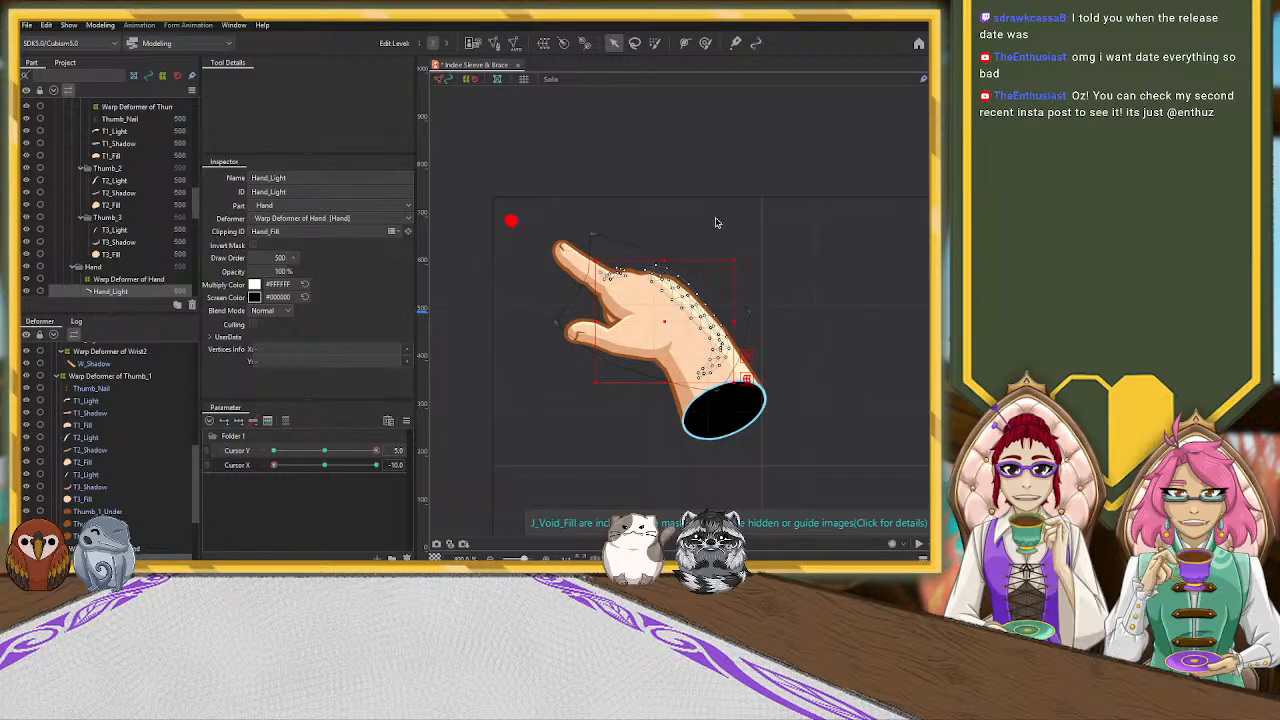
Reshape the finger-side end of the Hand_Light mesh with the Deform Brush at size 41.2, refining it at size 20.4
click(705, 43)
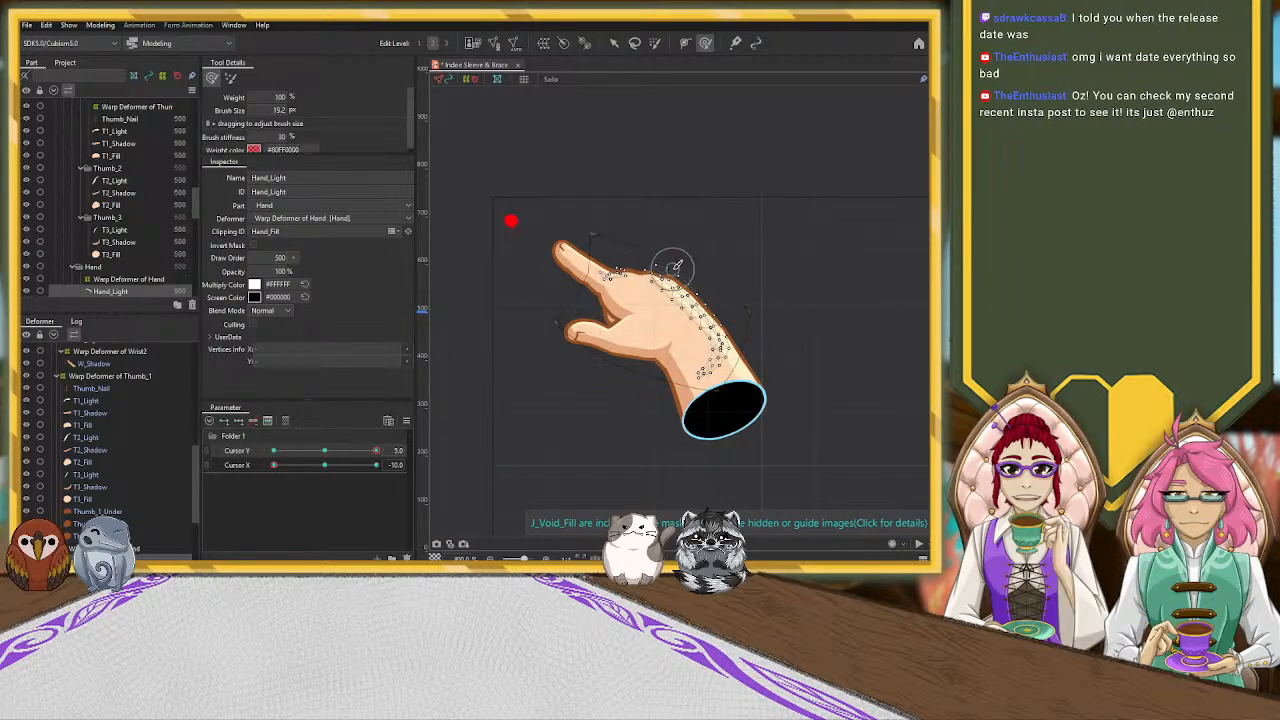
key(b)
mouse_move(744, 246)
mouse_down()
mouse_move(749, 224)
mouse_move(771, 270)
mouse_up()
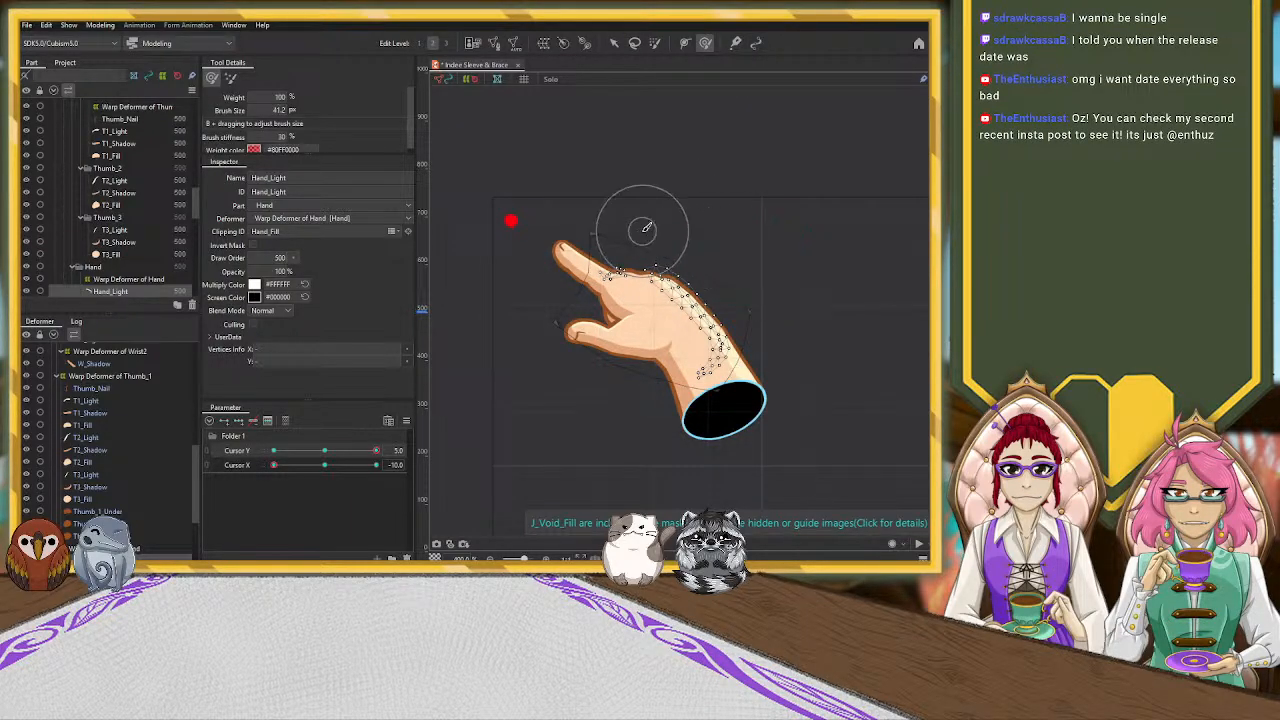
mouse_move(654, 251)
mouse_down()
mouse_move(583, 264)
mouse_move(610, 266)
mouse_up()
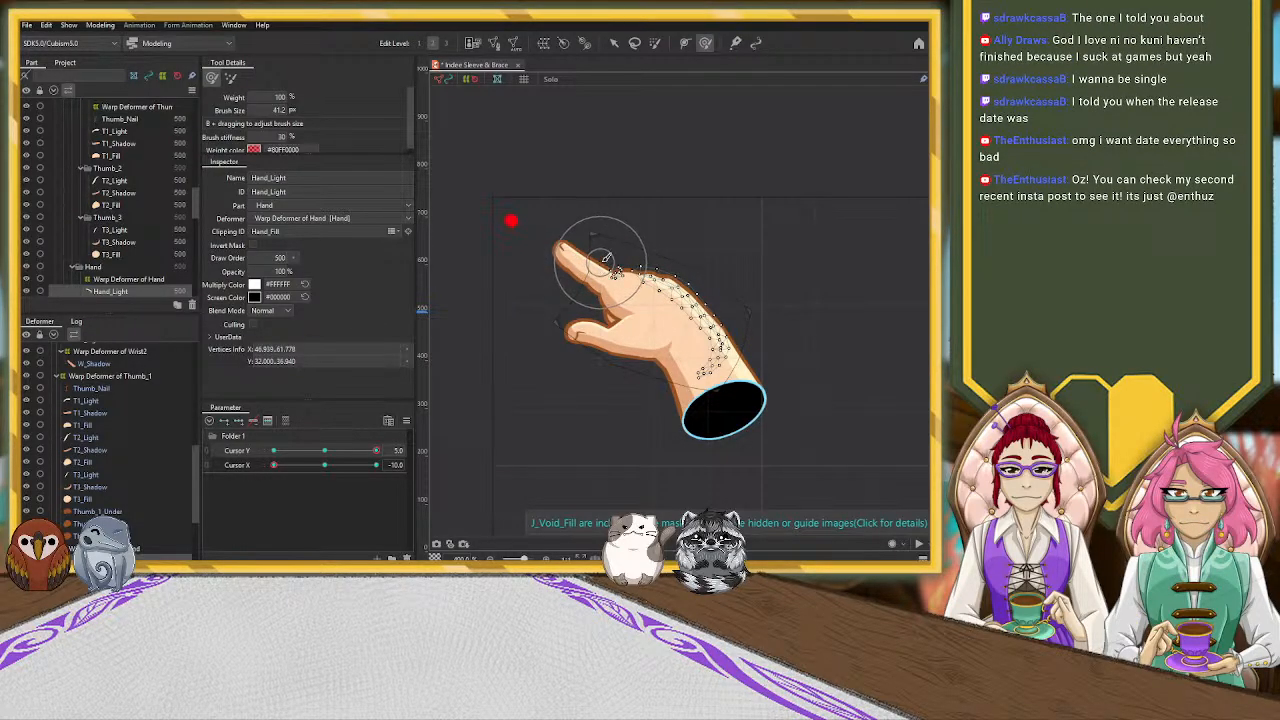
scroll(604, 259, up, 5)
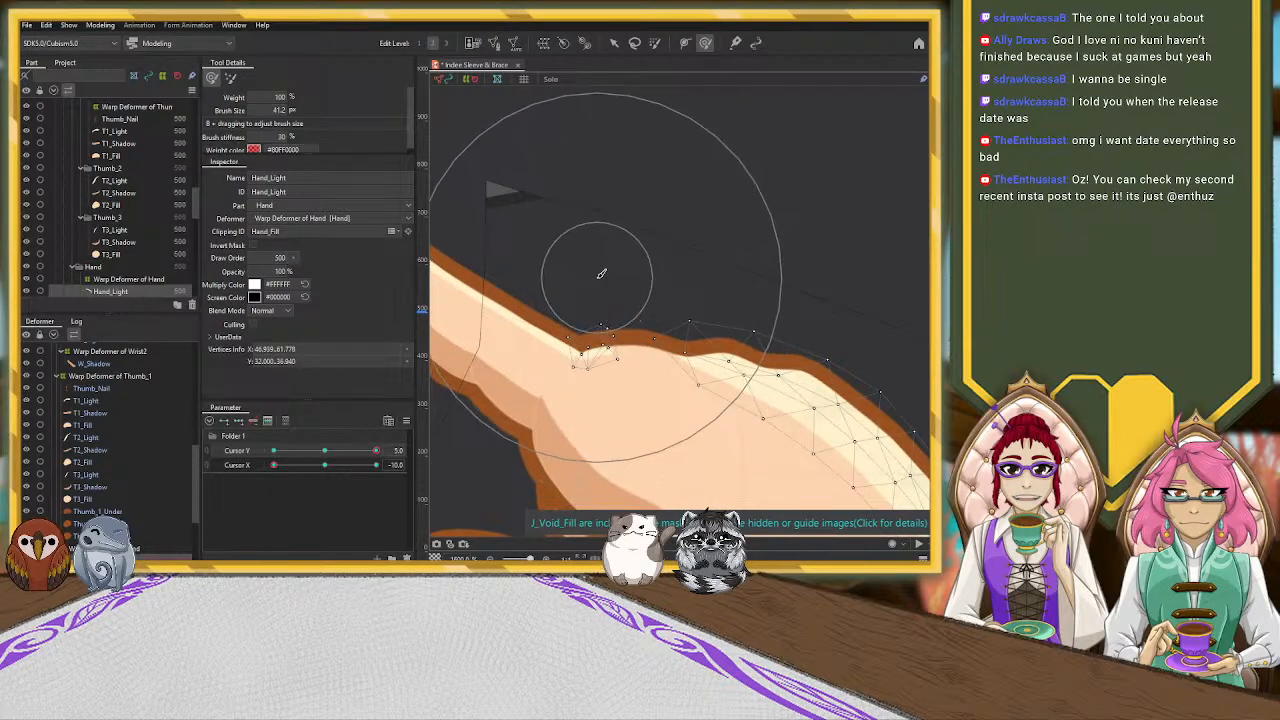
key(b)
mouse_move(684, 270)
mouse_down()
mouse_move(664, 165)
mouse_move(663, 200)
mouse_up()
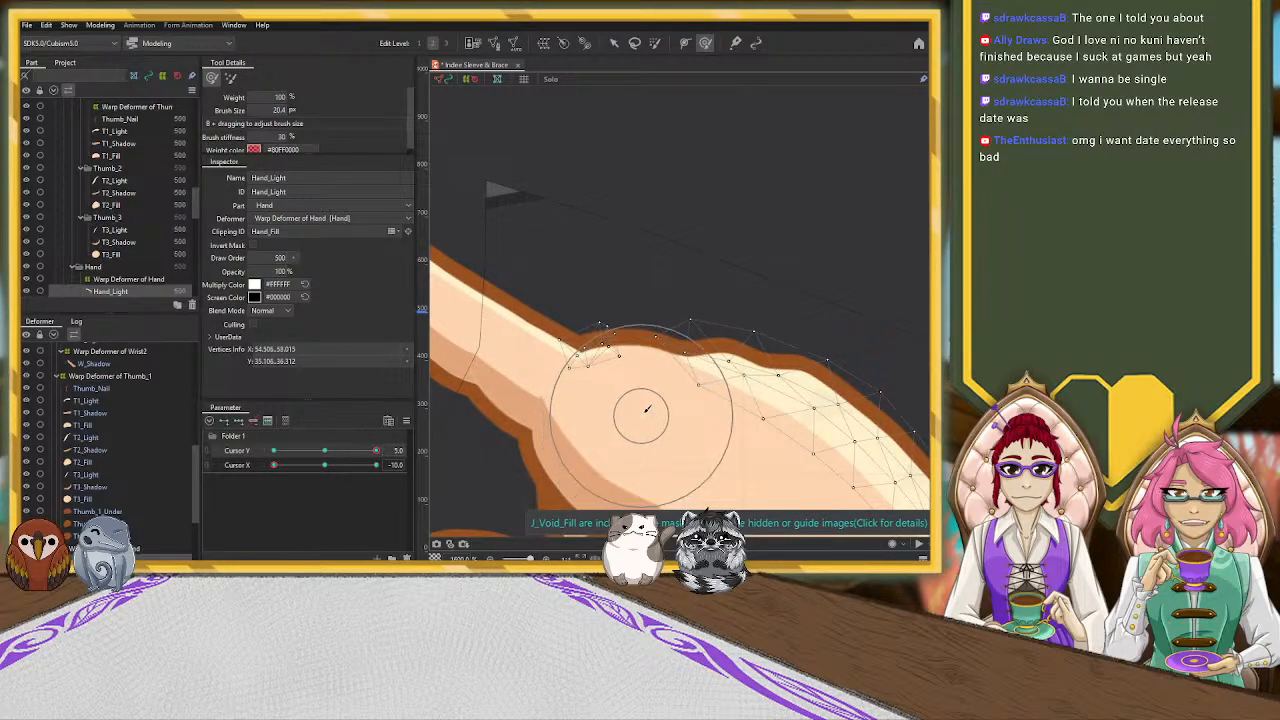
scroll(645, 412, down, 5)
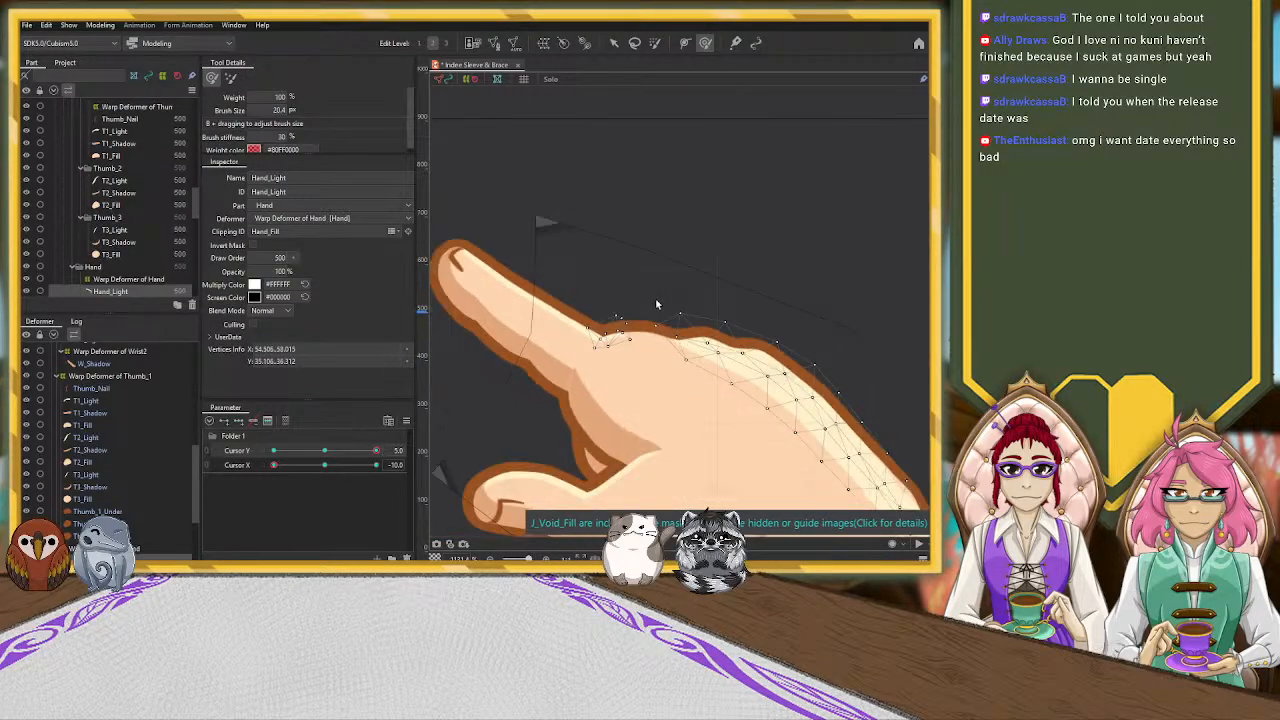
click(613, 46)
click(800, 258)
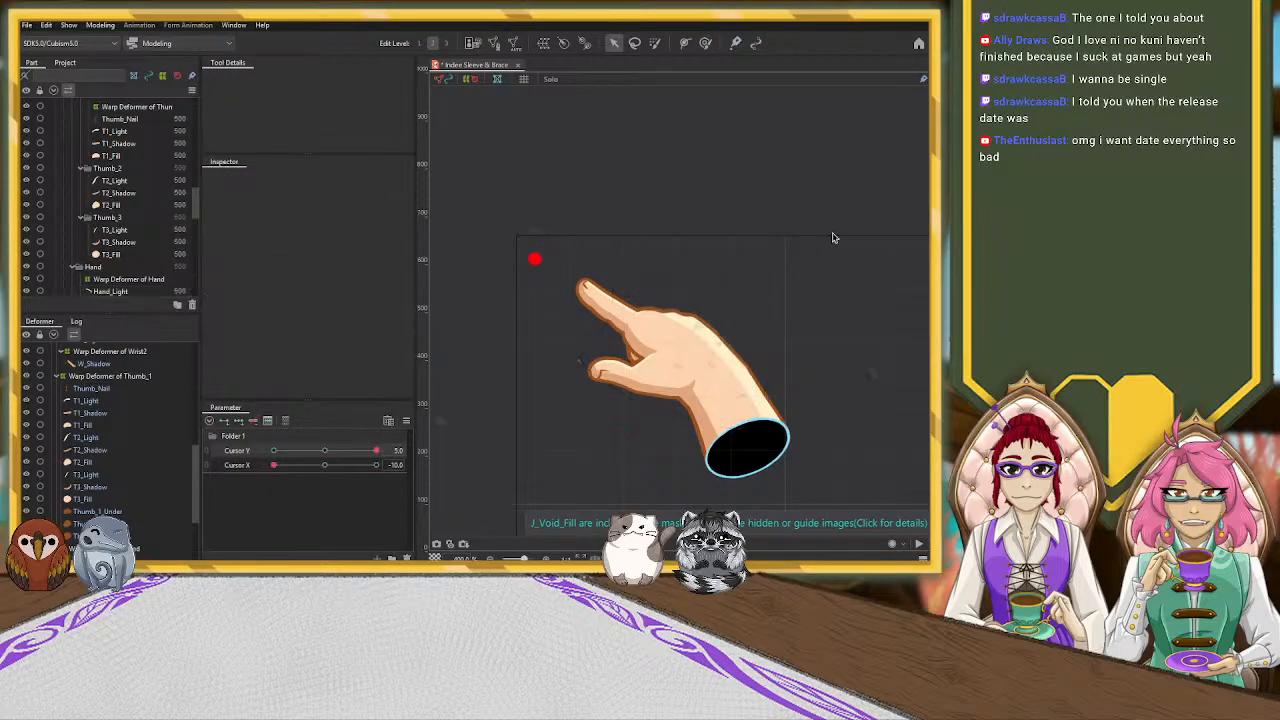
Push the middle of the Hand_Light mesh's inner edge with the Deform Brush to smooth the highlight along the back of the hand
scroll(770, 362, up, 2)
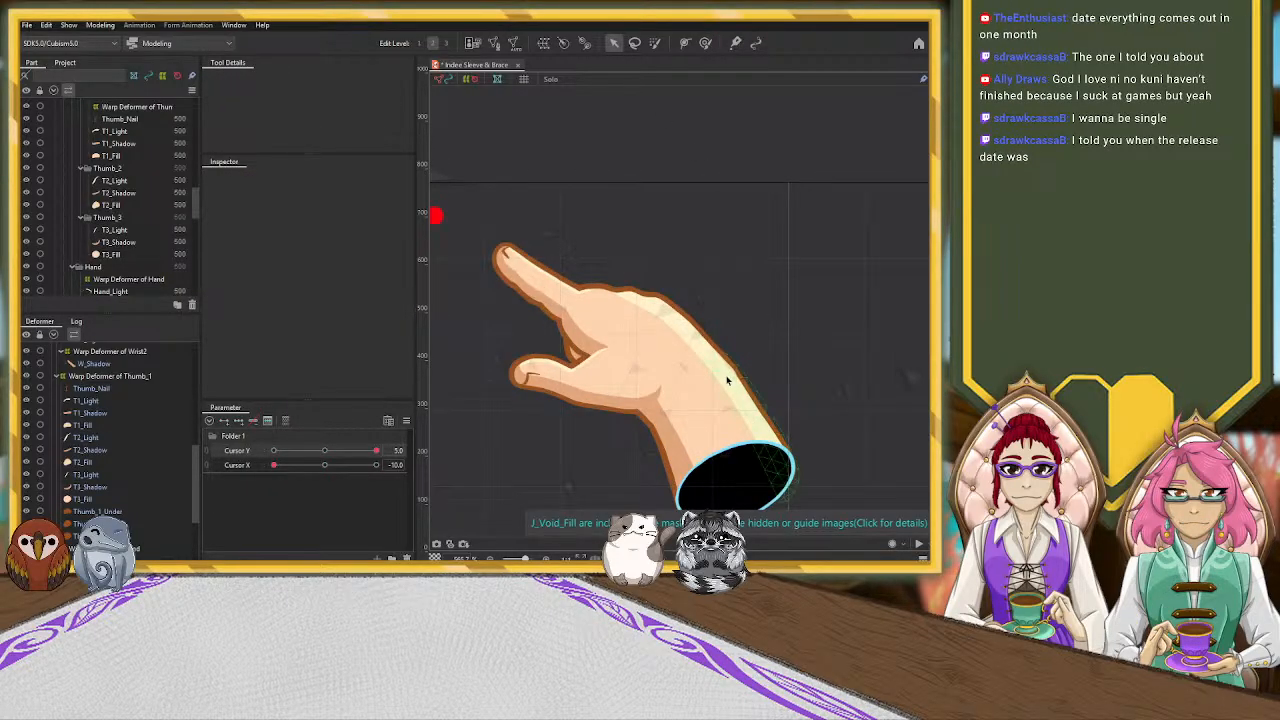
click(689, 341)
click(706, 45)
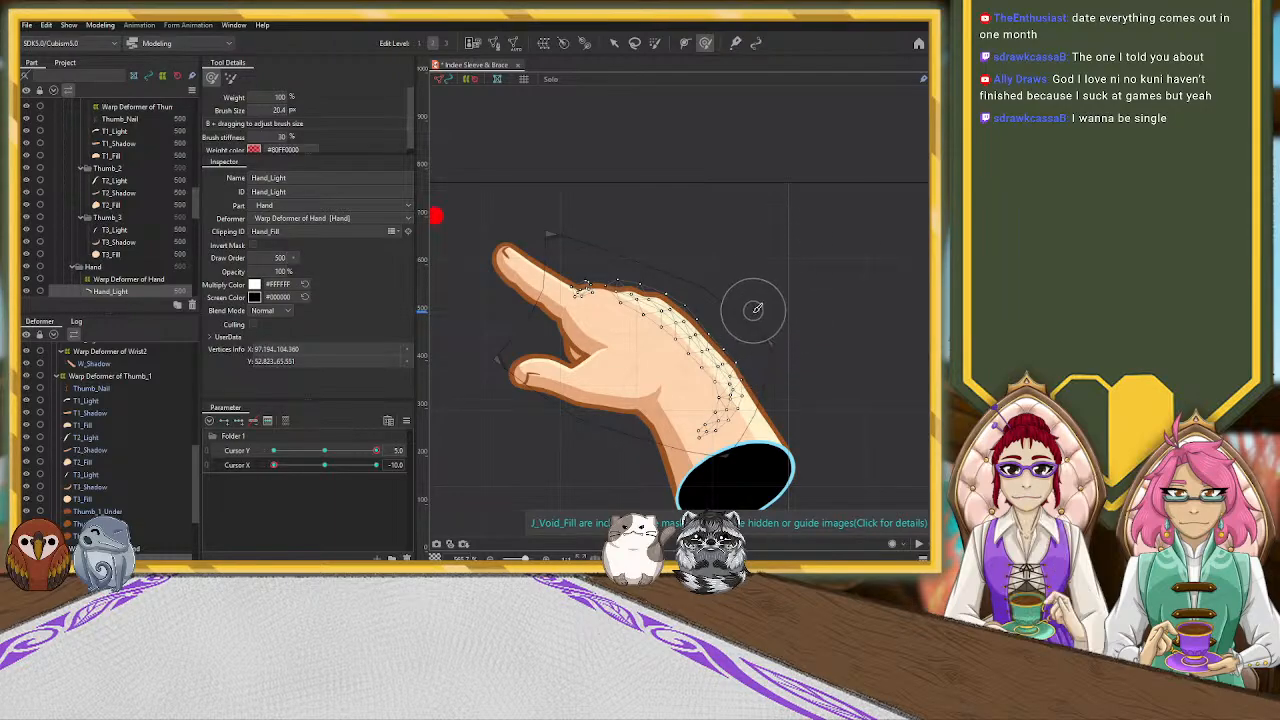
drag(702, 352, 692, 378)
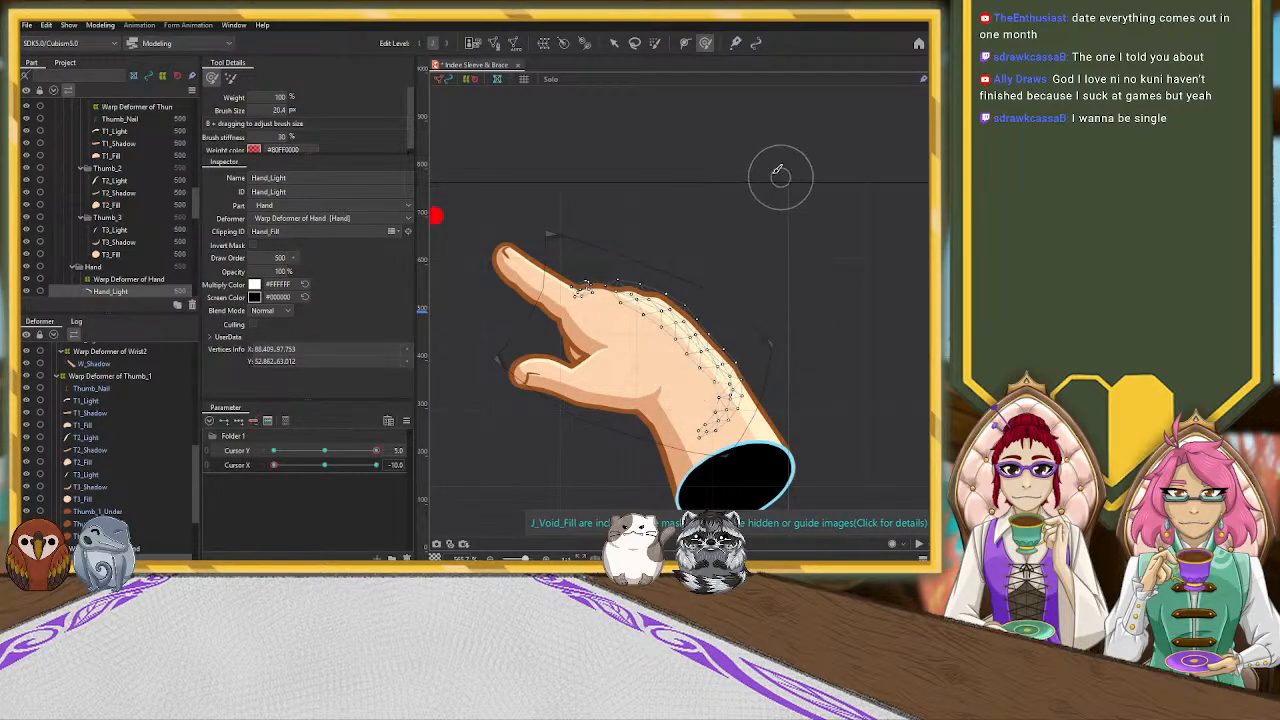
click(614, 43)
click(785, 240)
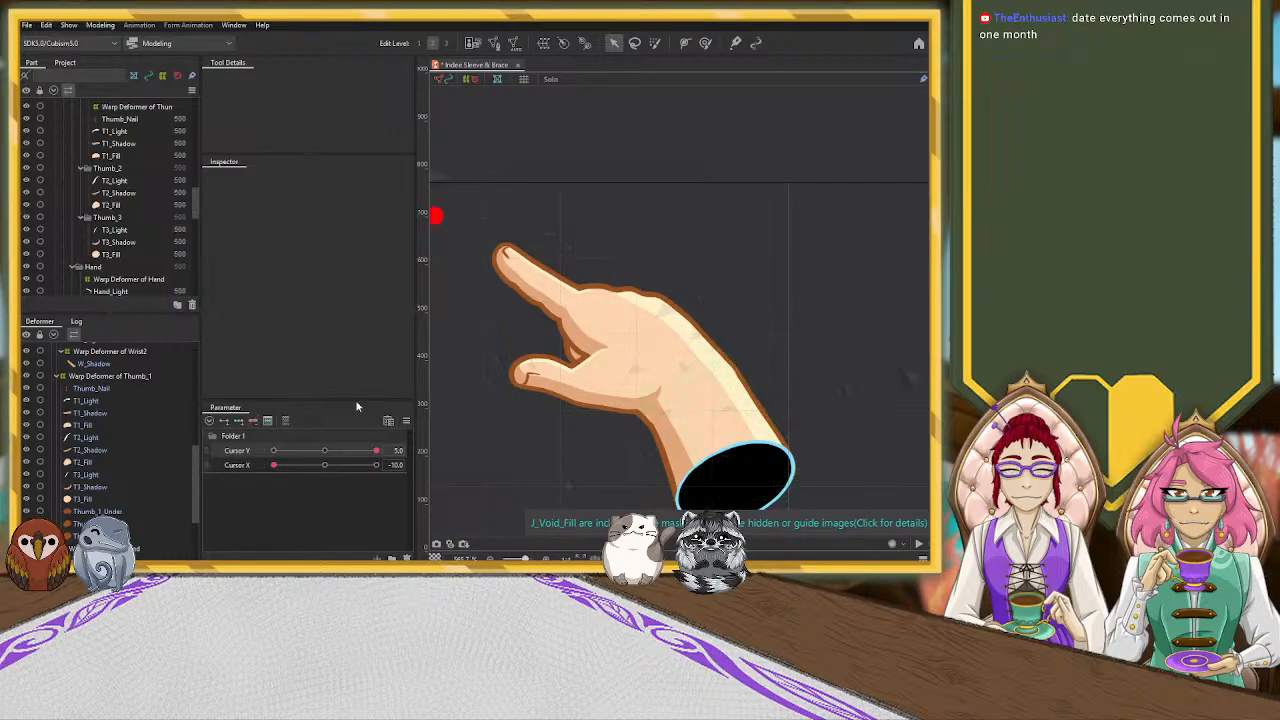
scroll(143, 431, up, 3)
click(110, 379)
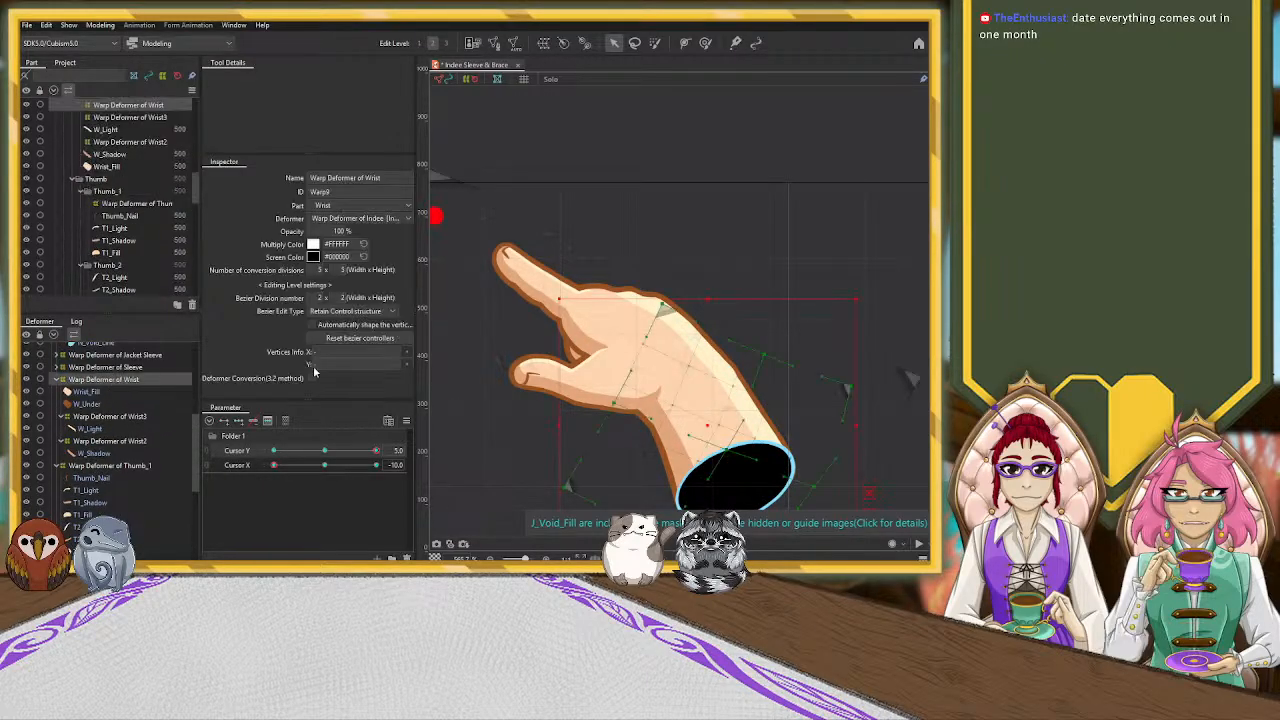
click(735, 389)
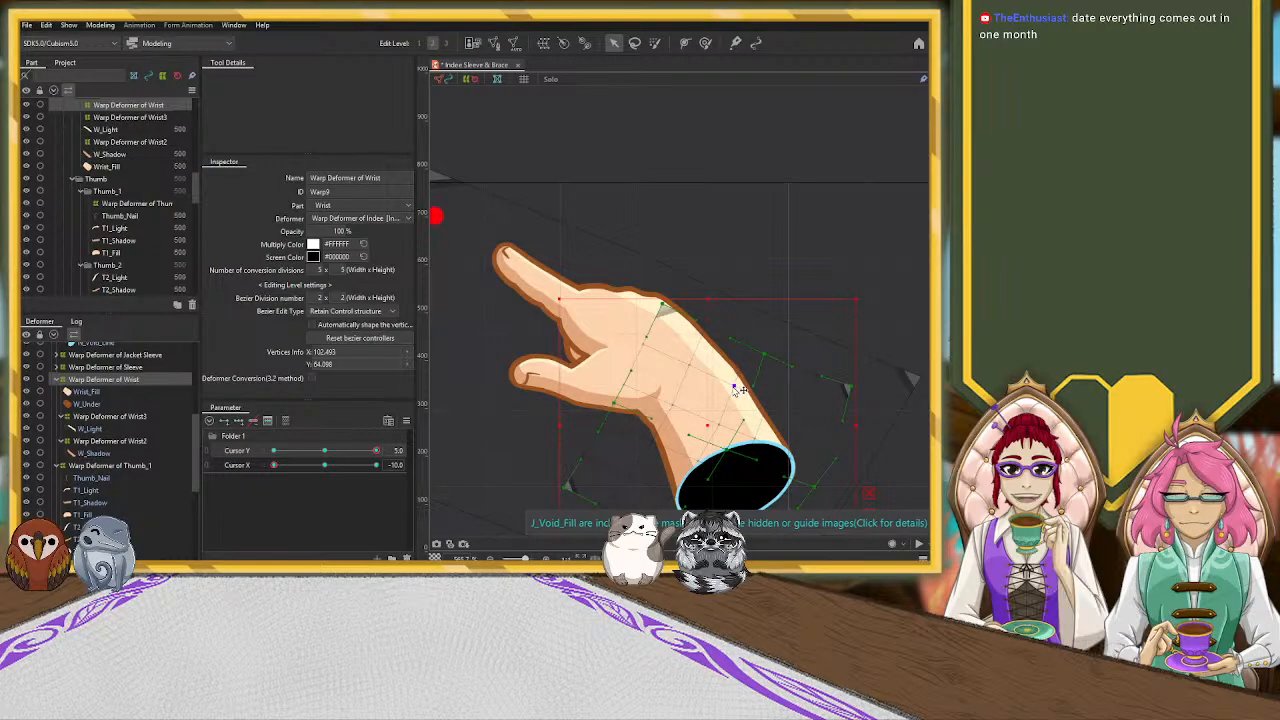
click(840, 262)
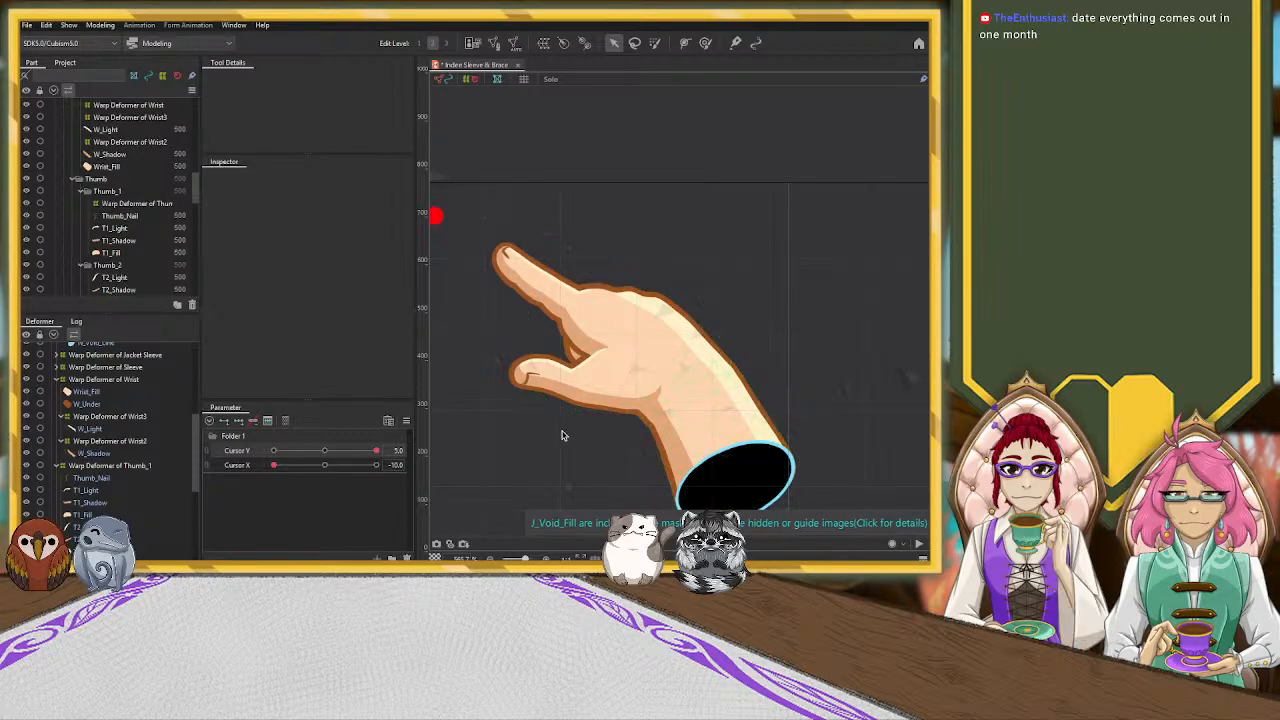
Shift the Warp Deformer of Wrist2 slightly outward toward the thumb-side edge and rotate it a little clockwise to reposition the wrist shadow
click(675, 462)
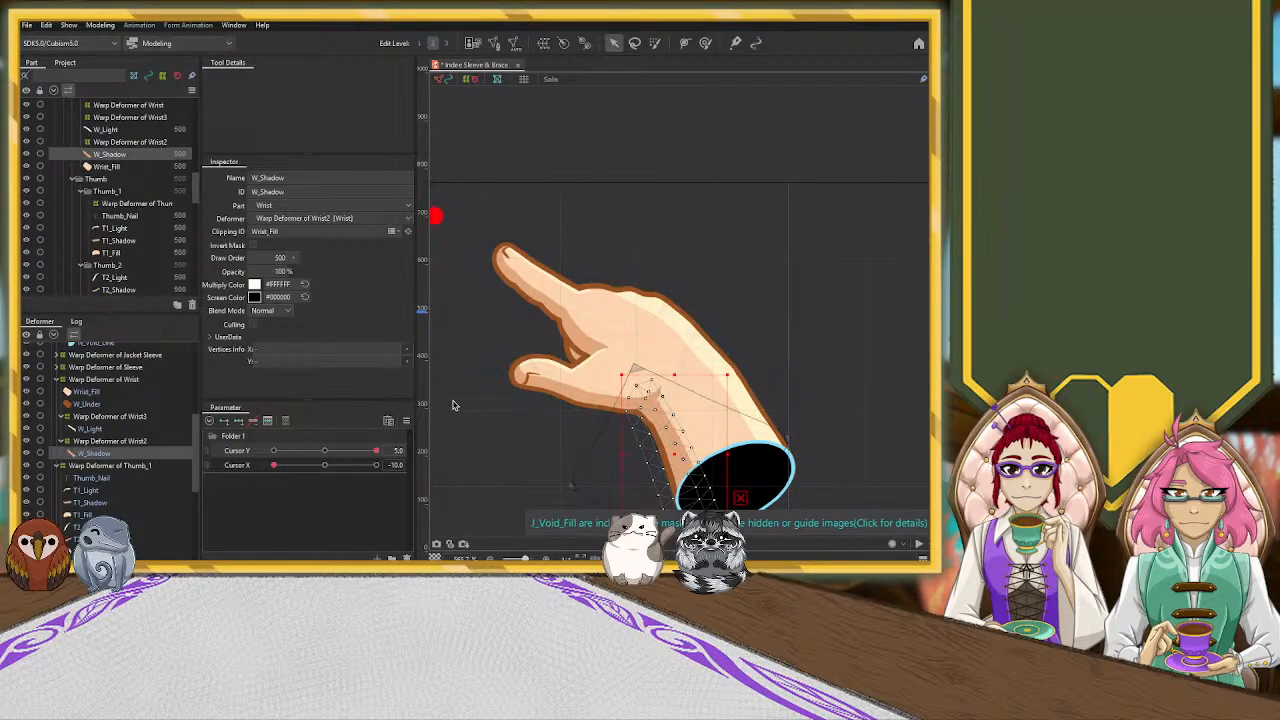
click(122, 442)
drag(865, 342, 854, 264)
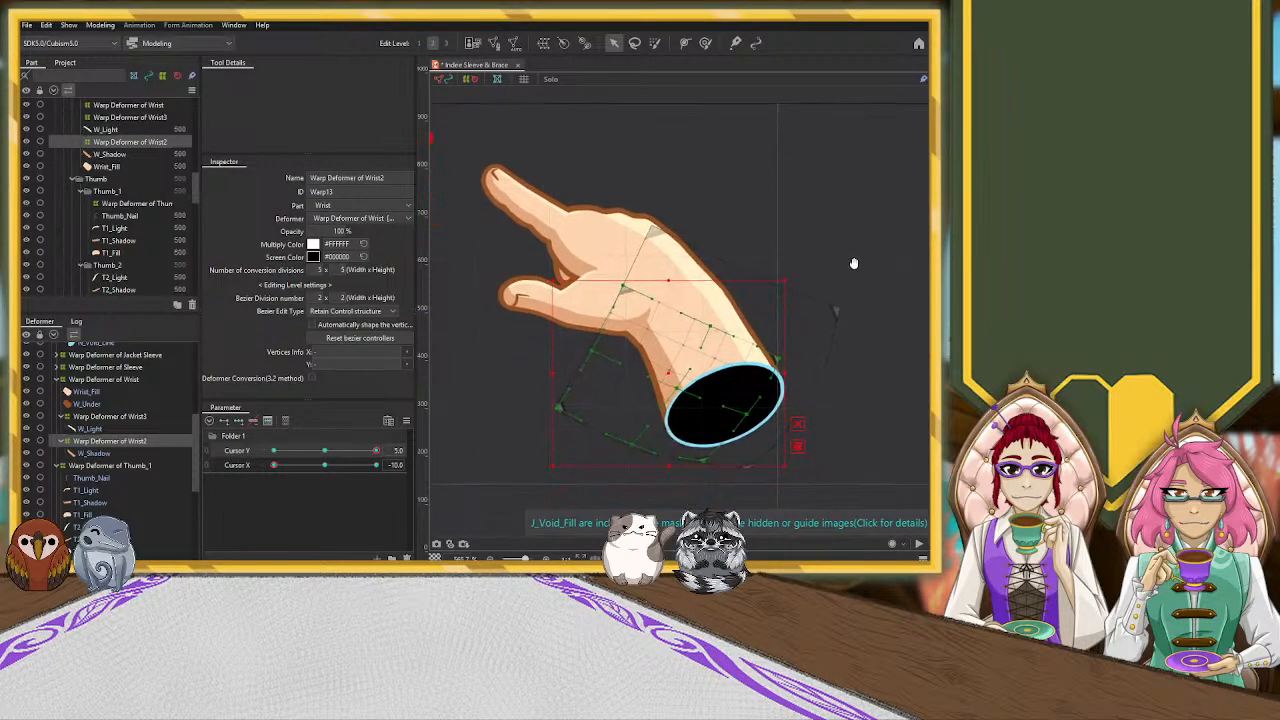
drag(667, 371, 660, 377)
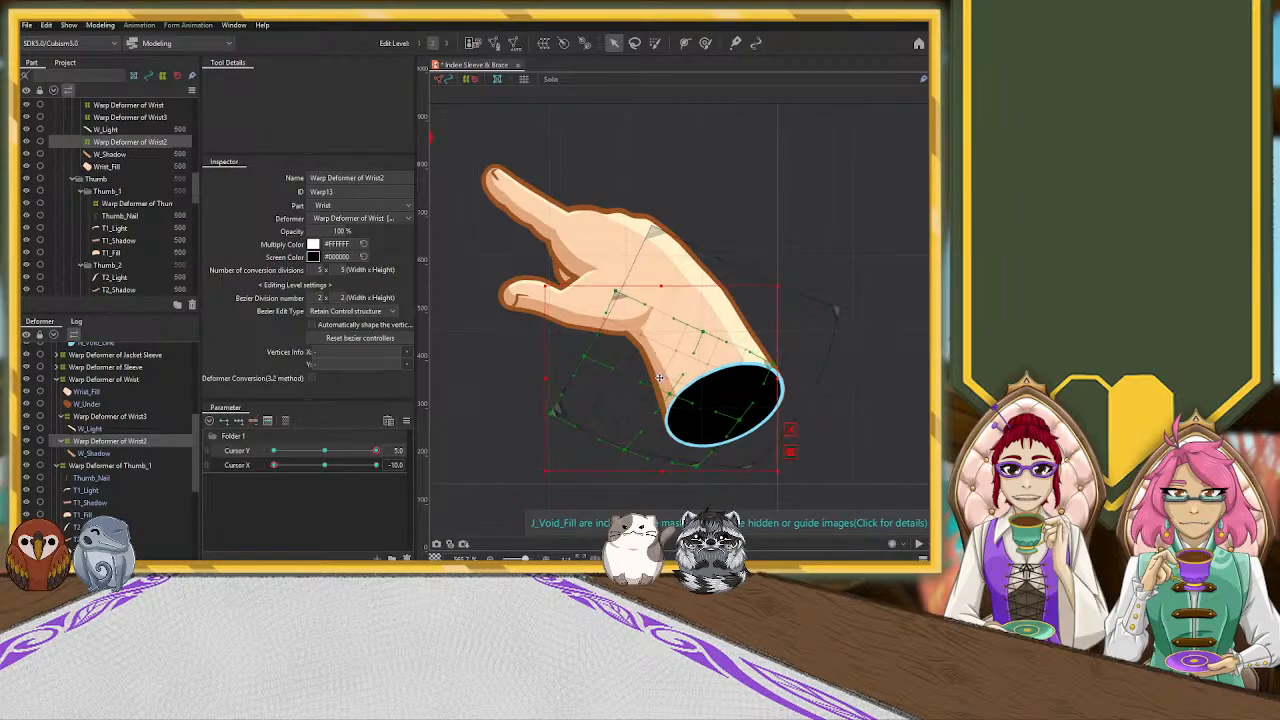
drag(781, 284, 787, 290)
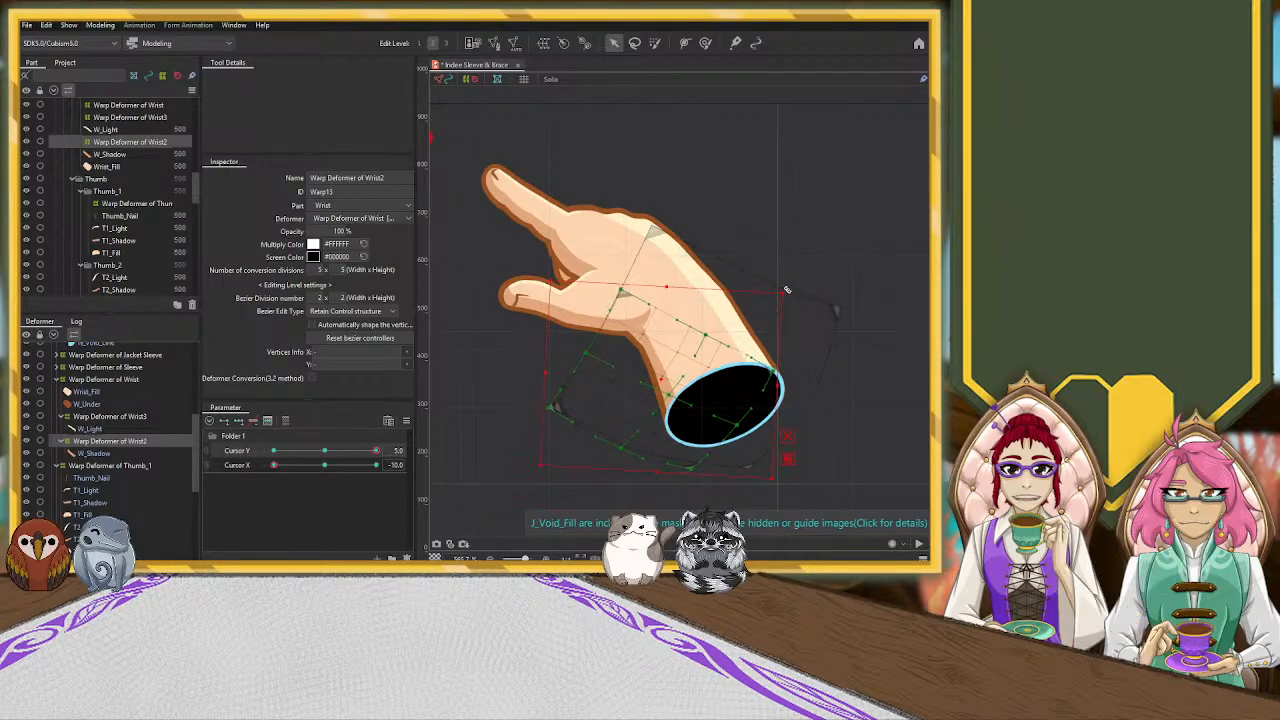
Shift the T3_Shadow mesh slightly toward the thumb's lower edge and rotate it clockwise to fit the thumb base
click(588, 326)
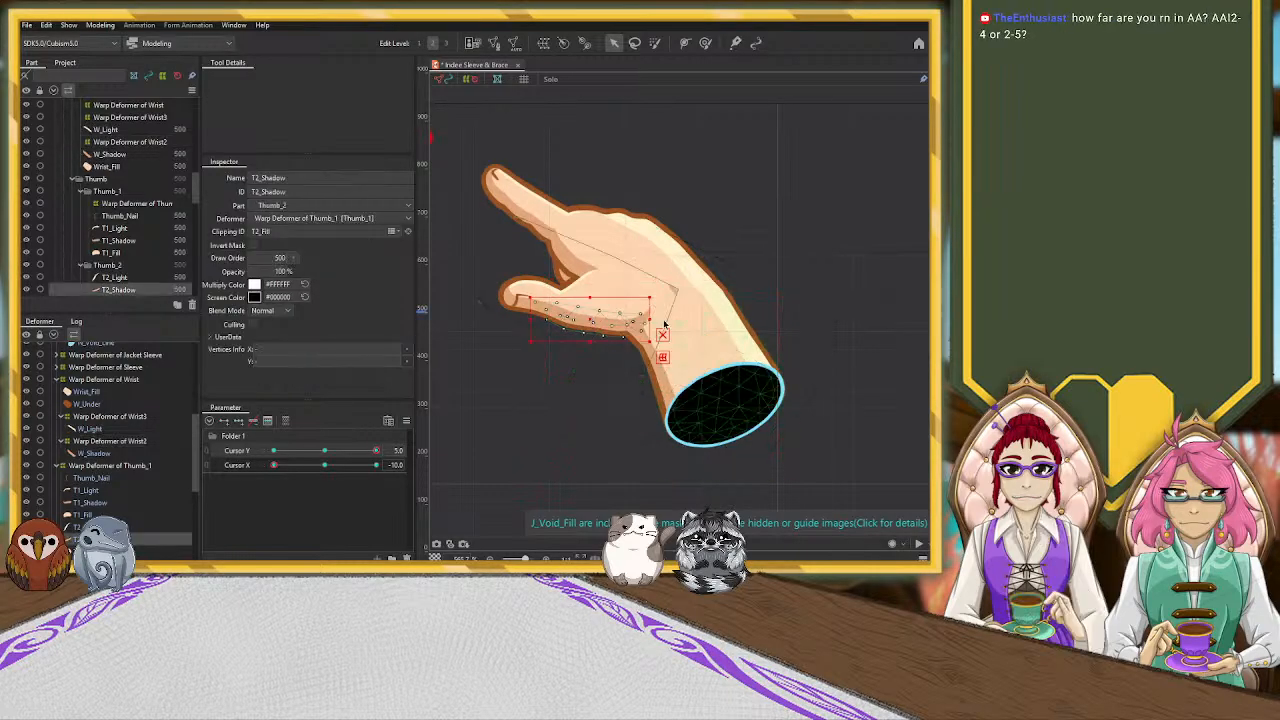
click(738, 320)
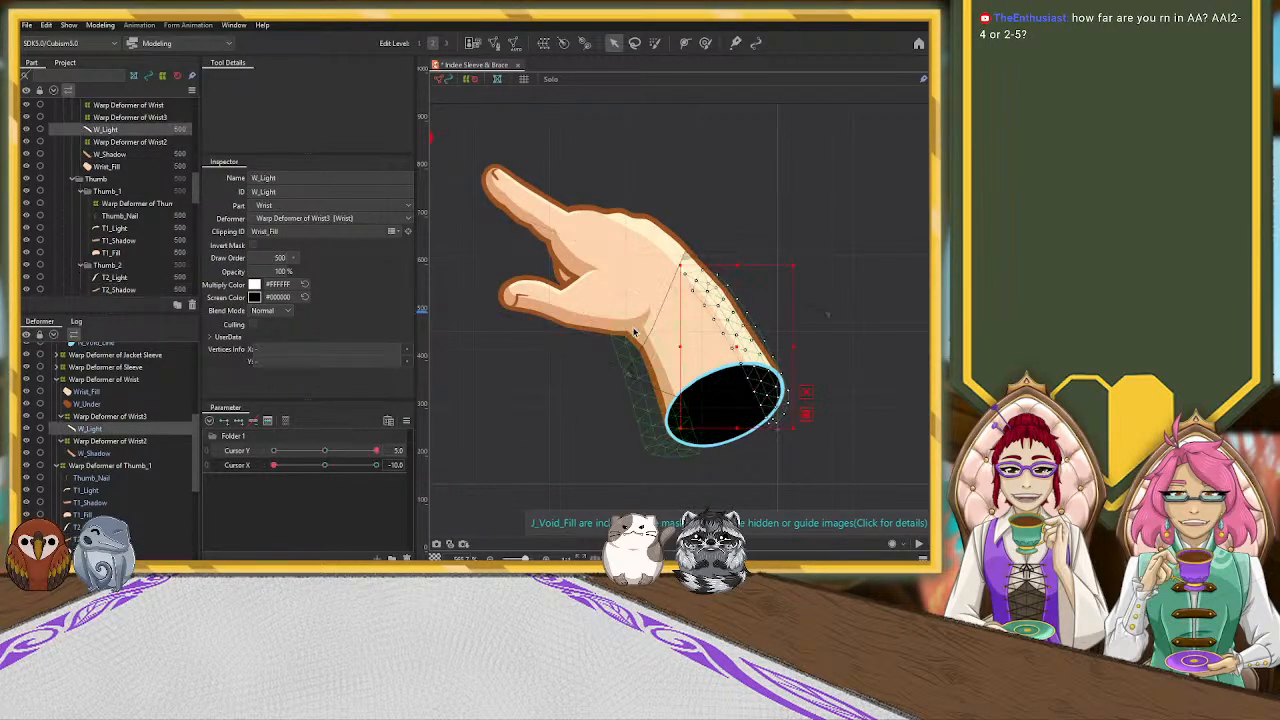
click(646, 320)
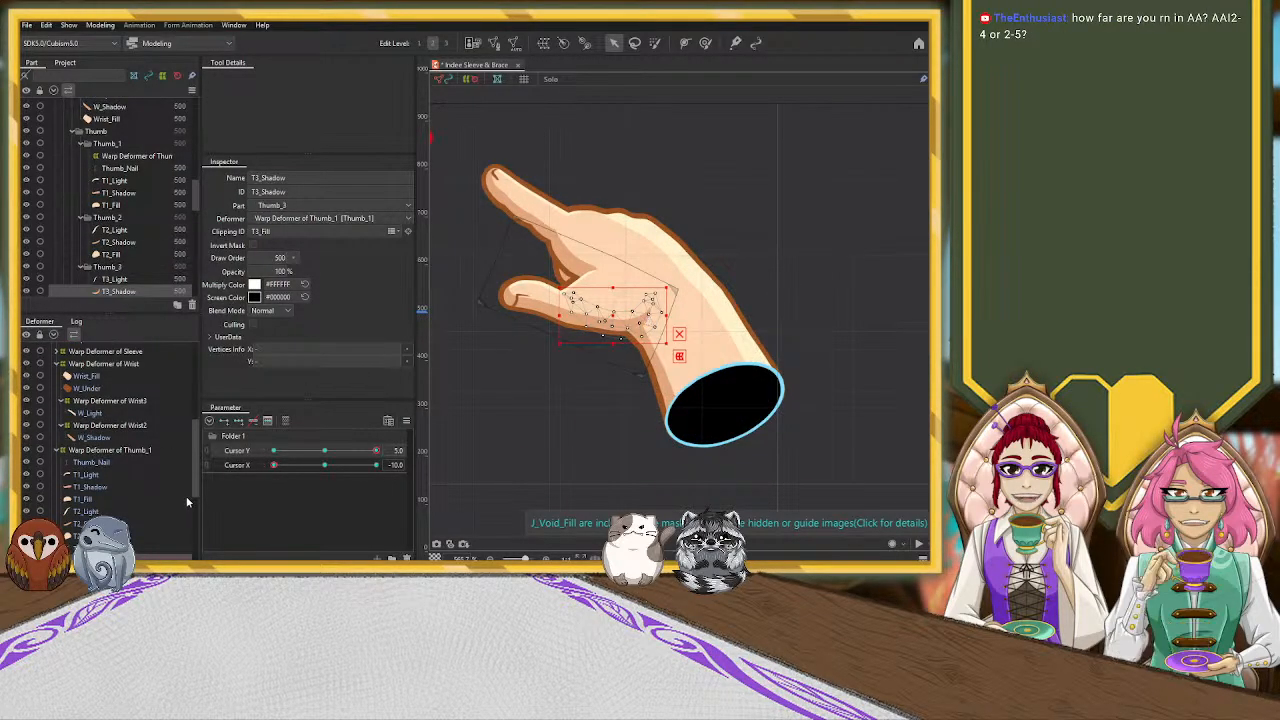
drag(613, 314, 611, 322)
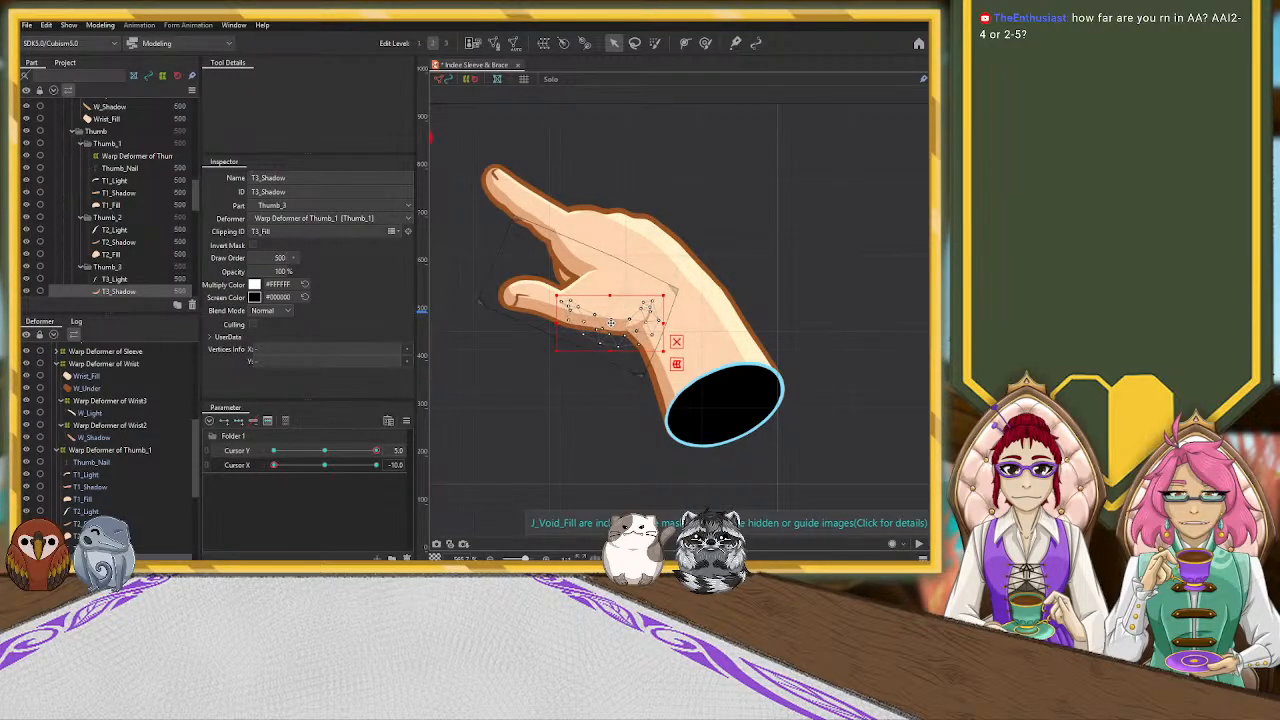
scroll(643, 320, up, 5)
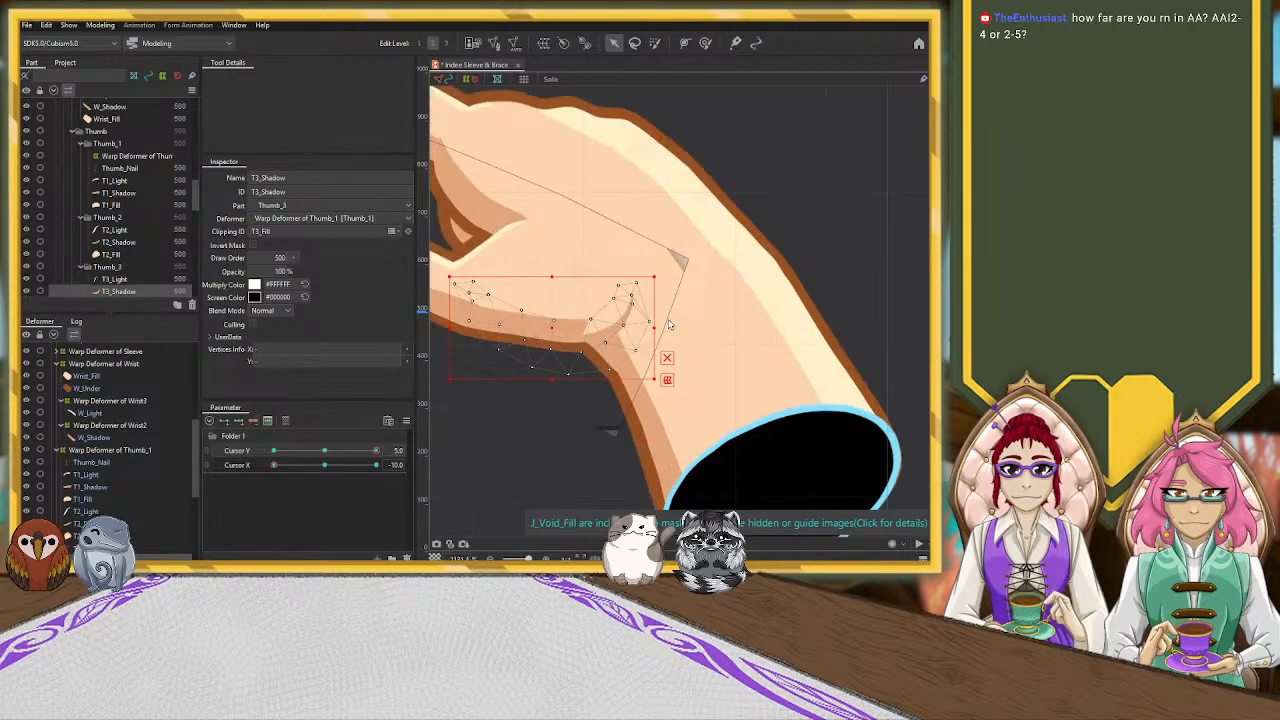
drag(651, 258, 638, 292)
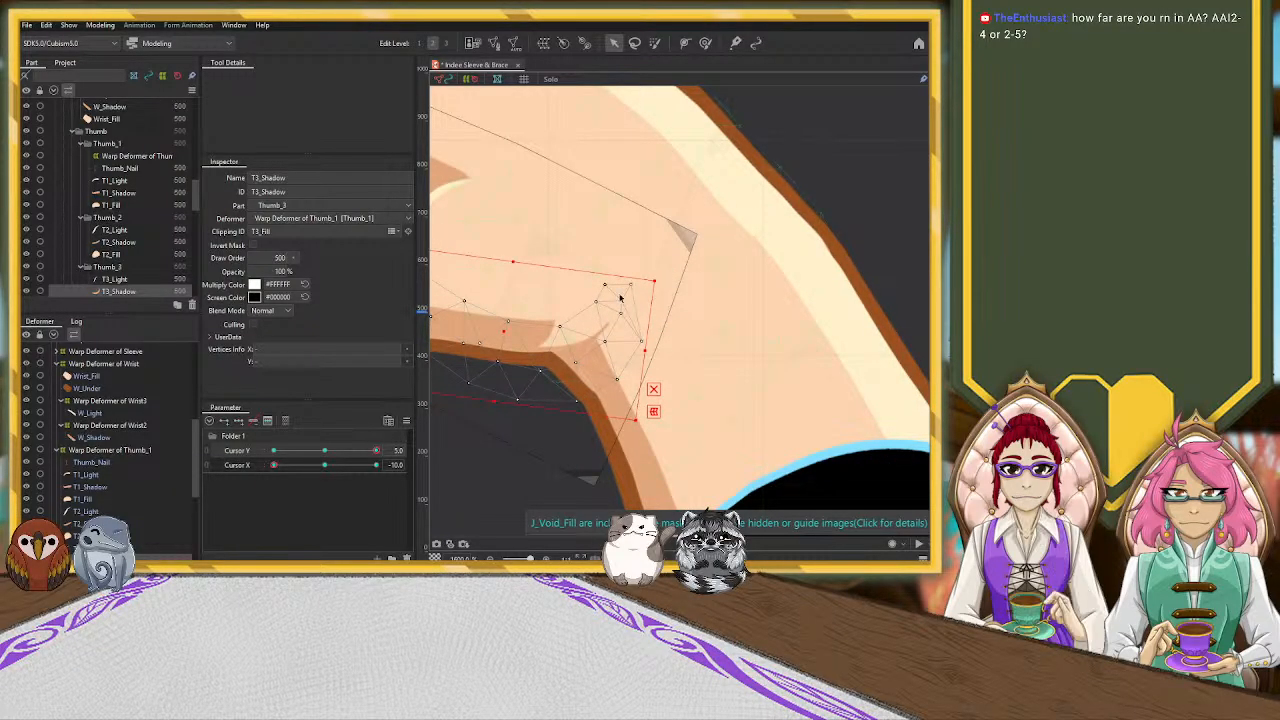
drag(501, 331, 502, 319)
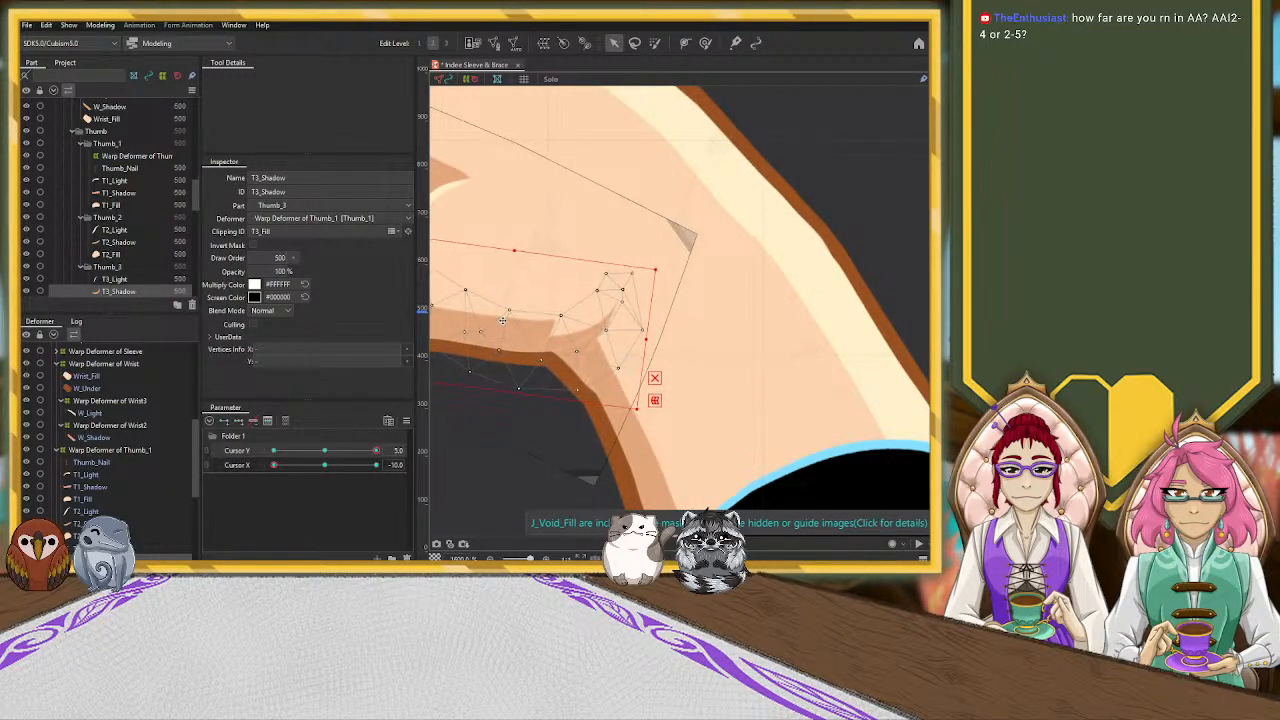
drag(668, 275, 618, 308)
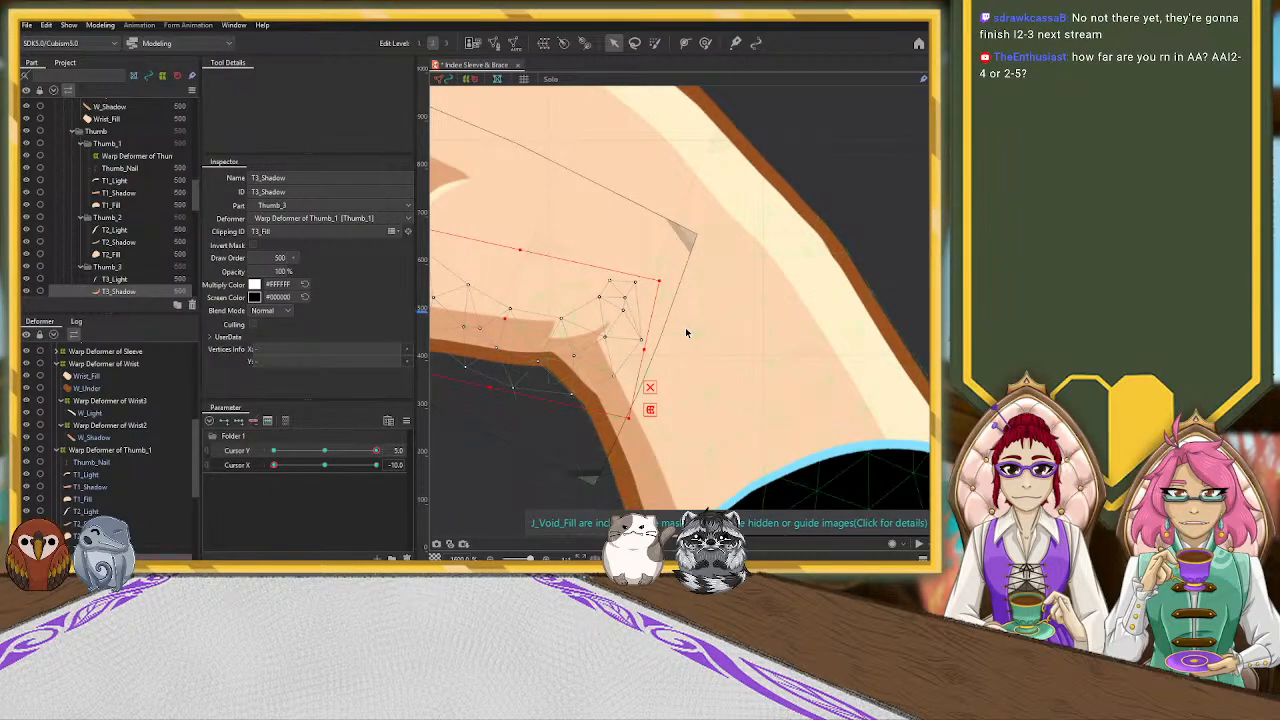
scroll(678, 373, down, 5)
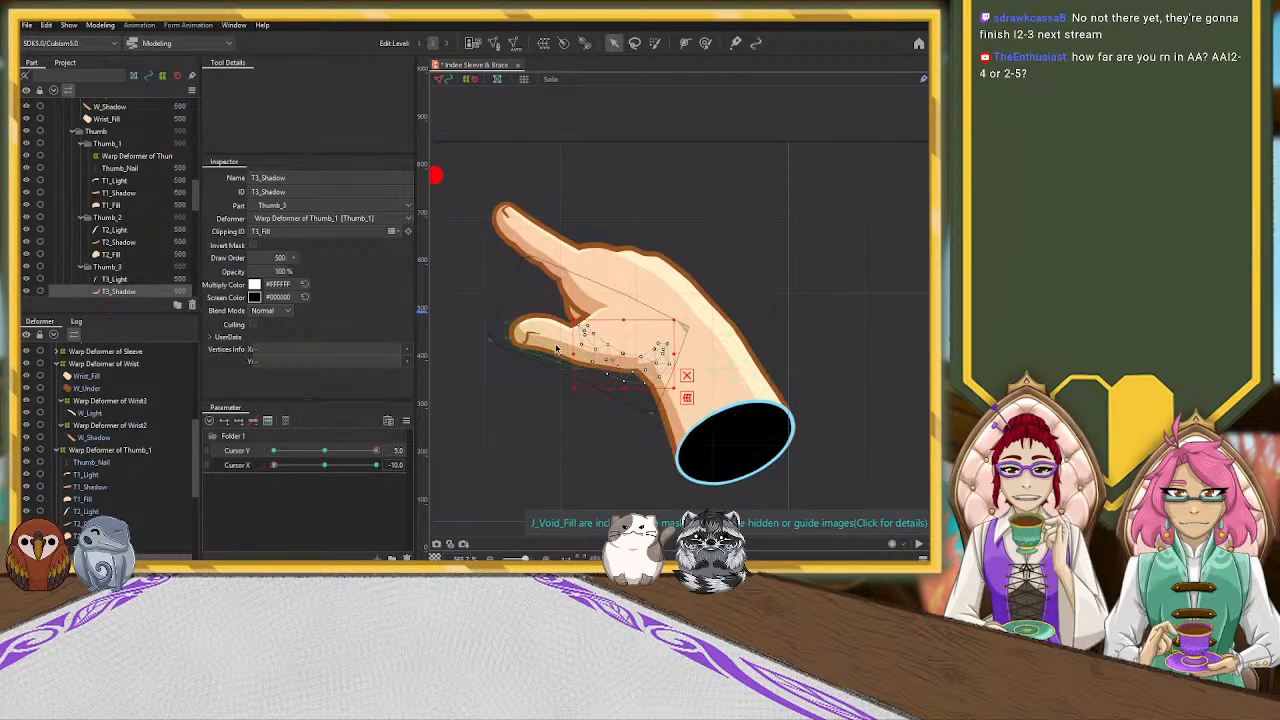
Shift the T2_Shadow and T1_Shadow meshes slightly down toward the thumb's lower edge to thin the thumb shading
click(621, 358)
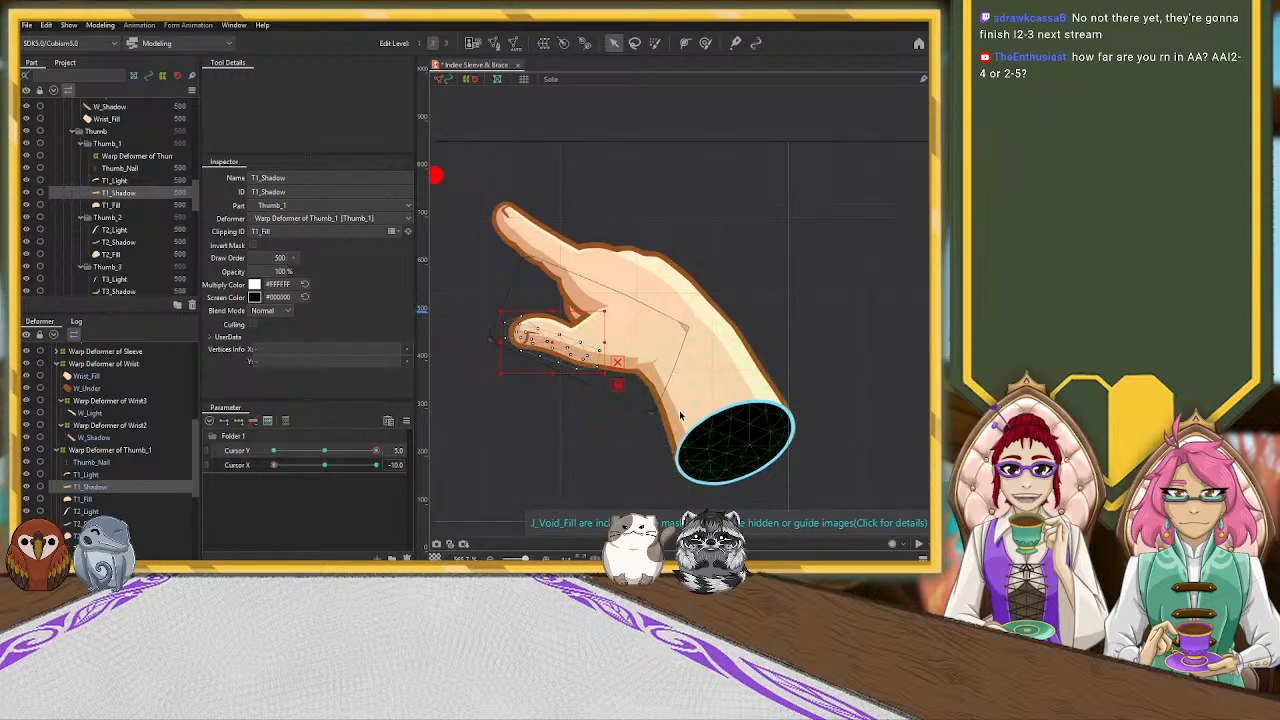
click(731, 420)
click(612, 367)
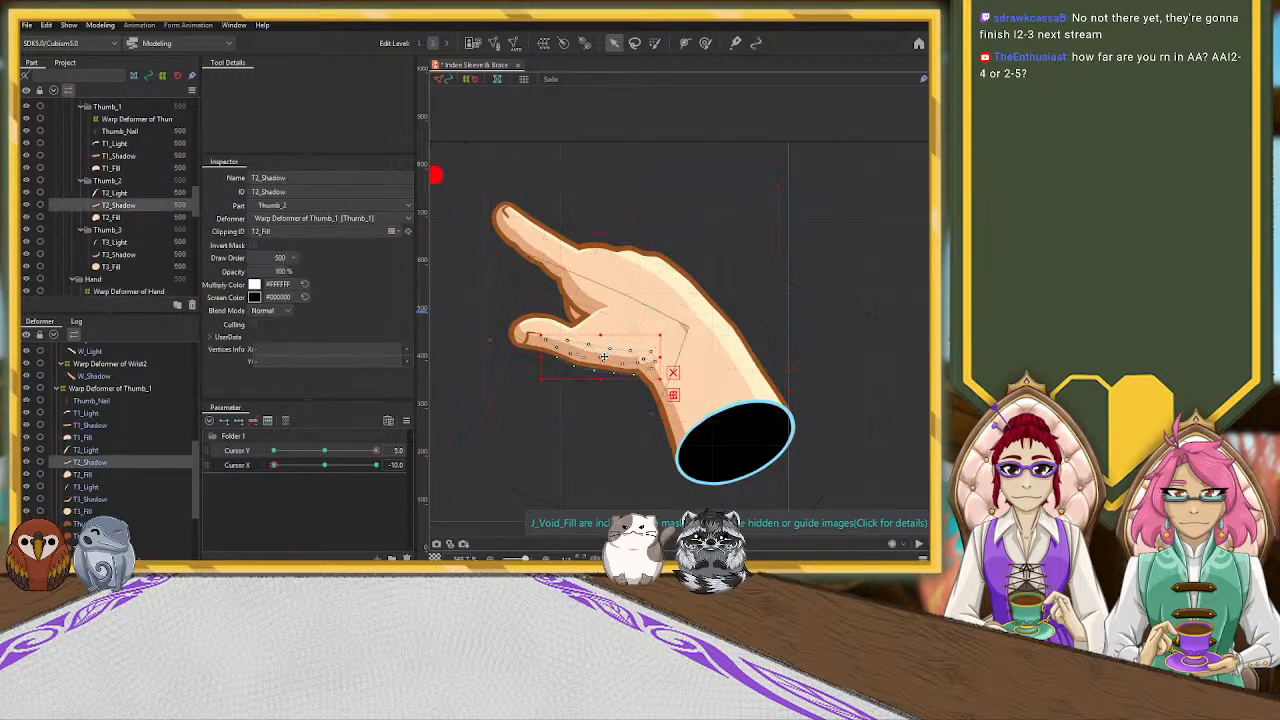
drag(604, 356, 601, 364)
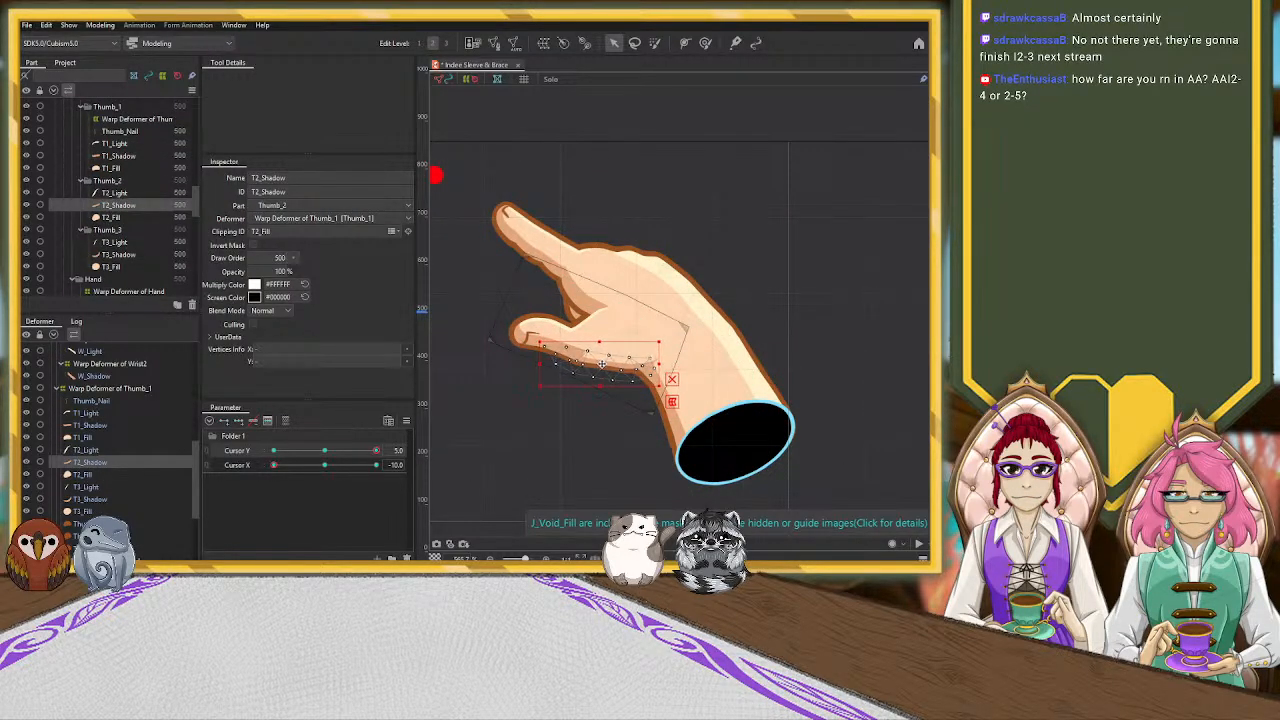
click(524, 345)
drag(552, 347, 551, 351)
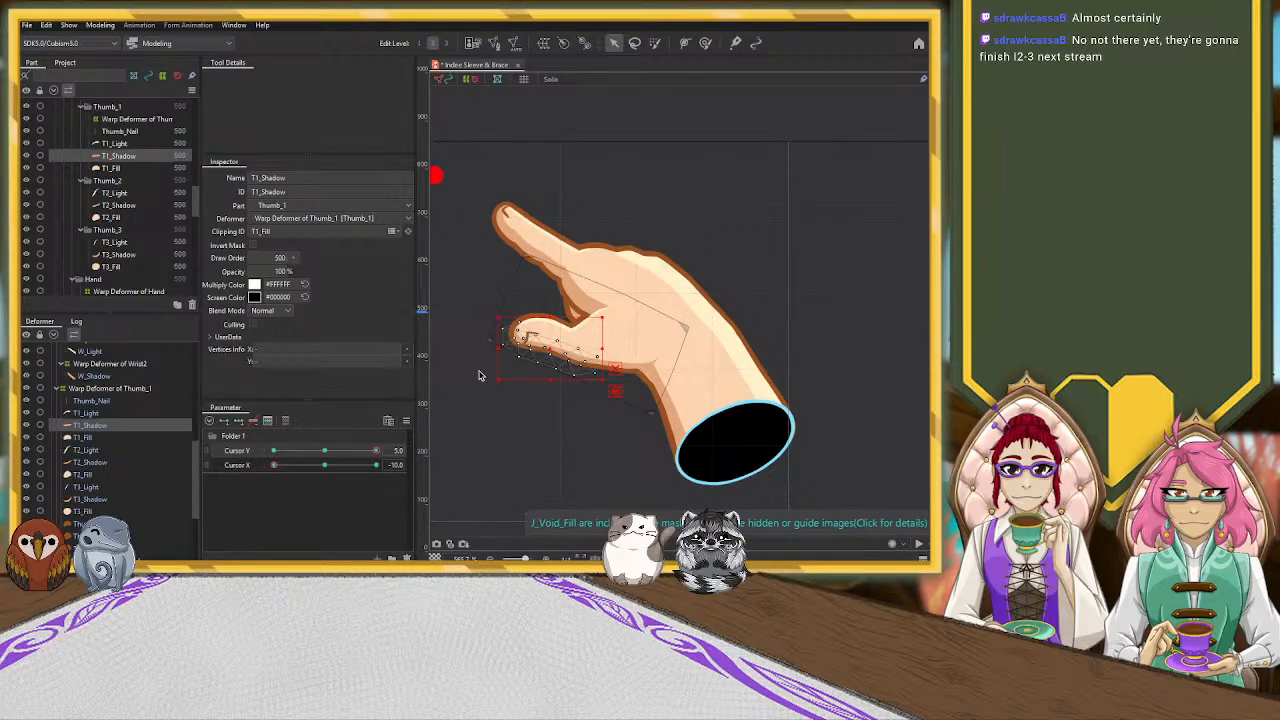
Pull the thumb-tip corner and edge of the Warp Deformer of Thumb_1 inward to shorten the thumb
scroll(465, 371, up, 2)
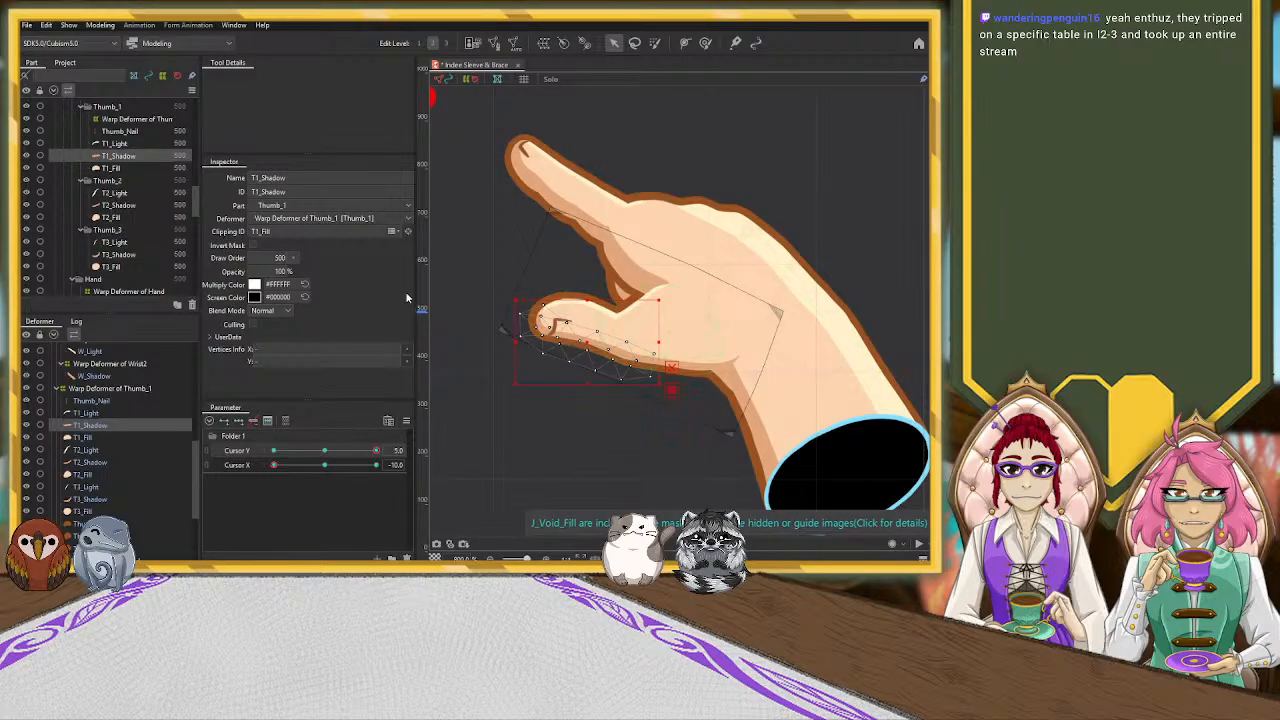
click(175, 388)
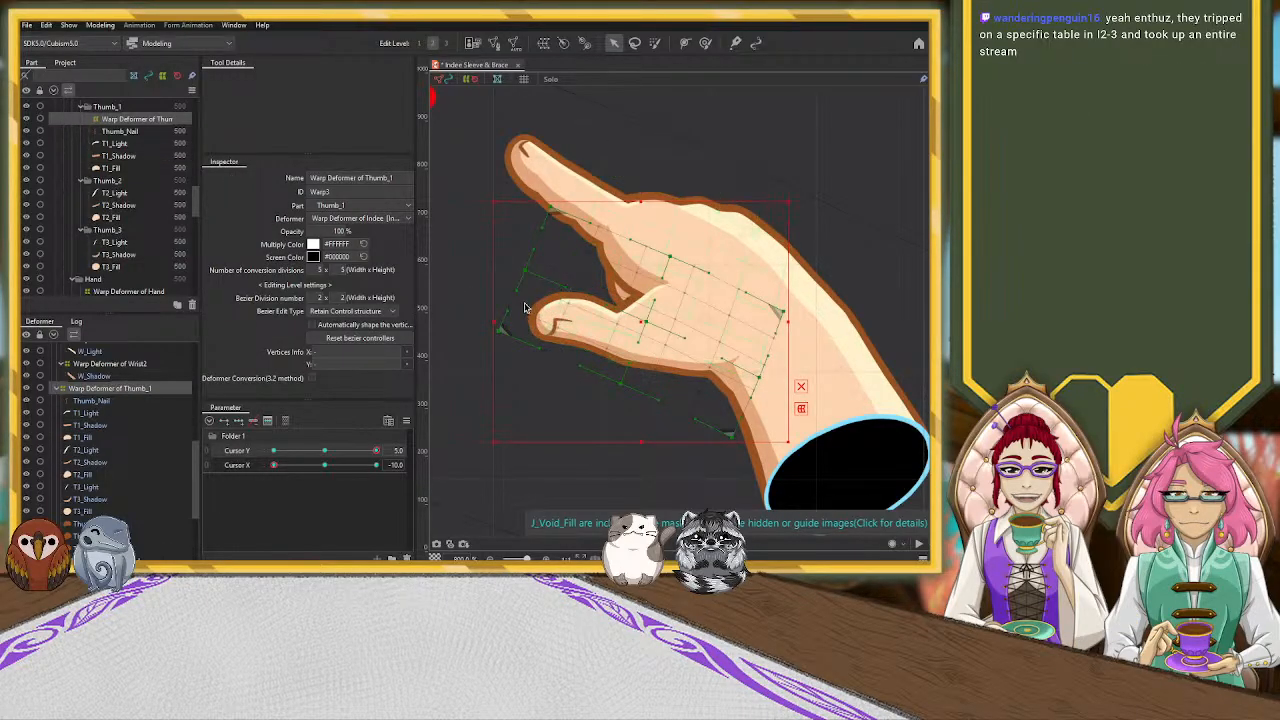
drag(502, 329, 533, 294)
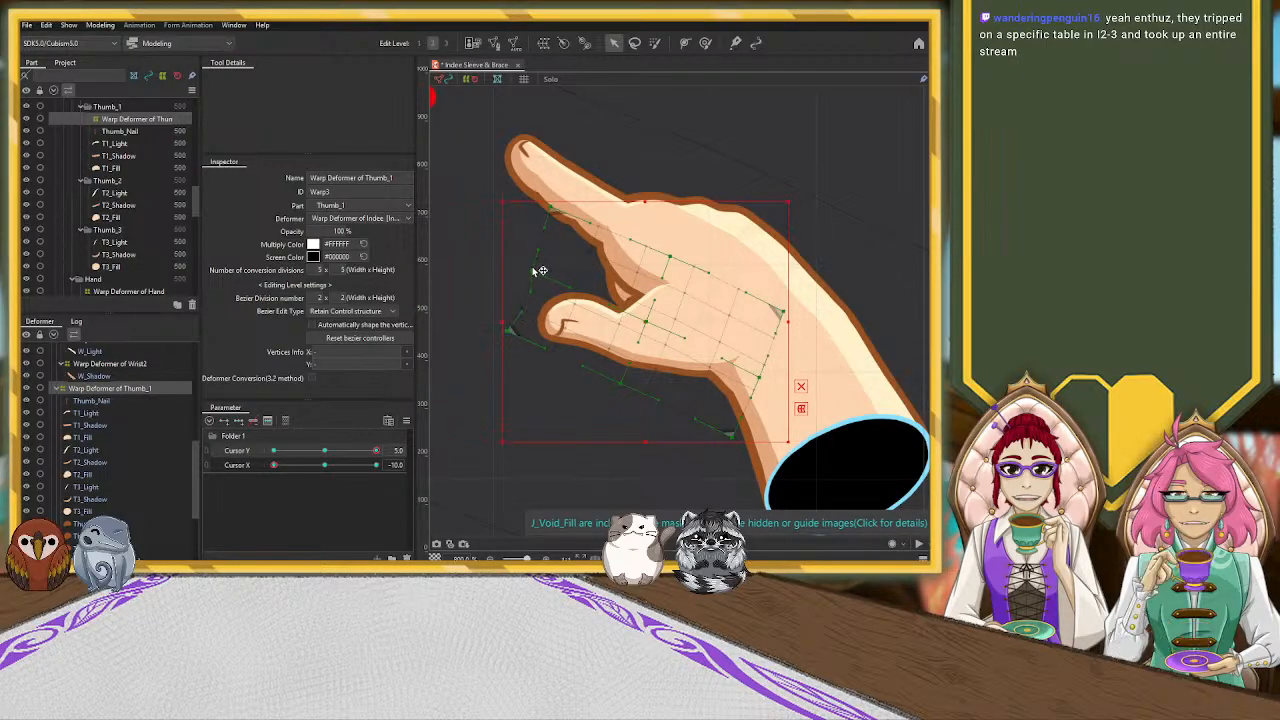
drag(510, 331, 520, 327)
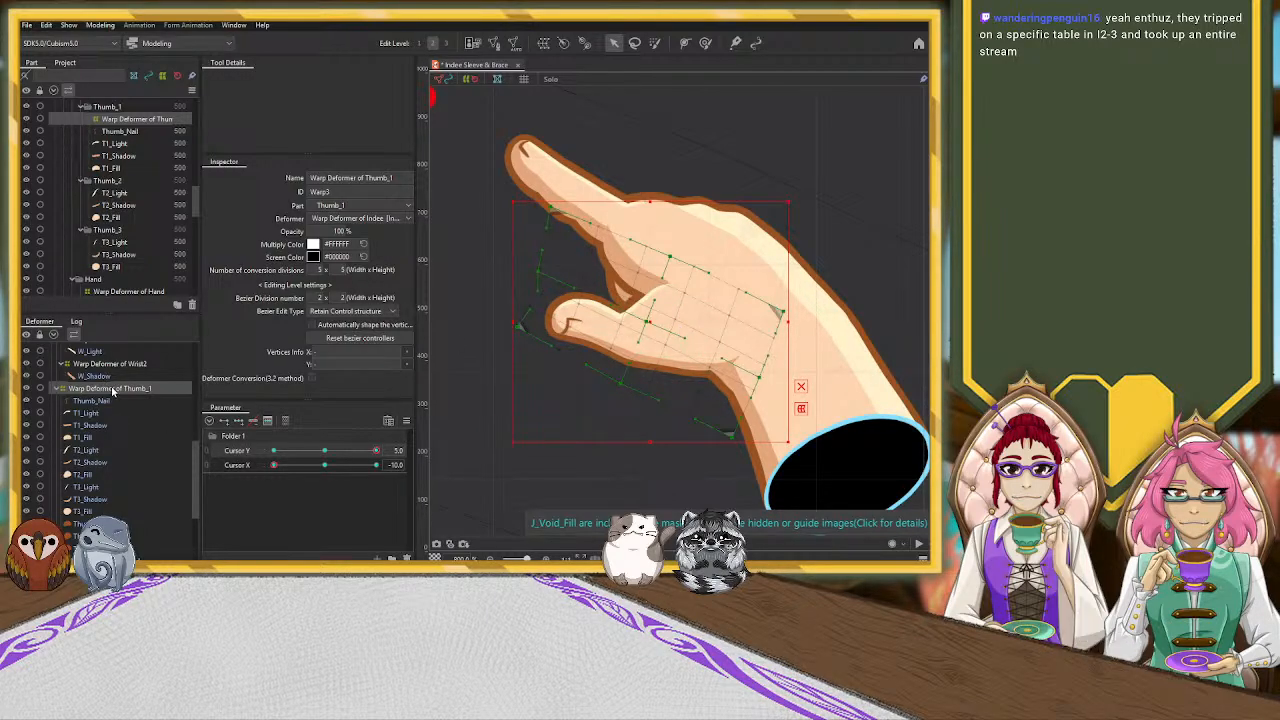
Shift the whole Warp Deformer of Thumb_1 slightly away from the wrist, toward the thumb tip
drag(650, 323, 640, 323)
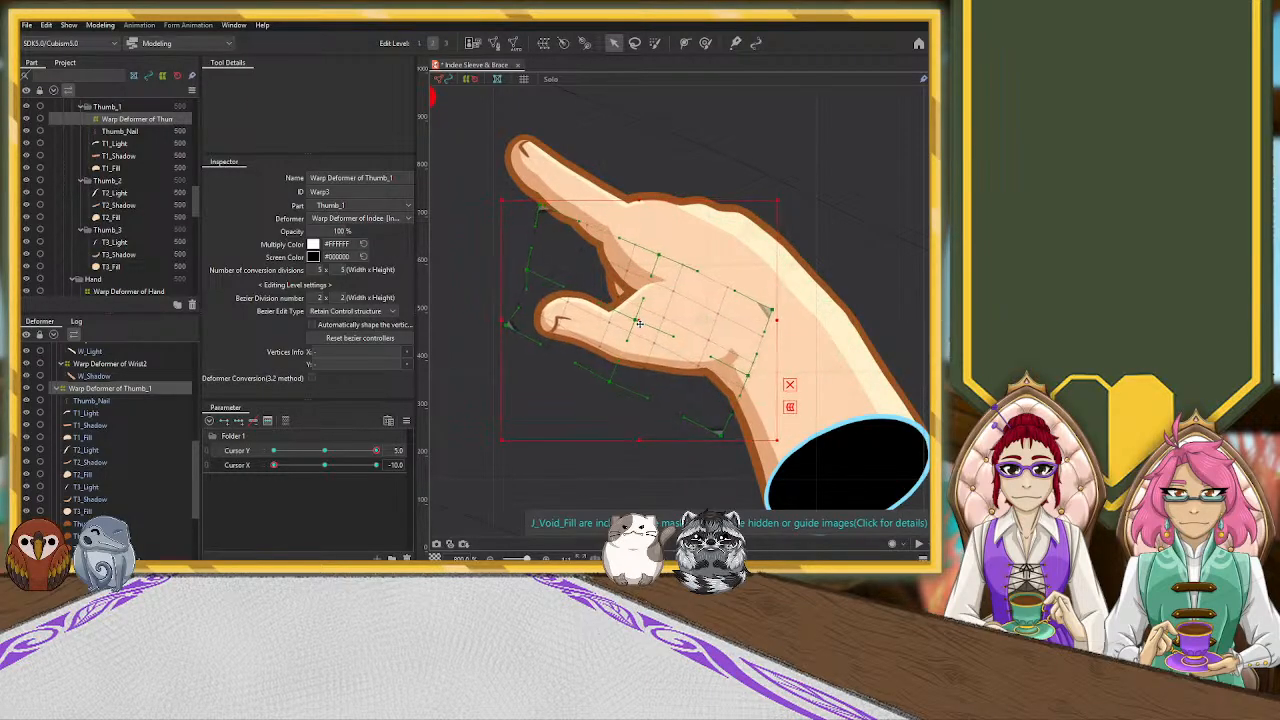
Brush the Hand_Shadow mesh with the deform brush to thin the shading below the pointer and pull it in at the thumb base
click(624, 262)
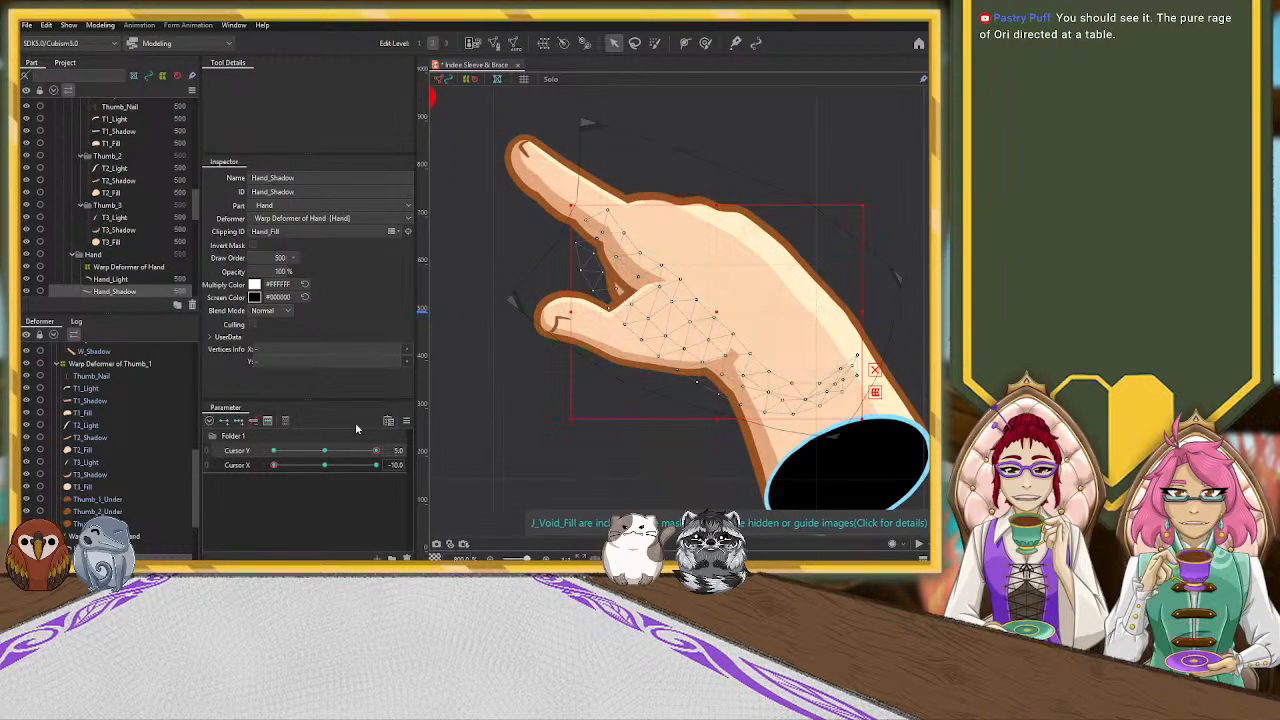
click(705, 42)
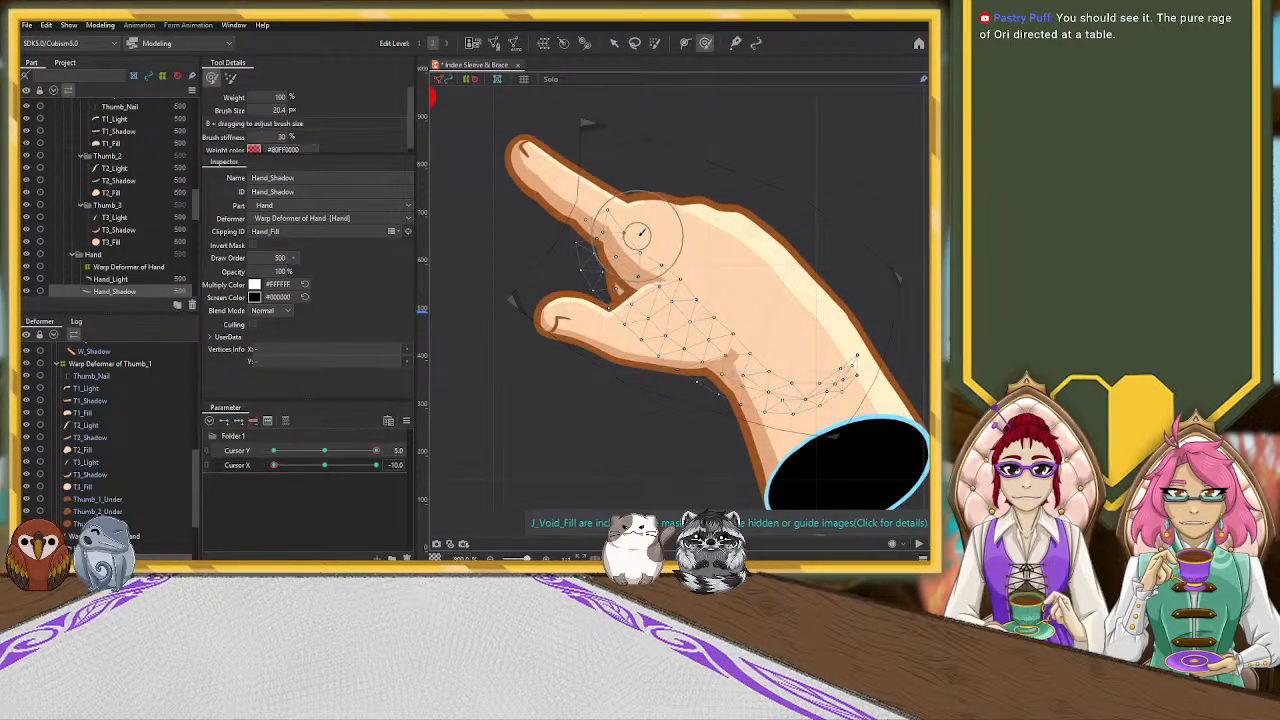
key(b)
mouse_move(636, 255)
mouse_down()
mouse_move(651, 236)
mouse_move(645, 247)
mouse_up()
mouse_move(674, 250)
mouse_down()
mouse_move(654, 222)
mouse_move(660, 254)
mouse_up()
drag(650, 204, 652, 207)
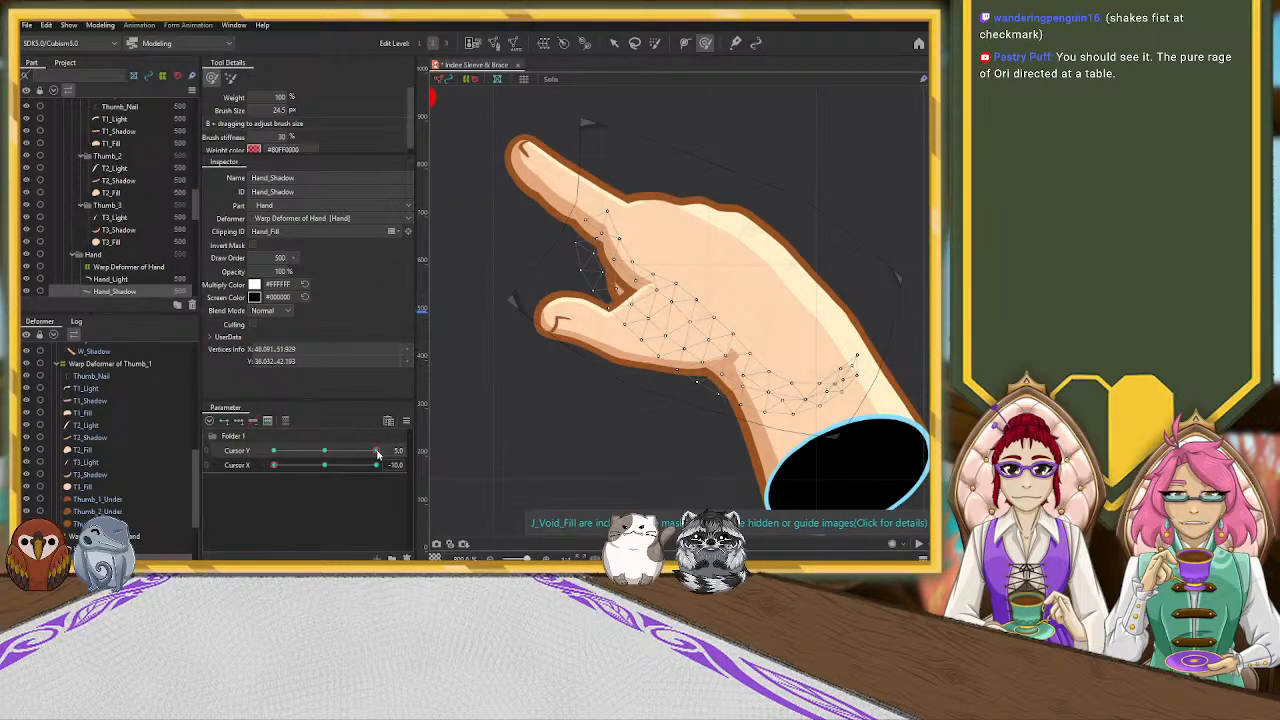
mouse_move(777, 327)
mouse_down()
mouse_move(740, 340)
mouse_move(752, 352)
mouse_up()
drag(780, 348, 777, 357)
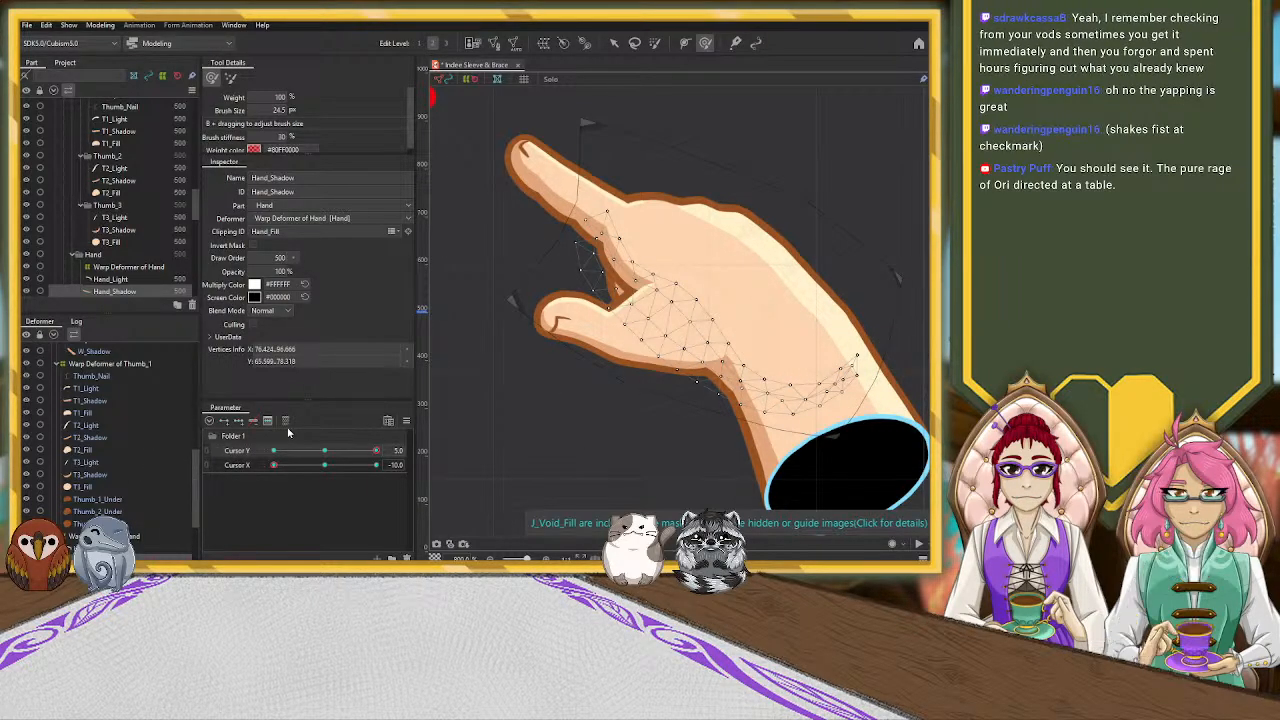
Reshape the thumb-side edge of the Warp Deformer of Hand between the thumb base and the wrist opening
click(127, 365)
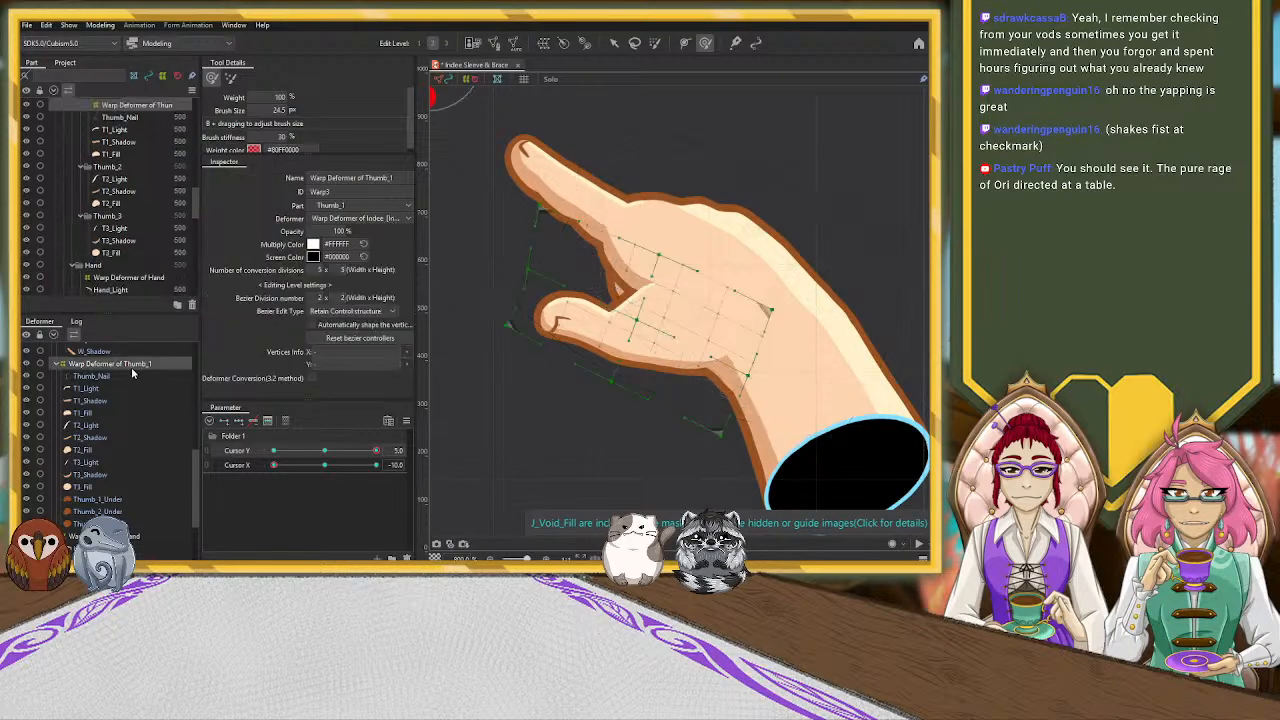
click(135, 536)
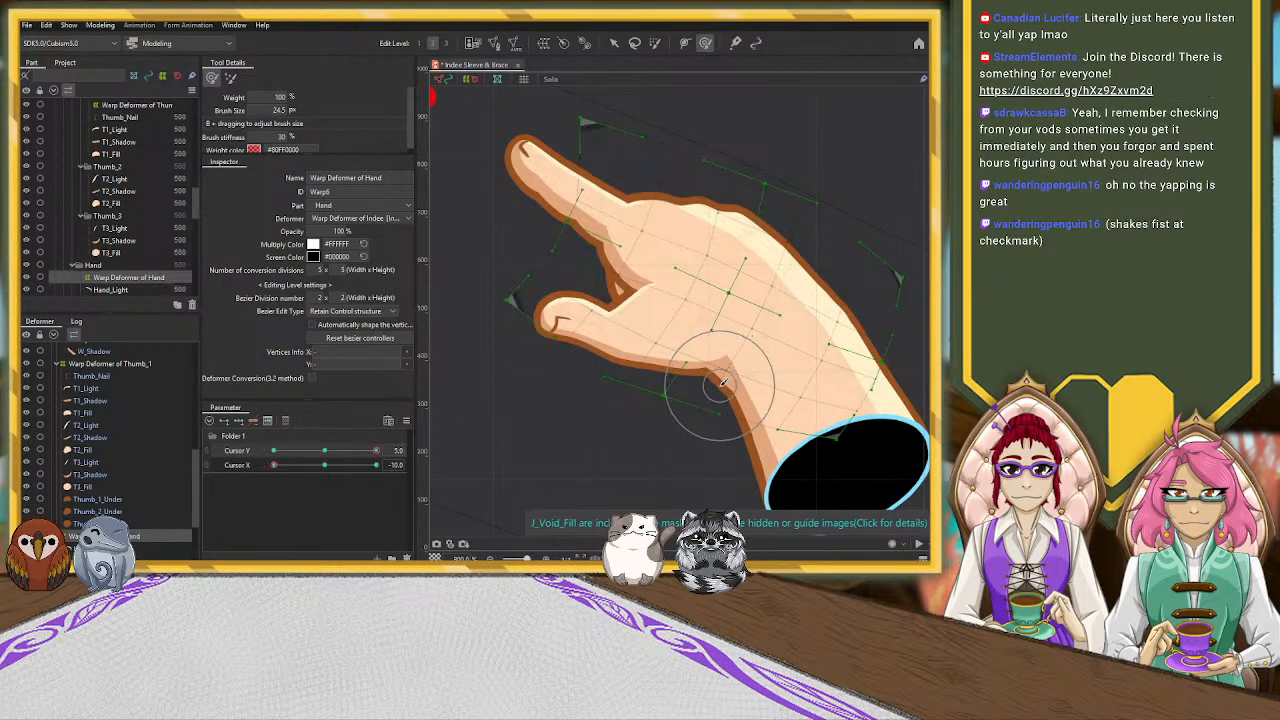
drag(720, 383, 721, 392)
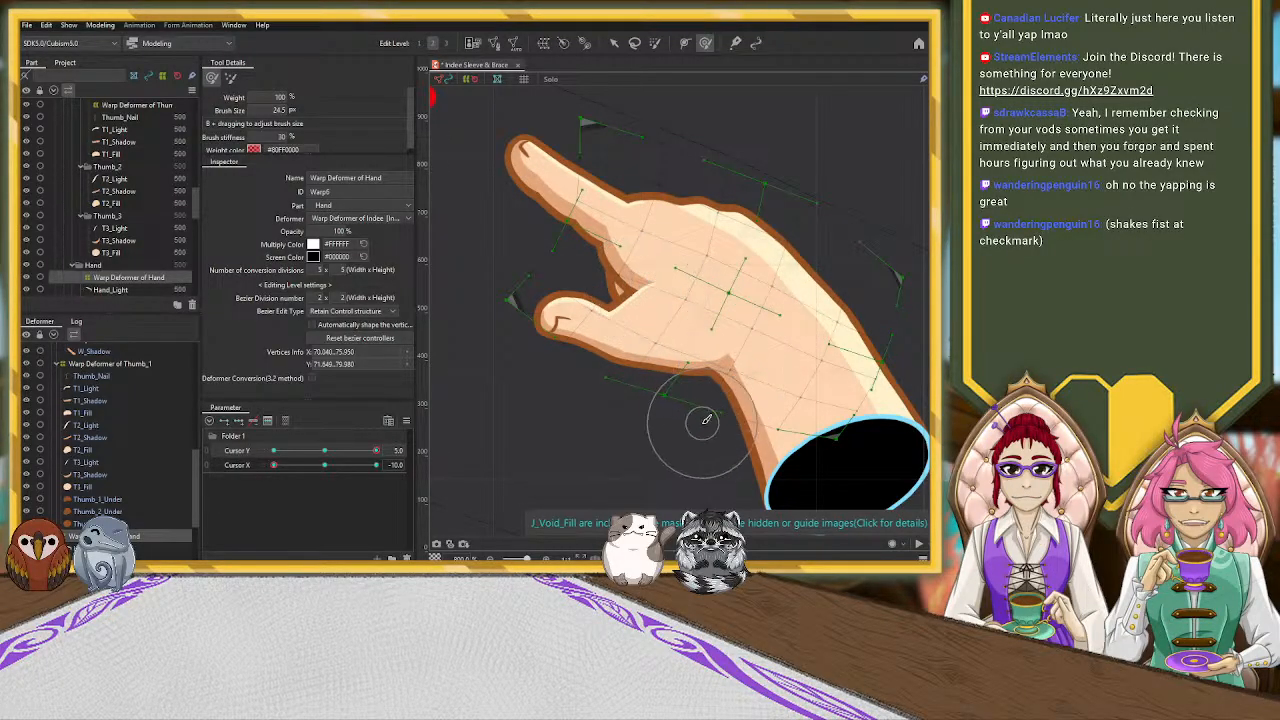
click(614, 45)
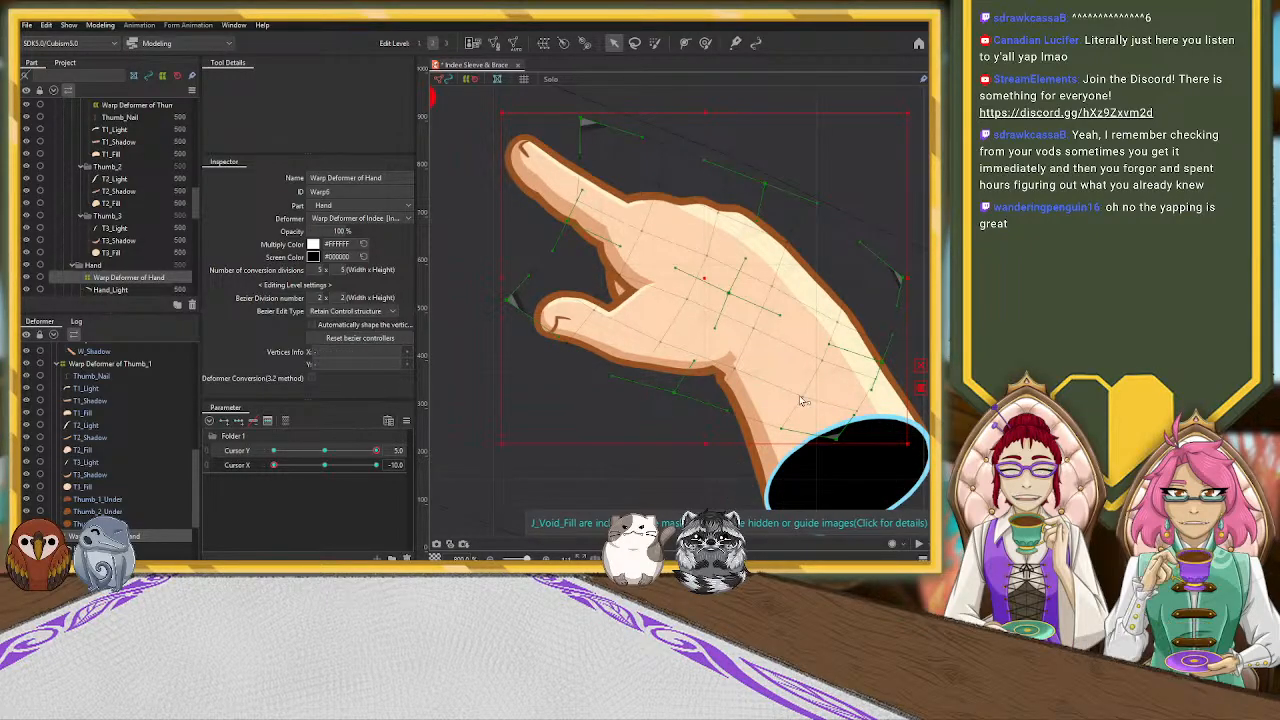
drag(781, 429, 776, 432)
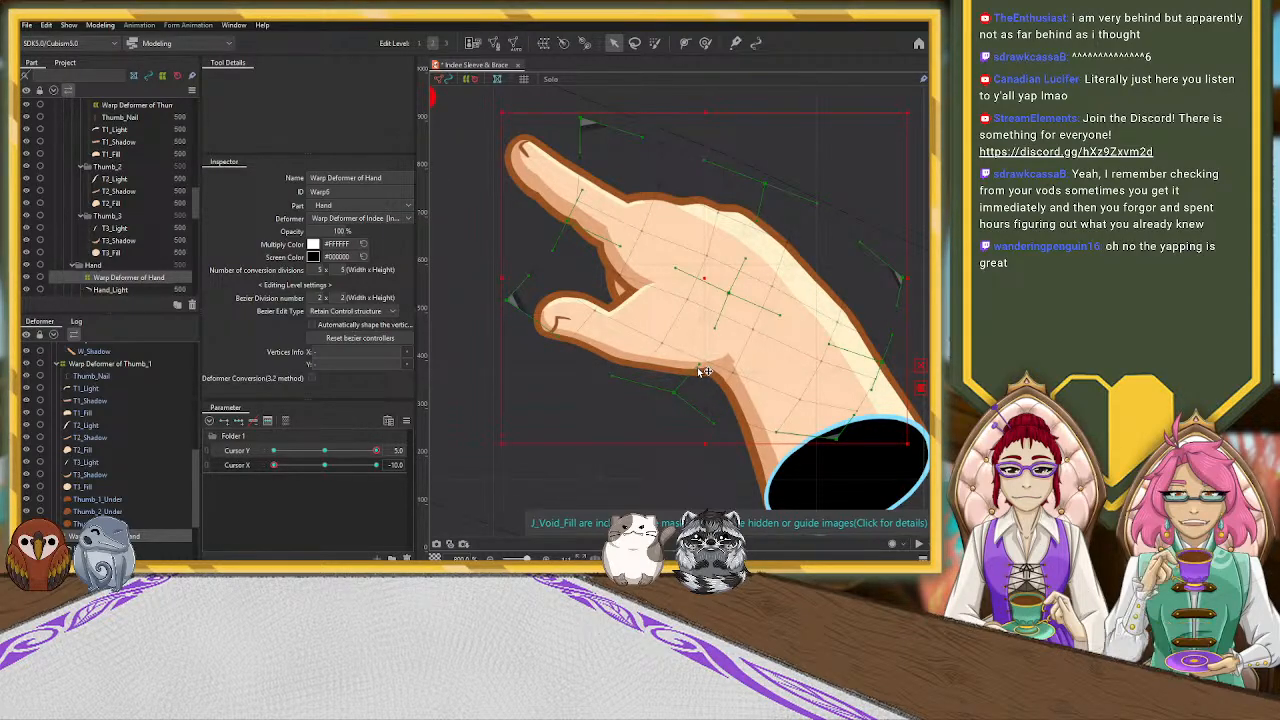
Try to reshape the wrist-side end of the T3_Shadow mesh with the deform brush
click(703, 370)
click(656, 331)
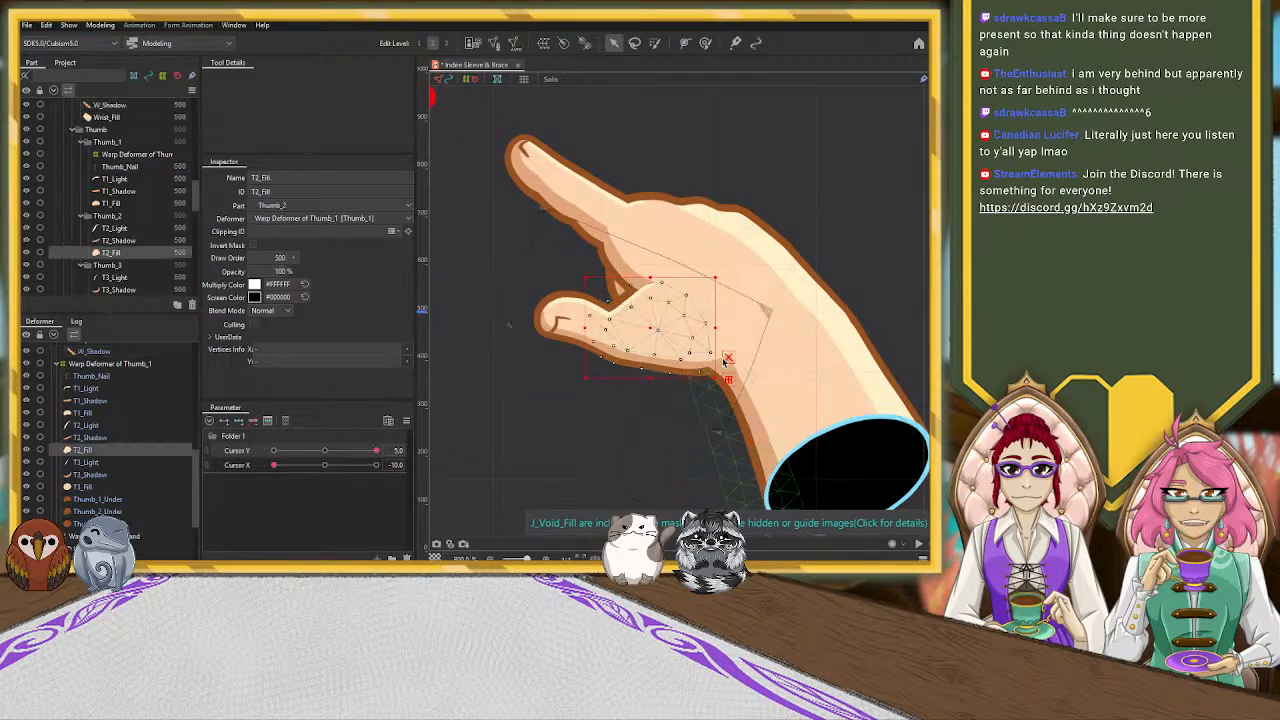
click(856, 449)
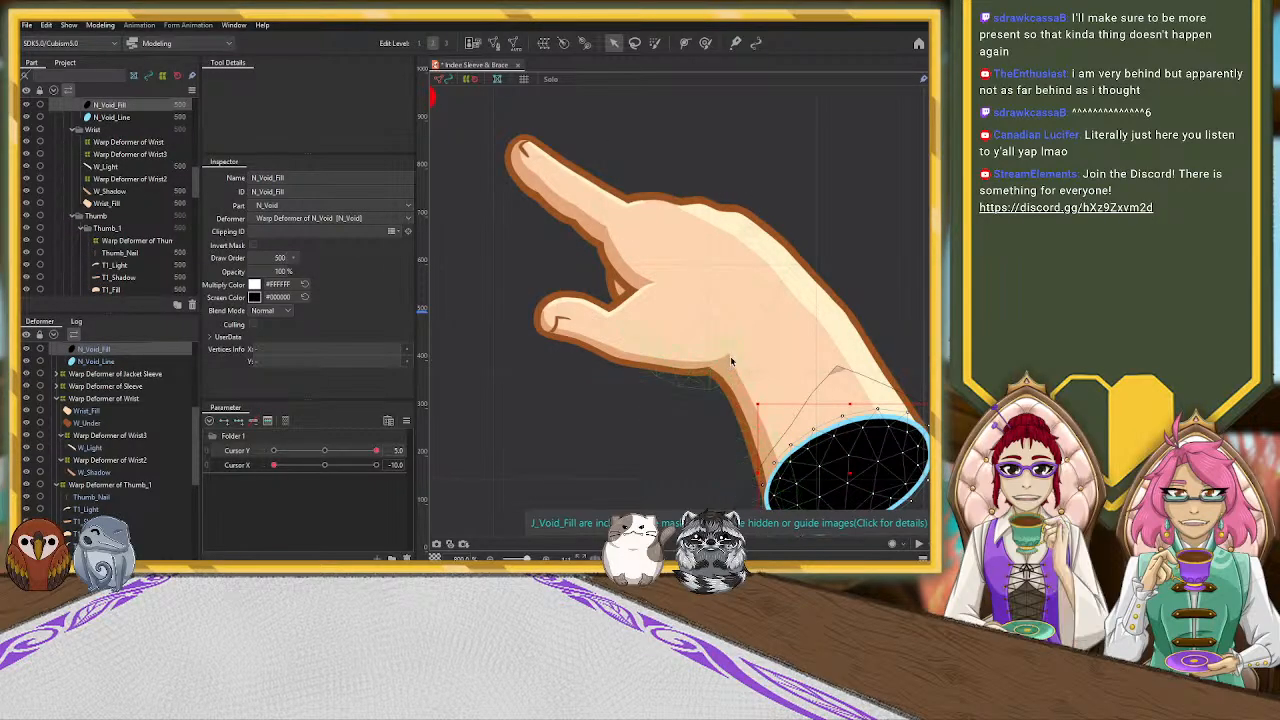
click(733, 364)
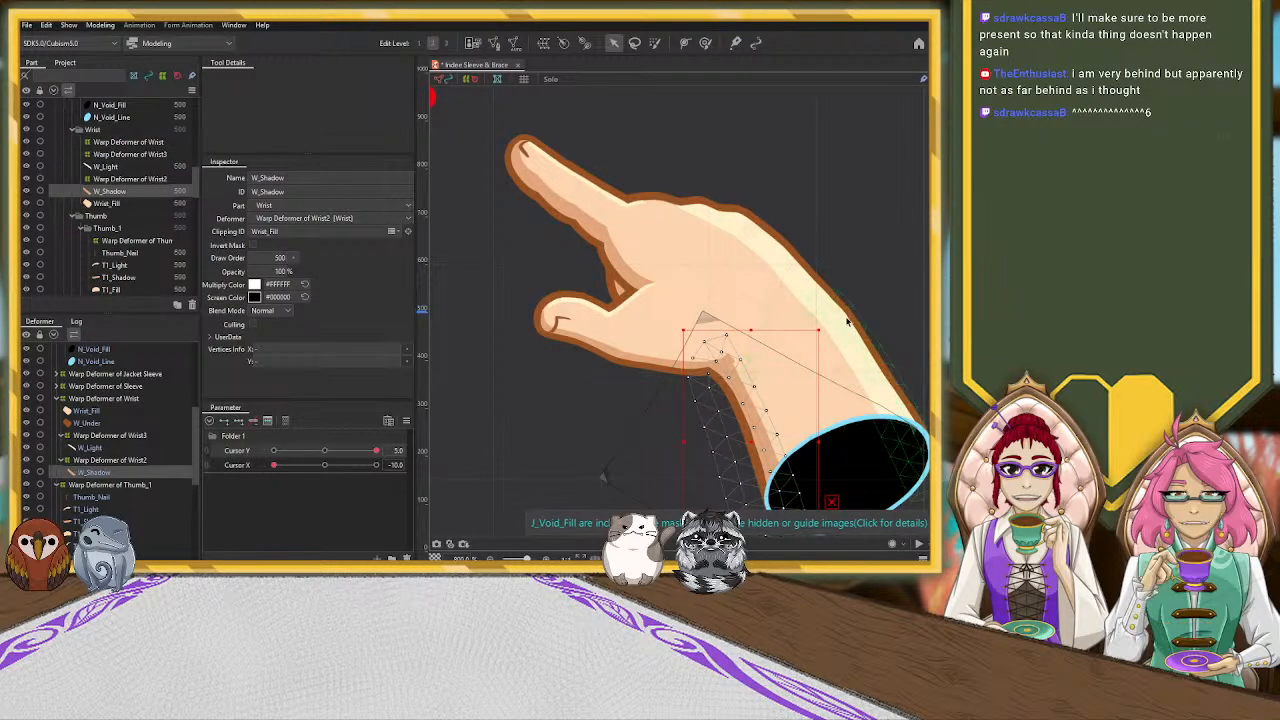
click(786, 343)
click(735, 362)
key(b)
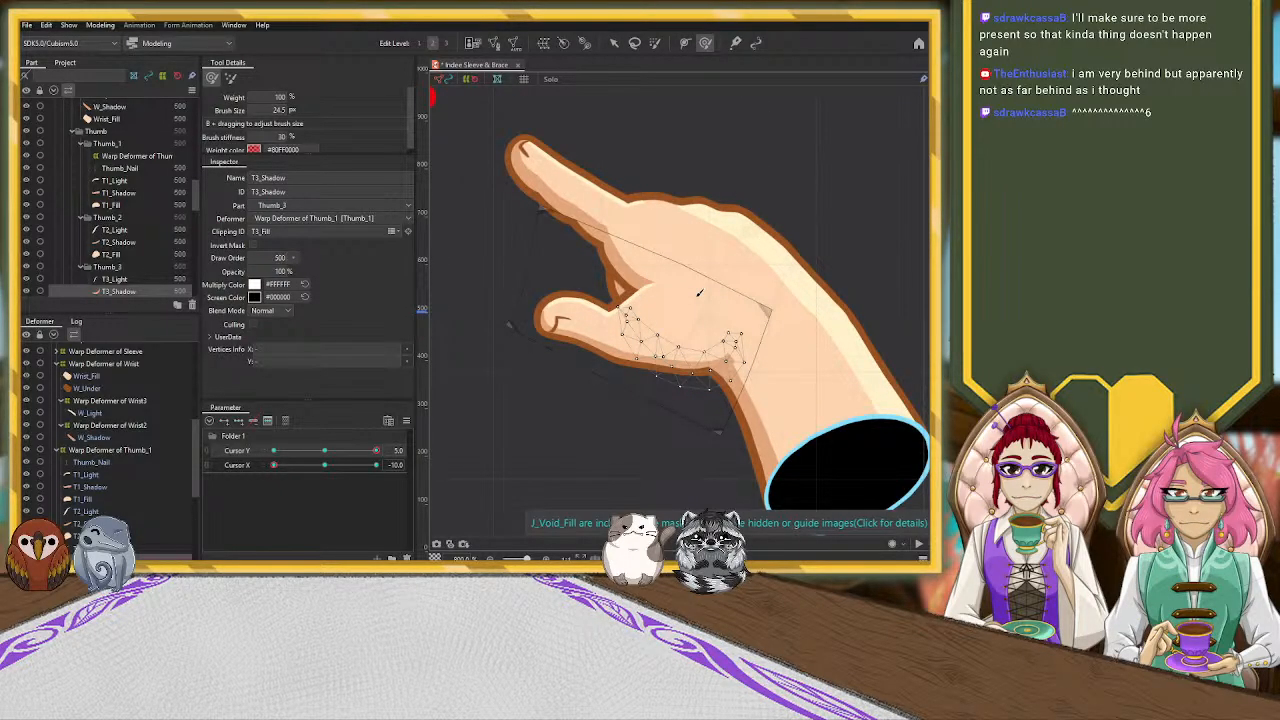
drag(740, 328, 735, 337)
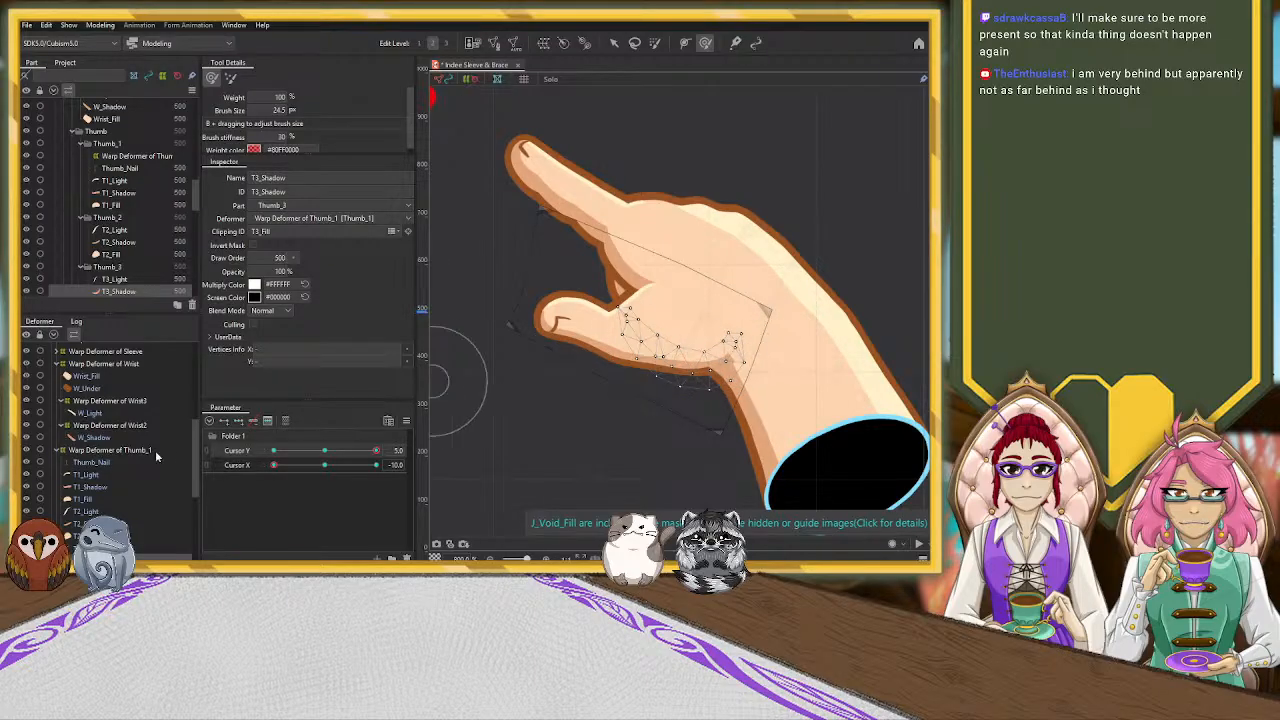
Brush the Hand_Shadow mesh beside the thumb base slightly toward the wrist and back of the hand
scroll(194, 507, down, 5)
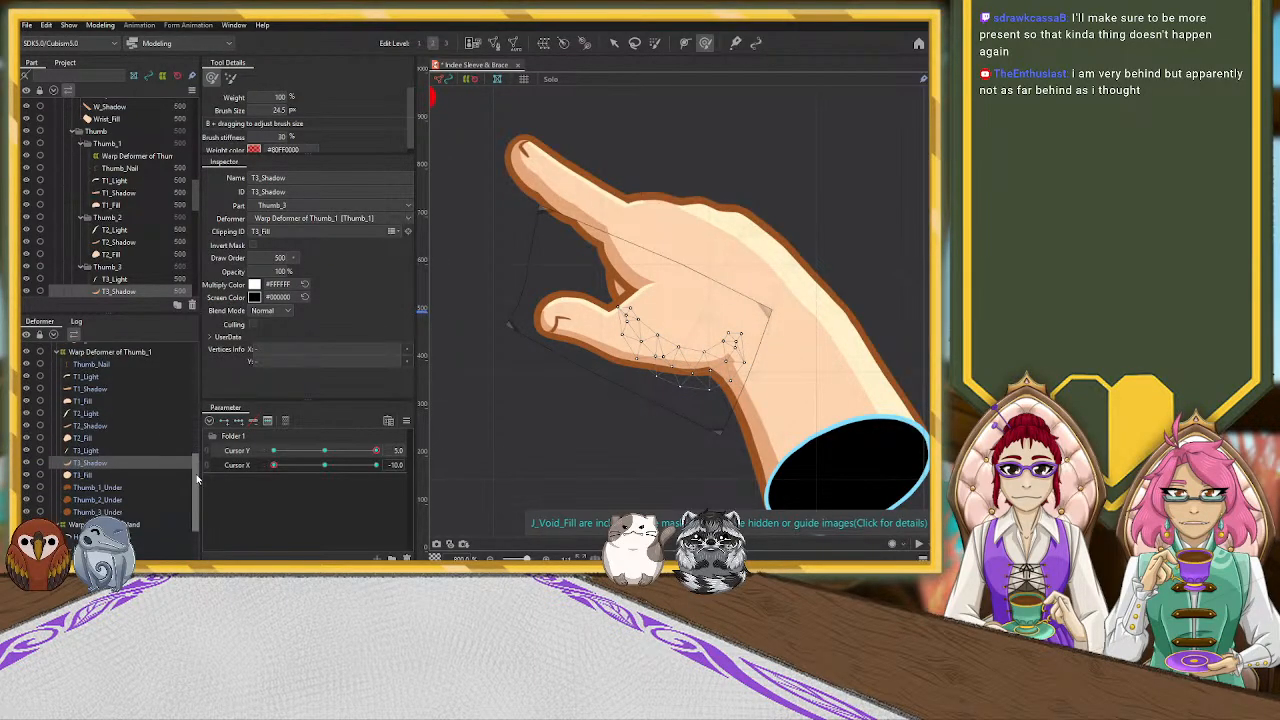
click(100, 461)
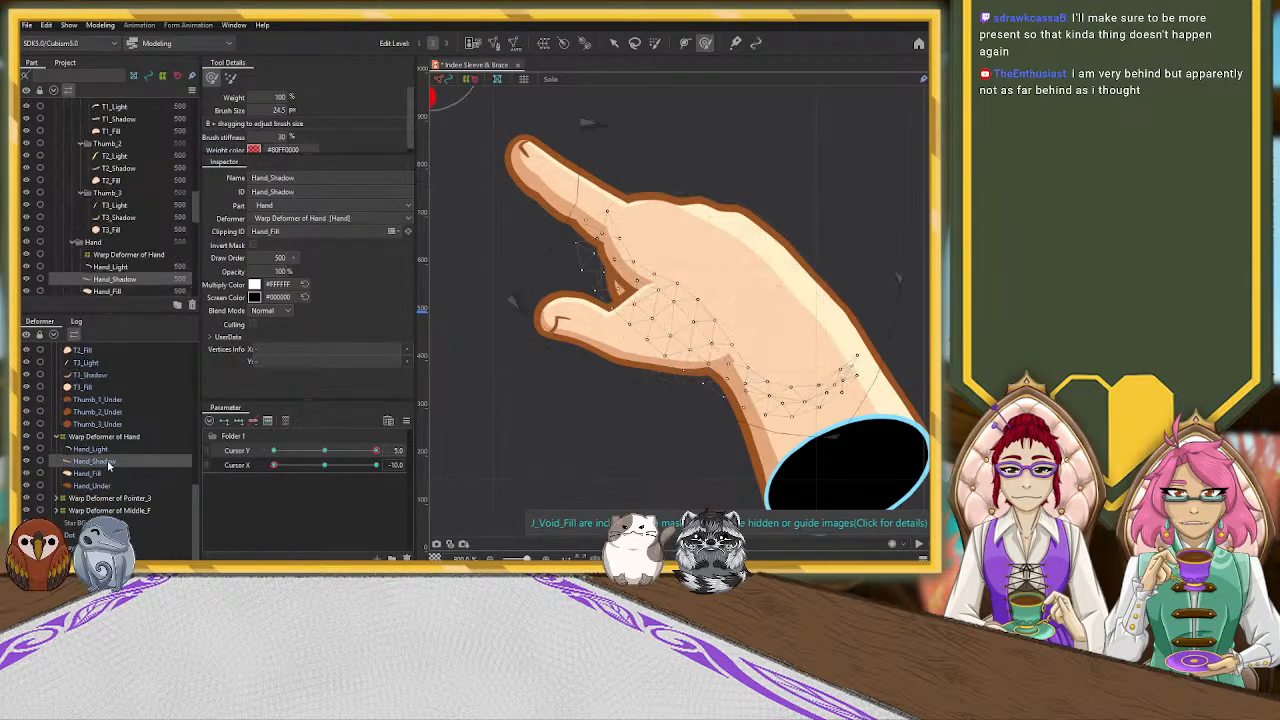
mouse_move(757, 346)
mouse_down()
mouse_move(738, 362)
mouse_move(760, 353)
mouse_move(743, 310)
mouse_move(779, 354)
mouse_up()
drag(765, 325, 769, 326)
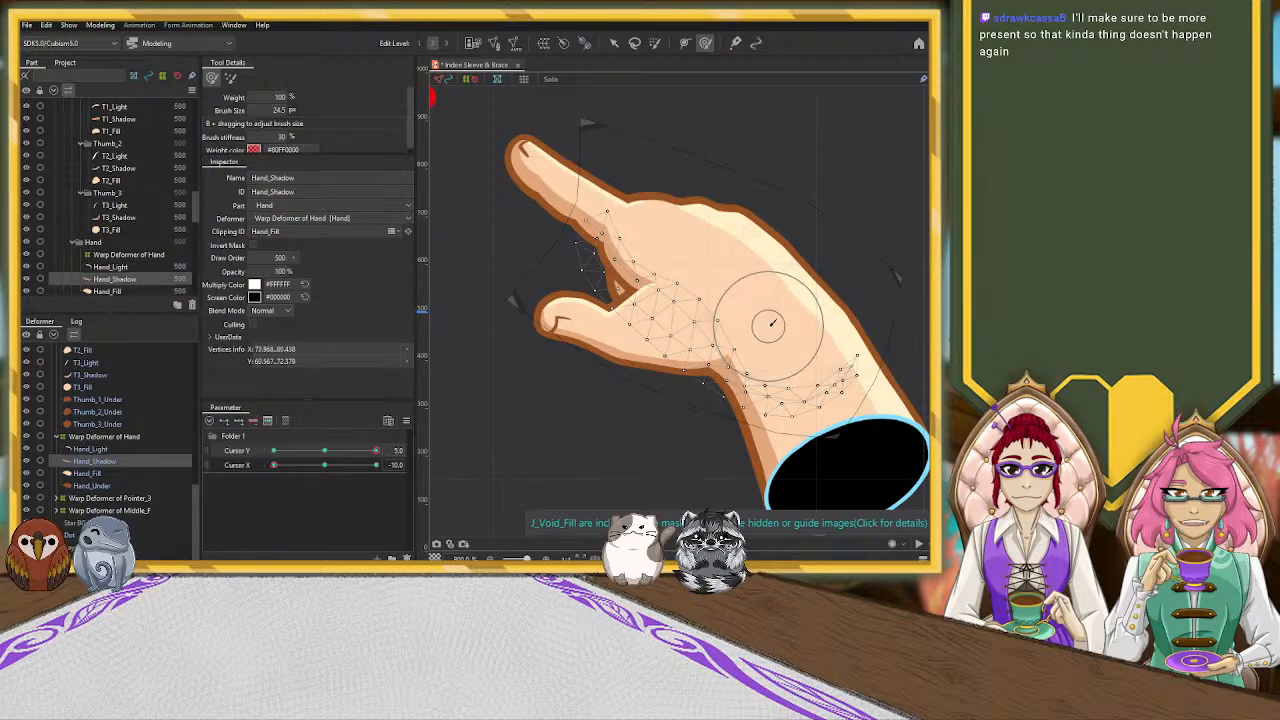
click(613, 42)
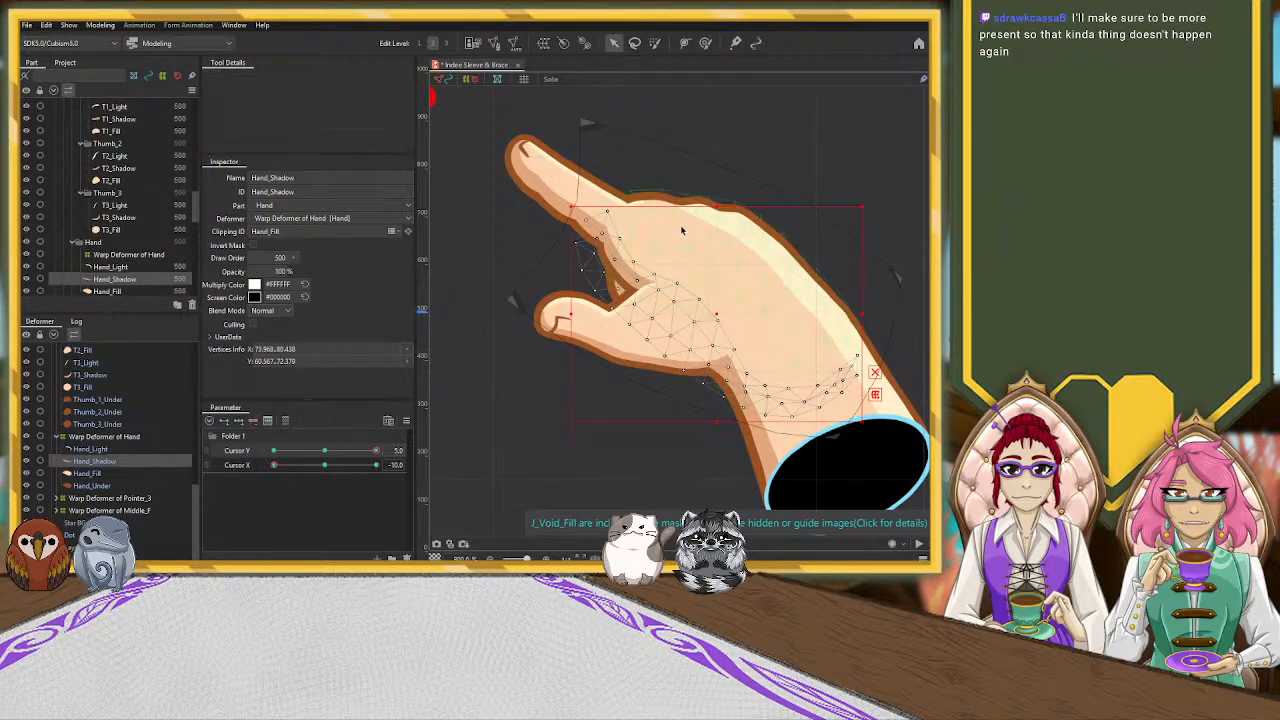
click(640, 215)
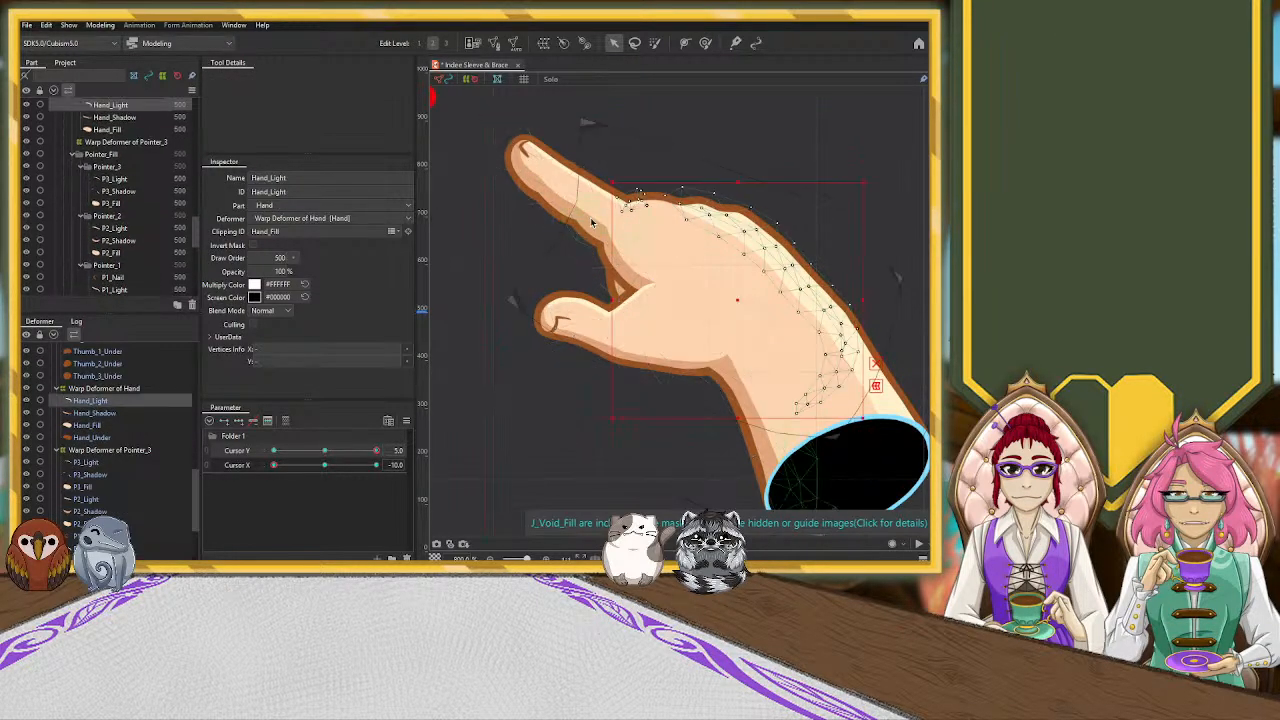
click(588, 228)
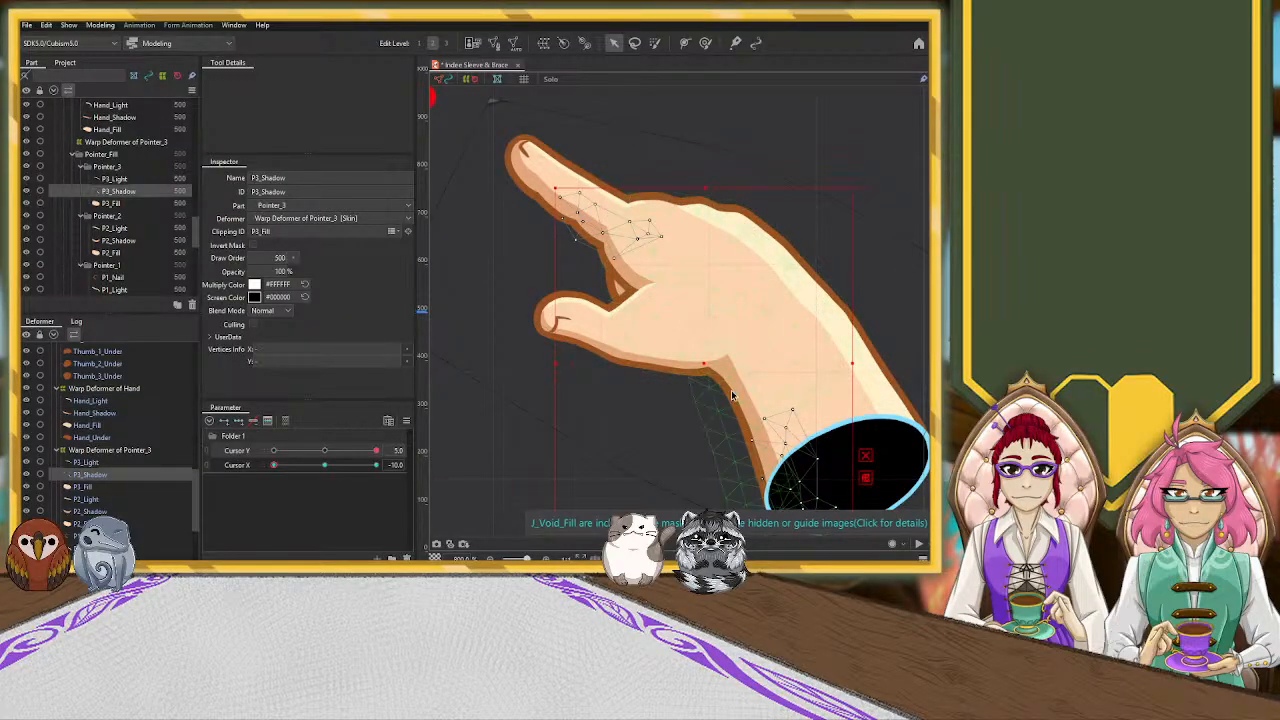
click(123, 476)
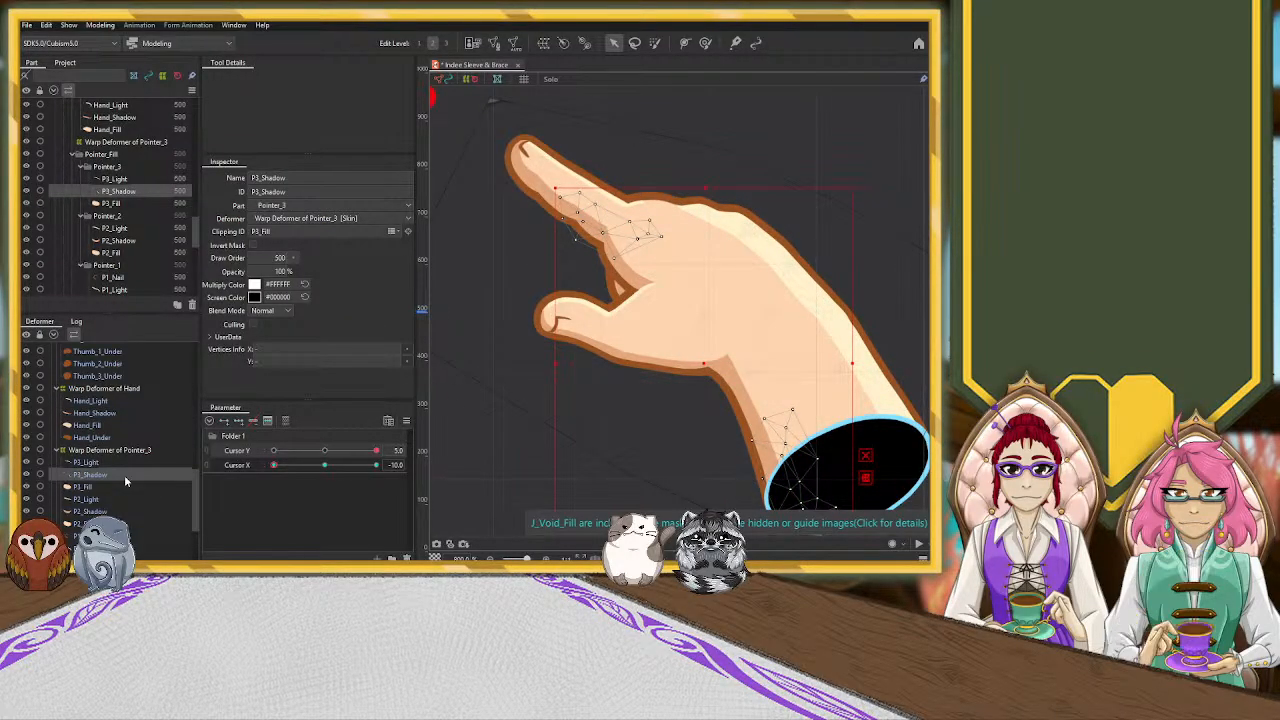
click(449, 234)
scroll(501, 250, down, 5)
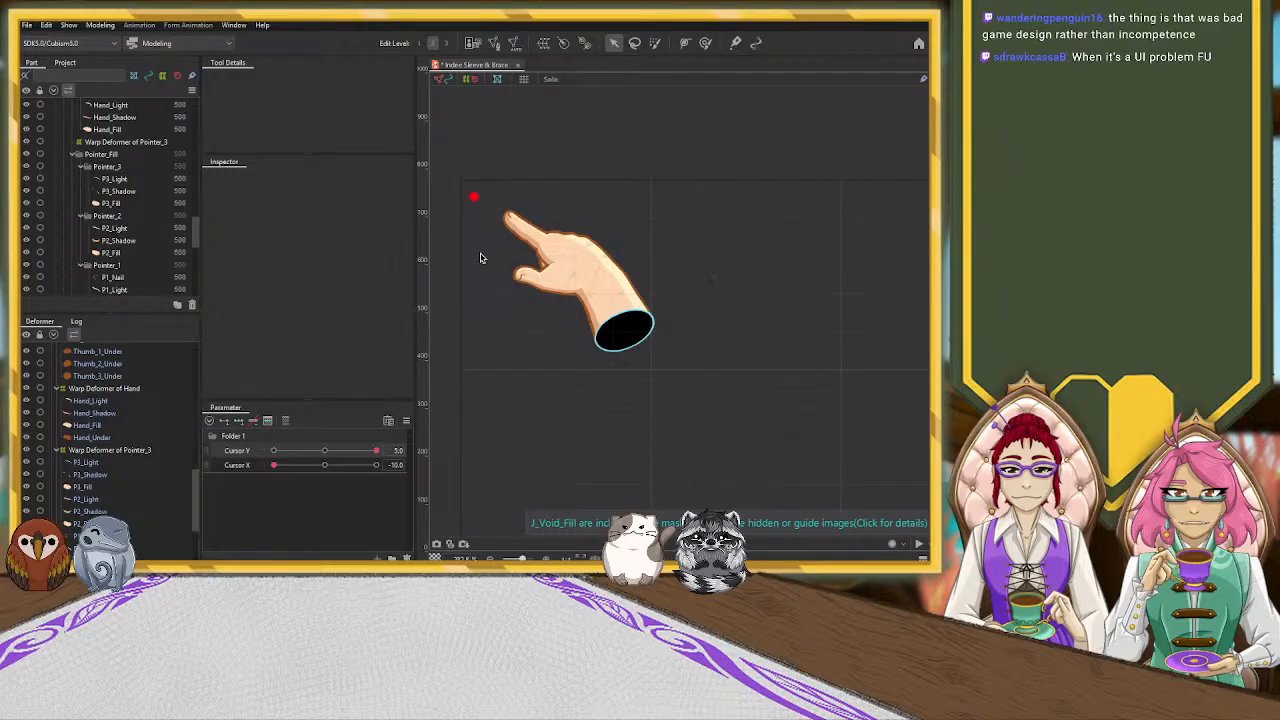
Brush the inner edge of the Hand_Light mesh toward the back of the hand to thin the highlight, using a brush size of about 24.7
scroll(491, 258, up, 3)
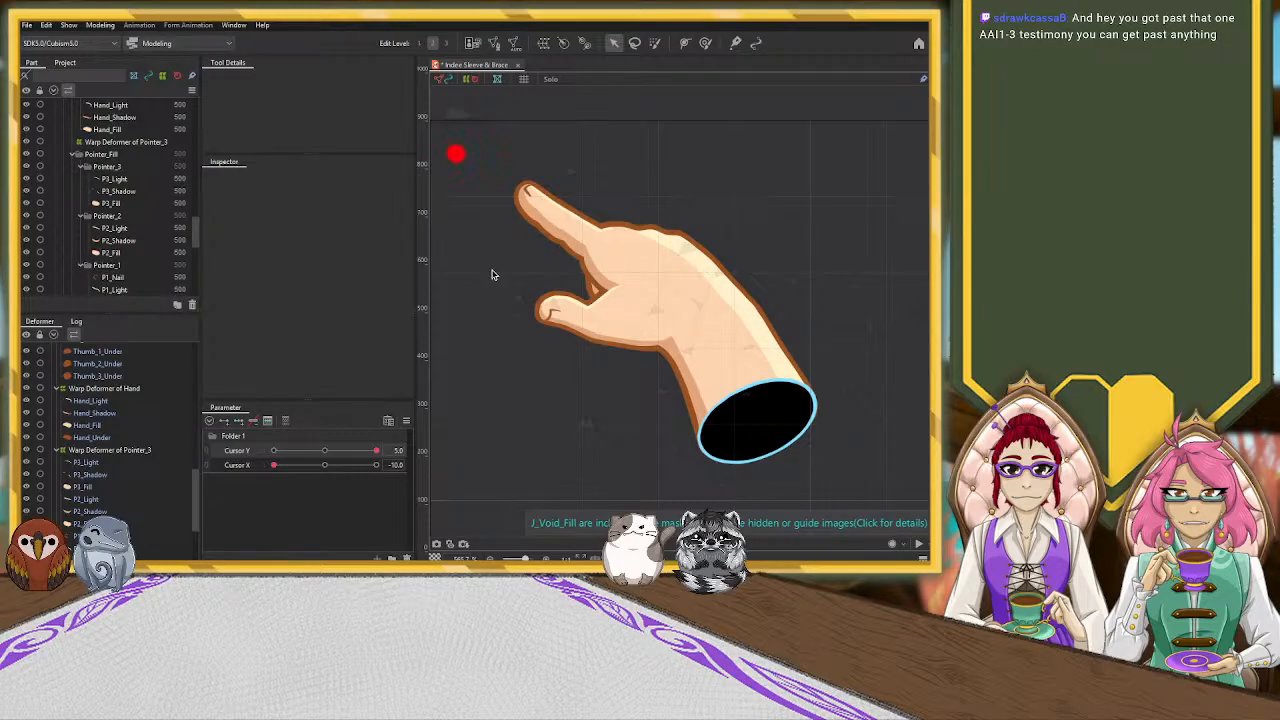
click(673, 244)
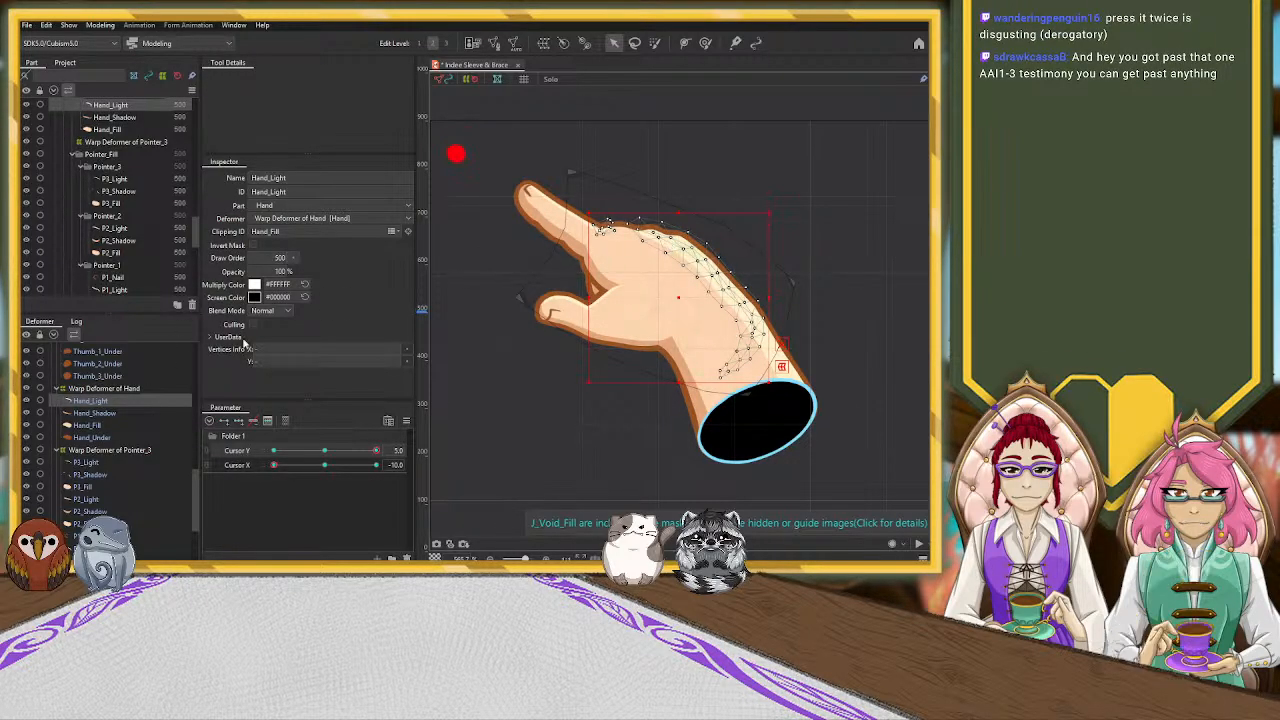
click(704, 43)
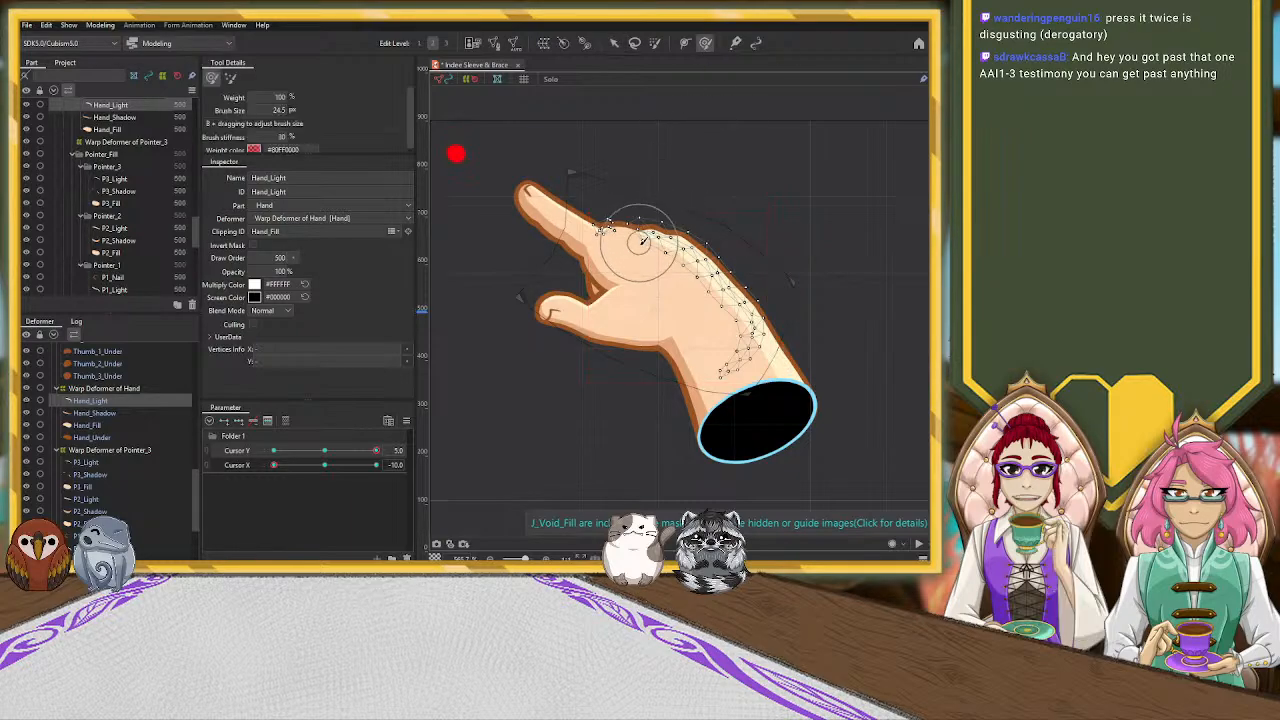
key(b)
drag(590, 358, 595, 363)
drag(630, 251, 695, 226)
key(ctrl+z)
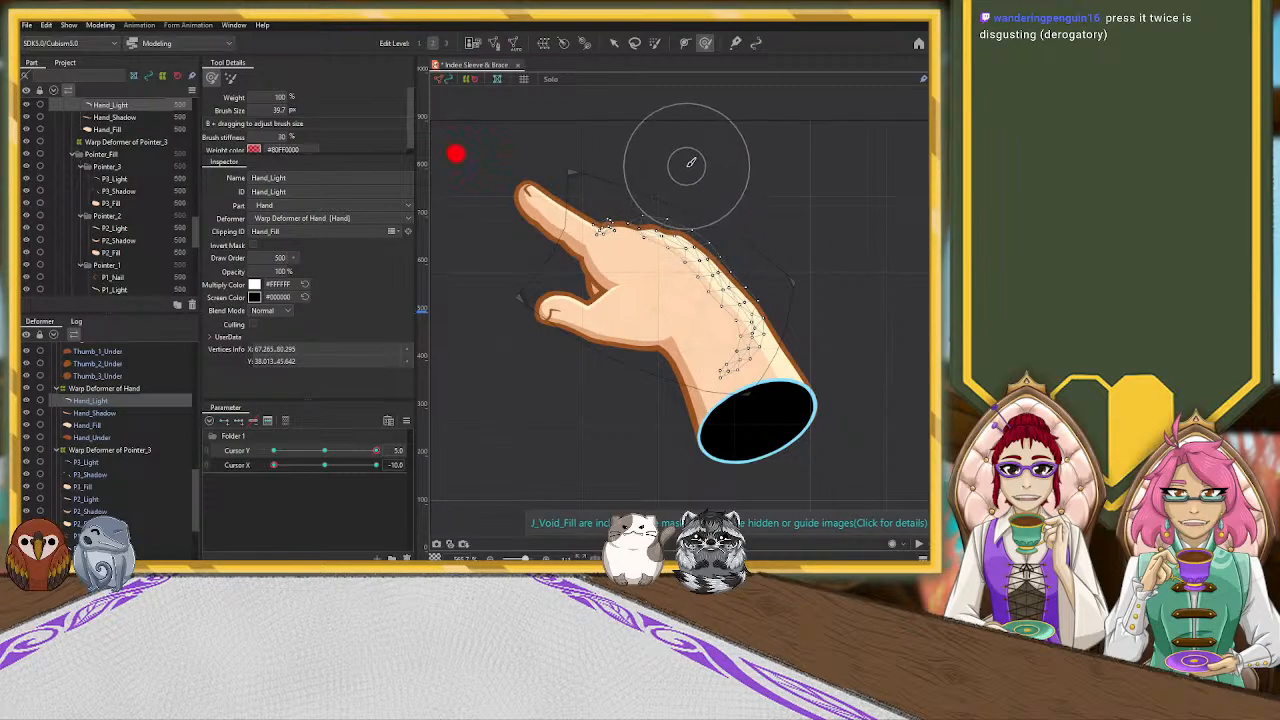
drag(686, 166, 677, 149)
drag(645, 208, 654, 203)
drag(656, 264, 666, 271)
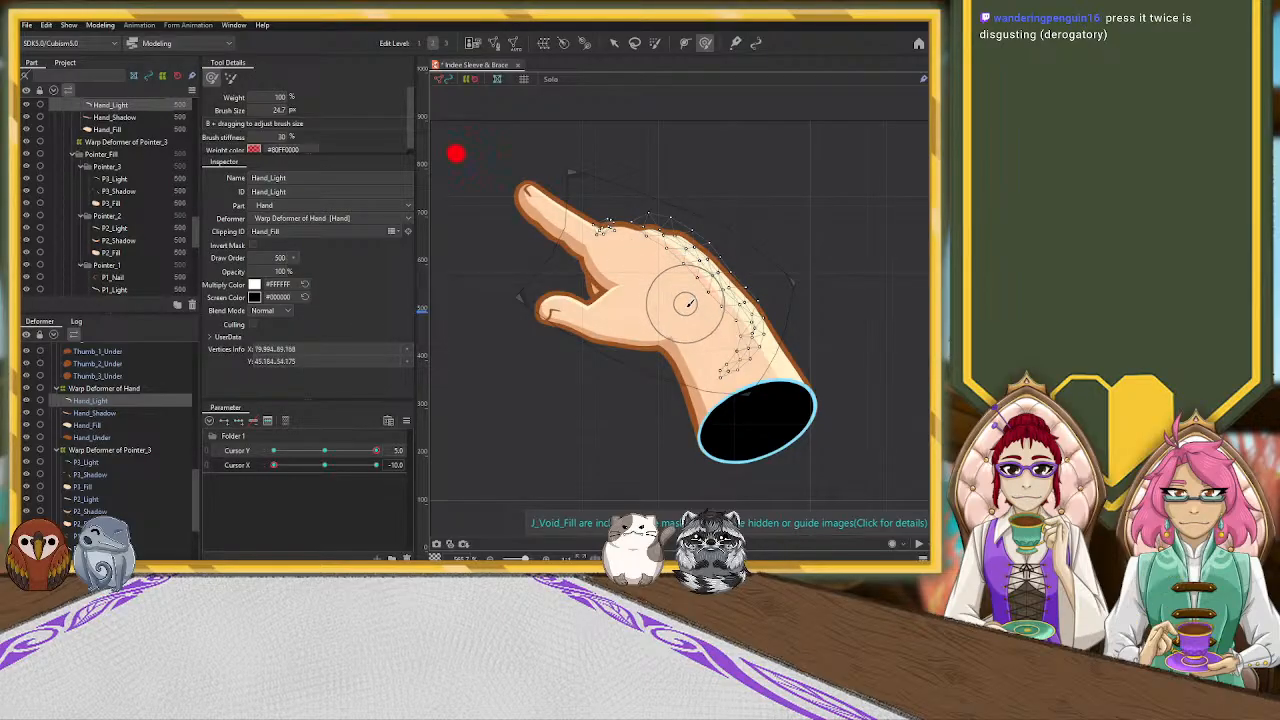
drag(690, 300, 713, 318)
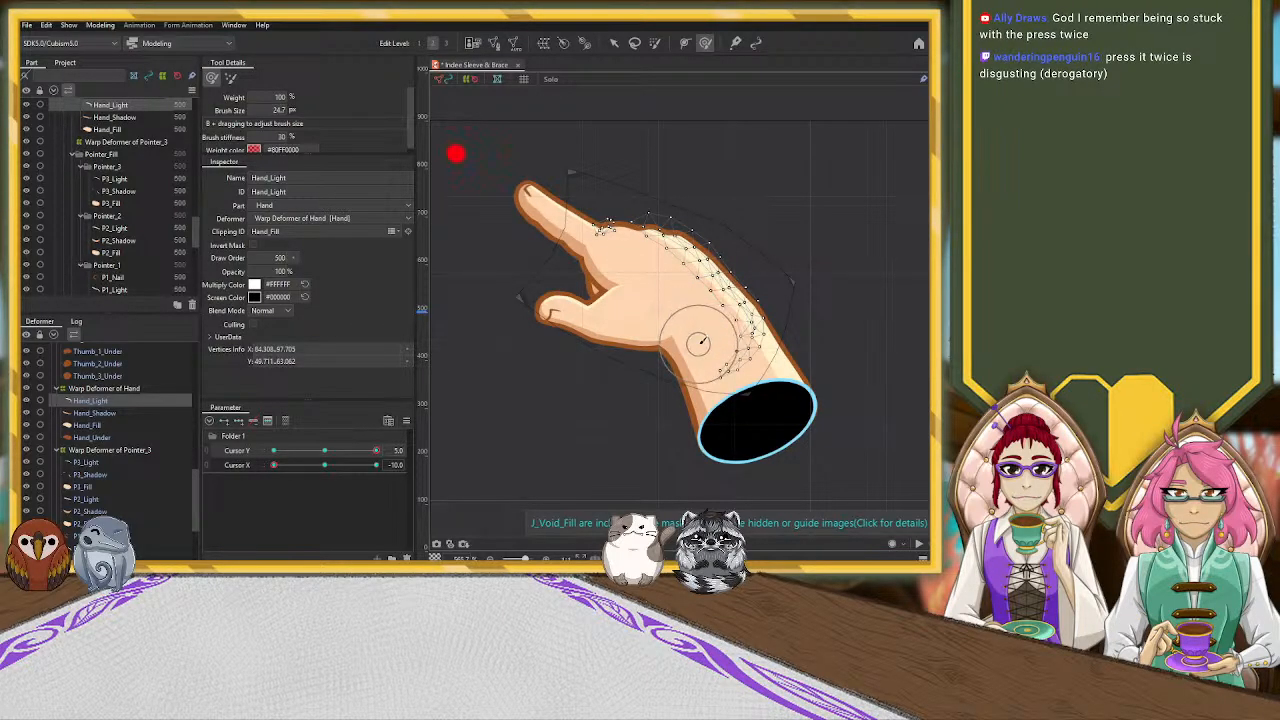
click(614, 43)
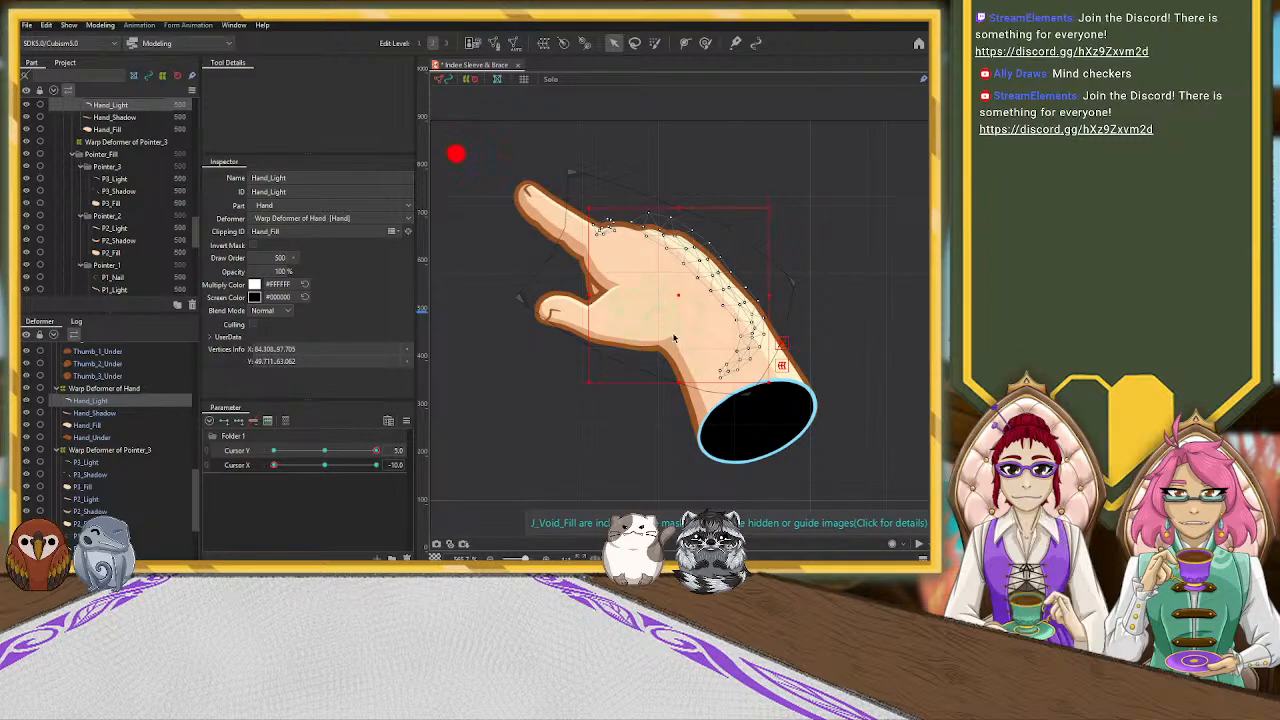
Shift the P1_Nail mesh slightly toward the lower outer edge of the pointer fingertip
scroll(672, 337, up, 5)
scroll(637, 358, down, 7)
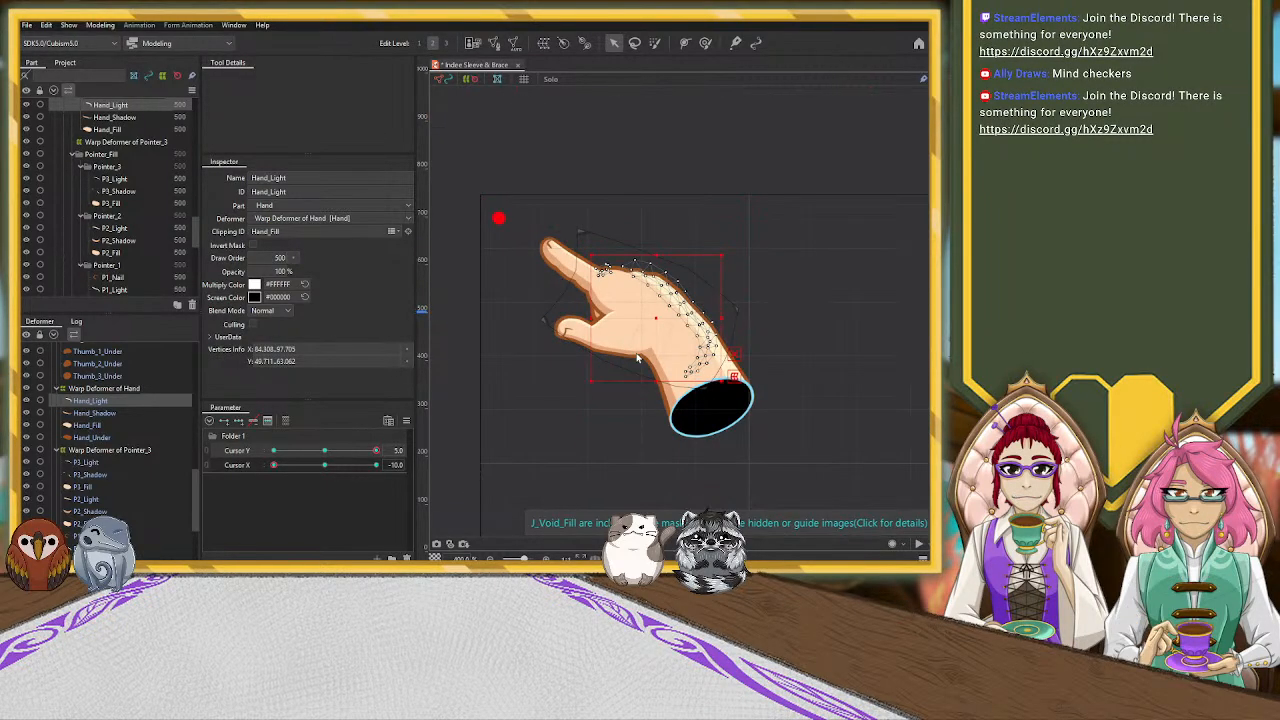
click(842, 270)
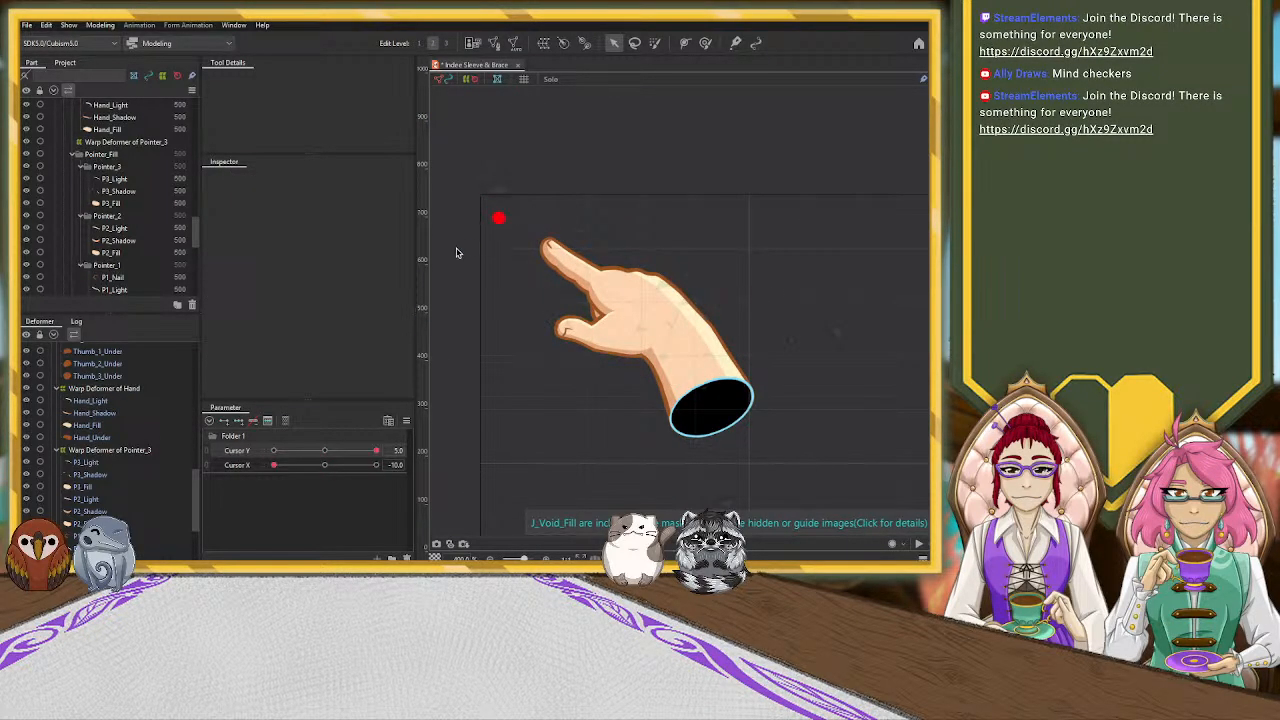
click(550, 251)
scroll(506, 274, up, 3)
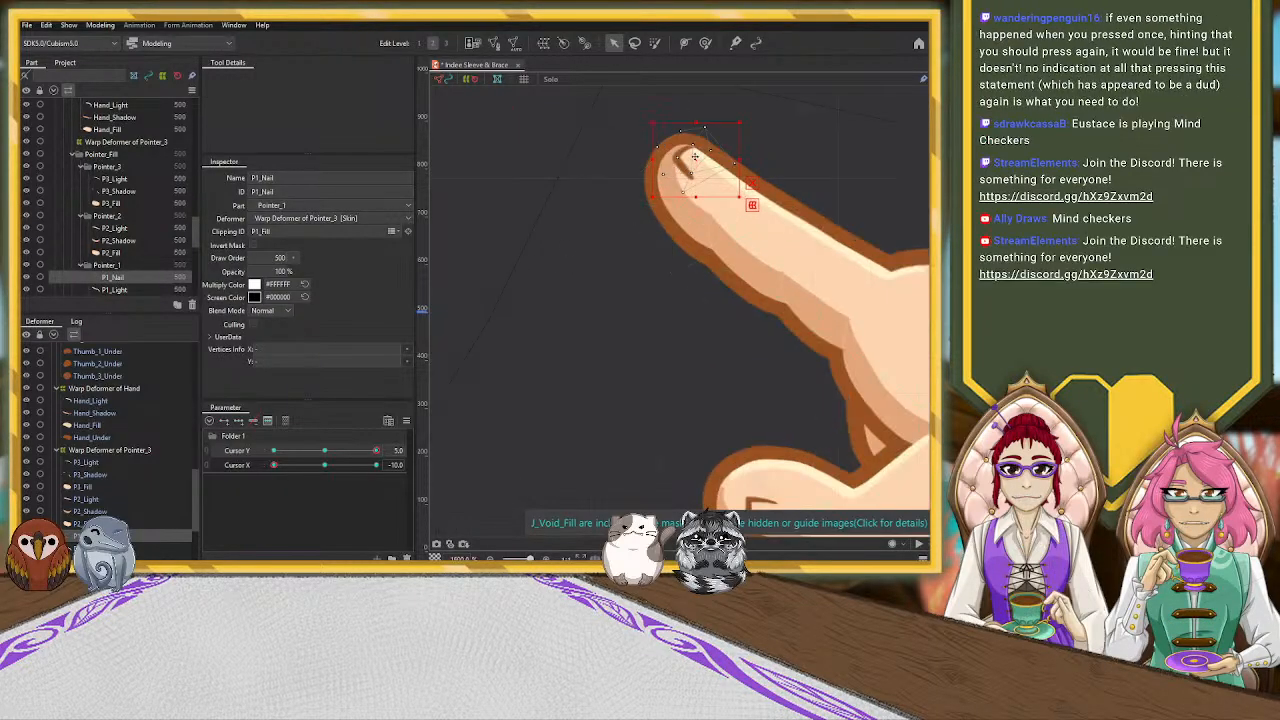
drag(694, 157, 692, 159)
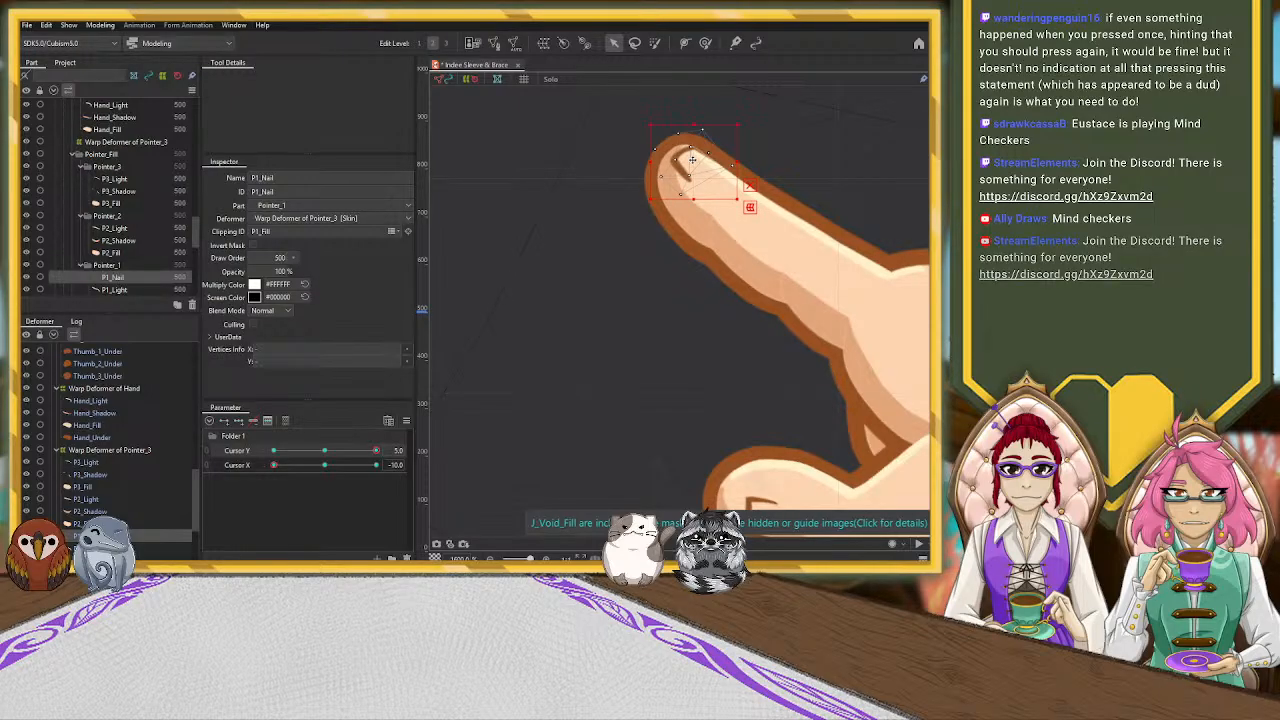
scroll(536, 201, down, 5)
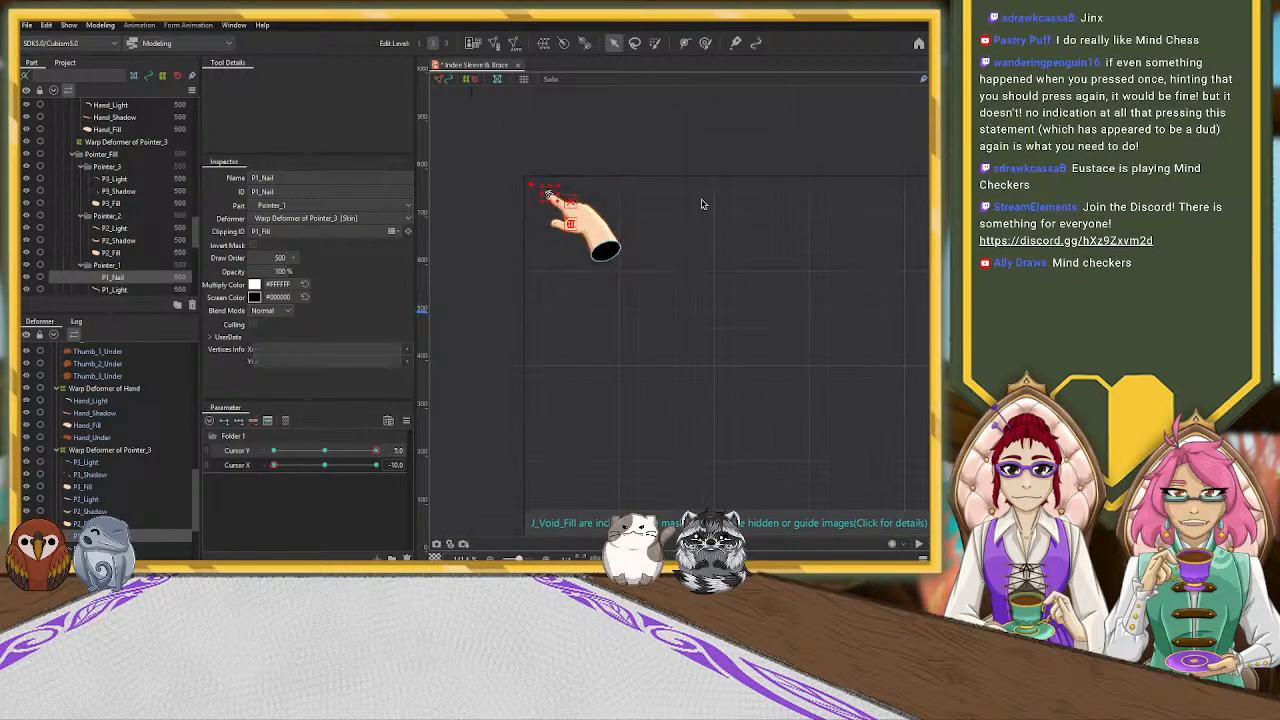
Examine the thumb and its nail up close, and the whole hand, at the Cursor Y 5, Cursor X -10 pose
scroll(558, 218, up, 5)
drag(545, 242, 751, 246)
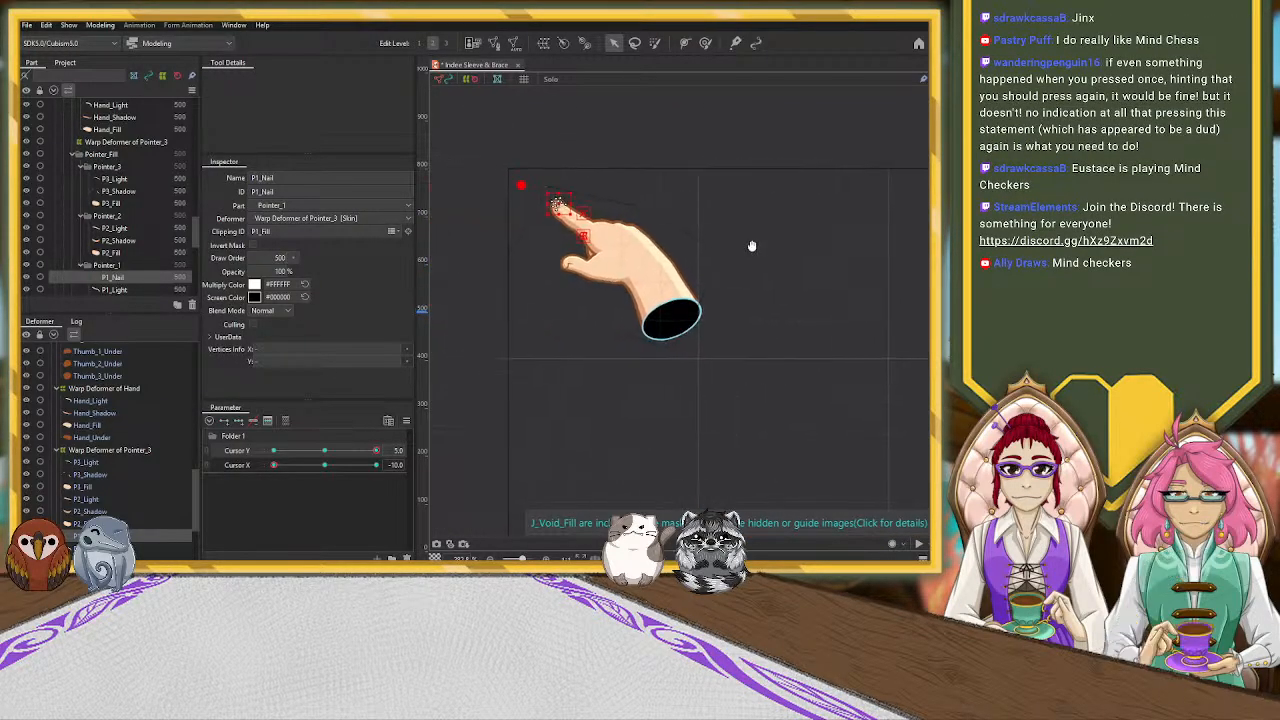
scroll(550, 303, up, 3)
click(595, 201)
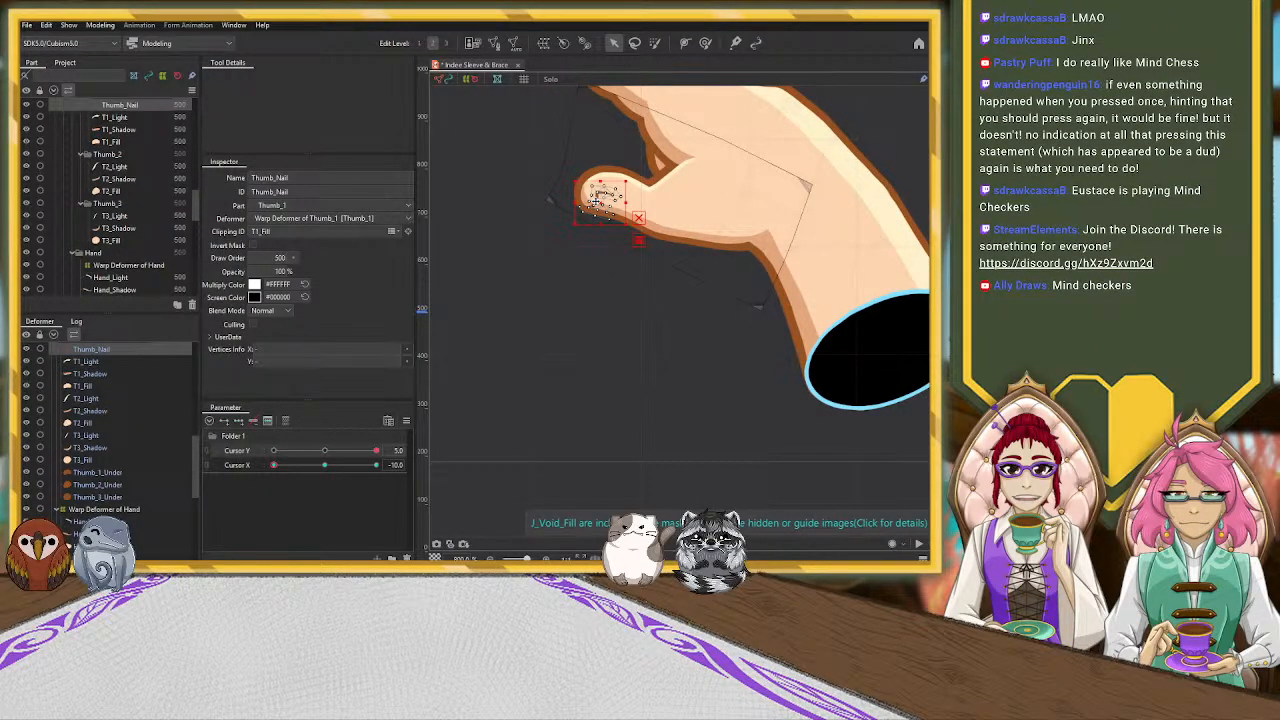
click(536, 278)
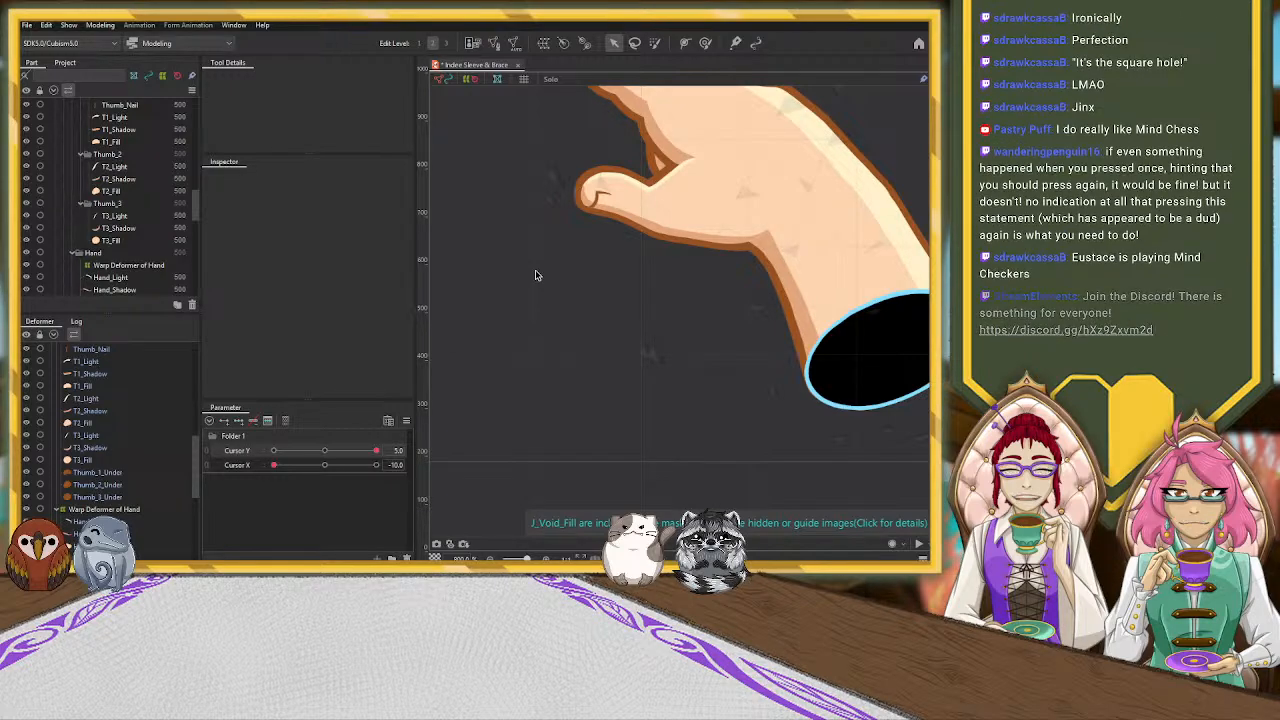
scroll(550, 279, down, 2)
scroll(552, 280, down, 2)
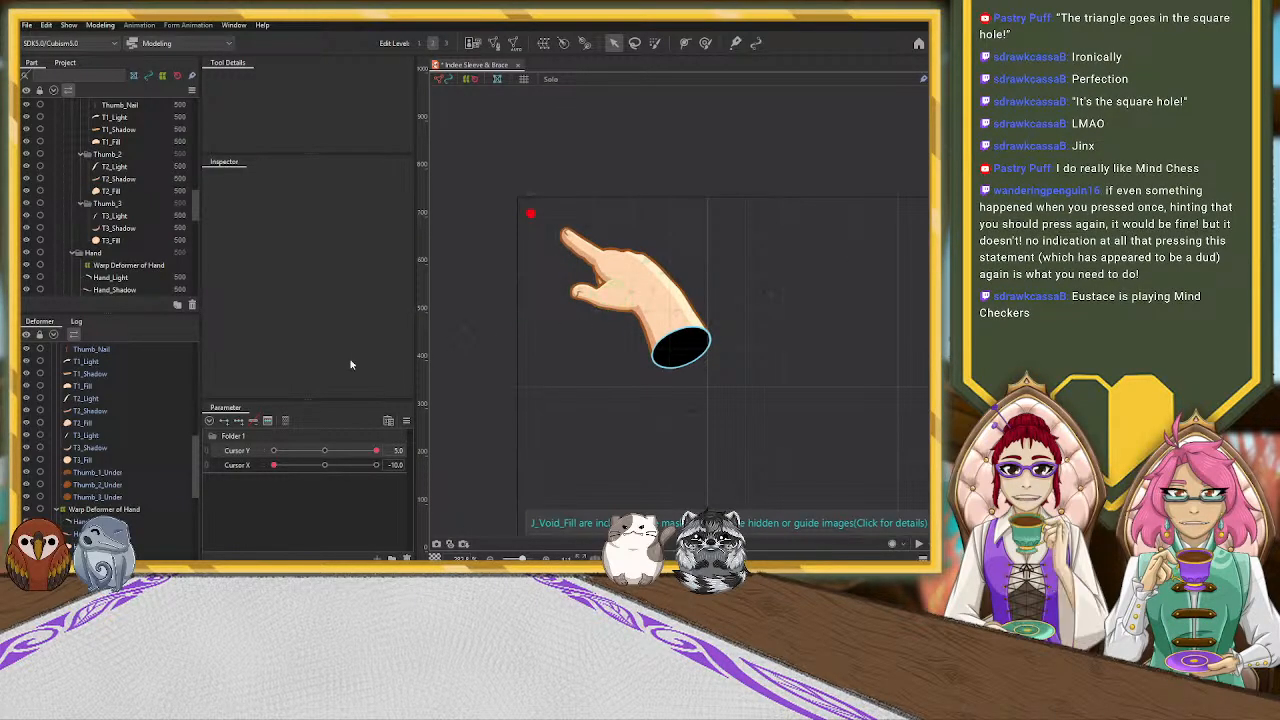
Brush the thumb-tip end of the Warp Deformer of Thumb_1 slightly inward and up toward the pointer finger with the deform brush
scroll(110, 424, up, 1)
click(110, 381)
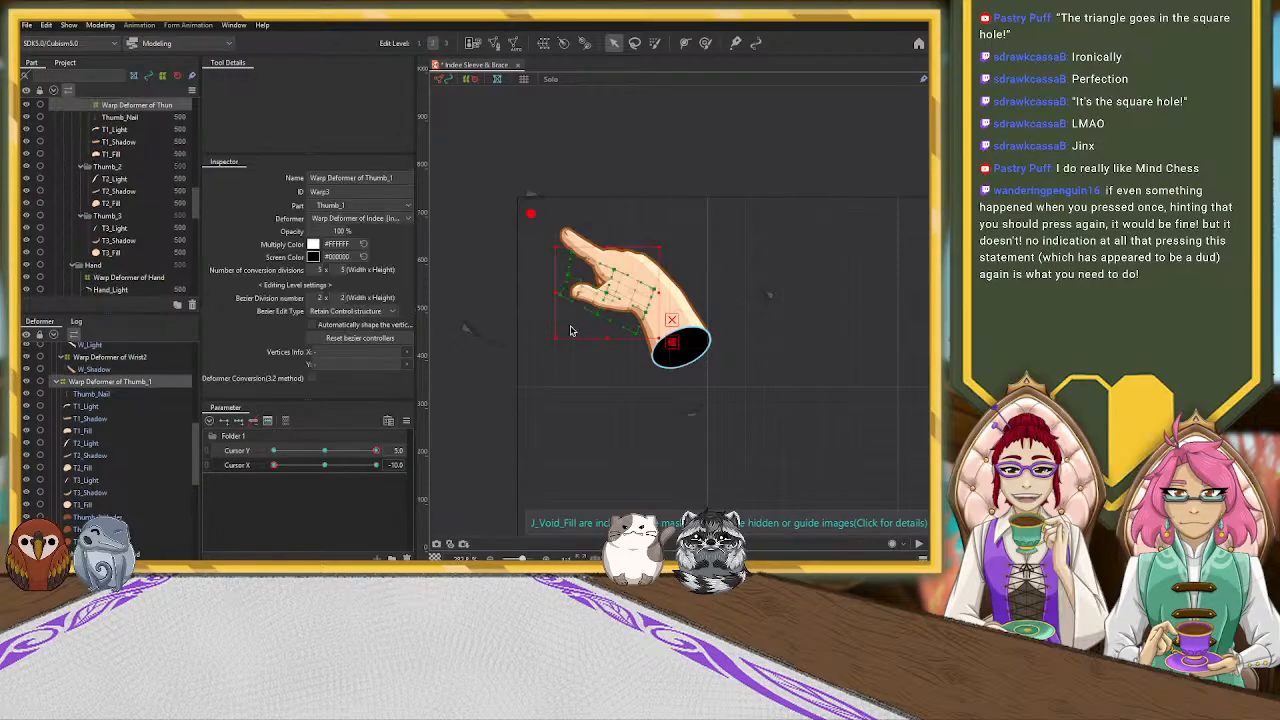
scroll(566, 322, up, 2)
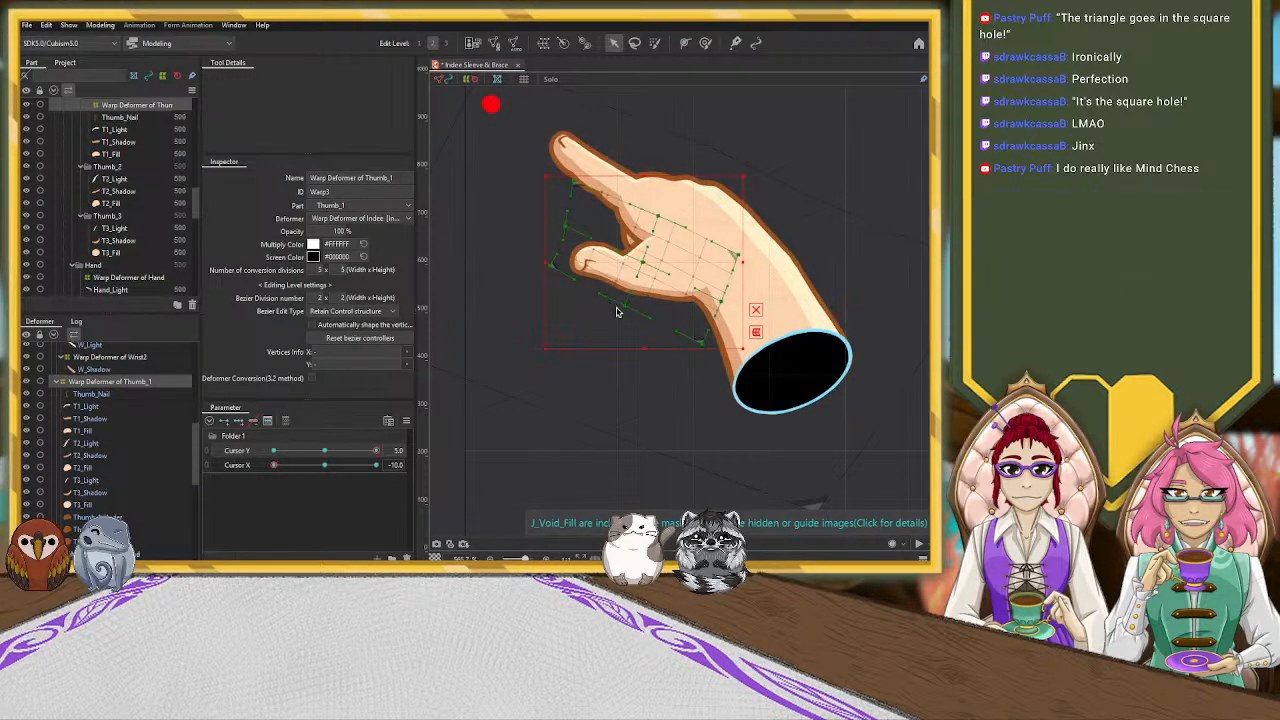
drag(546, 351, 549, 340)
key(ctrl+z)
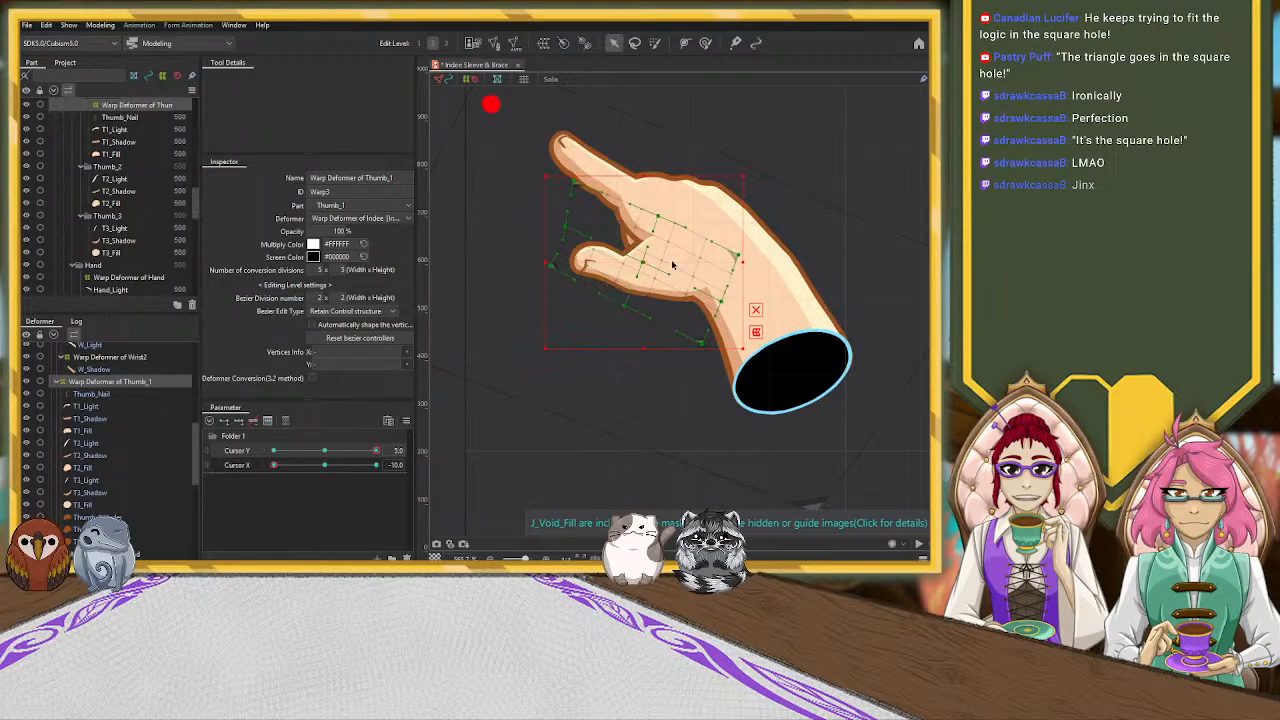
click(705, 44)
drag(511, 323, 534, 360)
mouse_move(600, 286)
mouse_down()
mouse_move(610, 280)
mouse_move(619, 300)
mouse_up()
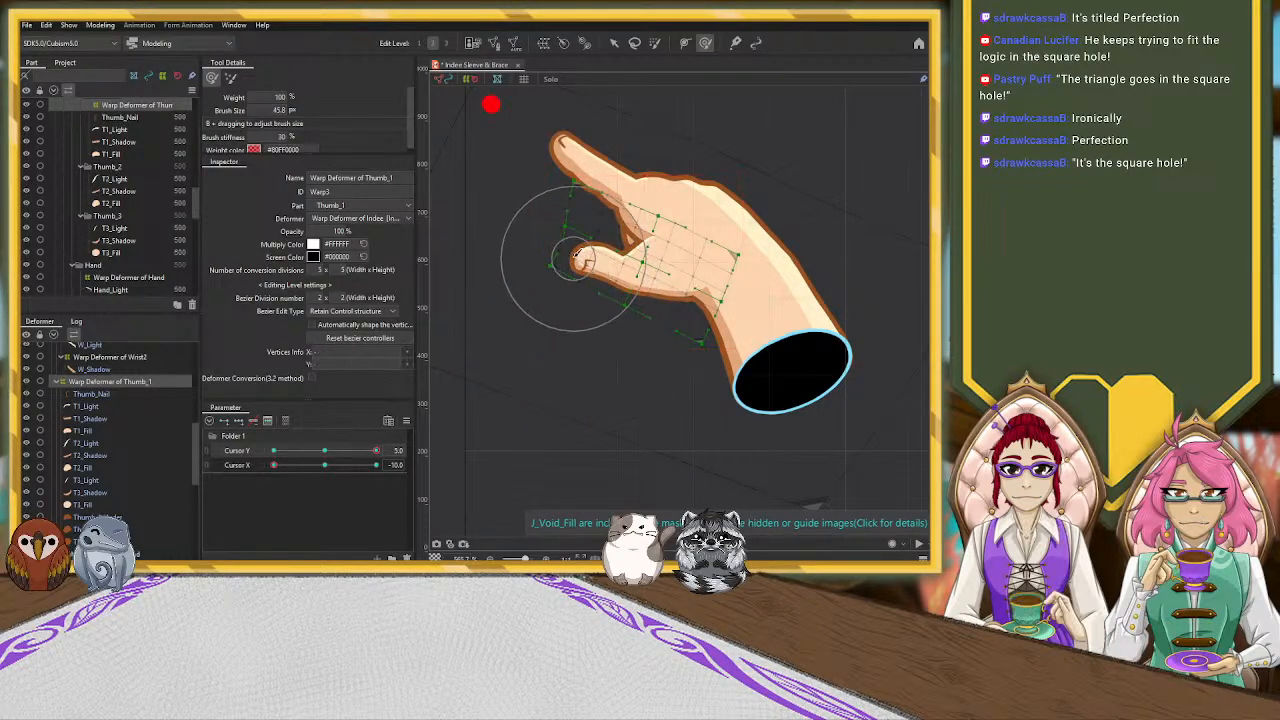
drag(560, 265, 582, 245)
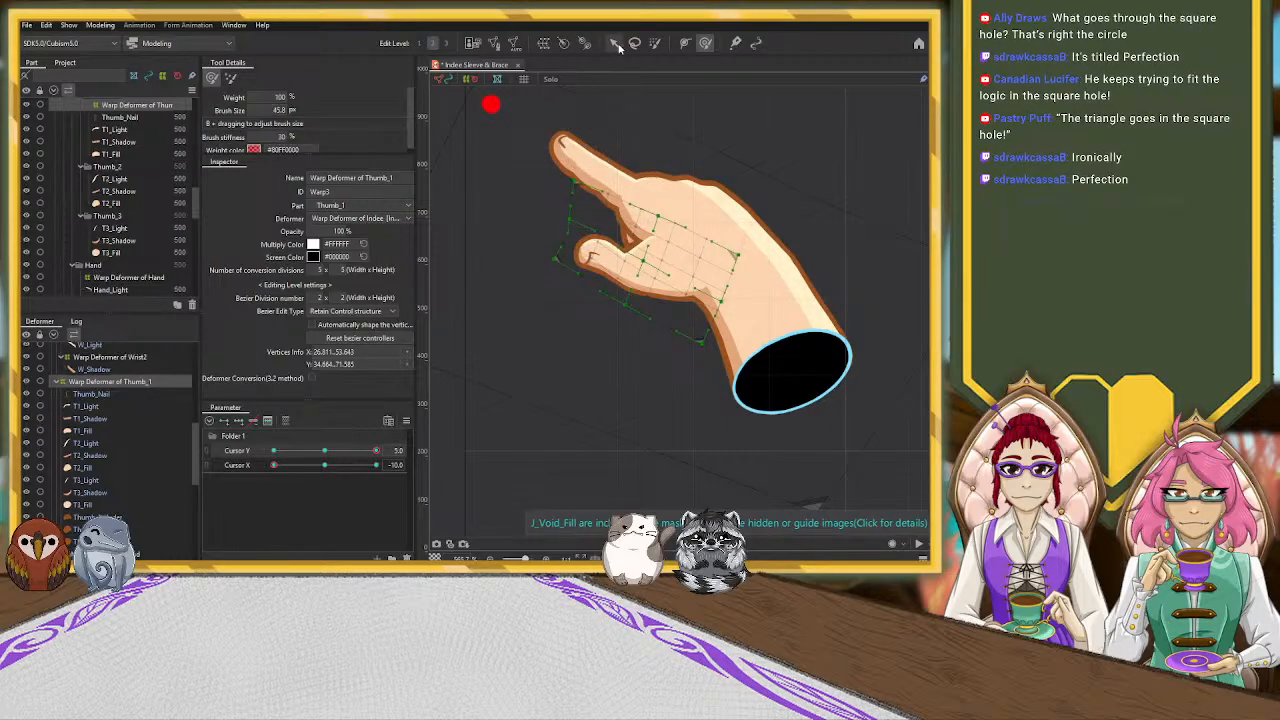
Nudge the Warp Deformer of Thumb_1's pointer-side outer corner toward the palm and its central control point slightly upward
key(v)
drag(573, 186, 586, 195)
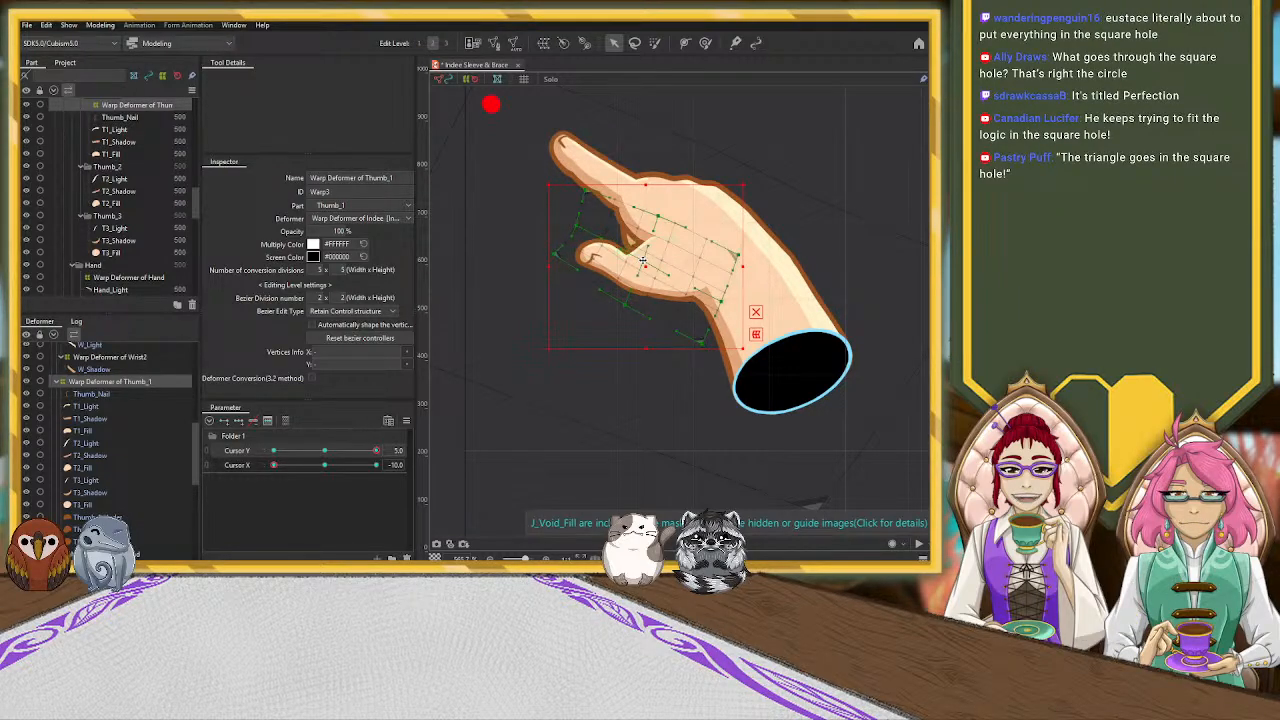
scroll(648, 262, up, 3)
drag(636, 257, 638, 245)
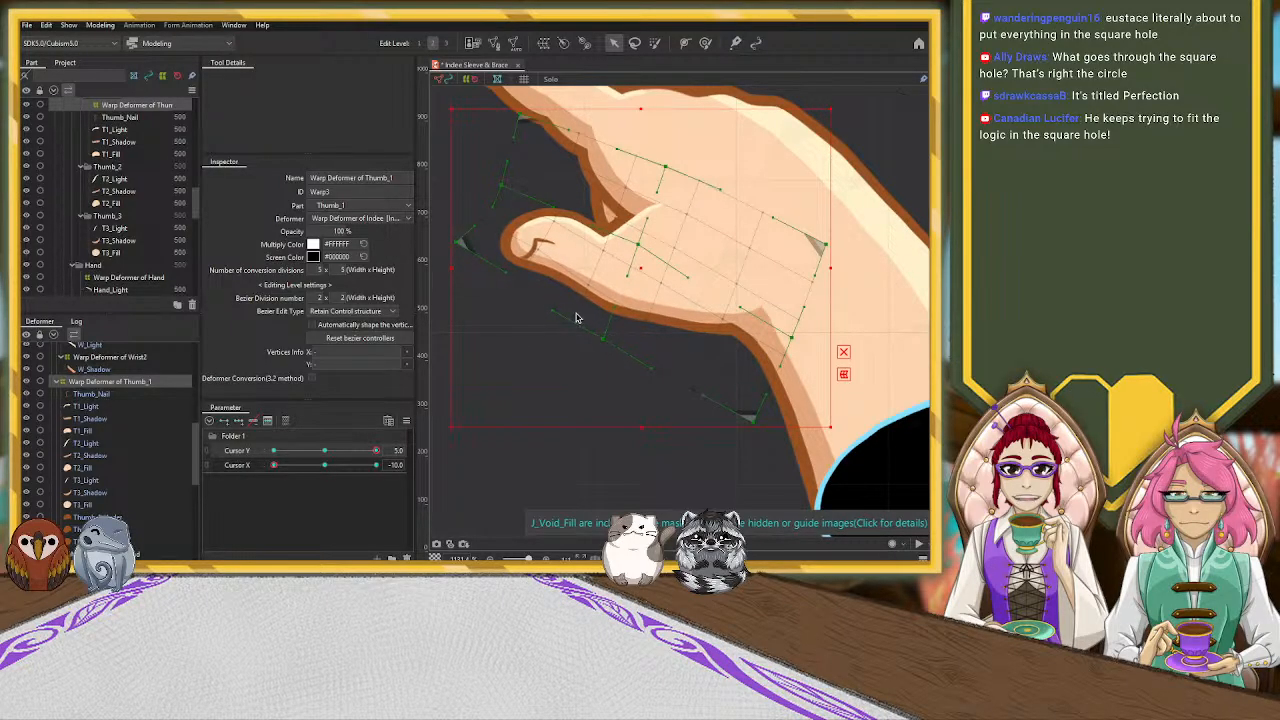
Add three keys on the Cursor Y parameter to the Thumb_Nail mesh
click(536, 245)
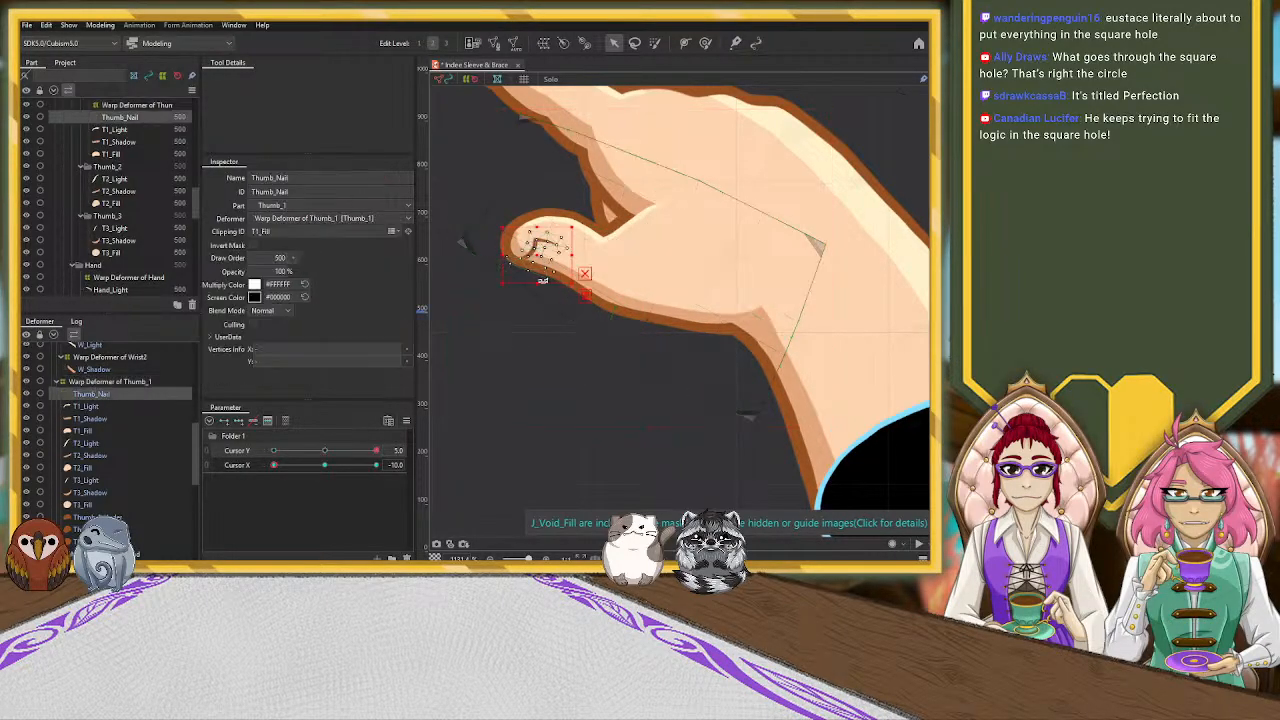
click(323, 451)
click(325, 465)
click(242, 451)
click(240, 421)
drag(324, 465, 412, 462)
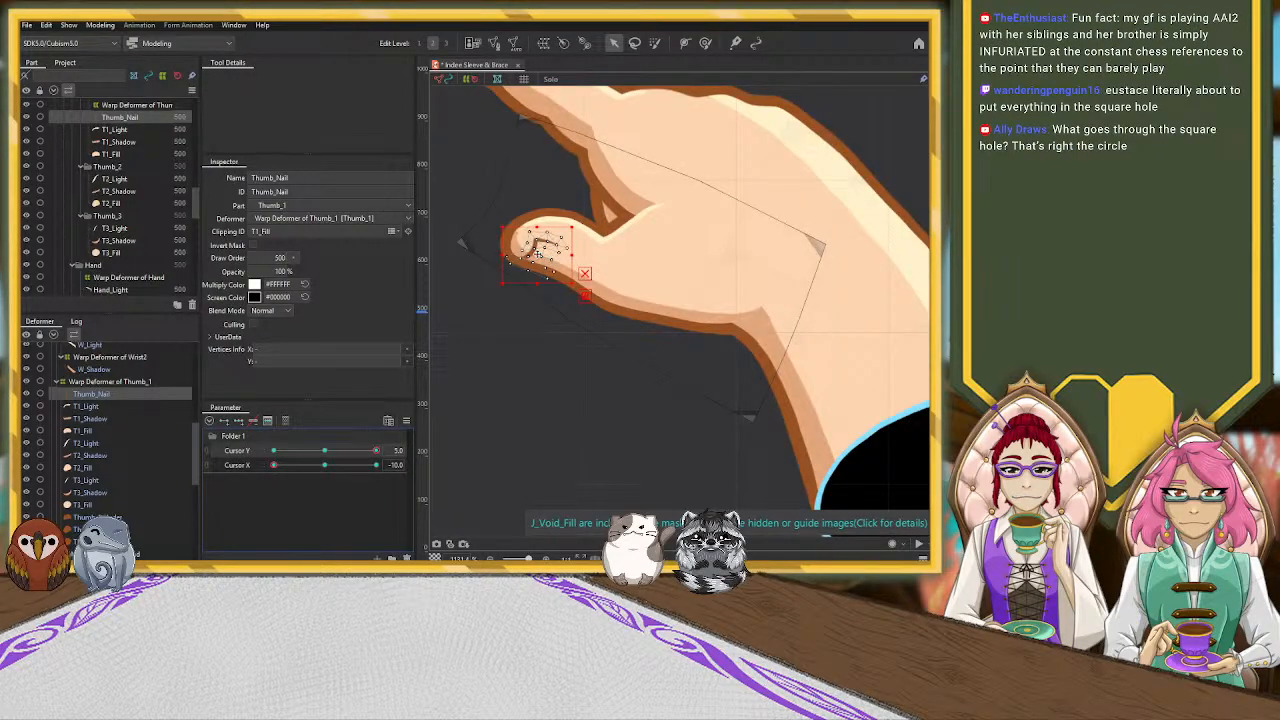
Shift the Thumb_Nail mesh slightly toward the lower outer edge of the thumb tip and refine its shape with the deform brush
drag(537, 254, 532, 258)
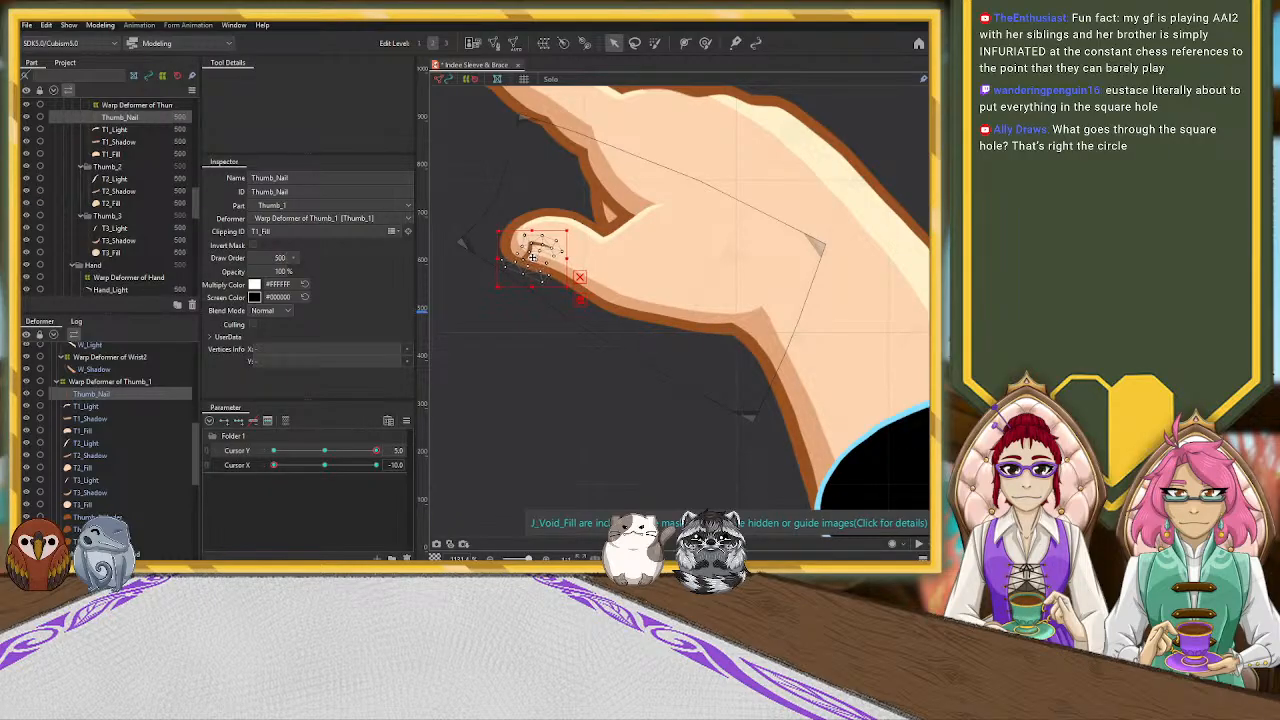
click(706, 44)
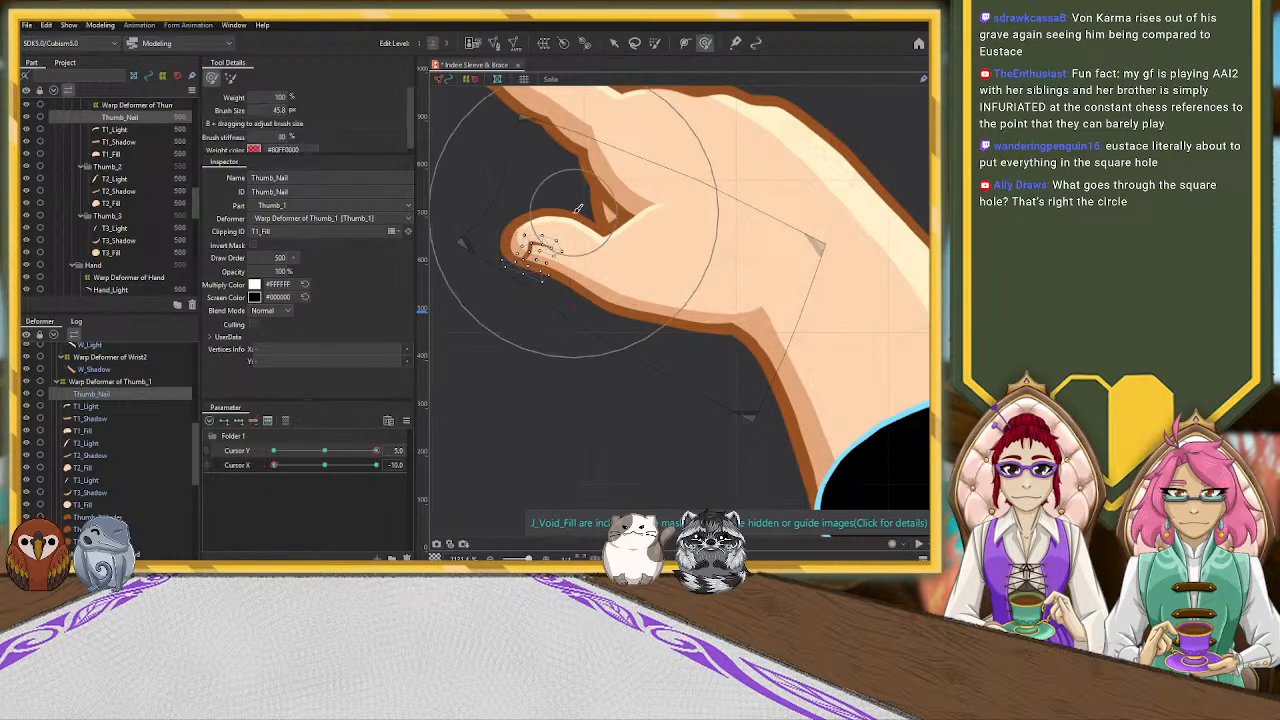
key(ctrl+a)
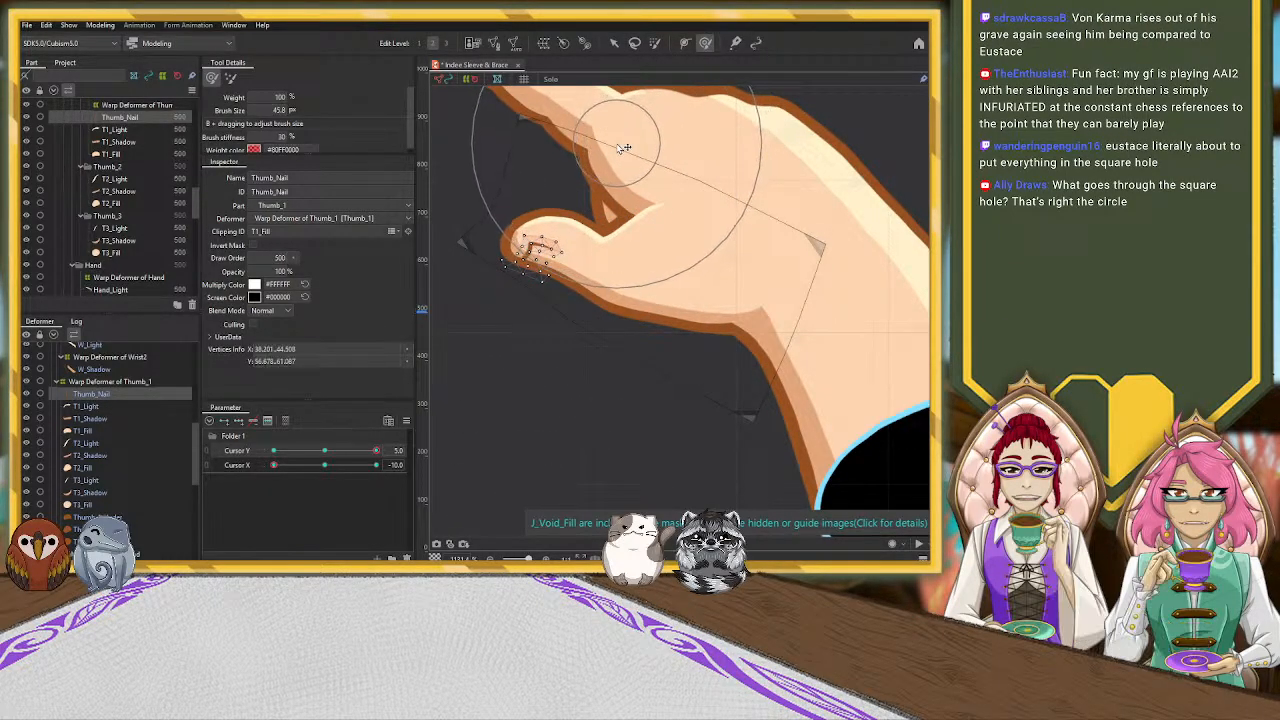
drag(503, 302, 499, 305)
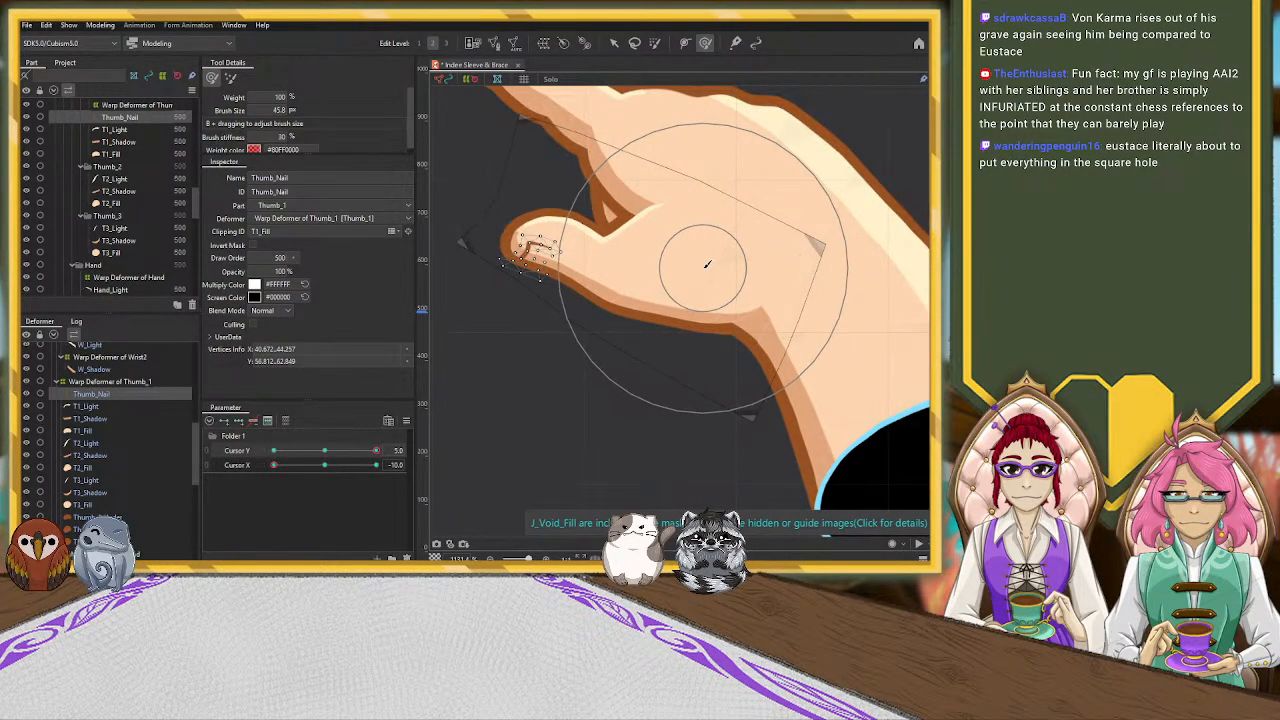
click(614, 45)
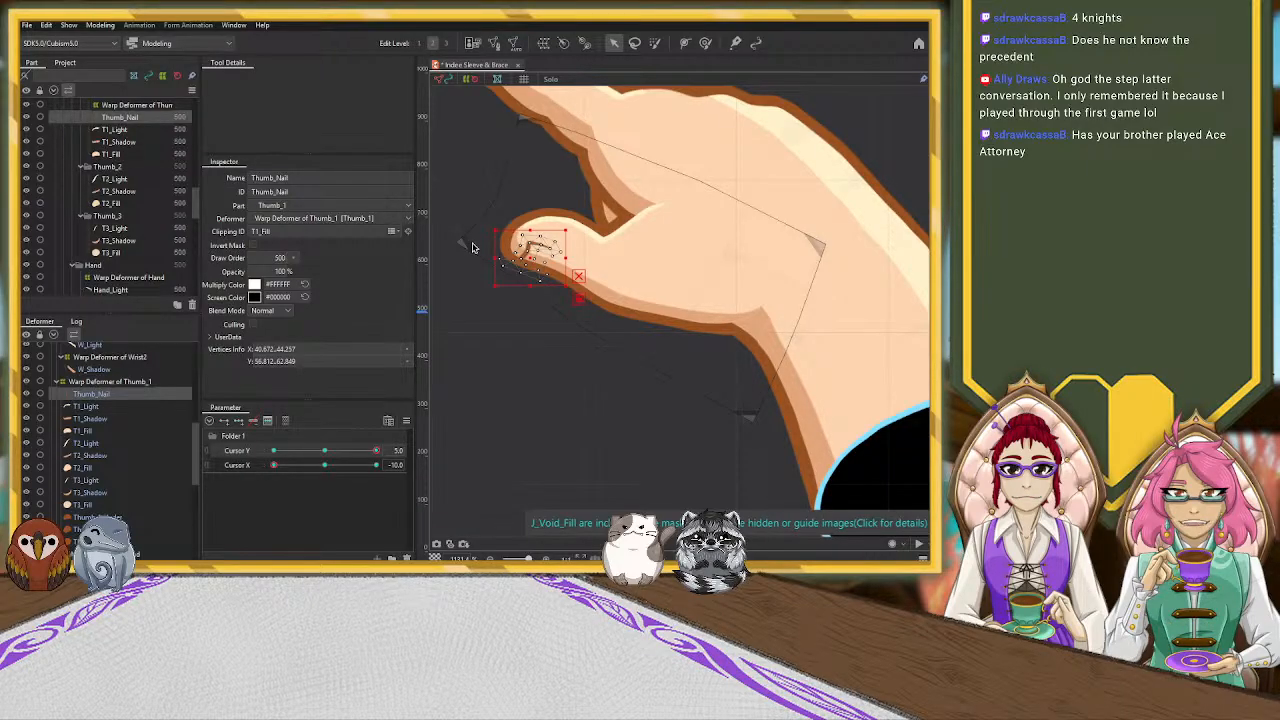
Pull the thumb-tip corner of the Warp Deformer of Thumb_1 slightly inward and down, undoing the shift of the whole deformer
scroll(515, 395, down, 5)
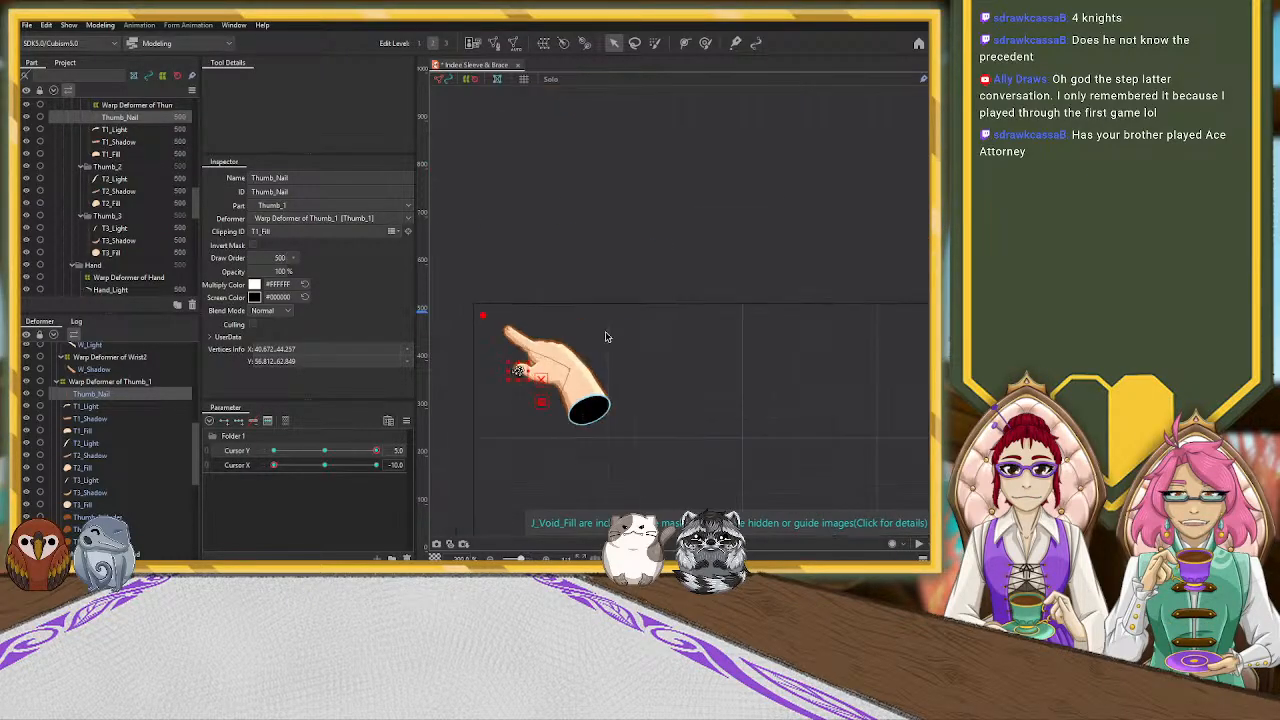
click(657, 336)
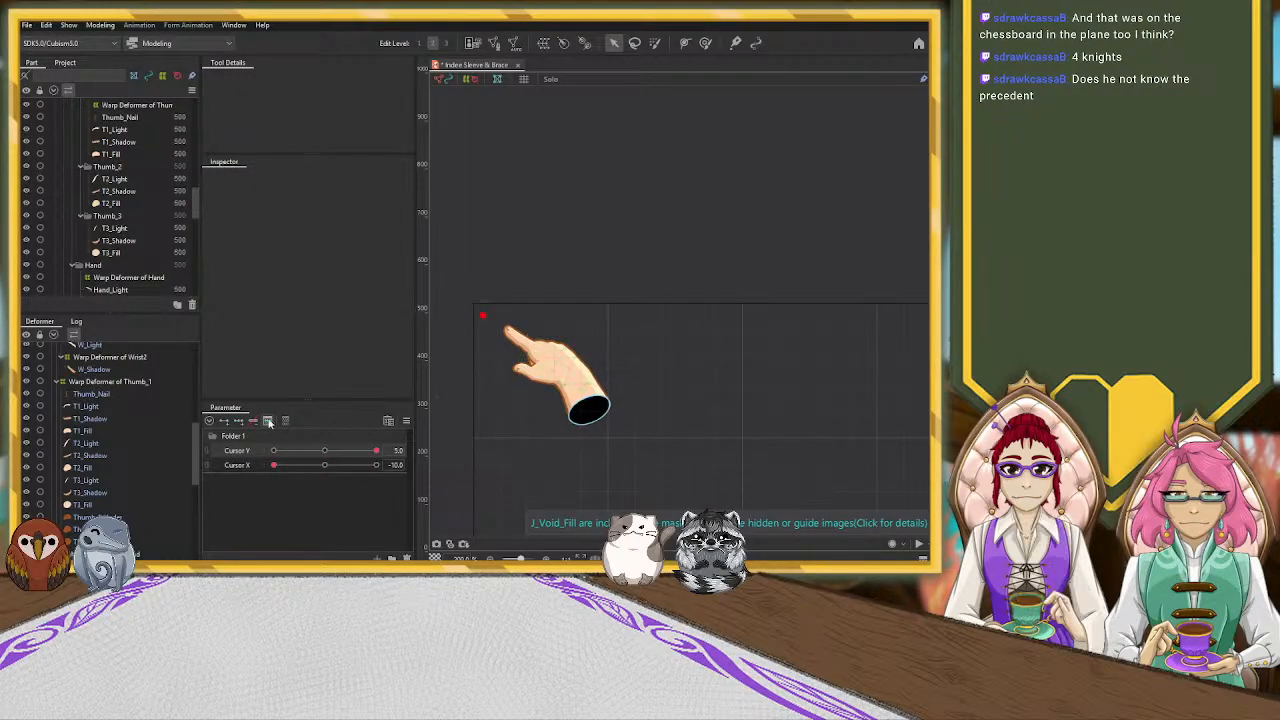
click(118, 383)
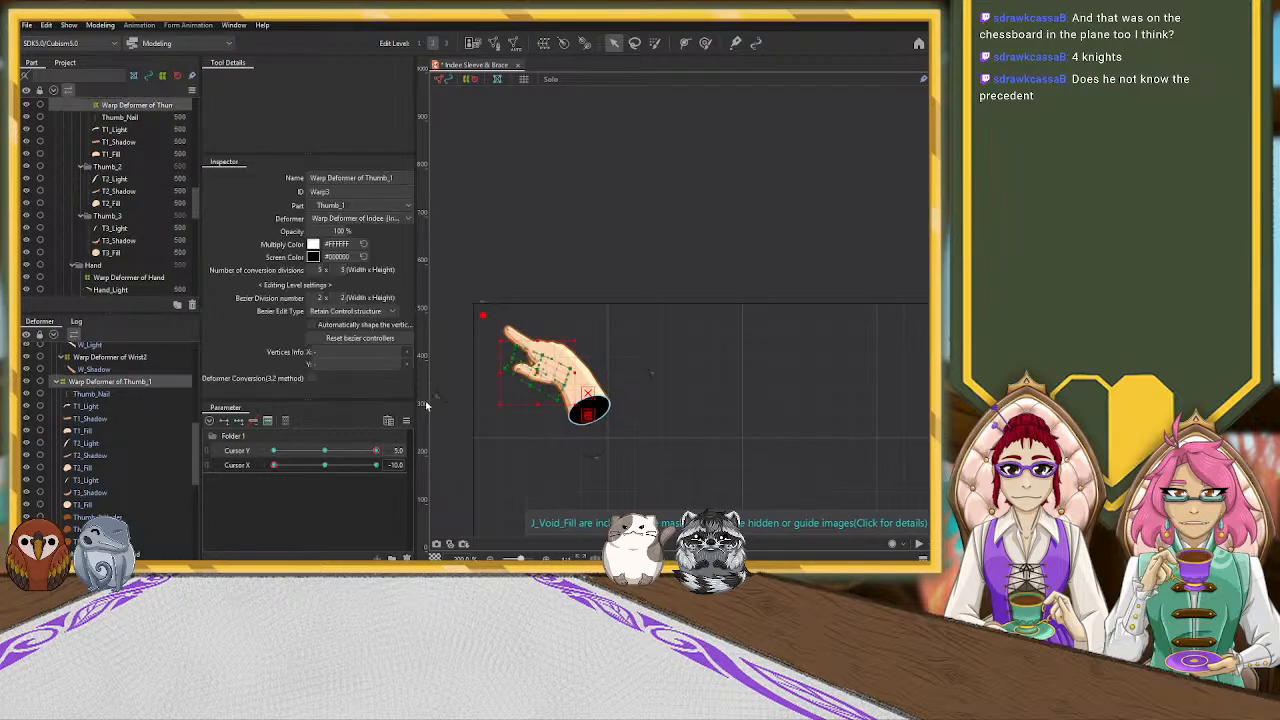
scroll(520, 382, up, 5)
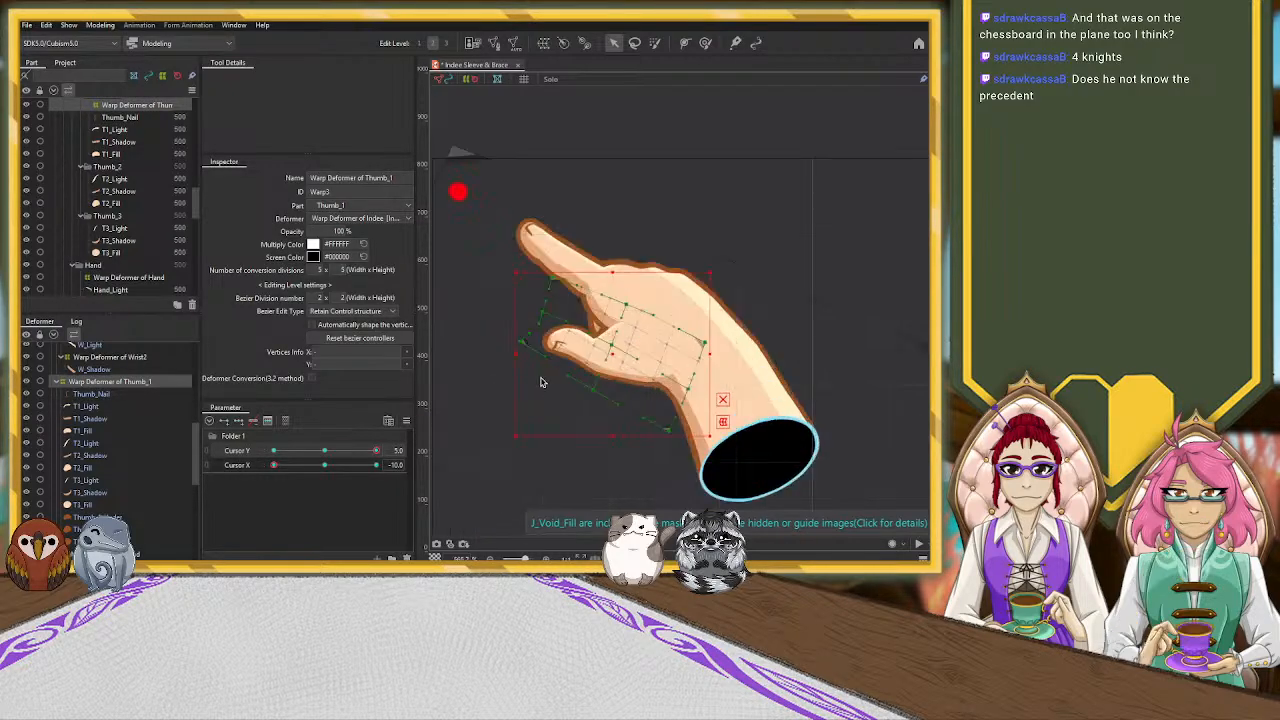
drag(522, 344, 532, 354)
drag(614, 344, 611, 349)
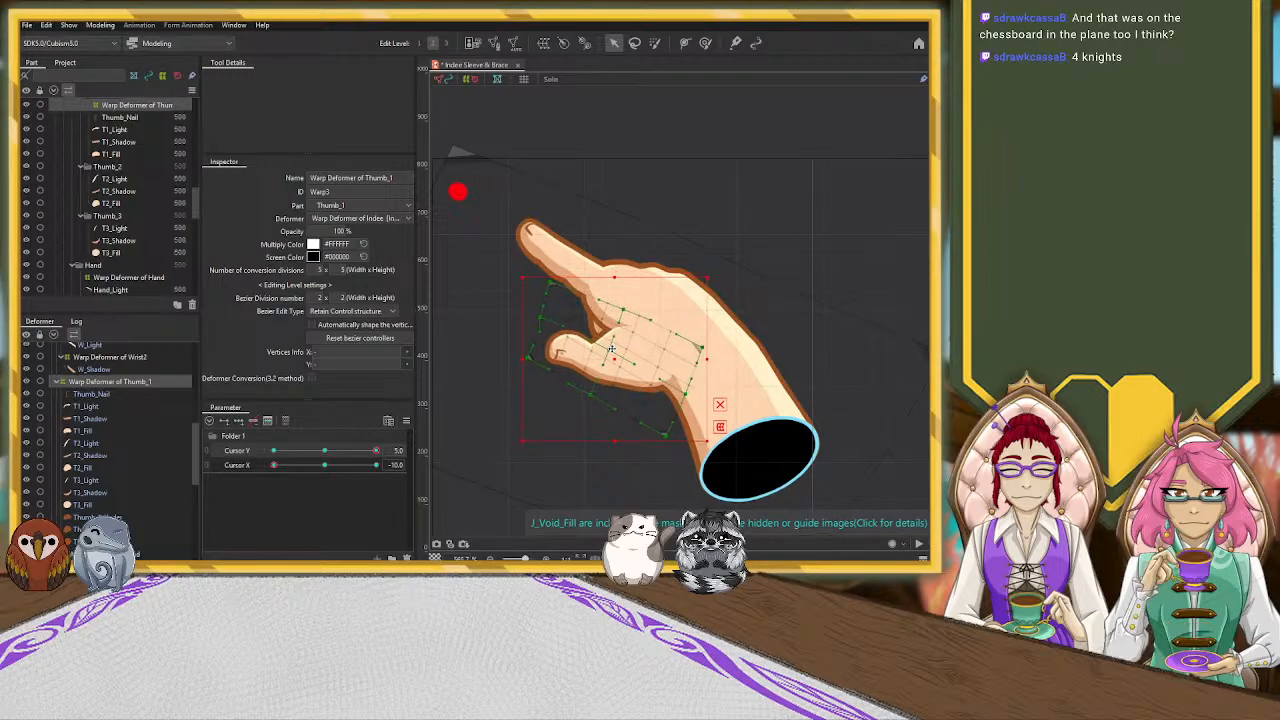
key(ctrl+z)
Hide the bounding box and lower the central and outer control points of the Warp Deformer of Thumb_1 slightly
click(722, 402)
drag(621, 351, 617, 360)
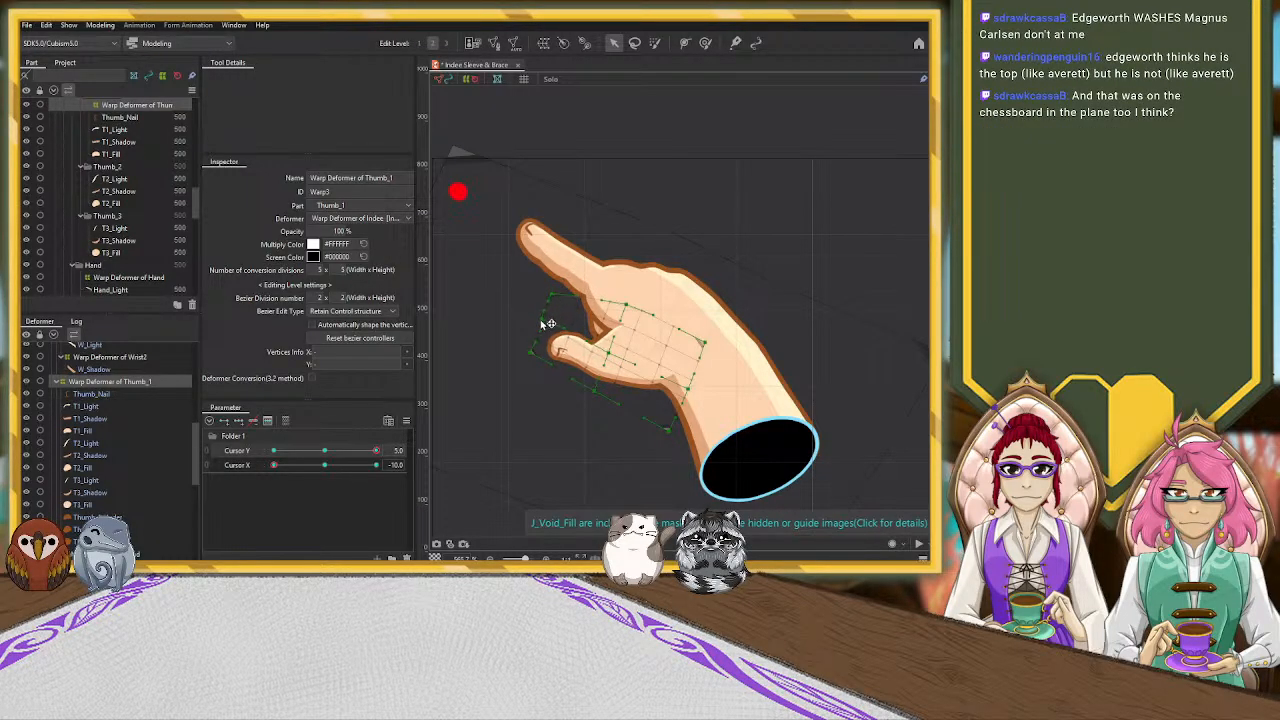
scroll(505, 413, down, 3)
scroll(505, 413, up, 2)
drag(531, 364, 525, 372)
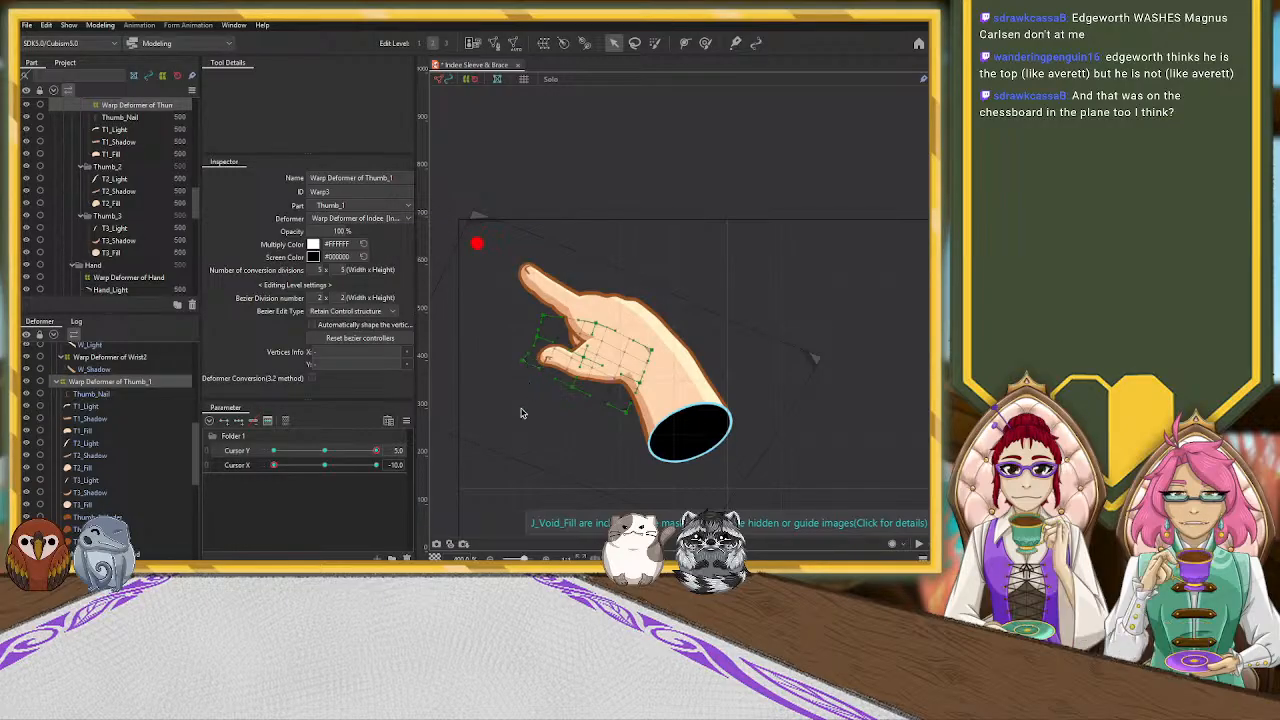
scroll(523, 411, down, 3)
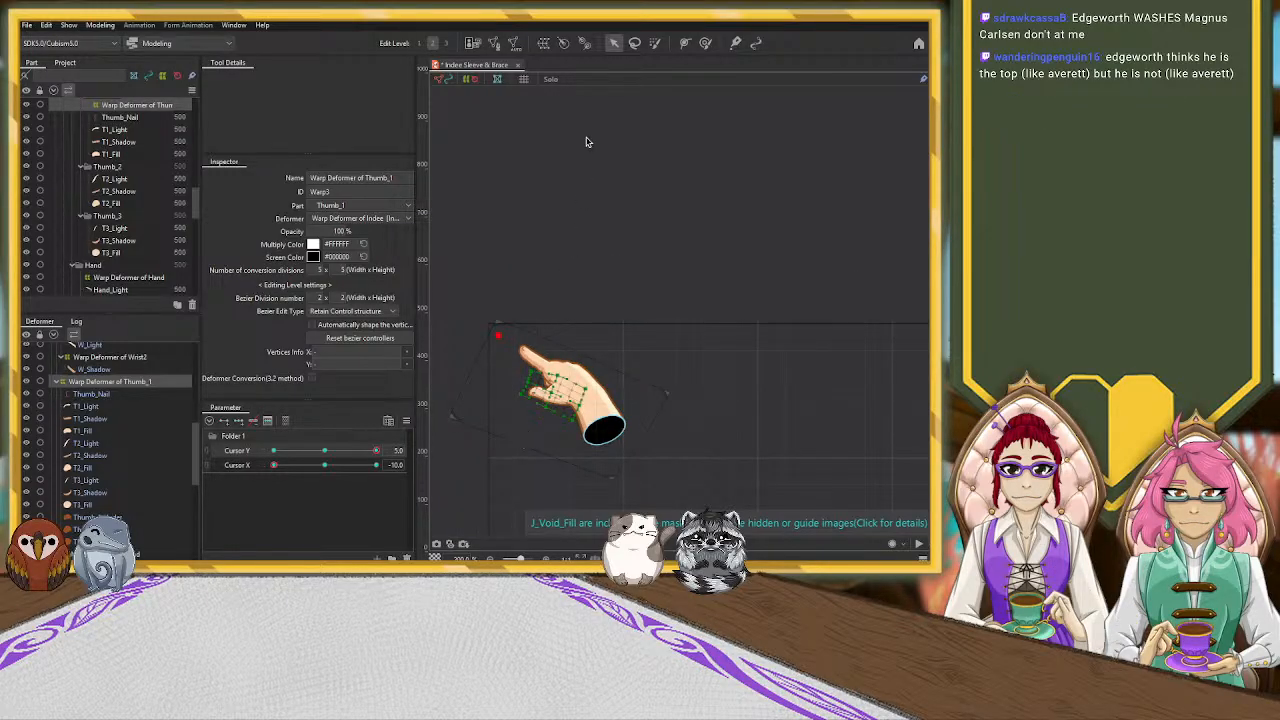
Examine the pointing hand against the red cursor dot and canvas corner, both from afar and up close
click(739, 368)
scroll(717, 371, down, 3)
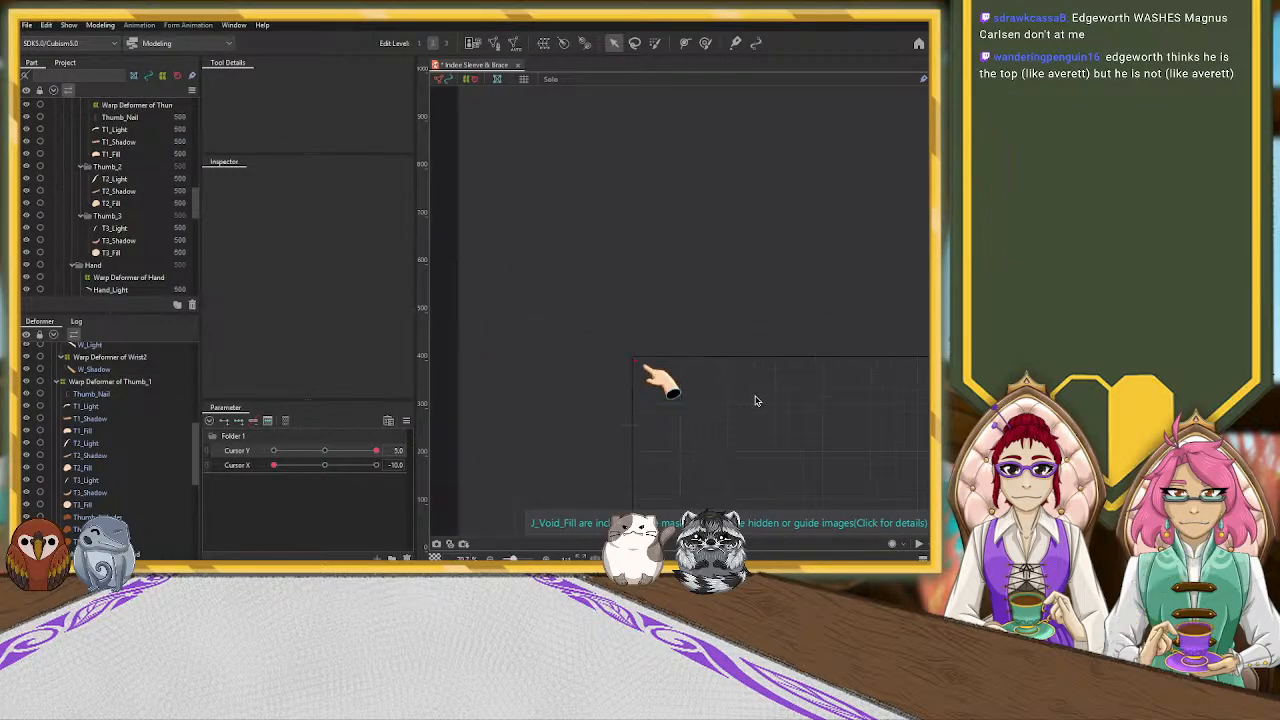
drag(788, 423, 694, 266)
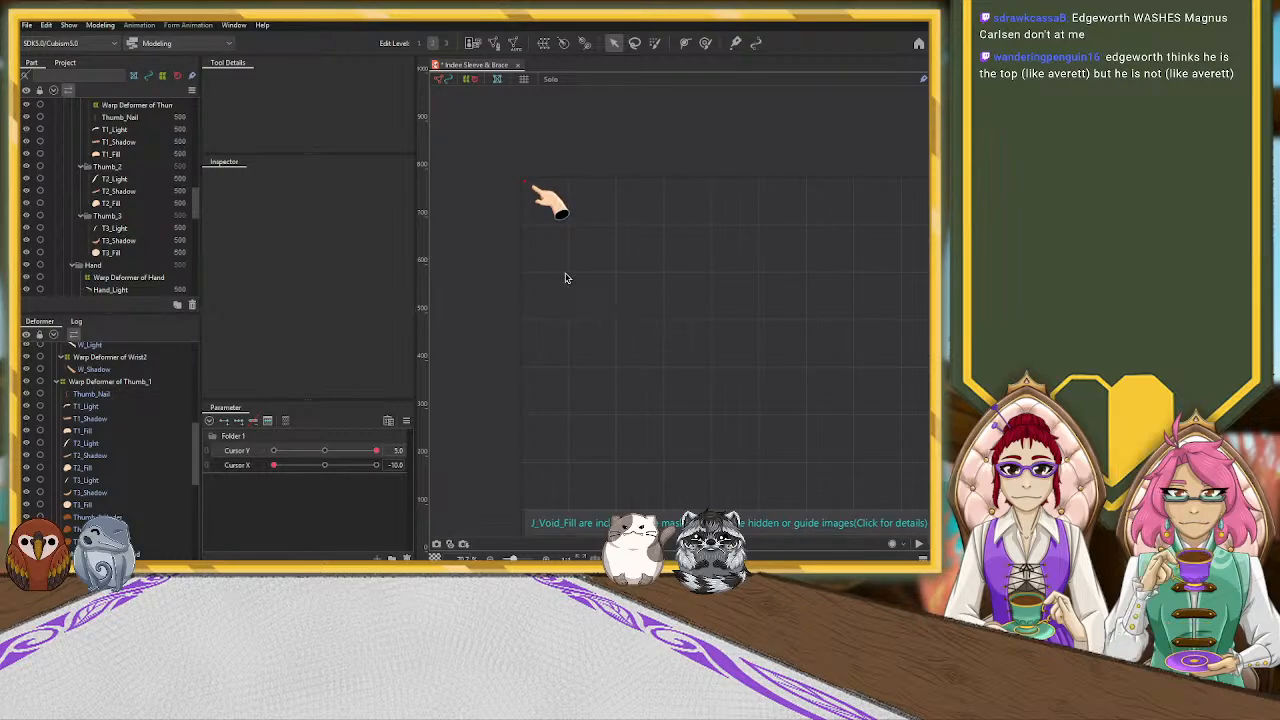
drag(517, 229, 586, 343)
scroll(572, 316, up, 2)
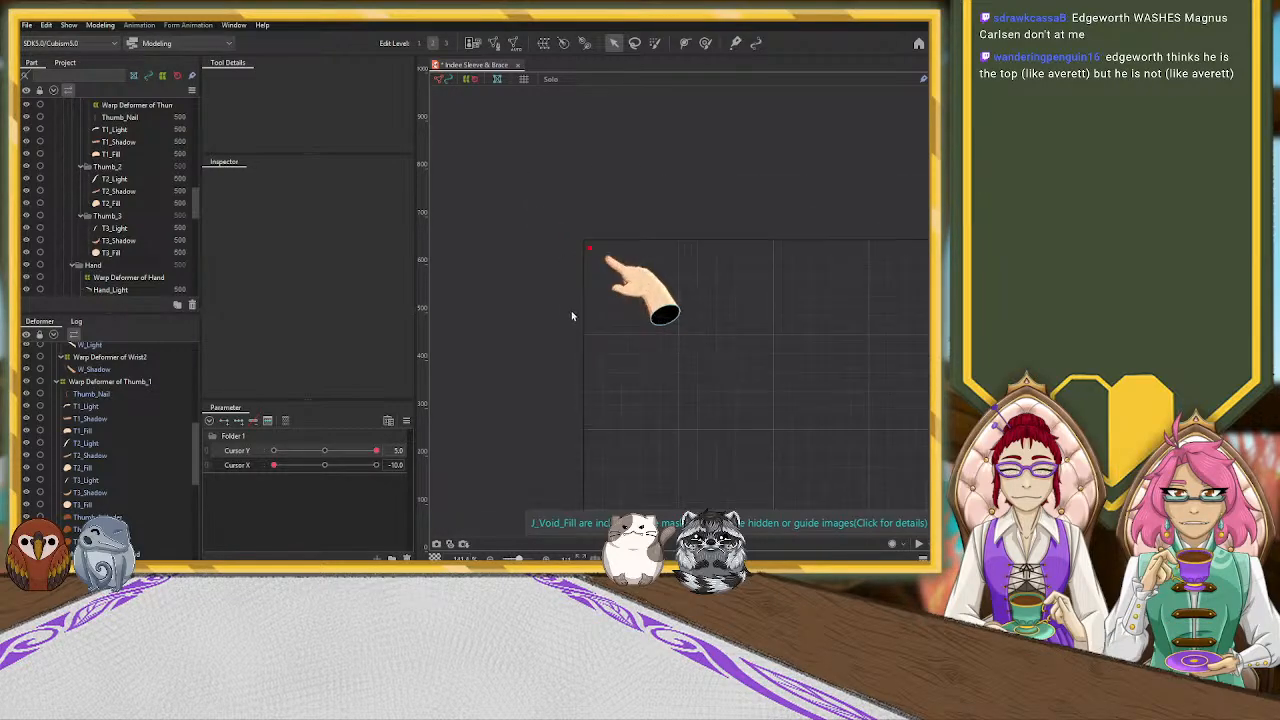
scroll(571, 316, up, 3)
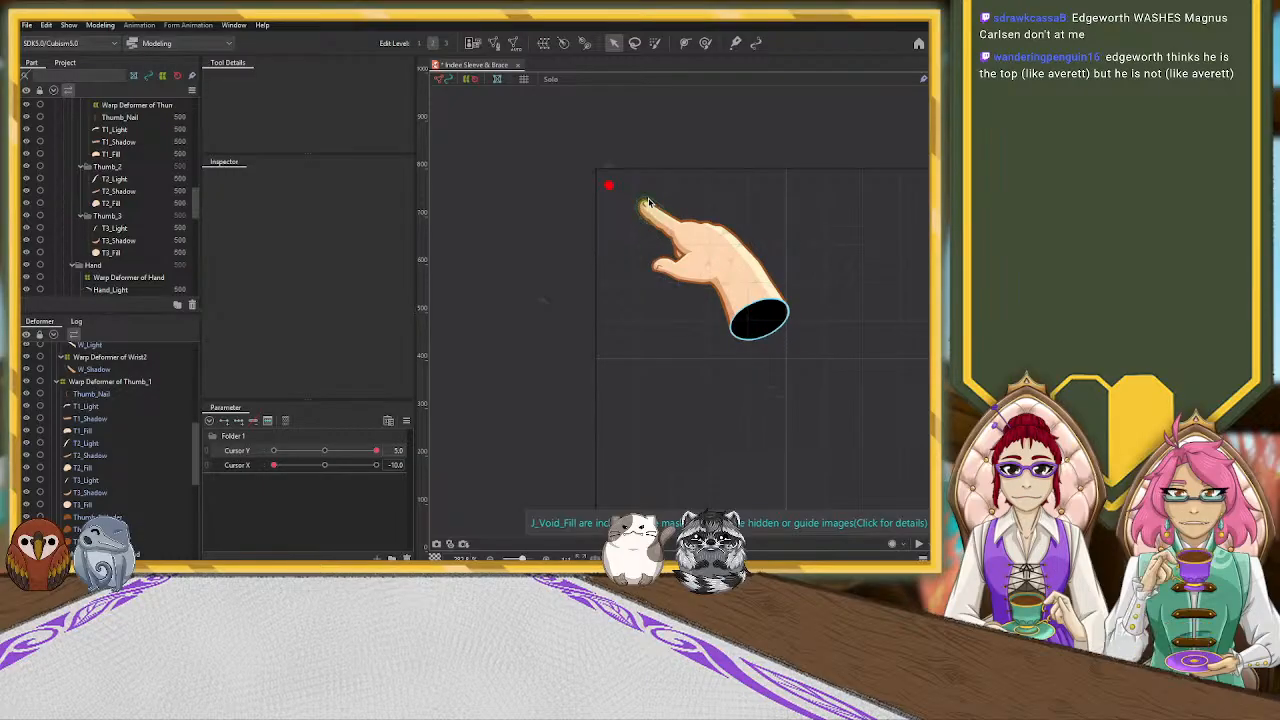
scroll(657, 184, up, 3)
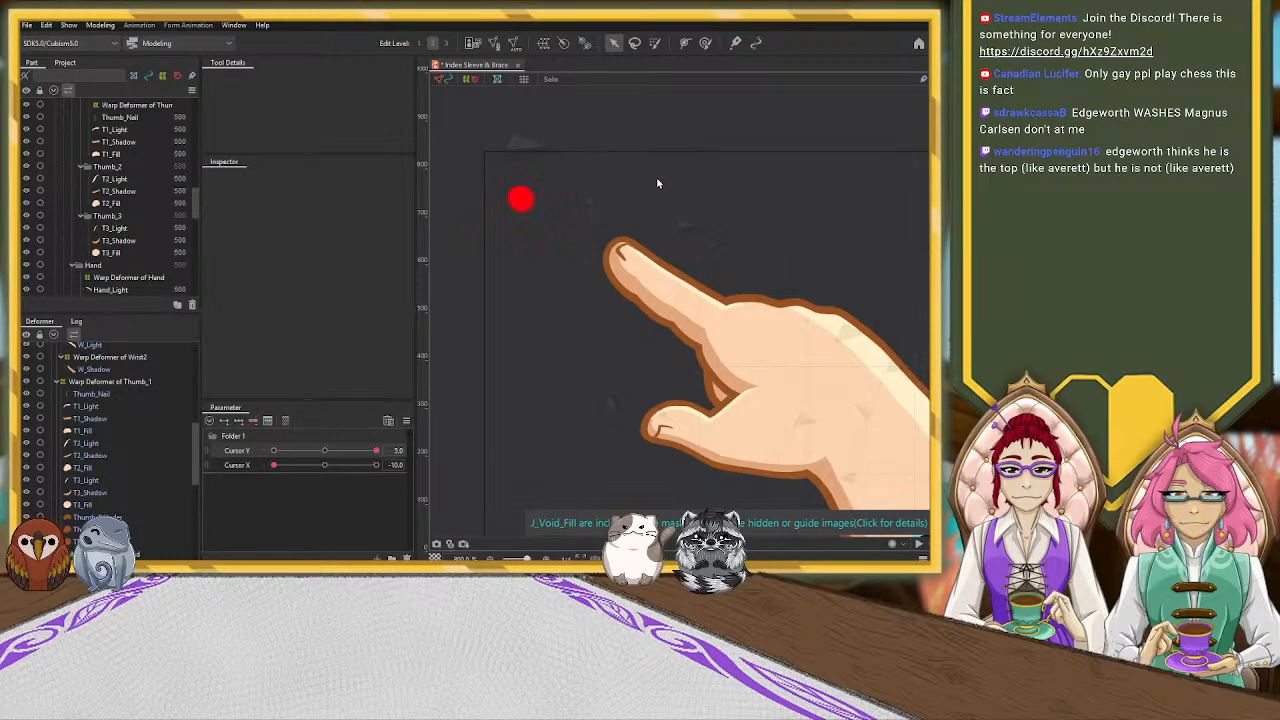
scroll(656, 177, down, 3)
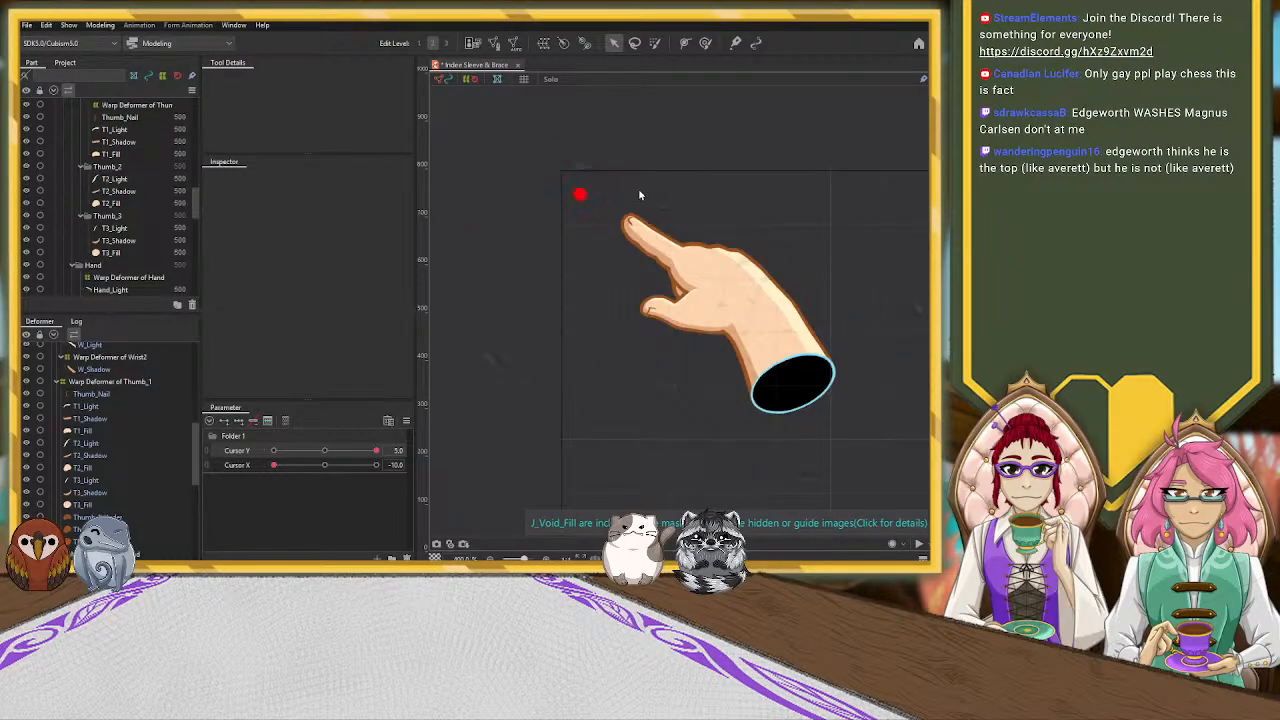
Brush the Warp Deformer of Hand slightly outward above the knuckles with the deform brush
click(703, 267)
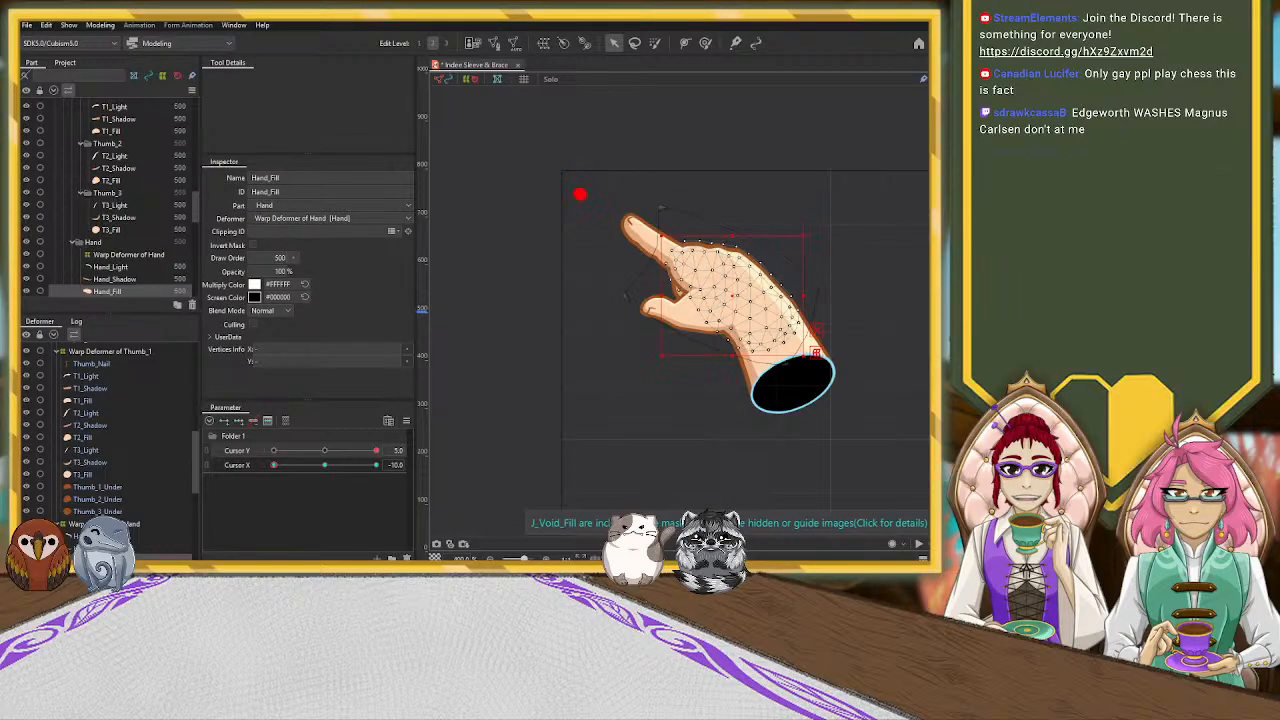
click(110, 524)
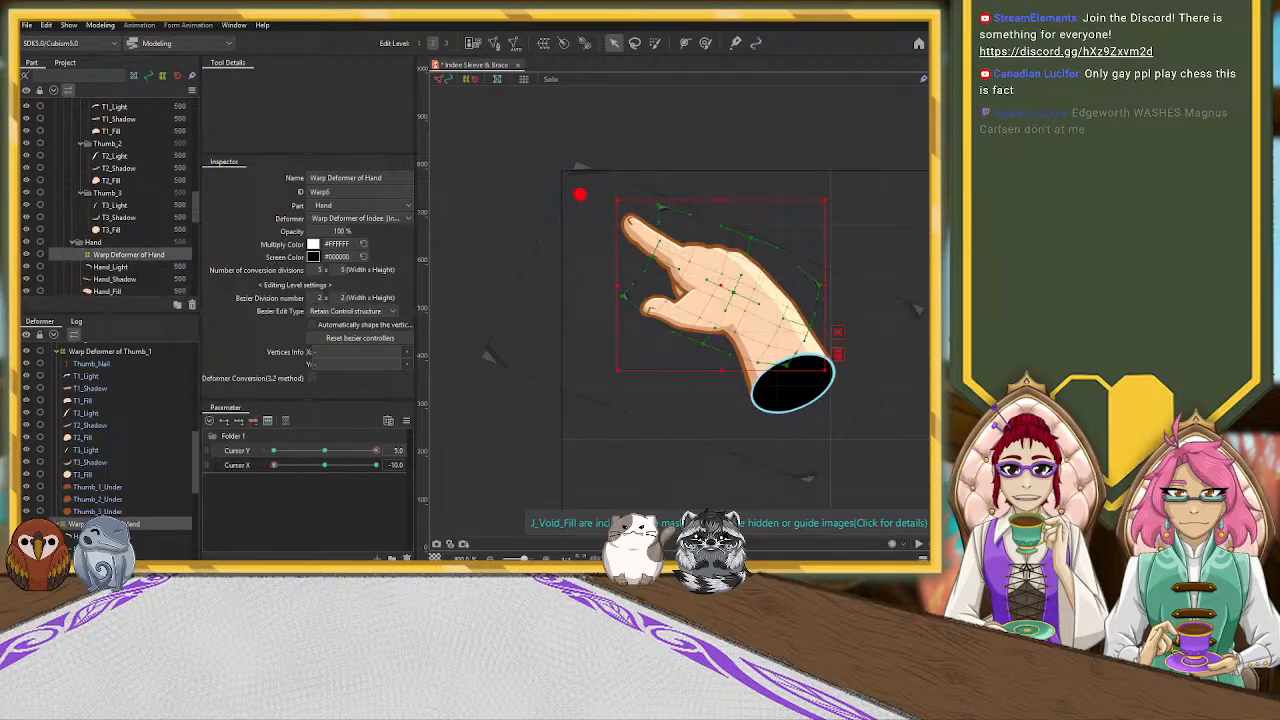
click(704, 44)
mouse_move(717, 222)
mouse_down()
mouse_move(702, 220)
mouse_move(720, 219)
mouse_up()
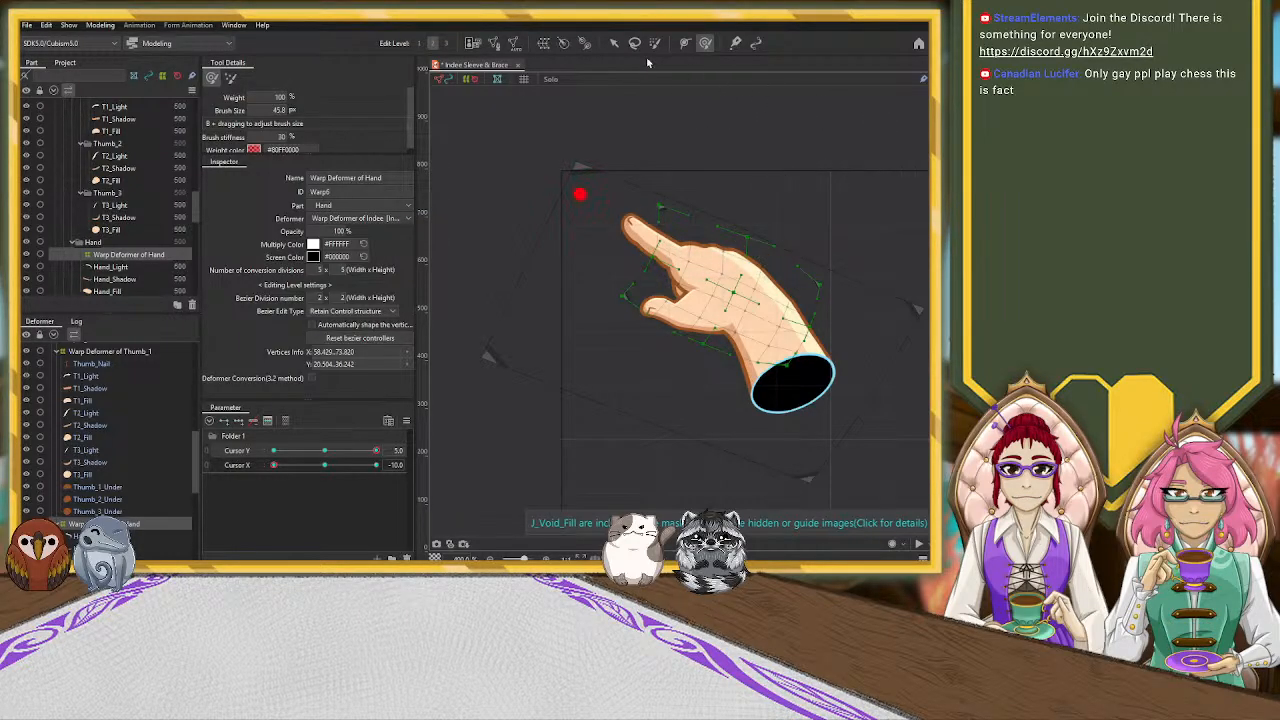
Brush the Warp Deformer of Hand slightly inward along the back of the hand near the wrist with the deform brush
click(615, 44)
click(798, 158)
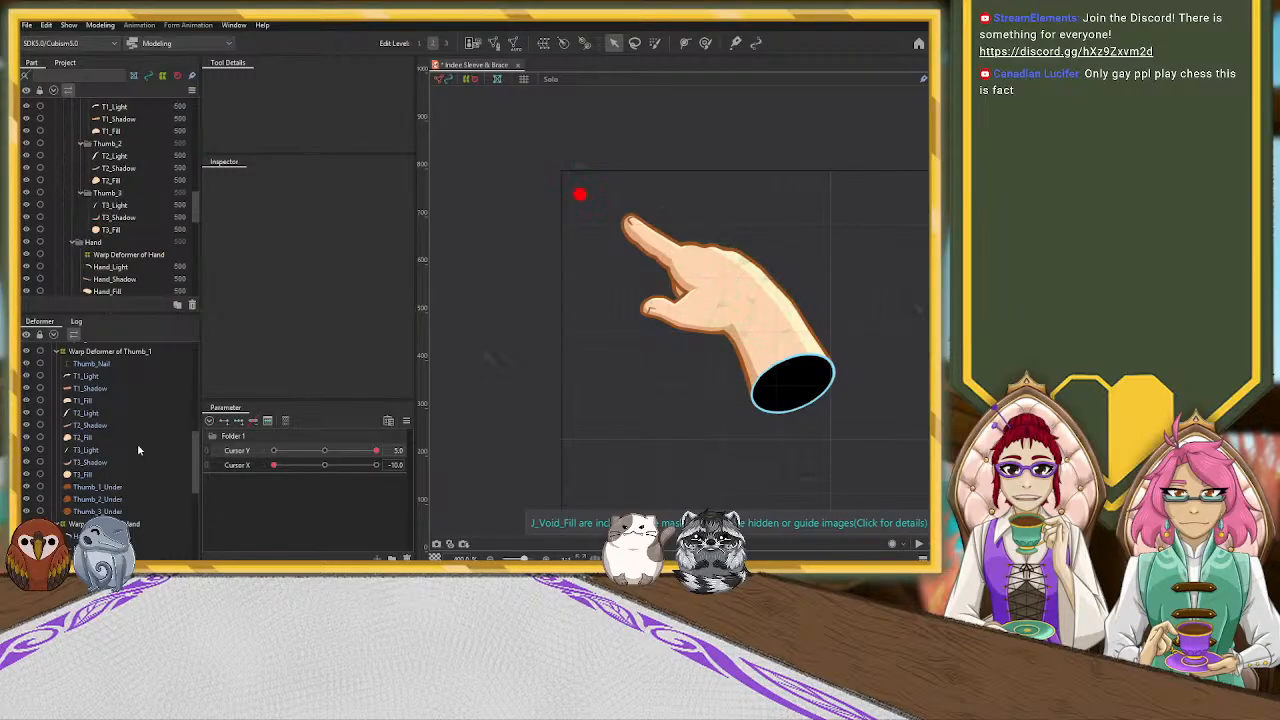
click(128, 254)
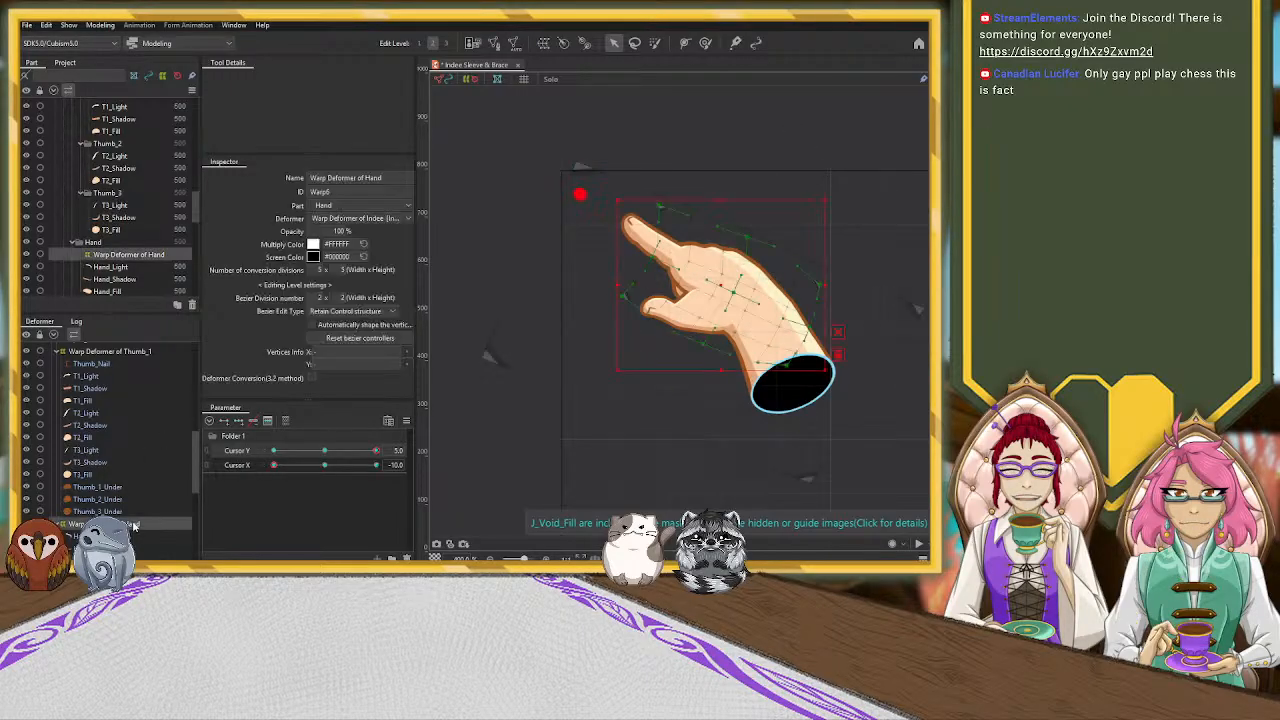
click(705, 44)
drag(806, 264, 802, 271)
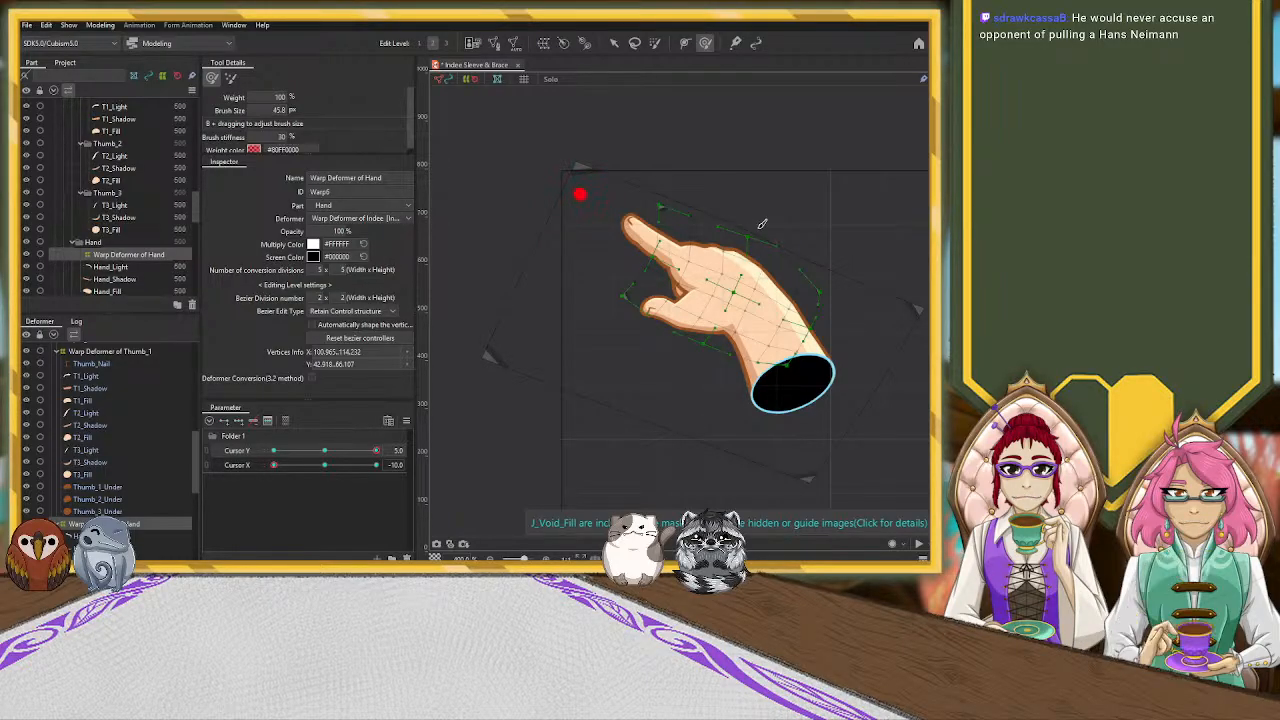
click(613, 42)
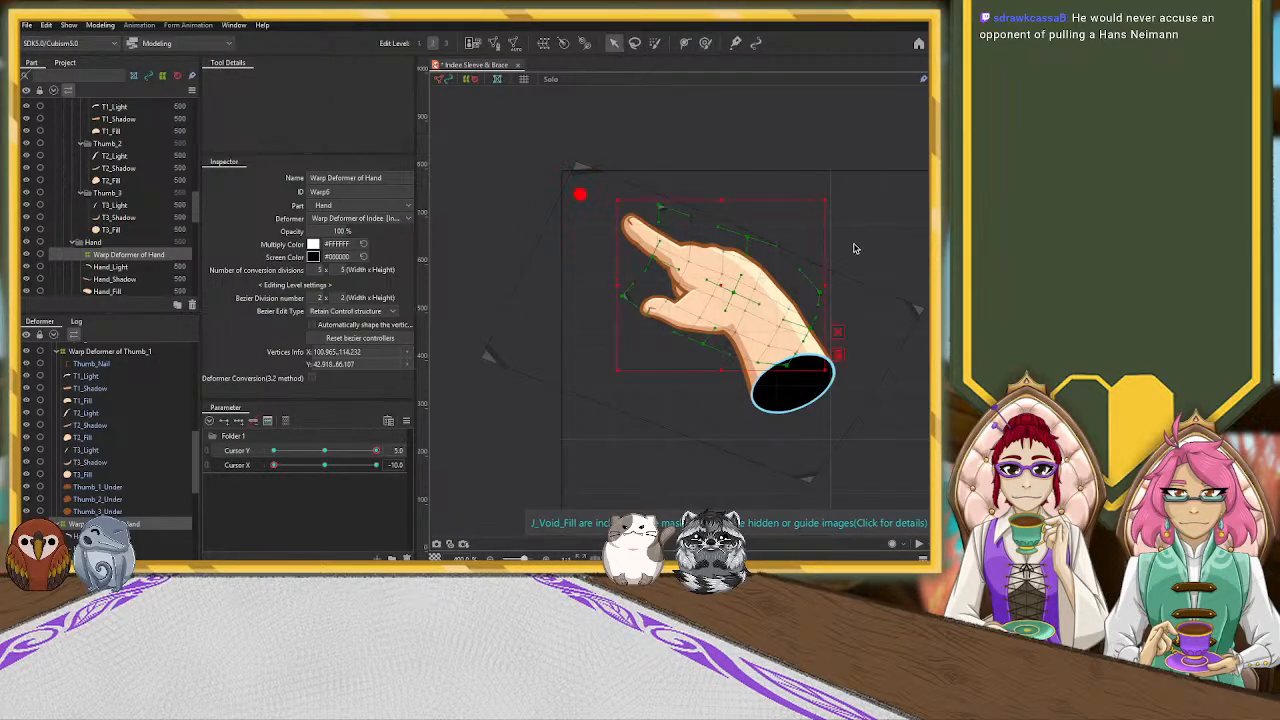
click(890, 235)
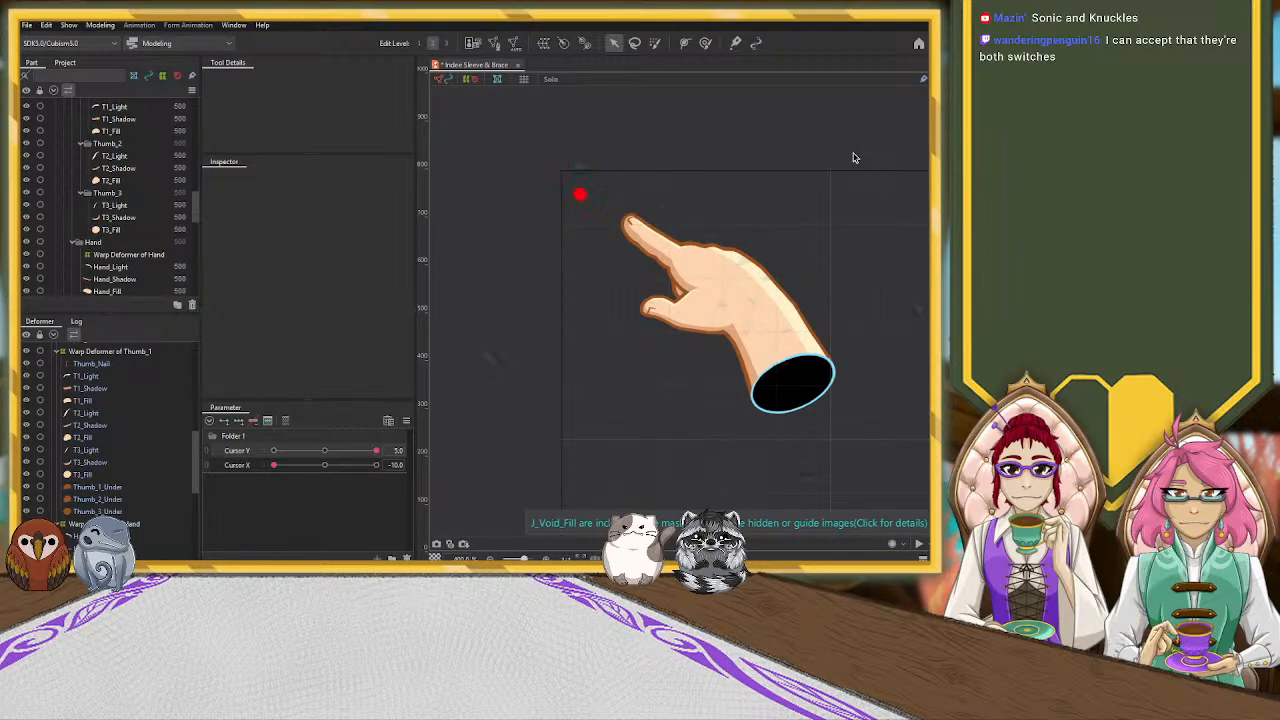
Move the whole Warp Deformer of Indee slightly up and outward so the fingertip sits closer to the red cursor dot
click(134, 521)
click(142, 444)
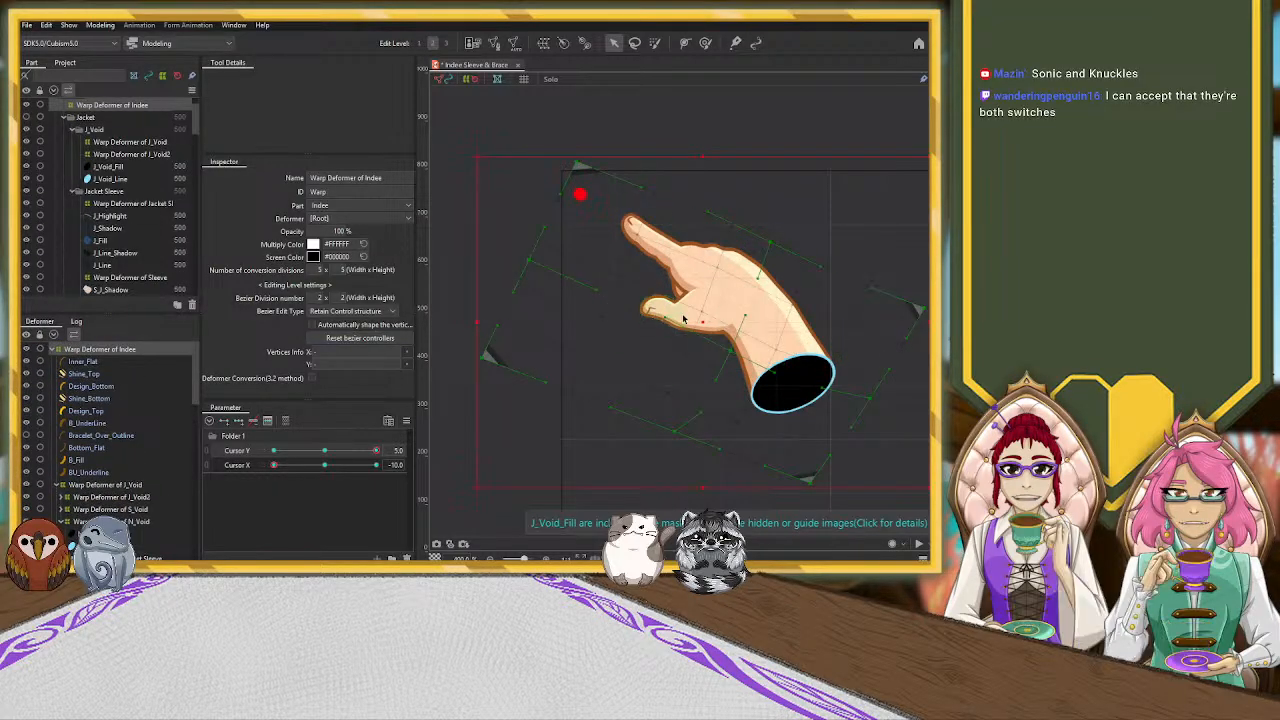
drag(703, 323, 683, 313)
scroll(683, 313, down, 5)
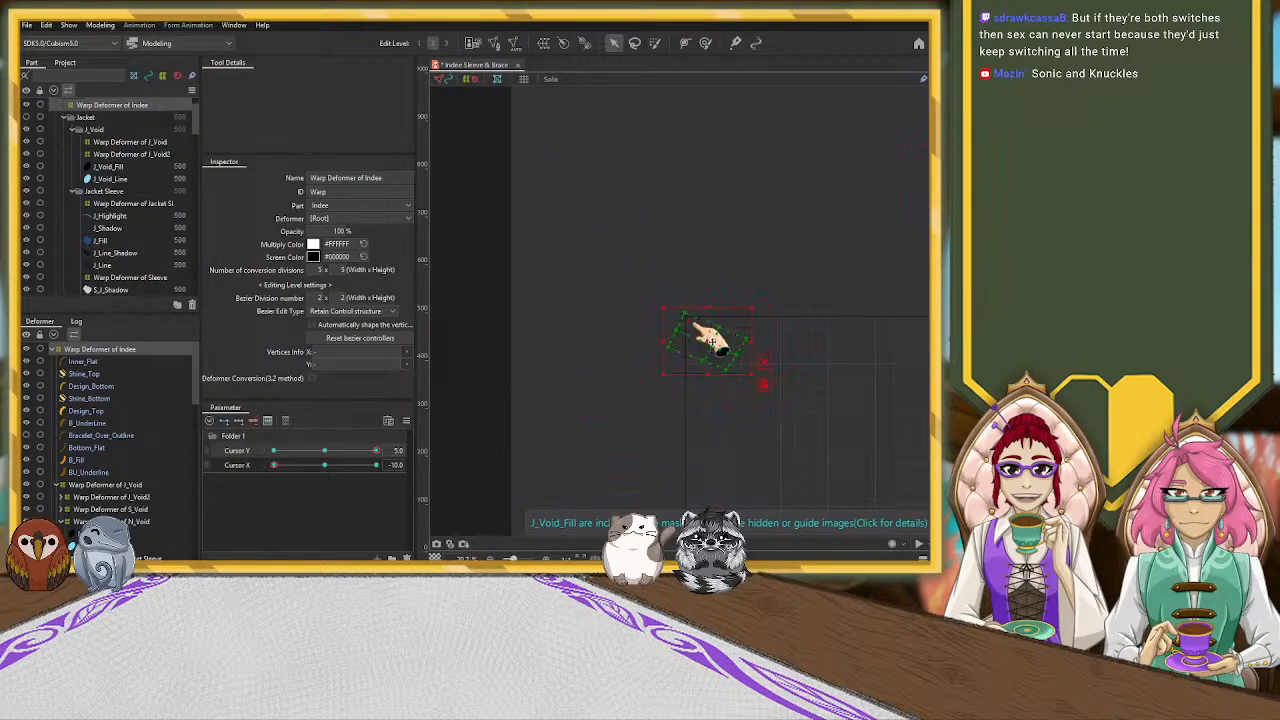
click(632, 231)
Combine Cursor Y and Cursor X into one grid and preview the motion along Cursor X -10.0, ending at Cursor Y 5.0
scroll(783, 308, down, 3)
drag(860, 406, 713, 265)
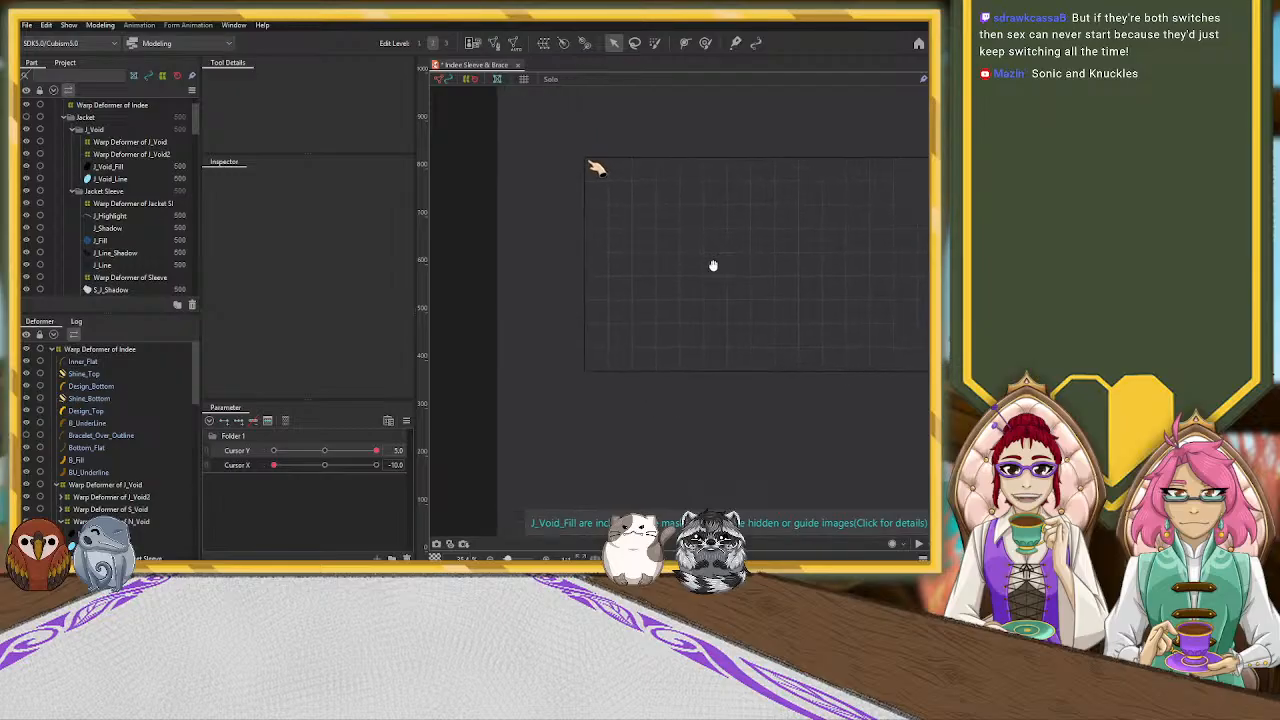
click(207, 453)
drag(376, 491, 307, 558)
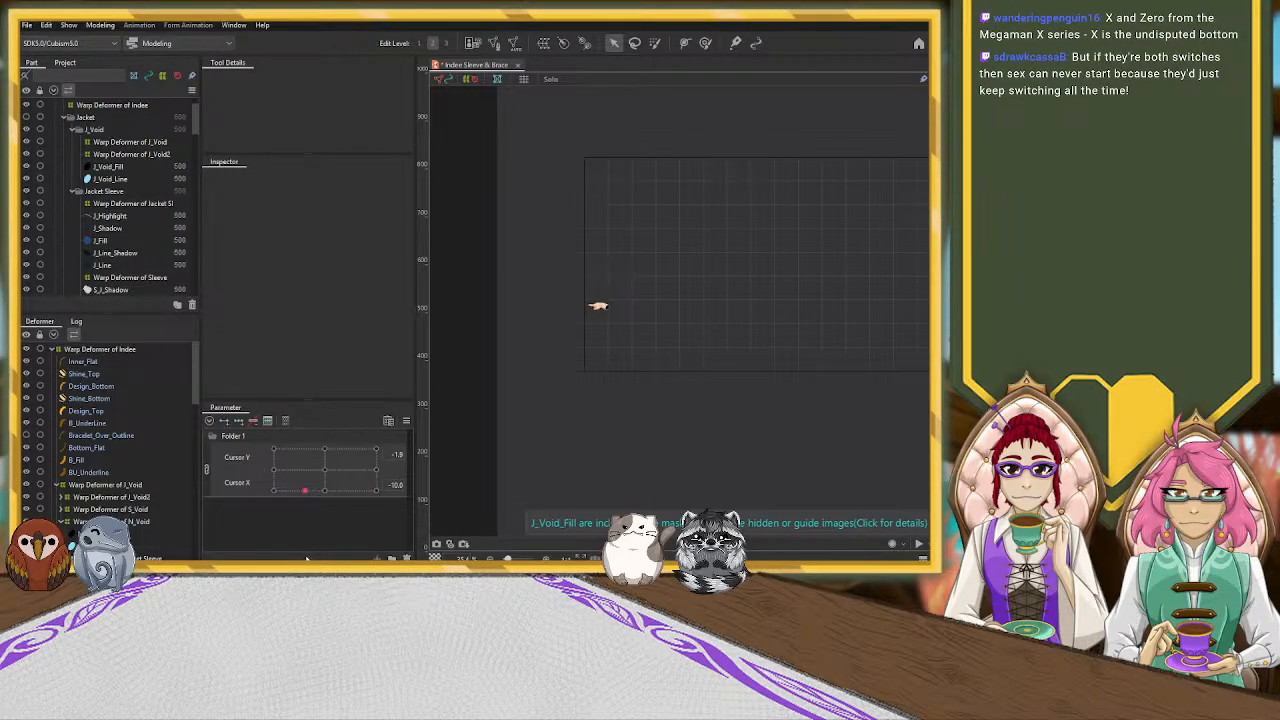
drag(326, 489, 376, 489)
Squash the Warp Deformer of N_Void from its upper edge and rotate it slightly counterclockwise at the wrist opening
scroll(598, 184, up, 5)
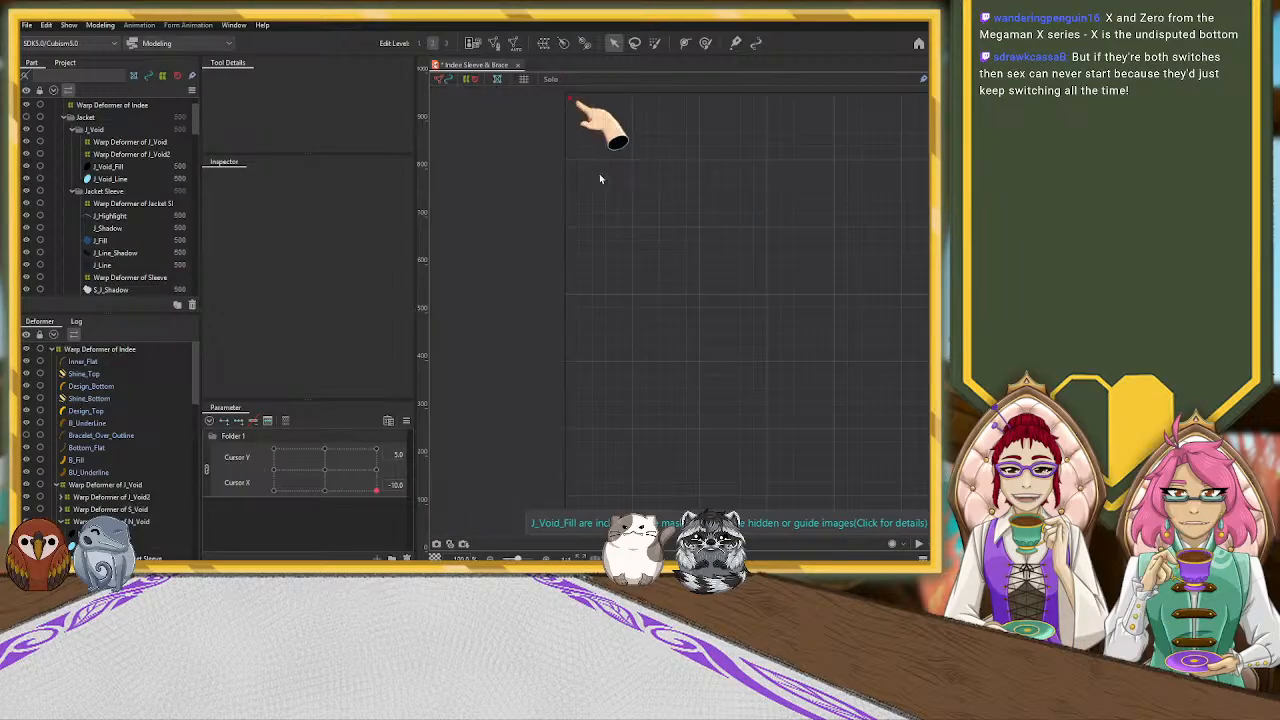
drag(713, 147, 727, 362)
click(655, 346)
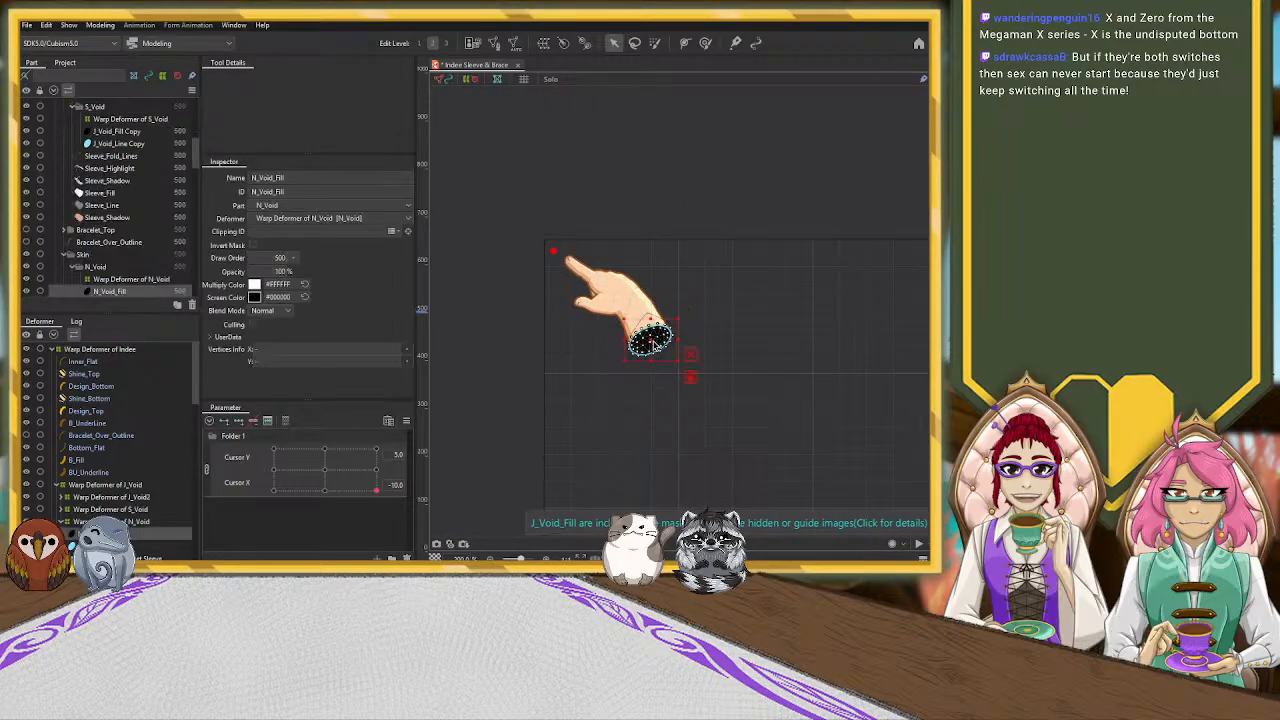
scroll(654, 400, up, 3)
click(158, 521)
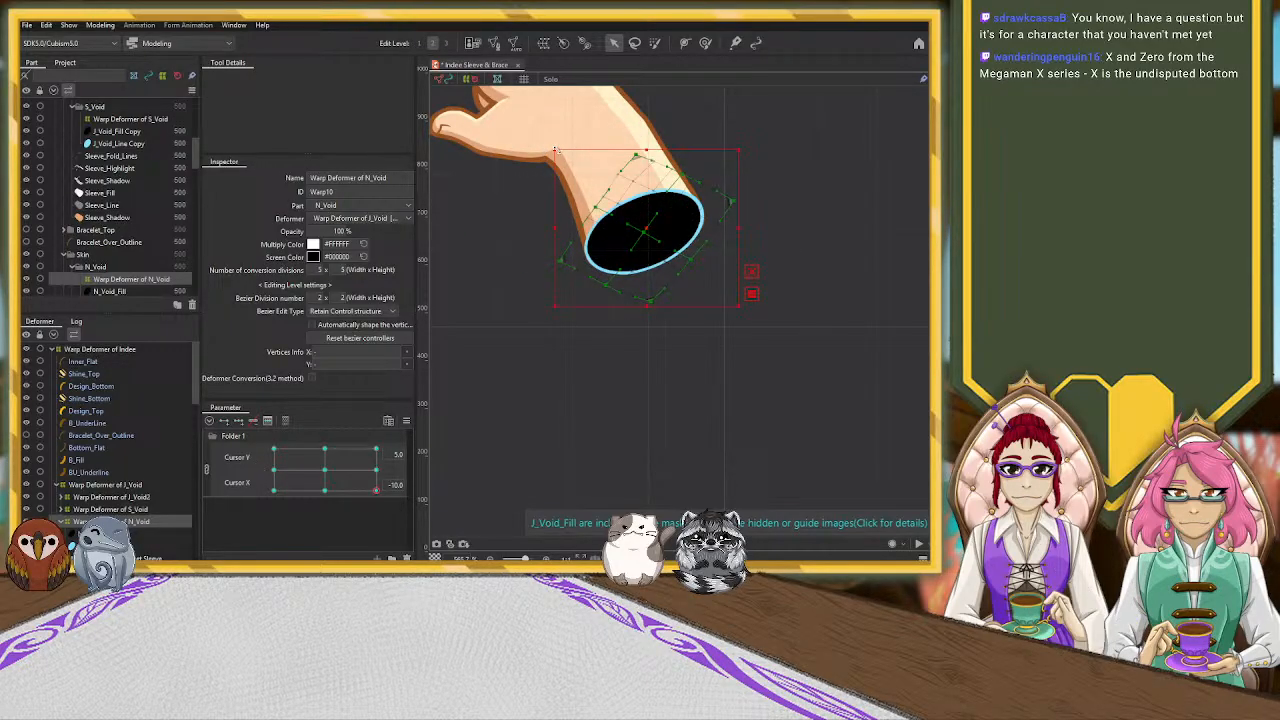
drag(653, 149, 648, 185)
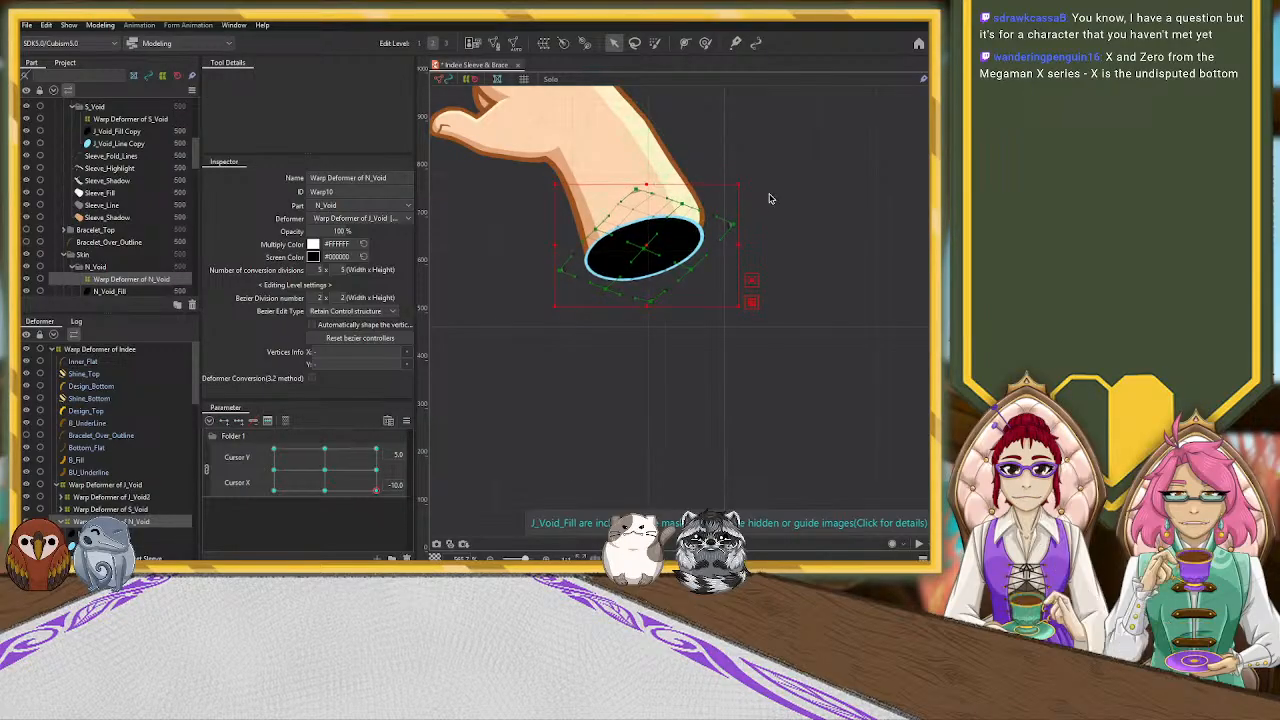
drag(745, 182, 735, 170)
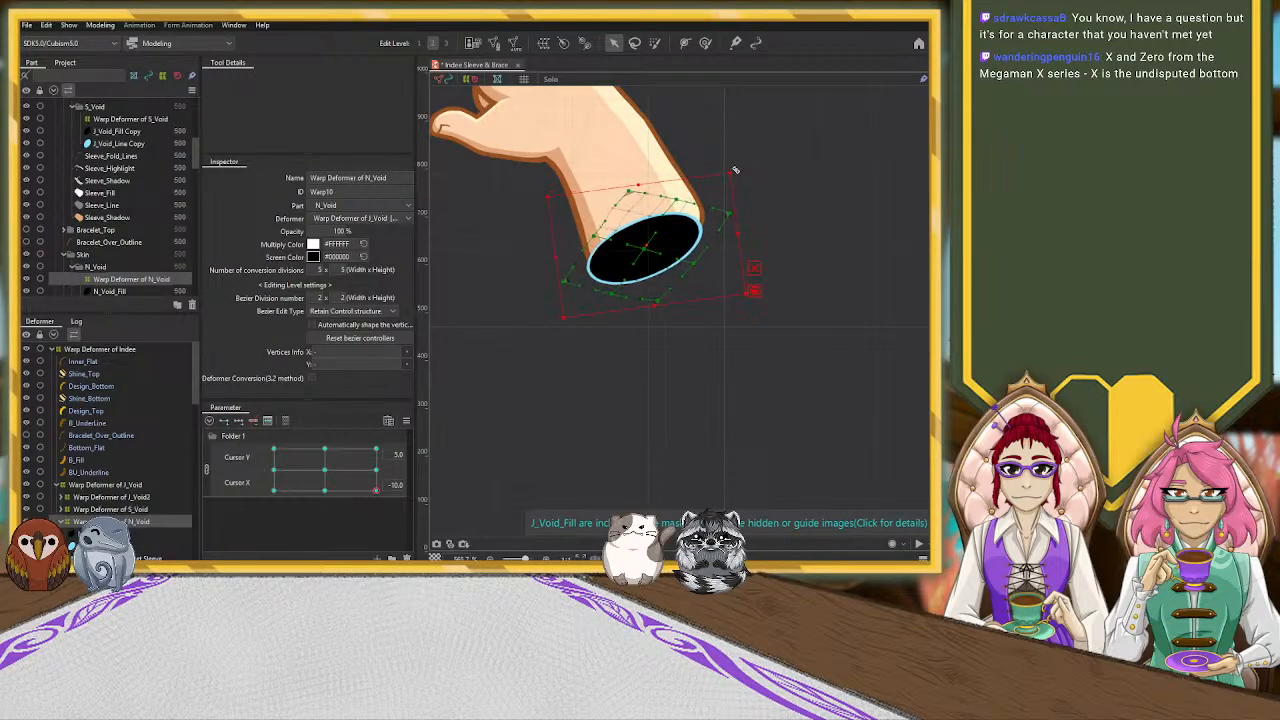
Raise the Warp Deformer of N_Void slightly and fine-tune its side and upper edges to fit the wrist outline
drag(645, 248, 645, 236)
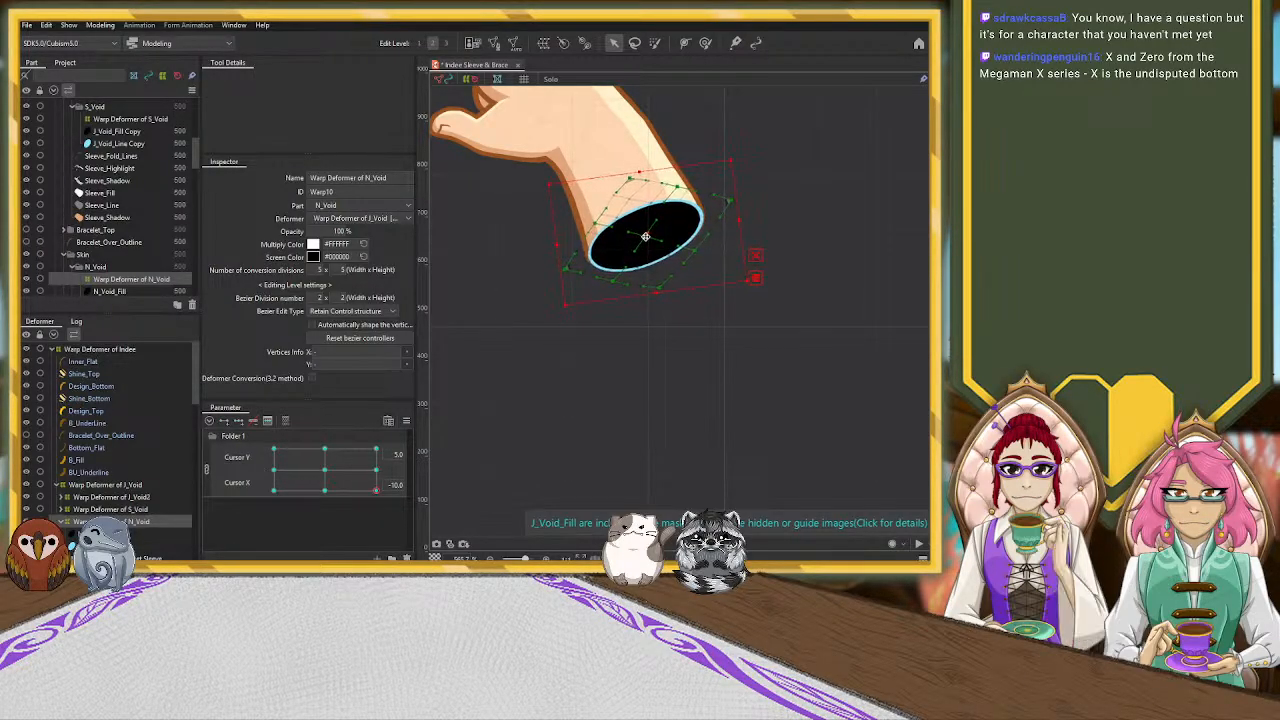
drag(738, 219, 743, 218)
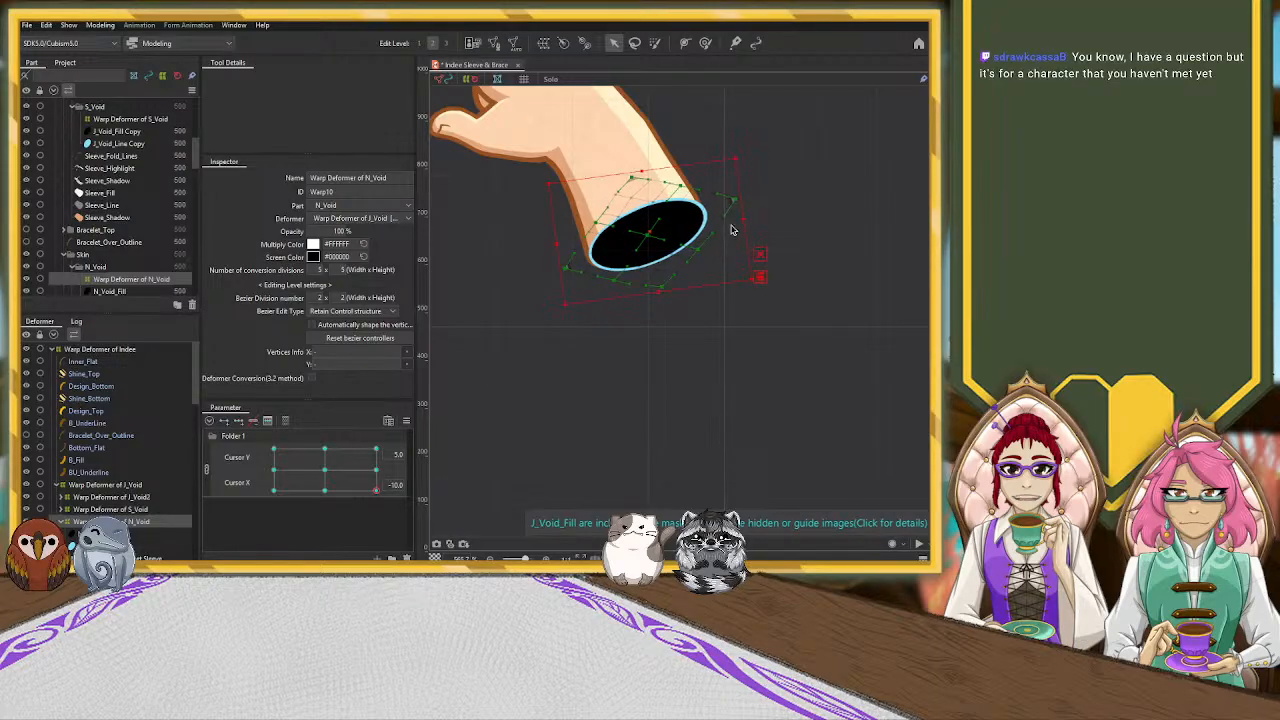
drag(554, 248, 551, 248)
drag(640, 171, 641, 176)
drag(743, 216, 741, 216)
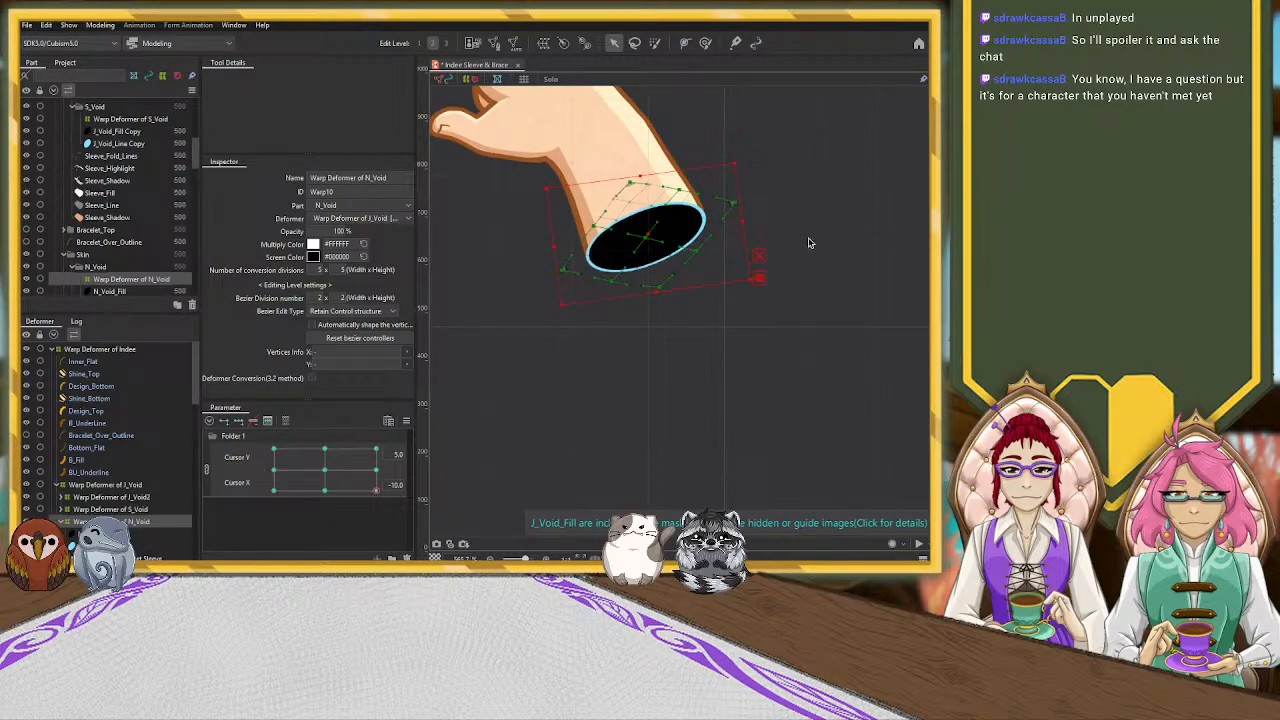
click(815, 198)
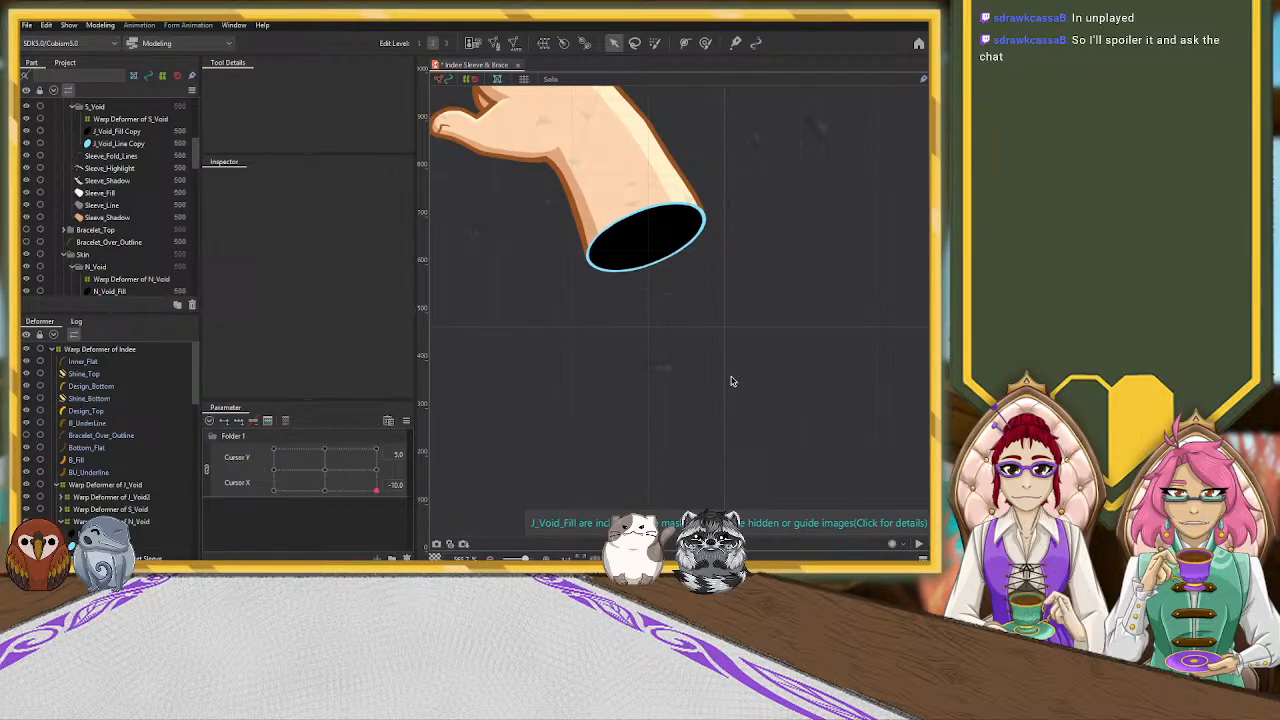
Examine the hand at the canvas corner from afar and while lowering Cursor Y to about 0 at Cursor X -10.0
scroll(718, 377, down, 3)
scroll(726, 407, down, 2)
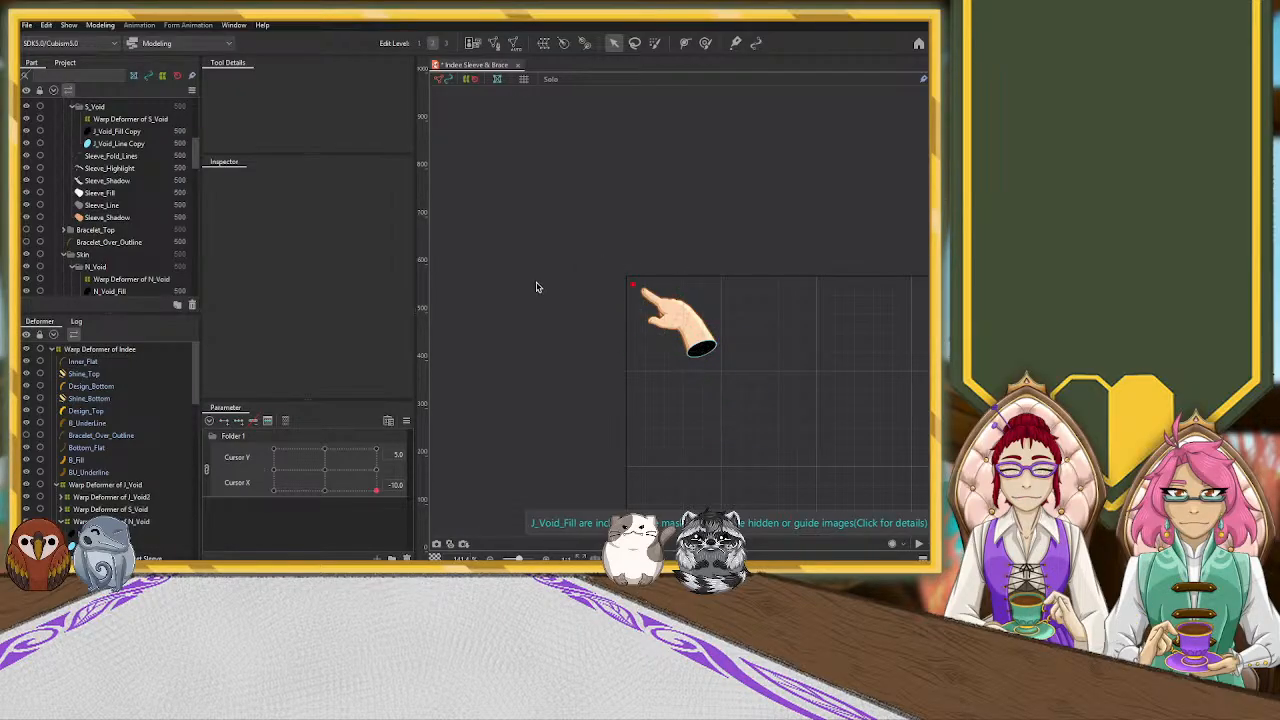
scroll(537, 345, down, 2)
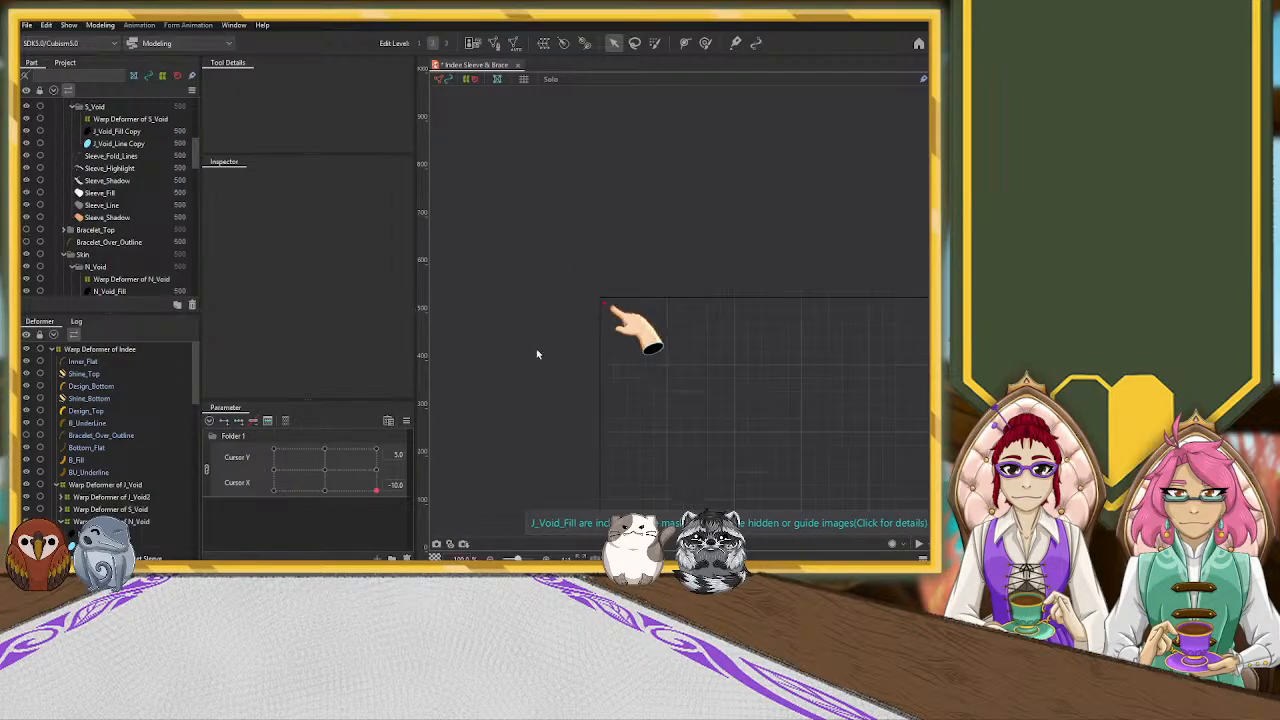
drag(534, 480, 466, 289)
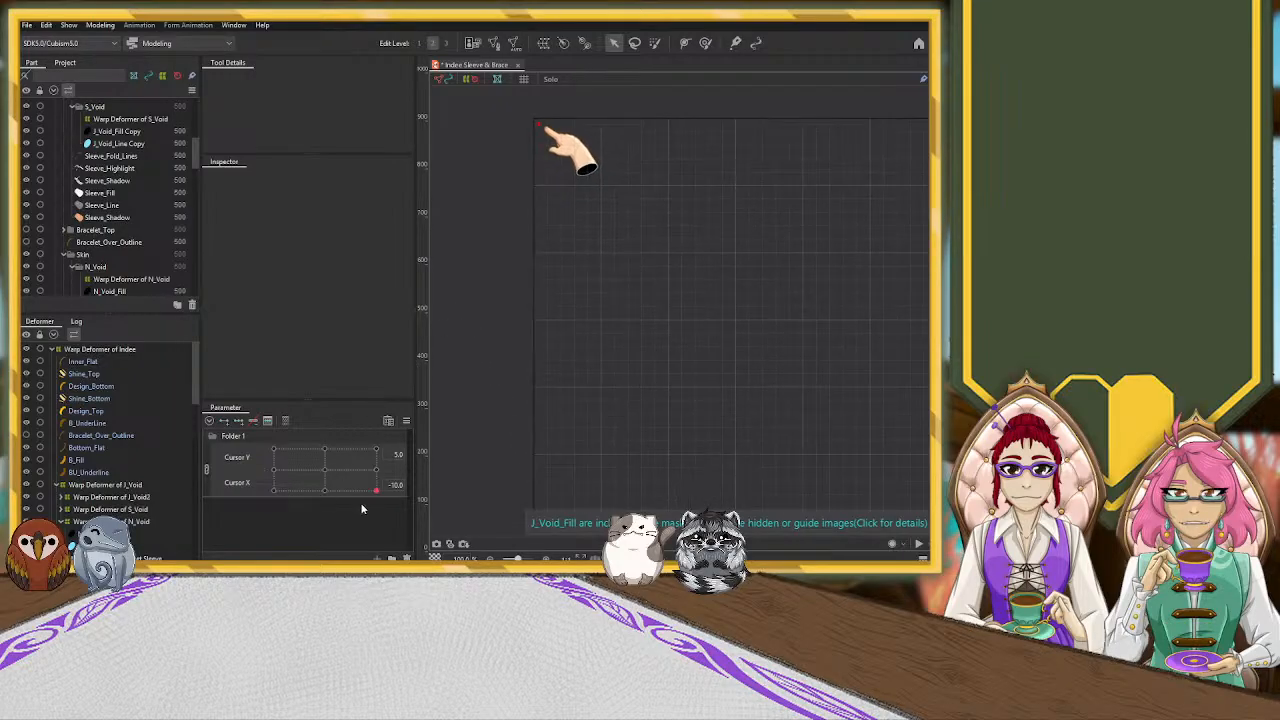
drag(377, 494, 327, 524)
scroll(466, 447, down, 2)
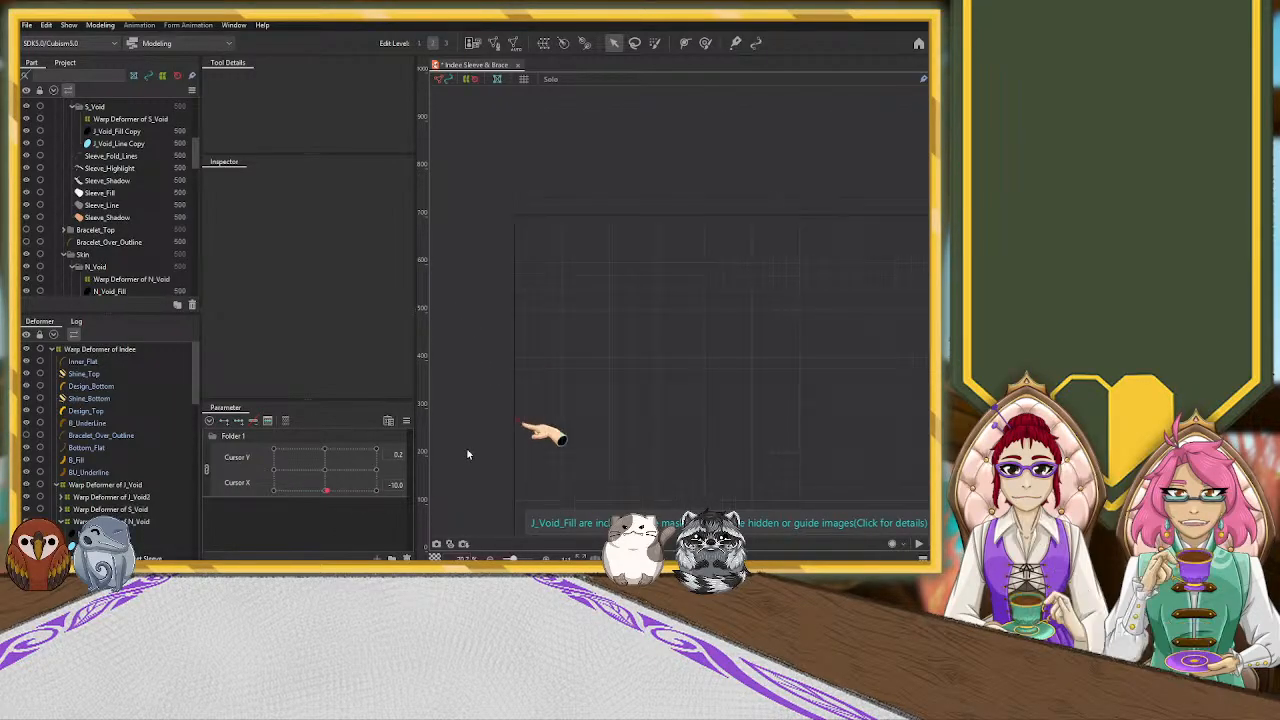
drag(475, 462, 497, 294)
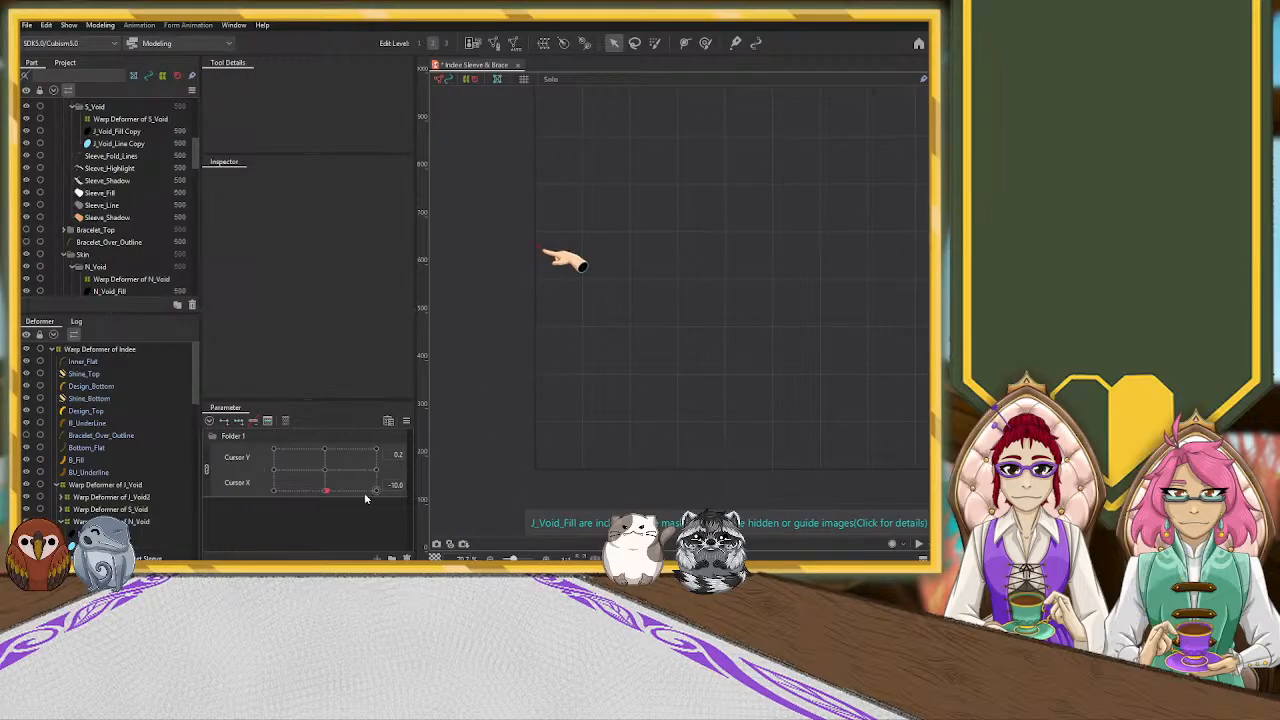
Preview the hand moving along the canvas edge by varying Cursor Y at Cursor X -10.0, returning to Cursor Y 5.0
drag(327, 498, 303, 506)
drag(254, 513, 364, 563)
drag(364, 490, 393, 552)
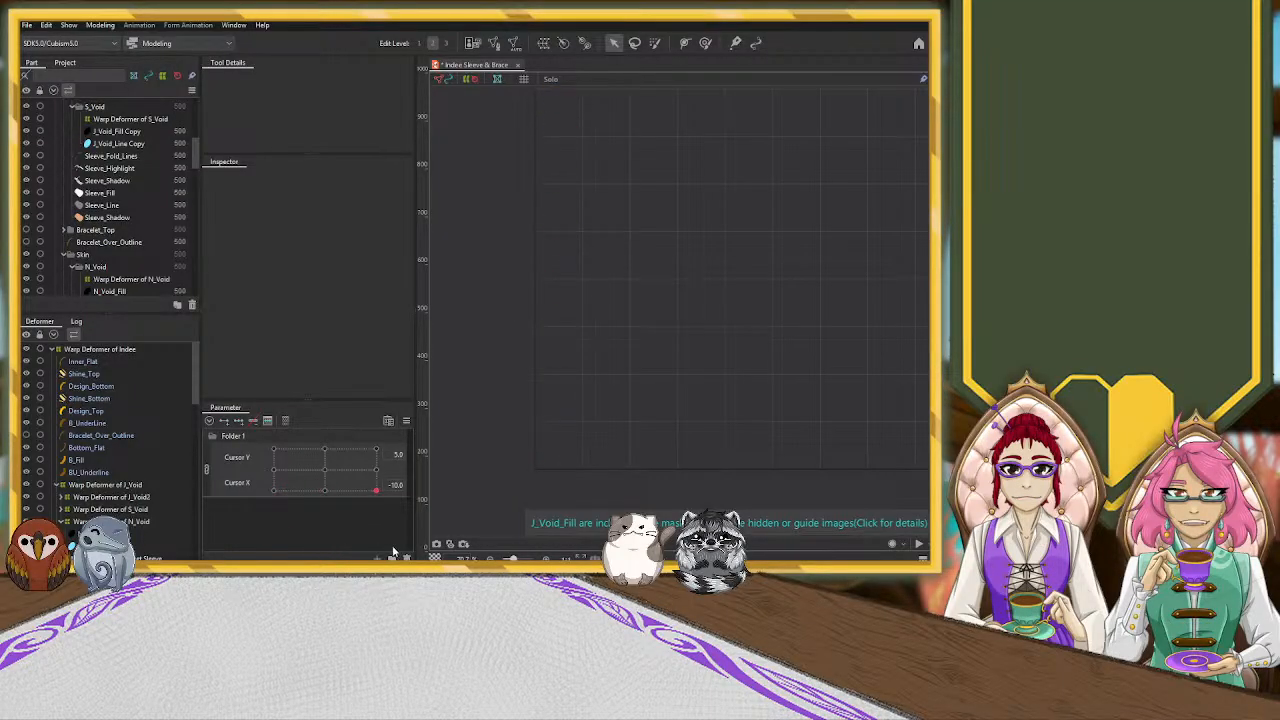
drag(376, 495, 385, 558)
mouse_move(376, 489)
mouse_down()
mouse_move(274, 488)
mouse_move(376, 490)
mouse_up()
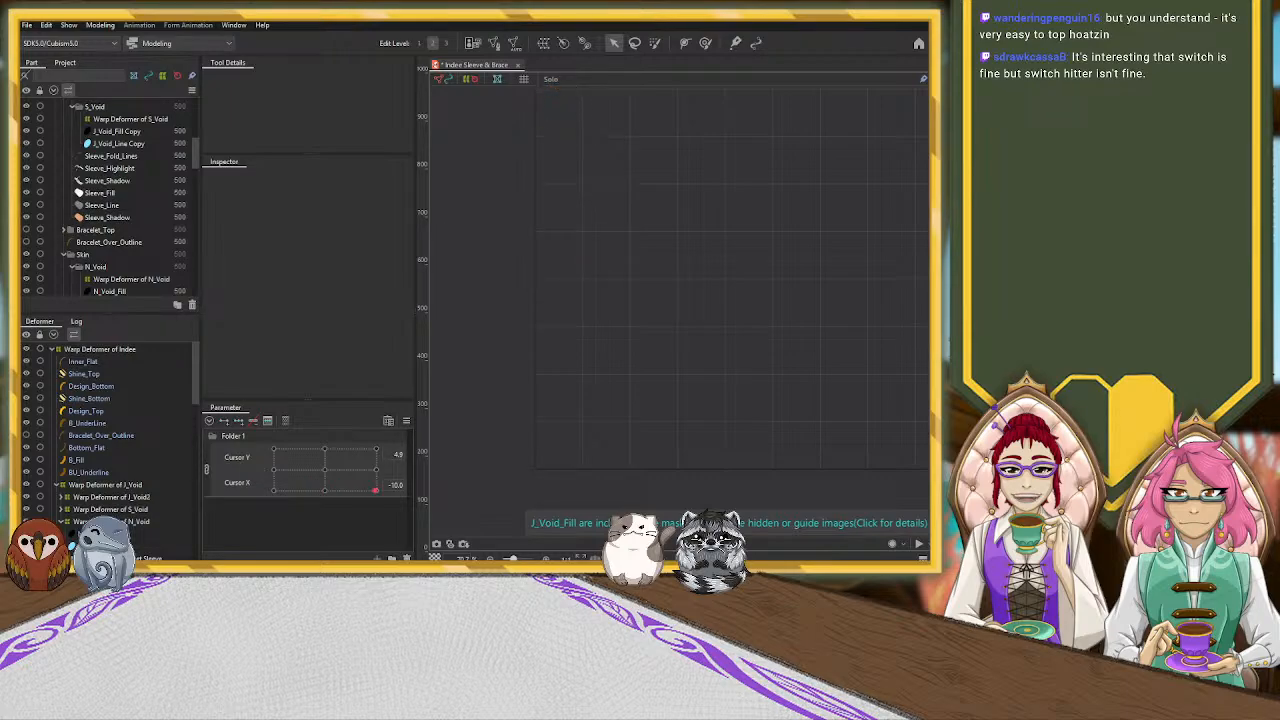
drag(493, 360, 491, 440)
scroll(492, 438, down, 2)
drag(630, 445, 597, 312)
scroll(578, 328, down, 2)
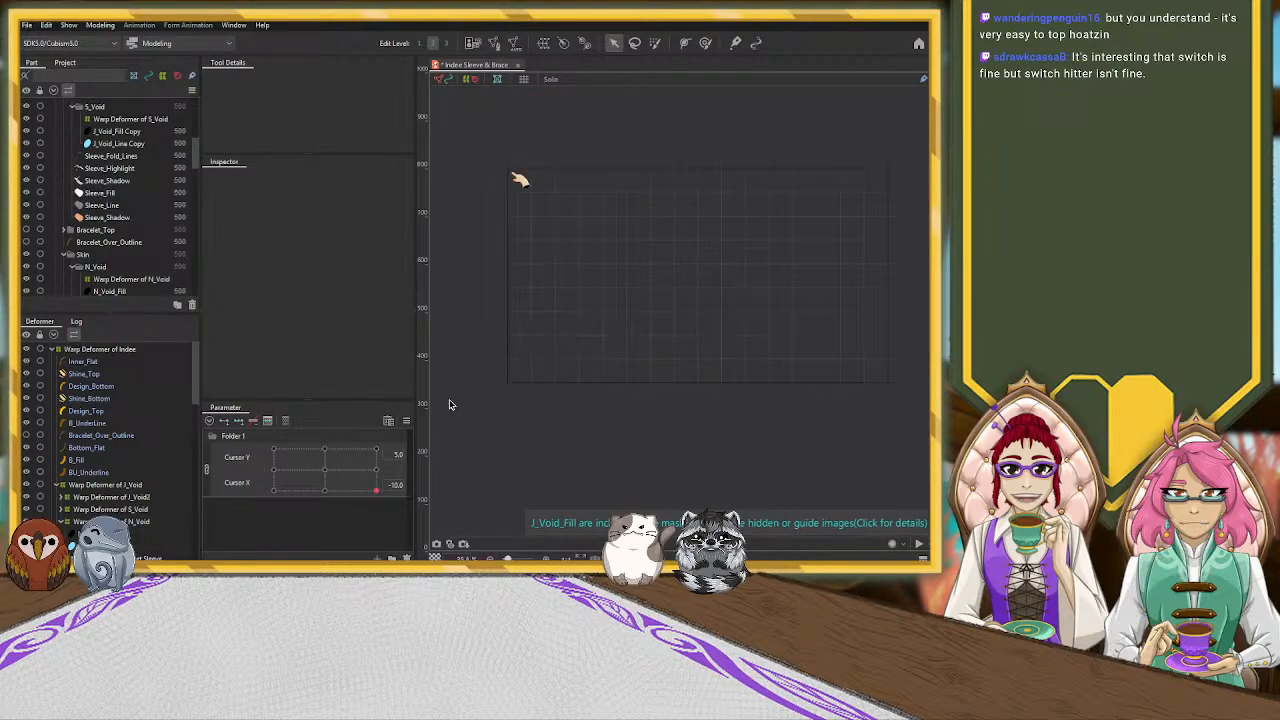
Set the pose to Cursor X 10.0 and Cursor Y 5.0, save the model, and view the hand up close
drag(376, 497, 268, 492)
mouse_move(379, 492)
mouse_down()
mouse_move(346, 499)
mouse_move(286, 477)
mouse_move(381, 501)
mouse_move(398, 477)
mouse_up()
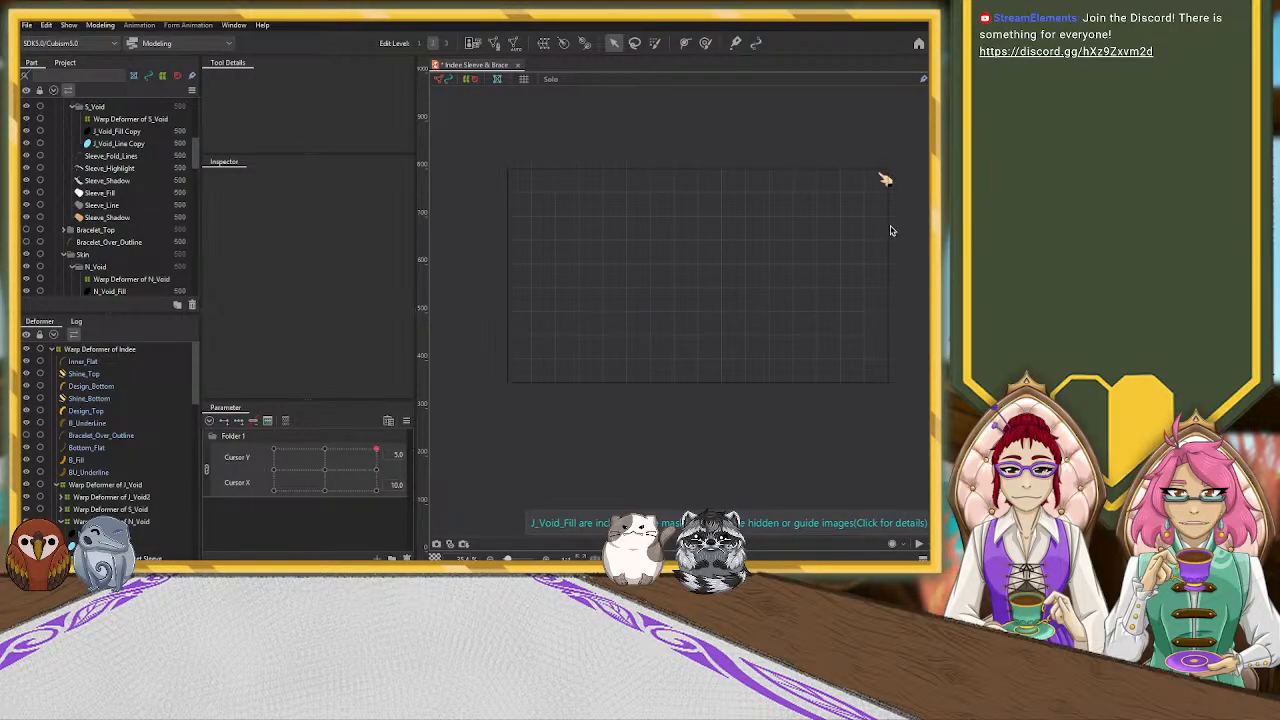
scroll(904, 208, up, 2)
drag(903, 204, 847, 262)
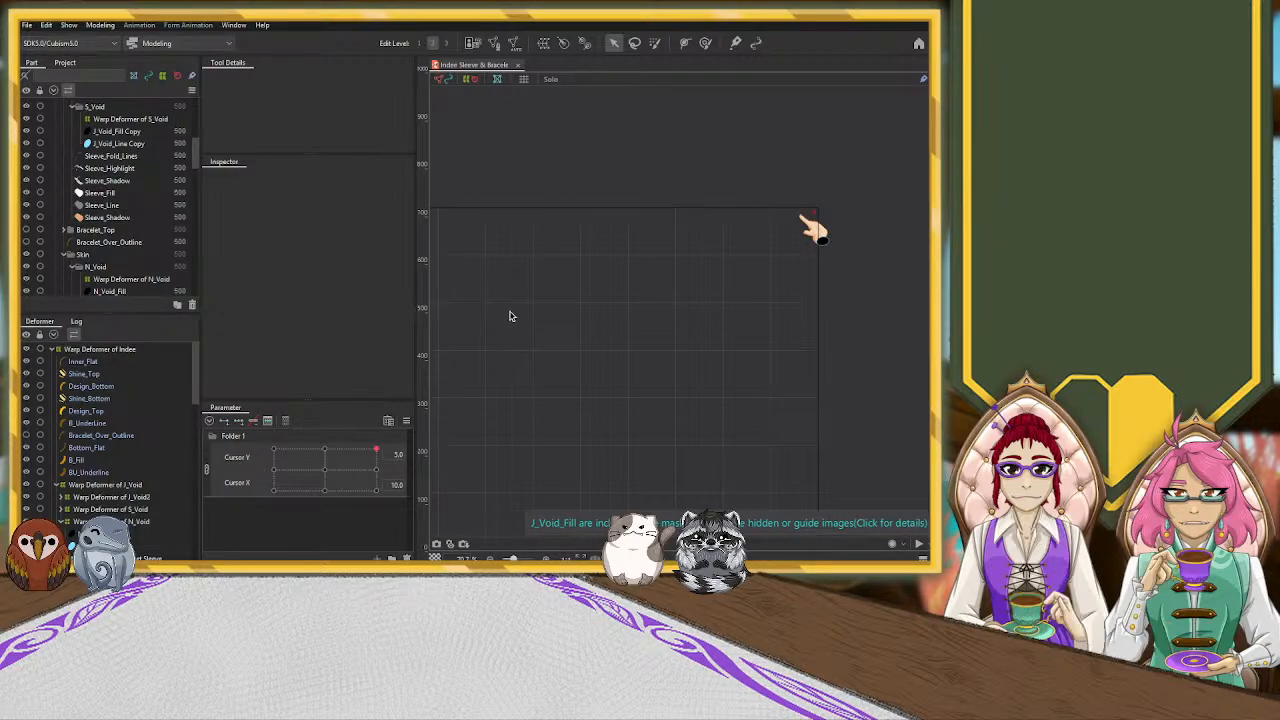
scroll(858, 212, up, 5)
drag(754, 260, 804, 230)
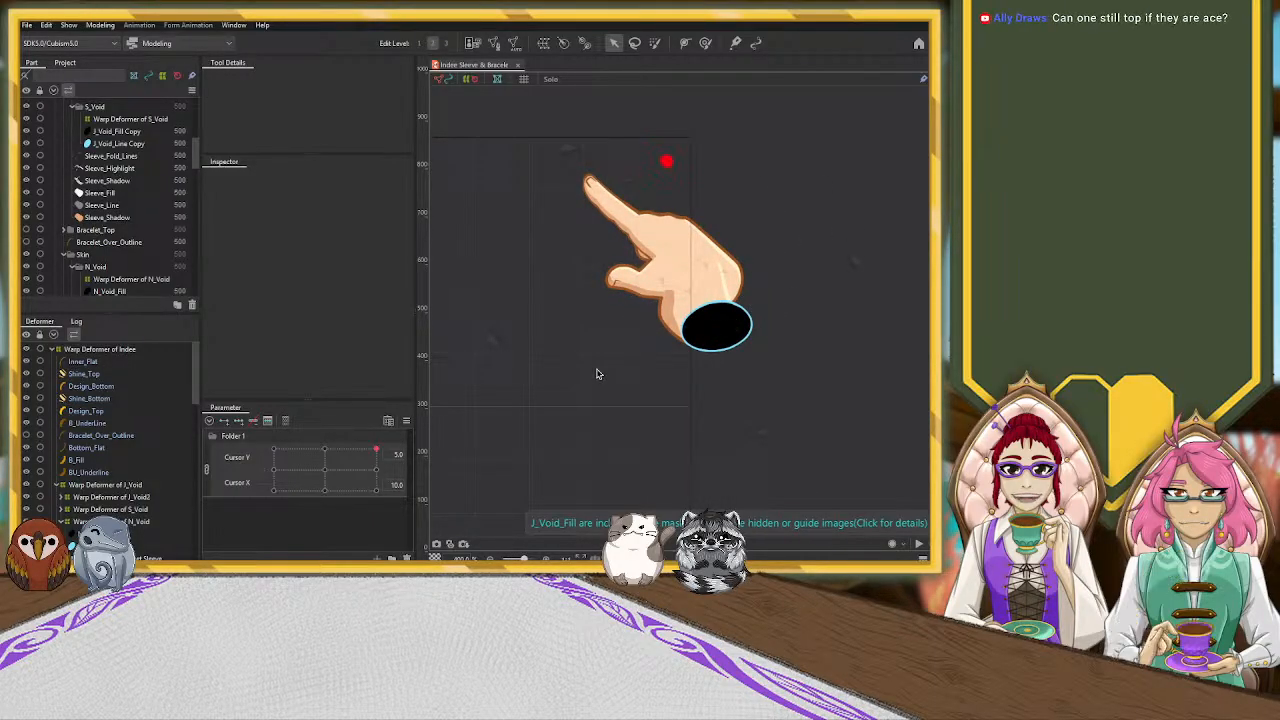
Compare the hand's placement at Cursor X 0.0 and 10.0 with Cursor Y at 5.0
drag(377, 453, 440, 440)
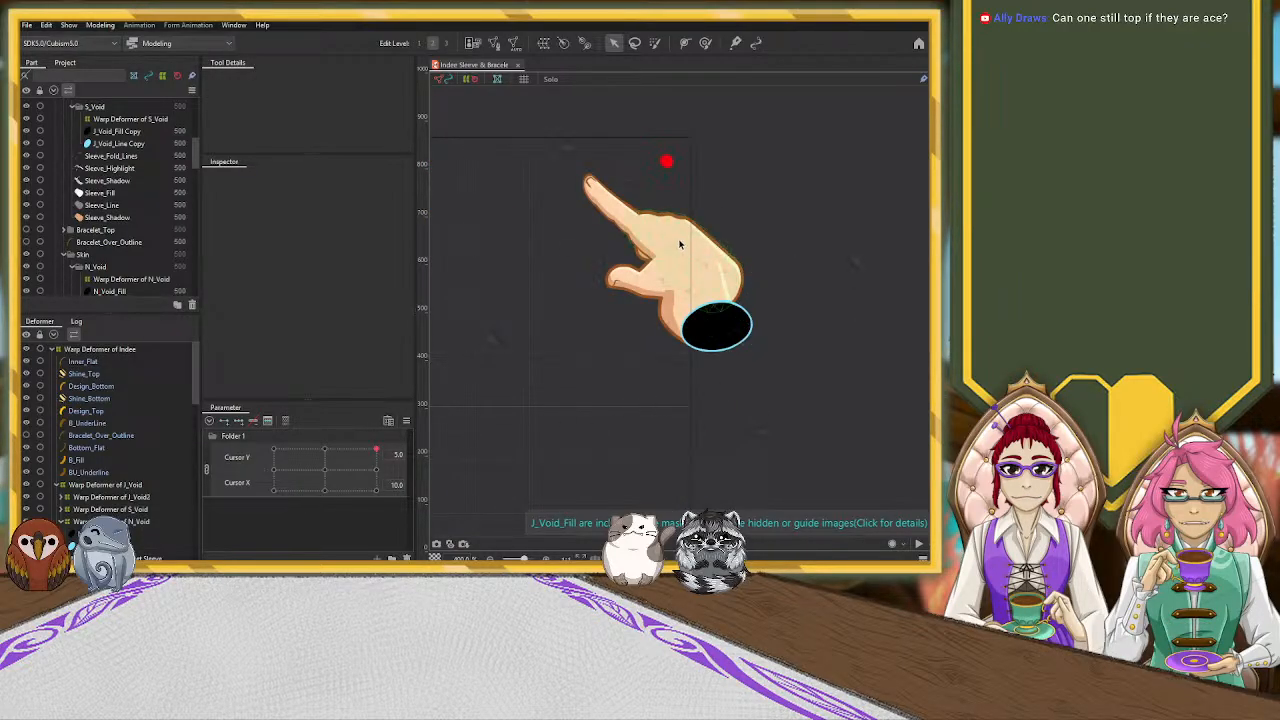
click(377, 470)
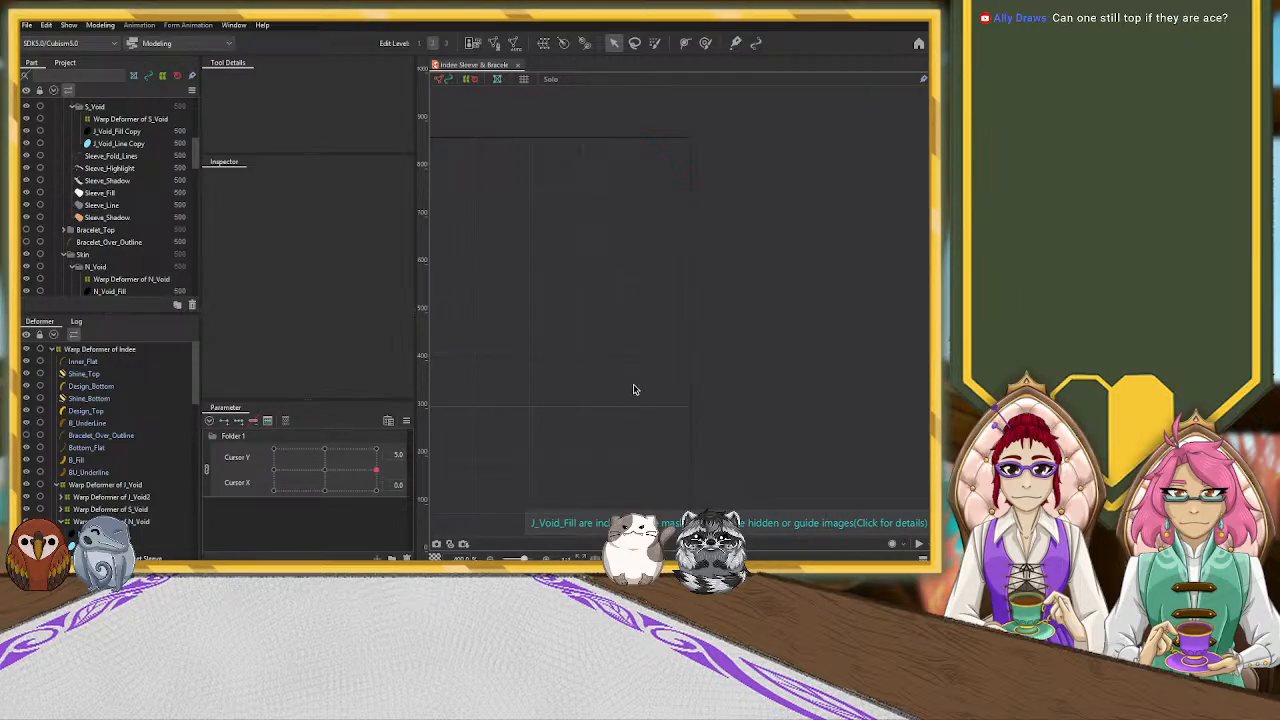
scroll(634, 387, down, 10)
click(378, 476)
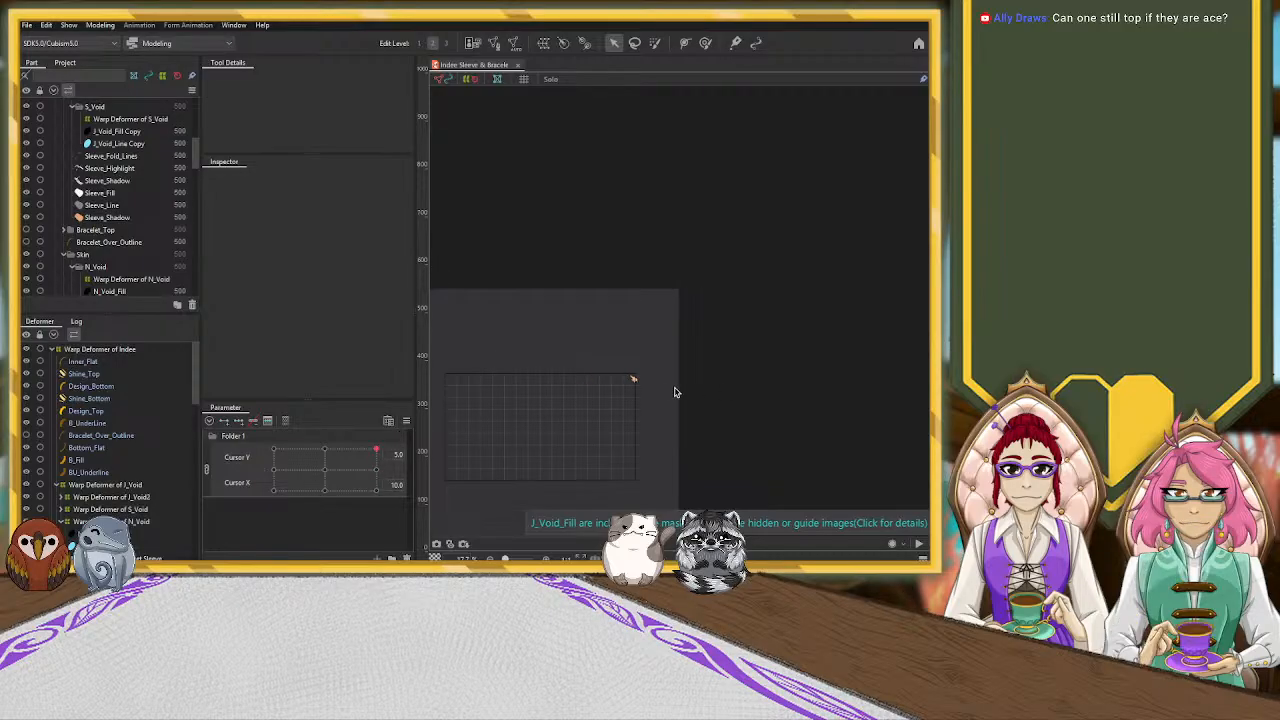
scroll(670, 390, up, 8)
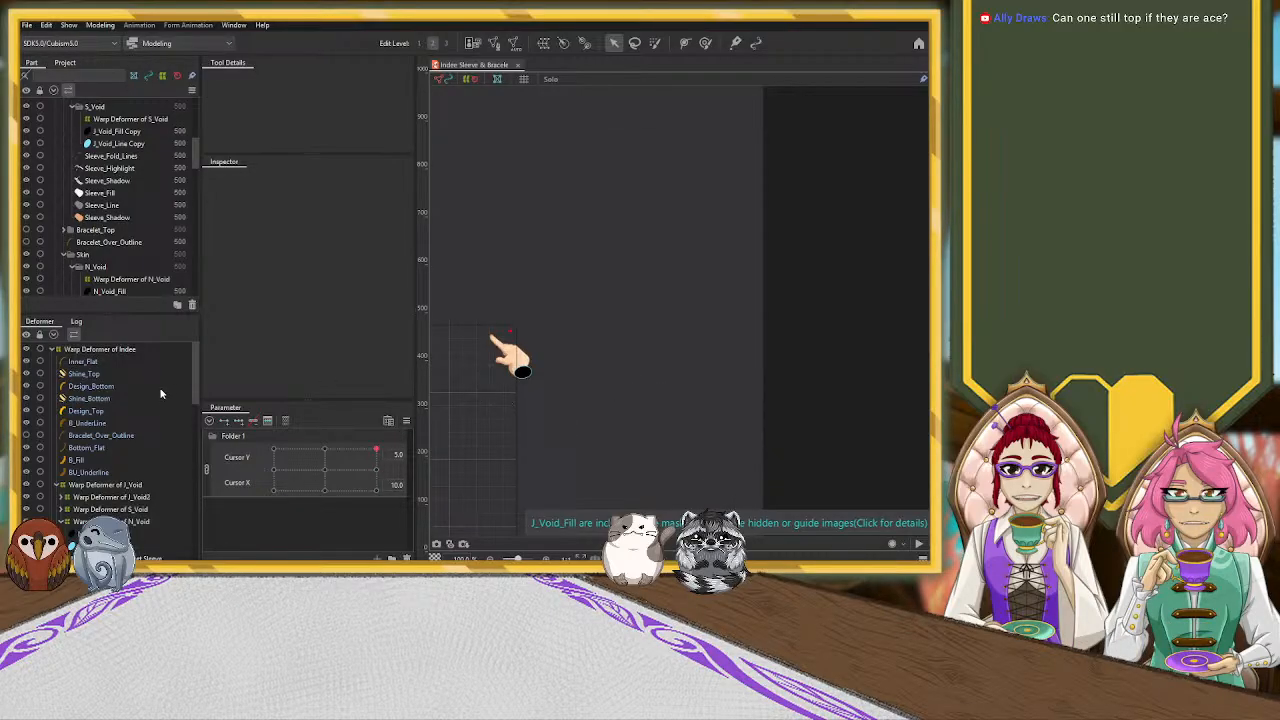
Check the Warp Deformers of Indee, Sleeve and Jacket Sleeve at the Cursor X 10.0, Cursor Y 5.0 pose
click(120, 350)
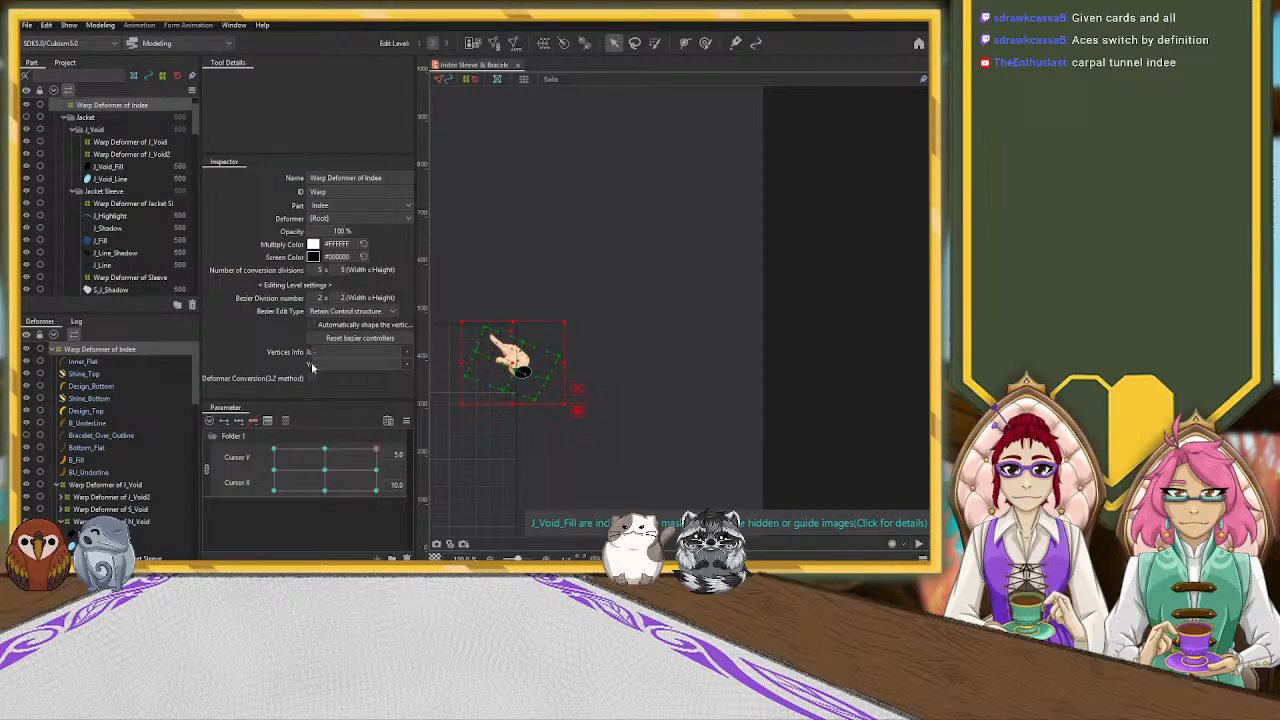
scroll(665, 393, up, 10)
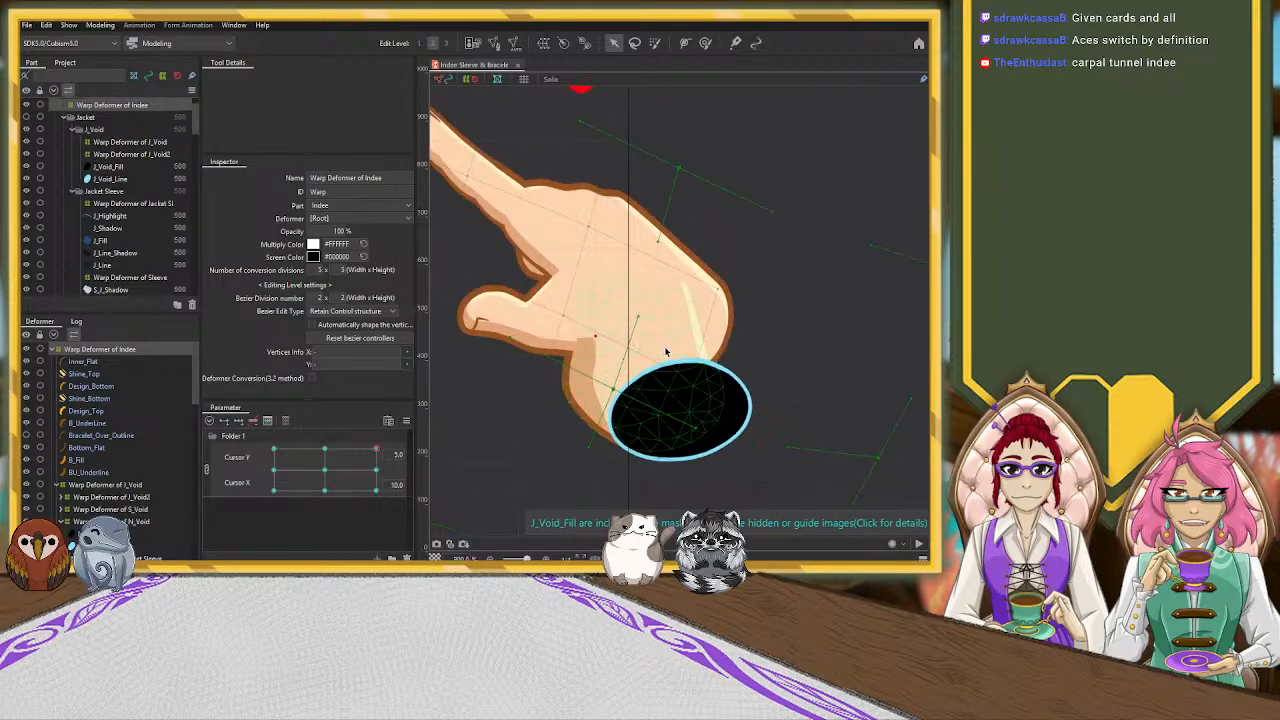
scroll(635, 345, down, 3)
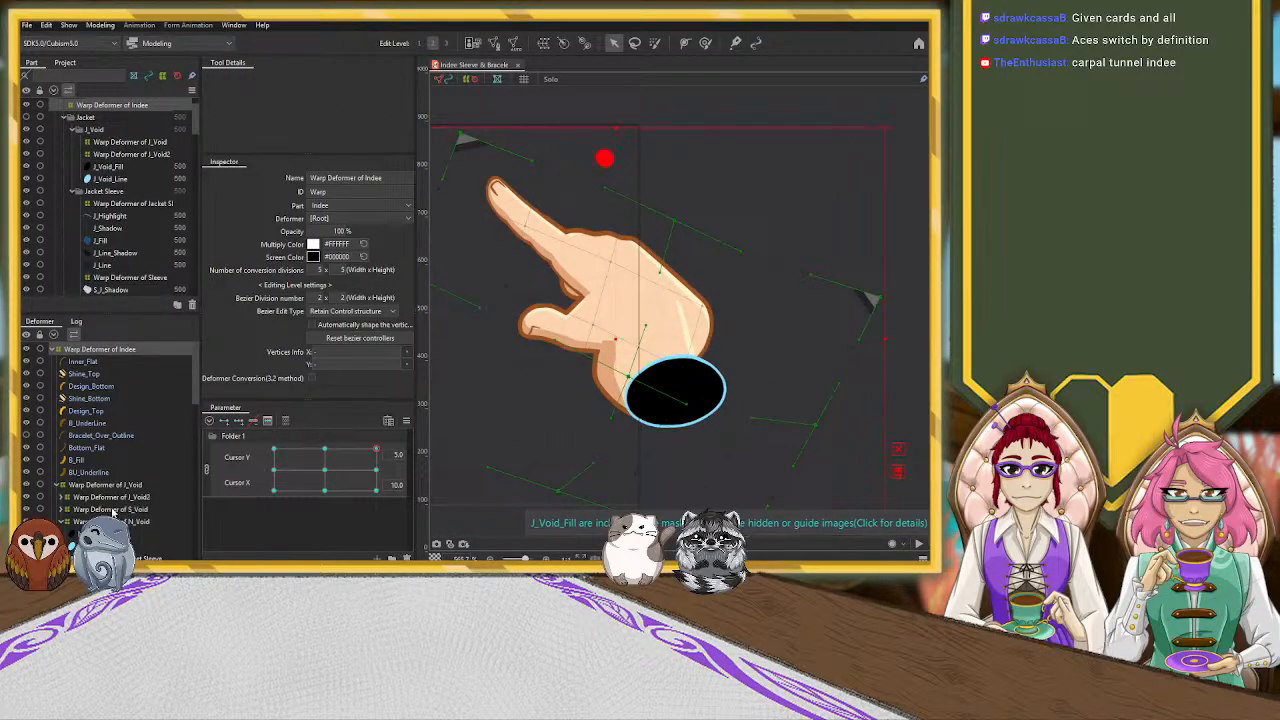
scroll(158, 510, down, 1)
scroll(157, 508, down, 2)
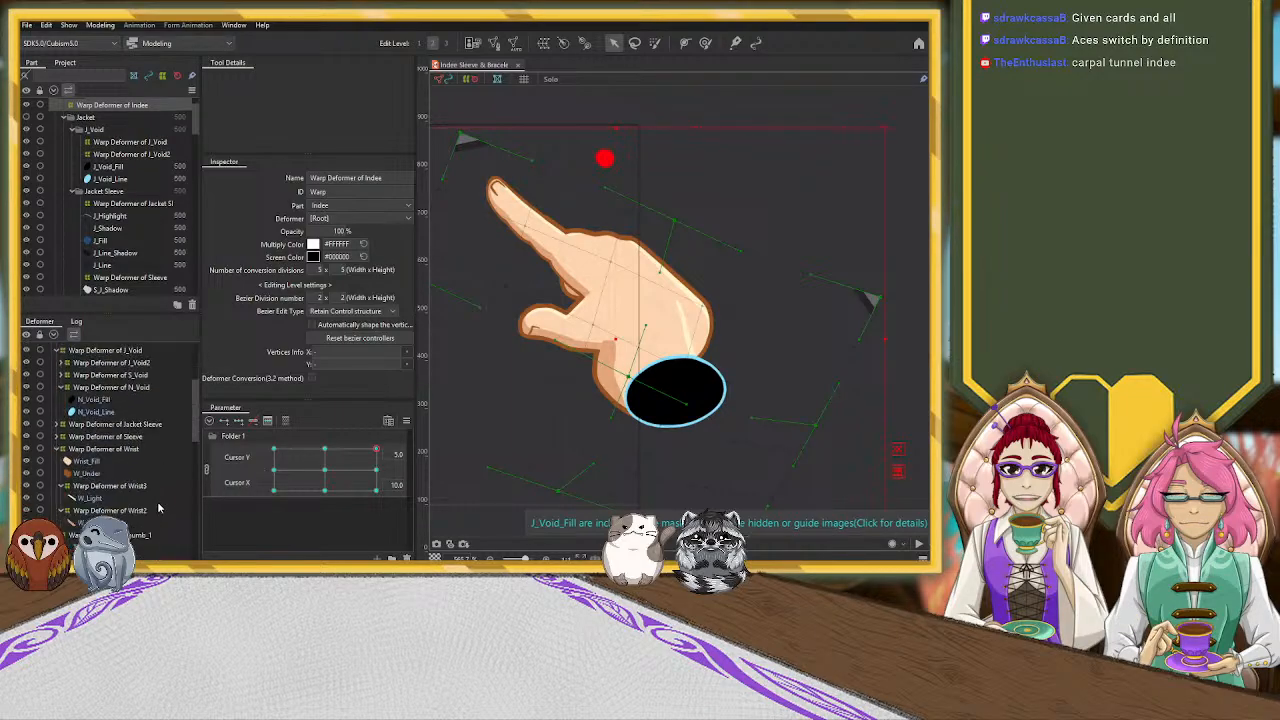
scroll(157, 501, up, 1)
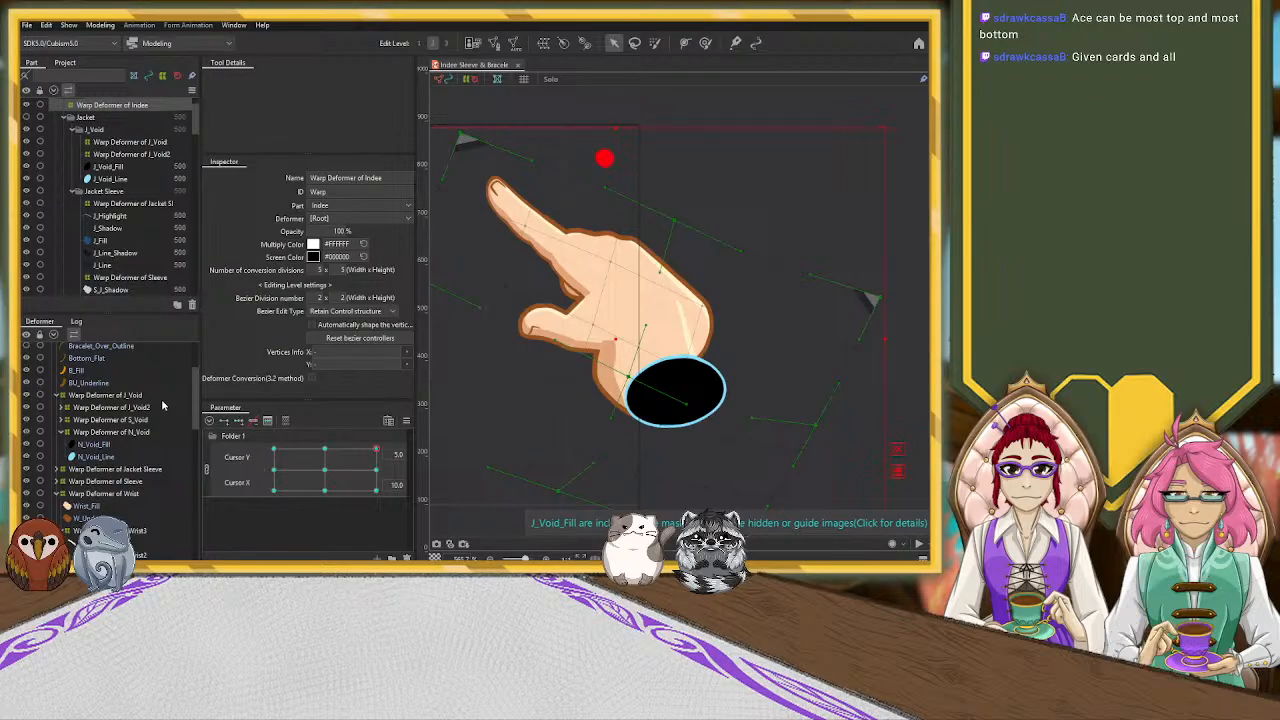
click(137, 483)
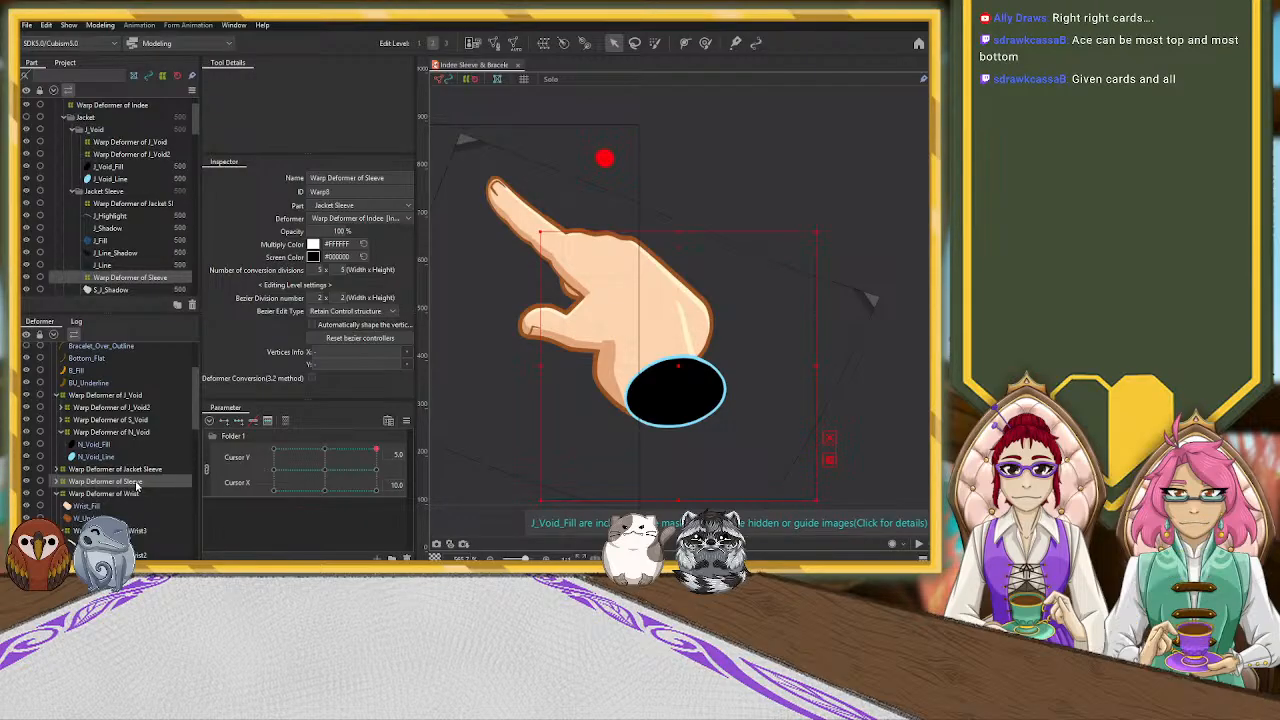
click(148, 470)
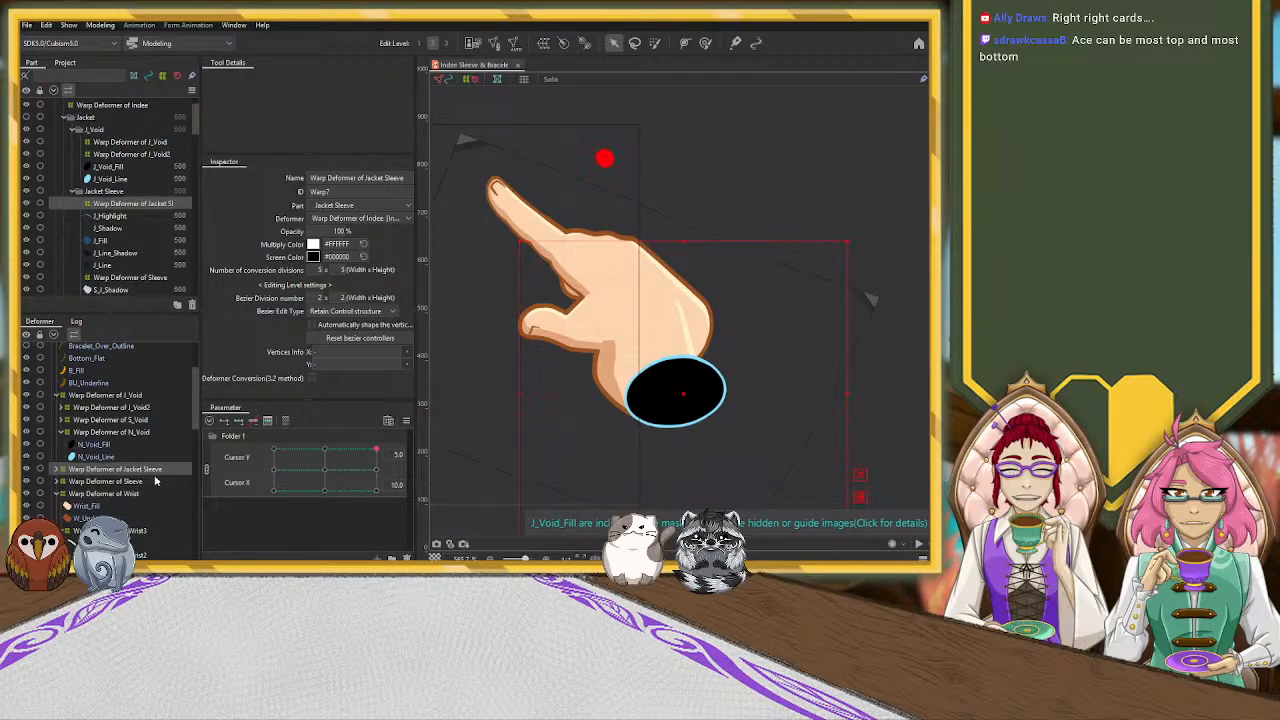
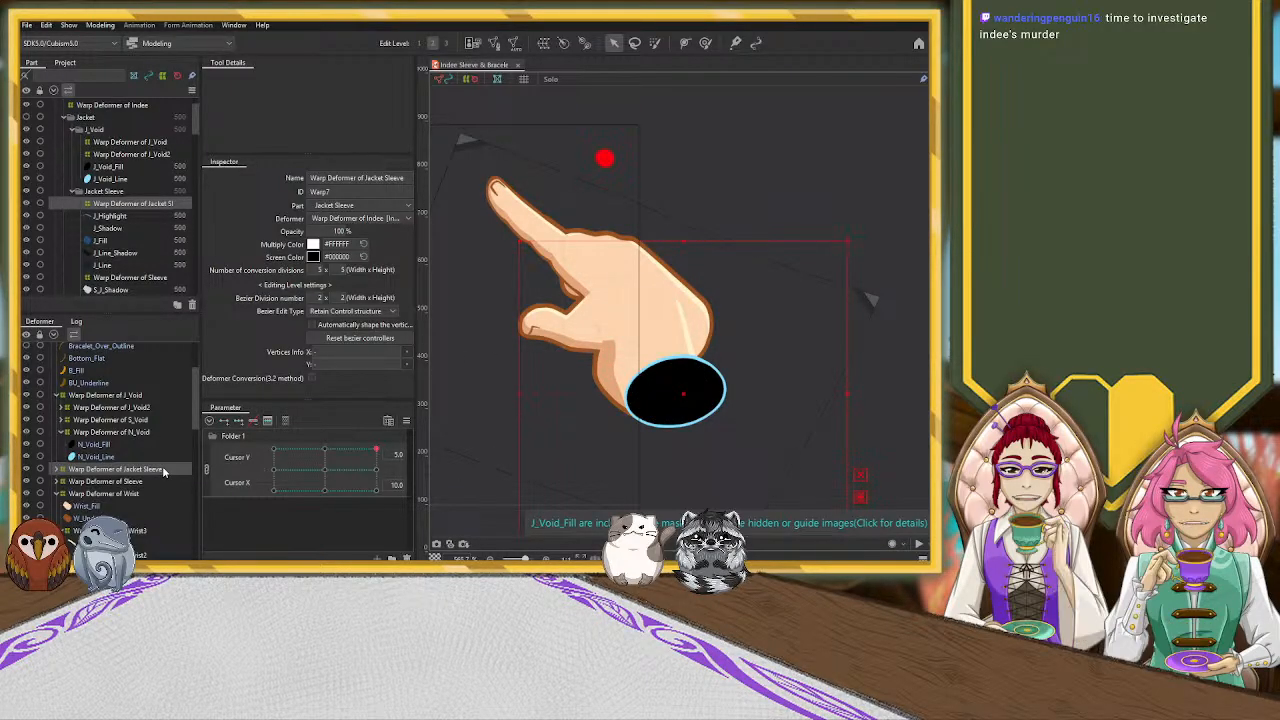
Reshape the Warp Deformer of Hand at the Cursor X 10.0, Cursor Y 5.0 pose, slimming the back of the hand and angling it toward the wrist
scroll(160, 485, down, 1)
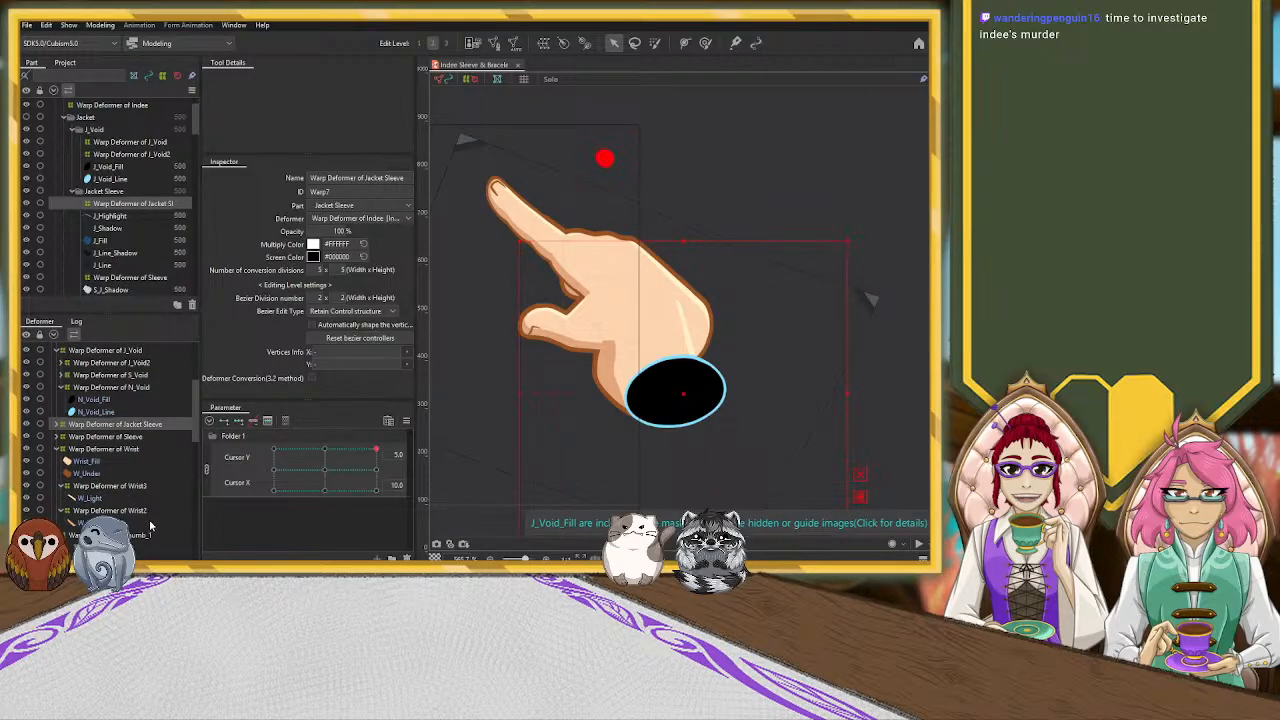
scroll(150, 520, down, 1)
scroll(152, 483, down, 1)
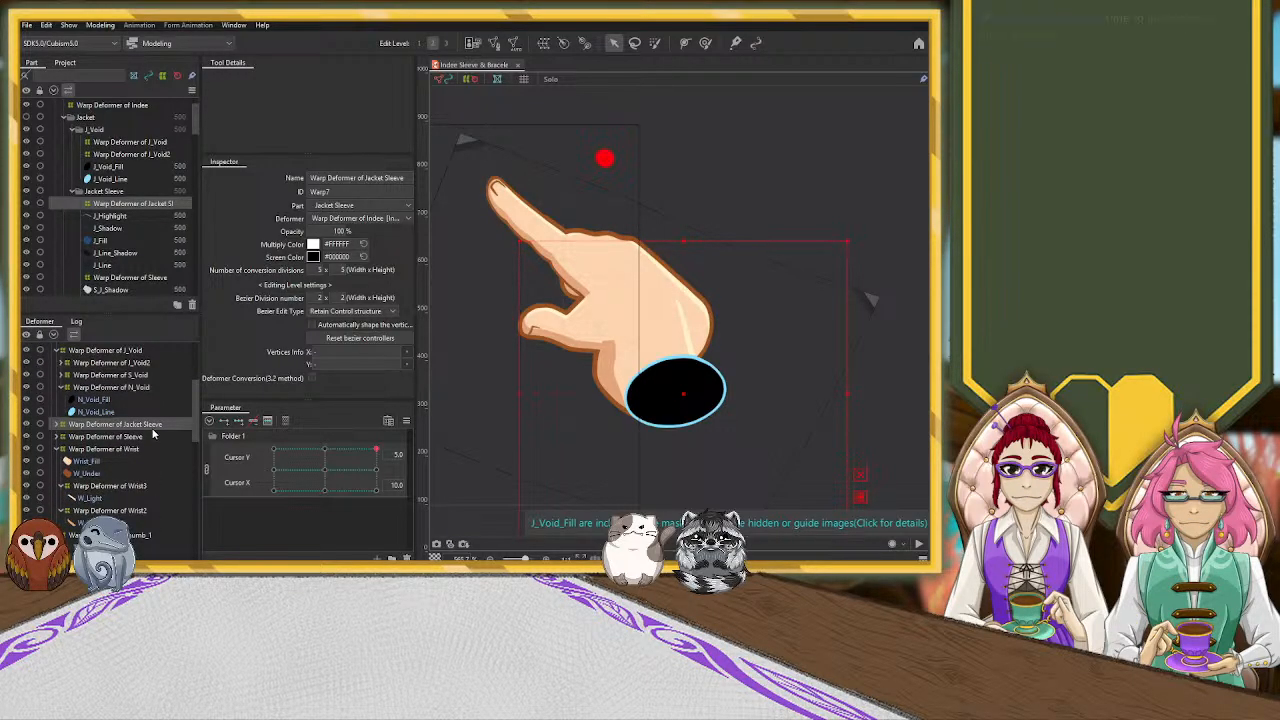
scroll(153, 433, down, 1)
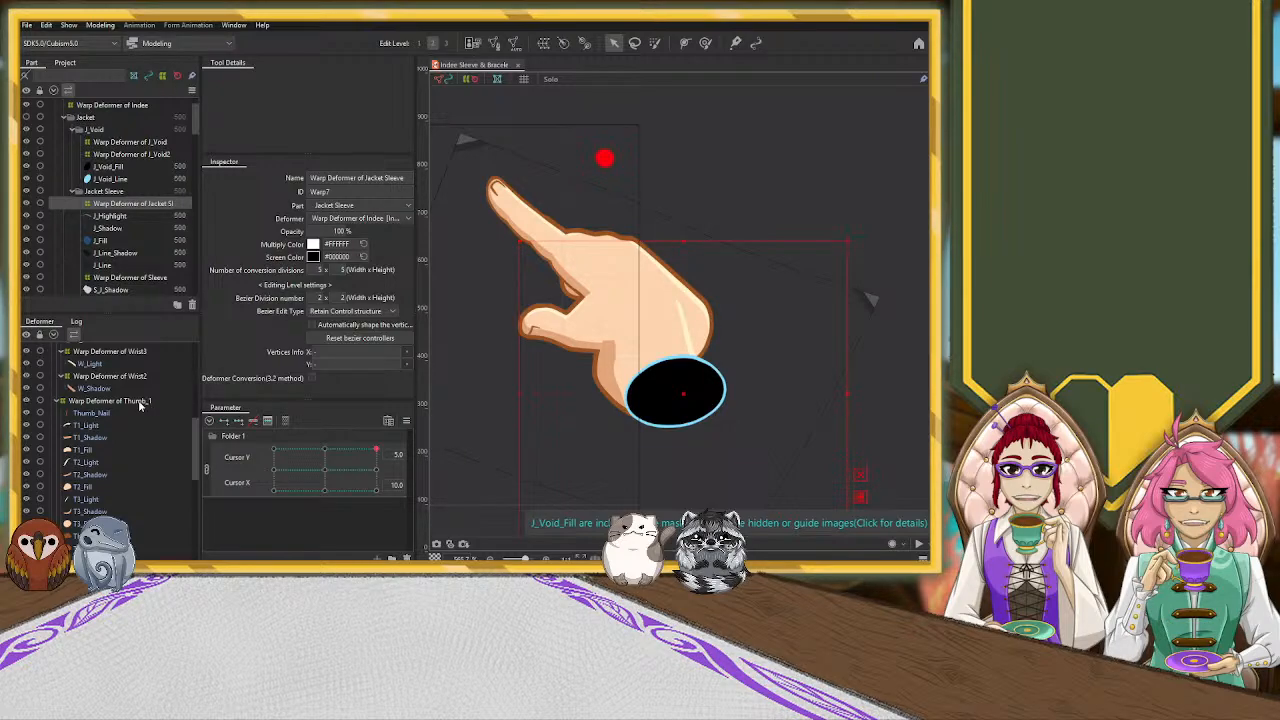
click(62, 400)
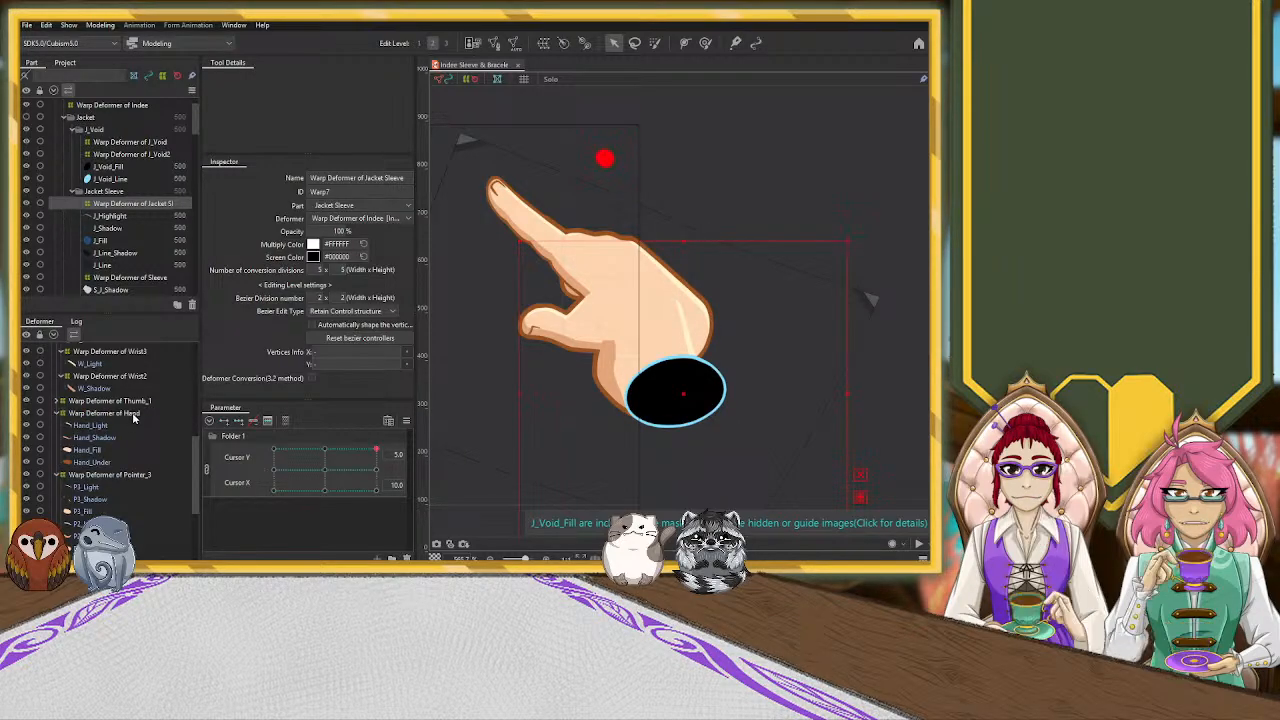
click(104, 413)
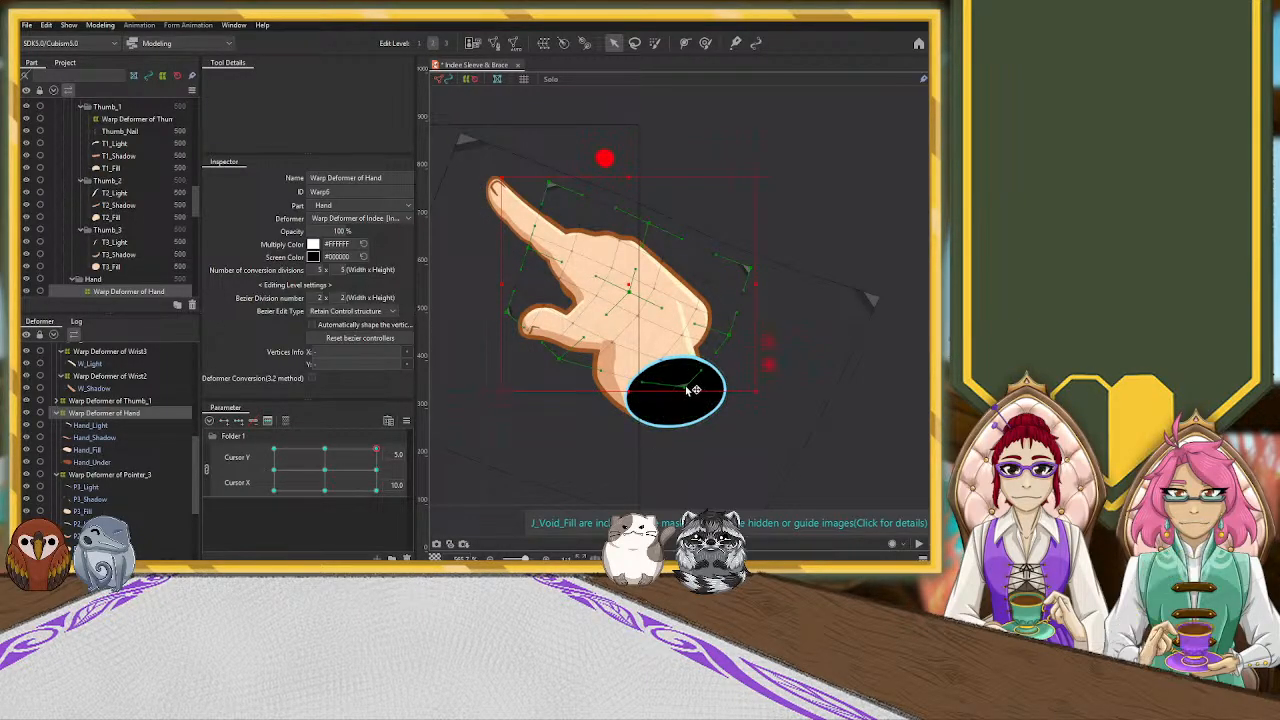
drag(757, 270, 740, 292)
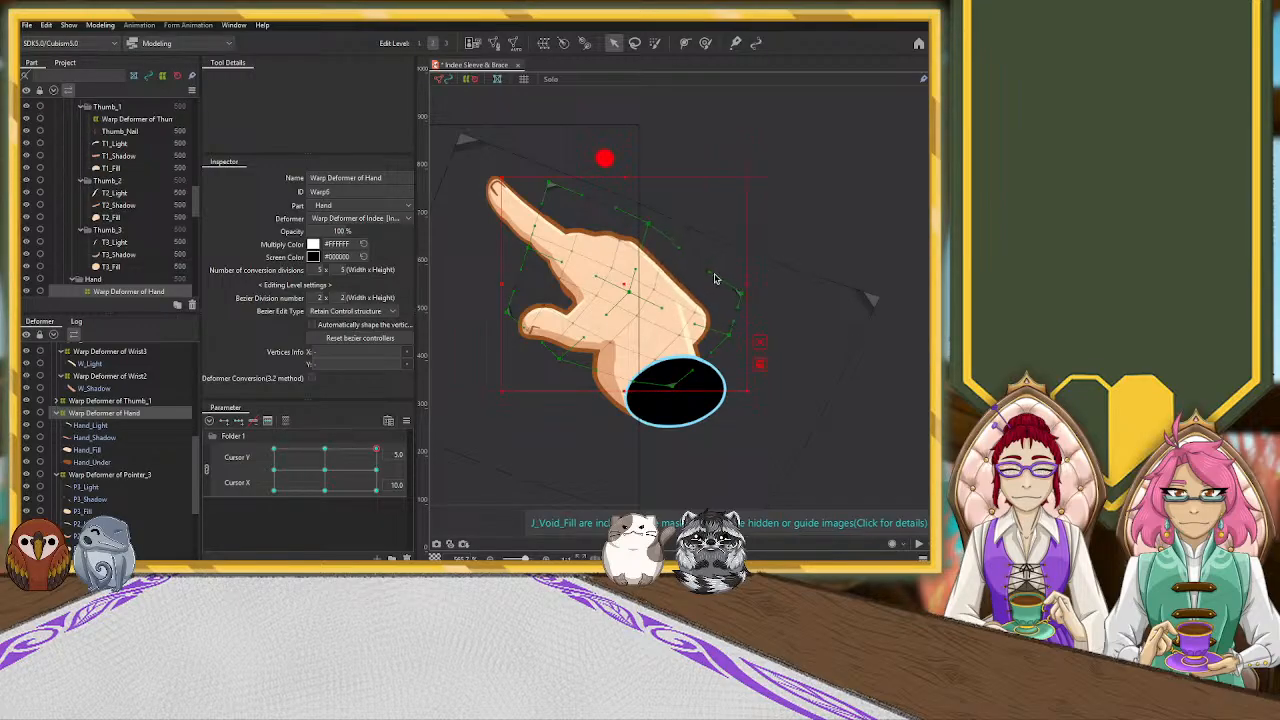
drag(662, 222, 670, 222)
drag(553, 185, 591, 189)
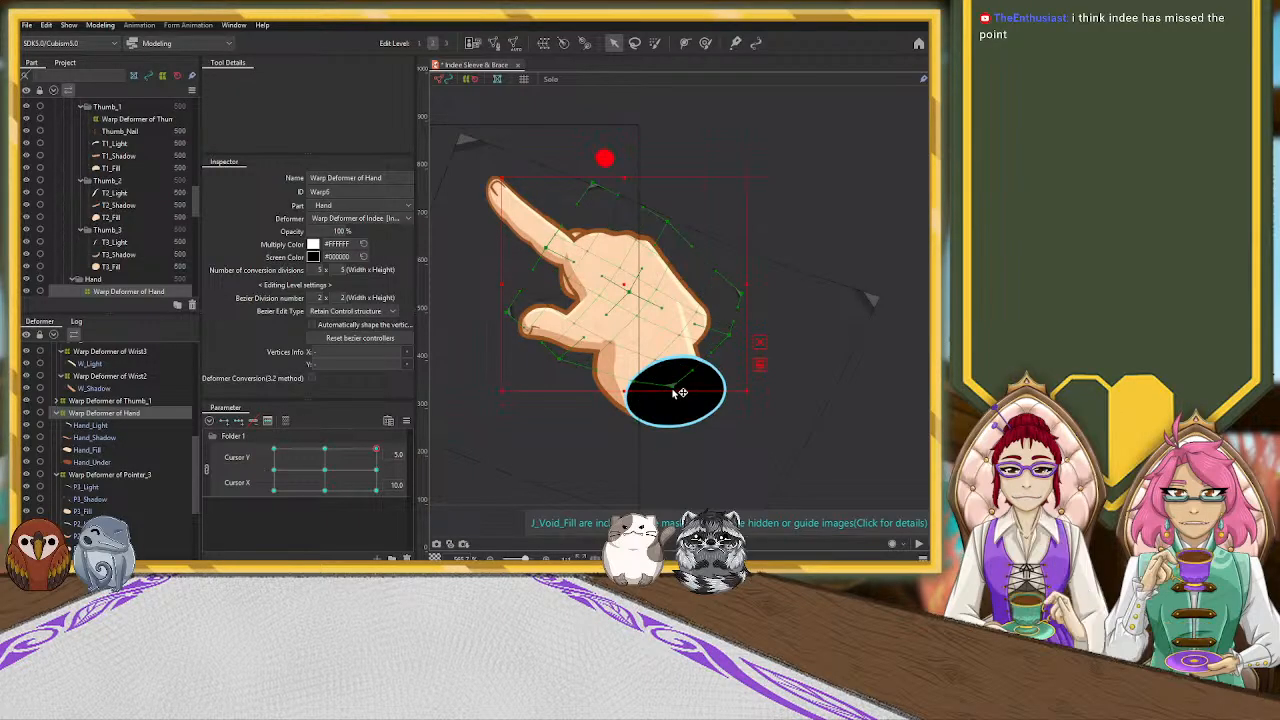
drag(672, 386, 646, 393)
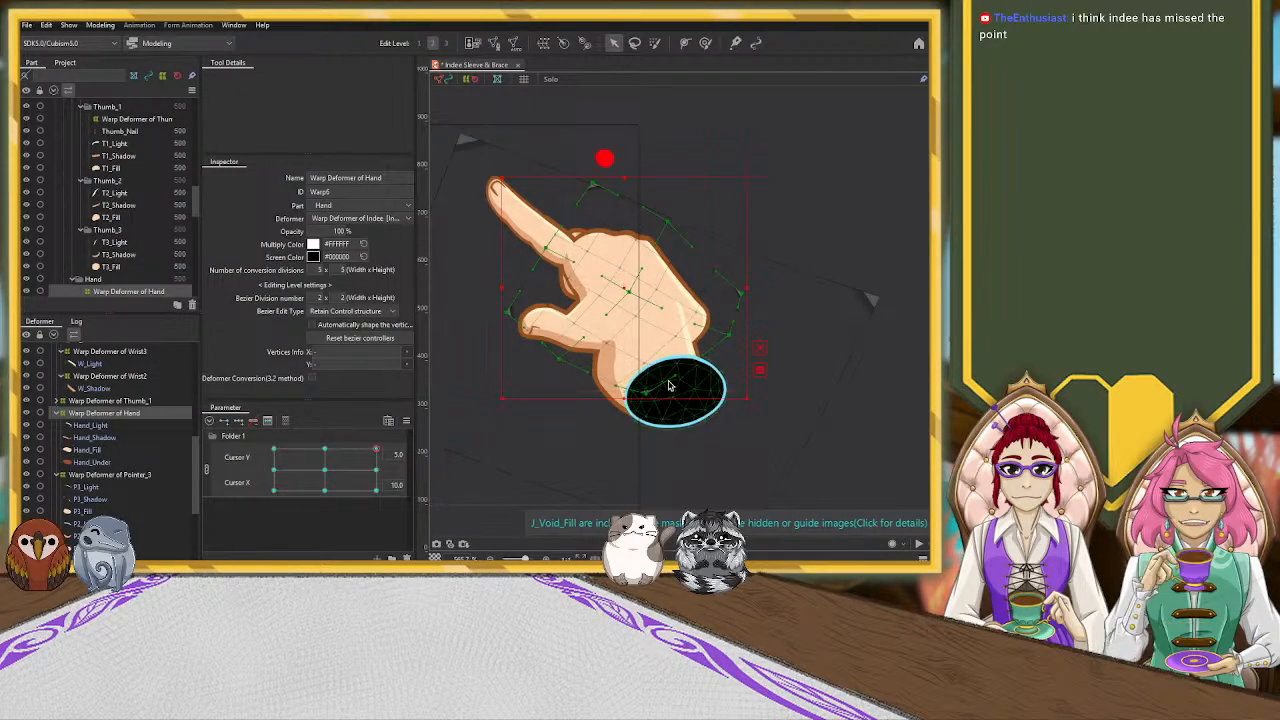
drag(749, 297, 710, 359)
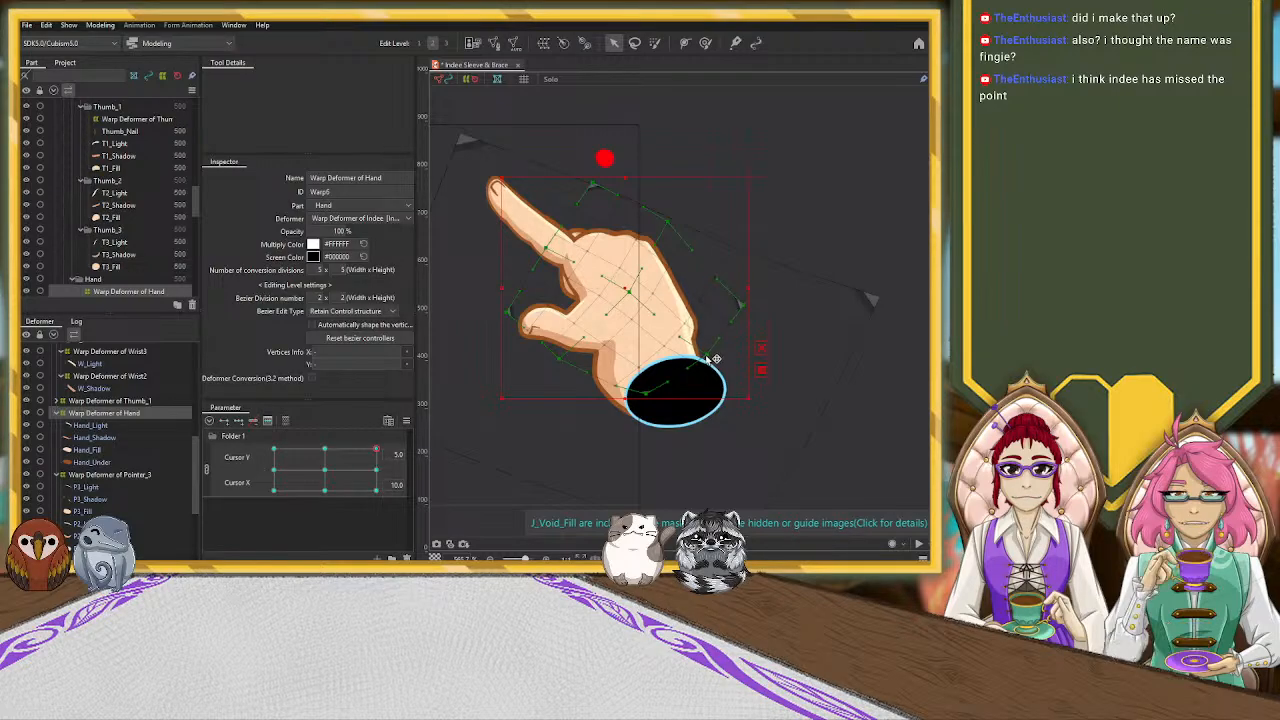
Reshape the Warp Deformer of Wrist so the wrist extends from the palm and surrounds the void opening
click(135, 377)
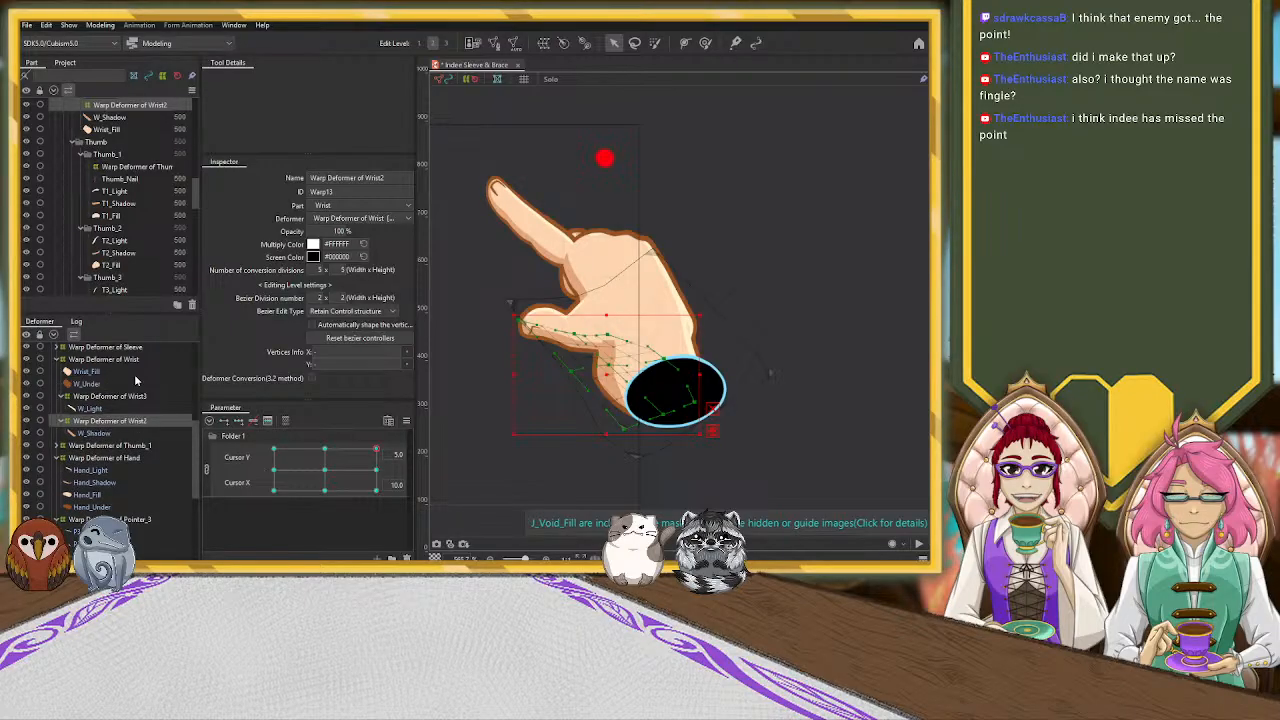
click(139, 361)
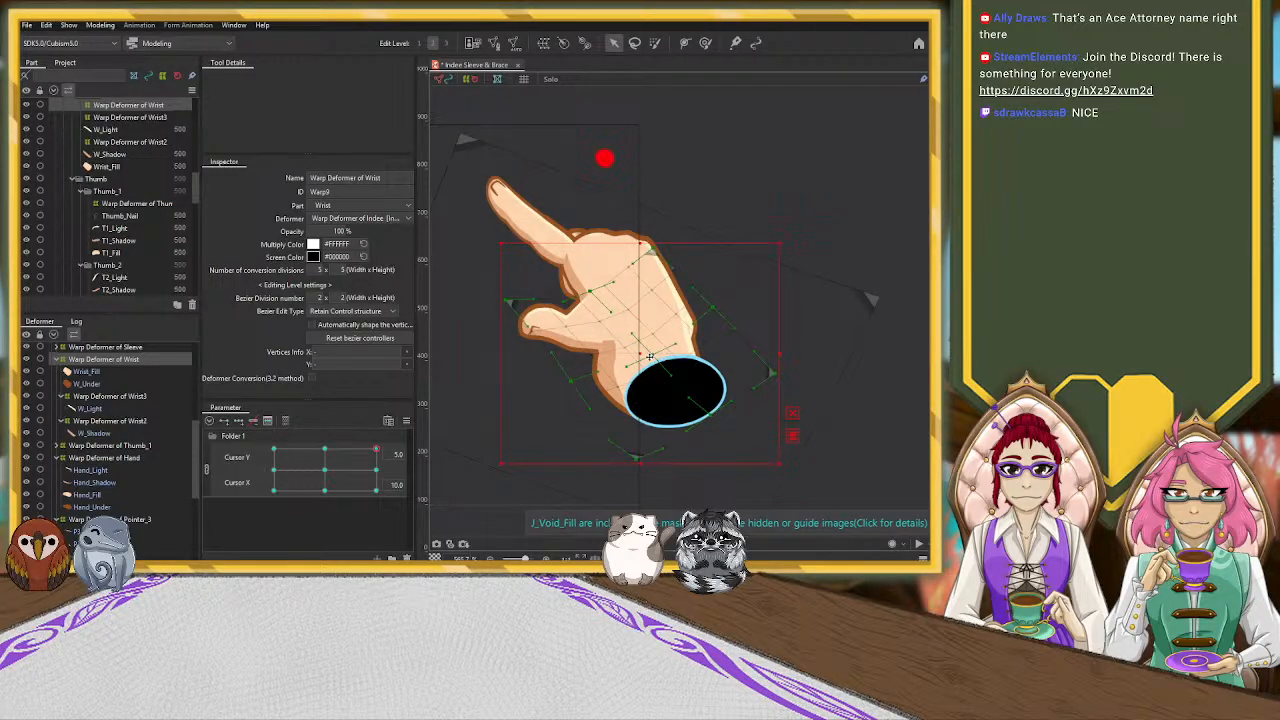
mouse_move(642, 355)
mouse_down()
mouse_move(680, 372)
mouse_move(653, 376)
mouse_up()
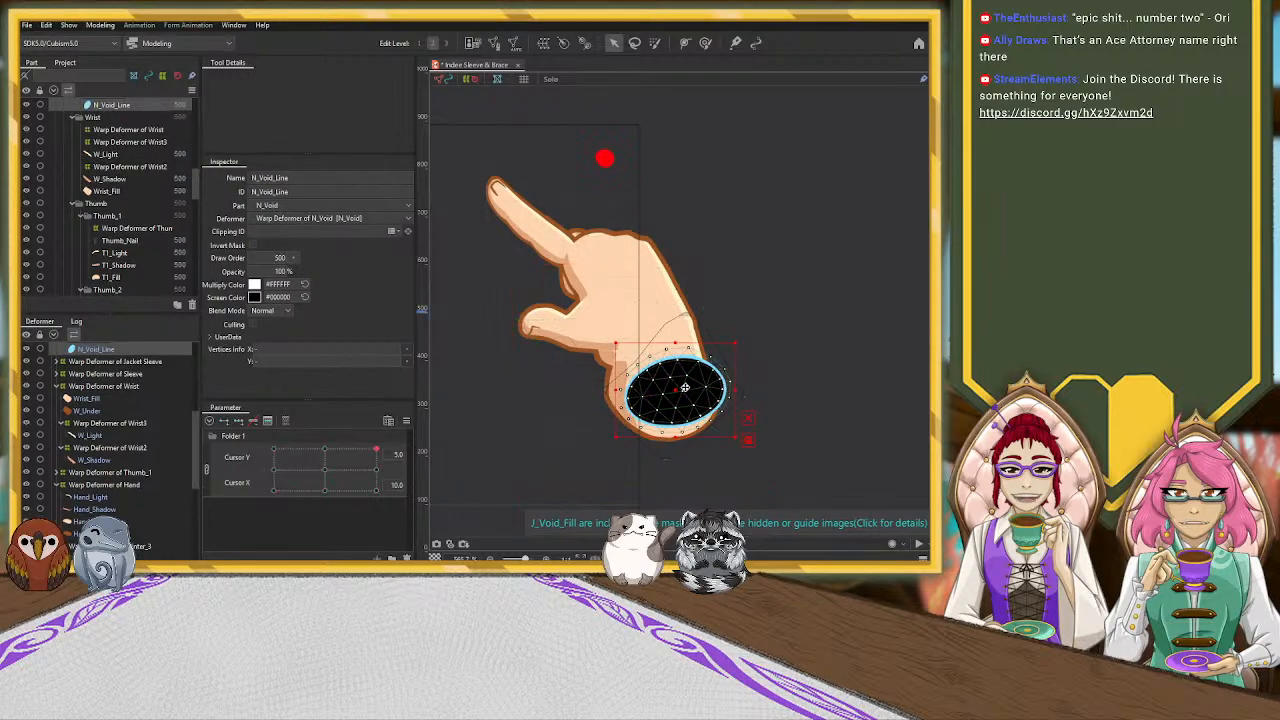
Move the Warp Deformer of N_Void down to the wrist's end, flatten it slightly and rotate it a little clockwise
scroll(147, 407, up, 1)
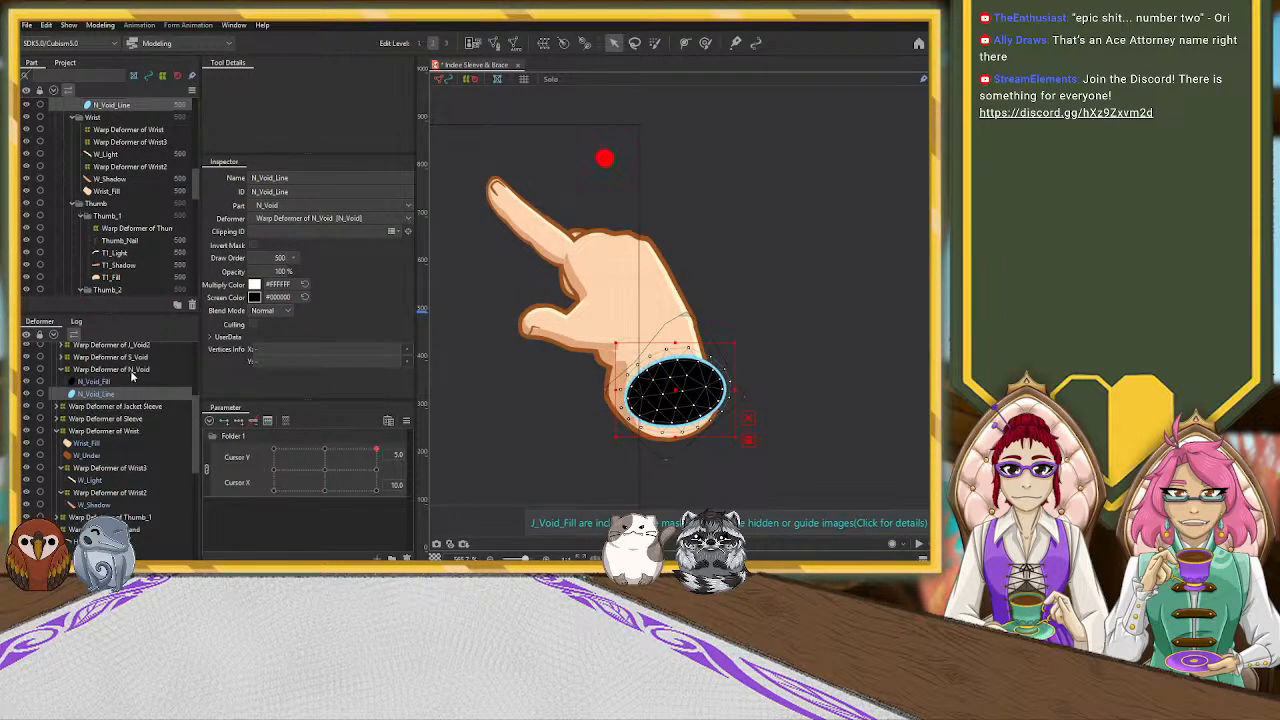
click(111, 369)
drag(674, 388, 591, 407)
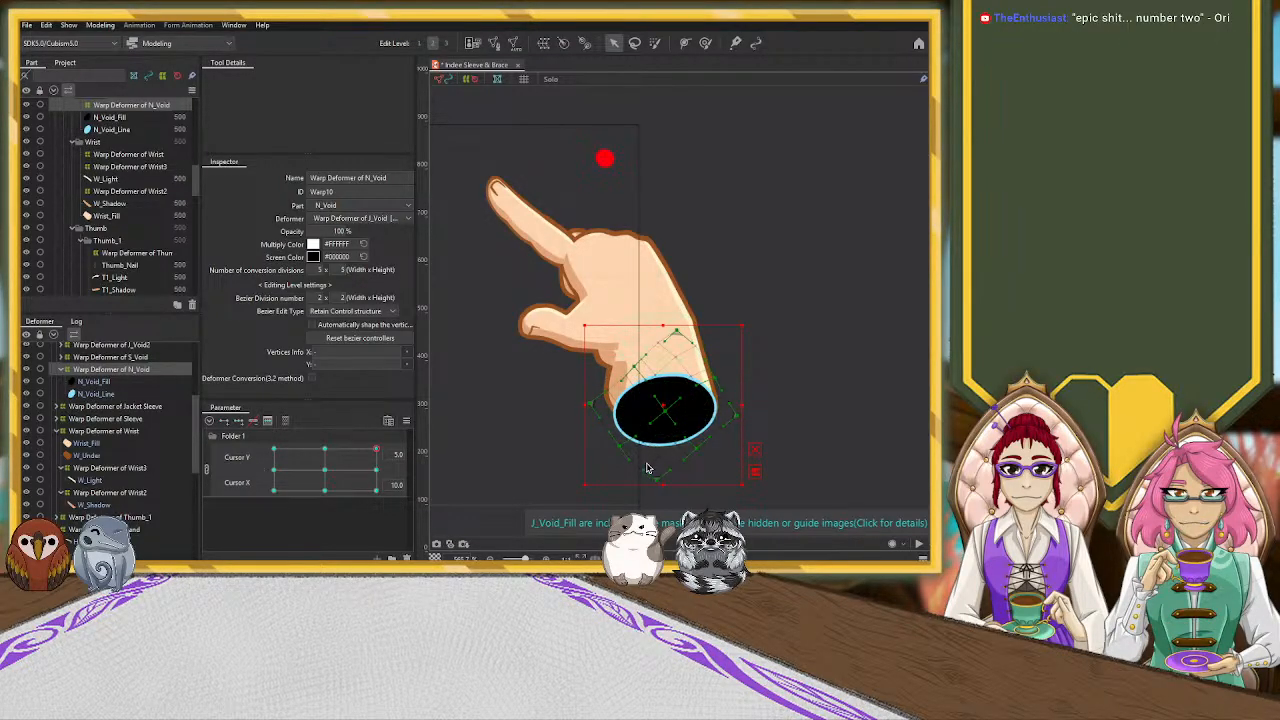
drag(661, 485, 661, 479)
drag(746, 323, 753, 333)
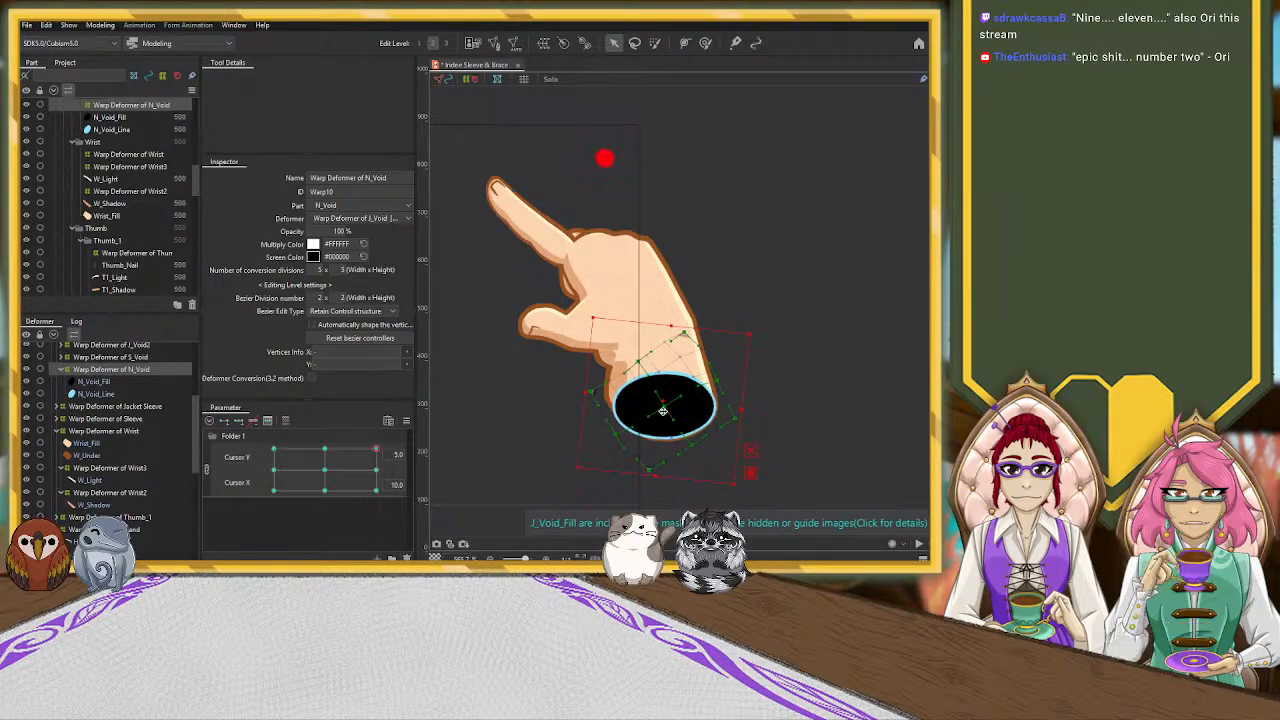
click(676, 418)
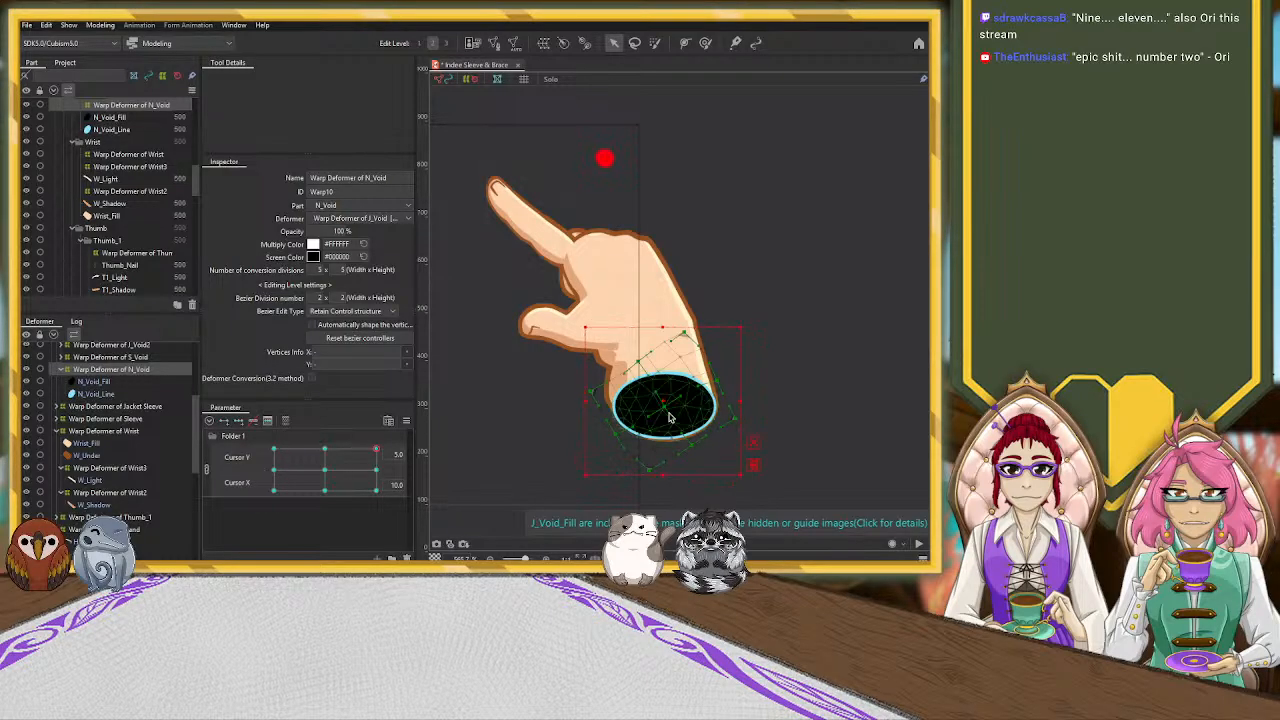
click(802, 404)
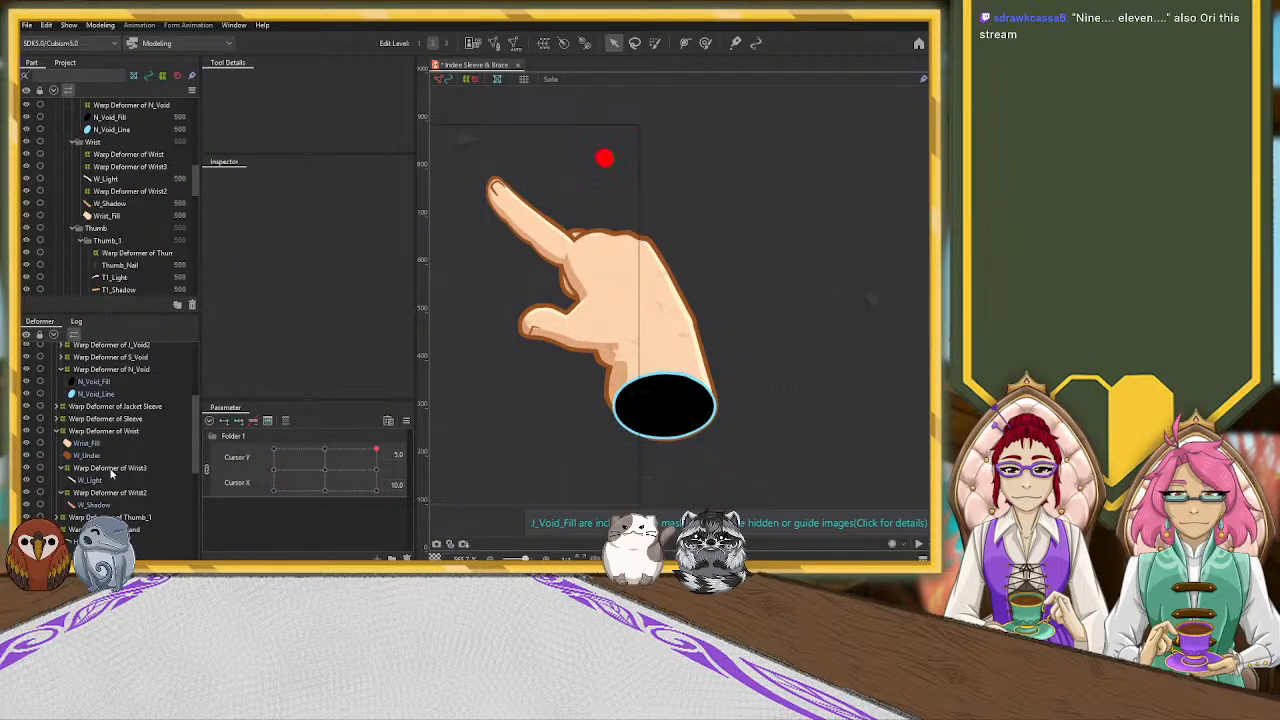
Fine-tune the Warp Deformer of N_Void with its bounding box hidden, fitting the void's edge to the wrist outline
click(118, 370)
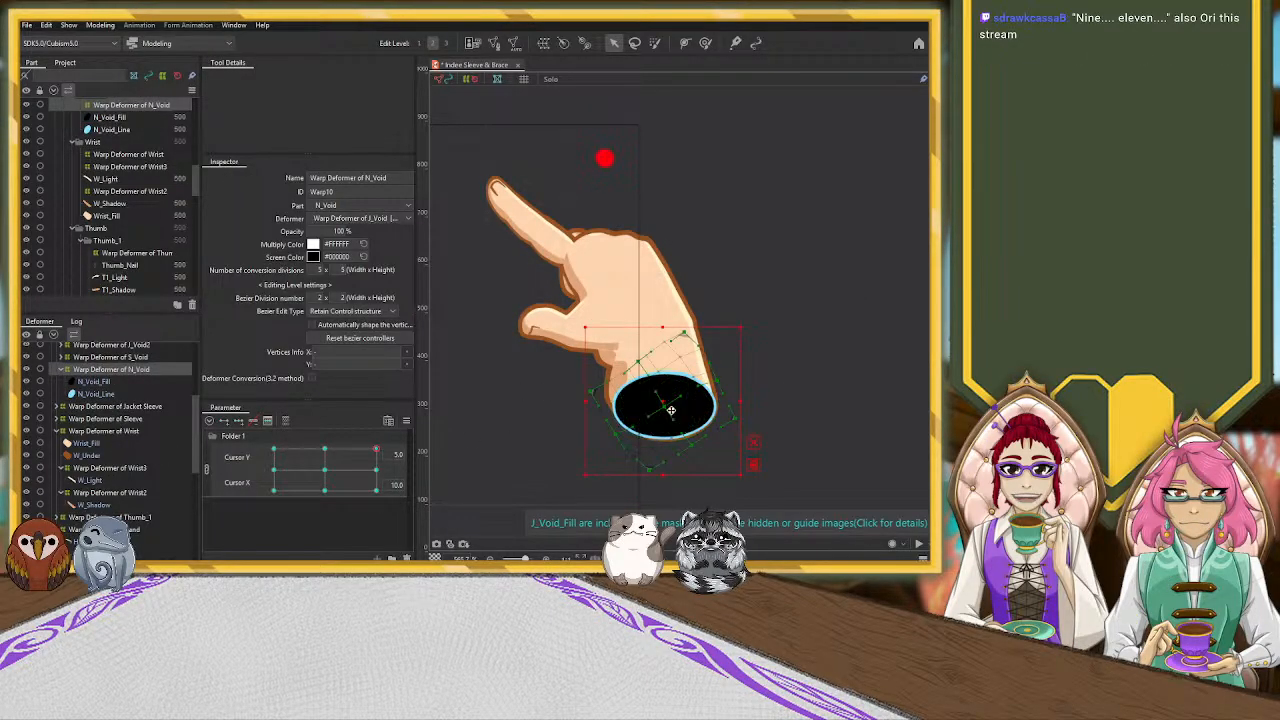
click(754, 443)
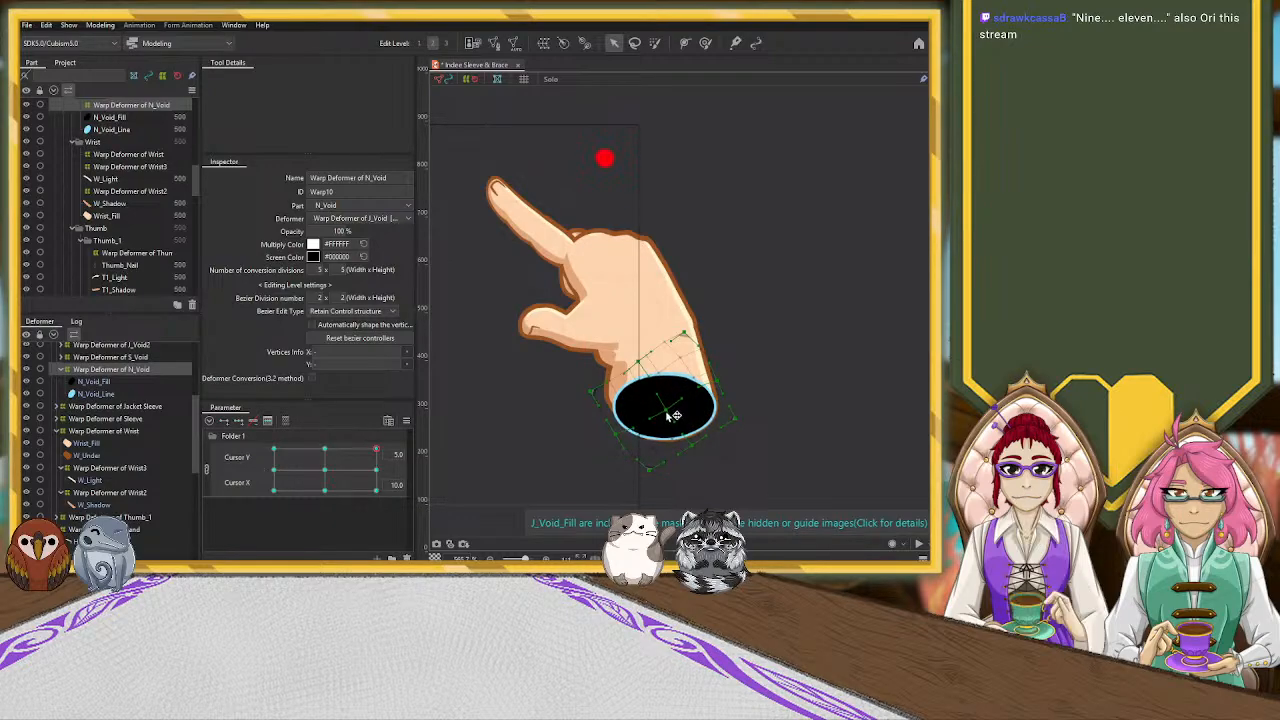
click(673, 415)
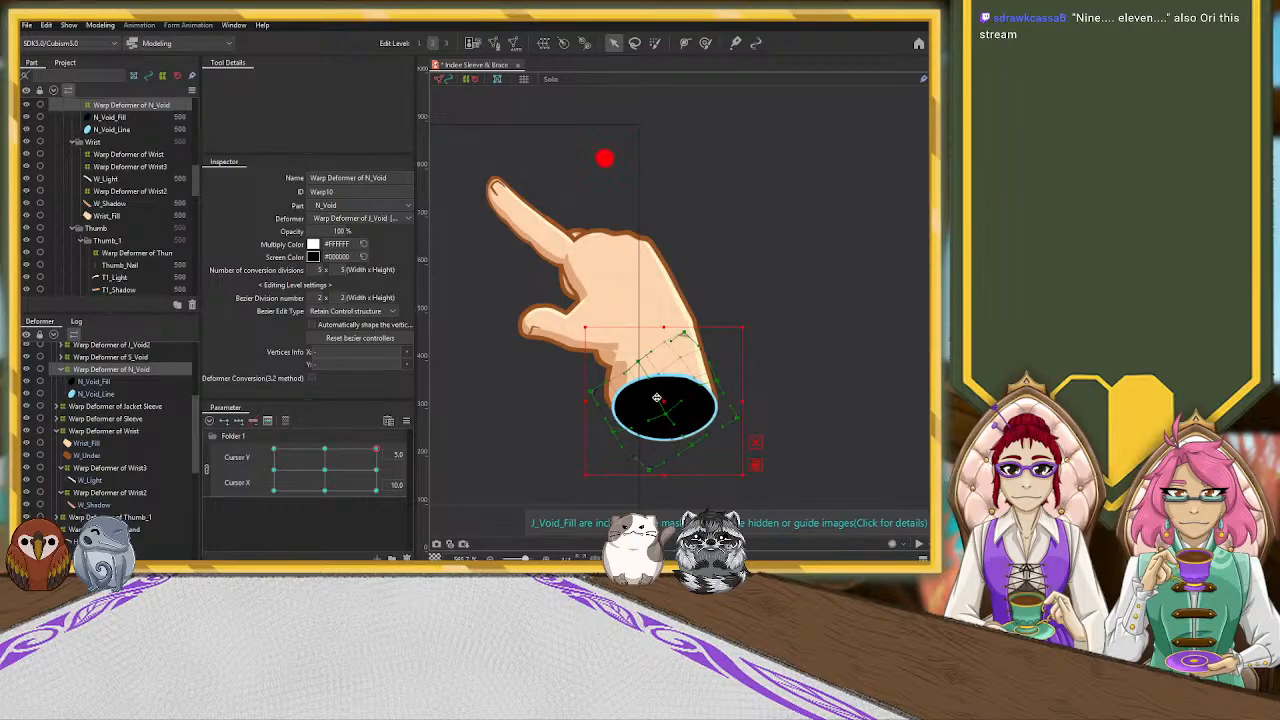
click(754, 437)
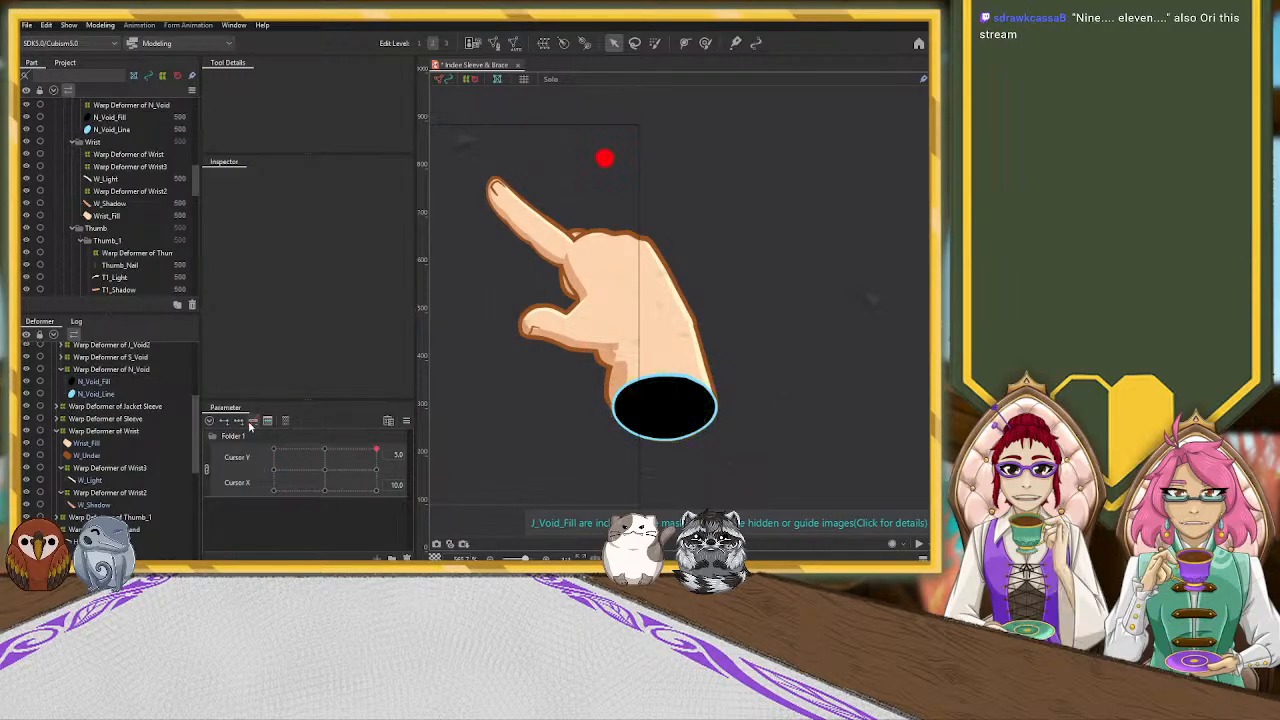
click(104, 431)
click(107, 370)
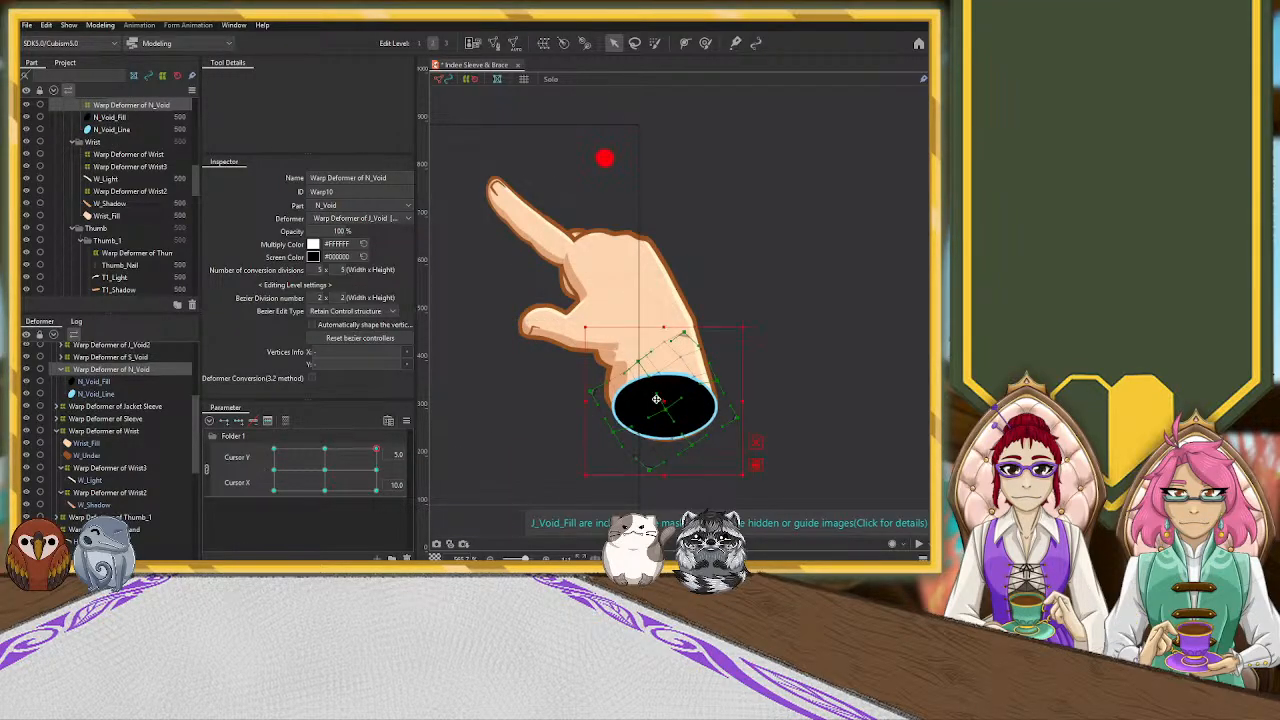
click(756, 442)
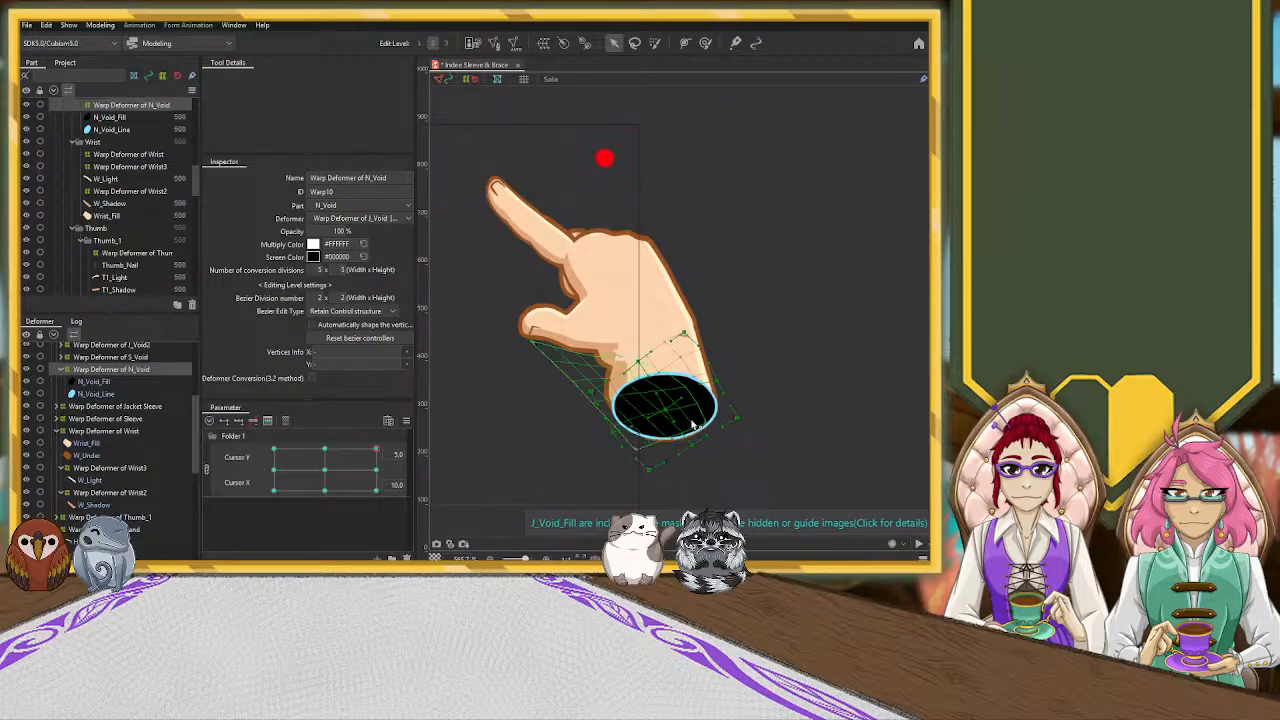
click(688, 363)
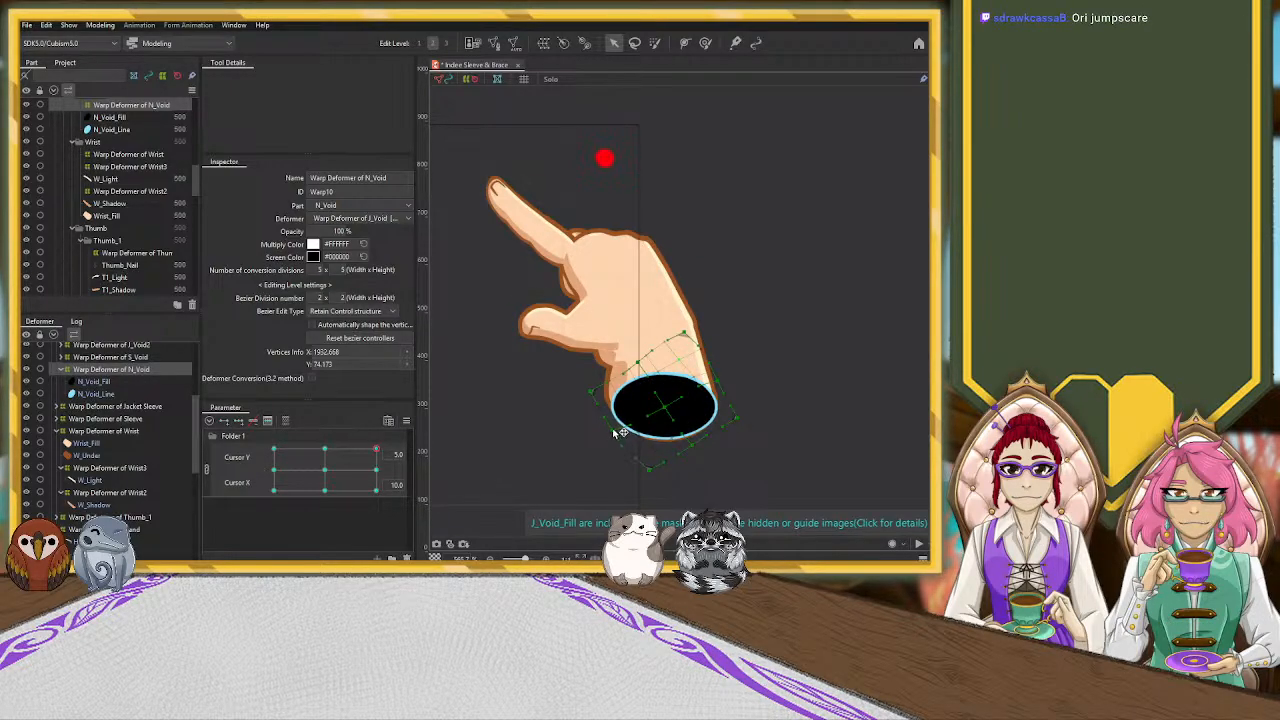
Widen the Warp Deformer of N_Void toward the thumb side, tilt it slightly clockwise and stretch its upper and lower corners
click(113, 370)
drag(586, 400, 578, 399)
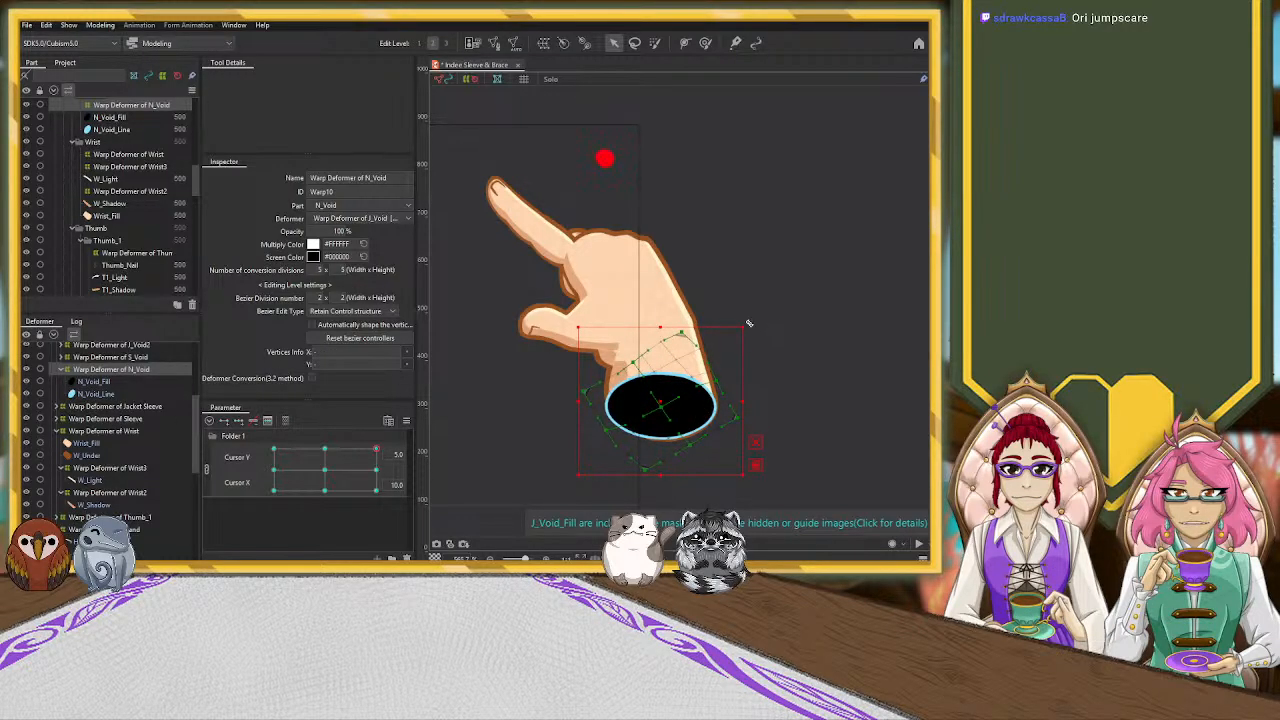
drag(749, 323, 758, 332)
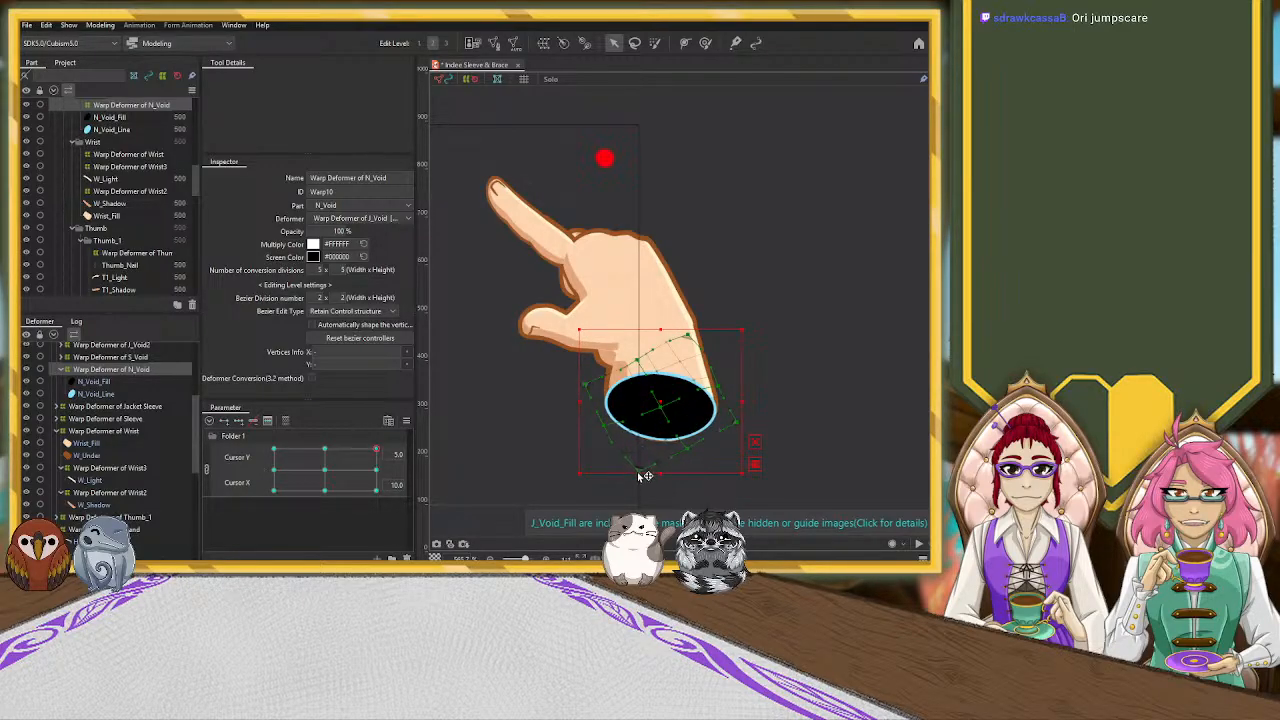
drag(638, 480, 639, 477)
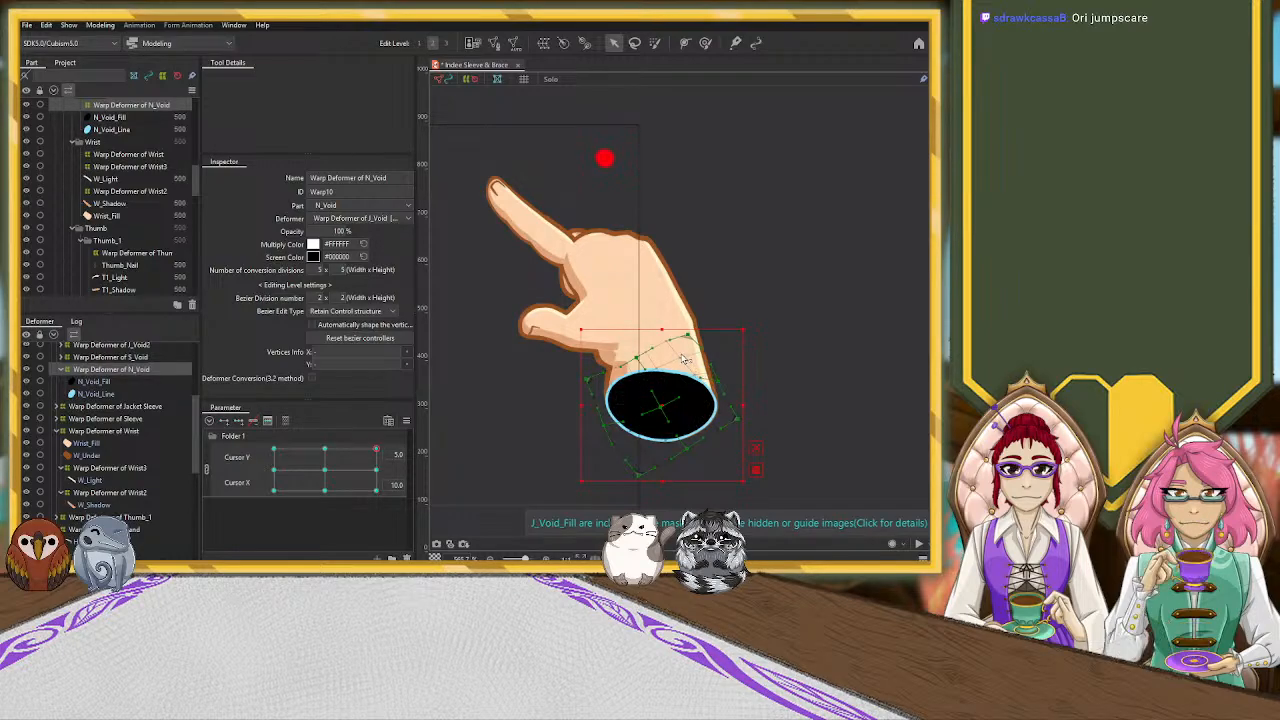
drag(688, 335, 689, 331)
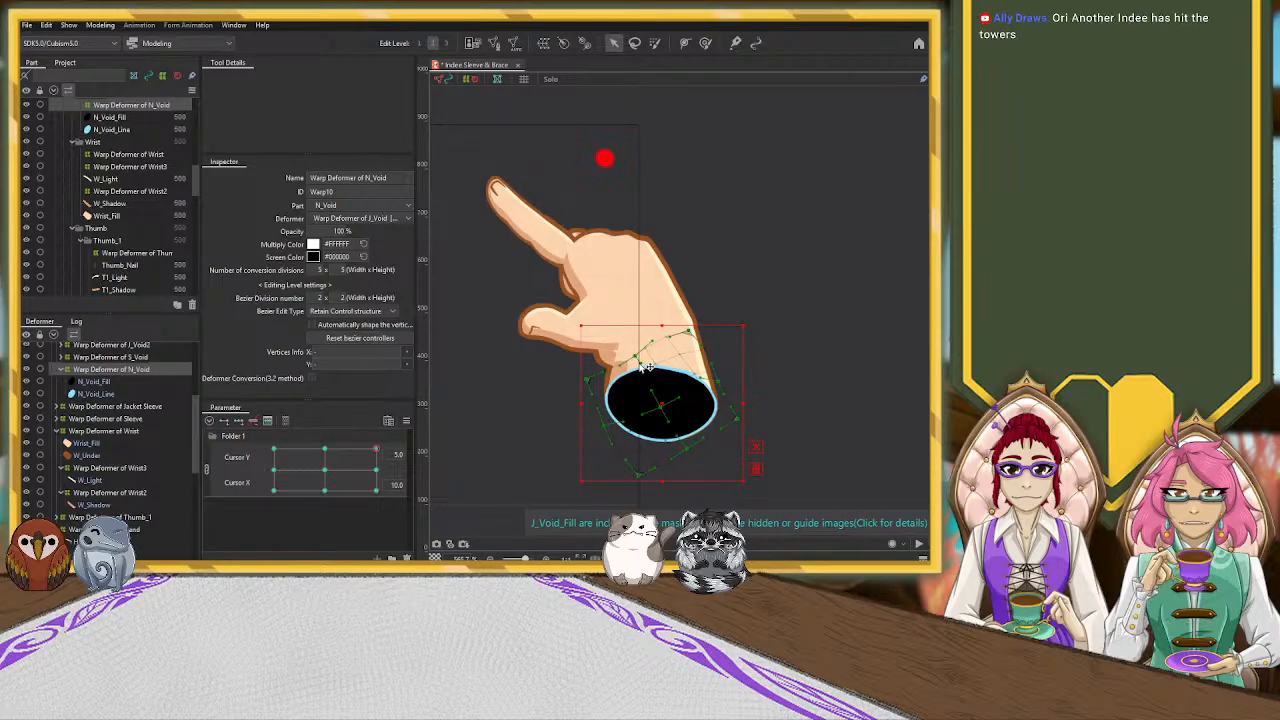
Refine the N_Void deformer's control points along the void's upper rim, and check the hand's placement at the canvas corner
drag(681, 397, 681, 397)
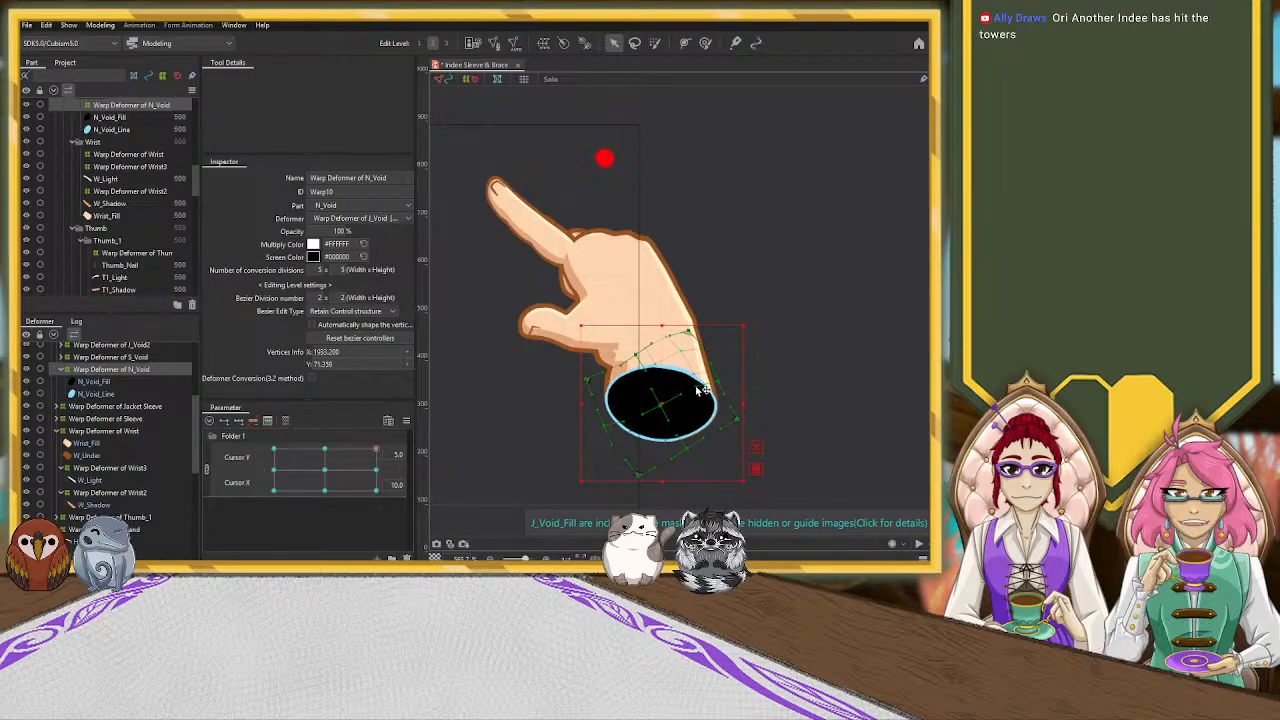
drag(700, 378, 706, 386)
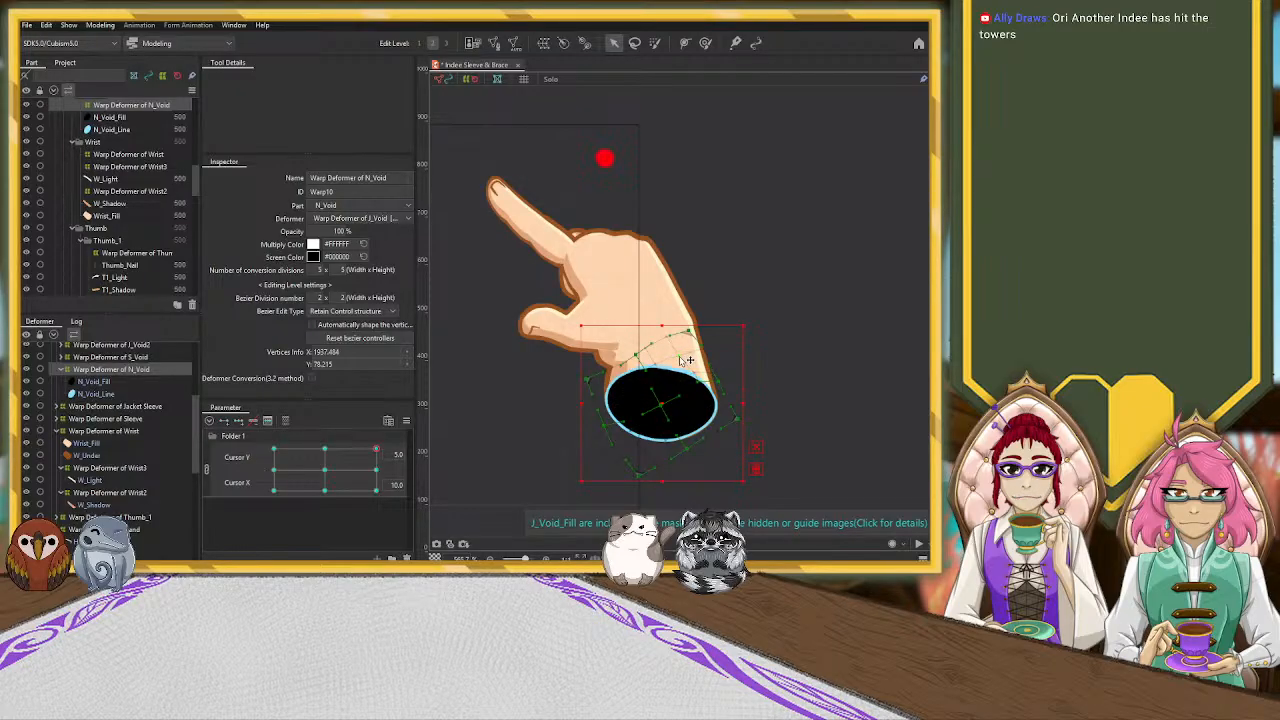
drag(653, 387, 652, 387)
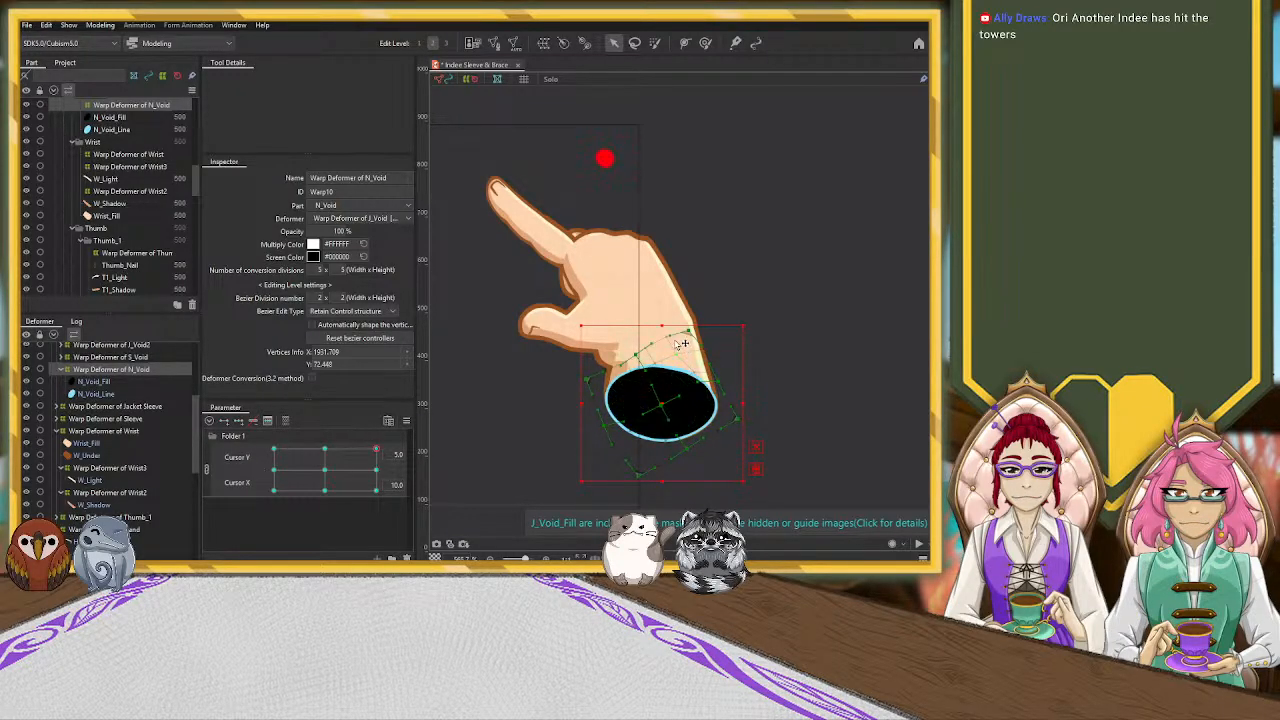
drag(637, 355, 655, 349)
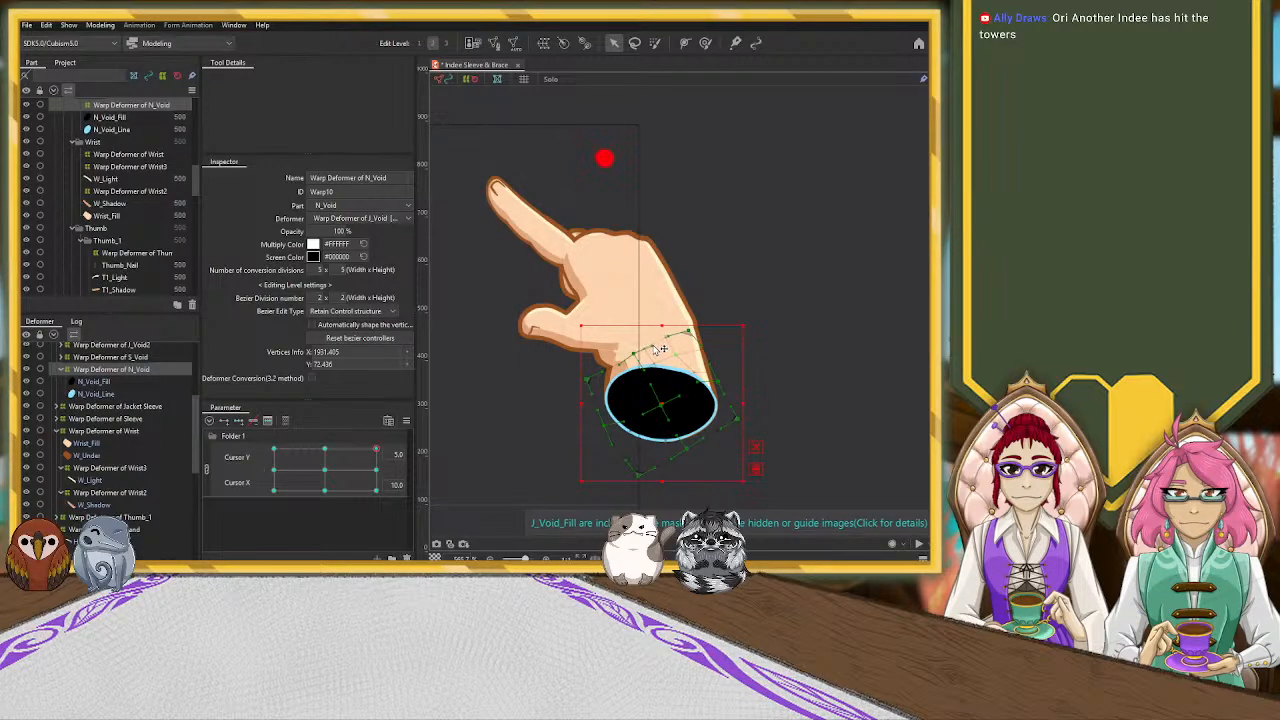
drag(716, 381, 719, 383)
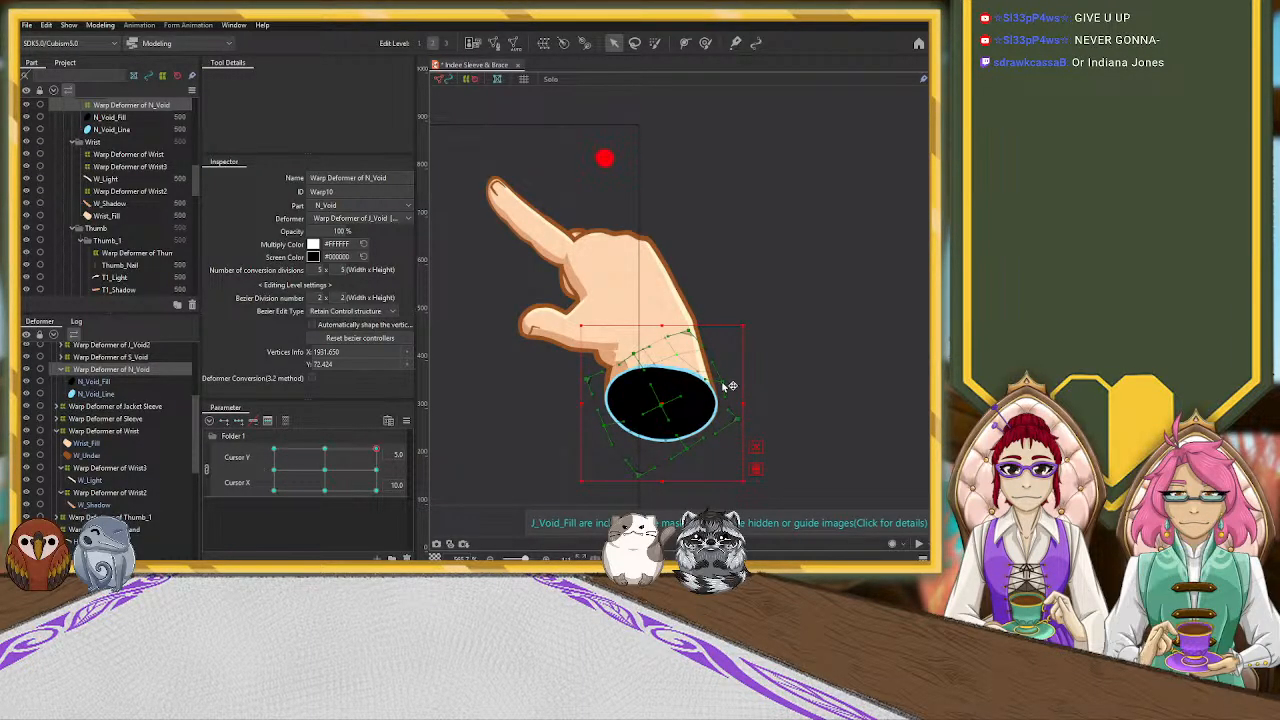
click(768, 170)
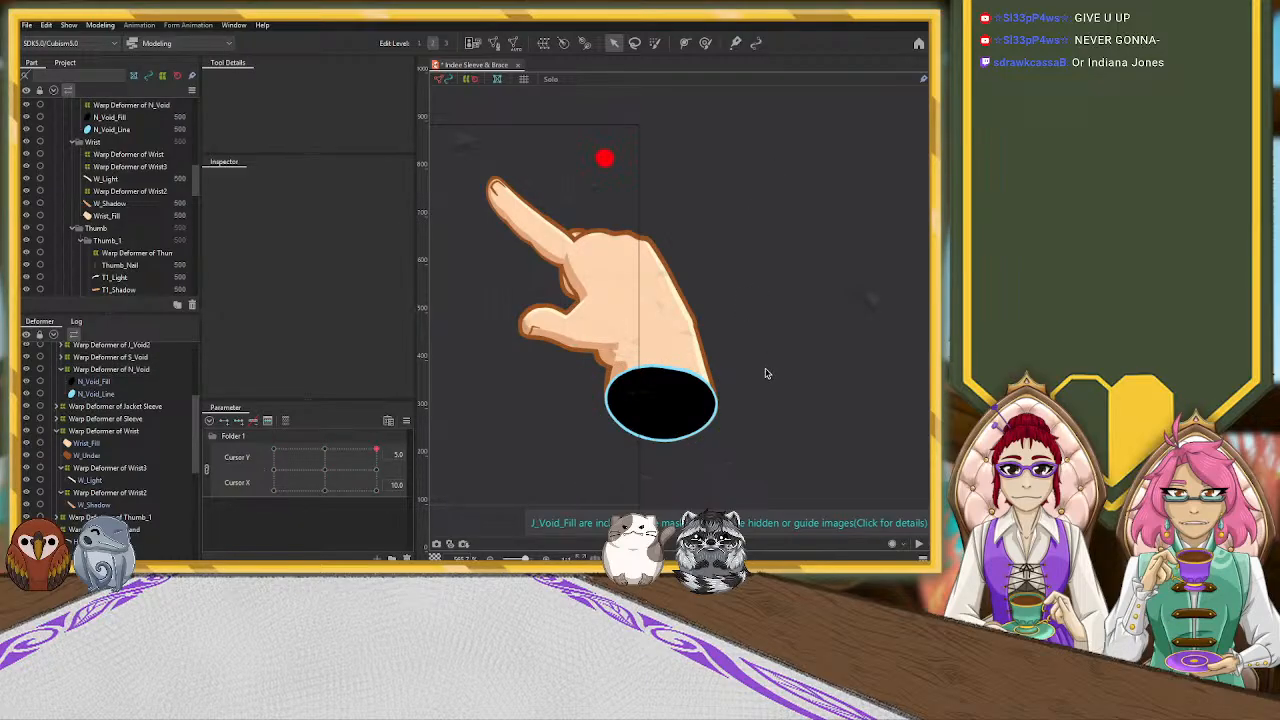
scroll(766, 373, down, 6)
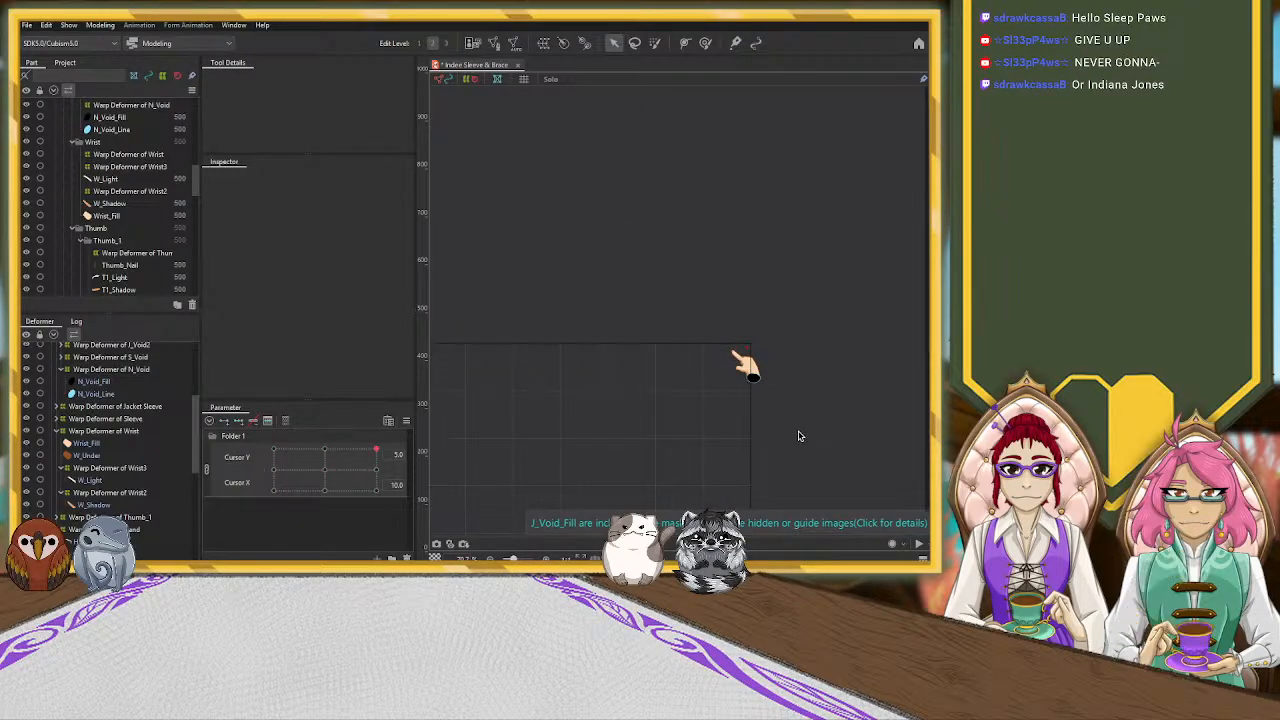
Rotate the Warp Deformer of Pointer_3 clockwise at this corner pose and nudge it back into line with the hand
scroll(799, 436, up, 2)
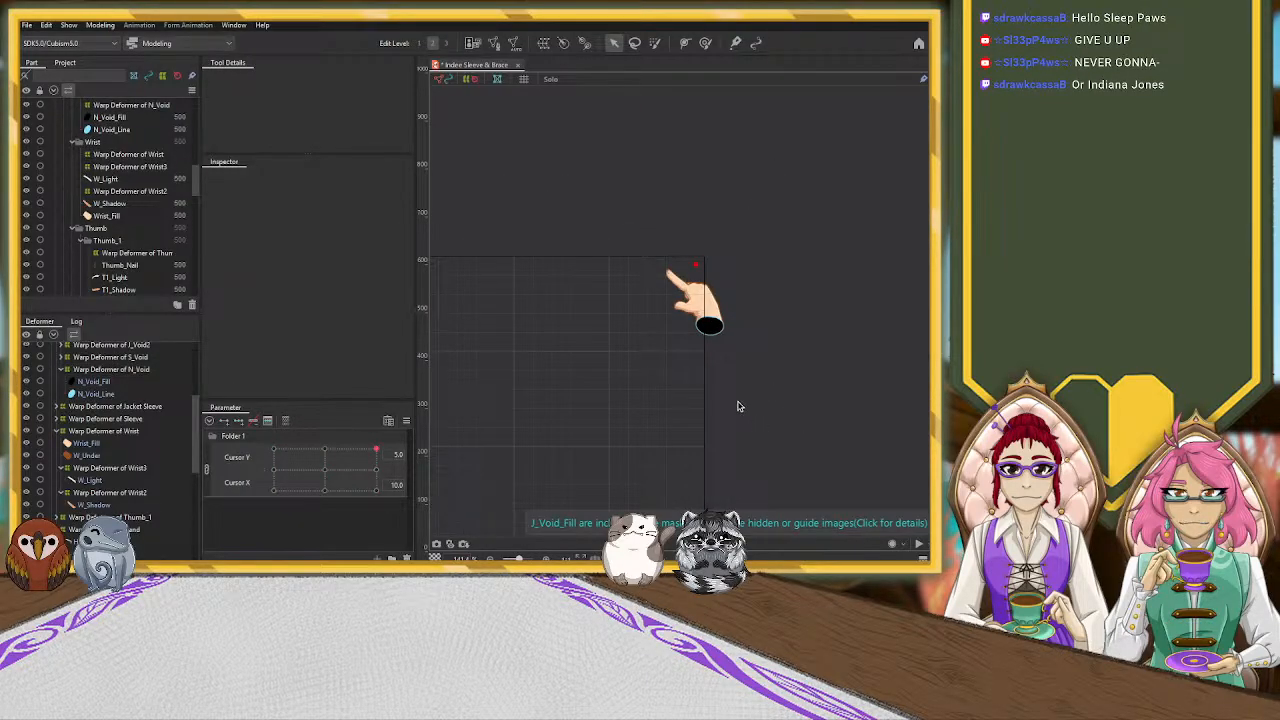
scroll(711, 337, up, 2)
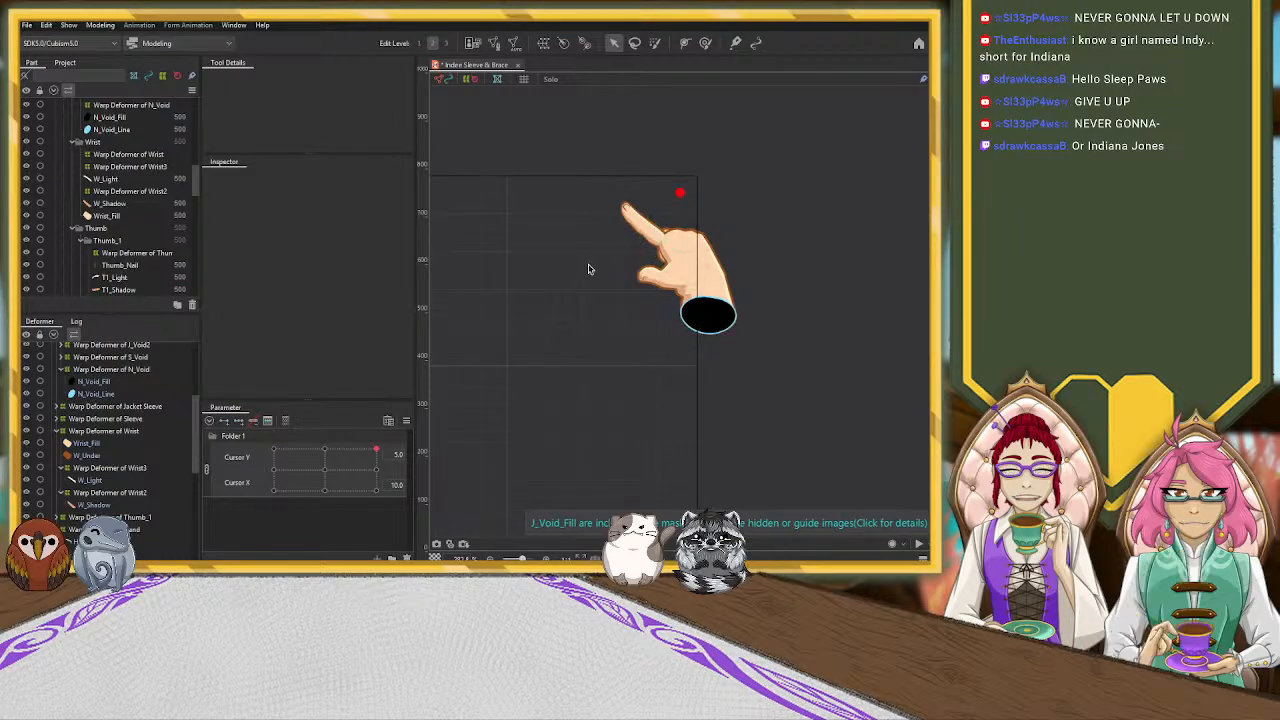
scroll(137, 485, down, 1)
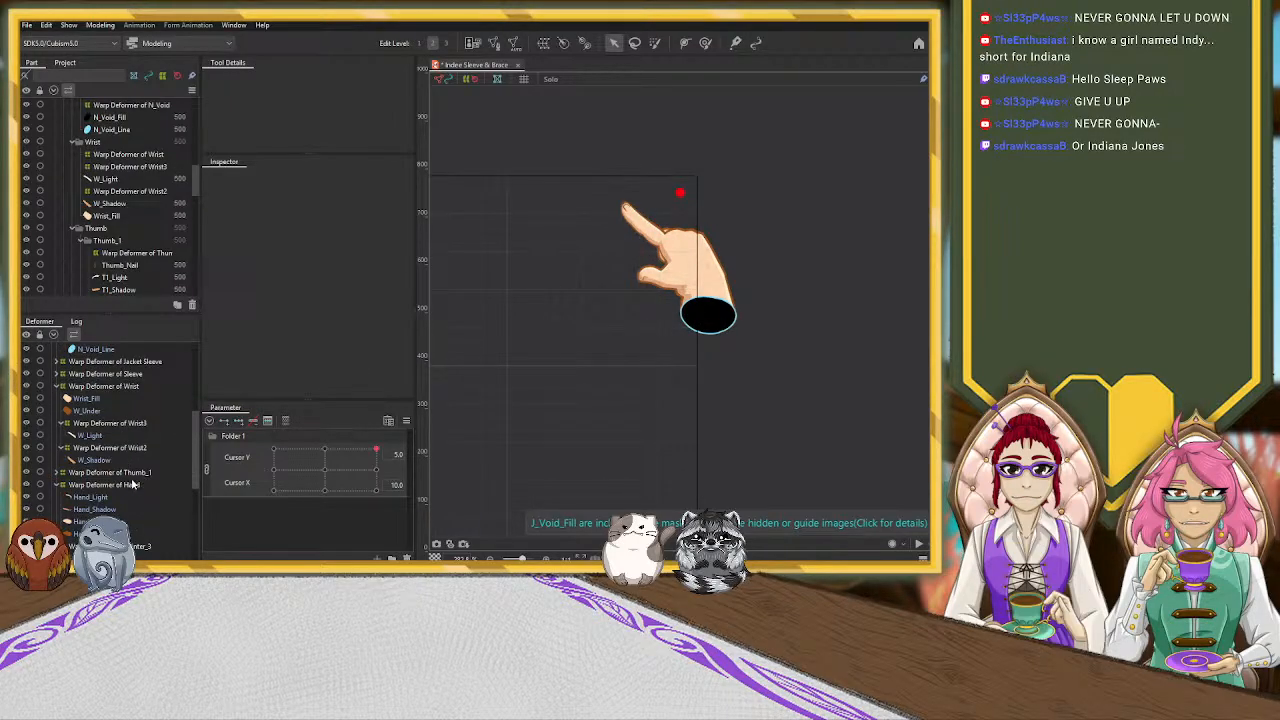
scroll(120, 495, down, 1)
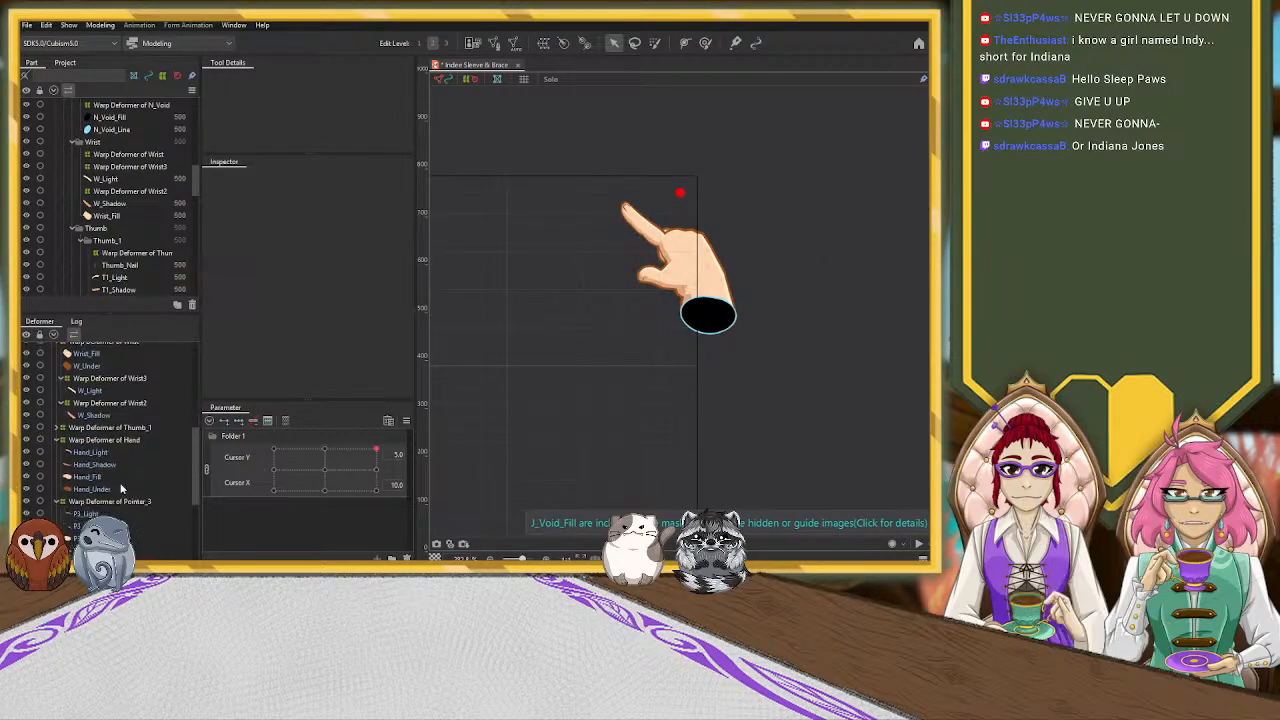
click(123, 503)
drag(789, 178, 794, 224)
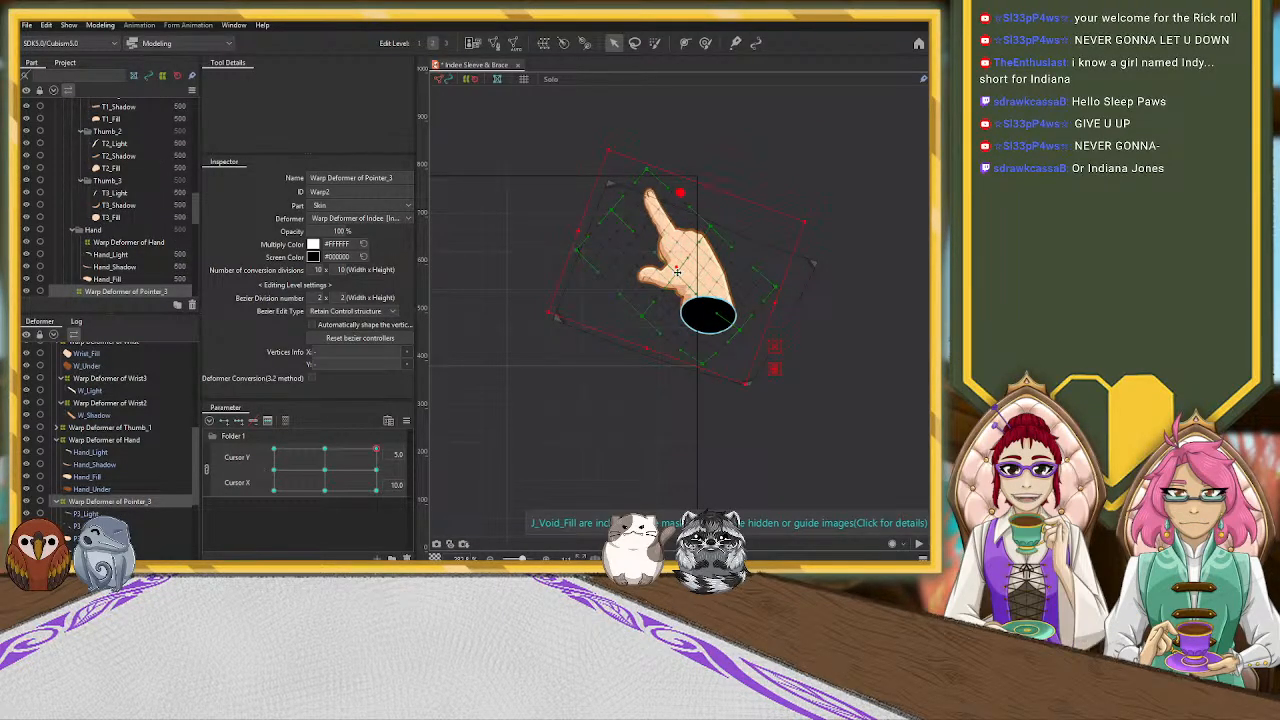
mouse_move(677, 270)
mouse_down()
mouse_move(665, 272)
mouse_move(676, 270)
mouse_up()
click(821, 207)
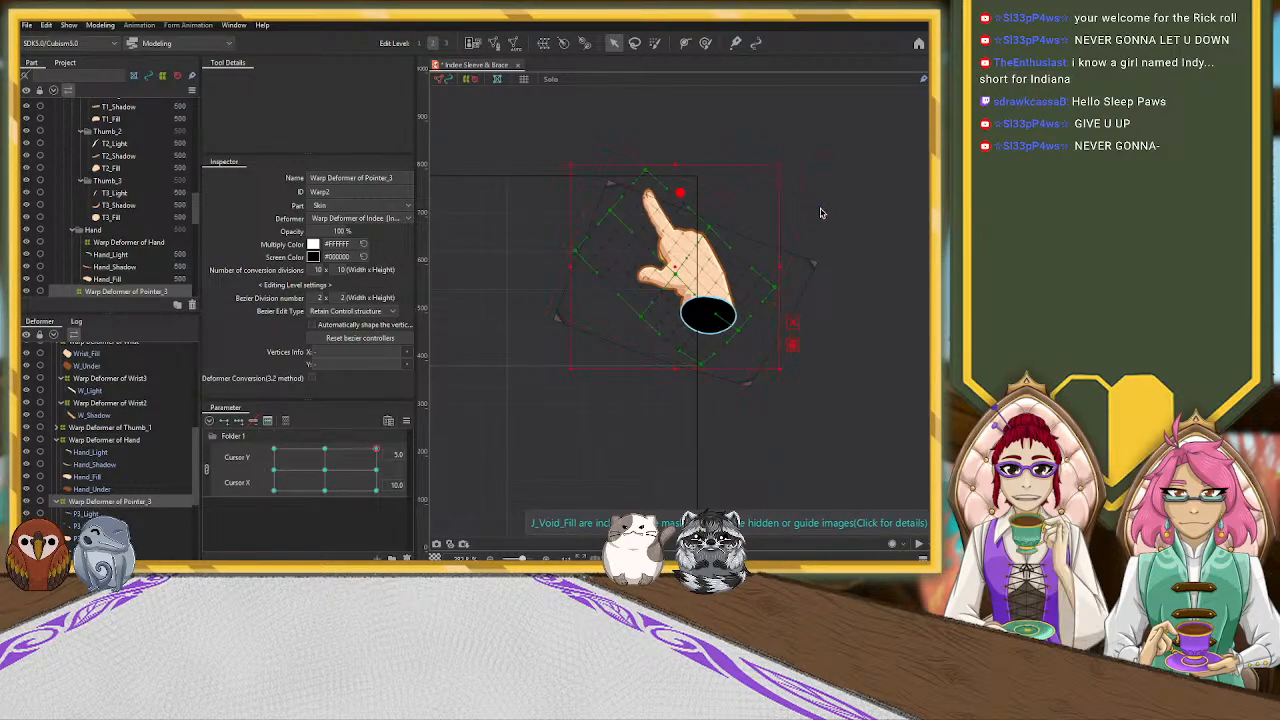
drag(784, 160, 790, 171)
drag(676, 268, 673, 270)
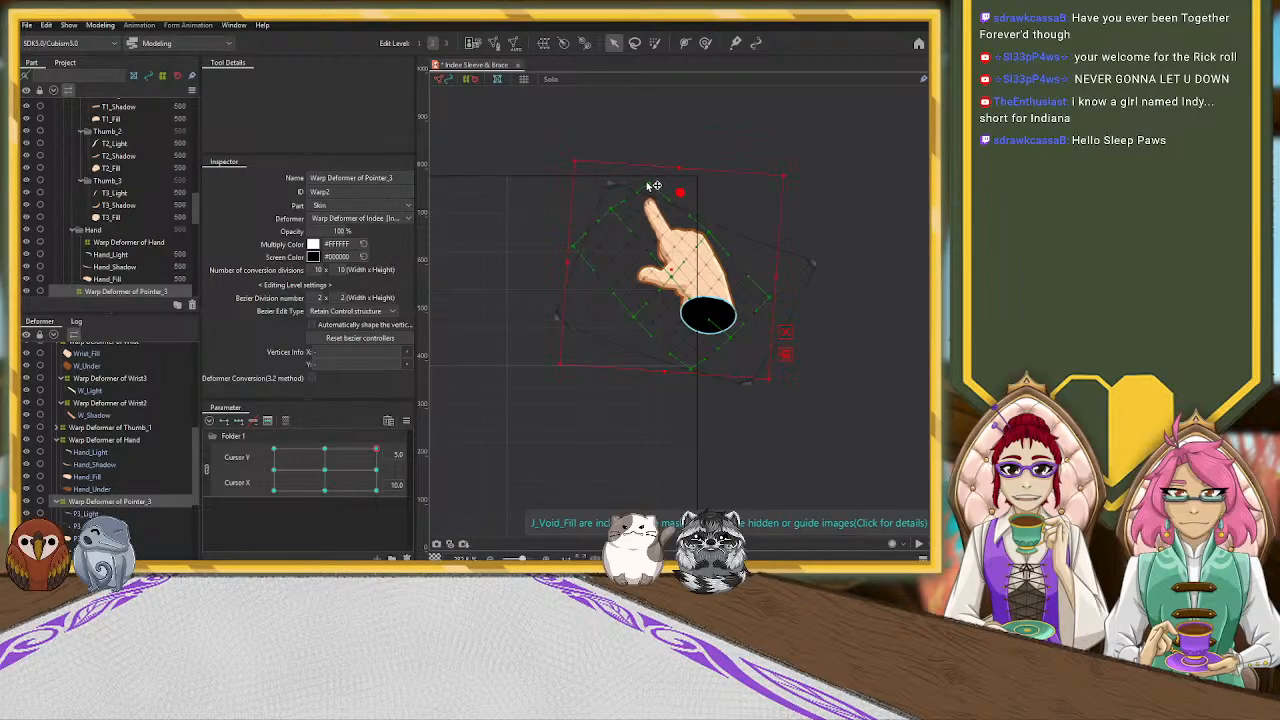
Pull in the Pointer_3 deformer's control point near the fingertip, and enlarge and reposition the deformer to fit the hand
drag(611, 209, 617, 217)
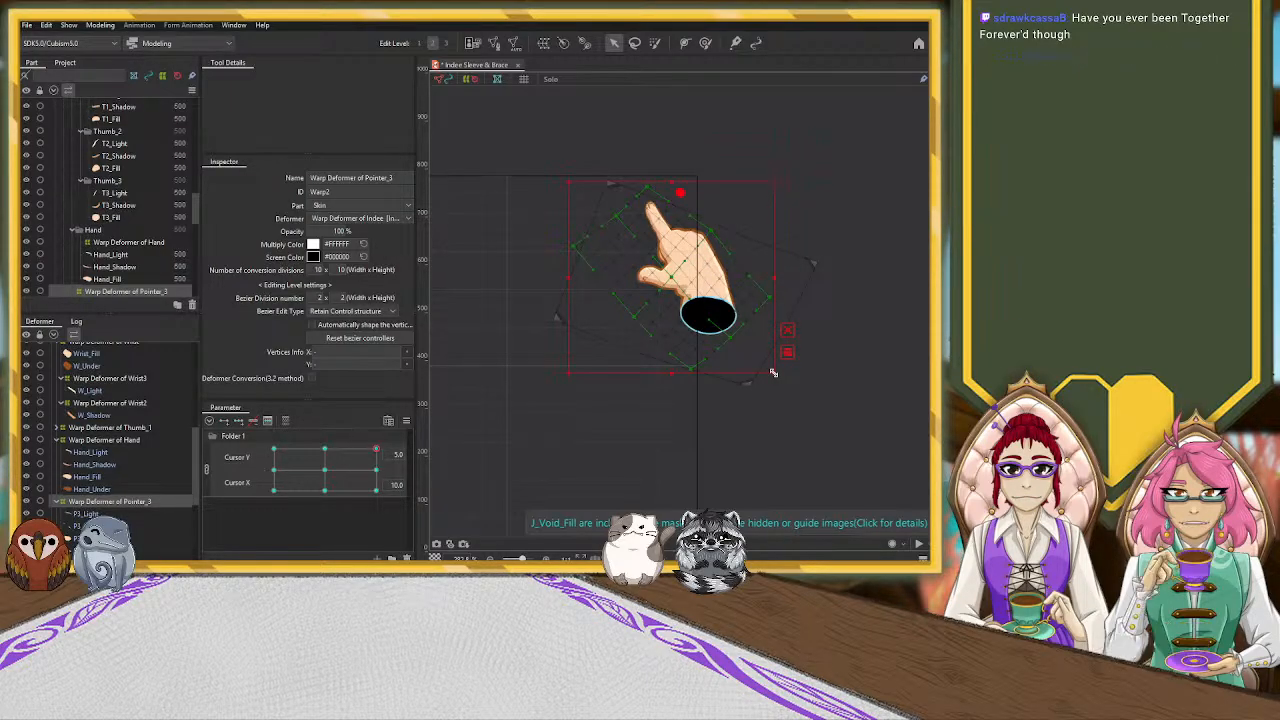
drag(774, 374, 796, 395)
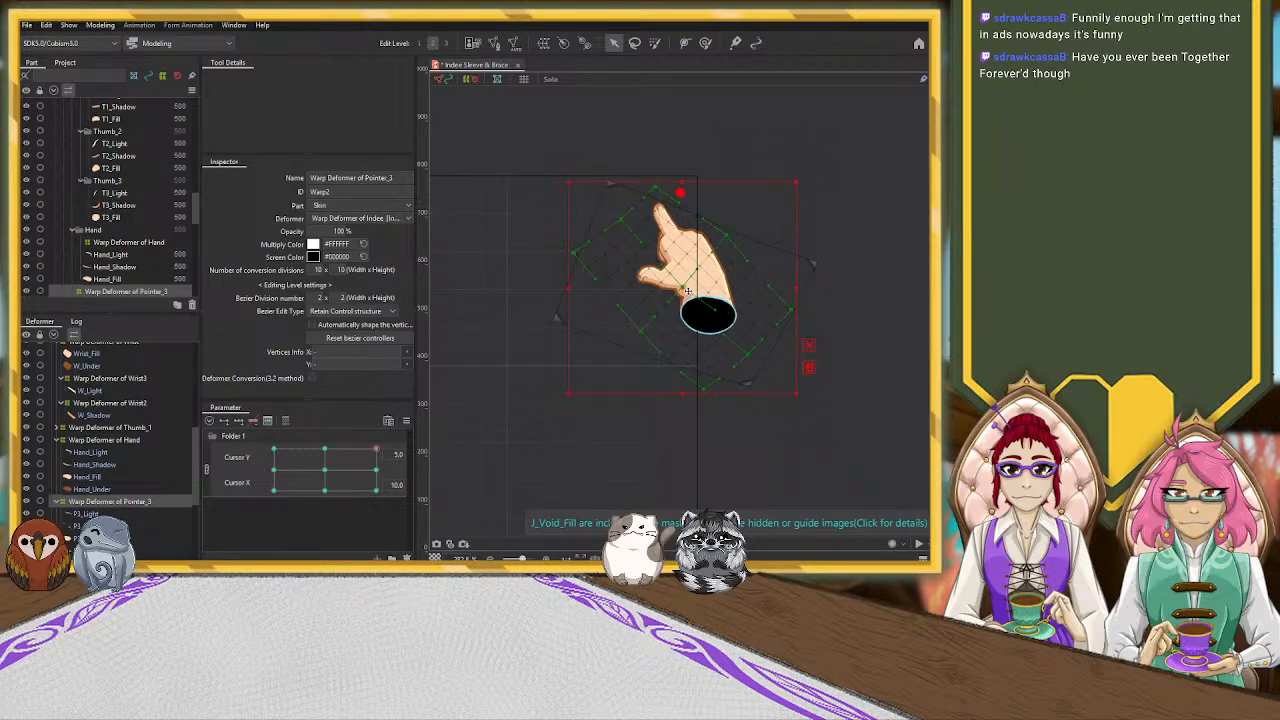
drag(681, 287, 672, 280)
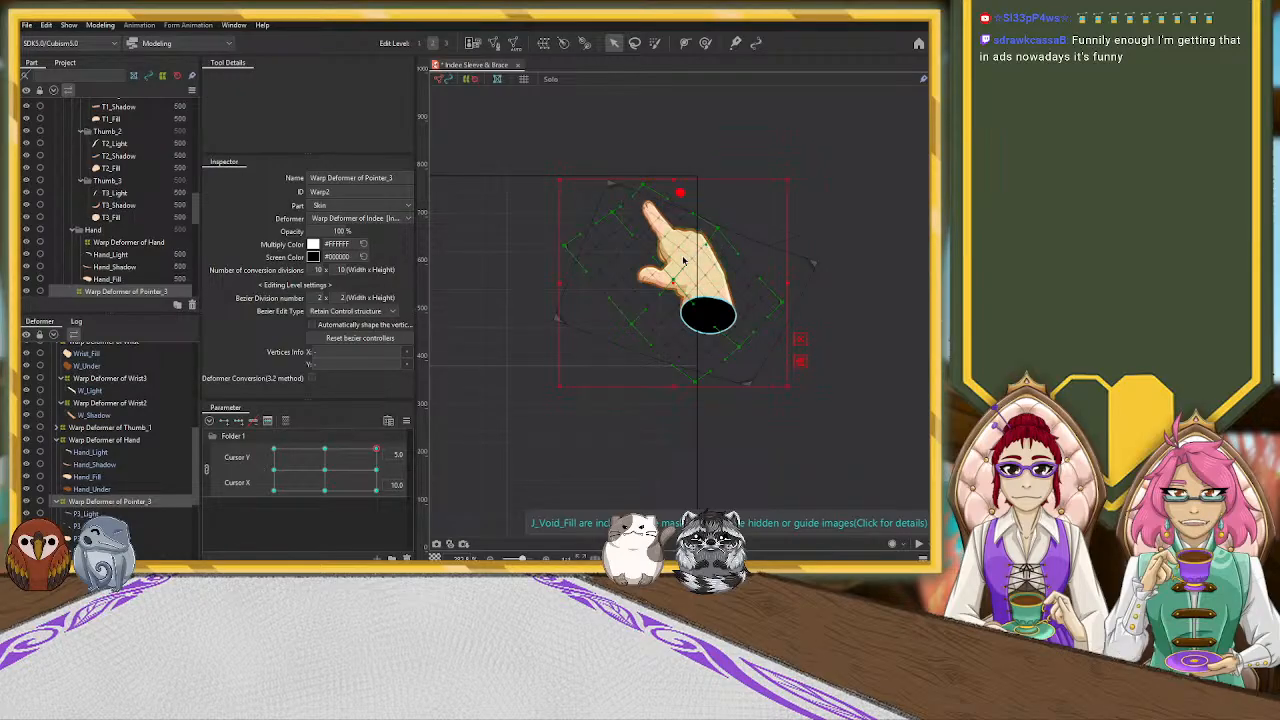
Shift the Warp Deformer of Middle_F toward the knuckles, tilt it slightly clockwise and adjust its control points to fit the hand
scroll(188, 474, down, 3)
click(150, 498)
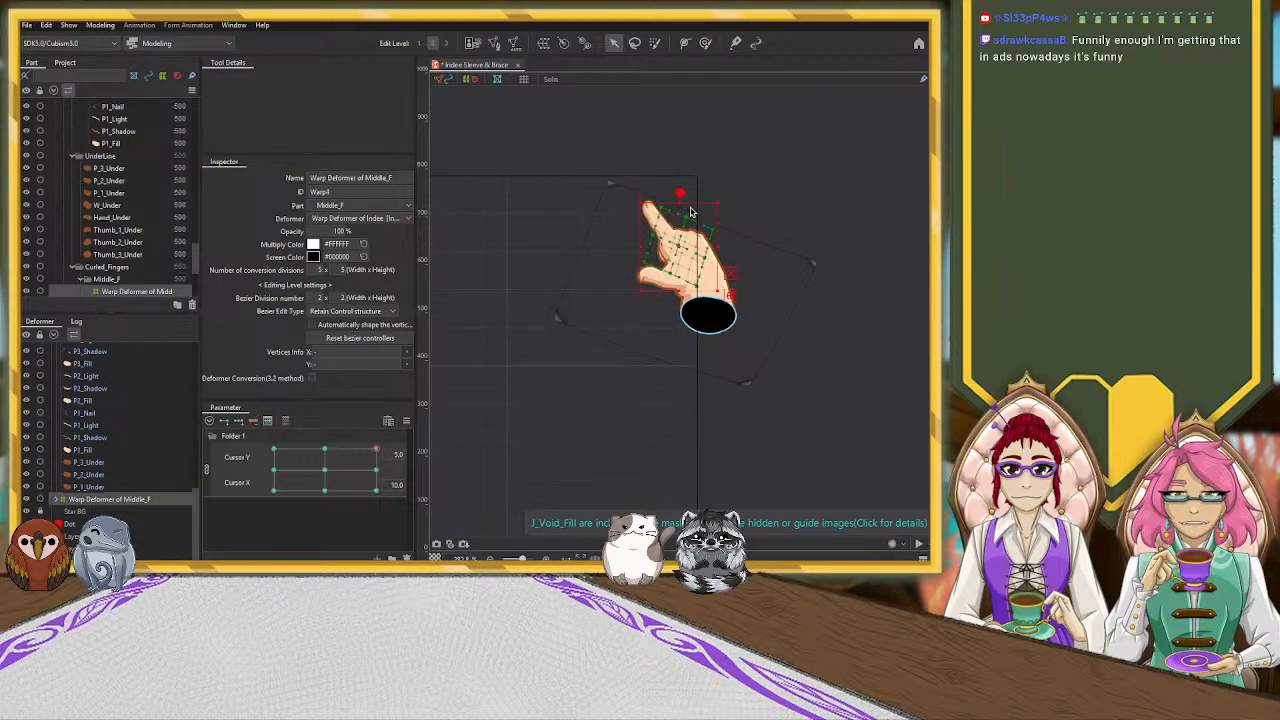
drag(686, 202, 671, 199)
drag(681, 245, 690, 229)
drag(713, 174, 723, 186)
drag(710, 236, 641, 273)
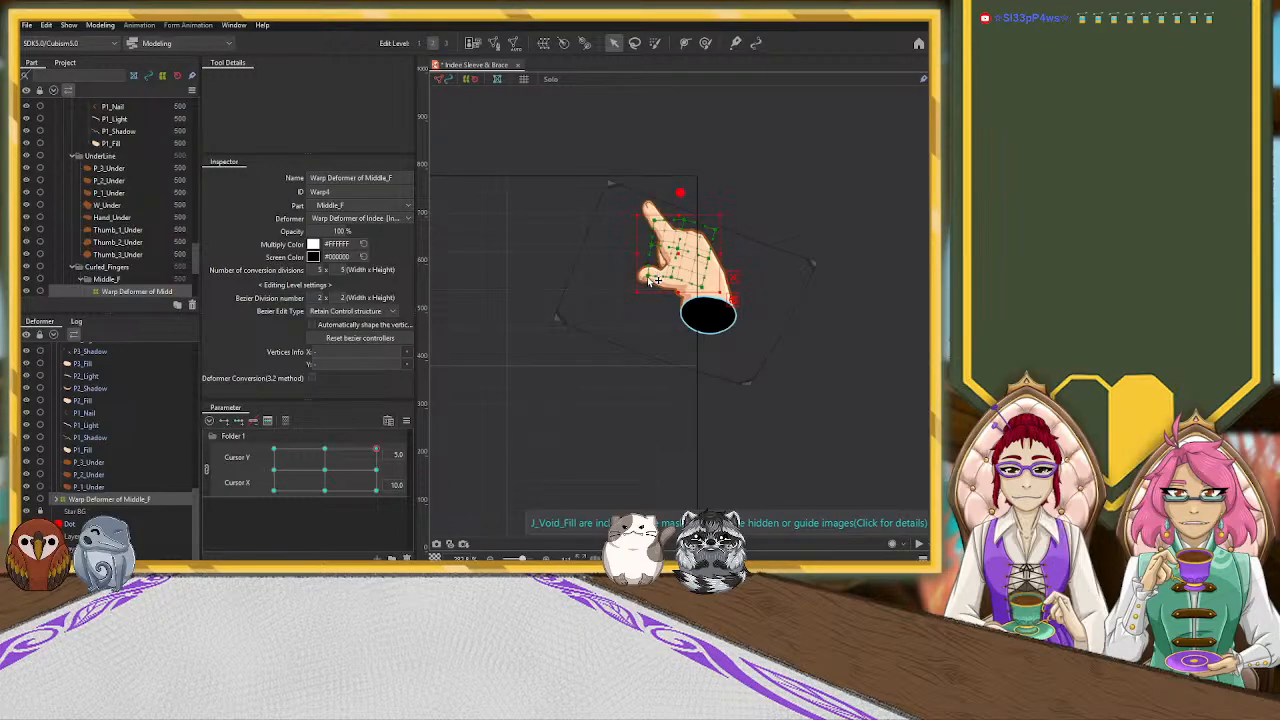
drag(682, 254, 687, 230)
key(ctrl+z)
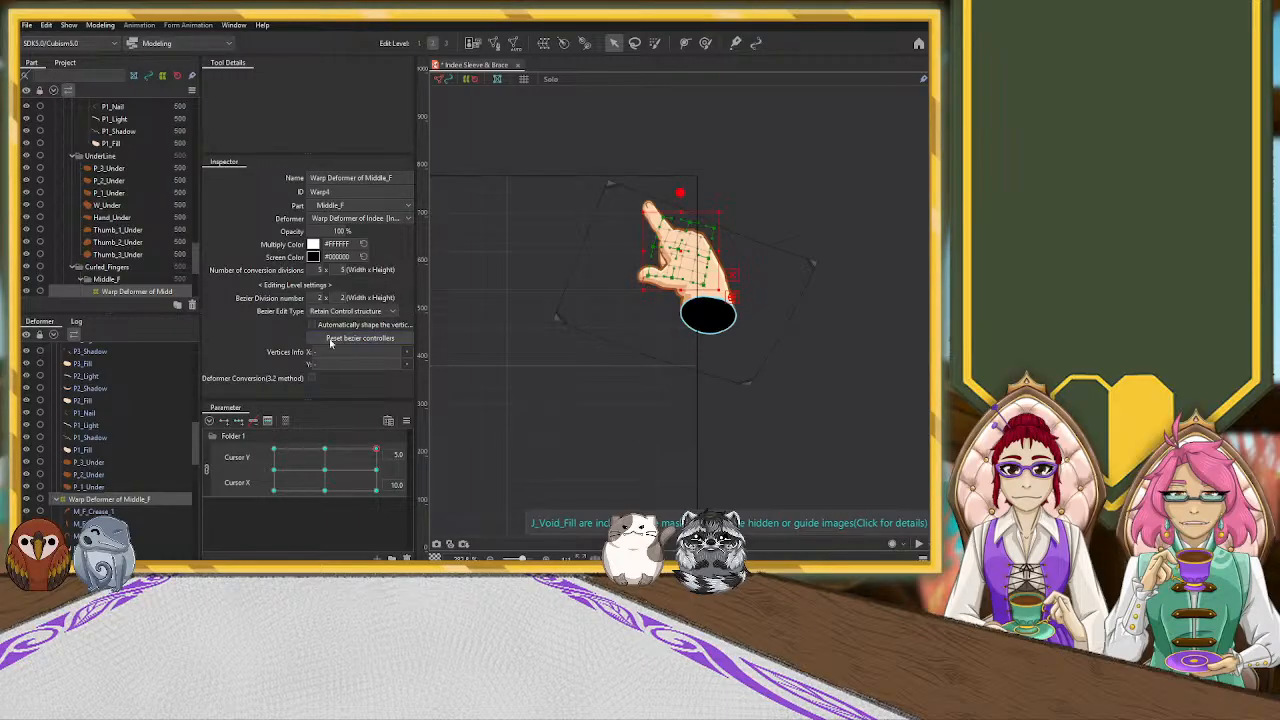
Rotate the Warp Deformer of Thumb_1 clockwise and move it so the thumb joins the palm
scroll(132, 380, up, 5)
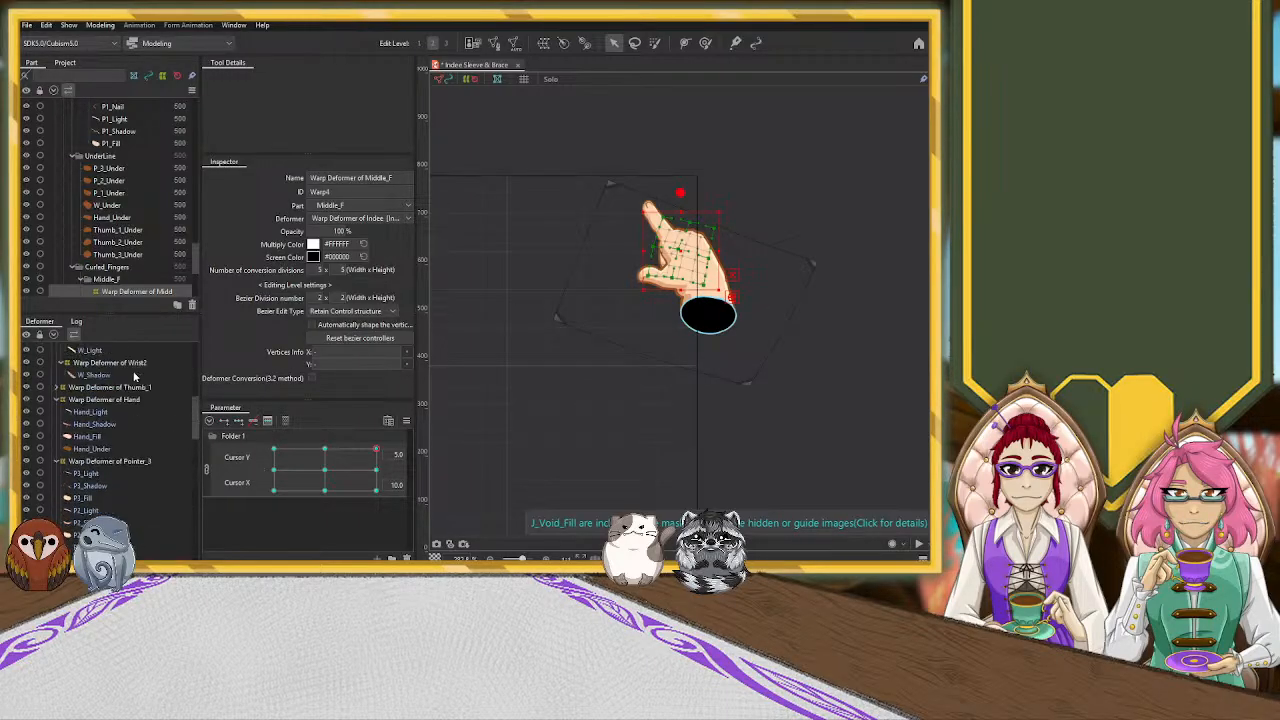
click(144, 432)
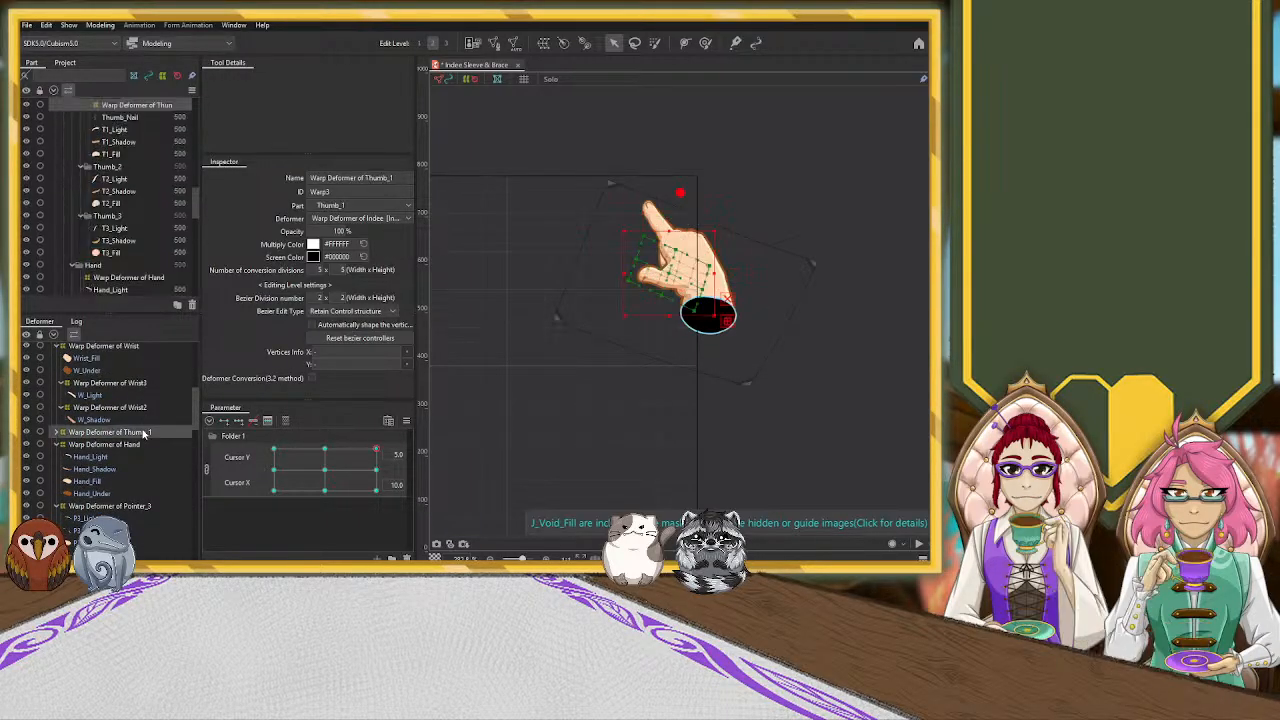
drag(672, 276, 663, 280)
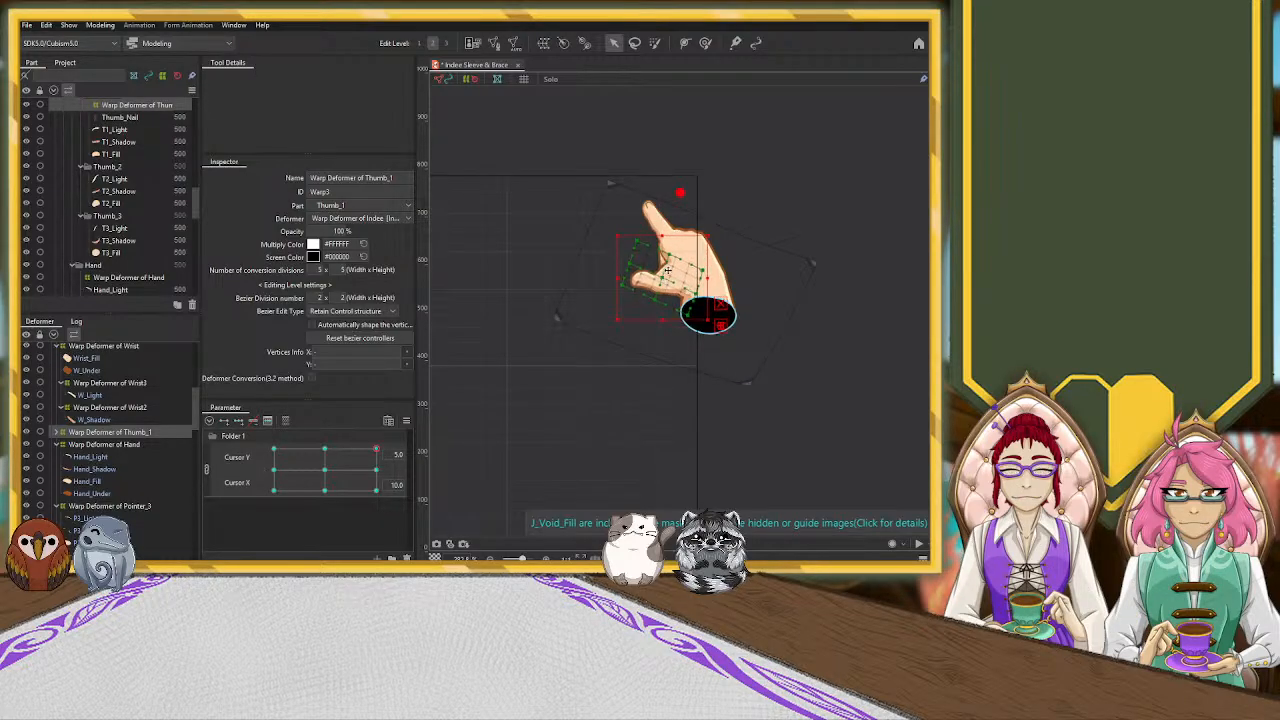
drag(716, 236, 728, 259)
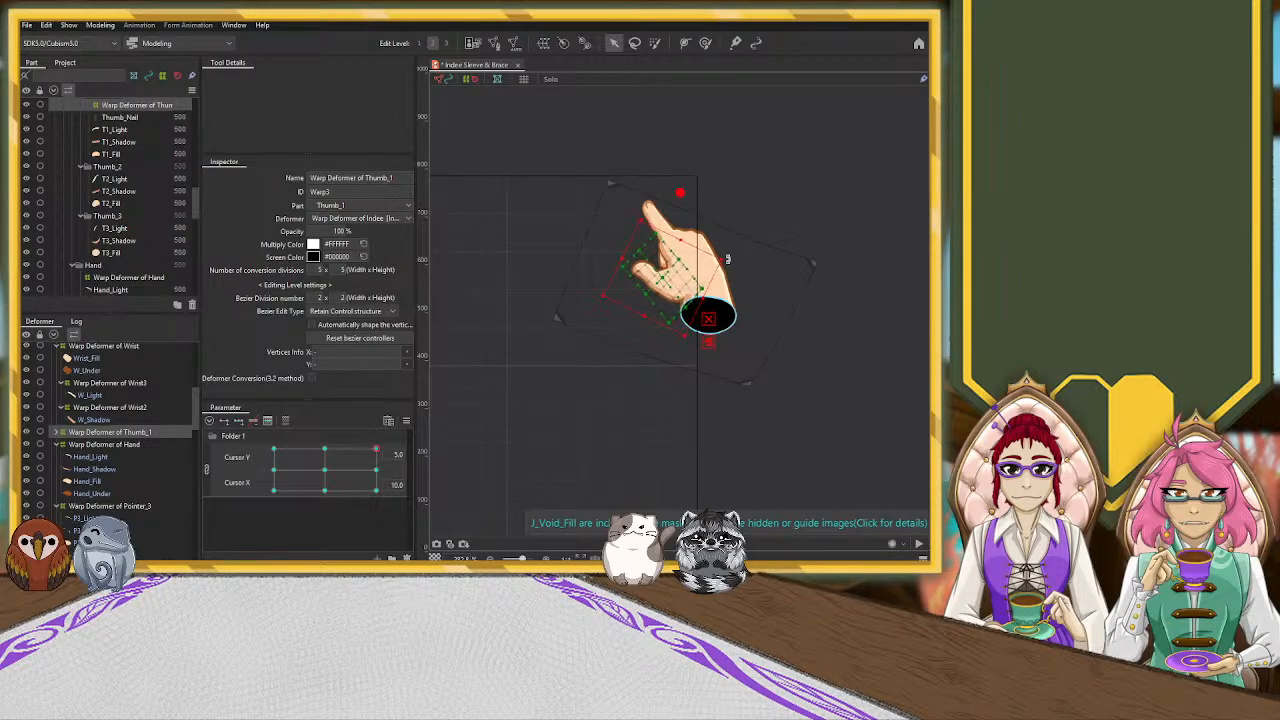
drag(661, 283, 723, 251)
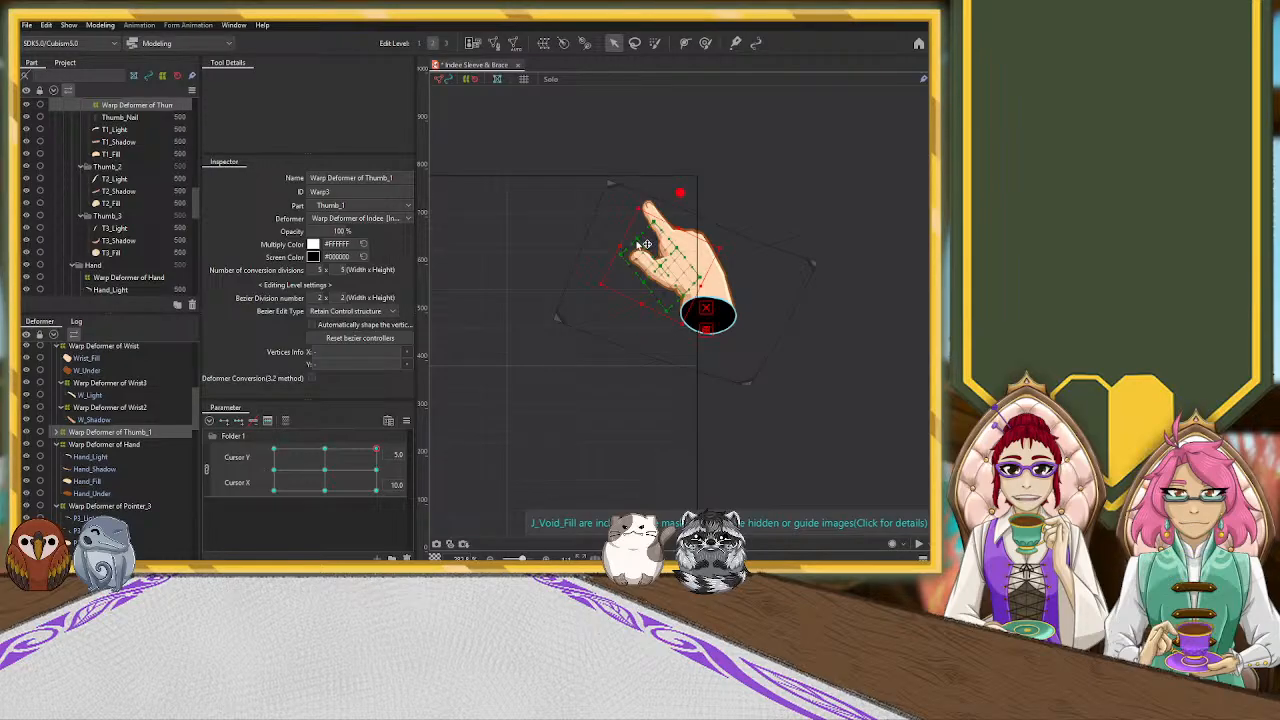
Refine the Thumb_1 deformer's outer control points around the thumb tip, pulling in the corner that overlaps the pointing finger
scroll(645, 245, up, 3)
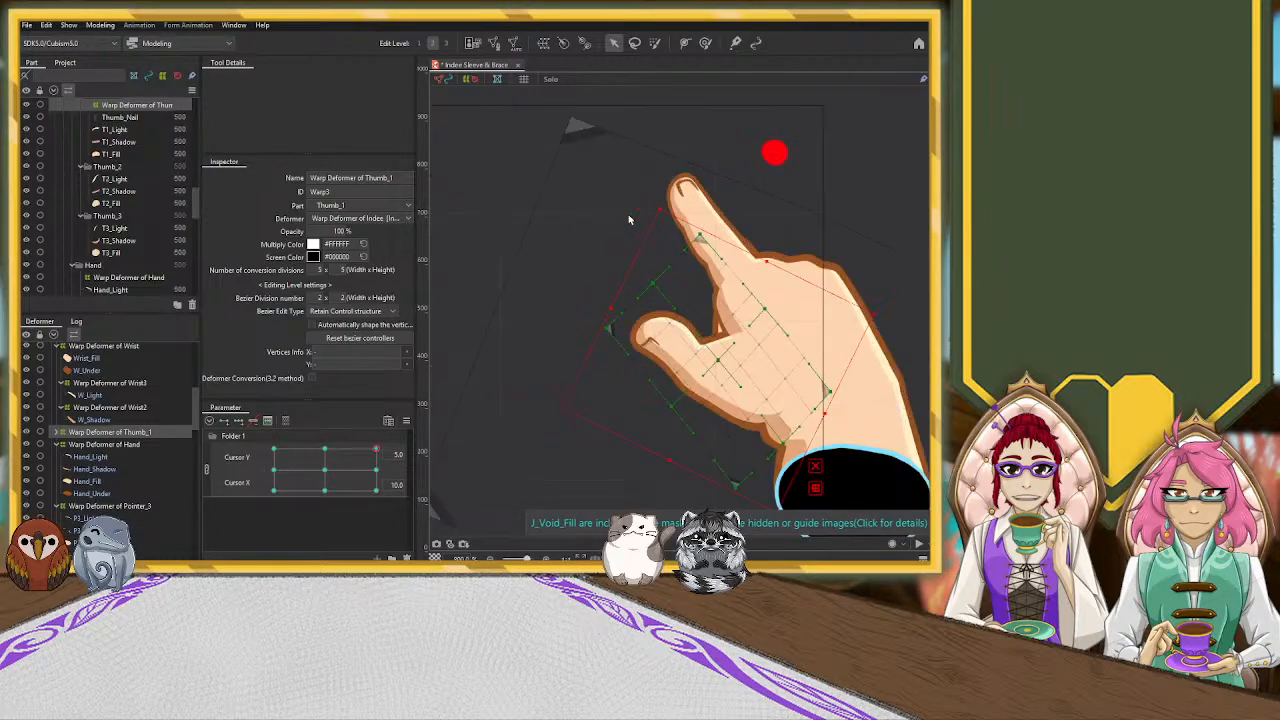
click(620, 332)
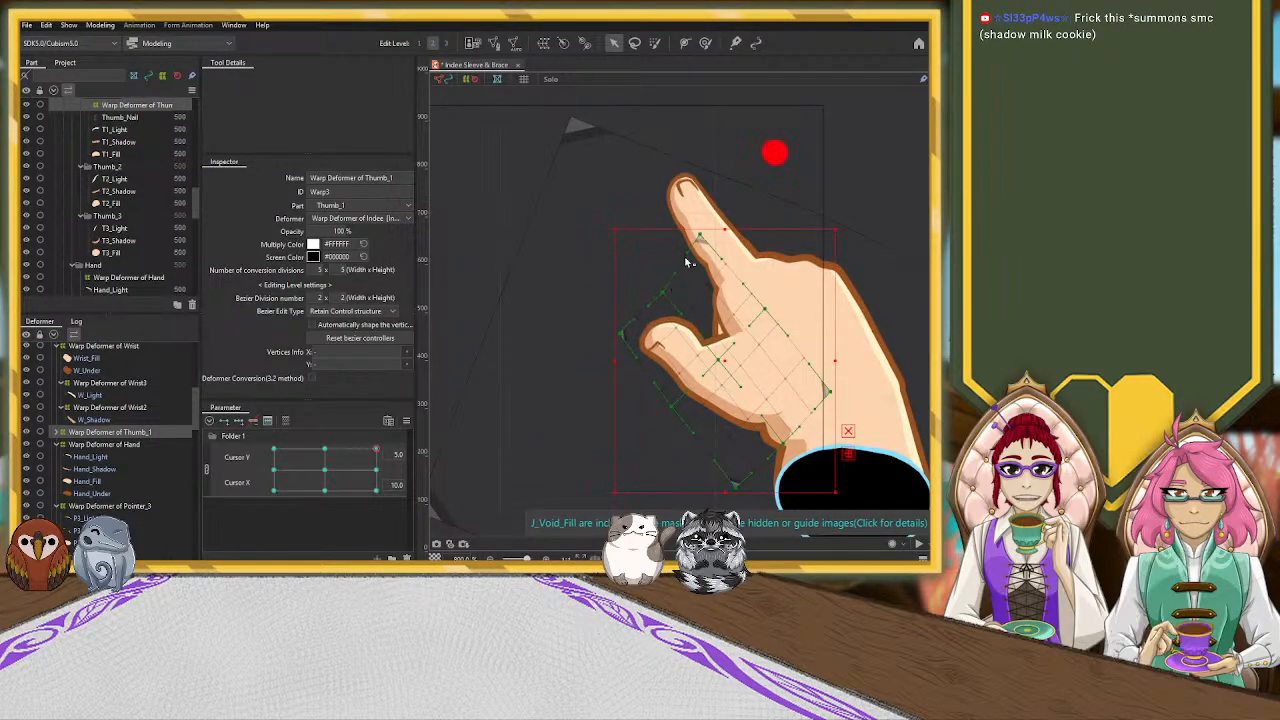
drag(708, 238, 667, 292)
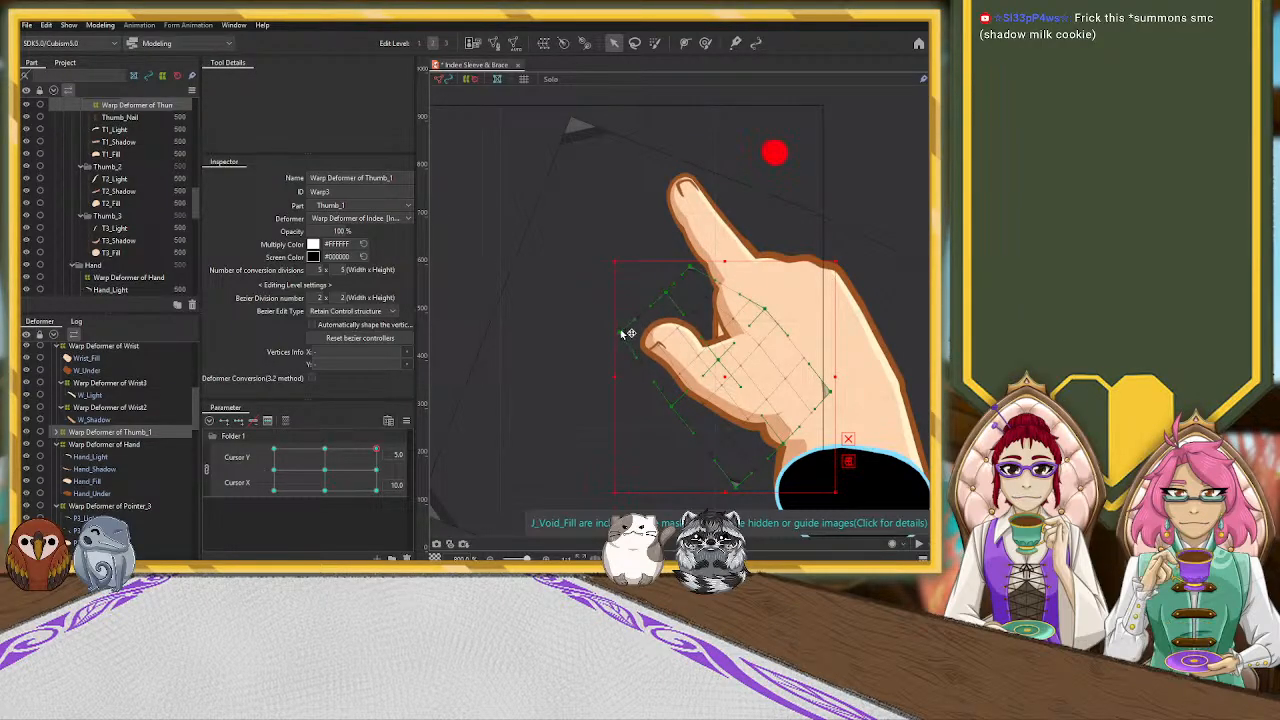
drag(621, 332, 627, 327)
scroll(850, 300, down, 2)
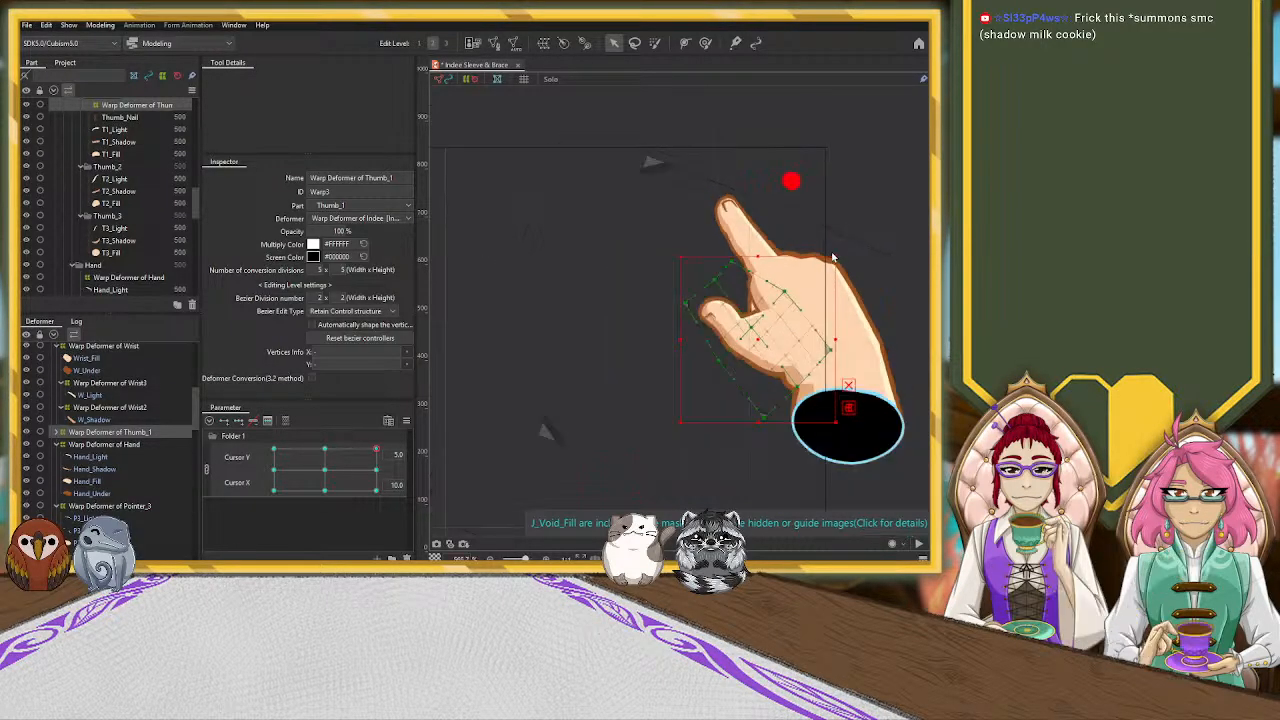
Raise the lower part of the Warp Deformer of Hand slightly to reshape the palm near the wrist
scroll(138, 392, down, 2)
click(141, 400)
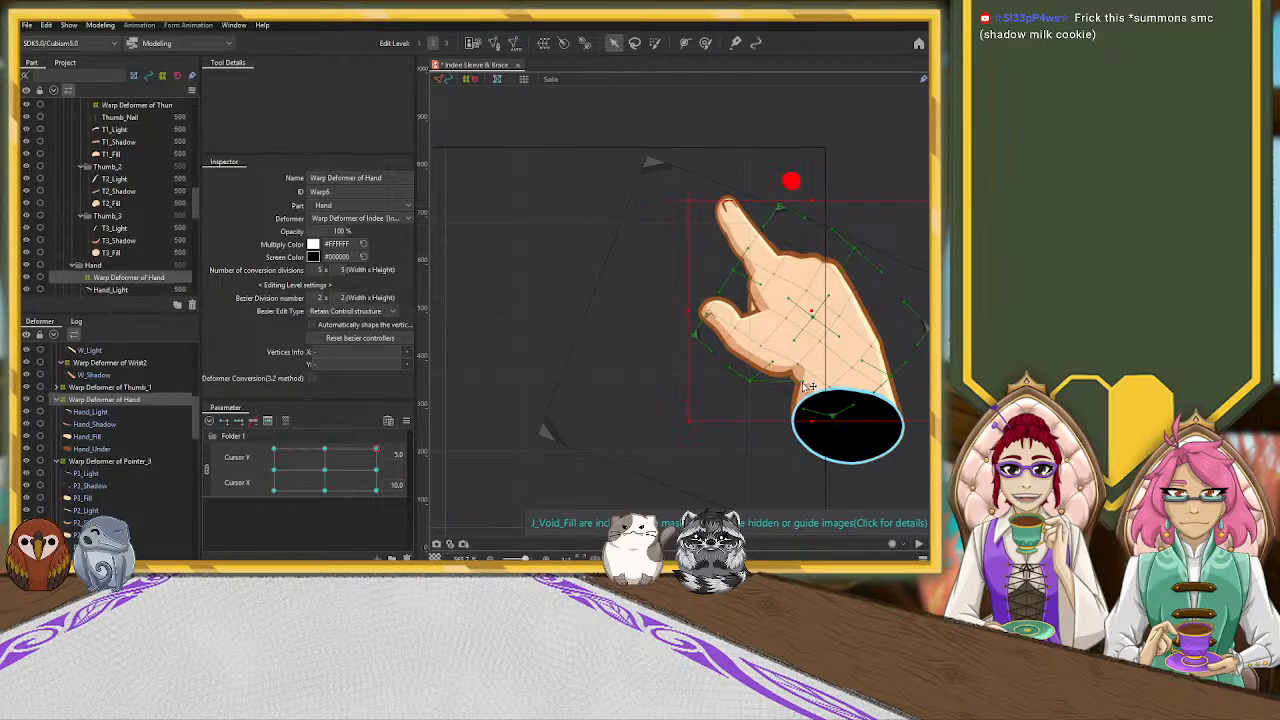
drag(811, 422, 803, 409)
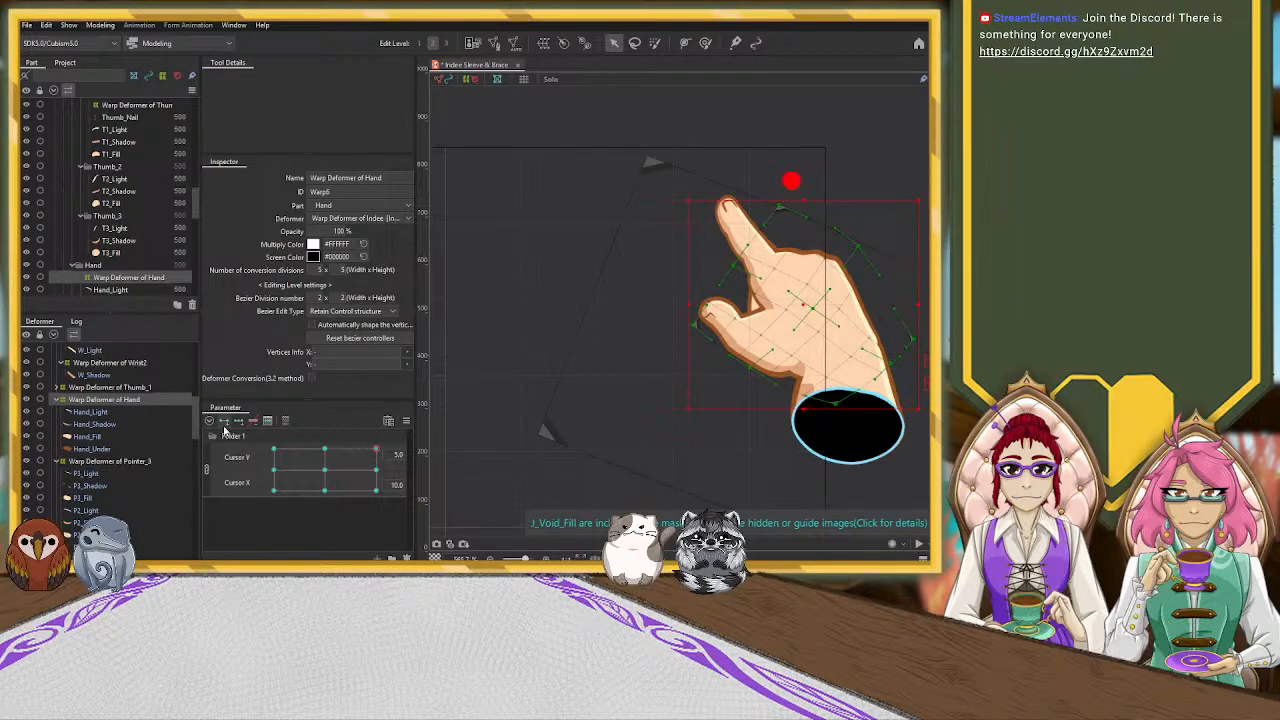
Pull the upper control point of the Warp Deformer of Wrist up toward the knuckles to extend the wrist's outer edge
scroll(120, 420, up, 2)
click(140, 383)
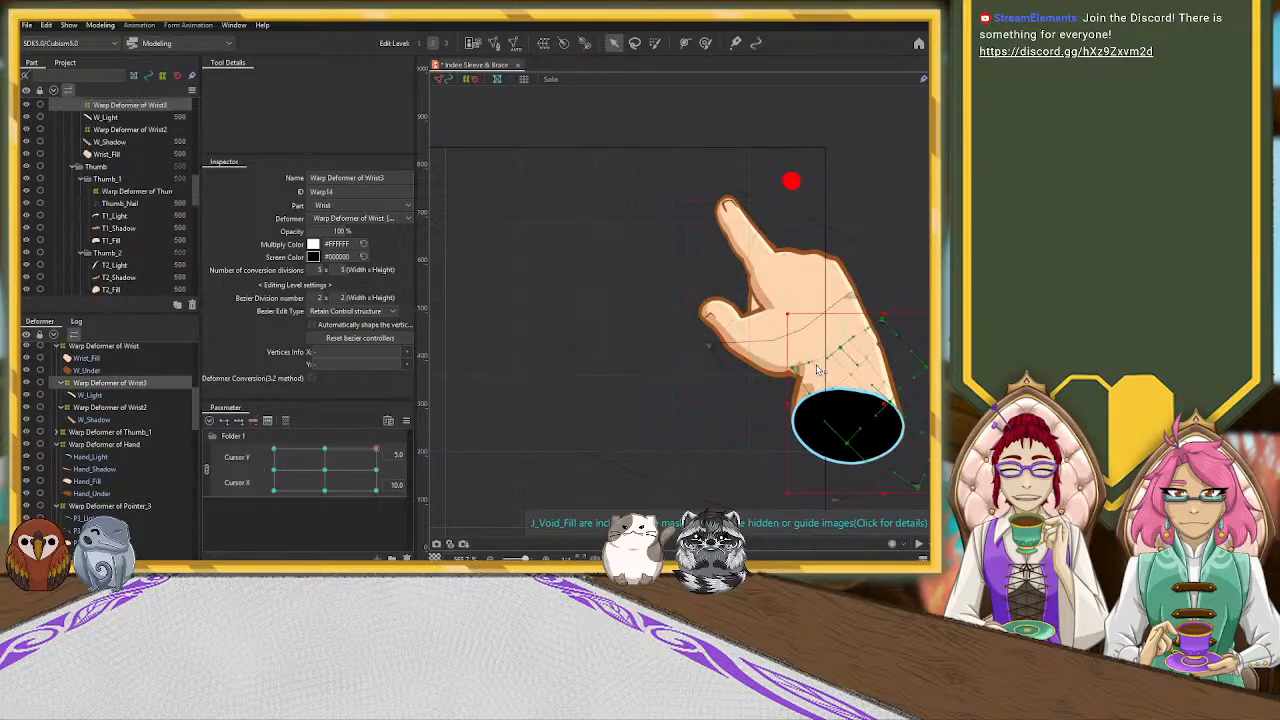
click(778, 353)
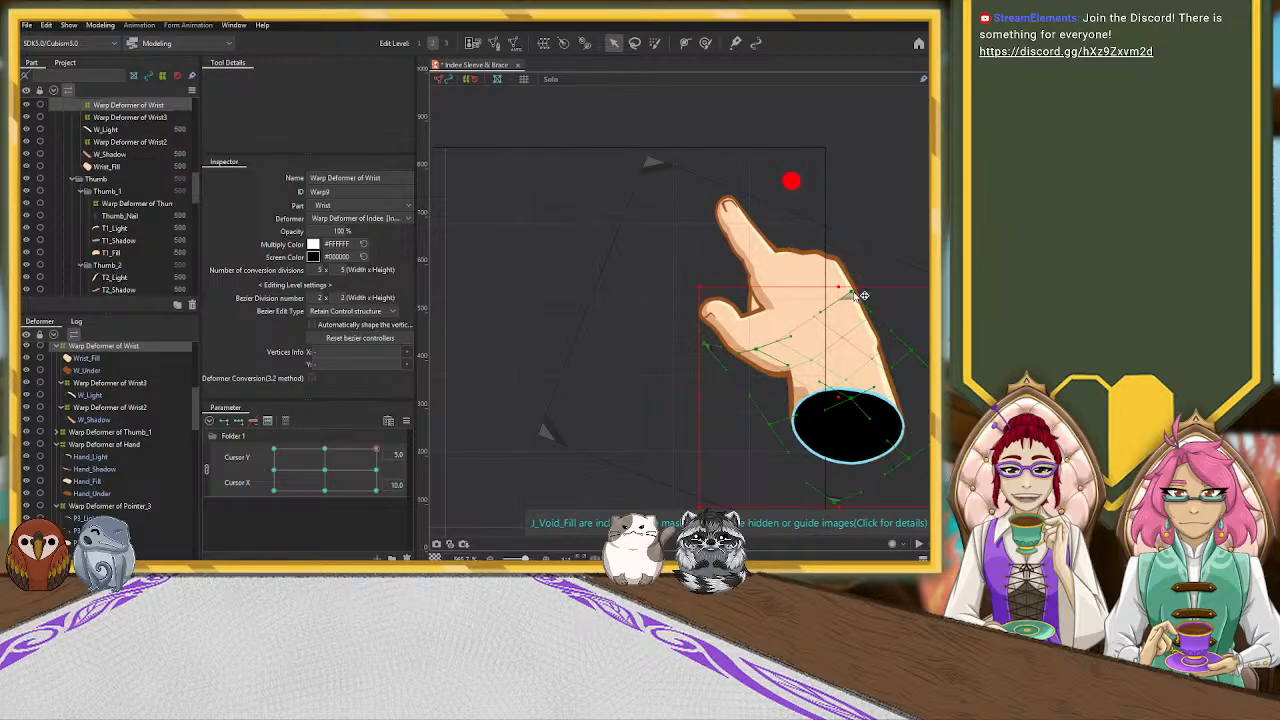
drag(870, 290, 850, 268)
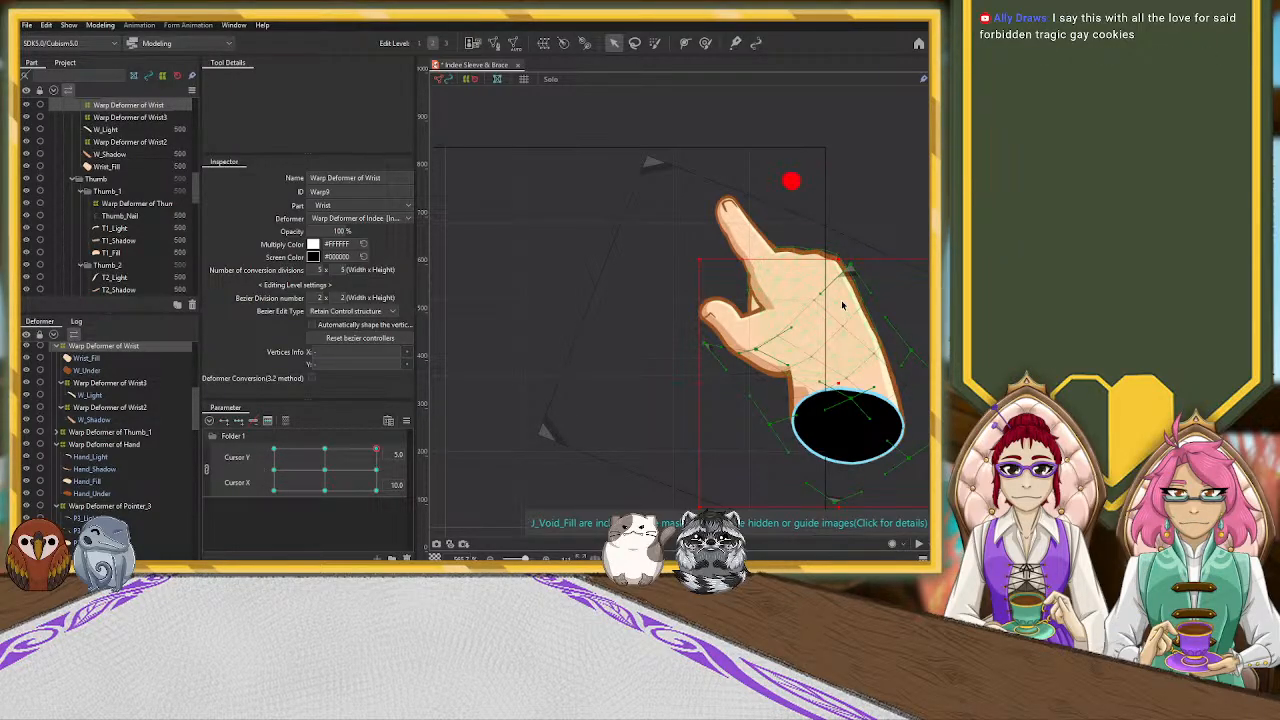
Preview the hand's movement by scrubbing the Cursor parameters away from the corner pose and back, and examine the wrist
scroll(610, 309, down, 2)
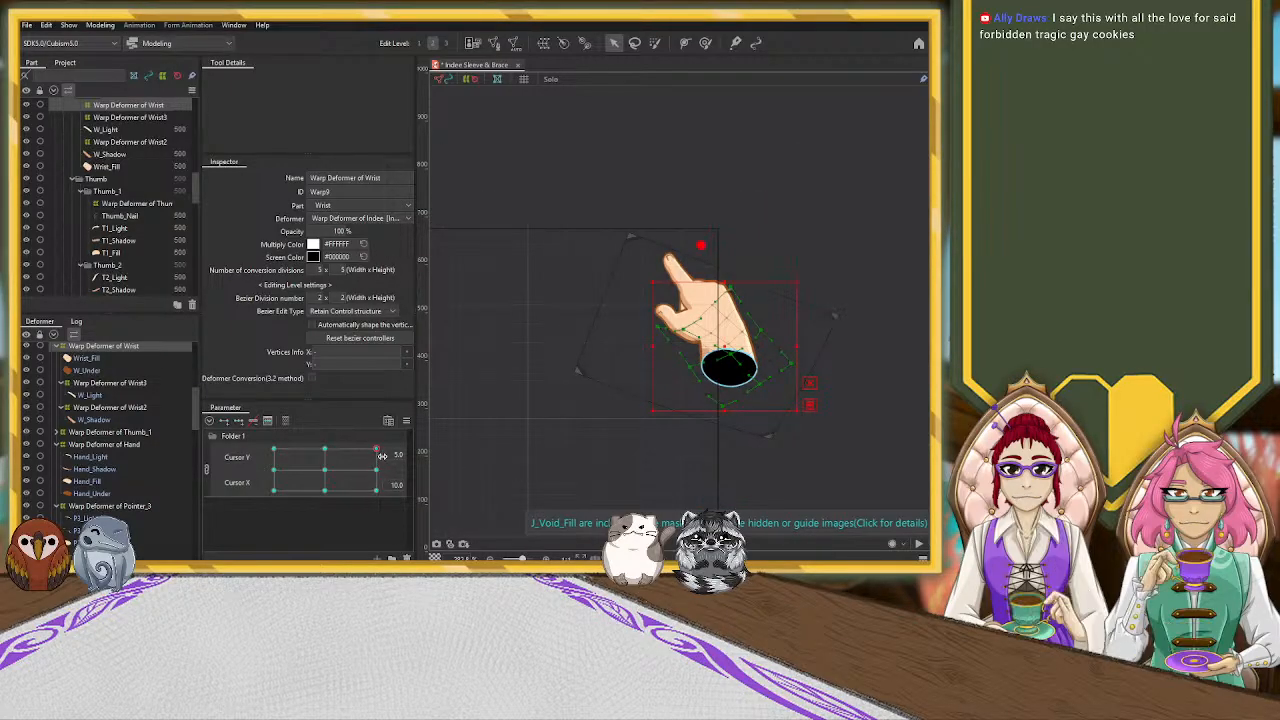
drag(810, 476, 797, 300)
scroll(797, 300, down, 1)
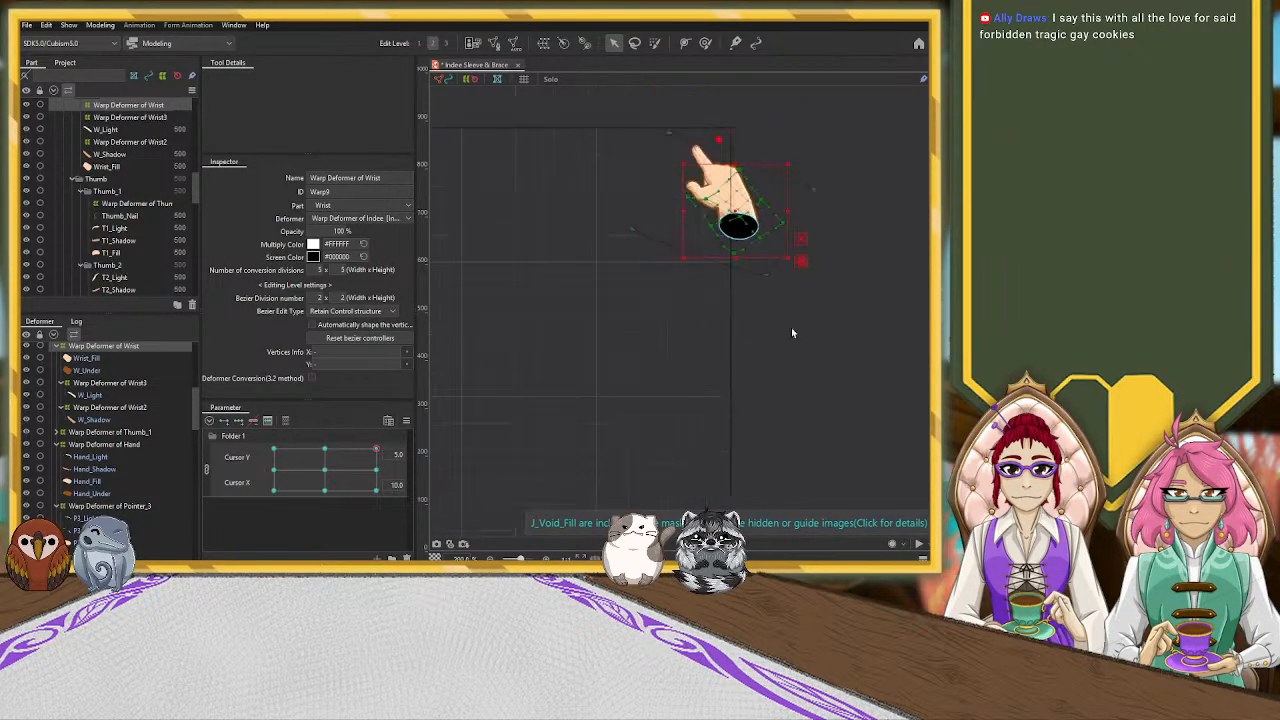
drag(796, 436, 797, 366)
scroll(826, 429, down, 2)
drag(826, 429, 793, 320)
drag(374, 451, 326, 392)
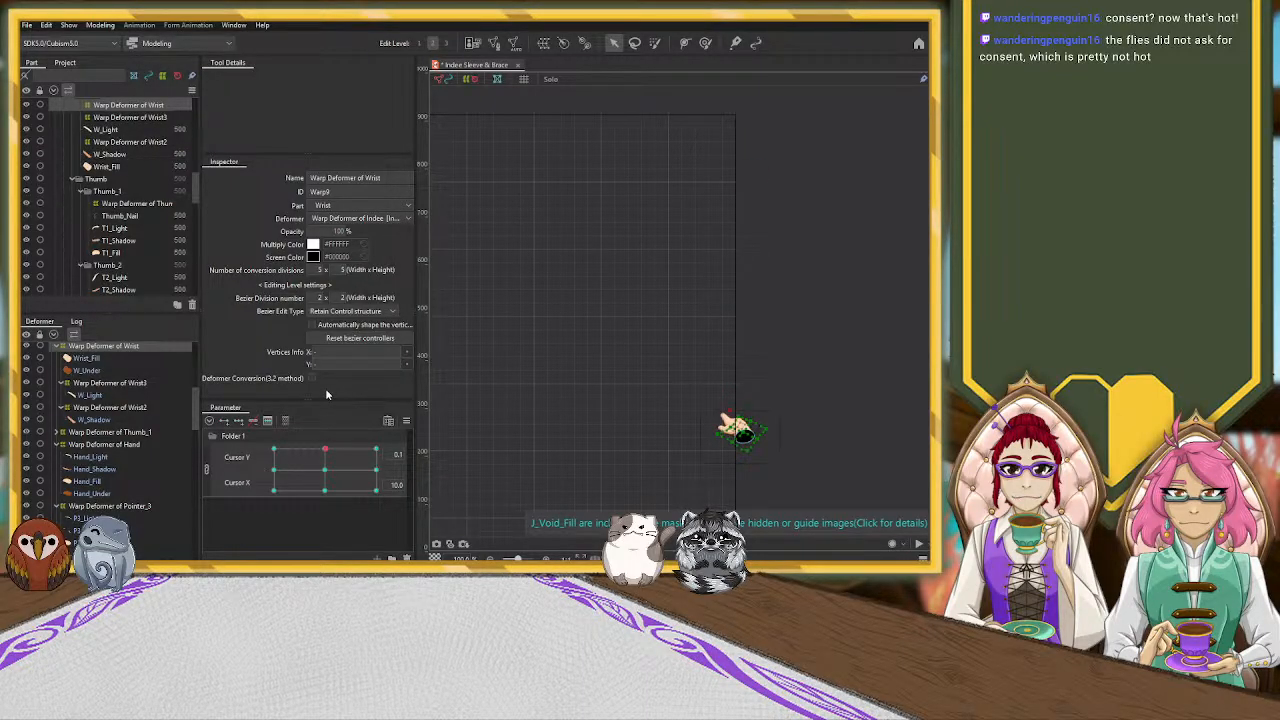
drag(326, 390, 382, 436)
scroll(774, 121, up, 3)
scroll(774, 121, up, 1)
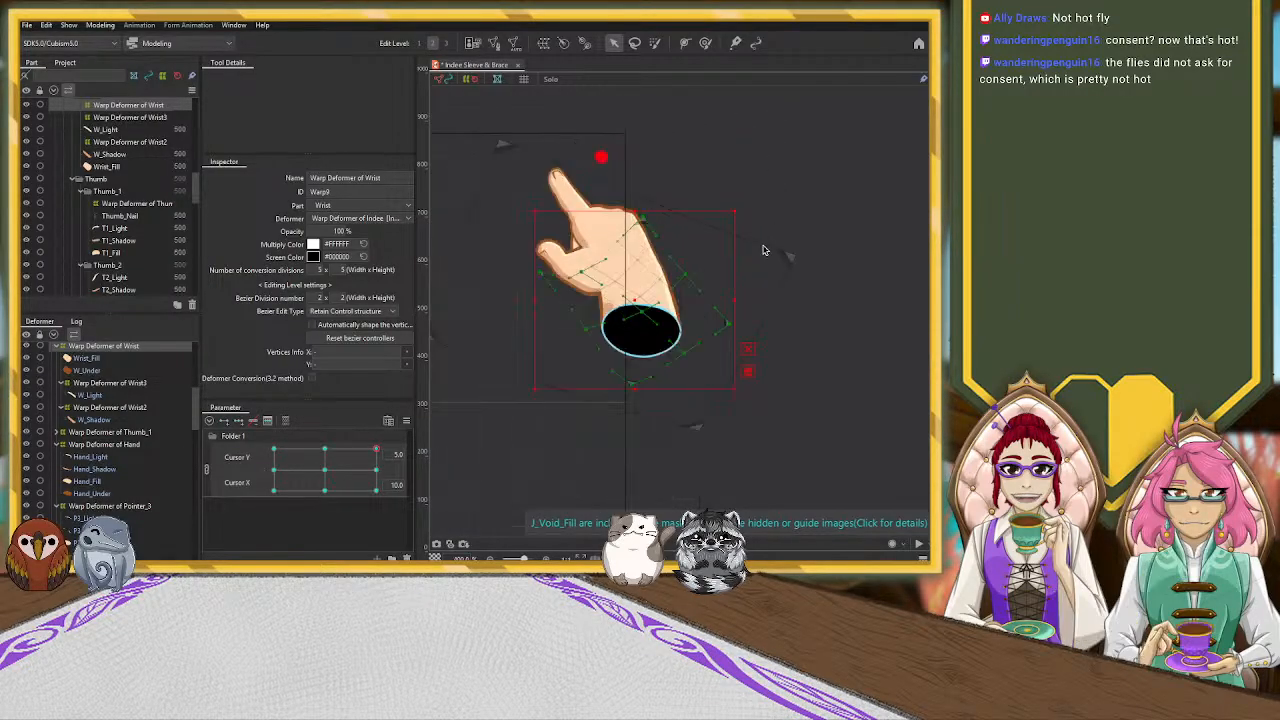
Try rotating the Warp Deformer of Wrist slightly counterclockwise, and undo the rotation
drag(741, 305, 727, 334)
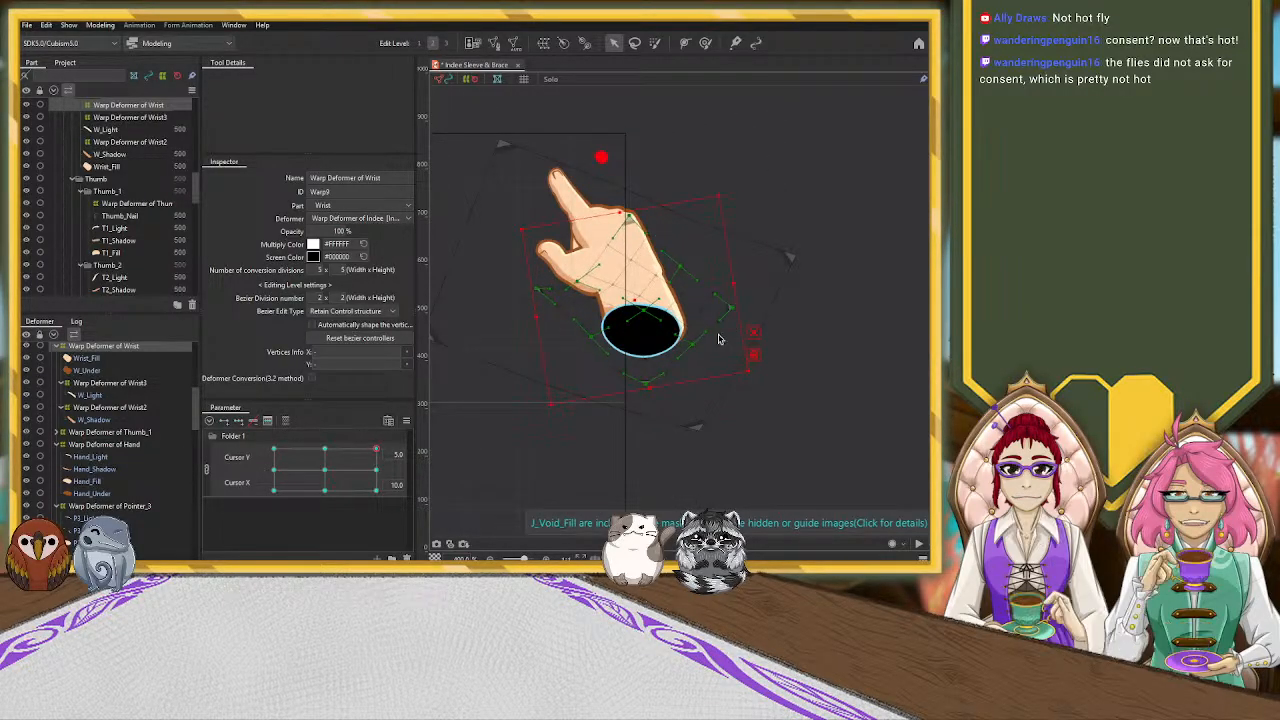
key(ctrl+z)
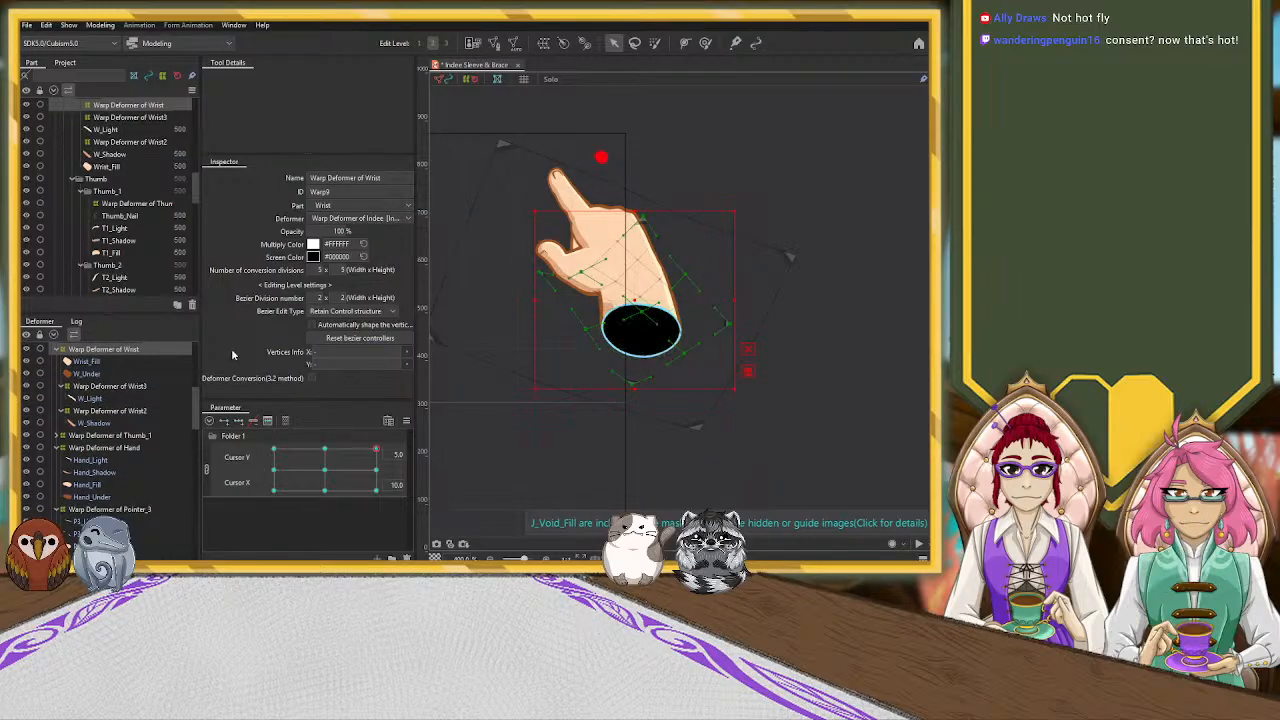
Rotate the Warp Deformer of N_Void slightly counterclockwise and move it up toward the palm
scroll(112, 389, up, 1)
scroll(112, 389, up, 1)
click(115, 377)
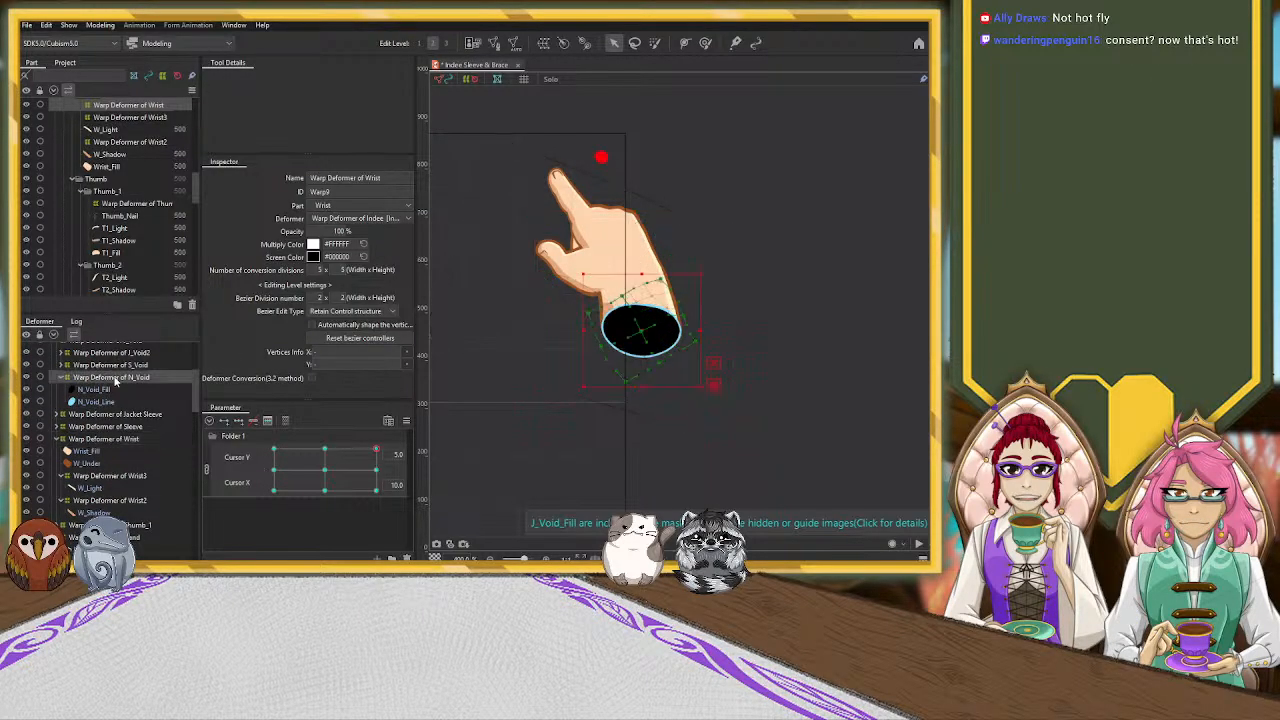
drag(708, 329, 708, 309)
drag(642, 335, 642, 321)
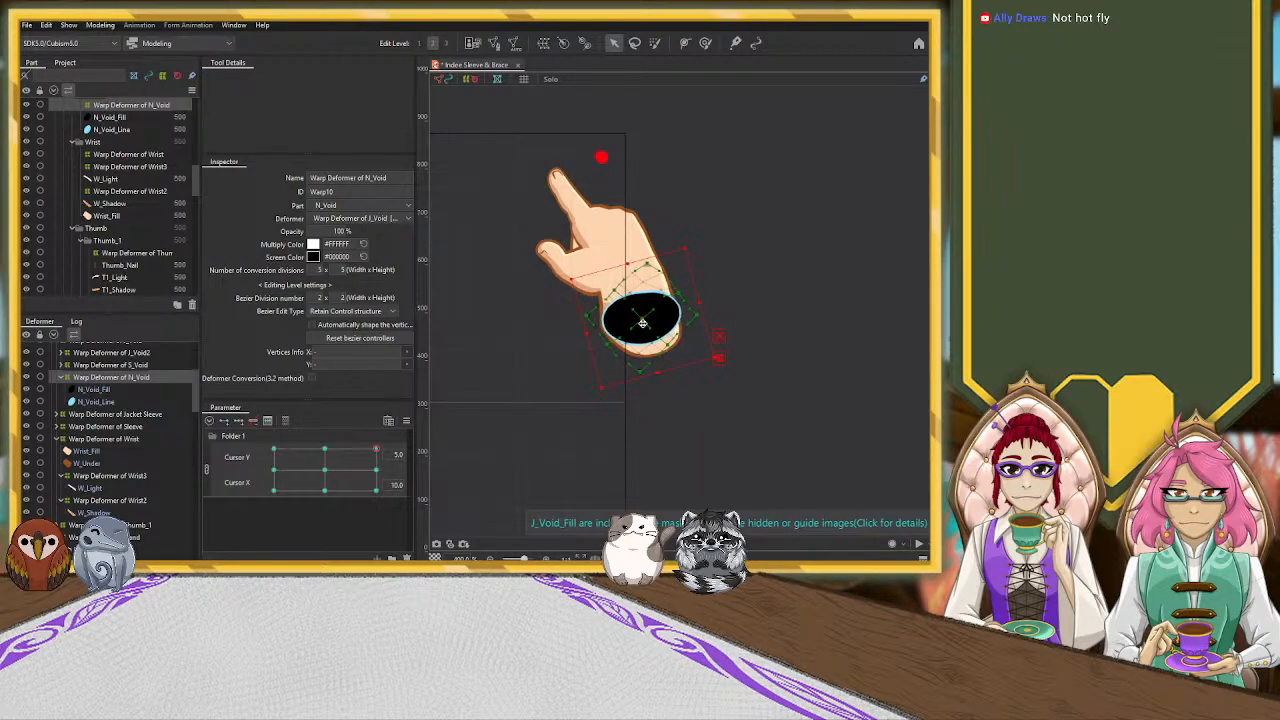
Pull the lower and outer control points of the Warp Deformer of Wrist in toward the void and adjust the neighbouring points along the outer edge
click(88, 442)
drag(638, 391, 637, 387)
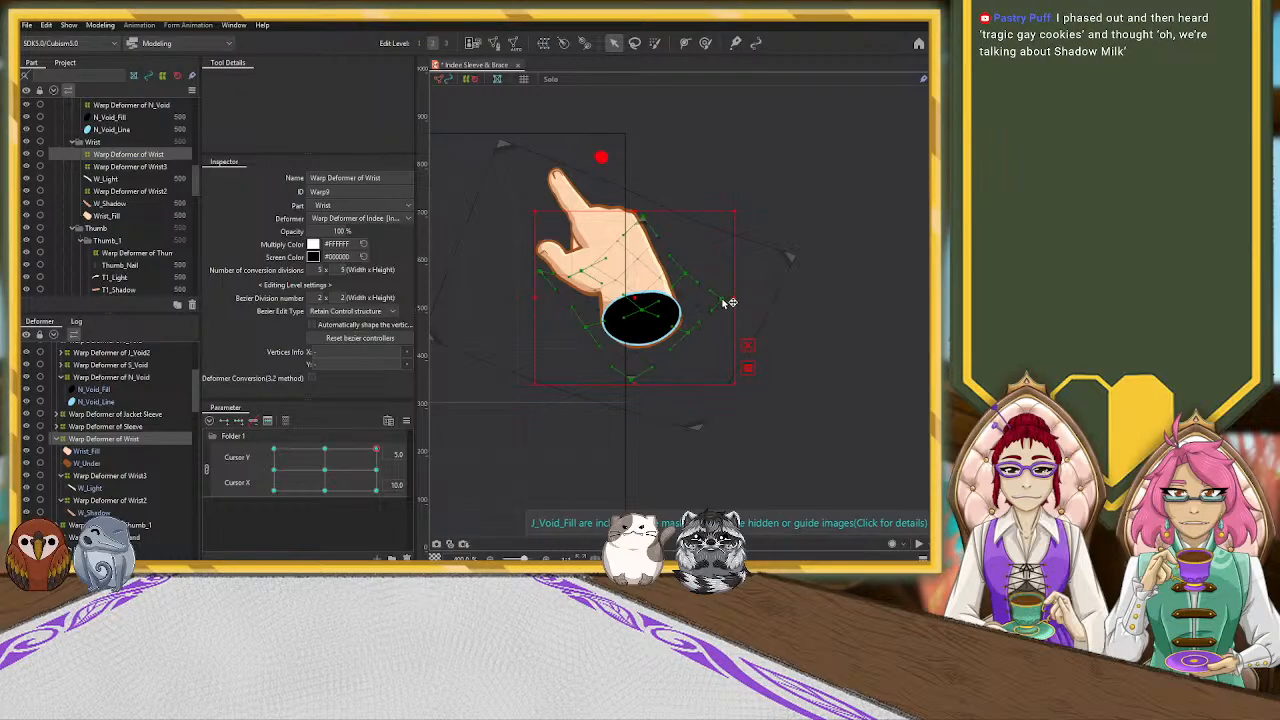
drag(728, 295, 718, 297)
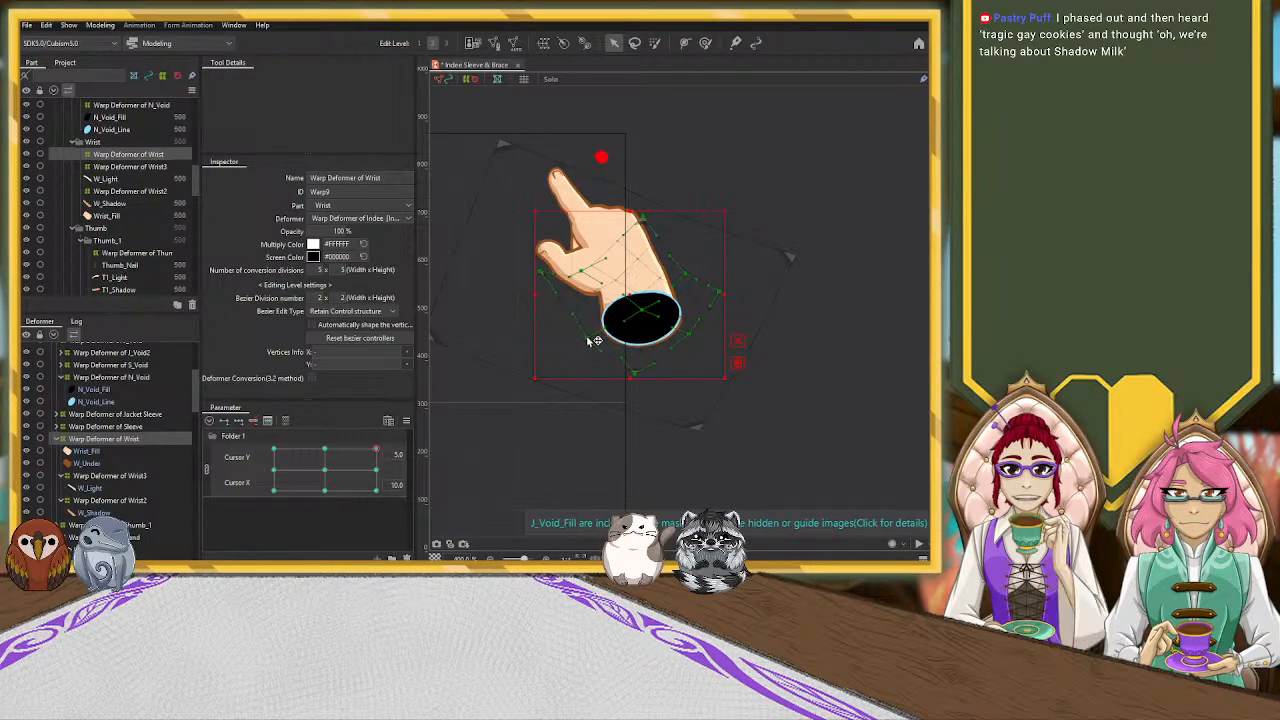
click(681, 318)
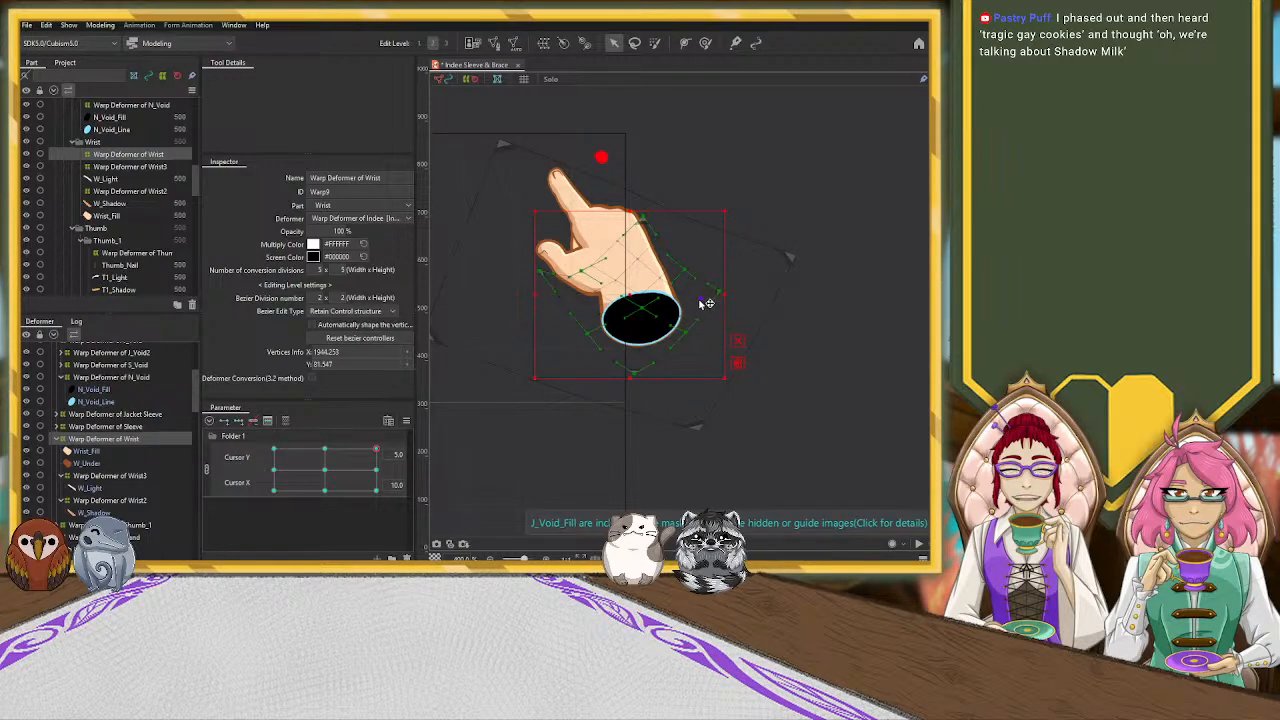
click(707, 303)
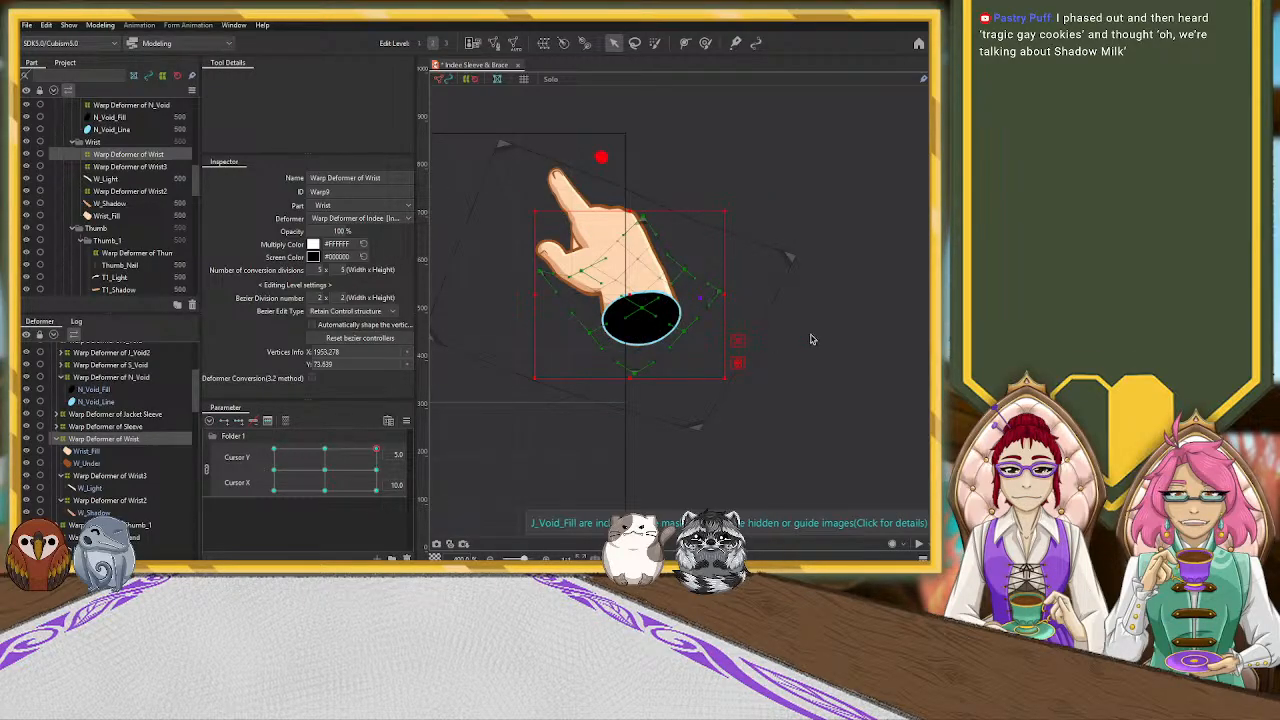
Fine-tune the inner control points of the Warp Deformer of N_Void to round out the upper edge of the void
click(651, 311)
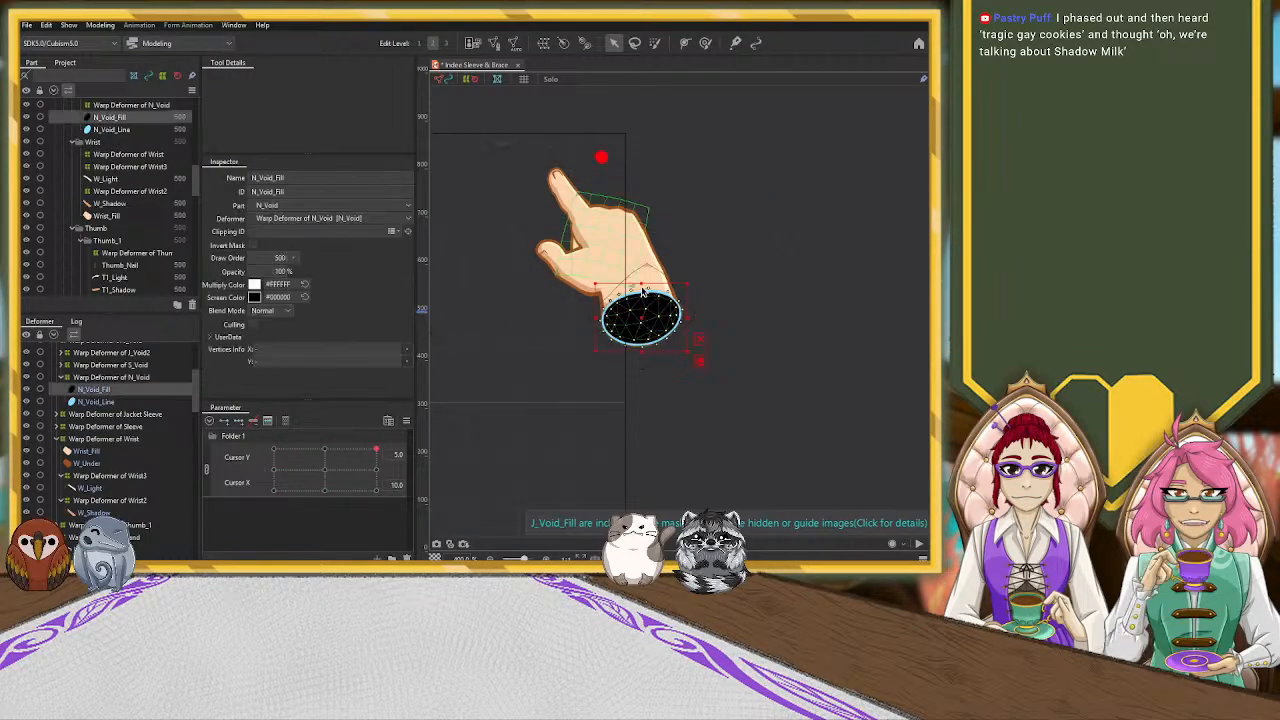
click(643, 295)
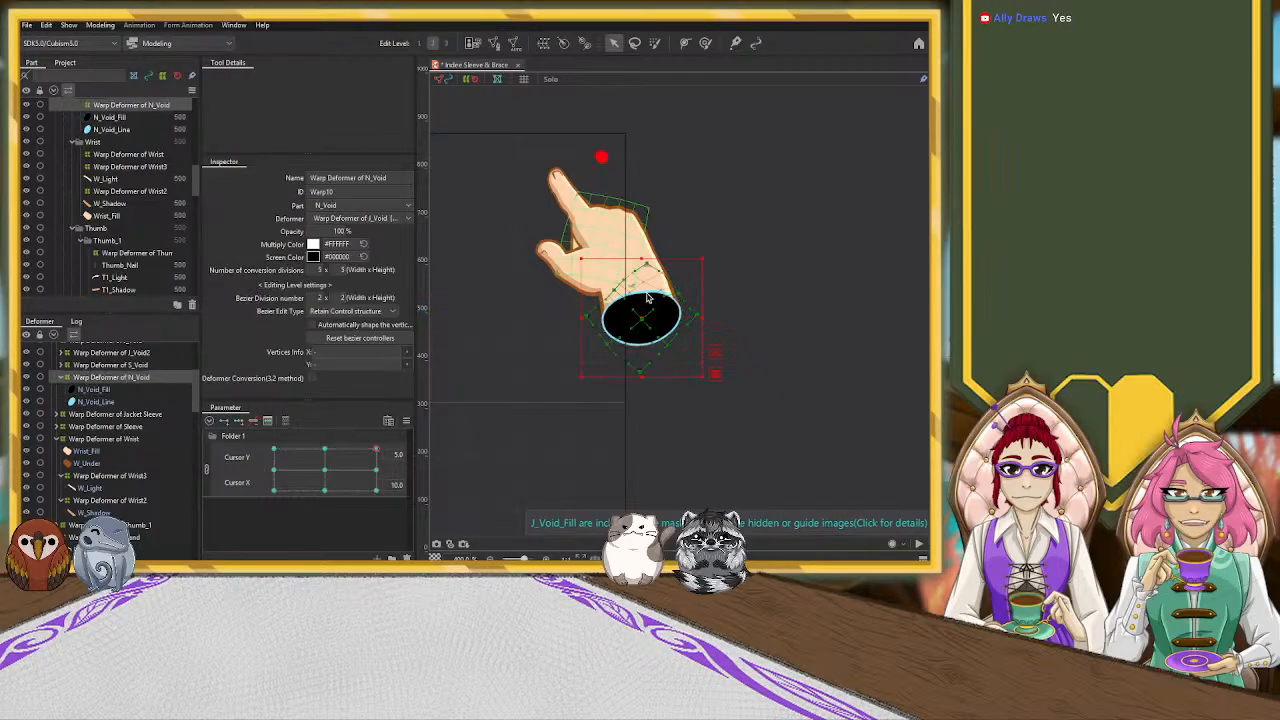
scroll(641, 300, up, 2)
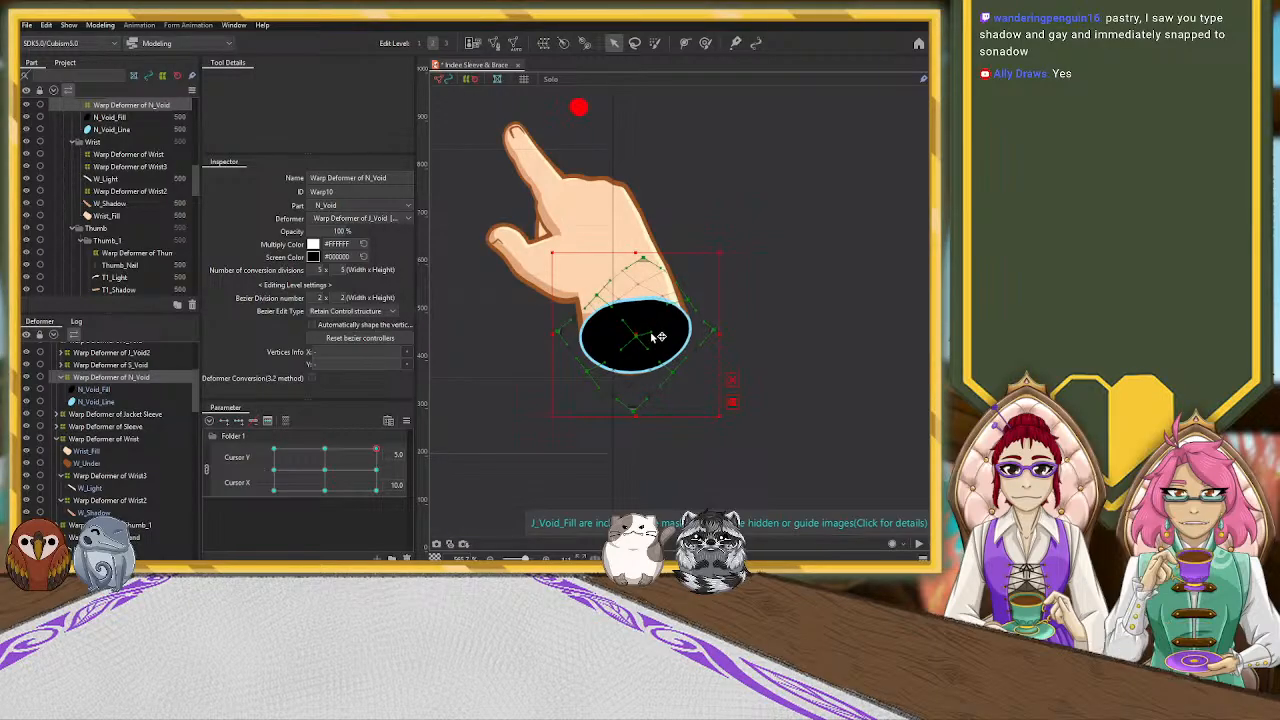
scroll(656, 335, up, 4)
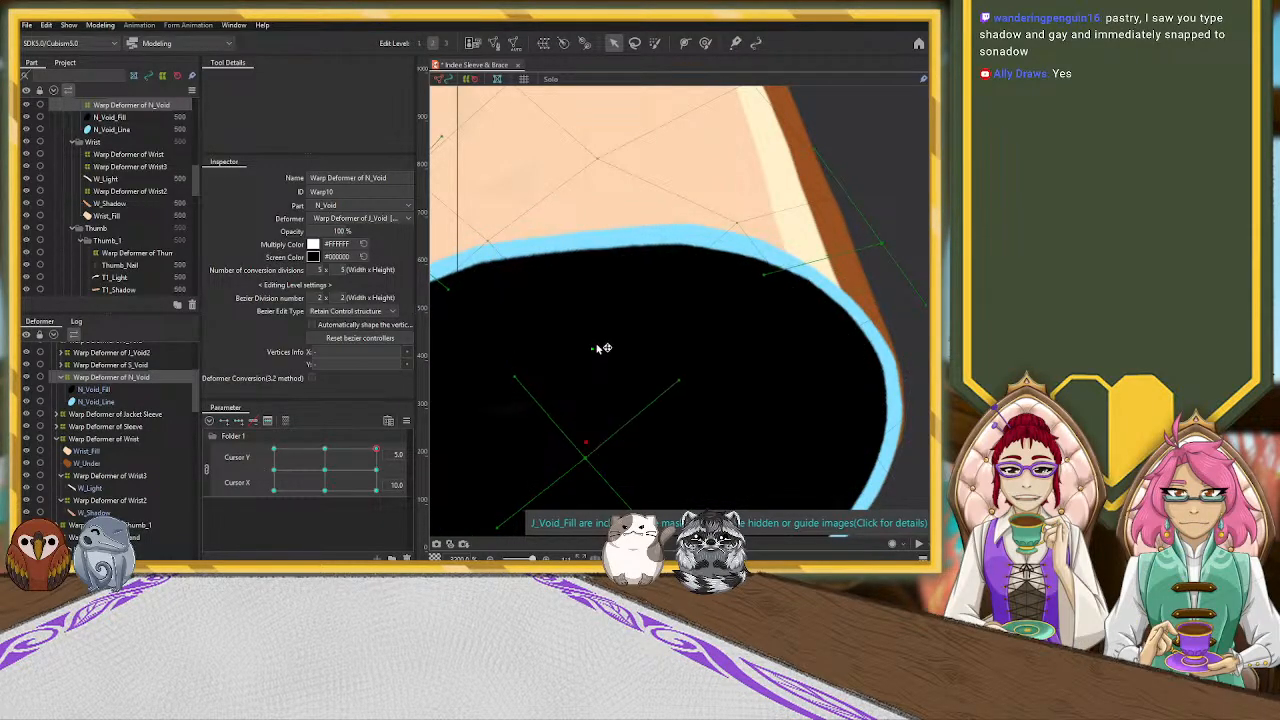
drag(597, 322, 596, 315)
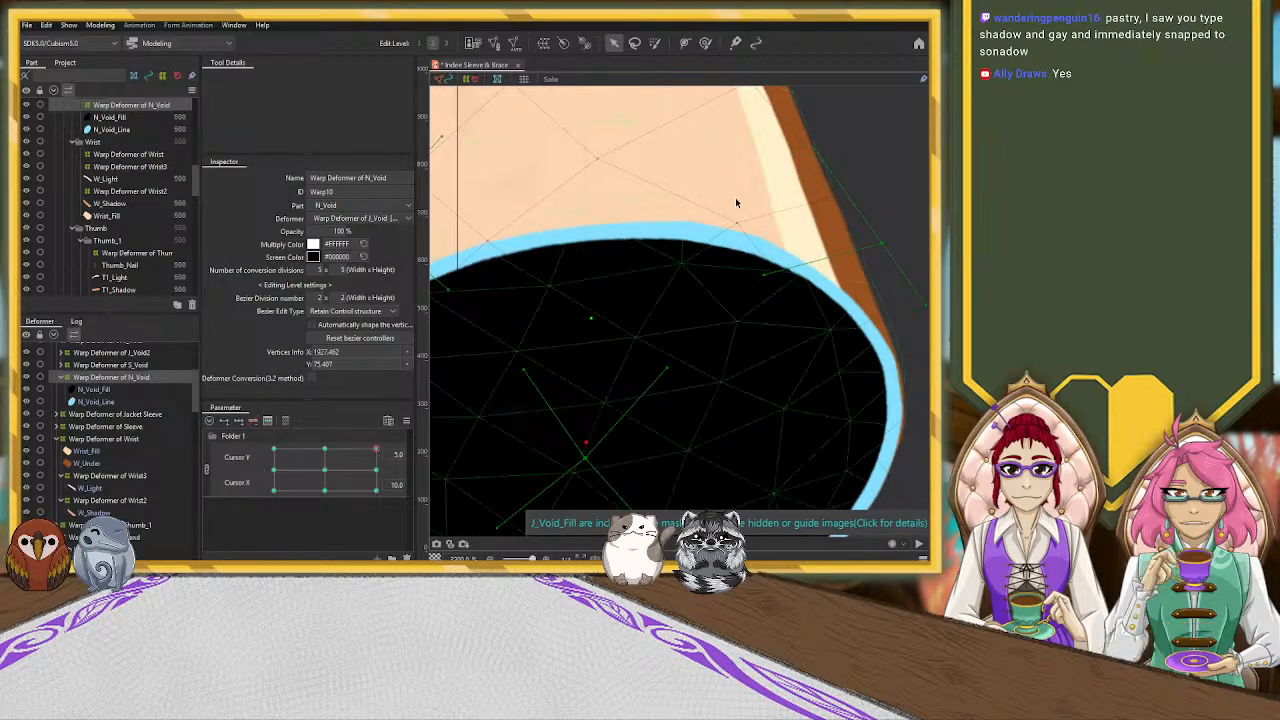
drag(737, 222, 739, 229)
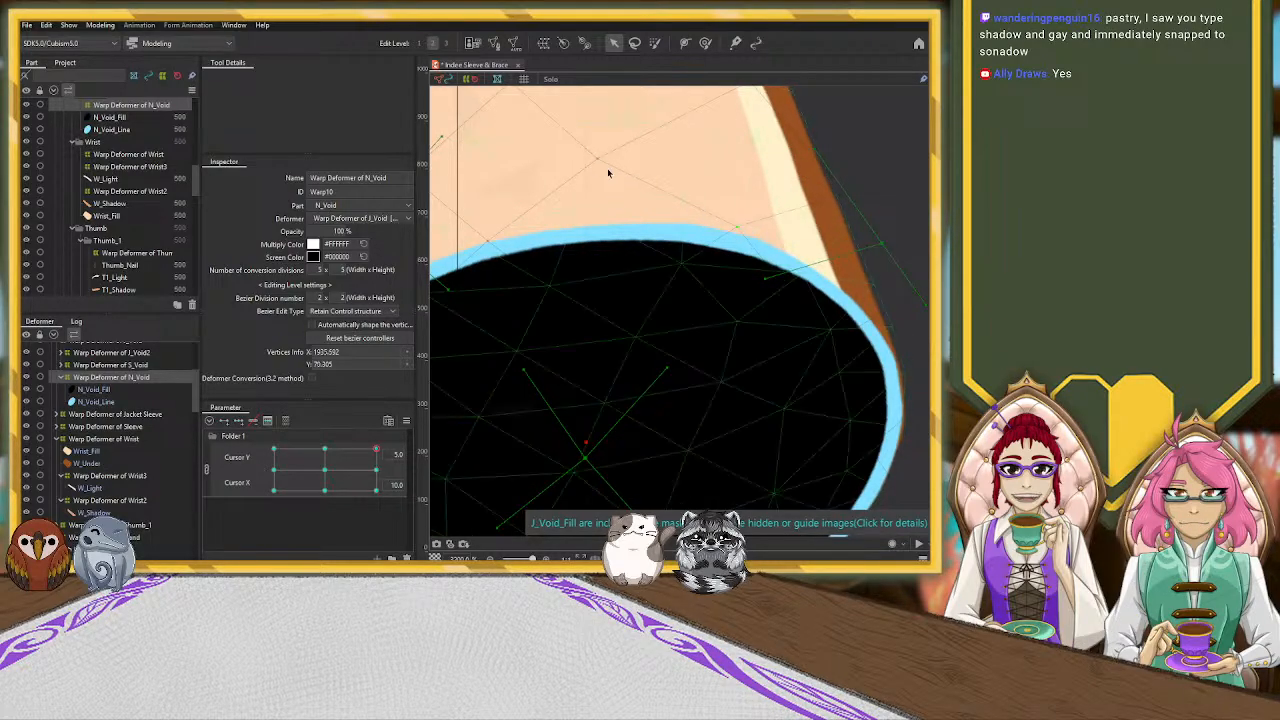
scroll(841, 259, down, 5)
scroll(841, 259, down, 3)
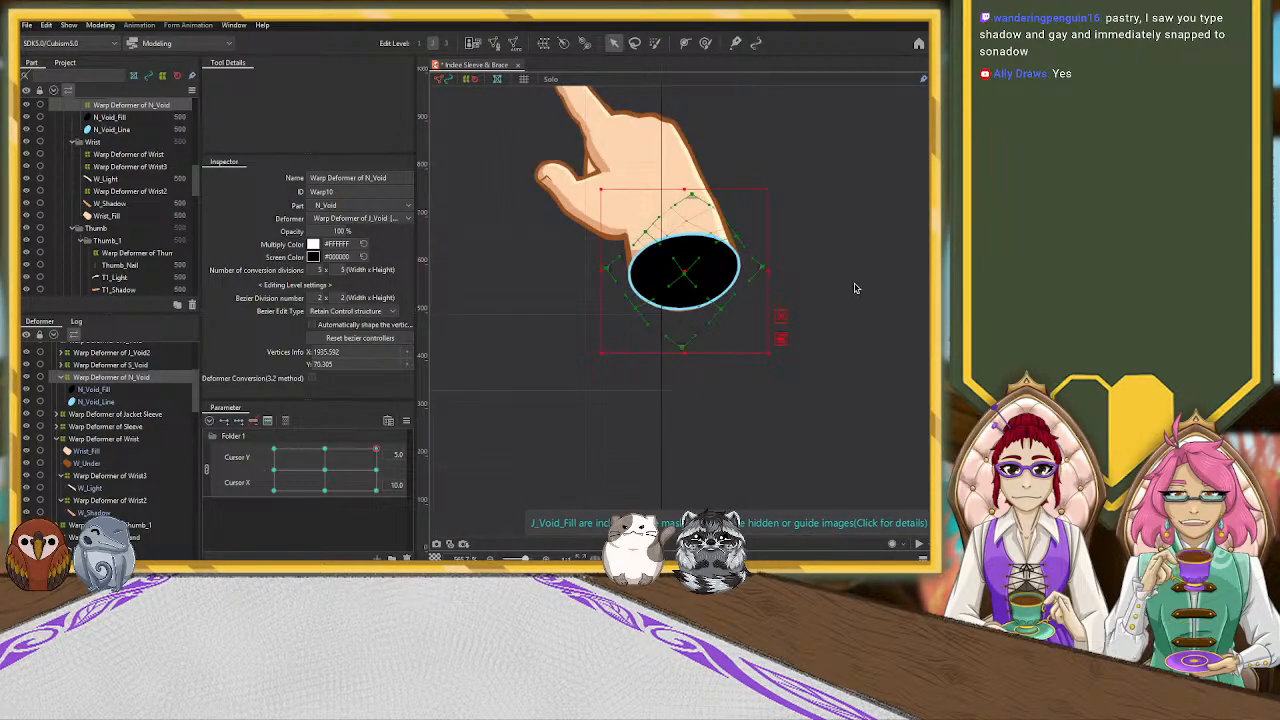
click(851, 281)
scroll(760, 312, down, 3)
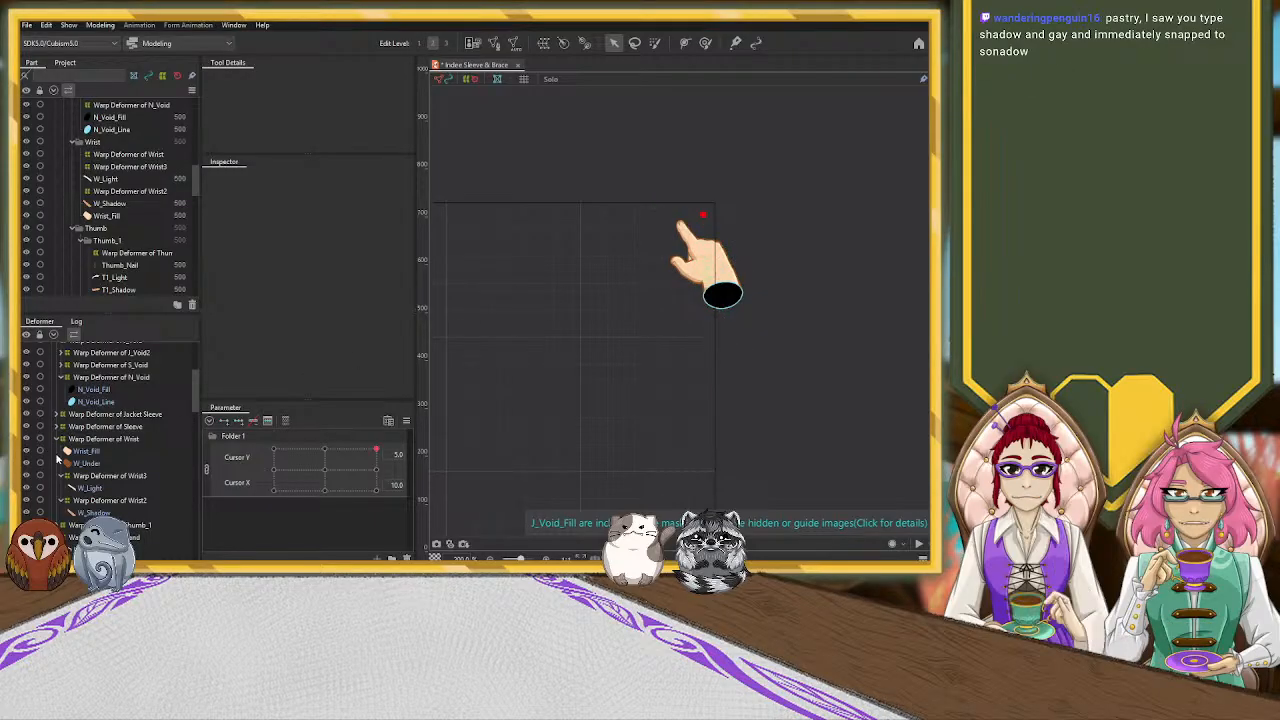
Adjust the Warp Deformer of Hand's control points near the middle and outer edge of the palm
scroll(137, 444, down, 1)
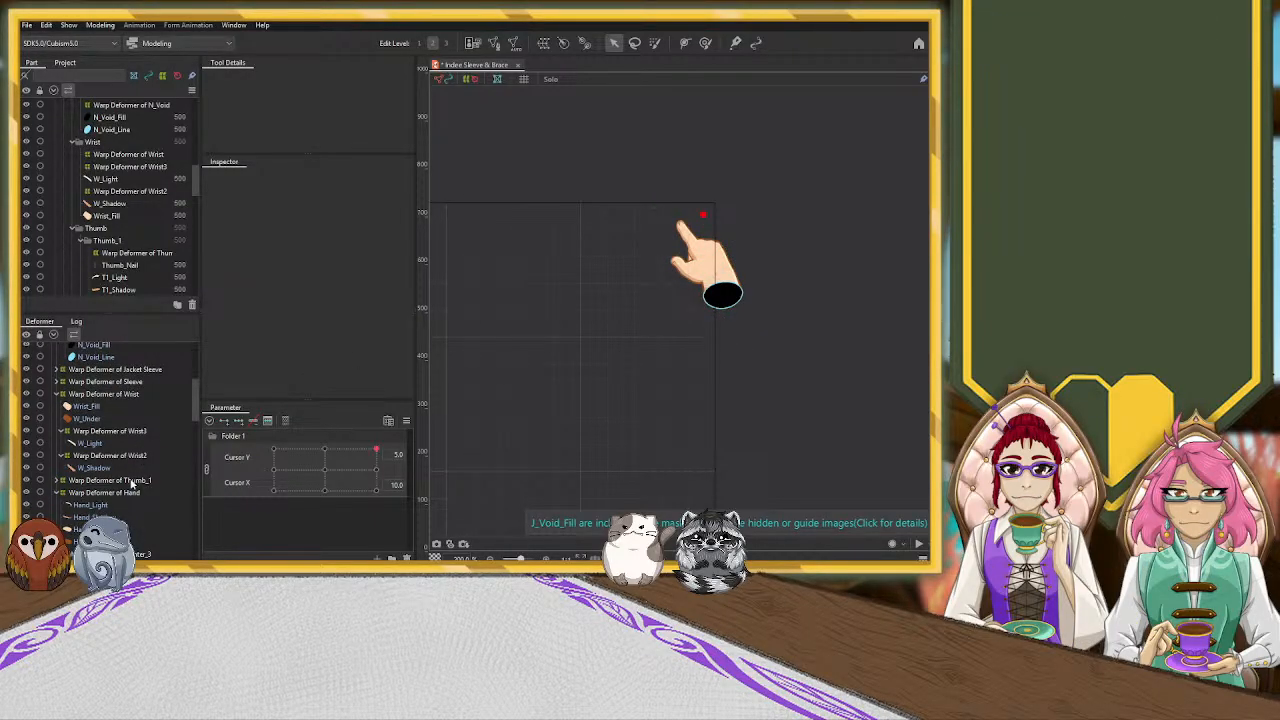
click(128, 493)
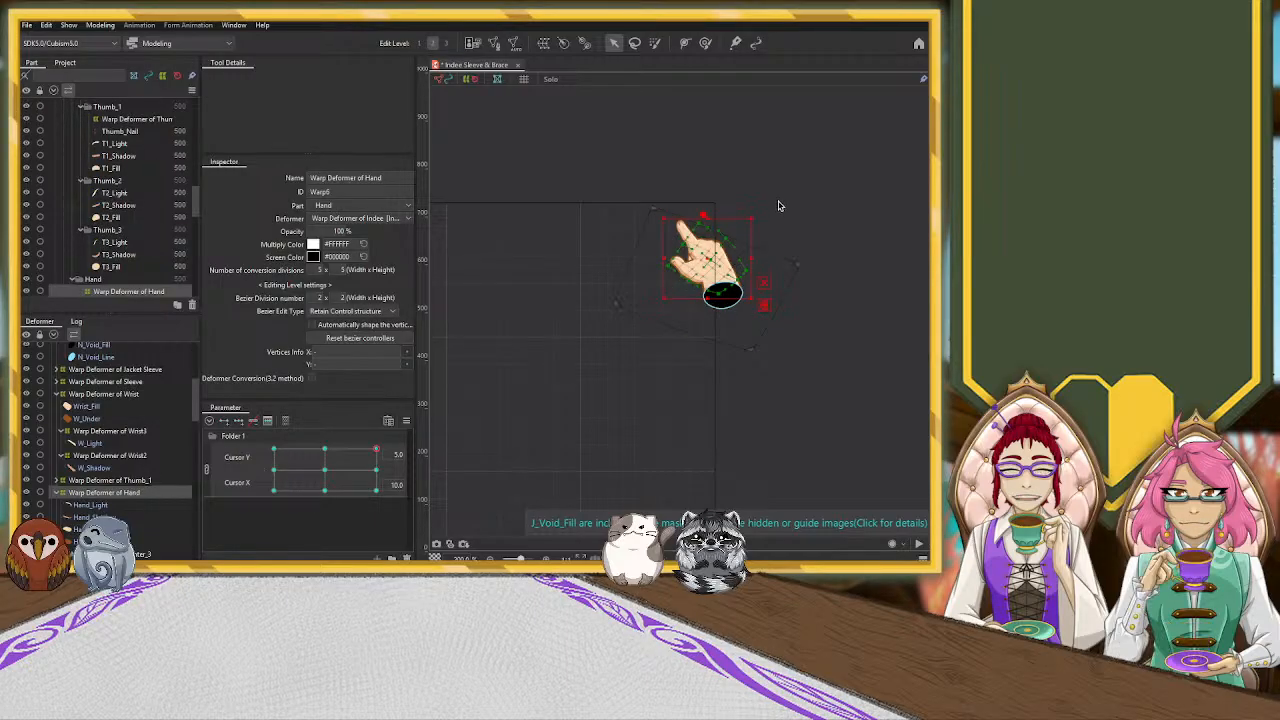
scroll(735, 243, up, 5)
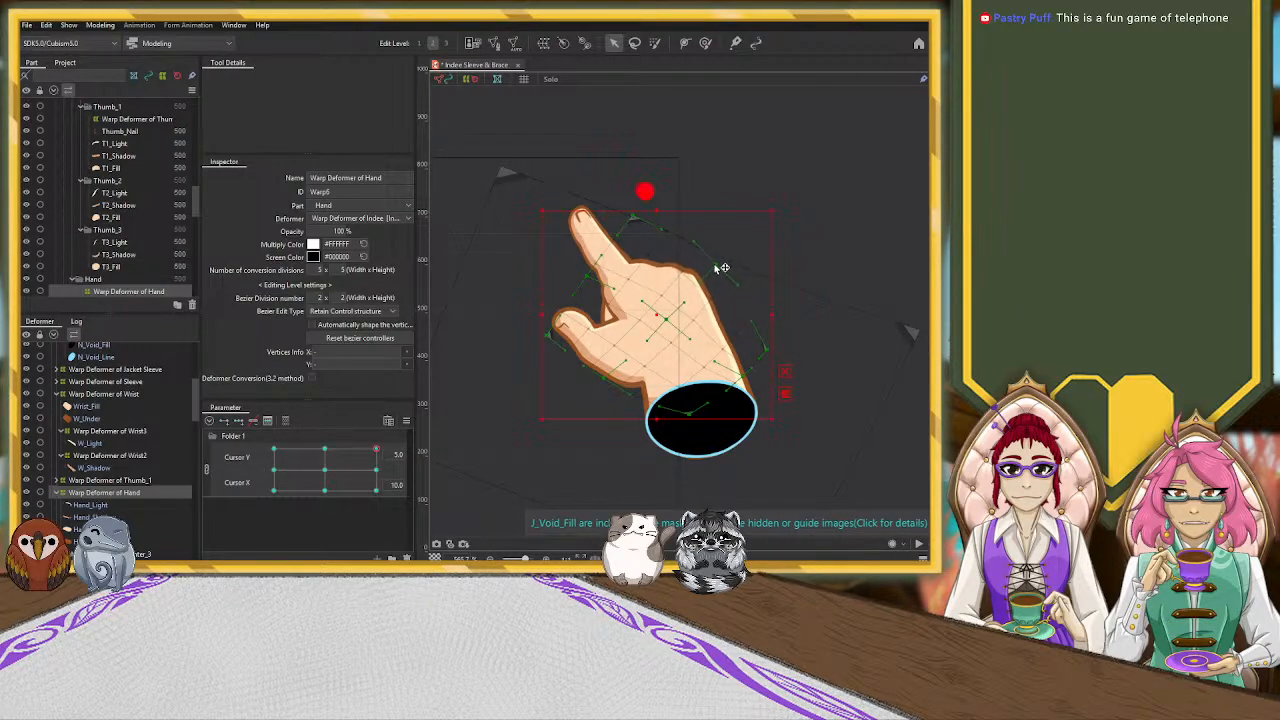
click(697, 322)
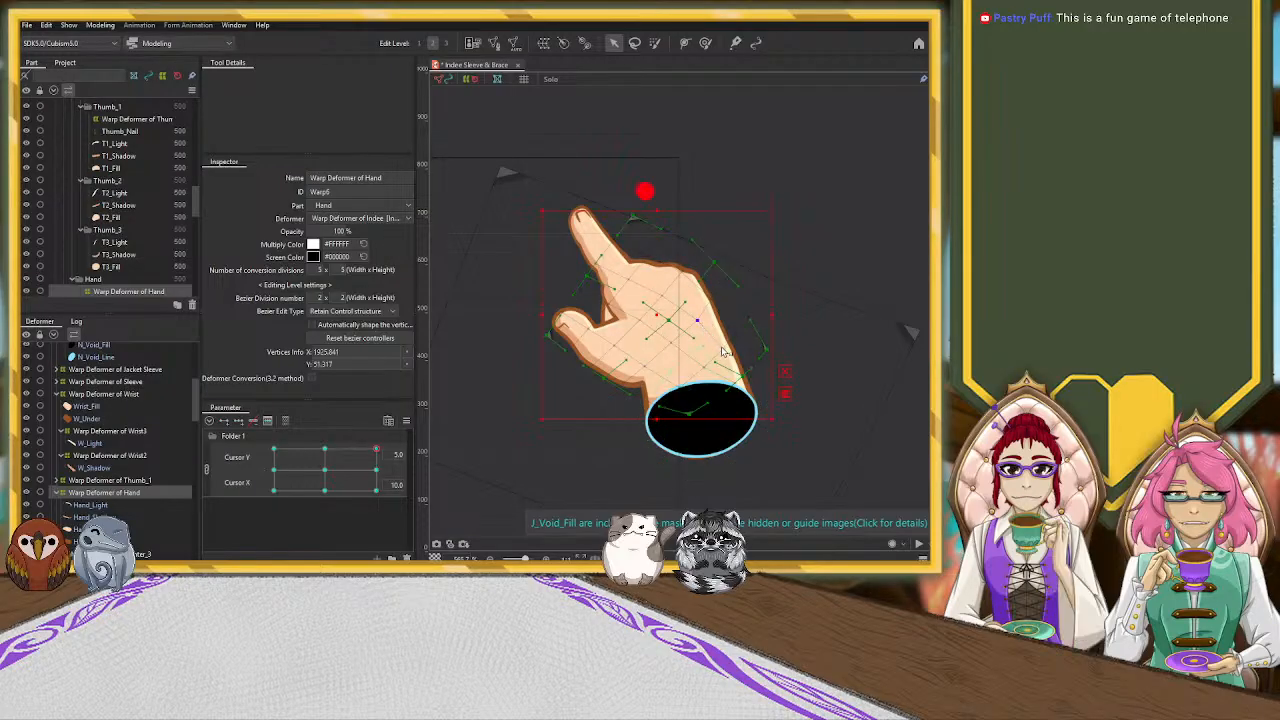
click(736, 333)
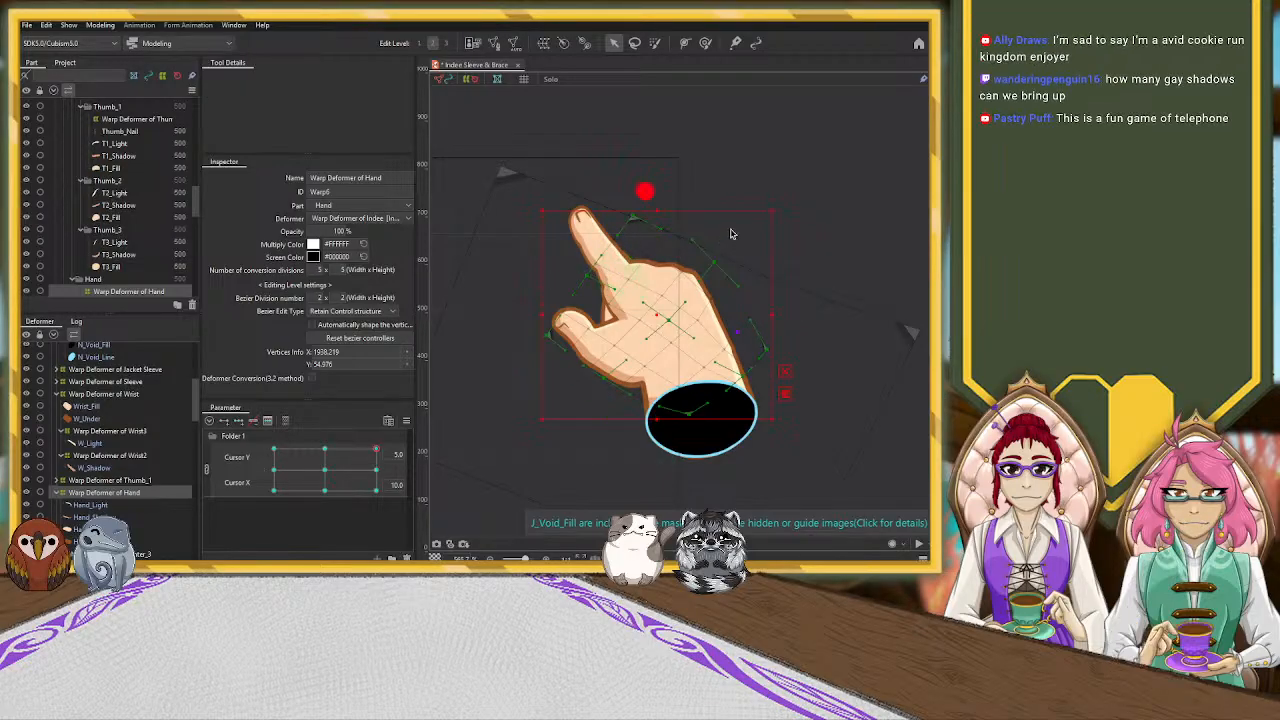
scroll(646, 238, down, 3)
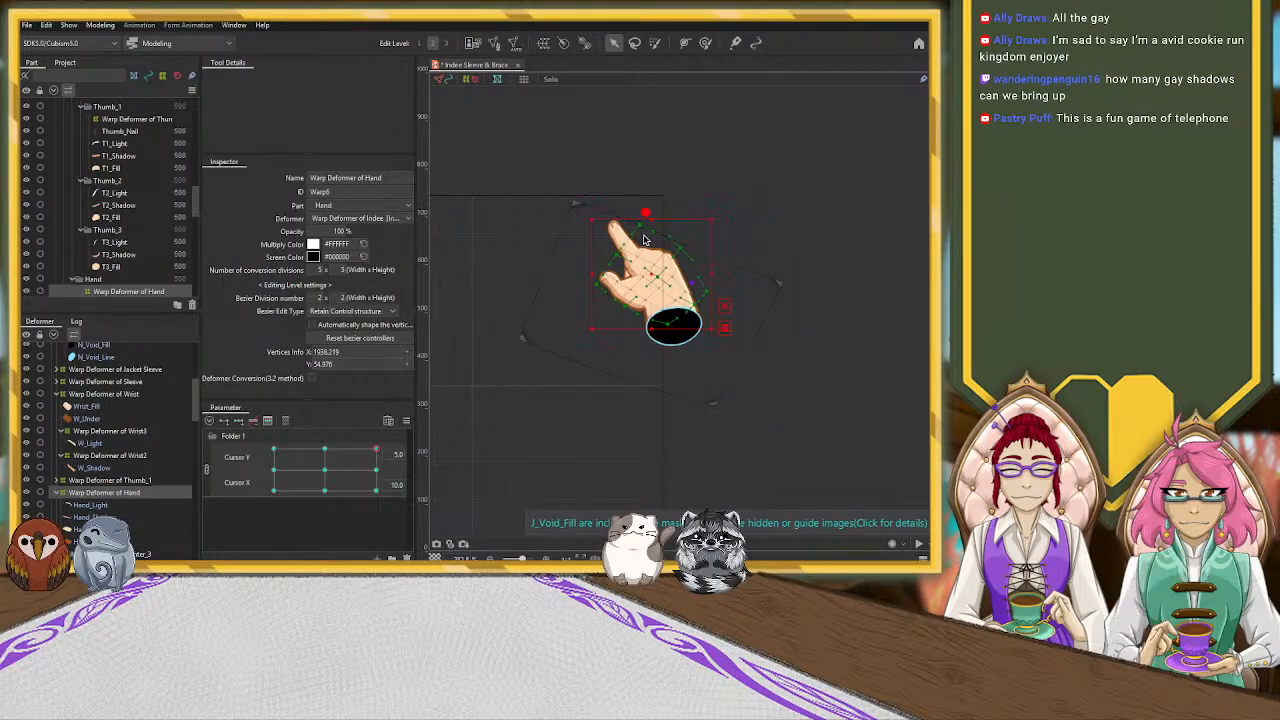
scroll(112, 470, down, 8)
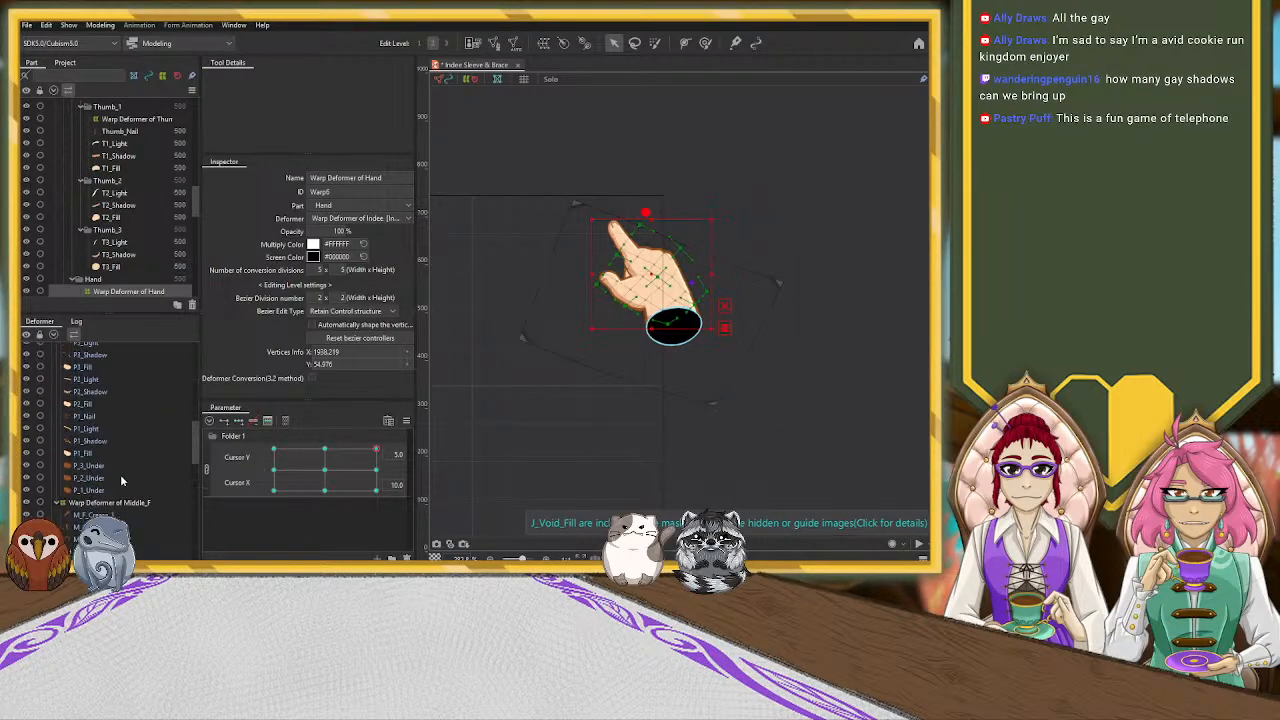
click(118, 502)
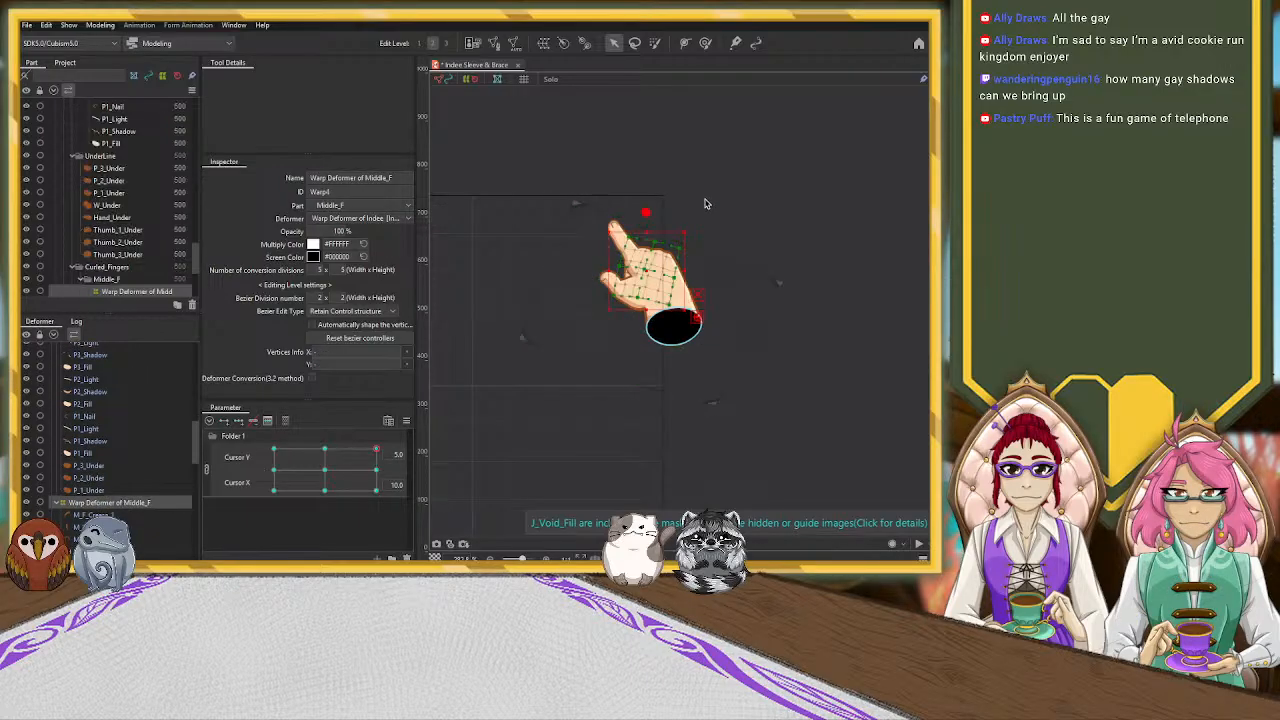
scroll(705, 204, up, 3)
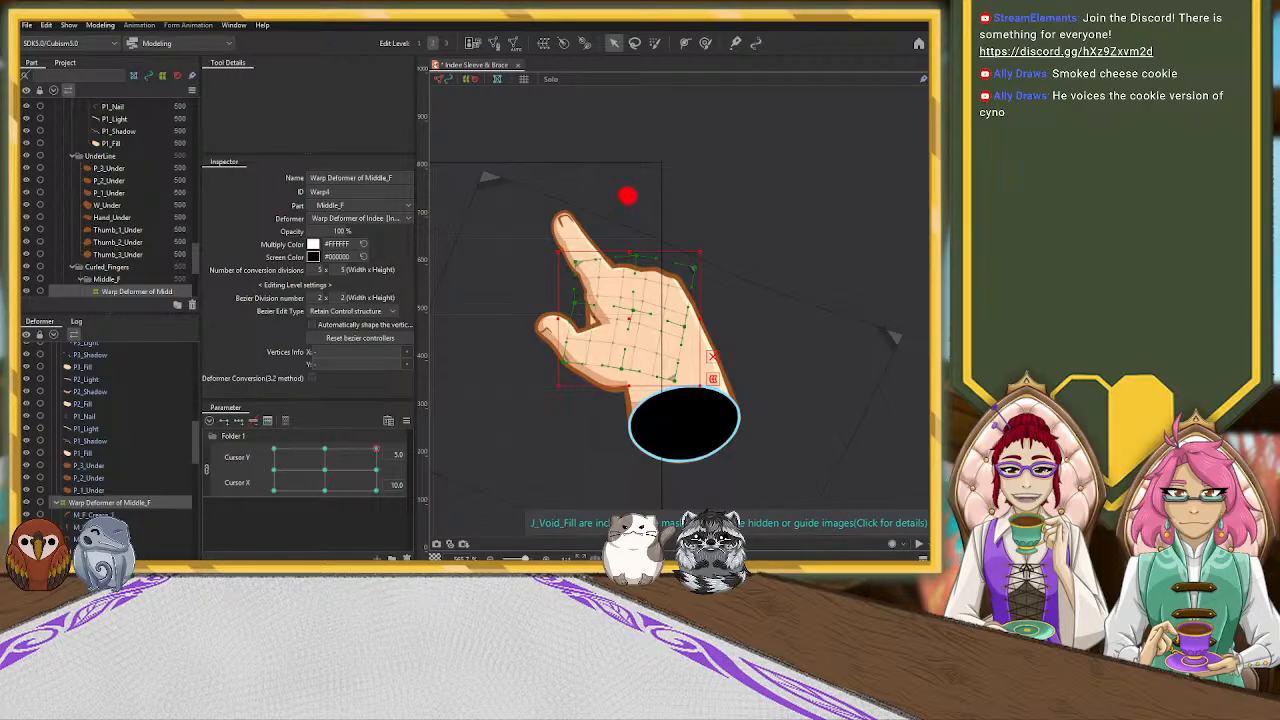
Nudge the P1_Nail mesh slightly toward the thumb side of the pointer fingertip using the Deform Brush at size 16.6
click(569, 223)
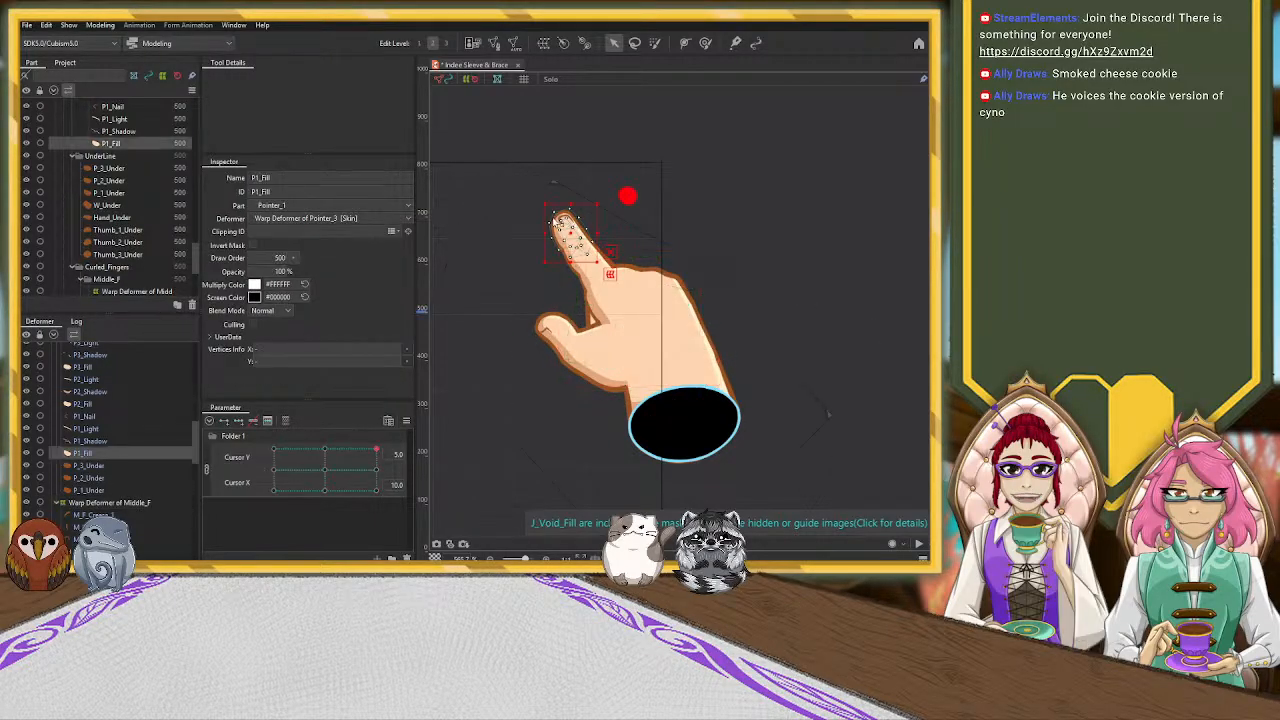
scroll(569, 223, up, 3)
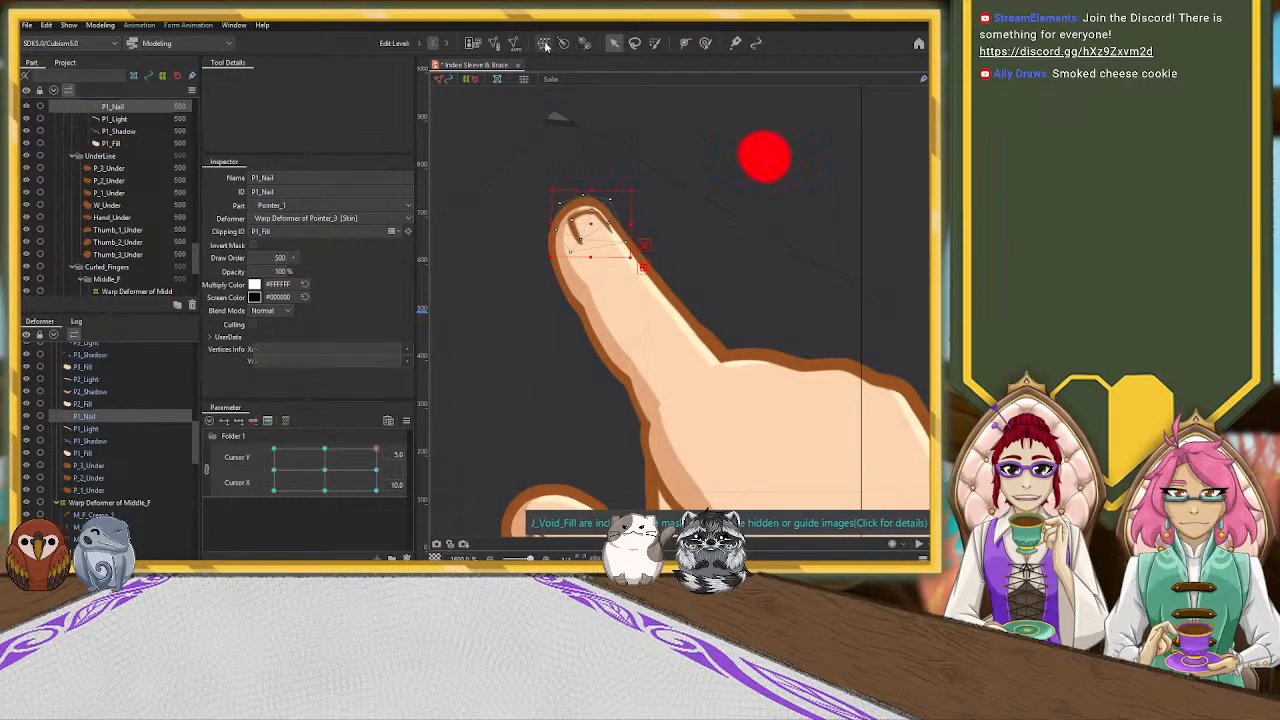
click(705, 42)
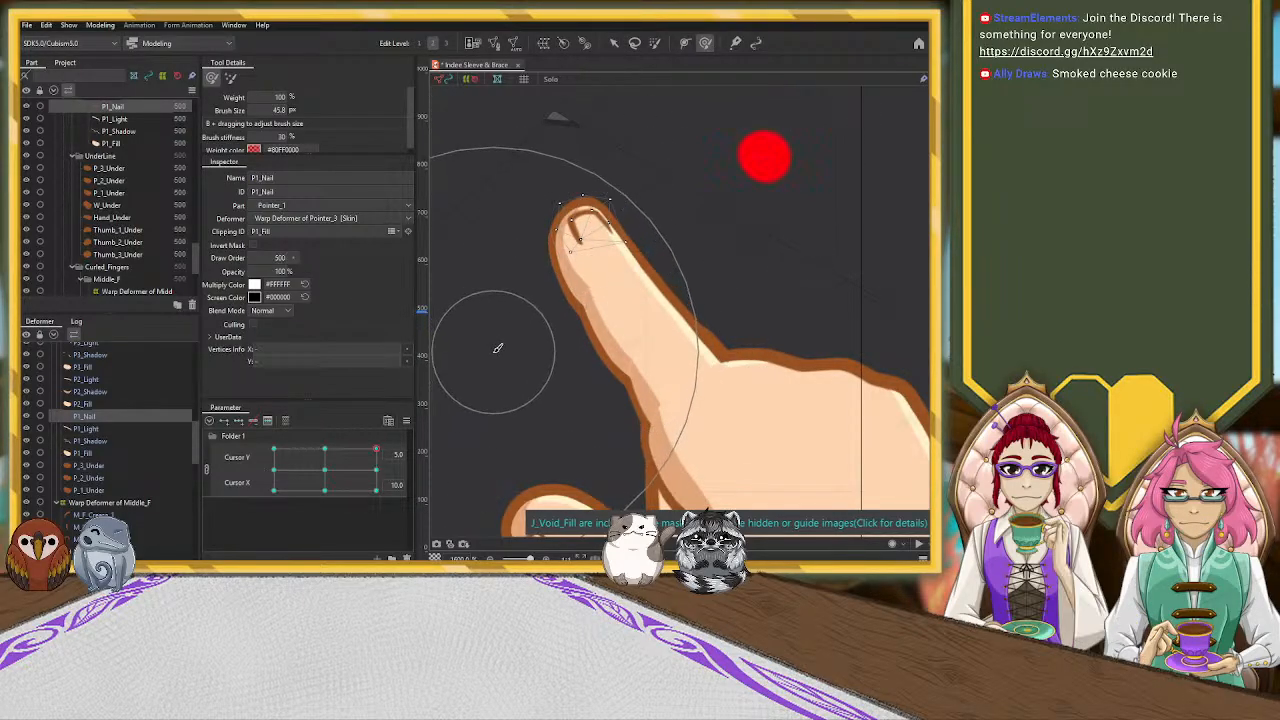
key(b)
drag(498, 350, 499, 208)
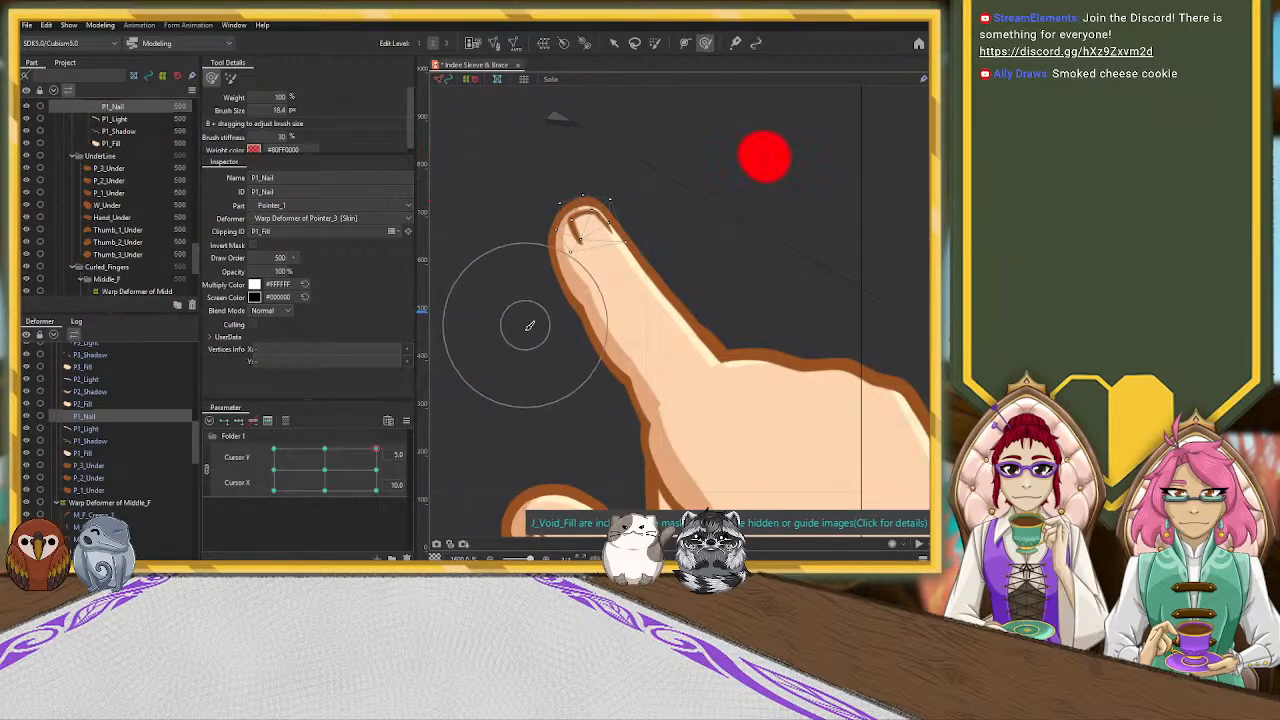
mouse_move(611, 259)
mouse_down()
mouse_move(631, 242)
mouse_move(571, 249)
mouse_up()
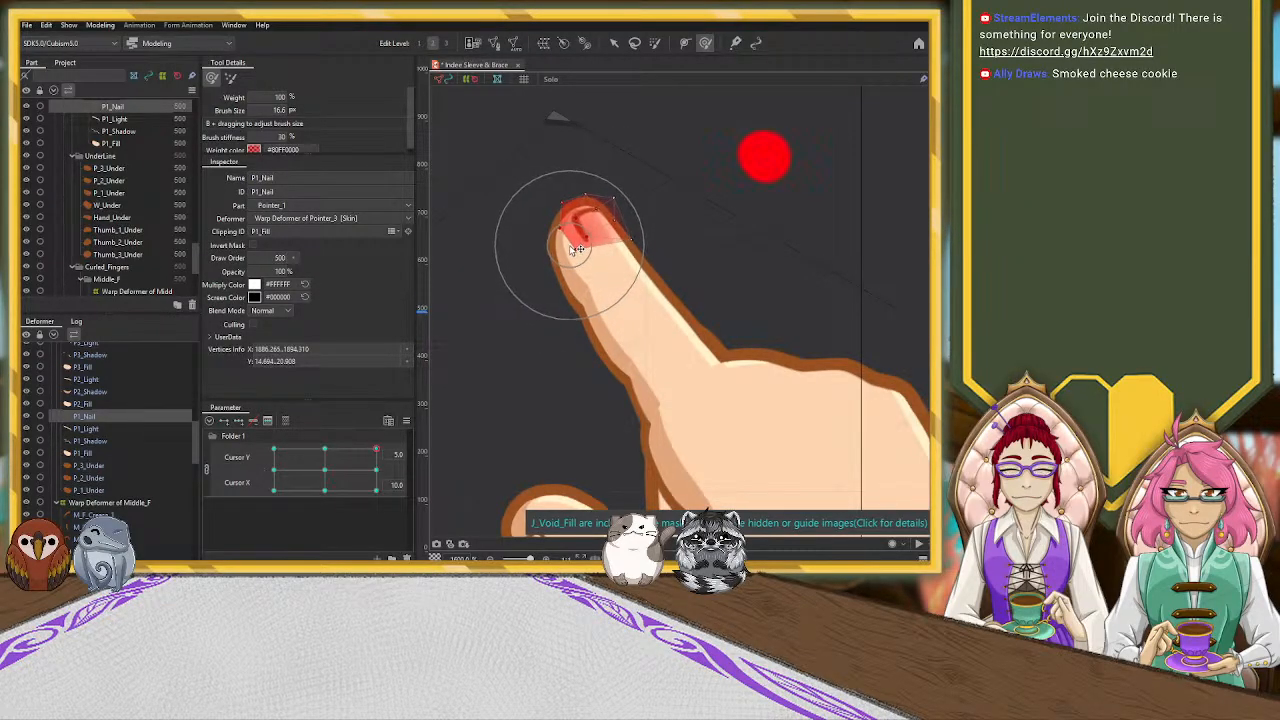
scroll(586, 349, down, 6)
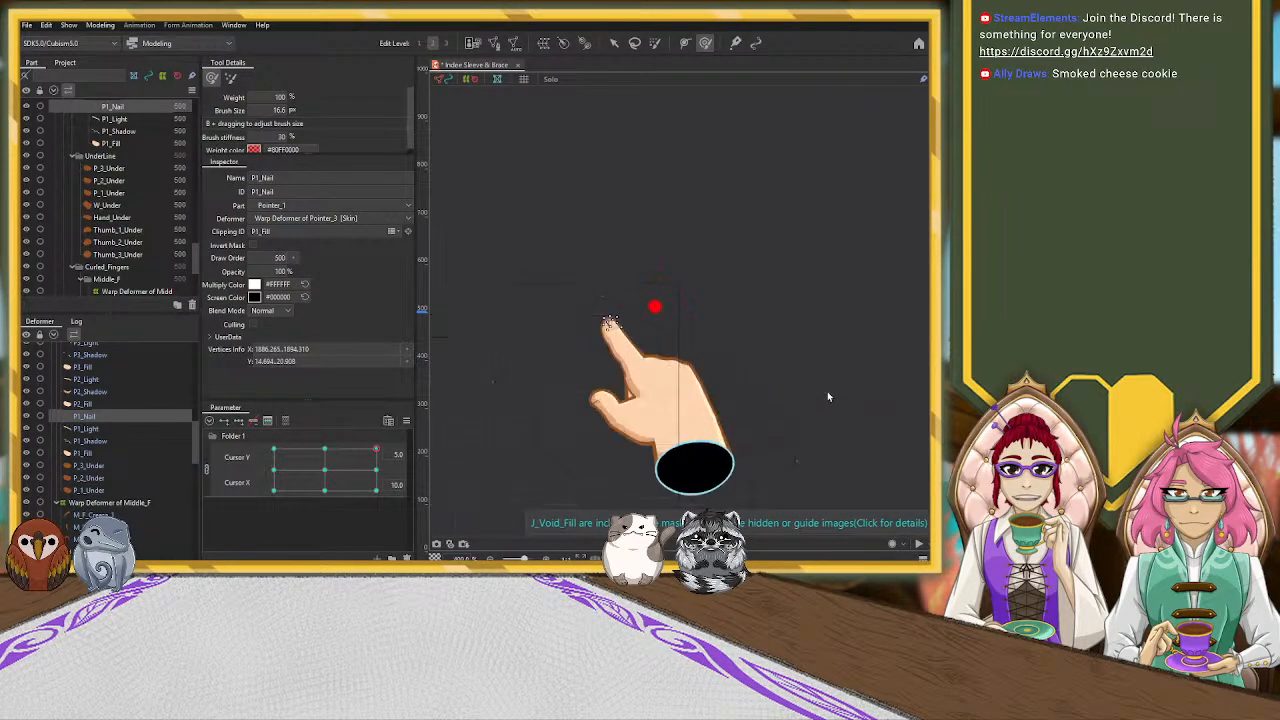
scroll(827, 397, down, 2)
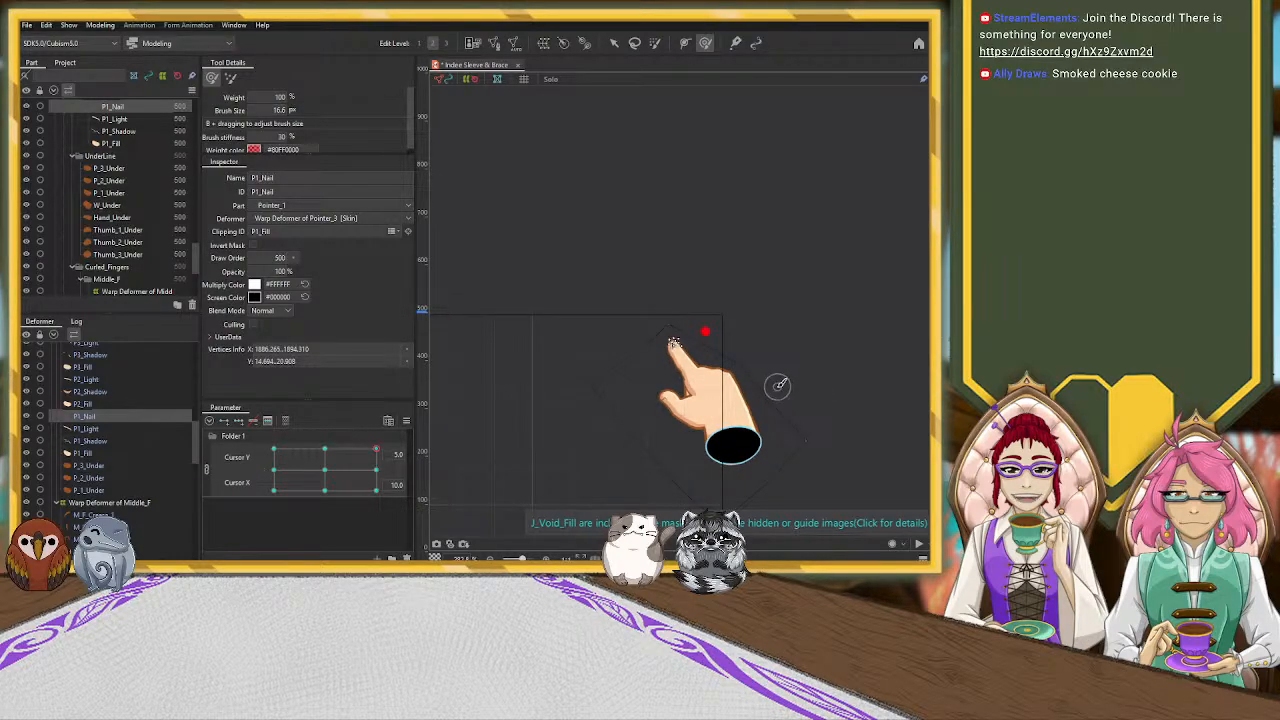
Move the Hand_Light highlight inward from the hand's outer edge and reshape its lower end near the wrist with the Deform Brush
scroll(777, 383, up, 3)
click(614, 43)
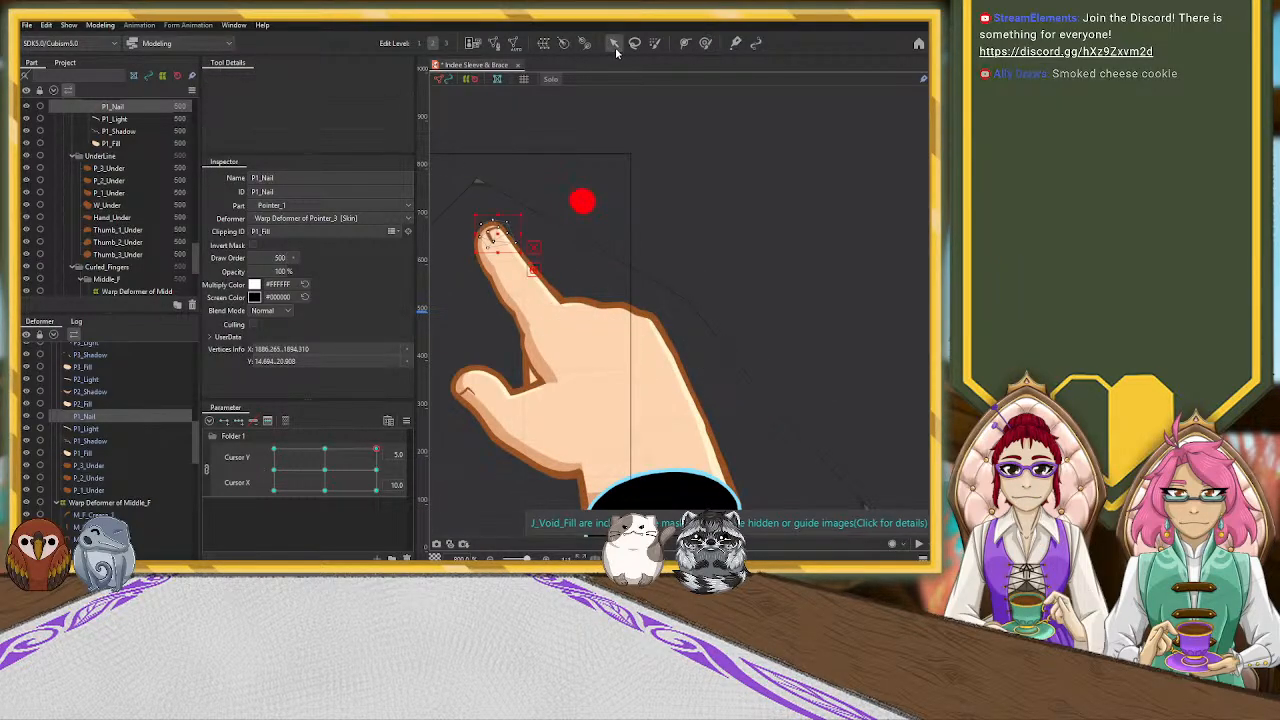
click(667, 357)
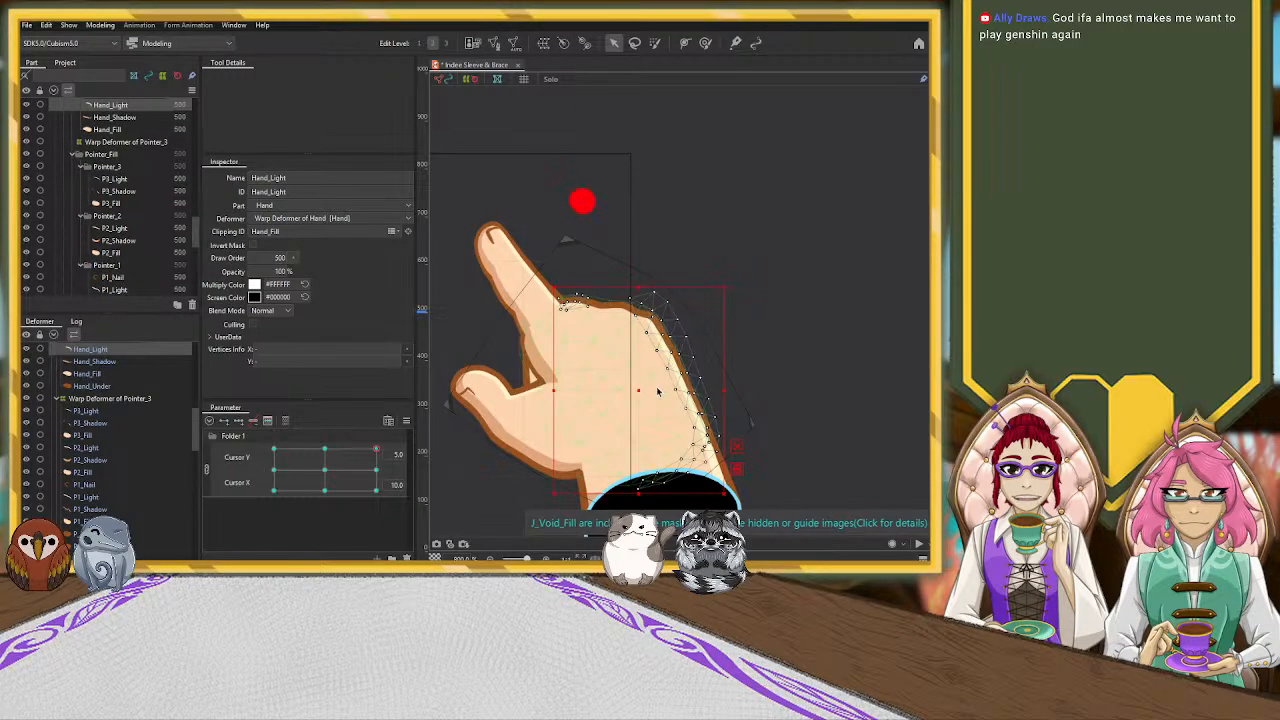
drag(637, 389, 626, 392)
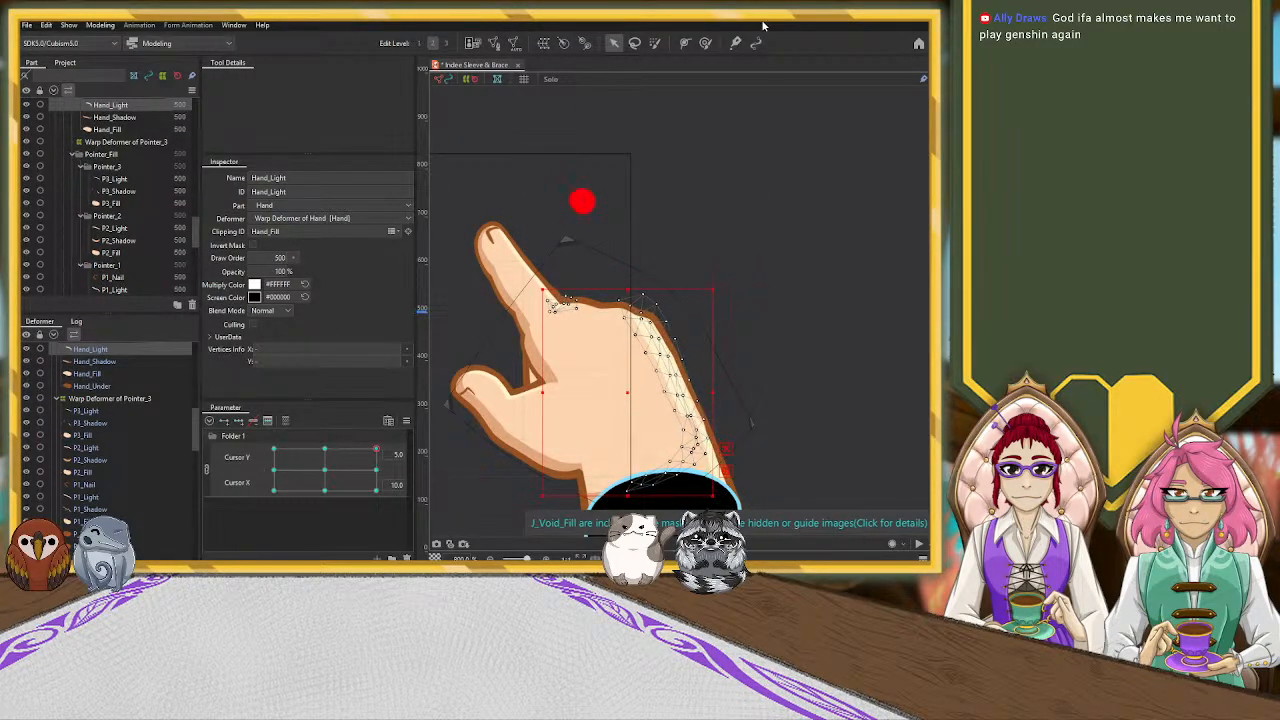
click(705, 42)
mouse_move(700, 455)
mouse_down()
mouse_move(709, 420)
mouse_move(714, 430)
mouse_move(712, 419)
mouse_move(733, 418)
mouse_move(666, 423)
mouse_up()
Shift the W_Light highlight inward along the wrist's outer edge to line up with the hand's highlight
click(615, 42)
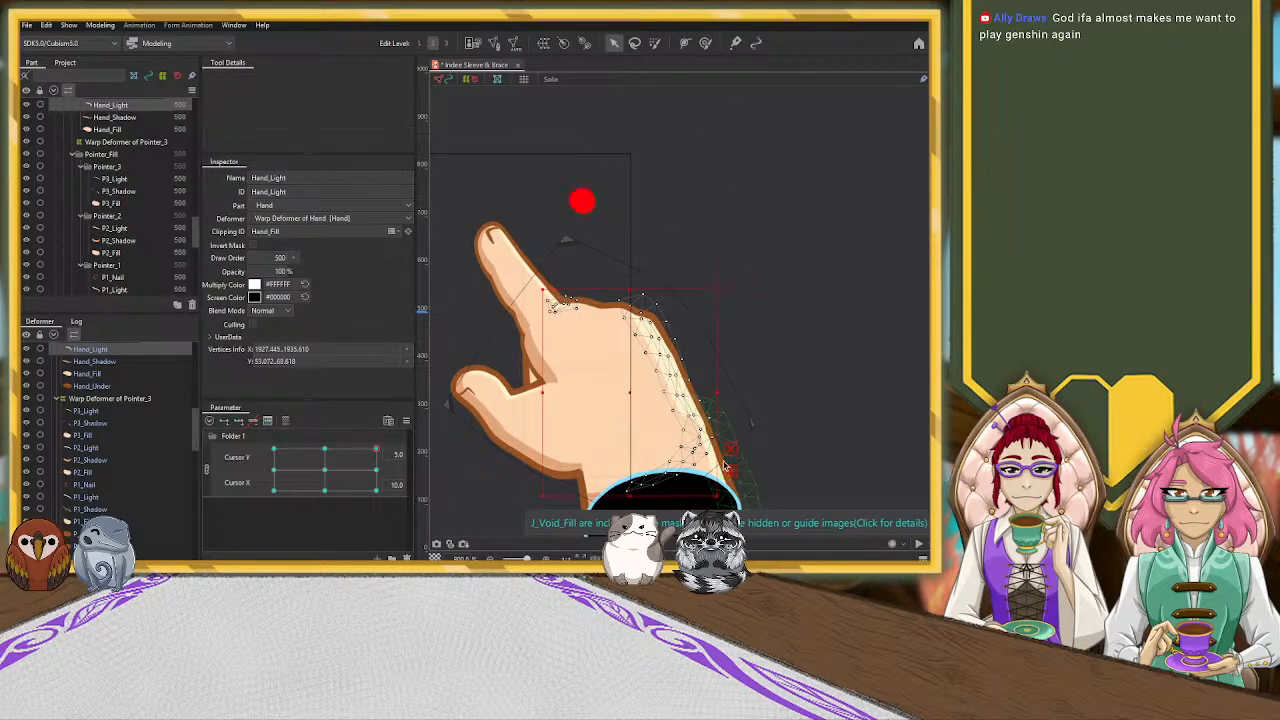
click(718, 470)
drag(728, 488, 715, 488)
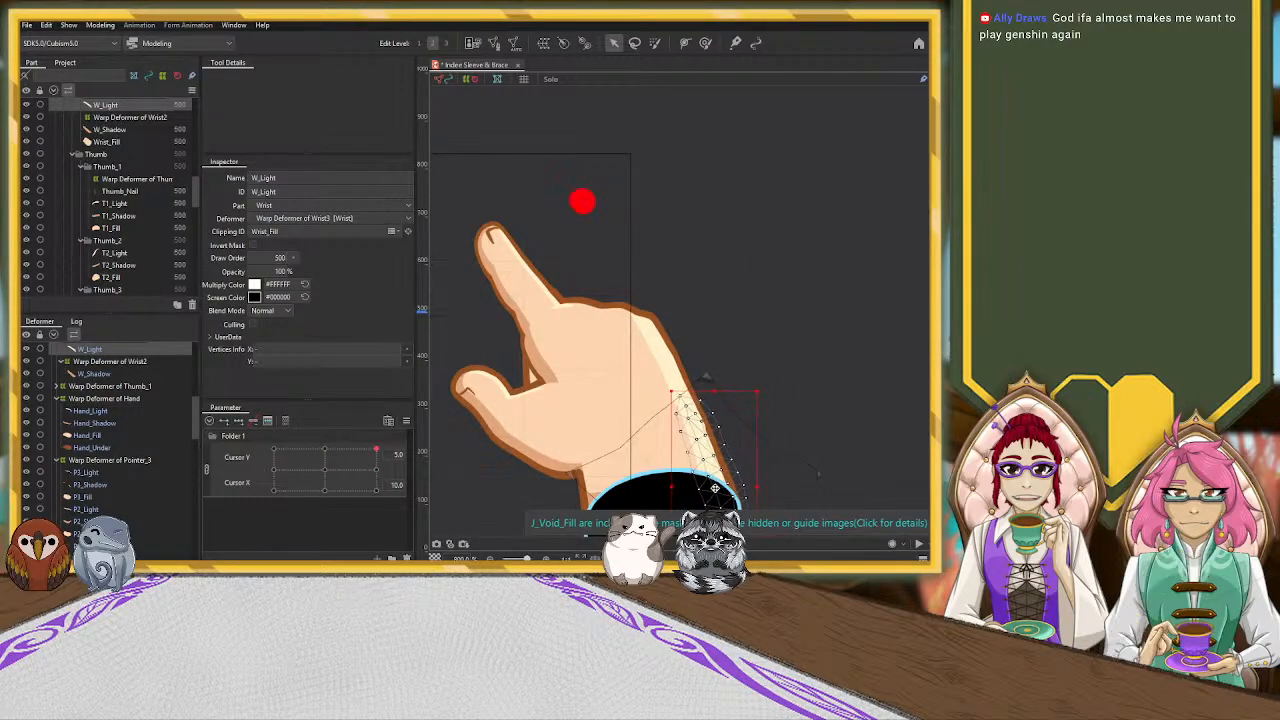
scroll(860, 445, down, 4)
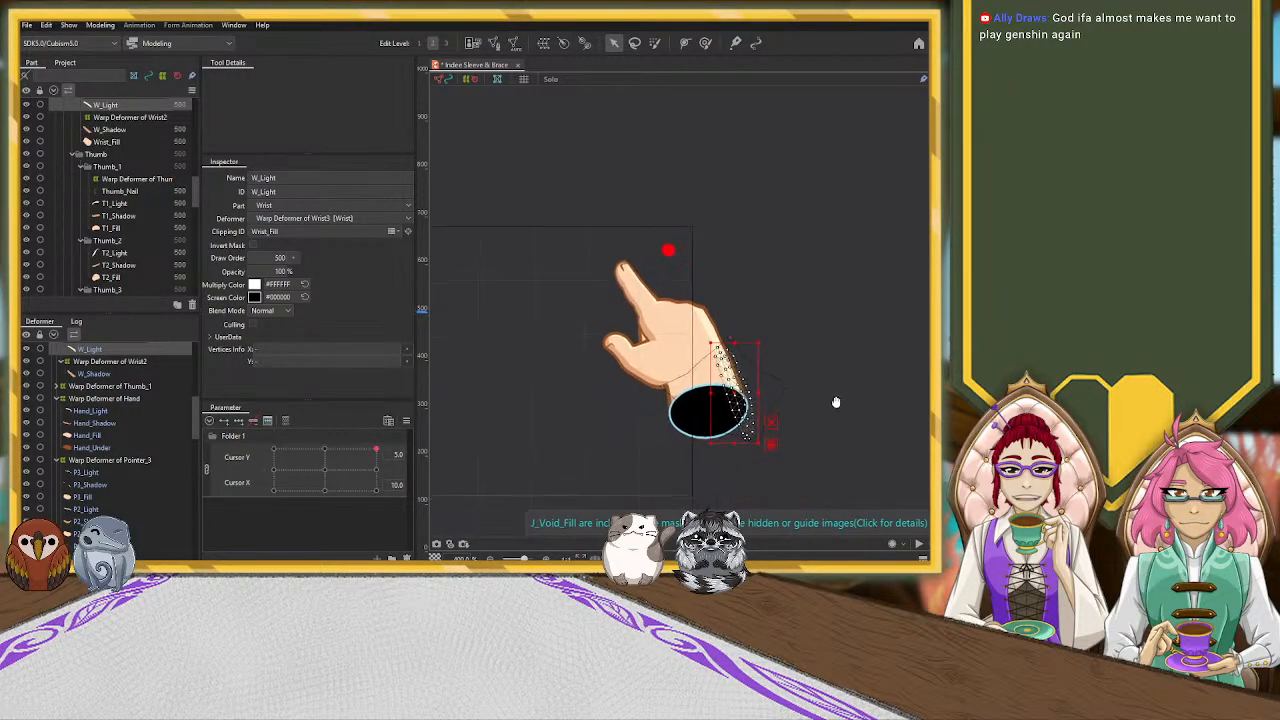
scroll(632, 430, up, 3)
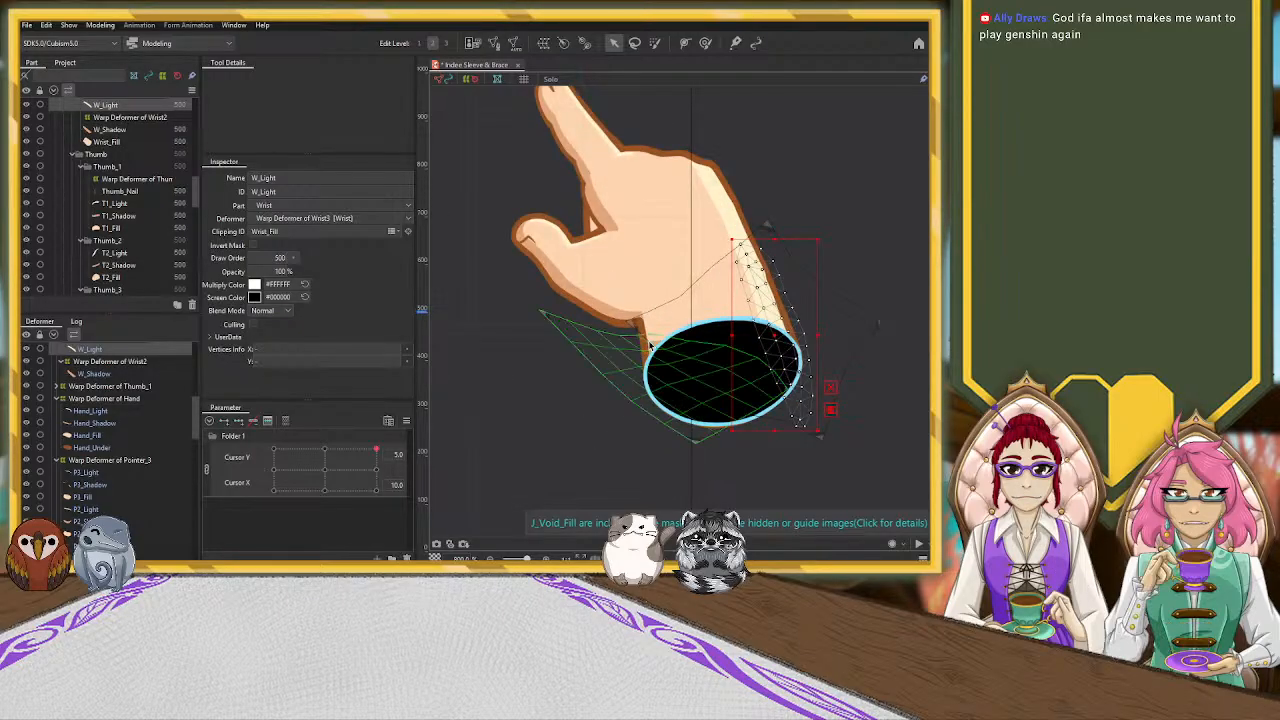
Stretch the W_Shadow mesh upward from the wrist opening so its upper end reaches the base of the thumb
click(650, 355)
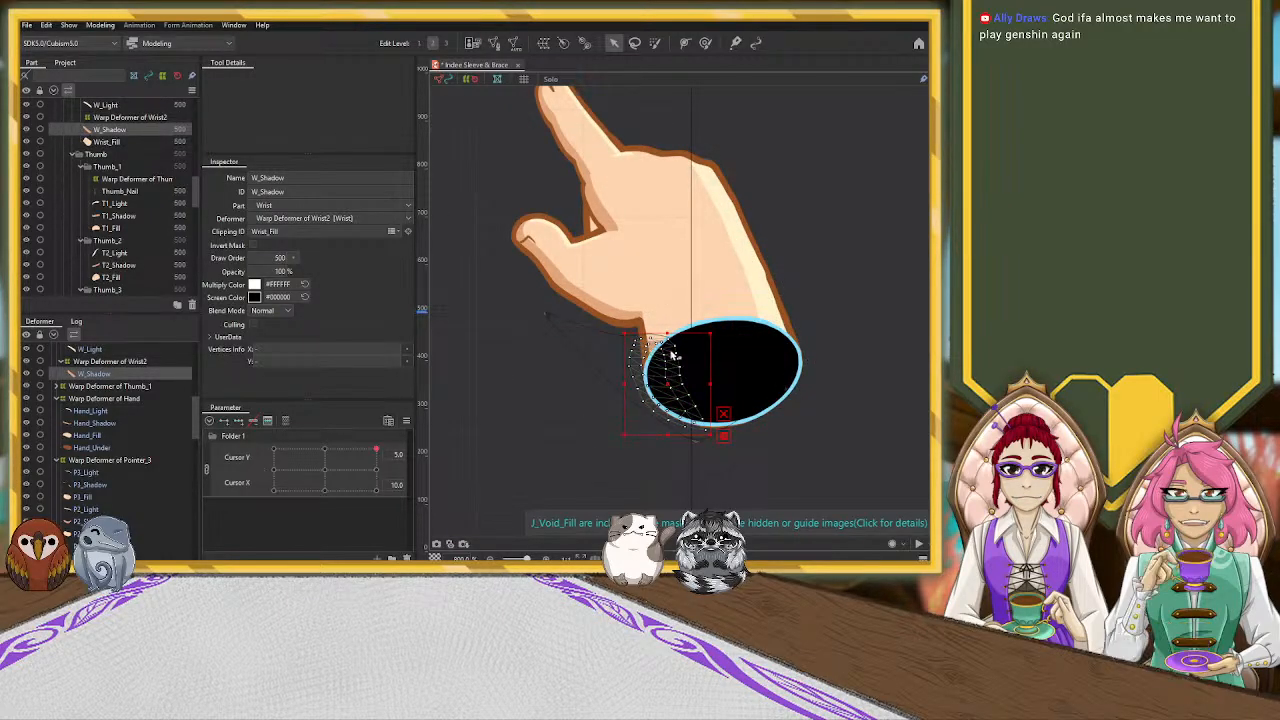
drag(667, 337, 667, 300)
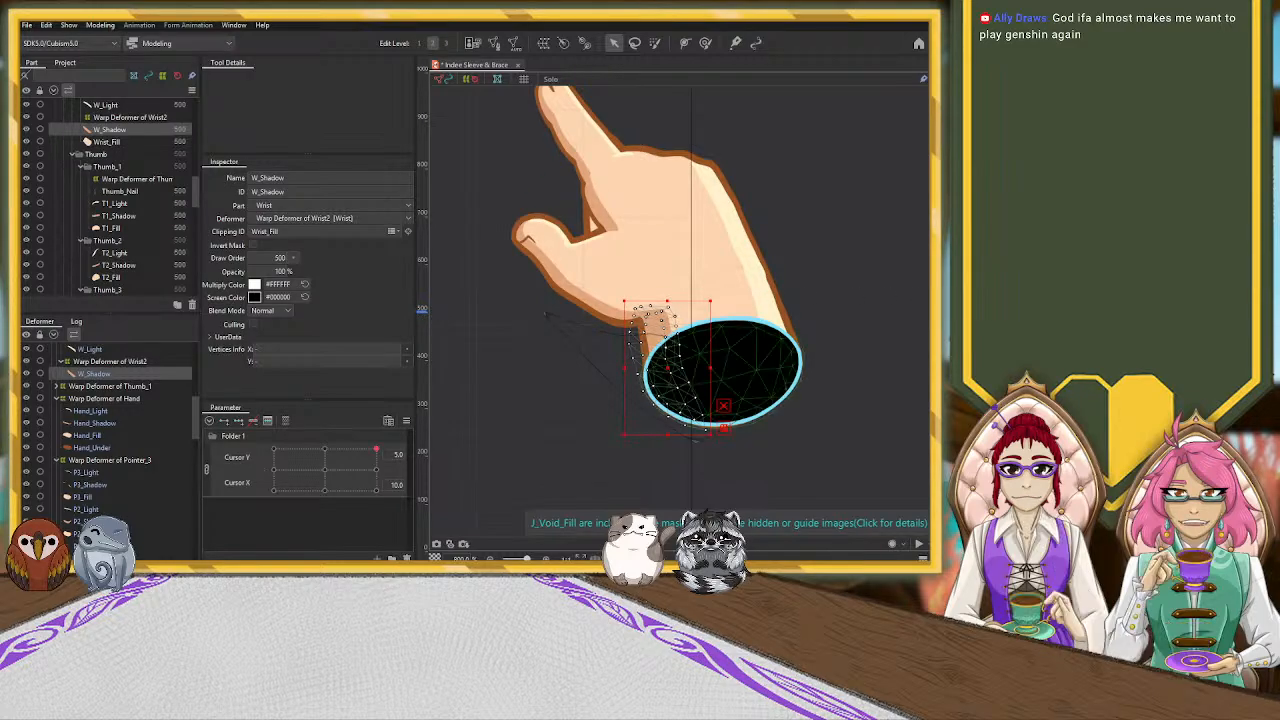
click(858, 374)
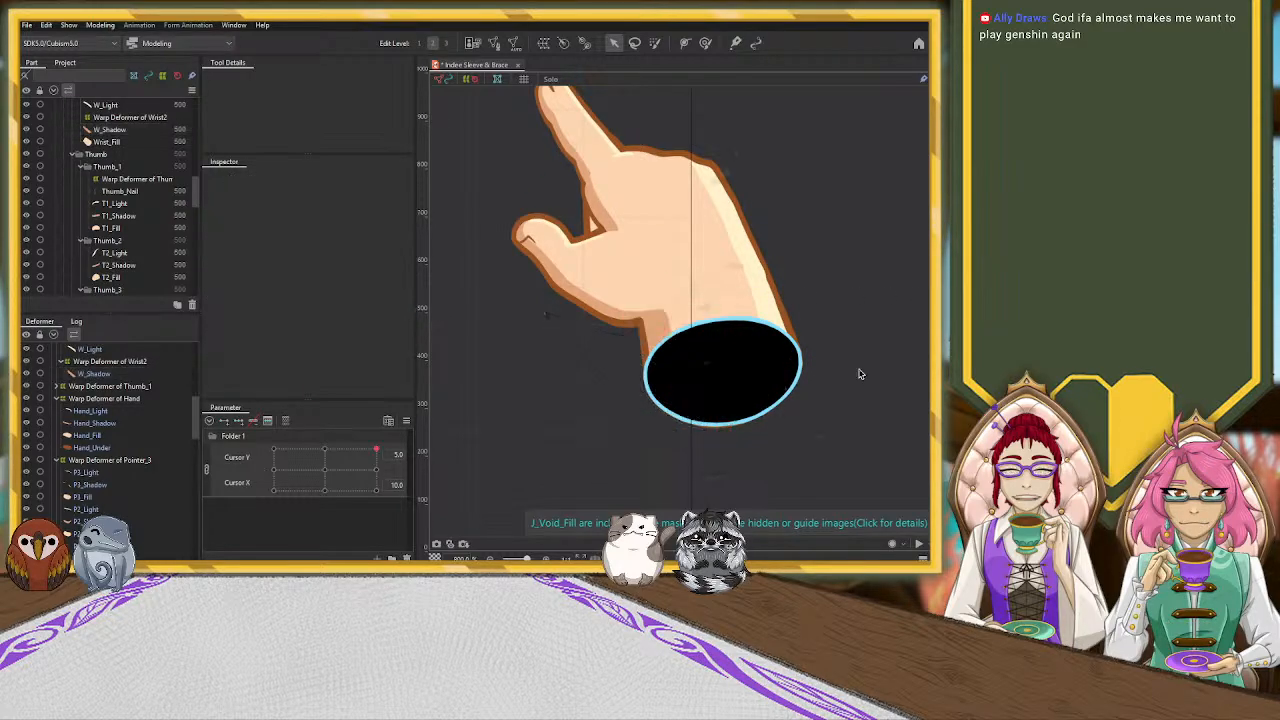
click(661, 329)
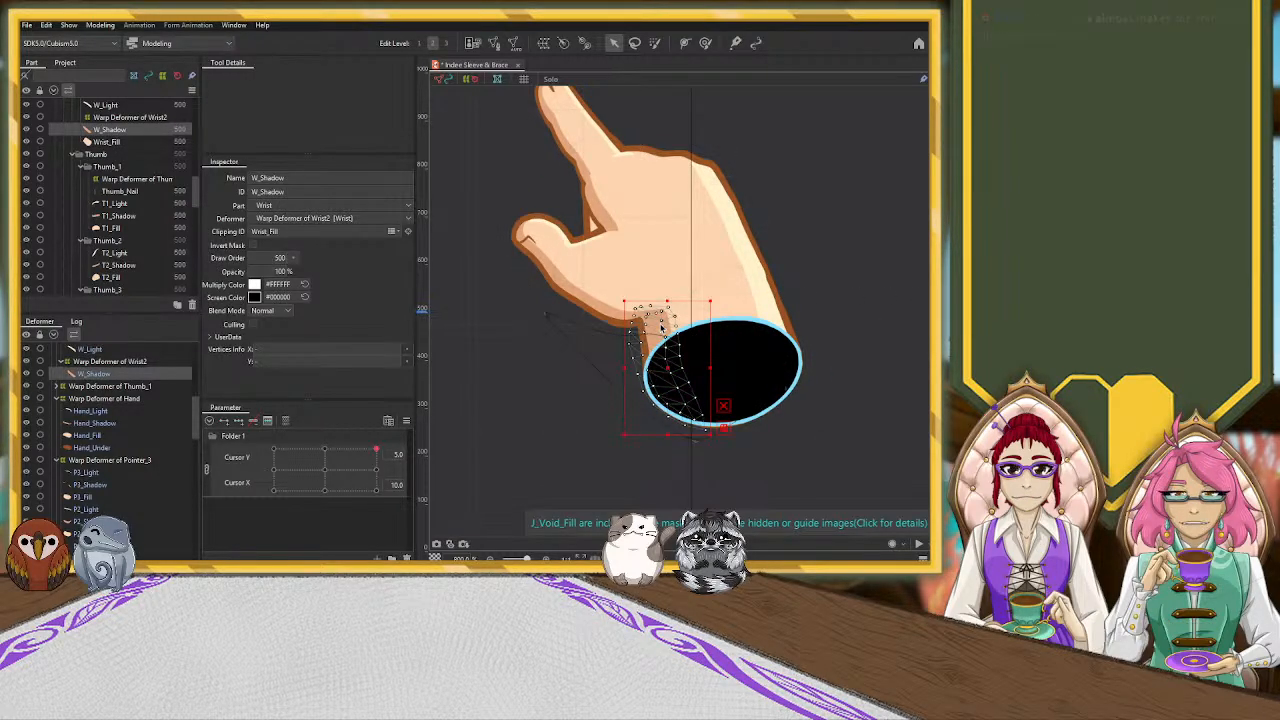
Stretch the upper side of the Warp Deformer of Wrist2 upward to extend the wrist shadow into the palm
click(547, 315)
click(143, 368)
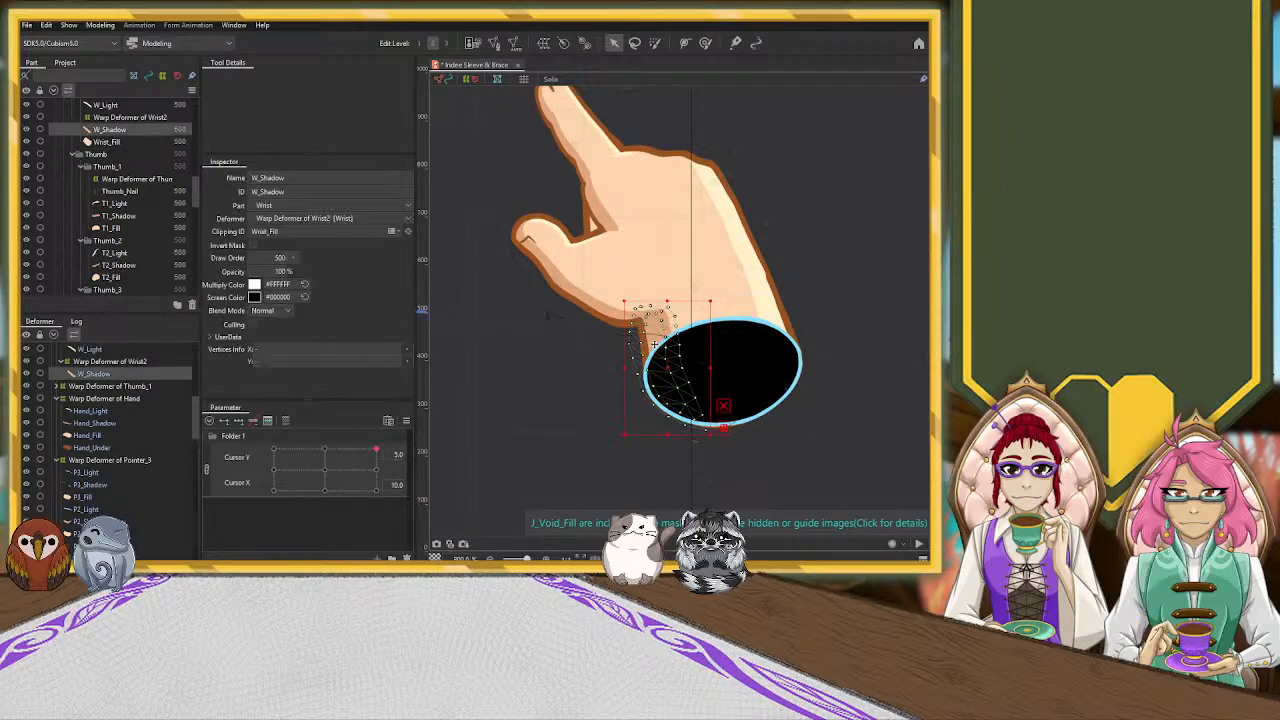
click(140, 362)
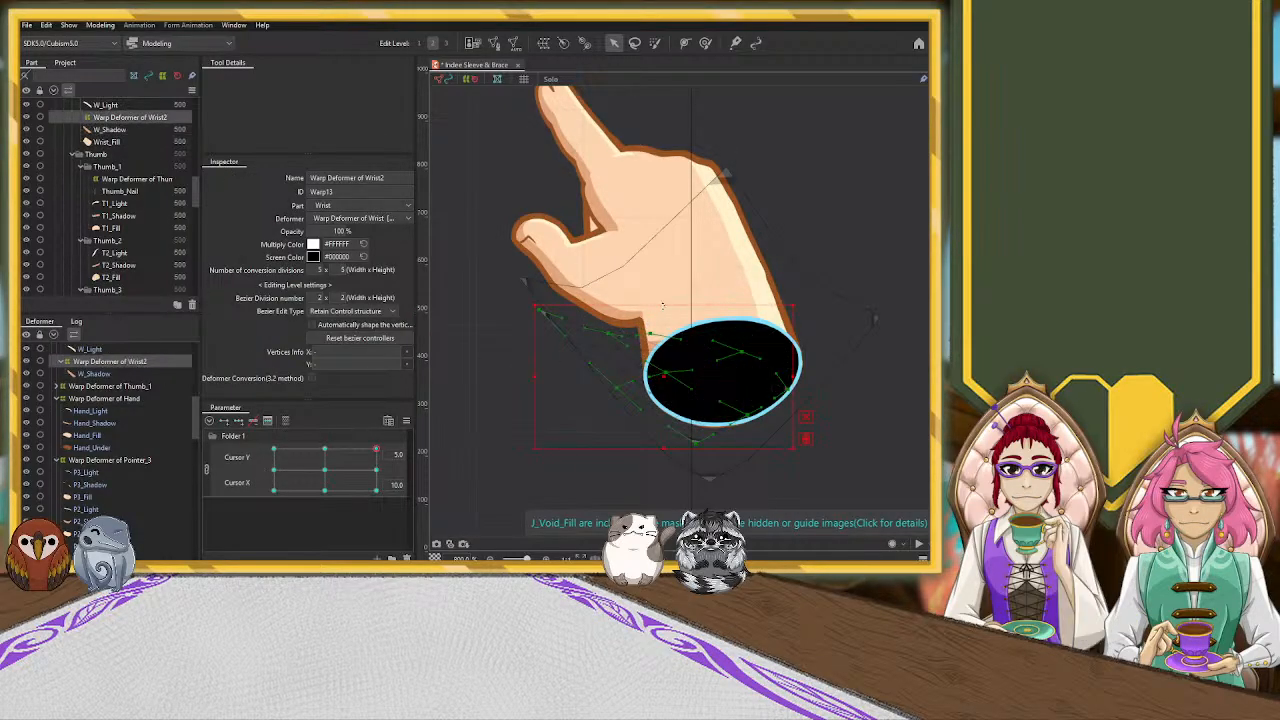
drag(660, 281, 660, 265)
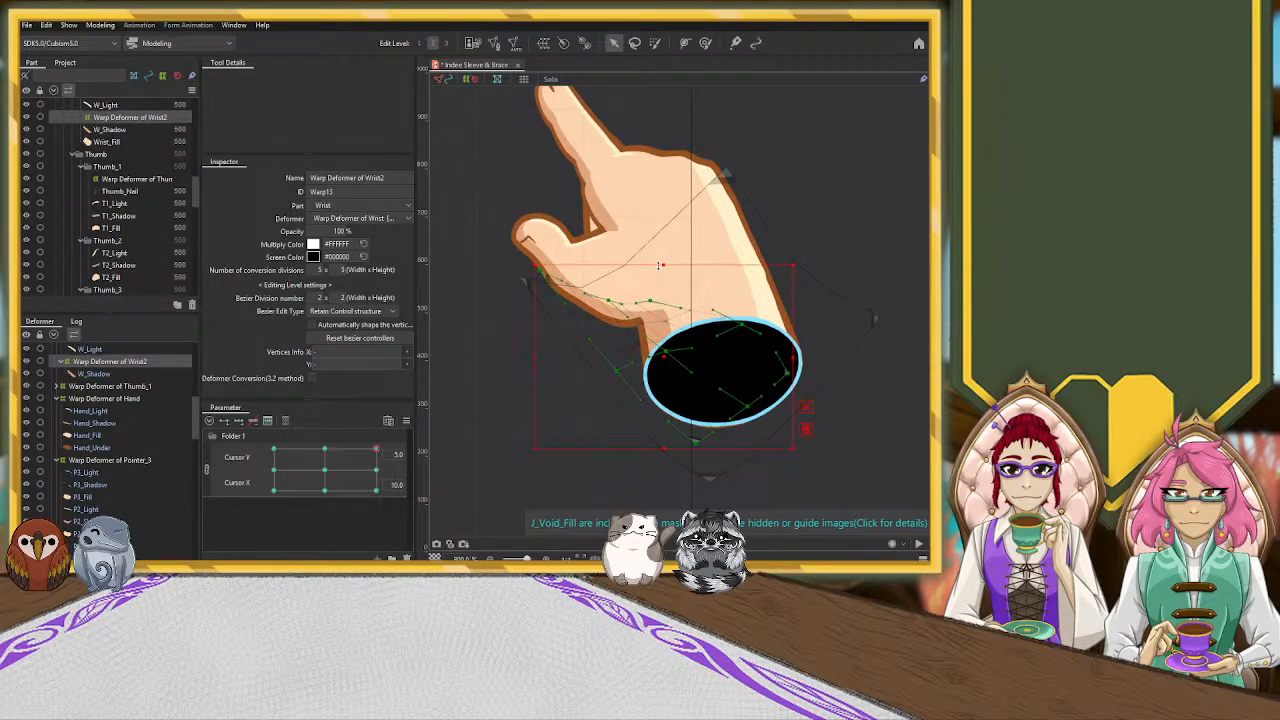
click(492, 448)
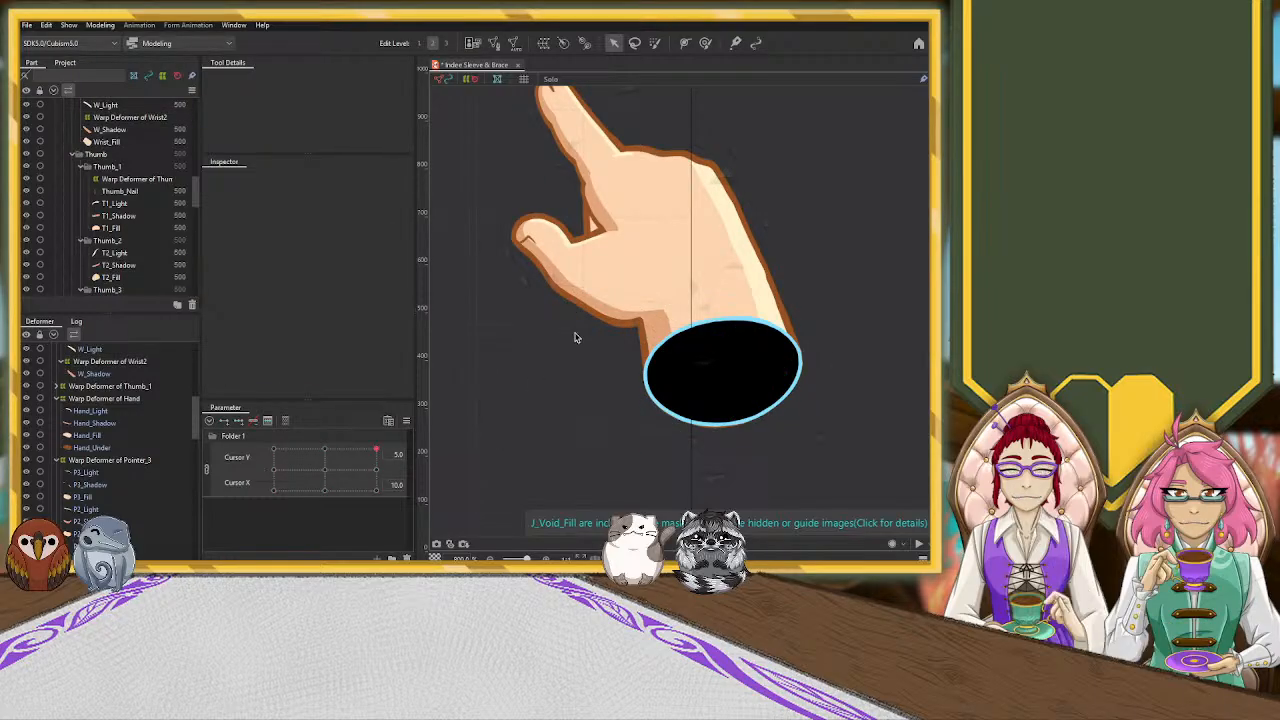
Nudge the T2_Shadow and T1_Shadow meshes slightly down toward the thumb's outer edge
click(588, 301)
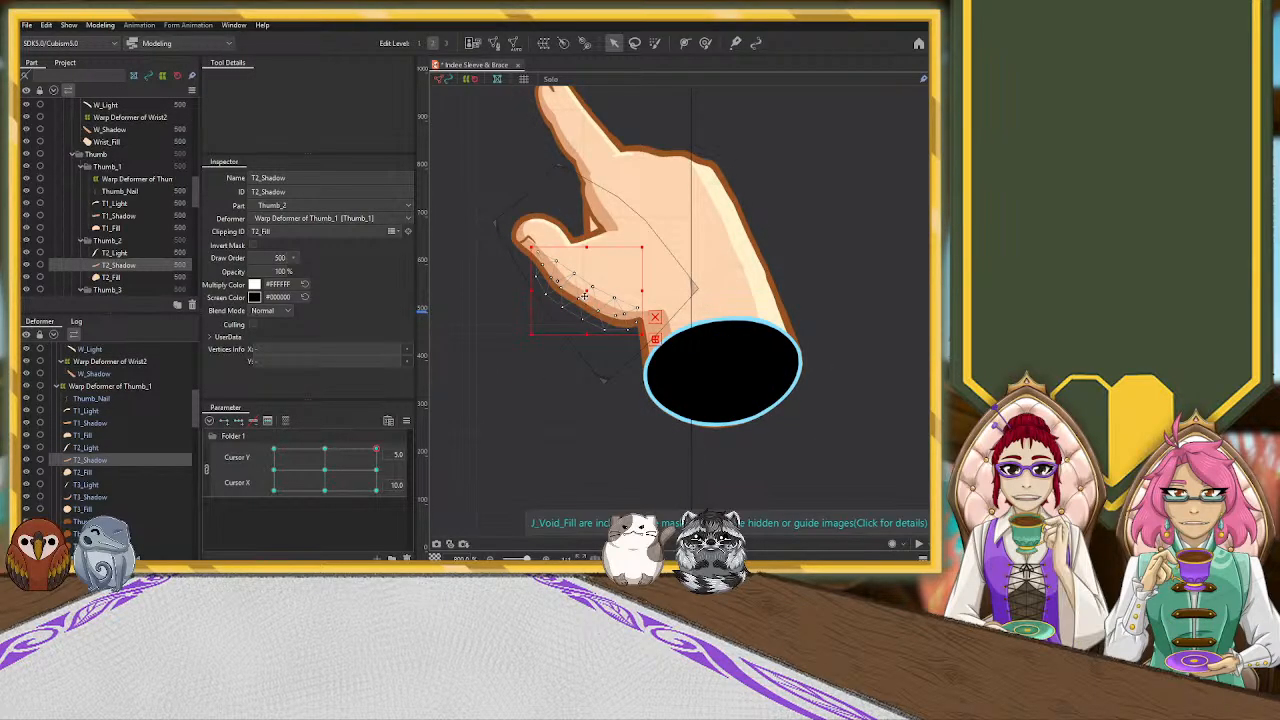
drag(587, 293, 586, 298)
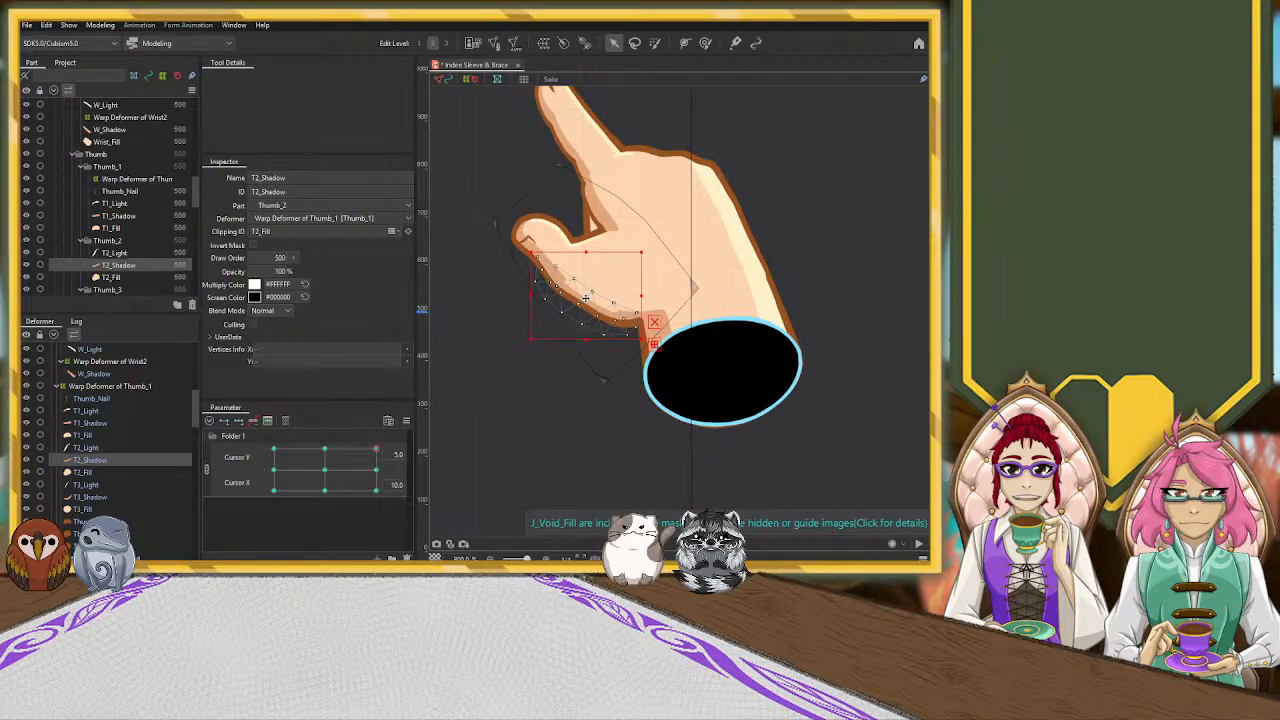
click(625, 234)
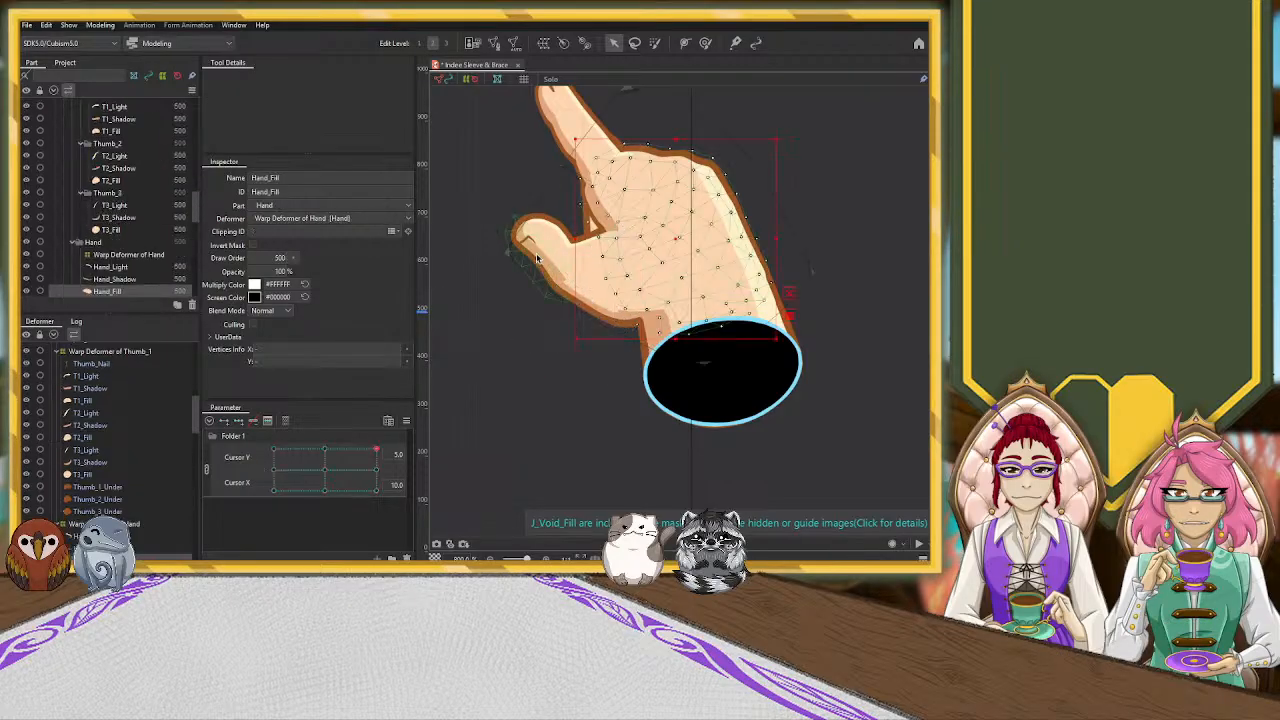
click(537, 258)
drag(540, 261, 537, 264)
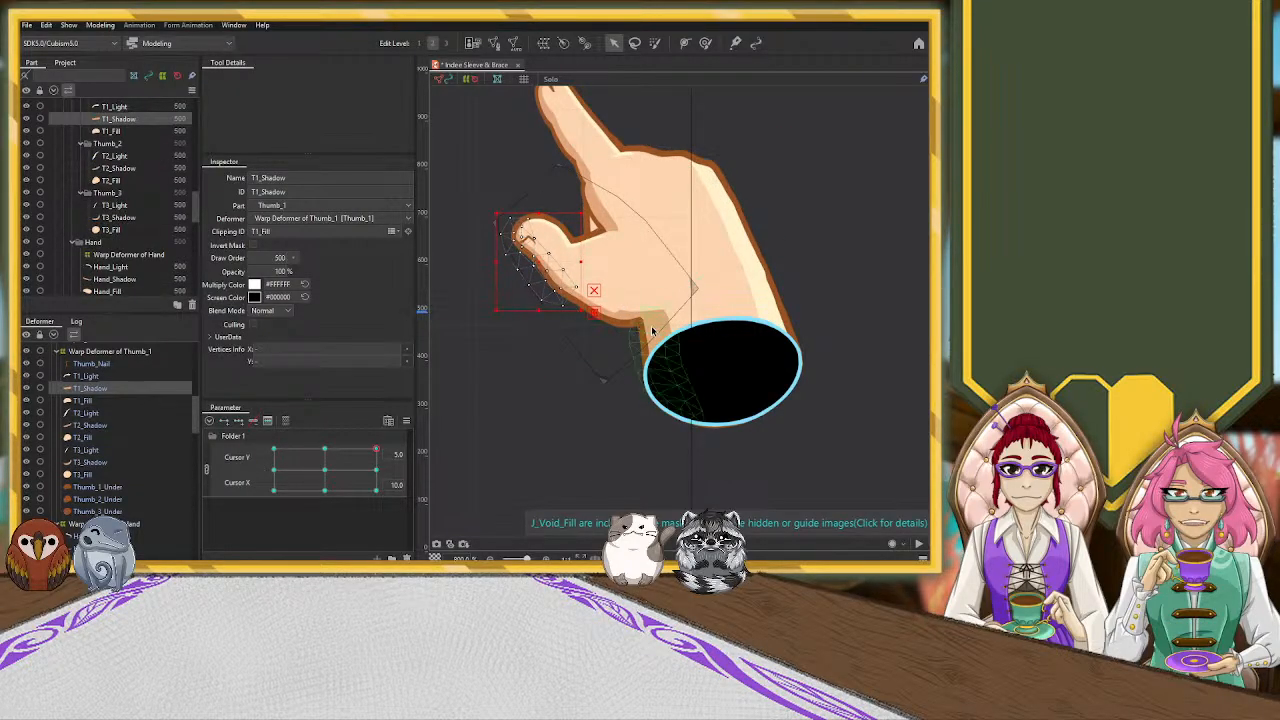
Shift the T3_Shadow mesh slightly toward the thumb's lower edge and rotate it a little counterclockwise
click(617, 299)
drag(617, 299, 615, 302)
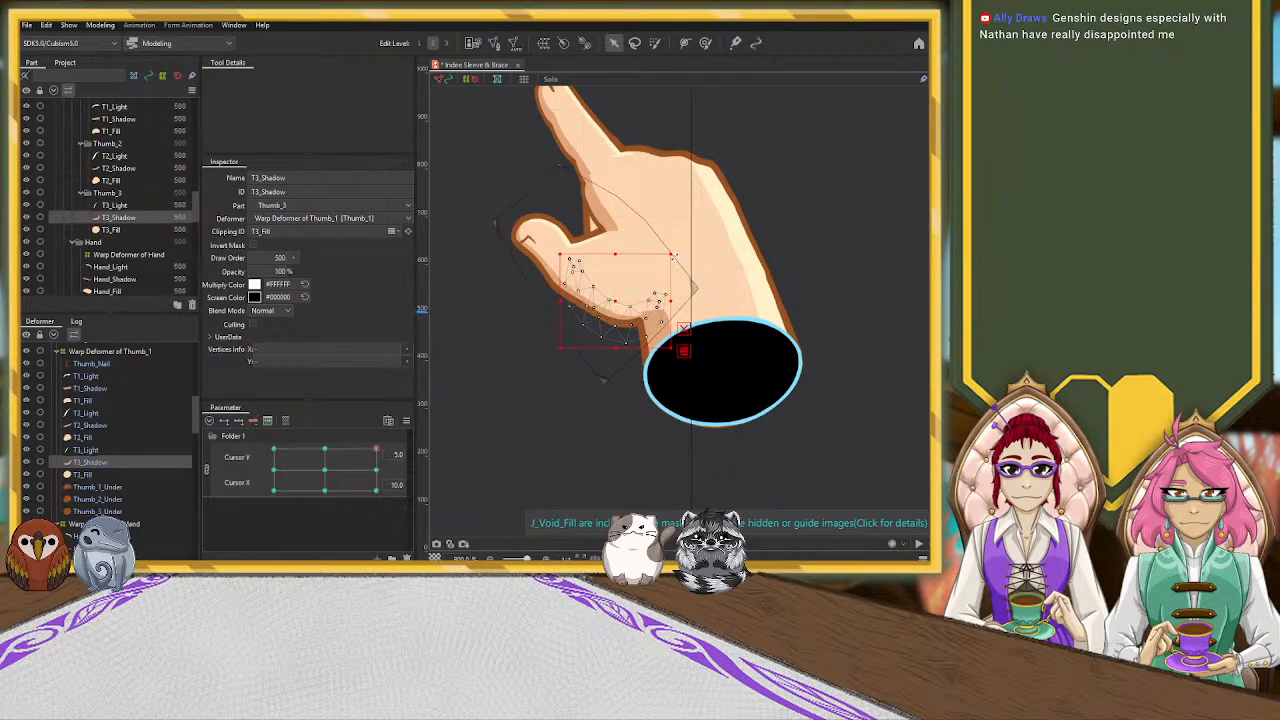
drag(676, 254, 670, 246)
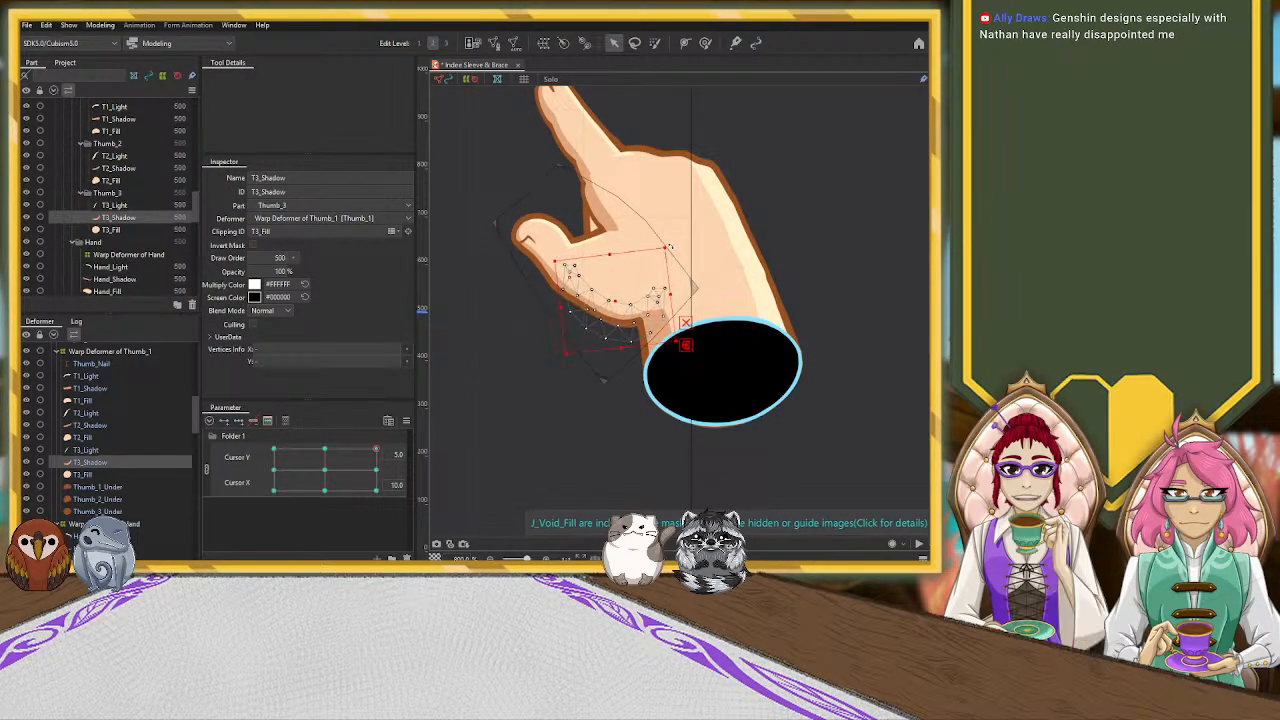
click(849, 251)
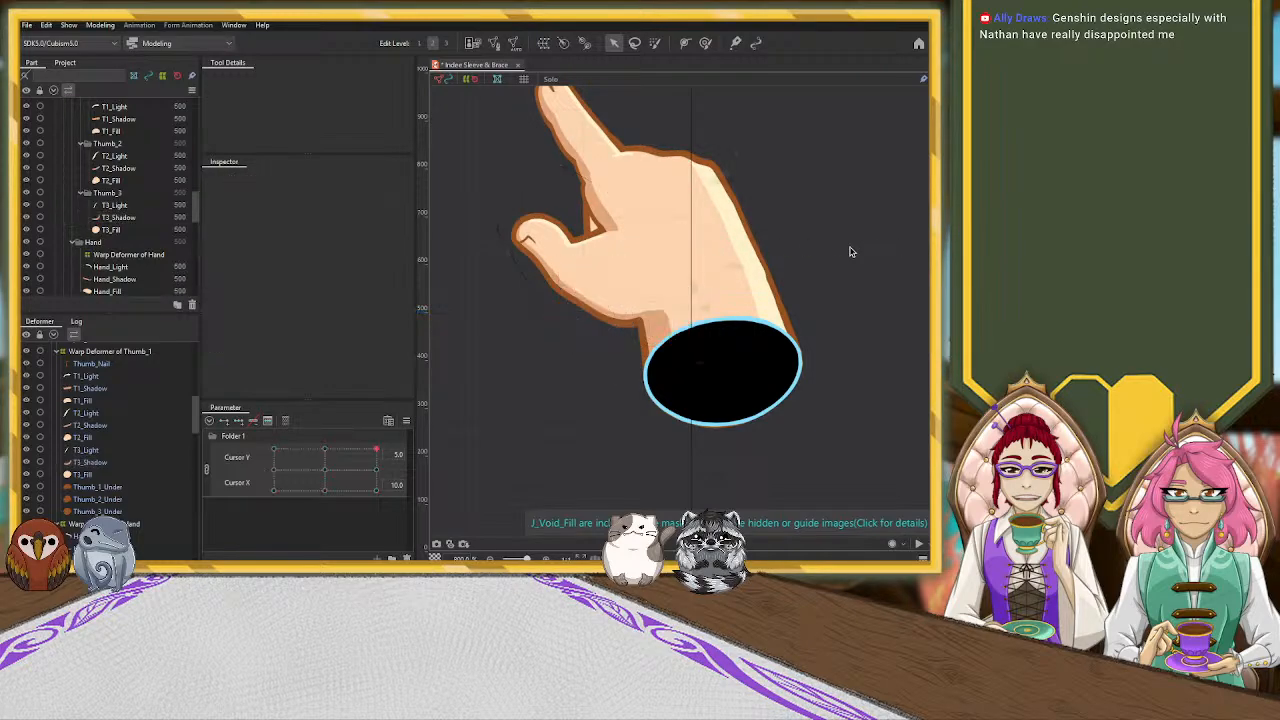
Key the P3_Shadow mesh across the linked Cursor X/Y grid and set the pose to Cursor X 10.0, Cursor Y 5.0
click(585, 175)
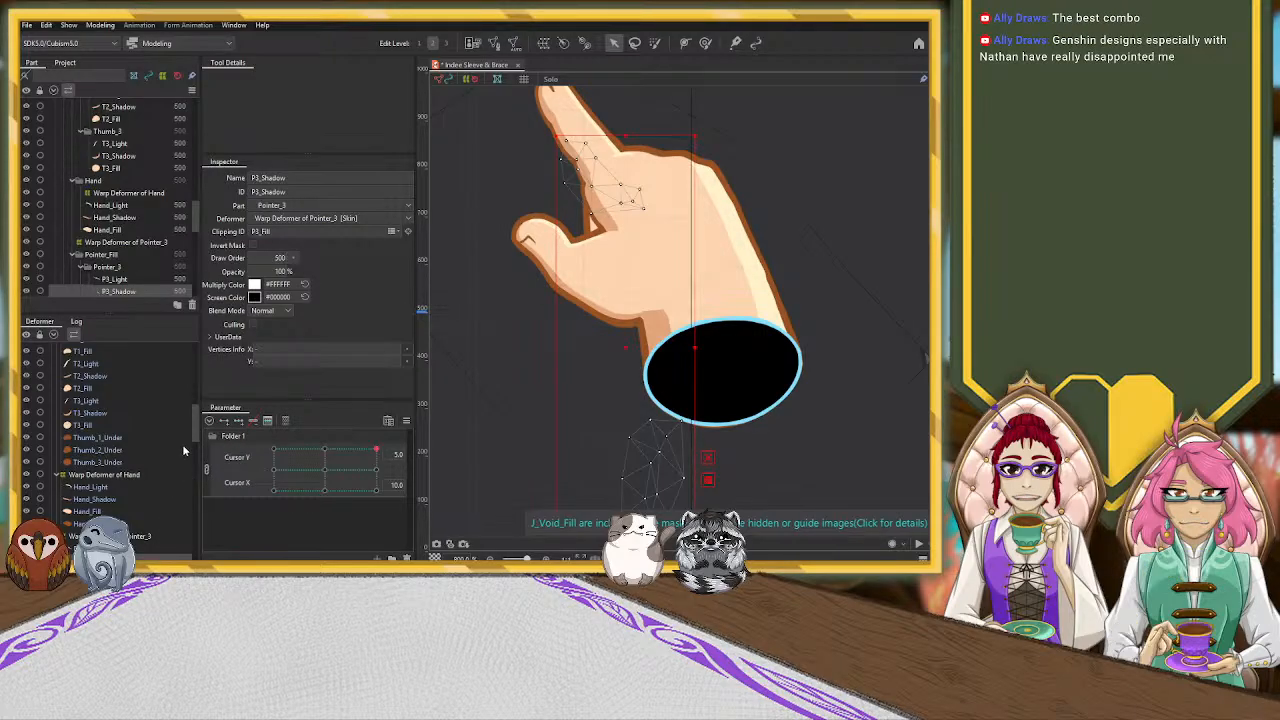
scroll(183, 453, down, 2)
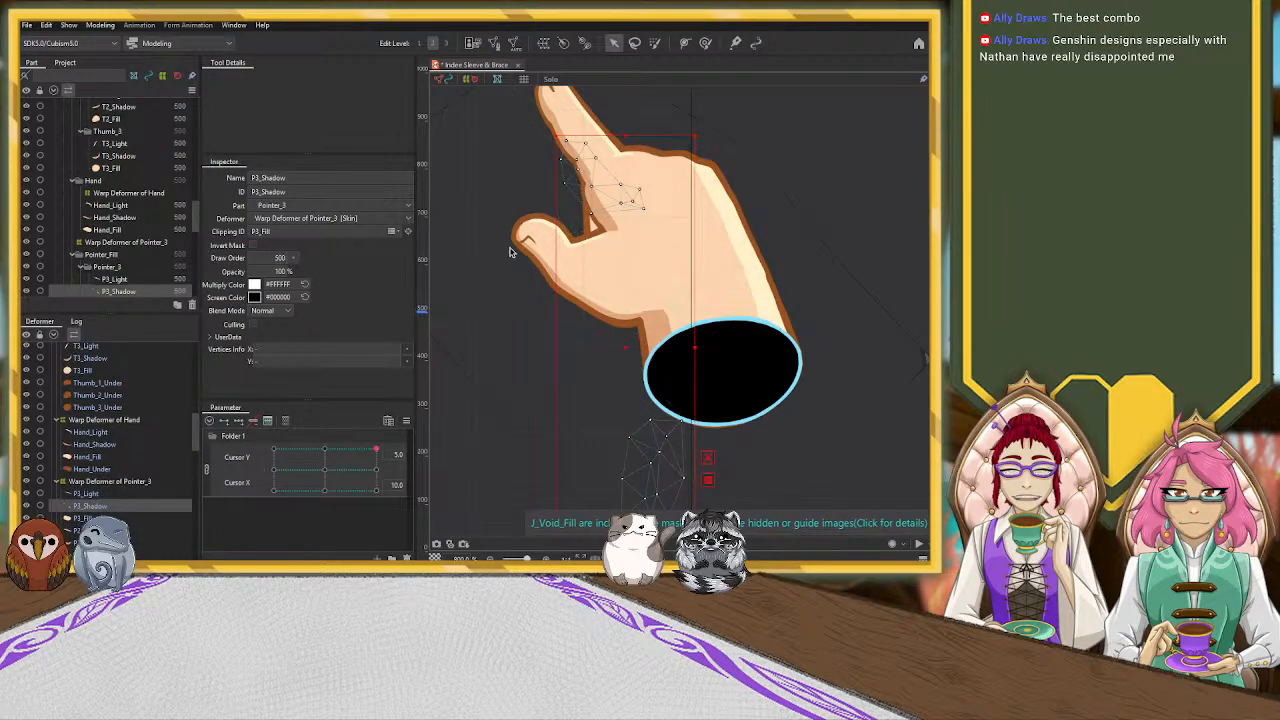
click(326, 469)
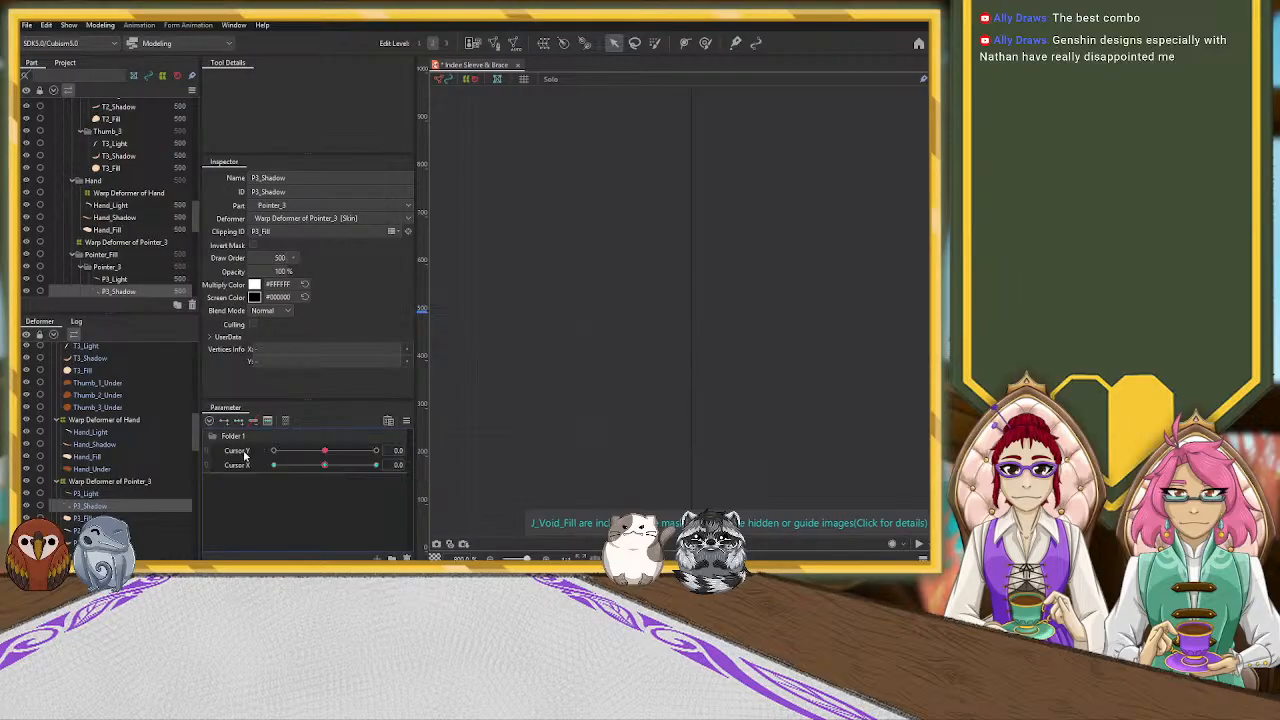
click(253, 421)
key(ctrl+z)
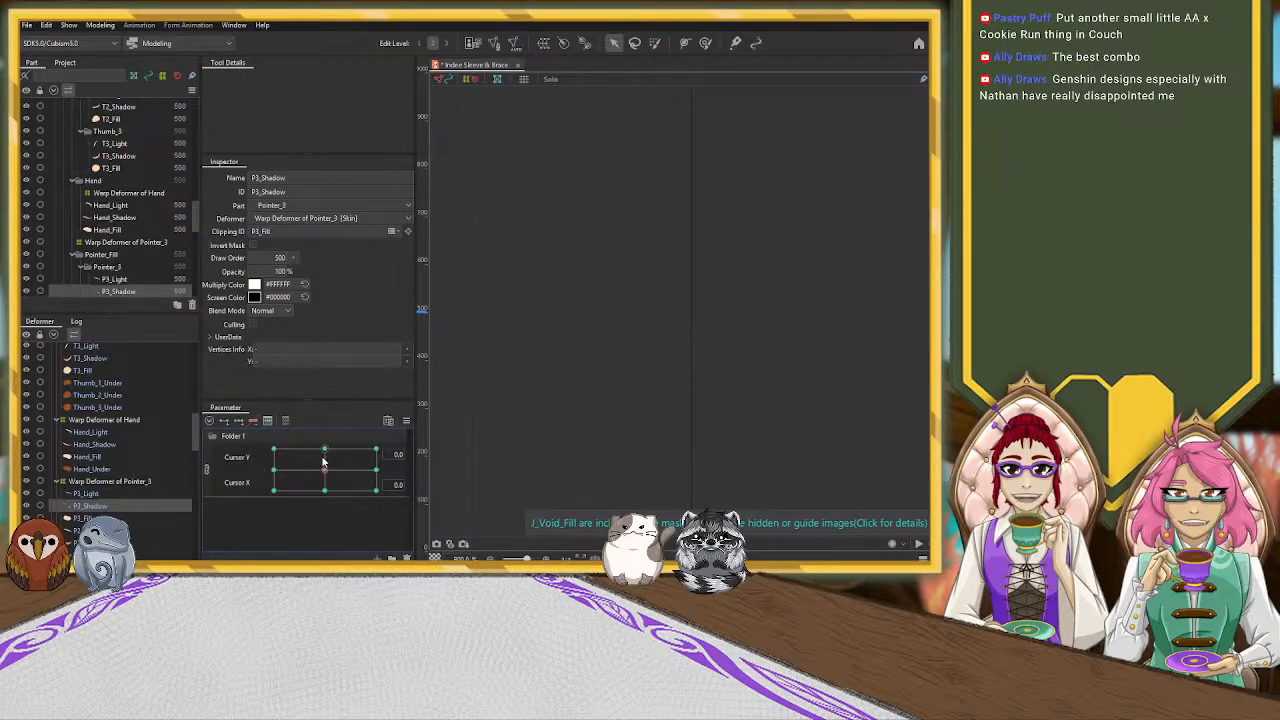
drag(323, 460, 376, 450)
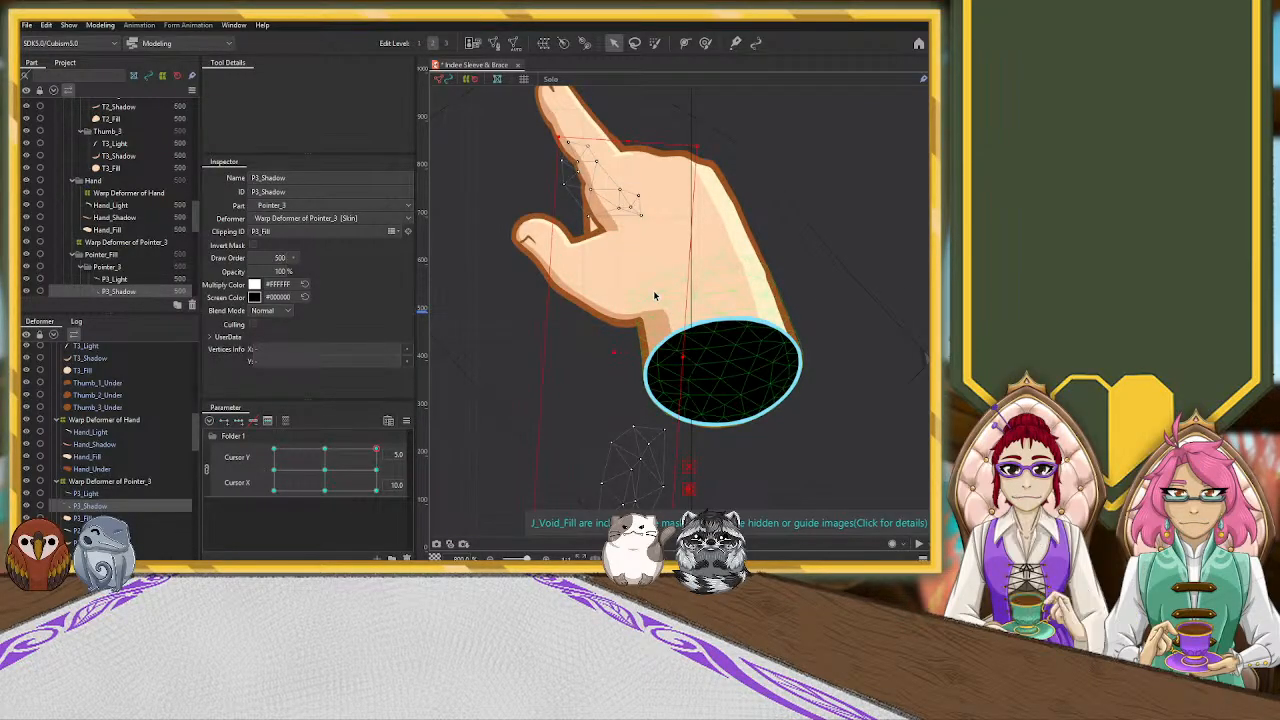
Move the T2_Shadow mesh slightly up and inward from the thumb's outer edge
scroll(654, 294, down, 5)
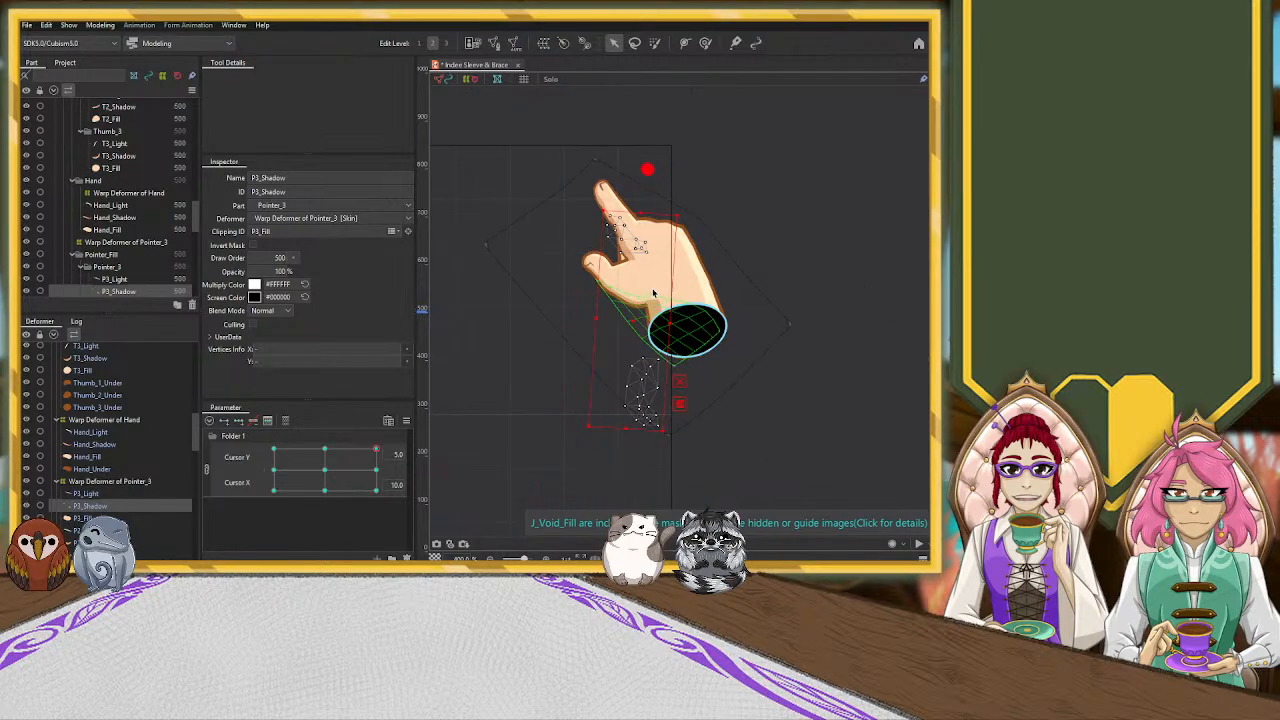
scroll(655, 301, up, 5)
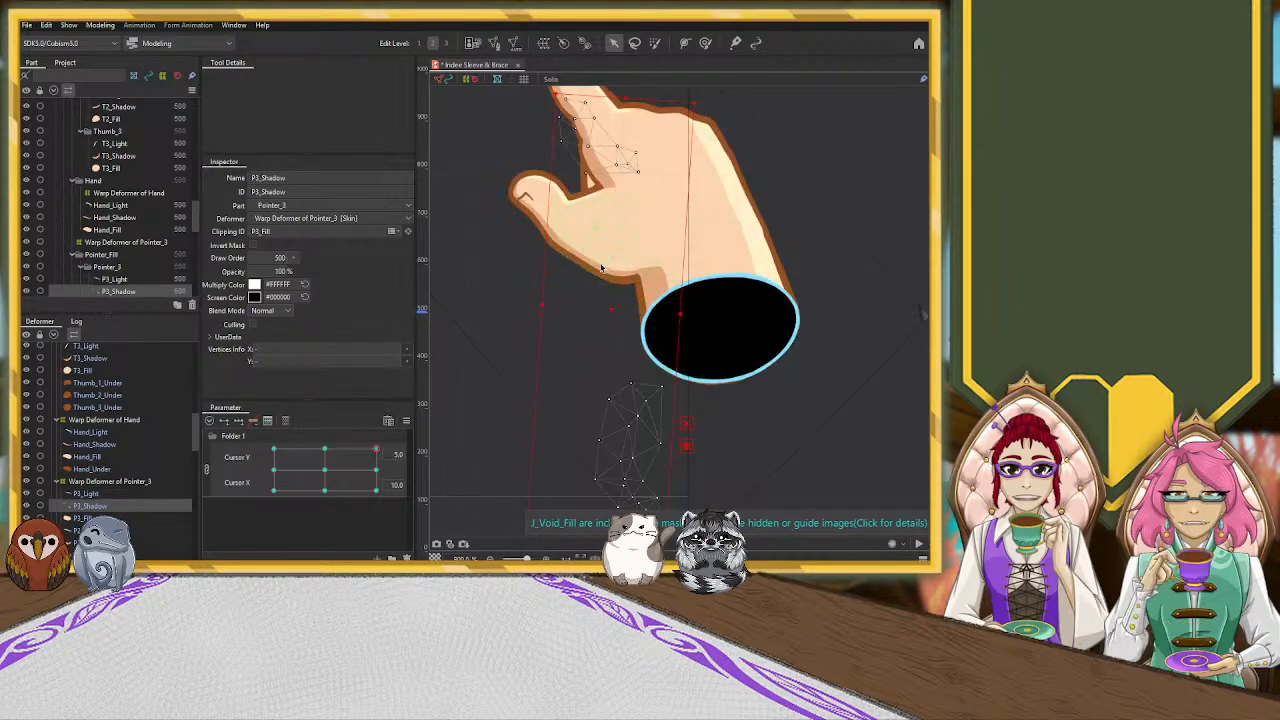
click(614, 282)
drag(582, 251, 590, 242)
click(691, 323)
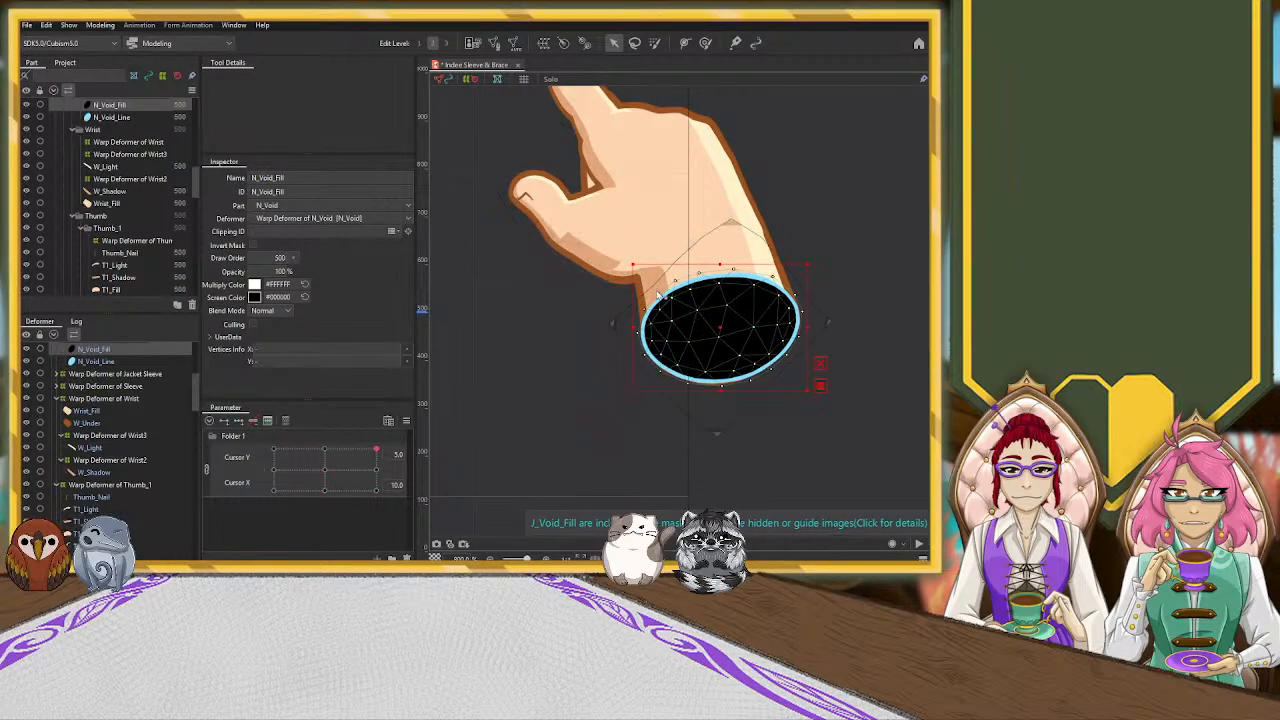
click(605, 268)
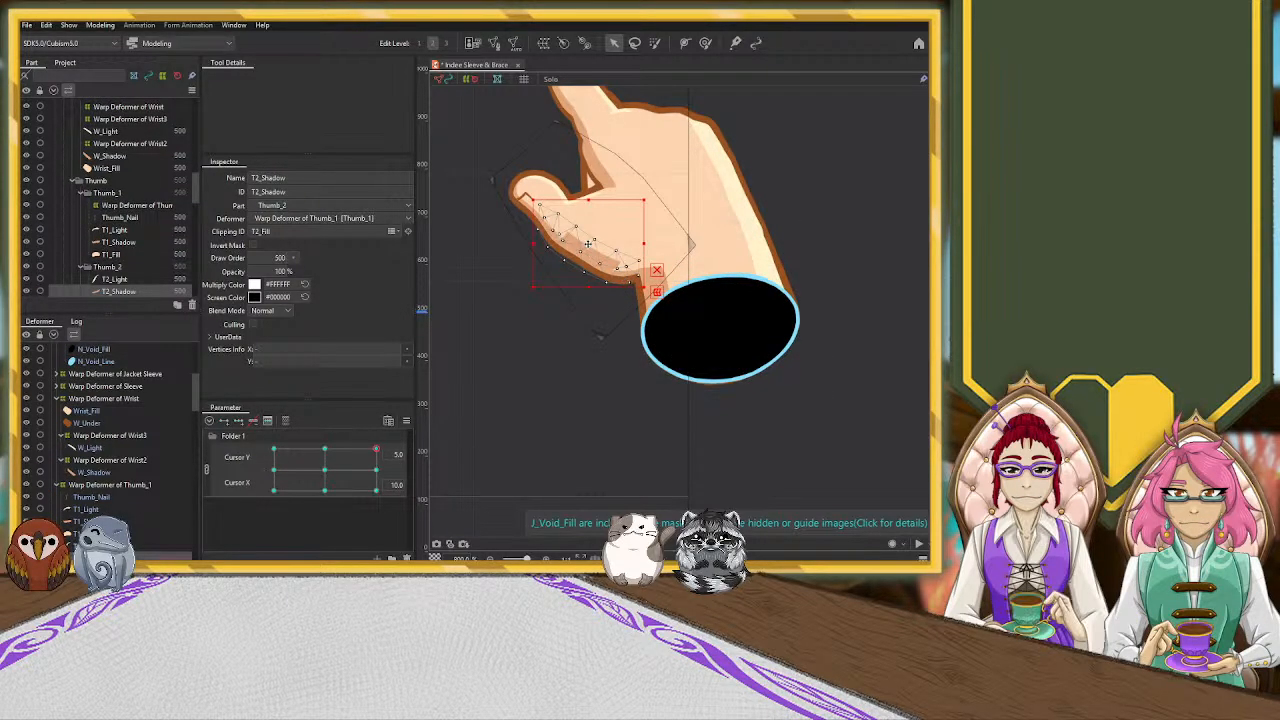
Move the T3_Shadow mesh up and toward the palm to line up with the wrist shadow
click(652, 282)
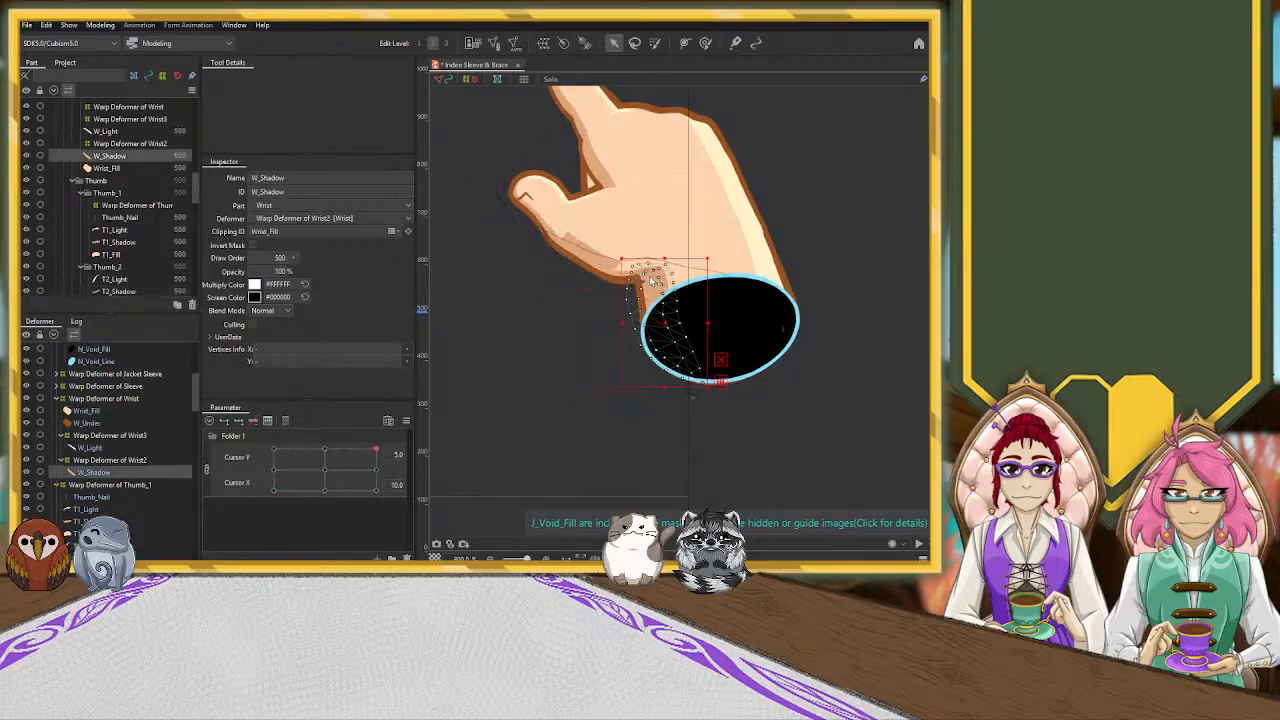
click(610, 258)
drag(610, 258, 621, 250)
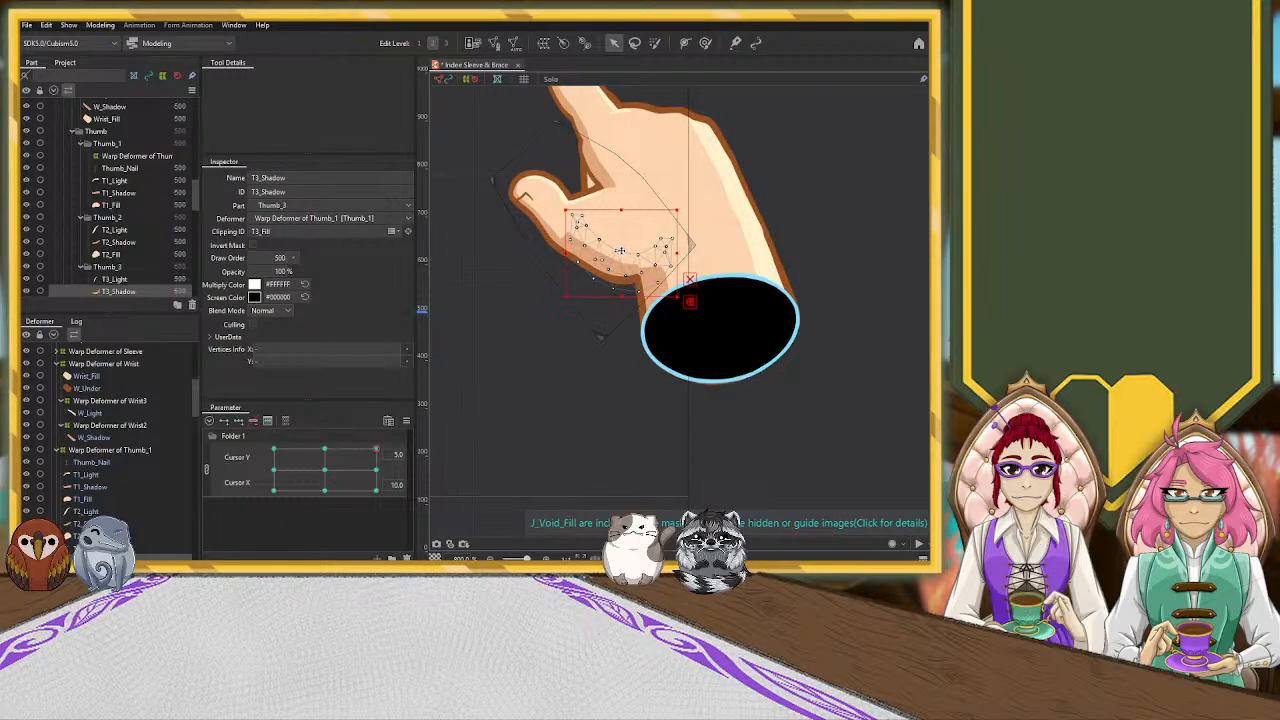
Raise the upper side of the Warp Deformer of Wrist2 slightly to align the wrist shadow with the thumb shadow
click(670, 328)
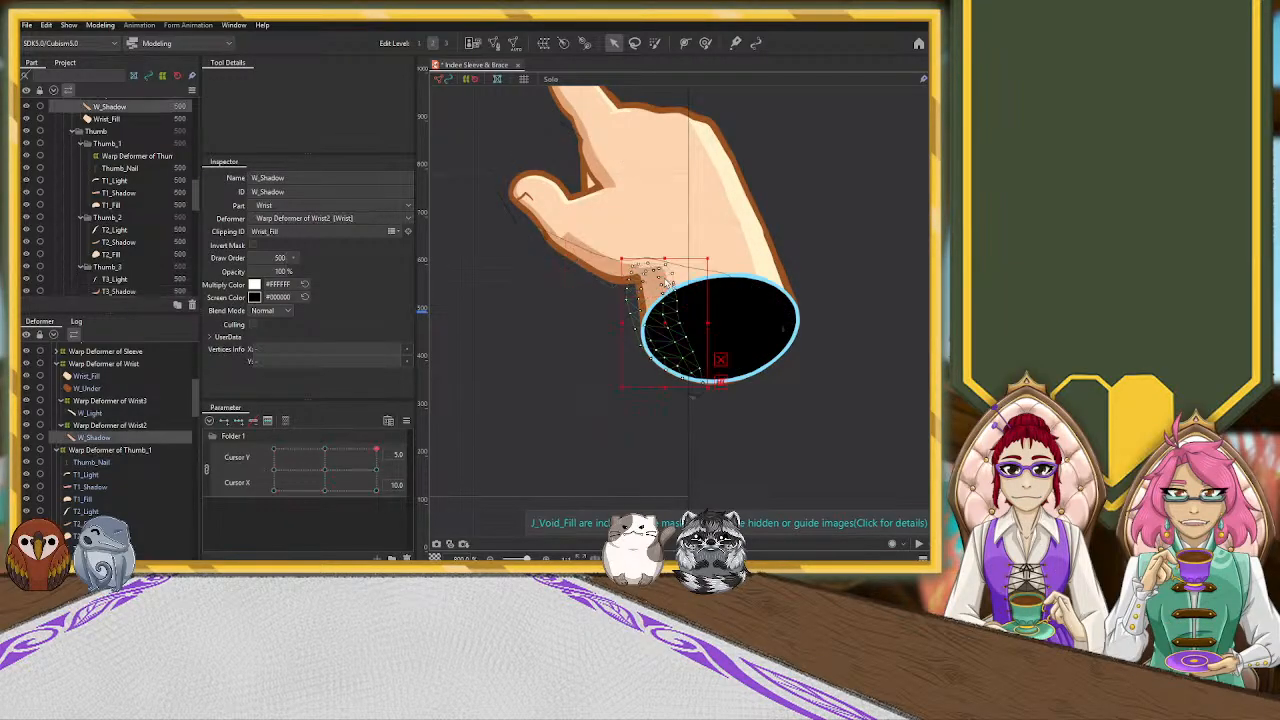
click(130, 426)
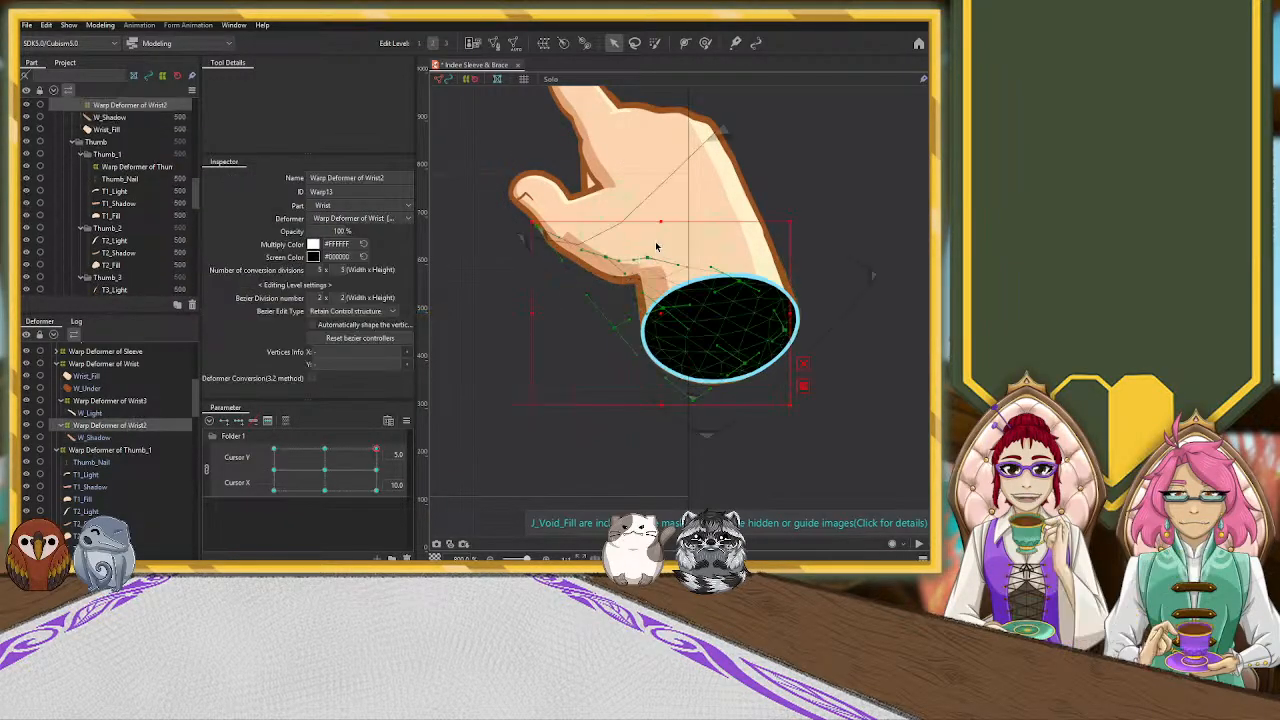
drag(661, 219, 659, 214)
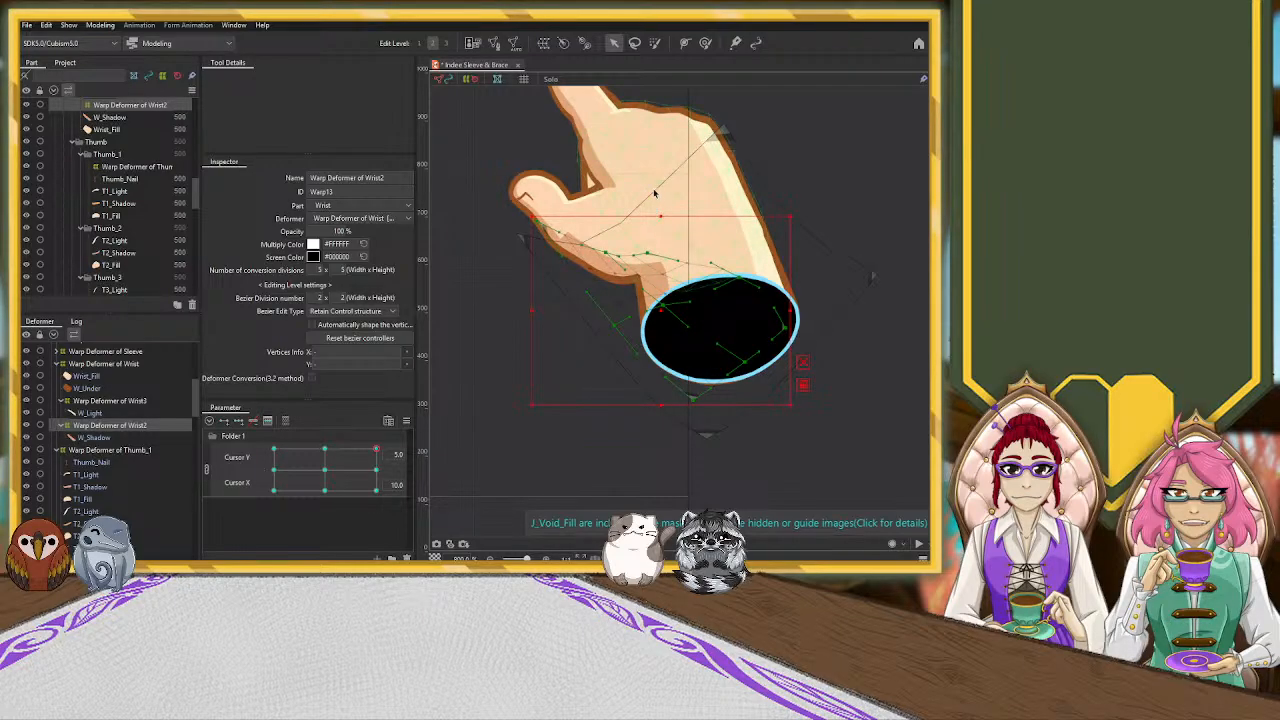
Nudge the T1_Shadow mesh slightly inward at the thumb tip and check the hand's shading with nothing selected
click(650, 195)
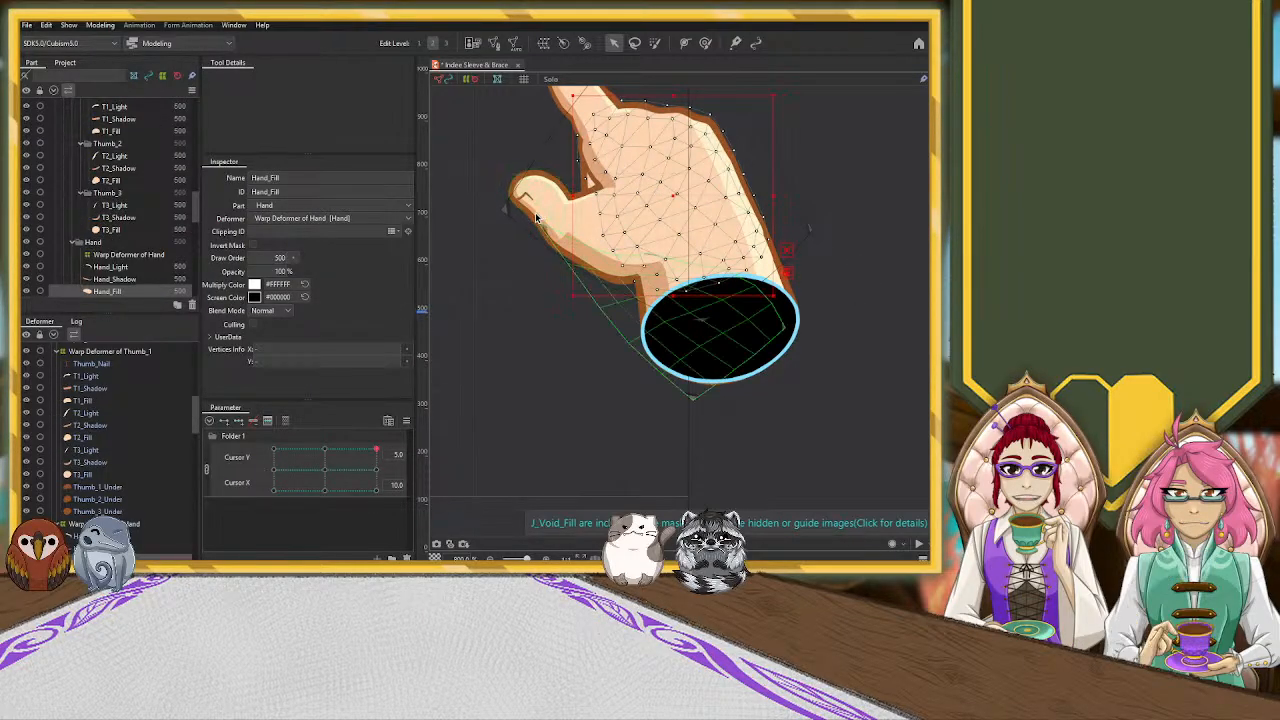
click(534, 210)
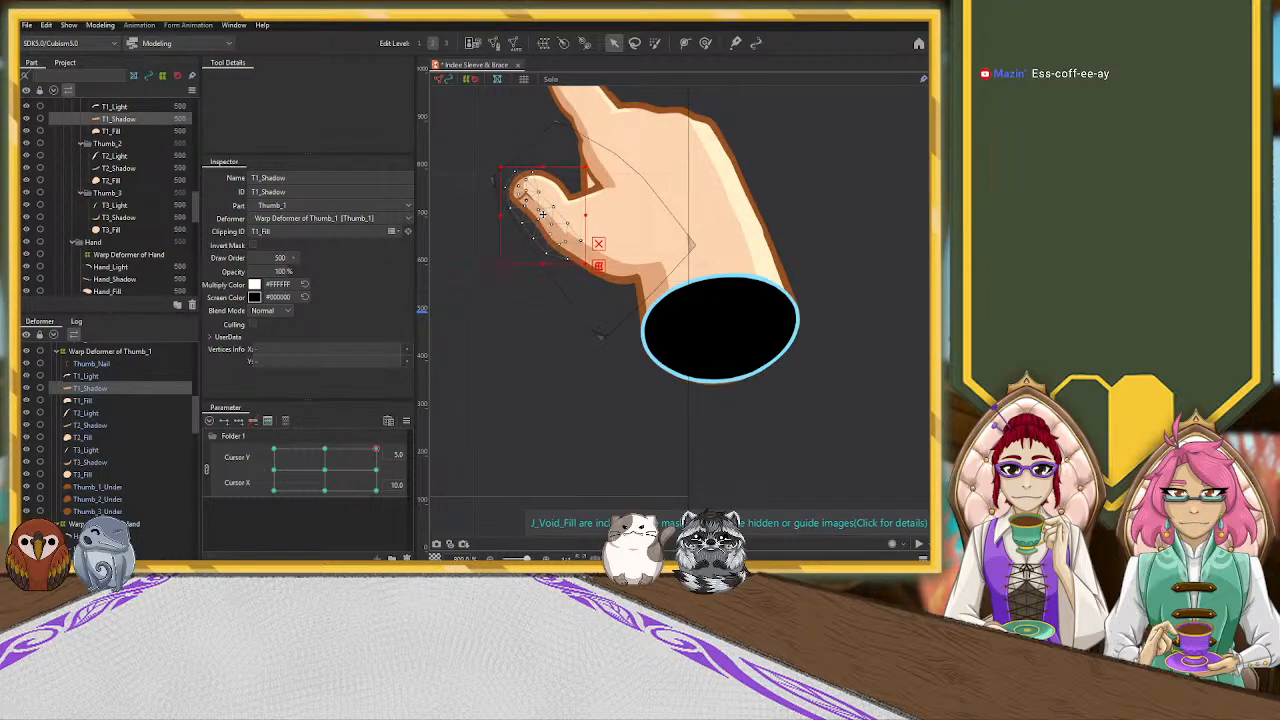
drag(543, 214, 545, 212)
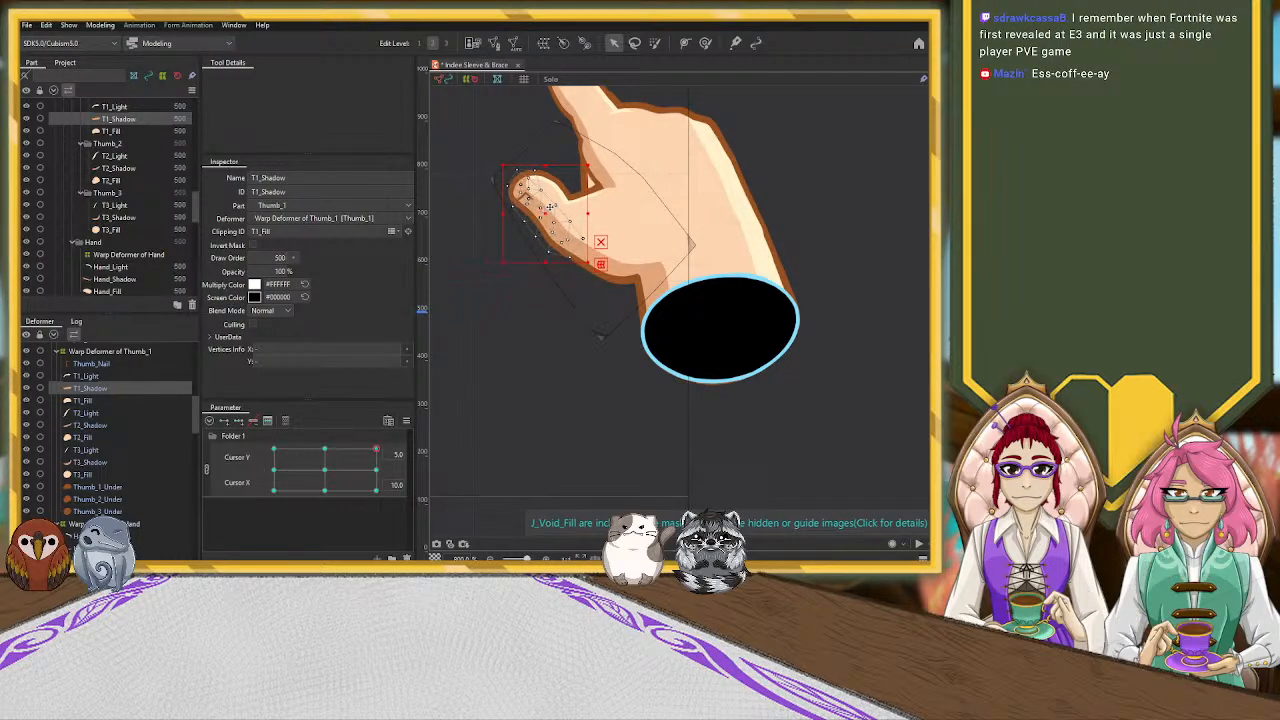
click(642, 214)
click(785, 218)
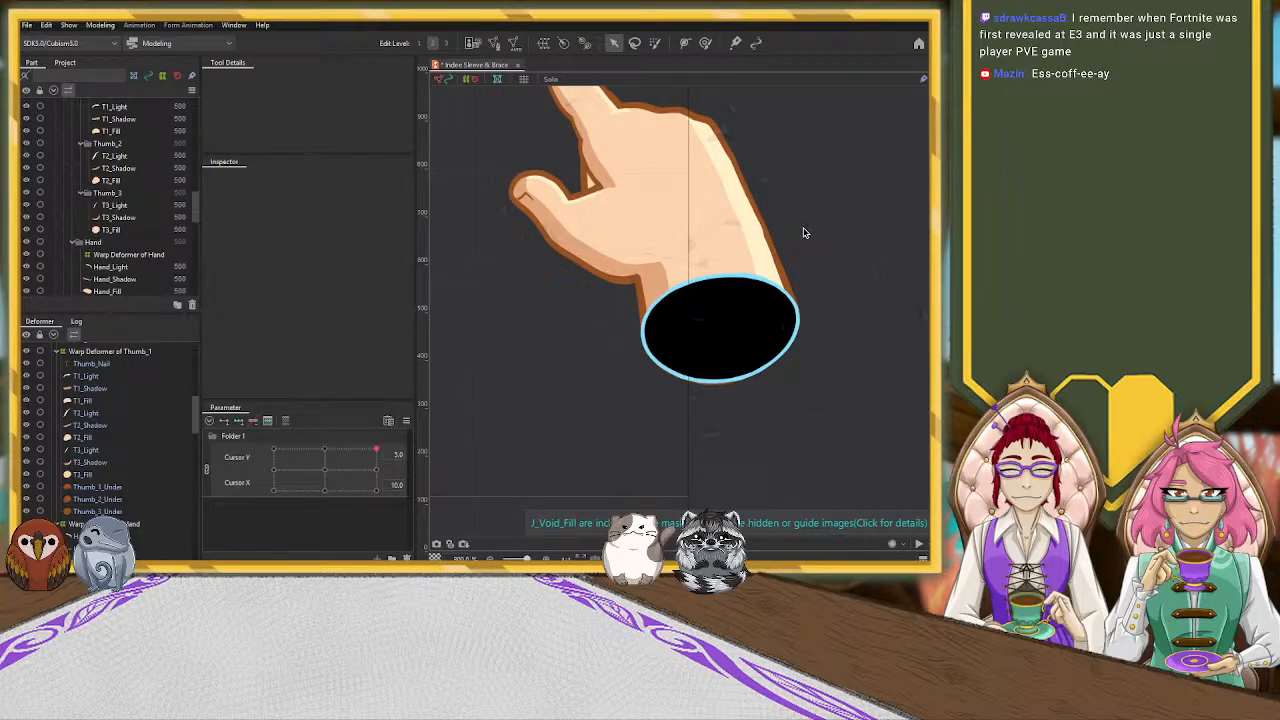
scroll(818, 268, up, 2)
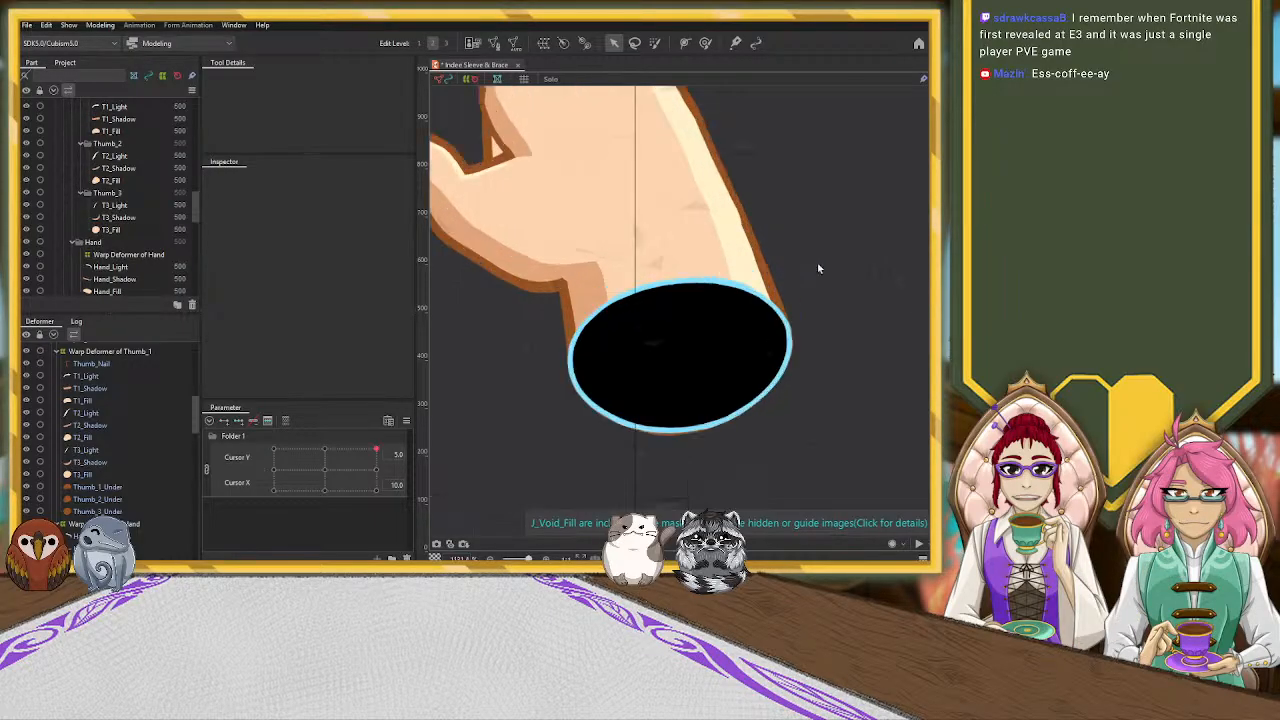
scroll(816, 228, down, 3)
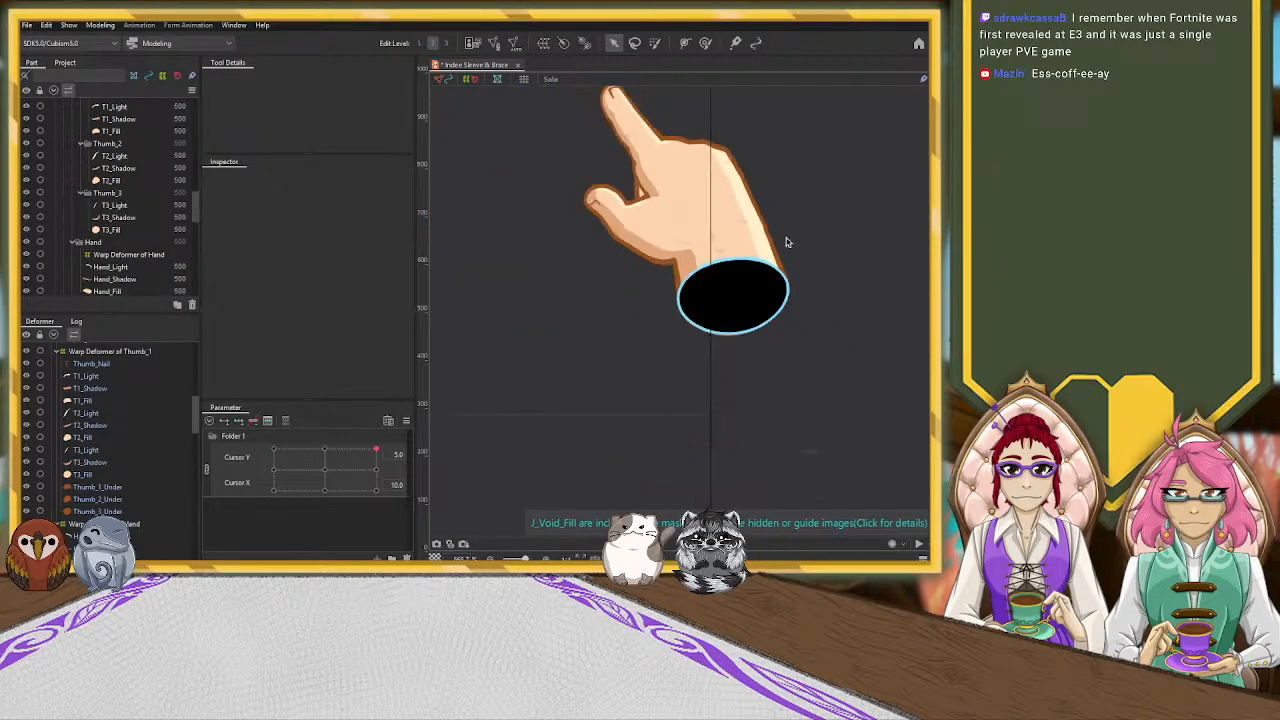
Examine the Warp Deformer of Wrist and the Wrist_Fill mesh near the hand's outer edge
click(757, 252)
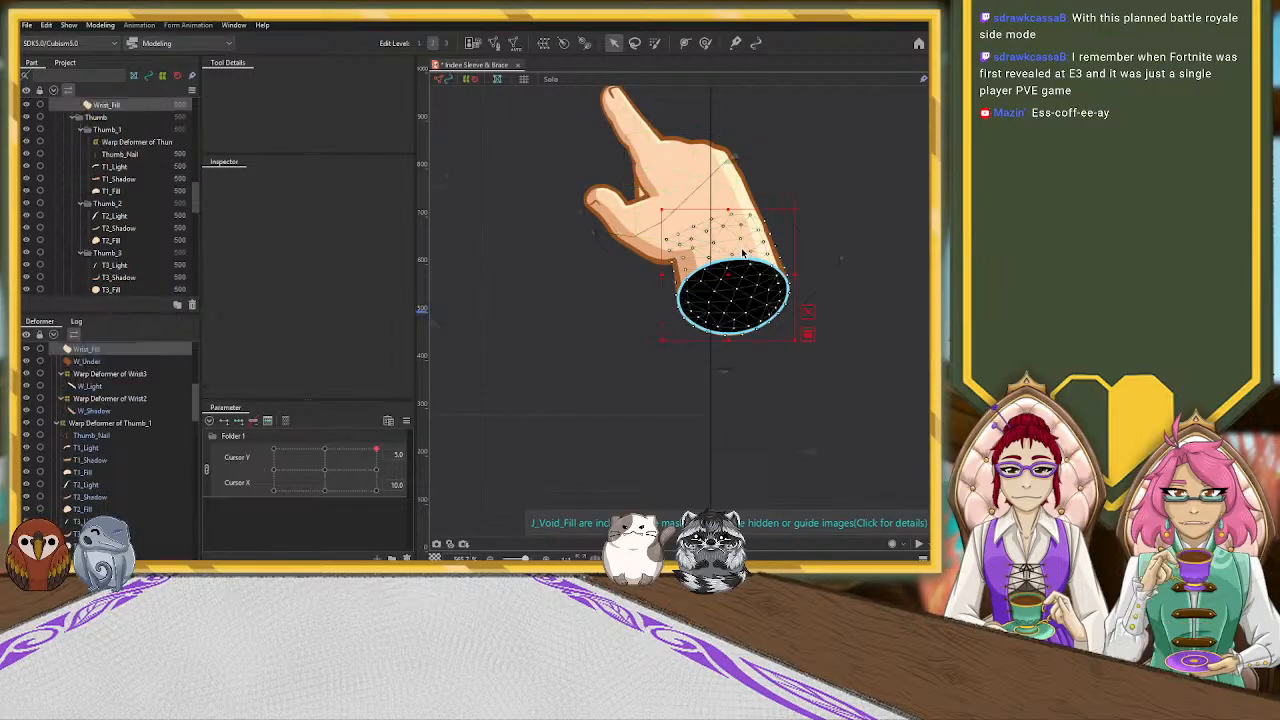
scroll(114, 355, up, 1)
click(92, 383)
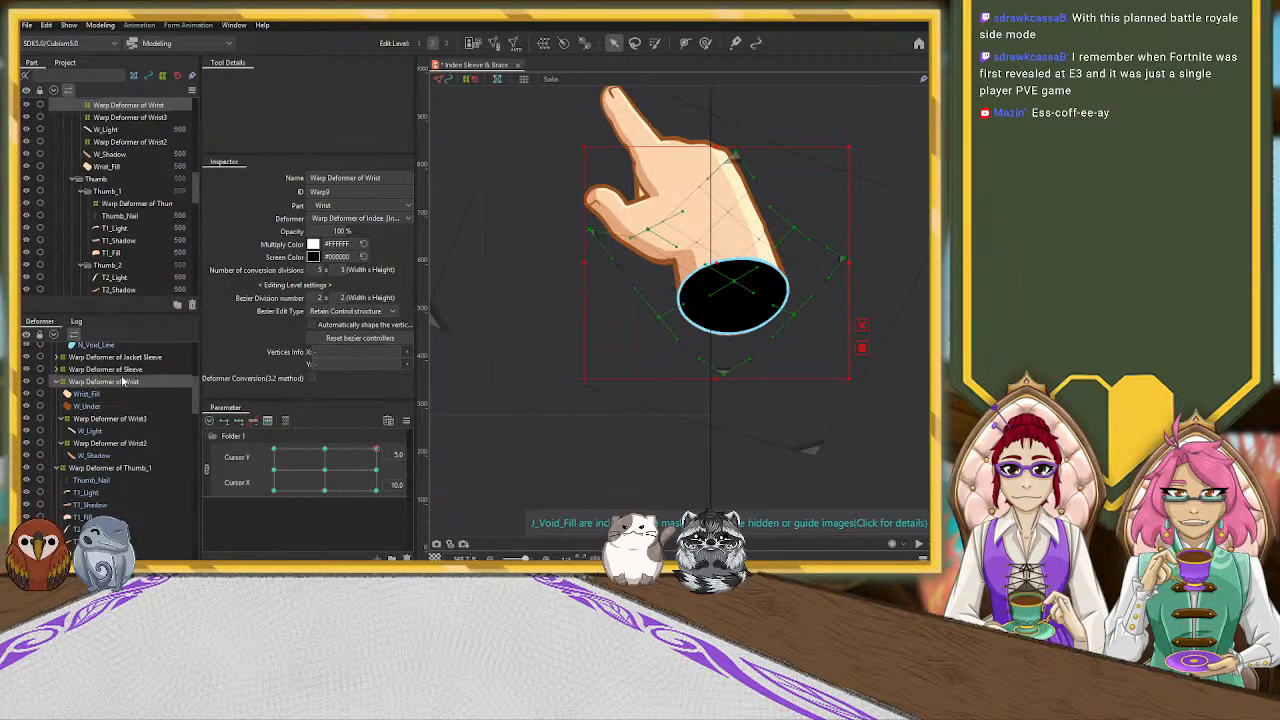
scroll(812, 230, up, 4)
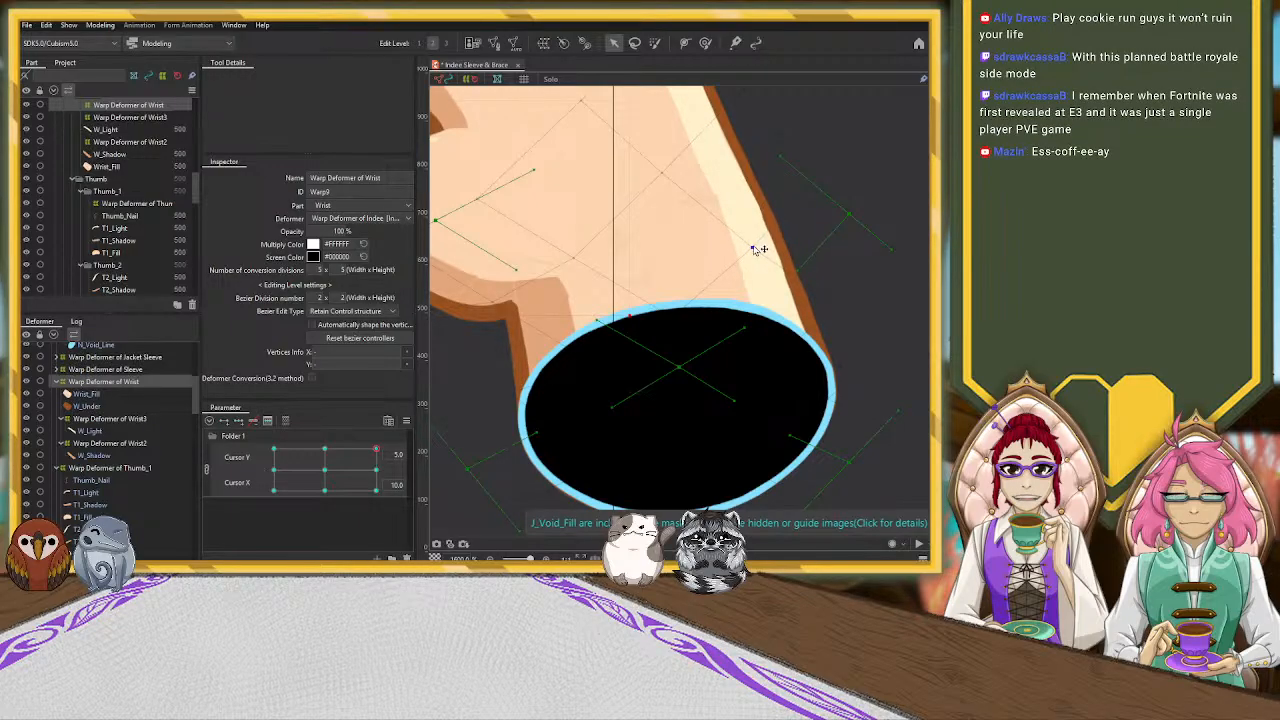
click(753, 248)
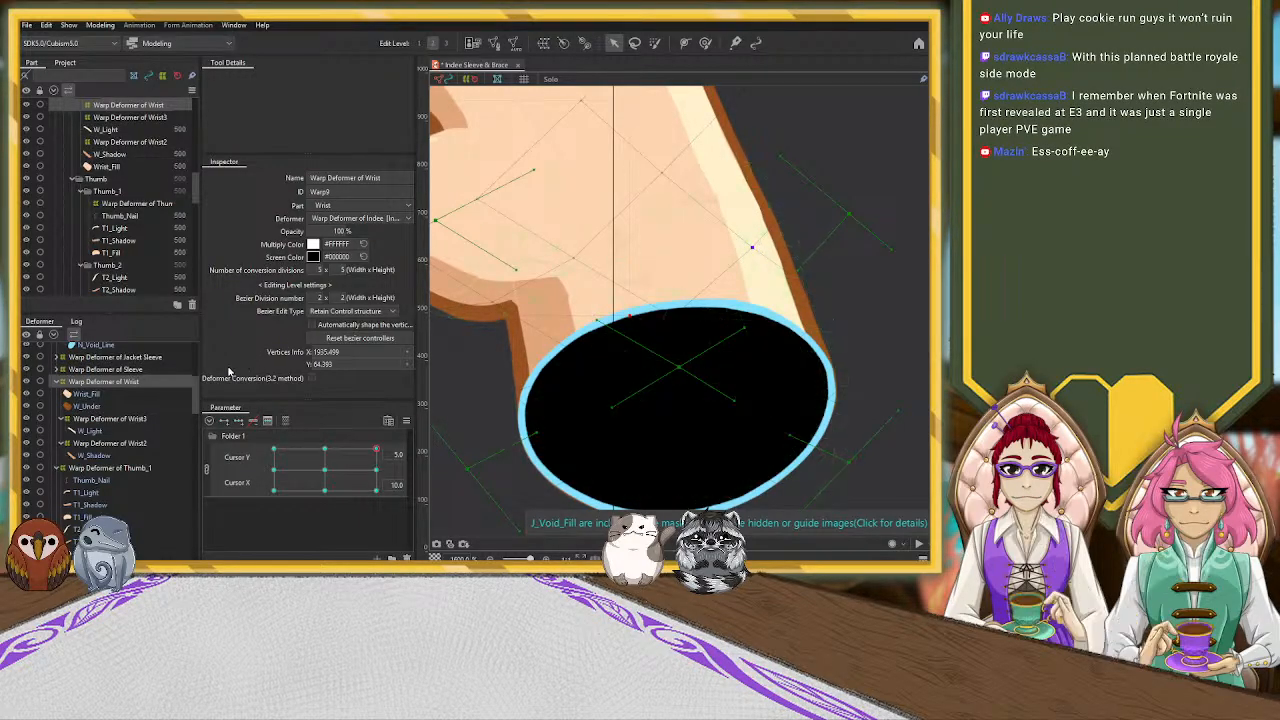
click(125, 394)
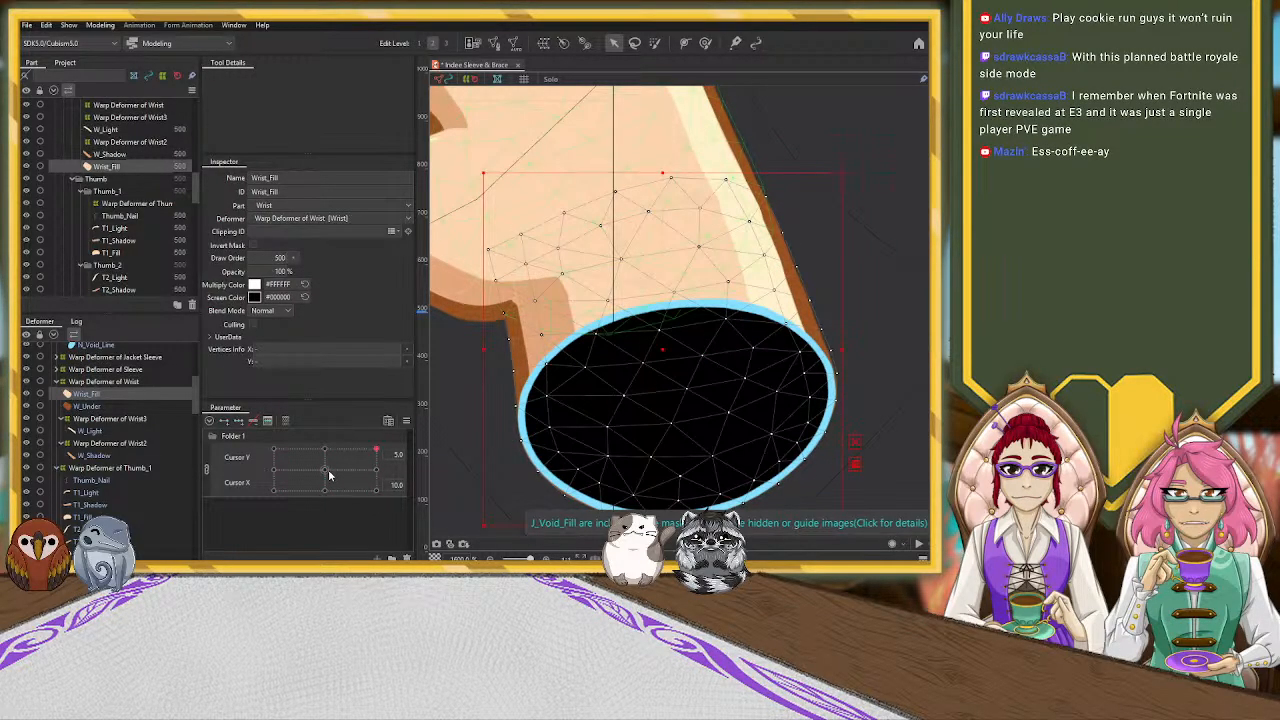
scroll(522, 370, down, 3)
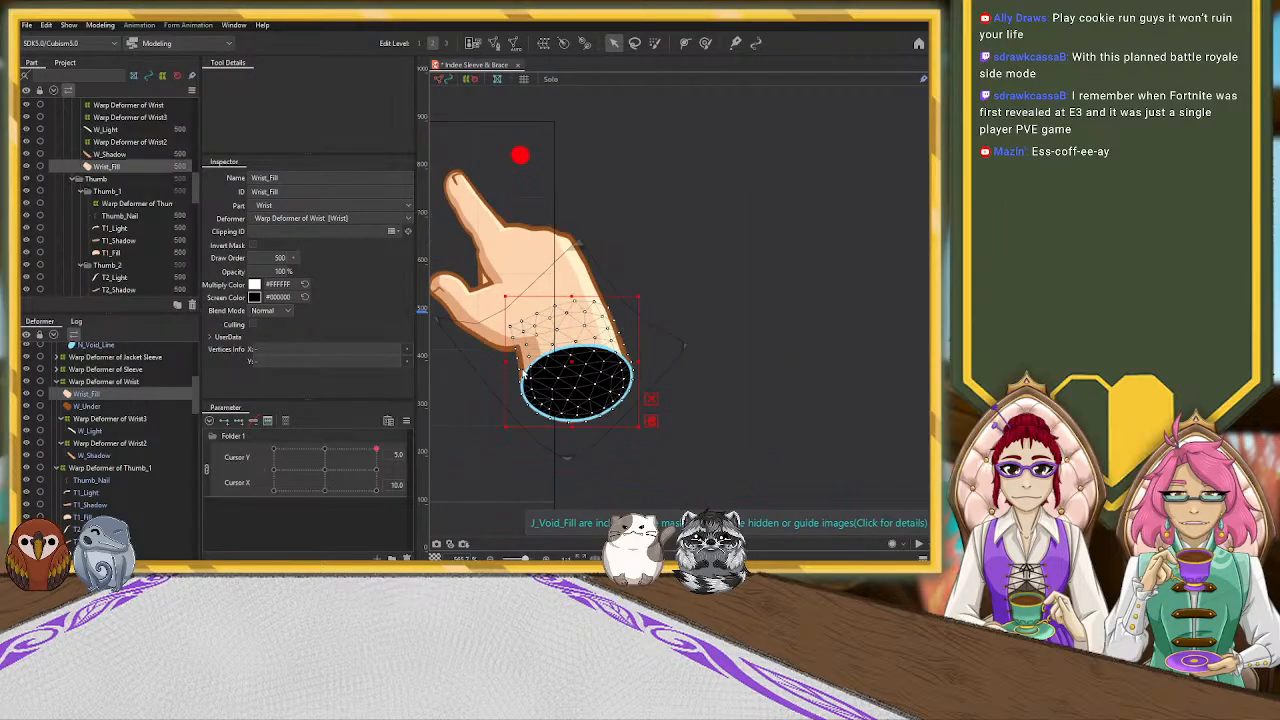
Check the hand's placement against the full canvas by moving the Cursor X/Y pose around its upper corner
click(757, 346)
scroll(630, 362, down, 2)
scroll(630, 364, down, 1)
scroll(671, 384, down, 1)
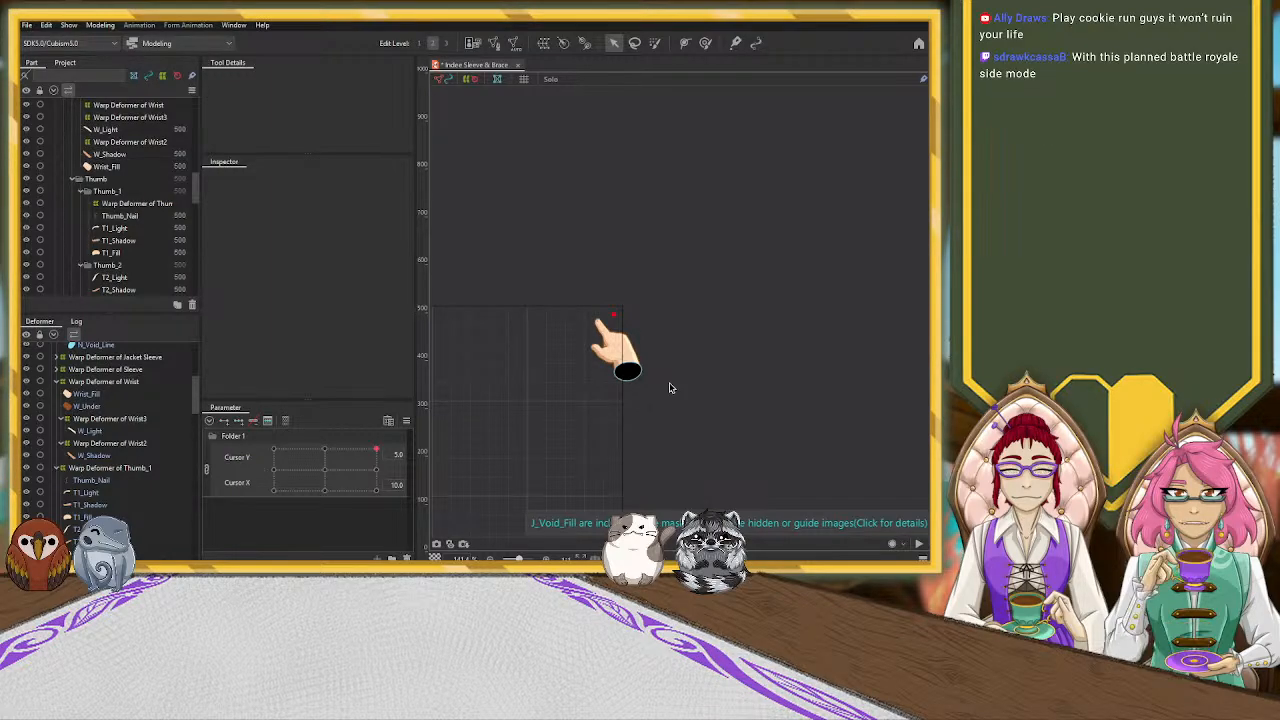
scroll(647, 416, down, 1)
drag(703, 452, 731, 249)
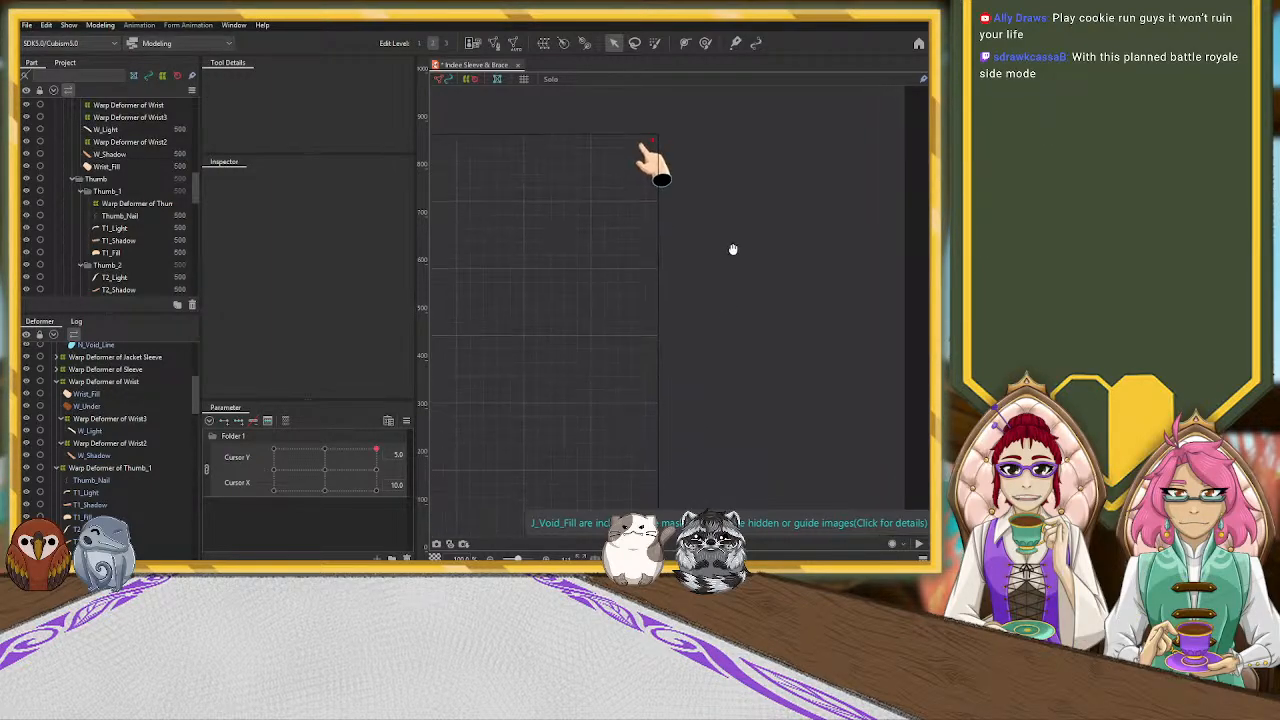
scroll(717, 406, down, 1)
drag(783, 440, 783, 391)
drag(376, 454, 421, 369)
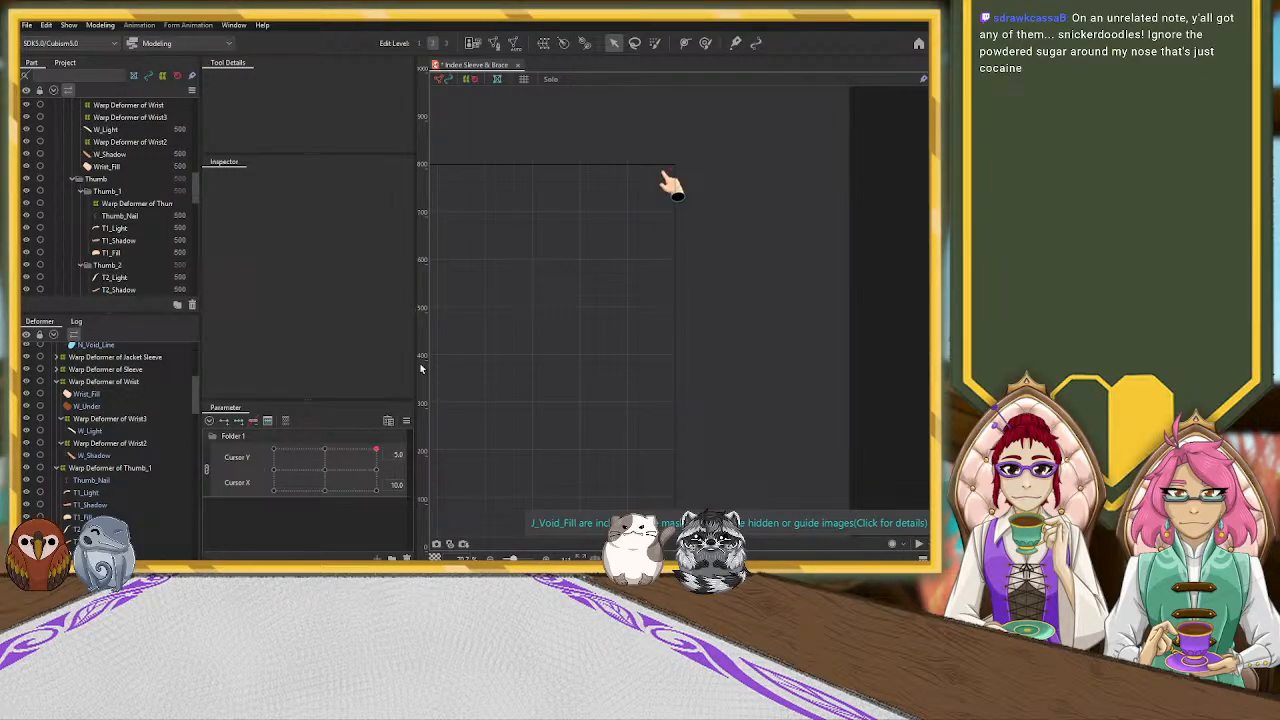
scroll(661, 160, up, 4)
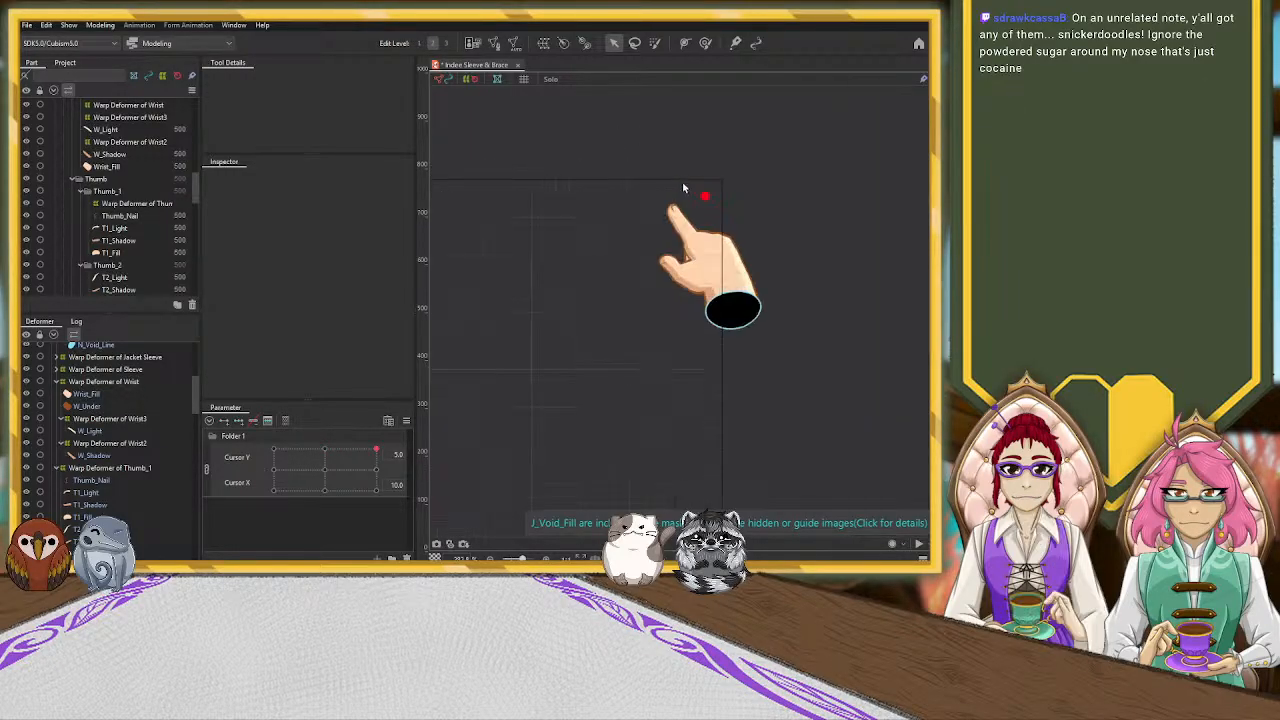
Nudge the control handle of the Warp Deformer of Hand beside the palm's outer edge slightly
click(712, 250)
scroll(185, 395, down, 2)
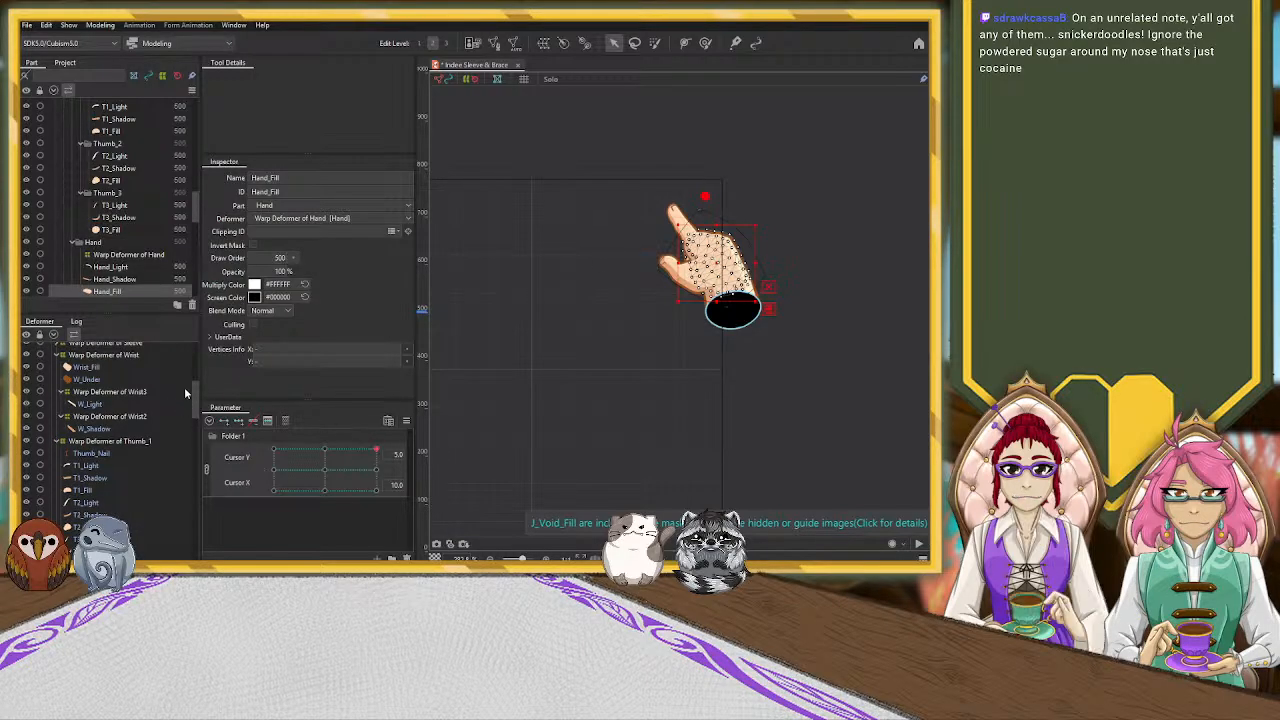
scroll(143, 397, up, 2)
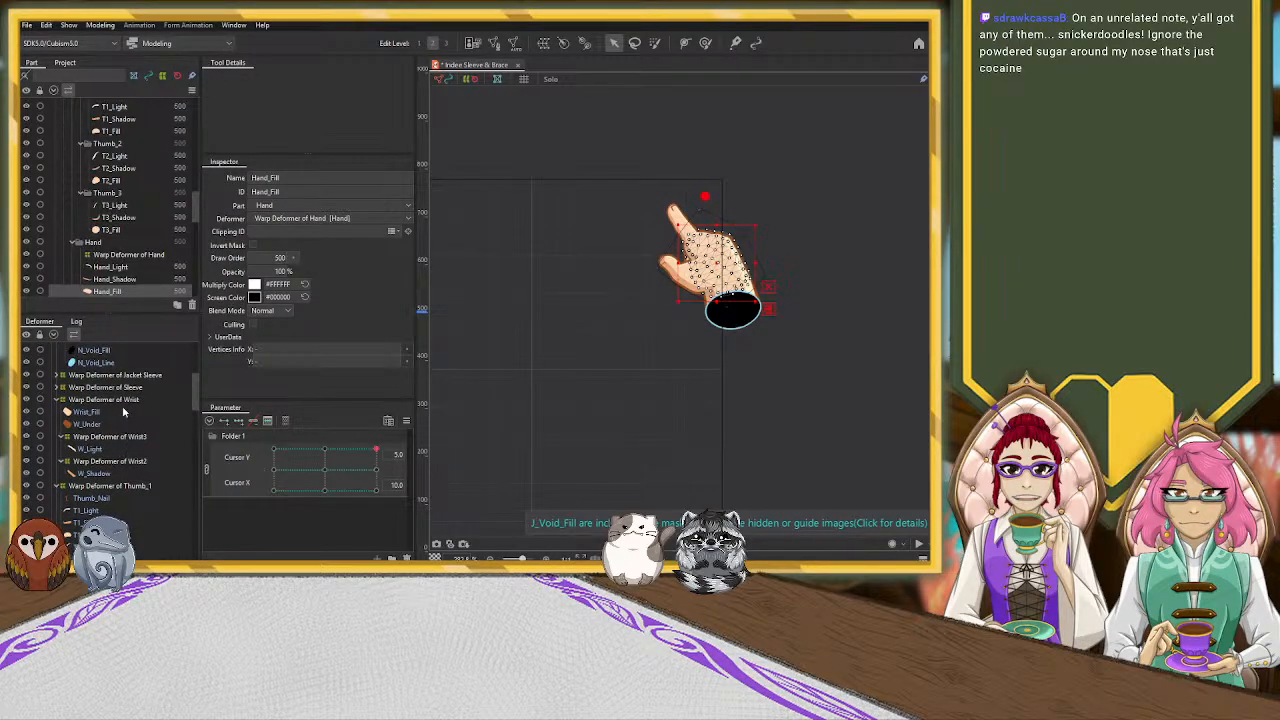
scroll(123, 411, down, 2)
scroll(127, 400, down, 4)
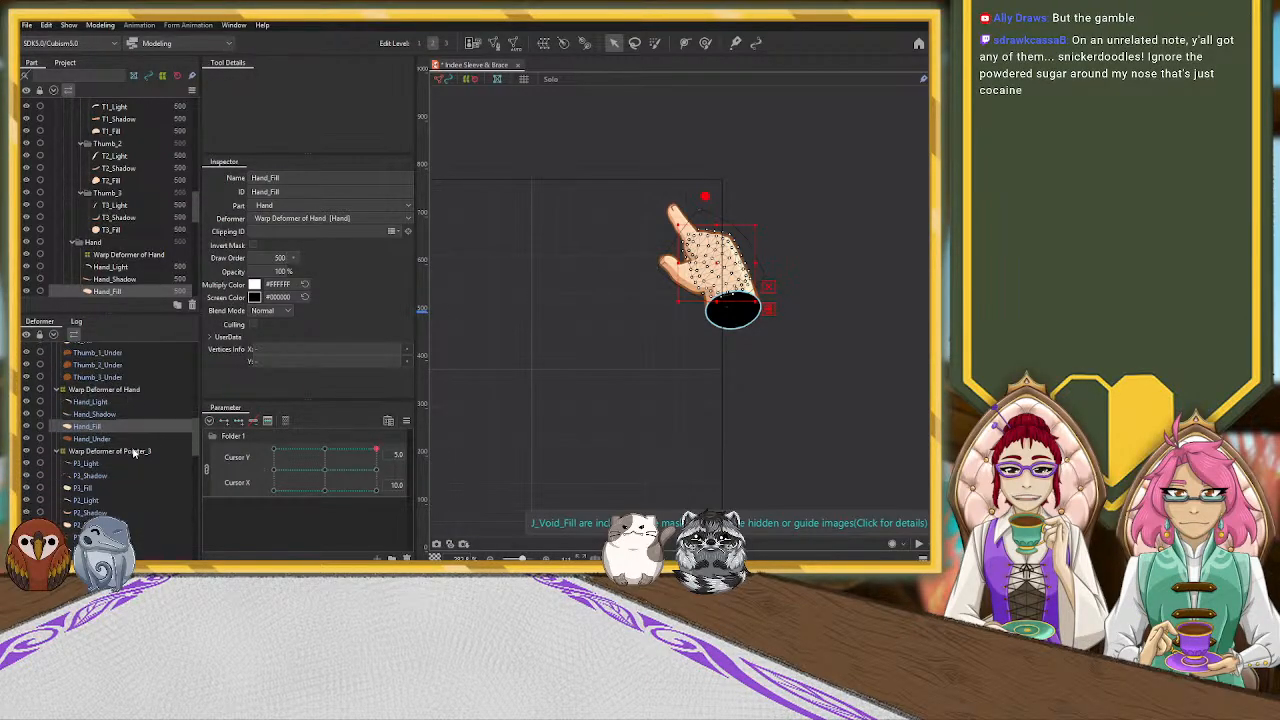
click(129, 390)
scroll(756, 223, up, 3)
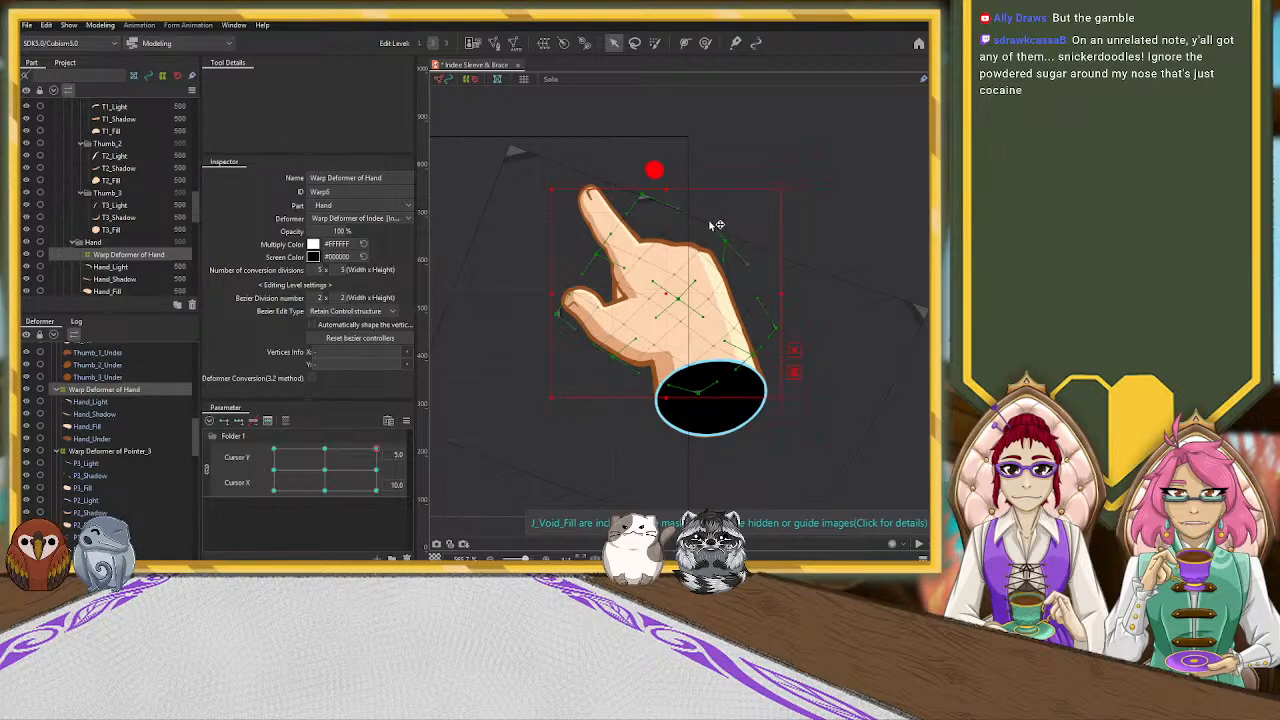
click(660, 238)
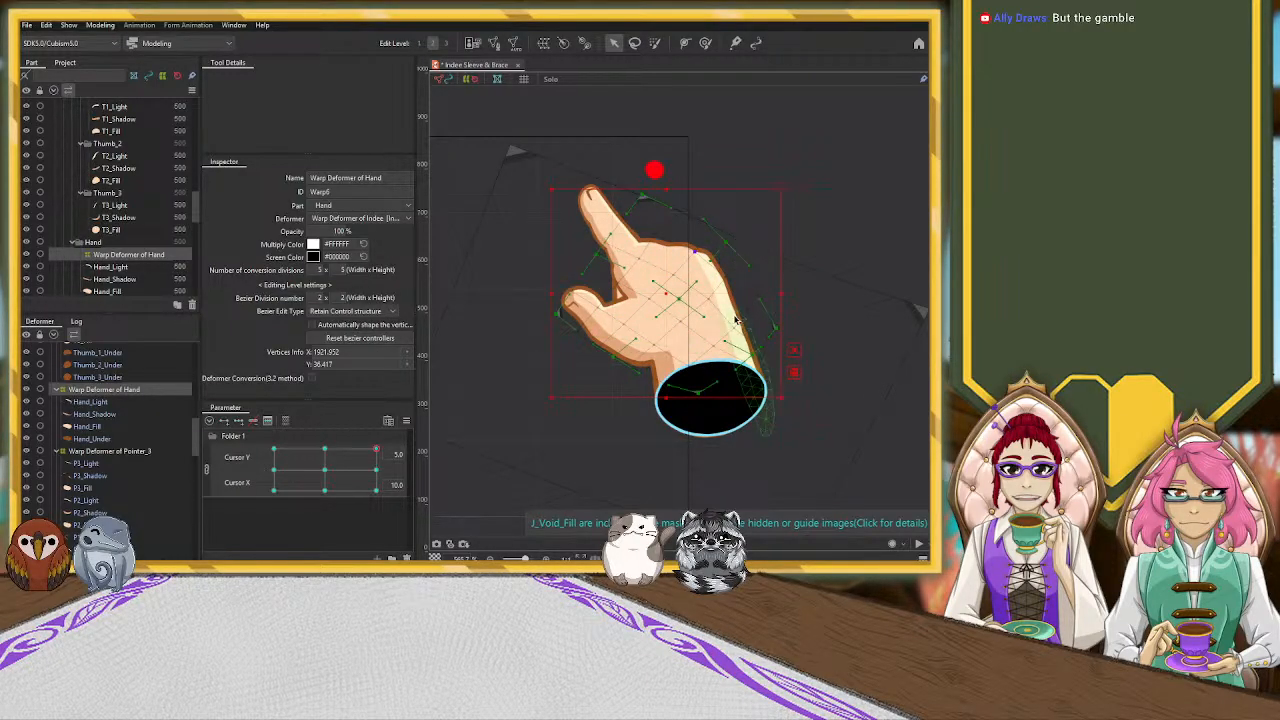
drag(749, 313, 753, 310)
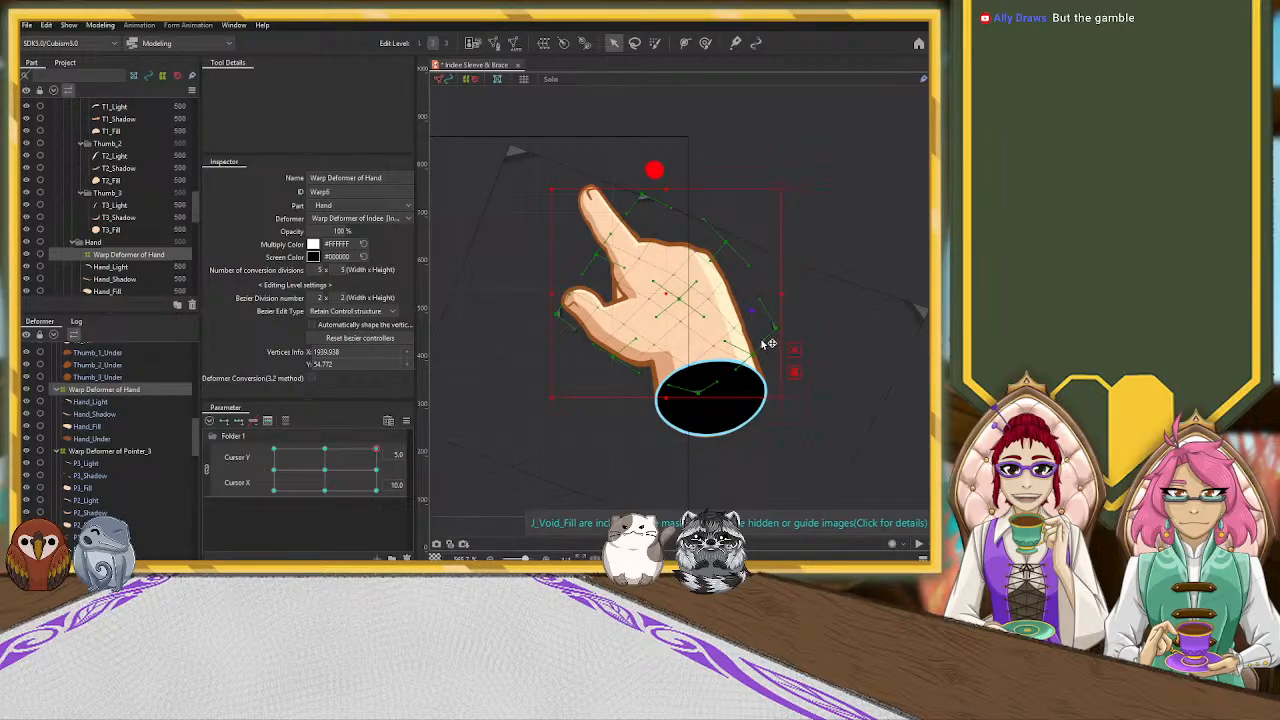
drag(758, 345, 756, 346)
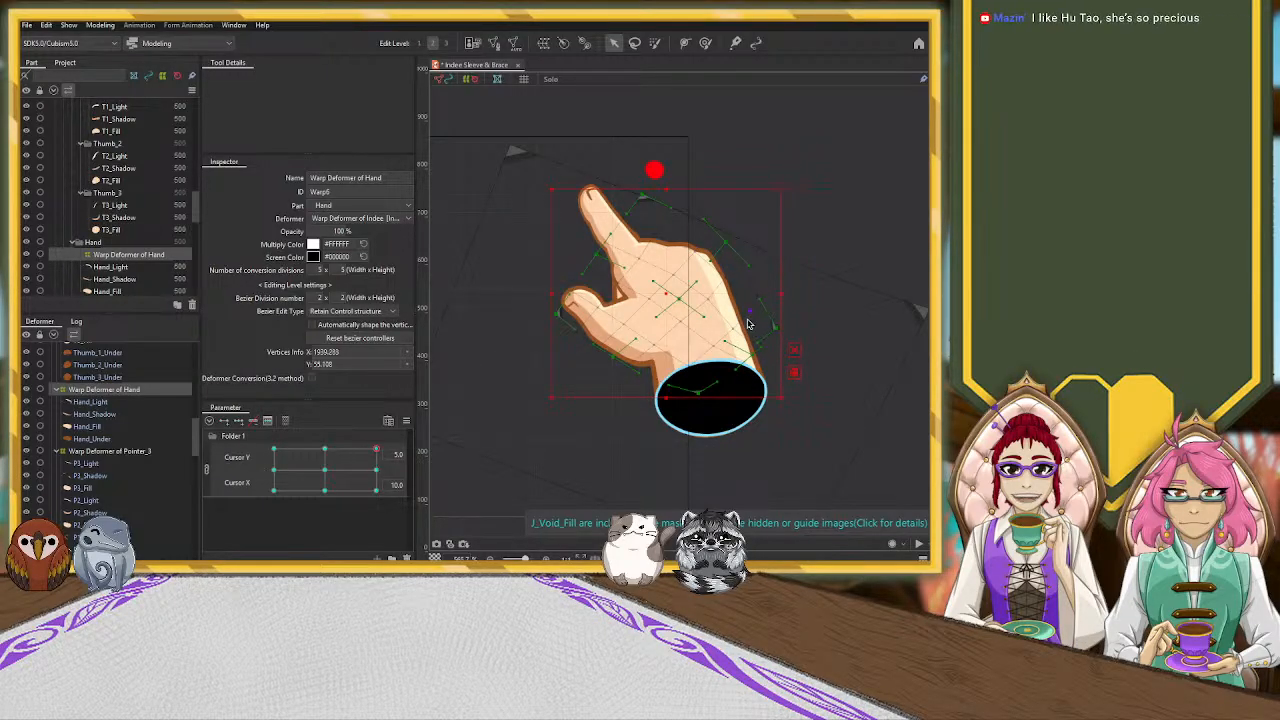
Fine-tune the Warp Deformer of Hand around the palm highlight with tiny handle moves and deselect it
click(708, 299)
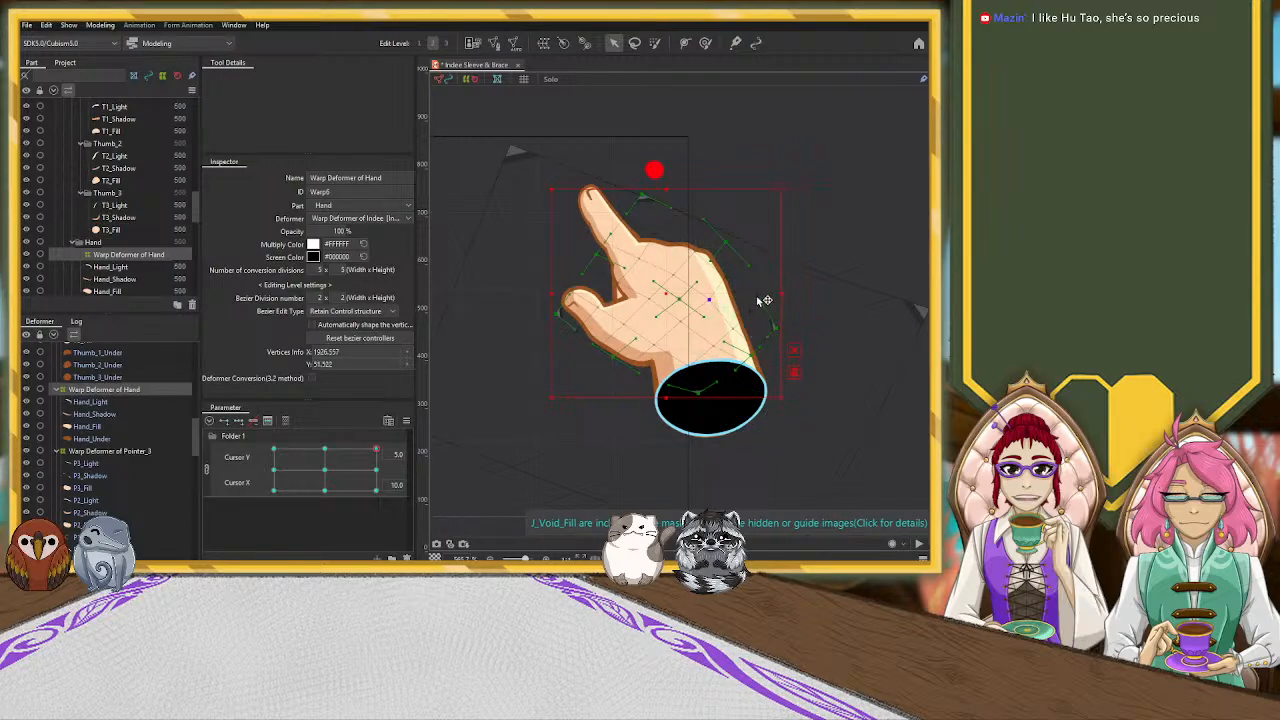
drag(764, 298, 765, 297)
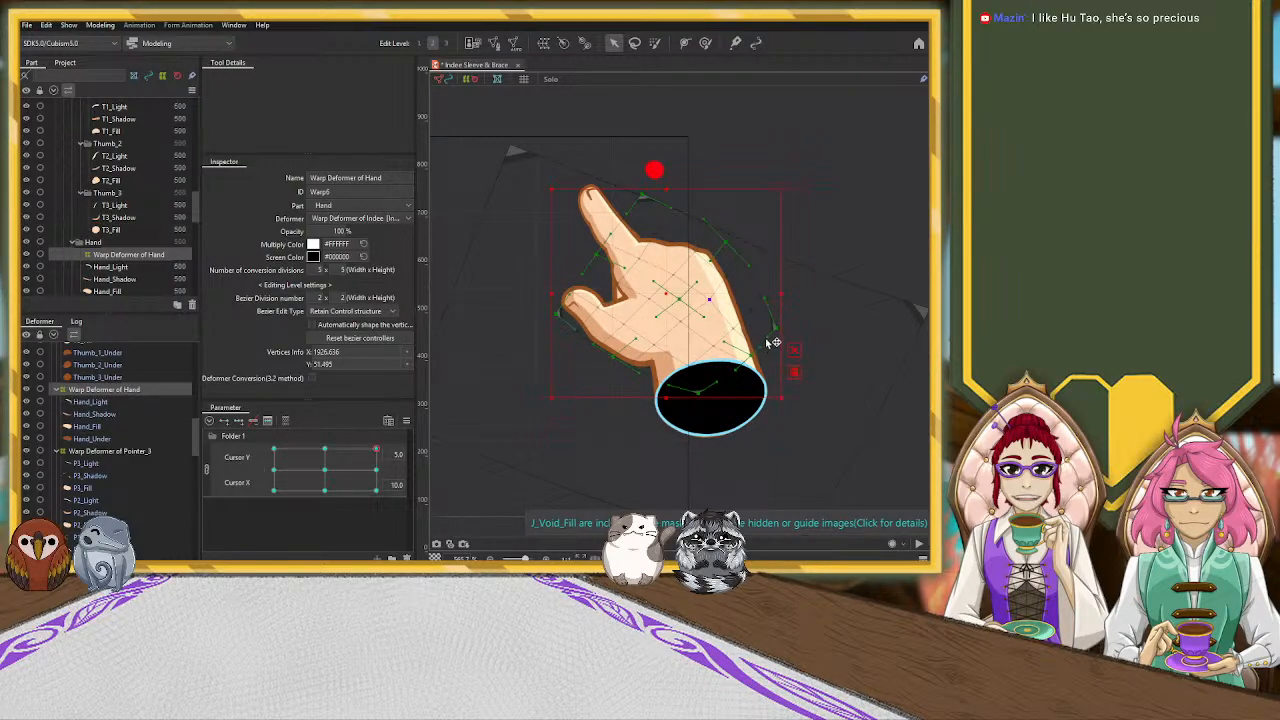
drag(765, 341, 763, 342)
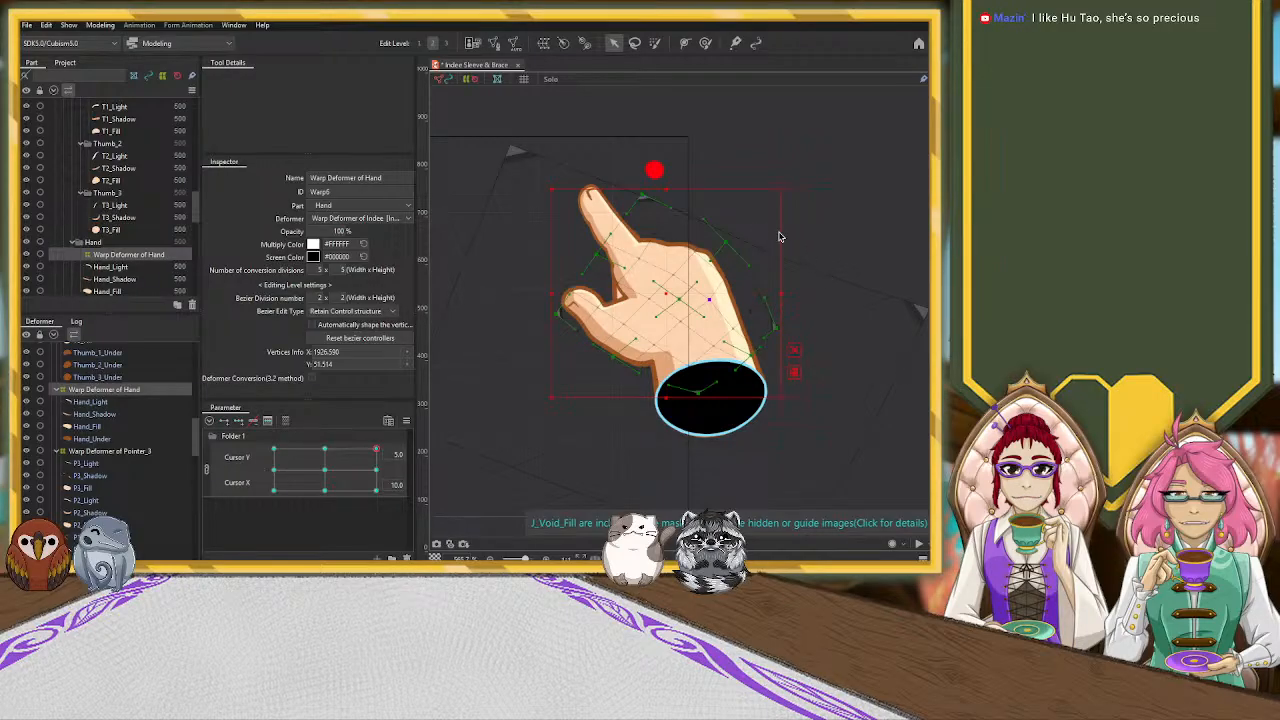
click(668, 131)
Check the hand across the whole canvas while varying the Cursor Y value
scroll(730, 236, down, 5)
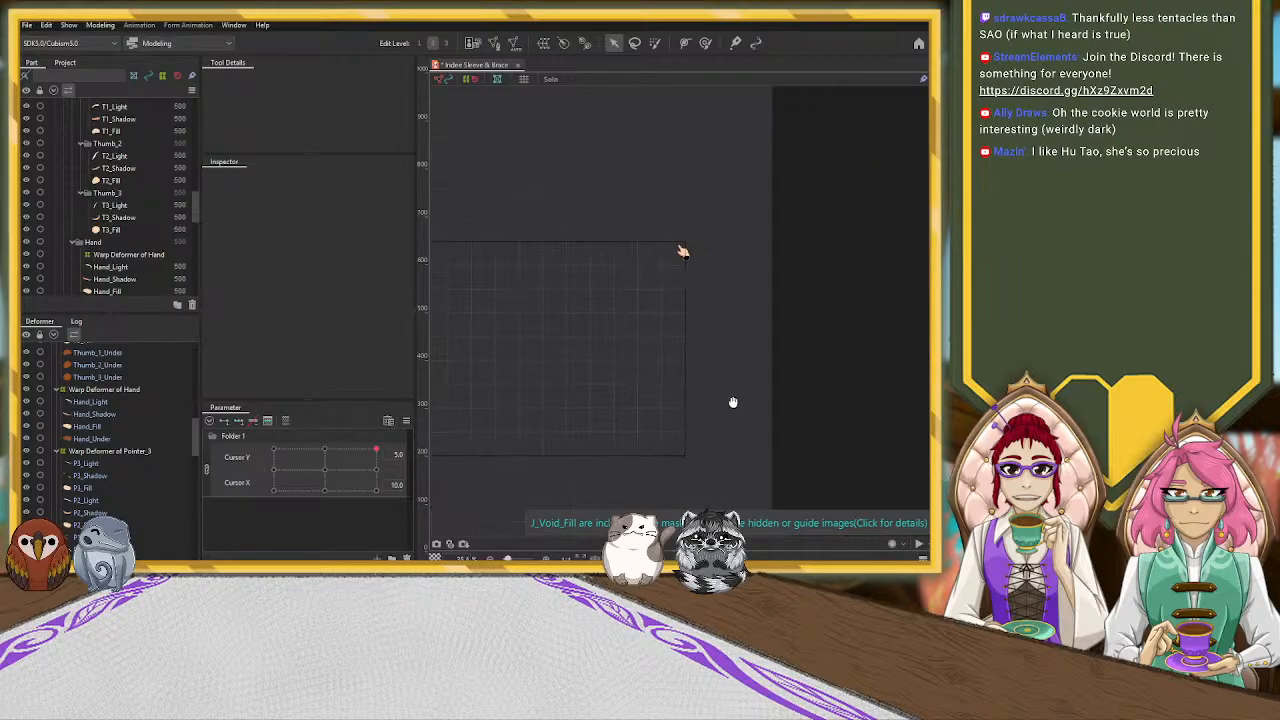
drag(377, 461, 366, 370)
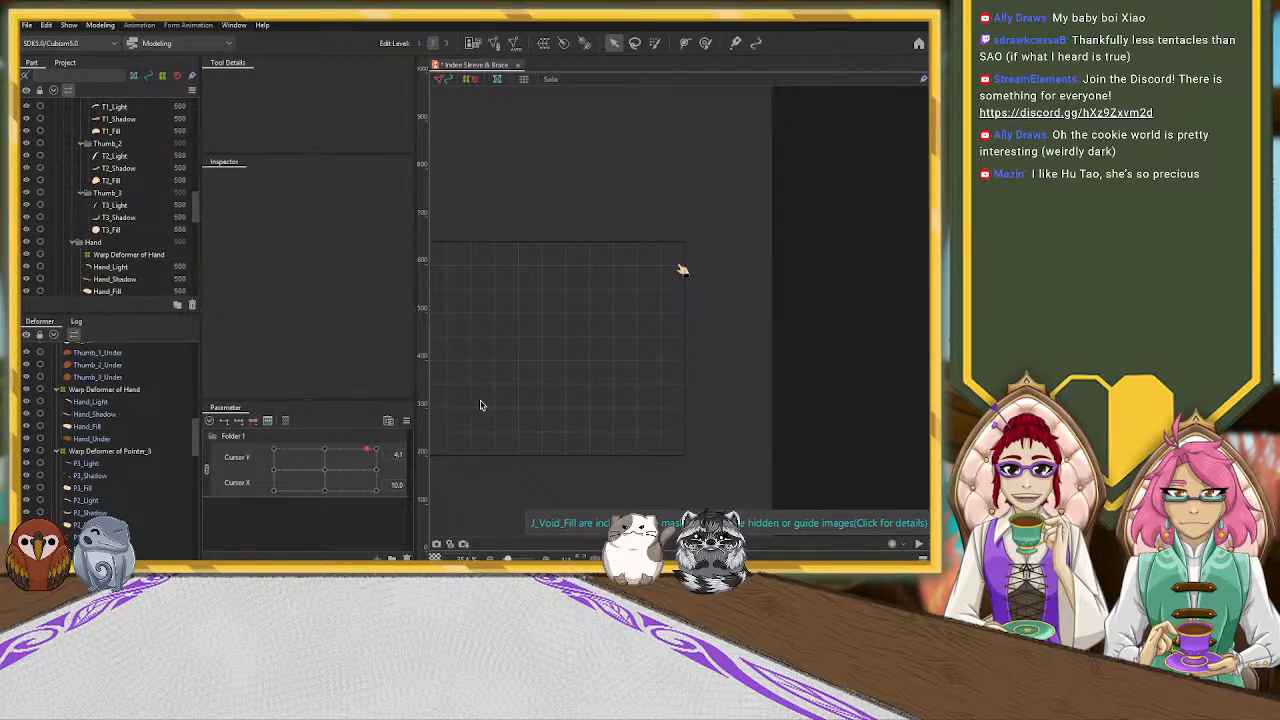
scroll(690, 385, down, 2)
drag(740, 380, 839, 377)
scroll(699, 392, up, 2)
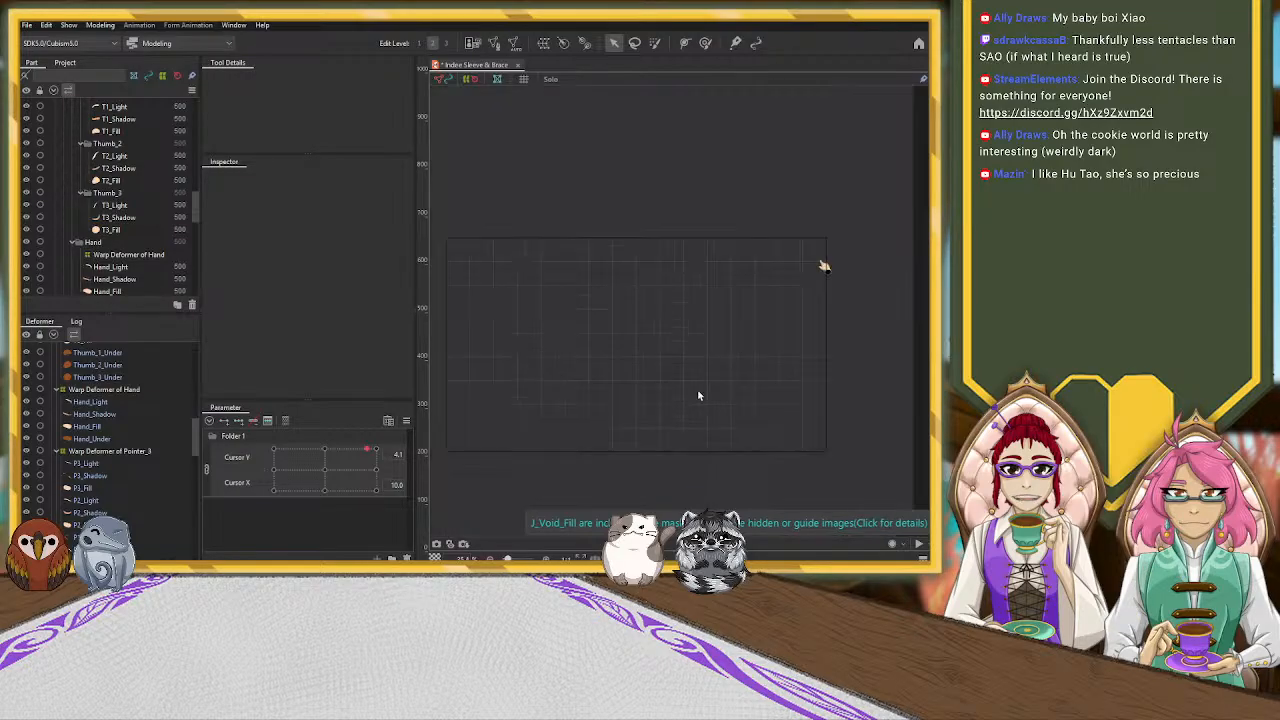
drag(700, 372, 740, 374)
scroll(740, 376, up, 1)
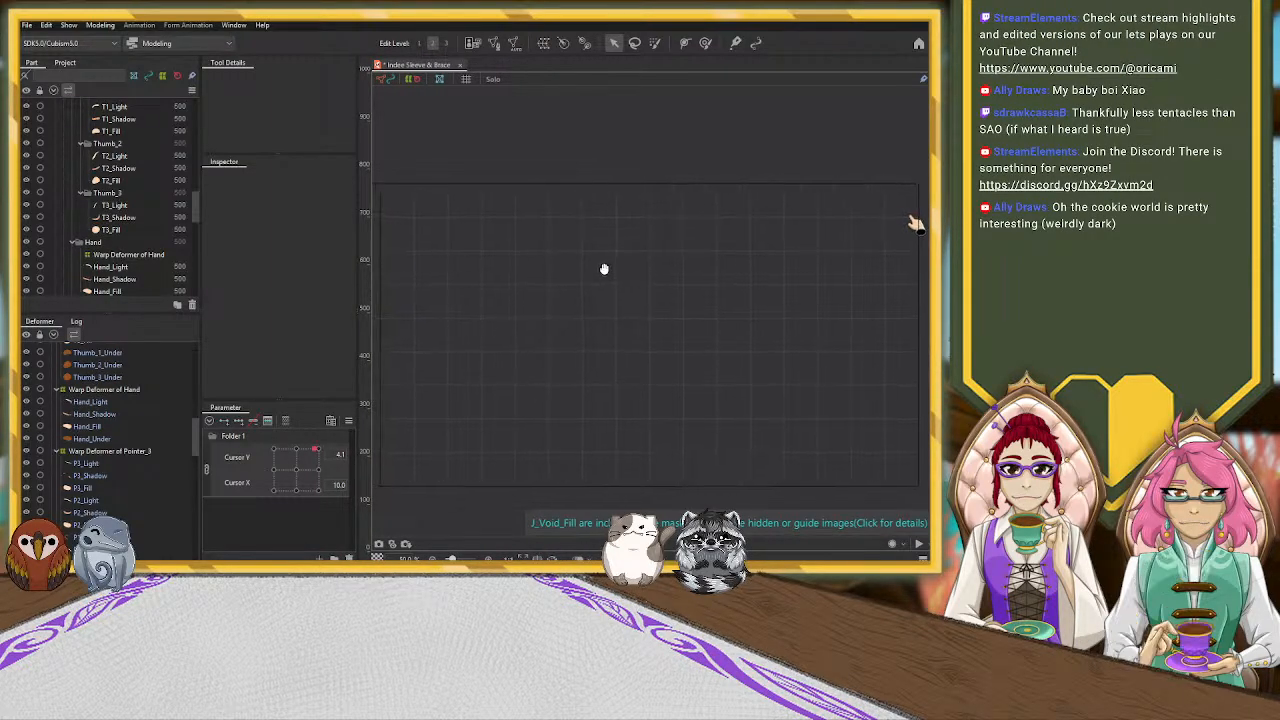
drag(607, 266, 605, 265)
Unlink the Cursor X and Cursor Y parameters and relink them with Cursor X listed first
drag(316, 449, 233, 444)
click(208, 468)
click(208, 466)
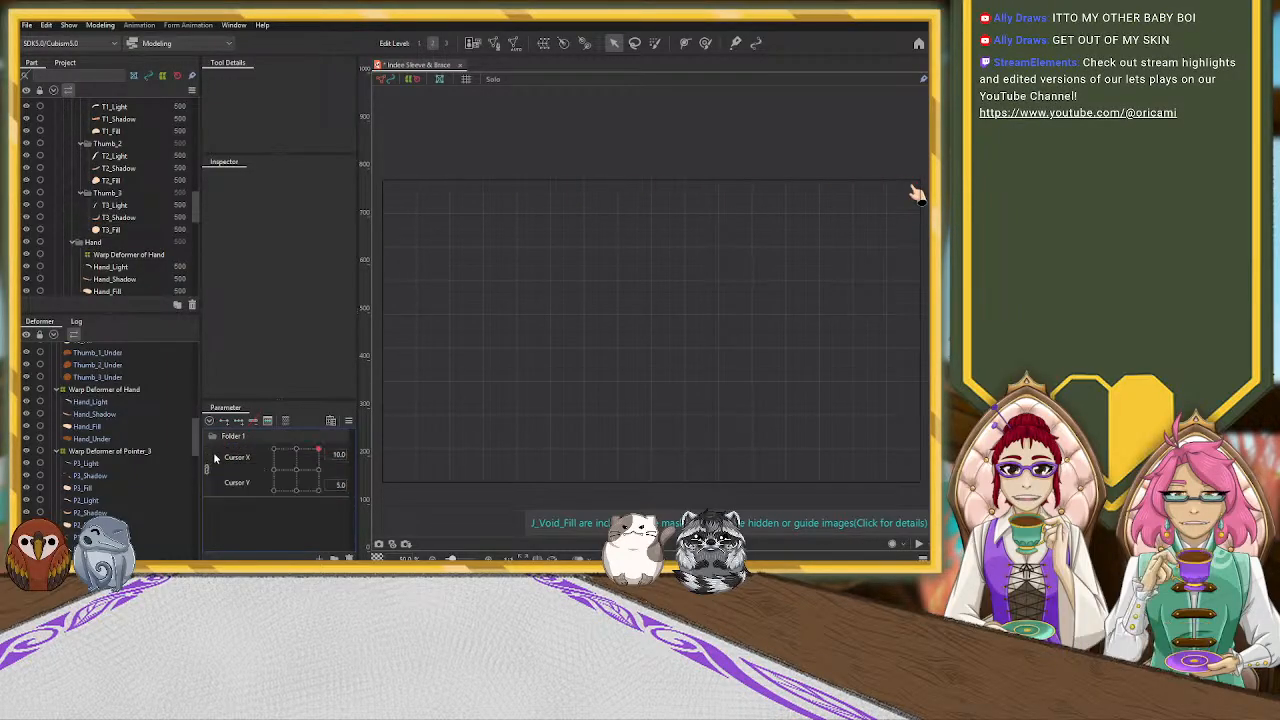
Sweep the relinked Cursor parameters and set the pose to Cursor X 10.0 and Cursor Y -5.0
mouse_move(321, 457)
mouse_down()
mouse_move(285, 450)
mouse_move(252, 470)
mouse_move(299, 516)
mouse_move(318, 489)
mouse_move(318, 447)
mouse_move(292, 461)
mouse_move(296, 475)
mouse_move(290, 465)
mouse_move(319, 432)
mouse_move(258, 426)
mouse_move(243, 482)
mouse_move(269, 496)
mouse_move(293, 476)
mouse_move(285, 465)
mouse_move(316, 460)
mouse_move(279, 467)
mouse_move(280, 488)
mouse_move(274, 460)
mouse_move(278, 473)
mouse_move(320, 453)
mouse_move(276, 488)
mouse_move(273, 447)
mouse_move(292, 438)
mouse_move(280, 492)
mouse_move(300, 448)
mouse_move(278, 448)
mouse_move(278, 490)
mouse_move(320, 455)
mouse_move(262, 474)
mouse_move(232, 462)
mouse_move(338, 449)
mouse_move(234, 449)
mouse_move(331, 443)
mouse_move(254, 440)
mouse_move(251, 495)
mouse_move(274, 466)
mouse_move(334, 438)
mouse_move(274, 452)
mouse_move(274, 487)
mouse_move(277, 463)
mouse_move(319, 453)
mouse_move(273, 447)
mouse_move(272, 486)
mouse_move(297, 469)
mouse_up()
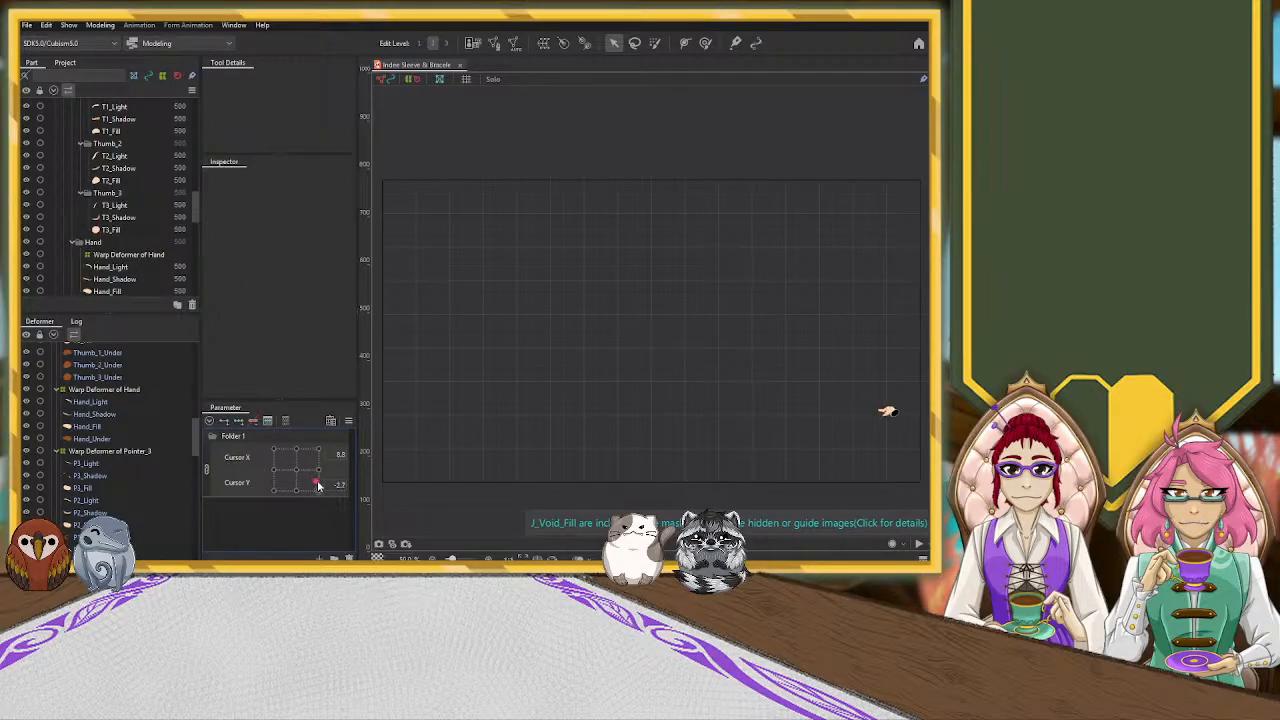
drag(835, 480, 548, 350)
scroll(643, 360, up, 8)
drag(665, 367, 684, 438)
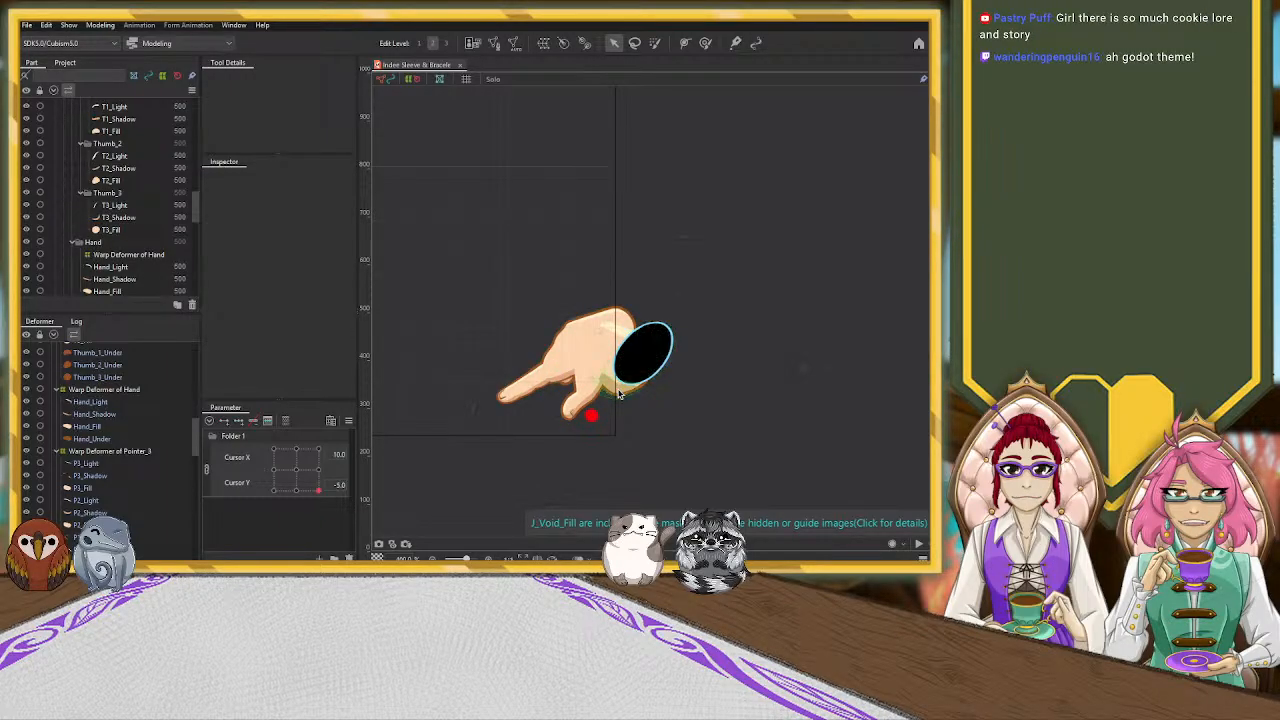
Rotate the Warp Deformer of Wrist and move it up and outward so the wrist extends from the hand around the void
click(620, 337)
scroll(141, 385, up, 1)
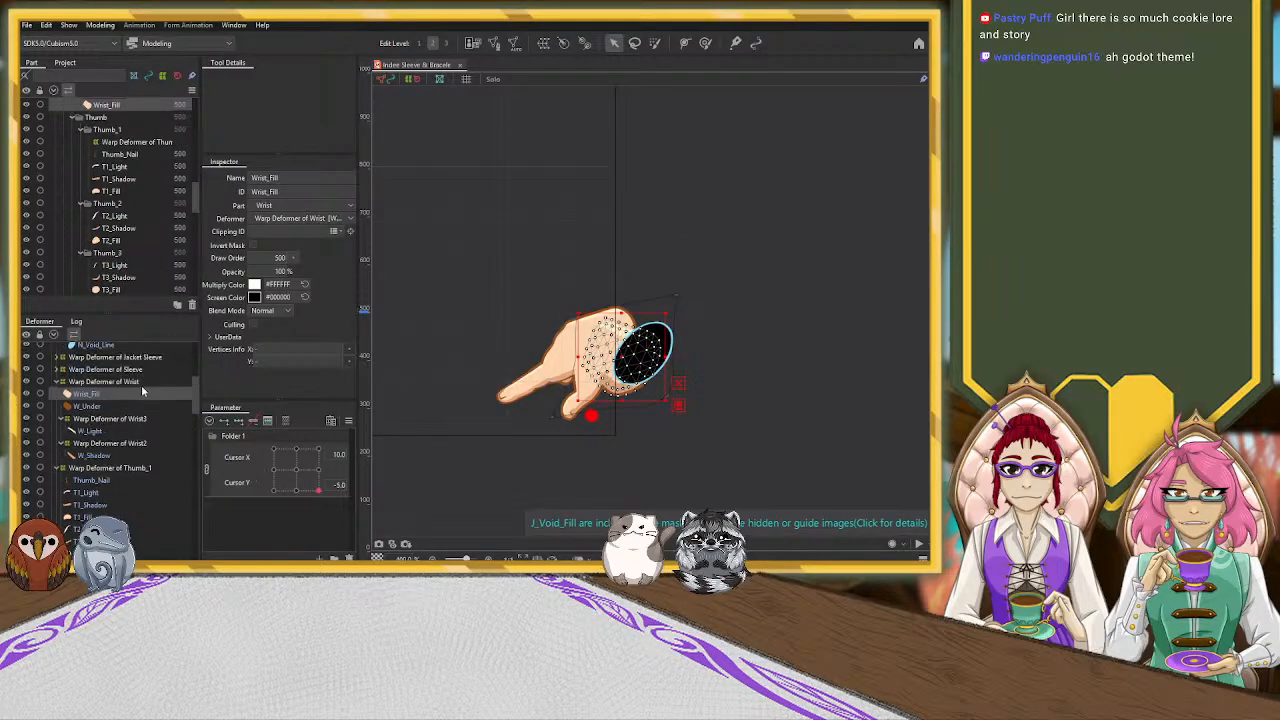
click(110, 383)
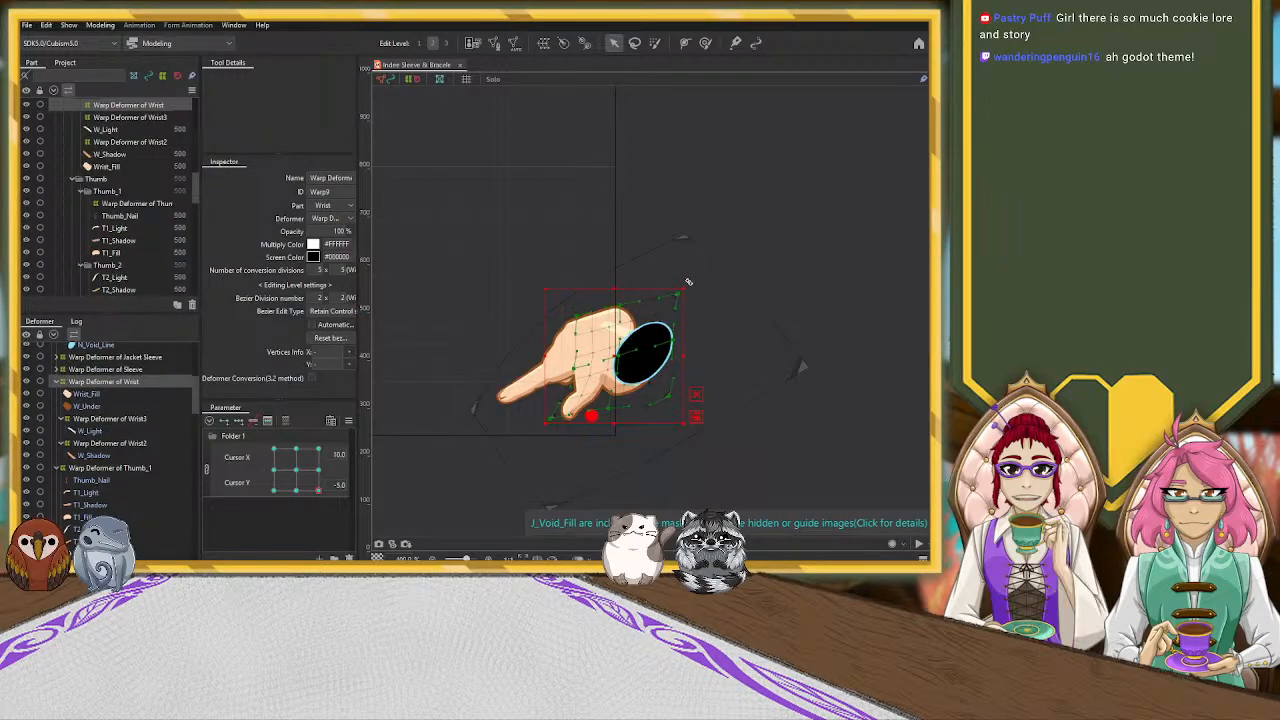
drag(662, 270, 611, 259)
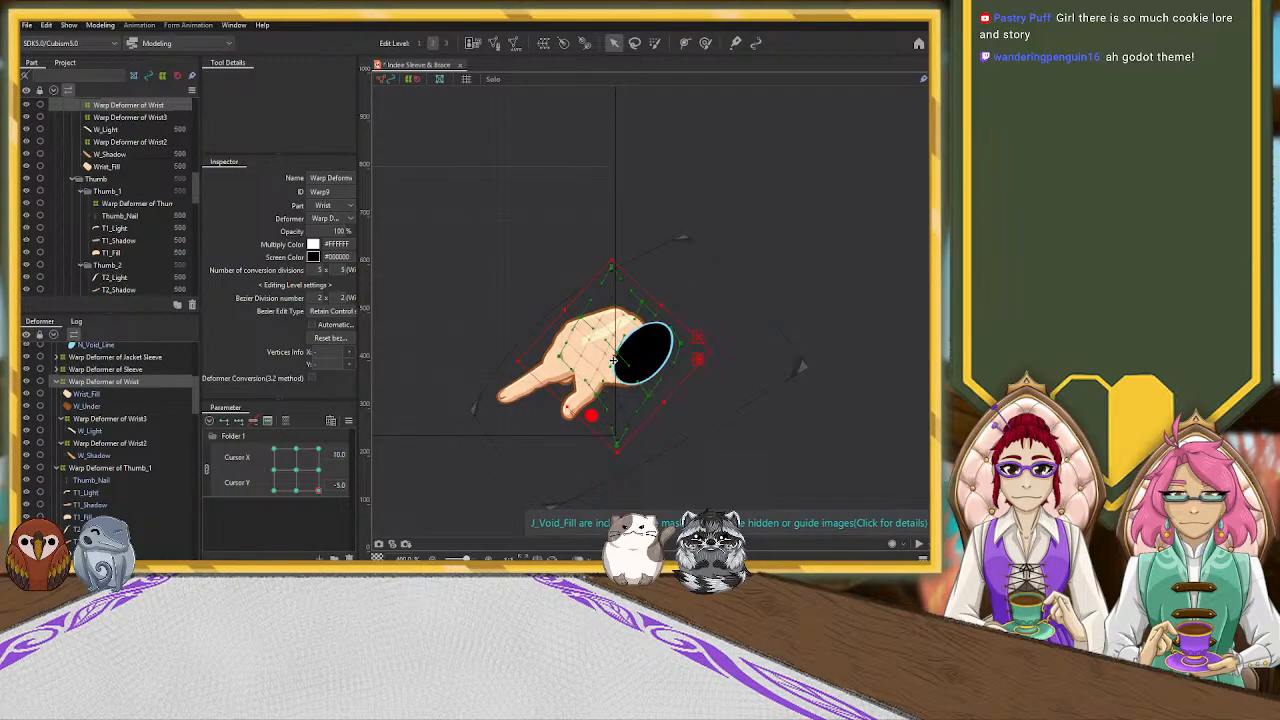
drag(614, 352, 645, 325)
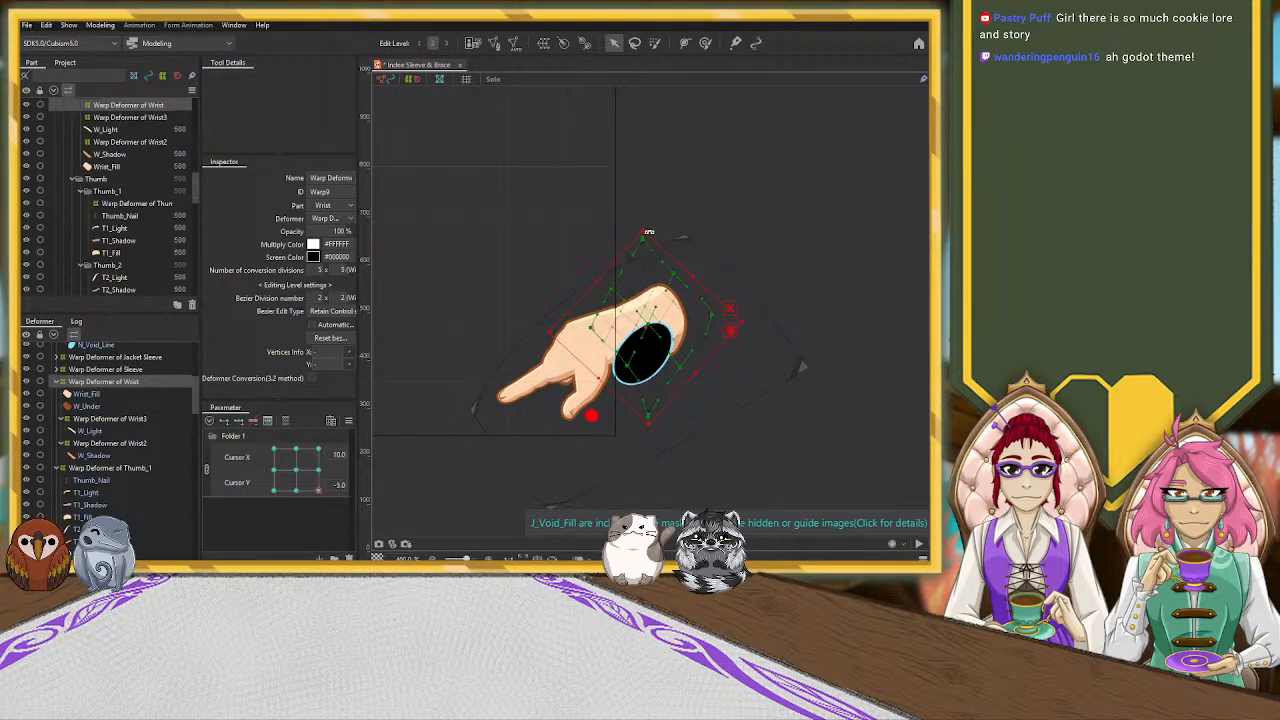
drag(648, 227, 672, 241)
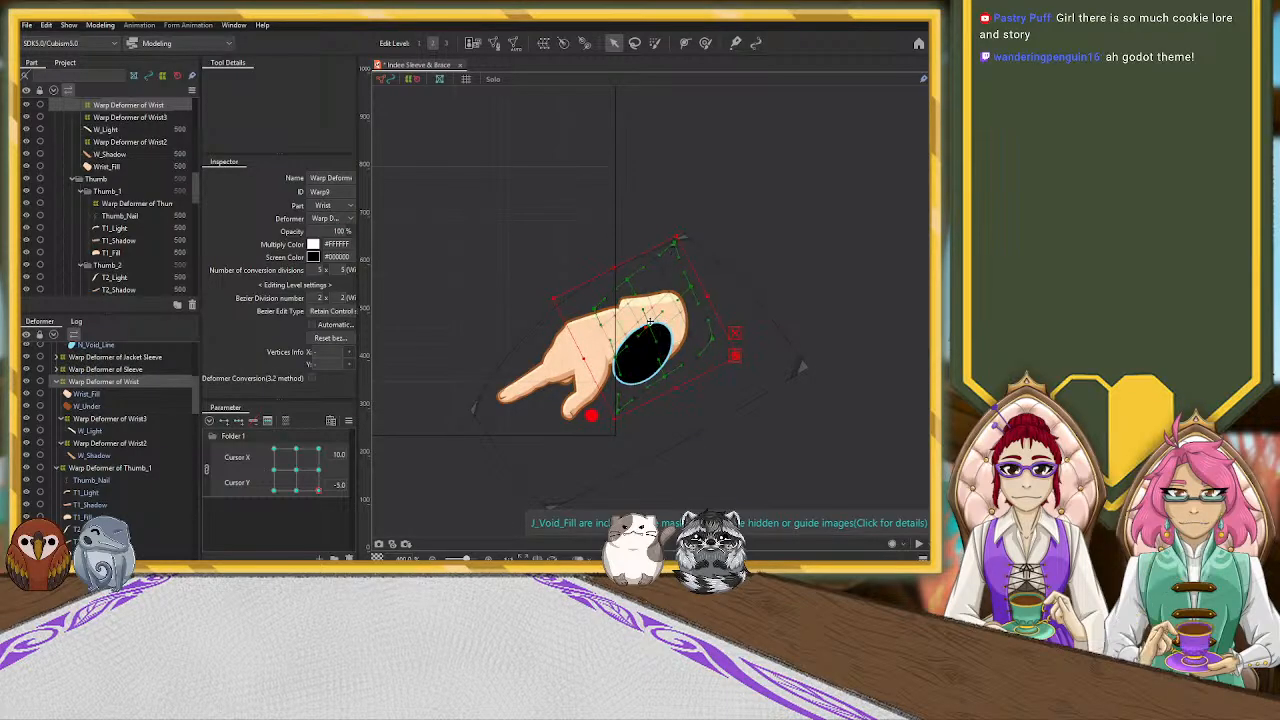
drag(646, 328, 643, 330)
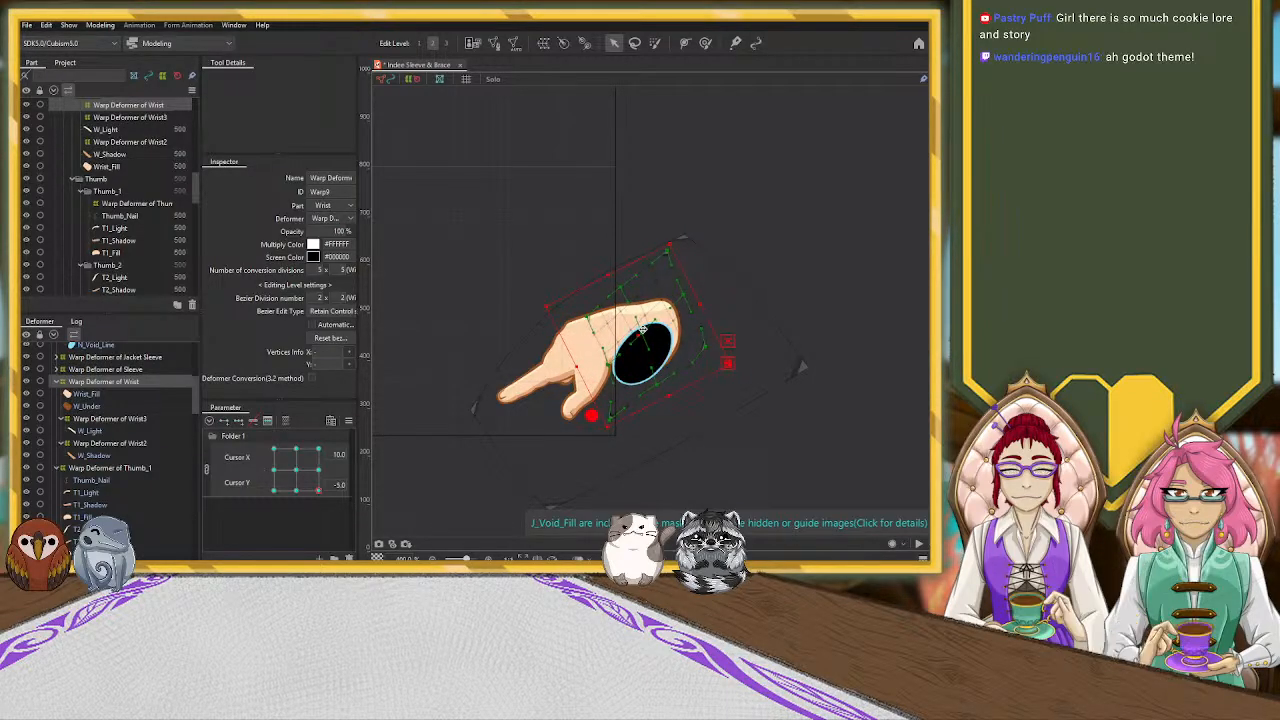
Rotate the Warp Deformer of N_Void counter-clockwise and move it up and outward so the void caps the wrist's open end
scroll(119, 380, up, 1)
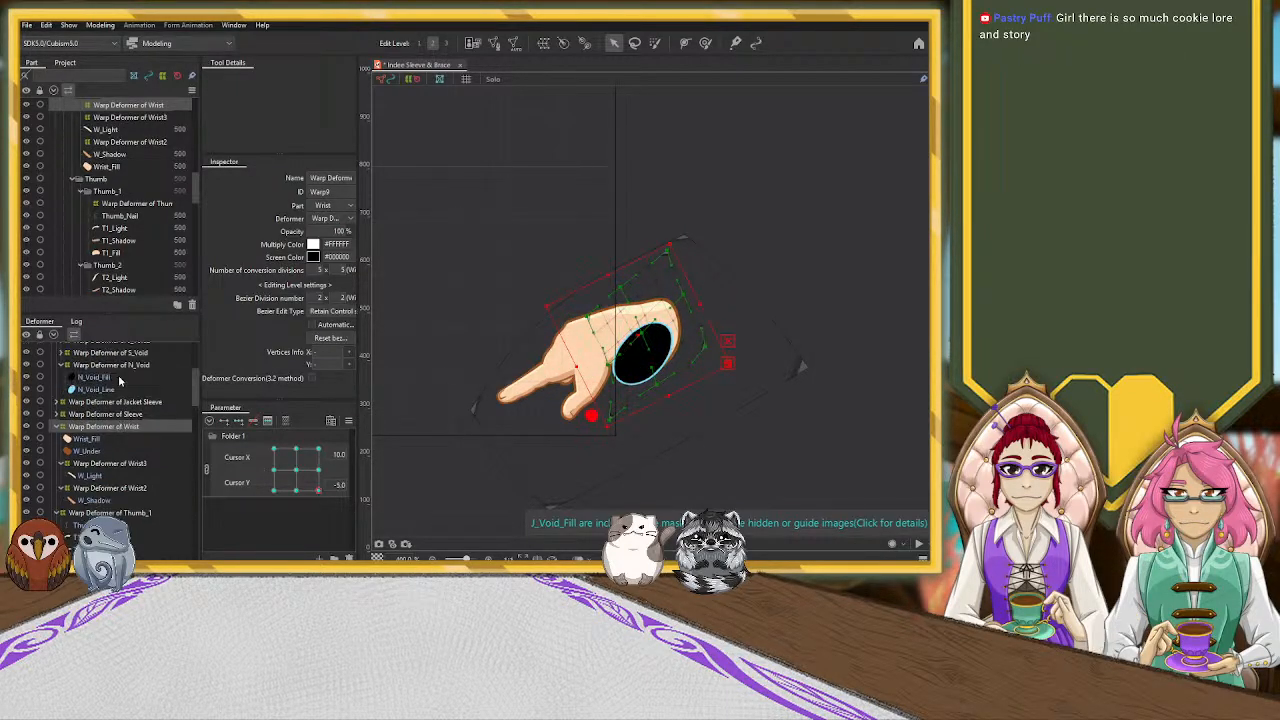
click(110, 364)
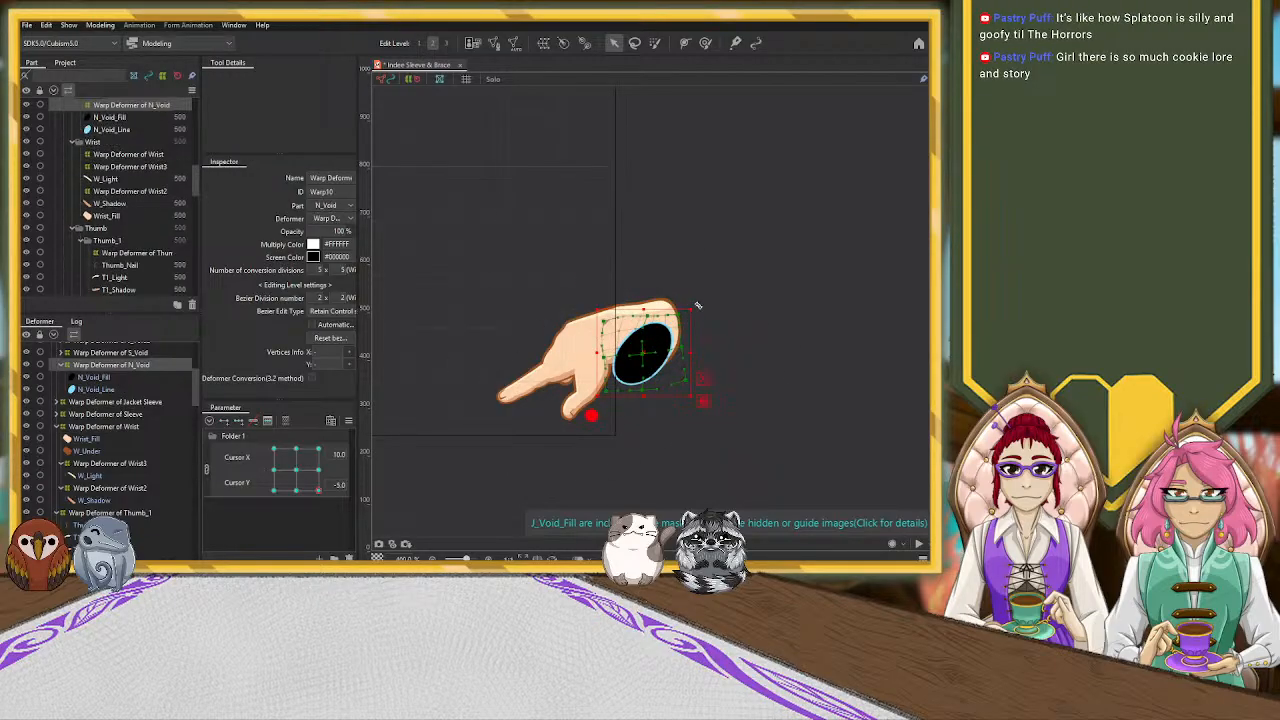
drag(693, 304, 656, 335)
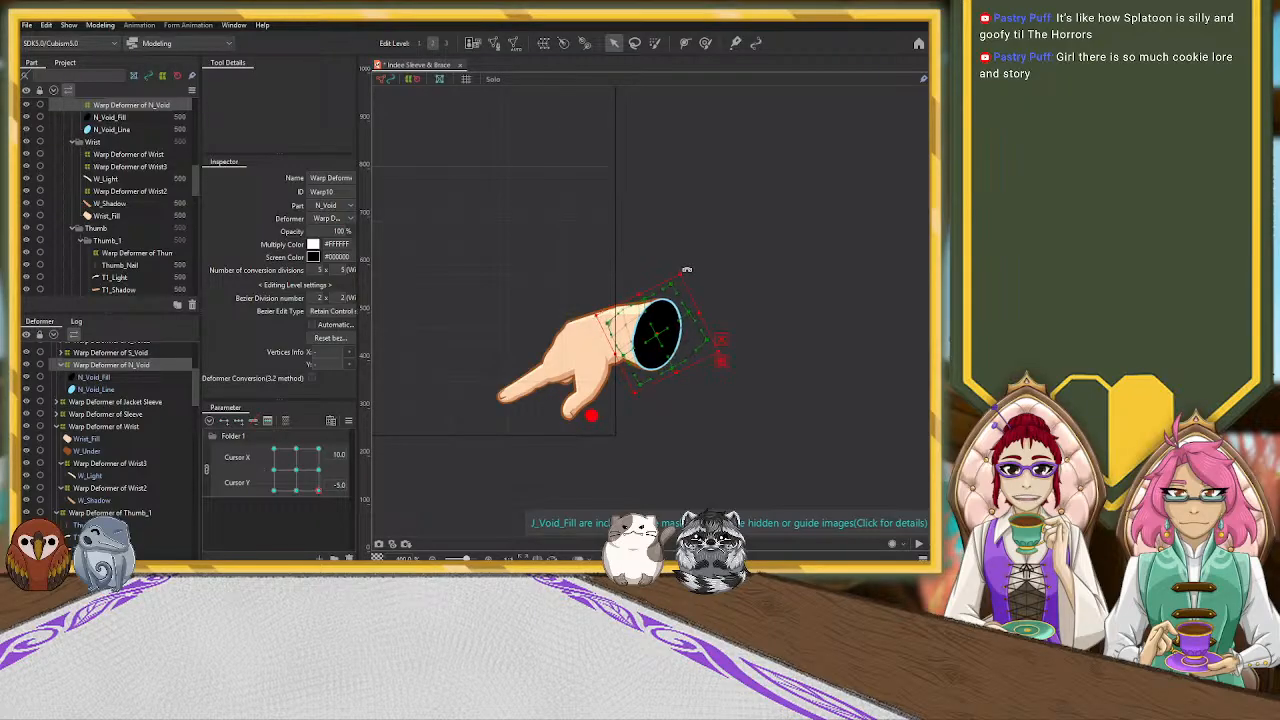
click(751, 420)
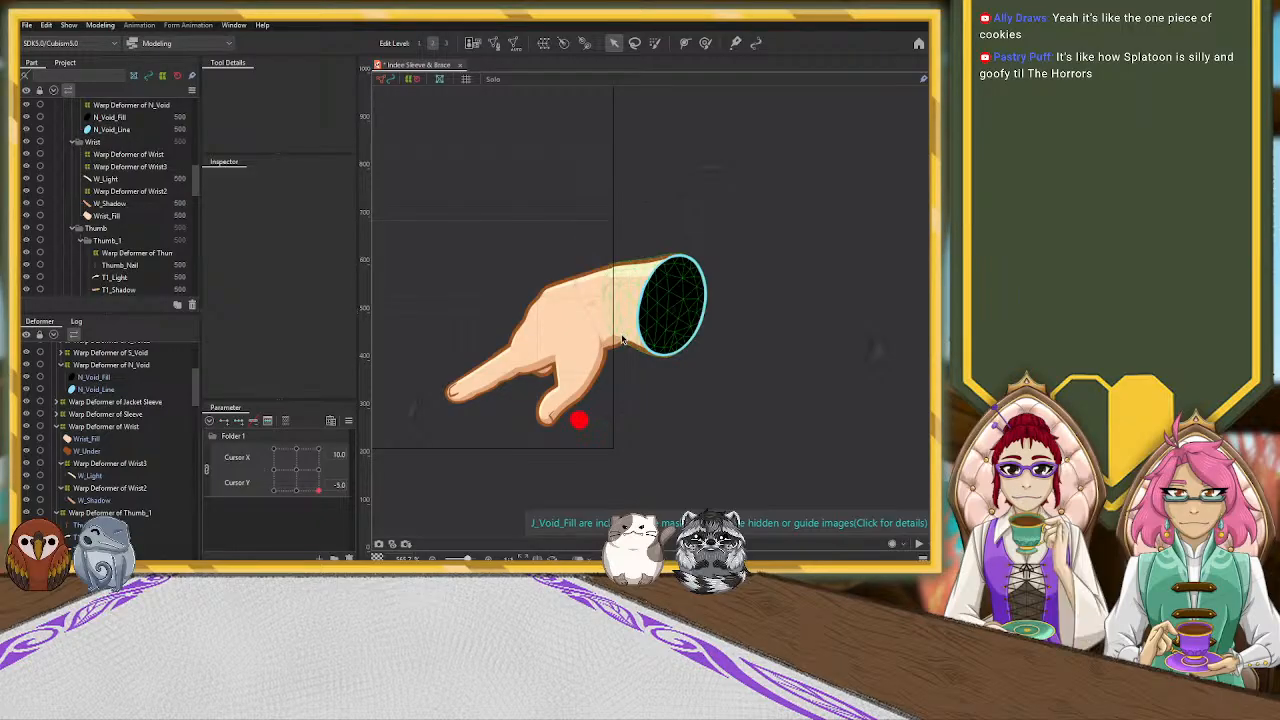
click(505, 375)
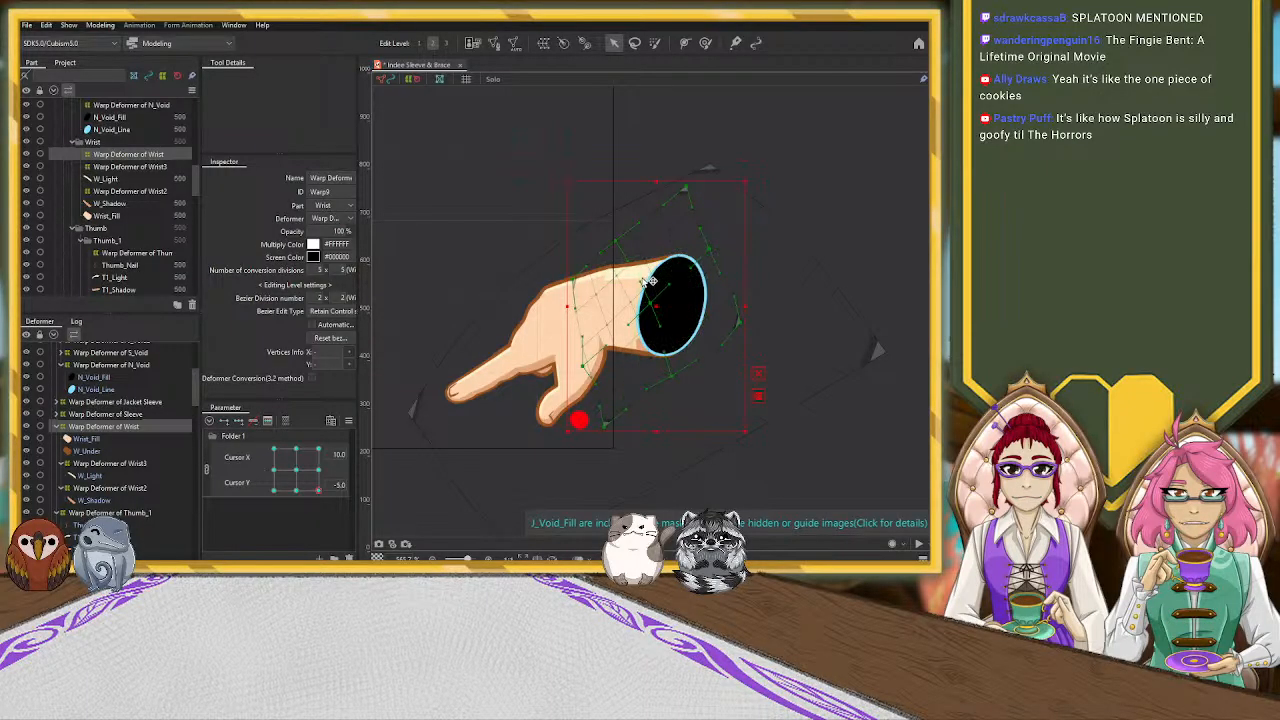
click(530, 277)
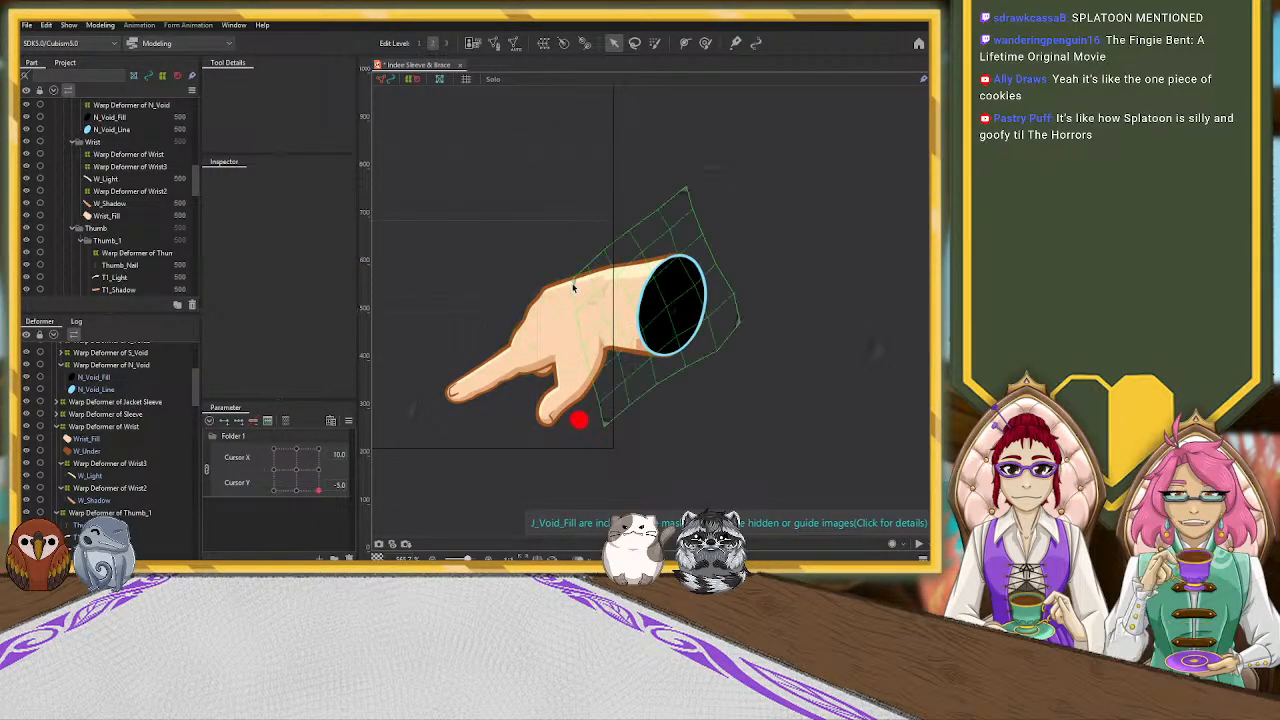
Reshape the Hand_Light mesh with the Deform Brush along the back of the hand and beside the void to line up with the wrist highlight
click(571, 287)
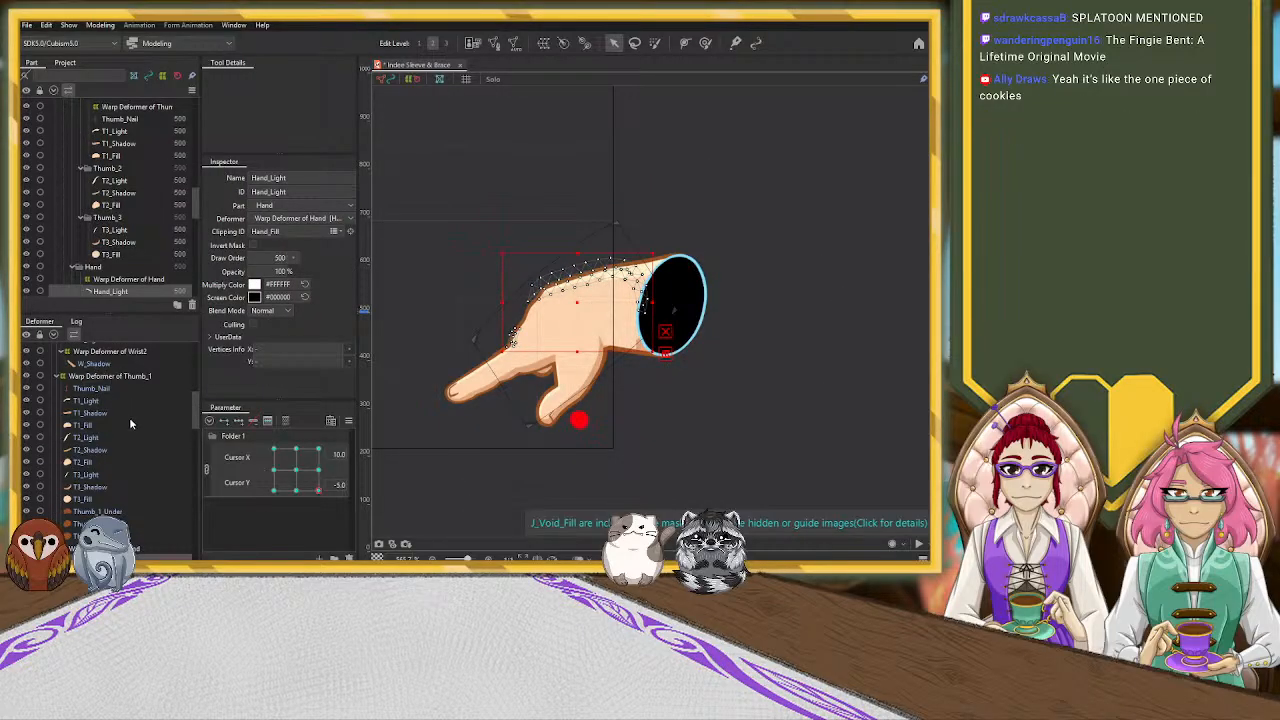
scroll(155, 526, down, 2)
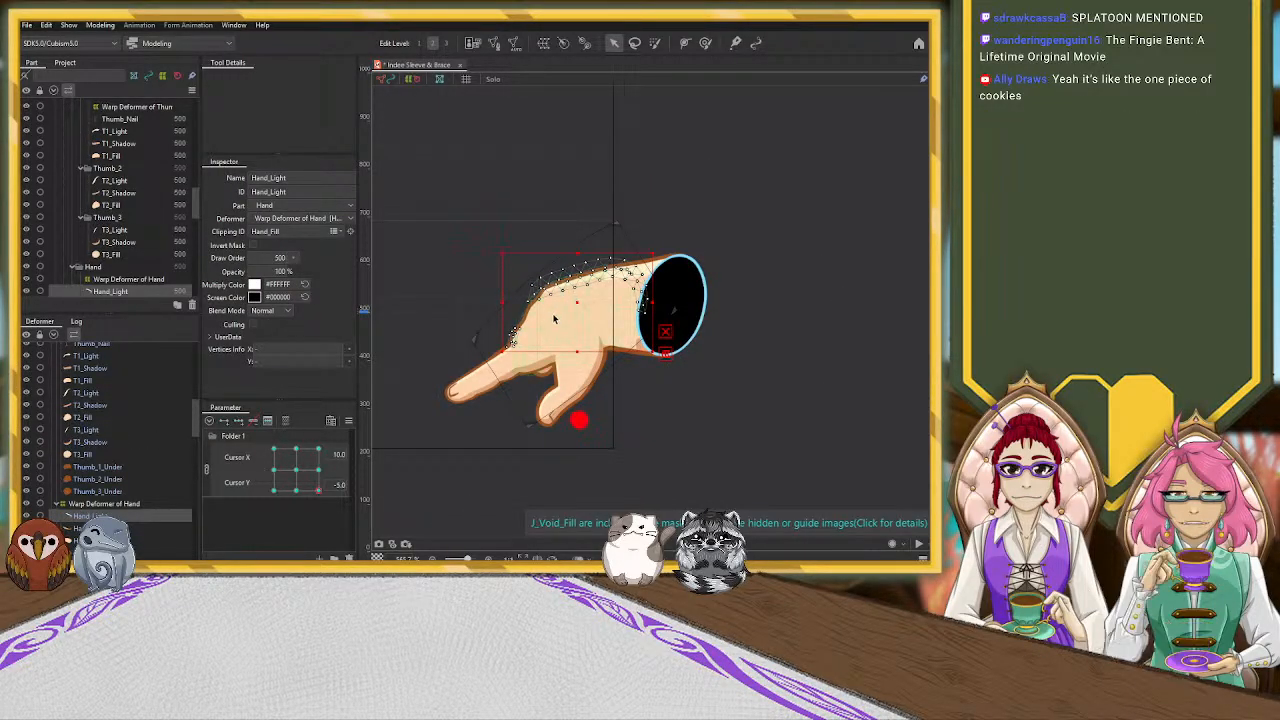
click(704, 43)
key(b)
mouse_move(576, 300)
mouse_down()
mouse_move(577, 326)
mouse_move(573, 304)
mouse_up()
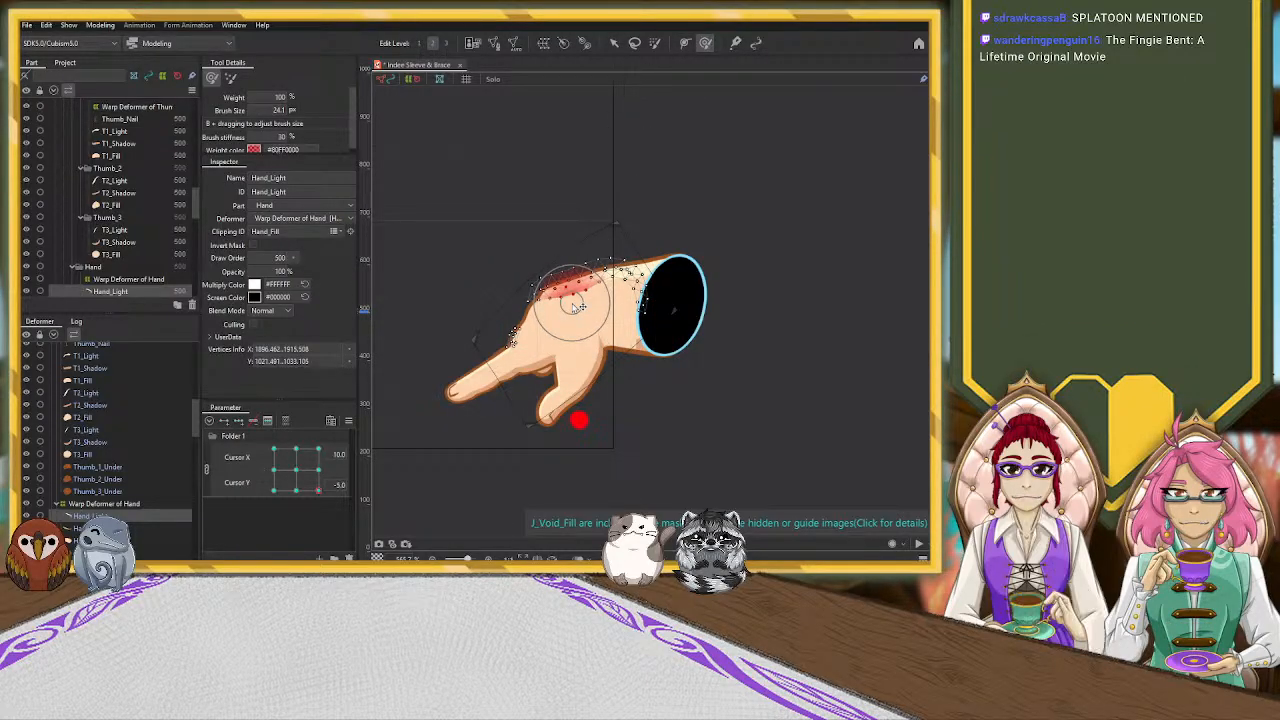
scroll(575, 306, up, 3)
mouse_move(657, 286)
mouse_down()
mouse_move(651, 300)
mouse_move(674, 312)
mouse_up()
drag(507, 349, 504, 368)
drag(543, 374, 541, 371)
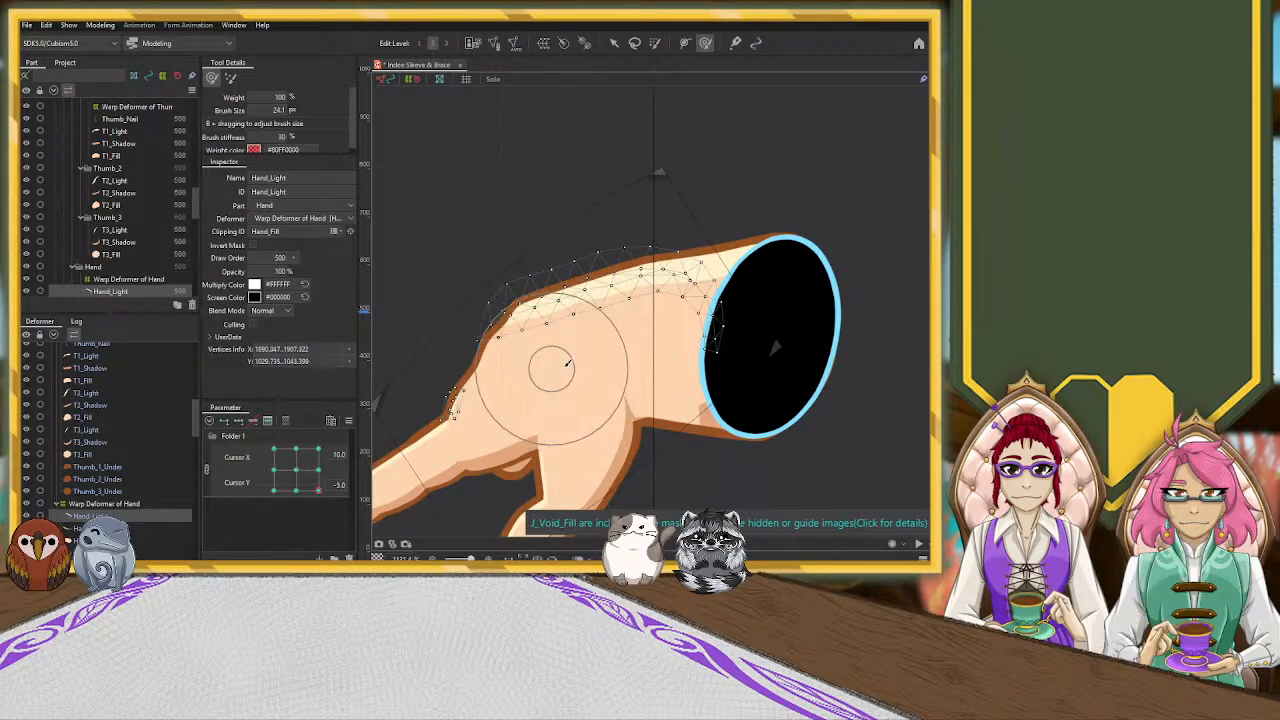
key(v)
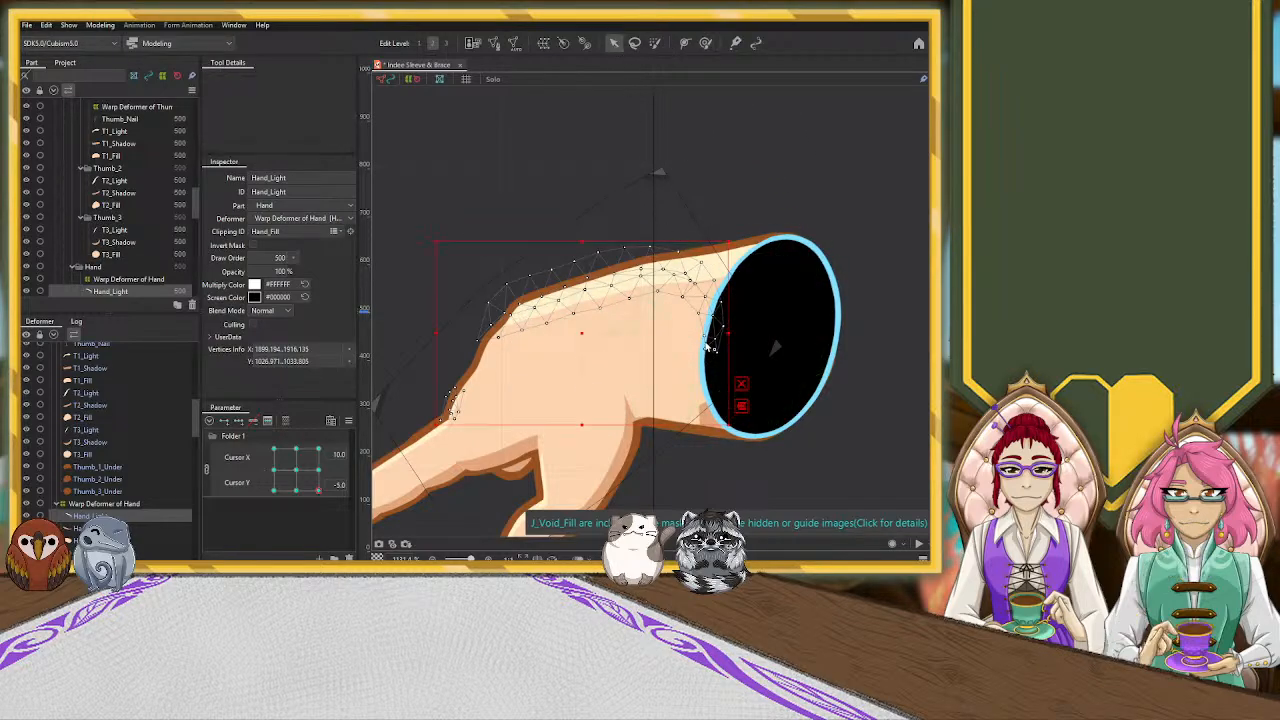
Stretch the Warp Deformer of Wrist2 toward the hand so W_Shadow meets the shadow at the base of the thumb
click(702, 413)
scroll(136, 457, up, 1)
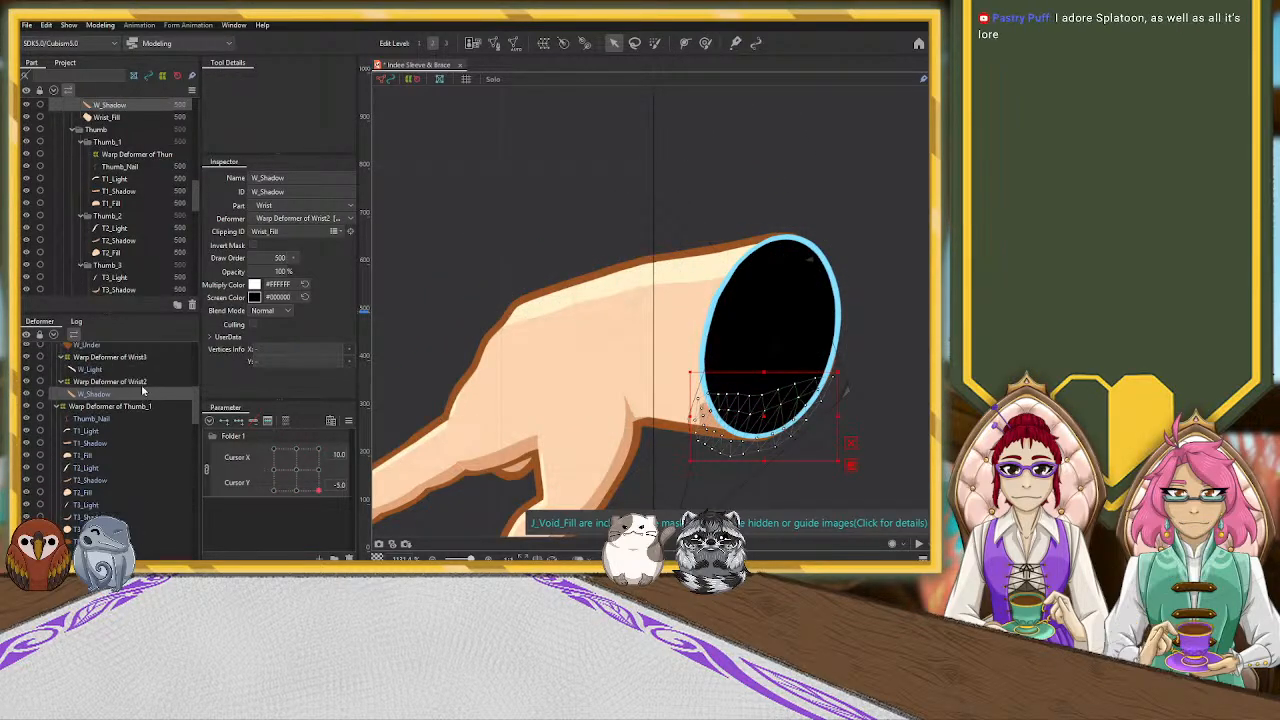
click(110, 381)
drag(661, 408, 570, 408)
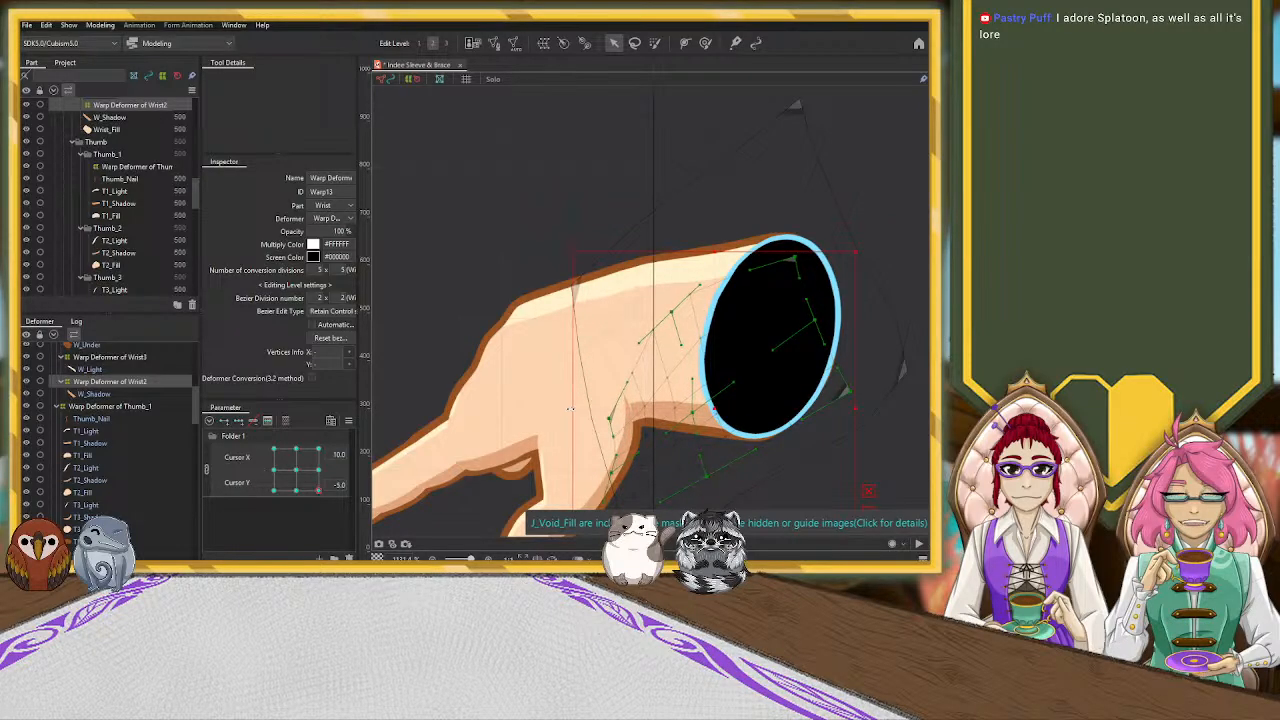
scroll(586, 405, down, 2)
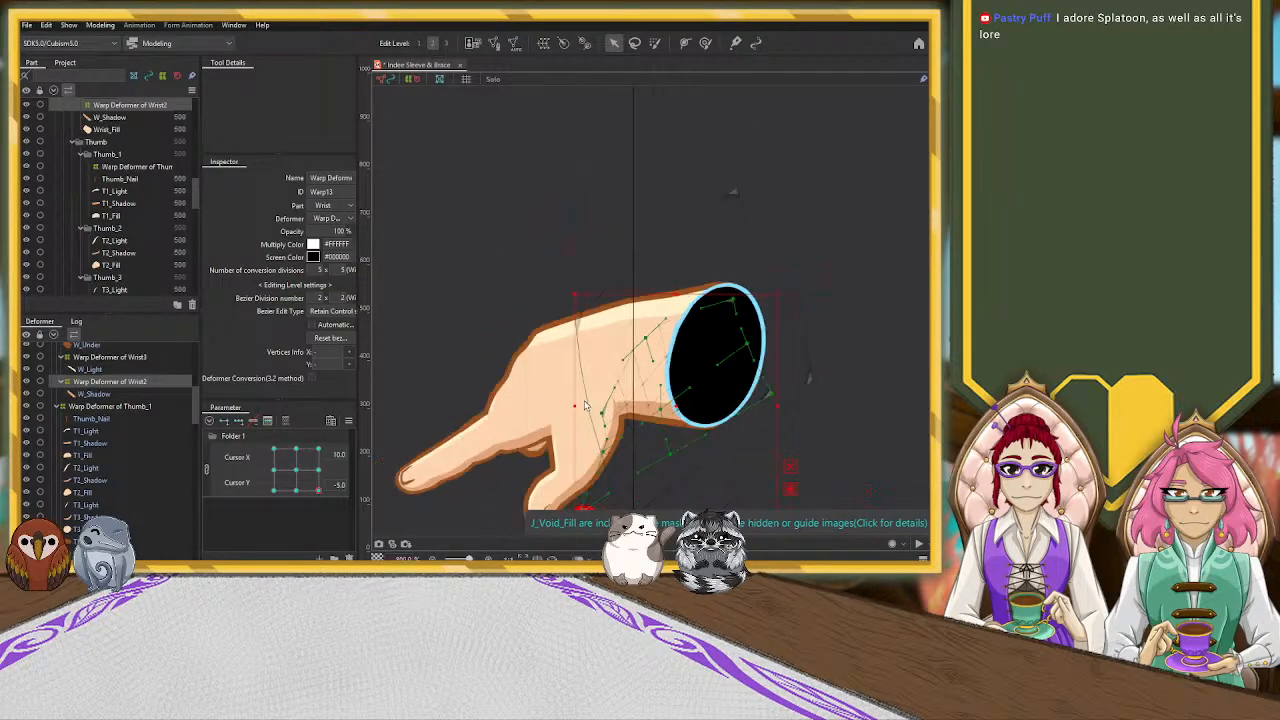
scroll(586, 405, up, 2)
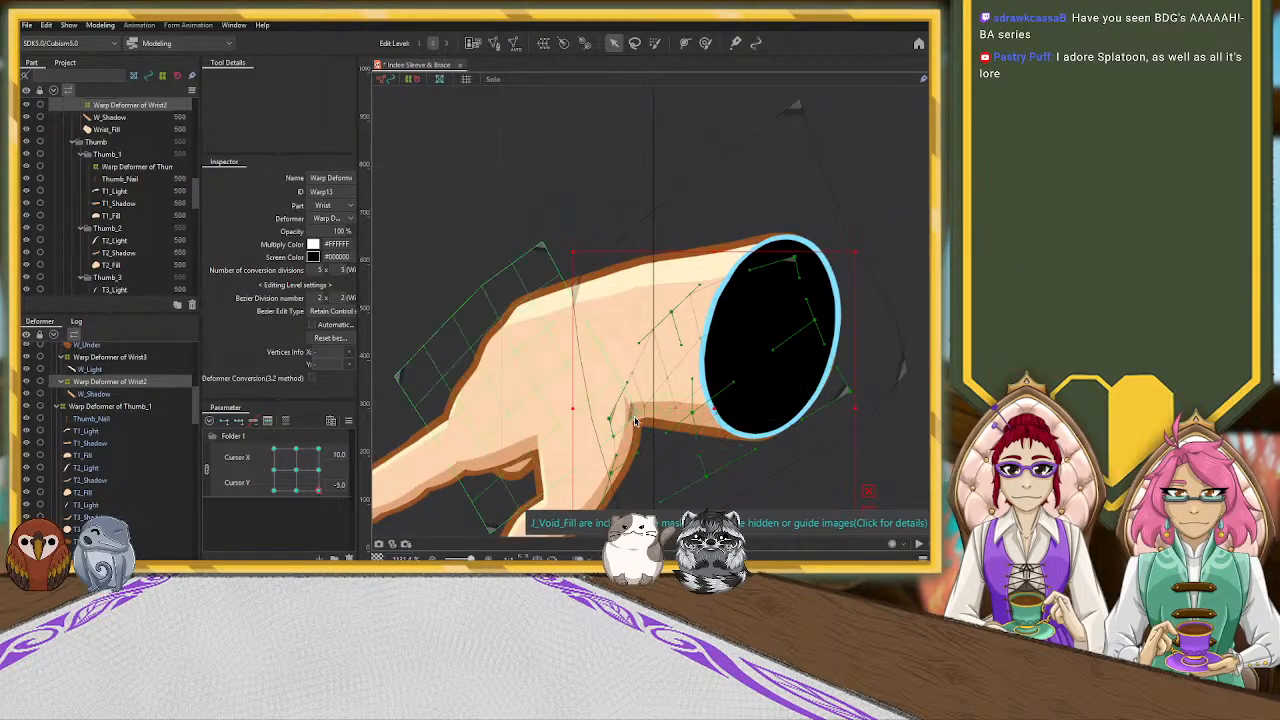
scroll(145, 410, up, 2)
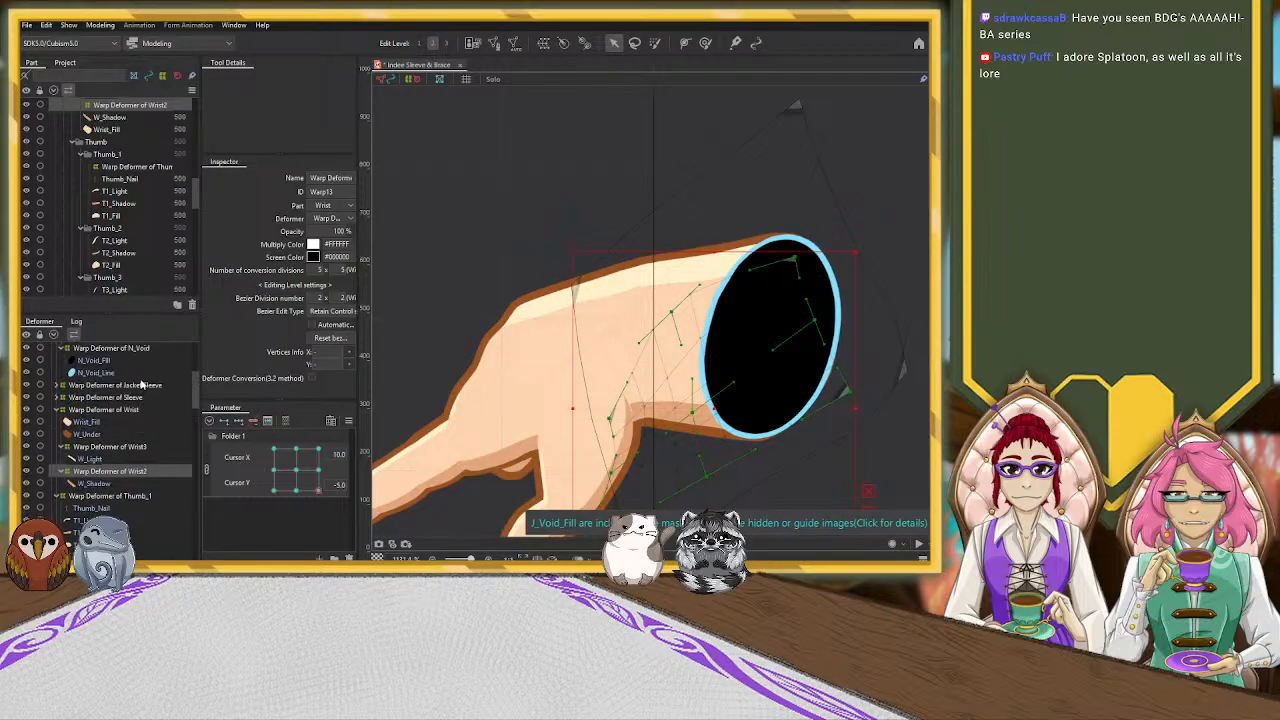
Nudge a grid point of the Warp Deformer of Wrist3 so W_Light's lower edge lines up with the hand highlight
click(141, 410)
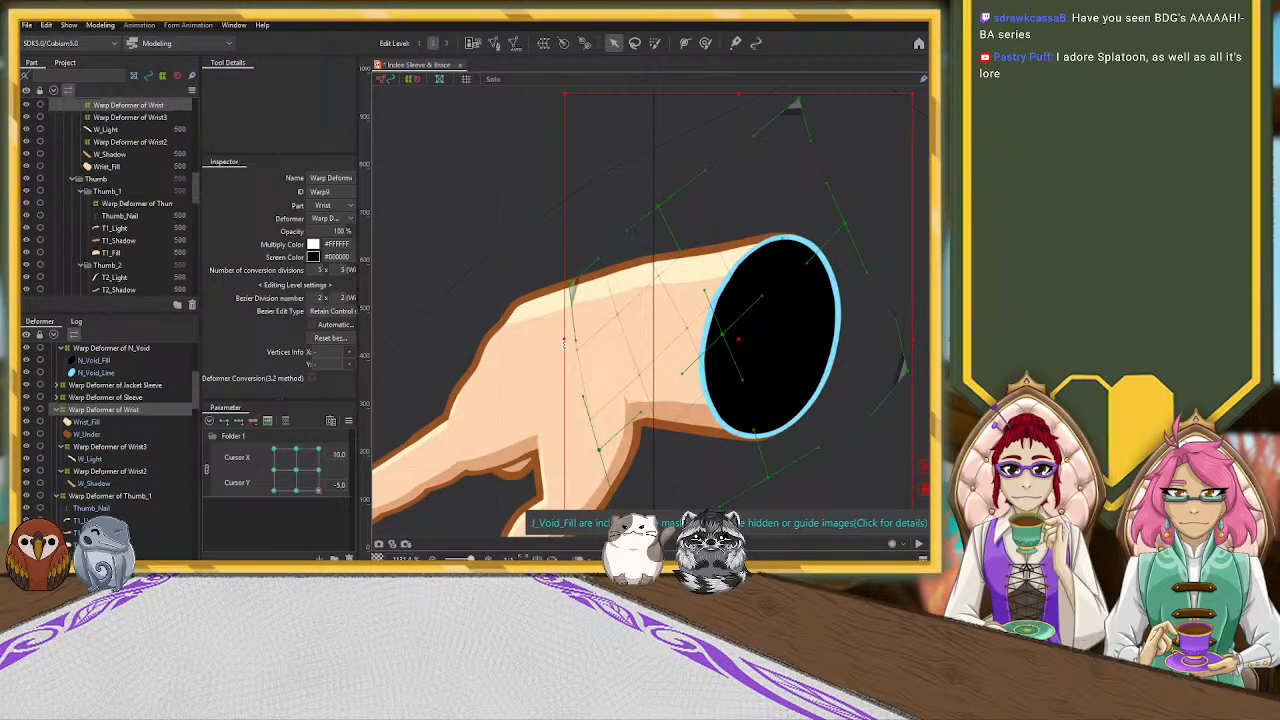
click(649, 283)
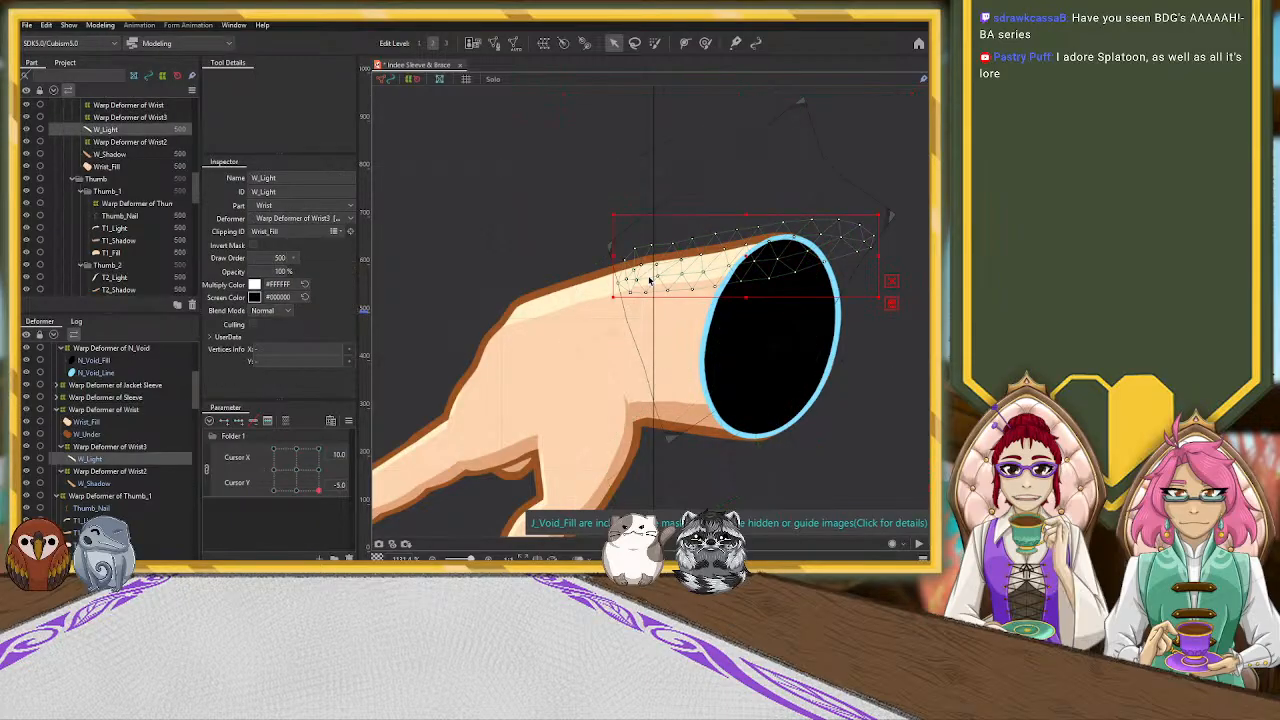
click(179, 445)
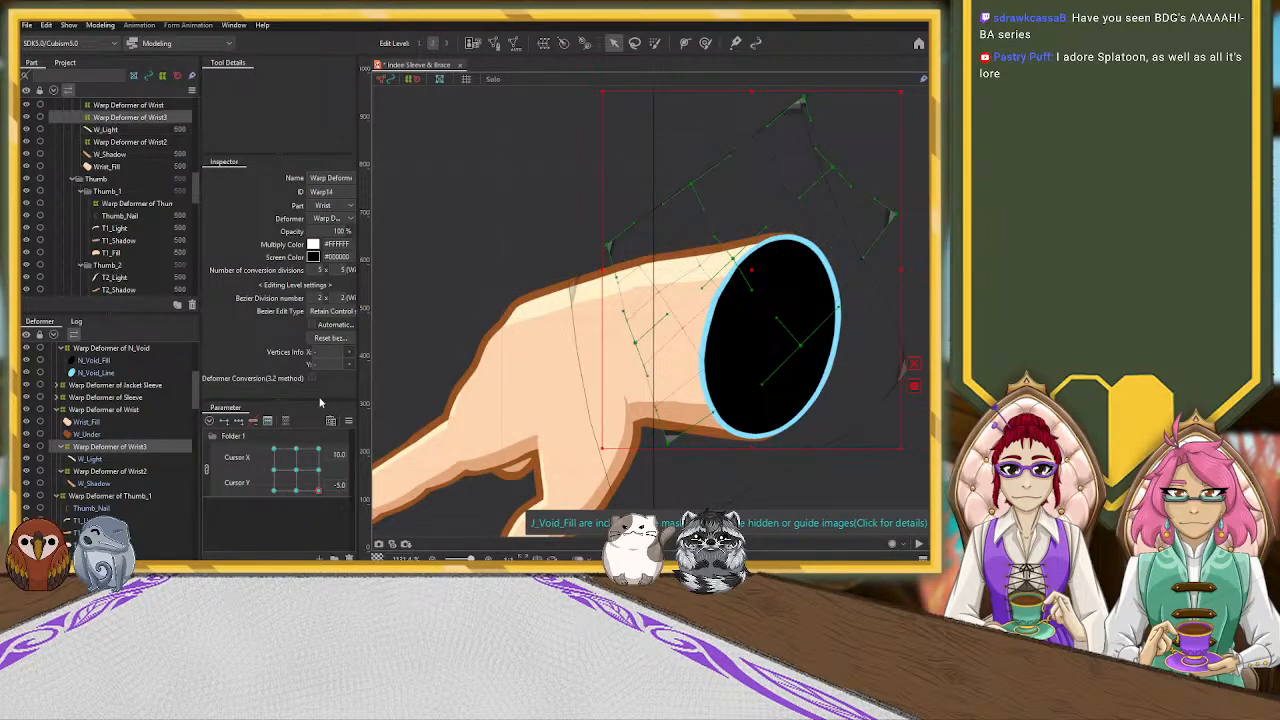
click(658, 296)
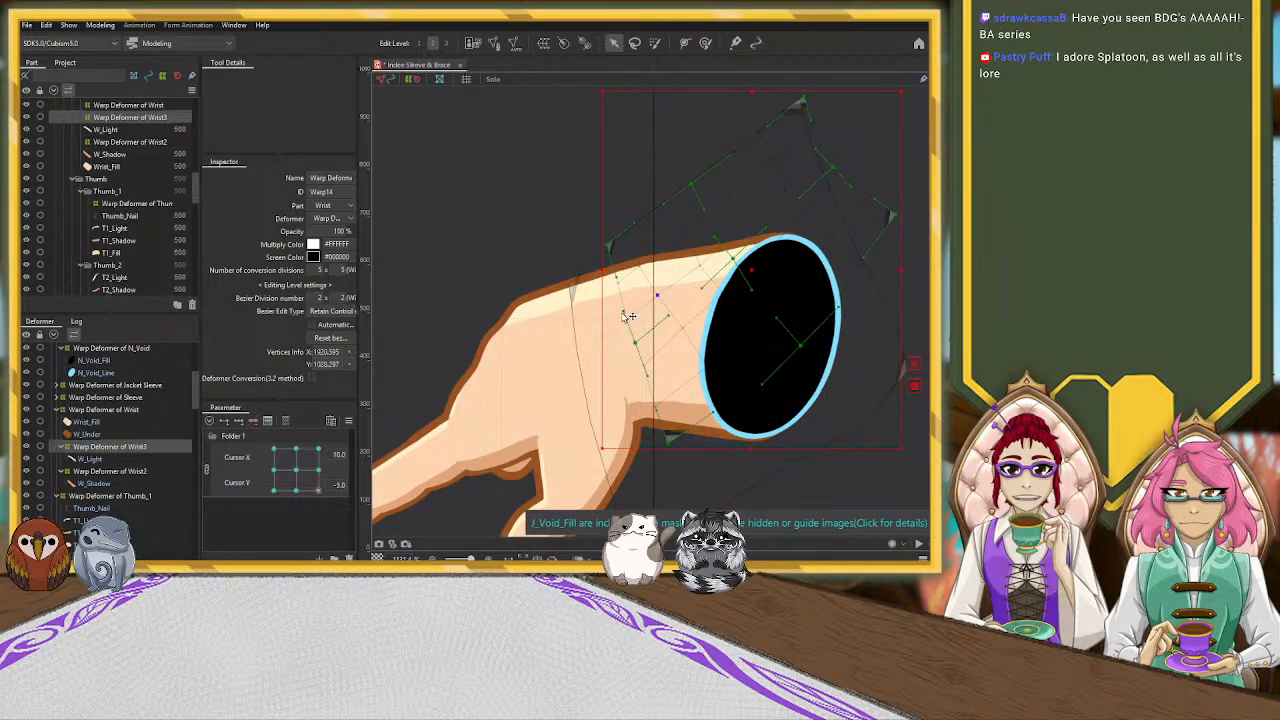
scroll(620, 295, down, 2)
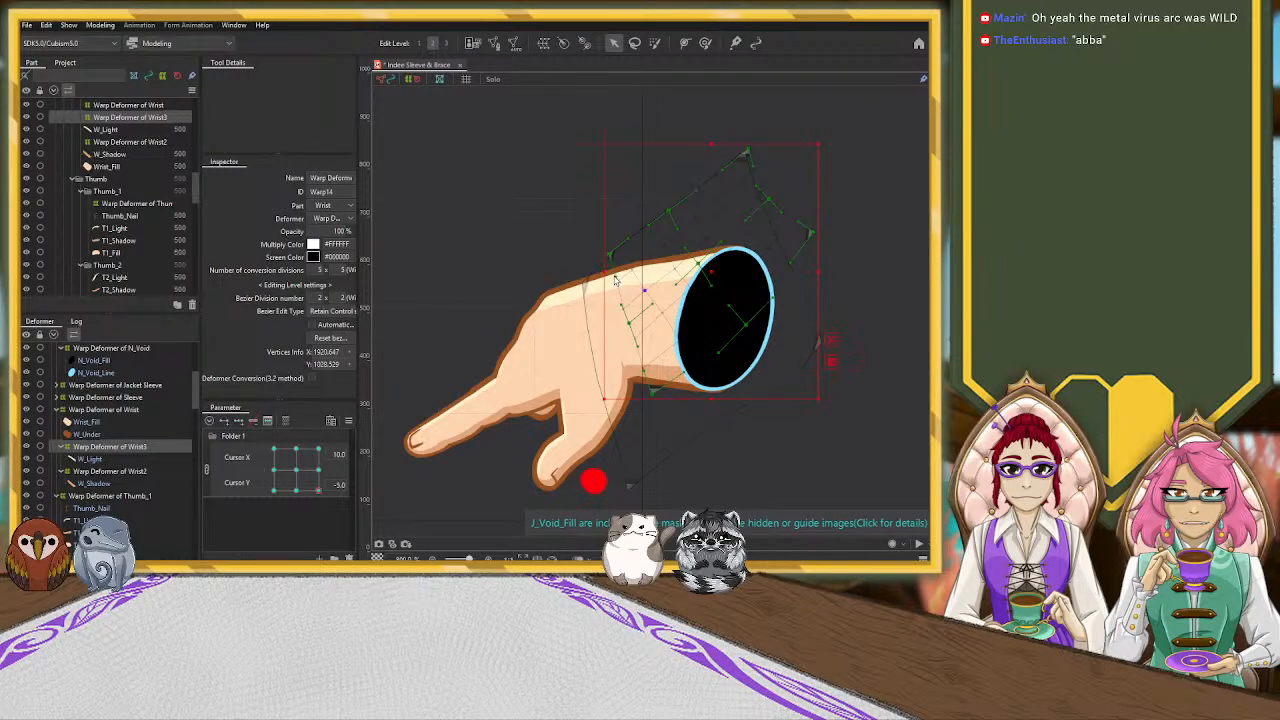
Squash the Warp Deformer of Hand vertically, shift it slightly down, and pull its lowest corner down to fit the palm to the fingers
click(549, 352)
scroll(155, 457, down, 2)
click(130, 478)
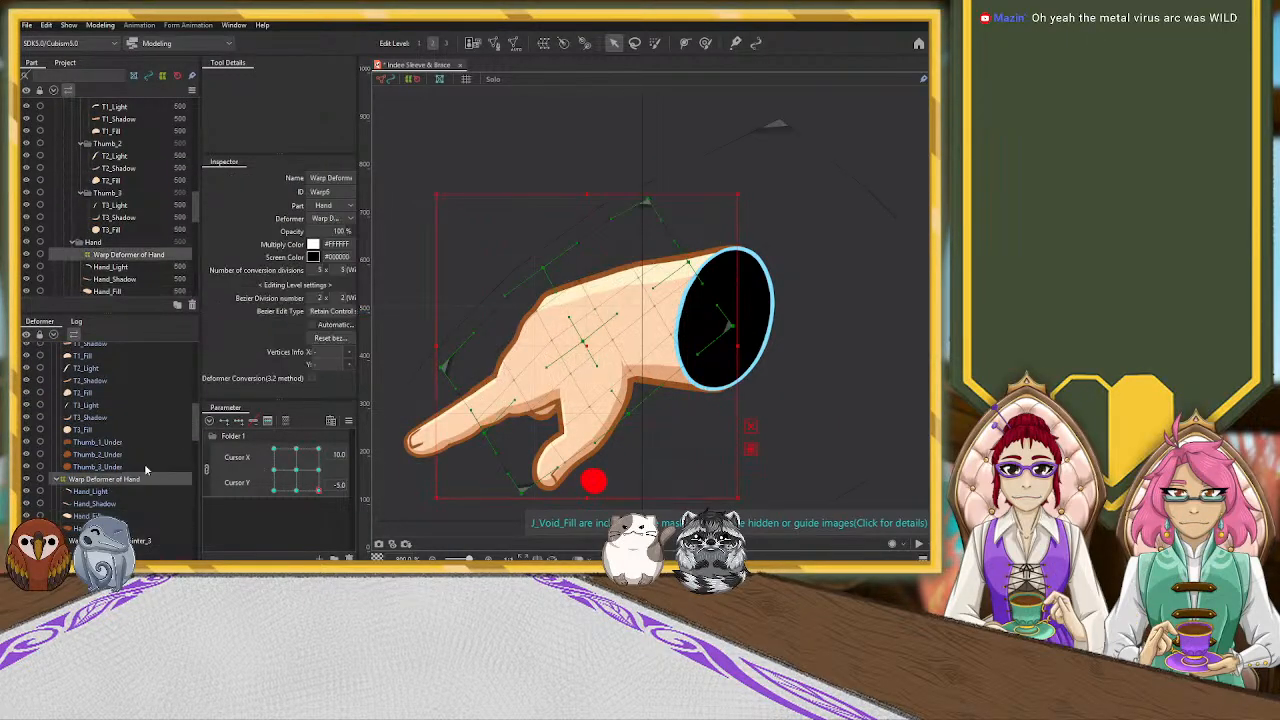
drag(585, 499, 586, 435)
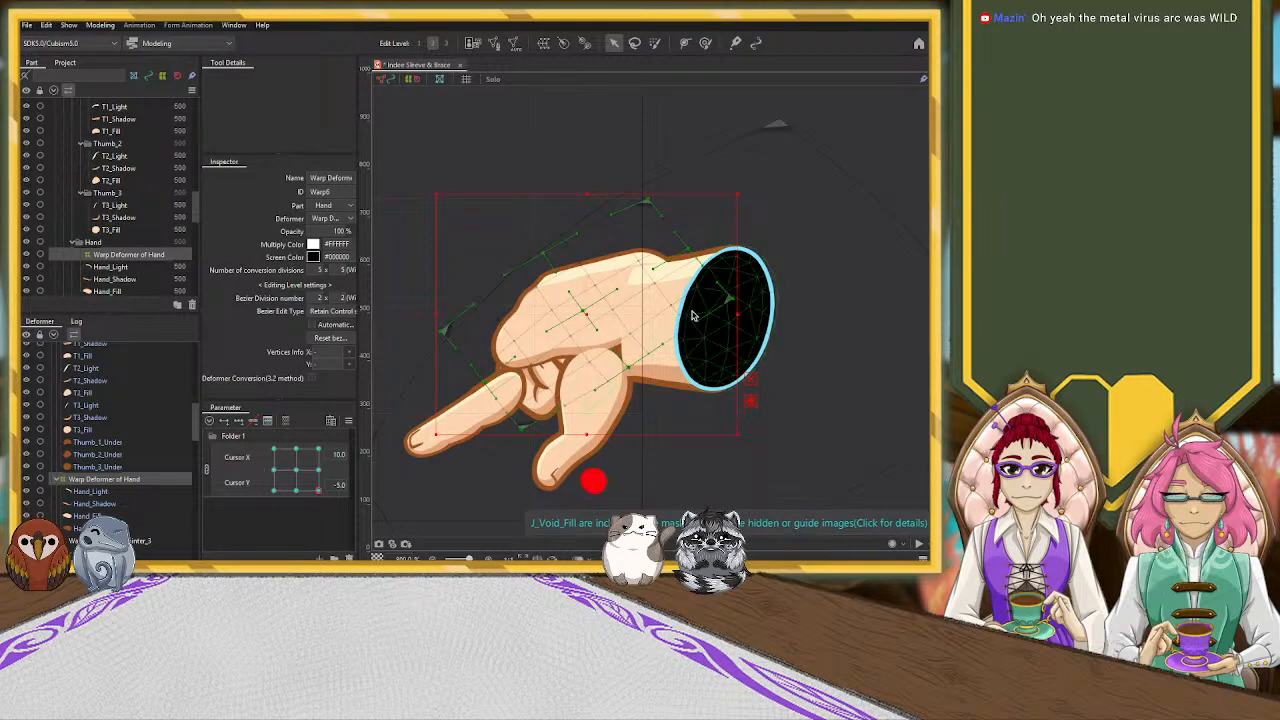
drag(583, 310, 583, 322)
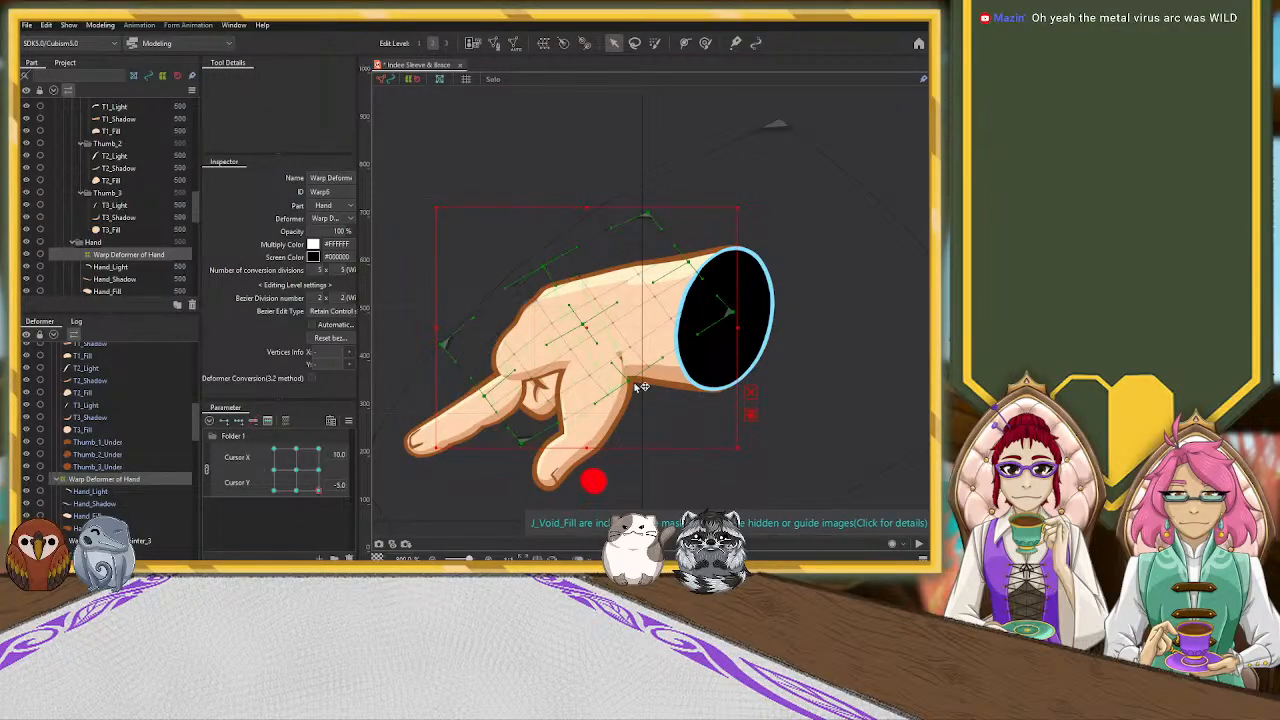
drag(522, 441, 521, 455)
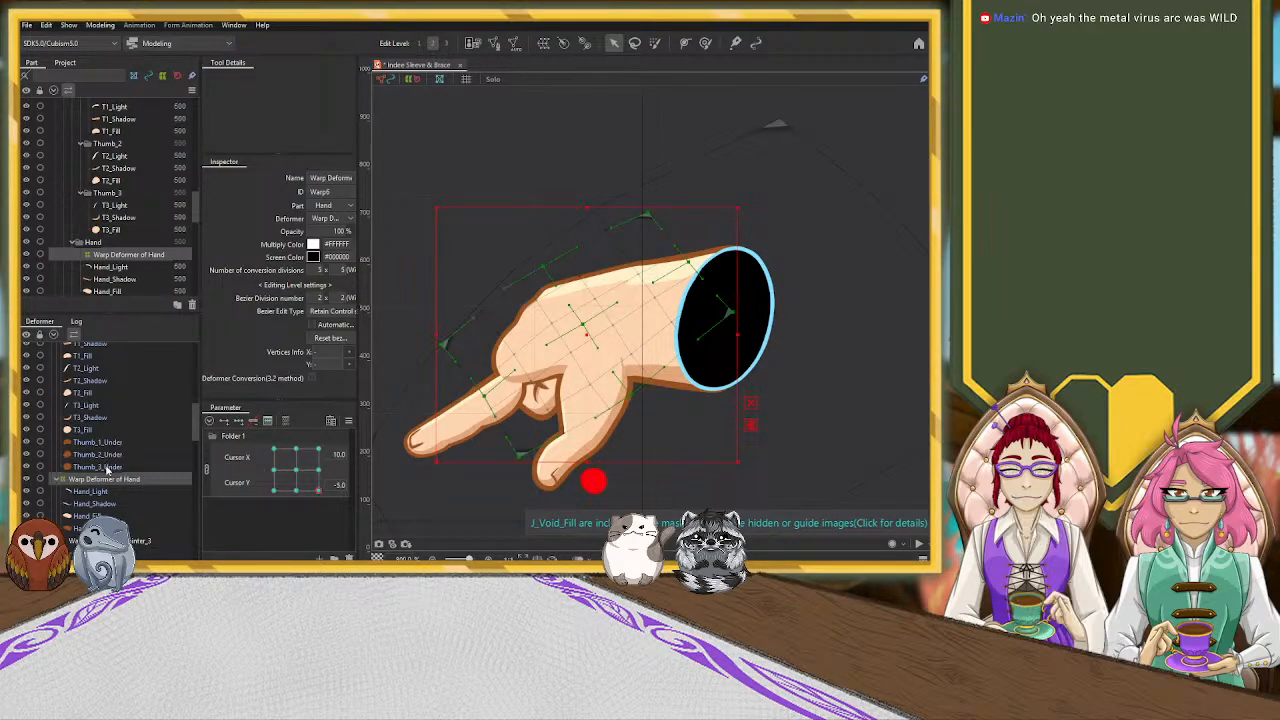
Squash the Warp Deformer of Wrist from its lower and upper edges and widen it slightly toward the hand to match the flattened hand
scroll(107, 470, up, 3)
click(110, 396)
click(110, 371)
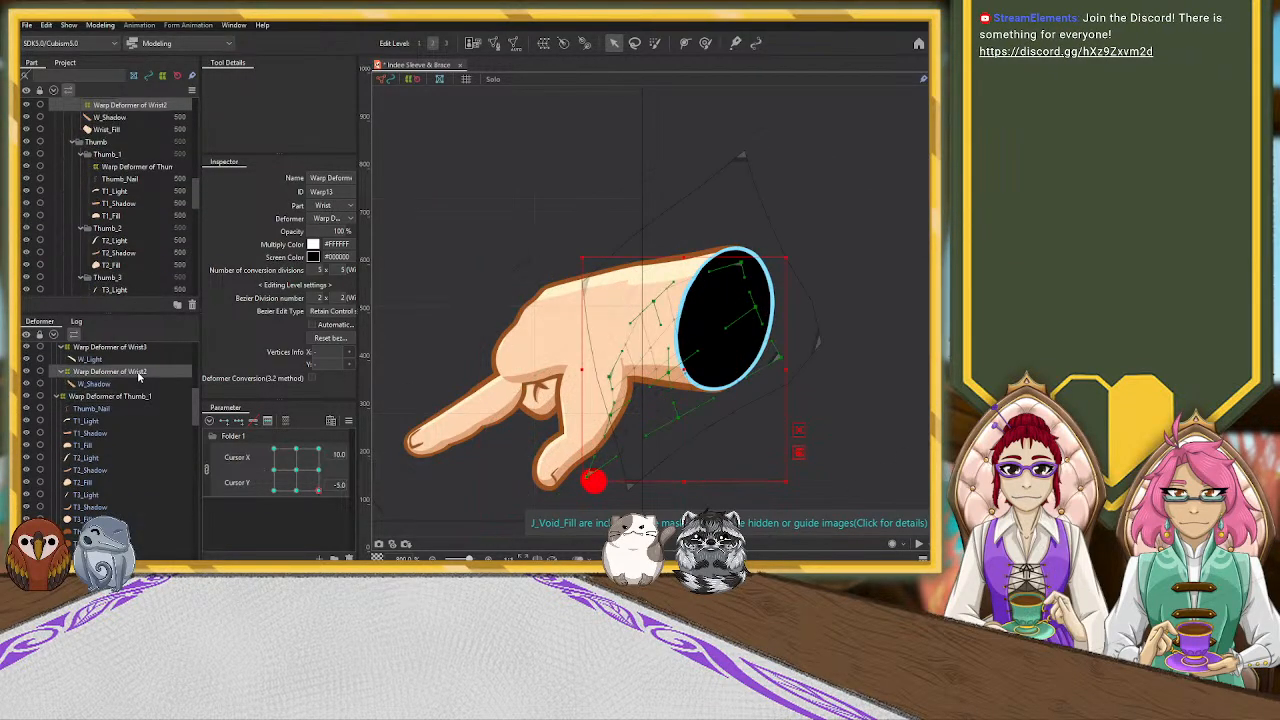
scroll(167, 401, up, 2)
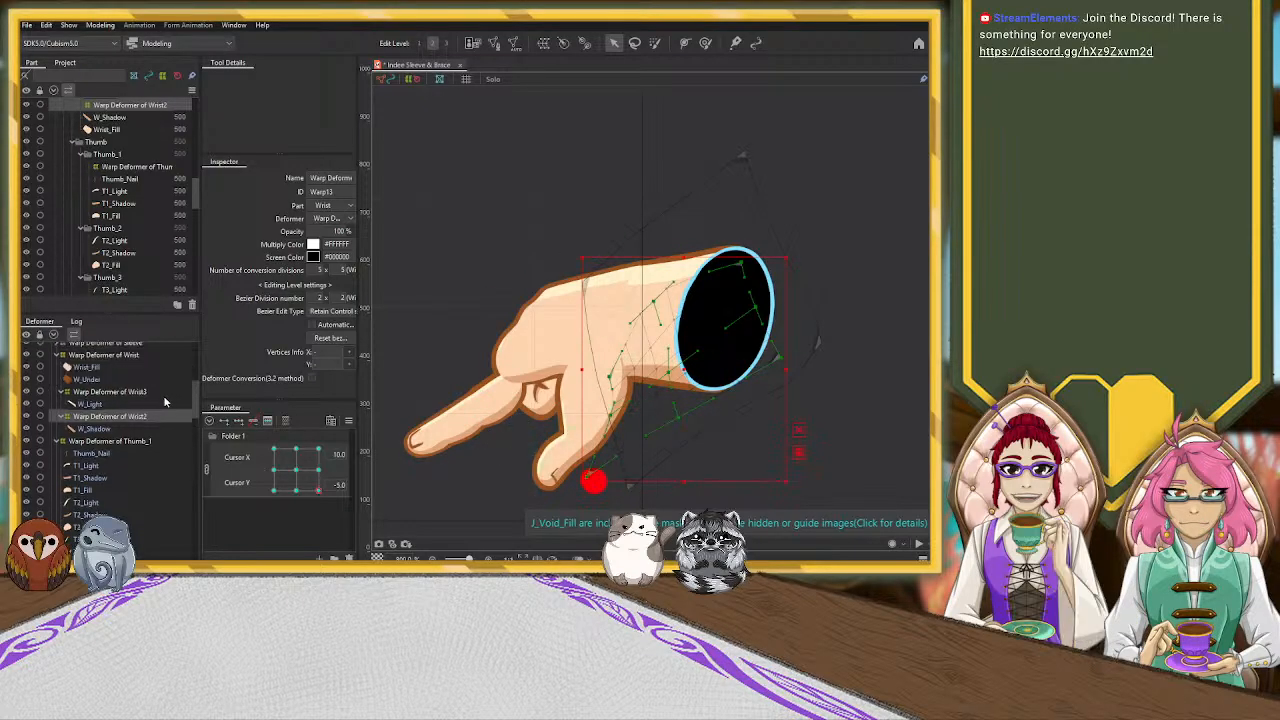
click(110, 355)
drag(698, 499, 699, 476)
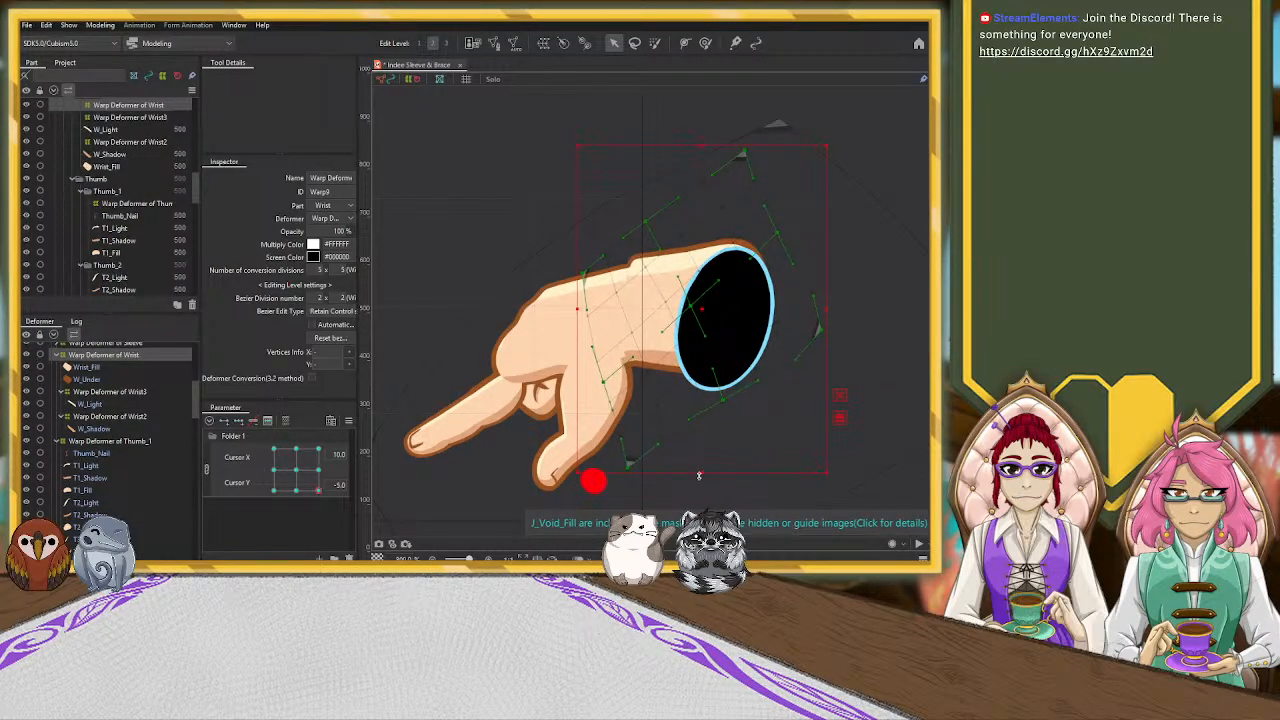
drag(698, 146, 698, 158)
drag(699, 475, 699, 470)
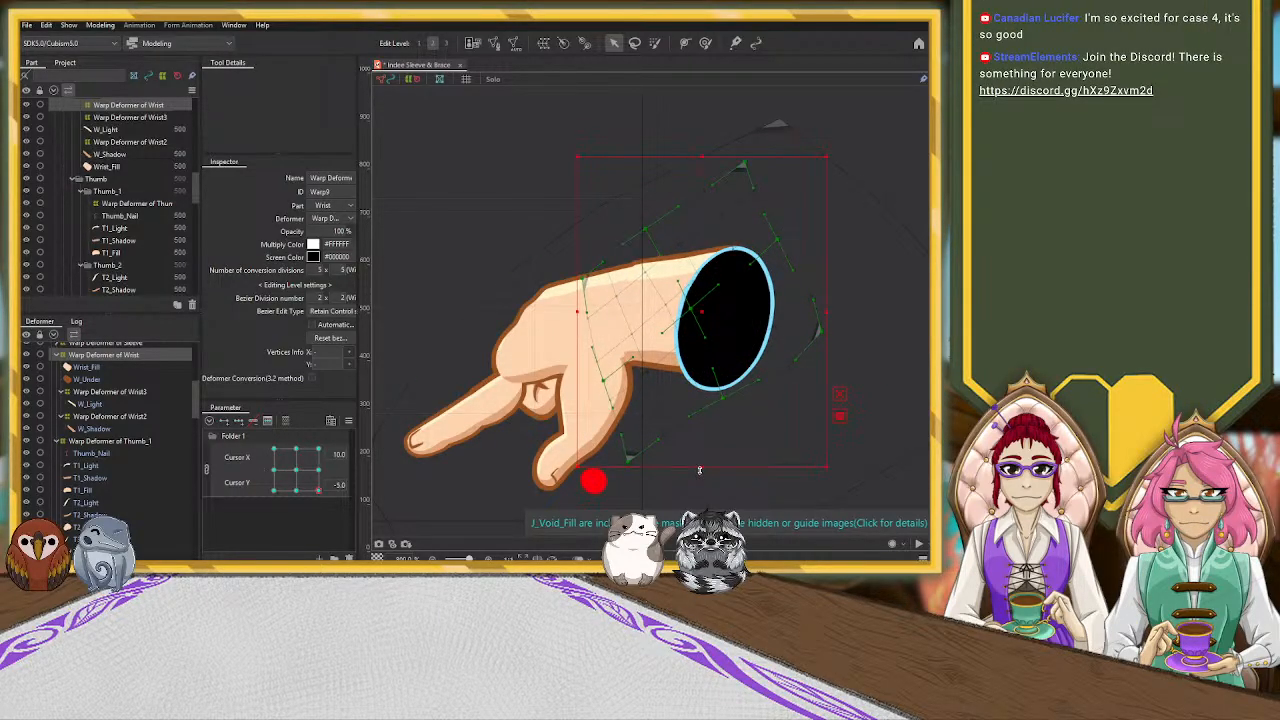
drag(577, 306, 572, 306)
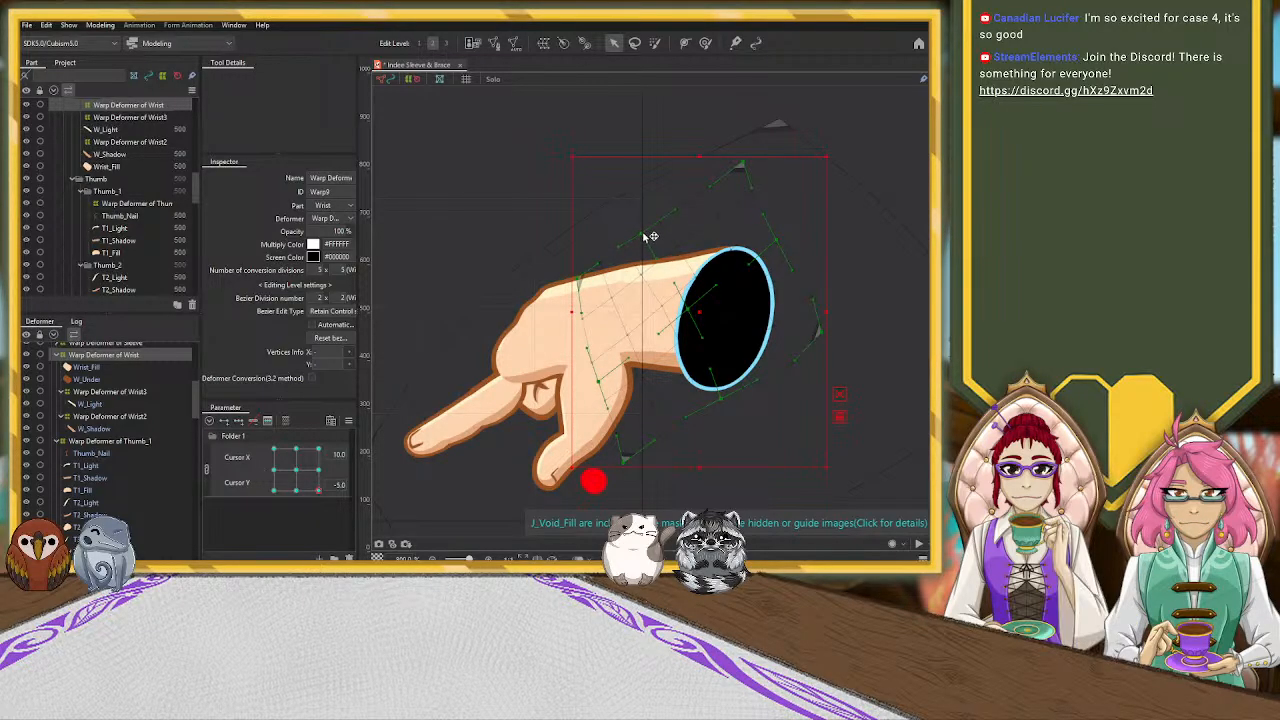
Squash the Warp Deformer of N_Void vertically from both edges so the void matches the slimmer wrist opening
scroll(137, 385, up, 1)
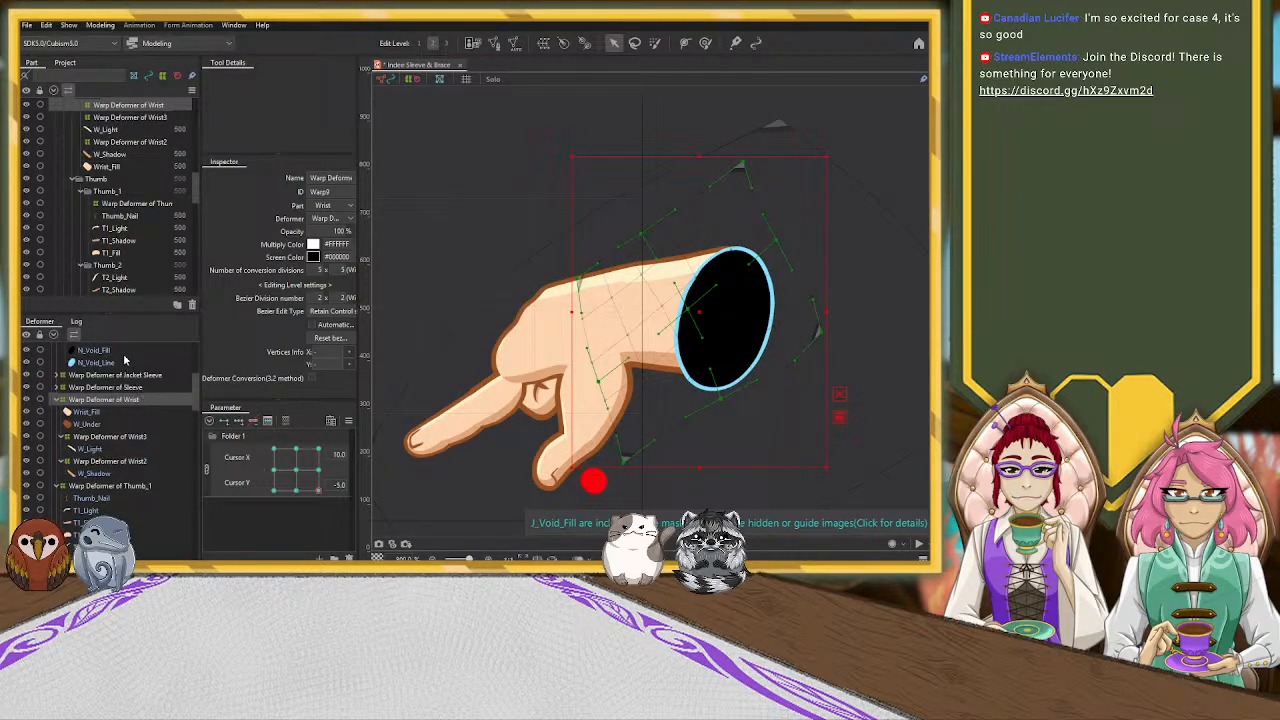
scroll(127, 366, up, 1)
click(118, 384)
drag(725, 430, 717, 408)
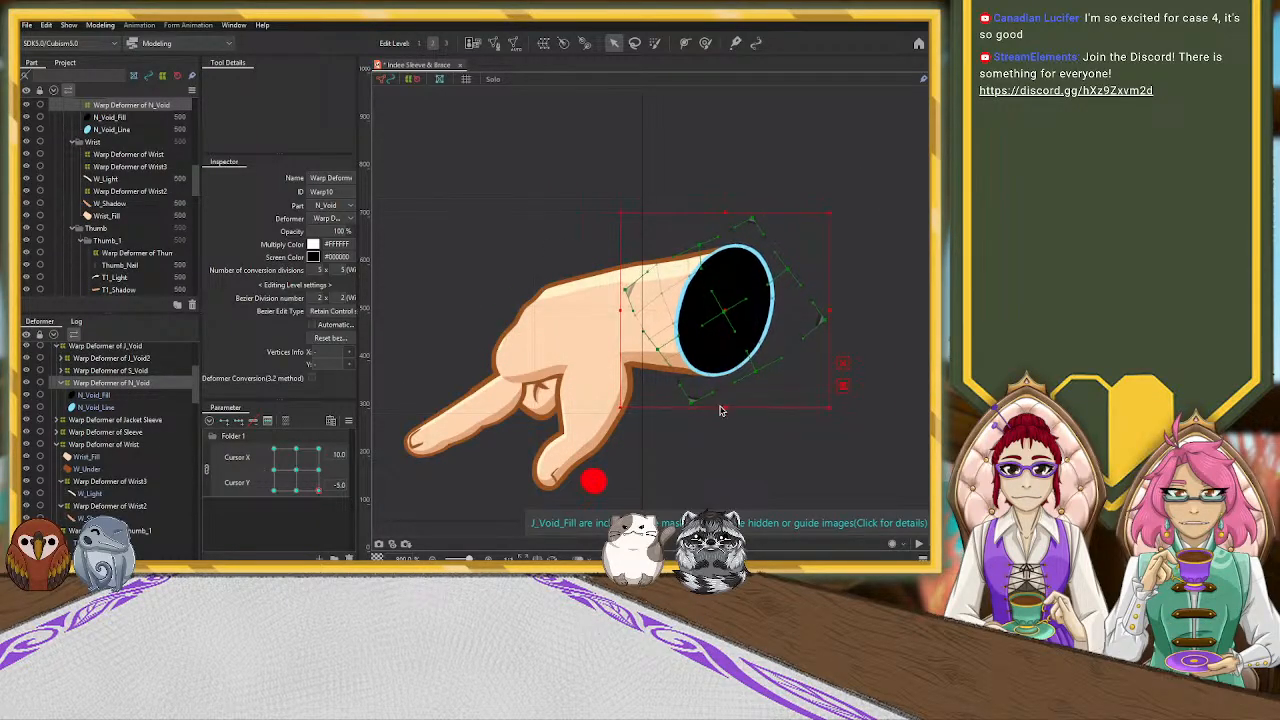
drag(726, 212, 726, 215)
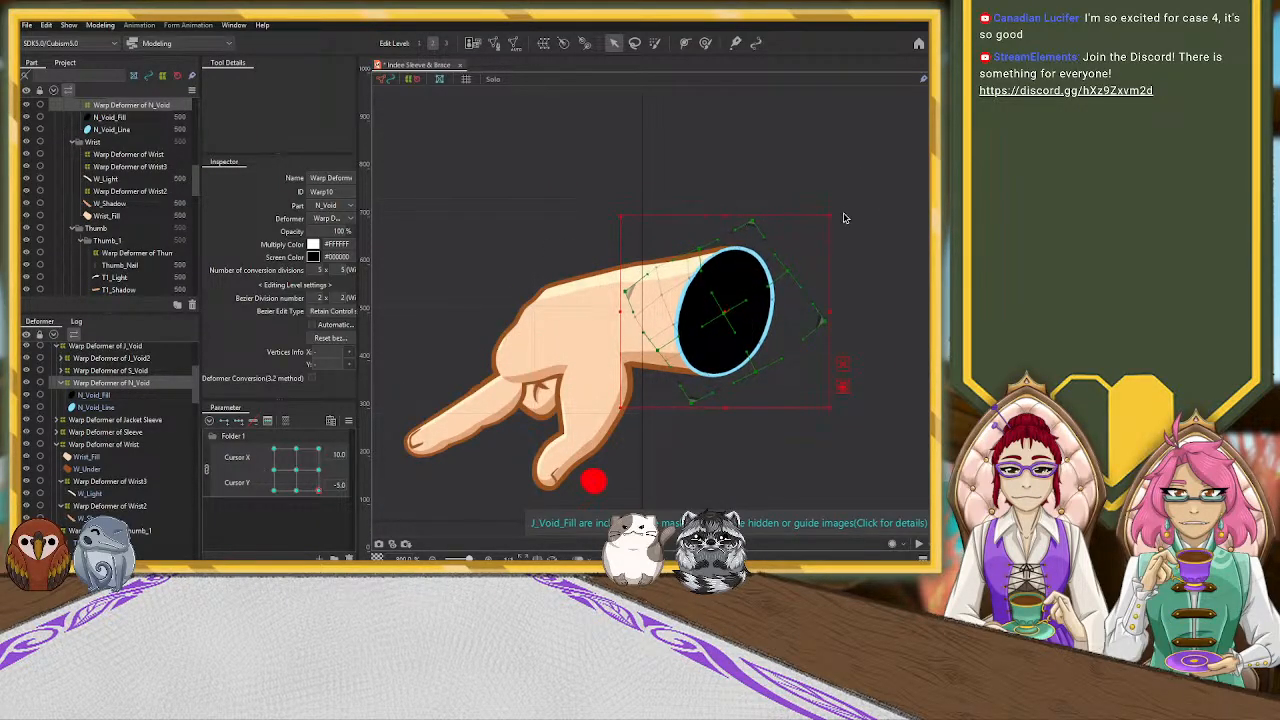
click(823, 235)
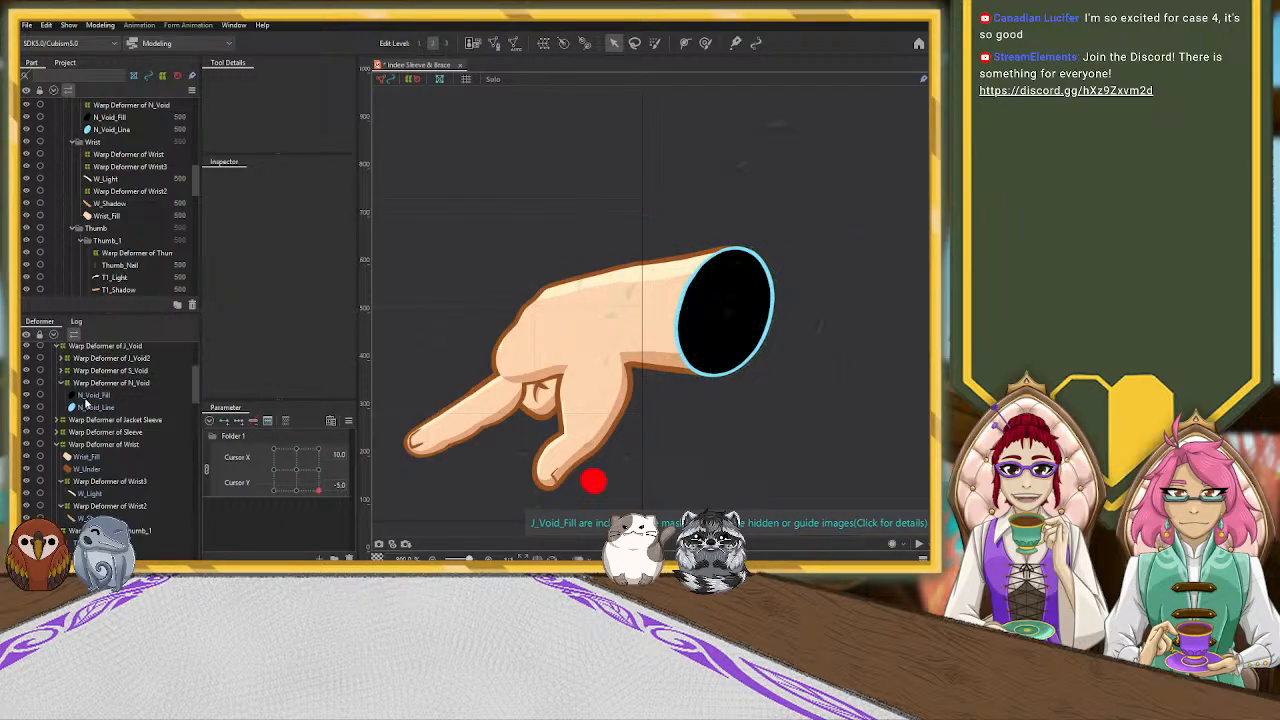
Rotate the Warp Deformer of N_Void slightly counter-clockwise and nudge it toward the hand to align with the wrist outline
click(116, 384)
drag(831, 212, 827, 208)
mouse_move(725, 312)
mouse_down()
mouse_move(701, 316)
mouse_move(723, 312)
mouse_up()
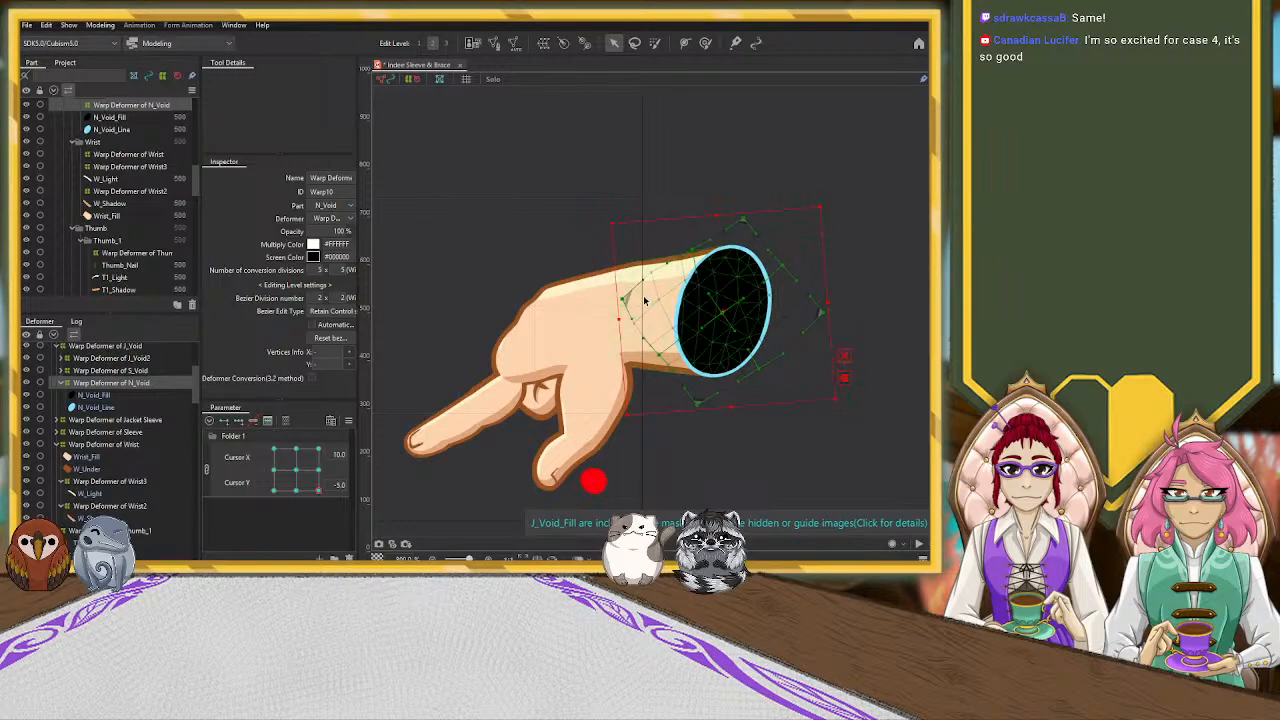
Widen the Warp Deformer of N_Void slightly toward the hand and nudge its lowest corner outward, leaving nothing selected
drag(619, 320, 609, 320)
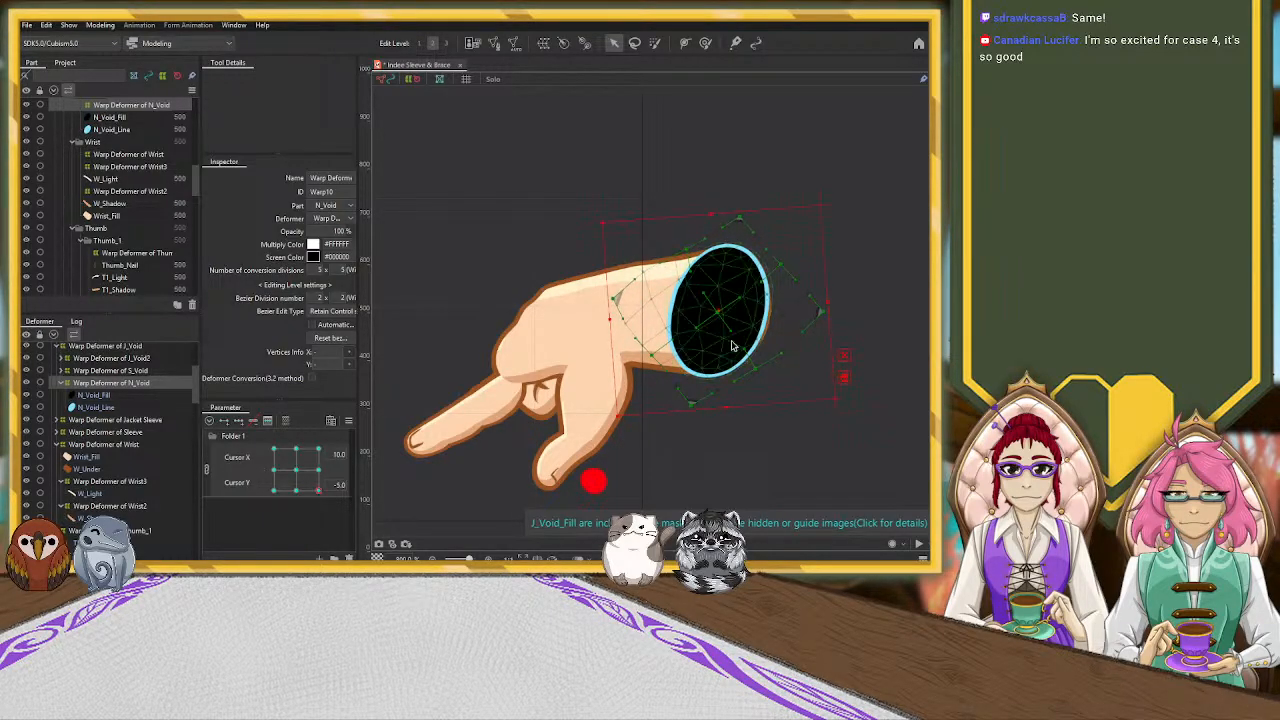
drag(697, 405, 695, 407)
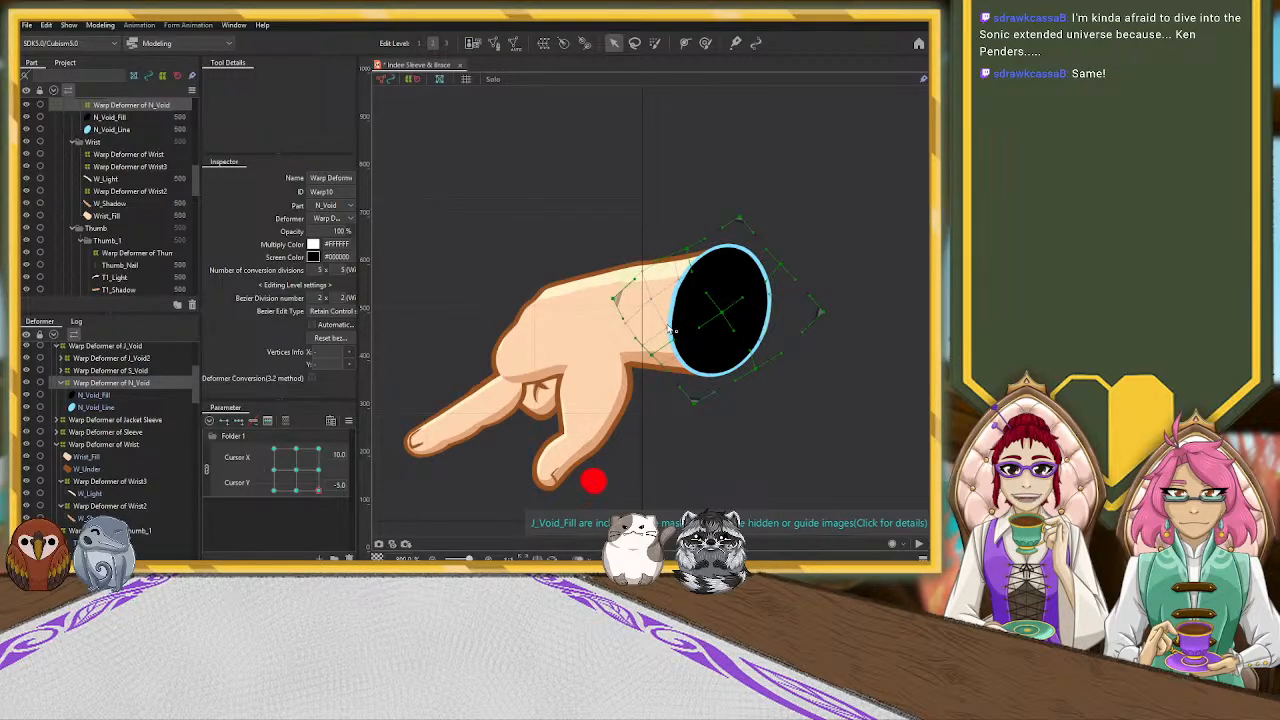
click(782, 210)
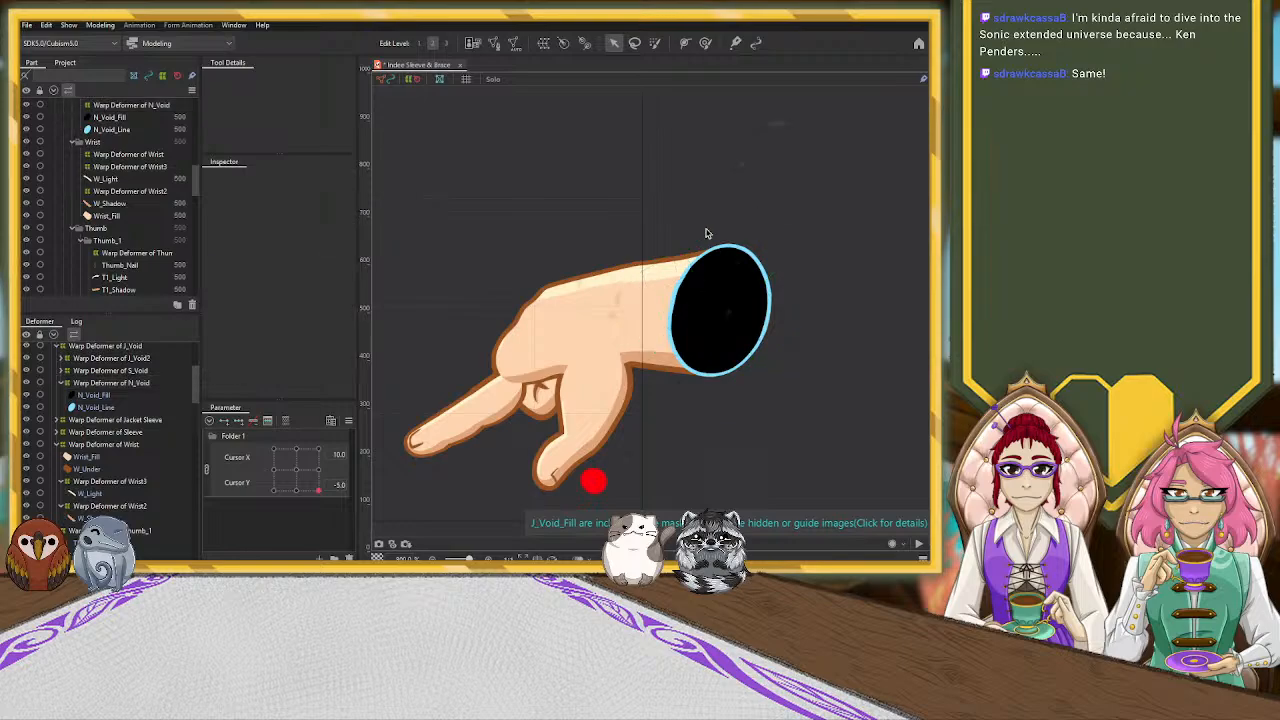
Select the Hand_Light mesh along the back of the hand and ready it for editing with the Arrow tool
click(106, 444)
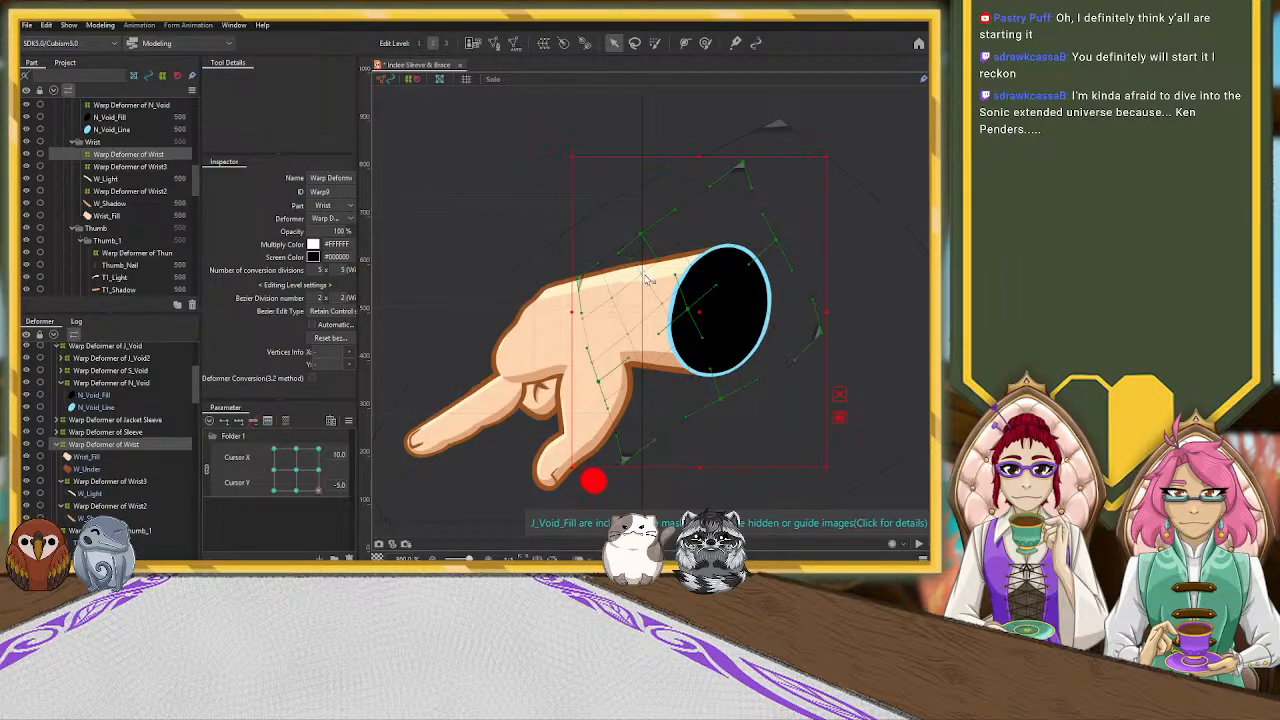
click(603, 283)
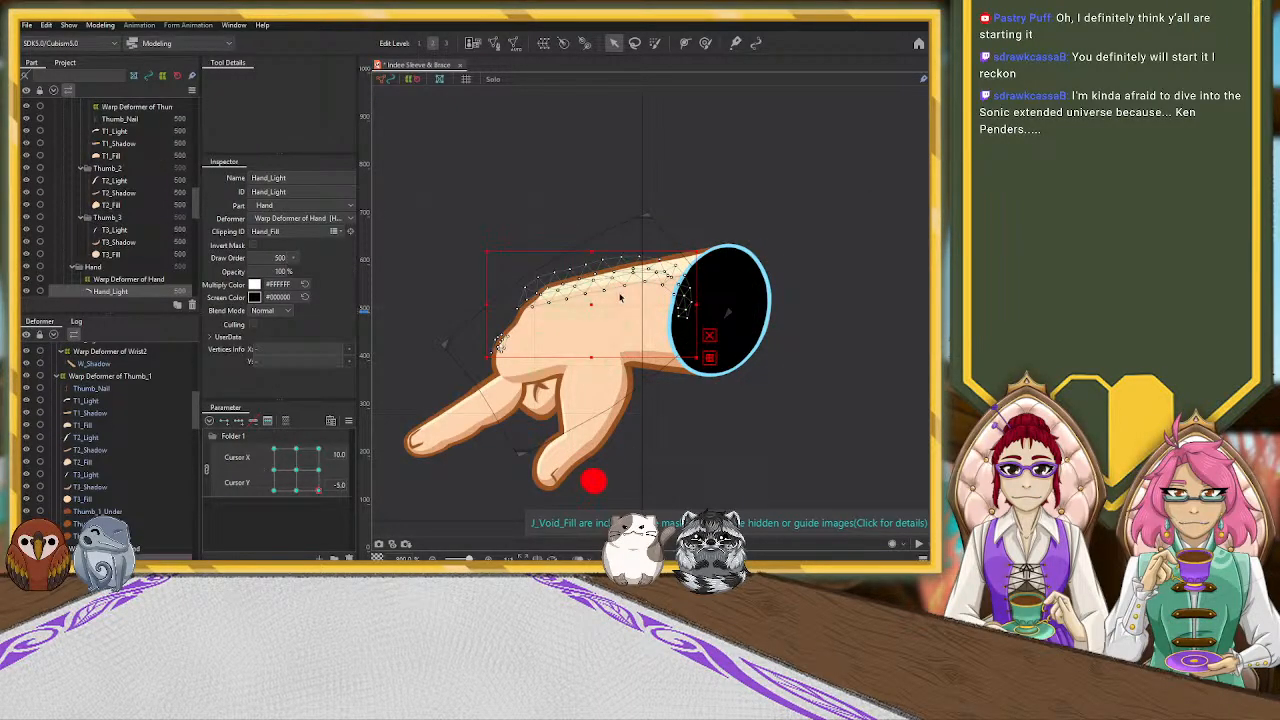
click(705, 44)
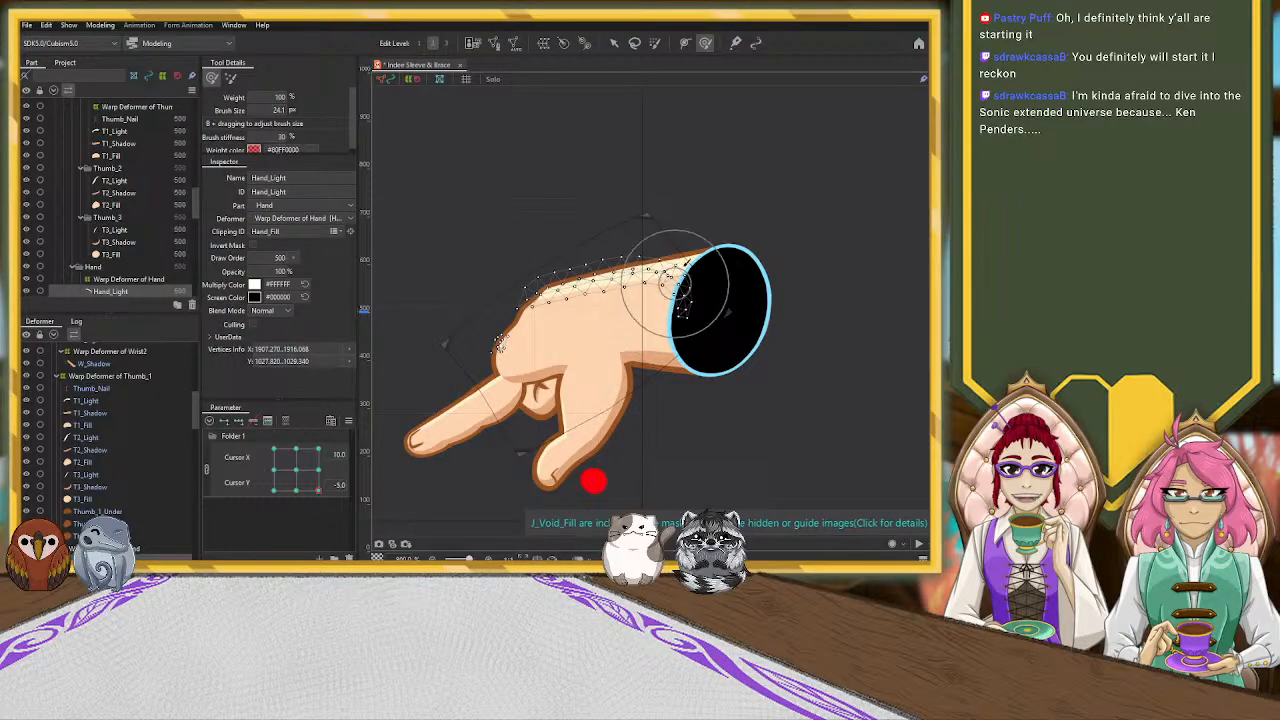
click(615, 44)
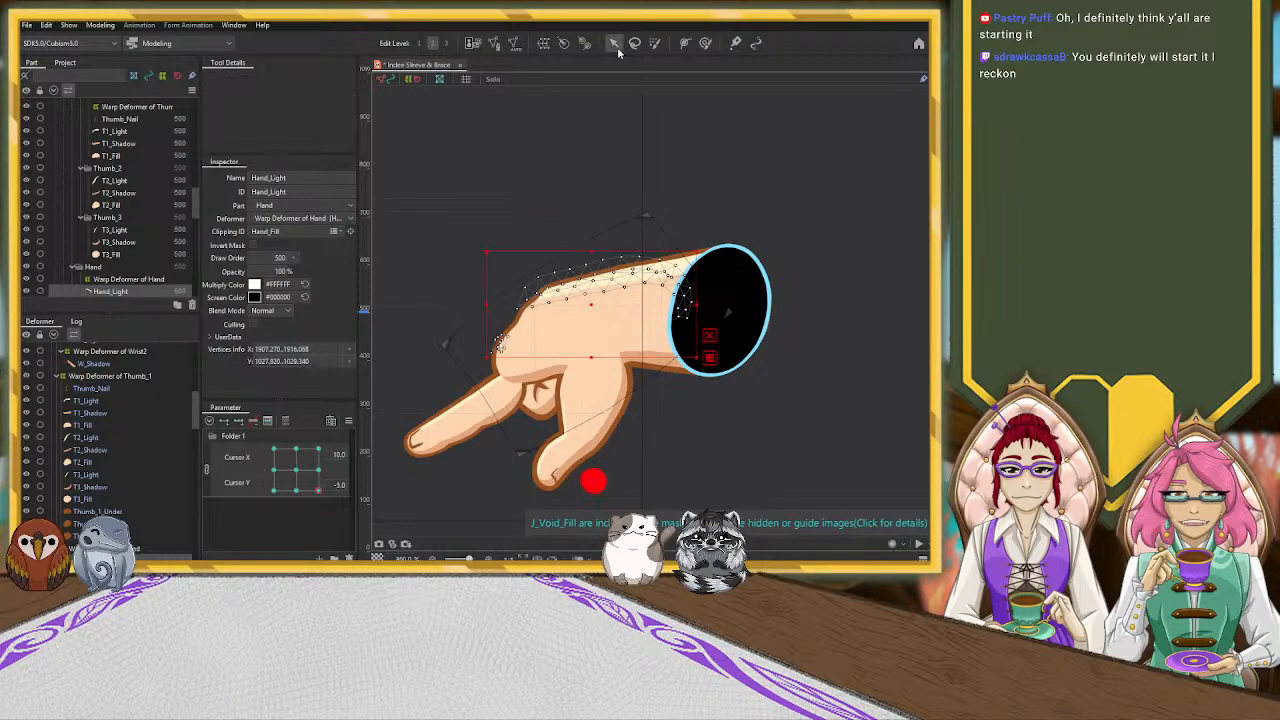
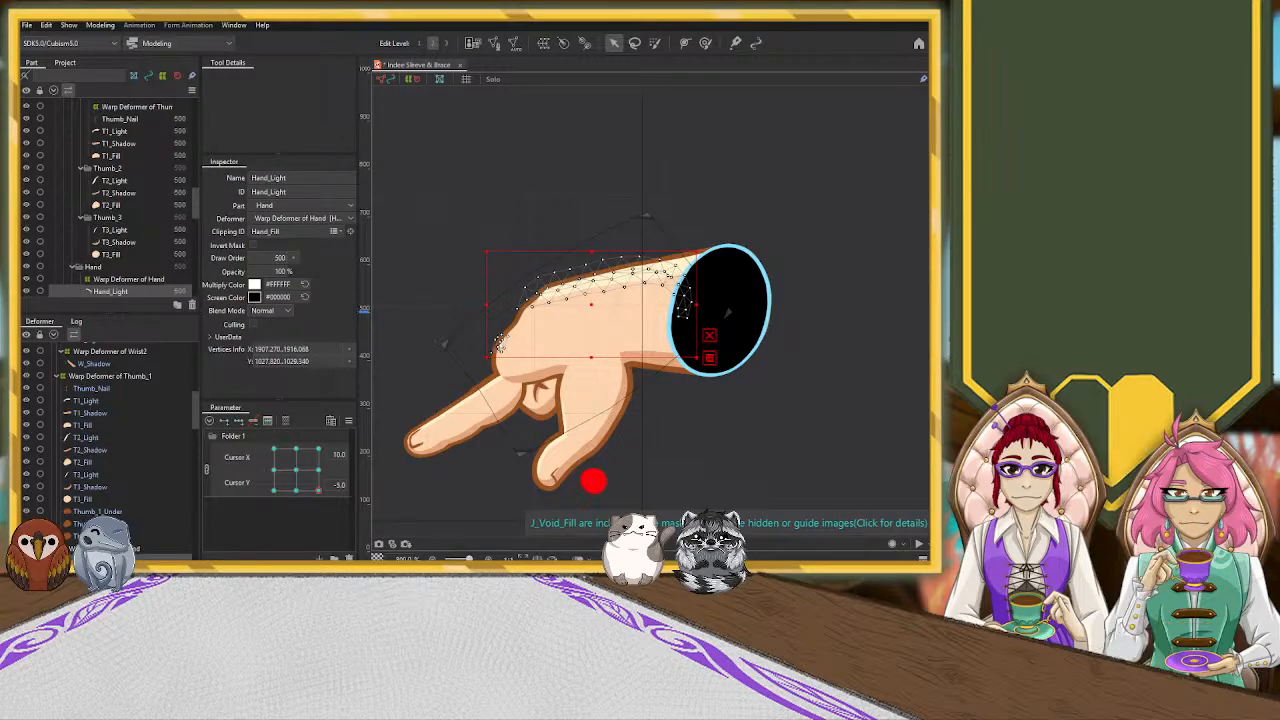
Rotate the pointer finger's warp deformer counter-clockwise so the finger points downward, and shift it to line up with the knuckle
scroll(716, 469, down, 2)
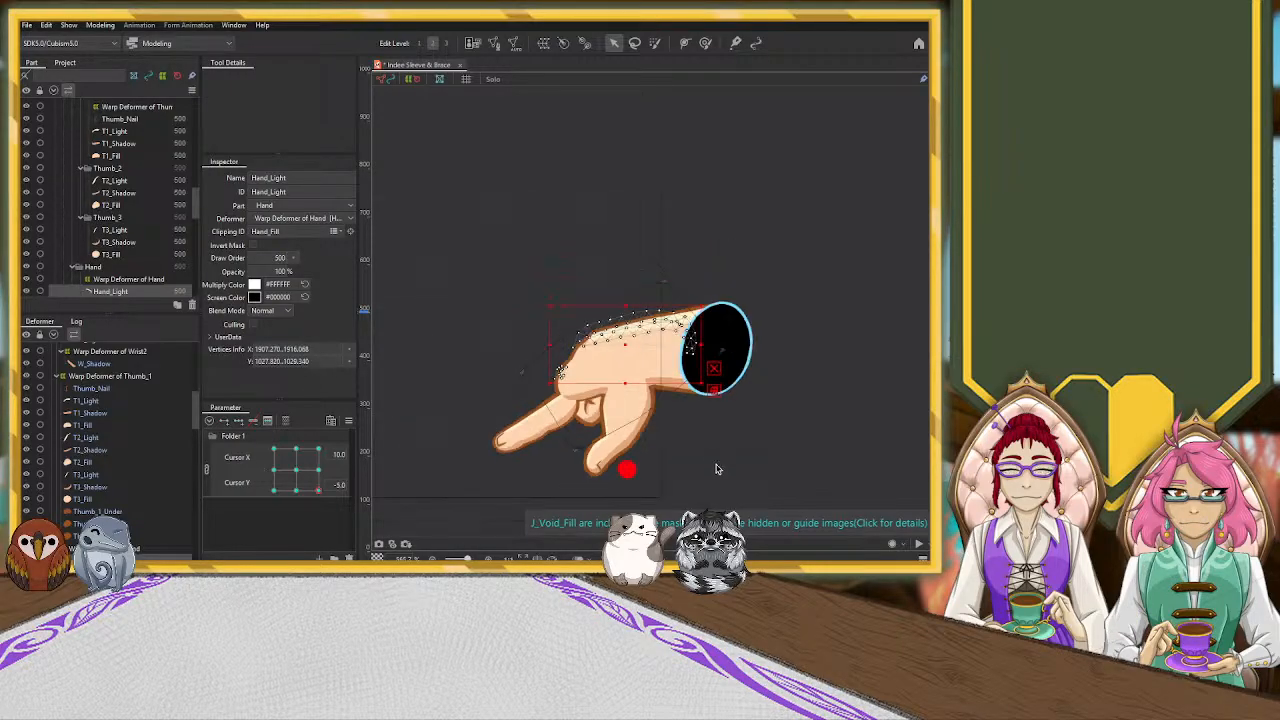
drag(768, 473, 691, 399)
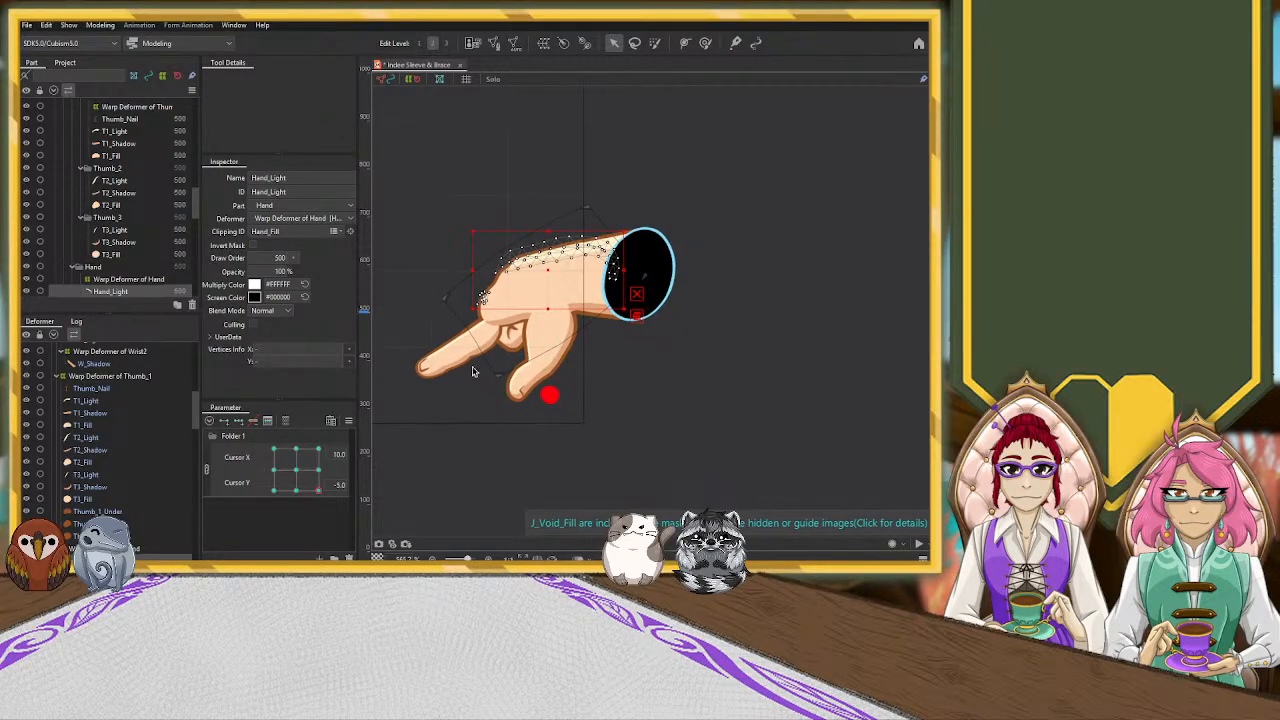
scroll(152, 477, up, 3)
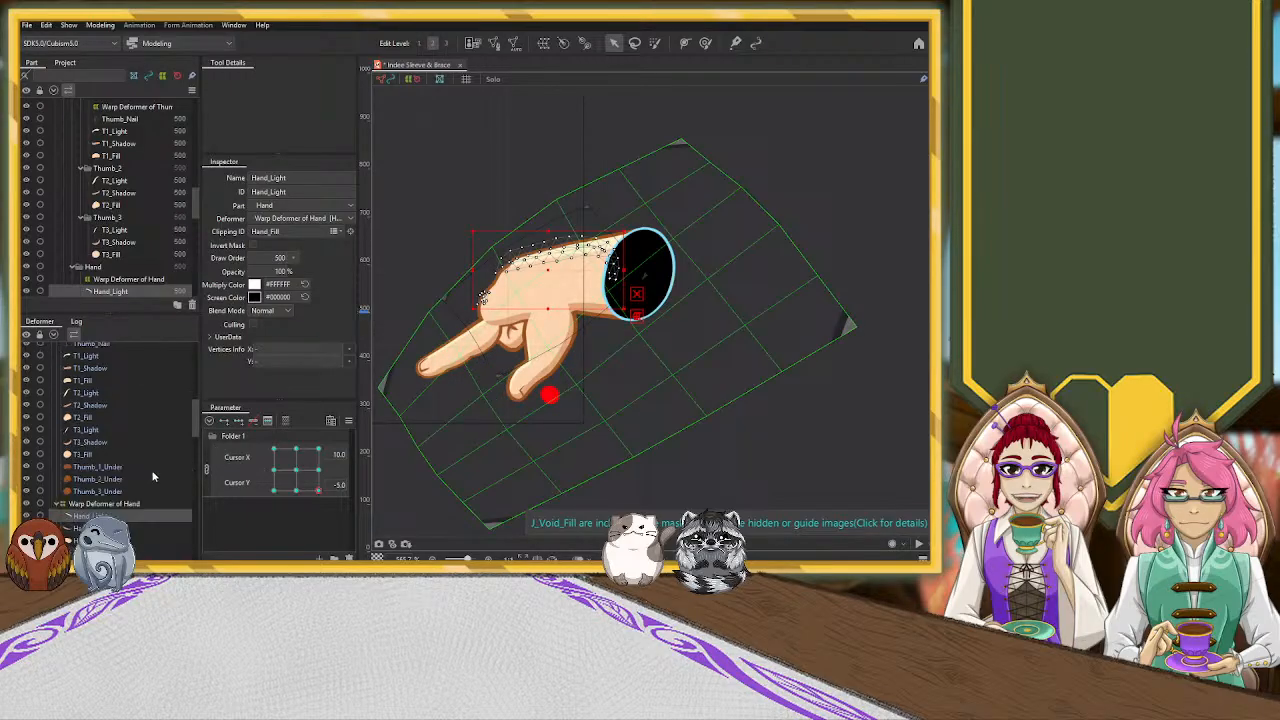
scroll(148, 468, down, 3)
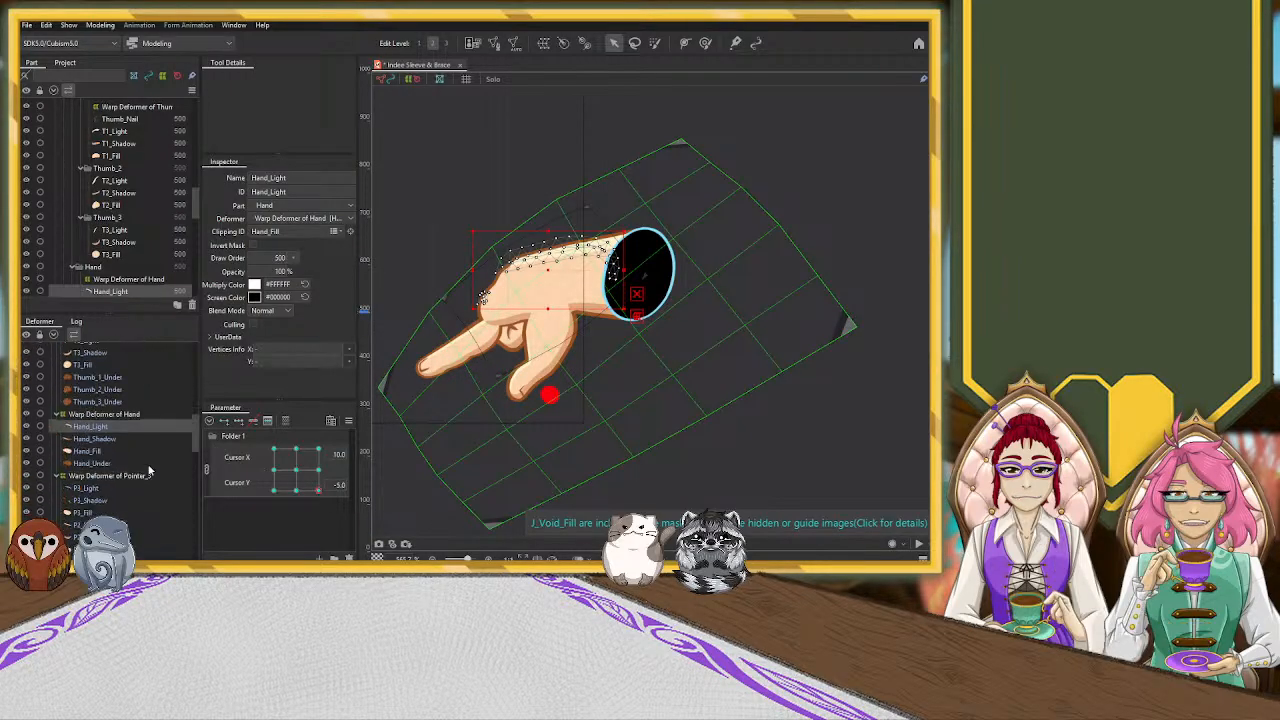
click(115, 431)
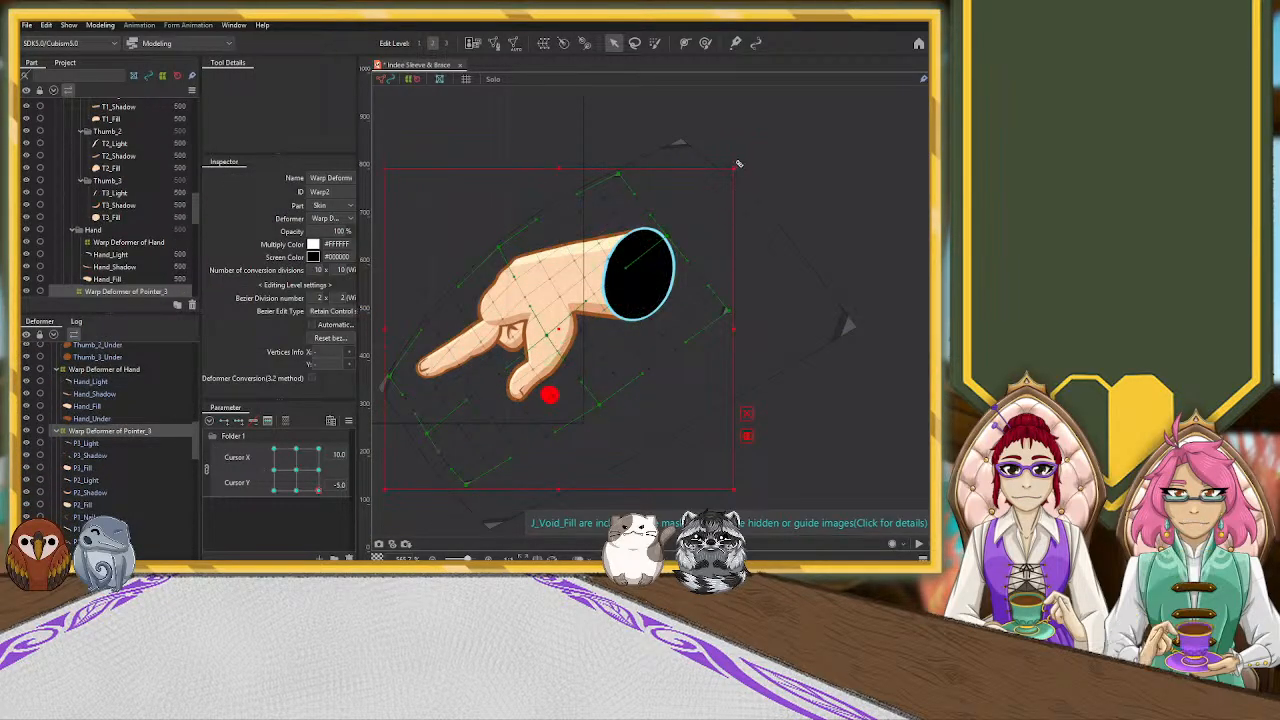
drag(739, 166, 571, 178)
drag(558, 328, 539, 262)
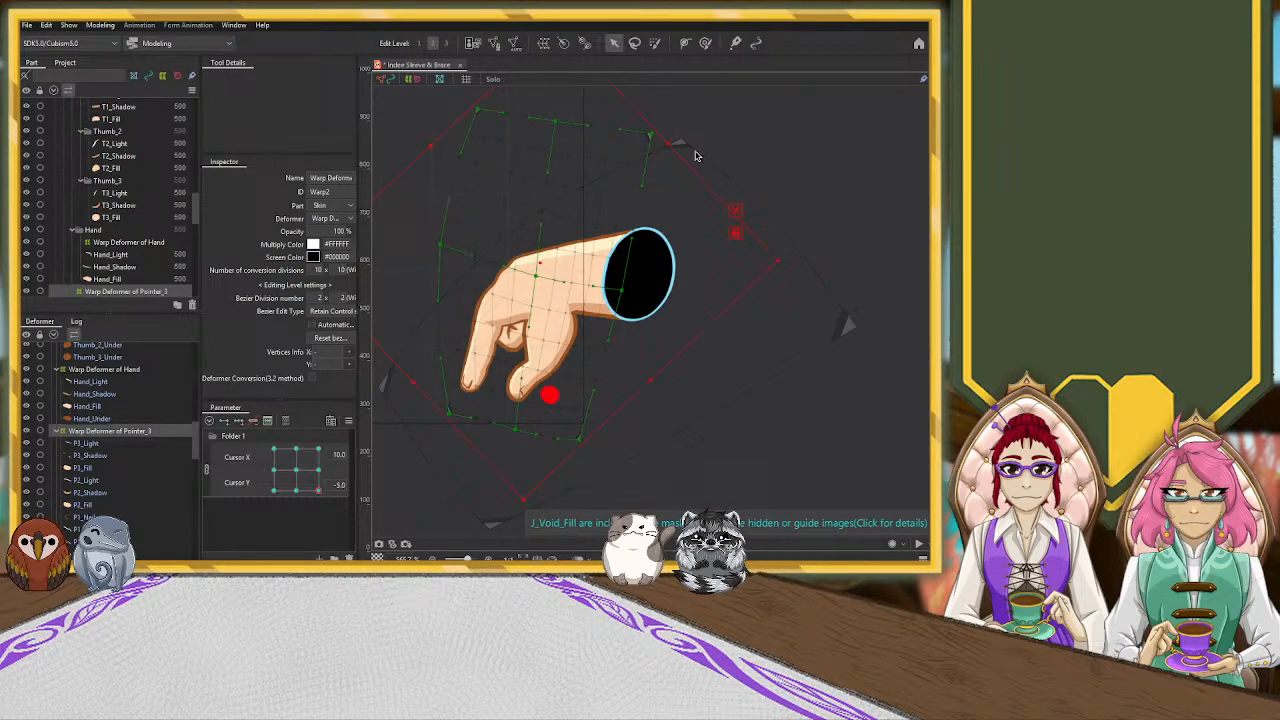
drag(670, 141, 583, 134)
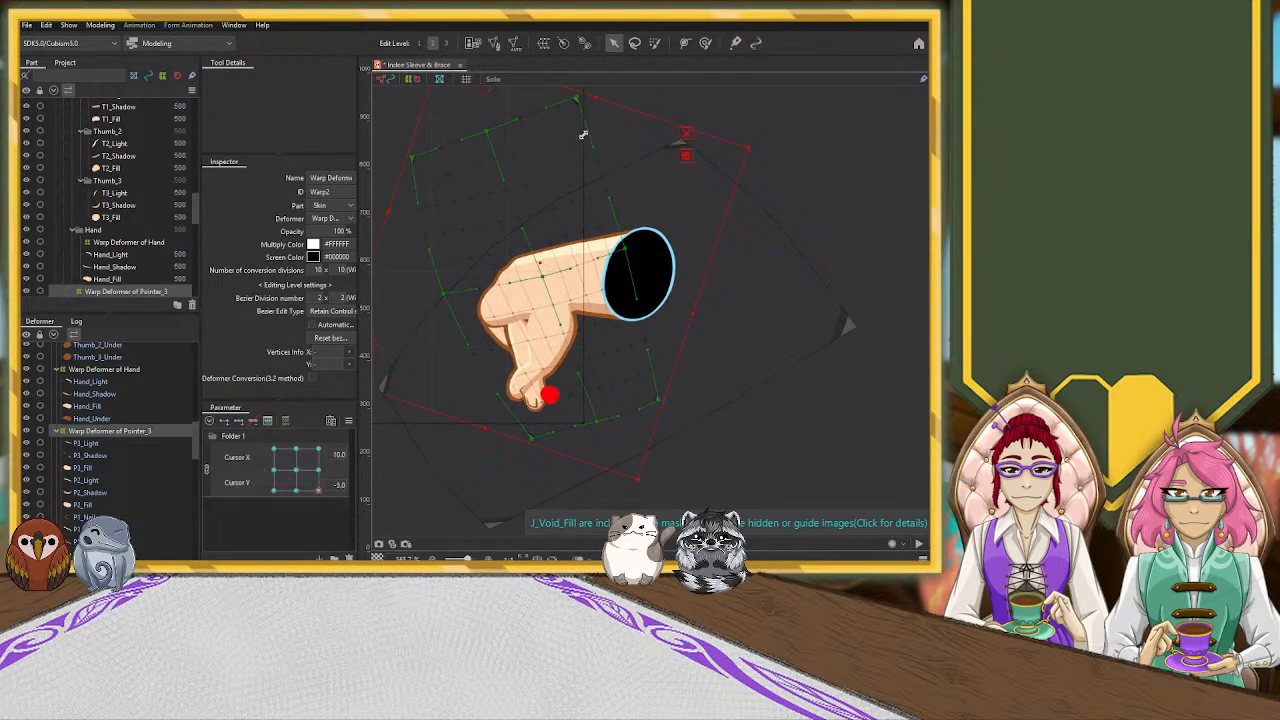
drag(538, 259, 514, 243)
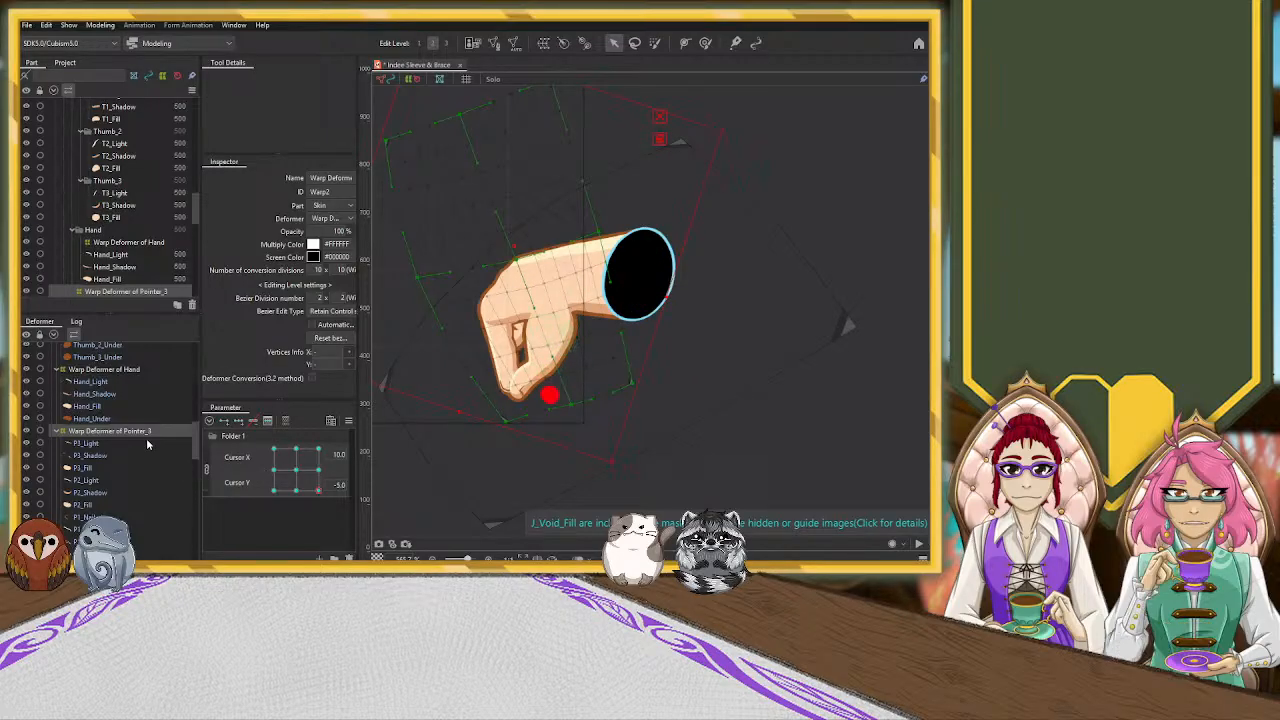
Shorten the thumb by squashing the Warp Deformer of Thumb_1 upward from its lower edge
scroll(127, 380, up, 5)
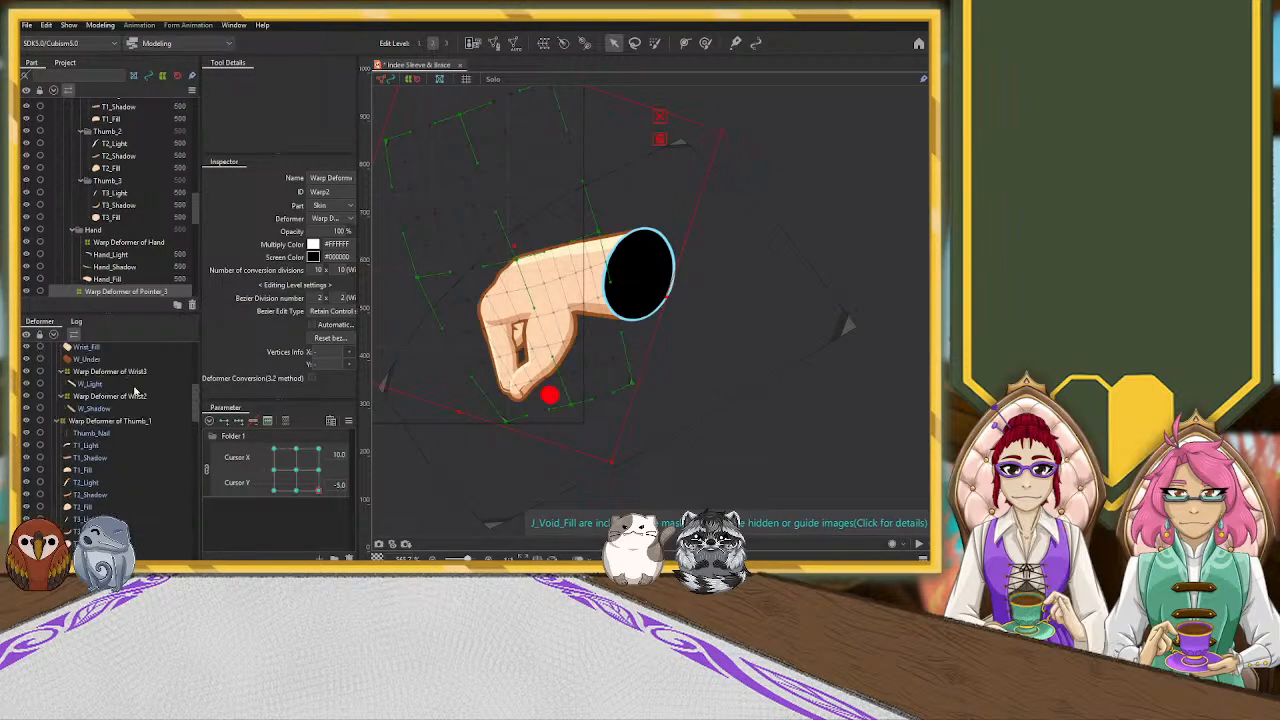
click(138, 421)
scroll(537, 403, up, 1)
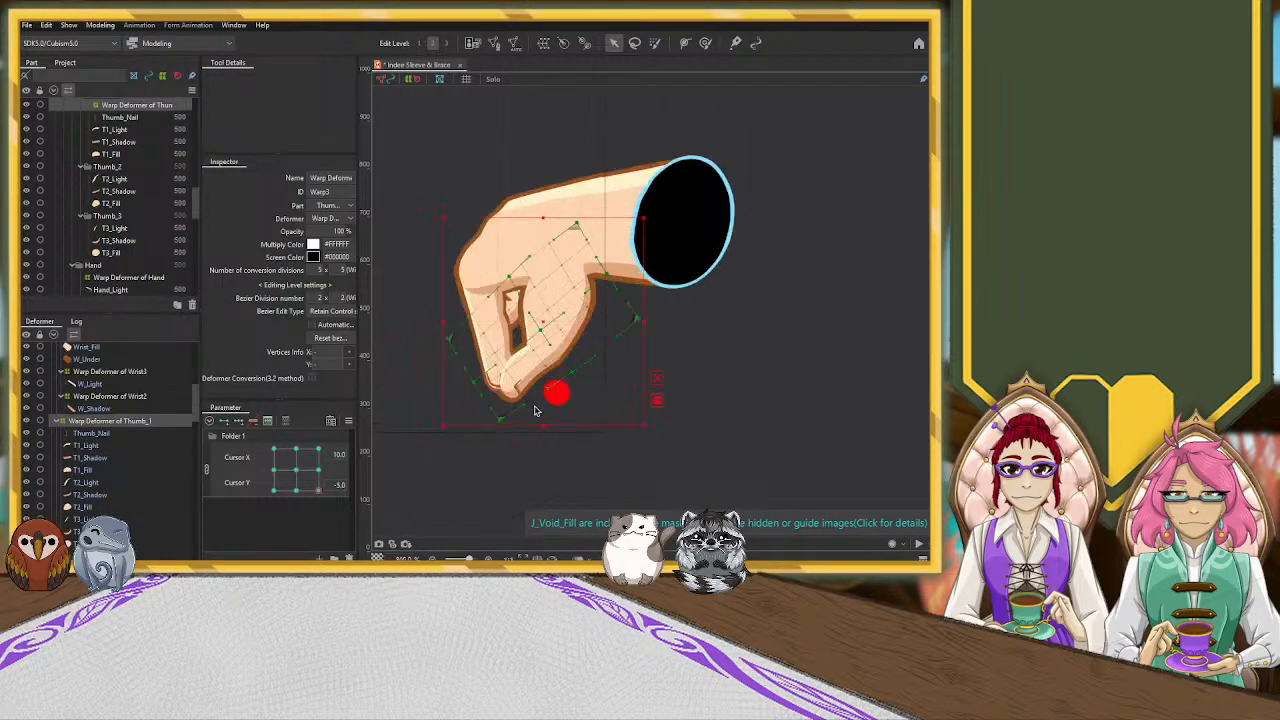
drag(541, 428, 550, 395)
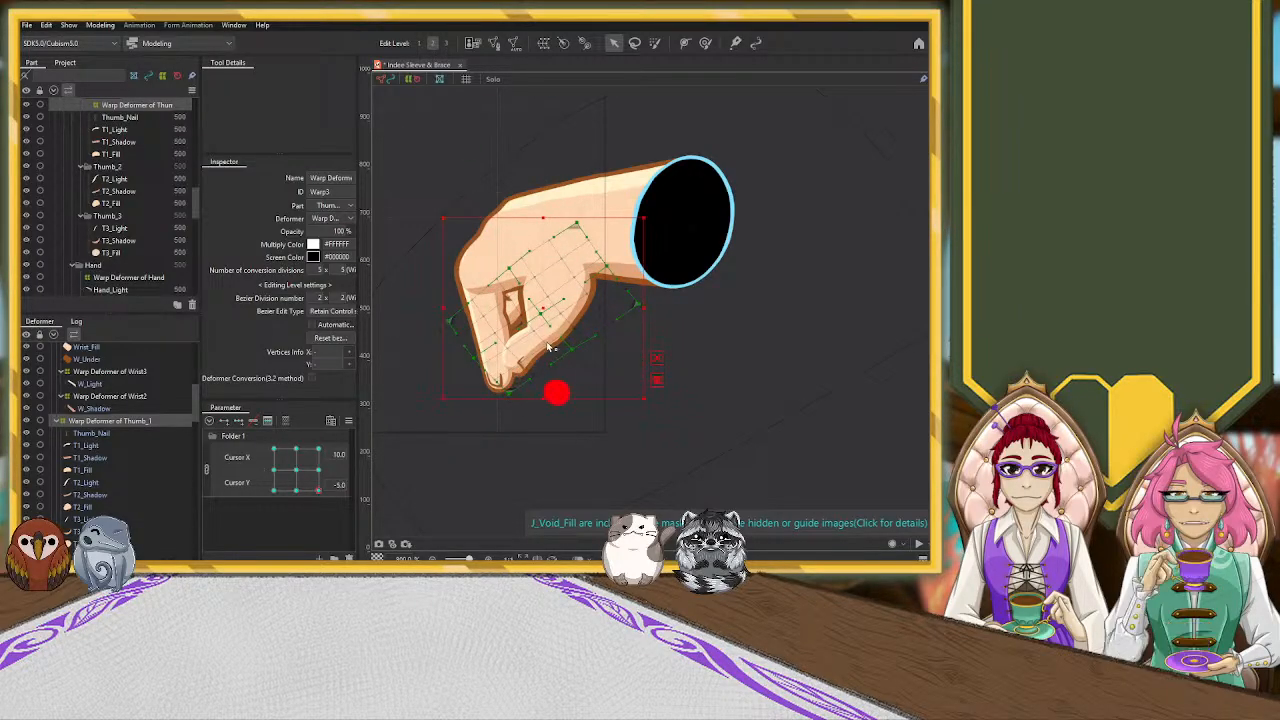
Rotate the Warp Deformer of Thumb_1 slightly counter-clockwise and pull its control point beside the pointing finger inward
drag(542, 314, 547, 312)
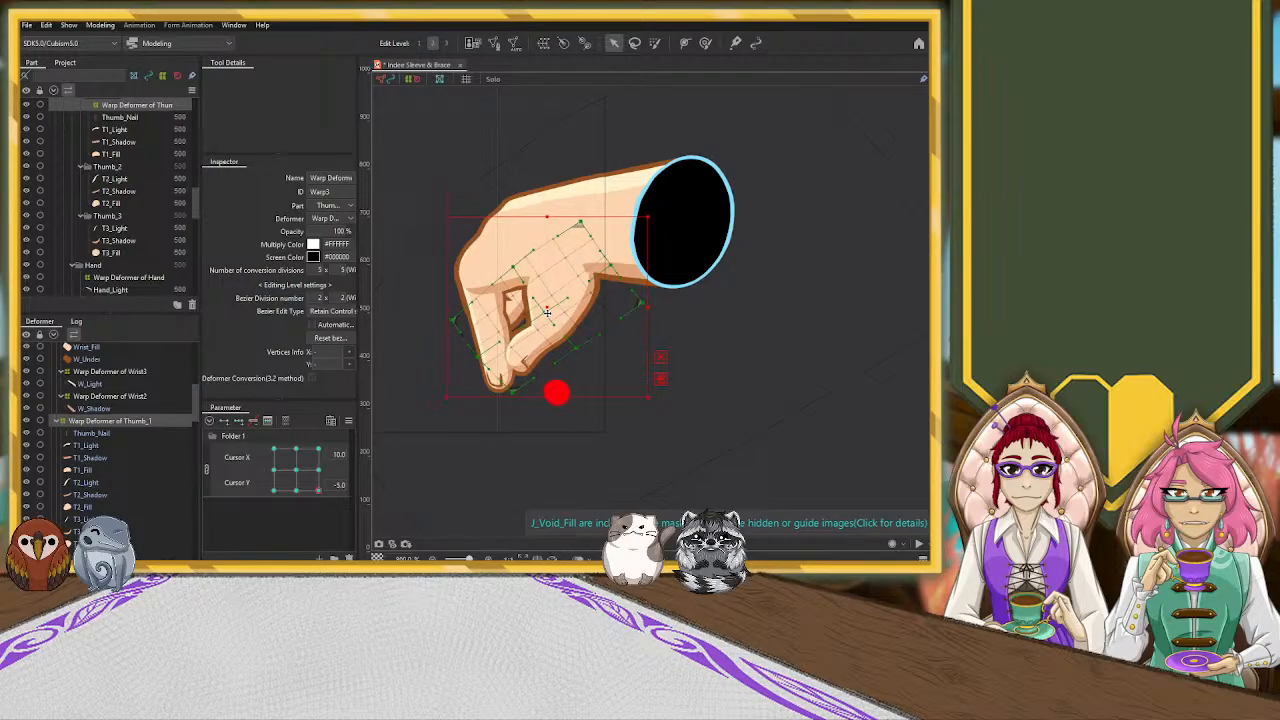
key(ctrl+z)
drag(645, 216, 613, 204)
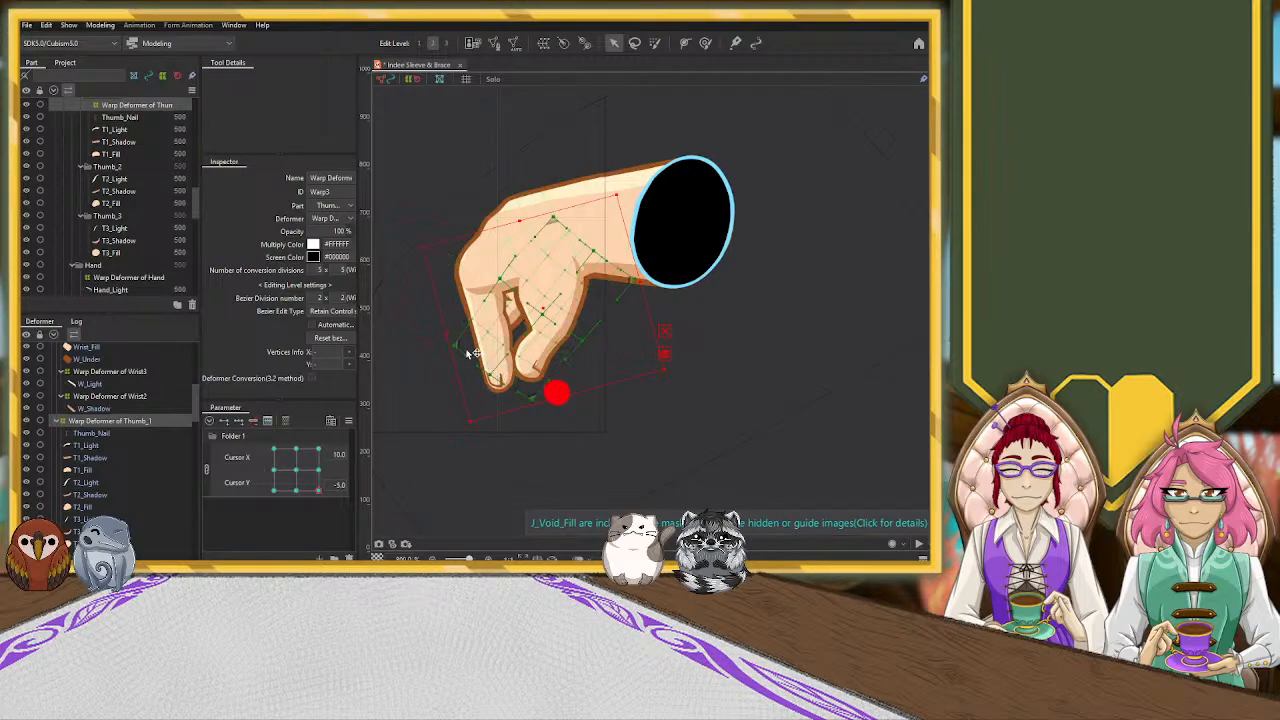
drag(468, 349, 504, 376)
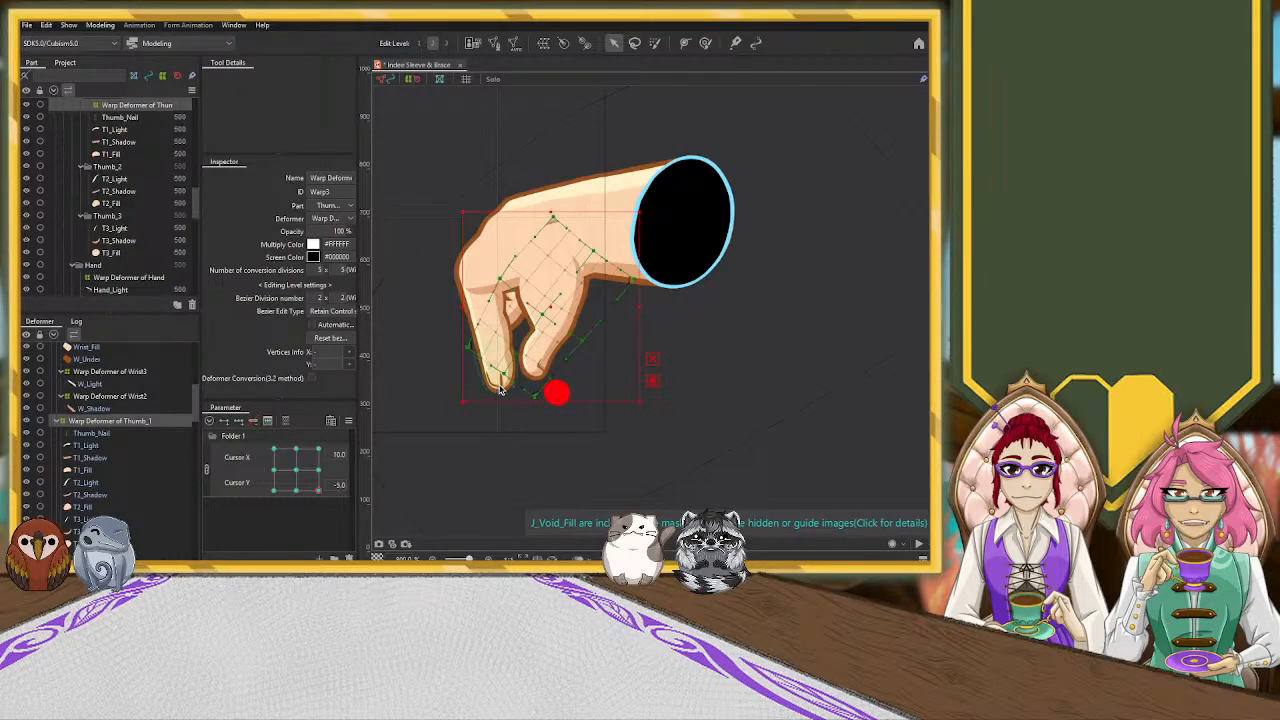
Move the P1_Nail mesh off the pointing finger's tip so the fingernail is hidden, leaving nothing selected
click(501, 390)
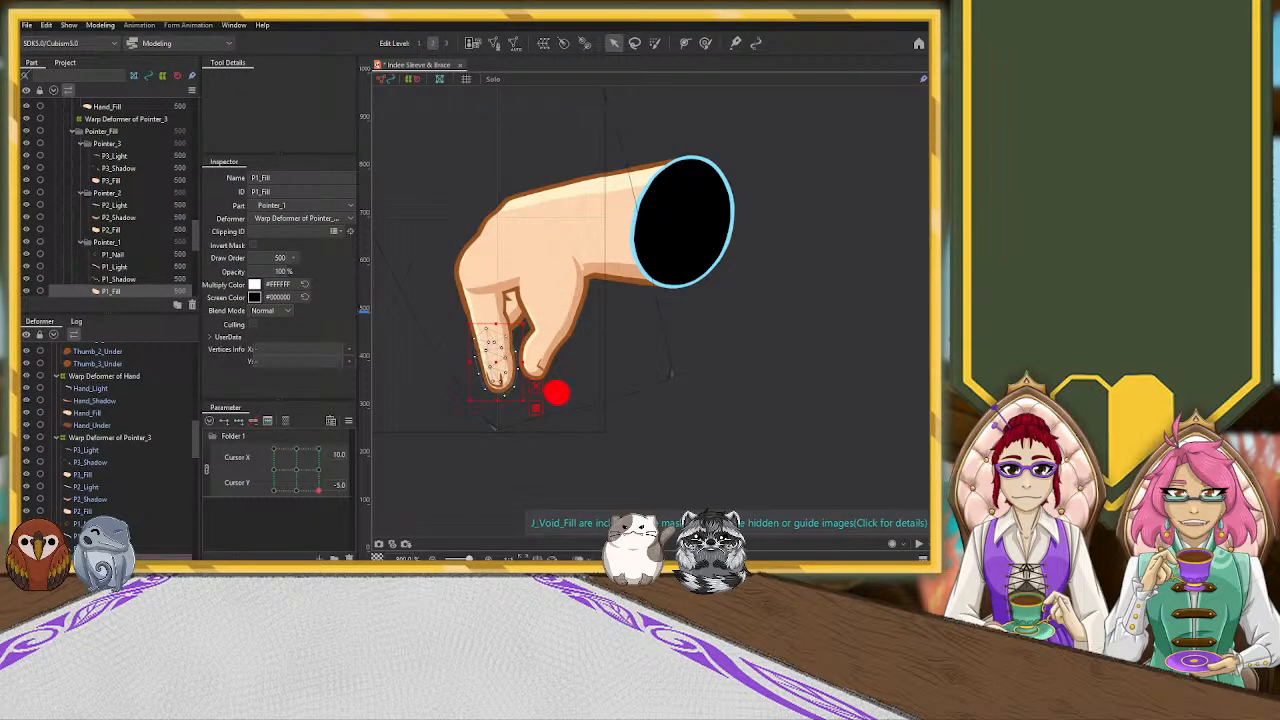
click(499, 381)
scroll(468, 408, up, 2)
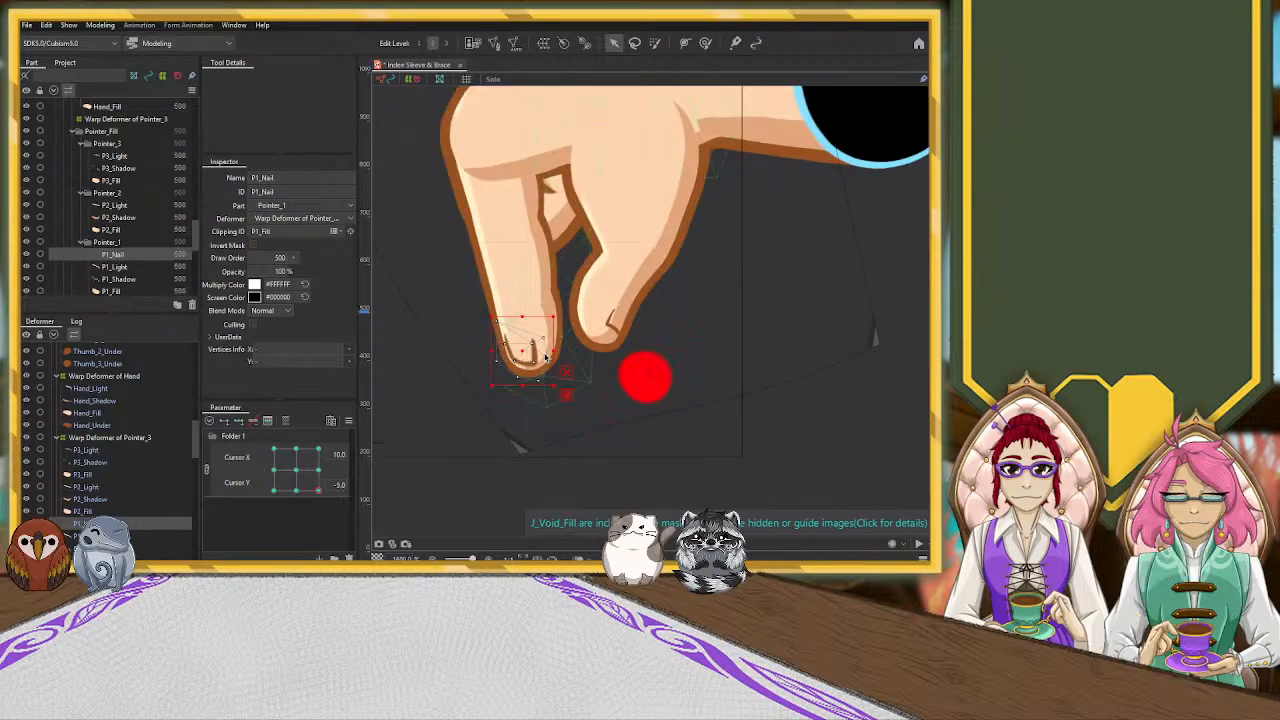
drag(520, 349, 496, 347)
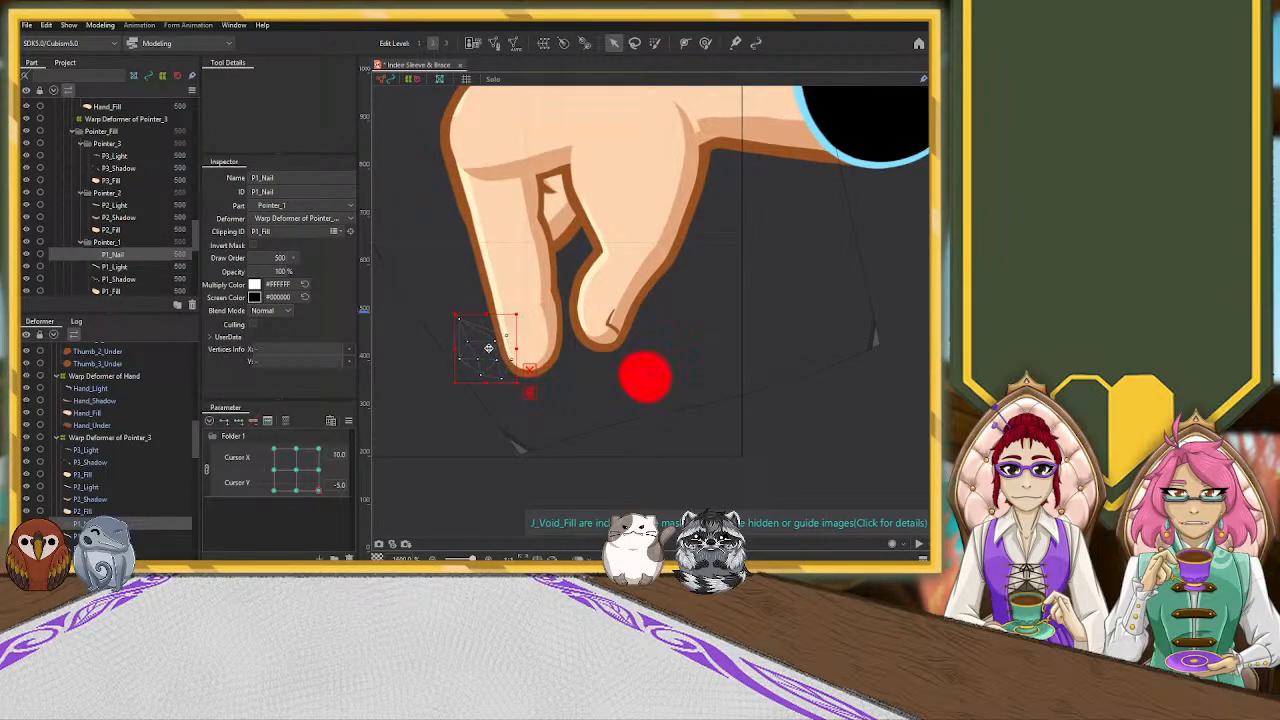
scroll(598, 394, down, 5)
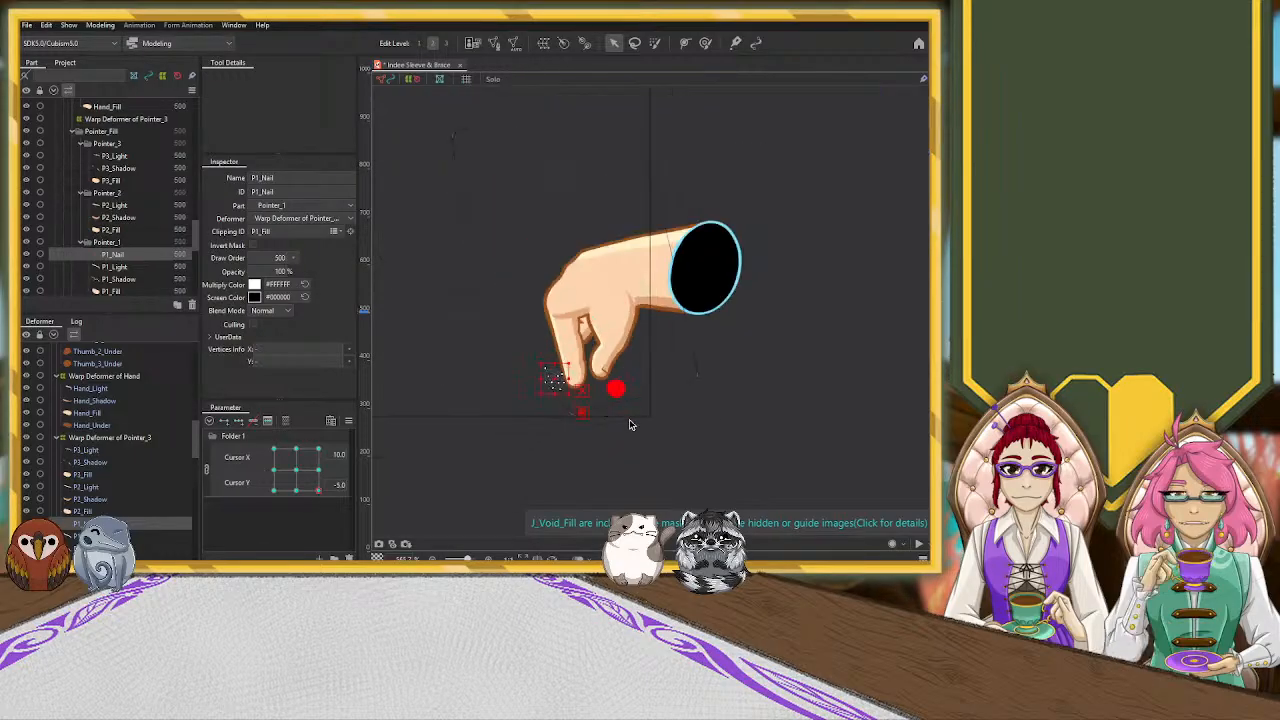
scroll(622, 449, up, 2)
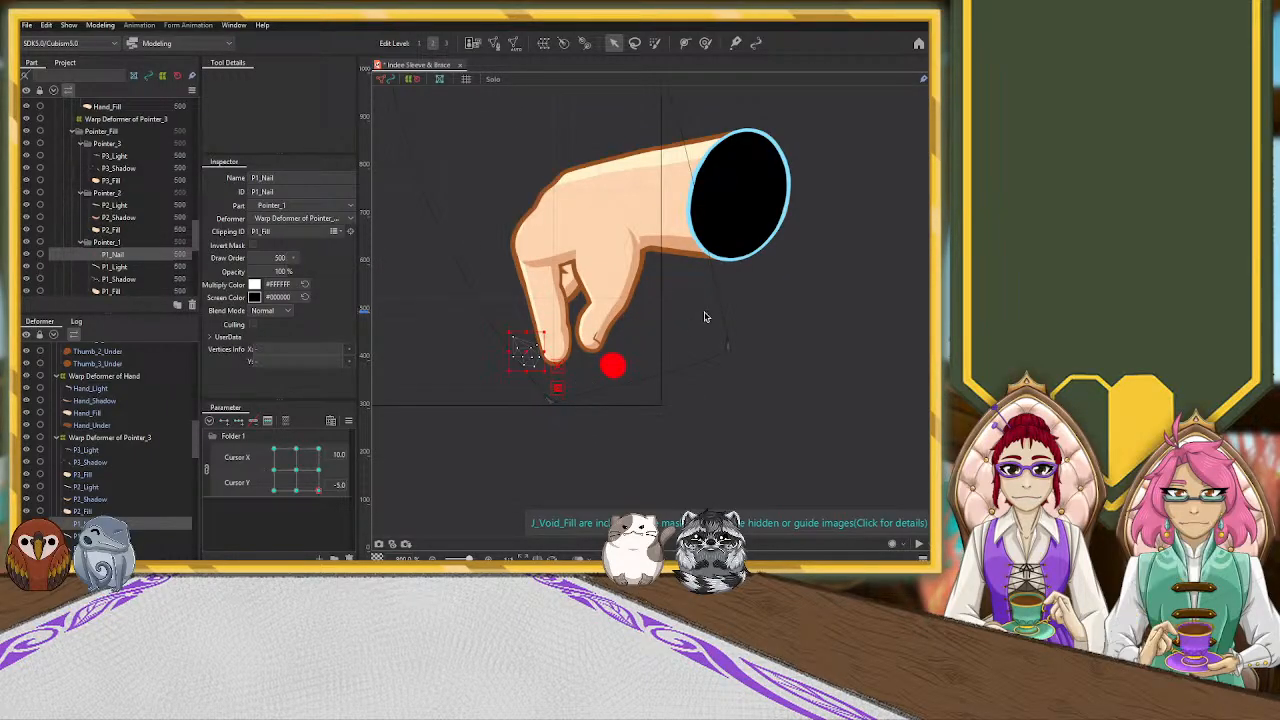
click(850, 316)
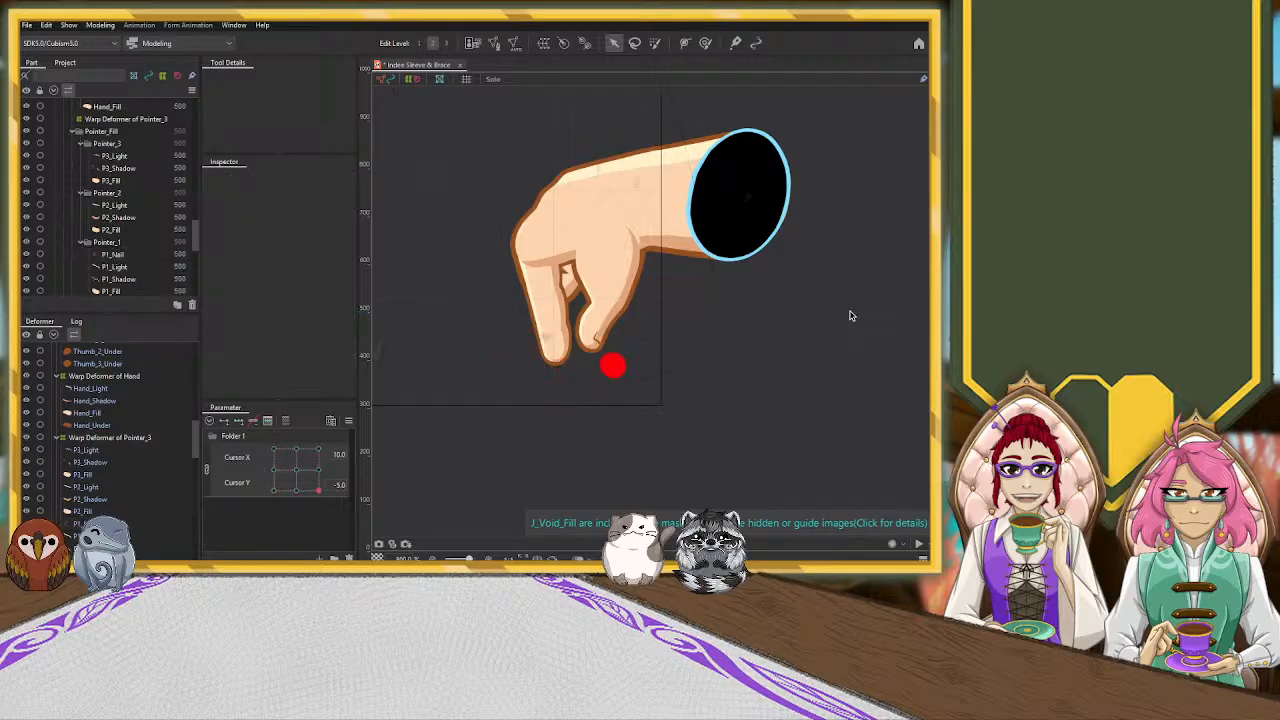
Select the Hand_Shadow mesh and brush its edge at the base of the pointing finger with the Deform Brush
click(541, 259)
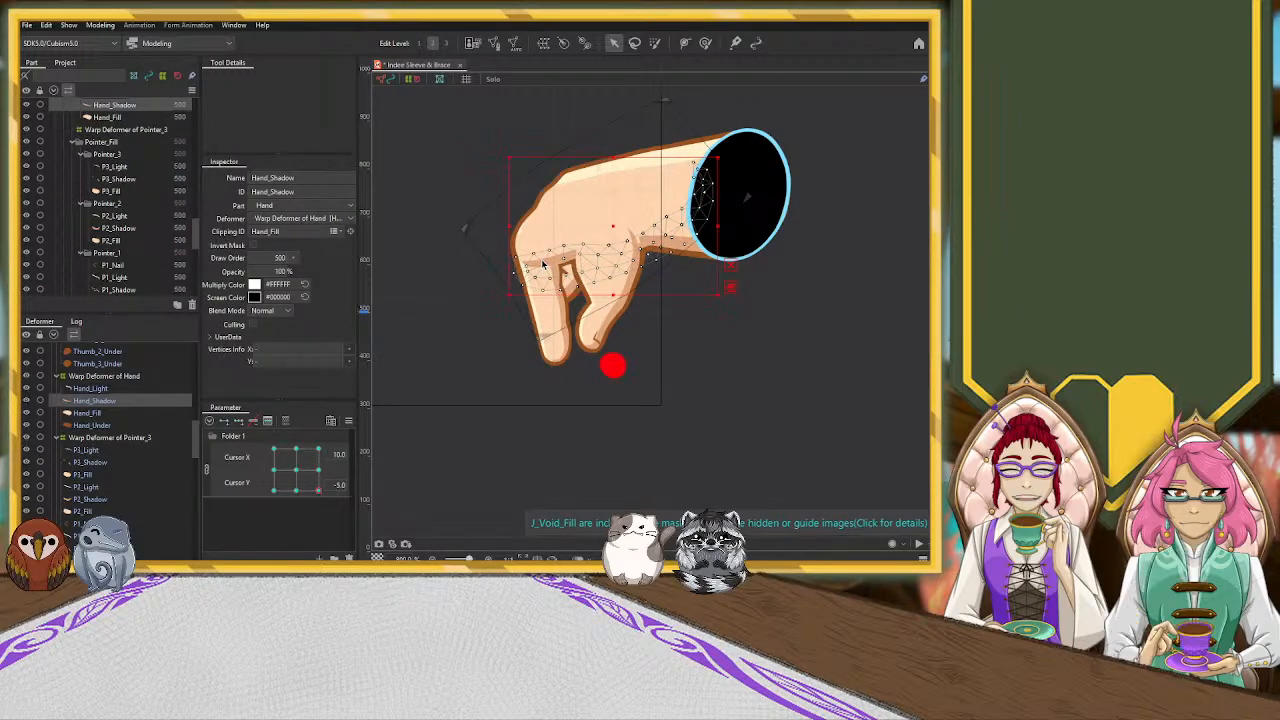
click(705, 43)
drag(510, 282, 552, 285)
scroll(545, 290, up, 5)
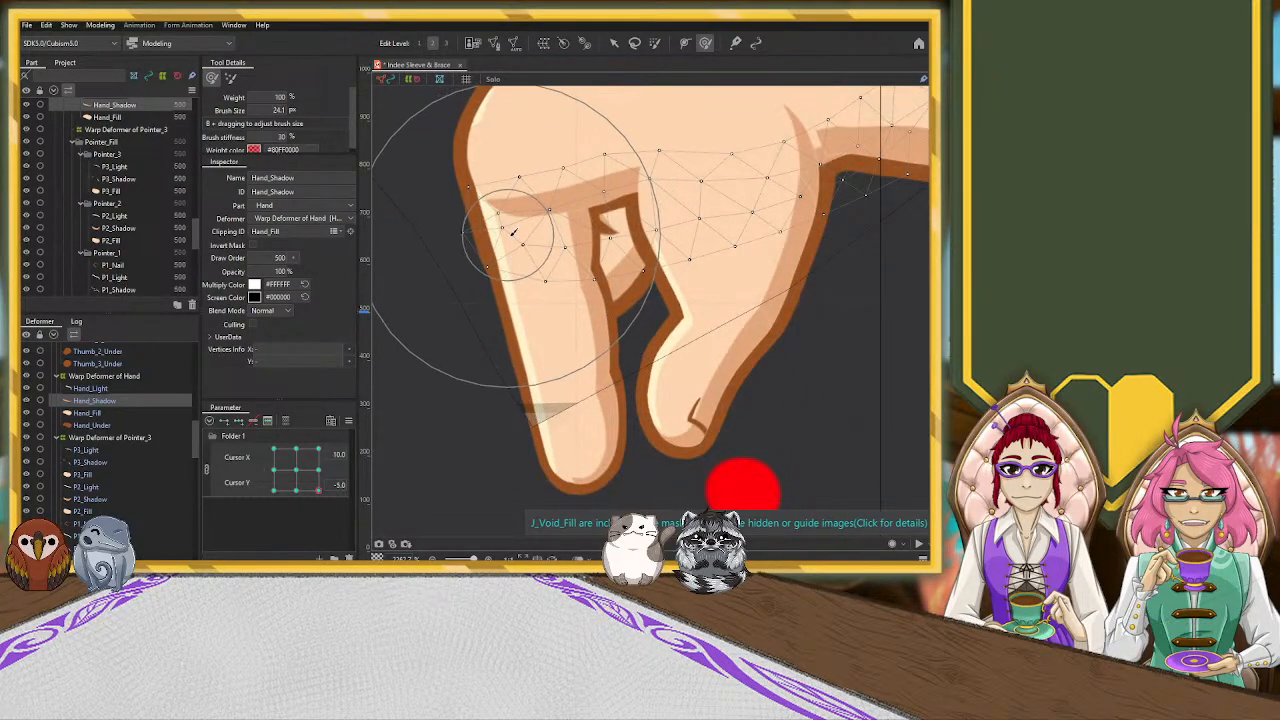
scroll(487, 303, down, 2)
scroll(487, 303, down, 5)
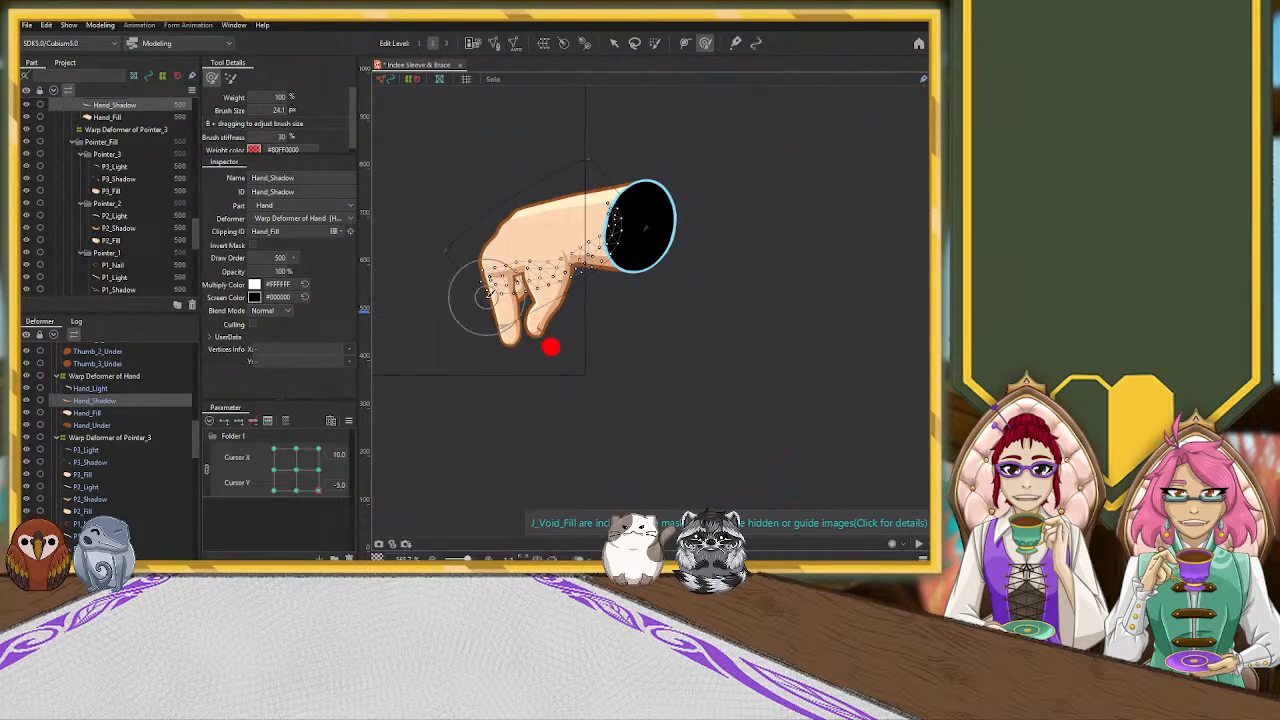
Try to narrow the whole Hand_Shadow mesh from its finger-side edge with the Arrow tool
key(v)
scroll(472, 283, up, 5)
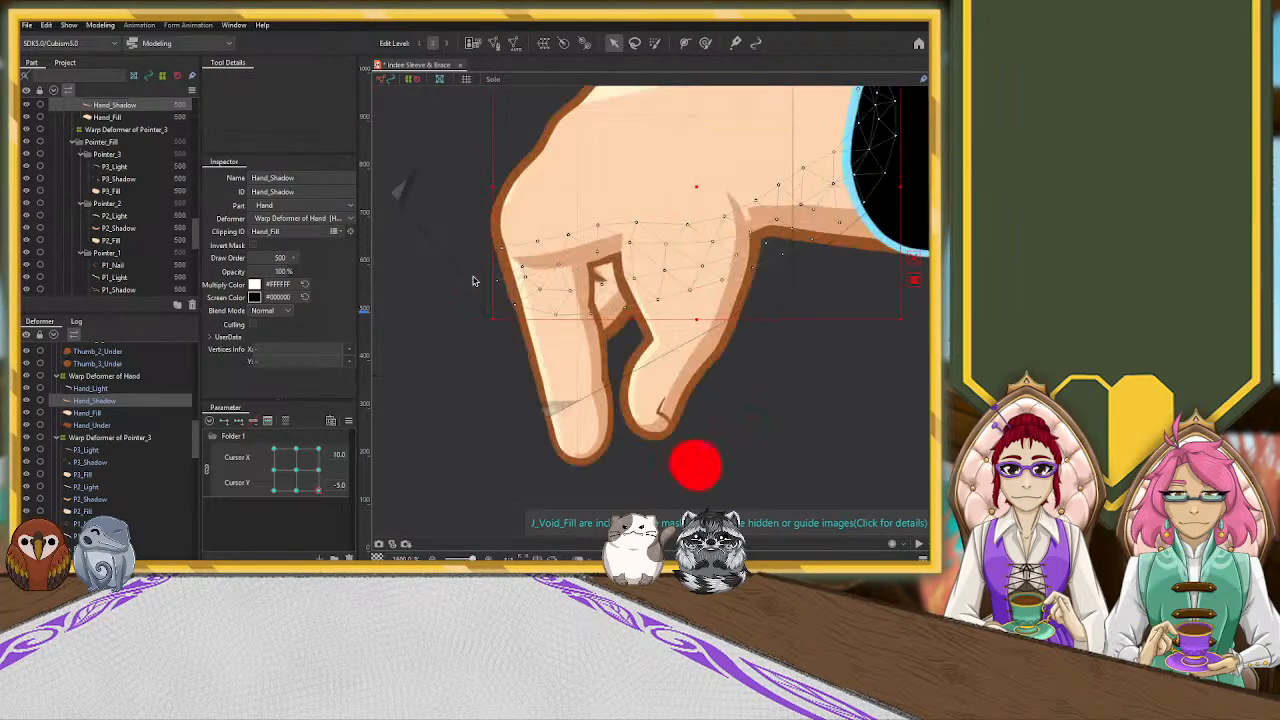
drag(492, 189, 510, 187)
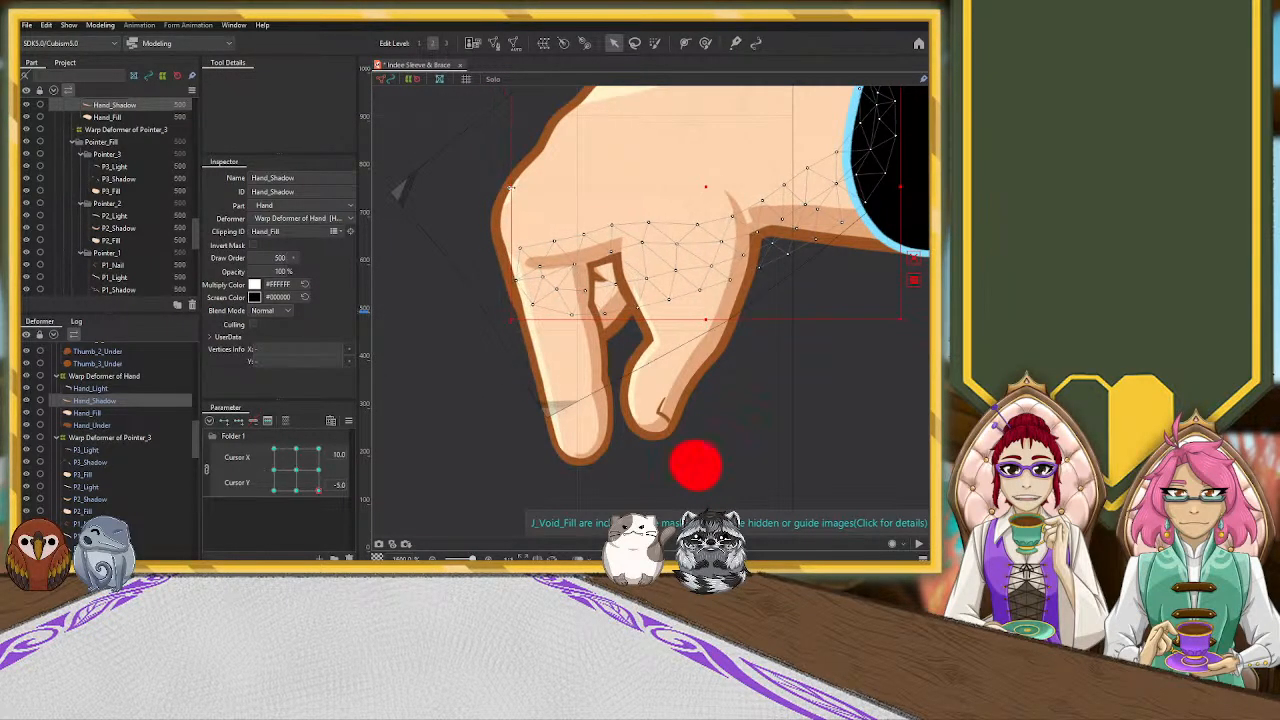
Push the Hand_Shadow vertices at the pointing finger's base inward toward the thumb with the Deform Brush
key(b)
mouse_move(512, 302)
mouse_down()
mouse_move(490, 290)
mouse_move(590, 305)
mouse_move(600, 276)
mouse_move(588, 285)
mouse_move(619, 282)
mouse_move(625, 264)
mouse_up()
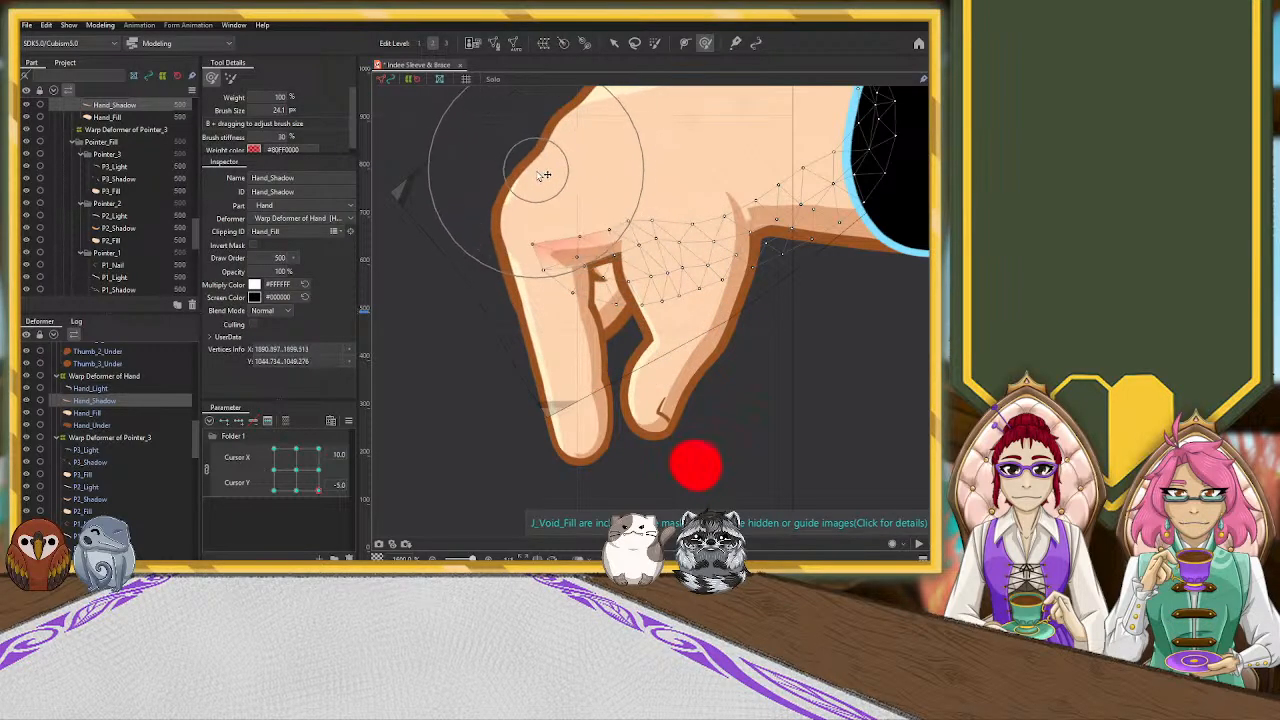
drag(548, 272, 573, 277)
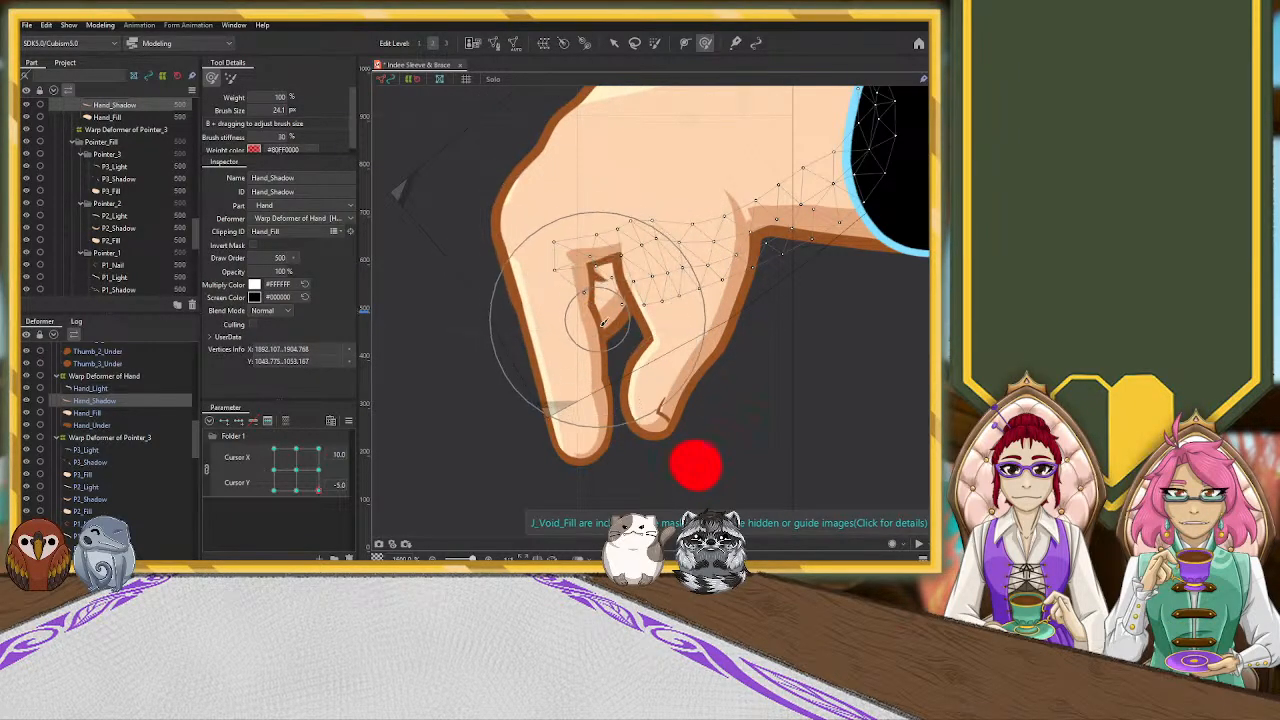
drag(597, 384, 588, 361)
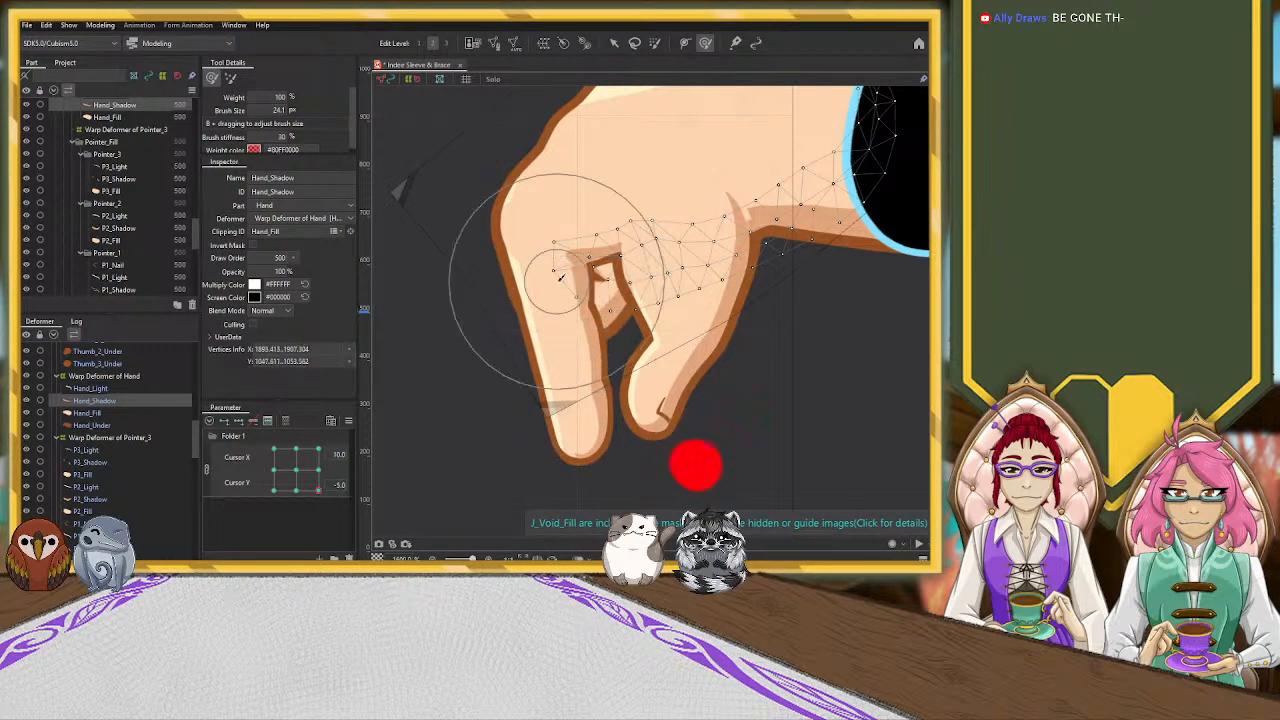
drag(510, 195, 522, 214)
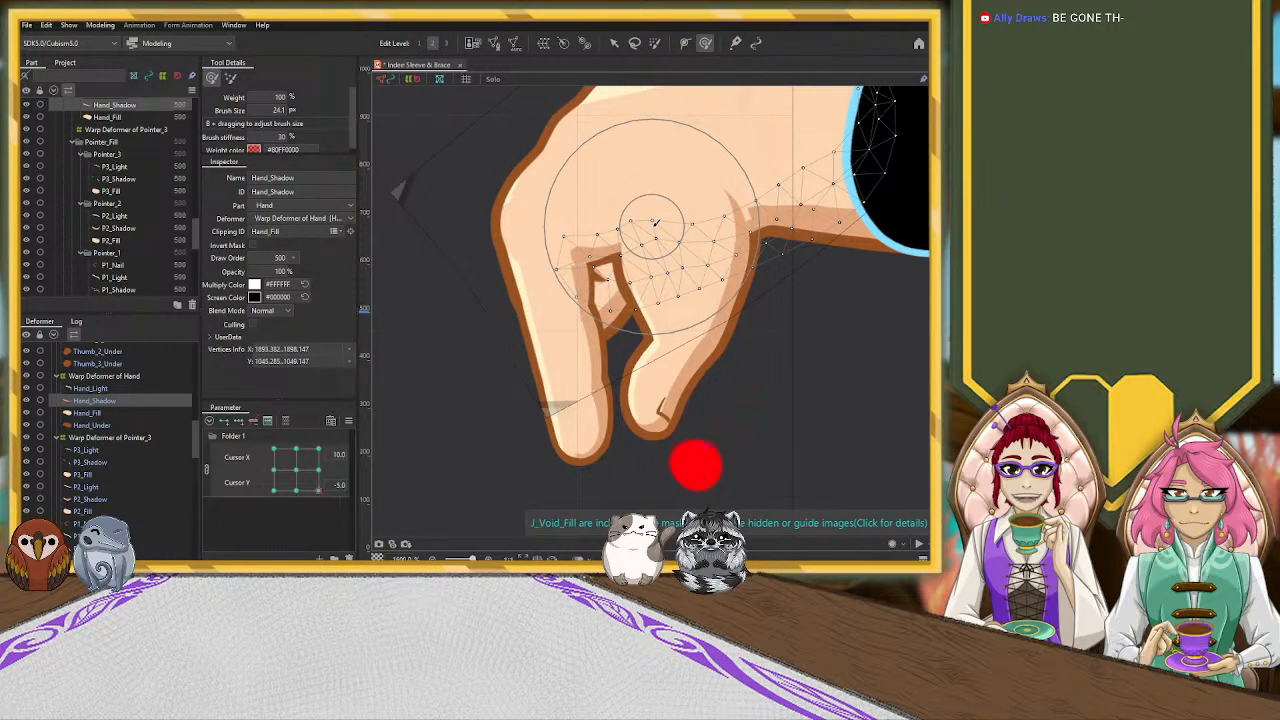
Reduce the Deform Brush size and refine the Hand_Shadow vertices around the gap between the pointing finger and thumb
key(b)
mouse_move(474, 400)
mouse_down()
mouse_move(470, 380)
mouse_move(430, 376)
mouse_up()
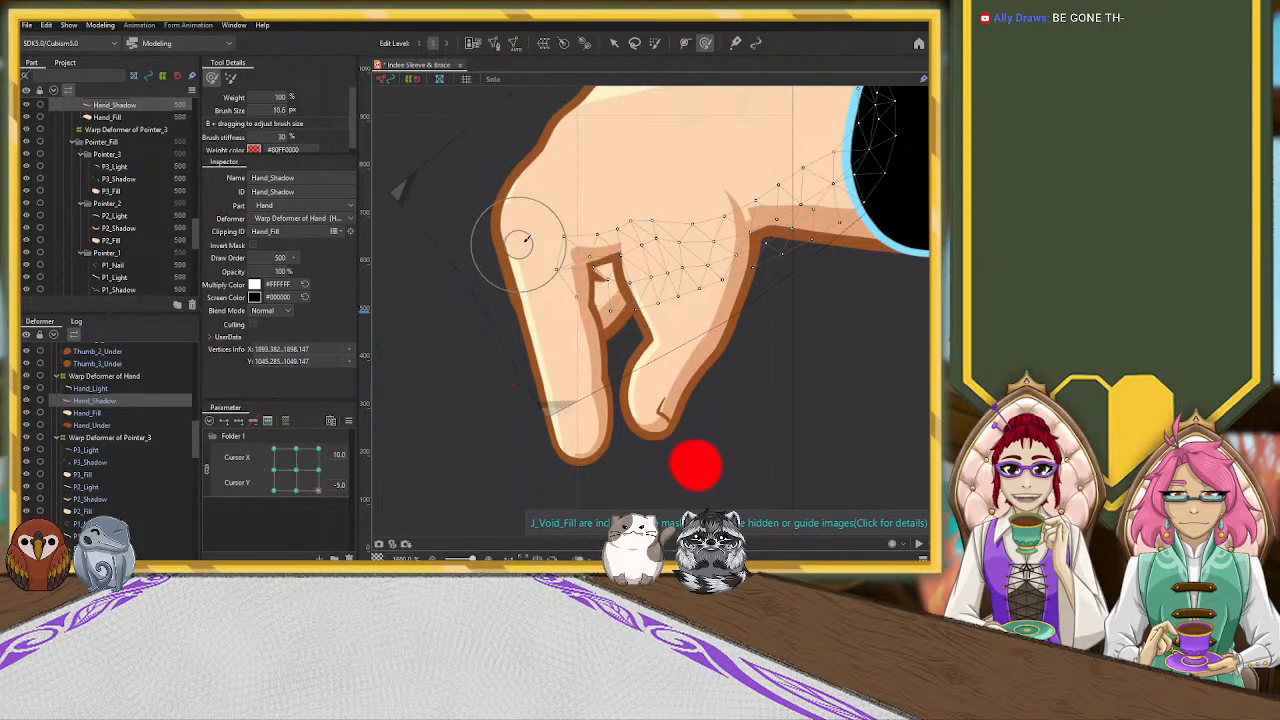
mouse_move(571, 305)
mouse_down()
mouse_move(588, 305)
mouse_move(578, 298)
mouse_up()
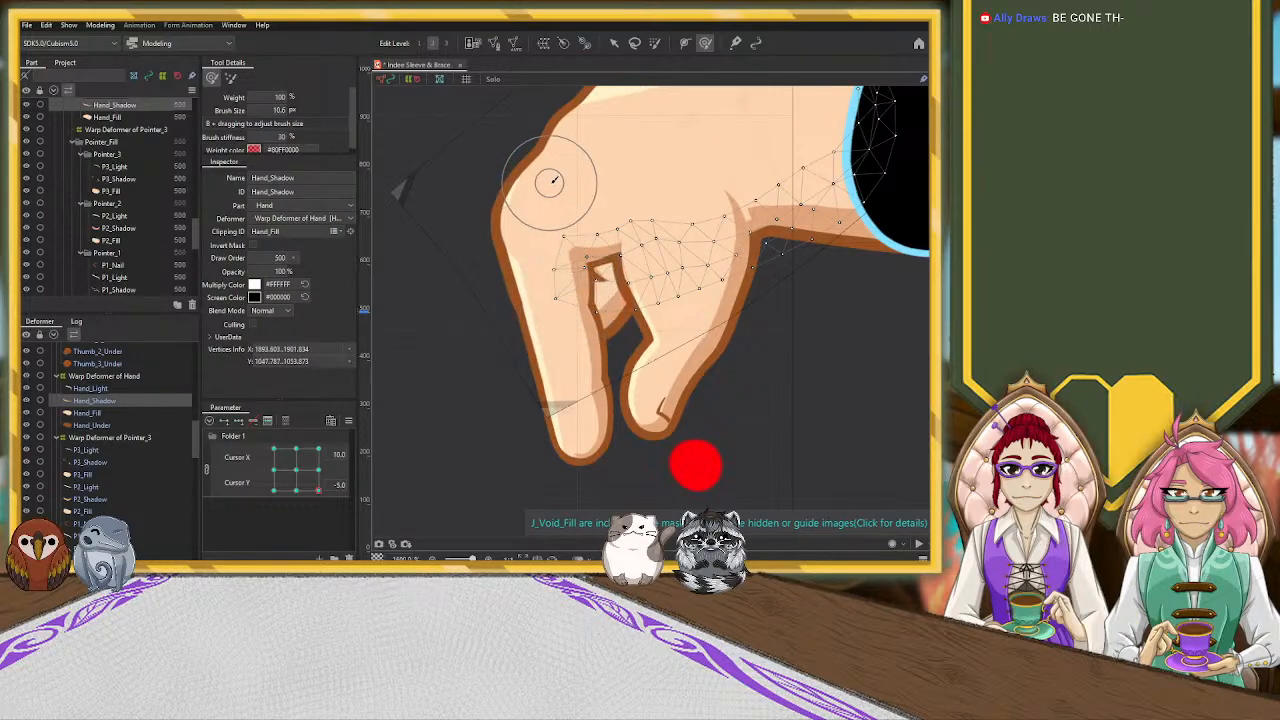
drag(570, 203, 612, 213)
drag(612, 208, 649, 226)
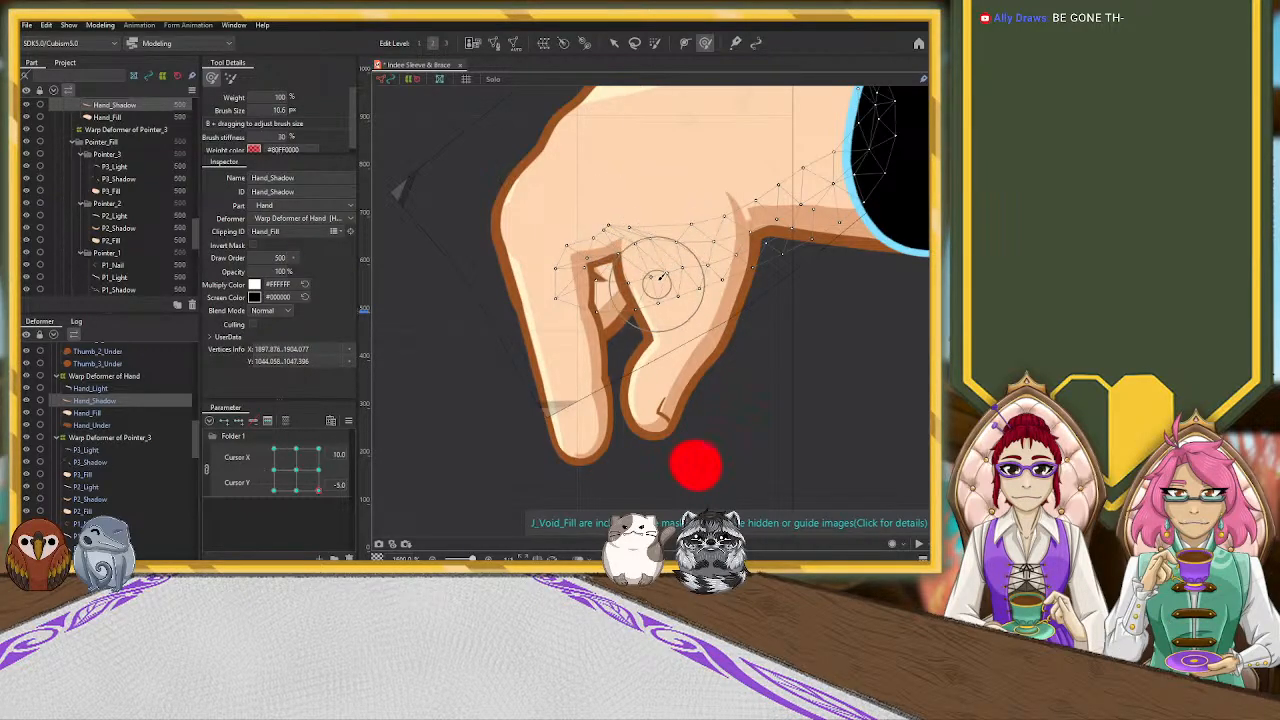
Nudge a single Hand_Shadow vertex above the finger gap with the Arrow tool, and select the P2_Shadow mesh
click(613, 42)
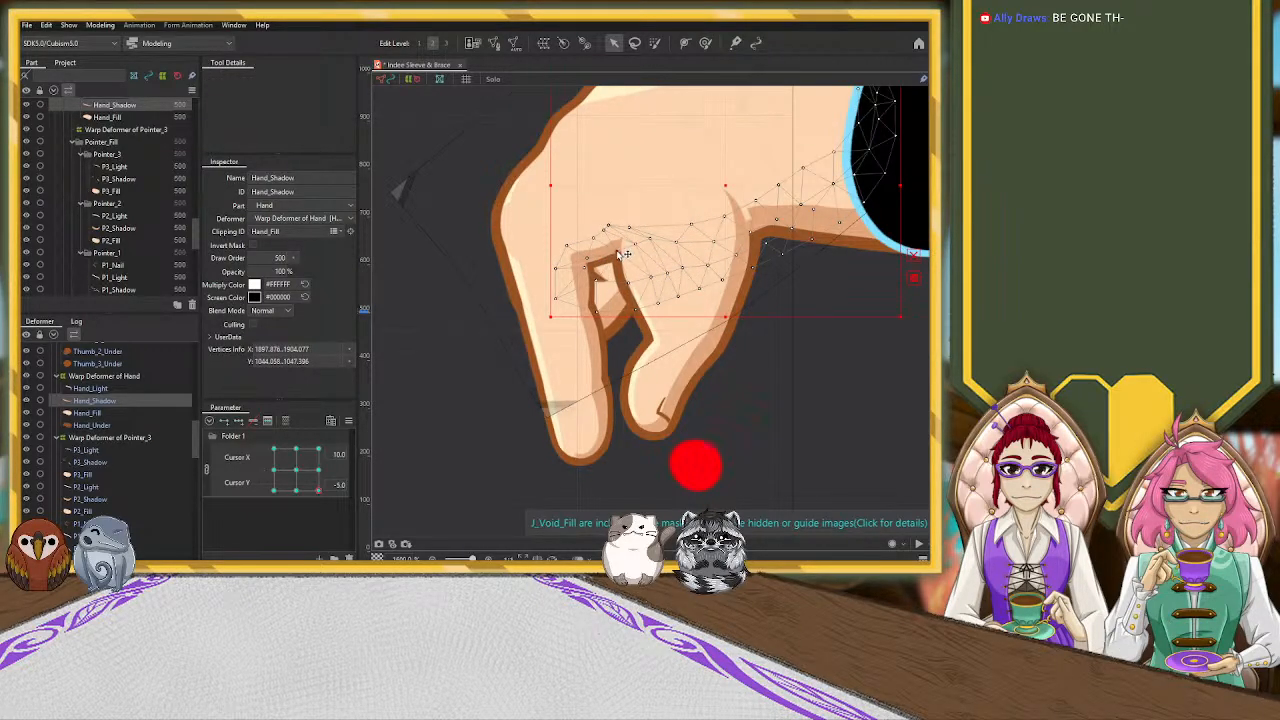
click(566, 247)
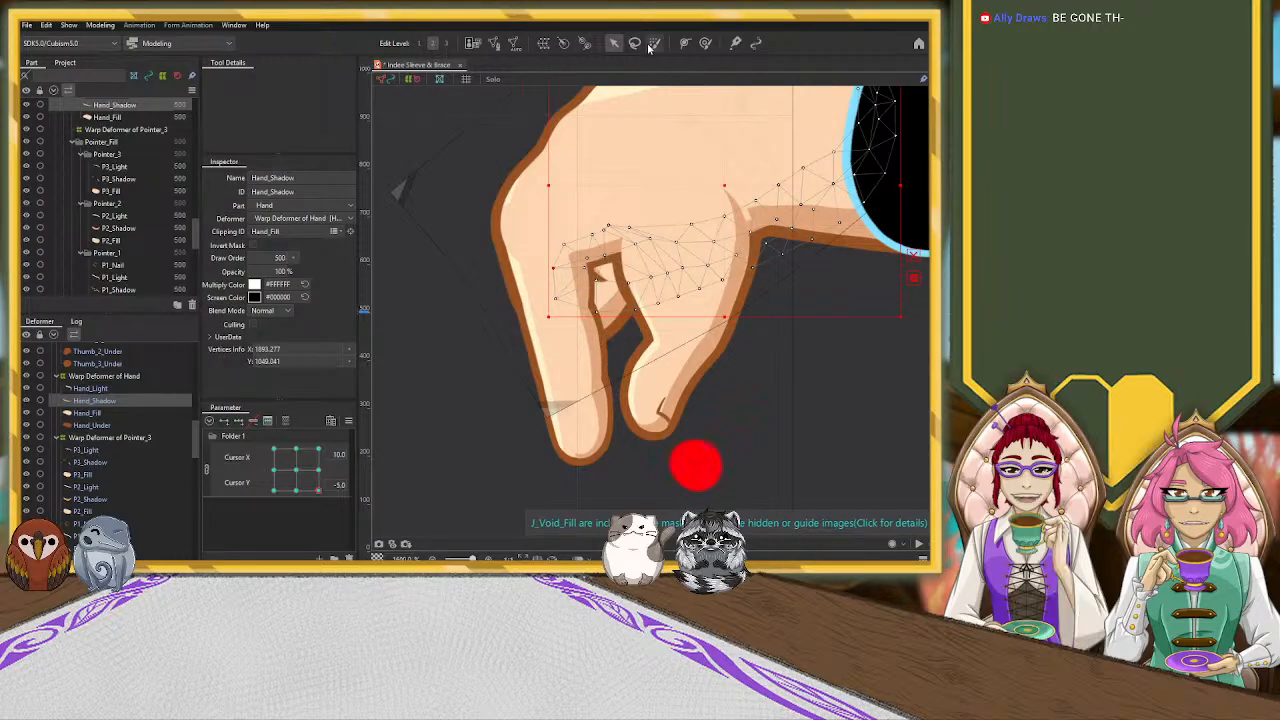
click(582, 284)
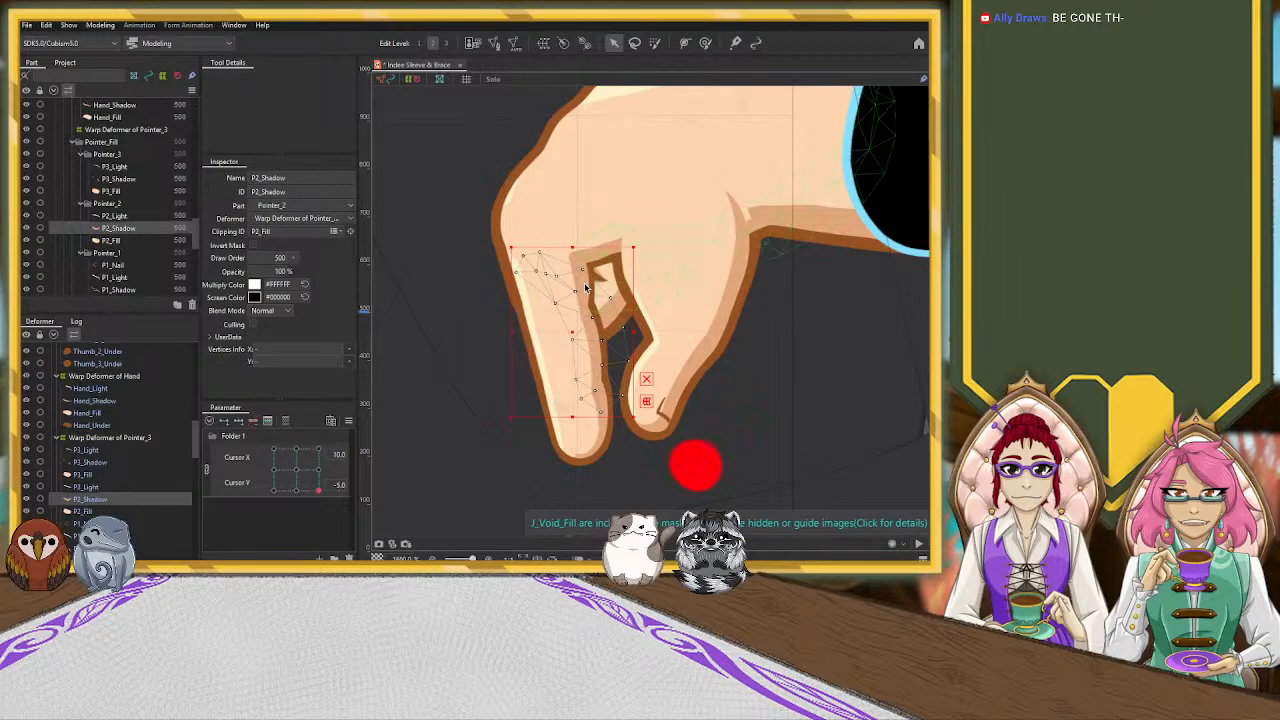
Select the P3_Shadow mesh, rotate it slightly clockwise and shift it back toward the thumb
click(586, 288)
click(703, 356)
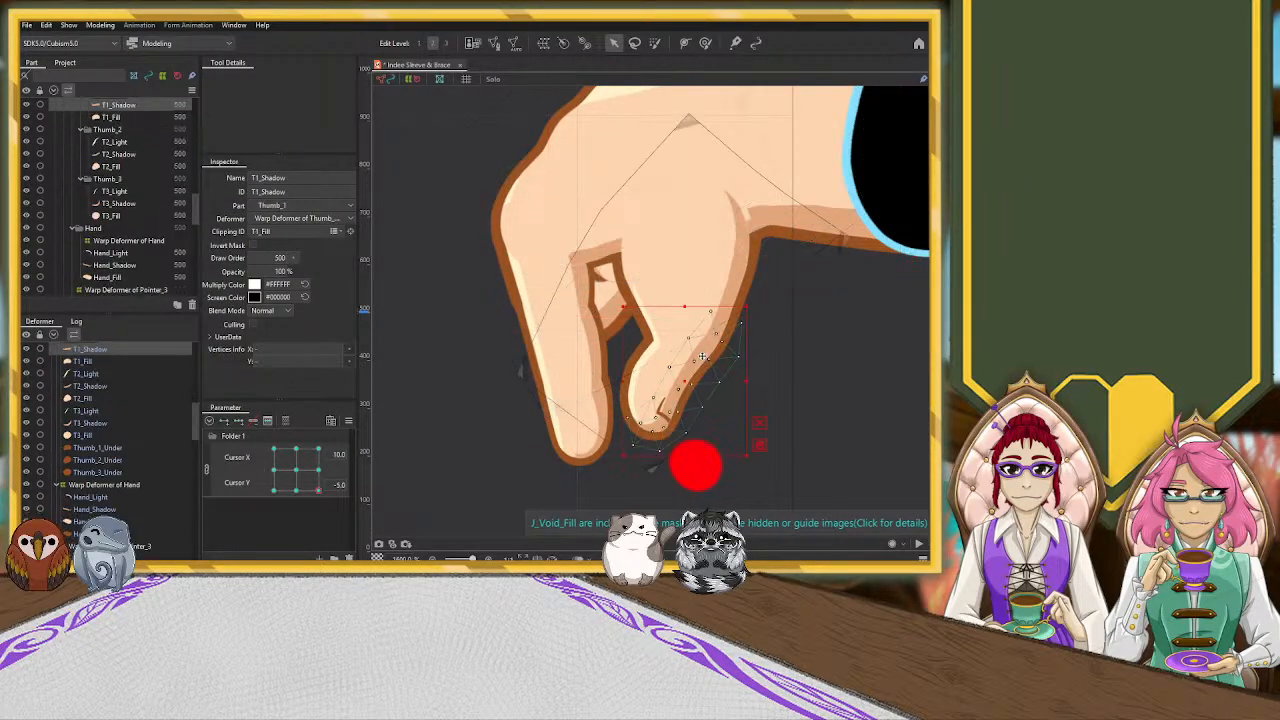
click(585, 301)
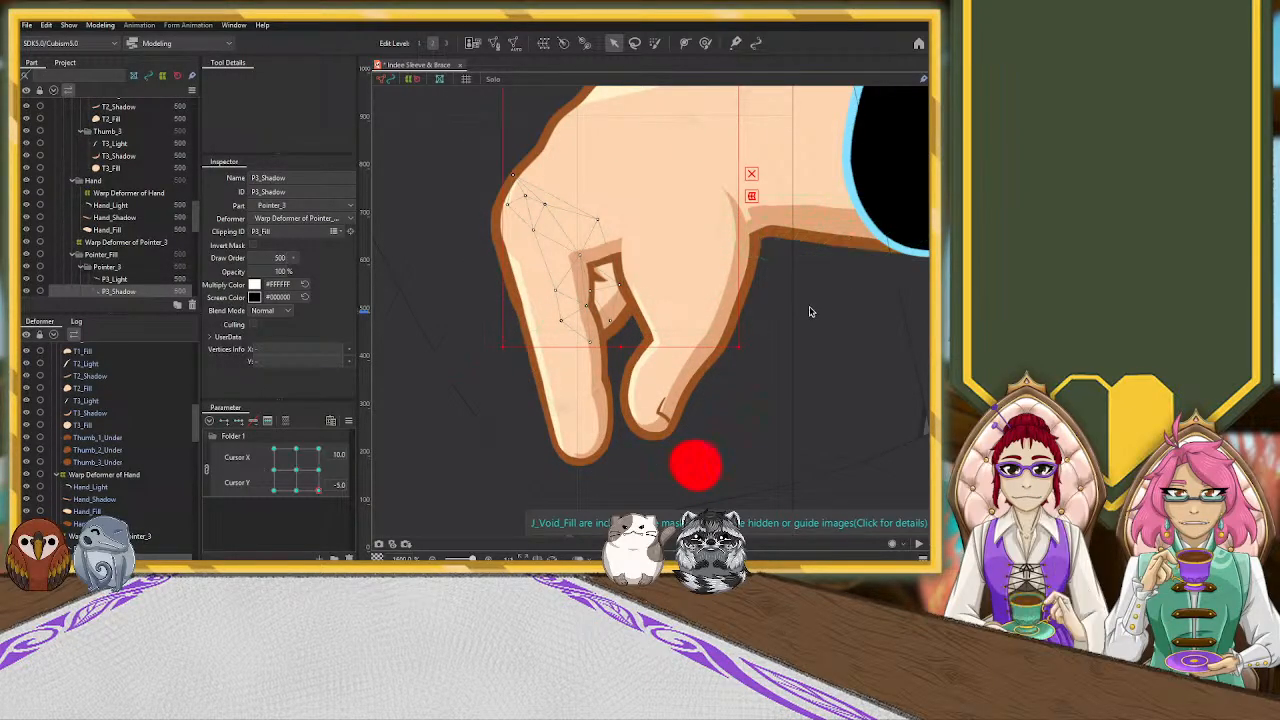
drag(805, 308, 778, 340)
drag(811, 247, 826, 307)
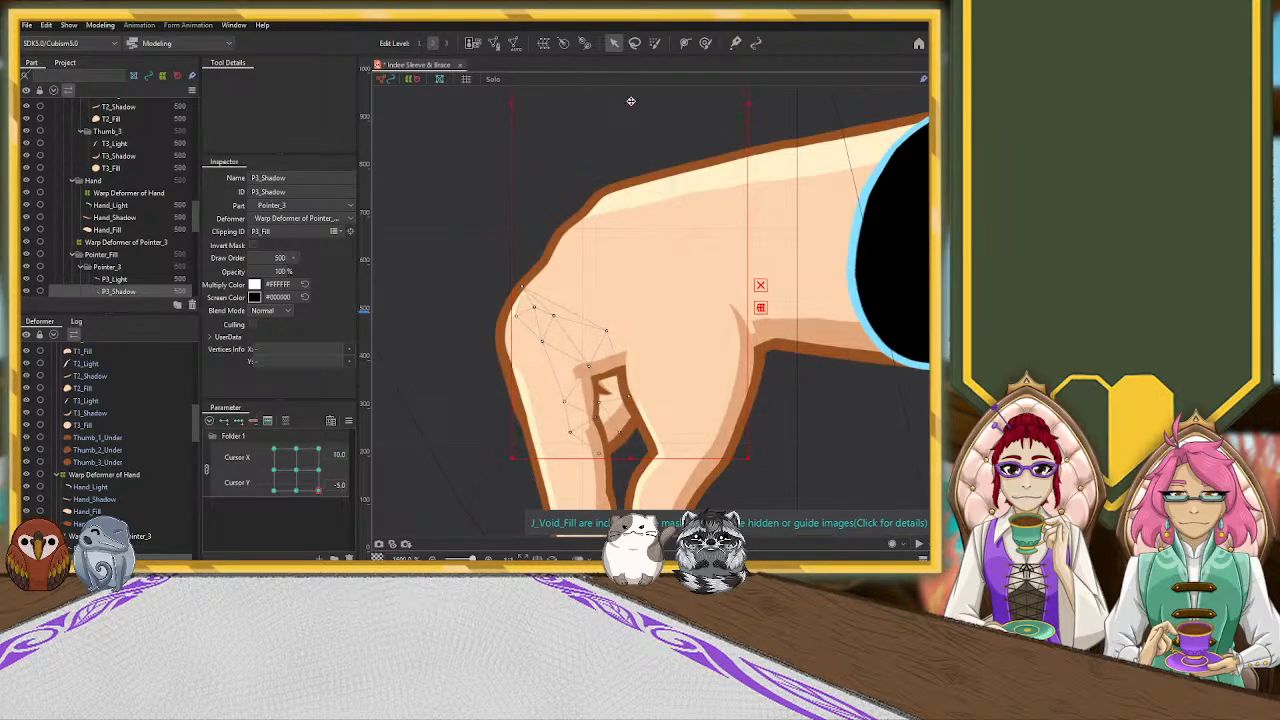
drag(752, 461, 738, 470)
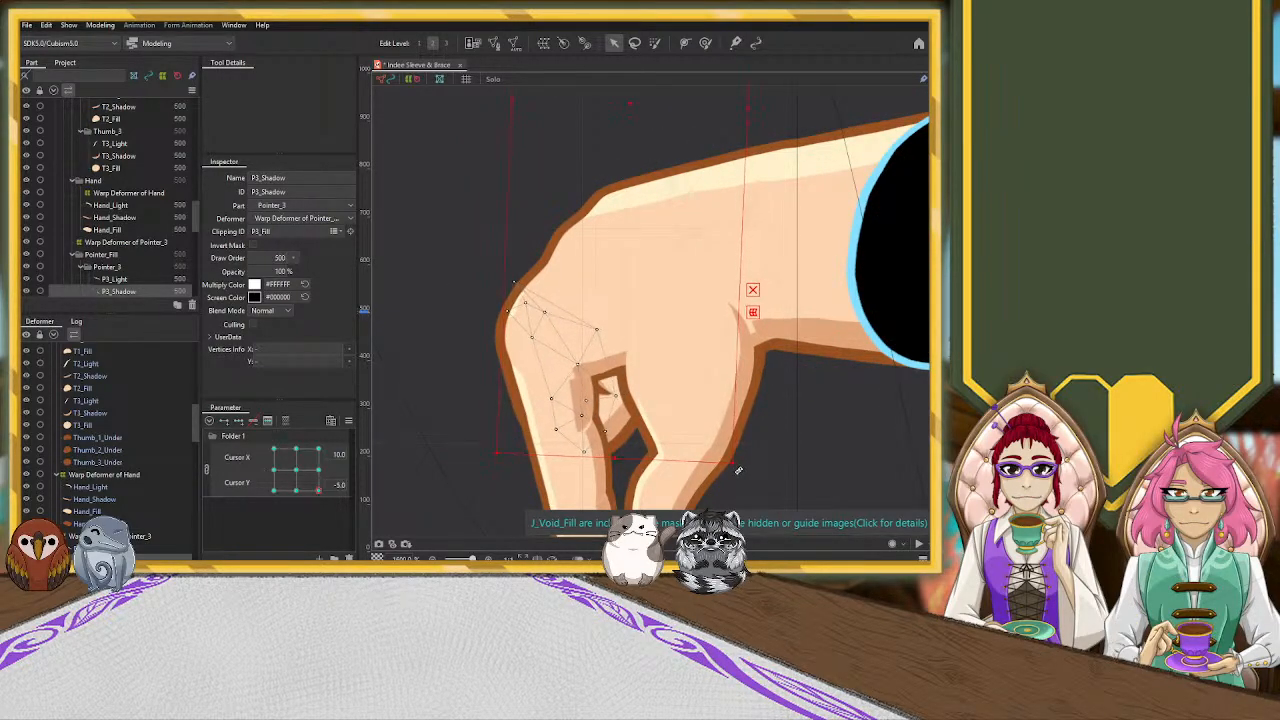
drag(626, 108, 636, 108)
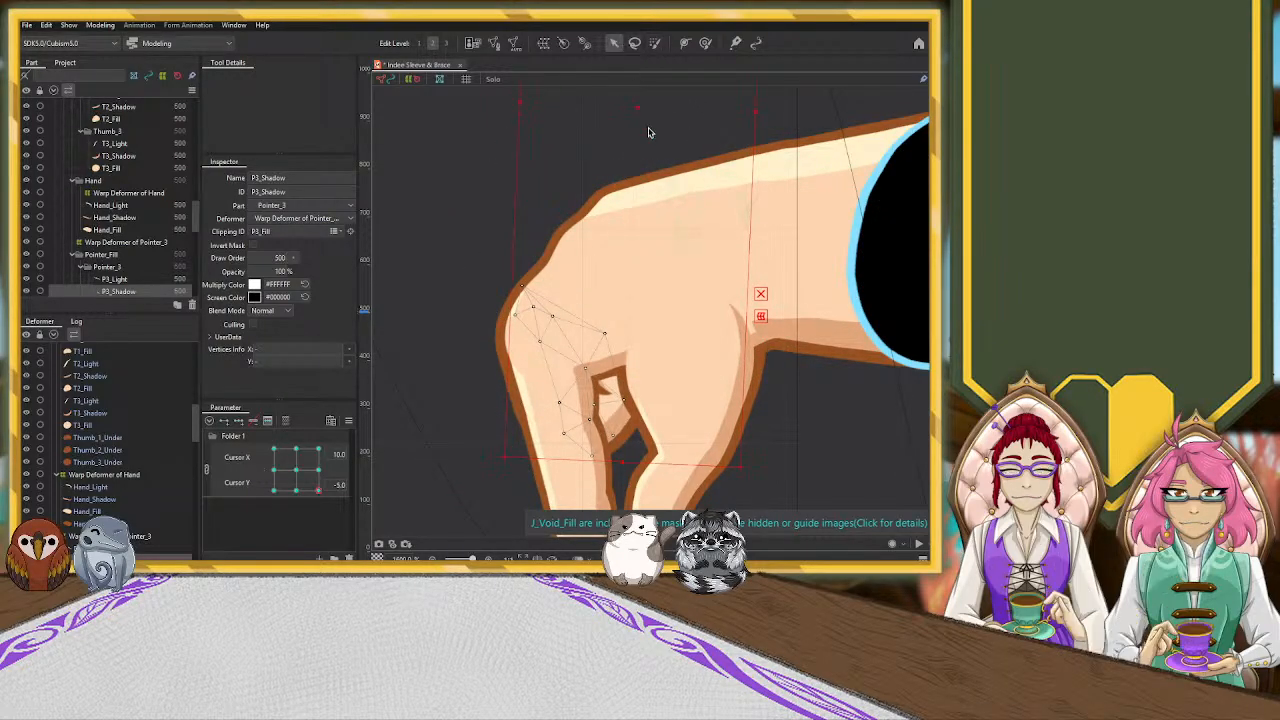
click(821, 461)
drag(834, 480, 764, 312)
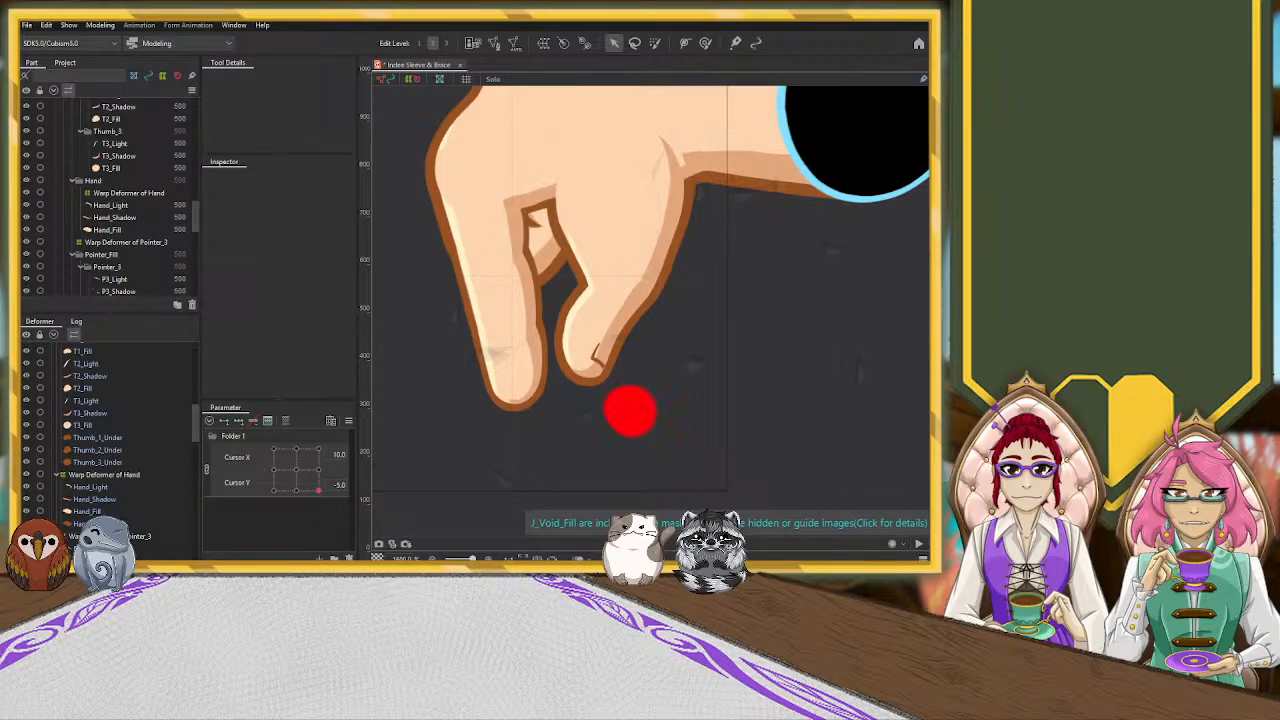
Reselect the P3_Shadow mesh and widen it on both the outer finger side and the wrist side
click(516, 253)
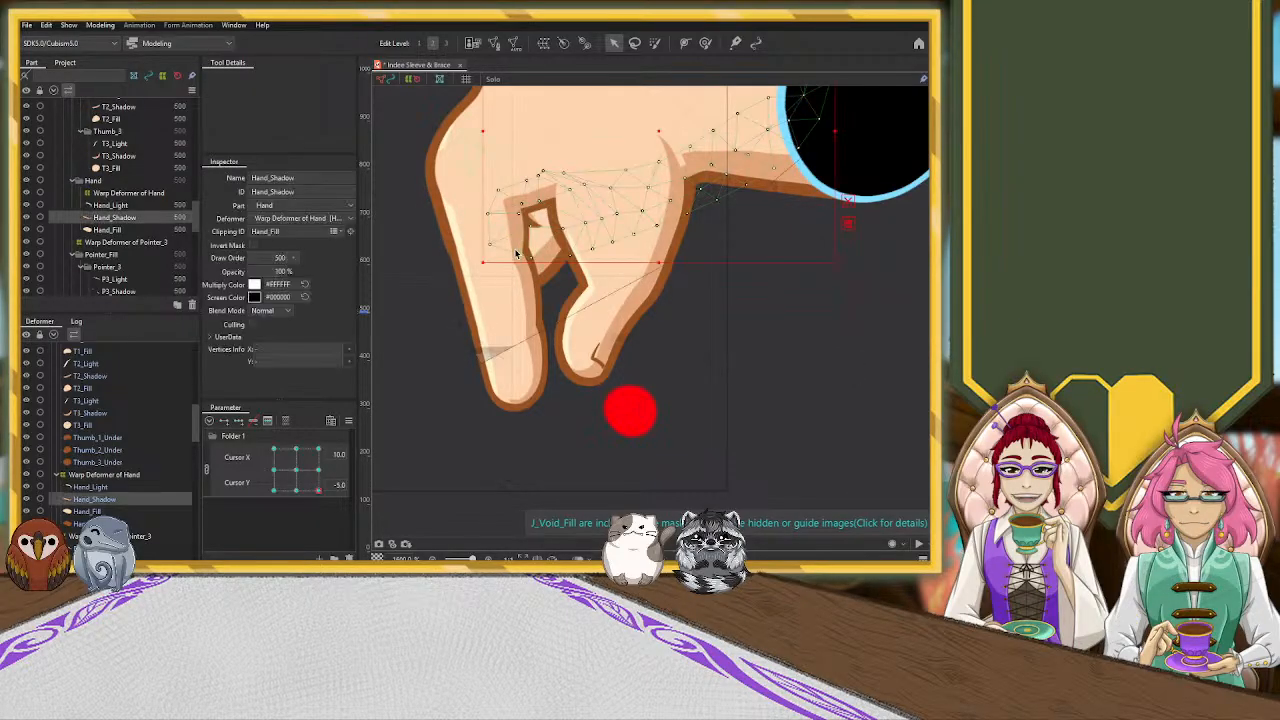
click(520, 256)
click(520, 256)
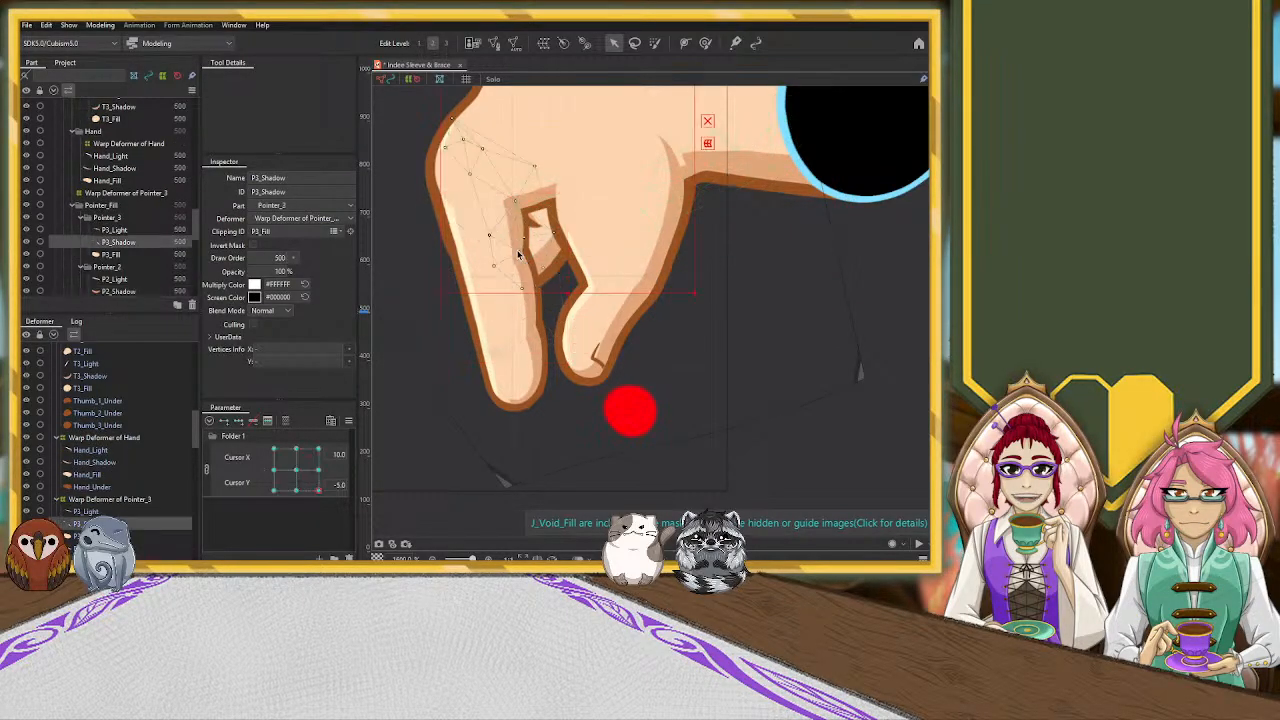
drag(757, 339, 779, 511)
drag(590, 111, 583, 113)
drag(456, 114, 419, 116)
drag(710, 114, 781, 102)
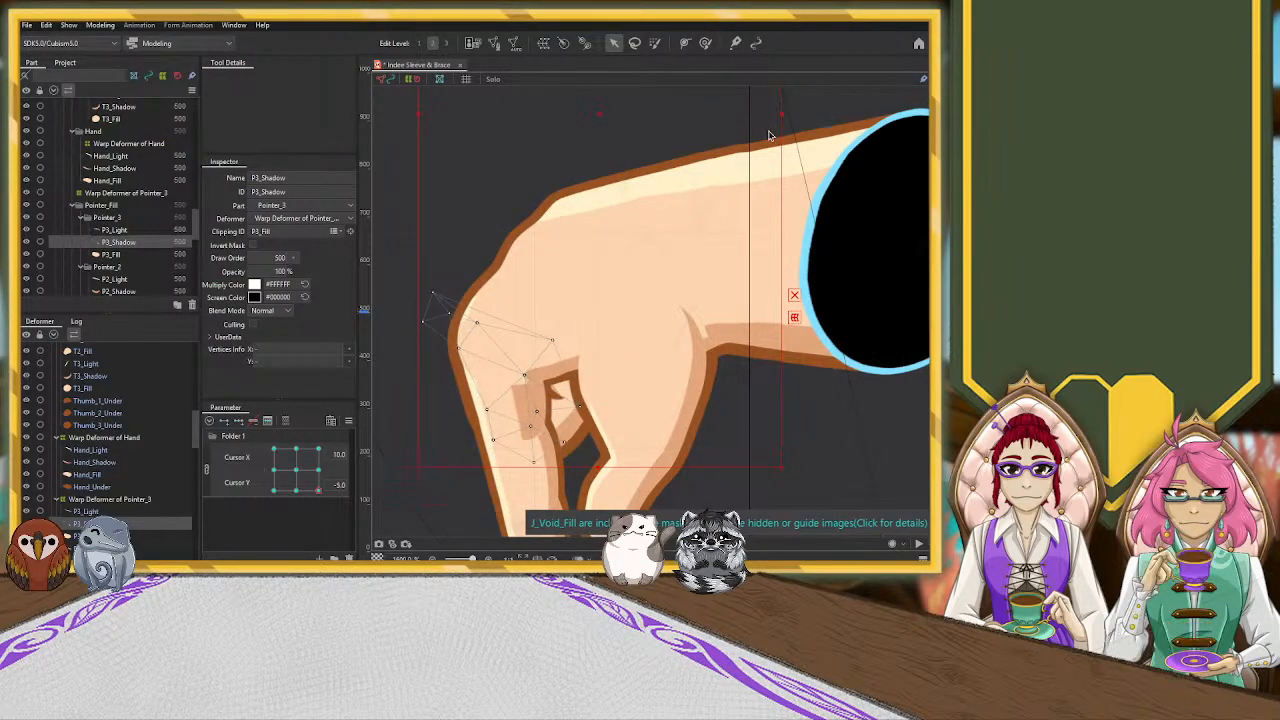
Spread the finger-side vertices of Hand_Shadow toward the pointing finger's outer edge with the Deform Brush
click(566, 377)
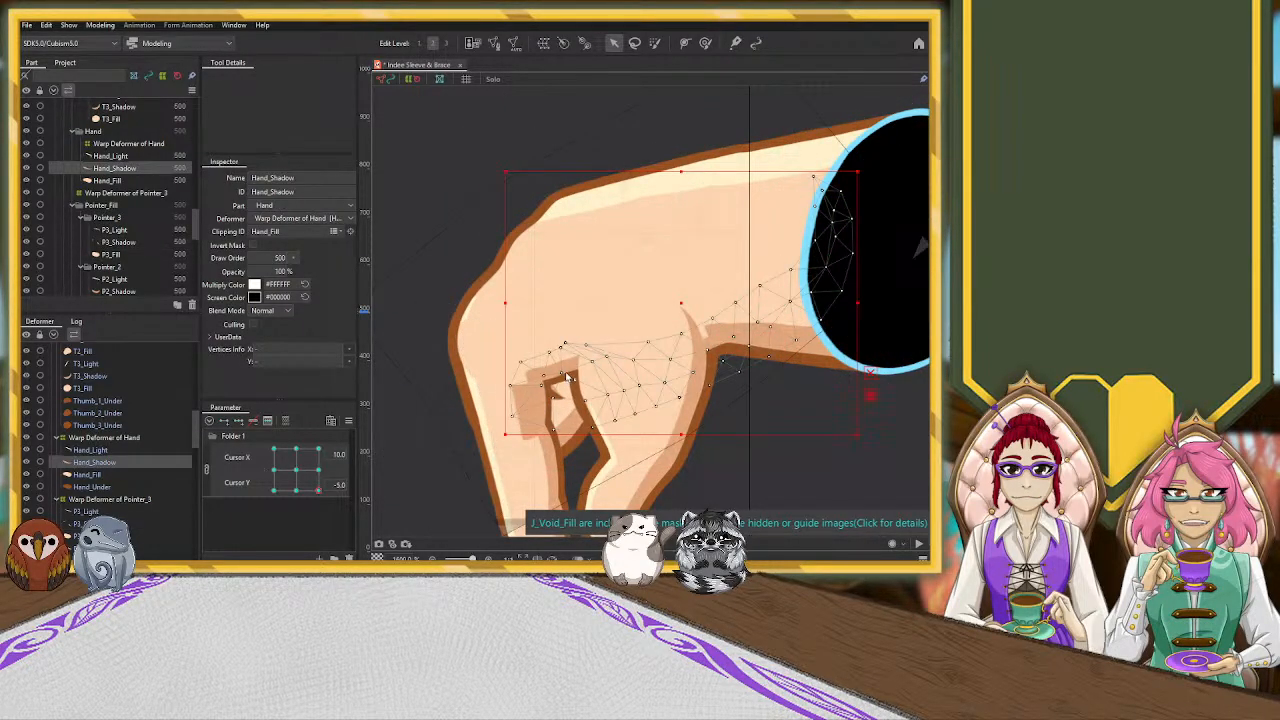
click(705, 43)
drag(495, 368, 471, 379)
mouse_move(492, 334)
mouse_down()
mouse_move(504, 357)
mouse_move(533, 339)
mouse_up()
mouse_move(473, 371)
mouse_down()
mouse_move(497, 371)
mouse_move(486, 371)
mouse_up()
click(614, 43)
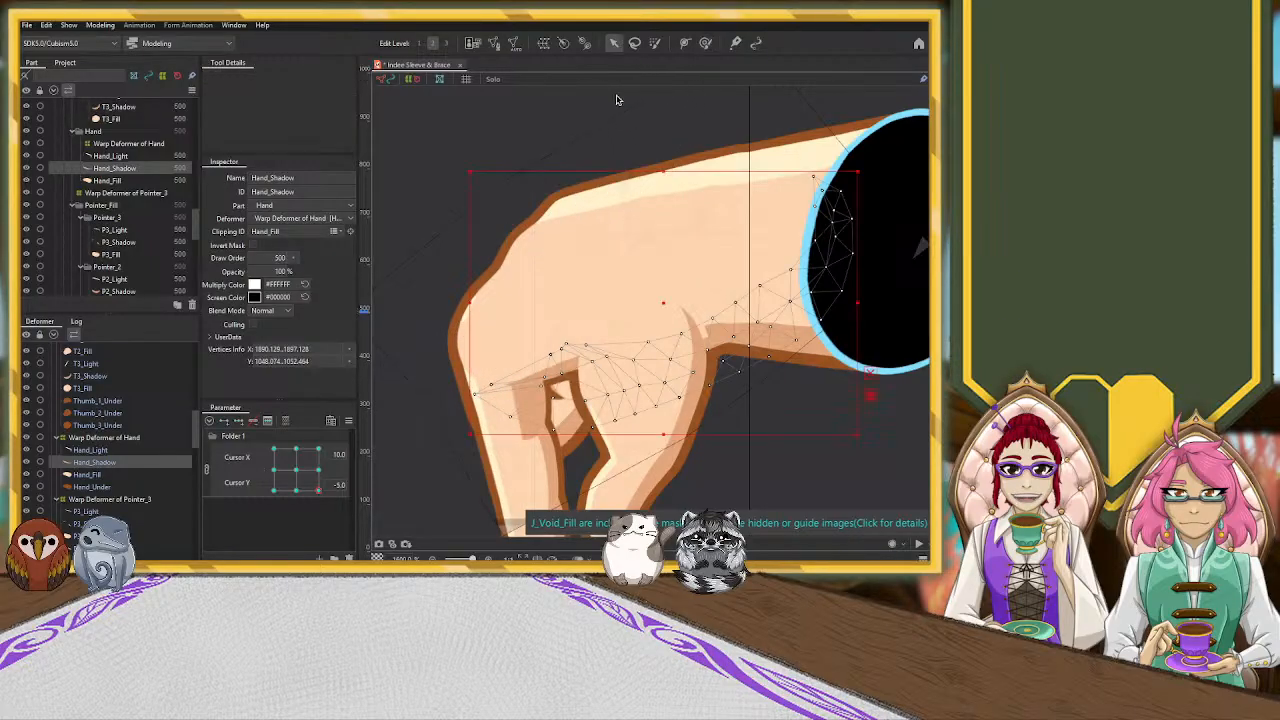
Move the P2_Shadow mesh slightly toward the pointing finger's outer edge
click(544, 452)
drag(638, 471, 672, 280)
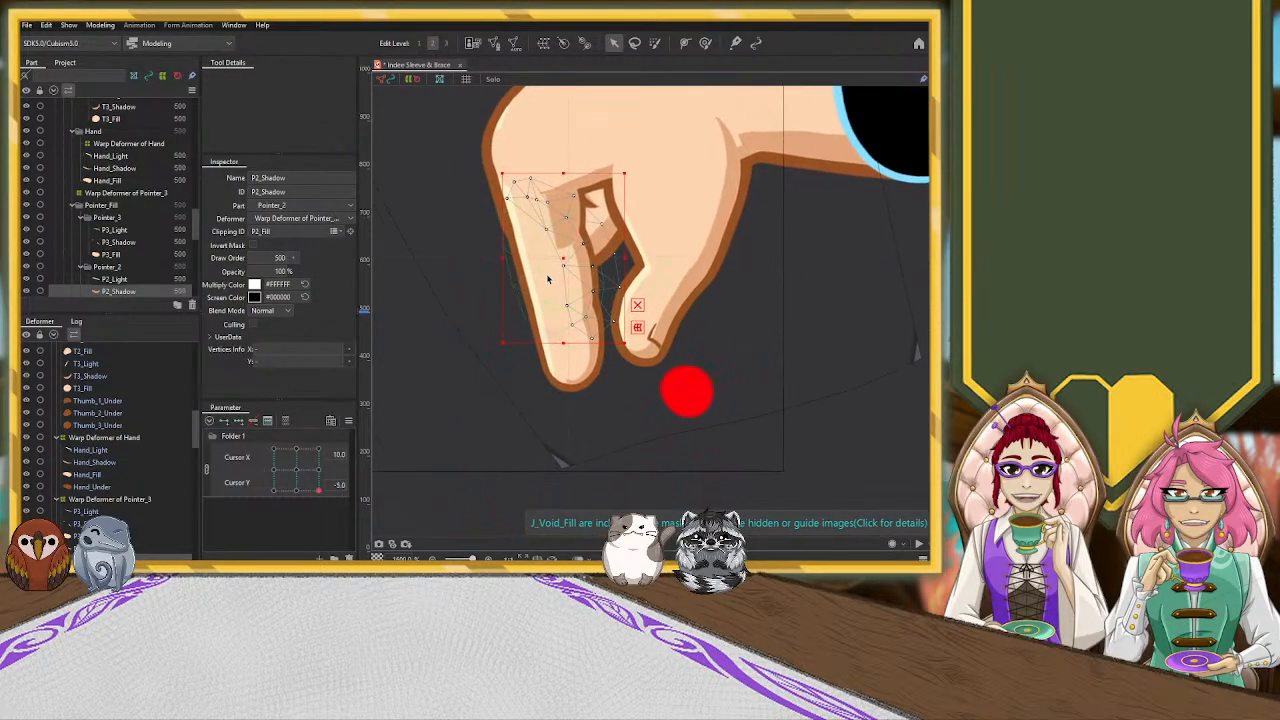
drag(563, 263, 549, 262)
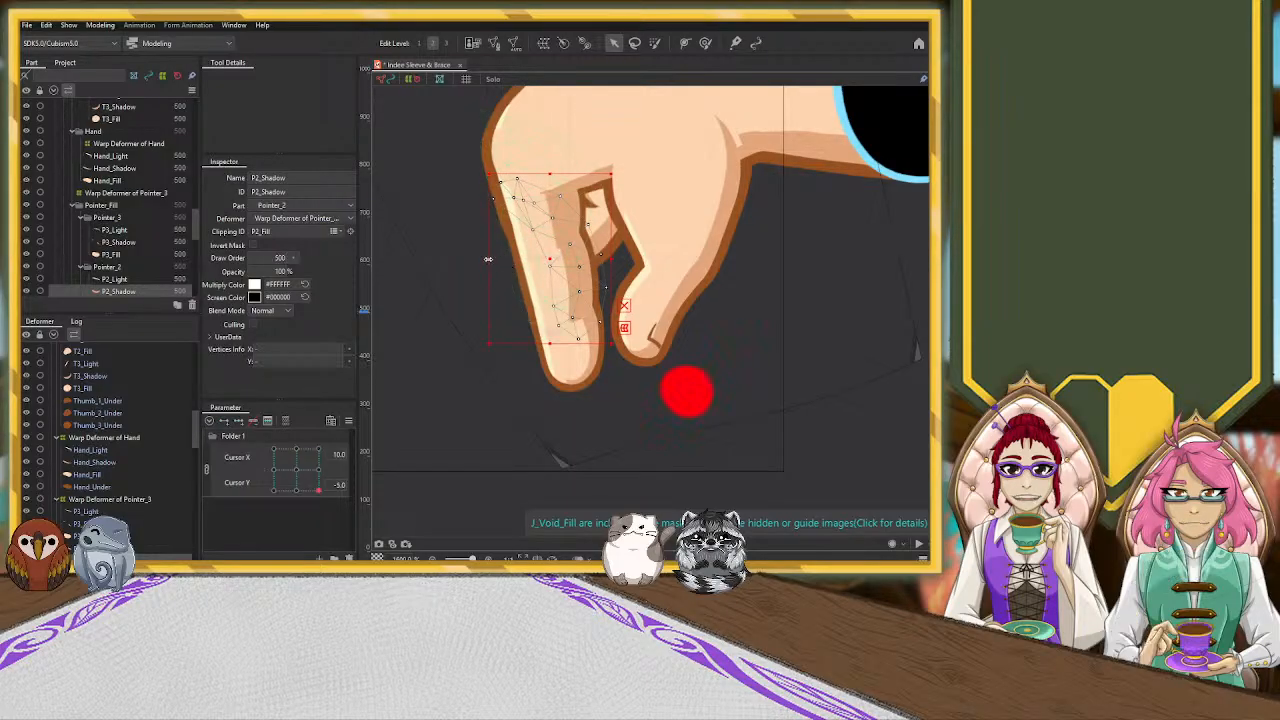
Widen the P1_Shadow mesh slightly past the pointing finger's outer edge
click(593, 358)
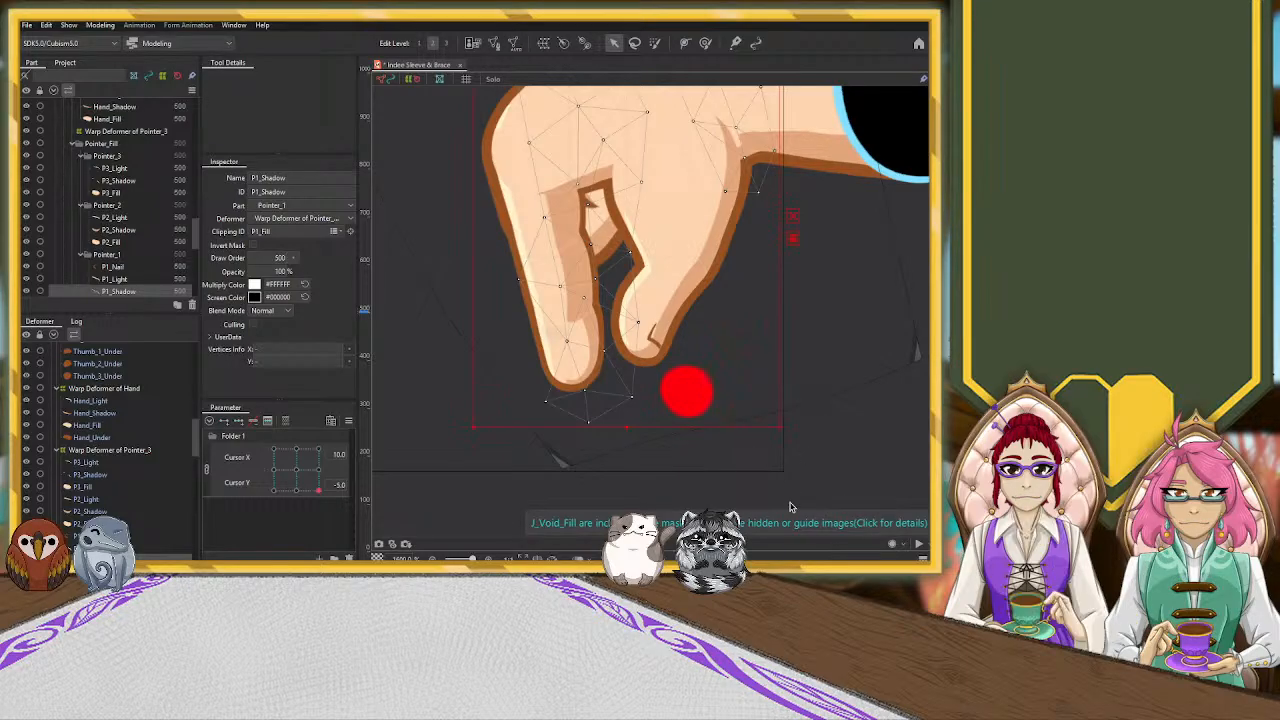
scroll(789, 363, down, 5)
scroll(795, 368, up, 3)
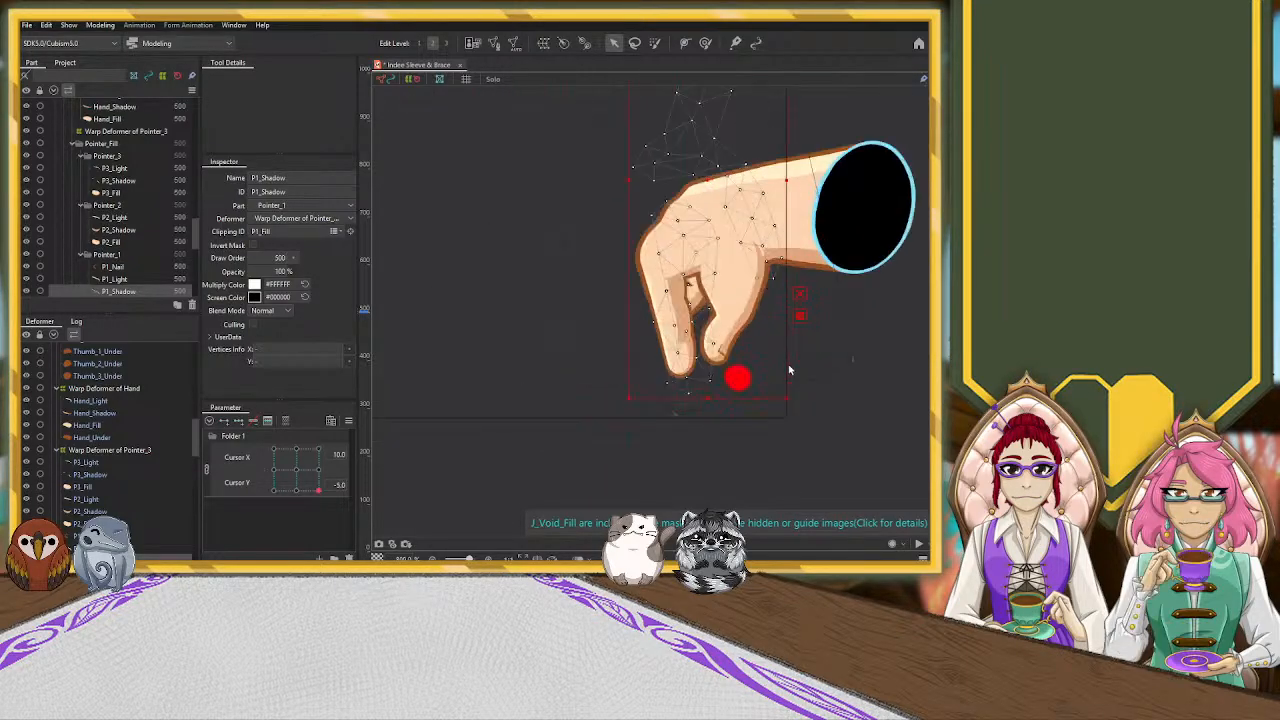
drag(628, 180, 613, 183)
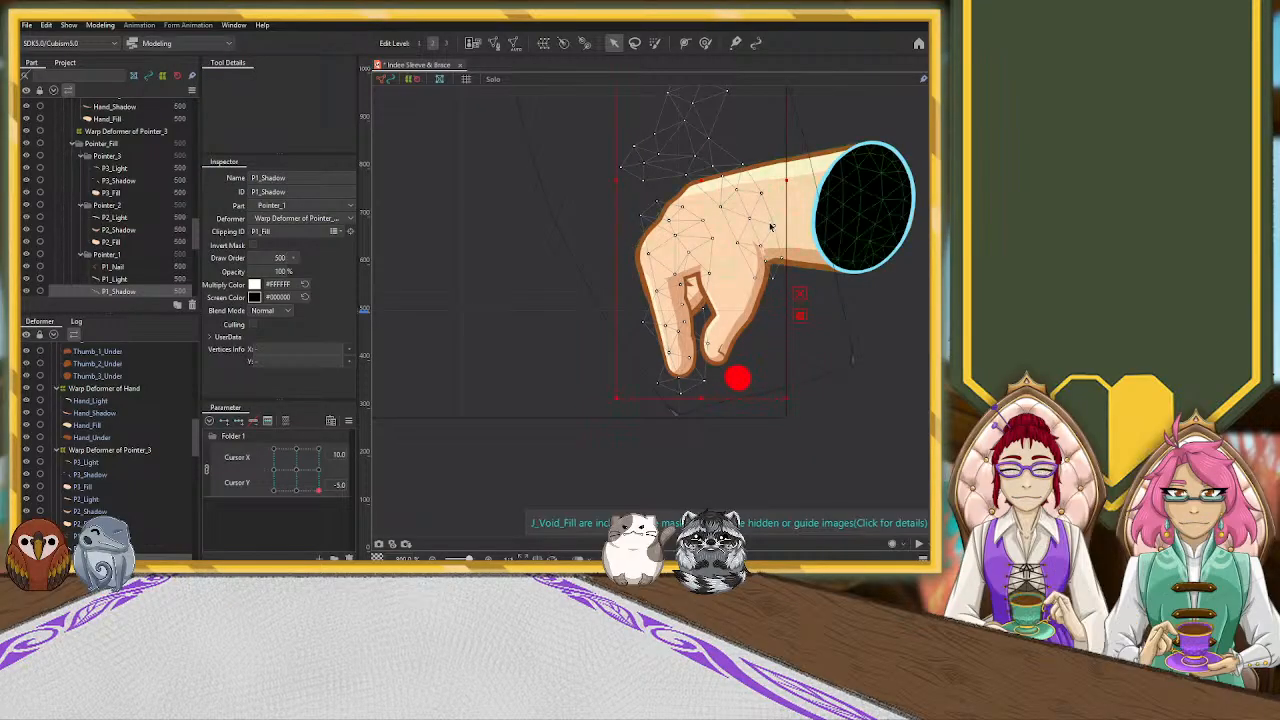
click(705, 42)
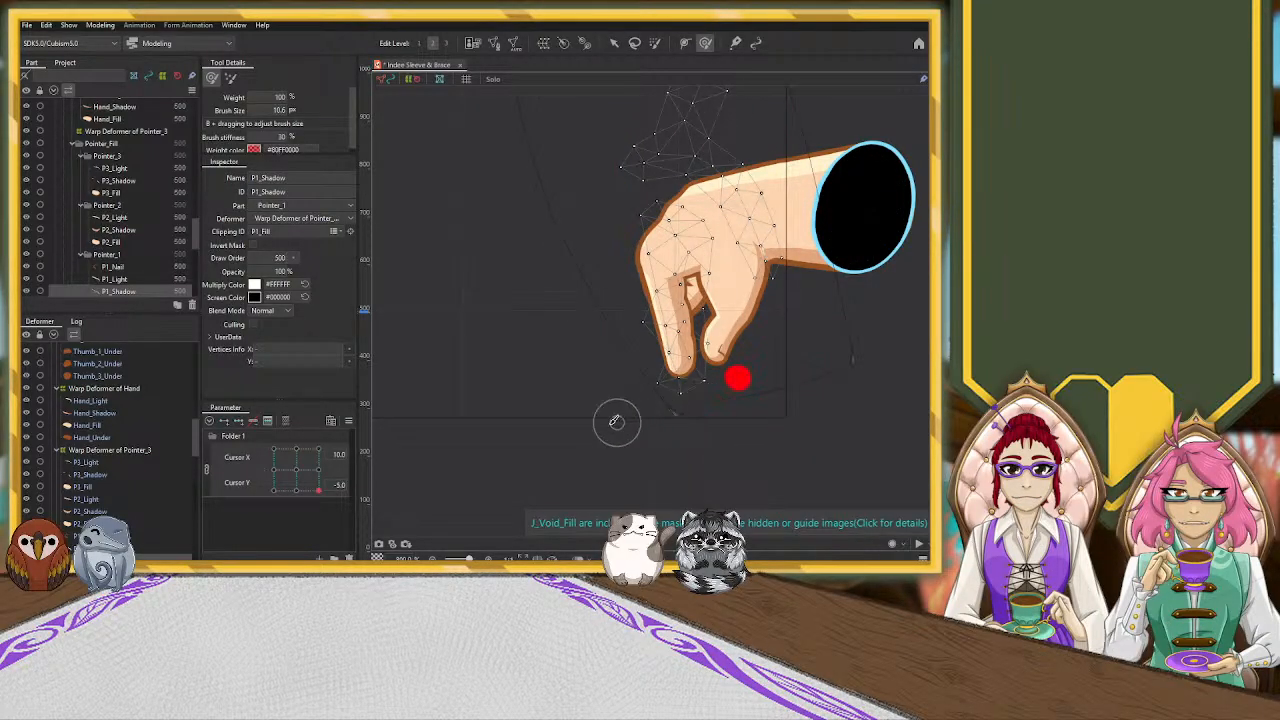
key(b)
drag(518, 434, 515, 401)
scroll(598, 420, up, 3)
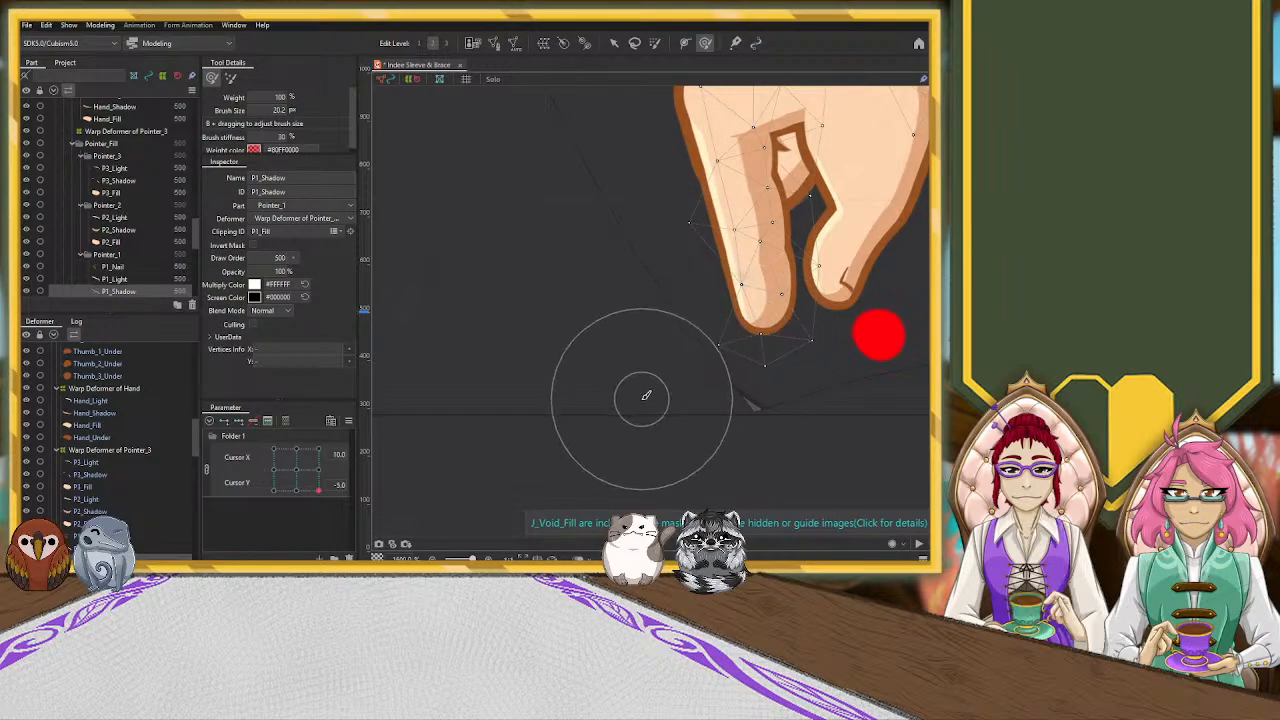
key(b)
drag(636, 390, 612, 382)
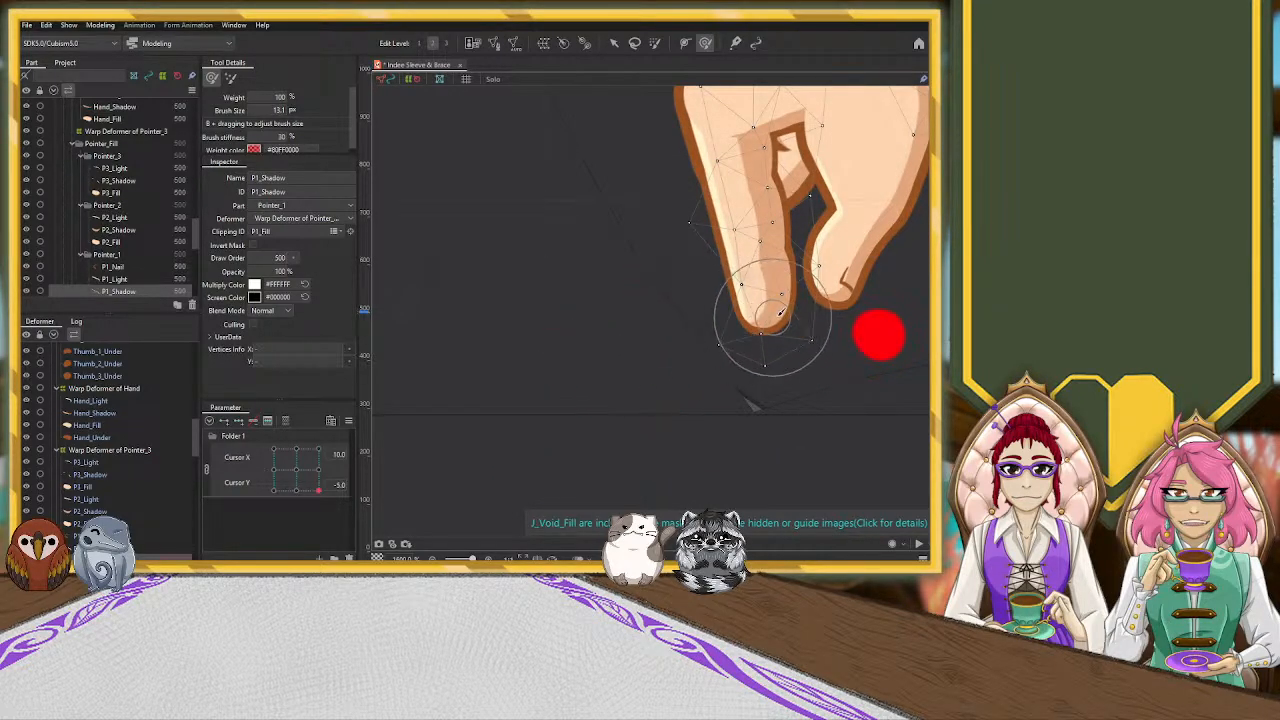
Nudge a P1_Shadow vertex near the pointing fingertip inward with the Arrow tool, and deselect the mesh
key(v)
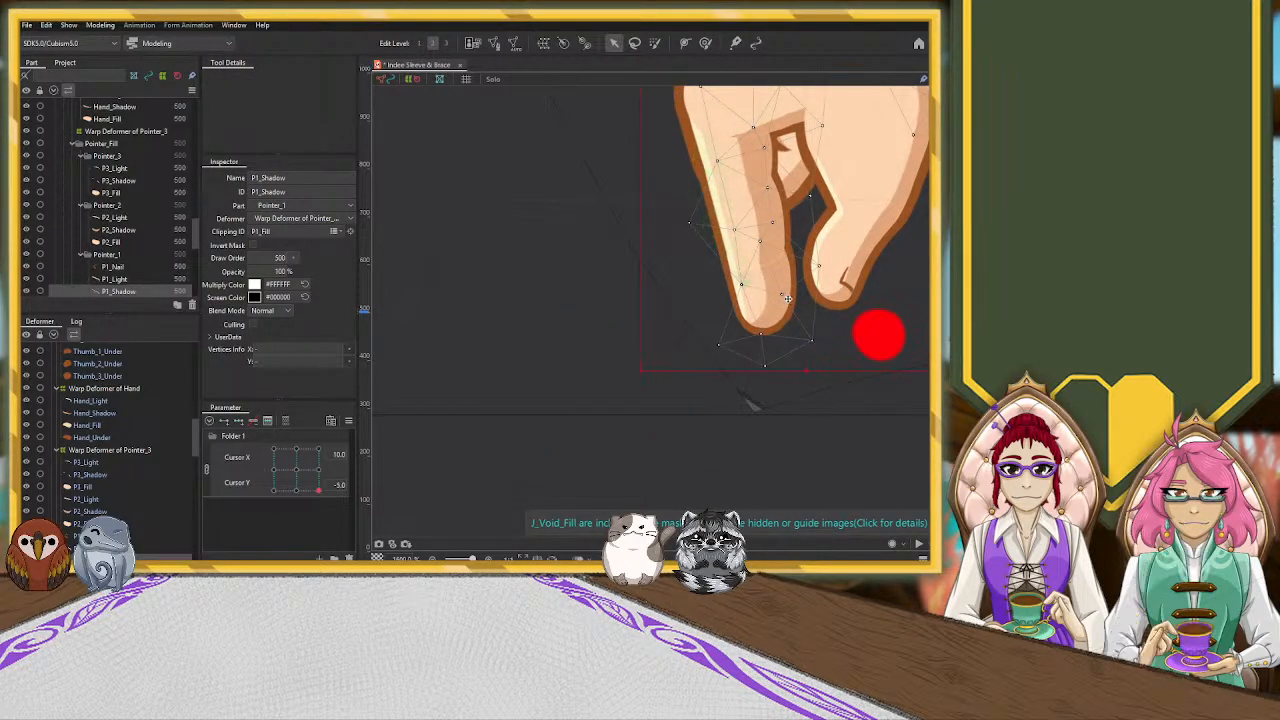
click(773, 297)
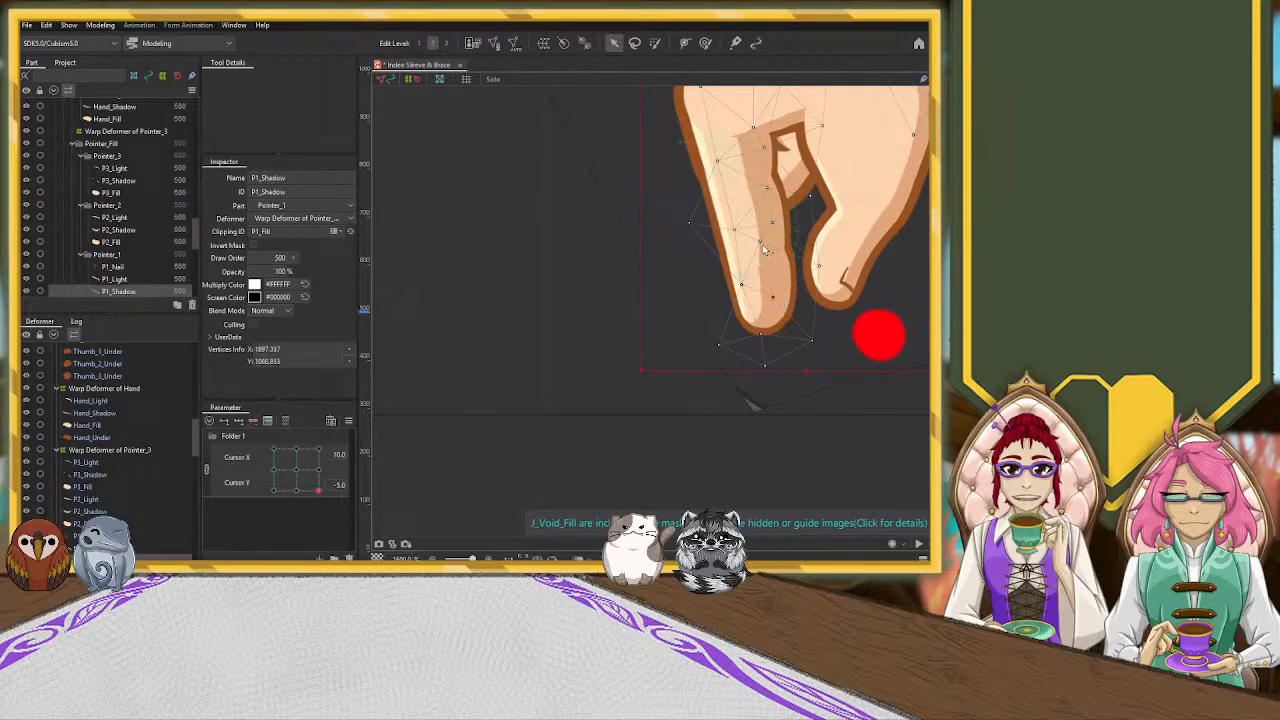
click(765, 336)
scroll(769, 262, down, 2)
click(872, 404)
Stretch the P2_Shadow mesh well past the pointing finger's outer edge and slightly toward the thumb
scroll(837, 408, down, 1)
drag(837, 408, 560, 474)
scroll(493, 432, up, 1)
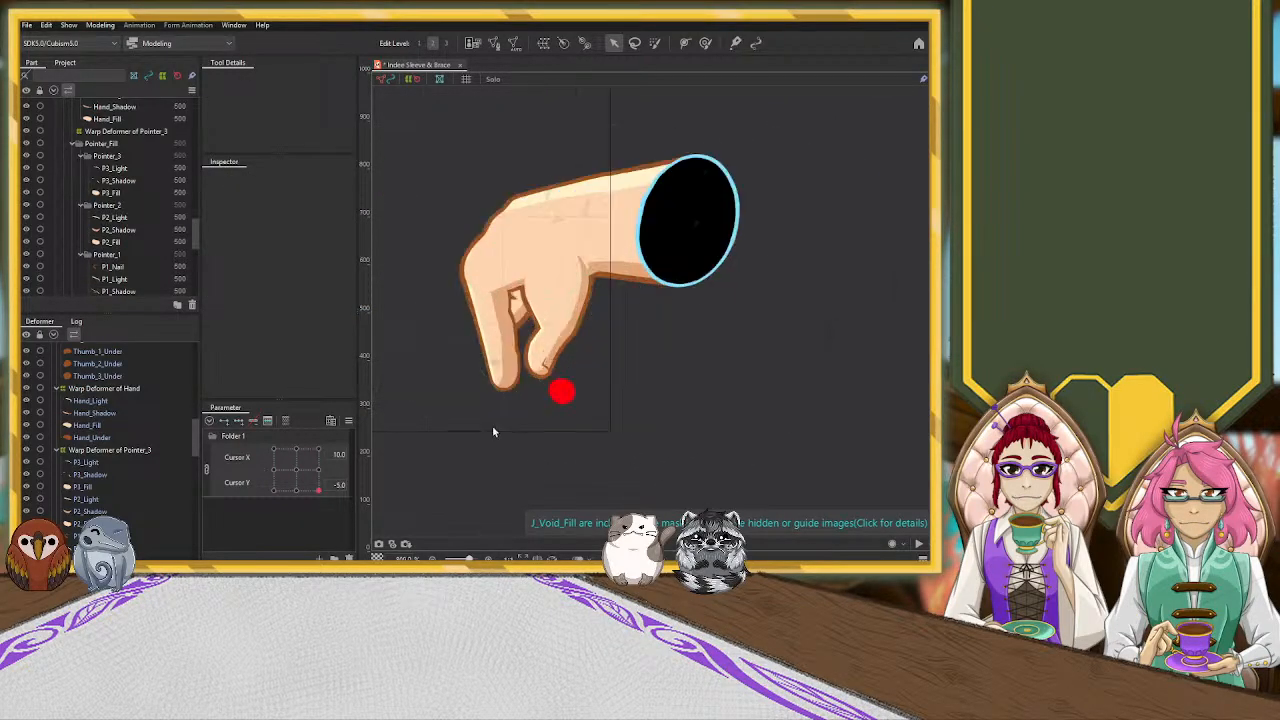
scroll(492, 431, up, 1)
click(511, 298)
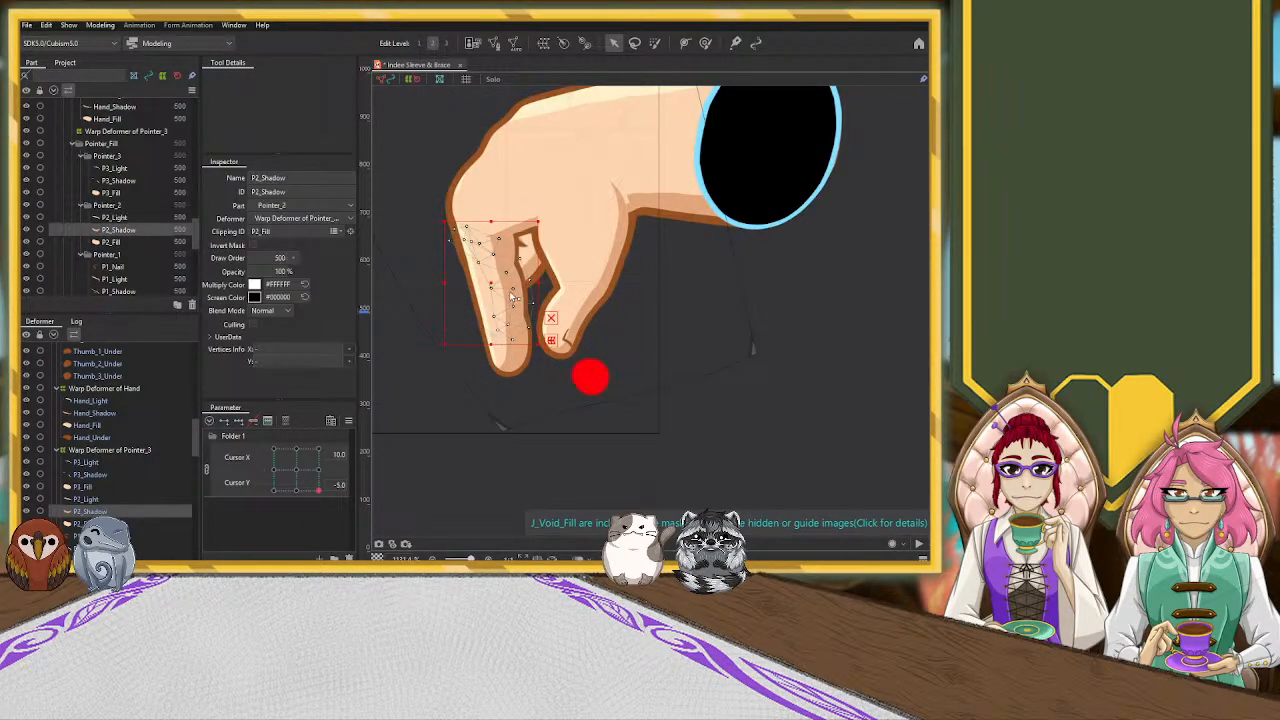
drag(444, 283, 392, 283)
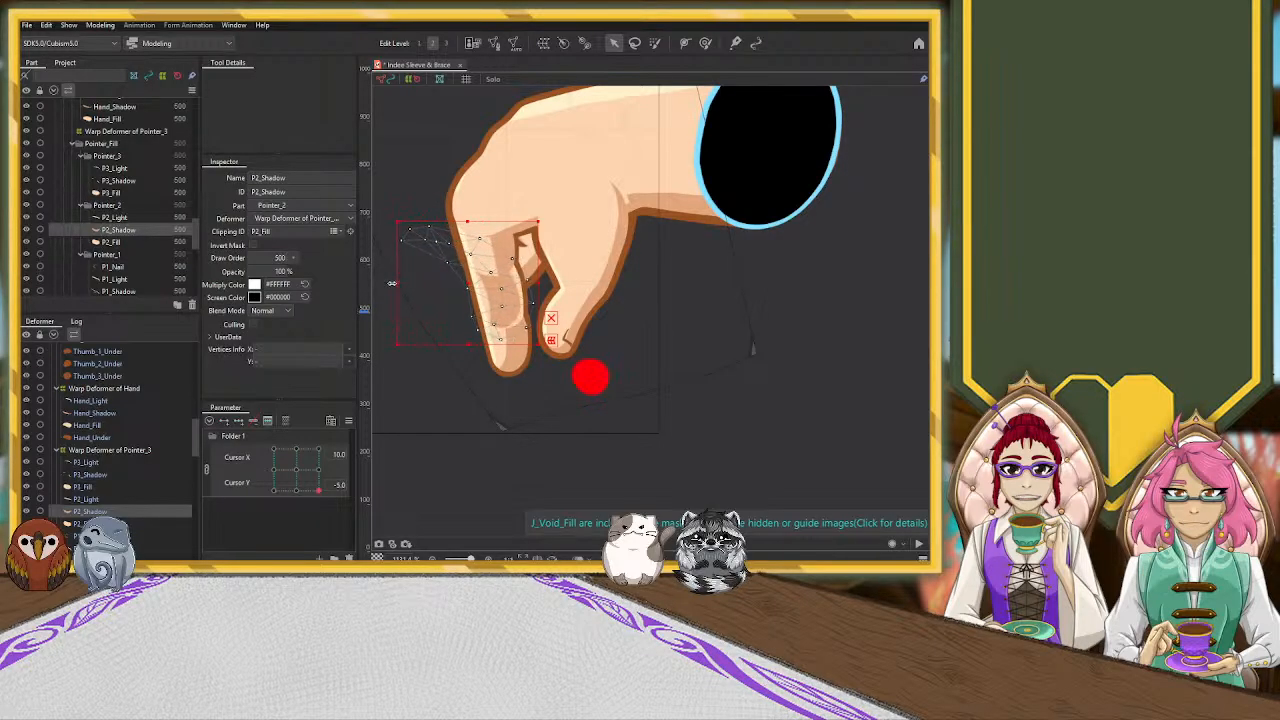
drag(540, 283, 547, 283)
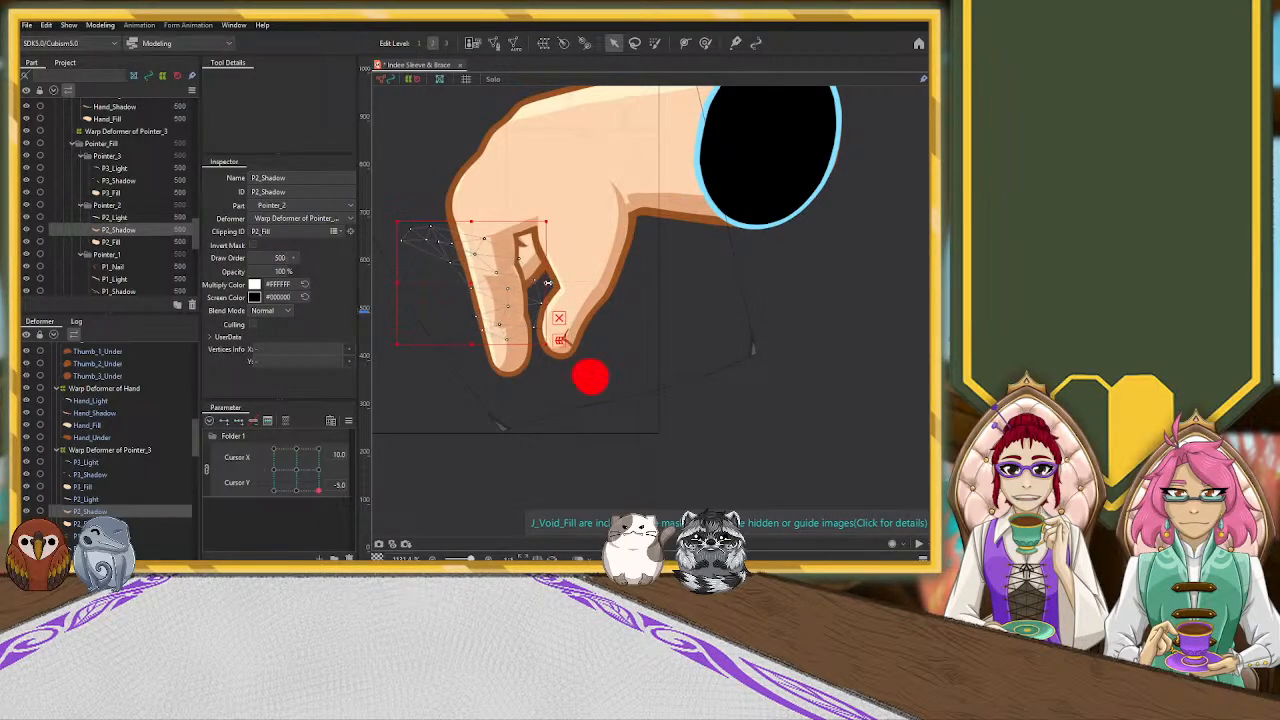
Select the P3_Shadow mesh and widen it further on both the finger side and the wrist side
click(506, 255)
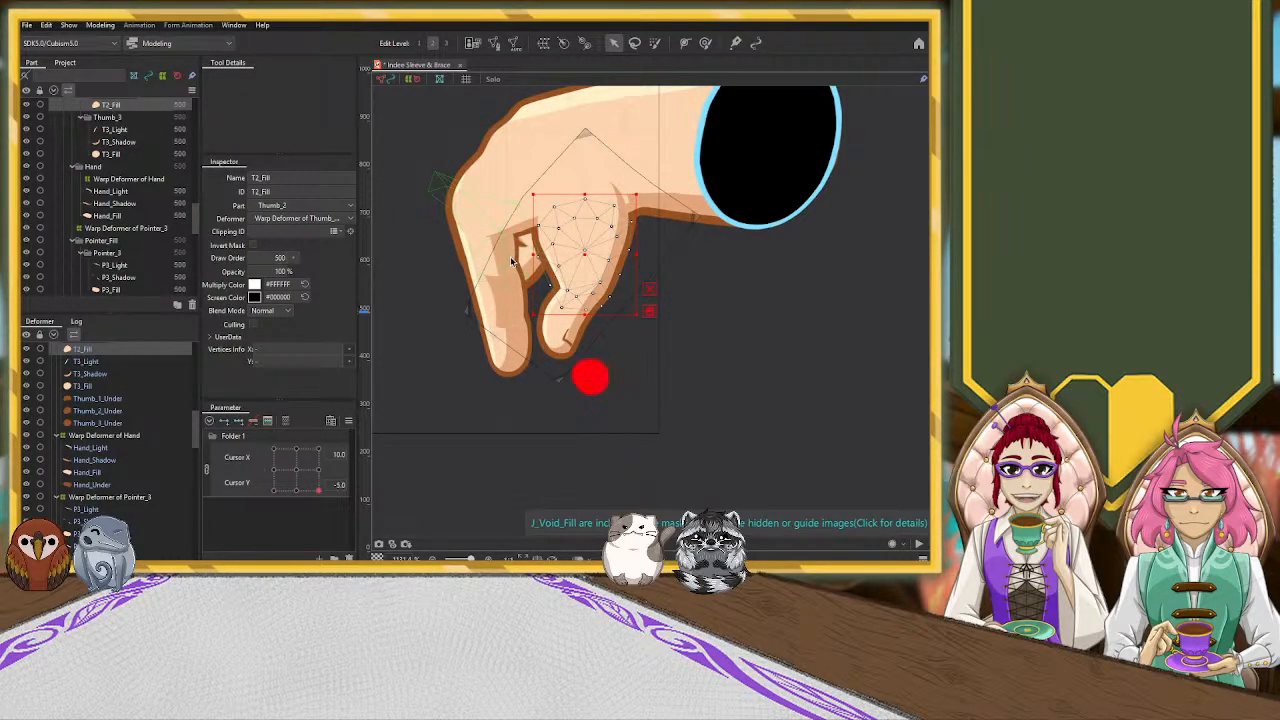
click(495, 260)
scroll(487, 242, down, 3)
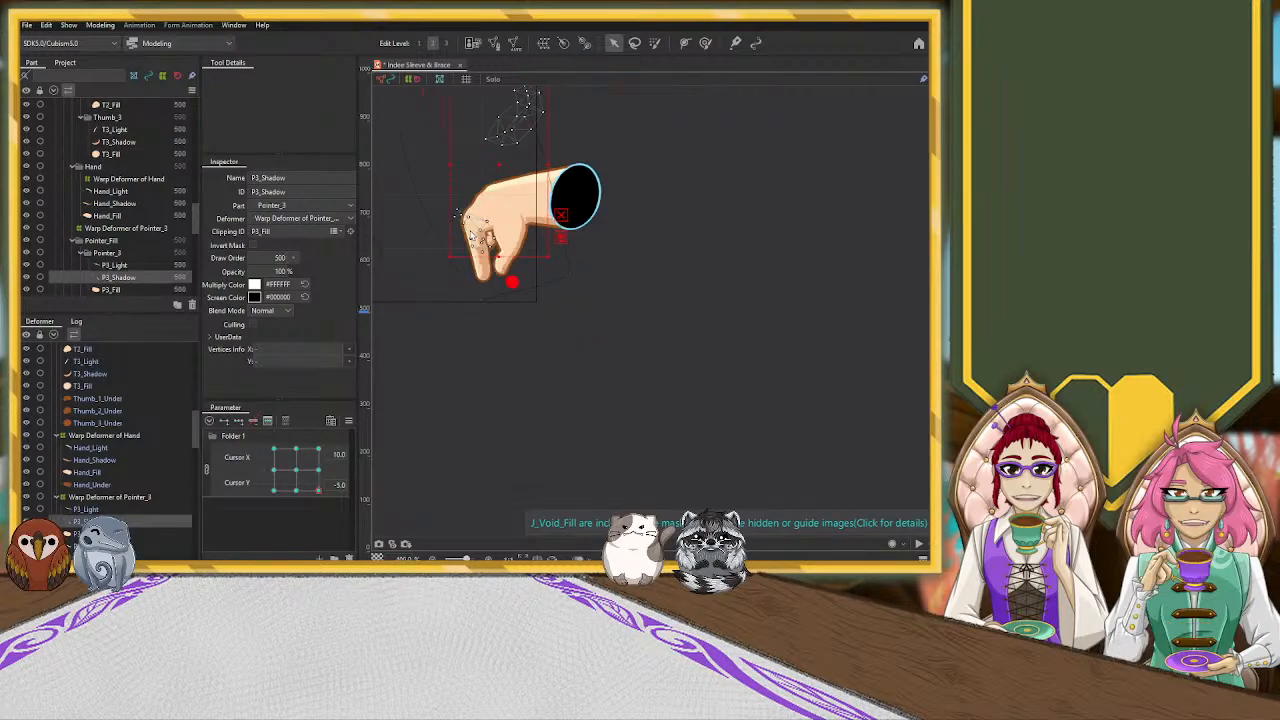
drag(704, 184, 757, 260)
drag(503, 241, 493, 241)
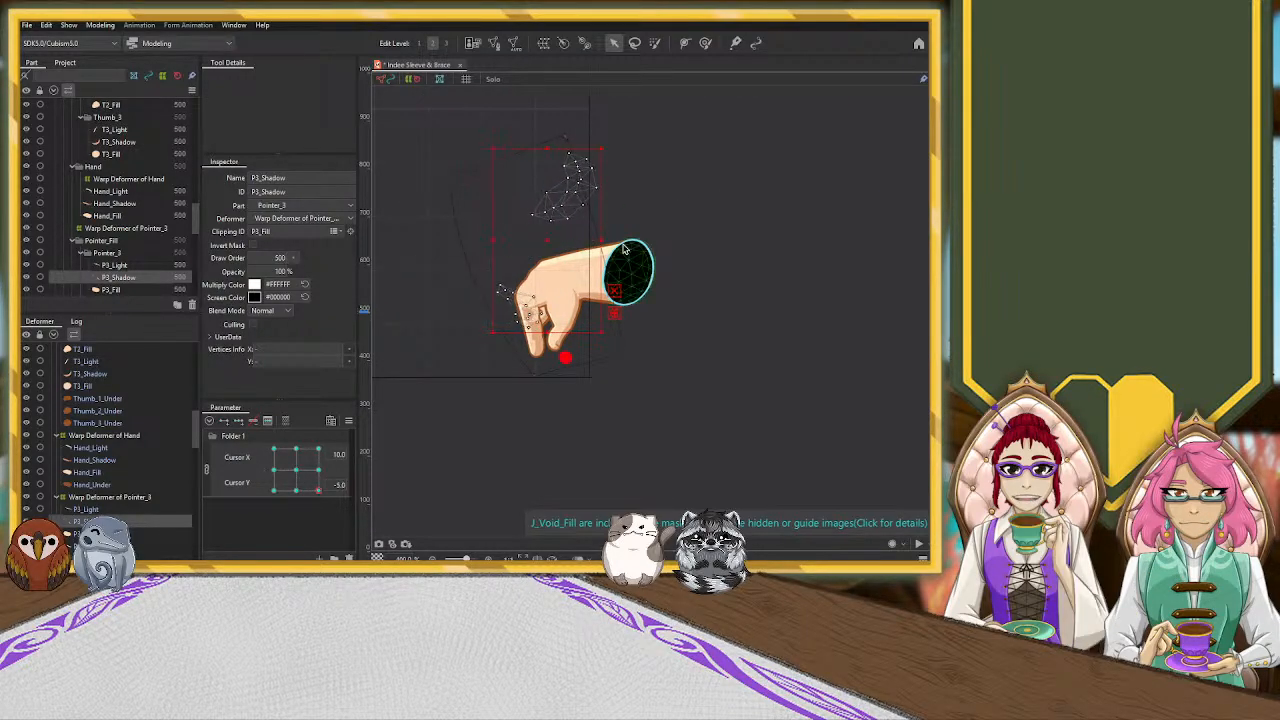
drag(602, 240, 615, 243)
Move P3_Shadow's lower vertices outward to both sides of the pointing finger and raise its upper vertex above the finger gap
scroll(560, 305, up, 5)
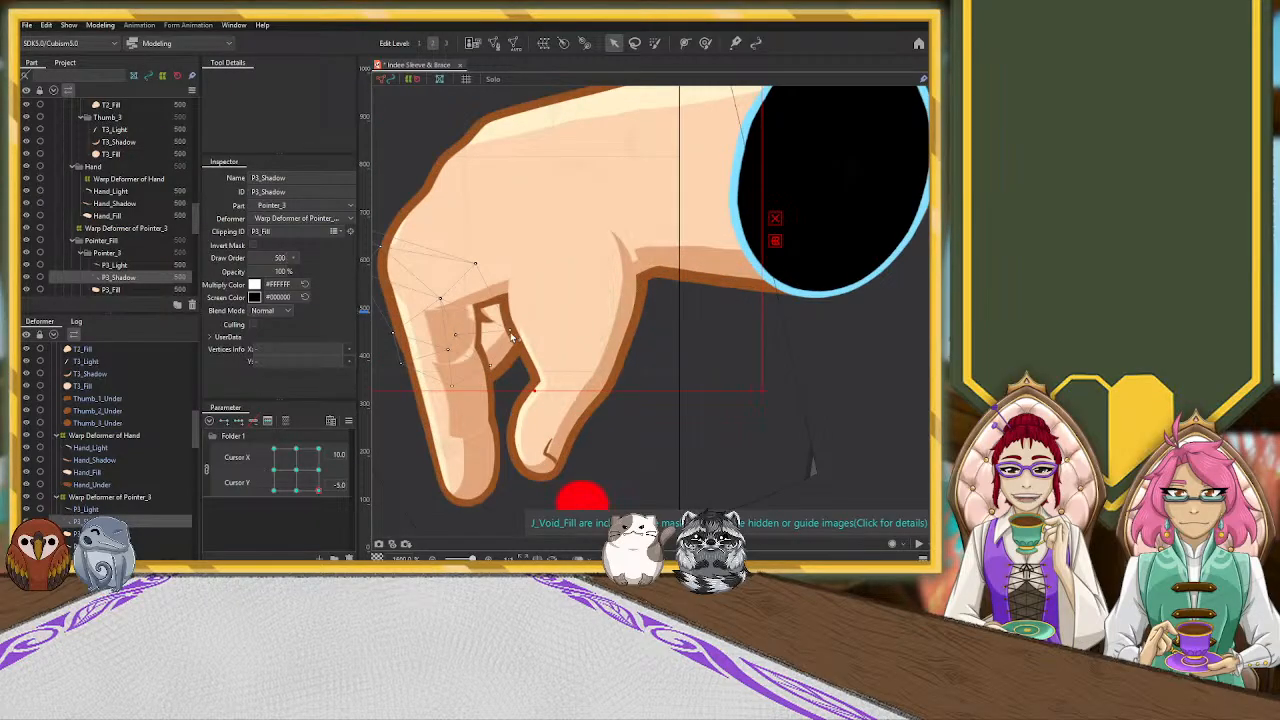
click(400, 376)
drag(440, 393, 508, 389)
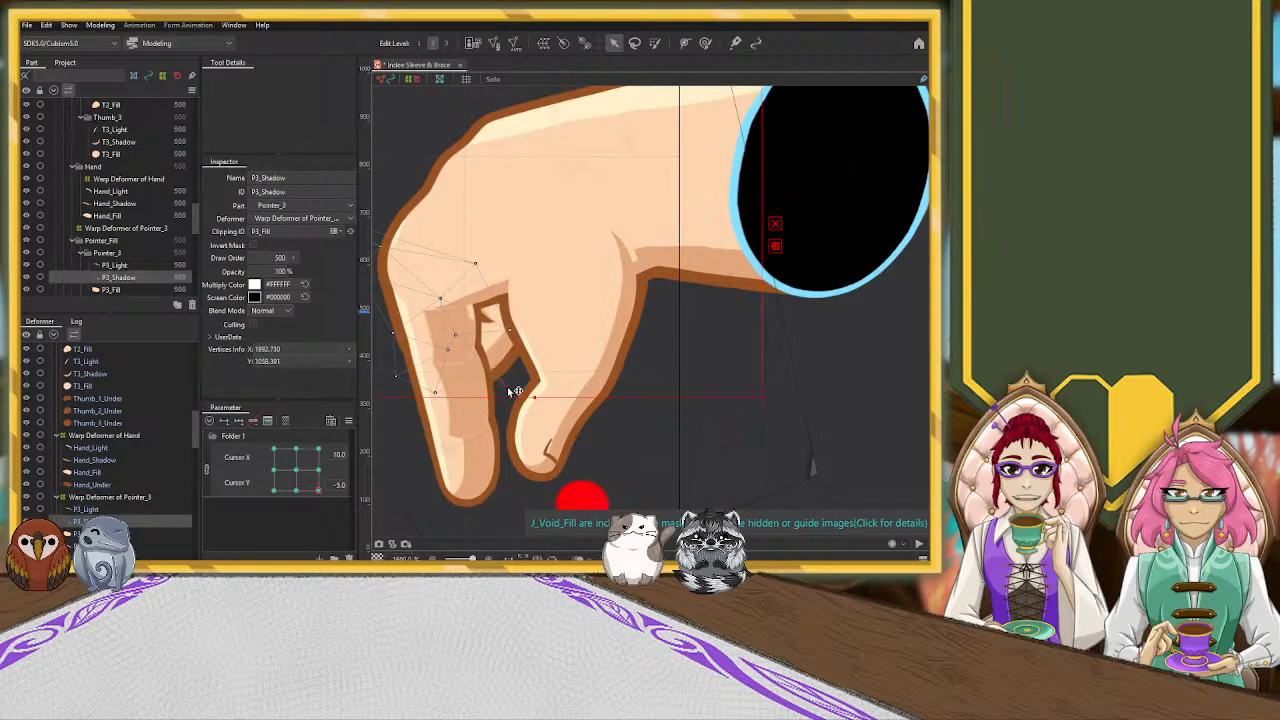
drag(476, 264, 493, 239)
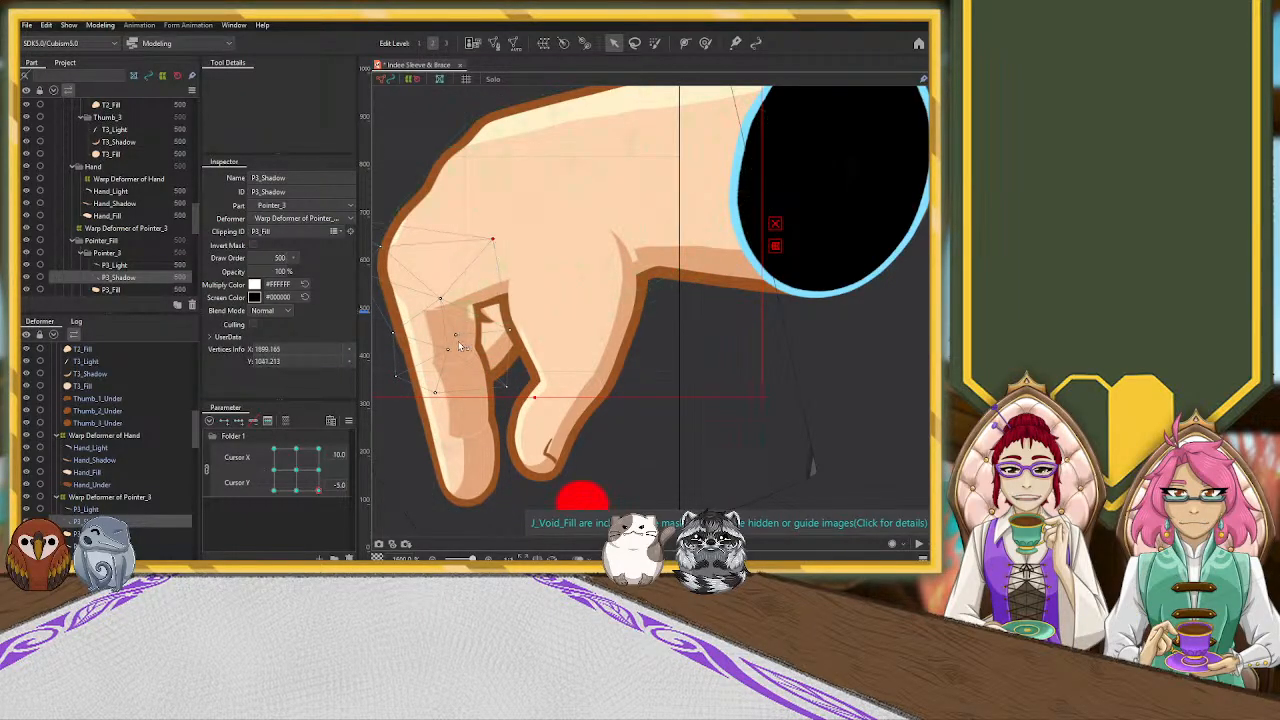
Adjust individual Hand_Shadow vertices above the finger gap and at the pointing finger's outer edge
click(496, 292)
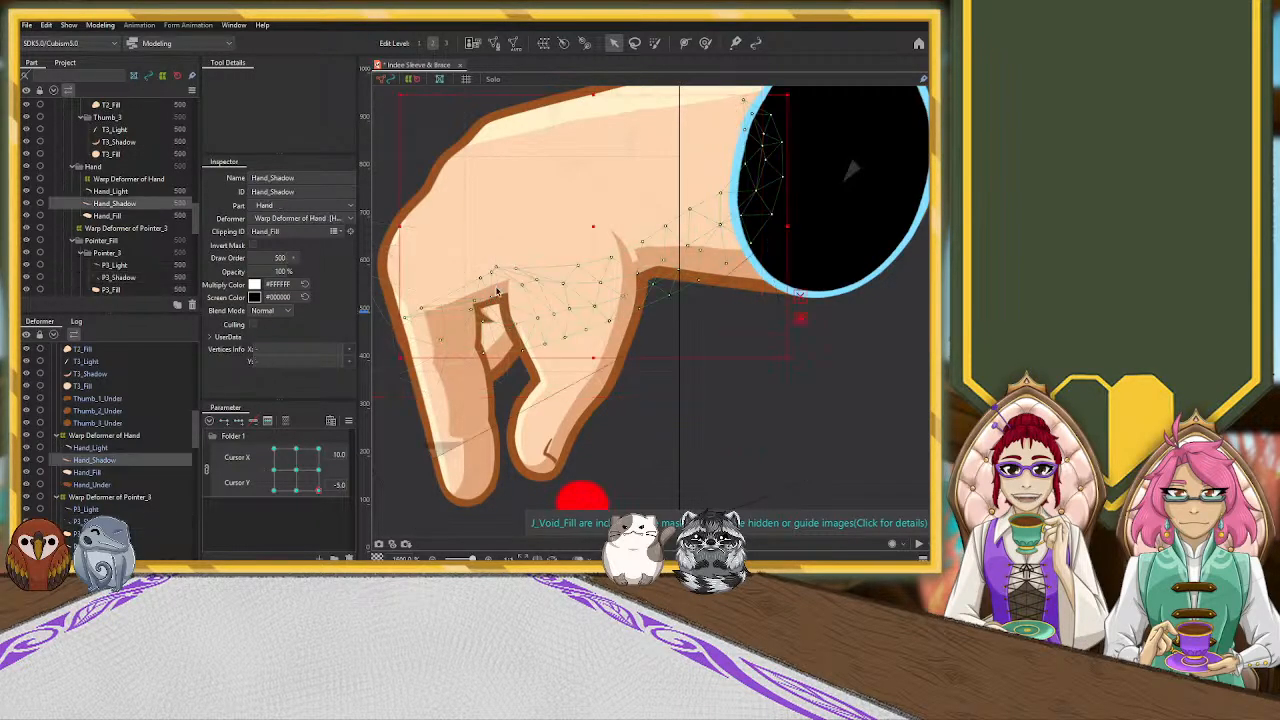
drag(481, 279, 401, 320)
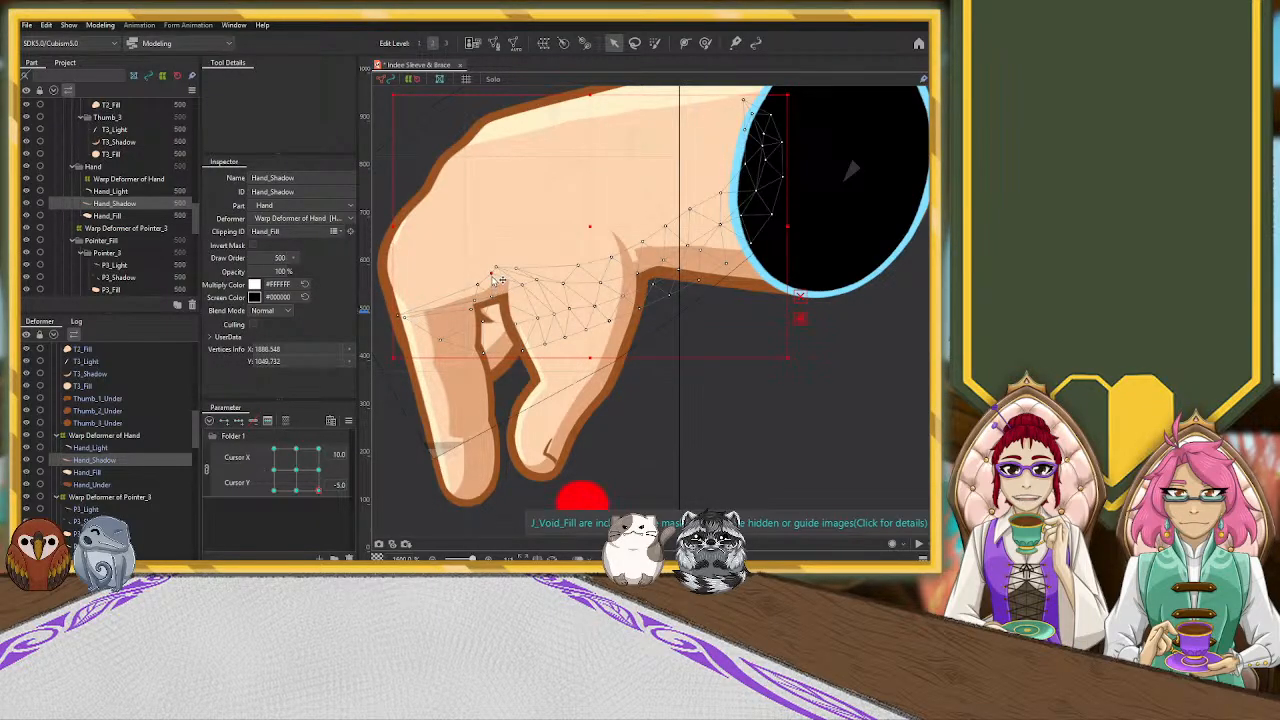
drag(522, 286, 521, 282)
Select the P1_Shadow mesh and shift its vertices inside the pointing fingertip and out over the thumb tip
click(483, 478)
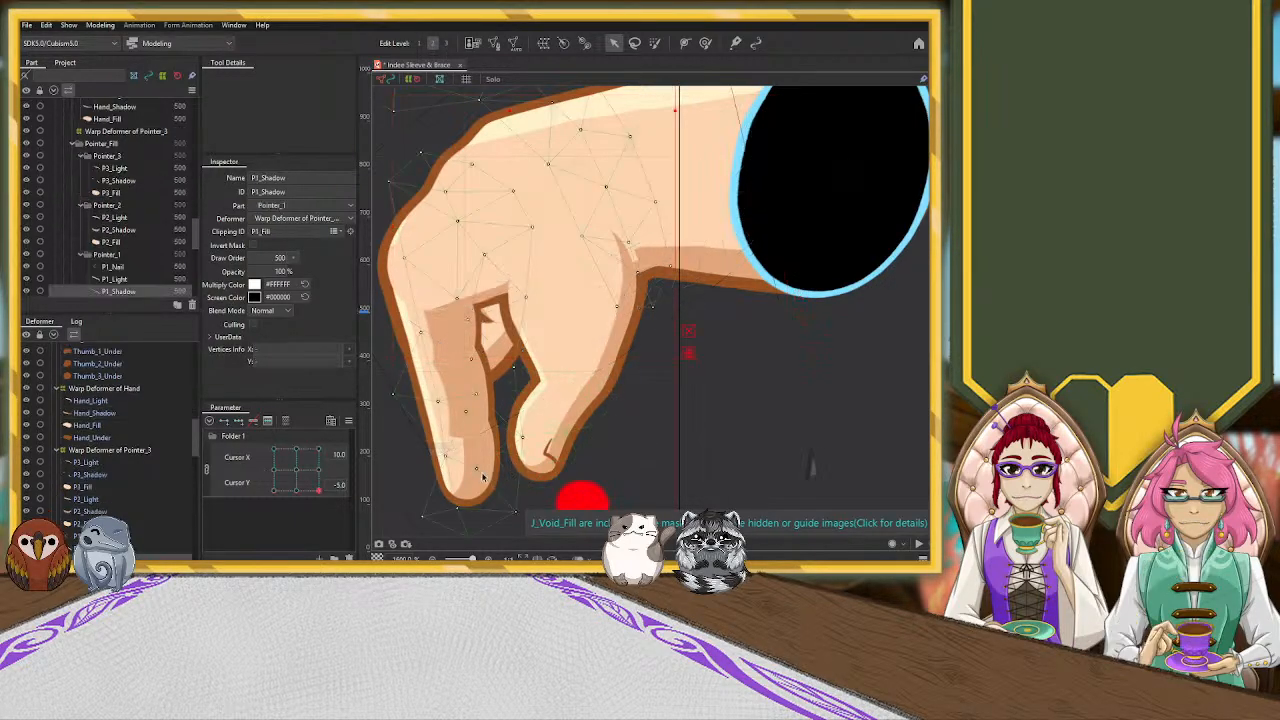
scroll(458, 465, down, 3)
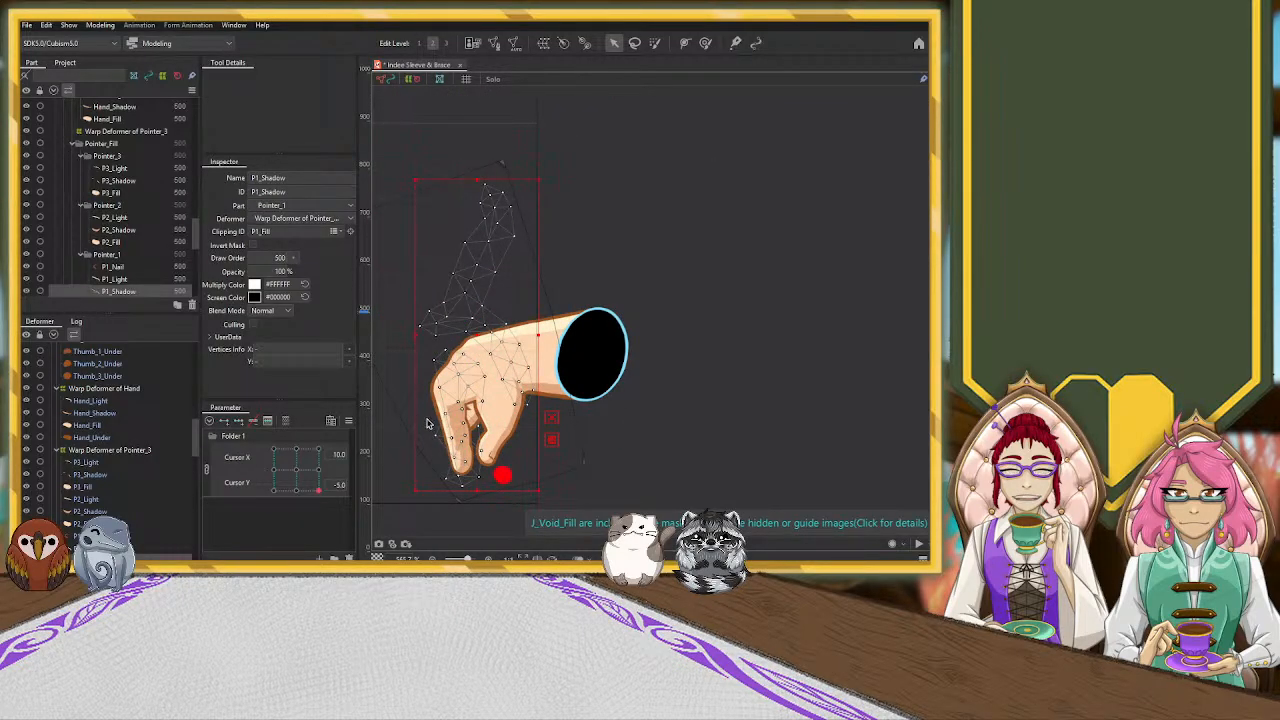
scroll(430, 465, up, 3)
scroll(420, 428, down, 1)
drag(409, 283, 402, 280)
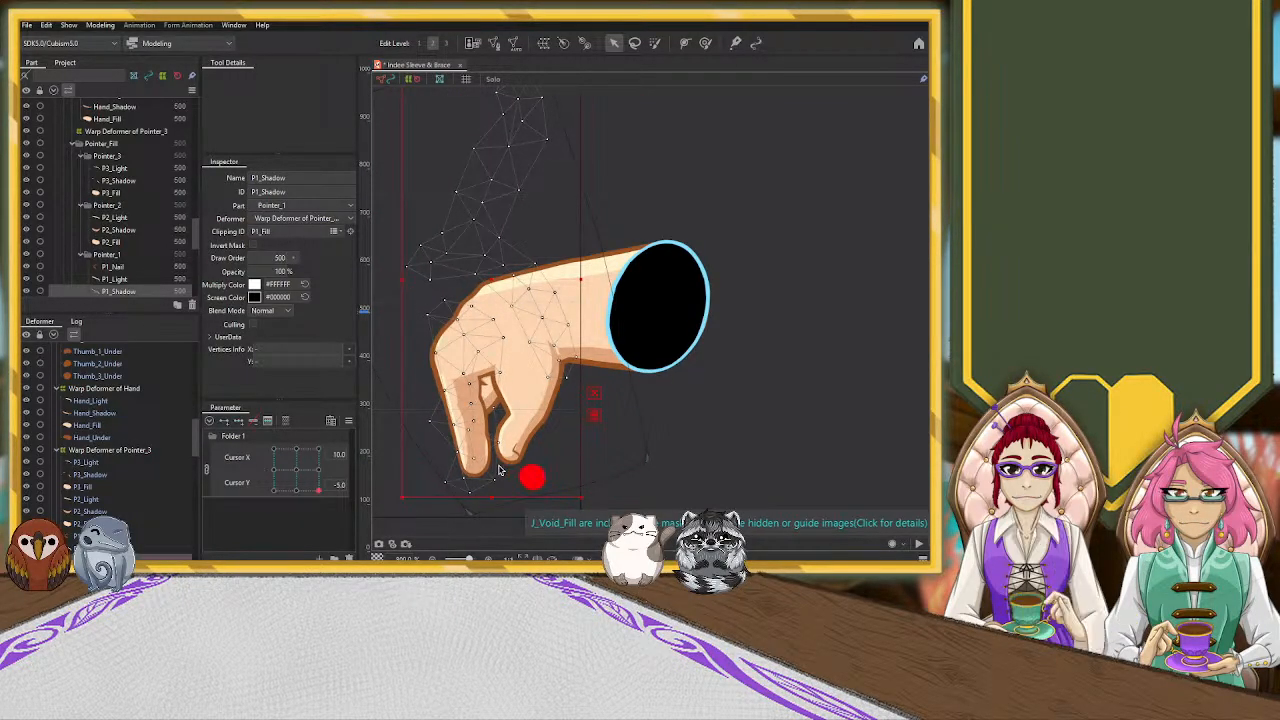
scroll(457, 460, up, 3)
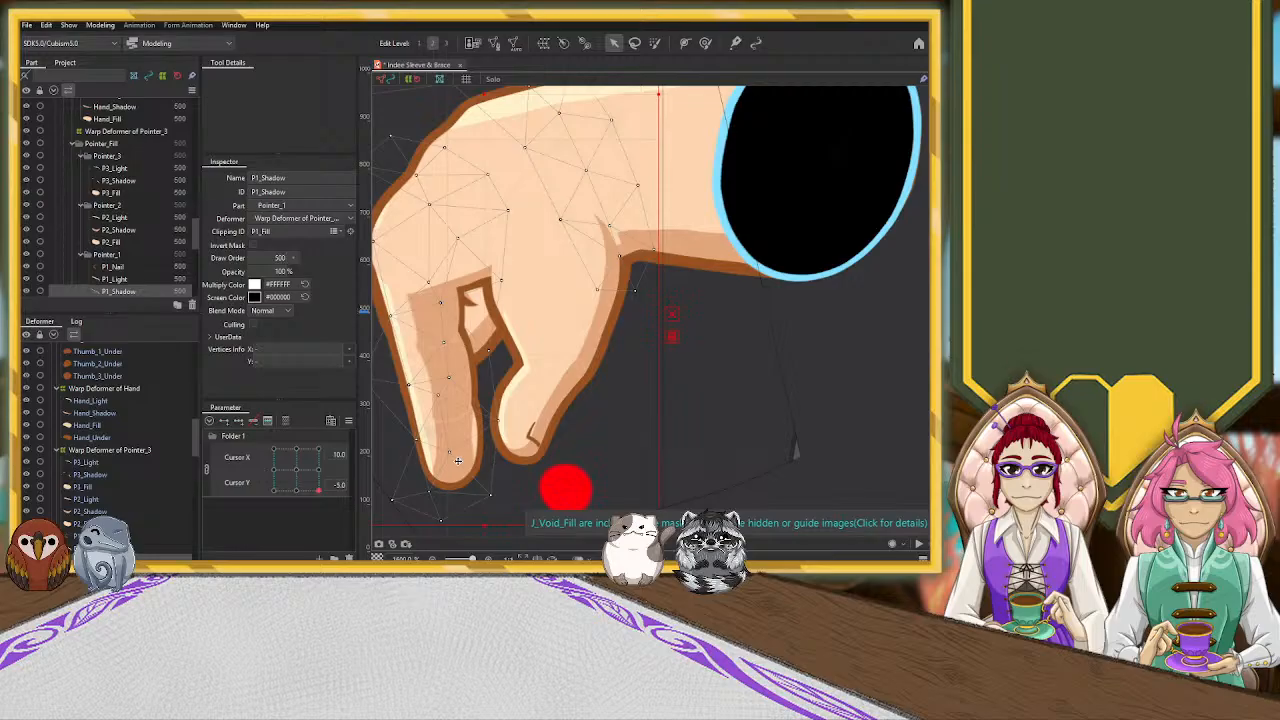
click(521, 411)
drag(439, 396, 434, 393)
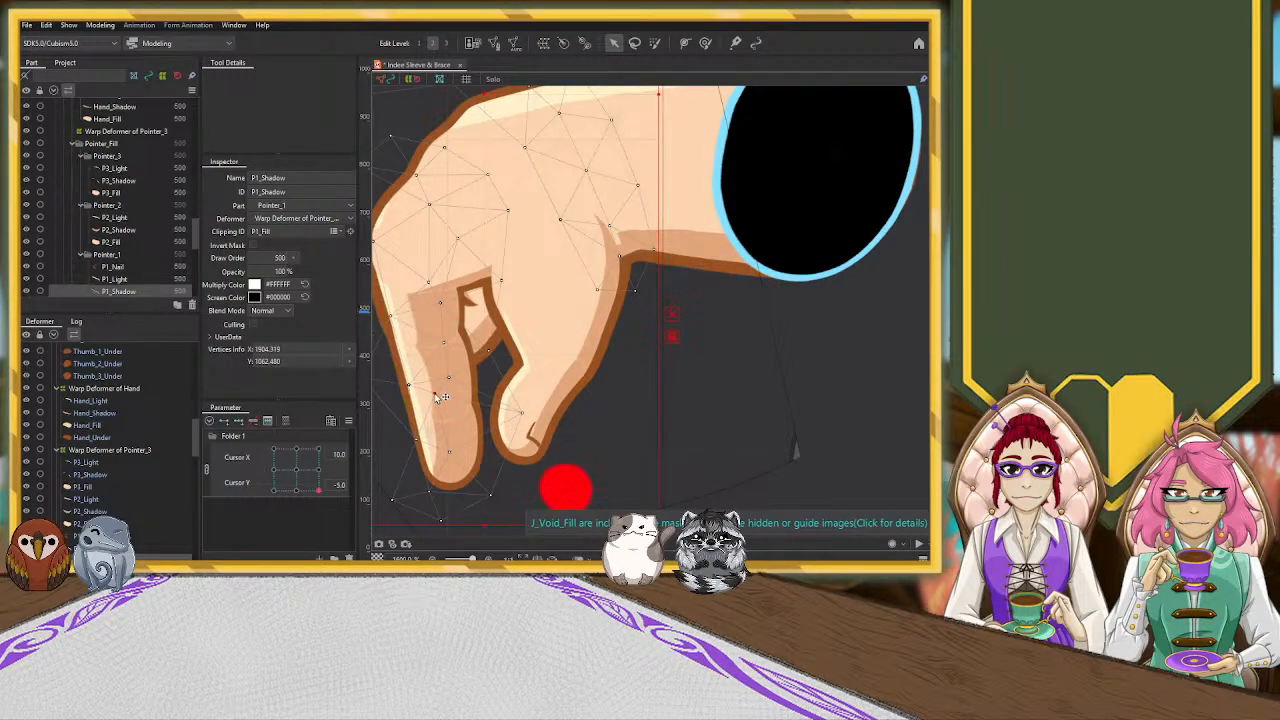
click(436, 500)
scroll(449, 398, up, 2)
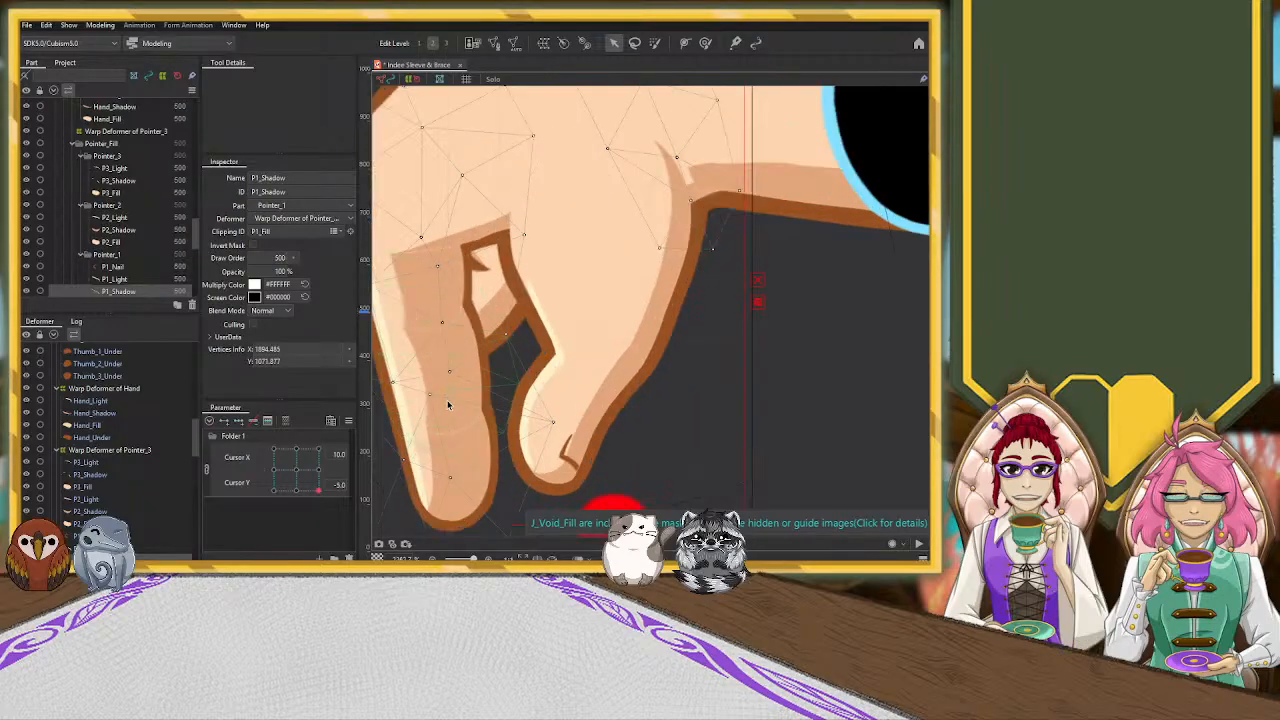
scroll(452, 430, down, 2)
scroll(468, 437, up, 2)
click(687, 446)
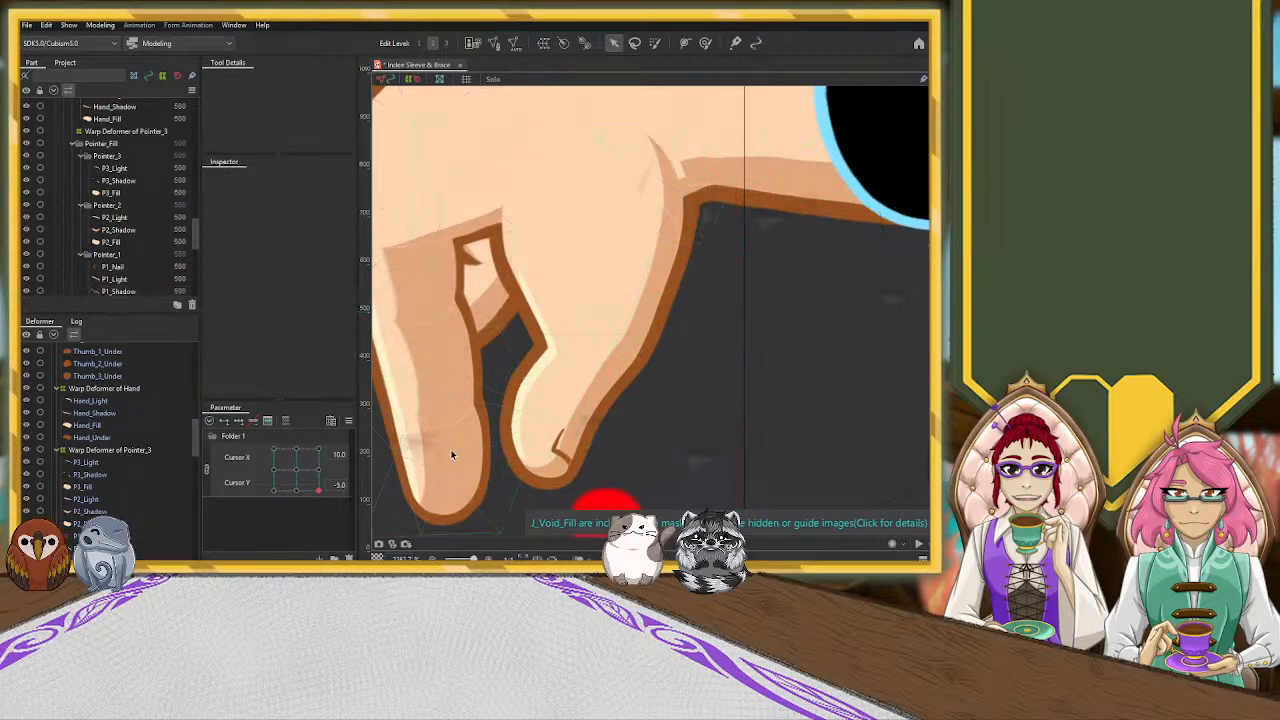
Select the P2_Shadow mesh and nudge its vertices along the pointing finger's middle to smooth the shadow edge
click(424, 426)
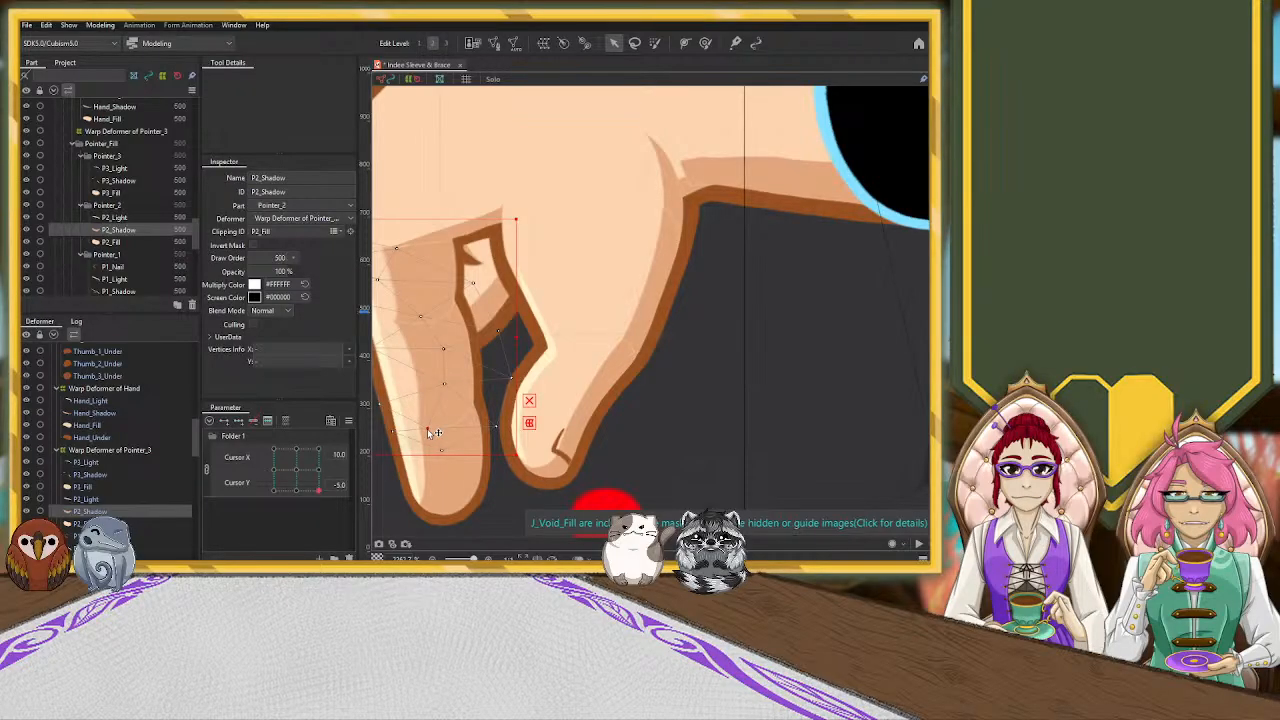
drag(680, 357, 839, 360)
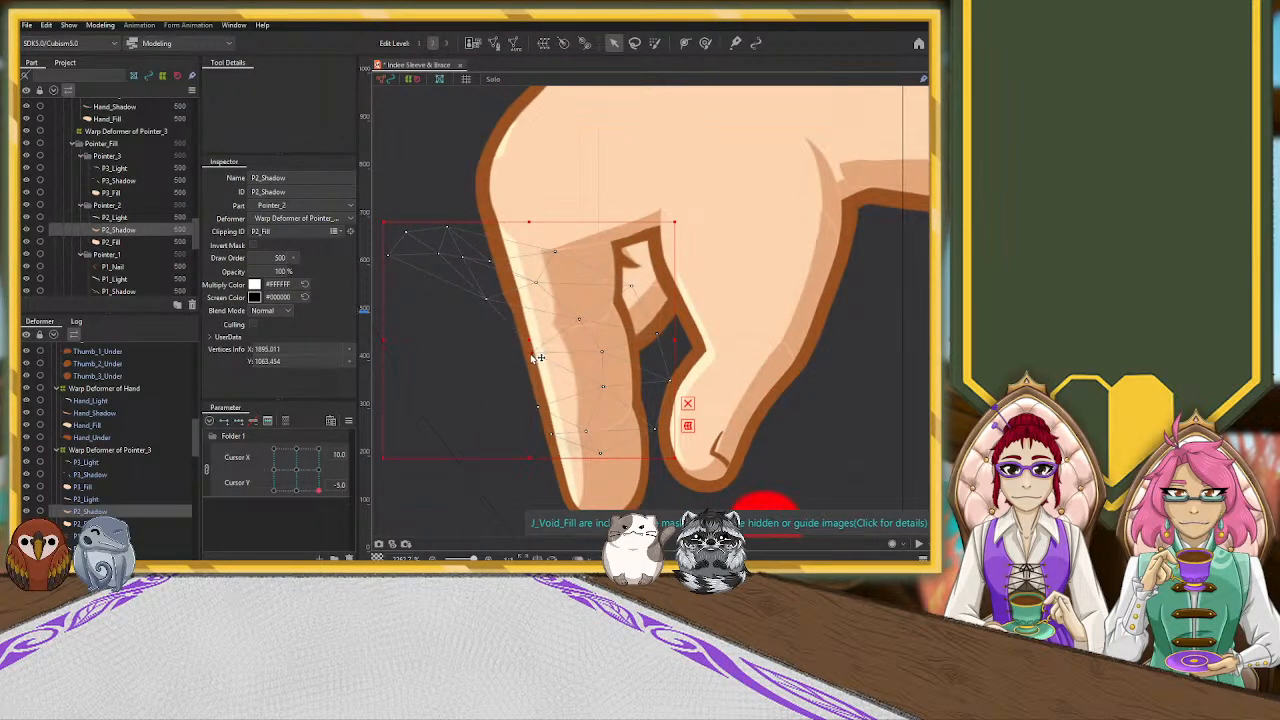
drag(602, 352, 601, 386)
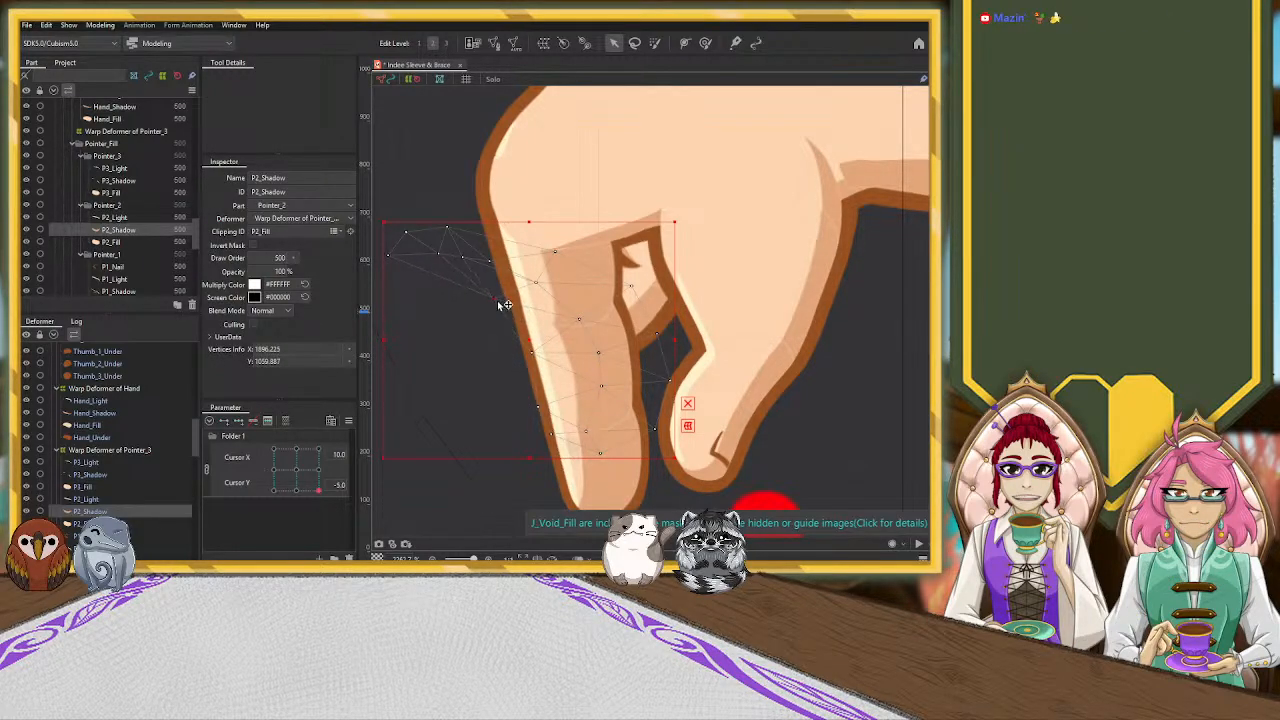
drag(532, 353, 537, 354)
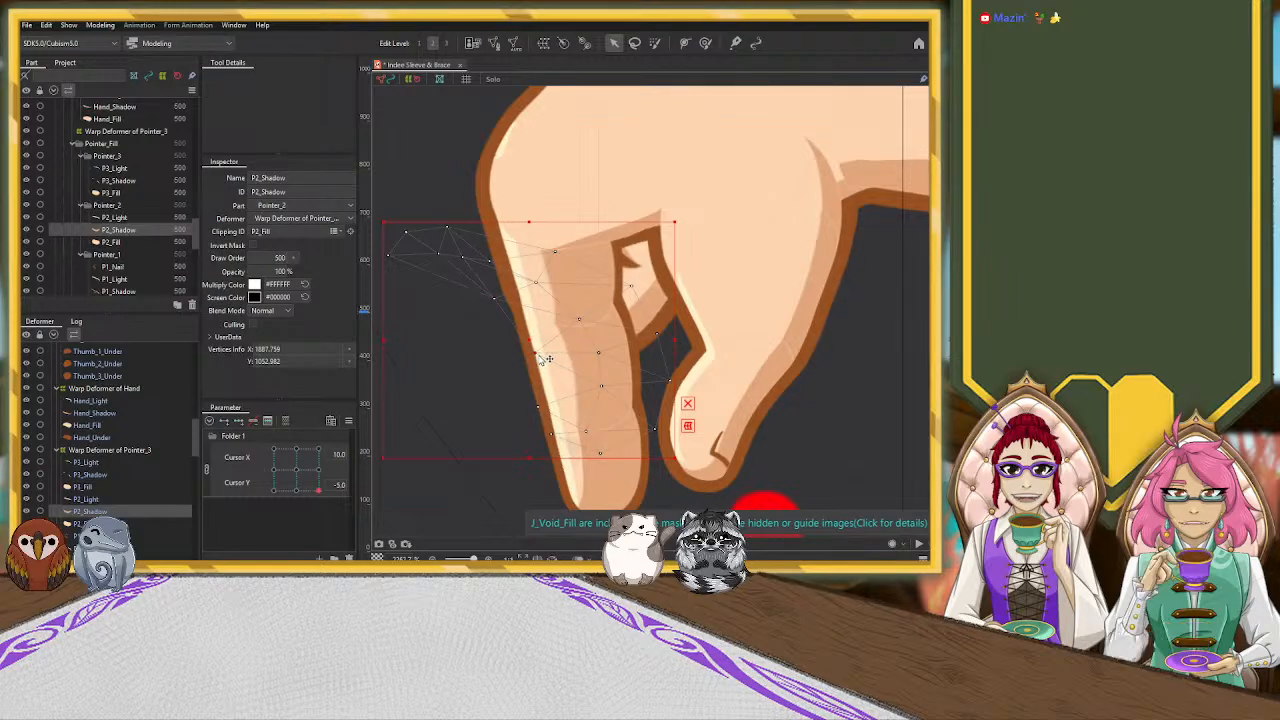
click(599, 353)
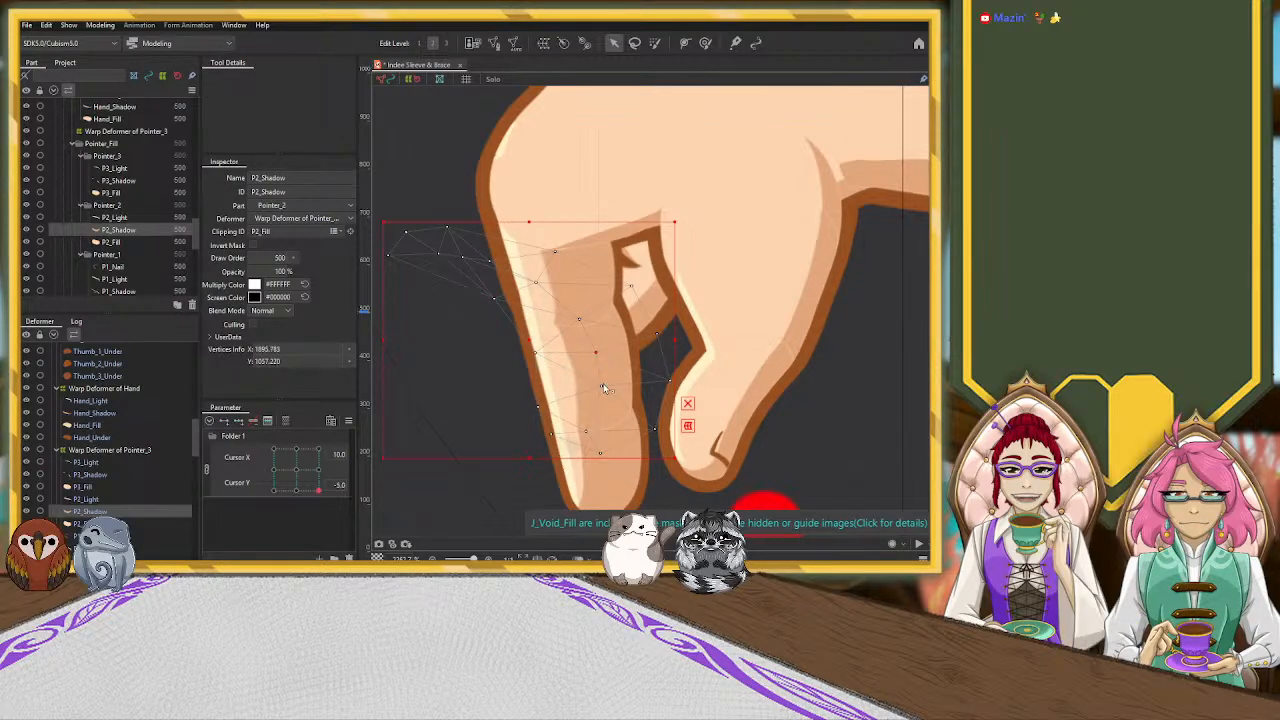
click(601, 386)
drag(607, 388, 606, 385)
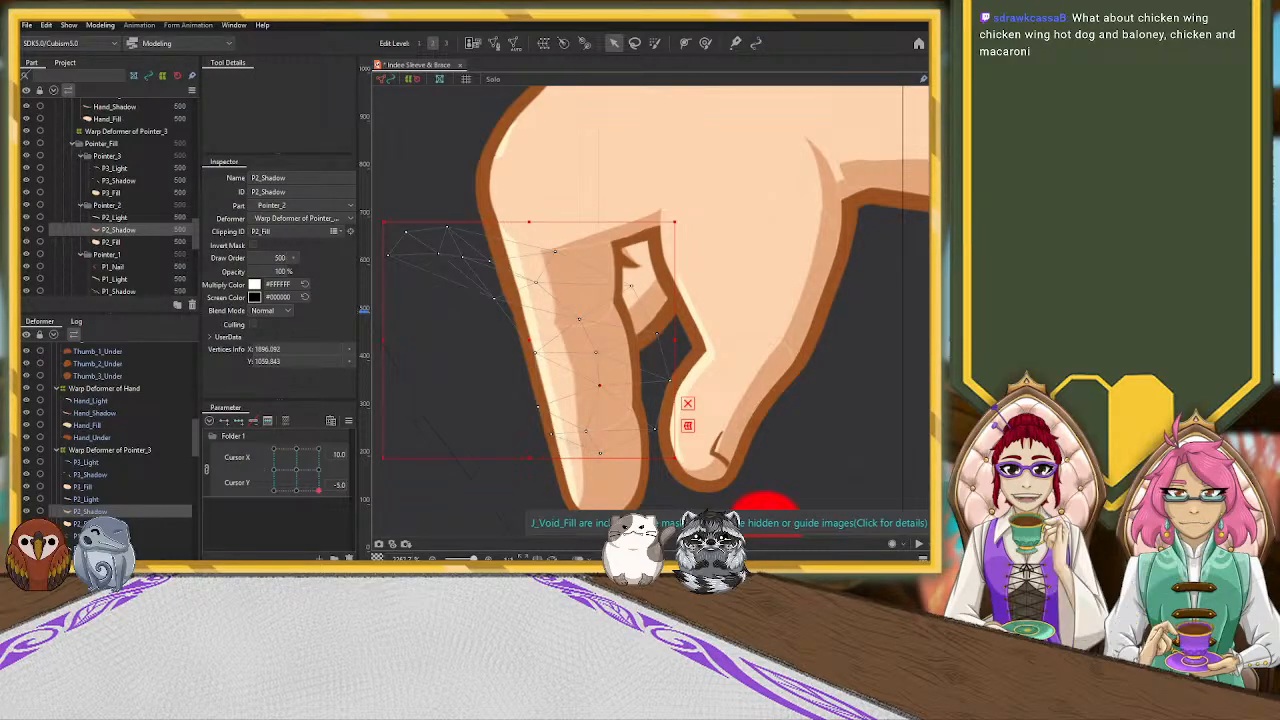
scroll(796, 250, down, 4)
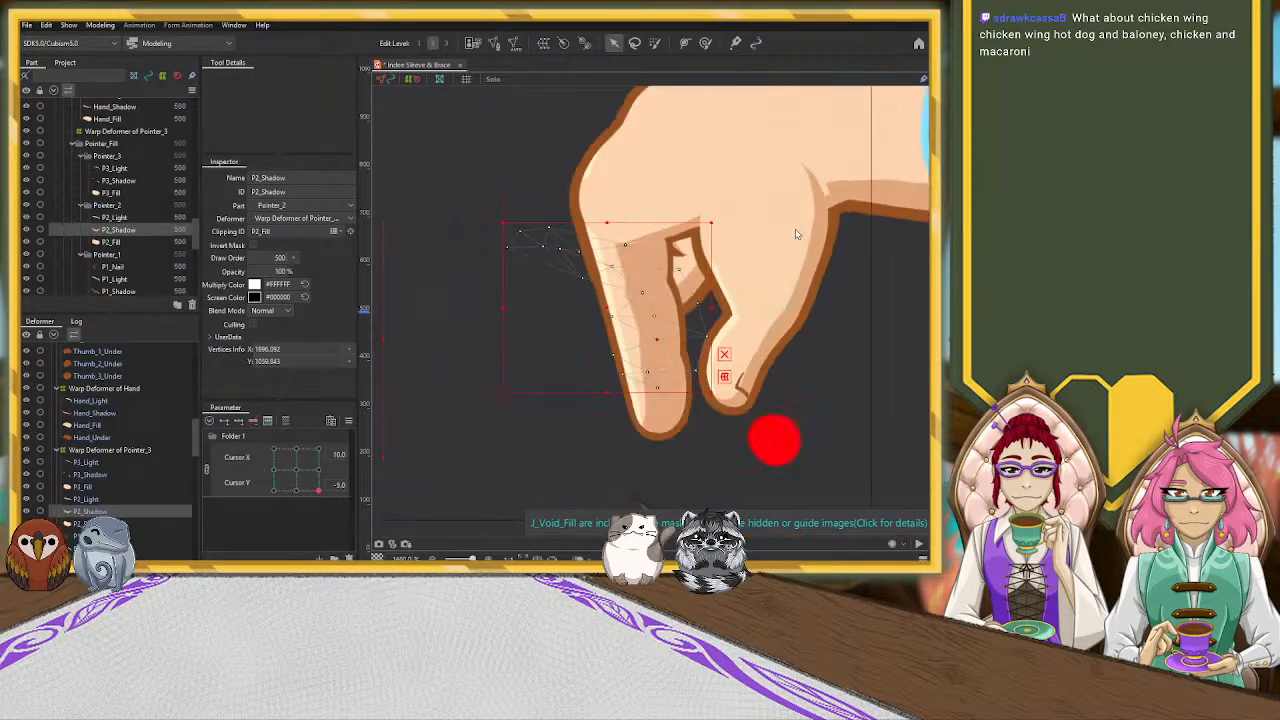
Select the Hand_Shadow mesh and pull its vertices near the thumb-base crease upward into the hand
click(855, 290)
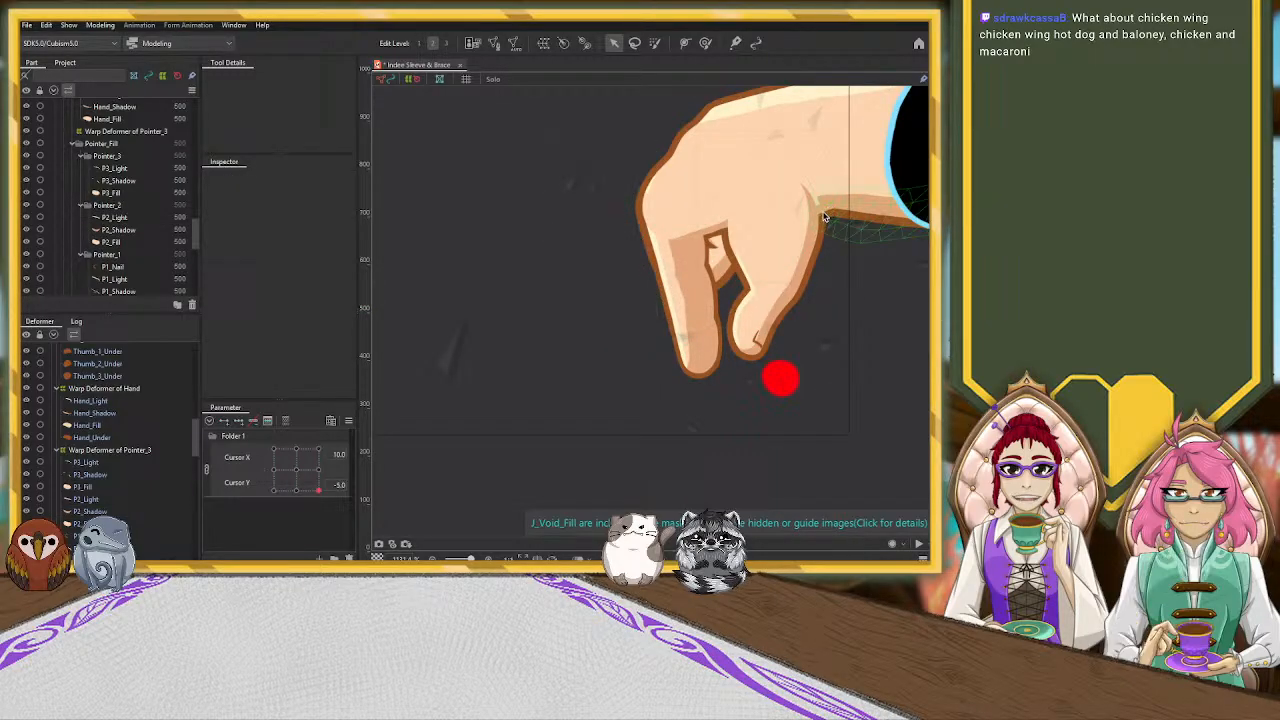
click(108, 413)
scroll(760, 213, up, 4)
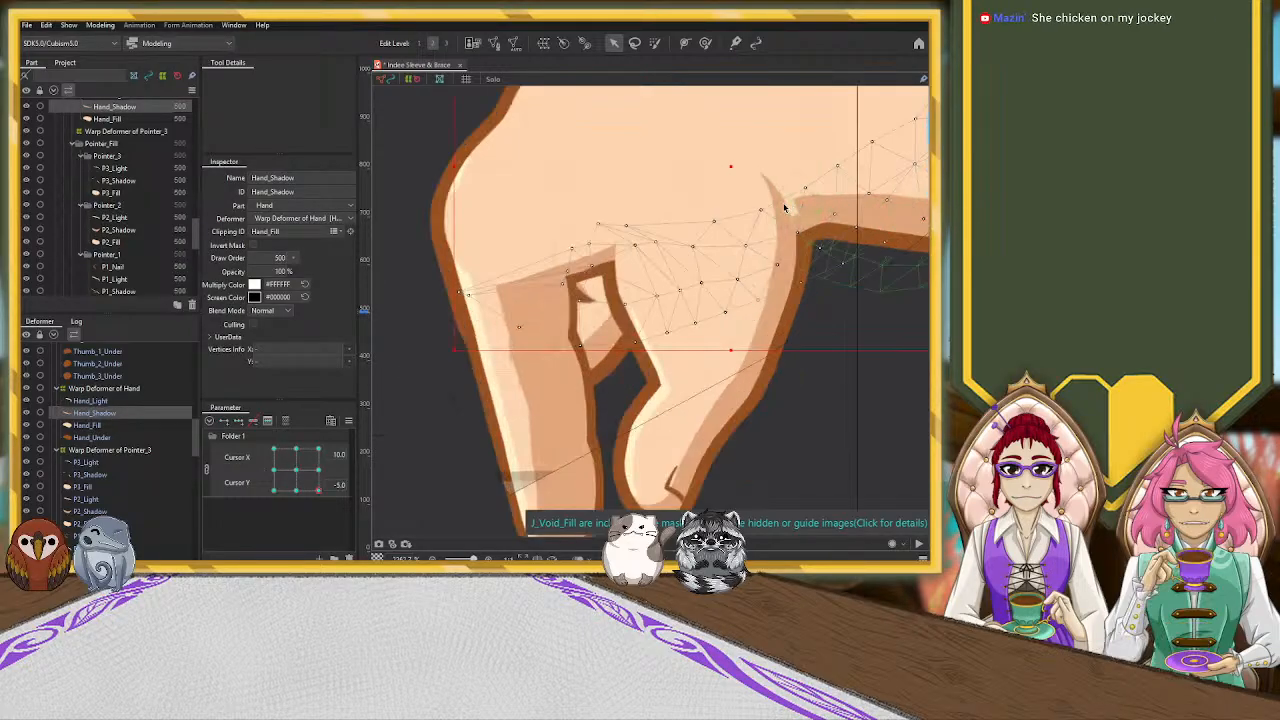
drag(757, 195, 732, 138)
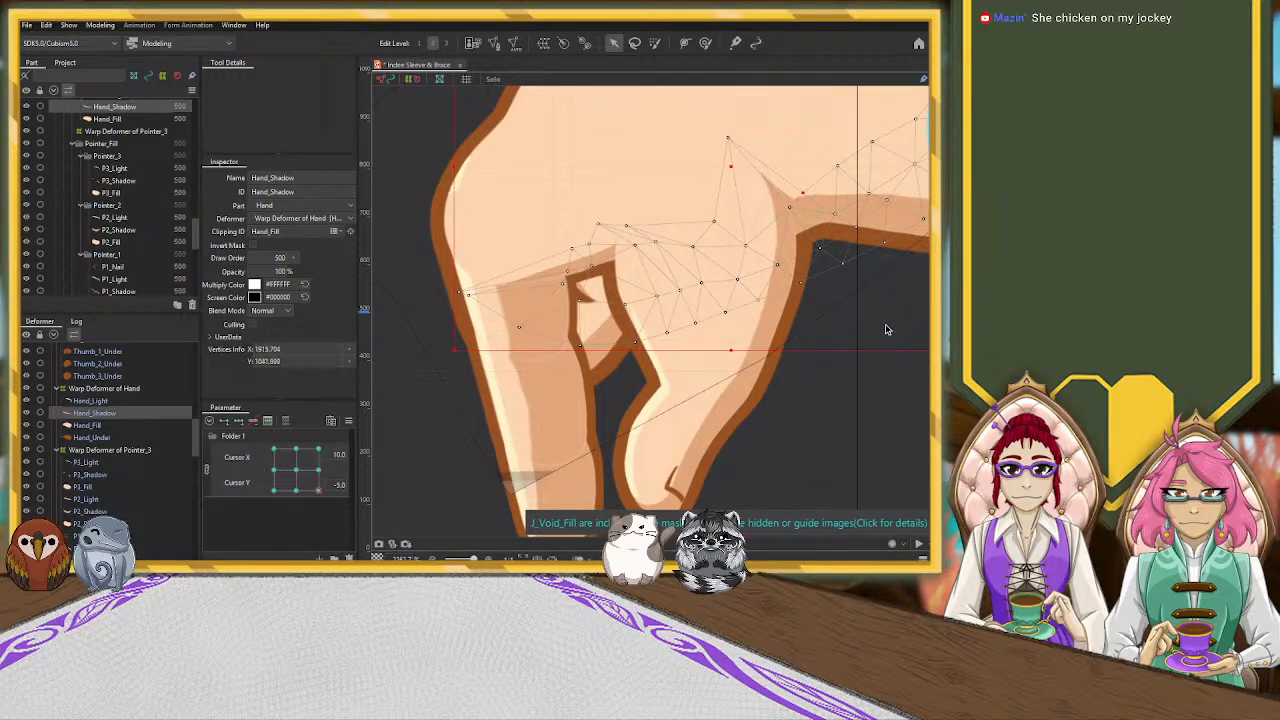
click(857, 403)
Reshape the Middle_F warp deformer by moving its lower control points toward the thumb, fitting the curled finger in the gap beside the pointing finger
scroll(857, 403, down, 5)
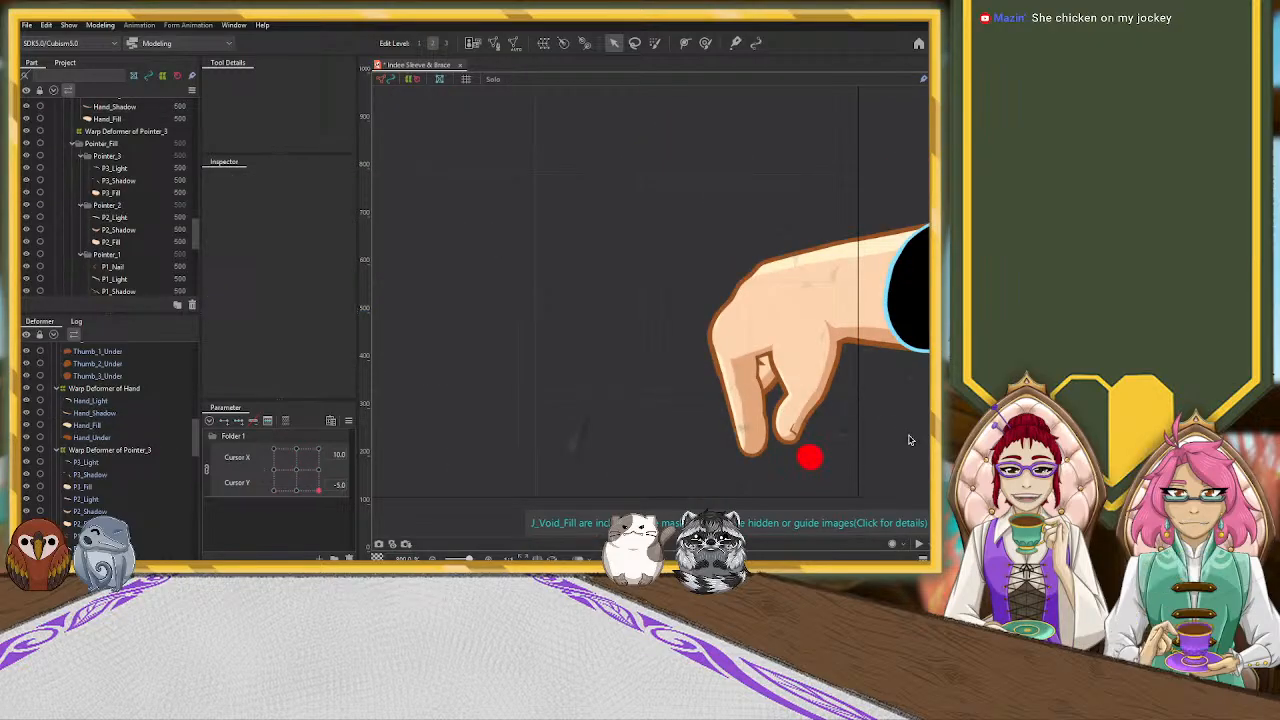
scroll(910, 440, down, 3)
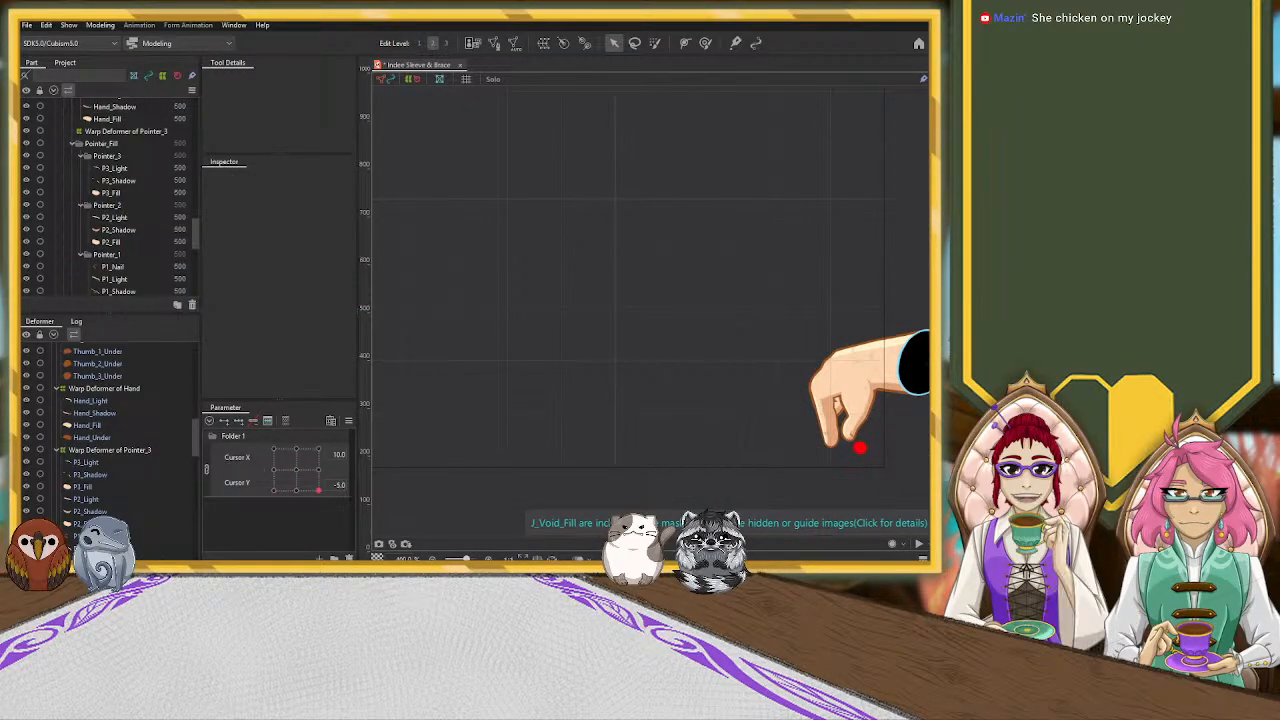
scroll(780, 427, down, 1)
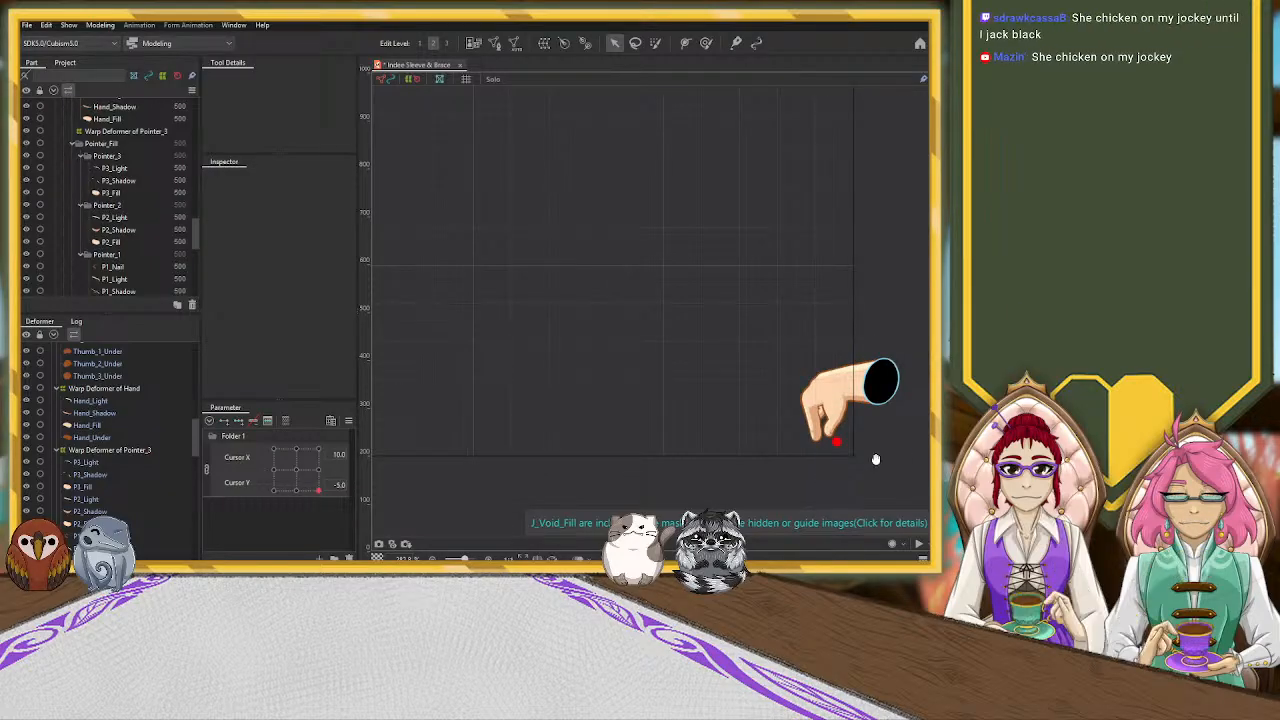
drag(880, 448, 686, 411)
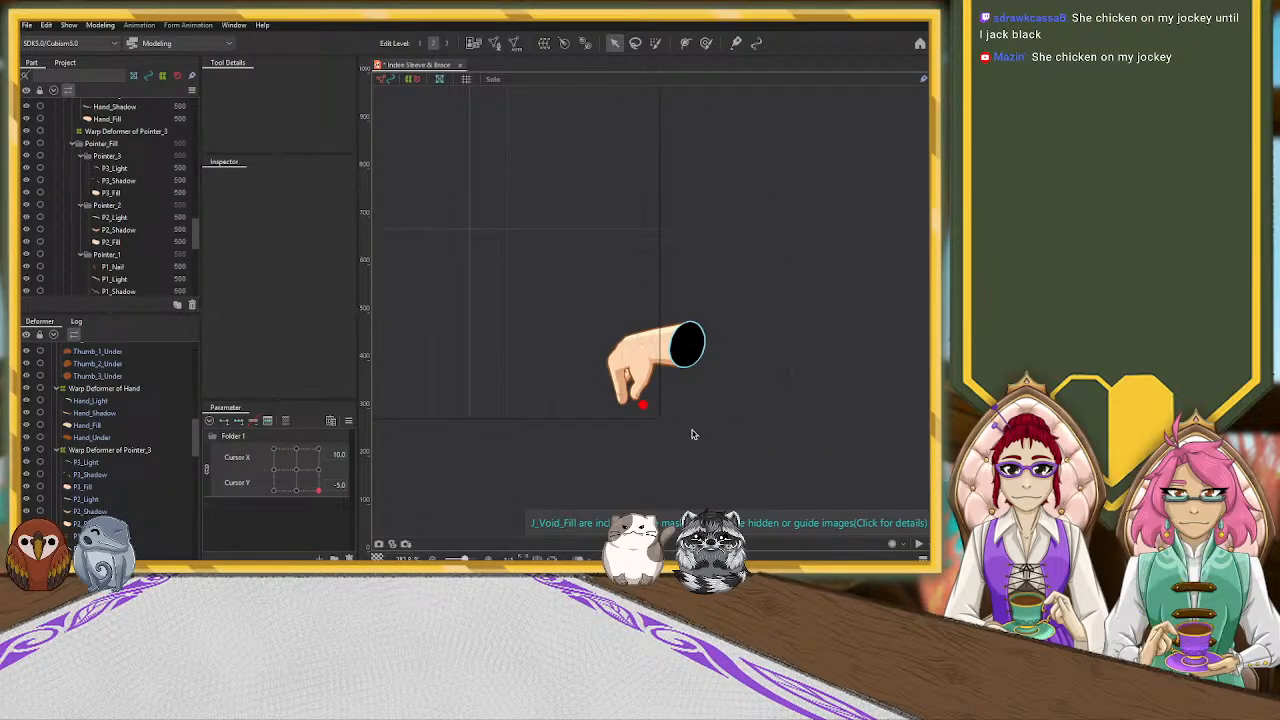
scroll(691, 430, up, 2)
scroll(130, 508, down, 5)
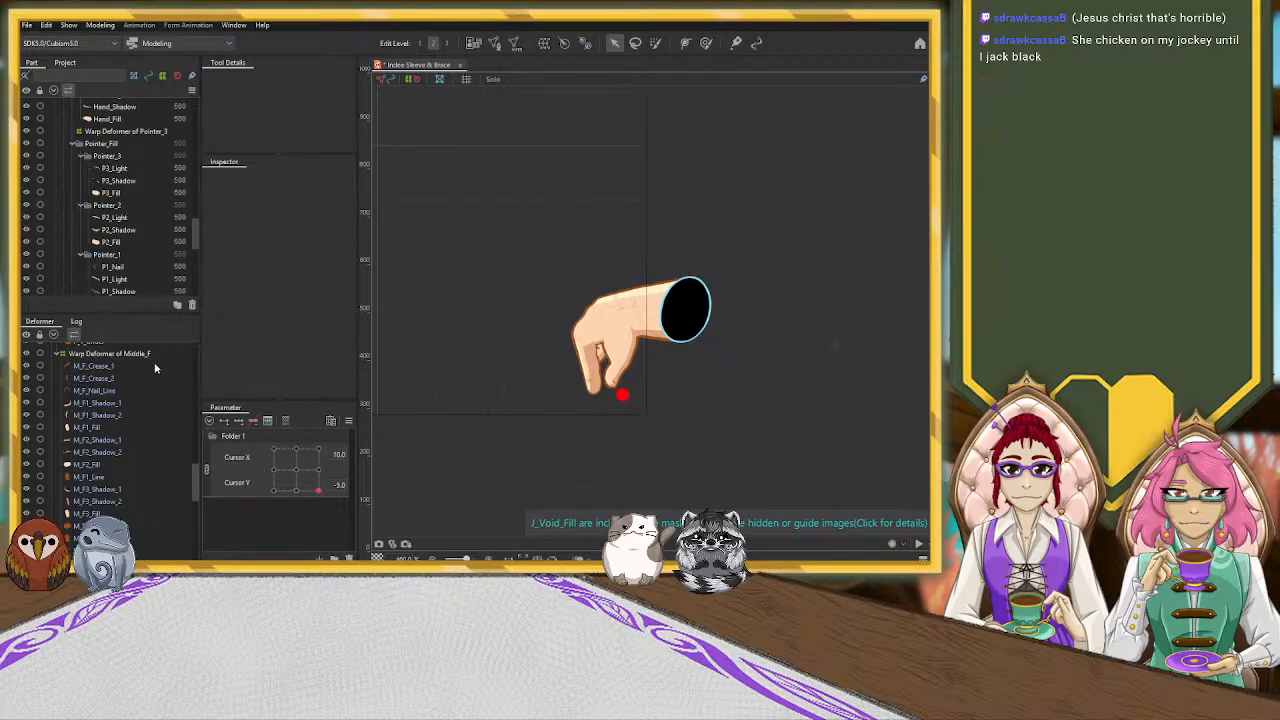
click(66, 354)
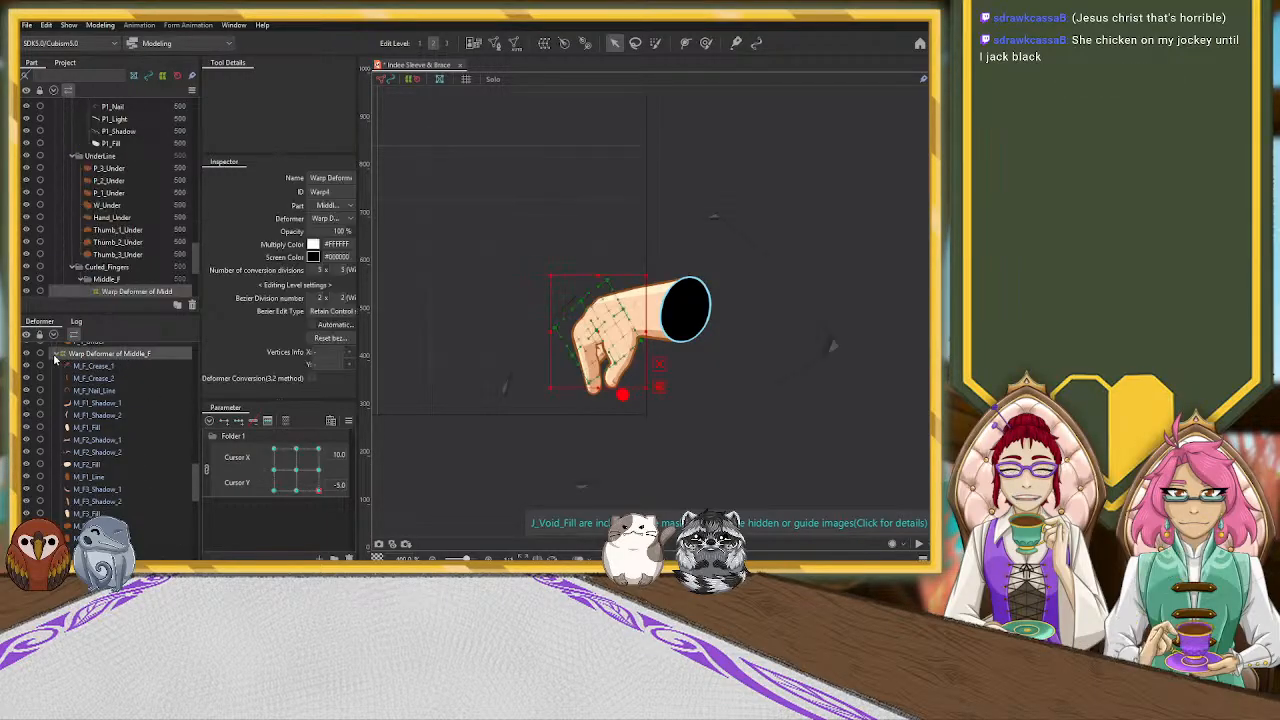
scroll(56, 360, up, 4)
scroll(556, 322, up, 4)
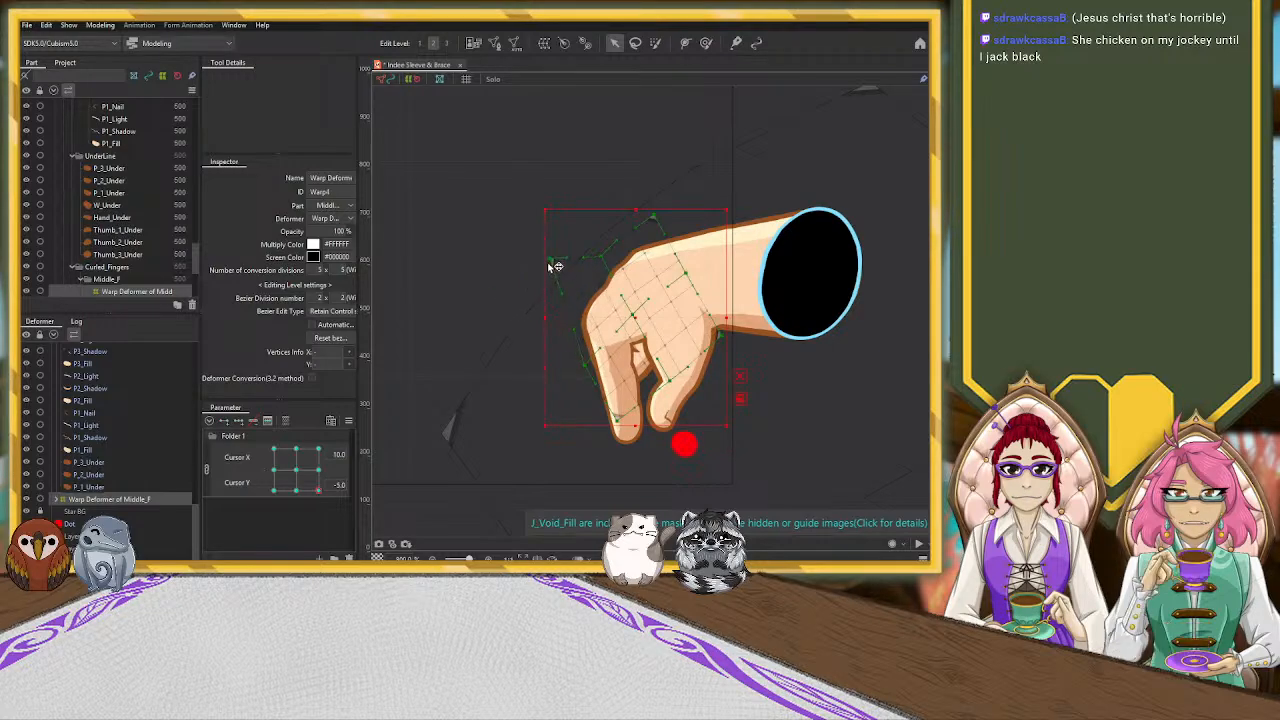
drag(620, 420, 692, 381)
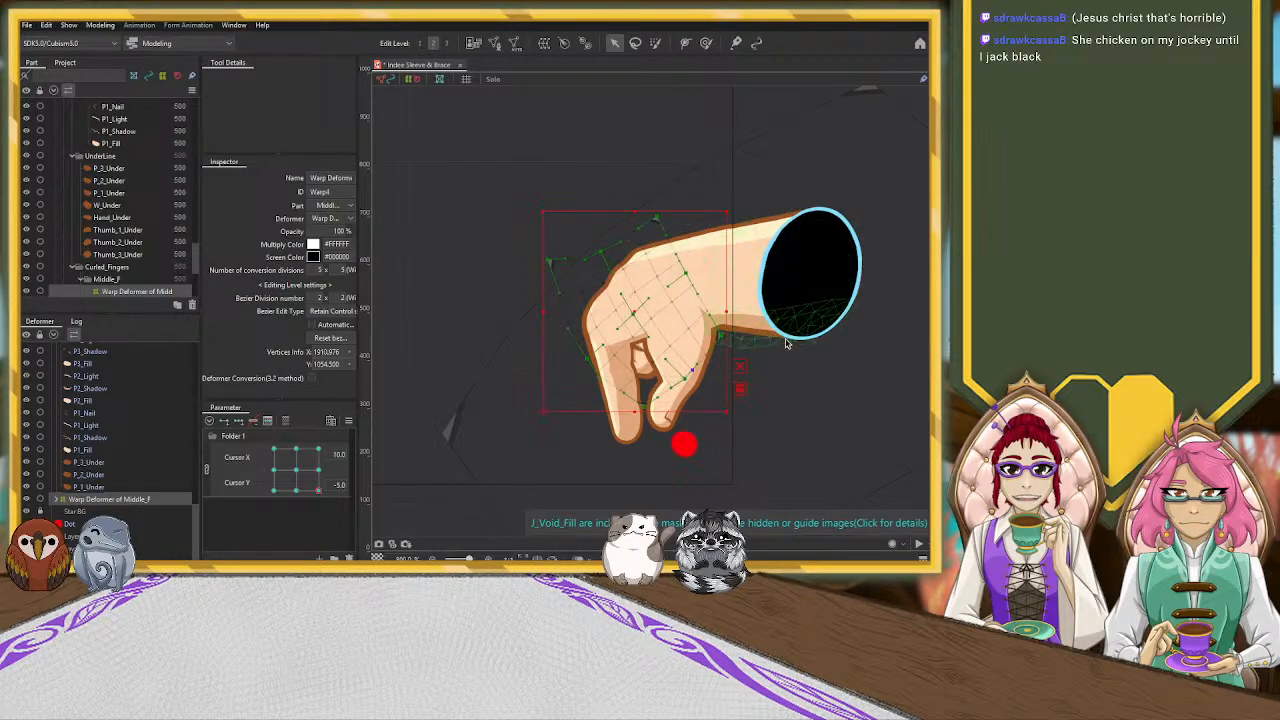
Select the Hand_Light mesh and extend its lower vertices down the outer edge of the pointing finger's knuckle
scroll(634, 343, up, 2)
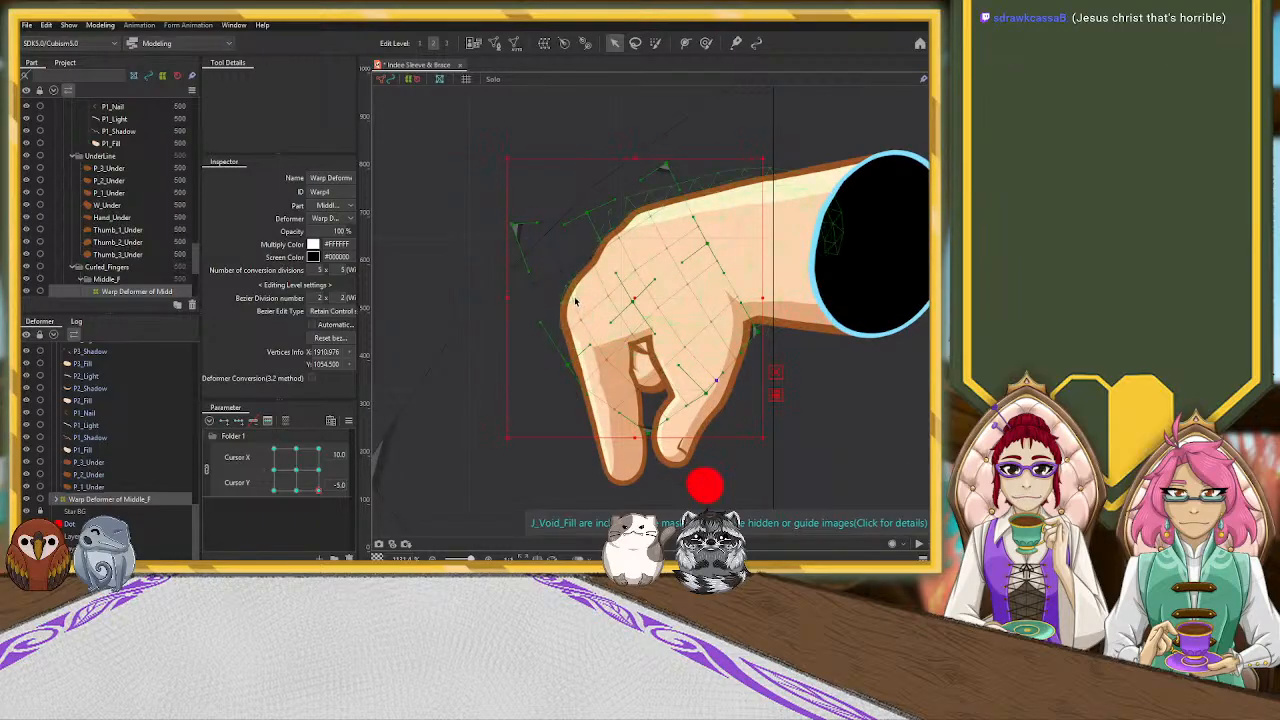
click(571, 301)
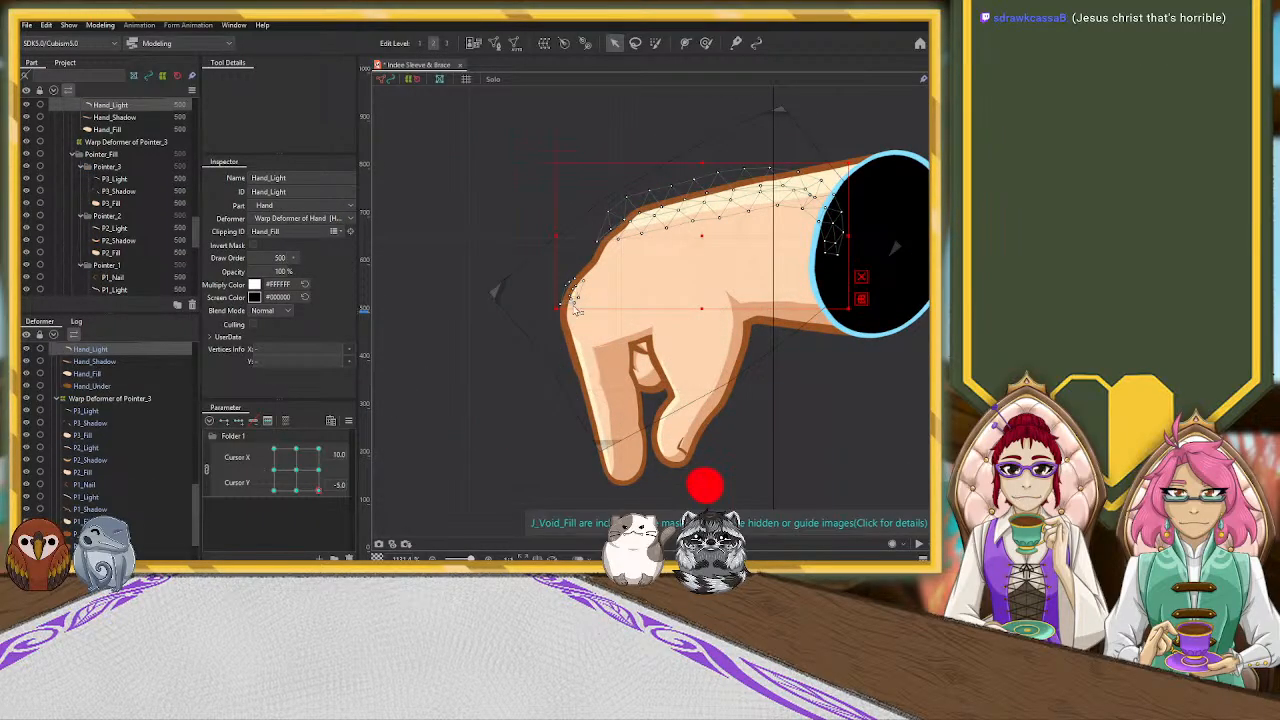
drag(577, 353, 574, 379)
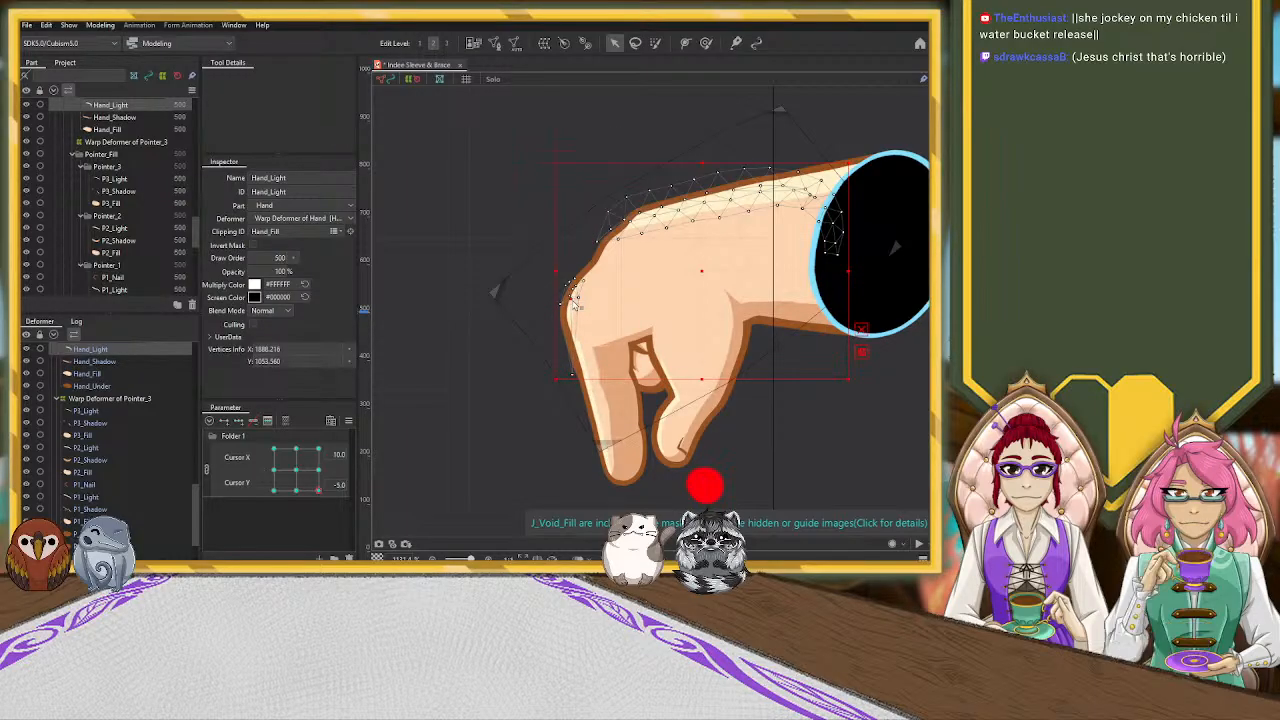
drag(578, 334, 554, 323)
scroll(578, 296, up, 2)
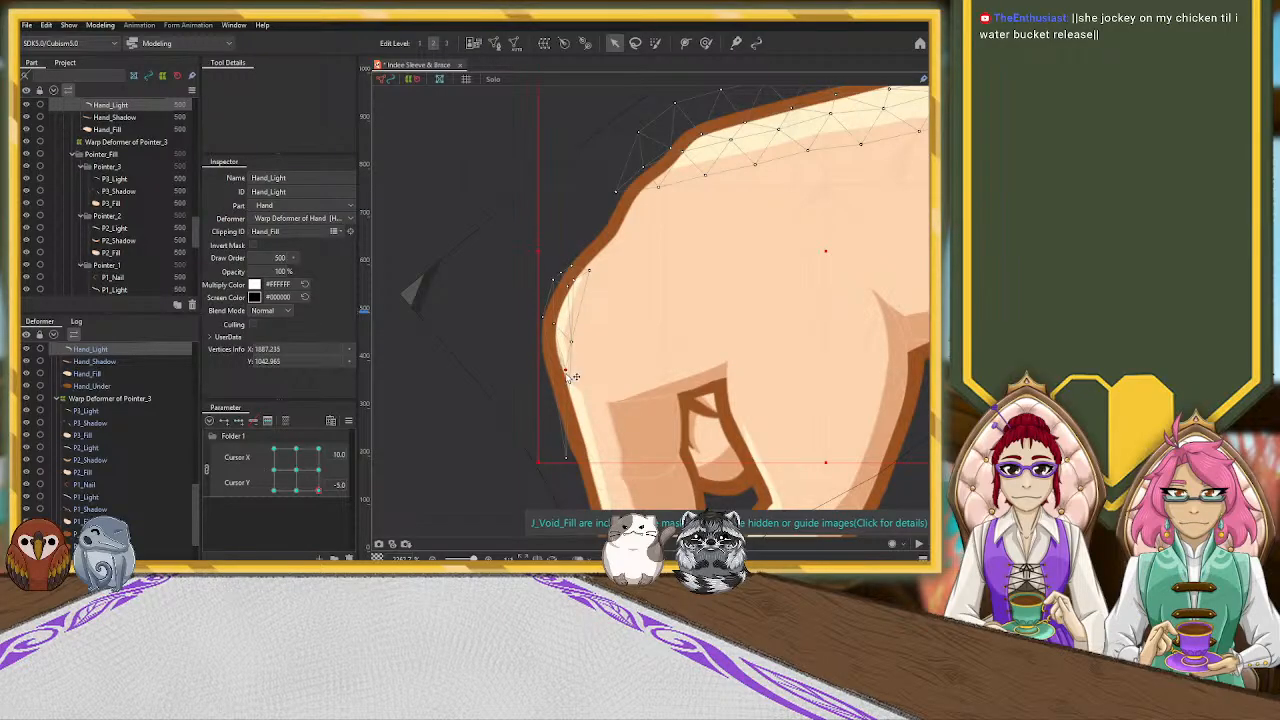
drag(566, 373, 566, 387)
drag(571, 342, 574, 347)
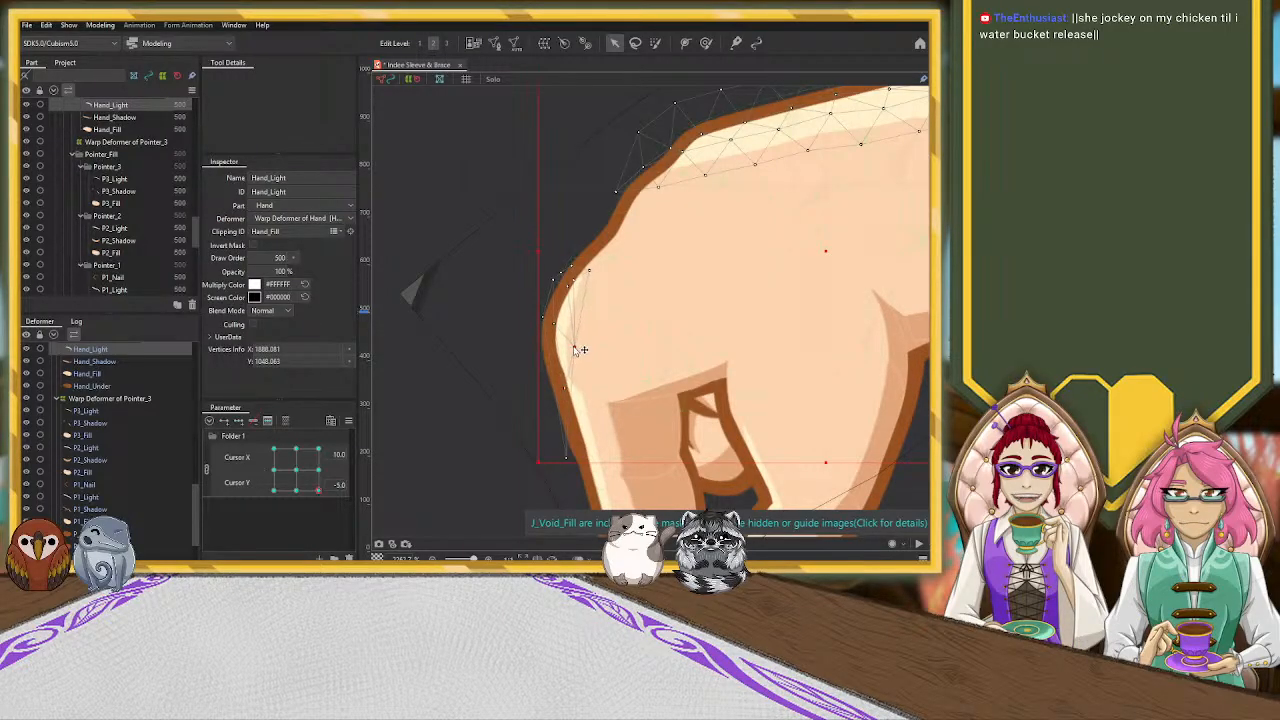
Spread Hand_Light's lowest vertices to both sides of the pointing finger's outer outline and smooth the highlight around the knuckle
drag(581, 453, 615, 442)
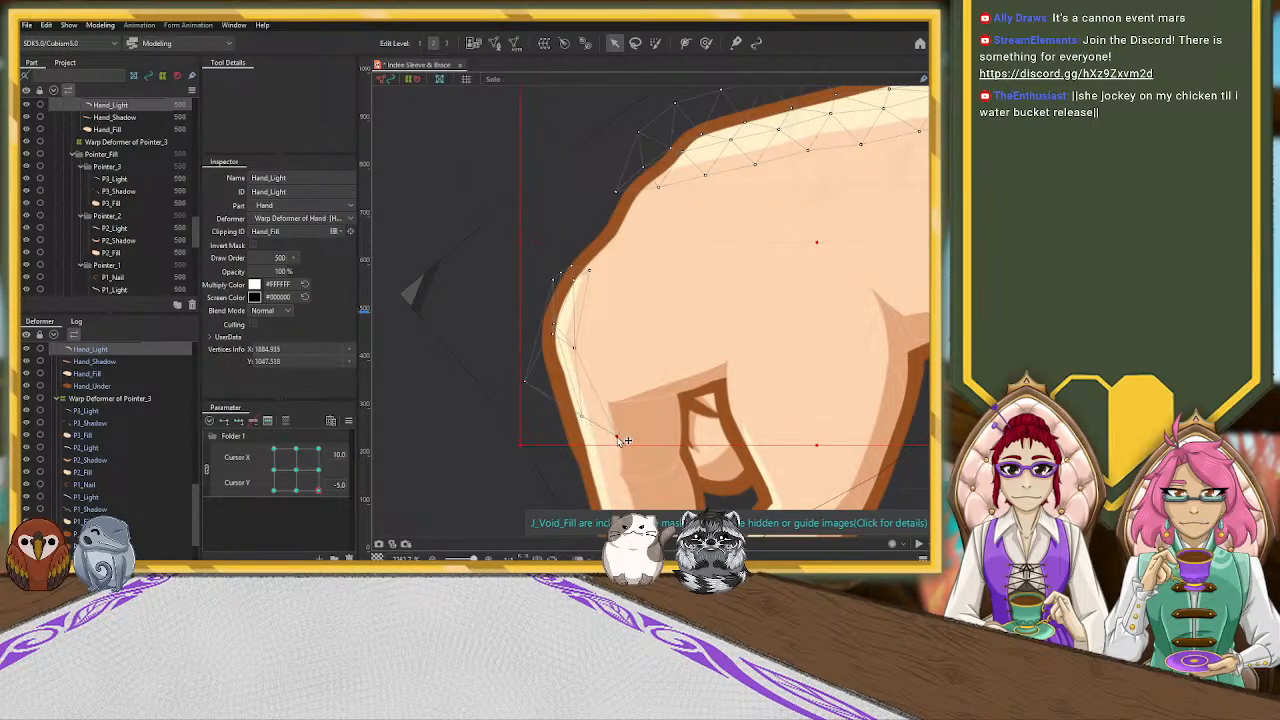
drag(622, 434, 622, 433)
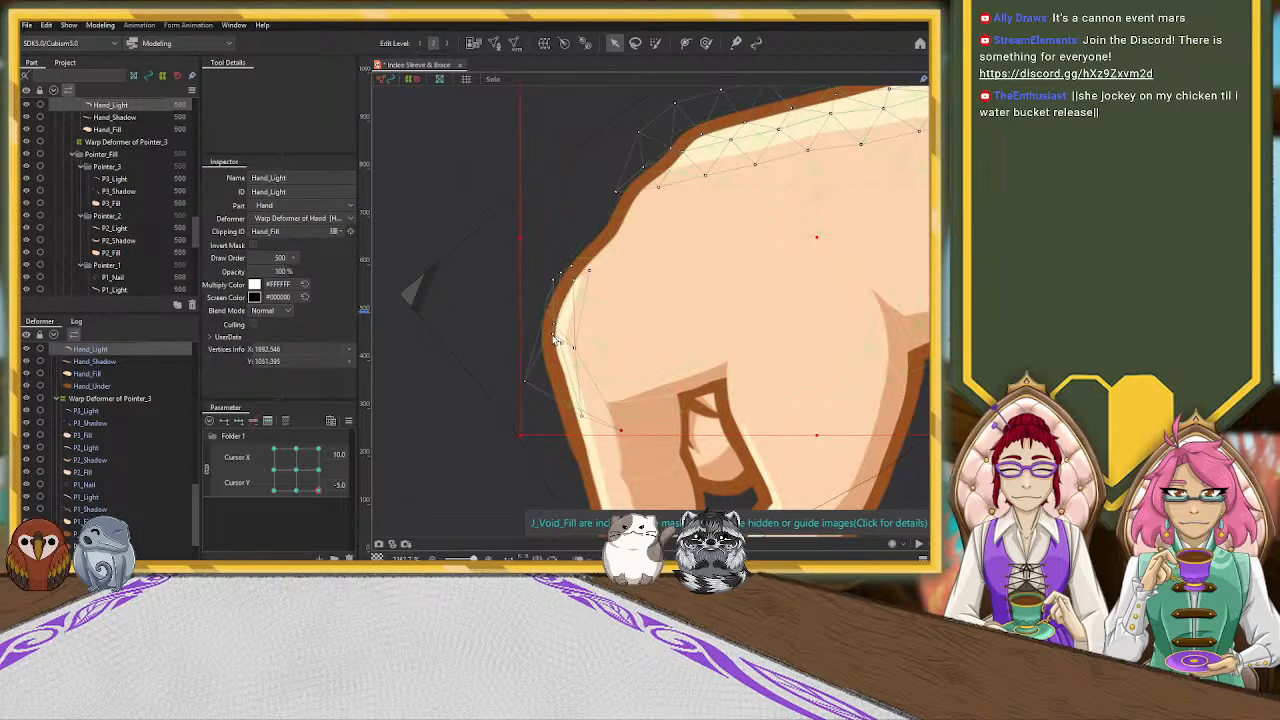
mouse_move(555, 324)
mouse_down()
mouse_move(550, 351)
mouse_move(560, 342)
mouse_up()
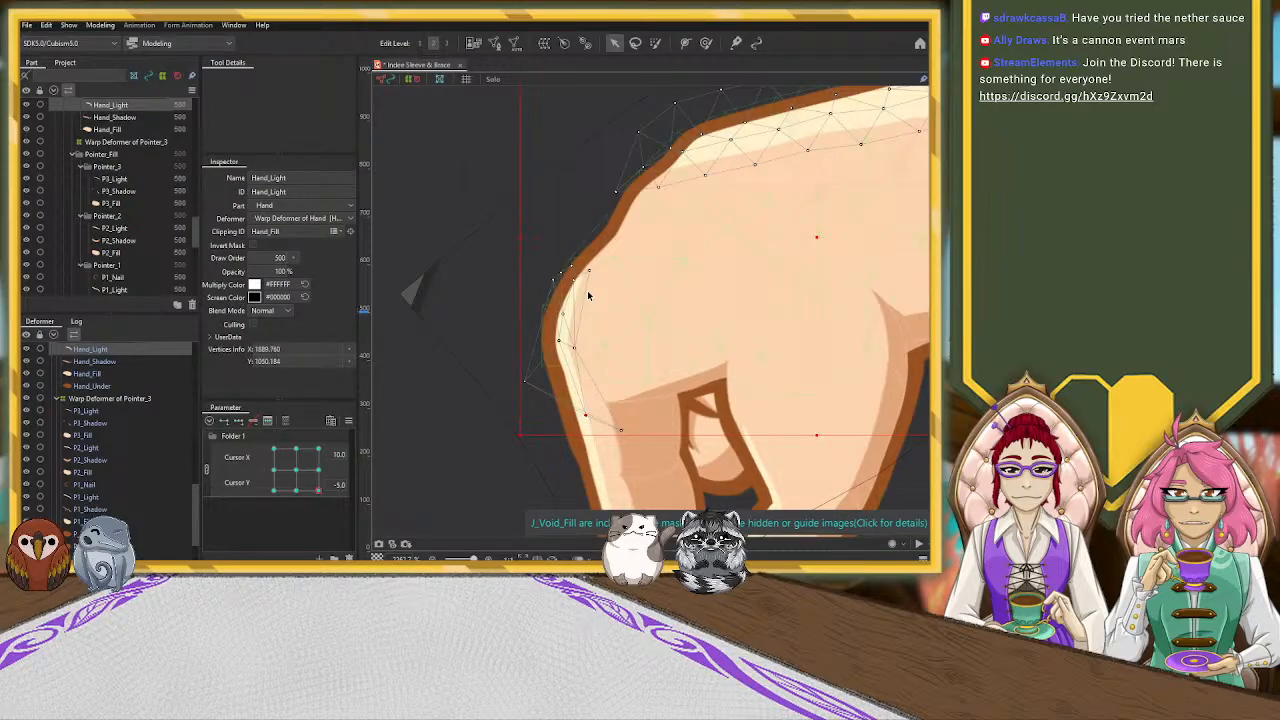
drag(600, 264, 611, 239)
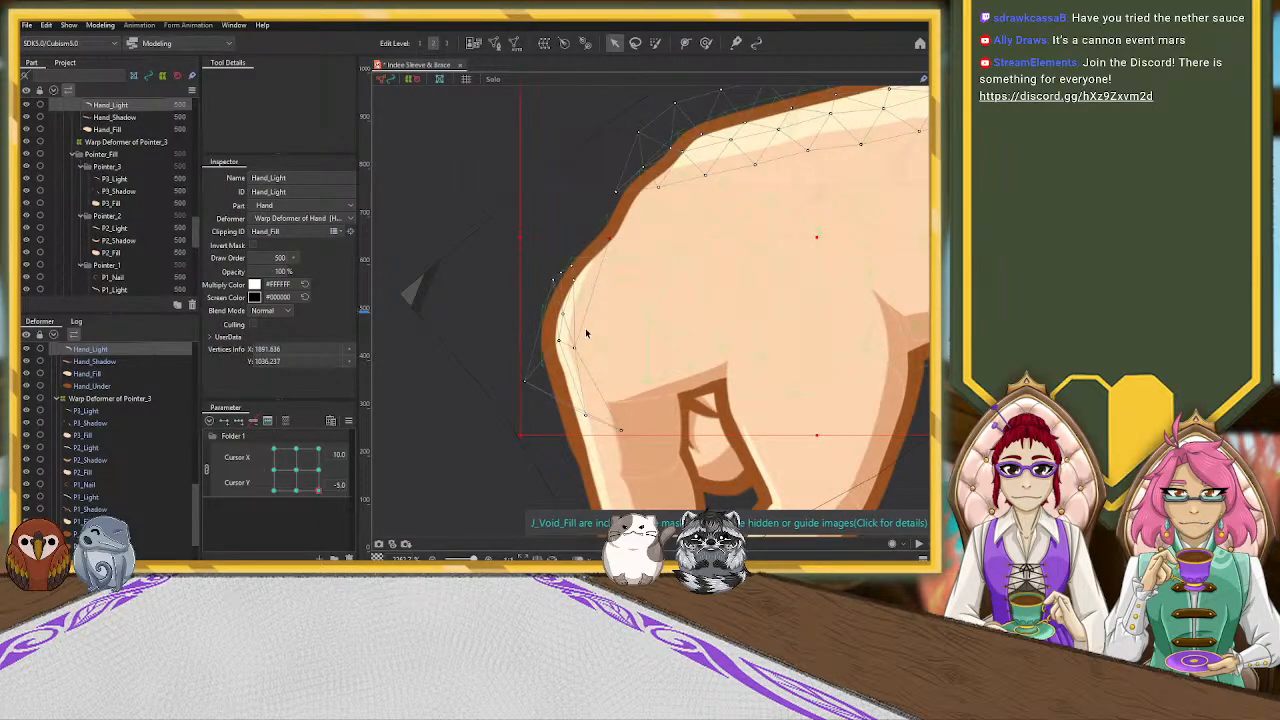
click(672, 273)
click(487, 253)
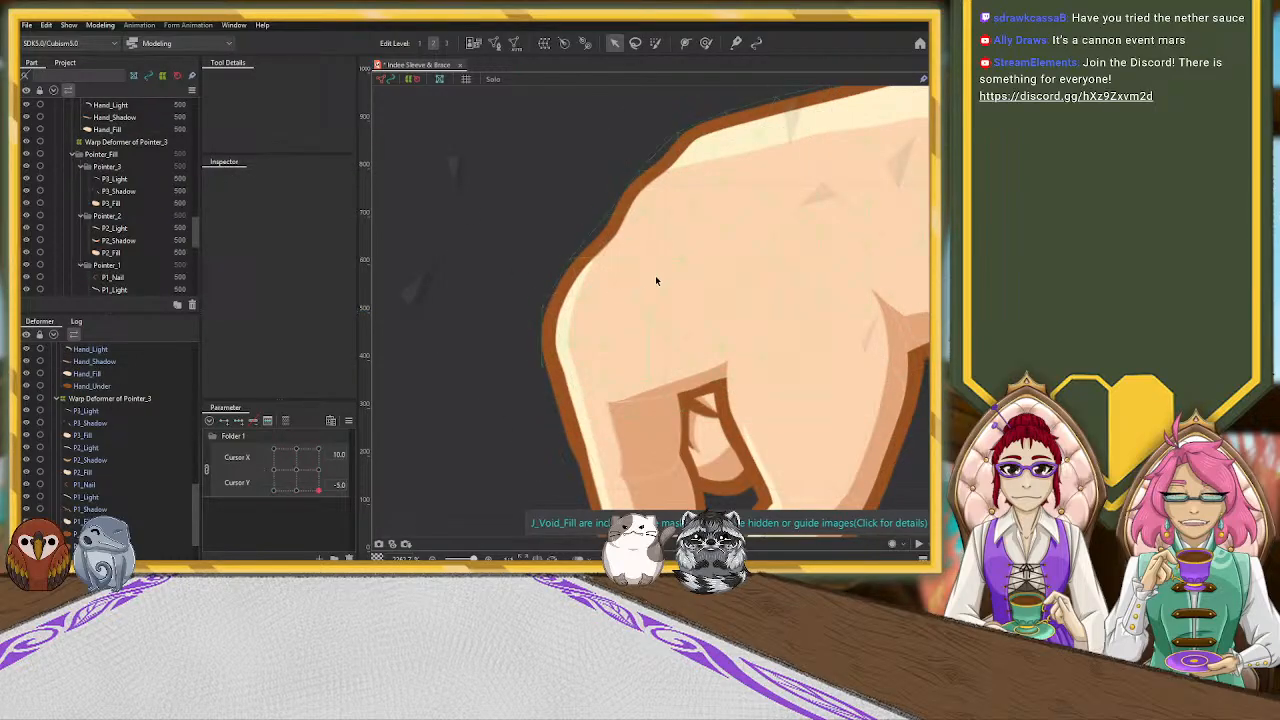
scroll(690, 274, down, 4)
scroll(785, 281, up, 2)
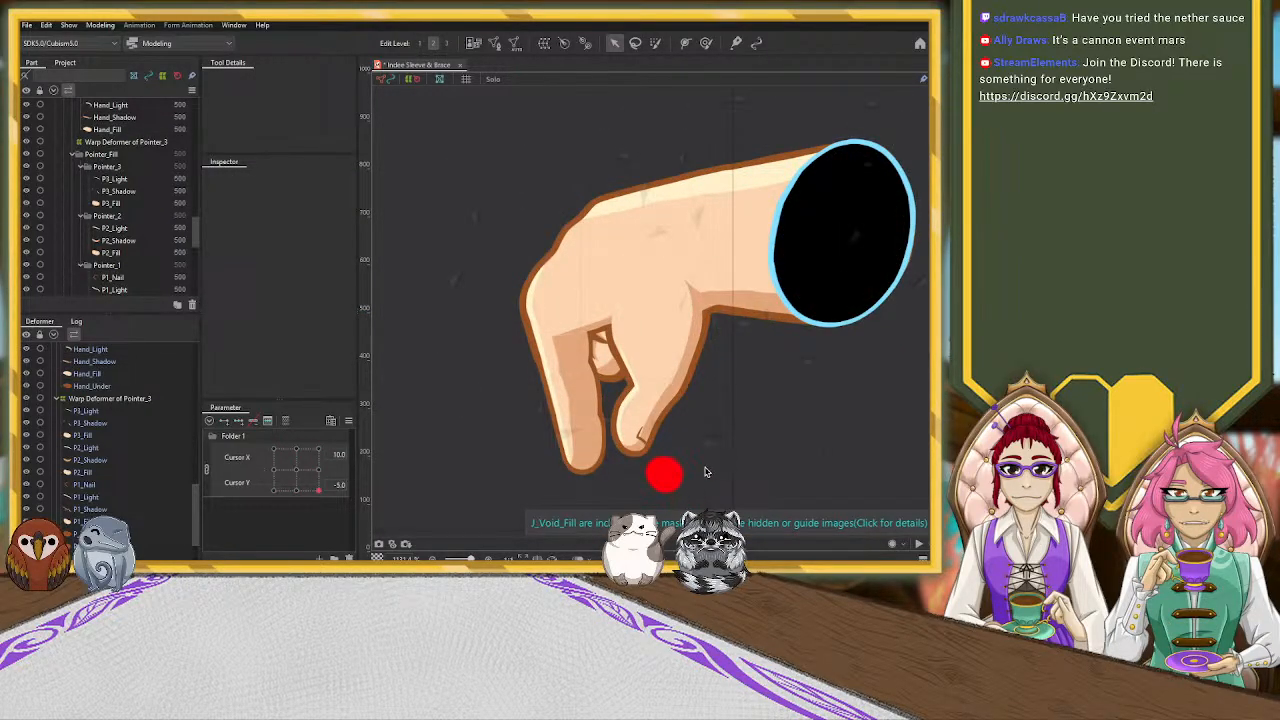
Select the Thumb_Nail mesh and stretch it slightly upward and toward the inner side of the thumb tip
click(646, 445)
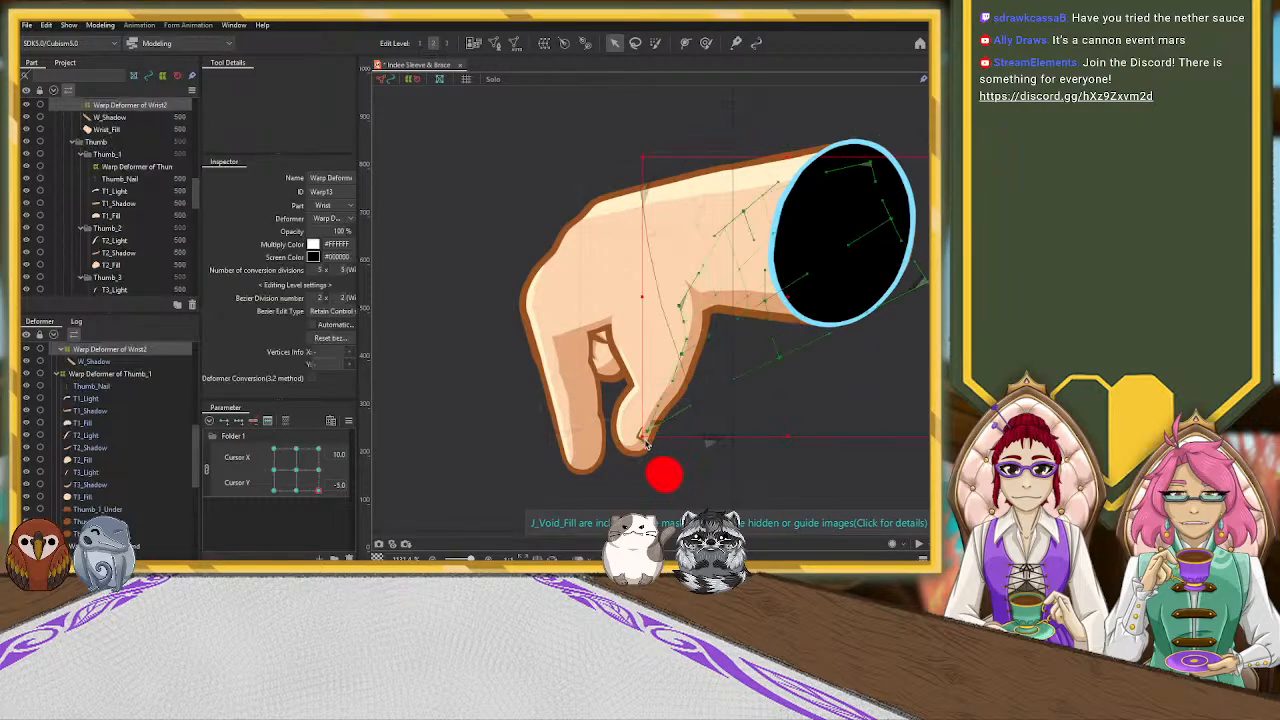
click(640, 444)
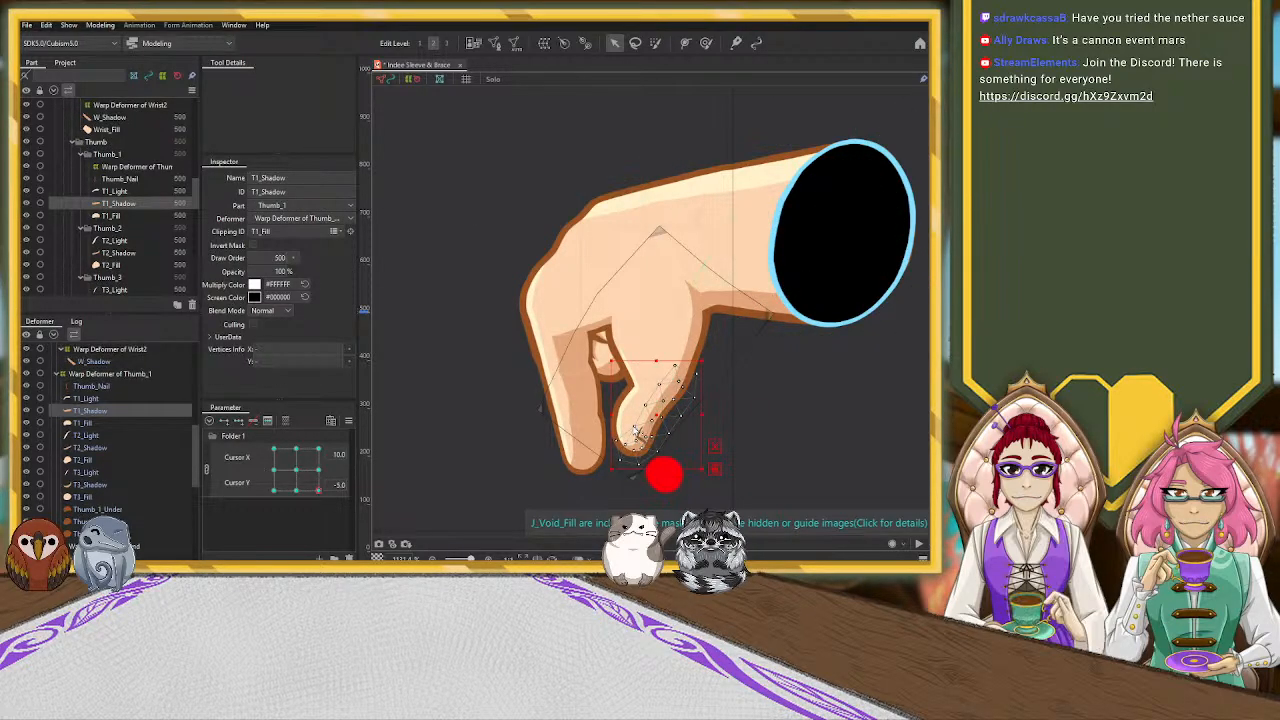
click(638, 445)
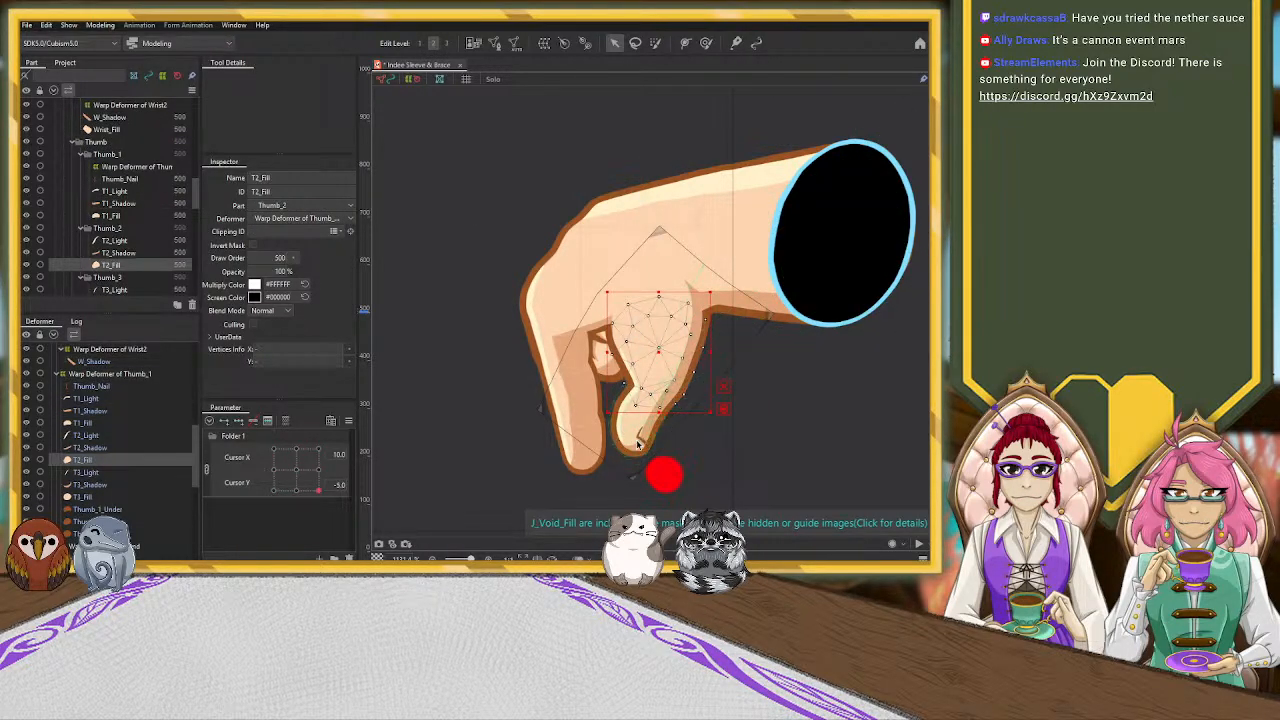
click(640, 444)
scroll(684, 470, up, 5)
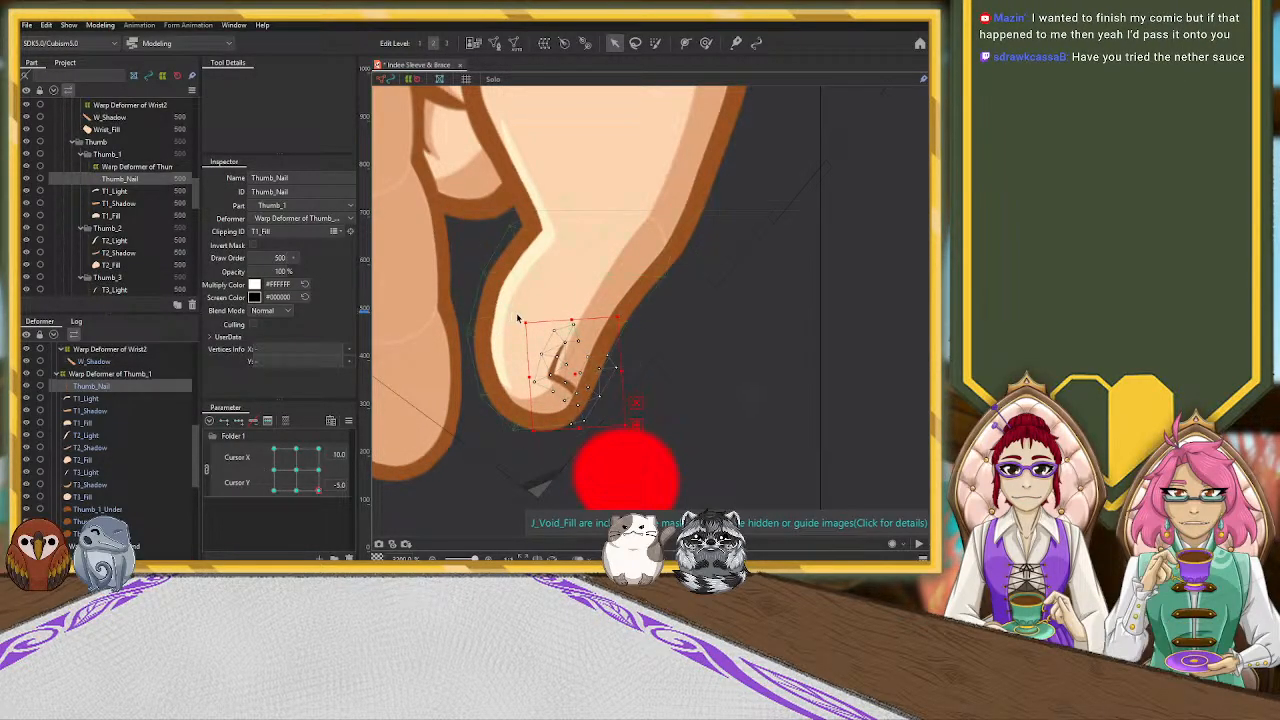
drag(525, 324, 515, 317)
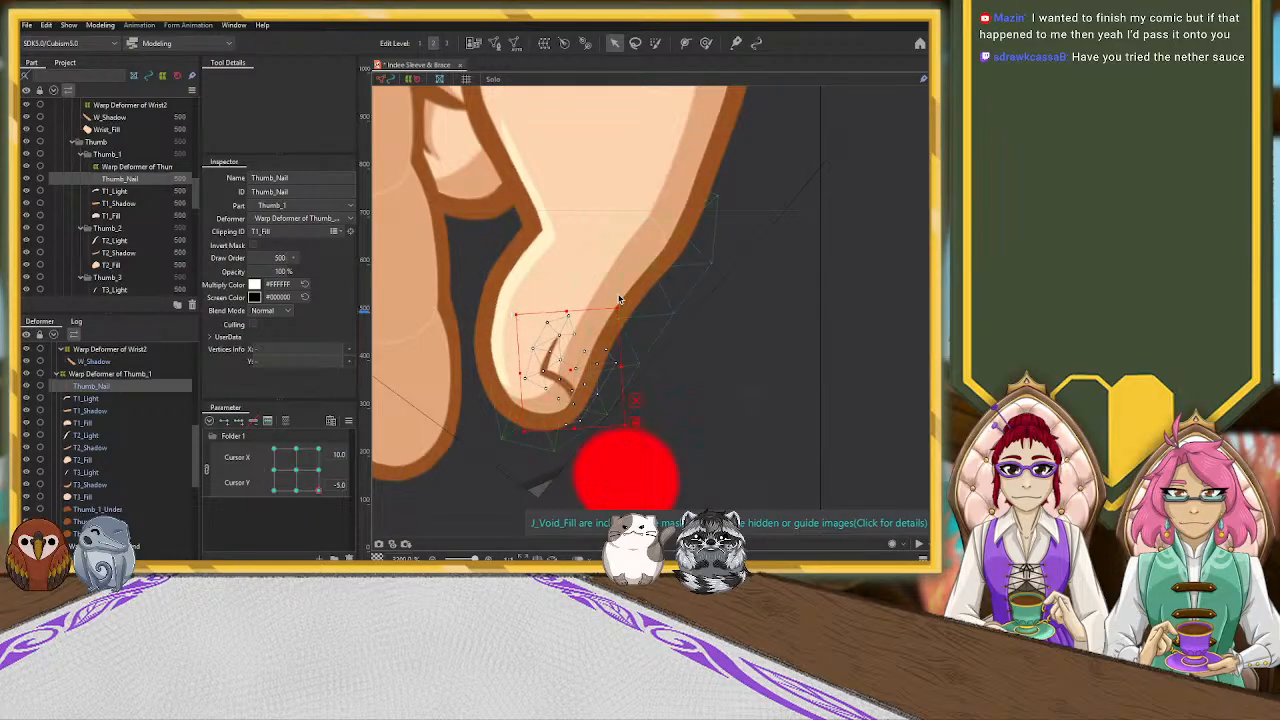
click(843, 359)
Examine the whole hand against the canvas corner and red cursor dot, and look through the wrist and thumb deformers
scroll(845, 360, down, 4)
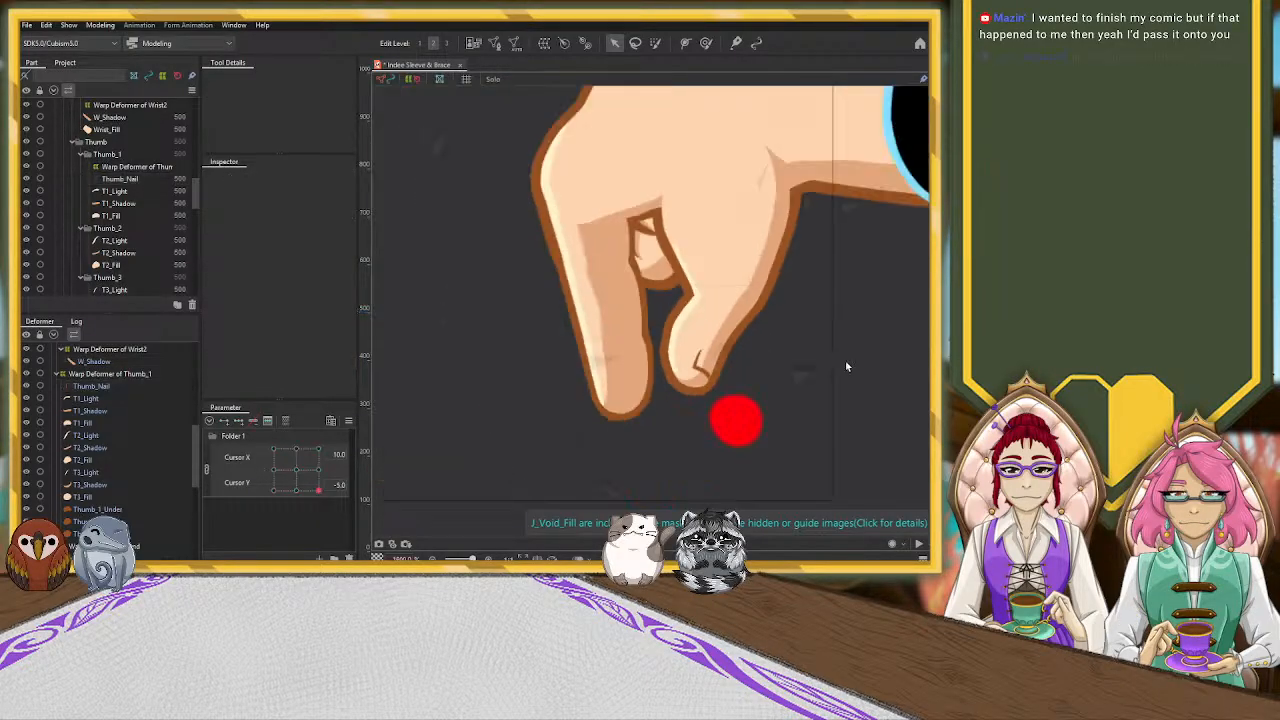
scroll(913, 396, down, 1)
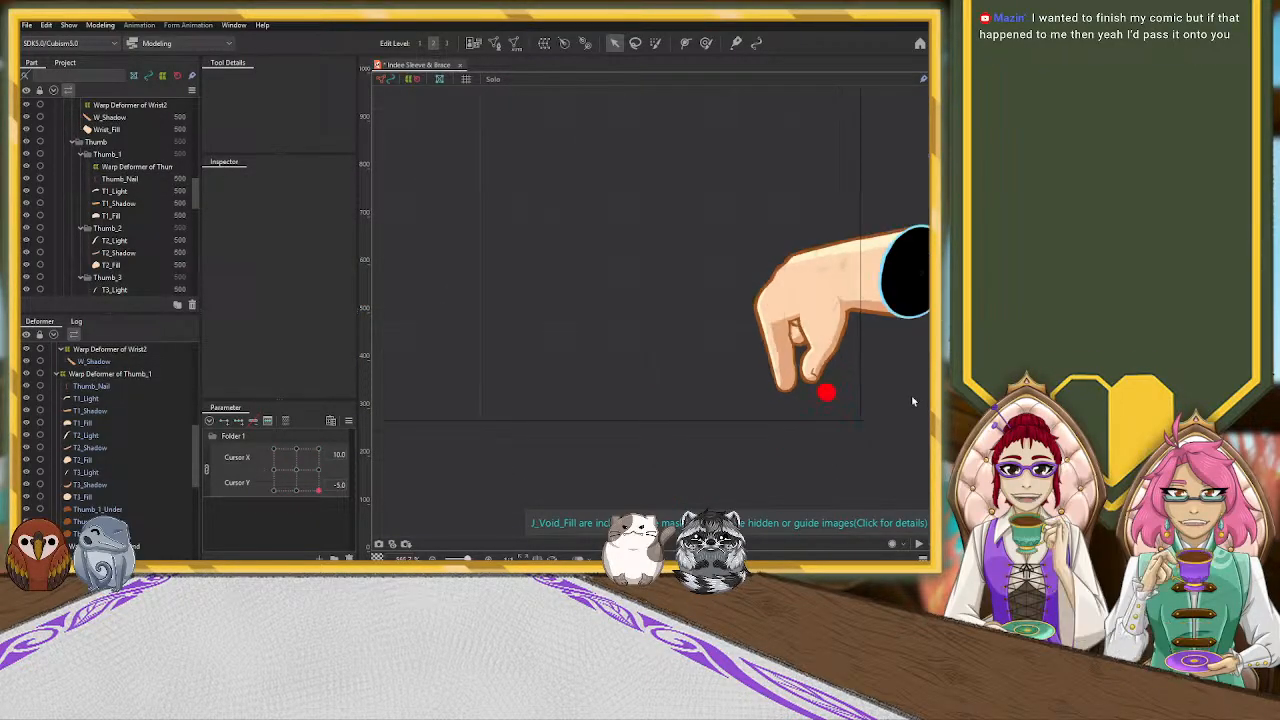
drag(896, 460, 705, 481)
scroll(693, 443, down, 2)
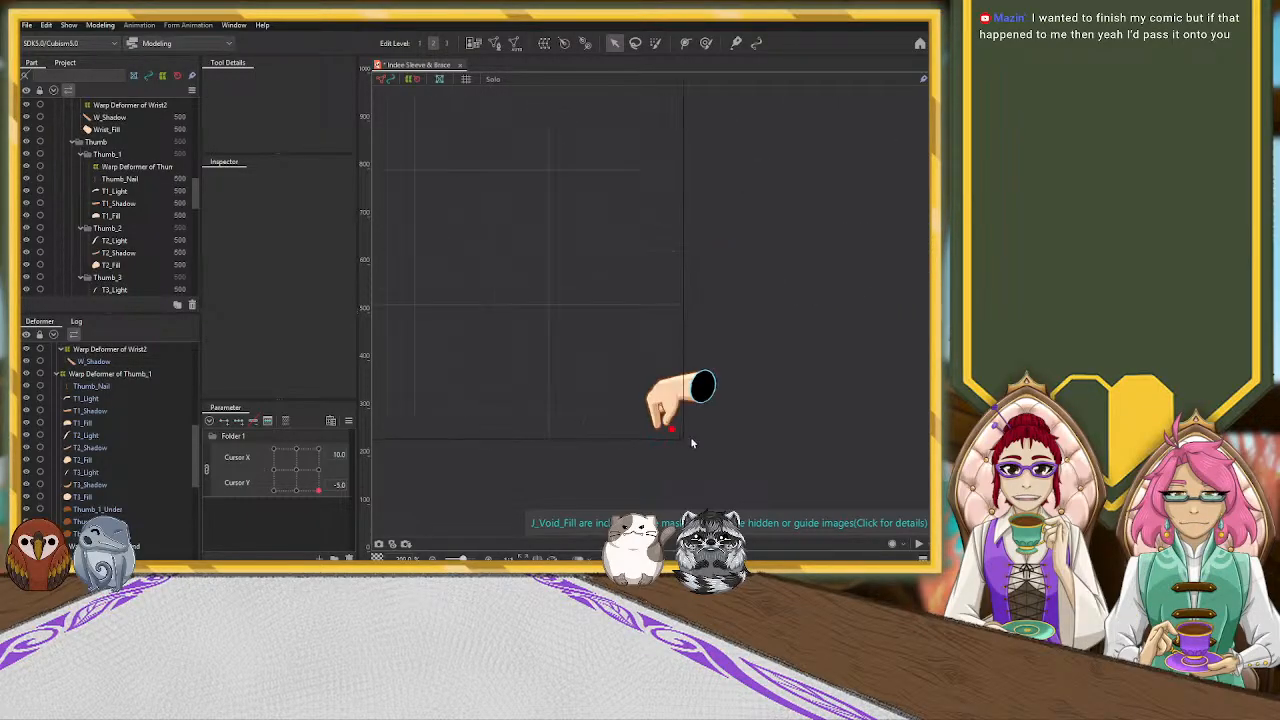
scroll(697, 467, up, 2)
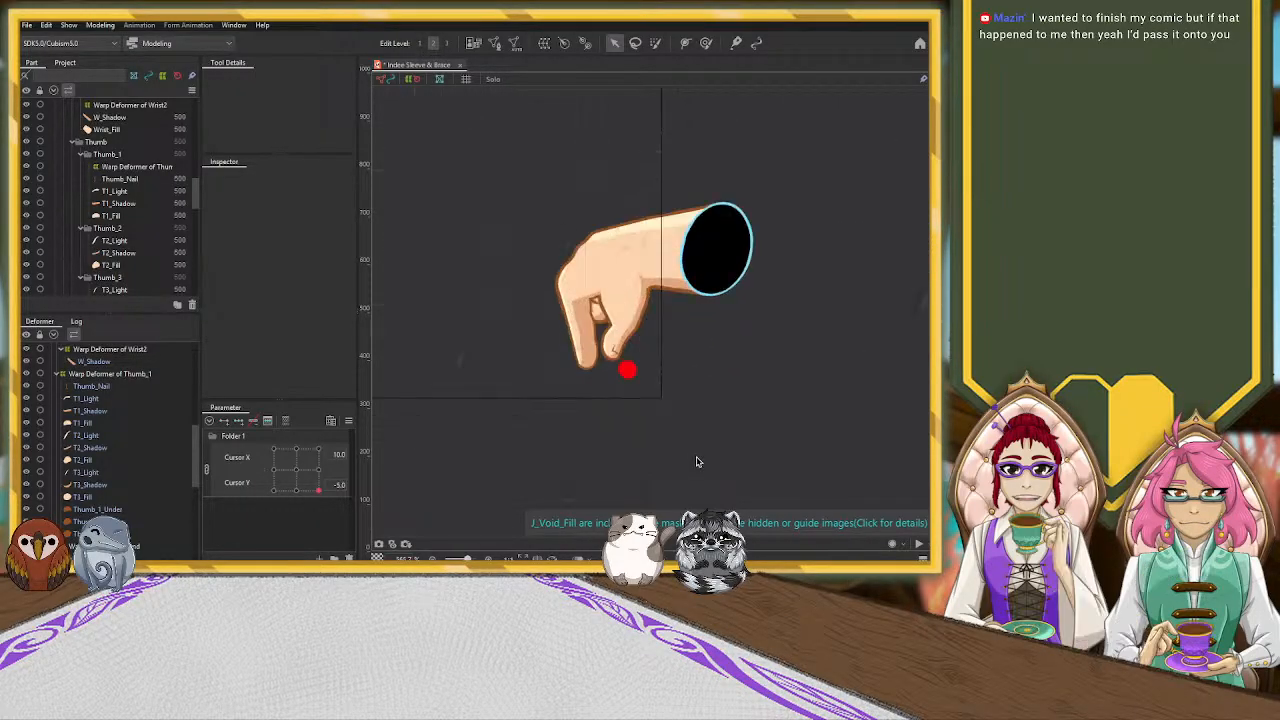
scroll(660, 285, up, 1)
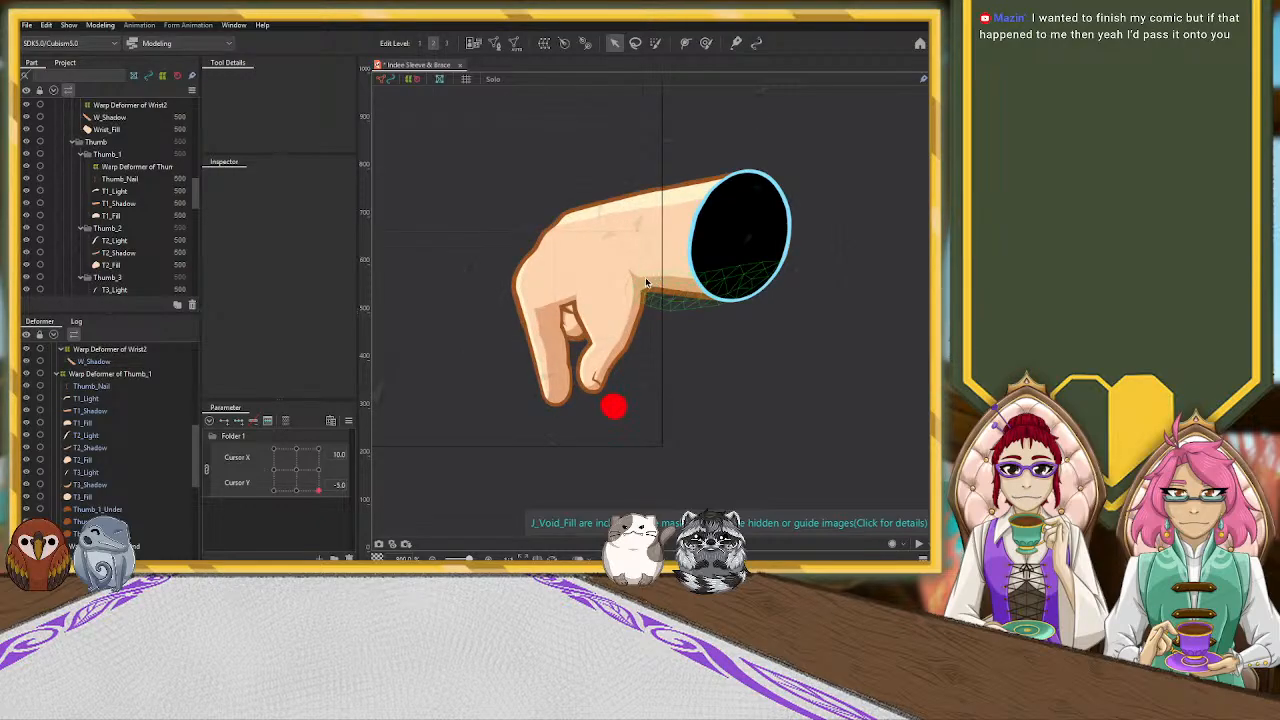
scroll(126, 434, up, 1)
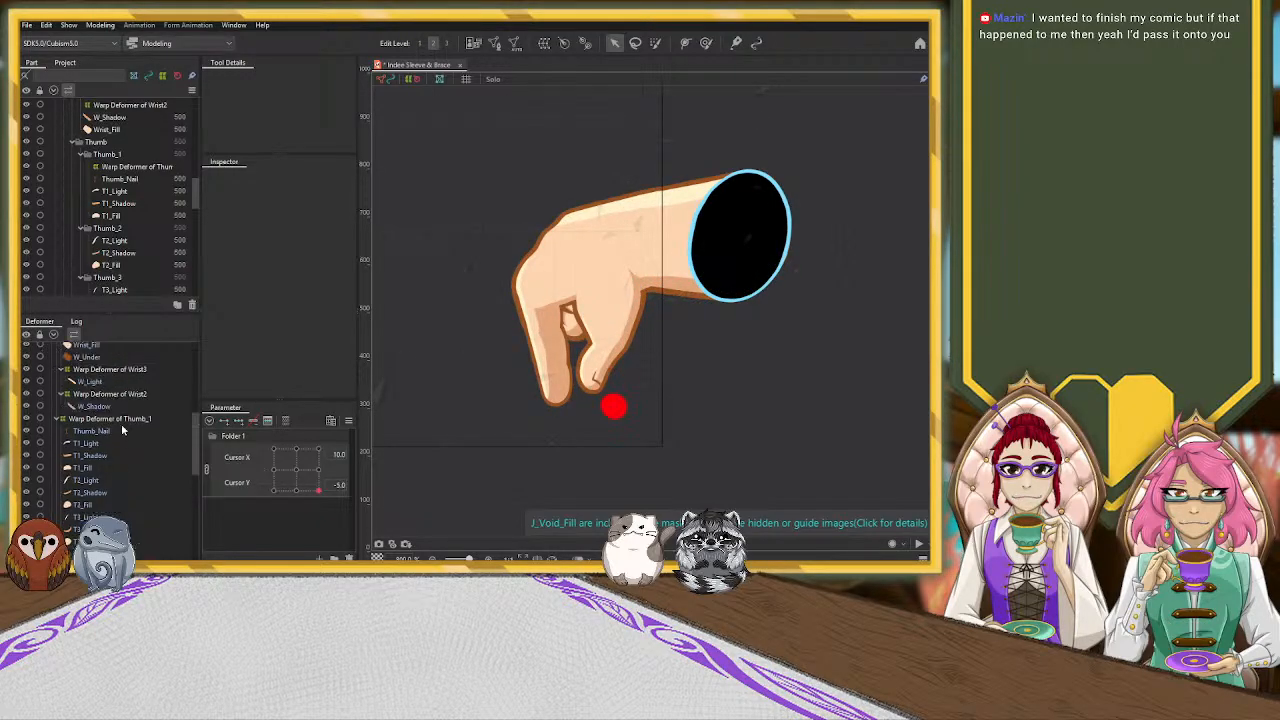
scroll(121, 423, up, 1)
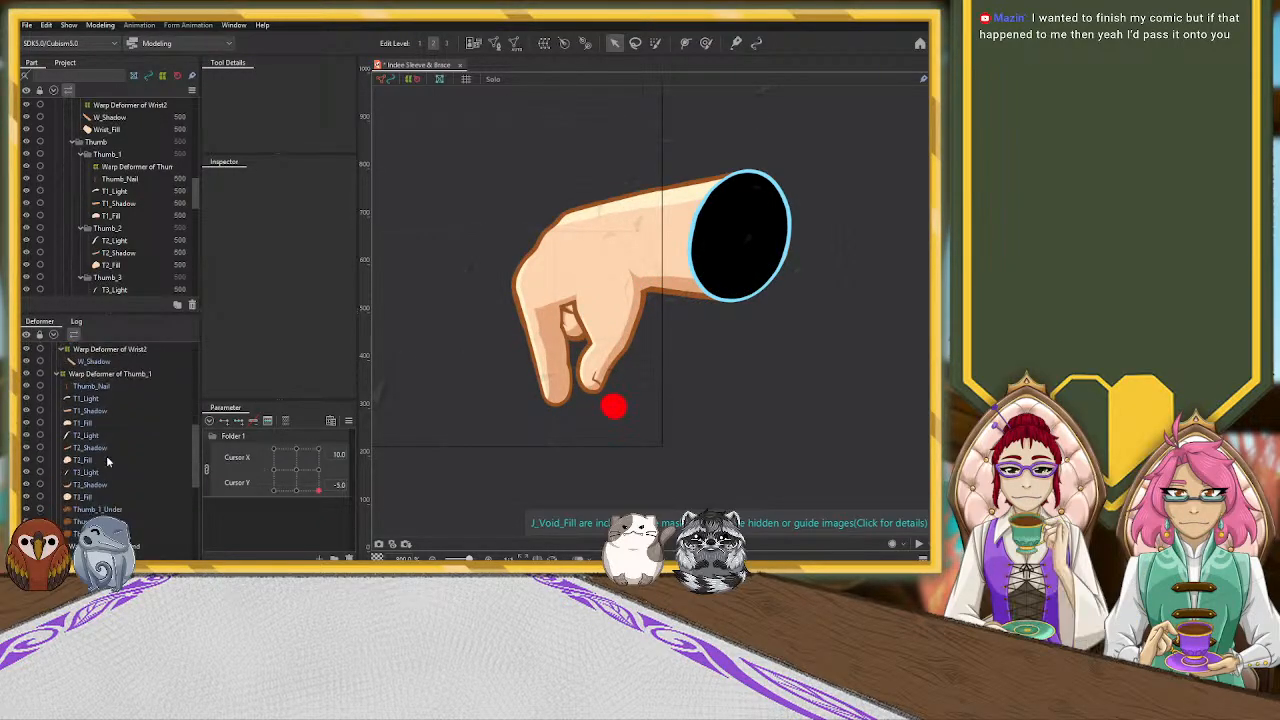
scroll(106, 455, down, 2)
Select the Hand_Shadow mesh and adjust its vertices at the thumb-base crease to fit the start of the wrist shadow
scroll(694, 285, up, 2)
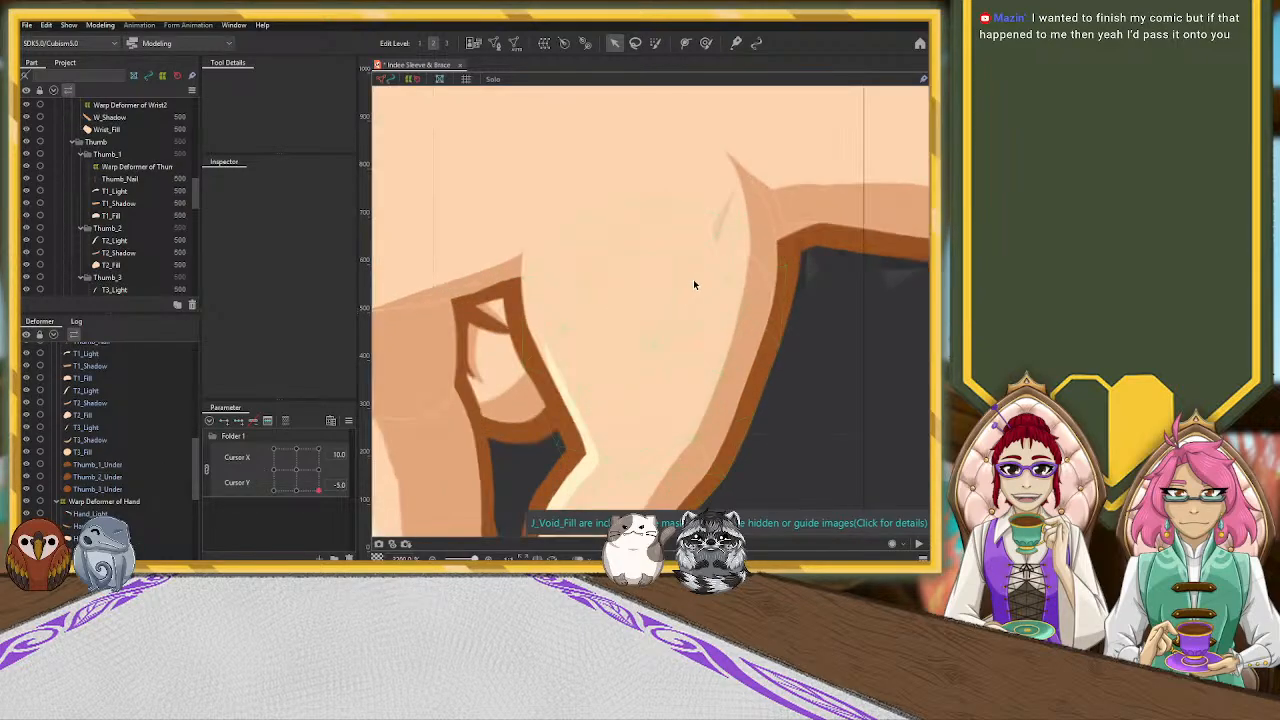
click(779, 210)
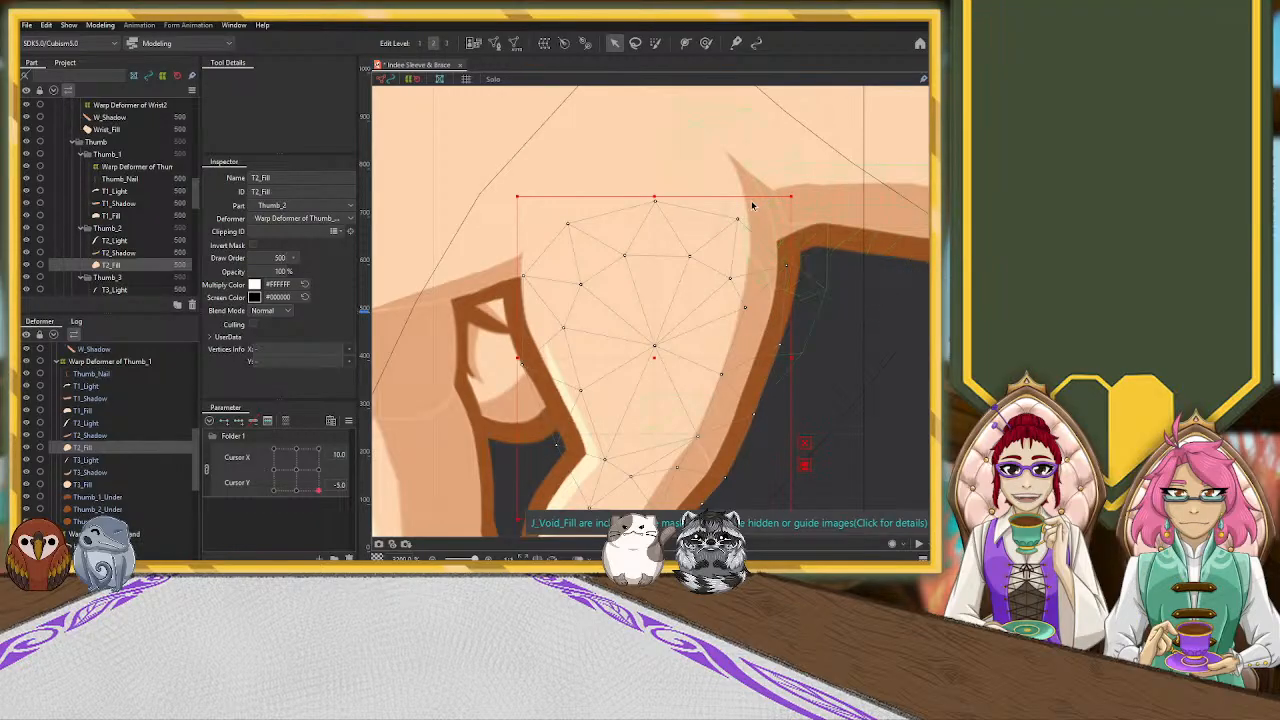
scroll(90, 492, up, 3)
scroll(90, 492, down, 3)
click(95, 514)
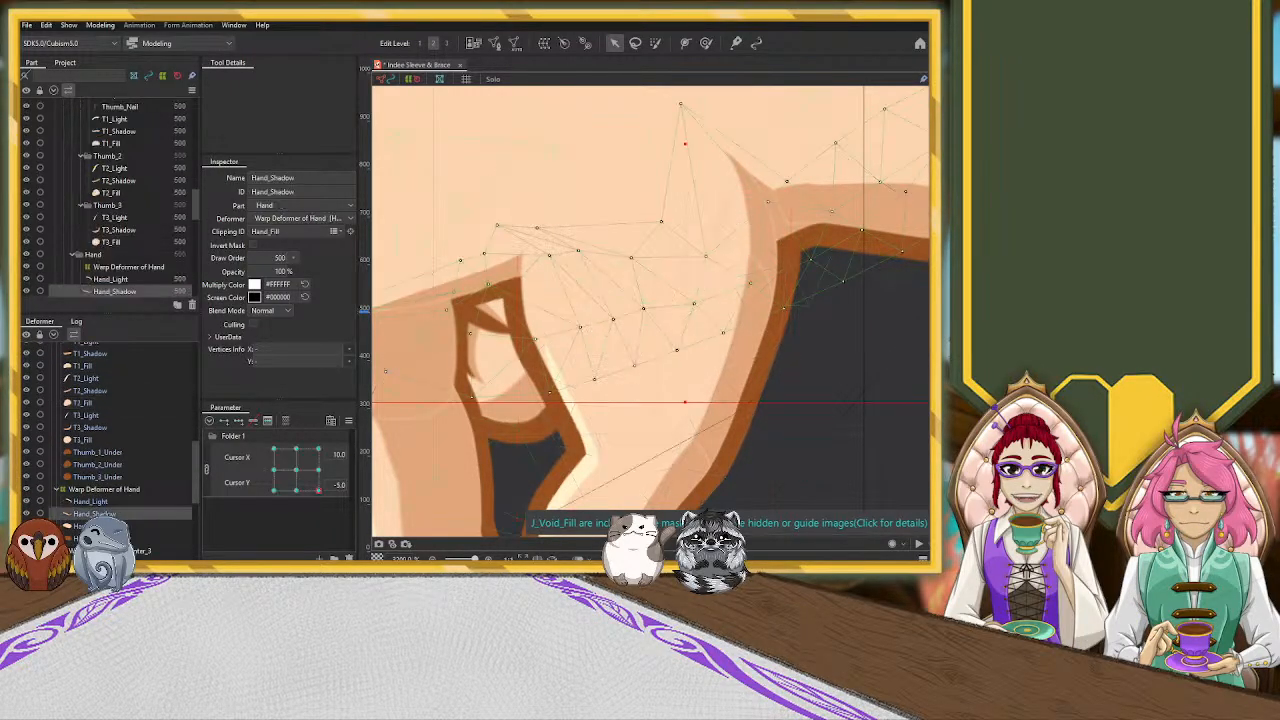
scroll(838, 320, down, 3)
drag(862, 430, 648, 541)
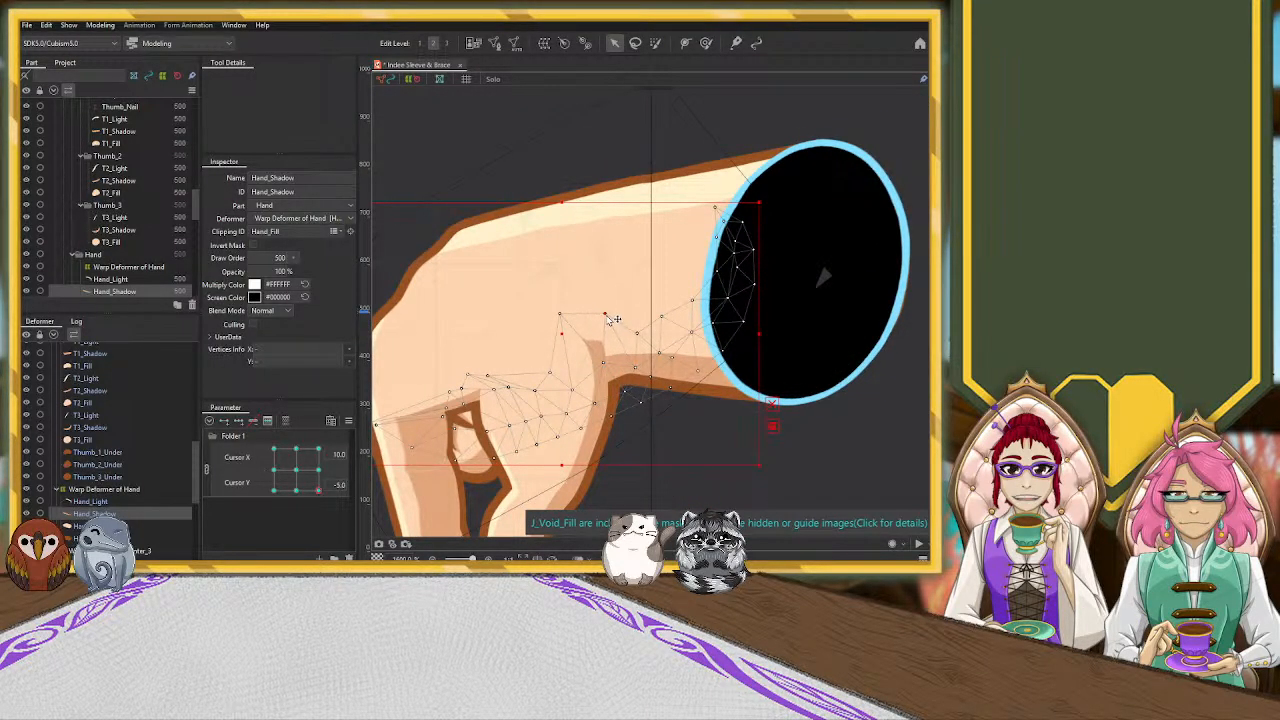
click(609, 323)
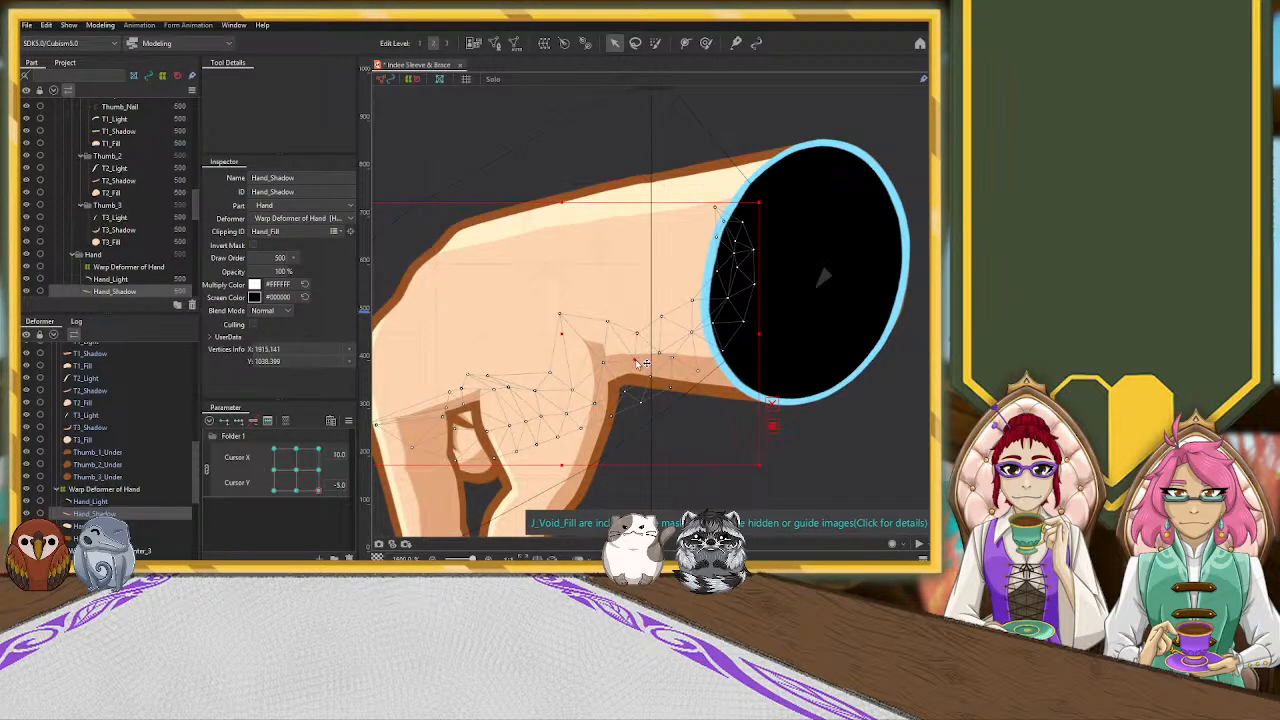
Select the Wrist2 warp deformer and stretch its upper edge upward to raise the wrist shadow
scroll(105, 450, up, 3)
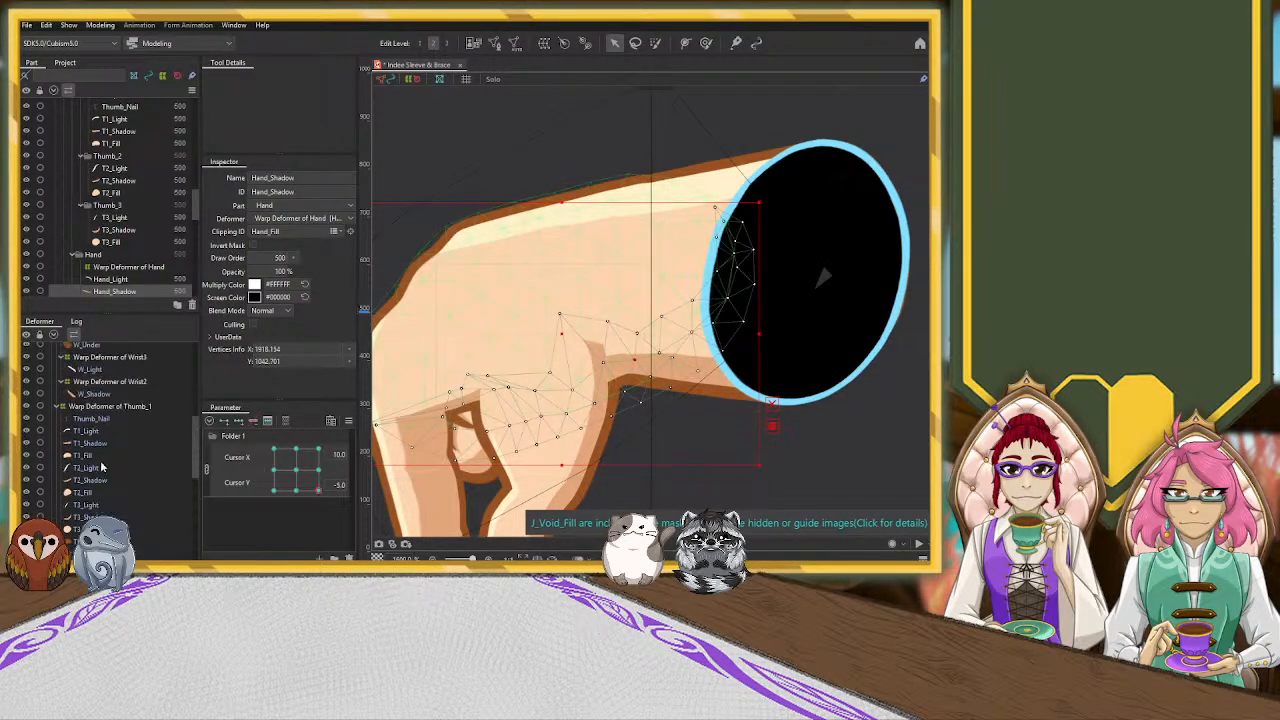
click(104, 446)
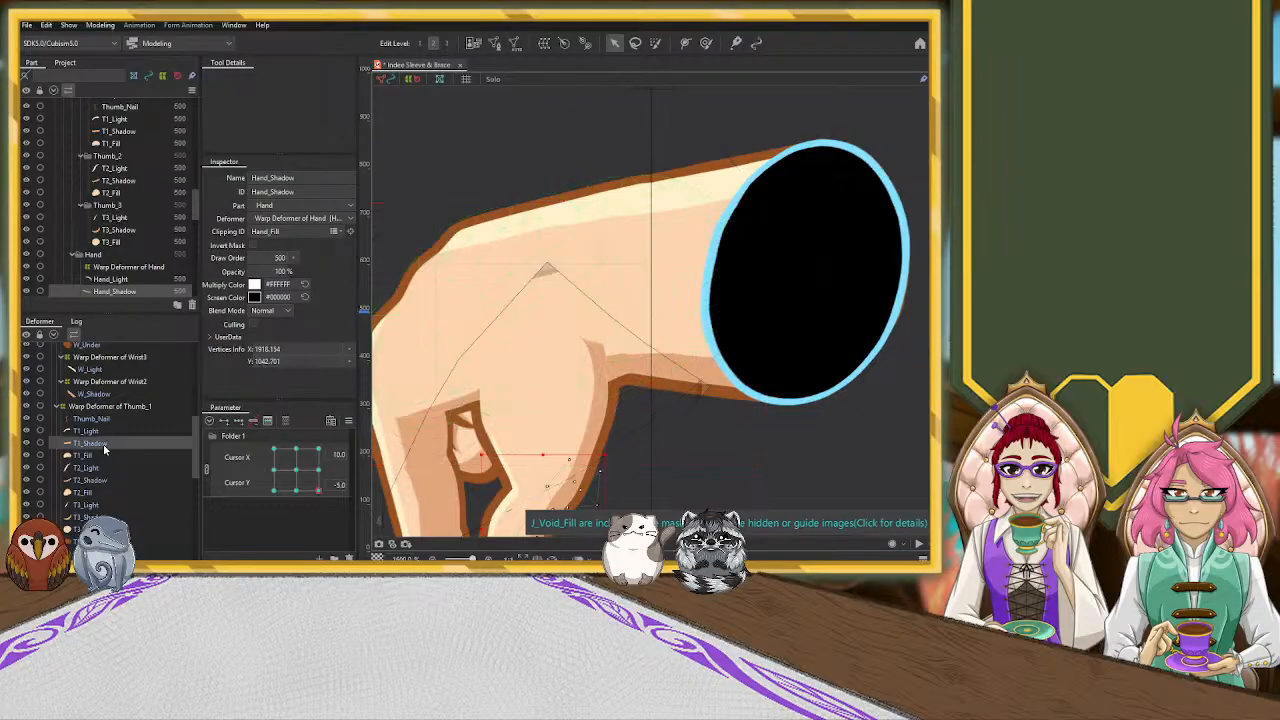
click(676, 374)
click(133, 381)
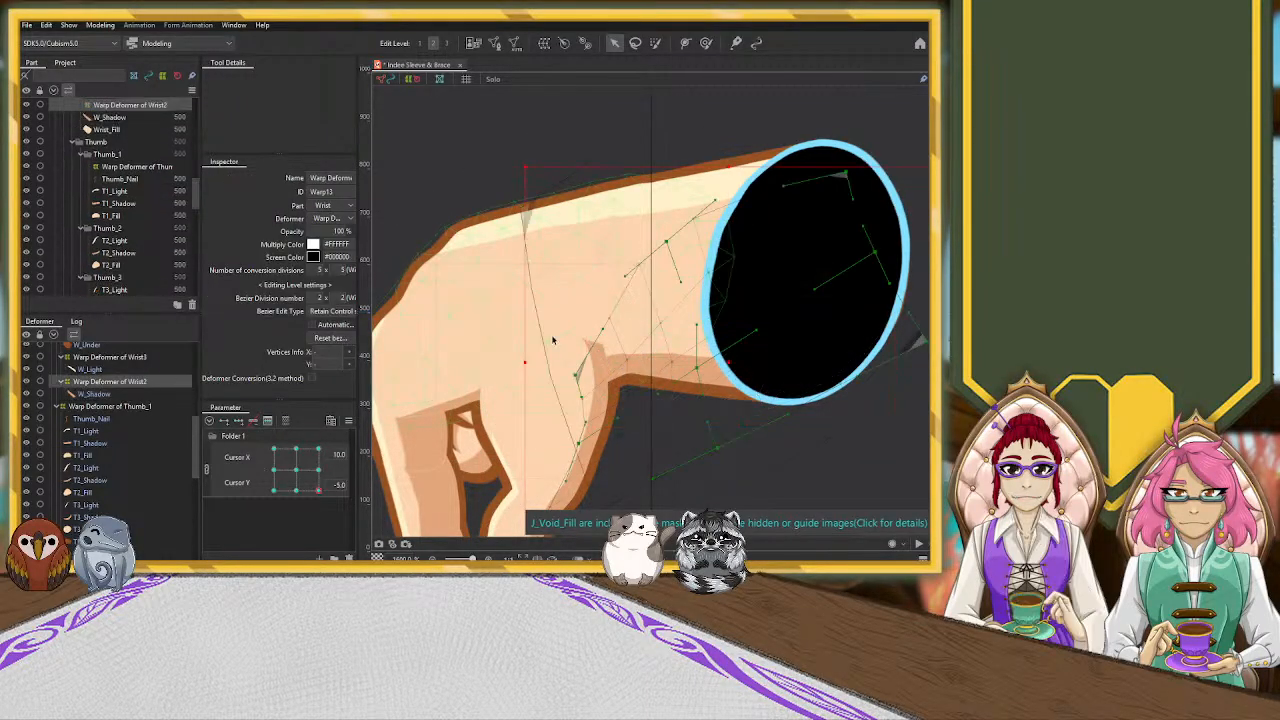
scroll(674, 320, down, 2)
scroll(674, 320, up, 2)
scroll(674, 320, down, 1)
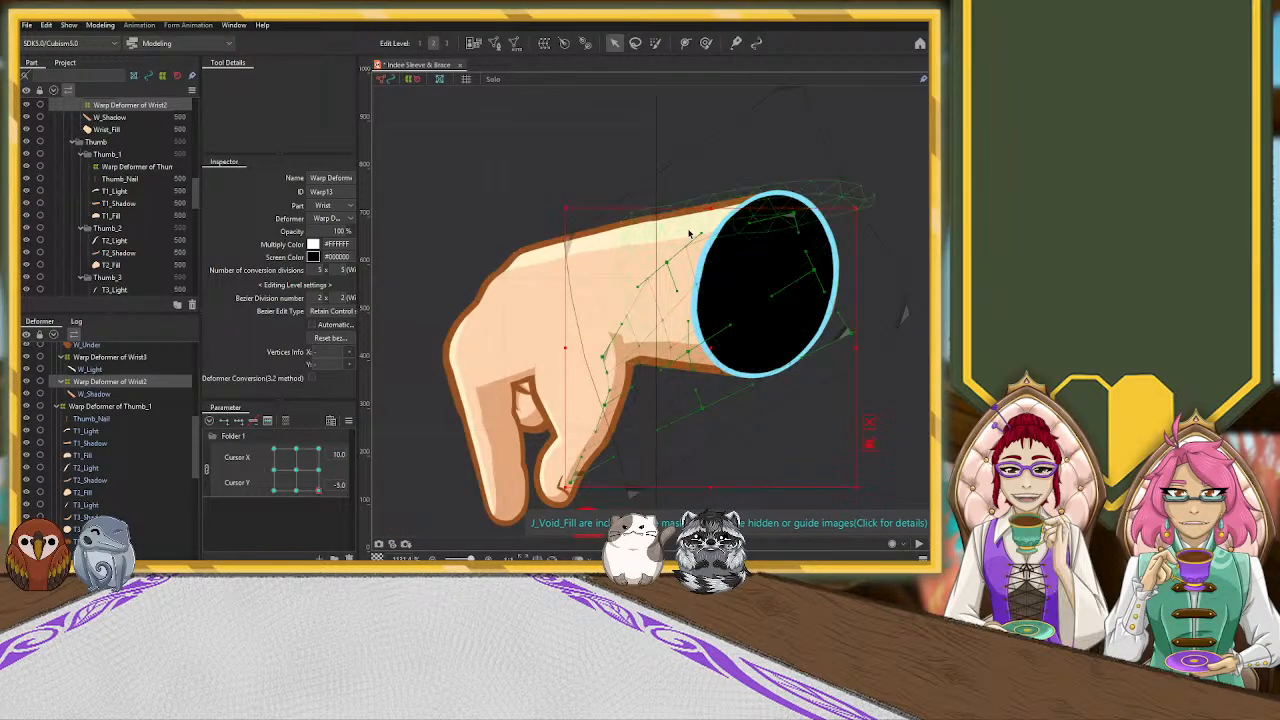
drag(711, 208, 709, 189)
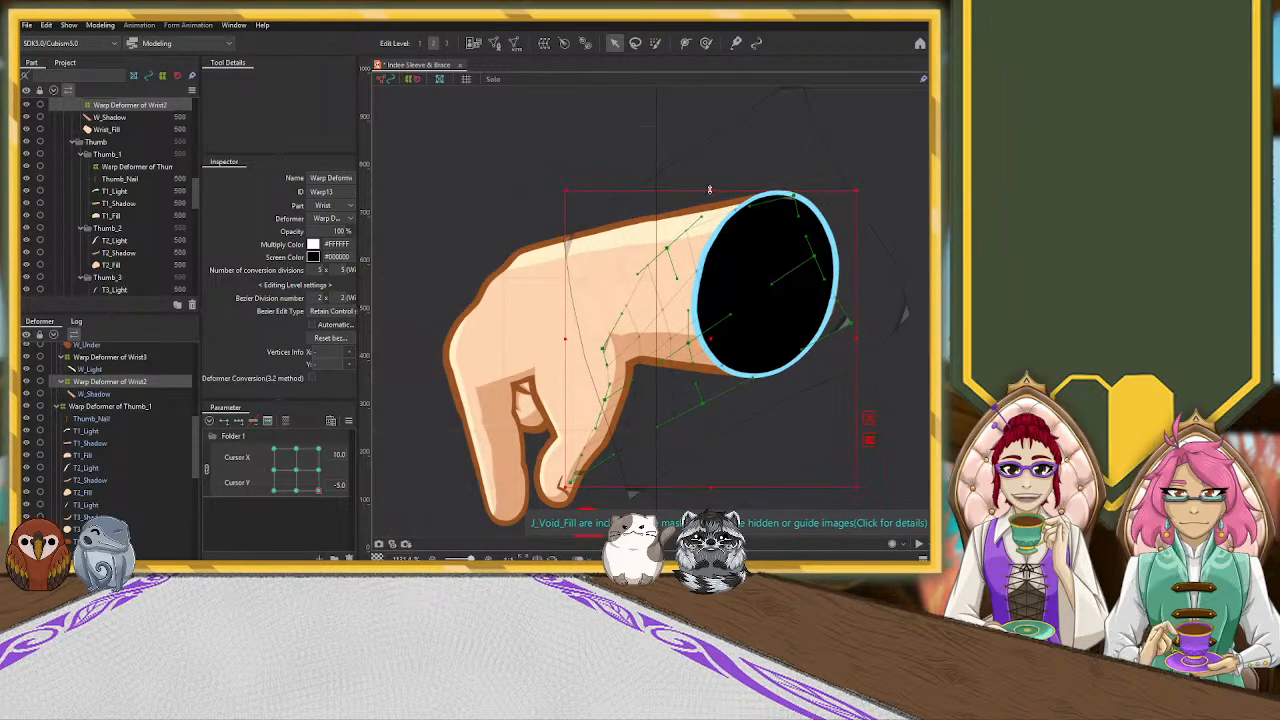
Adjust the Wrist2 deformer's control points beside the thumb-base crease to join the wrist shadow to the hand shadow
scroll(683, 325, up, 1)
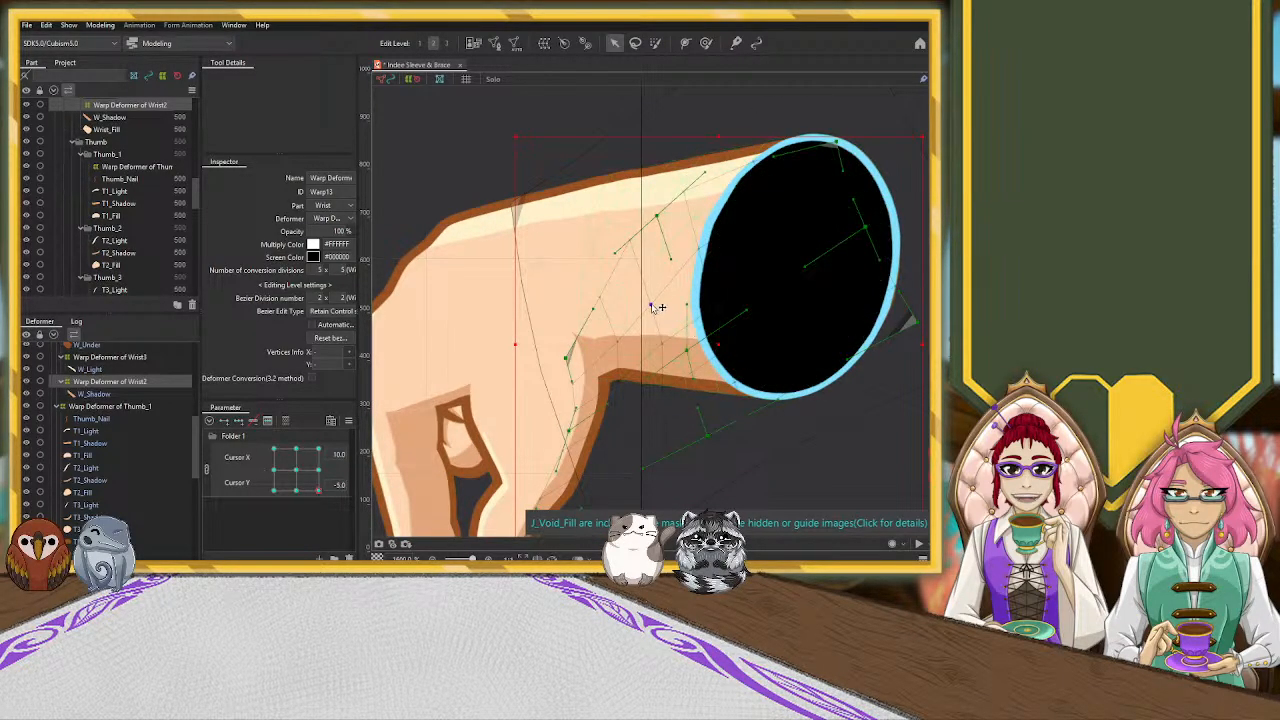
click(617, 347)
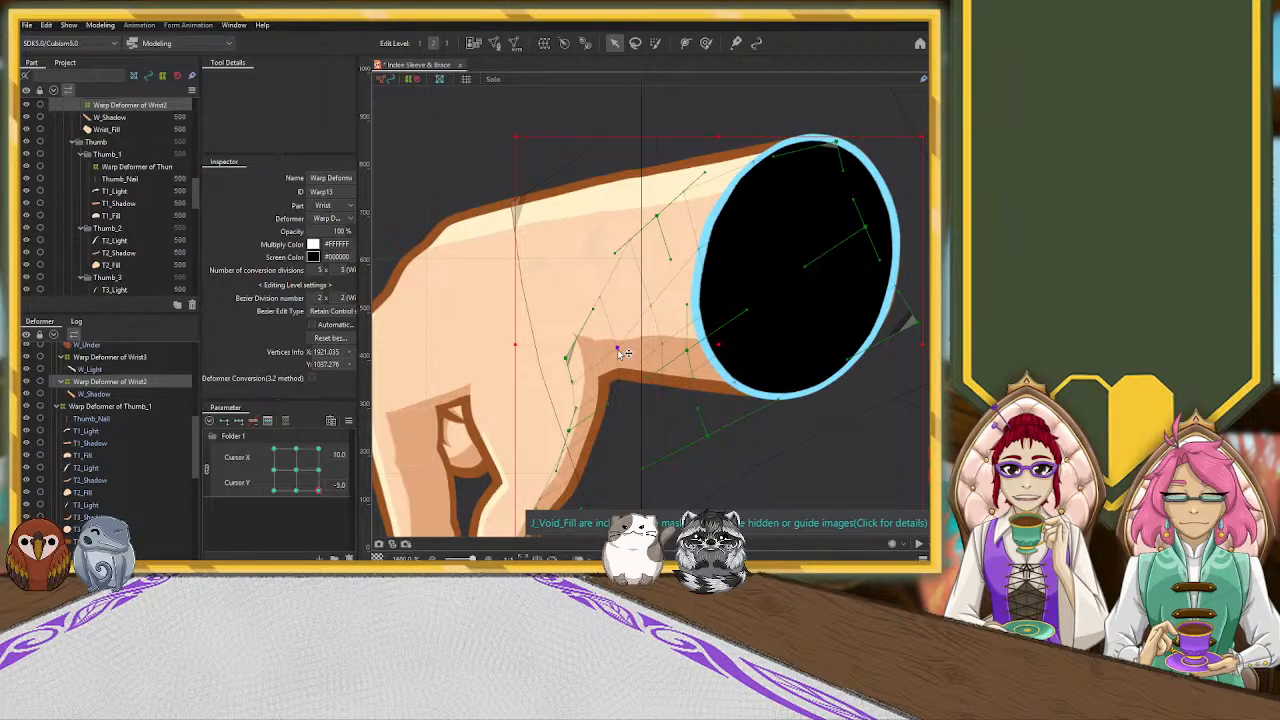
drag(567, 363, 563, 358)
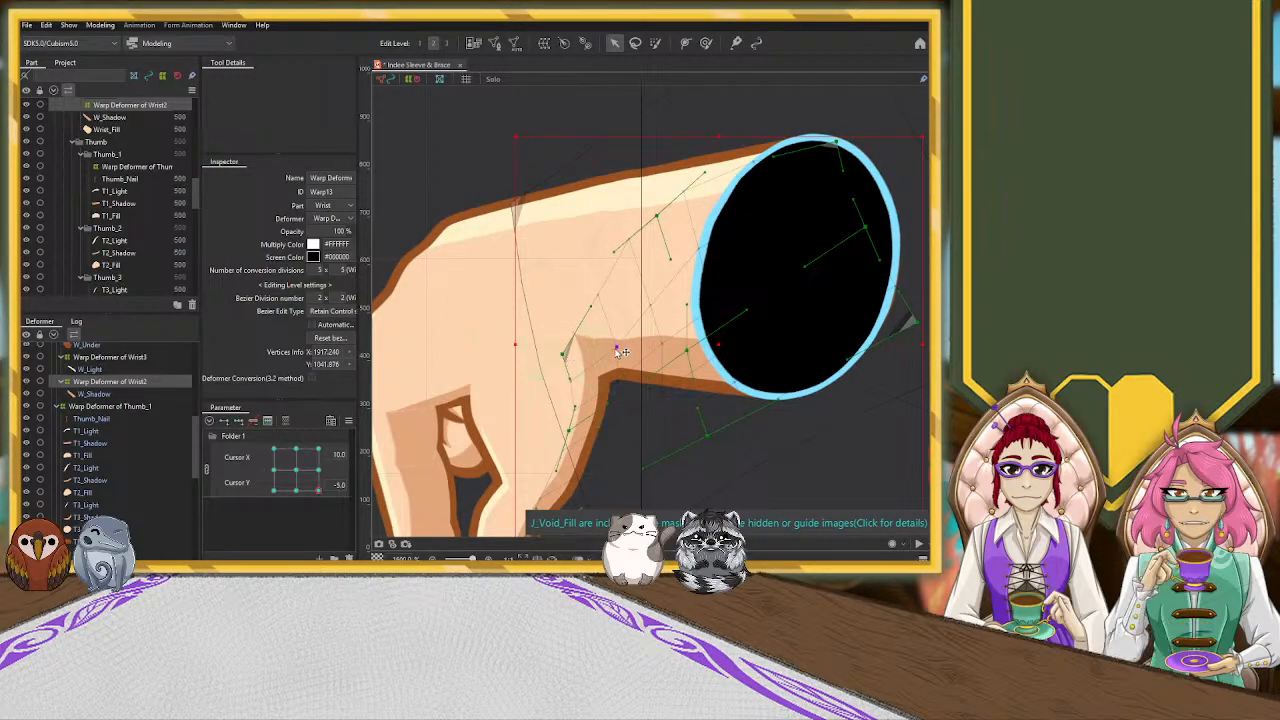
click(598, 301)
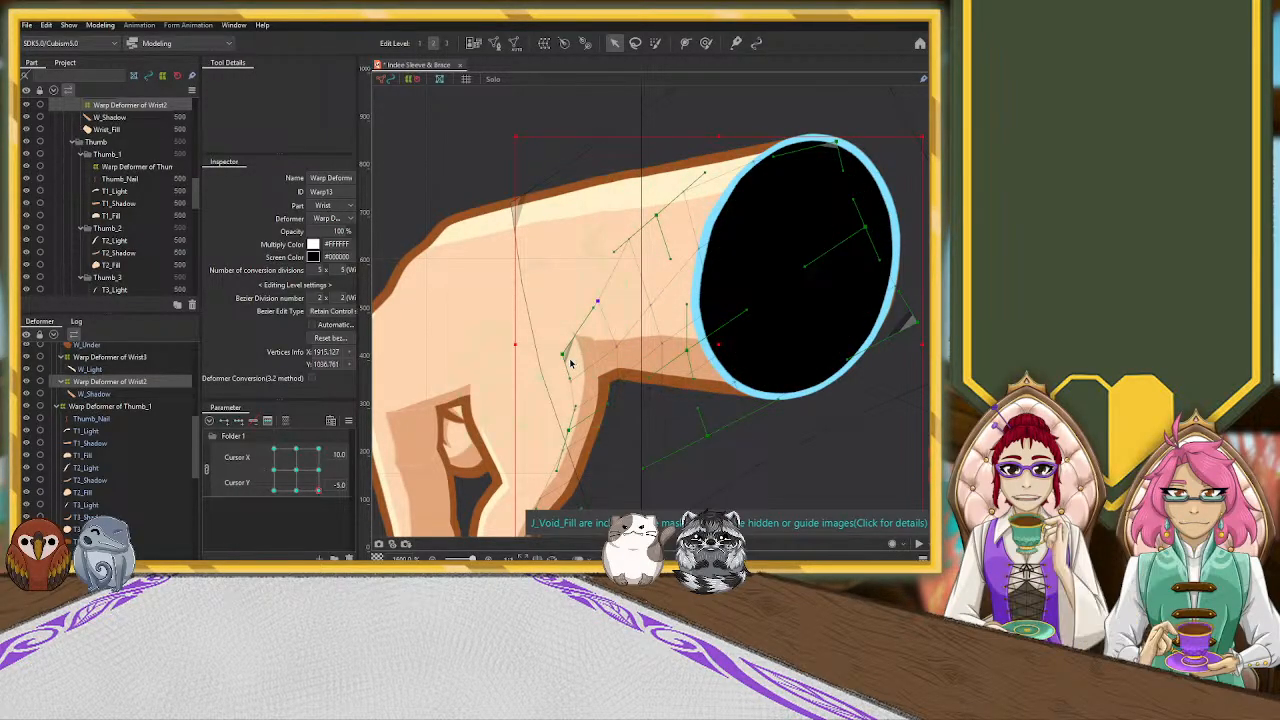
click(619, 347)
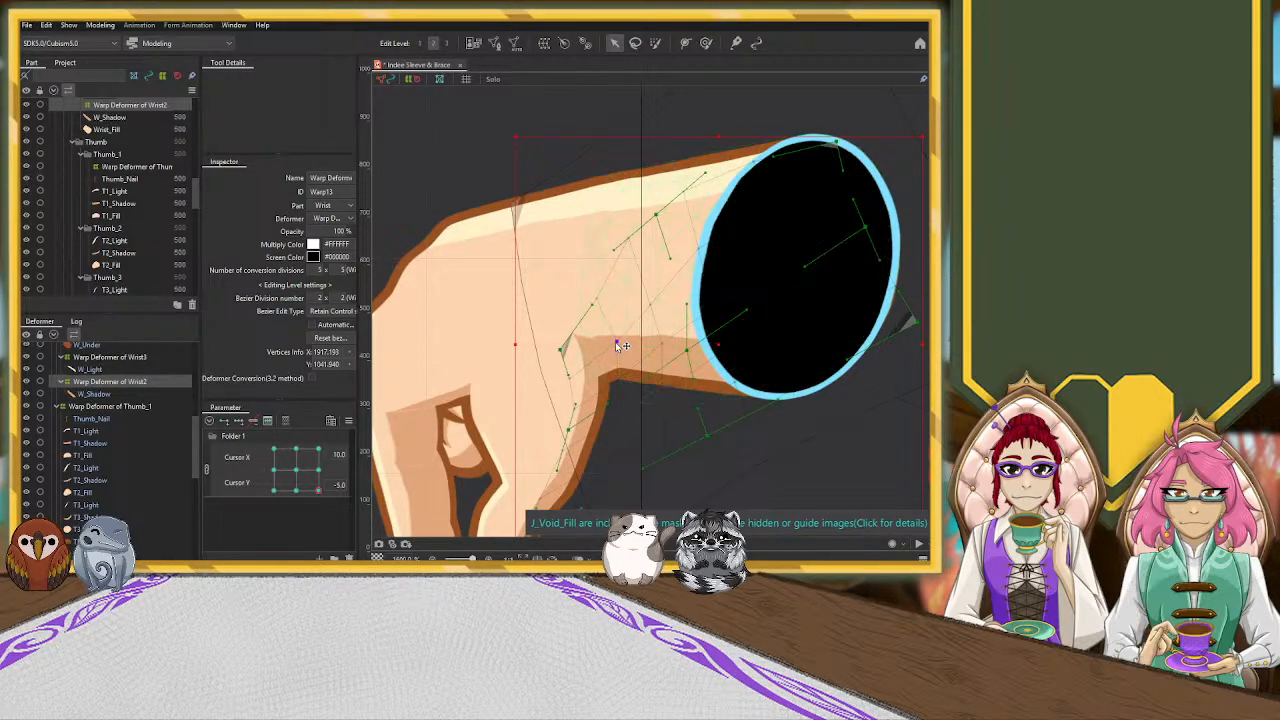
Raise the Wrist2 deformer's control points toward the wrist opening and smooth the wrist shadow's upper edge
drag(593, 305, 593, 292)
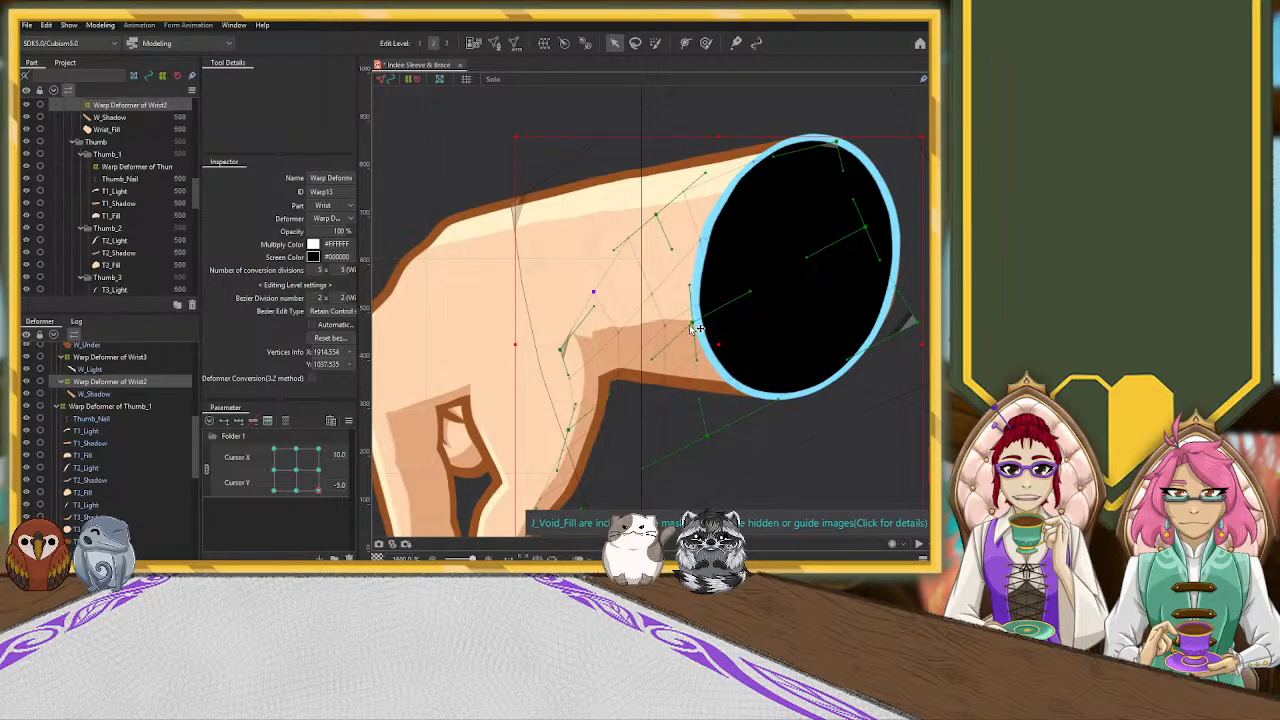
drag(663, 332, 661, 338)
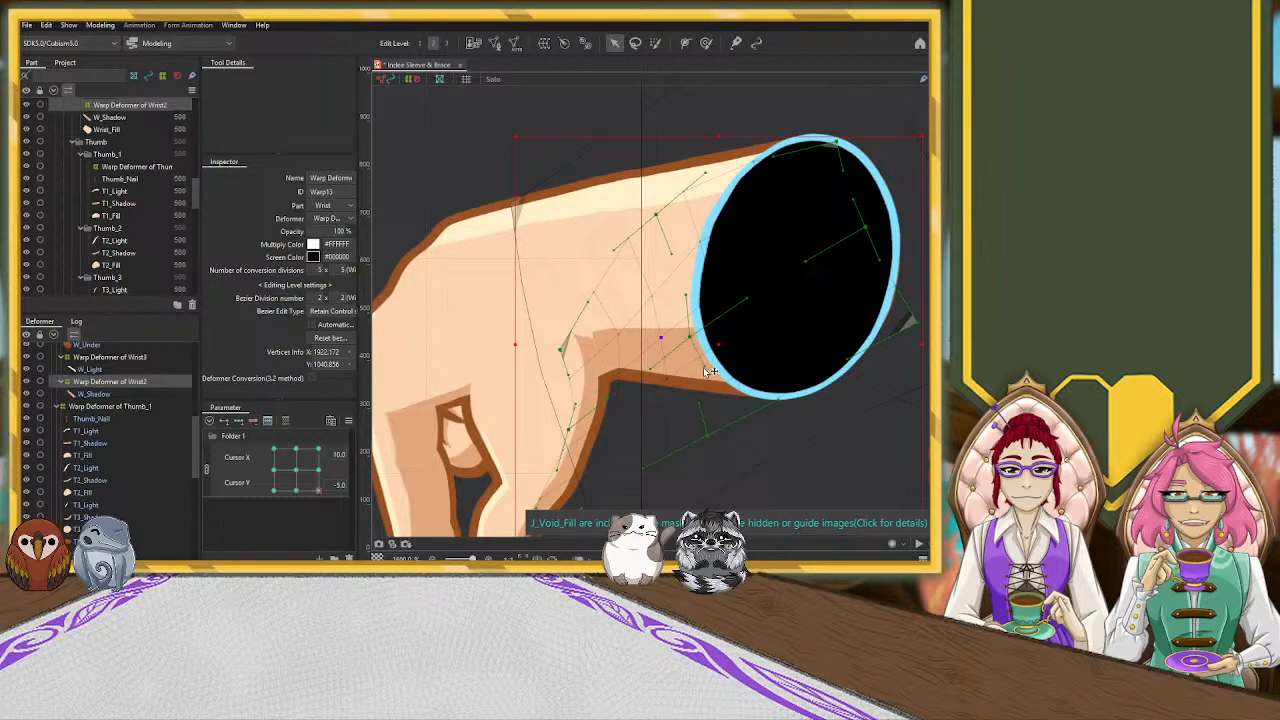
drag(588, 302, 592, 307)
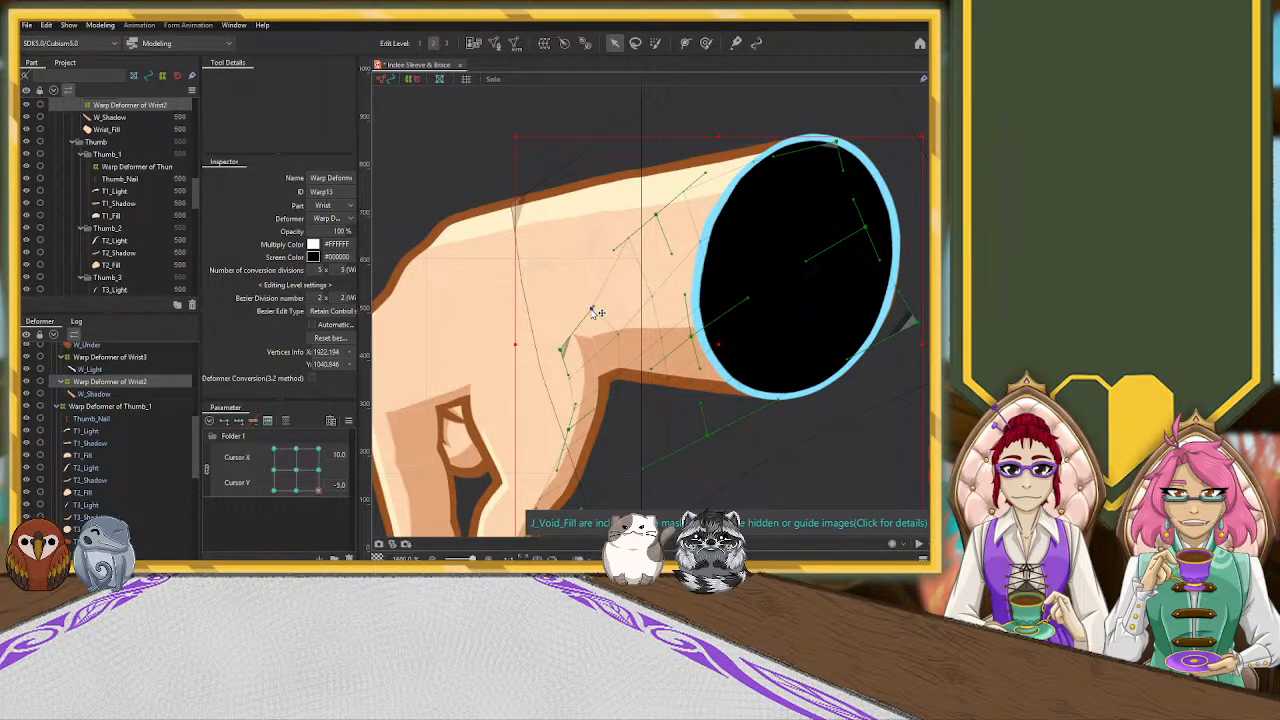
click(620, 336)
click(627, 255)
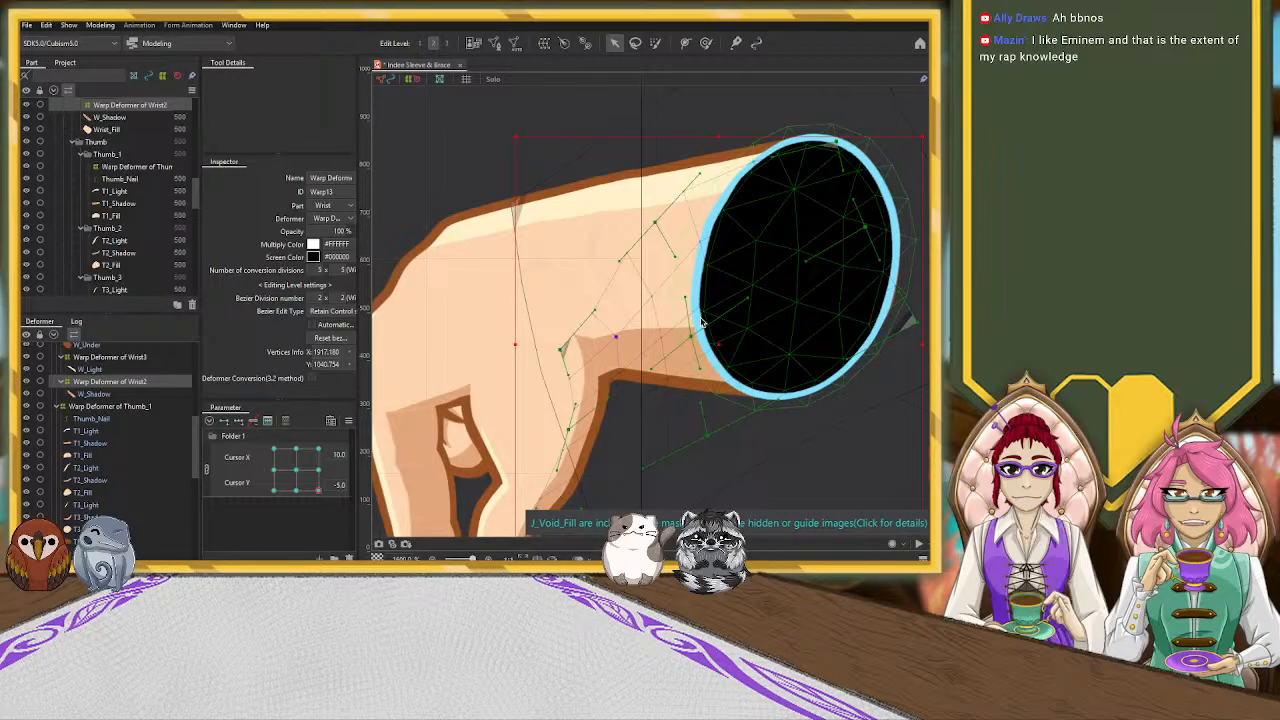
scroll(630, 197, down, 2)
drag(698, 156, 698, 161)
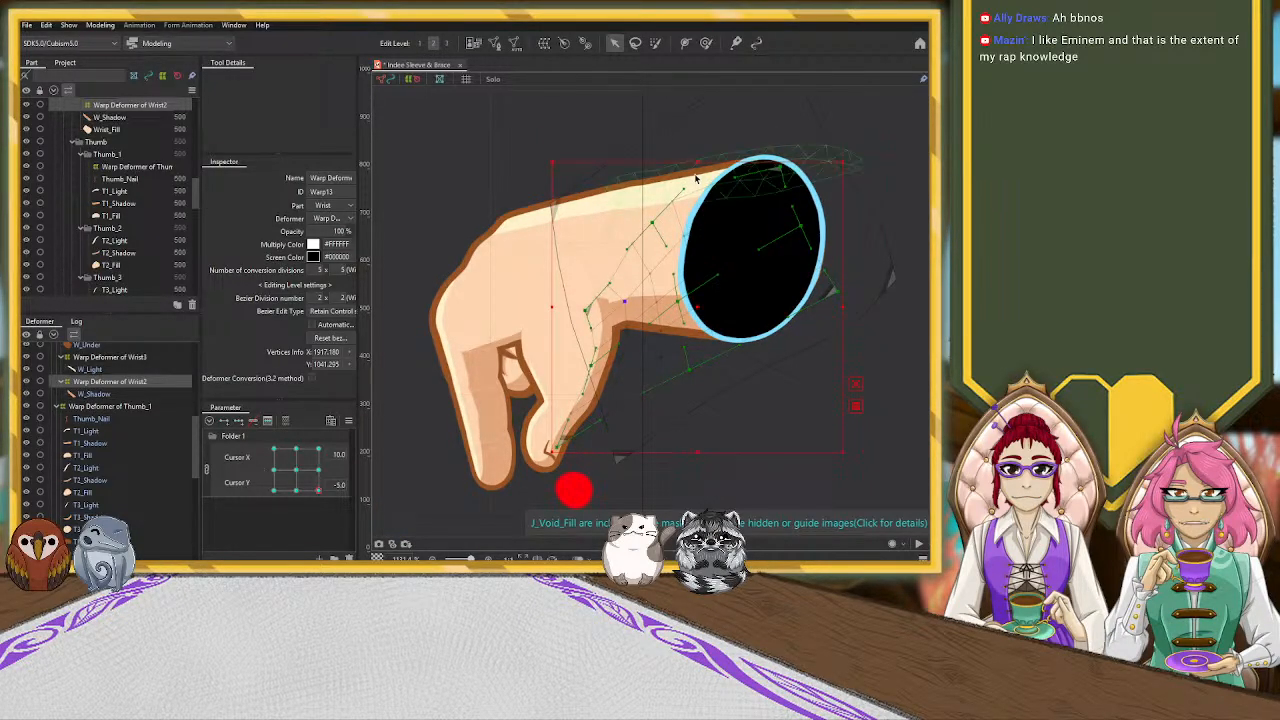
key(ctrl+z)
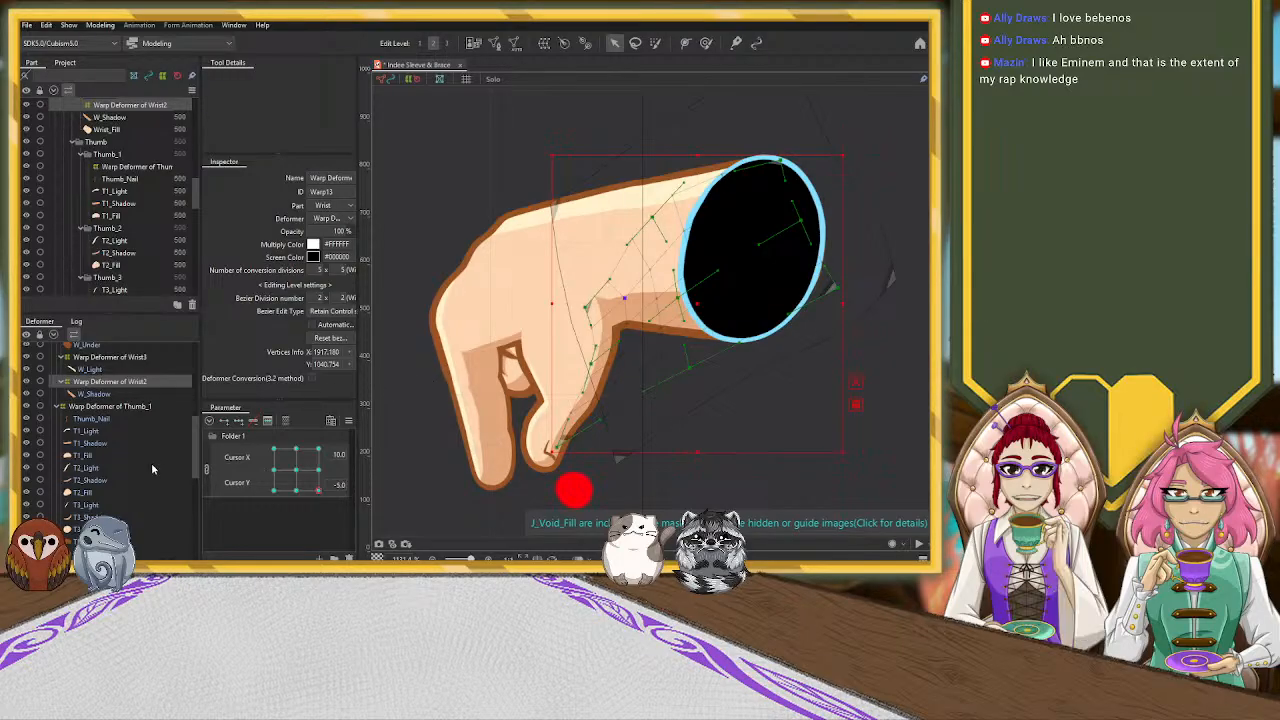
Select the N_Void warp deformer and reshape its lower edge to fit the void to the wrist opening
scroll(148, 458, up, 5)
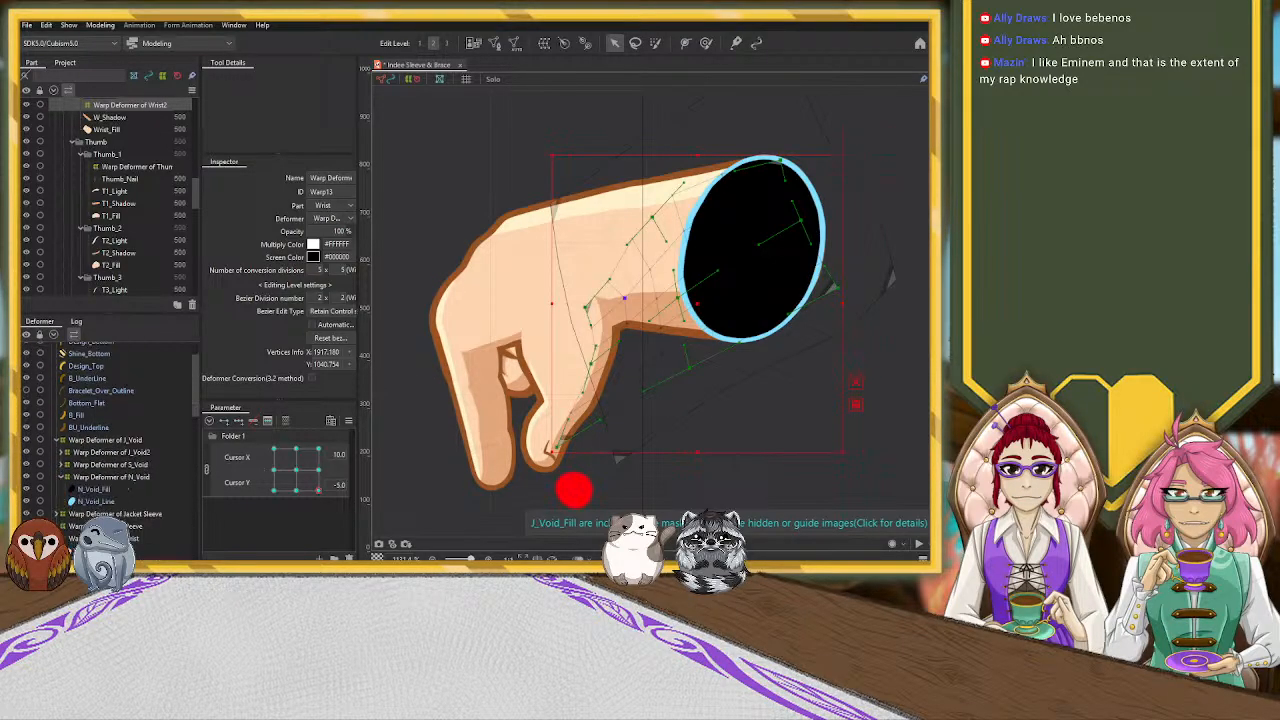
scroll(145, 468, down, 1)
click(106, 433)
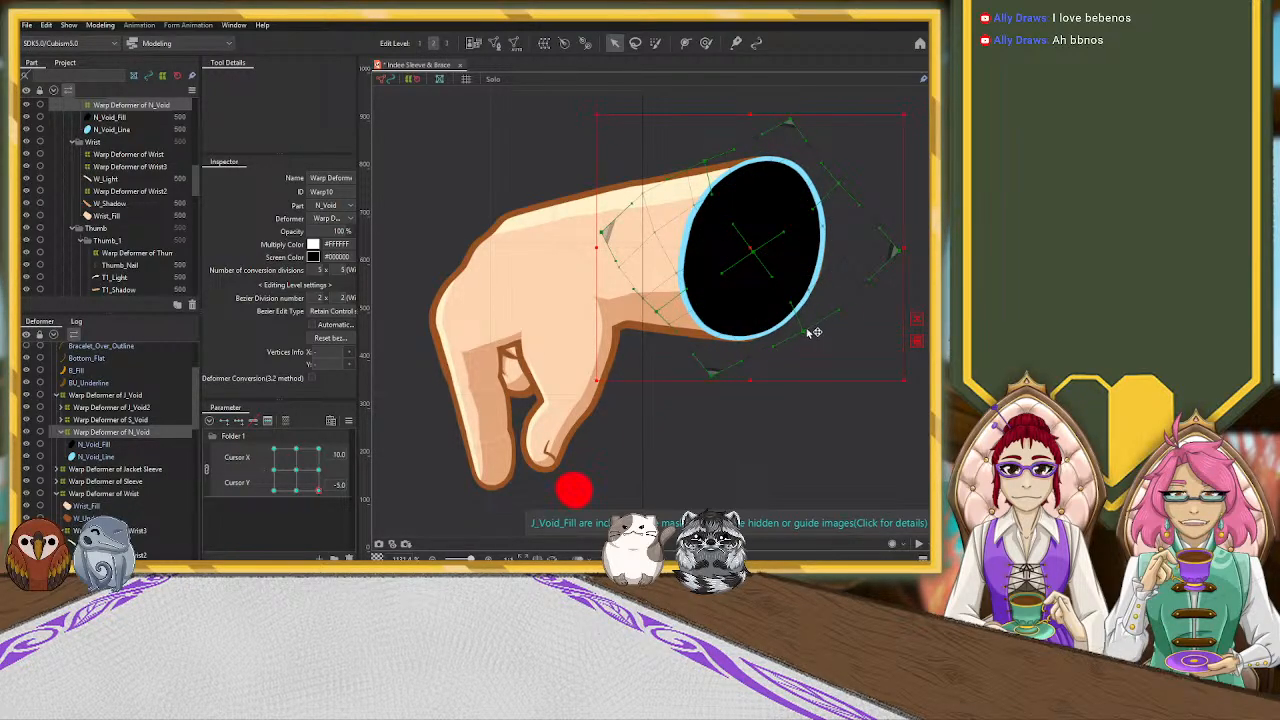
drag(722, 378, 729, 385)
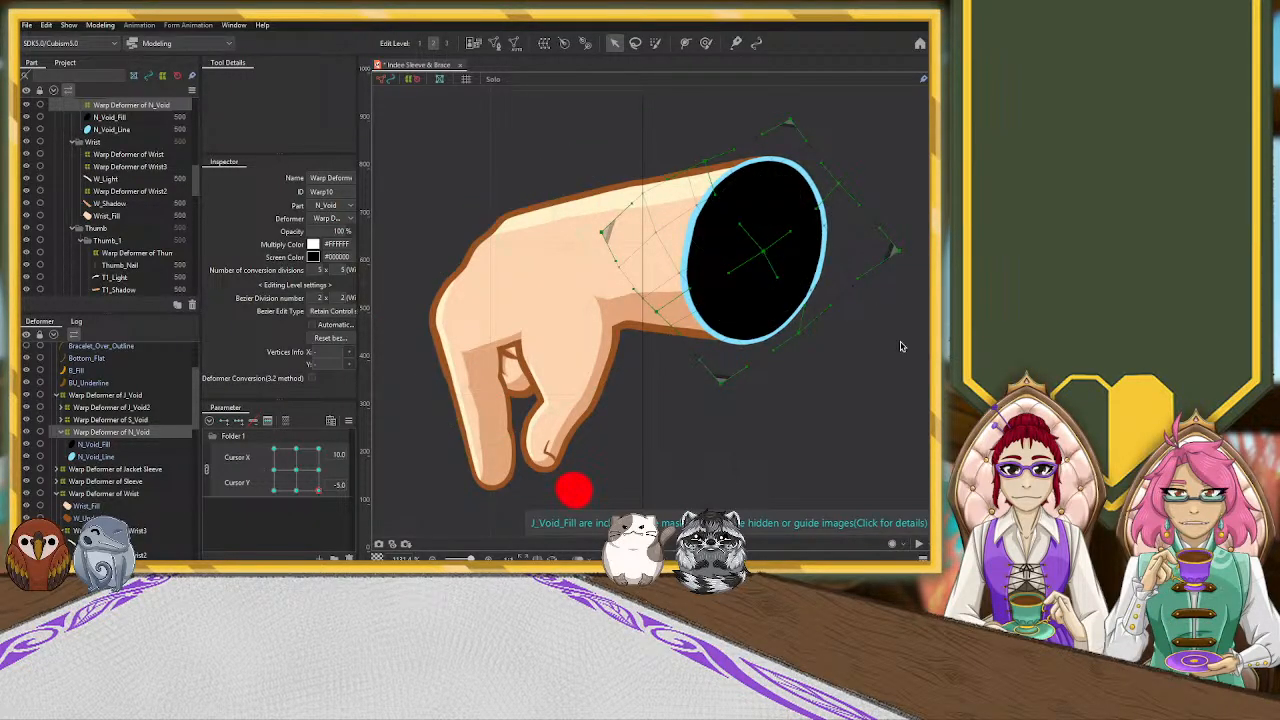
click(878, 378)
Examine the whole hand at the Cursor X 10.0, Cursor Y -5.0 pose and at Cursor X 10.0, Cursor Y 0.0
scroll(860, 378, down, 2)
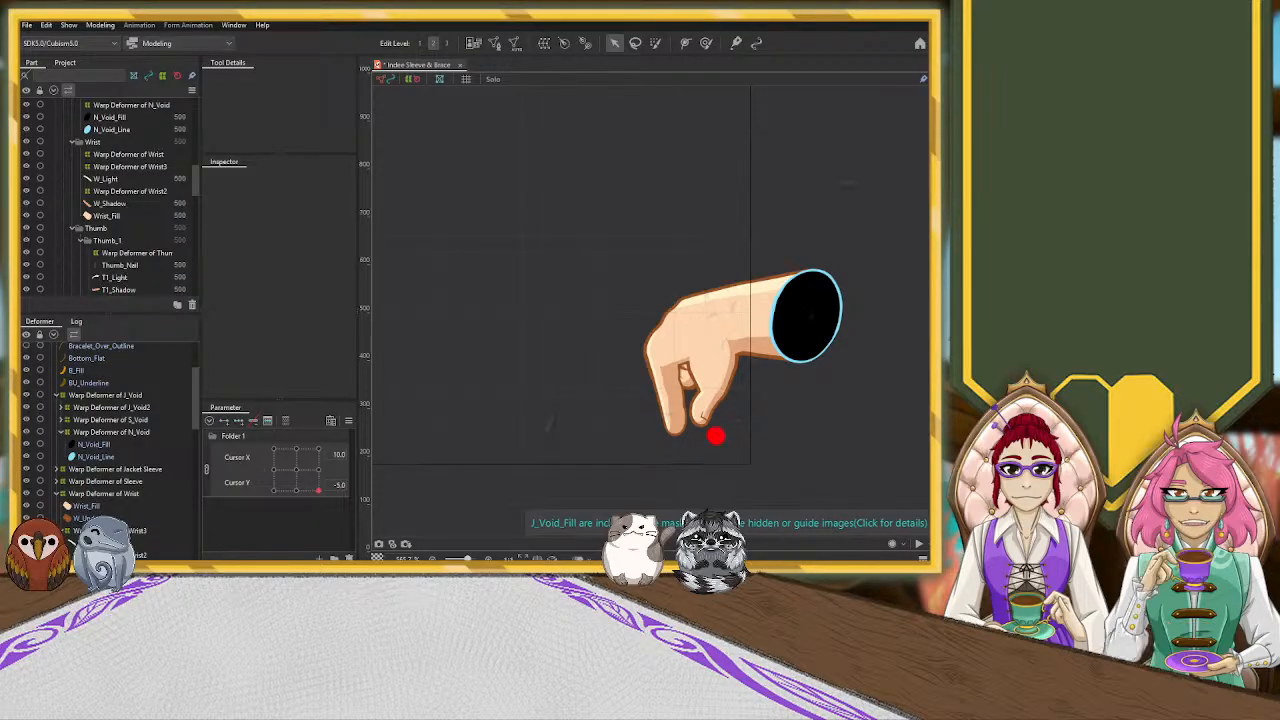
scroll(587, 397, down, 5)
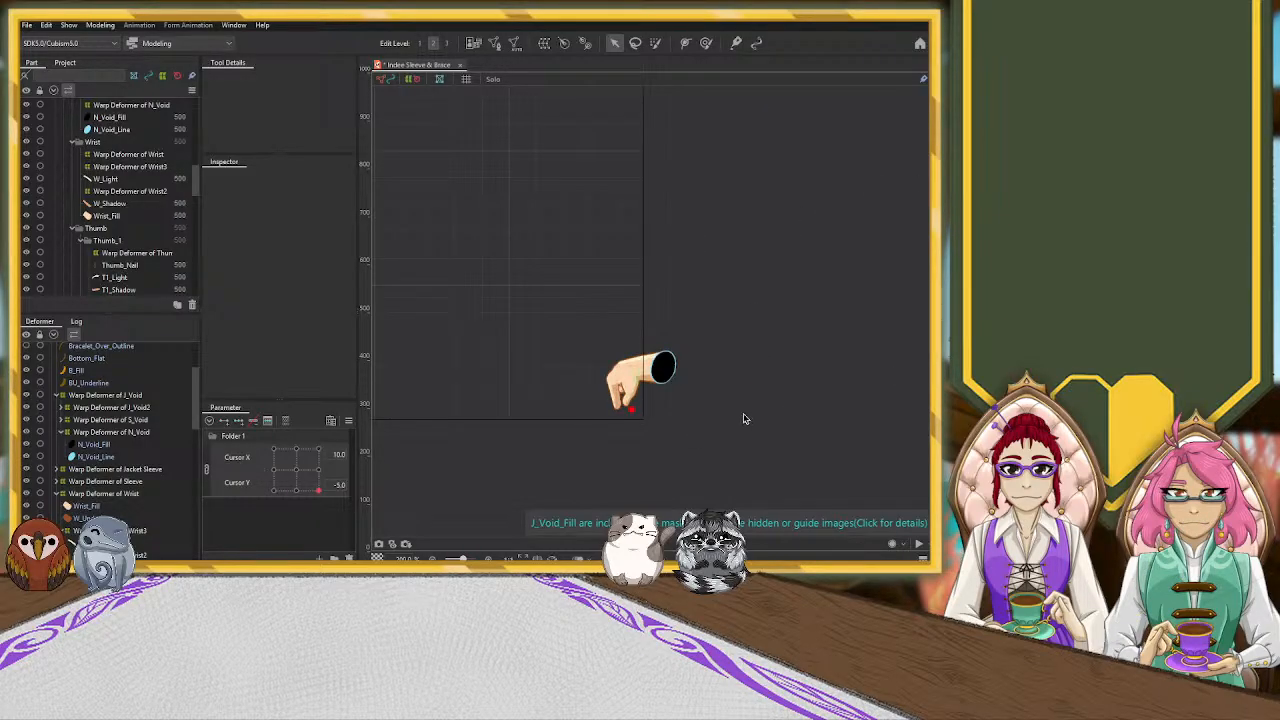
scroll(700, 423, up, 5)
scroll(697, 423, down, 2)
scroll(458, 403, up, 2)
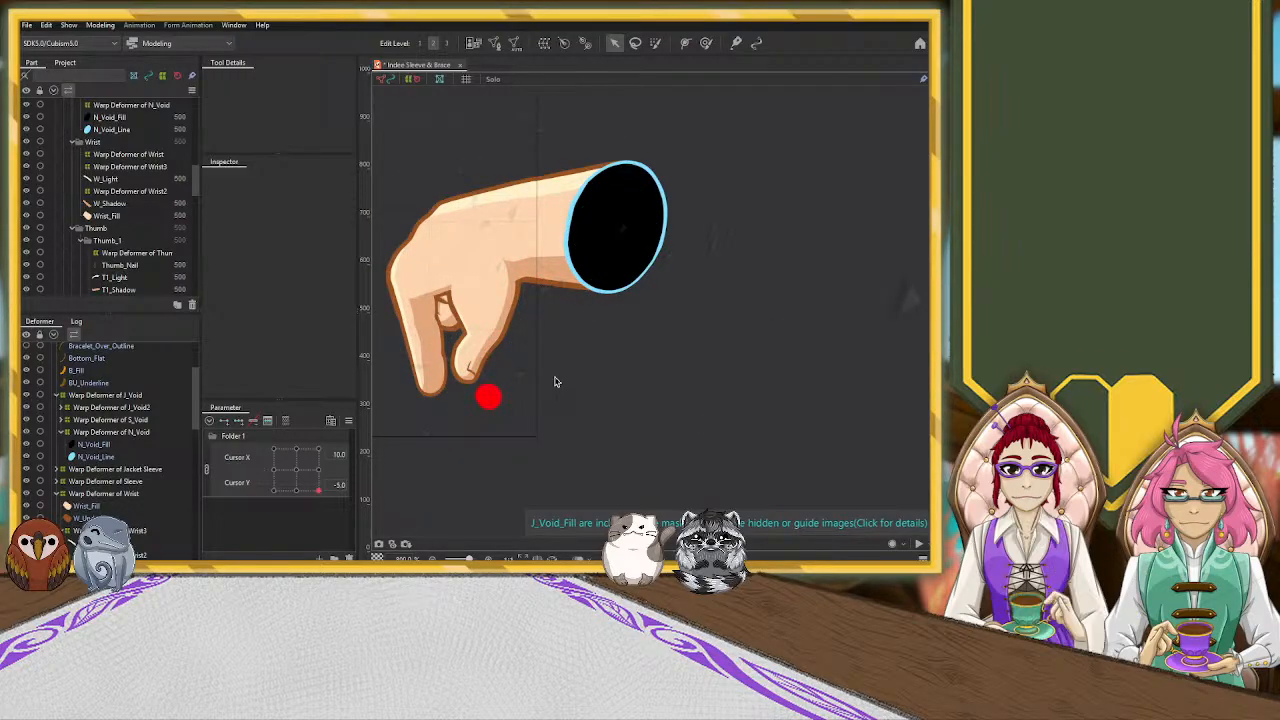
scroll(556, 381, down, 4)
scroll(556, 381, up, 1)
scroll(556, 381, down, 2)
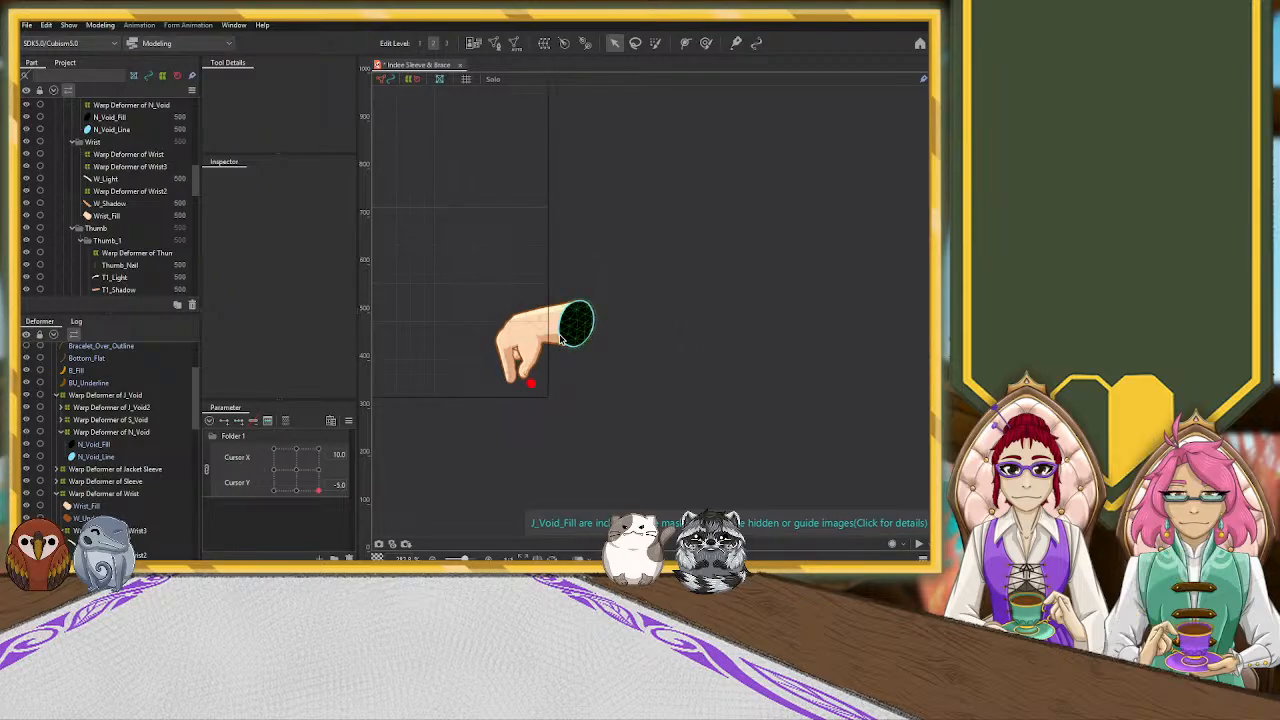
scroll(557, 367, down, 3)
drag(319, 497, 316, 470)
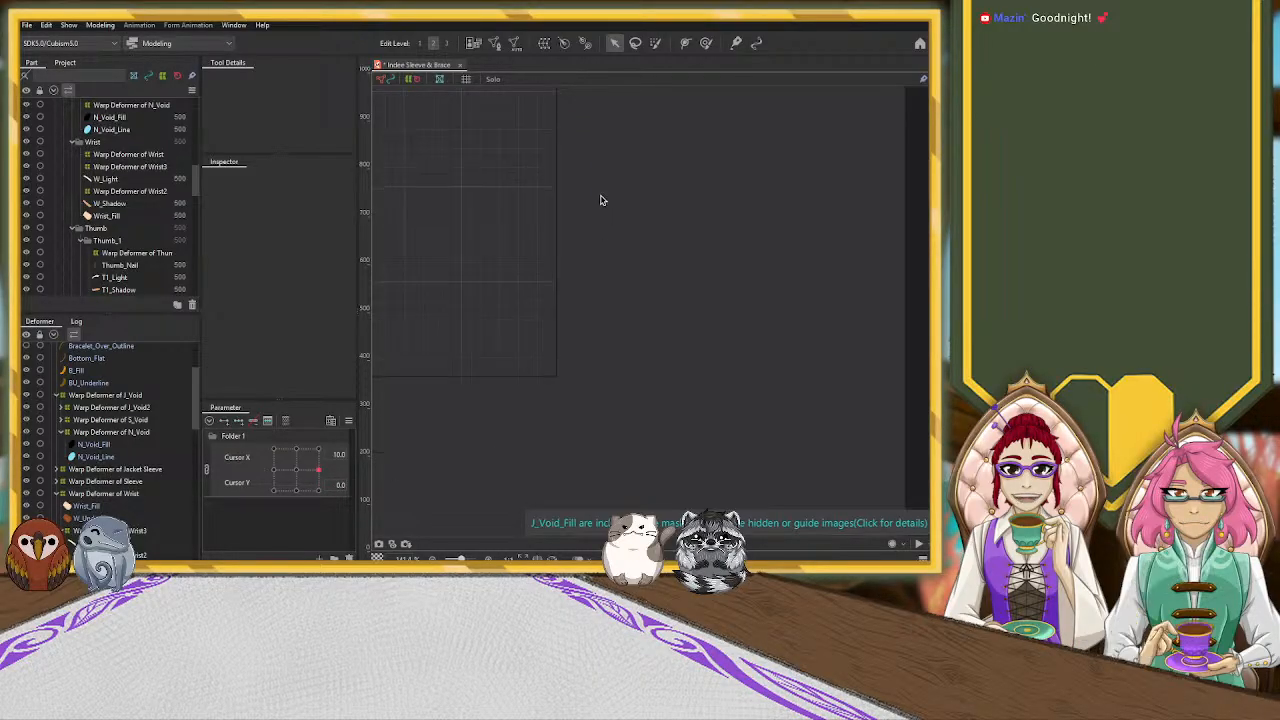
drag(595, 190, 593, 407)
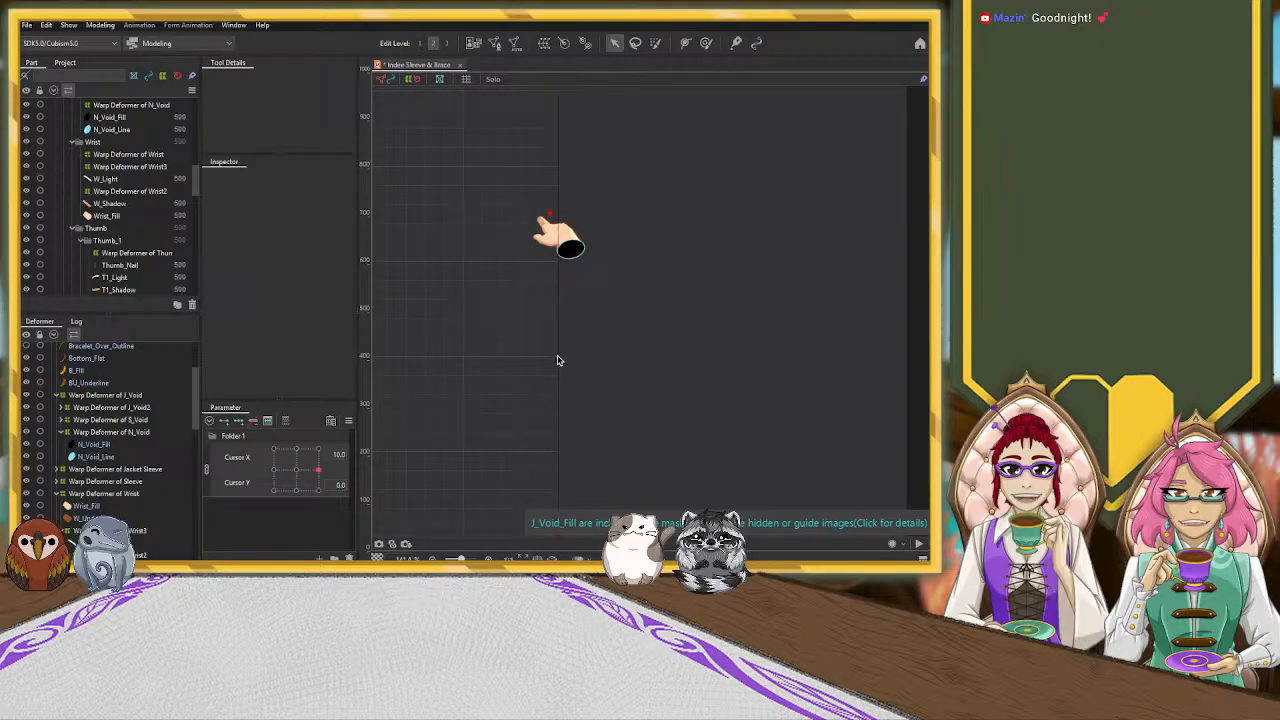
scroll(564, 220, up, 3)
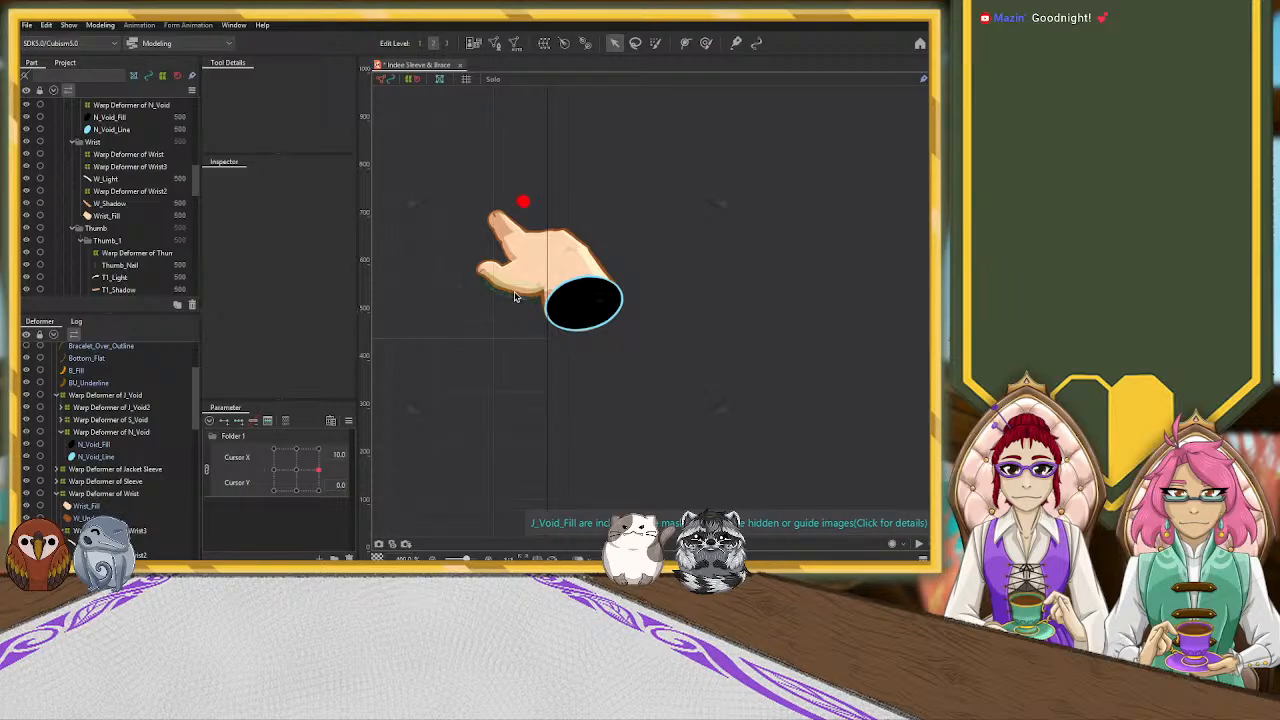
Undo the recent void, wrist, thumb, hand highlight, middle finger and shadow edits back to the P3_Shadow mesh, and clear the selection
key(ctrl+z)
scroll(537, 430, down, 5)
drag(534, 437, 551, 212)
scroll(568, 350, up, 4)
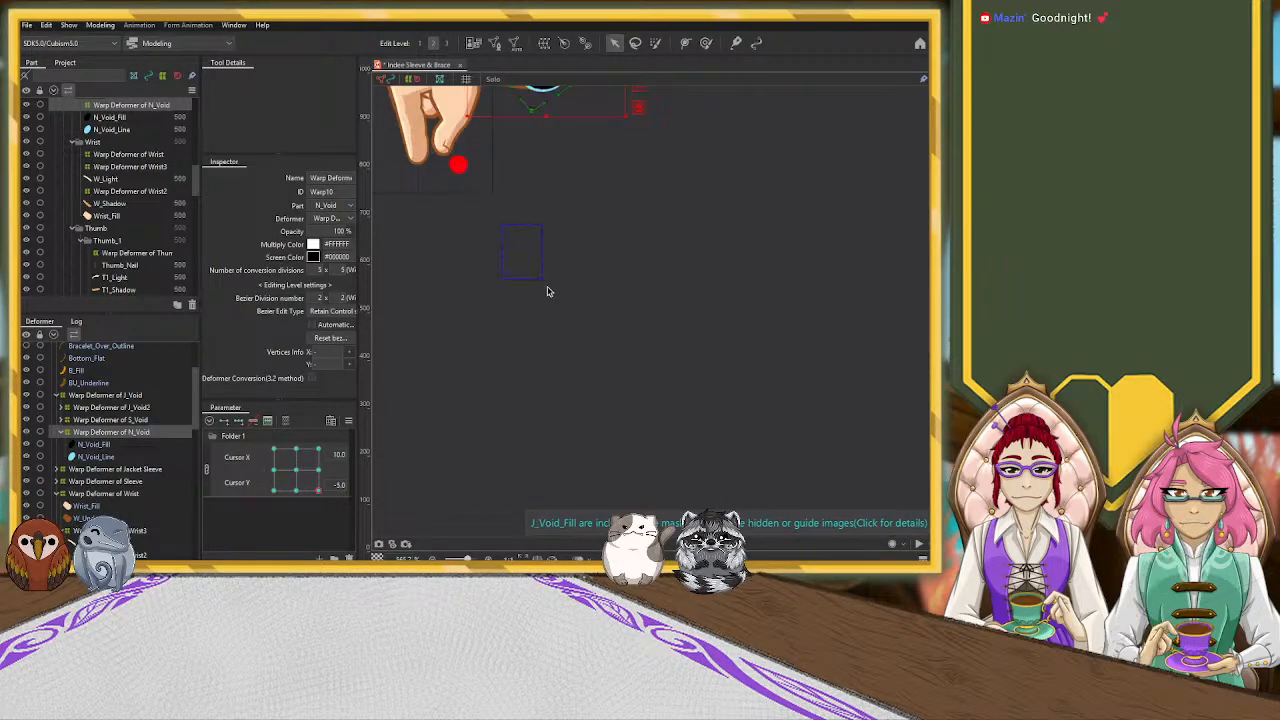
drag(515, 267, 634, 428)
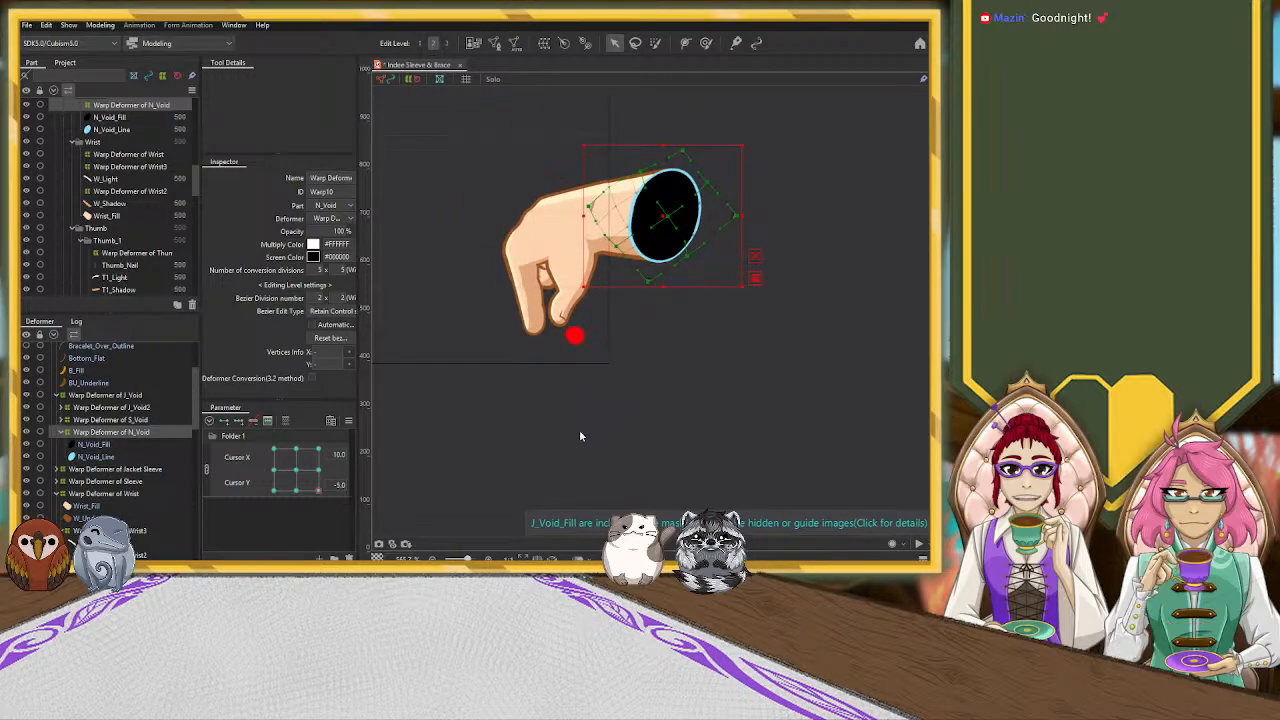
key(ctrl+z)
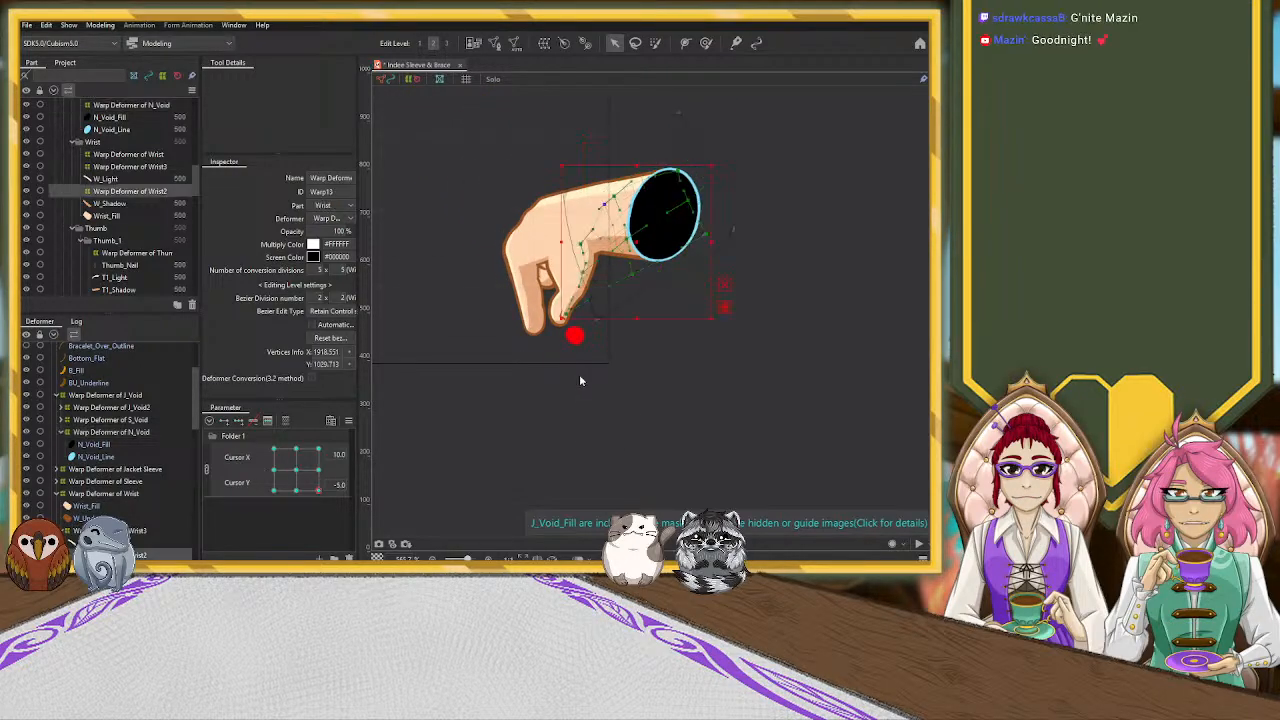
key(ctrl+z)
key(ctrl+z)
key(ctrl+z)
key(ctrl+z)
key(ctrl+z)
key(ctrl+z)
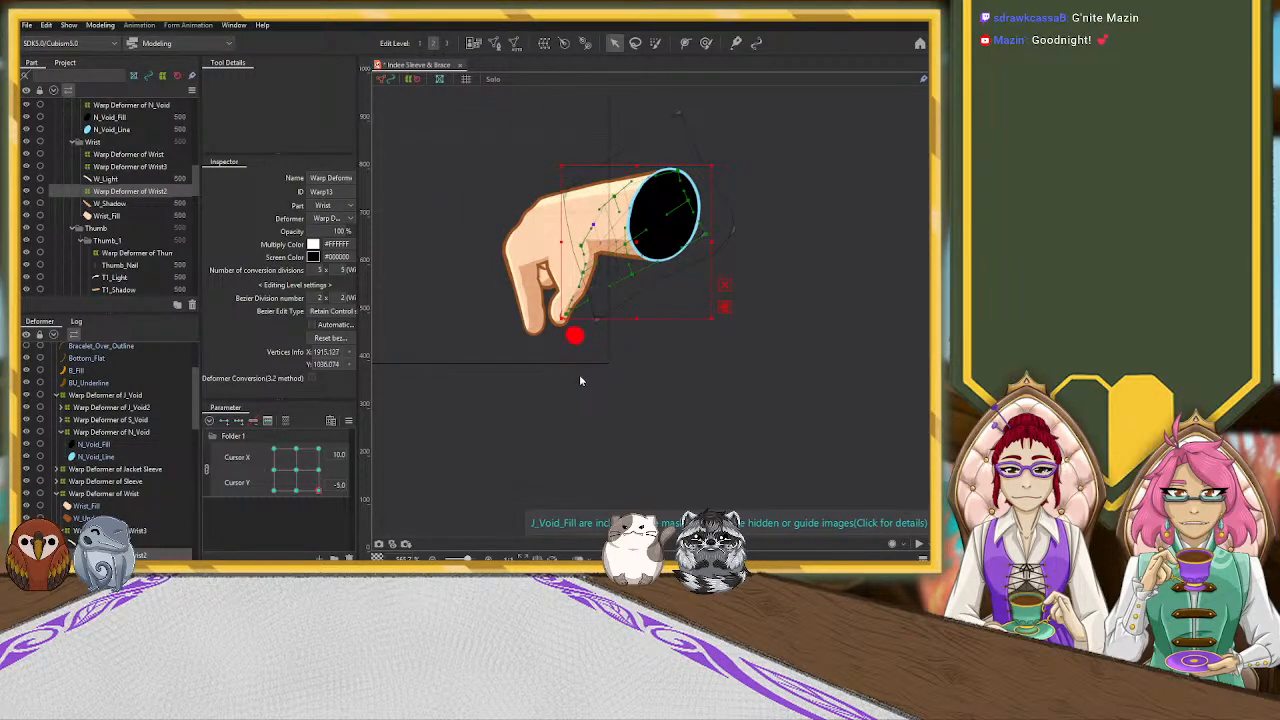
key(ctrl+z)
key(ctrl+z)
key(ctrl+z)
key(ctrl+z)
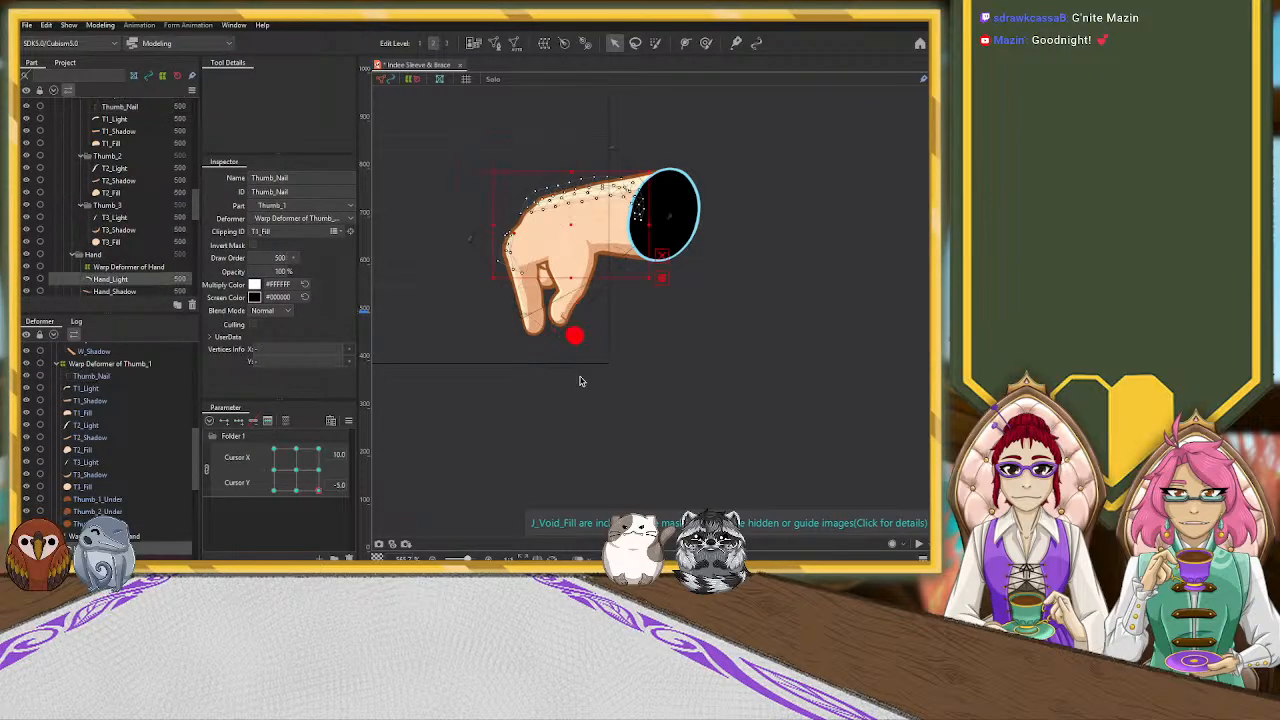
key(ctrl+z)
key(ctrl+z)
key(ctrl+z)
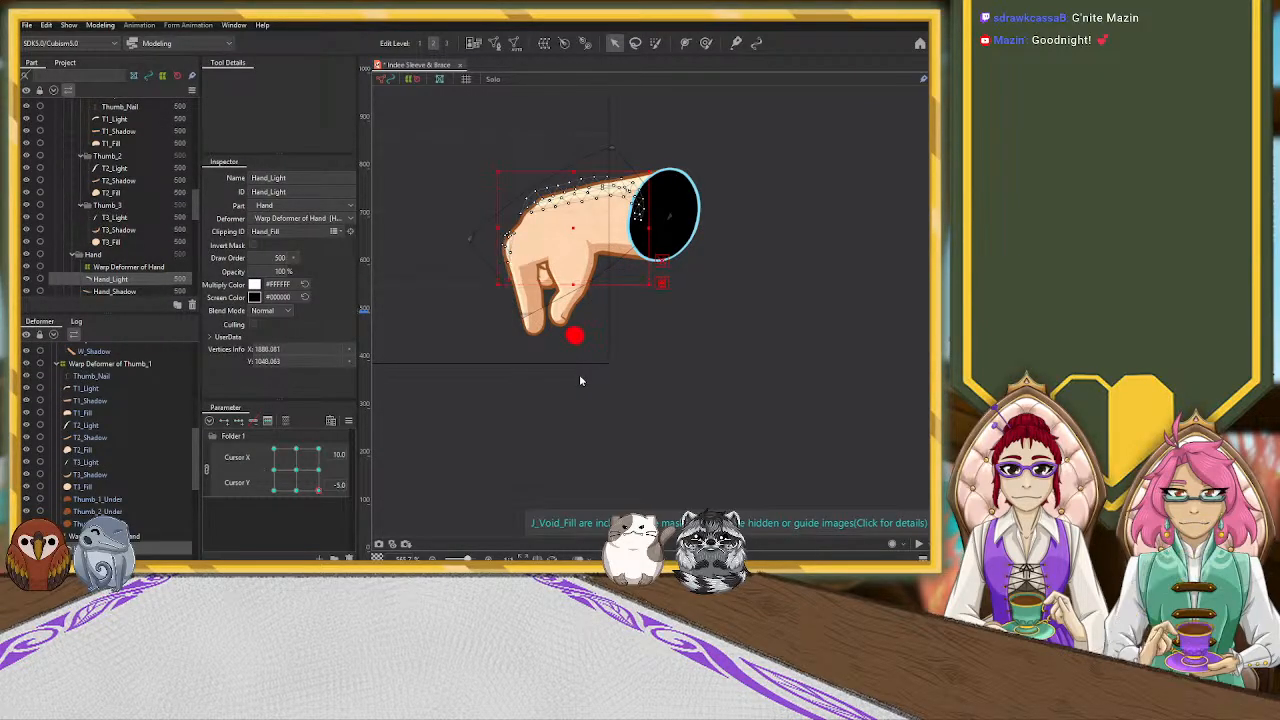
key(ctrl+z)
key(ctrl+z)
key(ctrl+z)
key(ctrl+z)
key(ctrl+z)
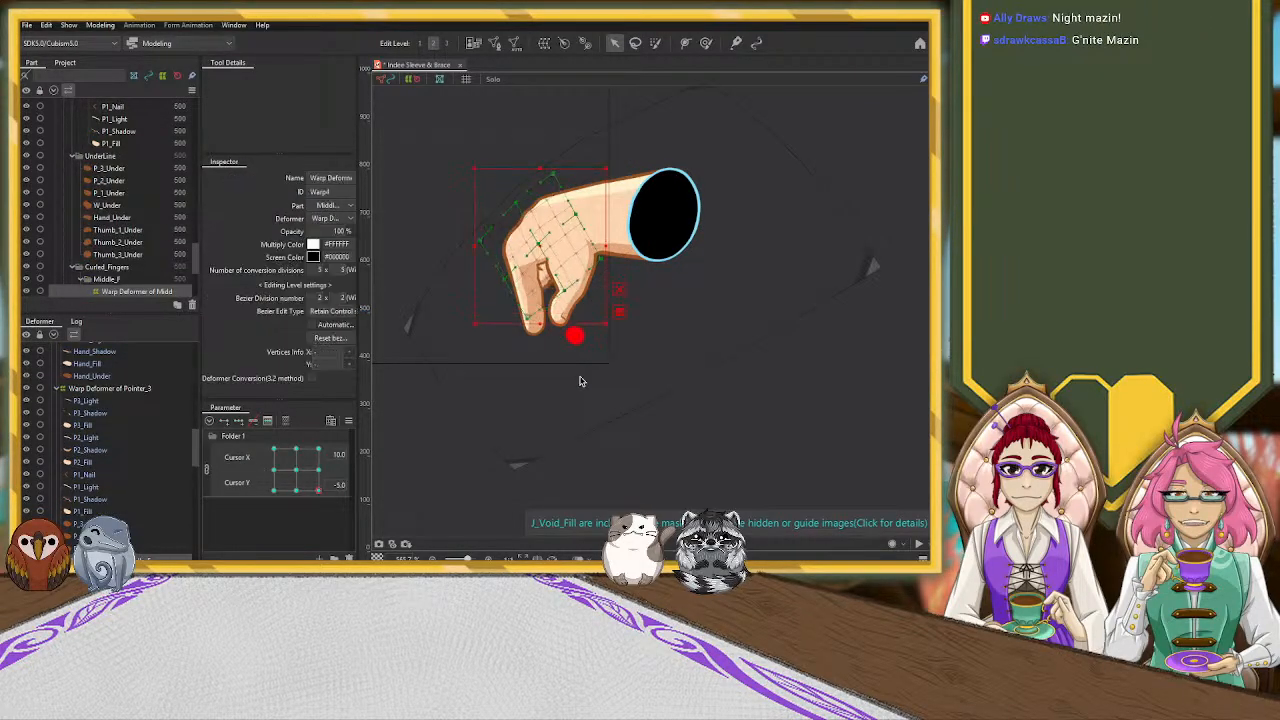
key(ctrl+z)
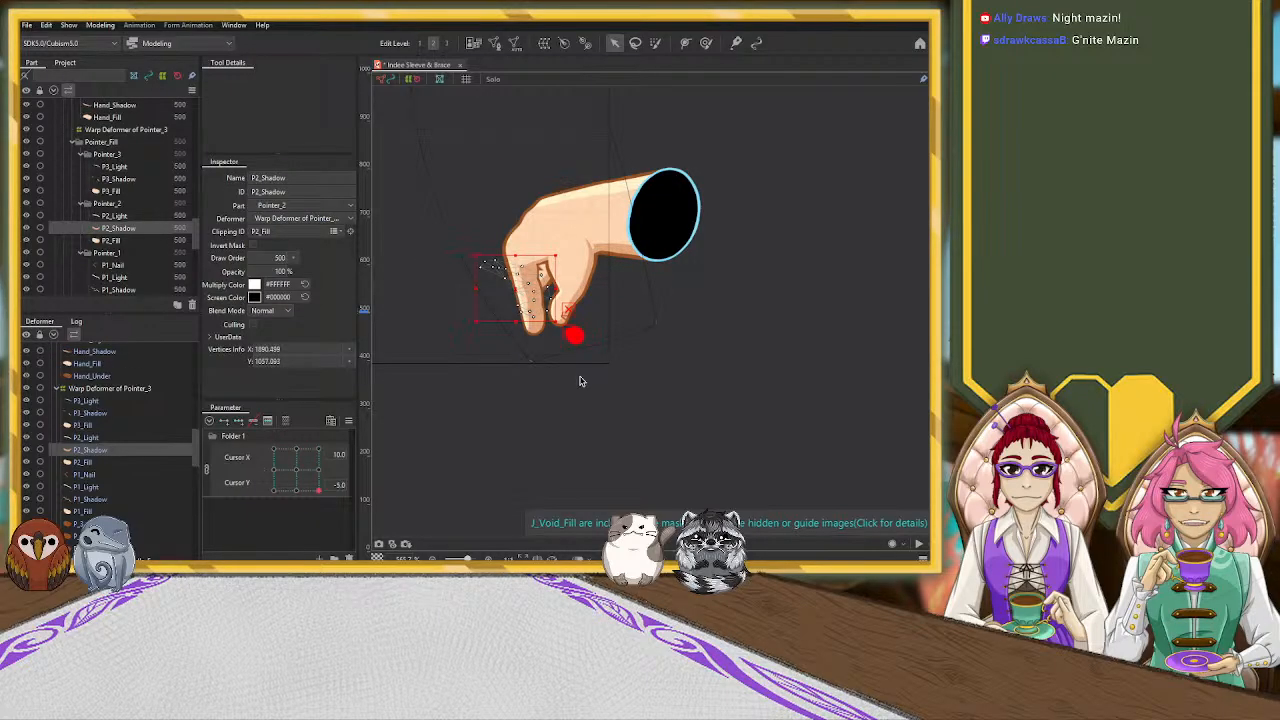
key(ctrl+z)
key(ctrl+z)
key(ctrl+z)
key(ctrl+z)
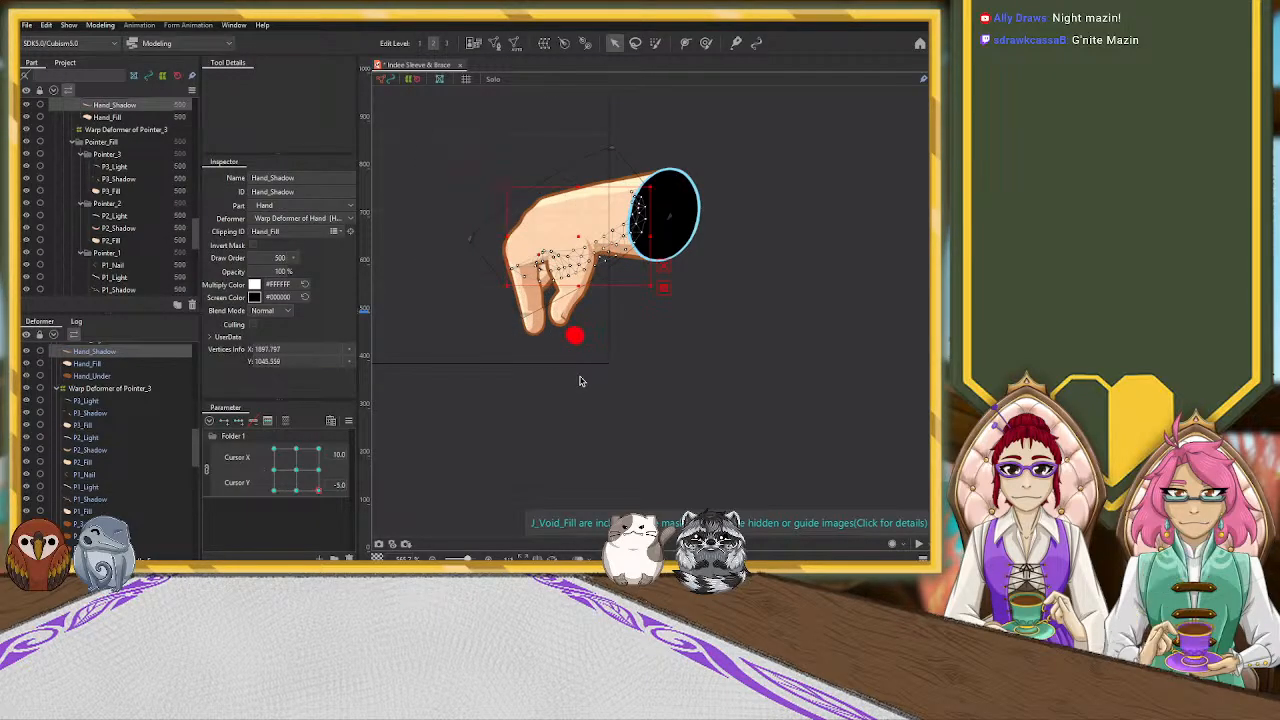
key(ctrl+z)
key(ctrl+z)
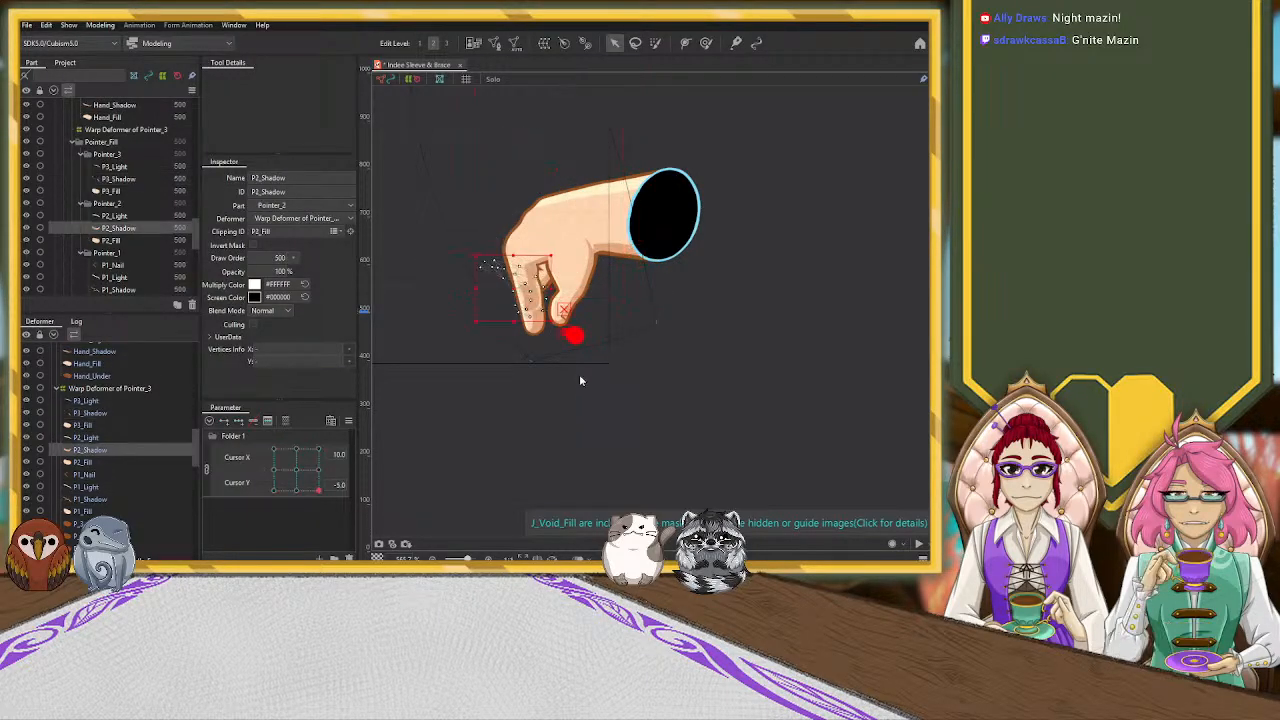
key(ctrl+z)
key(ctrl+z)
key(ctrl+z)
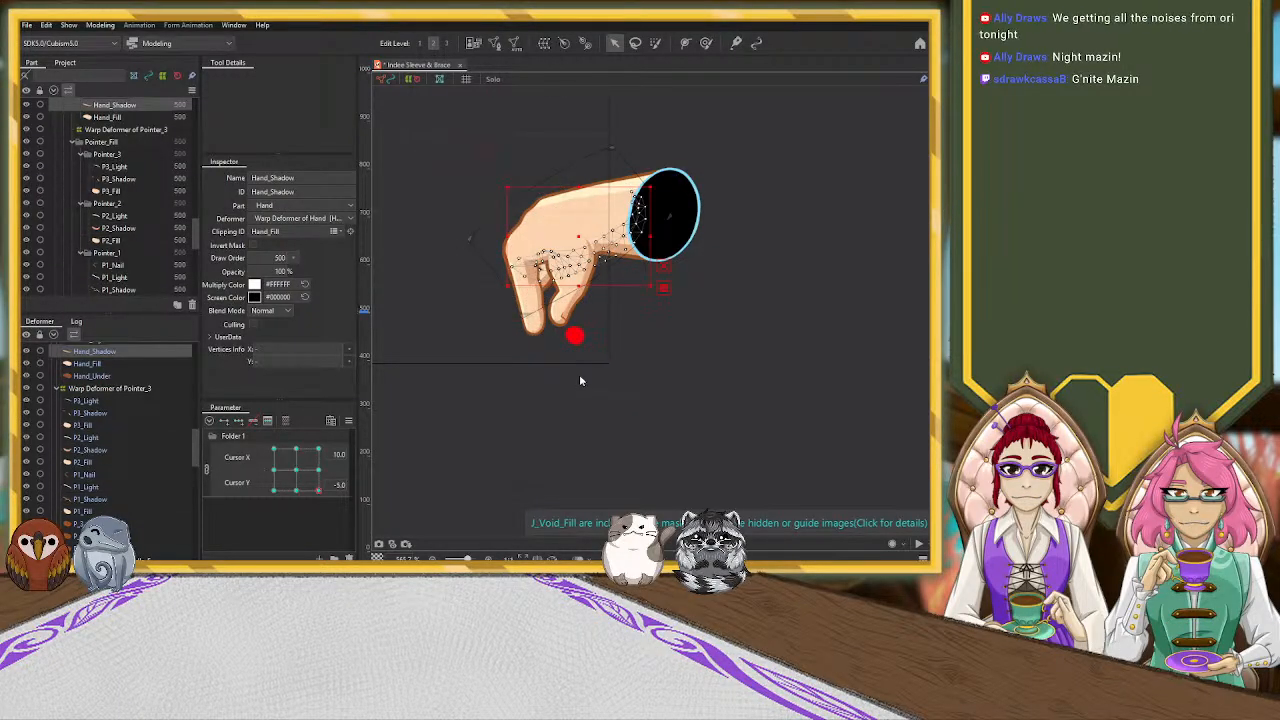
key(ctrl+z)
key(ctrl+z)
key(ctrl+z)
key(ctrl+z)
key(ctrl+z)
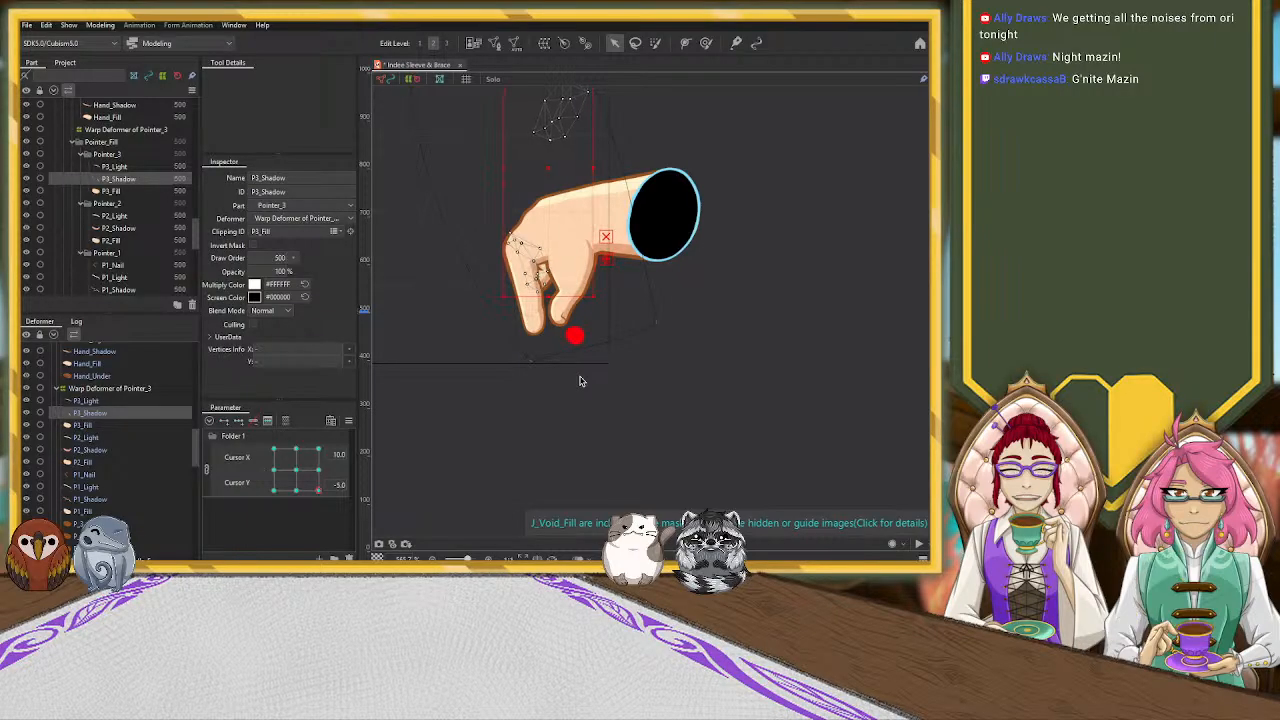
click(683, 380)
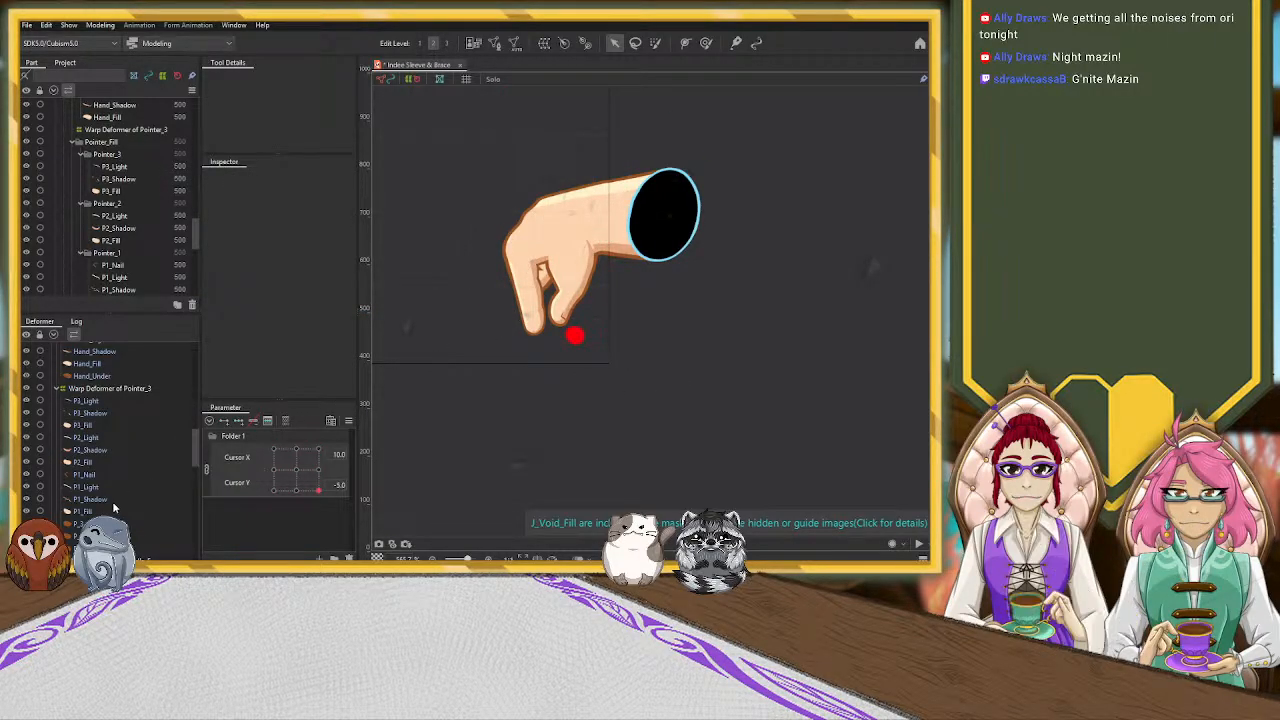
Unlink Cursor X and Cursor Y, add three Cursor Y keyforms to the P1_Shadow, P2_Shadow and P3_Shadow meshes, and return Cursor Y to -5.0
scroll(520, 272, up, 4)
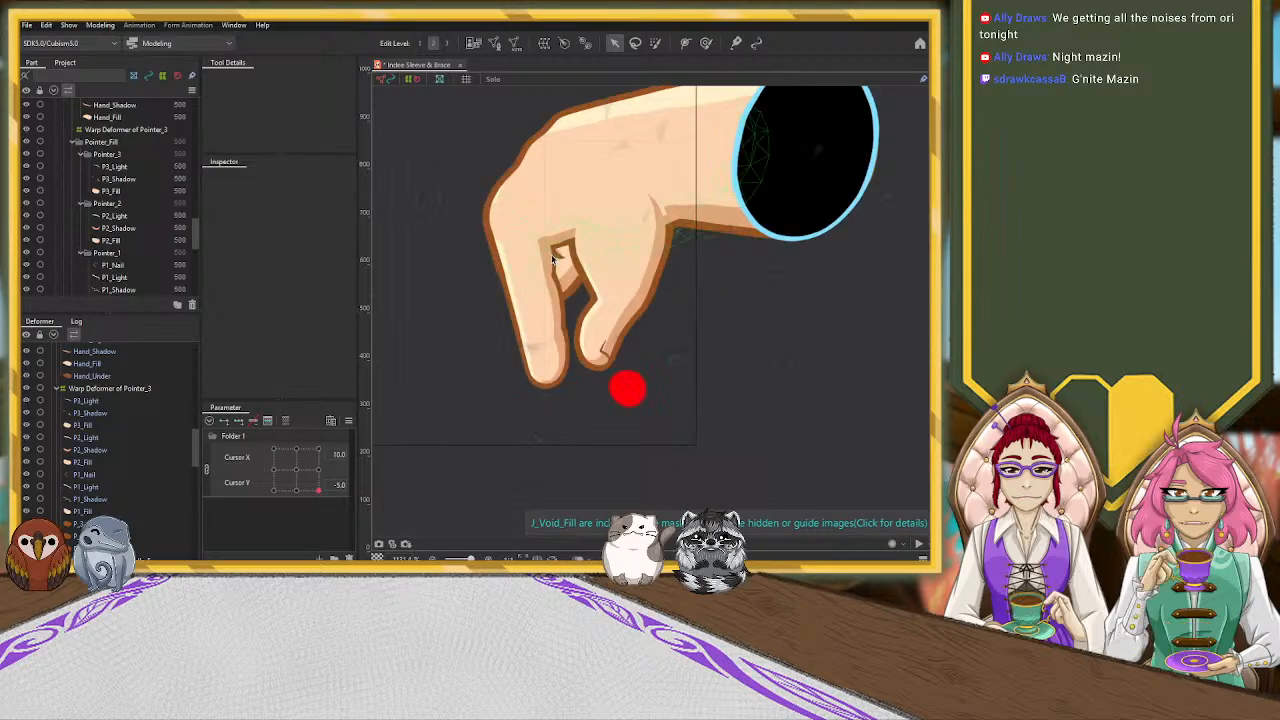
click(551, 254)
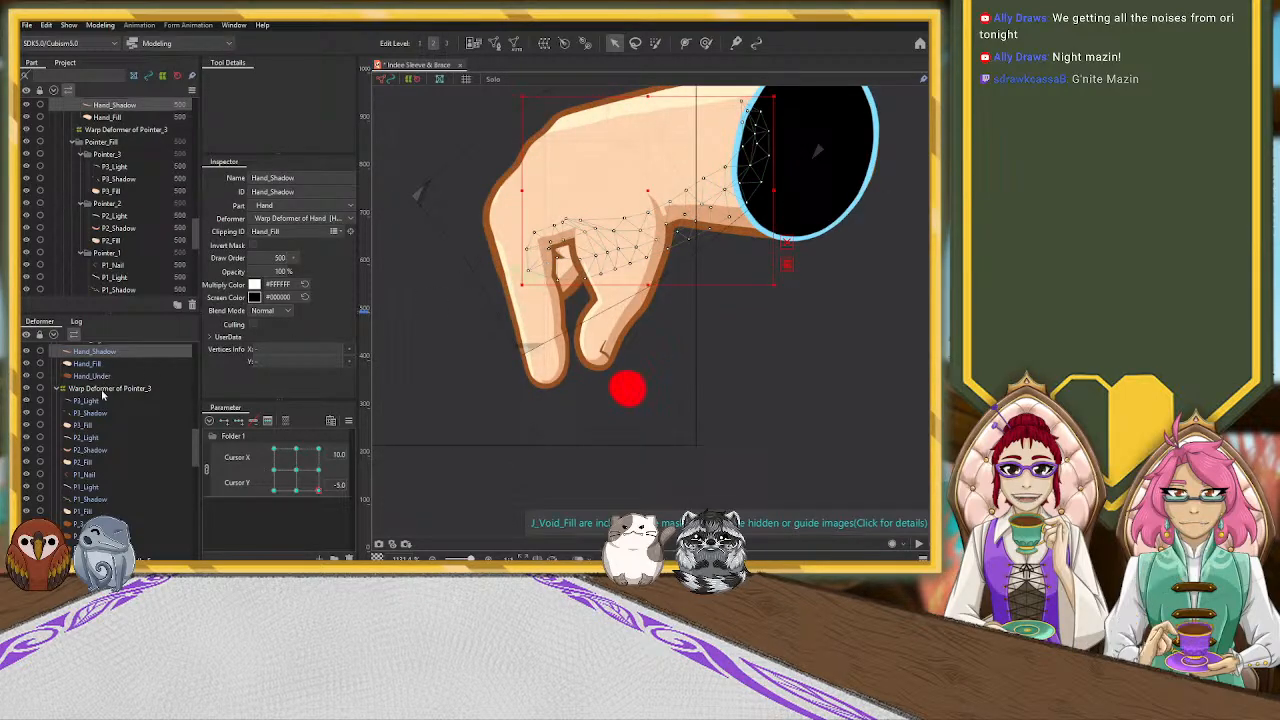
scroll(100, 400, up, 1)
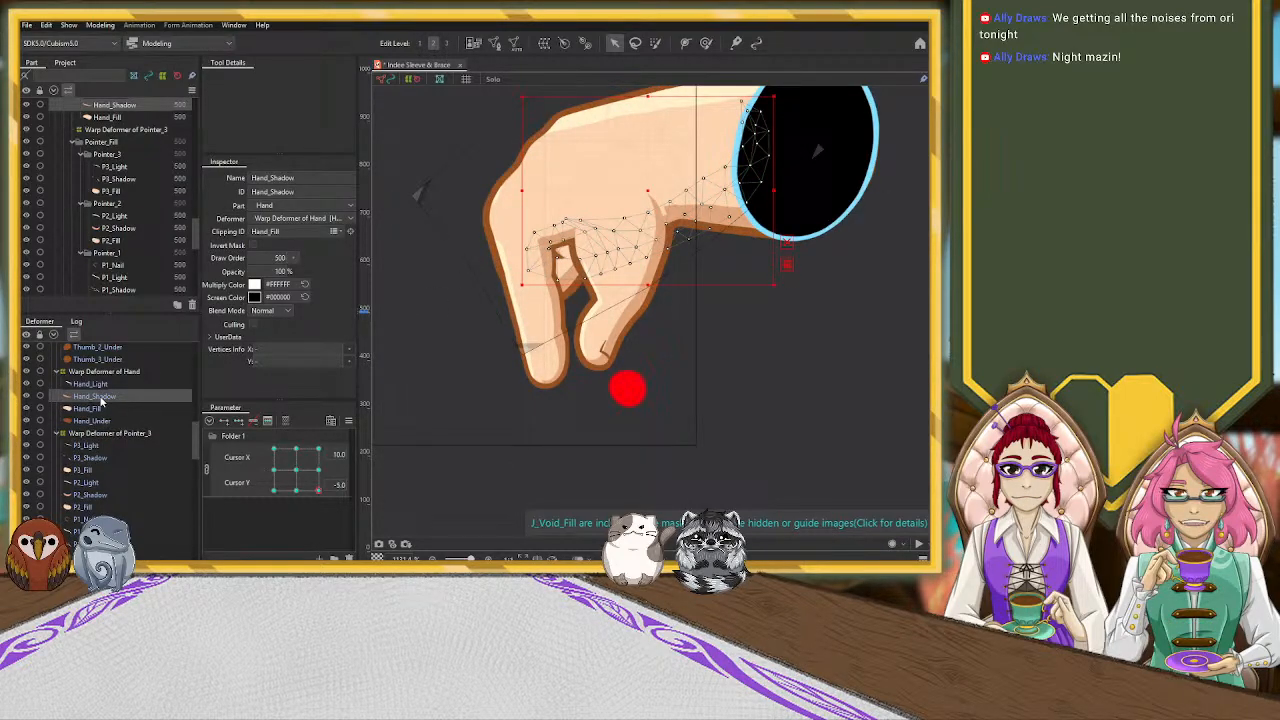
scroll(92, 487, down, 1)
click(100, 451)
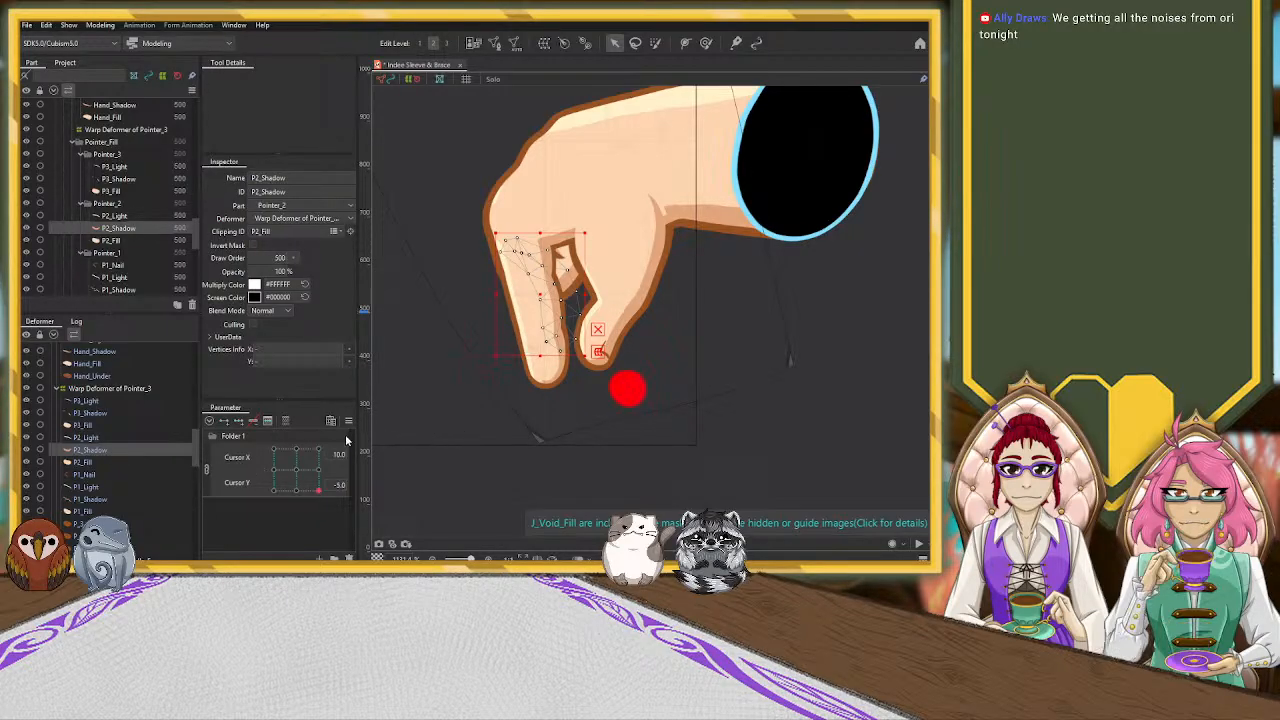
click(206, 469)
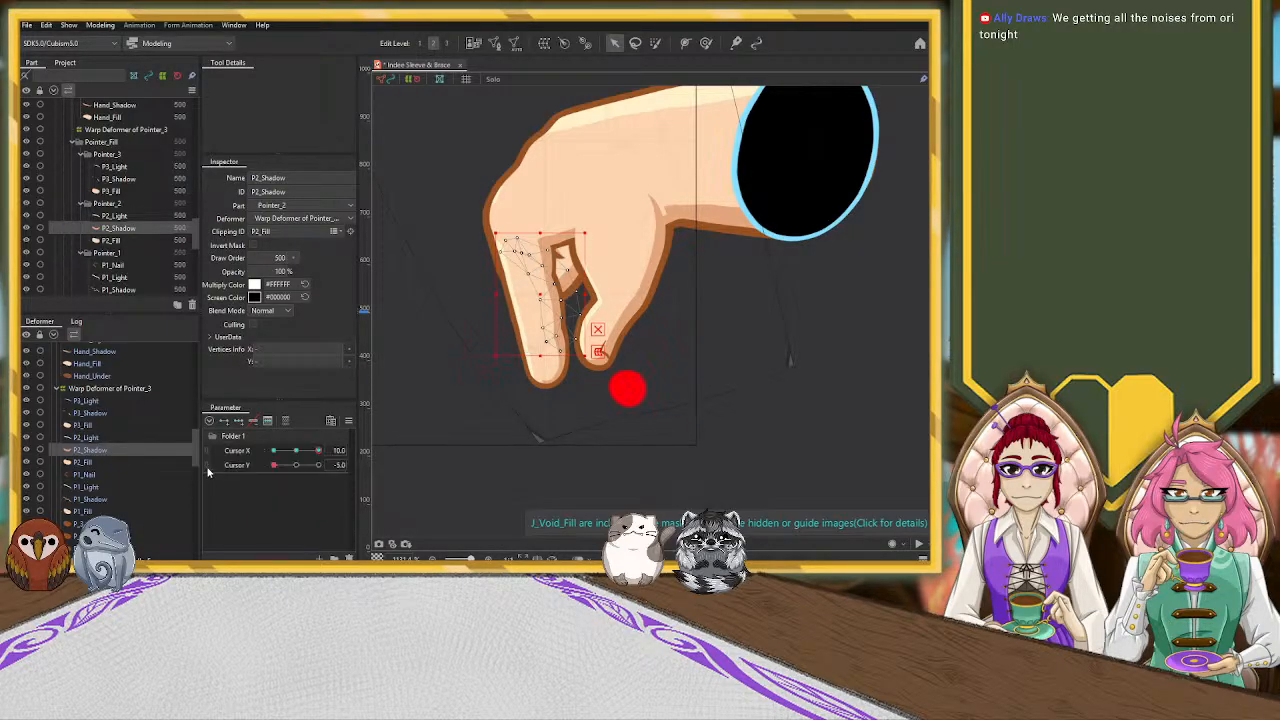
click(294, 465)
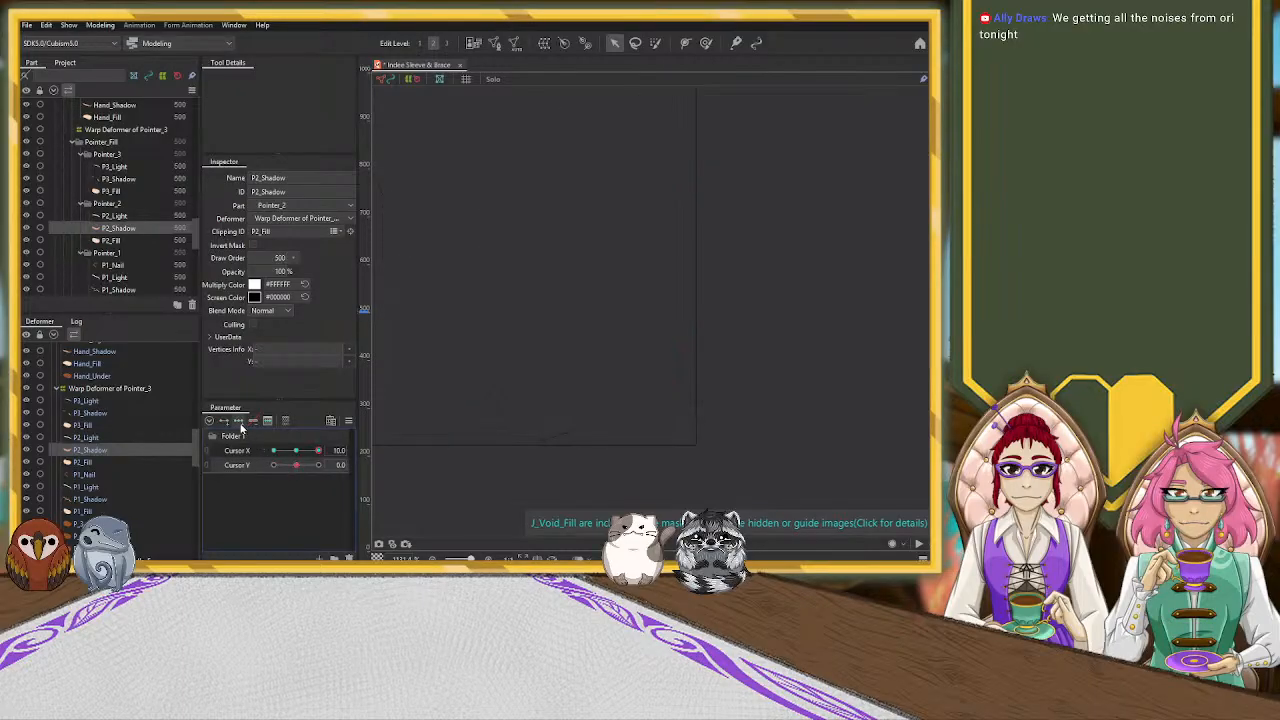
ctrl+click(102, 497)
ctrl+click(110, 413)
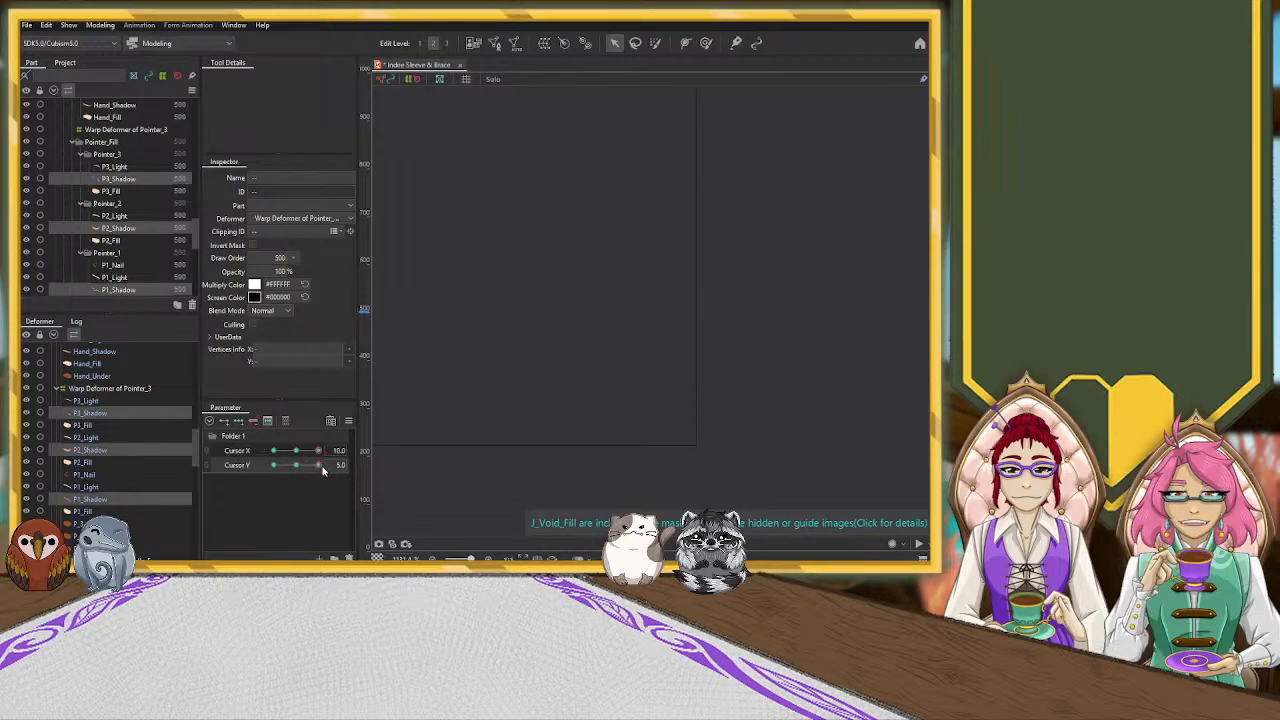
drag(320, 465, 253, 474)
click(444, 480)
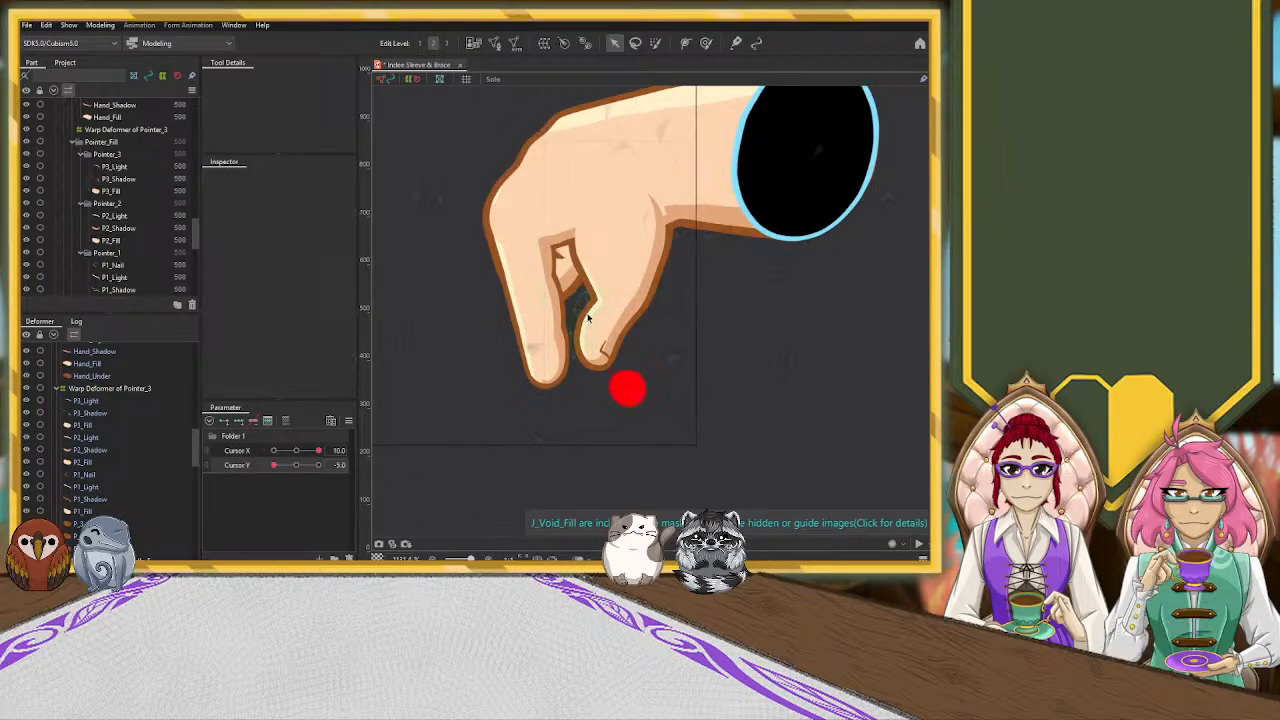
Widen the P1_Shadow mesh outward and shift its lower vertices so the shadow covers more of the pointer's fingertip segment
click(557, 356)
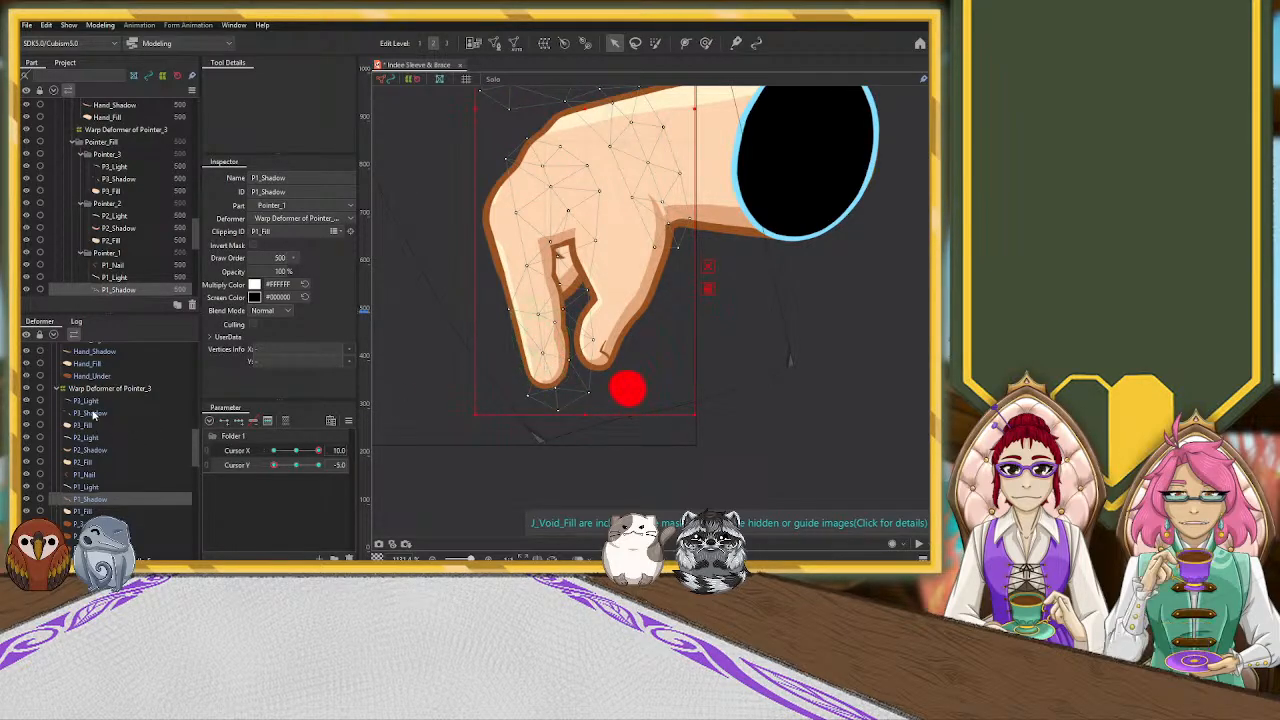
click(88, 470)
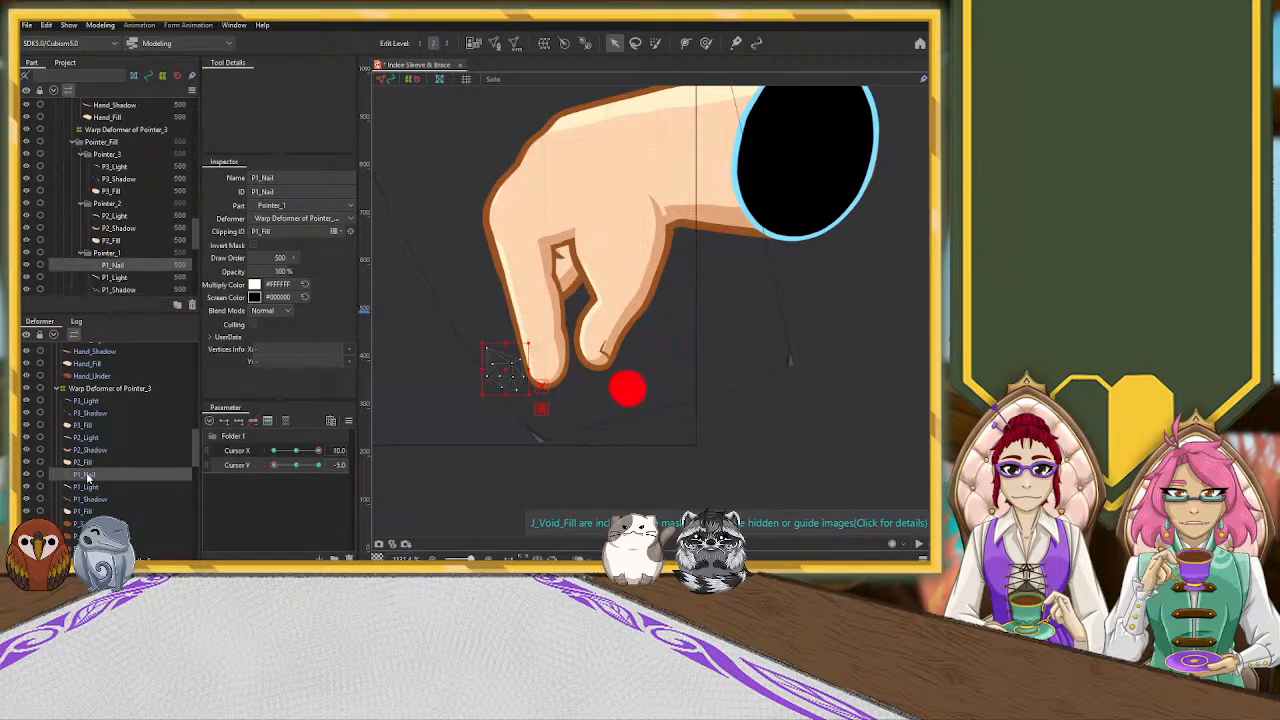
click(95, 499)
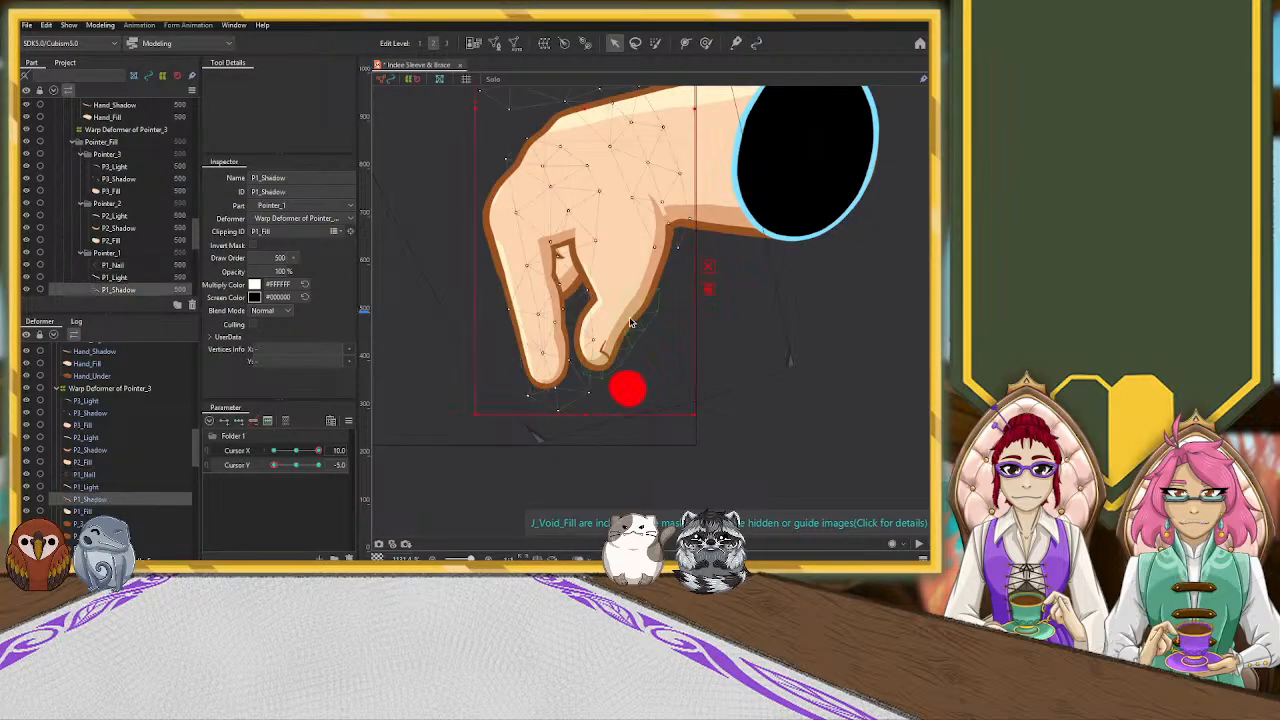
drag(475, 109, 440, 111)
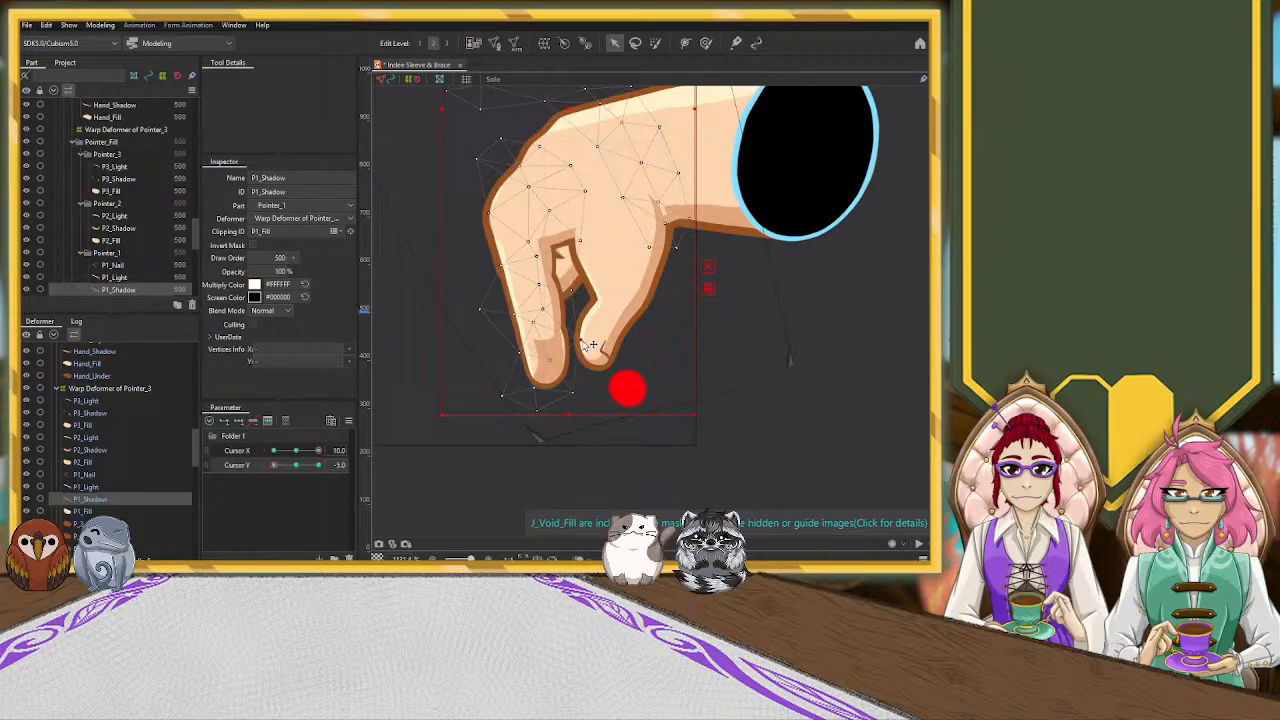
click(530, 403)
click(512, 410)
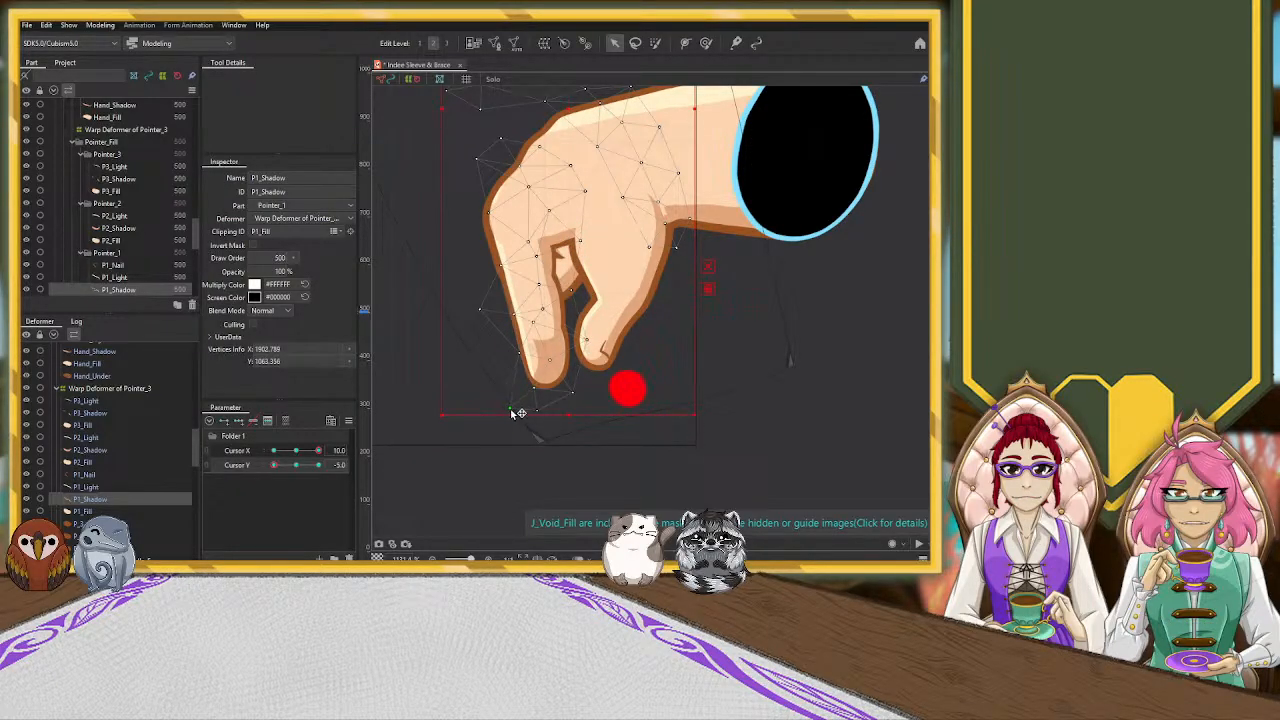
drag(536, 400, 538, 399)
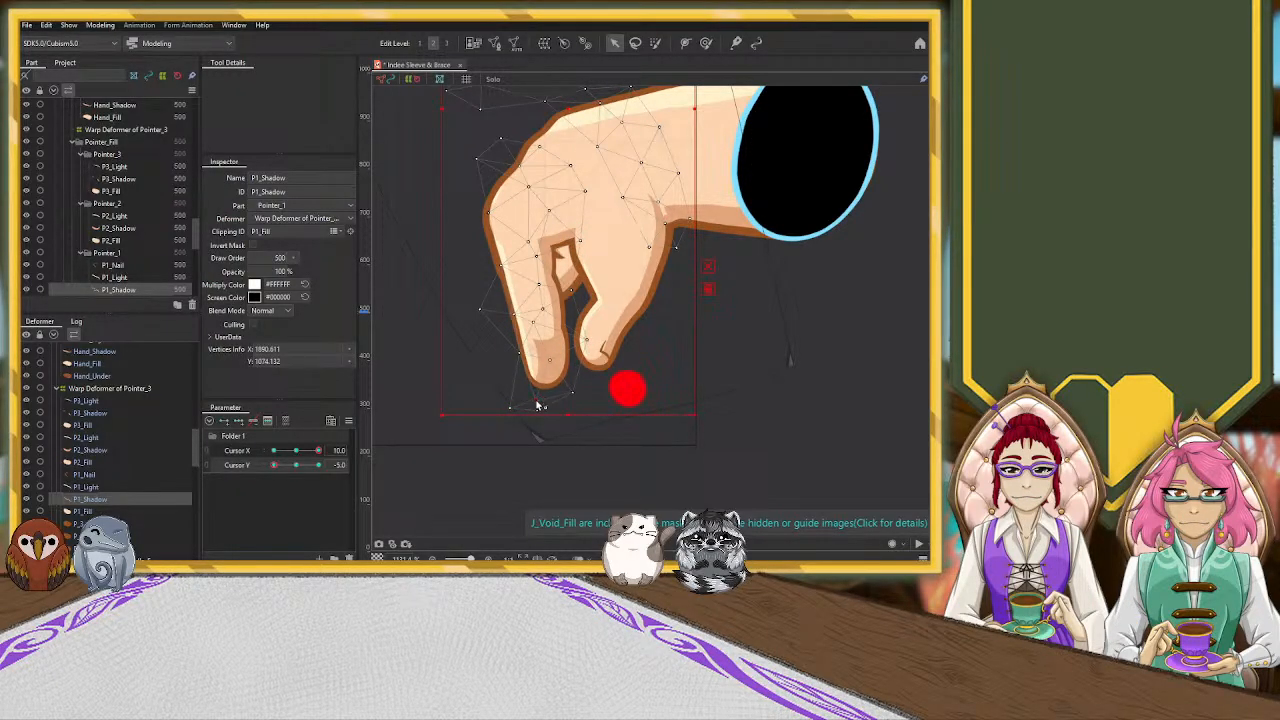
Stretch the P2_Shadow mesh past the pointer's outer edge, and widen P1_Shadow further in the same direction
click(95, 449)
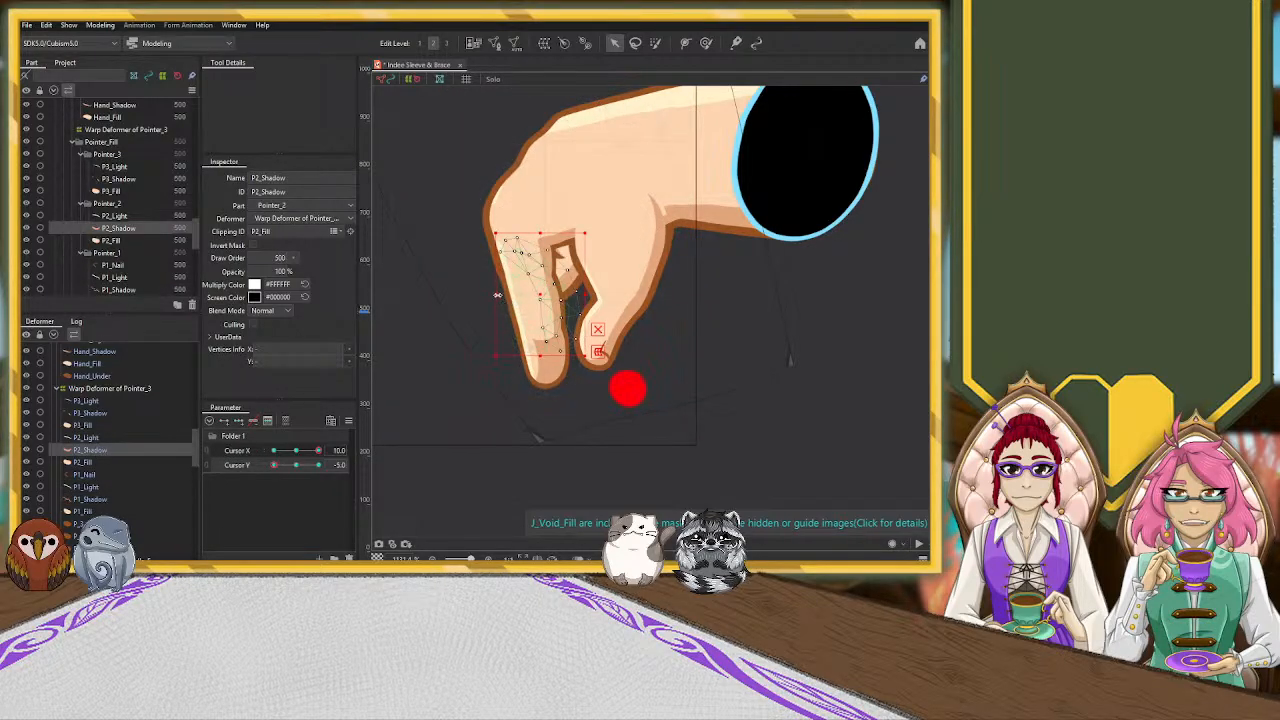
drag(484, 296, 429, 298)
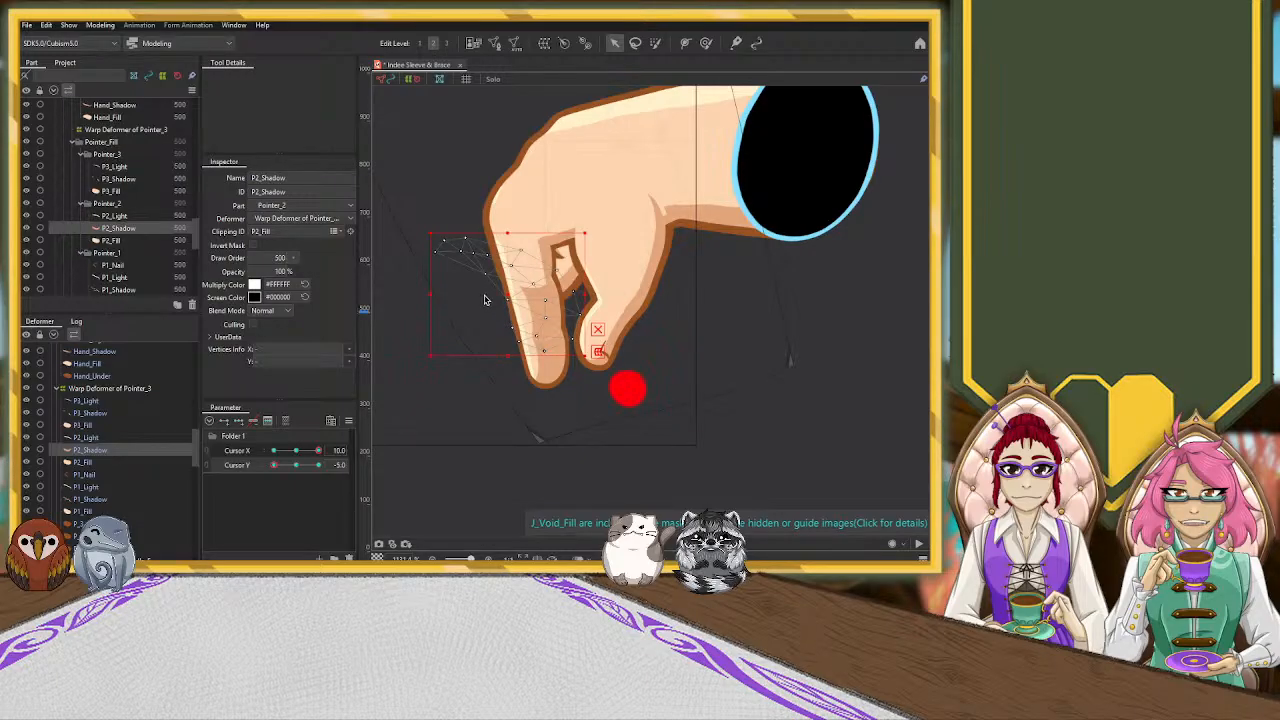
click(90, 498)
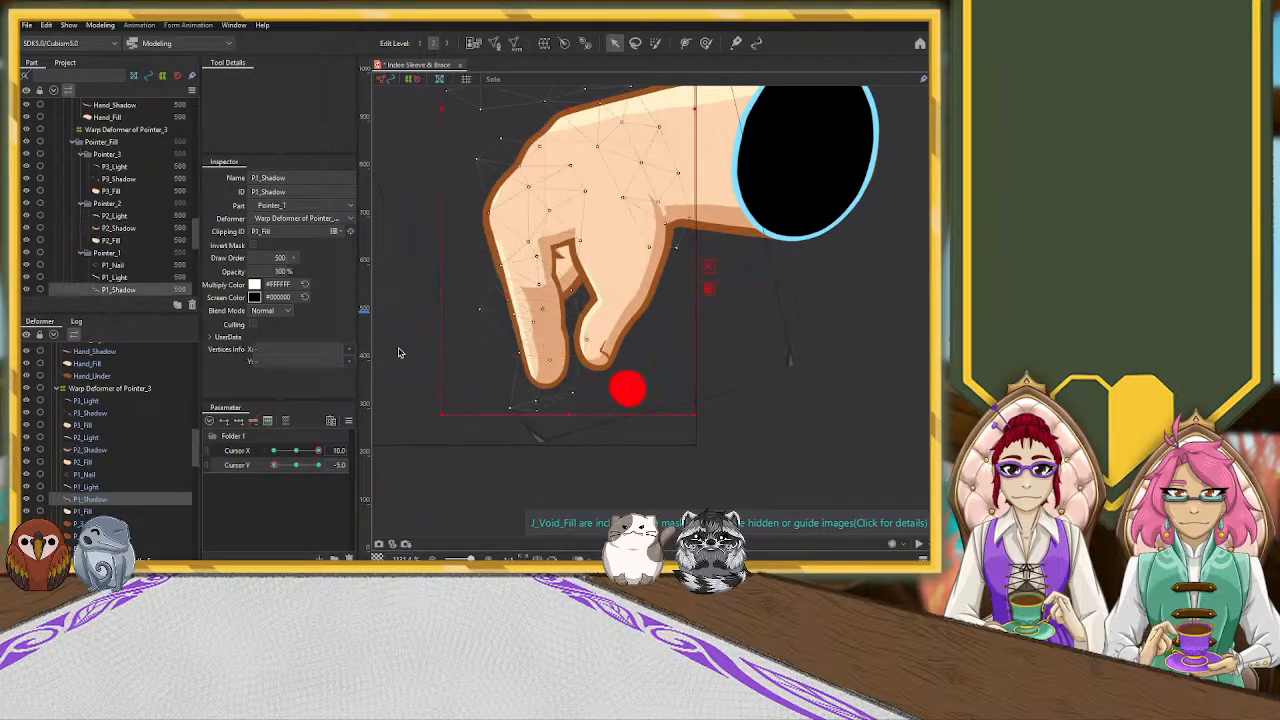
drag(442, 120, 405, 118)
Stretch the P3_Shadow mesh outward on both sides in alternating passes so its shading spans the pointer's base segment
click(88, 413)
drag(433, 218, 457, 323)
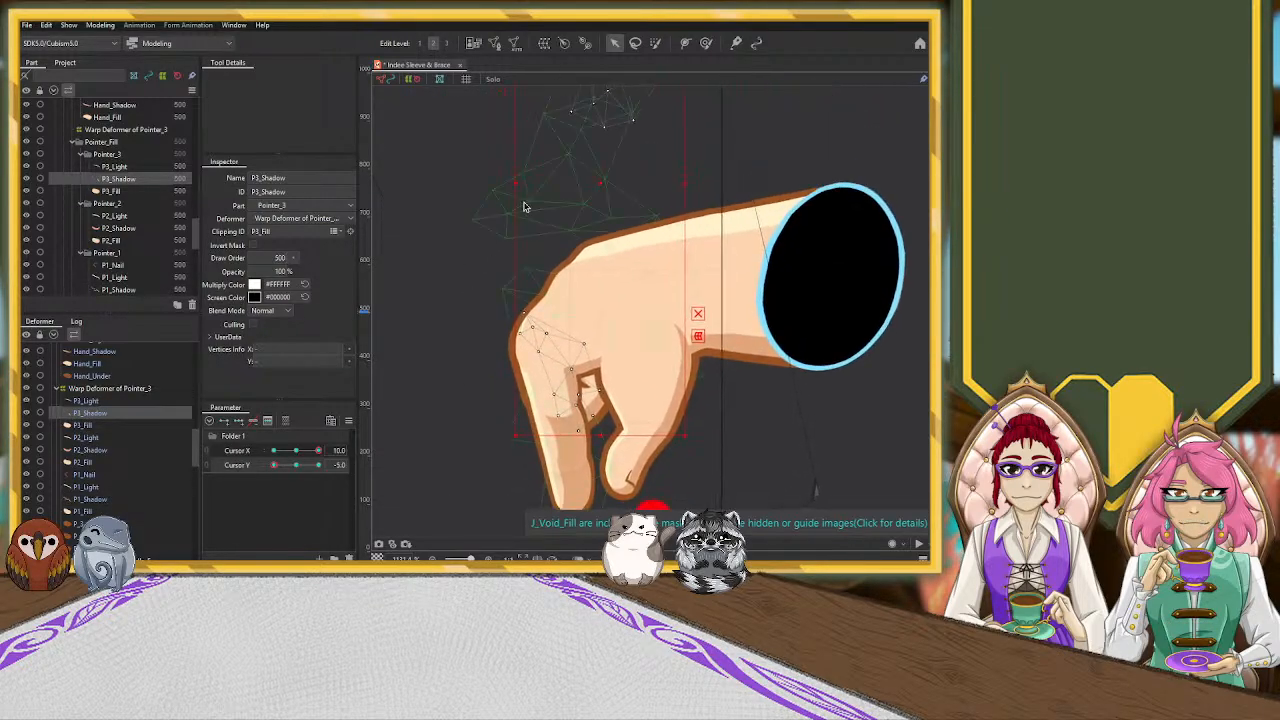
drag(517, 181, 479, 192)
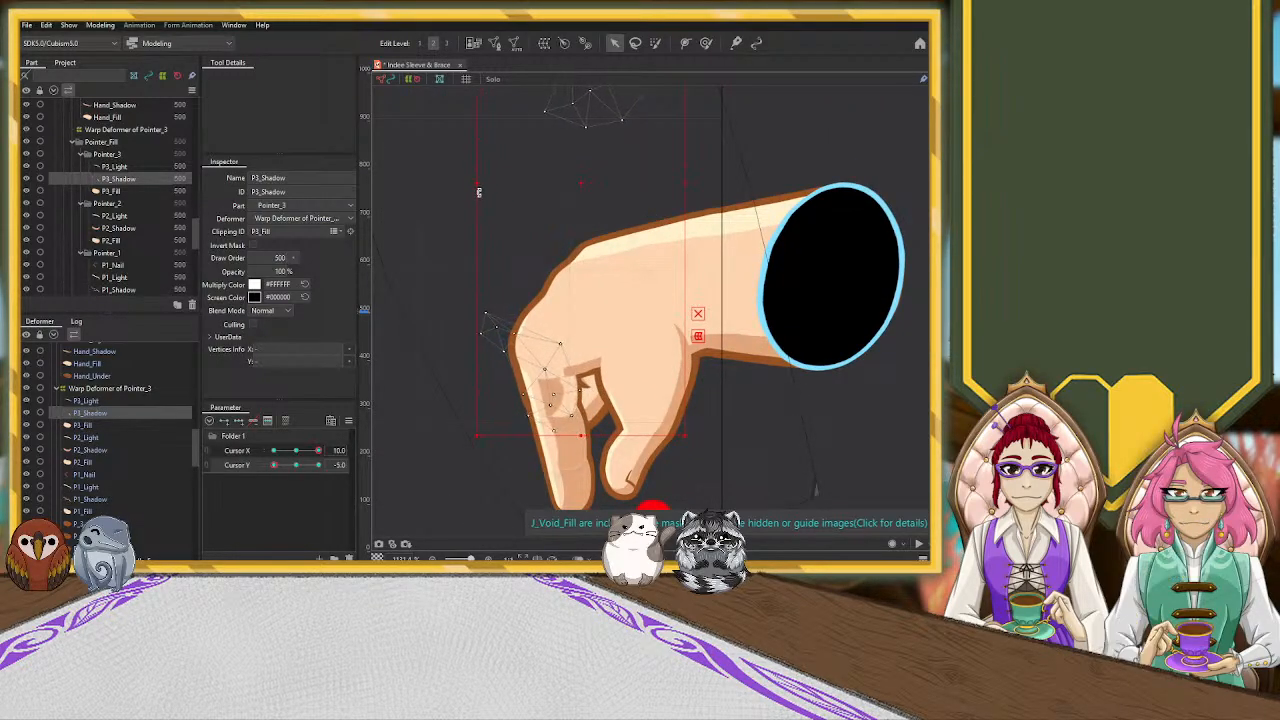
drag(686, 187, 737, 187)
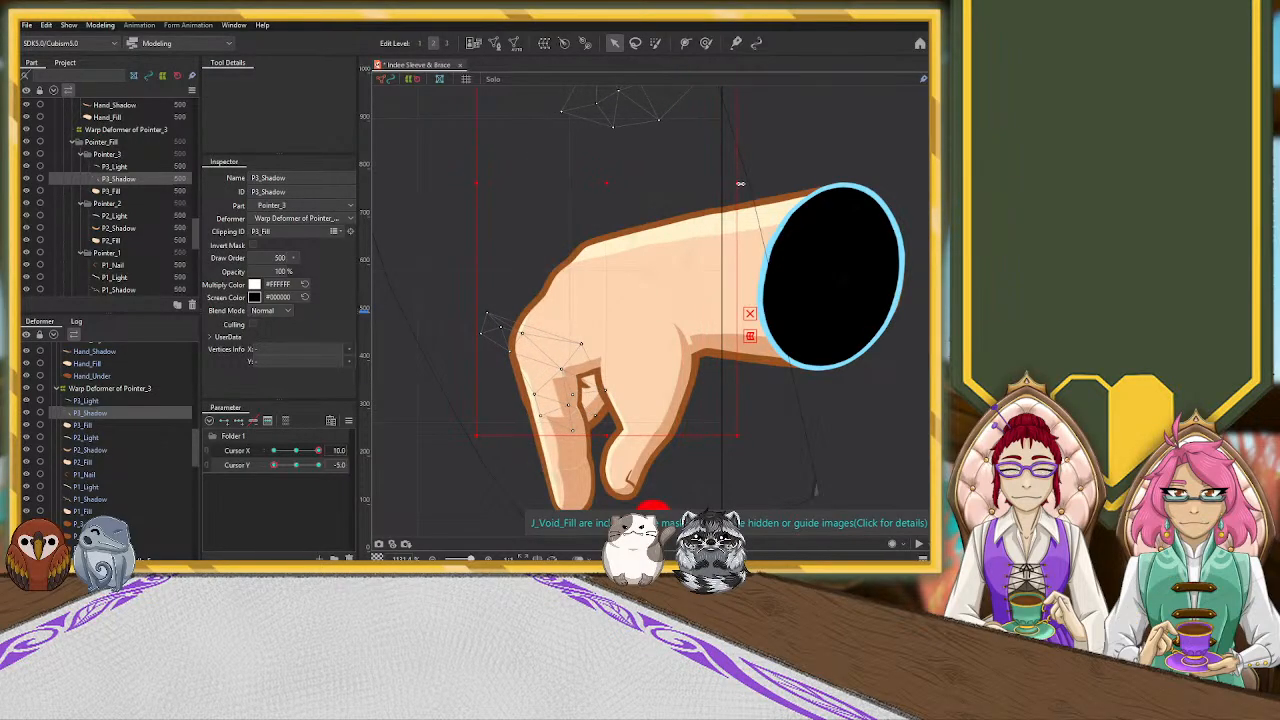
drag(473, 184, 433, 192)
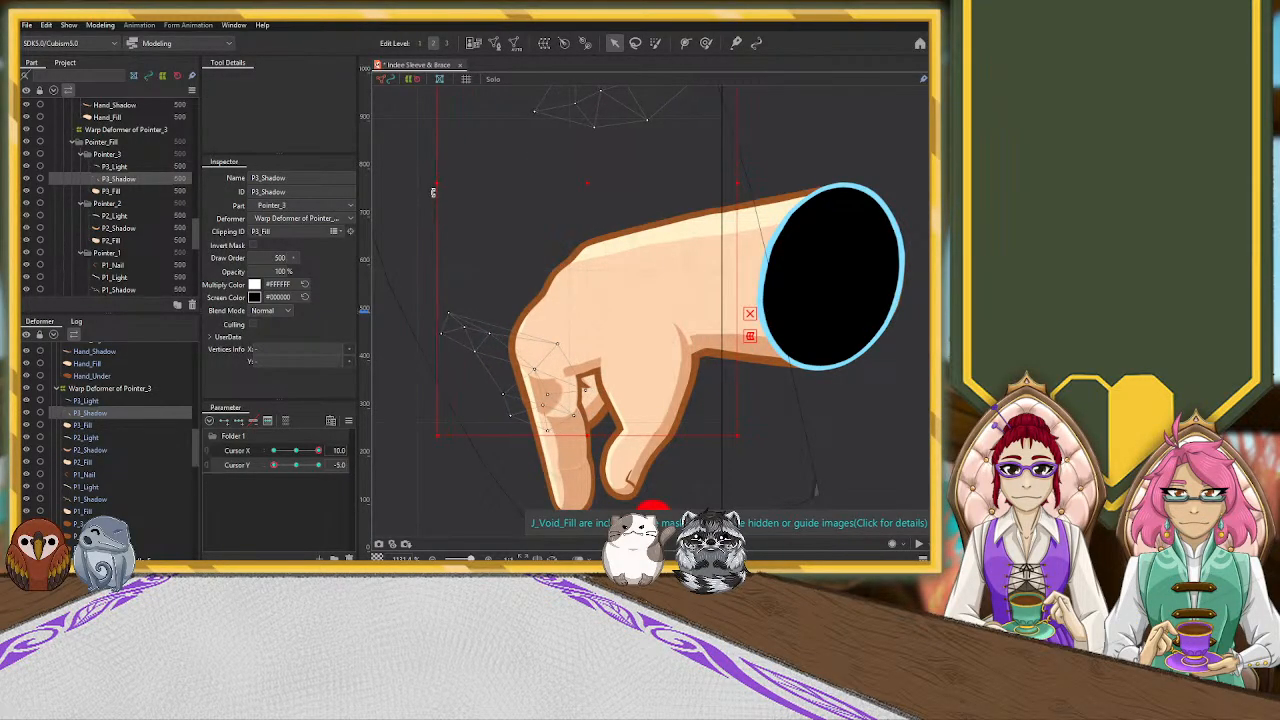
drag(740, 187, 783, 186)
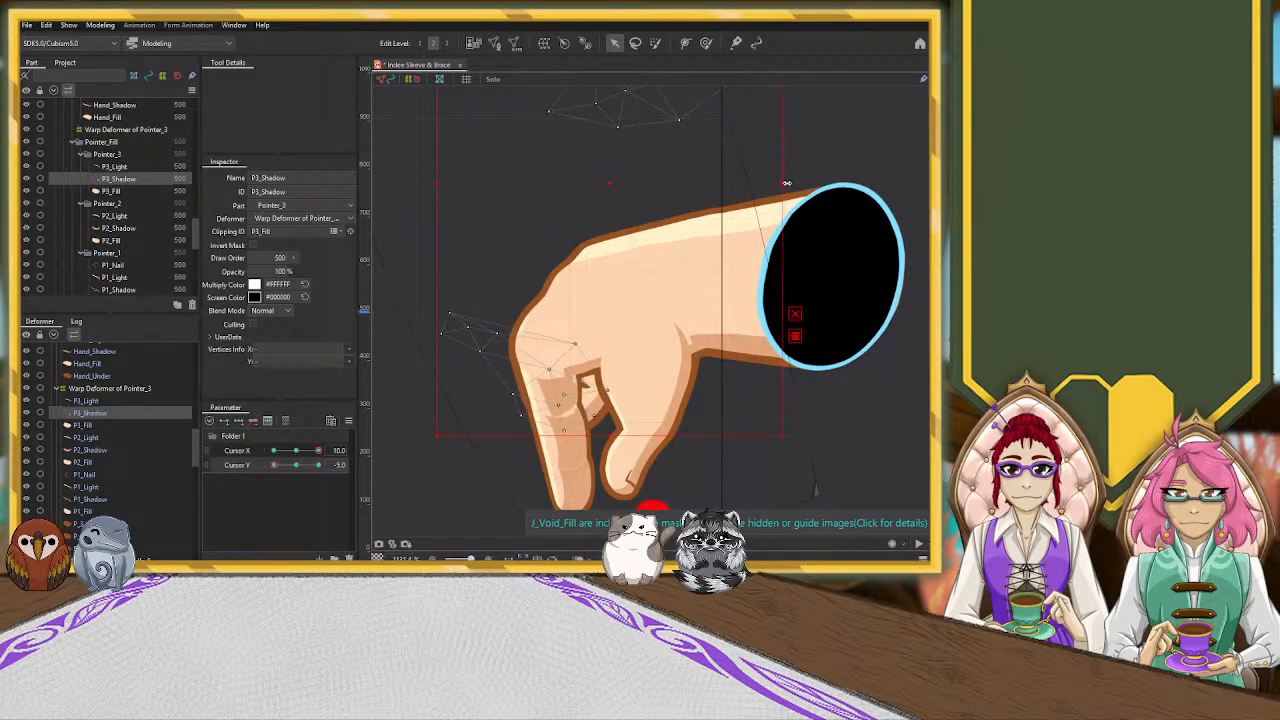
Pull individual P3_Shadow vertices outward and down so the shadow fills the pointer's inner side up to the knuckle fold
click(563, 425)
drag(558, 402, 554, 405)
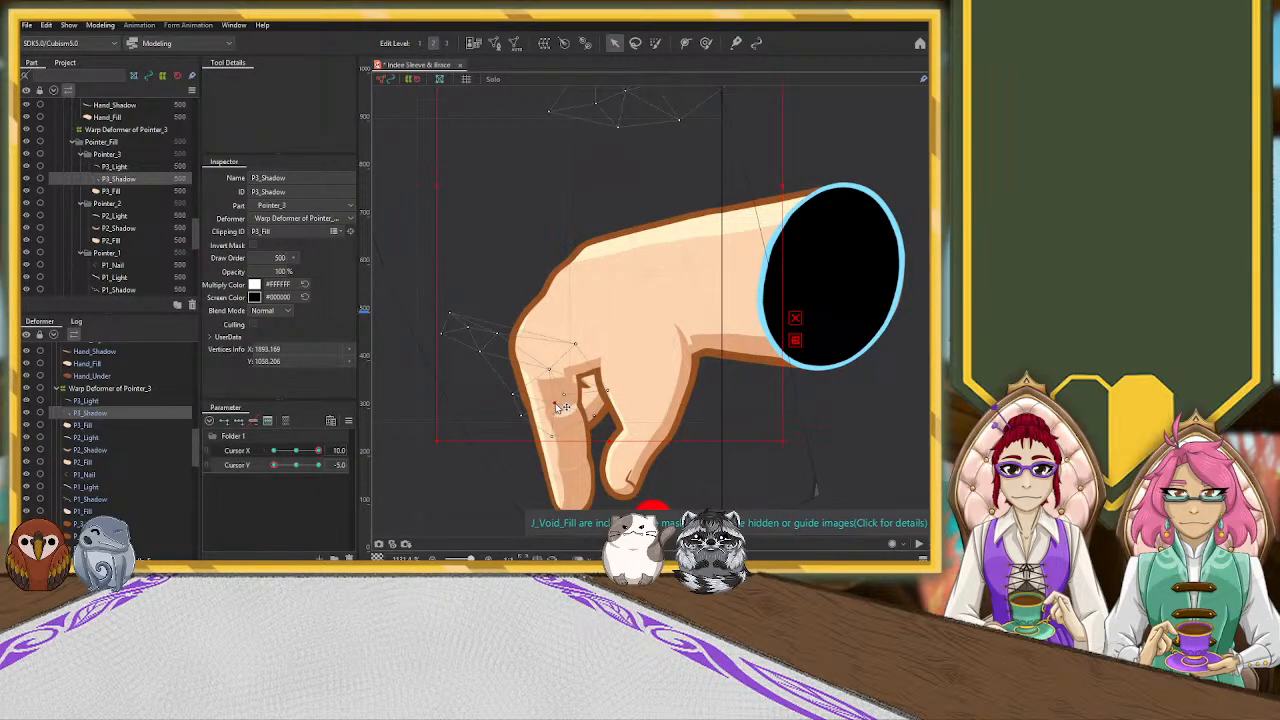
drag(564, 395, 570, 399)
drag(594, 418, 610, 441)
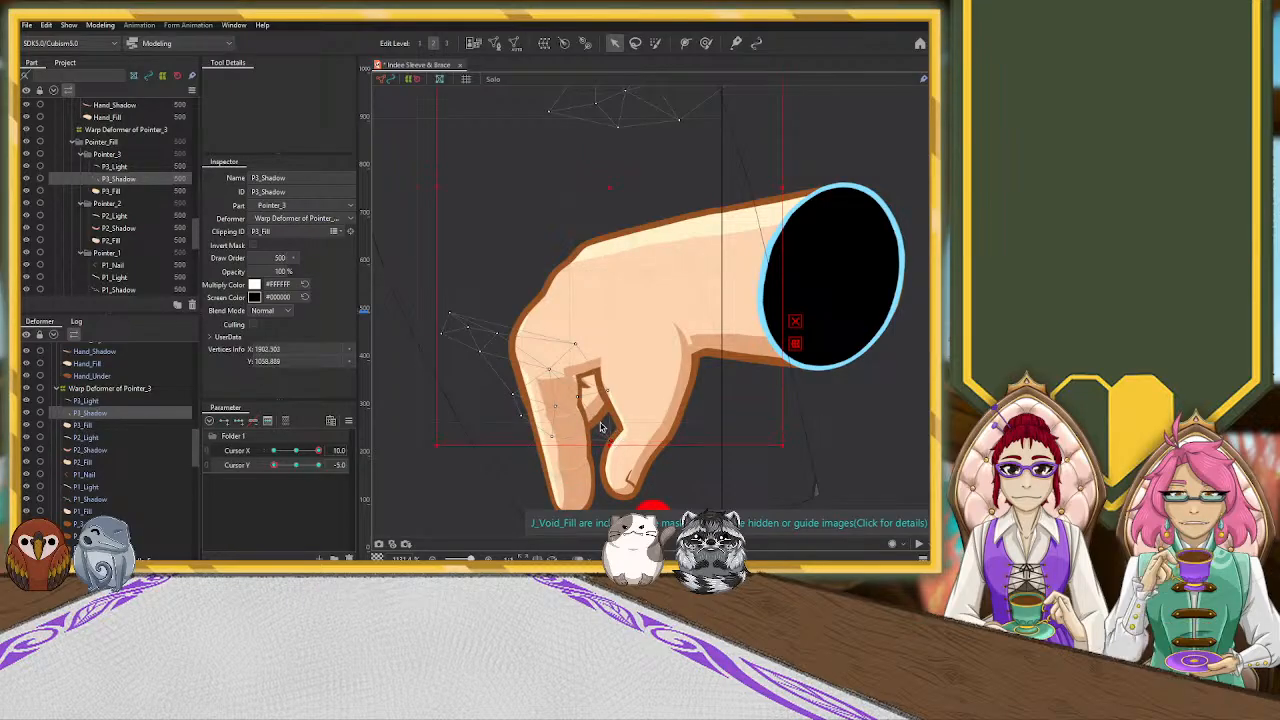
drag(576, 345, 590, 337)
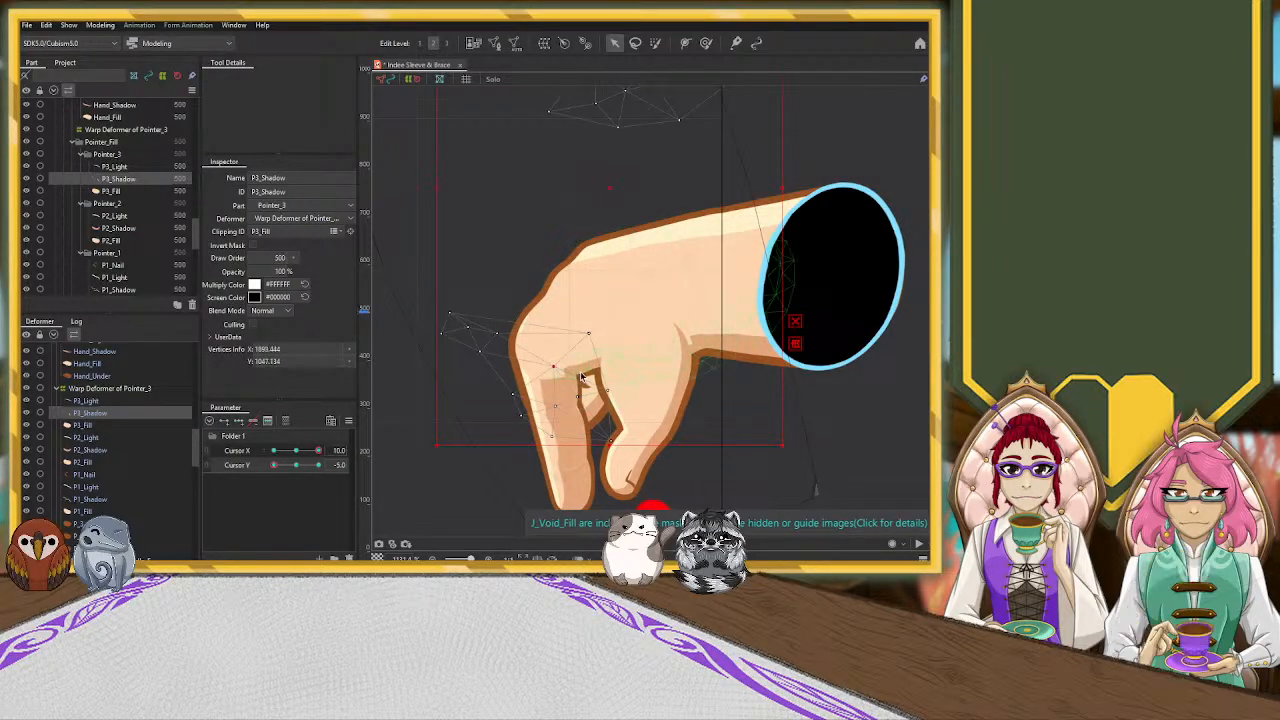
Pull the Hand_Shadow mesh's end vertices outward across the pointer base to blend with the finger shadow, and clear the selection
click(583, 376)
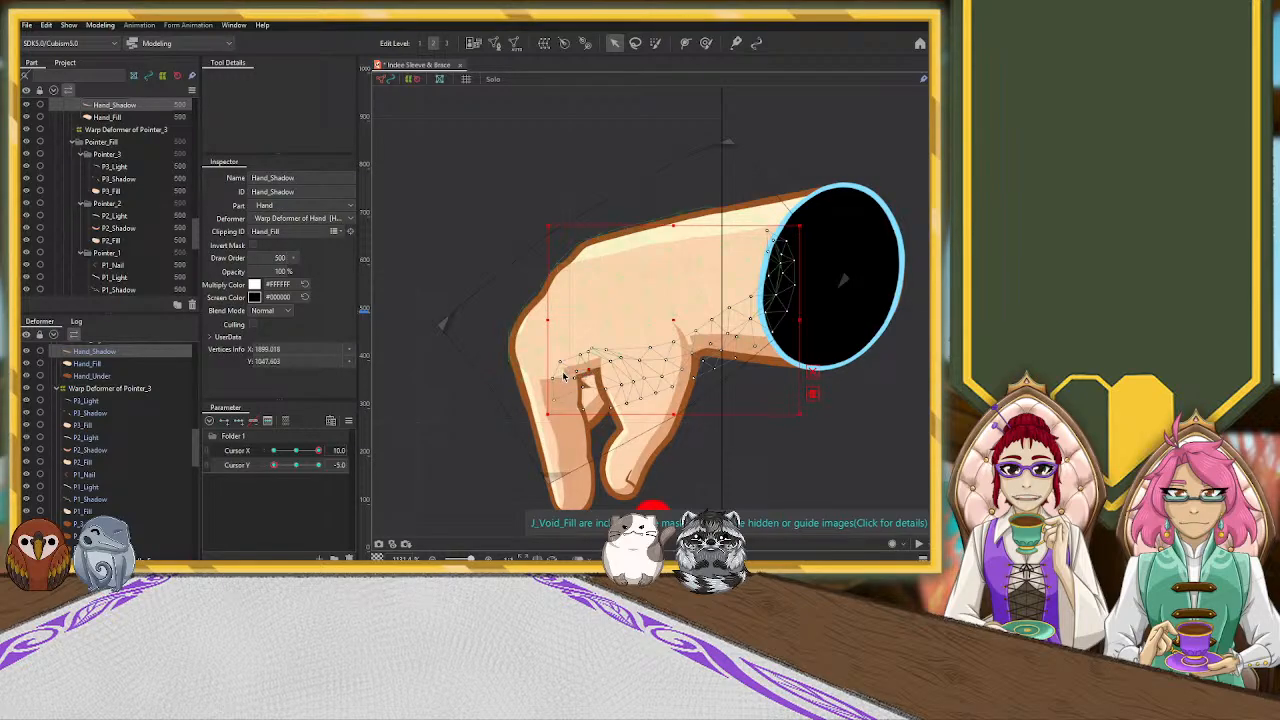
drag(529, 388, 504, 390)
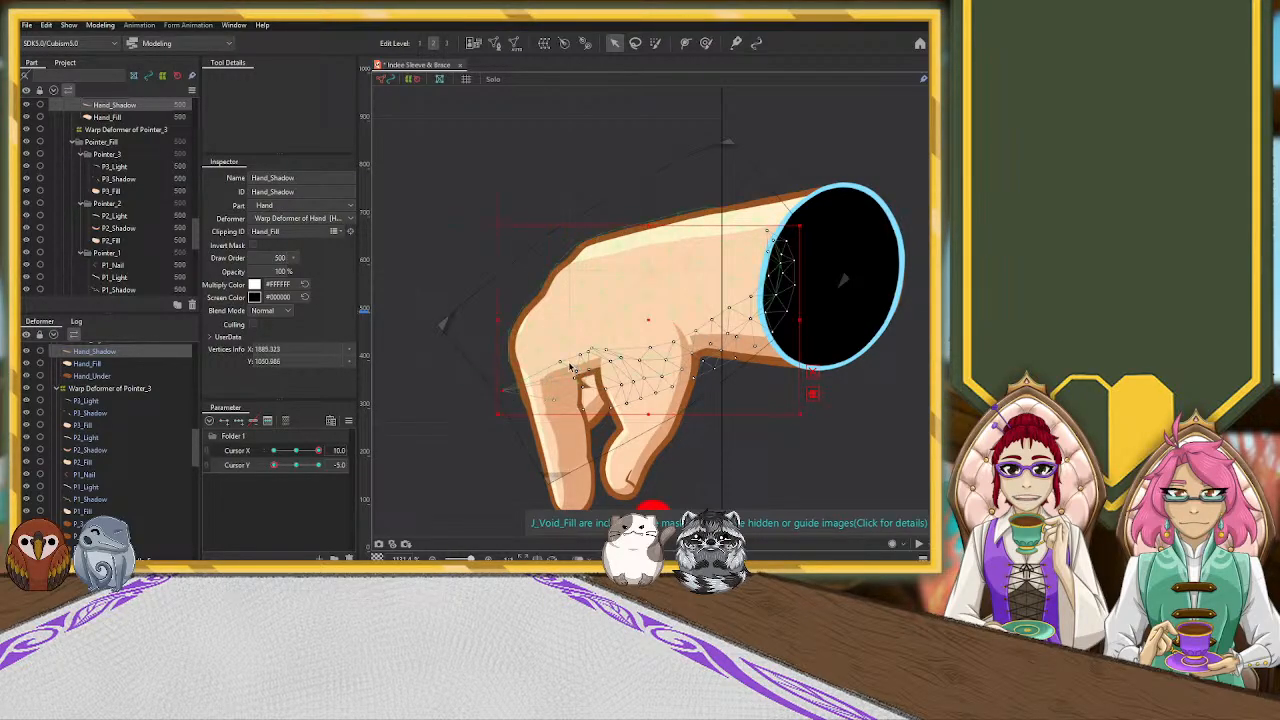
click(503, 391)
drag(502, 389, 580, 360)
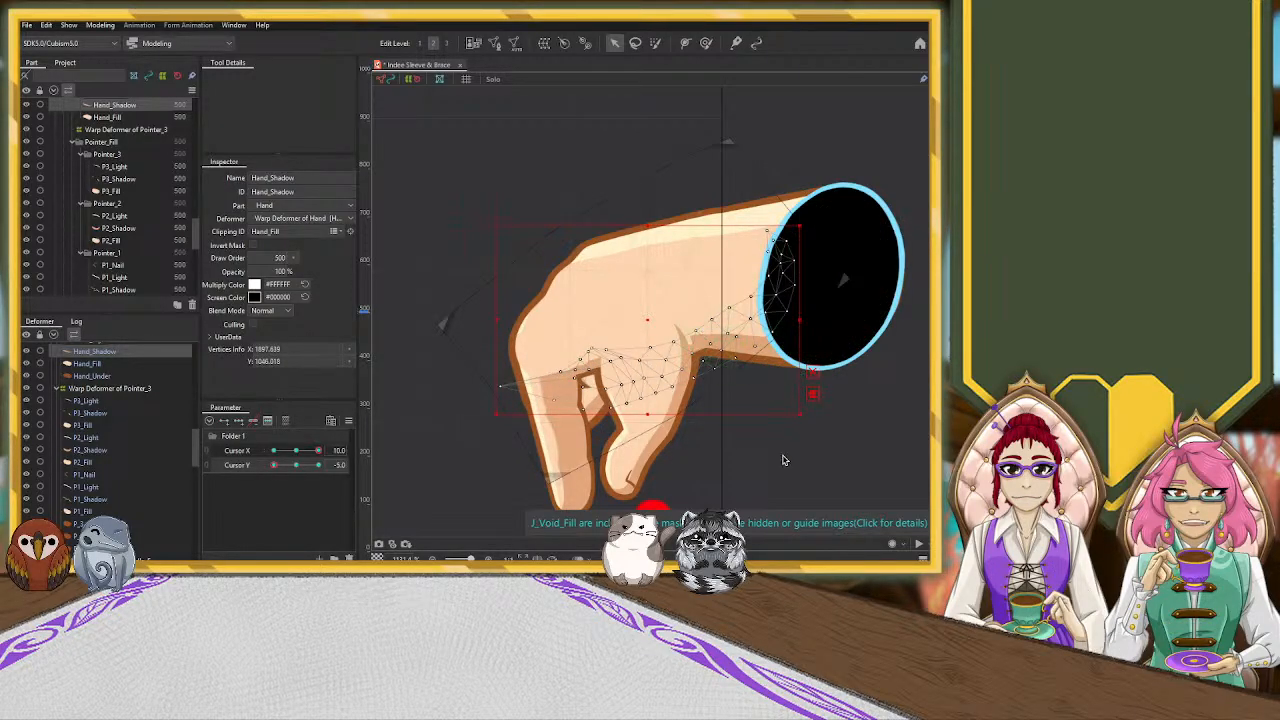
click(783, 460)
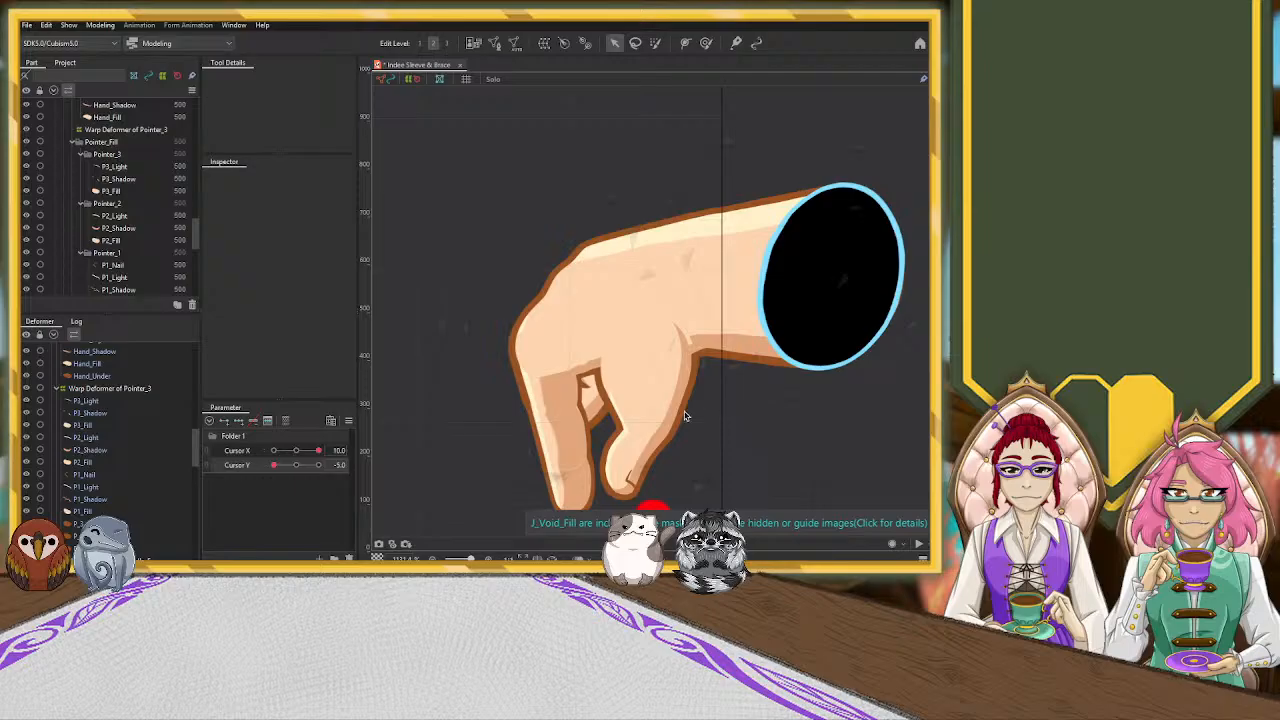
Add three Cursor Y keyforms to the T2_Light thumb highlight, return Cursor Y to -5.0, and undo the trial vertex move
click(616, 410)
scroll(620, 400, up, 2)
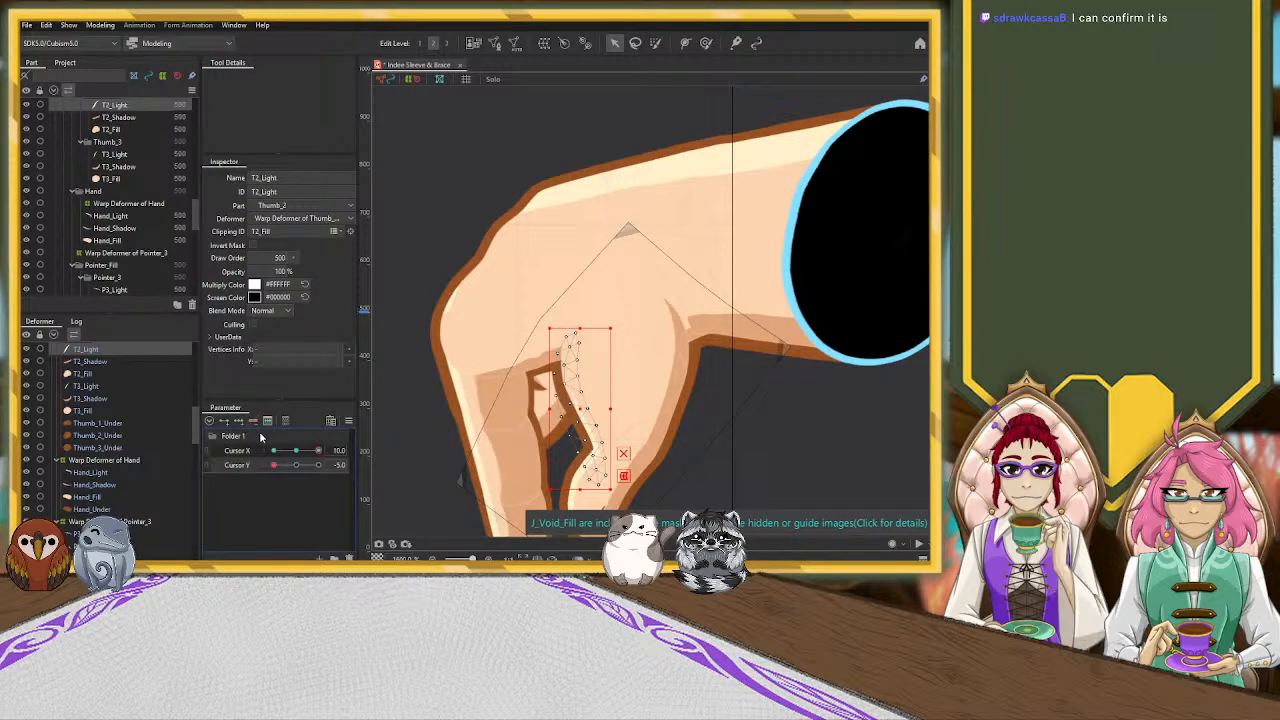
click(299, 465)
click(239, 421)
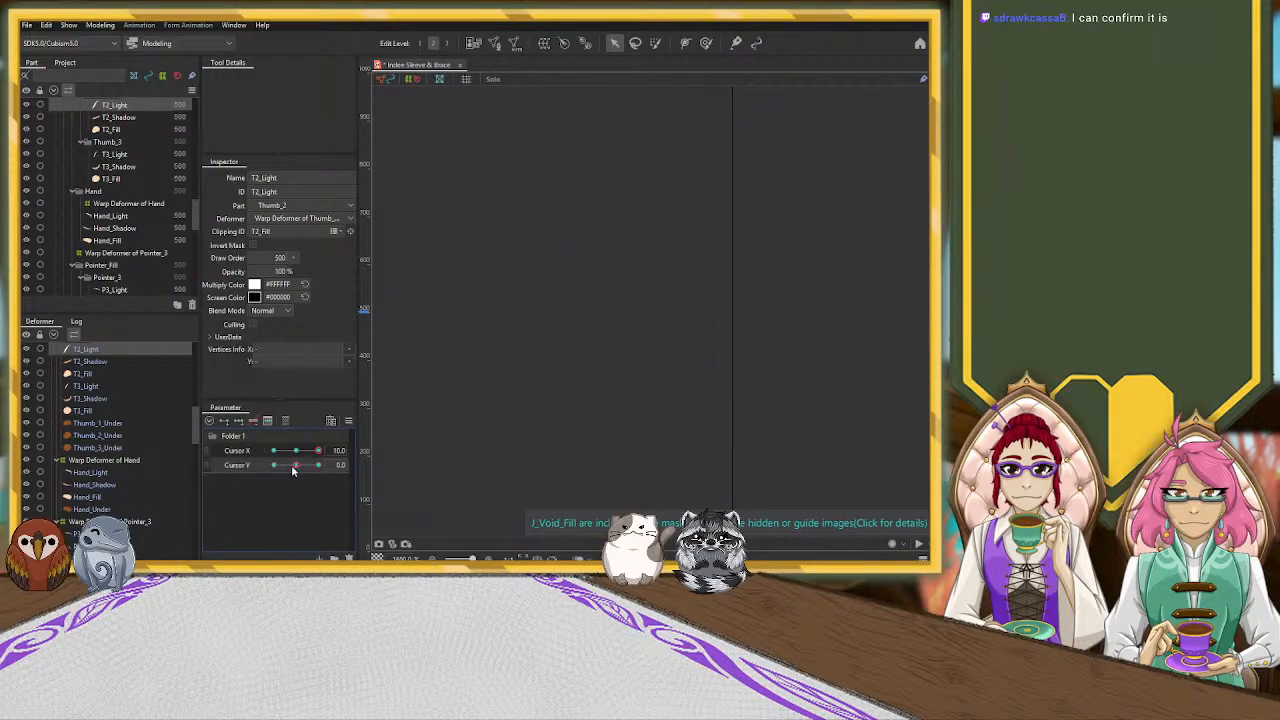
drag(296, 466, 232, 477)
drag(583, 407, 590, 394)
key(ctrl+z)
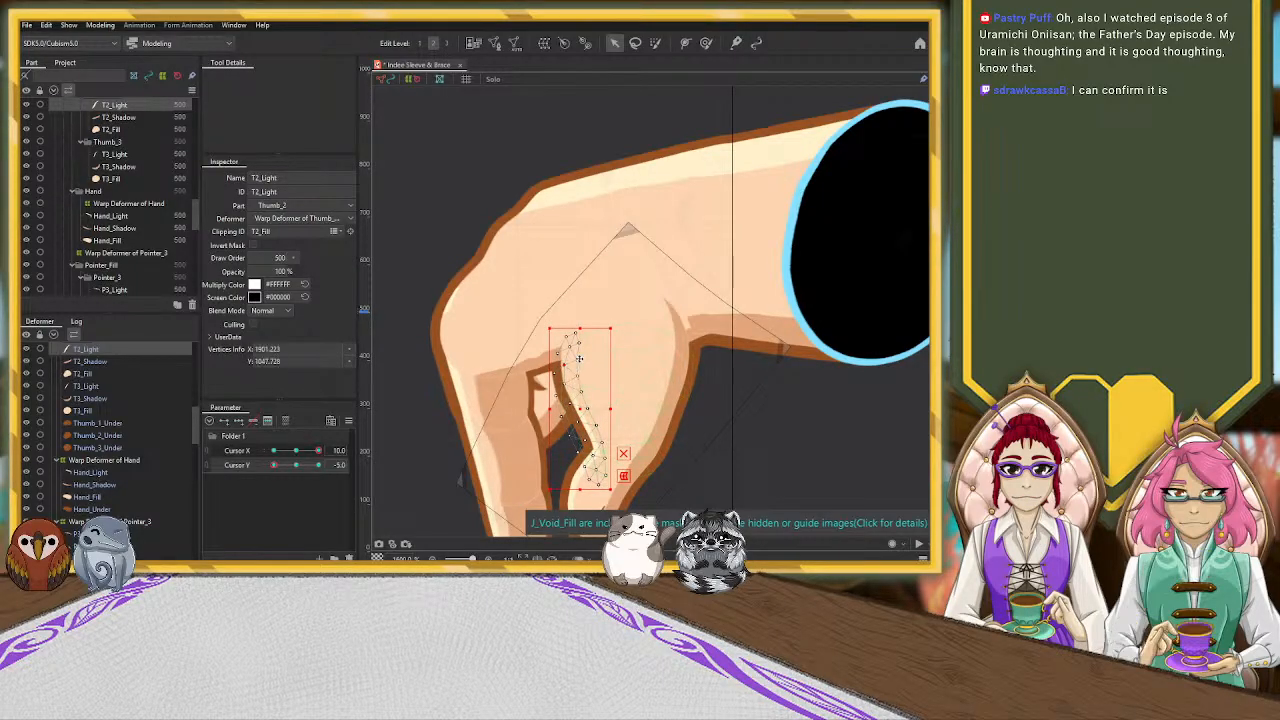
Select the T3_Light thumb highlight, add three Cursor Y keyforms to it, and return Cursor Y to -5.0
click(648, 357)
click(123, 411)
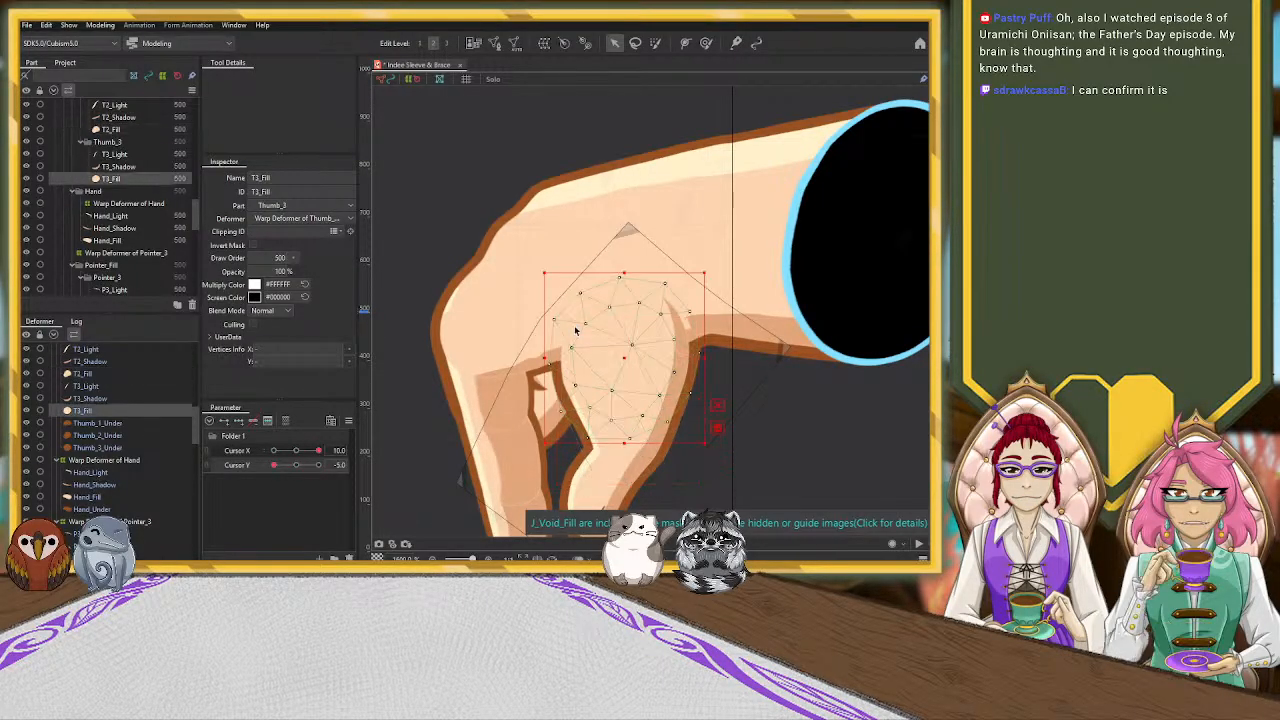
click(104, 387)
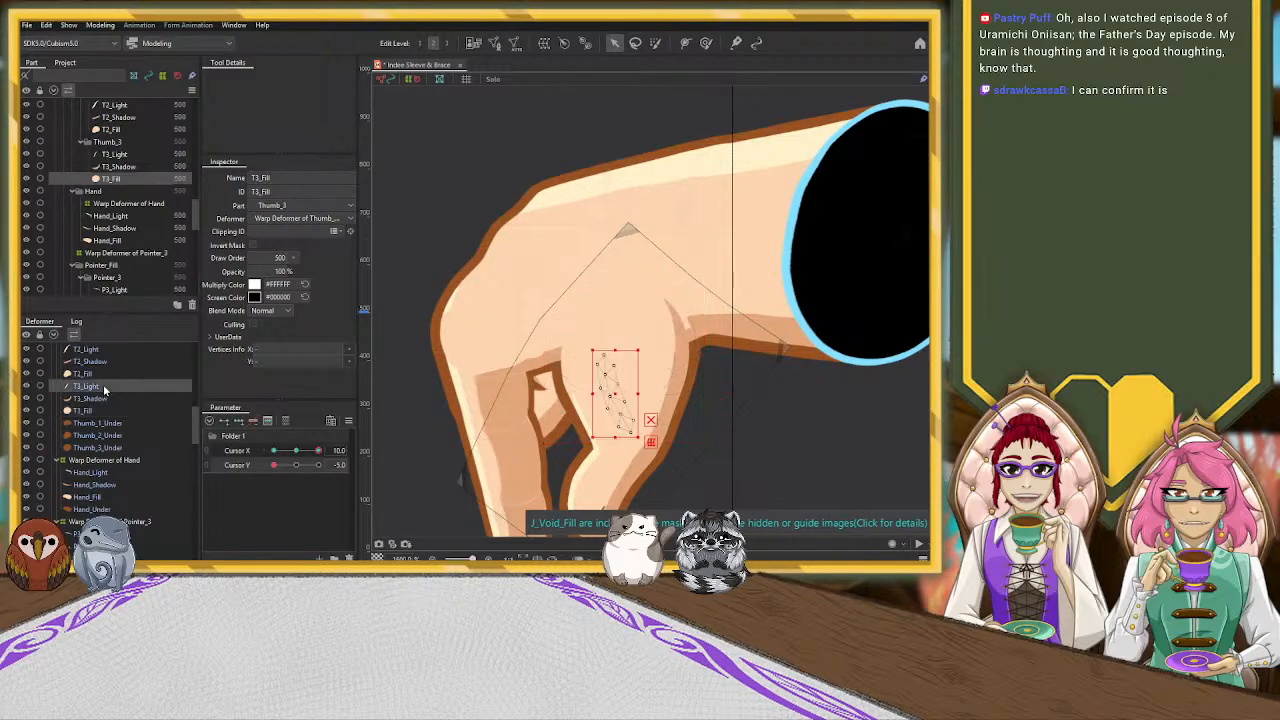
click(297, 465)
click(273, 465)
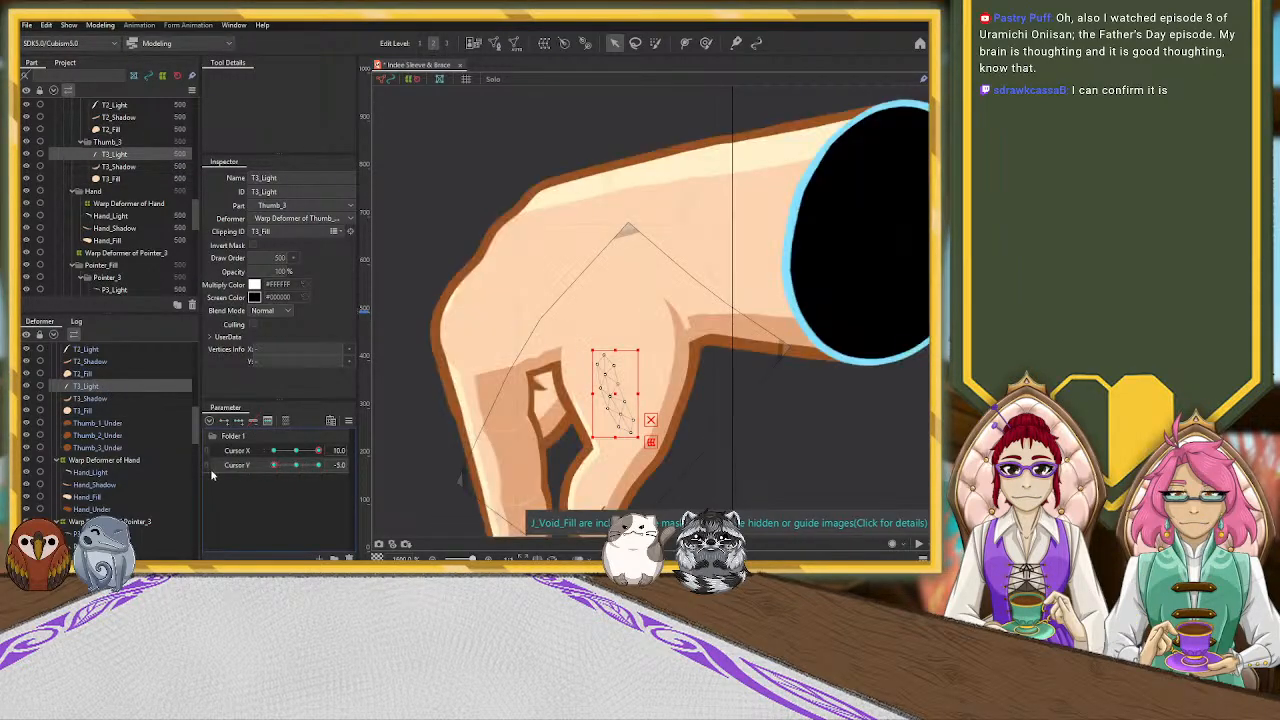
Move and rotate the T3_Light mesh onto the thumb's inner edge and compare it with the adjoining T2_Light highlight
drag(617, 393, 600, 338)
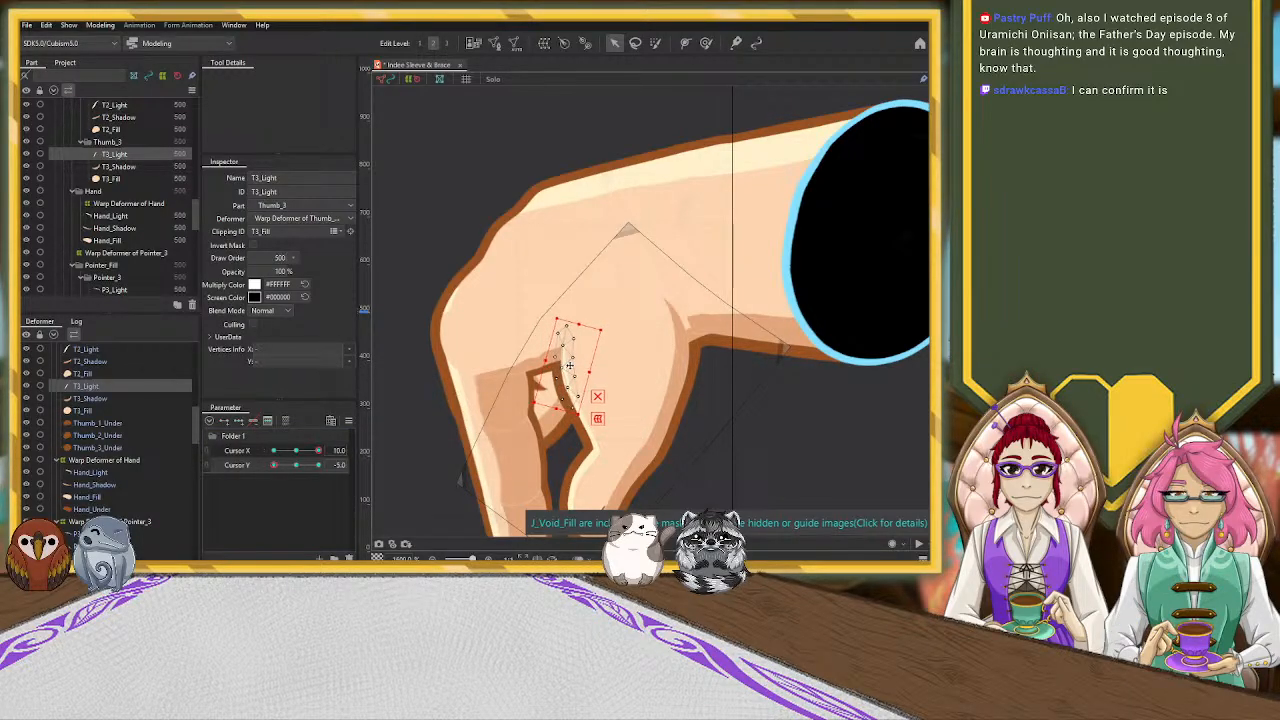
click(643, 374)
scroll(580, 414, up, 3)
click(578, 408)
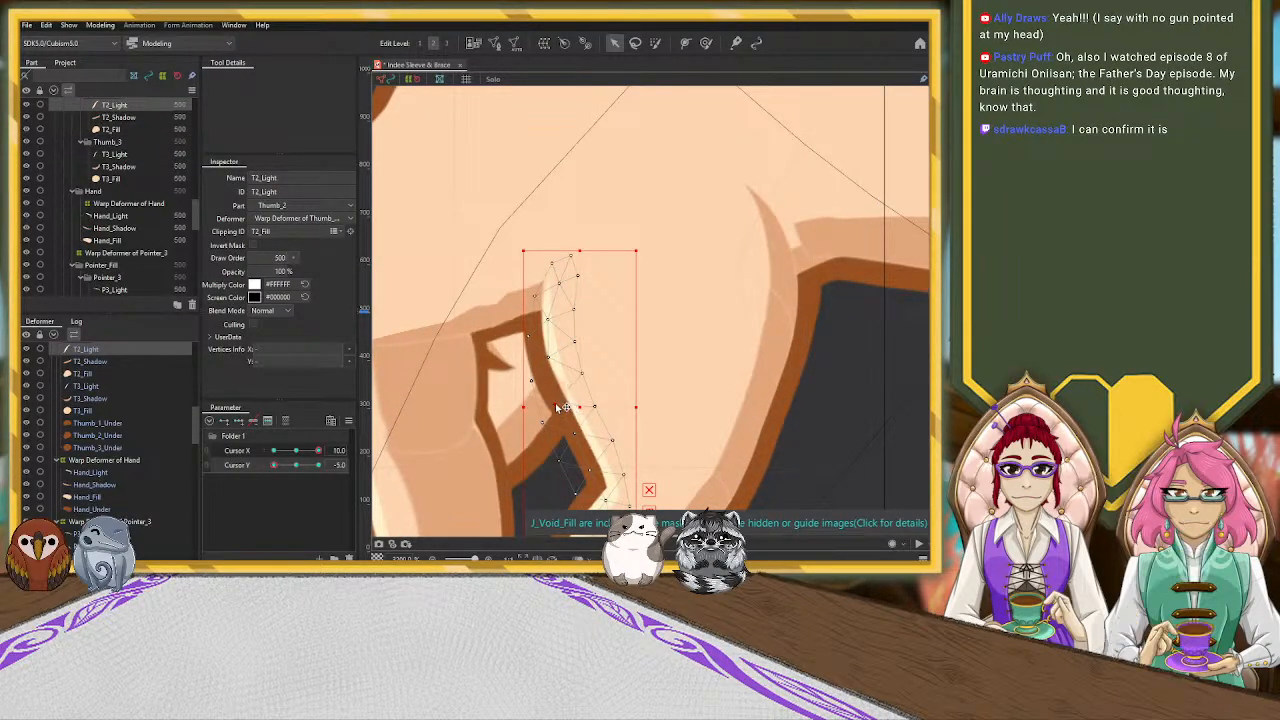
click(577, 390)
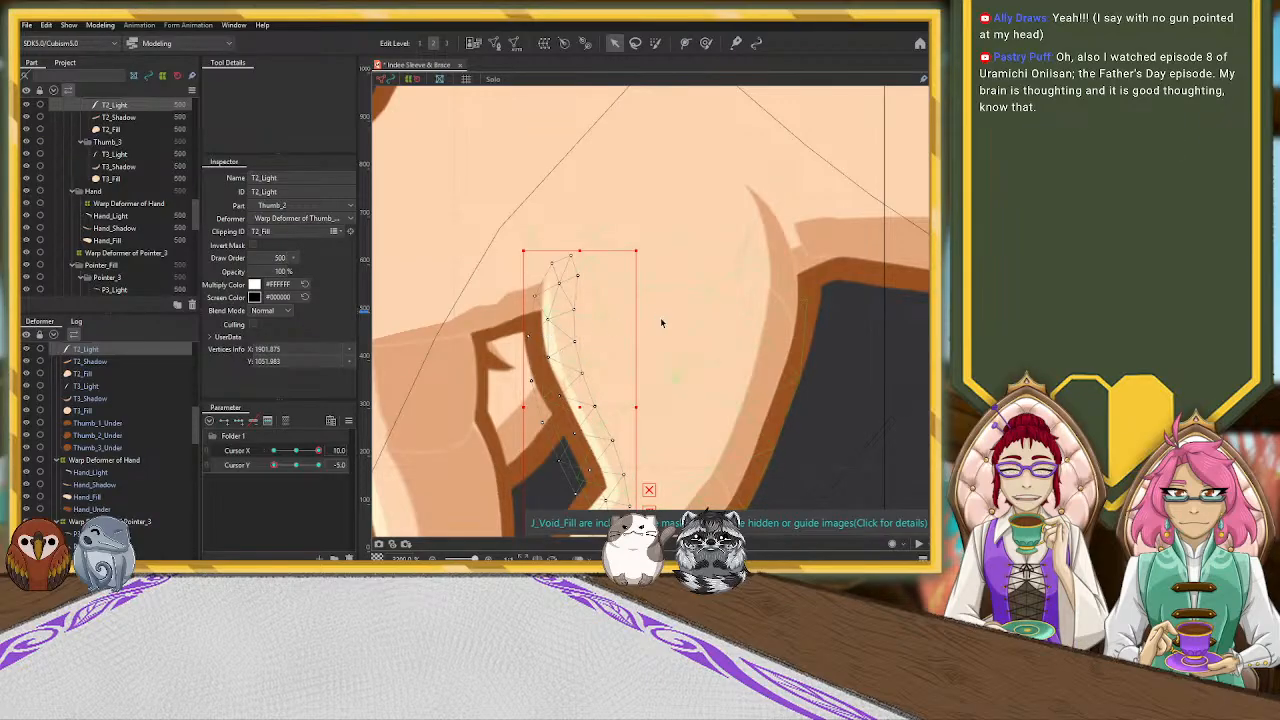
Extend the lower end of the T3_Light mesh down the thumb's inner edge and adjust its middle vertices to overlap T2_Light
click(548, 298)
click(548, 302)
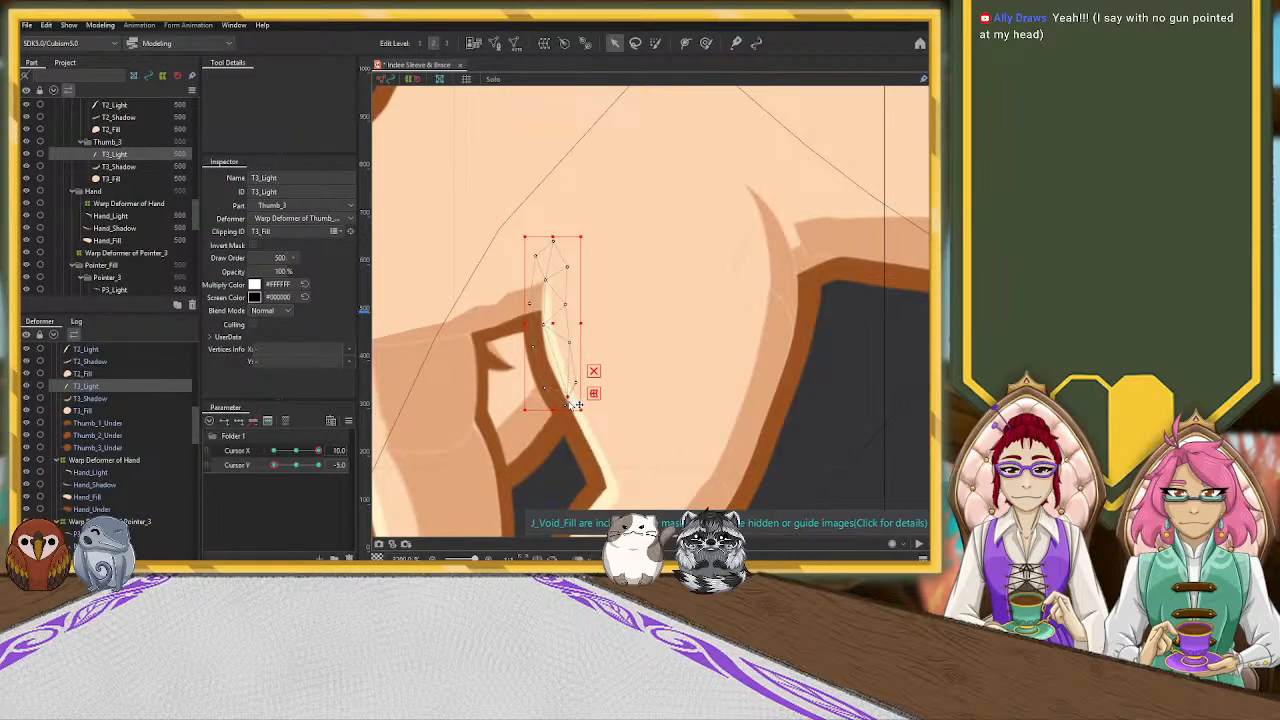
click(566, 402)
drag(575, 412, 585, 462)
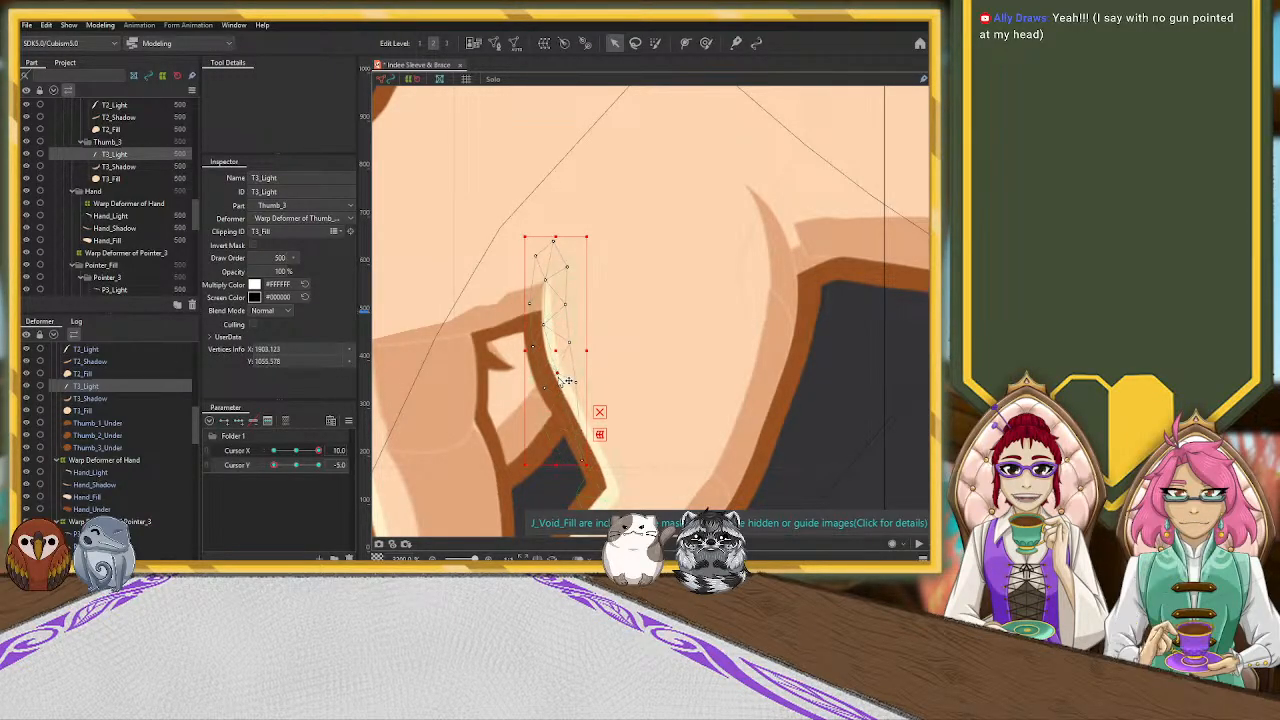
drag(558, 374, 555, 376)
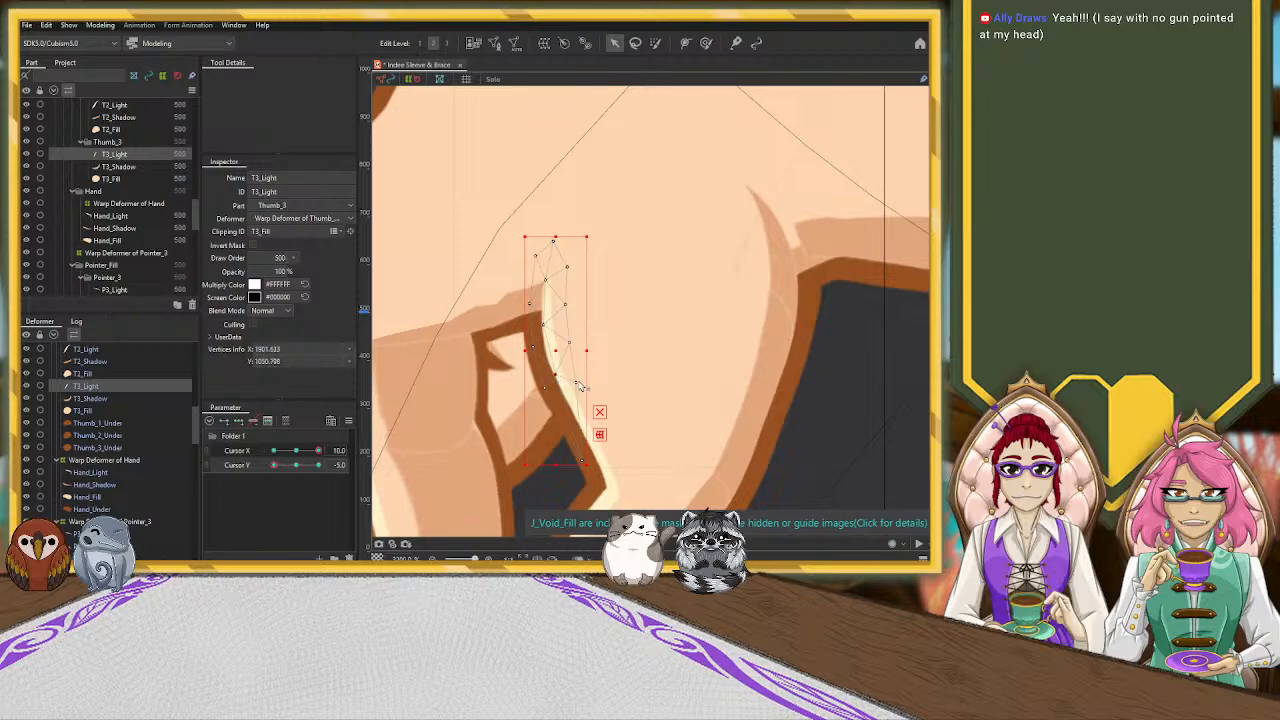
Compare T2_Light with T3_Light, and nudge the T3_Light vertex beside the pointer fold outward
click(653, 372)
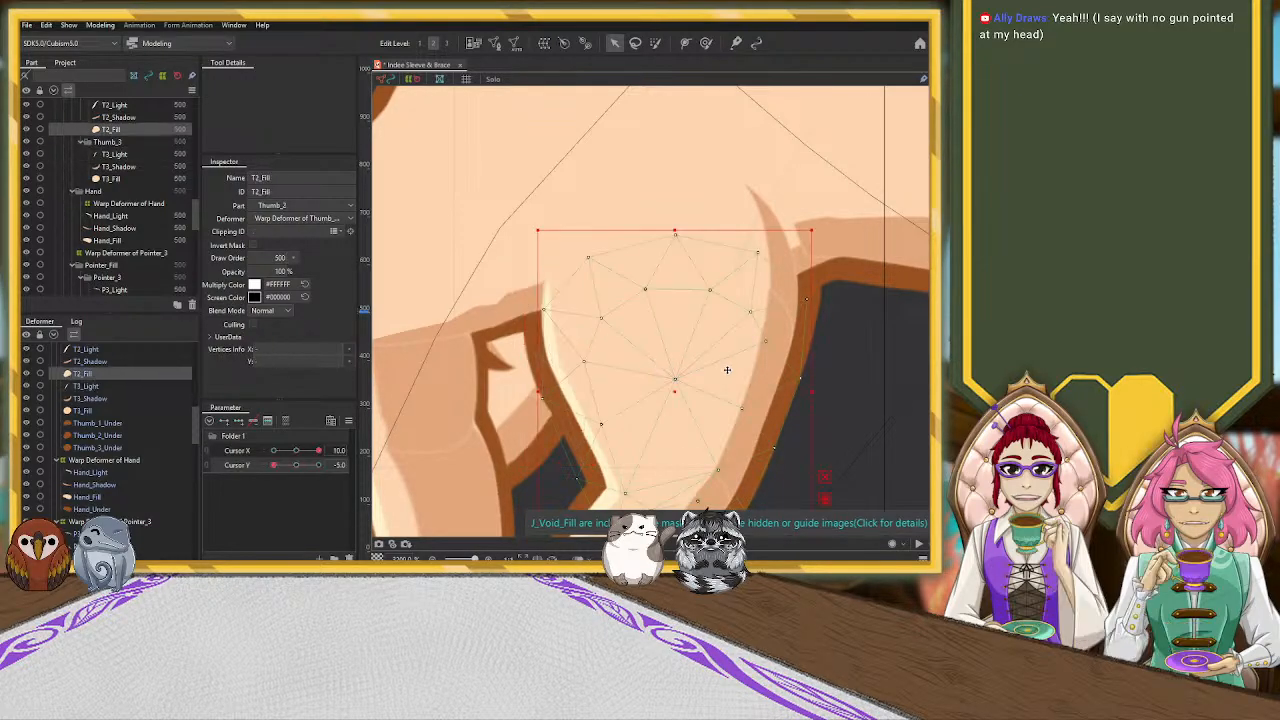
click(549, 354)
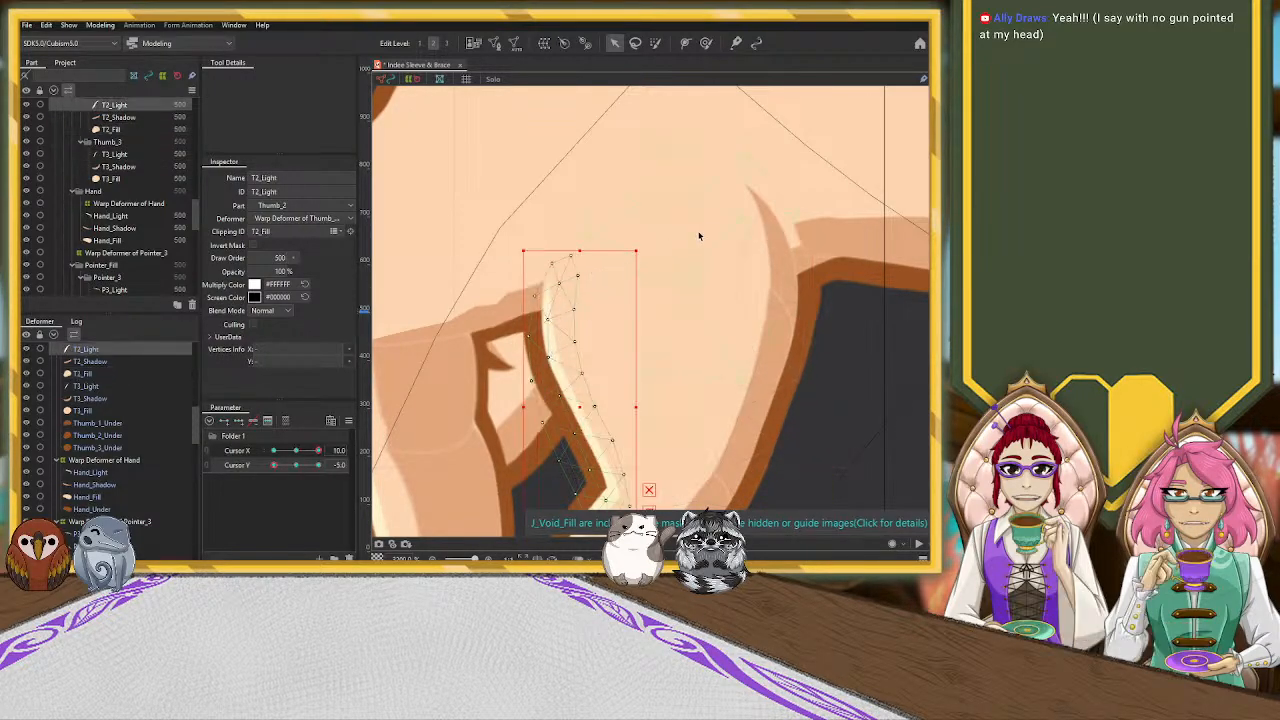
click(558, 266)
click(536, 303)
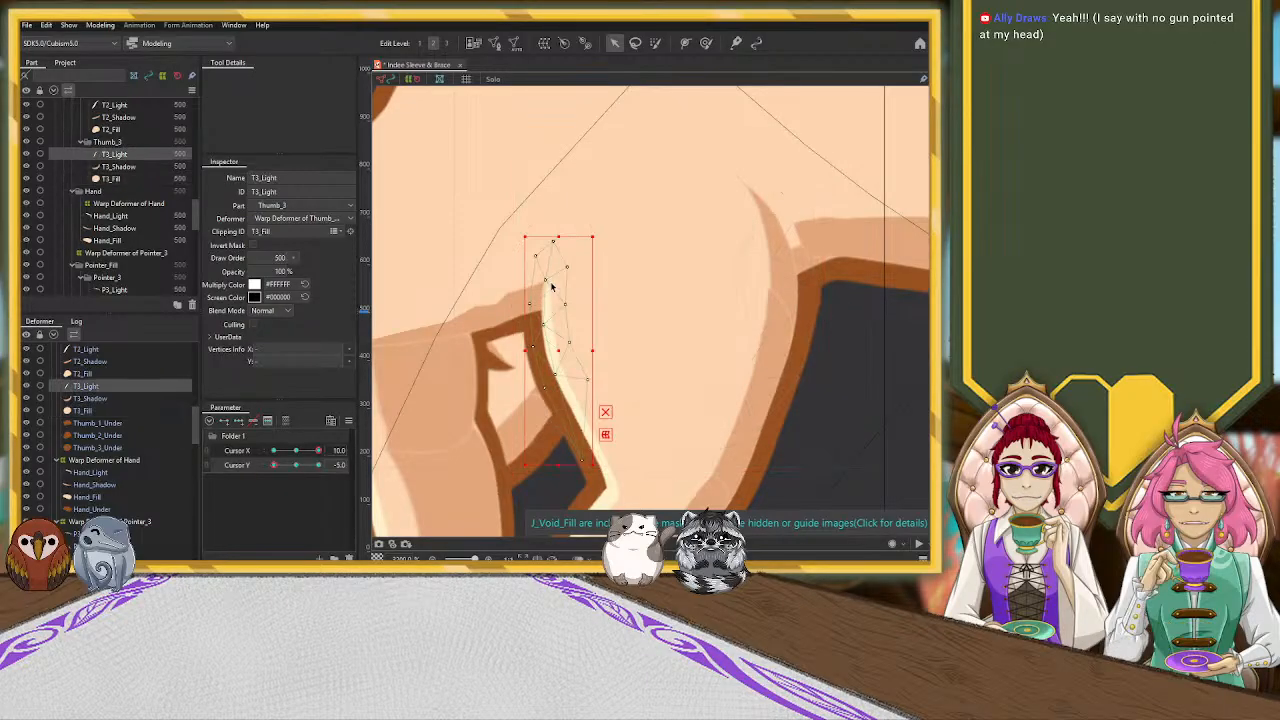
drag(526, 304, 525, 303)
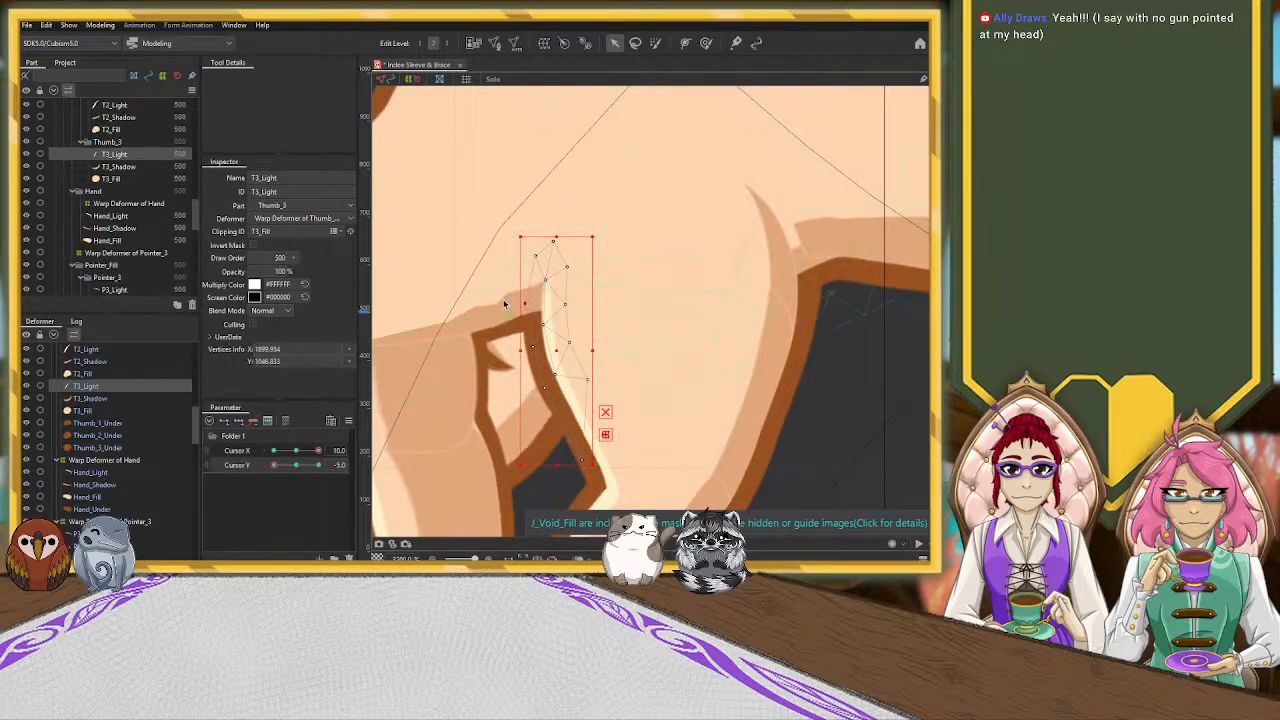
Select the Hand_Shadow mesh and reposition its vertices along the upper edge of the fold above the pointer
click(492, 320)
click(508, 320)
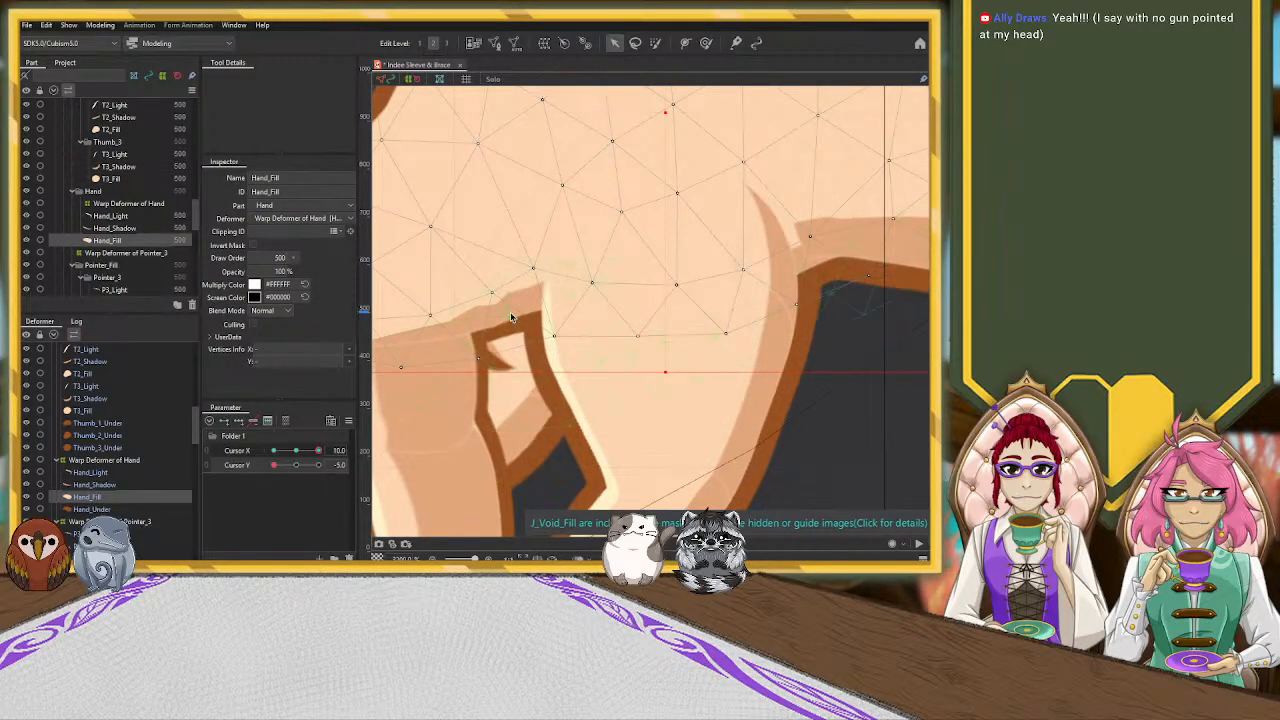
click(505, 316)
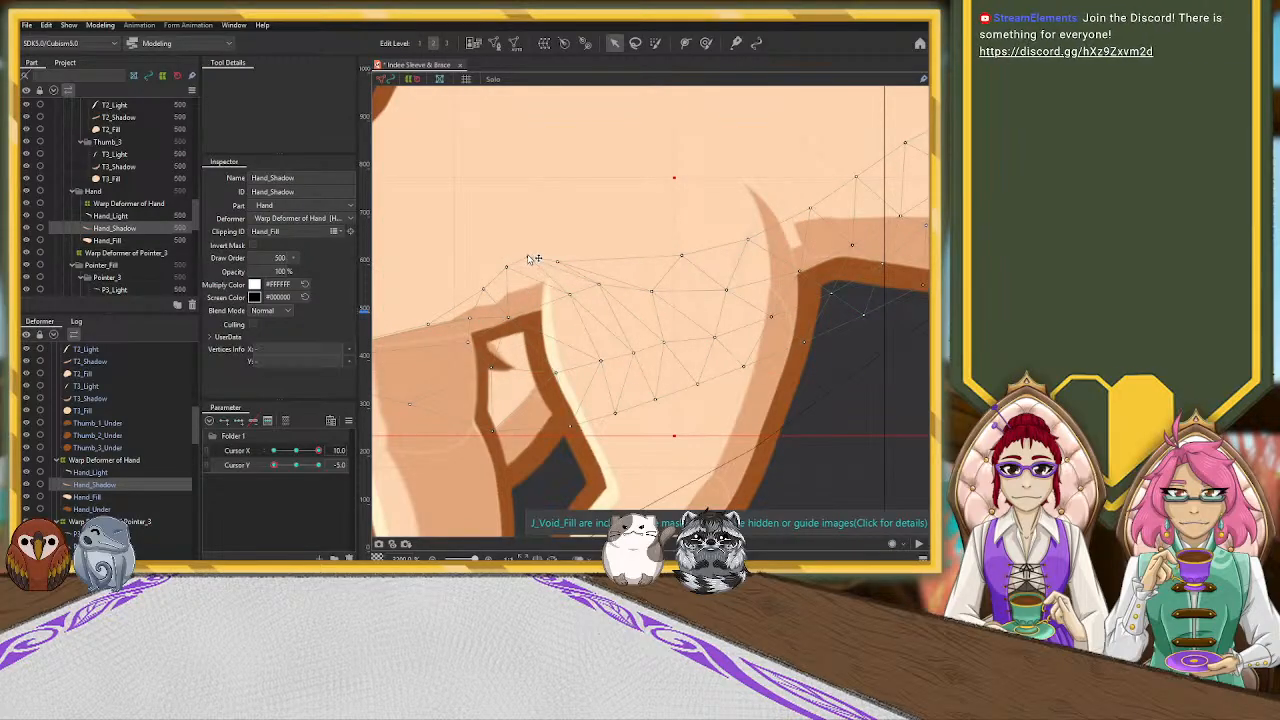
click(432, 410)
click(412, 336)
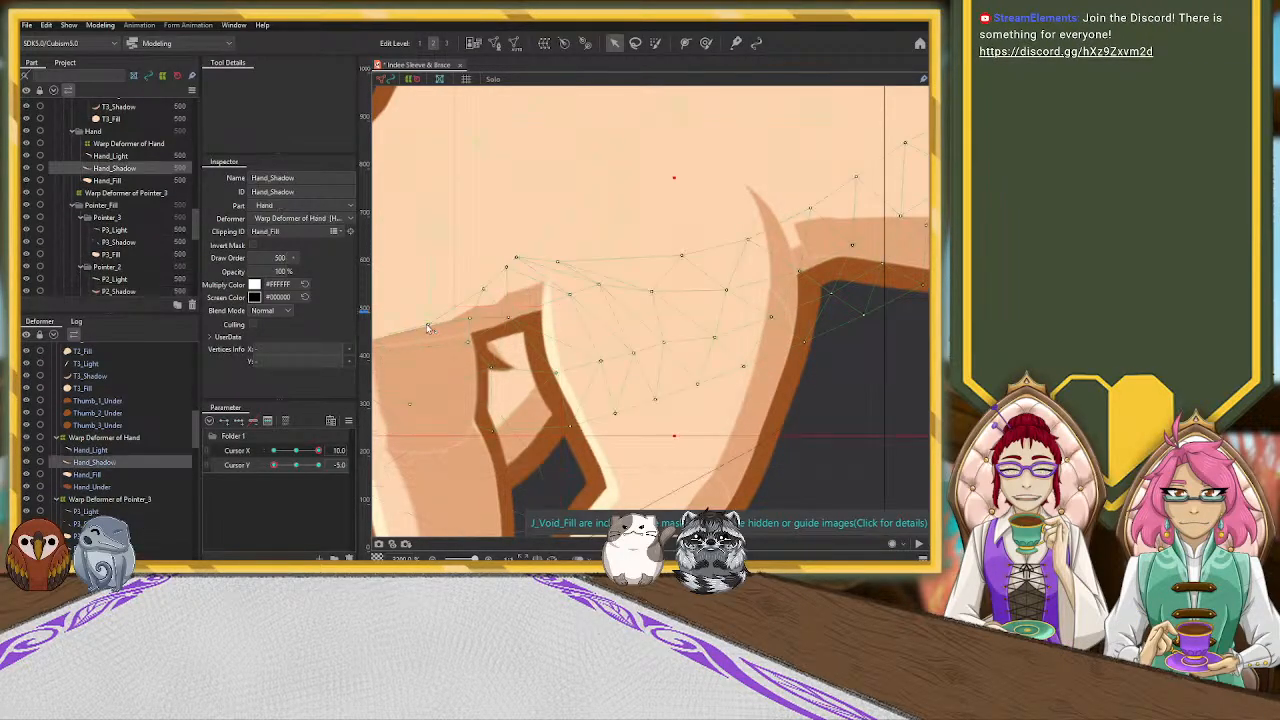
click(482, 293)
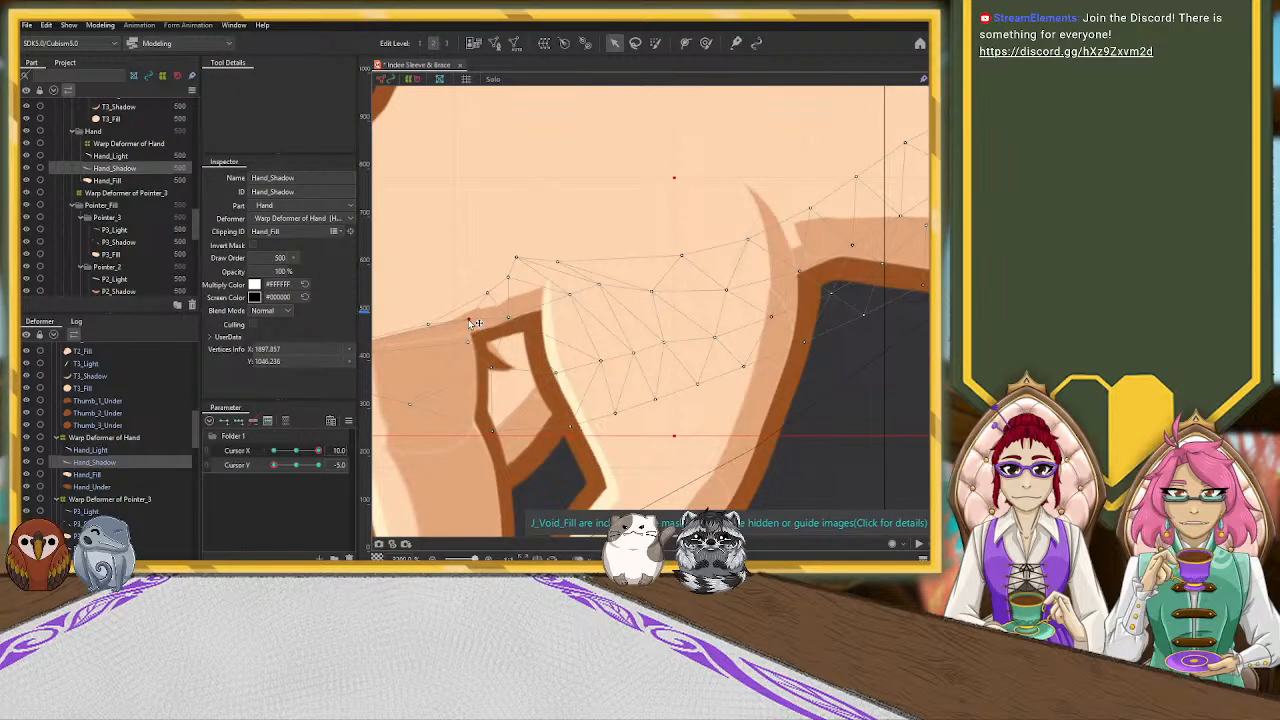
drag(510, 310, 510, 306)
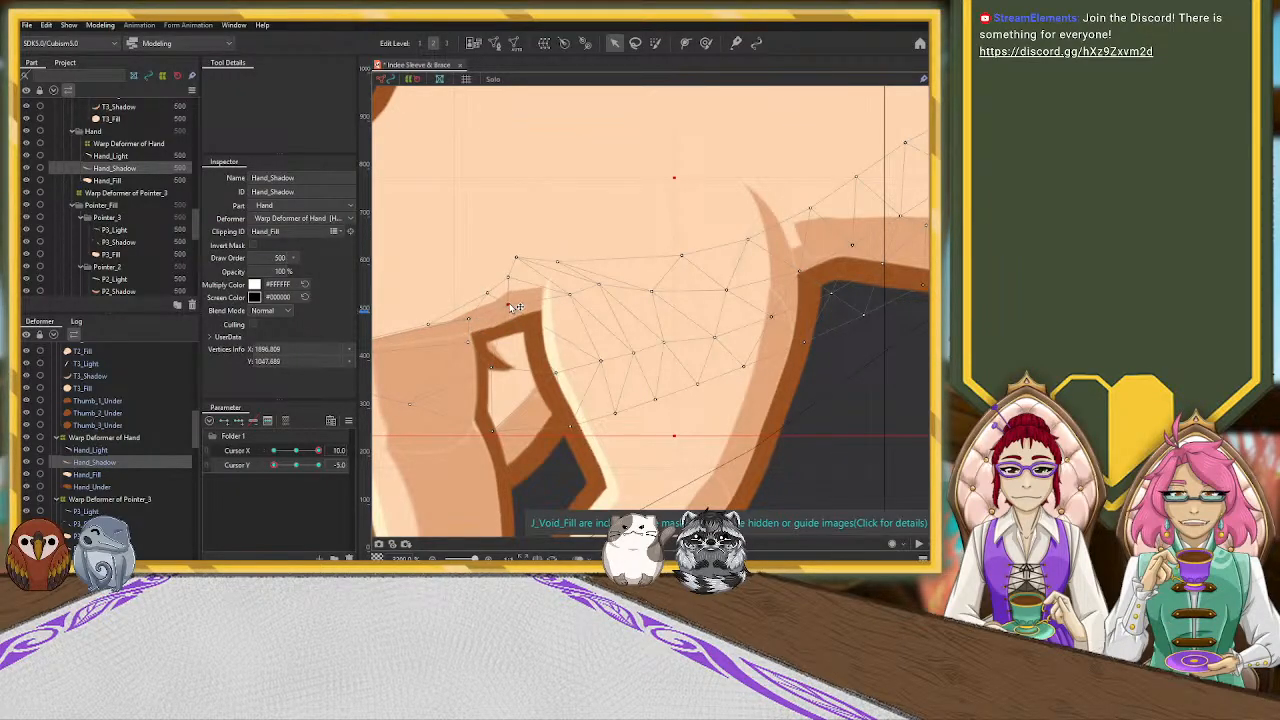
Smooth Hand_Shadow's edge between pointer and thumb by shifting the vertices above the finger gap and spacing those along the fold
drag(525, 260, 531, 262)
drag(576, 300, 578, 279)
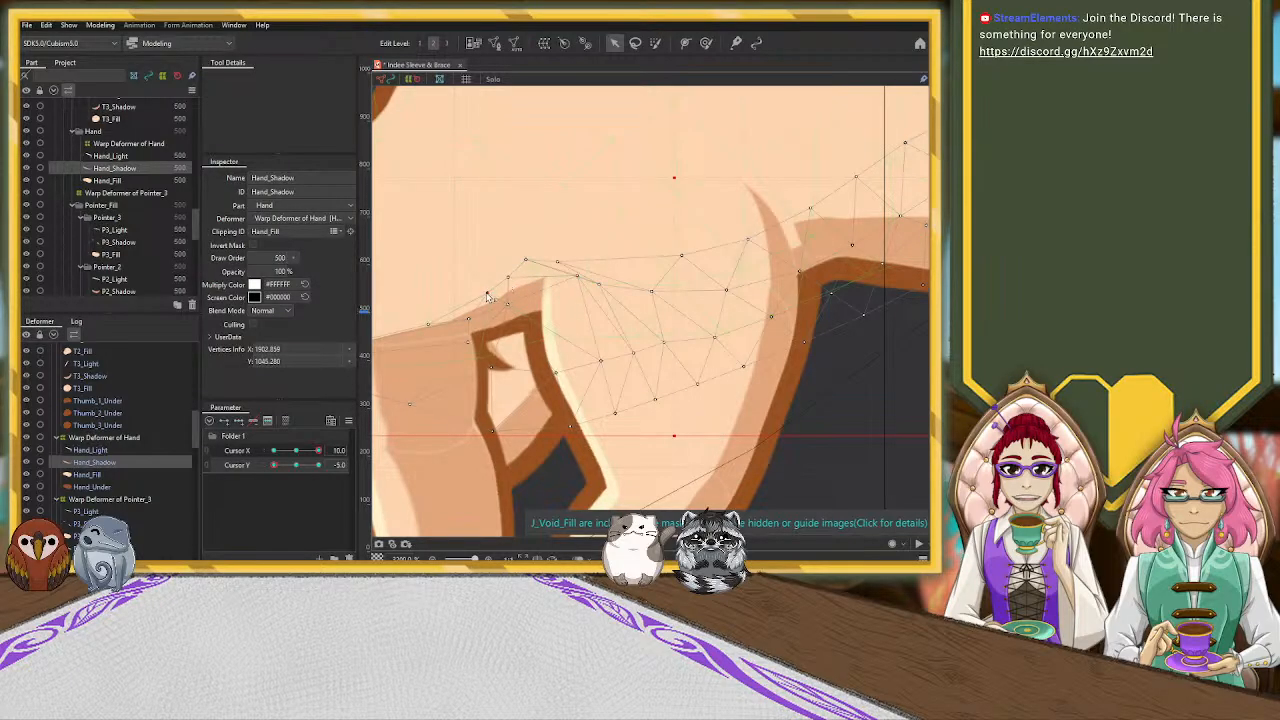
drag(469, 298, 437, 327)
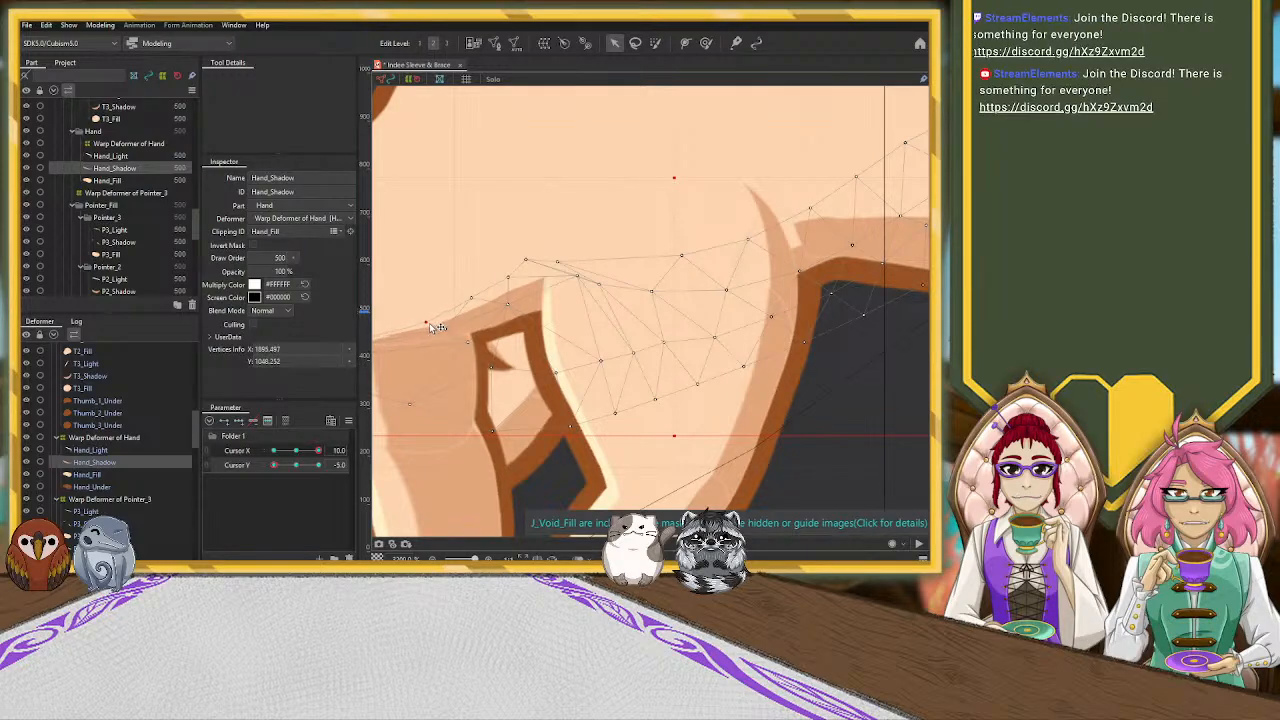
click(426, 322)
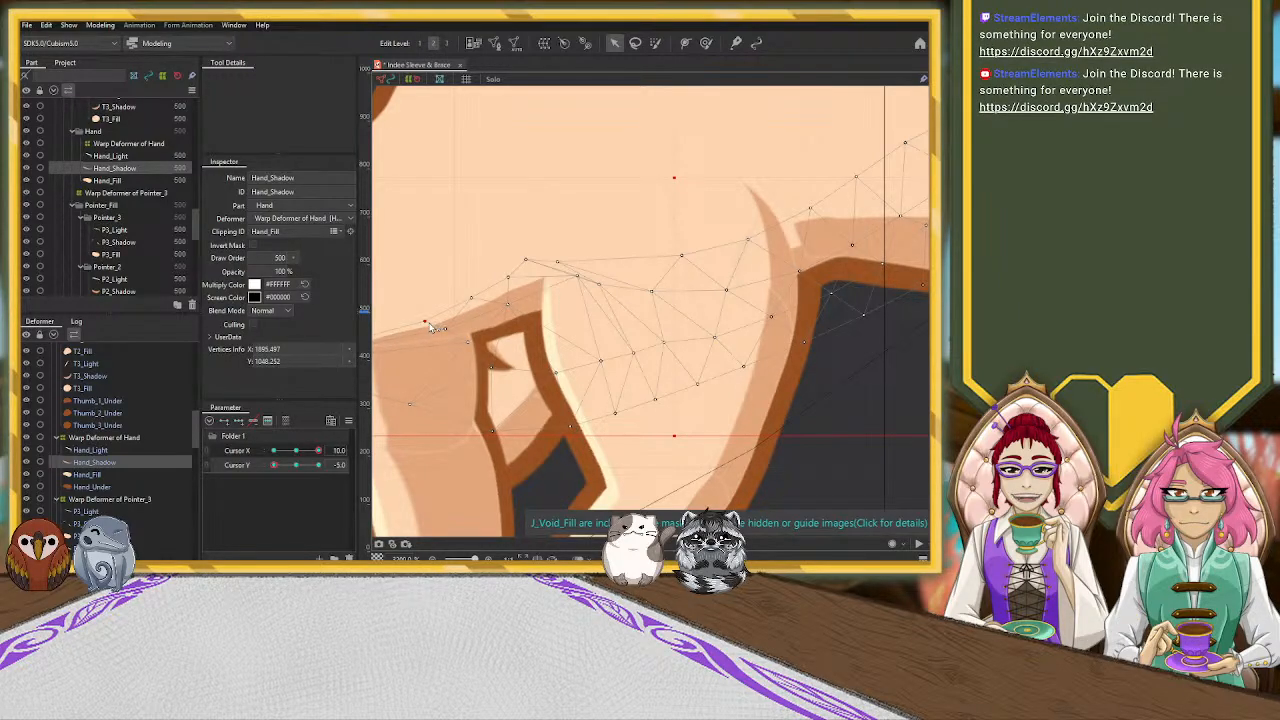
click(510, 281)
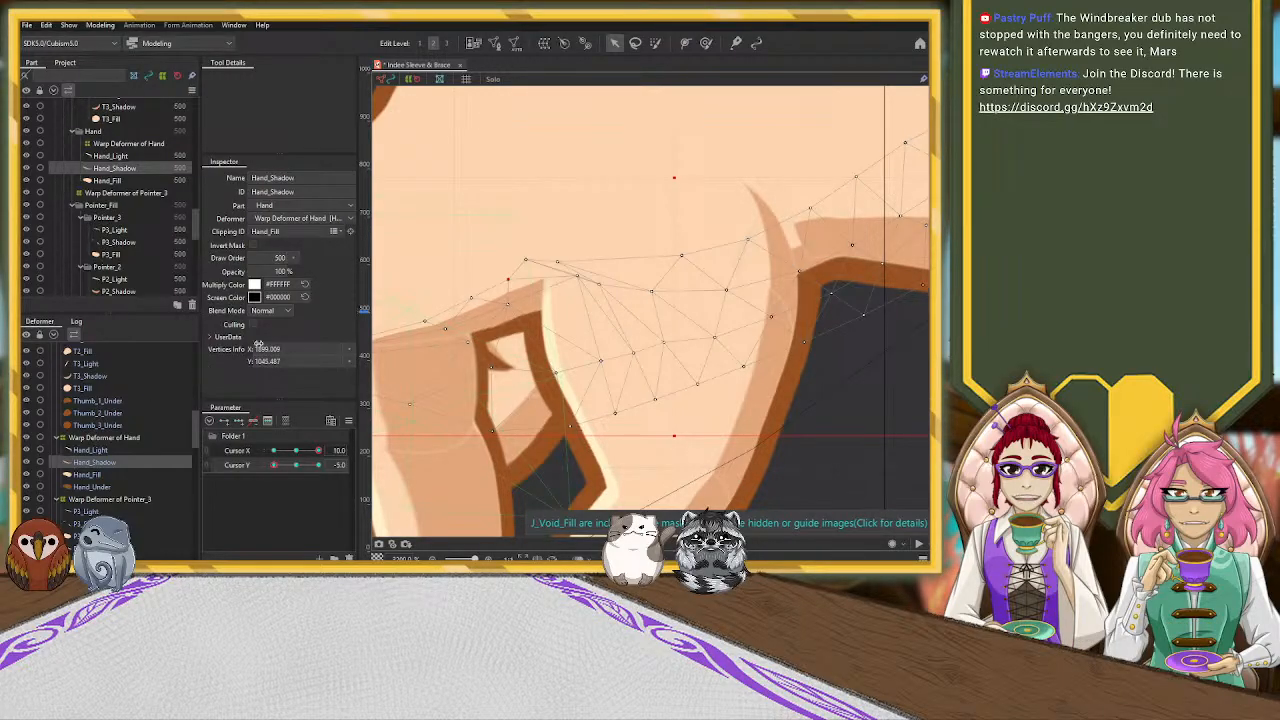
Select the P3_Shadow mesh and nudge its vertices near the pointer's outer edge
scroll(553, 323, down, 5)
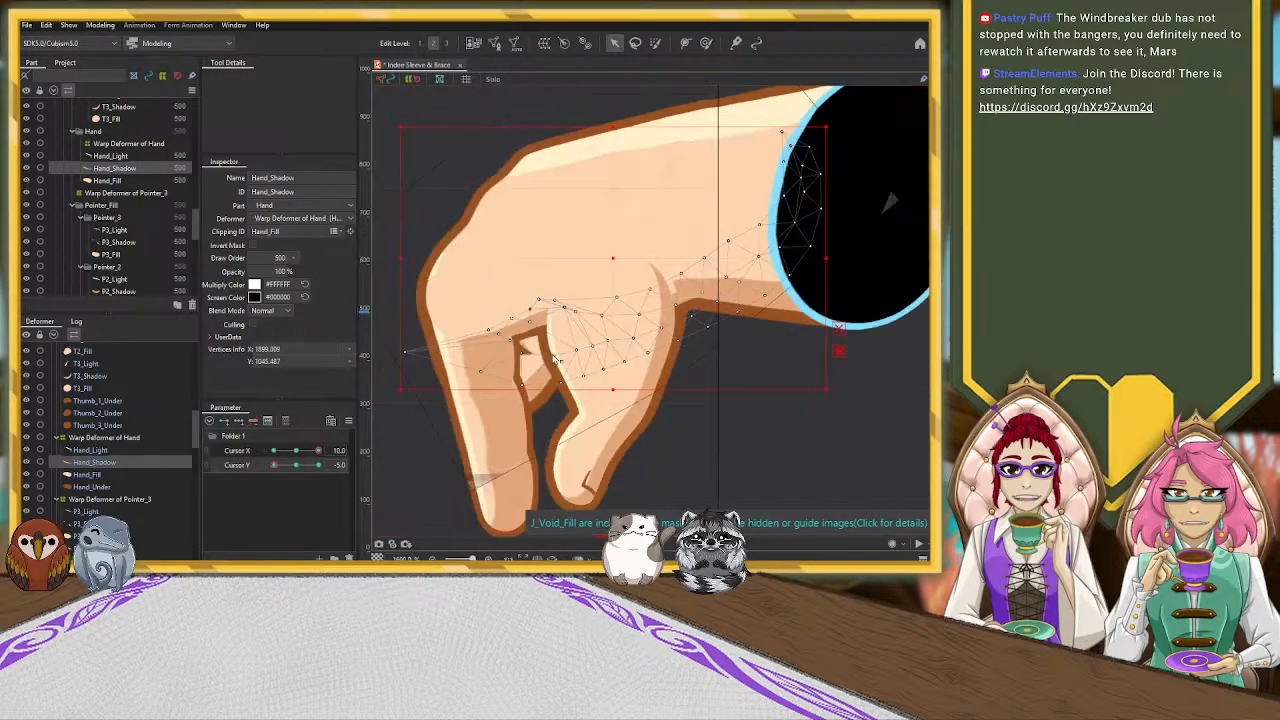
click(497, 382)
click(501, 359)
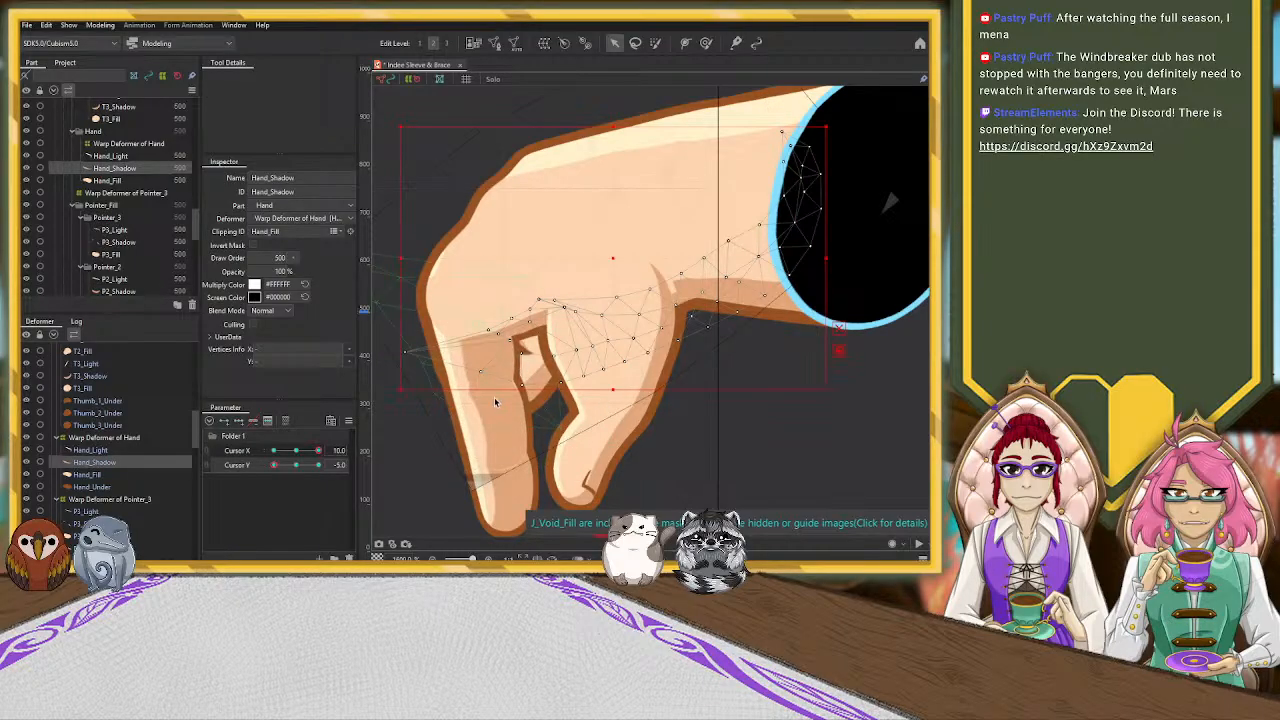
click(483, 385)
click(483, 385)
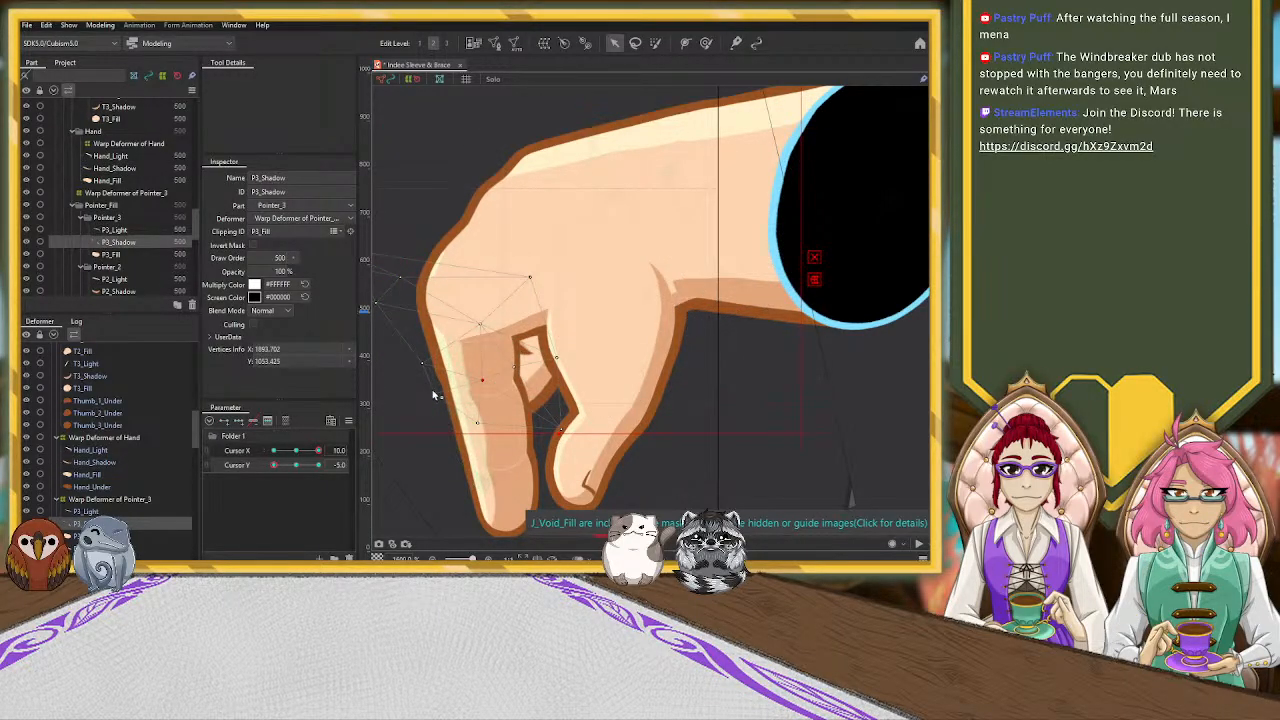
click(483, 428)
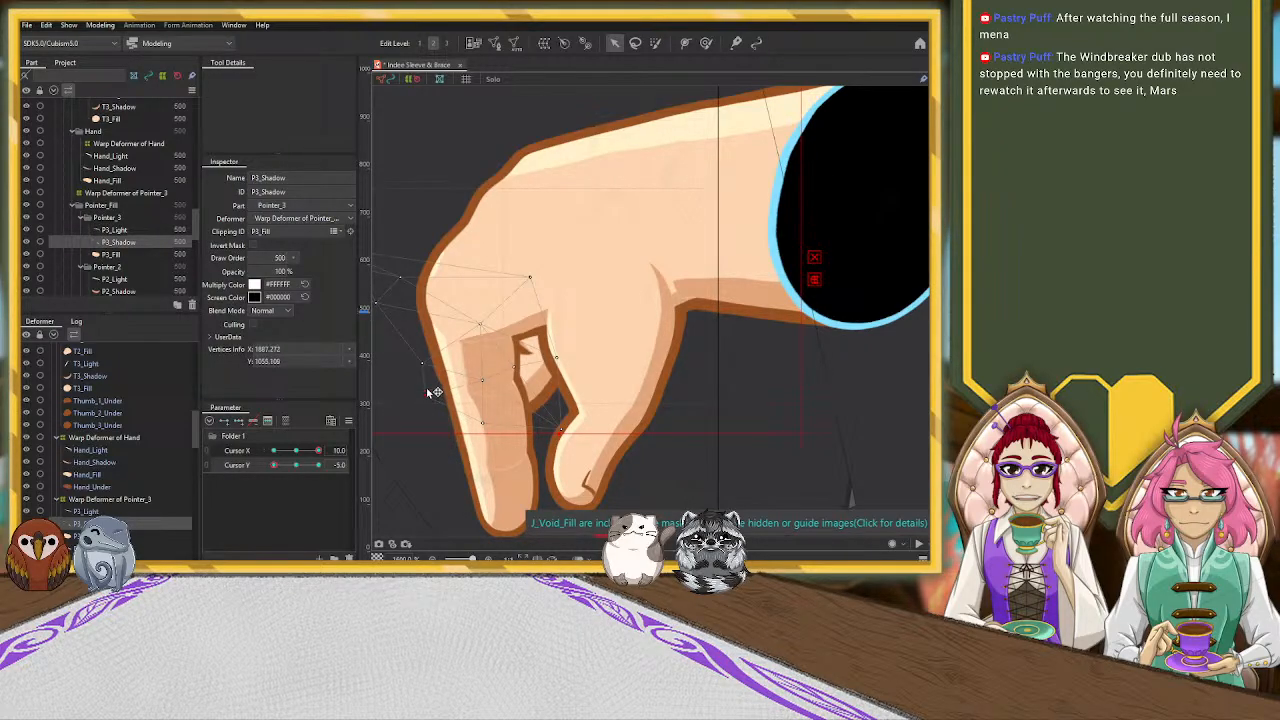
drag(423, 363, 427, 363)
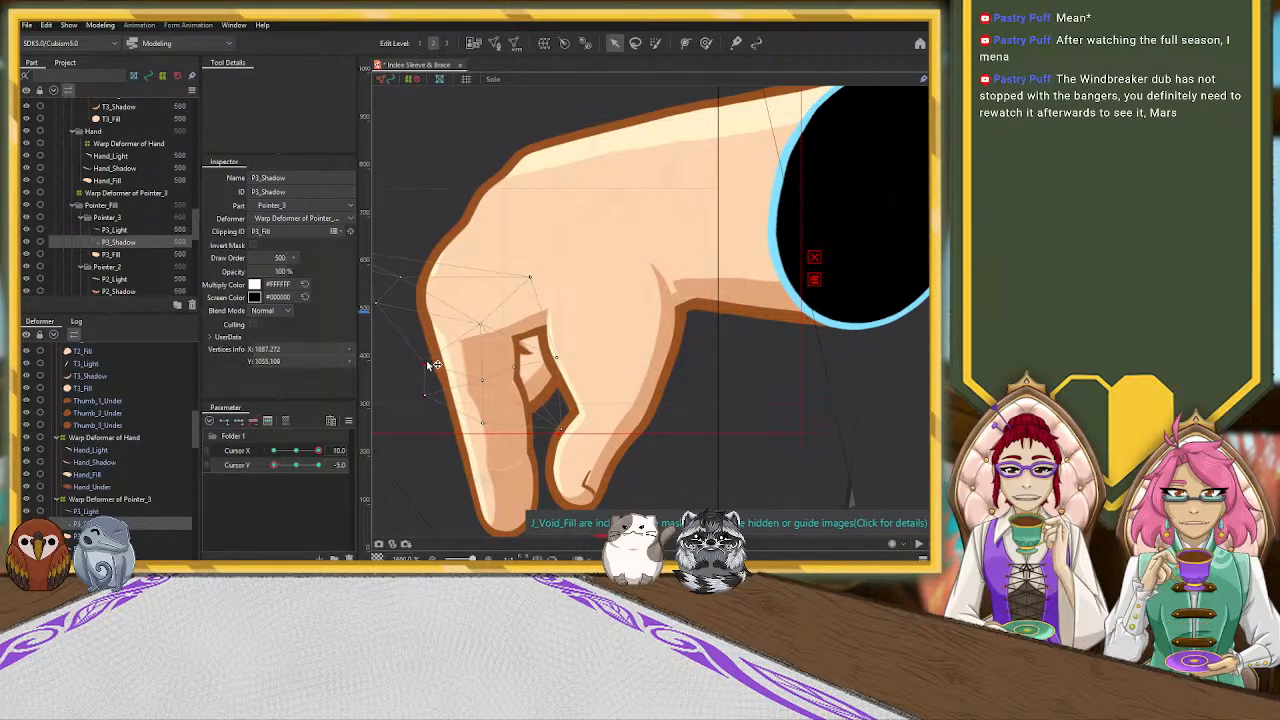
Select the Hand_Light mesh and pull its lower end vertices down along the knuckle's outer edge
click(463, 432)
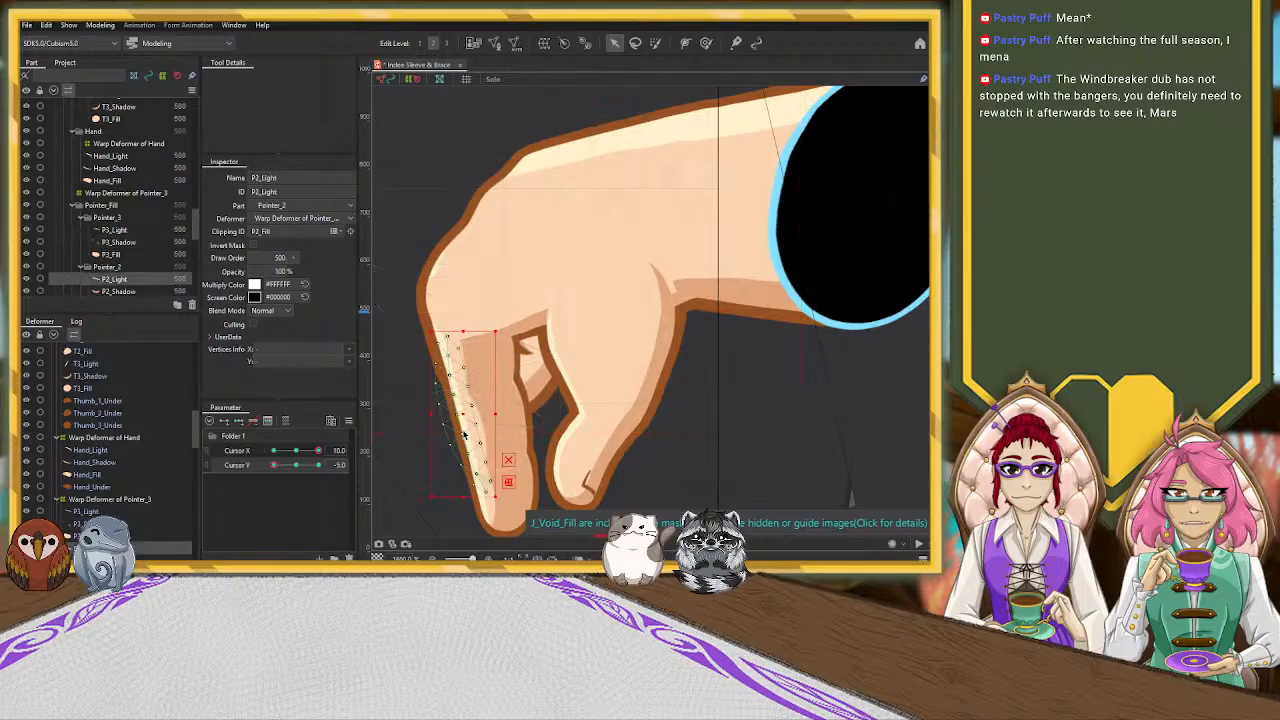
click(433, 272)
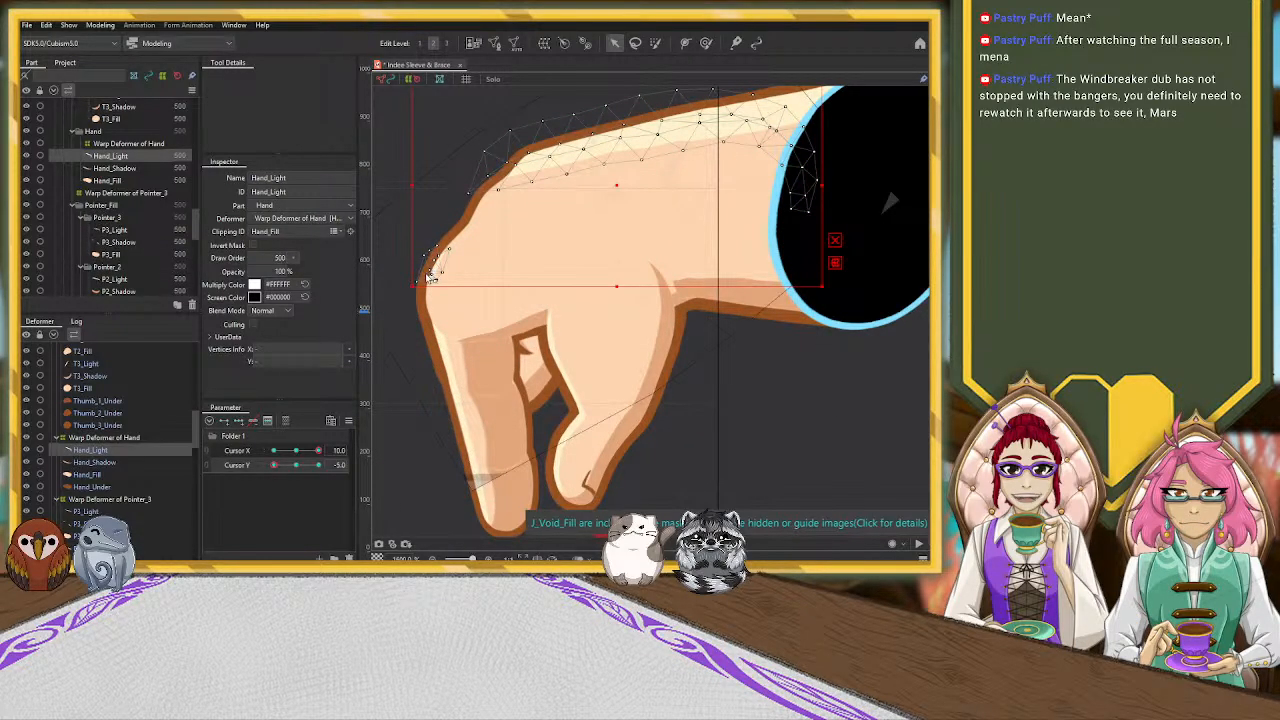
scroll(430, 277, up, 3)
click(439, 289)
drag(409, 292, 404, 348)
drag(448, 288, 441, 359)
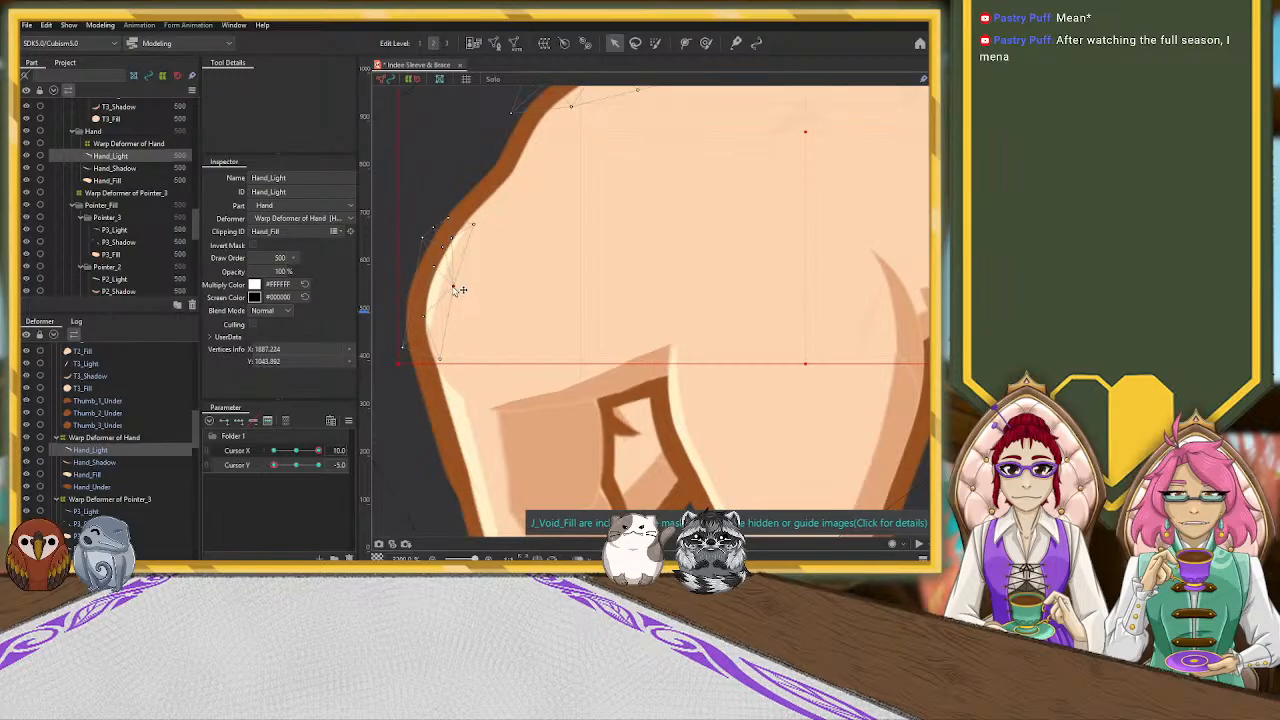
Reshape the Hand_Light vertices around the knuckle, moving the lower ones toward the pointer and spreading the upper ones along the outline
mouse_move(425, 318)
mouse_down()
mouse_move(421, 350)
mouse_move(421, 335)
mouse_up()
drag(434, 268, 423, 308)
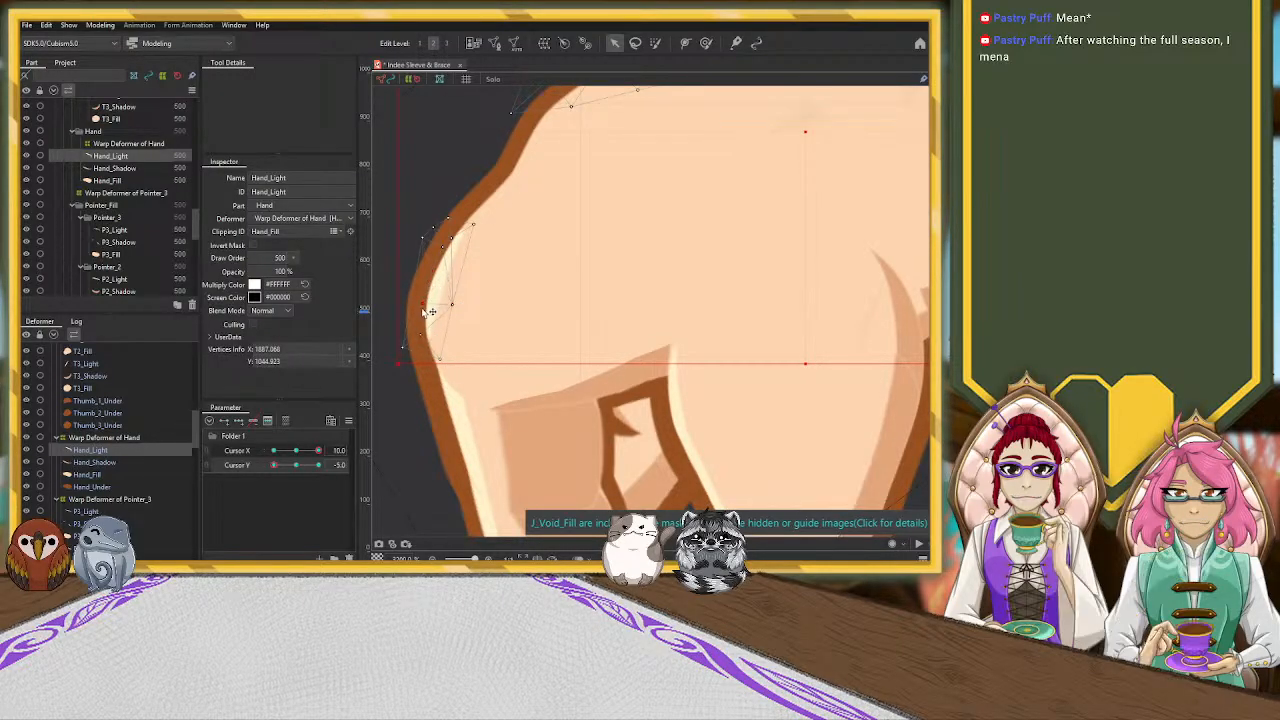
mouse_move(440, 360)
mouse_down()
mouse_move(450, 369)
mouse_move(411, 370)
mouse_move(463, 366)
mouse_up()
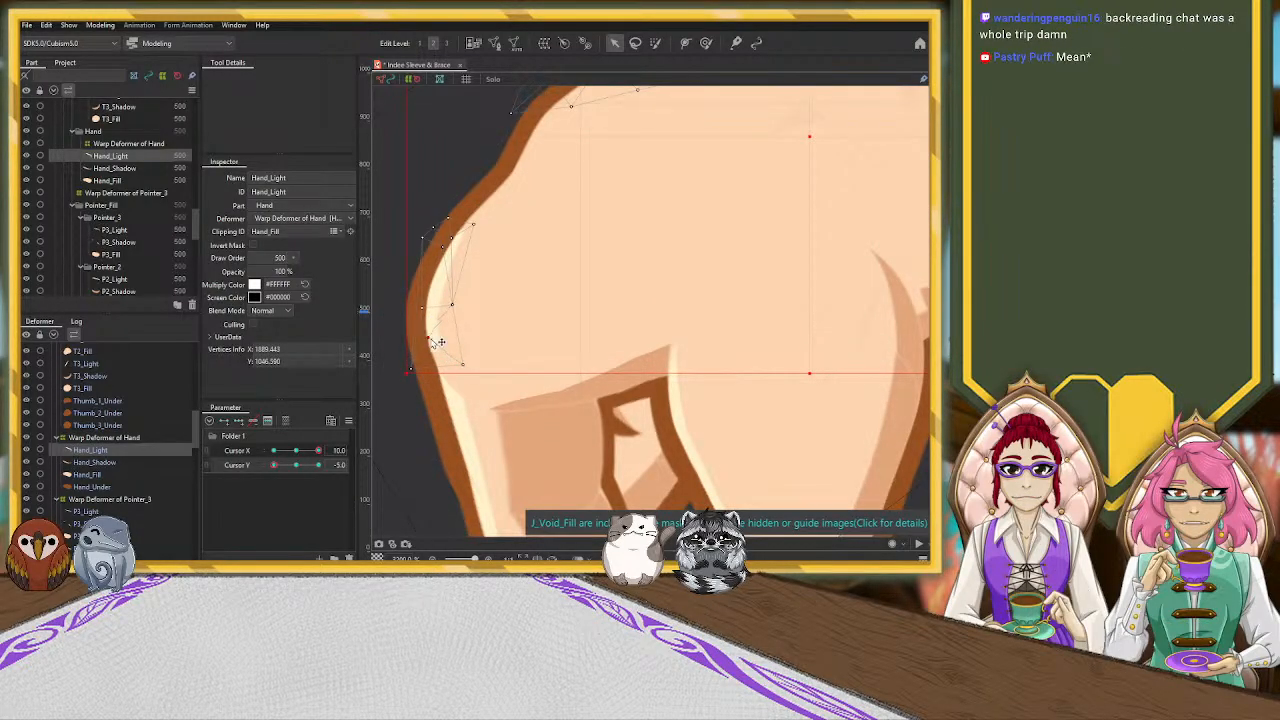
drag(465, 366, 470, 377)
drag(454, 305, 450, 305)
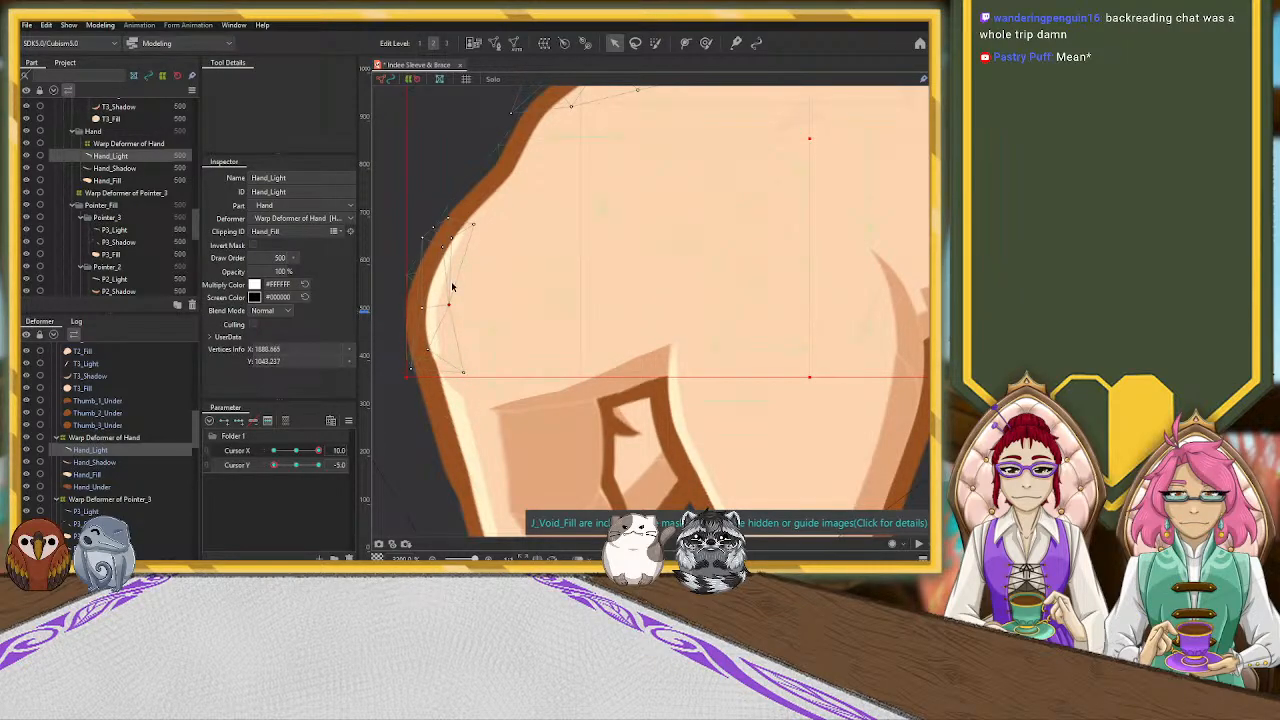
drag(443, 248, 409, 294)
mouse_move(434, 229)
mouse_down()
mouse_move(421, 246)
mouse_move(448, 246)
mouse_up()
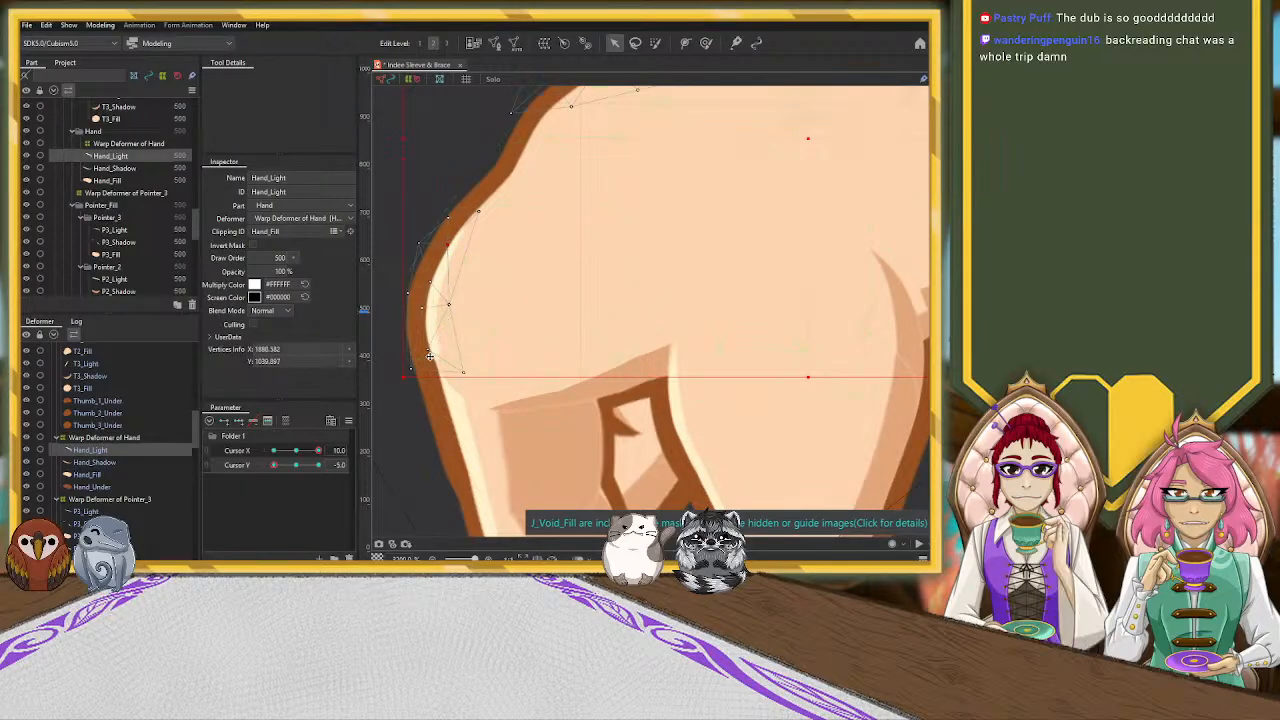
Compare the knuckle highlight with P3_Light, and extend Hand_Light's lower end farther down into the pointer with its edge vertices realigned
click(459, 407)
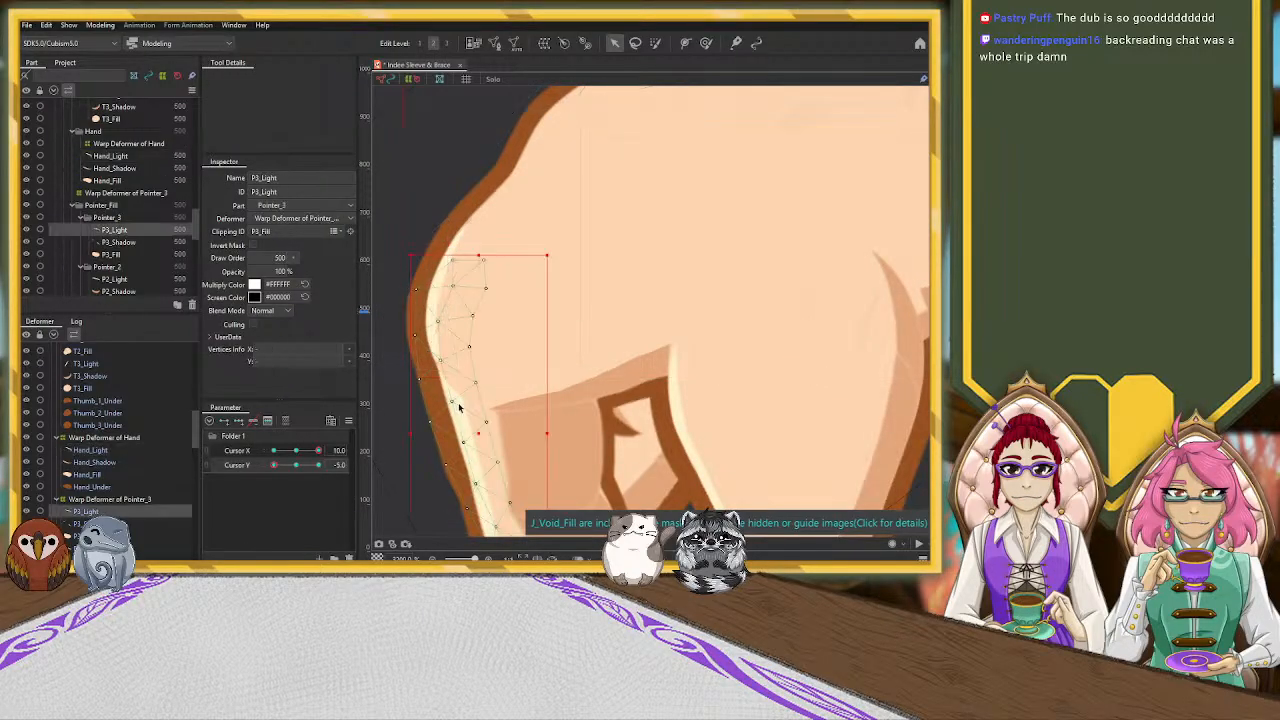
click(436, 306)
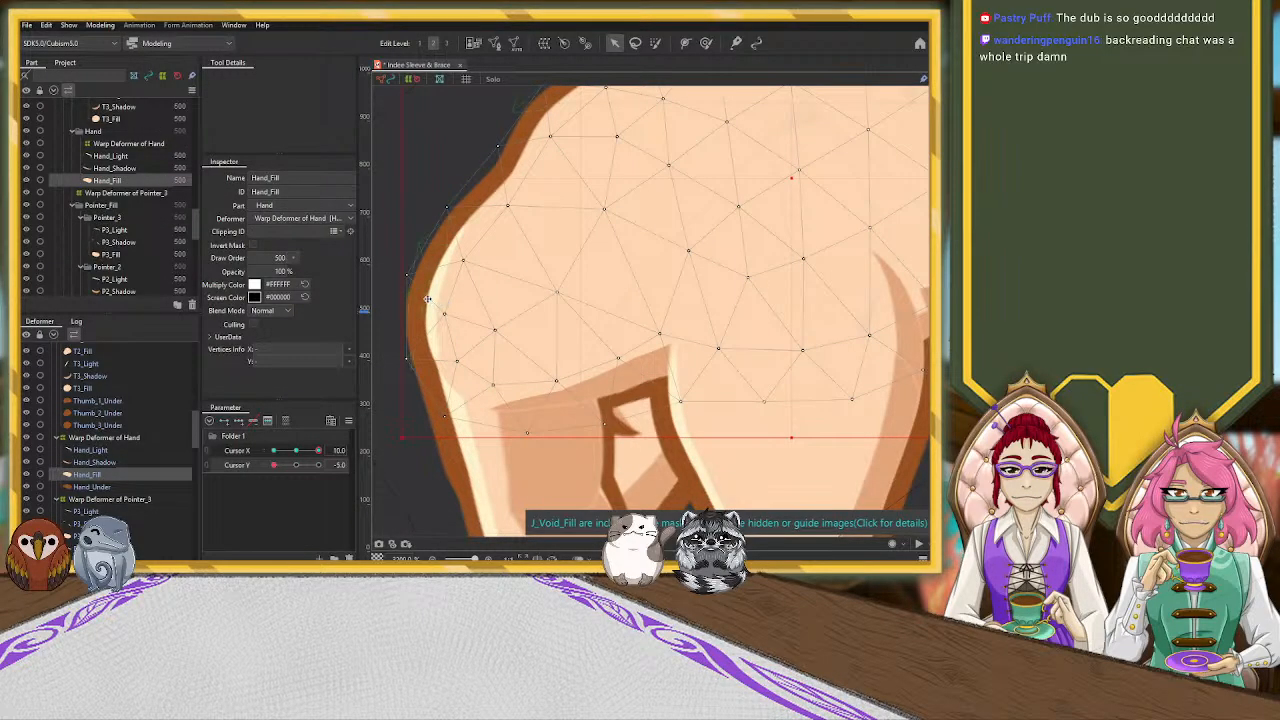
click(430, 305)
drag(411, 372, 523, 473)
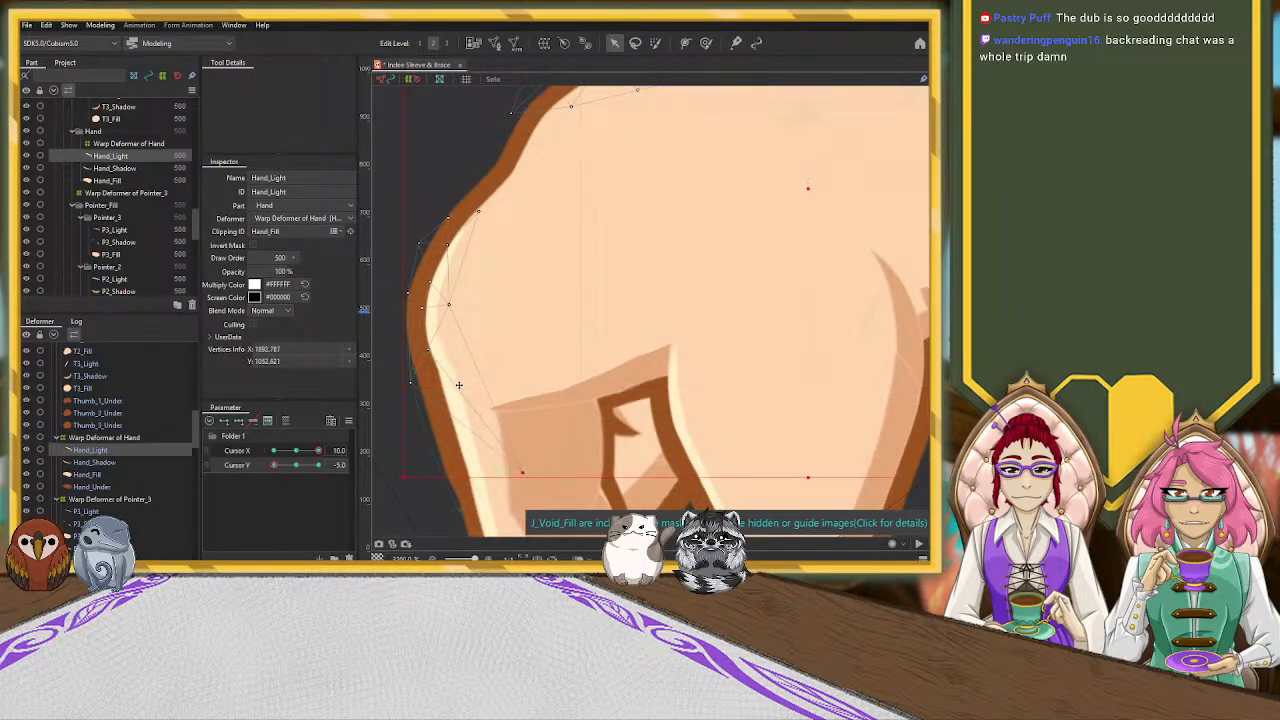
drag(431, 353, 436, 374)
mouse_move(424, 309)
mouse_down()
mouse_move(423, 329)
mouse_move(454, 320)
mouse_move(427, 292)
mouse_up()
drag(433, 373, 438, 378)
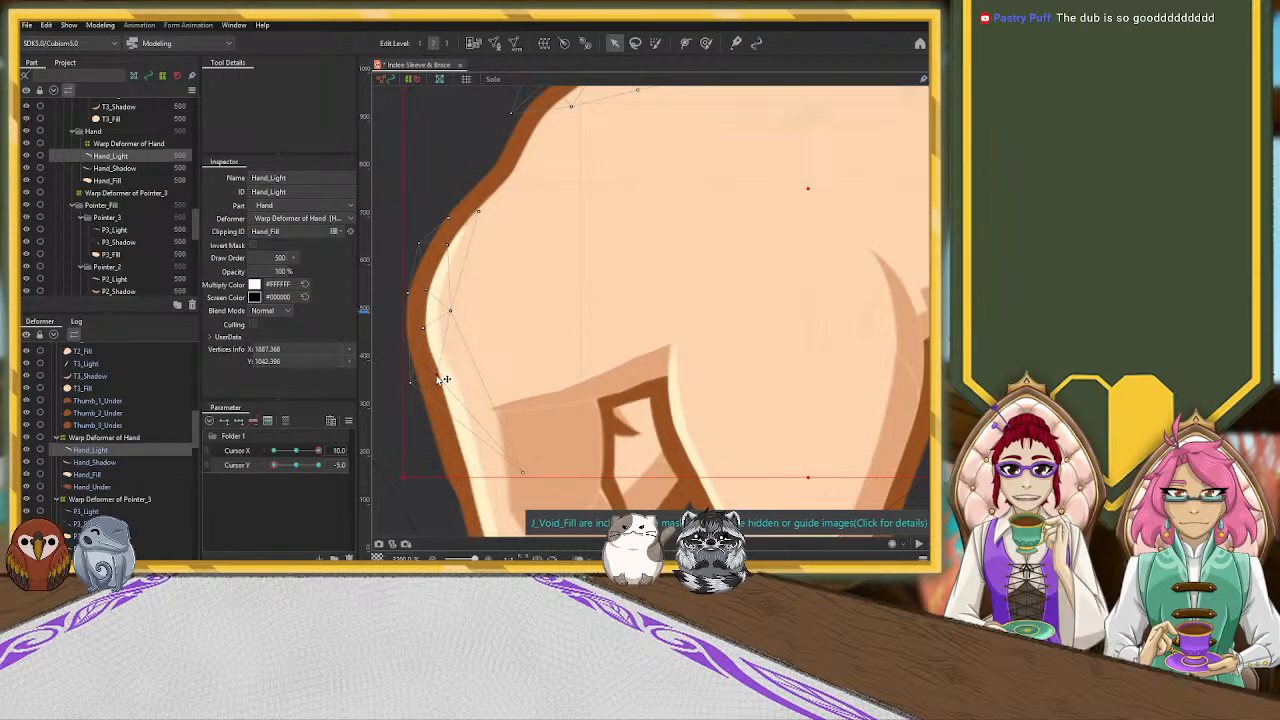
drag(522, 472, 522, 469)
scroll(640, 340, down, 4)
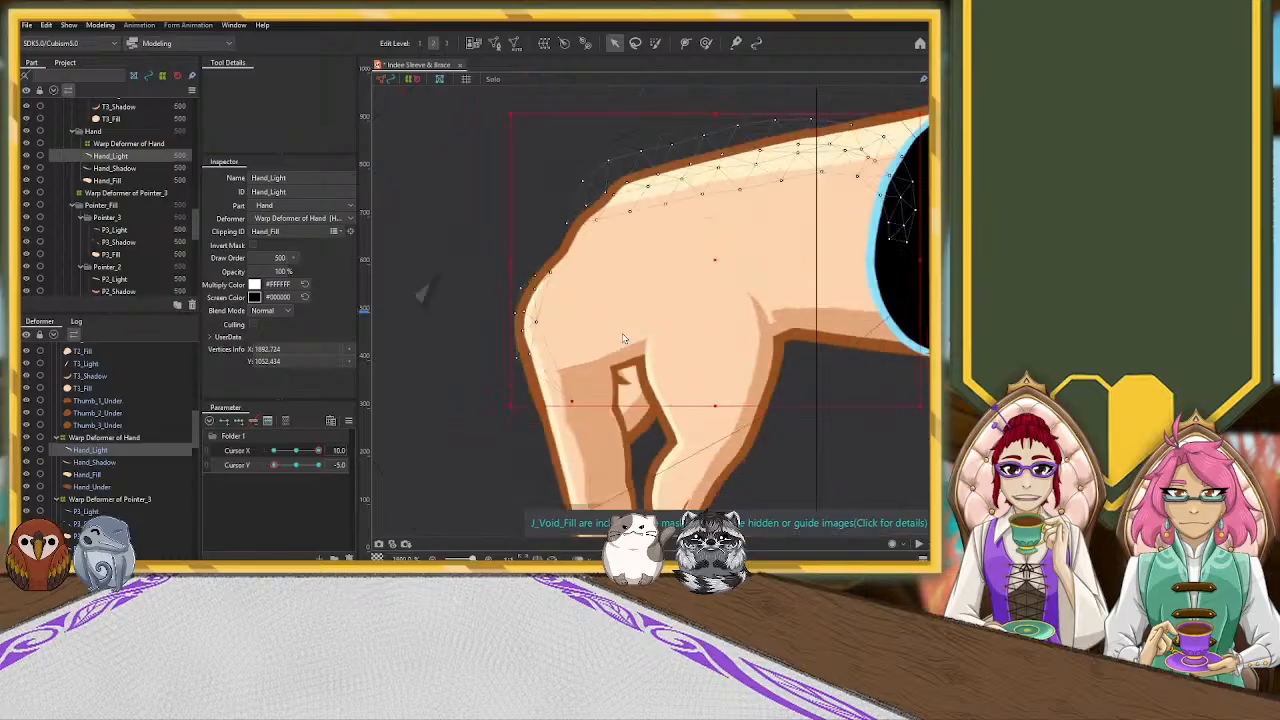
click(433, 386)
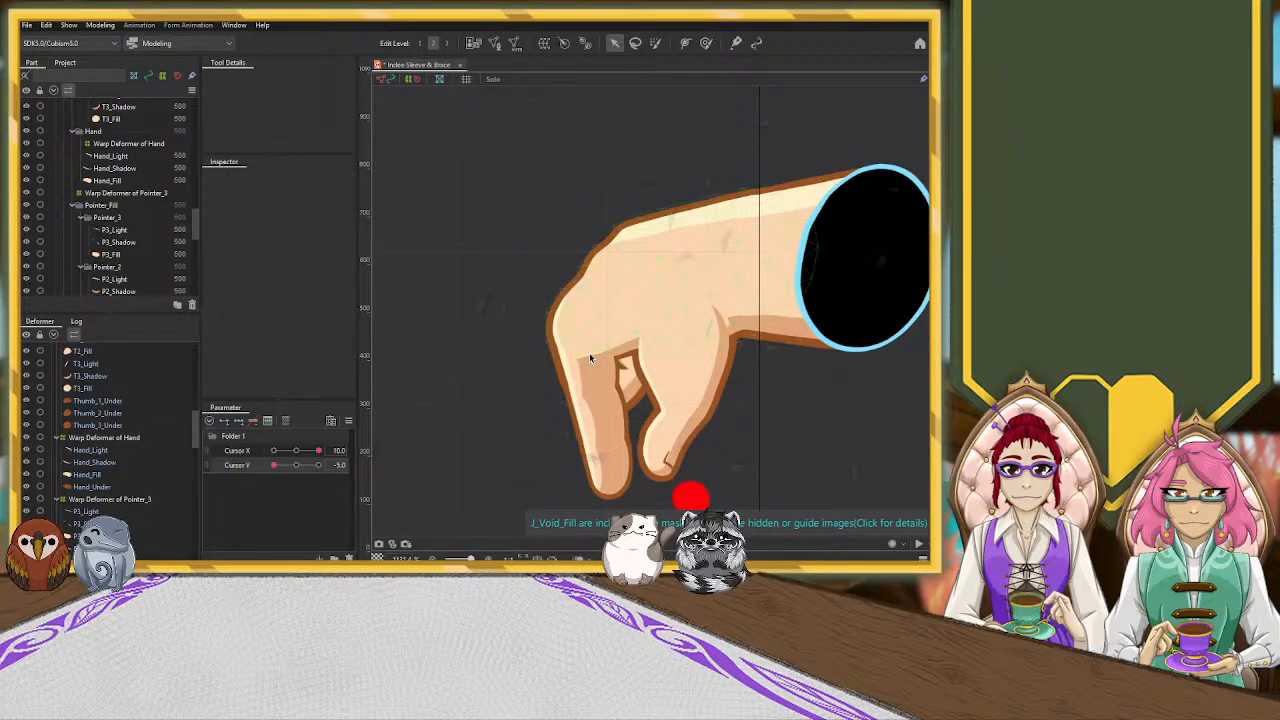
scroll(878, 387, down, 2)
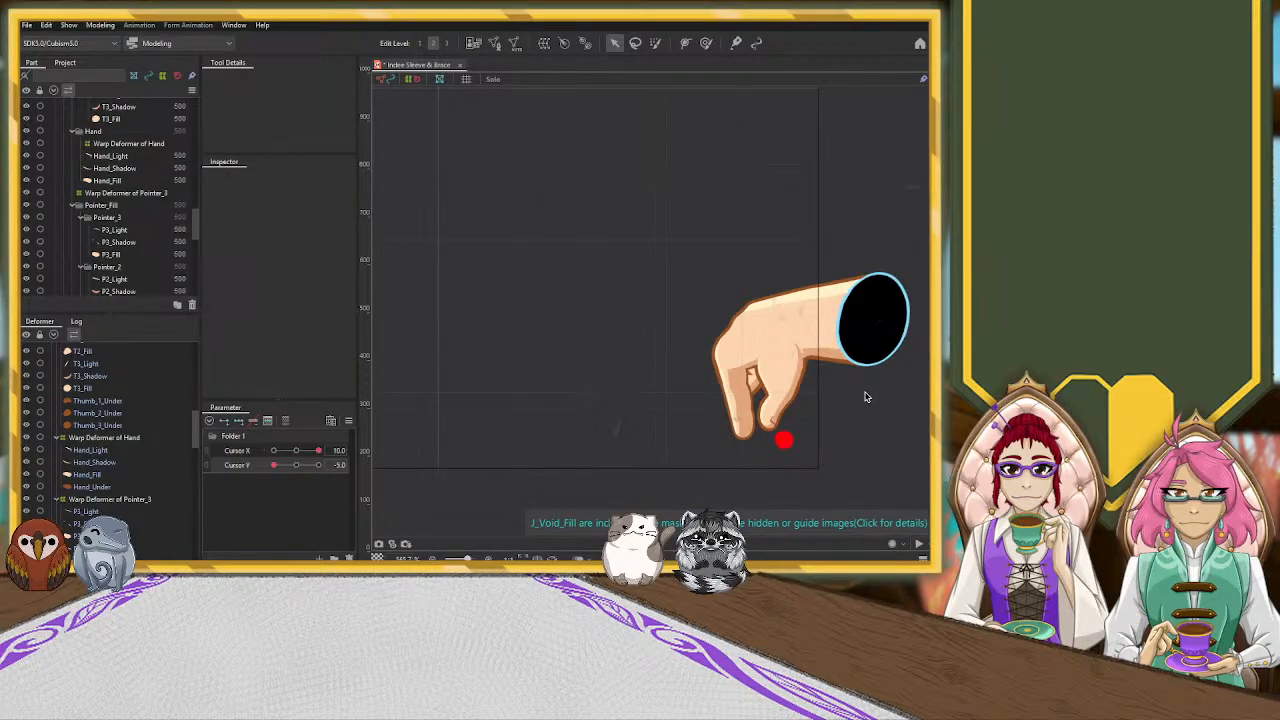
Reselect Hand_Shadow and move its upper vertices beside the thumb-wrist crease to reshape the shadow's tip
scroll(866, 397, up, 5)
click(692, 291)
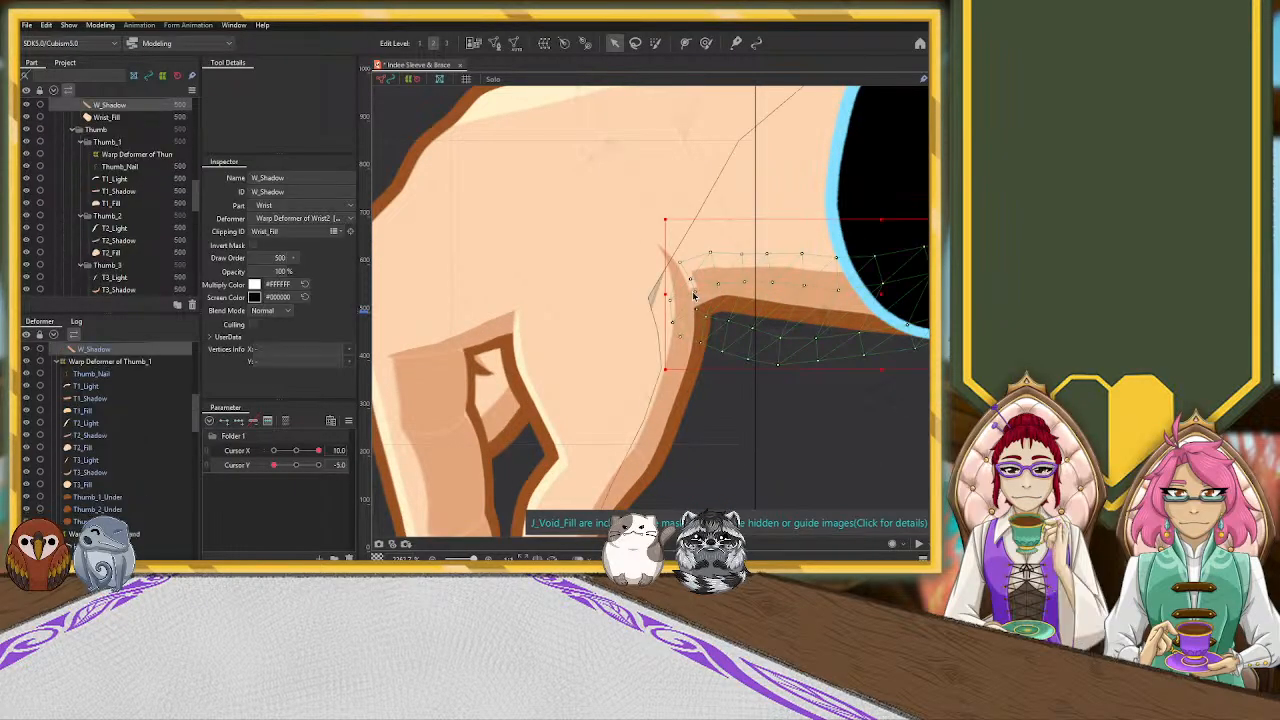
scroll(87, 489, down, 3)
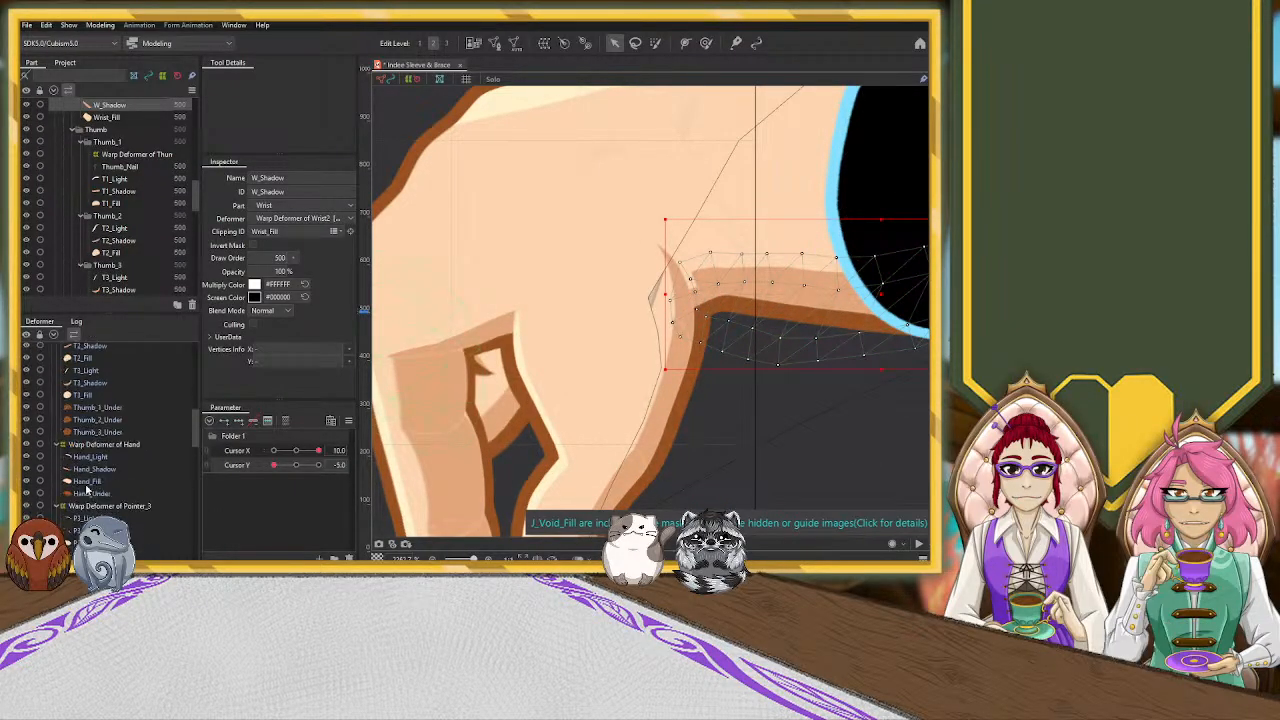
click(91, 495)
click(102, 470)
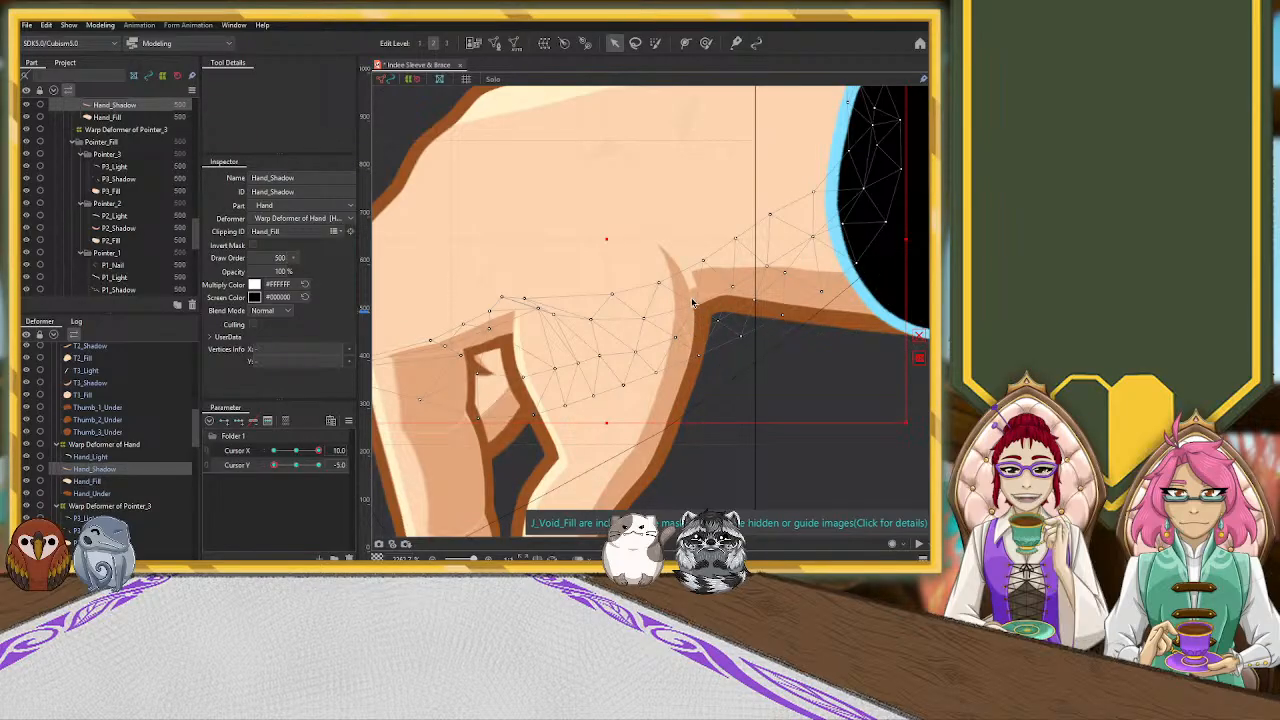
scroll(651, 266, down, 4)
scroll(651, 266, up, 2)
drag(628, 157, 598, 98)
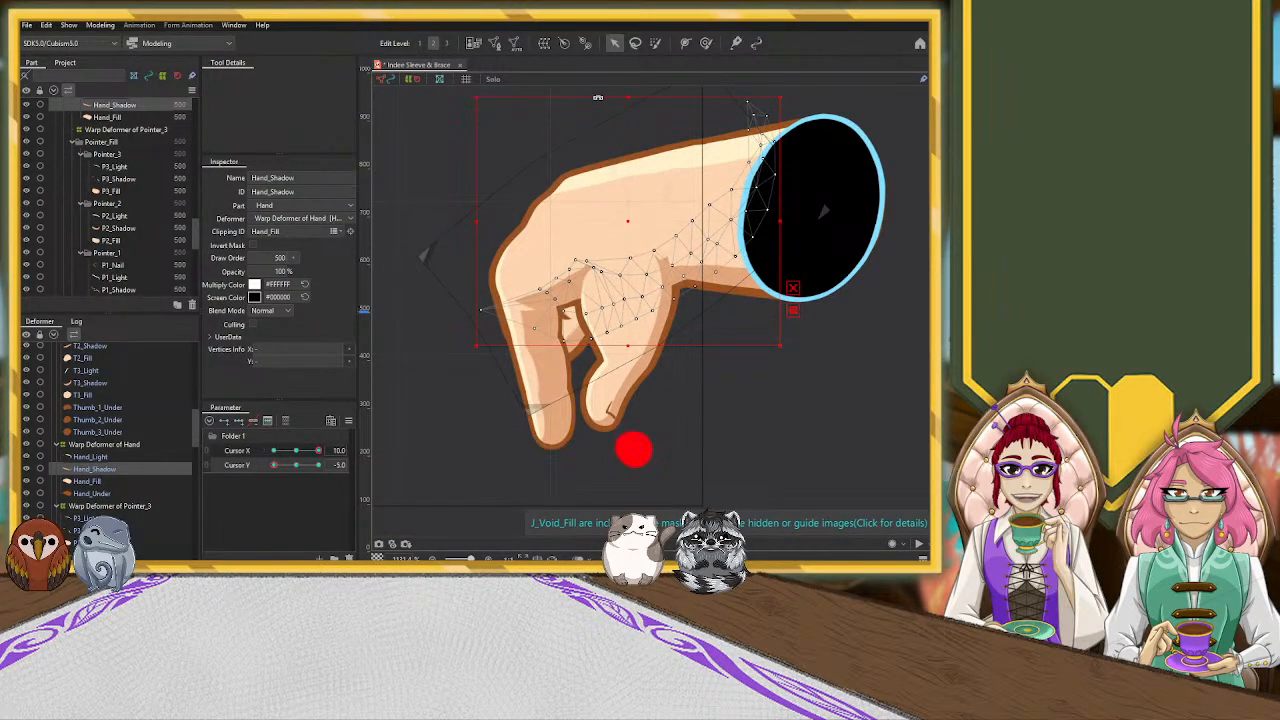
scroll(660, 250, up, 5)
drag(588, 237, 569, 219)
drag(674, 223, 668, 231)
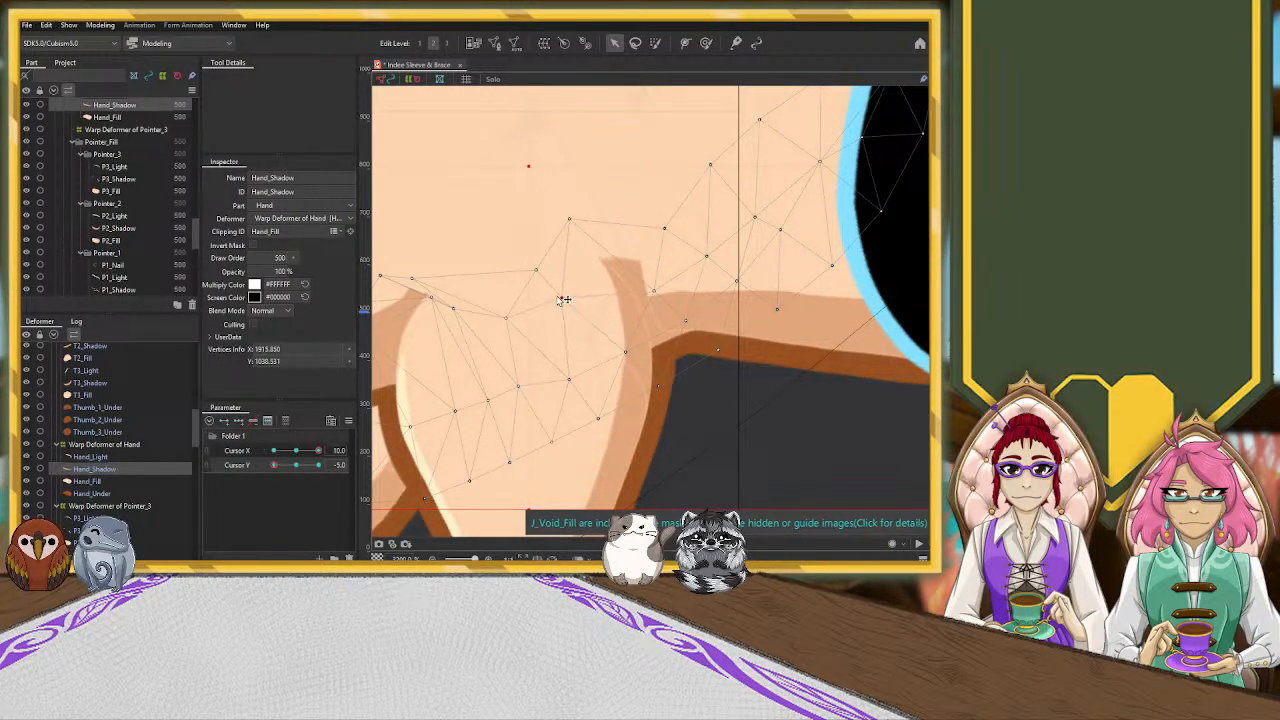
Select Warp Deformer of Wrist2 and nudge its control points beside the thumb crease to adjust the W_Shadow shape
click(619, 399)
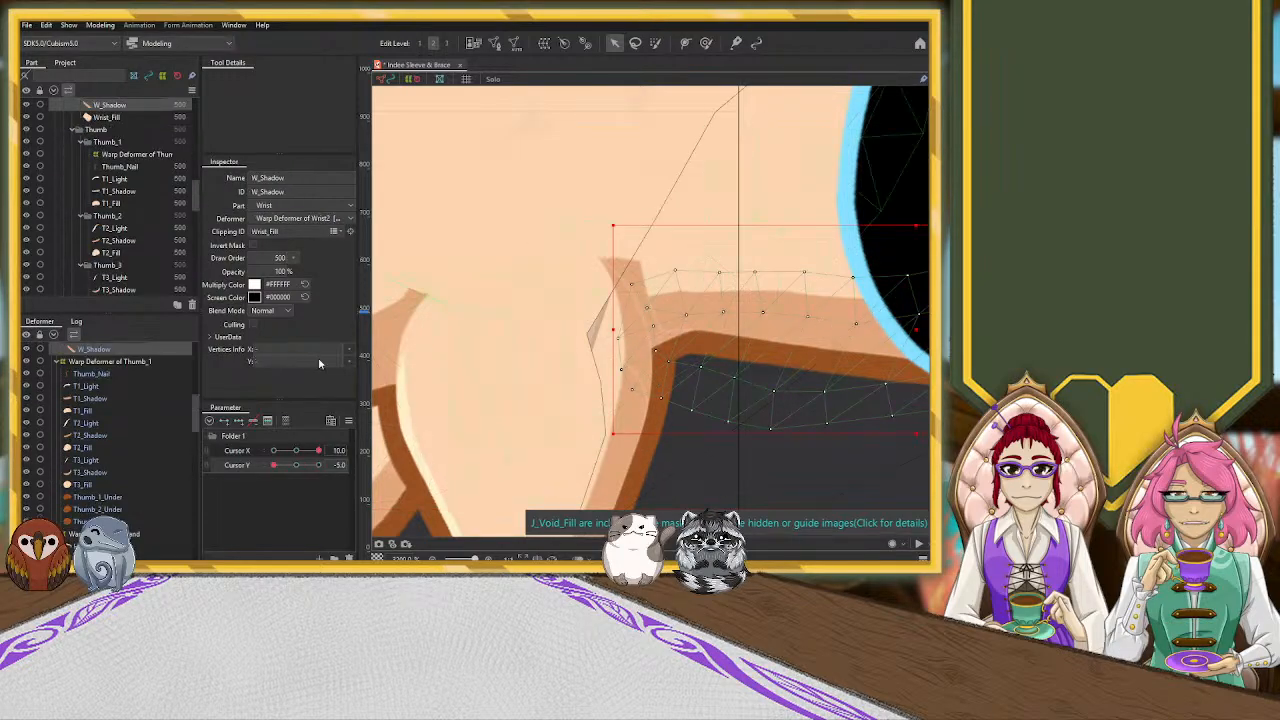
scroll(149, 440, up, 2)
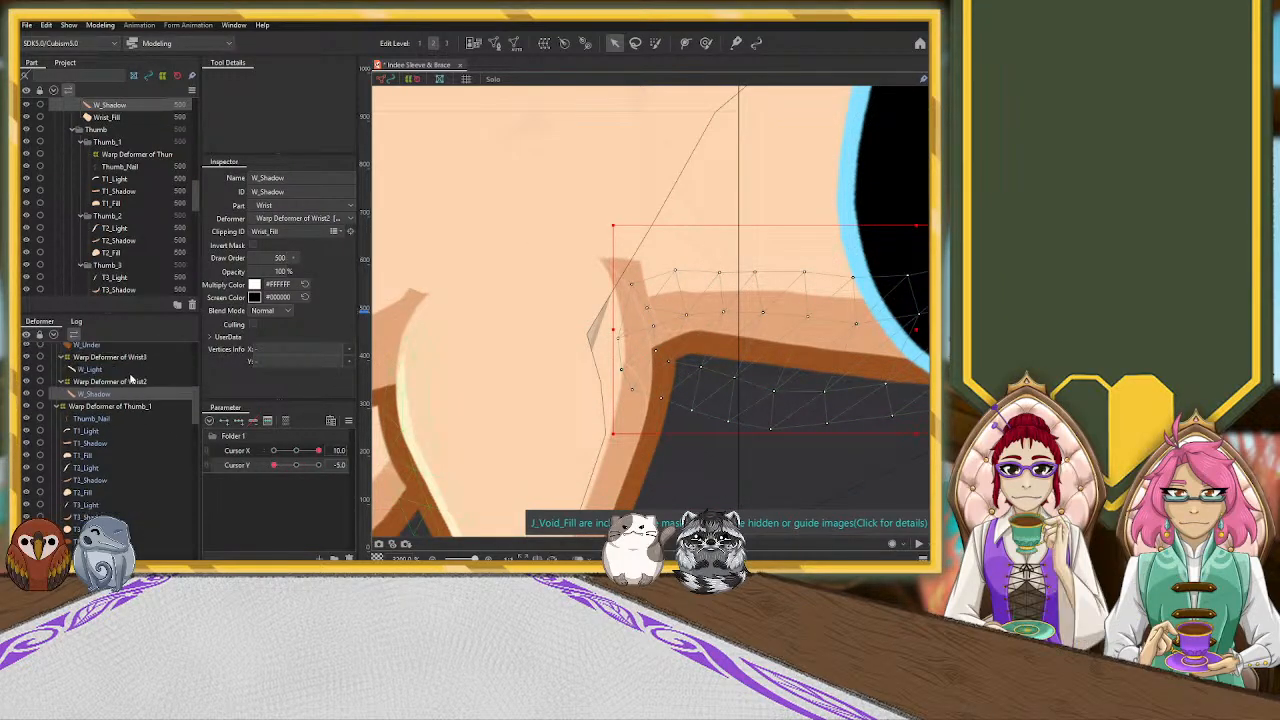
click(110, 381)
scroll(656, 356, down, 2)
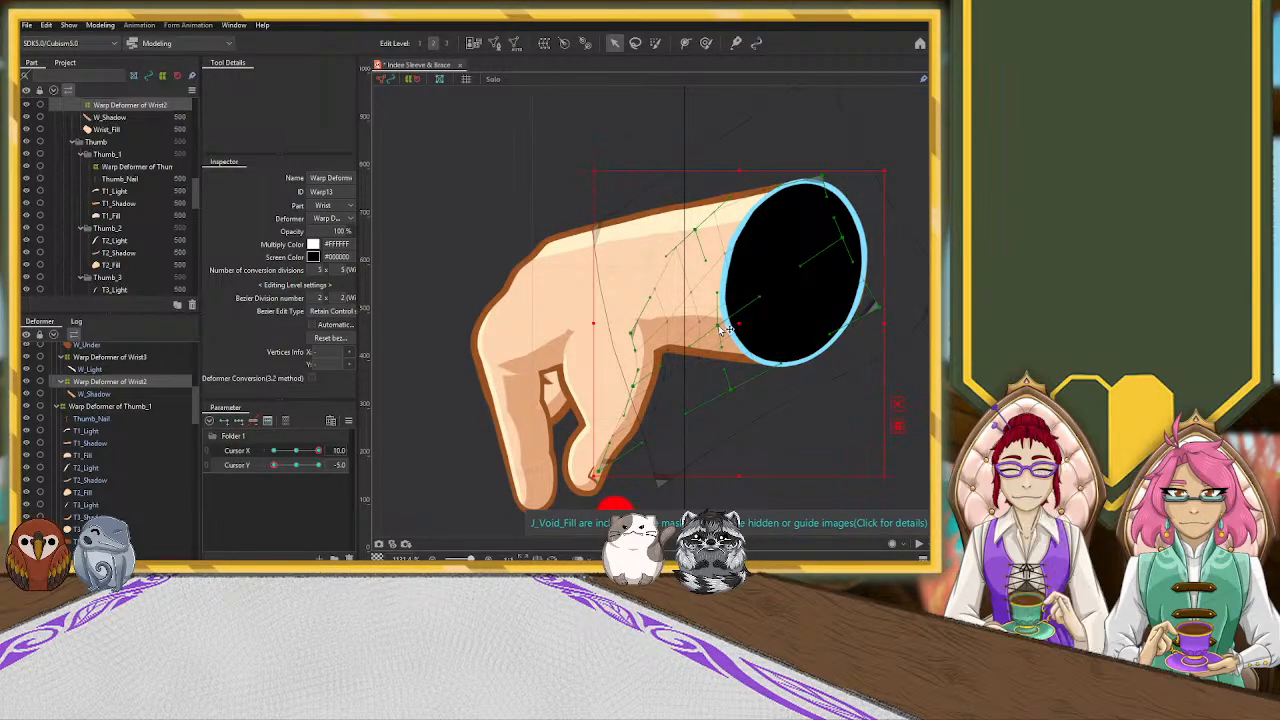
click(668, 327)
drag(631, 334, 629, 332)
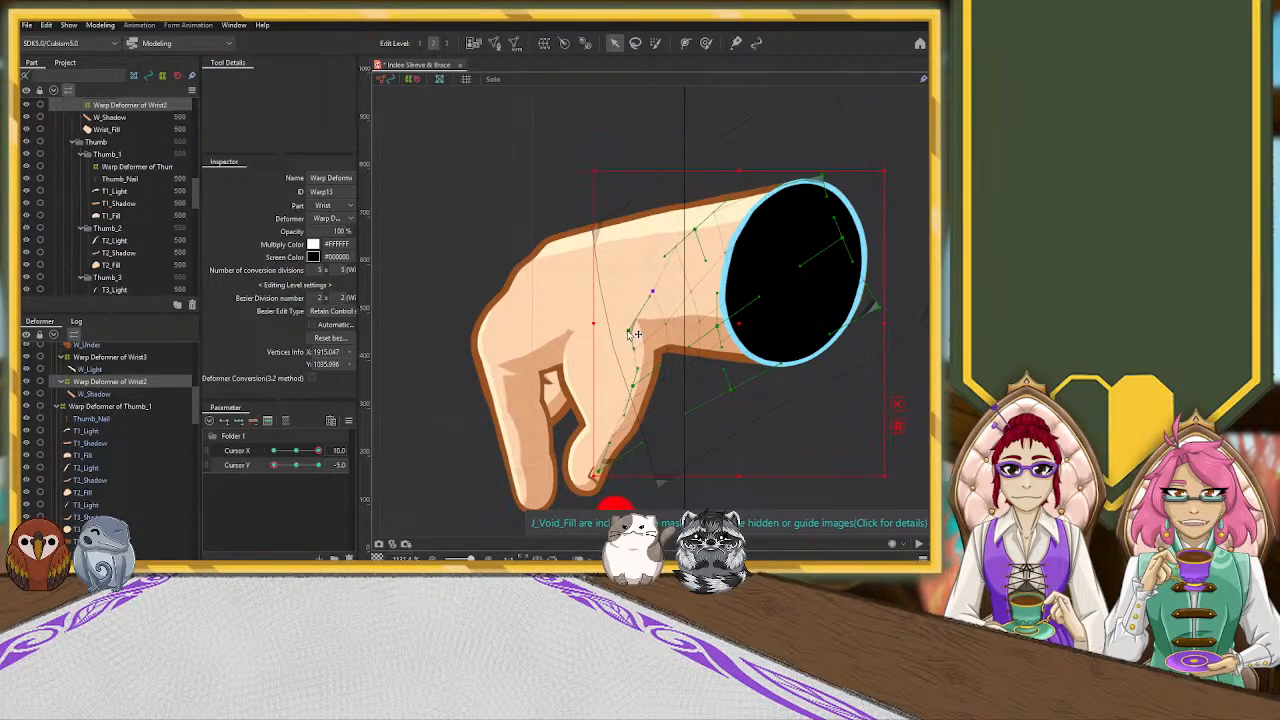
click(691, 296)
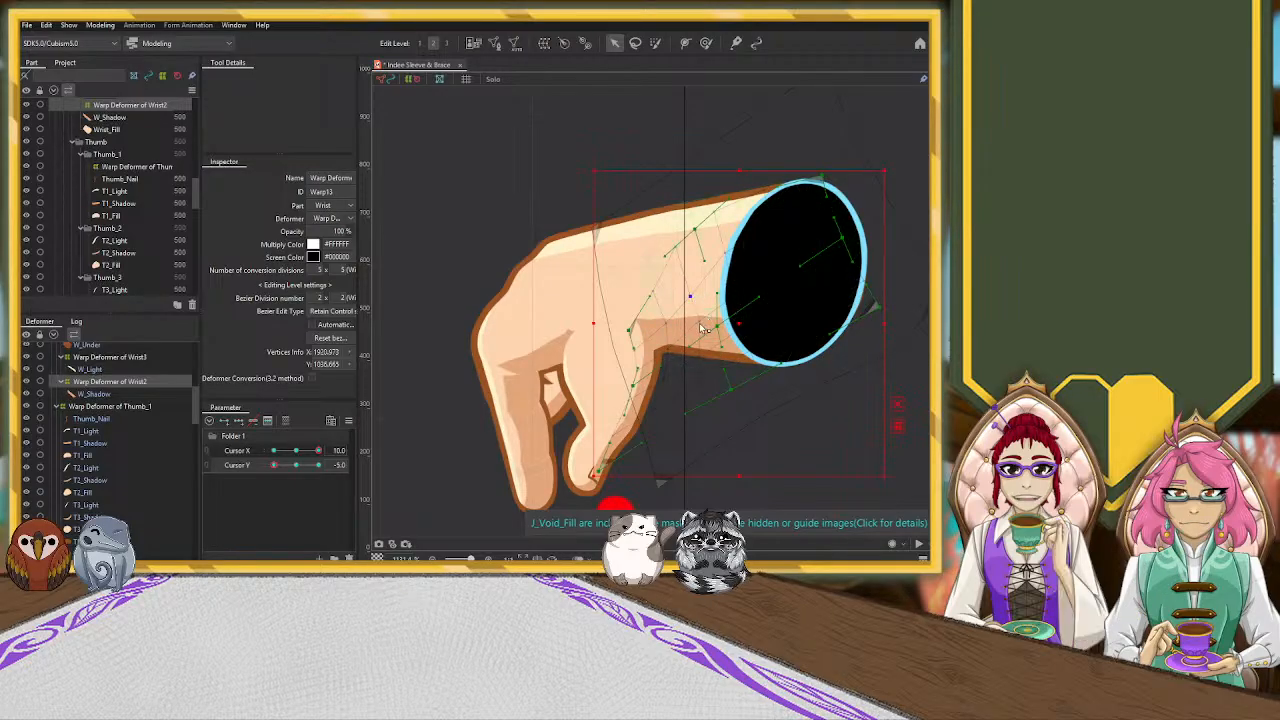
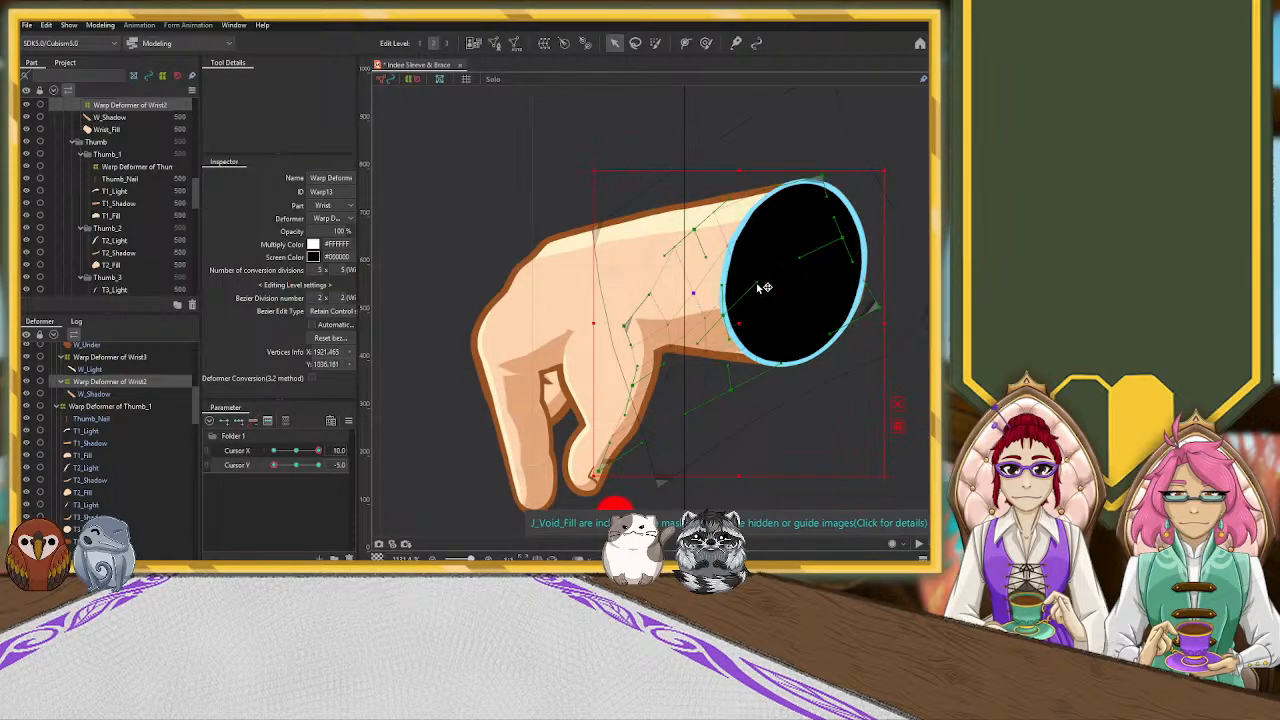
Reshape Warp Deformer of Wrist2 by moving its upper corner control point above the wrist opening, refining the W_Shadow shape
drag(834, 181, 779, 99)
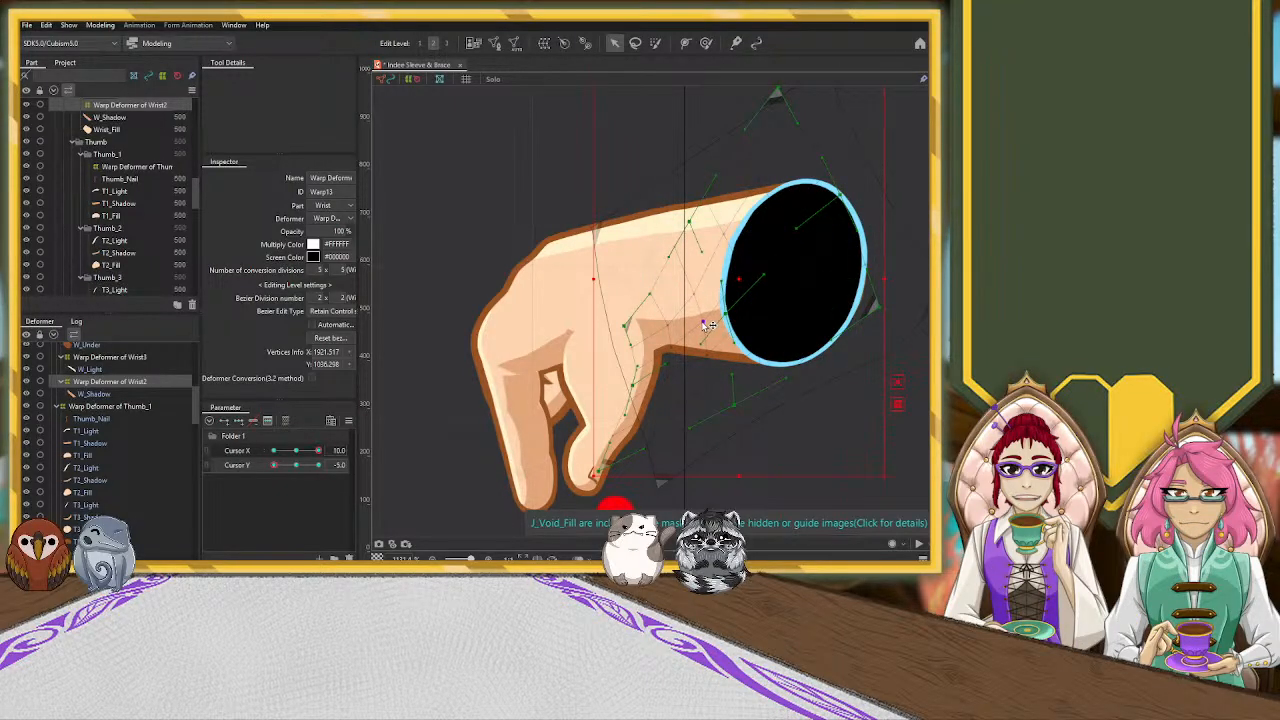
click(843, 460)
scroll(838, 424, down, 5)
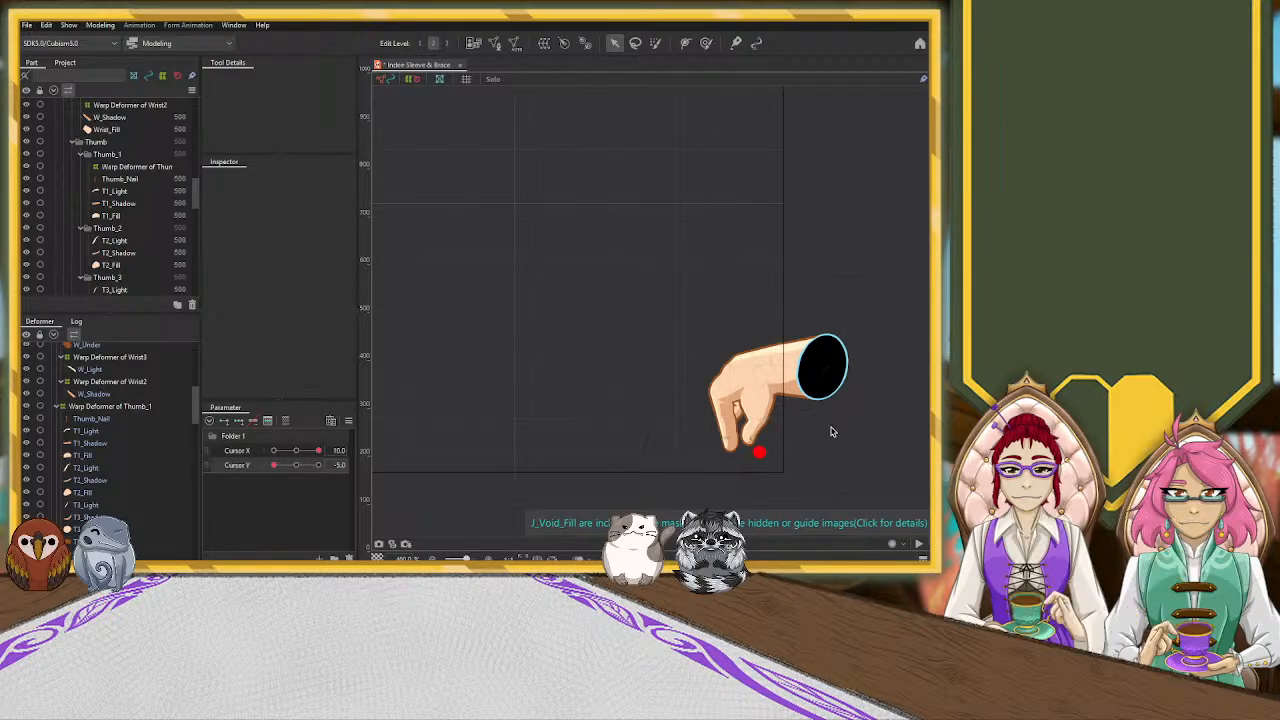
scroll(831, 432, up, 1)
scroll(831, 432, up, 2)
click(788, 318)
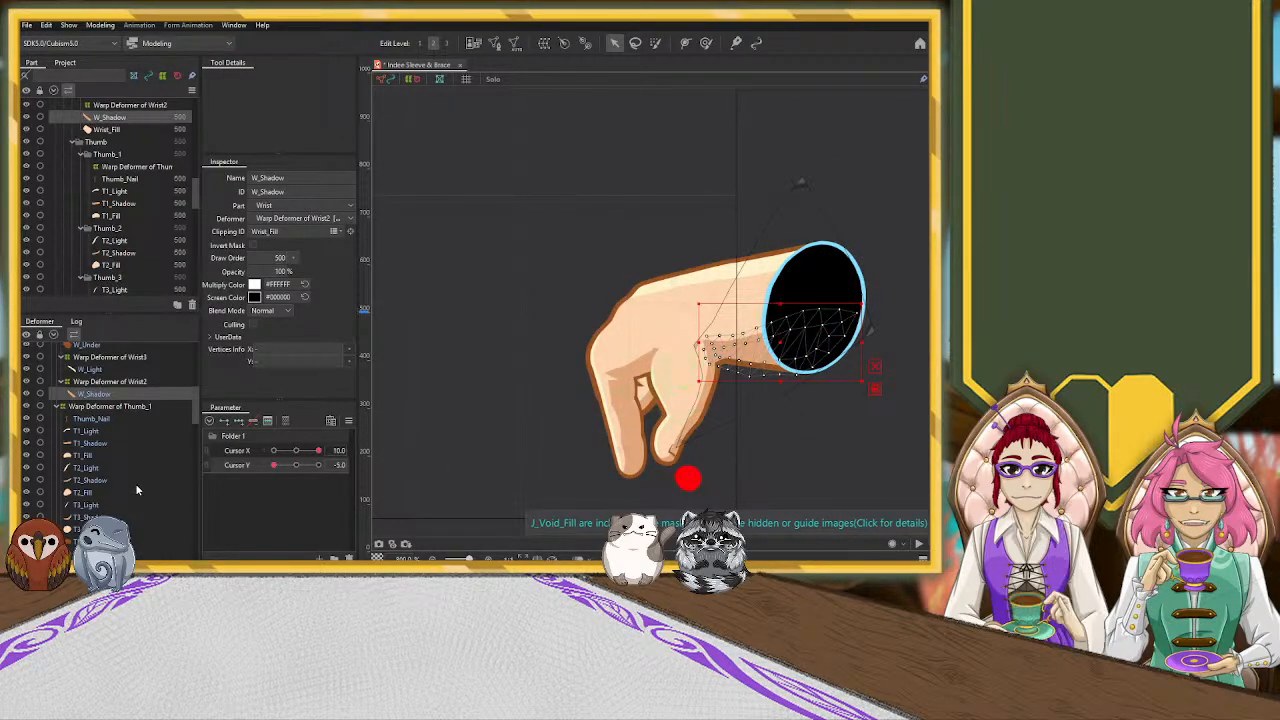
click(147, 382)
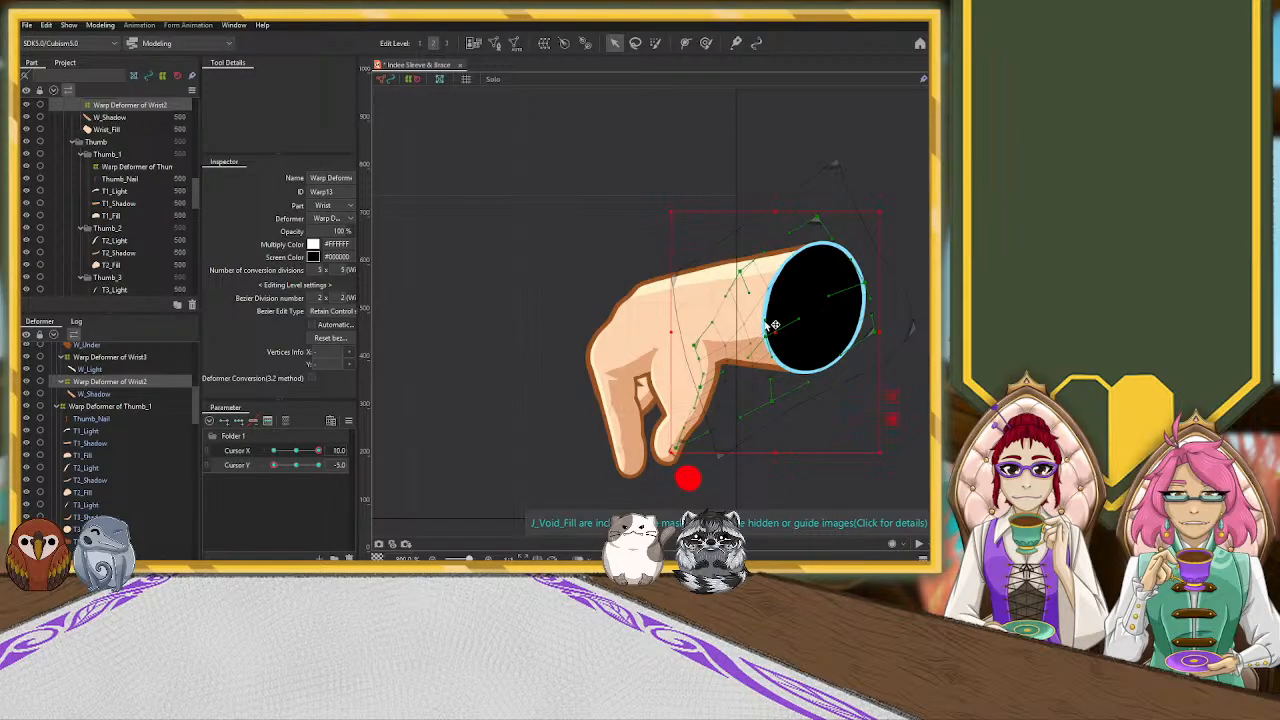
click(516, 323)
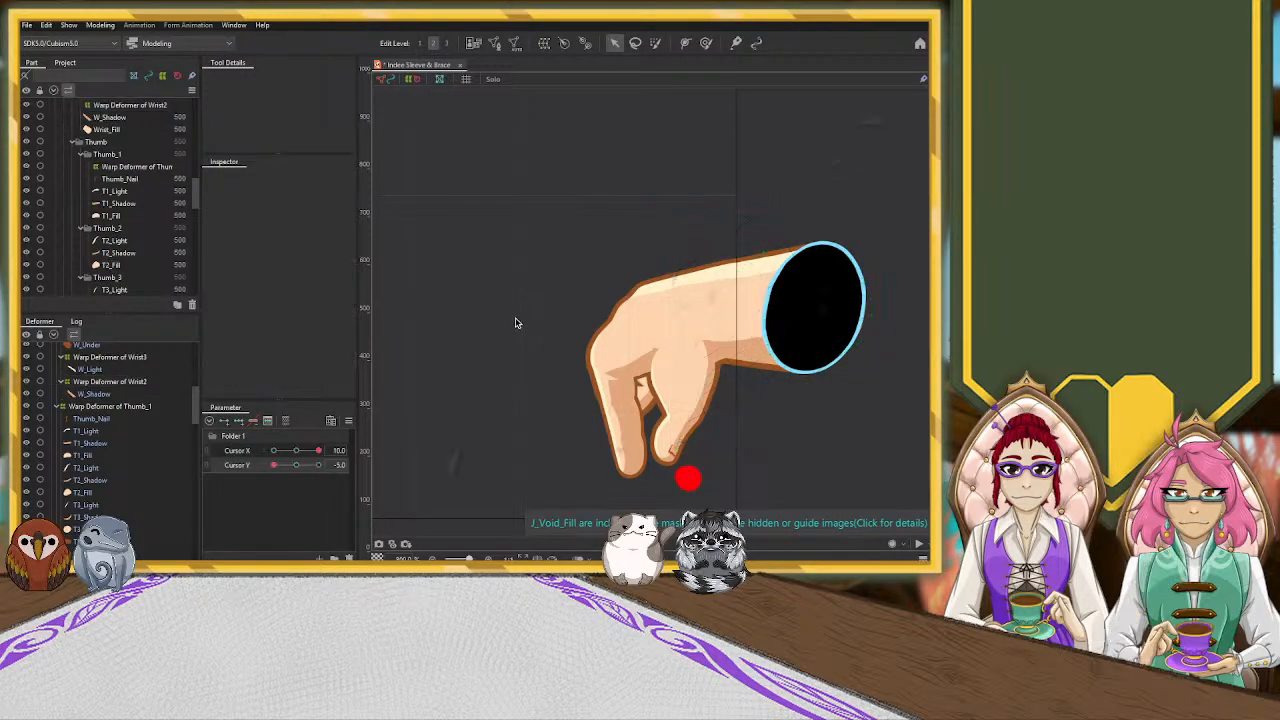
Select Hand_Shadow and move its vertices between the pointer and thumb to reshape the shadow toward the thumb crease
click(621, 380)
scroll(601, 383, up, 5)
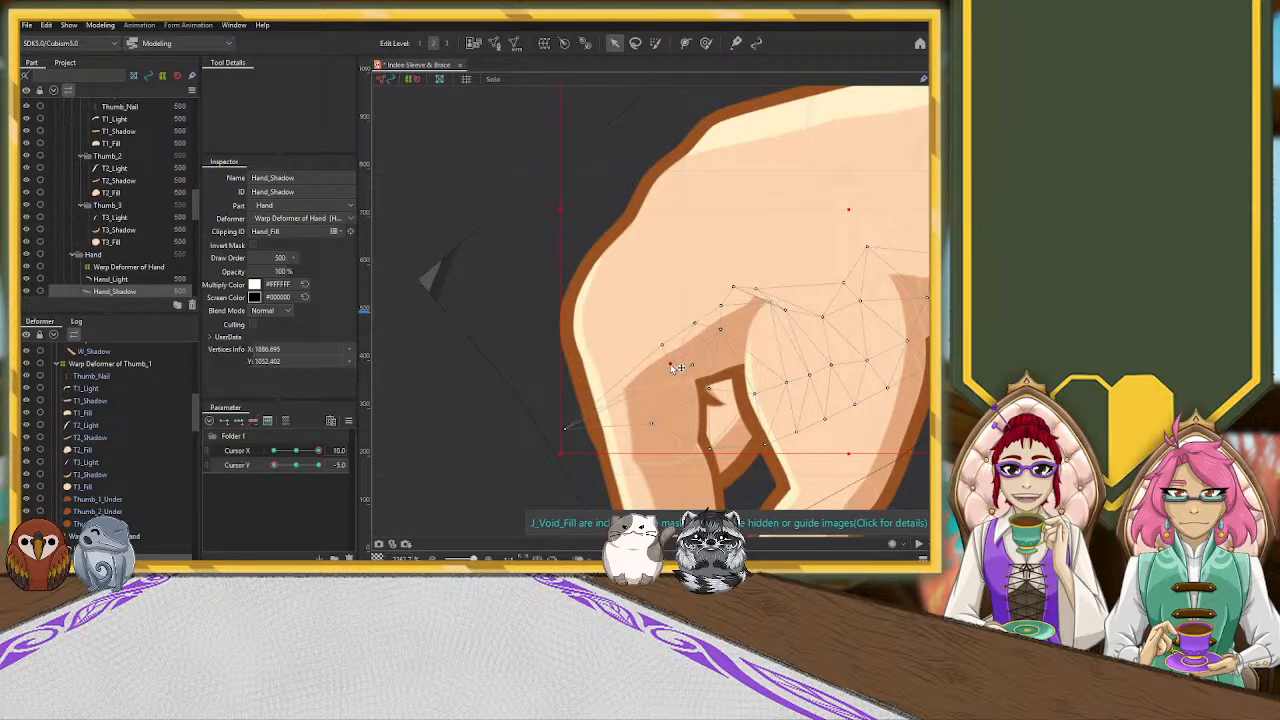
drag(676, 367, 671, 357)
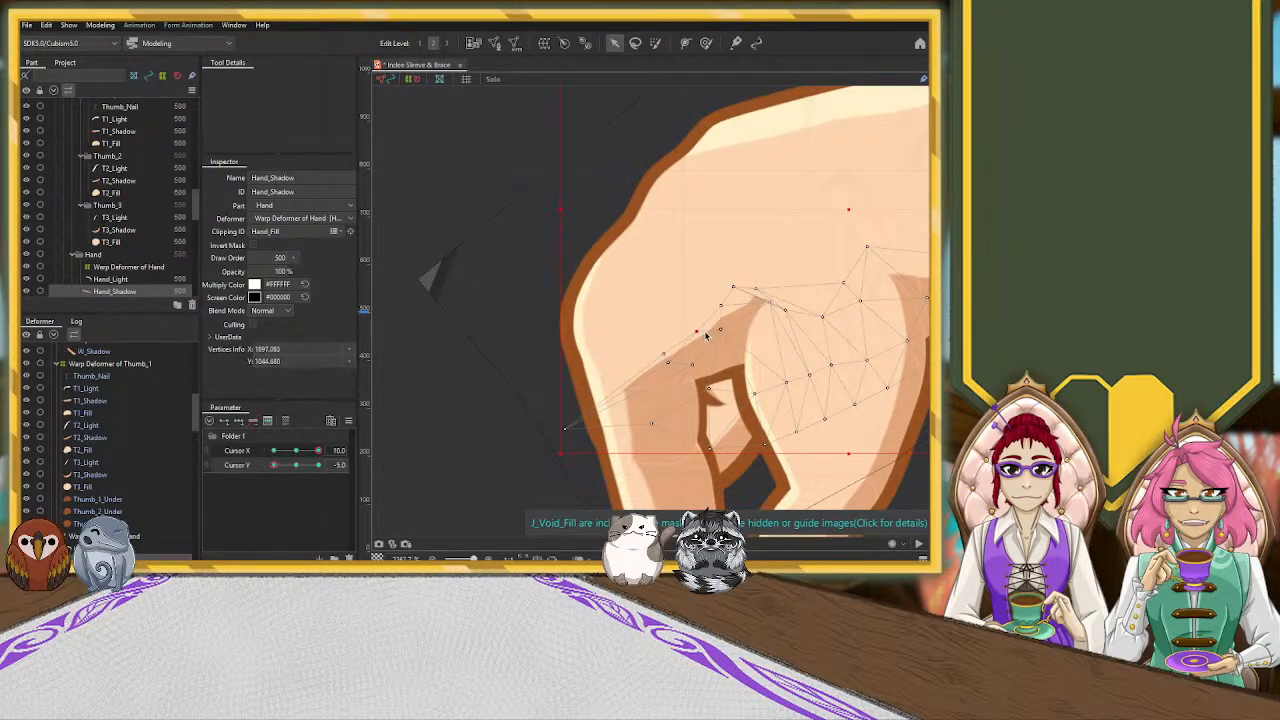
drag(724, 308, 758, 297)
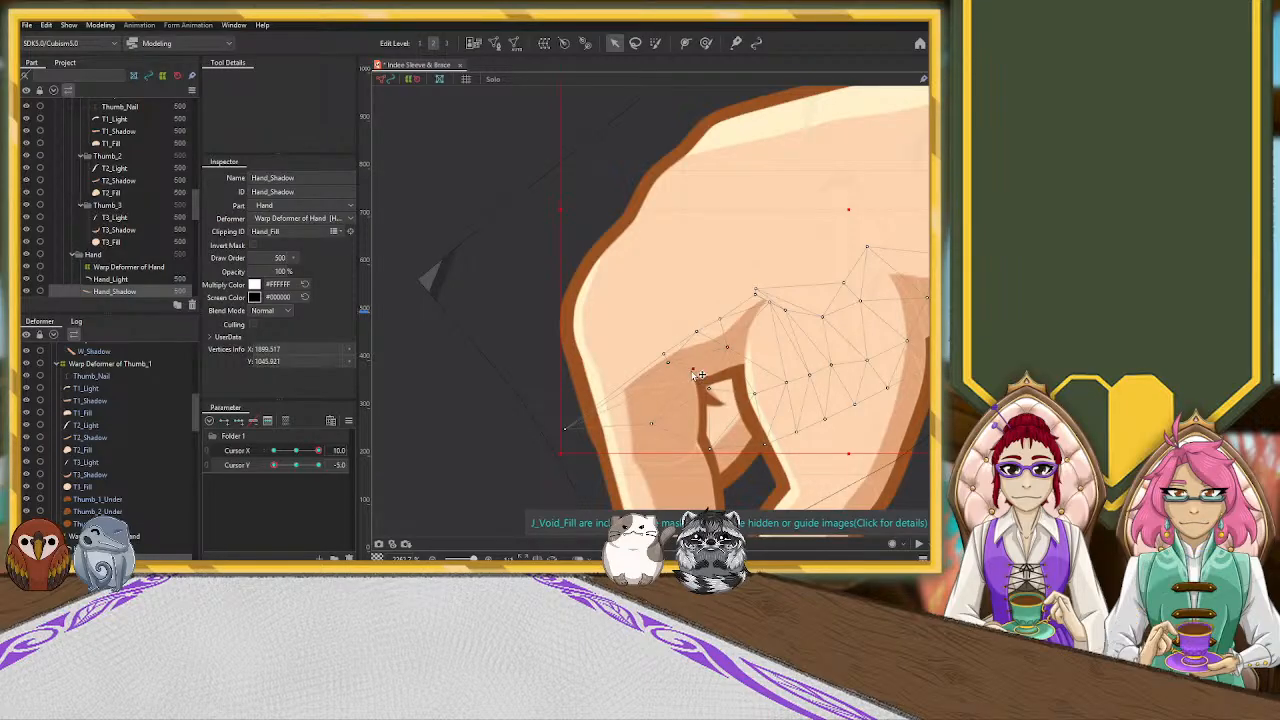
drag(697, 374, 678, 378)
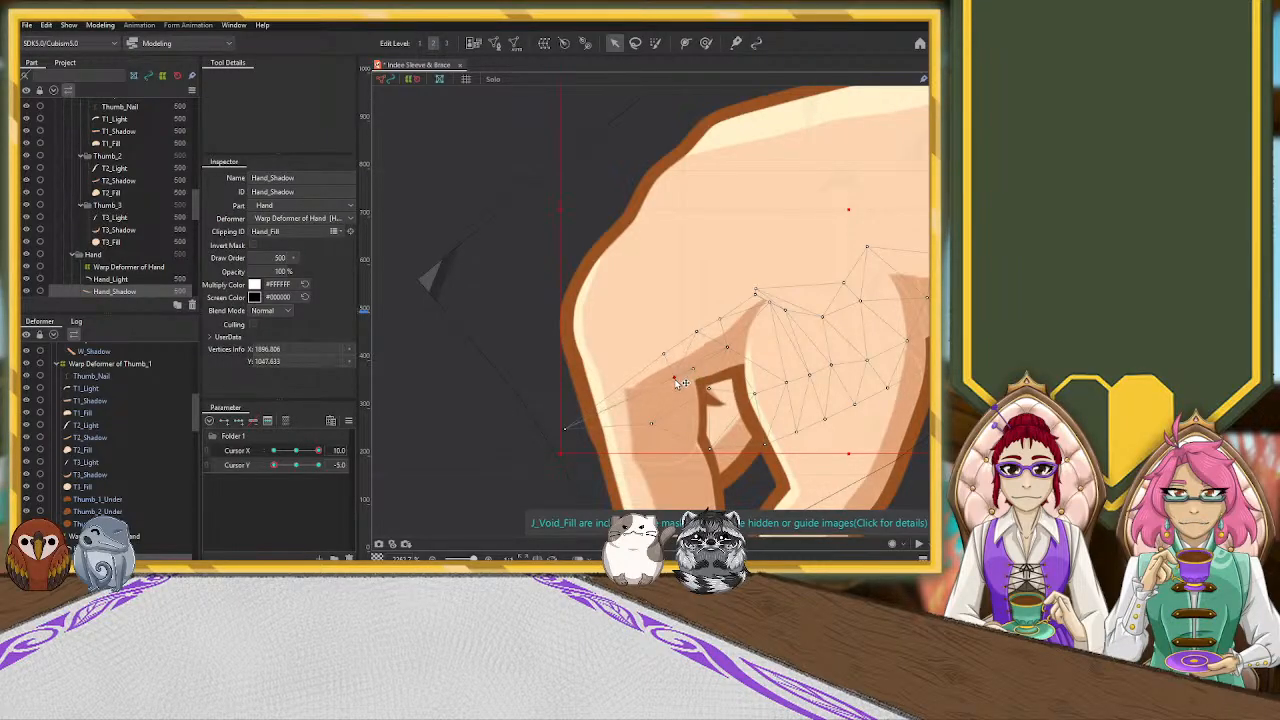
Pull Hand_Shadow's outermost vertices past the pointer's outer outline and realign the neighbouring ones along the shadow's edge
drag(650, 428, 546, 420)
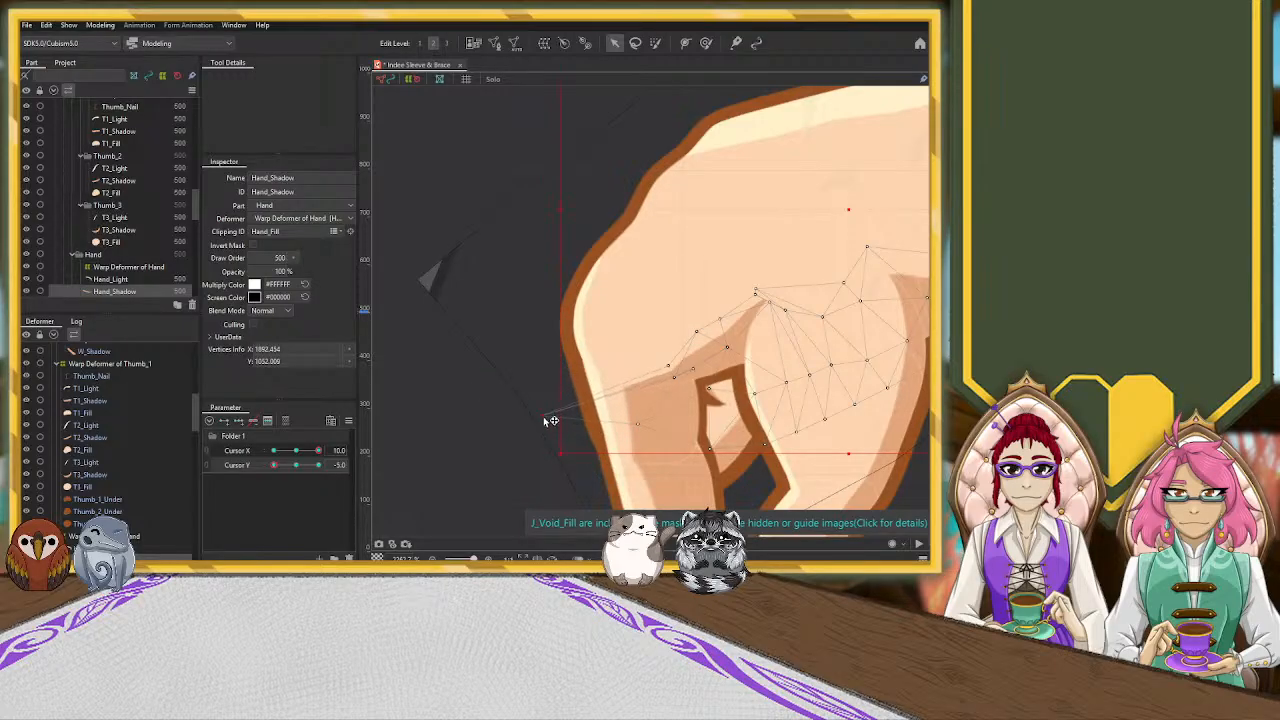
drag(668, 366, 660, 364)
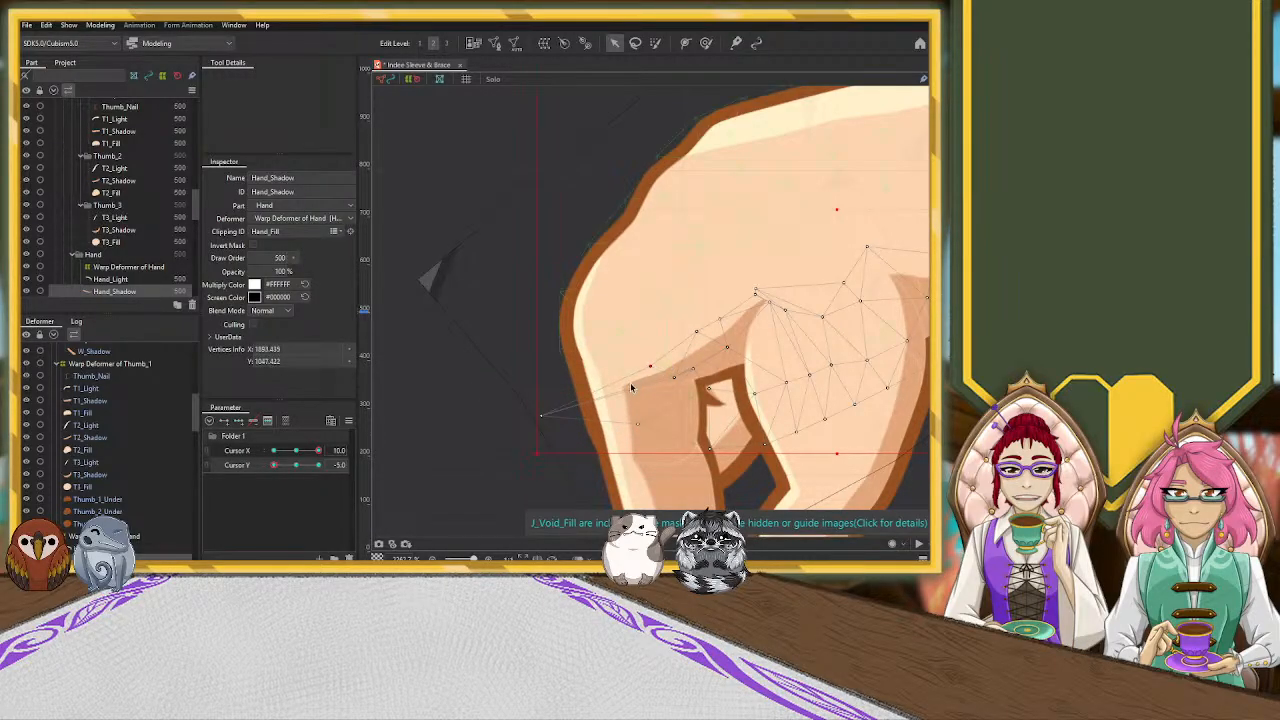
drag(551, 422, 577, 415)
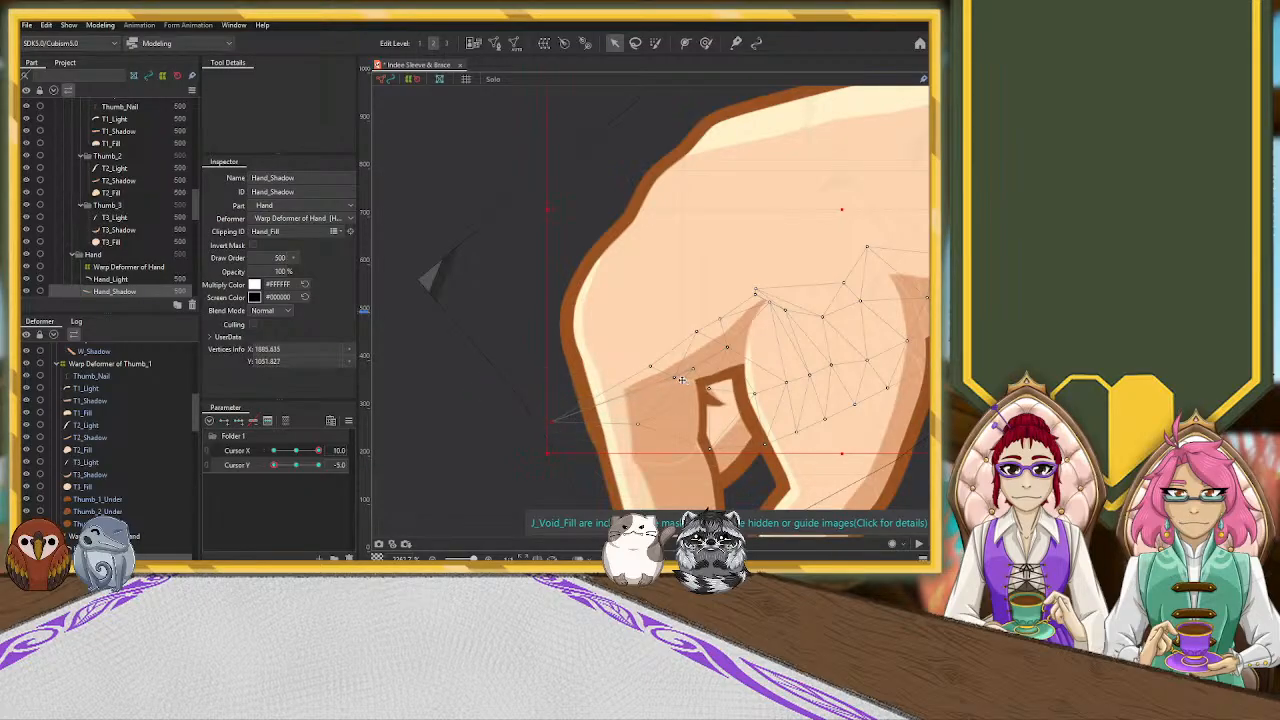
drag(675, 378, 672, 375)
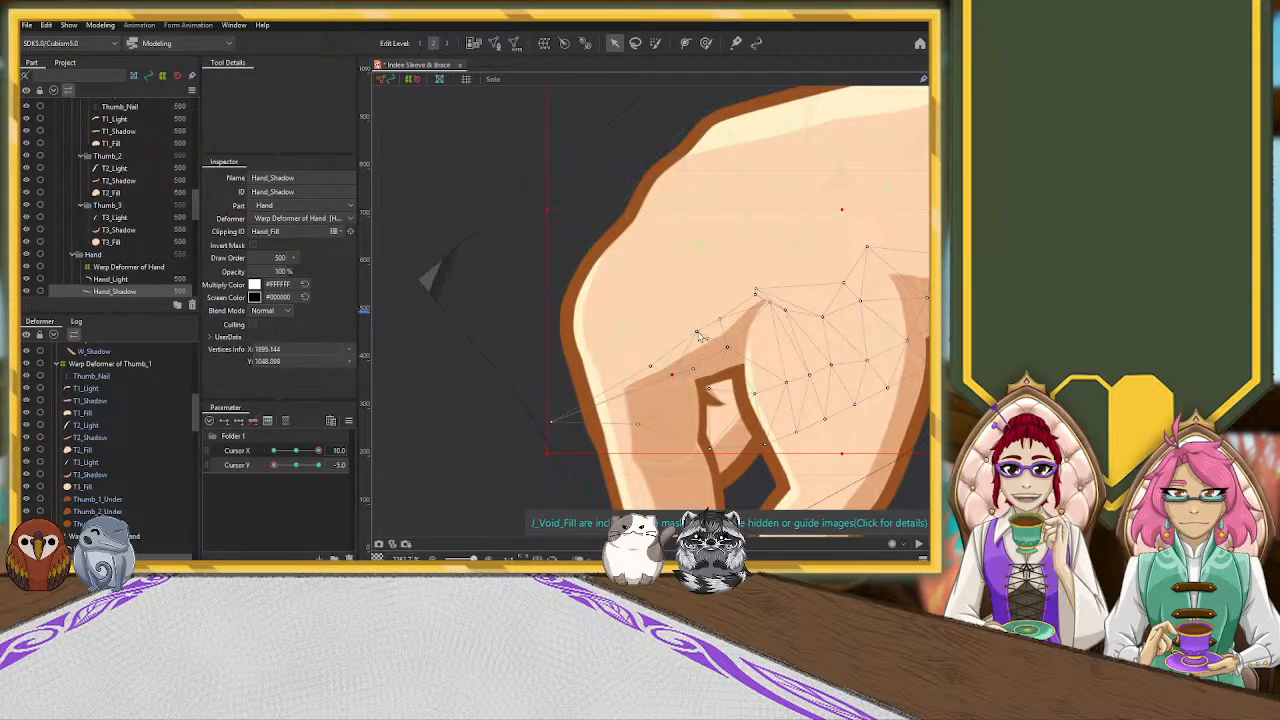
Respace Hand_Shadow's upper and lower edge vertices between the pointer base and the thumb crease
click(699, 336)
drag(703, 343, 728, 328)
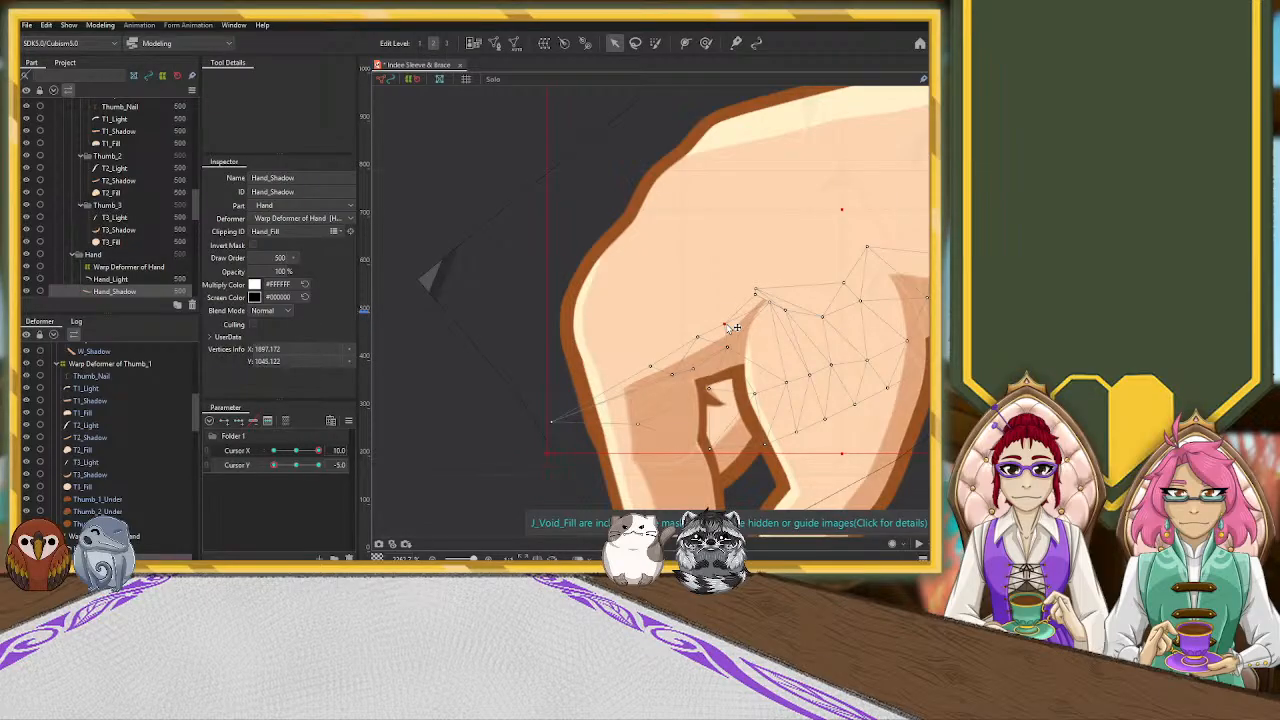
drag(728, 348, 730, 356)
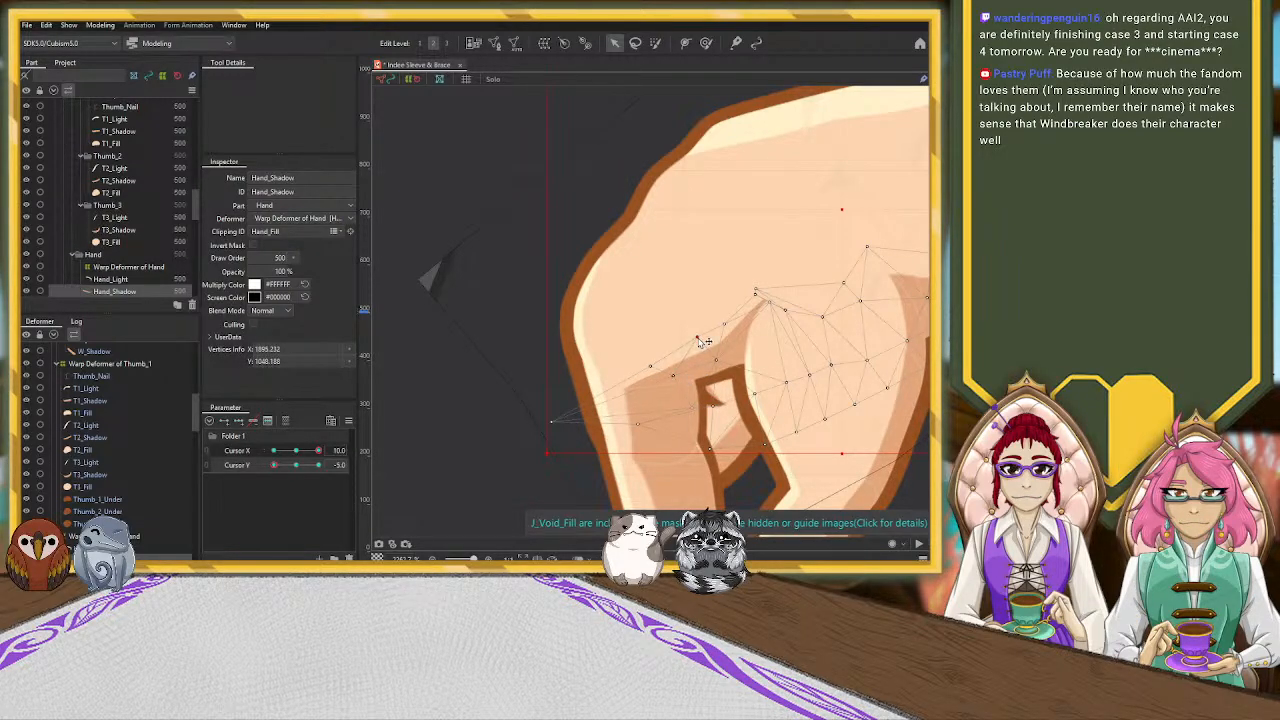
scroll(700, 350, down, 6)
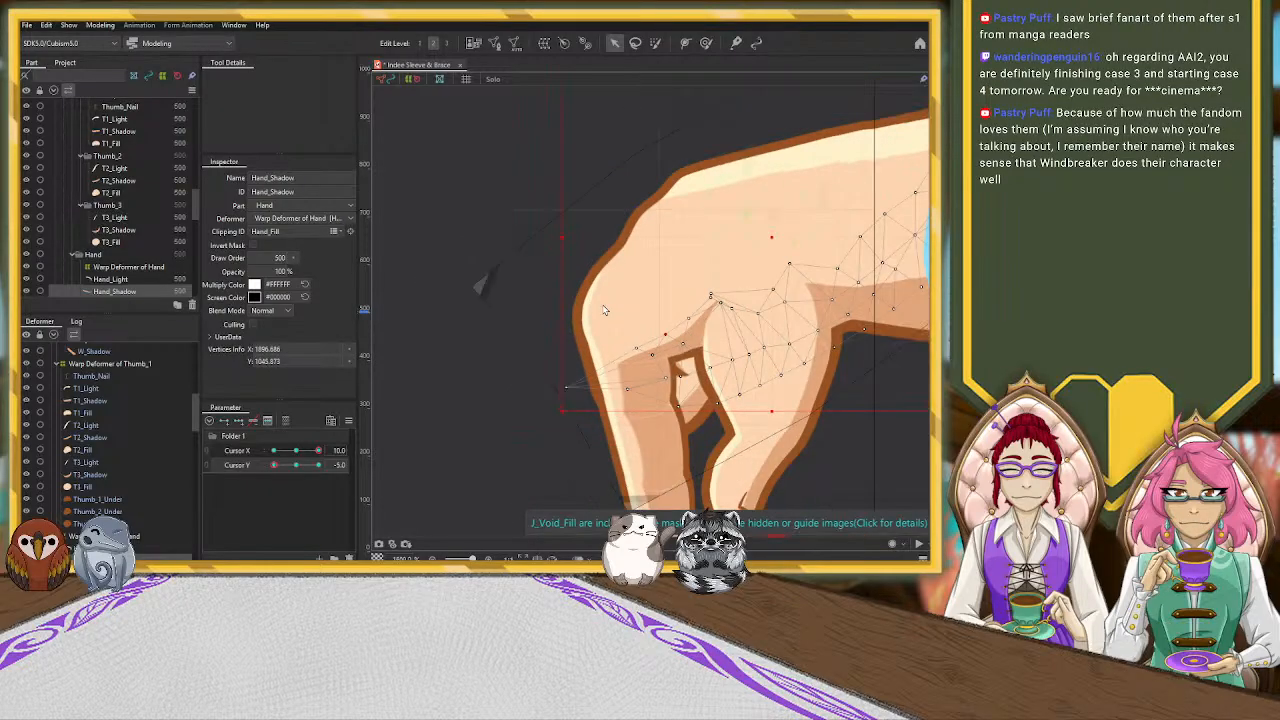
click(858, 430)
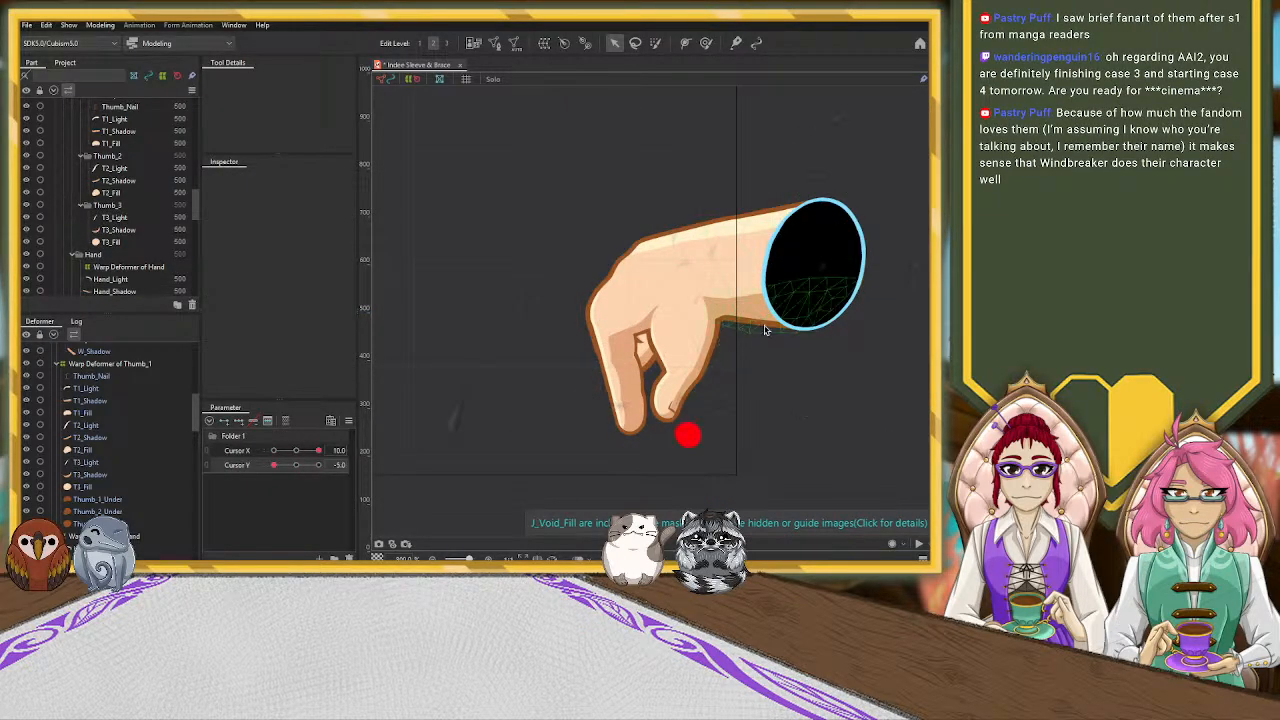
Reselect Hand_Shadow and nudge the vertices at the shadow's tip beside the thumb crease
scroll(657, 307, up, 3)
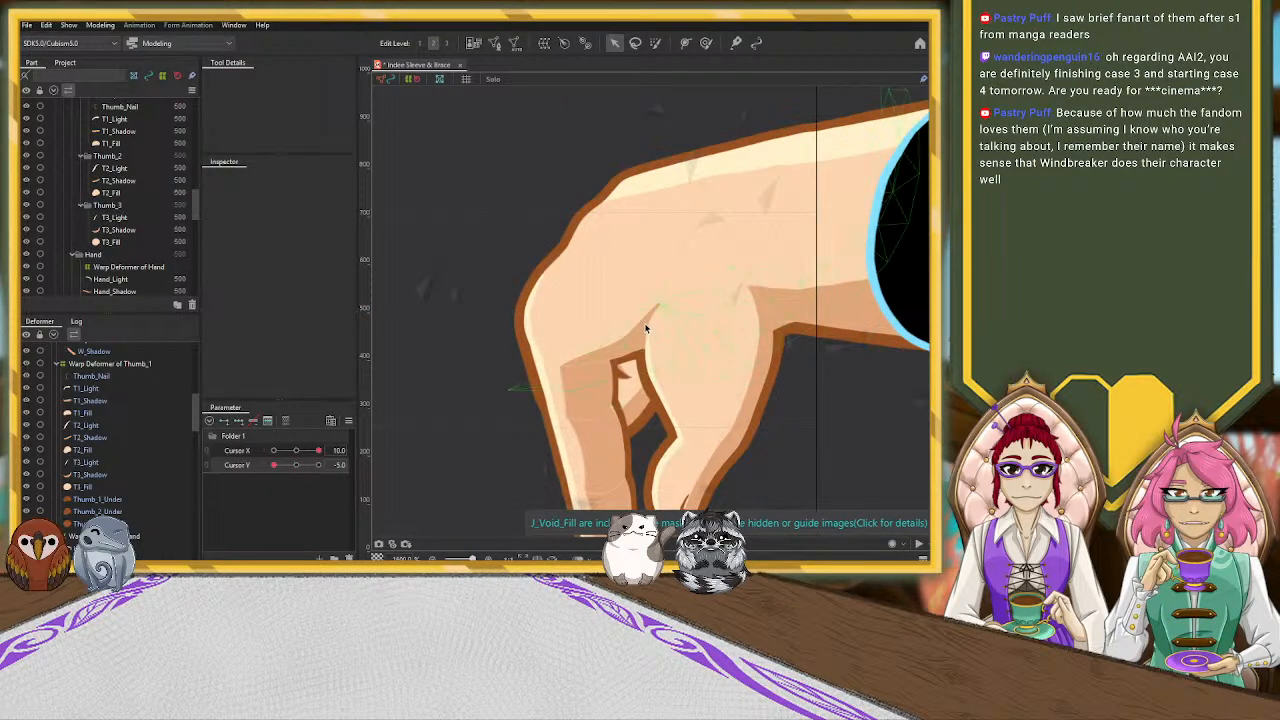
click(632, 333)
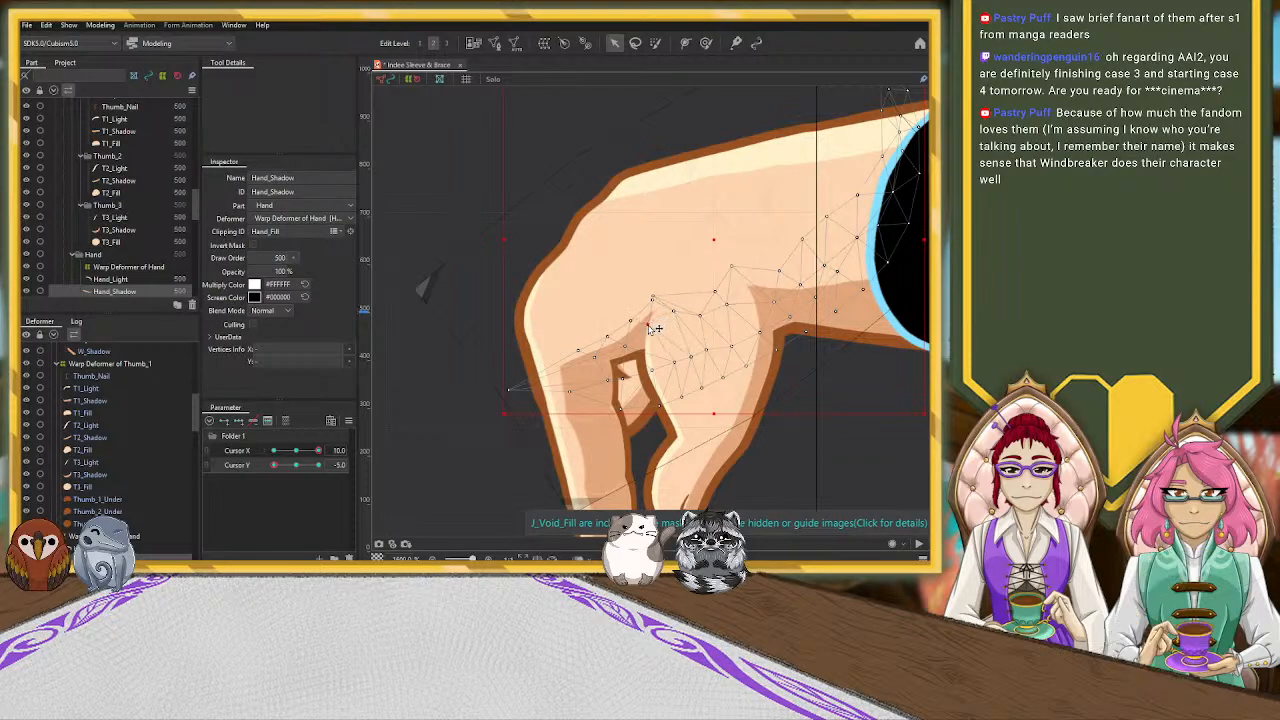
click(658, 331)
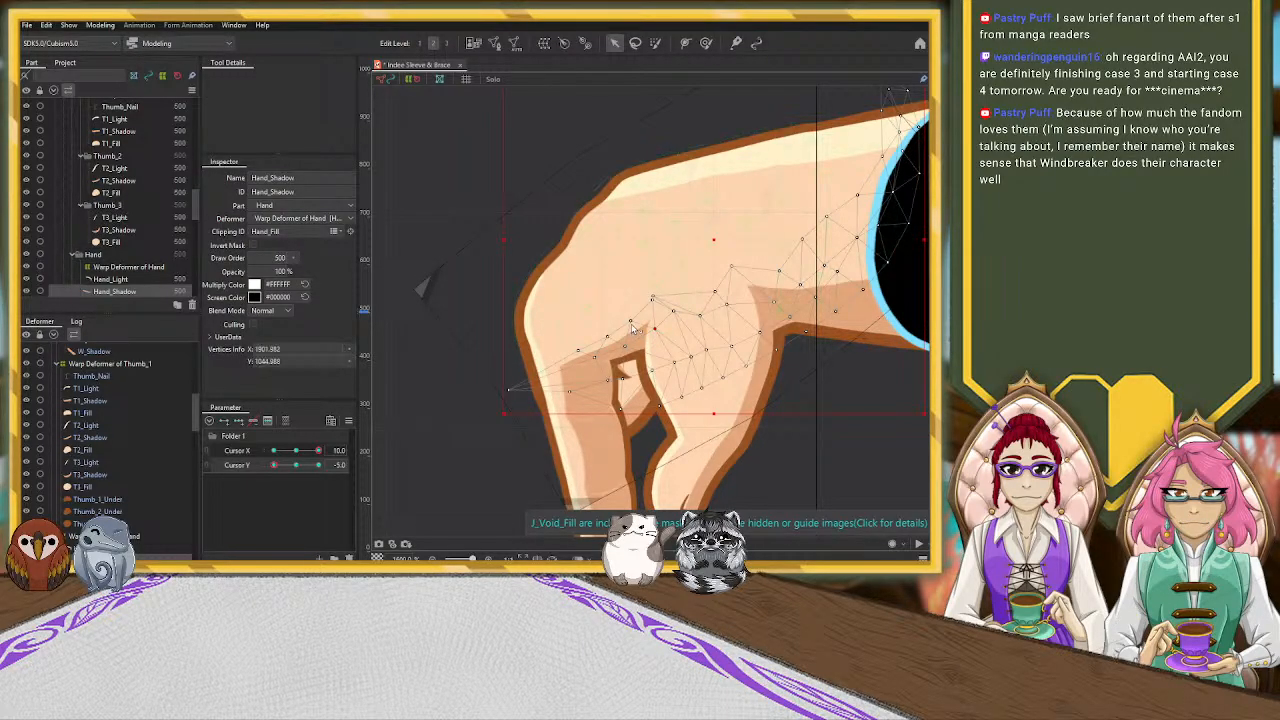
drag(634, 326, 633, 325)
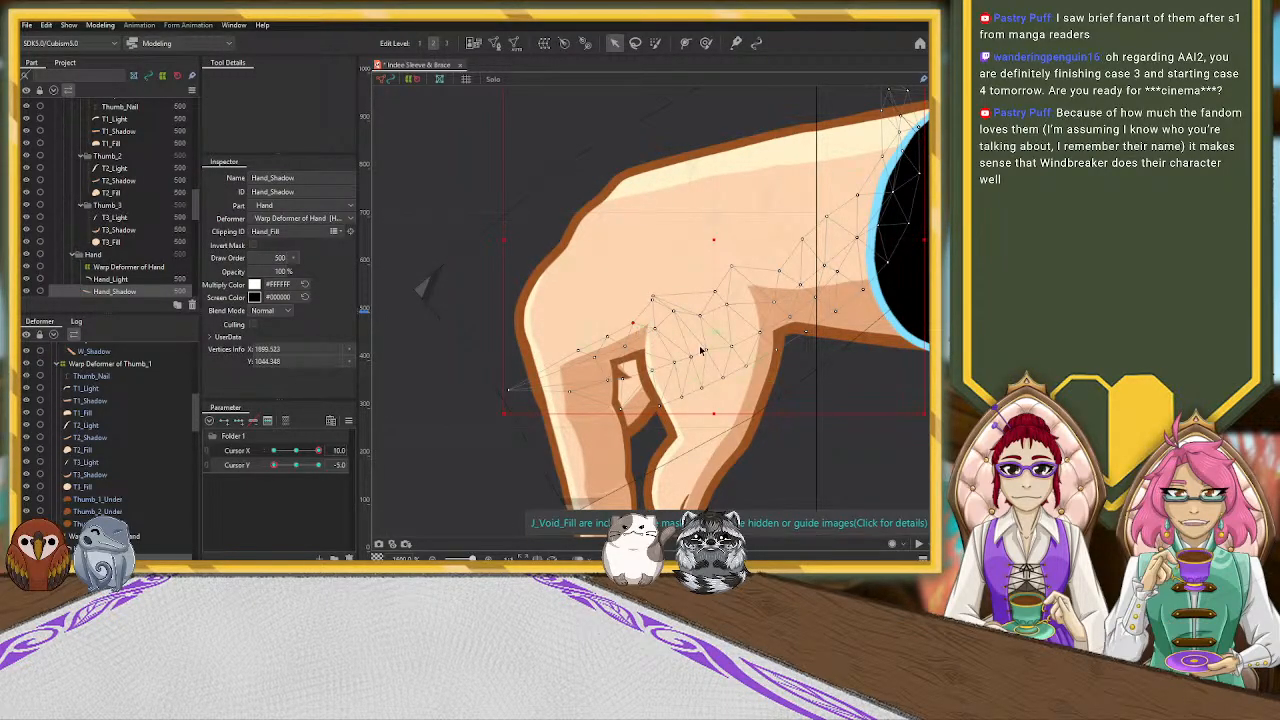
click(853, 476)
scroll(840, 460, down, 6)
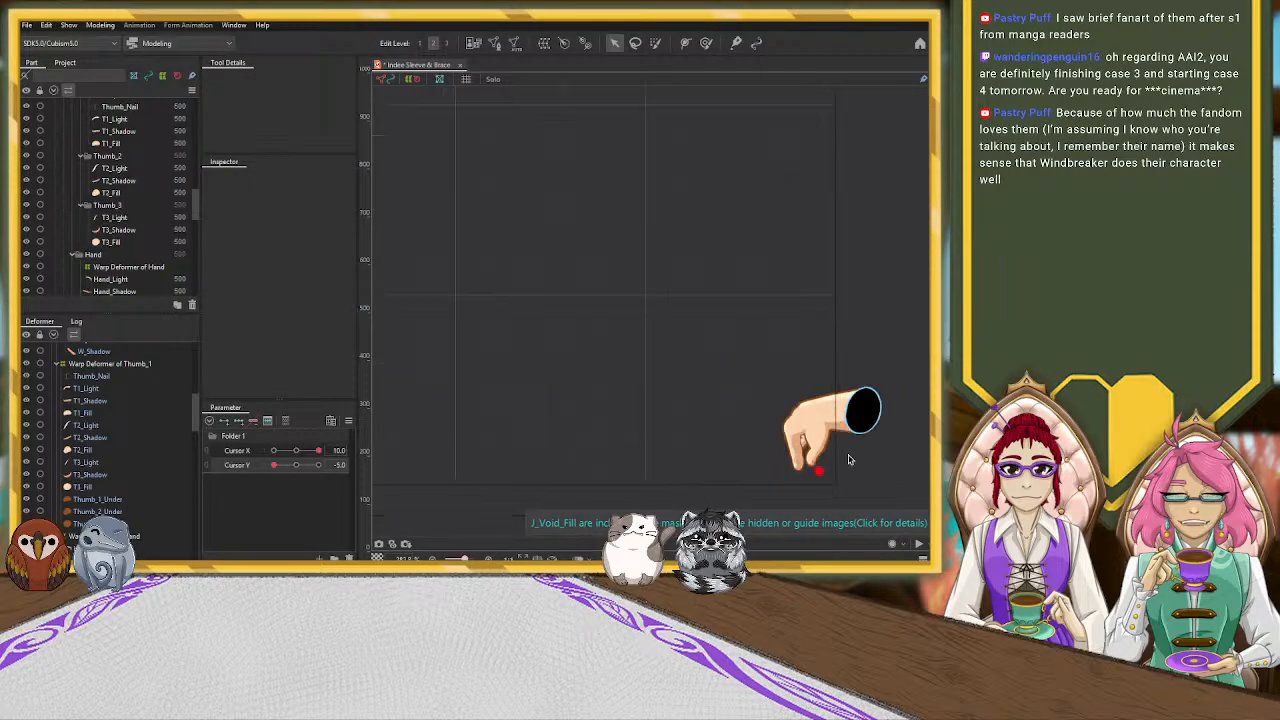
Combine Cursor X and Cursor Y into one two-axis parameter grid and set it to X 10.0, Y 0.0
drag(866, 460, 651, 443)
scroll(654, 410, down, 2)
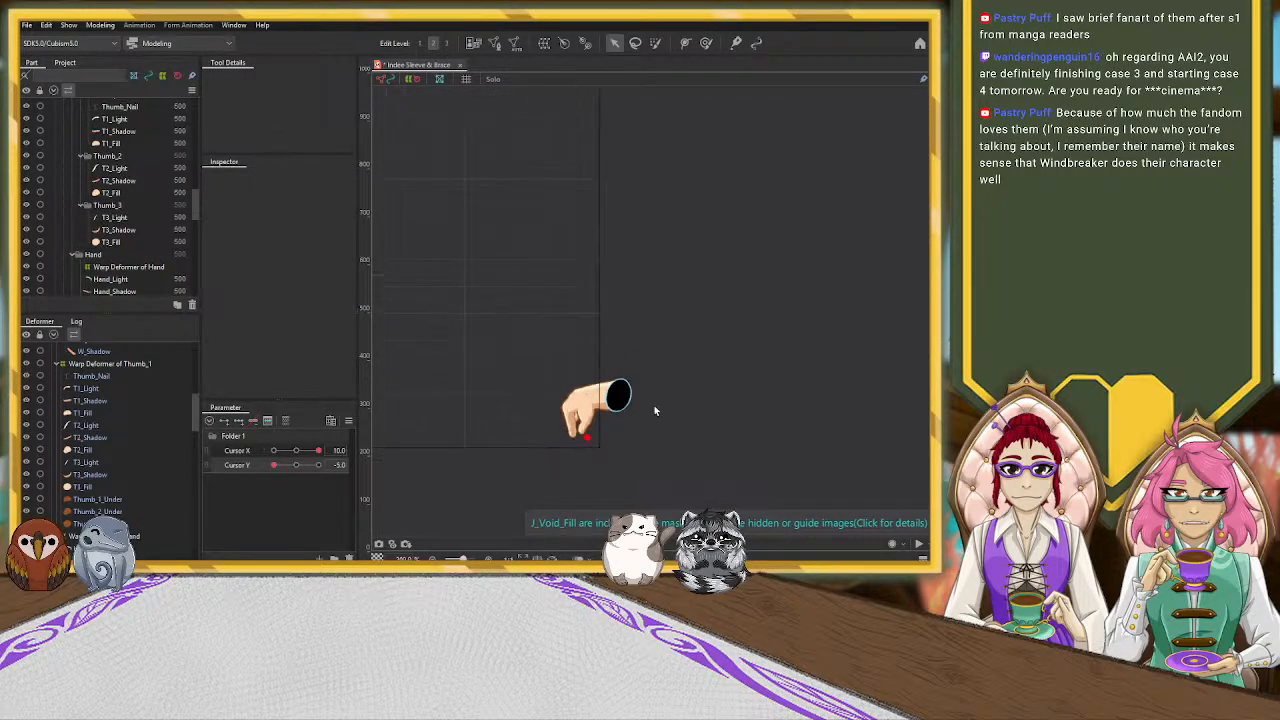
click(208, 460)
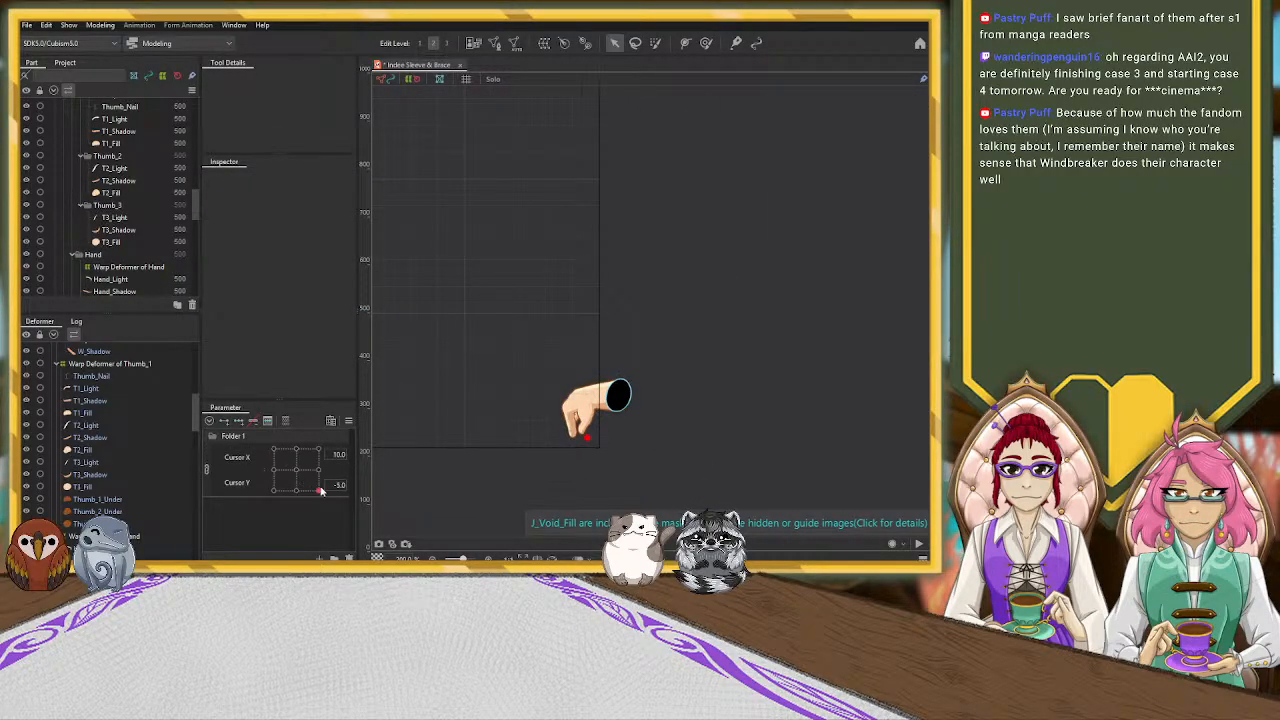
mouse_move(321, 490)
mouse_down()
mouse_move(337, 480)
mouse_move(321, 472)
mouse_up()
drag(645, 311, 640, 471)
drag(667, 293, 643, 467)
drag(674, 315, 666, 390)
scroll(556, 304, up, 4)
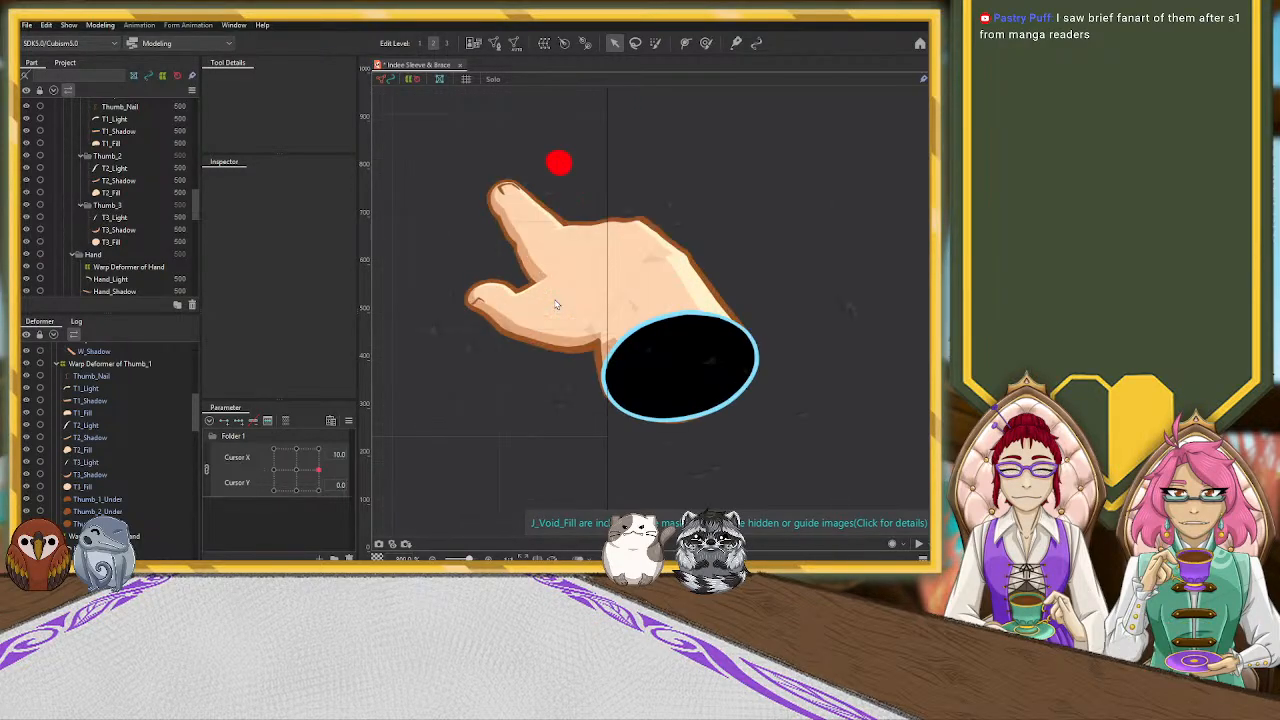
Select Warp Deformer of Wrist3 and move its control point at the thumb side of the wrist outward to adjust W_Light
click(677, 267)
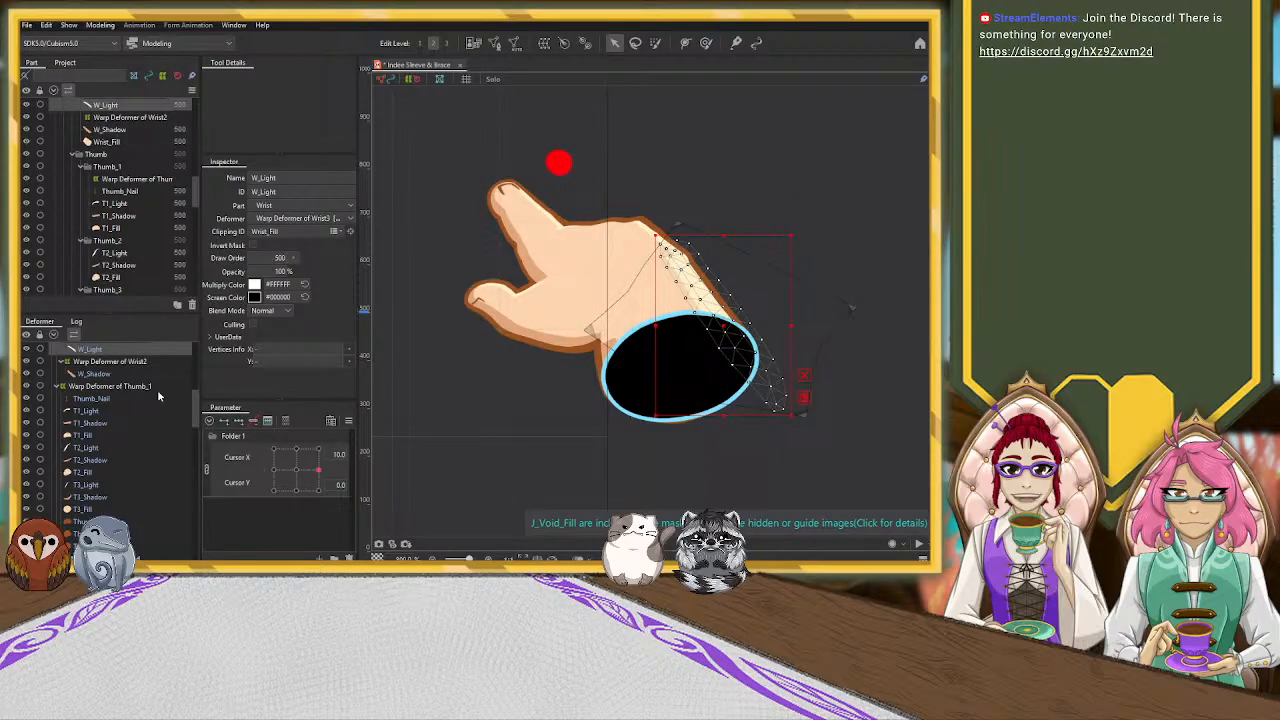
scroll(167, 397, up, 2)
click(120, 381)
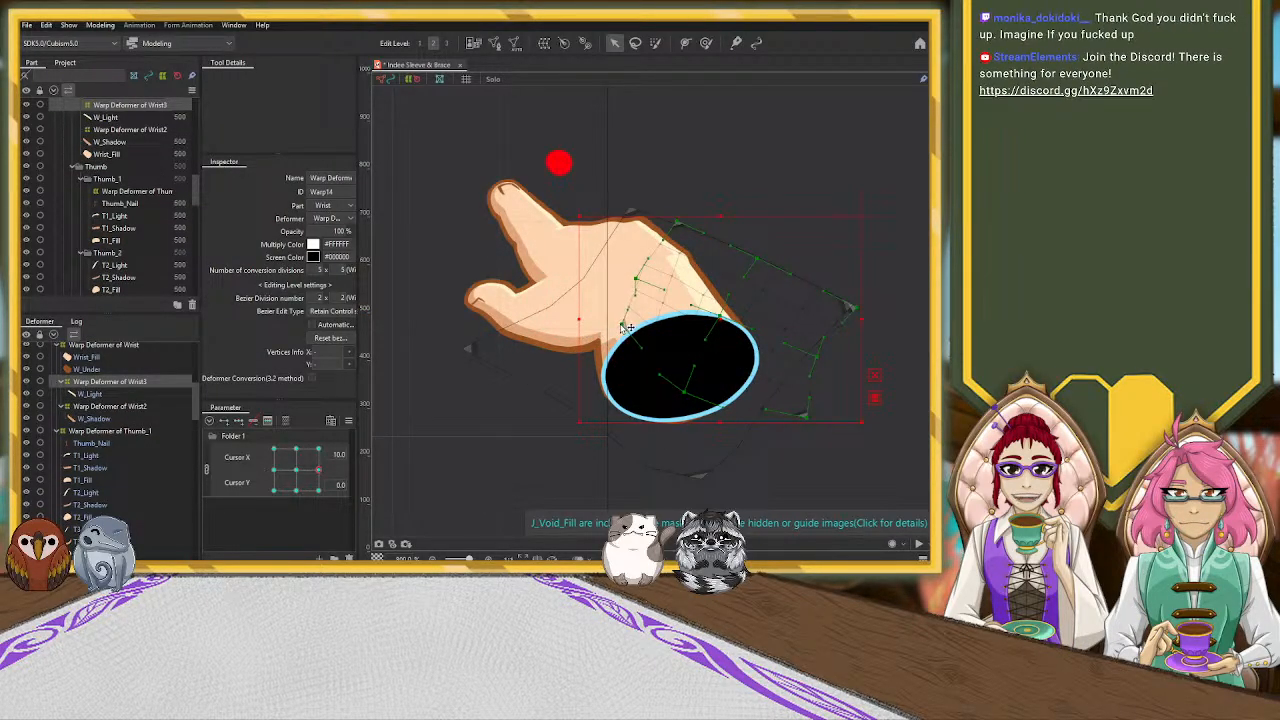
drag(618, 323, 585, 331)
Select Hand_Light and, with the deform brush at size 22.7, push its lower vertices deeper into the wrist opening
click(647, 232)
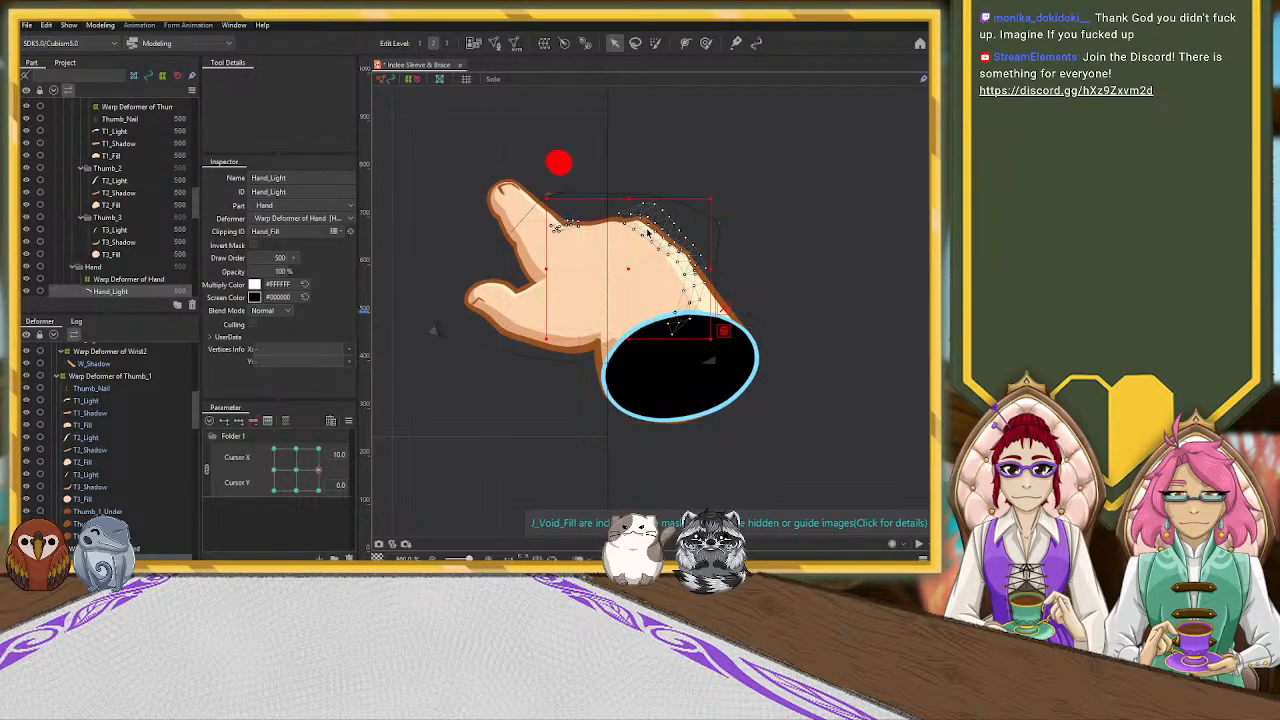
scroll(145, 365, down, 3)
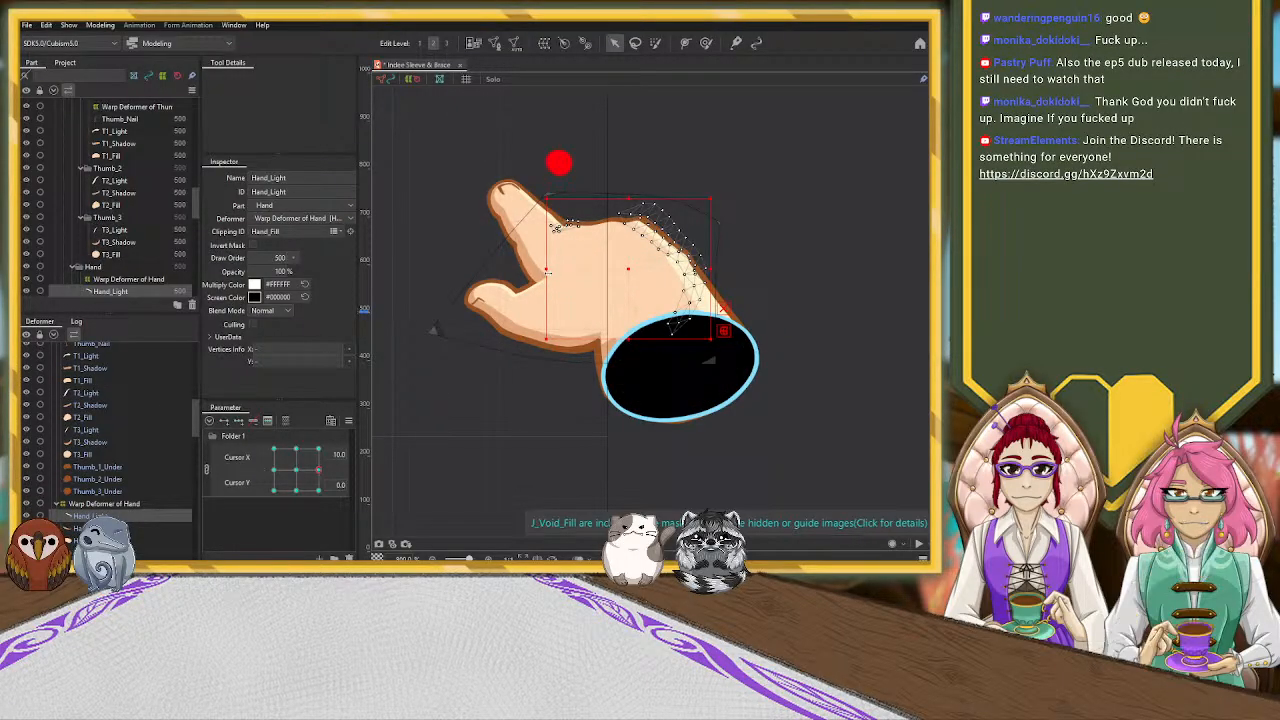
click(707, 43)
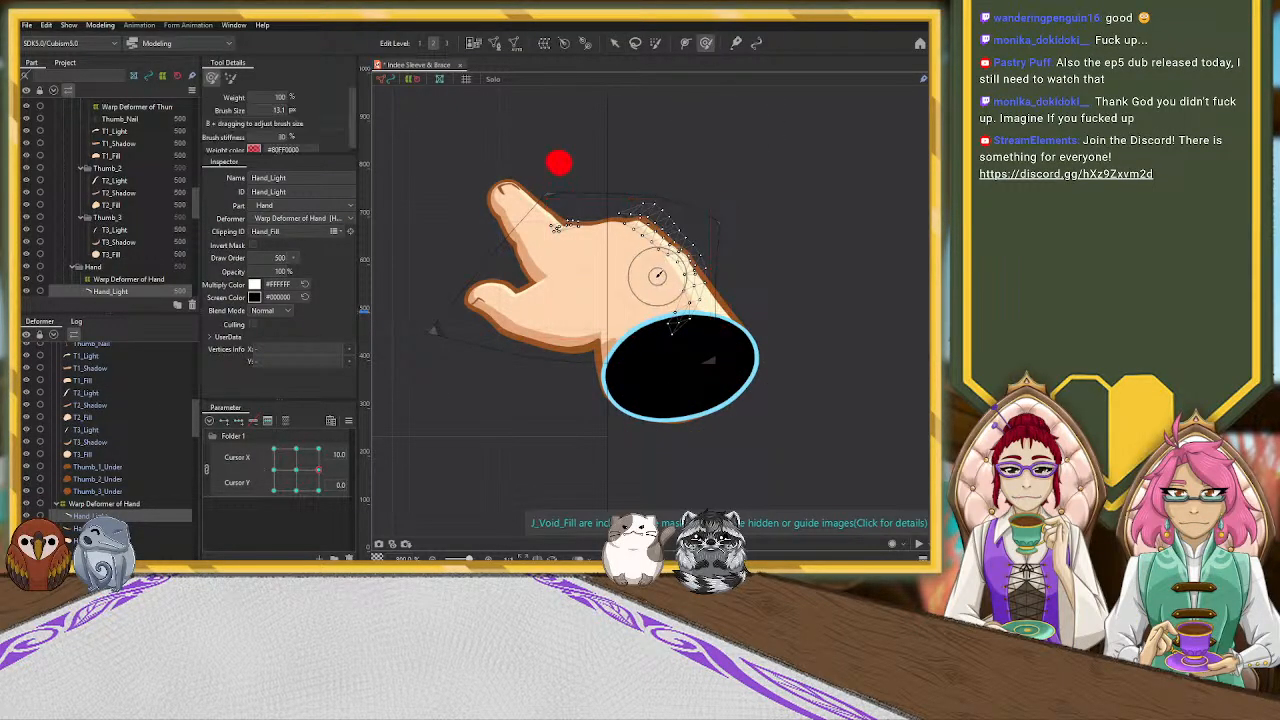
drag(646, 328, 646, 339)
mouse_move(637, 271)
mouse_down()
mouse_move(628, 315)
mouse_move(650, 315)
mouse_move(611, 340)
mouse_up()
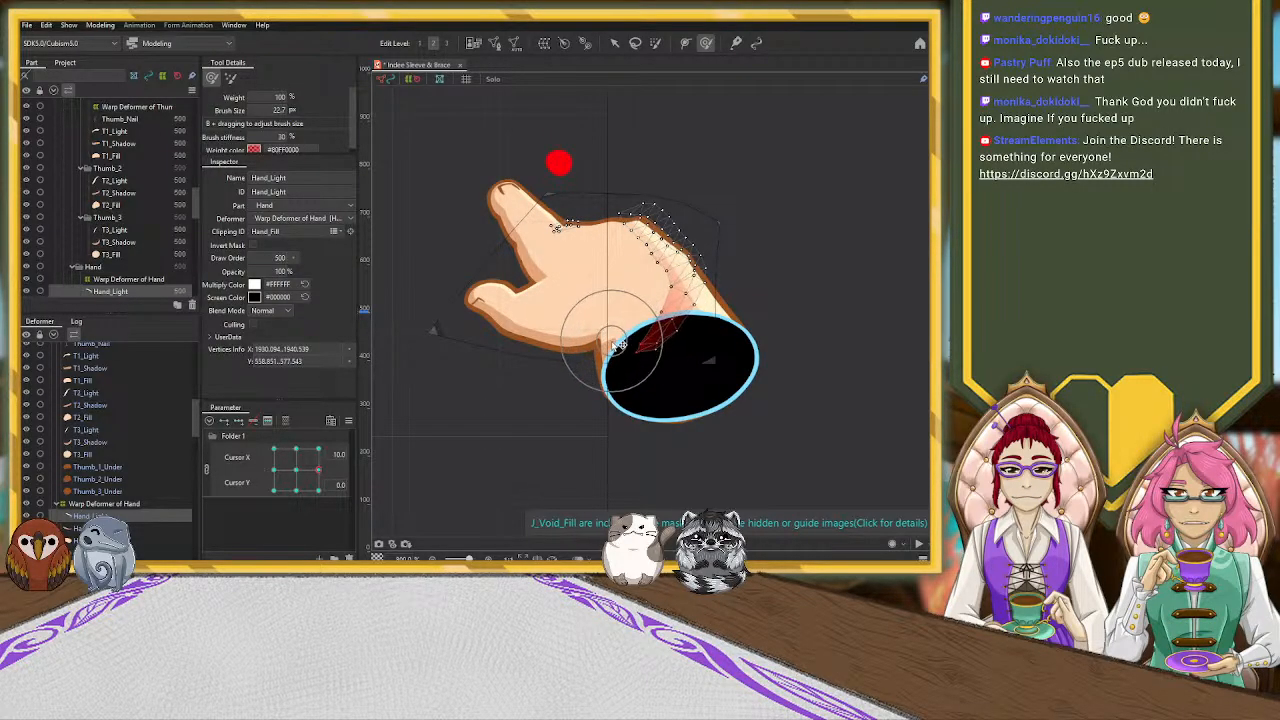
Brush Hand_Light's inner-edge vertices near the knuckle to smooth the highlight, and adjust the one midway along the edge
drag(606, 246, 599, 241)
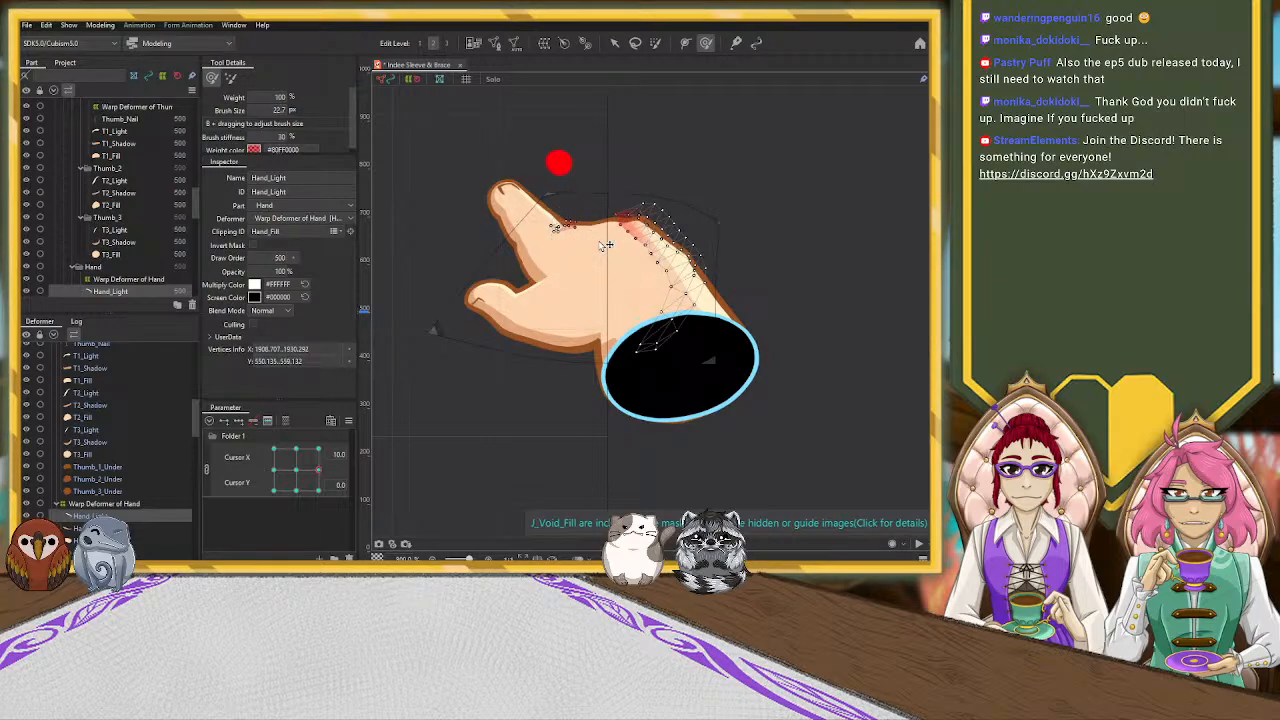
mouse_move(597, 239)
mouse_down()
mouse_move(626, 260)
mouse_move(615, 289)
mouse_move(626, 286)
mouse_move(635, 314)
mouse_move(666, 302)
mouse_move(685, 315)
mouse_move(623, 277)
mouse_move(655, 289)
mouse_up()
click(615, 44)
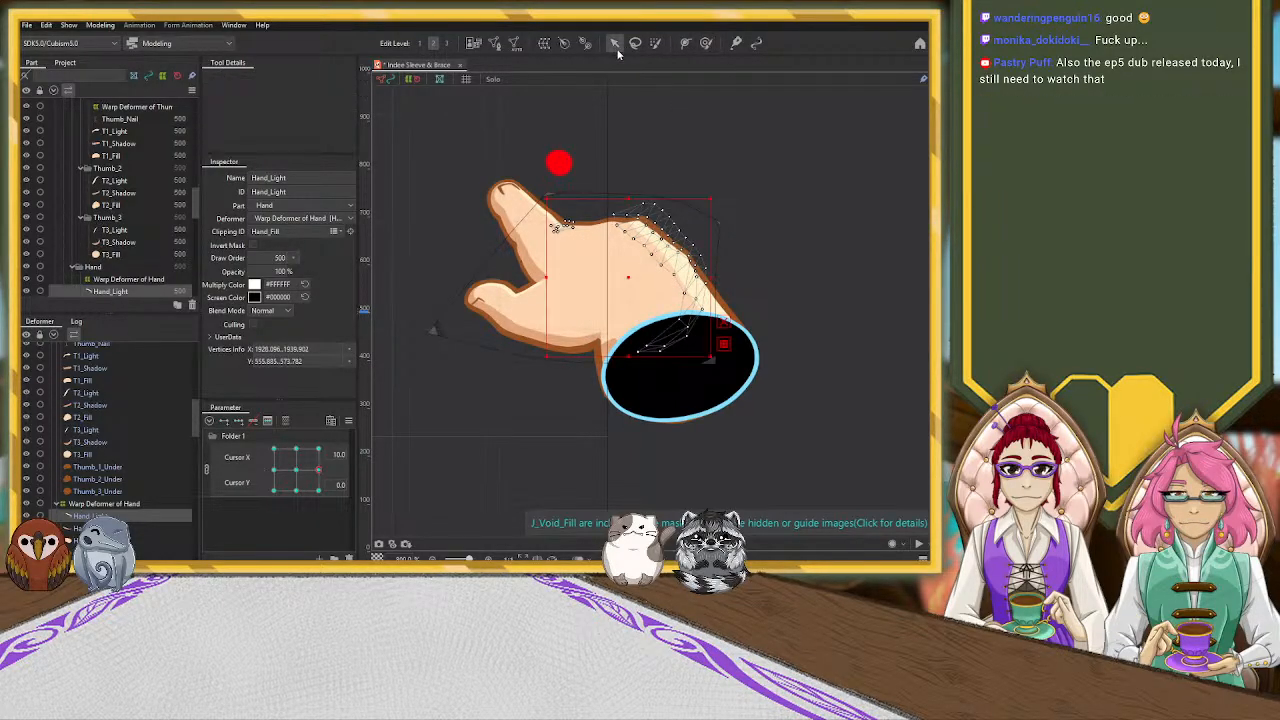
click(669, 273)
click(615, 113)
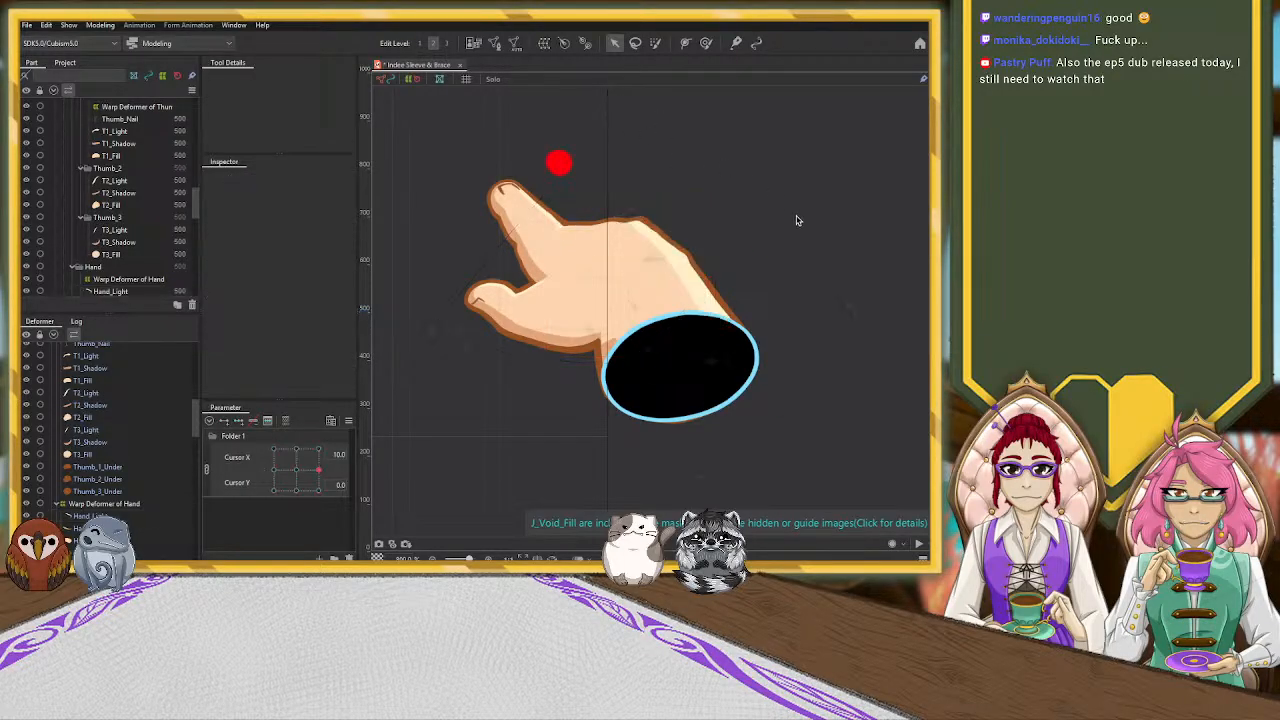
scroll(794, 218, down, 3)
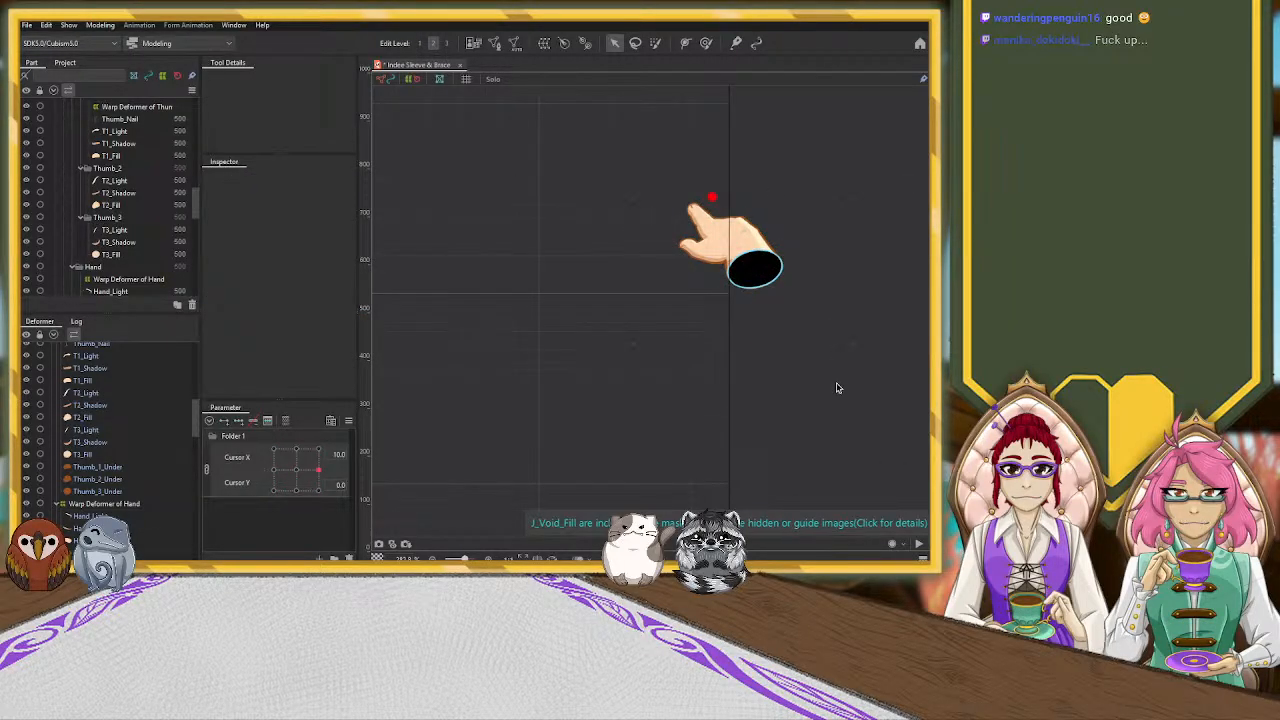
Move the combined parameter grid to Cursor X 10.0 and a Cursor Y between 0.0 and -5.0, and examine the hand's in-between pose
scroll(820, 381, down, 3)
drag(319, 475, 324, 483)
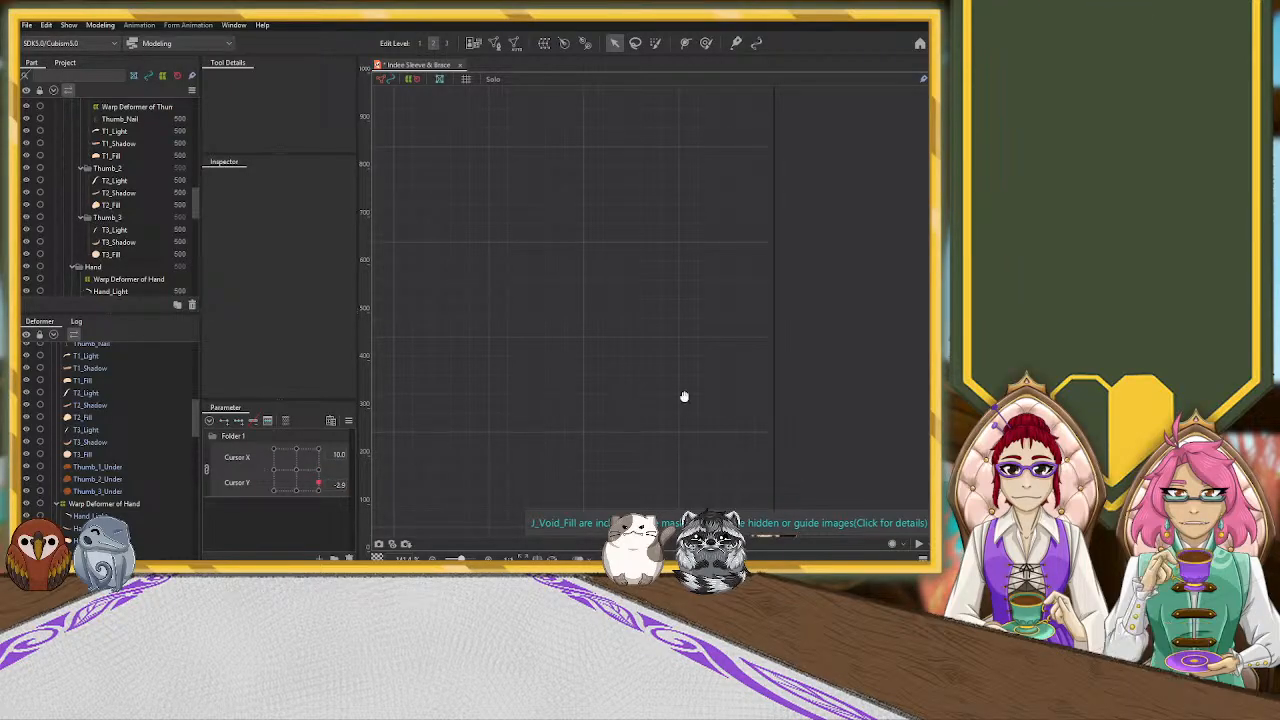
scroll(787, 381, down, 2)
drag(819, 492, 717, 294)
scroll(733, 330, up, 2)
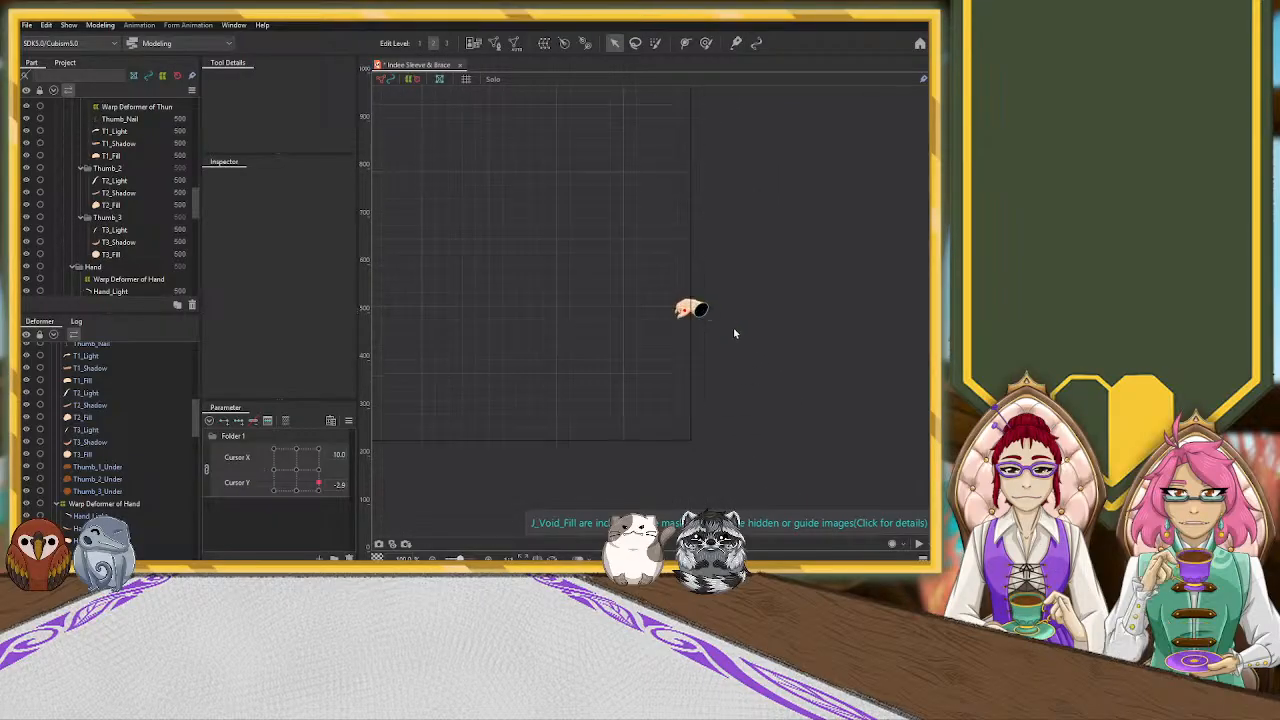
scroll(633, 302, up, 6)
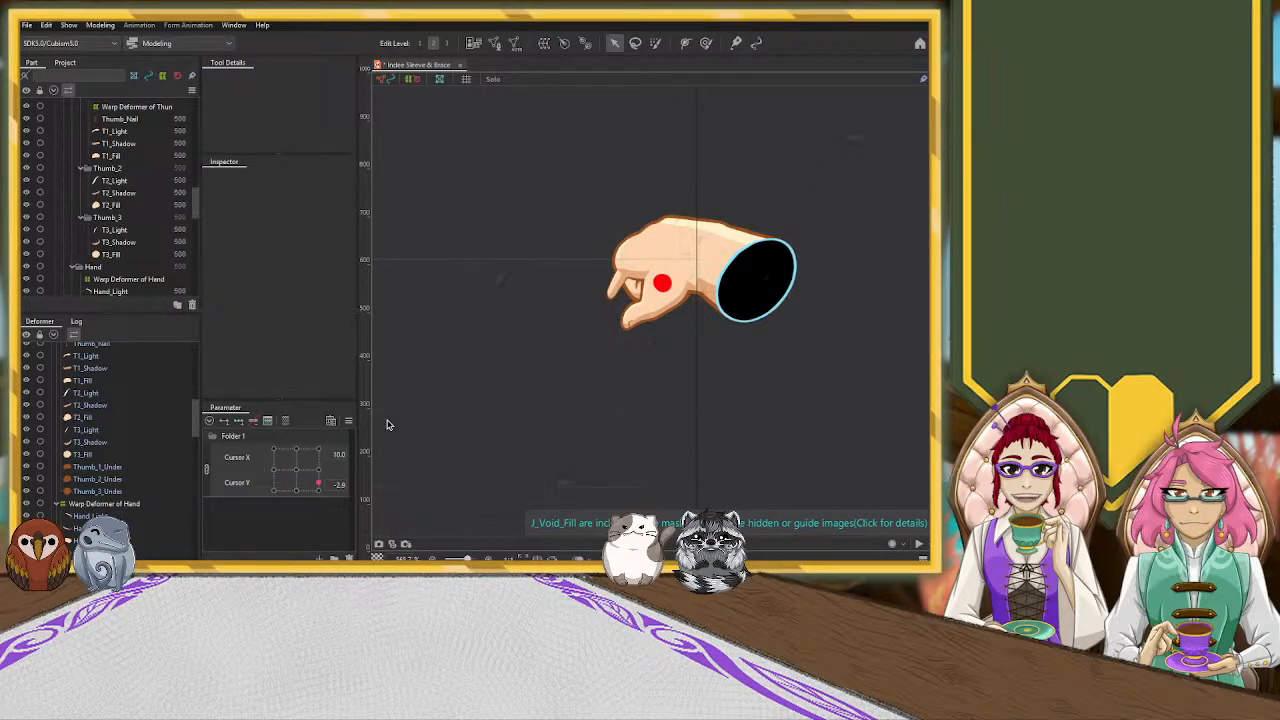
drag(319, 486, 342, 481)
Separate the combined Cursor X and Cursor Y grid into individual sliders and widen them for finer Cursor Y control
click(205, 470)
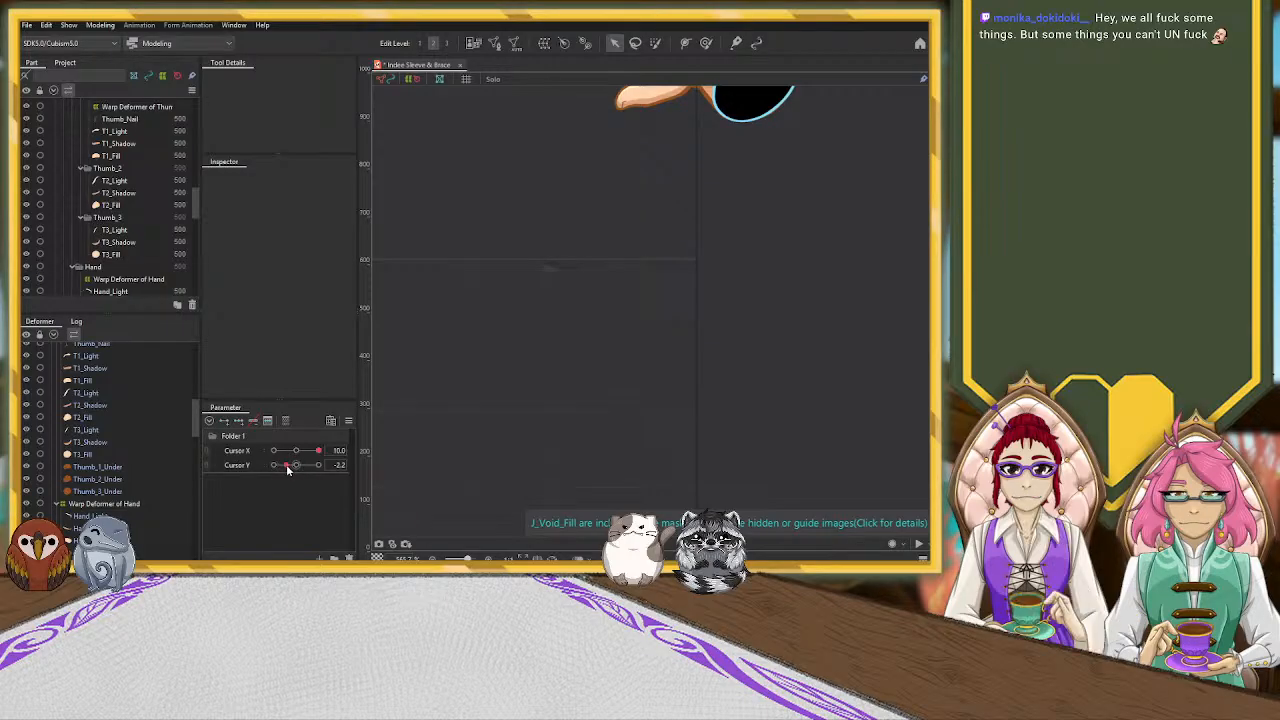
drag(287, 467, 285, 470)
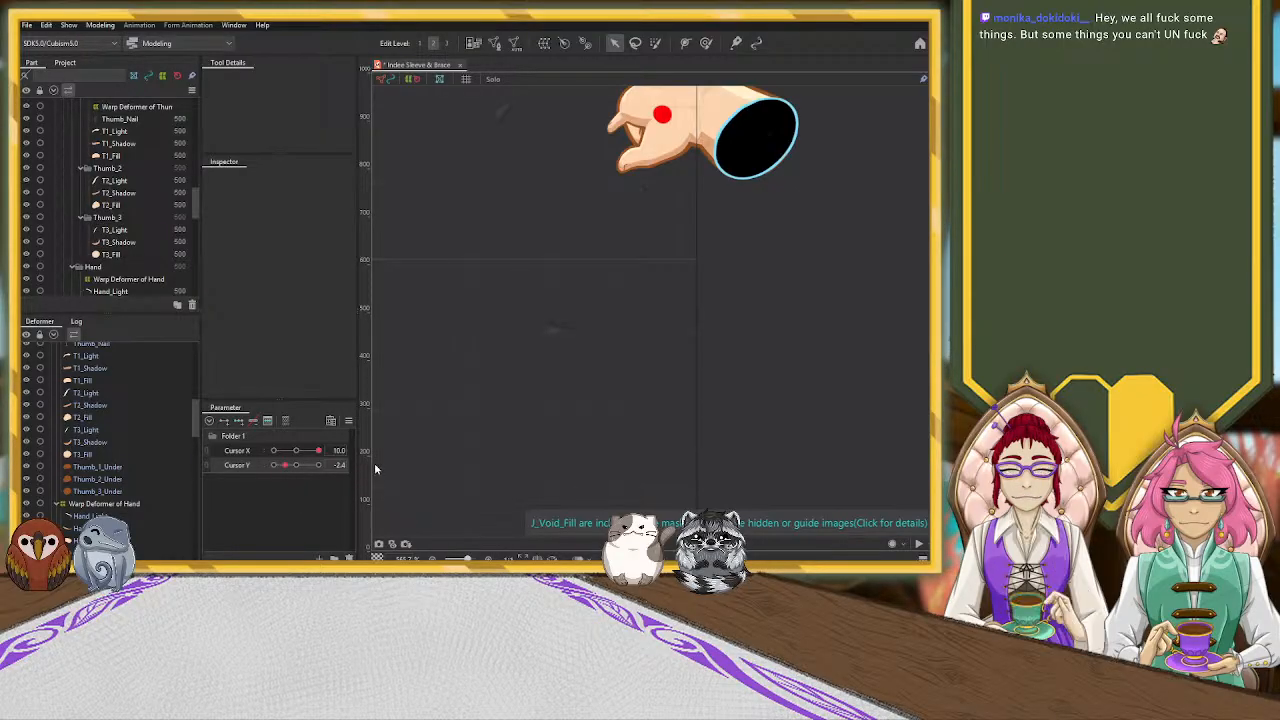
drag(285, 465, 286, 465)
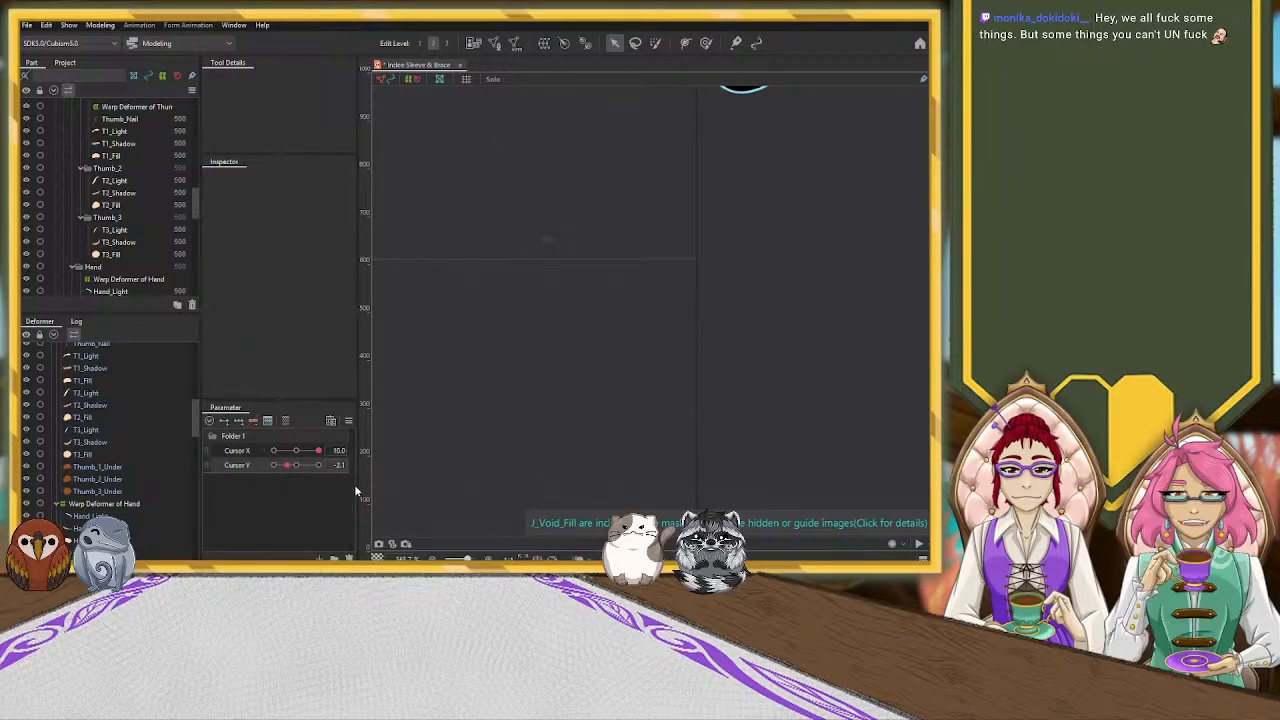
drag(362, 479, 424, 481)
drag(307, 468, 303, 470)
right_click(302, 467)
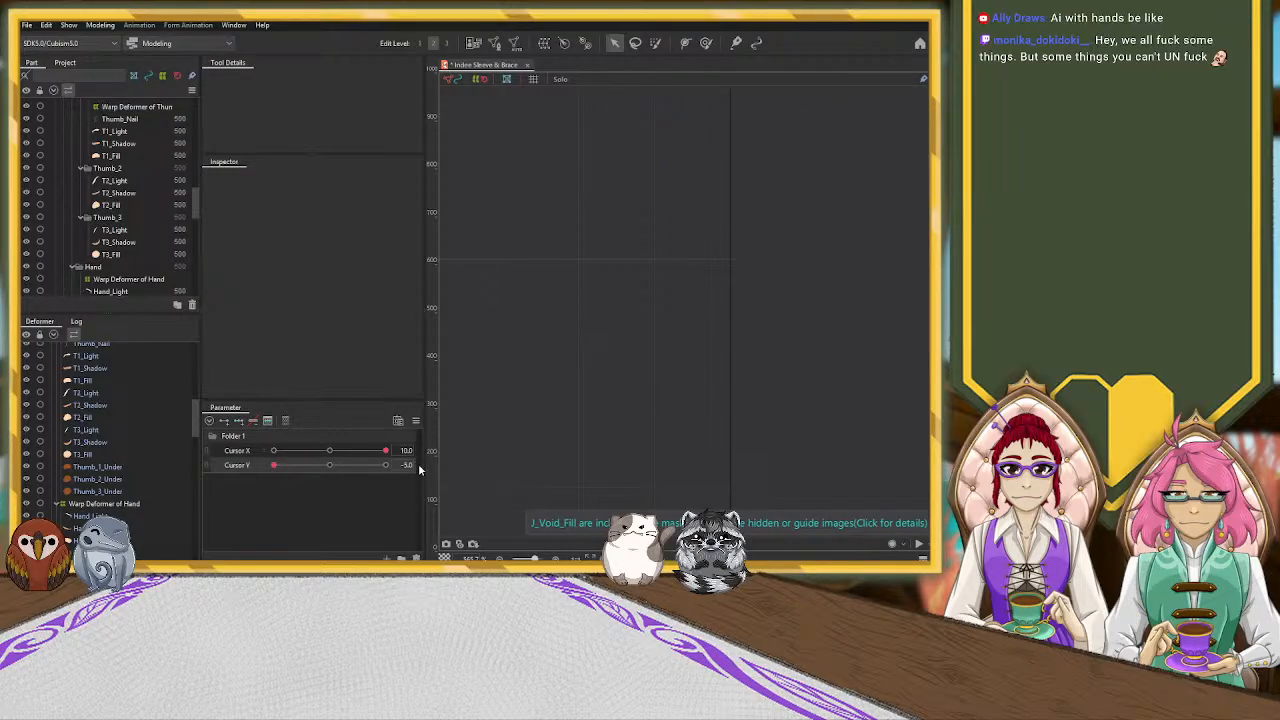
Select Warp Deformer of Pointer_3 at Cursor X 10.0, Y -2.5, and reshape its control points so the pointer finger extends outward from the knuckle
scroll(155, 469, down, 10)
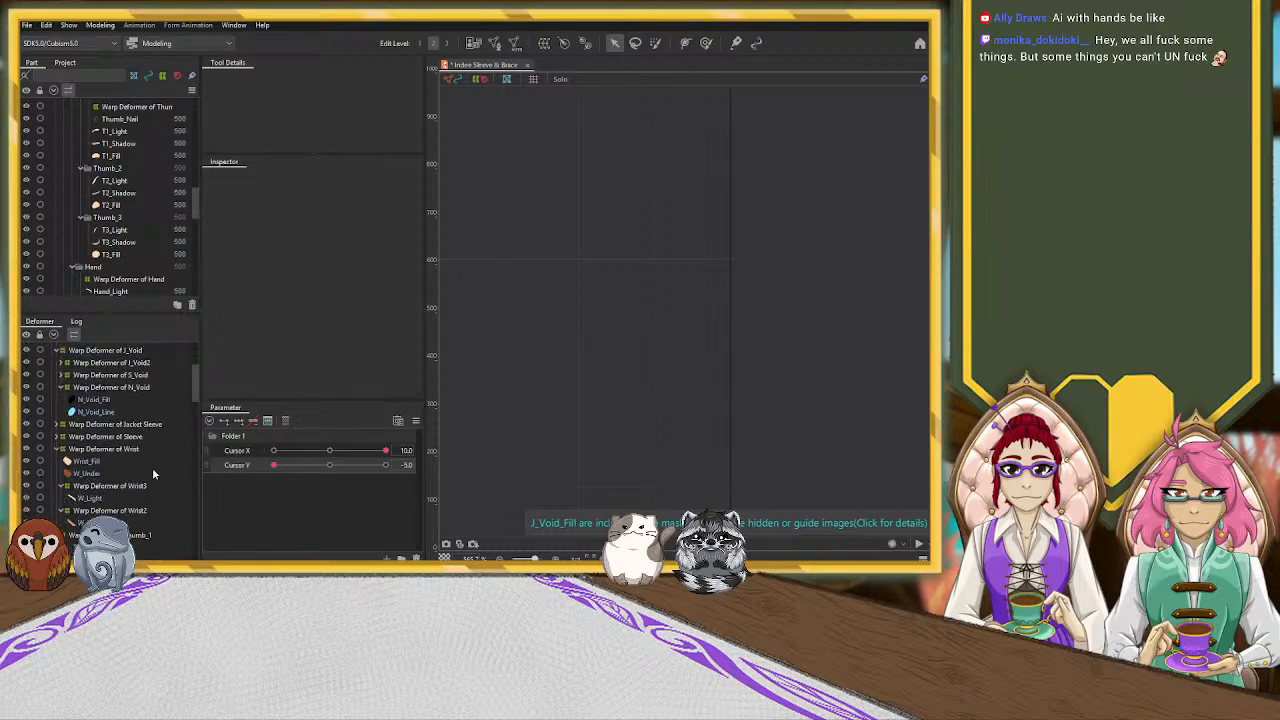
scroll(152, 467, down, 6)
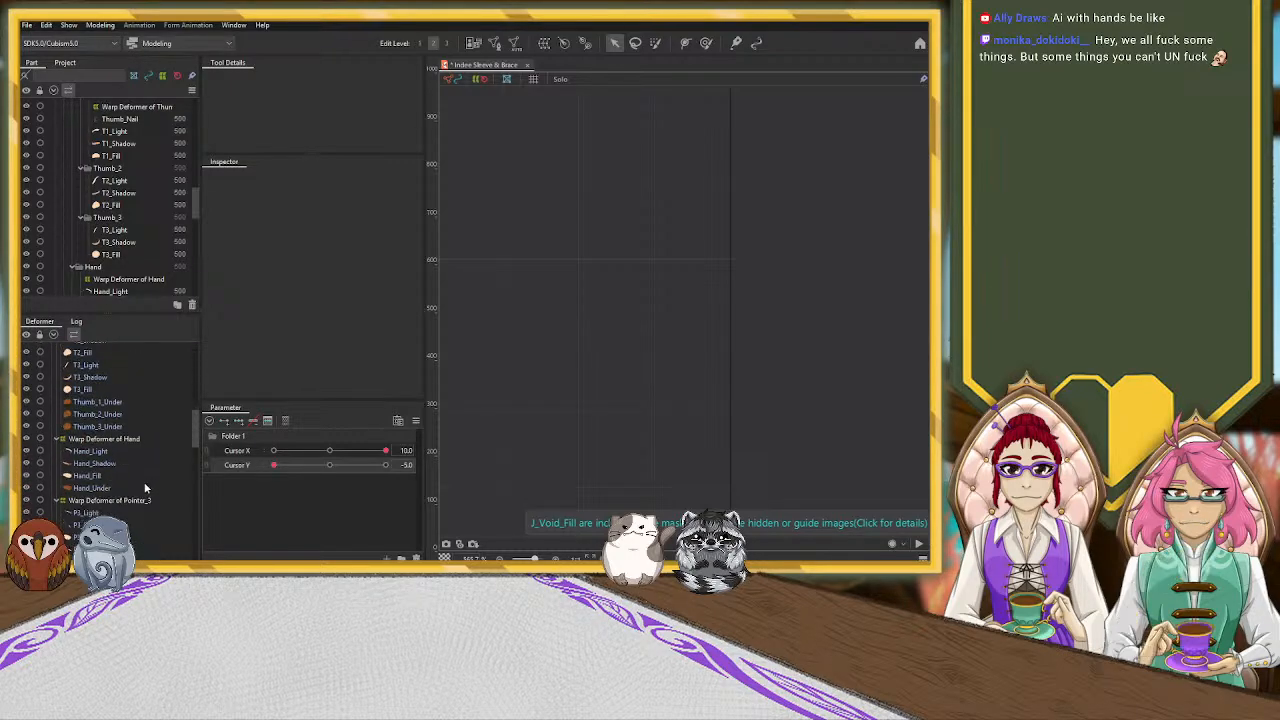
click(120, 500)
drag(273, 465, 303, 474)
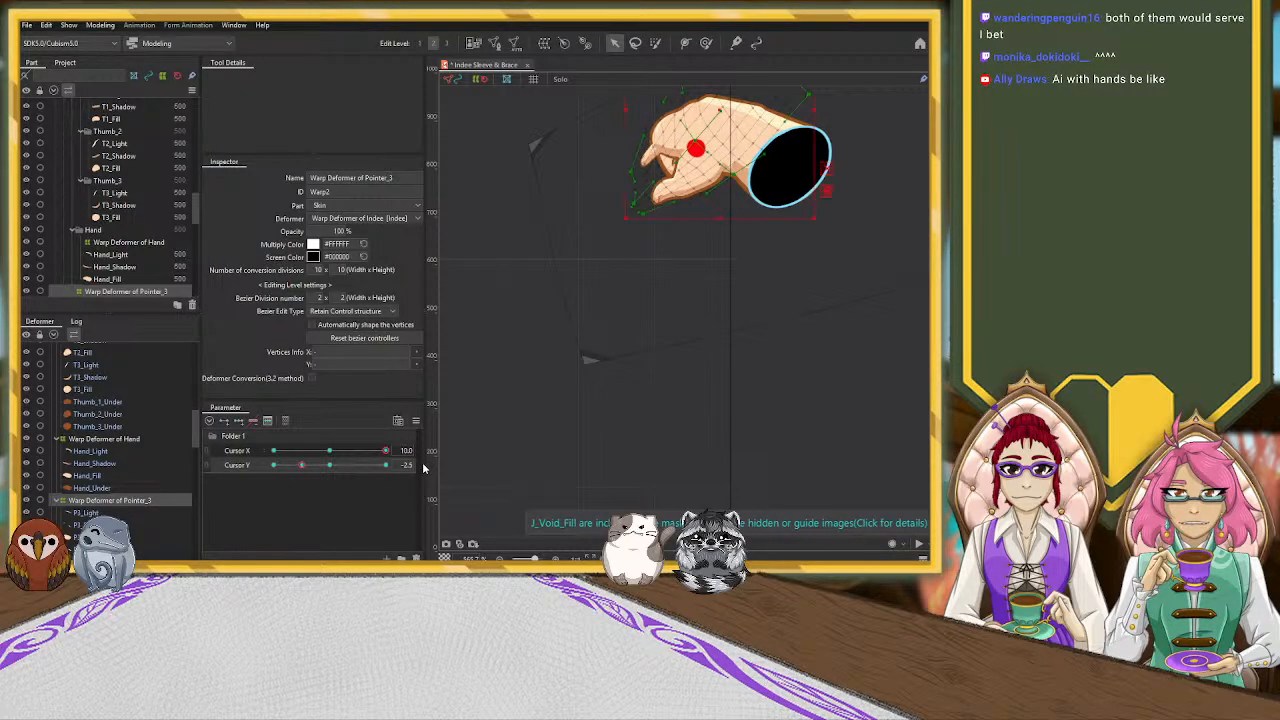
scroll(785, 260, up, 3)
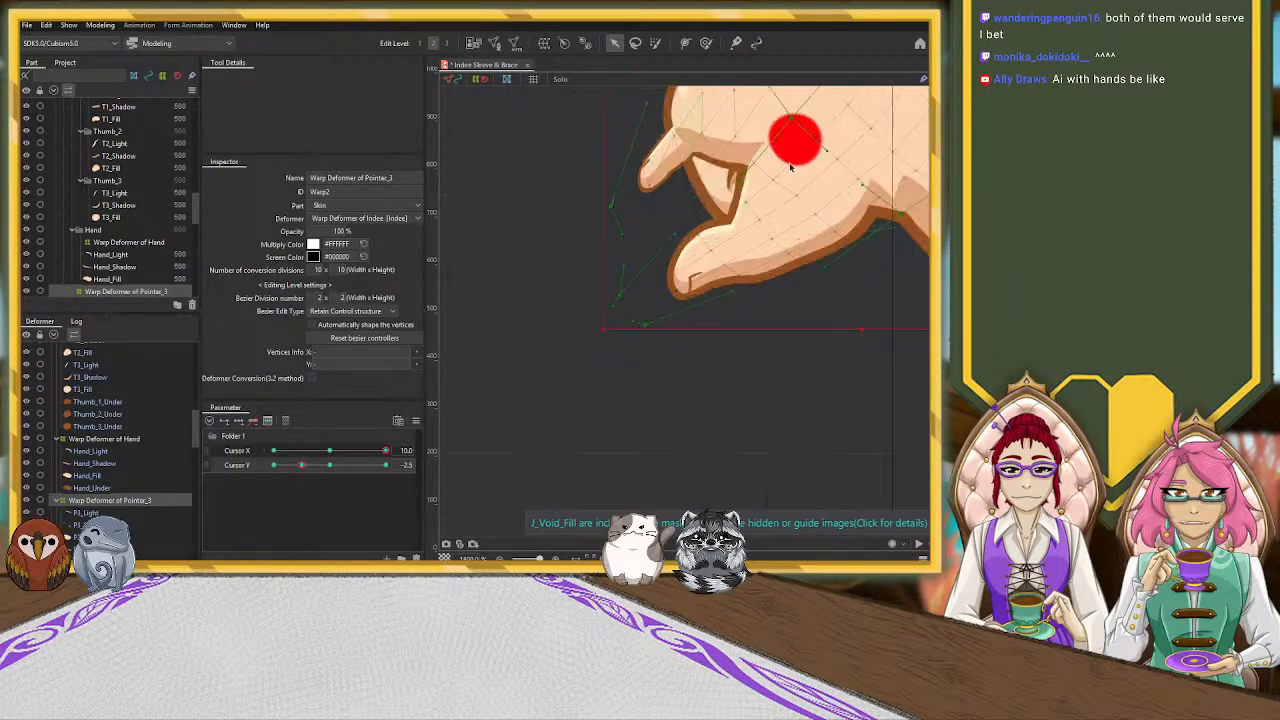
scroll(772, 308, down, 1)
drag(772, 308, 667, 458)
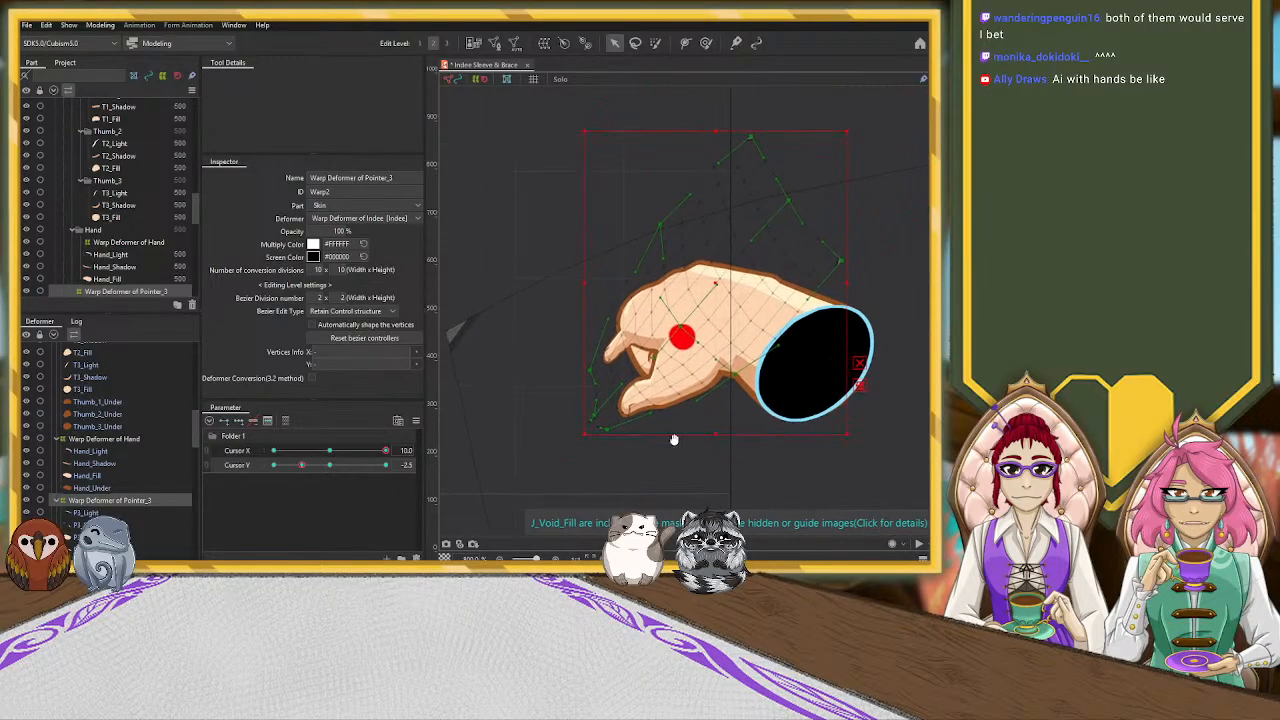
drag(715, 283, 694, 287)
drag(567, 389, 541, 319)
drag(662, 336, 676, 338)
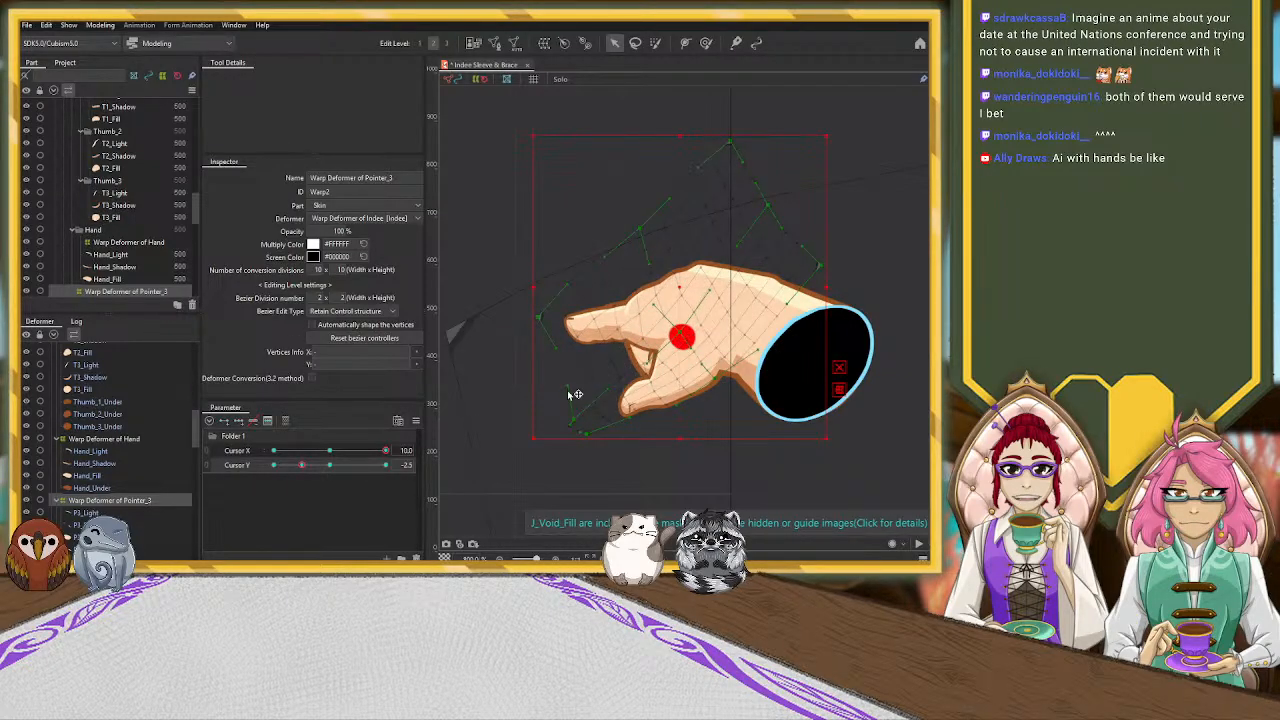
drag(547, 320, 550, 329)
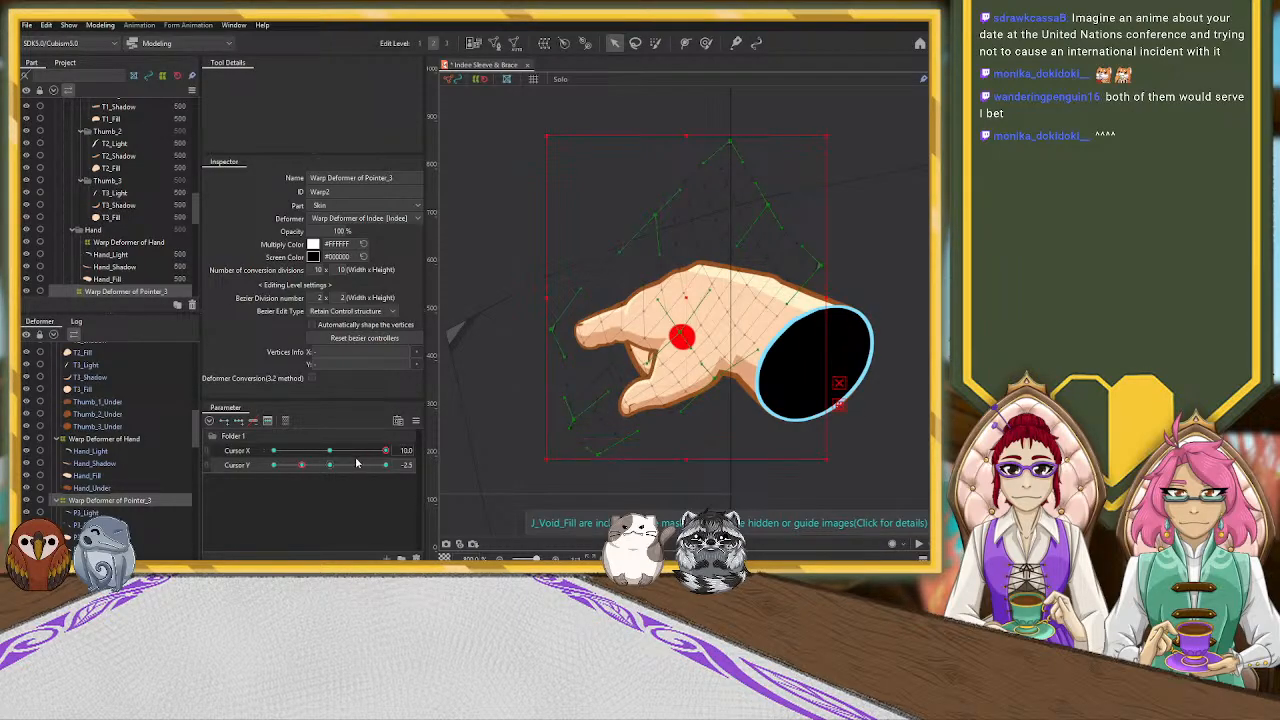
Select Warp Deformer of Middle_F at Cursor Y -2.5 and pull its fingertip-side control points slightly inward toward the palm
click(60, 502)
click(115, 513)
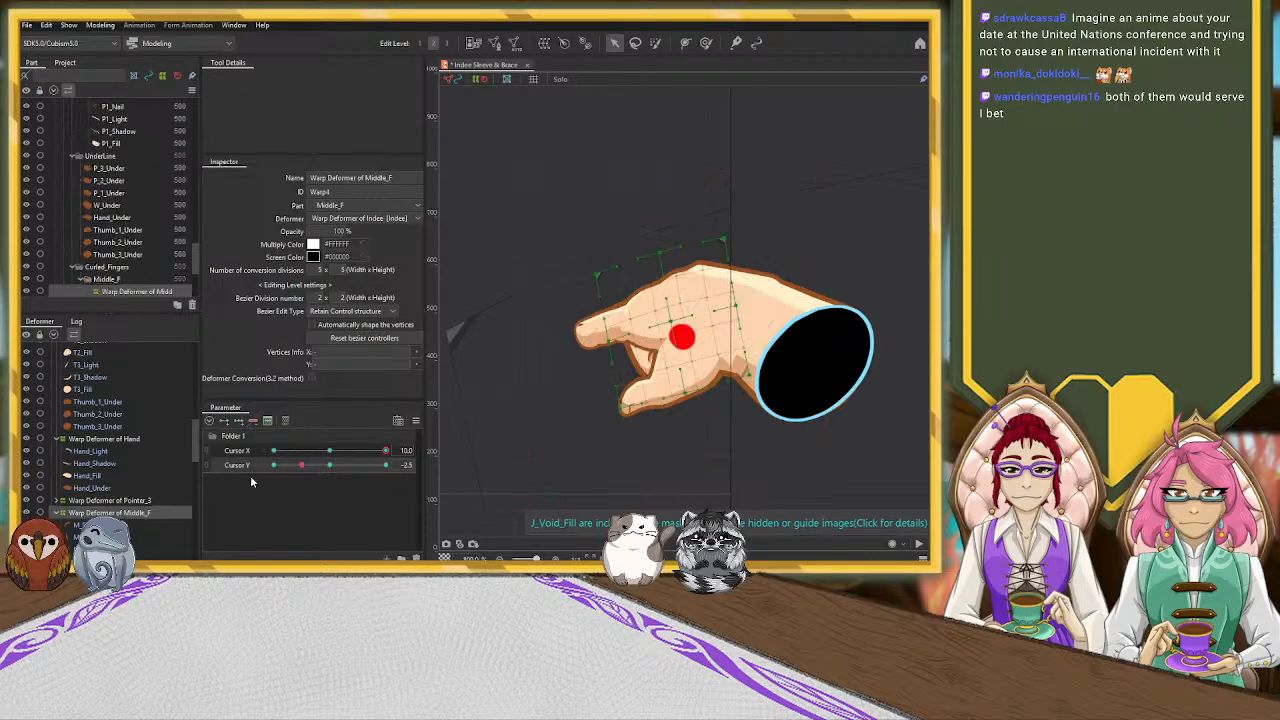
click(302, 469)
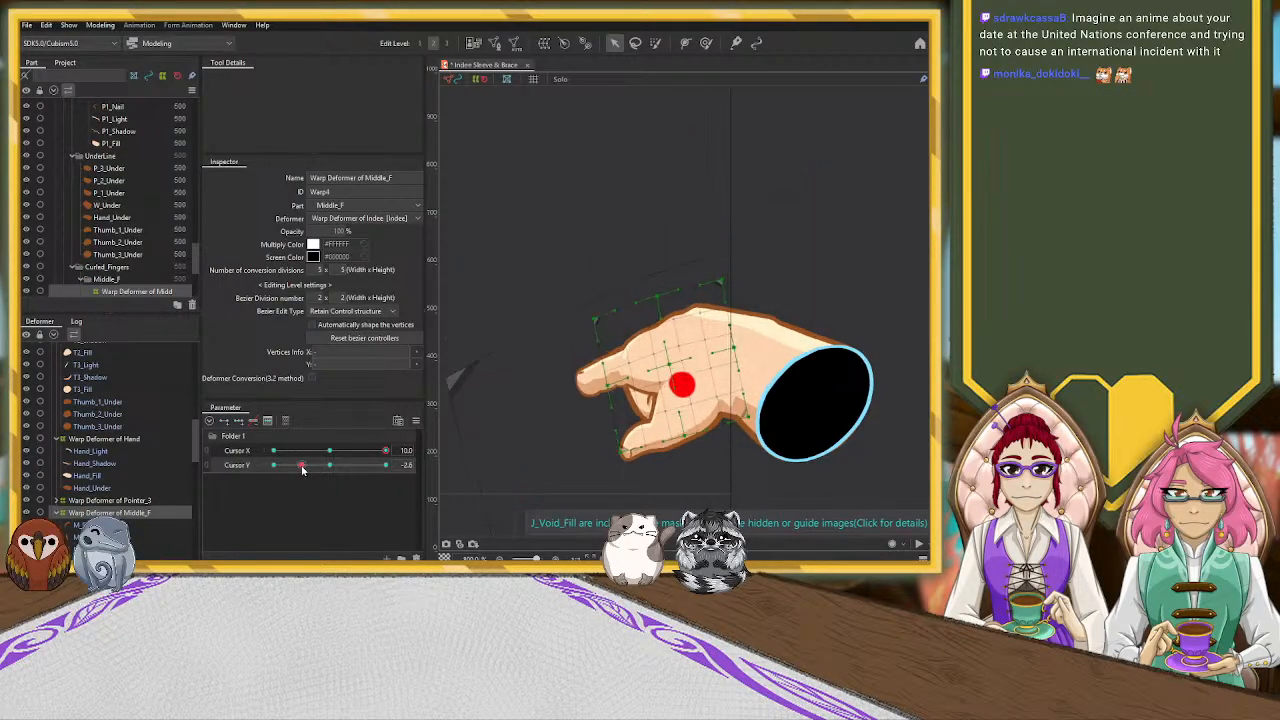
click(299, 468)
click(302, 467)
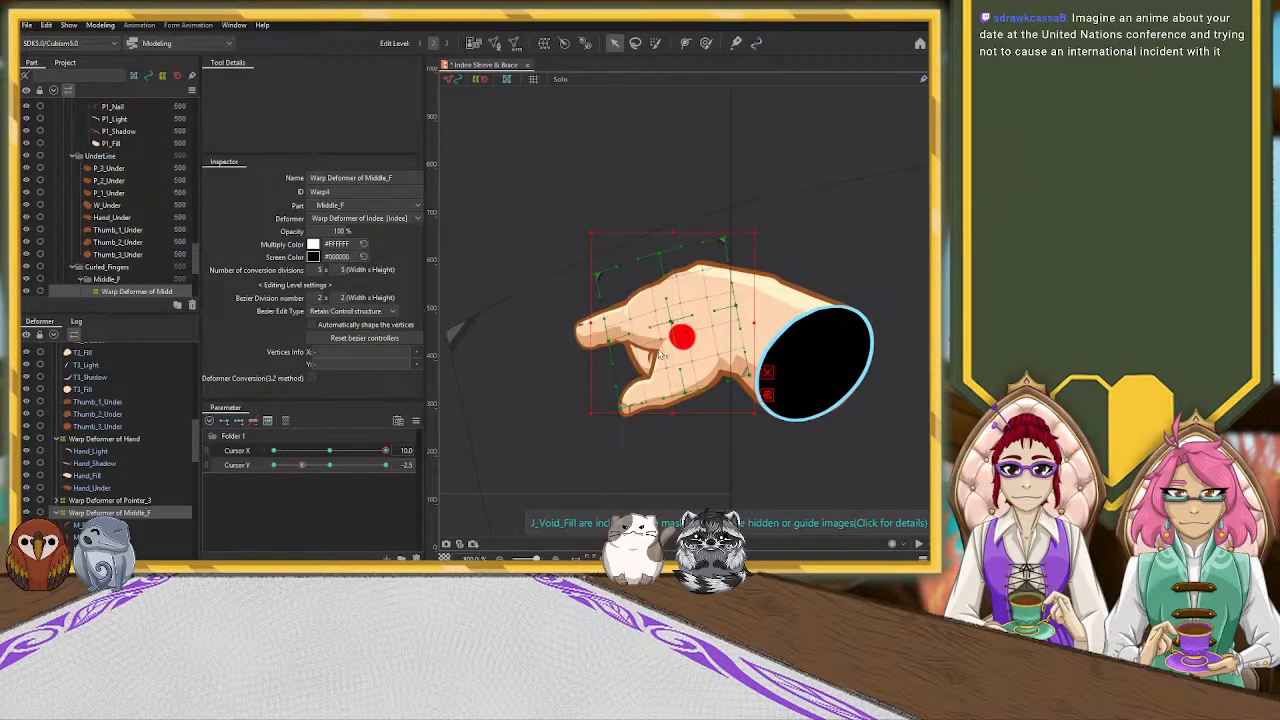
drag(589, 410, 600, 409)
drag(610, 275, 603, 281)
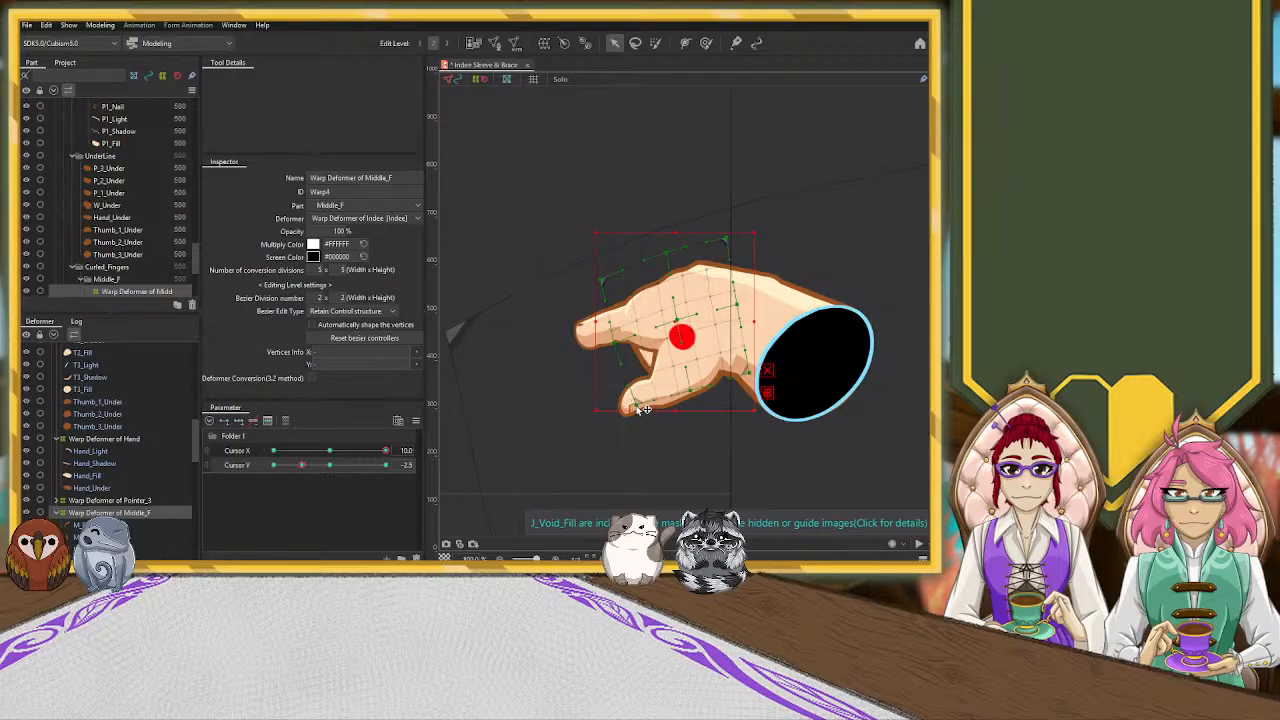
Select Hand_Shadow at Cursor Y -2.5 and adjust its vertices at the pointer's base to blend the shadow into the finger
click(529, 340)
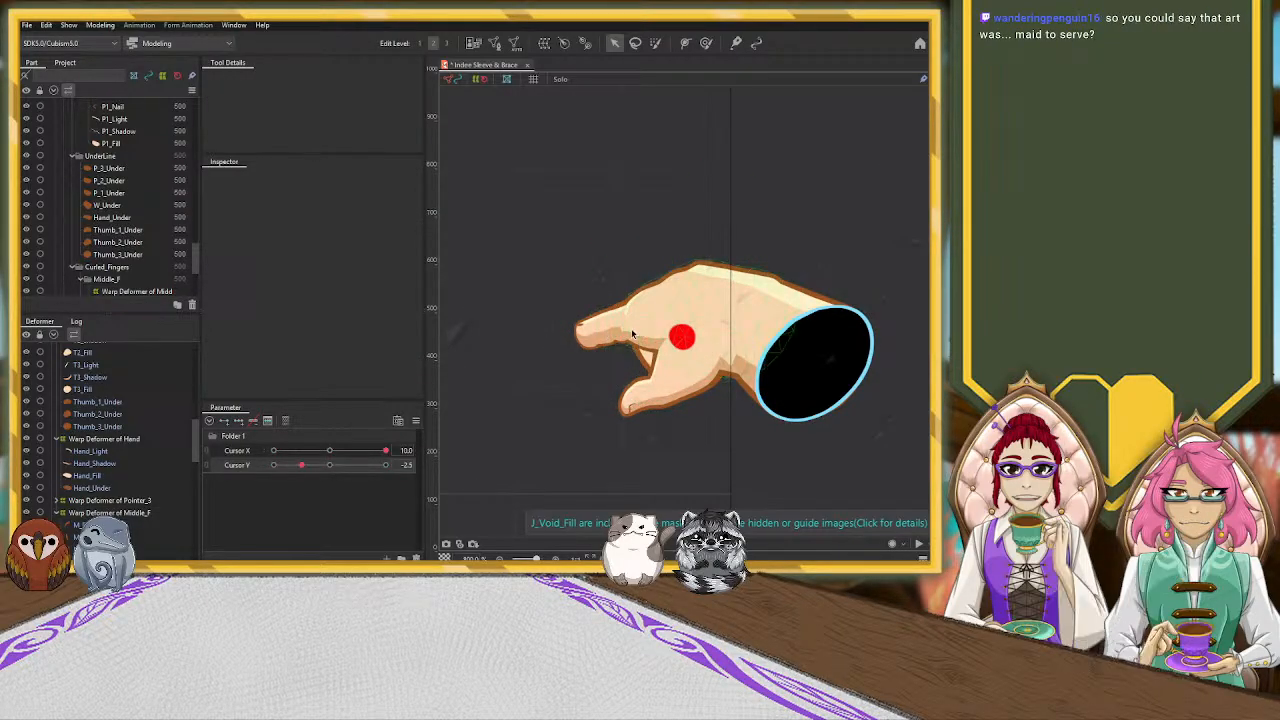
scroll(638, 338, up, 3)
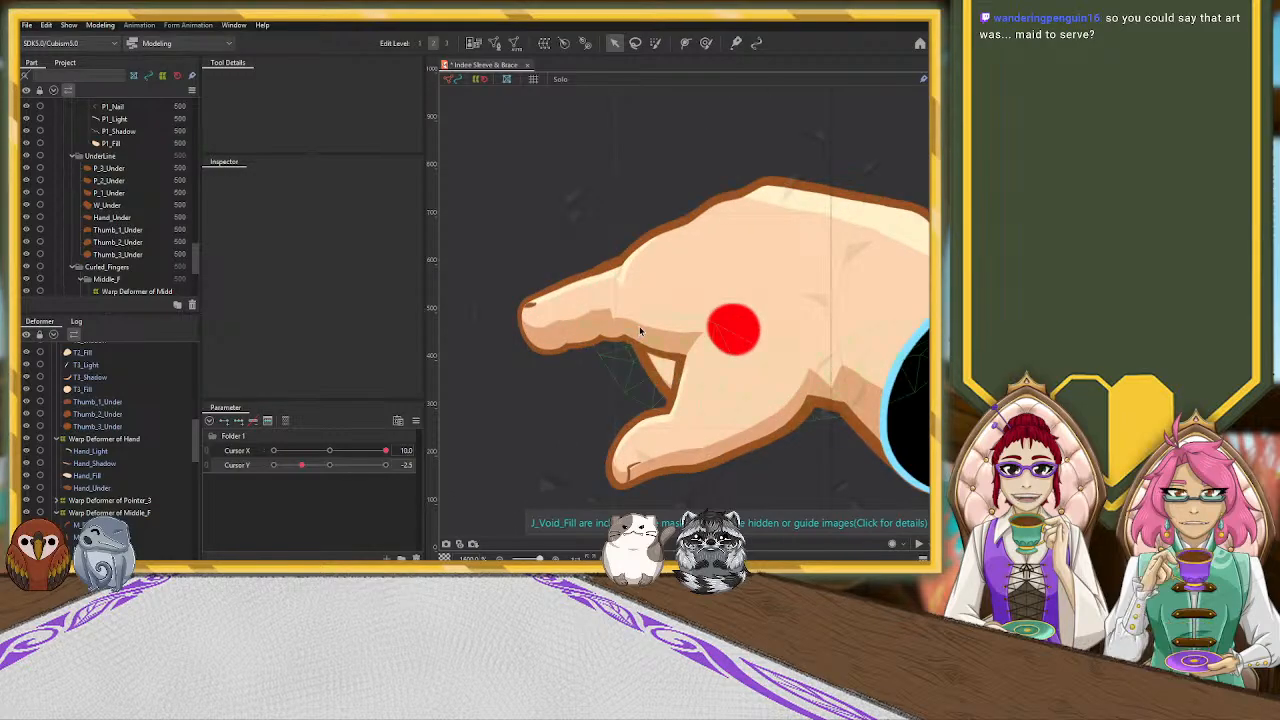
click(640, 330)
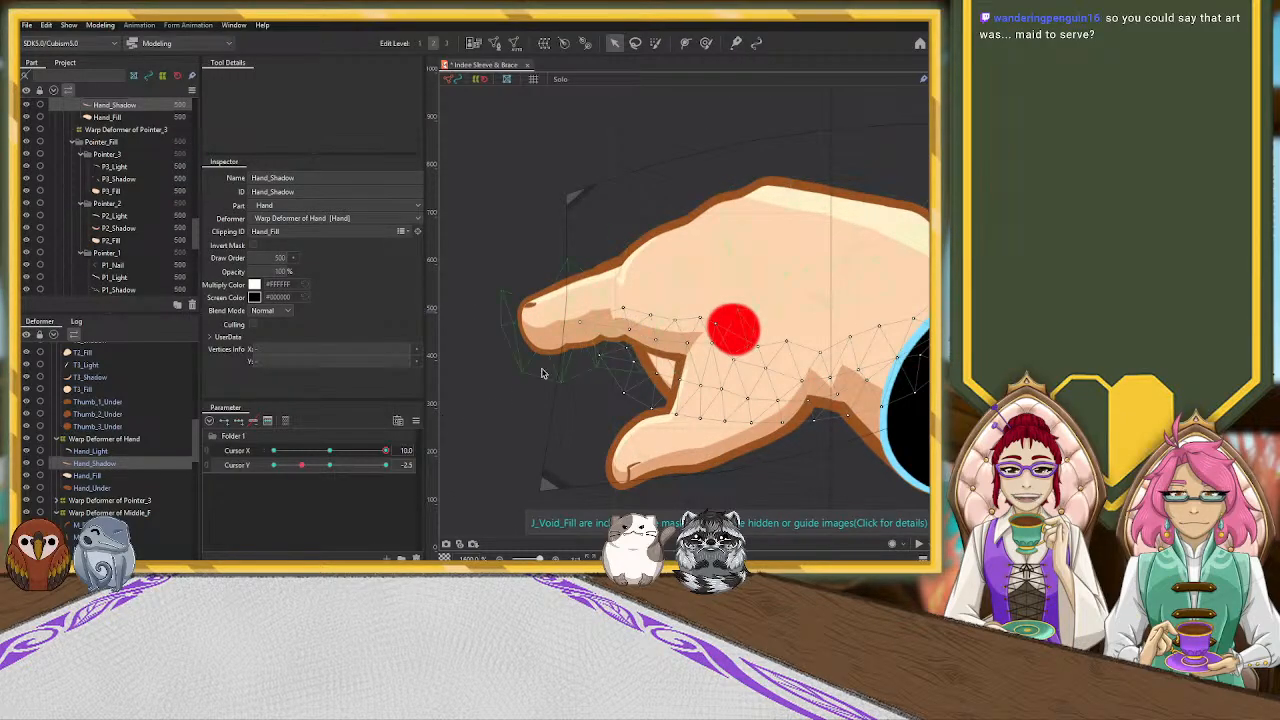
drag(304, 468, 303, 468)
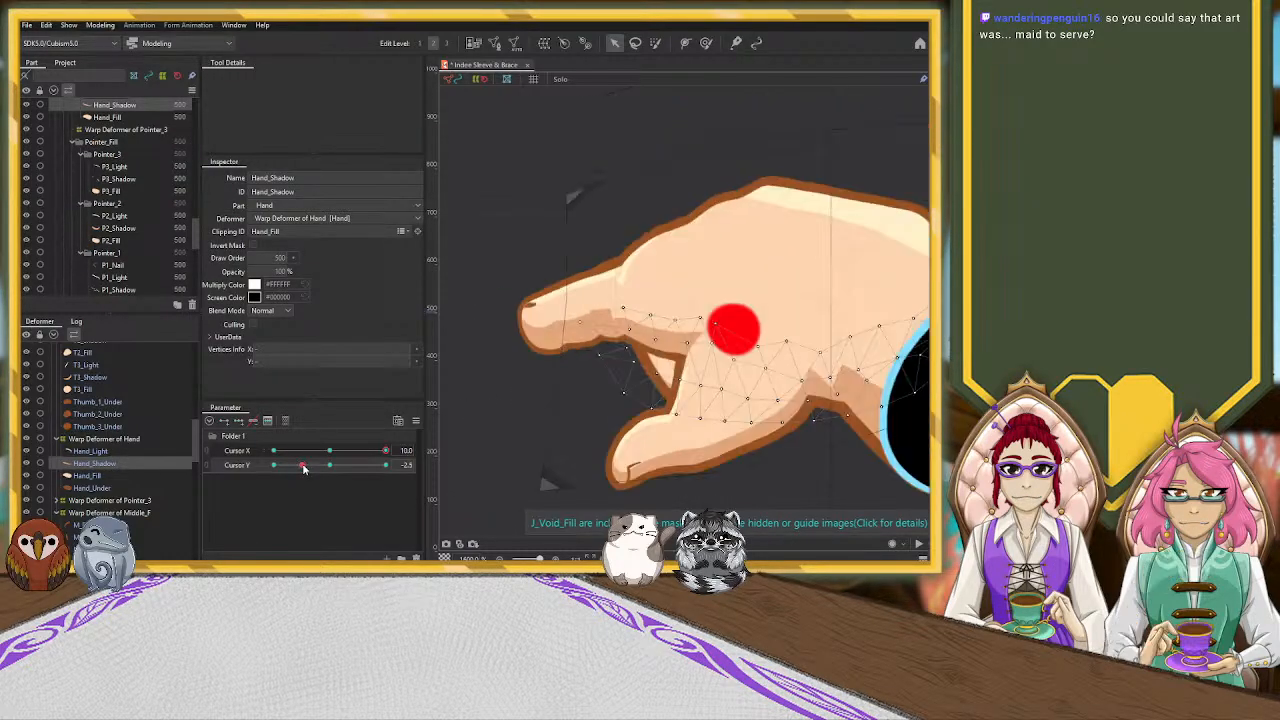
click(600, 342)
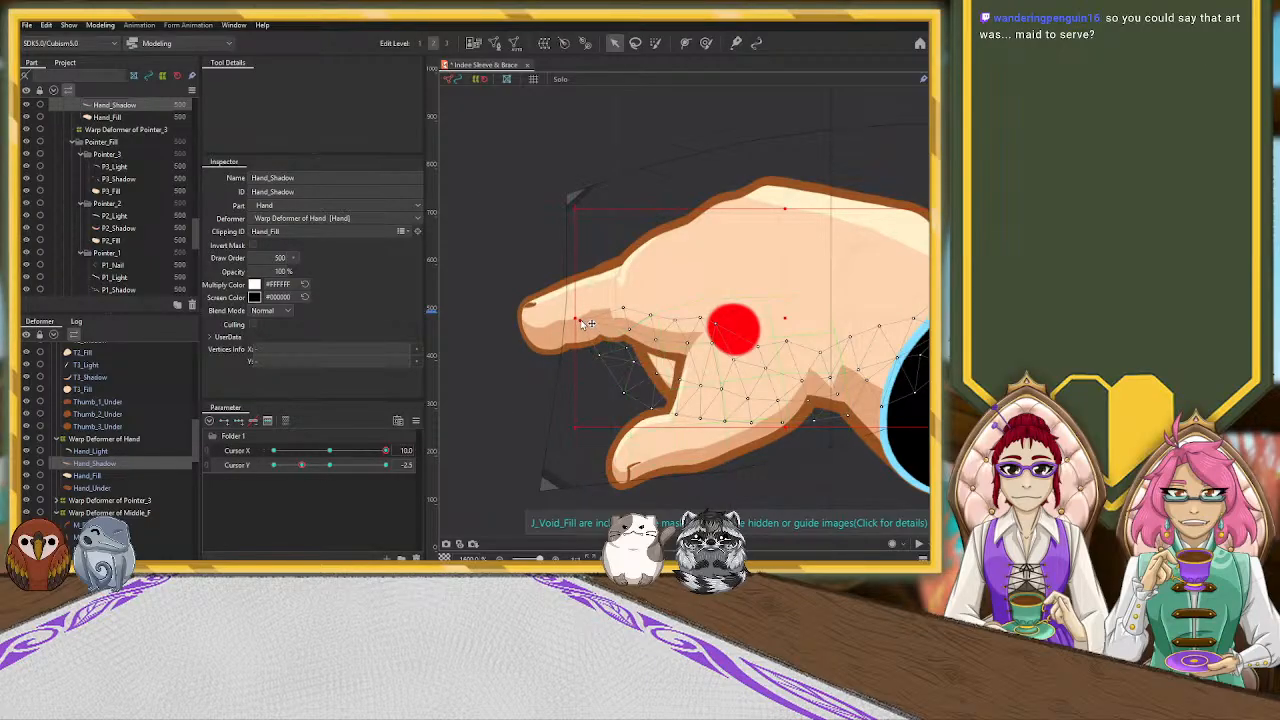
click(588, 294)
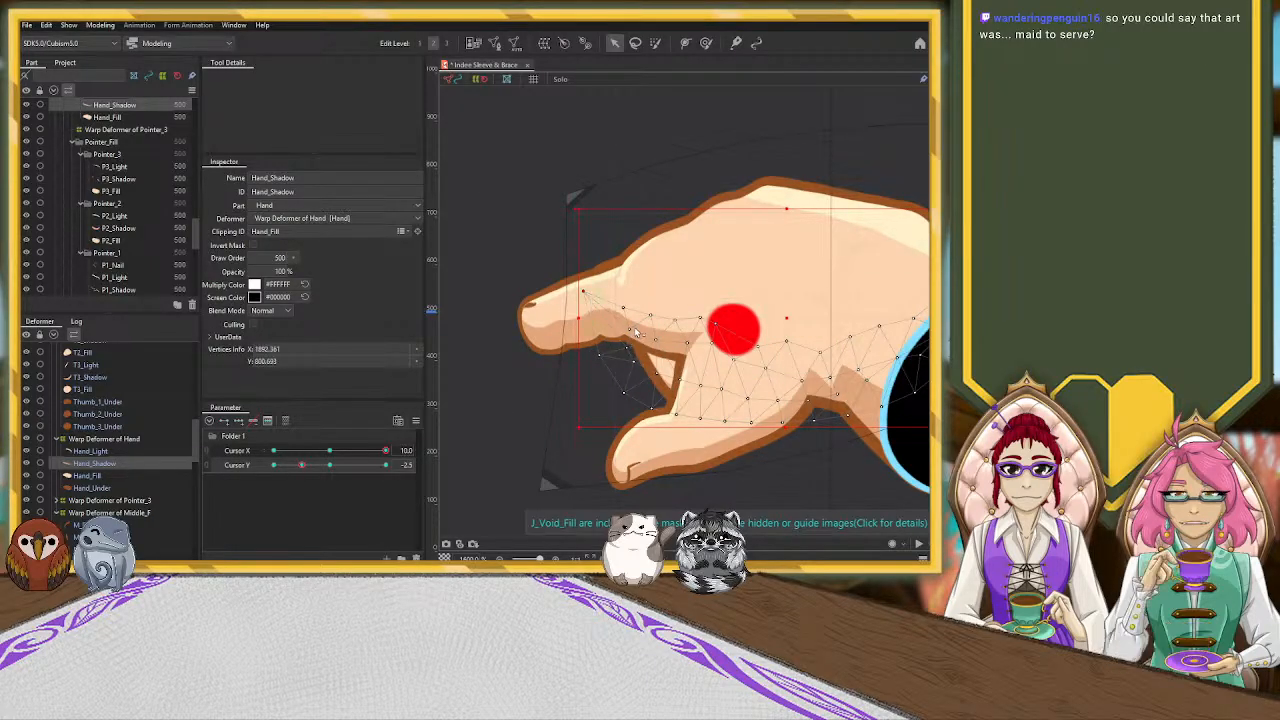
click(630, 329)
Select Hand_Light at Cursor Y -2.5 and move its lowest vertex at the pointer knuckle up and outward toward the finger
click(90, 451)
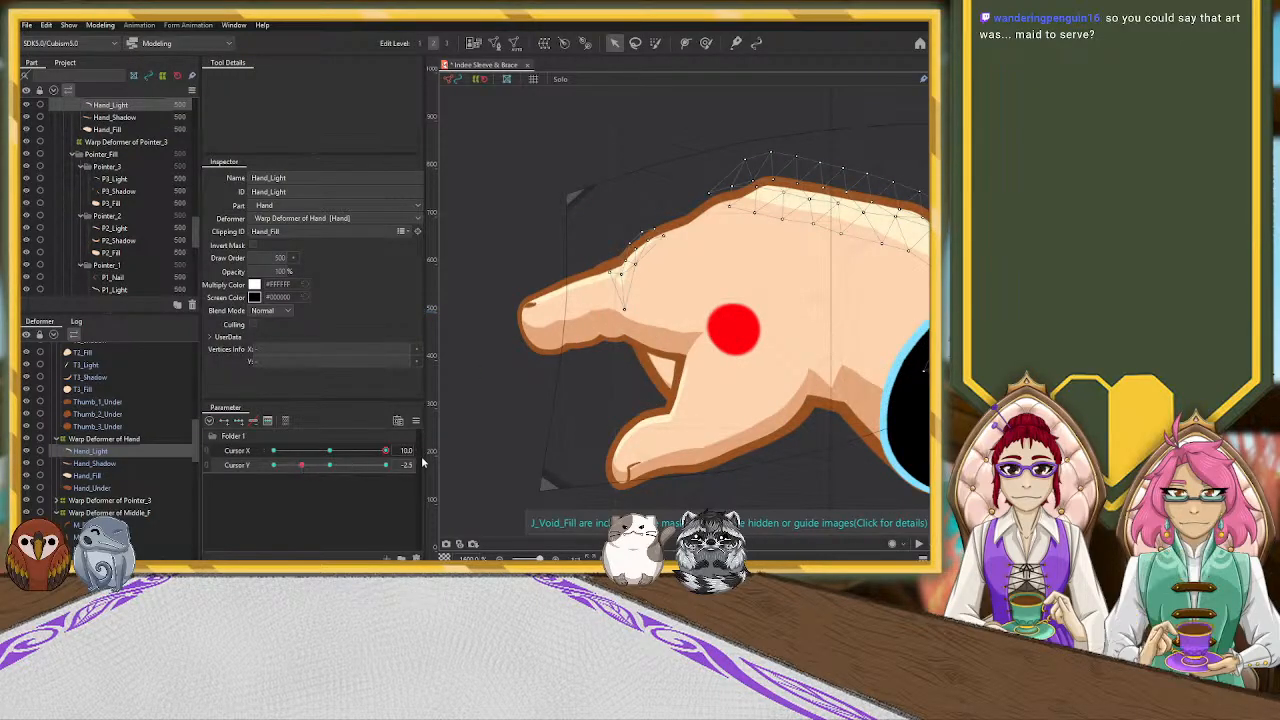
click(629, 267)
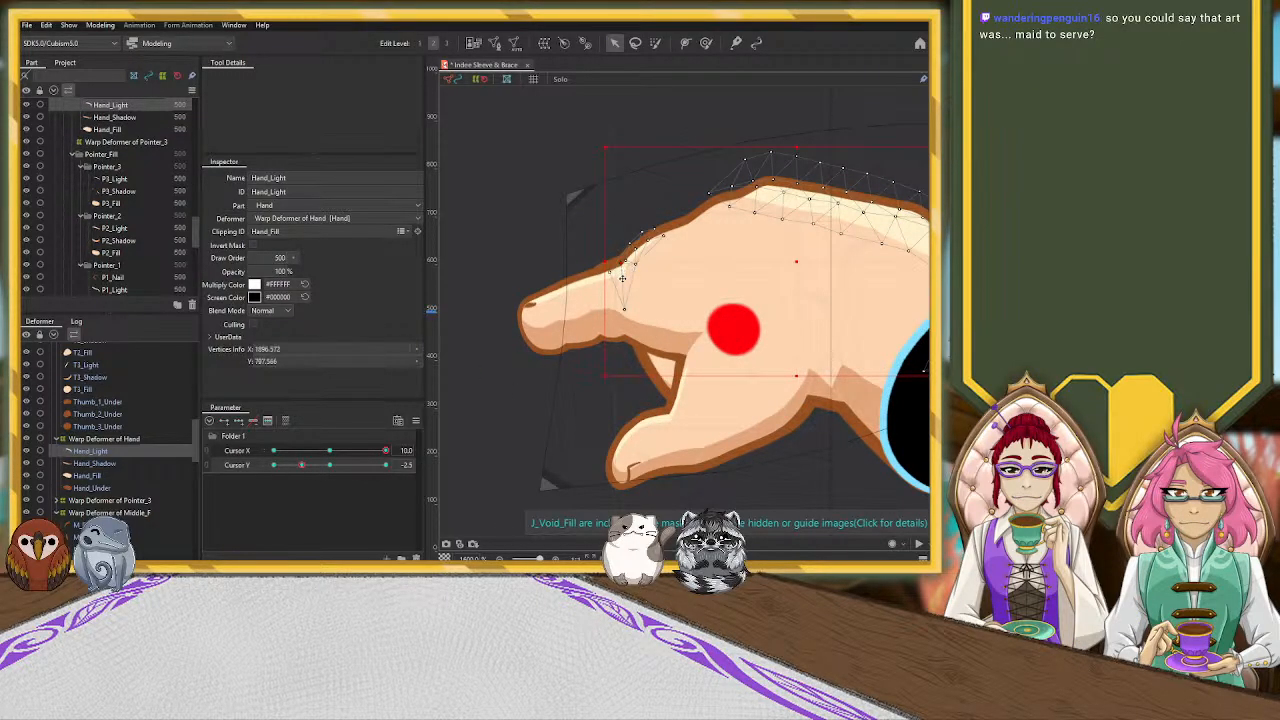
click(622, 302)
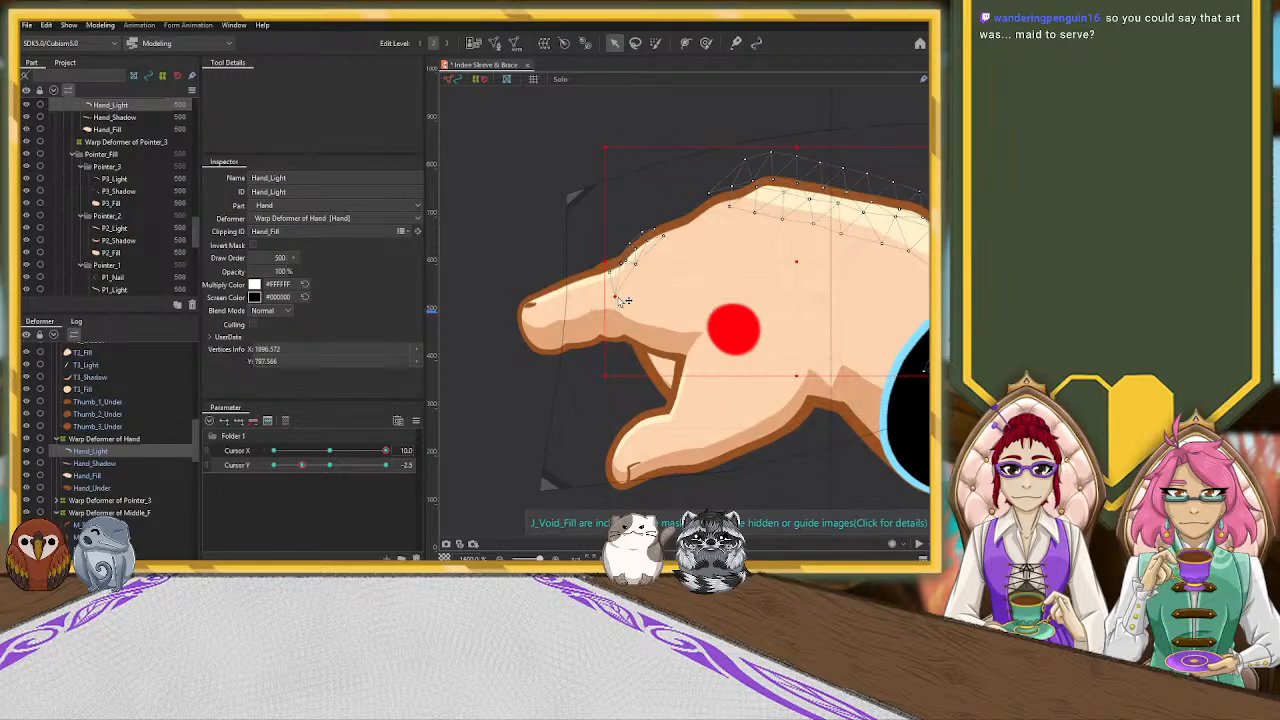
Select T3_Shadow at Cursor X 10.0, Y -2.5, and adjust its vertices where the thumb base meets the wrist
scroll(752, 290, down, 3)
scroll(752, 290, up, 2)
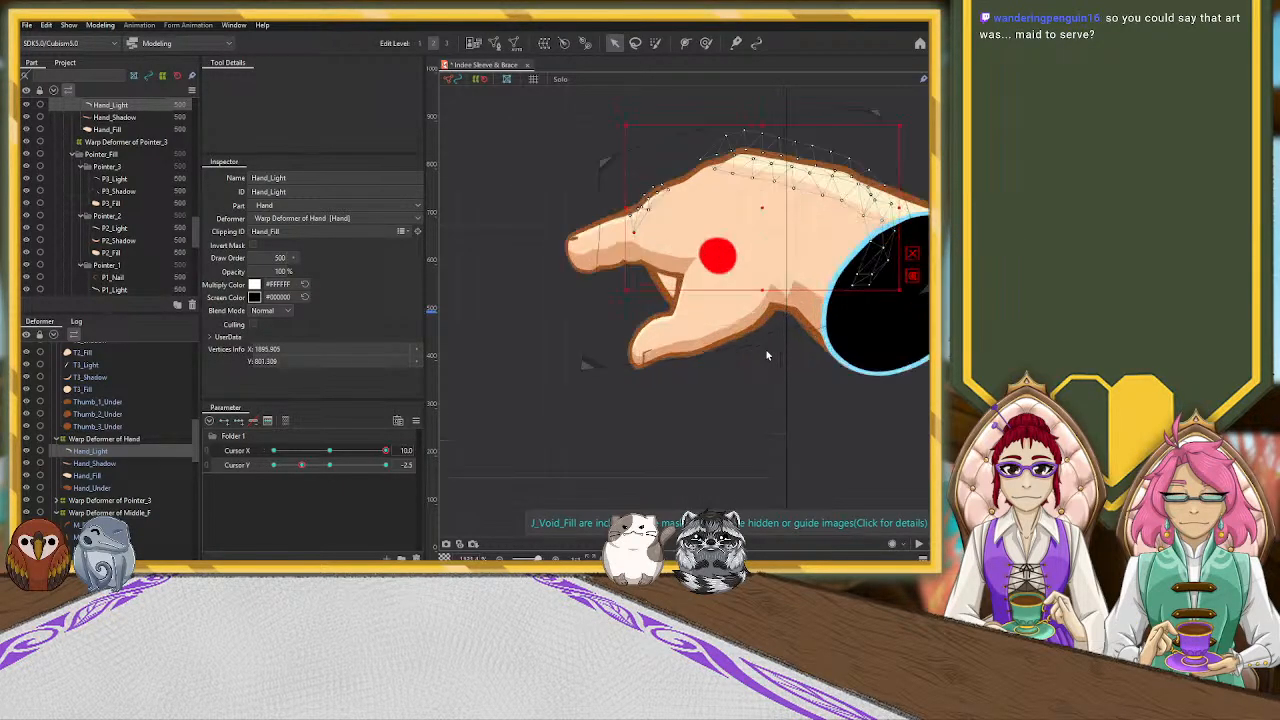
click(781, 294)
scroll(781, 294, up, 2)
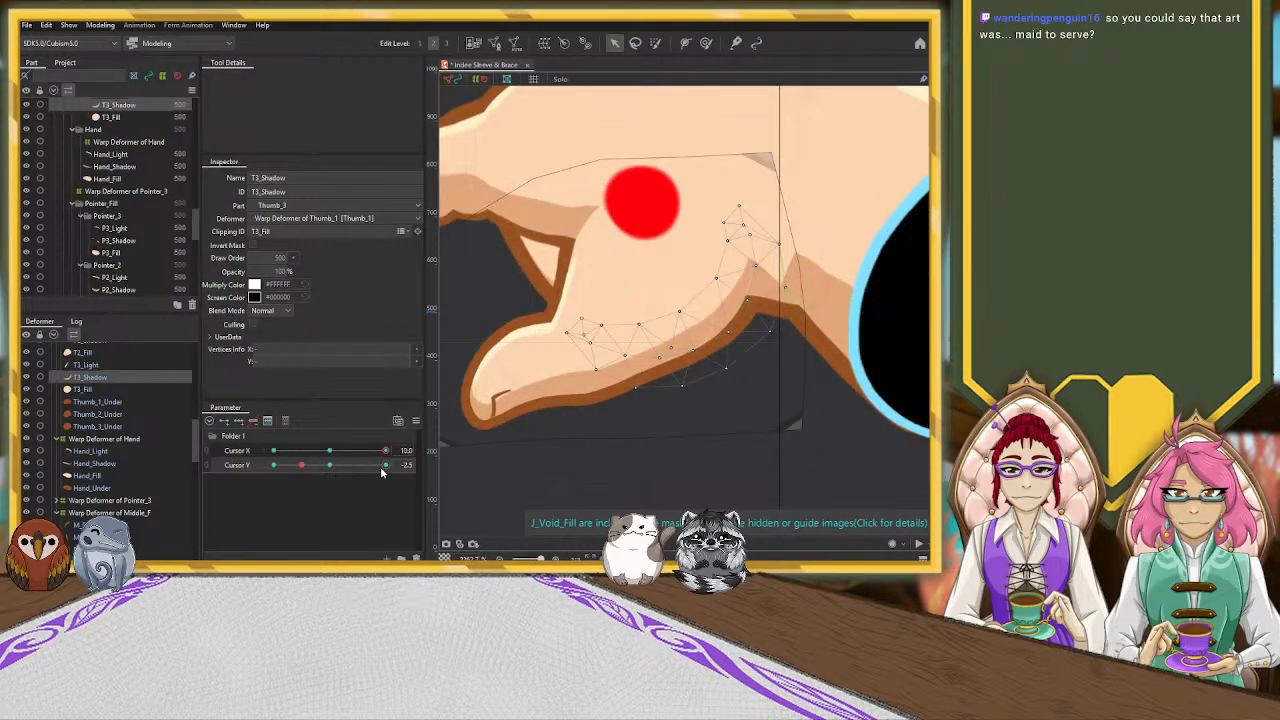
click(412, 463)
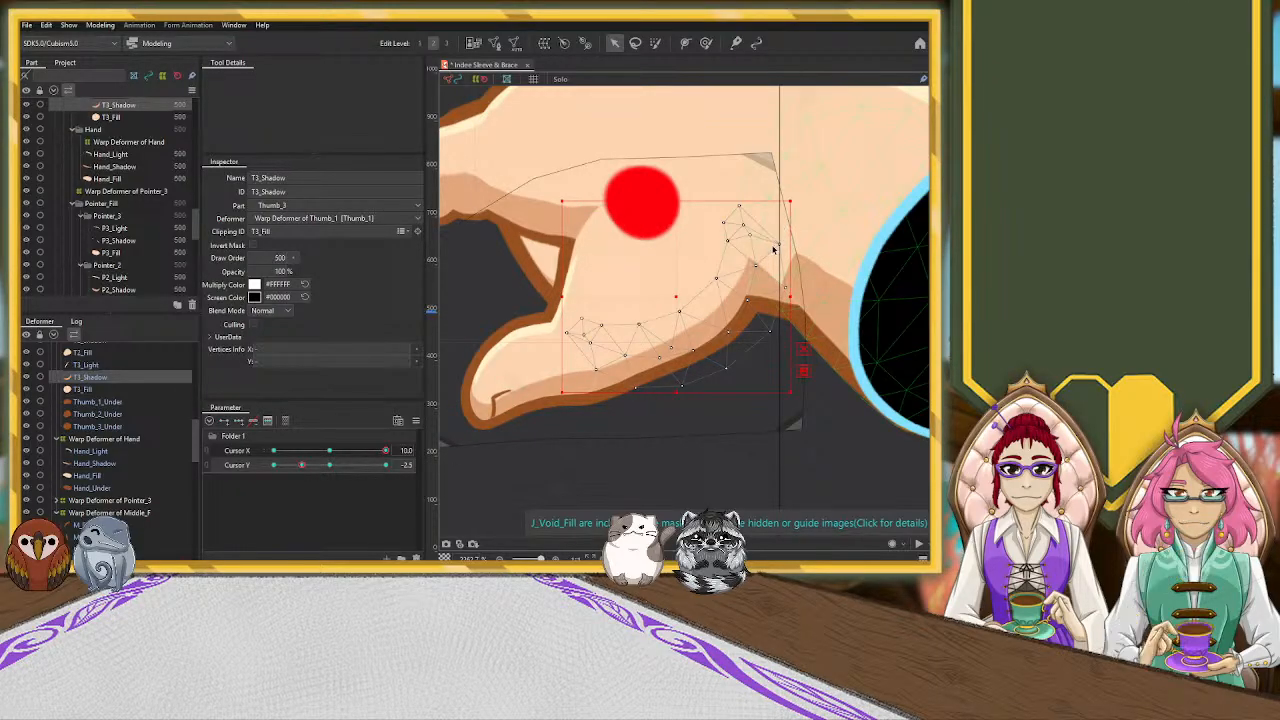
drag(803, 226, 814, 253)
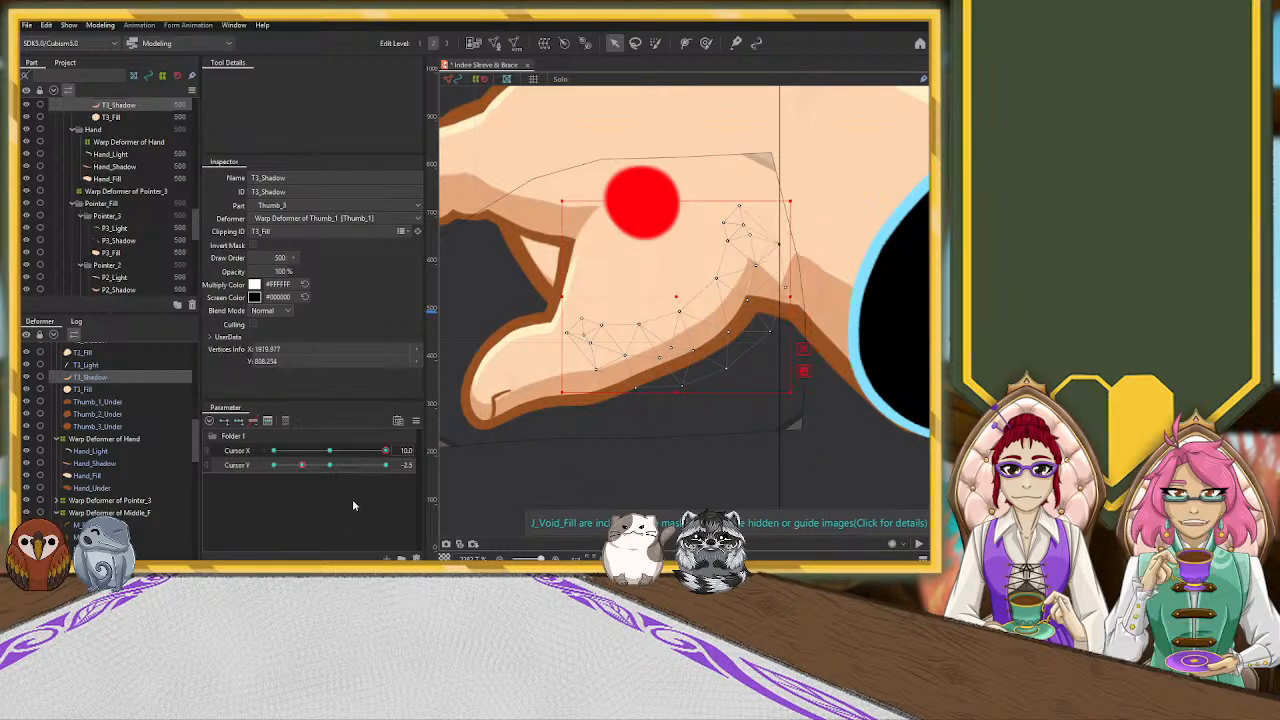
Check W_Shadow, adjust Hand_Shadow's vertices at the crease between thumb and wrist, and reselect T3_Shadow
click(787, 309)
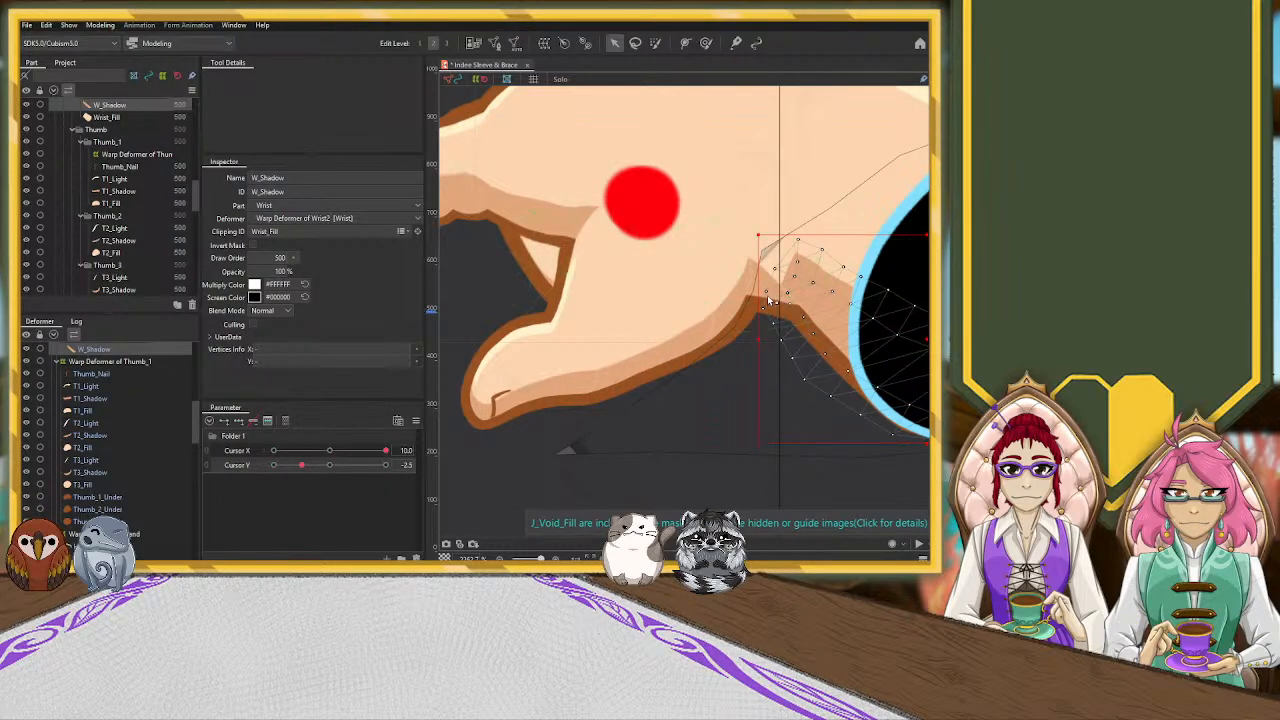
click(771, 310)
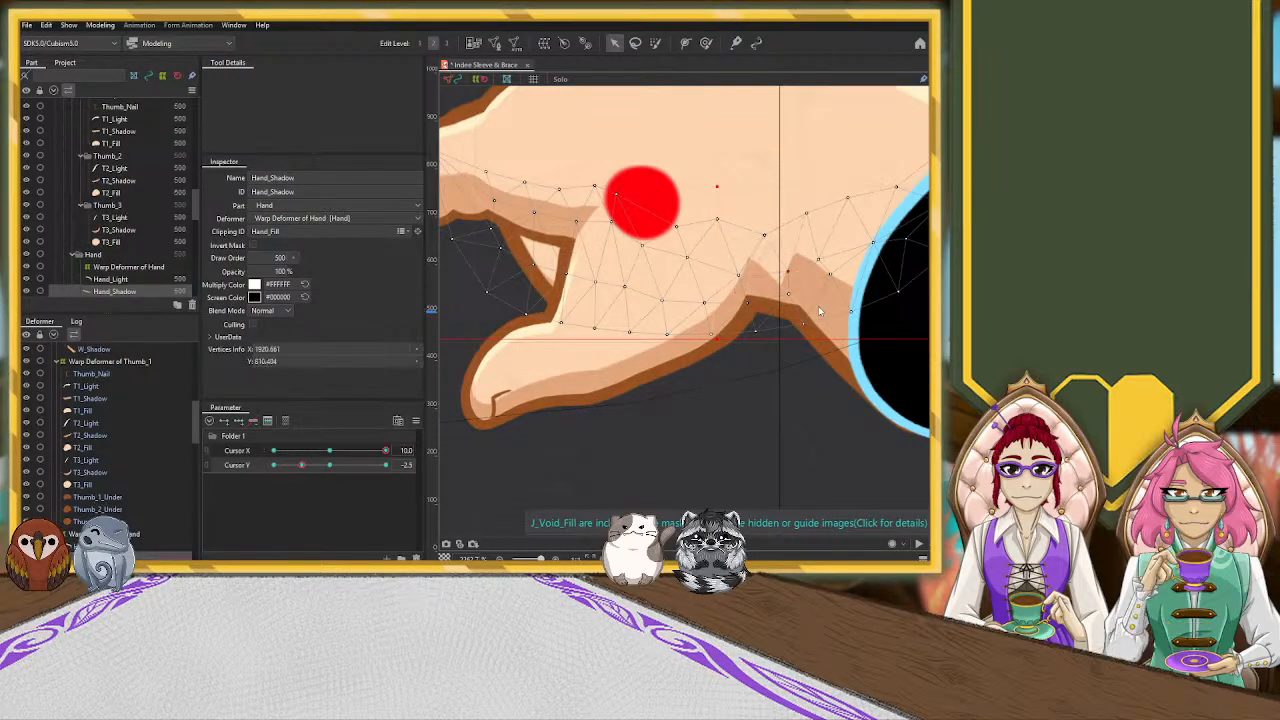
click(762, 292)
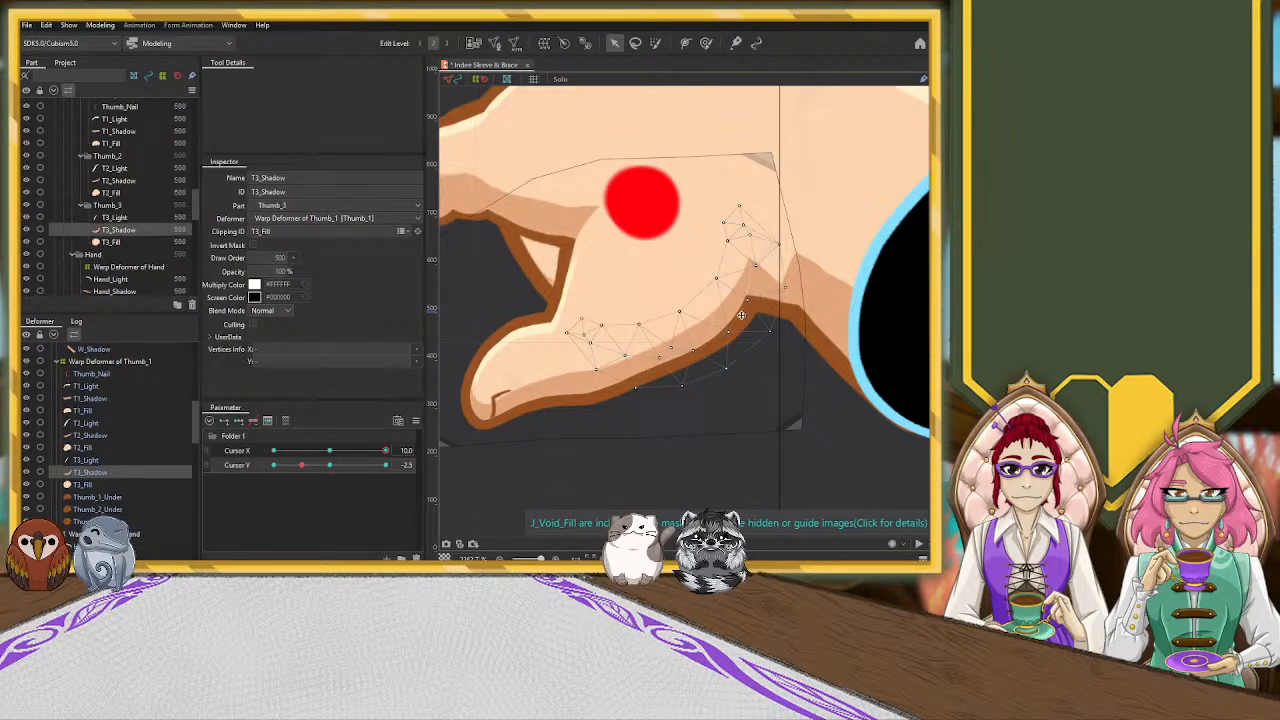
scroll(730, 292, down, 5)
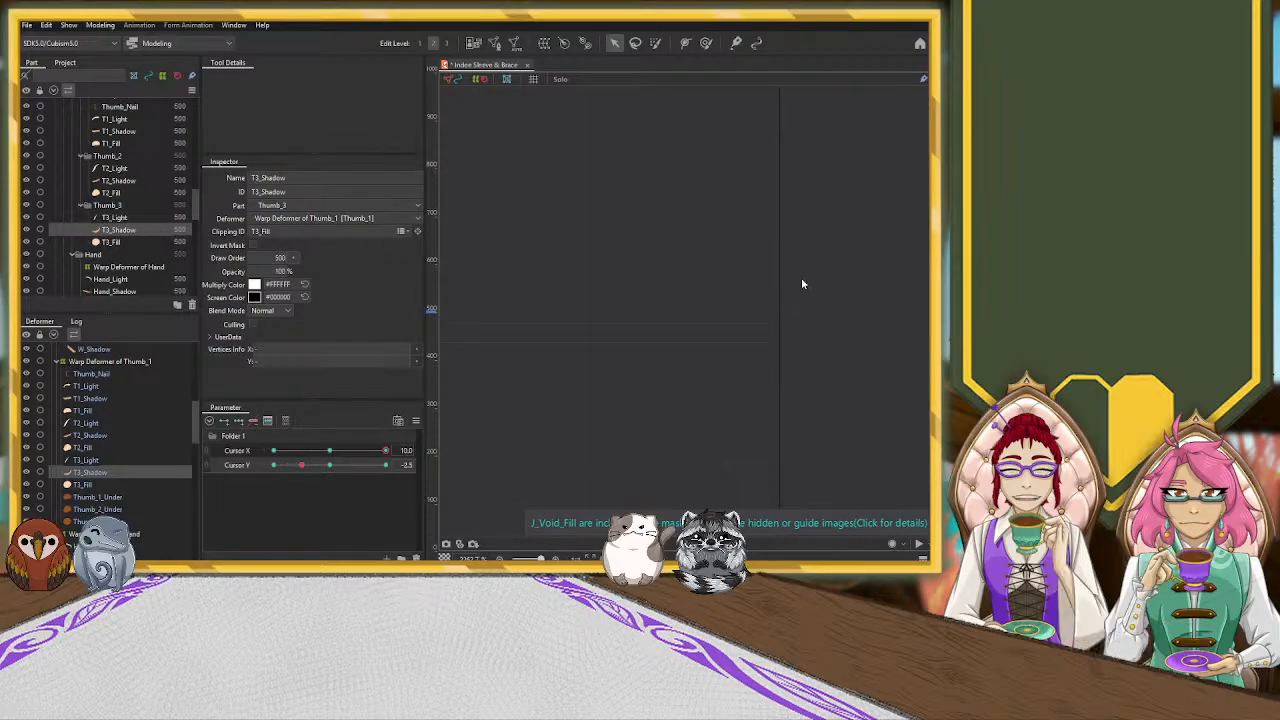
Try to move Hand_Shadow toward the wrist at Cursor X 10.0, Y -2.5, undo it, and clear the selection
scroll(777, 340, up, 5)
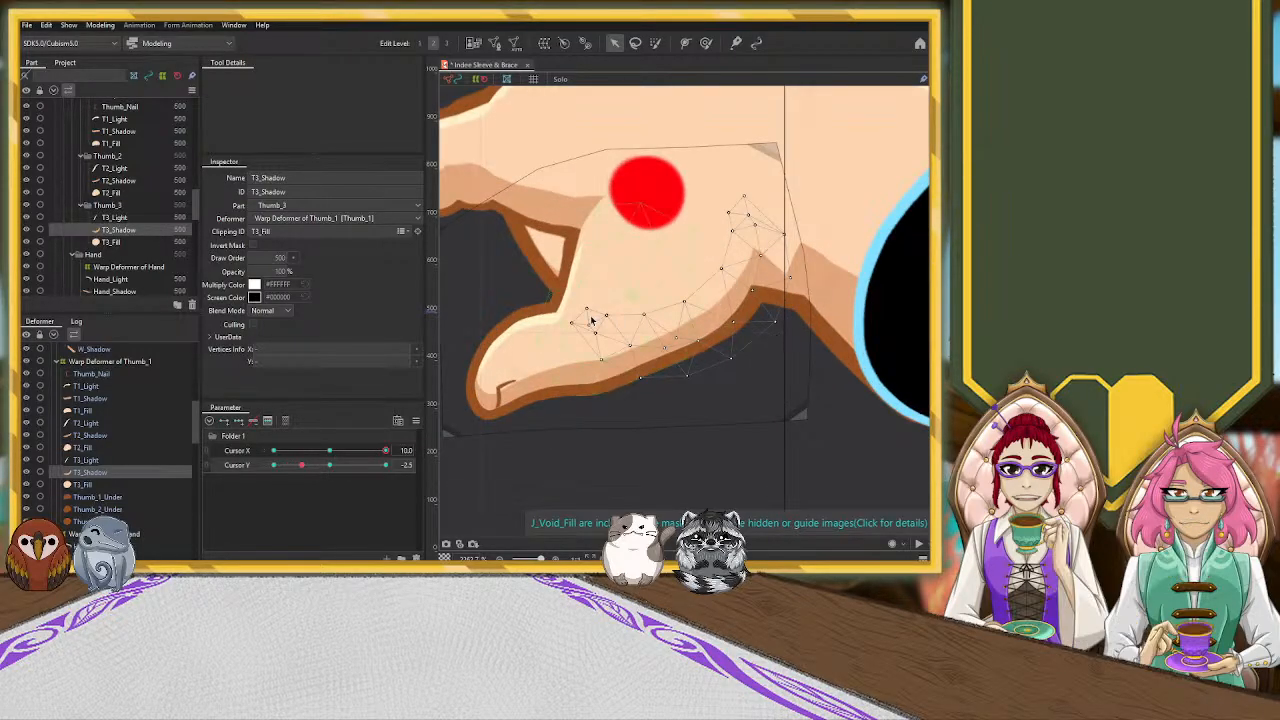
scroll(582, 326, down, 3)
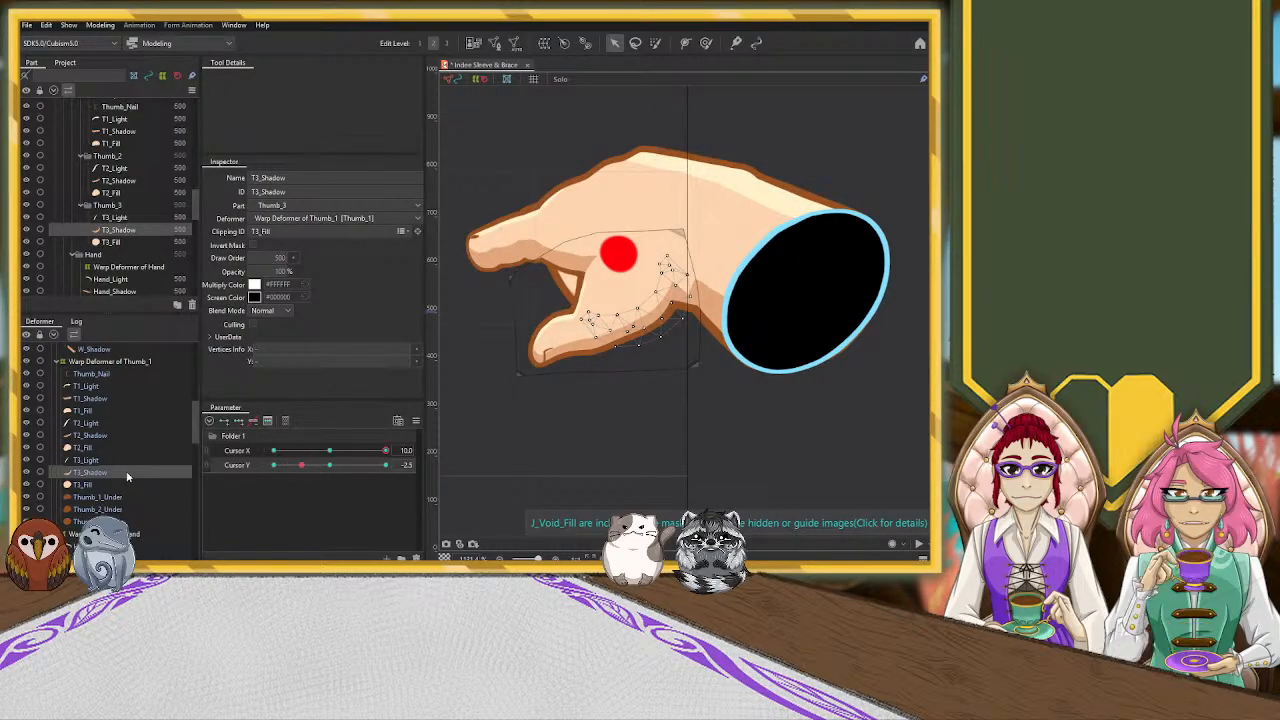
scroll(125, 465, up, 3)
scroll(125, 470, up, 2)
scroll(127, 470, down, 5)
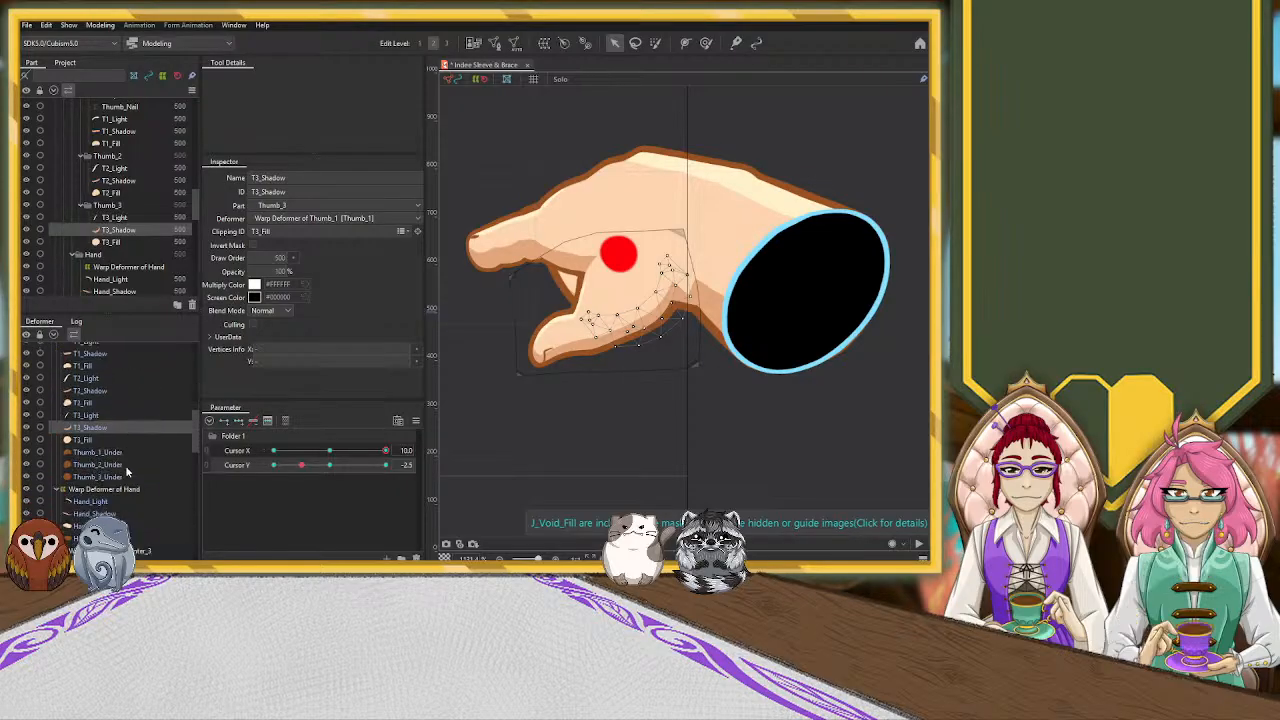
click(98, 424)
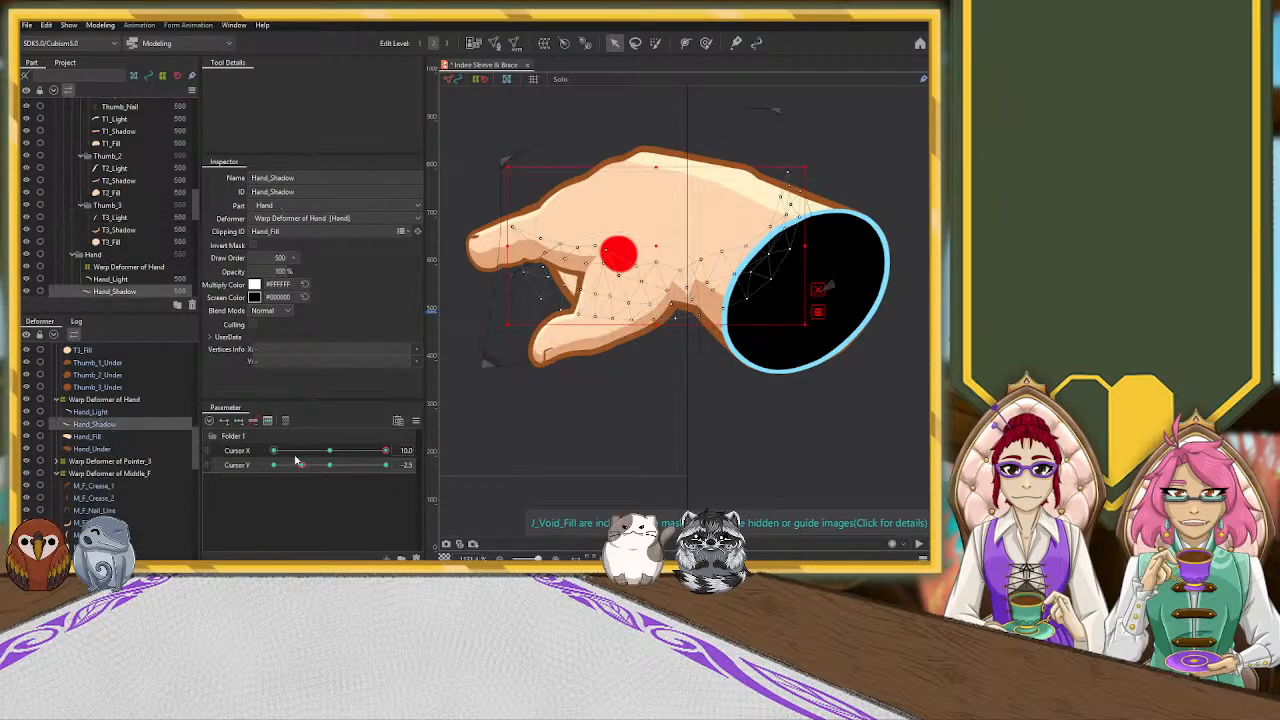
drag(657, 246, 690, 240)
key(ctrl+z)
click(688, 405)
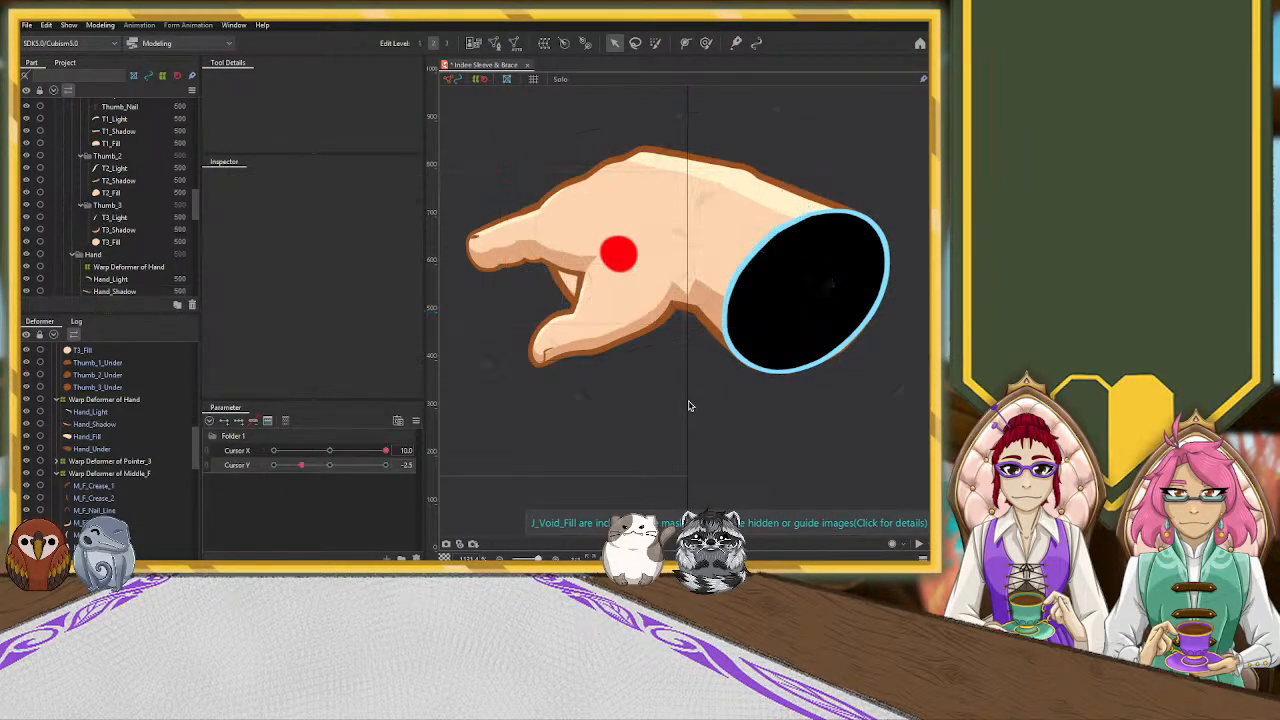
At Cursor X 10.0, Y -2.5, move the control point of W_Shadow's parent Warp Deformer of Wrist2 from the wrist crease up into the palm
click(698, 292)
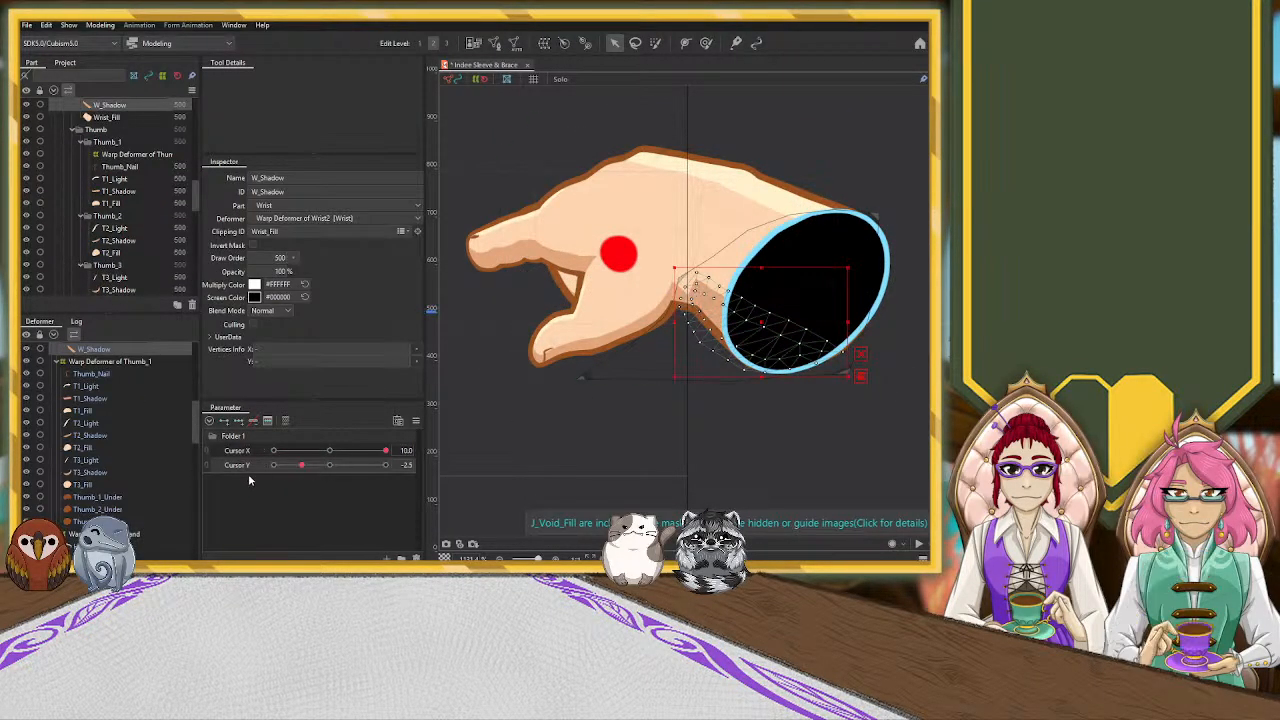
scroll(129, 360, up, 2)
click(112, 381)
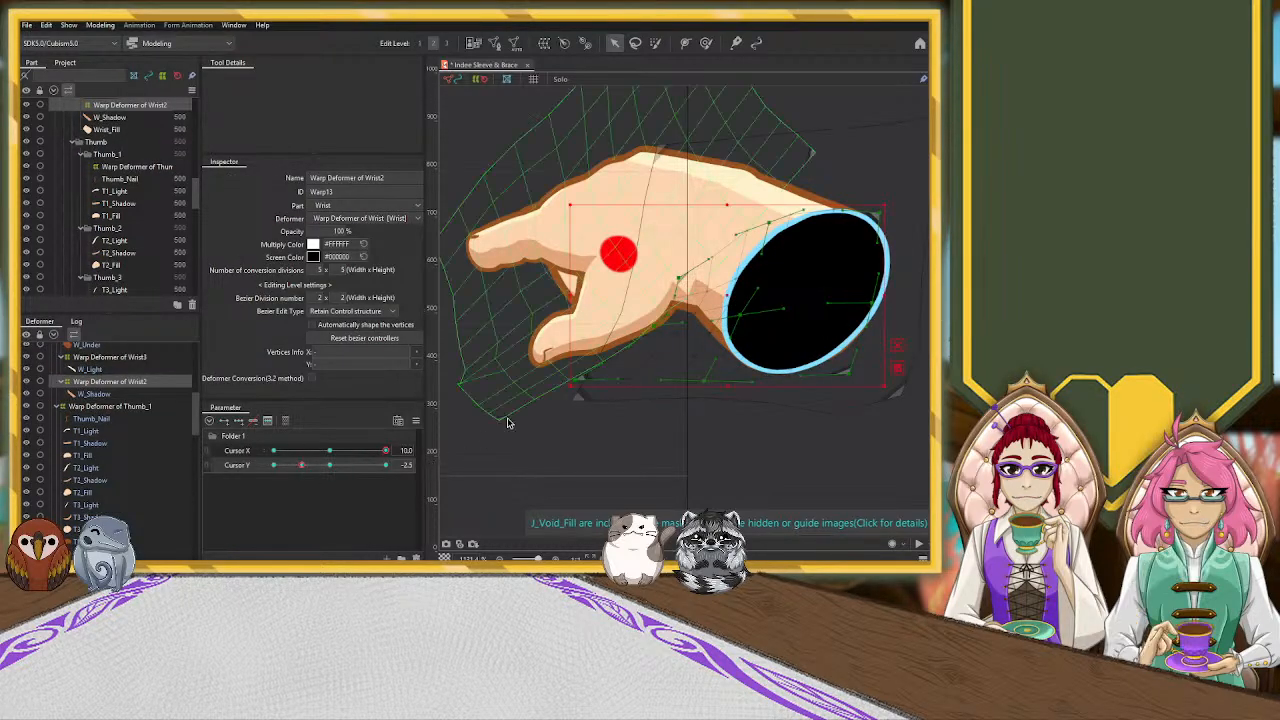
scroll(684, 286, up, 2)
drag(688, 286, 632, 256)
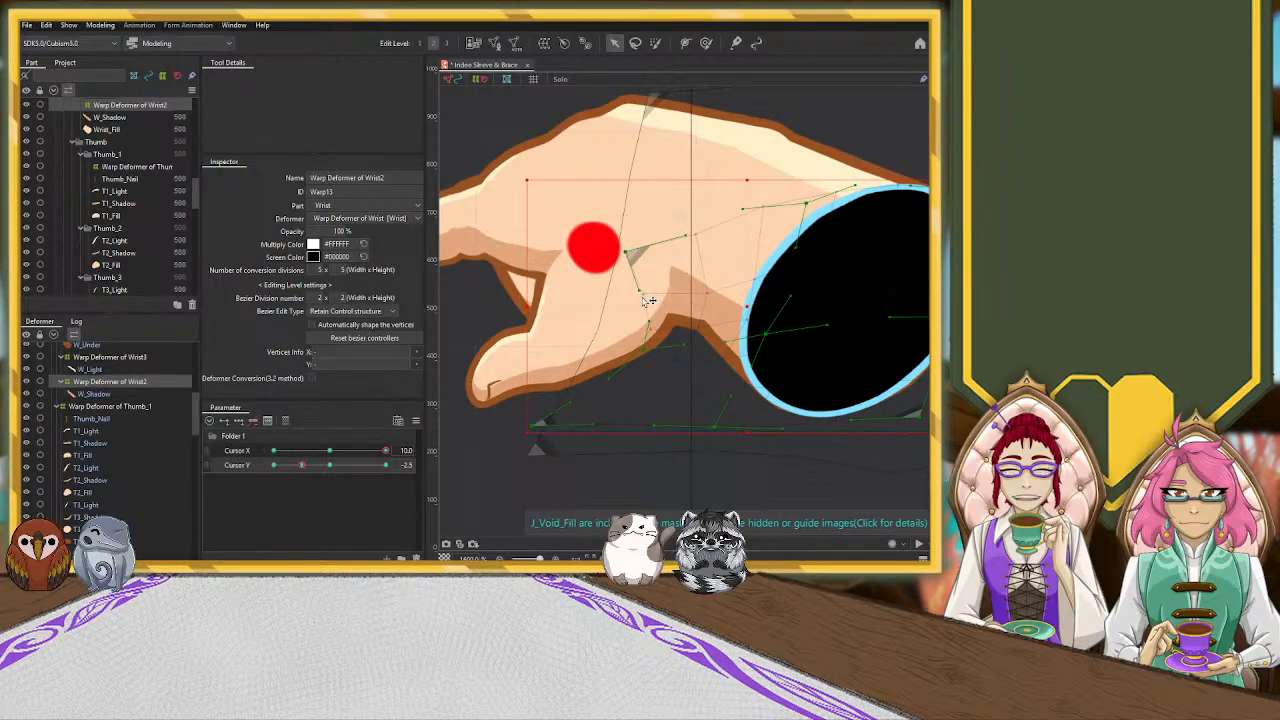
scroll(703, 461, down, 3)
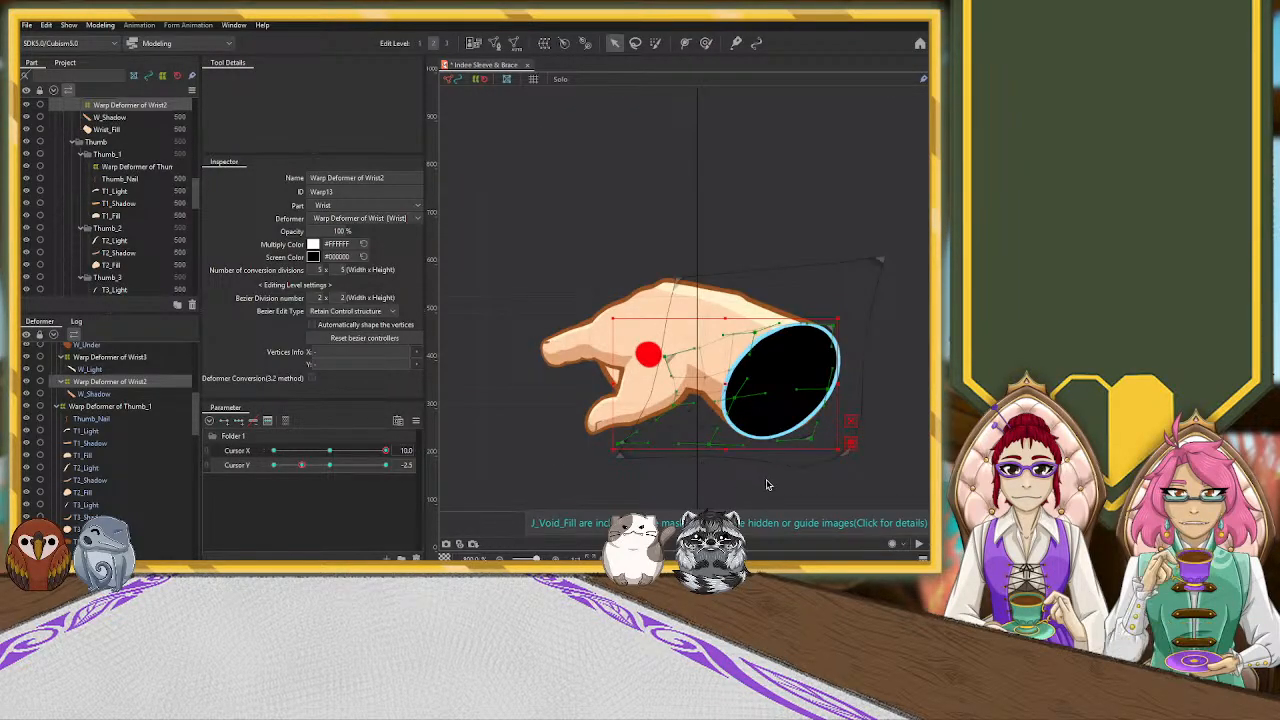
click(680, 476)
Sweep Cursor Y at Cursor X 10.0 to preview the hand's vertical motion, finishing at Y -5.0
scroll(680, 476, down, 3)
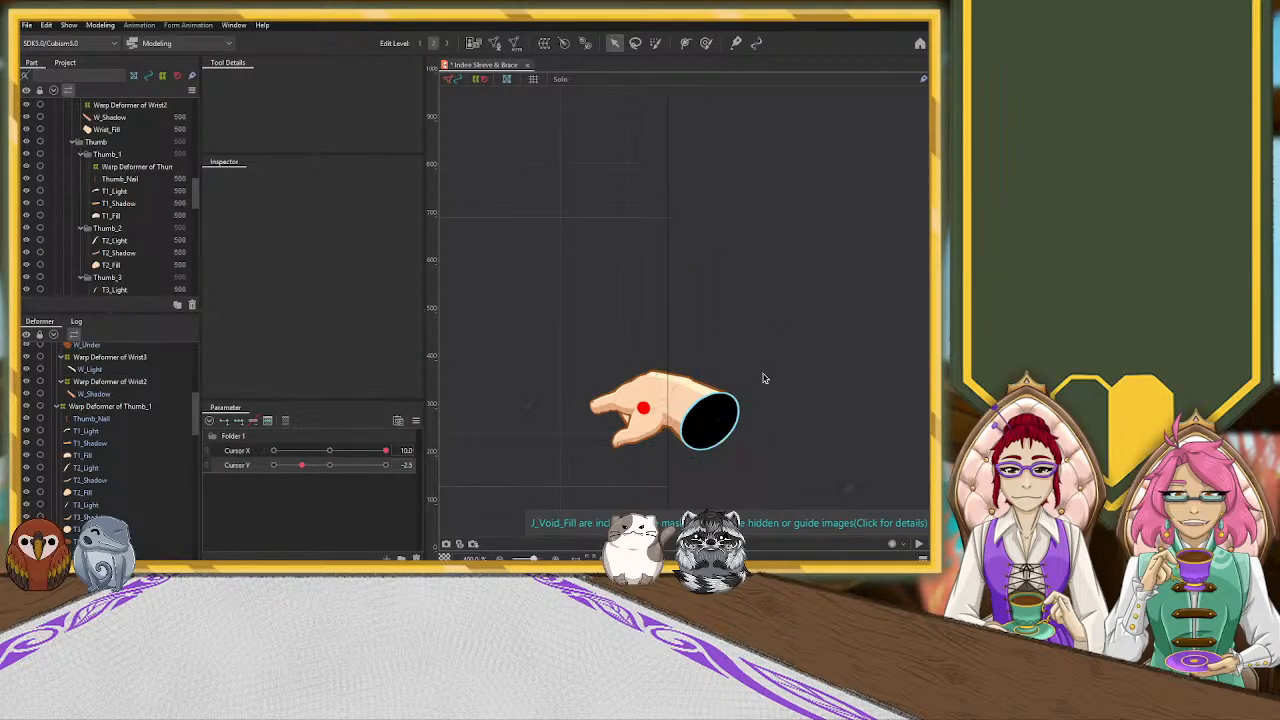
scroll(763, 433, down, 2)
drag(759, 471, 730, 233)
scroll(720, 325, down, 2)
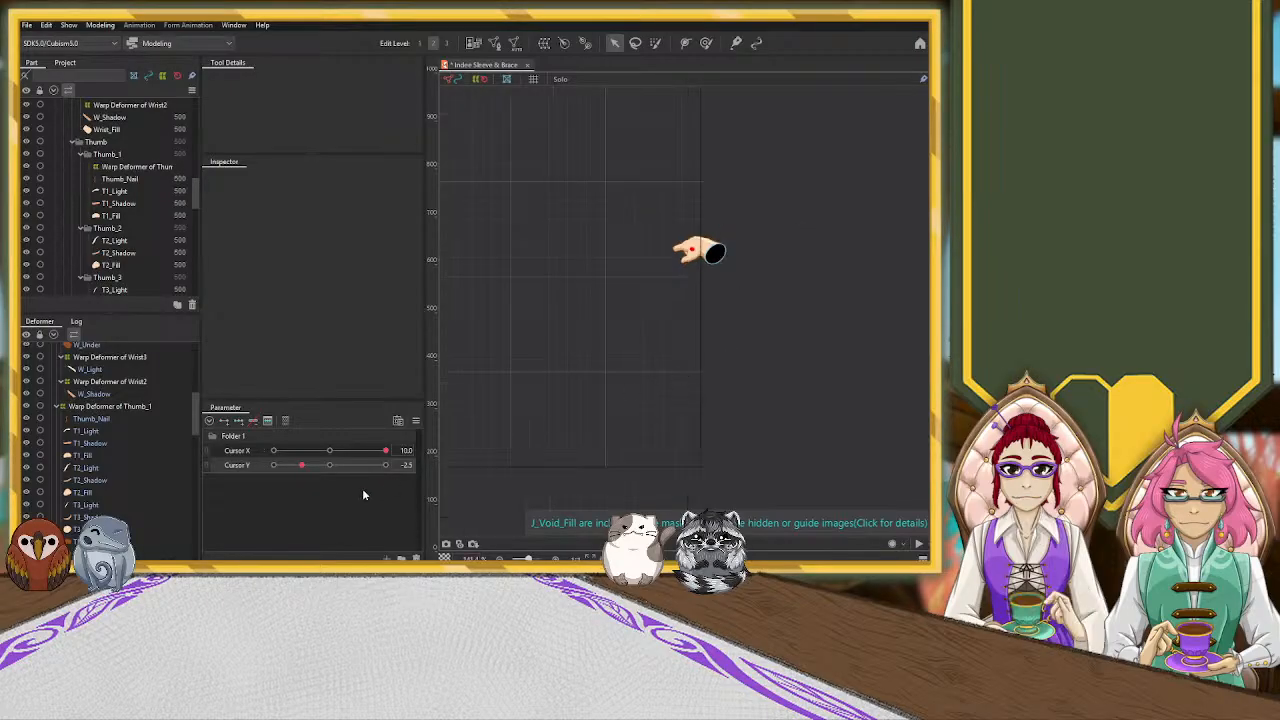
drag(295, 469, 250, 536)
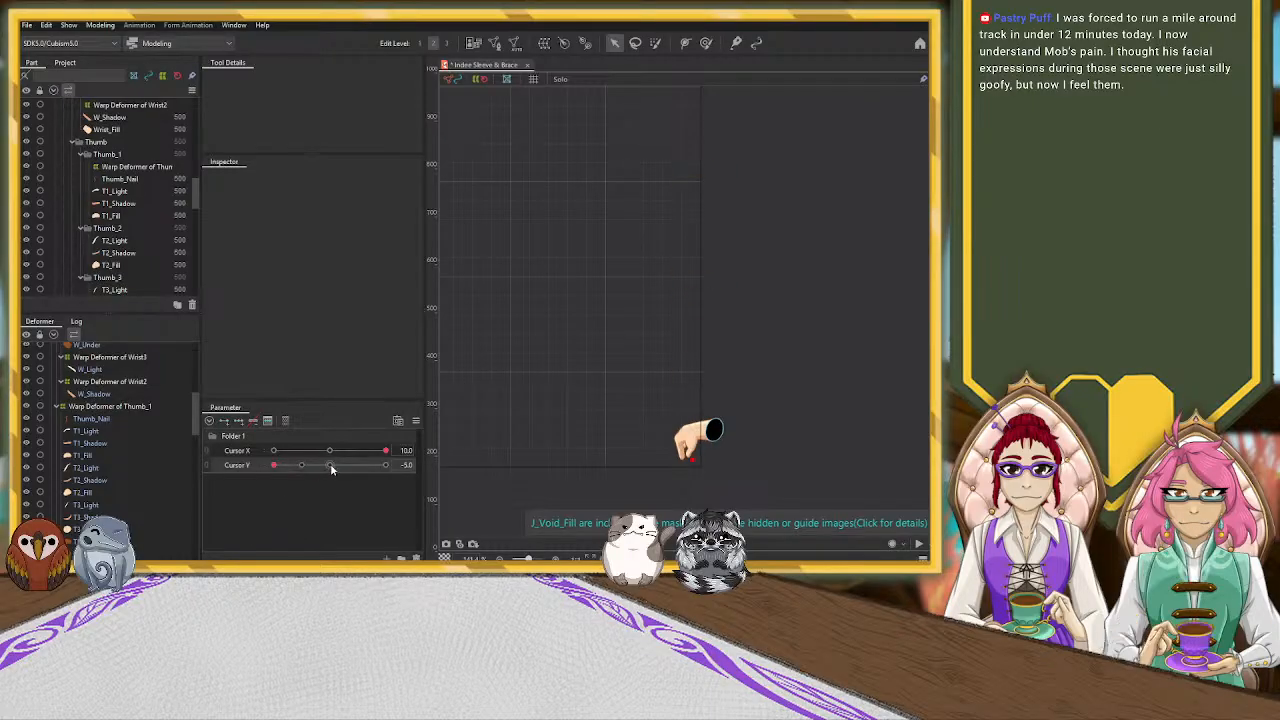
Combine Cursor X and Cursor Y into one two-axis parameter grid and narrow the side panels to widen the canvas
click(206, 457)
scroll(546, 291, down, 5)
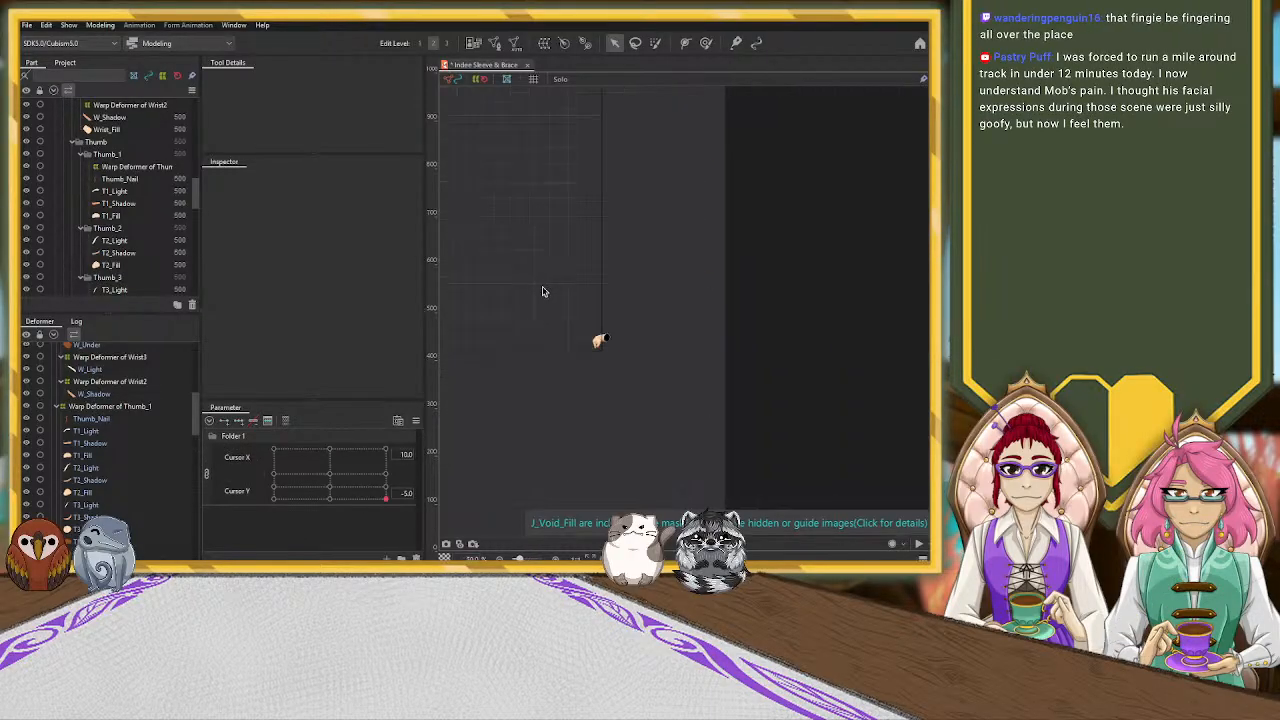
drag(634, 294, 867, 357)
scroll(691, 366, up, 1)
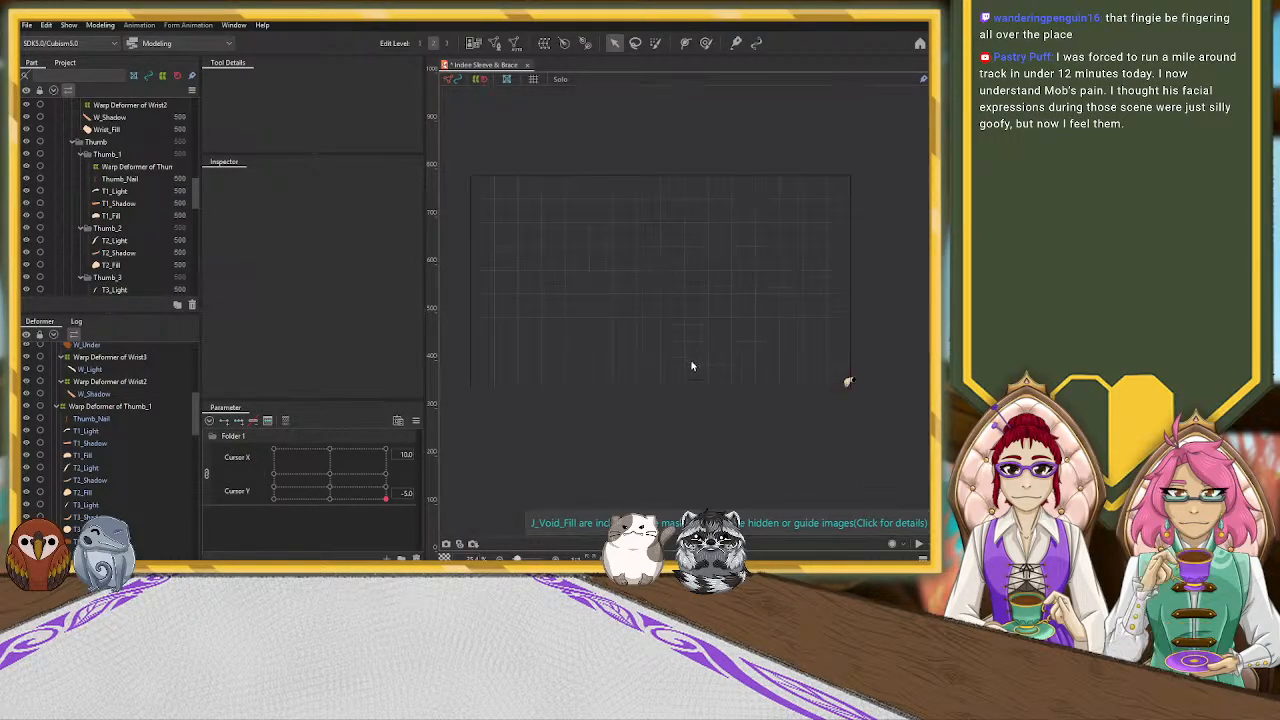
scroll(691, 366, up, 2)
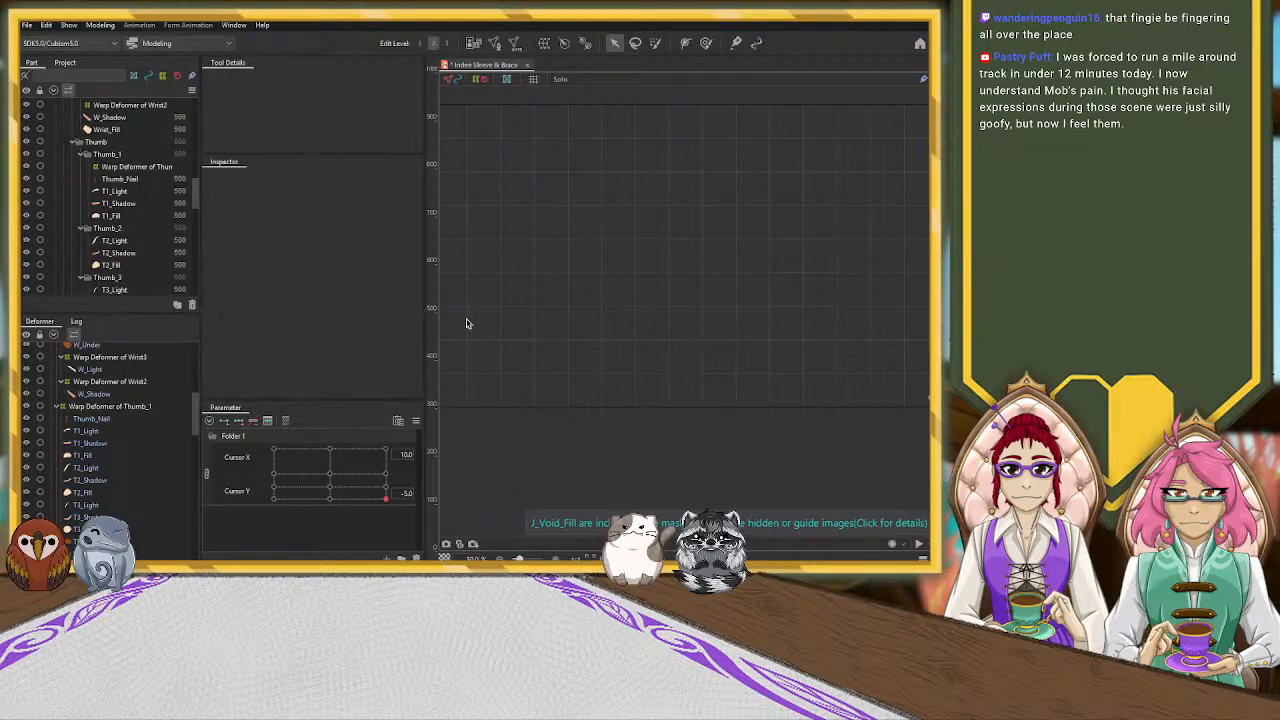
drag(434, 320, 338, 333)
drag(545, 329, 565, 341)
Sweep the combined cursor parameter to preview the hand across the canvas, finishing at X -10.0, Y -5.0
drag(302, 503, 146, 473)
drag(223, 486, 259, 496)
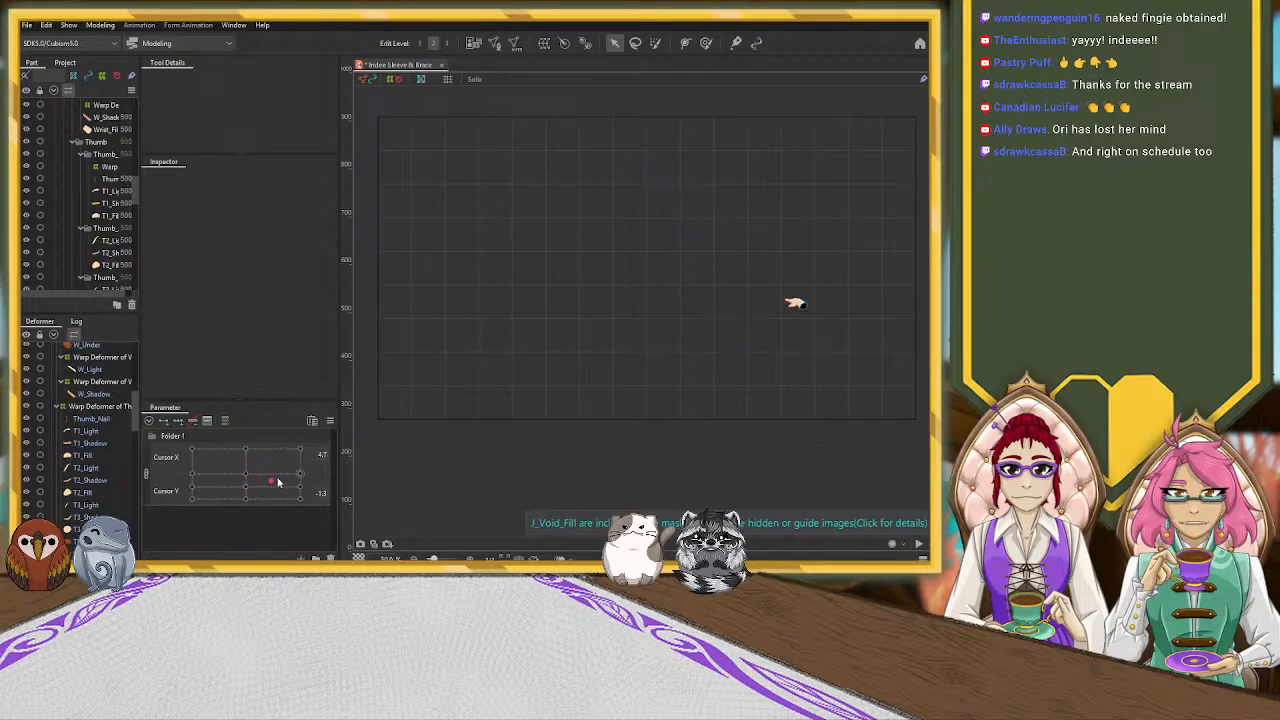
drag(345, 532, 97, 468)
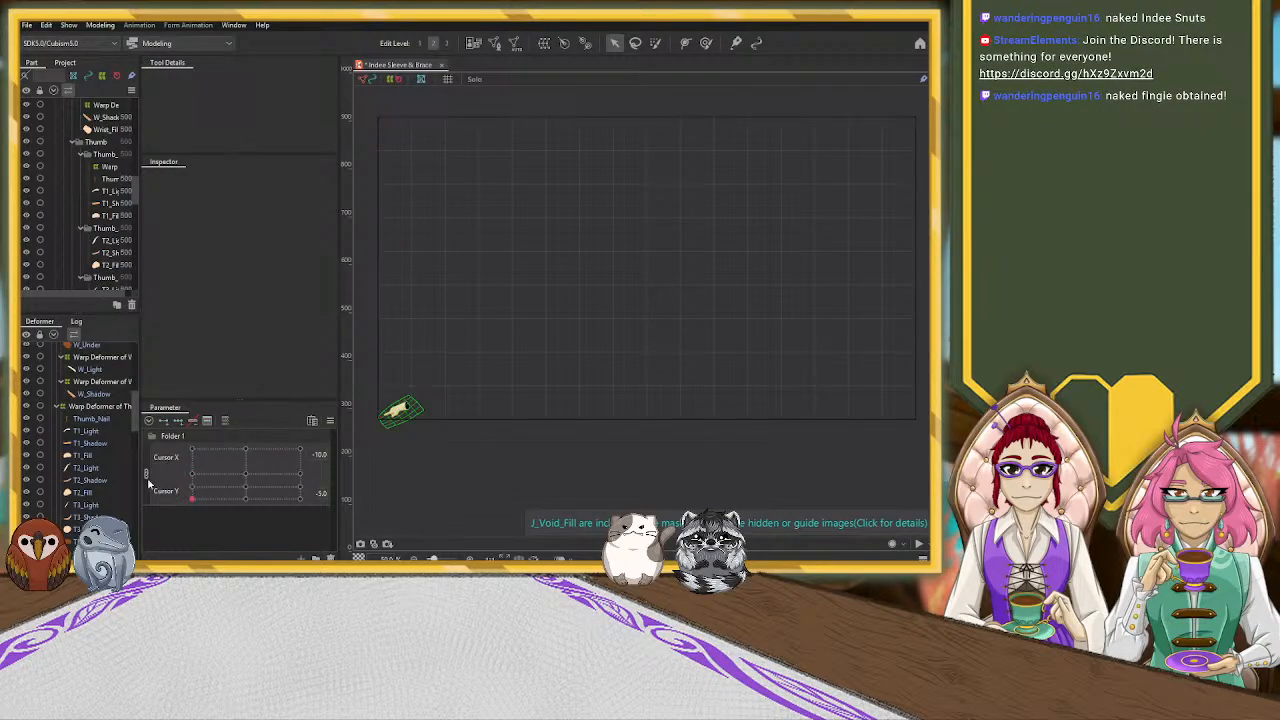
Select Warp Deformer of Indee at Cursor X -10.0, Y -5.0, and scale it up slightly from its upper-right corner
scroll(100, 380, up, 5)
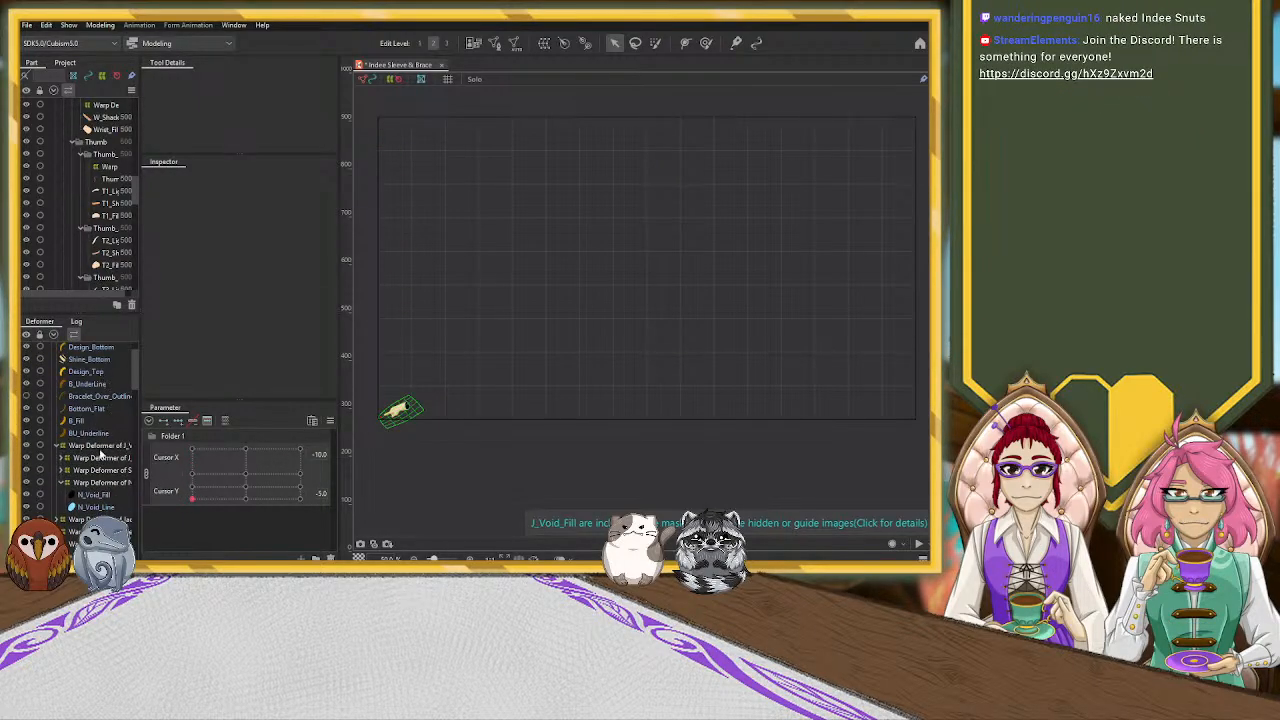
scroll(104, 415, up, 1)
click(108, 351)
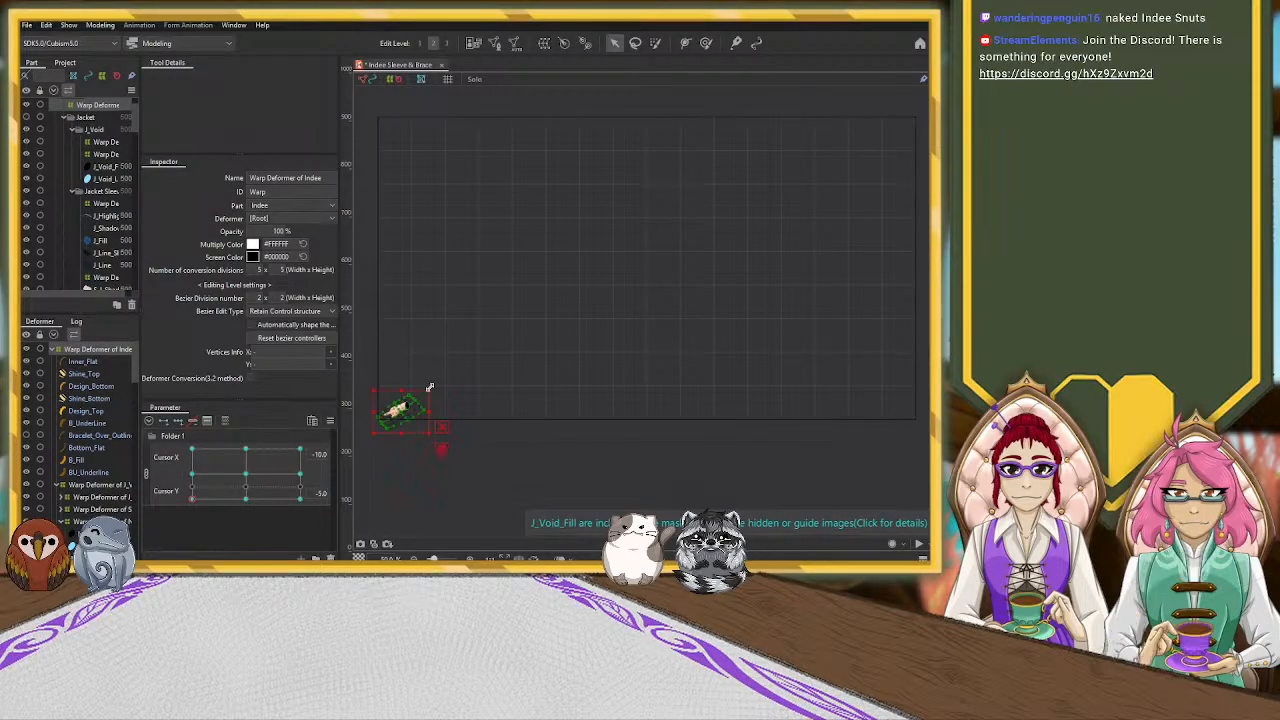
drag(433, 388, 448, 356)
scroll(380, 437, up, 3)
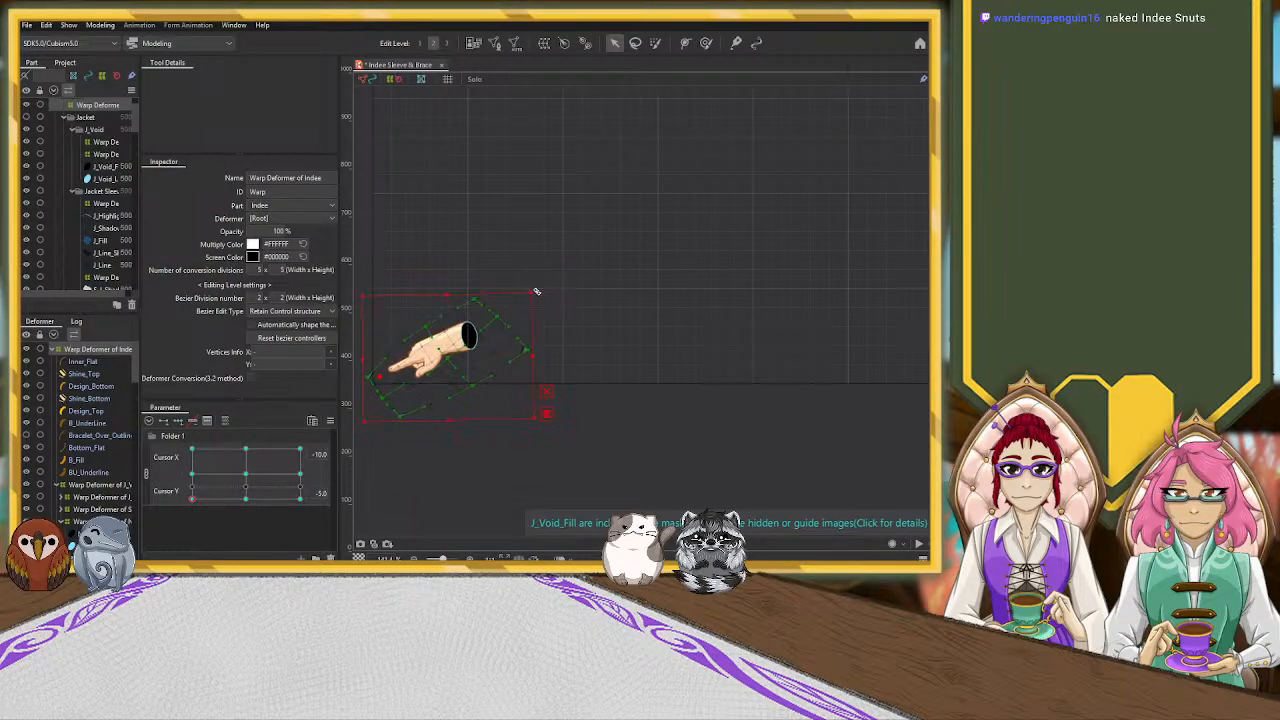
scroll(557, 368, down, 2)
click(573, 468)
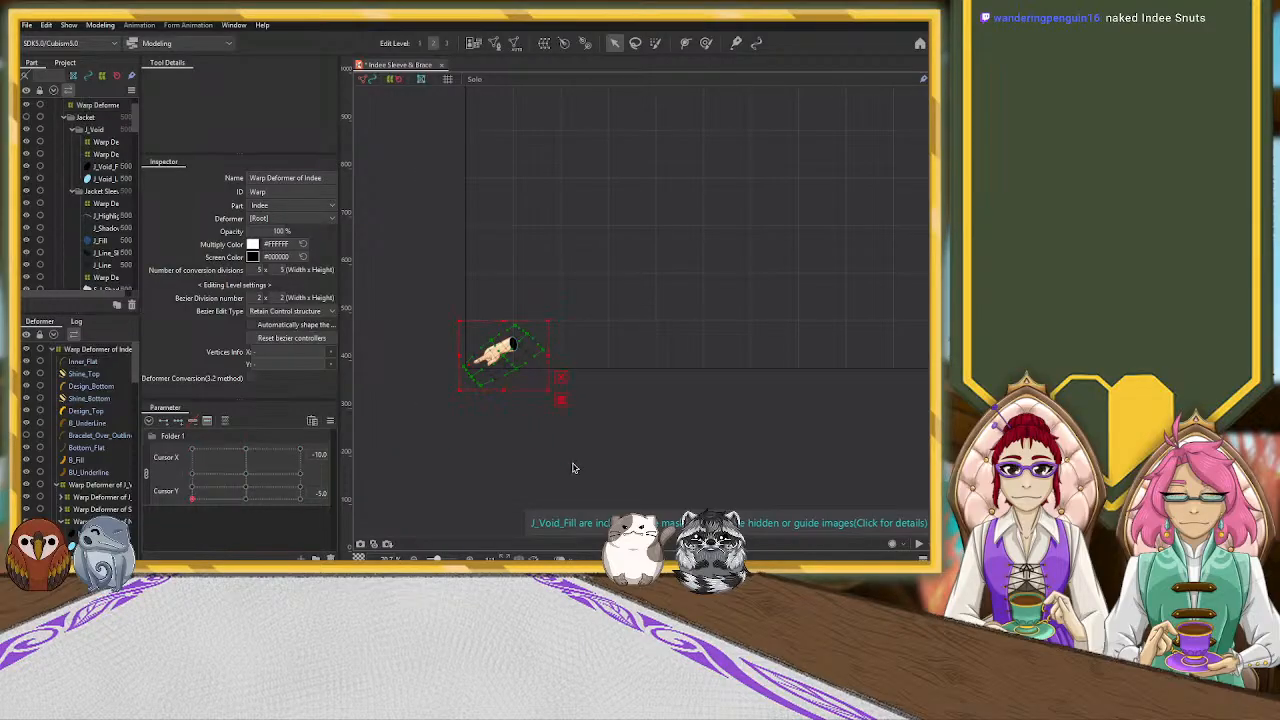
Sweep the combined cursor parameter through its edges, corners and centre to examine how the hand moves between poses
drag(196, 504, 293, 477)
scroll(441, 424, down, 3)
drag(199, 496, 274, 480)
drag(180, 459, 308, 421)
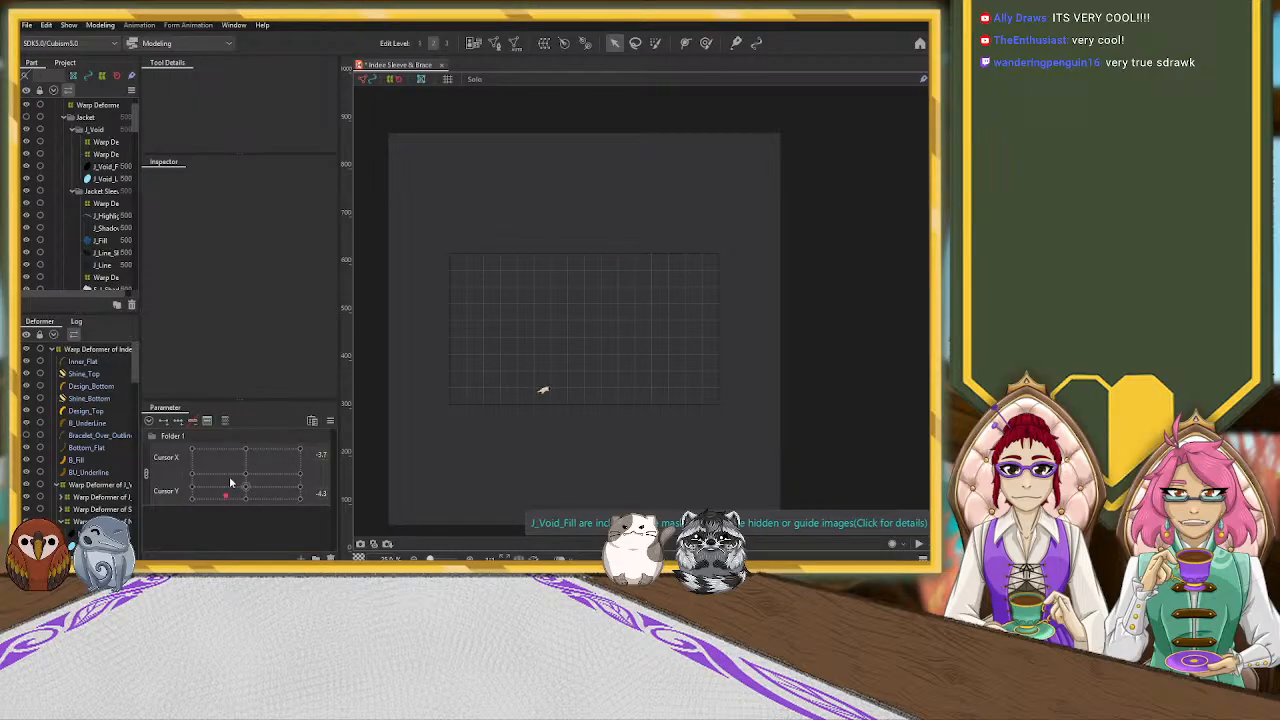
drag(210, 444, 203, 494)
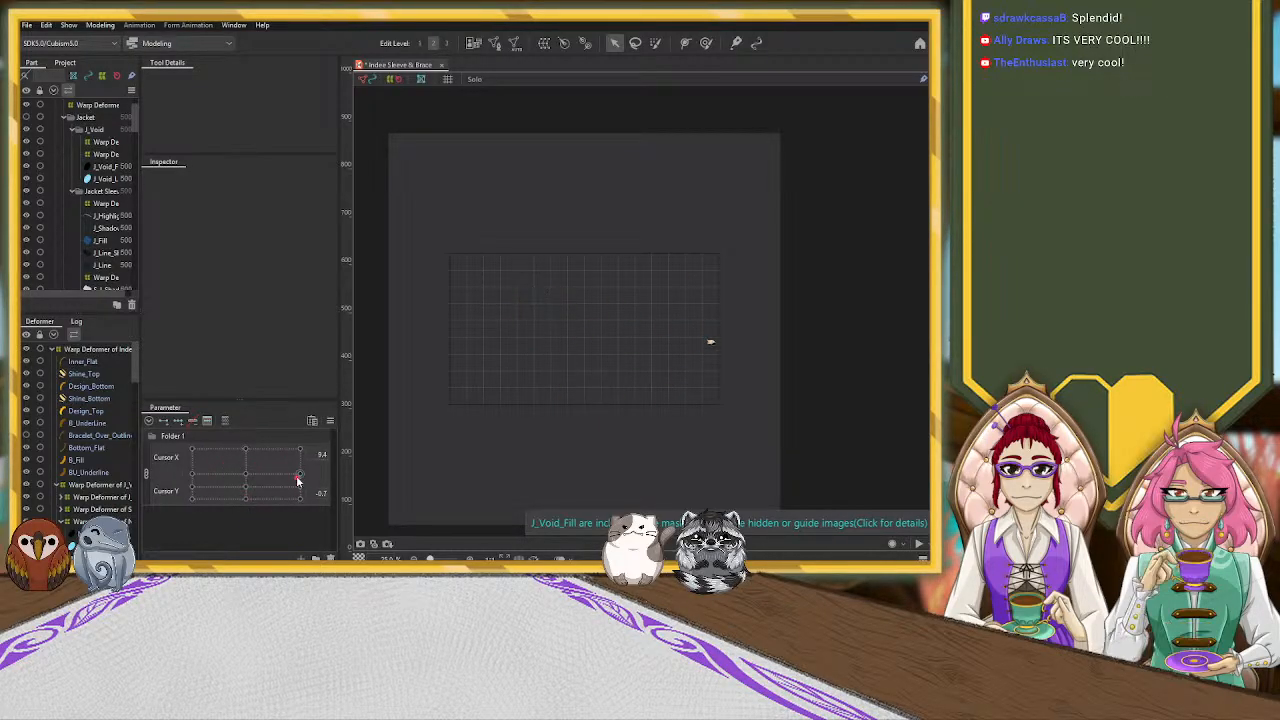
drag(297, 514, 250, 401)
drag(177, 518, 127, 433)
drag(355, 527, 168, 513)
drag(120, 438, 480, 483)
drag(299, 450, 251, 488)
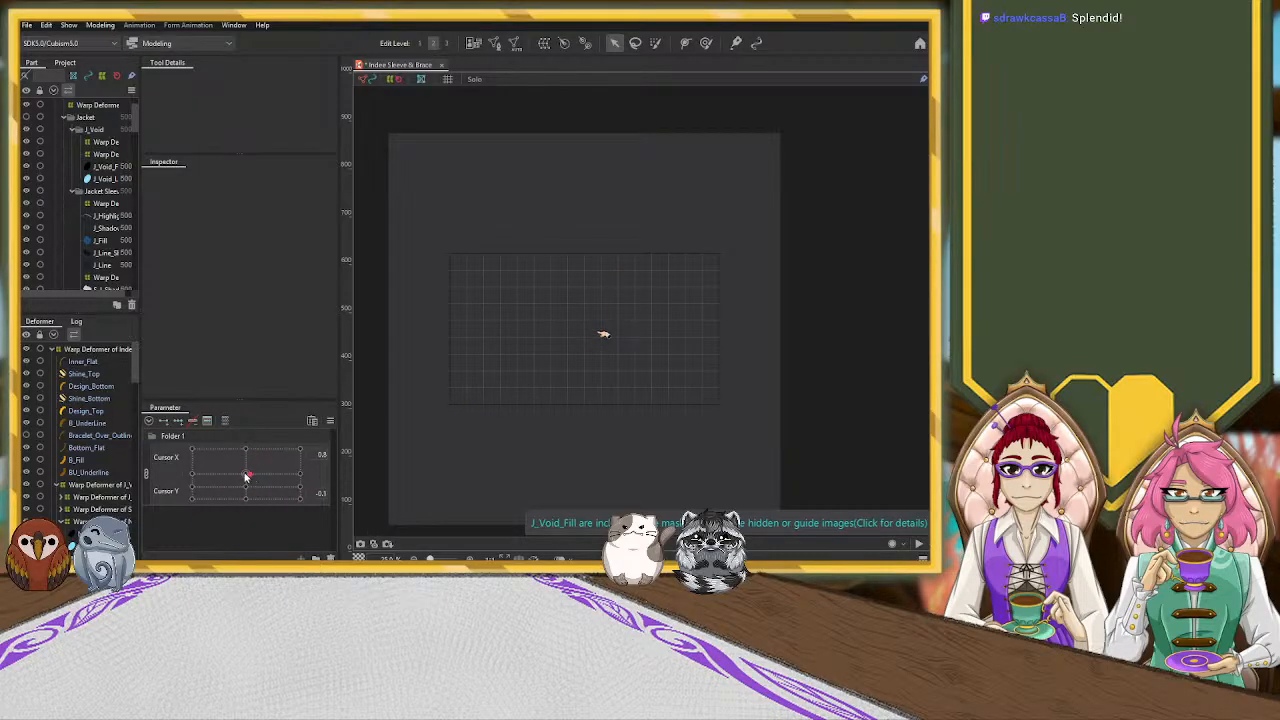
Inspect the hand at its neutral pose, preview another position, and reset Cursor X and Cursor Y to 0.0
scroll(562, 324, up, 2)
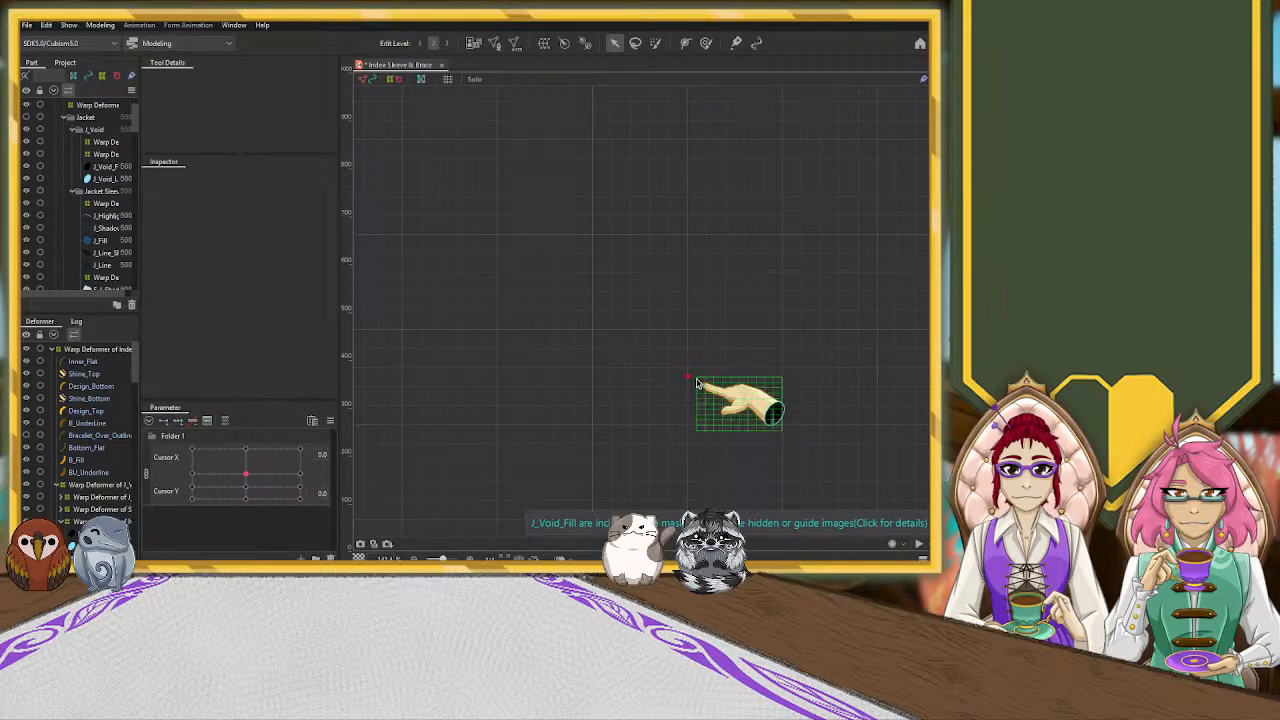
scroll(580, 394, down, 5)
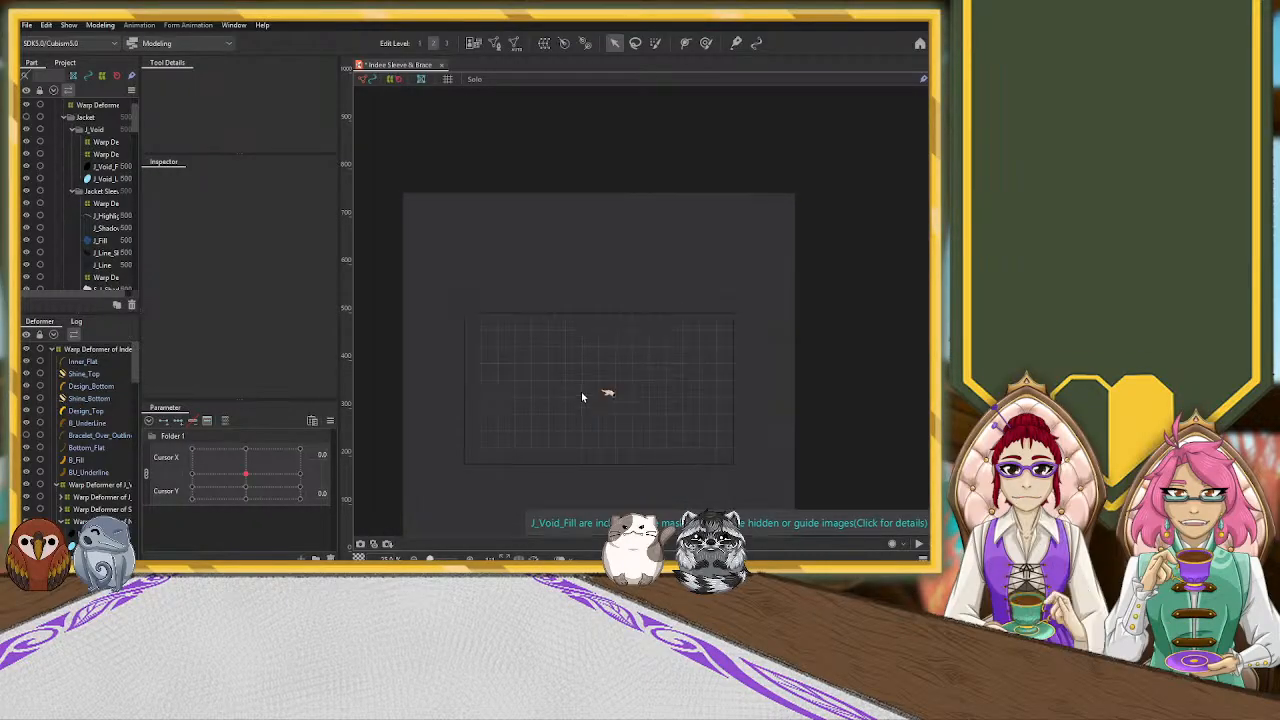
mouse_move(245, 472)
mouse_down()
mouse_move(729, 317)
mouse_move(471, 320)
mouse_move(471, 457)
mouse_move(396, 515)
mouse_move(400, 491)
mouse_move(380, 468)
mouse_move(349, 494)
mouse_move(283, 499)
mouse_up()
click(245, 473)
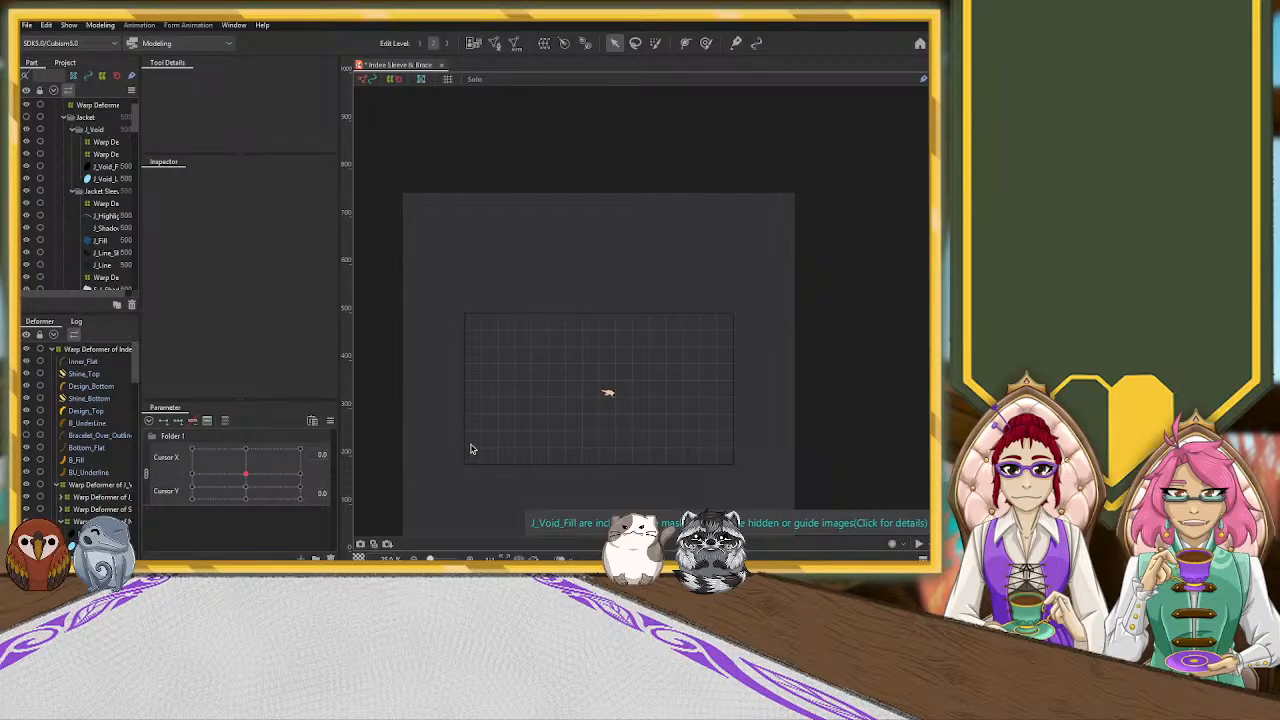